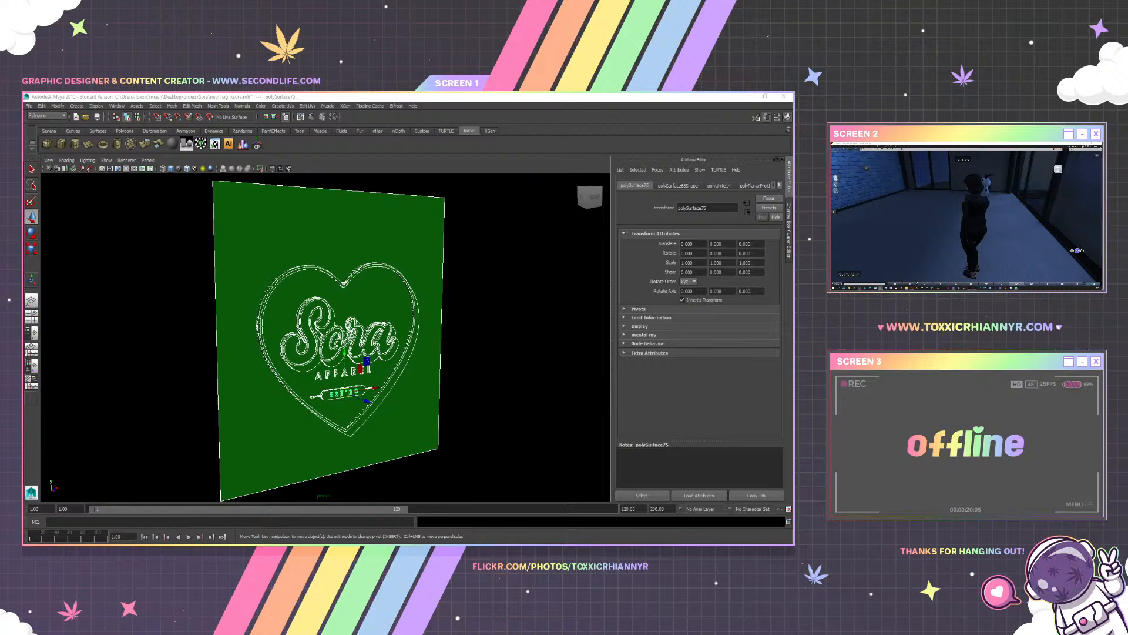
Switch to Photoshop and close the plant photo collage document without saving its changes
key(alt+Tab)
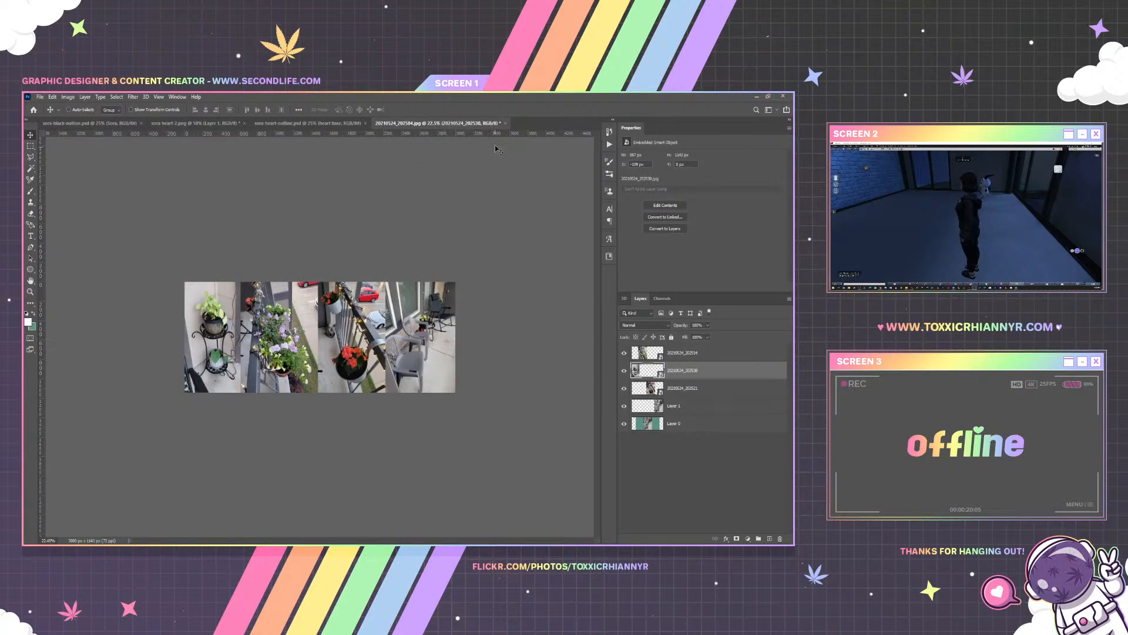
click(506, 123)
click(405, 262)
Open overlay-obs.psd from the Desktop and hide its guides
click(40, 97)
click(44, 114)
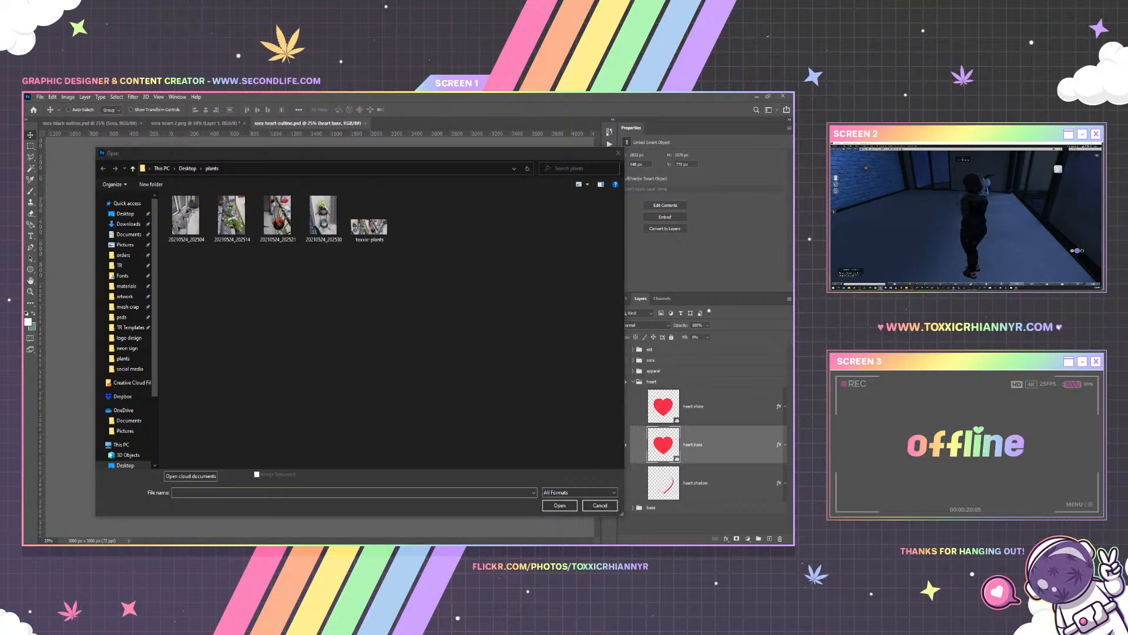
click(125, 213)
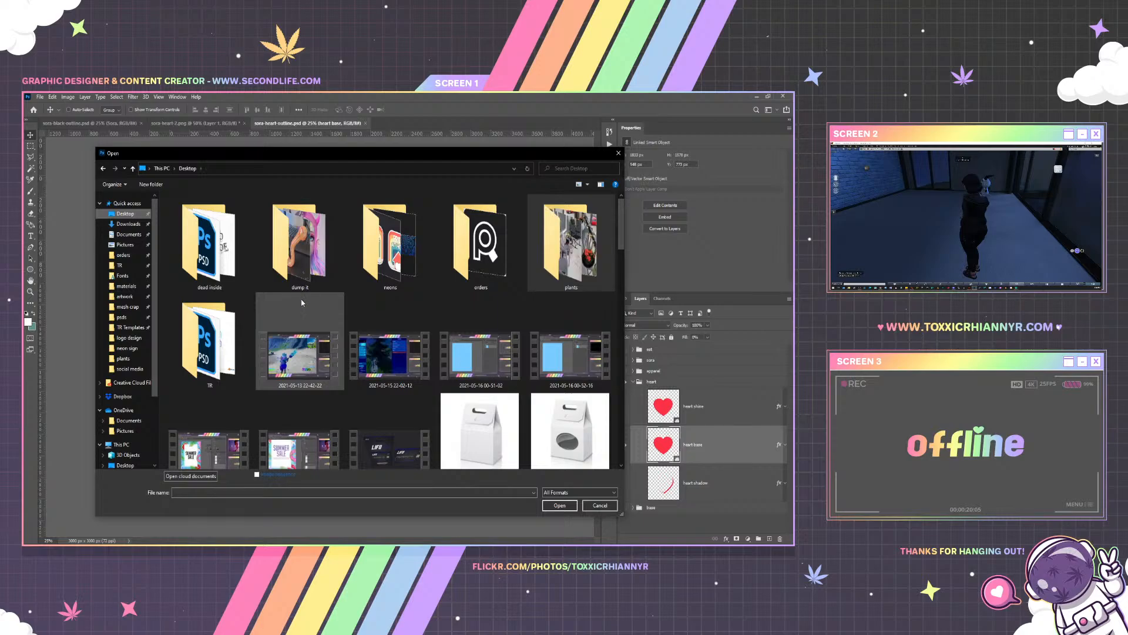
drag(402, 157, 1116, 208)
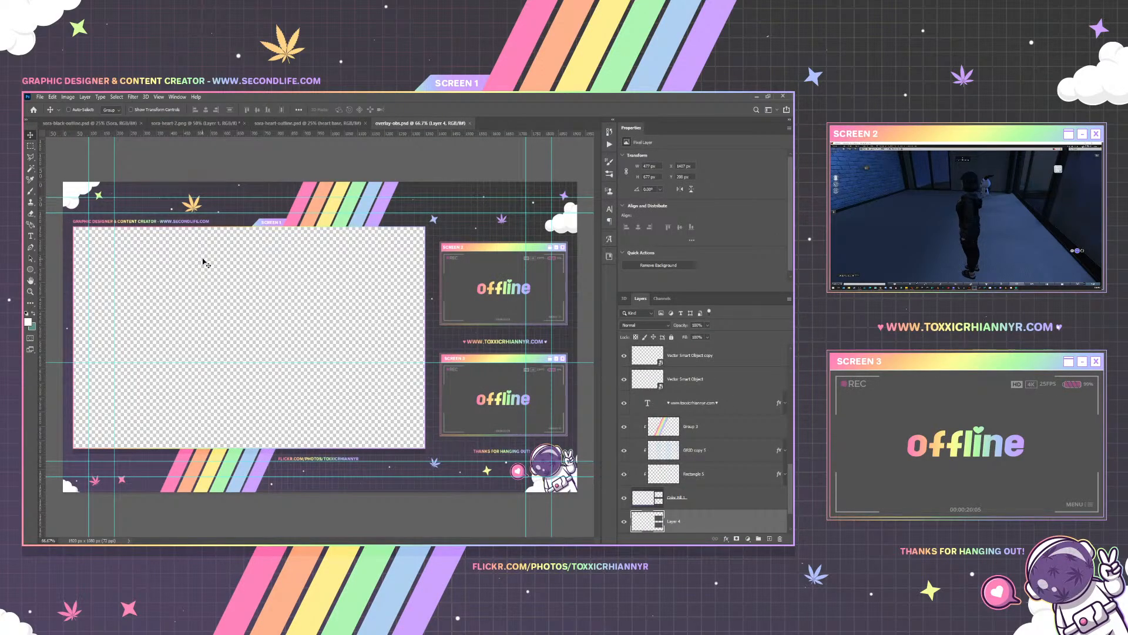
key(ctrl+semicolon)
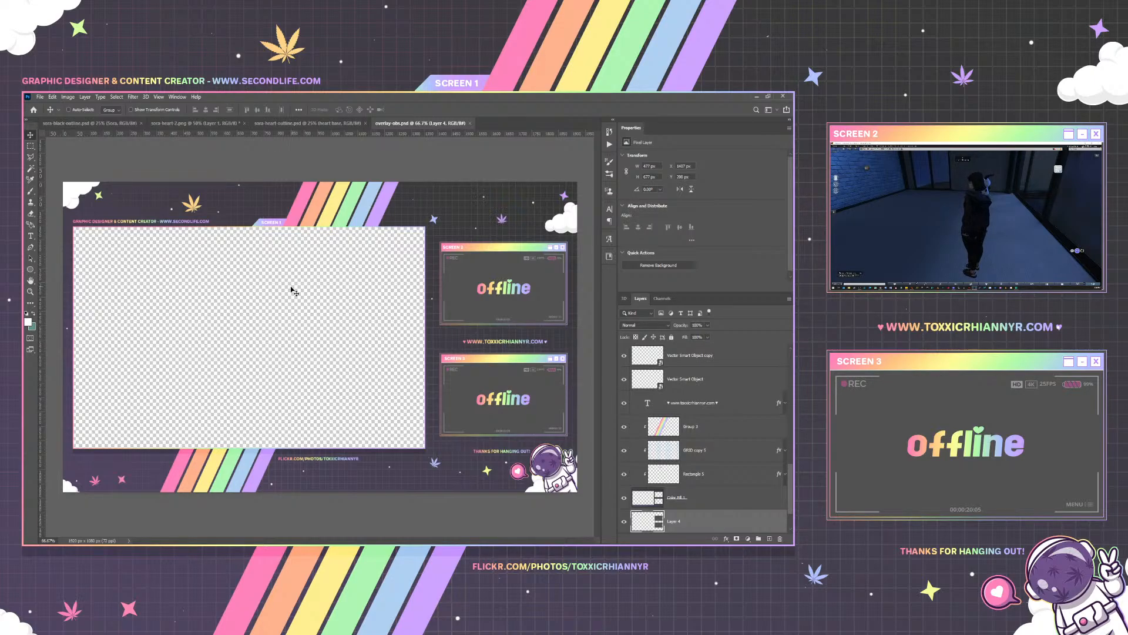
Move the small cloud from the overlay's lower-left corner to the middle of its bottom edge
right_click(65, 489)
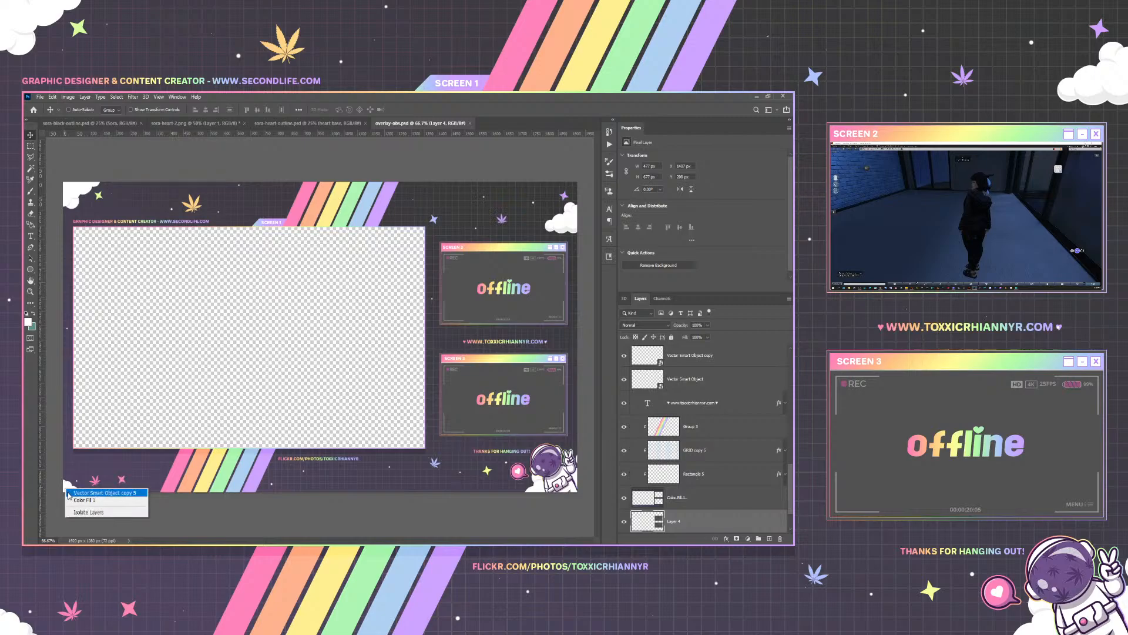
click(71, 493)
drag(71, 495, 374, 488)
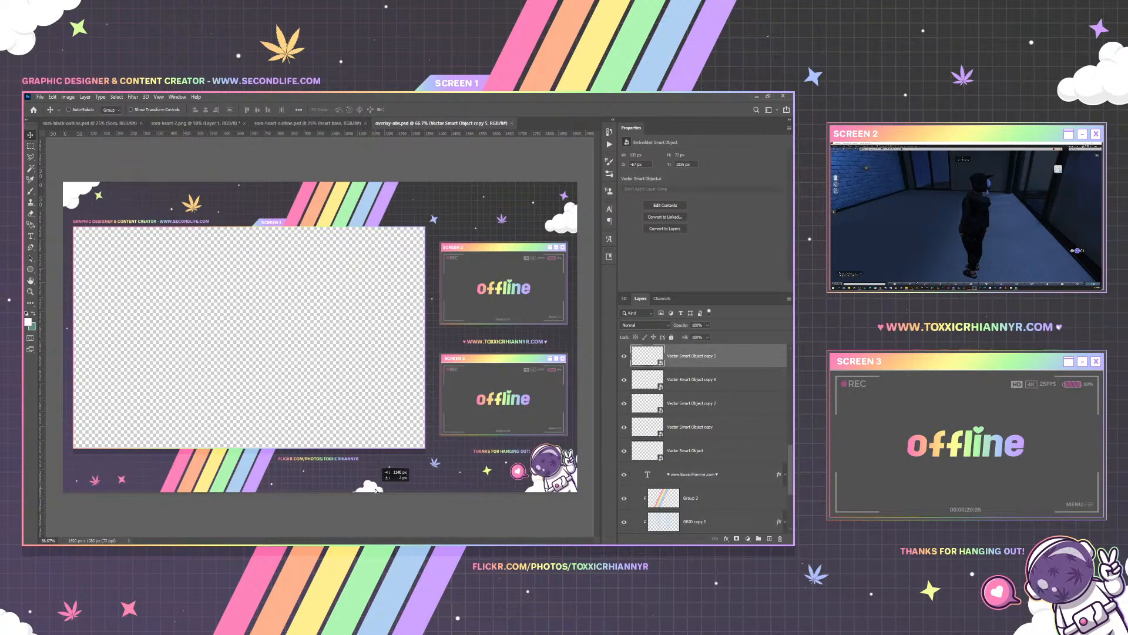
Select the astronaut's Vector Smart Object, Color Fill 1 and Layer 3 layers together and move them to the overlay's lower-left corner
right_click(552, 489)
click(553, 487)
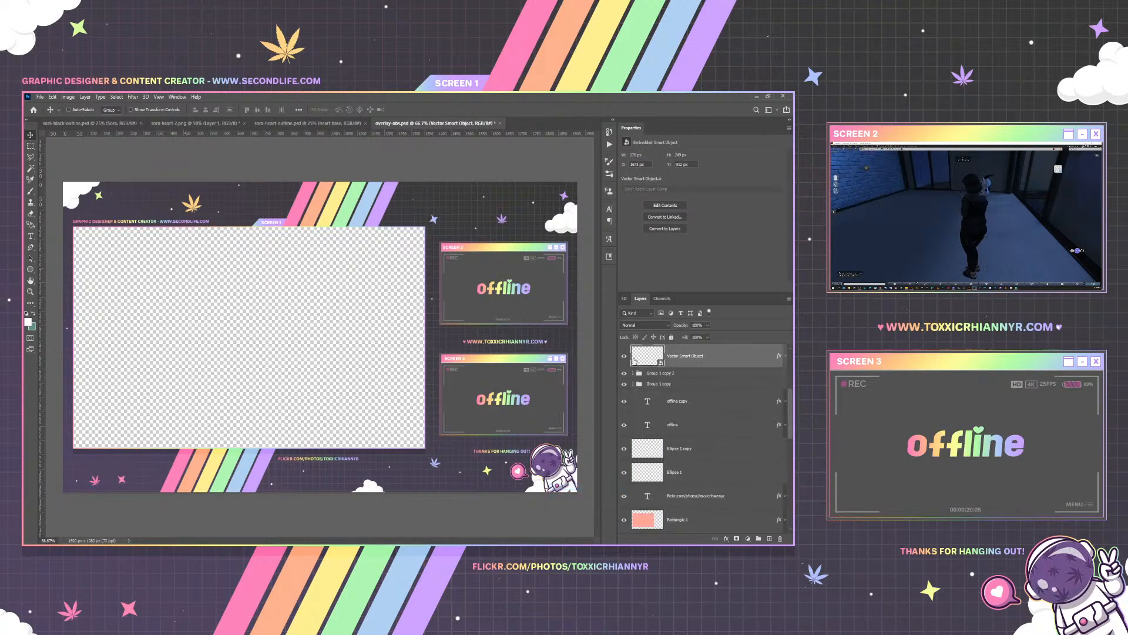
scroll(650, 449, up, 2)
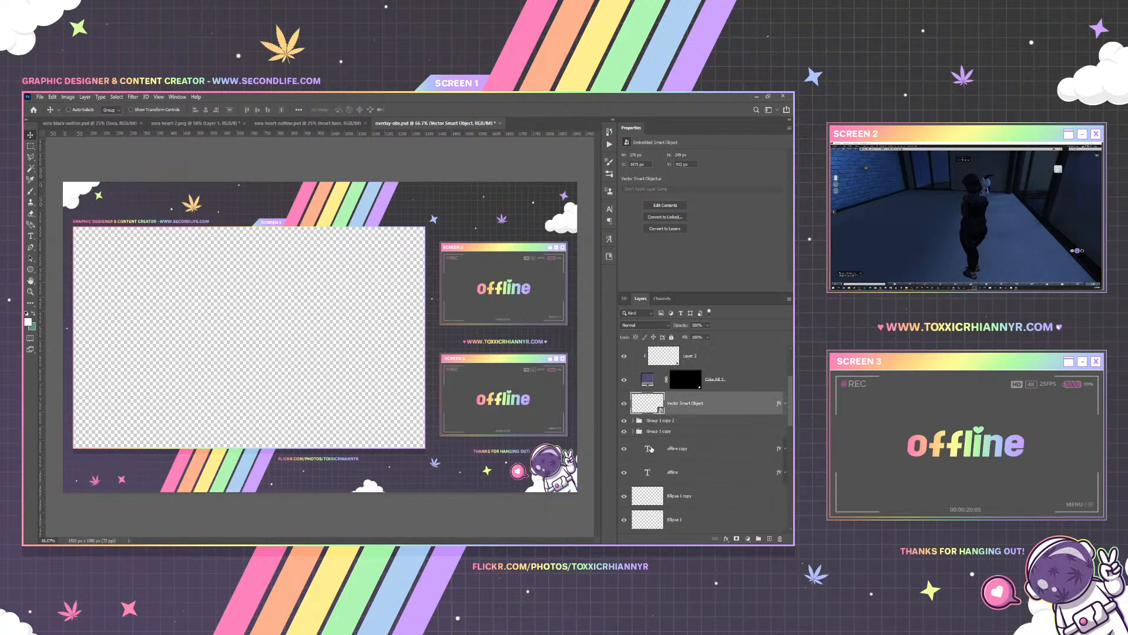
ctrl+click(709, 356)
ctrl+click(726, 388)
scroll(740, 390, up, 3)
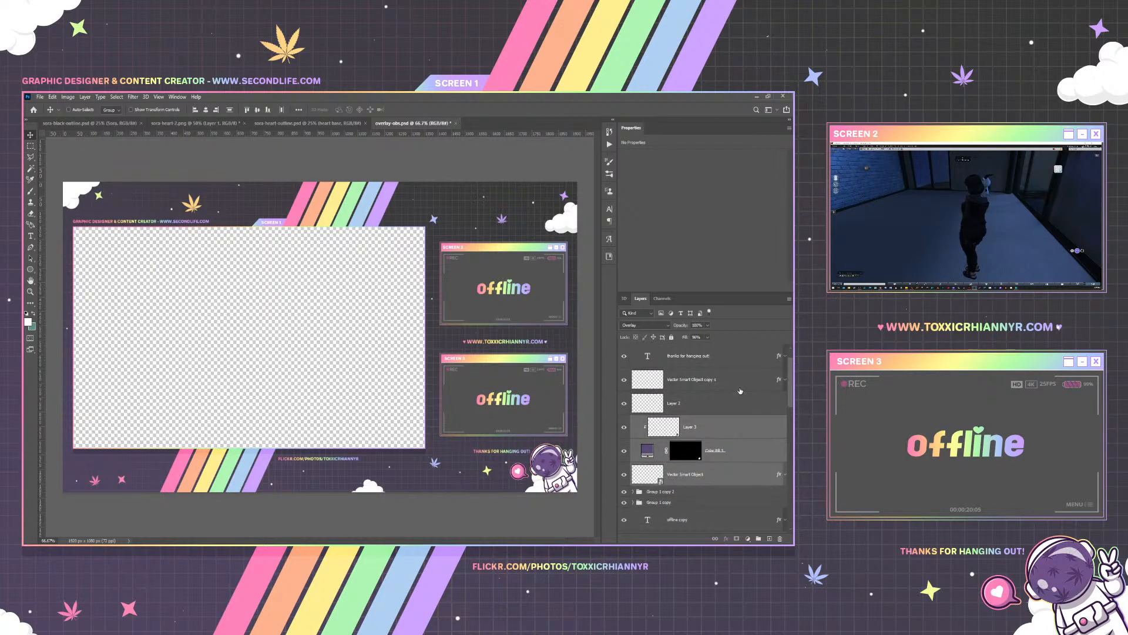
drag(541, 485, 92, 484)
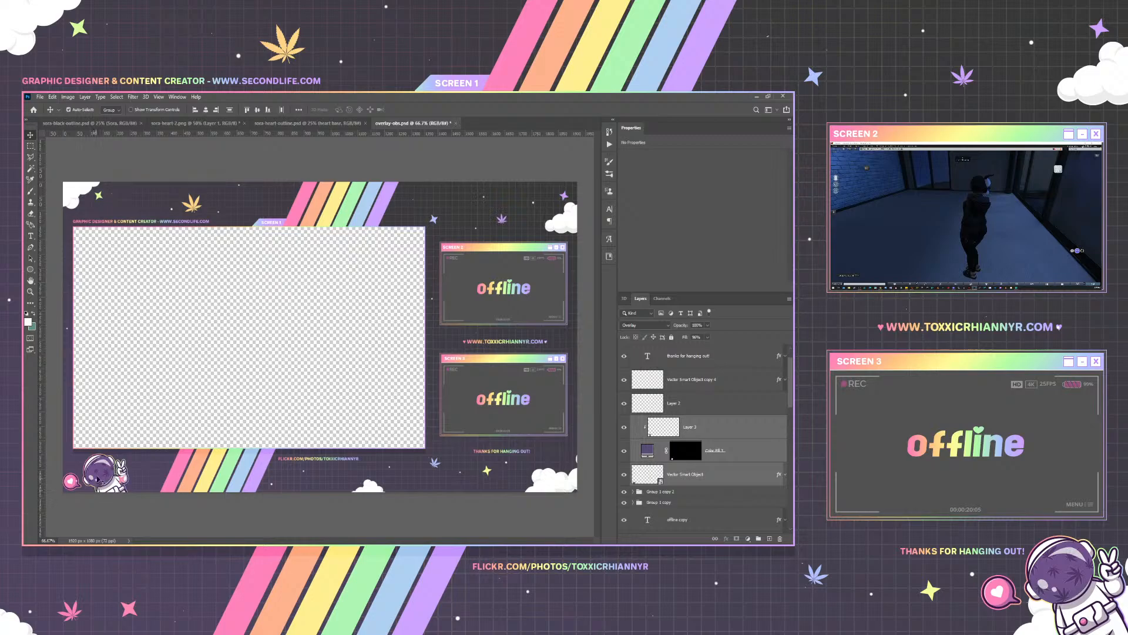
Scale down the selected astronaut layers and reposition them in the overlay's lower-left corner
key(ctrl+t)
drag(130, 394, 200, 442)
drag(107, 465, 131, 484)
key(Return)
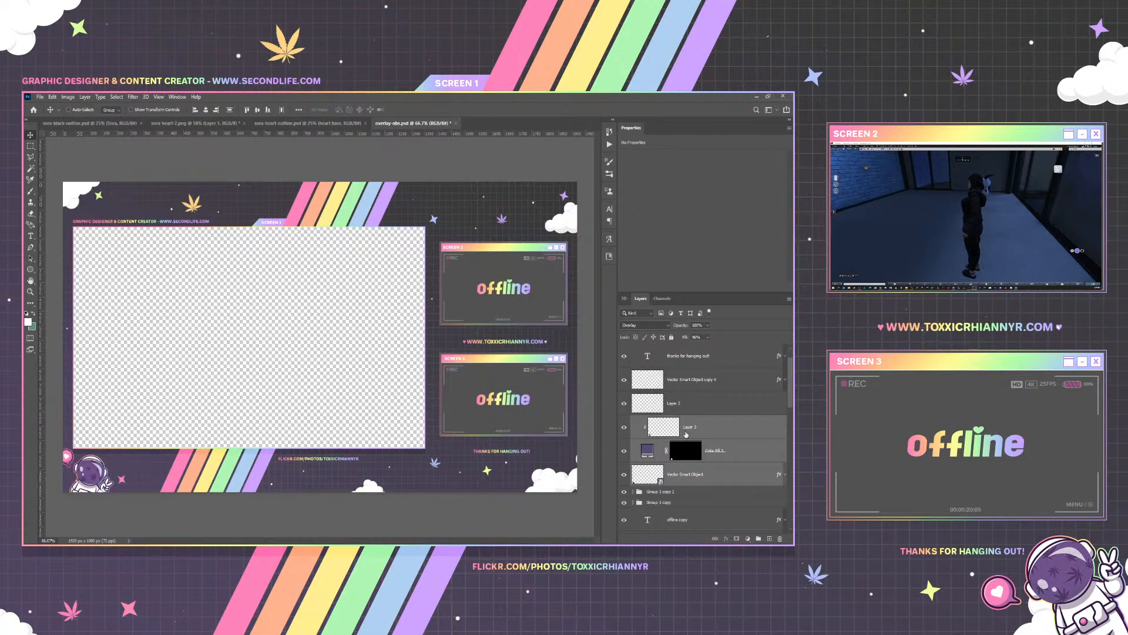
Flip the astronaut horizontally, resize it and place it beside the lower rainbow stripes
click(53, 97)
mouse_move(76, 293)
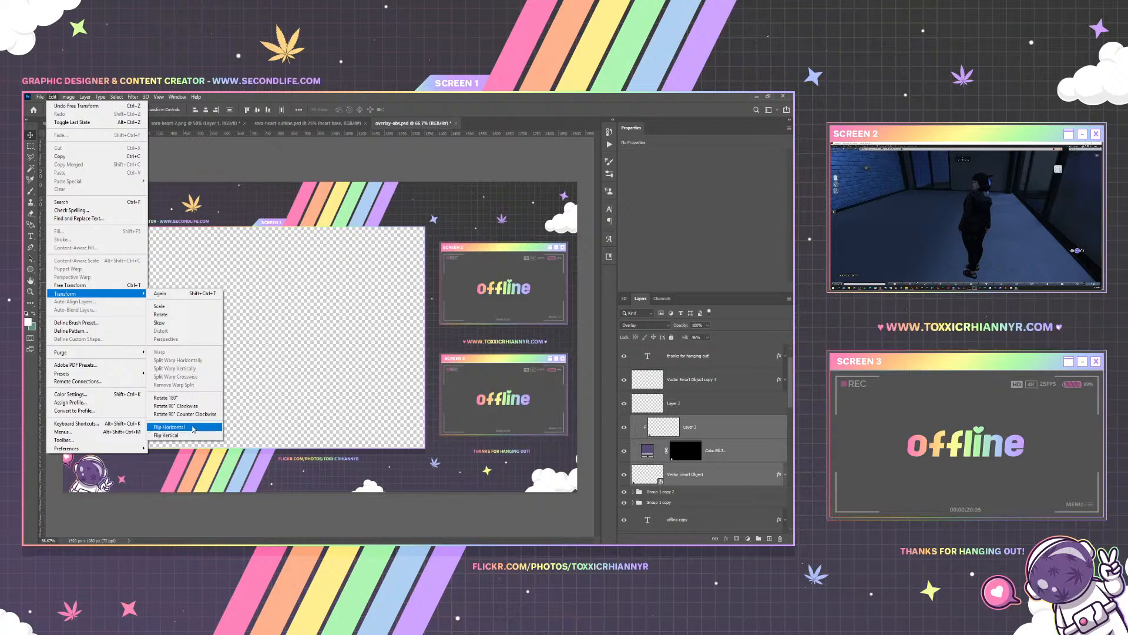
click(176, 428)
key(ctrl+t)
drag(191, 418, 234, 455)
drag(112, 472, 312, 483)
key(Return)
Shift the leaves layer to the right so the pink leaf clears the astronaut
right_click(96, 481)
click(102, 487)
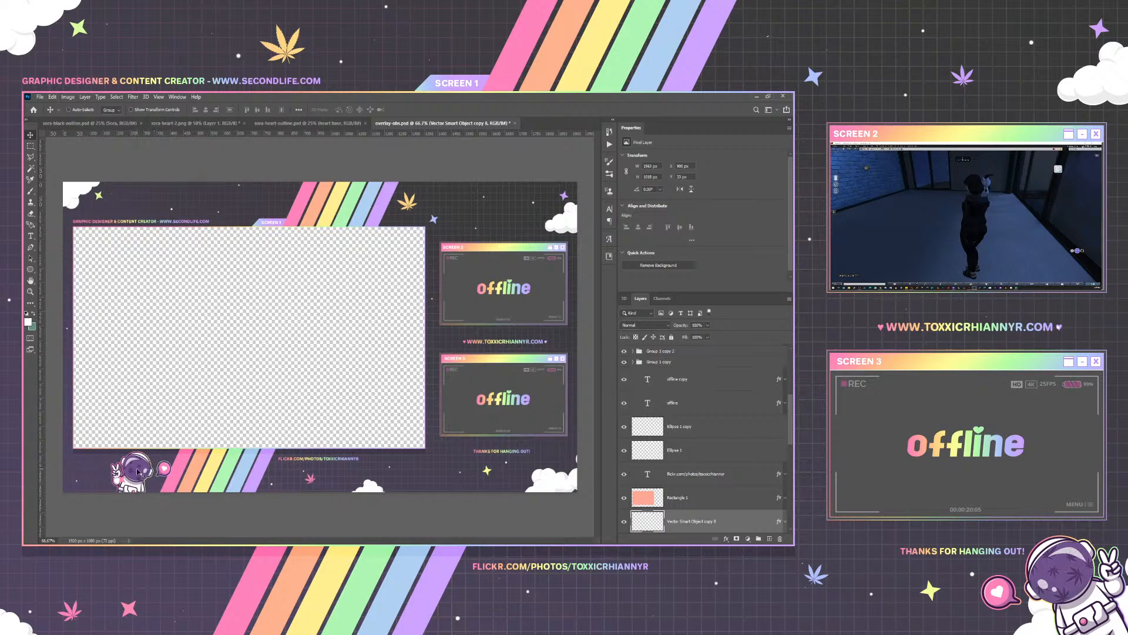
Reselect the astronaut's three layers and move them left into the overlay's lower-left corner
scroll(711, 405, up, 3)
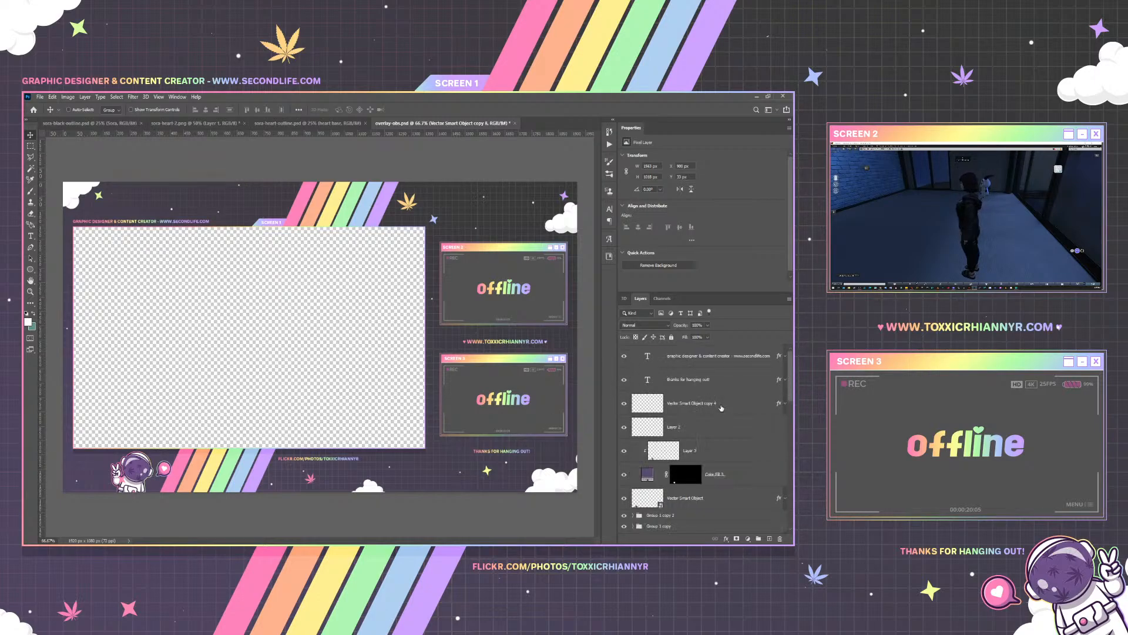
right_click(134, 488)
click(137, 491)
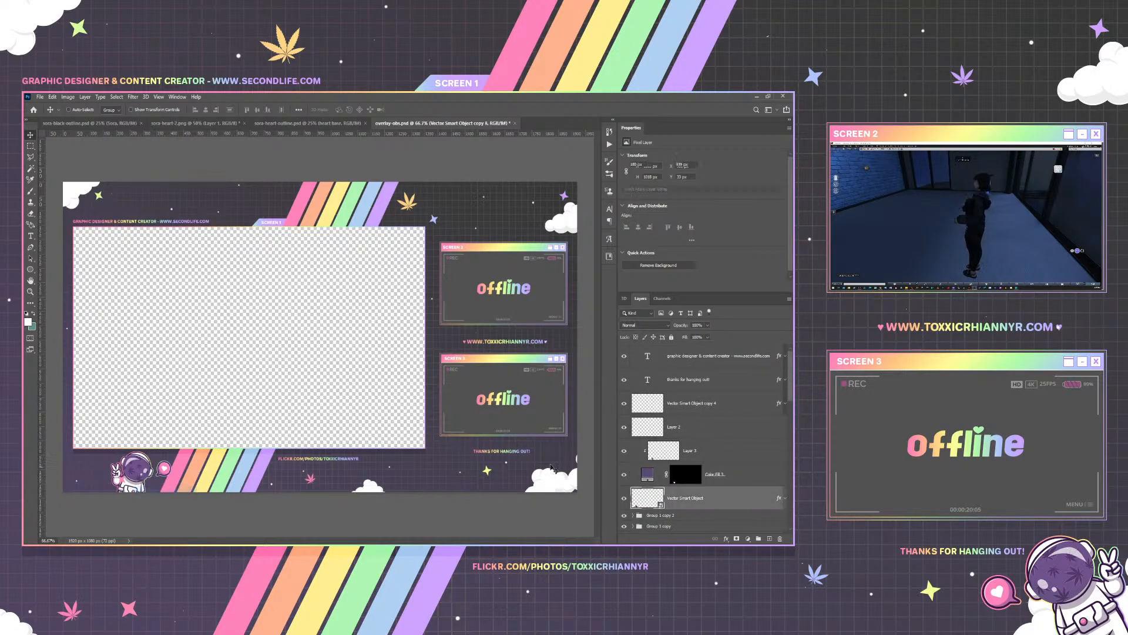
ctrl+click(721, 477)
ctrl+click(718, 453)
drag(244, 434, 198, 434)
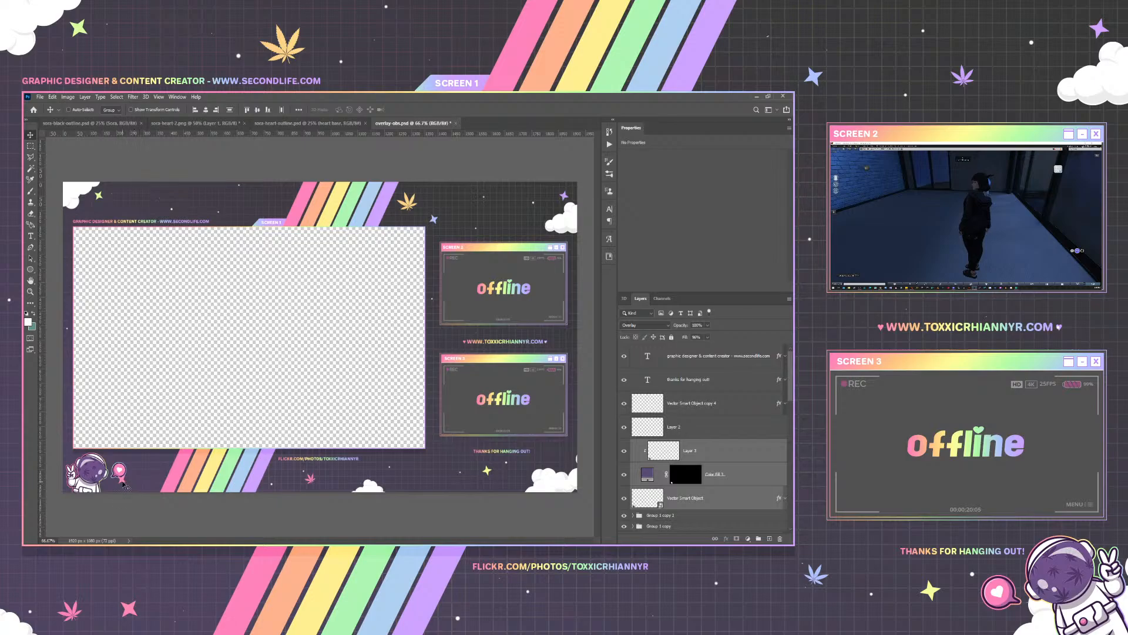
Select the coloured stars layer and try repositioning it on the overlay
right_click(126, 486)
click(125, 487)
drag(124, 479, 139, 482)
key(ctrl+shift+t)
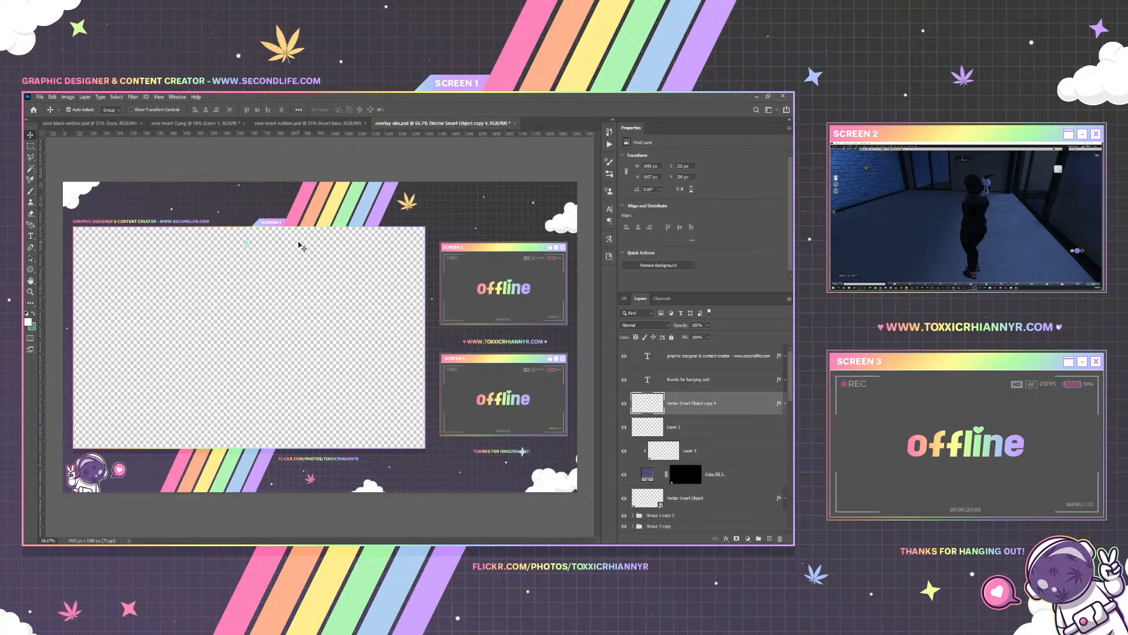
mouse_move(241, 249)
mouse_down()
mouse_move(262, 232)
mouse_move(235, 239)
mouse_up()
Hide the coloured stars layer
click(625, 404)
click(624, 403)
click(52, 97)
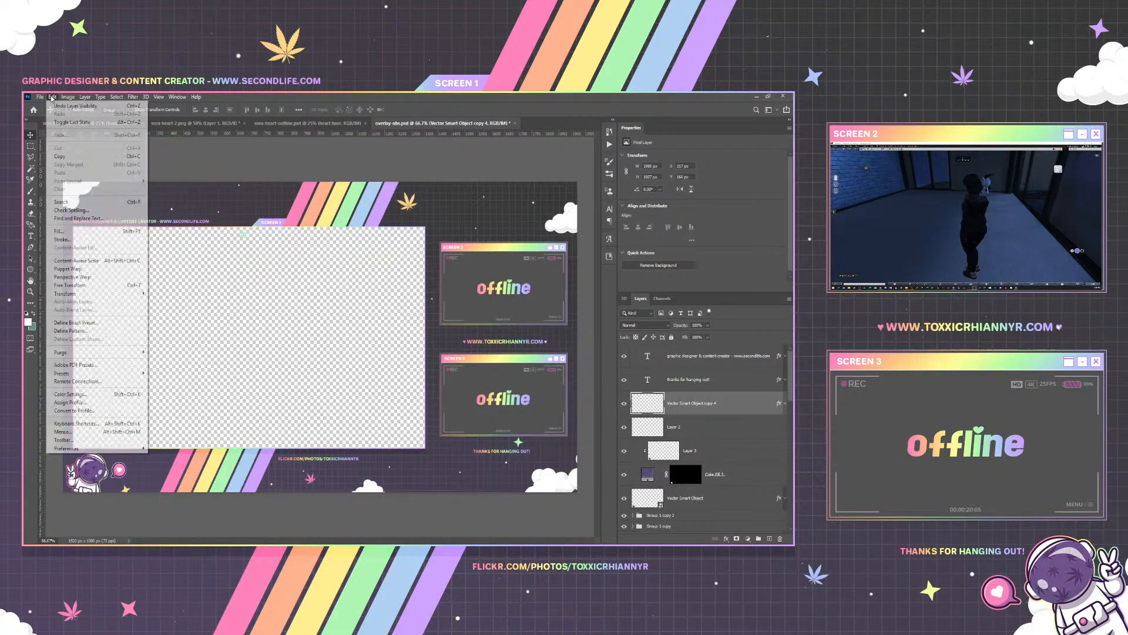
click(57, 122)
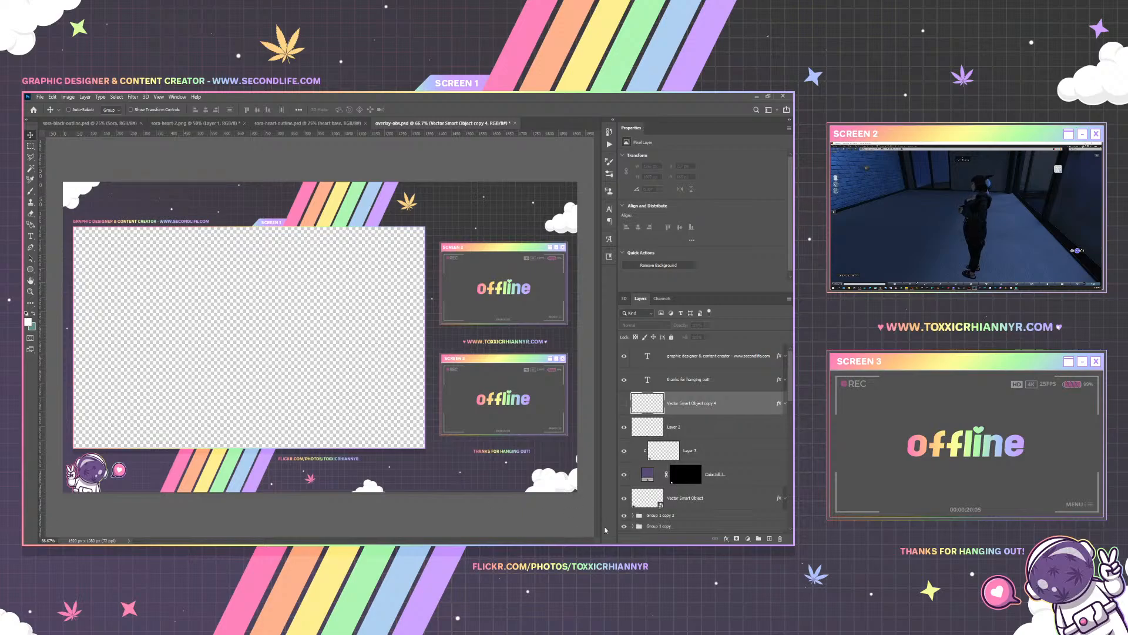
Move one lower-right cloud beside the astronaut and tuck the other into the overlay's lower-right corner
right_click(552, 490)
click(554, 486)
drag(553, 488, 120, 487)
right_click(570, 484)
click(577, 488)
drag(566, 482, 556, 489)
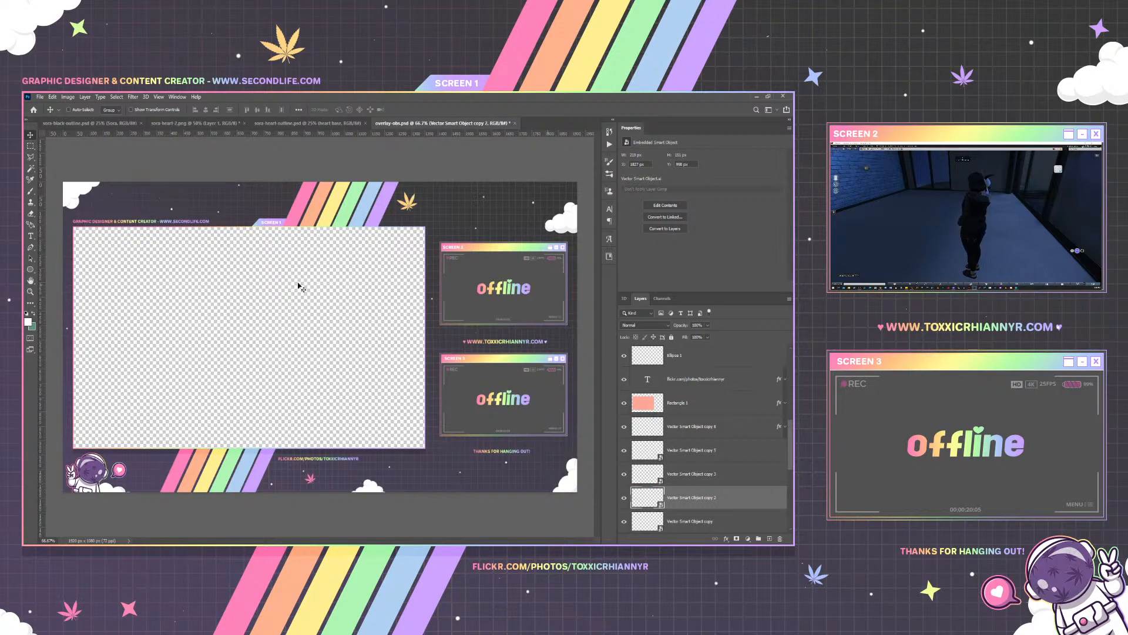
Adjust the position of the cloud beside the astronaut along the overlay's bottom edge
right_click(106, 487)
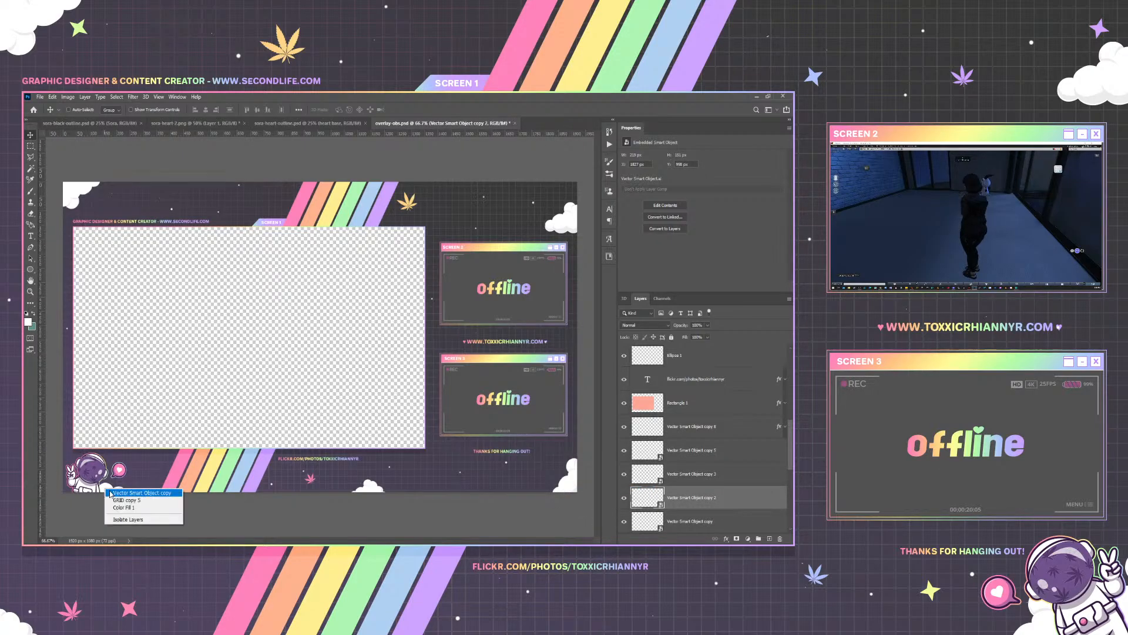
click(115, 493)
mouse_move(125, 462)
mouse_down()
mouse_move(64, 453)
mouse_move(123, 458)
mouse_up()
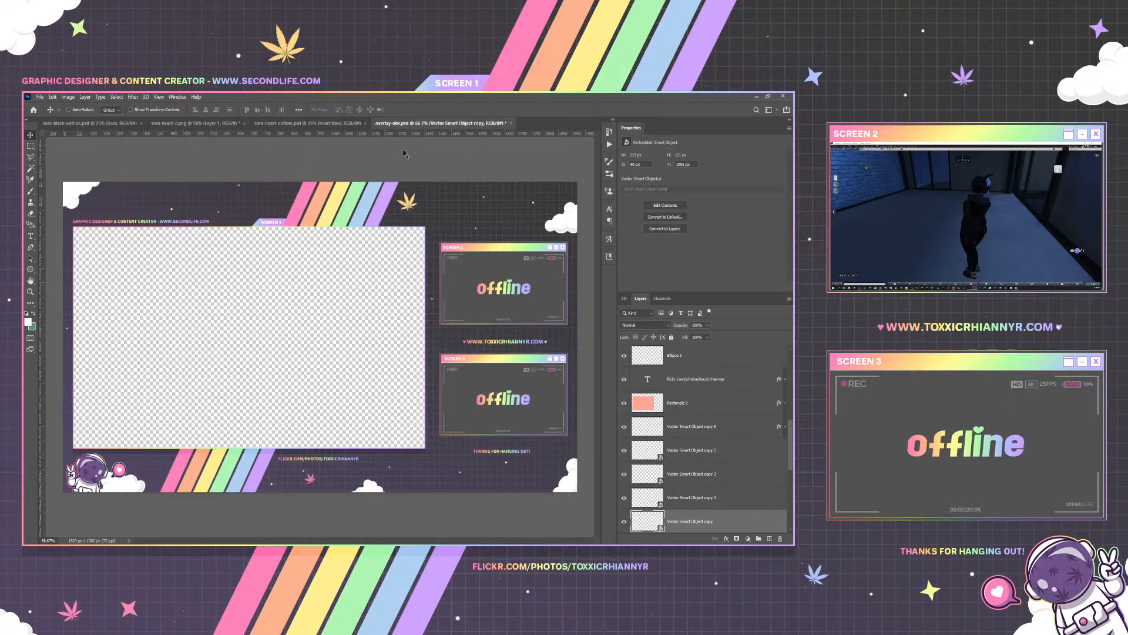
Close overlay-obs.psd and the remaining open documents without saving their changes
click(511, 124)
click(405, 263)
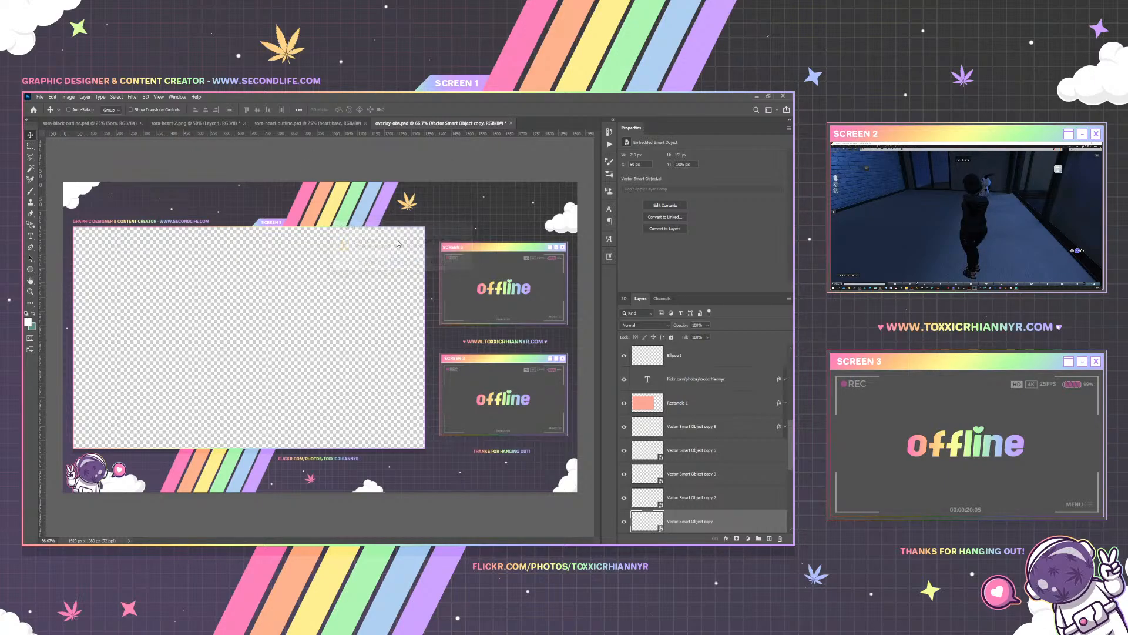
click(405, 264)
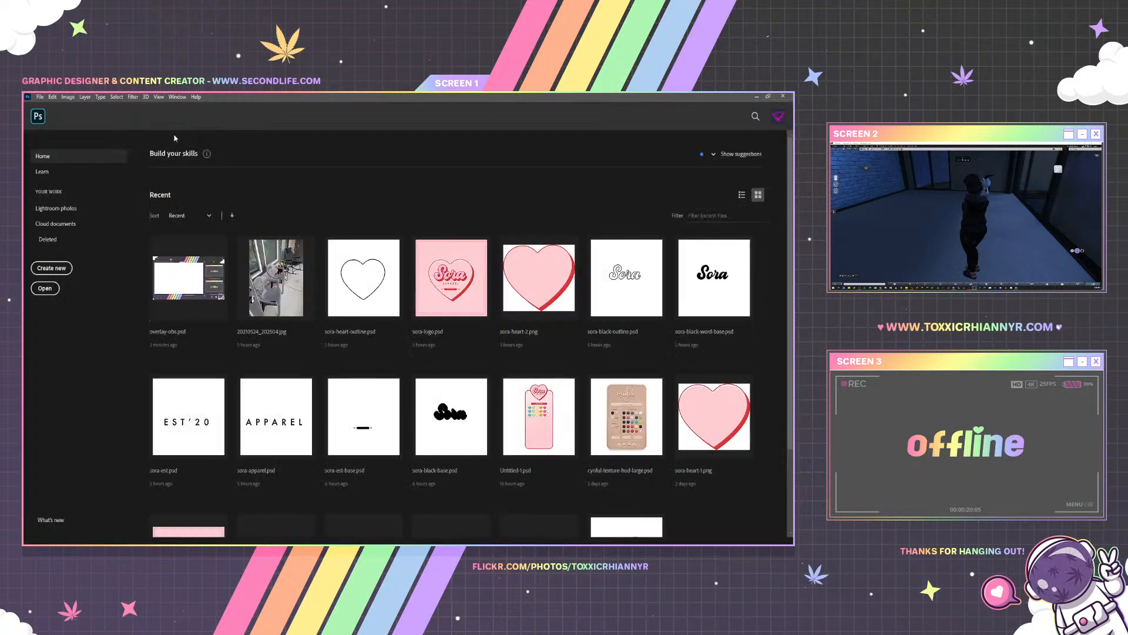
click(783, 96)
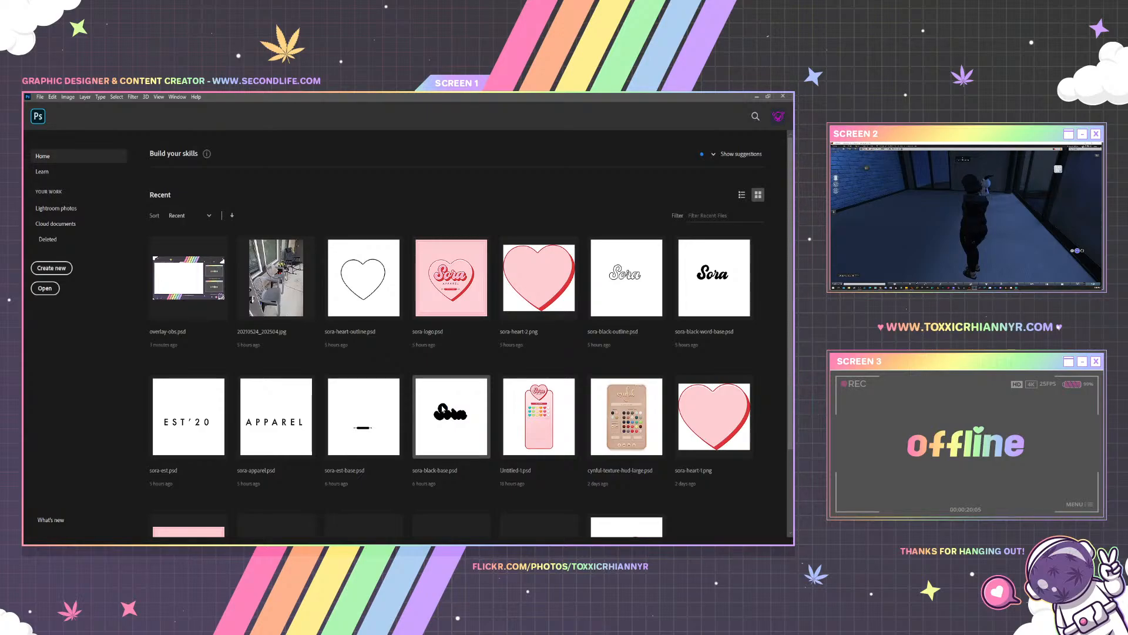
Reopen overlay-obs.psd from the recent files
click(193, 280)
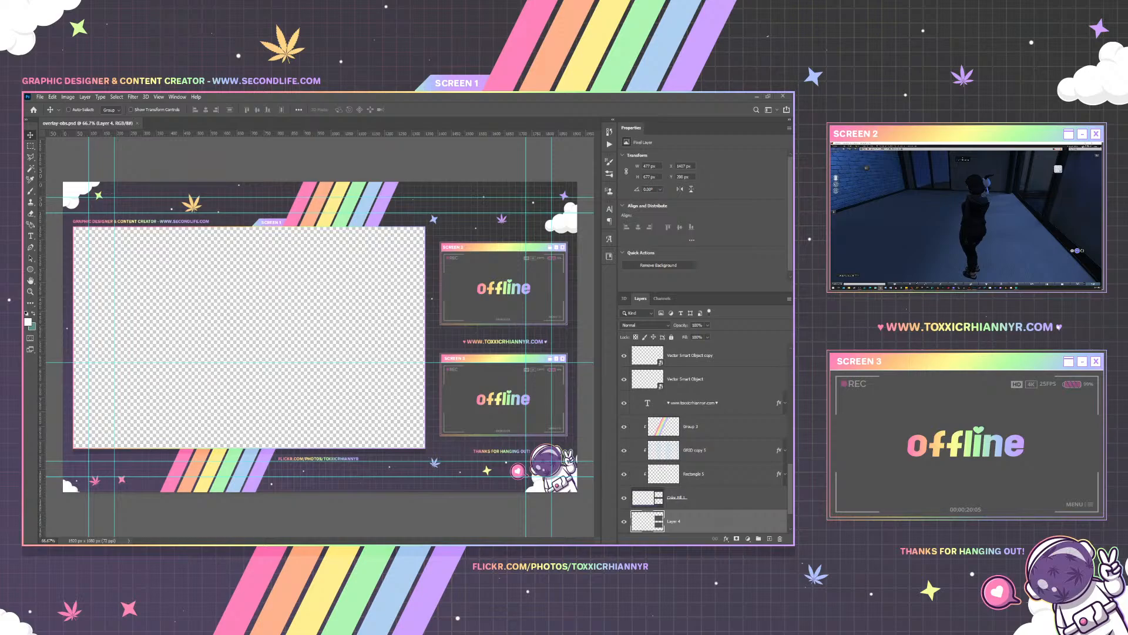
Switch to the browser and examine the SADES SA902 headset's Amazon page and gallery images, dismissing the Honey popup
key(alt+Tab)
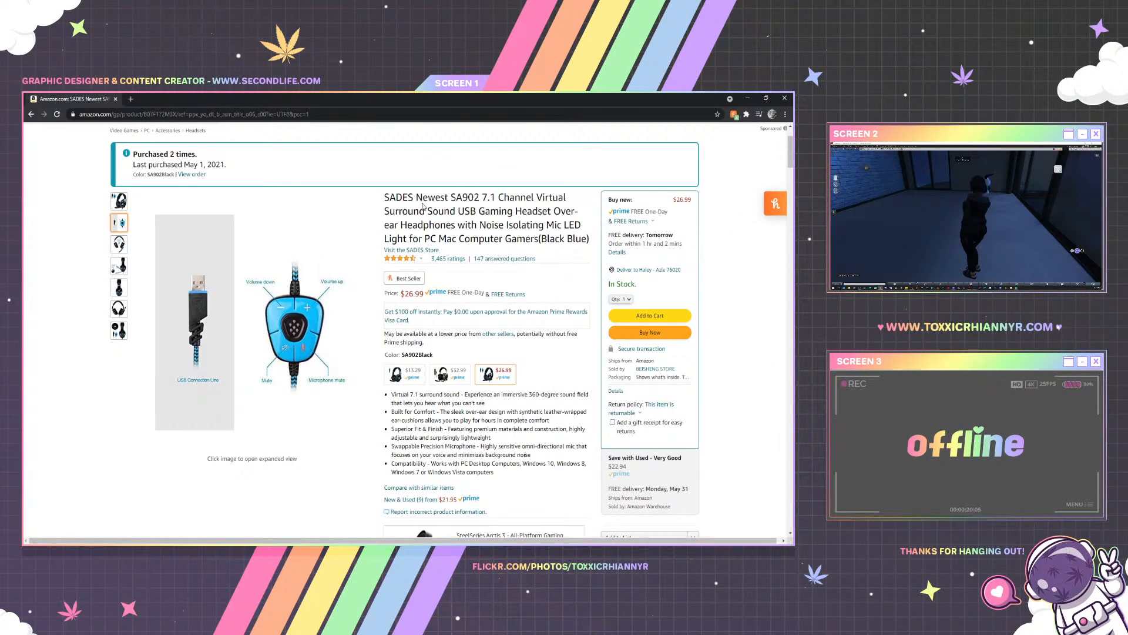
scroll(406, 215, up, 1)
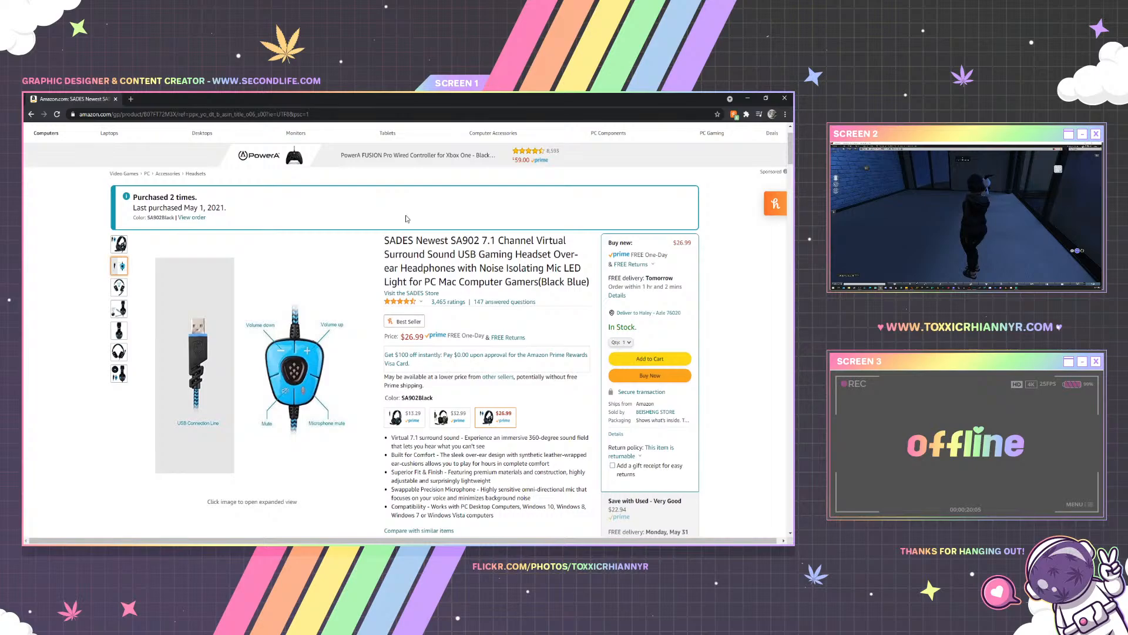
scroll(406, 218, down, 3)
scroll(406, 218, up, 1)
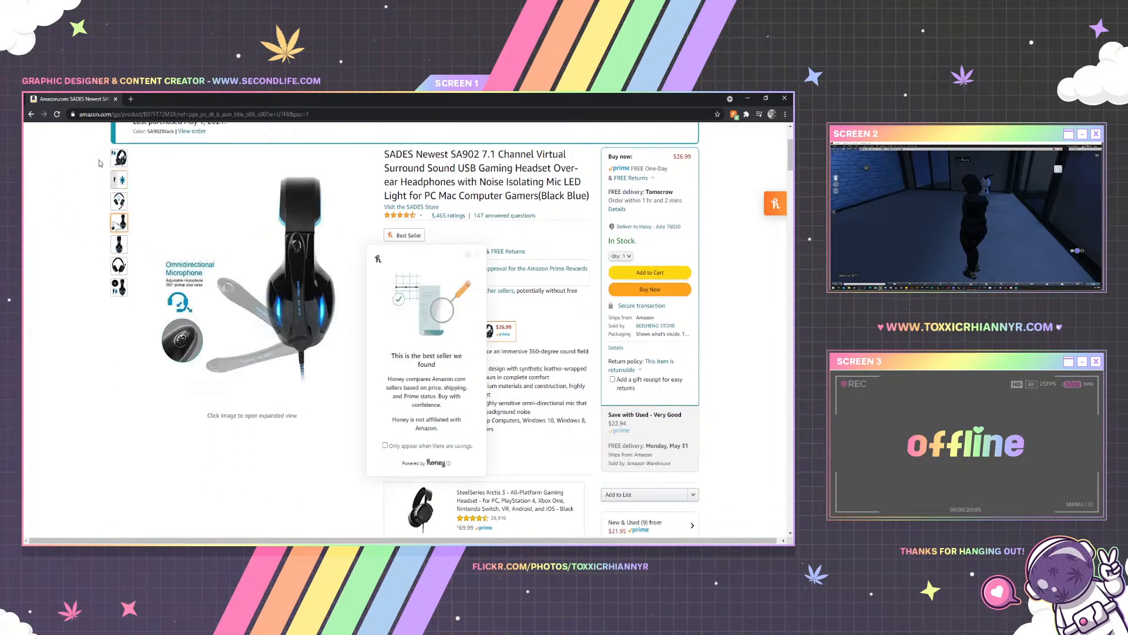
mouse_move(120, 162)
scroll(109, 173, up, 1)
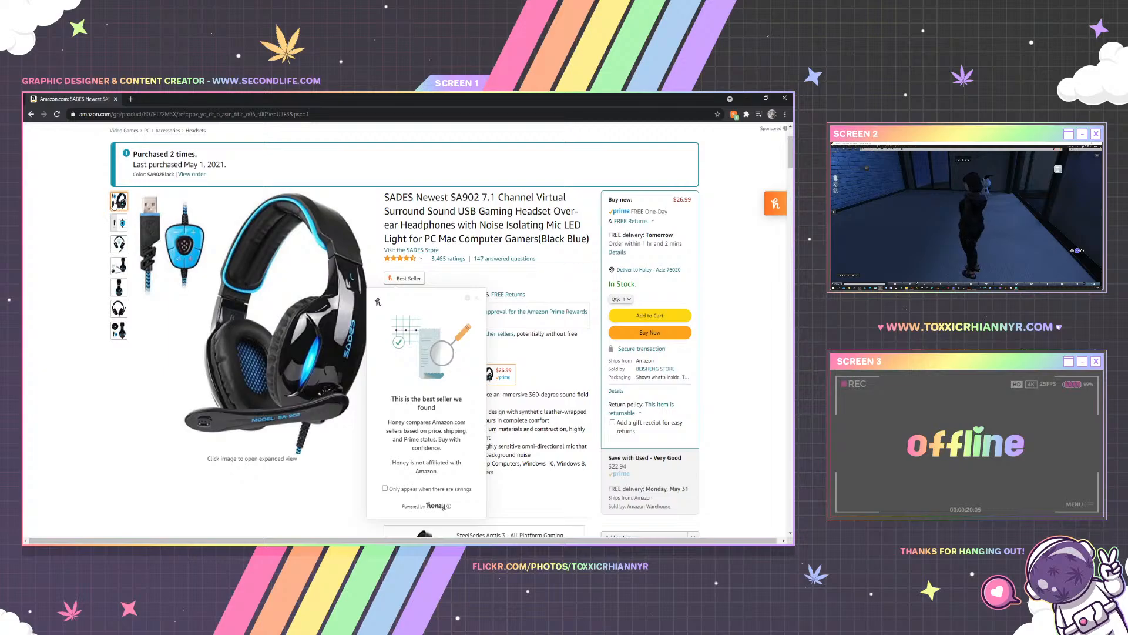
click(476, 298)
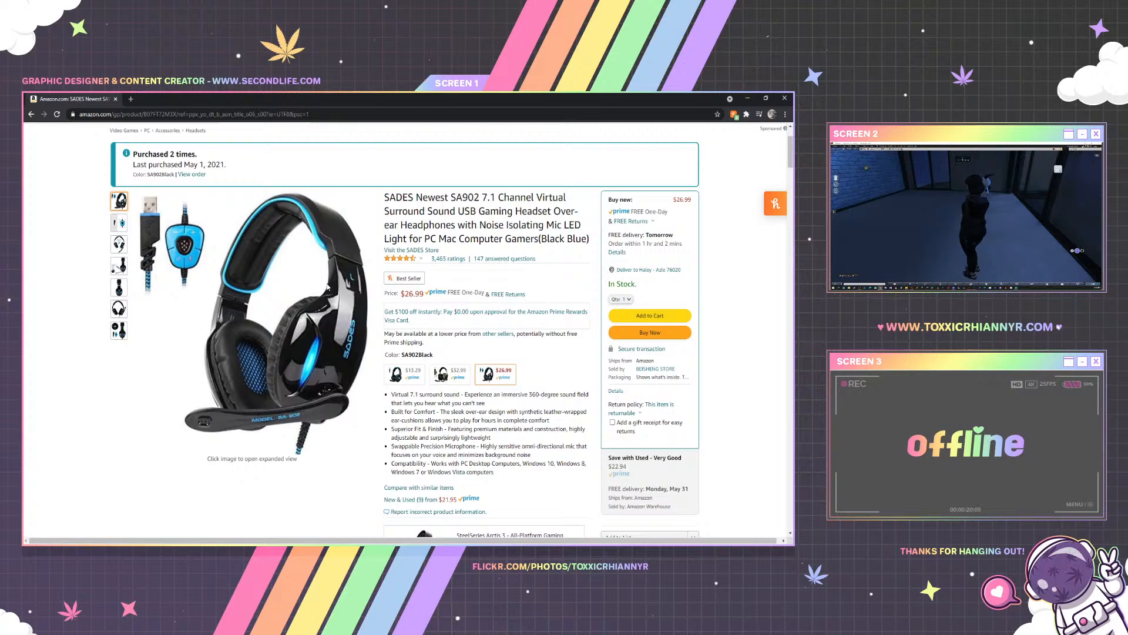
mouse_move(126, 269)
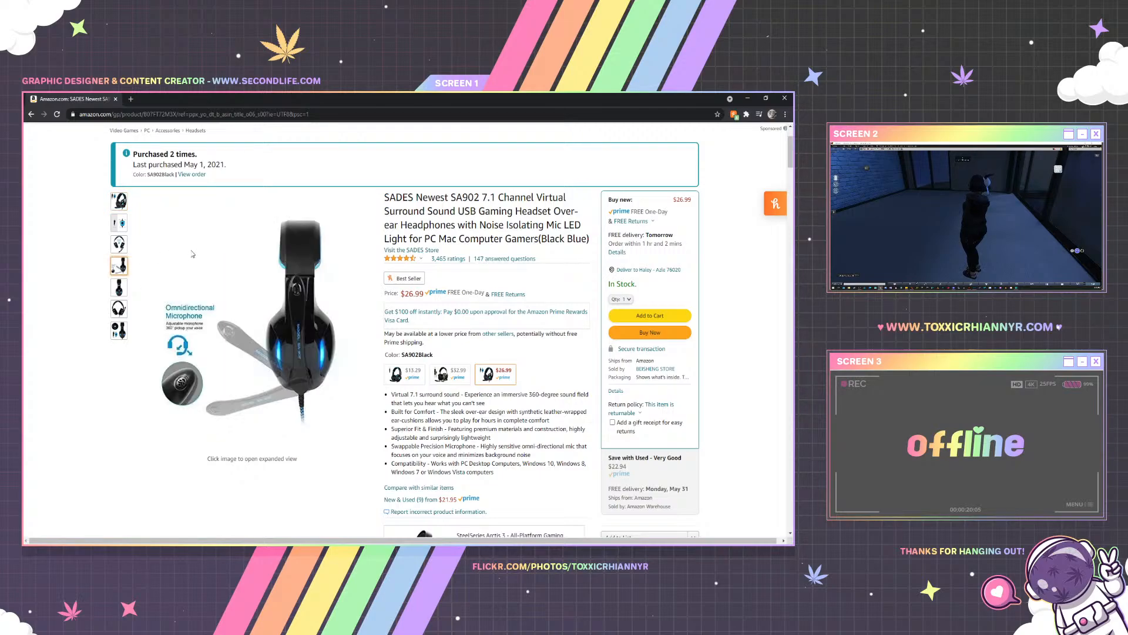
mouse_move(121, 224)
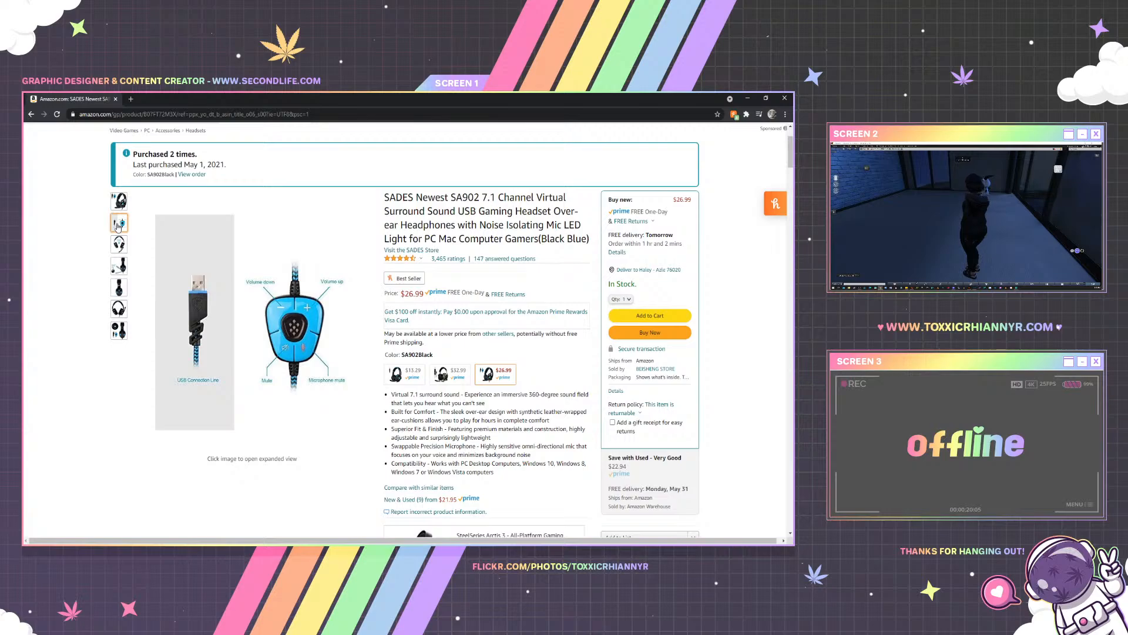
mouse_move(119, 250)
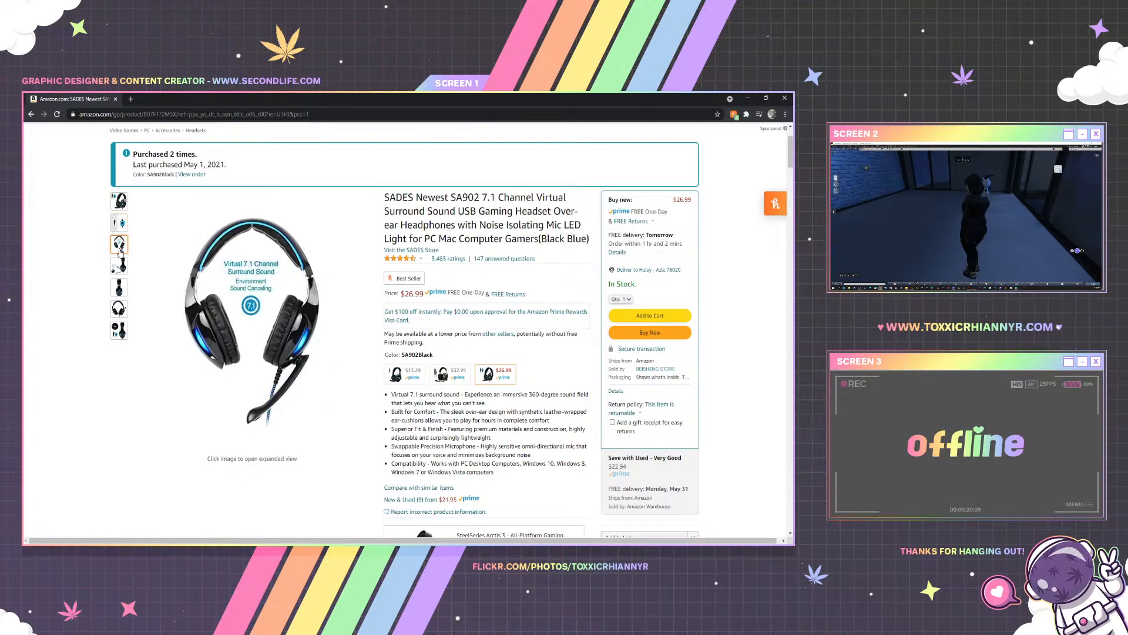
Examine the remaining gallery images of the SADES SA902 headset and close the browser
mouse_move(119, 290)
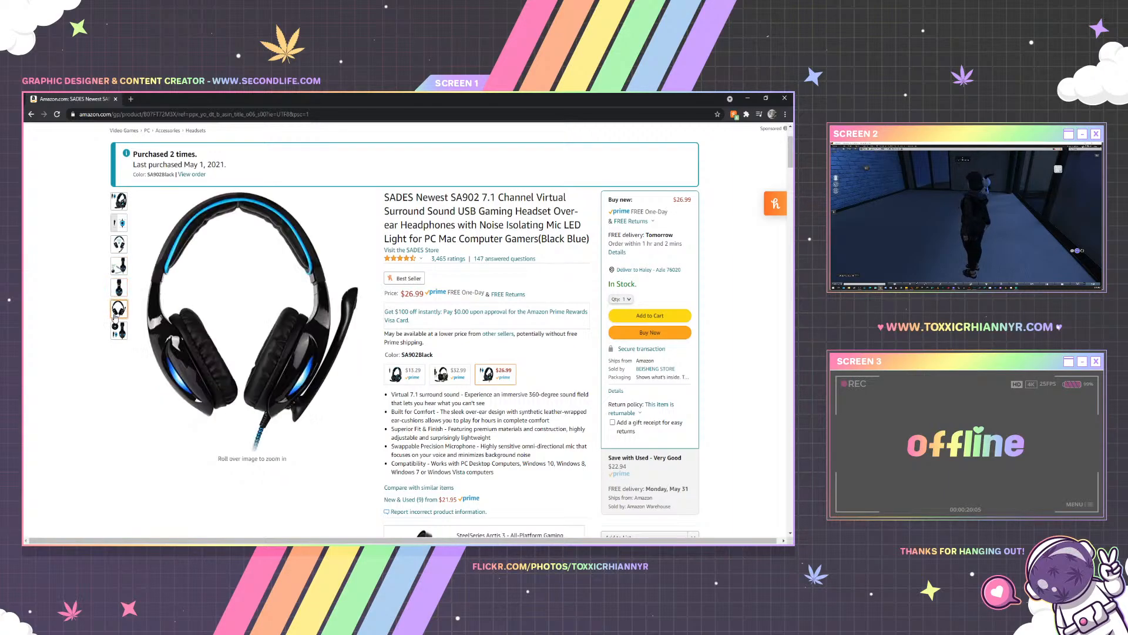
mouse_move(115, 332)
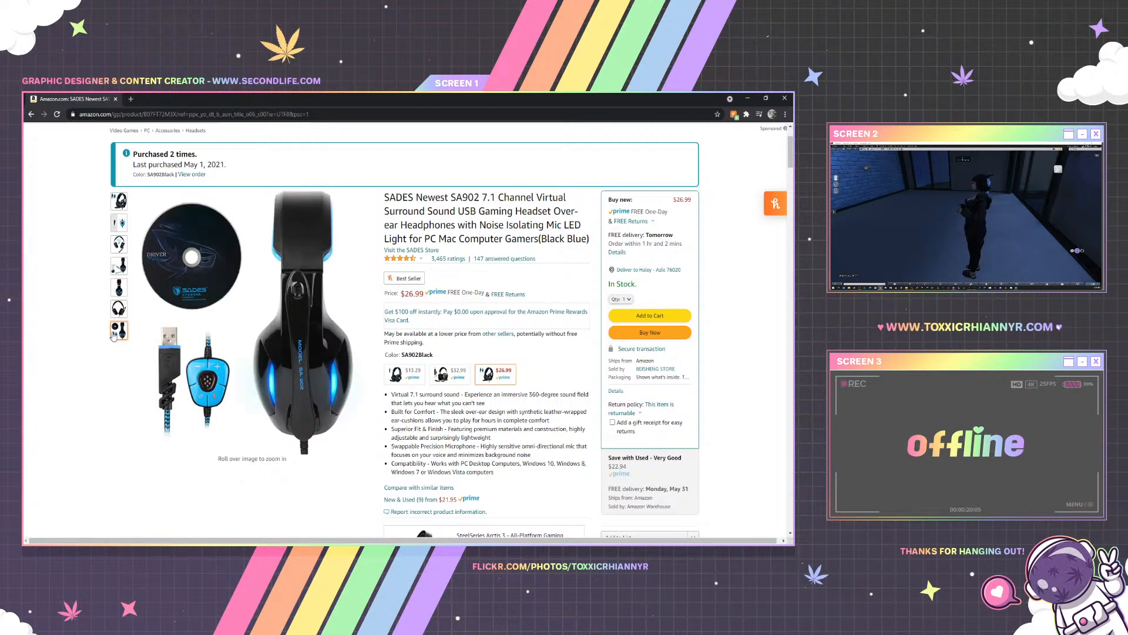
click(785, 98)
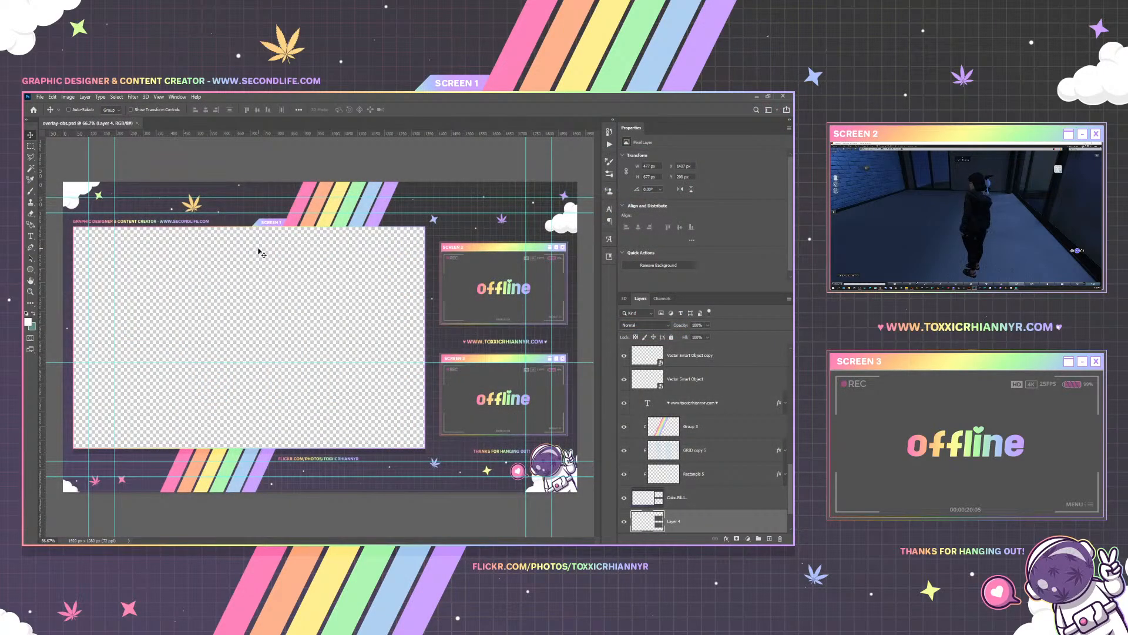
Hide the guides and move the cloud from the overlay's bottom-left corner along the bottom edge toward the astronaut
key(ctrl+semicolon)
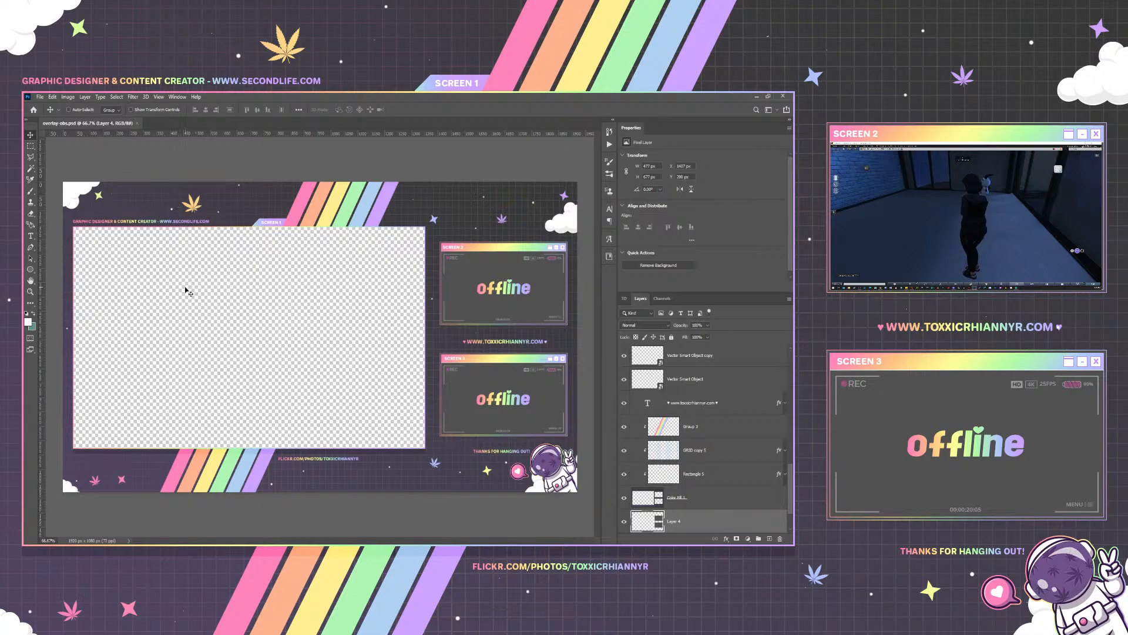
right_click(69, 489)
click(71, 491)
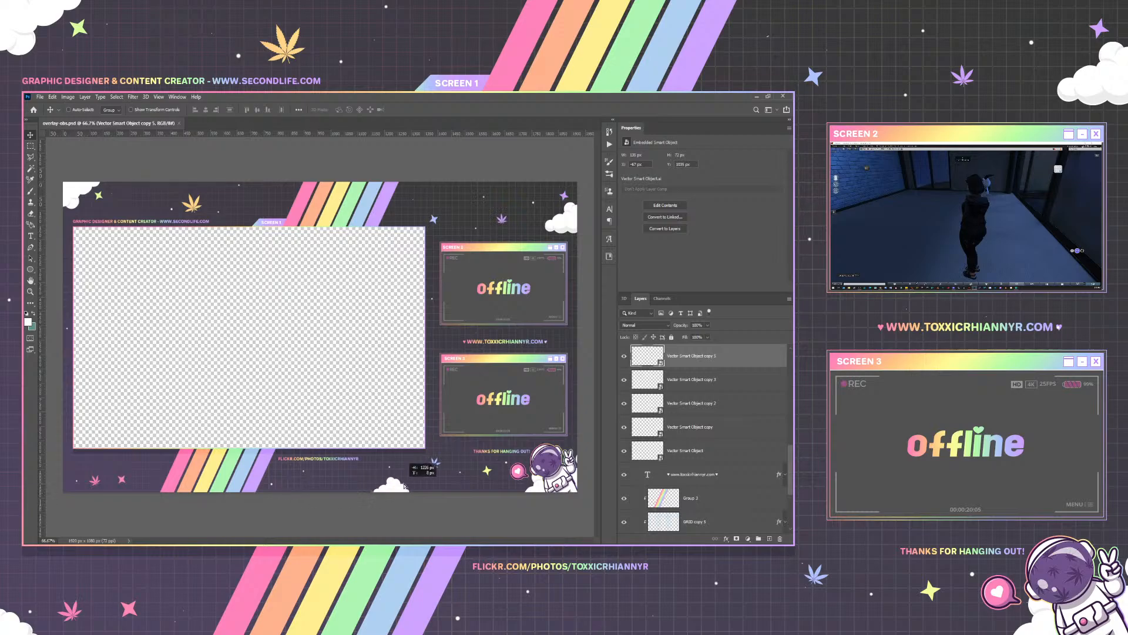
Select the astronaut's Layer 3, color fill and Vector Smart Object layers together and move the astronaut to the overlay's bottom-left corner
right_click(553, 469)
click(567, 474)
scroll(705, 406, up, 1)
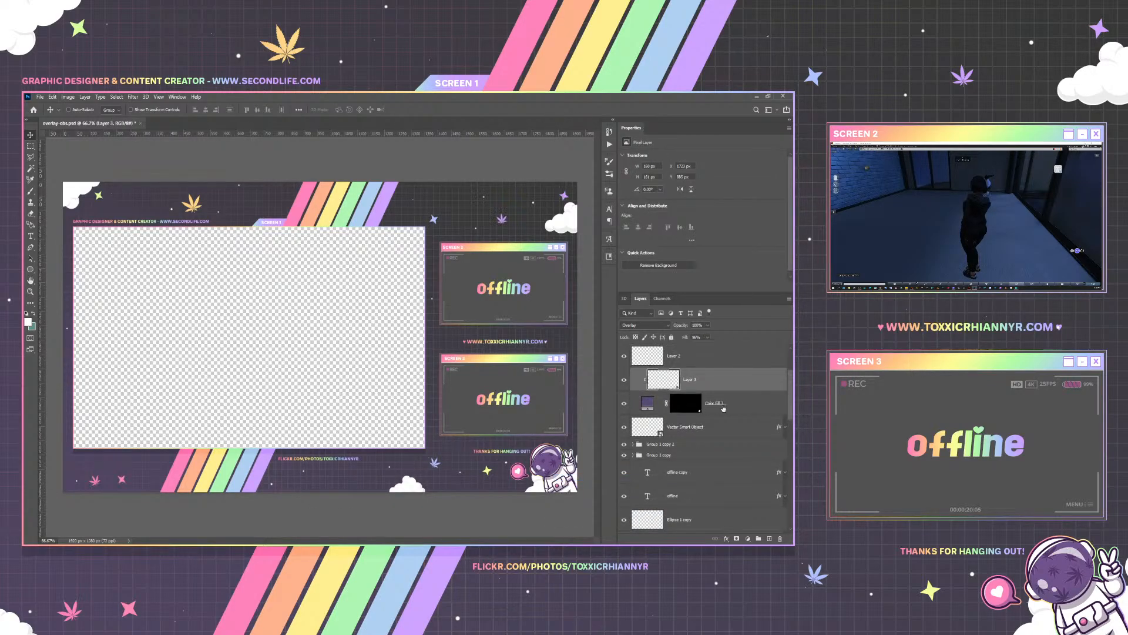
shift+click(732, 412)
shift+click(724, 421)
drag(537, 477, 86, 480)
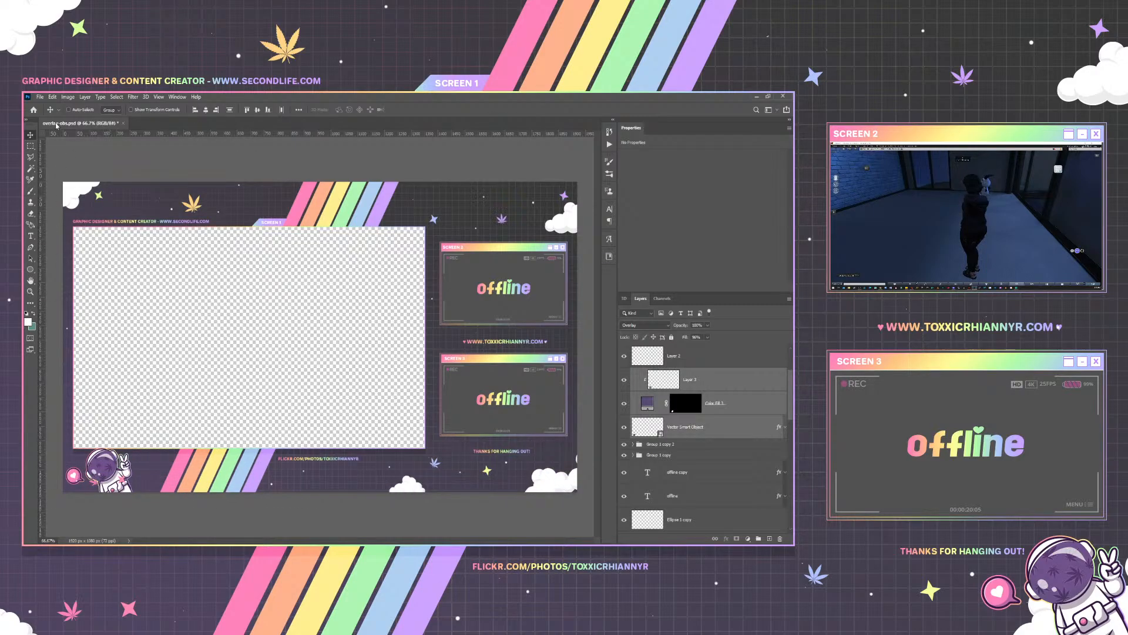
Flip the astronaut and speech bubble horizontally and nudge them into place in the overlay's bottom-left corner
click(52, 97)
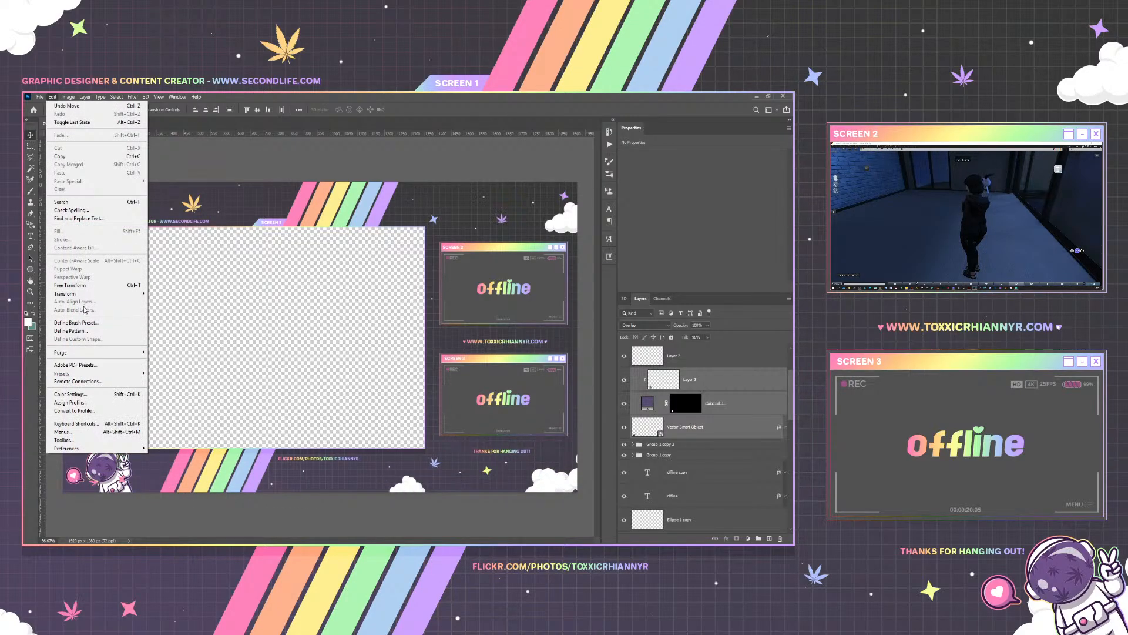
click(169, 426)
drag(170, 429, 118, 408)
key(Up)
key(Up)
key(Up)
key(Up)
key(Up)
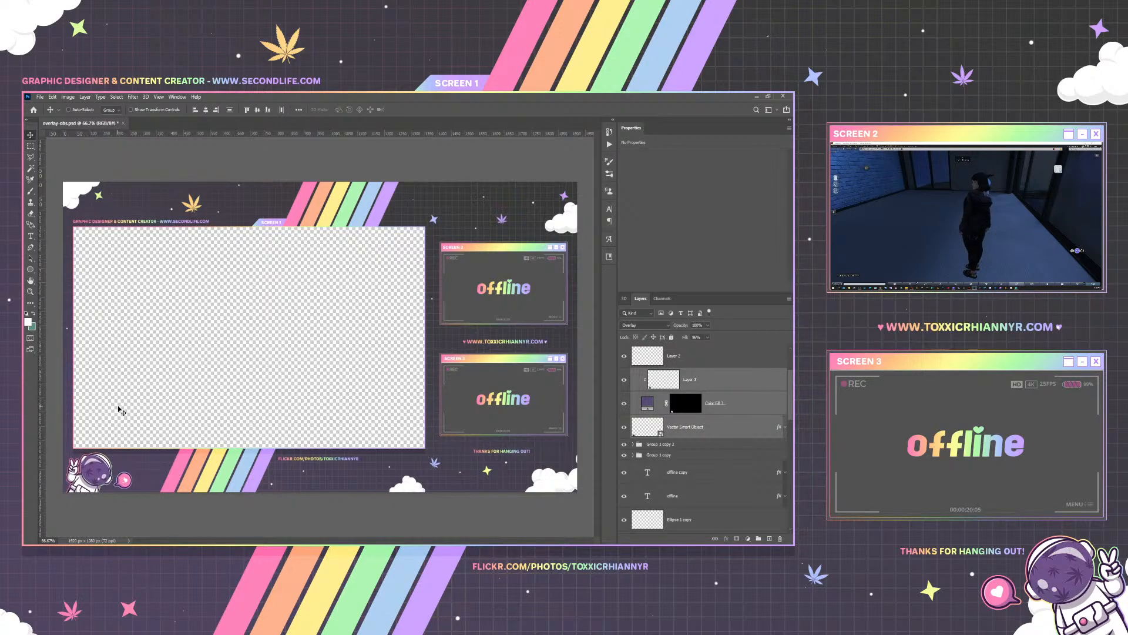
Erase the pink star behind the astronaut's speech bubble from the Vector Smart Object copy 4 layer
right_click(122, 483)
click(150, 486)
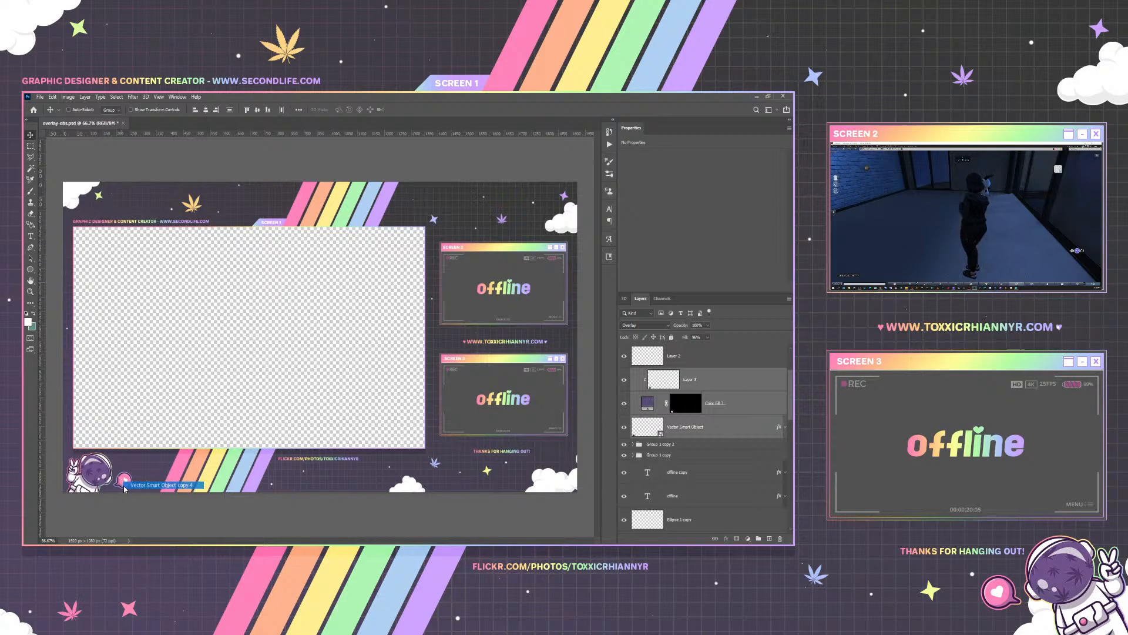
click(31, 213)
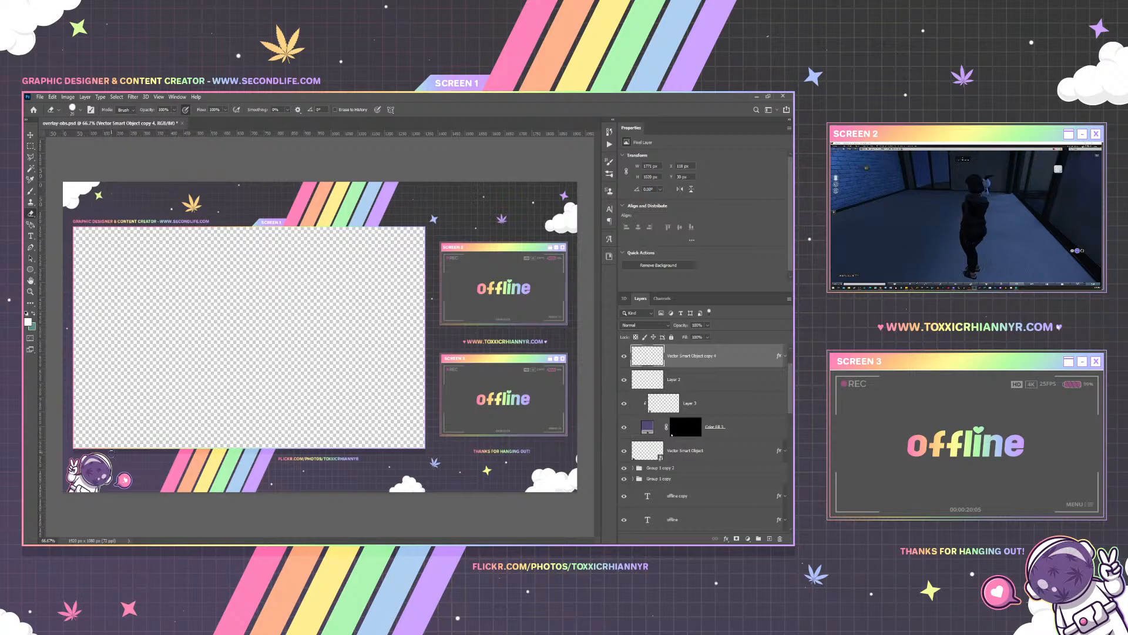
drag(120, 479, 133, 473)
click(31, 137)
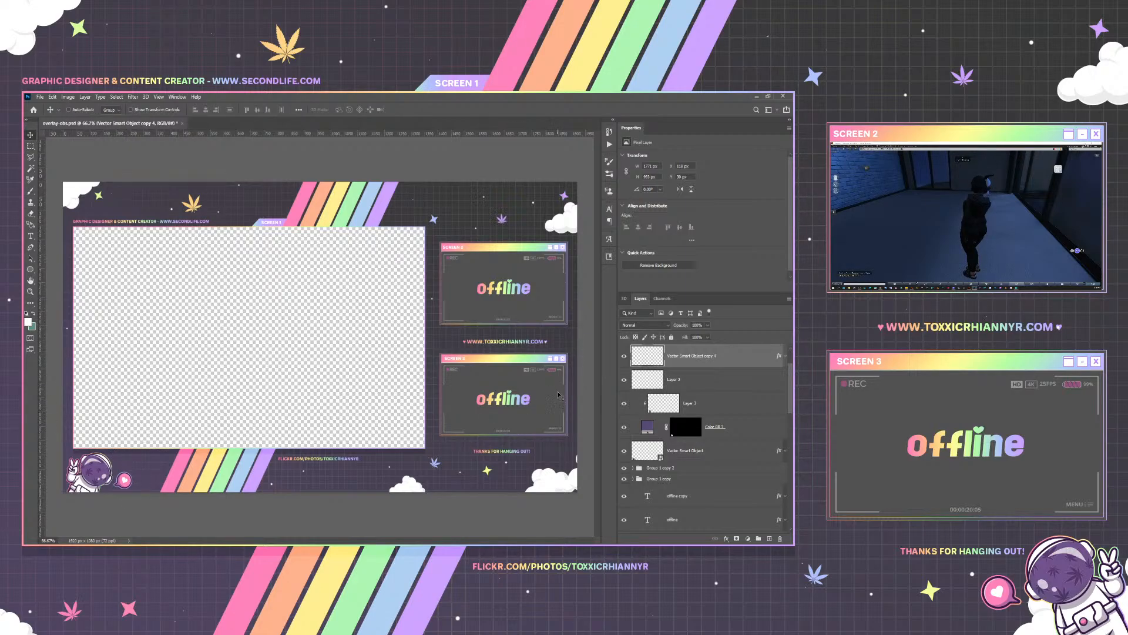
Reselect the astronaut's three layers and adjust them slightly with Free Transform in the overlay's bottom-left corner
scroll(711, 390, up, 2)
scroll(702, 437, down, 1)
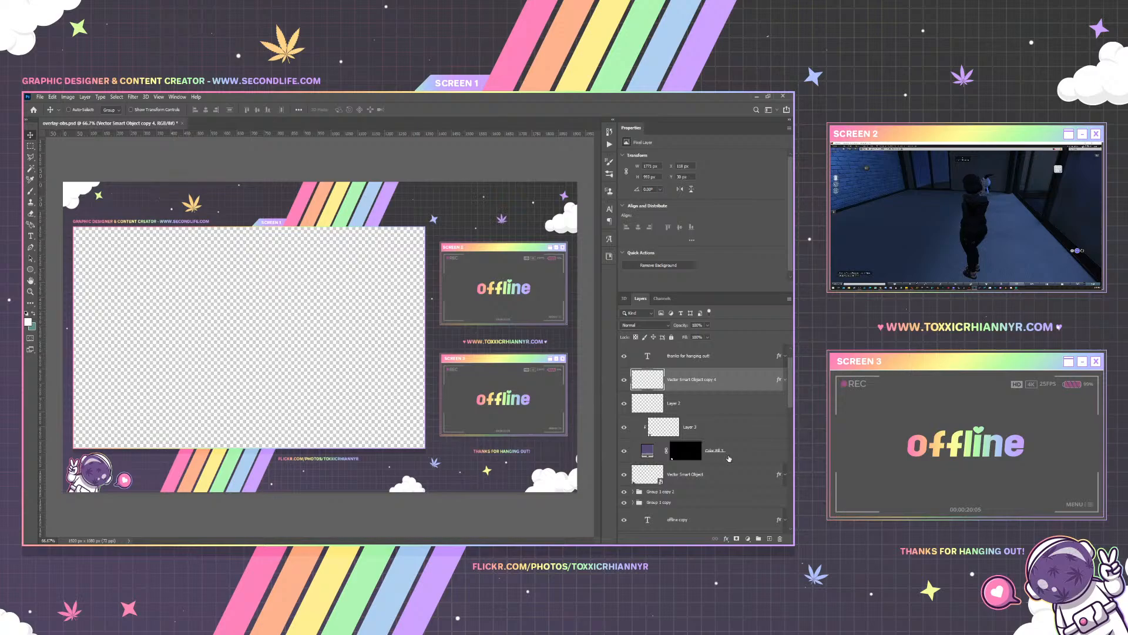
click(726, 475)
shift+click(730, 456)
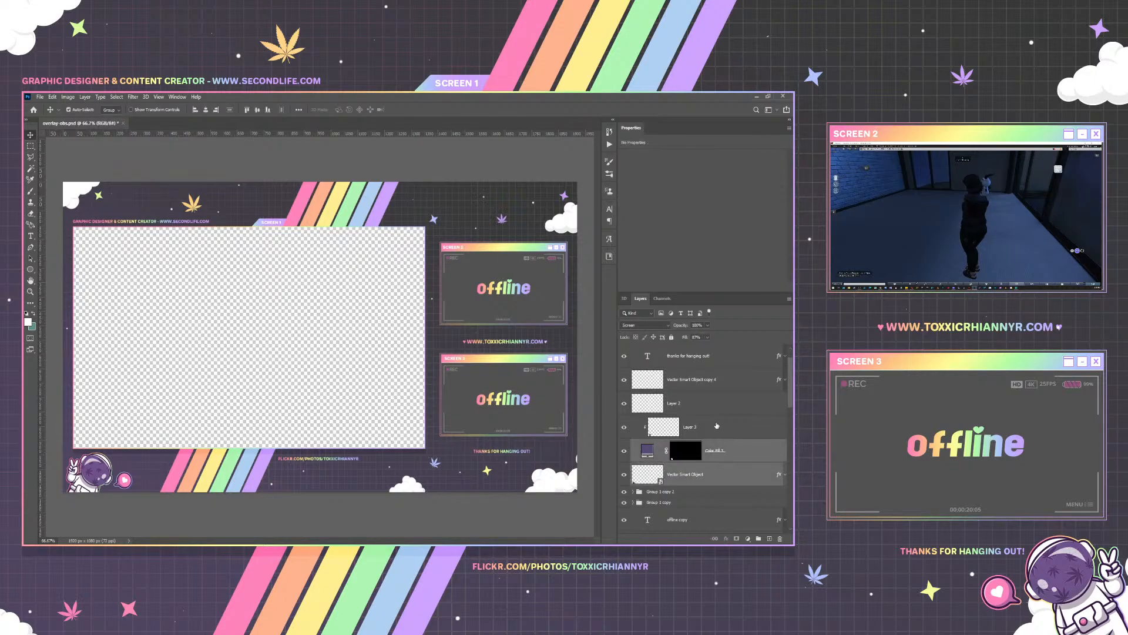
shift+click(724, 436)
key(ctrl+t)
drag(158, 428, 150, 401)
key(Return)
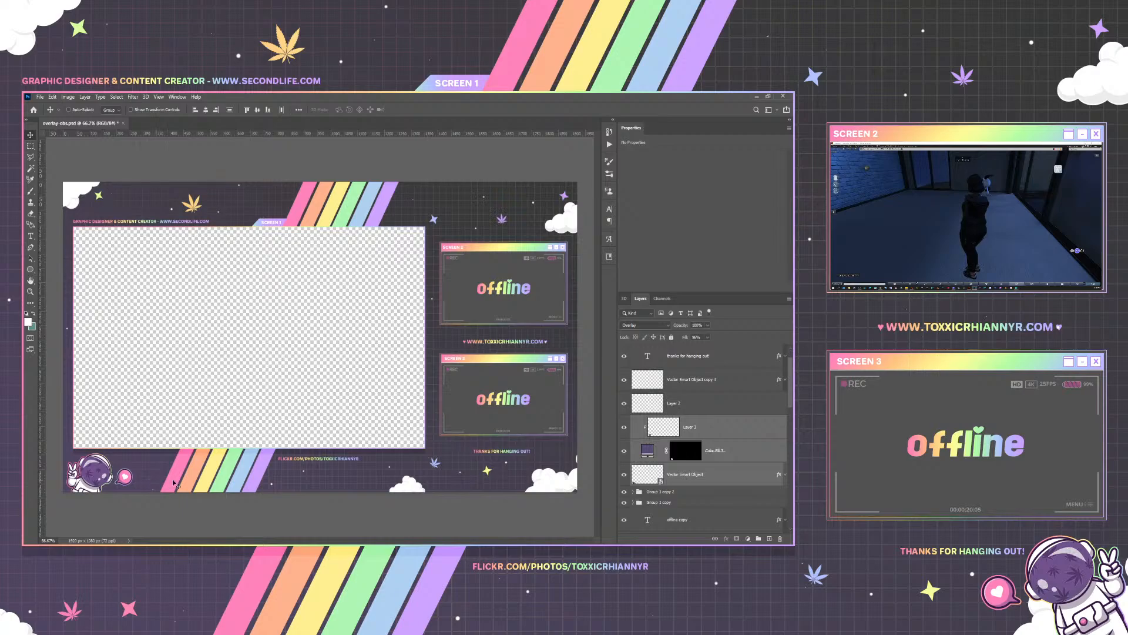
Shift the small bottom-edge cloud slightly left and move the large cloud further into the overlay's bottom-right corner
drag(409, 484, 395, 489)
right_click(546, 480)
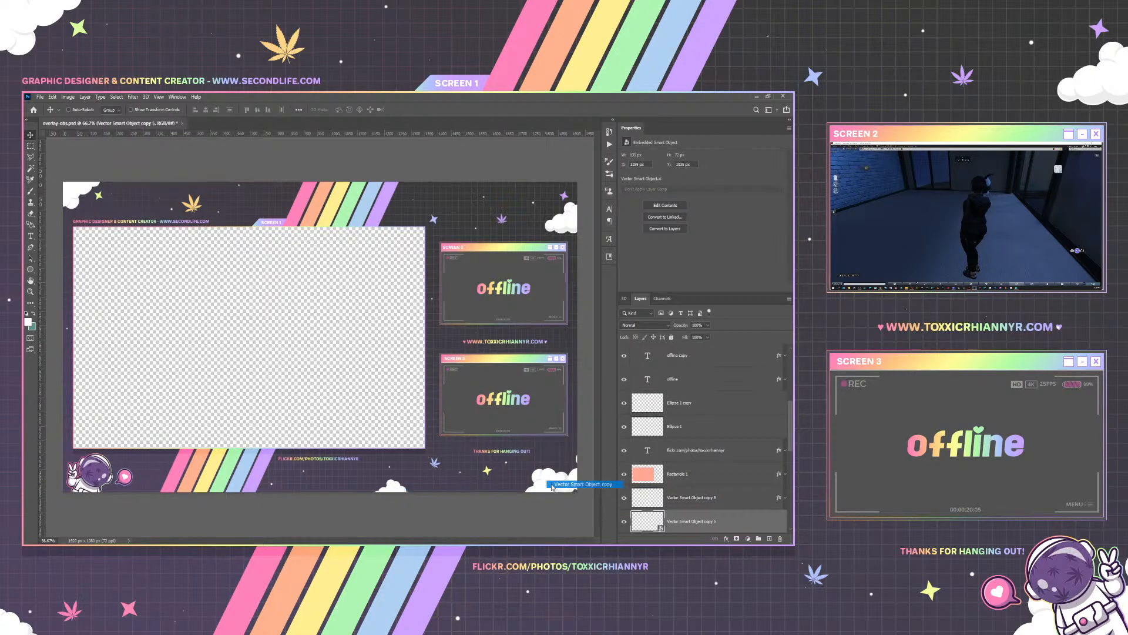
click(560, 489)
mouse_move(560, 488)
mouse_down()
mouse_move(573, 486)
mouse_move(565, 476)
mouse_up()
Shift the stars layer, Vector Smart Object copy 4, slightly to the left across the overlay
right_click(564, 199)
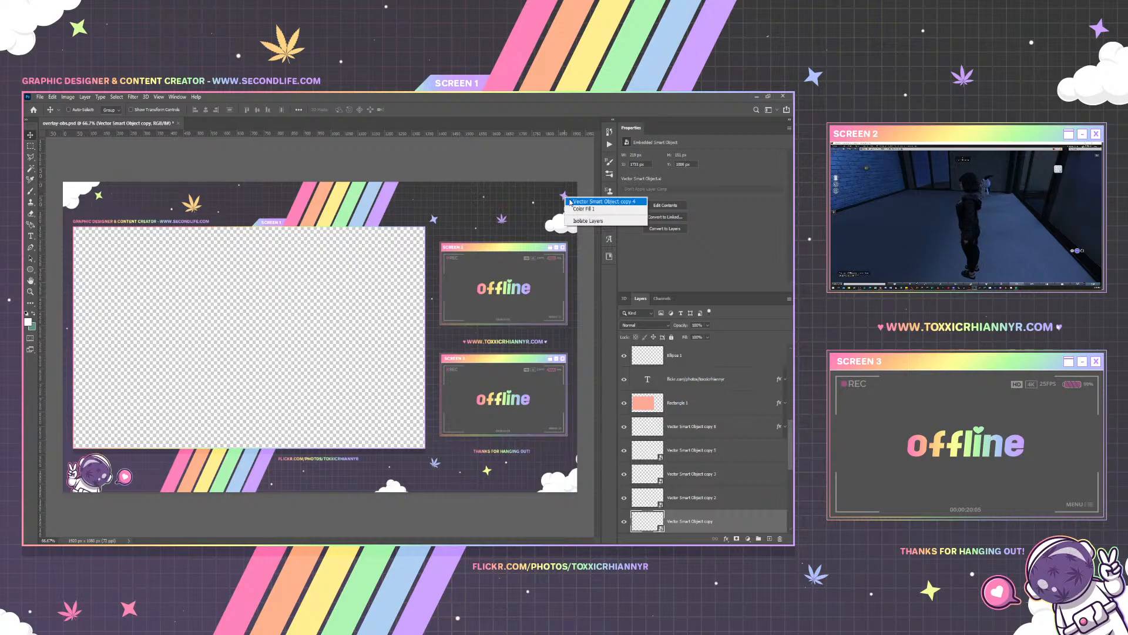
click(567, 203)
drag(566, 200, 561, 202)
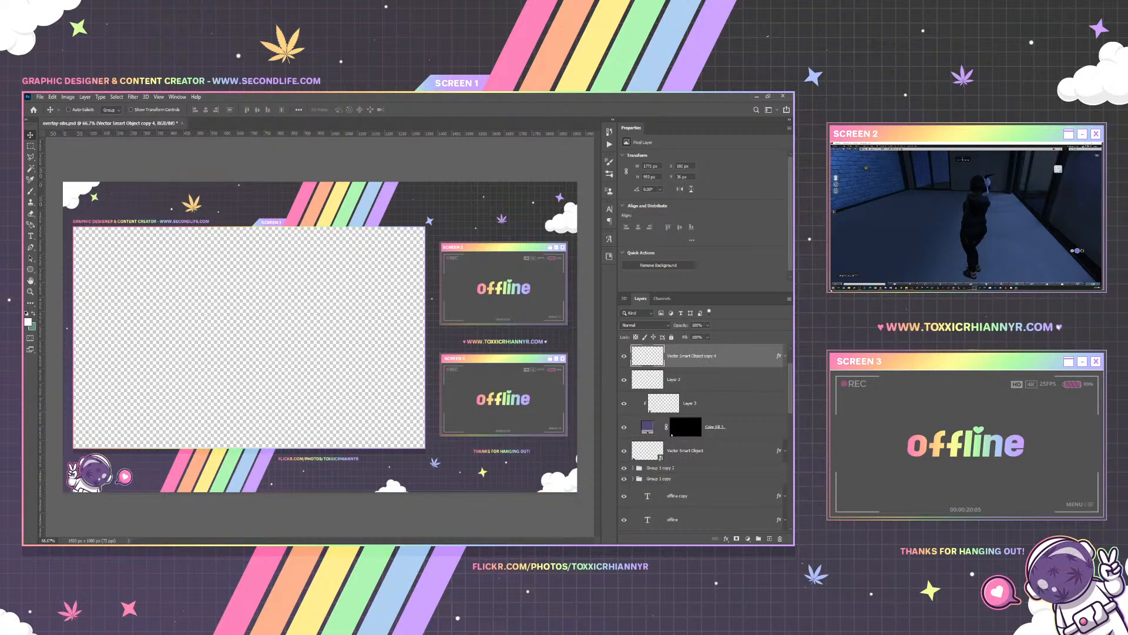
Save the overlay as a PNG with the Large file size (Fastest saving) option
click(40, 97)
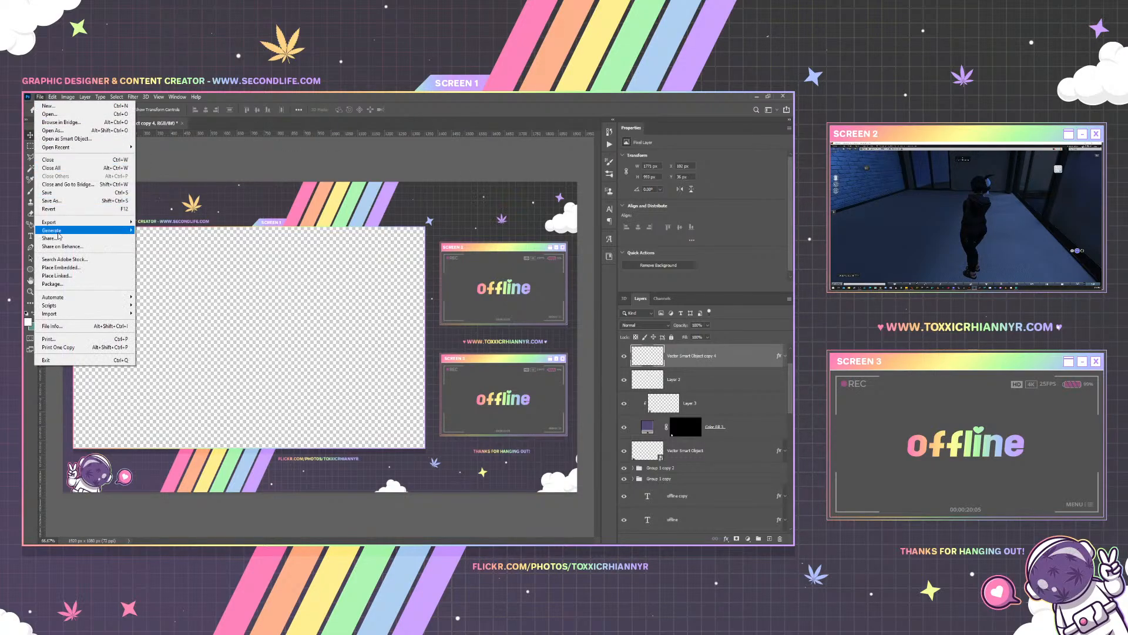
click(60, 220)
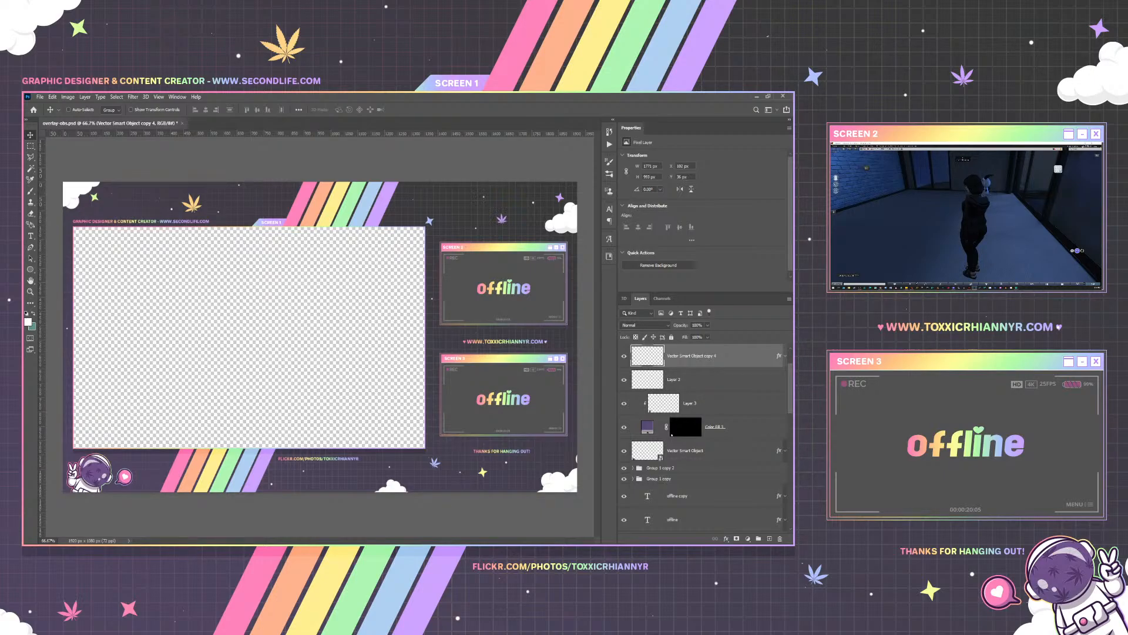
click(674, 305)
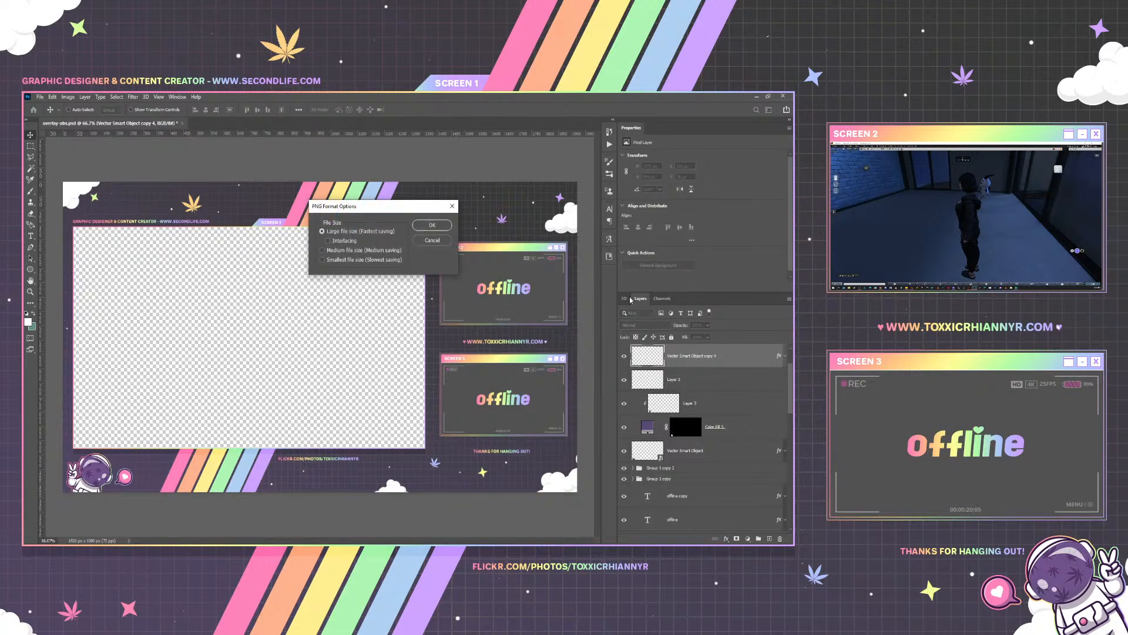
click(437, 227)
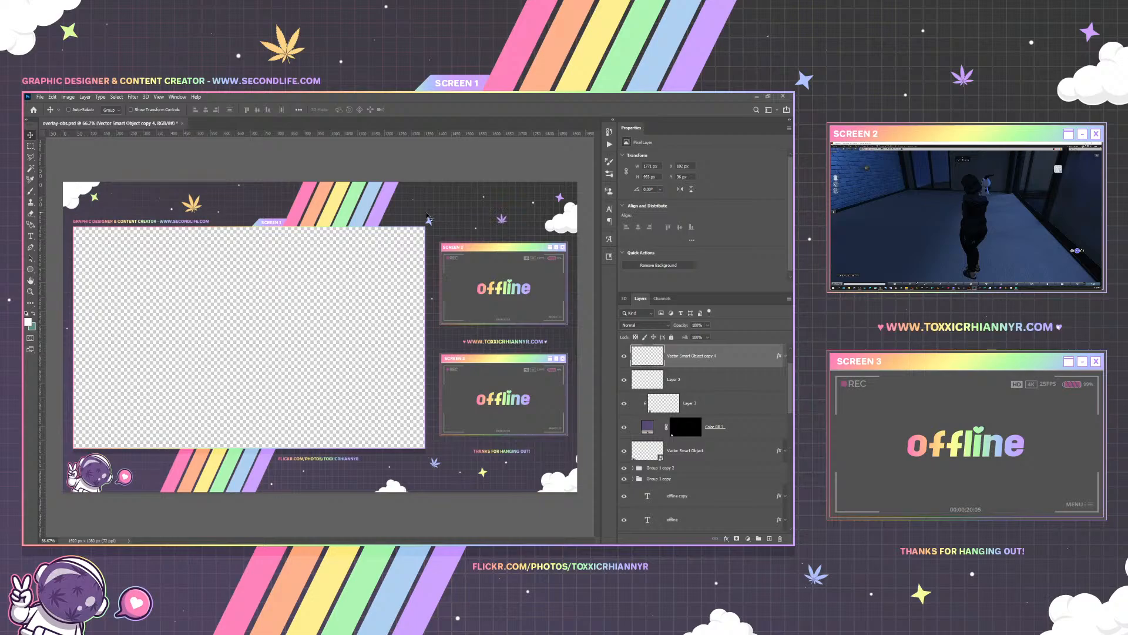
Save the changes to overlay-obs.psd and close the document
click(40, 96)
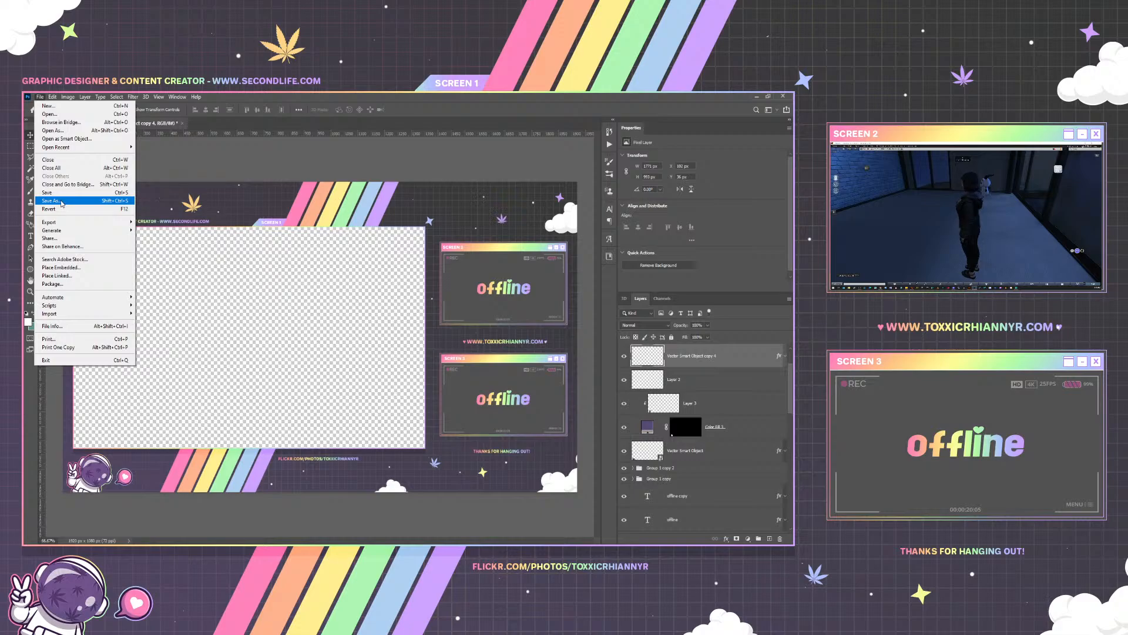
click(174, 201)
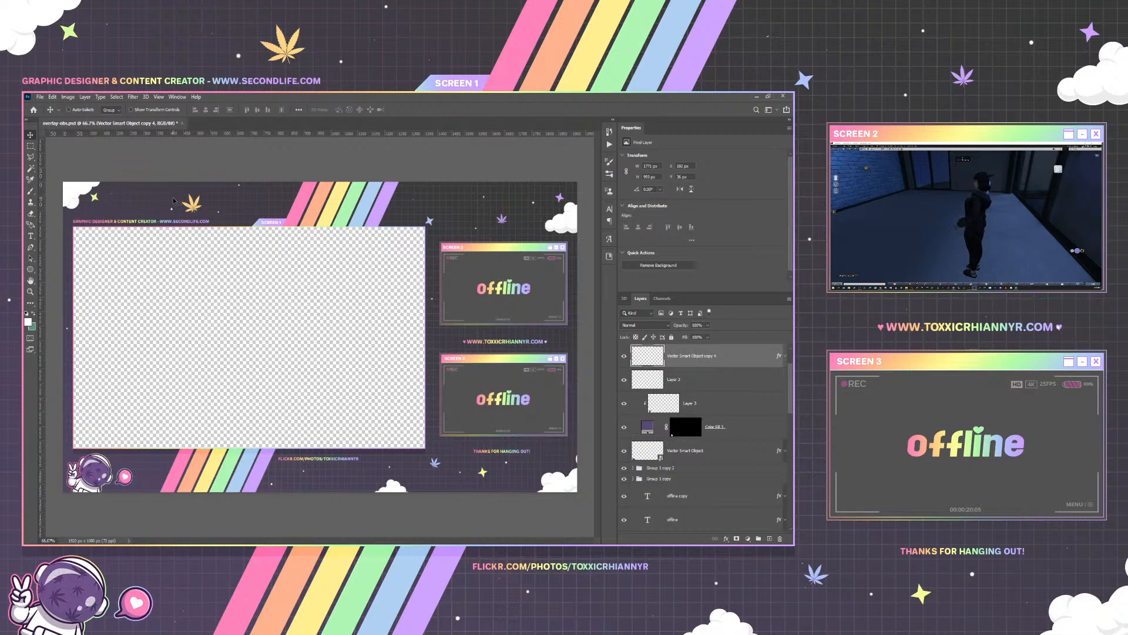
click(39, 96)
click(48, 193)
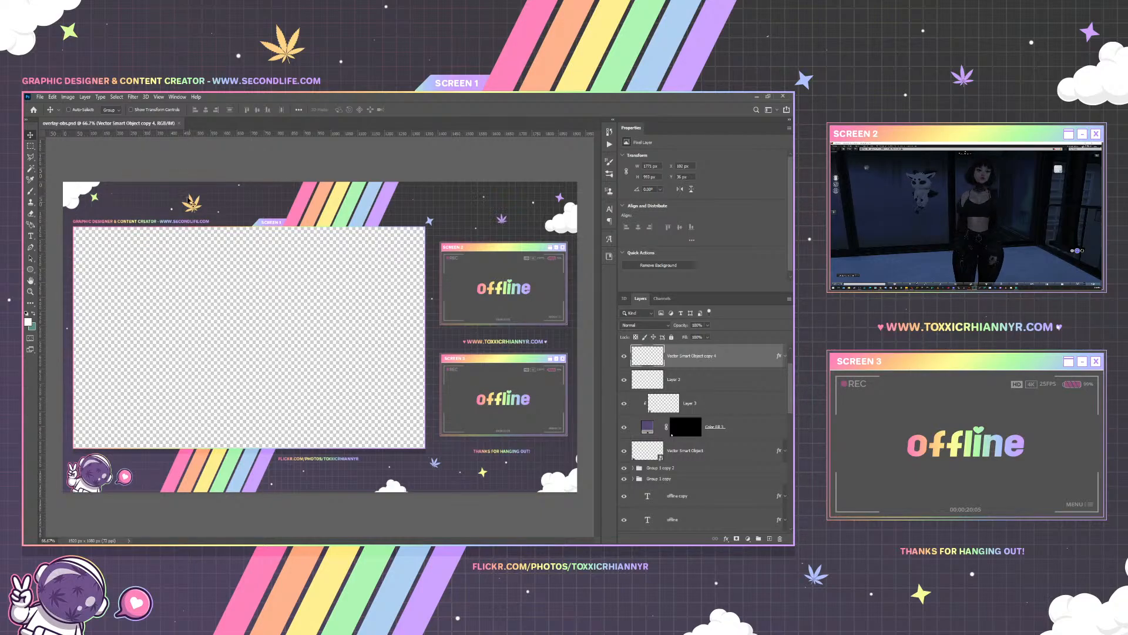
click(179, 123)
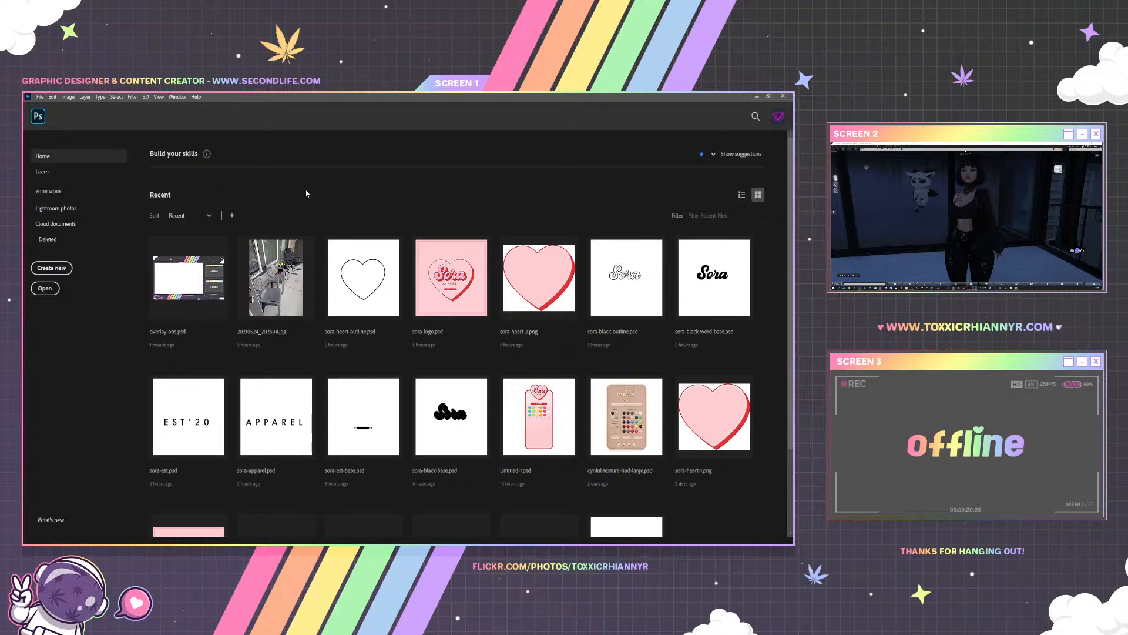
Open and close 20210524_202504.jpg, and view toxxic-plants.jpg enlarged in the Photos app before closing it
click(276, 274)
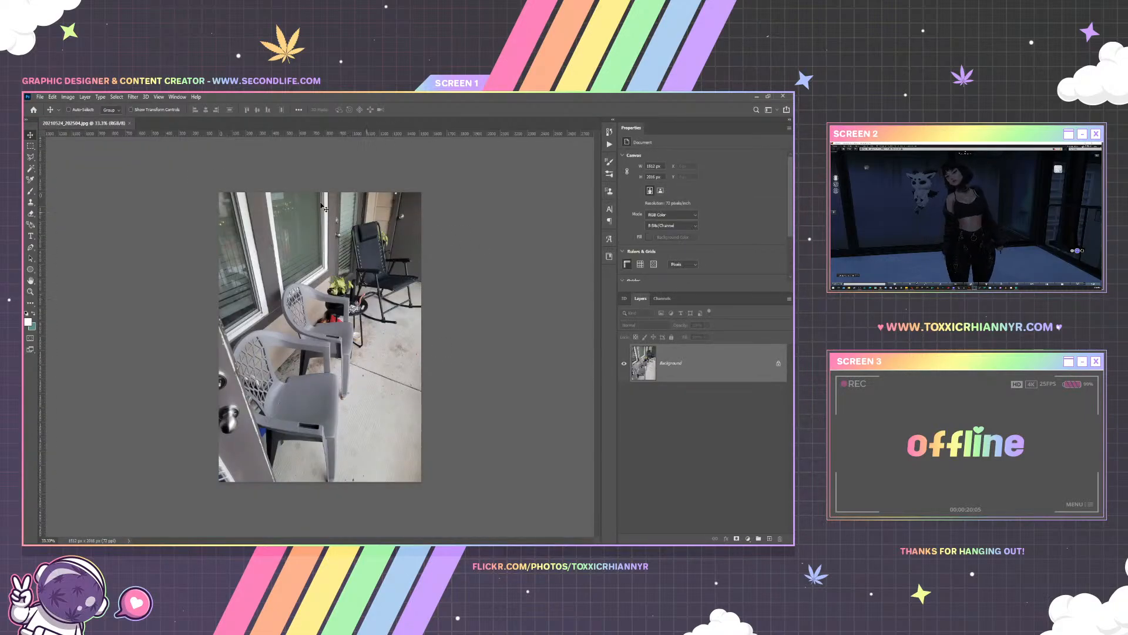
click(130, 123)
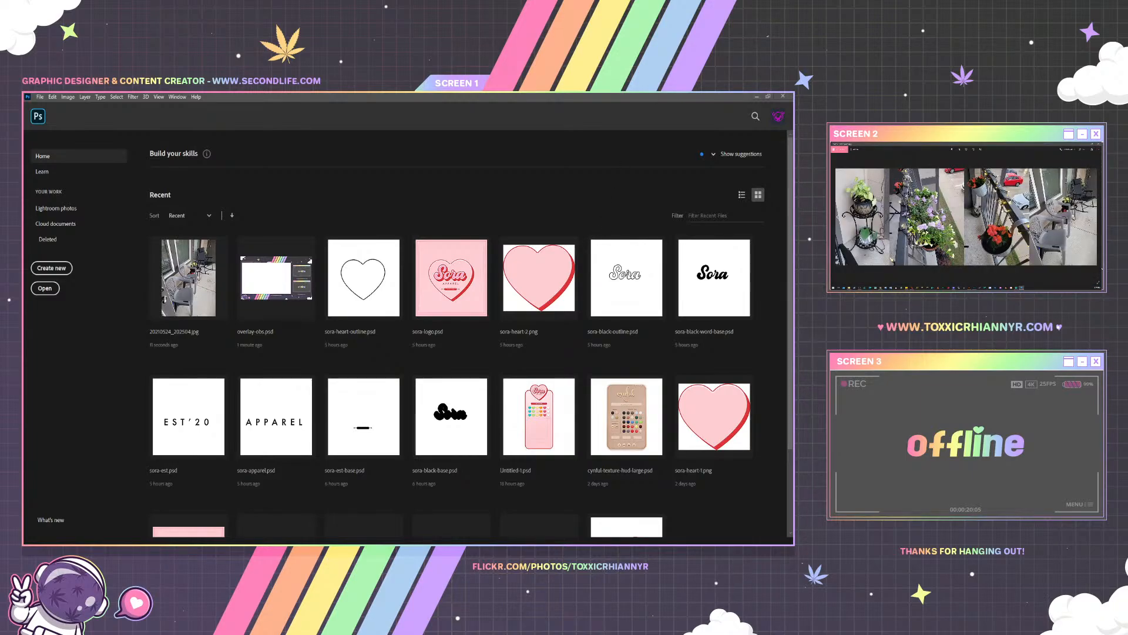
drag(896, 147, 336, 201)
click(432, 200)
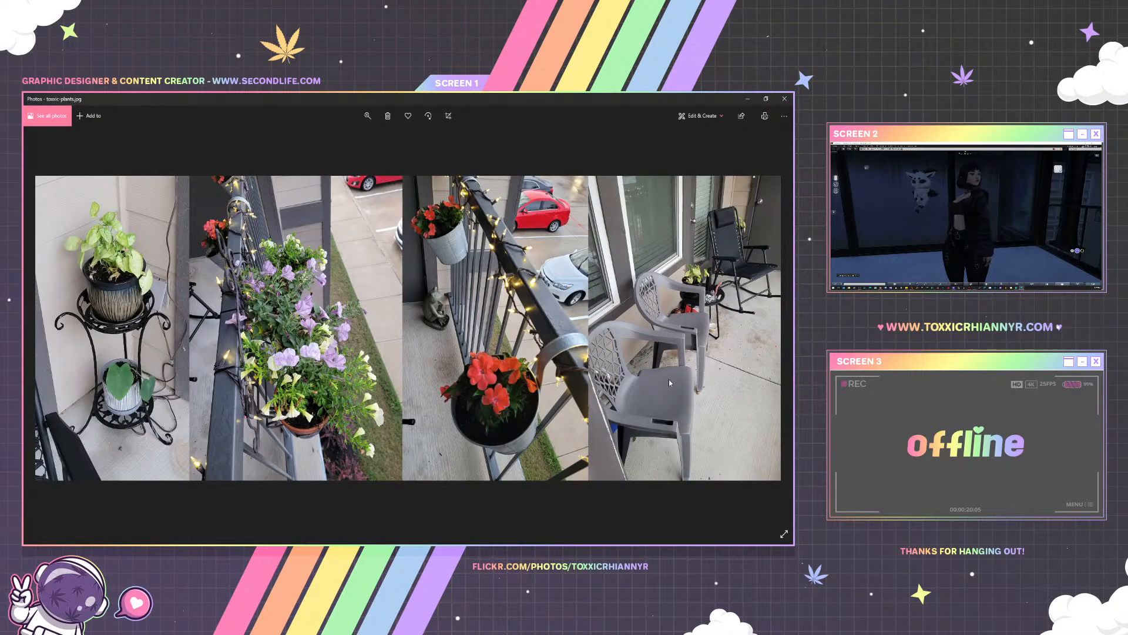
click(785, 98)
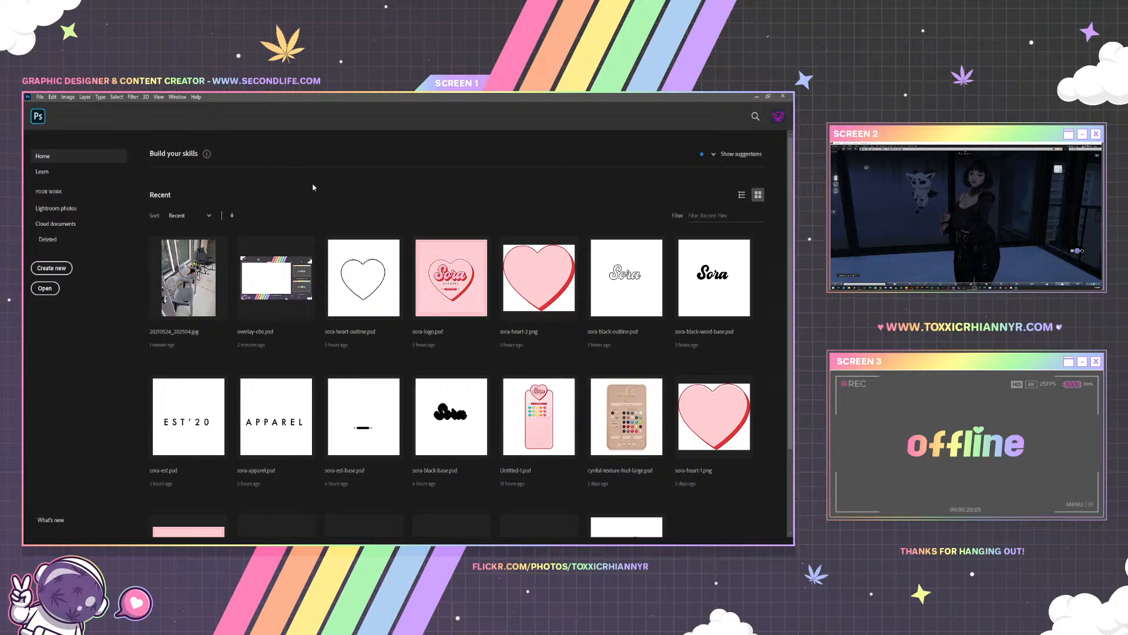
Open Untitled-1.psd from the recent files, view it at 100%, and show its hidden textures group
click(535, 410)
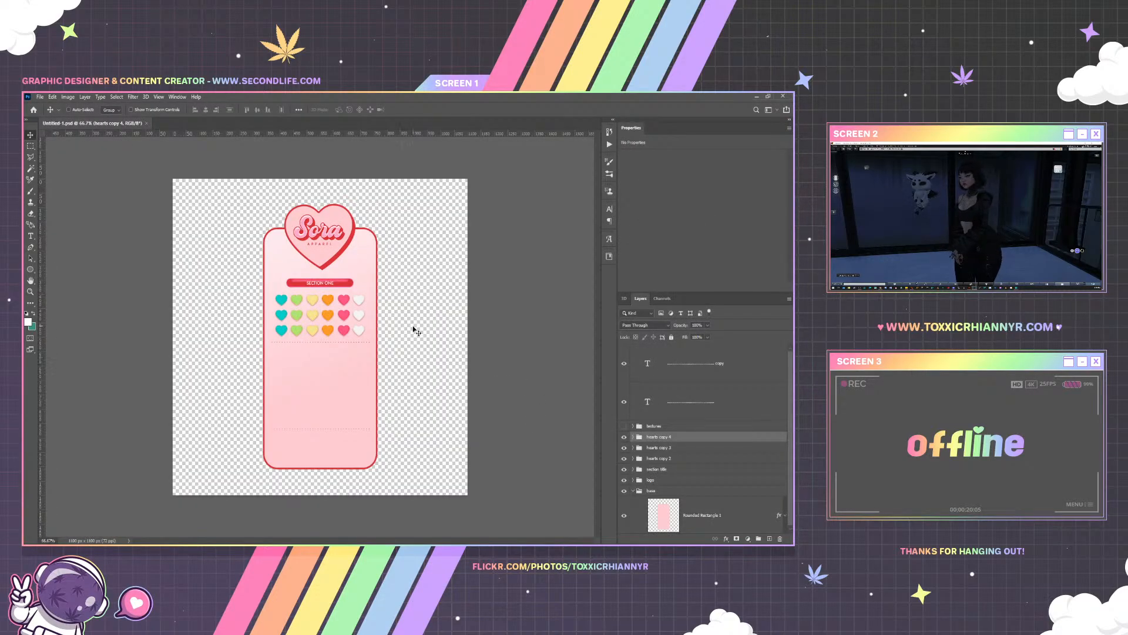
click(159, 97)
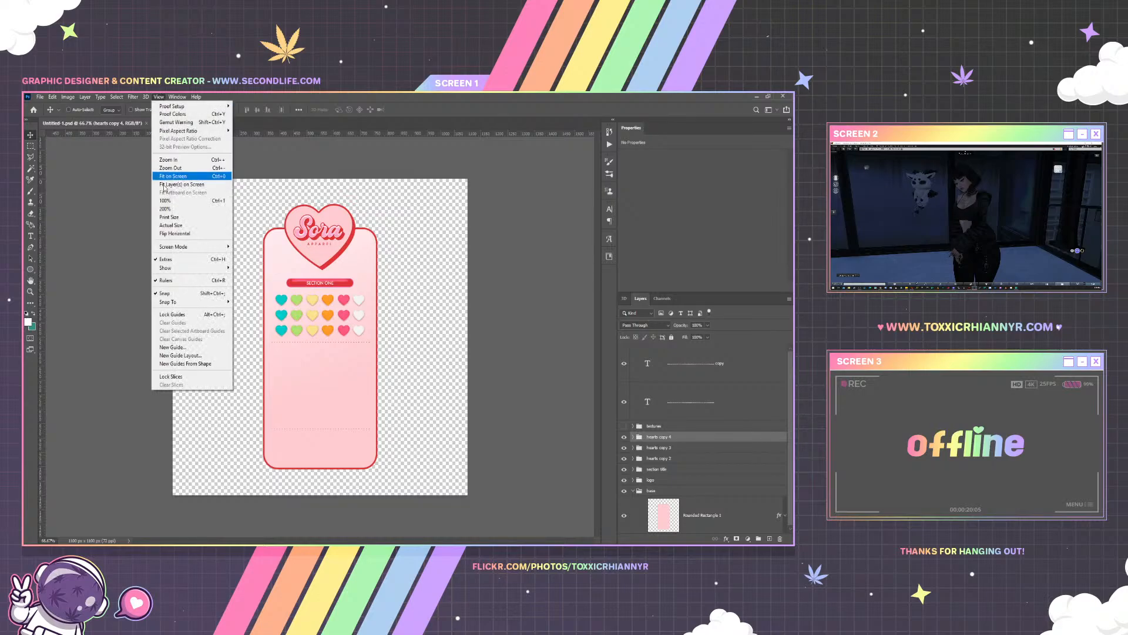
click(176, 200)
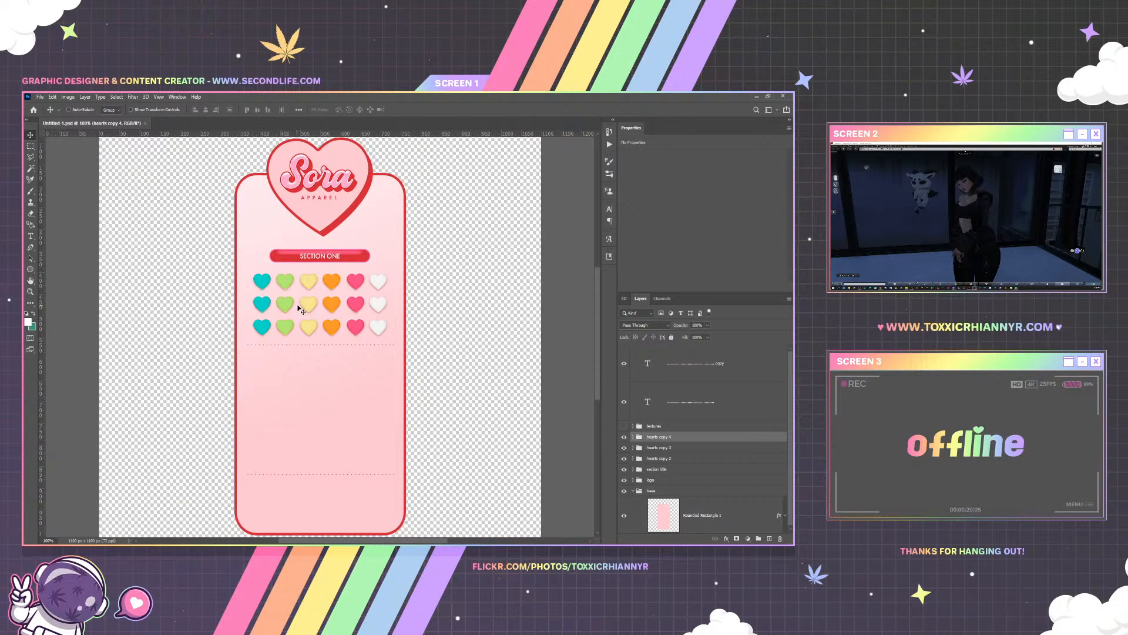
scroll(302, 311, down, 3)
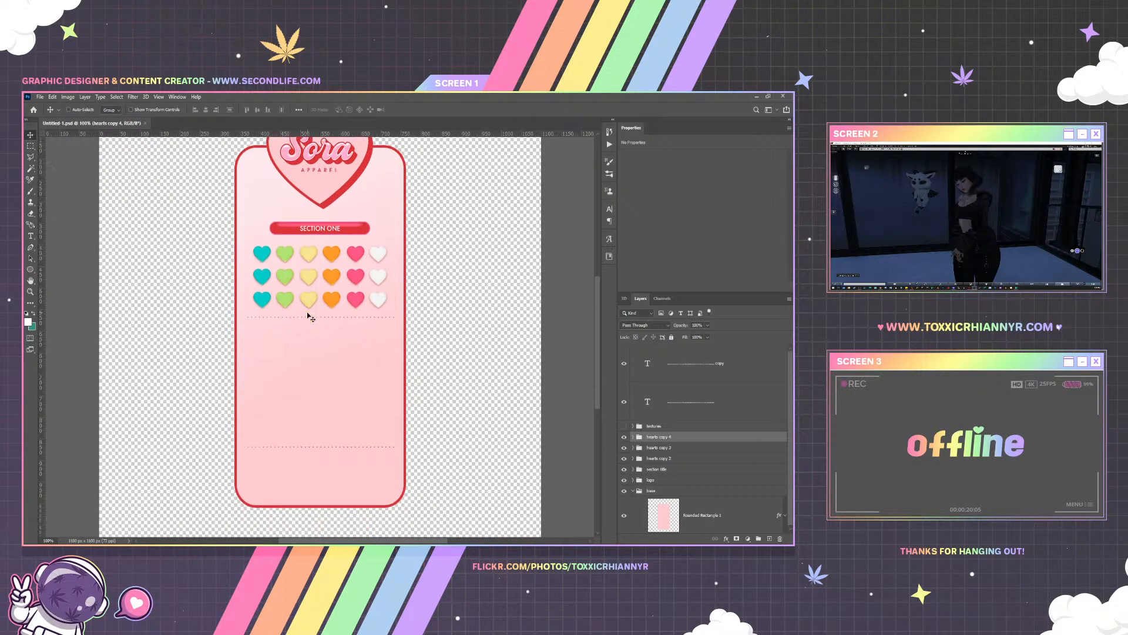
click(624, 427)
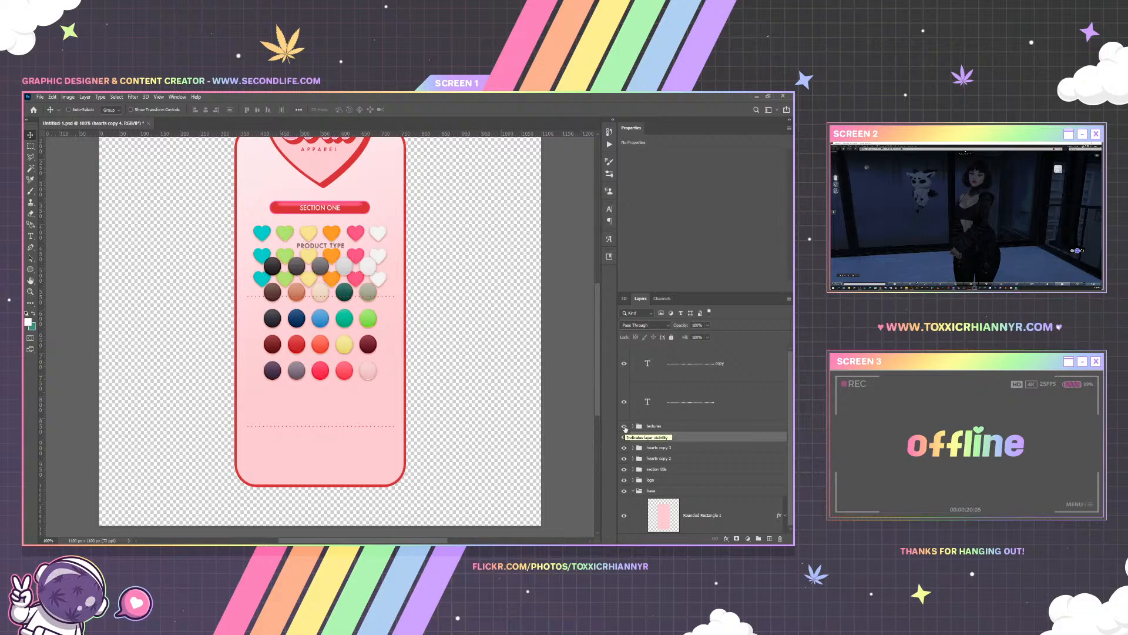
Hide the textures group and delete it from the design
click(624, 427)
click(698, 426)
key(Delete)
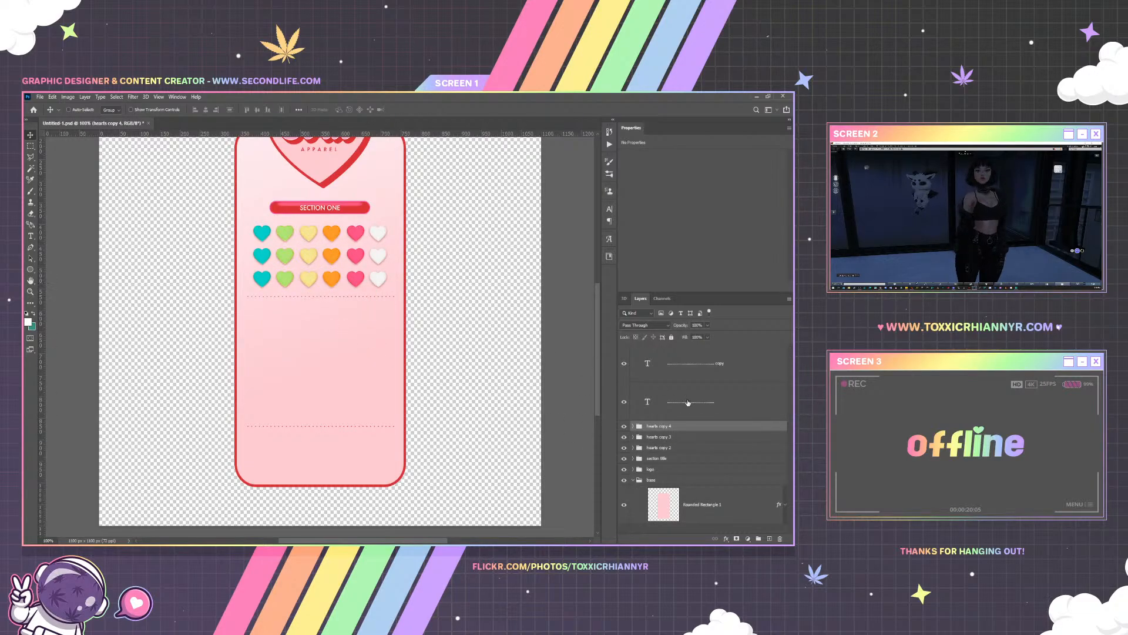
Duplicate the section title and its three rows of hearts, and place the copy directly below the first dotted divider
scroll(687, 405, down, 1)
click(675, 459)
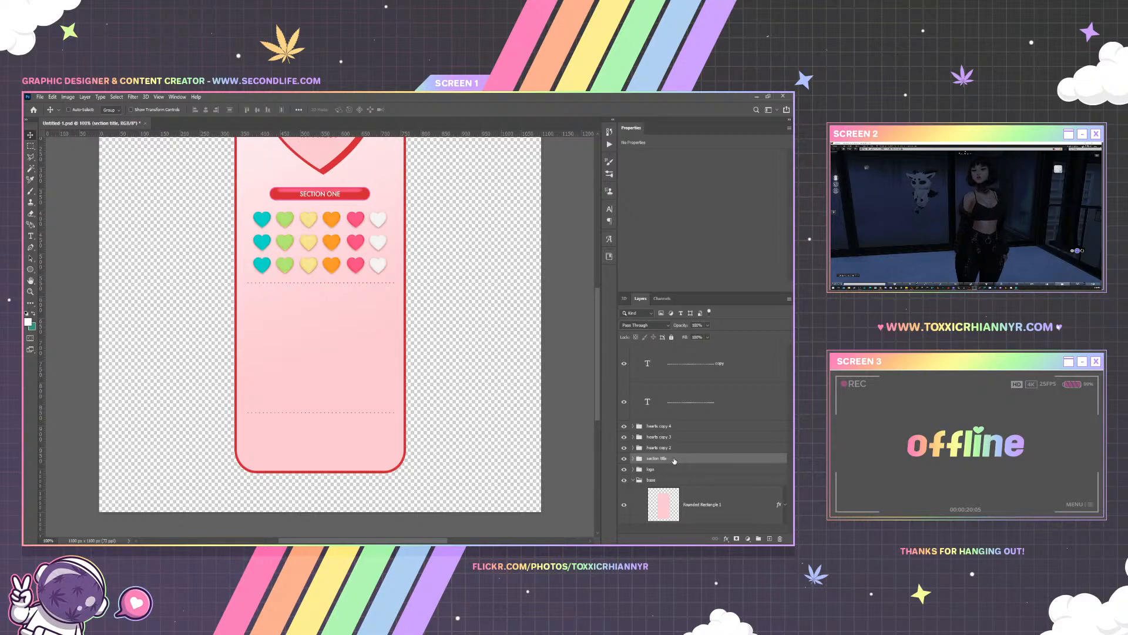
scroll(701, 402, up, 5)
scroll(701, 402, down, 3)
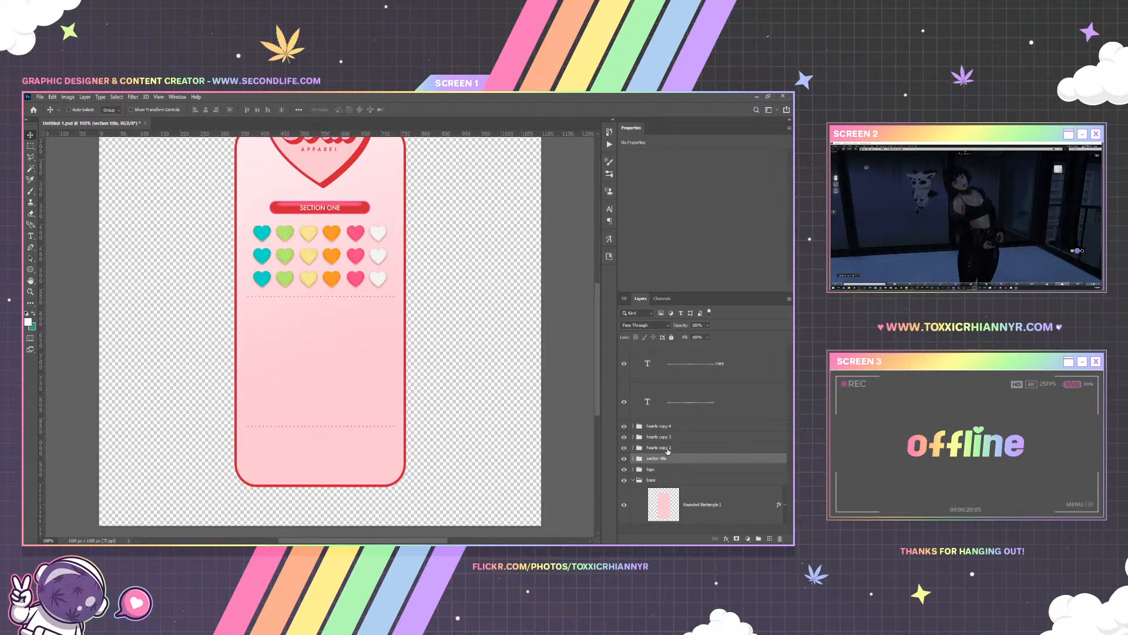
shift+click(659, 447)
shift+click(657, 436)
shift+click(655, 425)
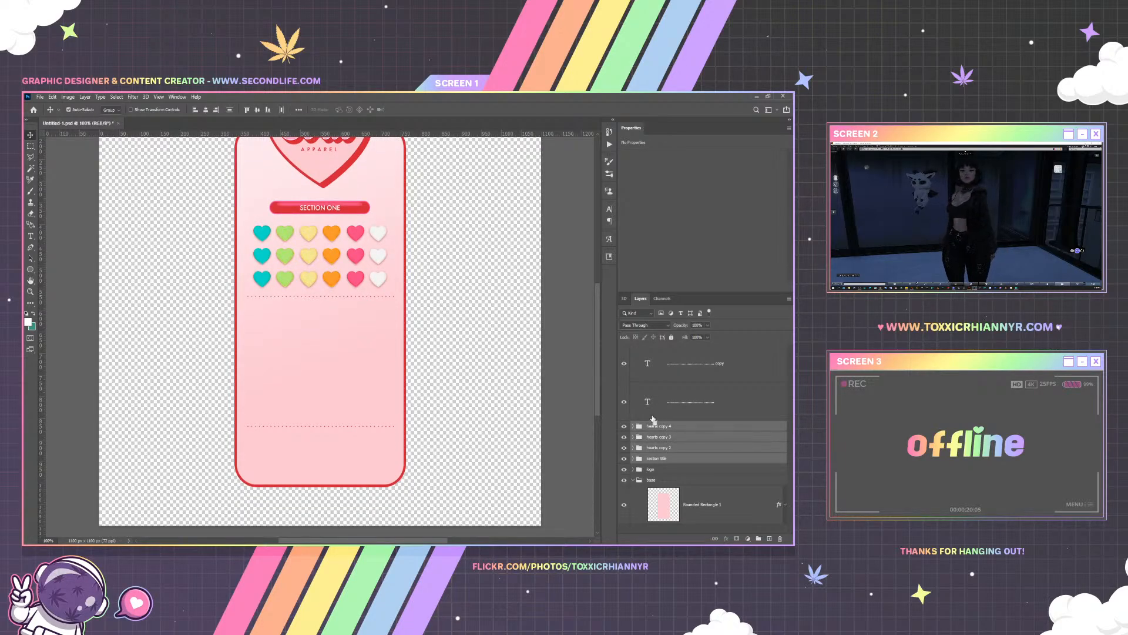
key(ctrl+j)
drag(384, 308, 382, 407)
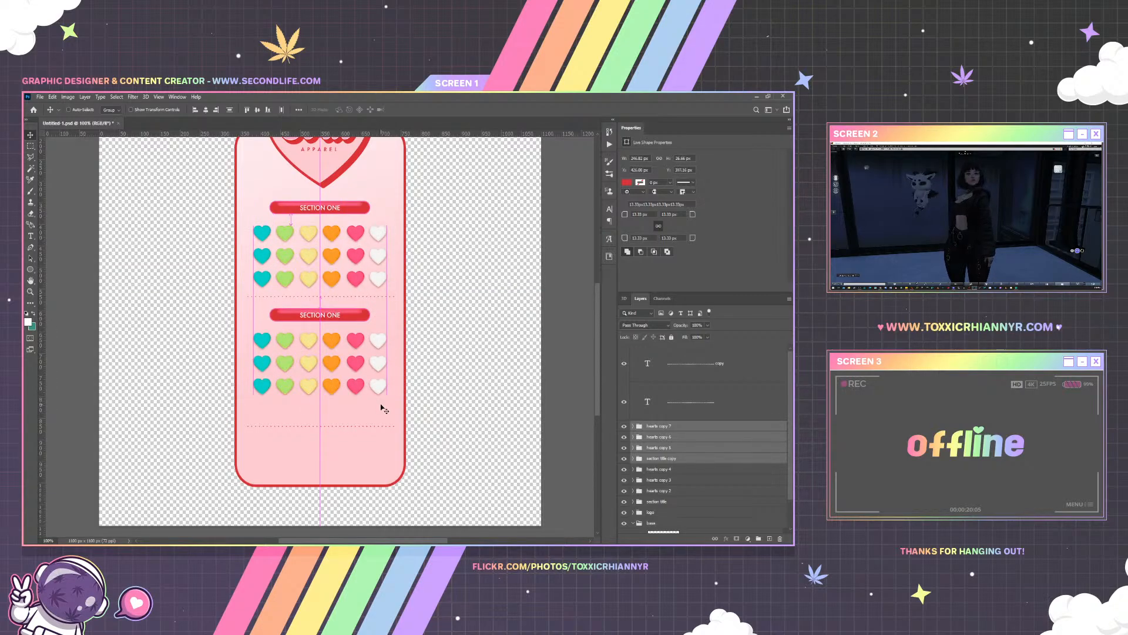
scroll(382, 387, up, 3)
scroll(381, 382, down, 3)
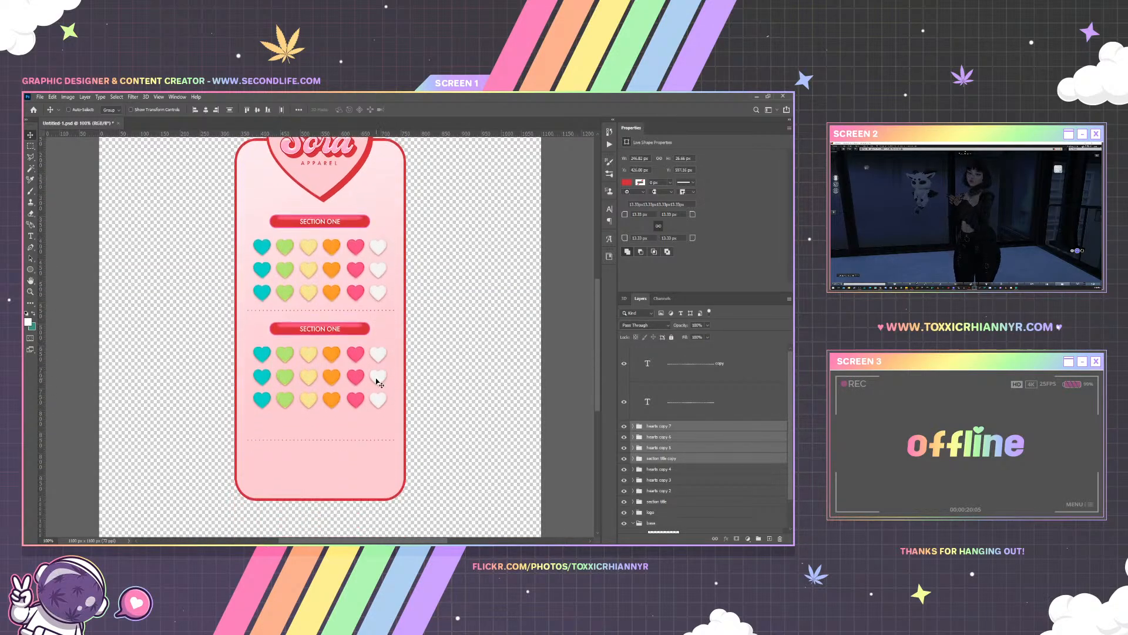
Group the duplicated title and heart rows together, and group the original title and heart rows in a second group
click(758, 539)
click(669, 436)
shift+click(679, 470)
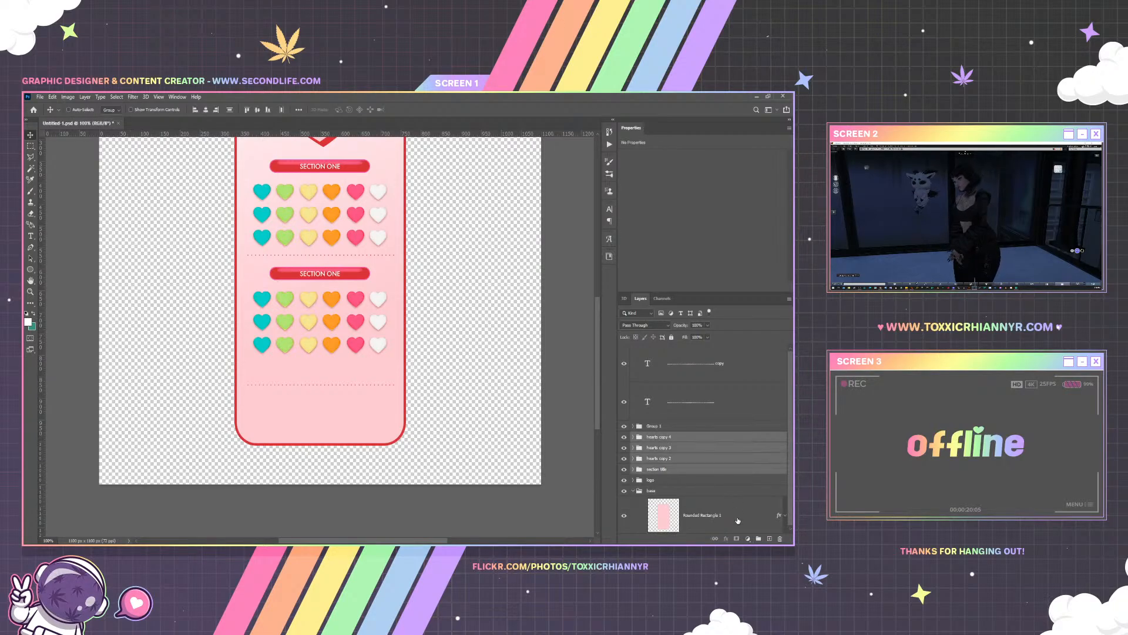
click(758, 539)
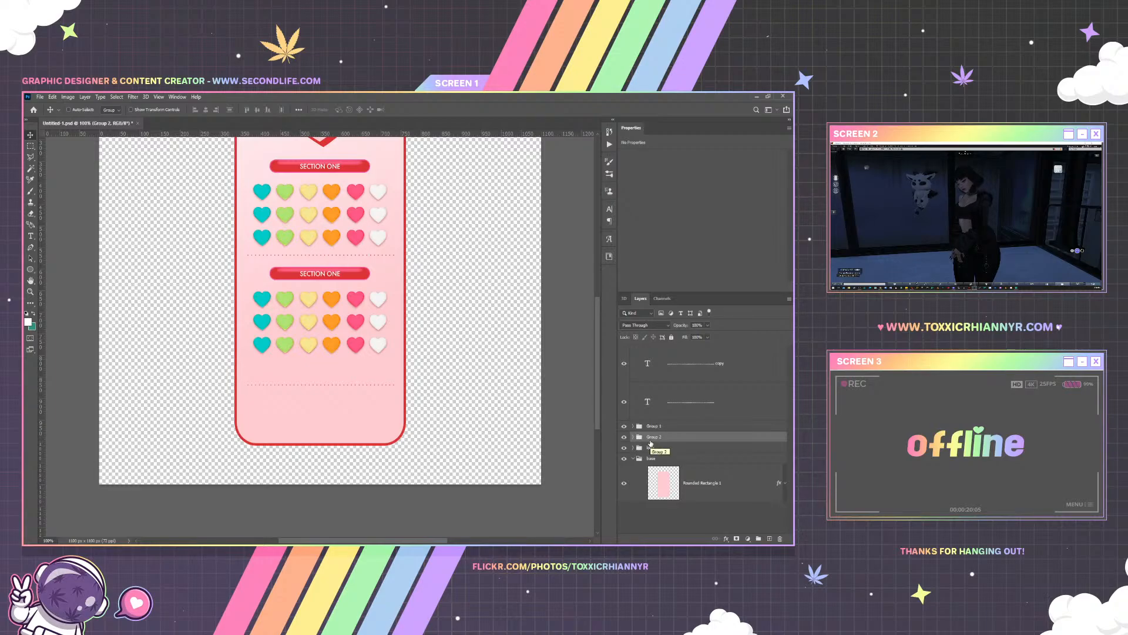
double_click(657, 437)
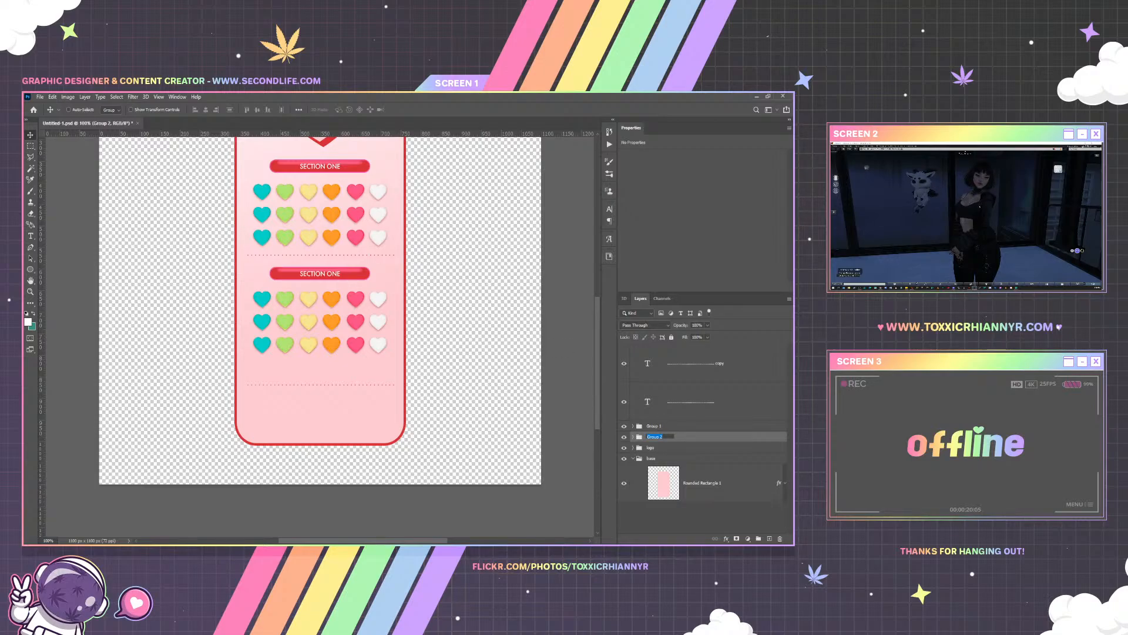
key(Return)
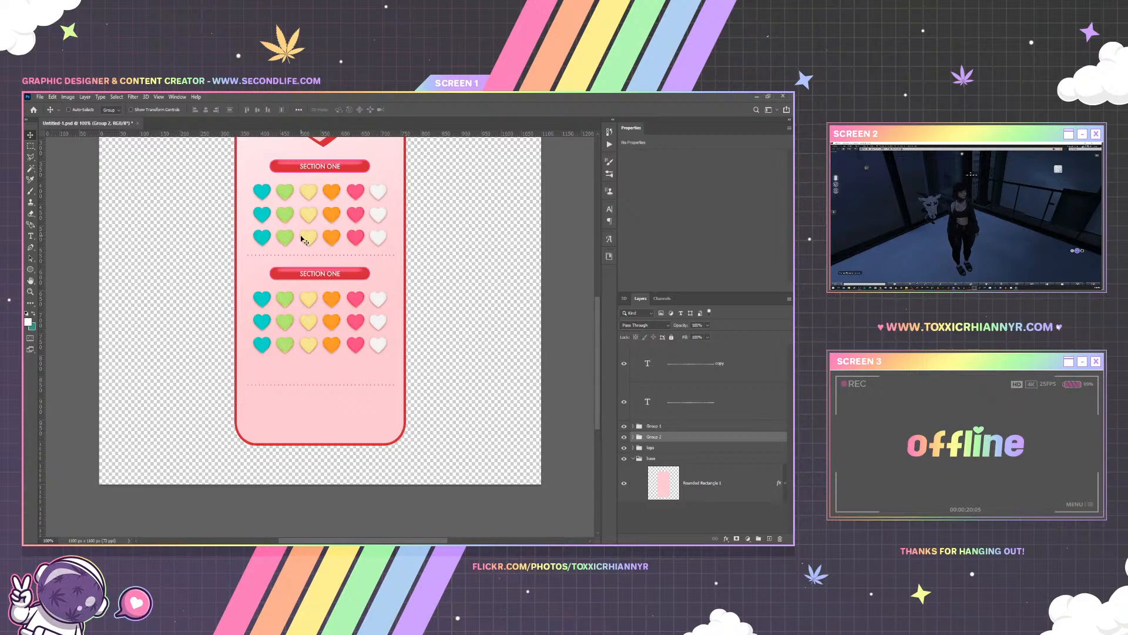
Select the lower dotted divider and move it up closer to the second section's last row of hearts
right_click(285, 386)
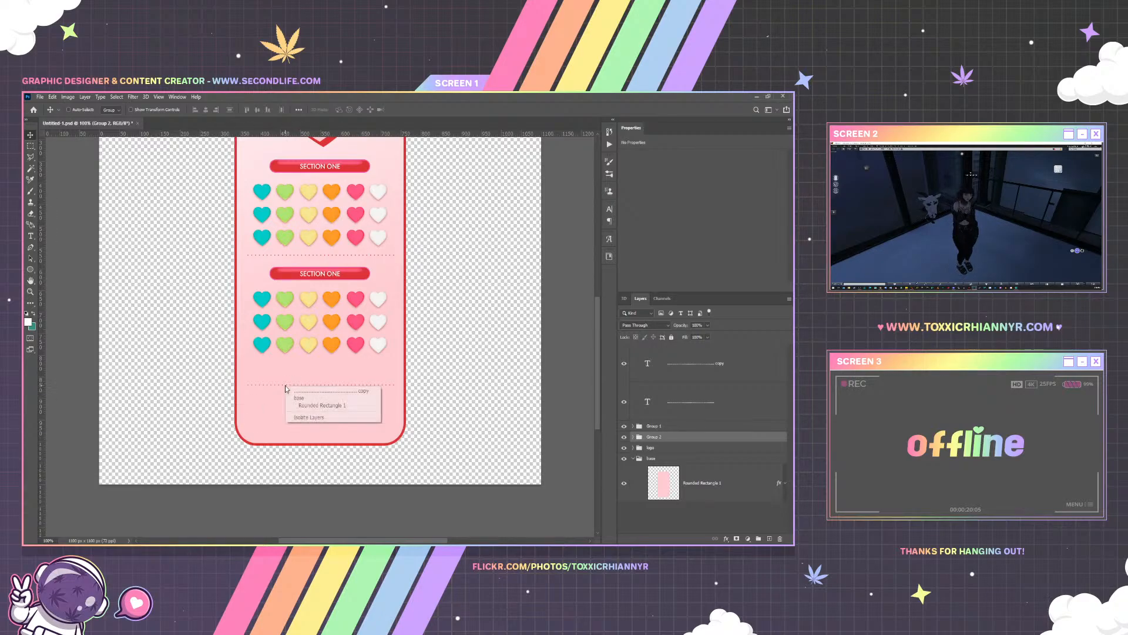
click(293, 390)
drag(297, 359, 294, 341)
scroll(269, 333, up, 4)
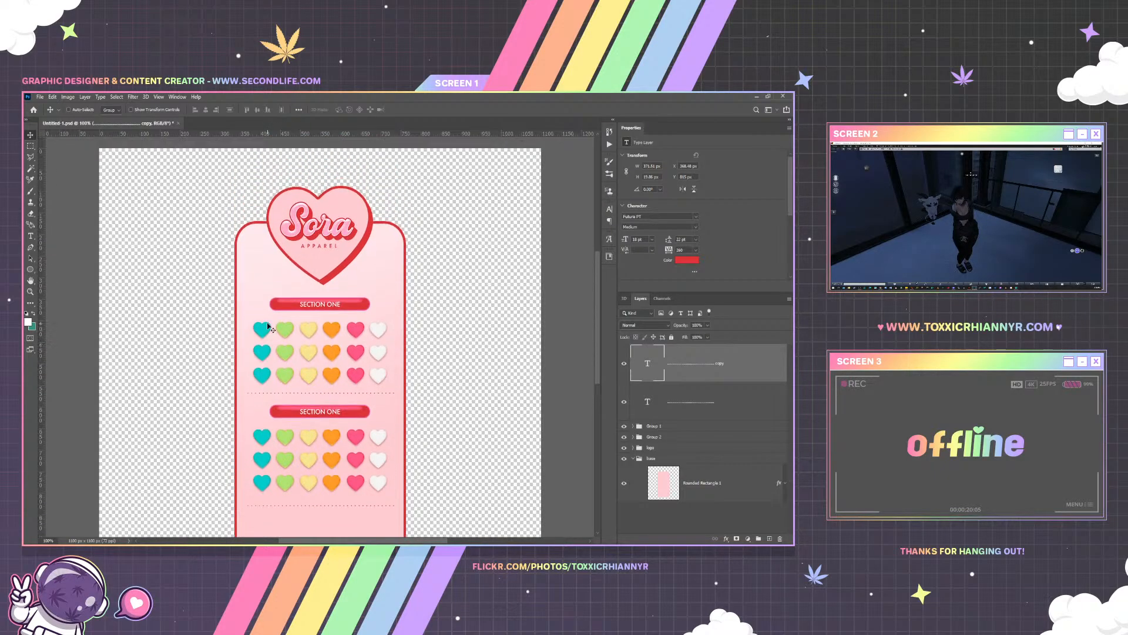
scroll(269, 329, down, 2)
Adjust the fill of the first teal heart in the first section's top row, trying 80% and 70% before settling on 100%
right_click(262, 249)
click(292, 267)
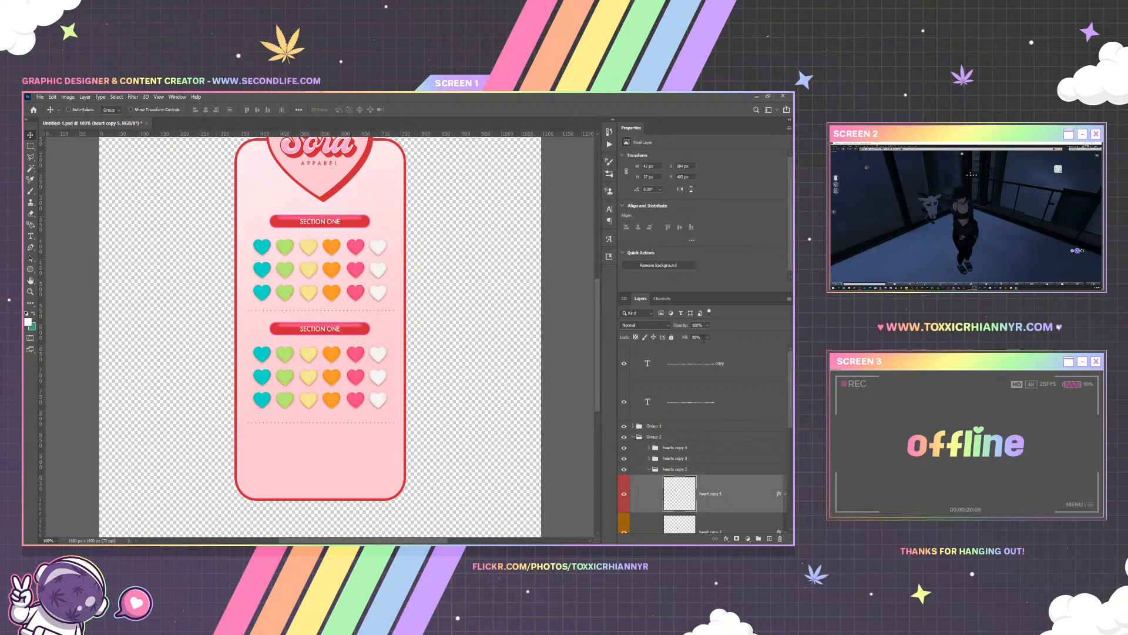
drag(705, 338, 685, 337)
text(80)
key(Return)
text(70)
click(707, 337)
drag(708, 347, 658, 344)
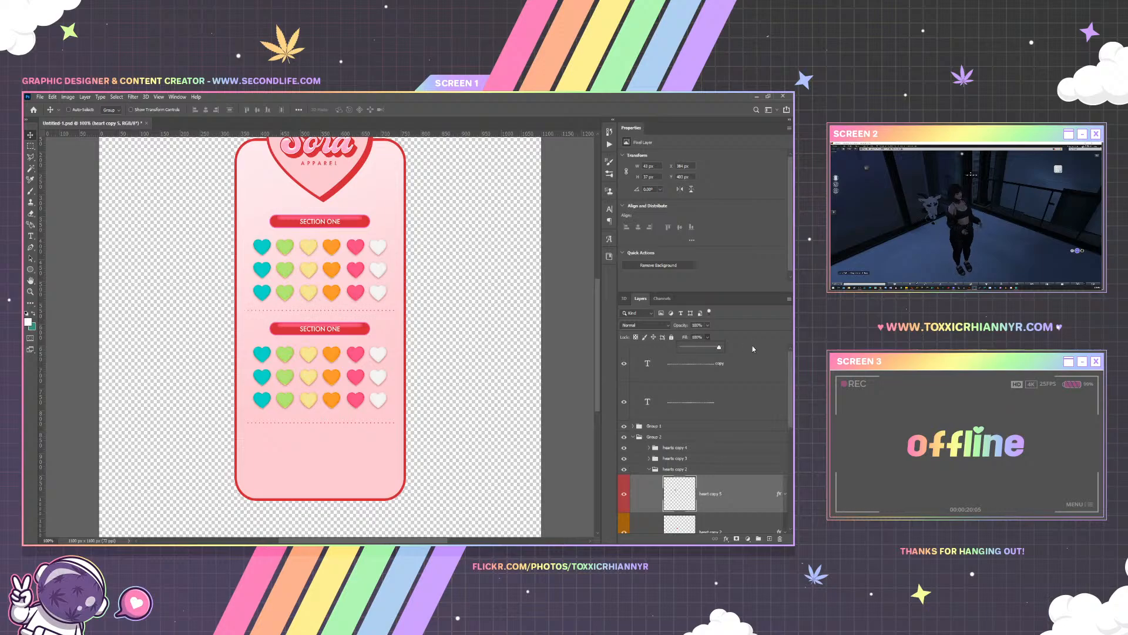
Lower the Color Overlay opacity slightly in the layer style of the heart copy 5 layer
click(724, 494)
right_click(724, 493)
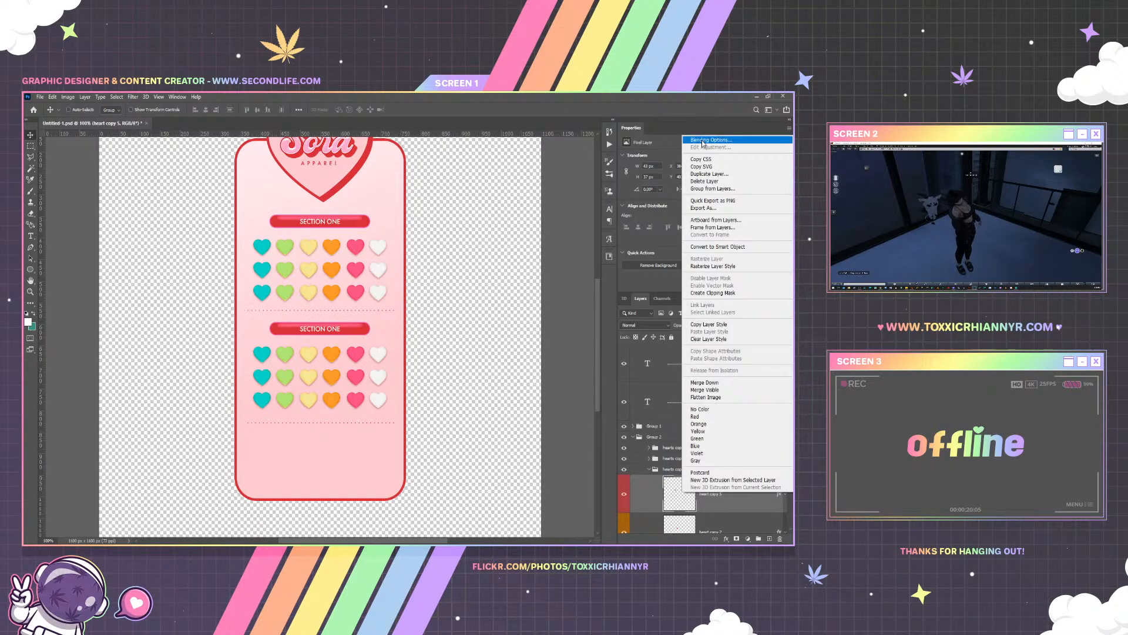
click(711, 140)
click(504, 284)
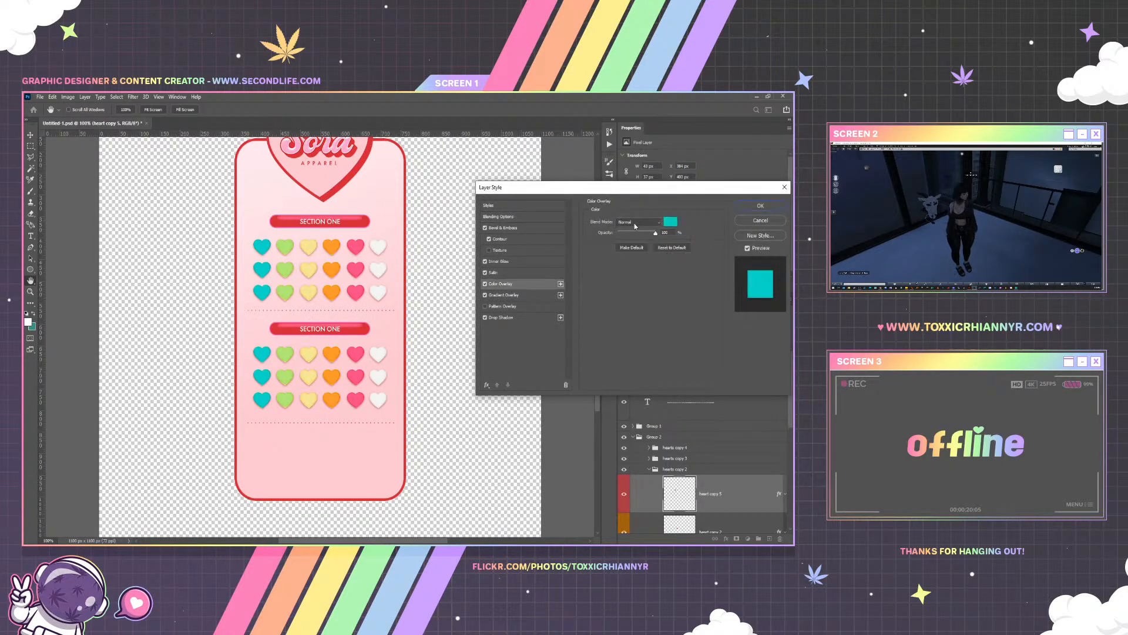
mouse_move(655, 235)
mouse_down()
mouse_move(634, 233)
mouse_move(652, 232)
mouse_up()
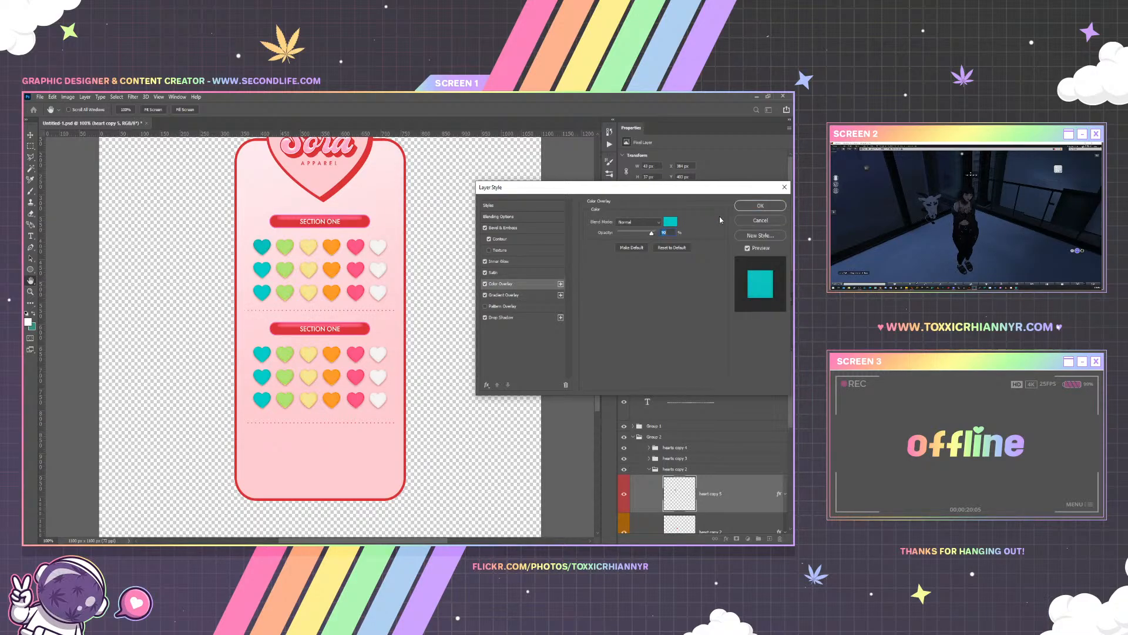
click(760, 205)
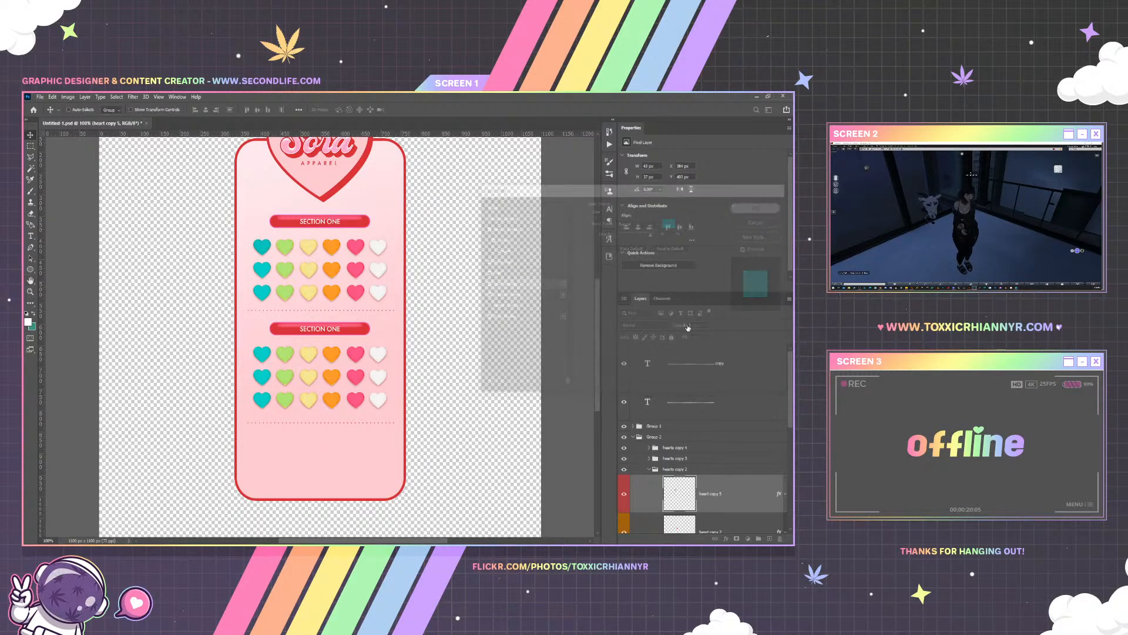
Copy the layer style of heart copy 5 and collapse the hearts copy 2 group
right_click(732, 488)
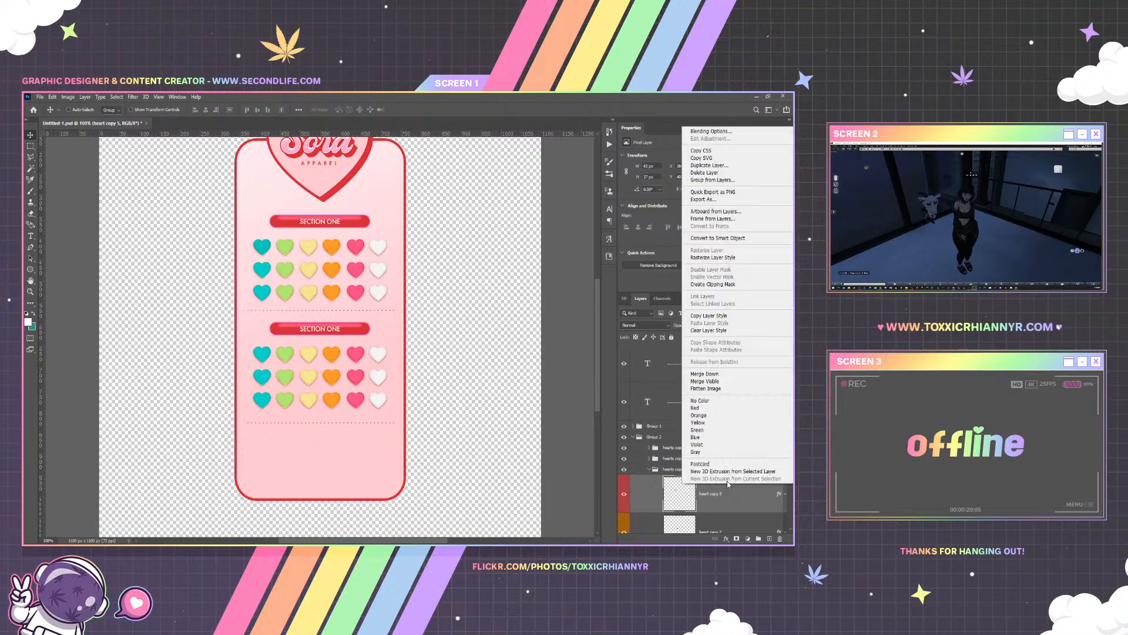
click(713, 315)
click(650, 470)
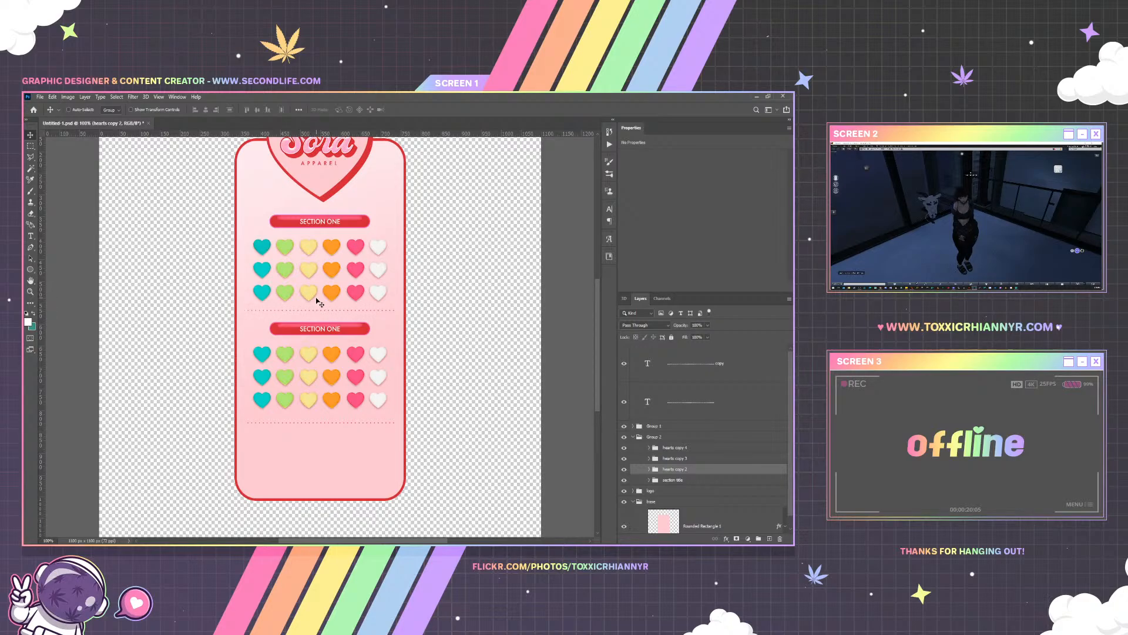
Select the green heart in the first section's top row, heart copy 2, and set its fill to 80%
scroll(318, 302, up, 3)
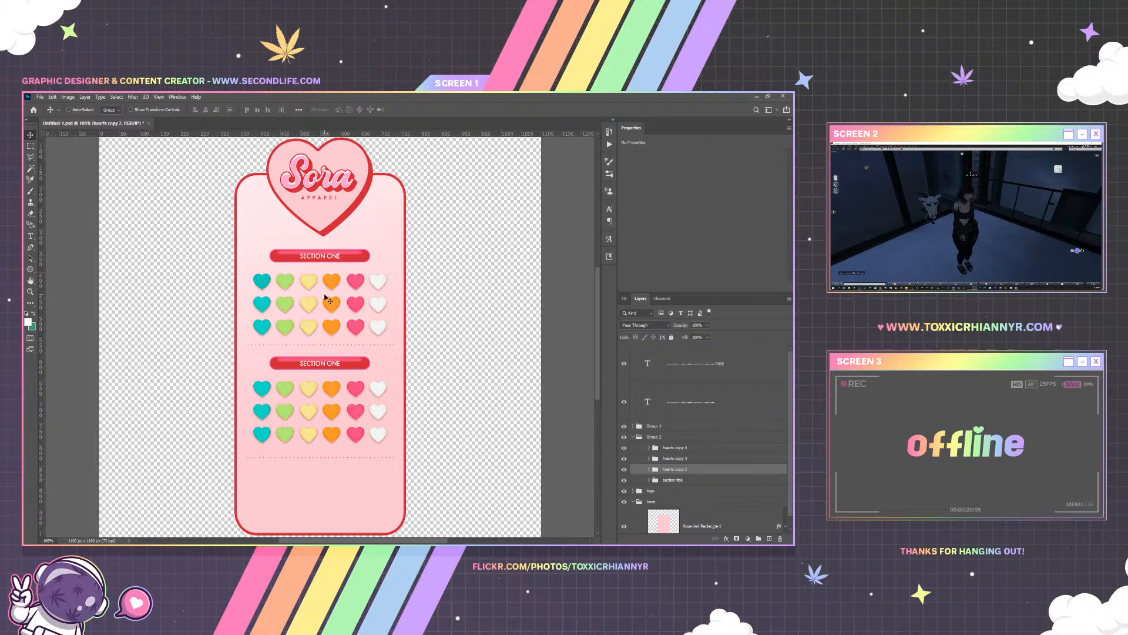
scroll(325, 296, down, 1)
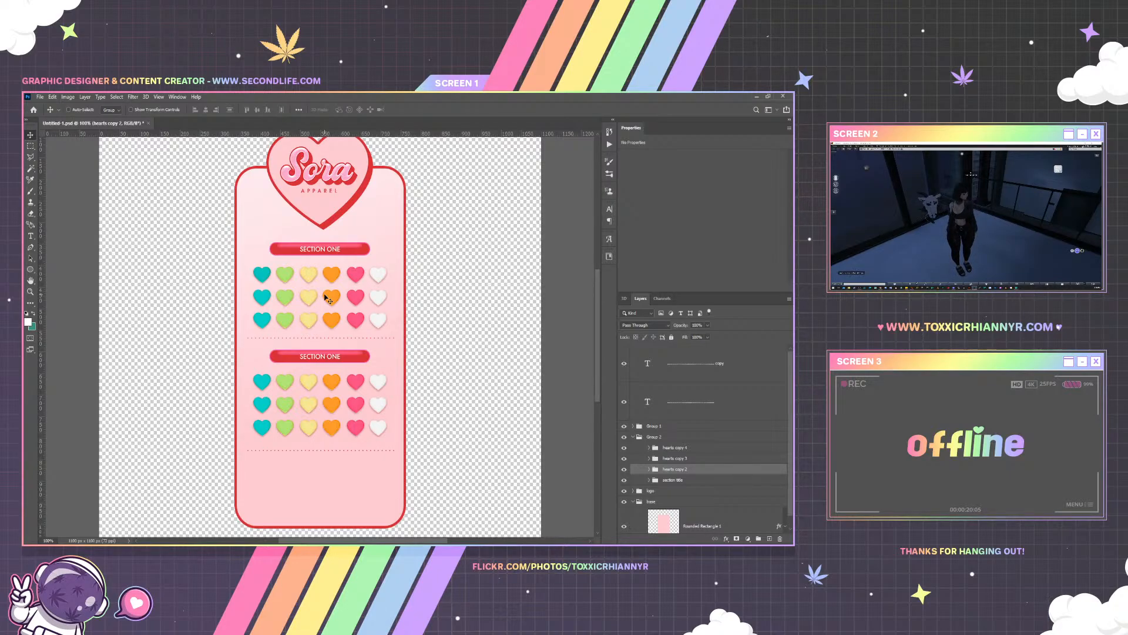
right_click(285, 277)
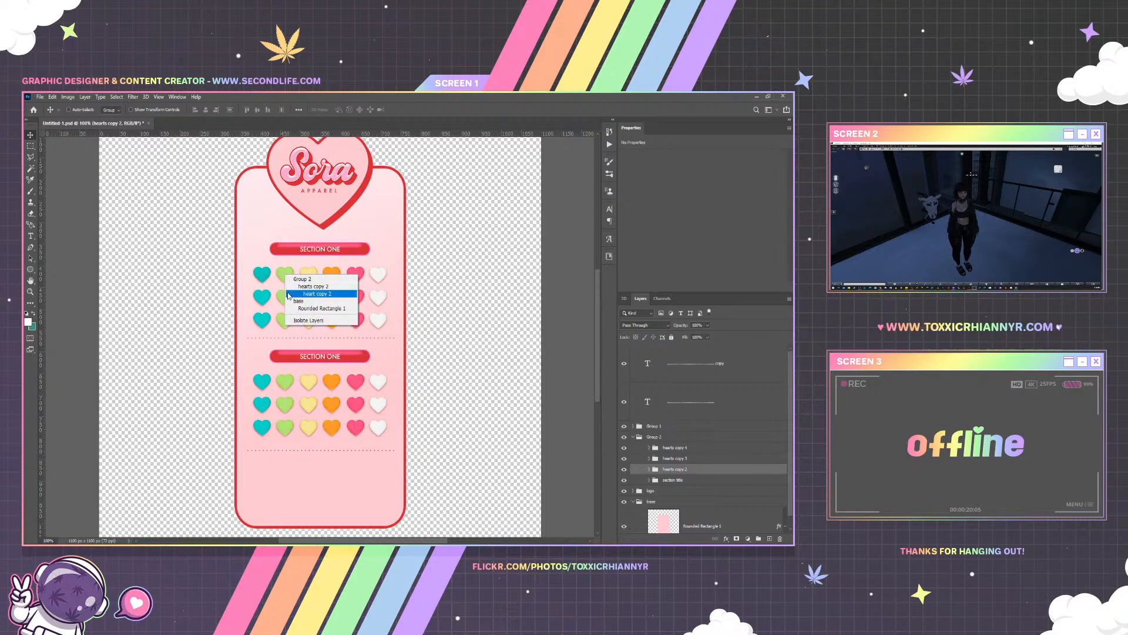
click(290, 298)
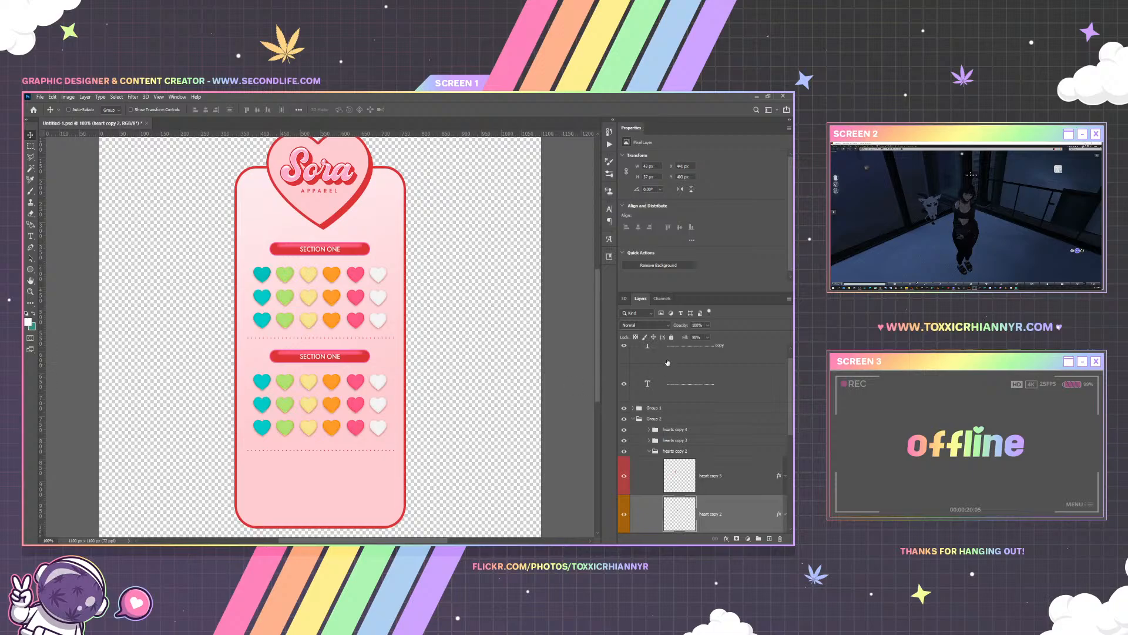
click(677, 339)
text(80)
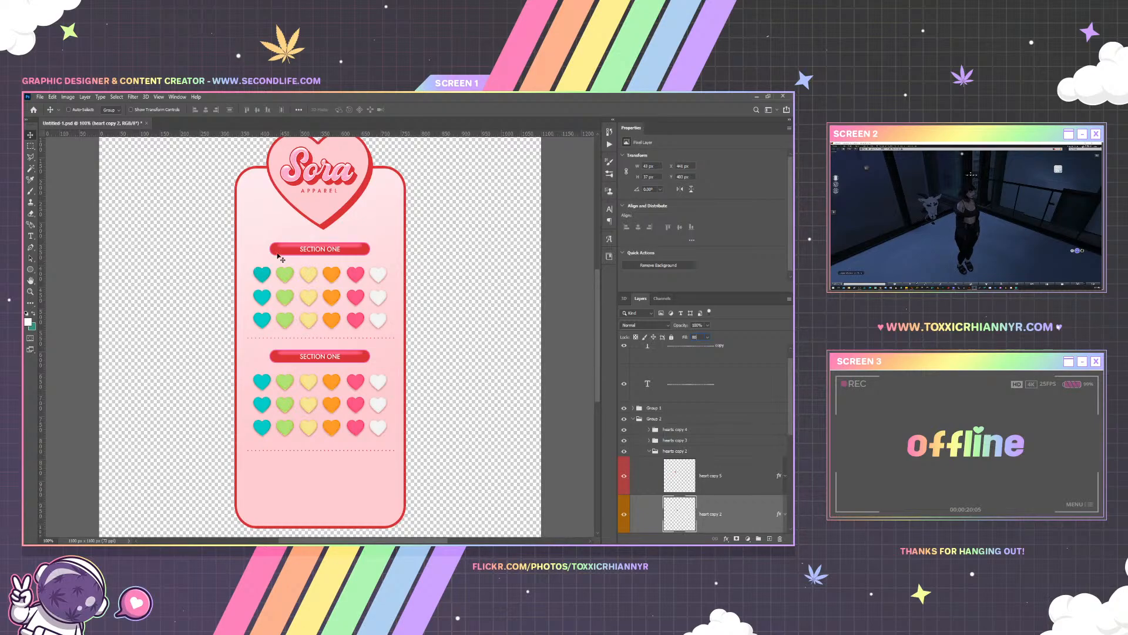
right_click(286, 276)
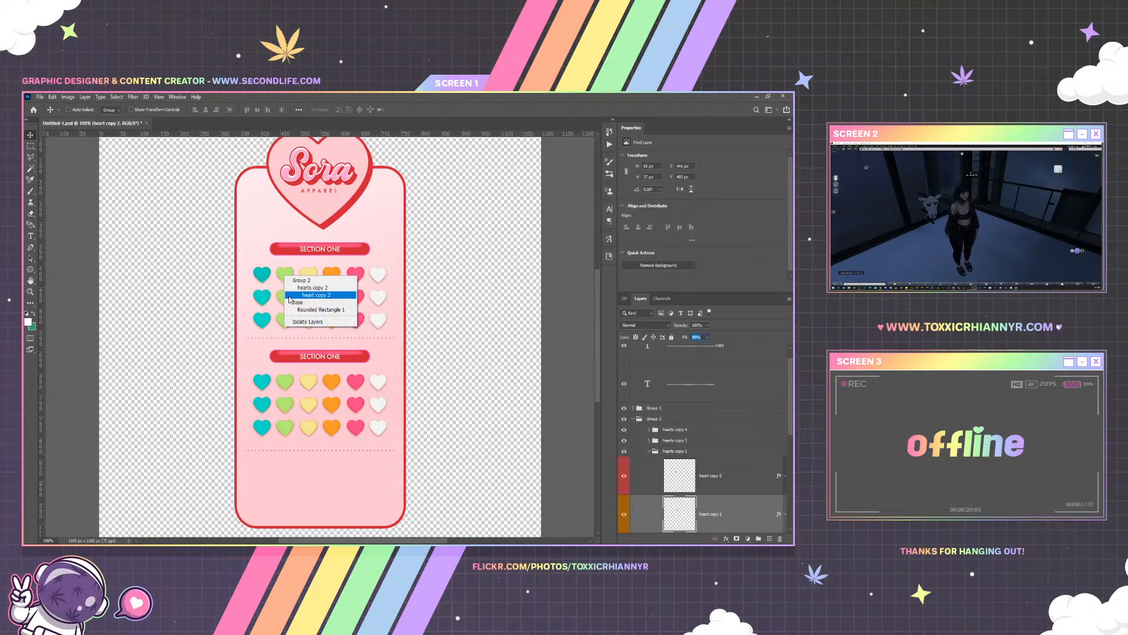
click(289, 296)
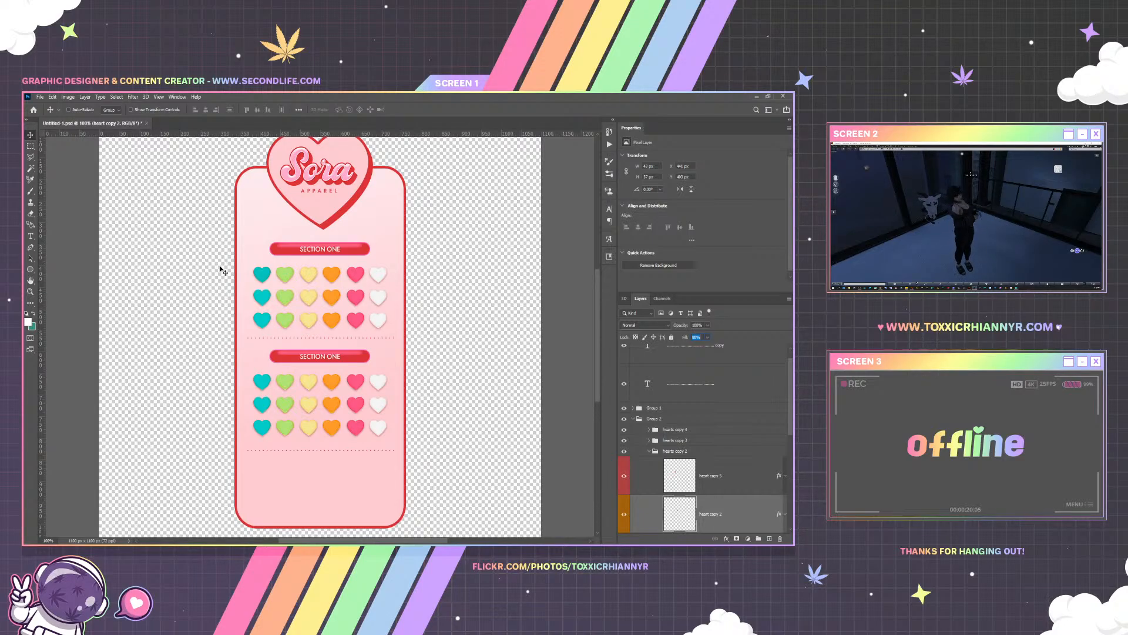
Adjust the fill value of a heart in the first section and select the heart copy 5 layer
right_click(318, 295)
click(318, 299)
drag(703, 338, 681, 336)
text(7)
text(9)
click(722, 420)
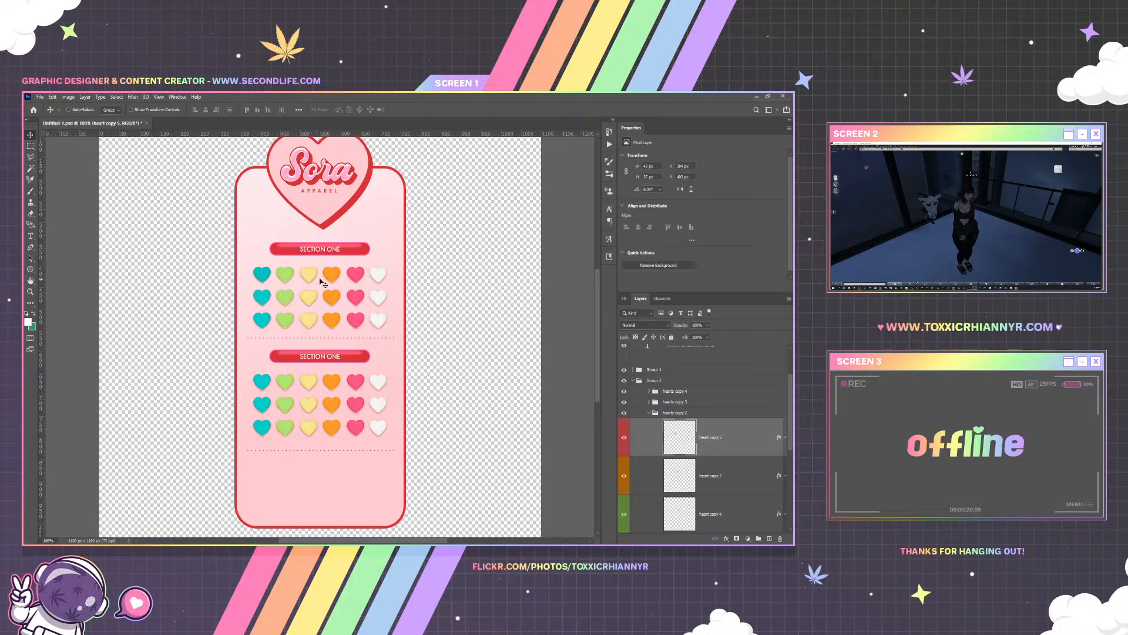
Change the lower section's title text to "SECTION TWO"
click(30, 236)
click(330, 359)
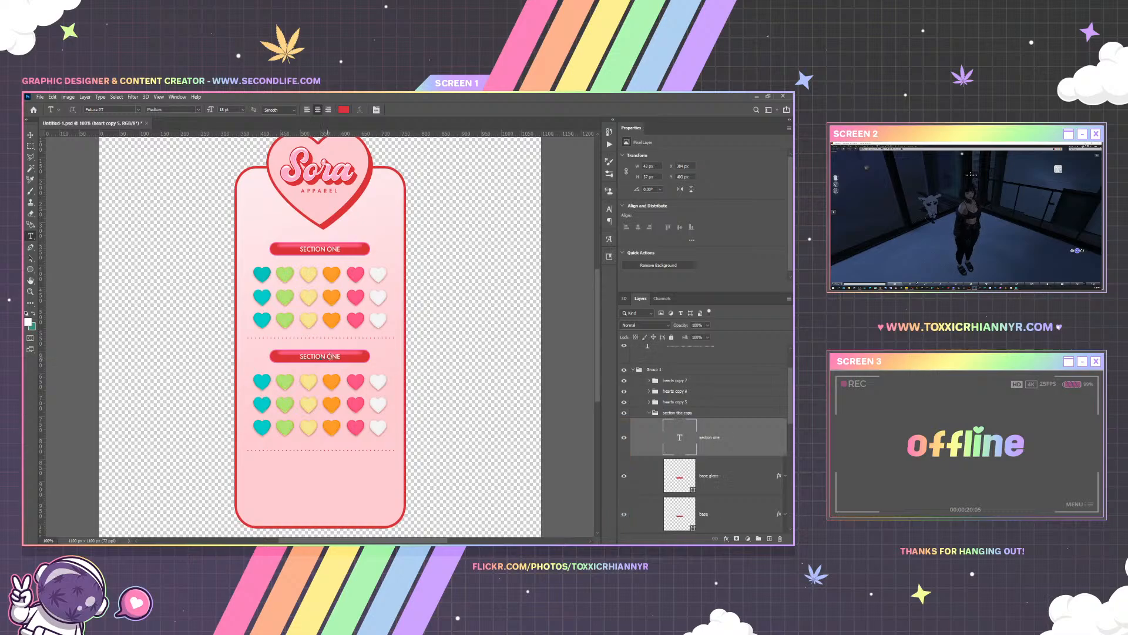
key(BackSpace)
key(BackSpace)
key(BackSpace)
text(TWO)
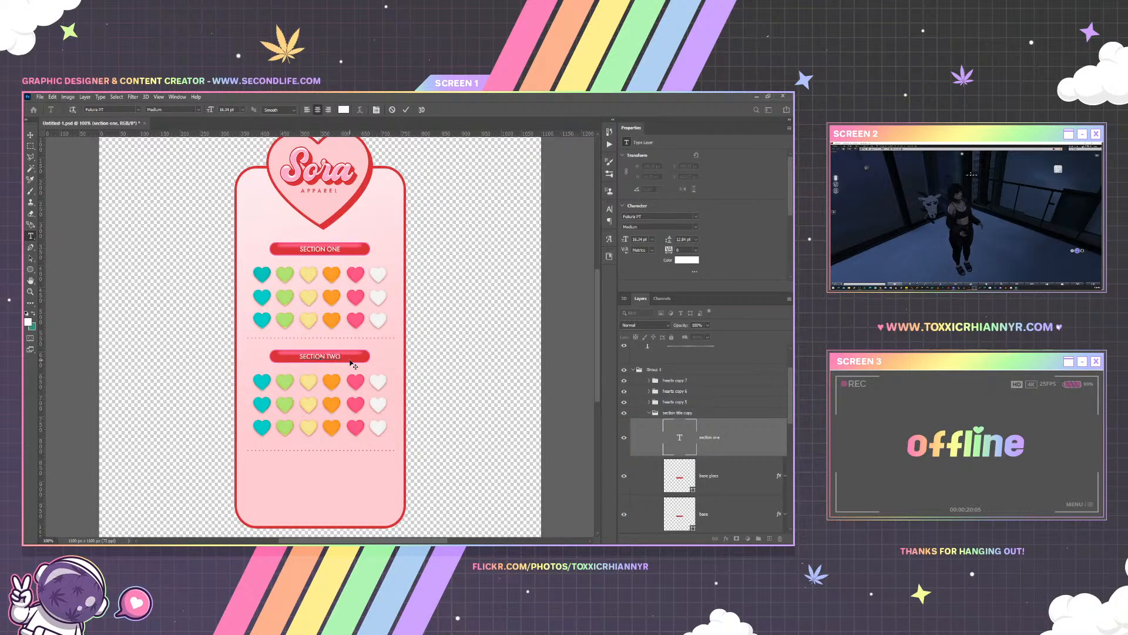
click(30, 135)
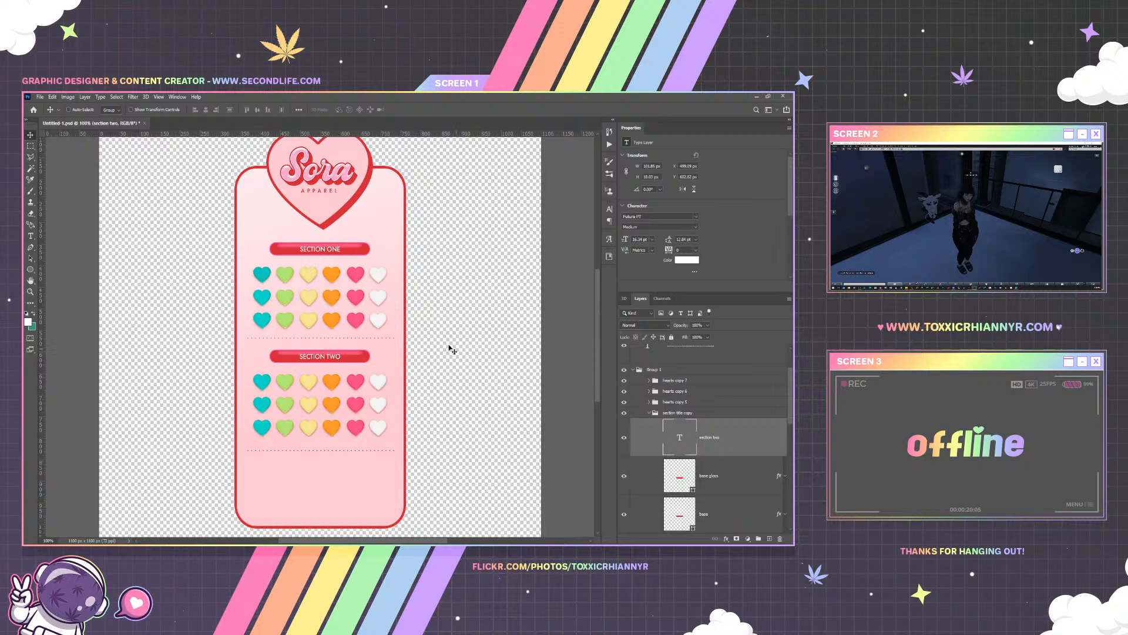
scroll(288, 330, down, 2)
scroll(286, 329, down, 1)
scroll(282, 328, up, 5)
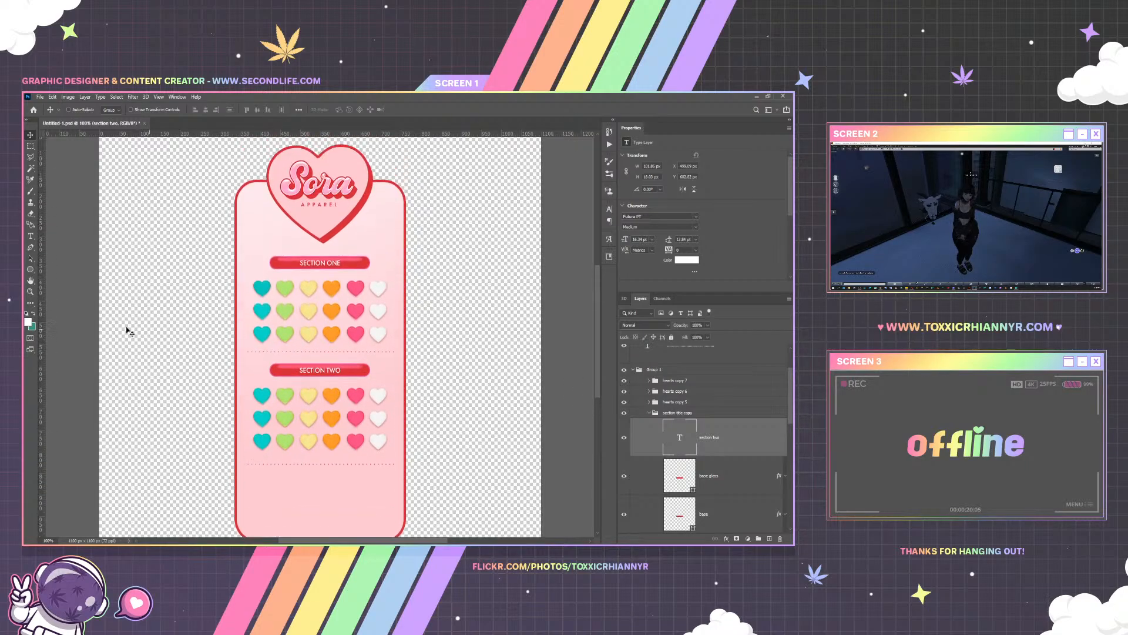
click(30, 271)
scroll(254, 340, down, 4)
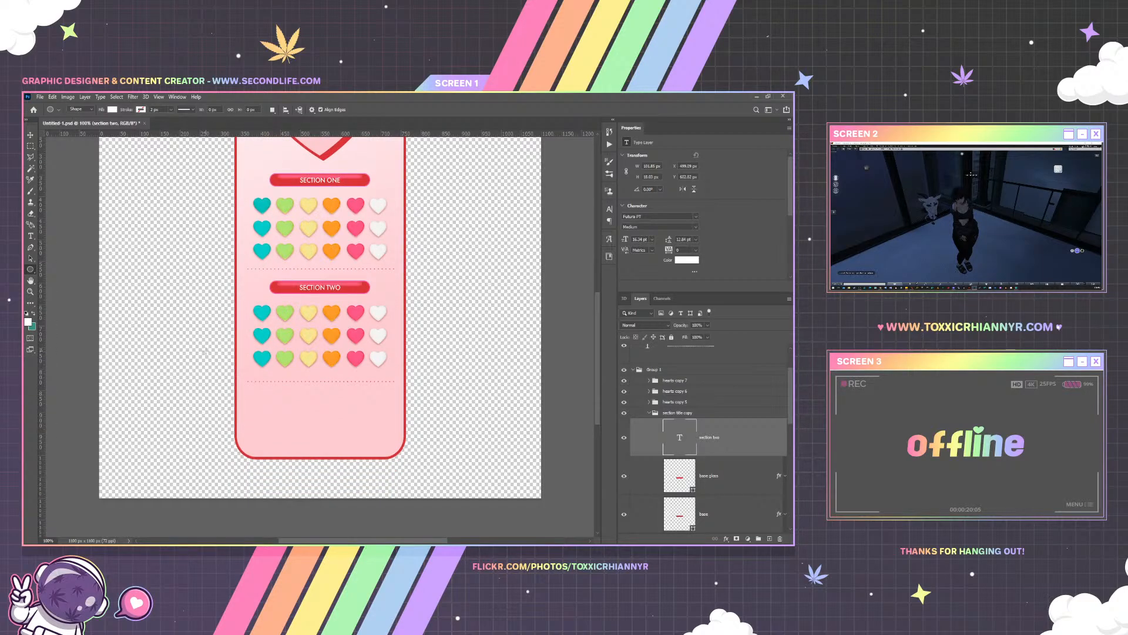
Duplicate the teal heart from the first section's top row, centre it below the lower divider, and move its layer above Group 1
key(v)
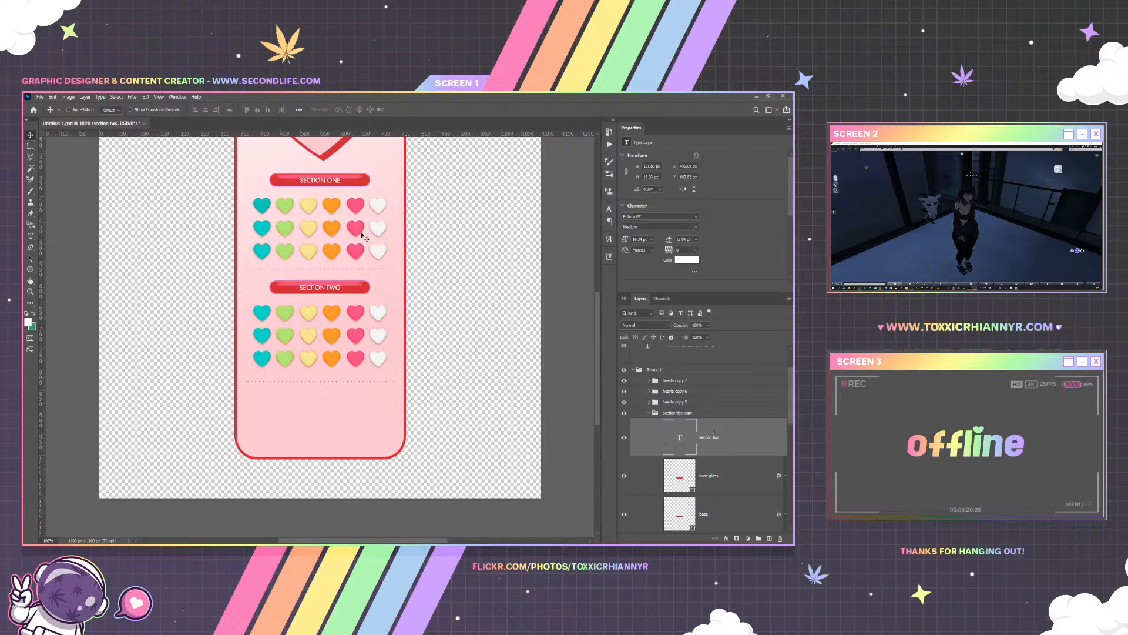
right_click(263, 210)
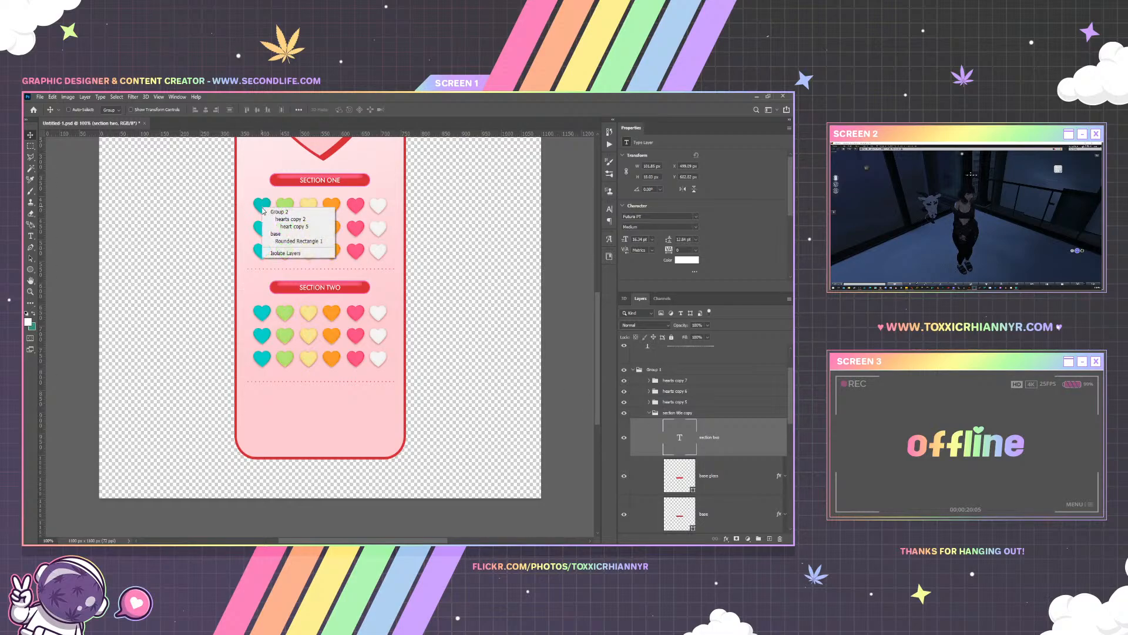
click(292, 226)
drag(270, 196, 327, 406)
drag(720, 502, 686, 443)
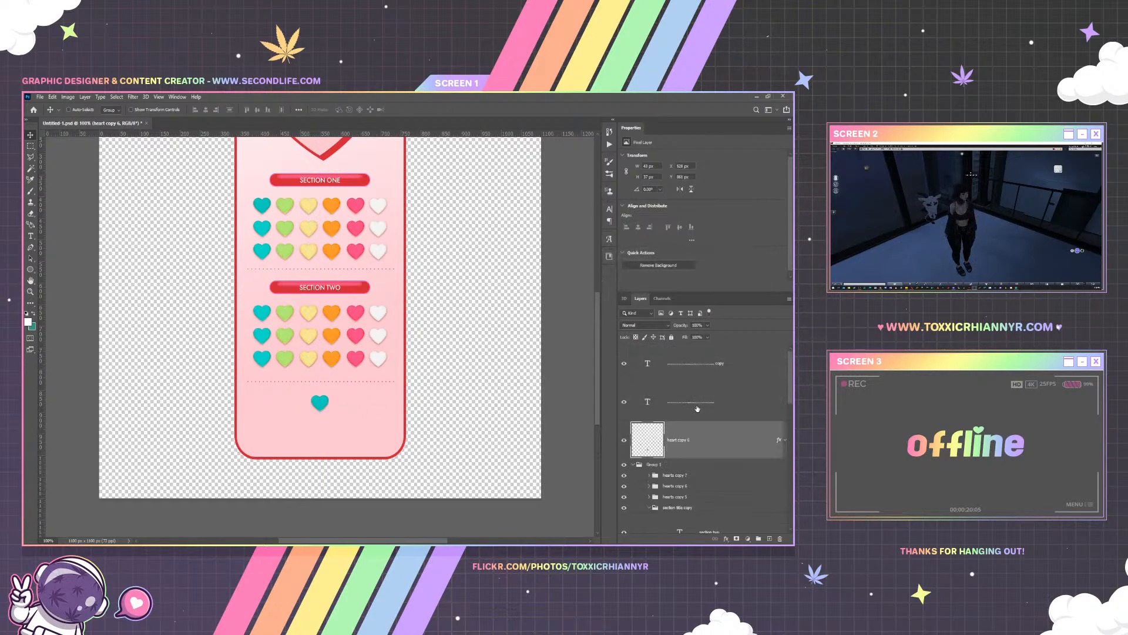
Raise the Color Overlay opacity of the teal heart below the lower divider to its maximum
right_click(684, 442)
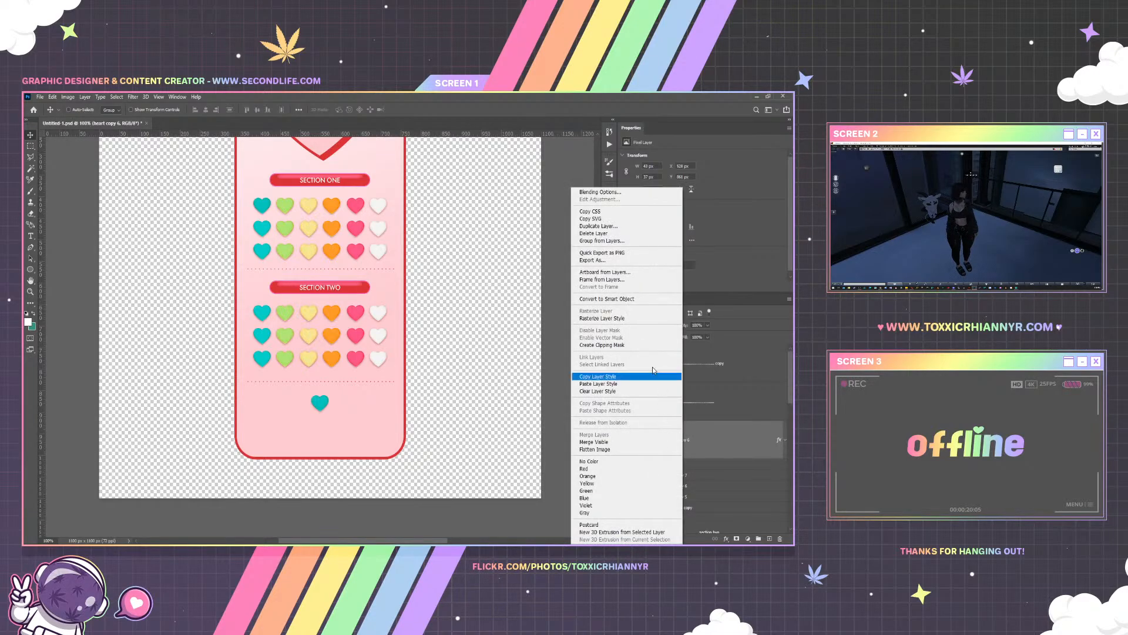
click(601, 194)
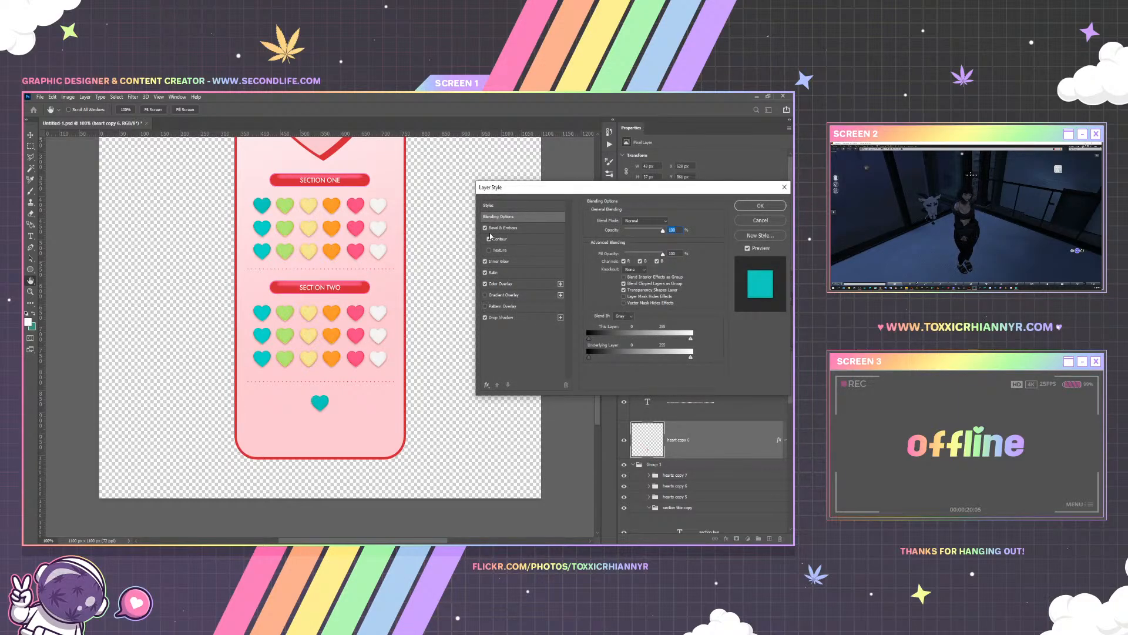
click(497, 284)
drag(651, 234, 664, 232)
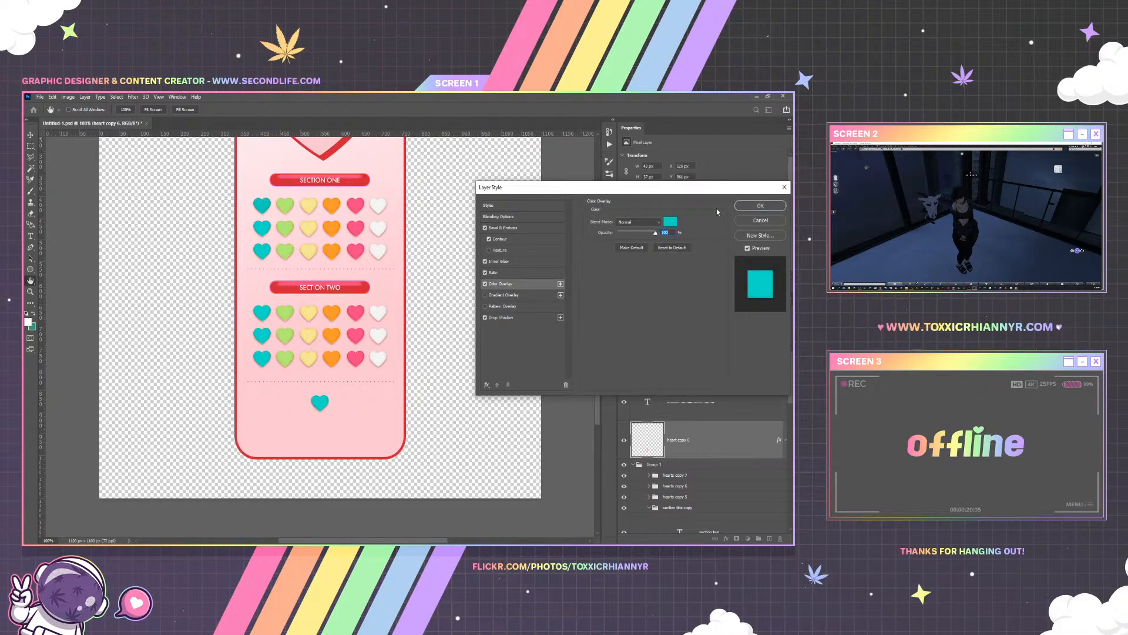
click(745, 207)
Enable a Gradient Overlay on the new heart with Normal blend mode and full opacity
right_click(705, 434)
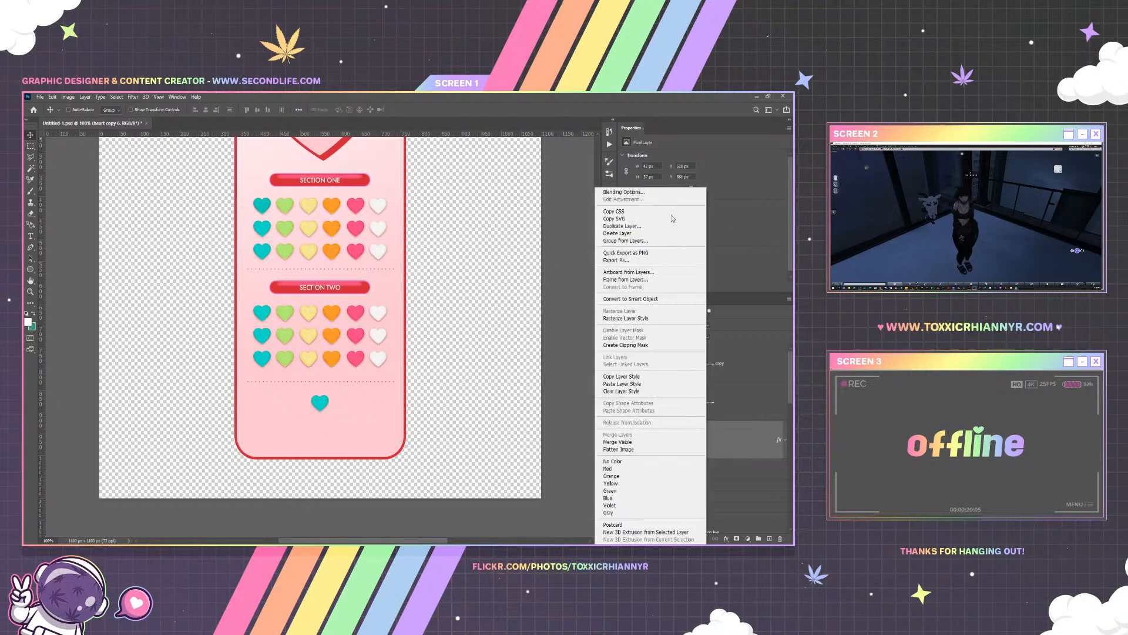
click(651, 195)
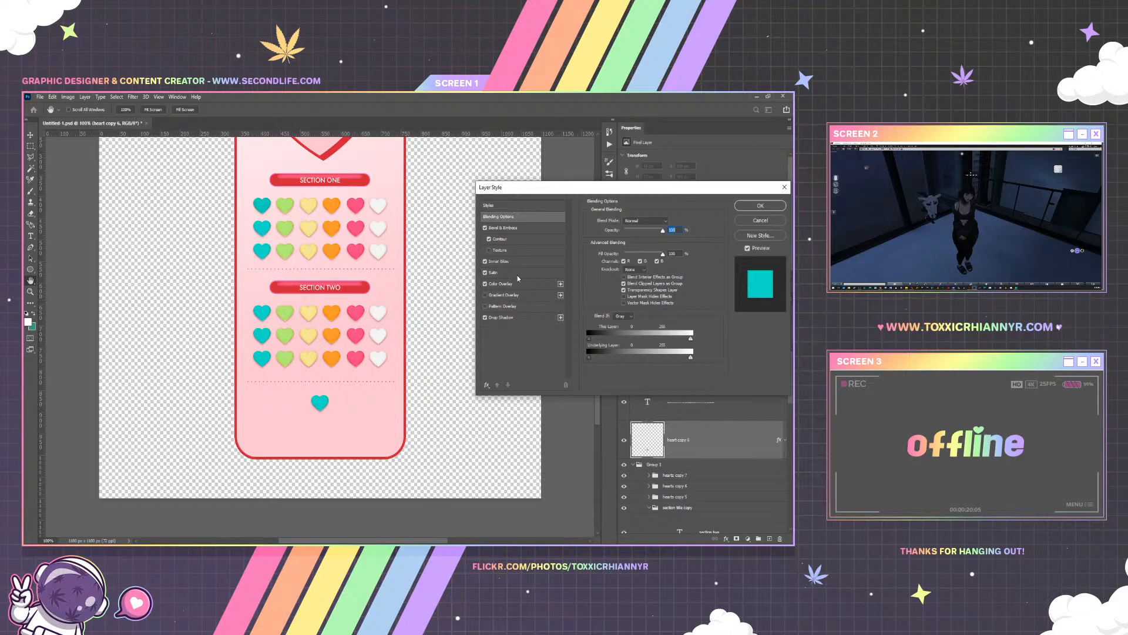
click(502, 294)
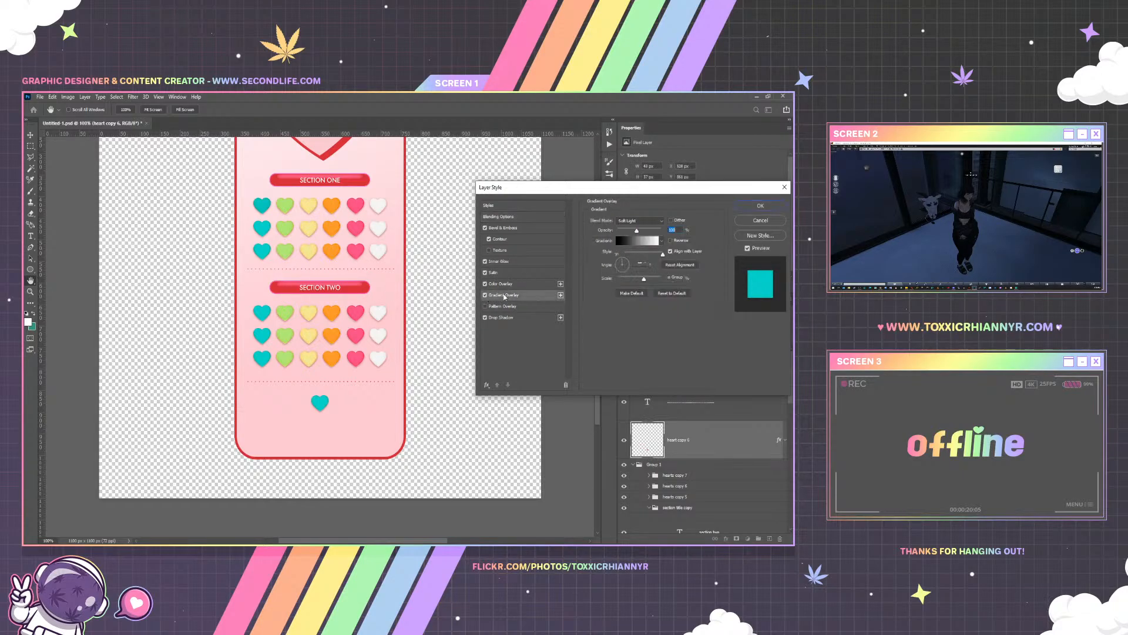
click(628, 221)
click(633, 228)
drag(636, 230, 670, 231)
Apply the pastel rainbow preset to the heart's Gradient Overlay and turn off its Color Overlay
click(634, 240)
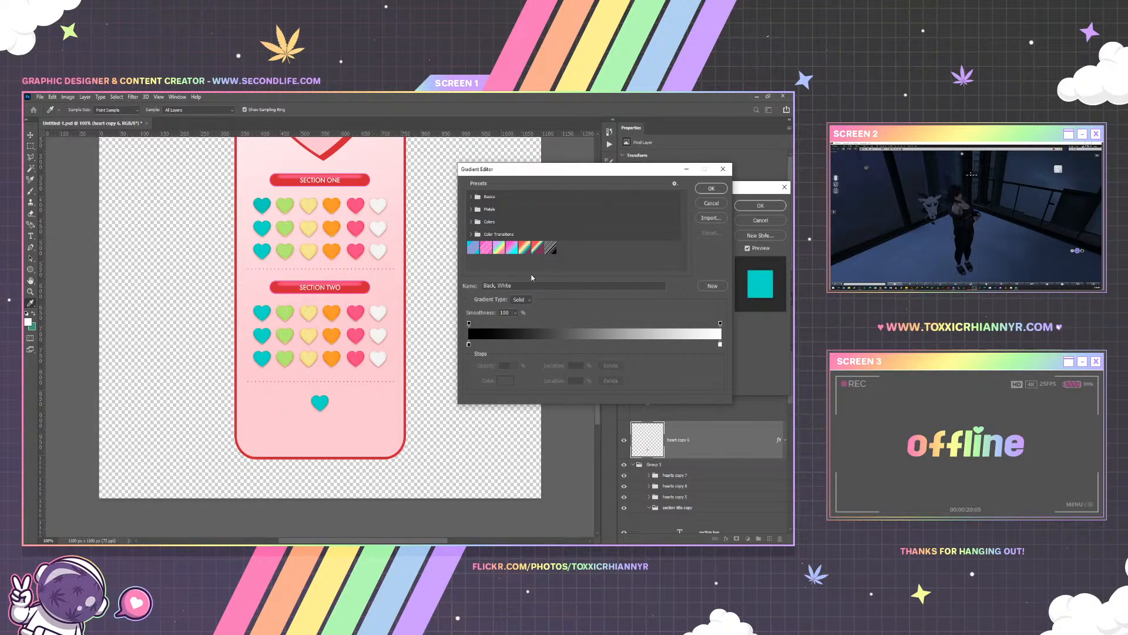
click(497, 248)
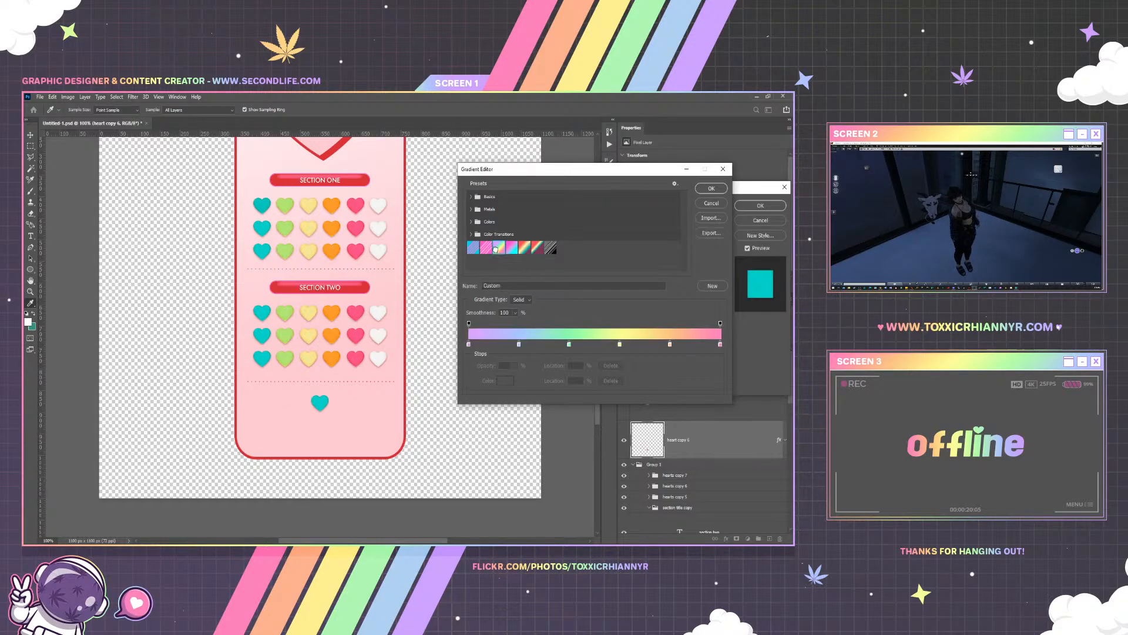
click(711, 189)
click(485, 284)
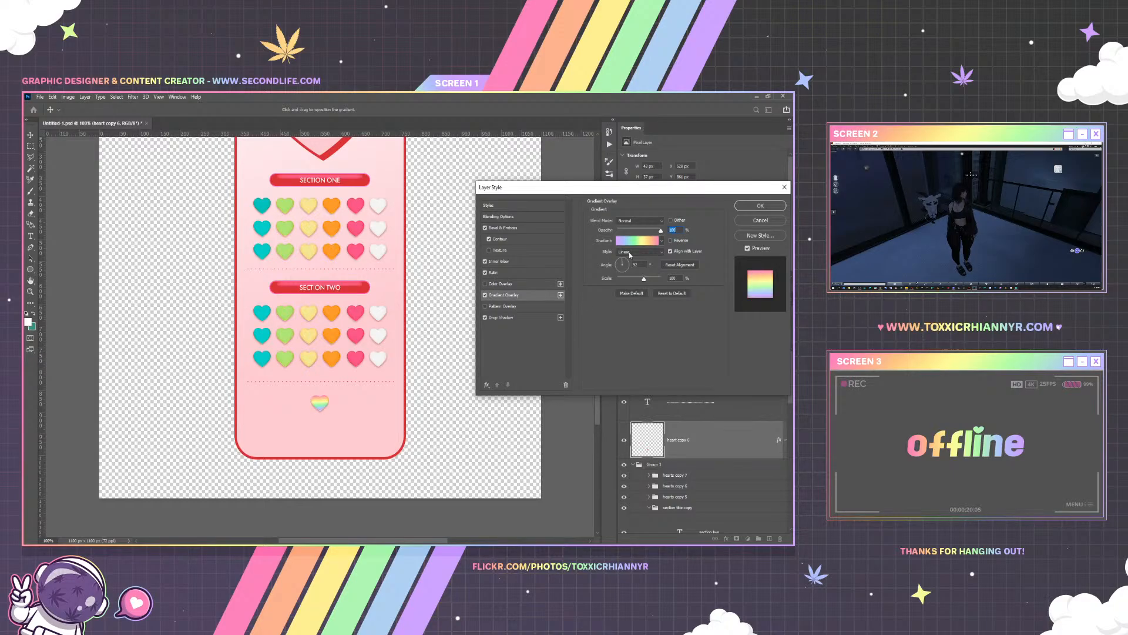
drag(339, 405, 338, 407)
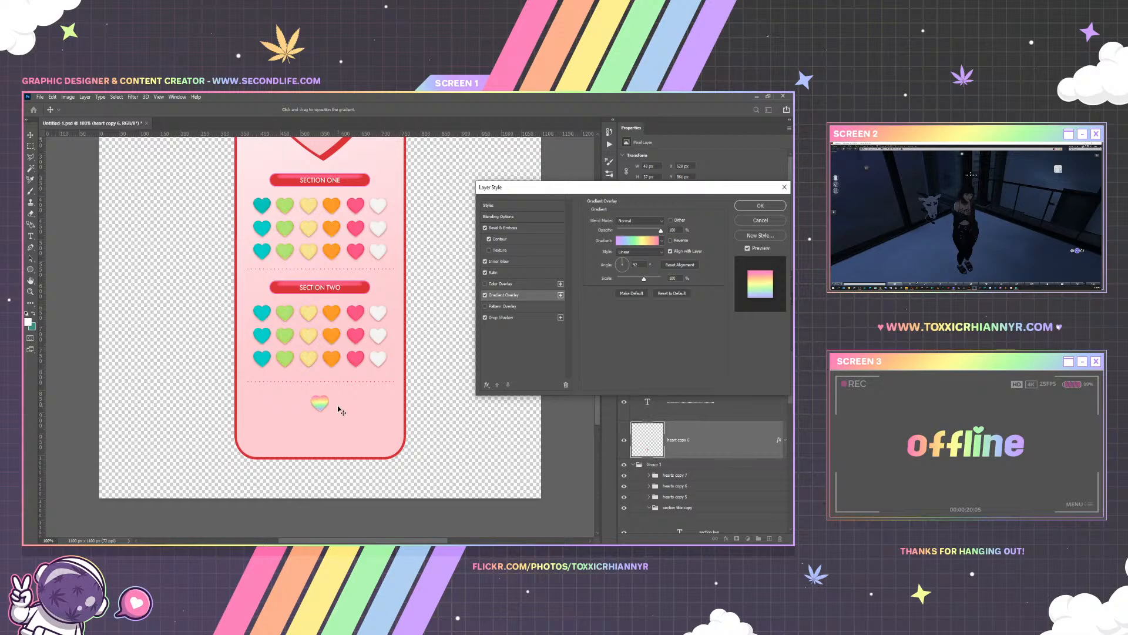
key(Return)
Place the rainbow heart below the divider's left part and draw a thin line about 262 px long extending right from behind it
drag(333, 391, 284, 385)
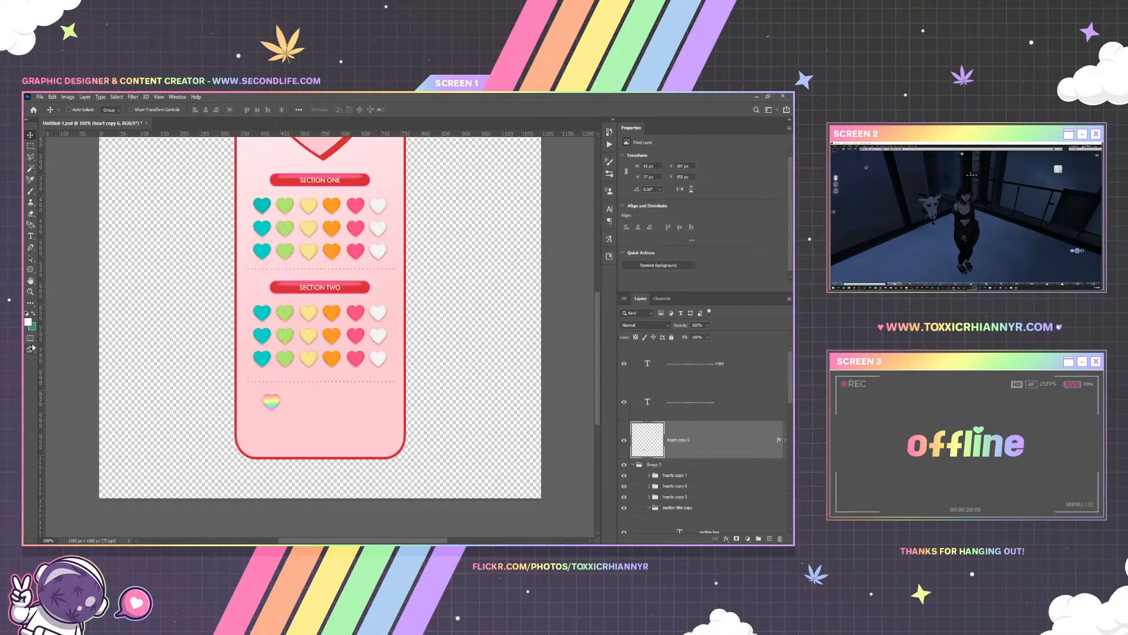
drag(31, 270, 70, 269)
drag(264, 407, 377, 408)
key(v)
drag(262, 331, 261, 320)
drag(682, 440, 688, 470)
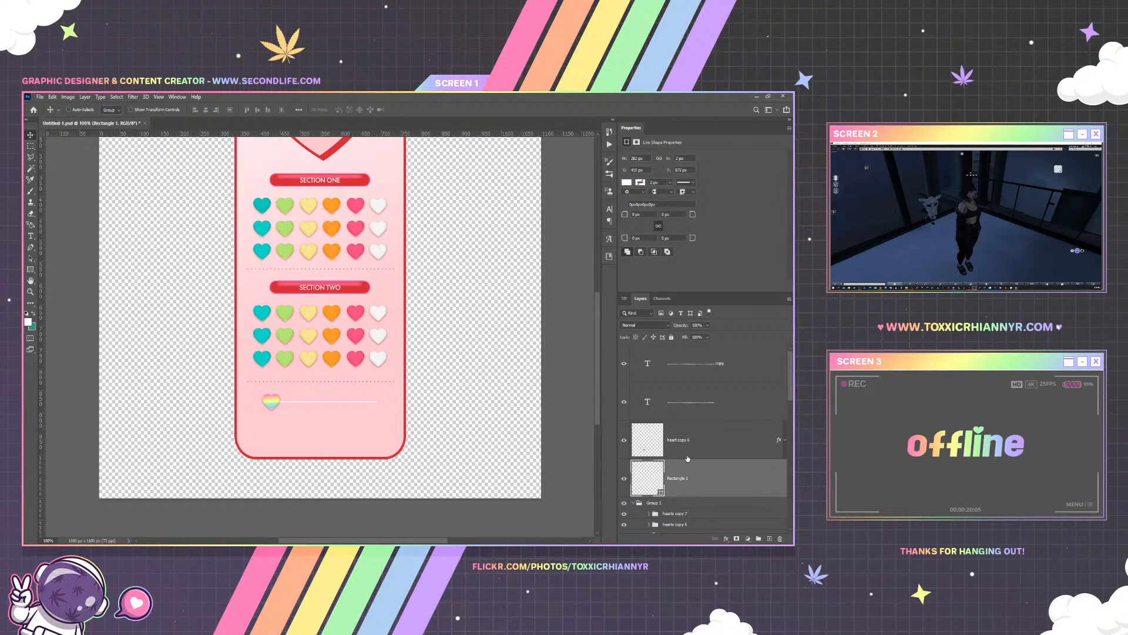
Copy the rainbow heart's layer style onto the thin line and collapse the line's effects list
right_click(686, 448)
click(615, 378)
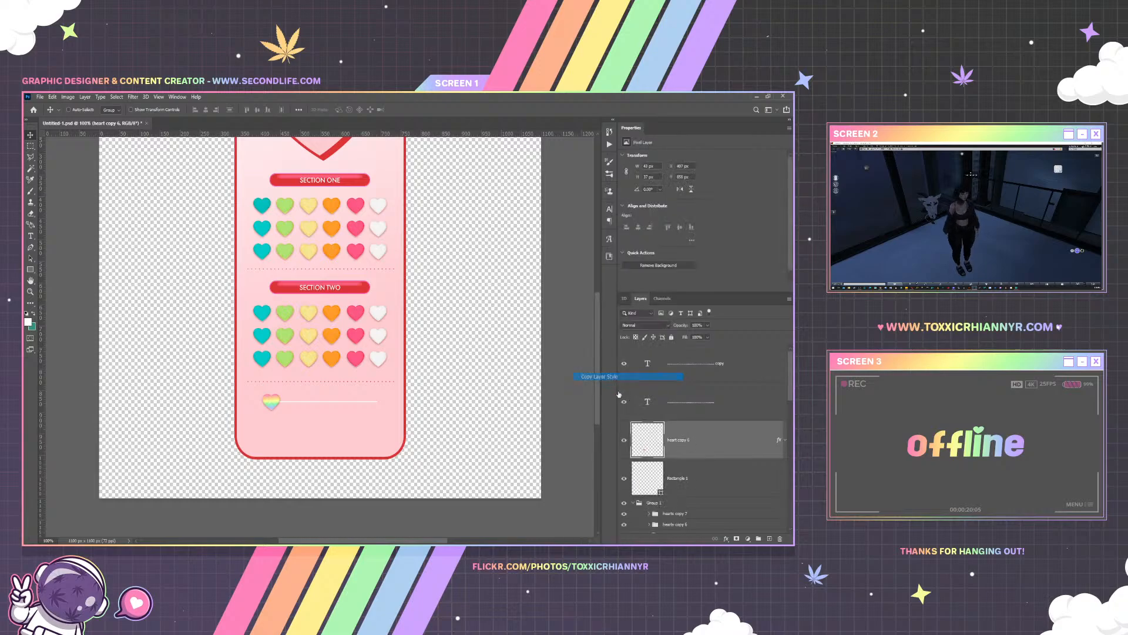
right_click(697, 475)
click(711, 314)
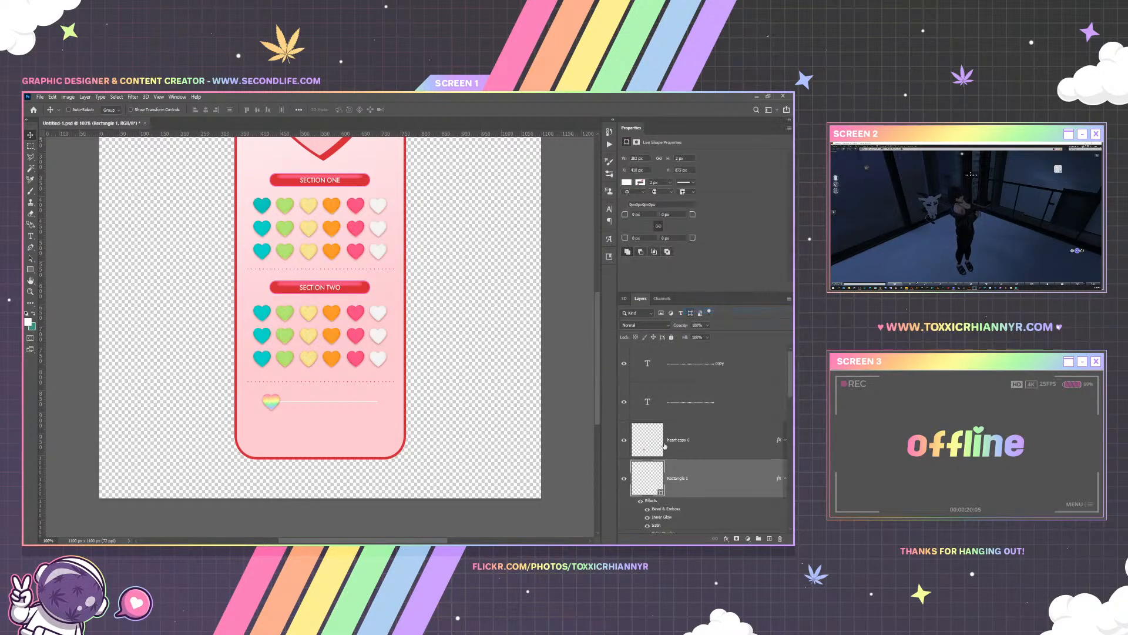
click(785, 478)
Reduce the Gradient Overlay scale on the thin line
right_click(700, 479)
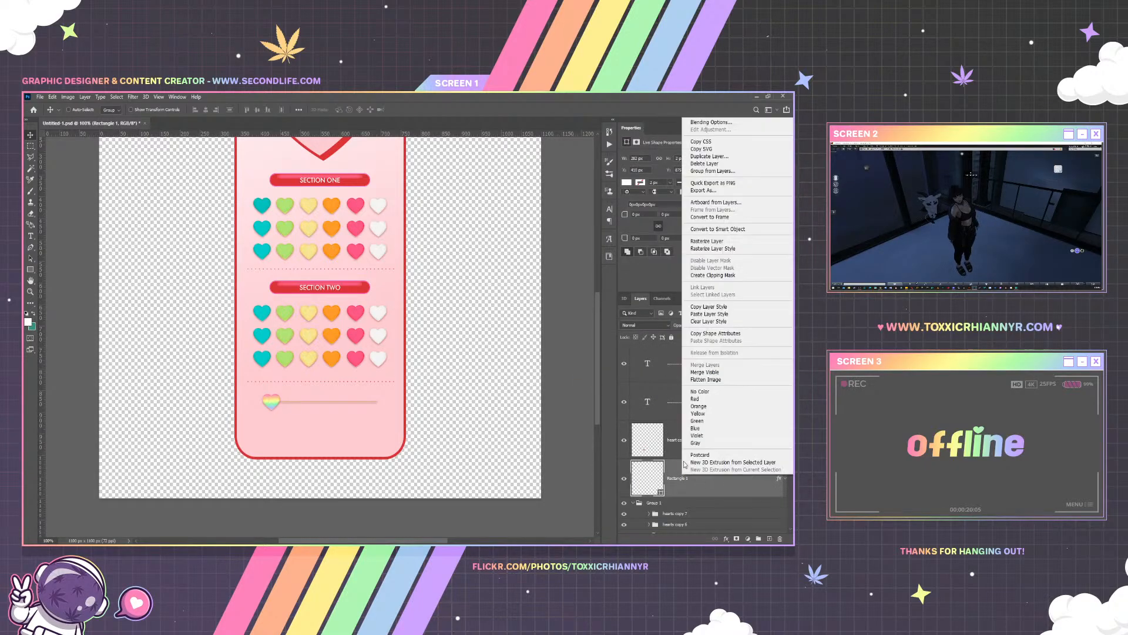
click(711, 122)
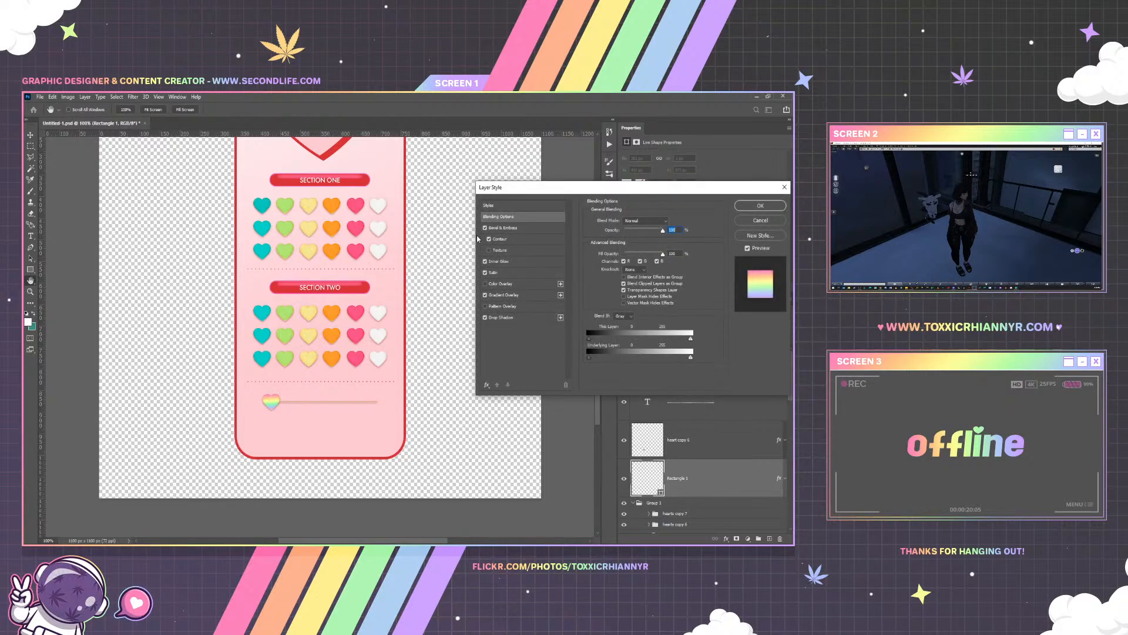
click(503, 296)
drag(639, 283, 540, 281)
click(739, 223)
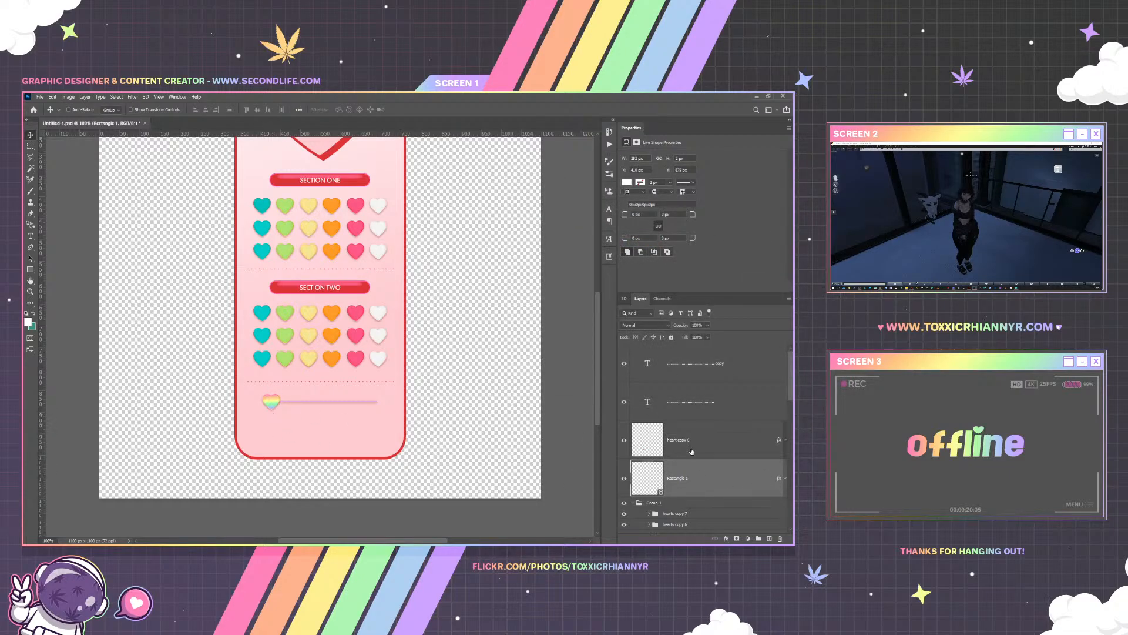
Duplicate the rainbow heart to the line's right end, then add two more copies between them for a row of four
click(665, 439)
drag(290, 403, 391, 404)
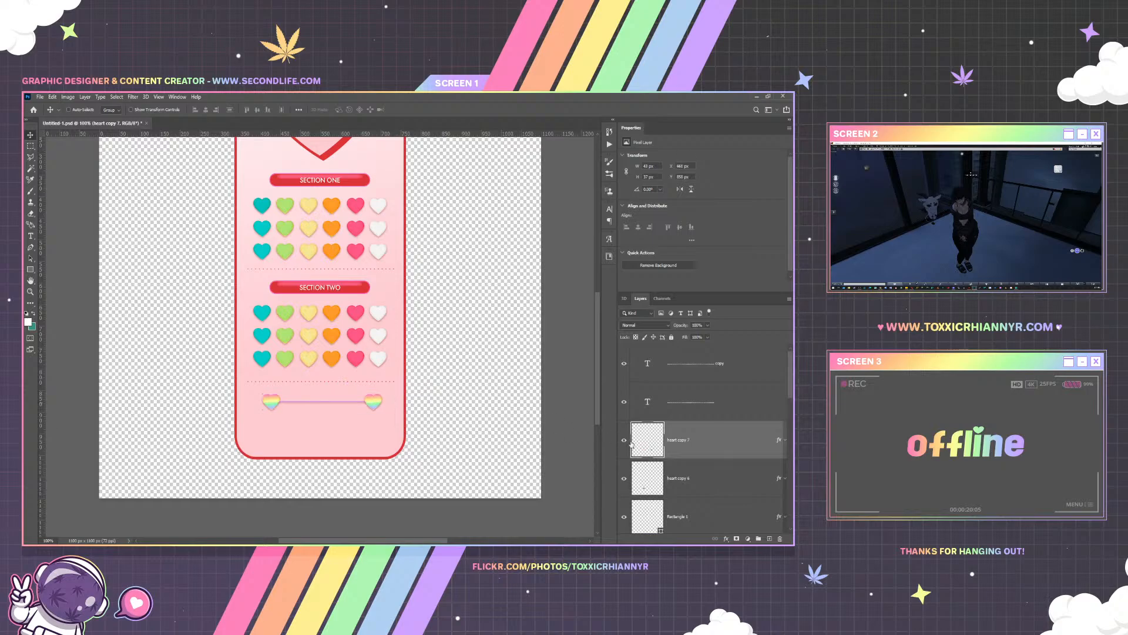
shift+click(691, 481)
key(ctrl+j)
drag(388, 409, 313, 378)
key(ctrl+j)
scroll(302, 189, up, 3)
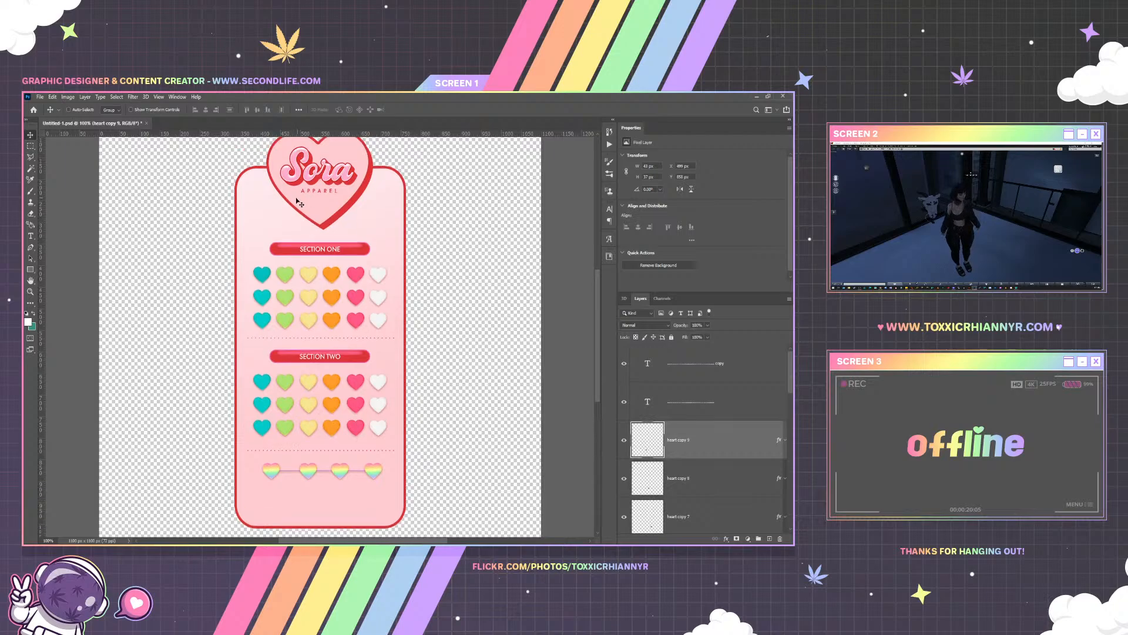
Open the Sora logo PNG and JPG files as separate documents
click(39, 97)
click(48, 114)
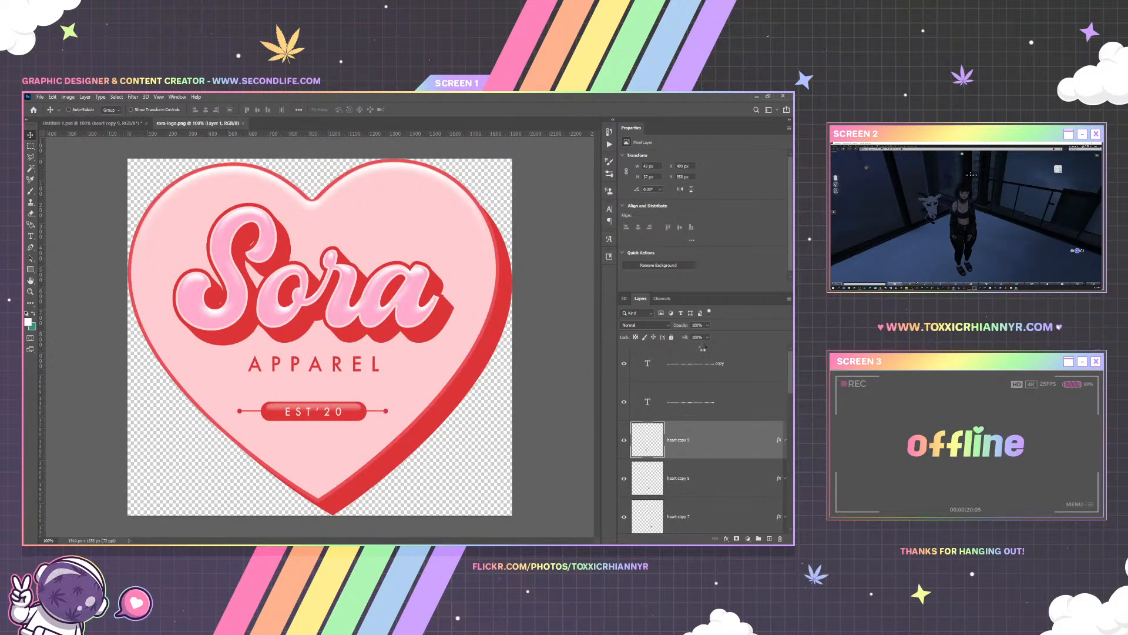
click(40, 97)
click(49, 113)
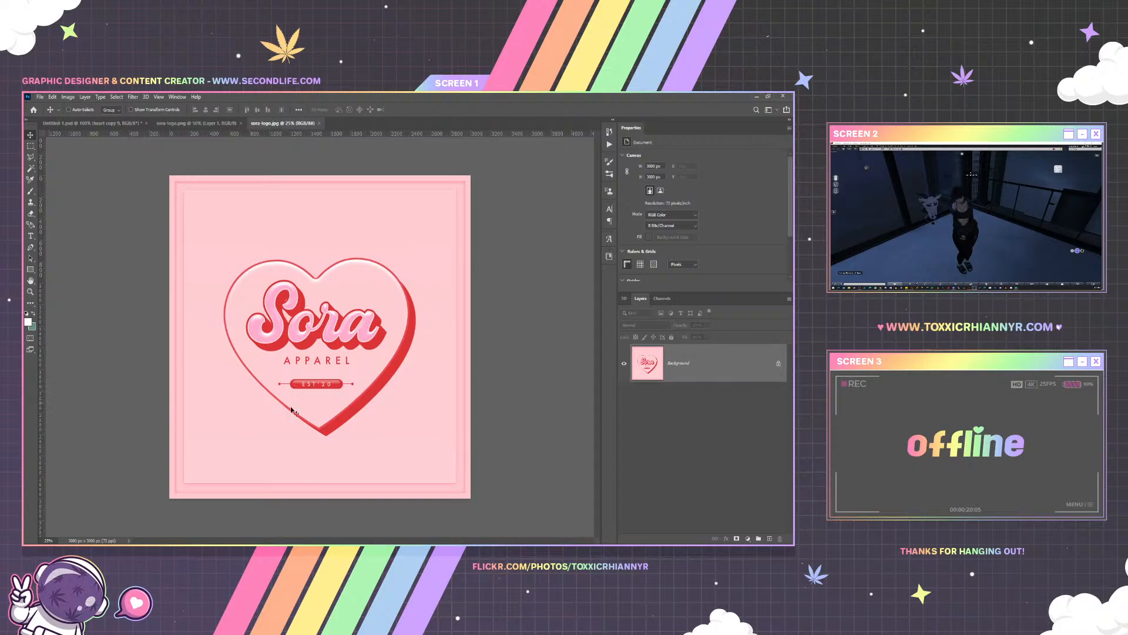
Switch to Autodesk Maya, examine the Sora heart sign model from several angles, and select its outer heart outline in Object Mode
click(569, 534)
scroll(354, 394, up, 8)
drag(353, 393, 370, 290)
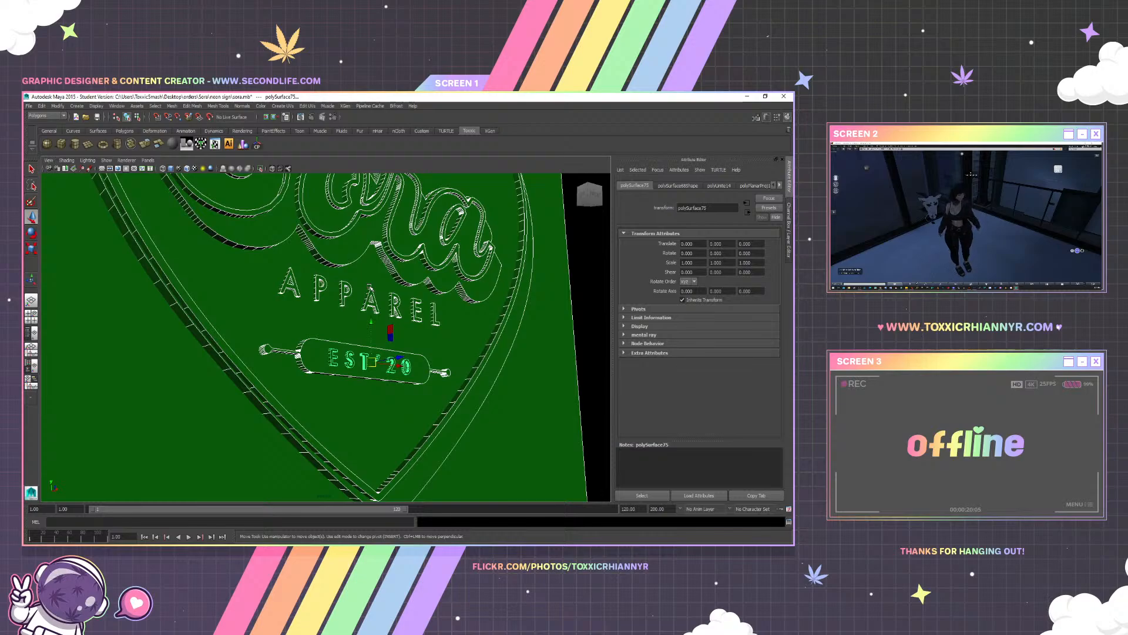
drag(305, 241, 414, 377)
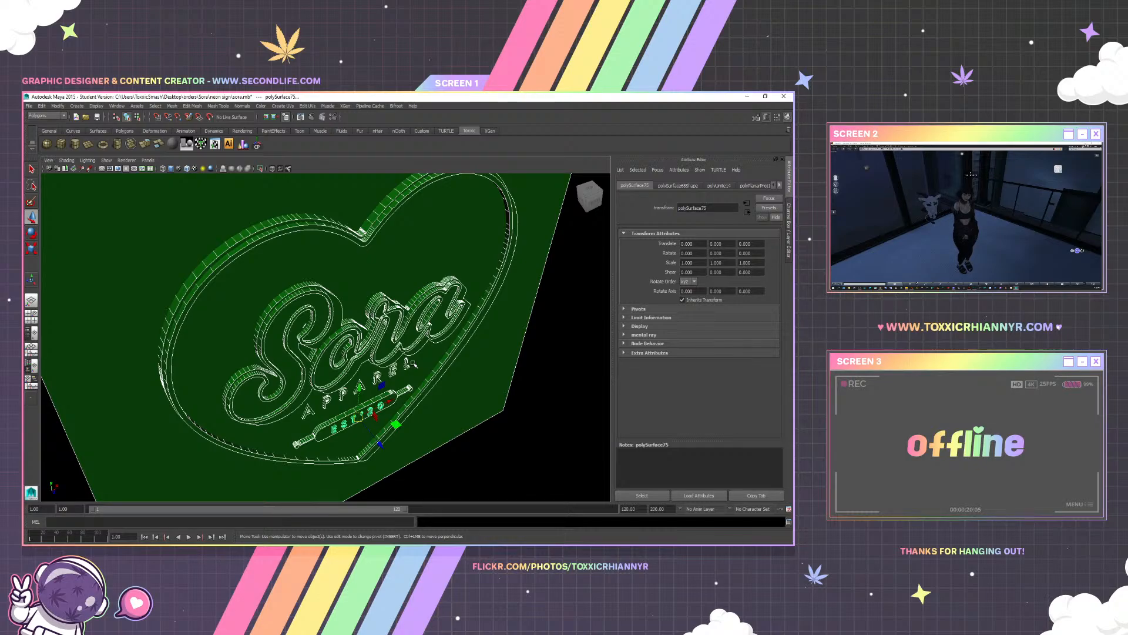
right_click(360, 260)
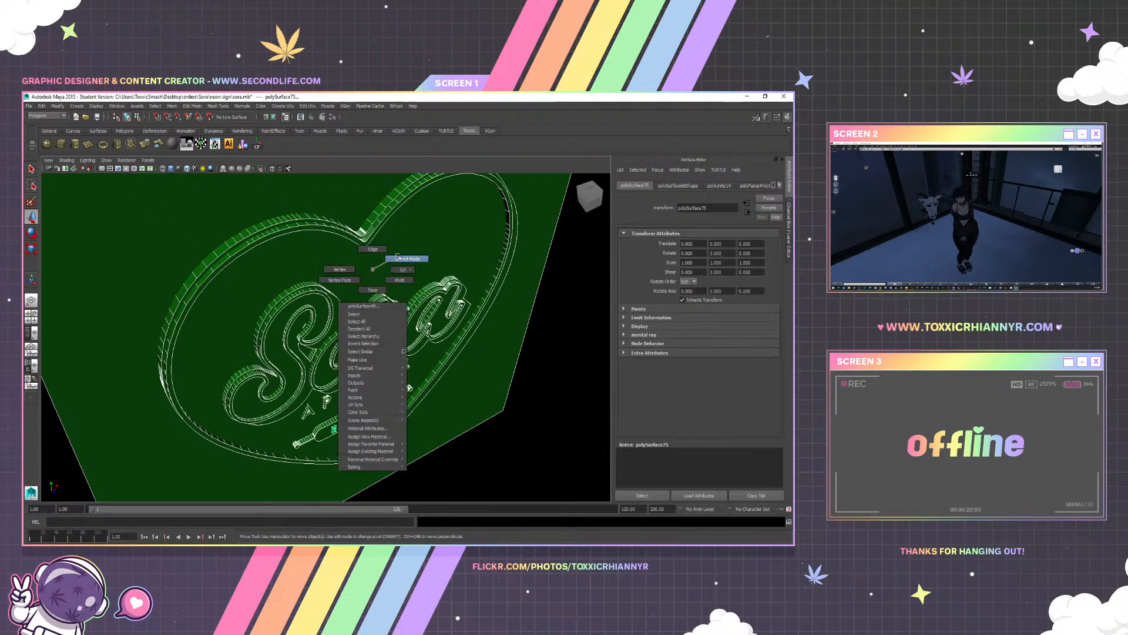
click(388, 262)
key(f)
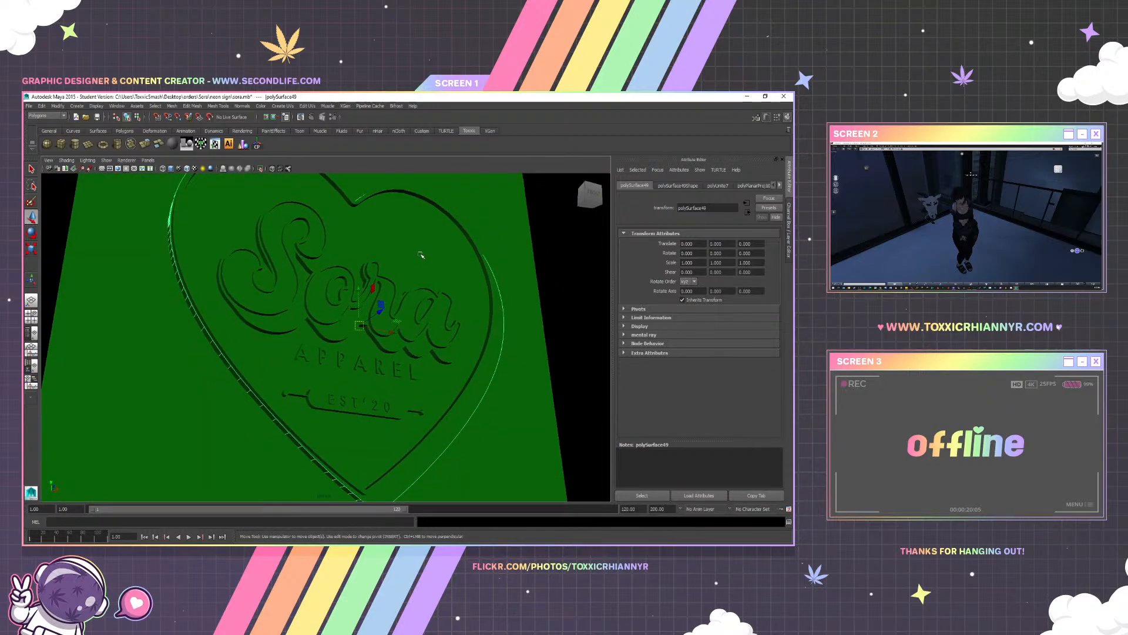
Examine the sign's raised Sora lettering and its backing outline from the side and the front
click(279, 303)
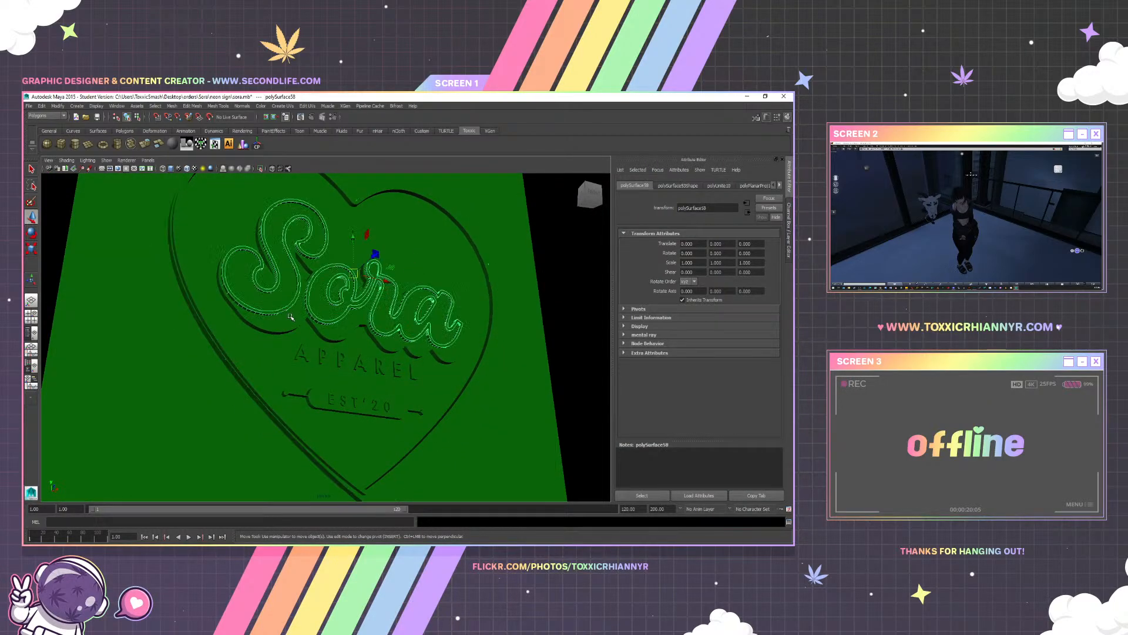
drag(302, 320, 348, 351)
click(353, 337)
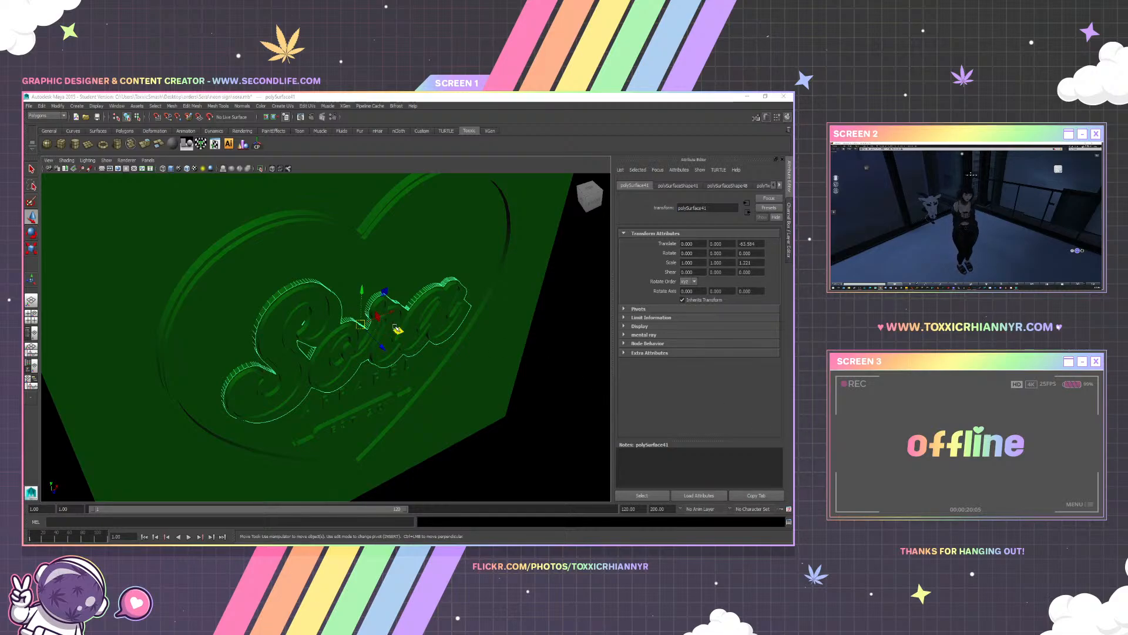
click(288, 332)
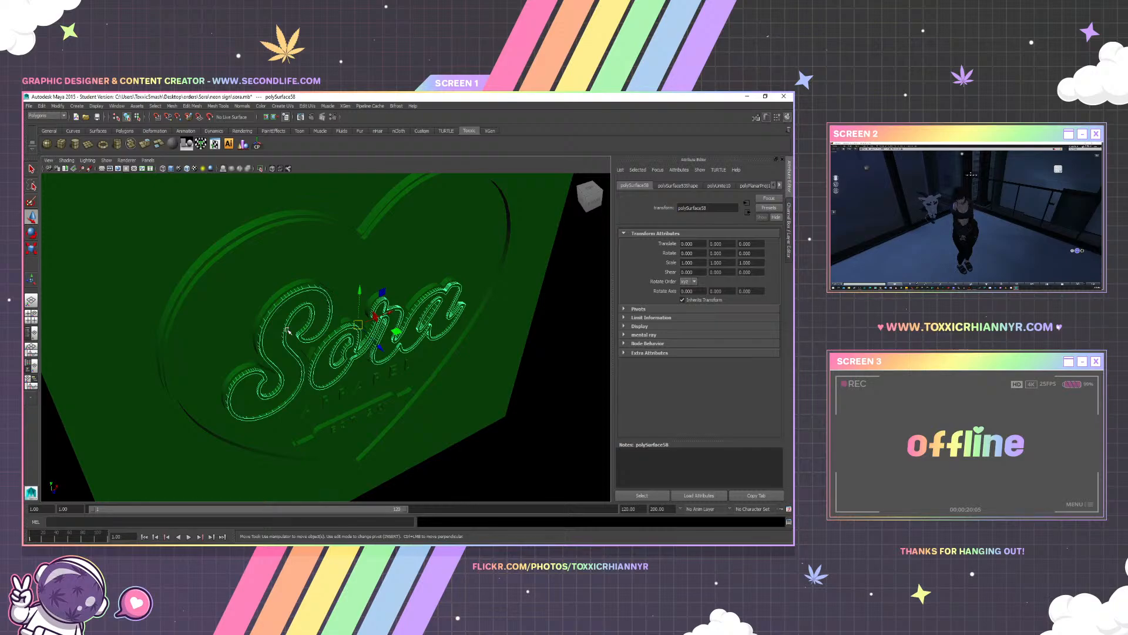
scroll(287, 332, up, 2)
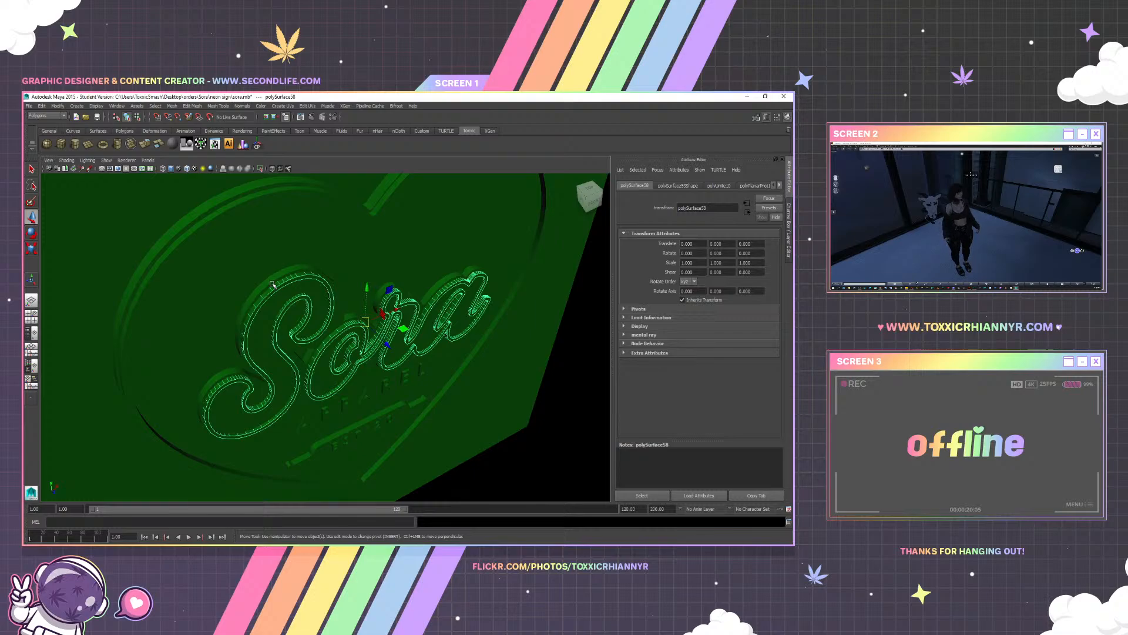
scroll(273, 285, down, 2)
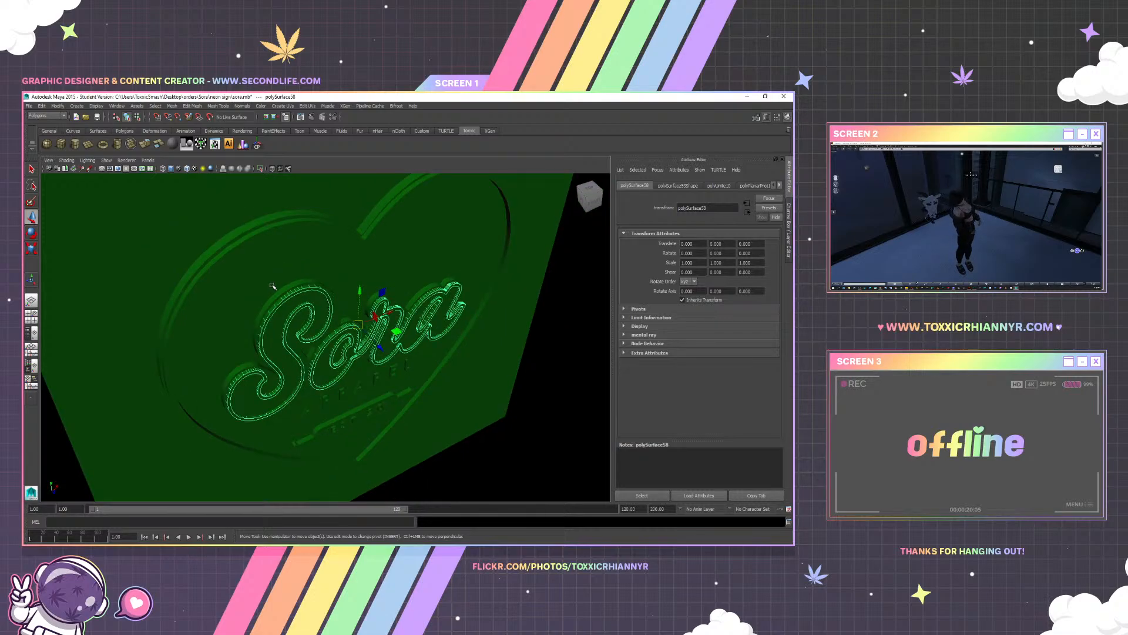
drag(297, 303, 325, 320)
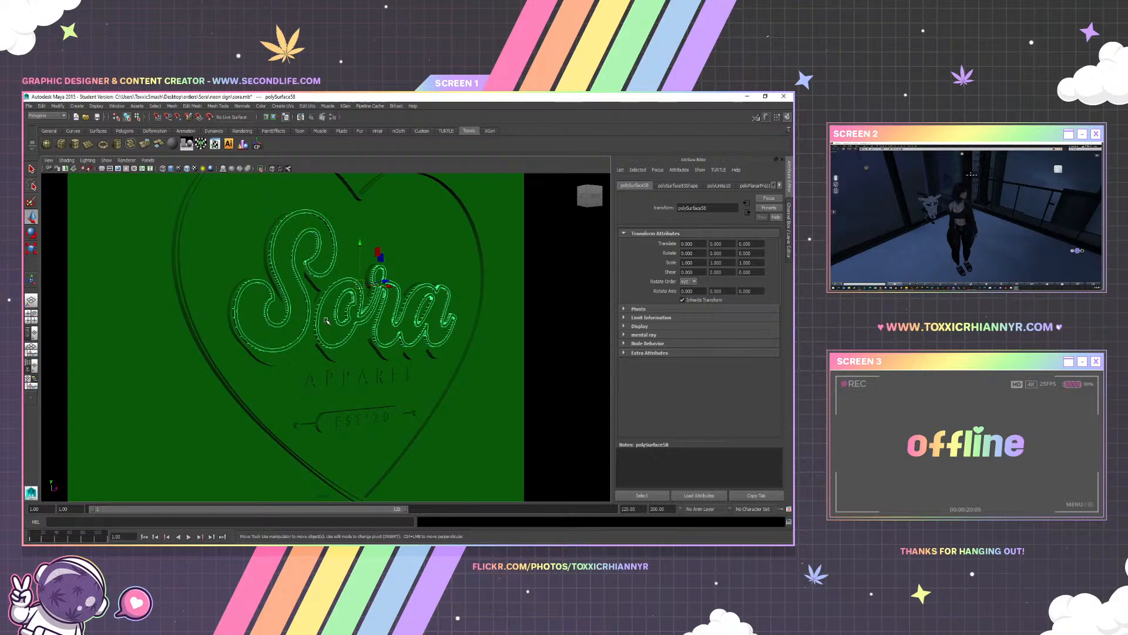
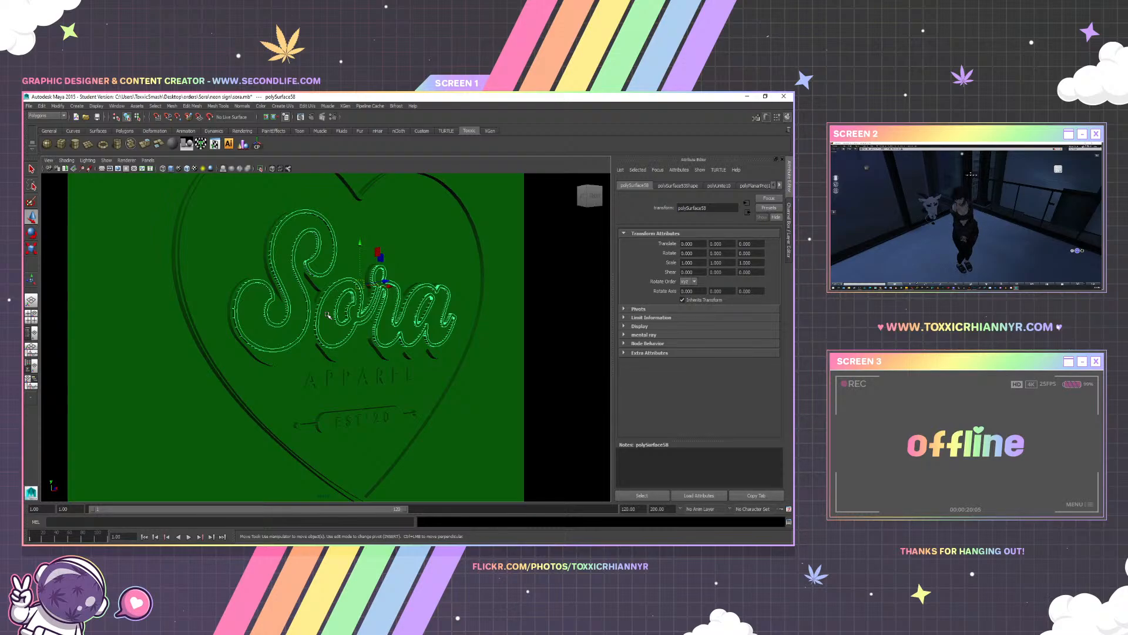
Select the front faces of the Sora lettering outline in face mode and extract them as a separate piece
scroll(391, 316, up, 5)
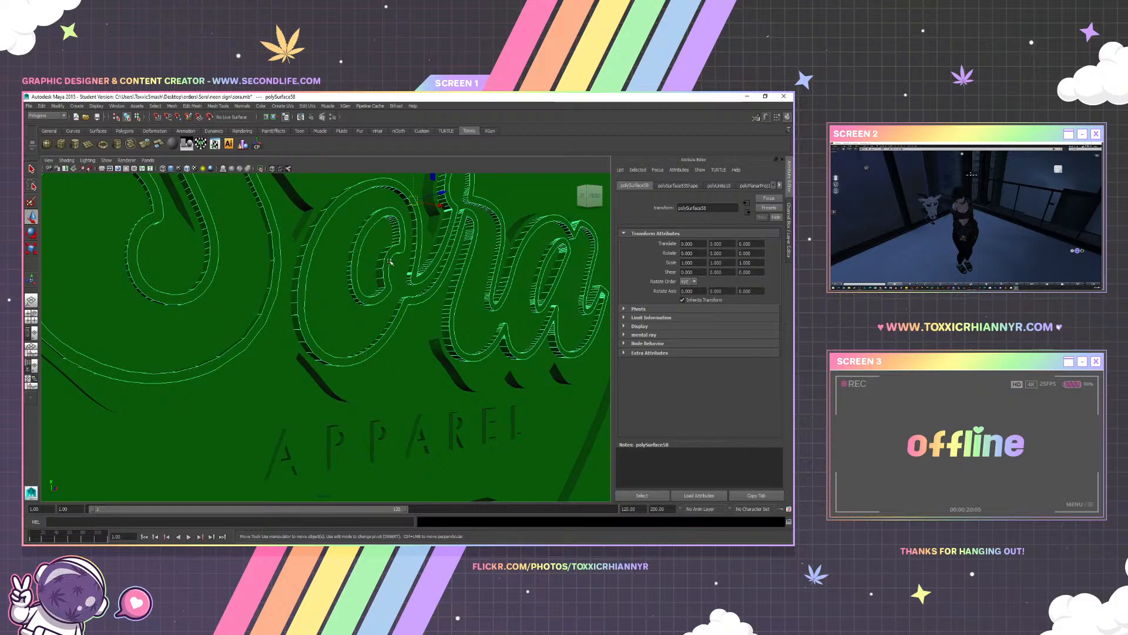
drag(377, 273, 383, 282)
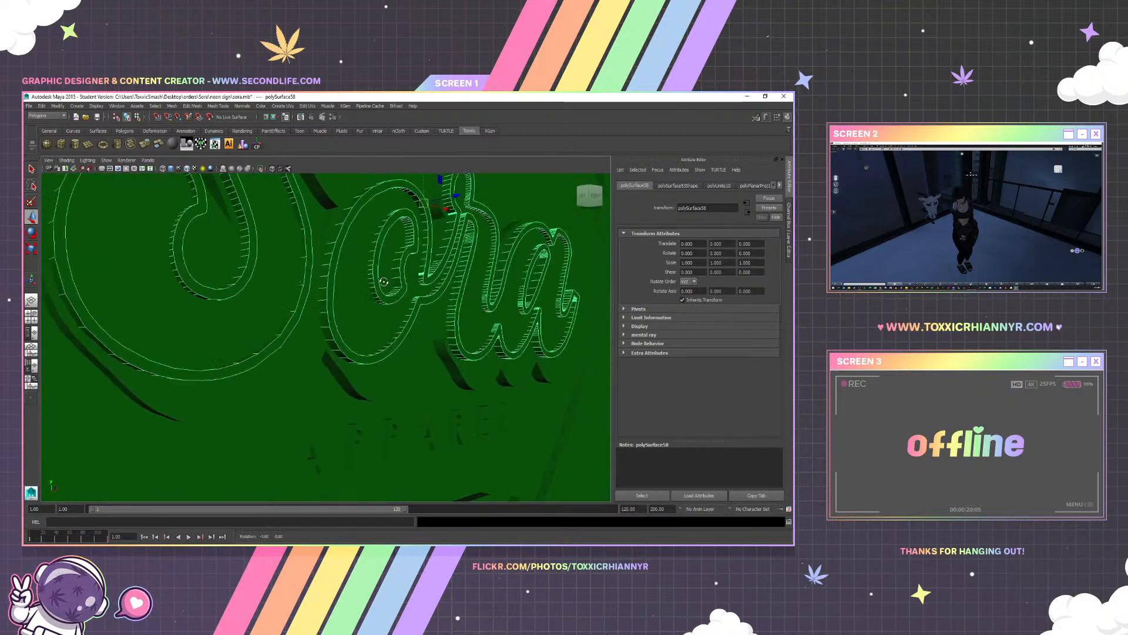
right_click(434, 225)
click(466, 216)
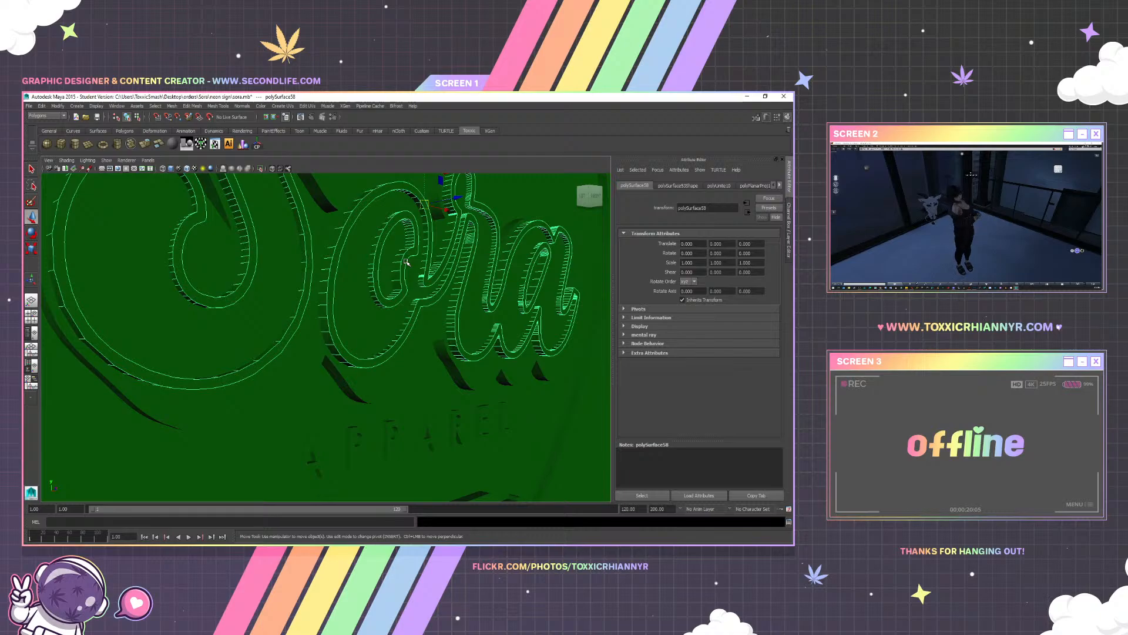
right_click(373, 199)
click(375, 204)
shift+click(295, 207)
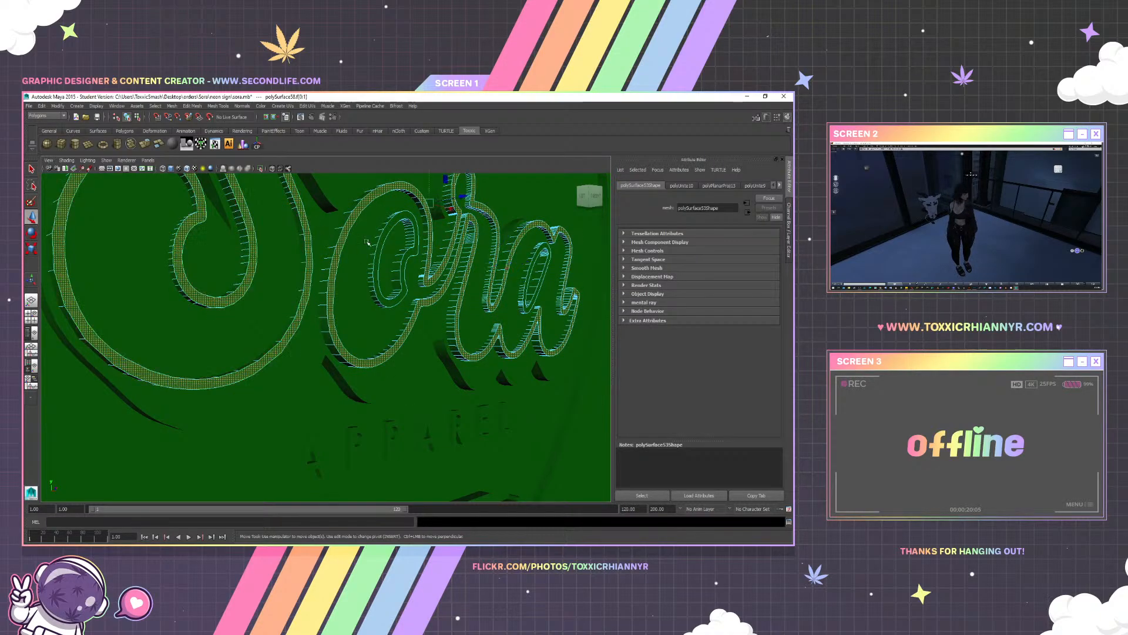
shift+click(560, 257)
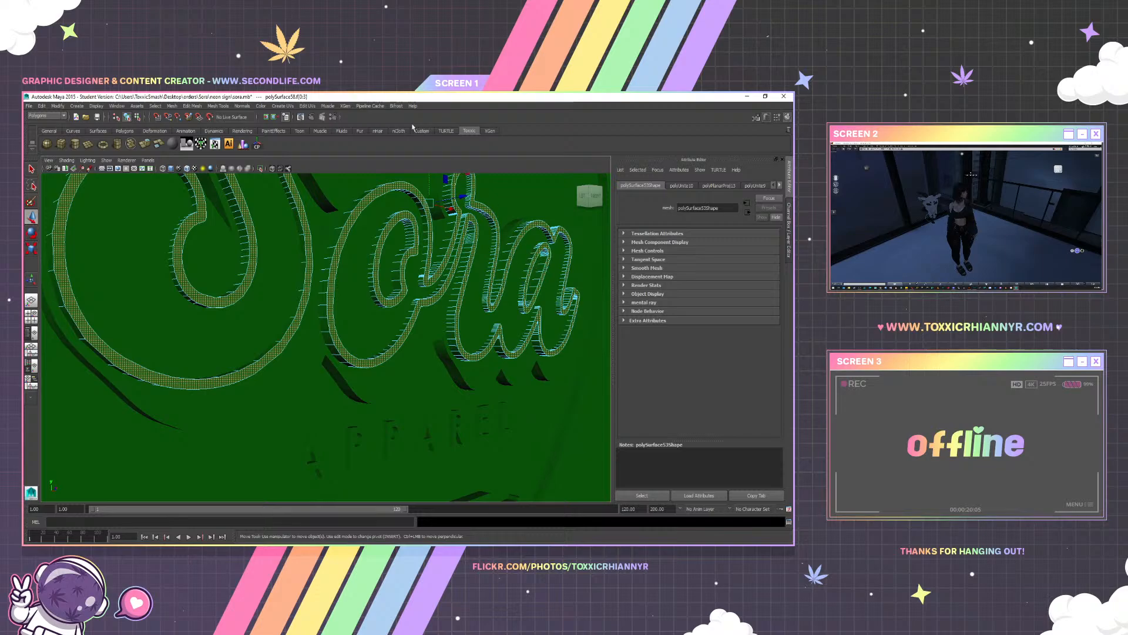
click(158, 146)
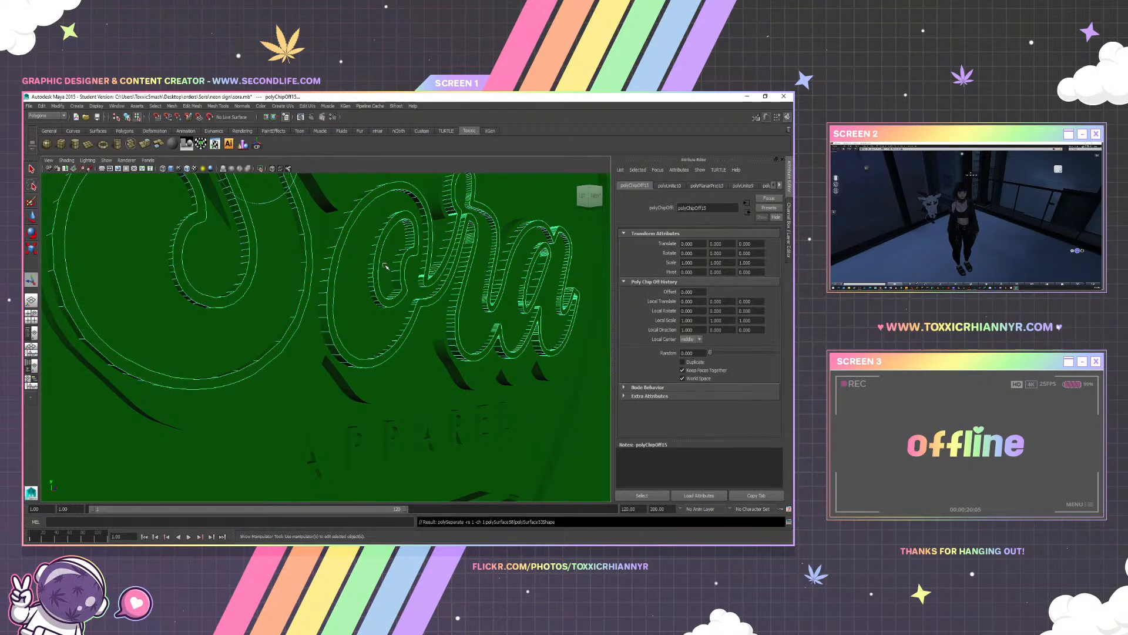
Try pulling the extracted front faces of the Sora lettering away from the sign
drag(265, 282, 498, 244)
drag(521, 323, 415, 320)
drag(353, 336, 355, 319)
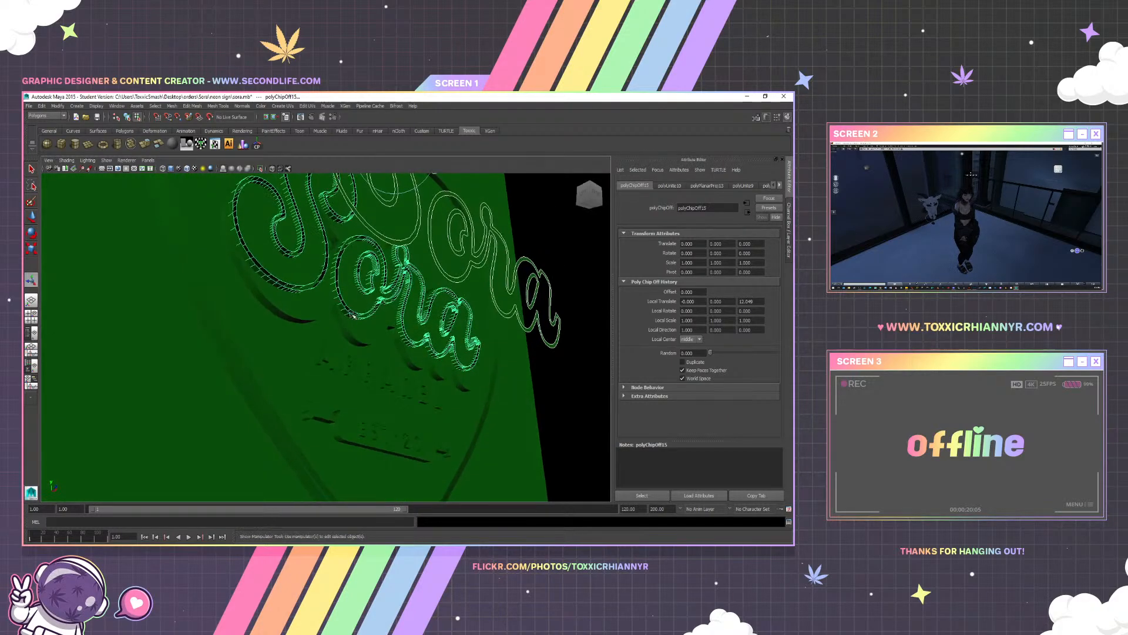
key(ctrl+z)
Return to Object Mode and select the front and side pieces of the Sora lettering outline
drag(384, 240, 342, 307)
scroll(343, 266, up, 3)
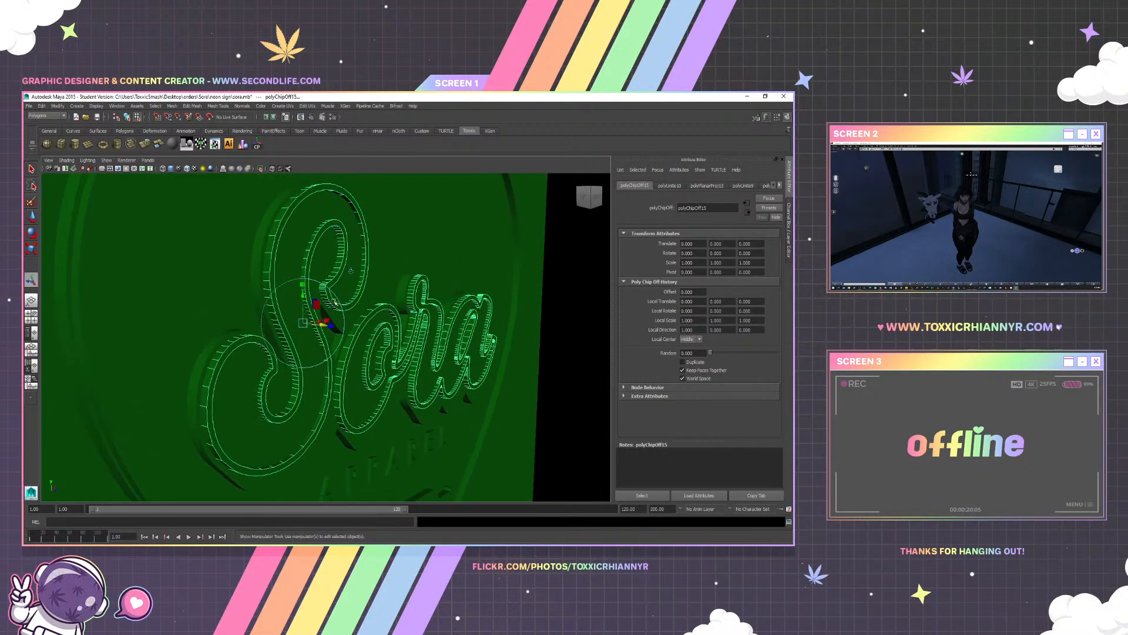
right_click(274, 247)
click(289, 235)
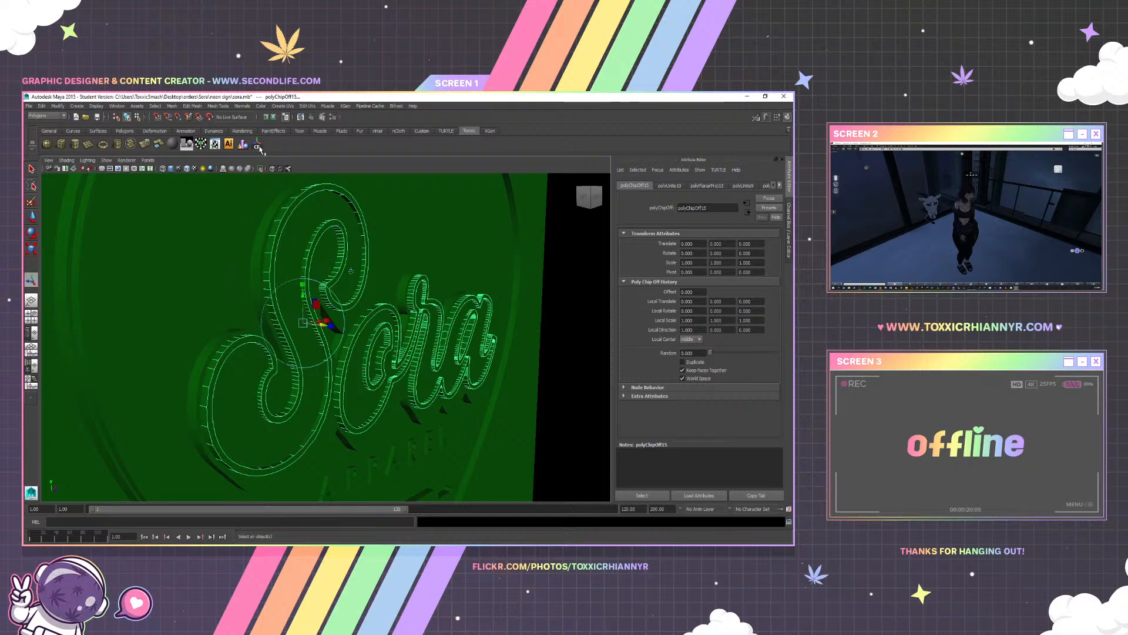
click(282, 229)
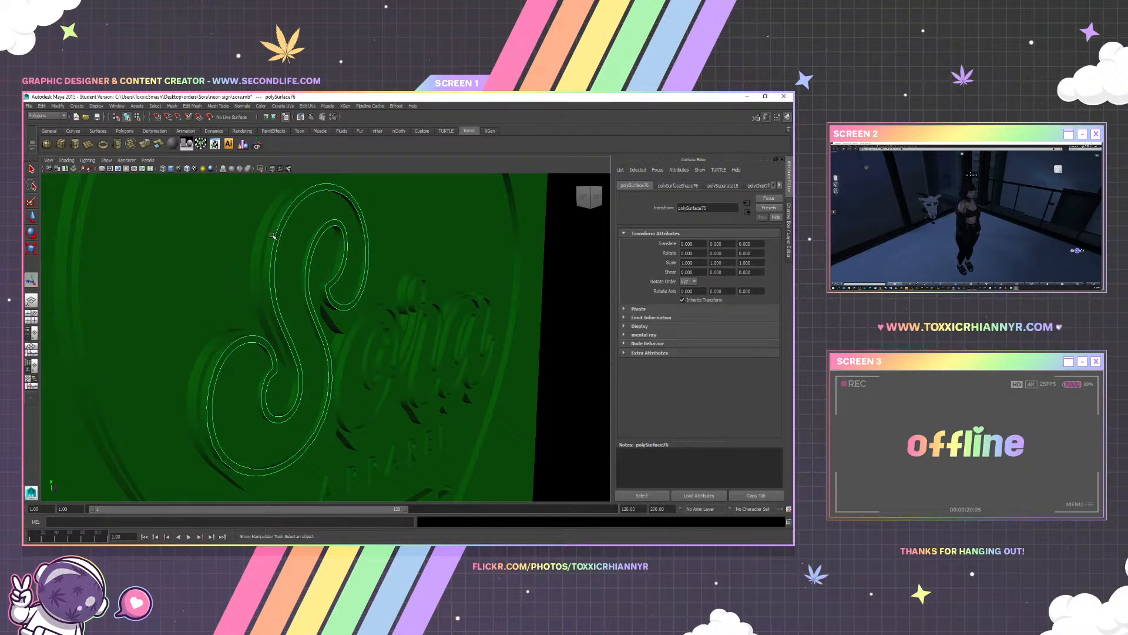
shift+click(272, 233)
drag(309, 256, 297, 259)
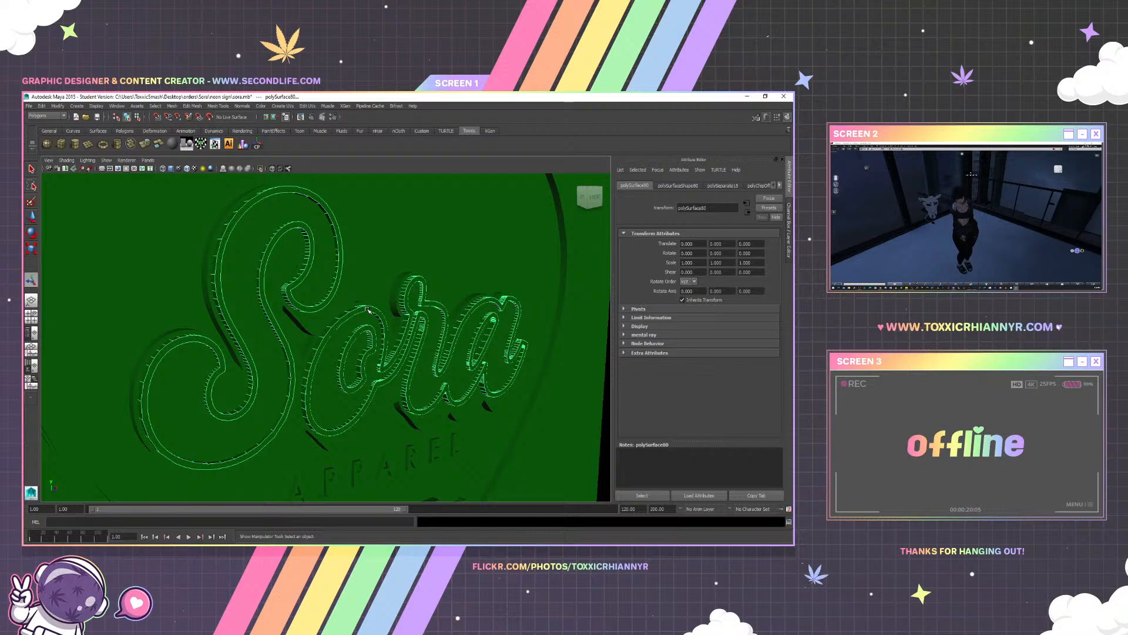
Examine the sign's separate pieces, selecting the lettering and the outer and inner heart outlines in turn
drag(368, 309, 345, 274)
right_click(346, 279)
click(350, 288)
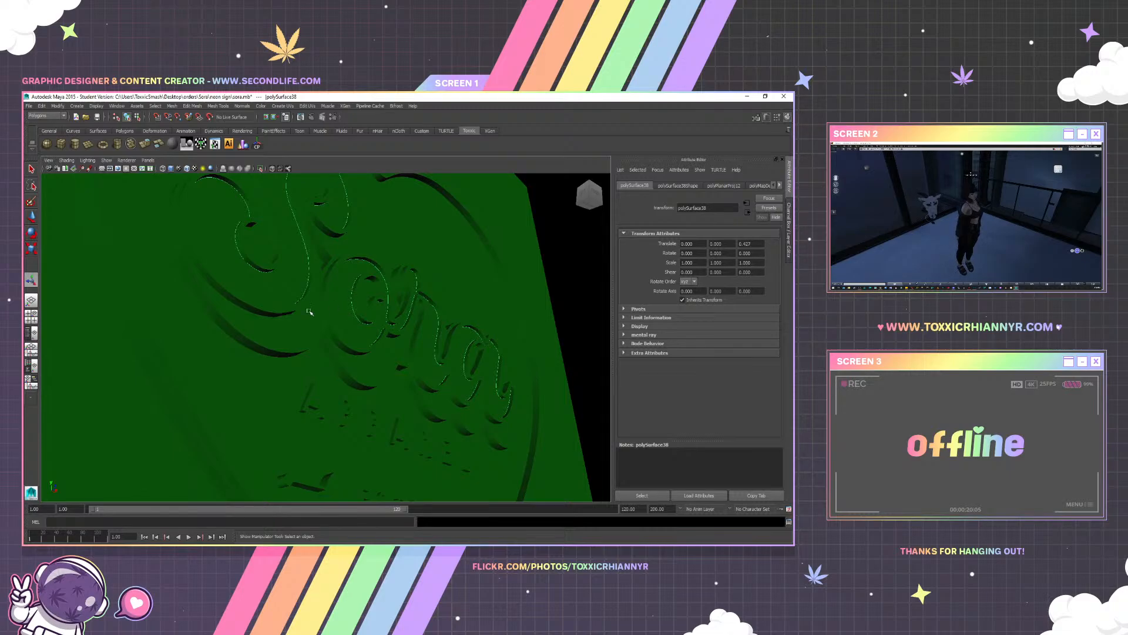
click(123, 267)
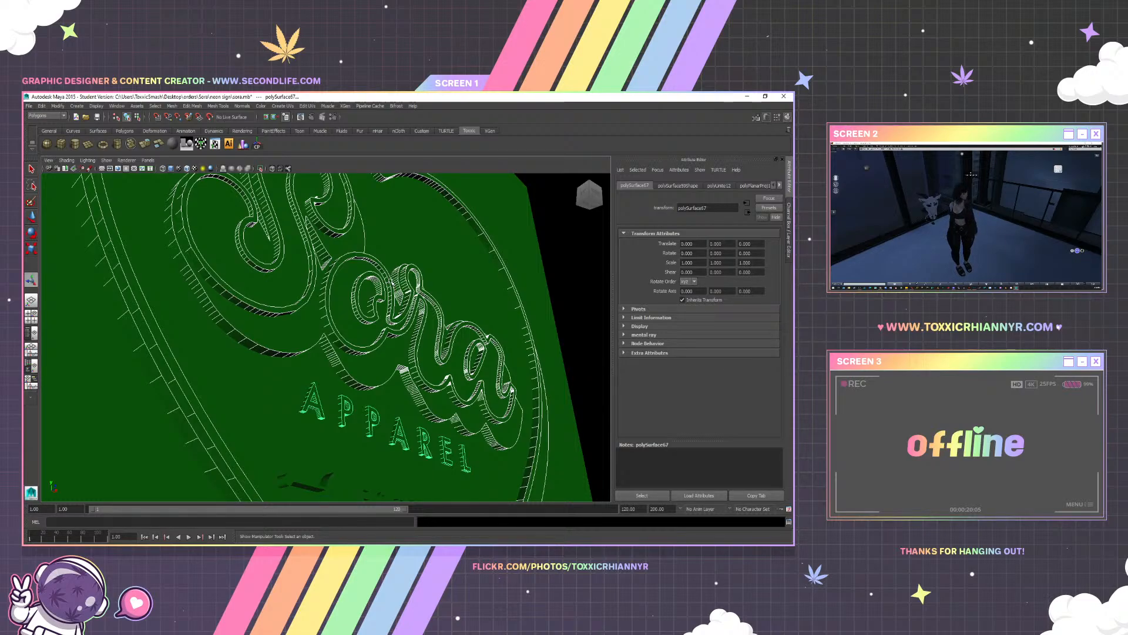
right_click(392, 280)
click(421, 242)
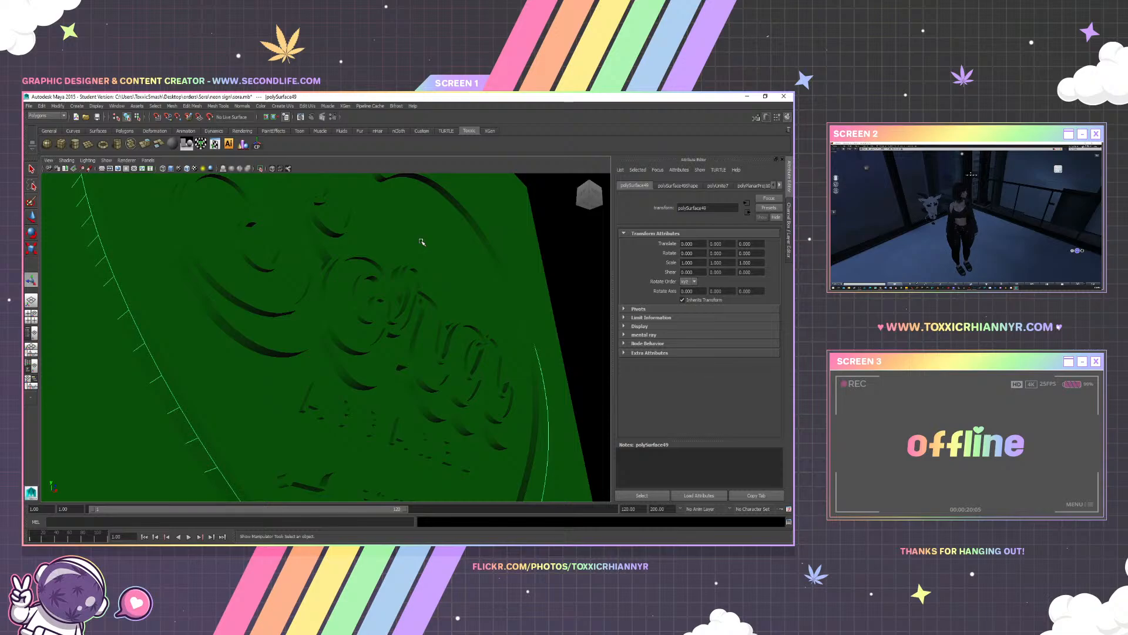
click(365, 191)
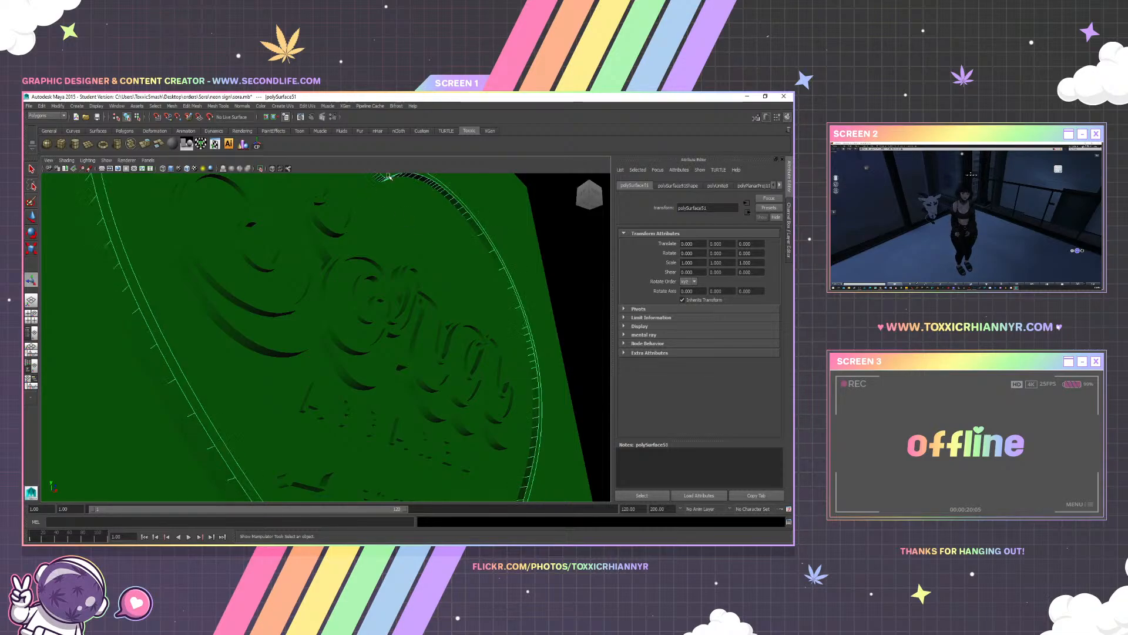
drag(390, 236, 365, 281)
scroll(374, 289, down, 2)
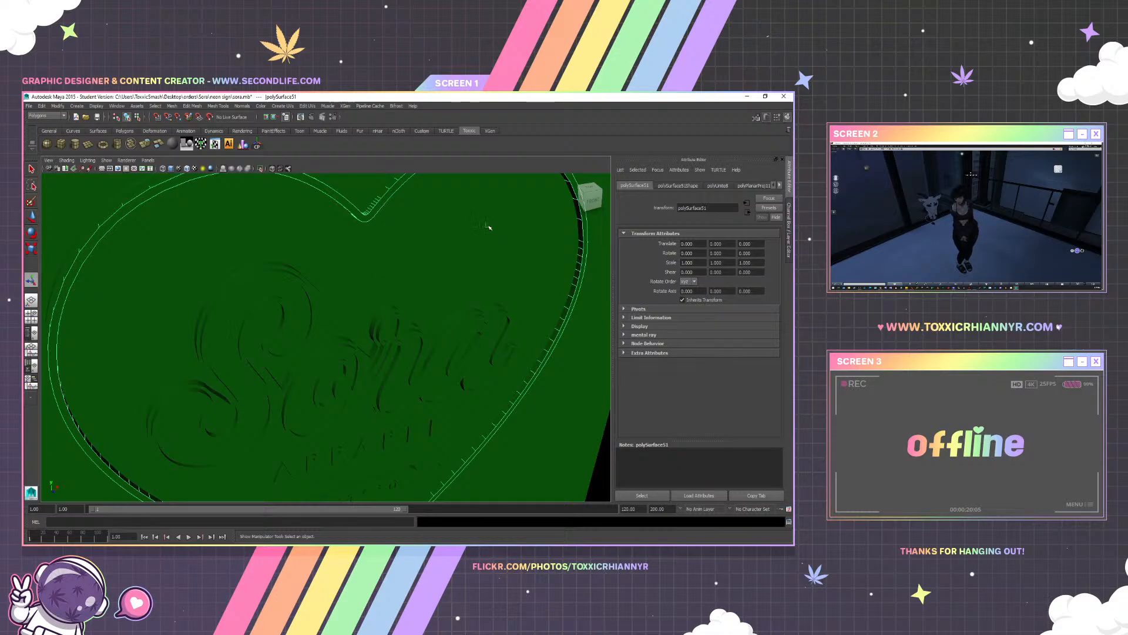
Examine the whole sign with all its pieces selected, then select only the backing plane and inspect it from the front
key(f)
drag(161, 217, 509, 484)
scroll(441, 417, up, 2)
scroll(475, 411, down, 1)
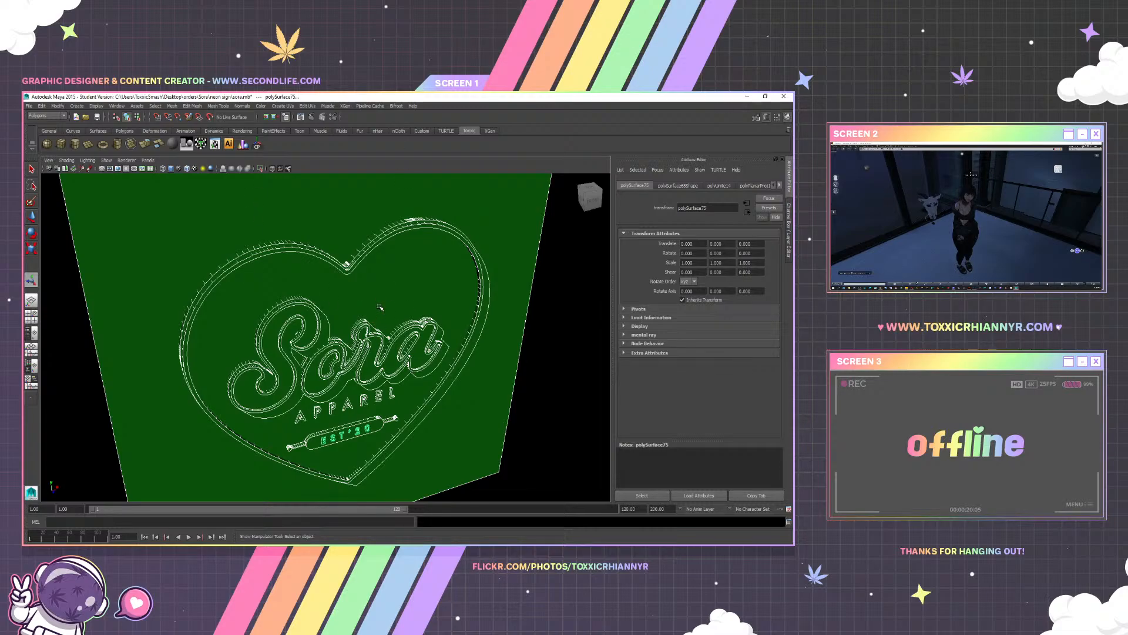
click(407, 295)
drag(408, 322, 371, 270)
drag(237, 246, 464, 393)
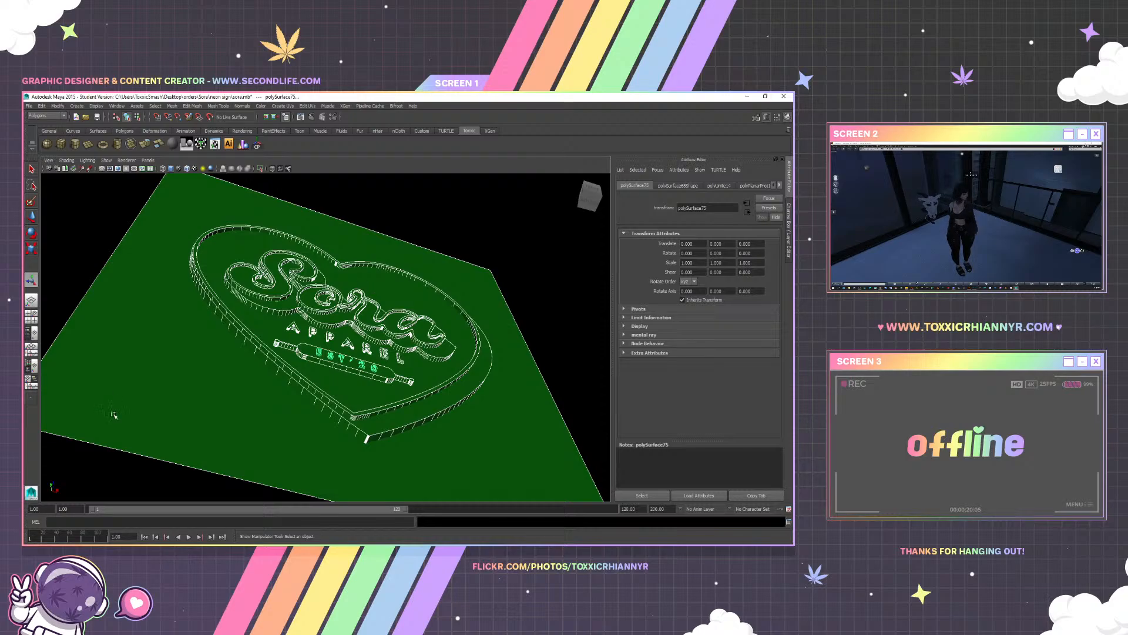
right_click(217, 340)
click(227, 359)
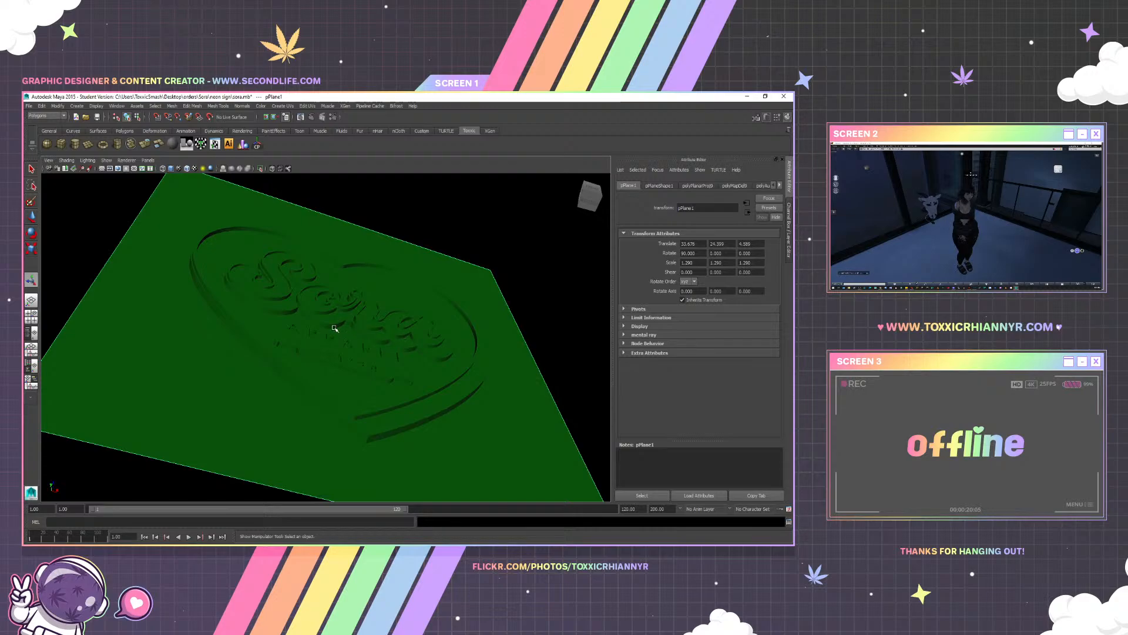
drag(321, 280, 323, 320)
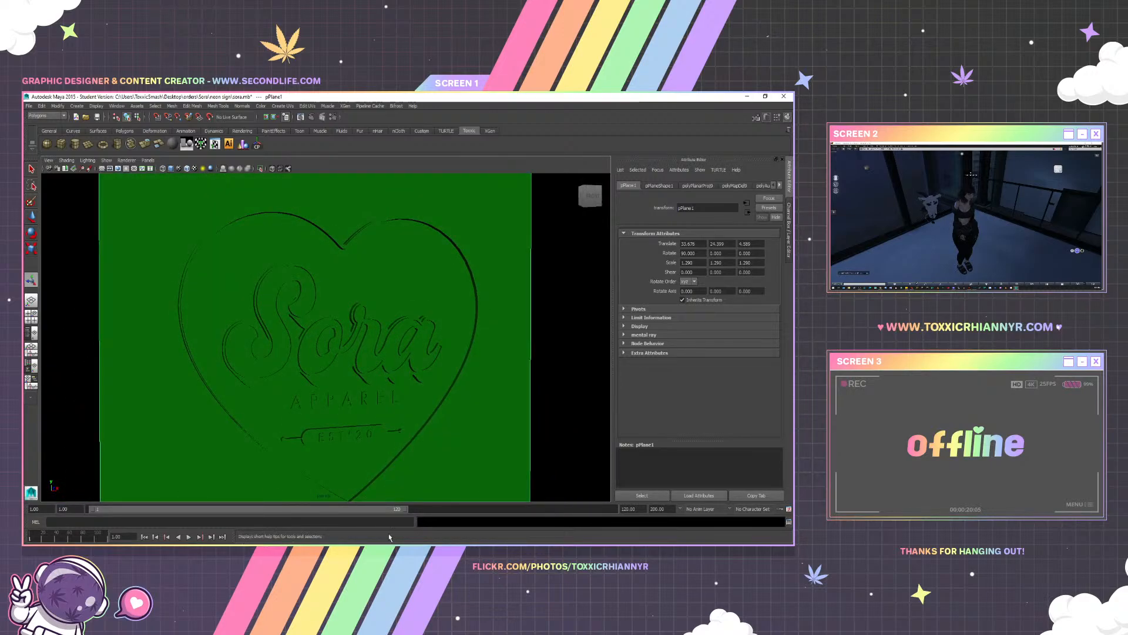
Switch to Adobe Photoshop and close the Sora logo JPG and PNG documents
key(alt+Tab)
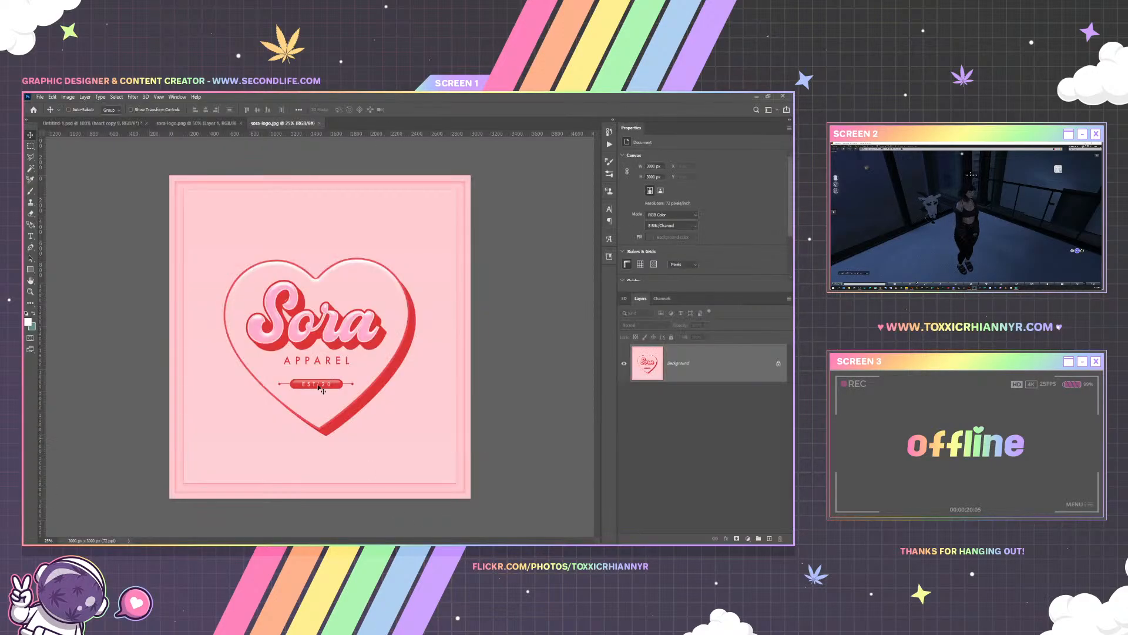
click(318, 123)
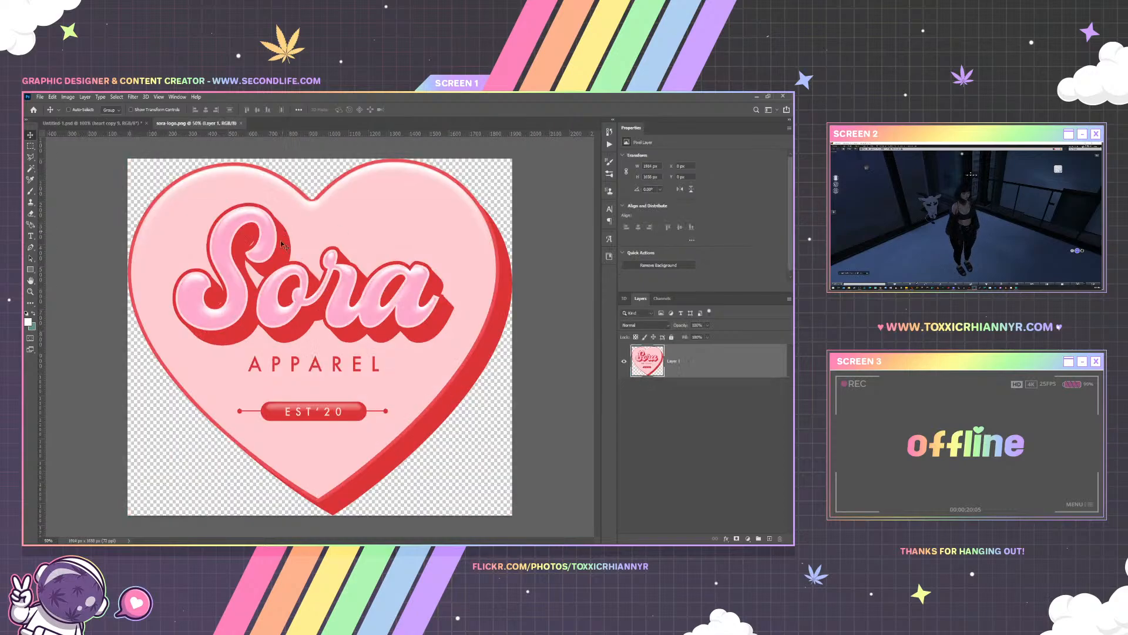
click(241, 124)
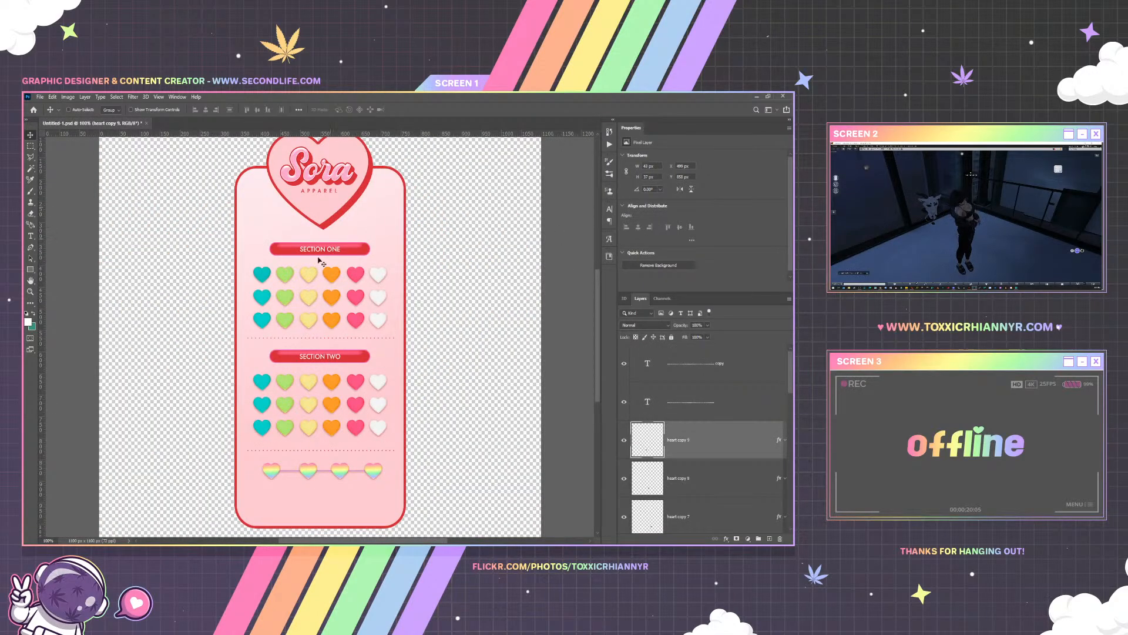
Shift the two middle rainbow hearts to the left along the line
right_click(309, 471)
click(312, 475)
drag(309, 474, 333, 476)
right_click(342, 473)
click(346, 476)
Distribute the four rainbow hearts evenly along the line and group their layers
right_click(380, 473)
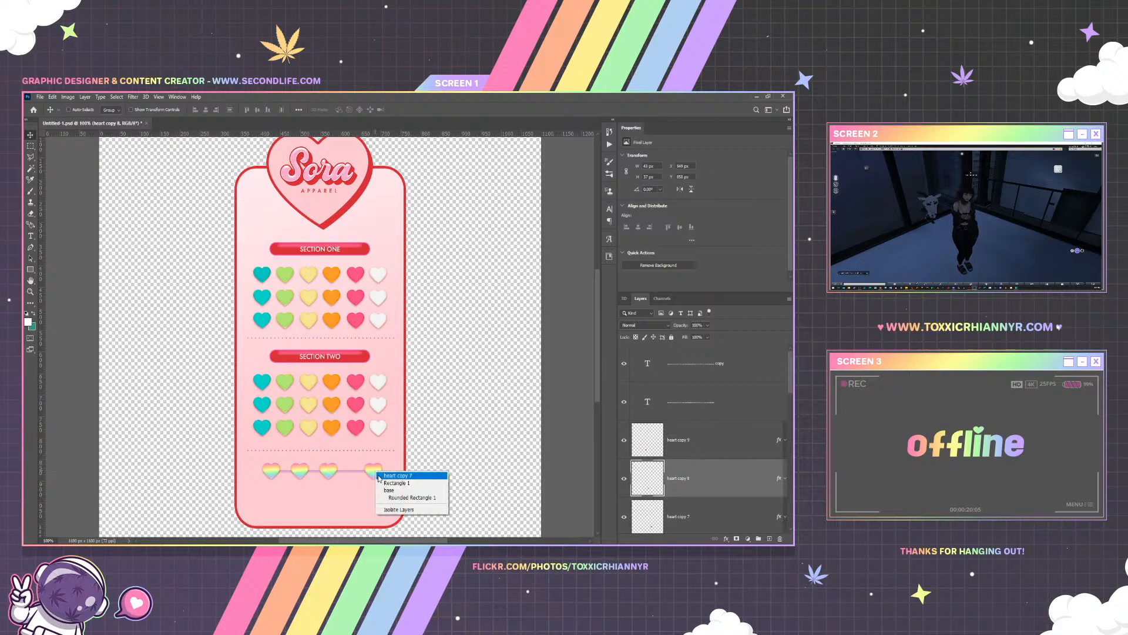
click(384, 477)
scroll(672, 447, down, 1)
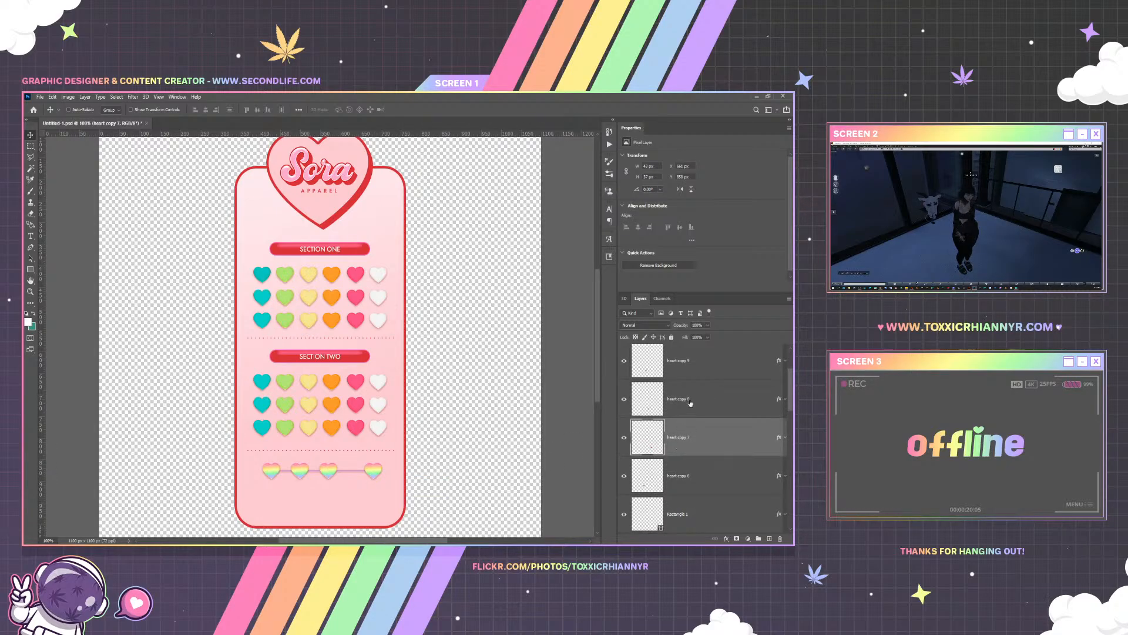
scroll(671, 448, up, 1)
right_click(277, 474)
click(278, 475)
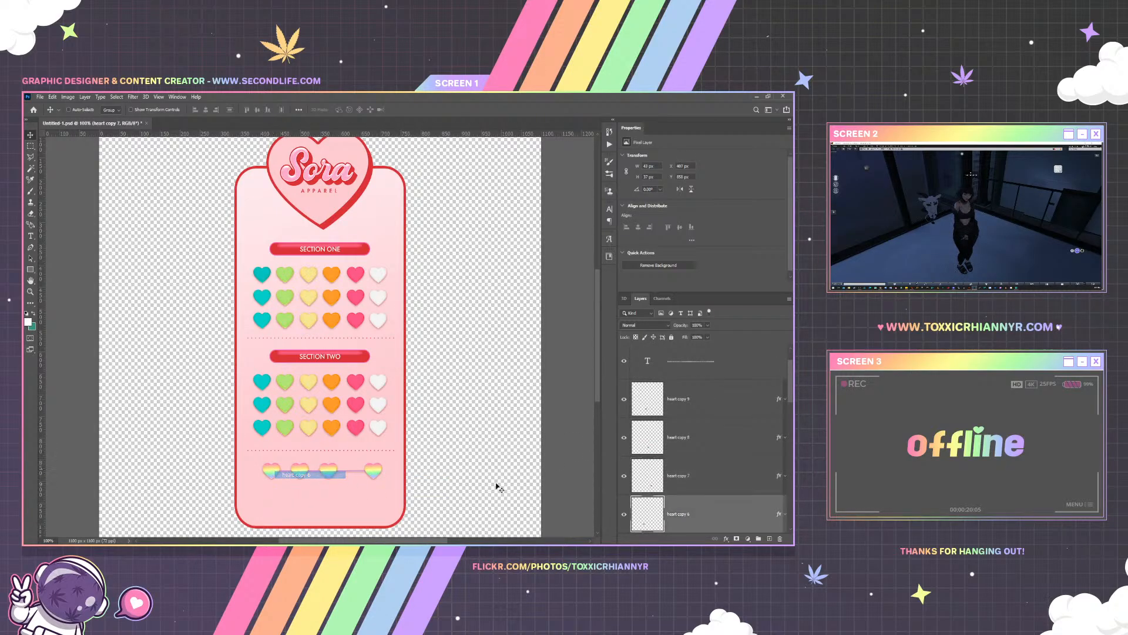
shift+click(705, 399)
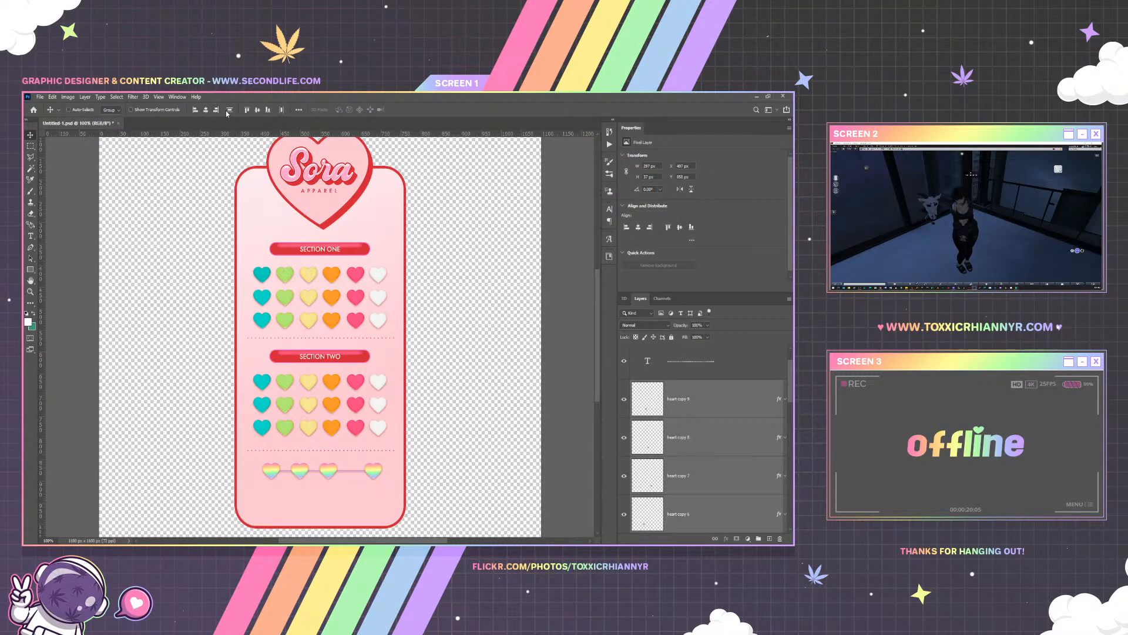
click(282, 110)
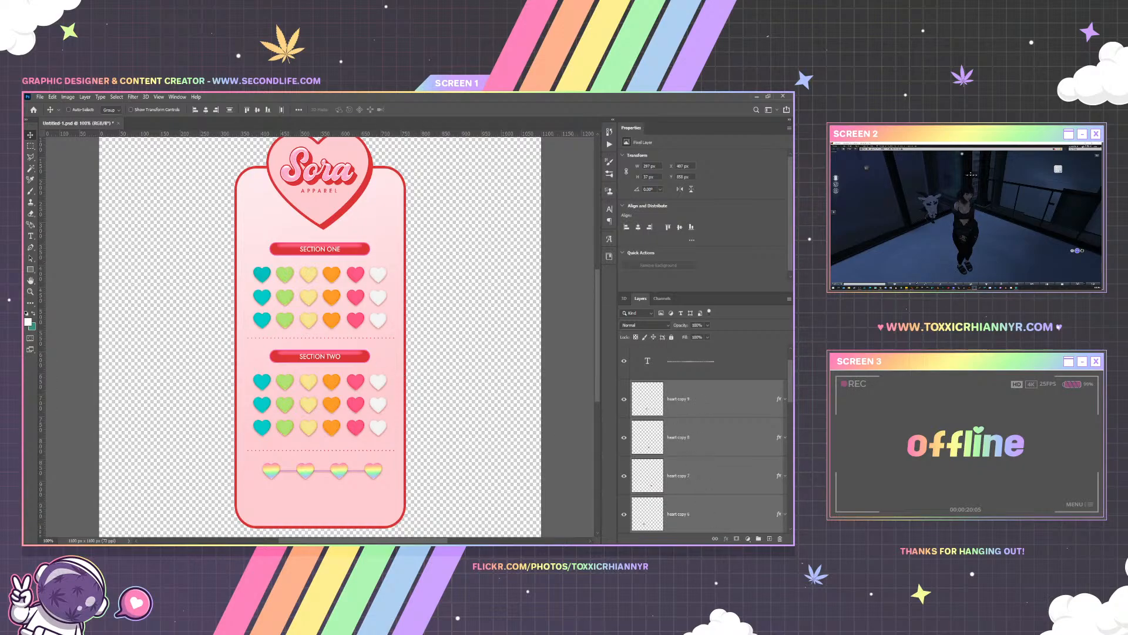
click(759, 539)
click(633, 385)
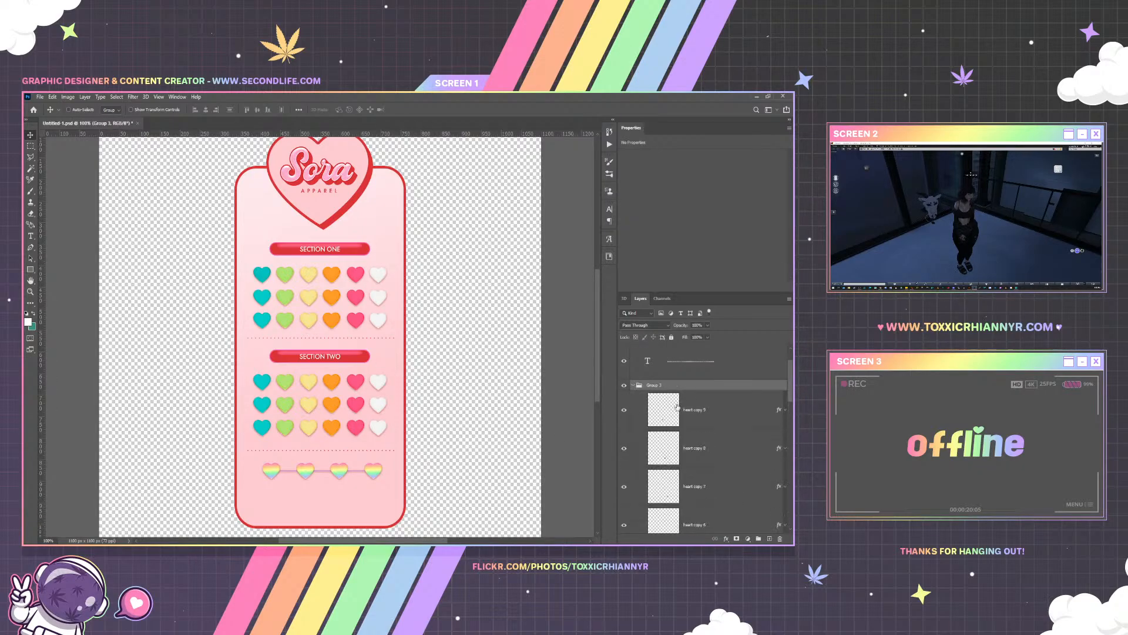
Recolor the end stop at 100% of the second rainbow heart's Gradient Overlay with the pink sampled from a Section One heart
click(695, 409)
right_click(695, 409)
click(610, 192)
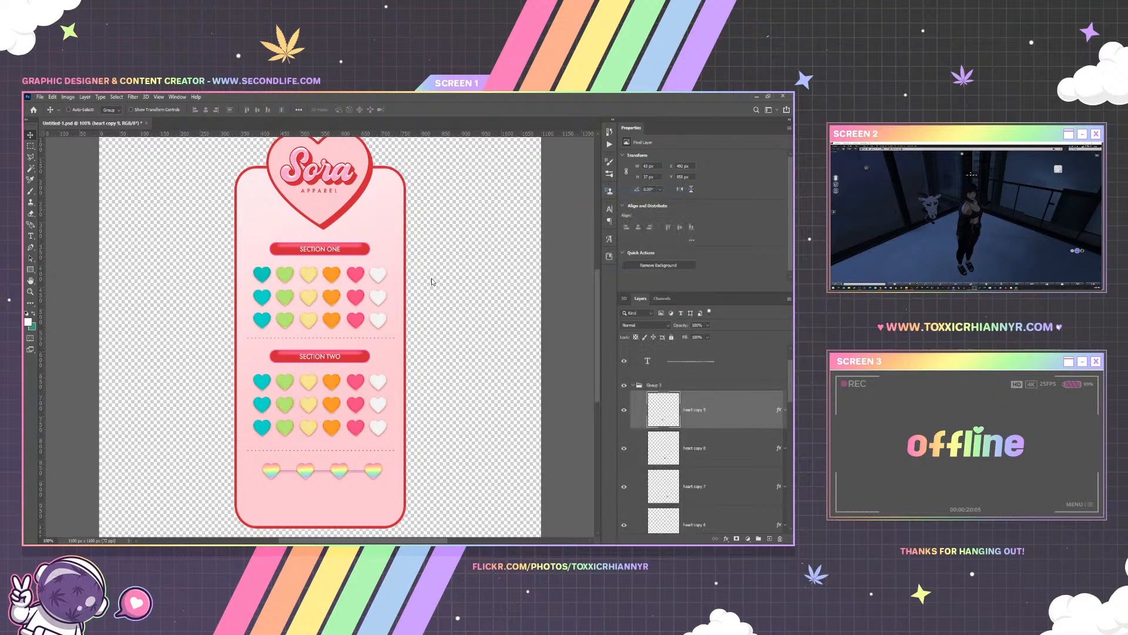
click(506, 294)
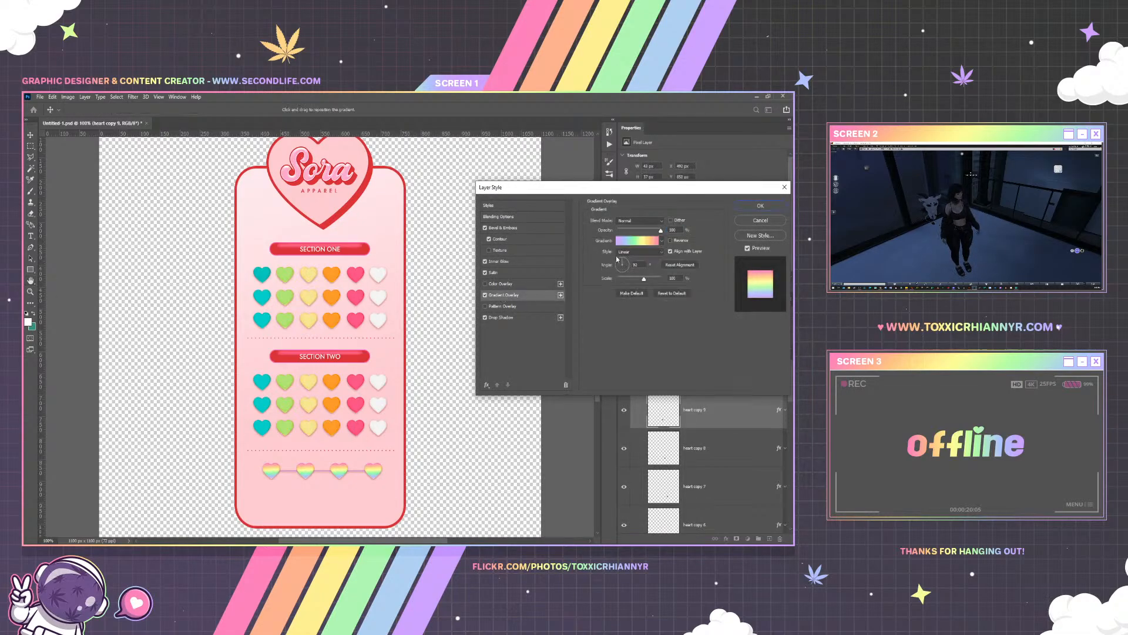
click(637, 240)
click(721, 345)
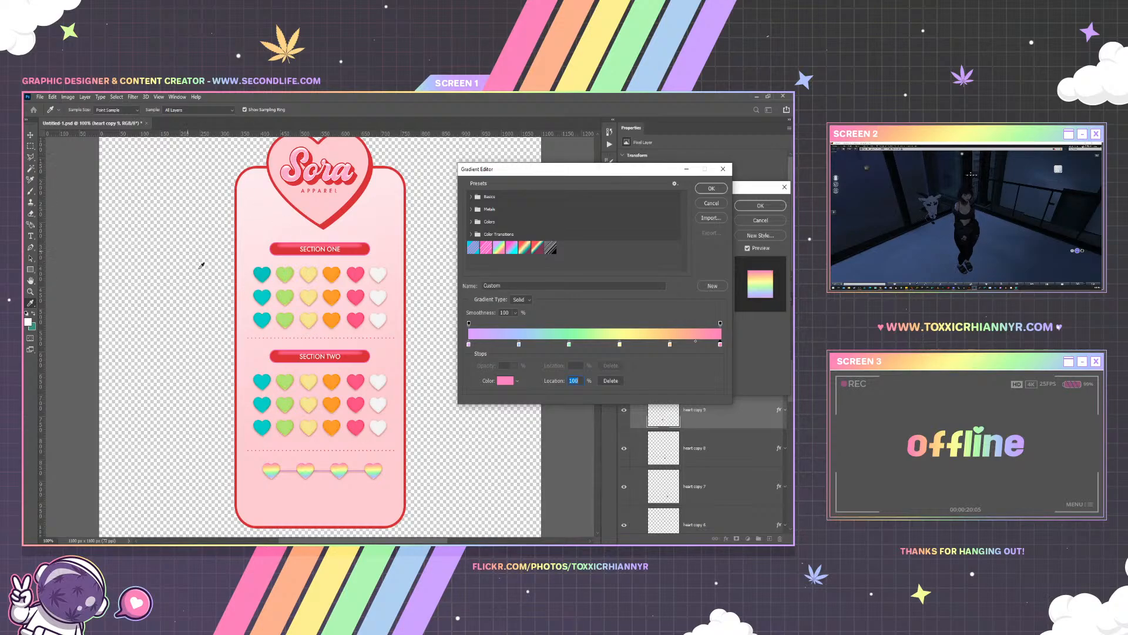
click(501, 383)
click(356, 277)
click(711, 319)
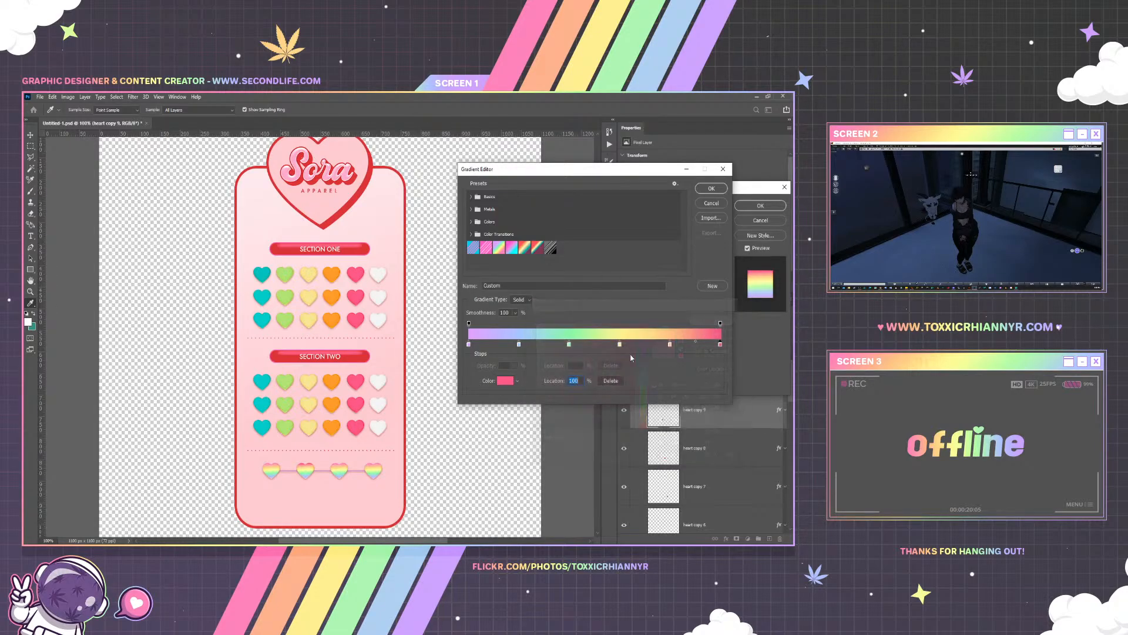
Recolor the gradient's light orange stop with the stronger orange sampled from a Section One heart
click(670, 344)
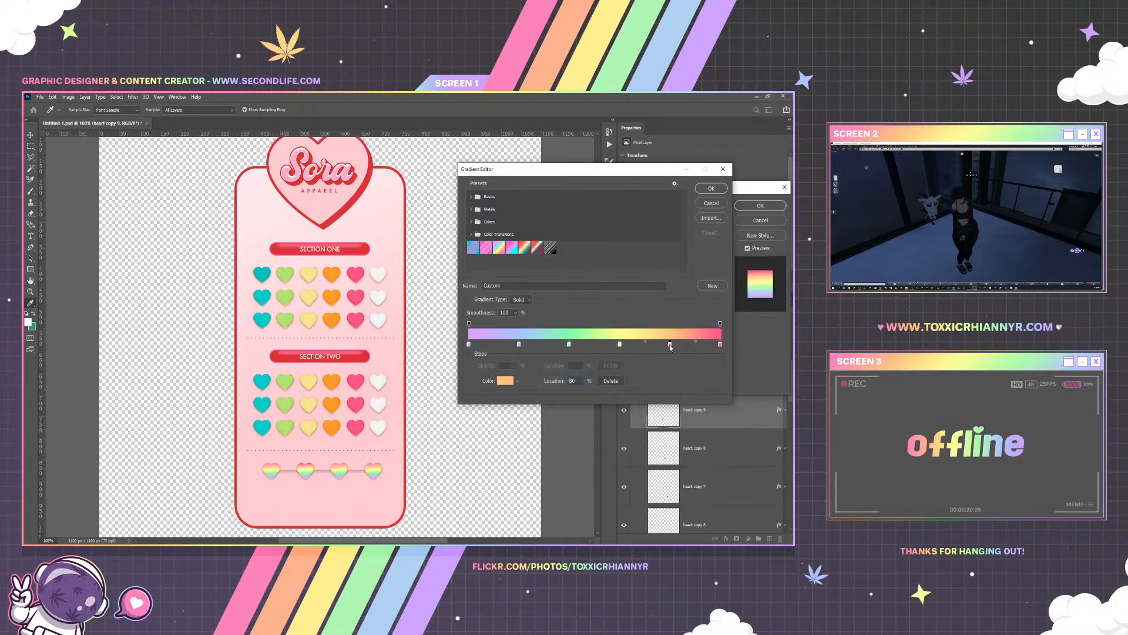
click(505, 383)
click(333, 275)
click(711, 320)
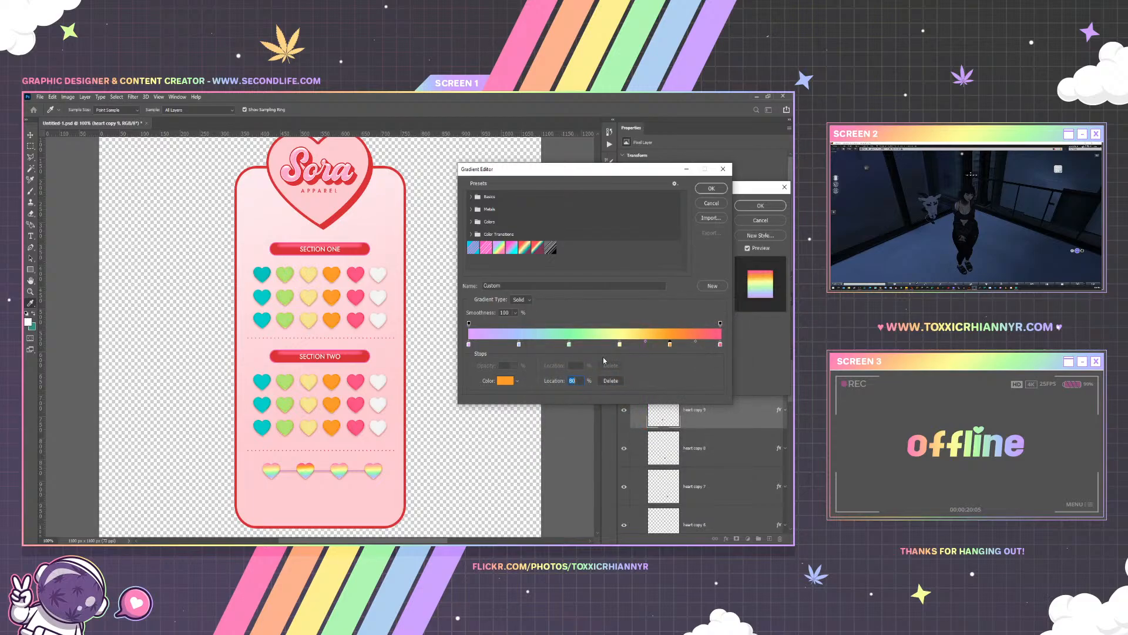
Recolor the gradient's yellow stop at 60% with the warmer yellow sampled from a Section One heart
click(612, 348)
click(504, 383)
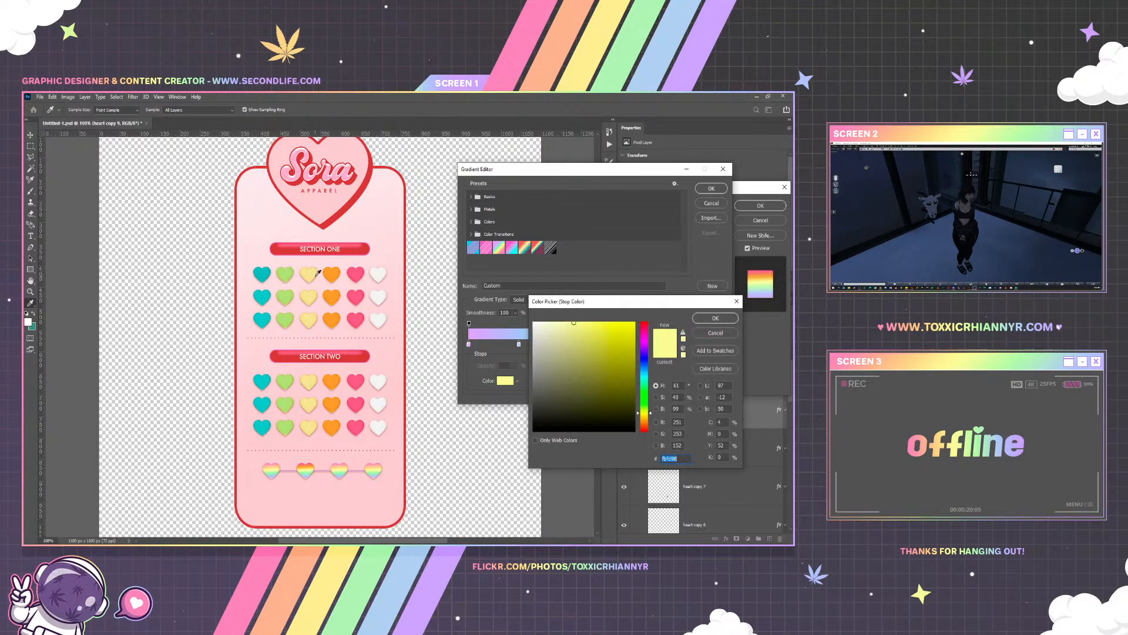
click(716, 318)
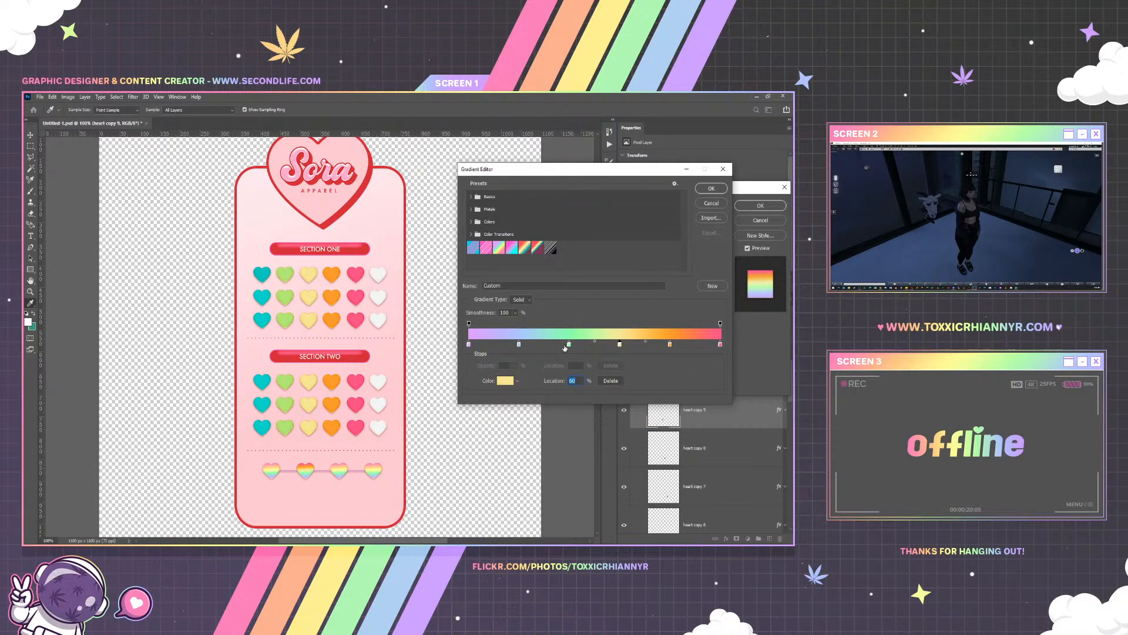
Recolor the gradient's mint green stop with the green sampled from a Section One heart
click(569, 344)
click(504, 381)
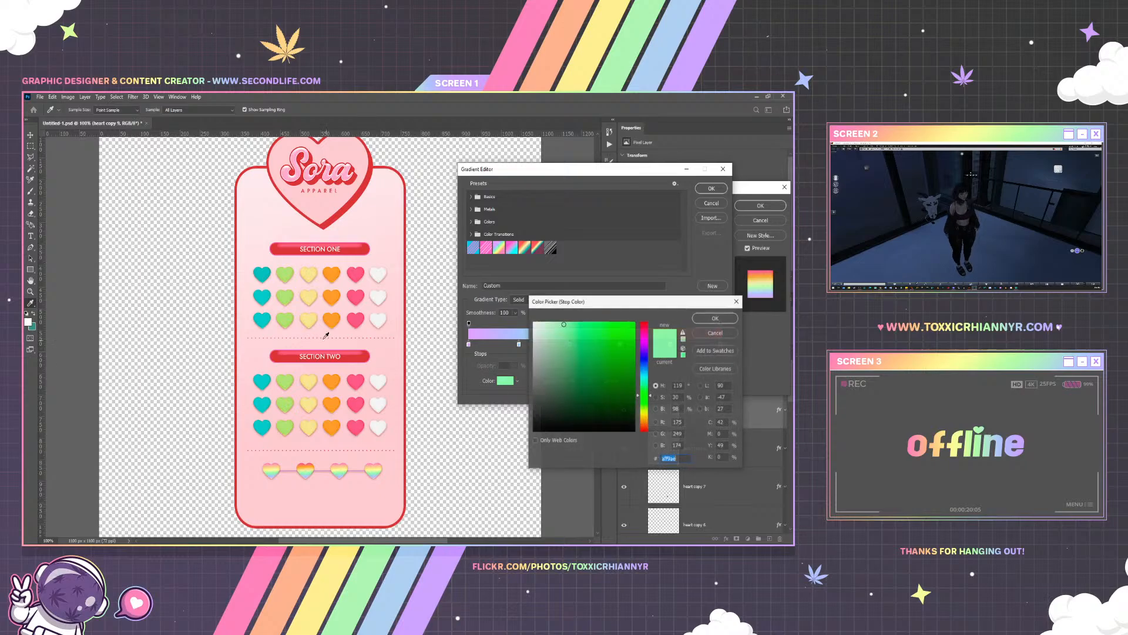
click(287, 273)
click(711, 319)
Recolor the gradient's light blue stop with the teal sampled from a Section One heart
click(519, 344)
click(504, 381)
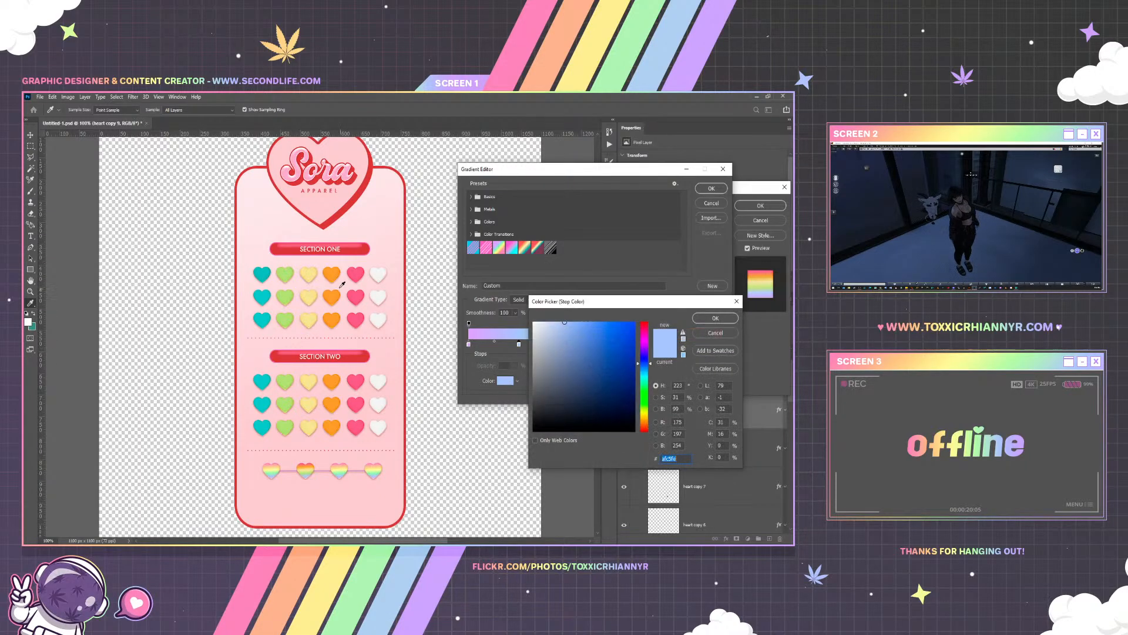
click(264, 270)
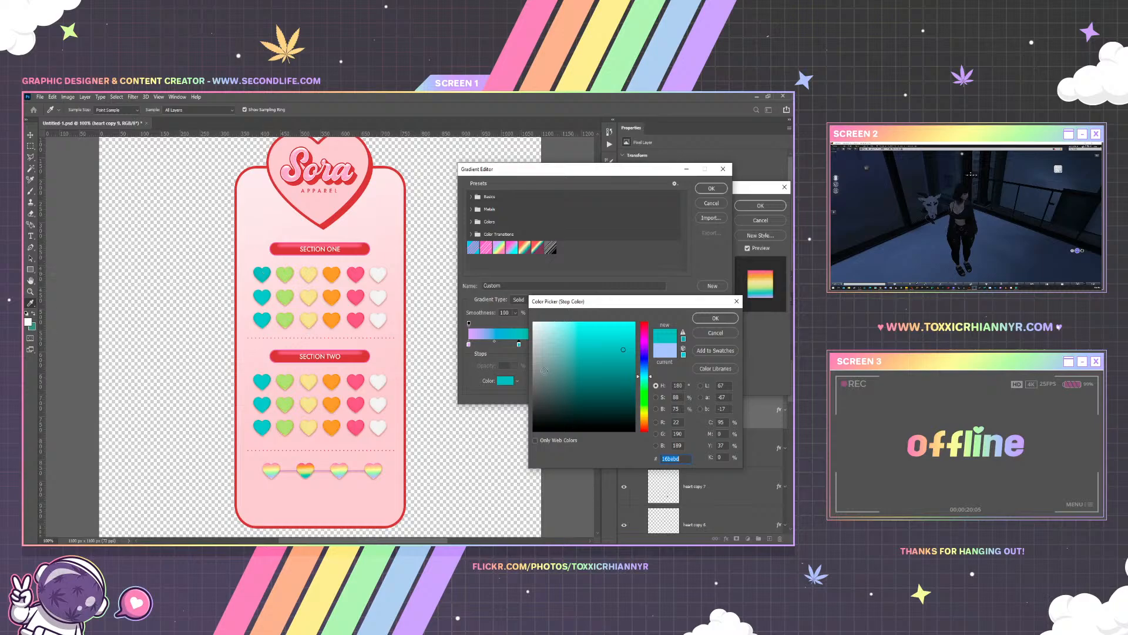
click(715, 318)
Recolor the gradient's lilac stop at 0% with a stronger purple
click(469, 344)
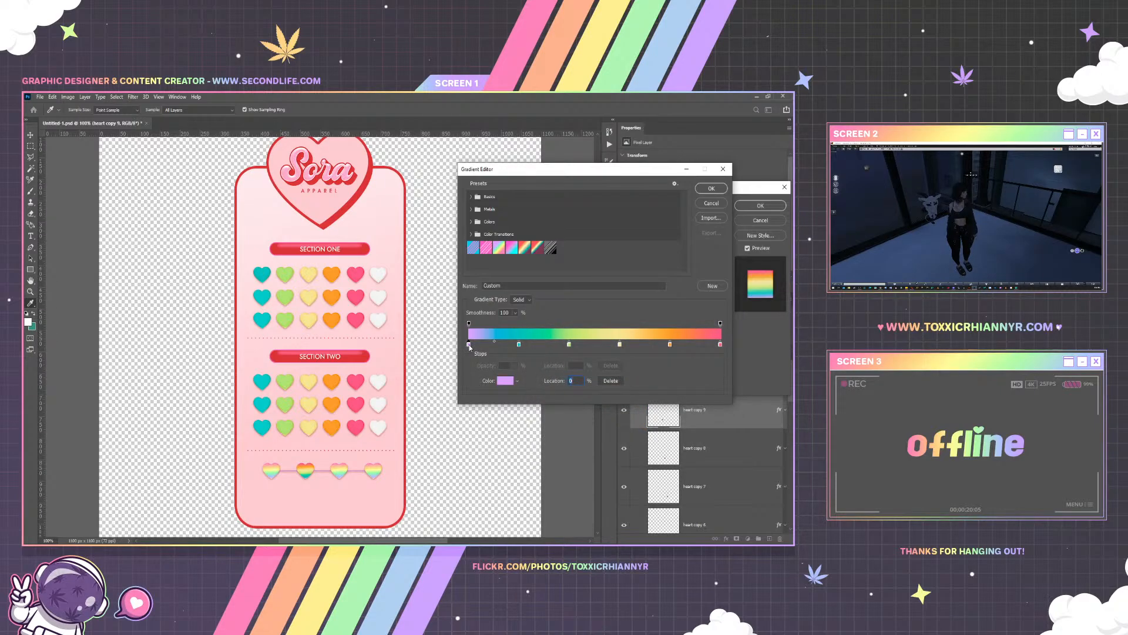
click(511, 381)
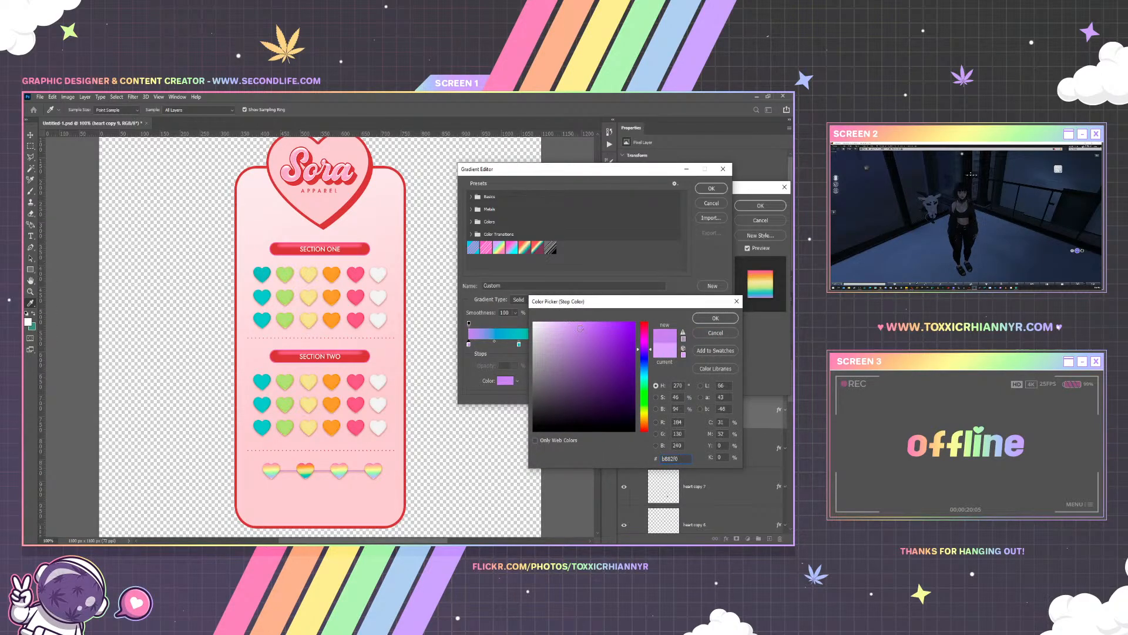
click(714, 318)
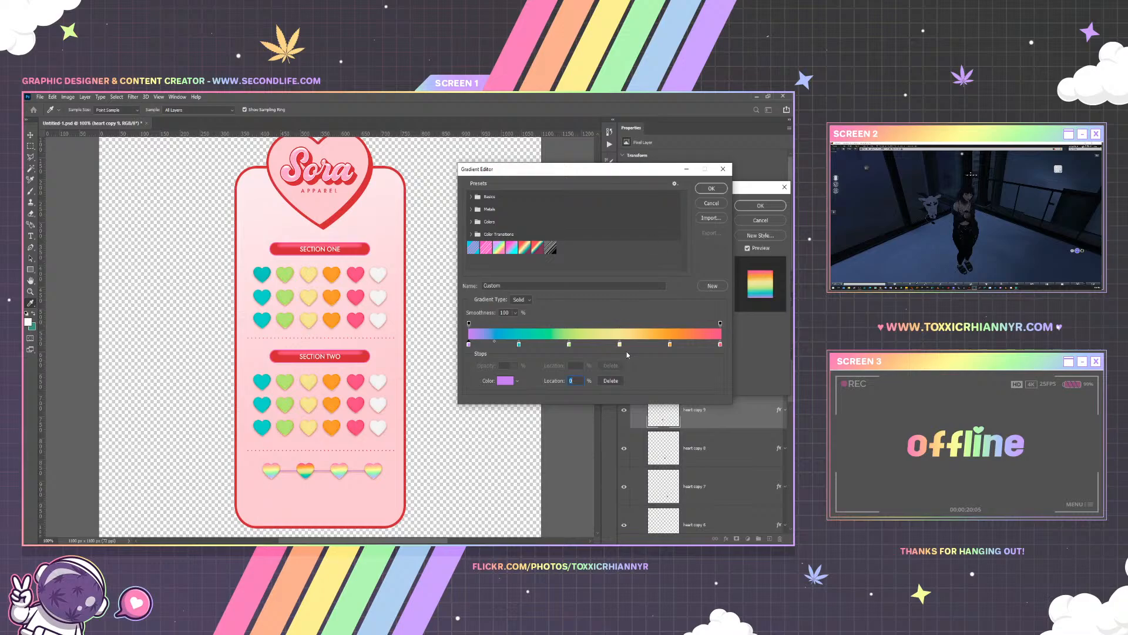
Shift the four inner color stops slightly toward the pink end, with teal at 22%, and apply the gradient to the heart
drag(671, 346, 524, 345)
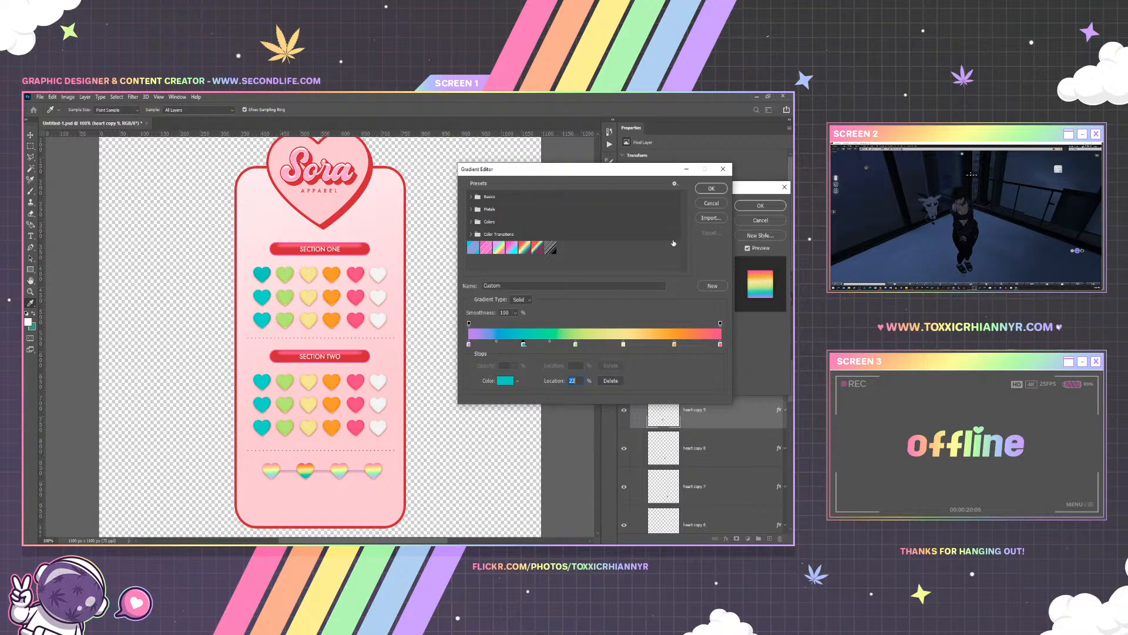
click(713, 190)
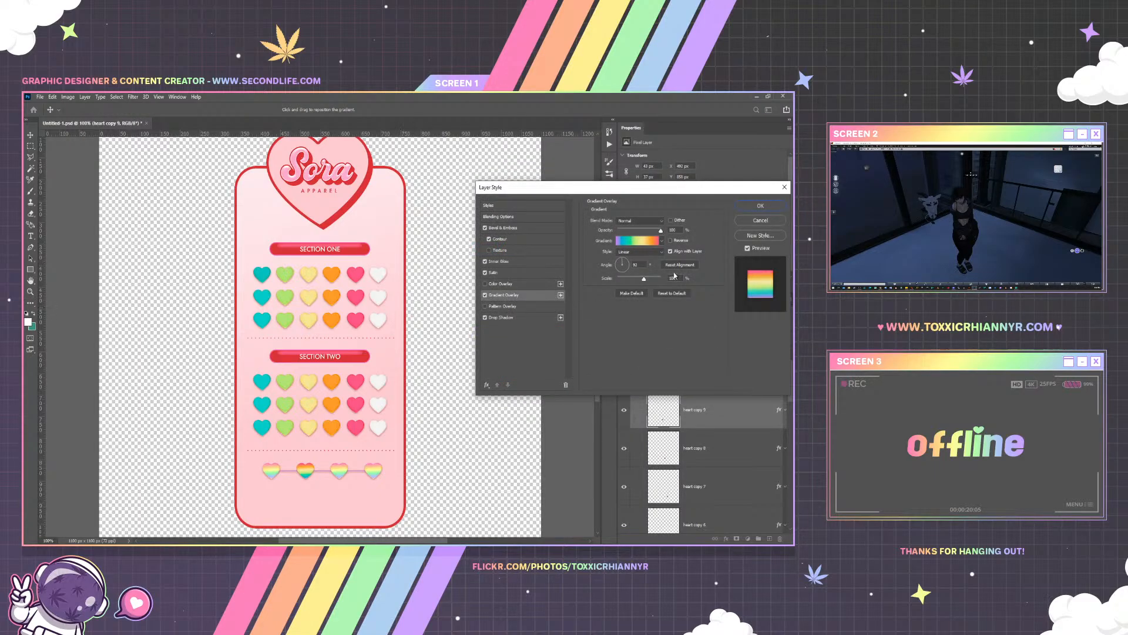
click(751, 206)
Copy the second rainbow heart's layer style and paste it onto the other rainbow heart layers
right_click(702, 410)
click(617, 376)
scroll(703, 436, down, 4)
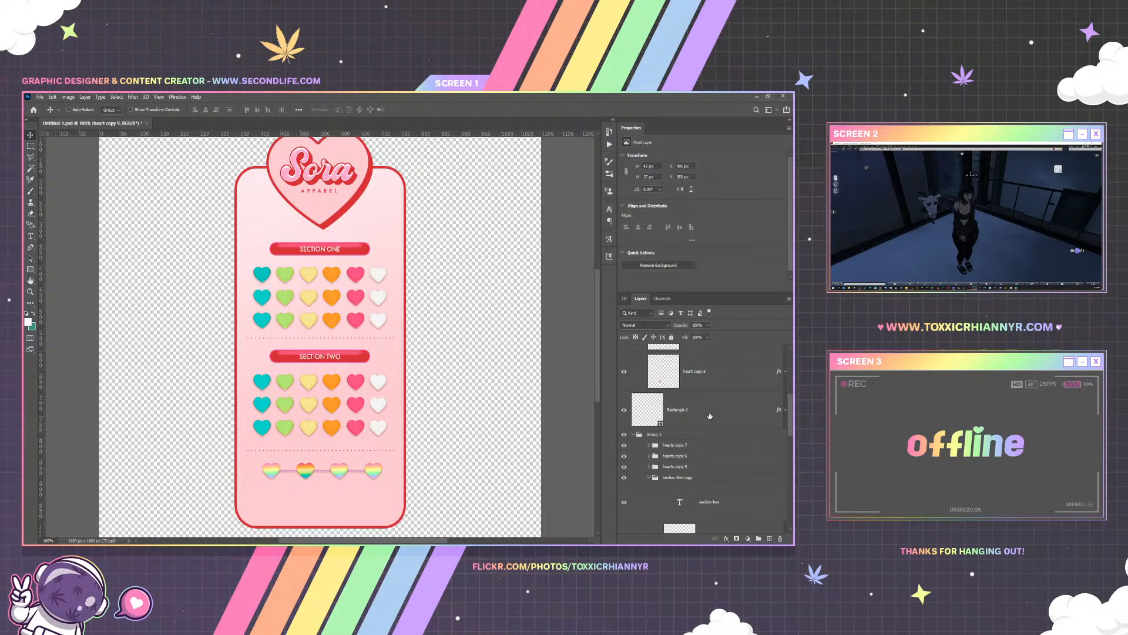
click(699, 376)
right_click(699, 379)
click(617, 385)
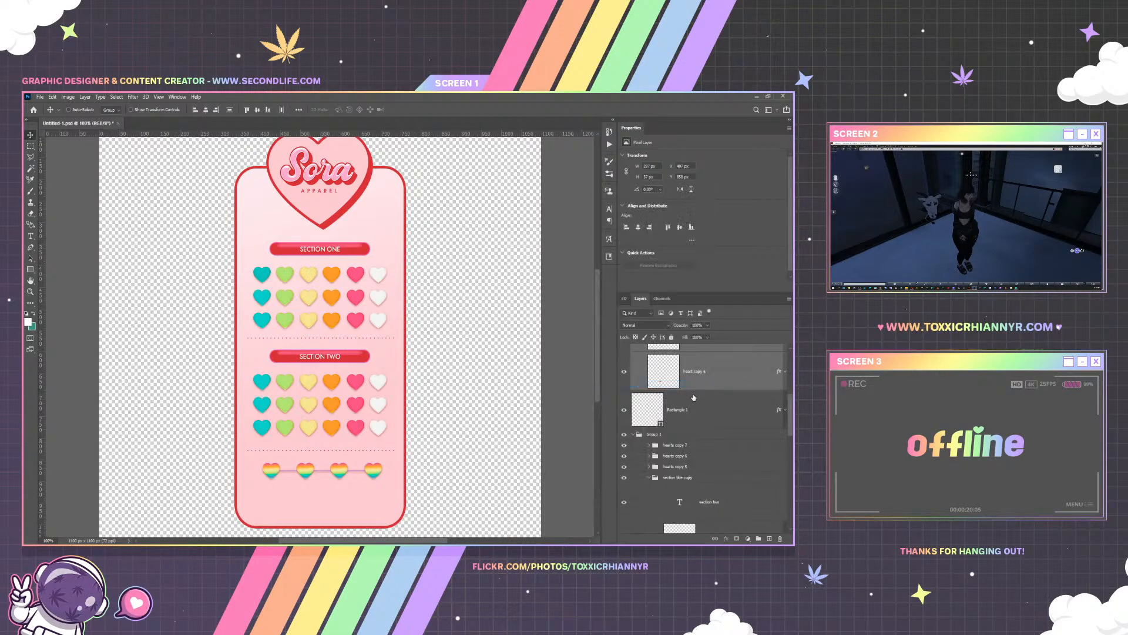
Outline the second rainbow heart with a 3 px white inside stroke on a new layer, based on the heart's selection
scroll(709, 397, up, 2)
scroll(732, 389, up, 2)
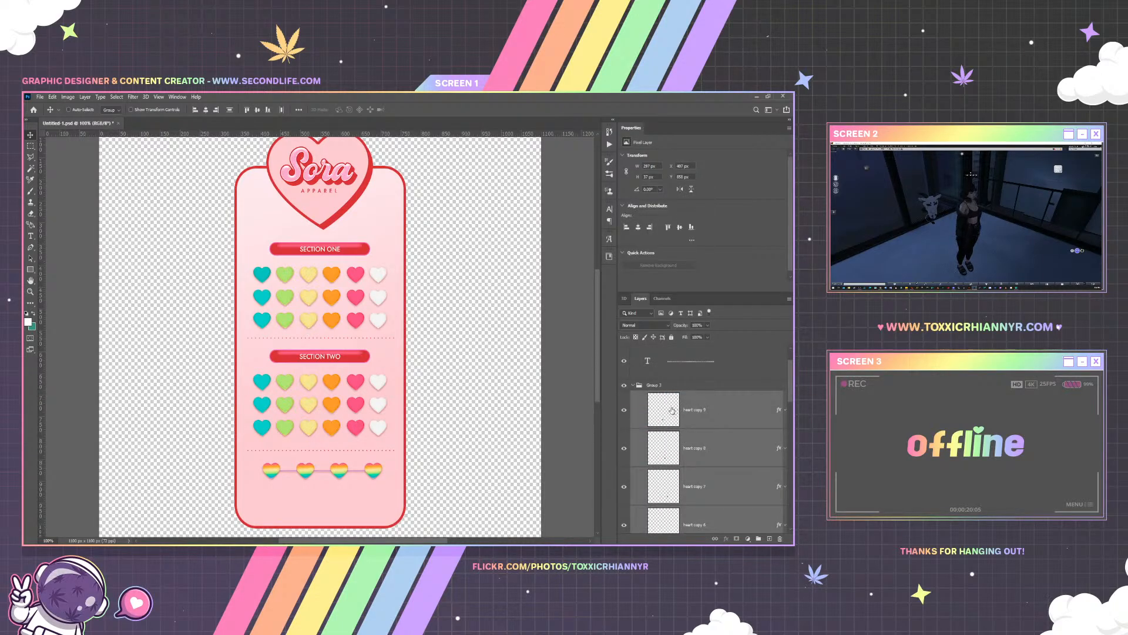
click(669, 413)
ctrl+click(668, 413)
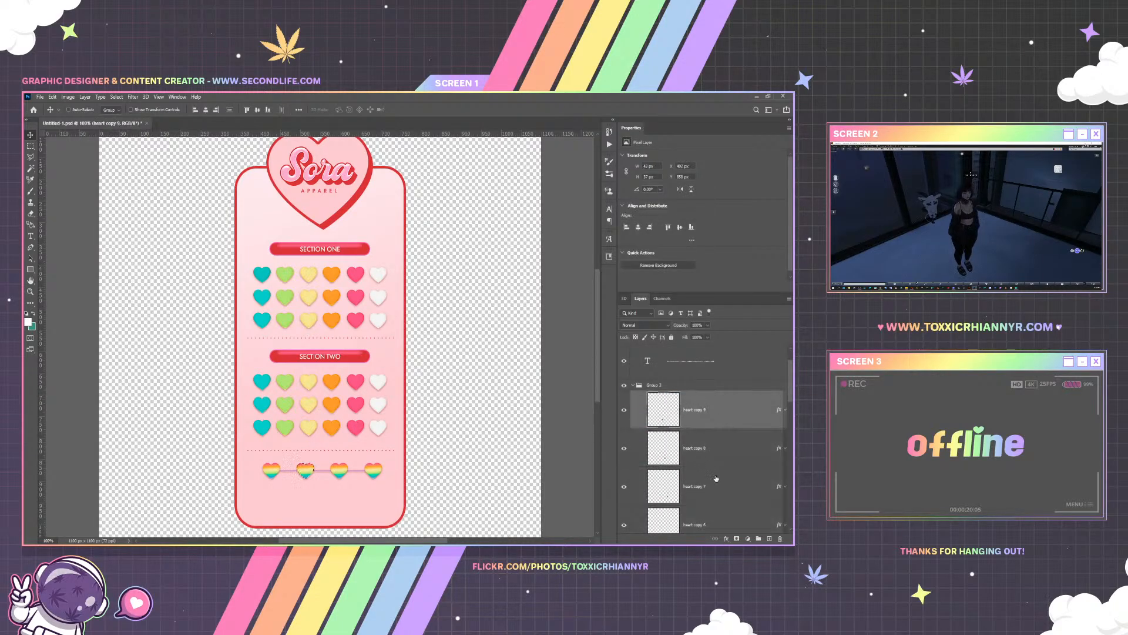
click(769, 539)
click(52, 97)
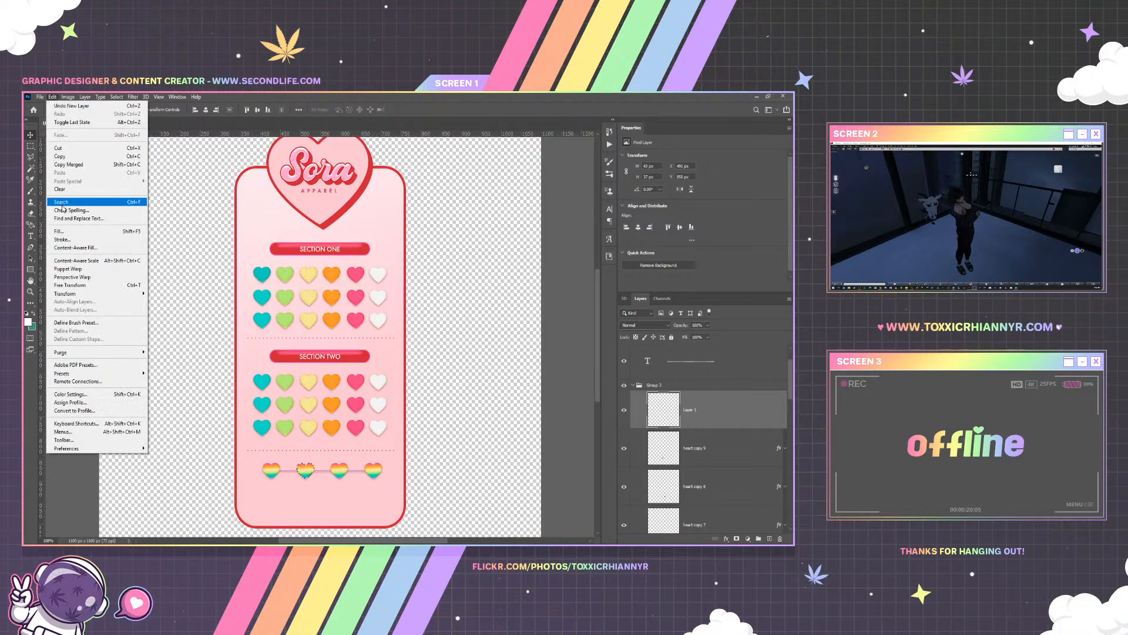
click(77, 238)
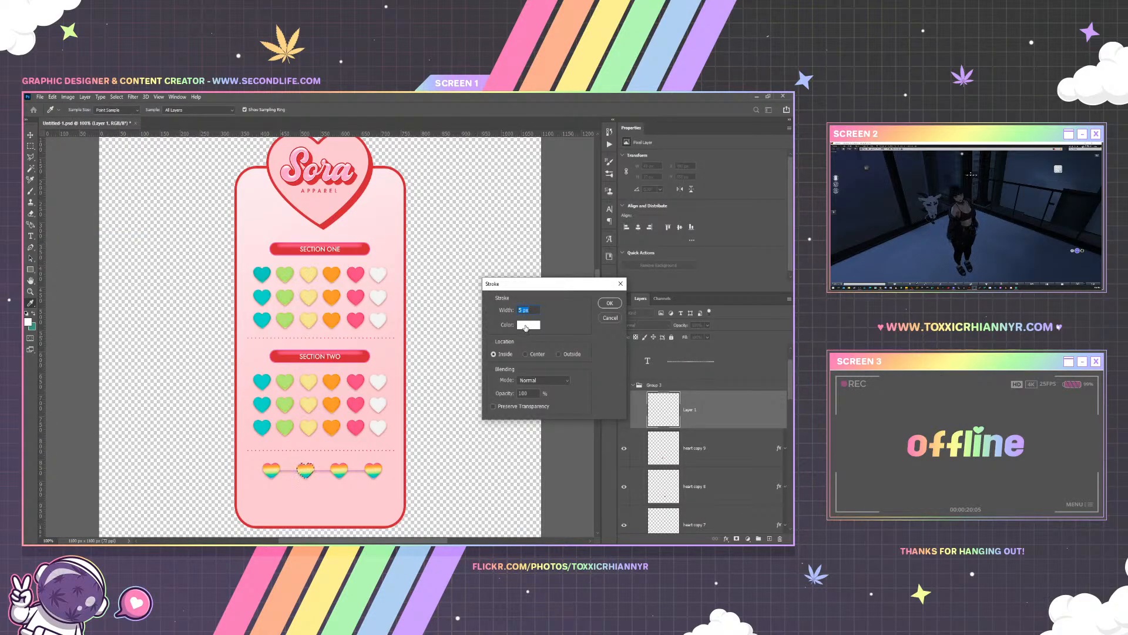
text(3)
click(609, 303)
key(v)
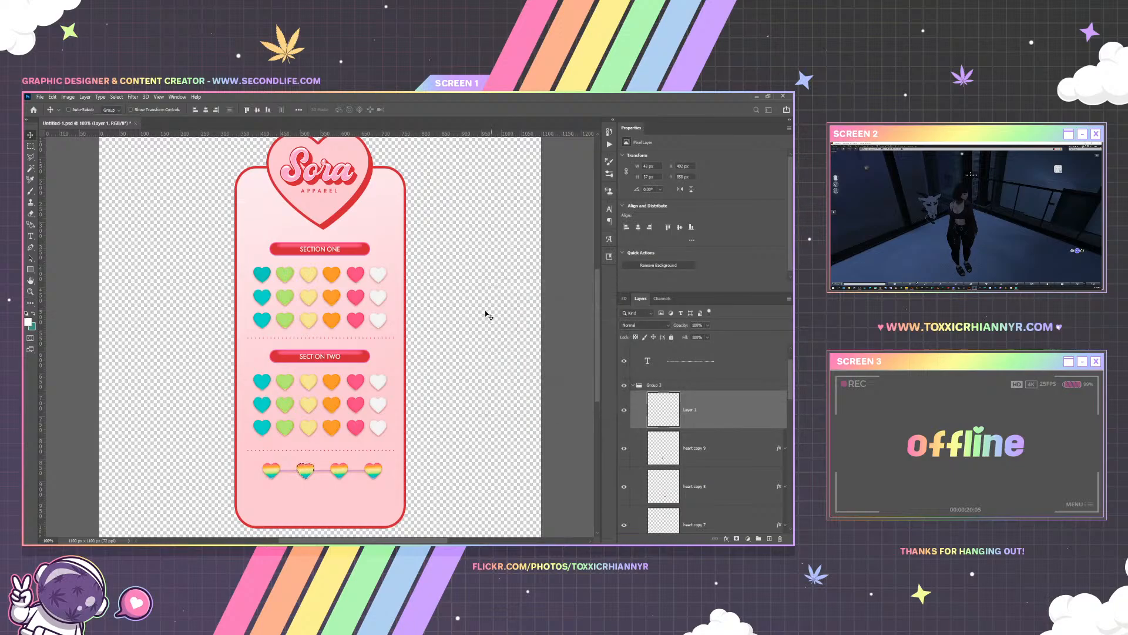
key(ctrl+d)
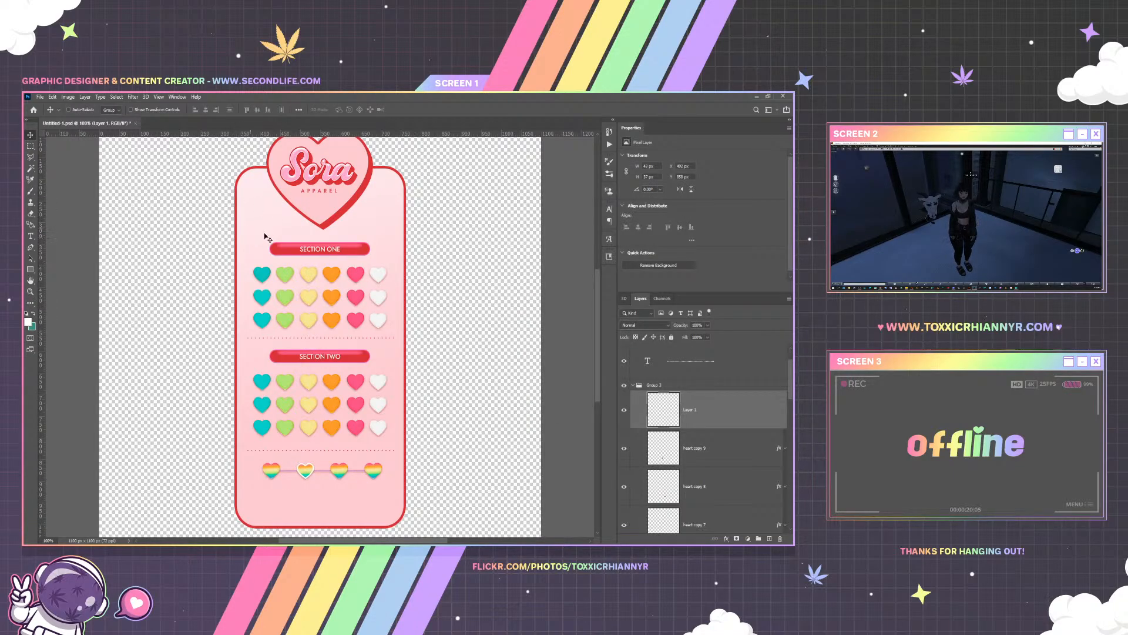
Merge the white outline layer down into the second rainbow heart's layer
right_click(715, 415)
click(629, 192)
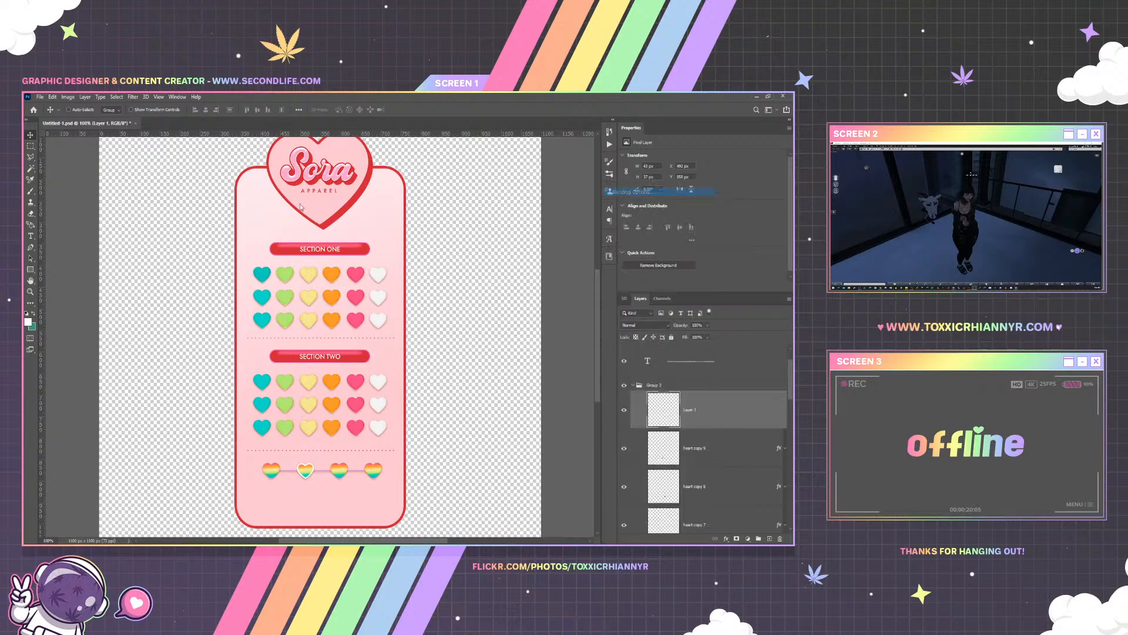
click(755, 223)
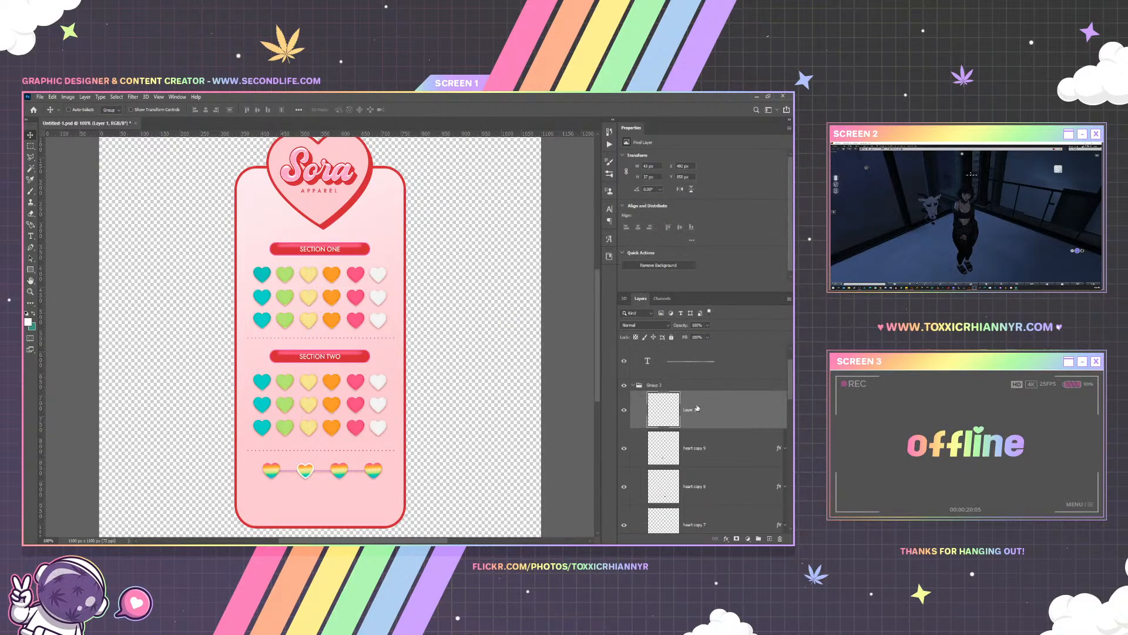
key(ctrl+e)
Load the second rainbow heart's selection again and stroke it 3 px white inside on a separate new layer
ctrl+click(663, 411)
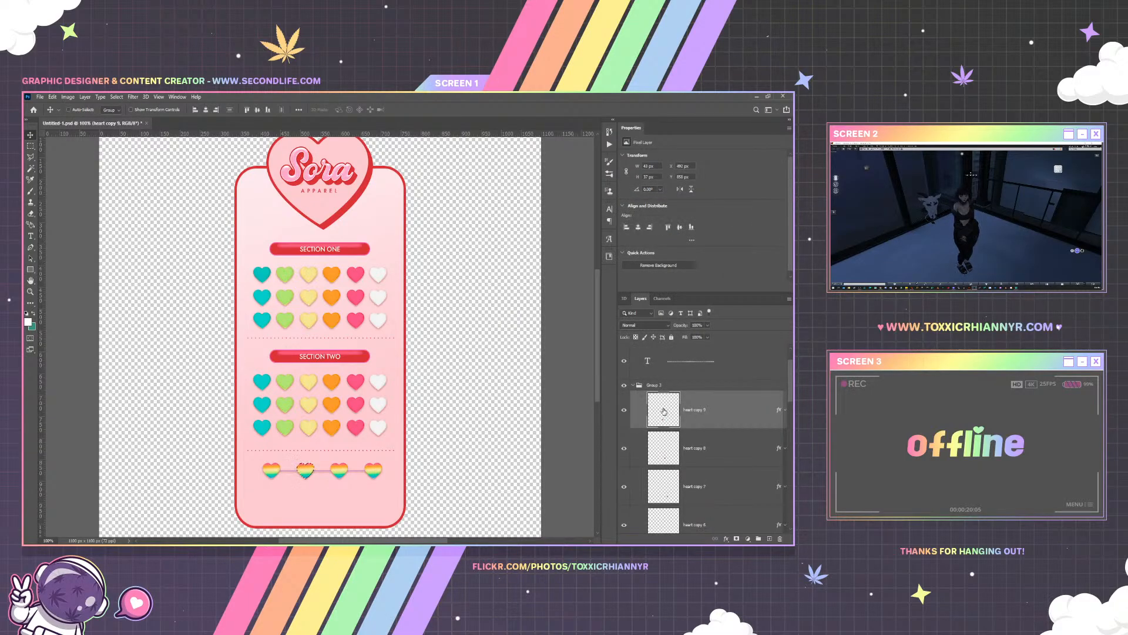
click(771, 540)
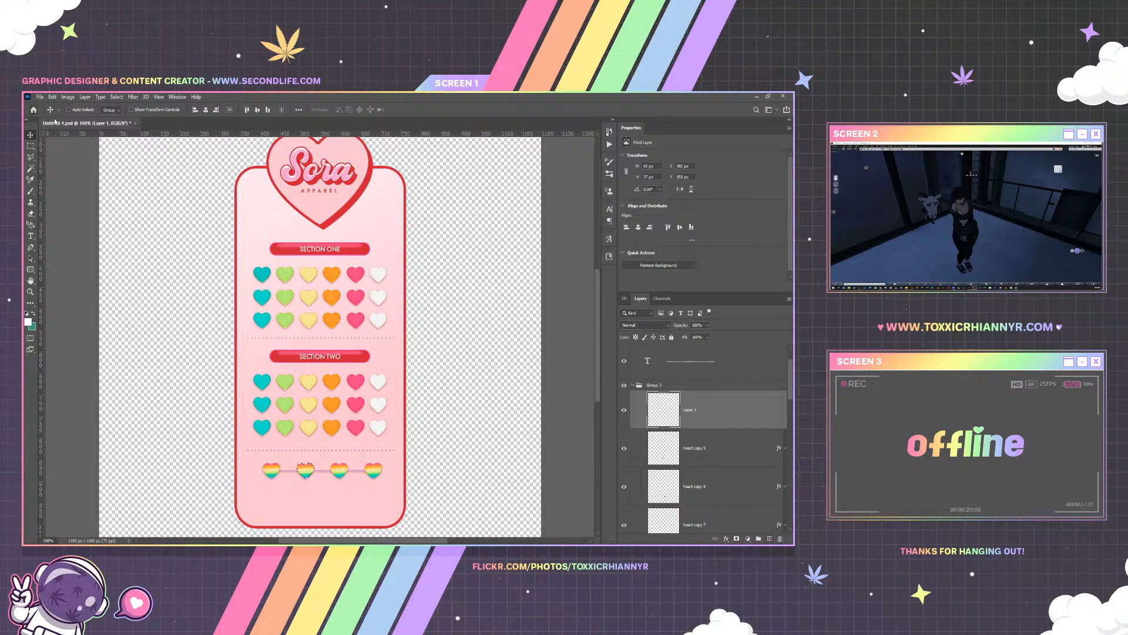
click(53, 97)
click(76, 239)
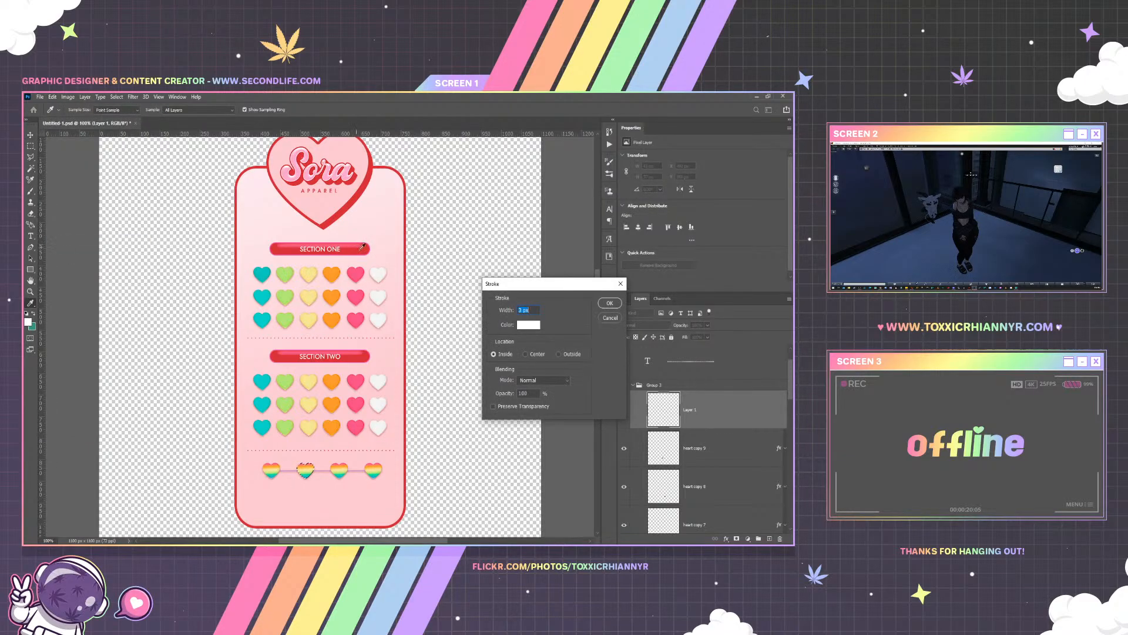
click(609, 303)
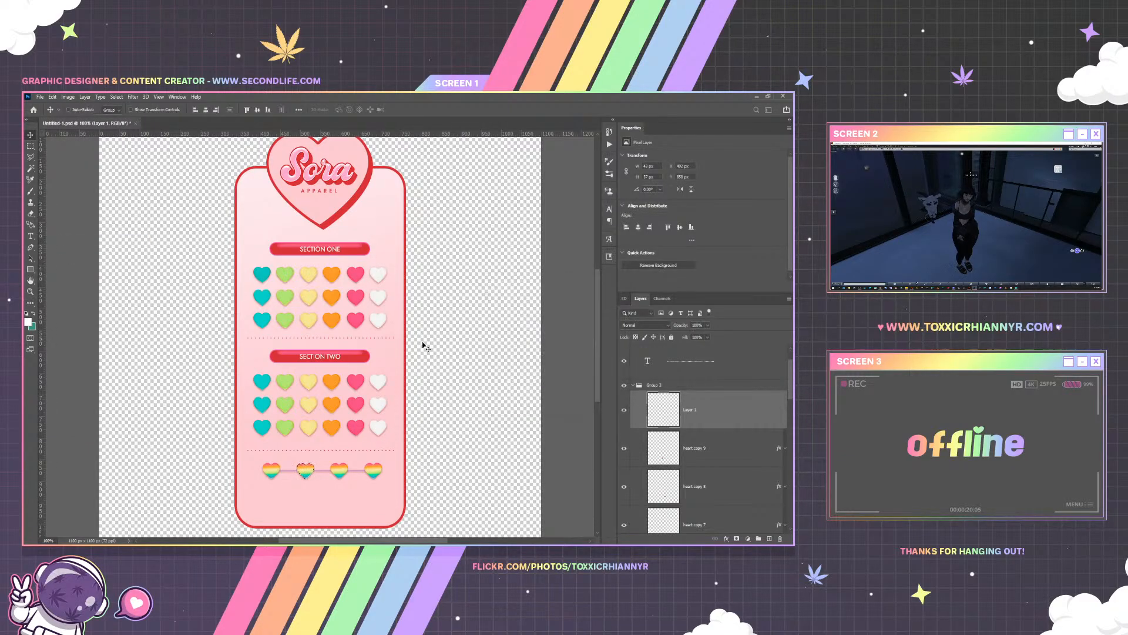
key(ctrl+d)
Paste the copied rainbow heart layer style onto the white outline layer and collapse its effects list
right_click(697, 419)
click(613, 193)
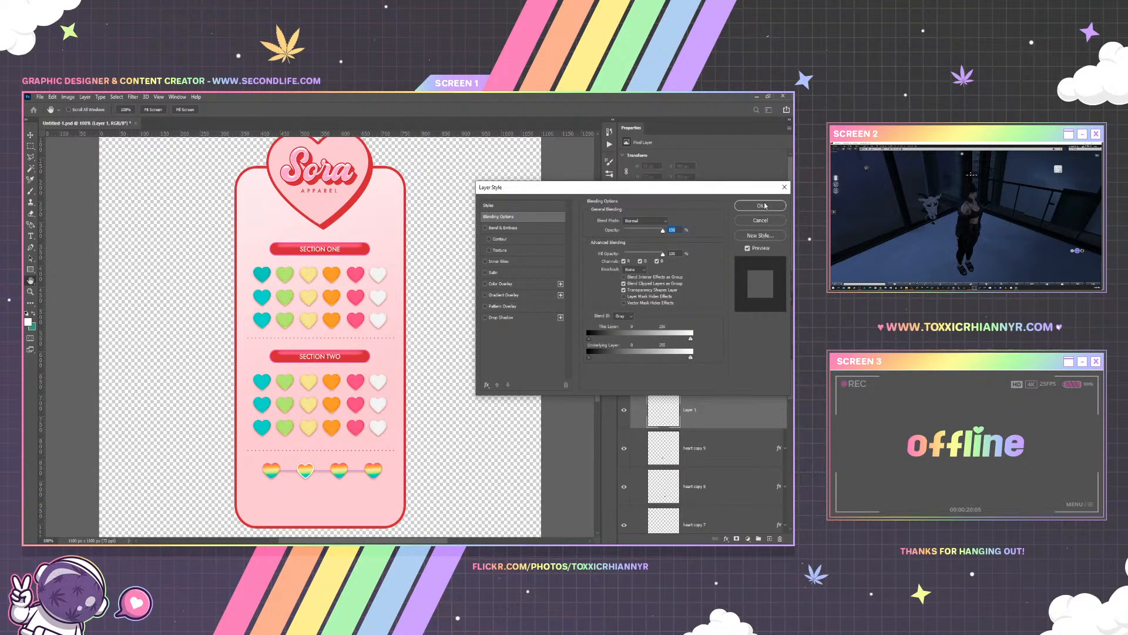
click(760, 206)
right_click(724, 390)
click(705, 384)
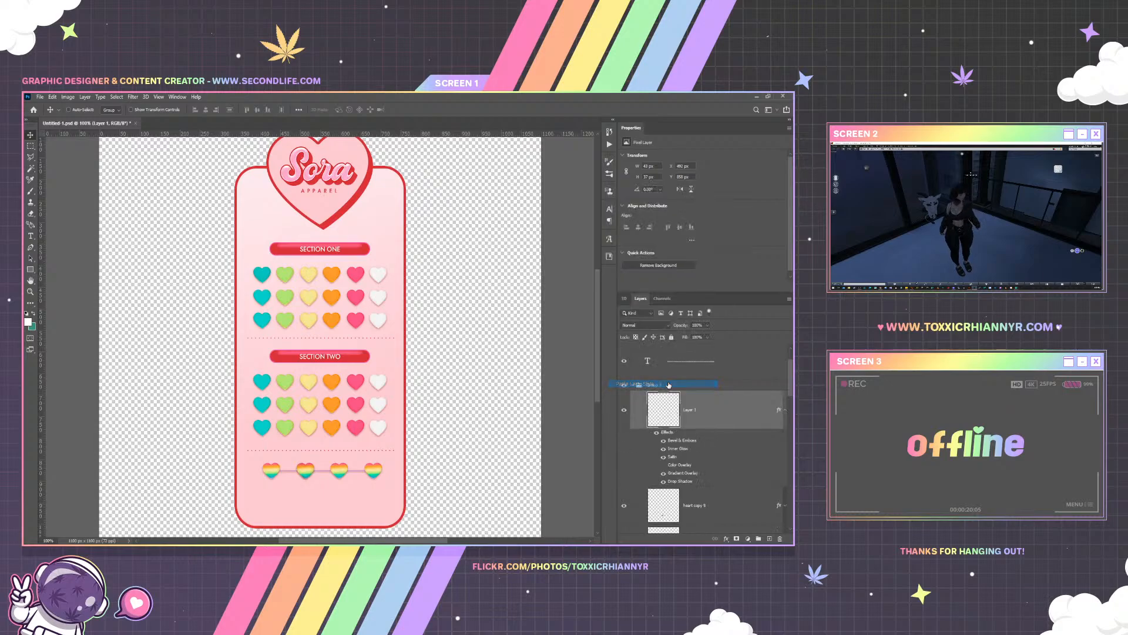
click(786, 410)
Turn off the Gradient Overlay effect on the heart outline layer
right_click(724, 400)
key(Escape)
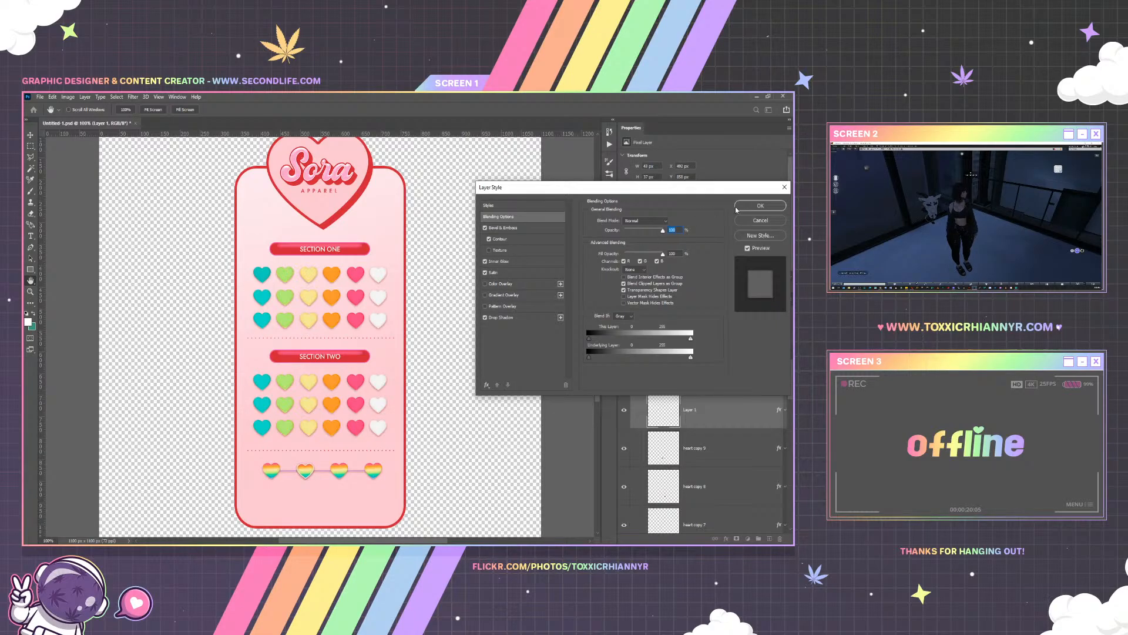
click(760, 205)
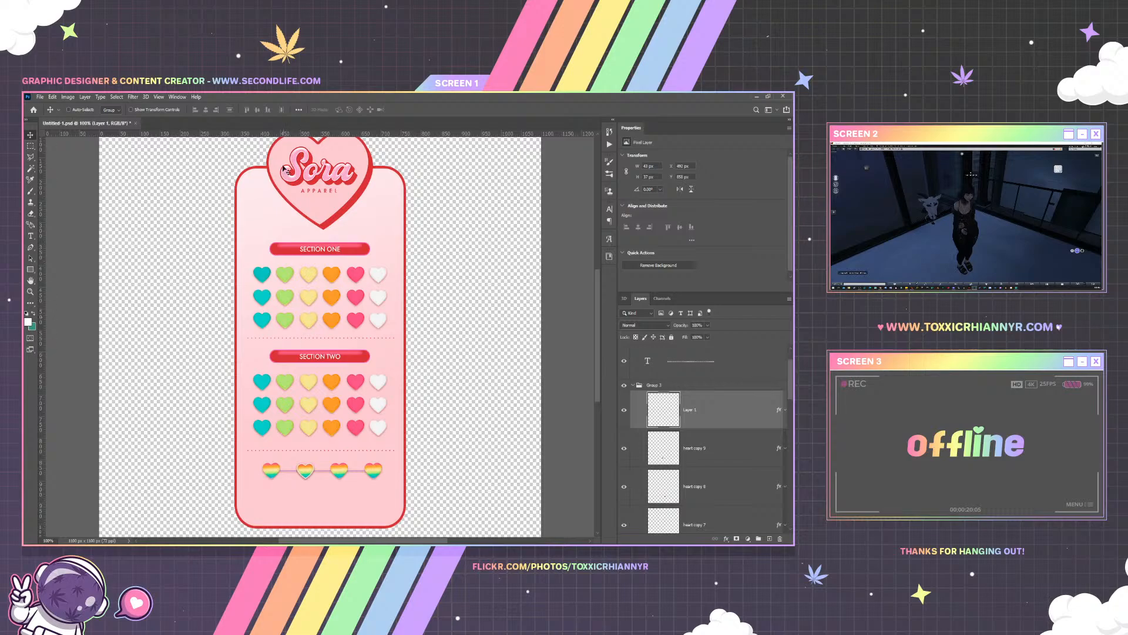
Duplicate the white heart outline onto the first, third and fourth rainbow hearts, aligning each copy with its heart
scroll(340, 385, down, 1)
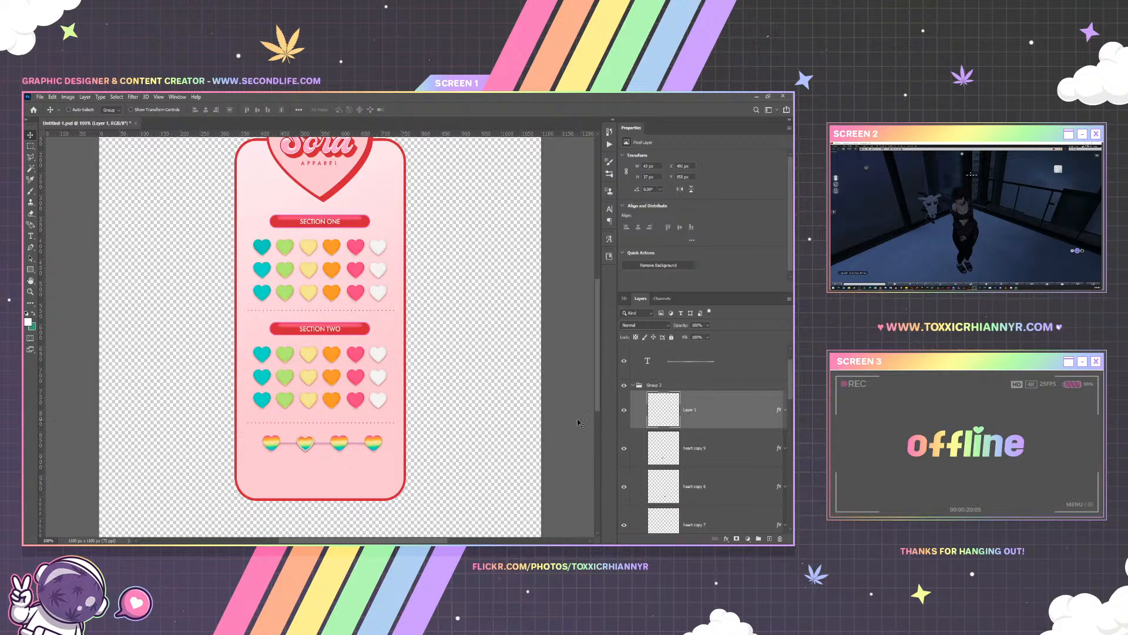
drag(357, 433, 362, 457)
key(ctrl+z)
drag(357, 431, 320, 429)
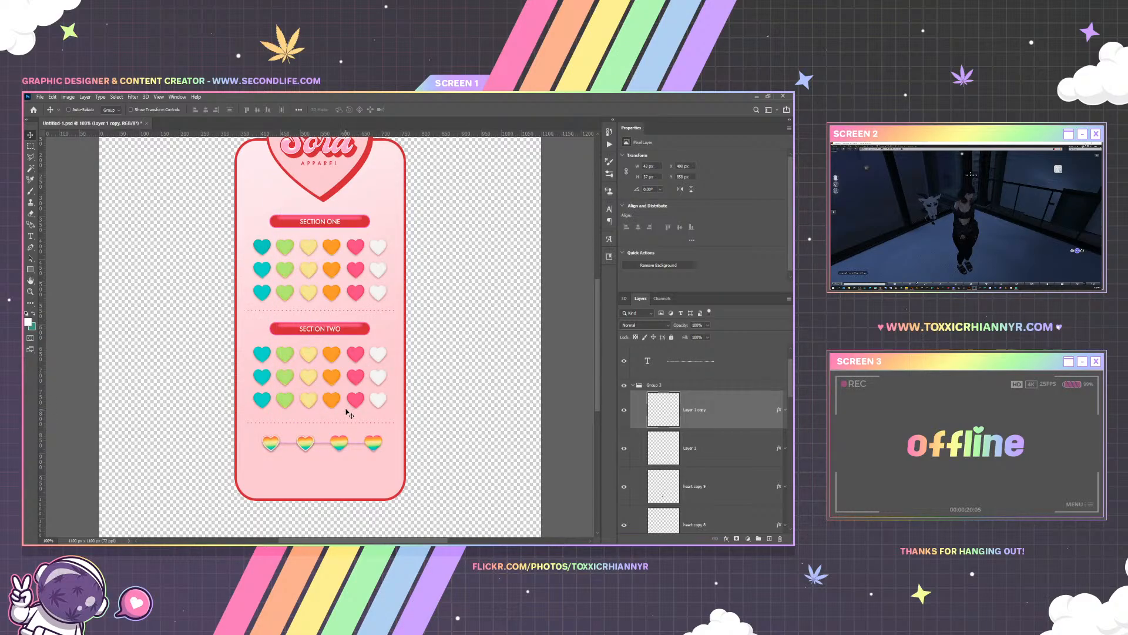
key(Left)
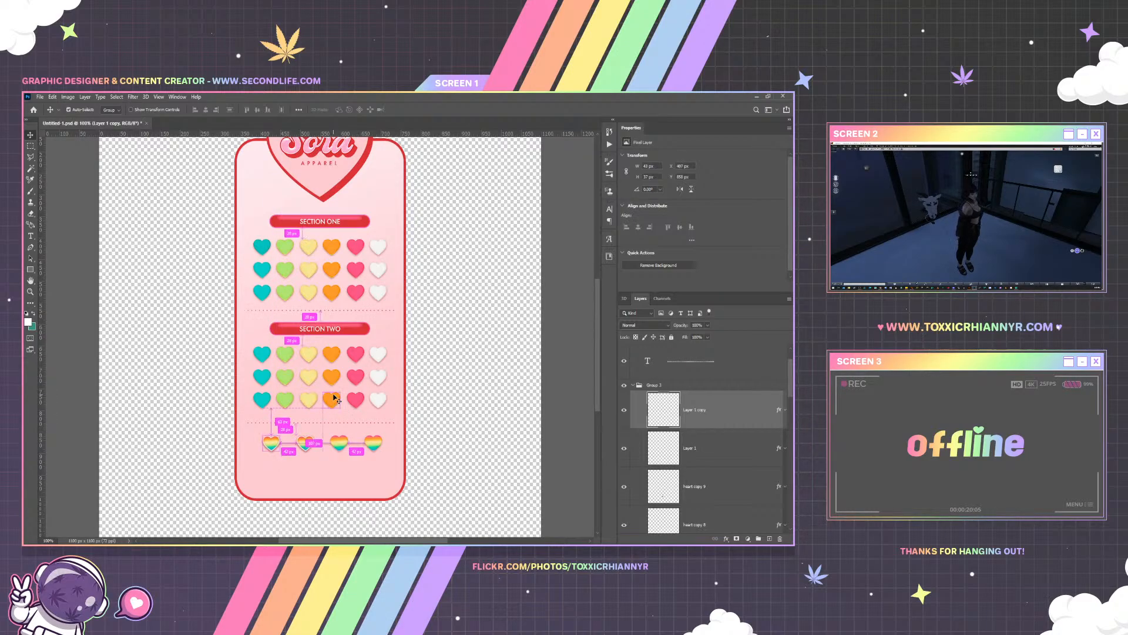
drag(302, 406, 393, 416)
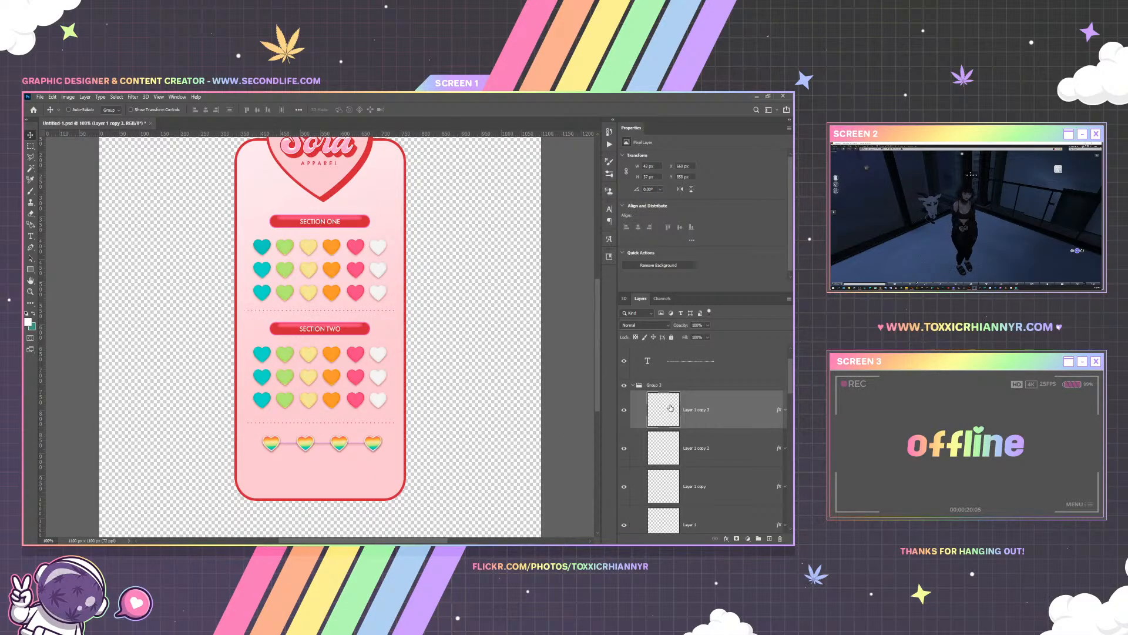
Group the four white heart outline layers
scroll(701, 449, down, 2)
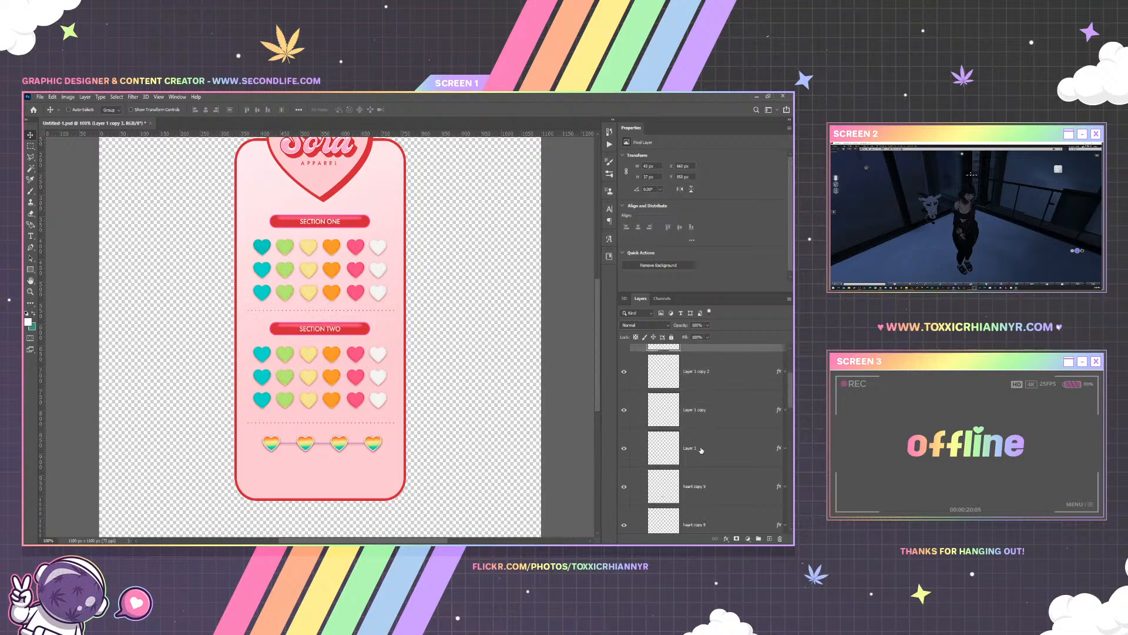
shift+click(704, 450)
click(758, 538)
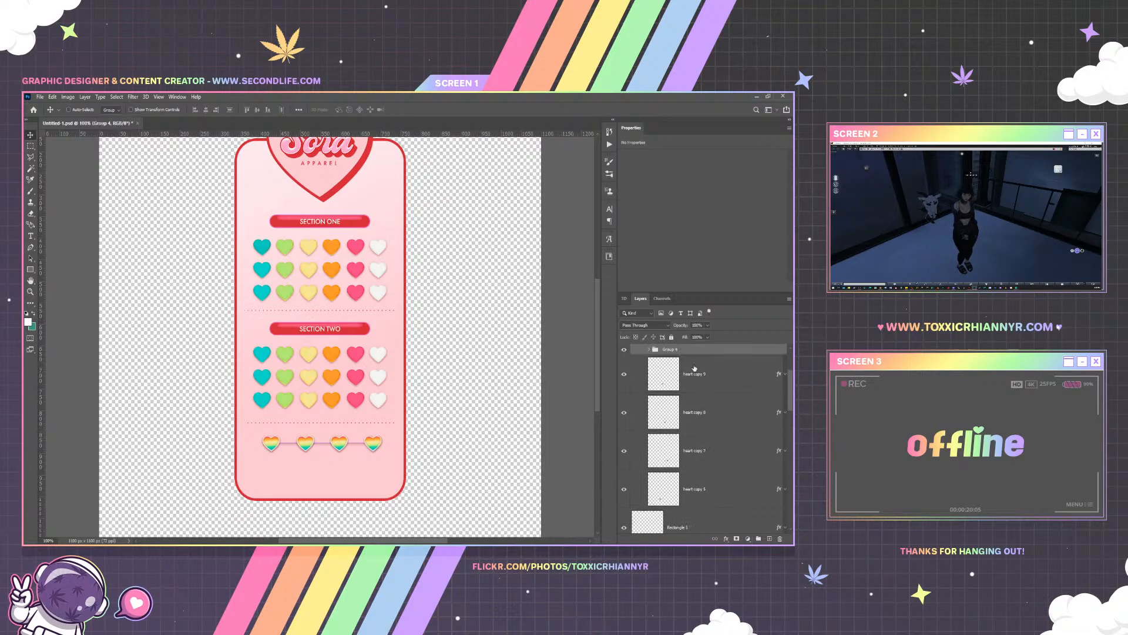
Group the four rainbow heart layers separately from their white outline group
click(694, 375)
shift+click(720, 490)
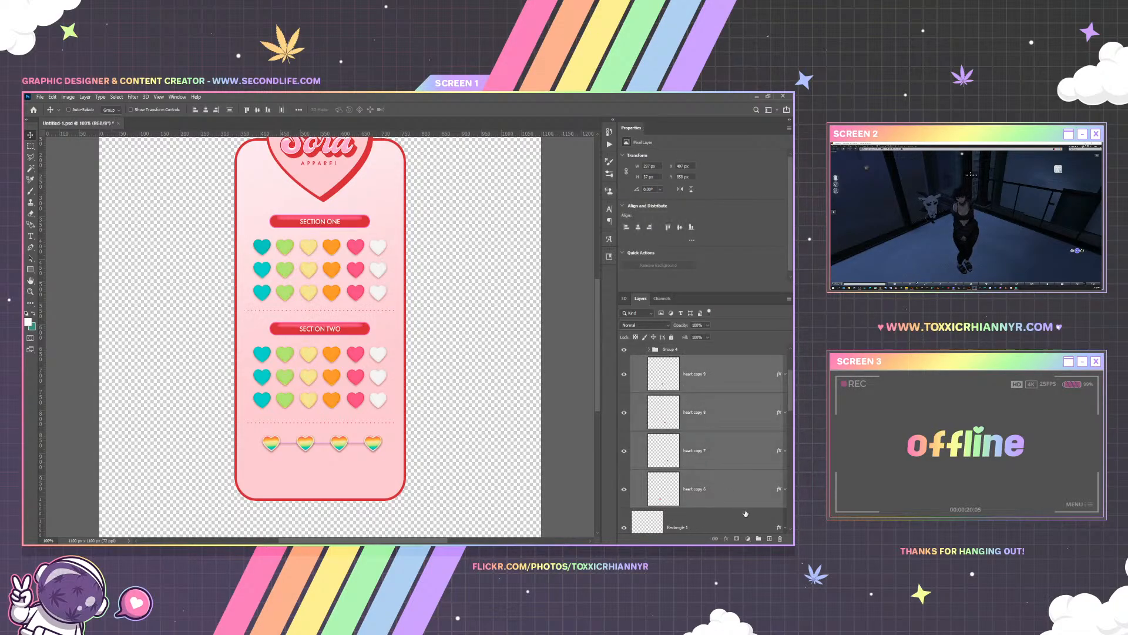
click(758, 538)
scroll(676, 440, up, 2)
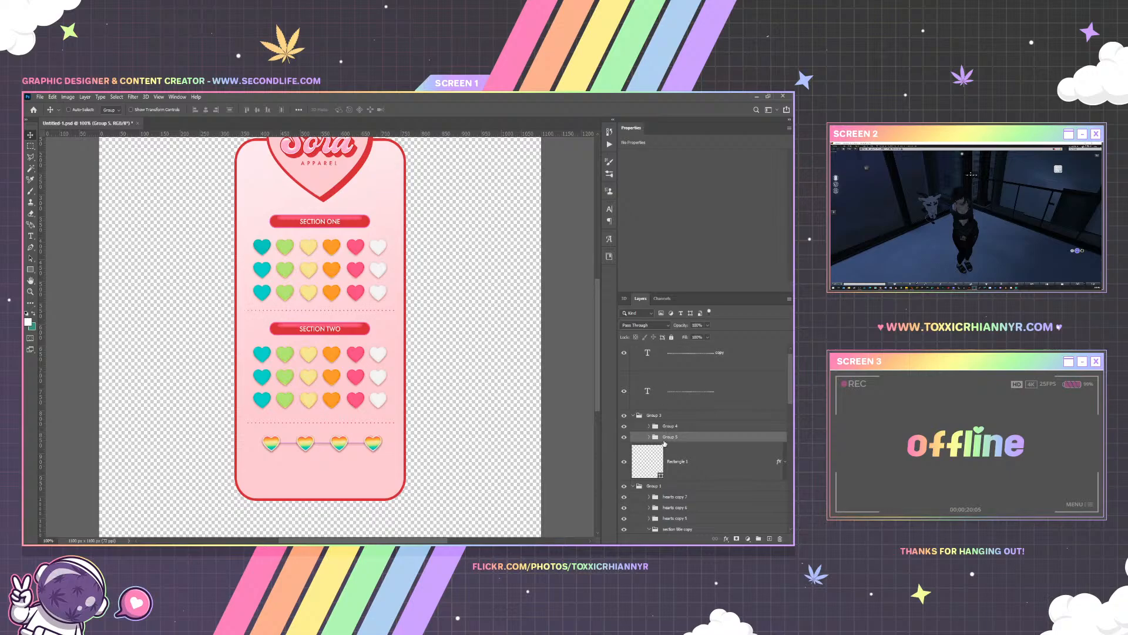
double_click(667, 428)
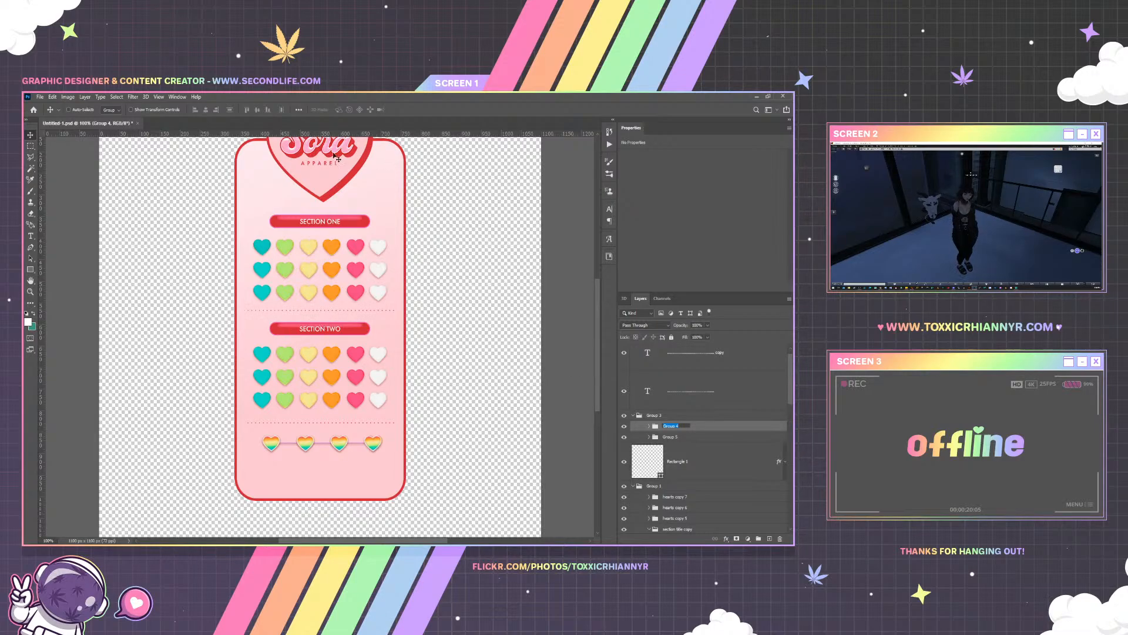
key(Return)
Switch to the browser and open the marketplace store linked in the New Poster Templates blog post
drag(792, 147, 349, 94)
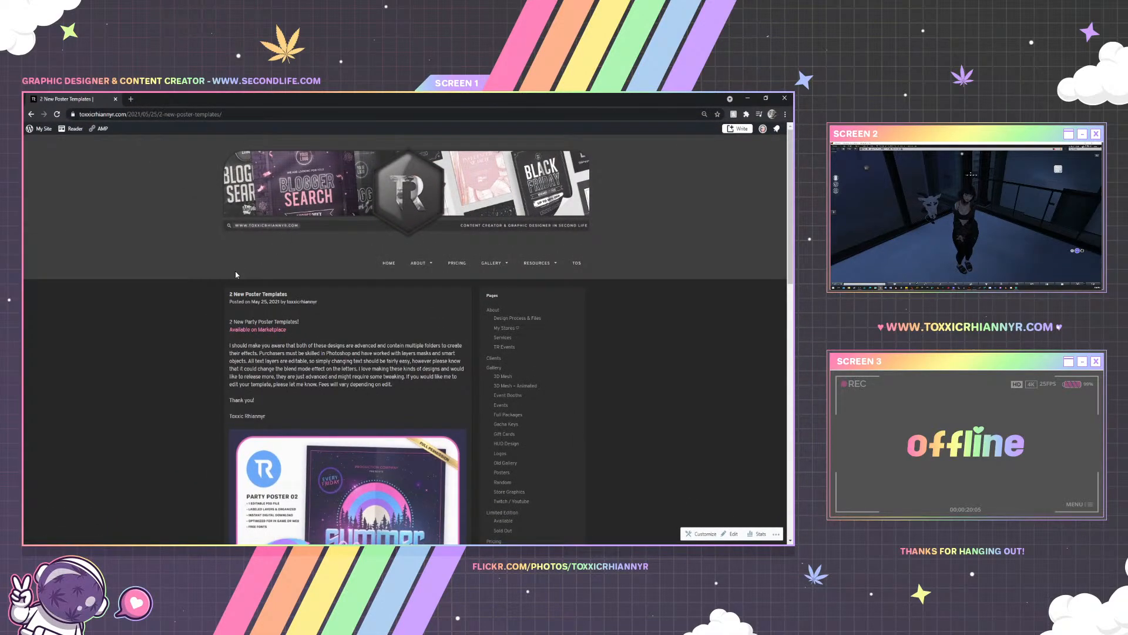
scroll(236, 274, down, 3)
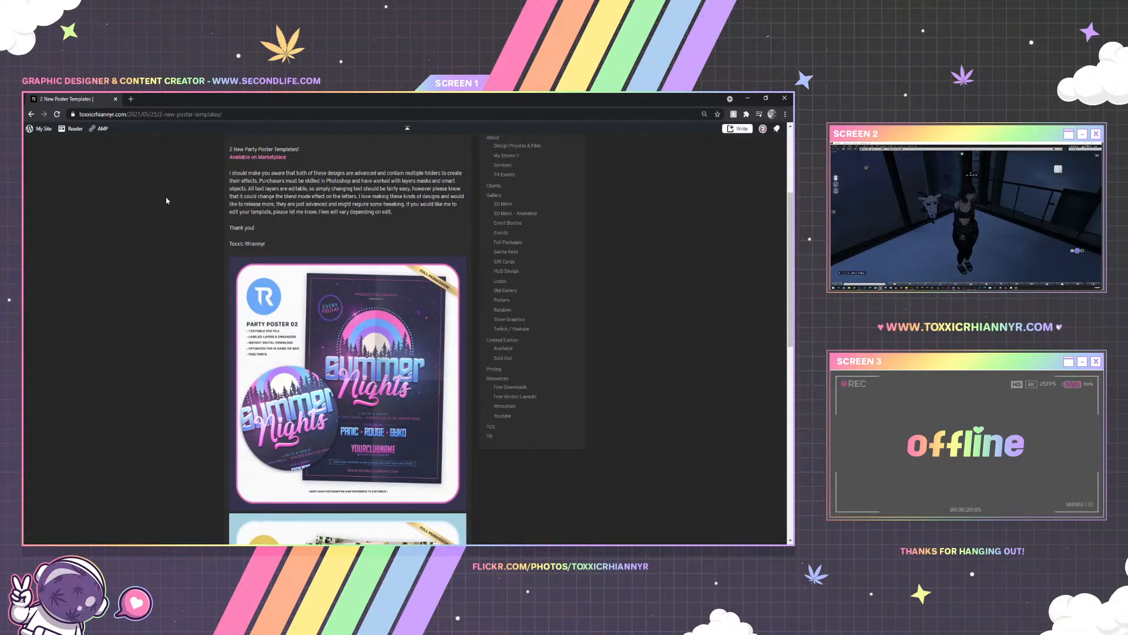
click(274, 160)
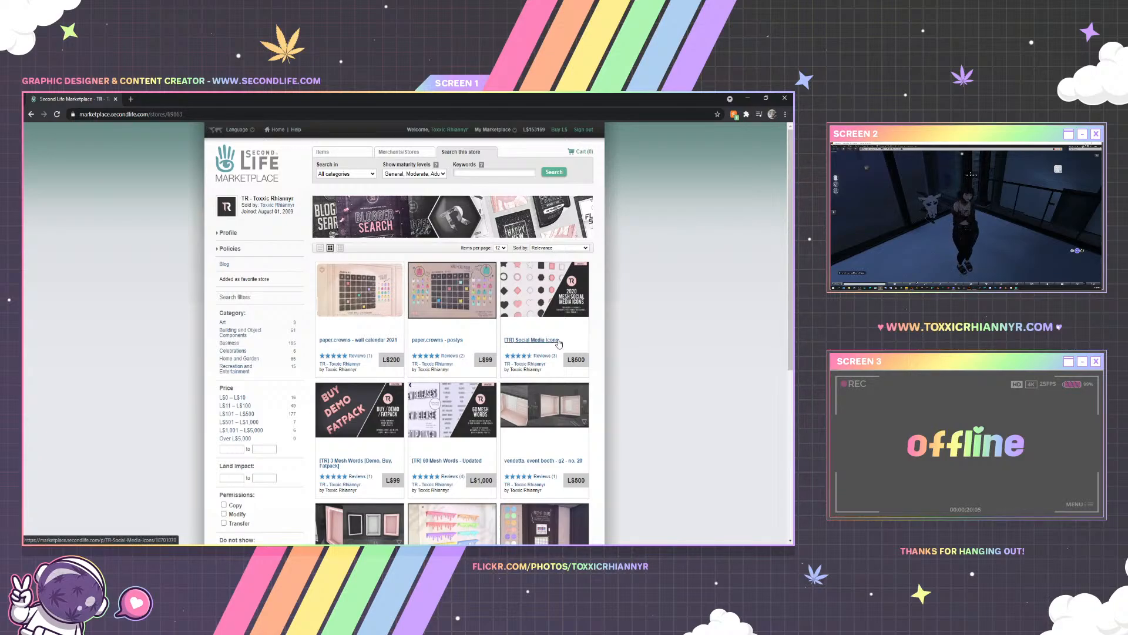
Examine the store's product listings on pages 1 to 3
scroll(584, 339, down, 2)
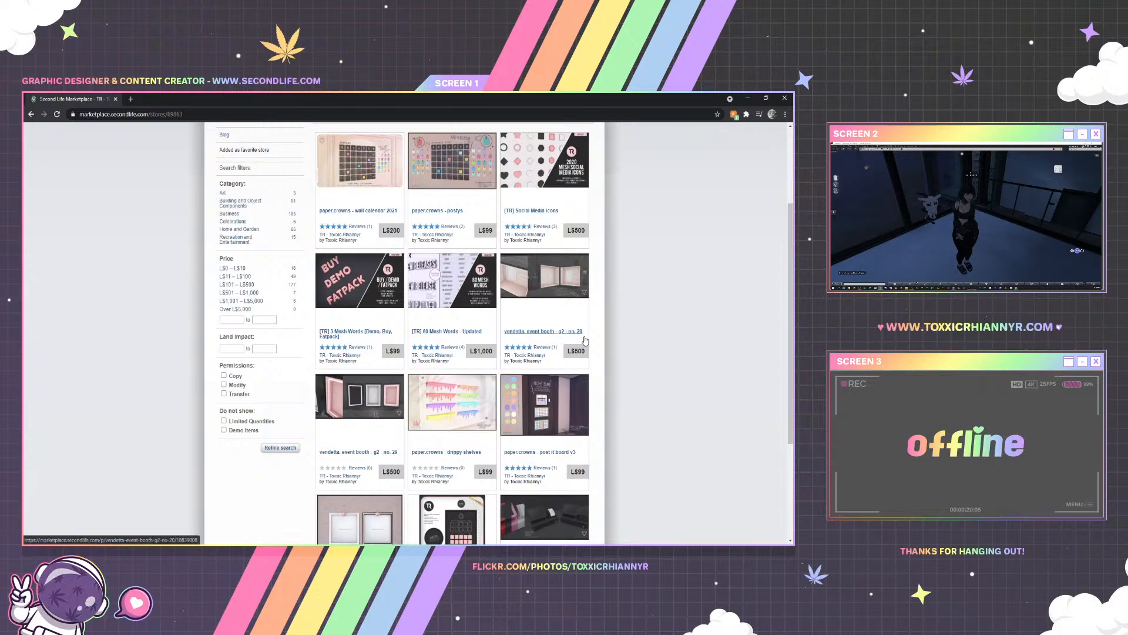
scroll(585, 337, down, 2)
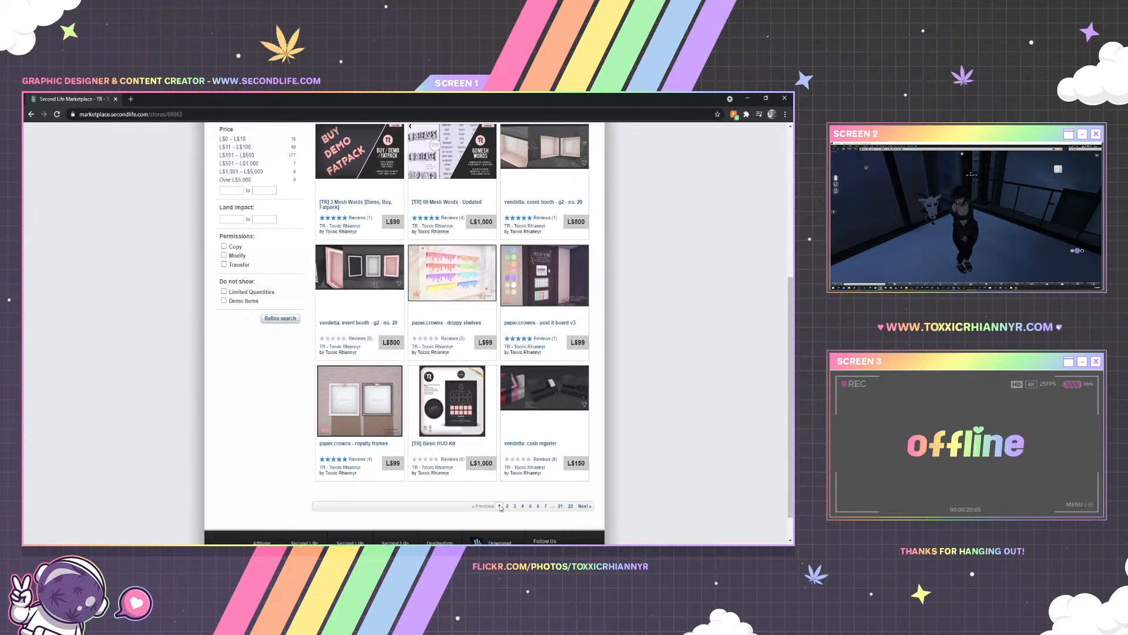
click(508, 507)
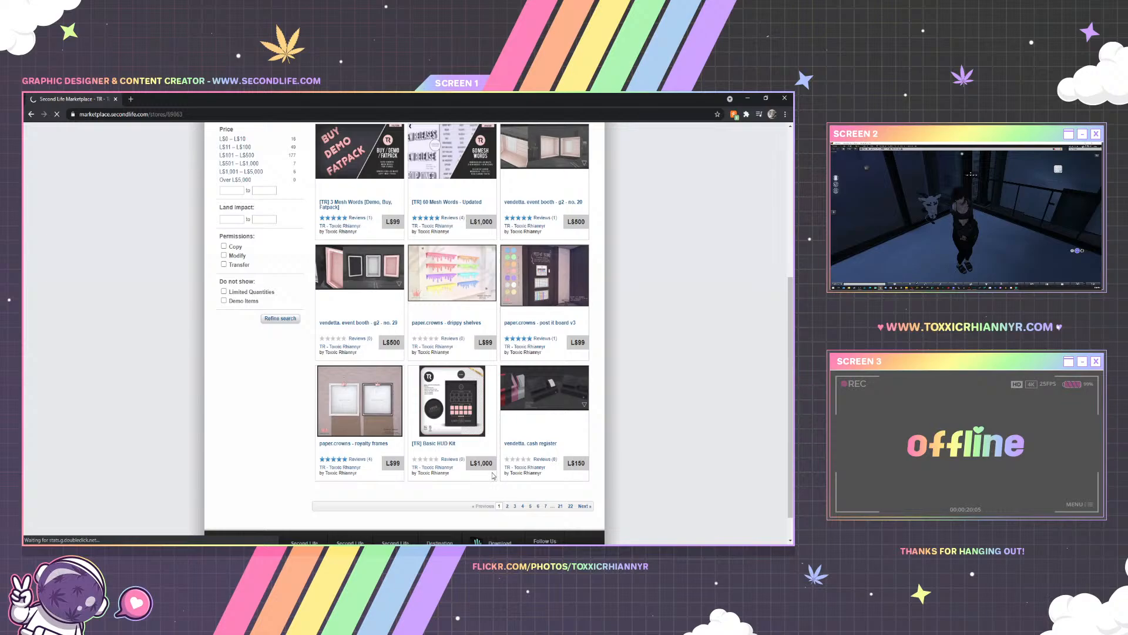
scroll(494, 438, down, 5)
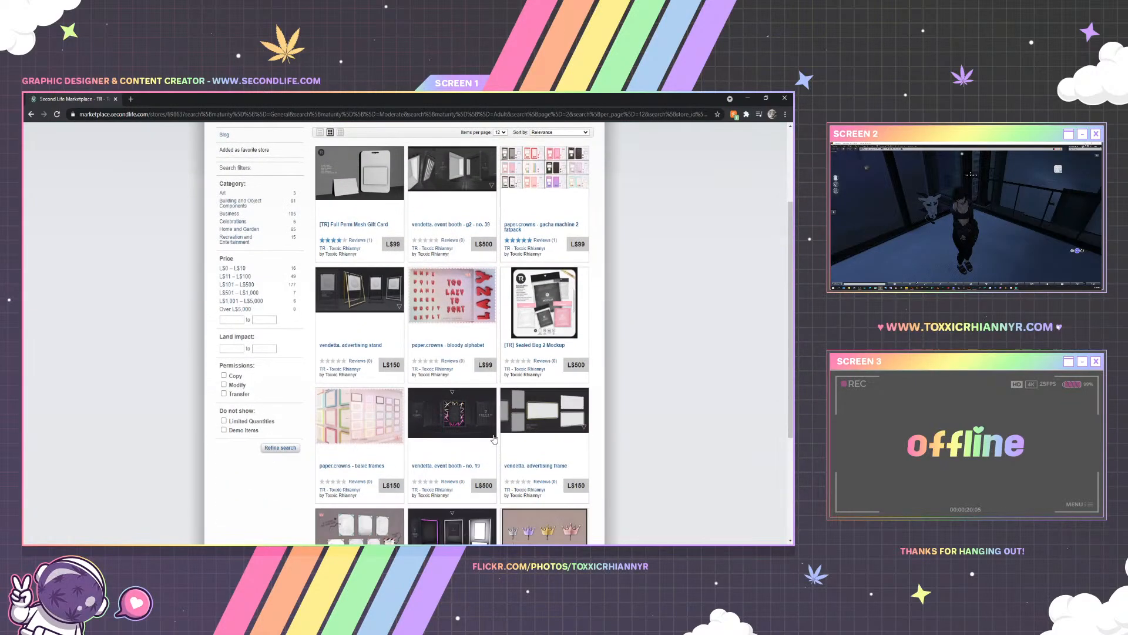
scroll(493, 438, down, 2)
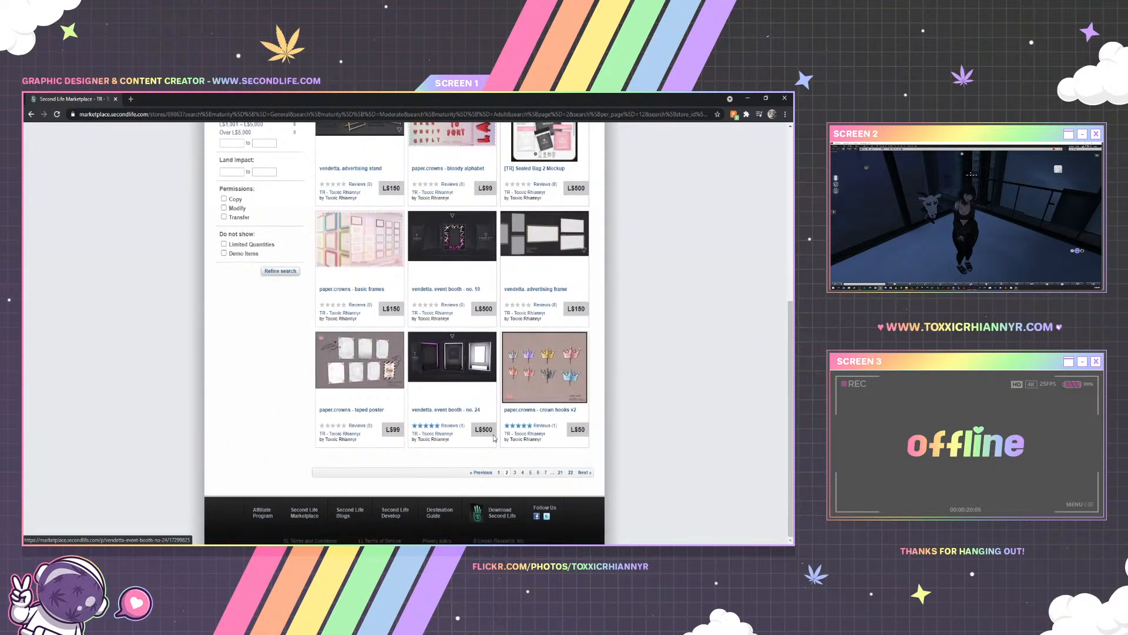
click(515, 473)
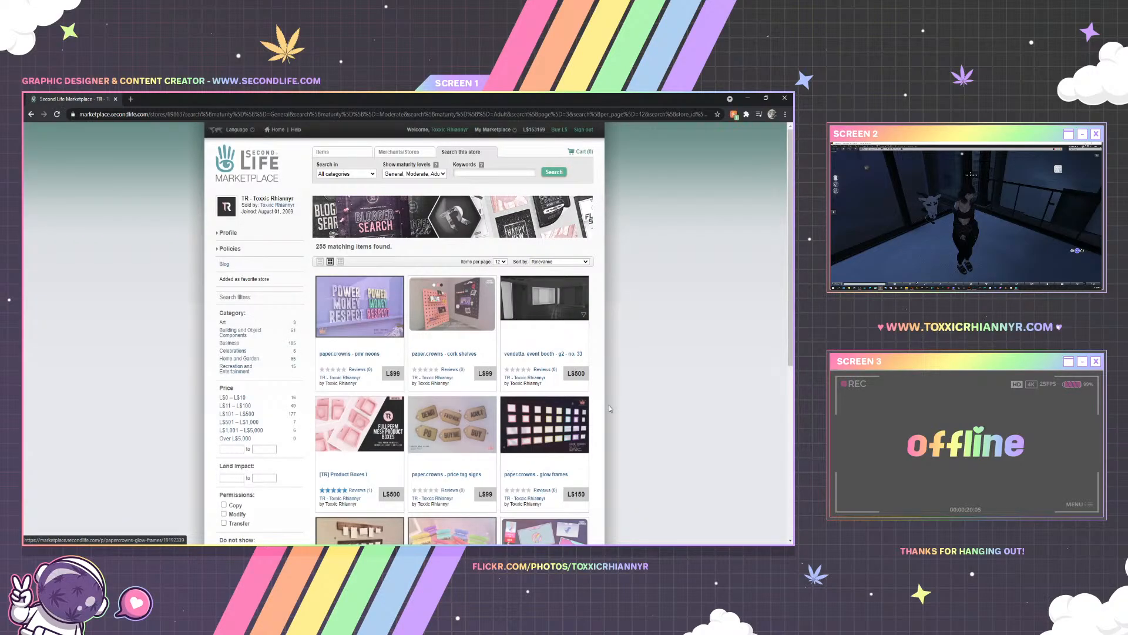
scroll(612, 396, down, 3)
scroll(612, 399, down, 1)
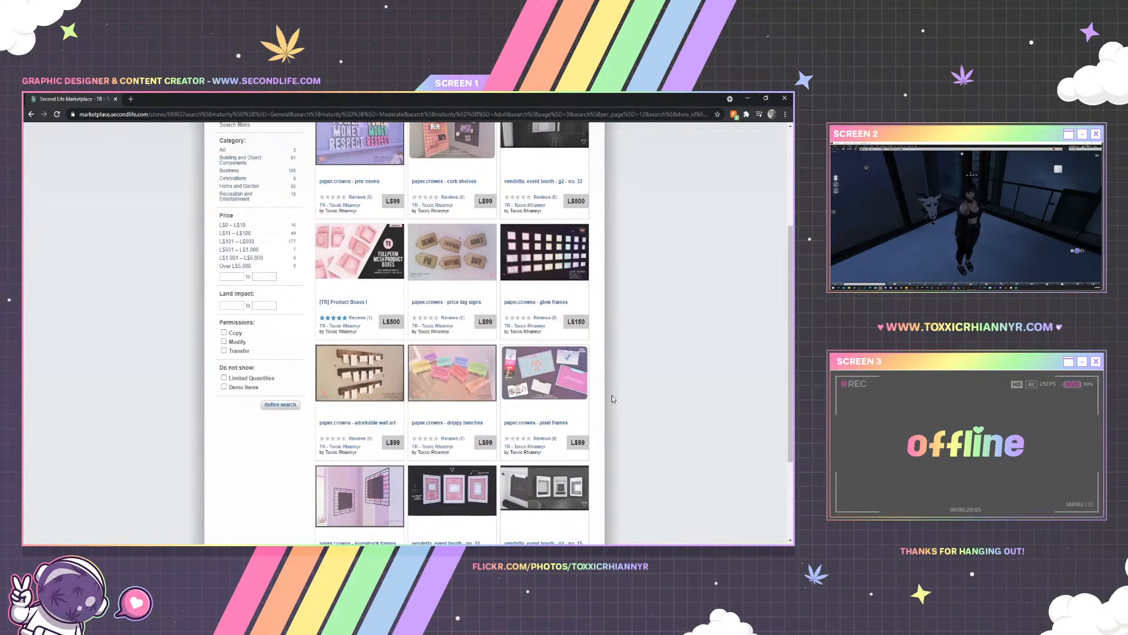
scroll(613, 399, down, 2)
scroll(613, 399, down, 1)
Look through the store's product listings on pages 4 and 5, and close the marketplace window
click(522, 473)
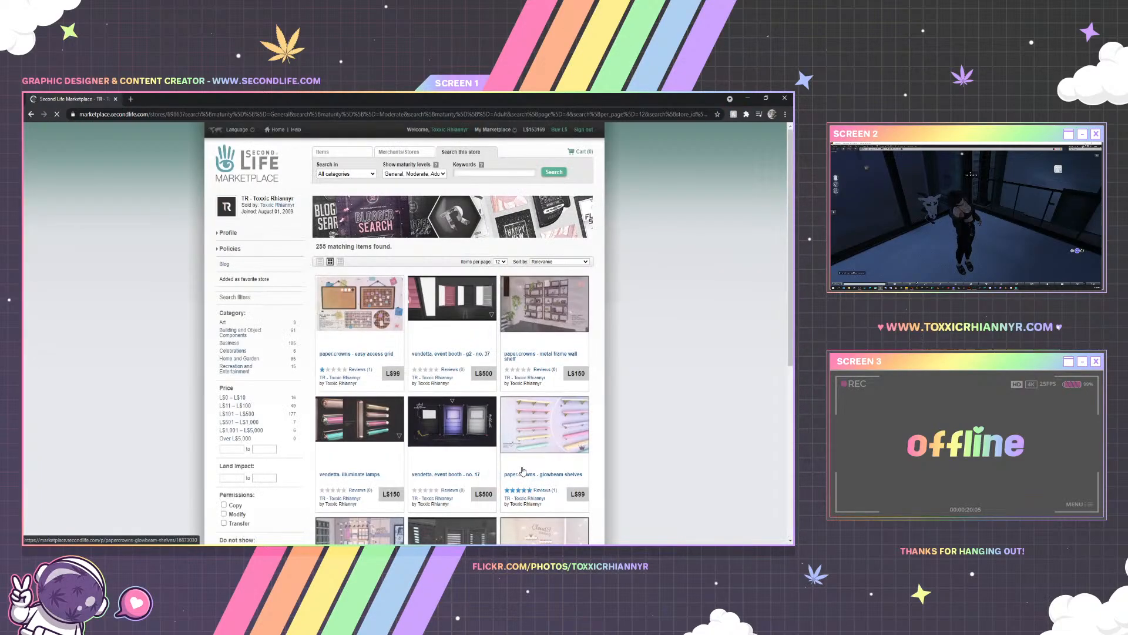
scroll(523, 464, down, 2)
scroll(522, 463, down, 1)
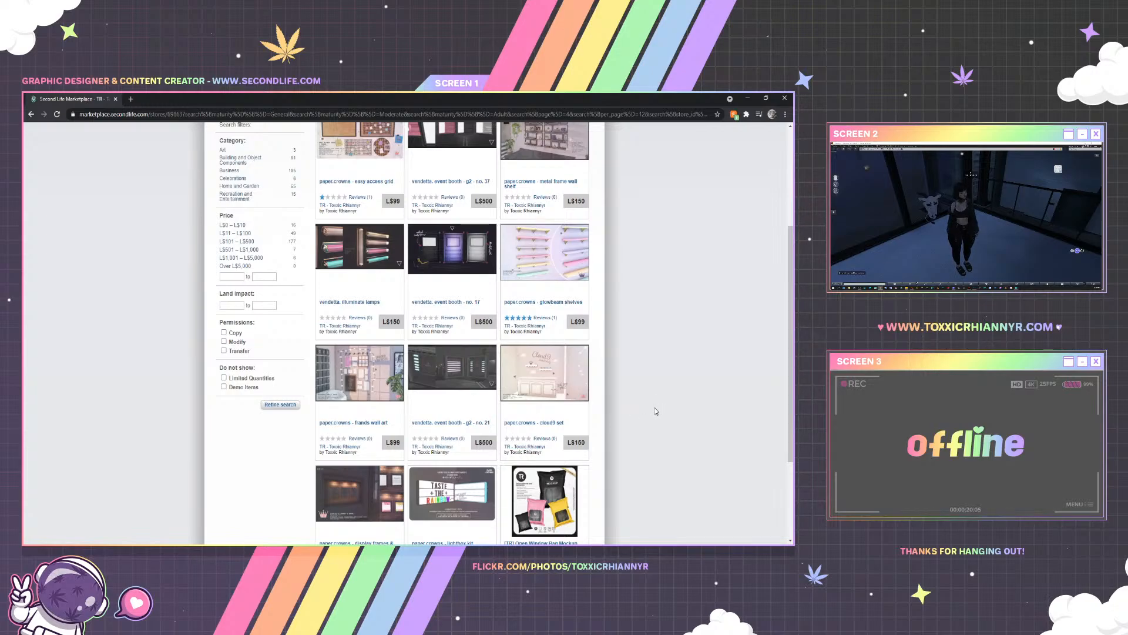
scroll(652, 412, down, 2)
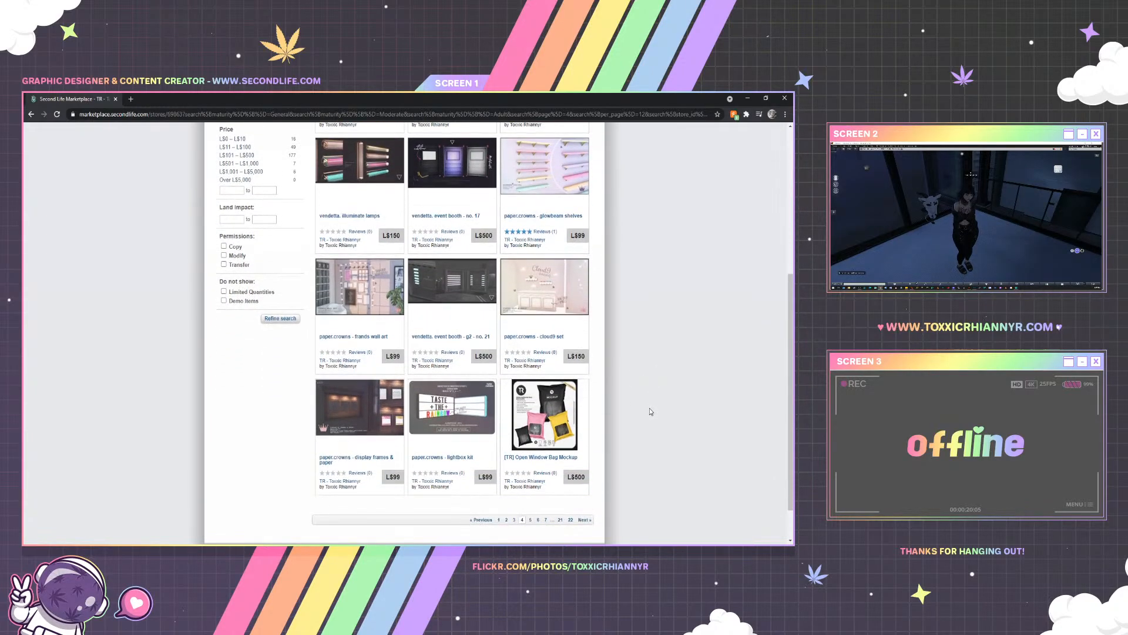
scroll(648, 411, up, 4)
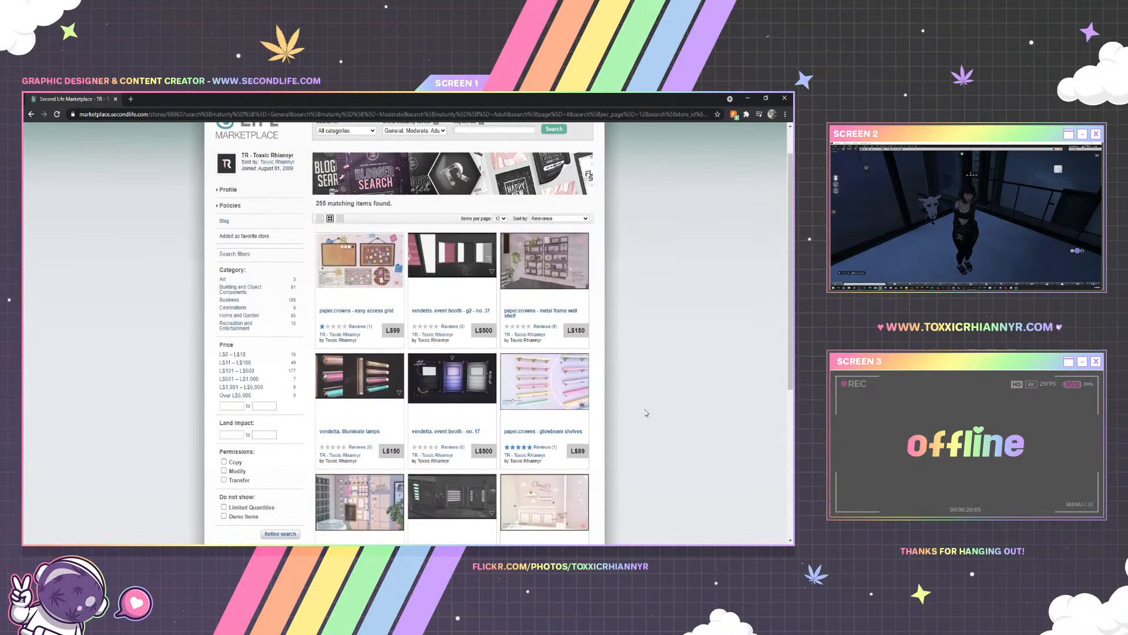
scroll(647, 413, down, 1)
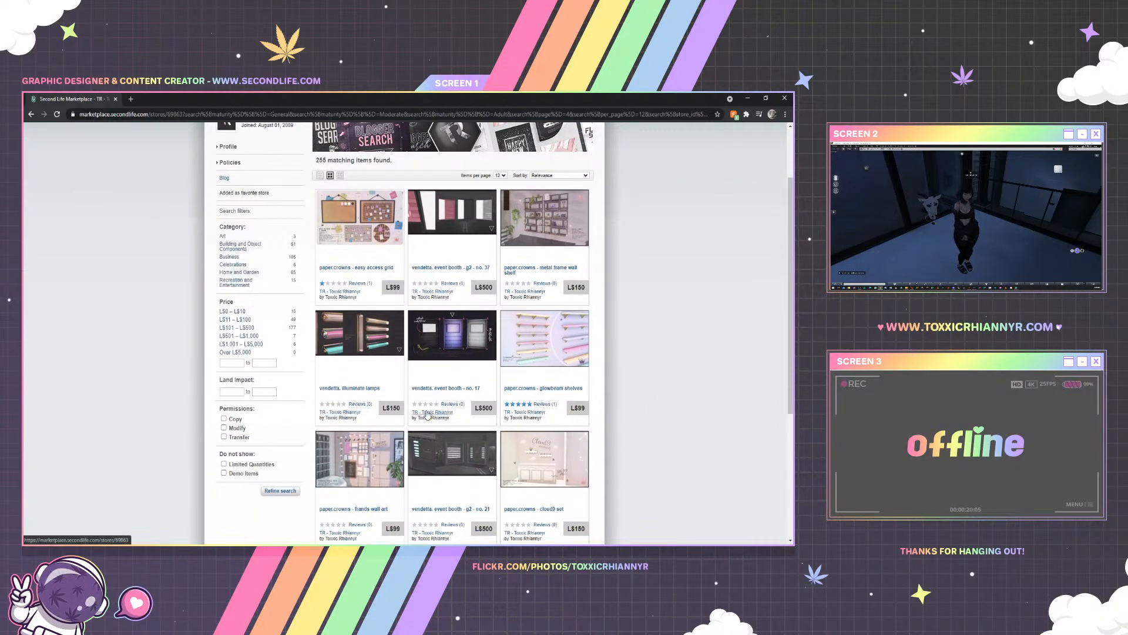
scroll(426, 406, down, 2)
scroll(425, 400, down, 2)
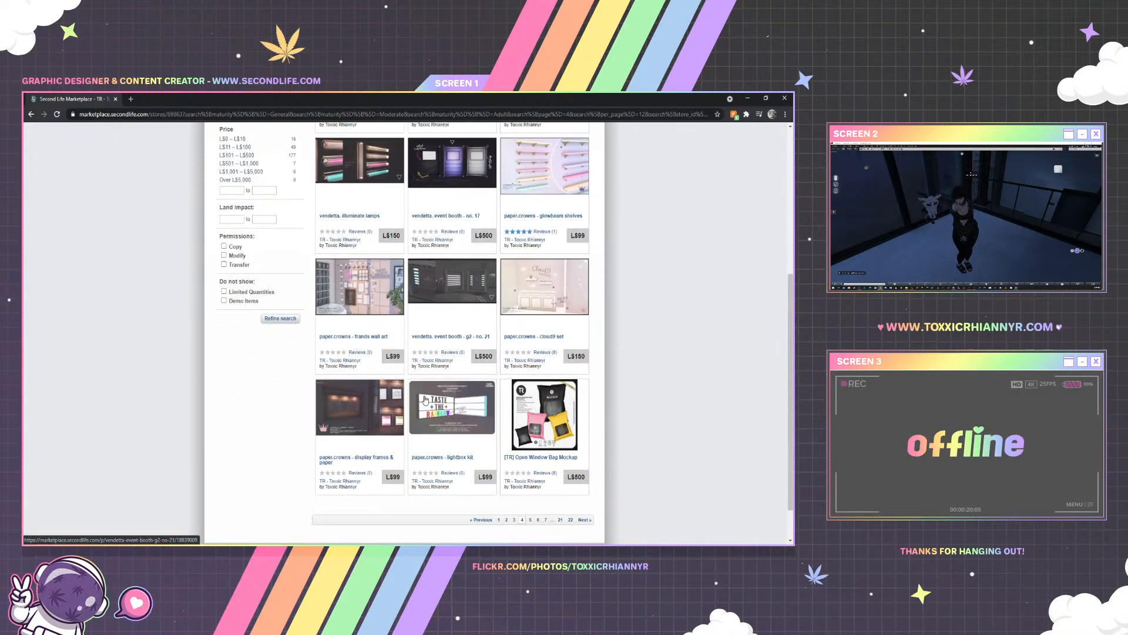
click(530, 520)
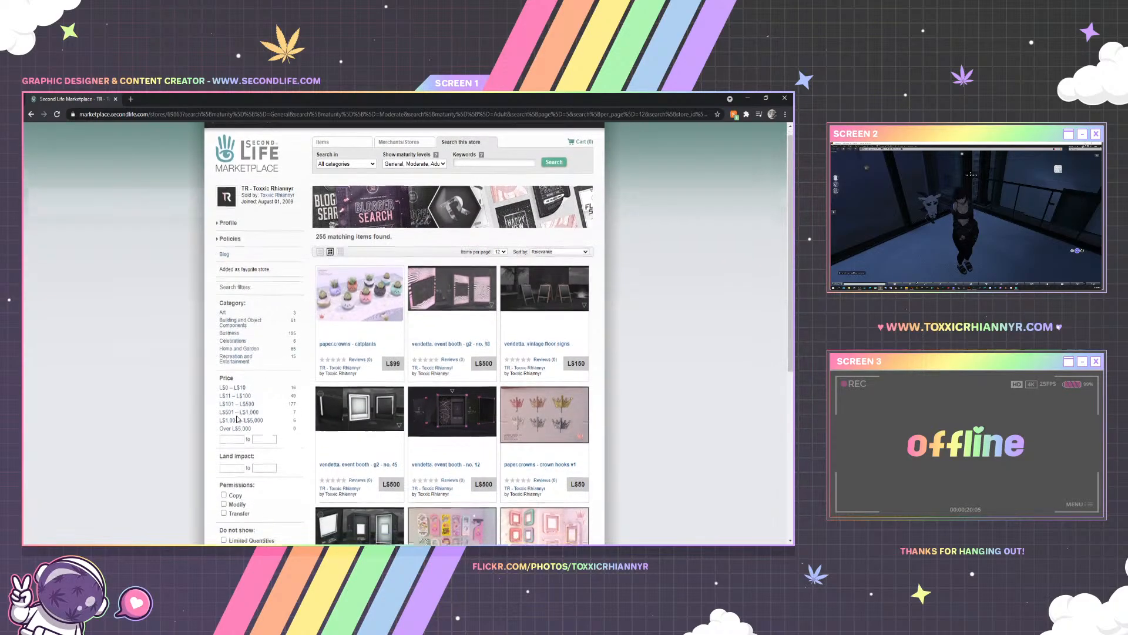
scroll(238, 419, down, 3)
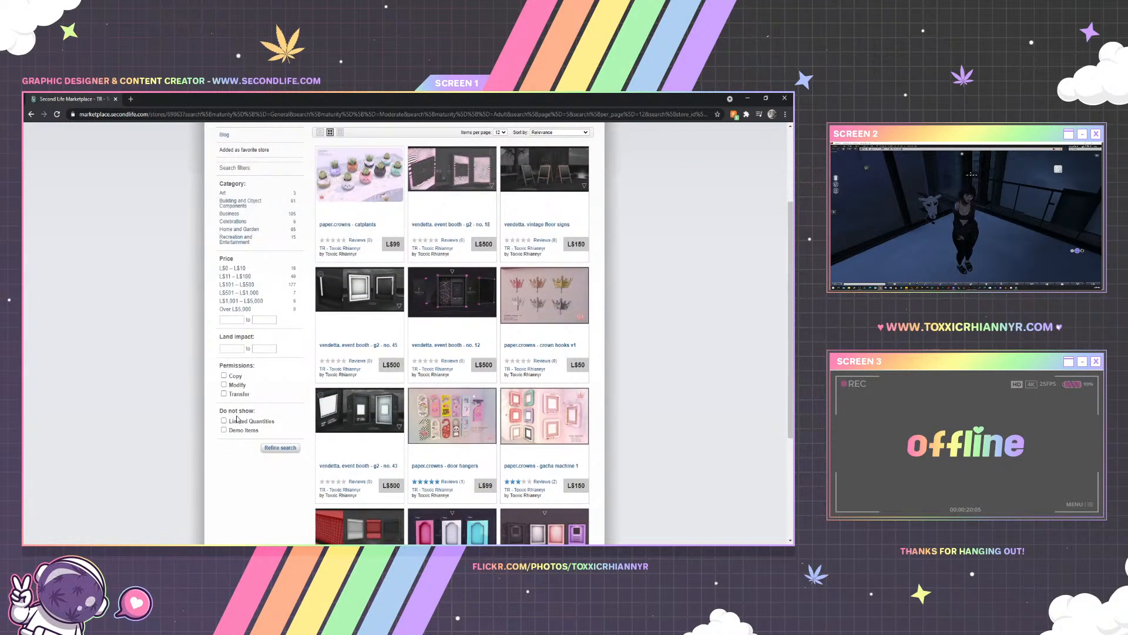
scroll(237, 419, down, 2)
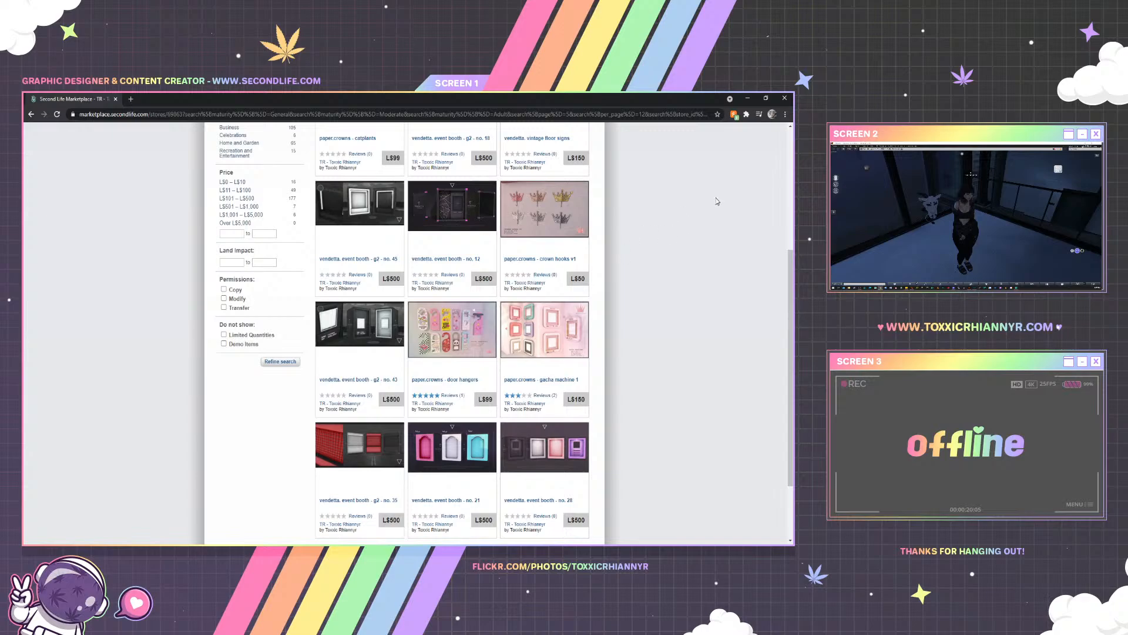
click(784, 98)
Collapse the parent group of the rainbow hearts and shift the whole heart row slightly left and down on the HUD
scroll(312, 363, down, 1)
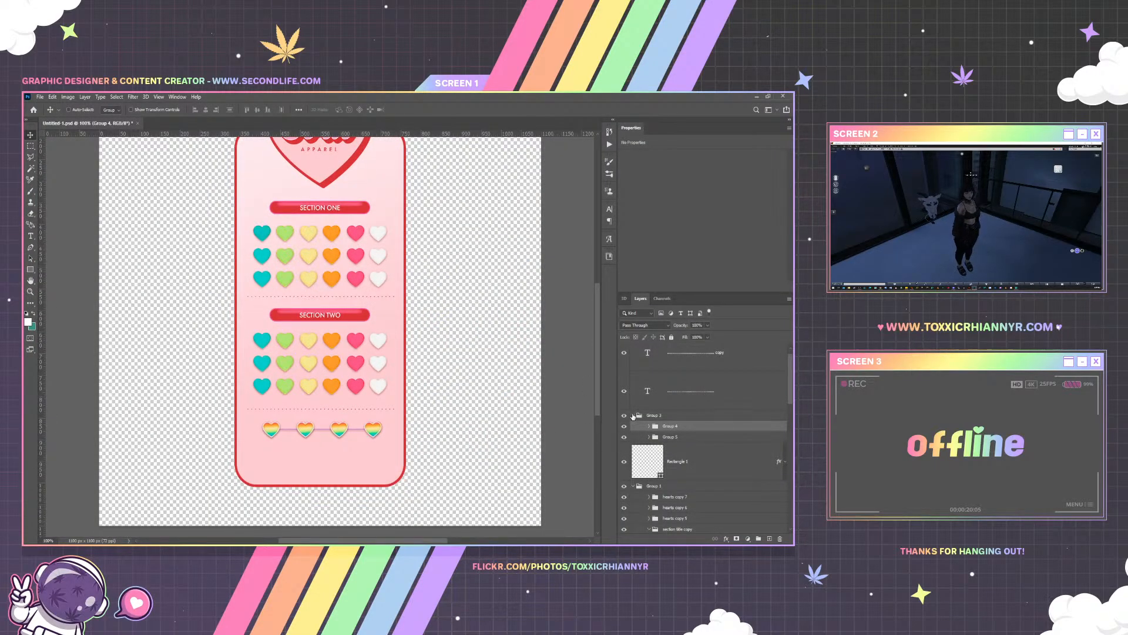
click(634, 416)
drag(377, 405, 375, 406)
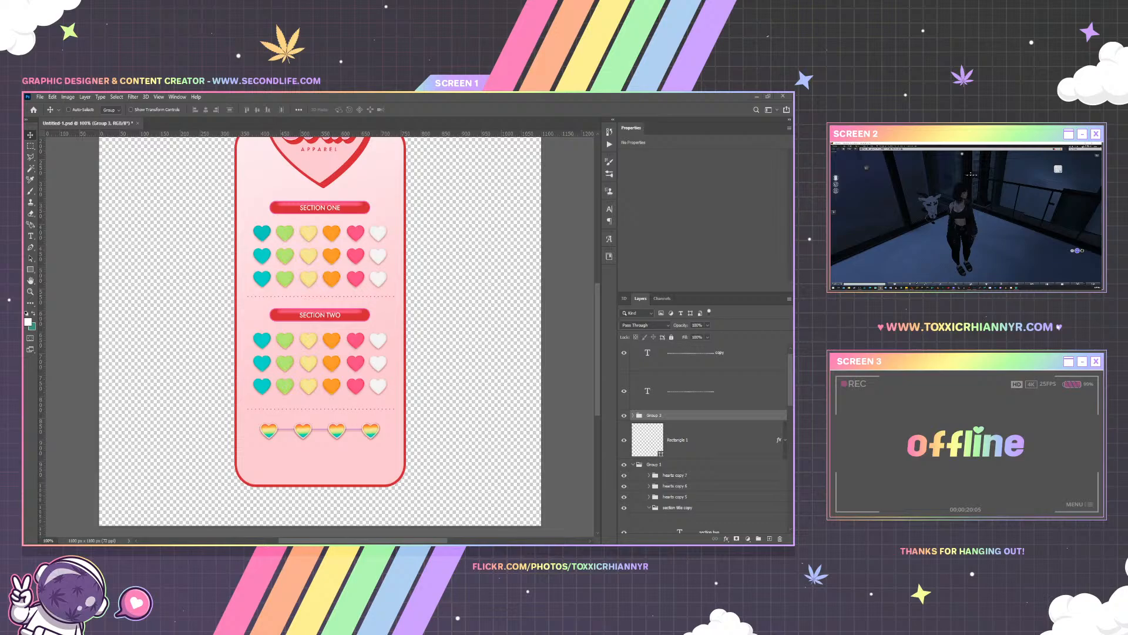
Switch to the browser and examine the Party Poster 02 and Party Poster 03 previews in the blog post
key(alt+Tab)
scroll(149, 291, down, 5)
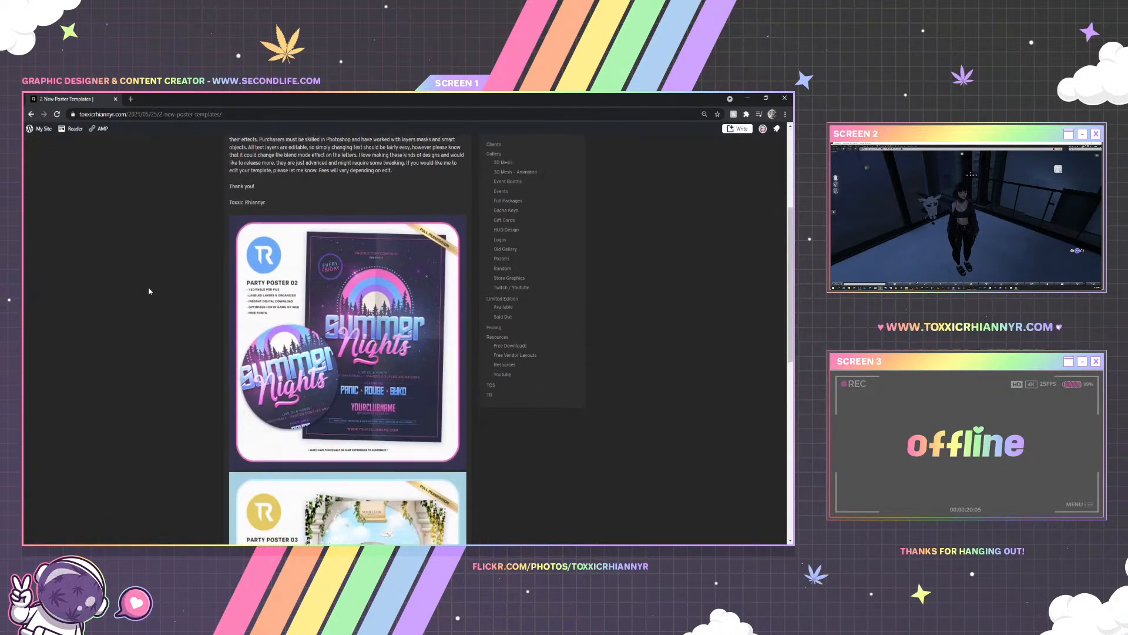
scroll(149, 291, down, 3)
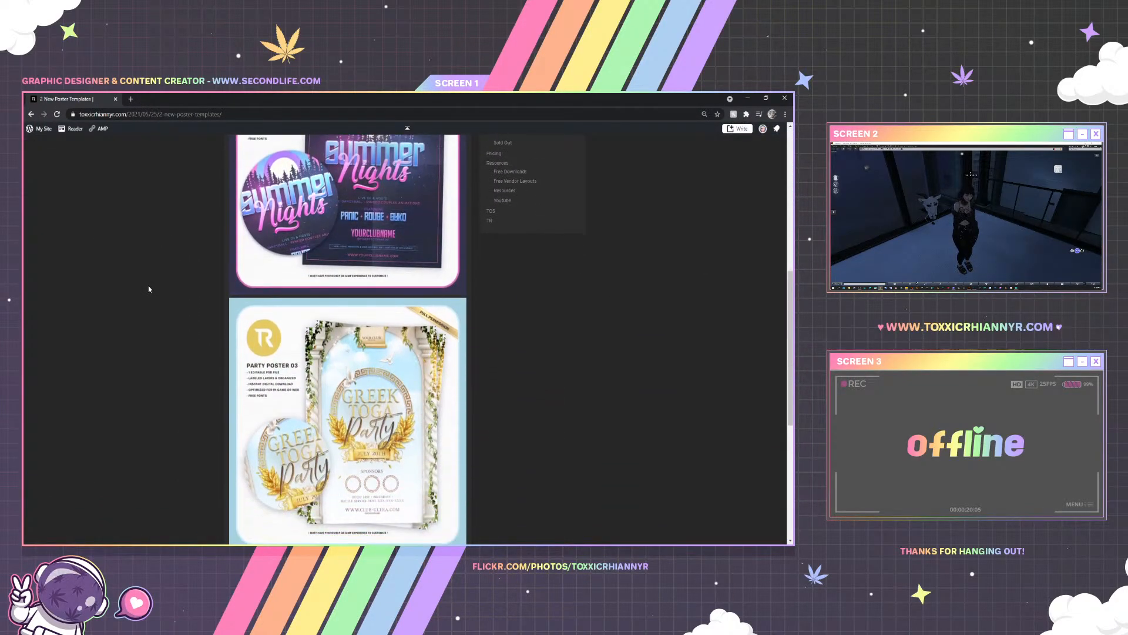
scroll(148, 289, down, 1)
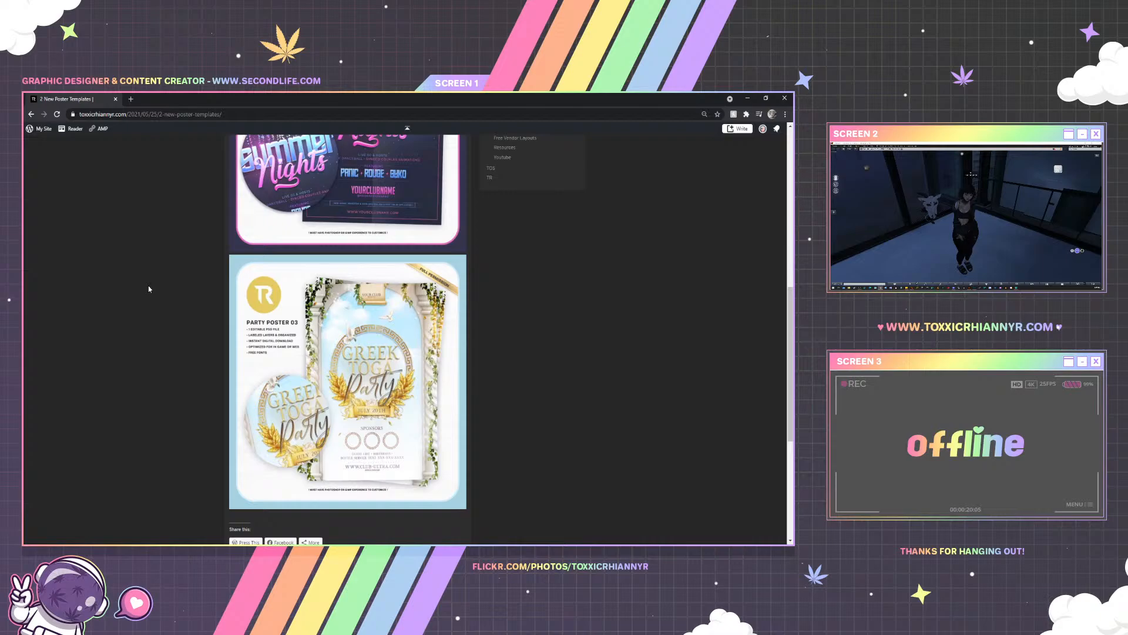
scroll(148, 289, up, 3)
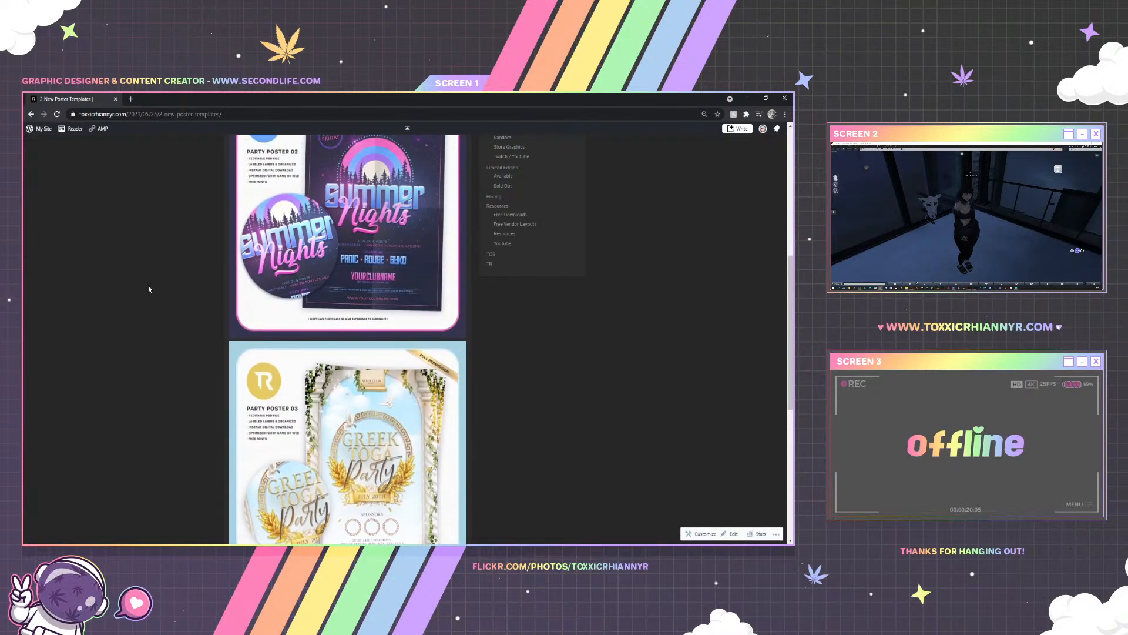
scroll(148, 288, up, 2)
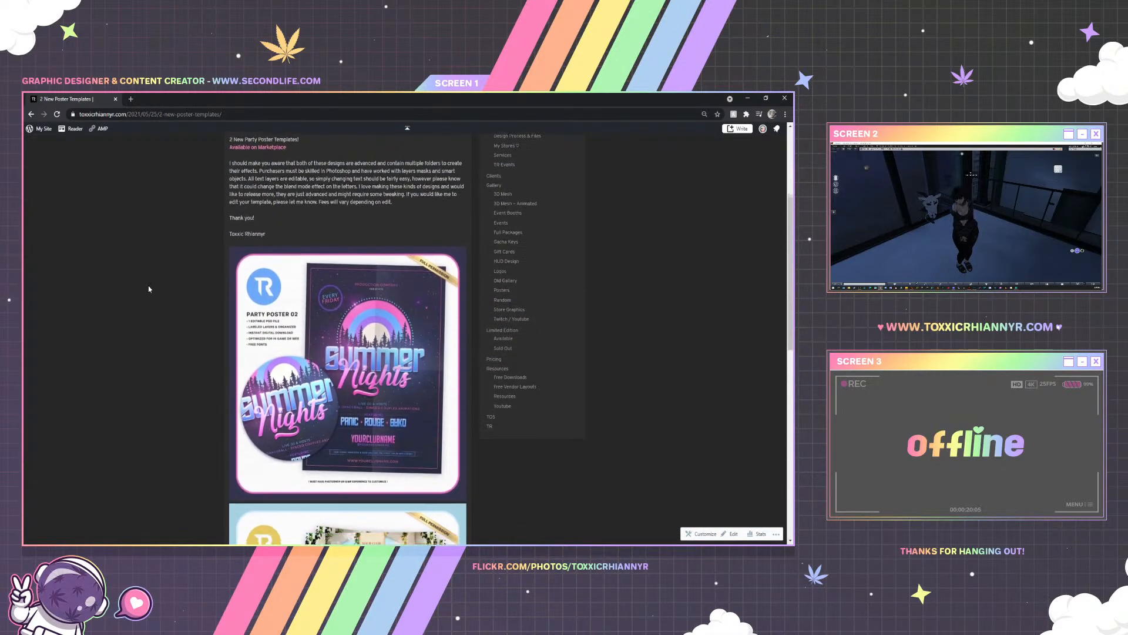
scroll(149, 288, down, 3)
scroll(149, 287, down, 2)
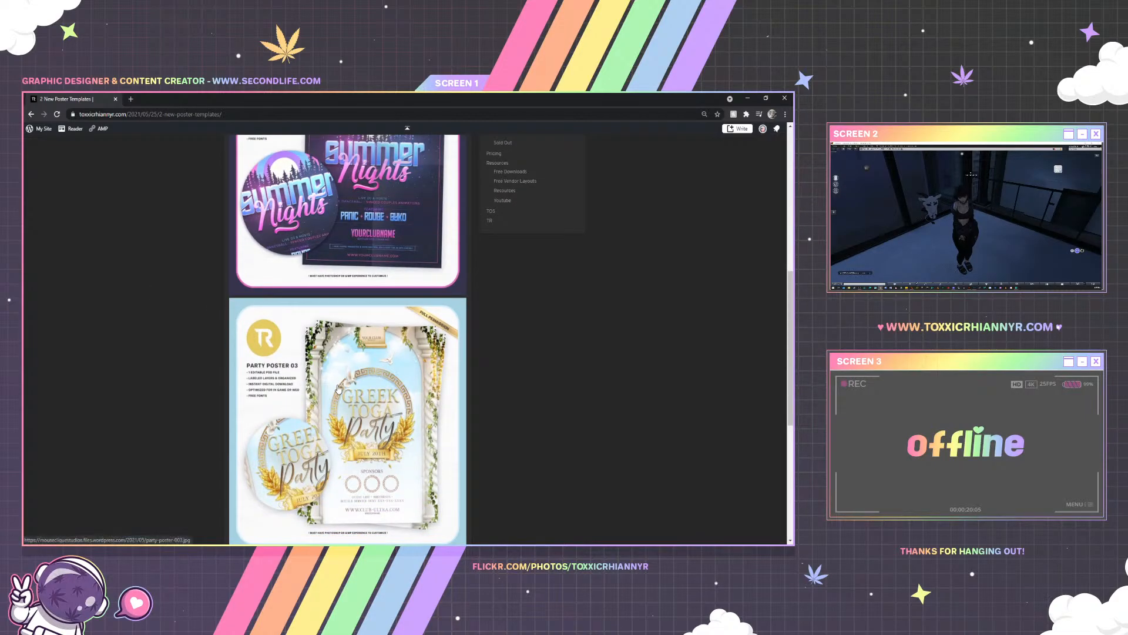
scroll(378, 402, down, 2)
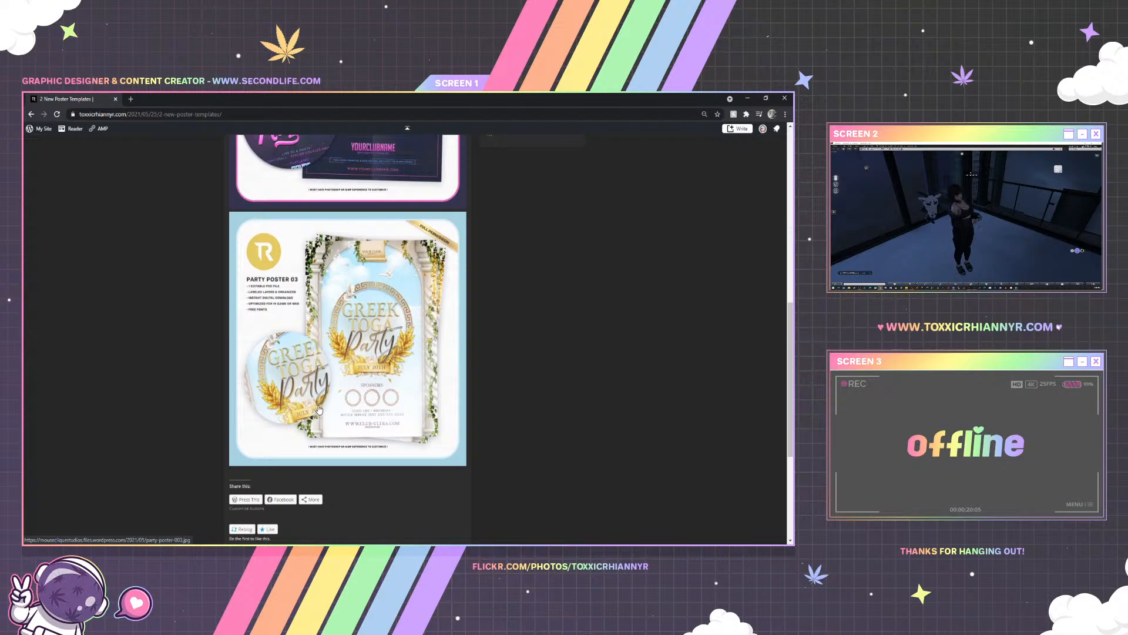
scroll(316, 353, up, 5)
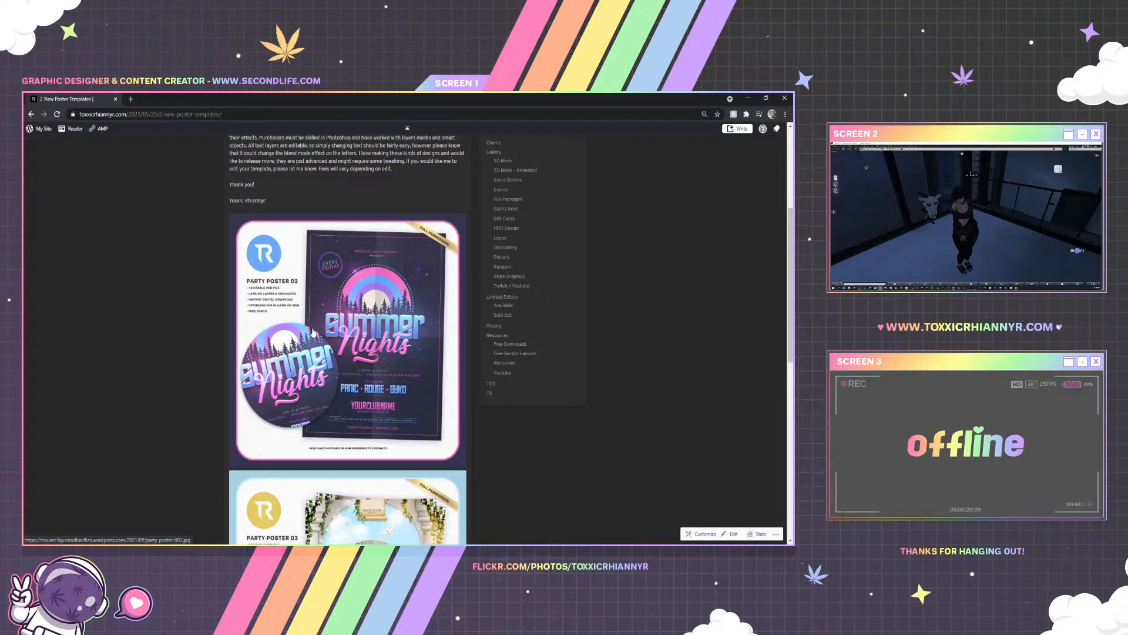
Open the Party Poster 03 image from the blog post and enlarge it to inspect the Greek Toga Party artwork
scroll(313, 333, down, 5)
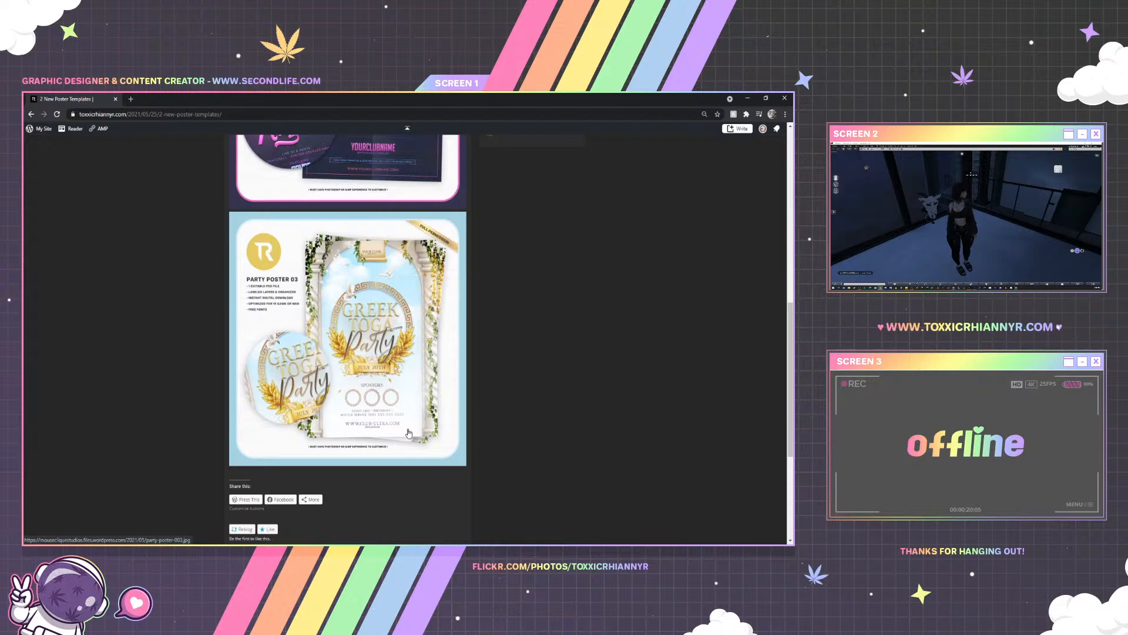
click(379, 312)
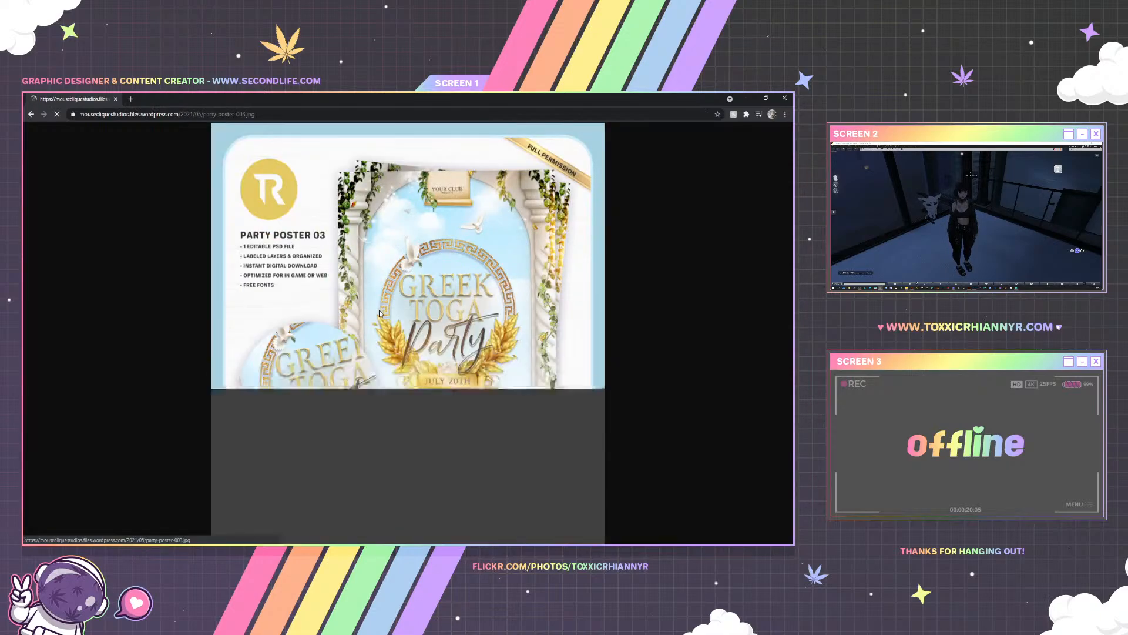
click(423, 305)
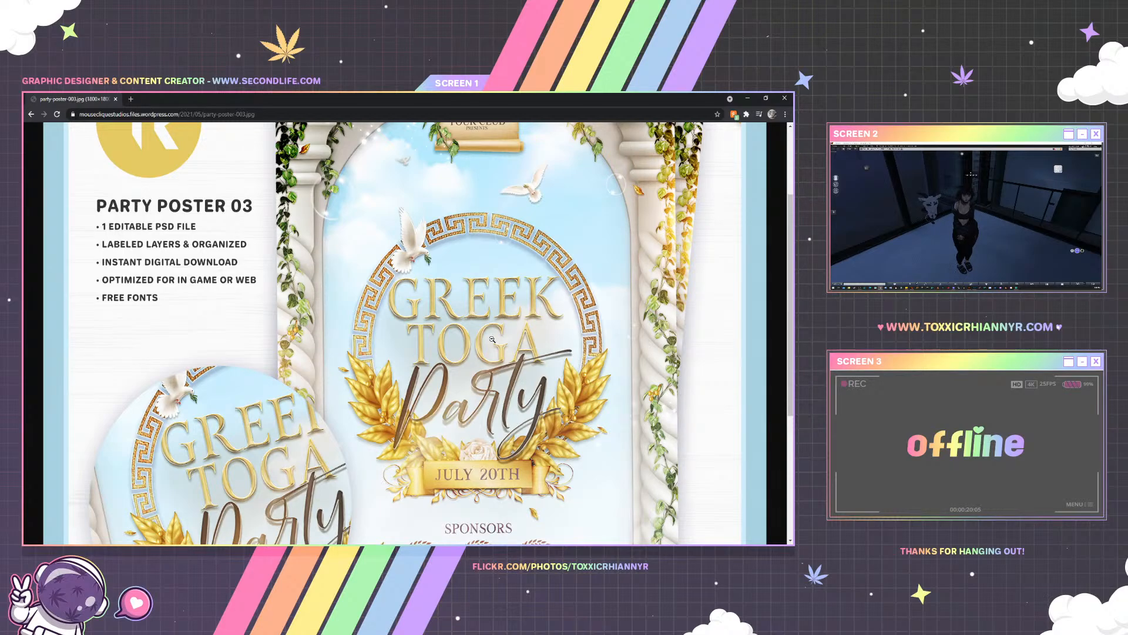
Examine the enlarged Greek Toga Party artwork and fit the whole Party Poster 03 image in view
scroll(493, 339, down, 1)
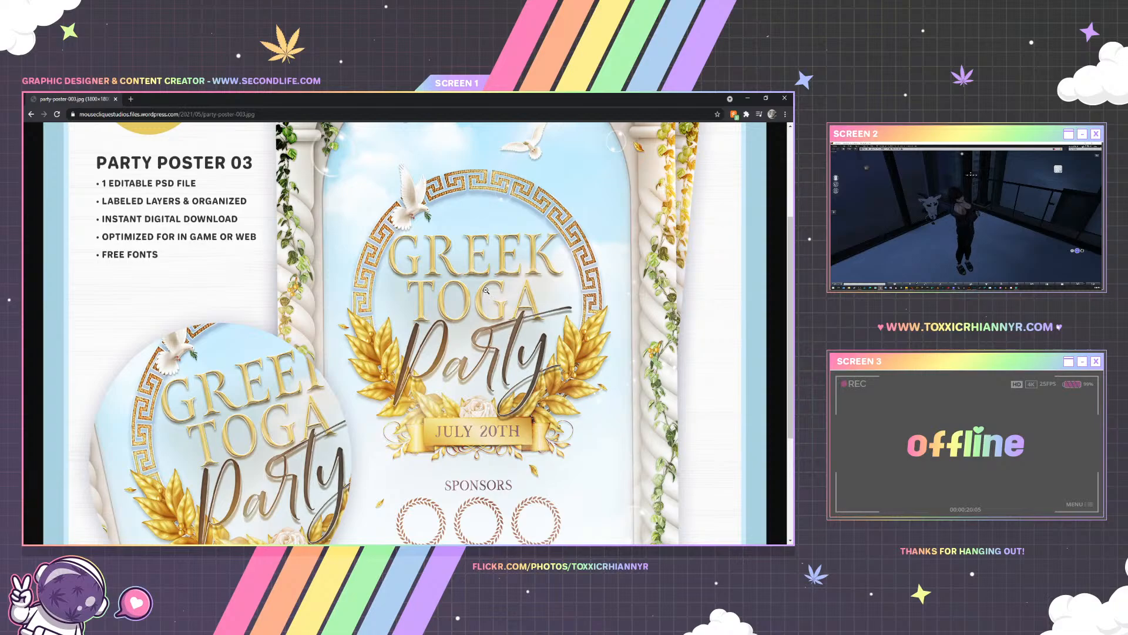
scroll(486, 285, up, 3)
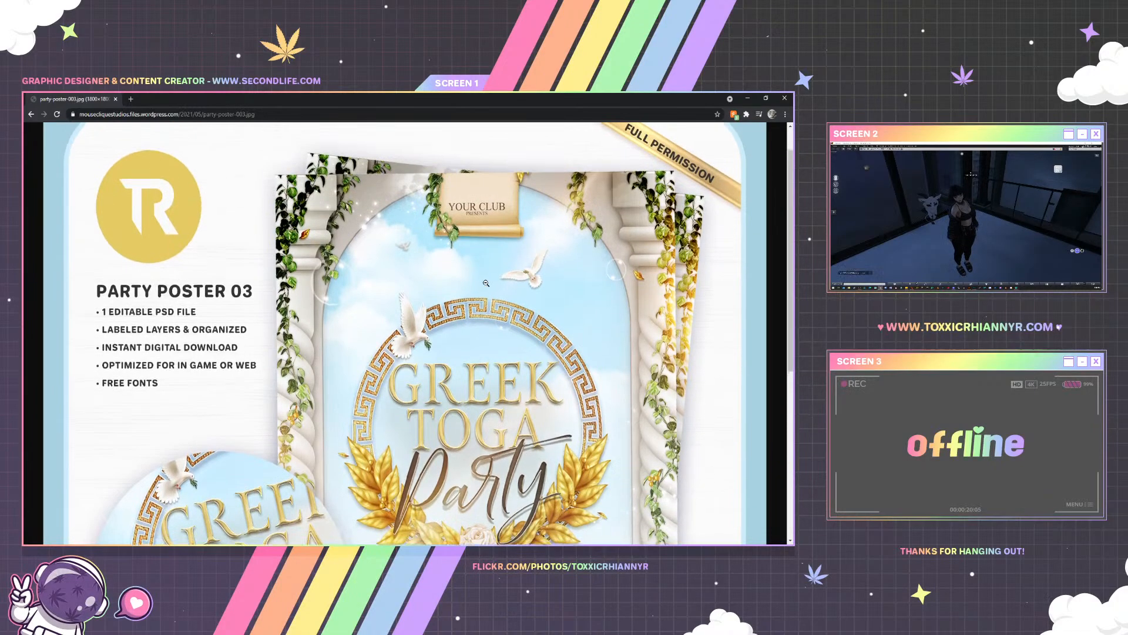
scroll(486, 285, down, 3)
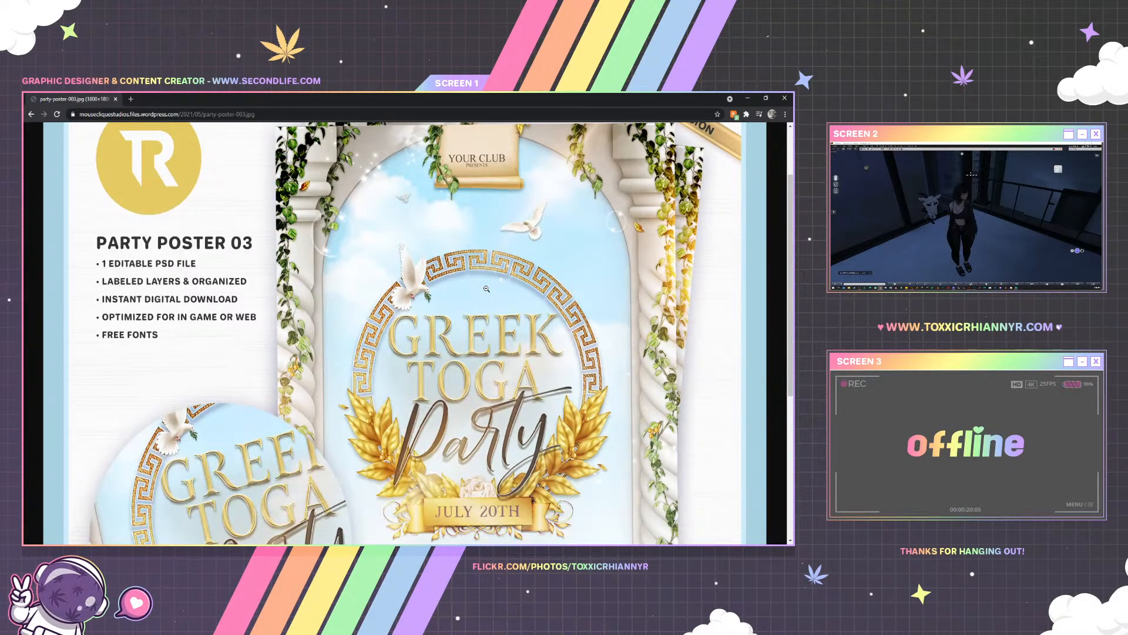
click(480, 325)
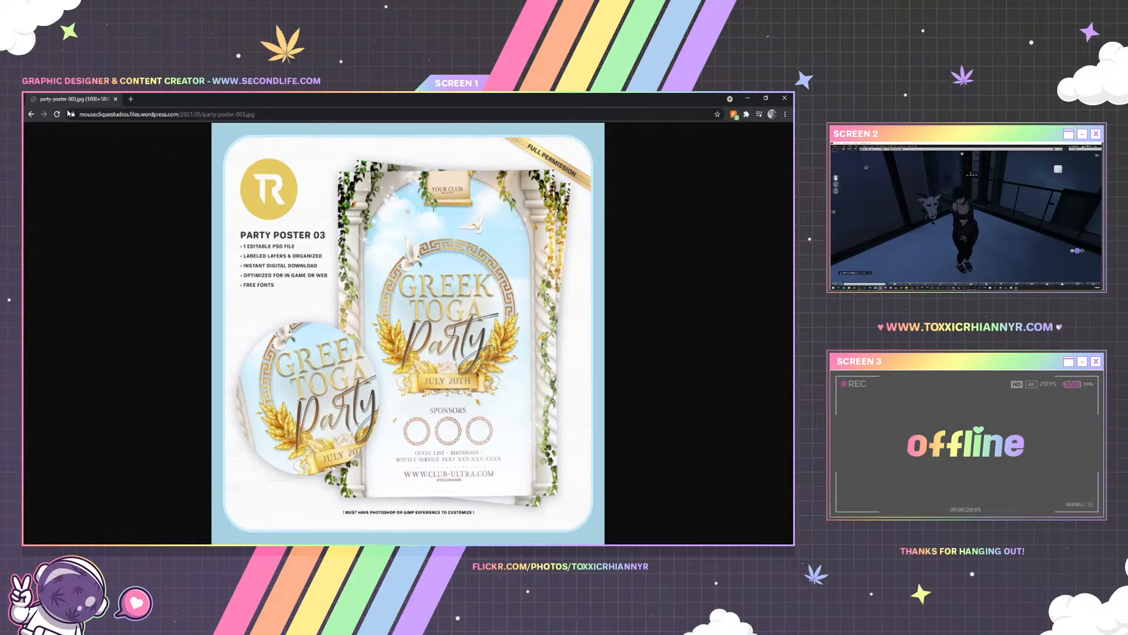
Open the Party Poster 02 image from the blog post, inspect the Summer Nights artwork up close, and return to the post
click(31, 114)
scroll(355, 237, up, 2)
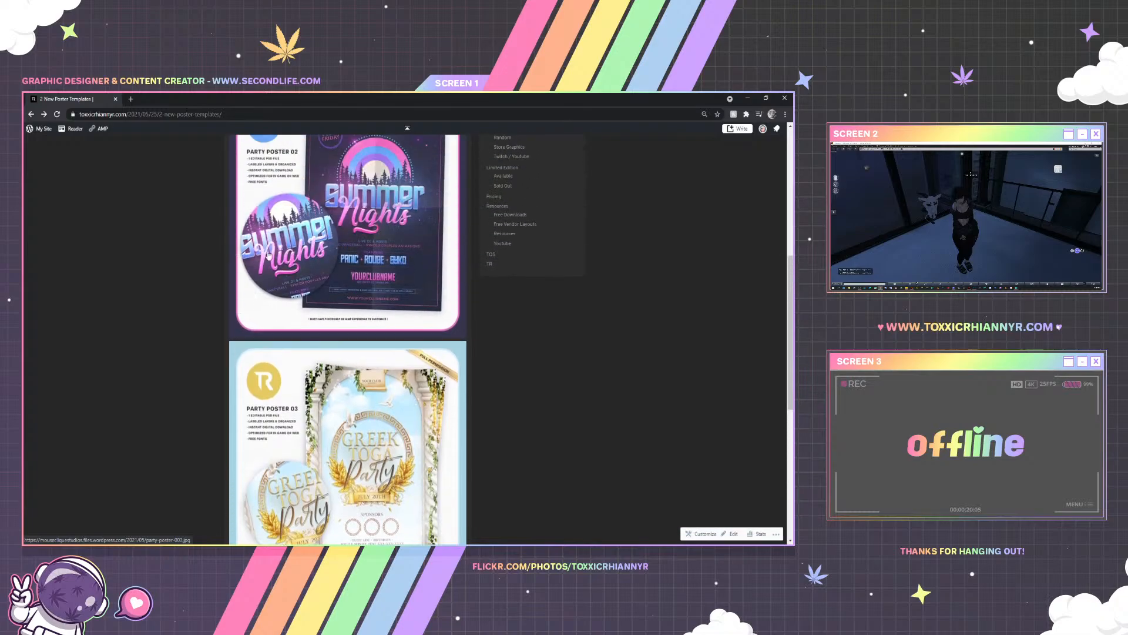
click(356, 237)
click(358, 290)
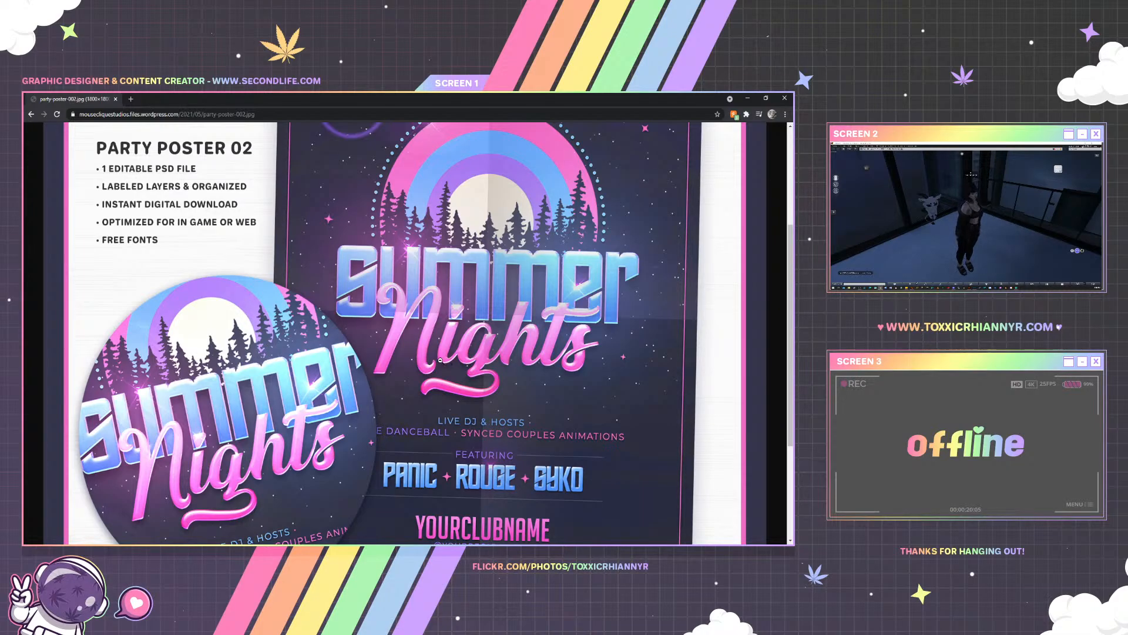
scroll(417, 359, down, 3)
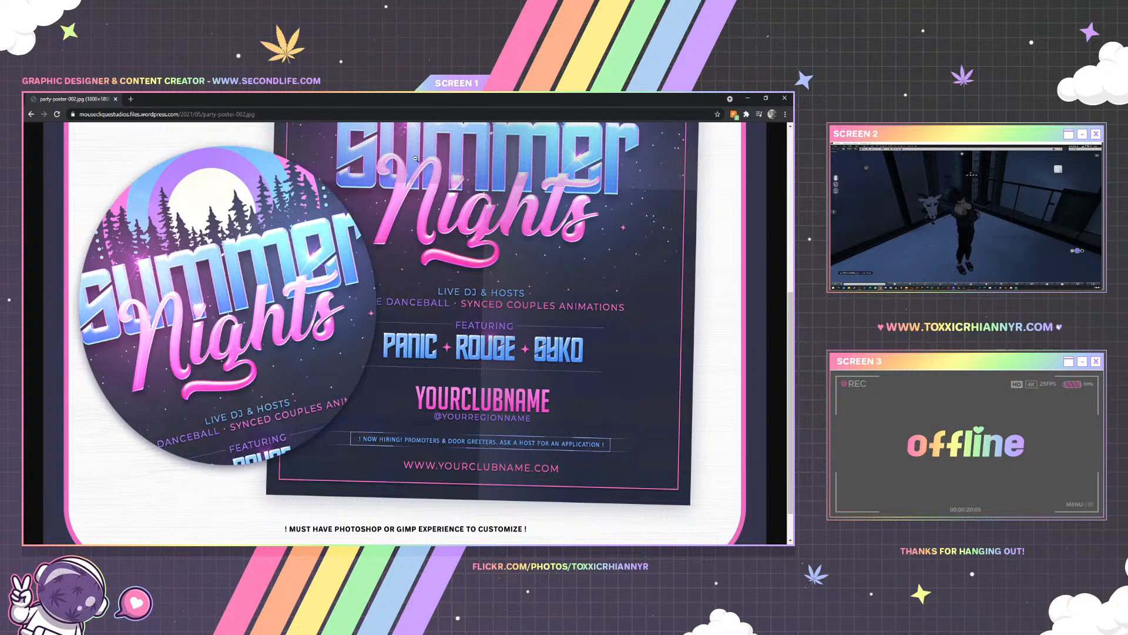
click(30, 114)
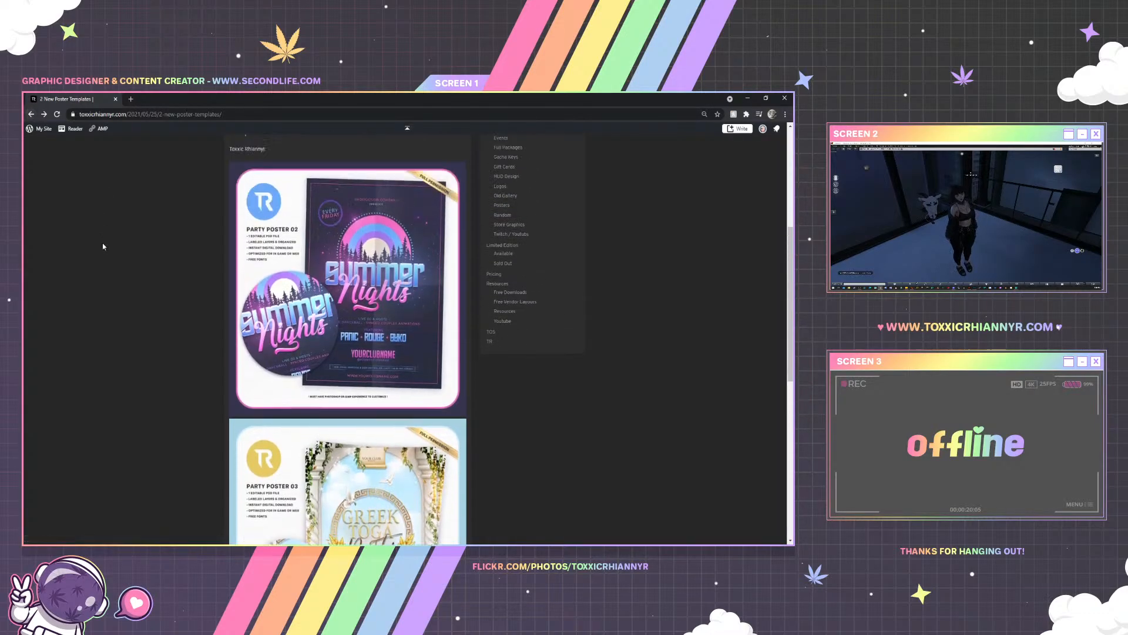
Look over the poster templates blog post and follow its link to the designer's marketplace store
scroll(101, 242, down, 4)
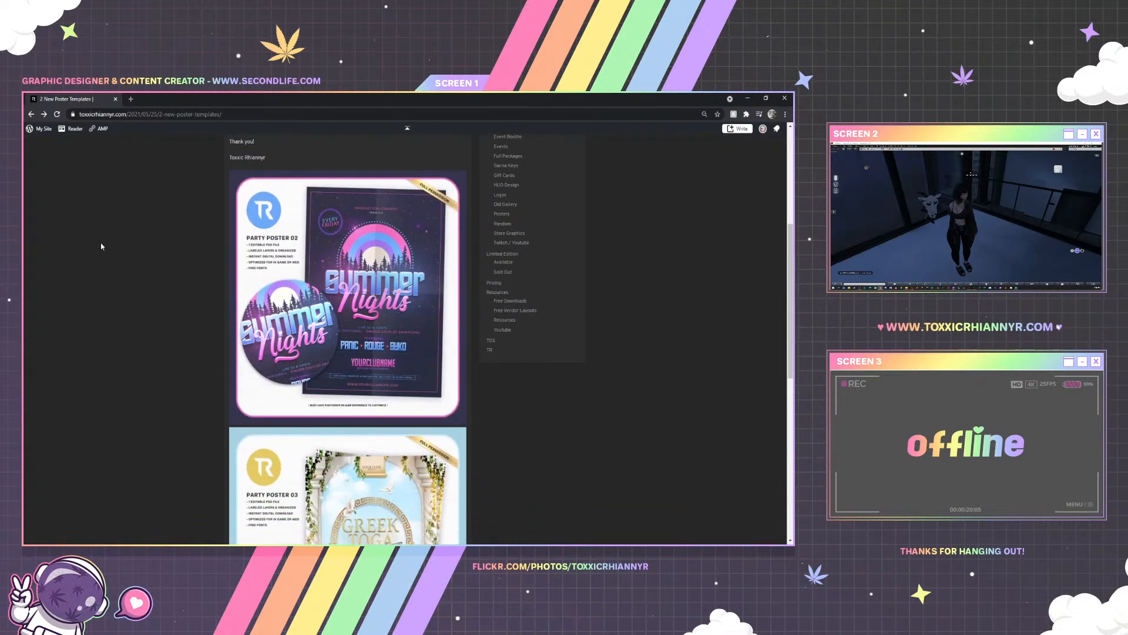
scroll(103, 243, up, 2)
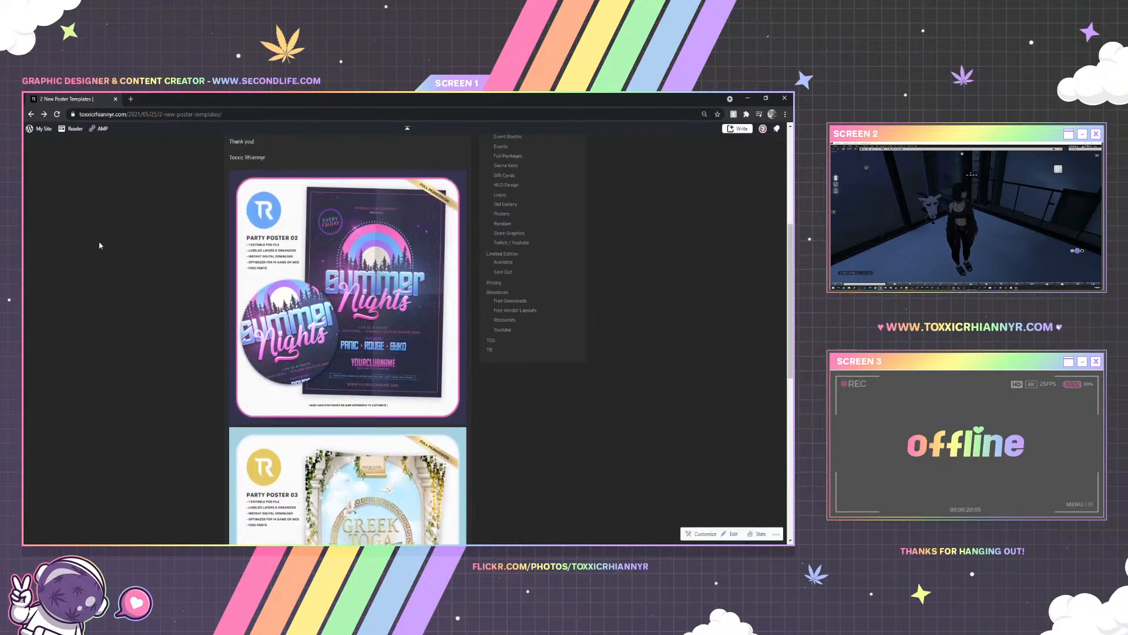
scroll(107, 241, up, 3)
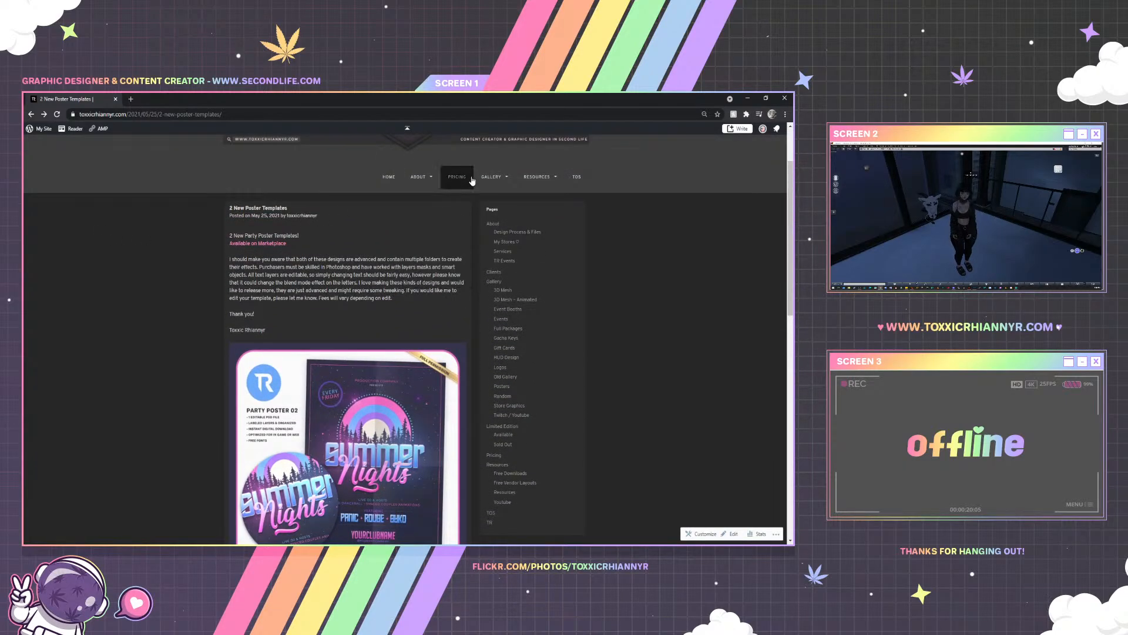
click(130, 99)
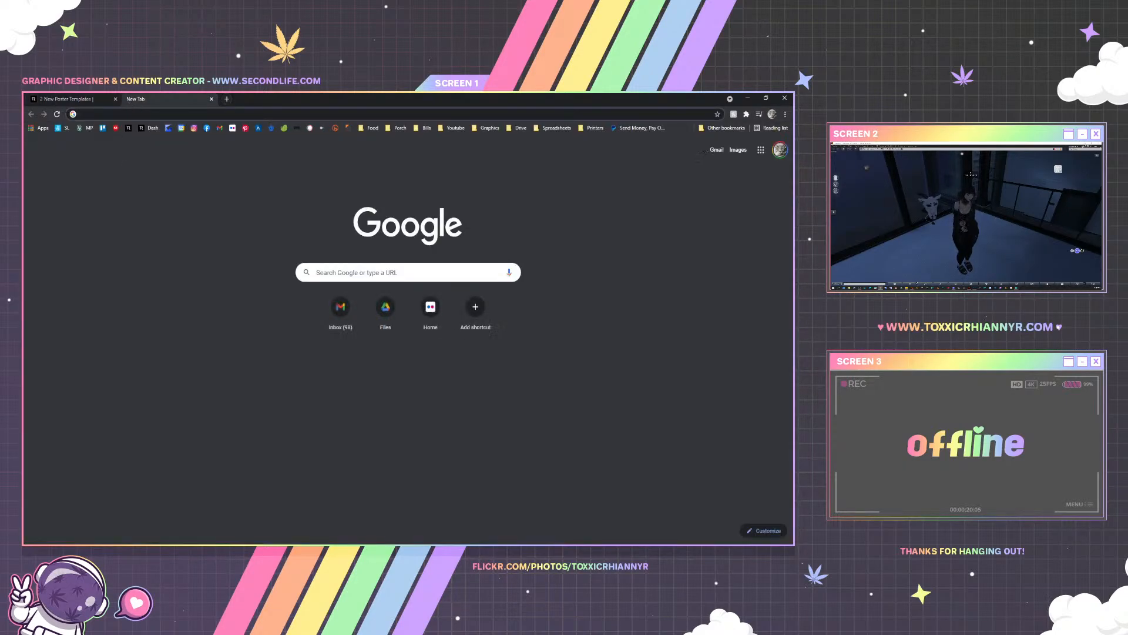
click(211, 99)
click(259, 243)
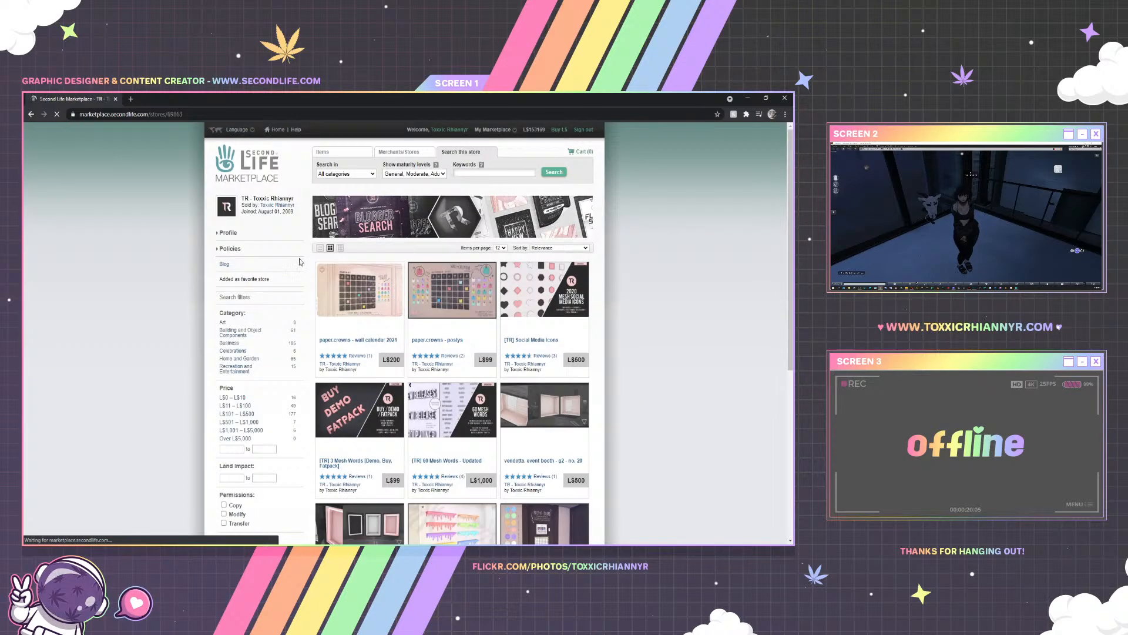
Search the store for "poster" and set the results to 96 items per page
click(497, 173)
text(poster)
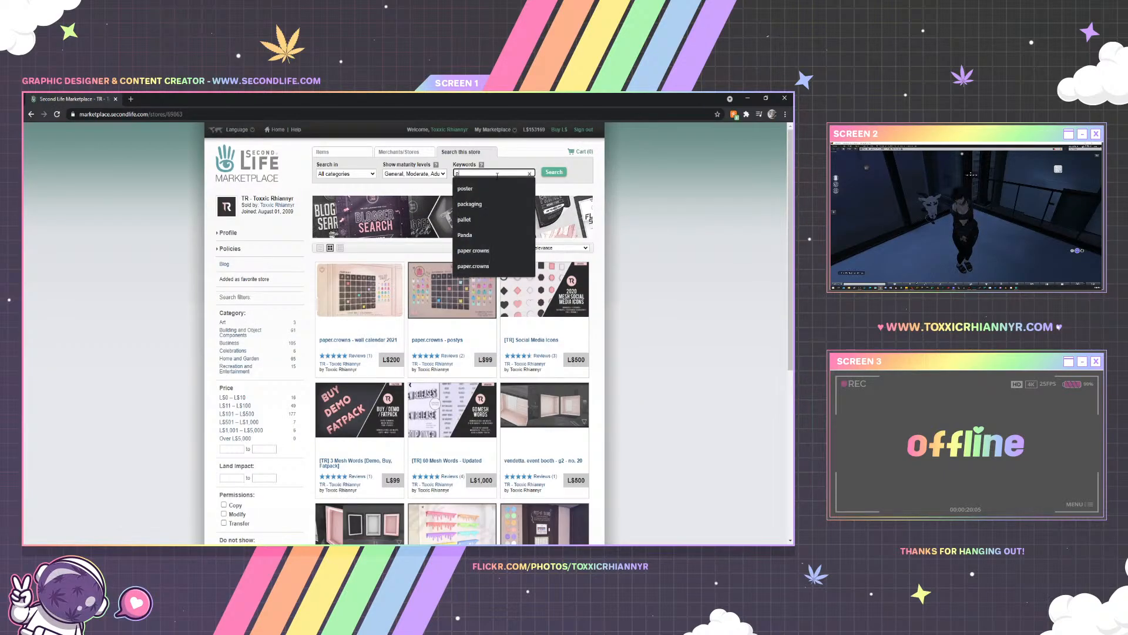
key(Return)
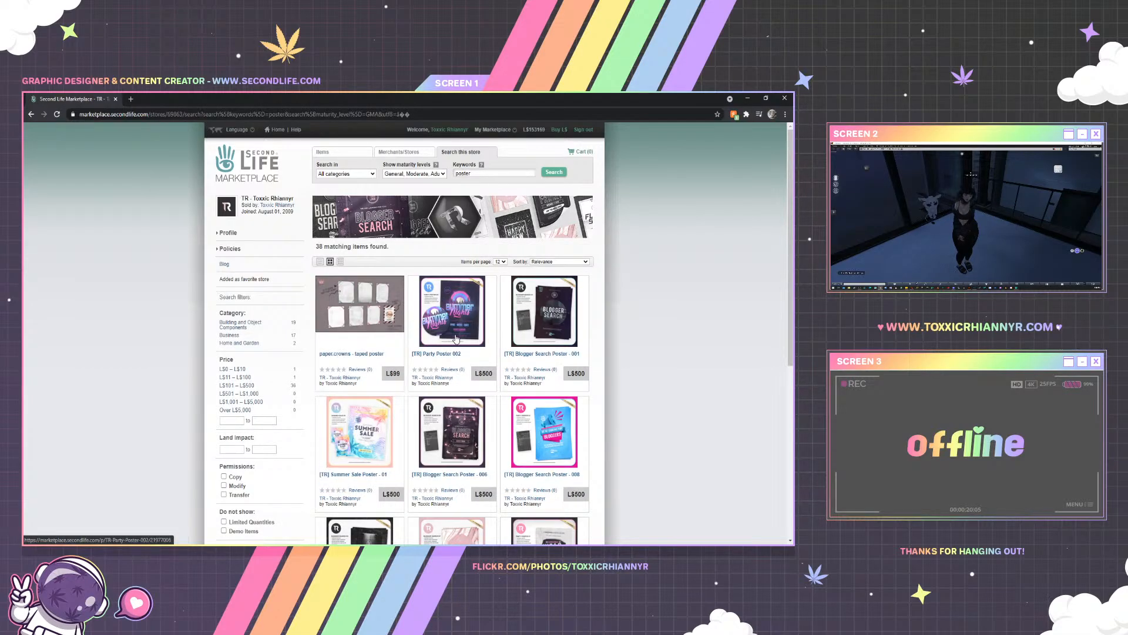
scroll(637, 308, down, 2)
click(501, 175)
click(504, 200)
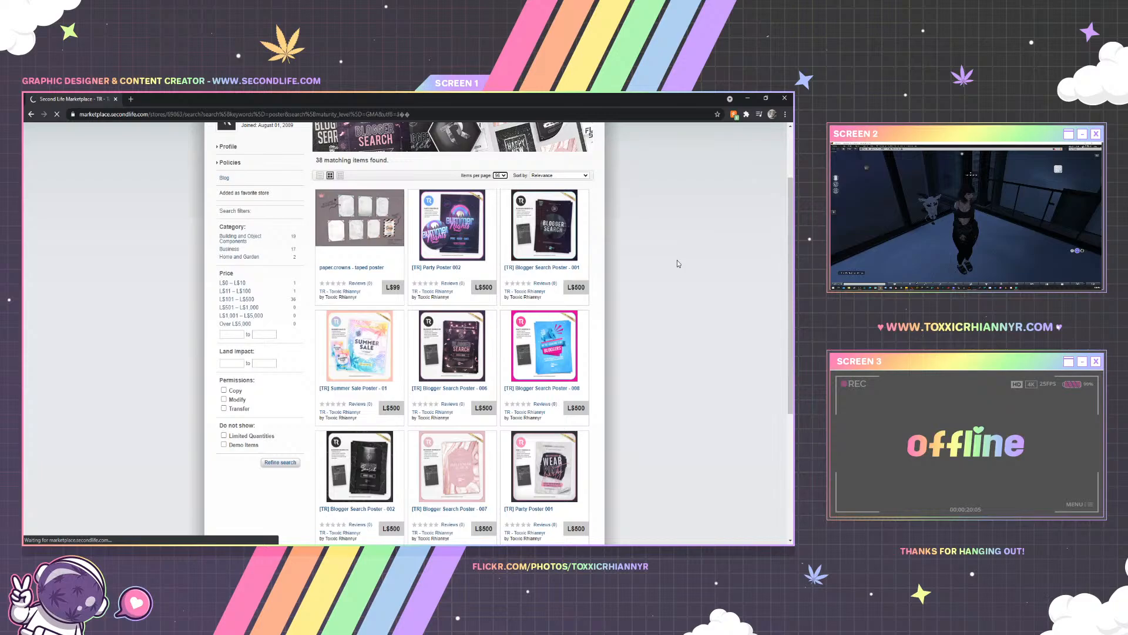
Look through the store's full list of poster templates and close the marketplace window
scroll(678, 262, down, 8)
scroll(678, 263, down, 6)
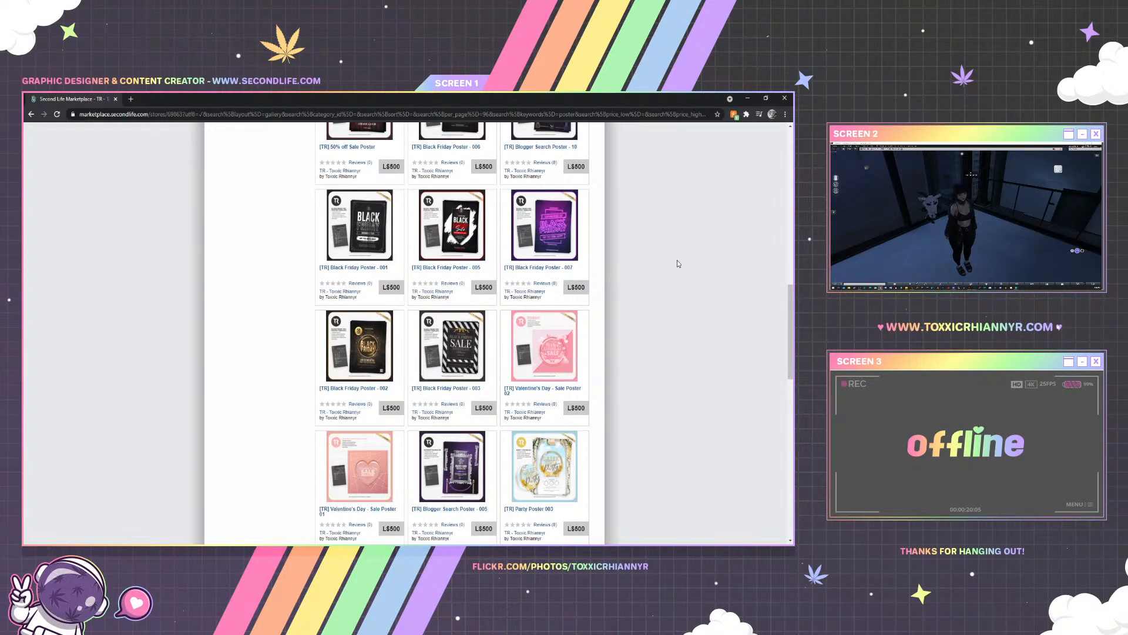
scroll(678, 263, down, 1)
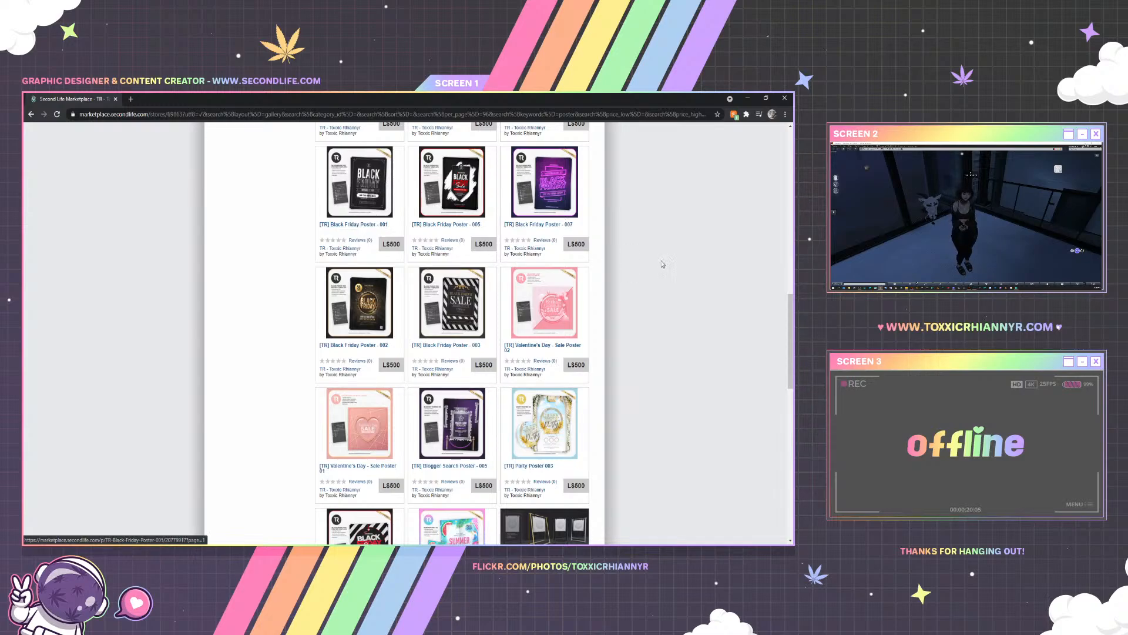
scroll(652, 263, down, 2)
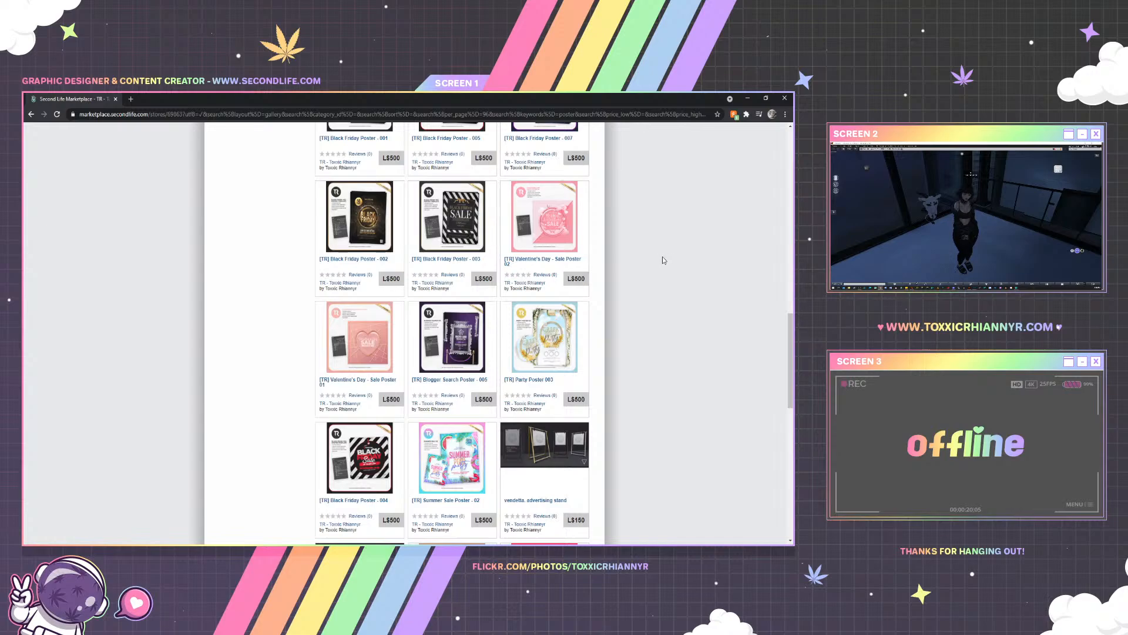
scroll(662, 259, down, 3)
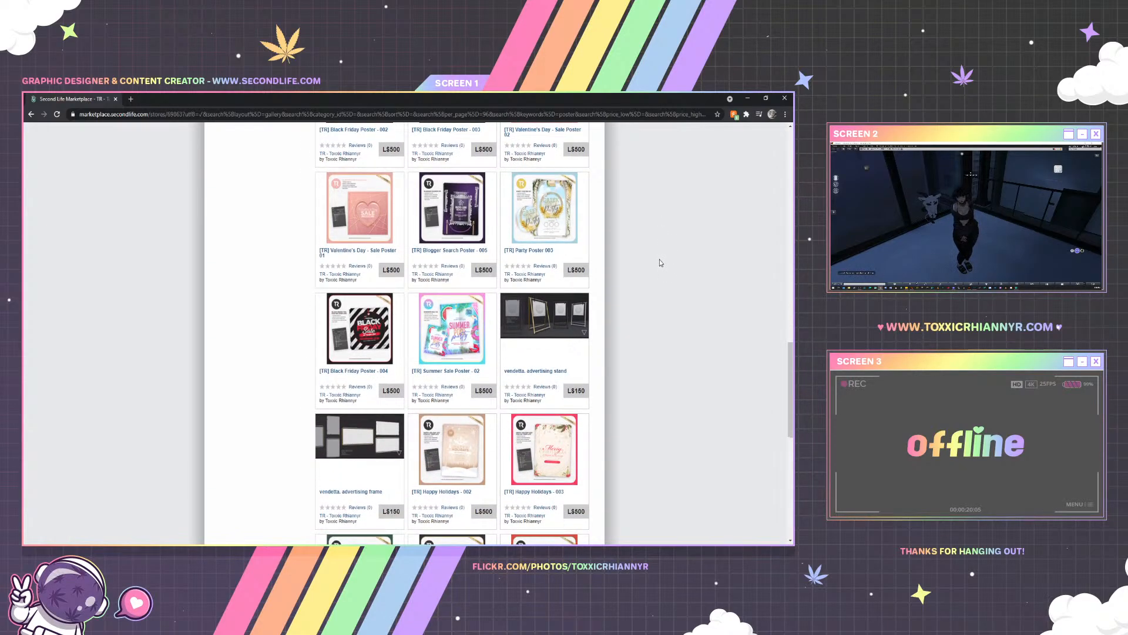
scroll(659, 263, down, 5)
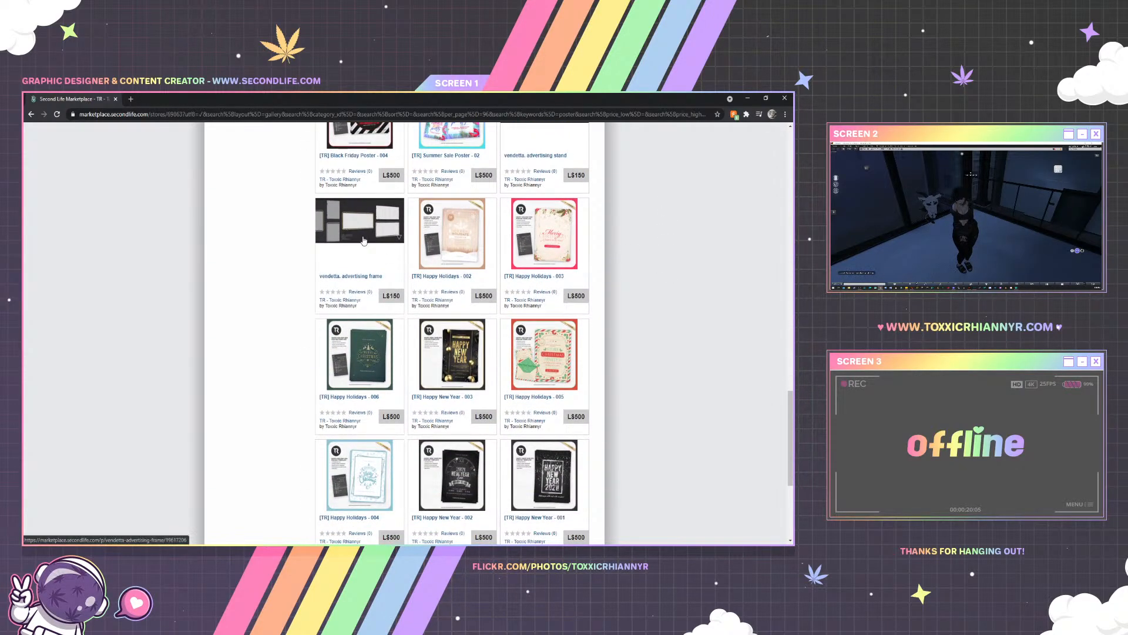
scroll(360, 238, down, 3)
scroll(370, 238, down, 2)
scroll(396, 237, up, 6)
scroll(396, 238, up, 20)
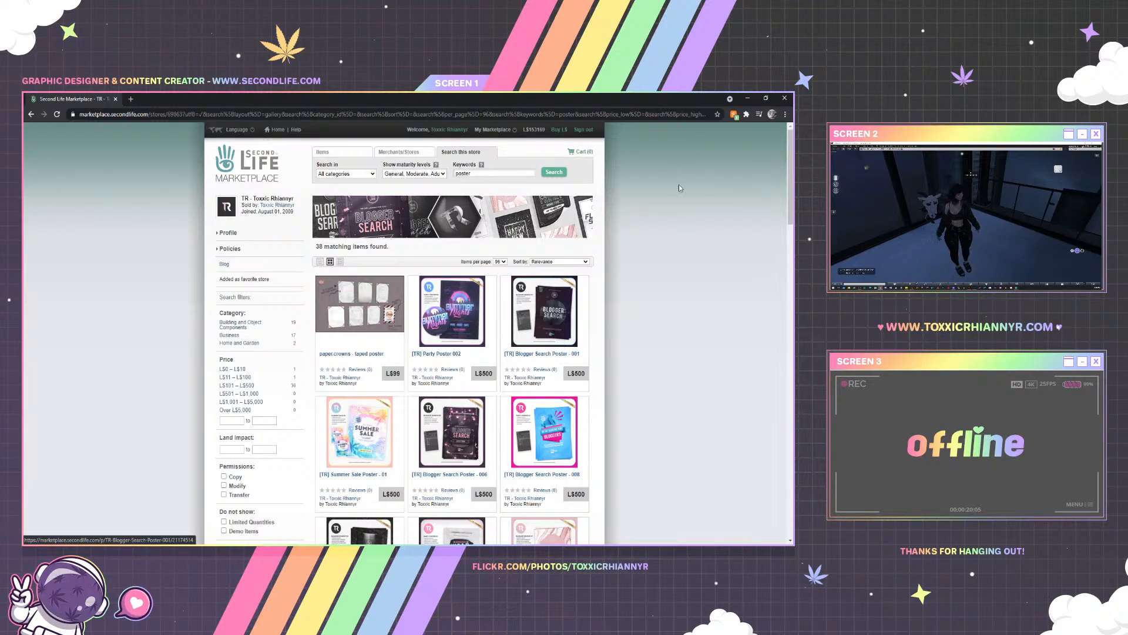
click(785, 99)
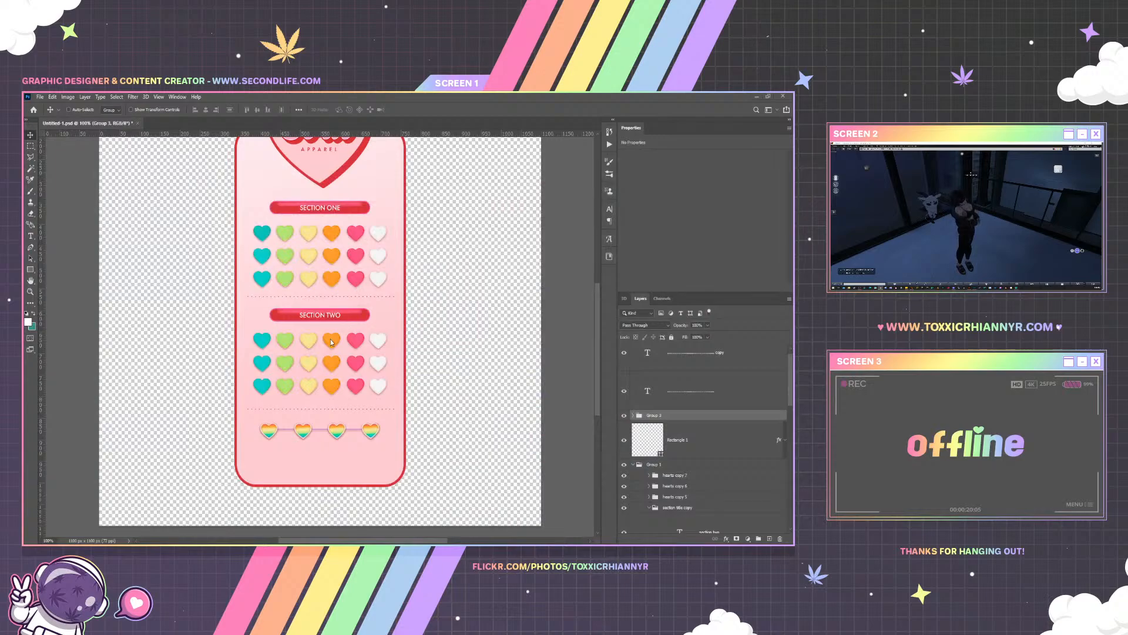
Move the Rectangle 1 connecting line layer into the rainbow hearts group, beneath its heart subgroups
scroll(329, 353, down, 2)
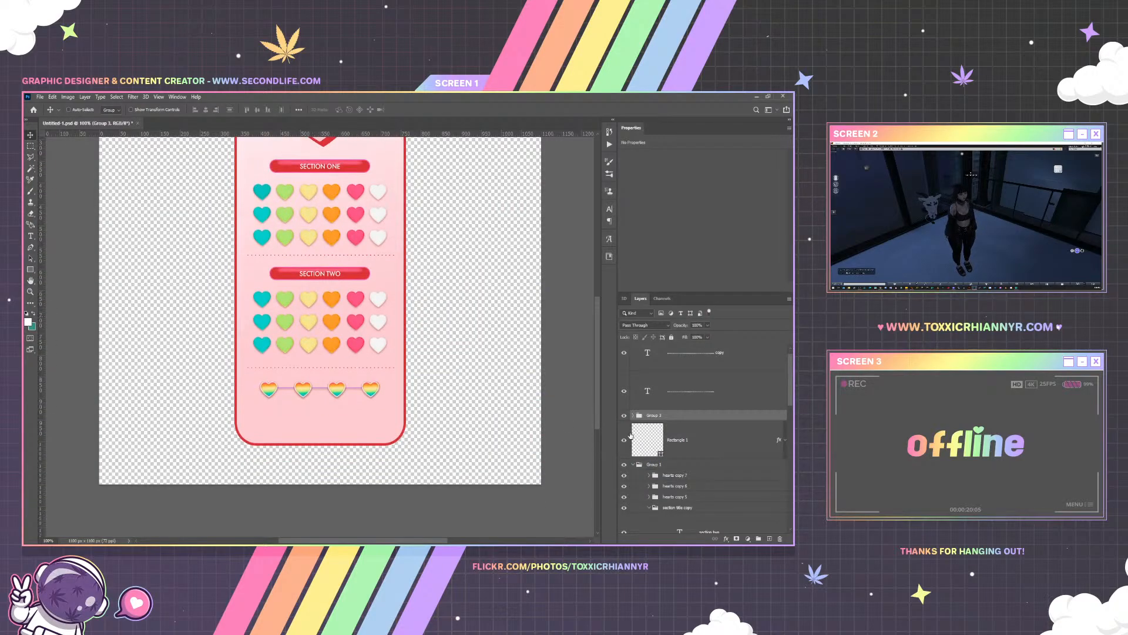
click(624, 417)
click(623, 416)
click(649, 425)
drag(648, 423, 697, 471)
Rename the rainbow hearts parent group as "bonus options"
double_click(656, 415)
click(633, 416)
double_click(656, 416)
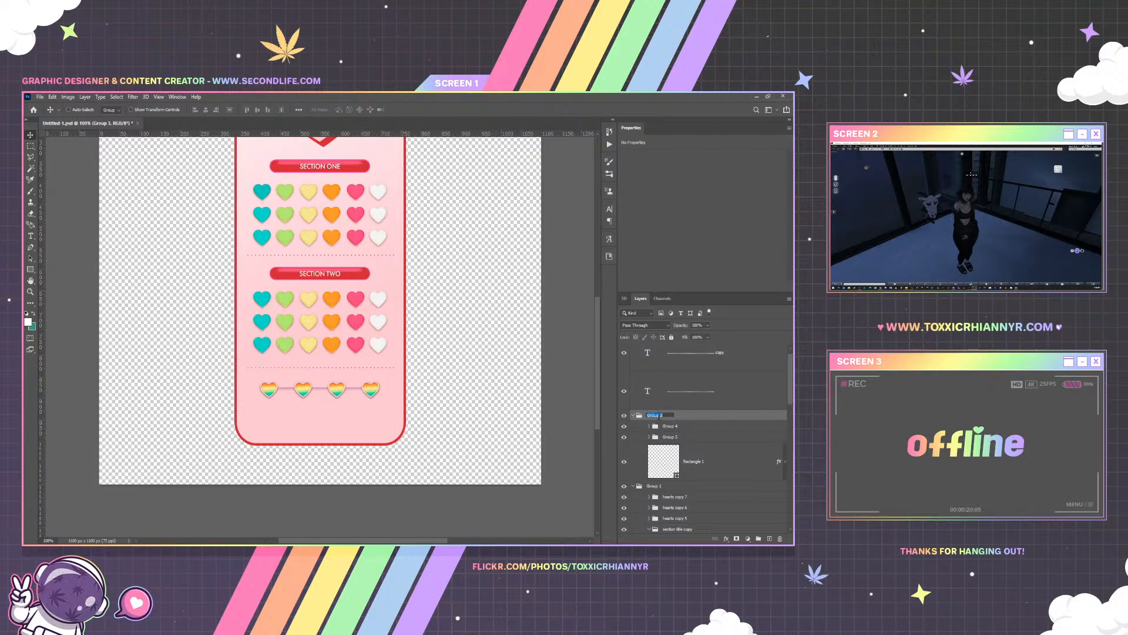
text(bonus options)
key(Return)
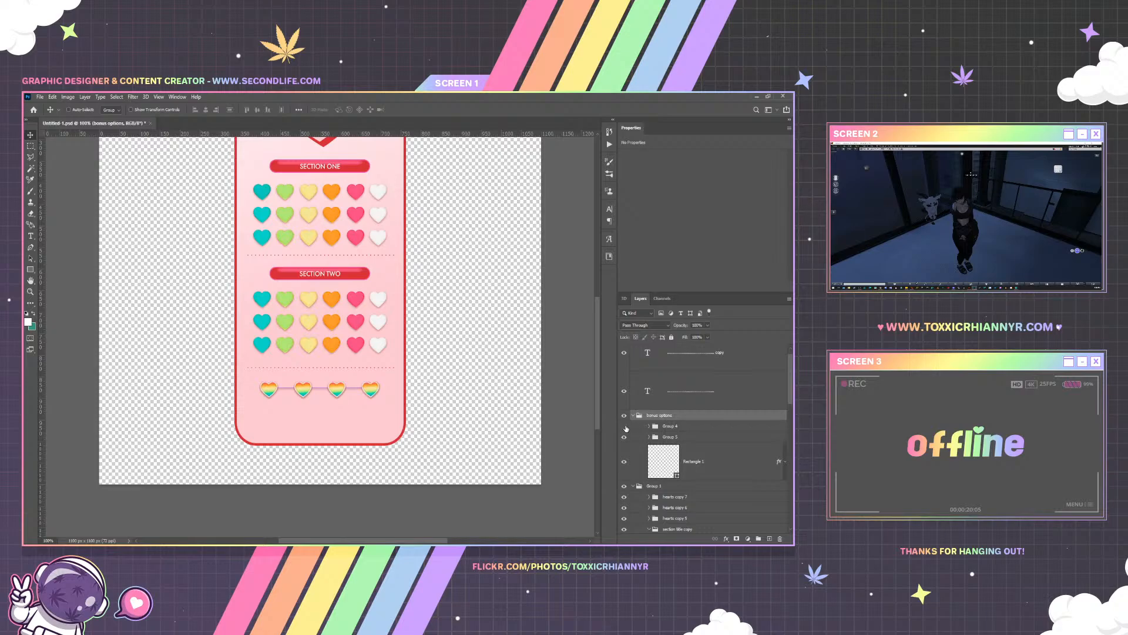
Rename the two subgroups inside bonus options as "border" for the upper one and "colors" for the lower one
double_click(671, 425)
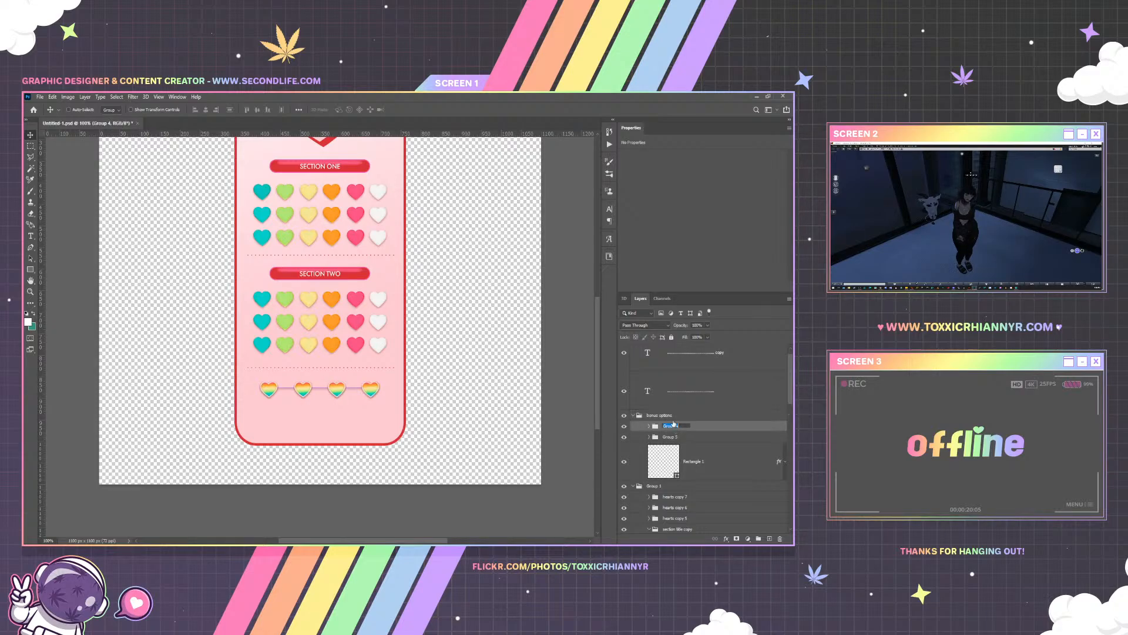
text(bon)
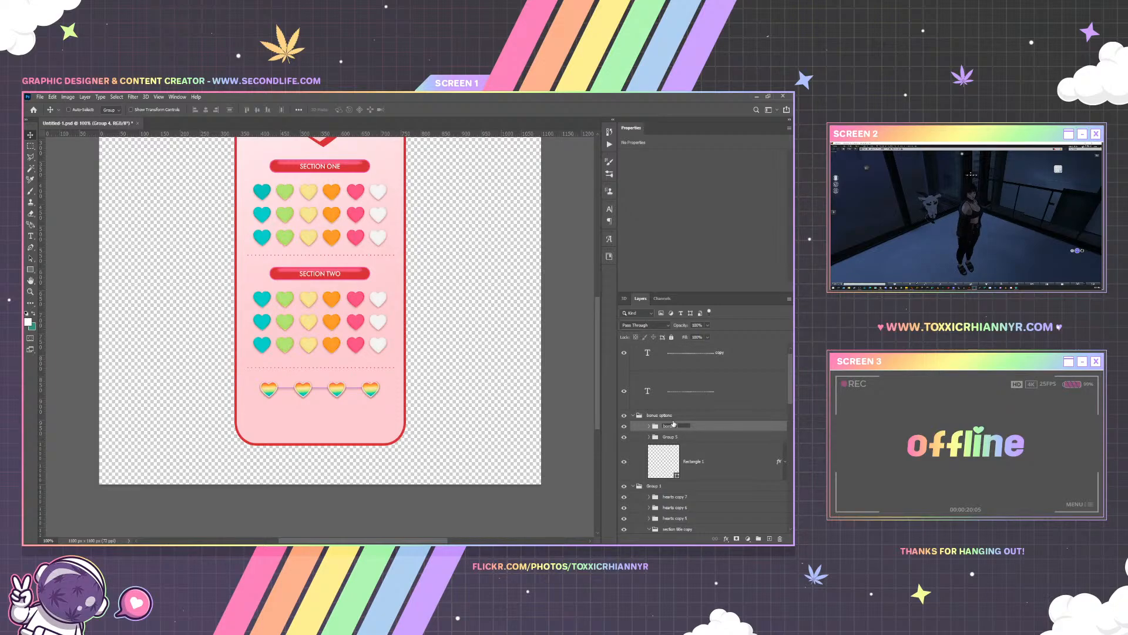
key(Return)
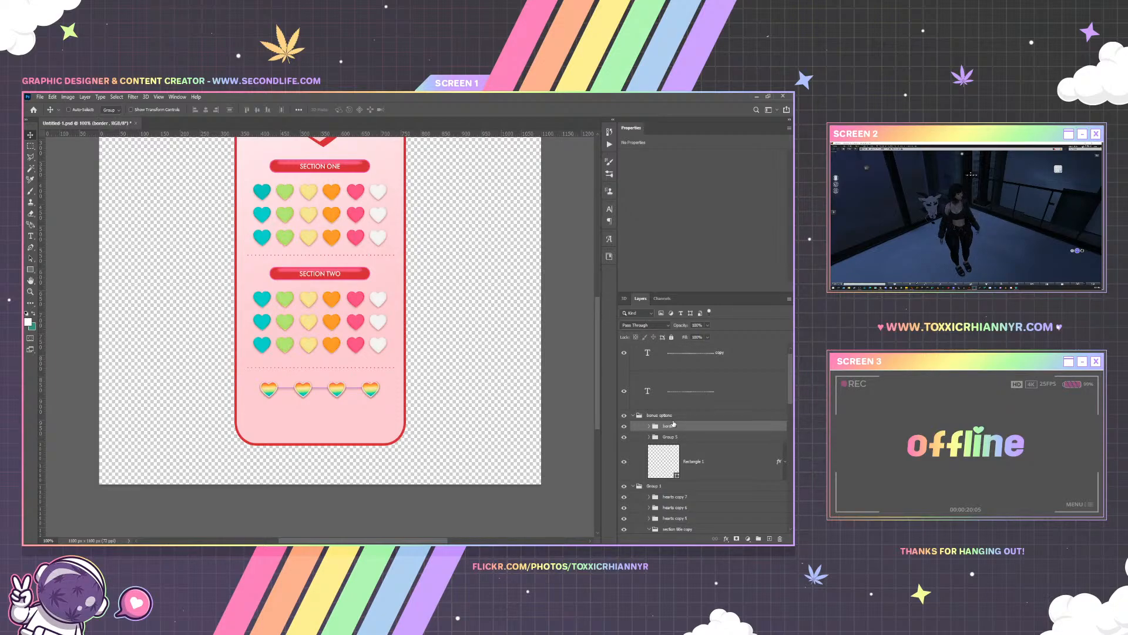
click(623, 437)
click(624, 438)
double_click(670, 437)
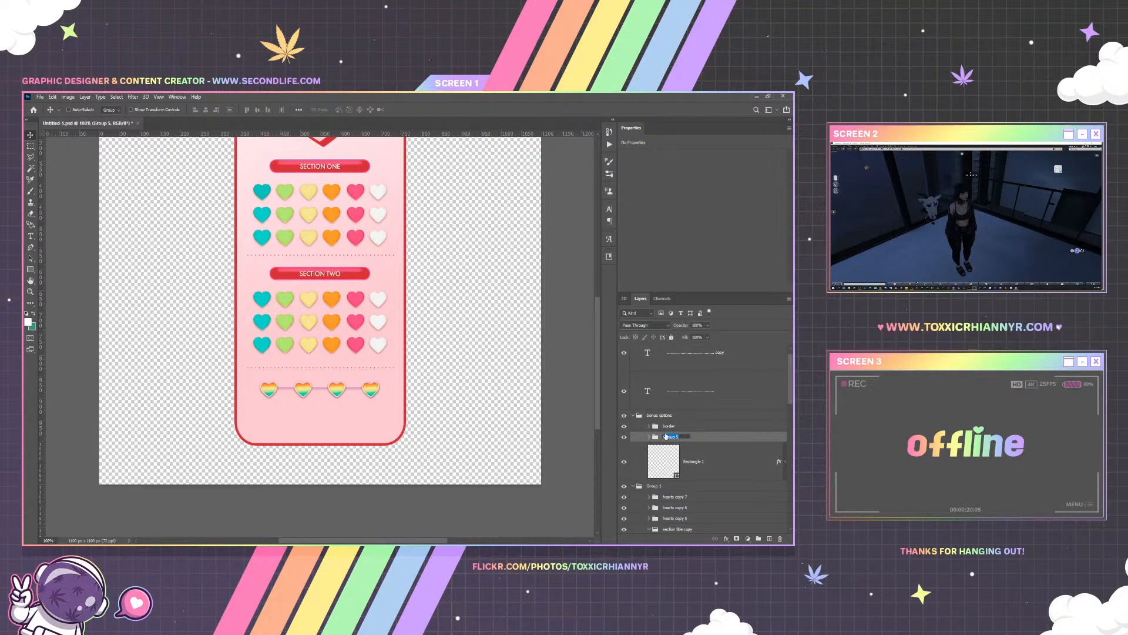
text(colors)
key(Return)
Rename the Rectangle 1 layer as "divider" and collapse the bonus options group
double_click(693, 460)
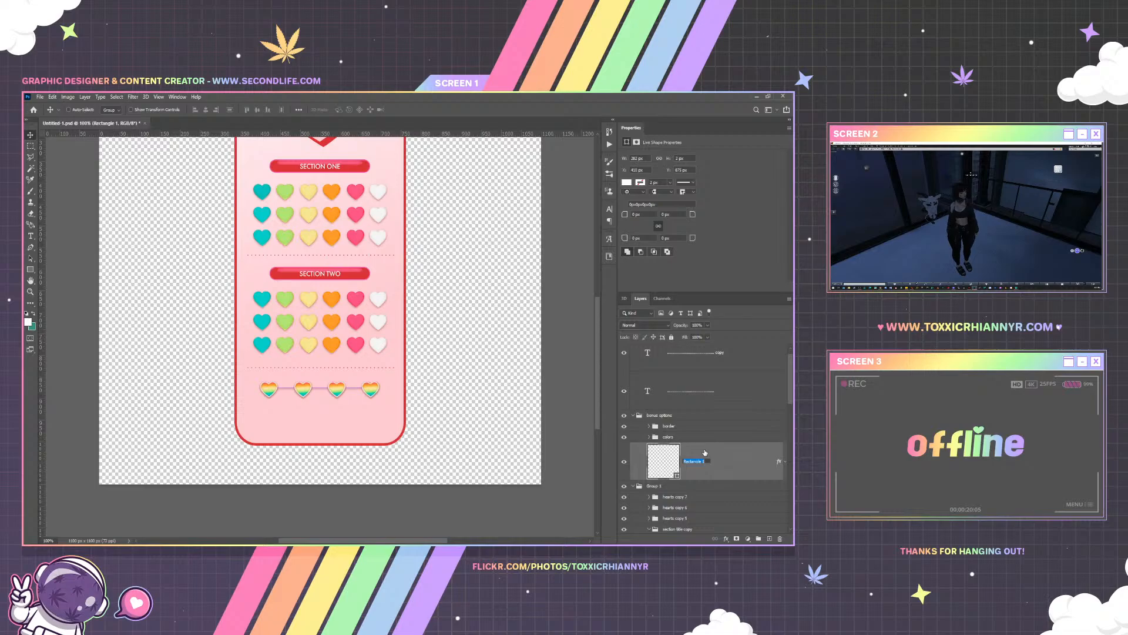
text(divider)
key(Return)
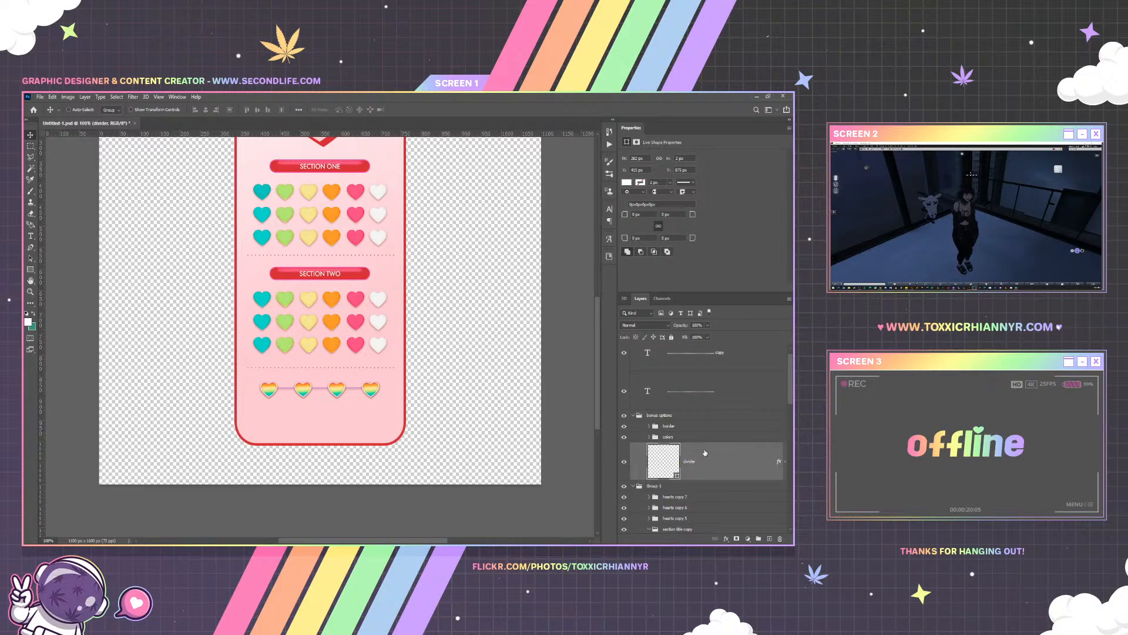
click(632, 417)
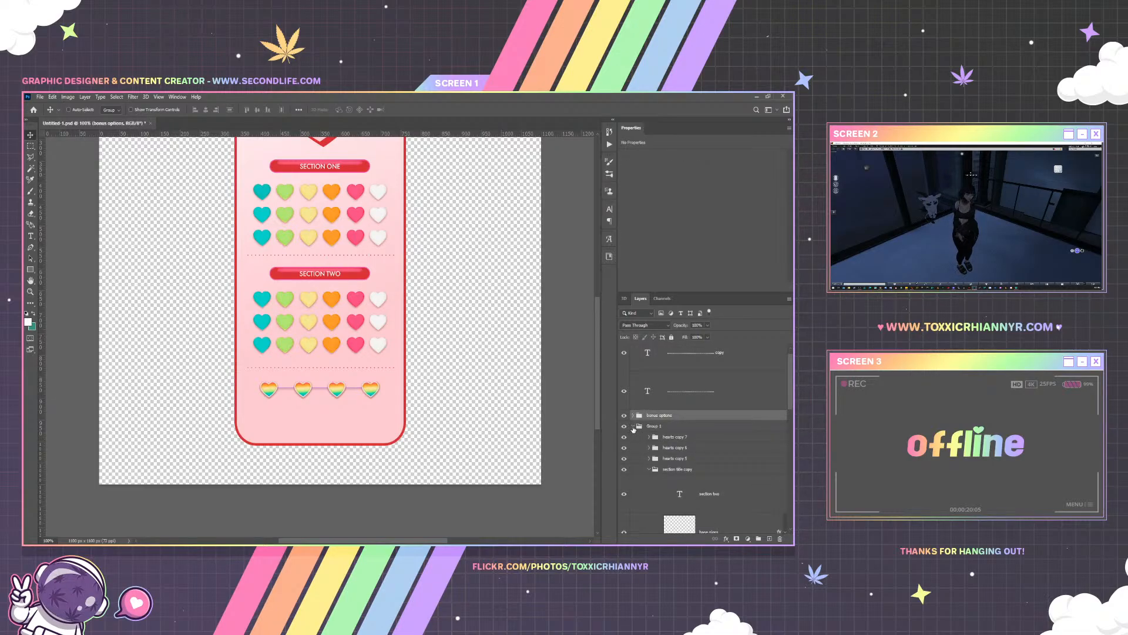
Collapse the layer group holding the Section Two title and hearts and rename it as "section 2"
click(632, 427)
click(624, 427)
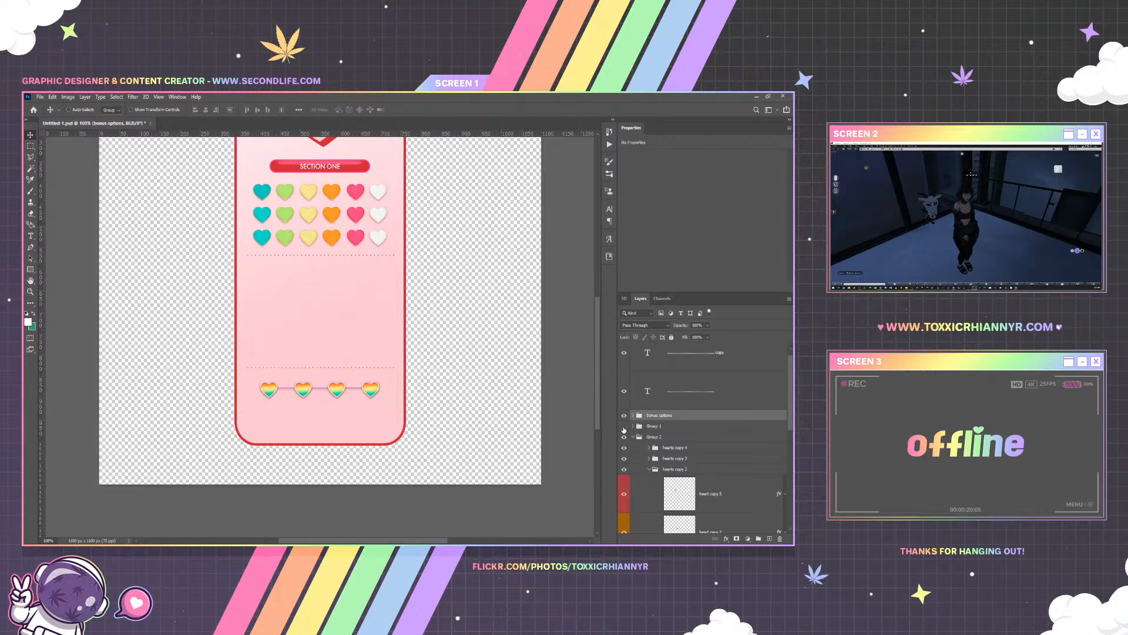
click(624, 427)
double_click(653, 425)
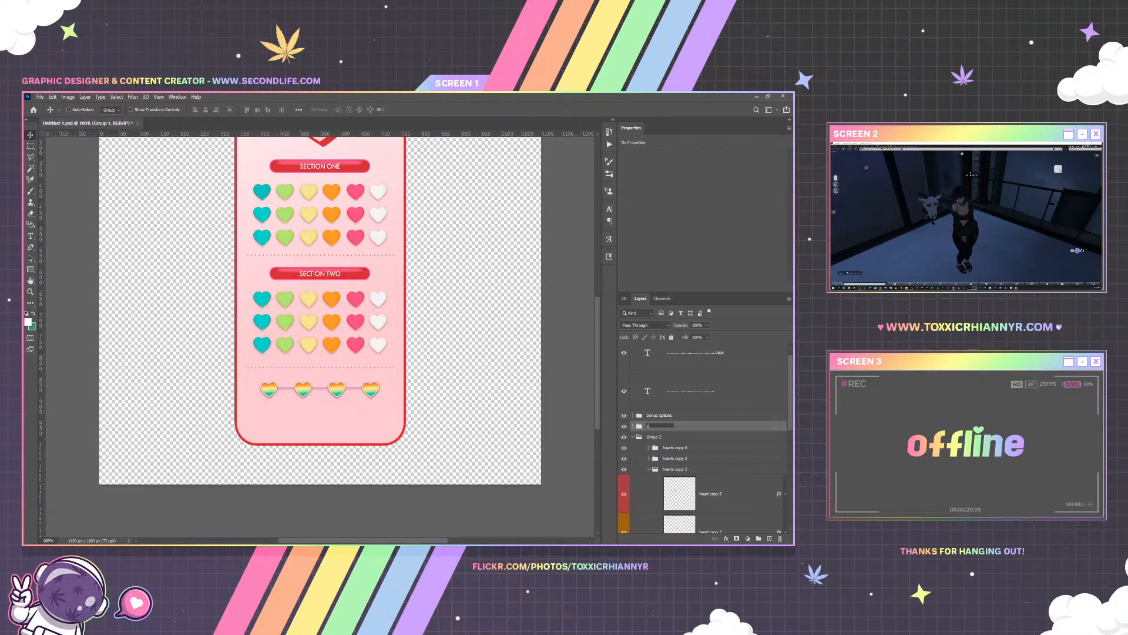
key(Return)
Rename the layer group holding the Section One title and hearts as "section 1" and collapse the base group
click(632, 437)
click(624, 448)
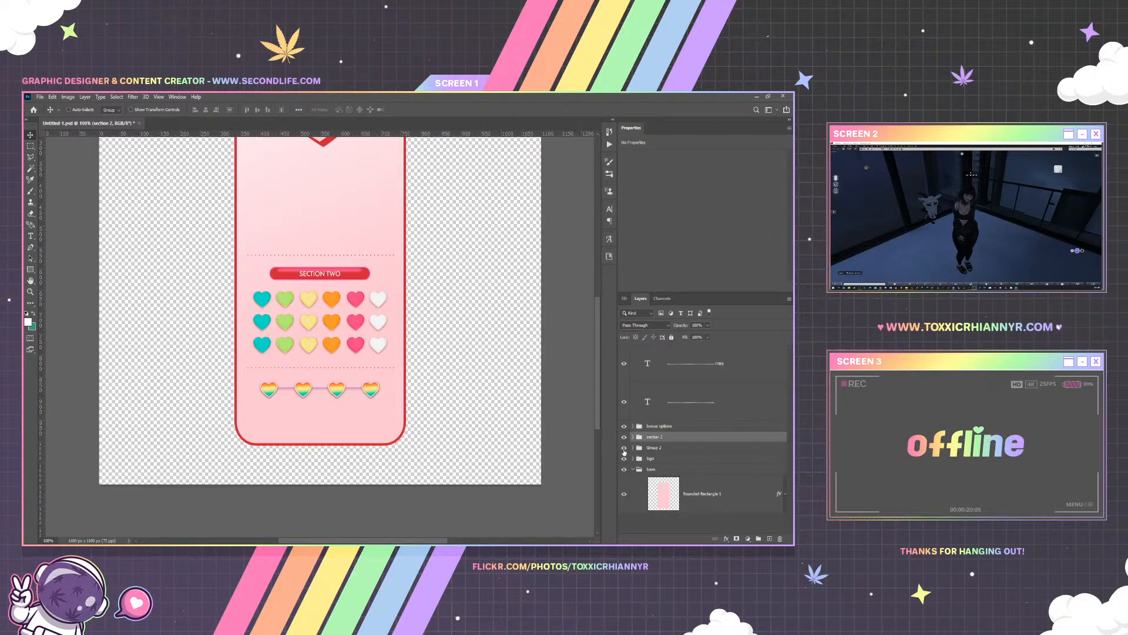
click(624, 449)
double_click(657, 447)
text(secti)
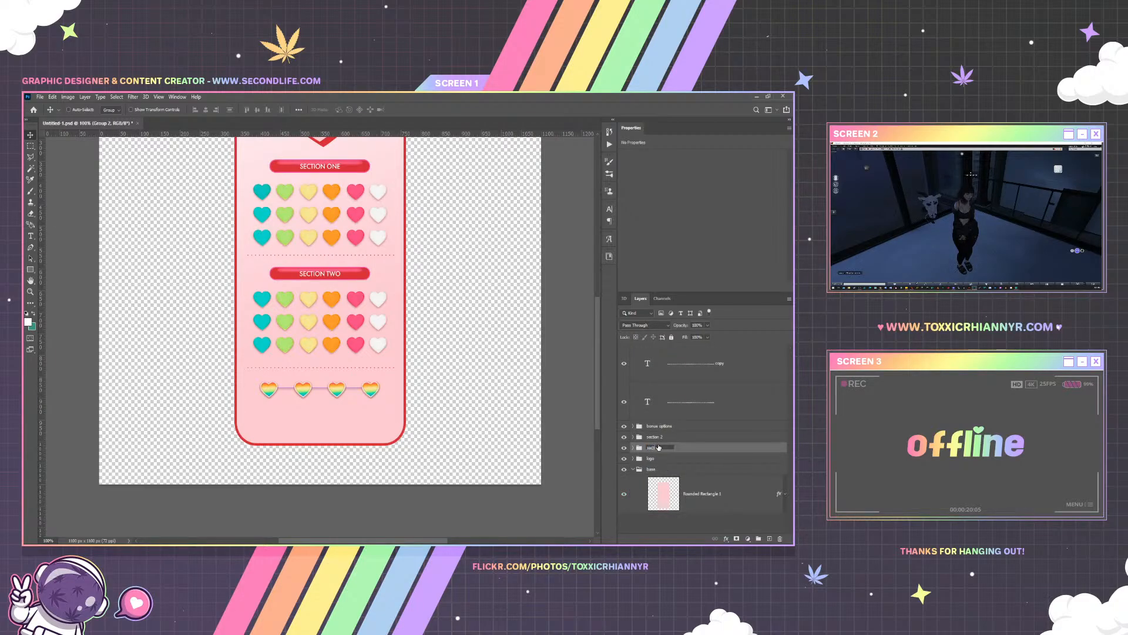
text(on 1)
key(Return)
click(633, 469)
Group the two dotted-line text layers and name the new group with a row of dashes
click(684, 402)
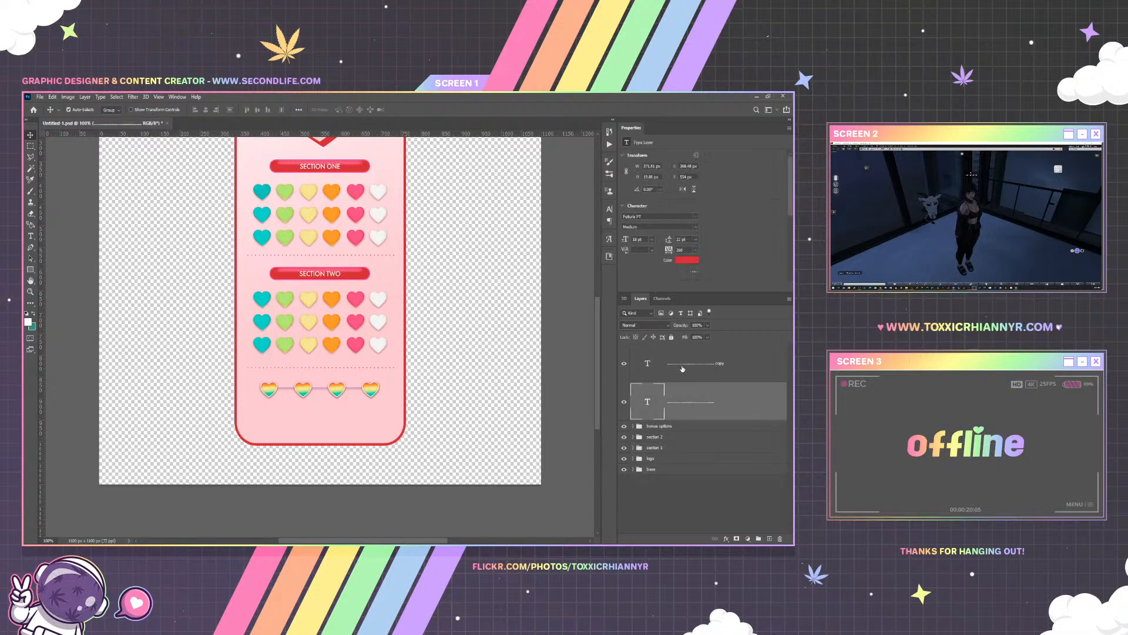
shift+click(682, 368)
click(759, 538)
double_click(654, 349)
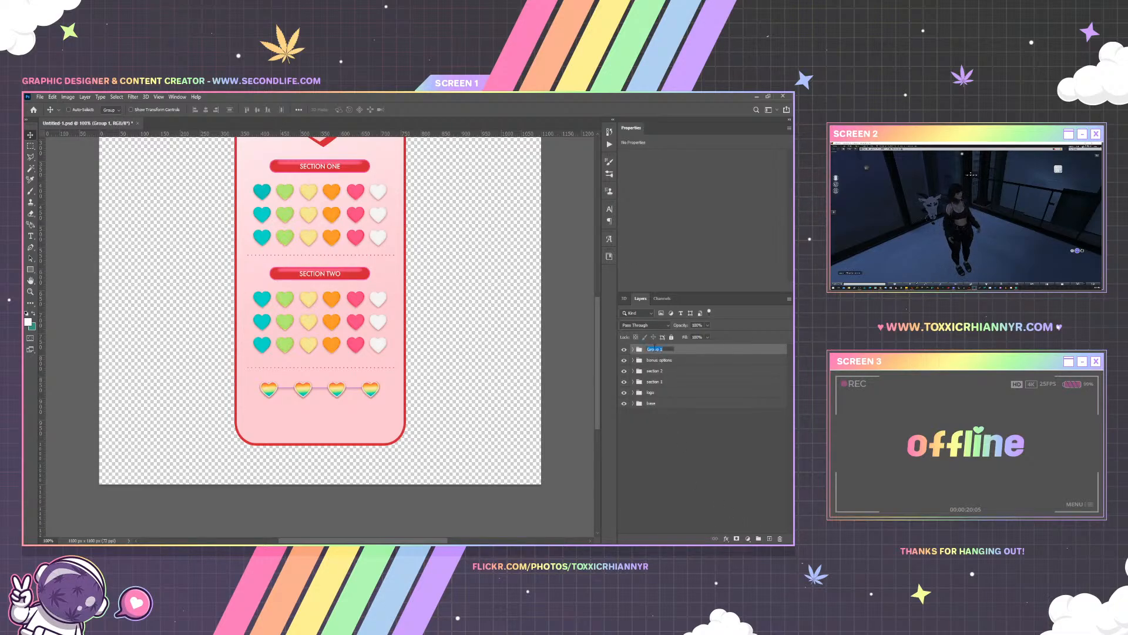
text(d)
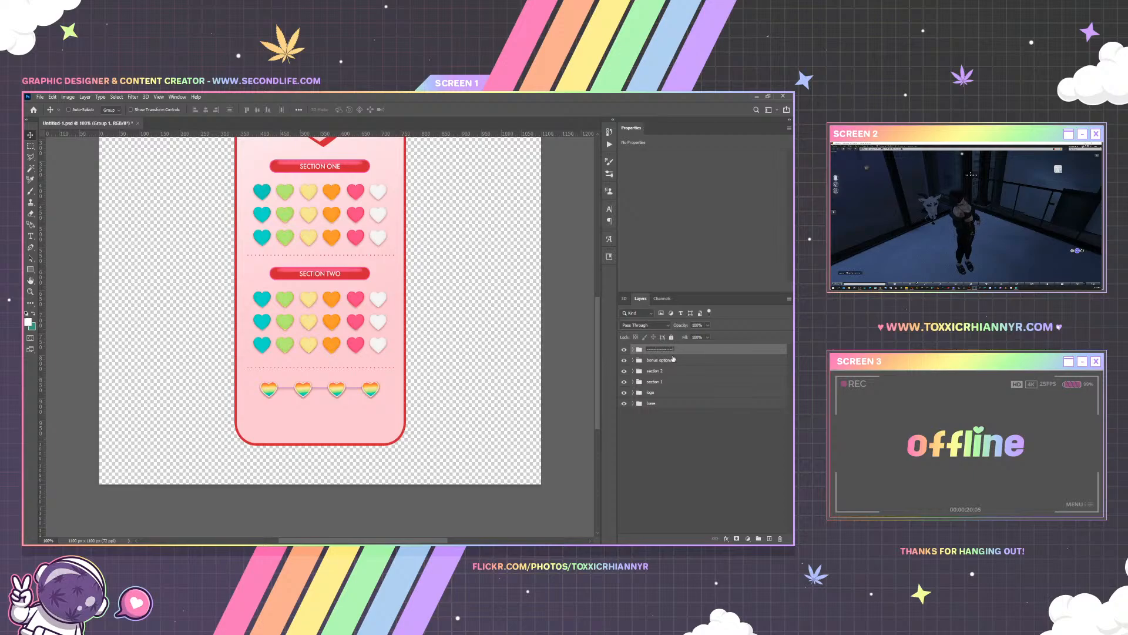
key(Return)
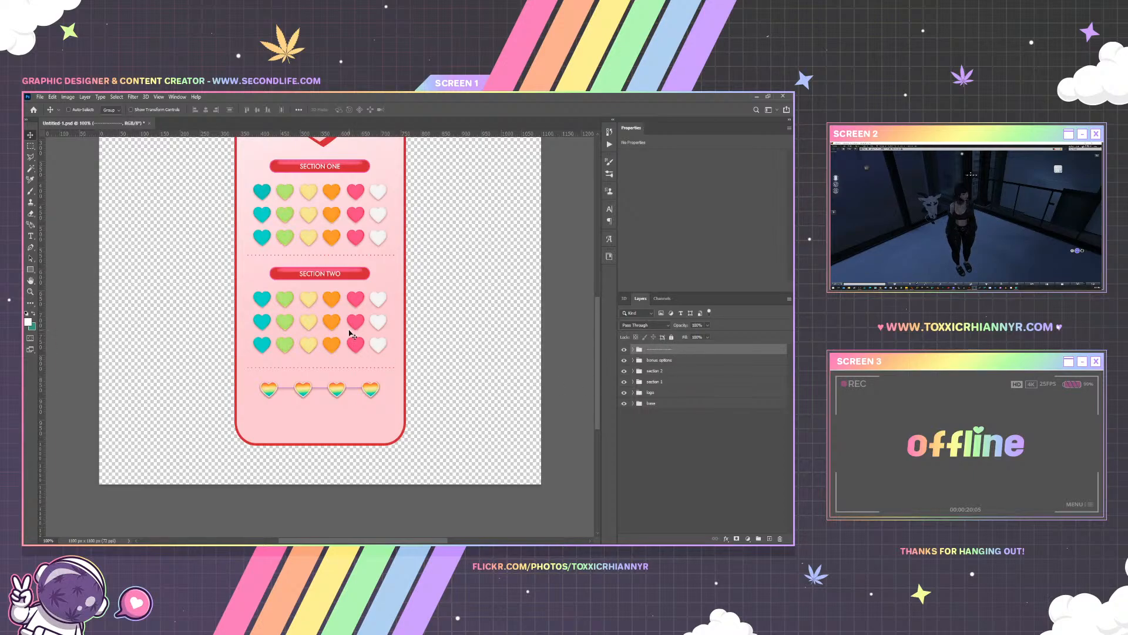
Move the bonus options group down slightly to leave room for a title under the lower dotted line
scroll(318, 323, up, 3)
scroll(317, 323, down, 2)
scroll(316, 323, down, 2)
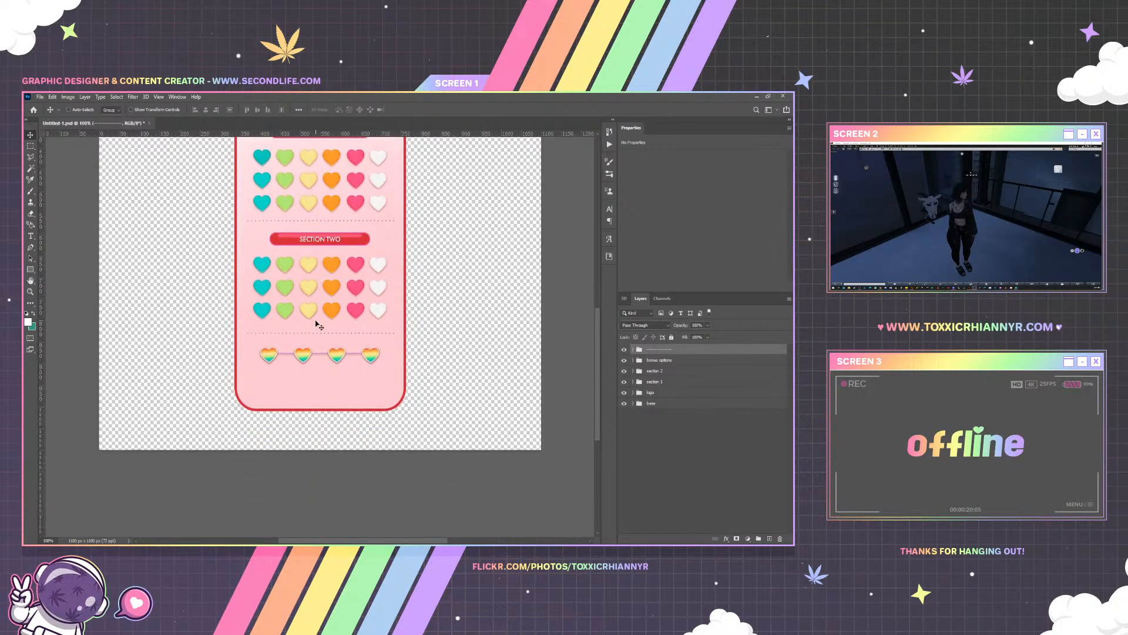
click(659, 360)
drag(360, 346, 360, 358)
Duplicate the SECTION ONE text layer into the bonus options group and position the copy above the rainbow hearts
scroll(360, 359, up, 3)
right_click(325, 224)
click(328, 235)
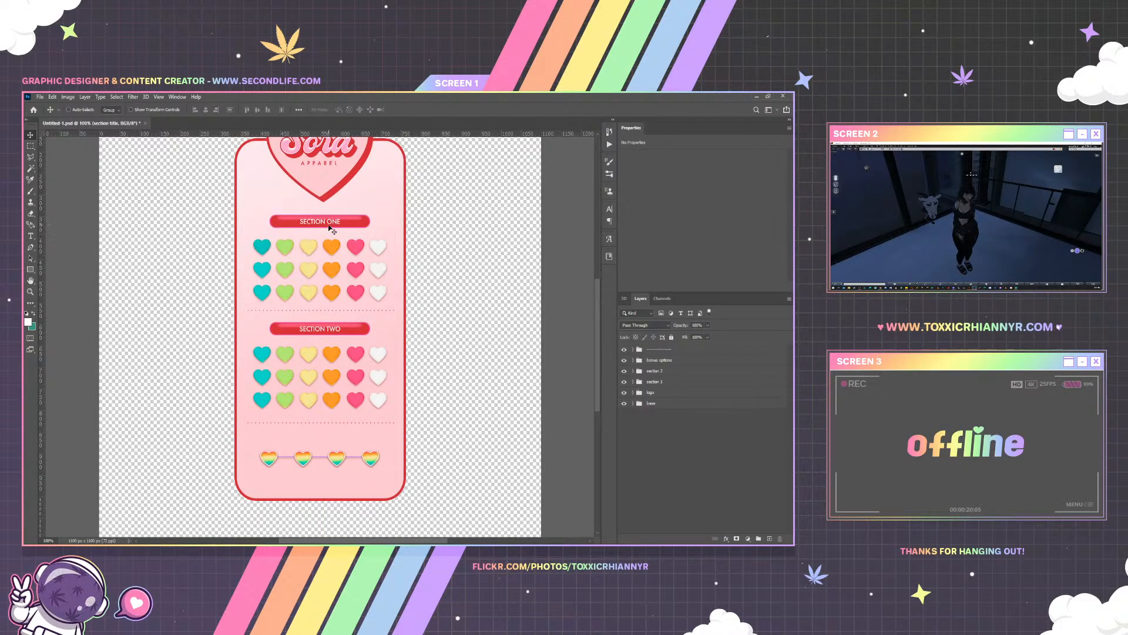
right_click(326, 222)
click(331, 242)
key(ctrl+j)
drag(736, 508, 701, 359)
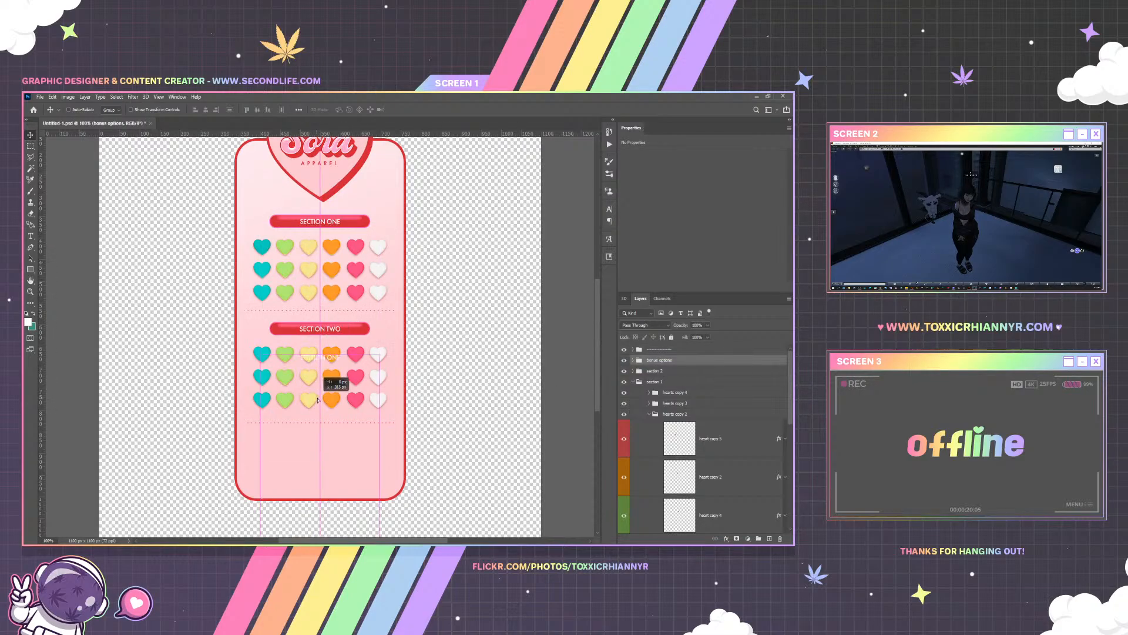
click(634, 360)
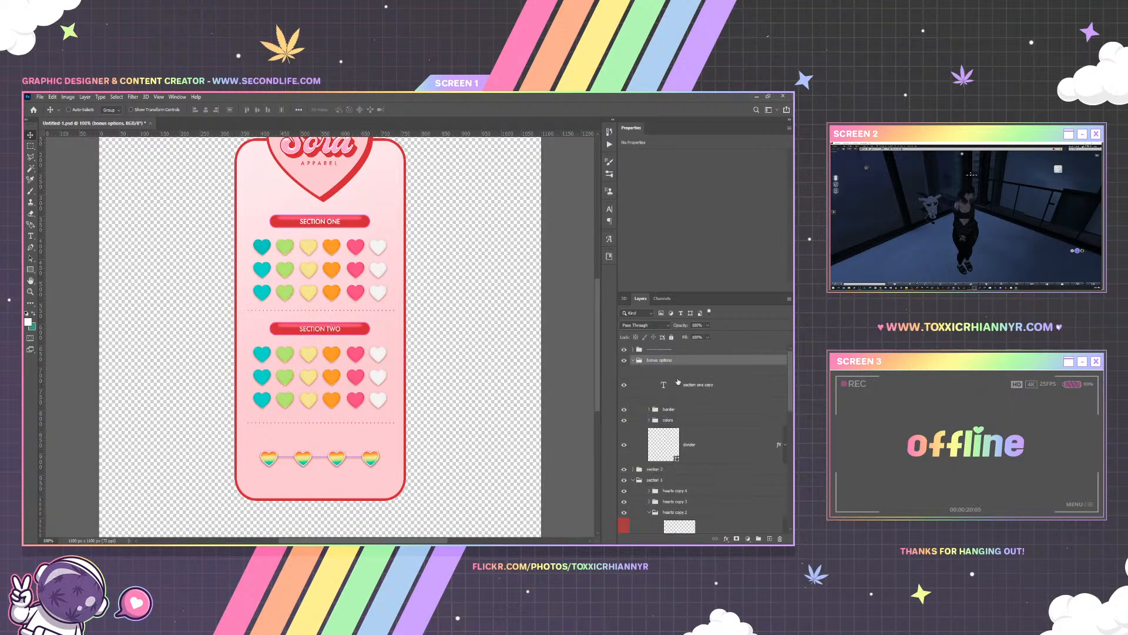
click(651, 395)
drag(300, 246, 304, 456)
Recolor the duplicated title with the red sampled from the design and change its text to "BONUS OPTIONS"
key(t)
drag(299, 435, 341, 435)
click(29, 322)
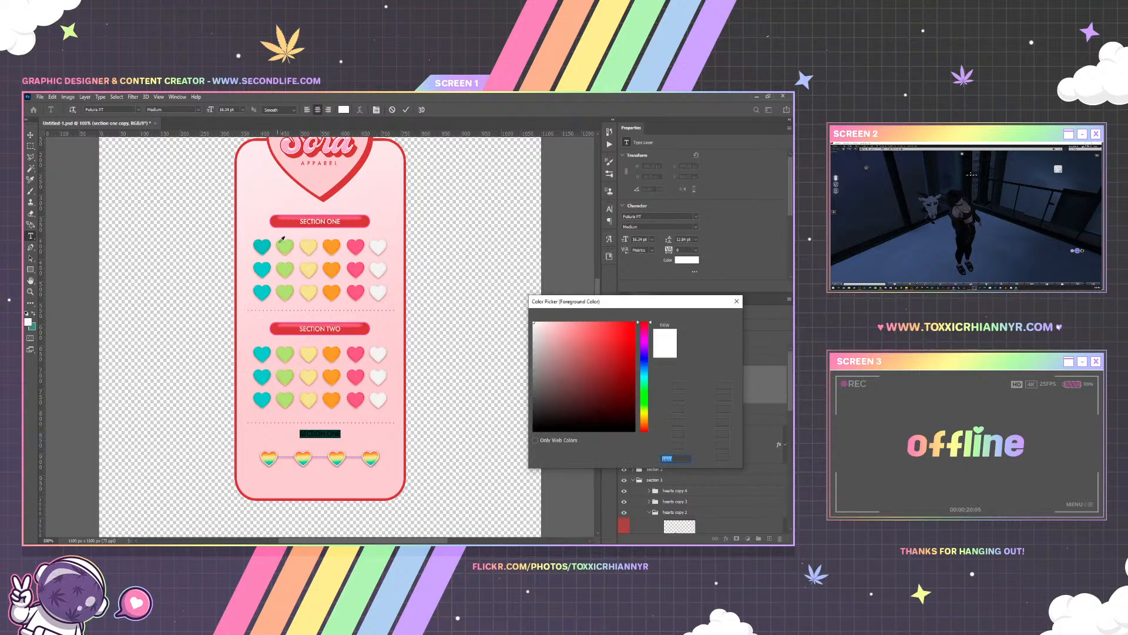
click(356, 332)
click(715, 318)
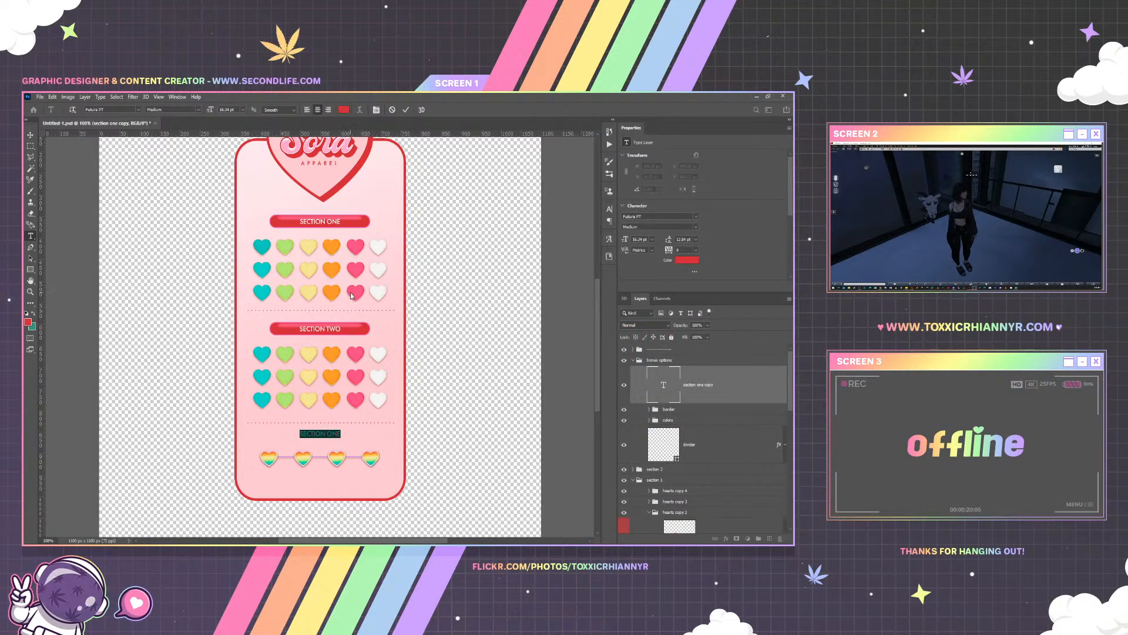
text(BONUS OPTIONS)
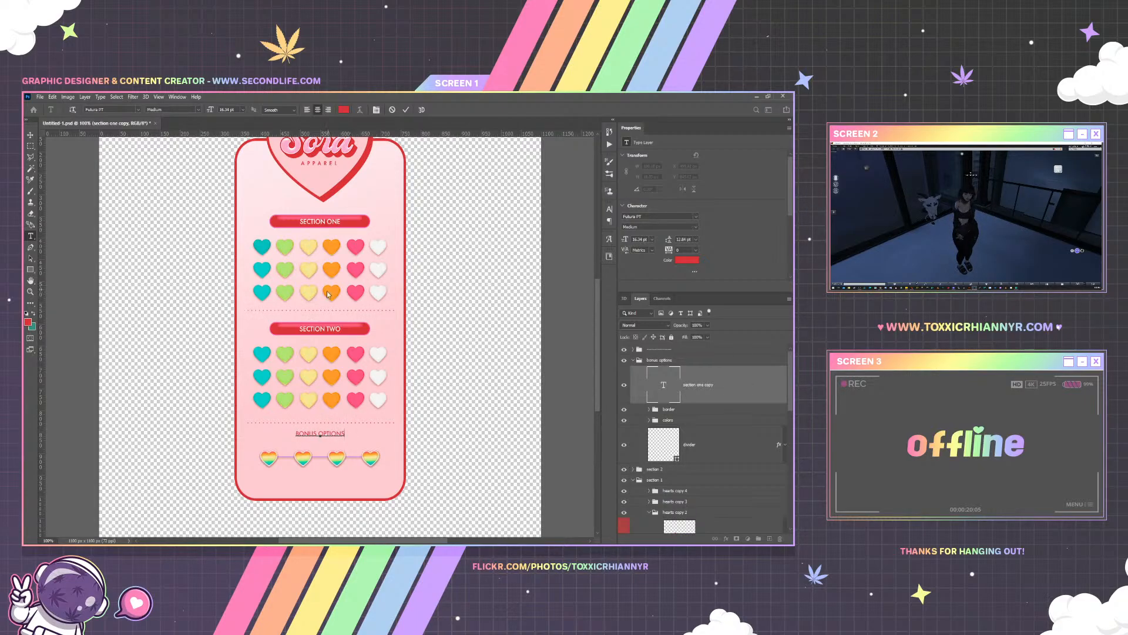
key(ctrl+Return)
Move the BONUS OPTIONS title down closer to the rainbow hearts and shift the whole bonus options group up slightly
key(v)
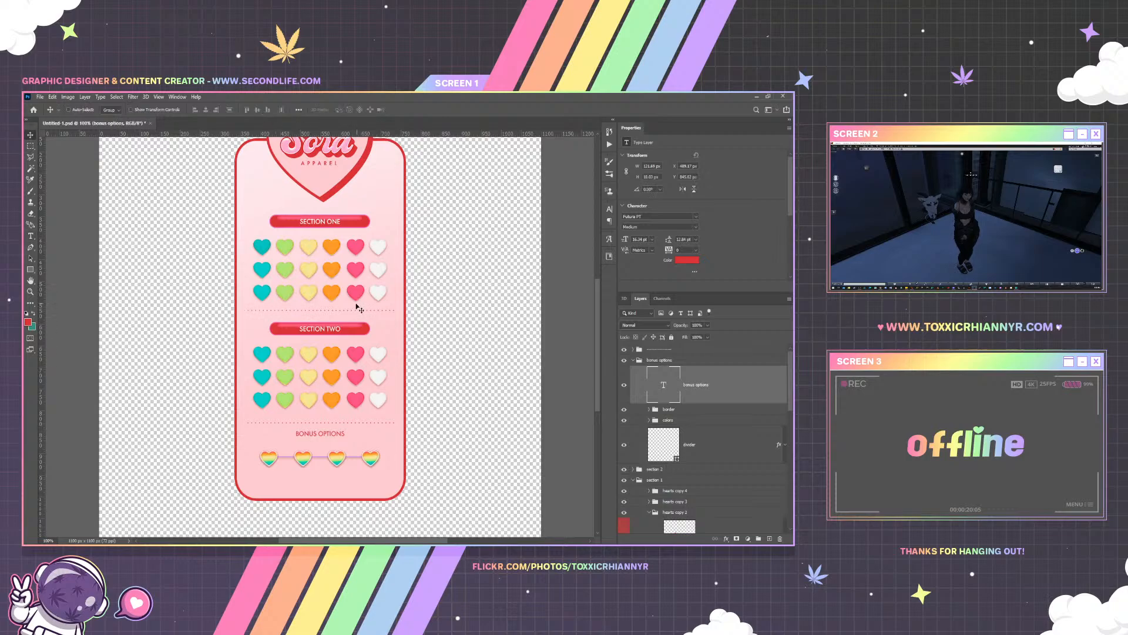
drag(326, 377, 325, 388)
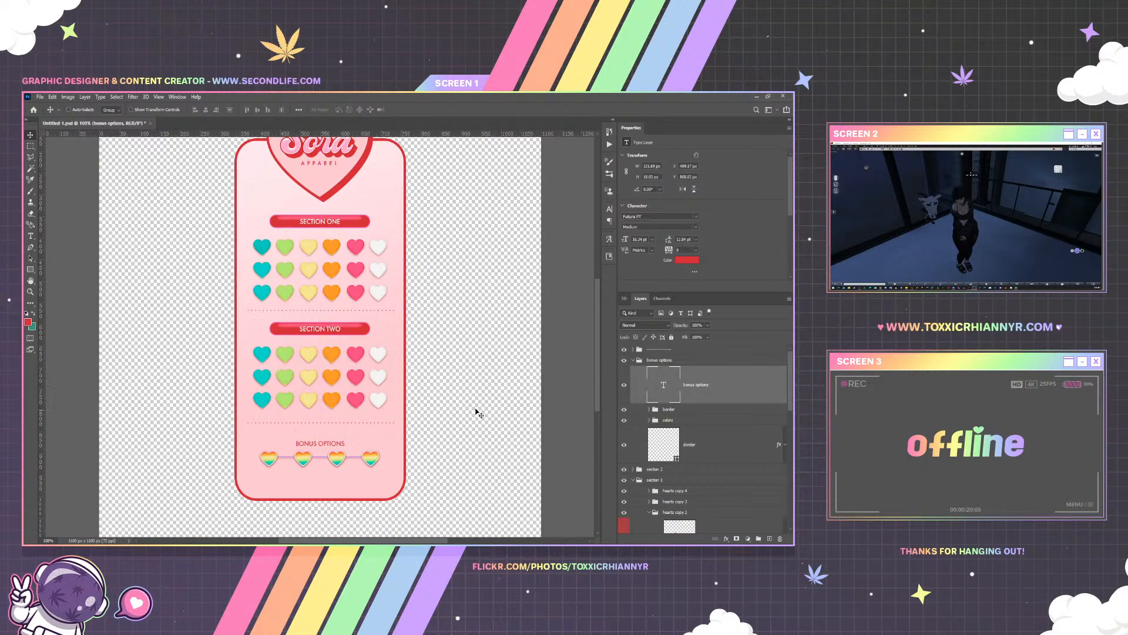
click(640, 360)
click(632, 360)
drag(334, 435, 333, 426)
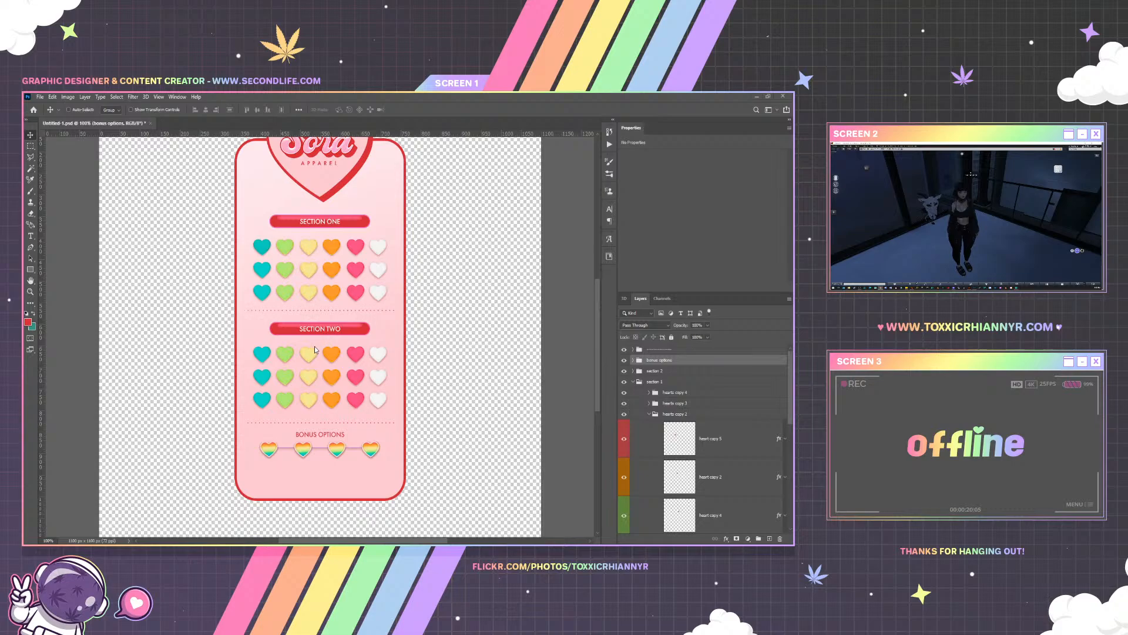
drag(314, 403, 314, 405)
Move the section 1, section 2, bonus options and dotted-line groups up together by about 12 px
scroll(313, 365, up, 5)
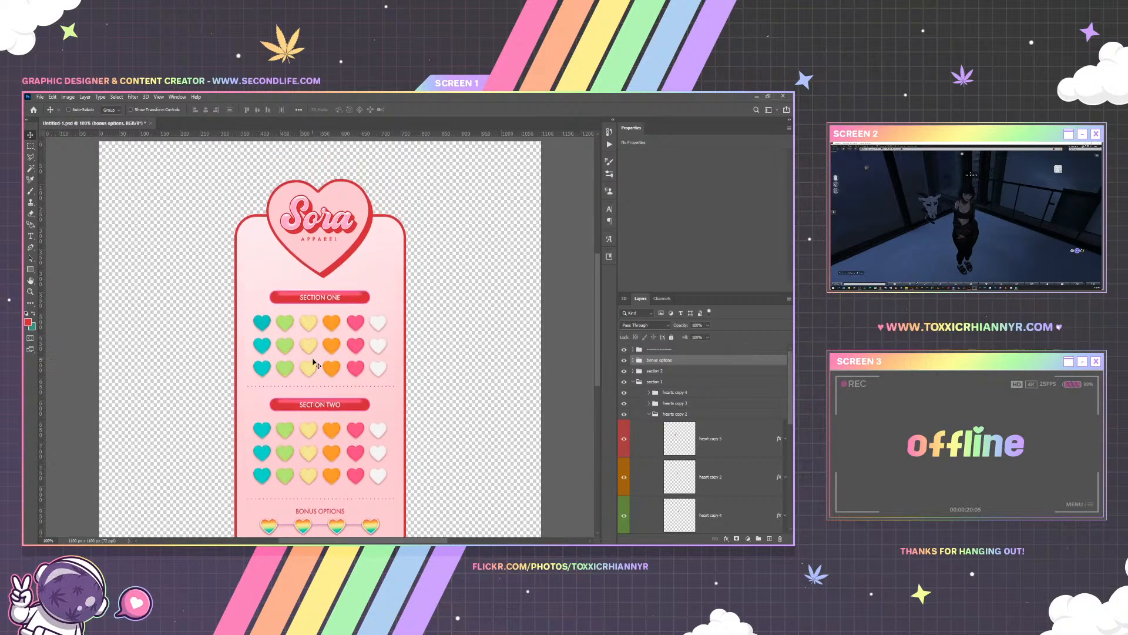
scroll(314, 365, down, 3)
click(633, 382)
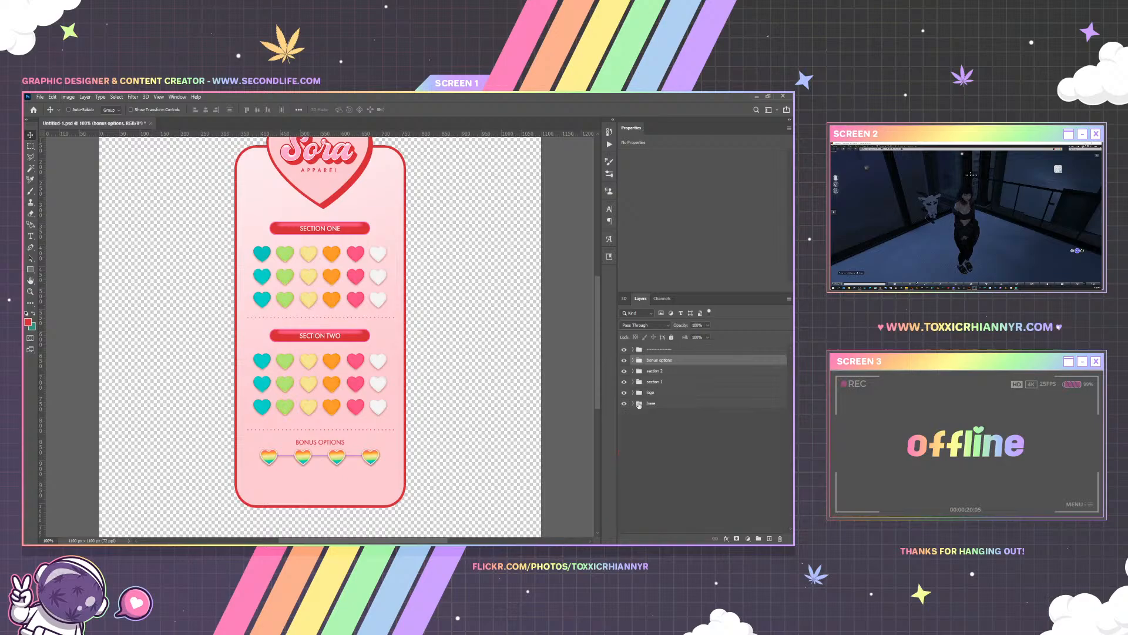
click(664, 383)
ctrl+click(667, 372)
ctrl+click(668, 361)
ctrl+click(666, 350)
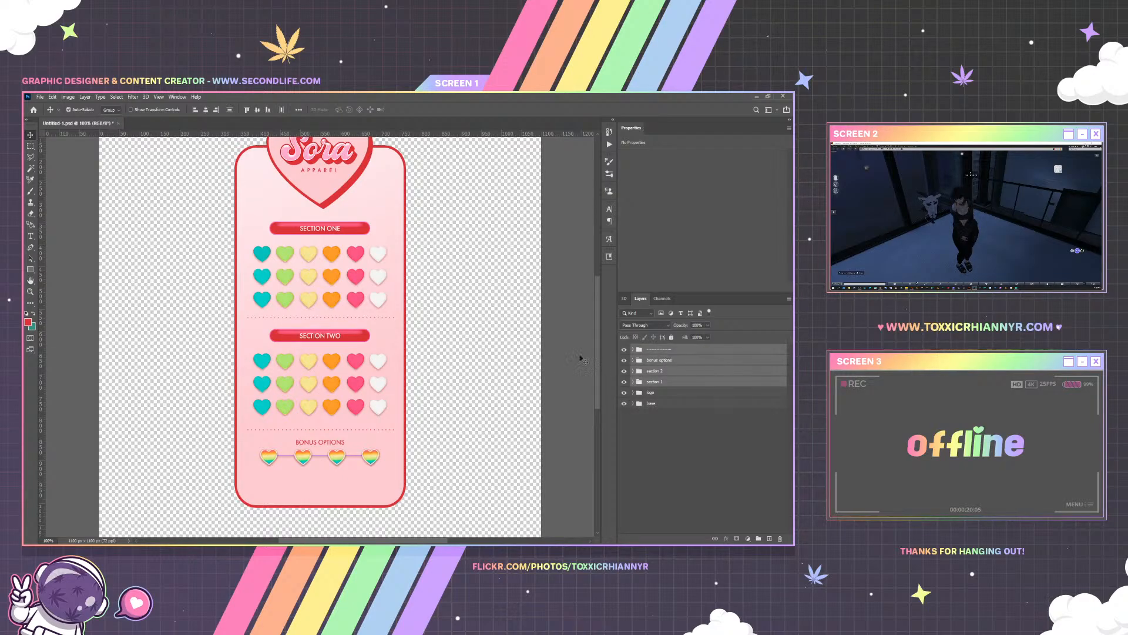
drag(326, 311, 325, 305)
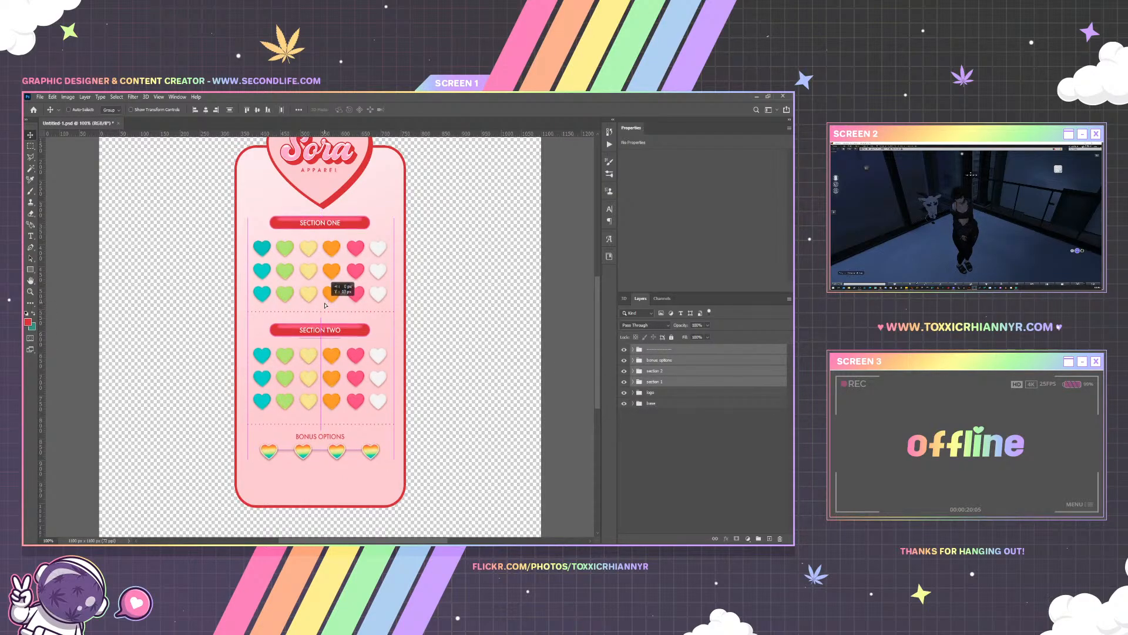
Draw a small red vertical rounded rectangle about 7 by 28 px in the panel's upper-left corner
scroll(329, 305, up, 2)
scroll(326, 304, up, 2)
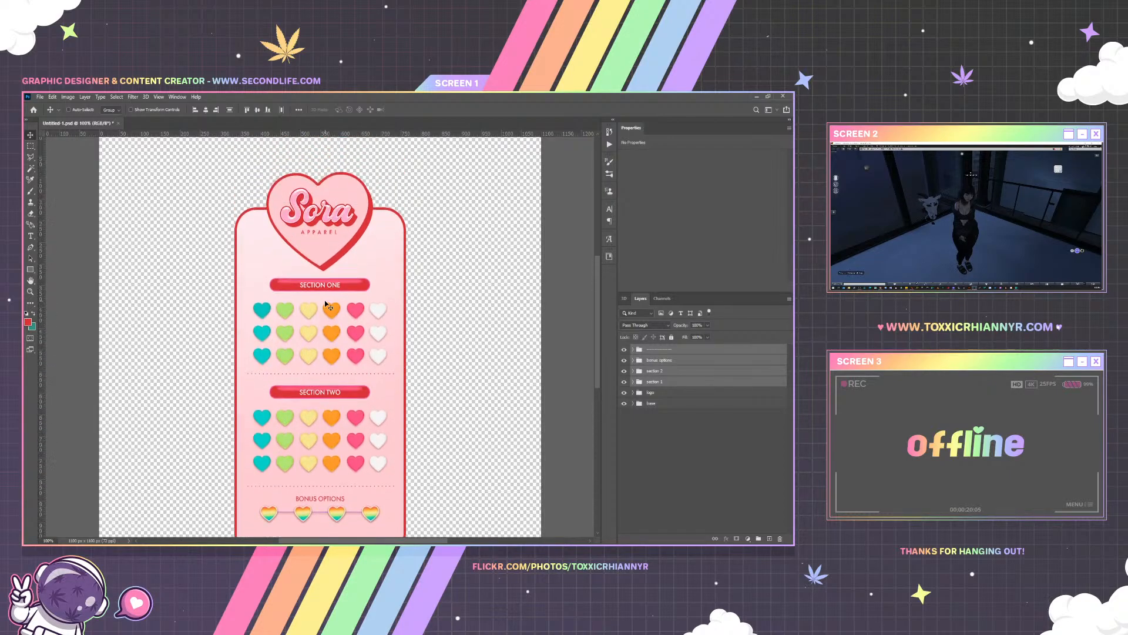
scroll(327, 305, up, 1)
drag(31, 270, 64, 278)
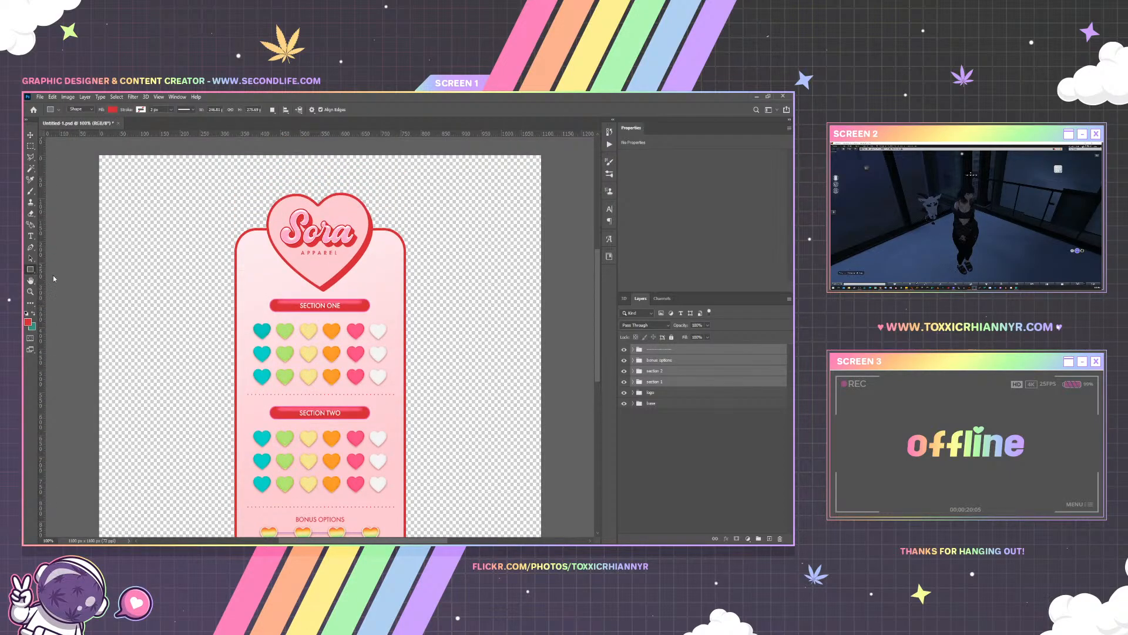
drag(251, 235, 253, 250)
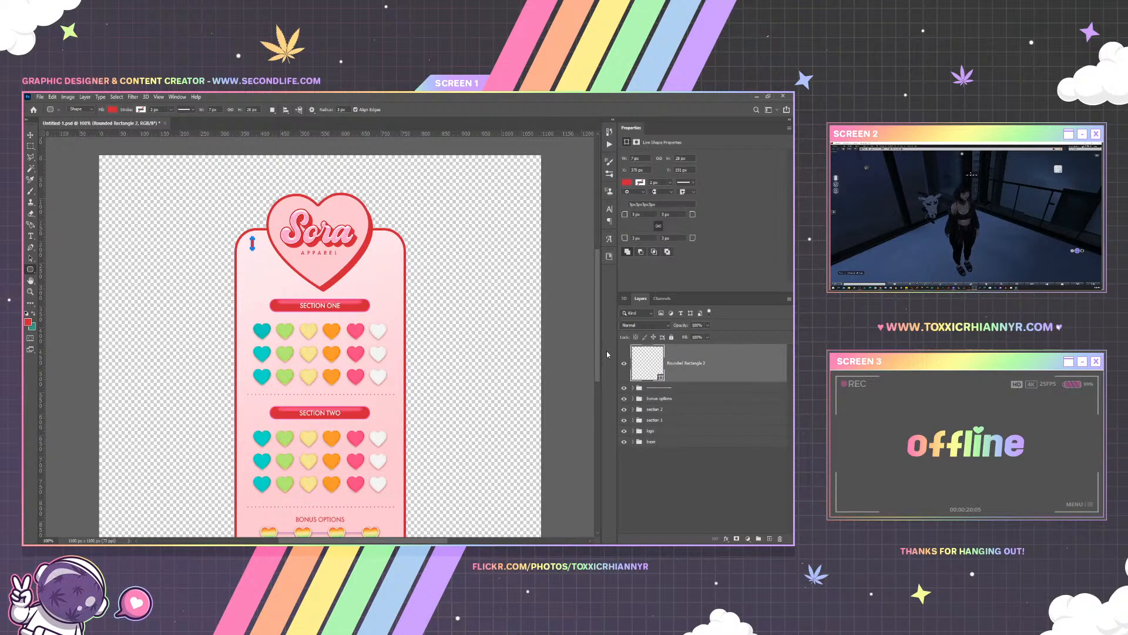
key(ctrl+j)
key(ctrl+t)
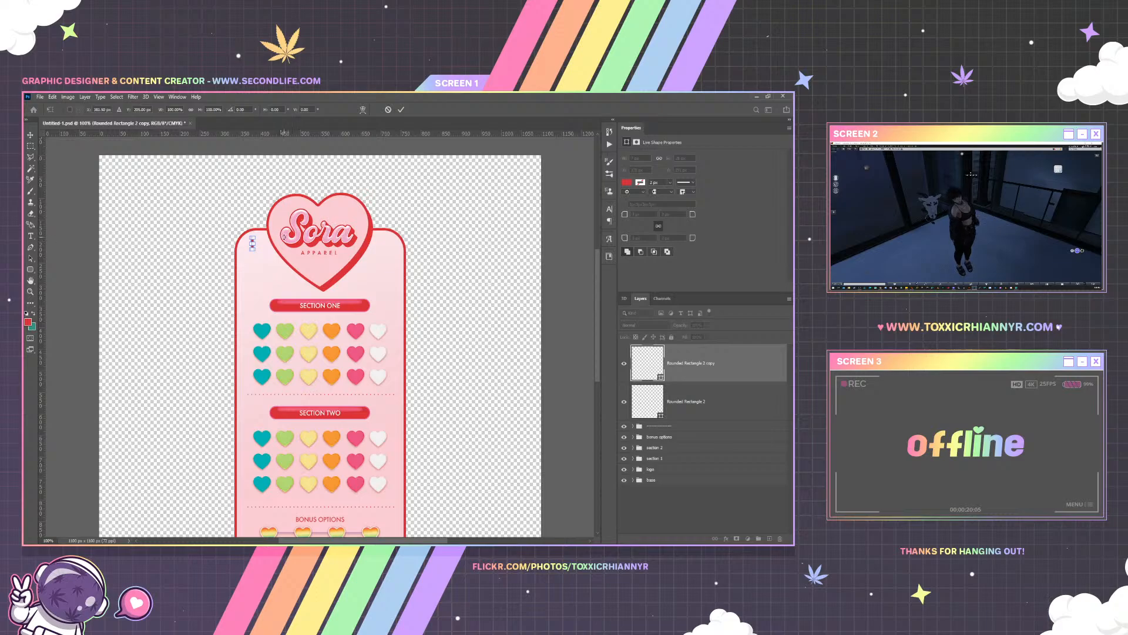
click(702, 396)
click(692, 363)
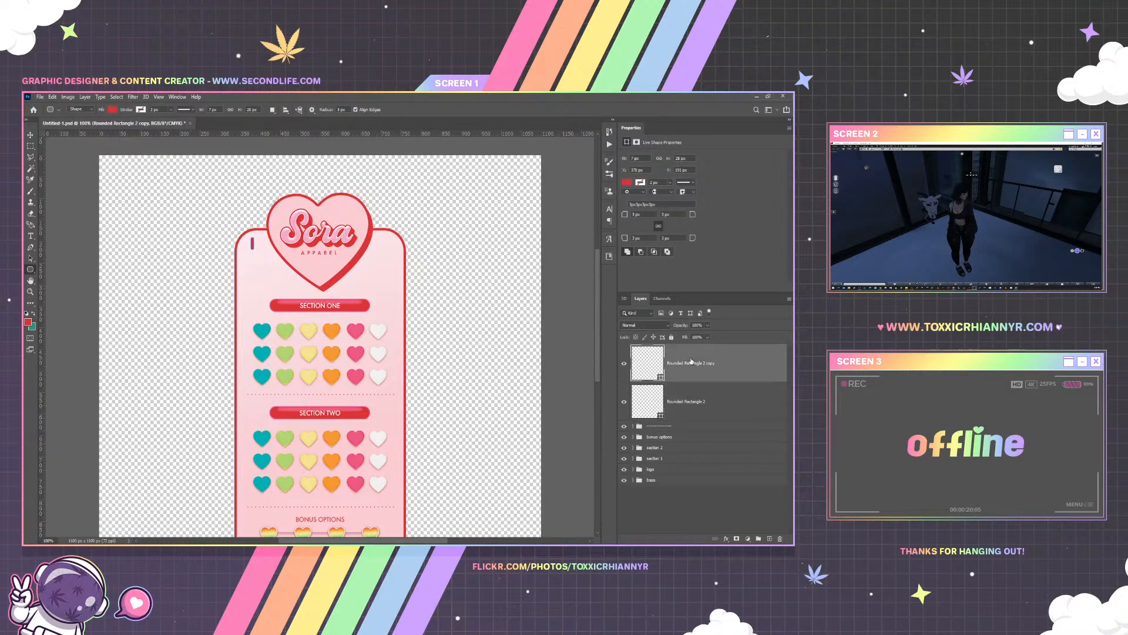
key(Delete)
Duplicate the small rounded rectangle and rotate the copy to horizontal so the two bars form a plus sign
key(ctrl+j)
key(ctrl+t)
drag(250, 231, 233, 249)
key(Return)
Rasterize the two rounded rectangle layers and merge them into one layer
shift+click(689, 399)
right_click(689, 397)
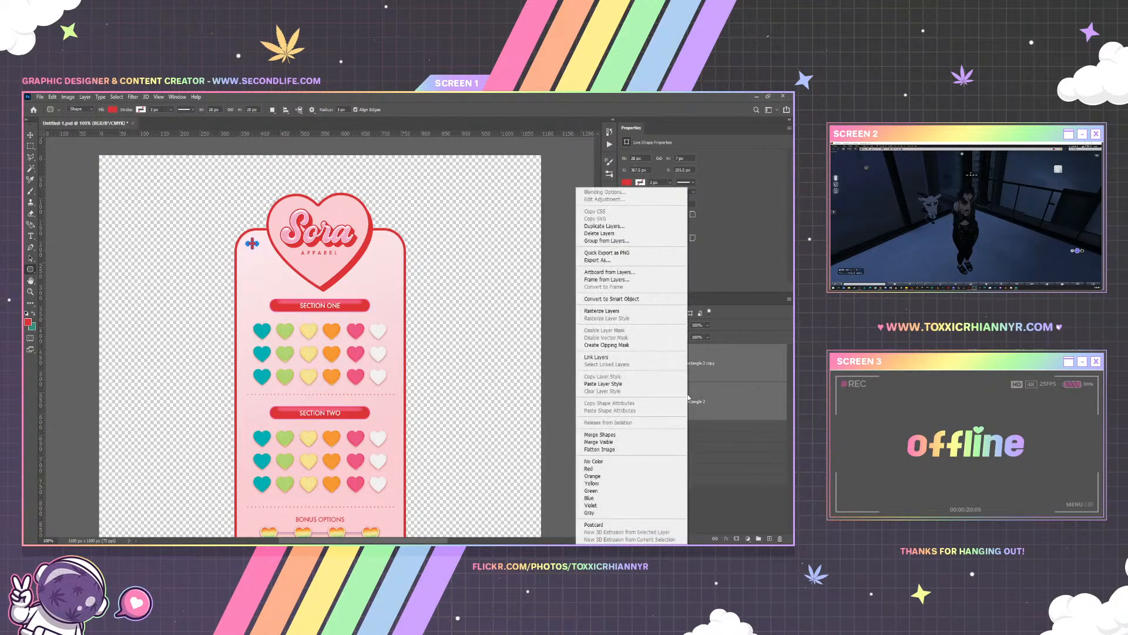
click(614, 311)
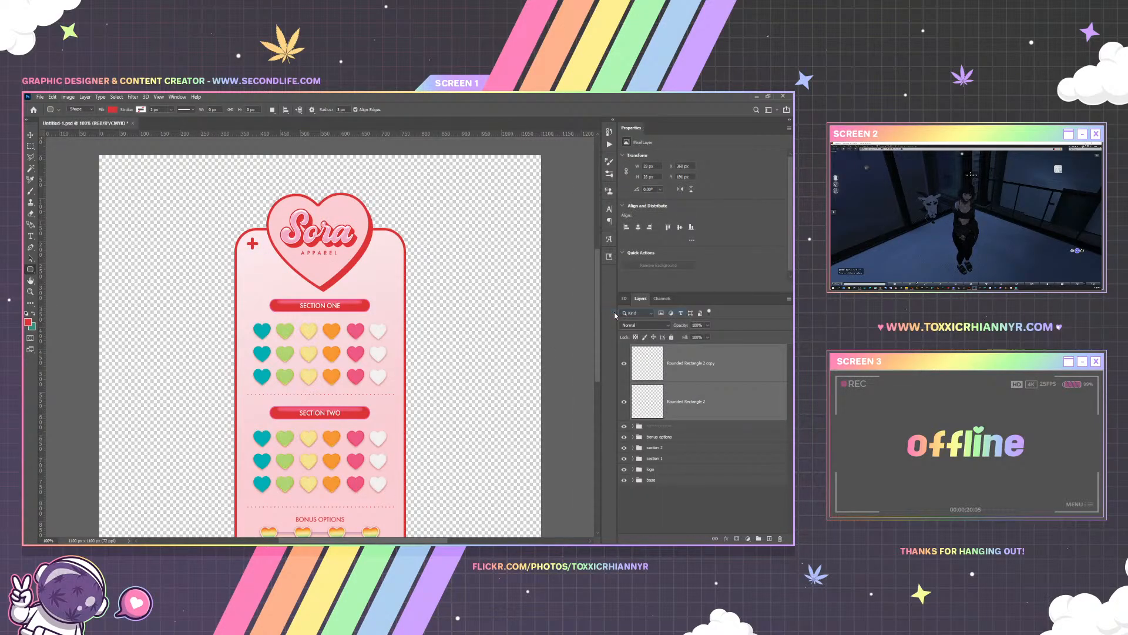
key(ctrl+e)
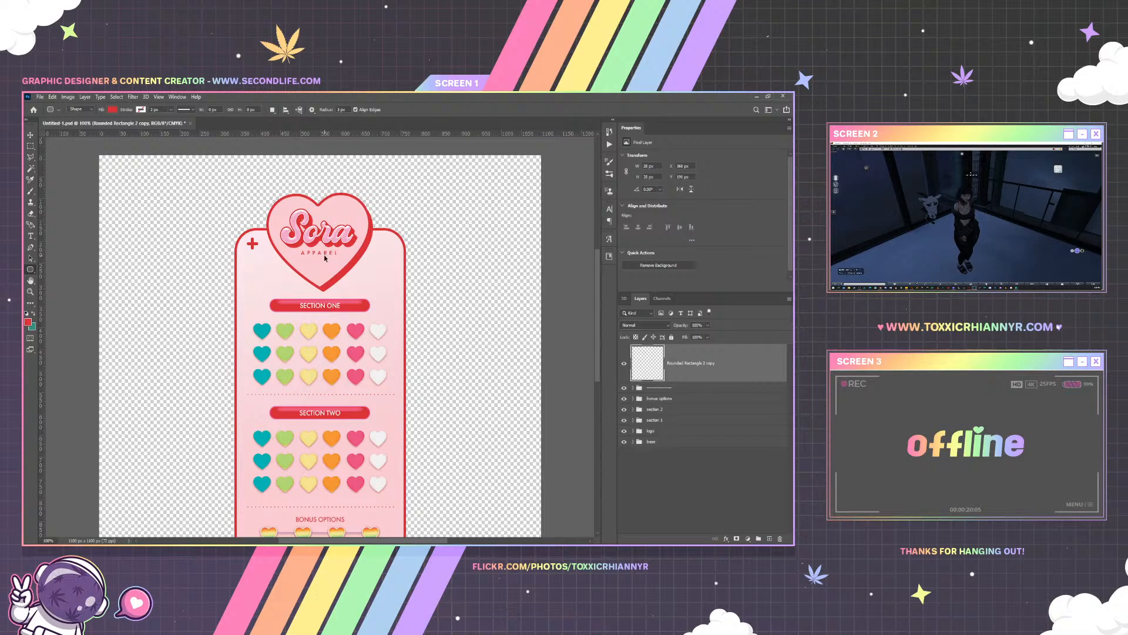
Convert the merged plus sign to a smart object, rotate it into an X and shrink it to about 70%
right_click(664, 352)
click(665, 307)
key(ctrl+t)
mouse_move(260, 232)
mouse_down()
mouse_move(270, 242)
mouse_move(252, 243)
mouse_up()
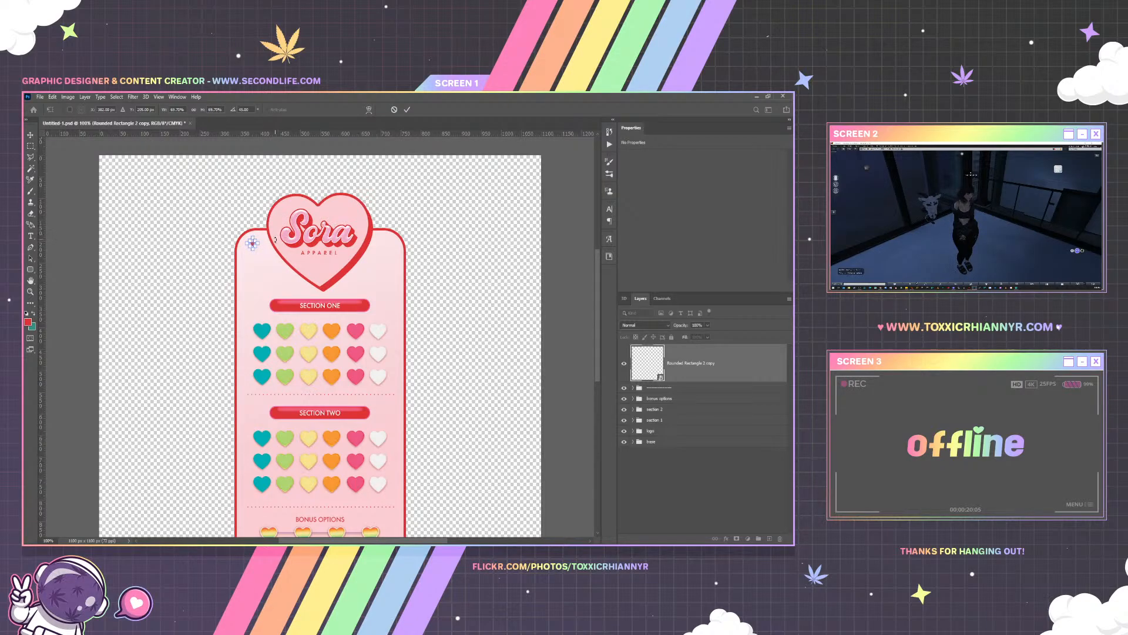
key(Return)
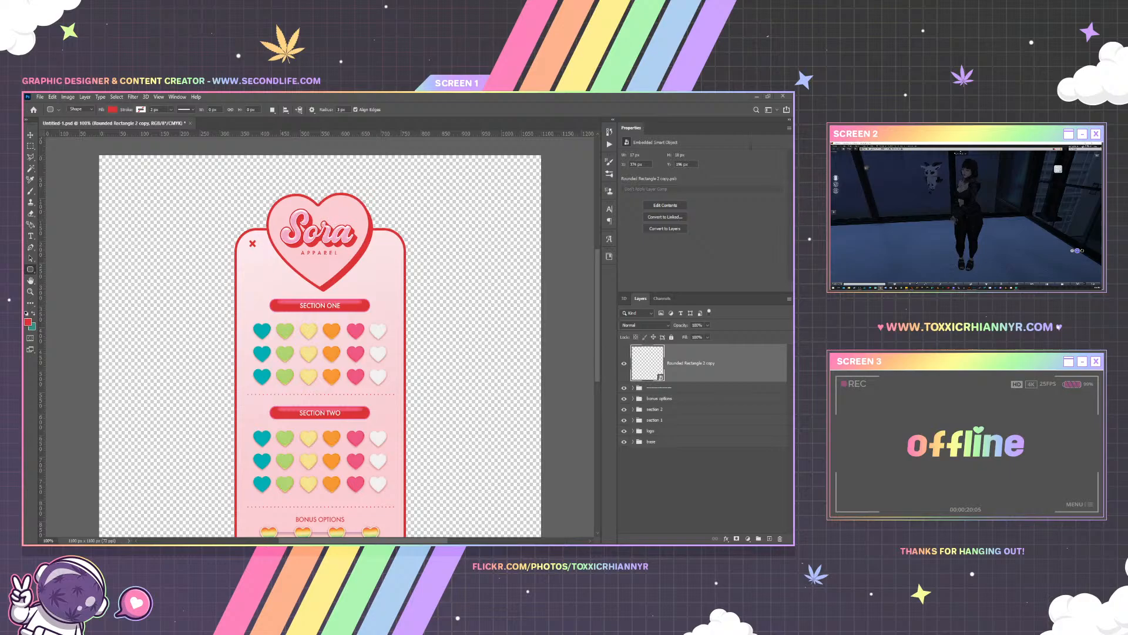
Close the browser window showing the Flickr photo and return to the HUD design in Photoshop
drag(288, 117, 288, 94)
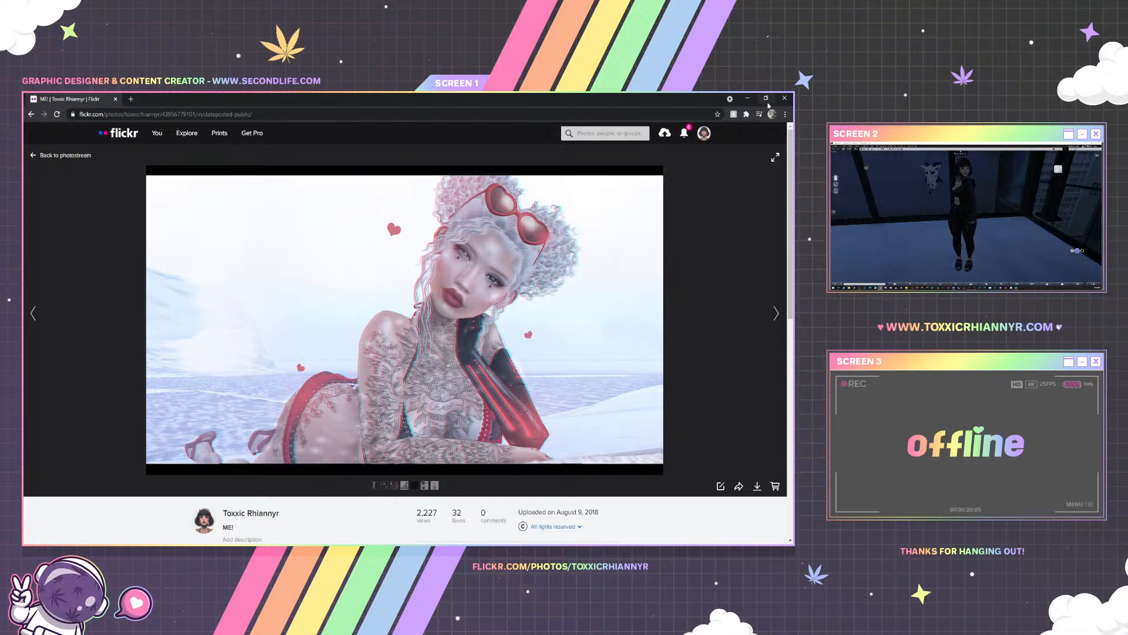
click(785, 99)
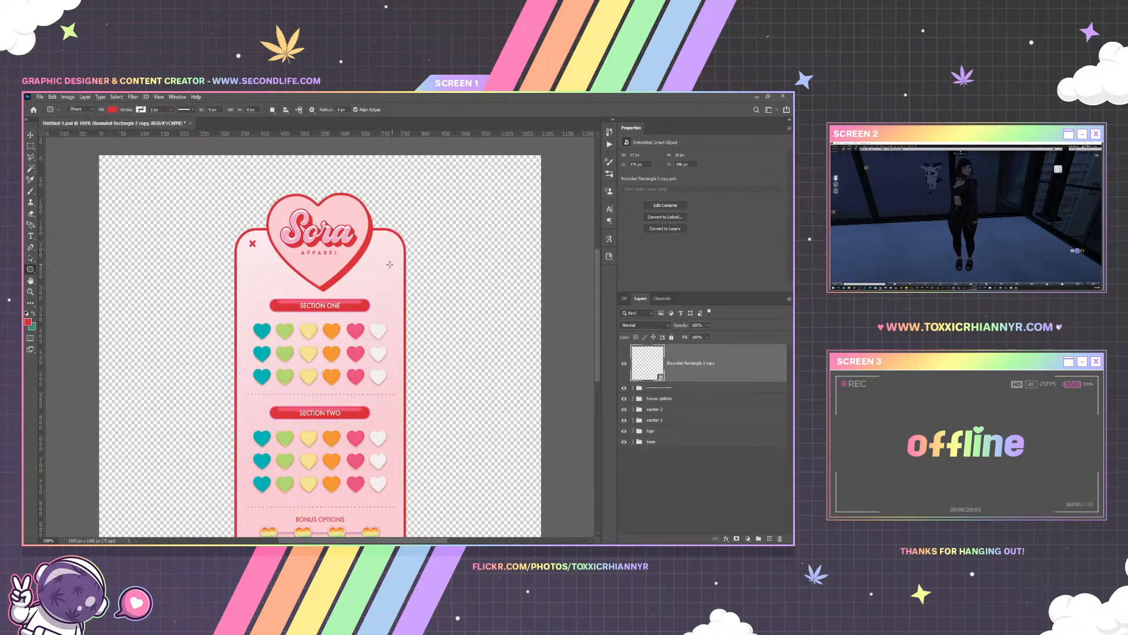
scroll(370, 265, down, 2)
scroll(364, 276, down, 2)
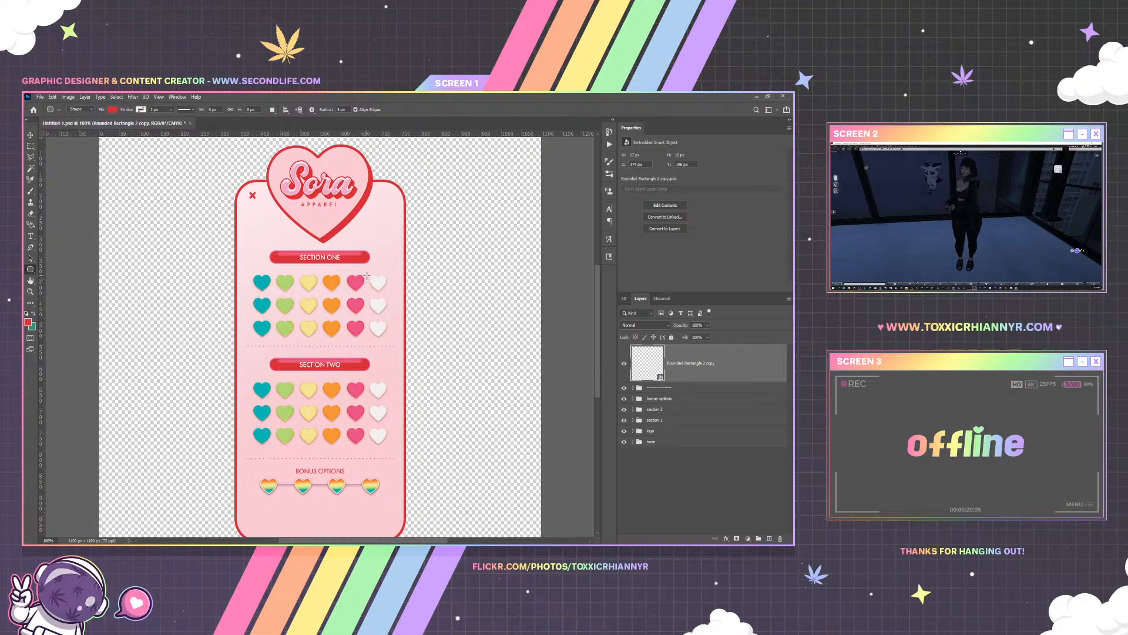
Adjust the scale of the gradient overlay on the base group's large rounded rectangle
scroll(366, 276, down, 2)
click(633, 442)
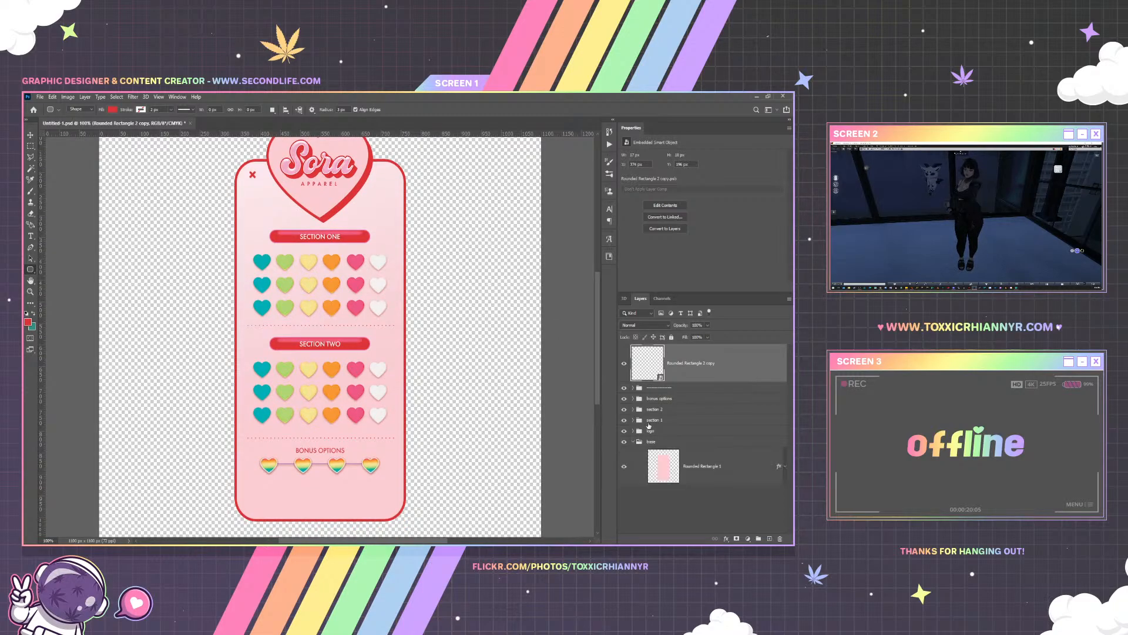
right_click(732, 461)
click(713, 105)
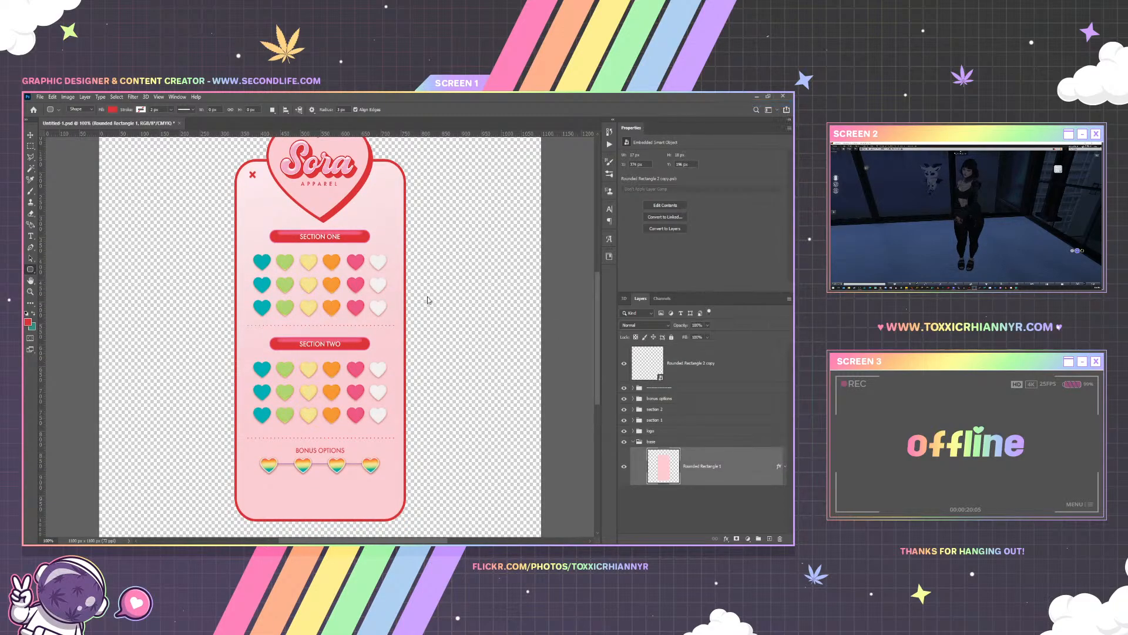
click(504, 317)
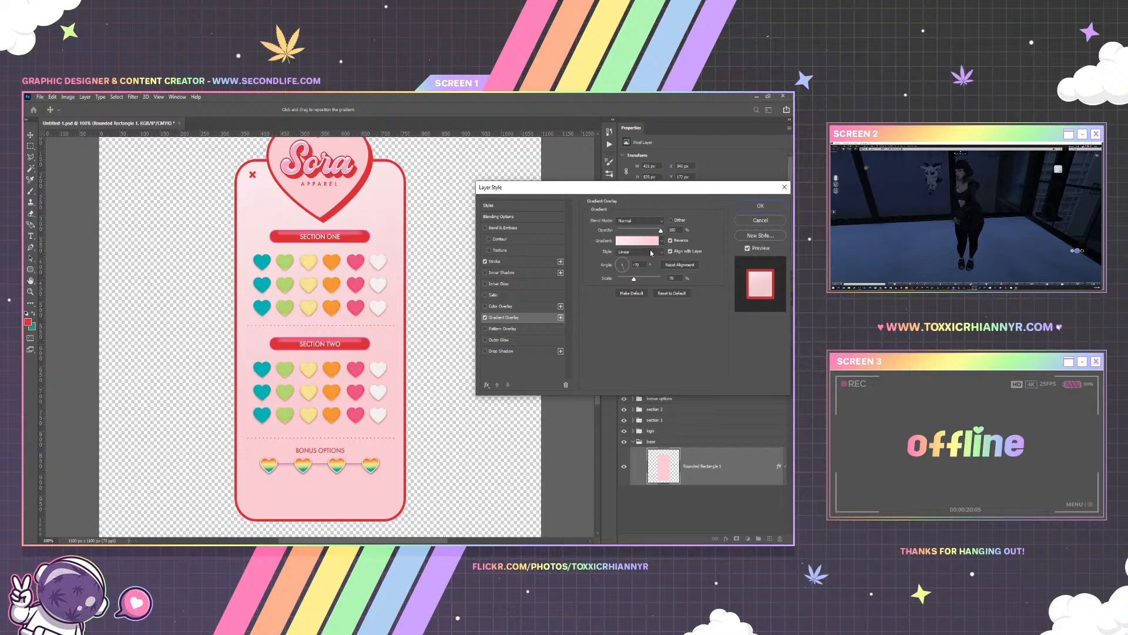
click(646, 281)
click(741, 207)
click(298, 287)
click(428, 291)
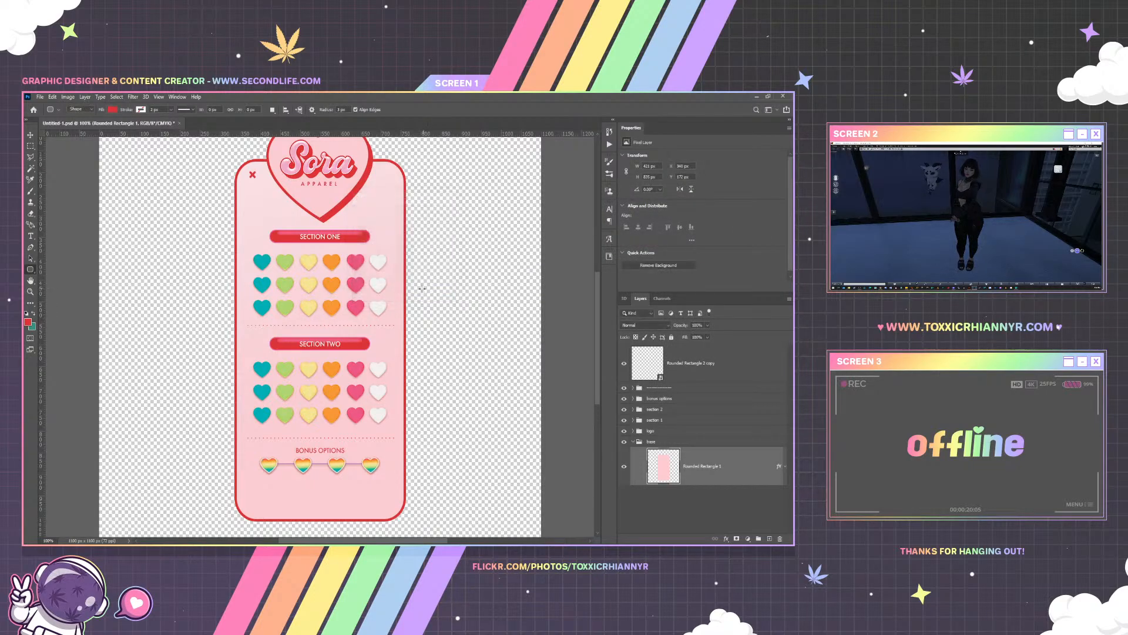
Place the Instagram, Facebook and Flickr icon images into the base group of the HUD document
click(29, 135)
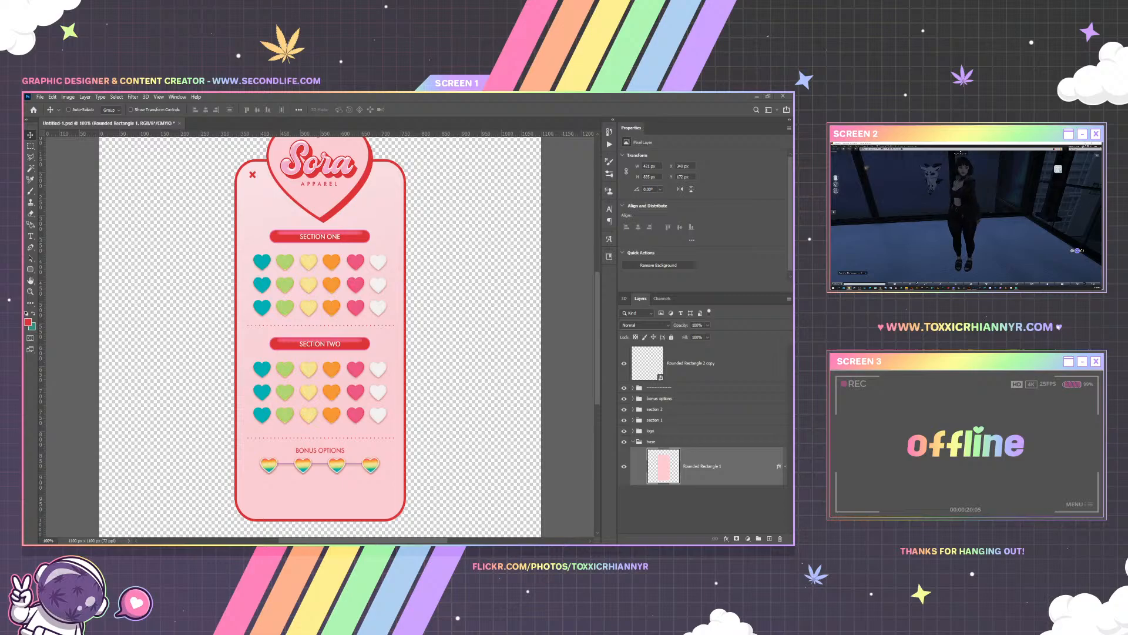
drag(790, 494, 335, 488)
key(Return)
key(Return)
key(Return)
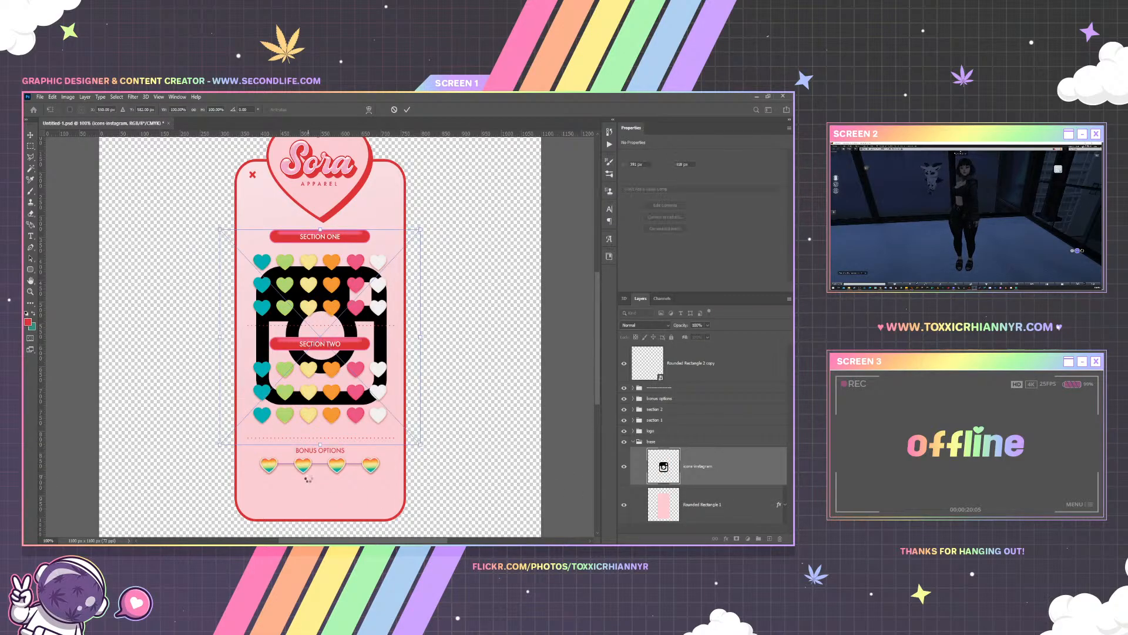
scroll(655, 426, down, 3)
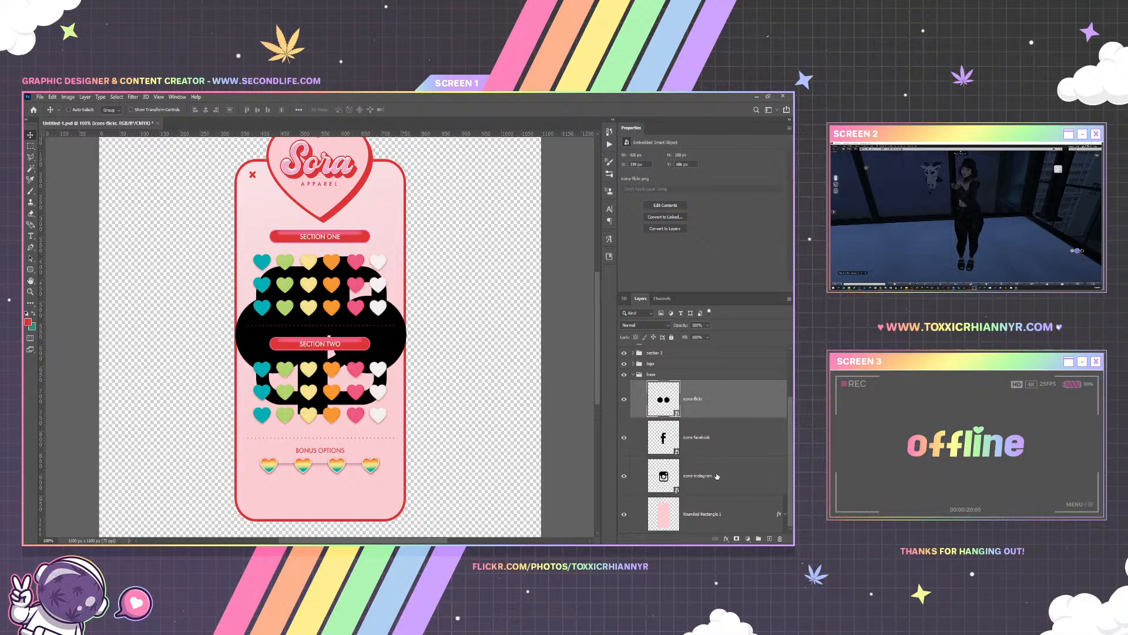
Shrink the three social icons together and move them below the bonus options hearts
shift+click(655, 470)
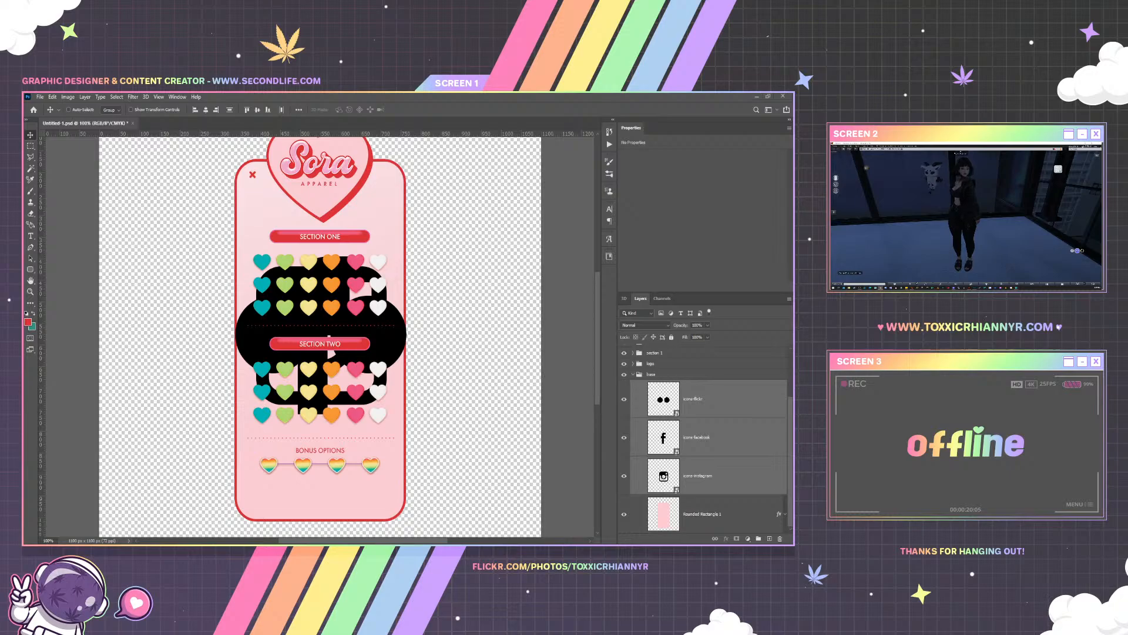
key(ctrl+t)
drag(406, 257, 312, 476)
key(Return)
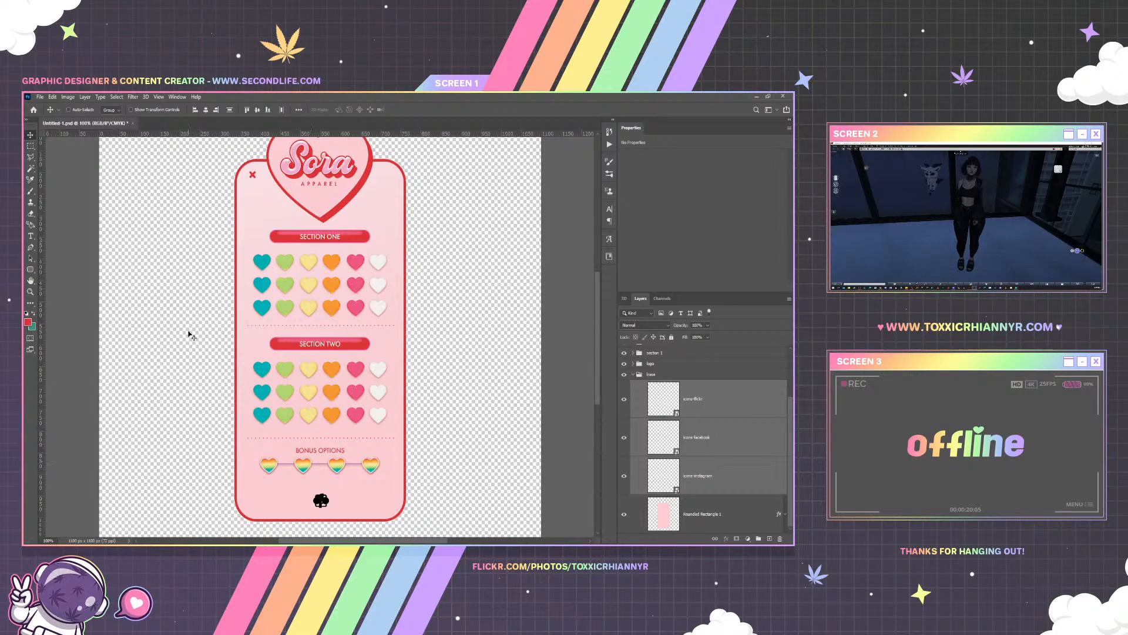
Separate the social icons into a row with Flickr first, Instagram in the middle and Facebook last
drag(324, 476, 301, 500)
click(664, 412)
click(708, 453)
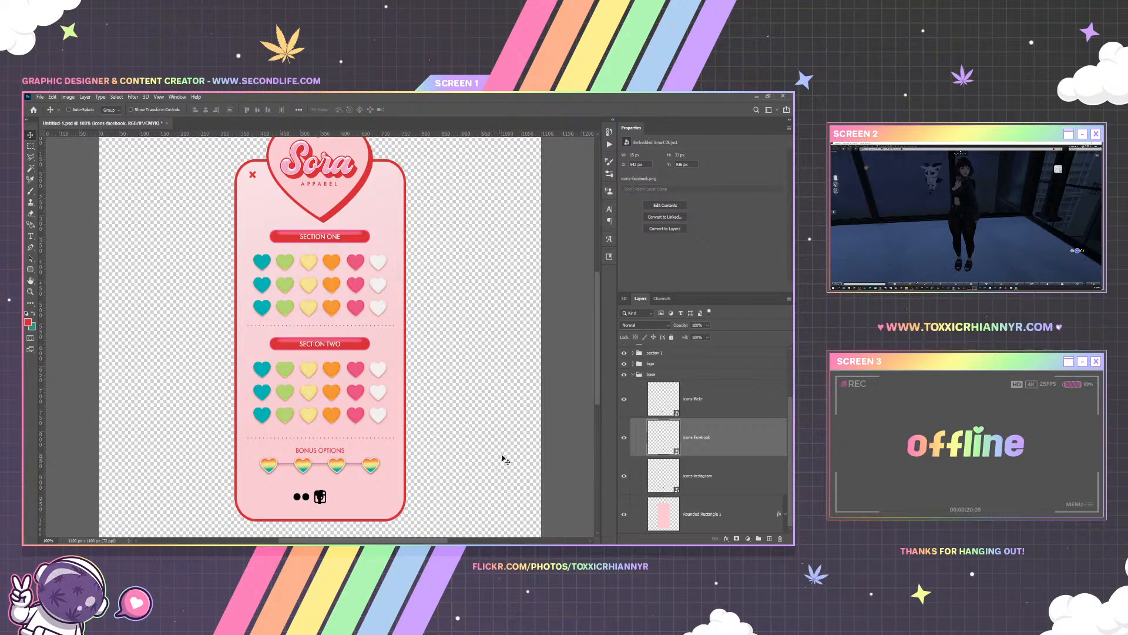
drag(365, 474, 389, 474)
Draw a red rounded square about 42 px wide beside the Facebook icon and move its layer to the top of the stack
click(30, 270)
click(58, 279)
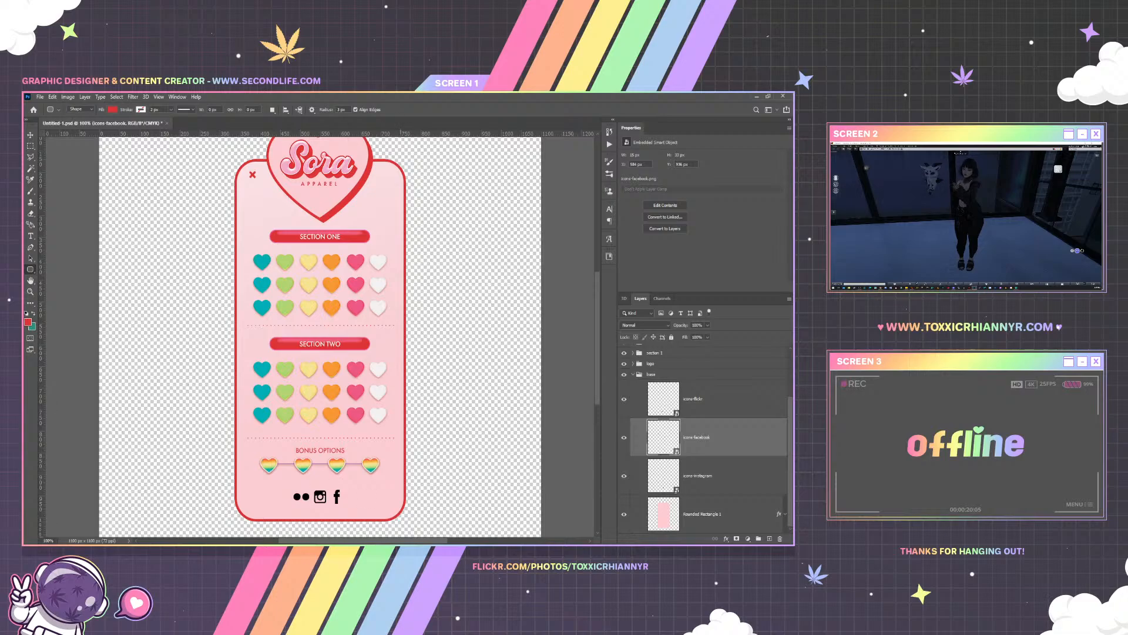
drag(358, 486, 377, 506)
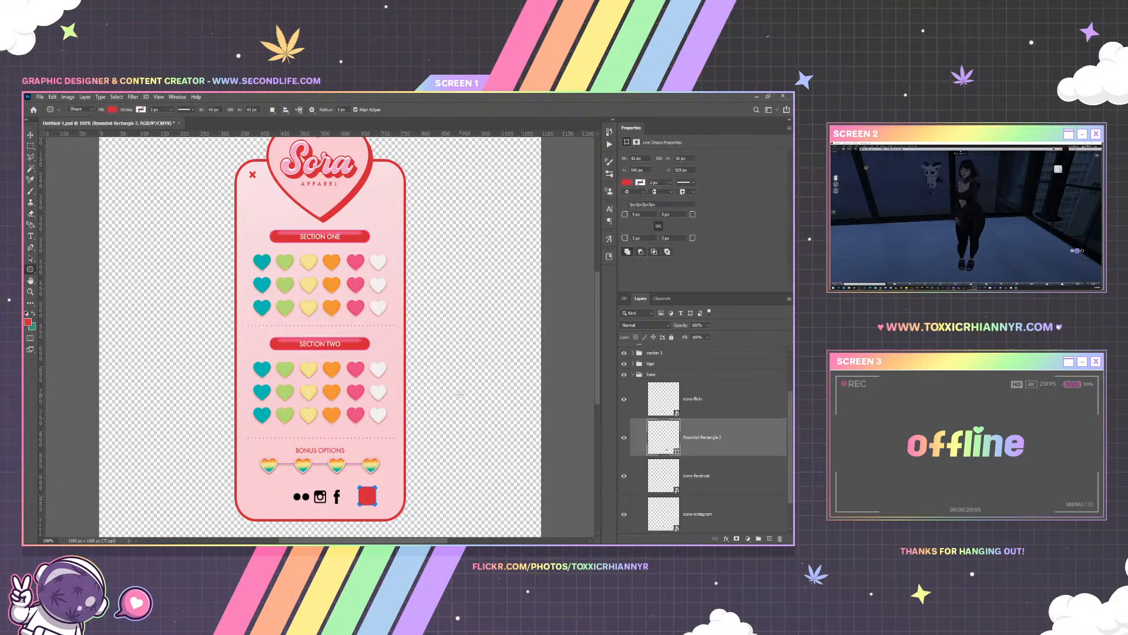
drag(700, 437, 688, 356)
right_click(689, 364)
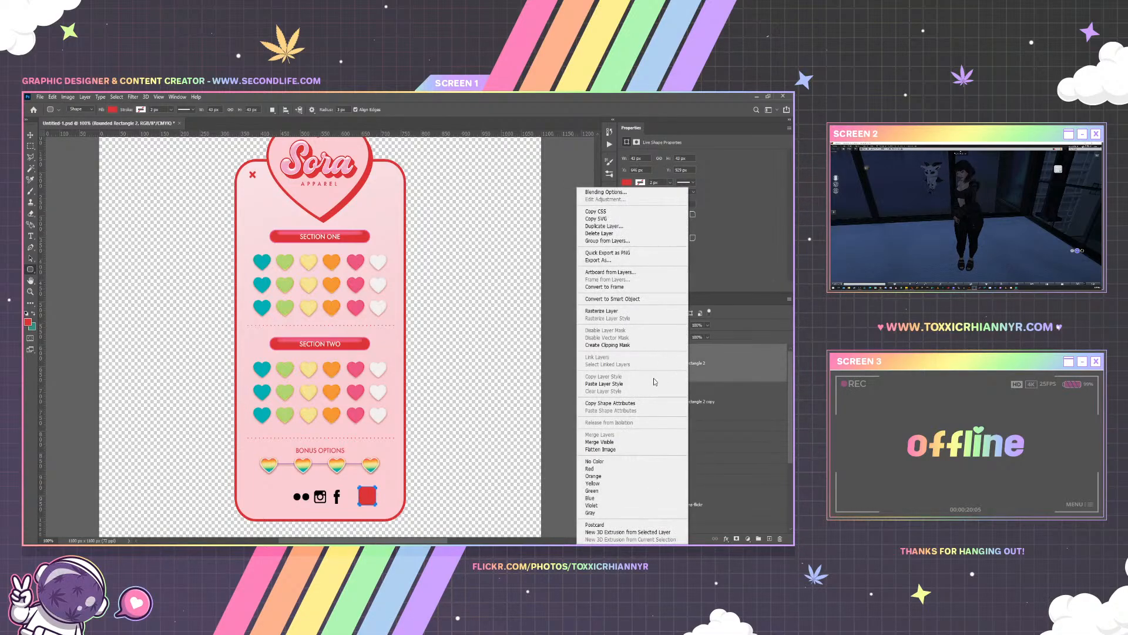
click(623, 383)
right_click(735, 372)
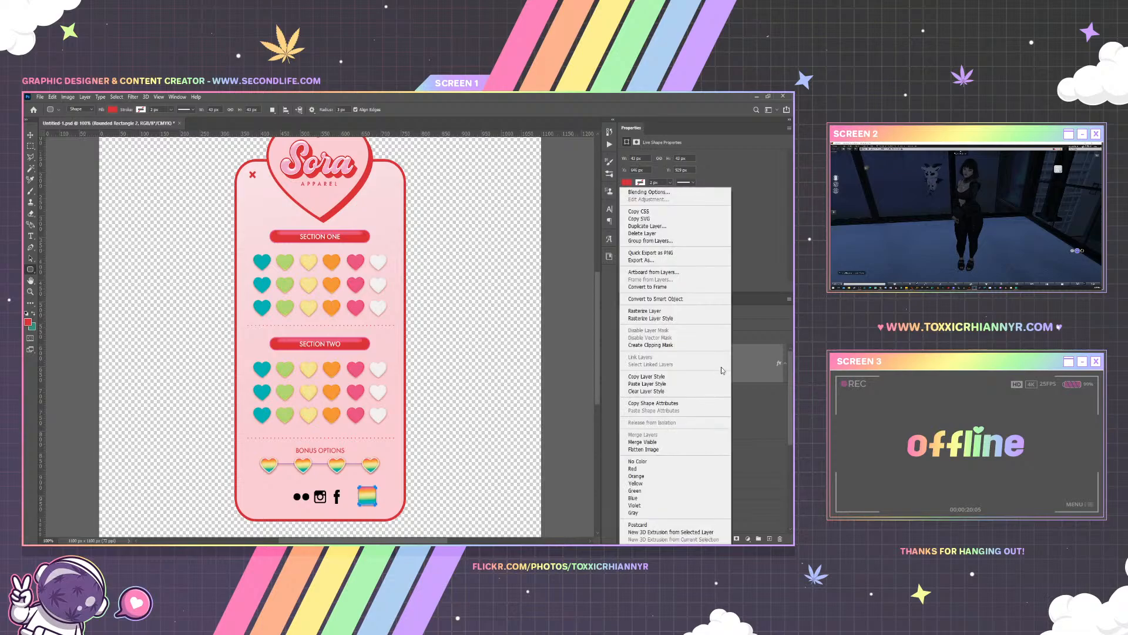
click(660, 392)
Copy the layer style of the pink heart in section one and paste it onto the red rounded square
click(30, 136)
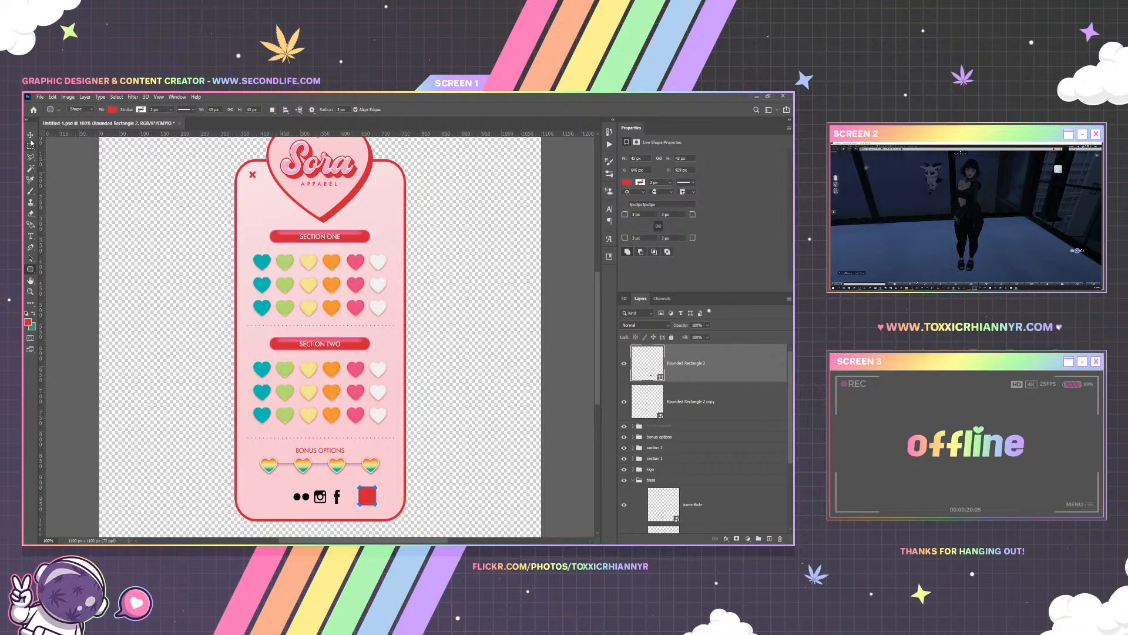
right_click(355, 265)
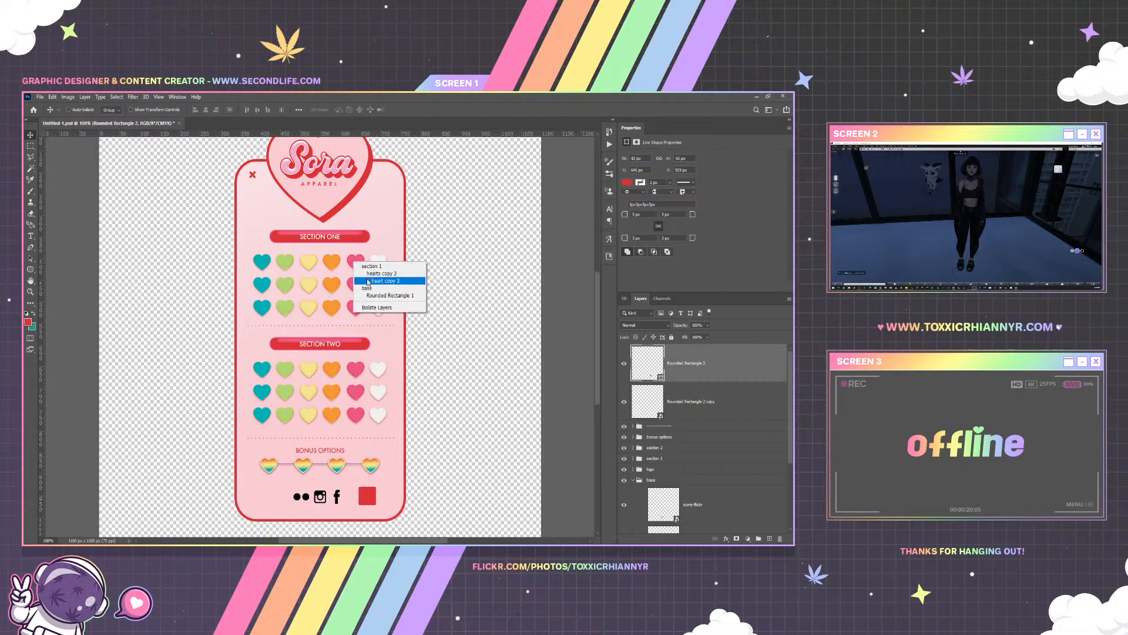
click(385, 281)
right_click(725, 518)
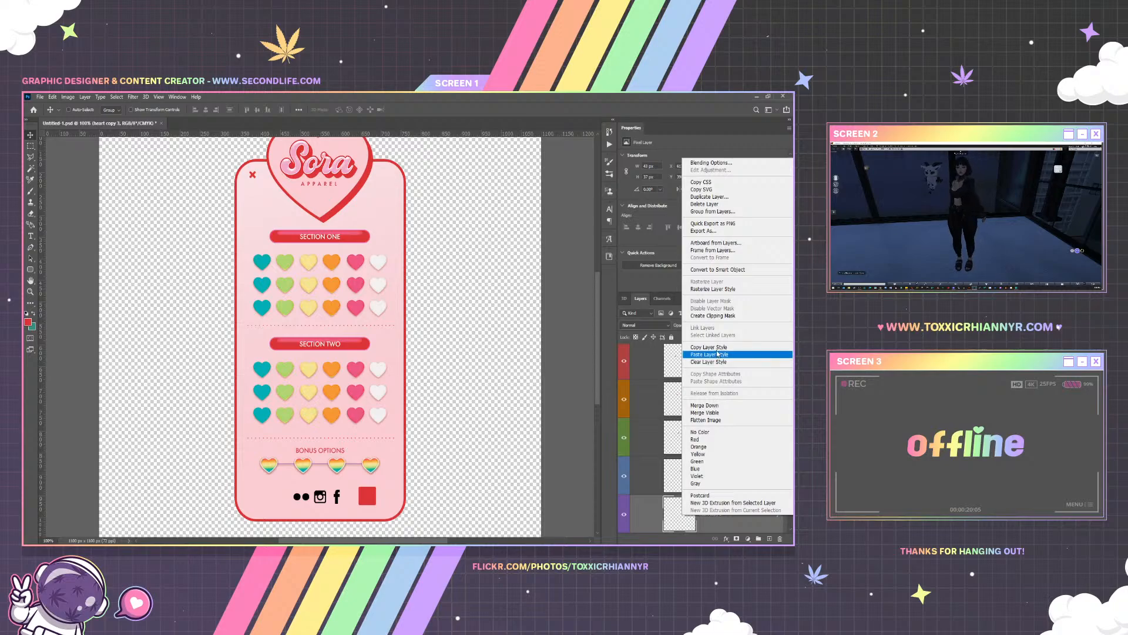
click(726, 347)
right_click(361, 499)
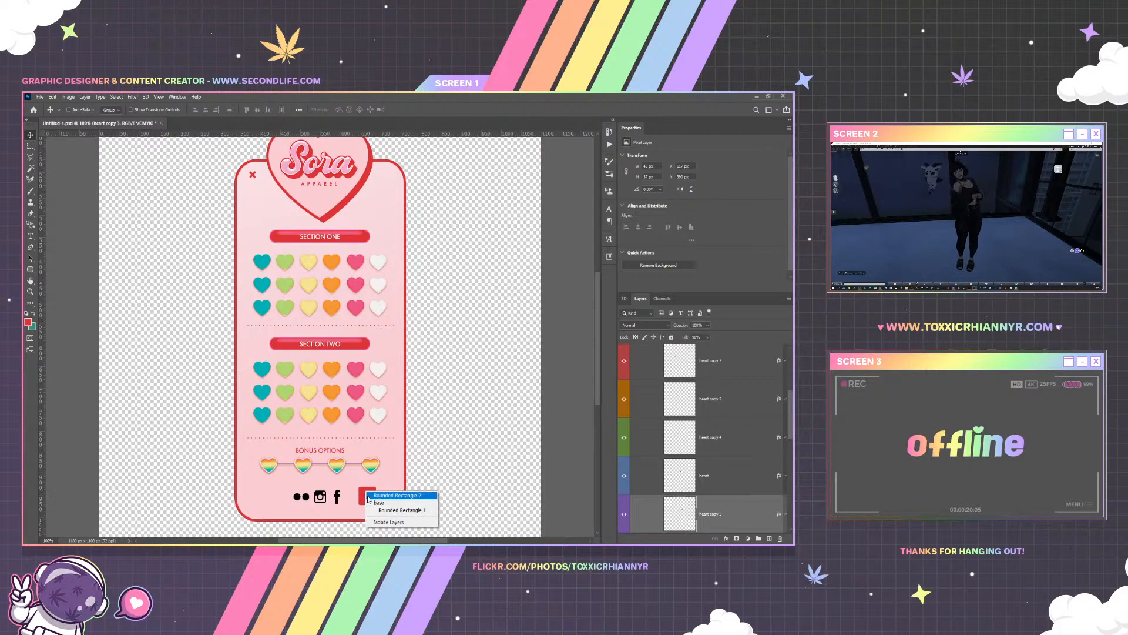
click(391, 497)
right_click(698, 364)
click(639, 384)
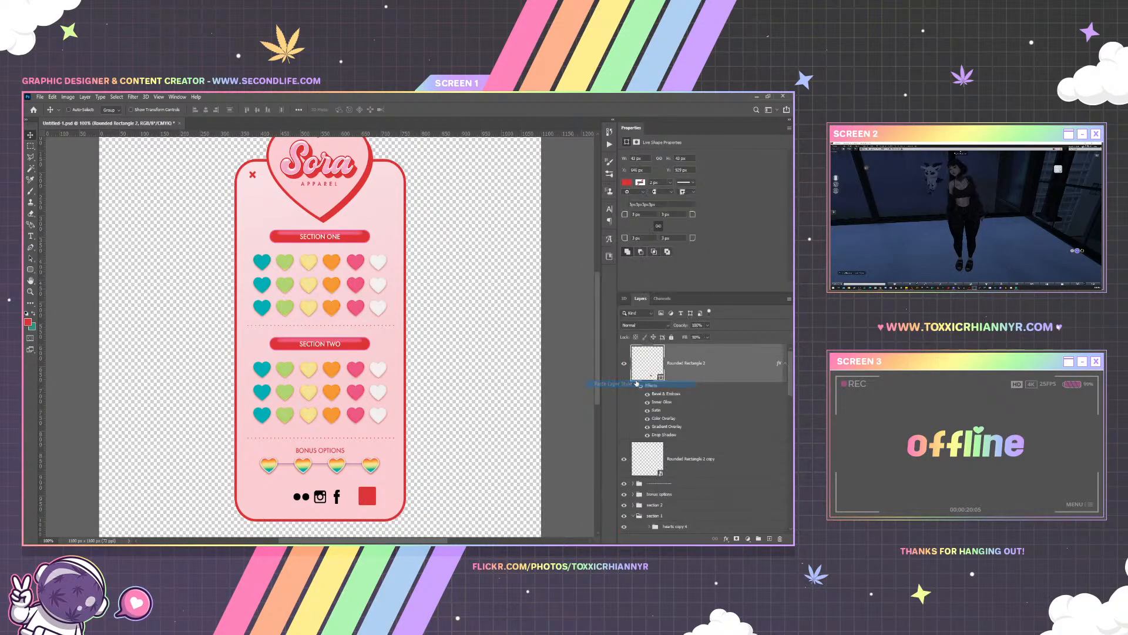
click(785, 364)
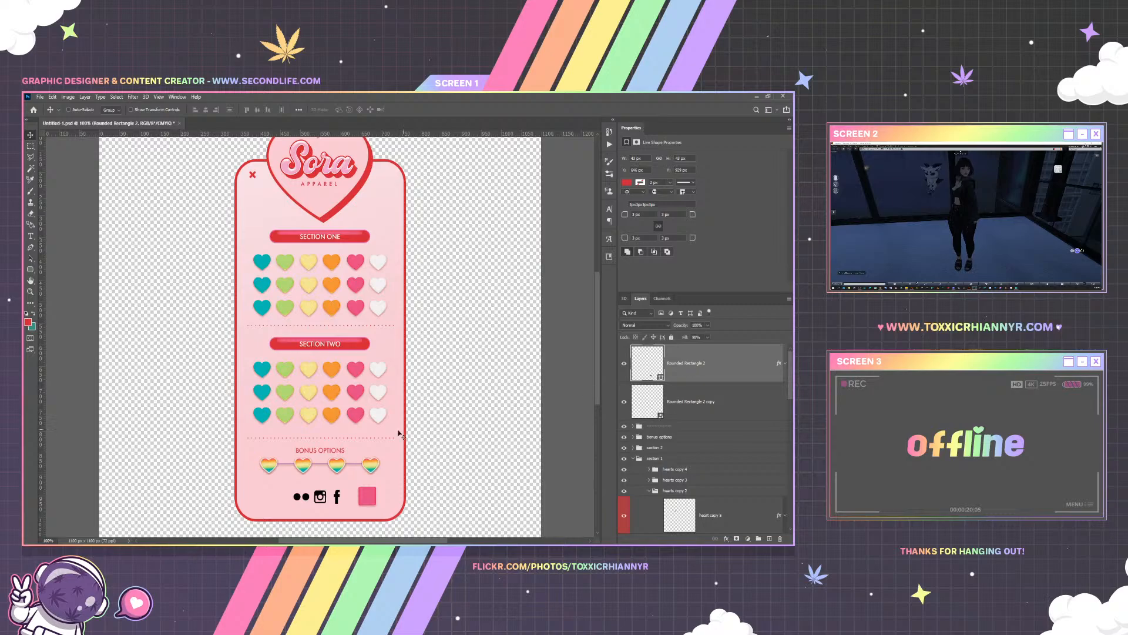
Move the pink square over the Instagram icon and bring the three social icon layers above it to the top of the stack
drag(379, 451, 328, 449)
drag(329, 451, 329, 453)
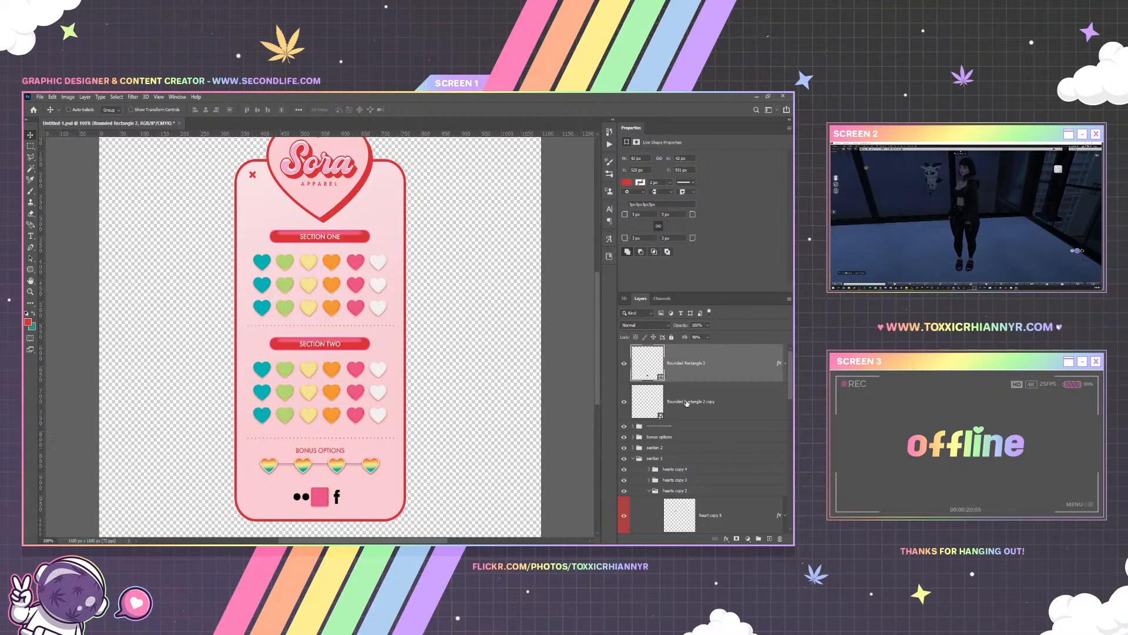
scroll(705, 454, down, 5)
scroll(705, 455, down, 5)
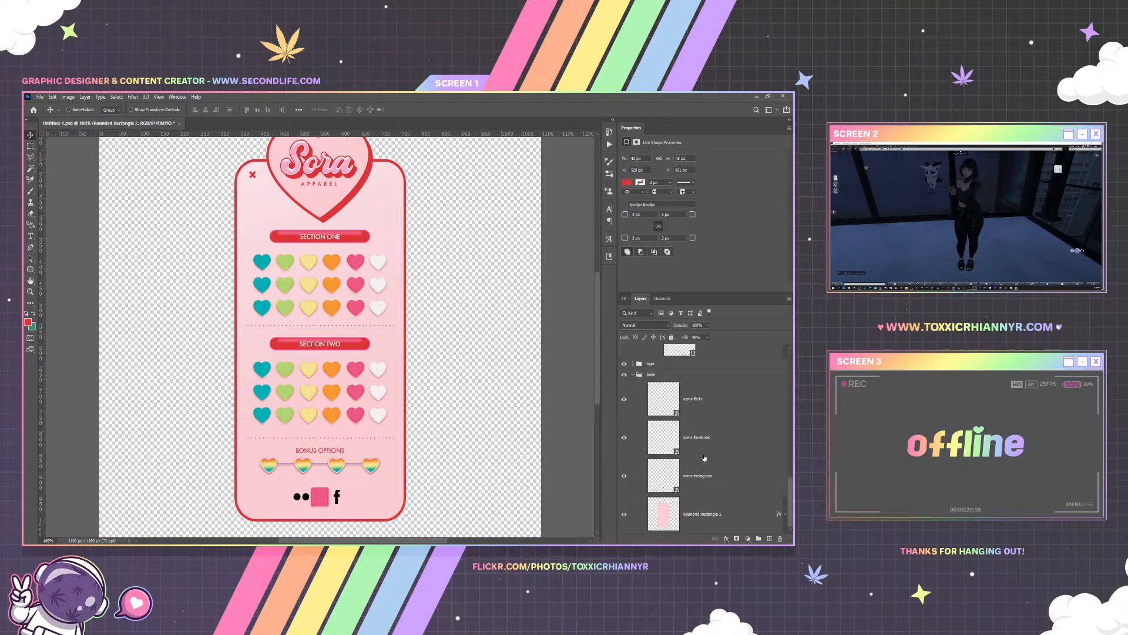
click(709, 477)
ctrl+click(711, 440)
ctrl+click(710, 412)
drag(709, 436, 687, 349)
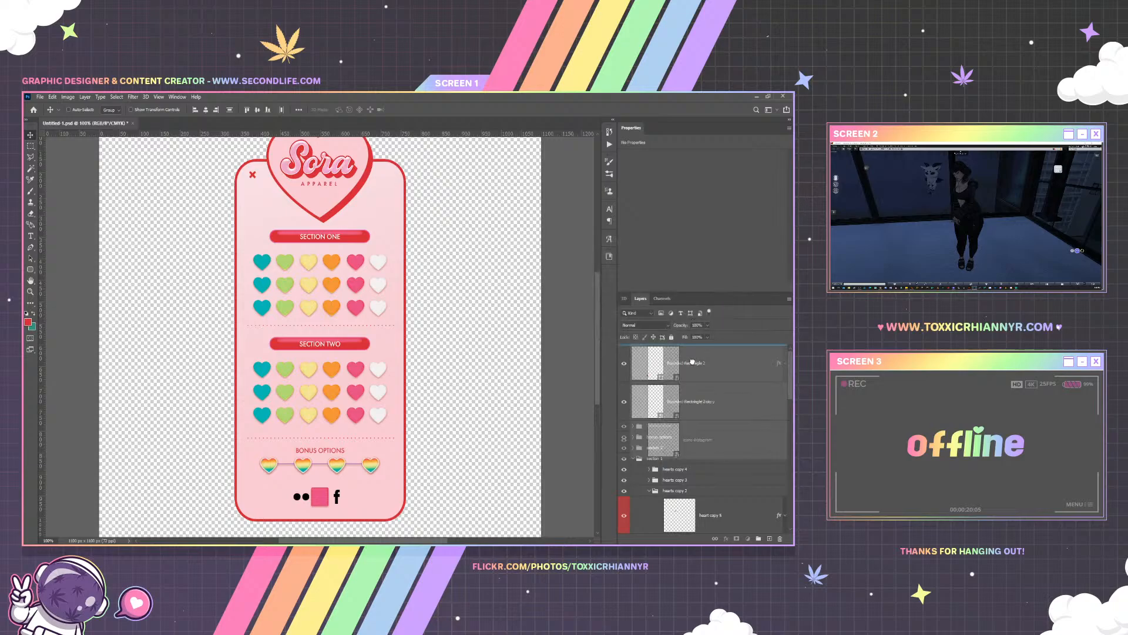
Scale the three social icons together to about 77% so the Instagram icon fits inside the pink square
key(ctrl+t)
drag(341, 489, 333, 489)
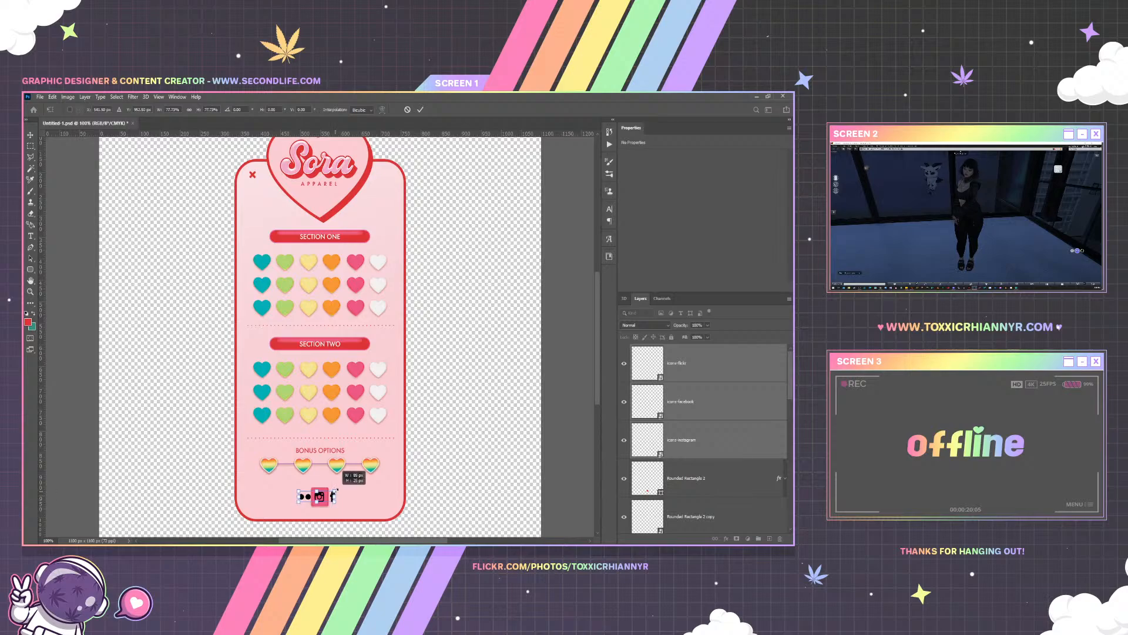
key(Return)
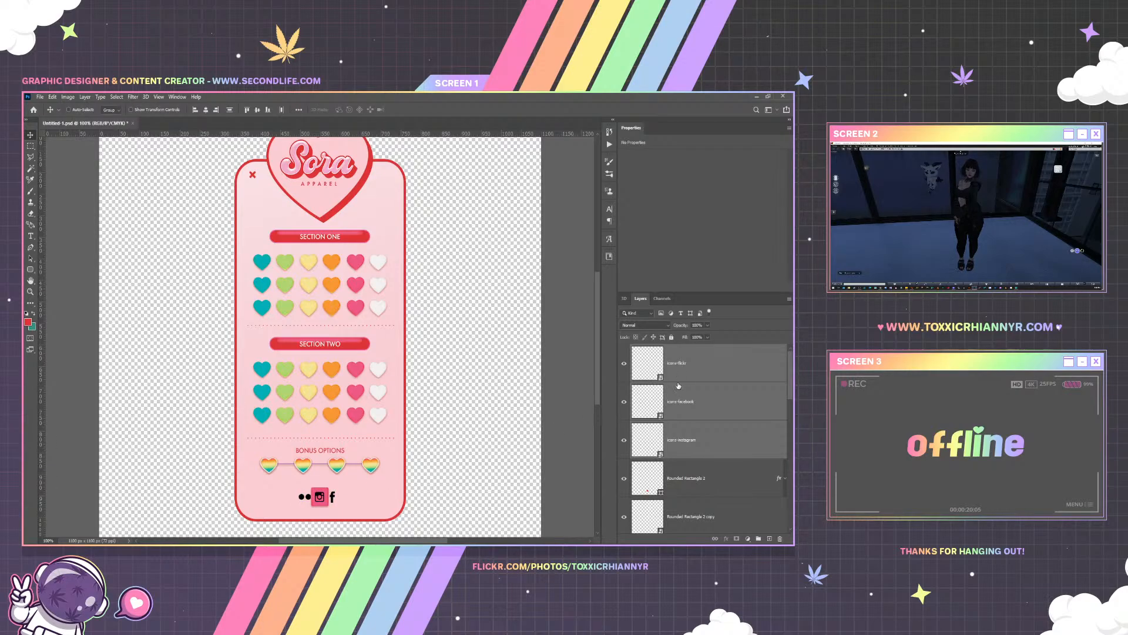
Move the Flickr and Facebook icons outward, away from the pink Instagram square
click(681, 486)
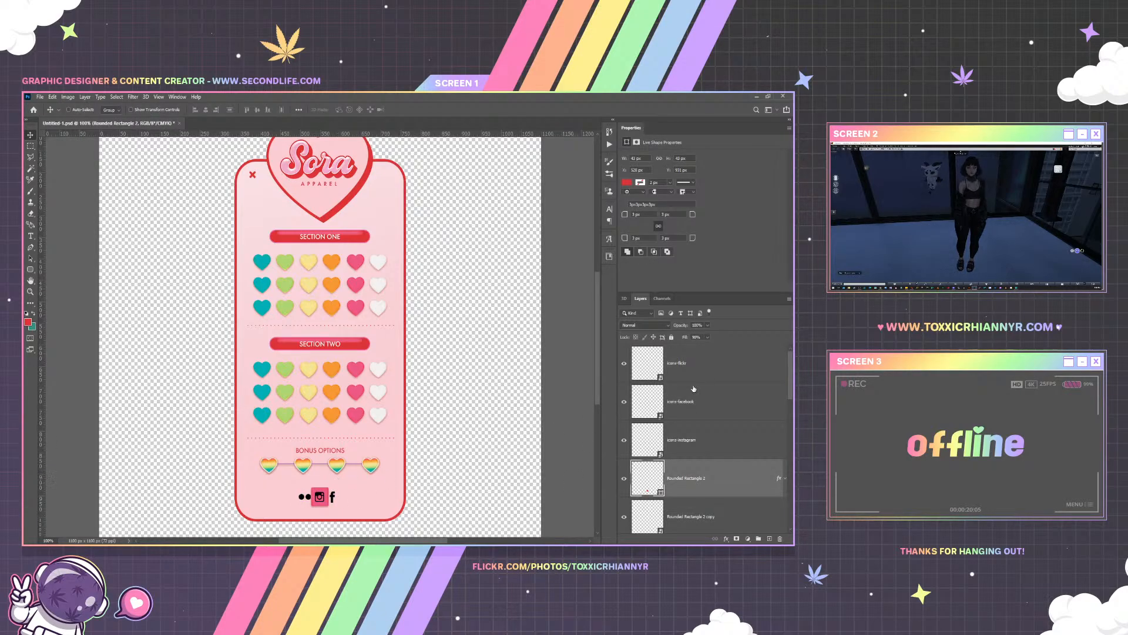
click(682, 367)
drag(391, 454, 439, 441)
click(683, 411)
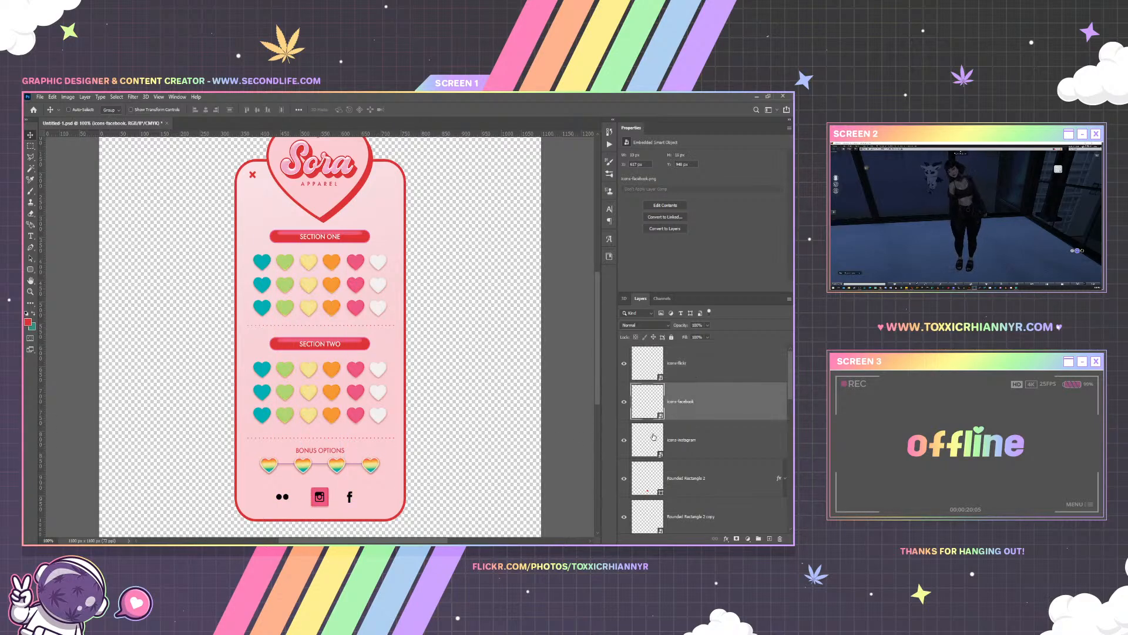
right_click(687, 444)
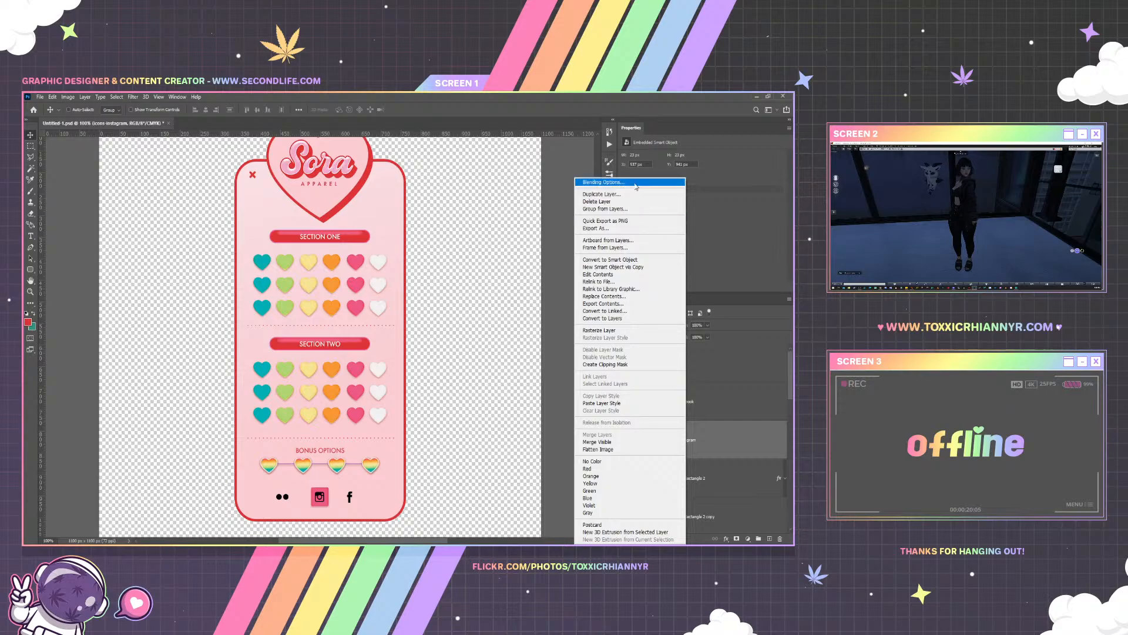
click(639, 403)
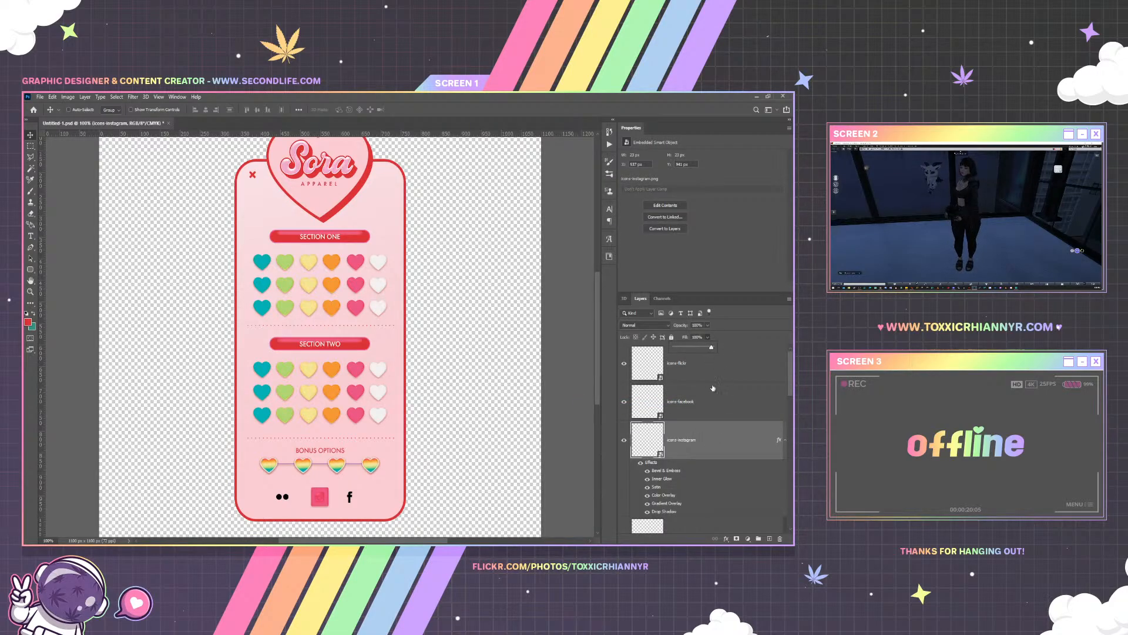
right_click(698, 442)
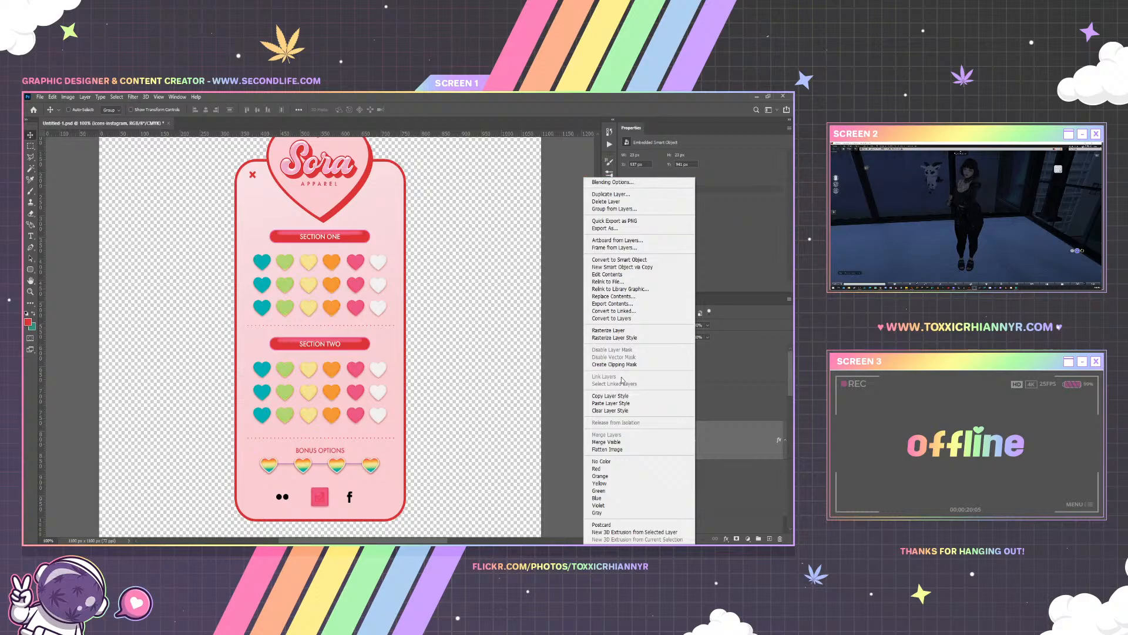
click(619, 409)
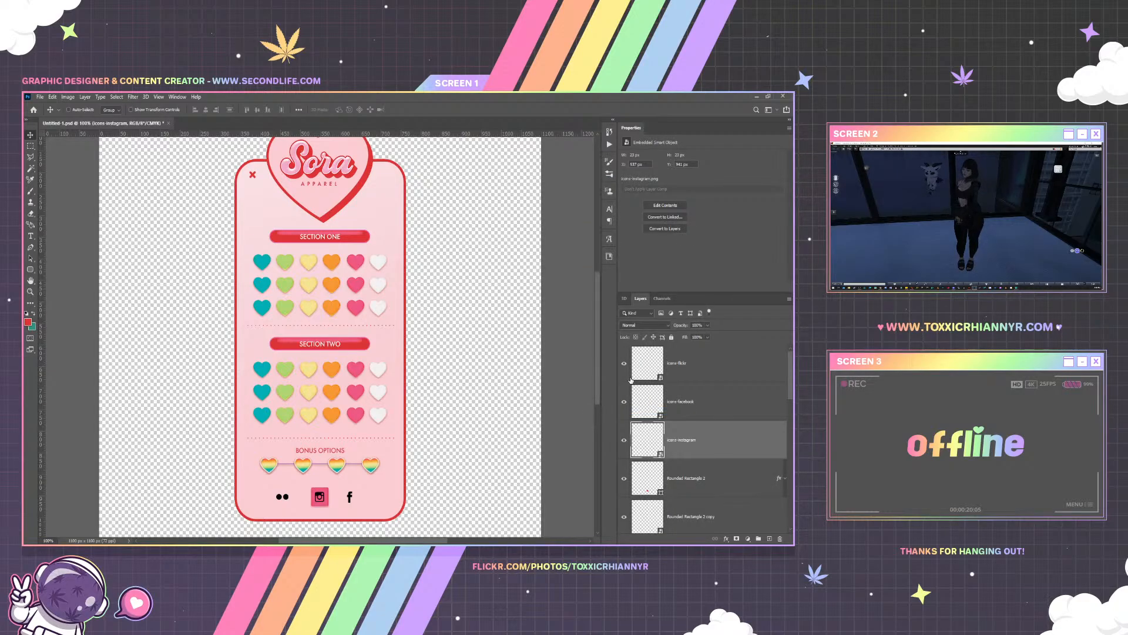
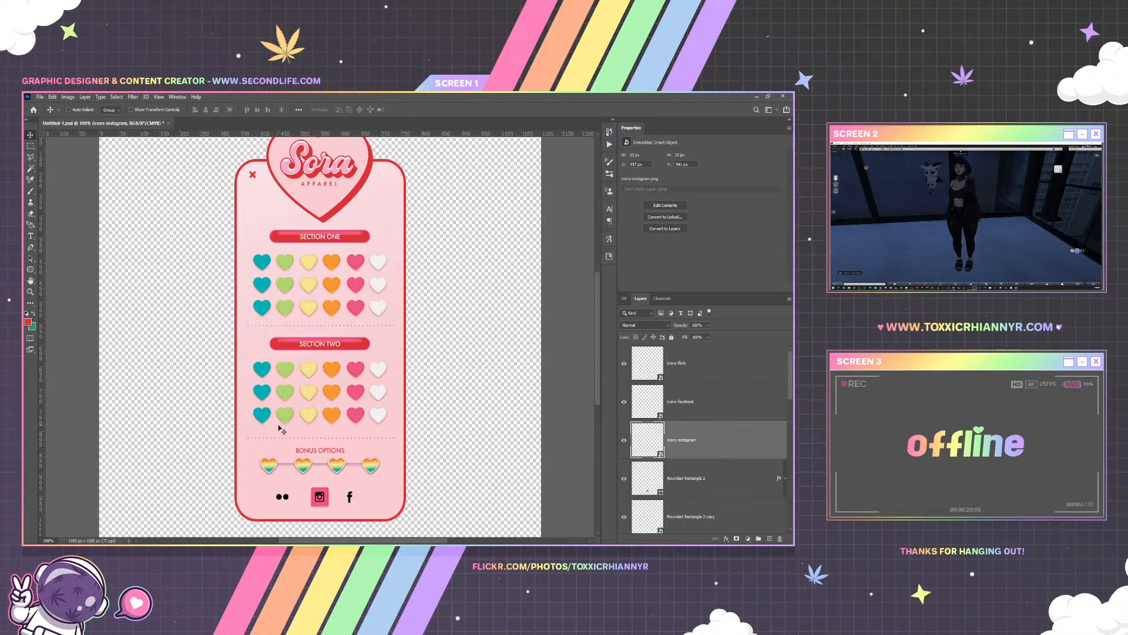
Enlarge the view to 300% around the social icons below the bonus options hearts
click(158, 96)
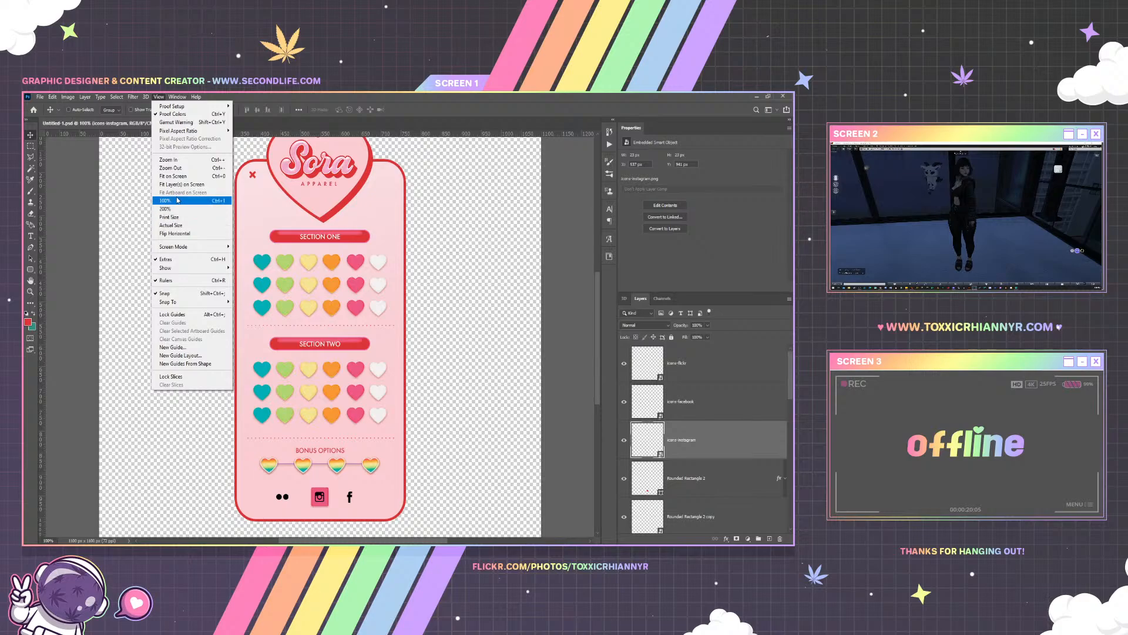
click(169, 201)
click(30, 292)
click(317, 457)
click(317, 457)
scroll(324, 427, down, 7)
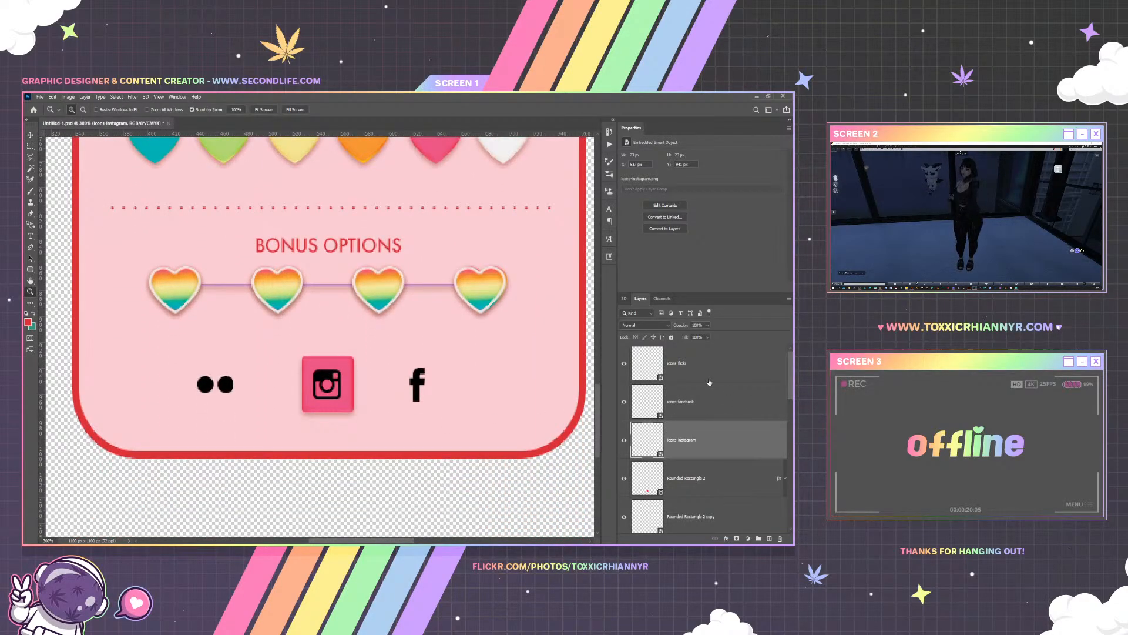
Give the Flickr icon layer a Color Overlay in white (ffffff)
right_click(709, 378)
click(645, 183)
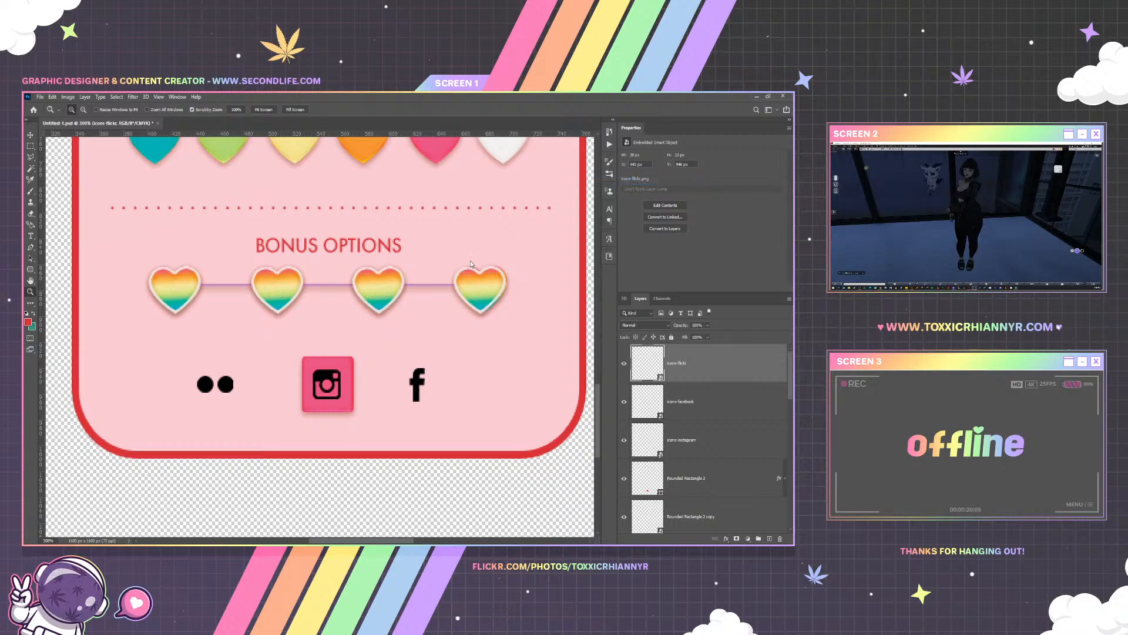
click(485, 306)
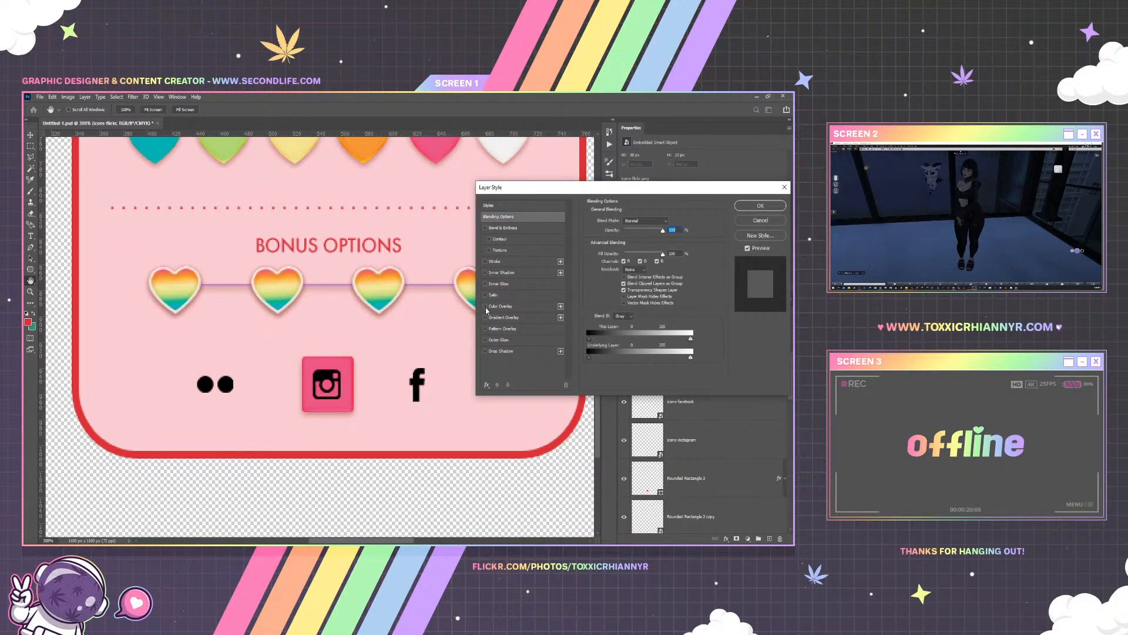
click(501, 306)
click(670, 222)
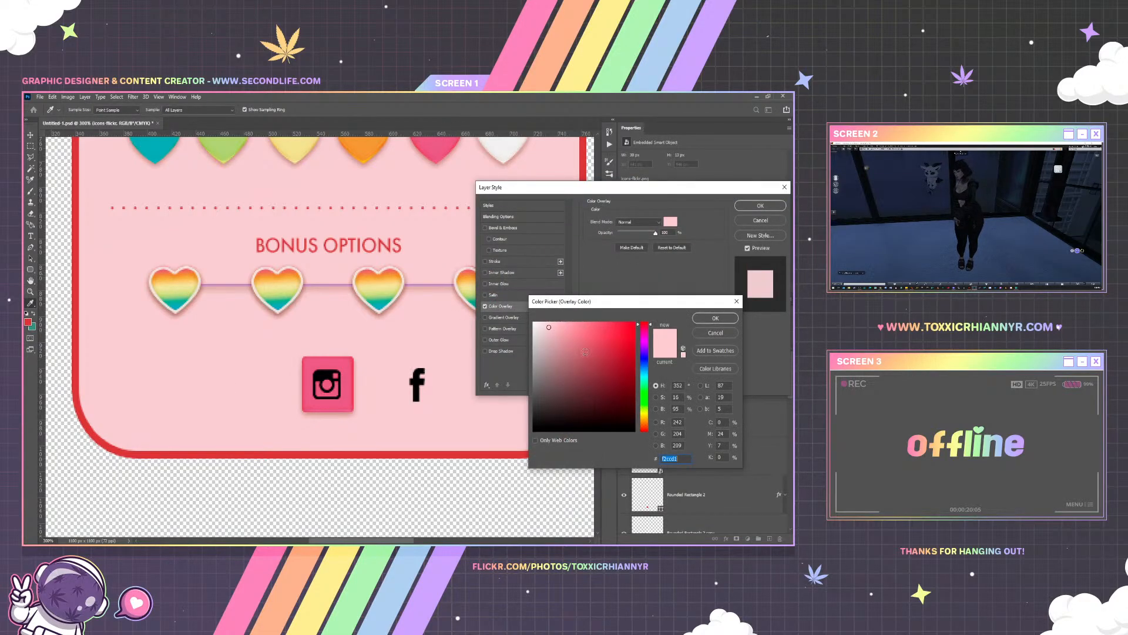
text(ffffff)
click(715, 318)
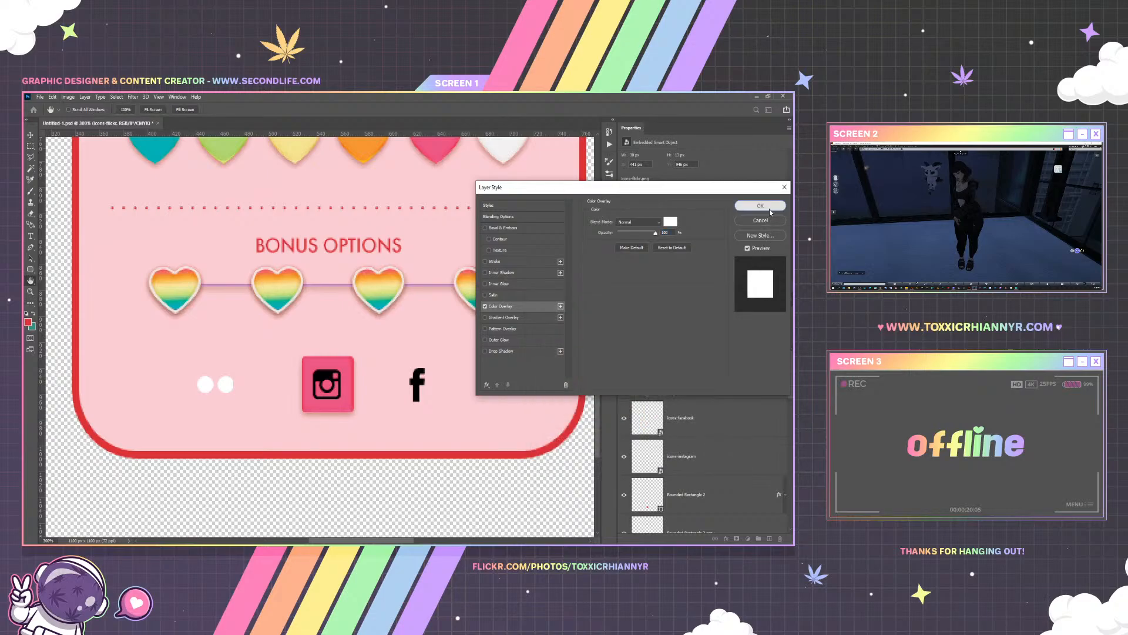
click(760, 206)
Paste the copied pink layer style onto the Flickr icon layer and collapse its effects list
click(159, 96)
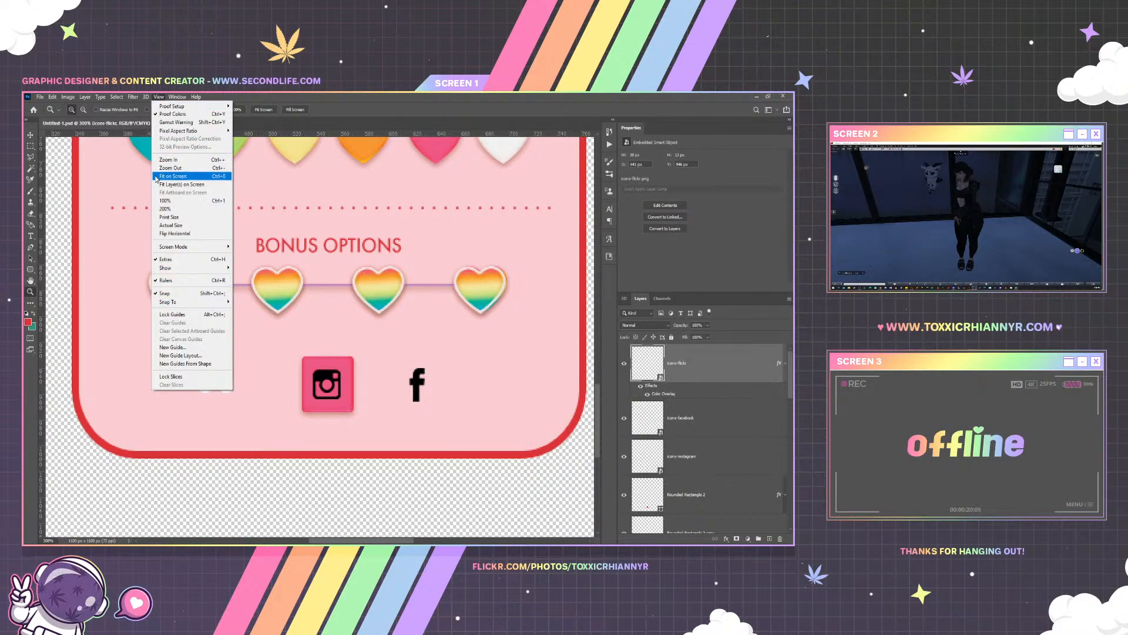
click(182, 174)
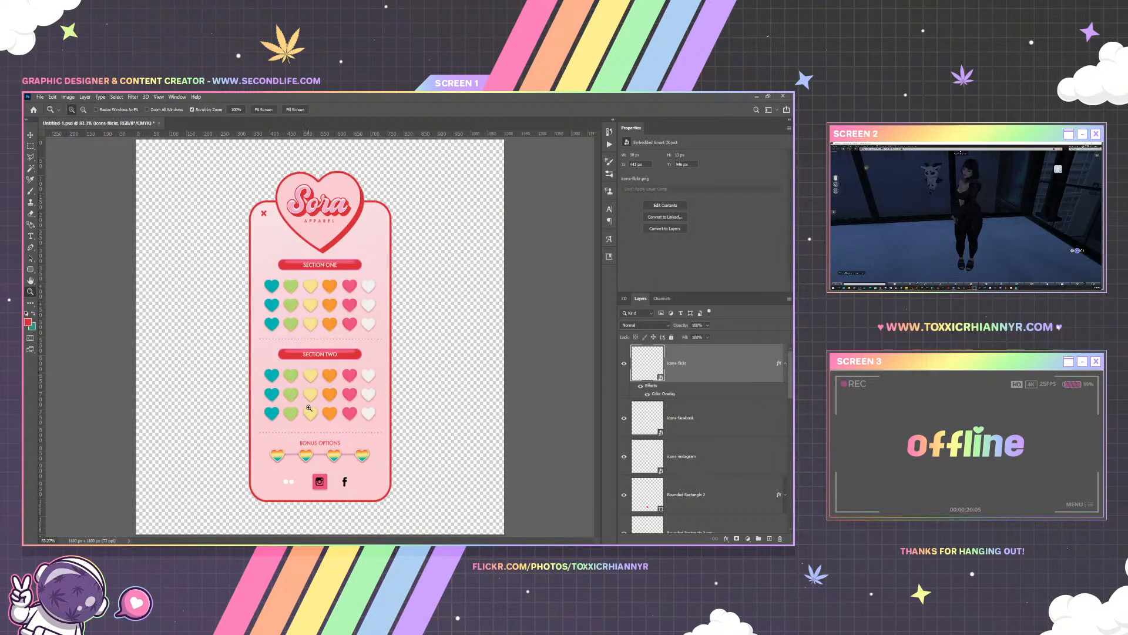
click(786, 365)
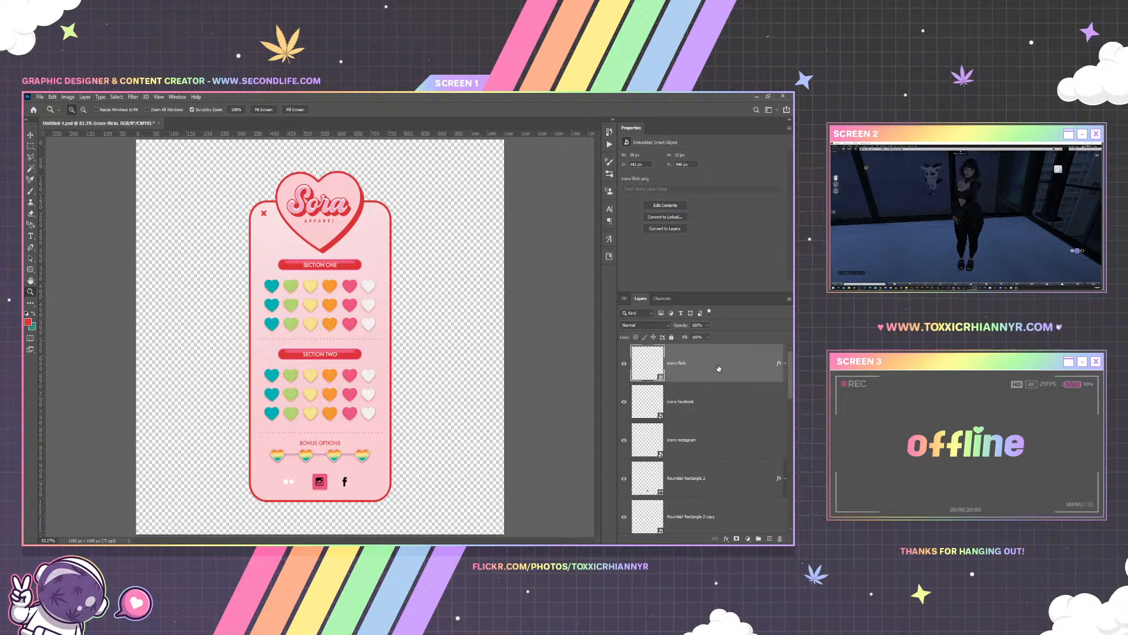
click(375, 378)
scroll(303, 438, down, 2)
scroll(303, 436, down, 2)
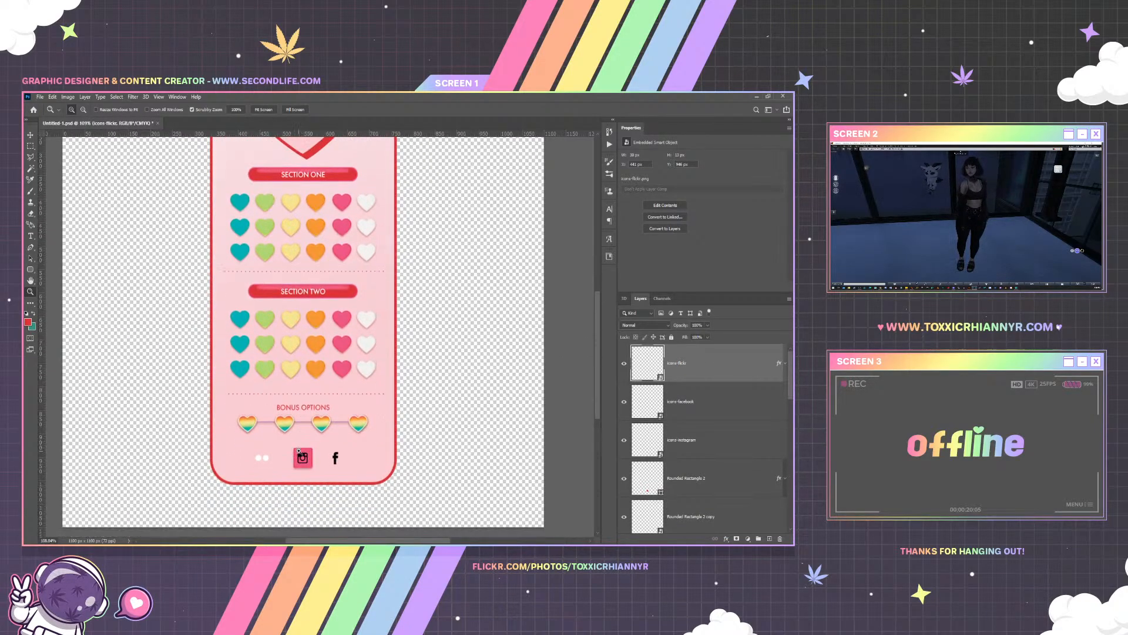
click(299, 460)
click(299, 460)
scroll(299, 460, down, 2)
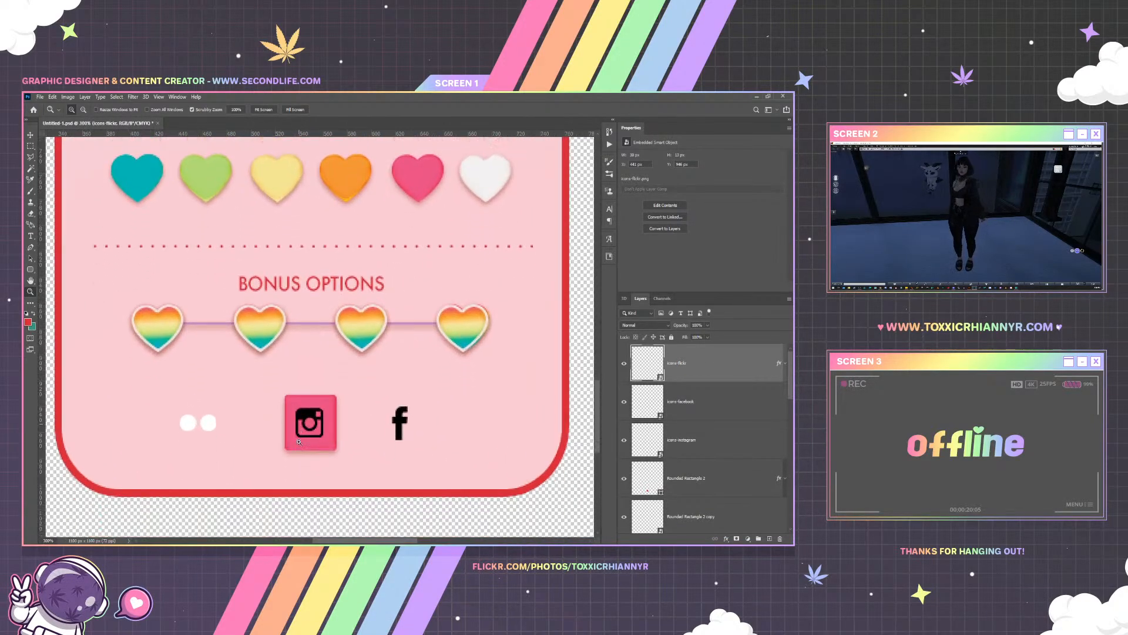
right_click(695, 372)
click(635, 405)
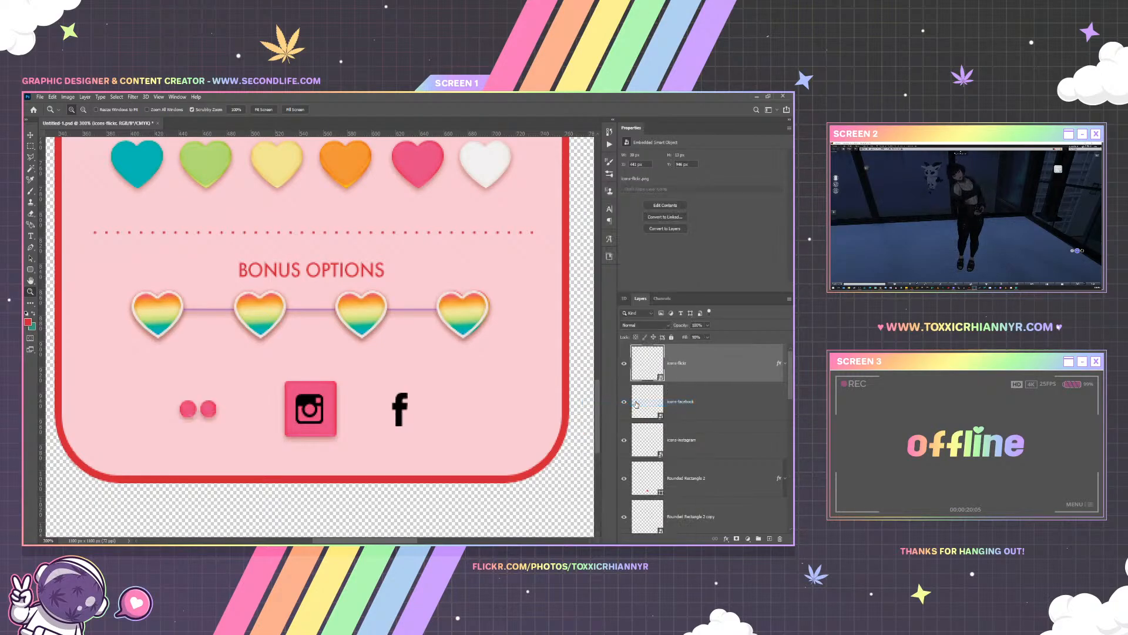
Nudge the last rainbow heart in the Bonus Options row slightly to the right
click(30, 134)
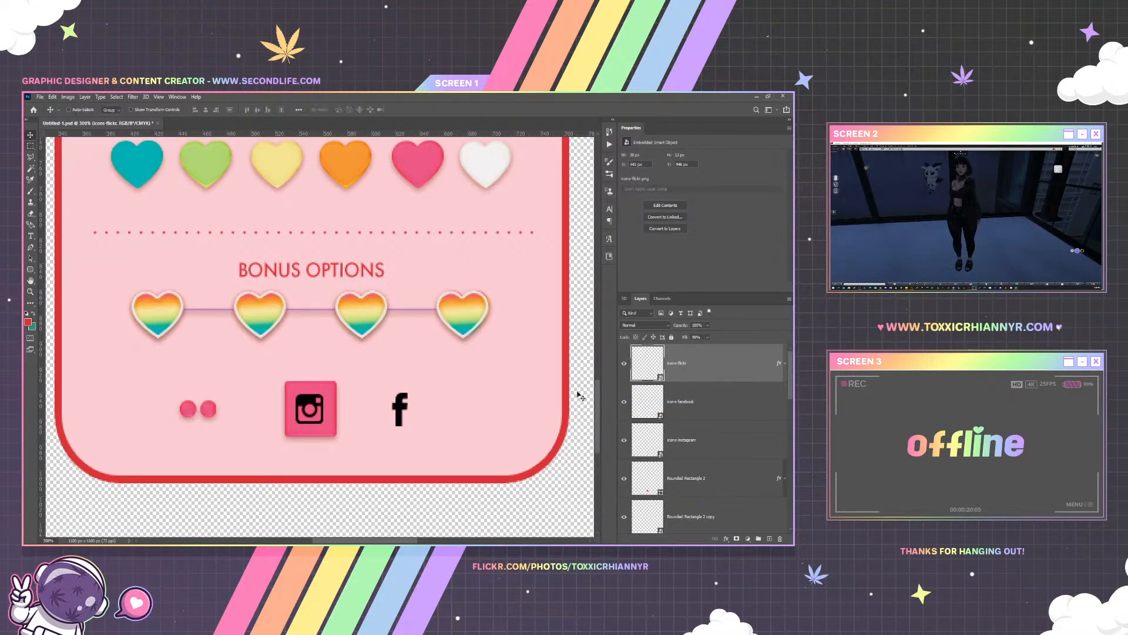
right_click(490, 311)
click(495, 326)
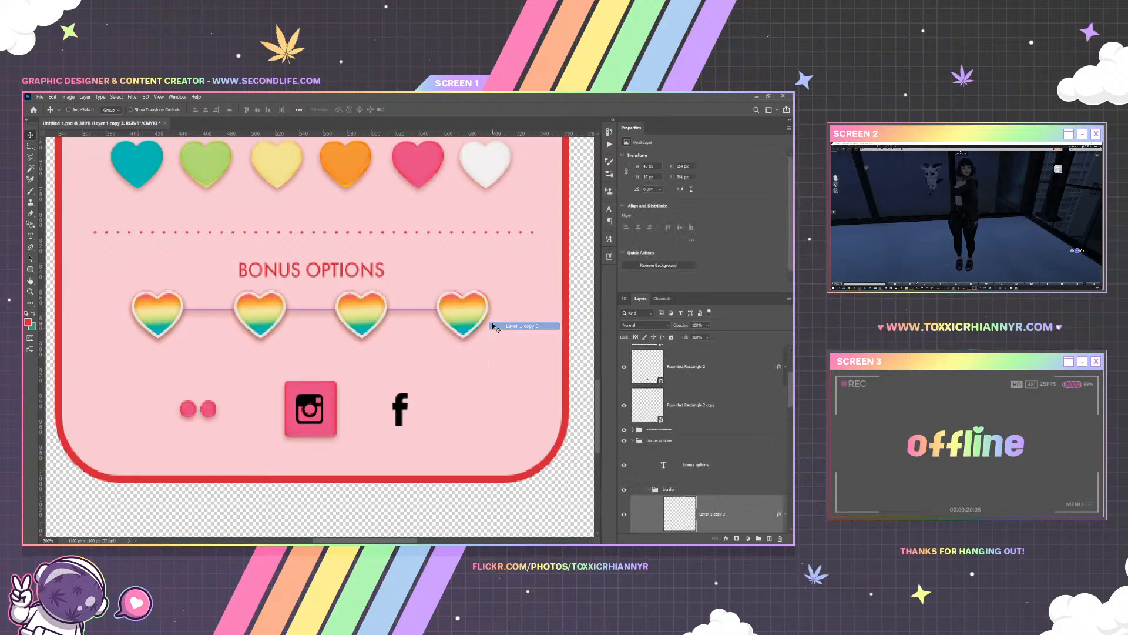
key(Right)
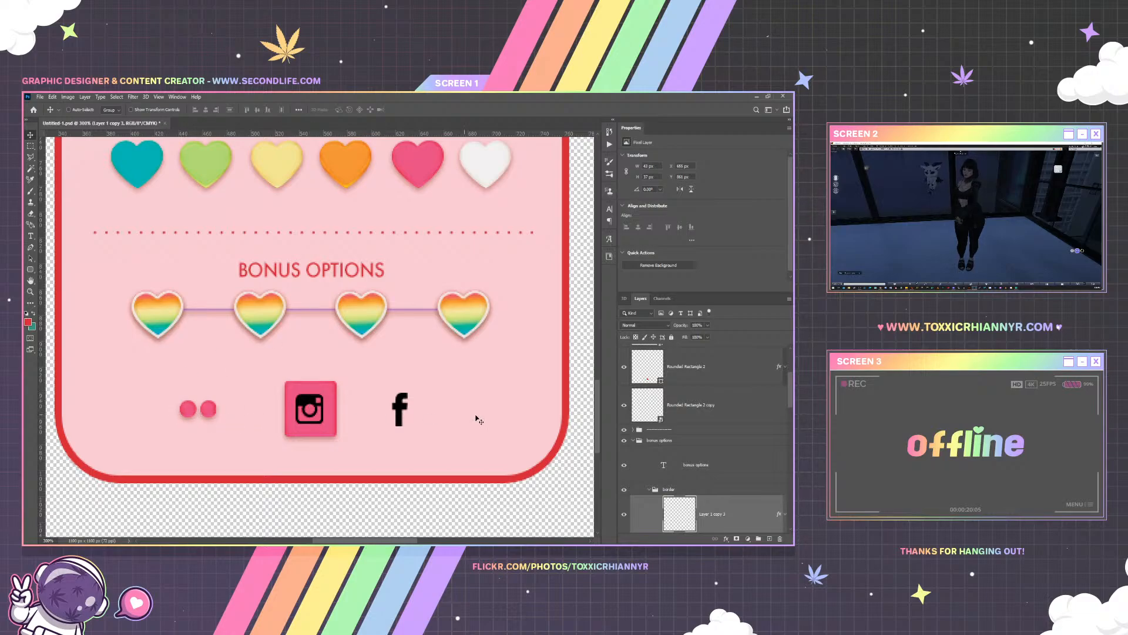
Delete the pink Rounded Rectangle 2 shape behind the Instagram icon
click(680, 408)
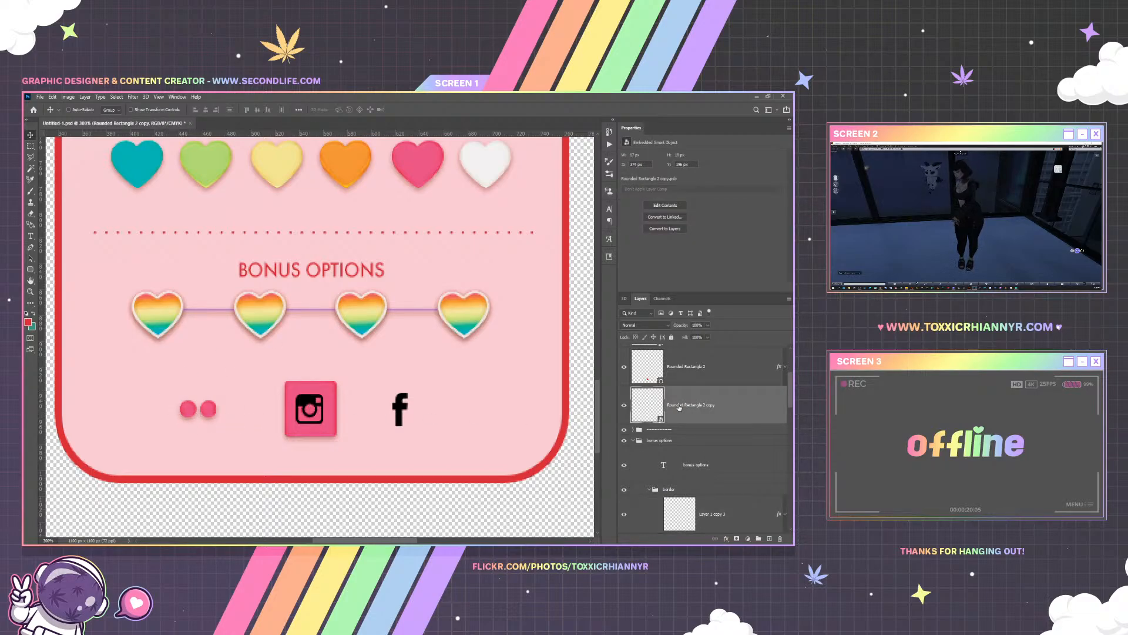
click(683, 378)
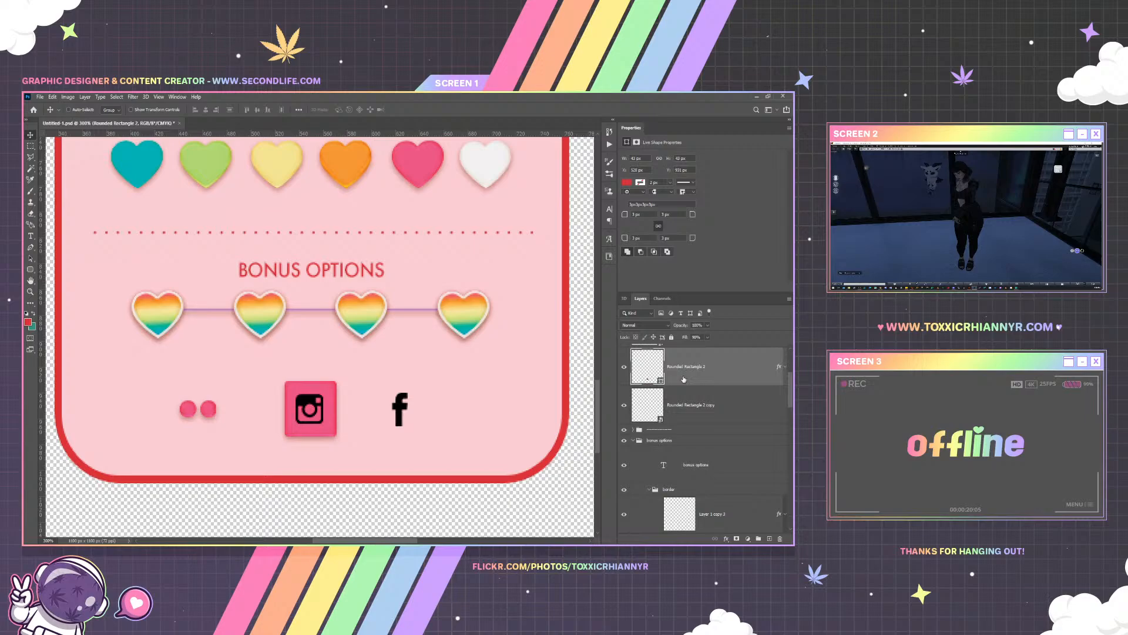
key(Delete)
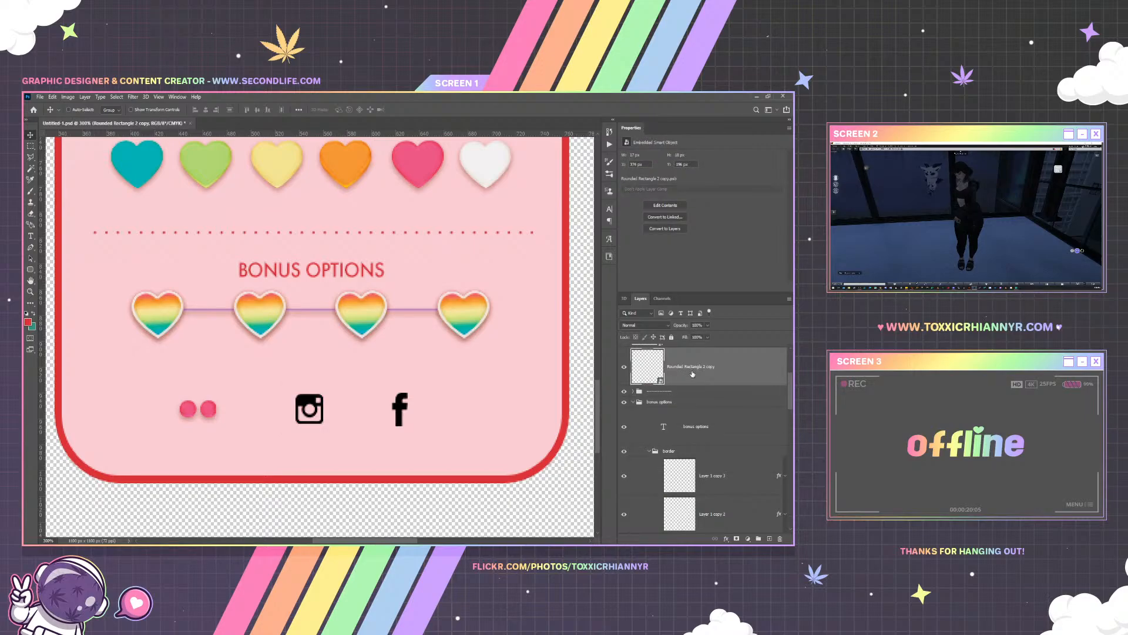
Paste the copied pink layer style onto the Instagram icon layer and collapse its effects list
scroll(692, 374, up, 1)
right_click(693, 373)
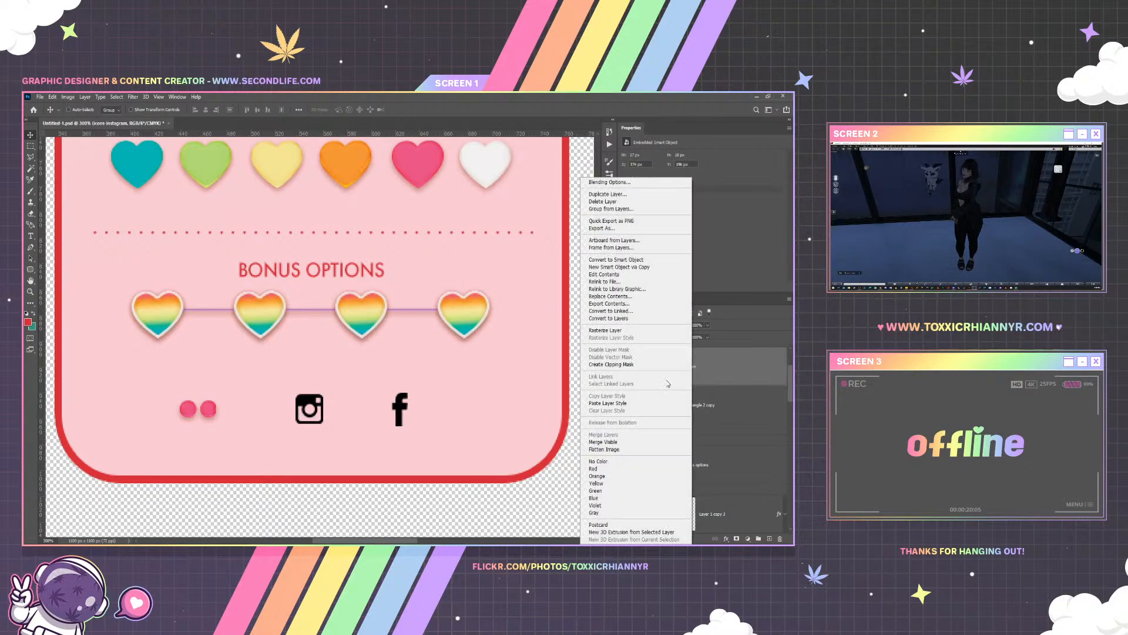
click(653, 407)
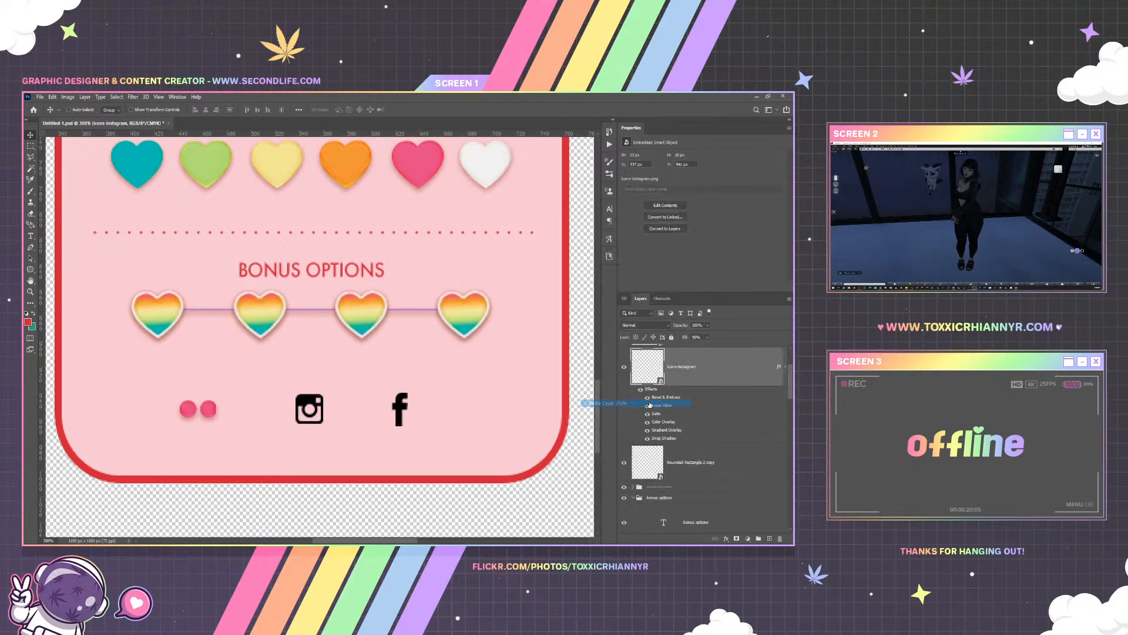
click(784, 367)
Paste the same pink layer style onto the Facebook icon layer and collapse its effects list
scroll(727, 385, up, 1)
click(691, 372)
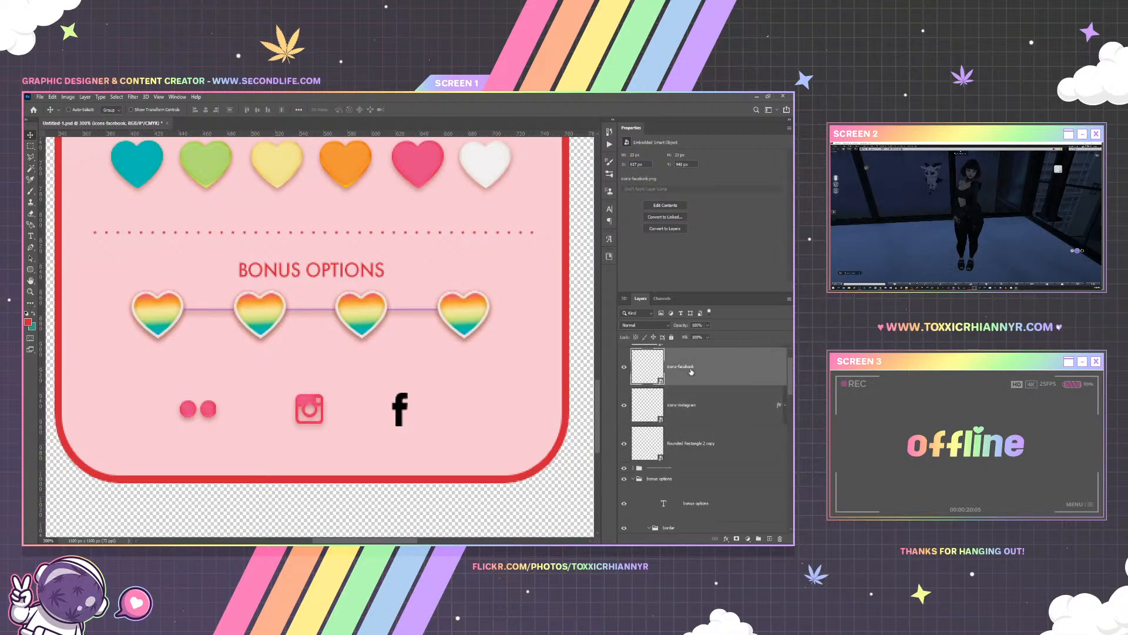
right_click(691, 371)
click(634, 409)
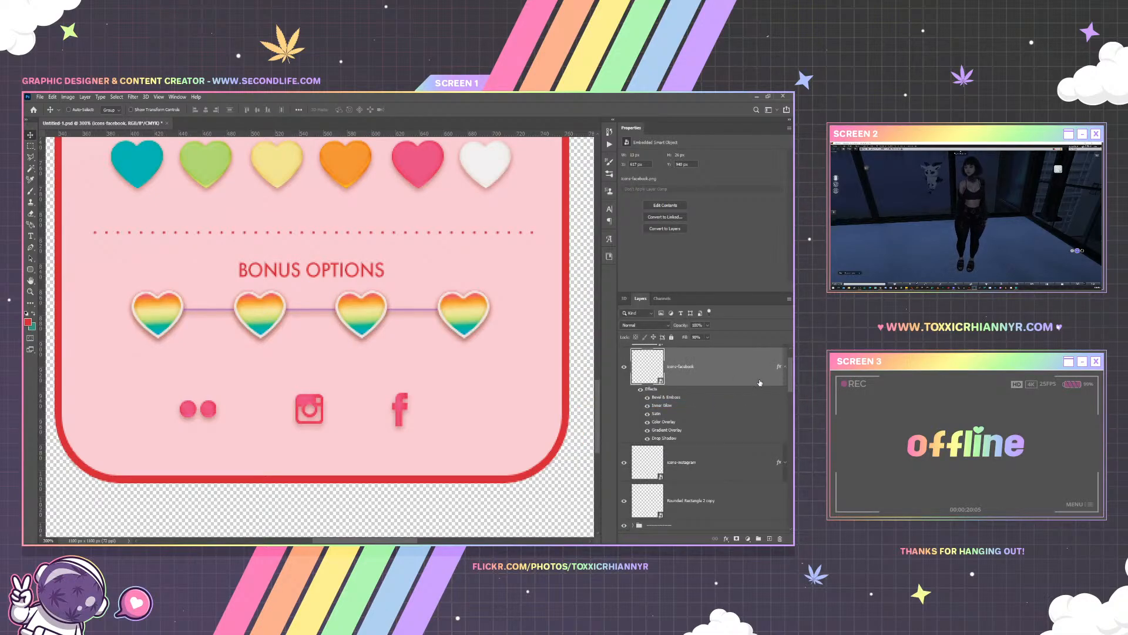
click(785, 367)
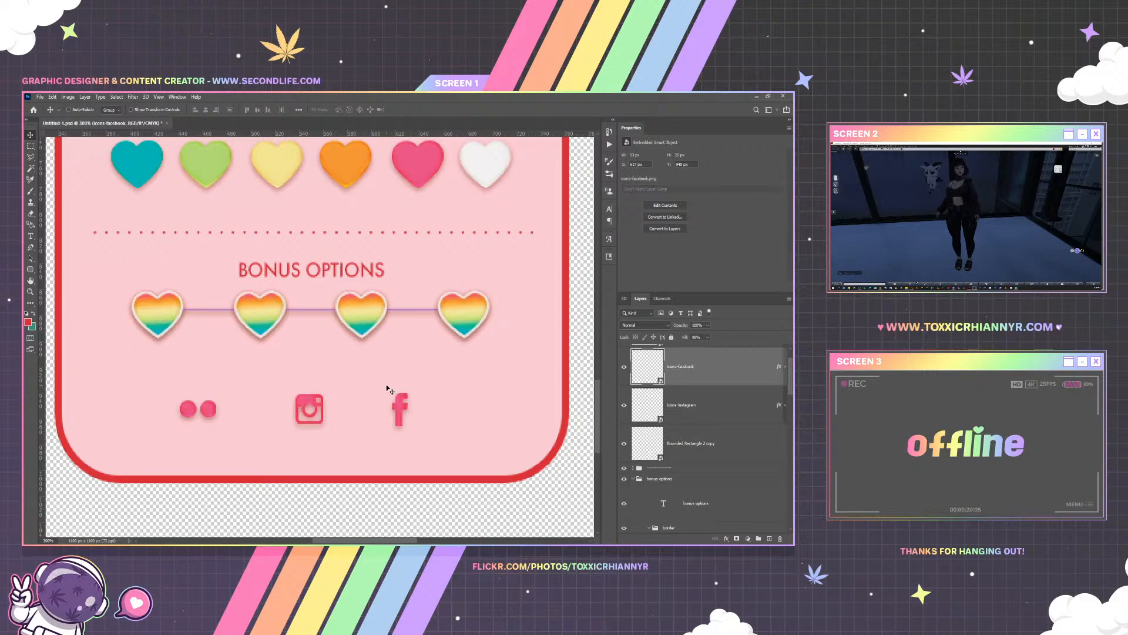
Draw a red circle about 45 px wide beside the Facebook icon with the Ellipse tool
click(30, 270)
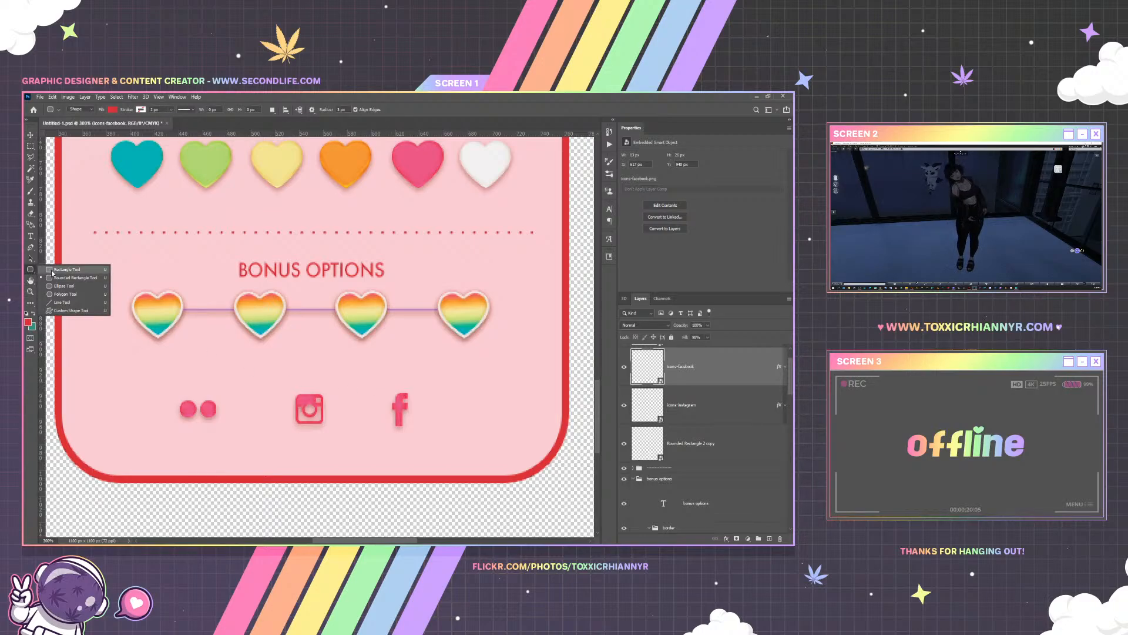
click(54, 286)
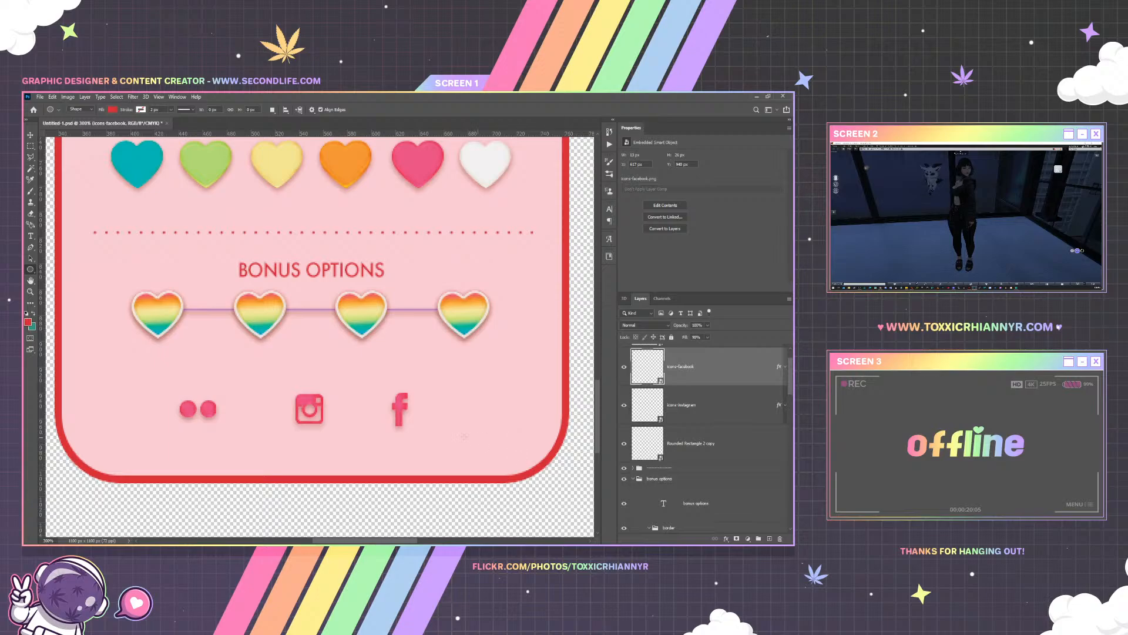
drag(451, 378, 505, 436)
Turn the circle into a thin red ring by setting its fill opacity to 0% and adding a narrow Stroke effect
right_click(700, 369)
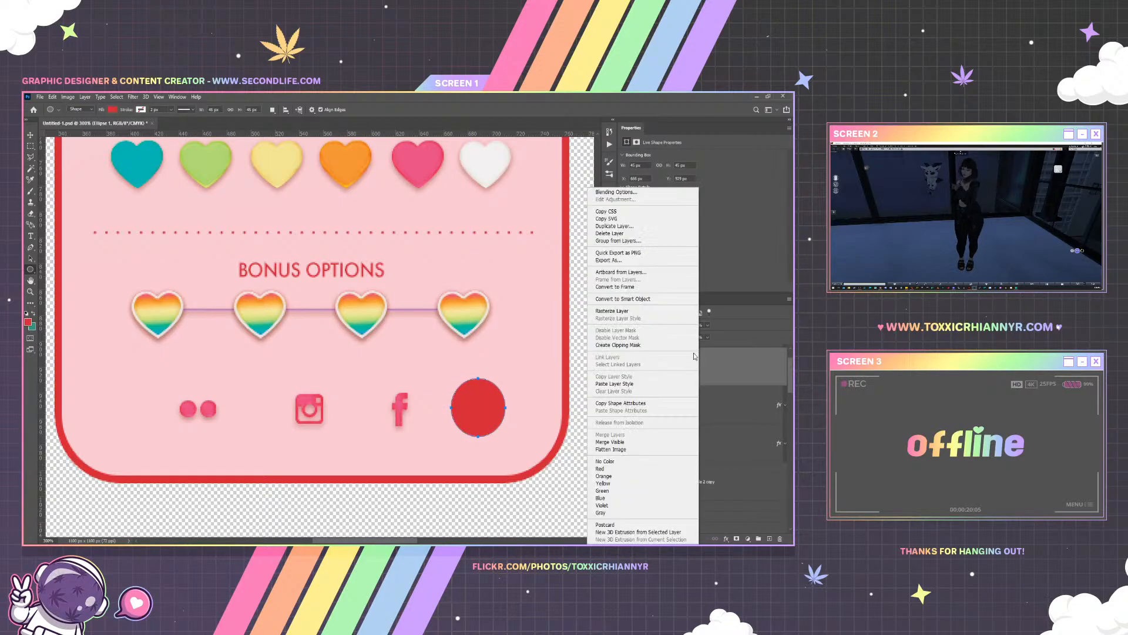
click(611, 192)
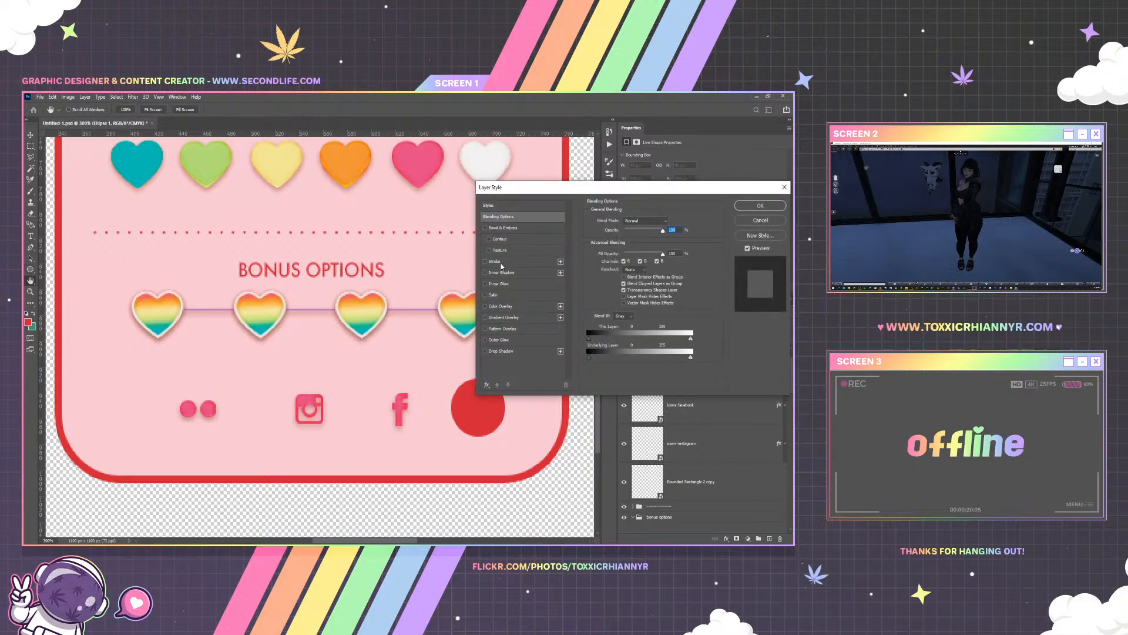
drag(663, 254, 626, 254)
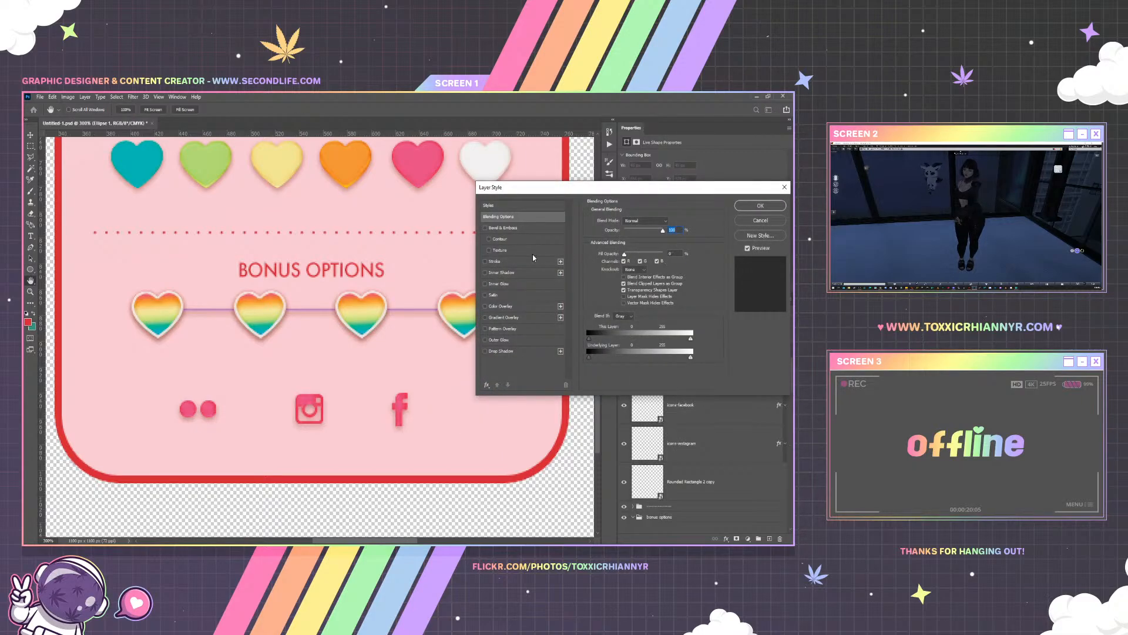
click(487, 262)
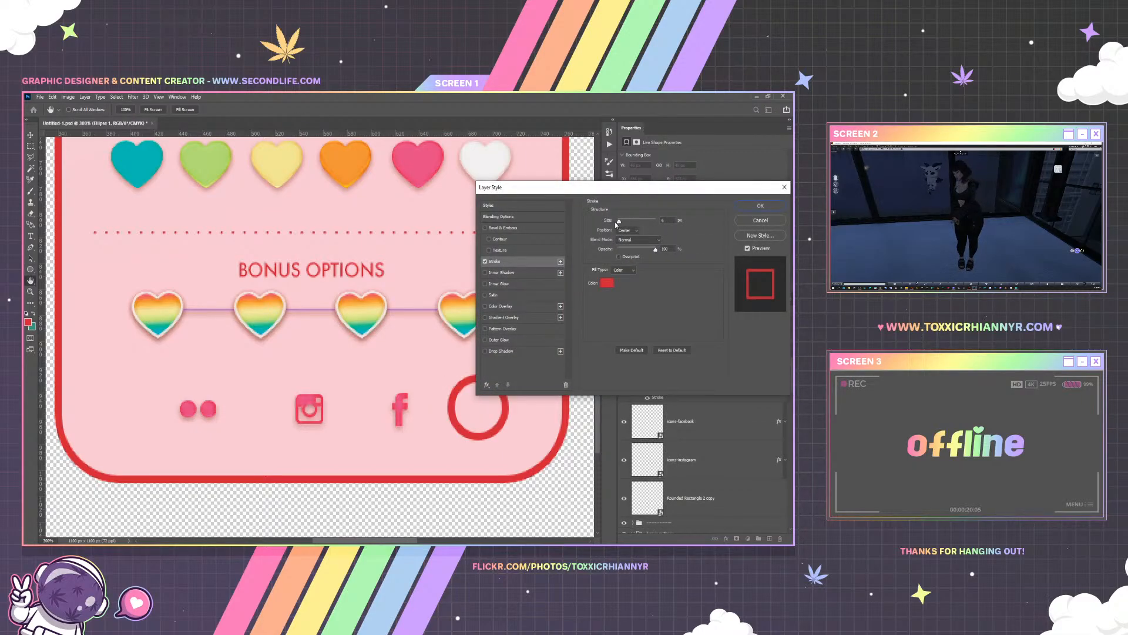
drag(619, 222, 619, 224)
click(760, 205)
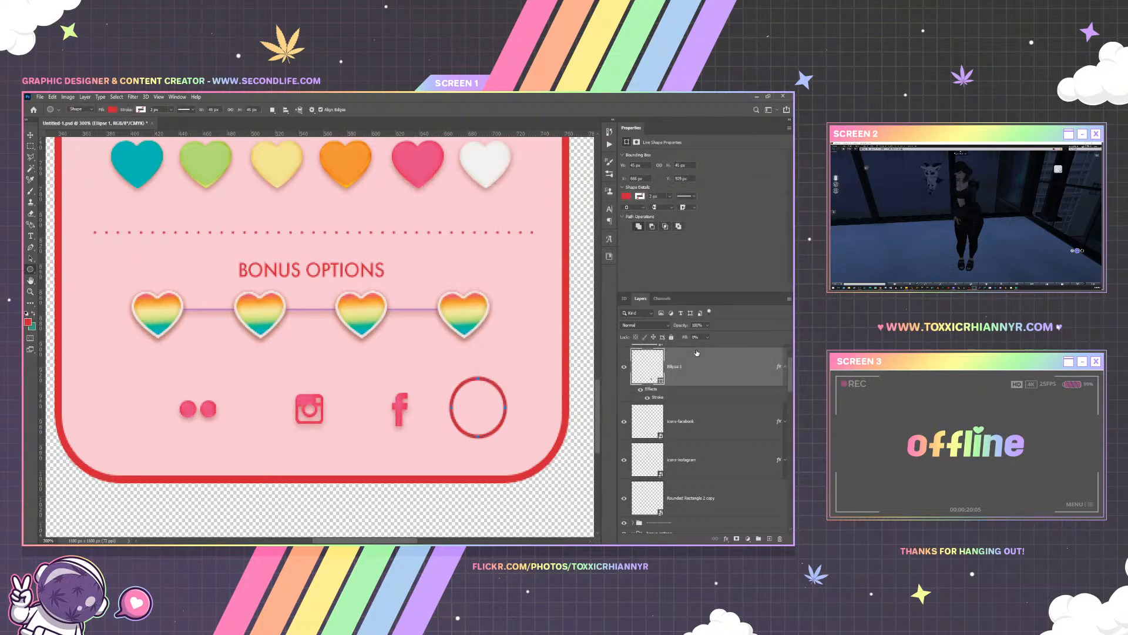
Convert the ring to a smart object, rasterize it, and paste the copied pink layer style onto it
right_click(696, 364)
click(645, 300)
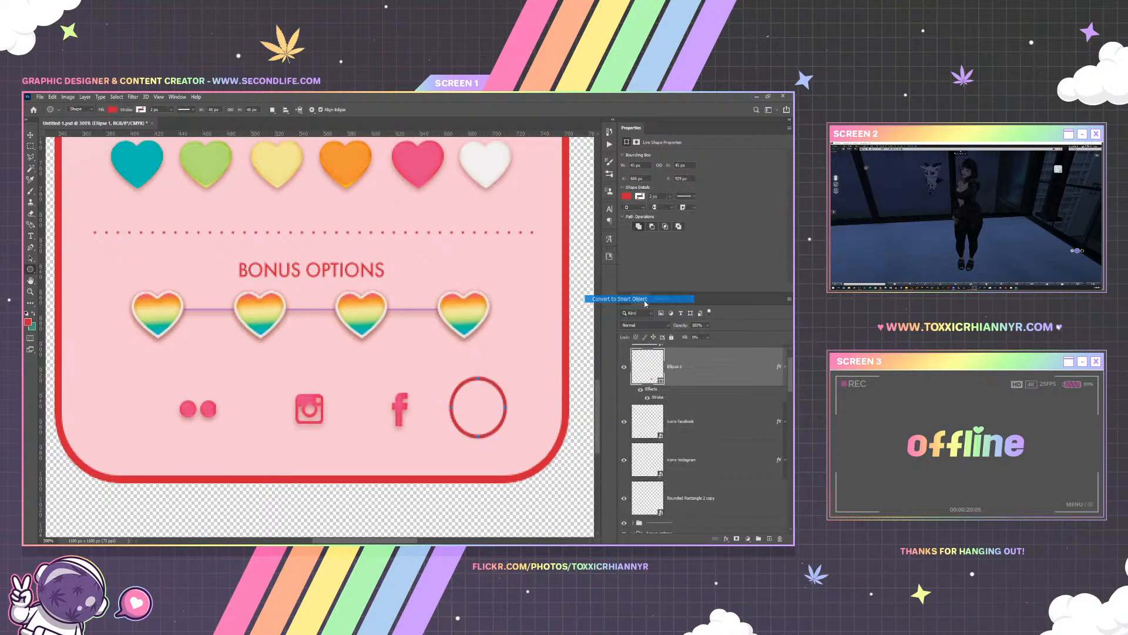
right_click(696, 367)
click(669, 333)
right_click(695, 372)
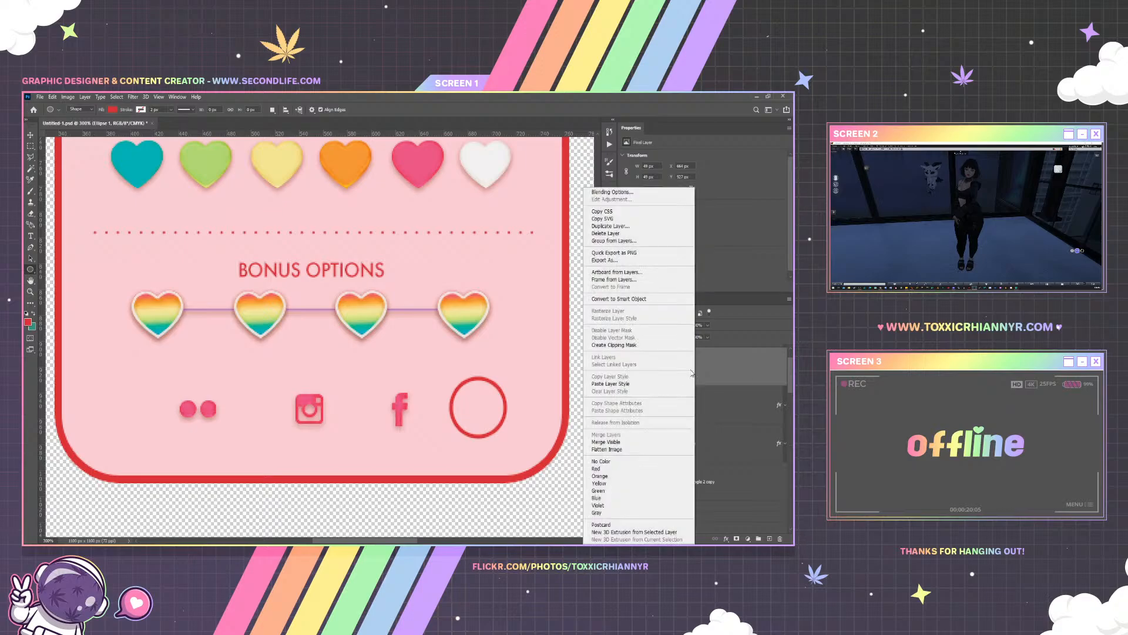
click(638, 380)
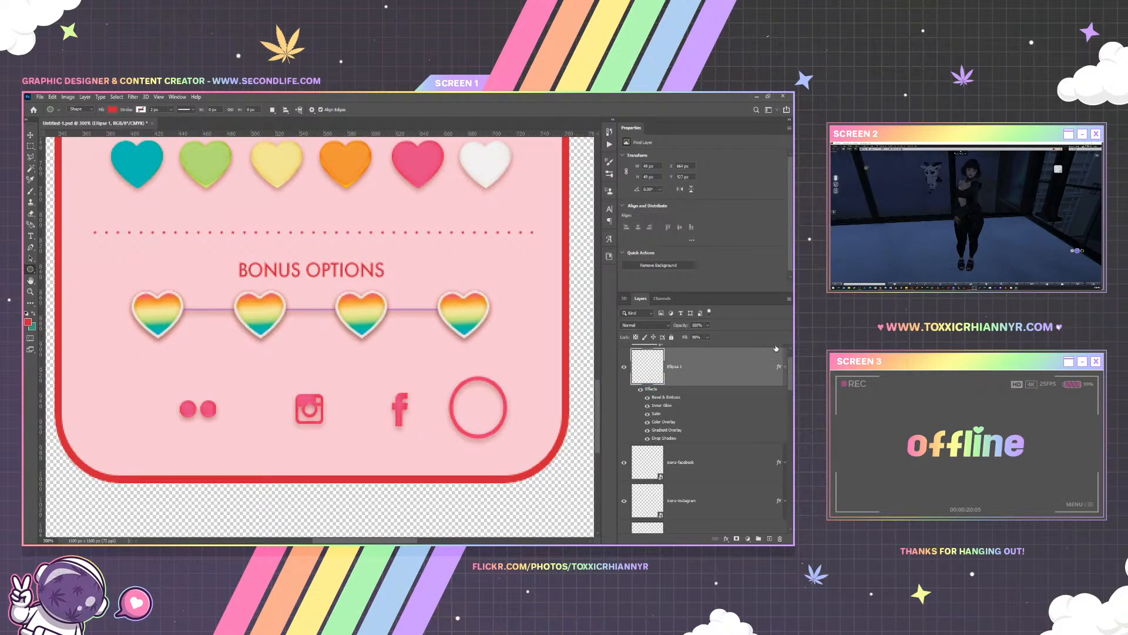
click(785, 367)
Keep the ring at its current size and move the Facebook icon into its centre
key(ctrl+t)
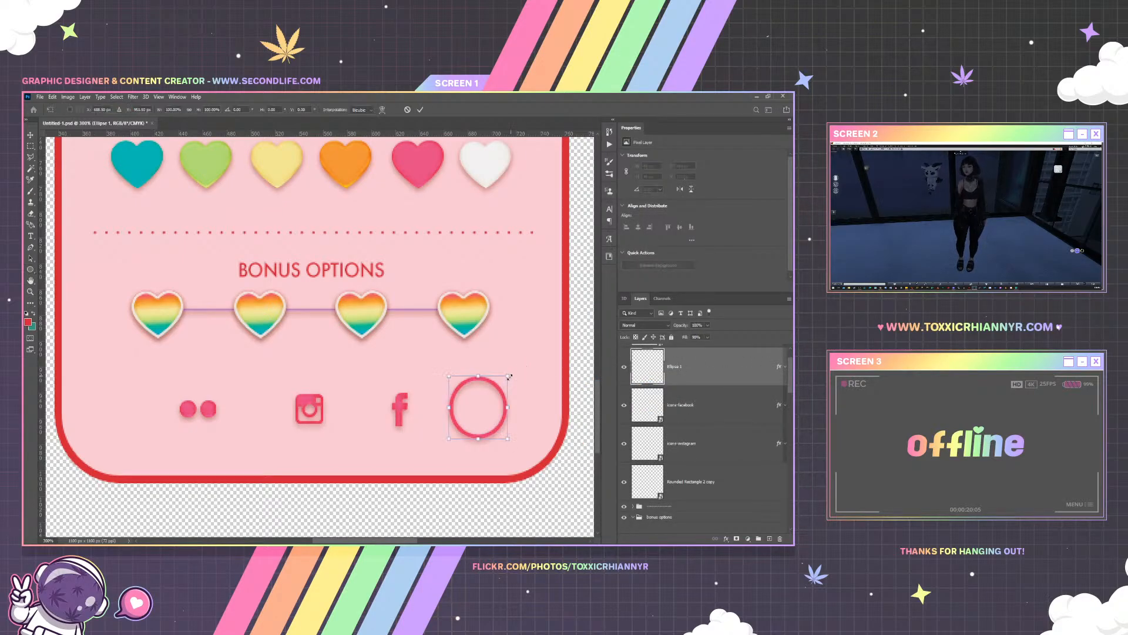
key(Return)
click(30, 135)
drag(402, 375, 505, 394)
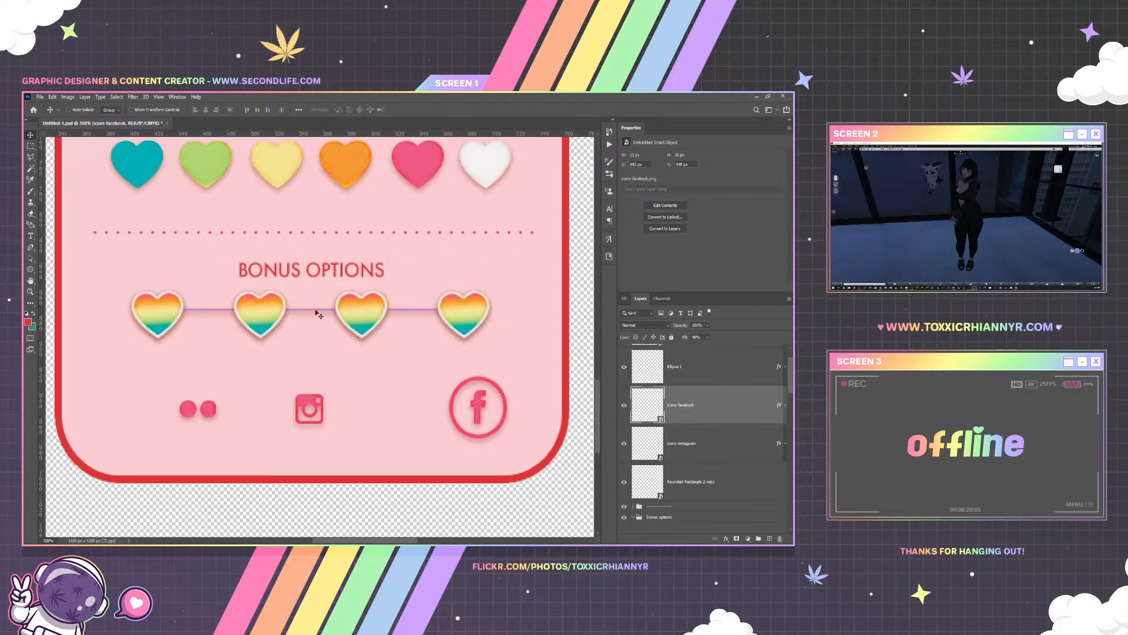
Set the Facebook icon's Bevel & Emboss to 157% depth and 100% highlight opacity, with a larger size and less softening
right_click(687, 411)
click(589, 182)
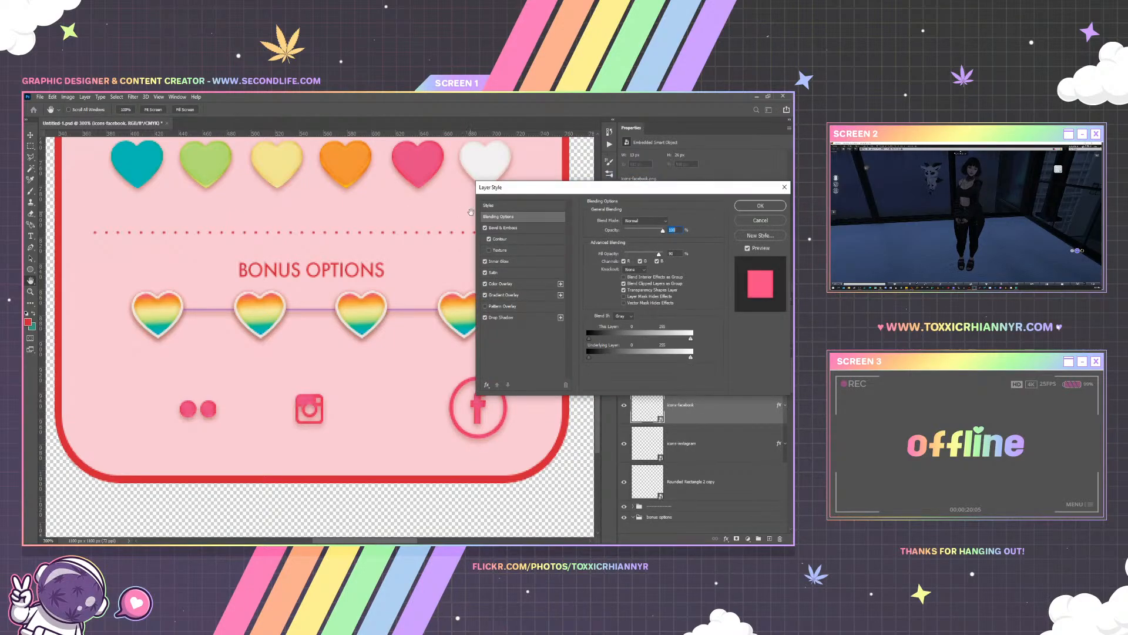
drag(521, 173, 486, 150)
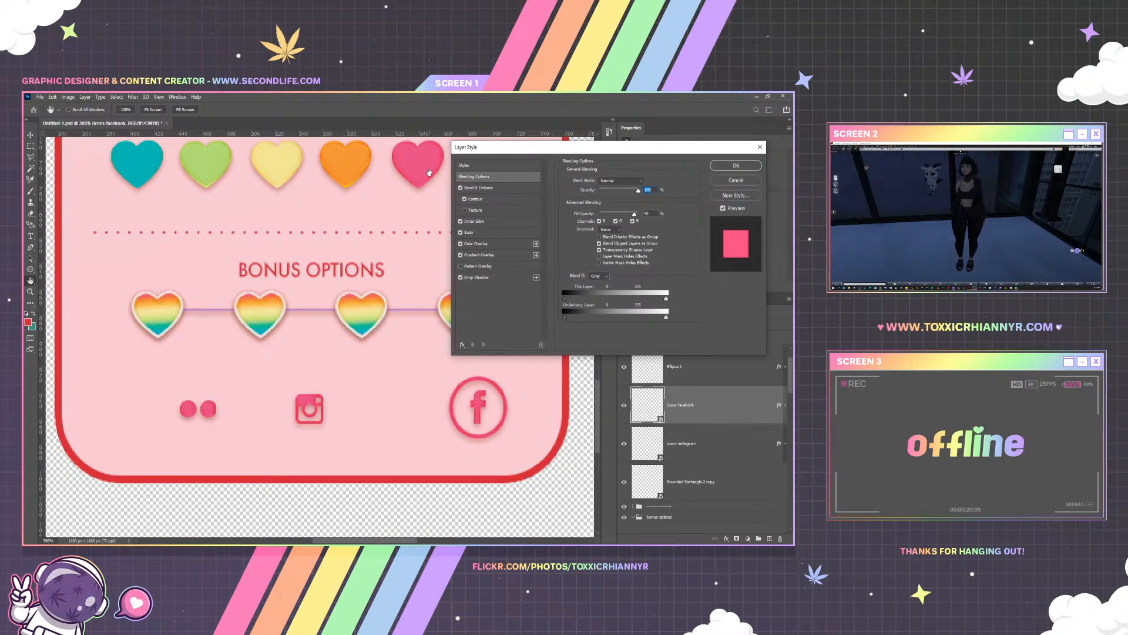
click(477, 189)
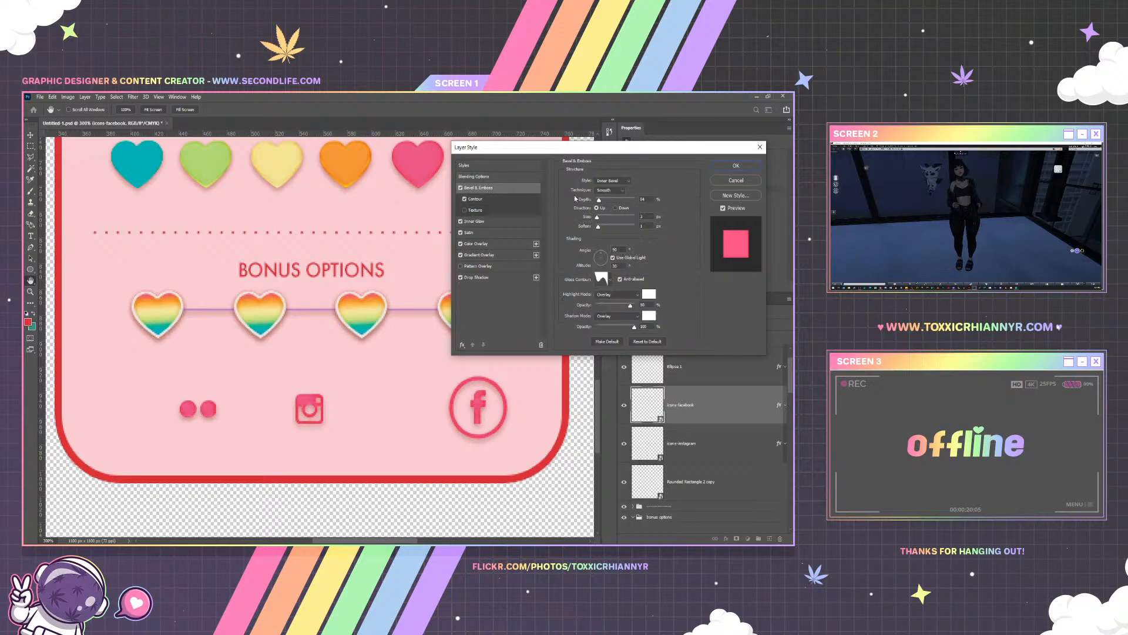
mouse_move(597, 201)
mouse_down()
mouse_move(608, 204)
mouse_move(594, 219)
mouse_move(601, 203)
mouse_up()
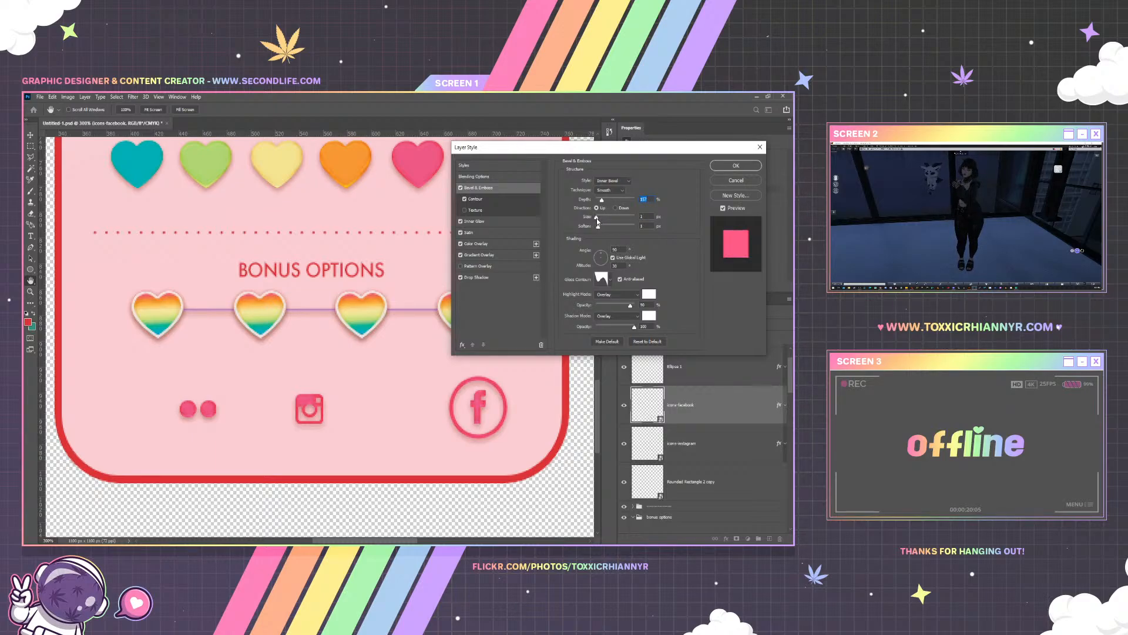
drag(598, 217, 600, 217)
drag(630, 306, 657, 306)
click(643, 304)
drag(599, 227, 589, 224)
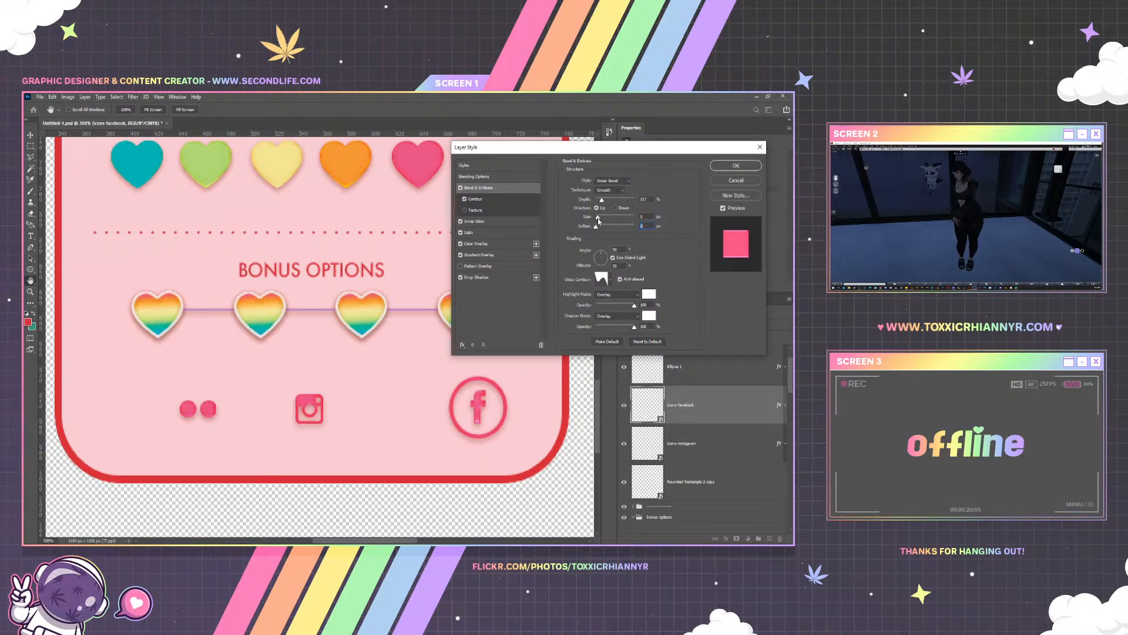
click(597, 218)
click(731, 166)
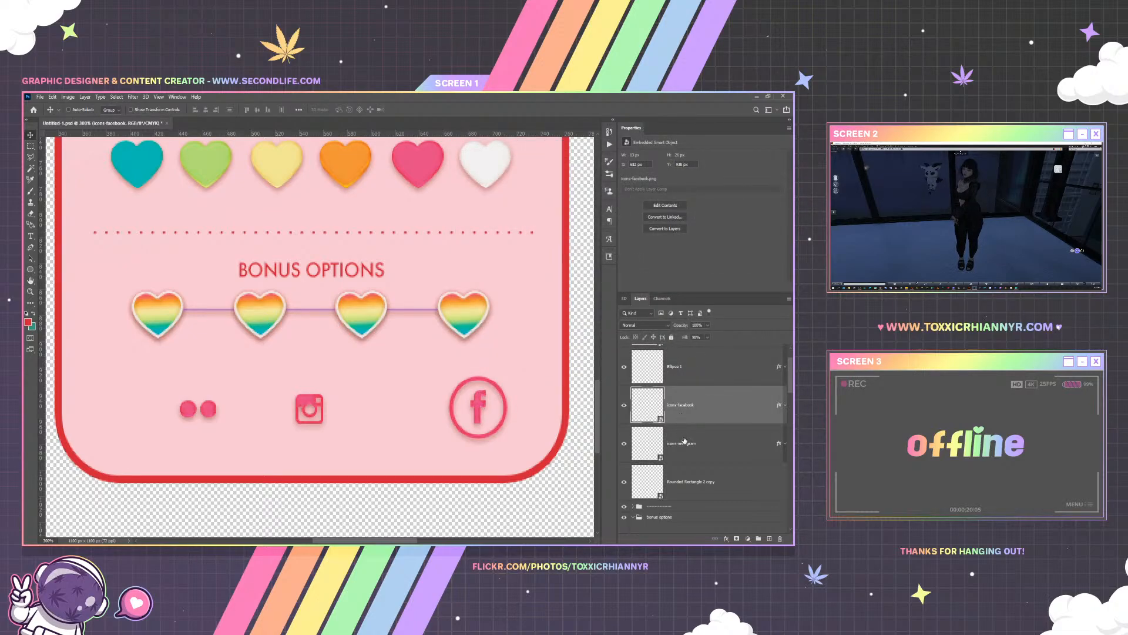
Reduce the Inner Glow size and Satin opacity in the layer style of the ring around the Facebook icon
right_click(690, 372)
click(588, 192)
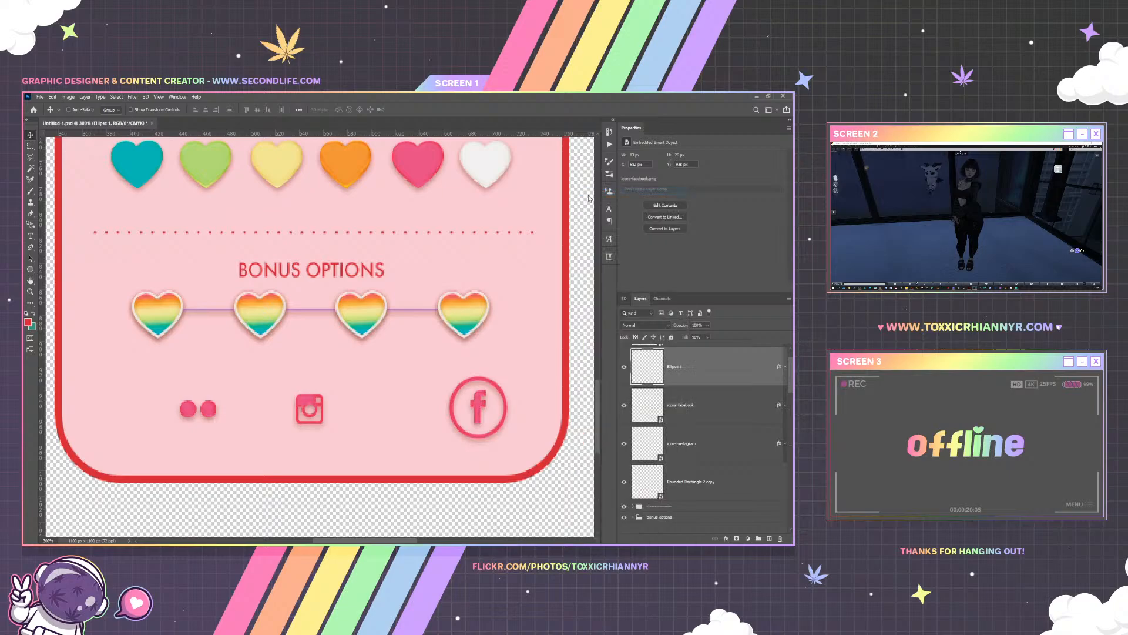
click(489, 221)
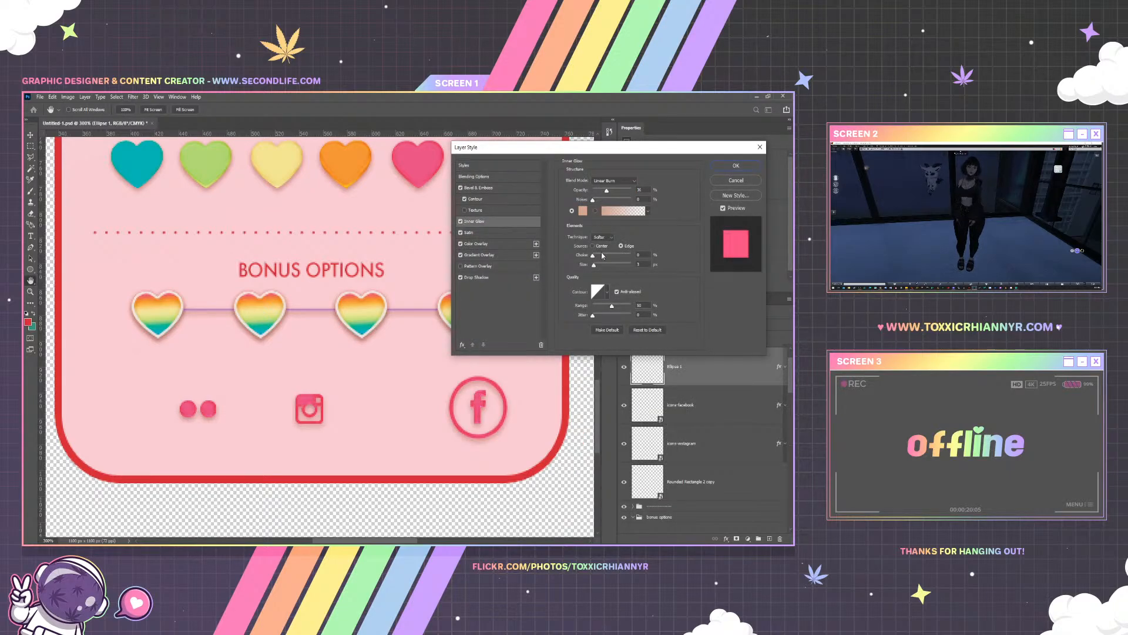
drag(594, 267, 589, 266)
click(534, 234)
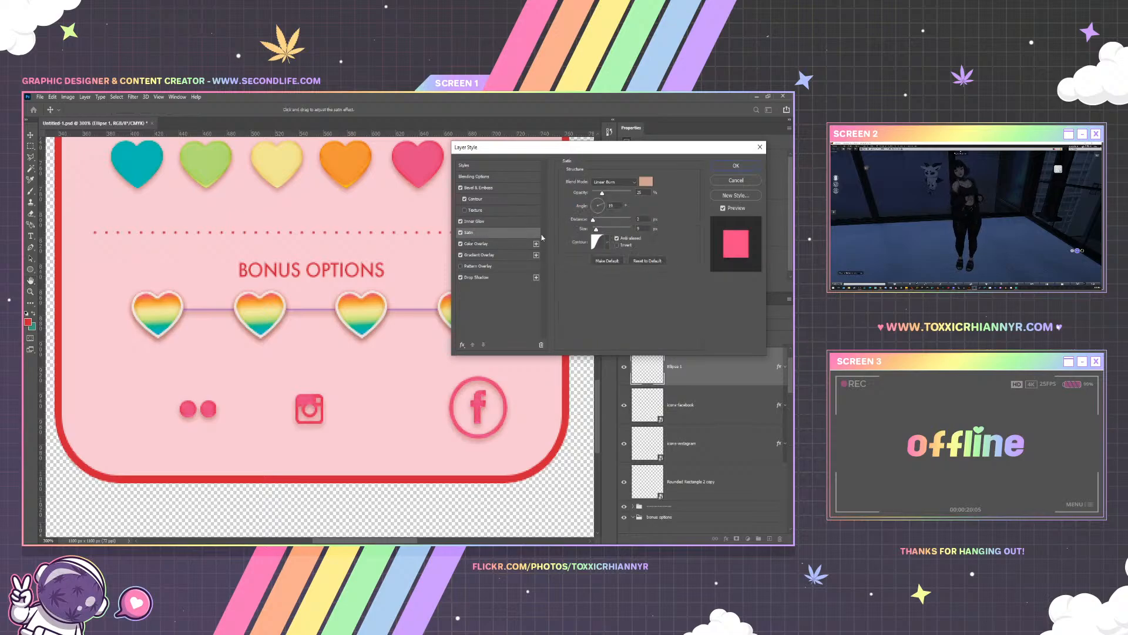
drag(616, 198, 598, 198)
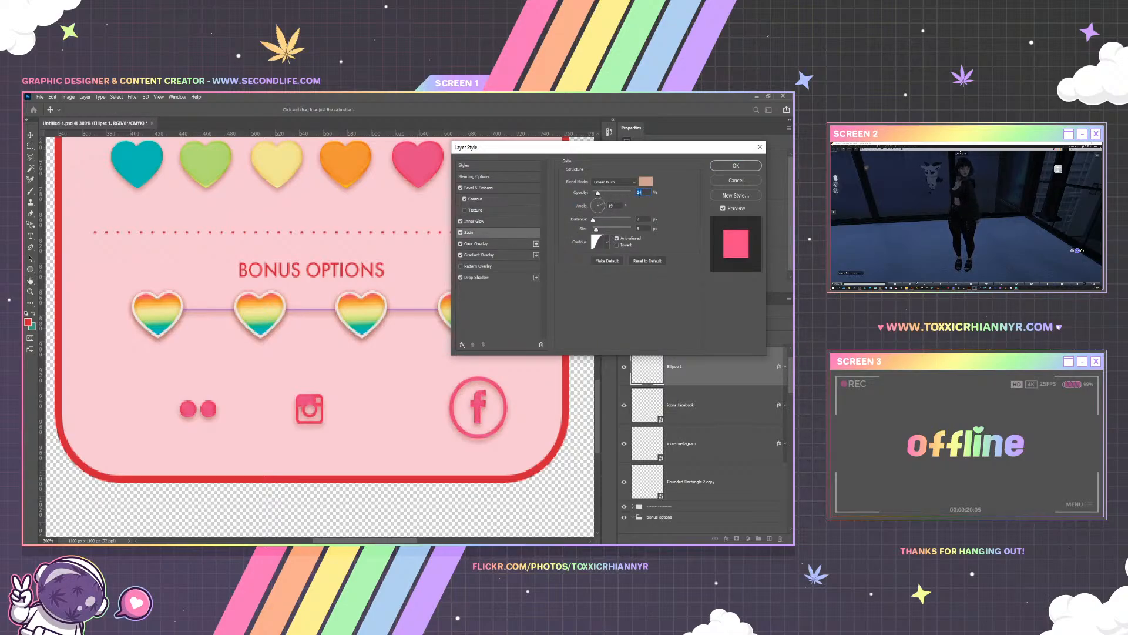
click(722, 167)
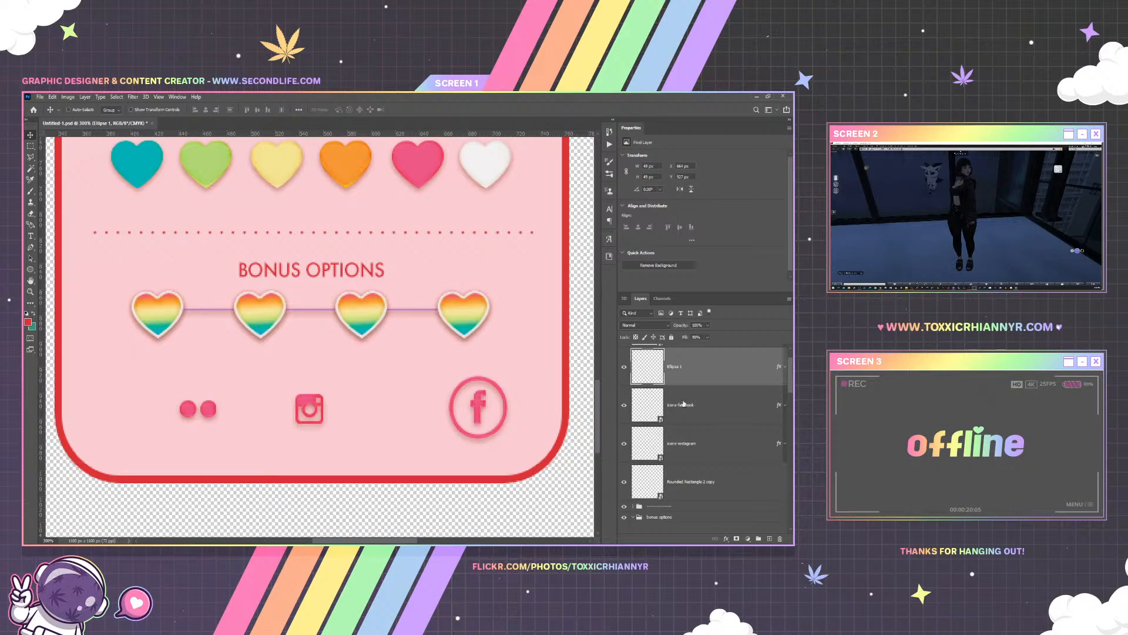
Move the ringed Facebook icon closer to the Instagram icon, and place duplicates of its ring around the Instagram and Flickr icons
shift+click(701, 414)
drag(504, 390, 431, 387)
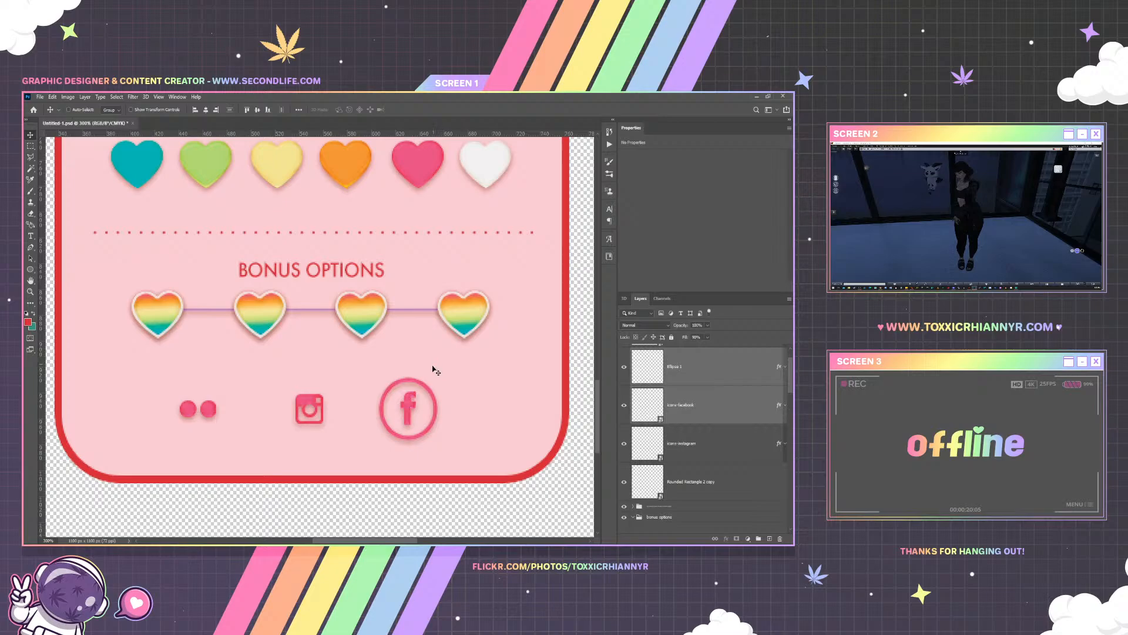
click(677, 408)
click(675, 377)
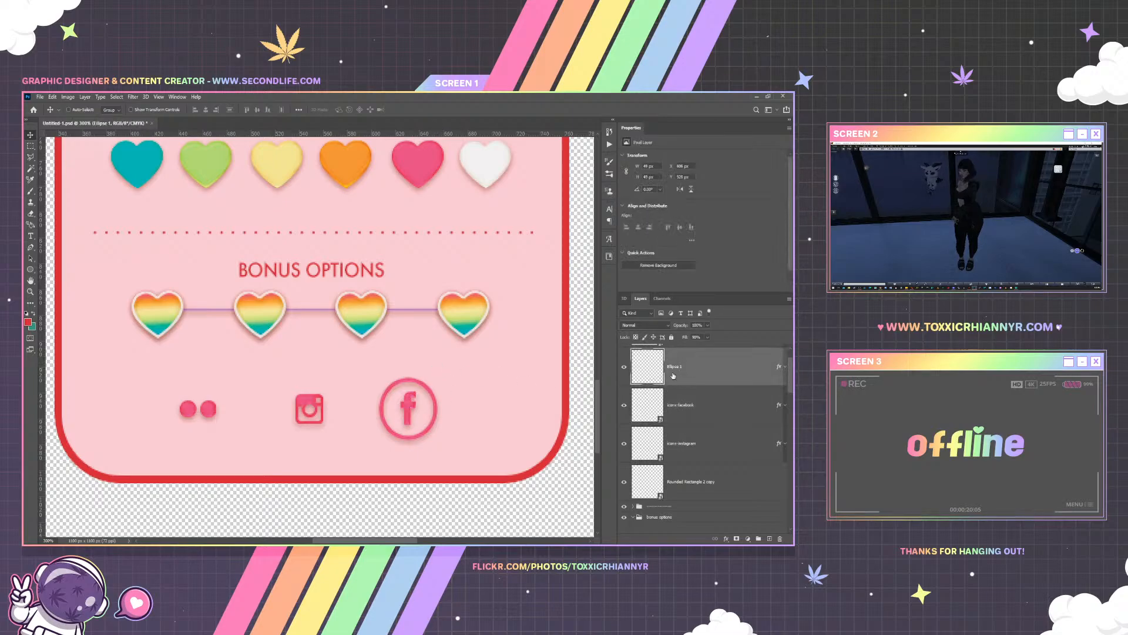
key(ctrl+j)
drag(442, 363, 225, 377)
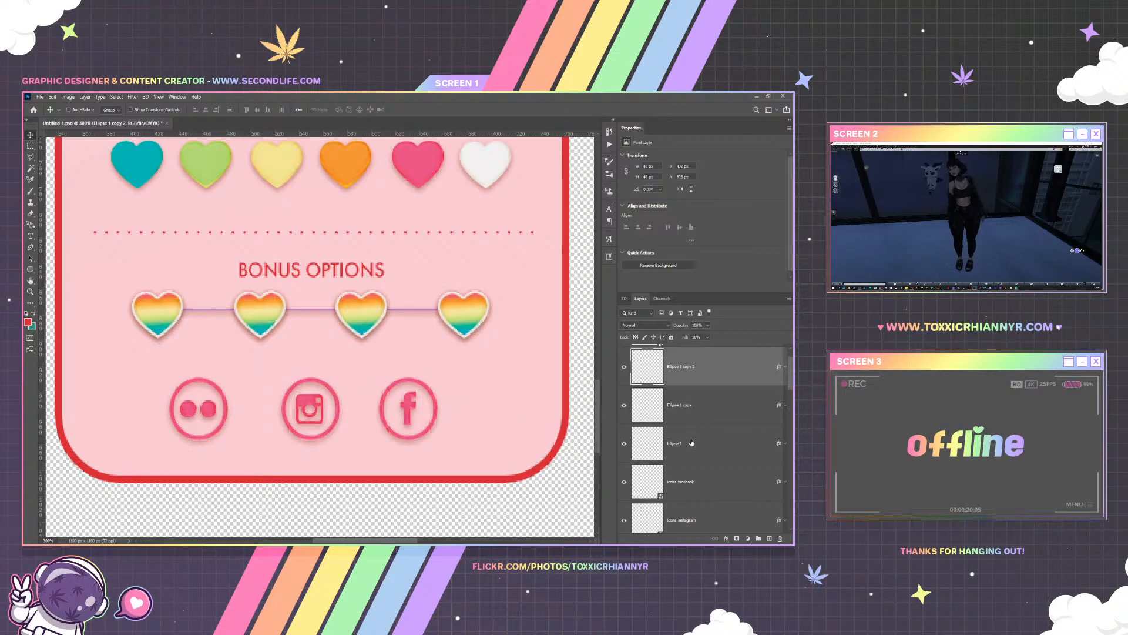
shift+click(693, 441)
shift+click(693, 483)
shift+click(701, 519)
scroll(701, 506, down, 1)
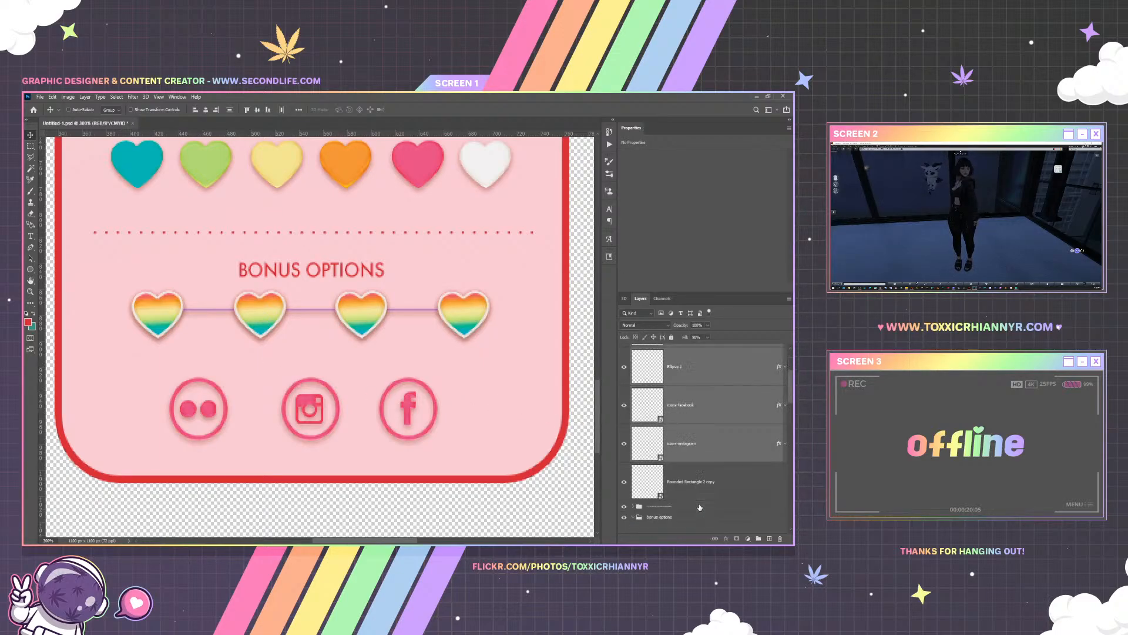
drag(435, 425, 436, 417)
key(ctrl+z)
Move the Flickr icon's layer below the ring layers, directly above the Facebook icon's layer
scroll(700, 415, up, 1)
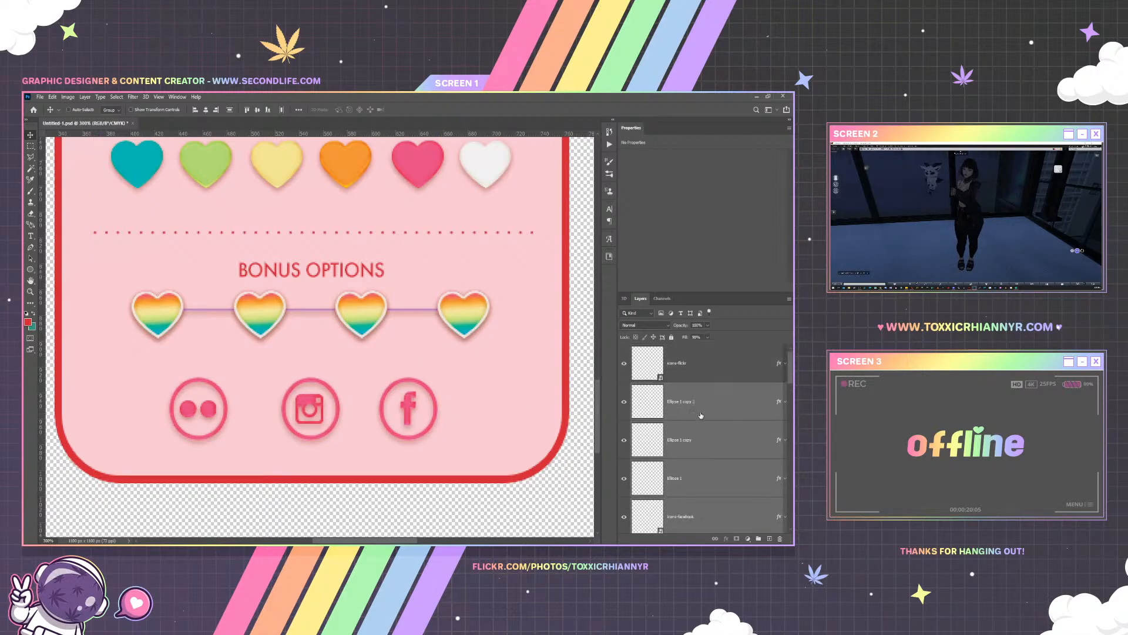
click(689, 369)
drag(675, 370, 679, 475)
Increase the Bevel & Emboss depth of the Flickr icon
right_click(678, 474)
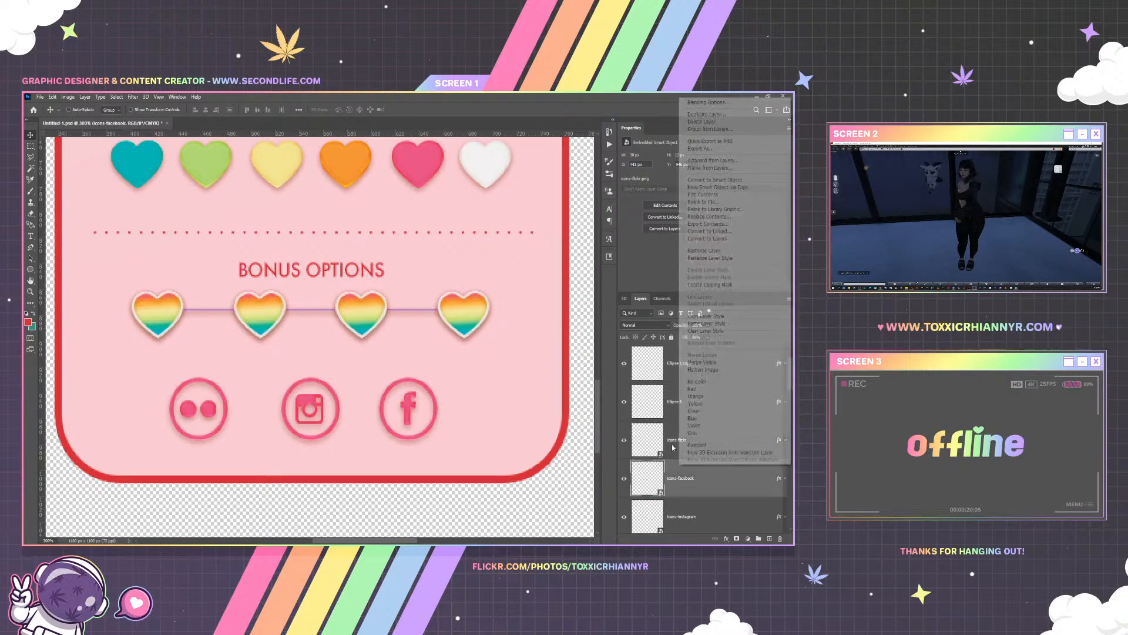
click(684, 186)
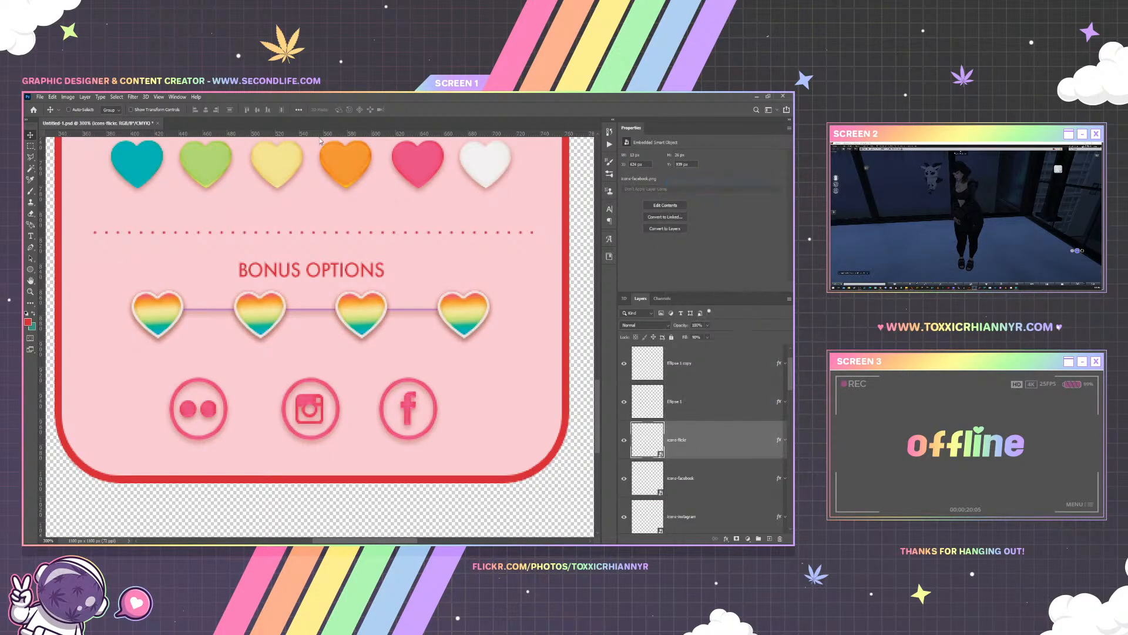
click(484, 188)
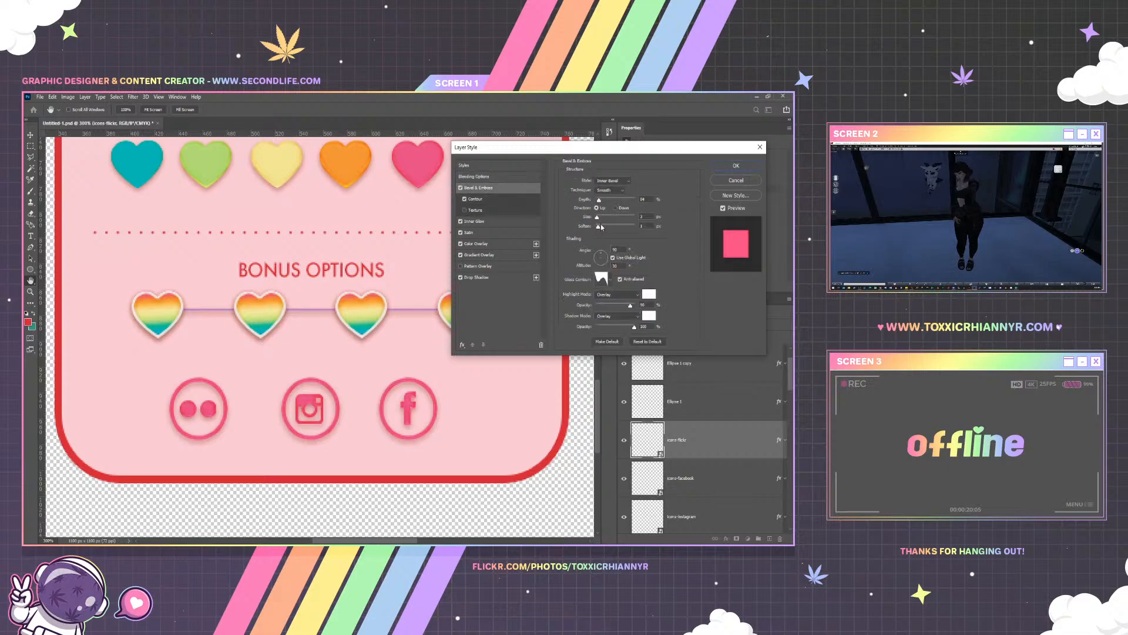
drag(598, 200, 606, 201)
click(735, 166)
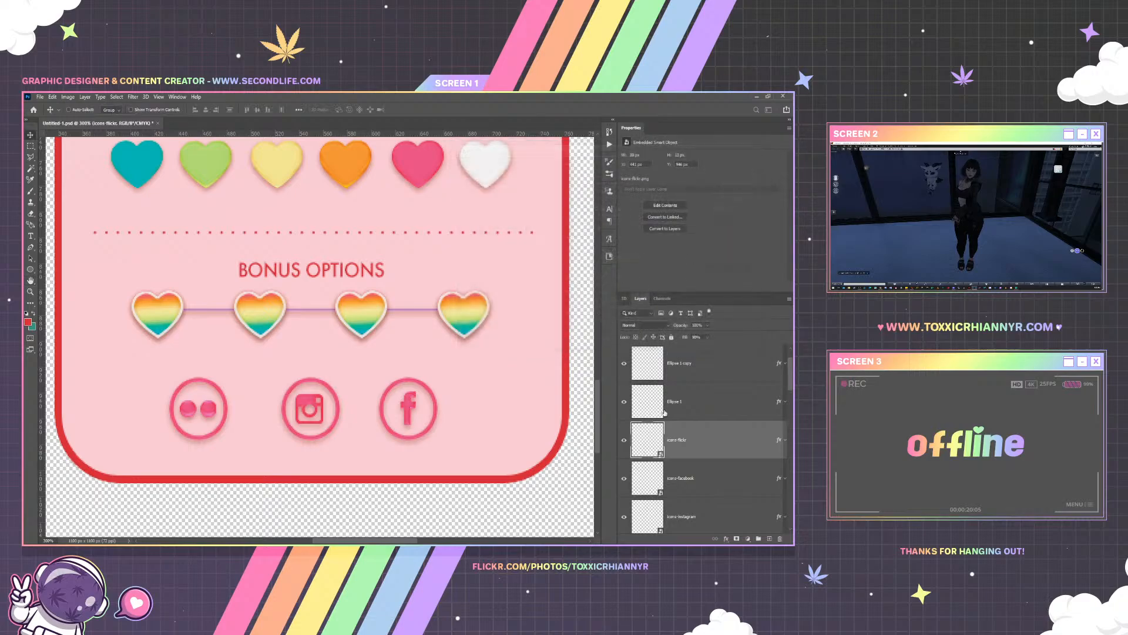
Copy the Flickr icon's layer style onto all three social icons and nudge them slightly
right_click(693, 440)
click(635, 395)
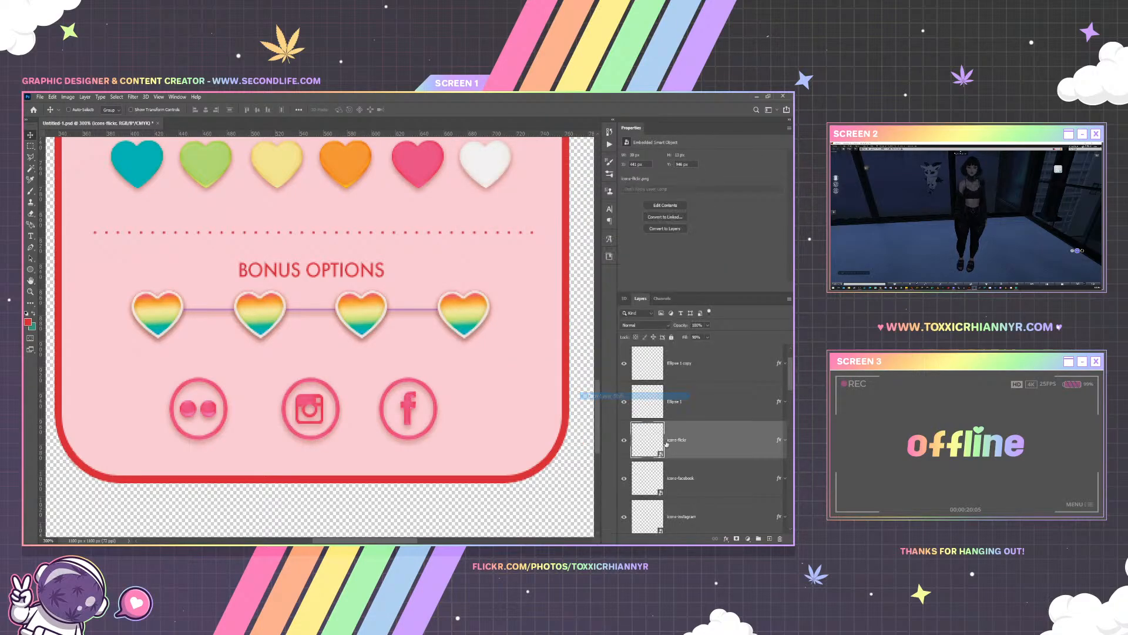
shift+click(699, 478)
shift+click(703, 512)
right_click(704, 511)
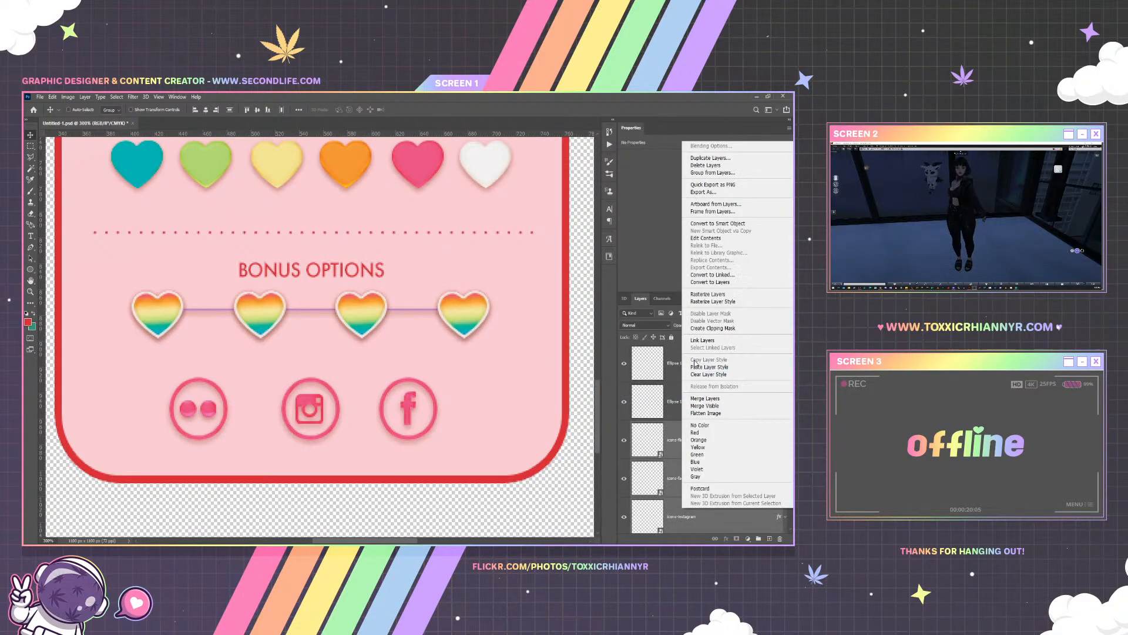
click(695, 369)
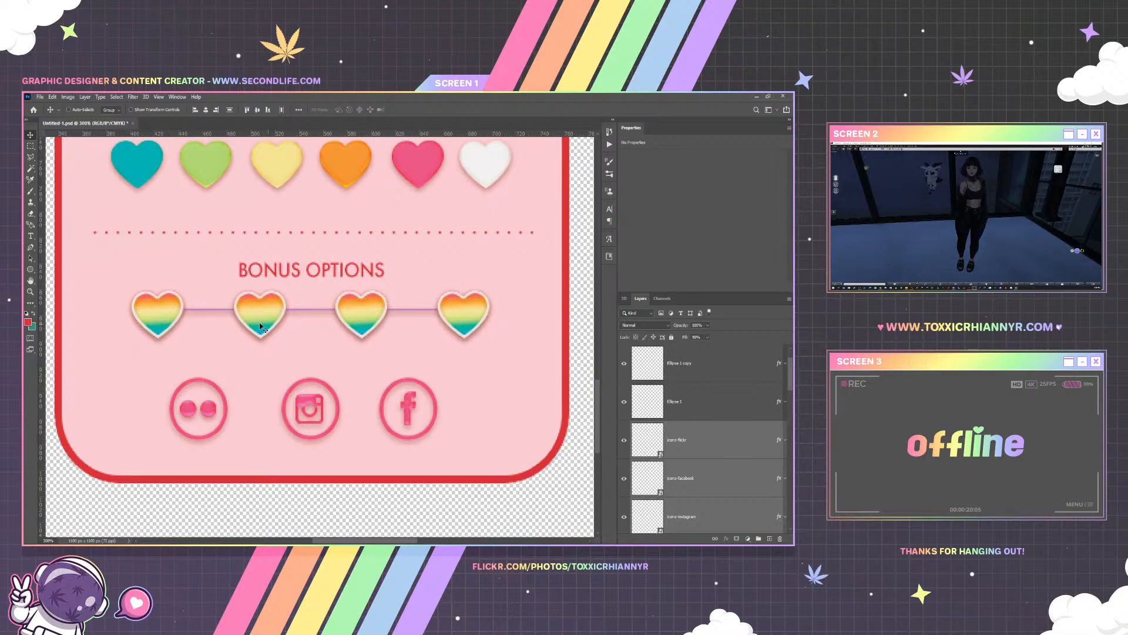
drag(312, 337, 314, 336)
key(Up)
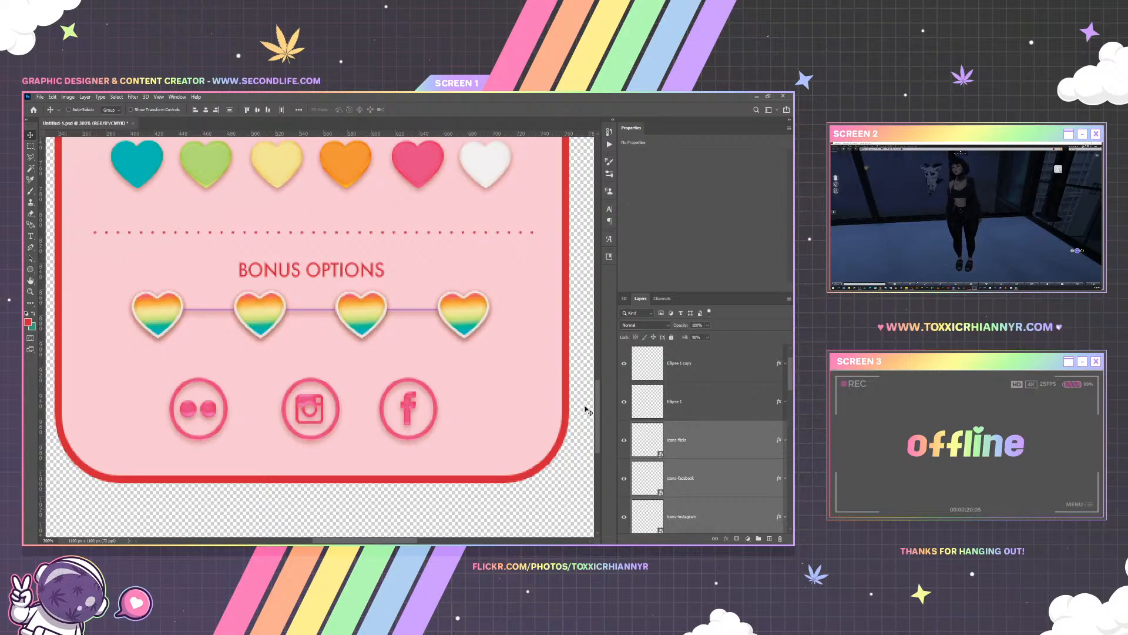
Put the three social icon layers into one group and the three ring layers into another
click(758, 538)
click(698, 409)
scroll(700, 389, up, 1)
shift+click(699, 377)
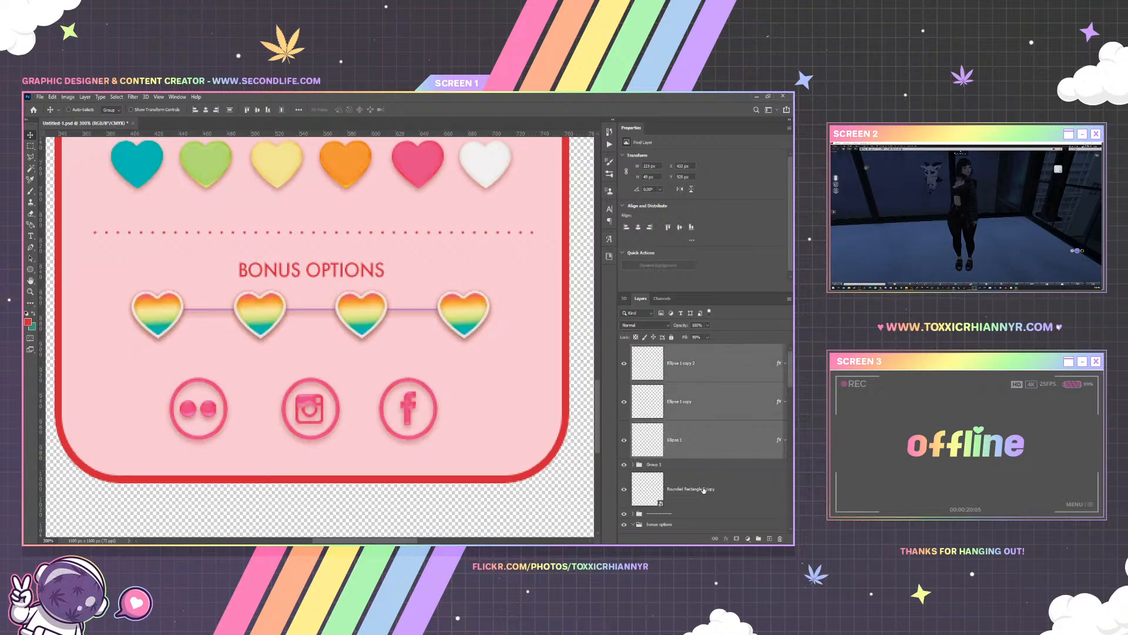
click(758, 538)
Rename the group of rings "circles" and the group of icons "social media"
double_click(659, 351)
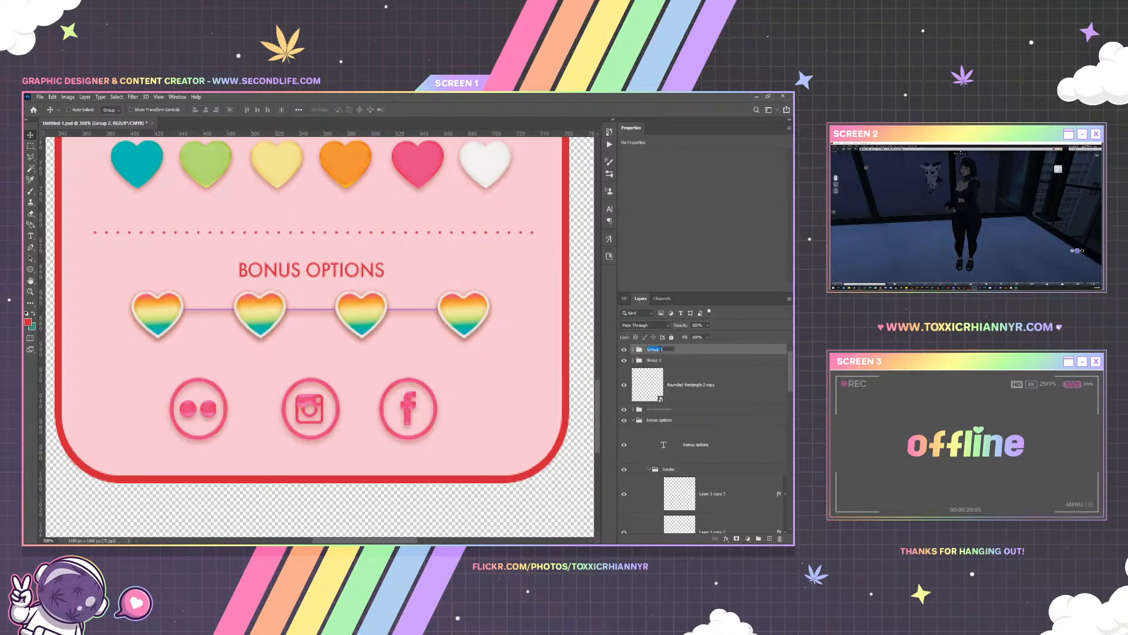
text(circles)
double_click(653, 360)
text(so)
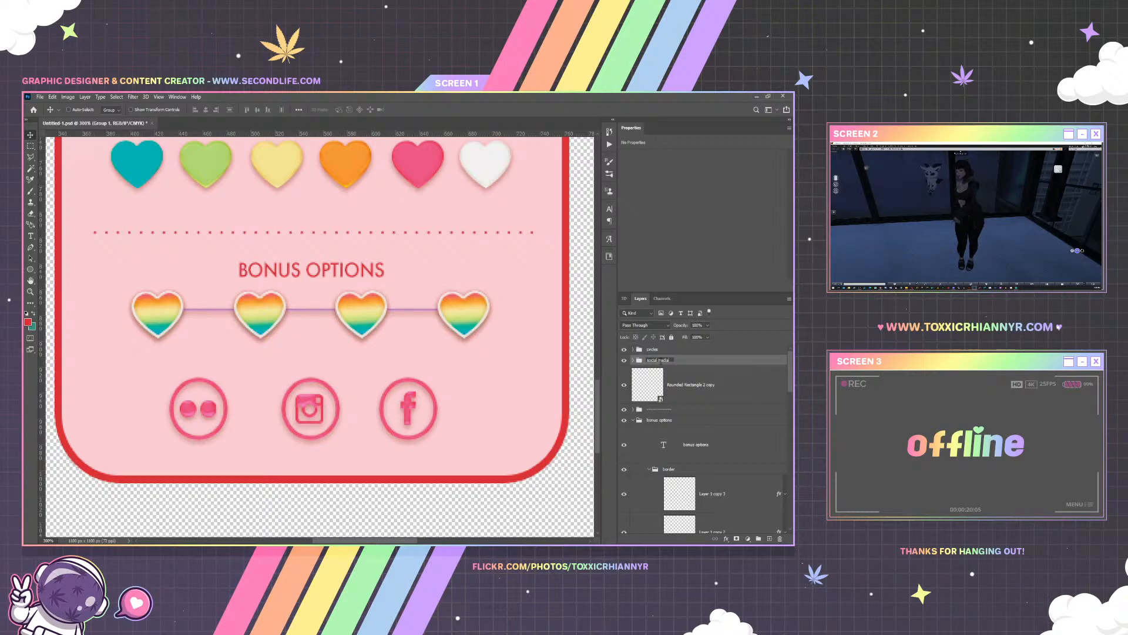
click(690, 392)
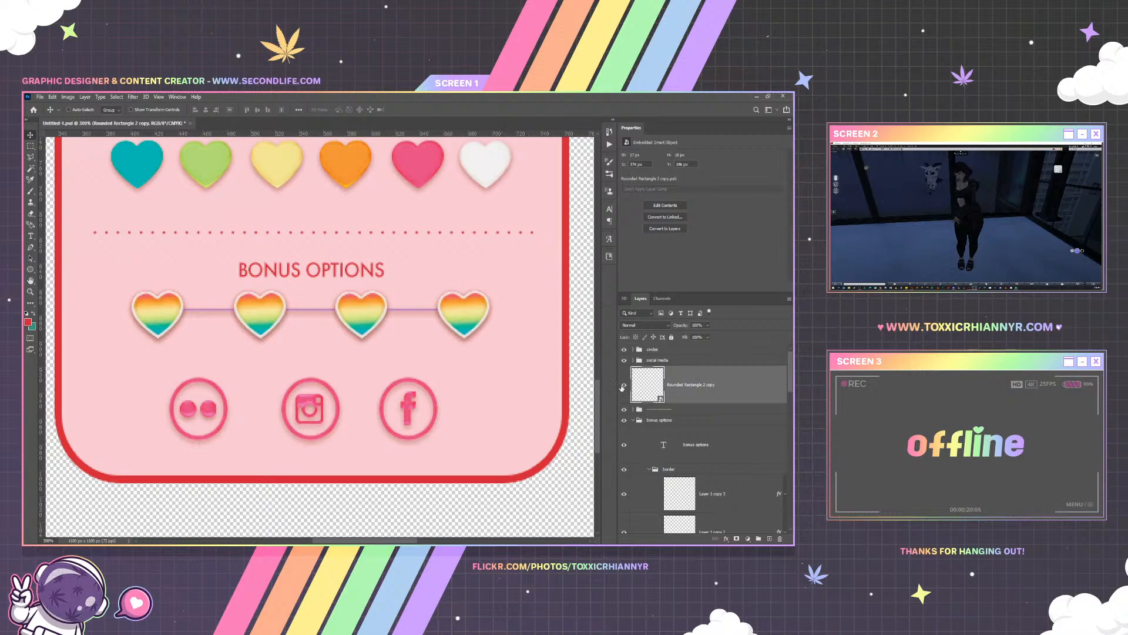
Rename the Rounded Rectangle 2 copy layer "close button"
click(159, 96)
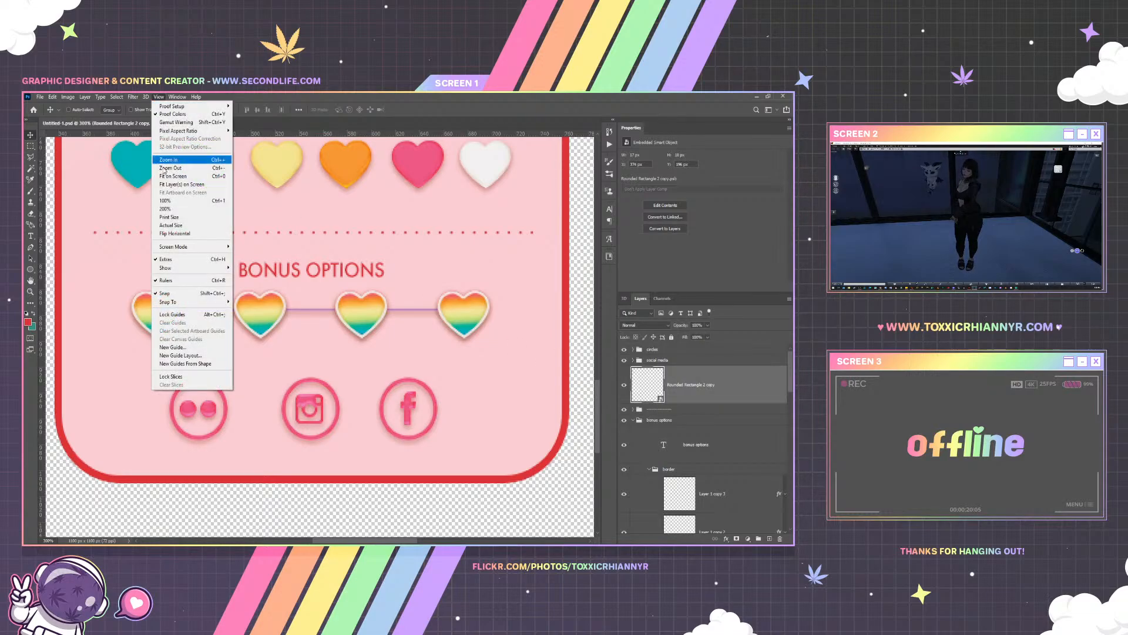
click(176, 176)
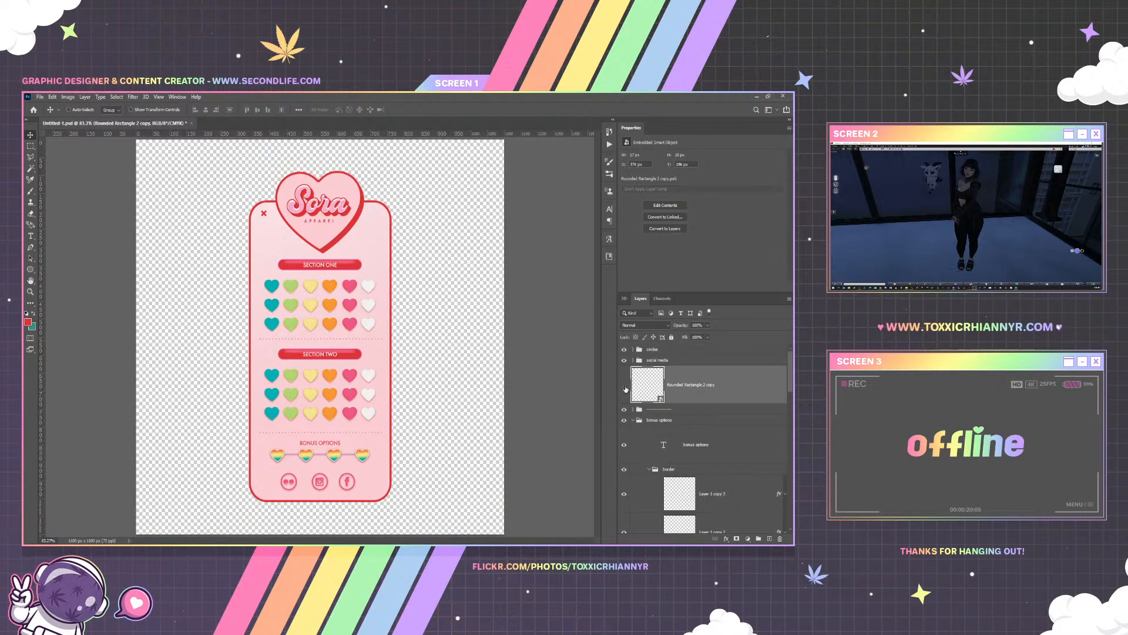
double_click(689, 385)
text(close button)
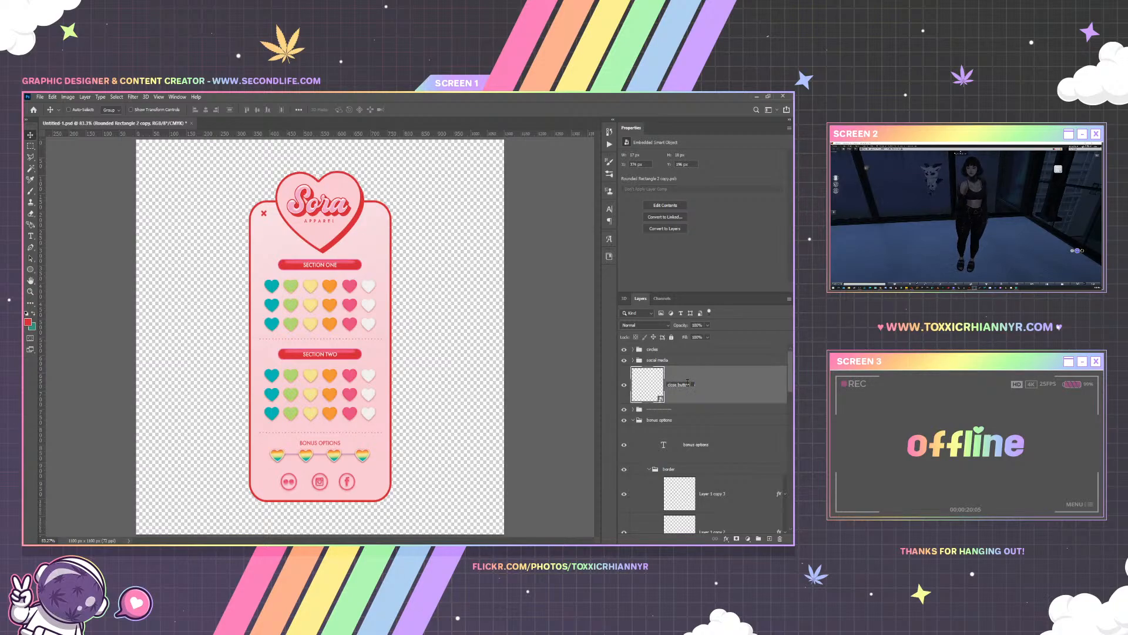
key(Return)
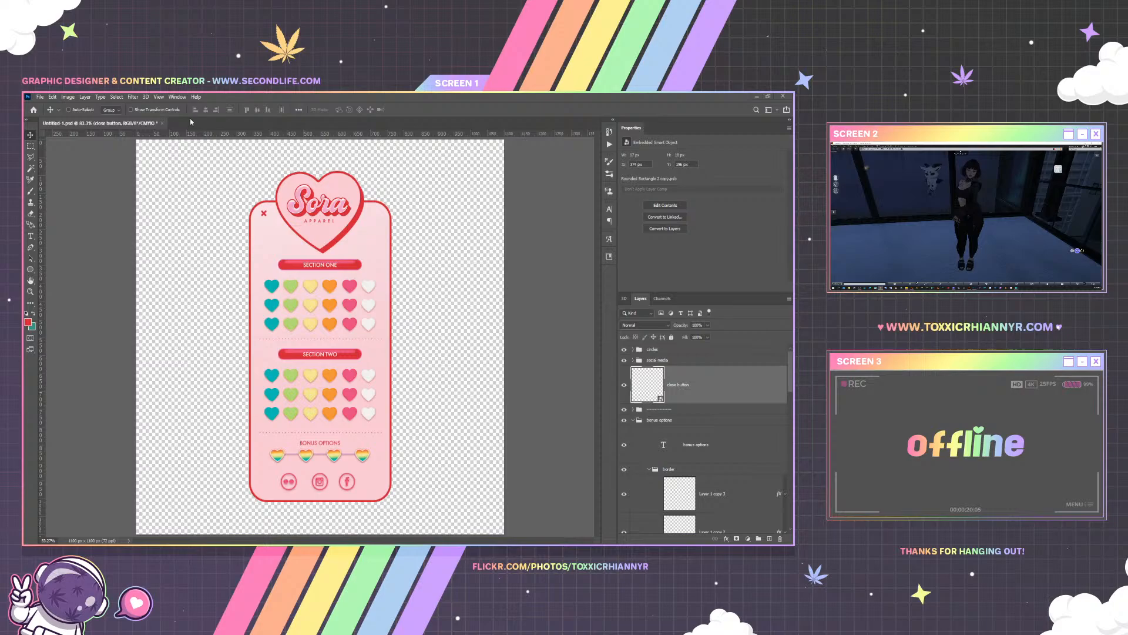
Examine the HUD's bonus options and ringed social icons up close and at 100% zoom
click(158, 97)
click(166, 201)
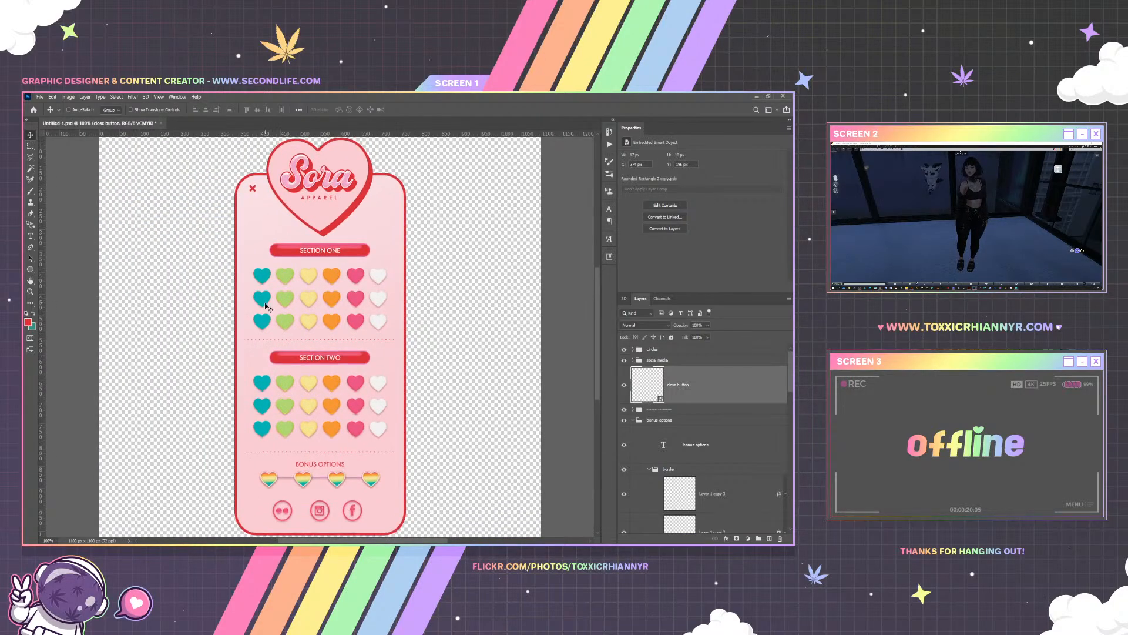
scroll(264, 310, down, 3)
click(30, 292)
click(285, 384)
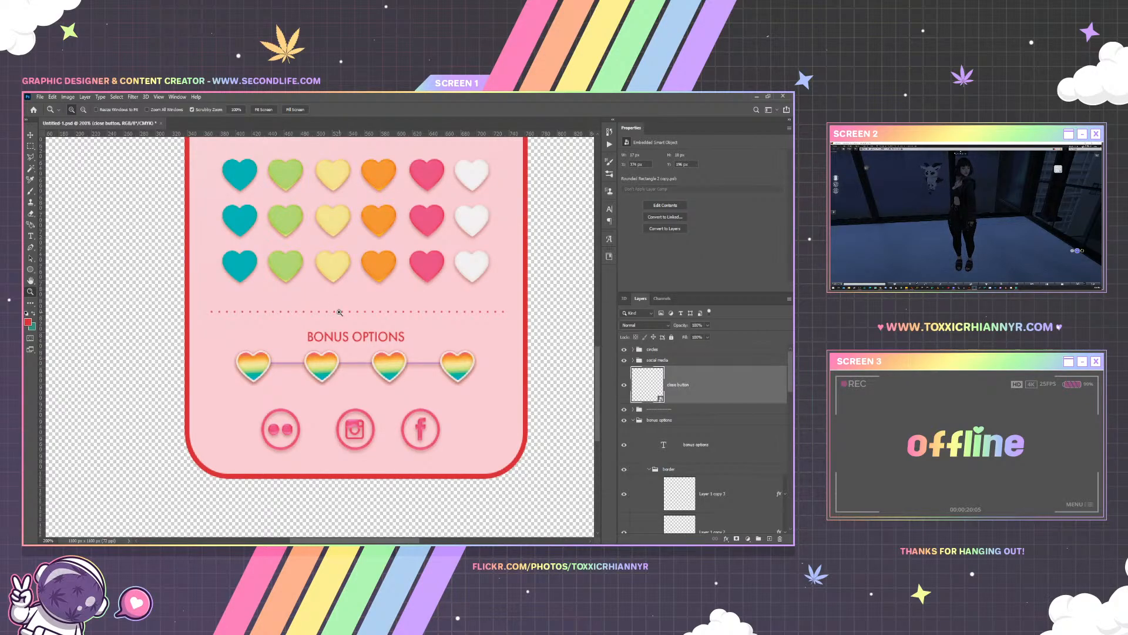
click(230, 111)
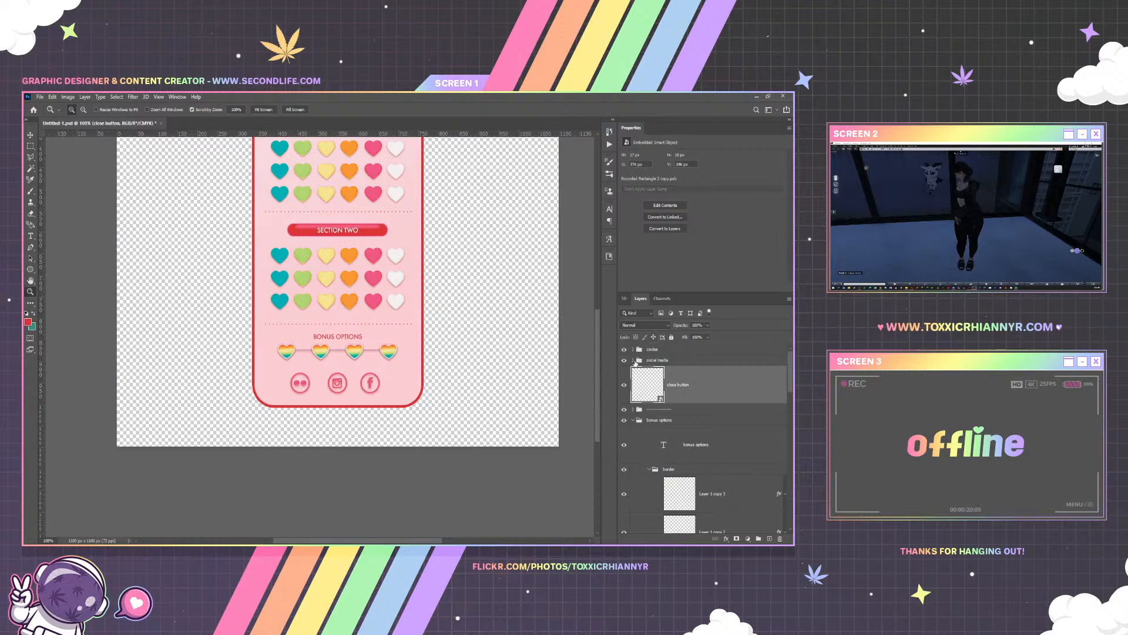
Examine the layers inside the social media and circles groups and check which ring Ellipse 1 is
click(633, 360)
click(704, 452)
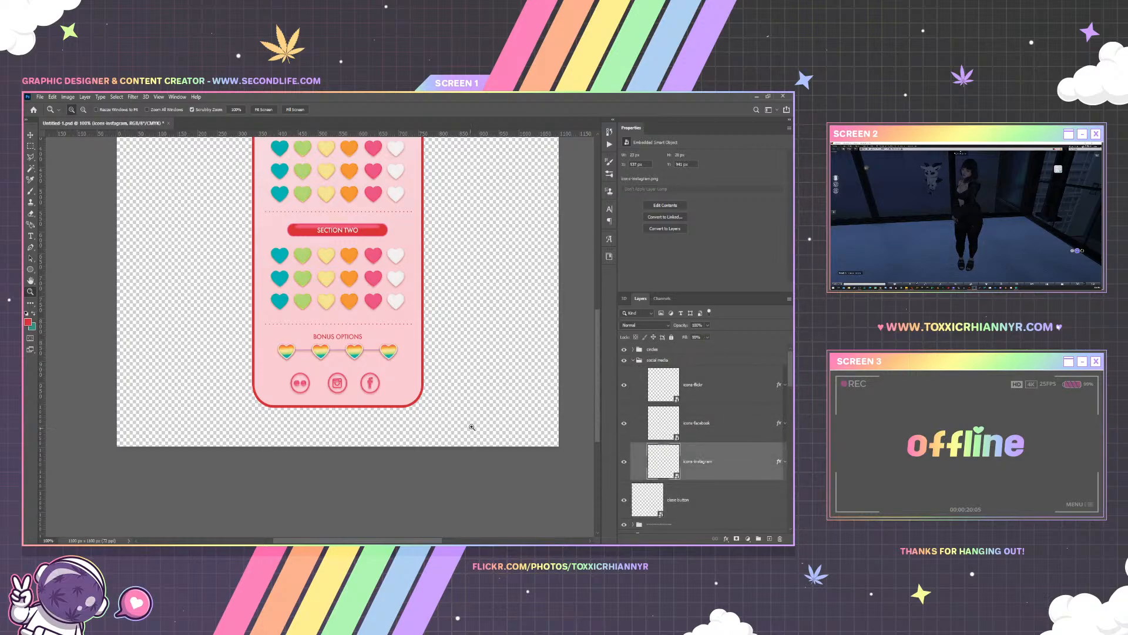
click(632, 360)
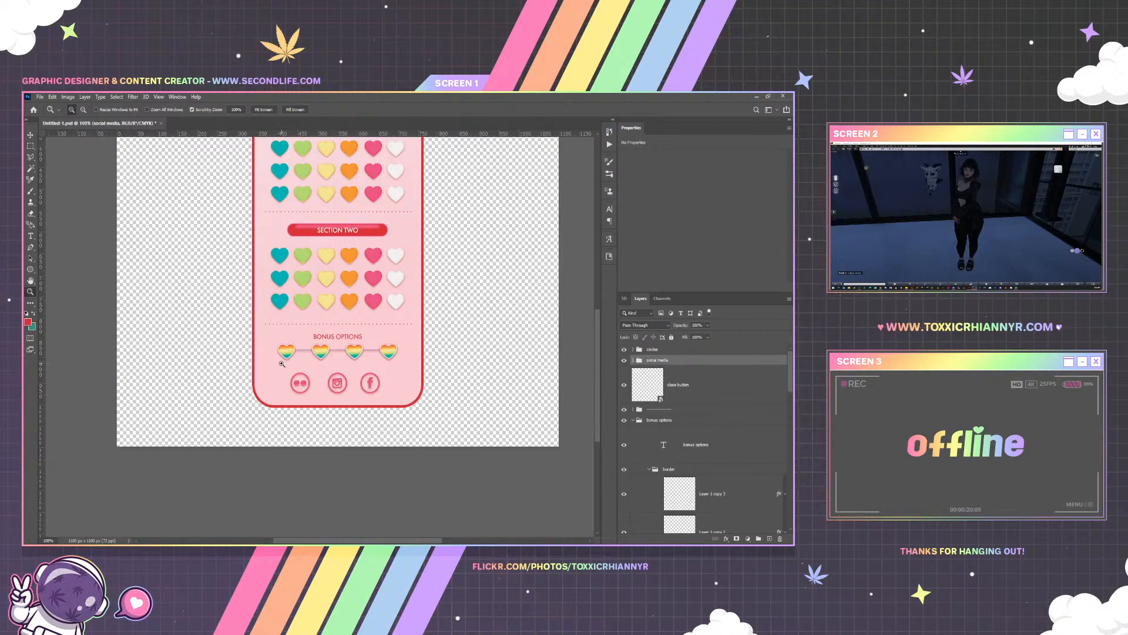
click(632, 350)
click(670, 451)
click(624, 451)
click(624, 451)
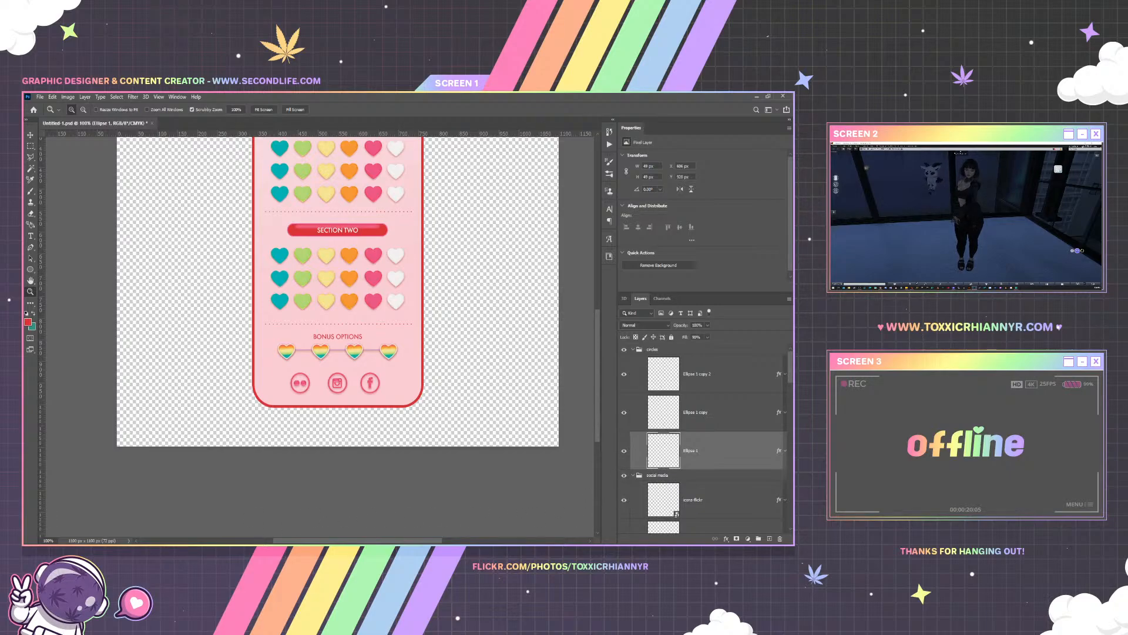
click(406, 511)
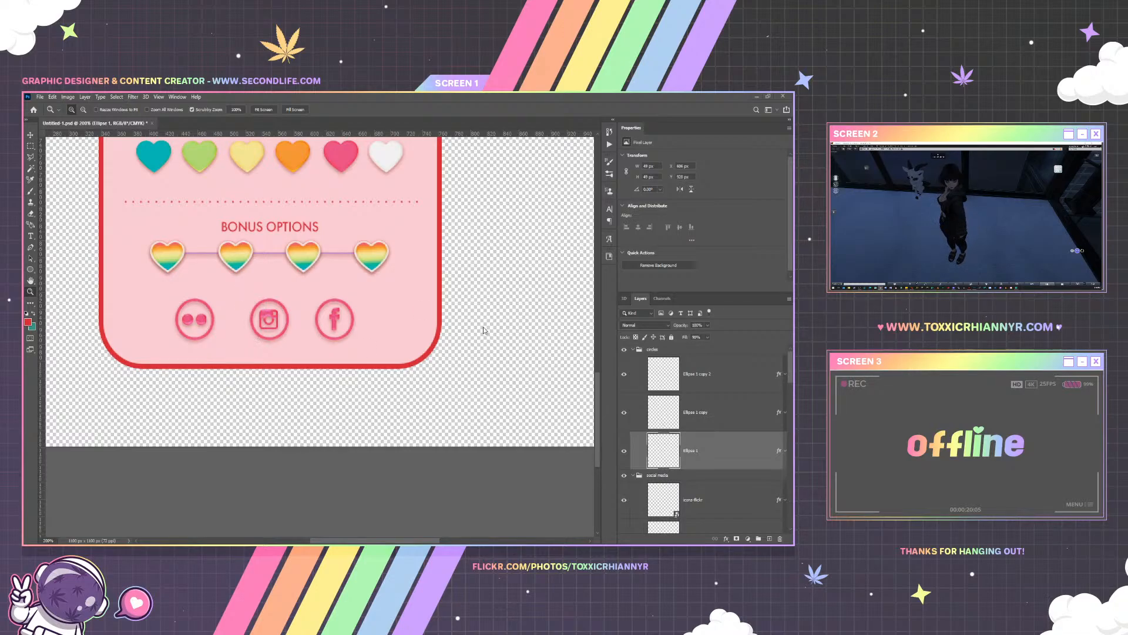
click(633, 349)
click(632, 360)
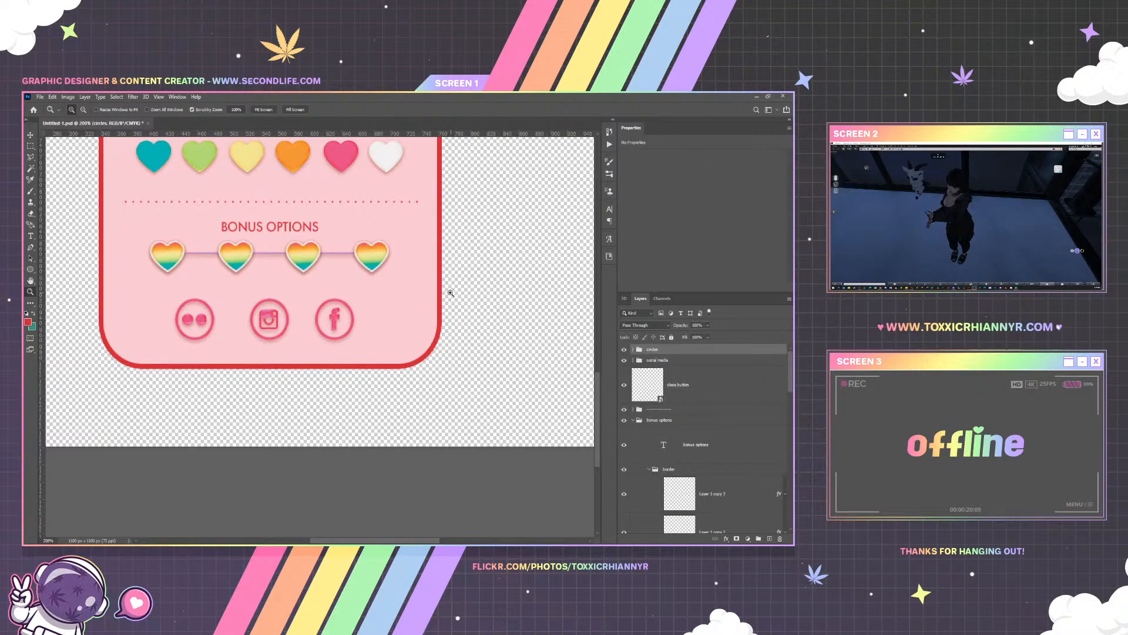
Identify the Flickr icon's ring by toggling layer visibility, leaving both the icon and its ring shown
click(634, 360)
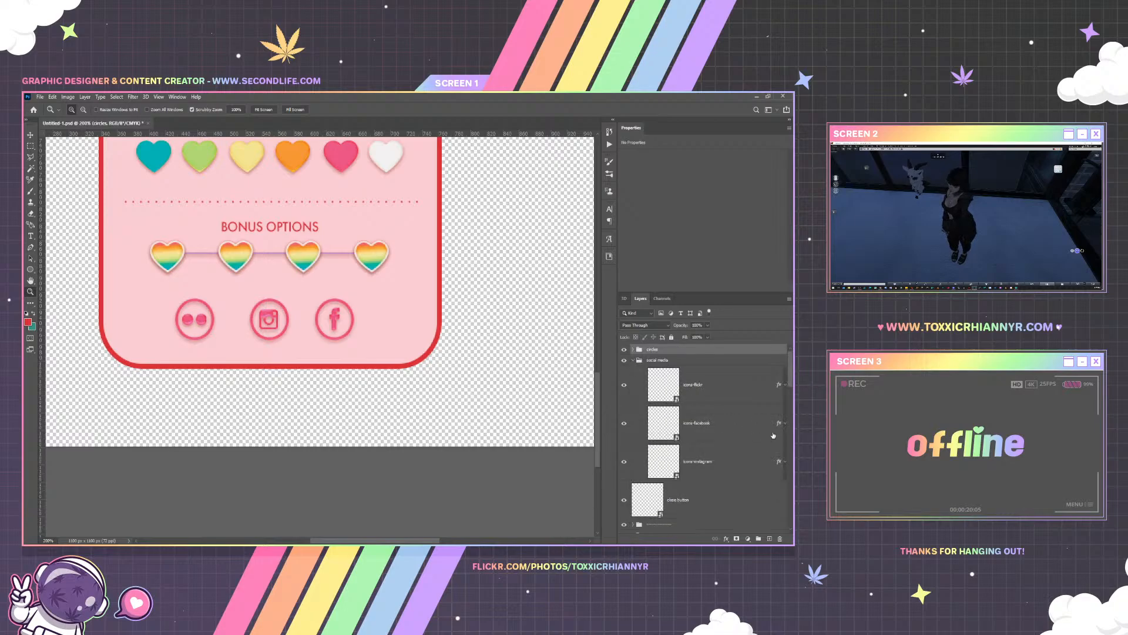
click(632, 350)
click(623, 374)
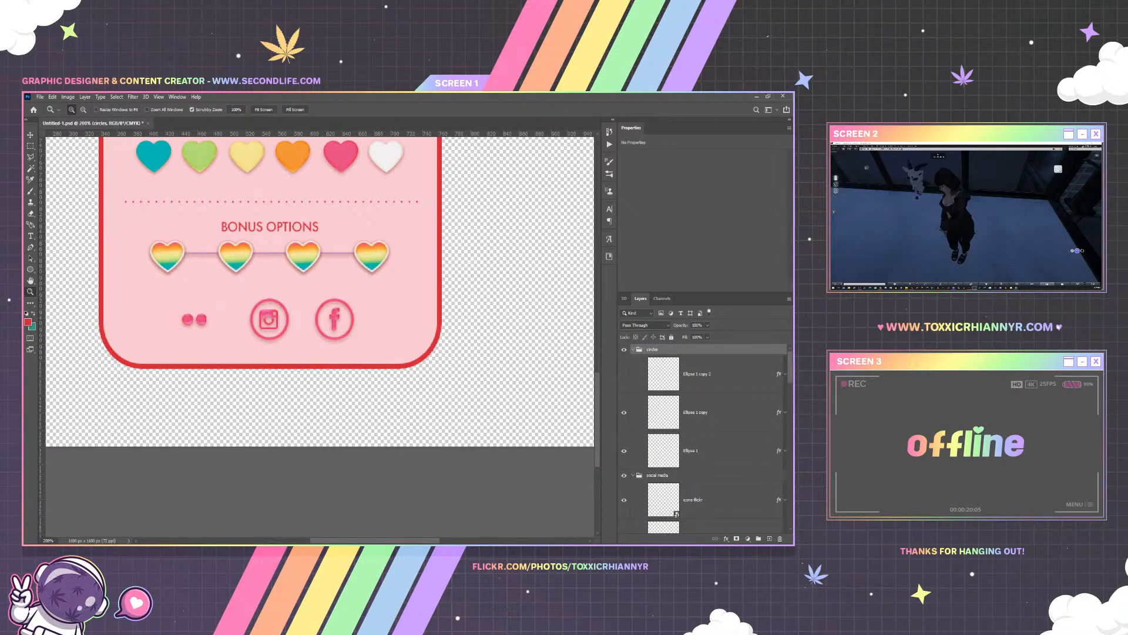
click(624, 500)
click(624, 500)
click(664, 503)
ctrl+click(707, 375)
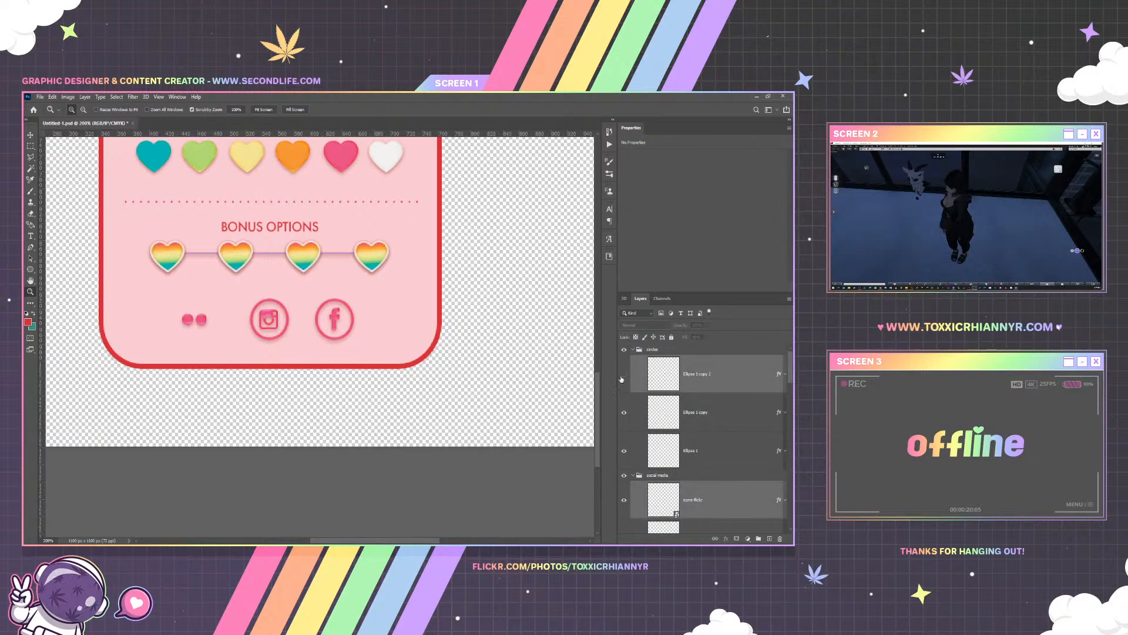
click(623, 374)
Move the Instagram icon together with its ring, Ellipse 1 copy, closer to the Flickr button
click(714, 413)
scroll(701, 505, down, 1)
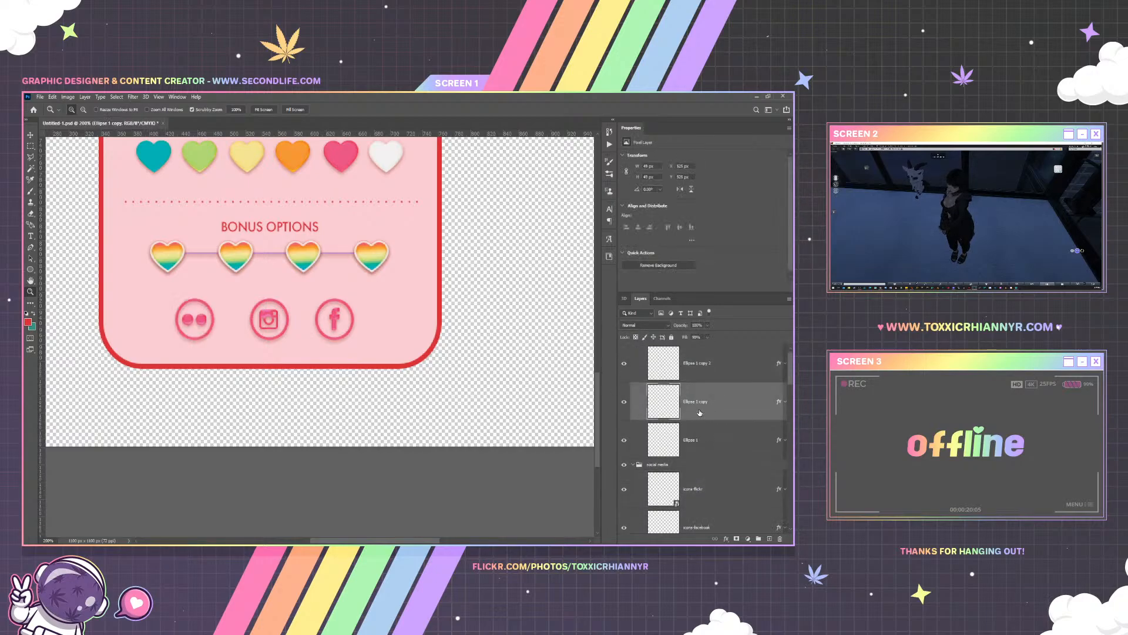
ctrl+click(701, 517)
drag(294, 306, 192, 214)
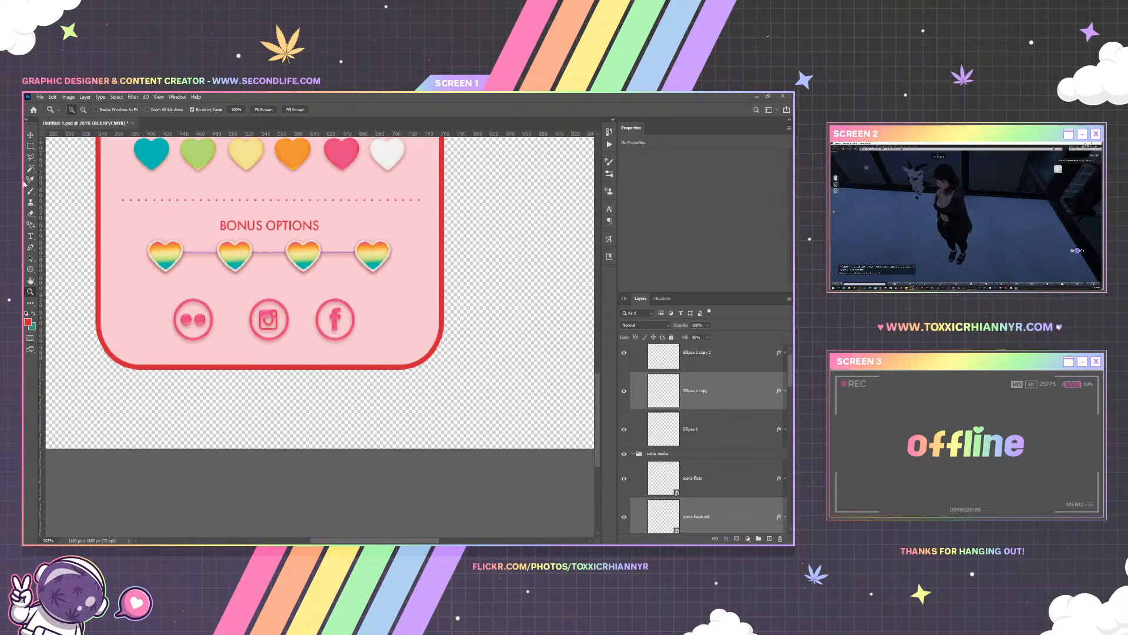
key(v)
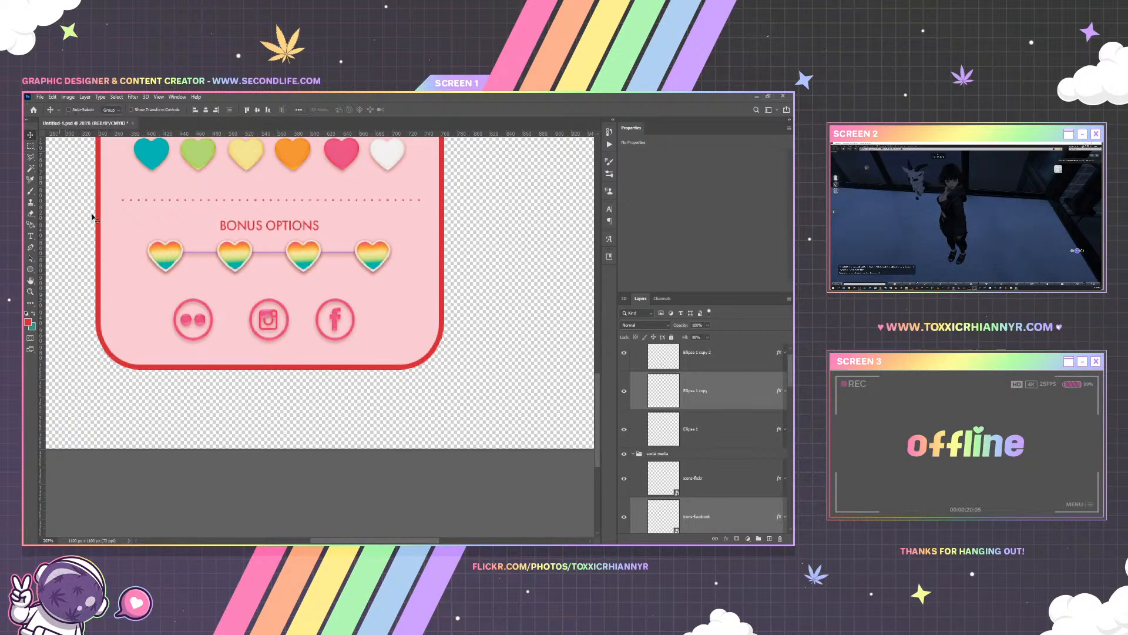
right_click(267, 314)
click(311, 332)
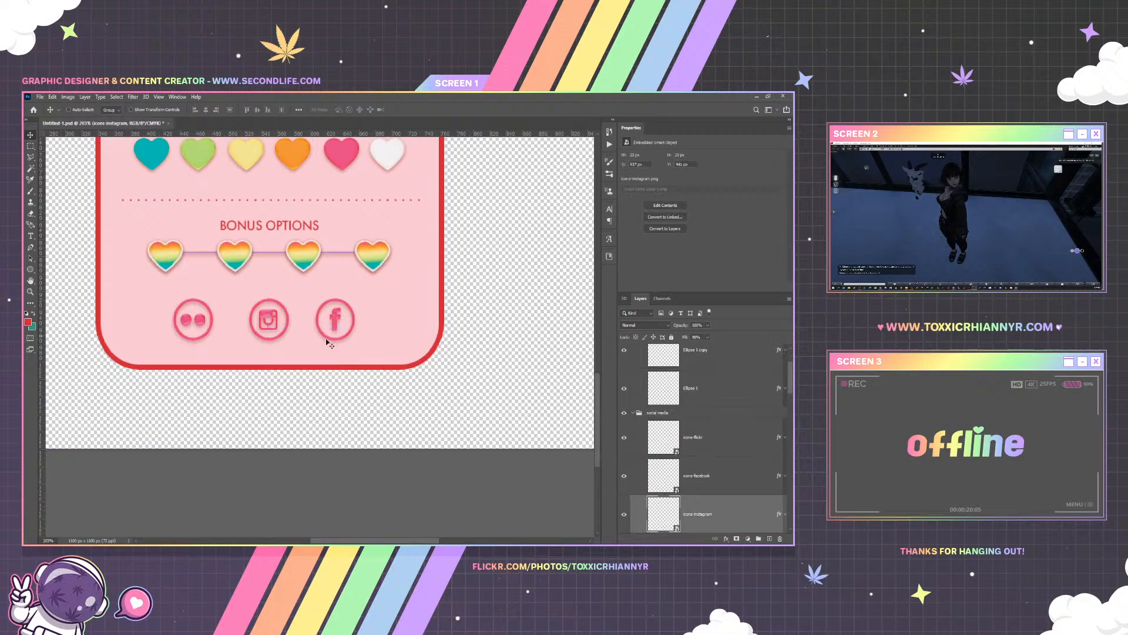
ctrl+click(712, 359)
drag(274, 331, 253, 331)
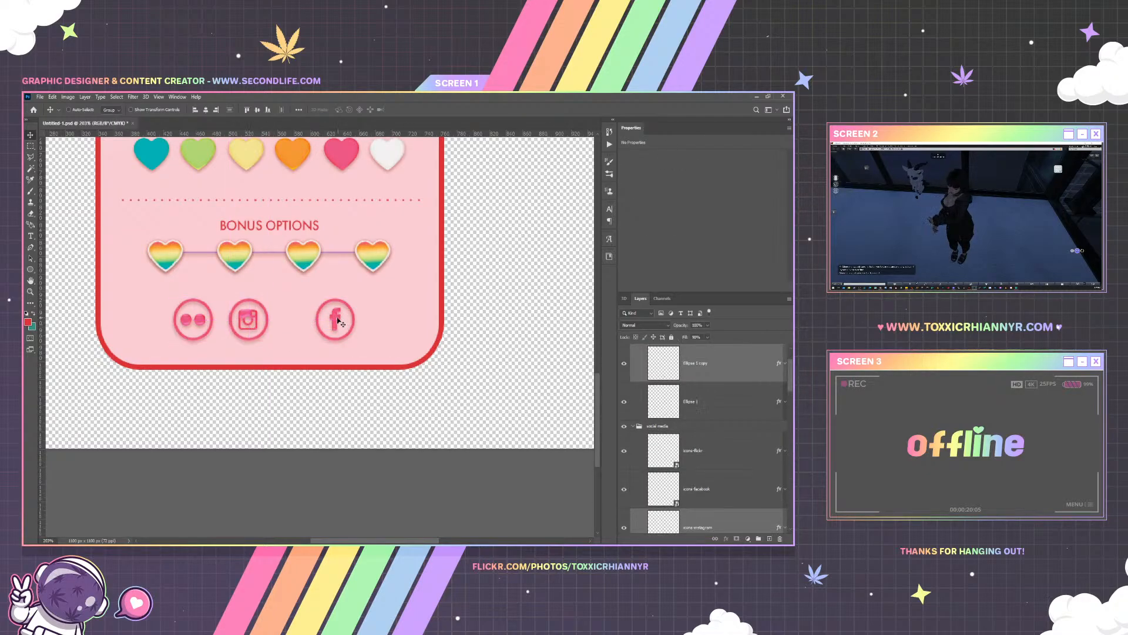
Move the Facebook icon together with its ring, Ellipse 1, closer to the Instagram button
right_click(339, 320)
click(362, 330)
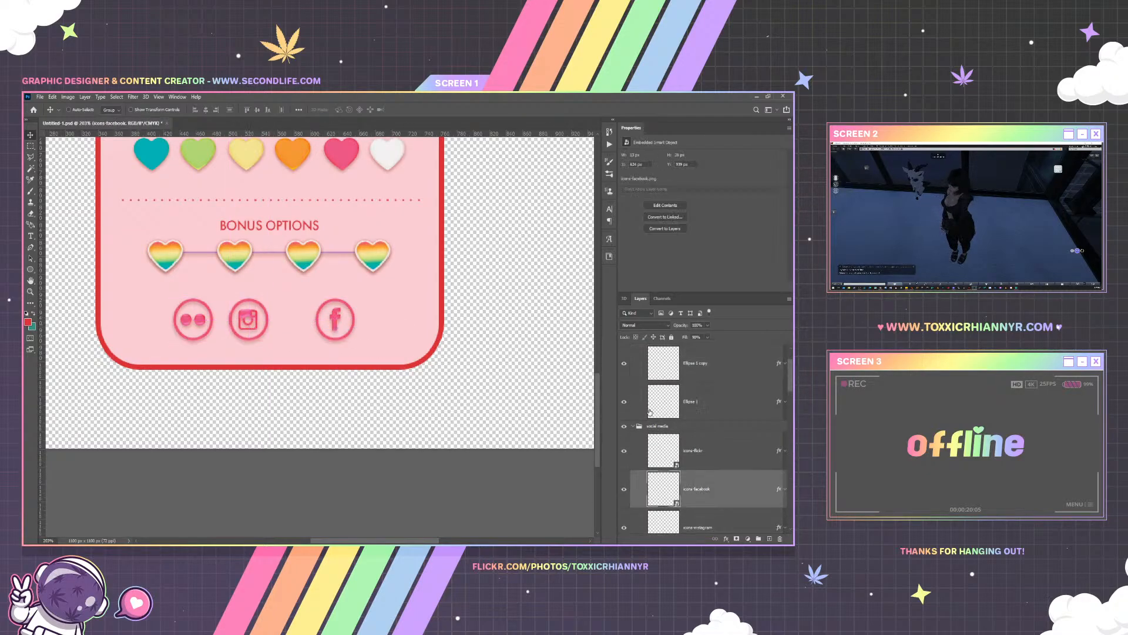
ctrl+click(705, 411)
drag(393, 365, 364, 360)
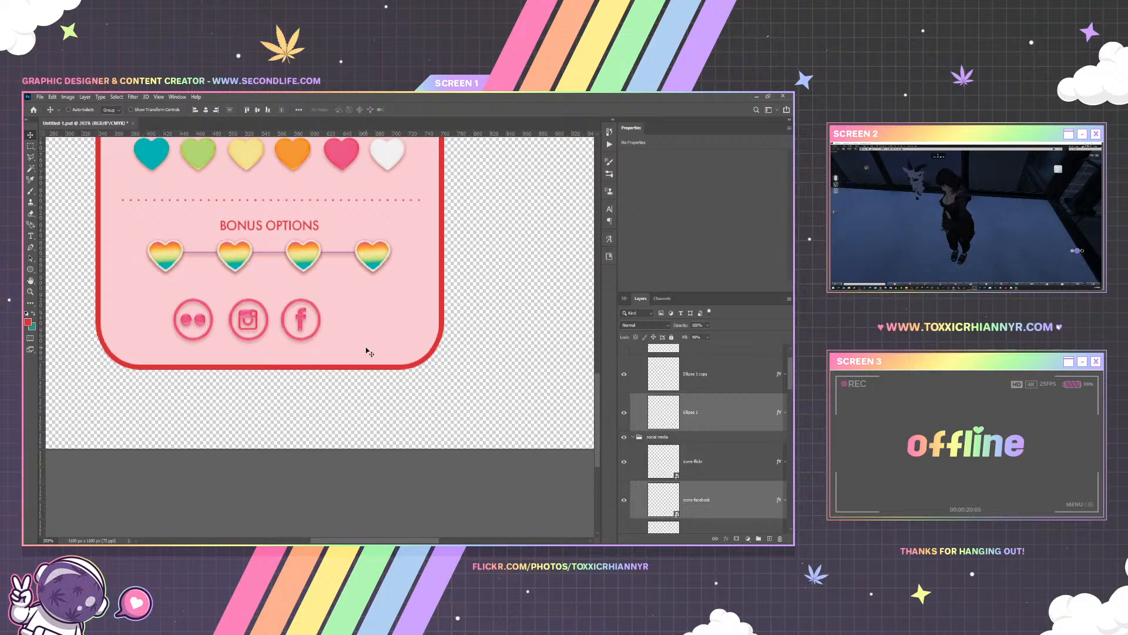
Collapse the circles and social media groups and centre them together beneath the bonus options hearts
scroll(701, 406, up, 2)
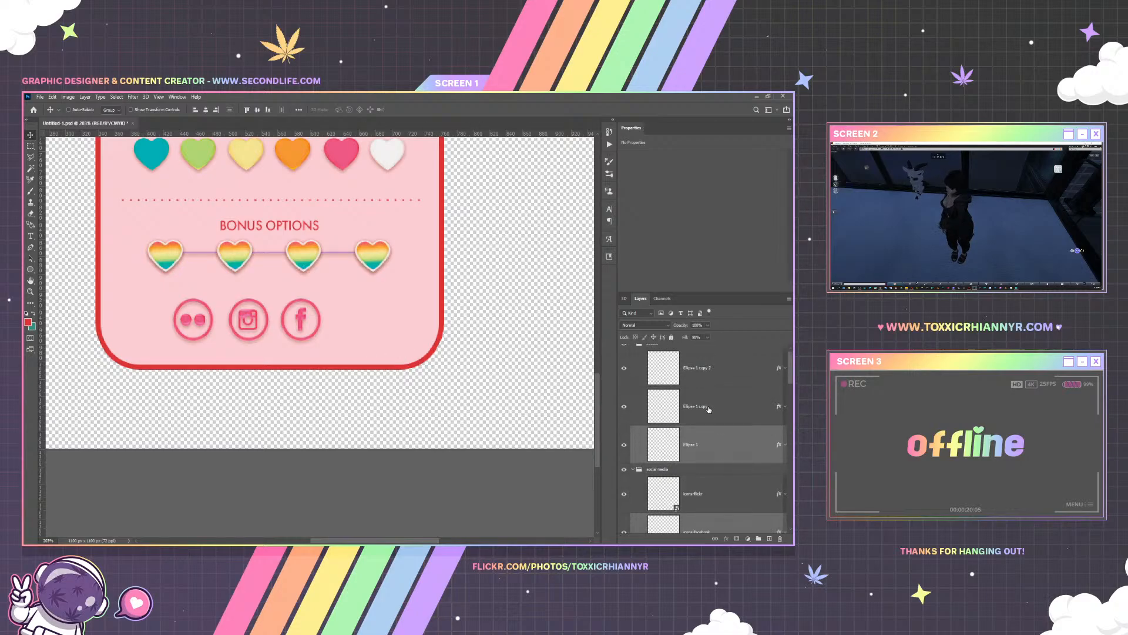
click(633, 350)
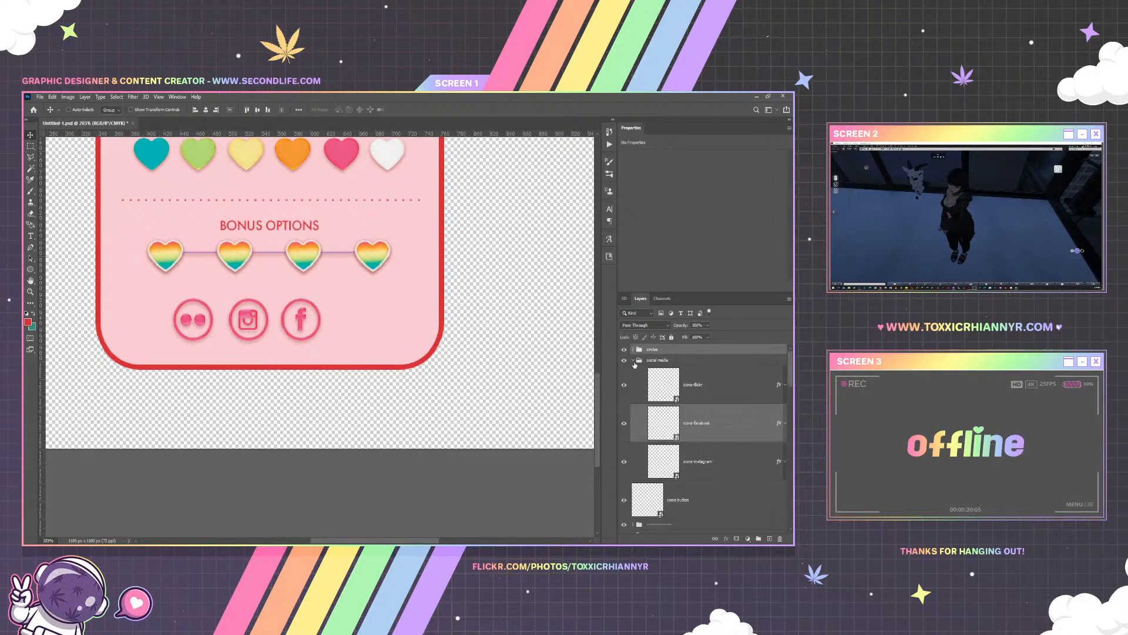
click(633, 360)
drag(358, 328, 382, 328)
scroll(347, 331, up, 4)
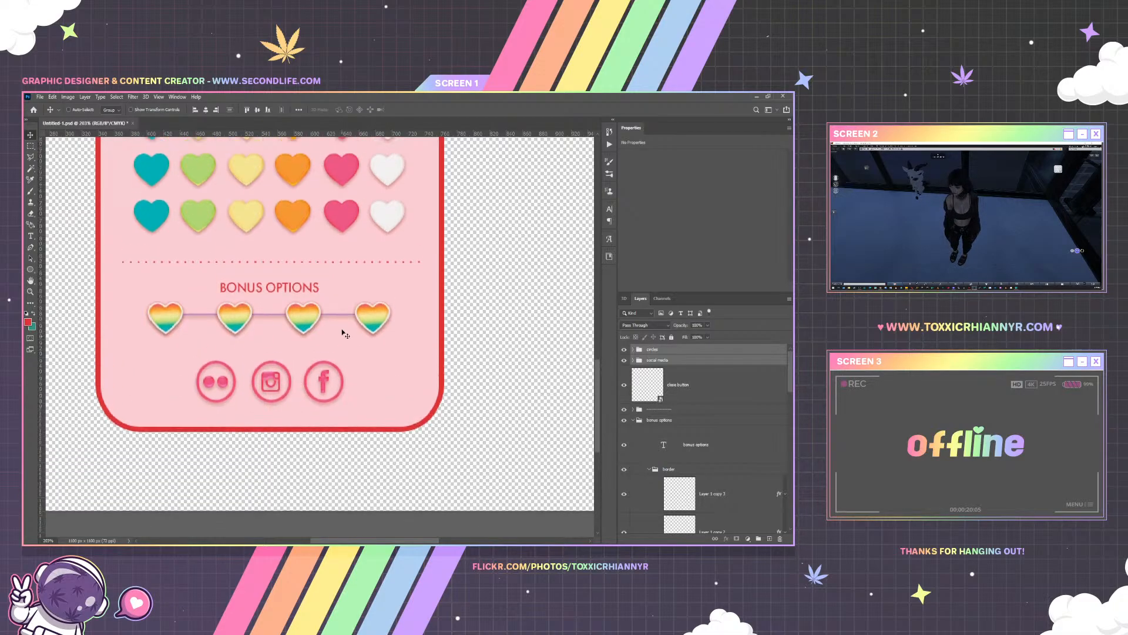
click(159, 97)
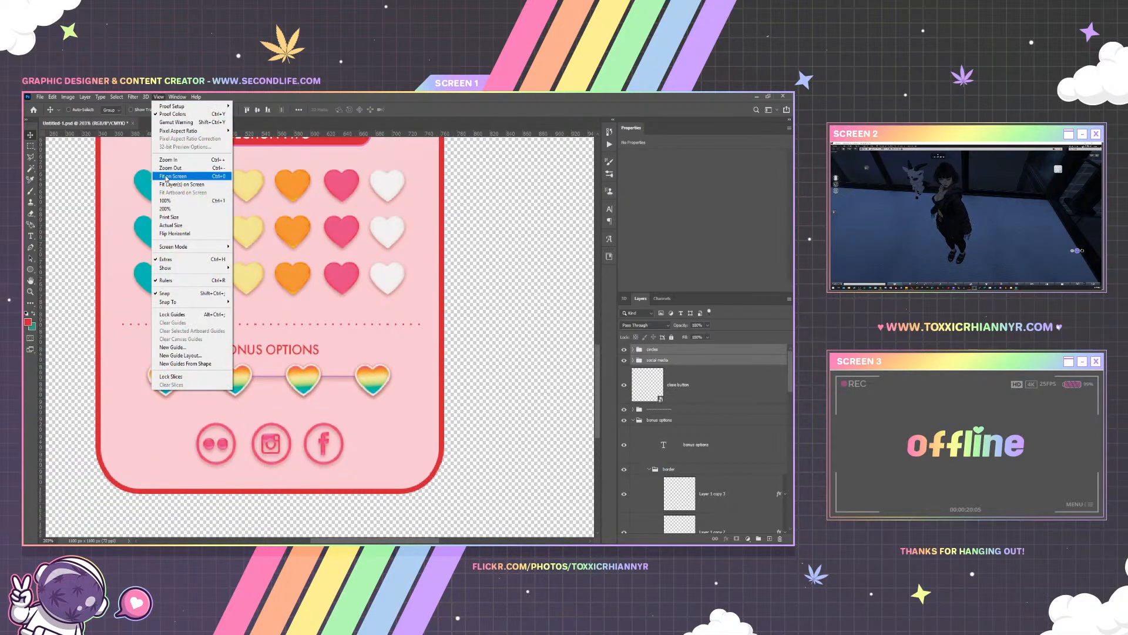
click(176, 167)
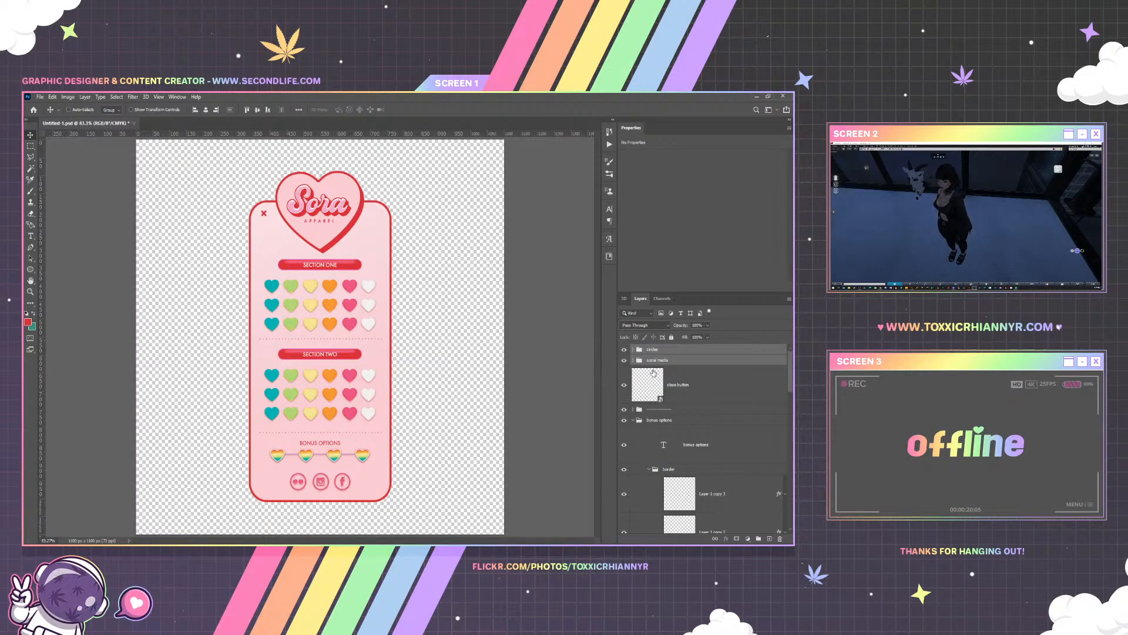
Move the close button layer to the top of the layer stack and collapse the remaining open groups
drag(683, 390, 671, 346)
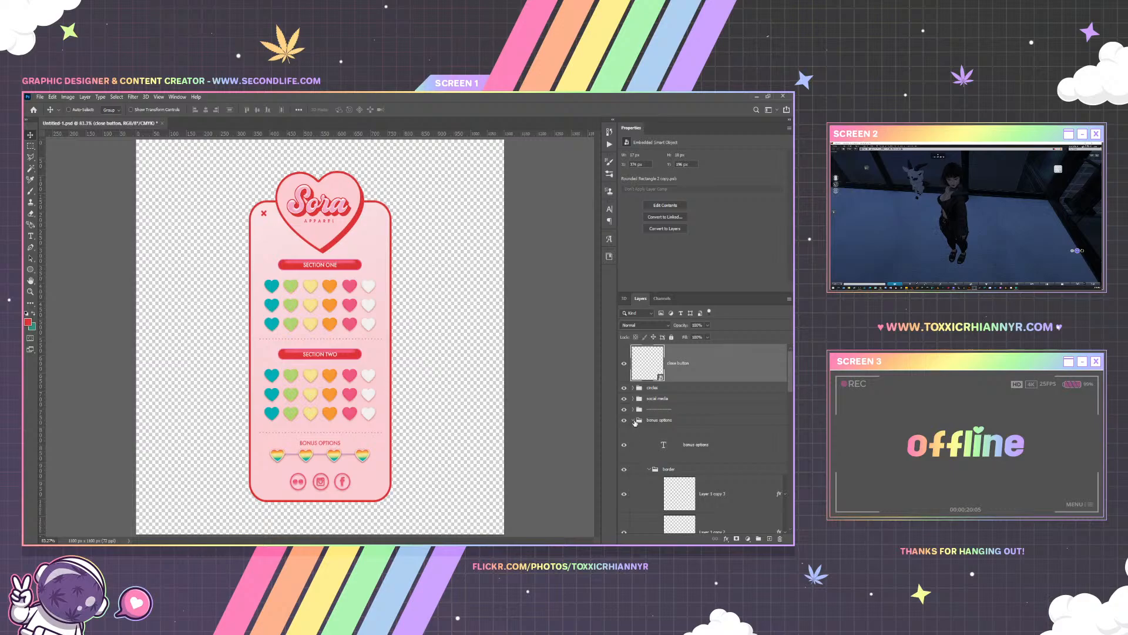
click(634, 419)
click(633, 441)
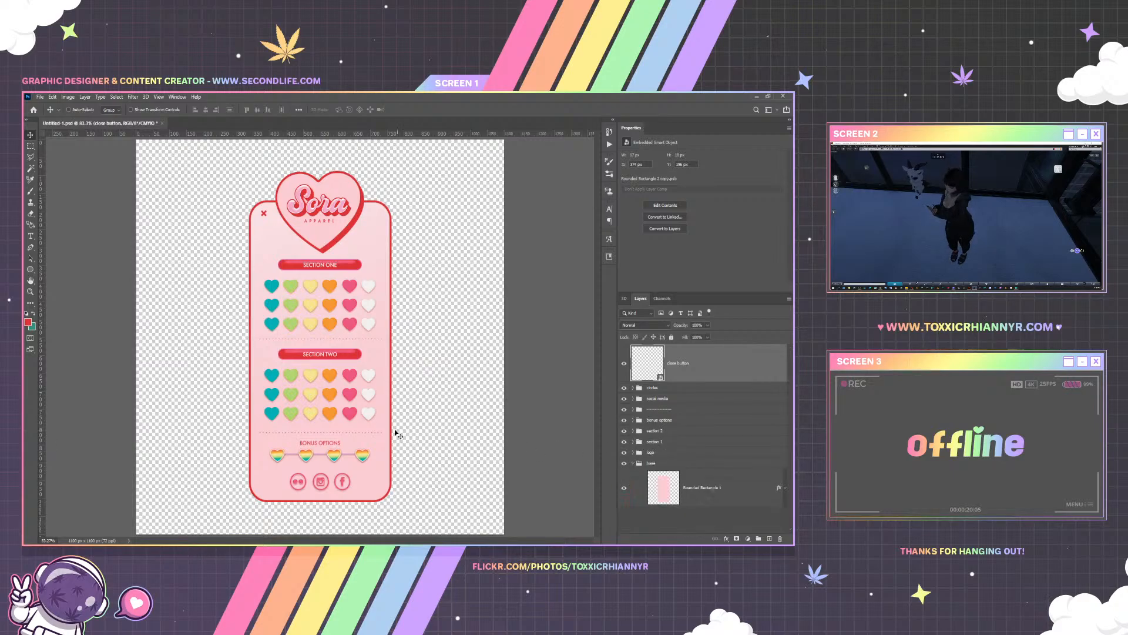
click(634, 464)
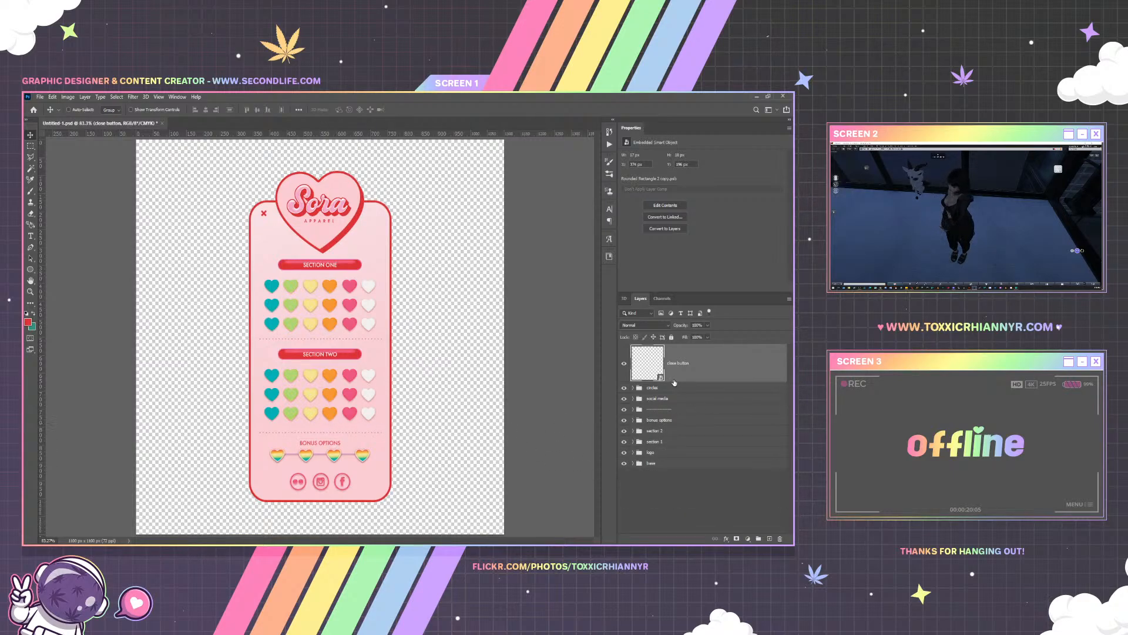
Duplicate the BONUS OPTIONS heading just above the social icons and place the copy's layer above the circles group
right_click(318, 443)
click(323, 455)
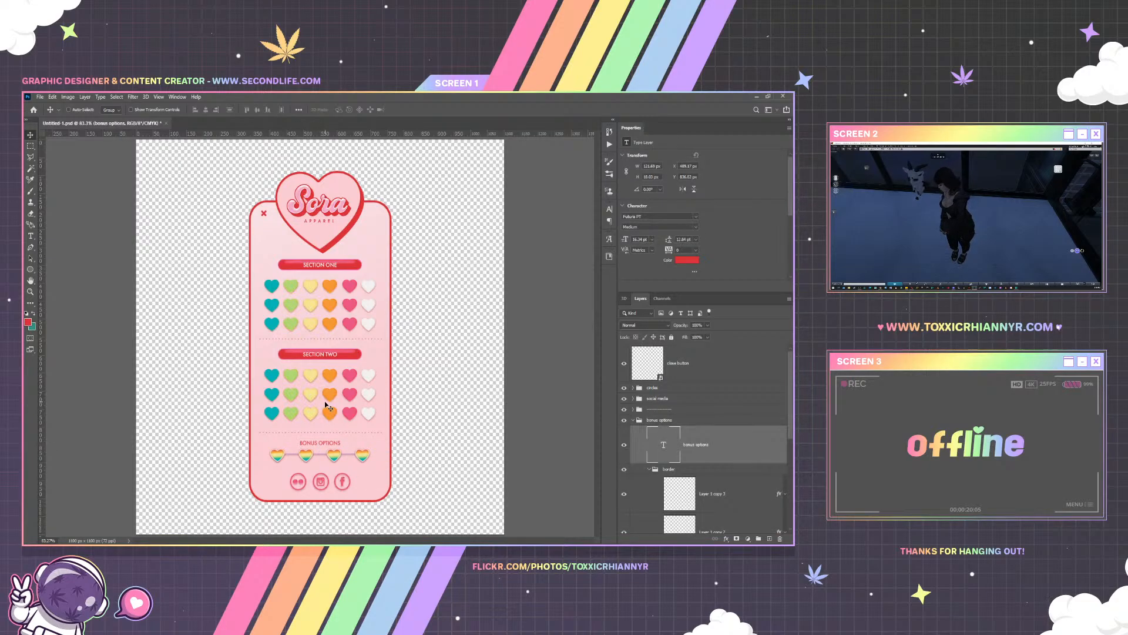
drag(332, 432, 331, 436)
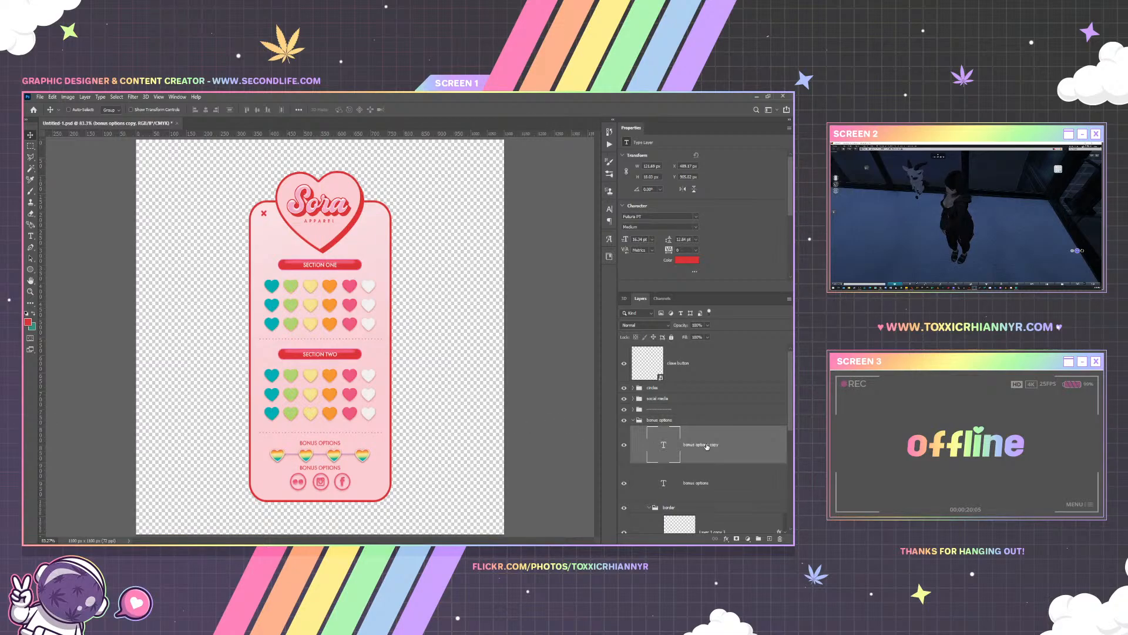
drag(707, 446, 685, 388)
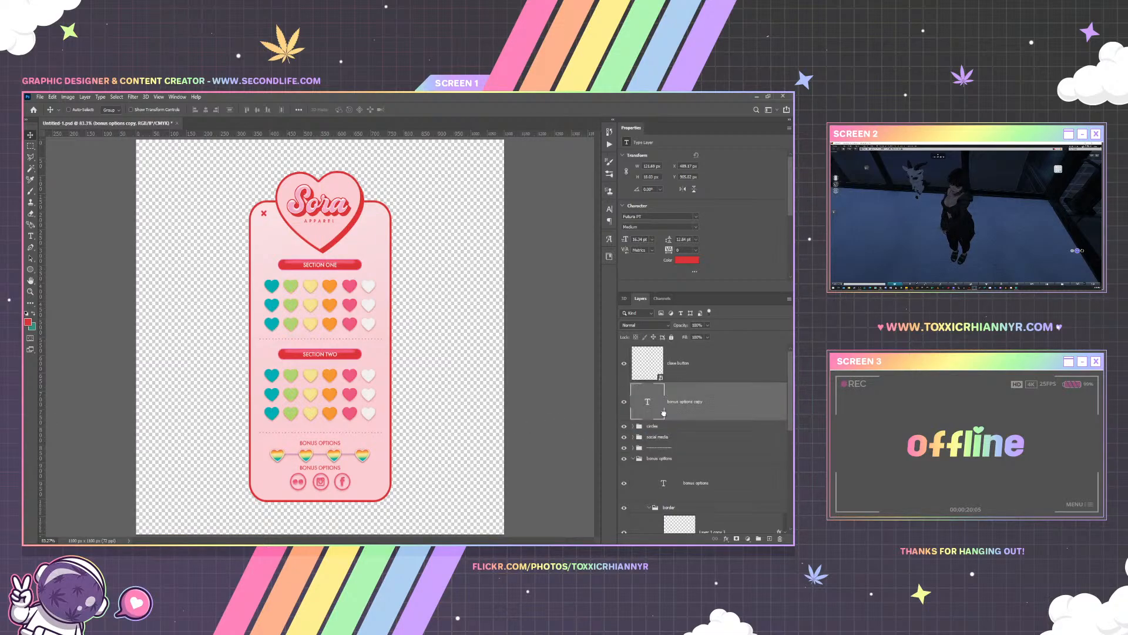
click(633, 460)
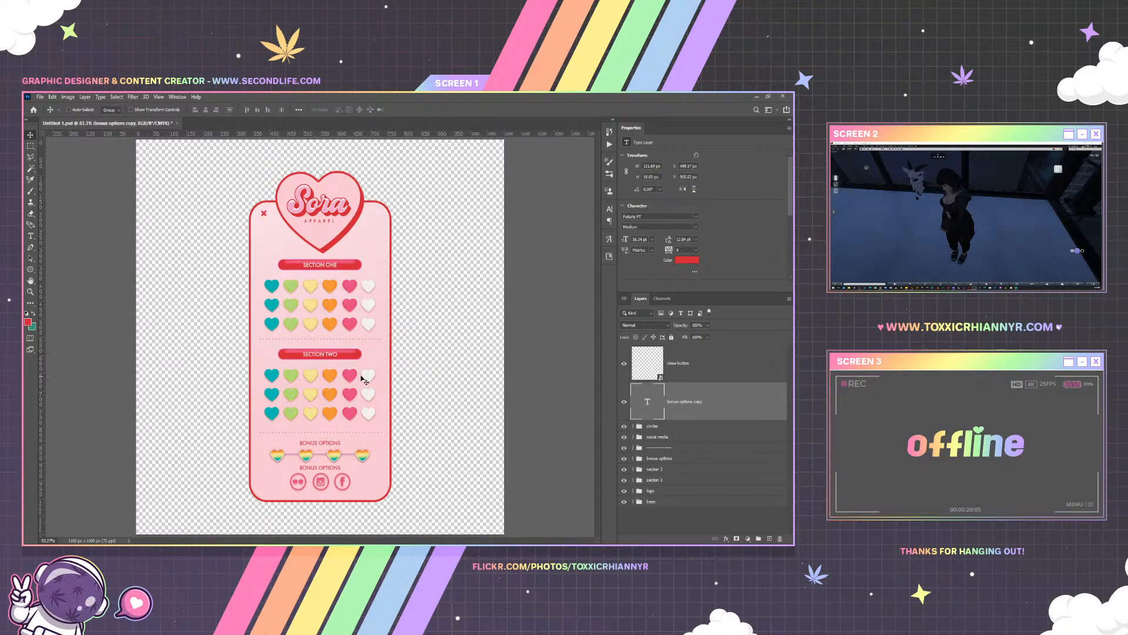
click(692, 365)
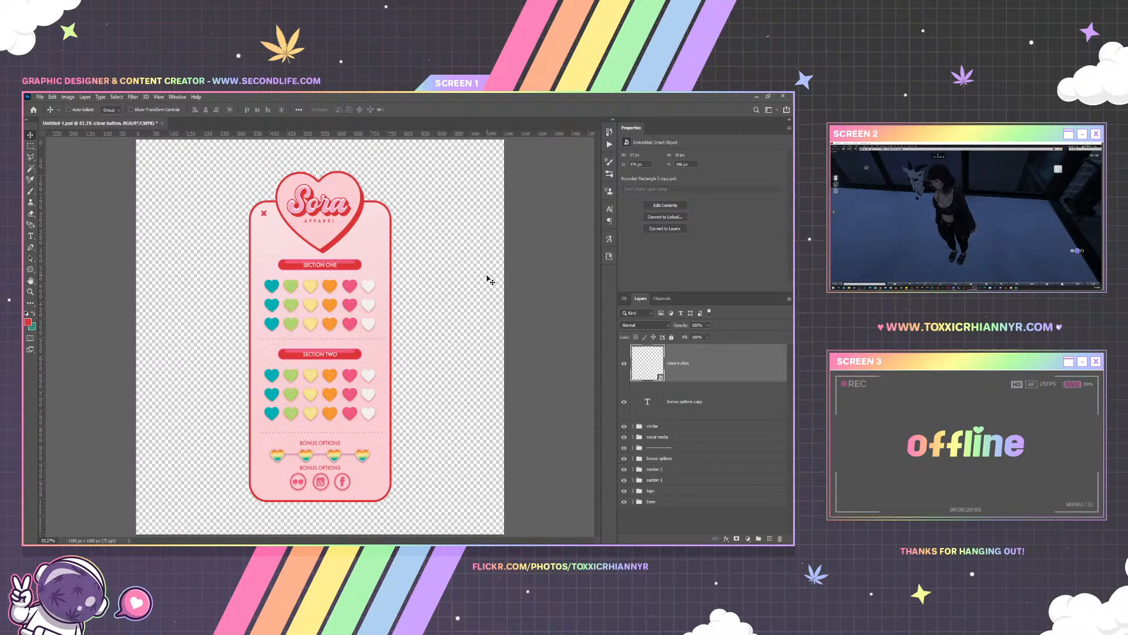
click(40, 98)
click(295, 205)
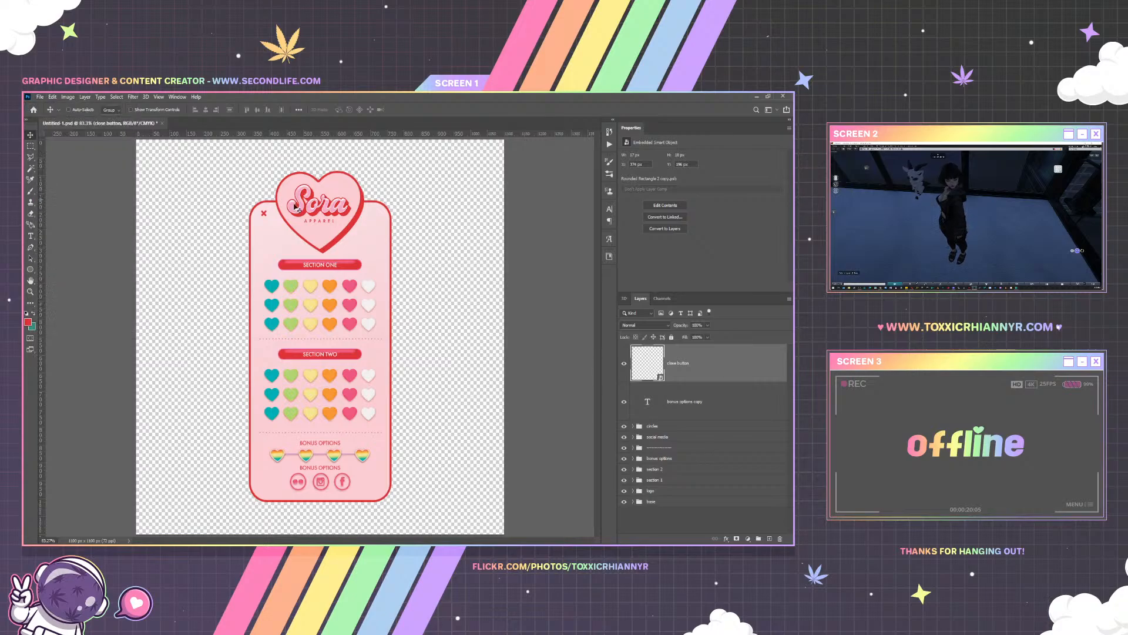
Move the copied heading and the circles and social media groups slightly down together and scale them down a little
click(687, 412)
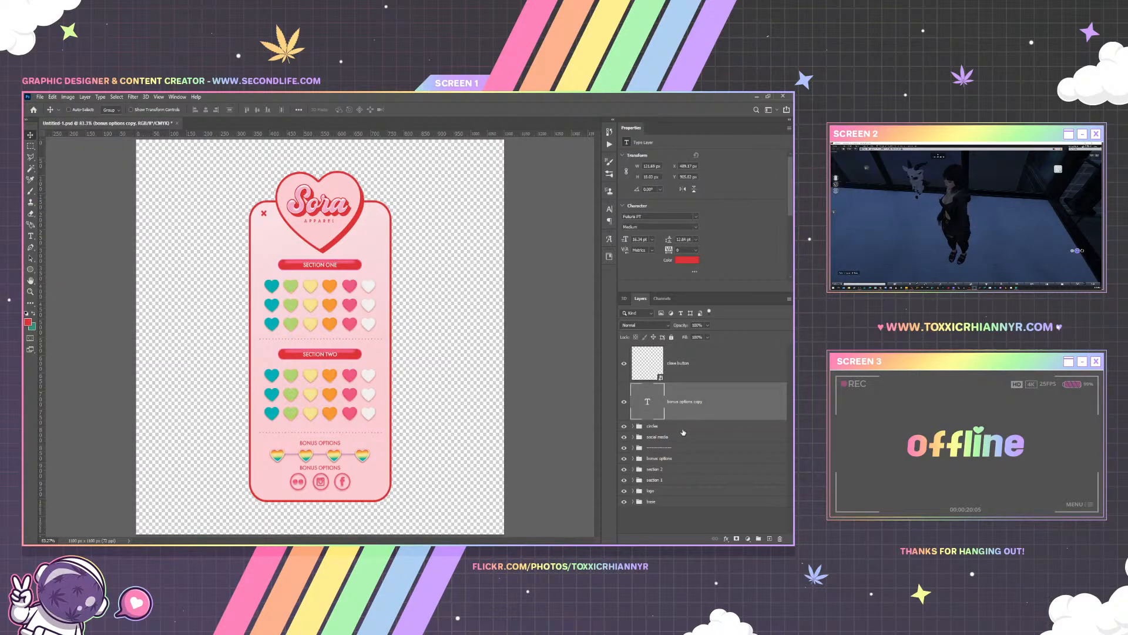
click(681, 427)
shift+click(681, 437)
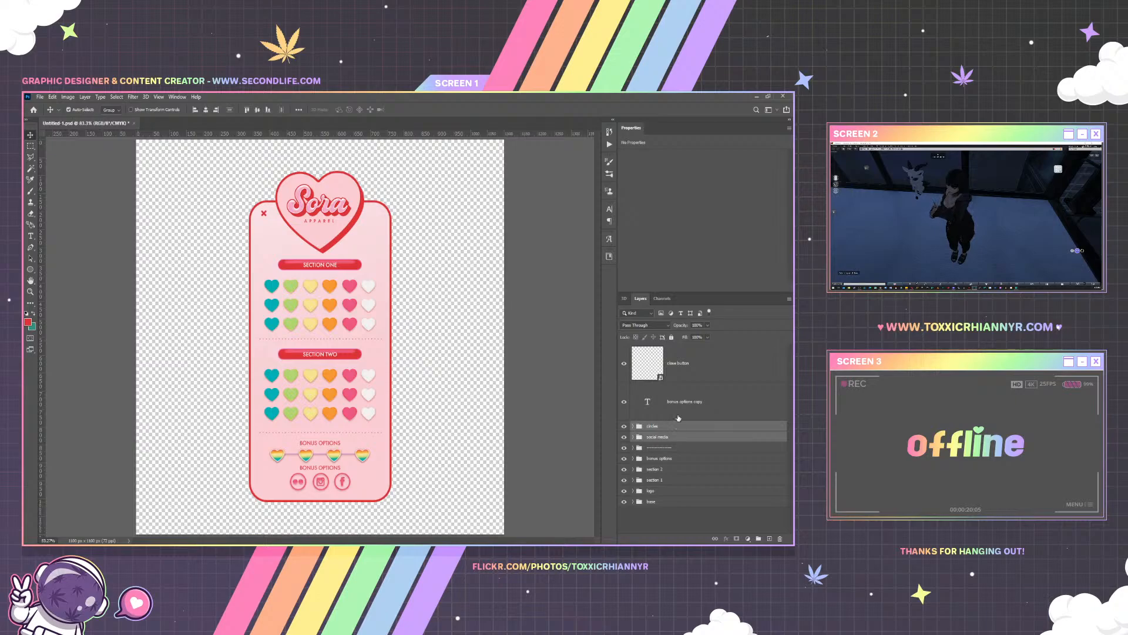
ctrl+click(675, 406)
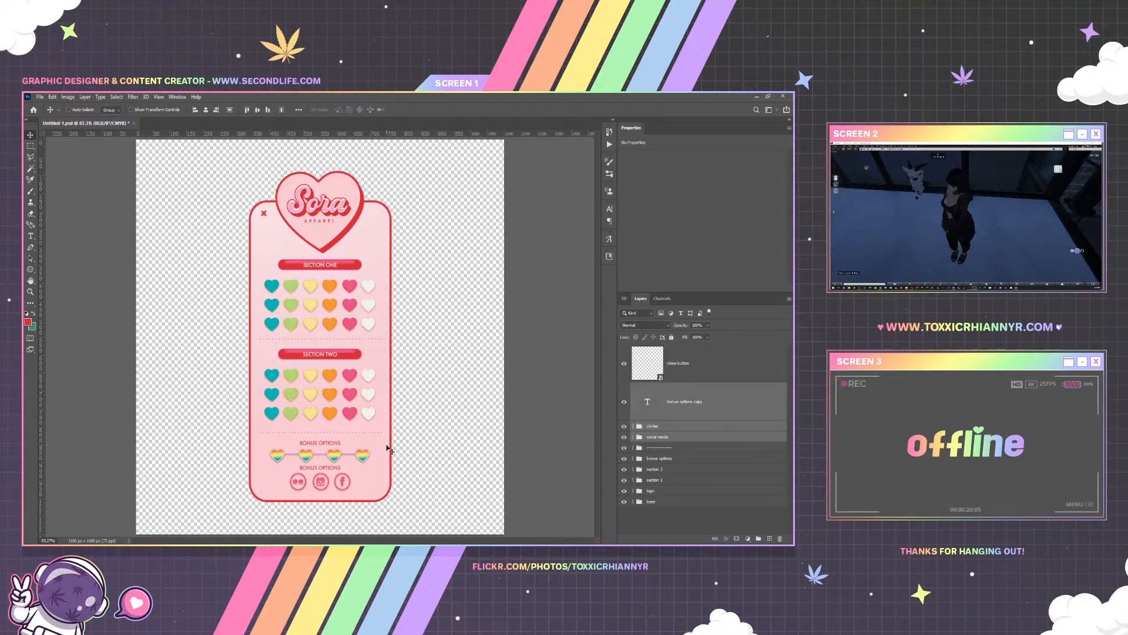
drag(389, 451, 388, 454)
key(ctrl+t)
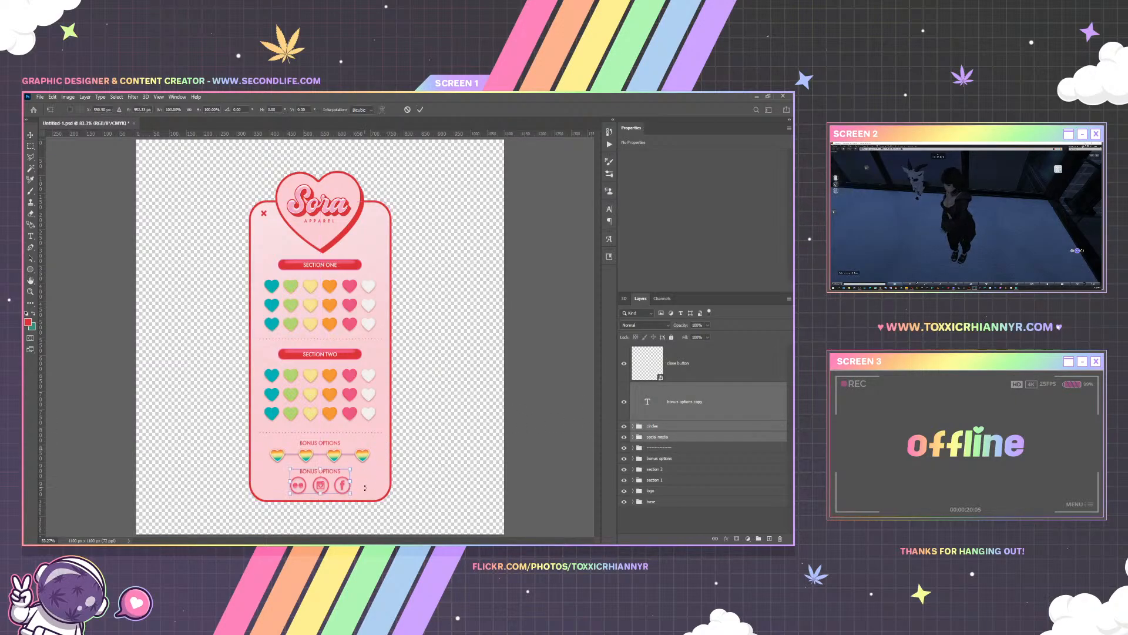
drag(351, 494, 353, 467)
key(Return)
Replace the copied BONUS OPTIONS heading above the social icons with the text "FOLLOW US"
key(t)
triple_click(311, 470)
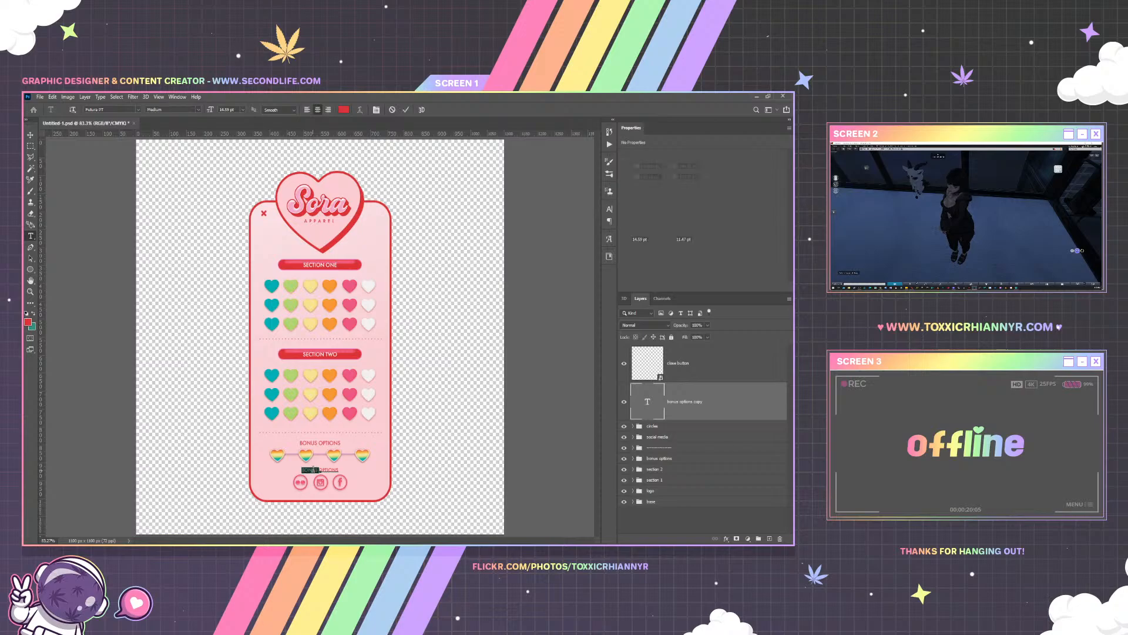
text(FOLL)
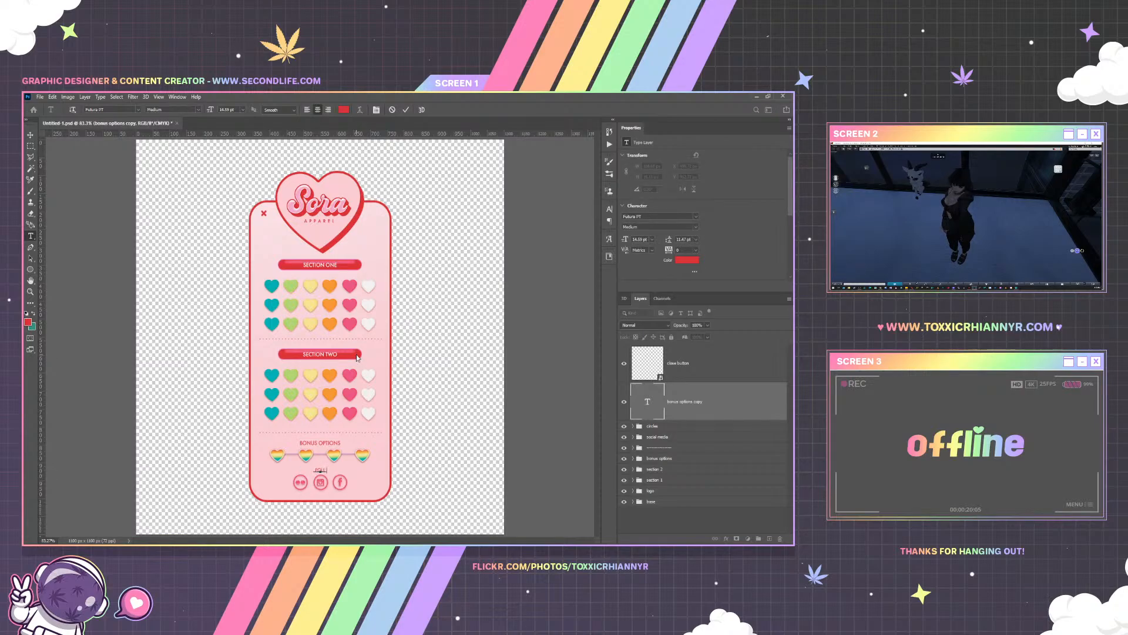
text(OW !!)
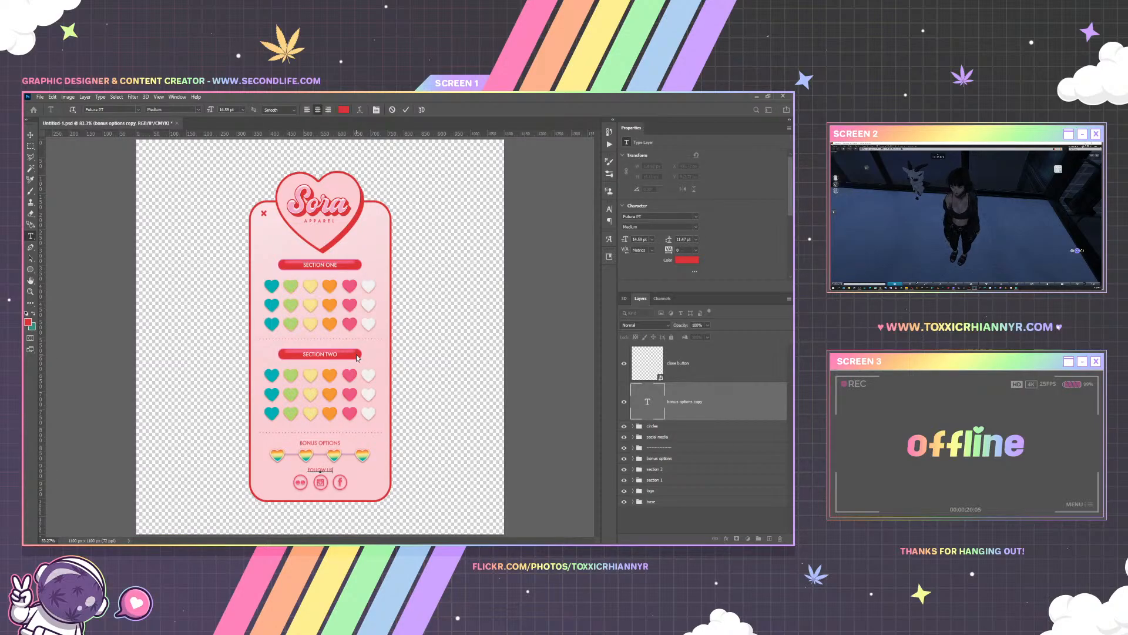
click(31, 236)
Recolour the FOLLOW US text with the teal used on the first column of hearts
drag(308, 471, 333, 470)
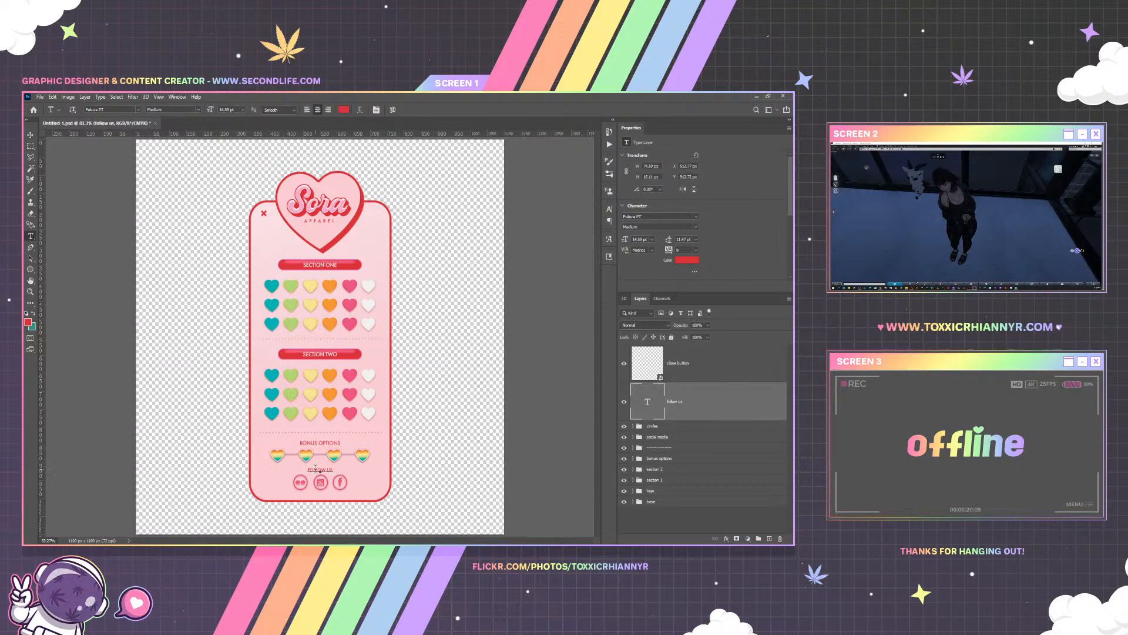
click(27, 321)
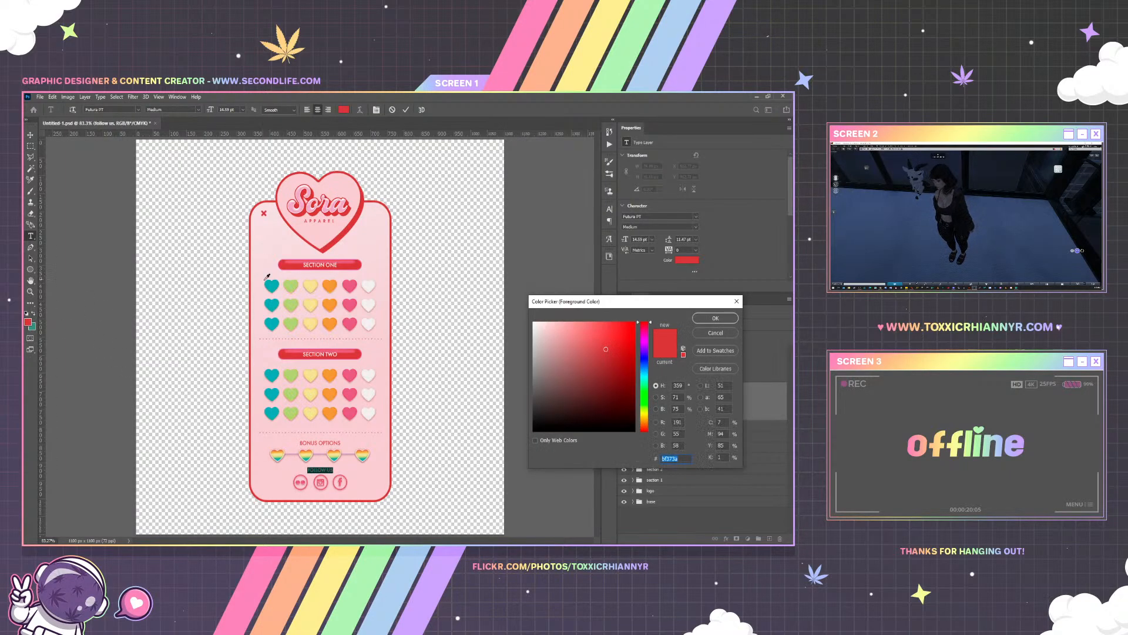
text(16bdbc)
click(715, 318)
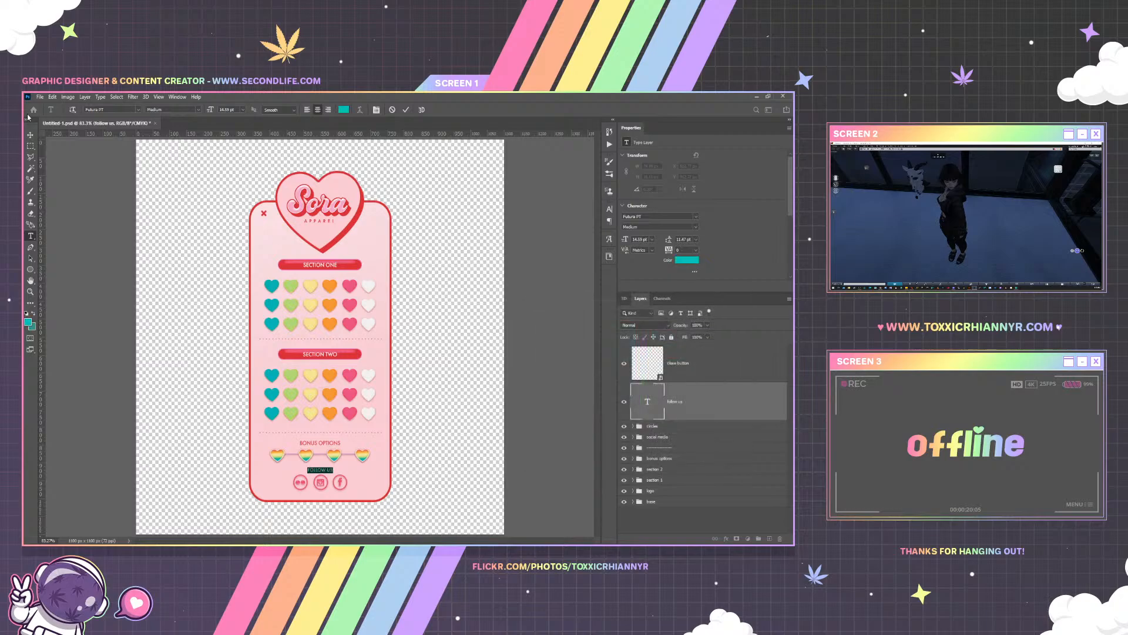
key(ctrl+Return)
key(v)
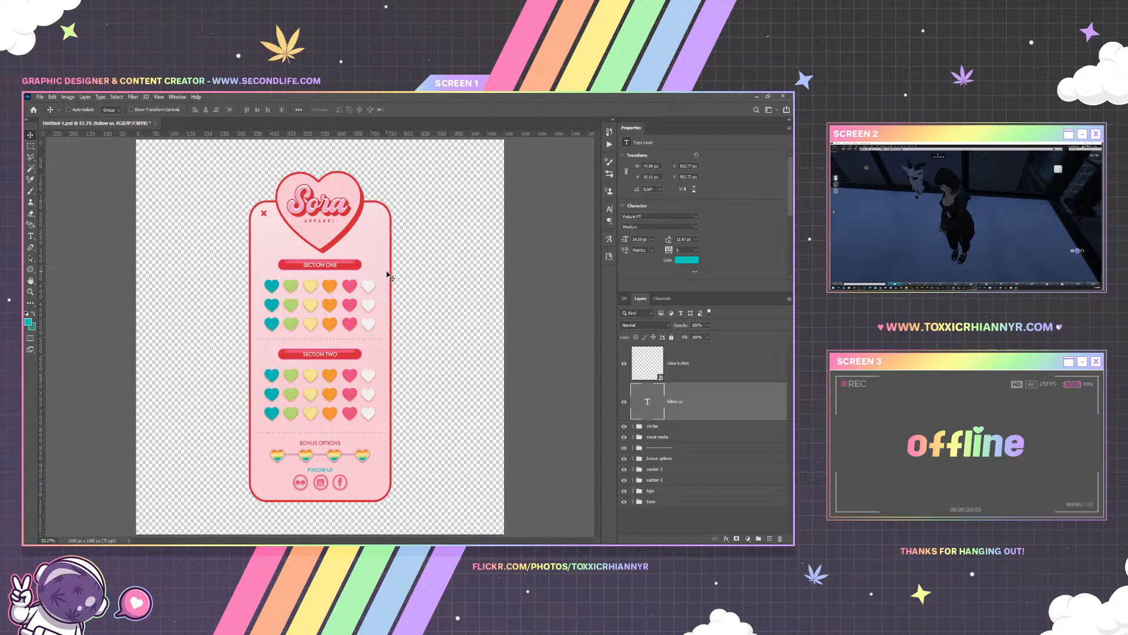
Paste the copied layer style onto the FOLLOW US text layer and collapse its effects list
right_click(689, 406)
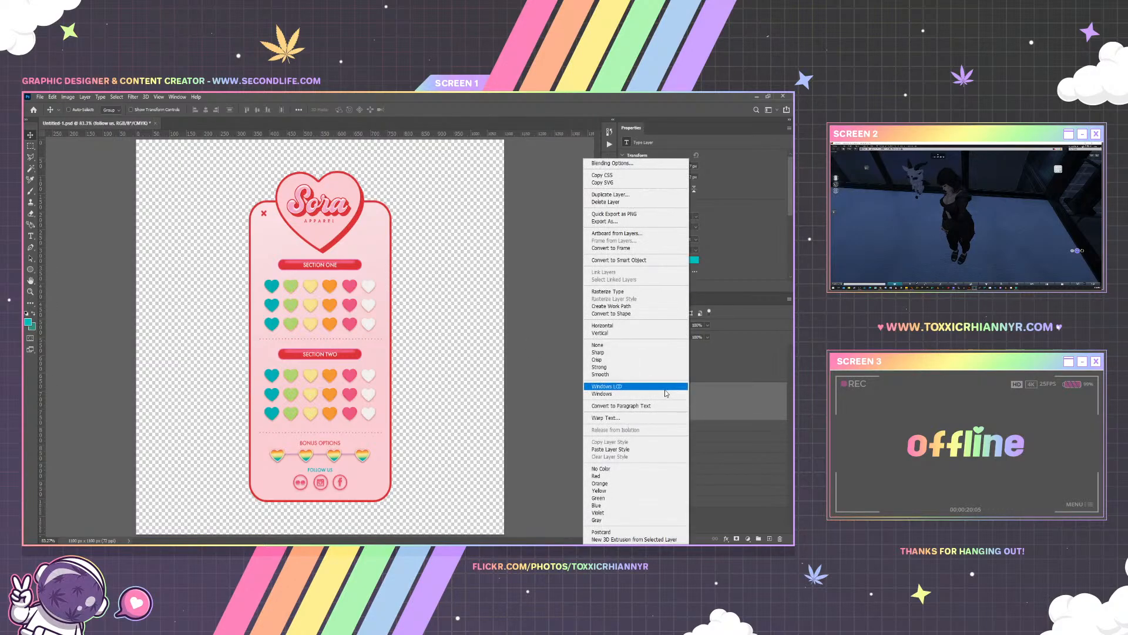
click(644, 452)
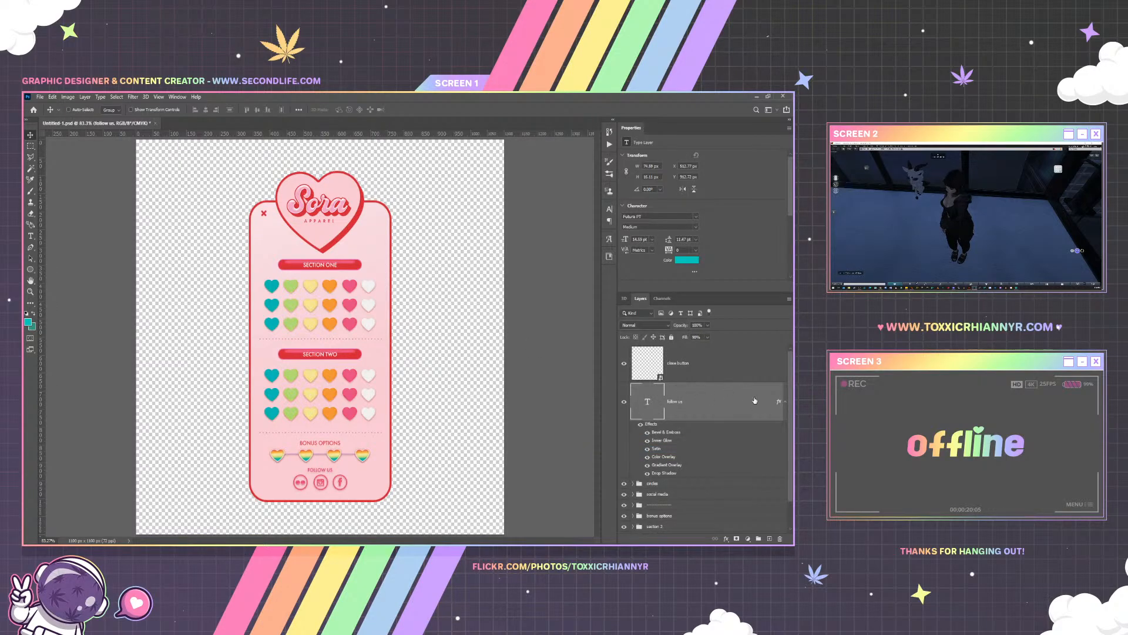
click(786, 401)
Change the FOLLOW US layer's Color Overlay to the teal sampled from the first heart in section one
click(624, 221)
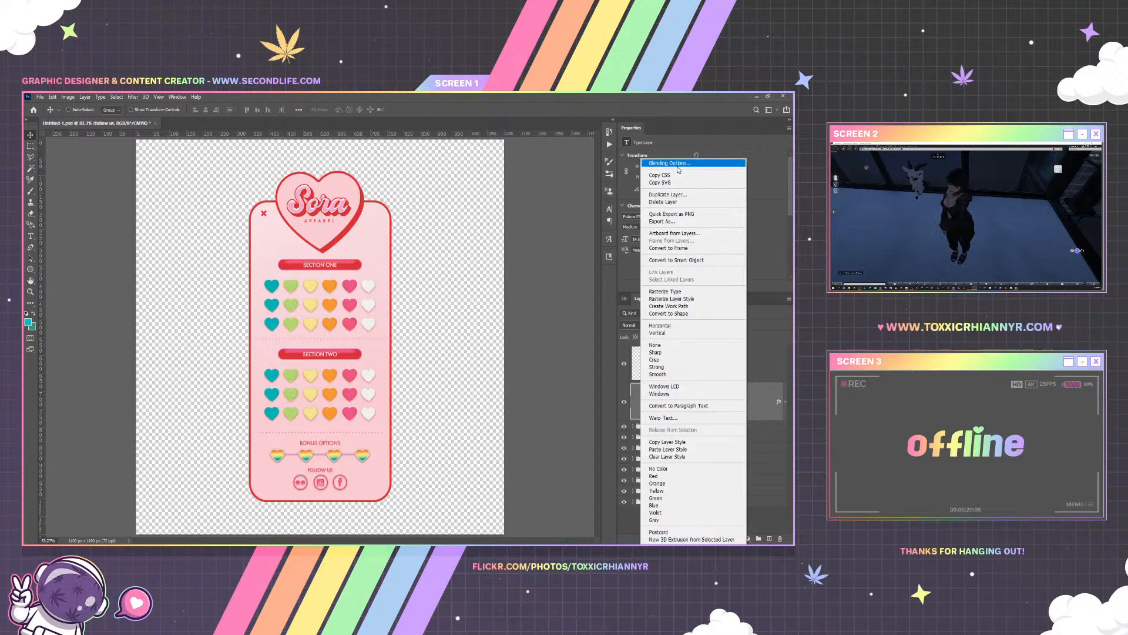
click(624, 222)
click(492, 243)
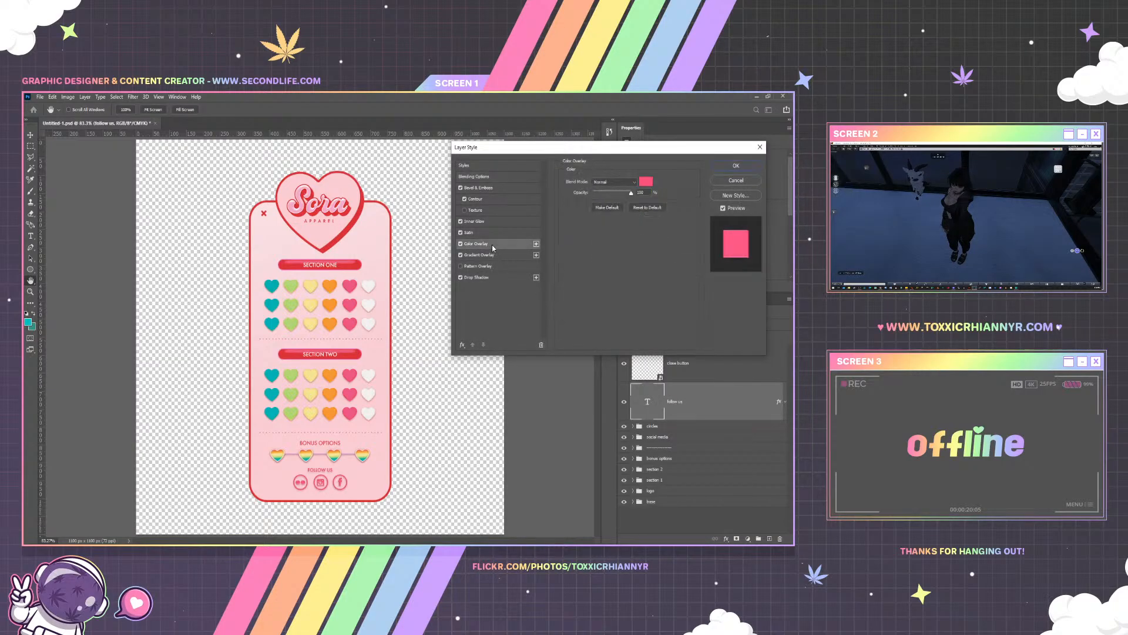
click(644, 183)
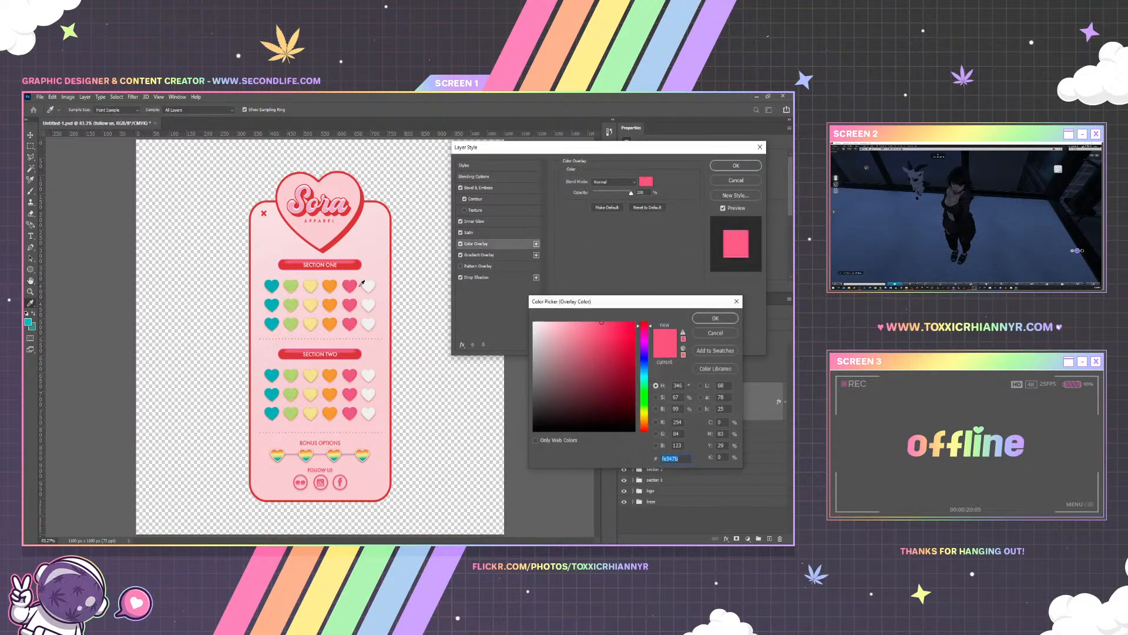
click(272, 285)
click(715, 318)
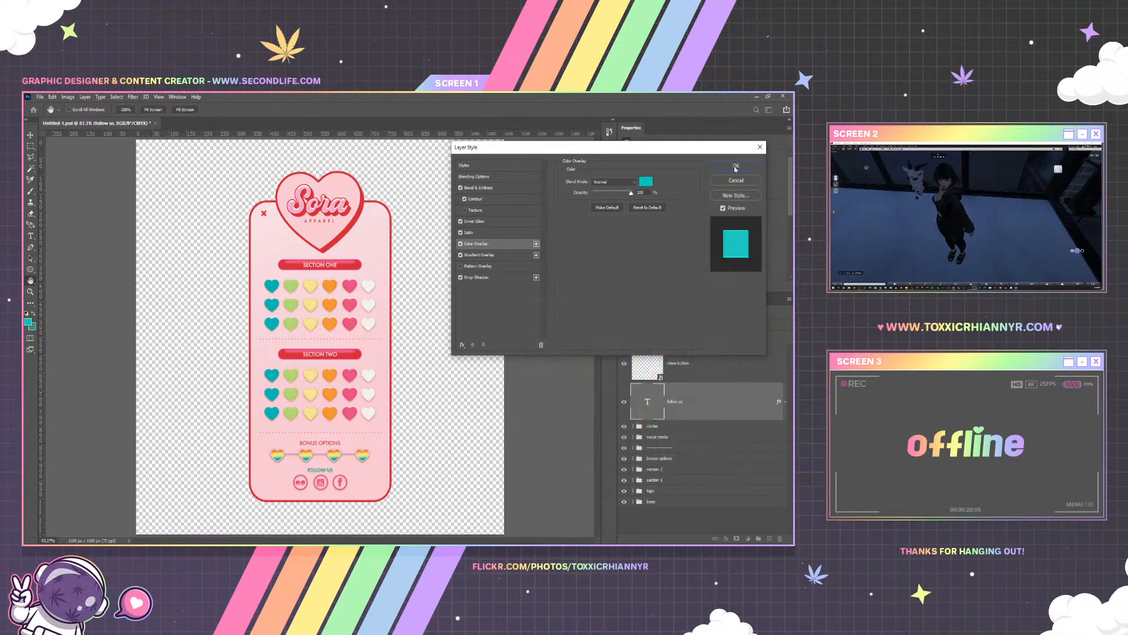
click(736, 166)
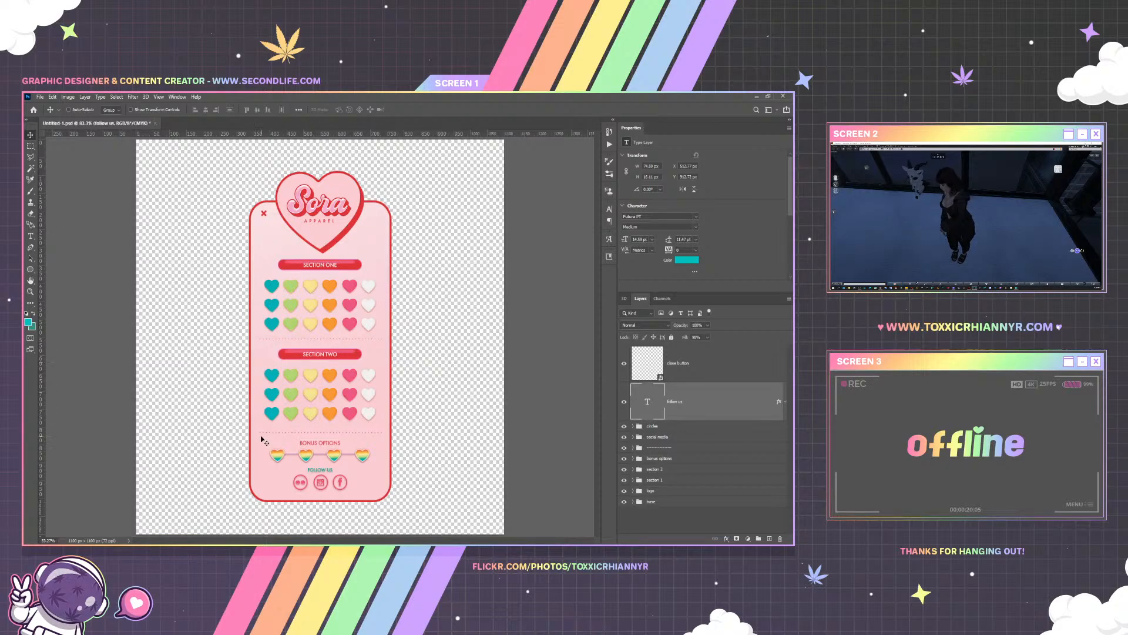
Nudge the FOLLOW US heading together with the circles and social media groups slightly down
ctrl+click(682, 428)
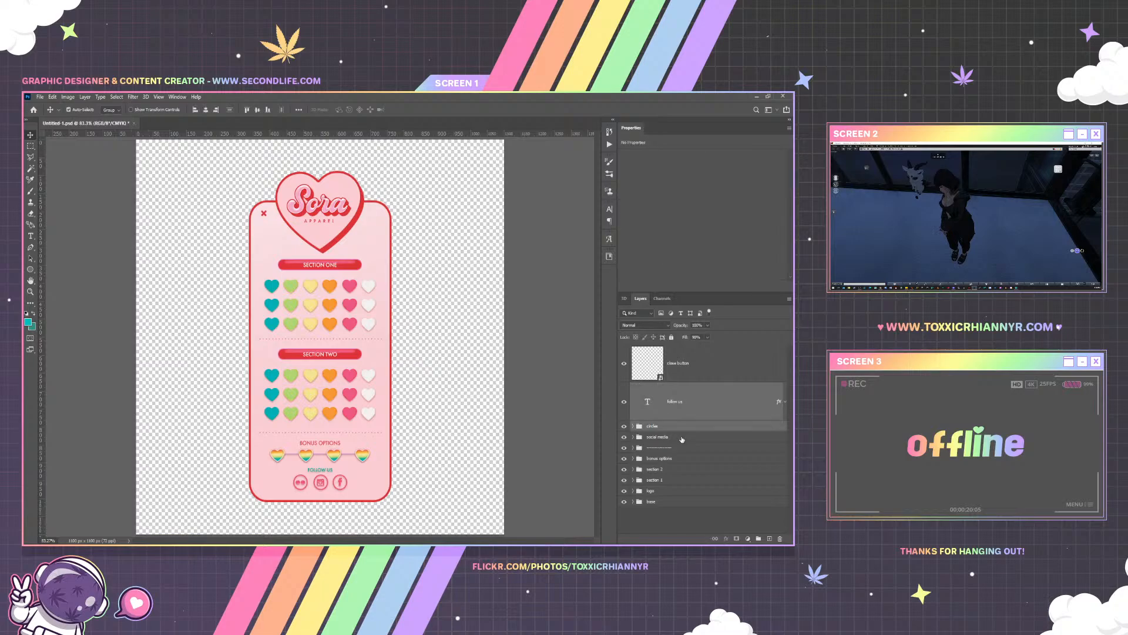
ctrl+click(681, 437)
key(Down)
key(Down)
key(Down)
key(Down)
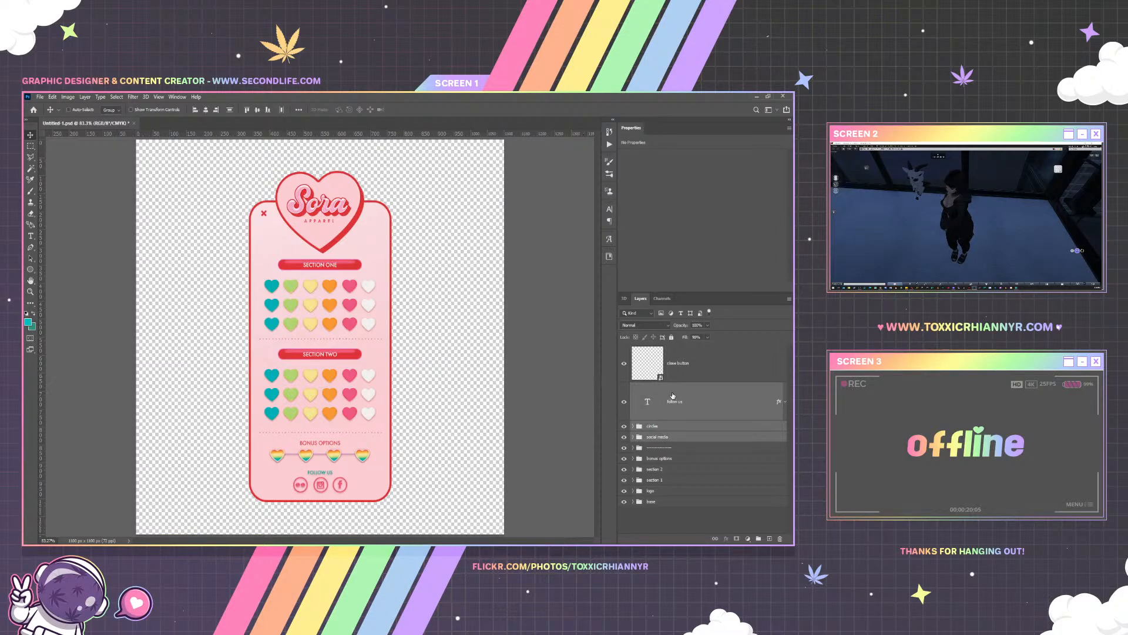
Select all layers from the close button through the section 1 group and nudge them slightly down together
key(alt+bracketright)
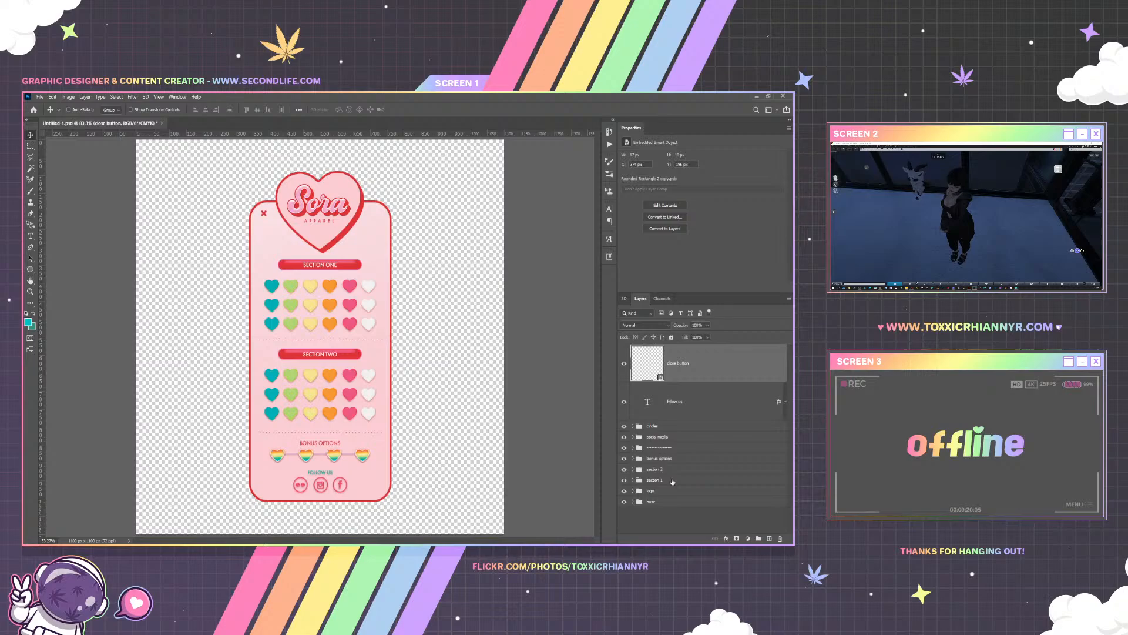
shift+click(672, 481)
key(Up)
key(Down)
key(Down)
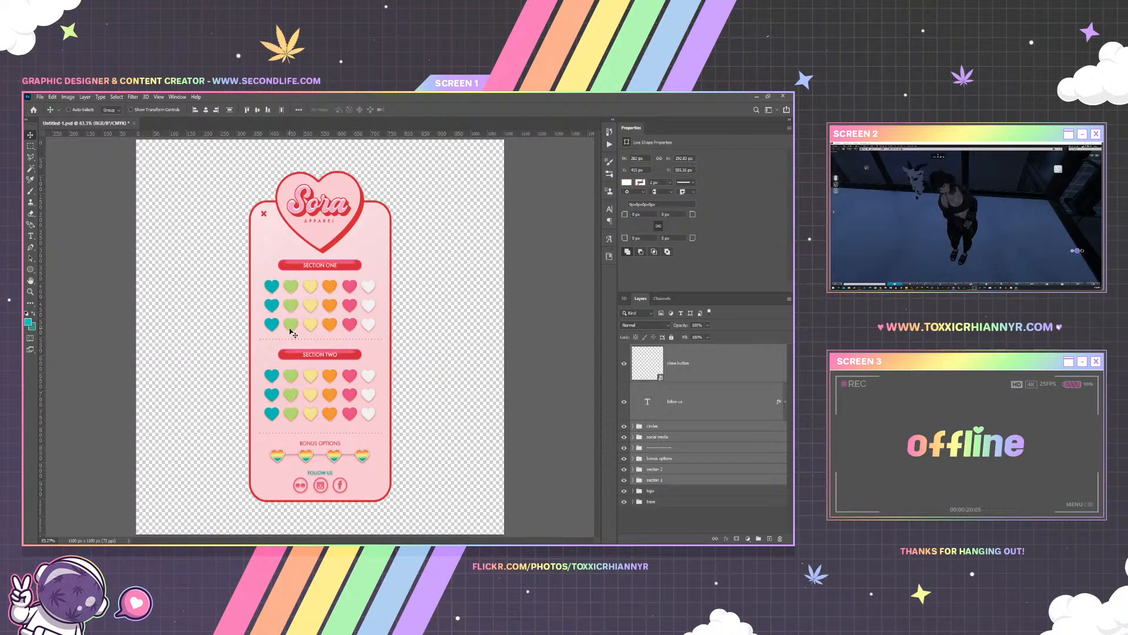
Group the FOLLOW US text with the circles and social media groups and name the new group "social media"
click(679, 359)
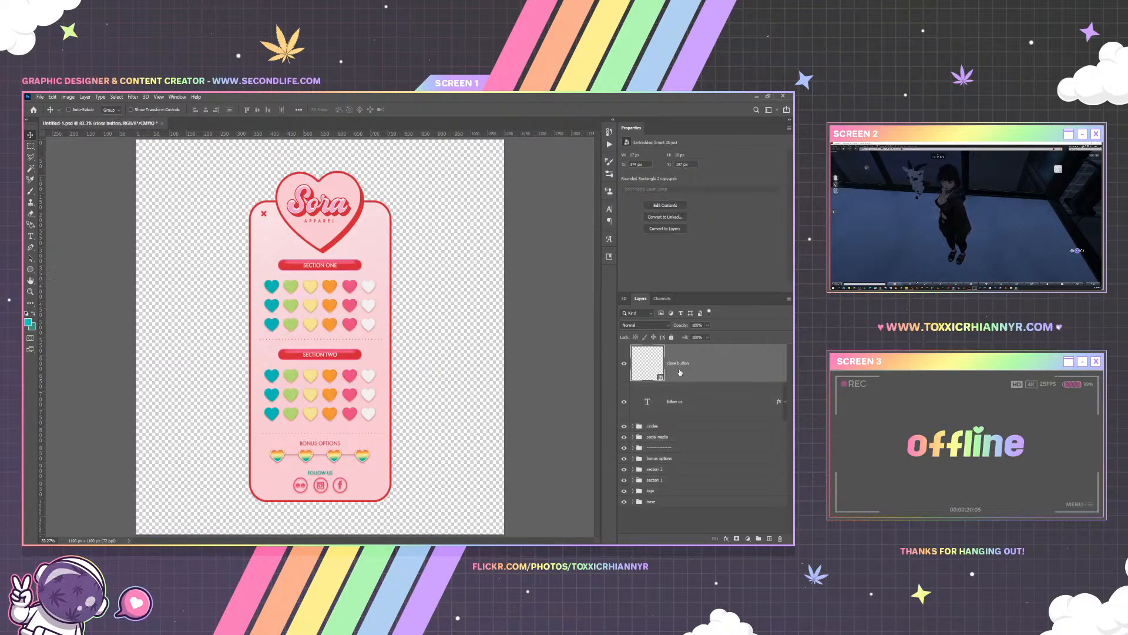
click(681, 405)
shift+click(687, 437)
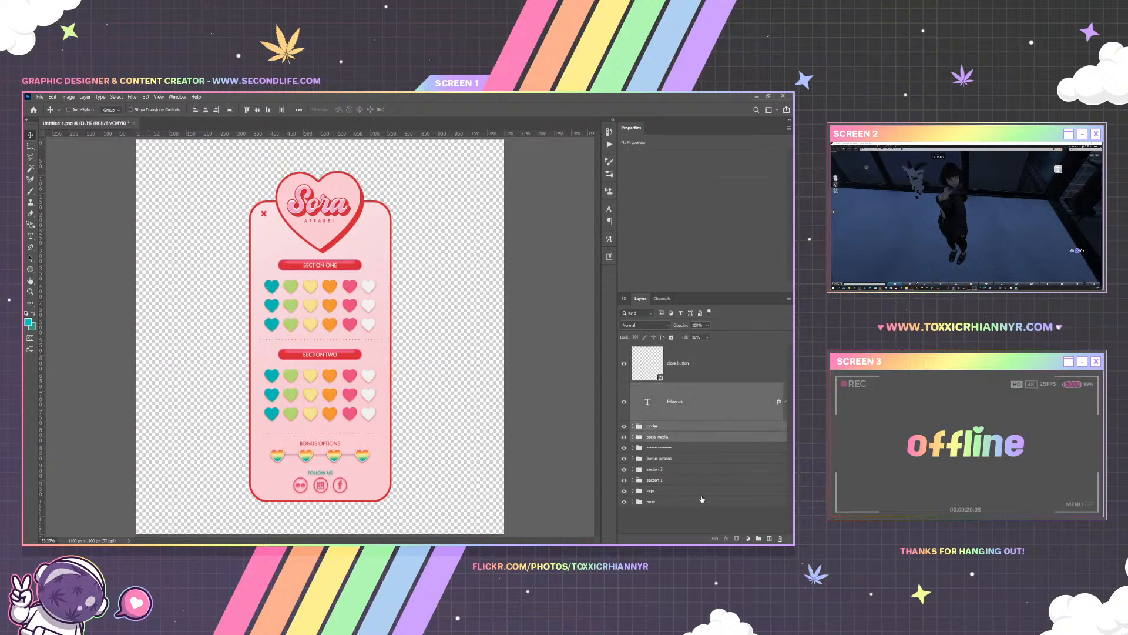
click(756, 536)
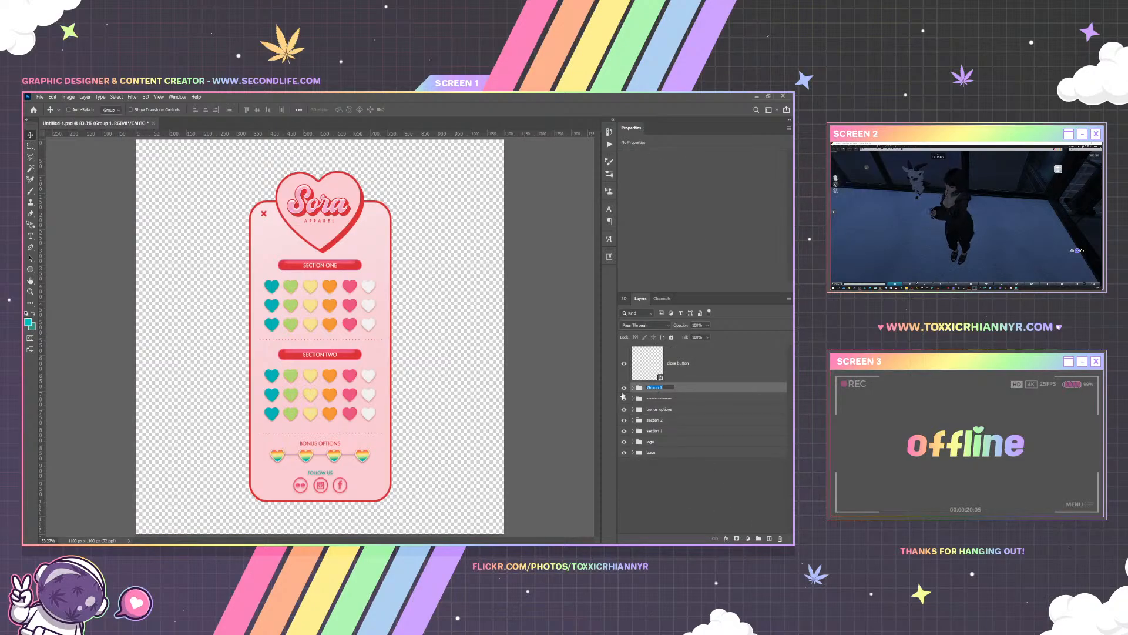
text(social me)
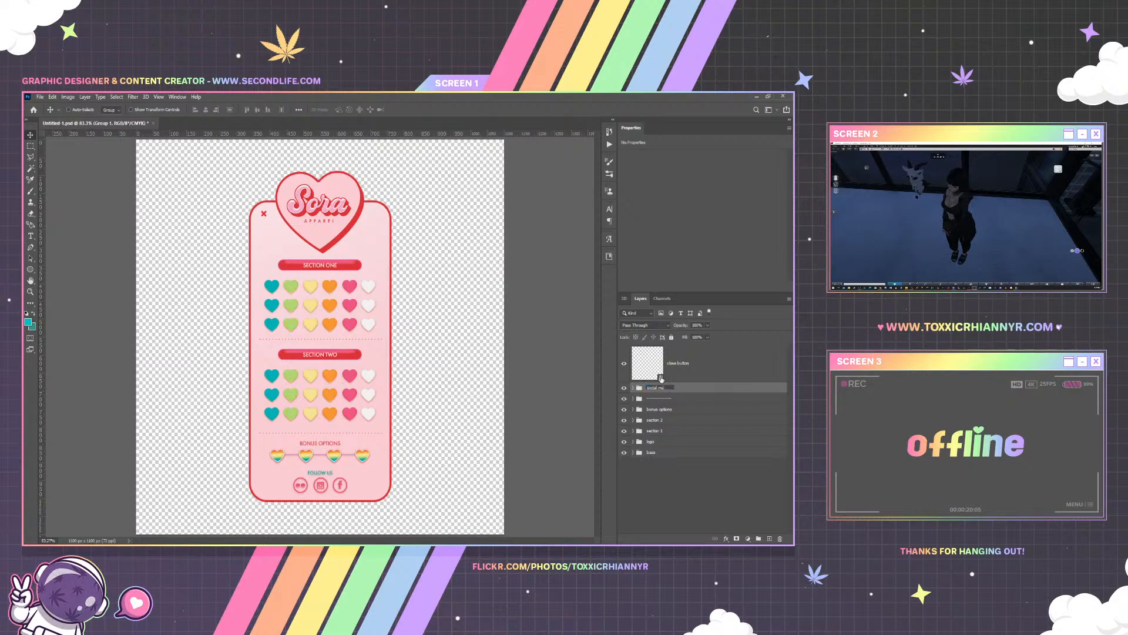
key(Return)
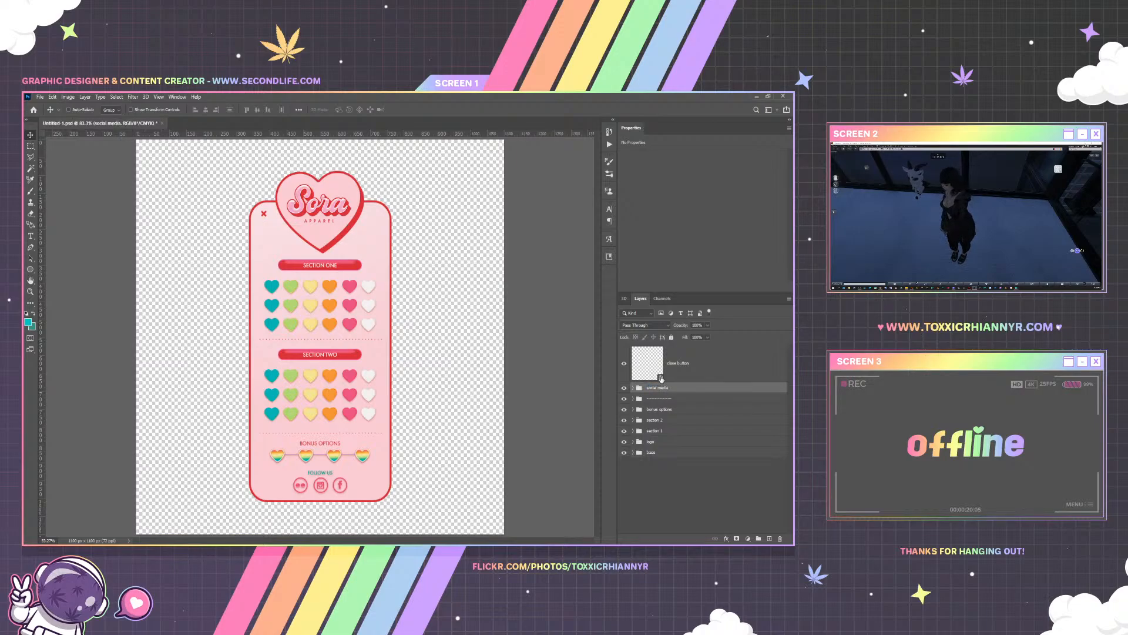
click(692, 373)
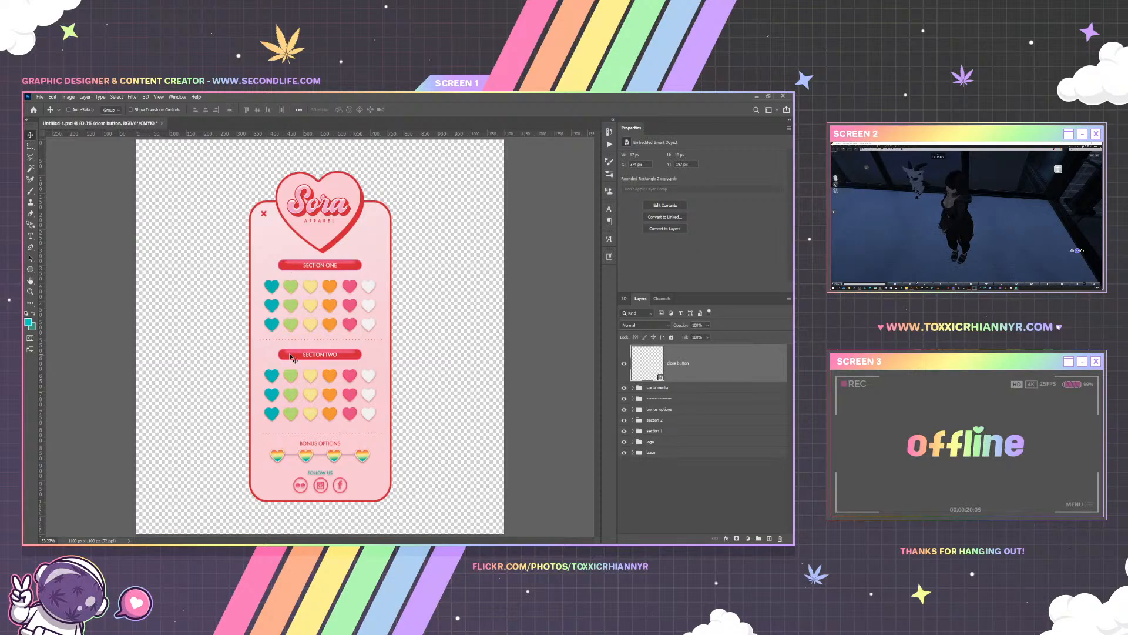
Try the first Basics style preset with 100% fill opacity on the base's rounded rectangle, discard it and collapse the base group
right_click(374, 236)
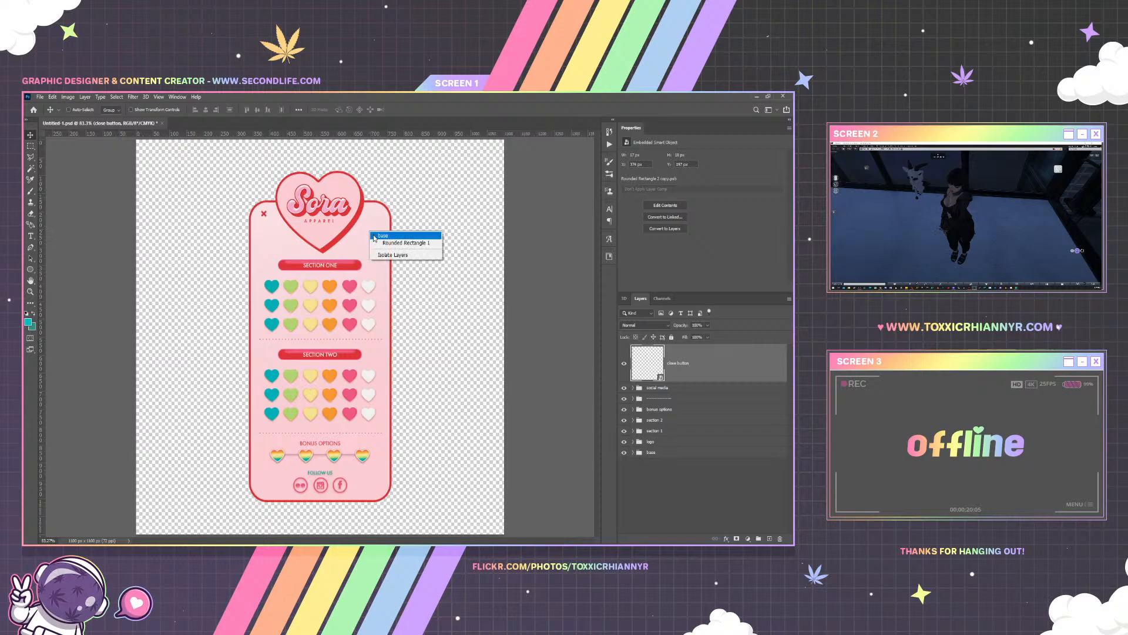
click(406, 243)
right_click(705, 476)
click(702, 119)
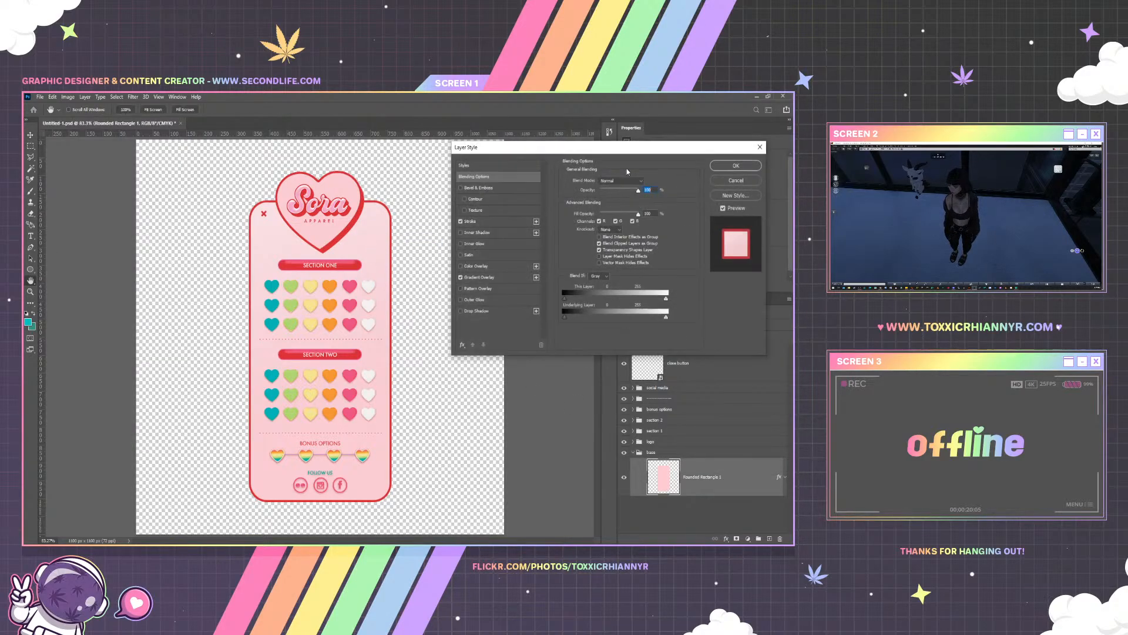
click(496, 167)
click(564, 183)
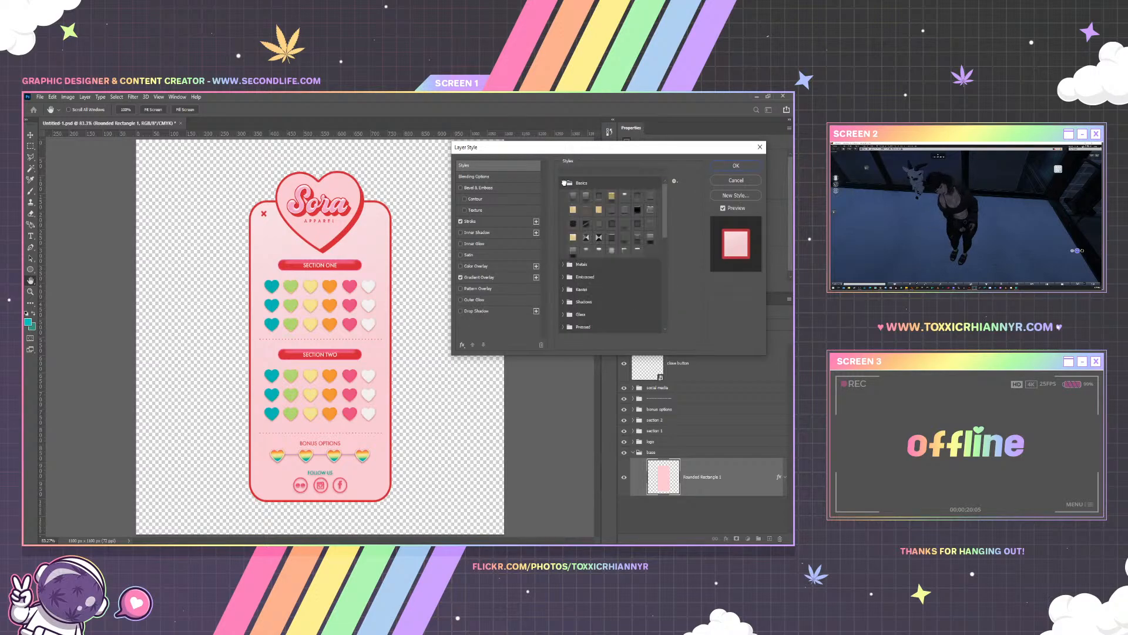
click(572, 195)
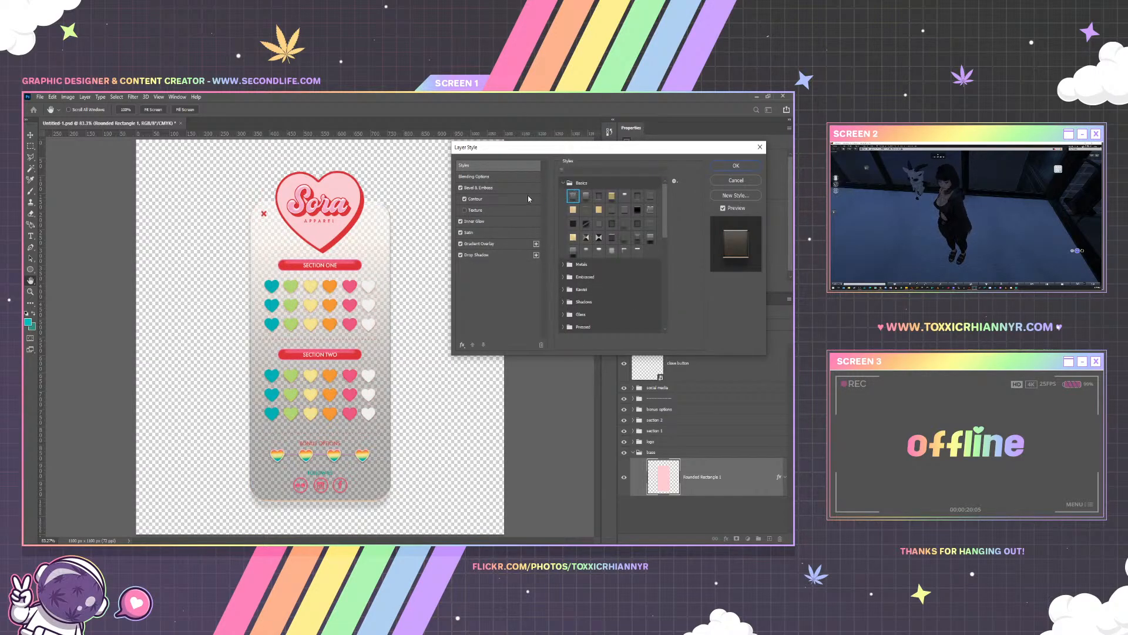
click(495, 178)
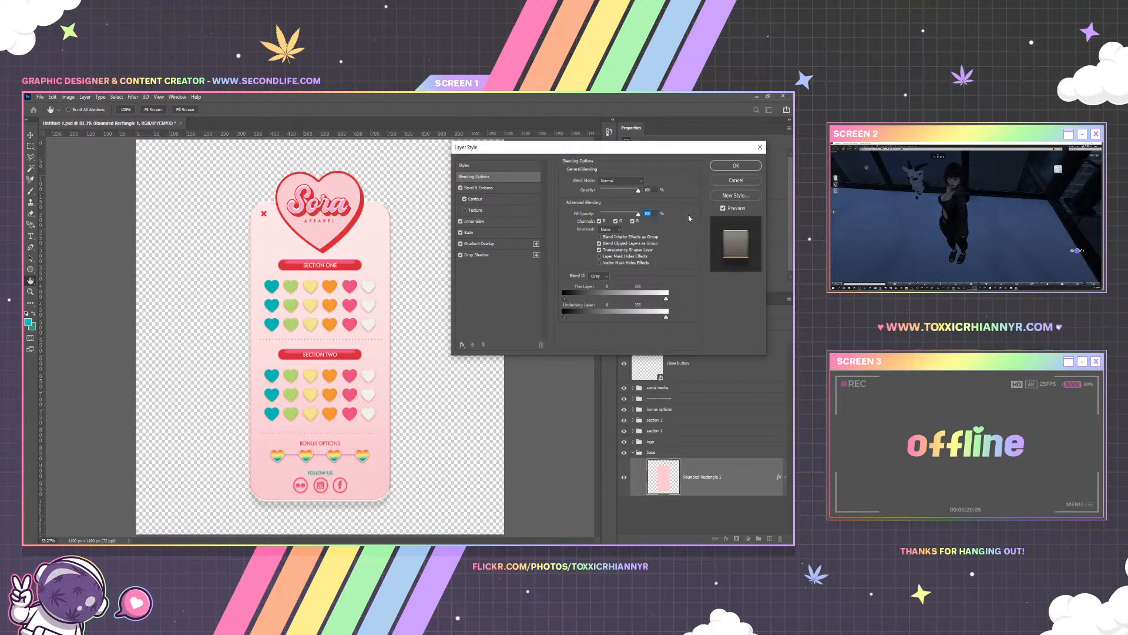
click(728, 181)
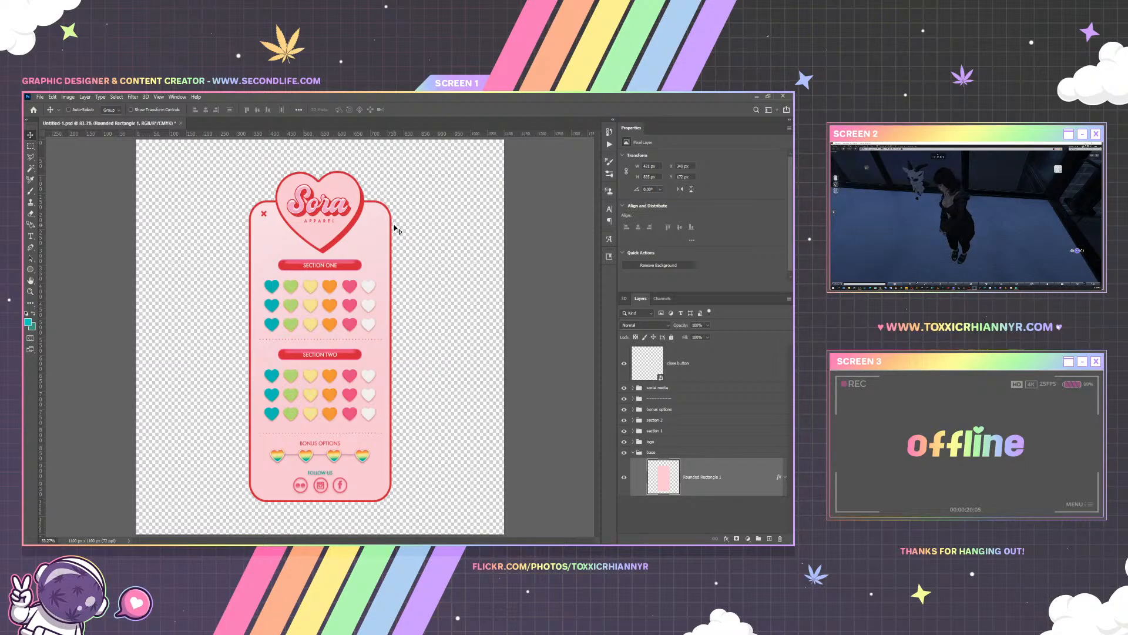
click(634, 452)
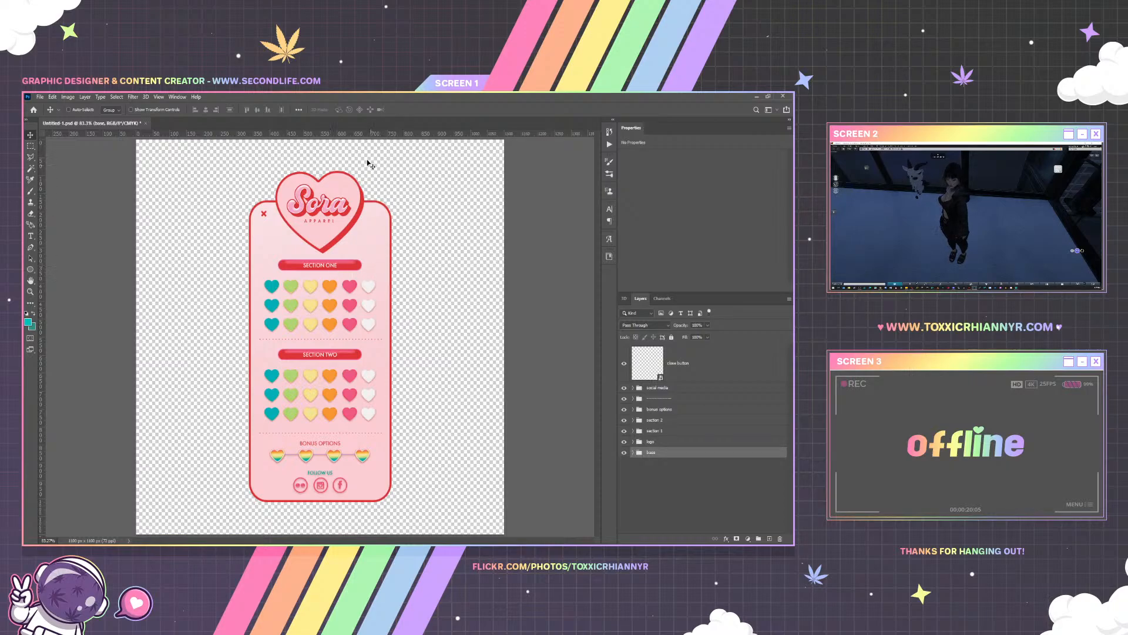
right_click(349, 184)
click(352, 194)
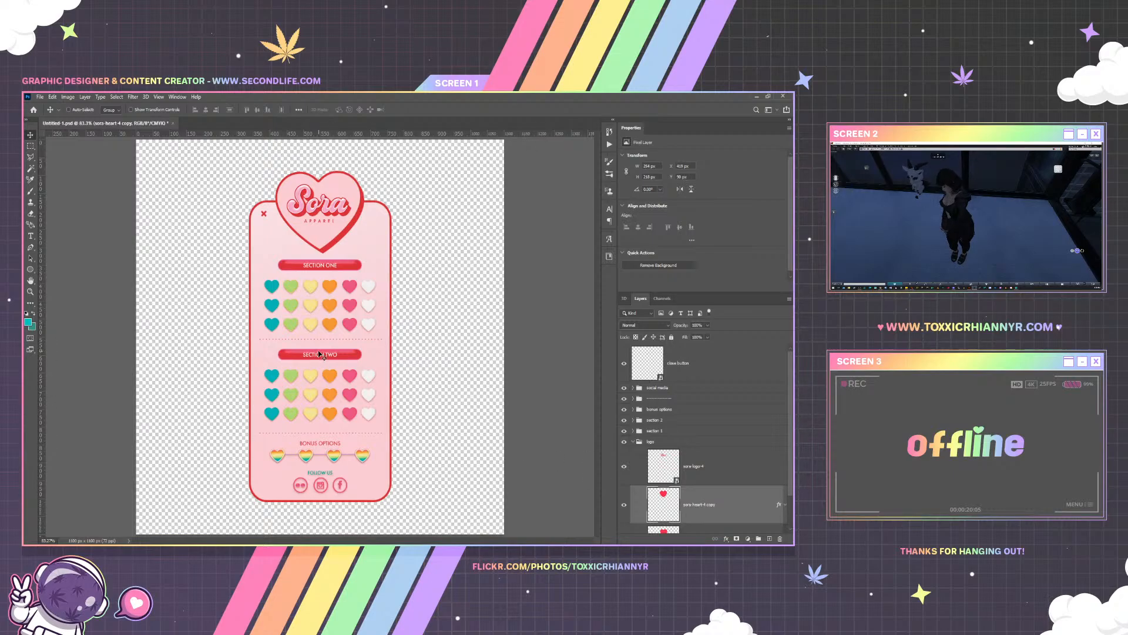
click(633, 443)
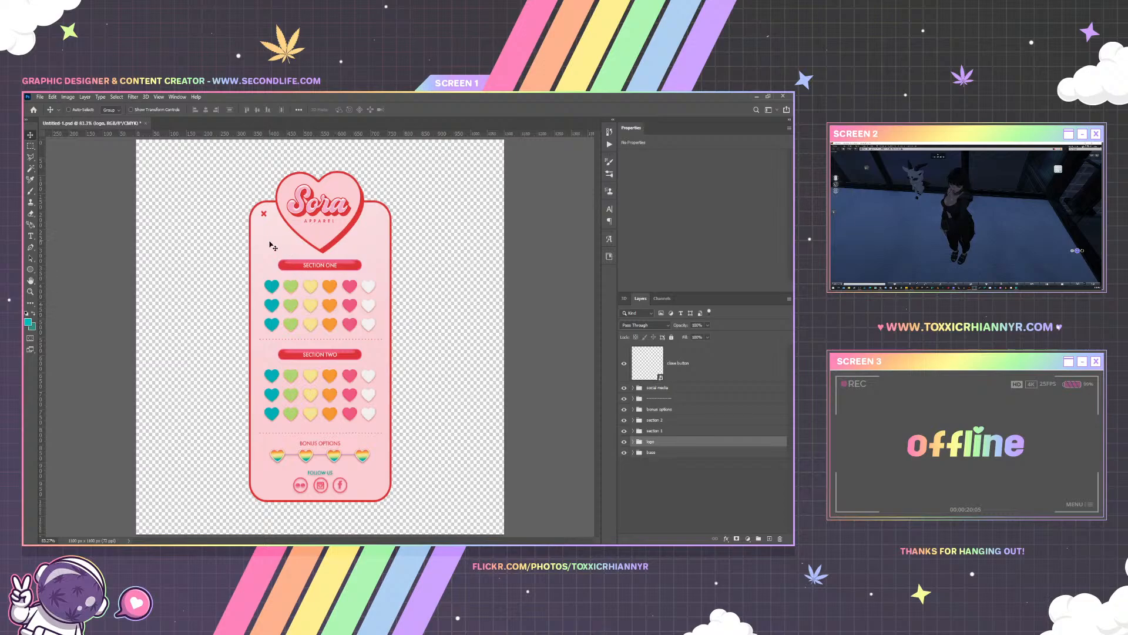
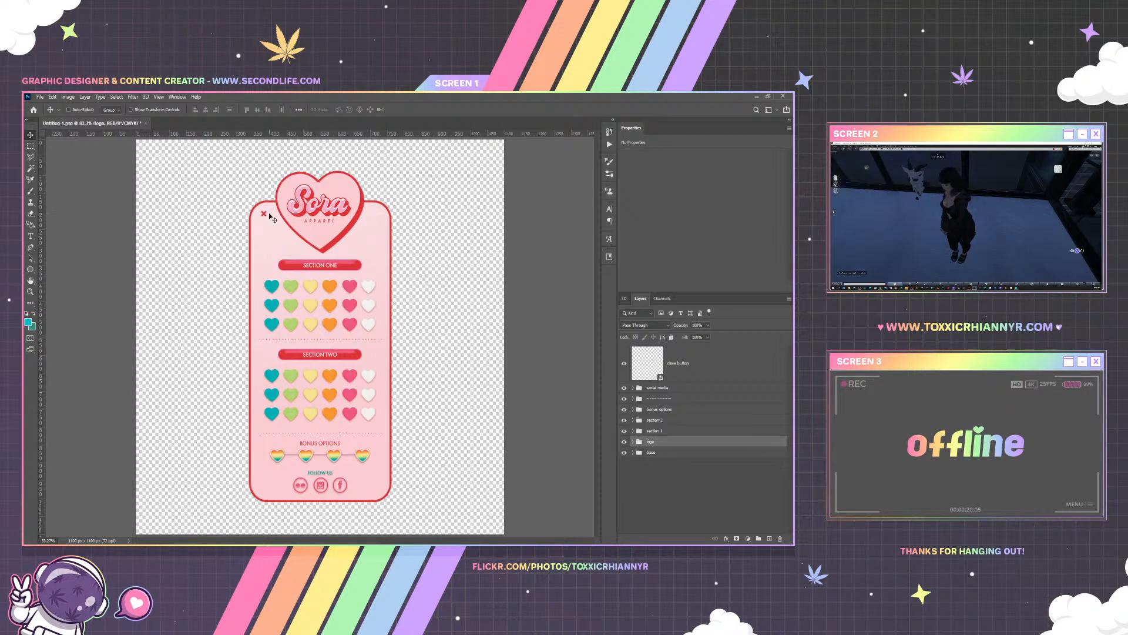
Save the HUD design as the Photoshop file Untitled-1.psd
click(40, 96)
click(45, 201)
click(40, 99)
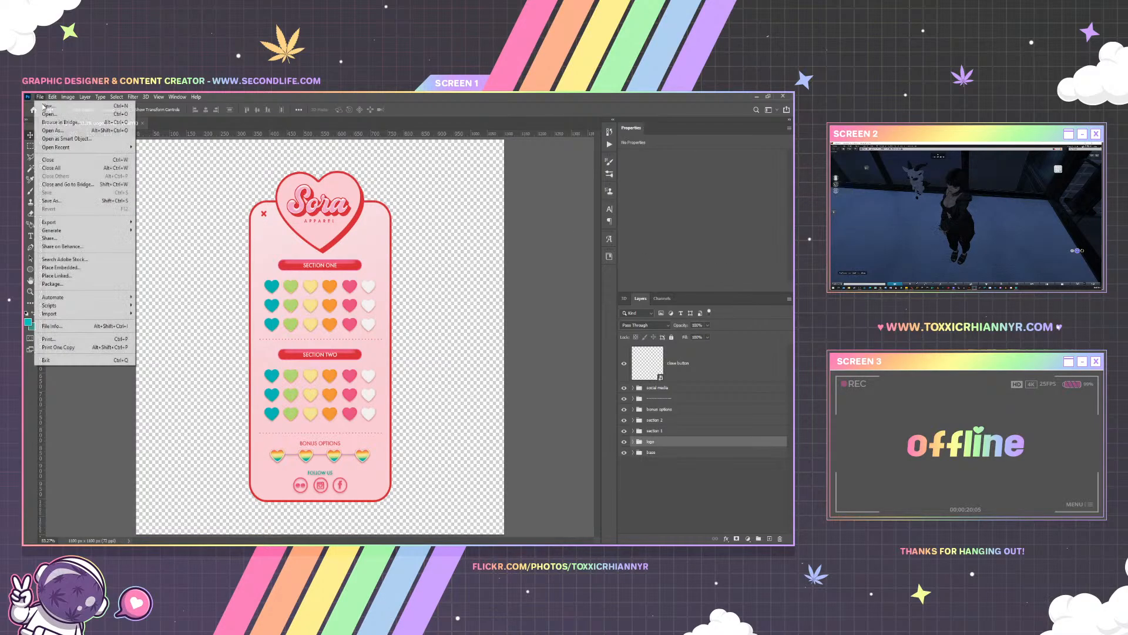
click(52, 200)
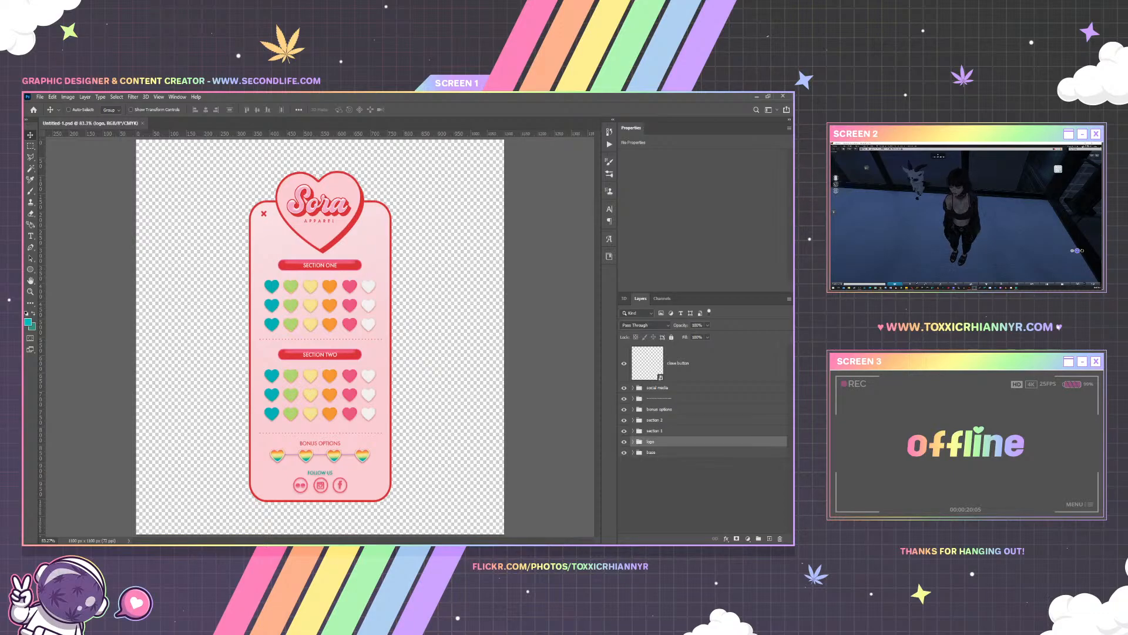
click(760, 313)
click(432, 224)
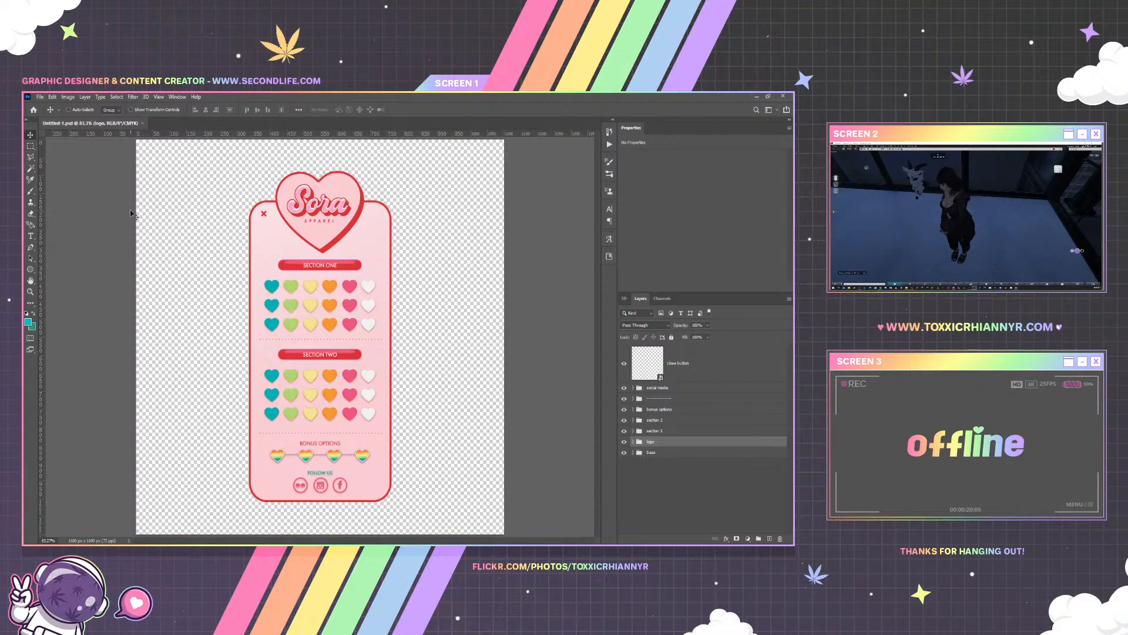
Open the sora heart 2.png image and scale the heart down to about 64% around its centre
click(40, 97)
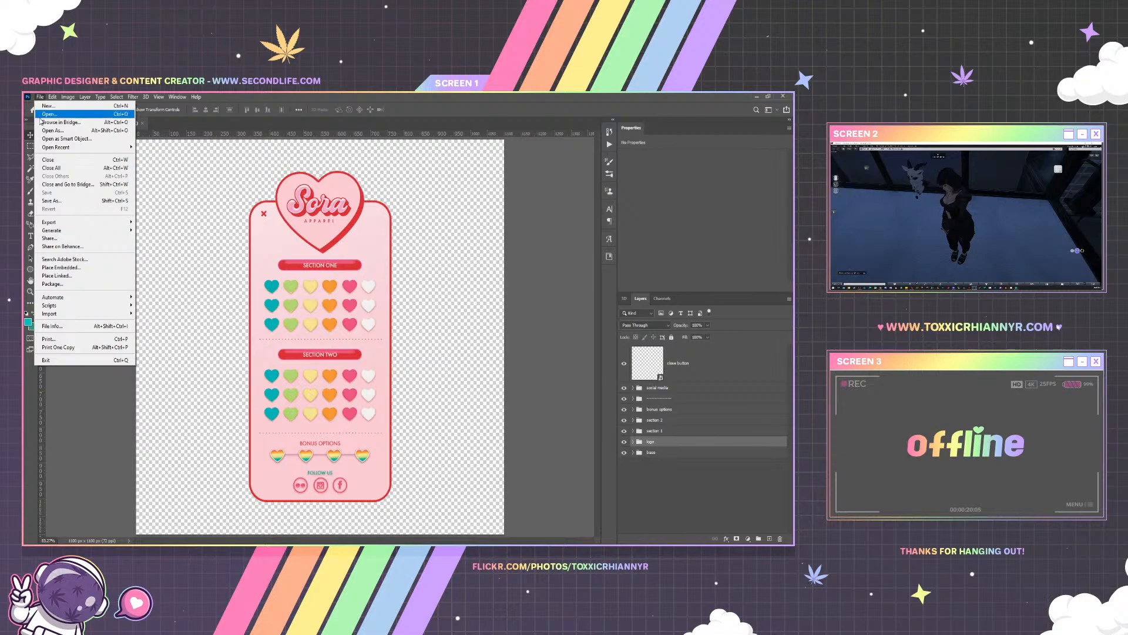
click(254, 235)
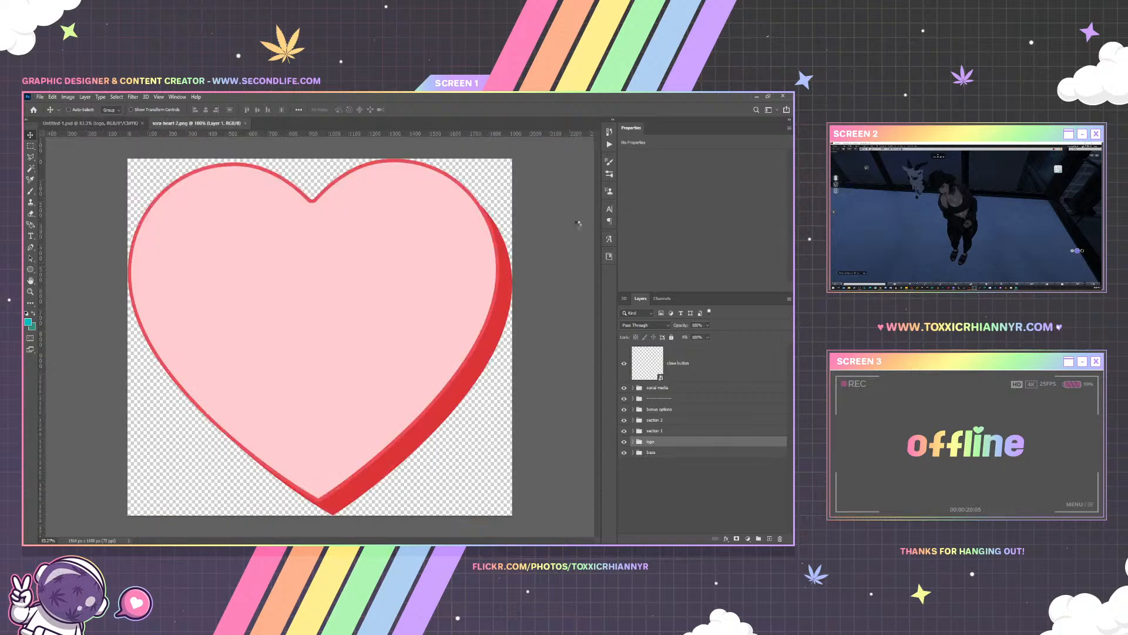
key(ctrl+t)
drag(515, 159, 439, 218)
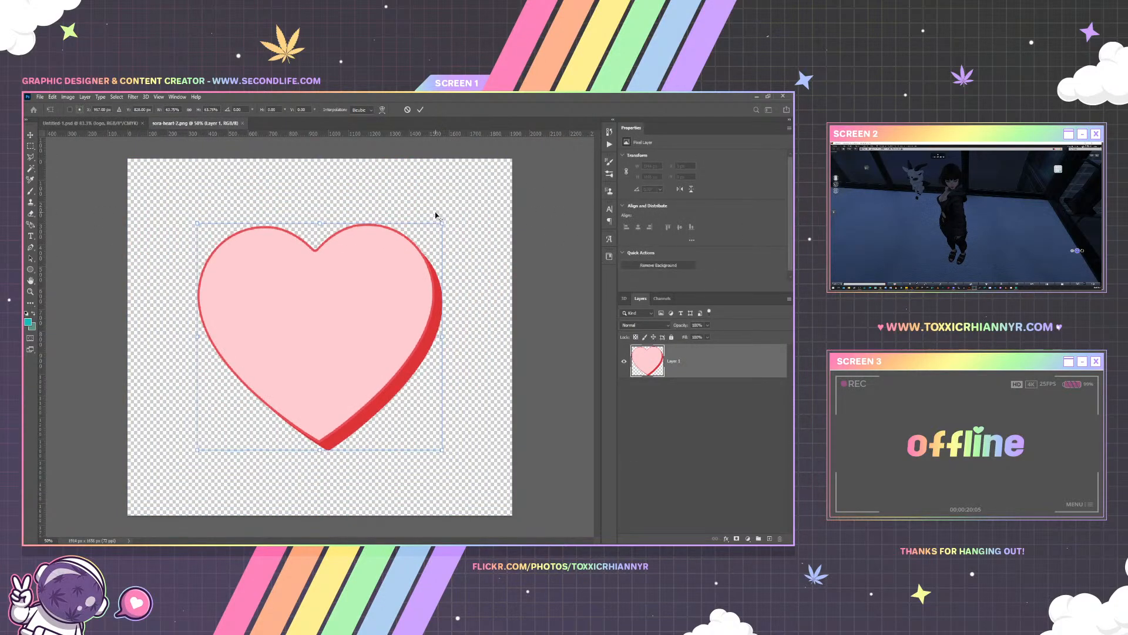
key(Return)
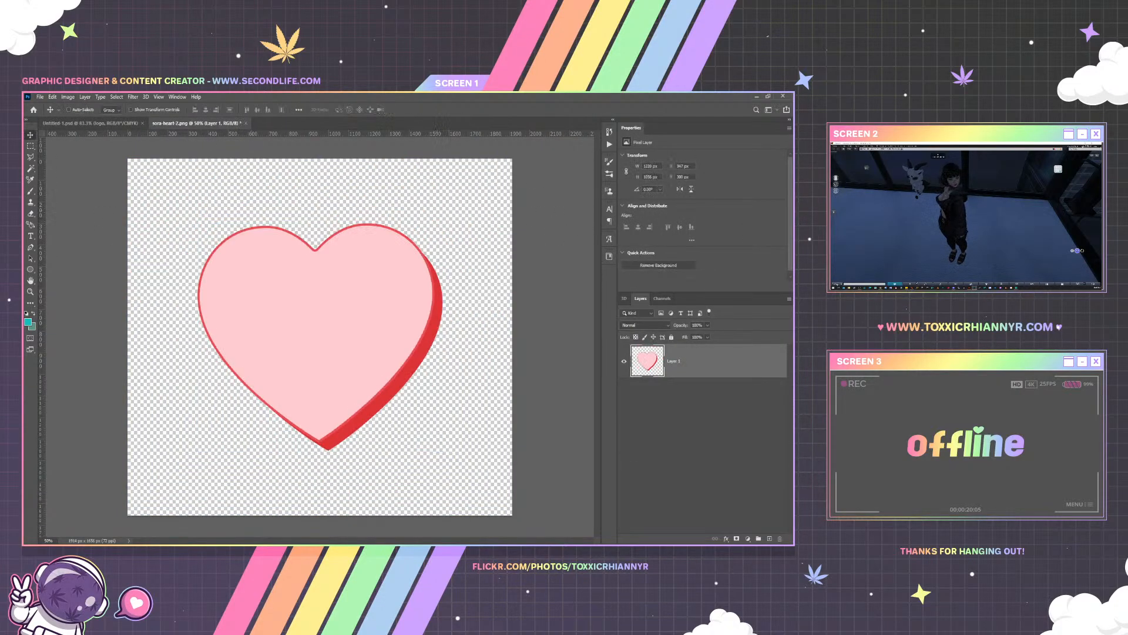
Flip the heart horizontally and place the sora logo 4 image on top of it
click(52, 96)
mouse_move(71, 293)
click(176, 428)
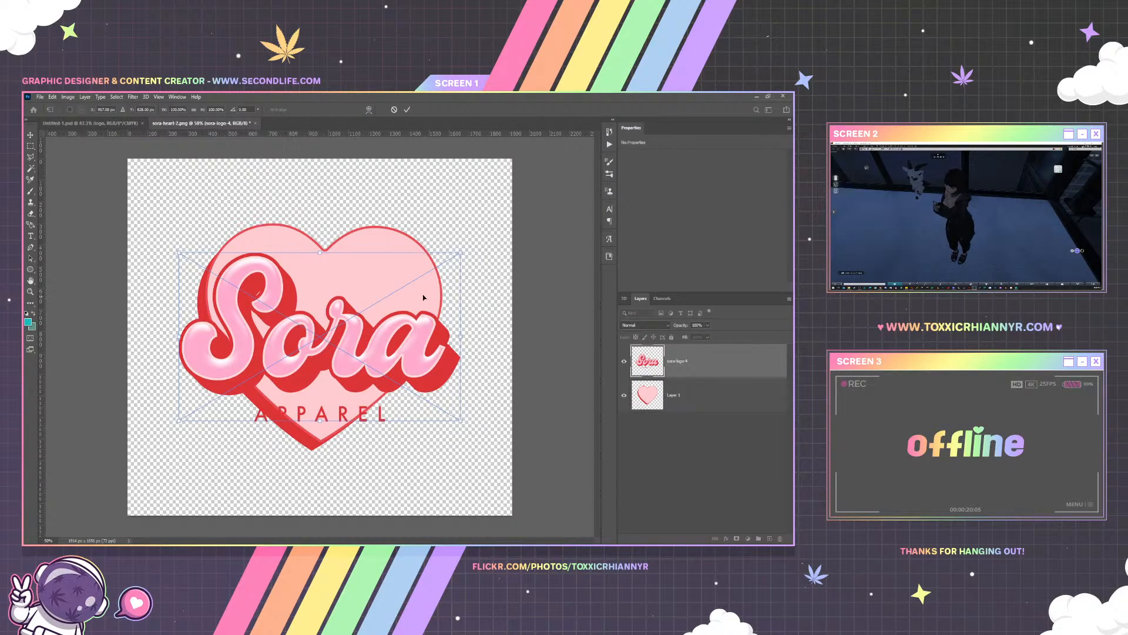
Scale the placed sora logo 4 down to fit inside the heart and move it slightly up
drag(459, 252, 418, 277)
drag(372, 330, 373, 304)
key(Return)
Select the logo and heart layers together and scale both down slightly around their centre
shift+click(692, 391)
drag(411, 354, 410, 354)
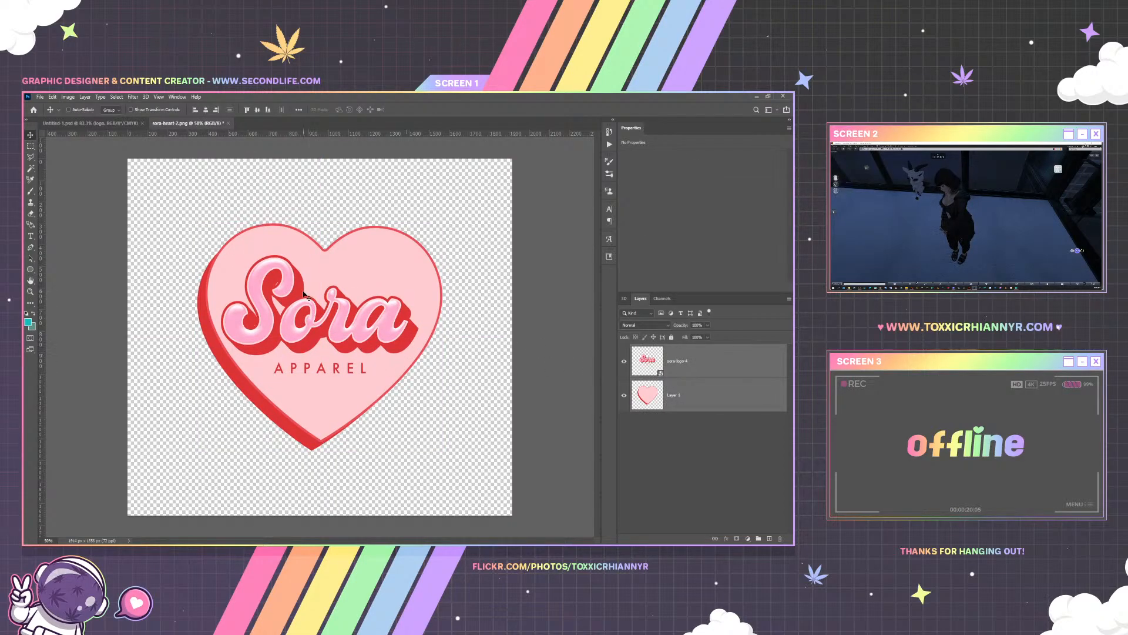
key(ctrl+t)
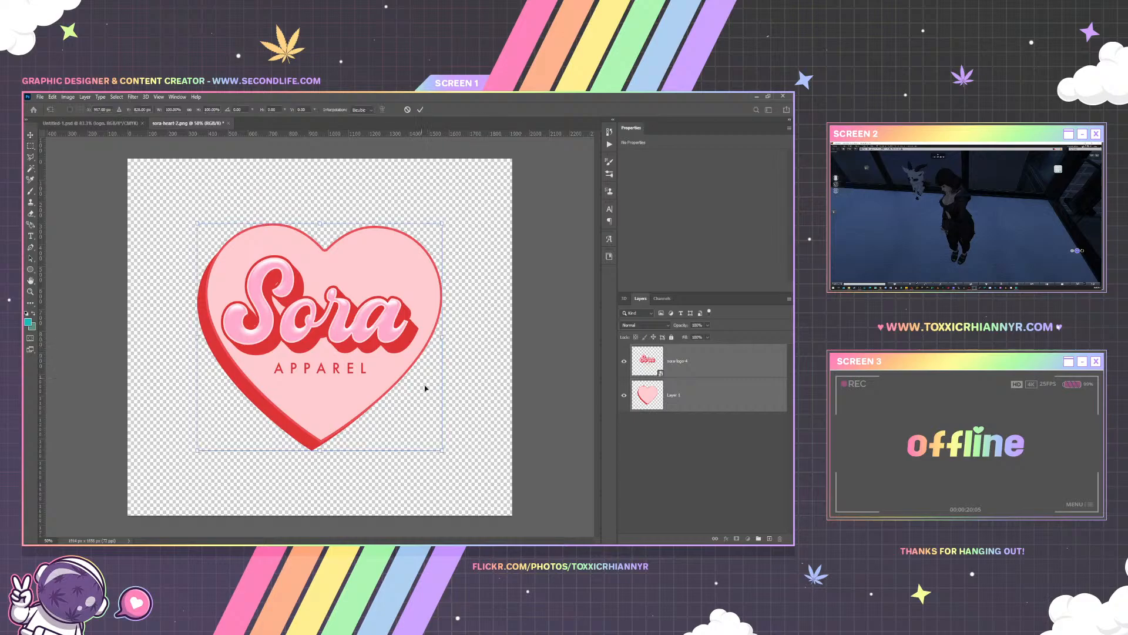
drag(437, 451, 435, 445)
key(Return)
Shrink the sora logo 4 layer slightly more on its own and move it up inside the heart
click(646, 369)
key(ctrl+t)
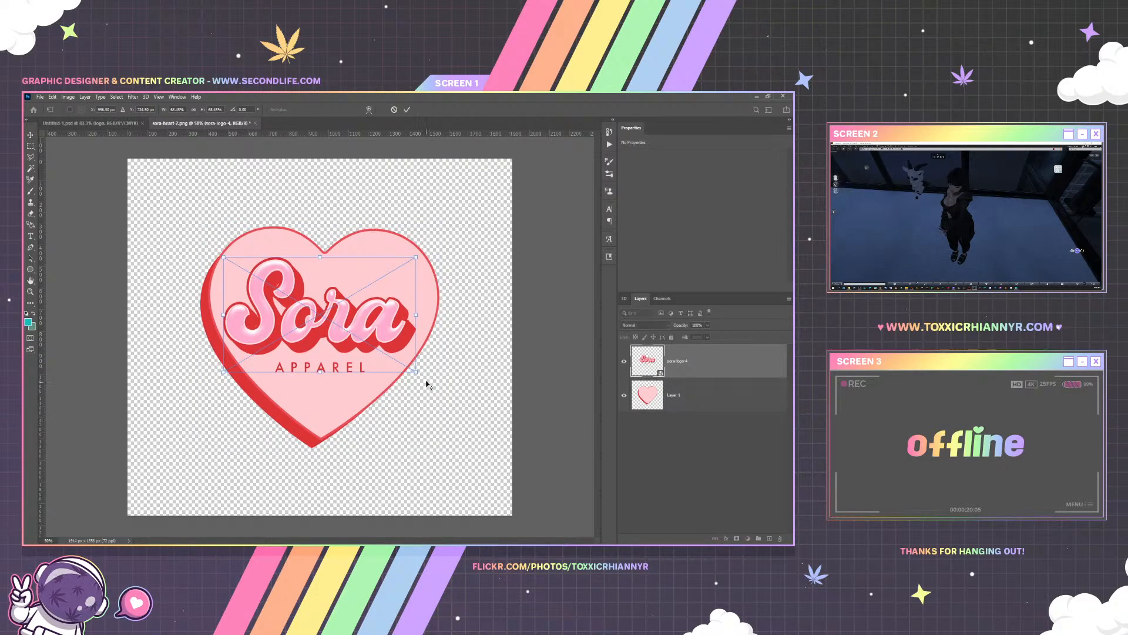
drag(414, 372, 411, 367)
key(Return)
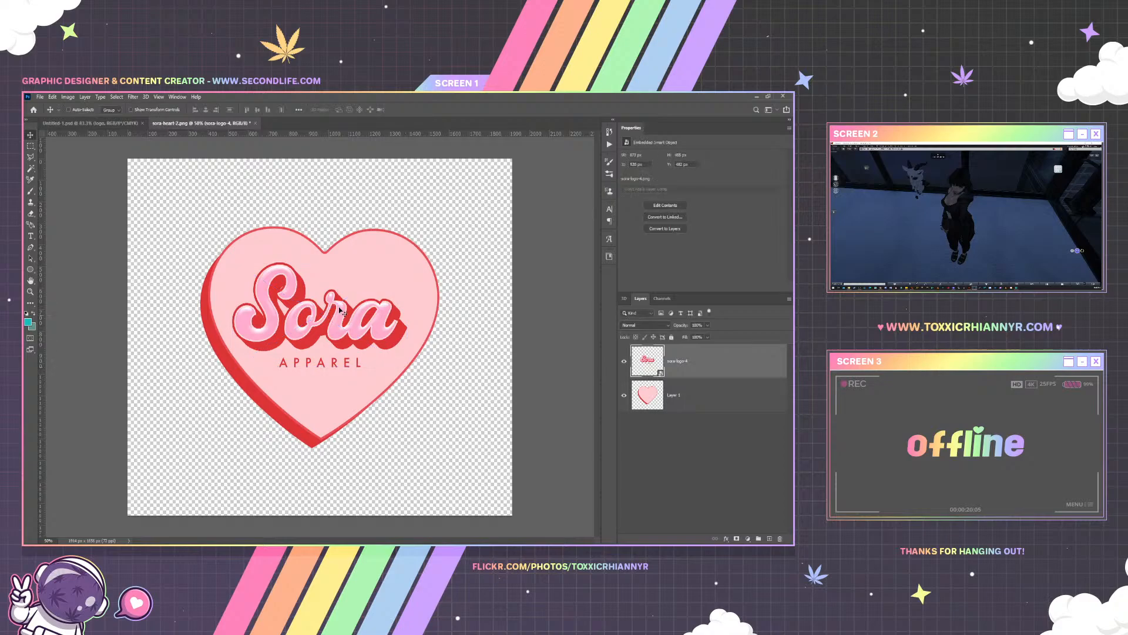
drag(337, 318, 337, 310)
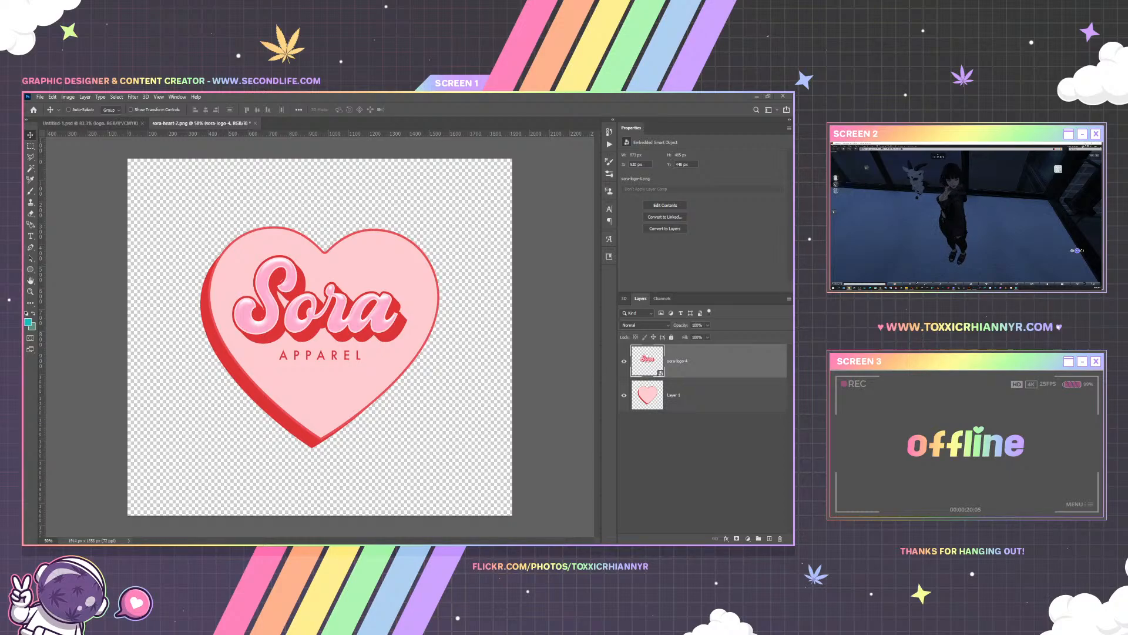
Try copying the HUD's social media group into the heart document, and delete the group with its contents
click(112, 123)
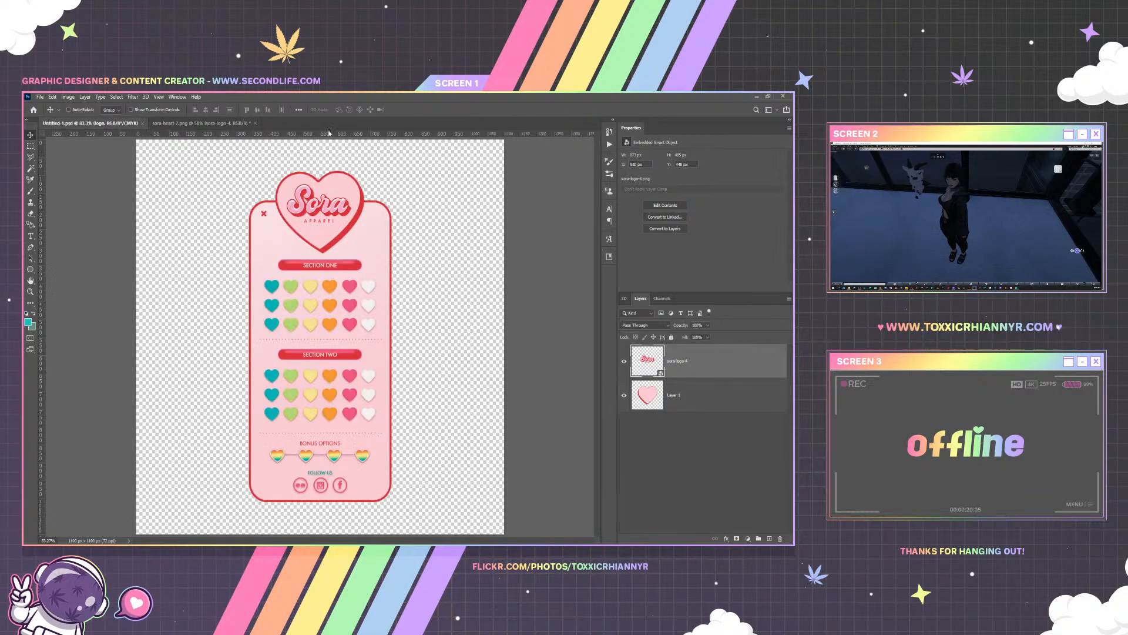
drag(132, 124, 655, 288)
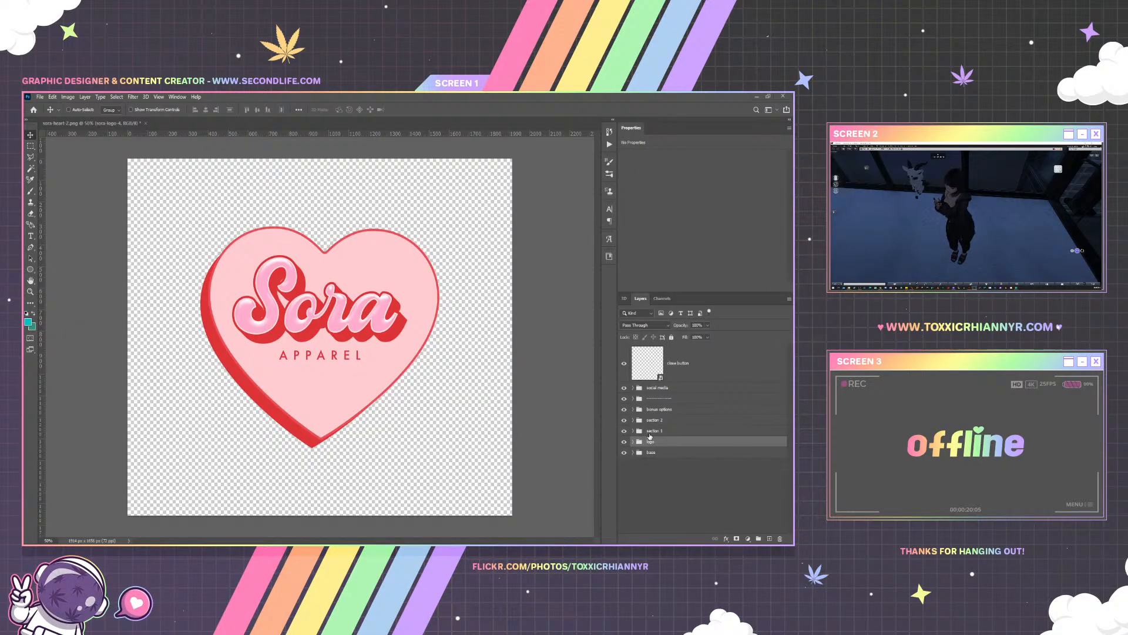
drag(676, 390, 349, 388)
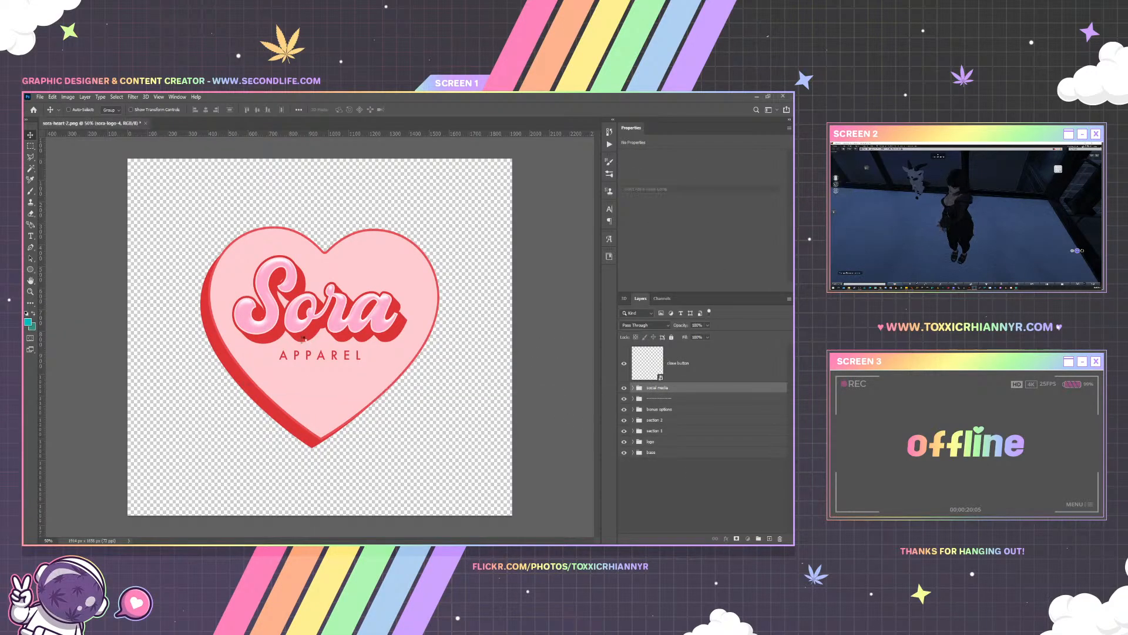
right_click(683, 351)
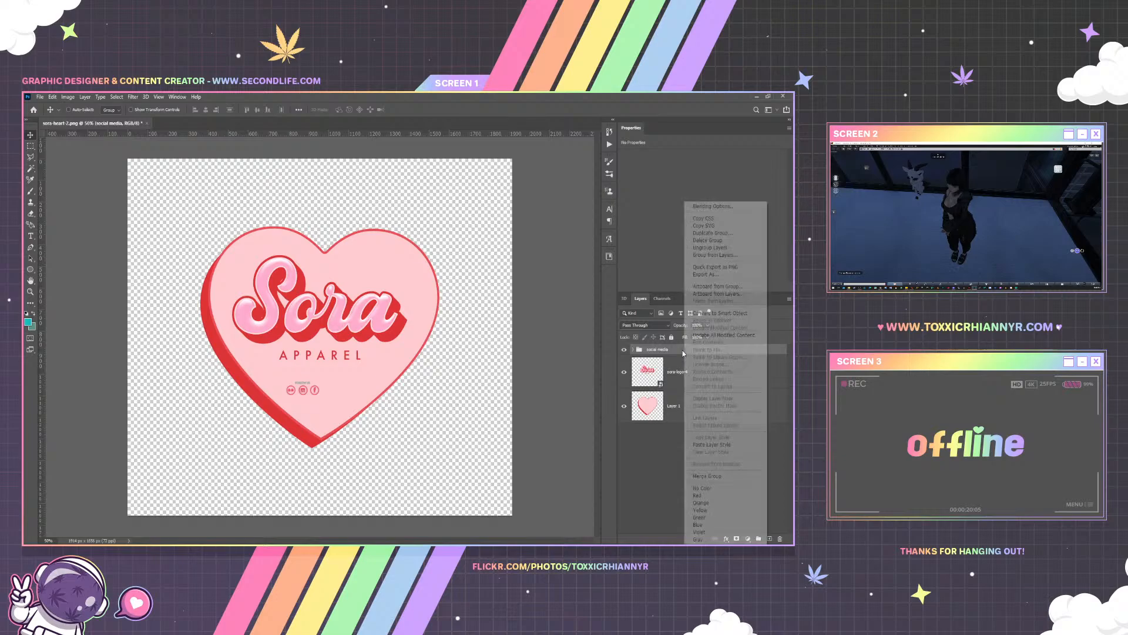
click(708, 239)
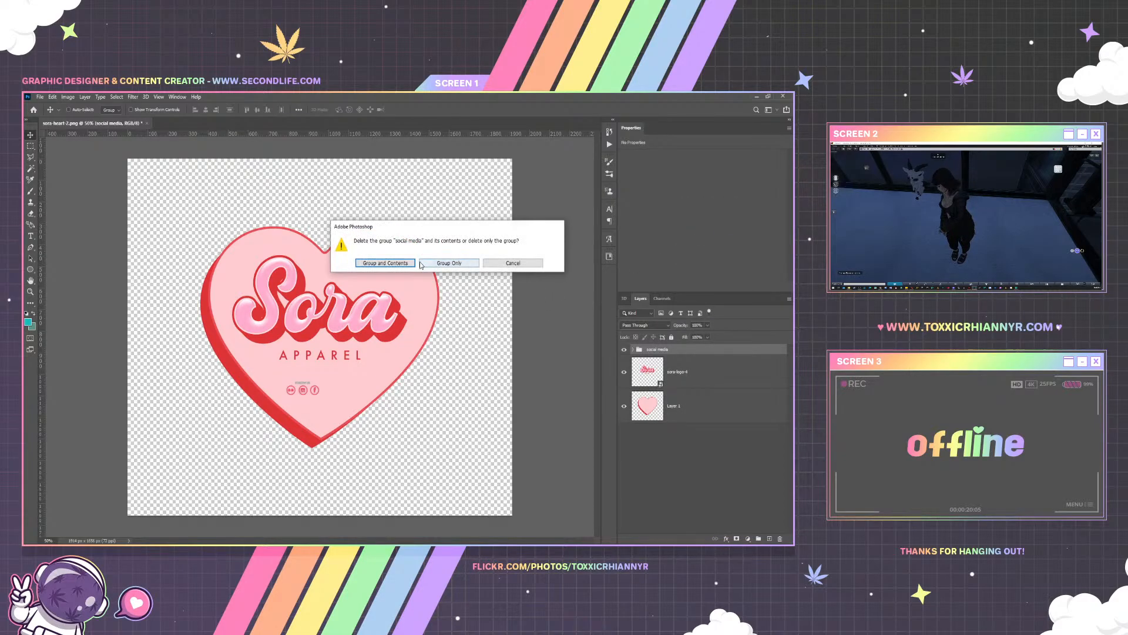
click(385, 263)
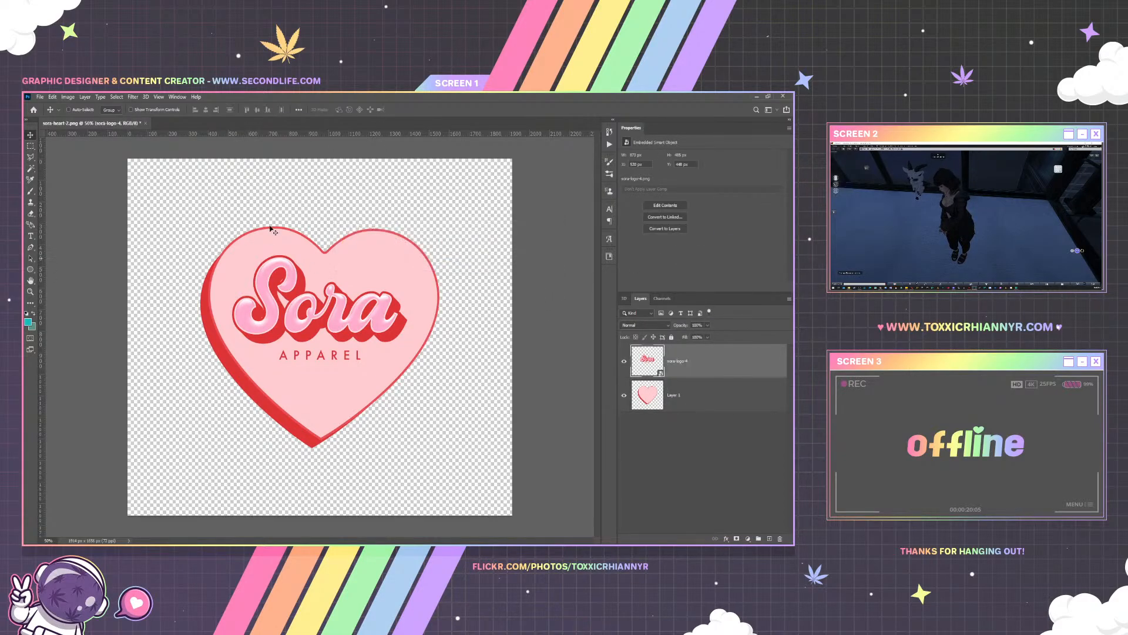
Resize the heart document to a width of 1000 pixels with proportions kept
click(68, 97)
click(83, 160)
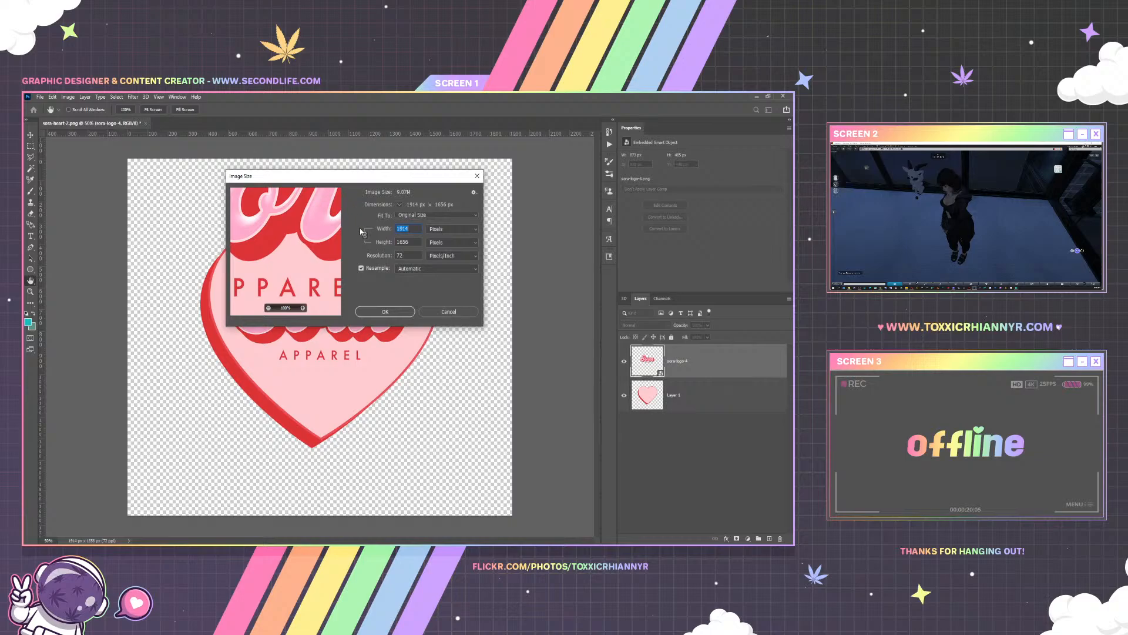
text(1000)
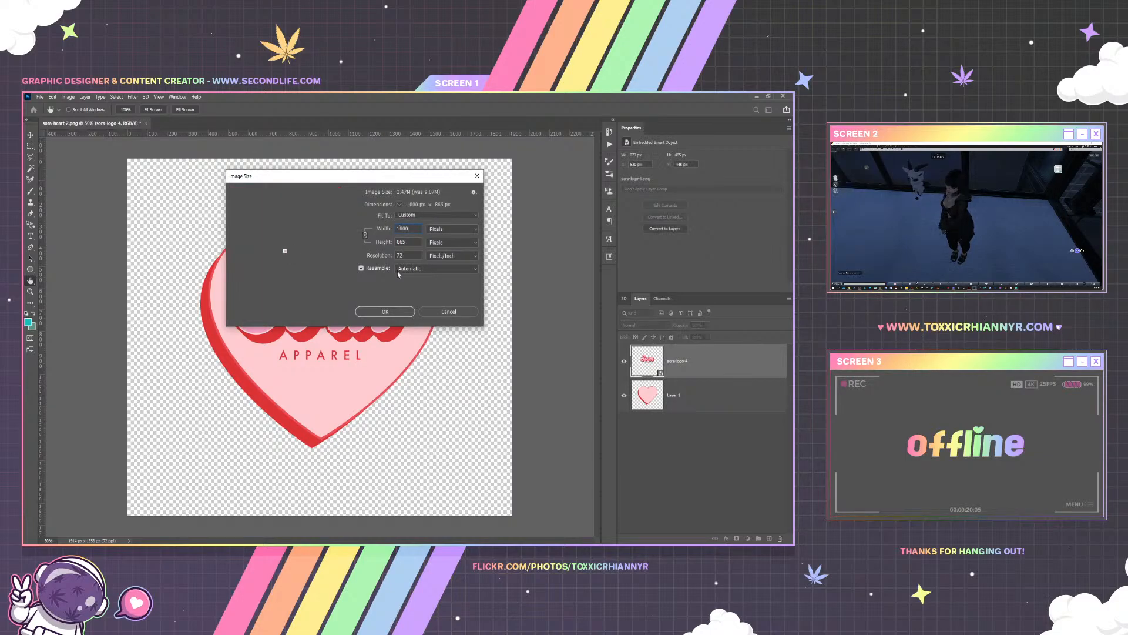
click(386, 311)
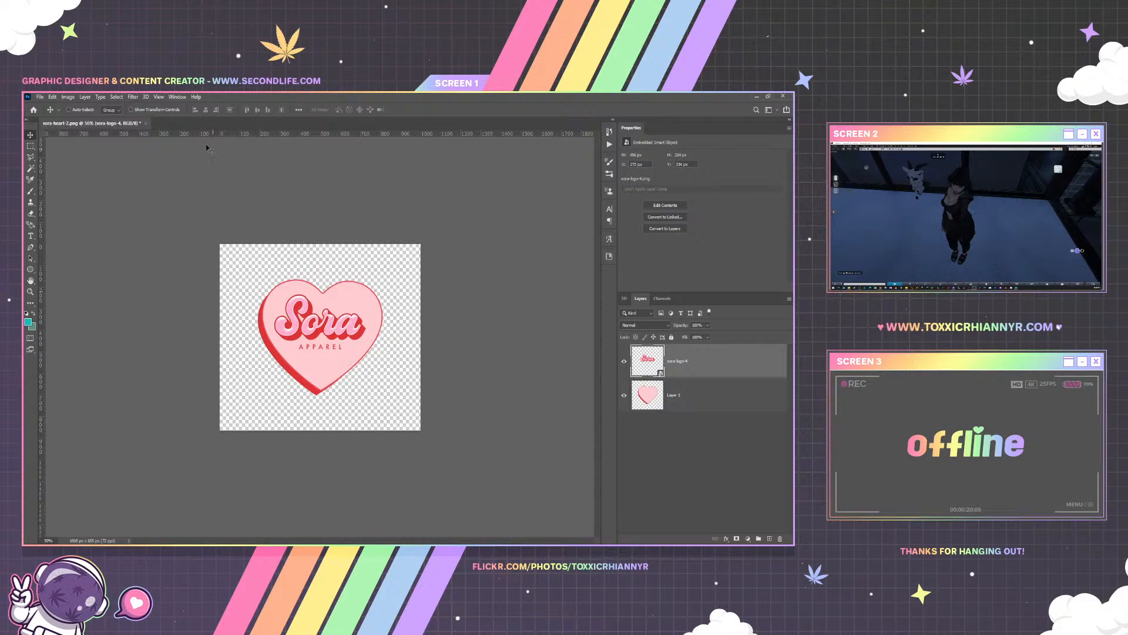
Copy the HUD's social media group into the resized heart document, placing it beneath the APPAREL text
click(158, 96)
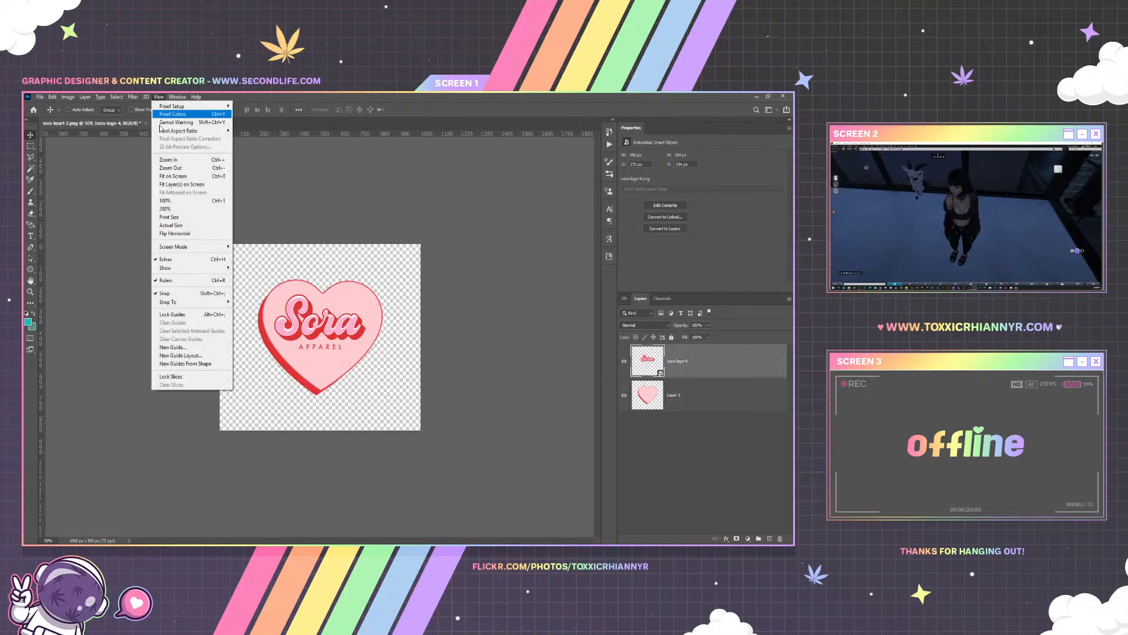
click(176, 201)
click(159, 96)
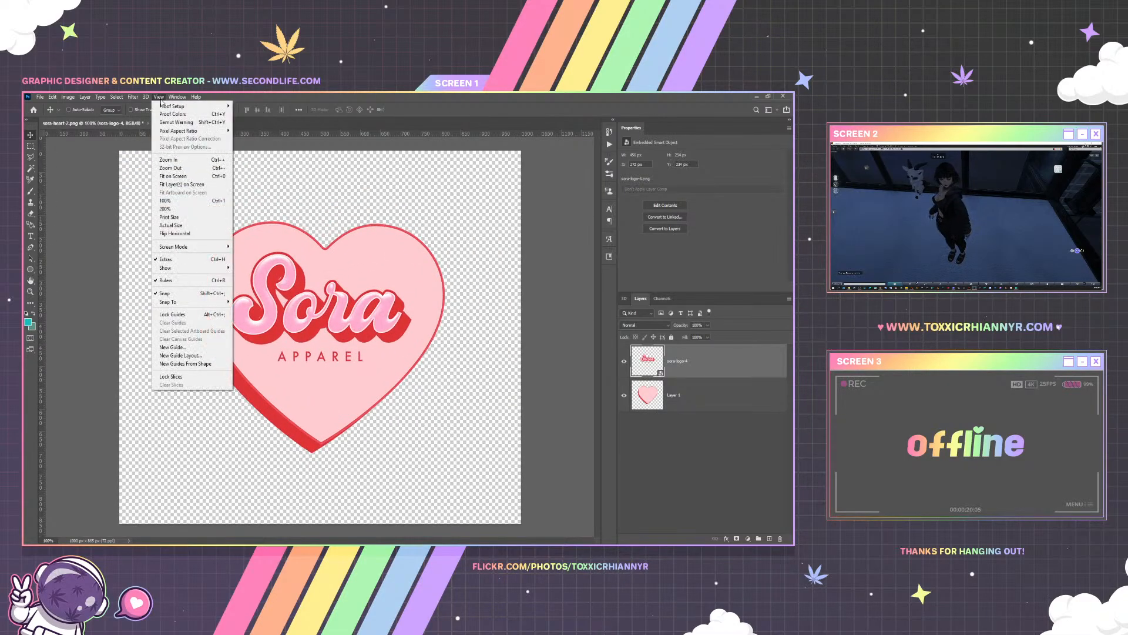
click(165, 168)
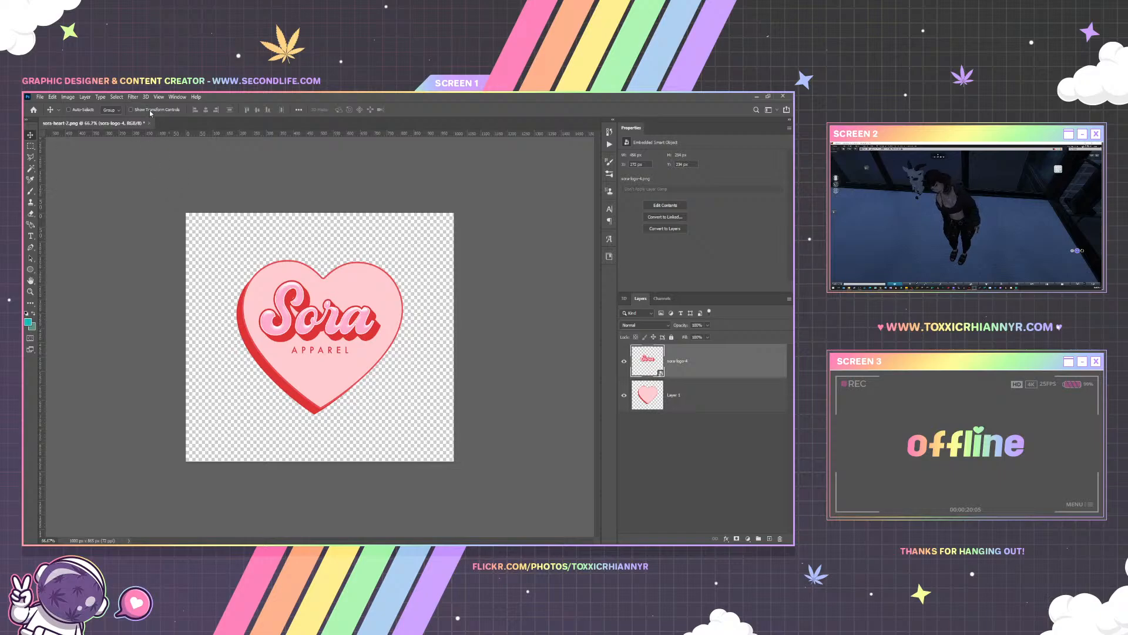
key(ctrl+Tab)
drag(657, 387, 304, 349)
click(159, 97)
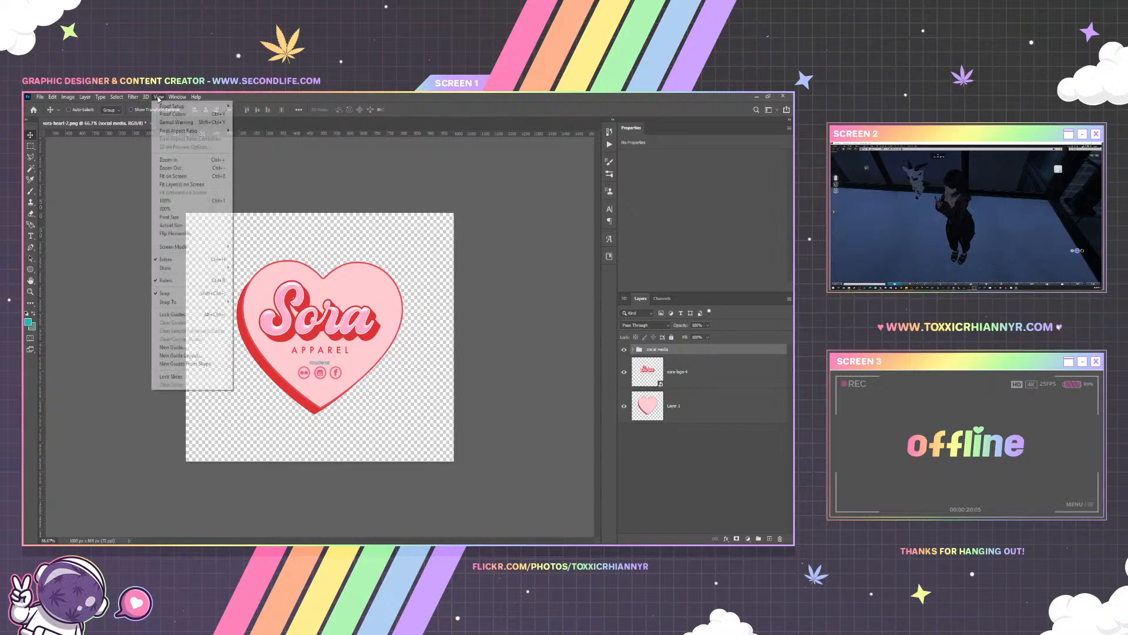
click(163, 201)
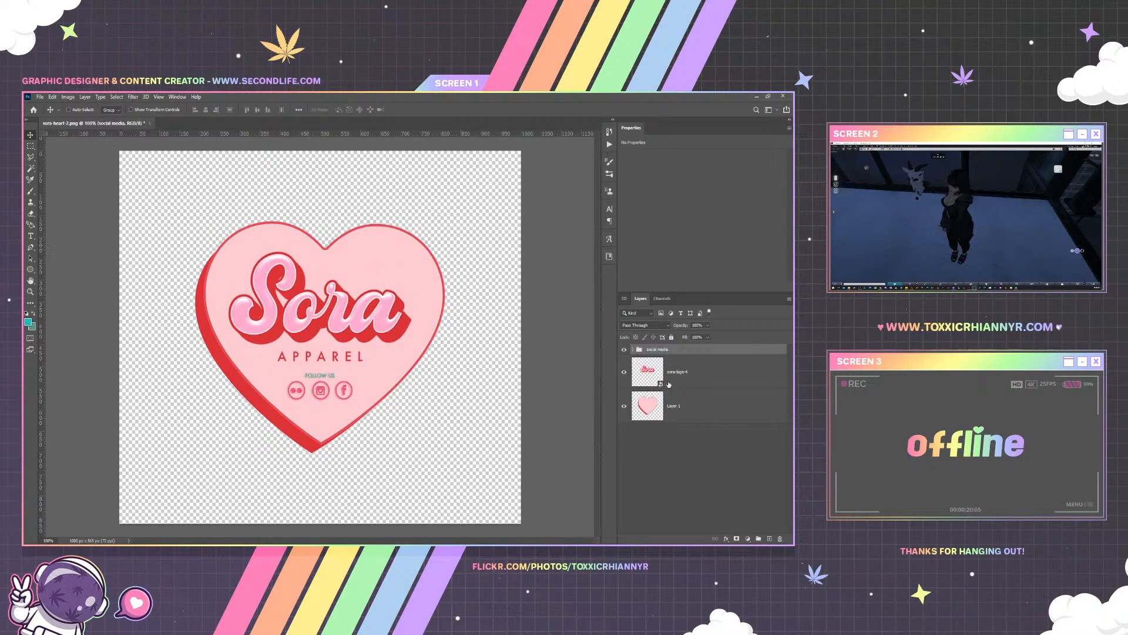
Clear the layer styles from the FOLLOW US text, circles and inner social media group
click(634, 349)
click(697, 375)
shift+click(697, 405)
right_click(698, 405)
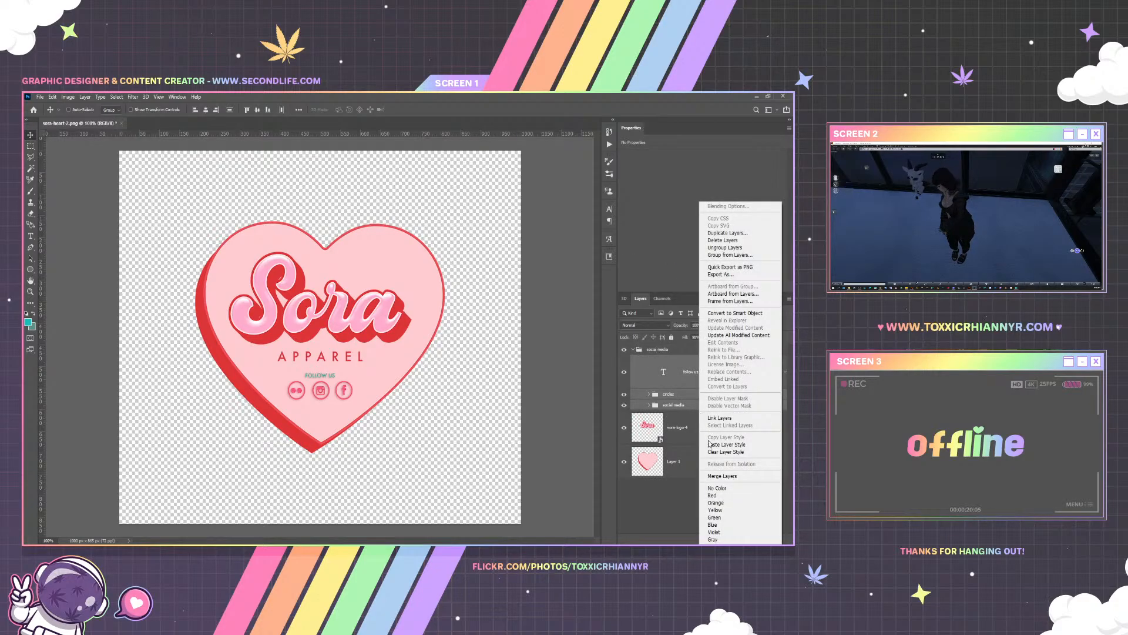
click(726, 452)
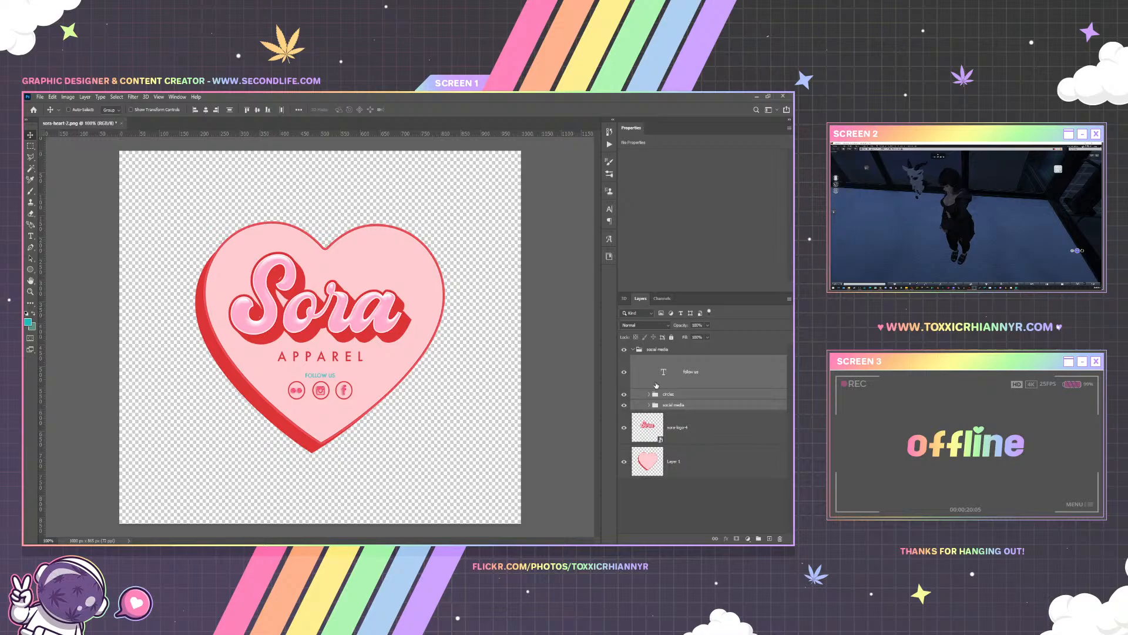
Recolour the FOLLOW US text to the red #de3437 sampled from the heart's edge
click(664, 374)
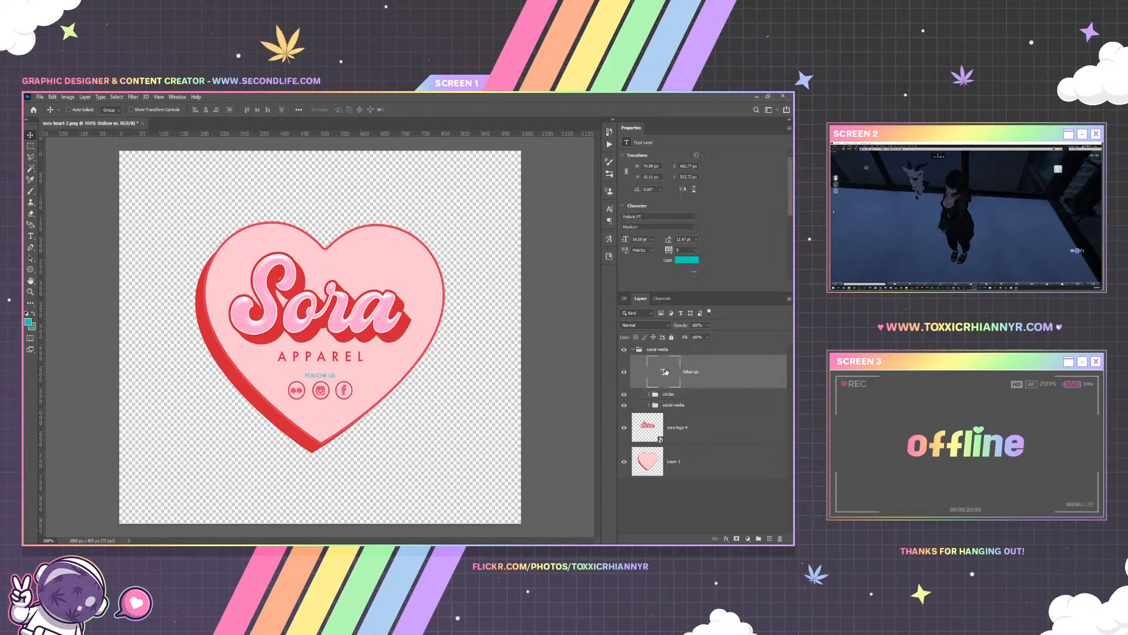
click(31, 236)
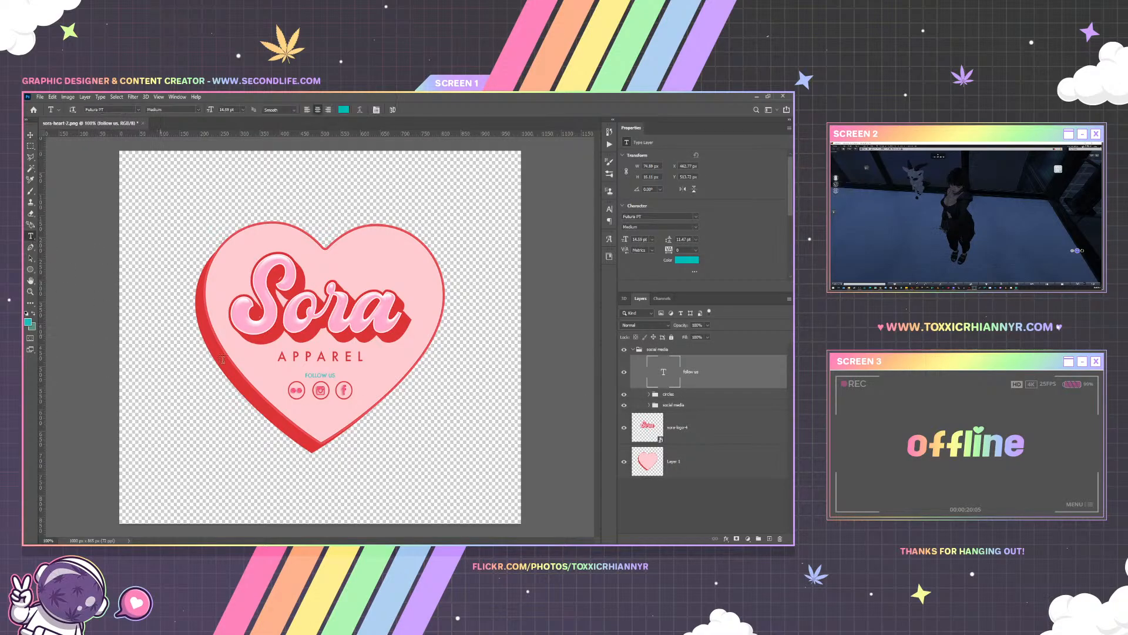
click(324, 374)
key(ctrl+a)
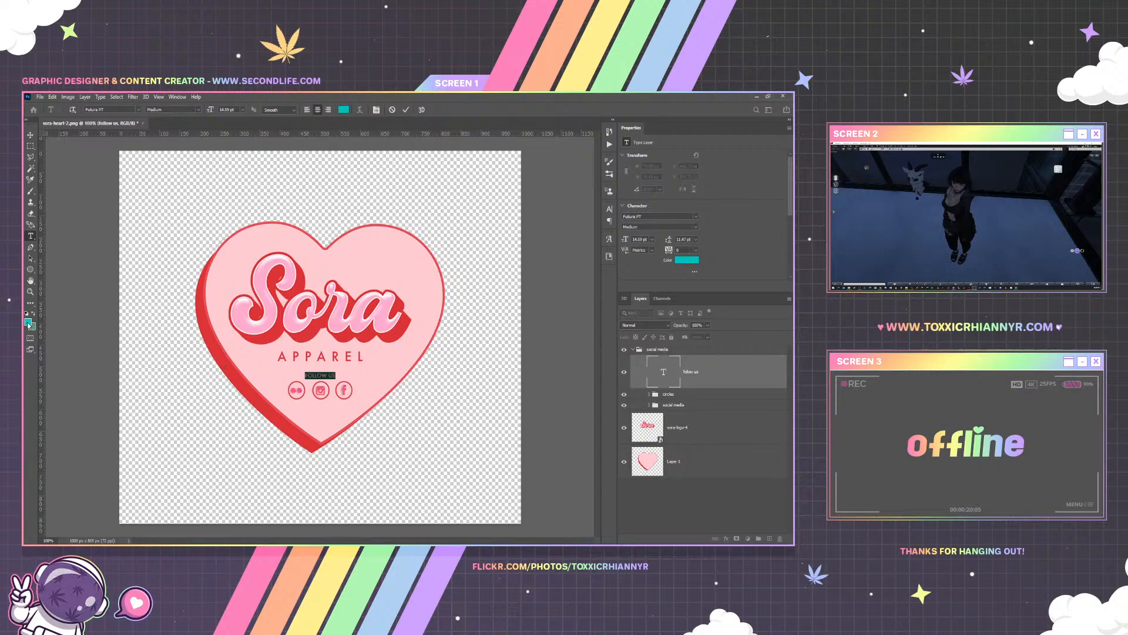
click(28, 322)
click(204, 320)
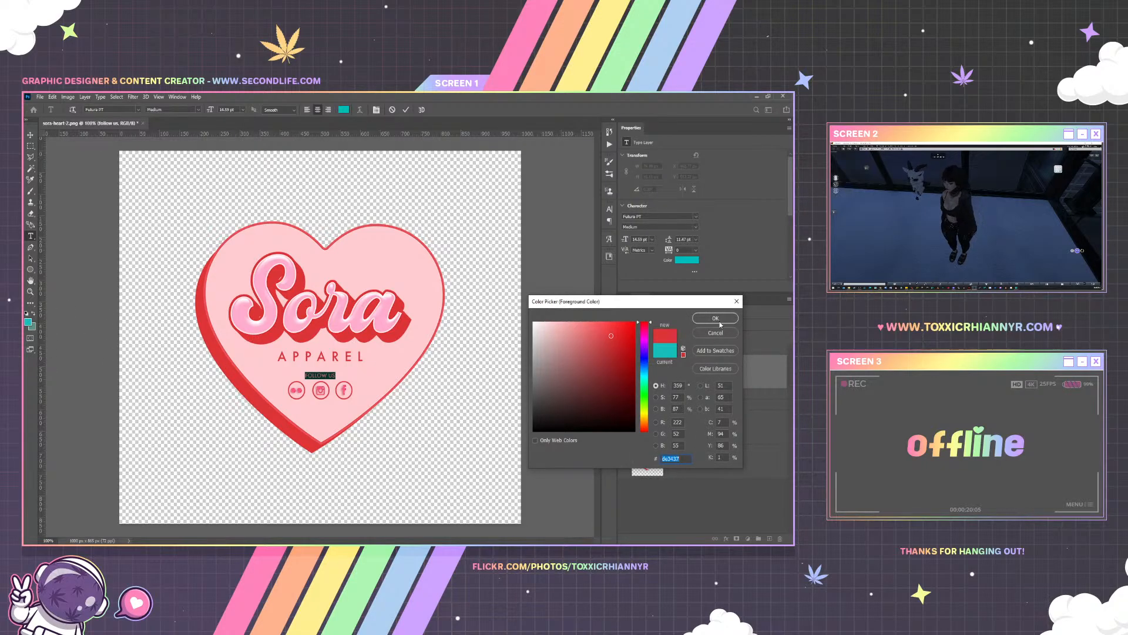
key(Return)
click(30, 135)
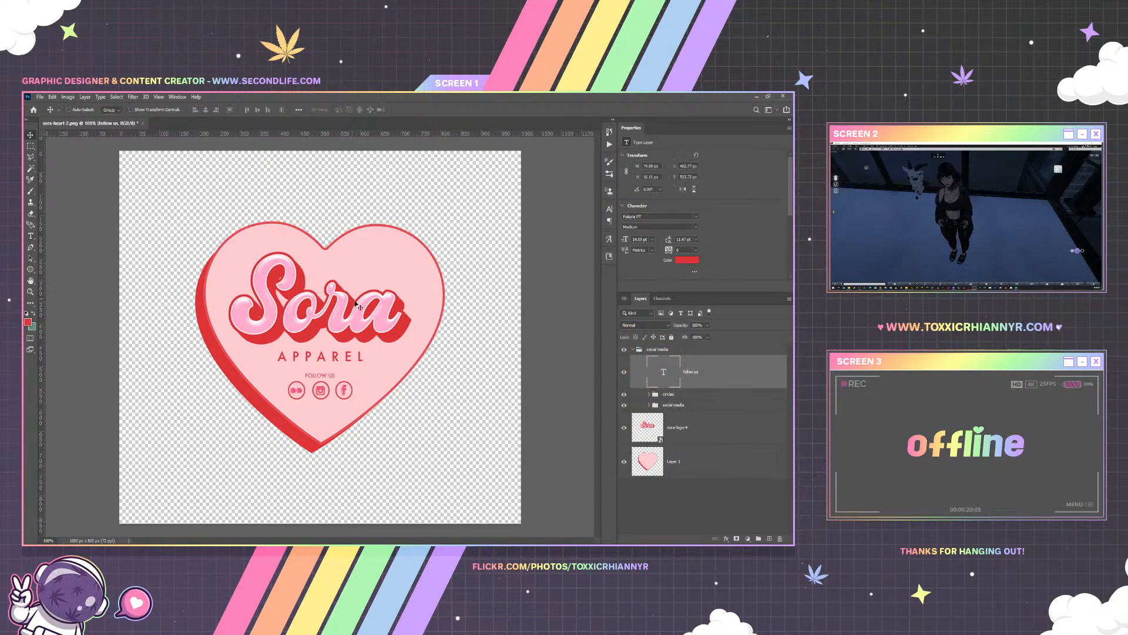
Move the sora logo 4 layer slightly down, closer to the FOLLOW US text
click(755, 428)
mouse_move(387, 314)
mouse_down()
mouse_move(393, 243)
mouse_move(327, 251)
mouse_move(405, 247)
mouse_move(381, 317)
mouse_up()
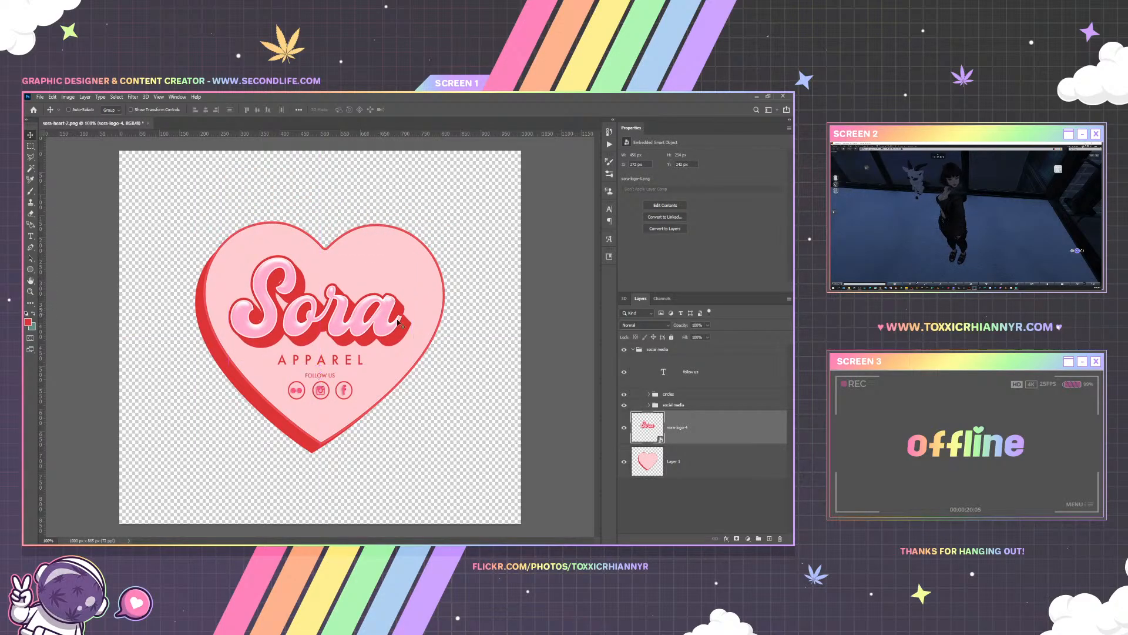
Clear the layer styles from the Flickr, Facebook and Instagram icon layers in the inner social media group
click(649, 405)
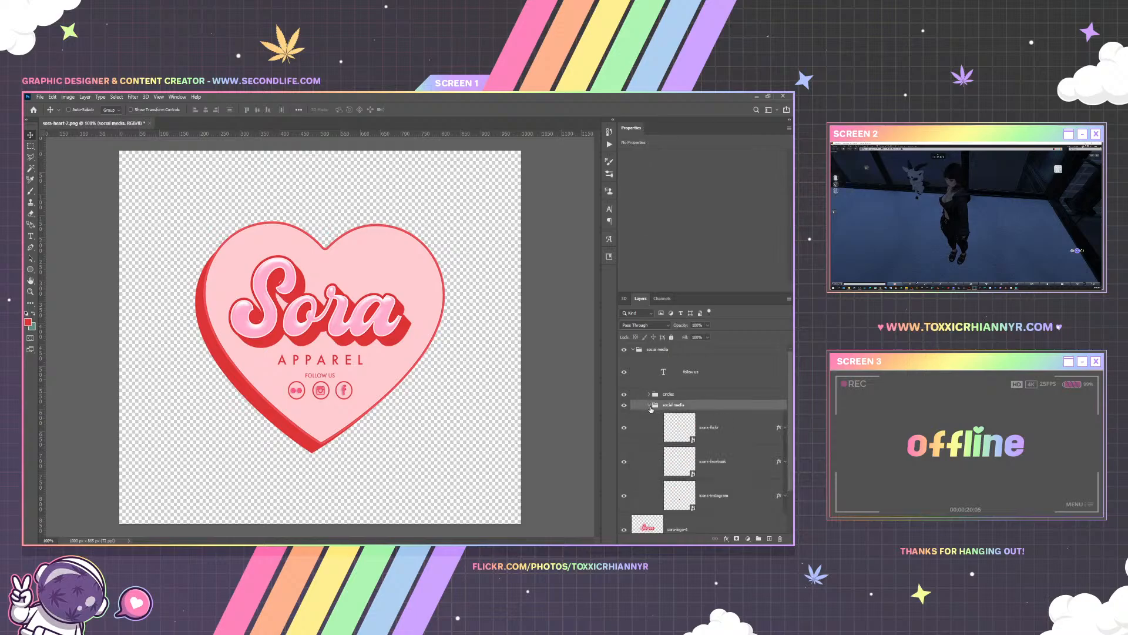
click(718, 437)
ctrl+right_click(726, 496)
click(720, 499)
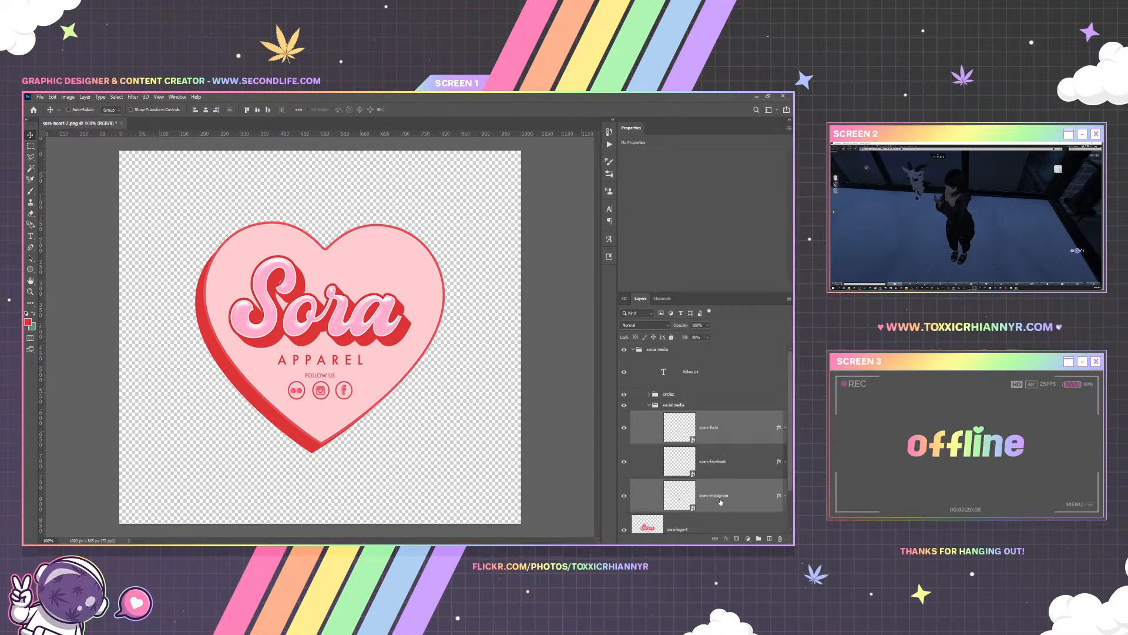
click(723, 440)
ctrl+click(723, 496)
right_click(722, 498)
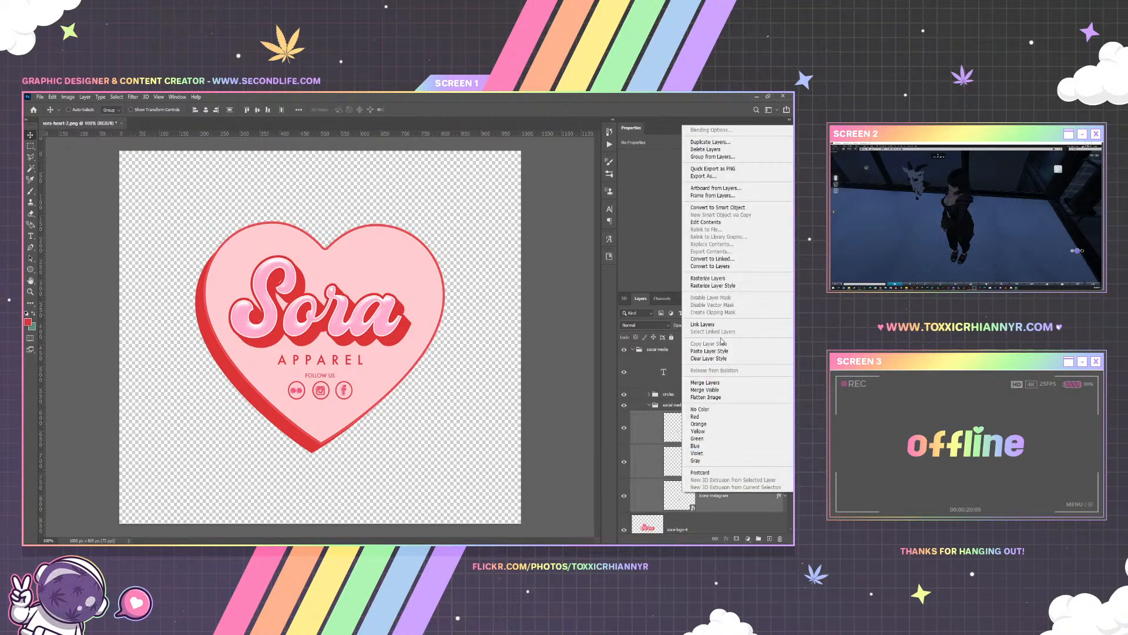
click(717, 358)
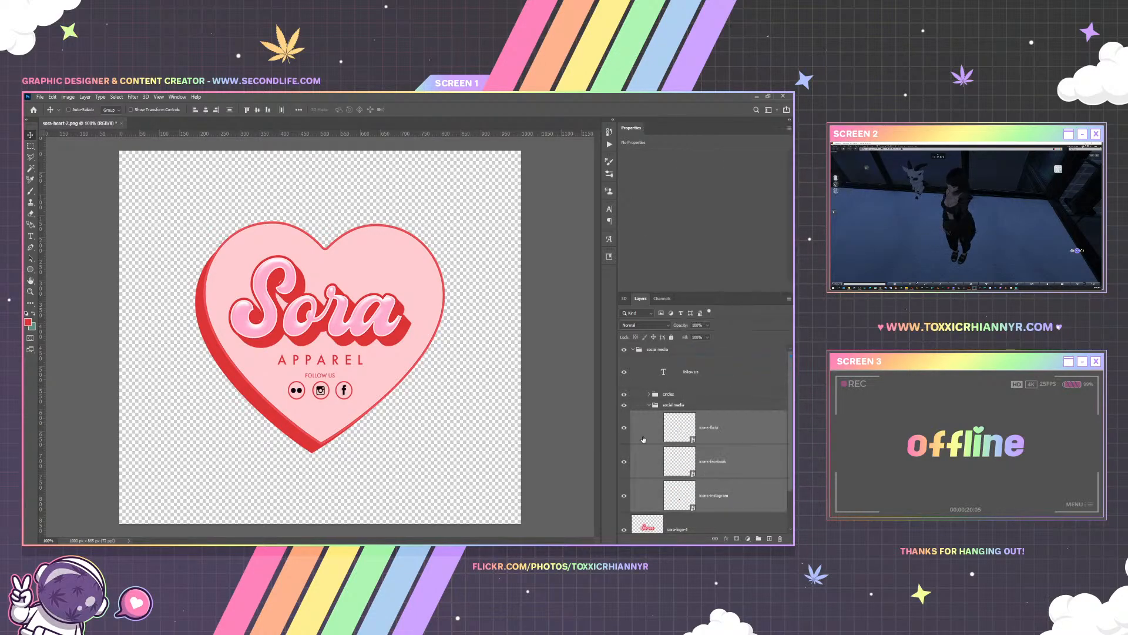
Apply a Color Overlay to the Flickr icon in the red #de3437 sampled from the artwork
click(712, 427)
right_click(716, 427)
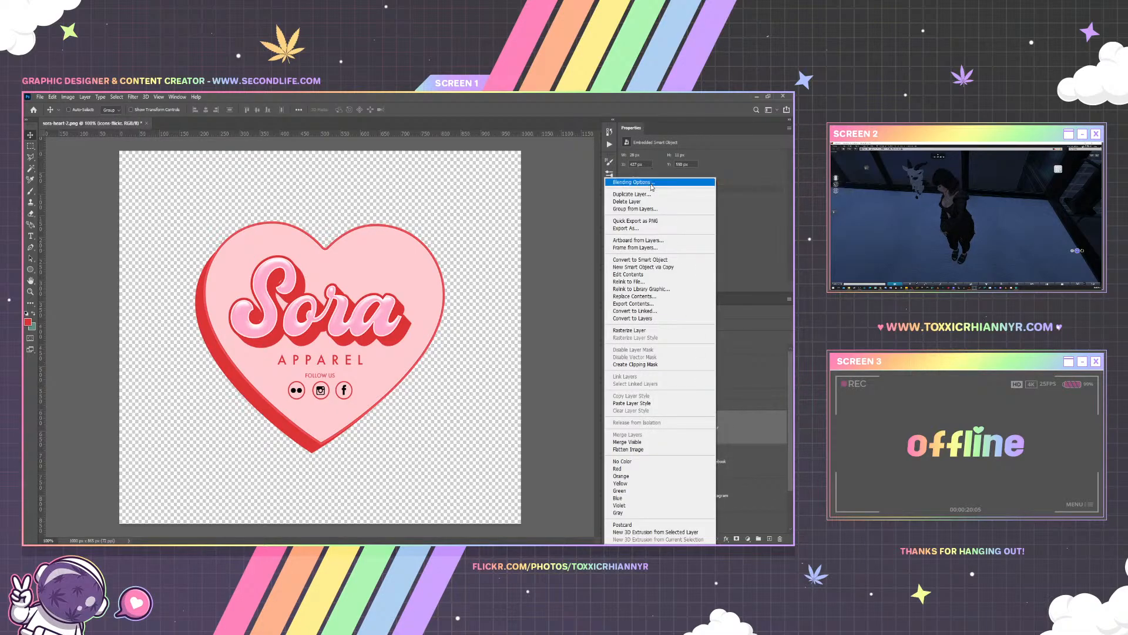
click(490, 272)
click(464, 351)
click(479, 420)
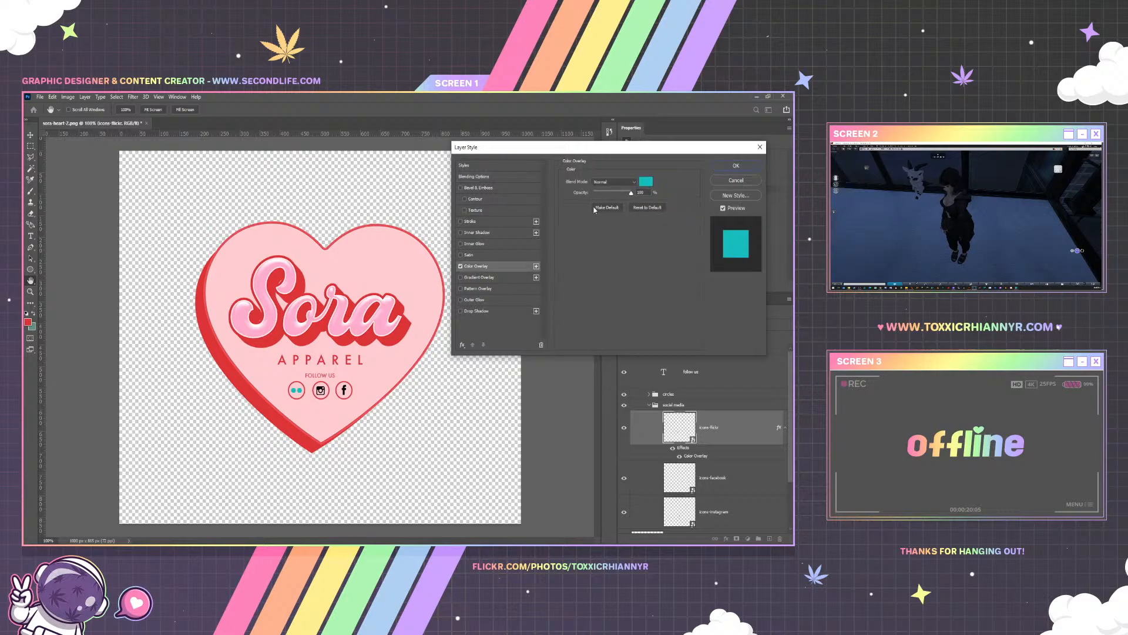
click(643, 184)
click(373, 332)
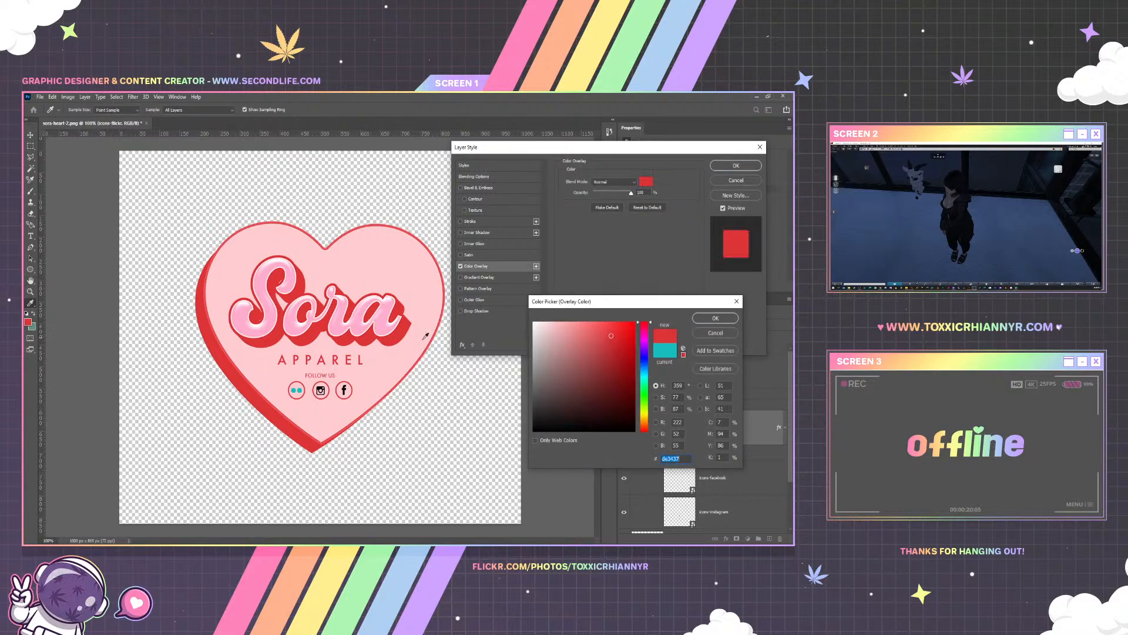
click(715, 319)
click(736, 169)
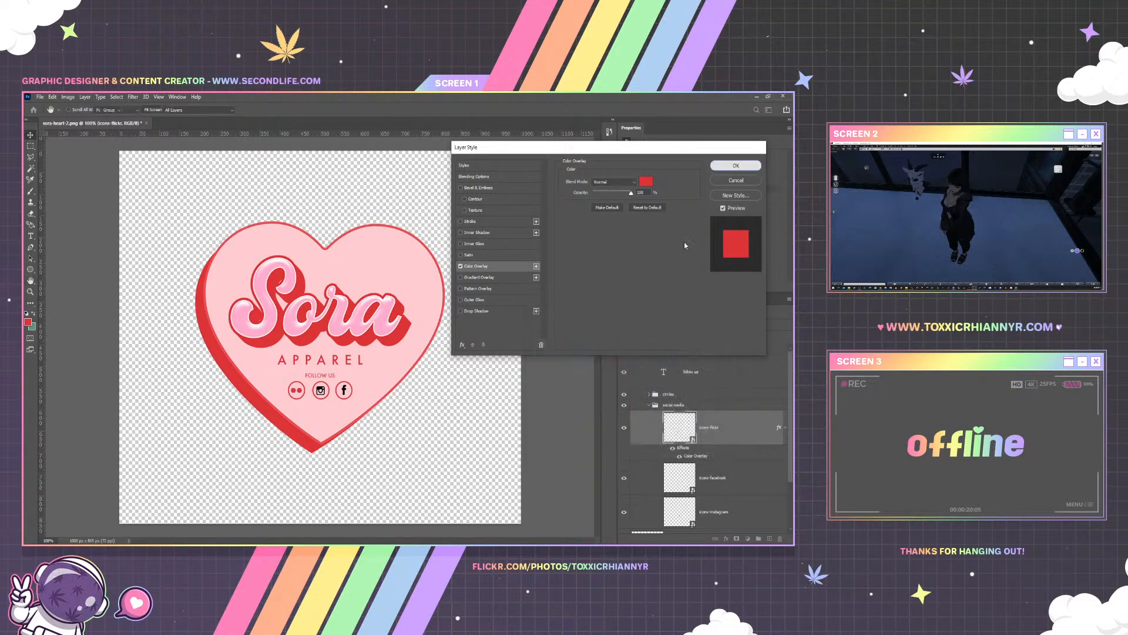
Copy the Flickr icon's red overlay style onto the Facebook and Instagram icons, then collapse the inner group
click(781, 430)
right_click(722, 429)
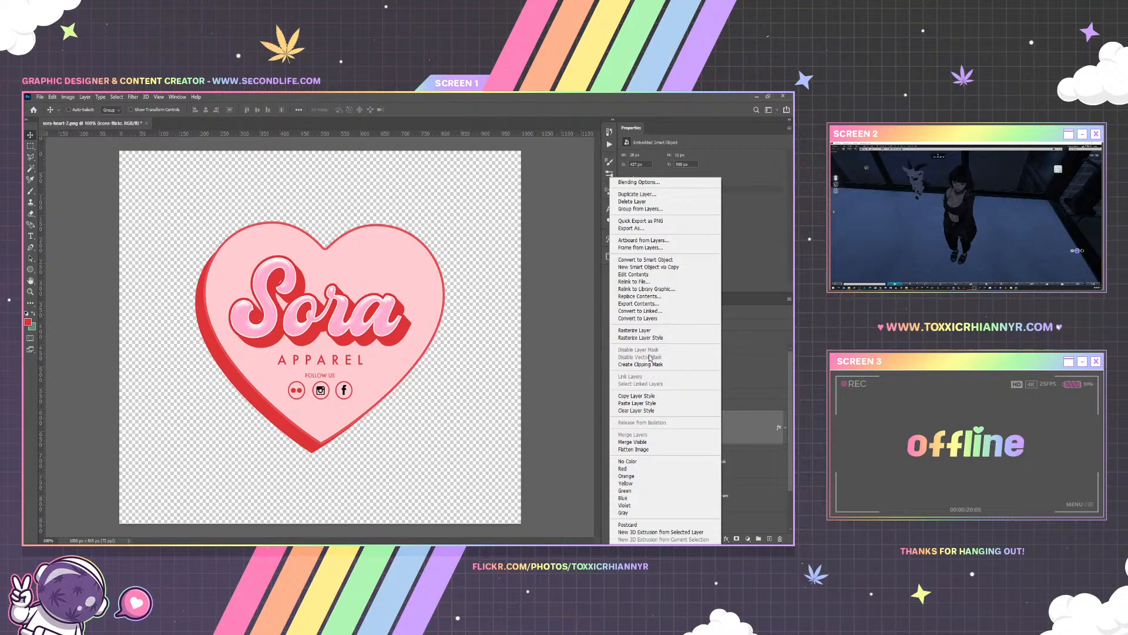
click(637, 395)
shift+click(735, 495)
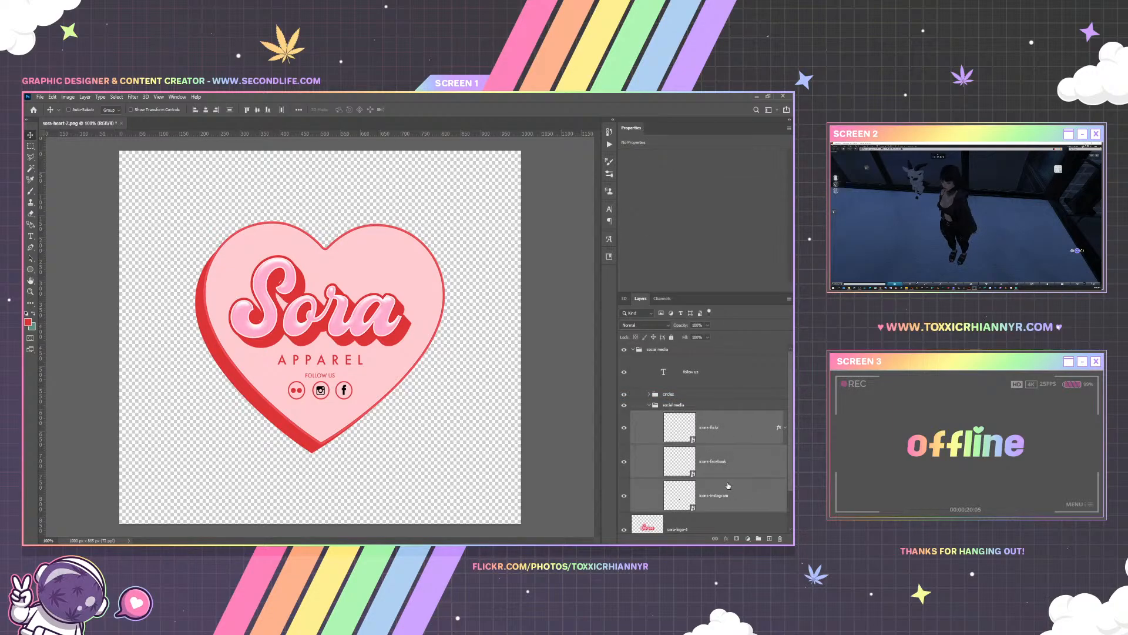
right_click(735, 495)
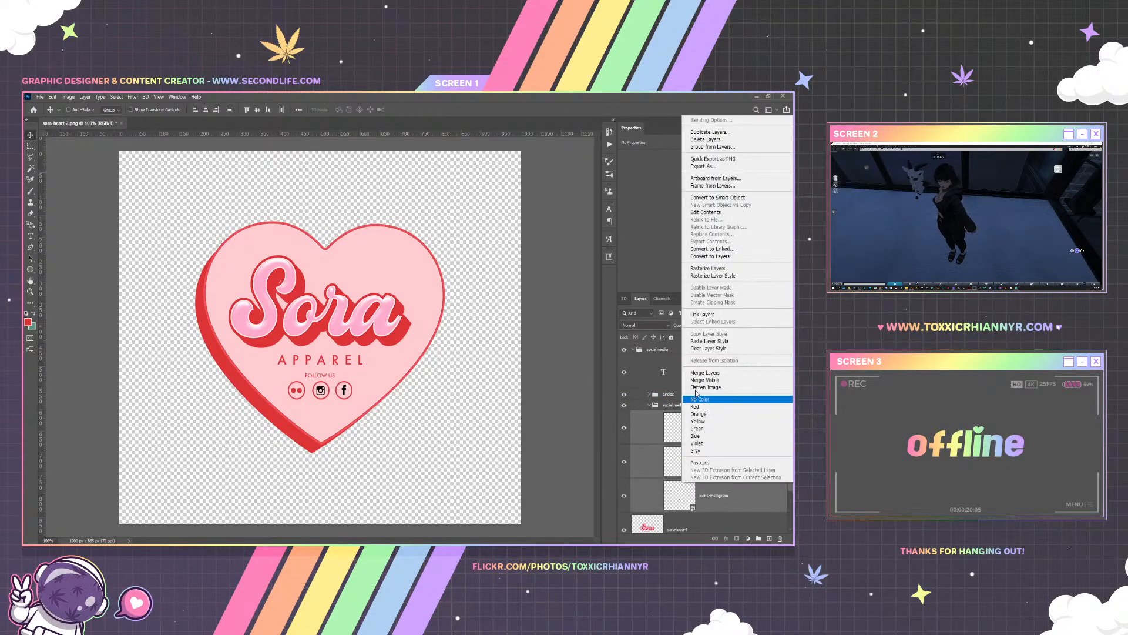
click(710, 341)
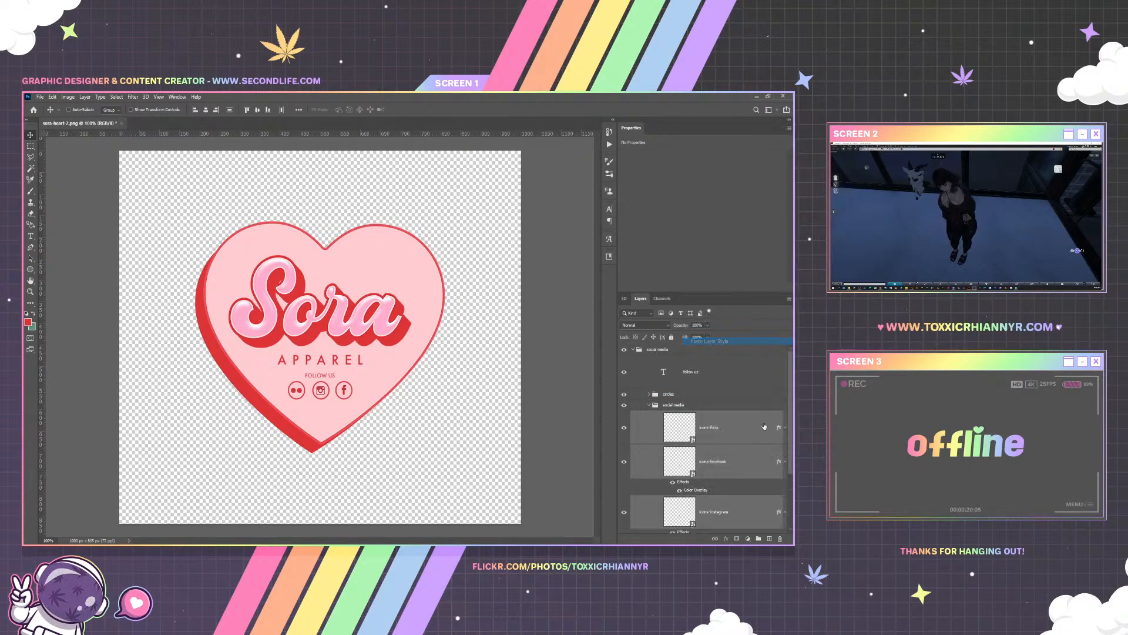
click(648, 405)
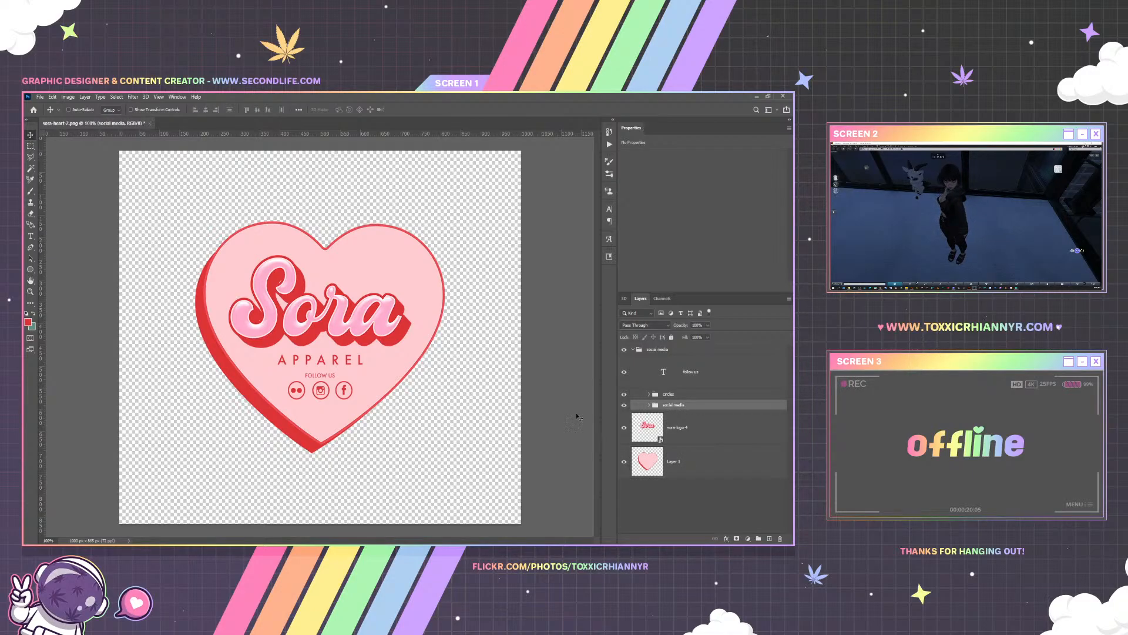
Move the FOLLOW US text and the social icons with their circles slightly down, away from the APPAREL text
drag(383, 377, 467, 380)
shift+click(689, 397)
click(691, 371)
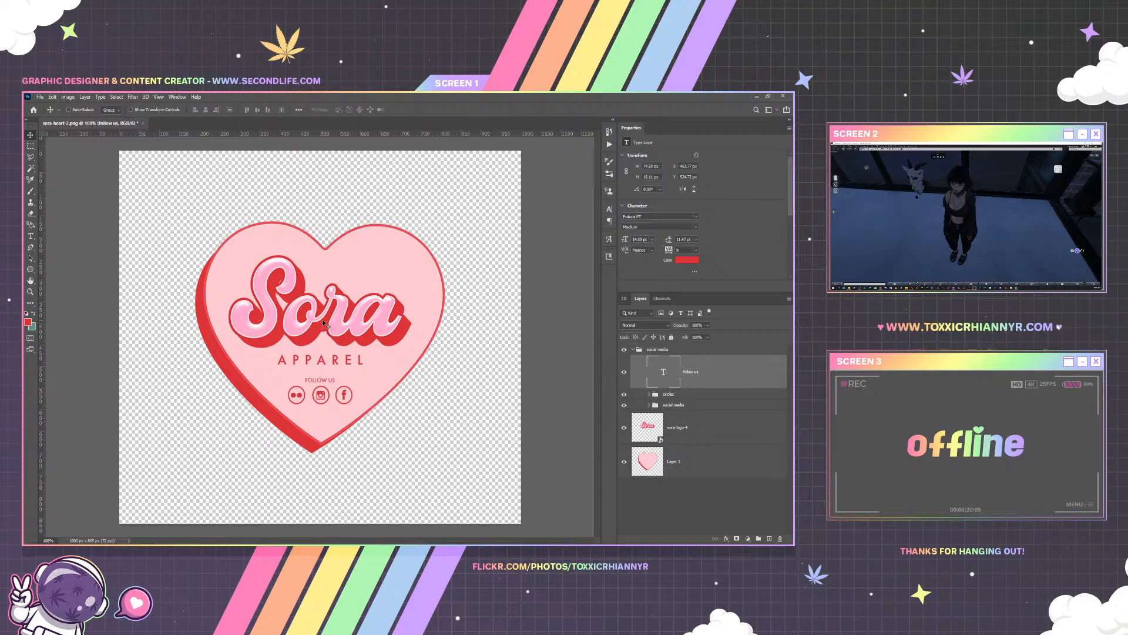
click(158, 99)
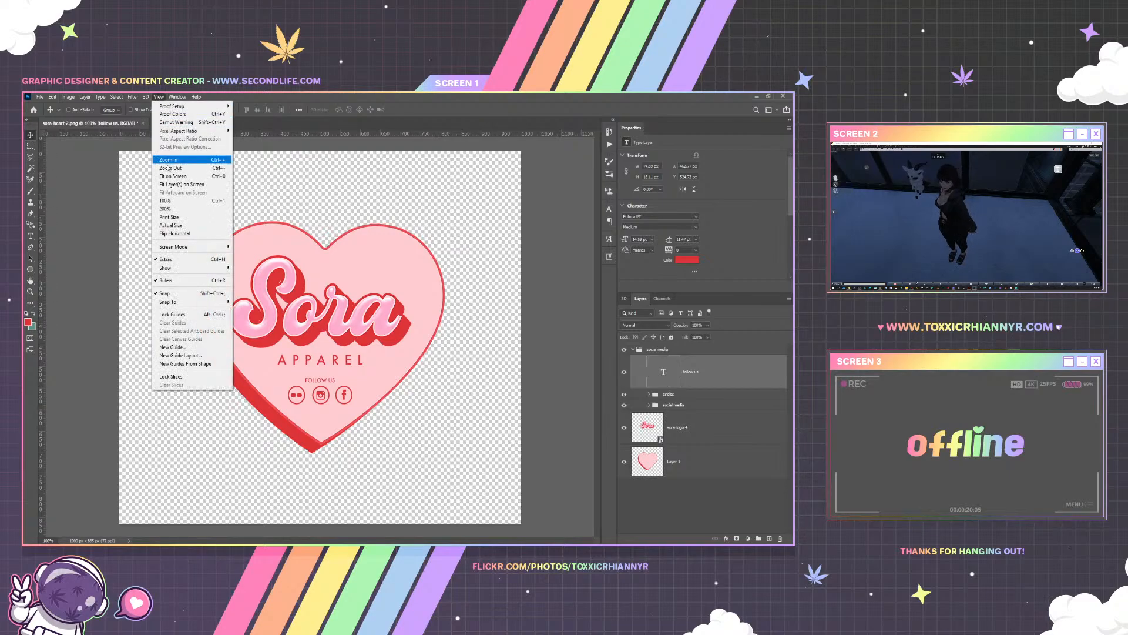
click(176, 200)
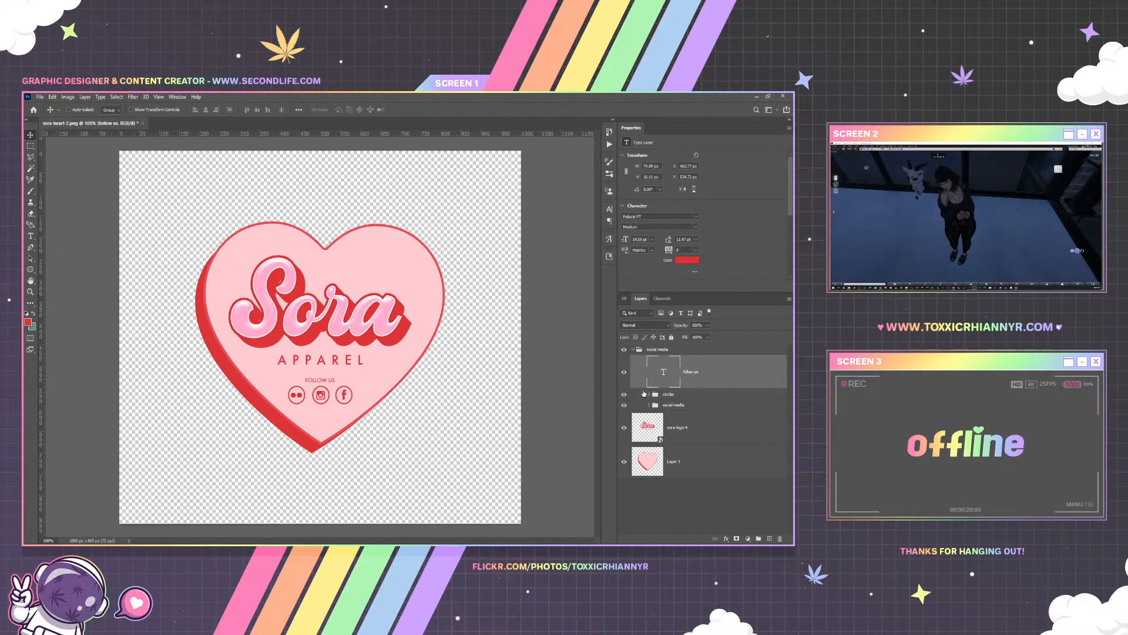
Change the Flickr icon's Color Overlay to the pink #ff68a5
click(649, 405)
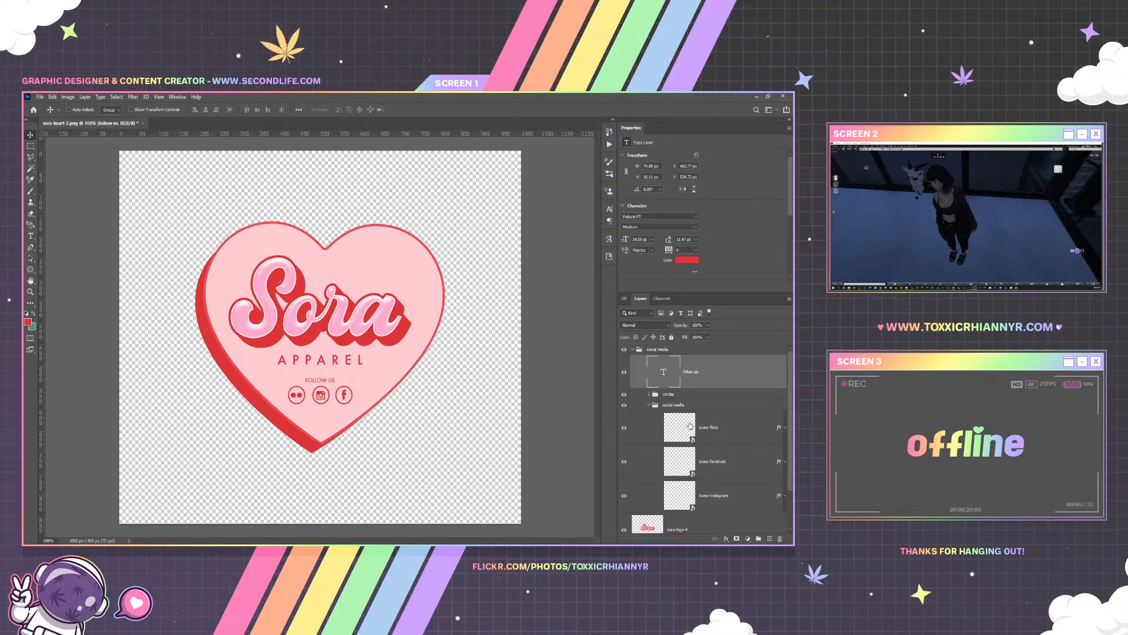
right_click(706, 427)
click(646, 182)
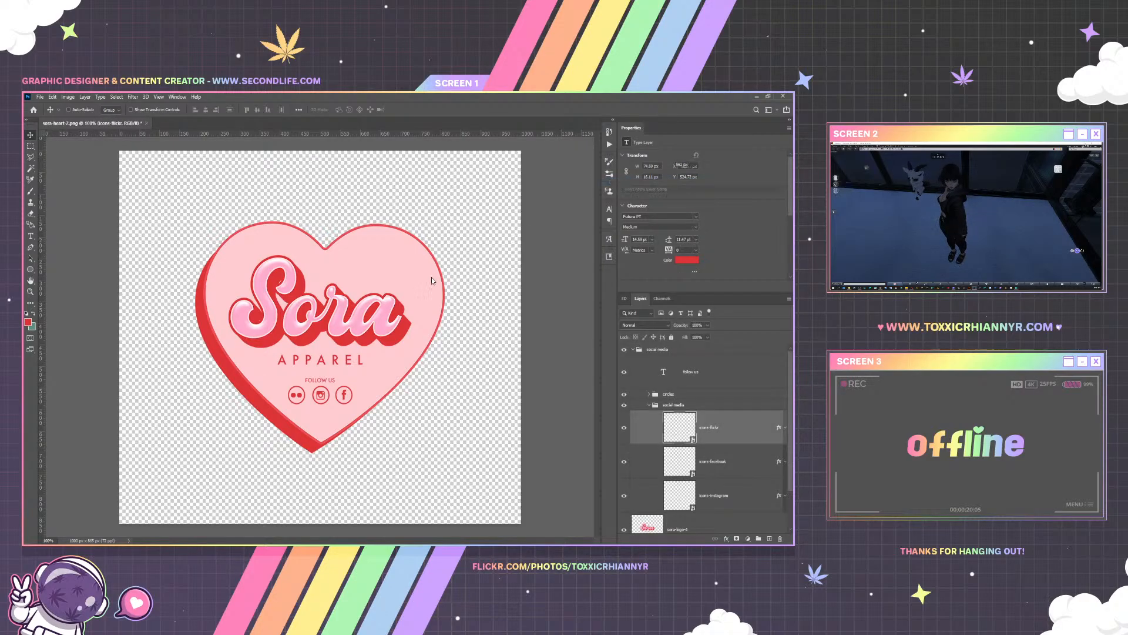
click(476, 265)
click(646, 181)
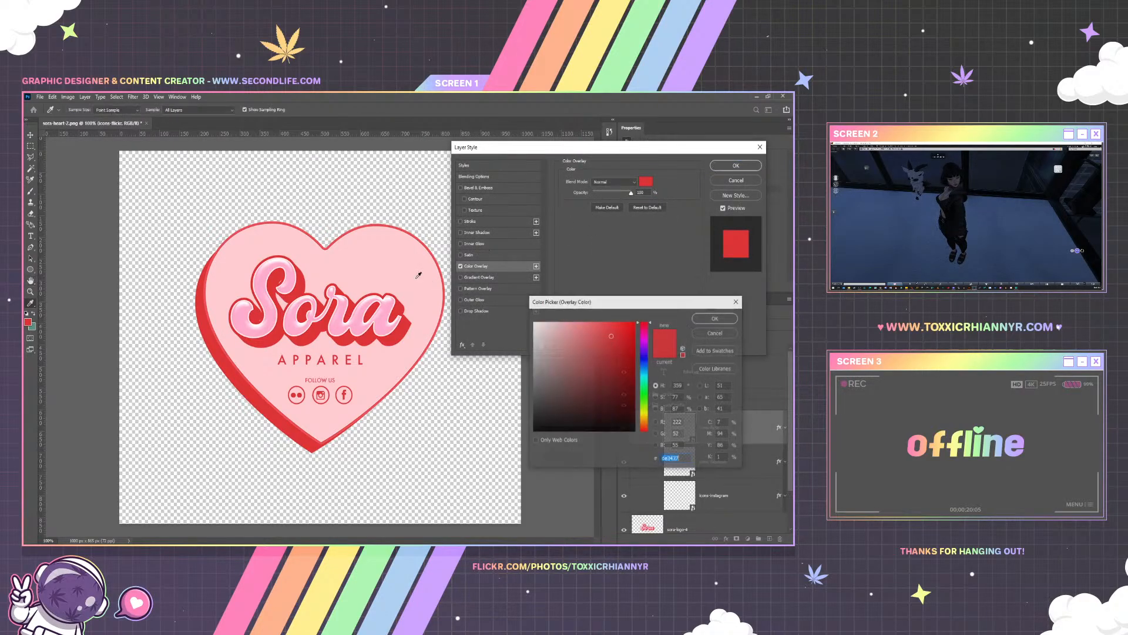
click(565, 322)
click(581, 332)
drag(581, 332, 587, 313)
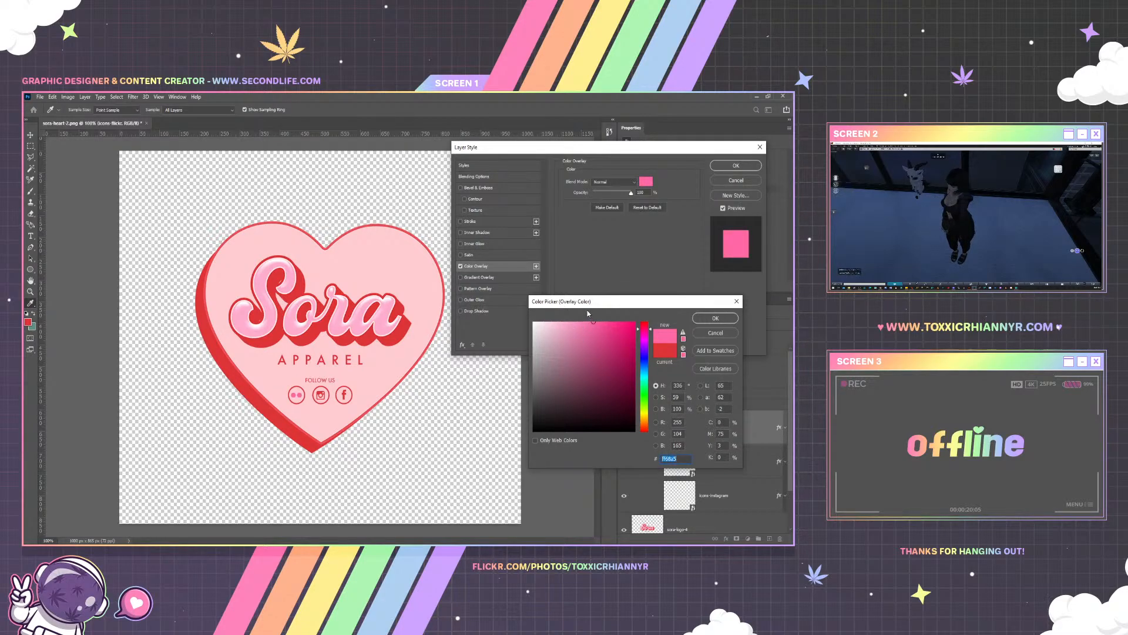
click(715, 318)
click(736, 165)
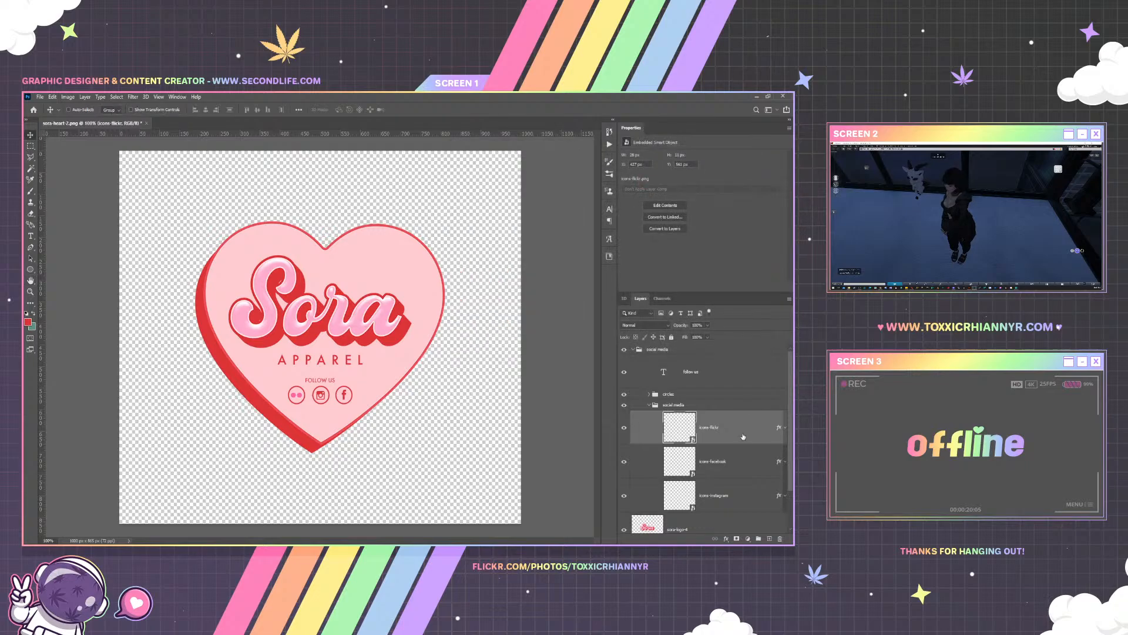
Copy the Flickr icon's pink overlay style onto the Facebook and Instagram icons and collapse the inner social media group
right_click(731, 428)
click(695, 398)
shift+click(728, 476)
shift+click(728, 489)
right_click(727, 490)
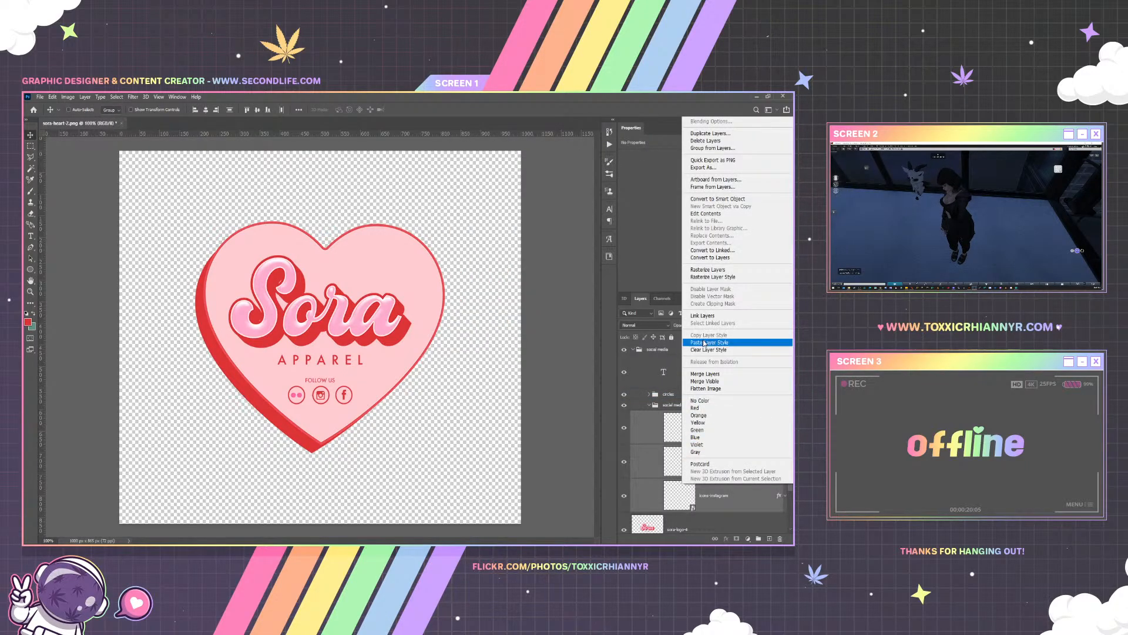
click(728, 341)
click(648, 405)
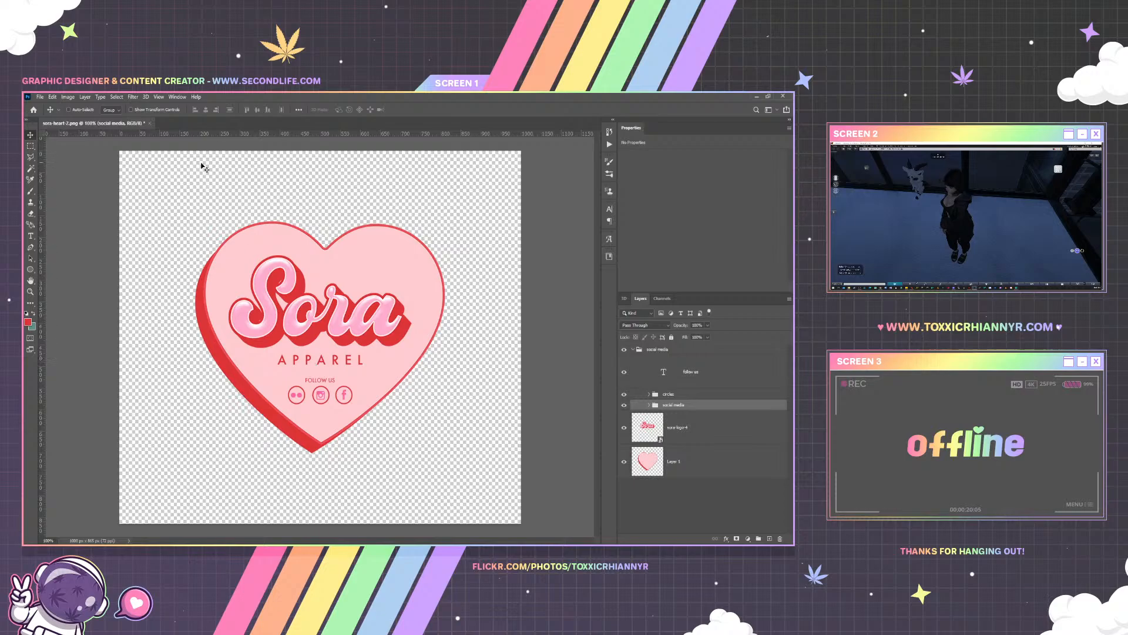
Add the text THANK YOU FOR SHOPPING AT near the top of the heart, in the FOLLOW US text's font and red
click(32, 237)
click(317, 380)
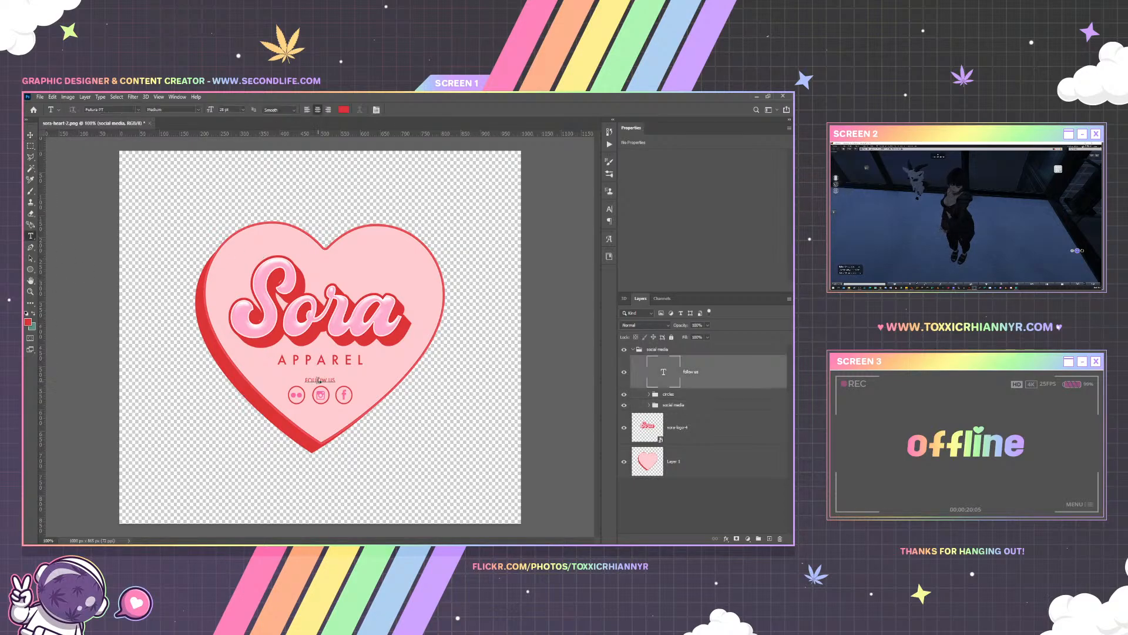
click(29, 137)
click(30, 236)
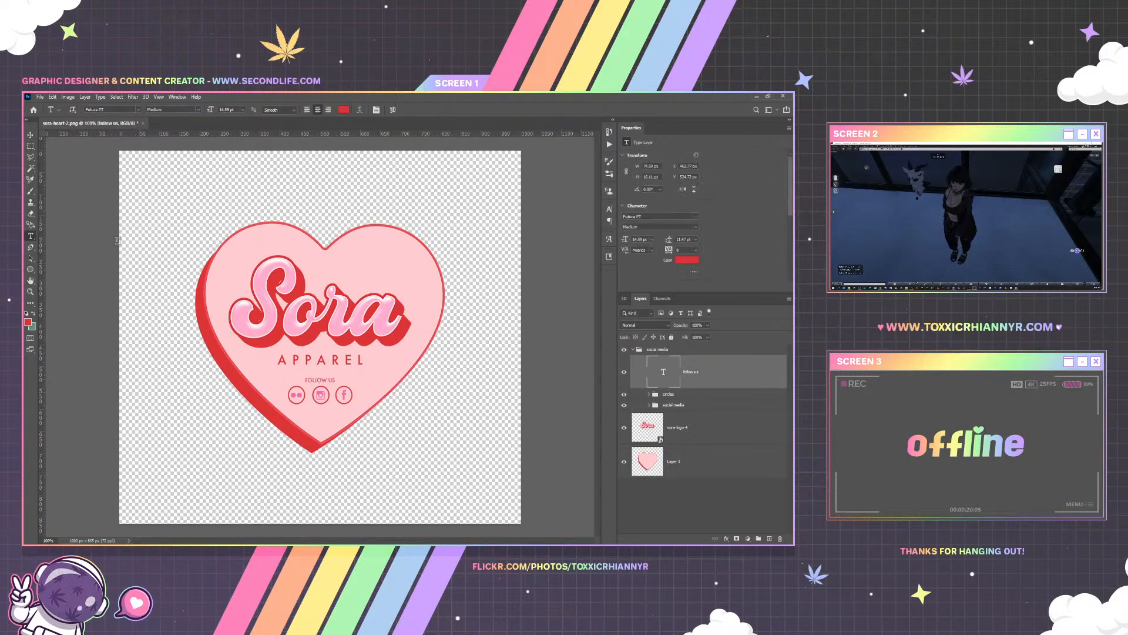
click(358, 263)
text(THAN)
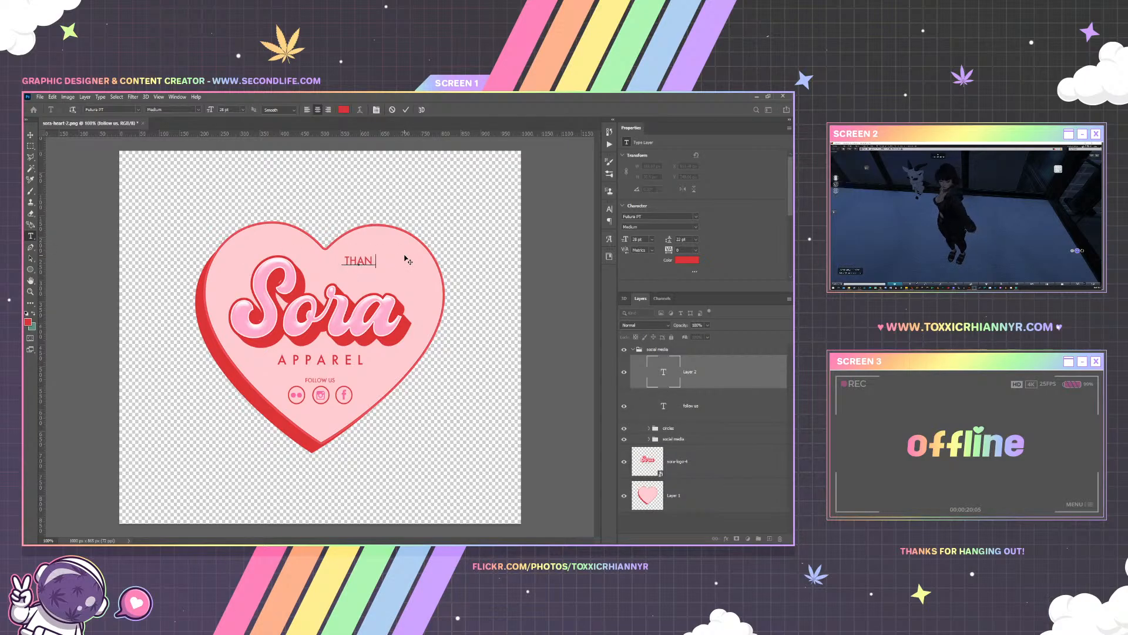
text(K YOU FOR SHOPPI)
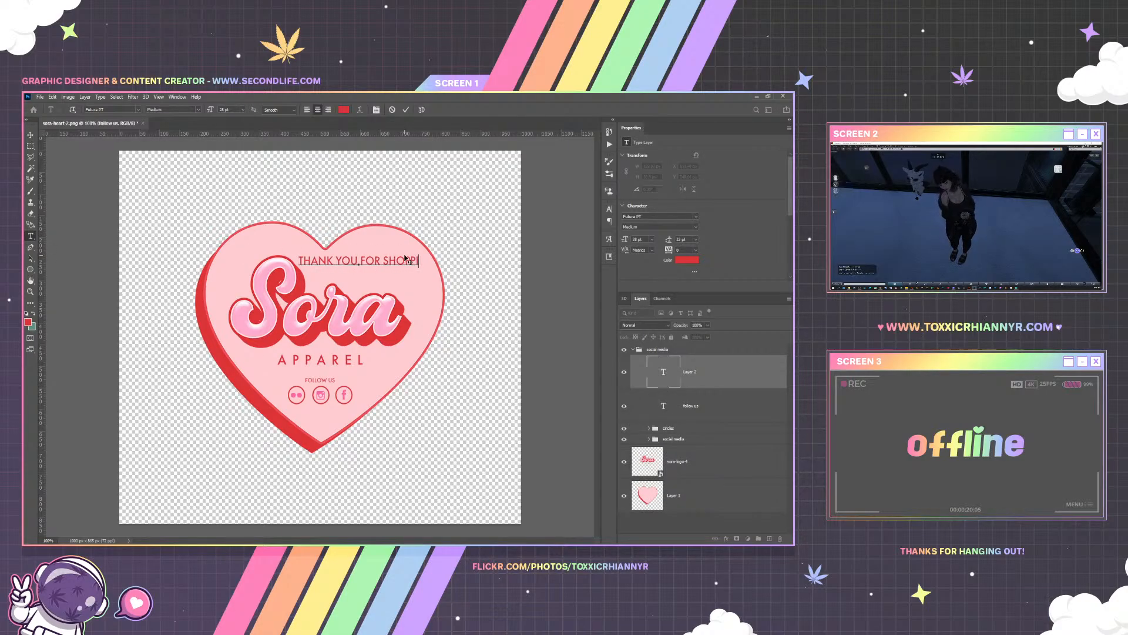
text(NG AT)
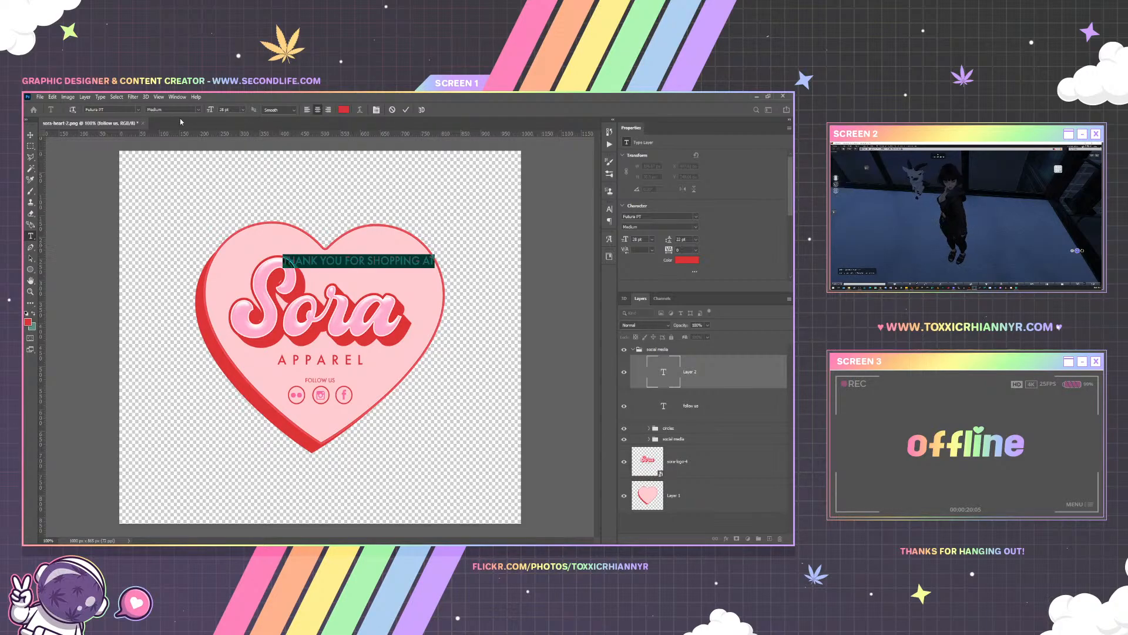
Reduce the THANK YOU FOR SHOPPING AT text to 17 pt
key(ctrl+shift+comma)
key(ctrl+shift+comma)
key(ctrl+shift+comma)
key(ctrl+shift+comma)
key(ctrl+shift+comma)
key(ctrl+shift+comma)
key(ctrl+shift+comma)
key(ctrl+shift+comma)
key(ctrl+shift+comma)
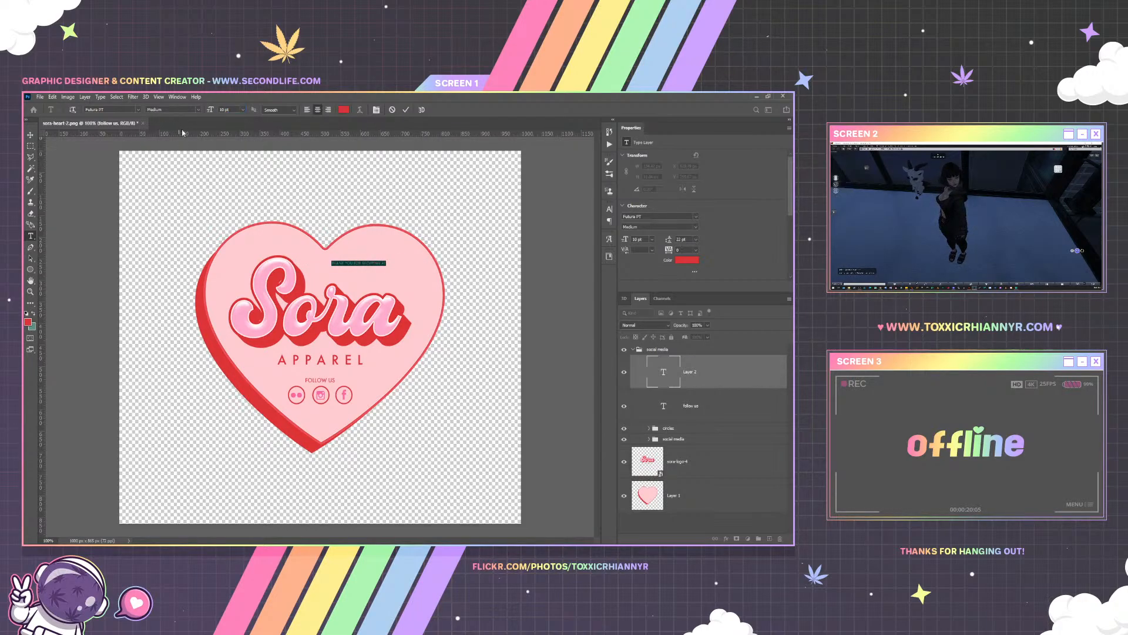
drag(210, 111, 213, 112)
click(244, 224)
Try the THANK YOU FOR SHOPPING AT text just above the Sora lettering, and delete the text layer
key(v)
drag(339, 243, 371, 254)
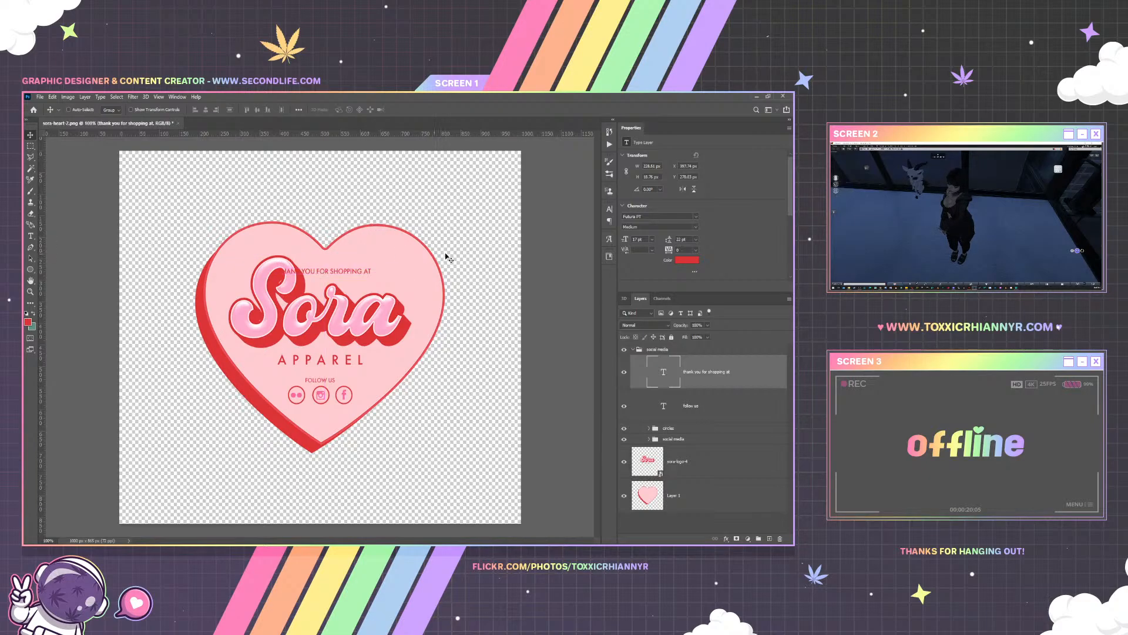
key(Delete)
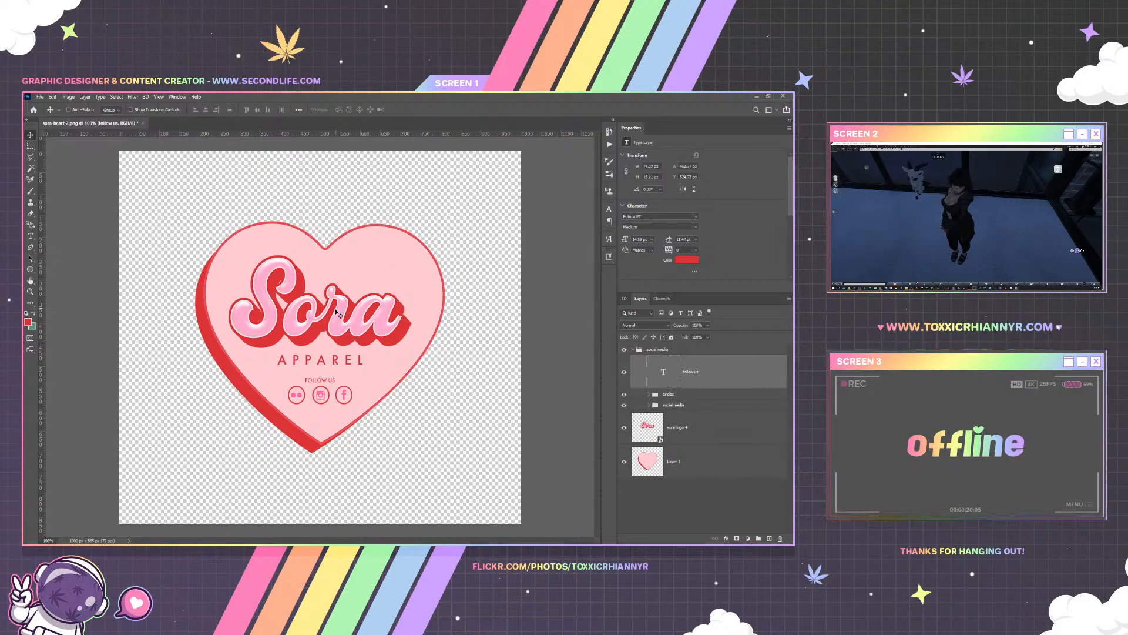
Nudge the FOLLOW US text, circles, social icons and sora logo 4 layer slightly upward together
key(shift+alt+bracketleft)
key(shift+alt+bracketleft)
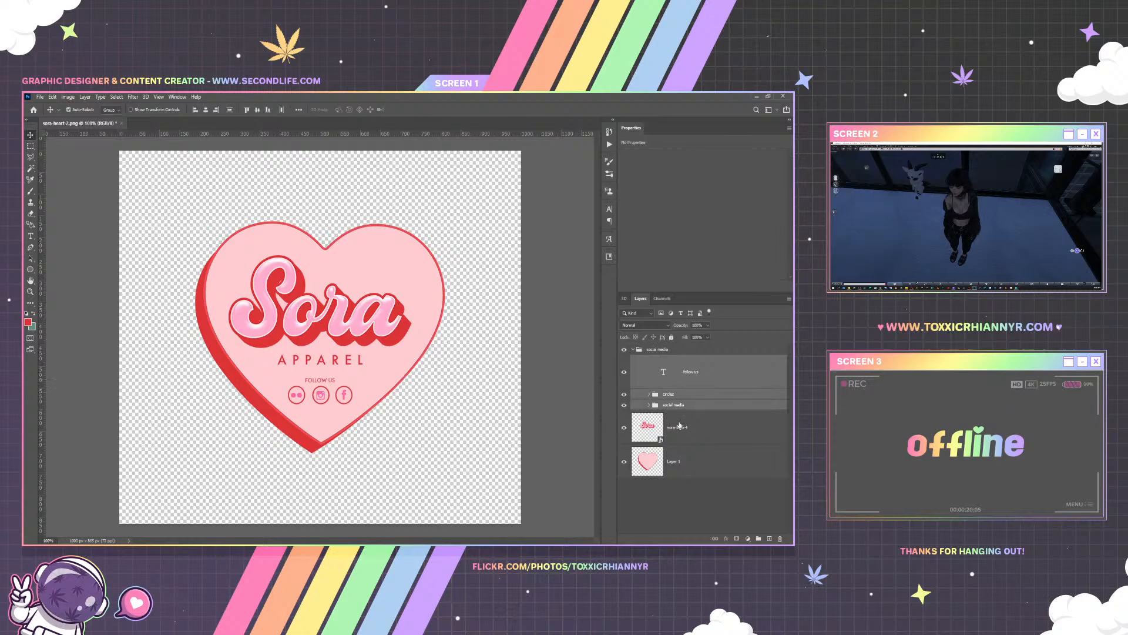
key(shift+alt+bracketleft)
key(shift+Up)
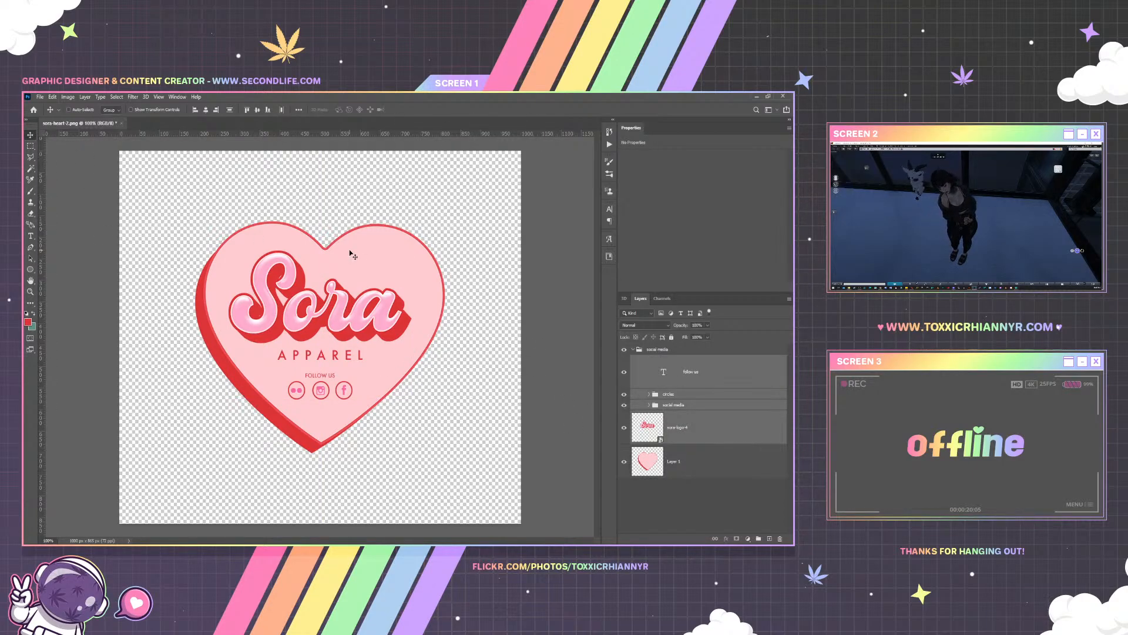
Select the light pink heart face on Layer 1 with the Magic Wand and copy it to its own layer
key(alt+bracketleft)
click(30, 169)
click(229, 262)
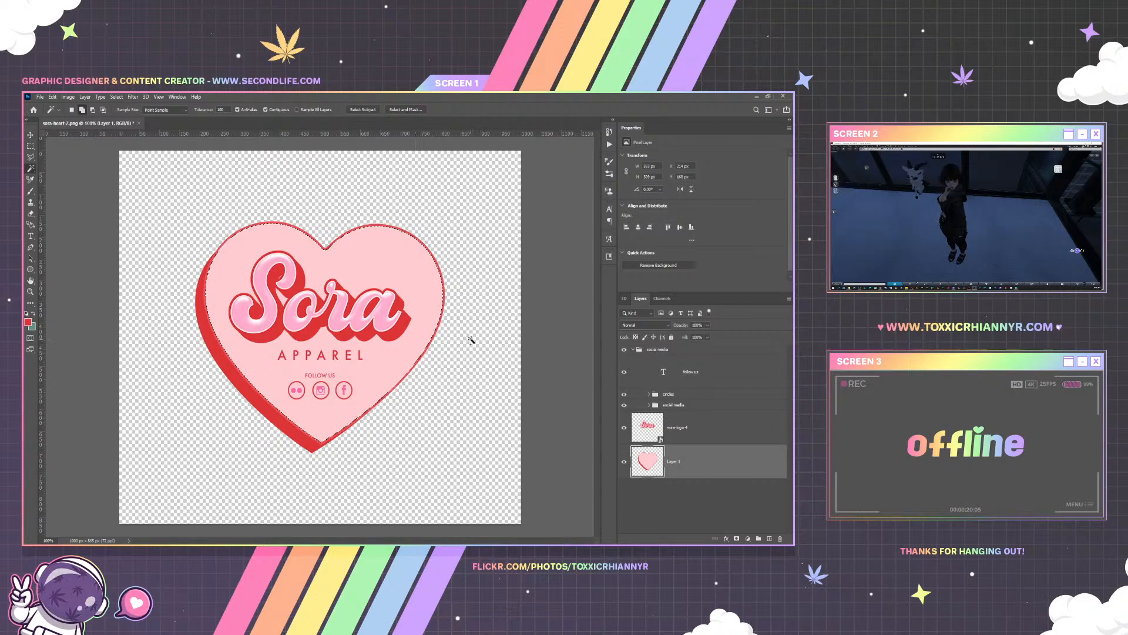
key(ctrl+j)
Apply a glossy bevel style preset from the Basics set to the copied heart face
right_click(735, 453)
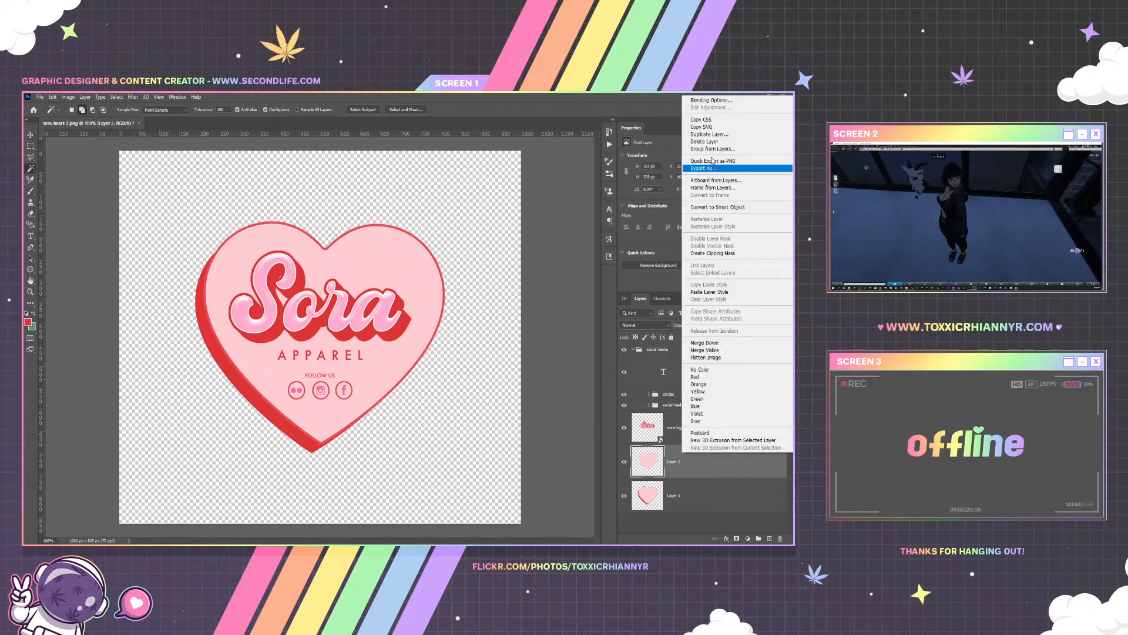
click(709, 100)
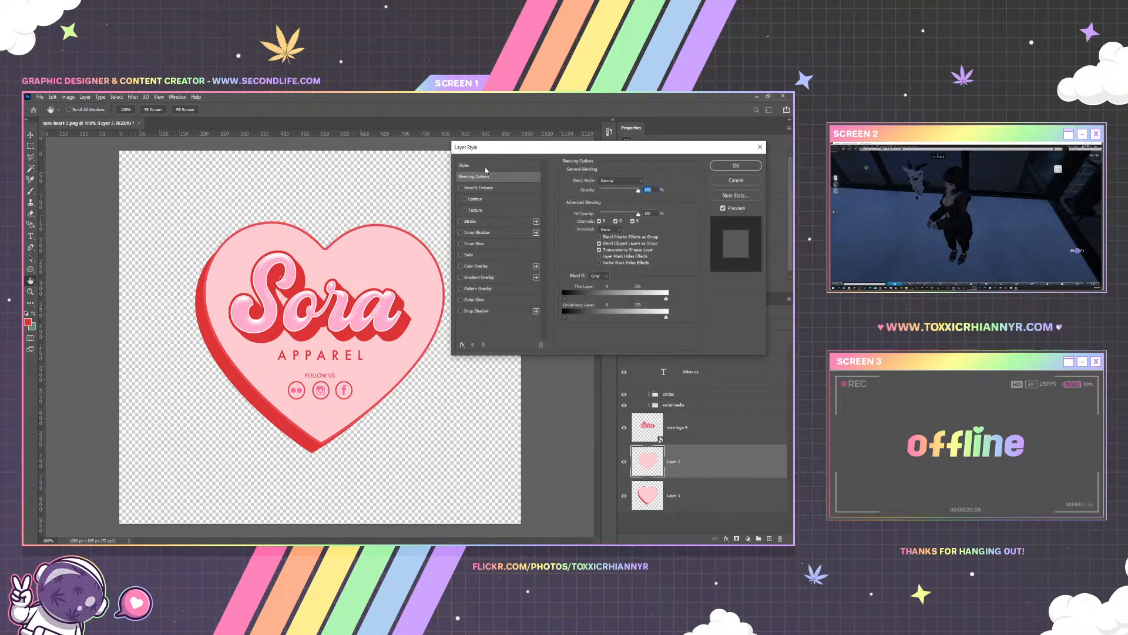
click(485, 167)
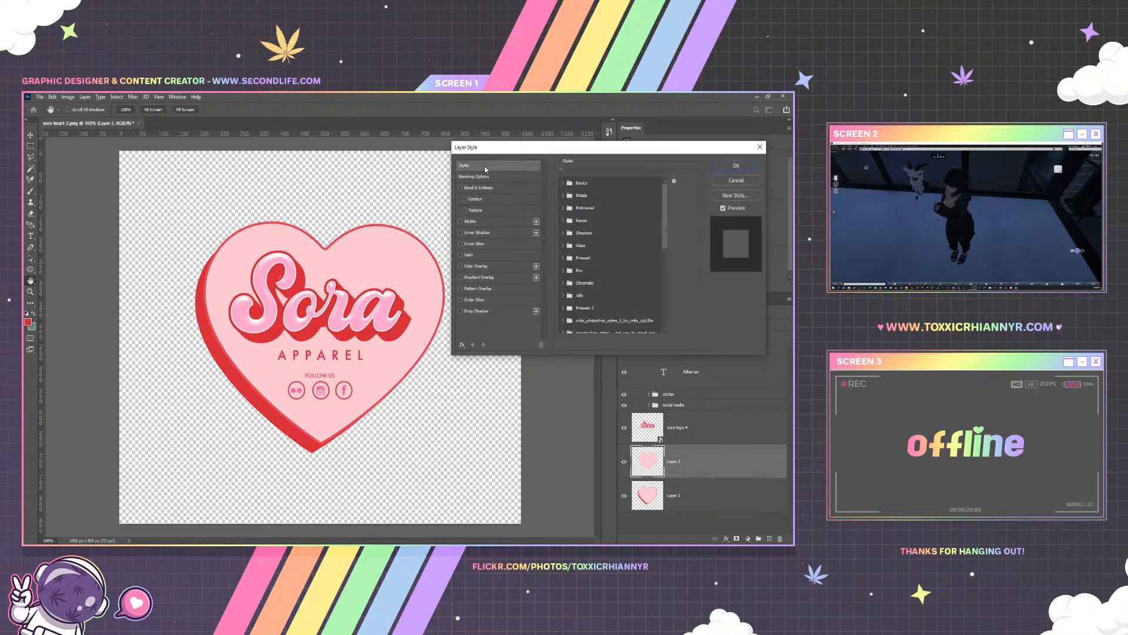
click(564, 183)
click(624, 195)
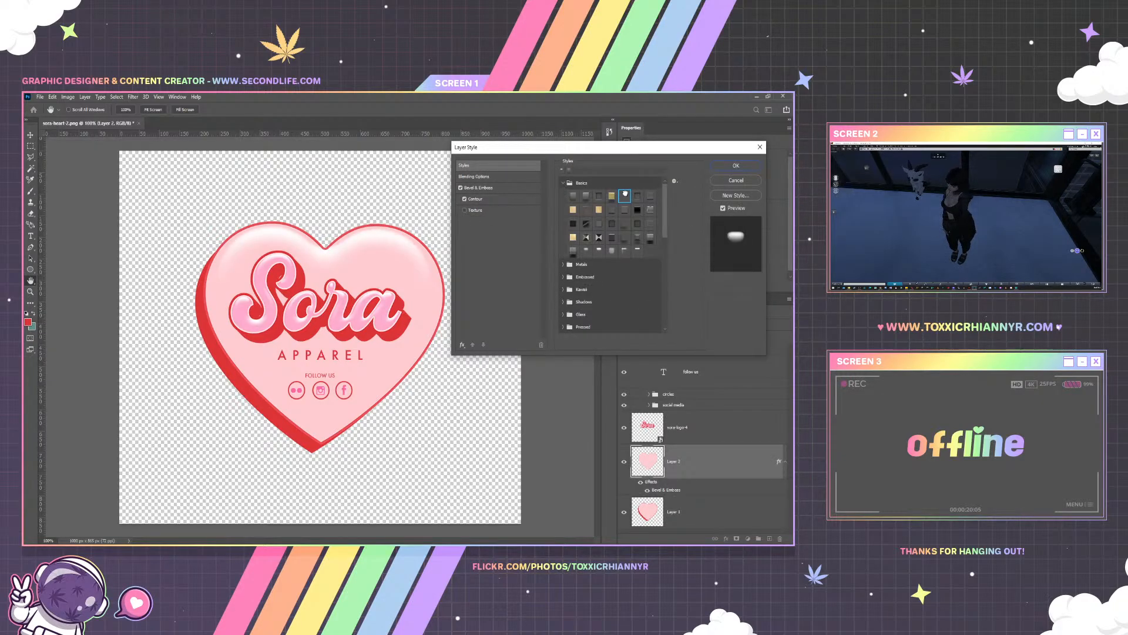
Reduce the size and softening of the heart face's inner bevel, apply the style and collapse the layer's effects
click(478, 188)
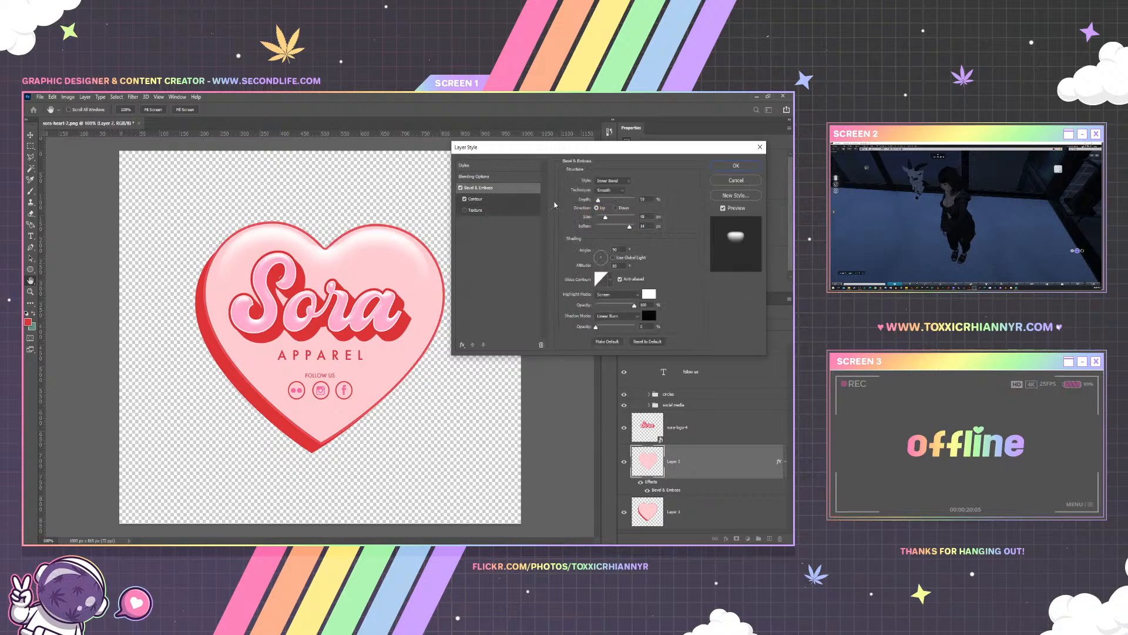
mouse_move(606, 217)
mouse_down()
mouse_move(599, 200)
mouse_move(627, 227)
mouse_move(603, 221)
mouse_up()
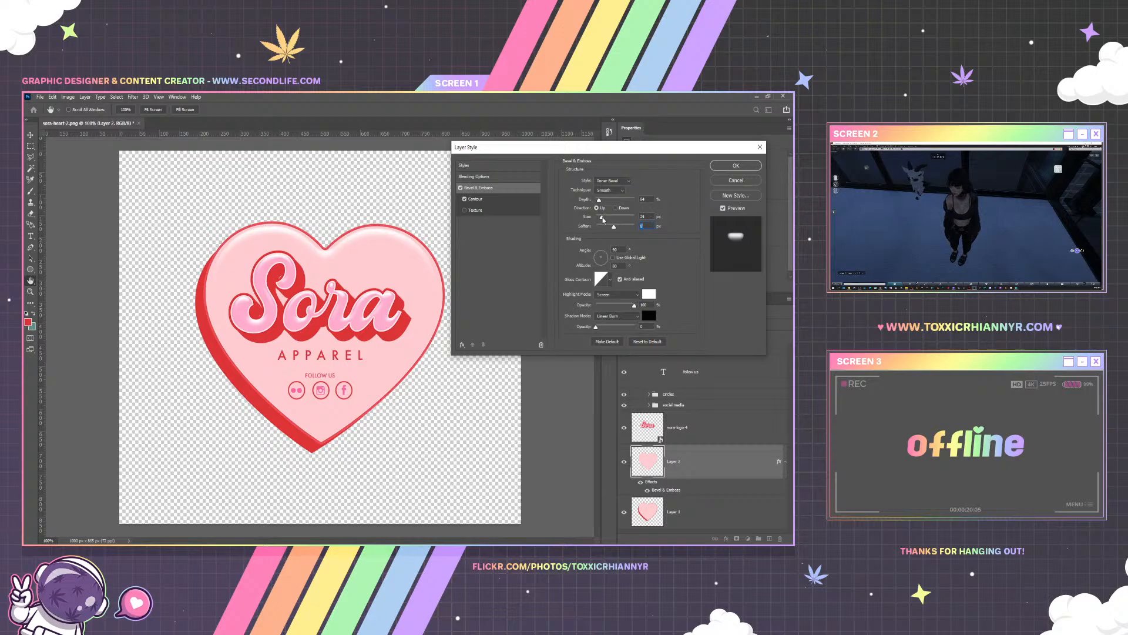
click(736, 165)
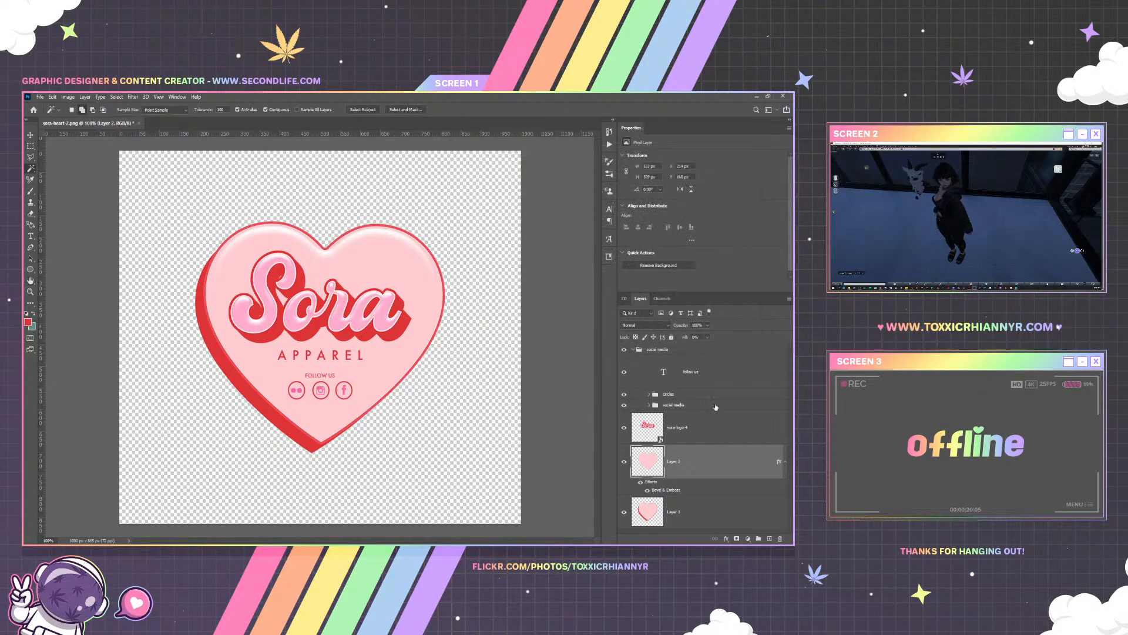
click(785, 460)
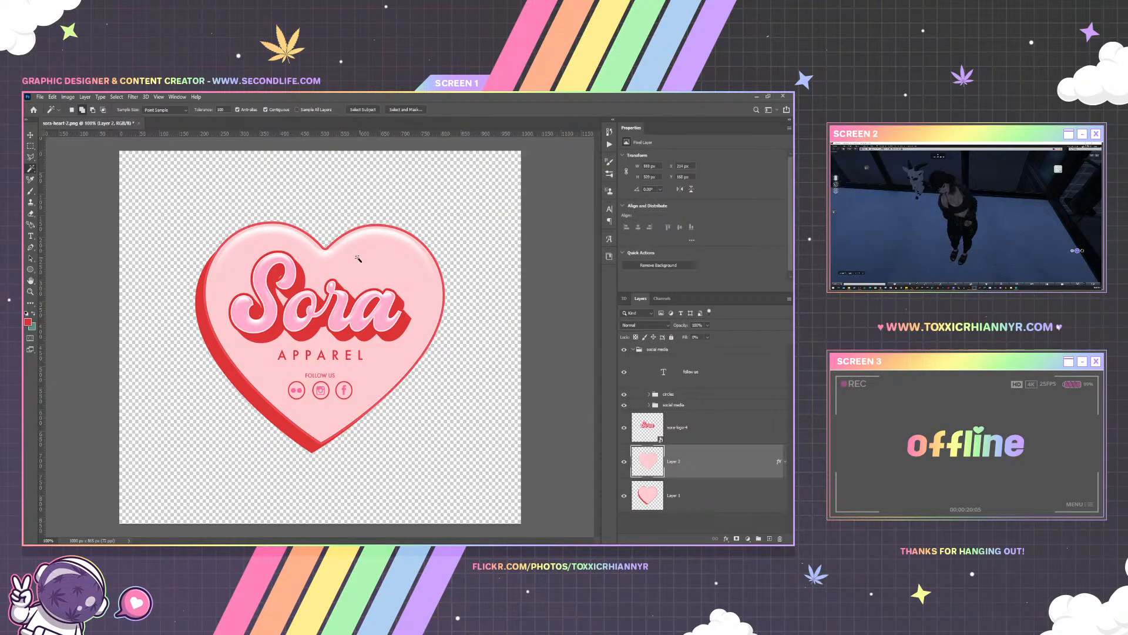
Group the sora logo 4 layer with both heart layers, name the group Base and collapse the social media group
click(33, 136)
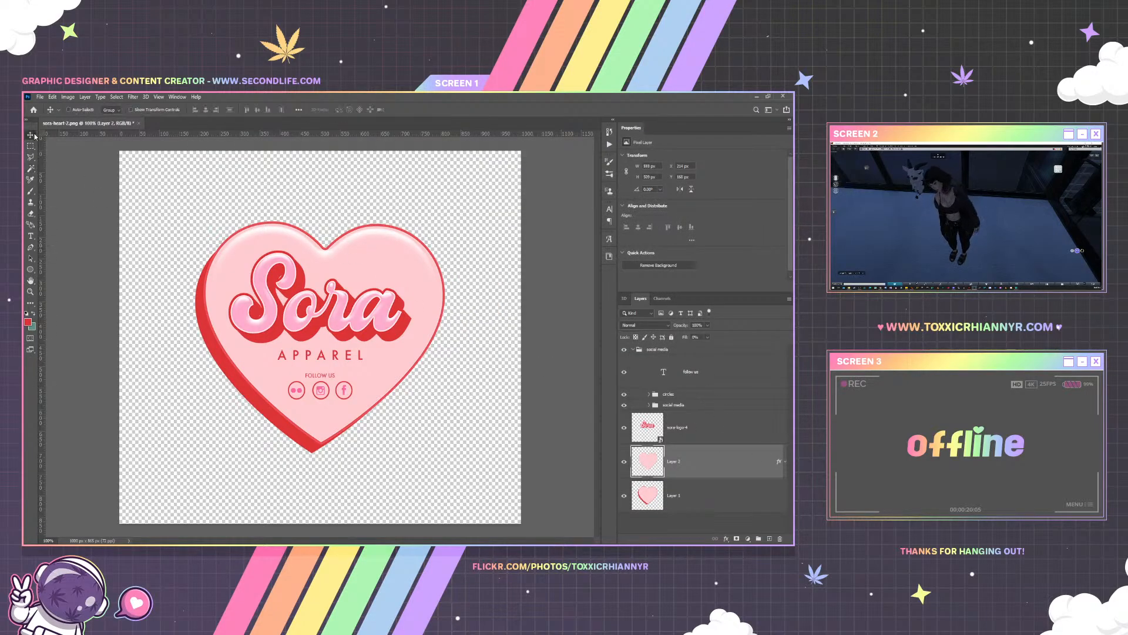
right_click(367, 302)
click(379, 305)
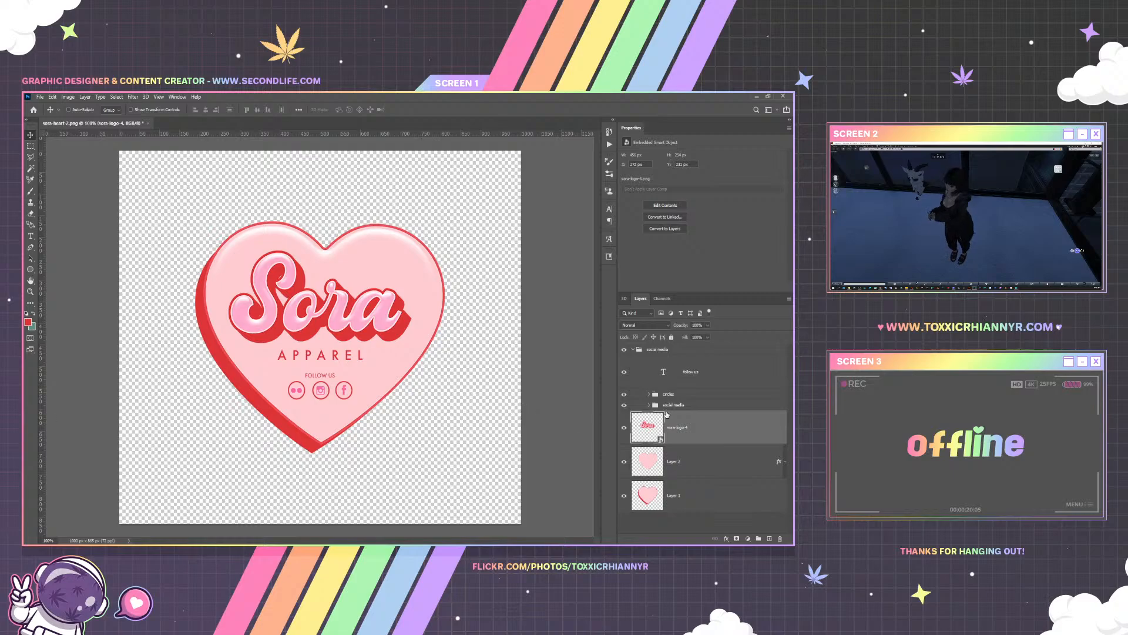
shift+click(690, 510)
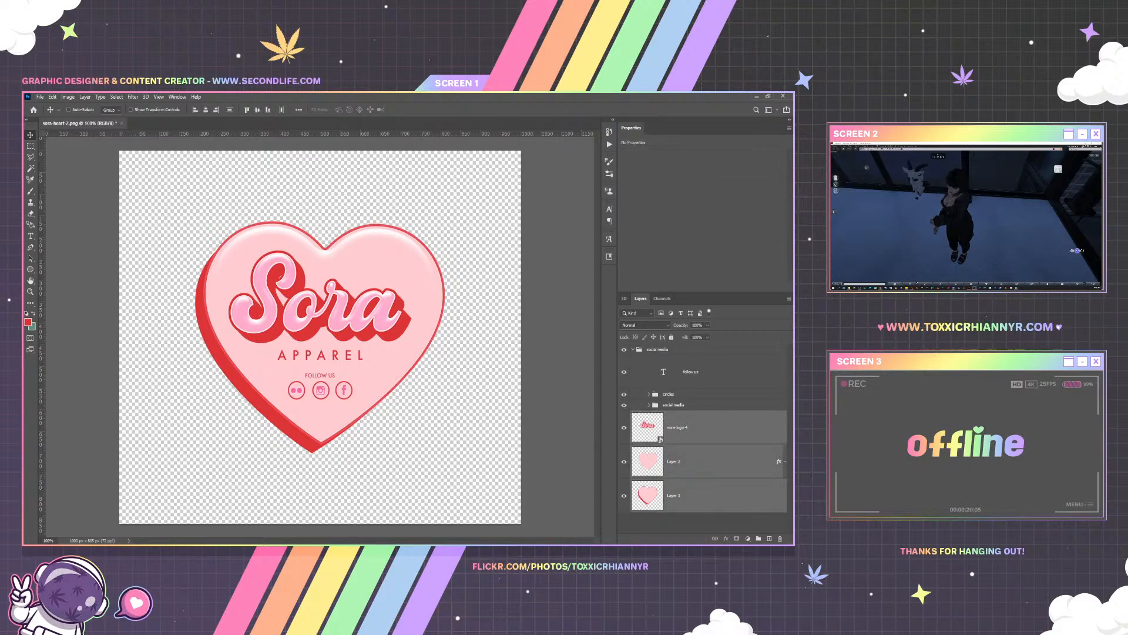
key(ctrl+g)
double_click(655, 417)
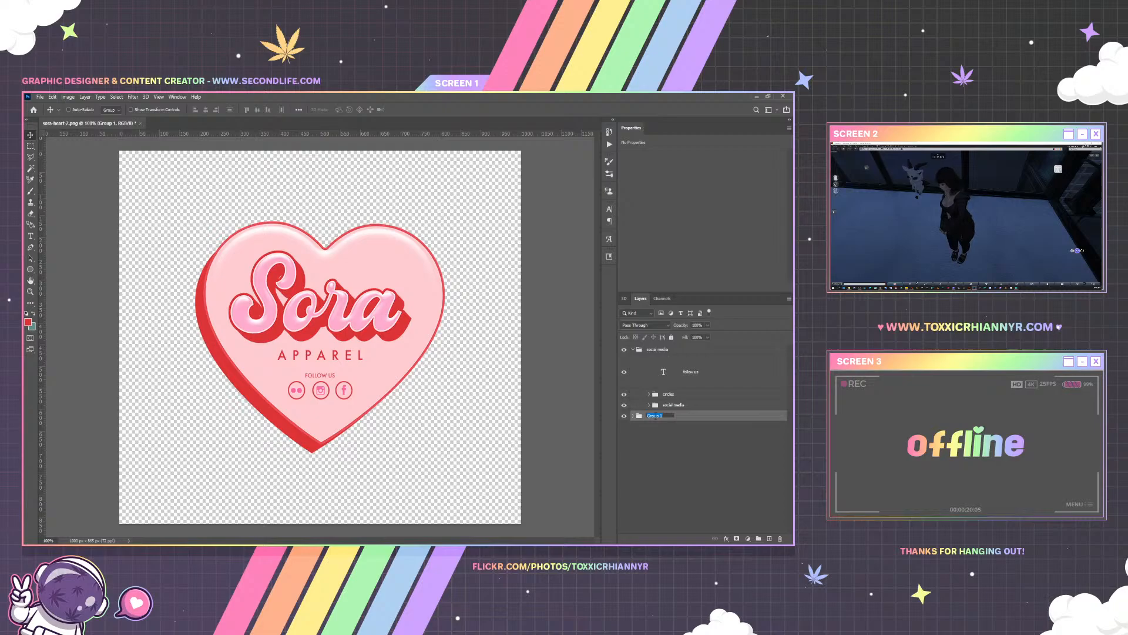
text(Be)
key(Return)
click(633, 349)
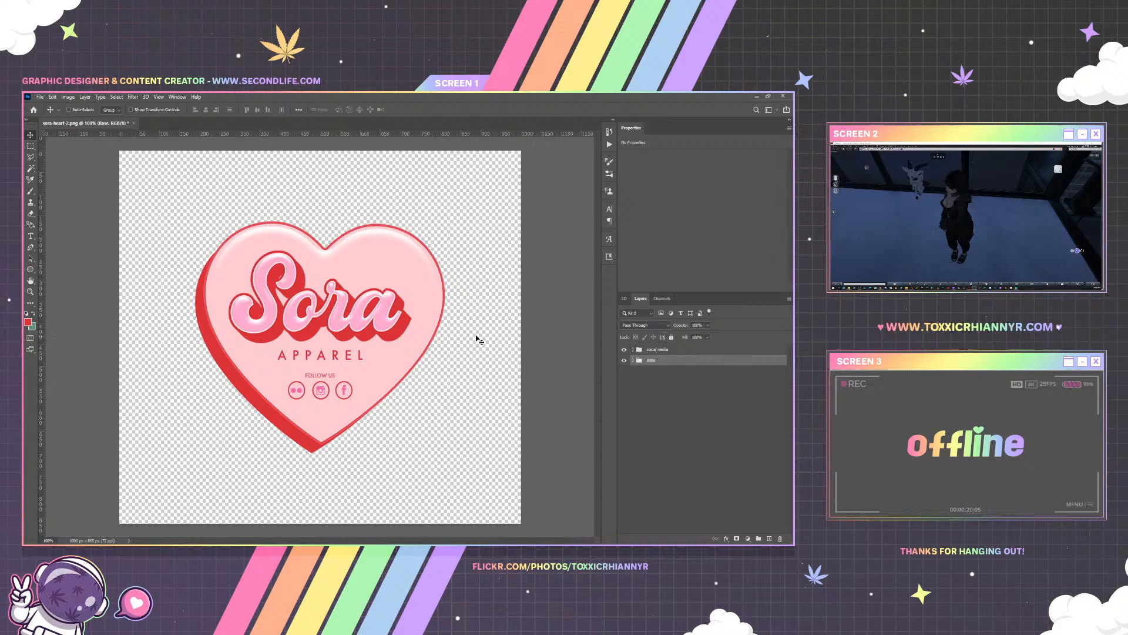
Save the heart document as unpacker-hud.psd and open the full HUD file Untitled-1.psd
click(40, 96)
click(94, 200)
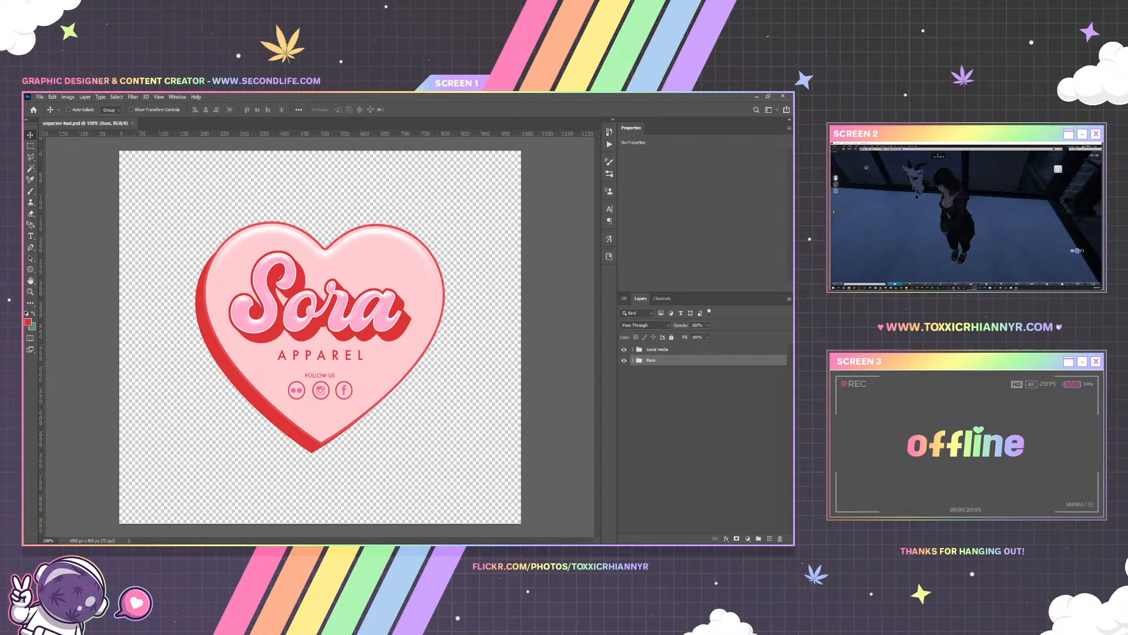
drag(442, 172, 335, 125)
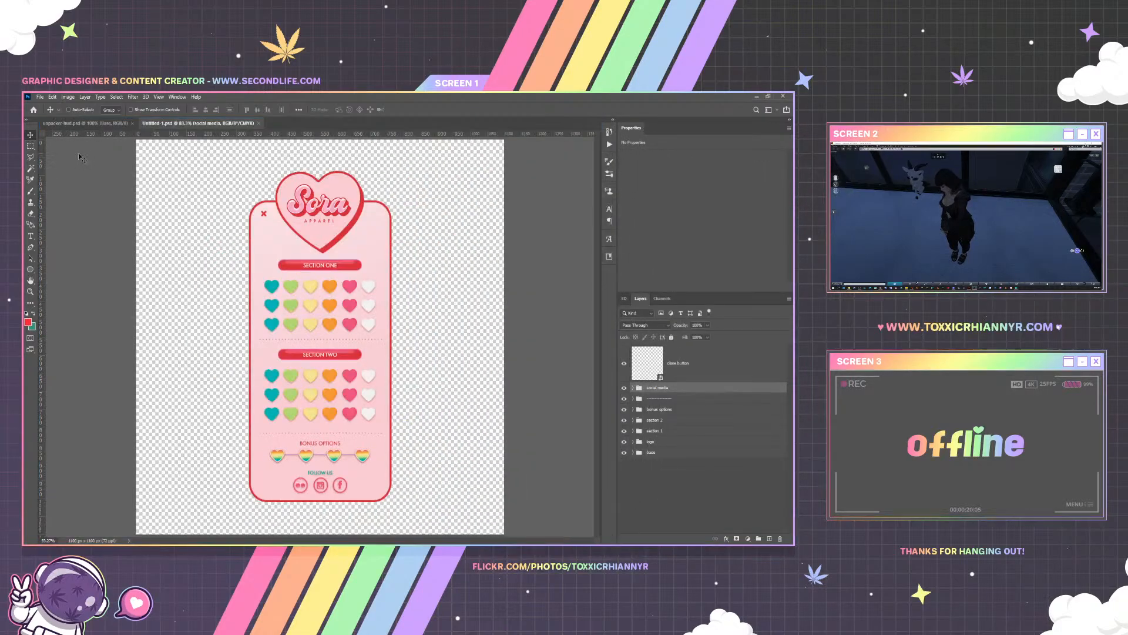
Select the logo group at the top of the HUD and hide it
right_click(338, 180)
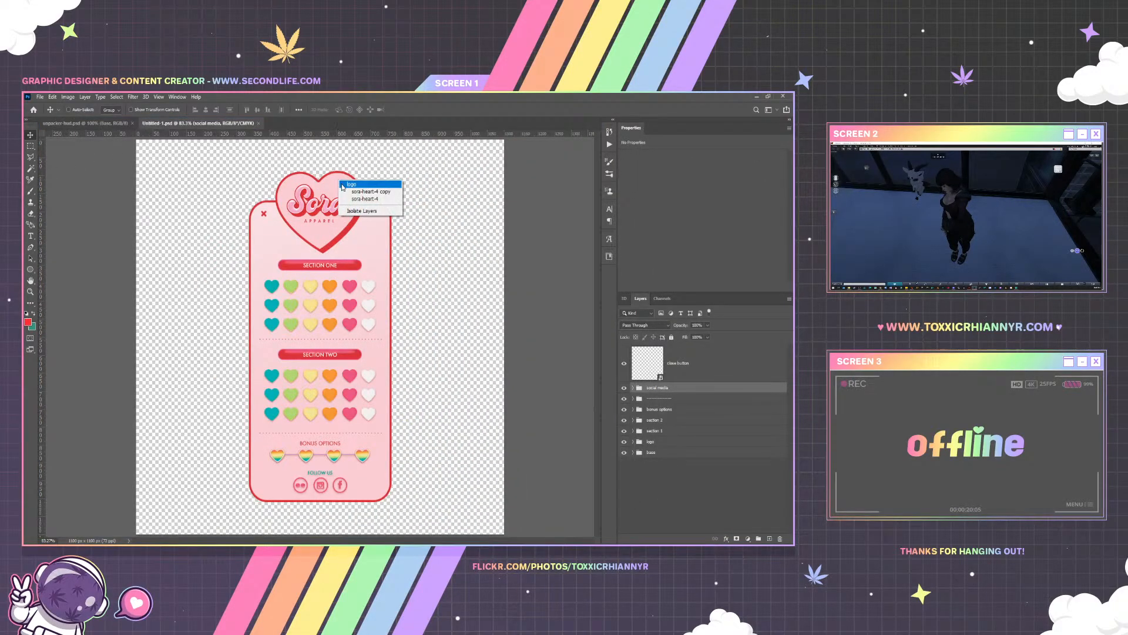
click(344, 187)
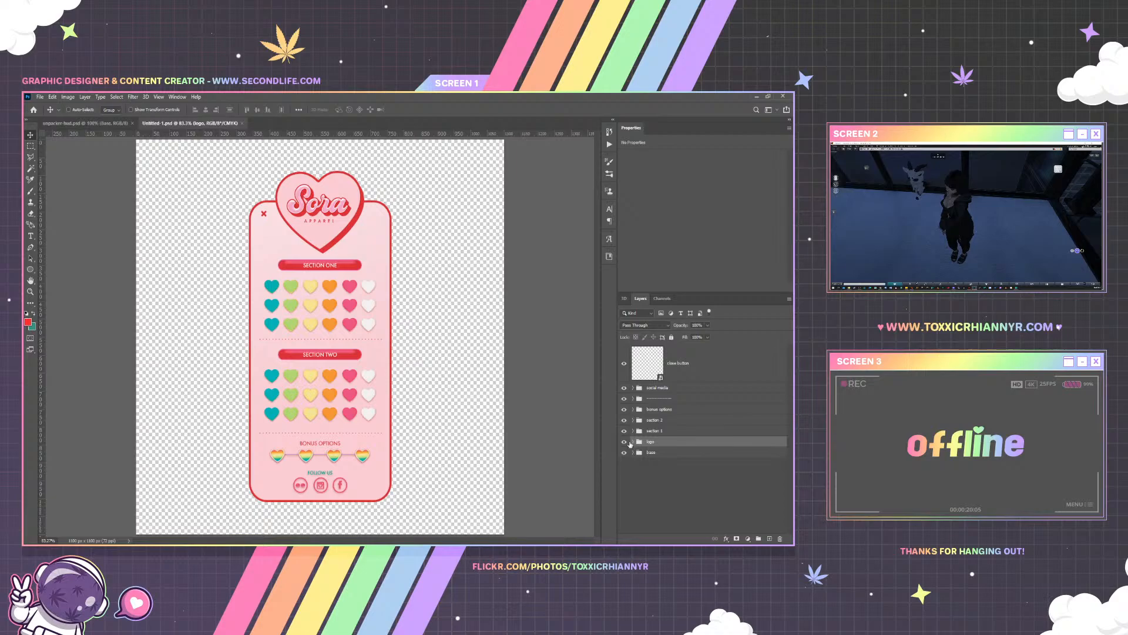
click(624, 442)
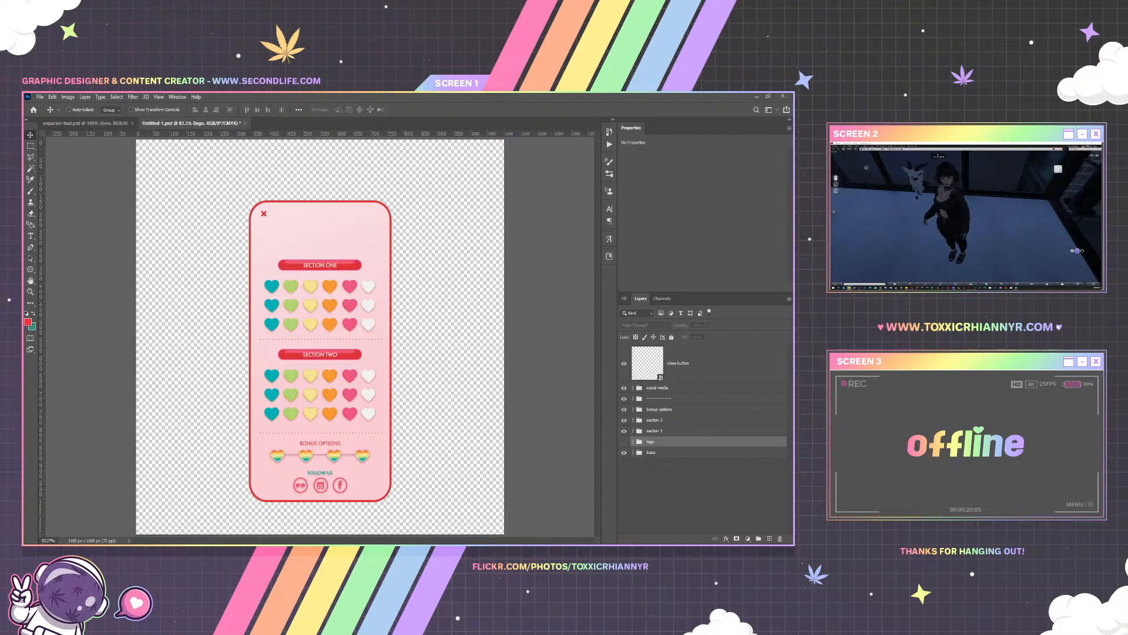
Place sora-logo-1.png in the HUD, scaled down and centred over the panel's upper edge where the old logo sat
drag(337, 216, 358, 233)
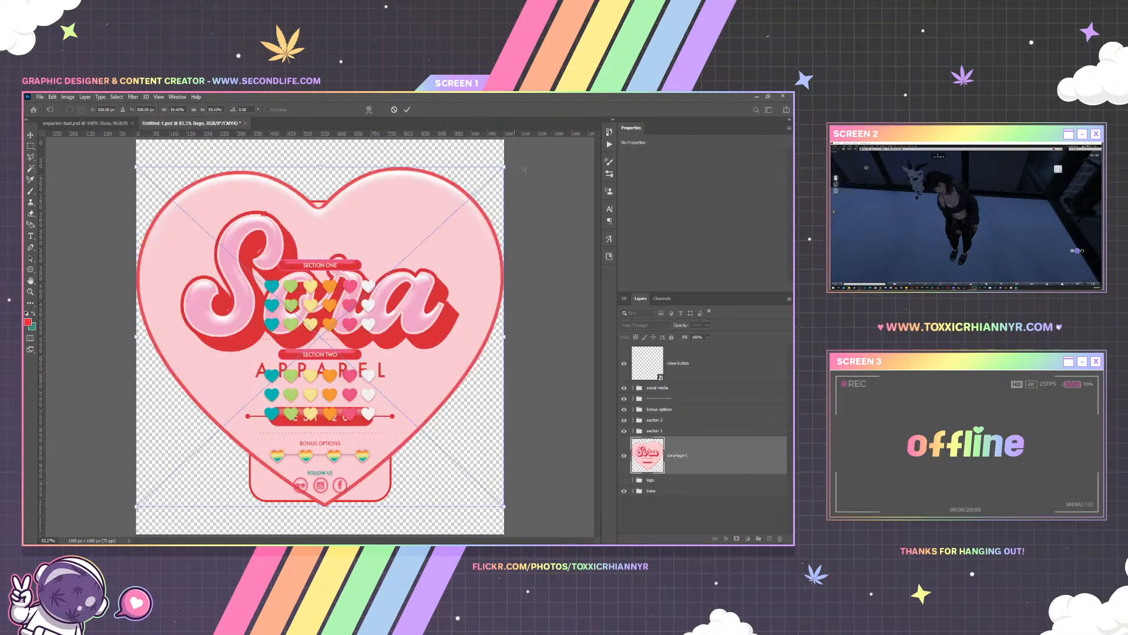
drag(505, 166, 345, 288)
drag(326, 327, 327, 205)
drag(368, 165, 367, 168)
key(Return)
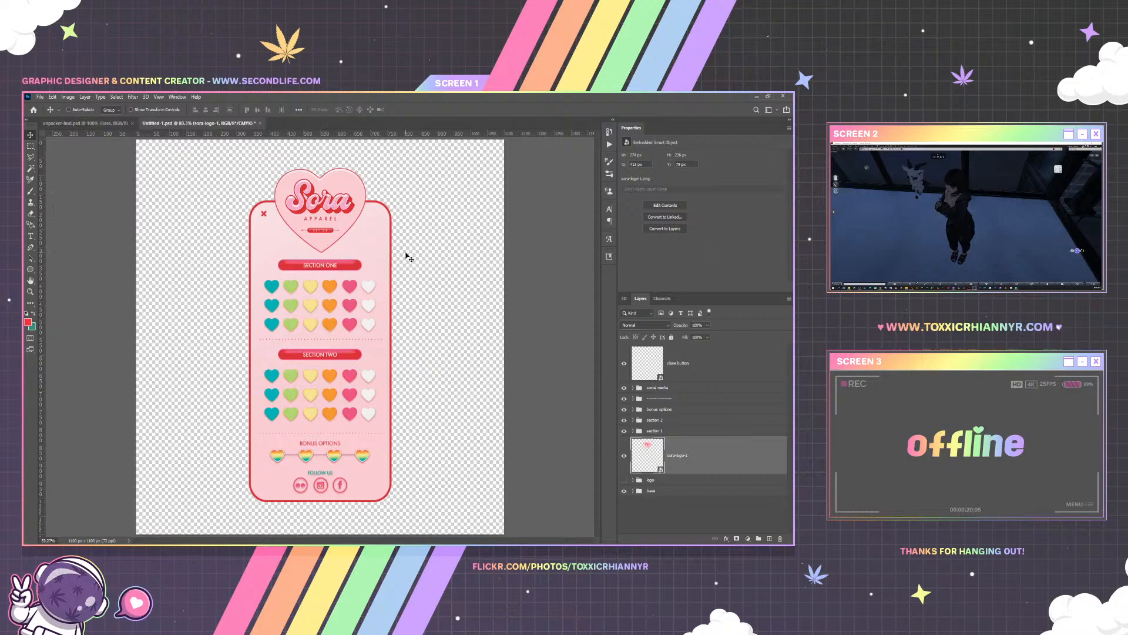
Add a stroke to the placed heart logo in the red sampled from the Sora lettering, with all effects listed
right_click(710, 461)
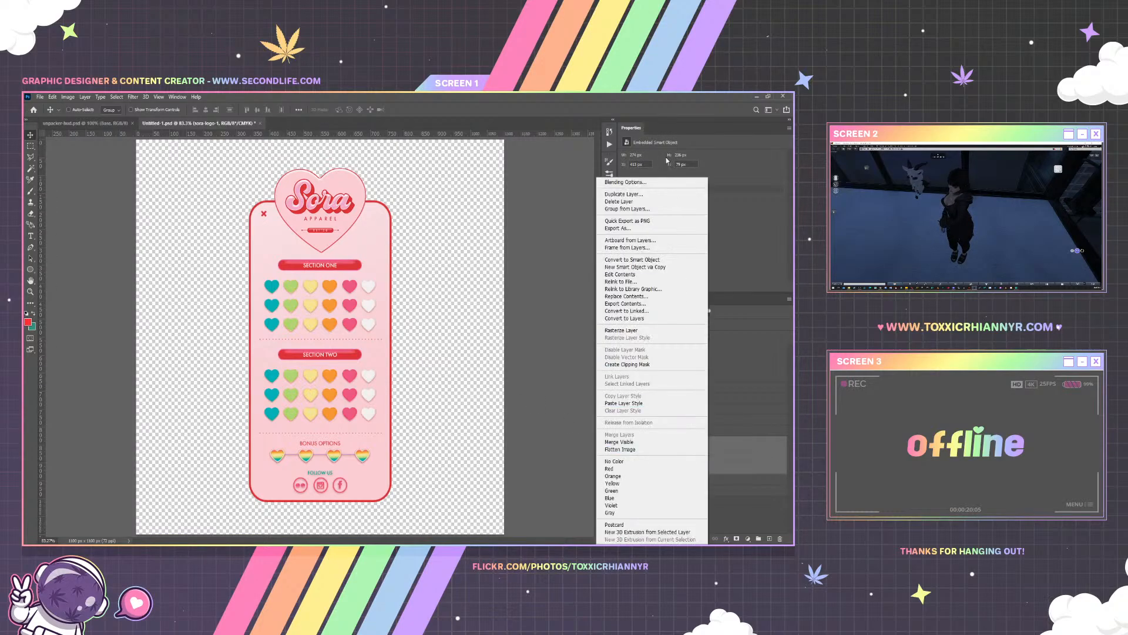
click(626, 182)
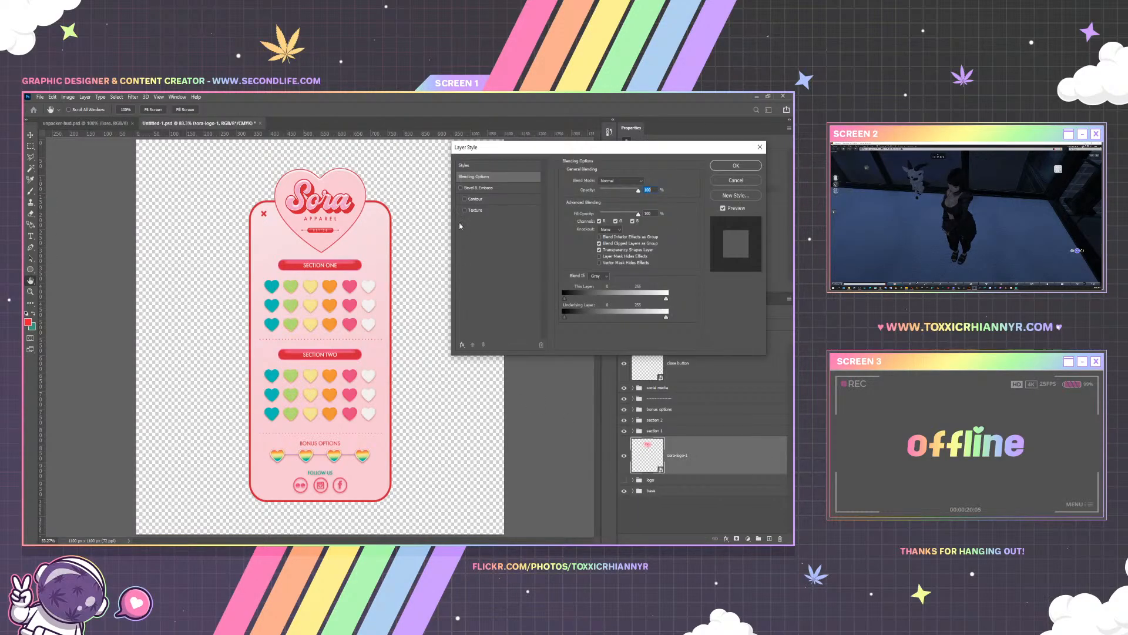
click(462, 345)
click(479, 356)
click(463, 222)
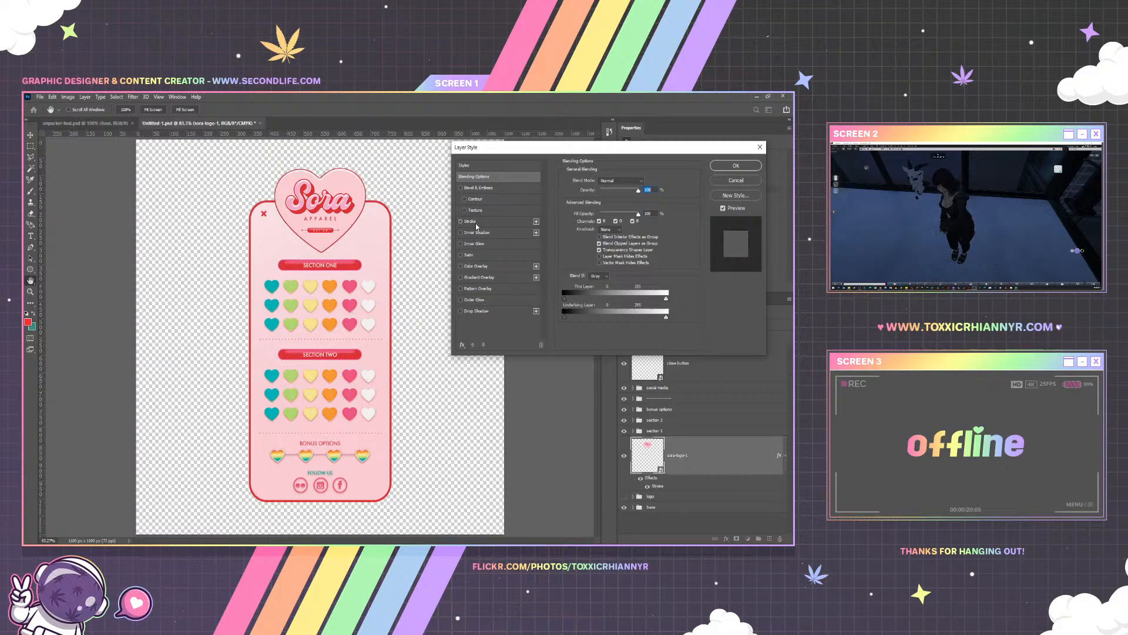
click(583, 242)
click(353, 207)
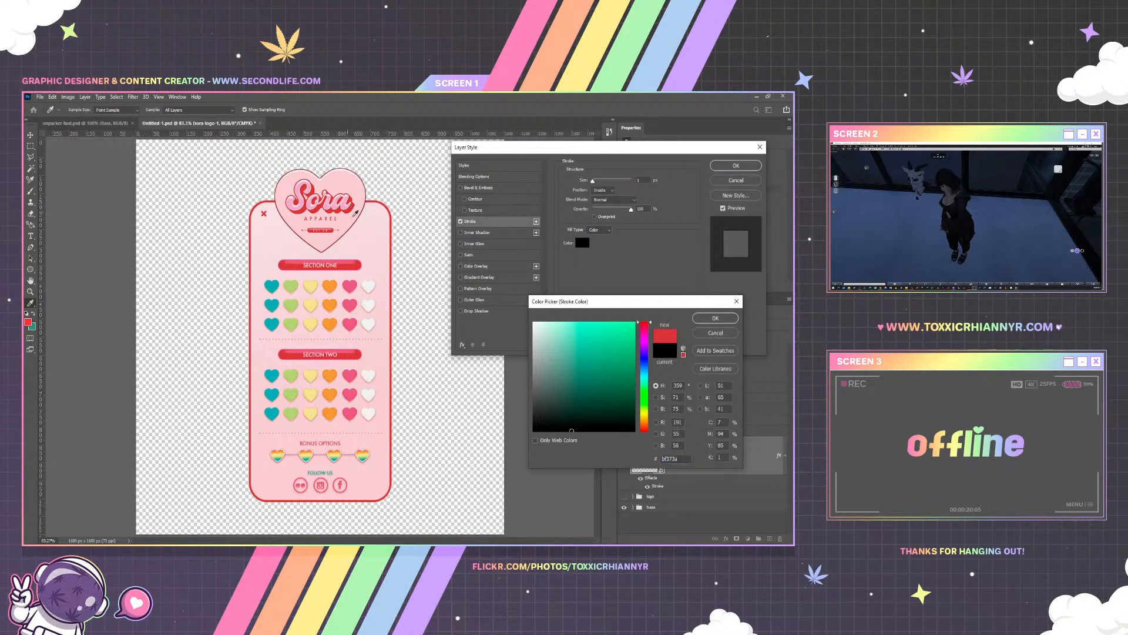
click(737, 317)
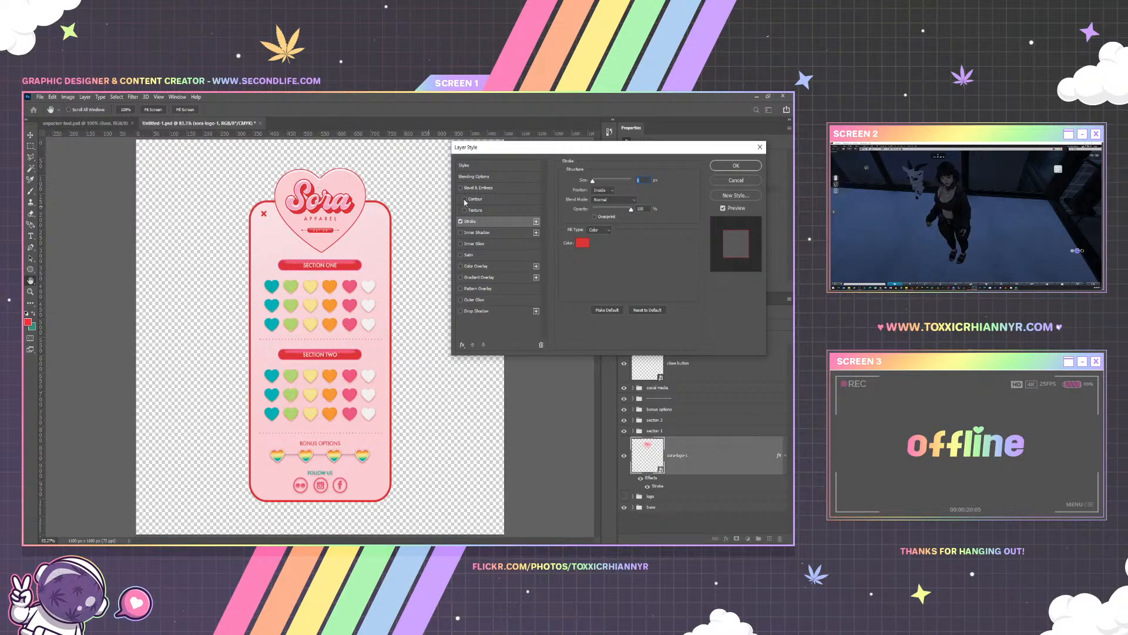
Position the heart logo's stroke outside and thicken it to 4 px
click(598, 190)
click(602, 200)
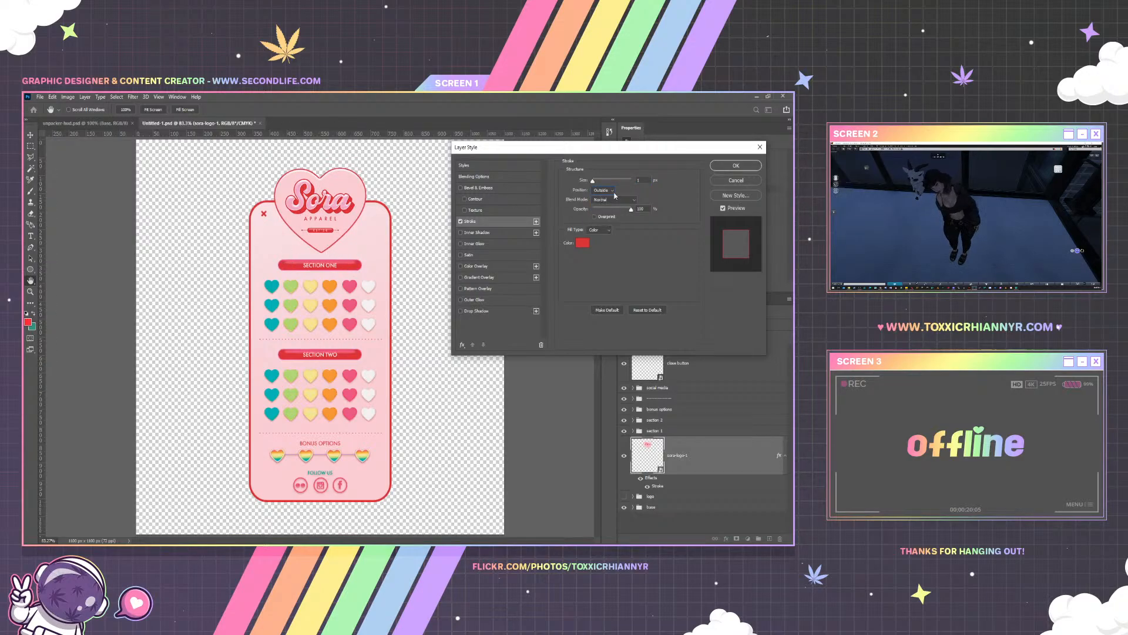
drag(593, 182, 594, 182)
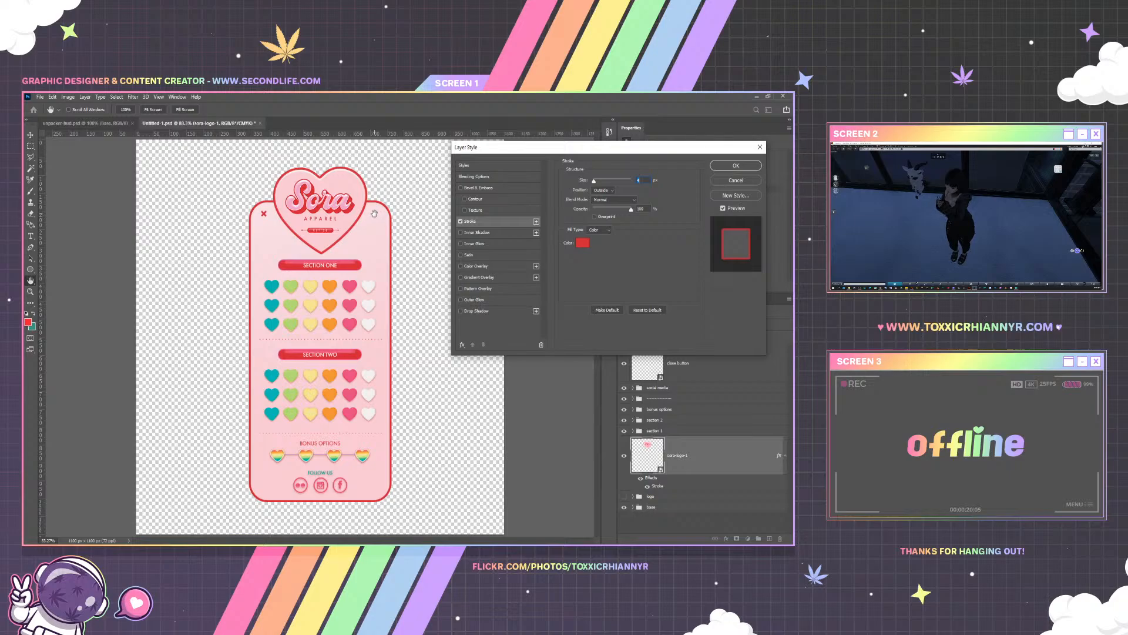
Add Bevel & Emboss to the heart logo with reduced depth and size, and apply the layer style
click(485, 188)
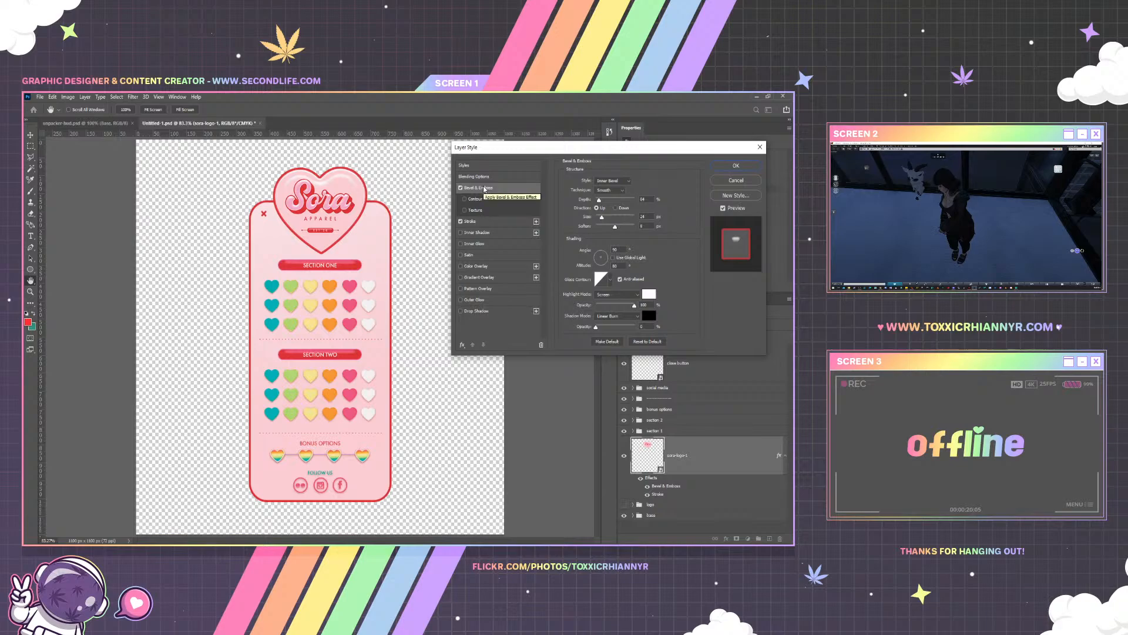
drag(599, 200, 596, 201)
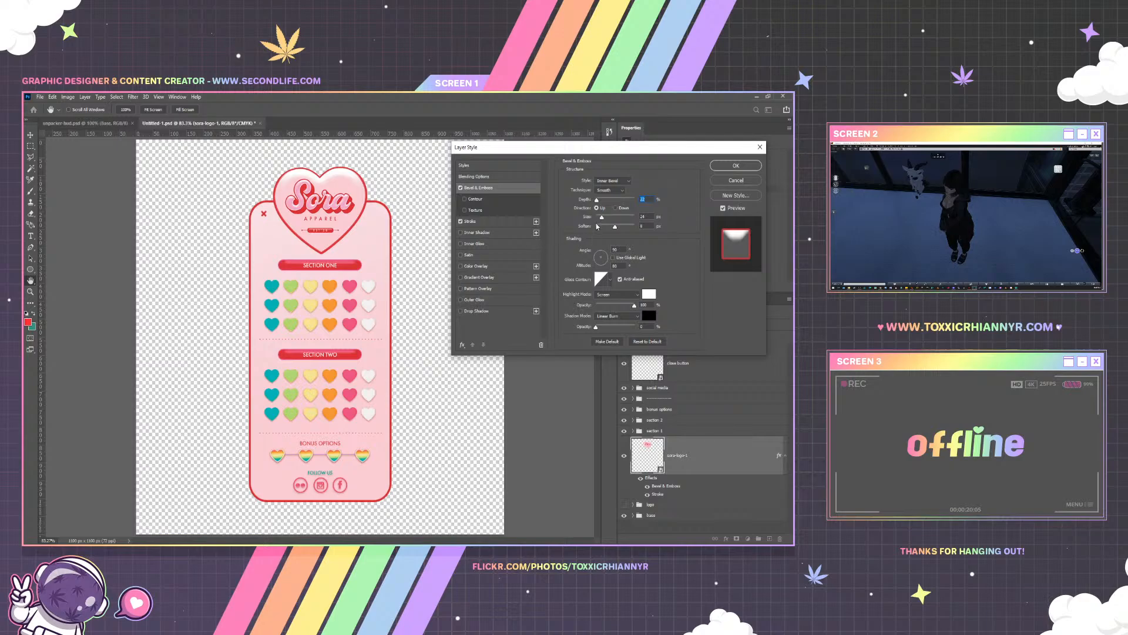
drag(602, 220, 599, 219)
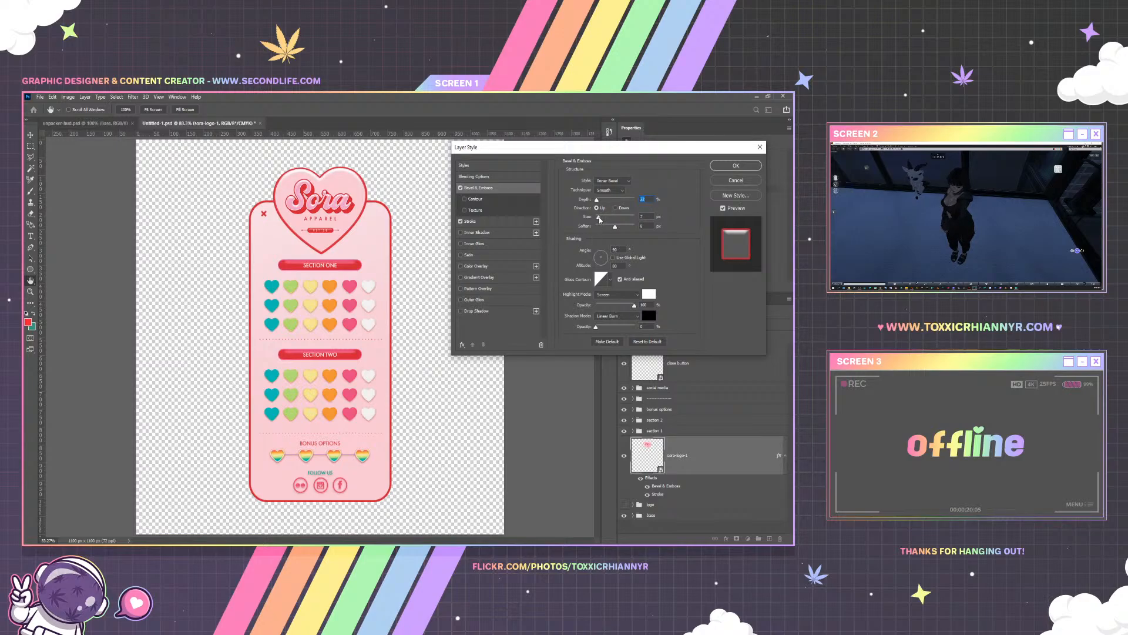
click(736, 165)
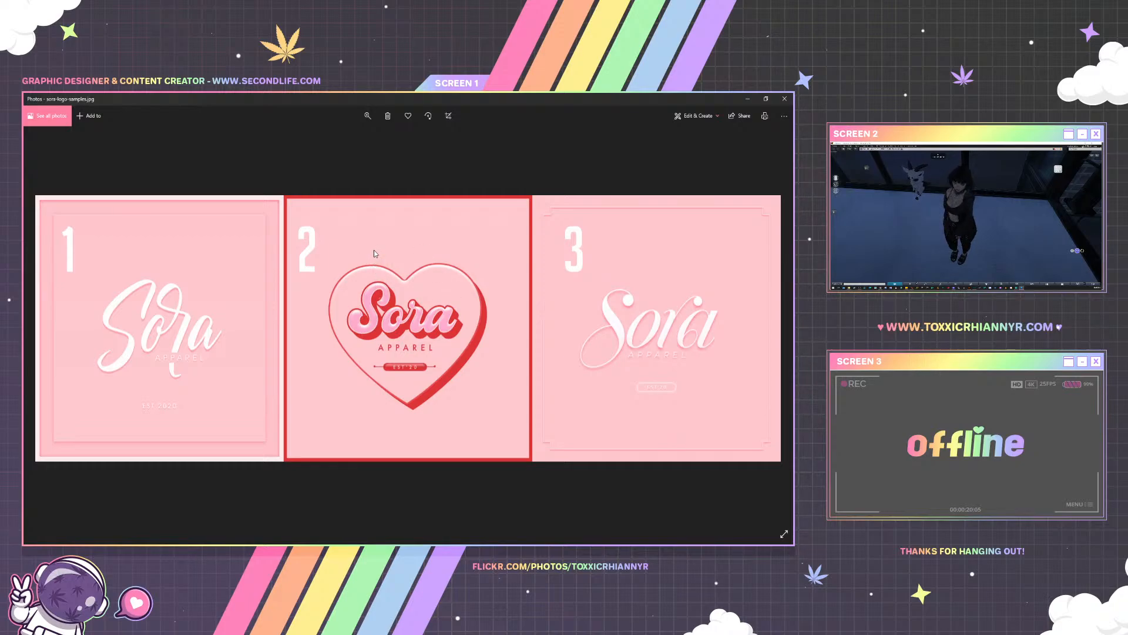
Close the logo samples image and examine the whole HUD at 100%, from the heart logo down to the social media icons
click(784, 99)
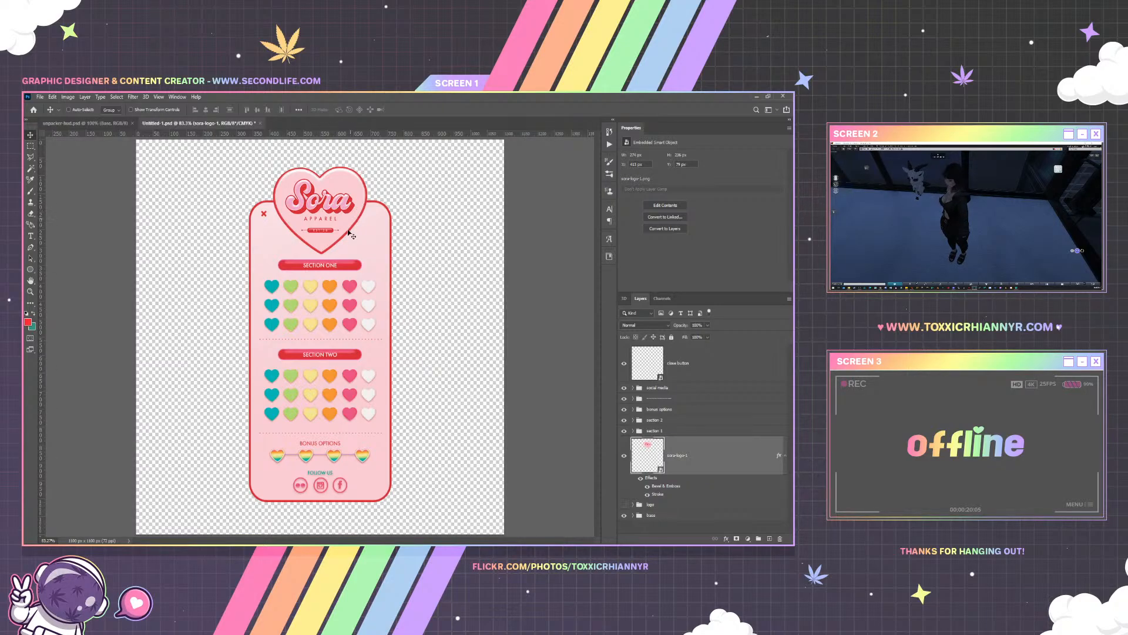
right_click(326, 242)
click(329, 246)
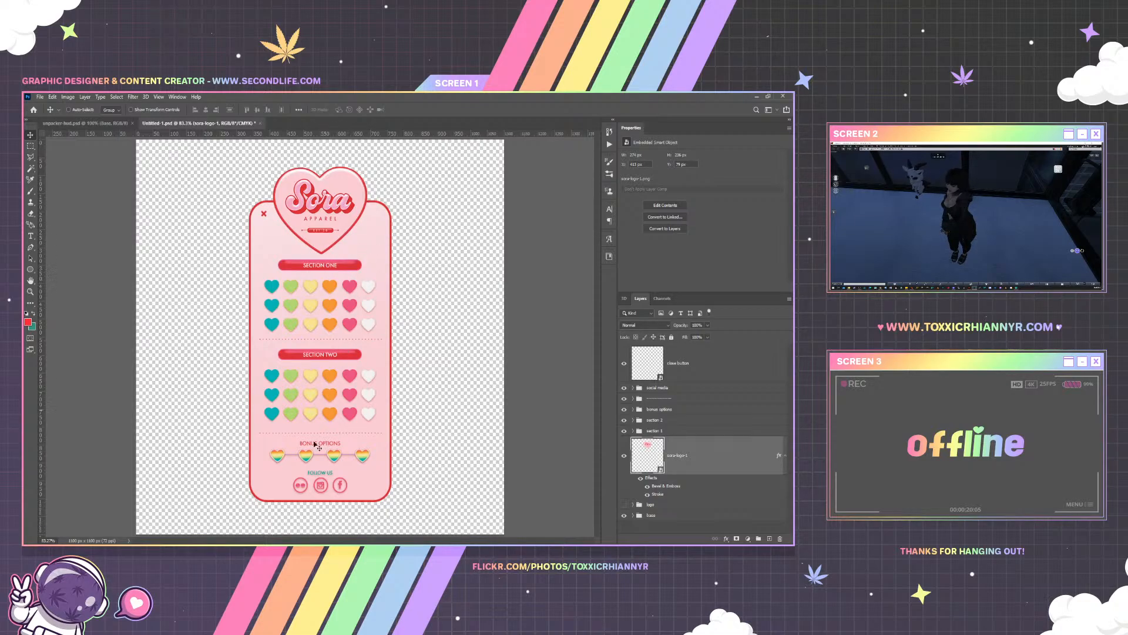
click(159, 97)
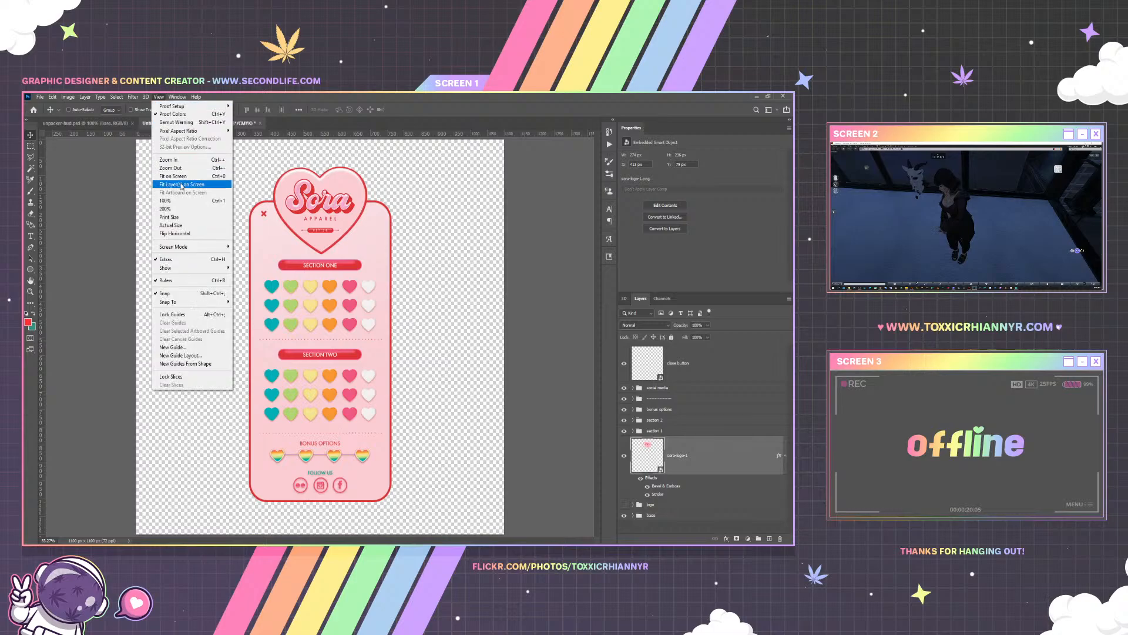
click(182, 206)
scroll(228, 379, down, 4)
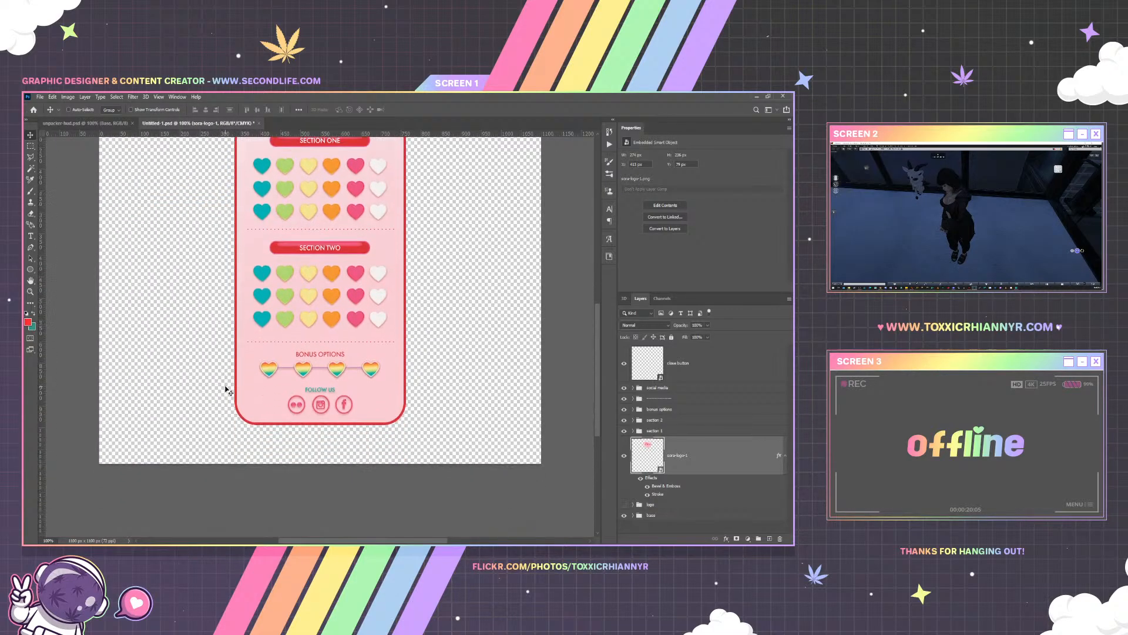
scroll(339, 317, up, 4)
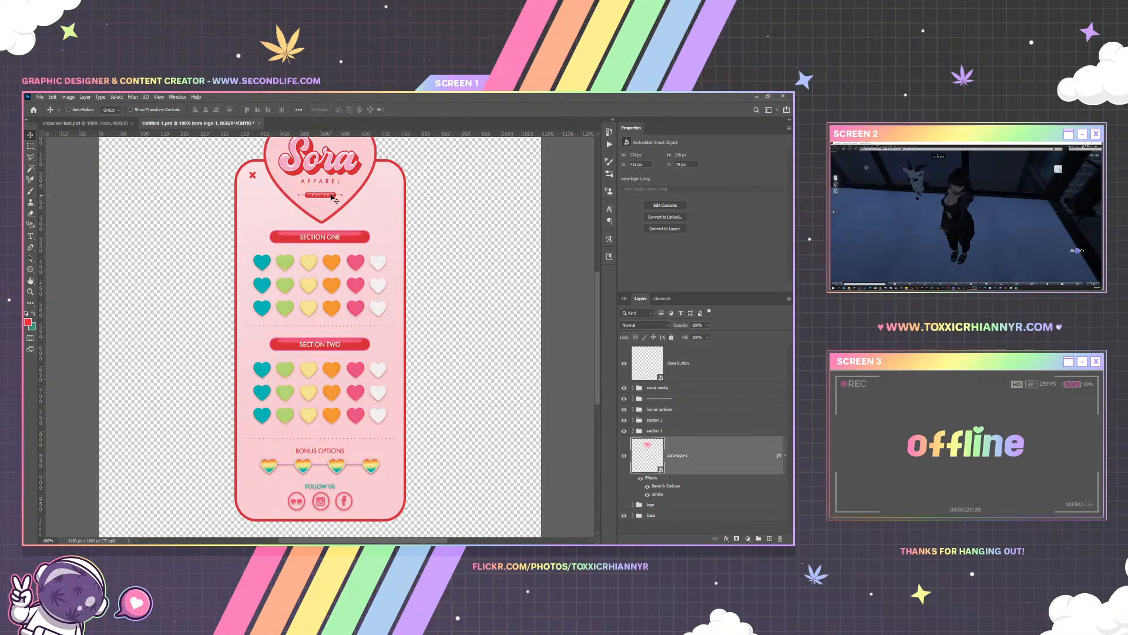
scroll(365, 266, up, 1)
scroll(364, 266, up, 1)
scroll(361, 259, down, 5)
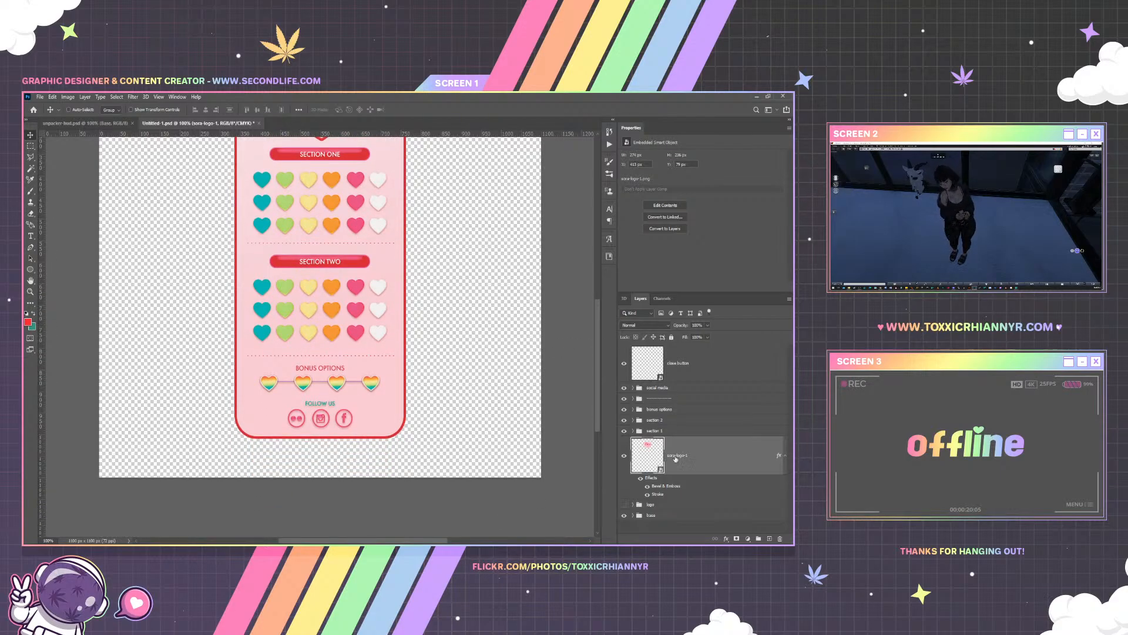
click(785, 457)
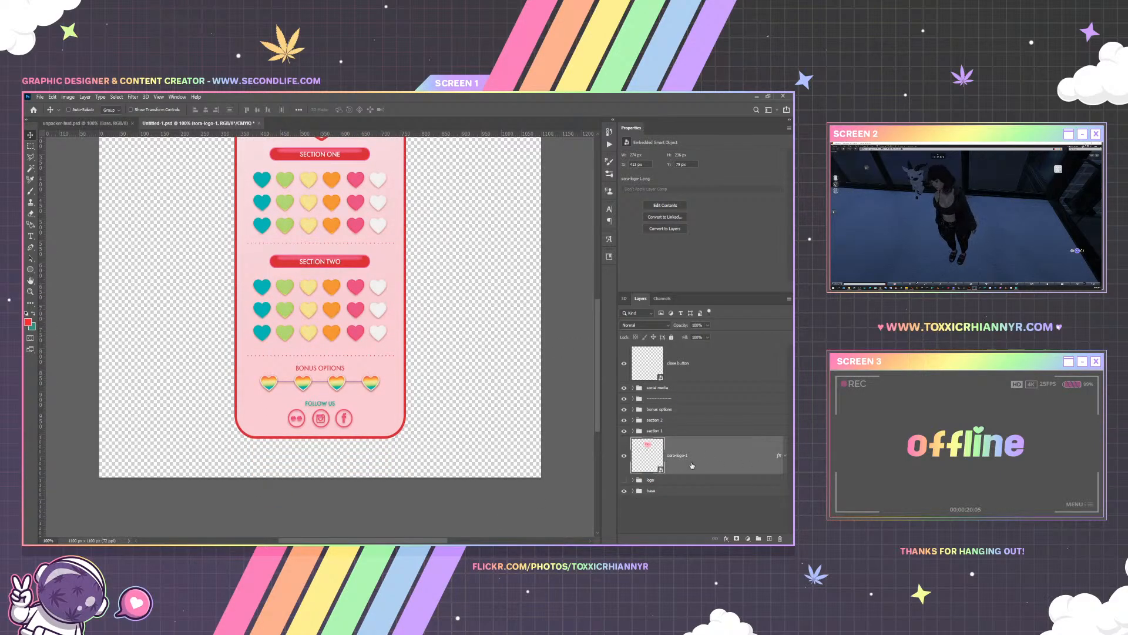
scroll(356, 373, up, 3)
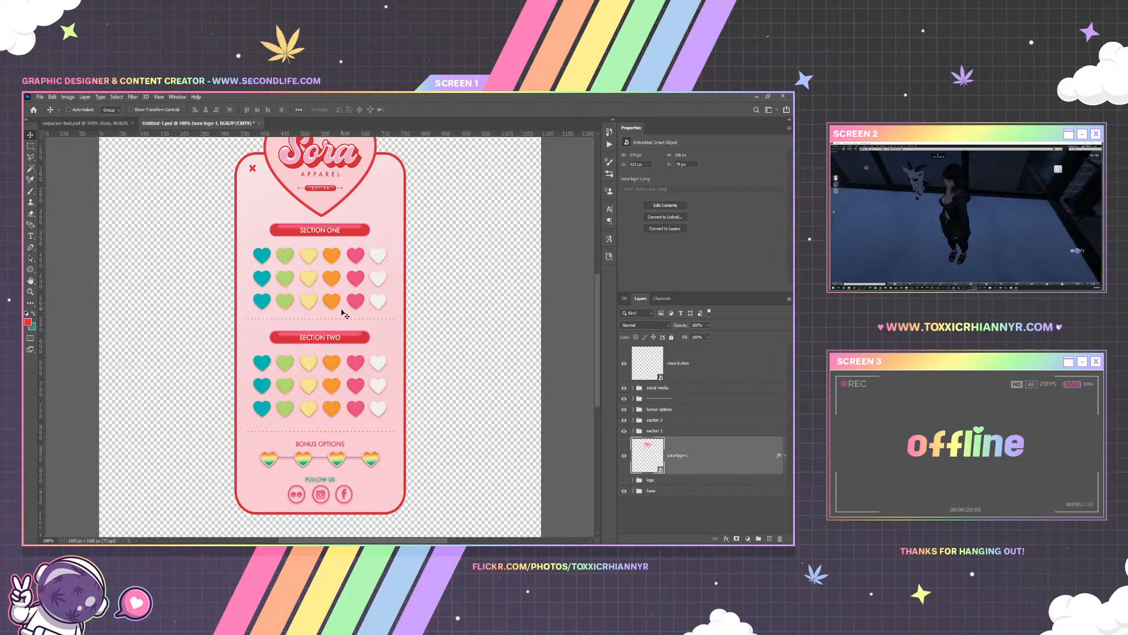
scroll(343, 313, down, 2)
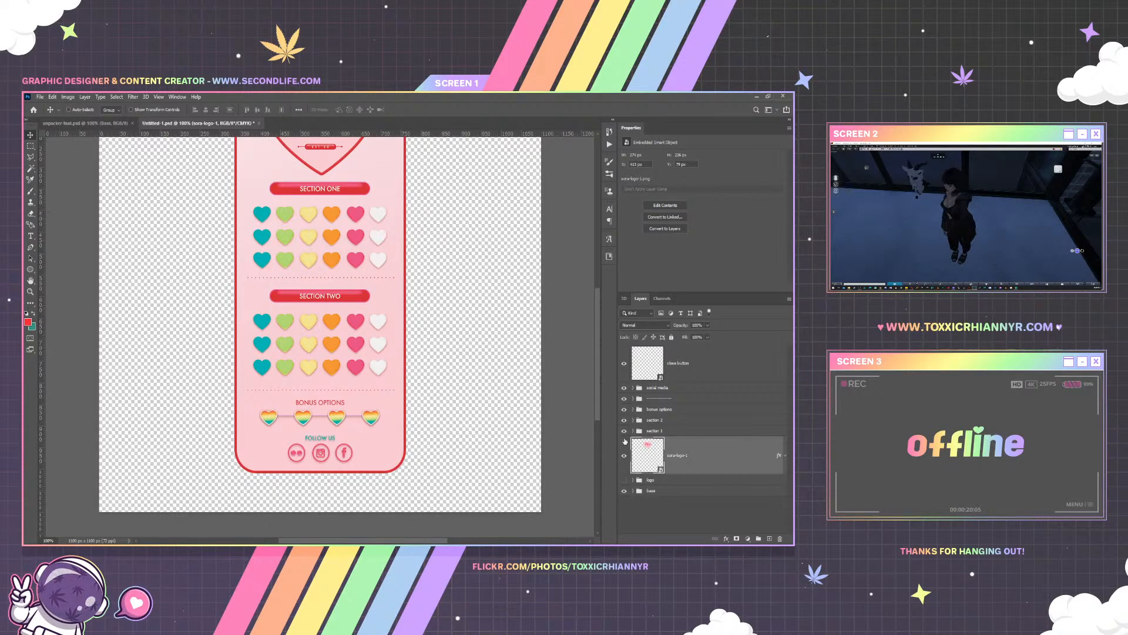
scroll(364, 353, up, 4)
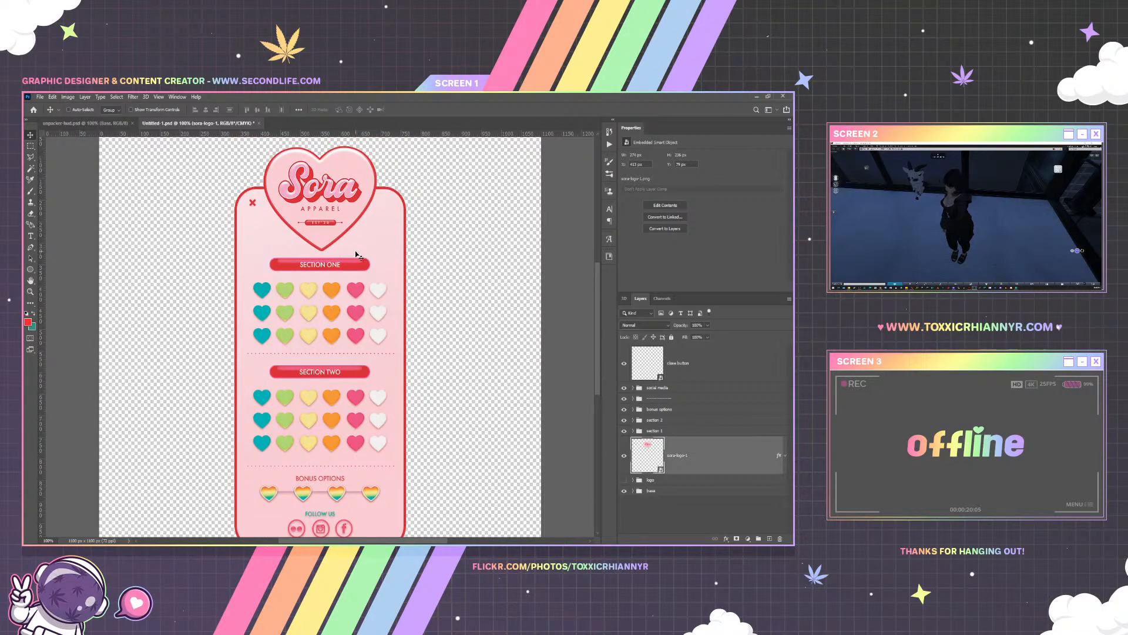
scroll(340, 276, down, 5)
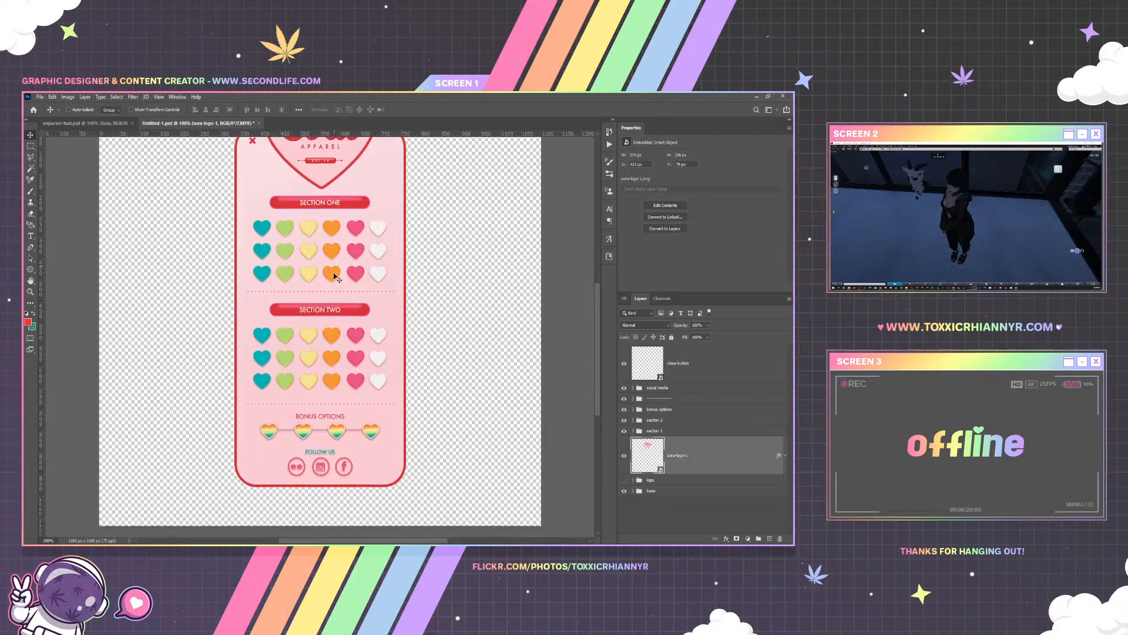
scroll(322, 292, up, 6)
scroll(317, 290, down, 3)
scroll(317, 290, down, 1)
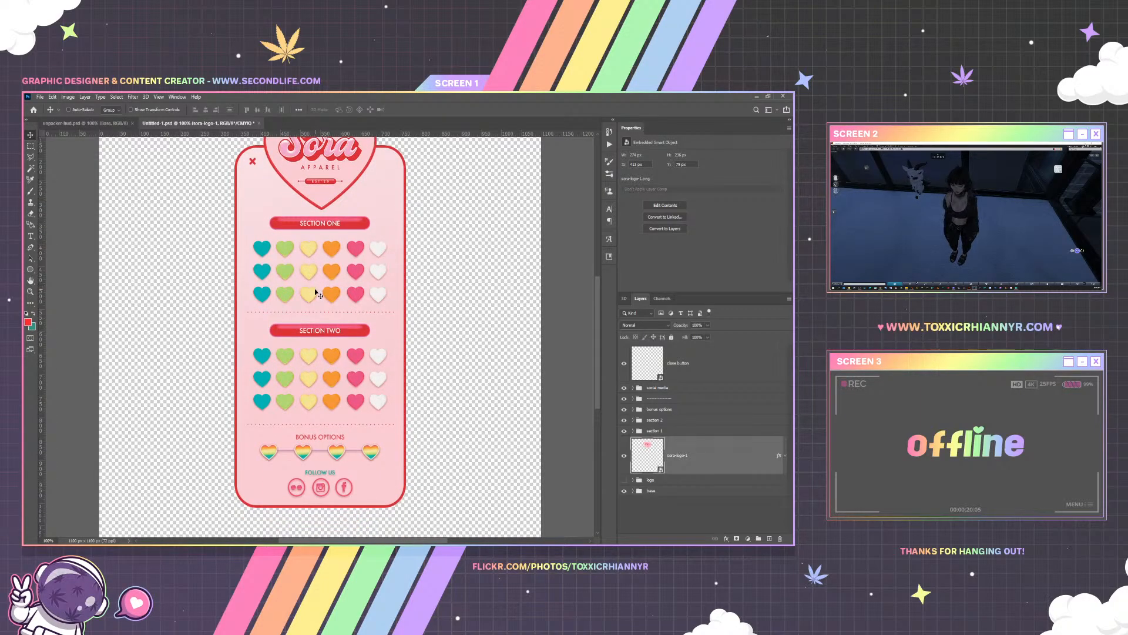
scroll(297, 443, down, 5)
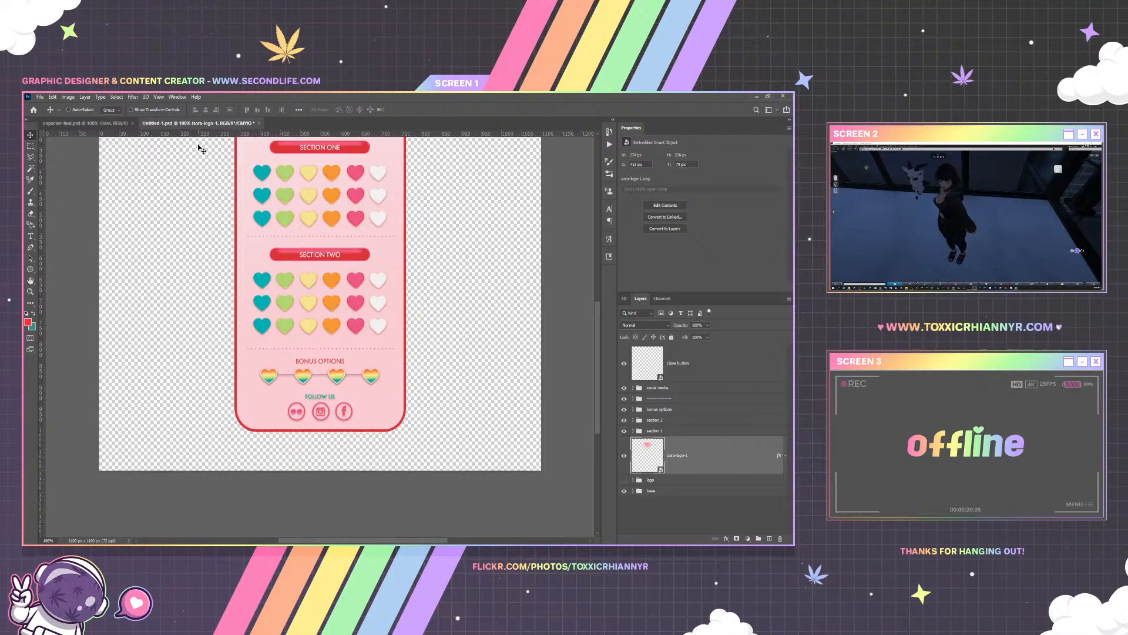
Hide the social media and divider groups and mark off the panel's bottom strip with a horizontal guide and a marquee selection
drag(200, 136, 220, 400)
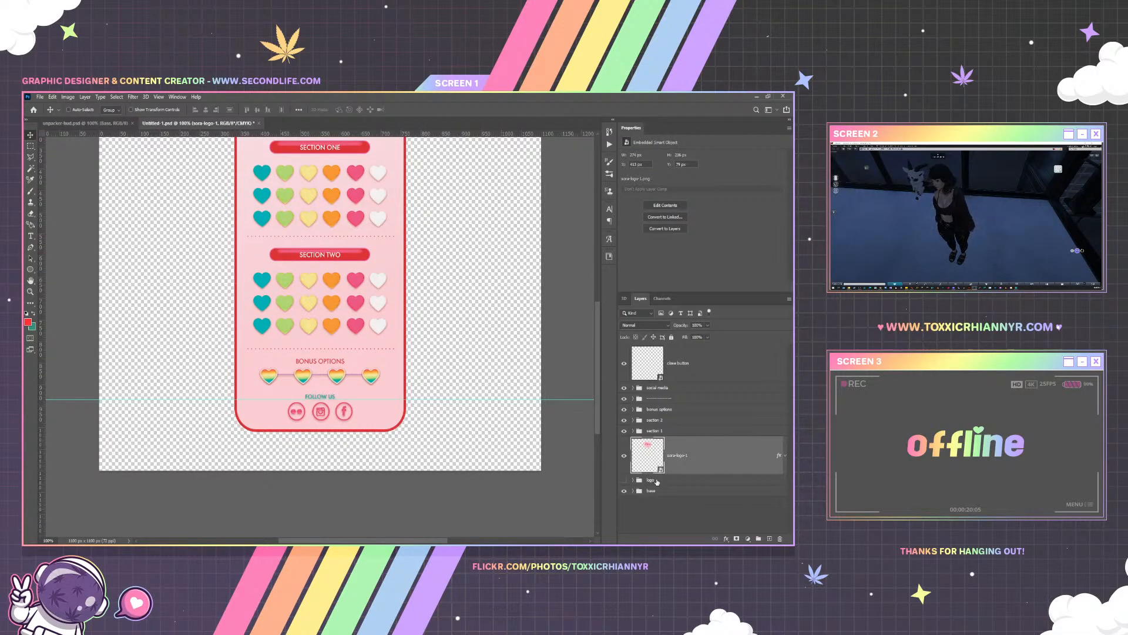
click(625, 399)
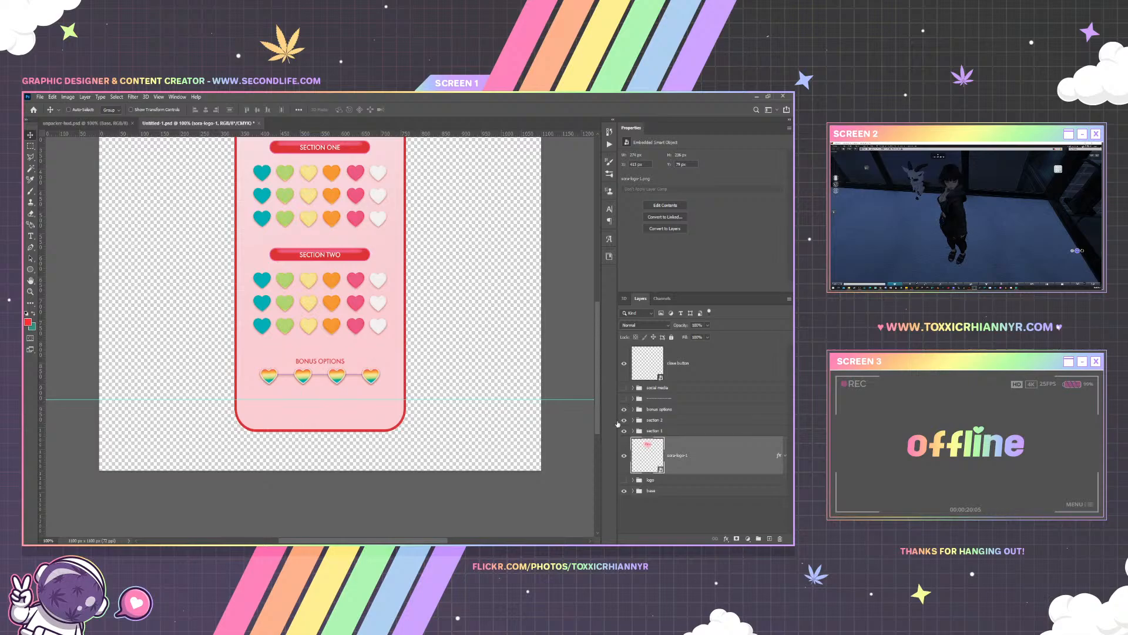
click(31, 146)
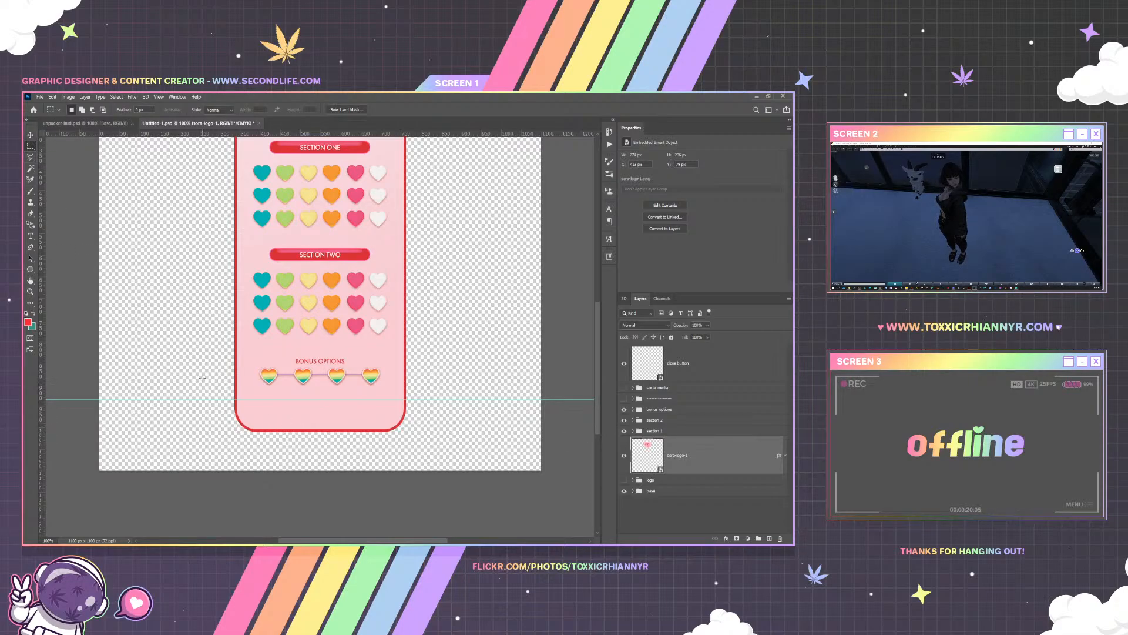
drag(224, 399, 424, 445)
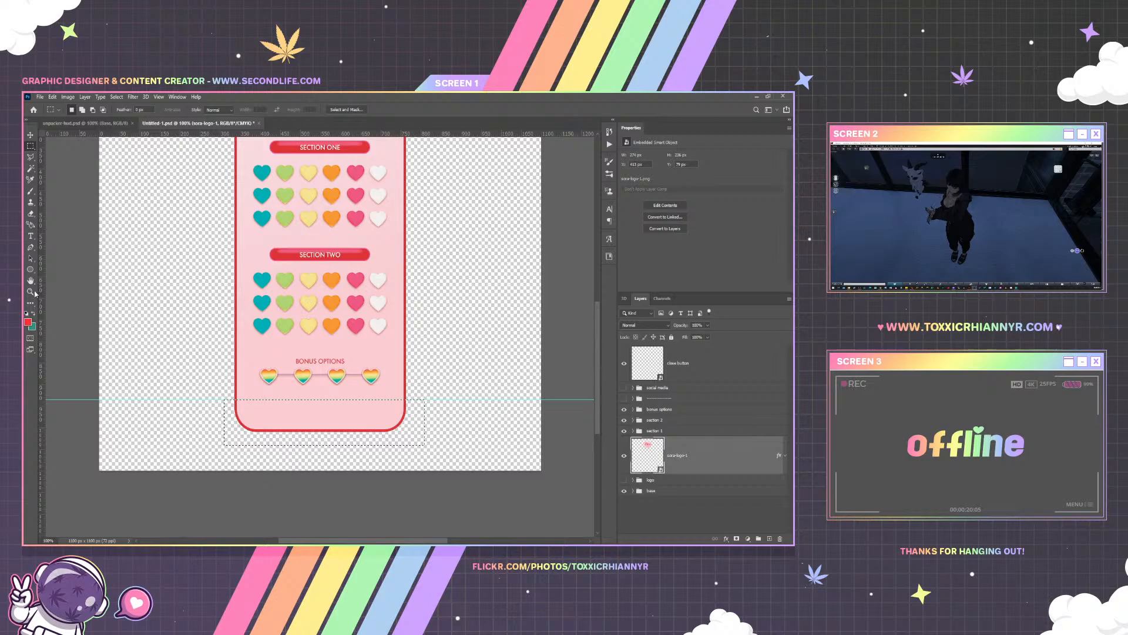
Clear the selection and draw a rectangle below the guide across the panel's bottom, filled with the red of the panel outline
click(30, 269)
right_click(30, 269)
click(70, 269)
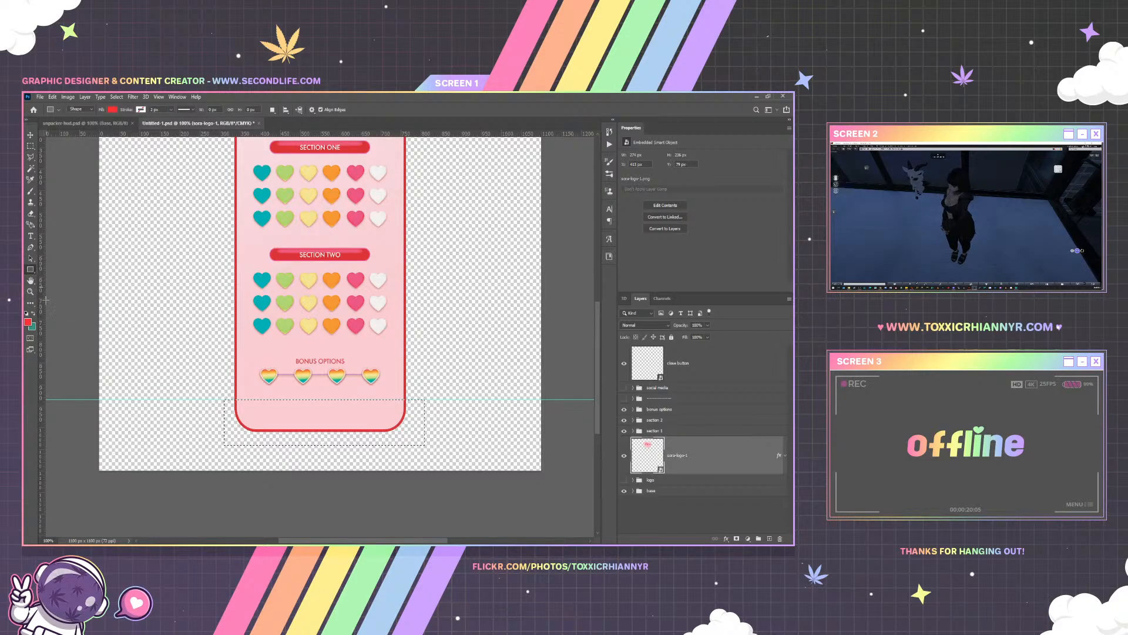
key(ctrl+d)
click(27, 321)
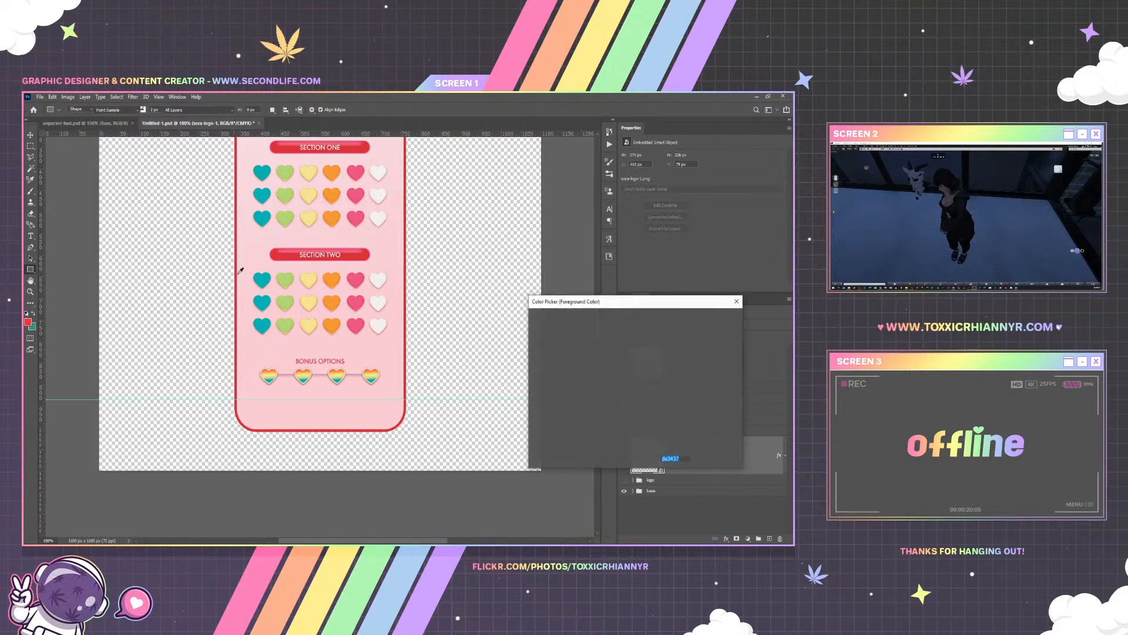
click(706, 317)
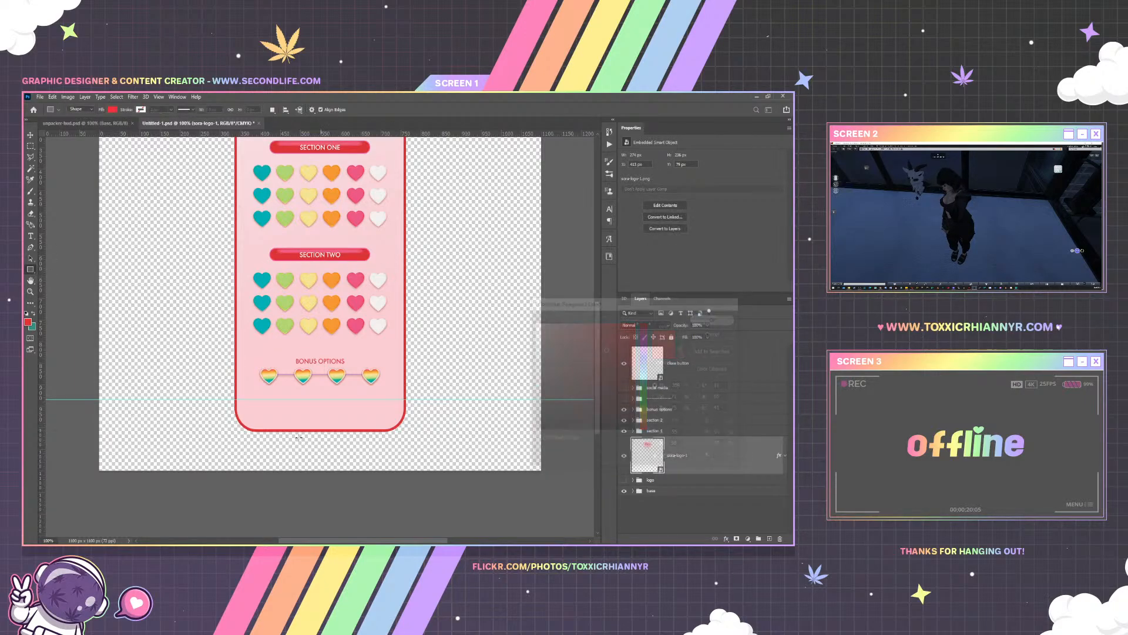
drag(225, 400, 421, 447)
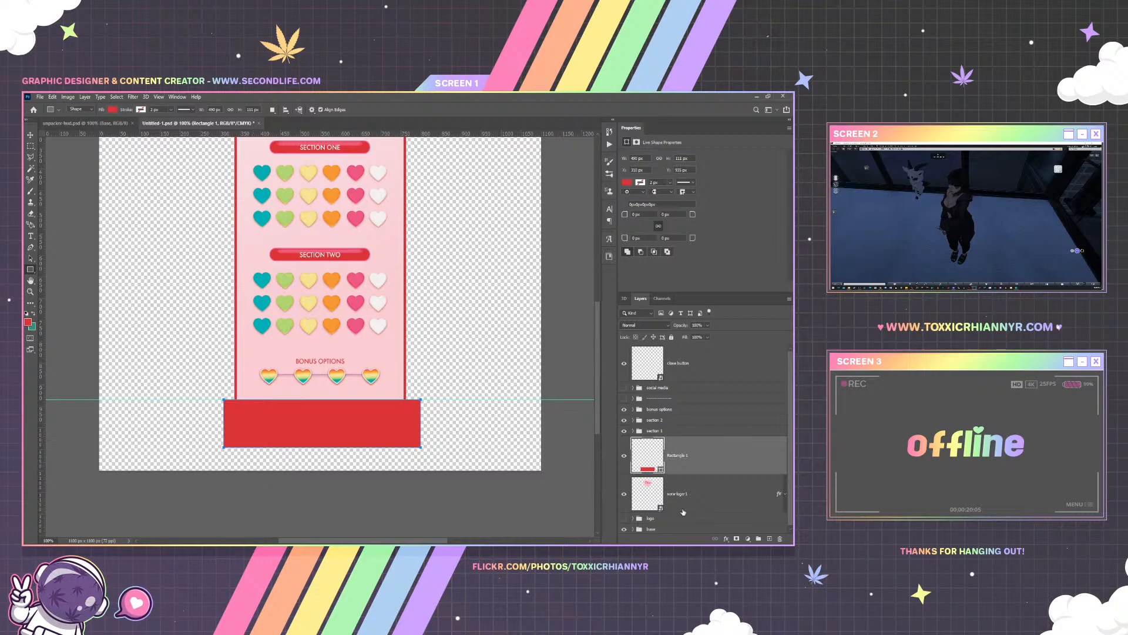
Rasterize the red rectangle and trim it to the outline of the base group's rounded rectangle
right_click(689, 460)
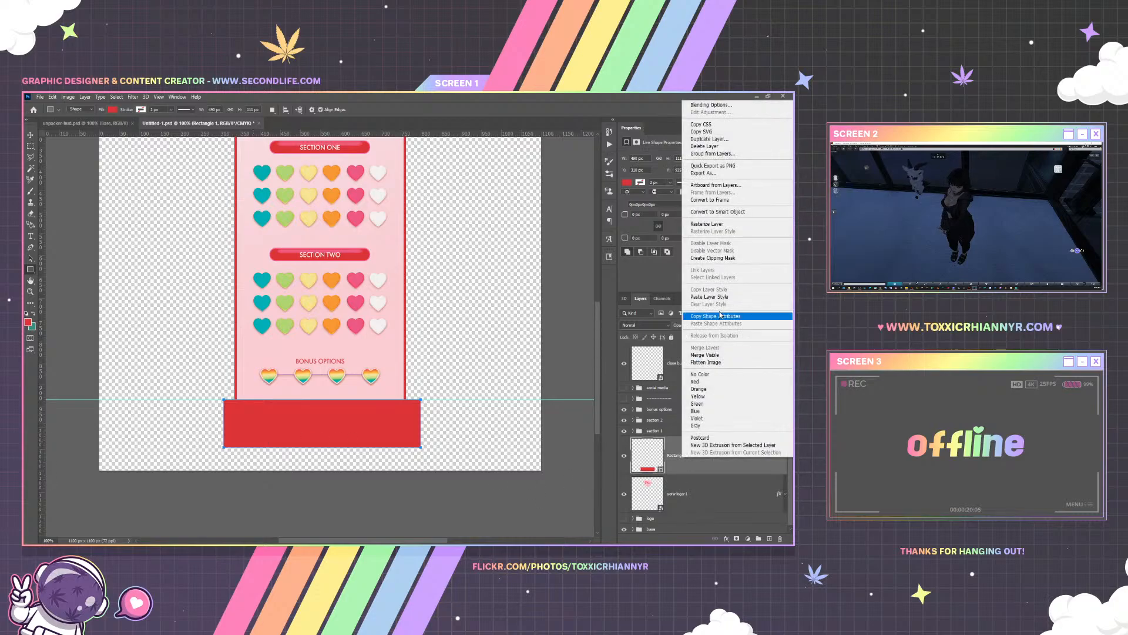
click(723, 227)
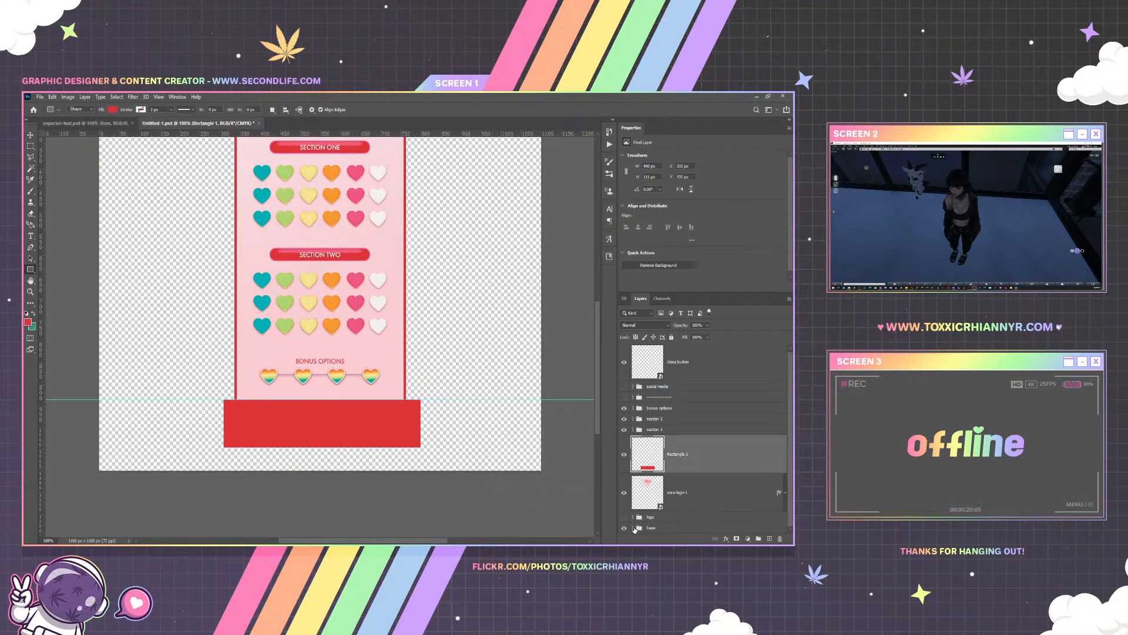
click(633, 528)
ctrl+click(670, 514)
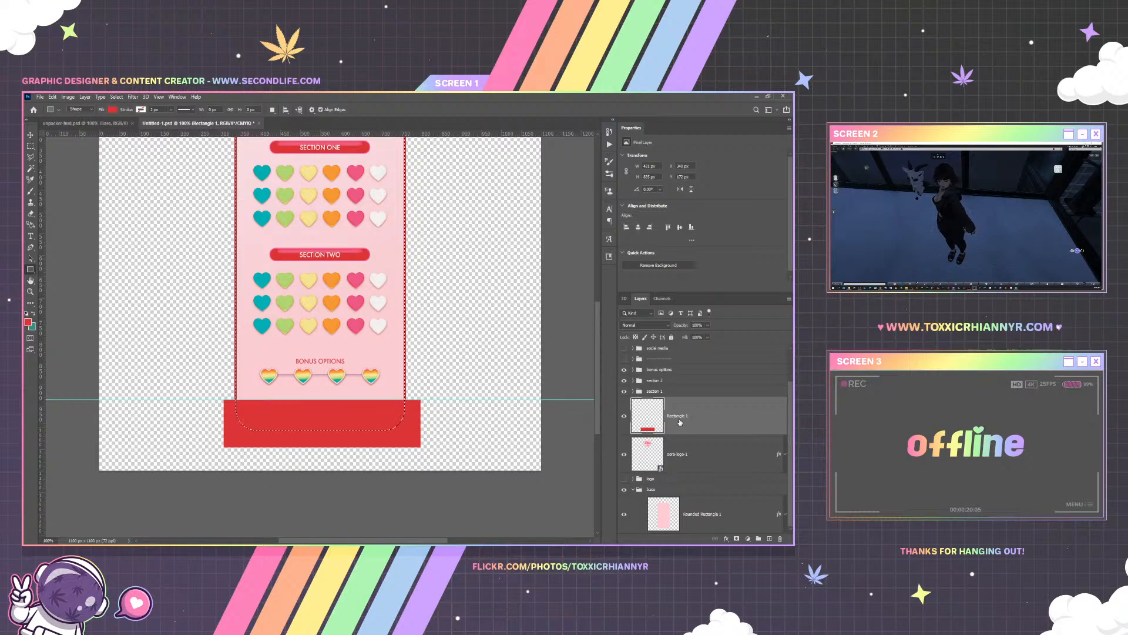
click(737, 538)
right_click(690, 437)
click(709, 451)
Remove the horizontal guide and make the divider and social media groups visible again
click(31, 147)
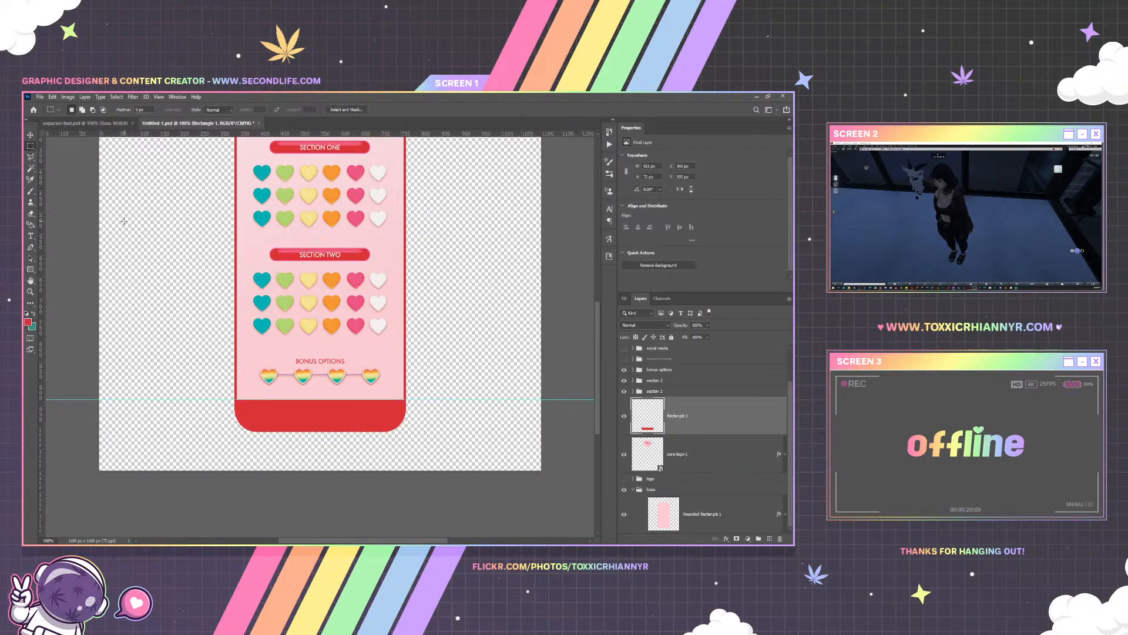
click(31, 136)
drag(162, 399, 192, 133)
scroll(189, 288, up, 4)
scroll(191, 288, down, 4)
right_click(649, 428)
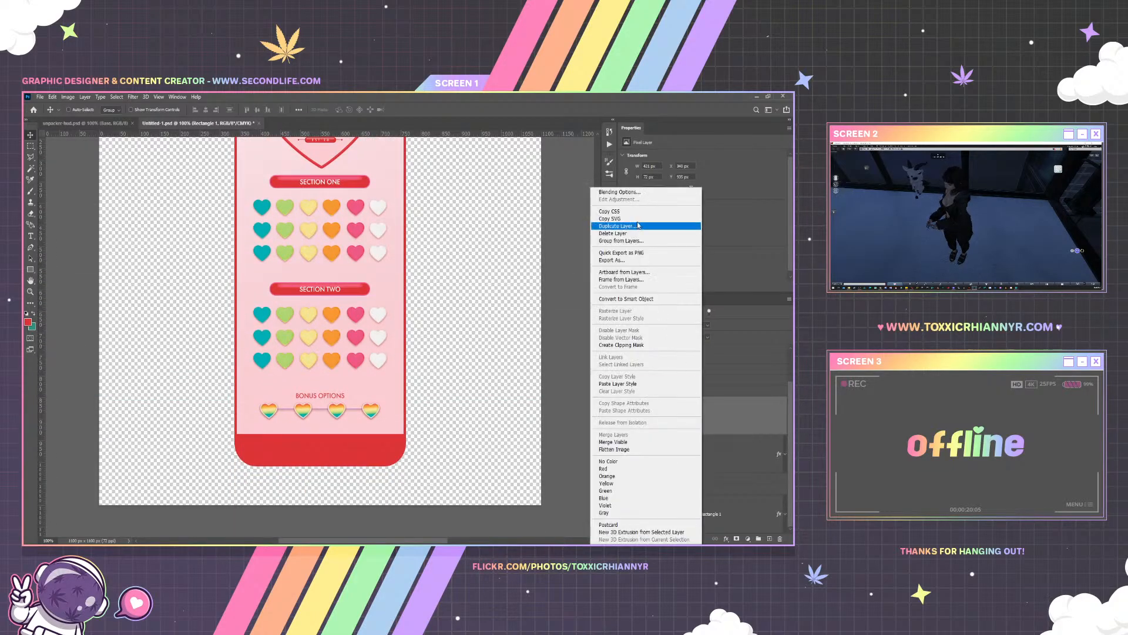
click(707, 421)
scroll(651, 390, up, 1)
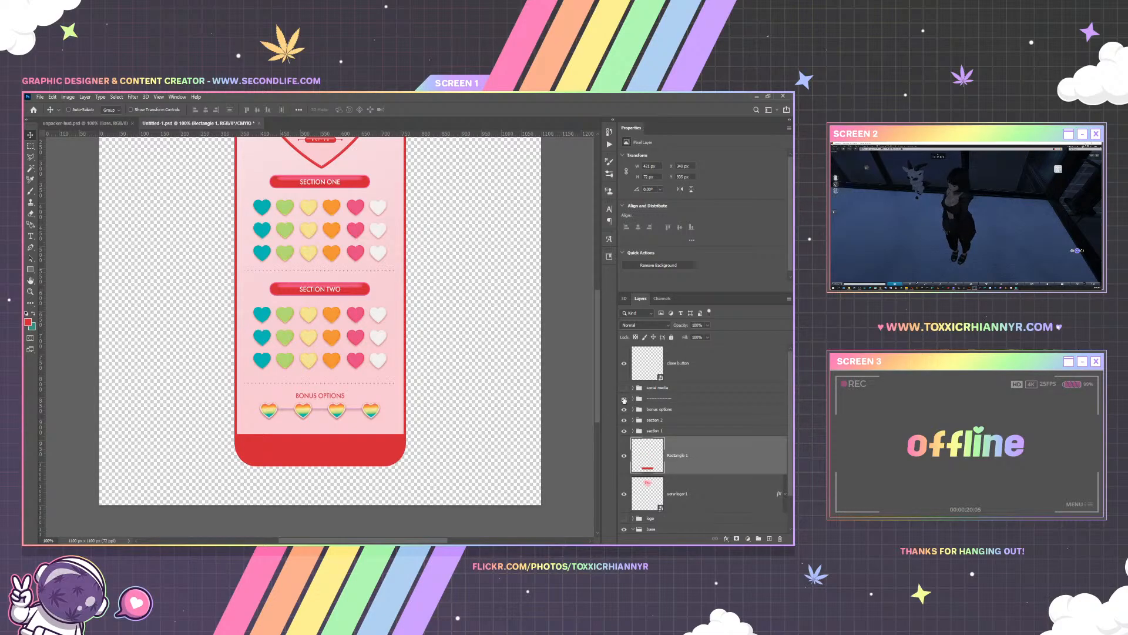
click(624, 388)
click(640, 388)
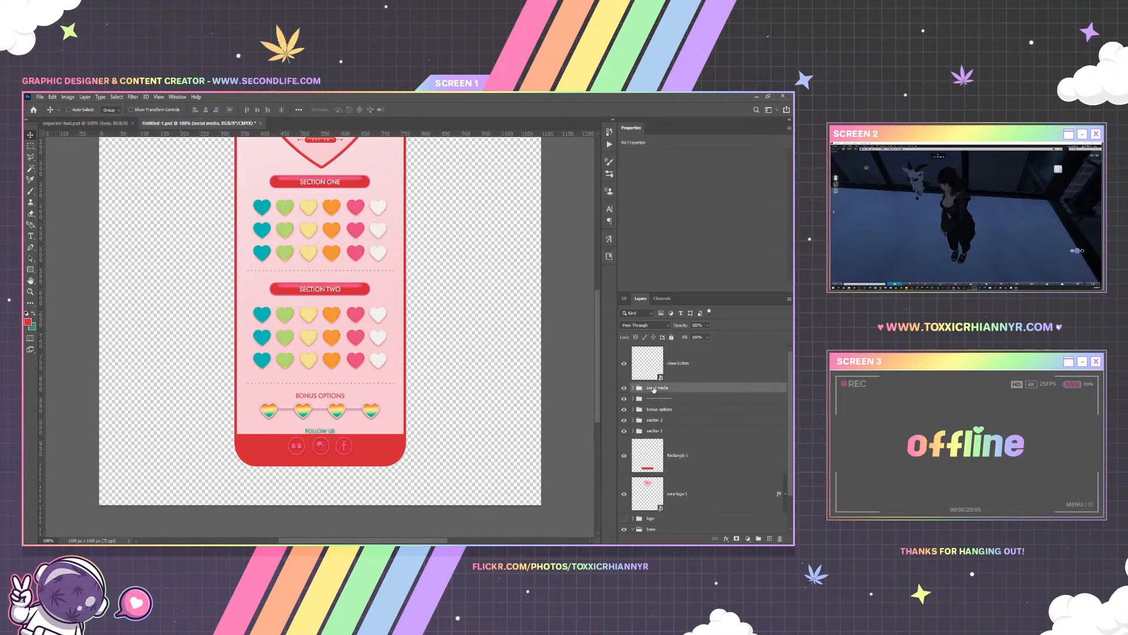
Clear the layer styles of the Follow Us text and the circles and icons groups inside the social media group
click(633, 389)
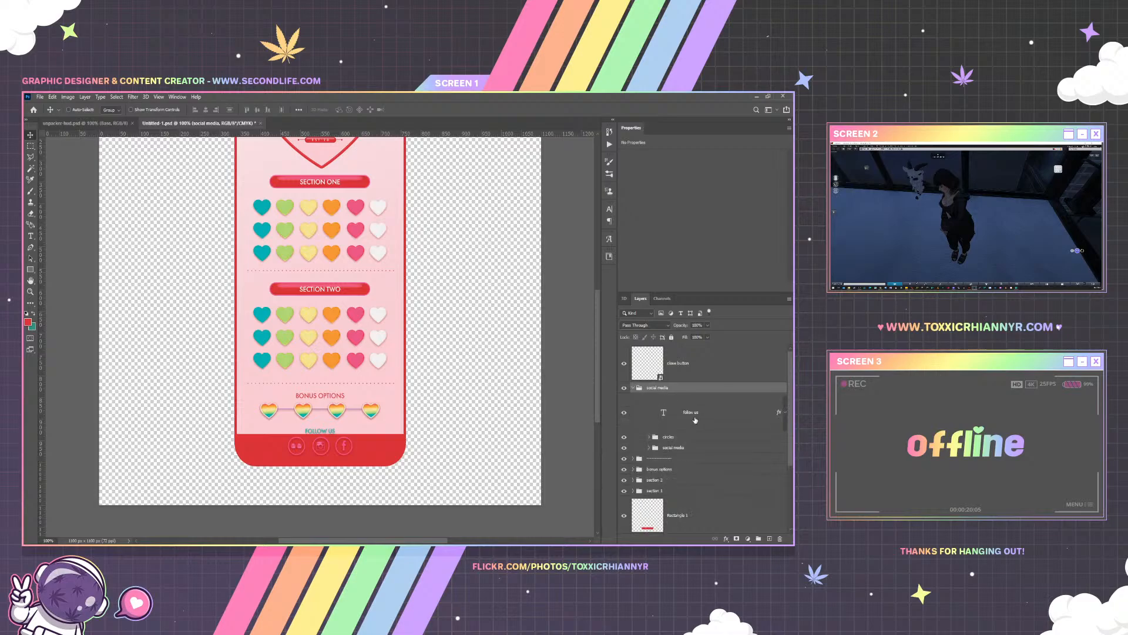
click(690, 412)
shift+click(676, 448)
right_click(691, 447)
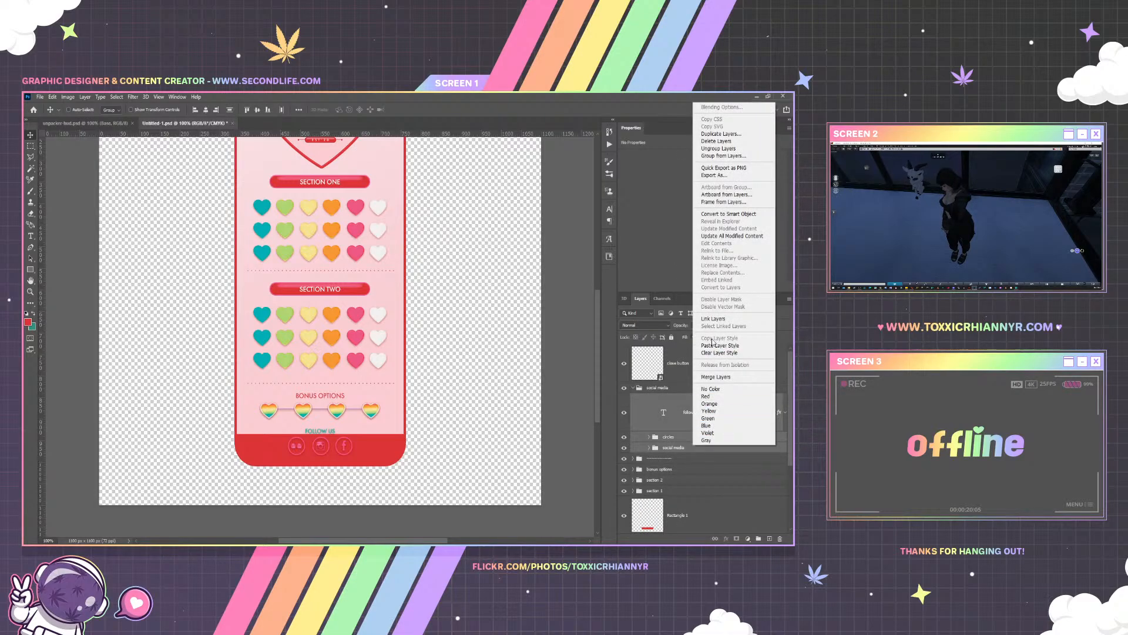
click(719, 353)
Move the Follow Us text down into the upper part of the red footer strip
click(691, 412)
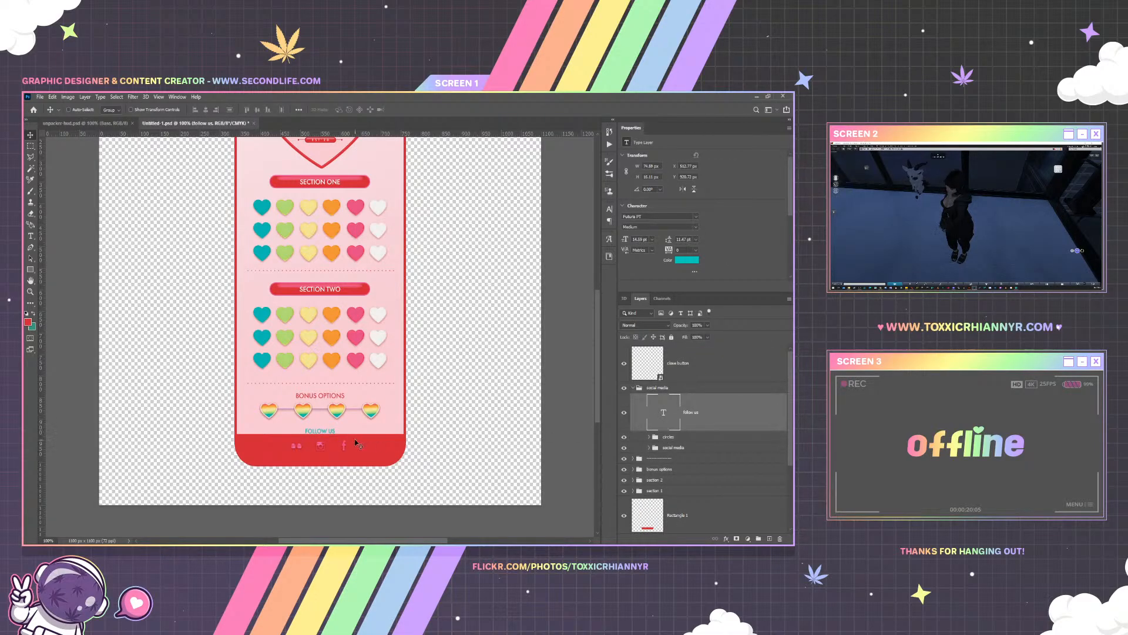
drag(356, 446, 358, 453)
key(Down)
key(Down)
key(Down)
key(Down)
Clear the layer styles of the Flickr, Facebook and Instagram icons in the nested social media group
click(668, 438)
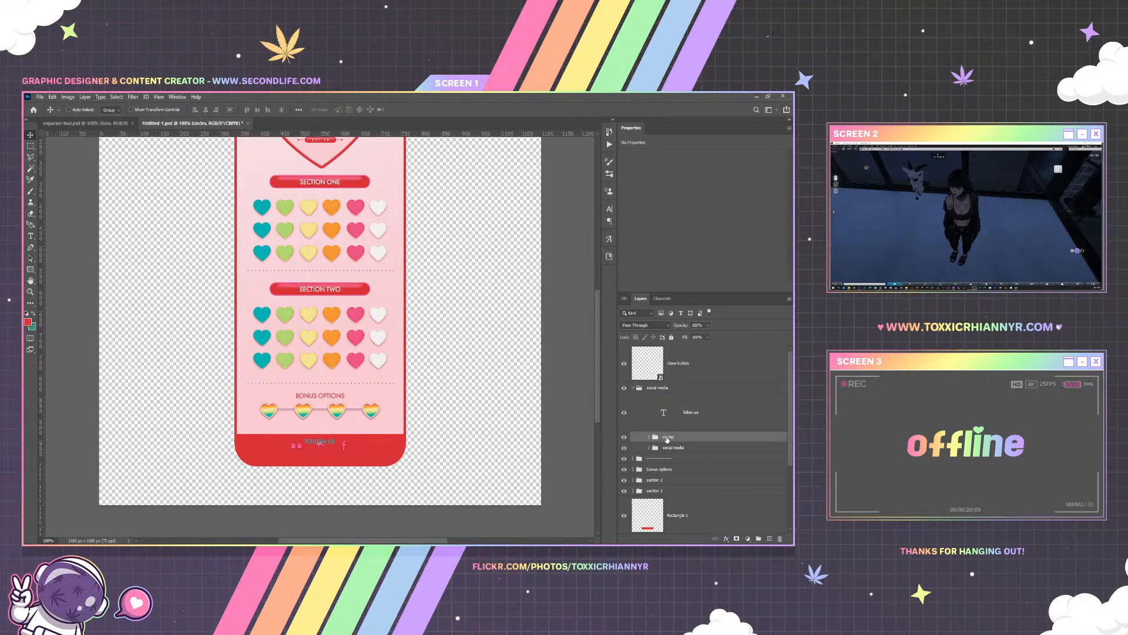
click(650, 448)
scroll(705, 452, down, 3)
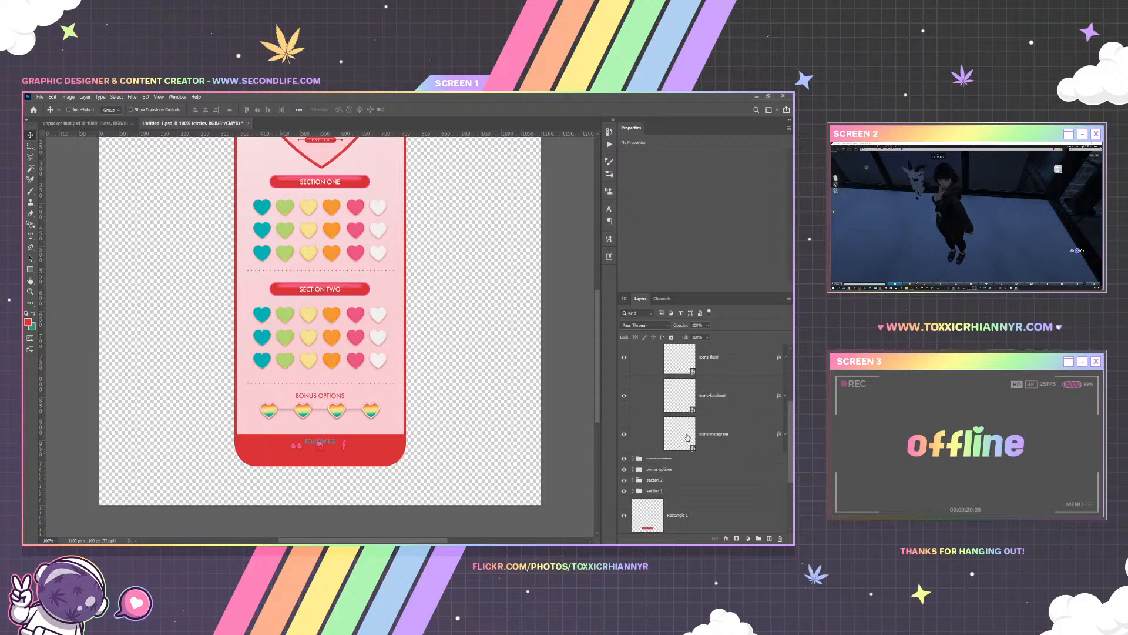
click(729, 469)
shift+click(722, 405)
right_click(721, 404)
click(663, 411)
click(688, 396)
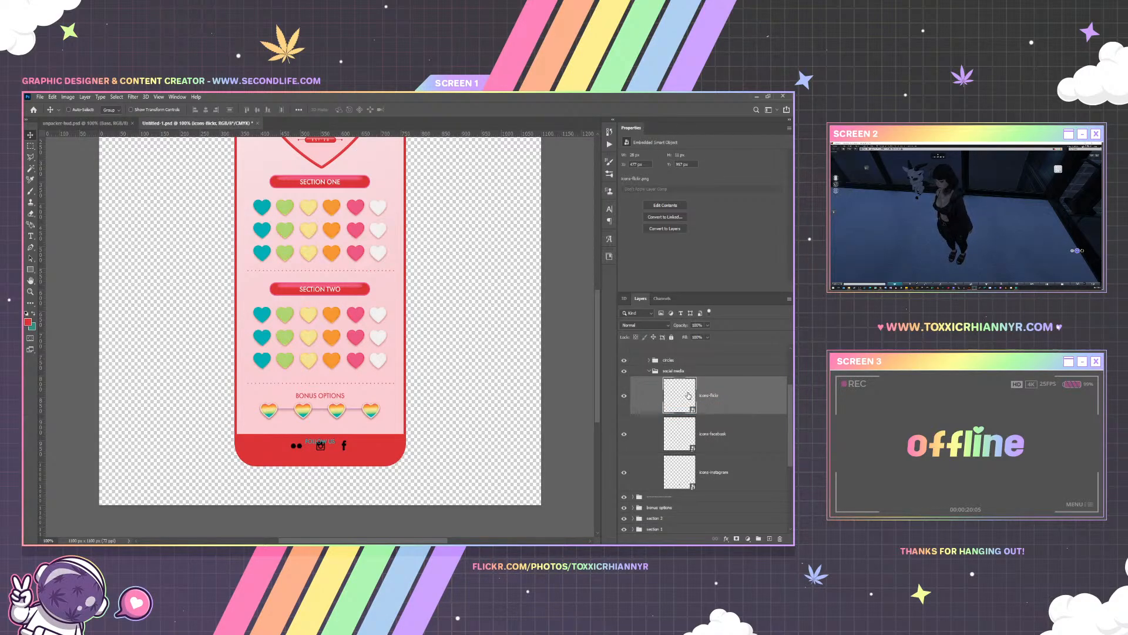
right_click(721, 395)
click(638, 182)
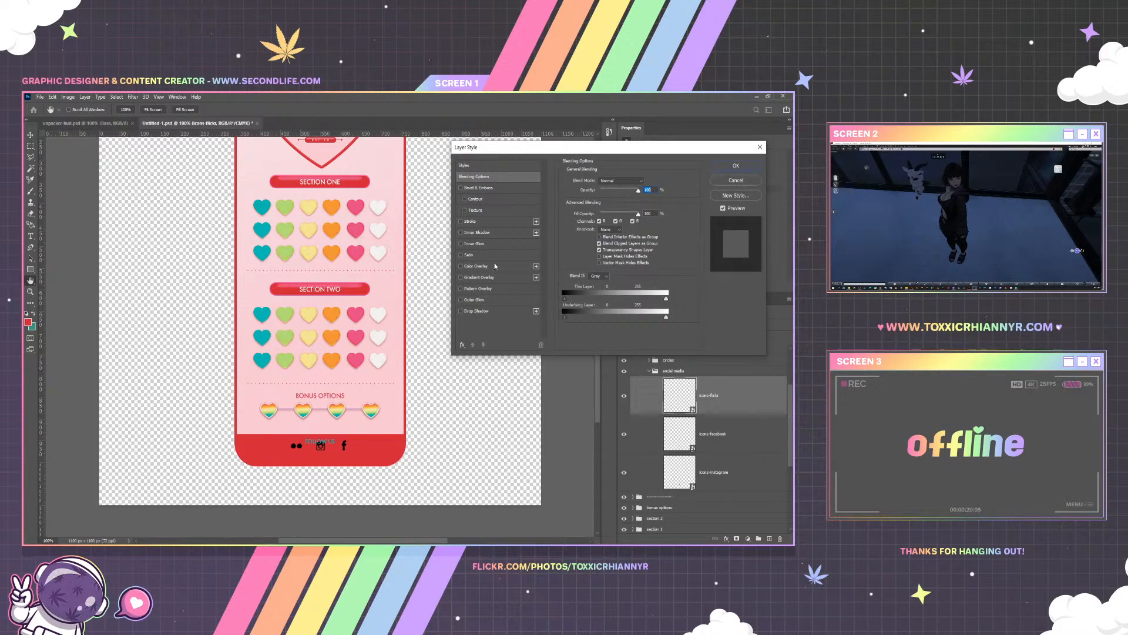
click(491, 265)
click(735, 181)
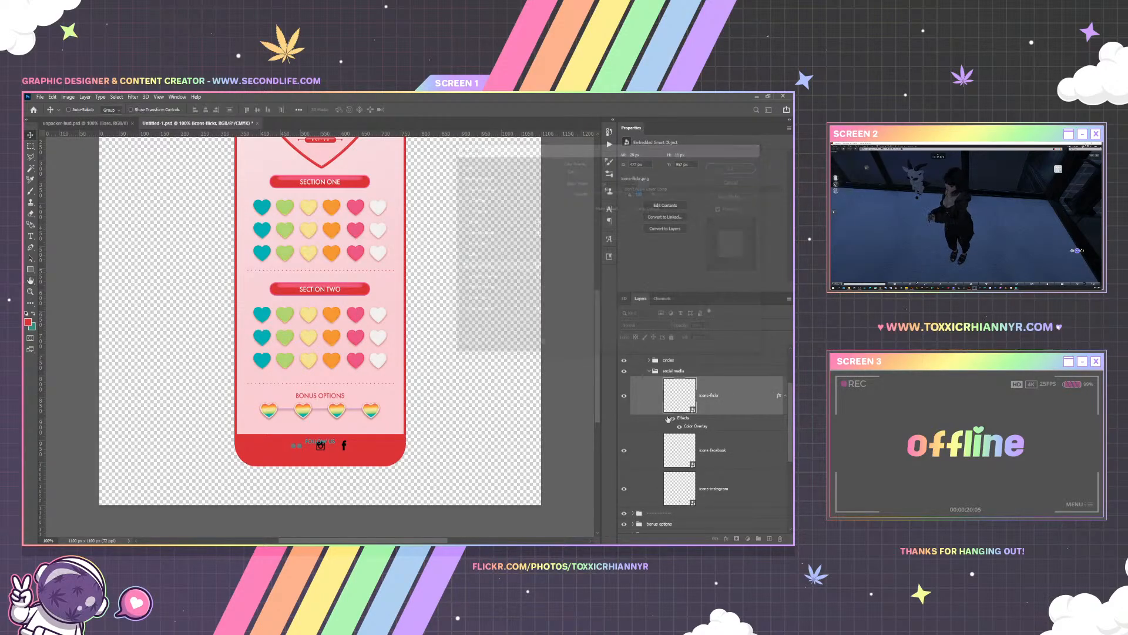
Copy the layer style of a white heart in Section One
right_click(379, 213)
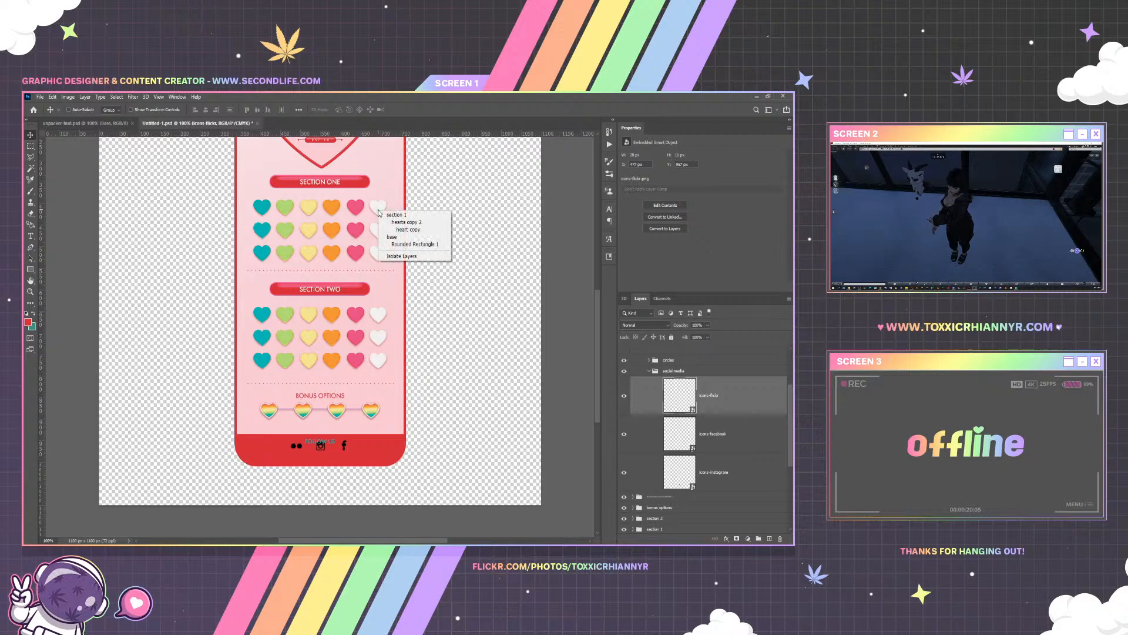
click(373, 232)
right_click(375, 231)
click(382, 247)
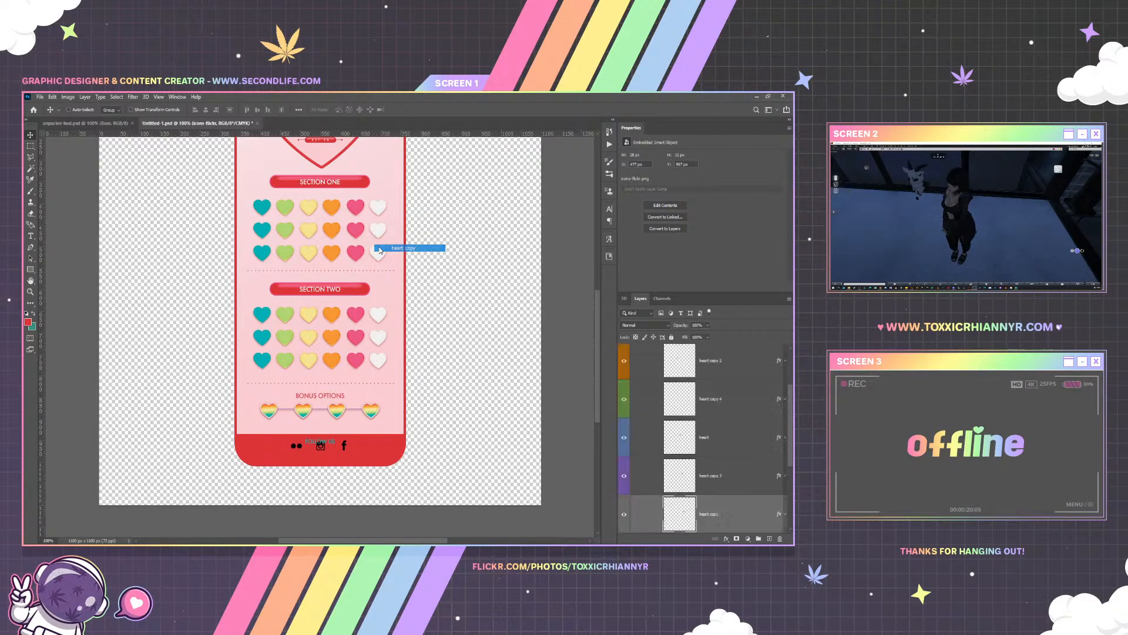
right_click(727, 521)
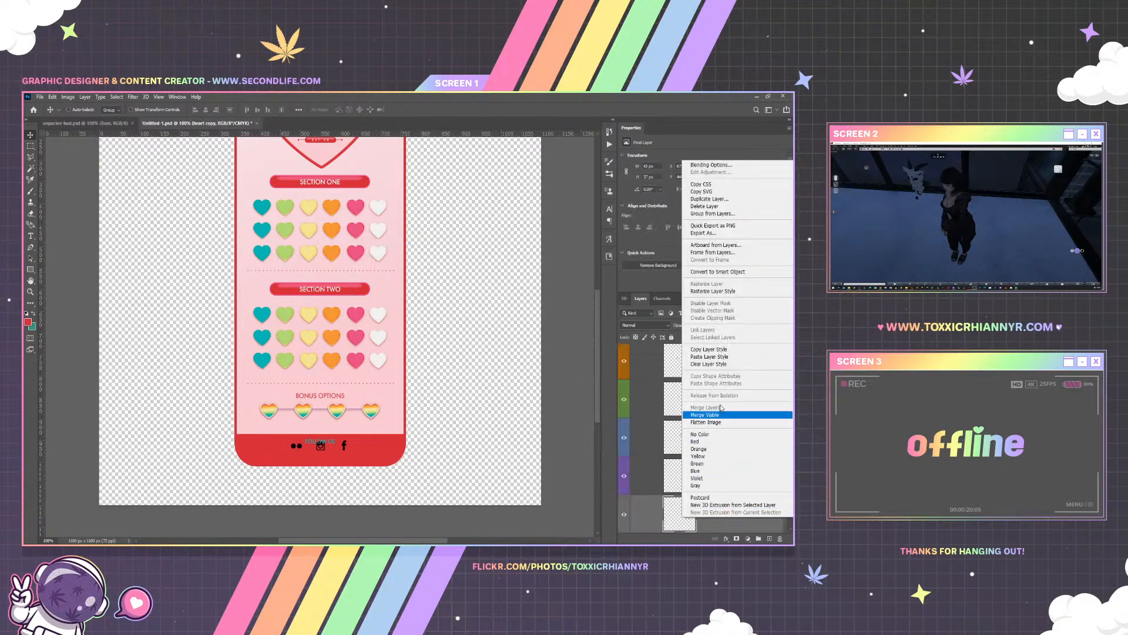
click(722, 360)
Rasterize the Flickr, Facebook and Instagram icon layers in the nested social media group
scroll(681, 438, up, 5)
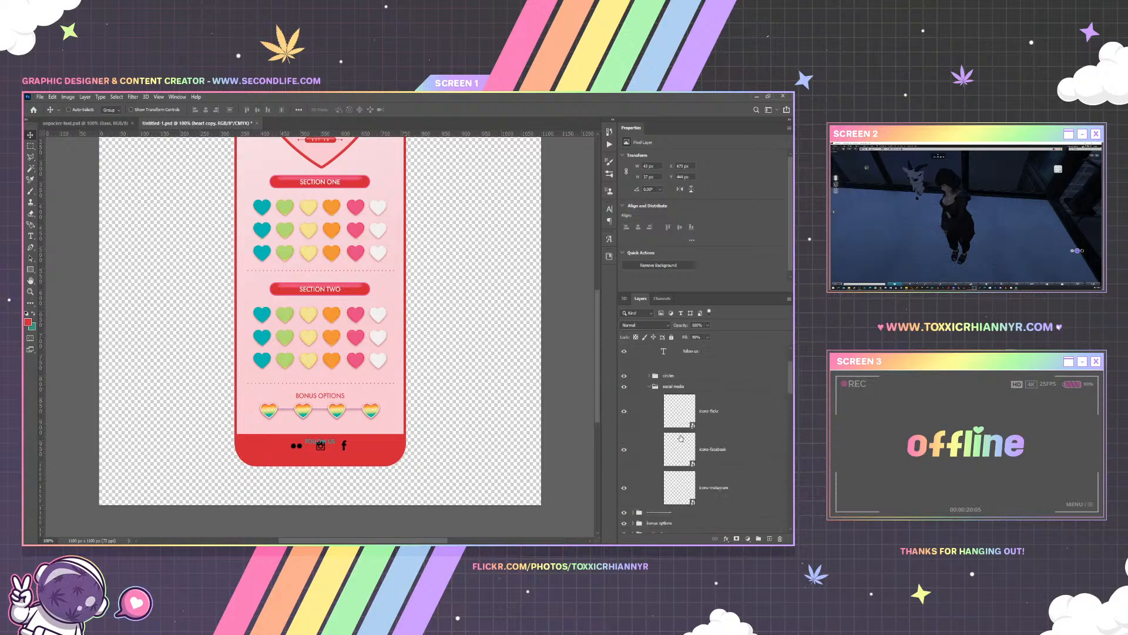
shift+click(730, 487)
right_click(720, 415)
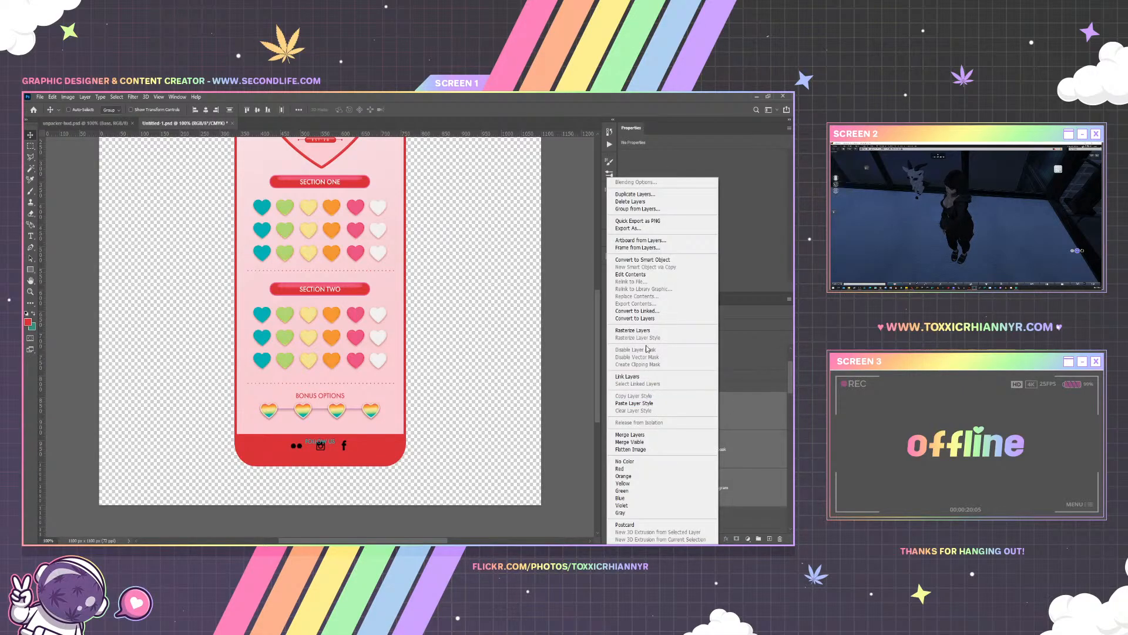
click(648, 330)
Paste the copied heart style onto the Instagram, Facebook and Flickr icons and shift them slightly down in the red footer
click(719, 488)
right_click(719, 487)
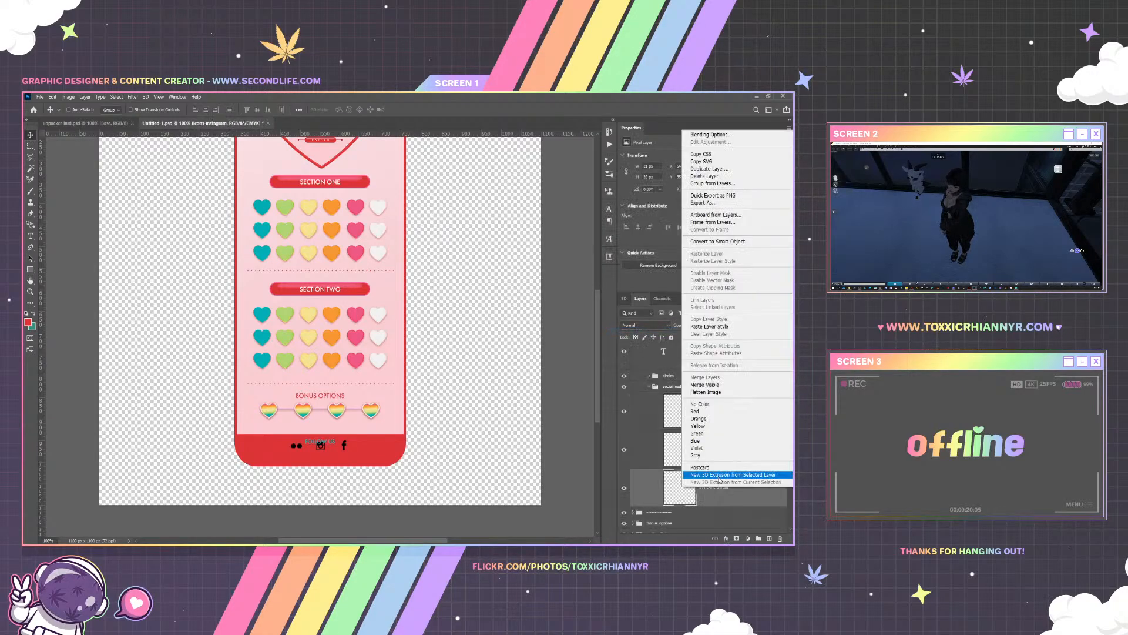
click(706, 327)
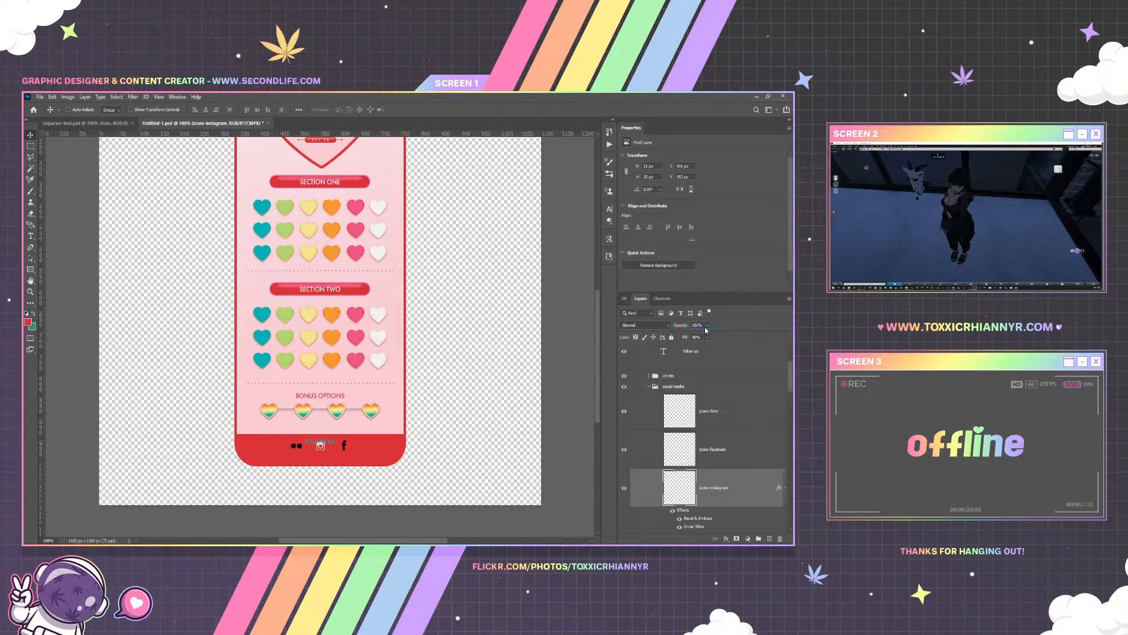
shift+click(732, 457)
shift+click(715, 411)
right_click(716, 411)
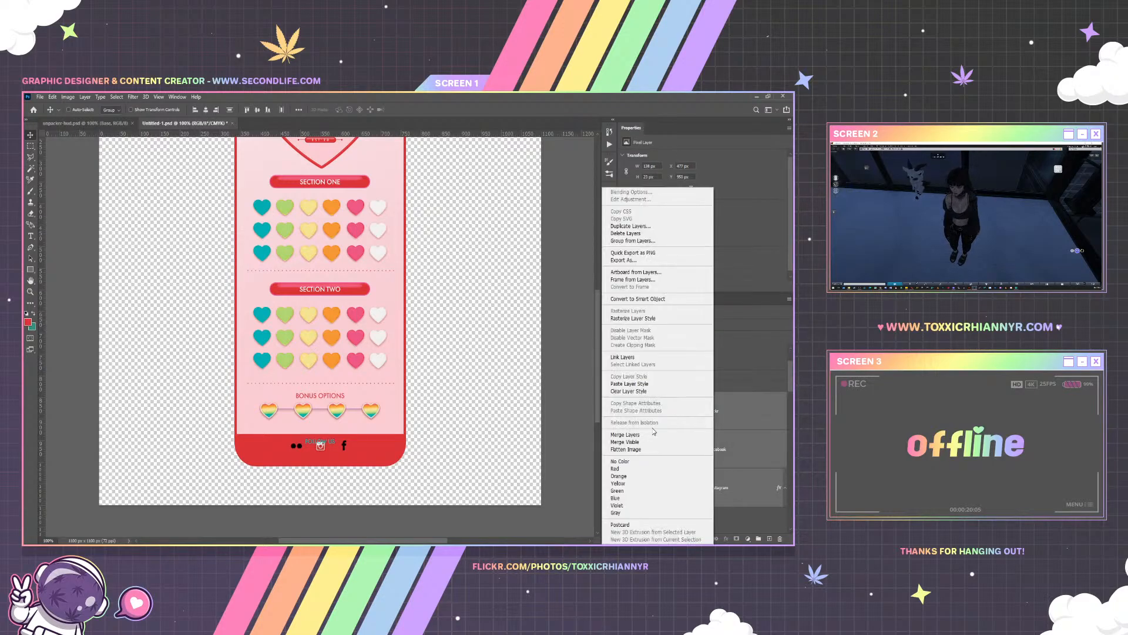
click(645, 385)
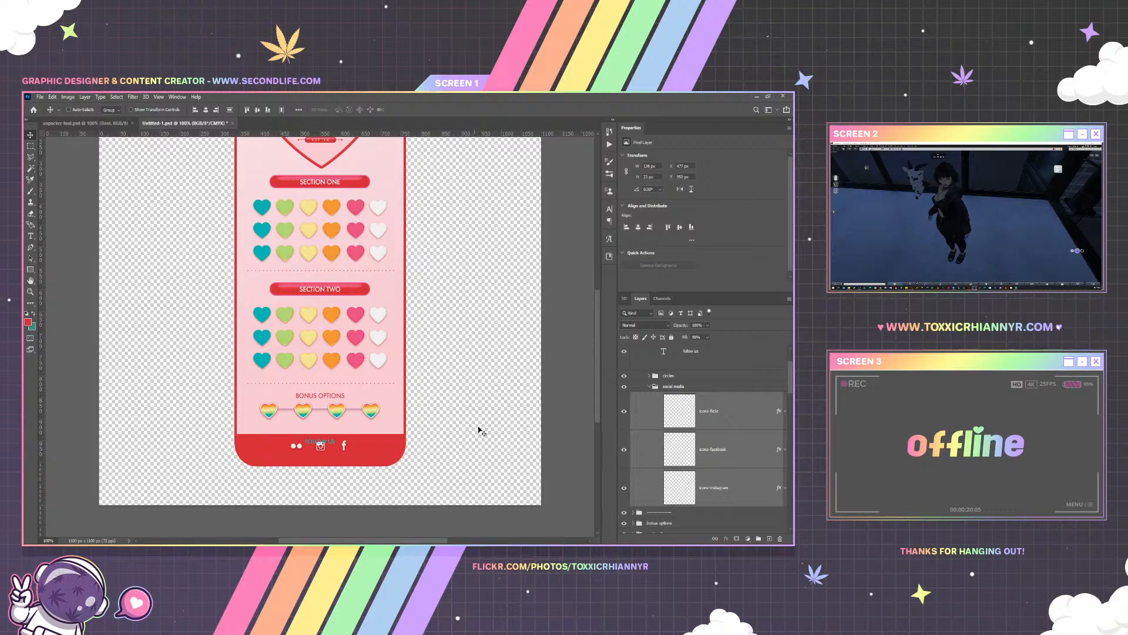
drag(386, 447, 387, 452)
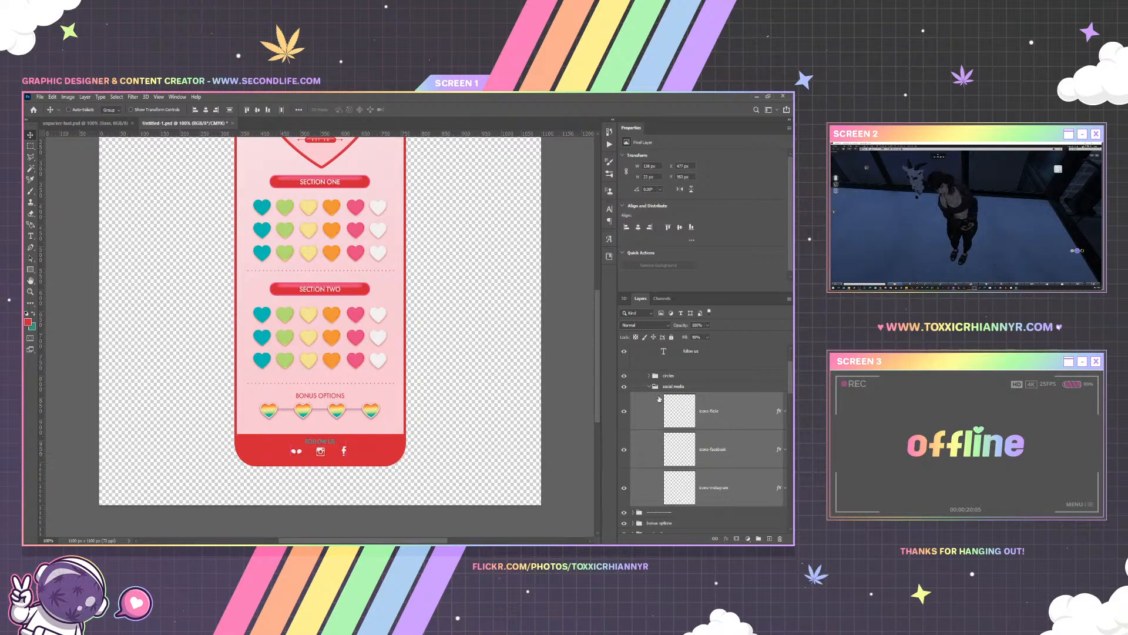
Paste the copied heart style onto the three circle outlines and move them down so they surround the social media icons
click(647, 388)
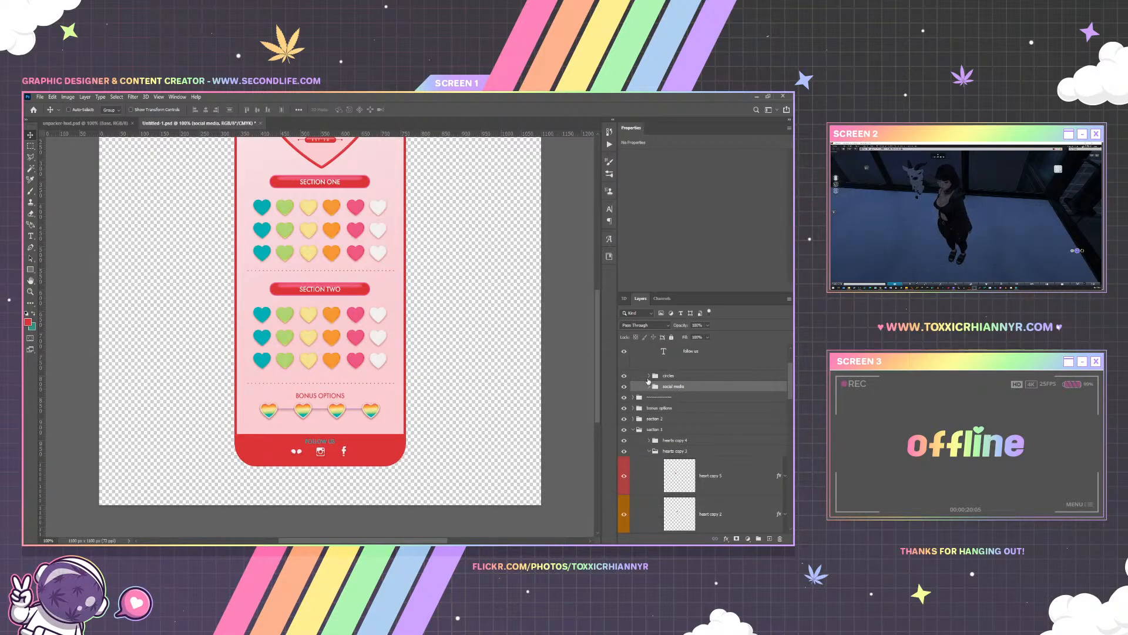
click(648, 376)
click(723, 411)
shift+click(725, 480)
right_click(725, 479)
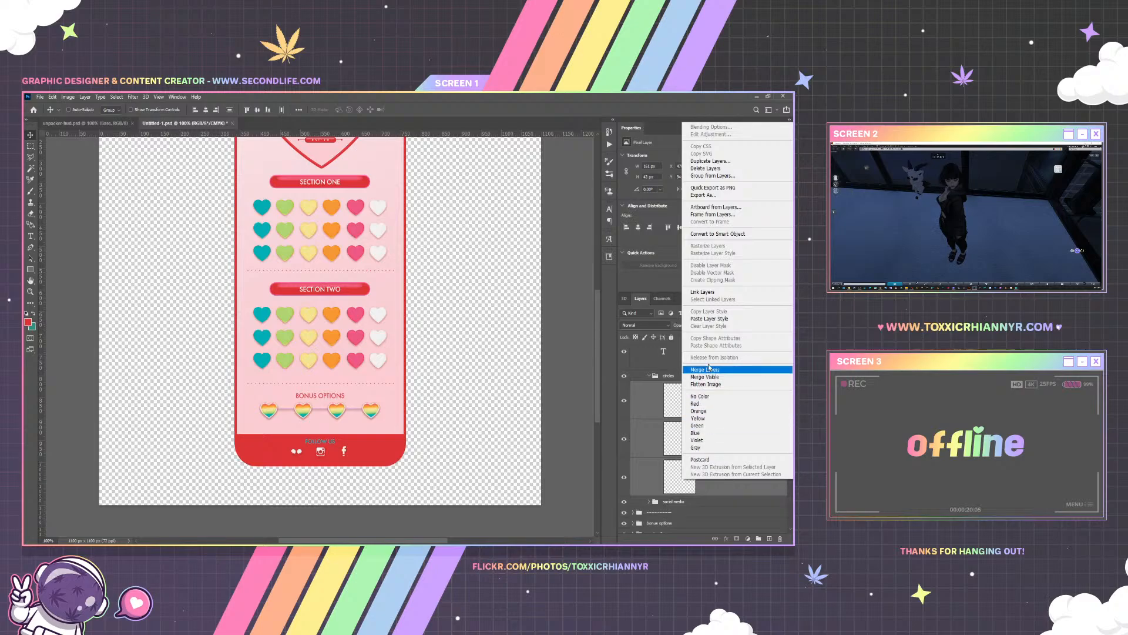
click(708, 369)
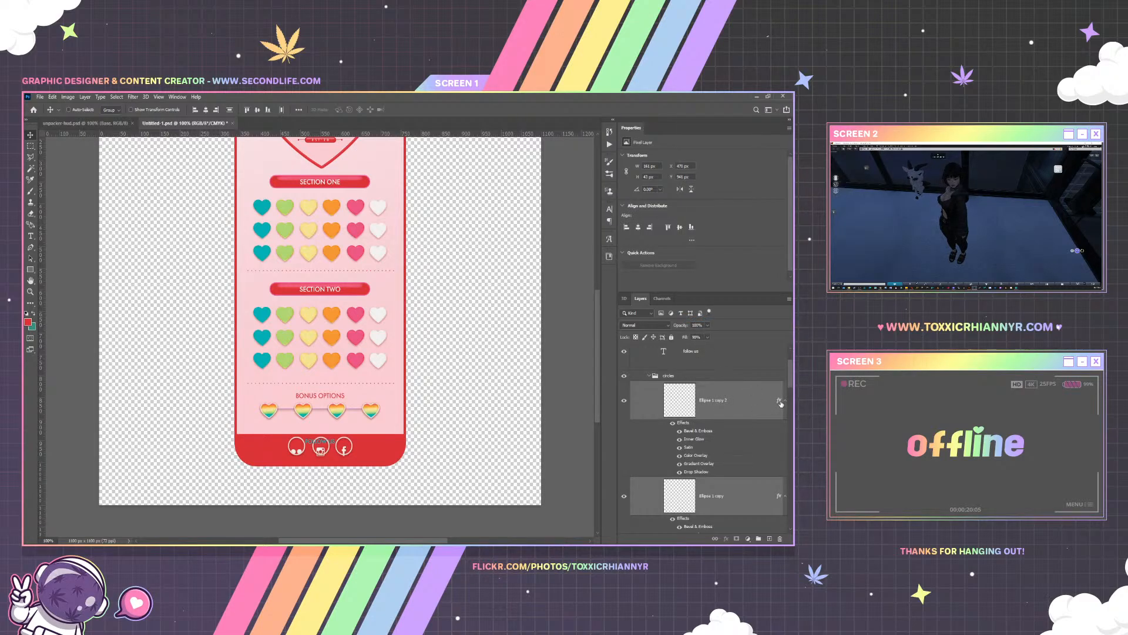
alt+click(781, 403)
drag(366, 430, 428, 433)
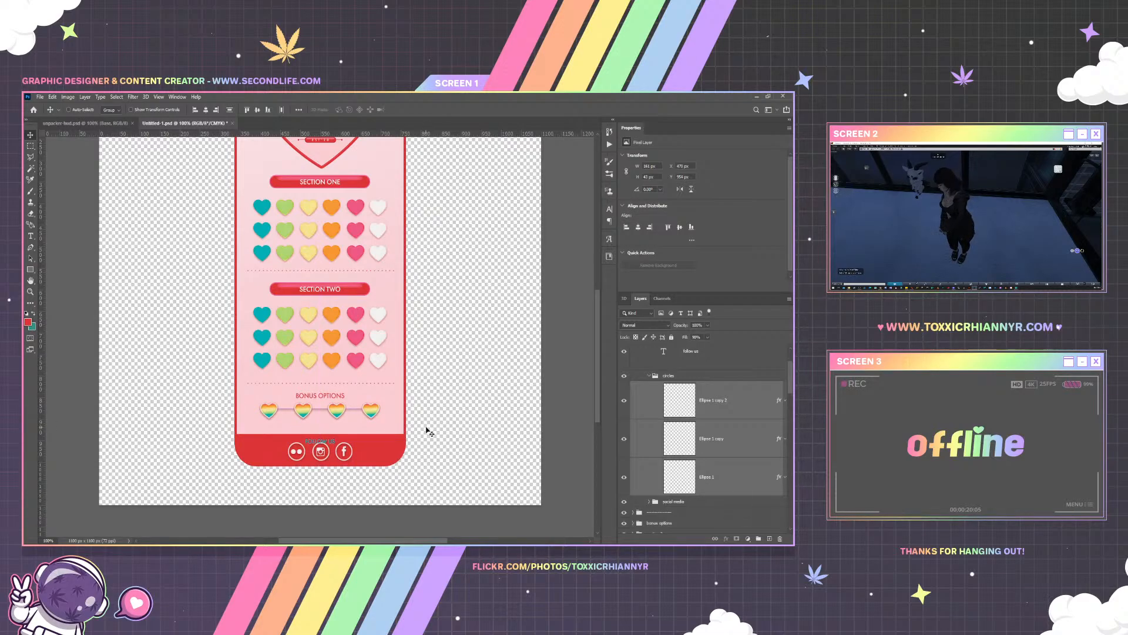
Recolor the Follow Us text white and move it slightly up to clear the icon circles
click(649, 376)
click(681, 354)
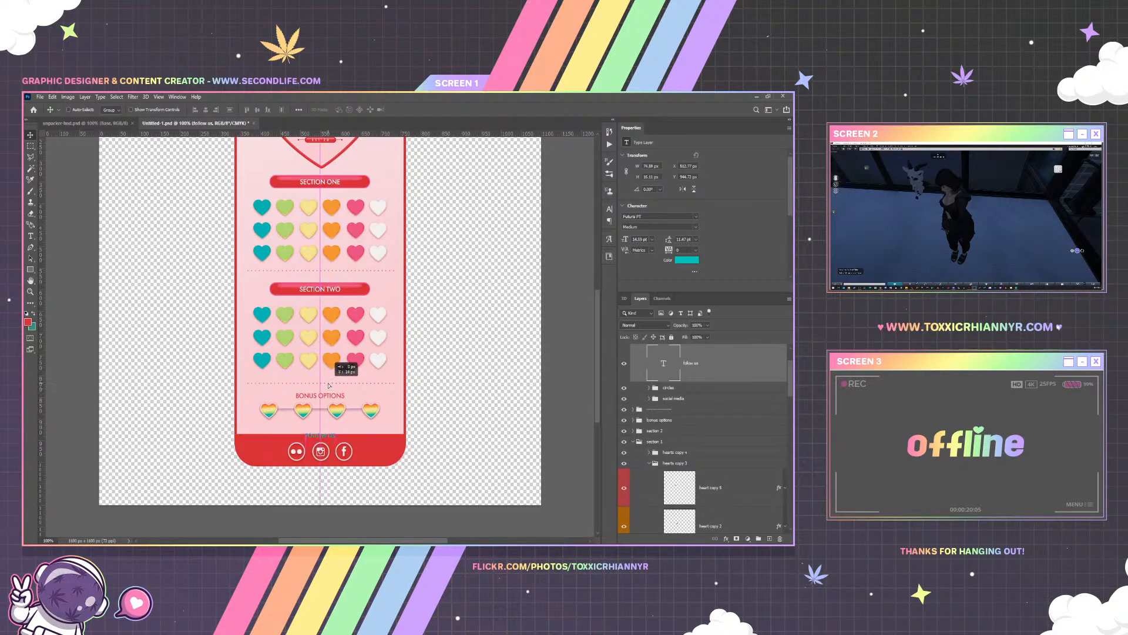
key(t)
triple_click(306, 439)
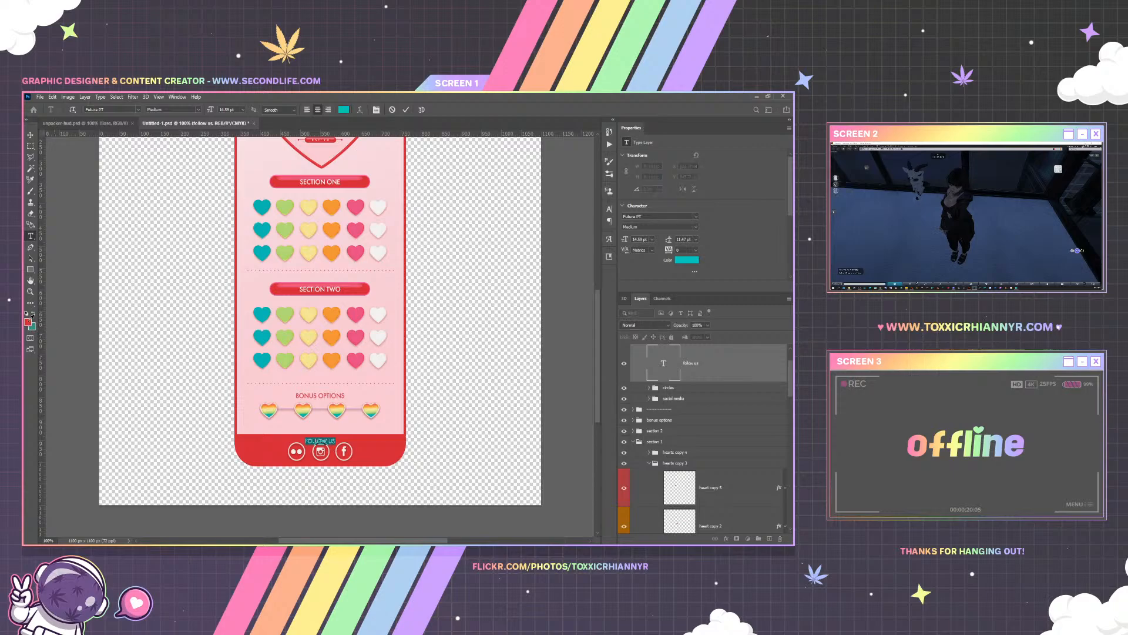
click(27, 322)
click(497, 297)
click(702, 321)
key(Escape)
key(v)
drag(331, 414, 334, 419)
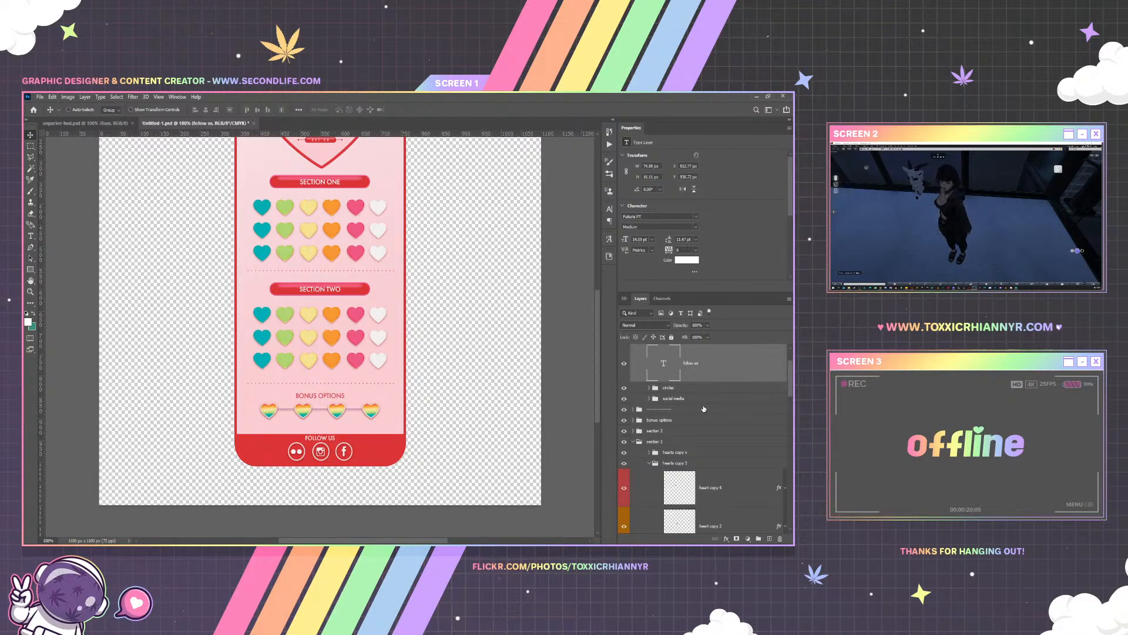
click(650, 388)
click(724, 415)
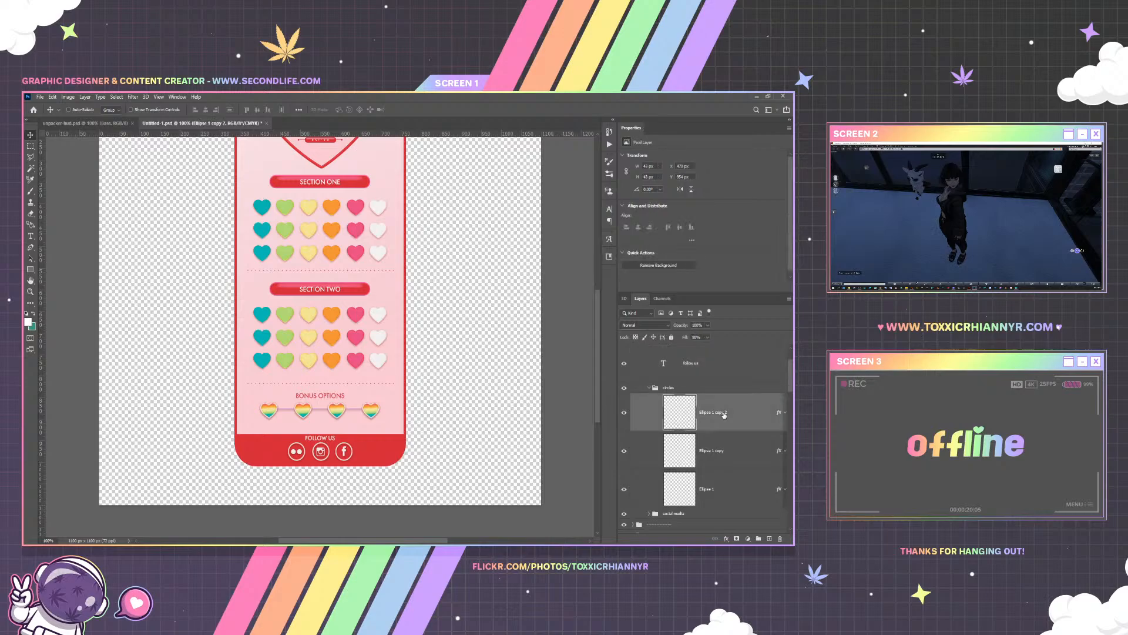
click(649, 389)
ctrl+click(693, 368)
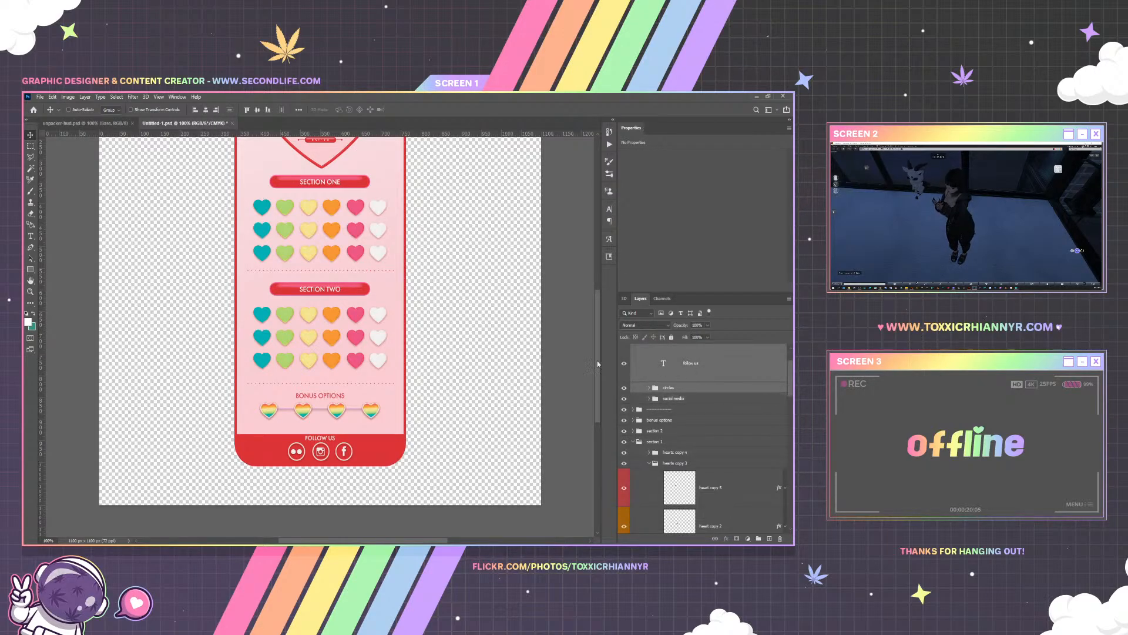
key(ctrl+t)
drag(353, 463, 346, 457)
key(Escape)
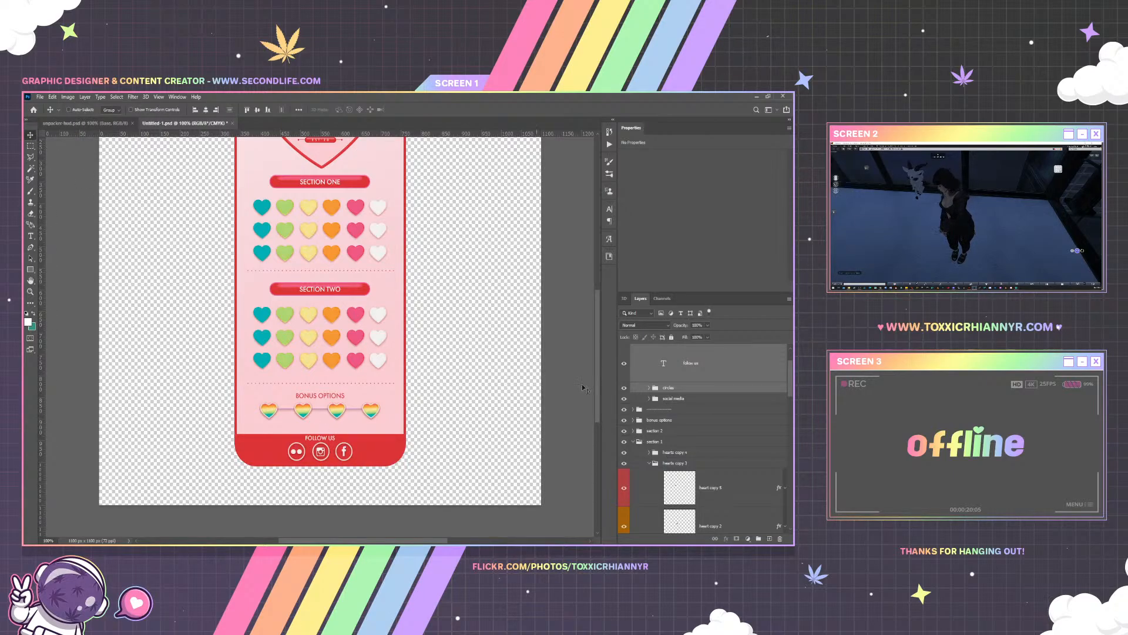
Scale down the Follow Us text, circles and icons together and nudge them down within the red footer
click(650, 401)
key(ctrl+t)
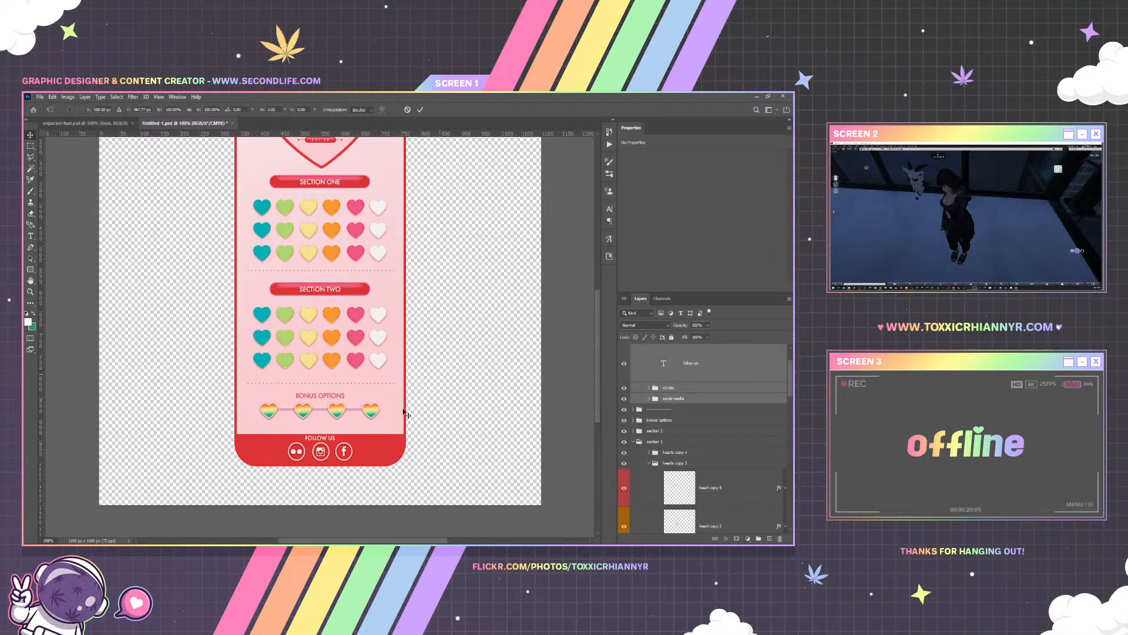
drag(354, 434, 340, 402)
key(Return)
key(Down)
key(Down)
key(Down)
key(Down)
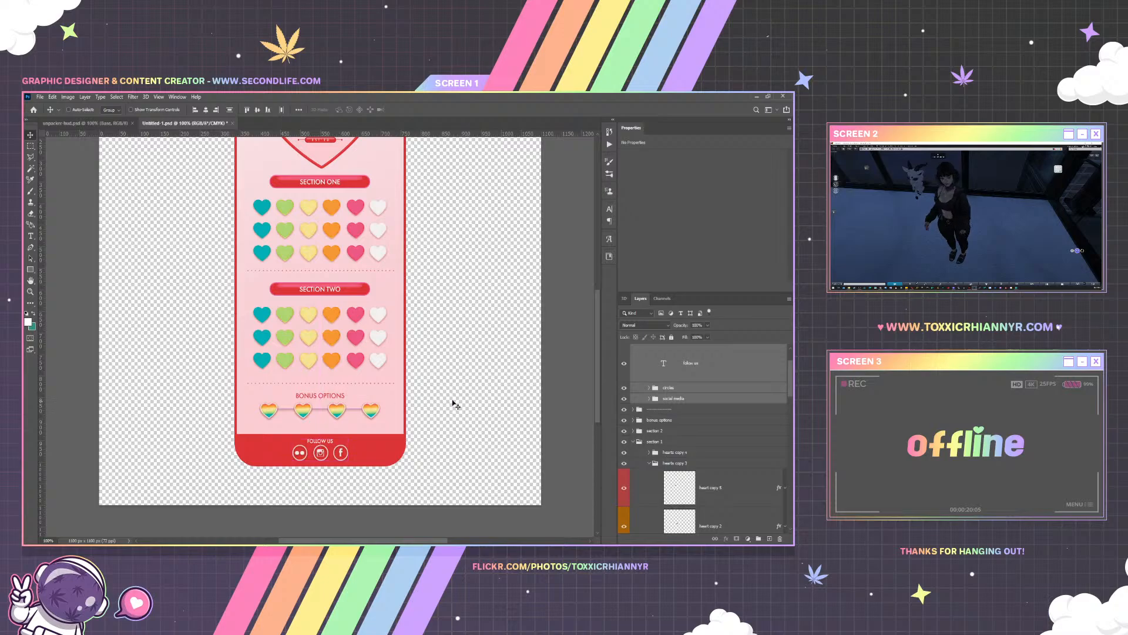
Paste the copied heart style onto the Follow Us text and collapse its effects list
click(680, 365)
right_click(680, 365)
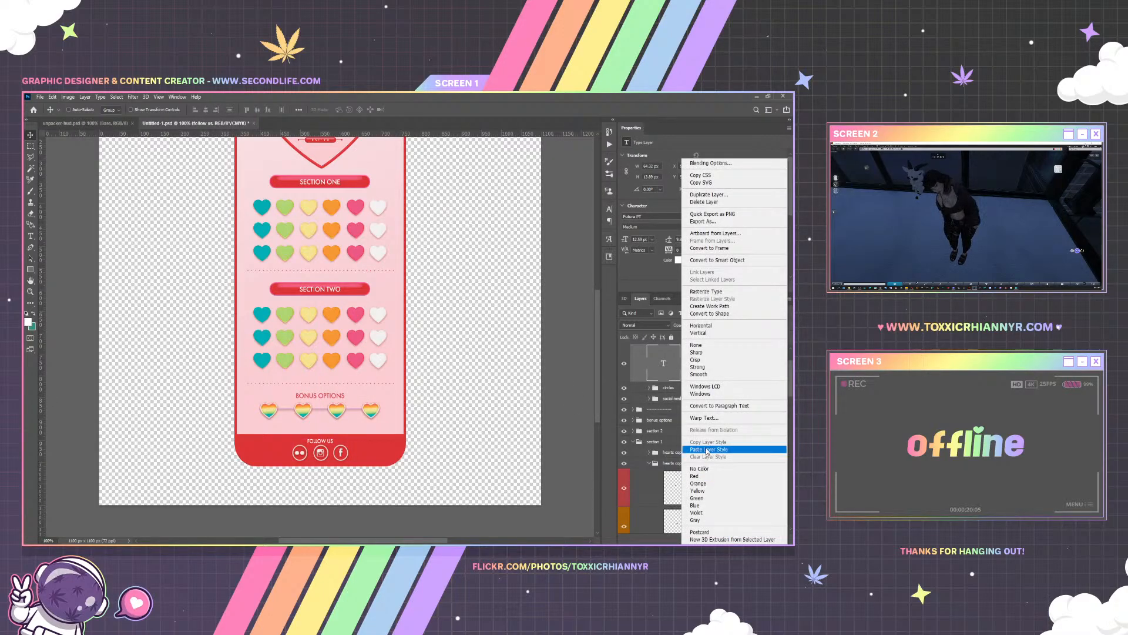
click(708, 449)
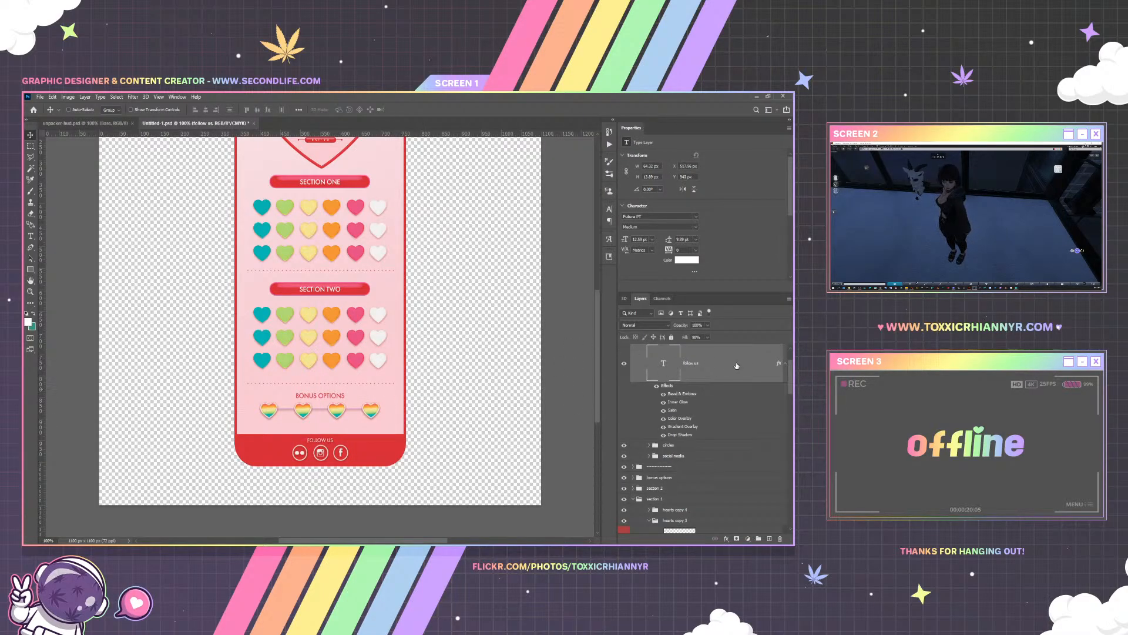
click(785, 362)
Turn off the Satin, Inner Glow and Color Overlay effects of the Follow Us text
right_click(705, 363)
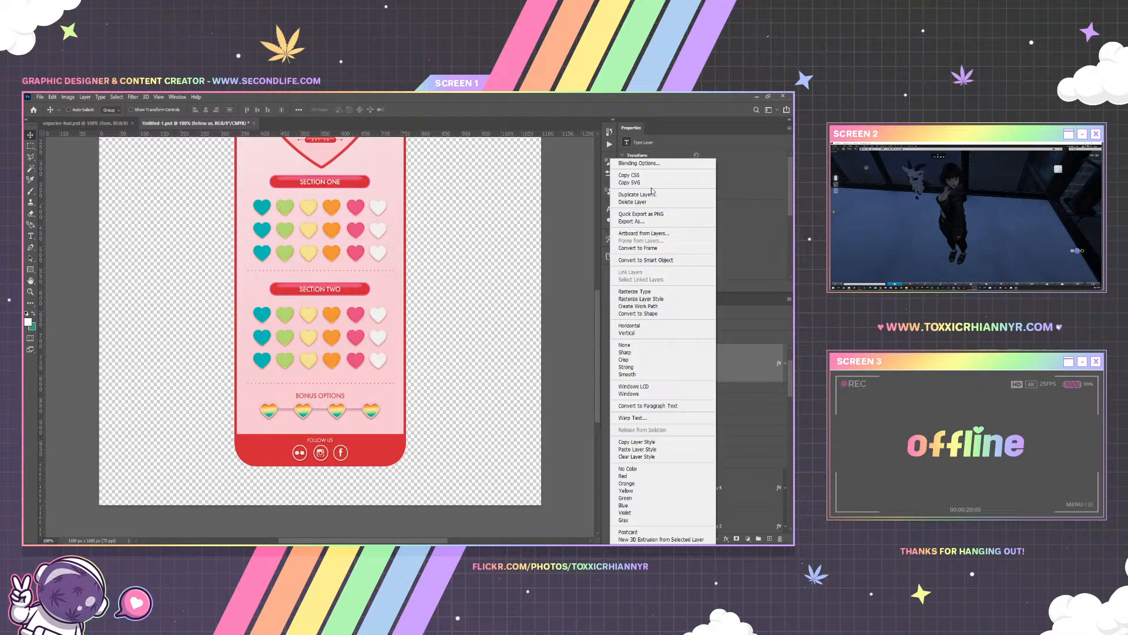
click(641, 163)
click(460, 232)
click(461, 221)
click(460, 243)
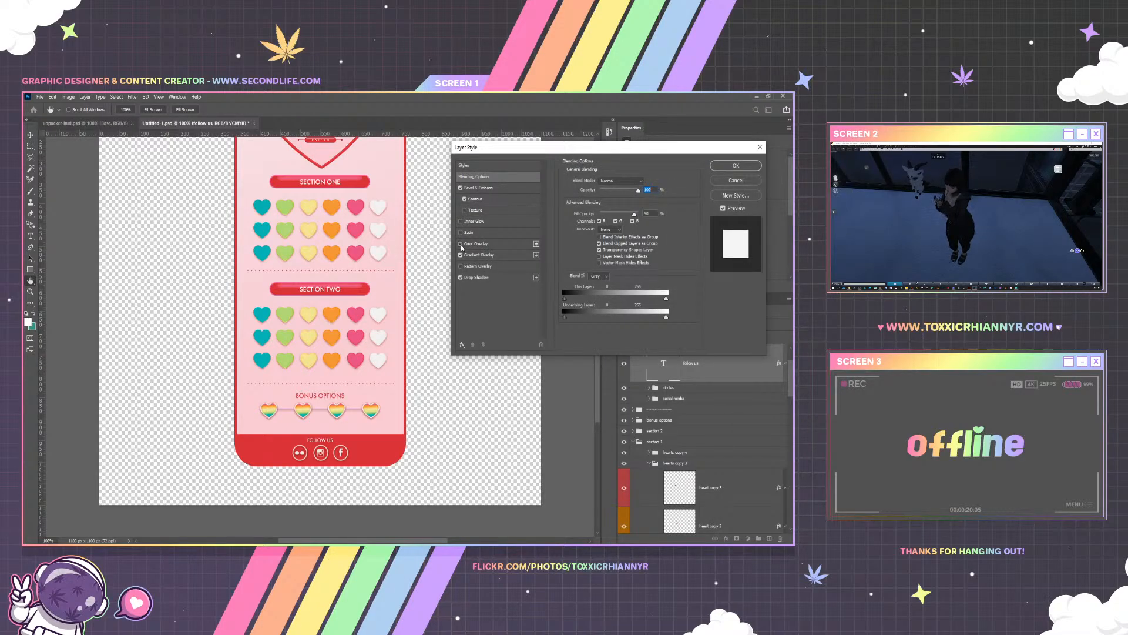
click(735, 165)
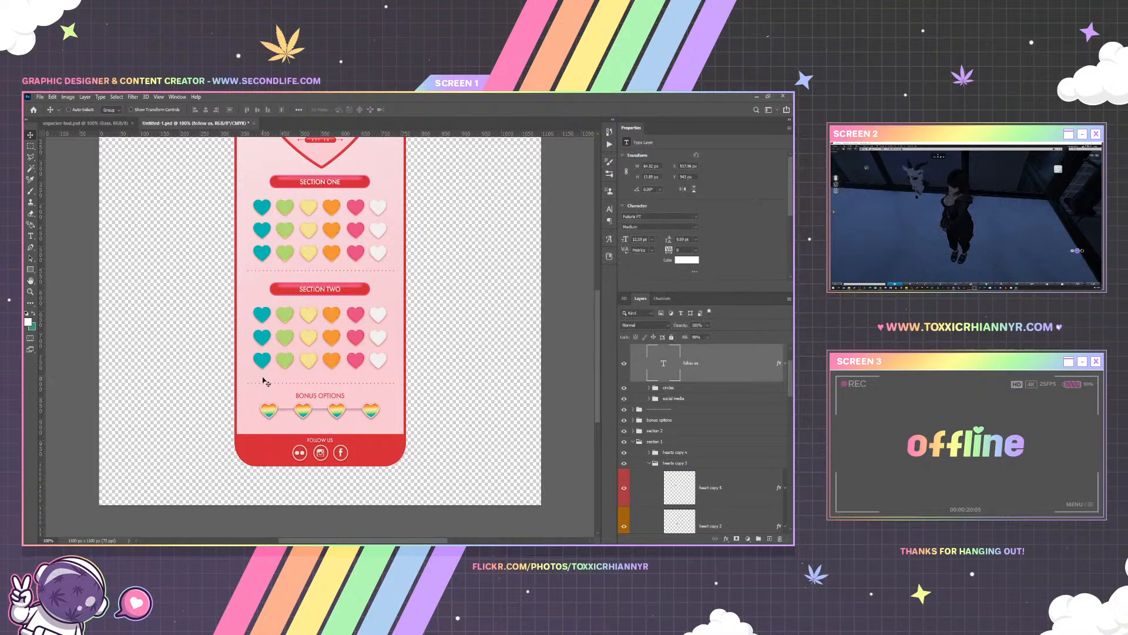
Scale the whole social media group down slightly inside the red footer
scroll(693, 401, up, 2)
click(681, 388)
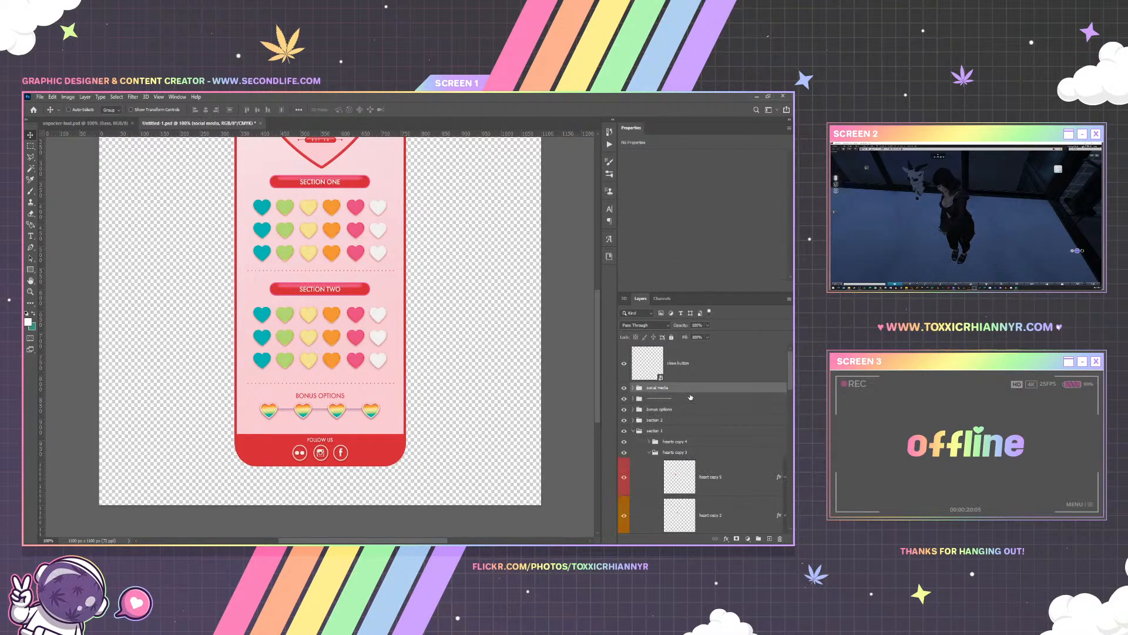
key(ctrl+t)
drag(349, 464, 354, 461)
key(Return)
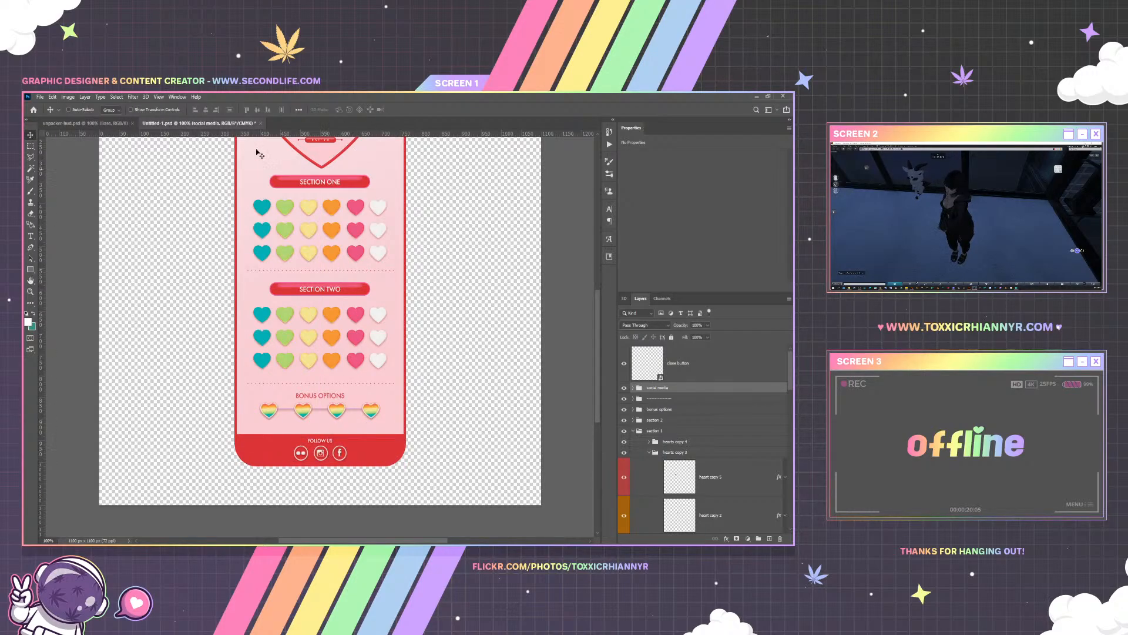
Inspect the Follow Us text and social media icons in the red footer up close
click(30, 292)
click(314, 458)
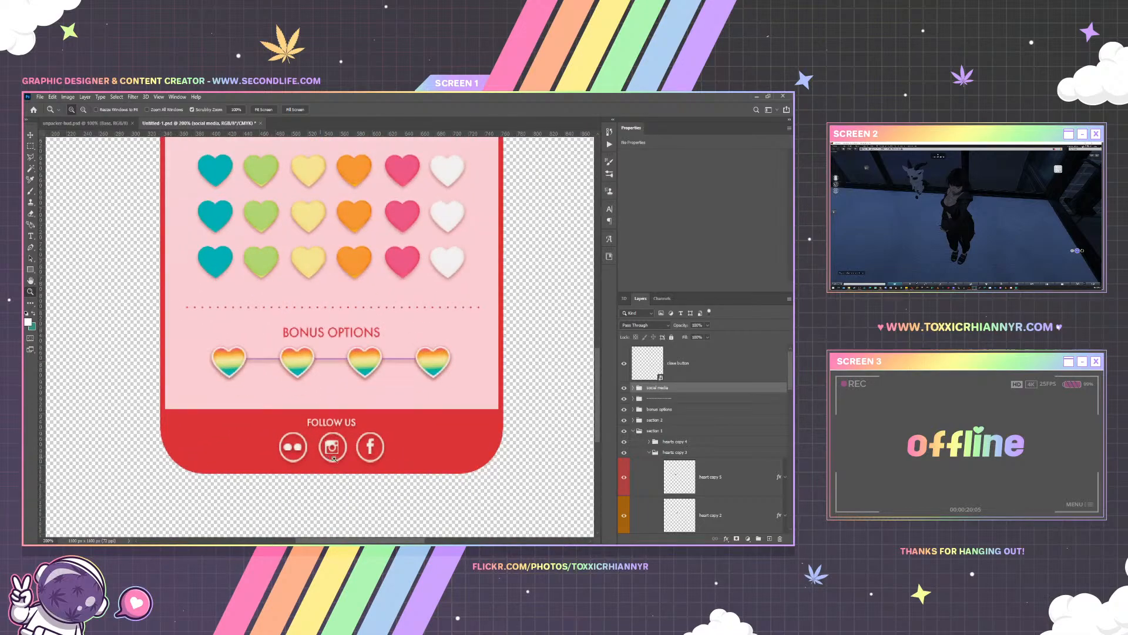
click(314, 458)
click(354, 454)
click(30, 145)
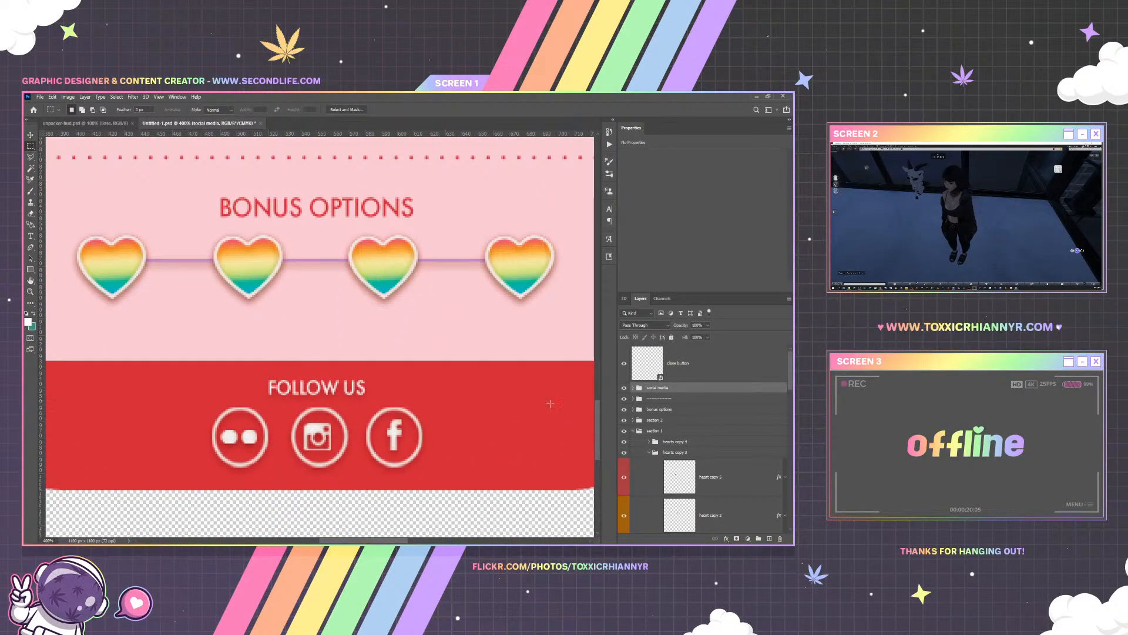
key(v)
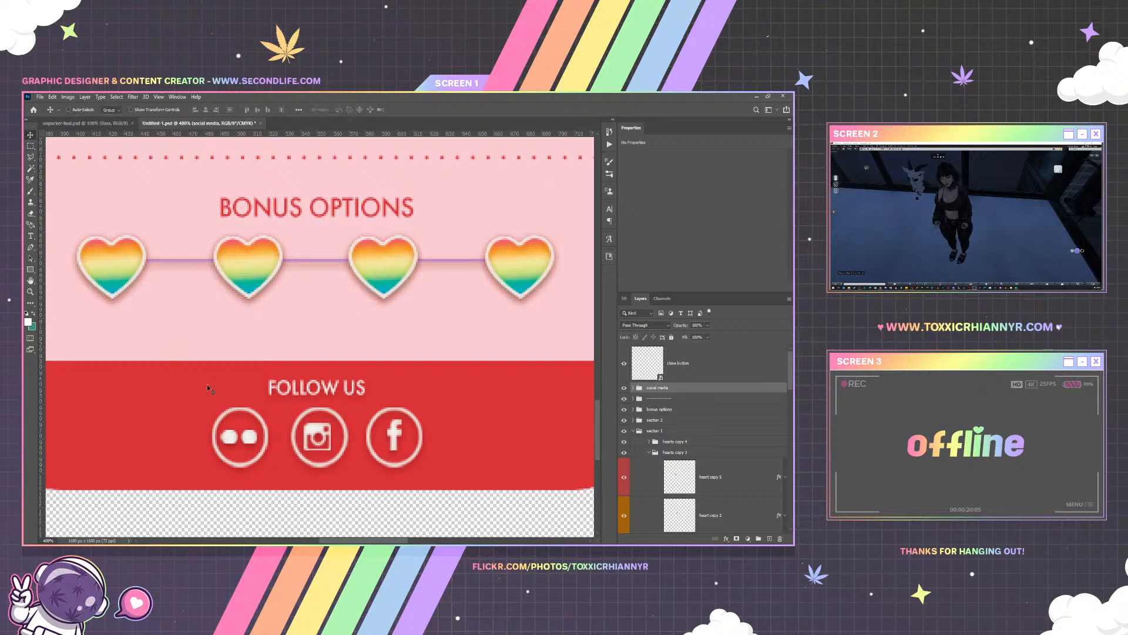
Nudge the Instagram icon slightly to the right within its circle and fit the whole HUD in view
right_click(317, 431)
click(350, 445)
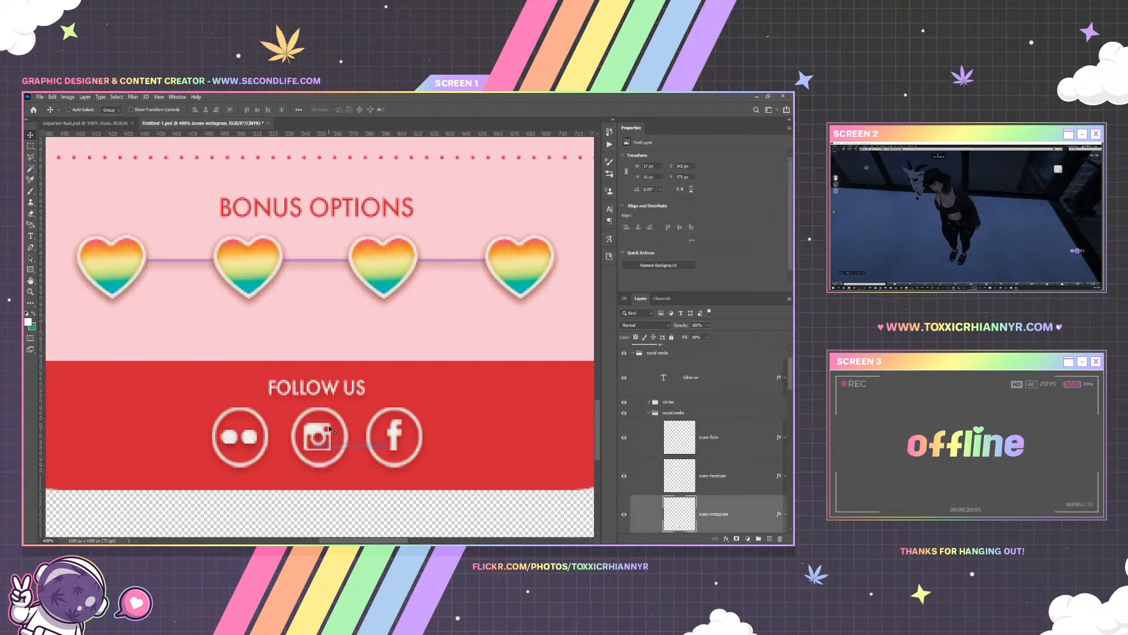
key(Right)
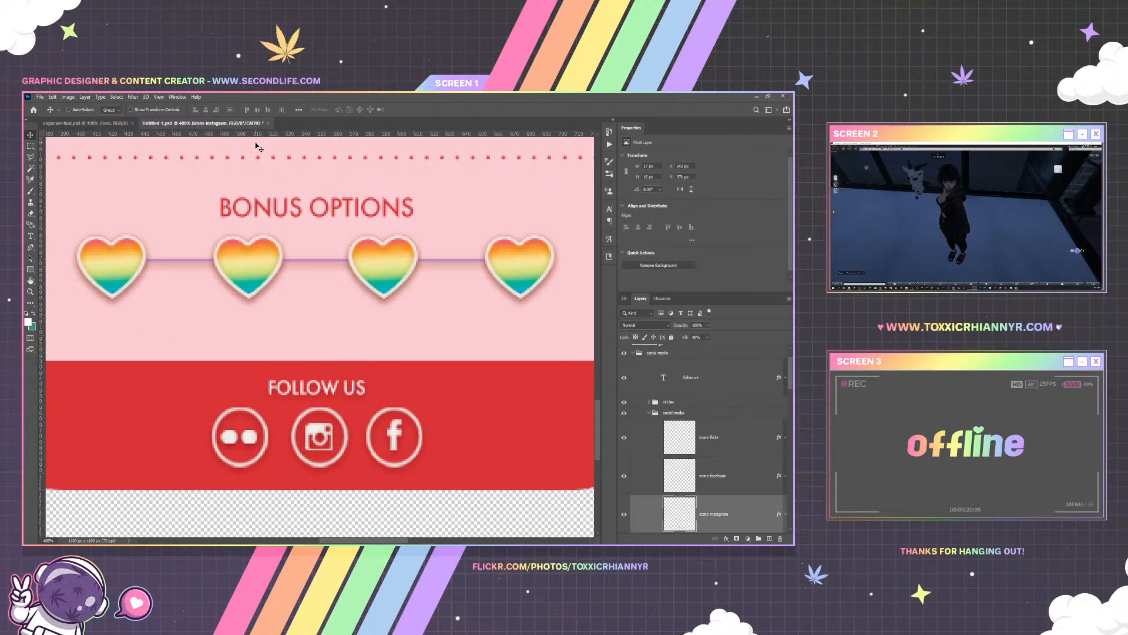
click(159, 97)
click(176, 174)
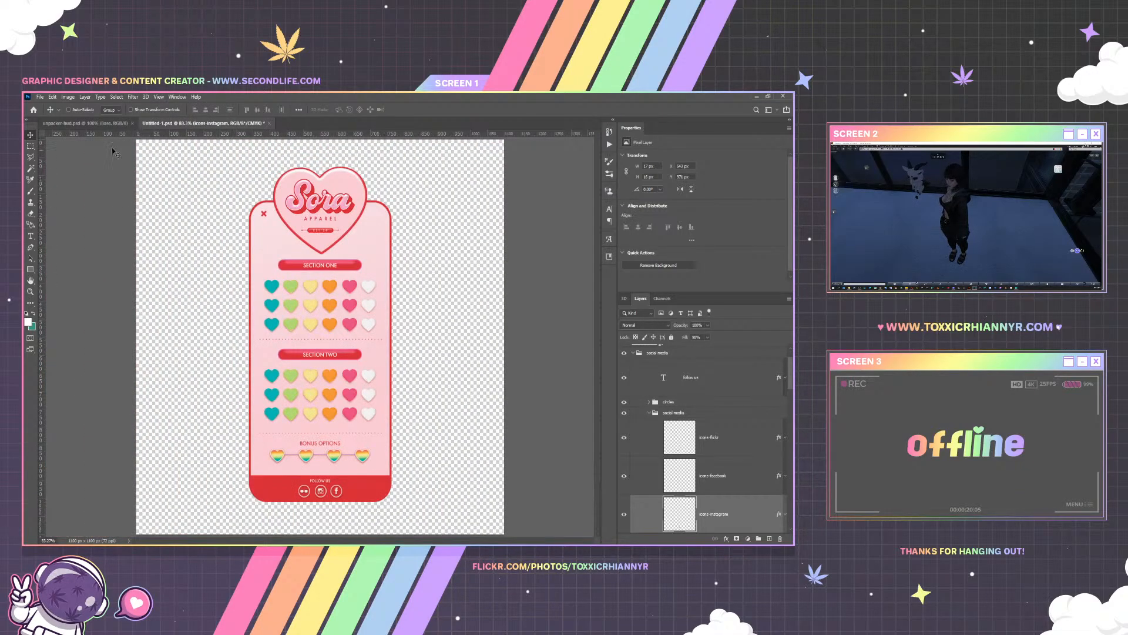
click(40, 97)
click(185, 304)
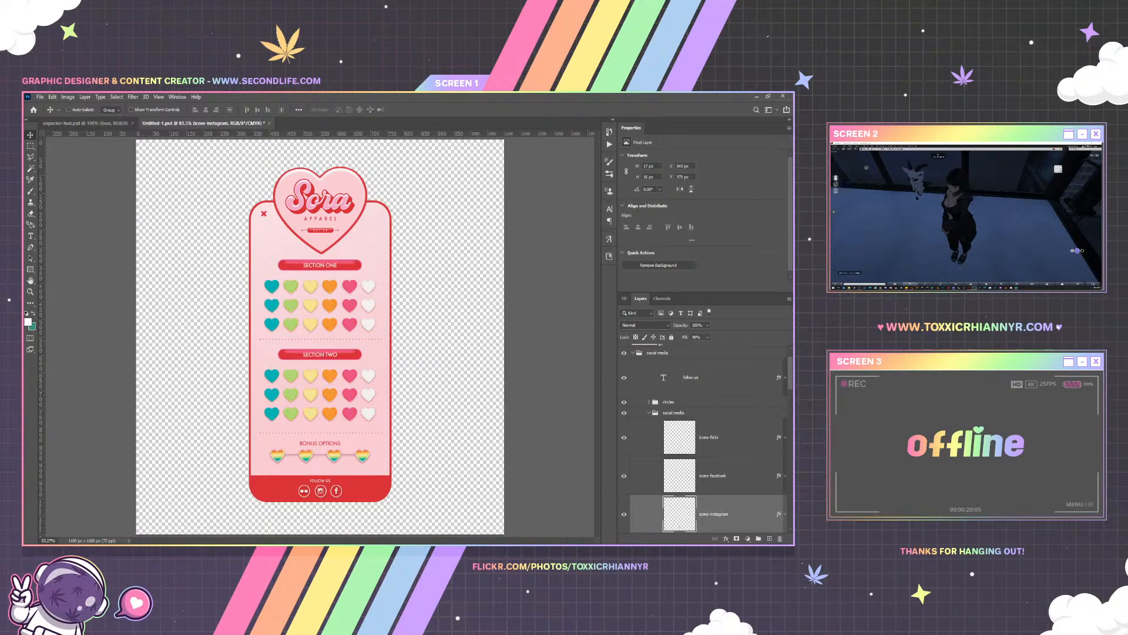
click(453, 213)
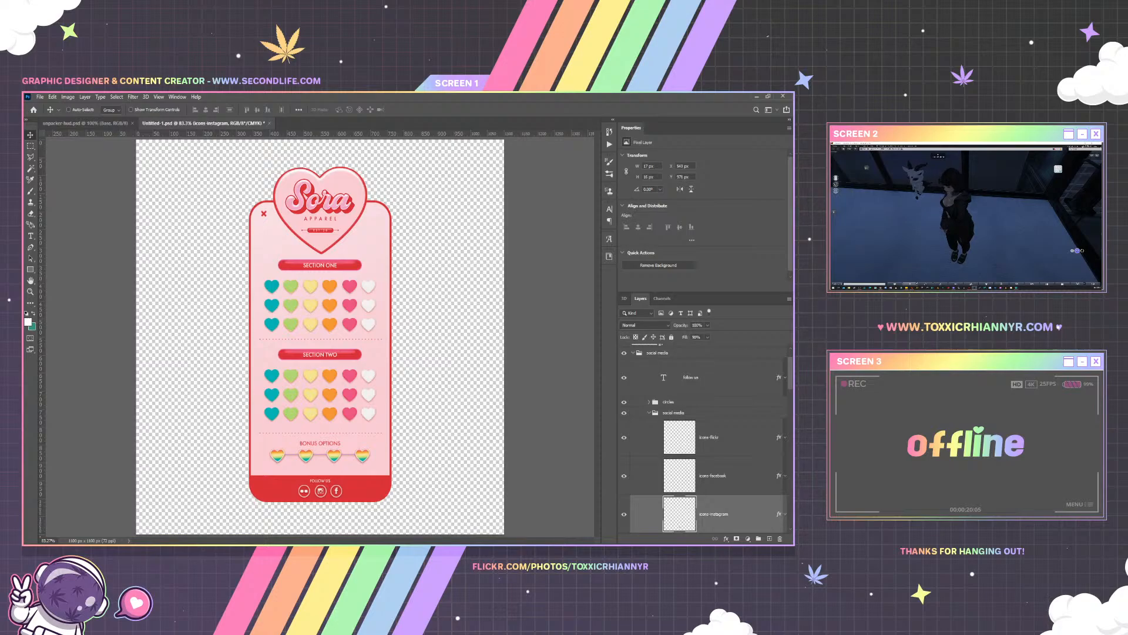
Move the red footer's Rectangle 1 layer into the social media group and collapse that group
click(649, 415)
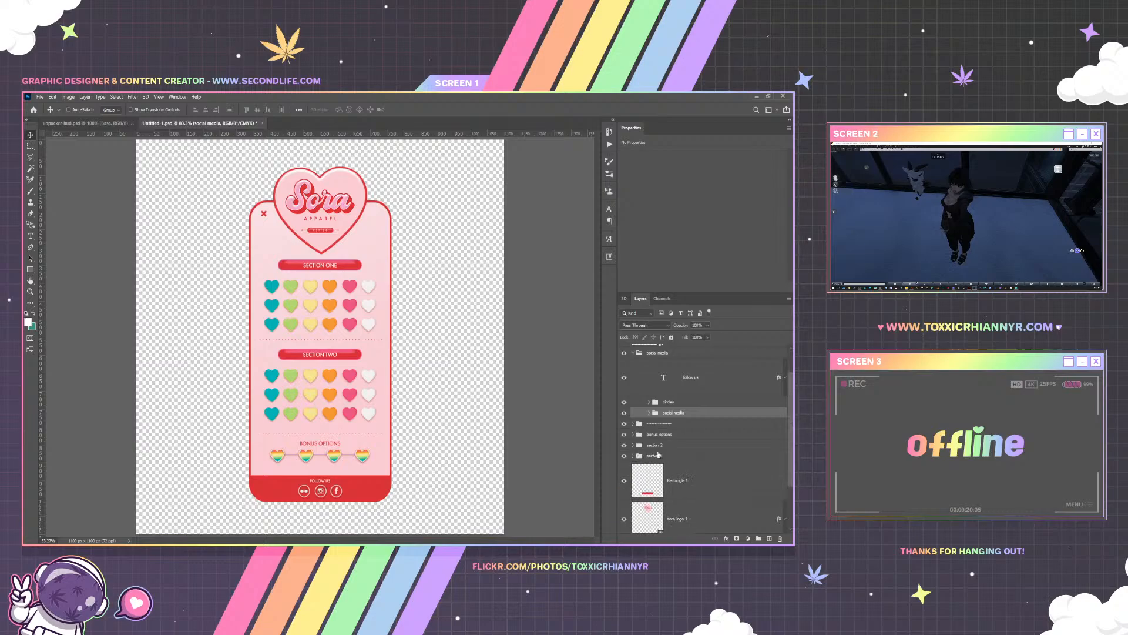
scroll(657, 456, down, 2)
click(689, 416)
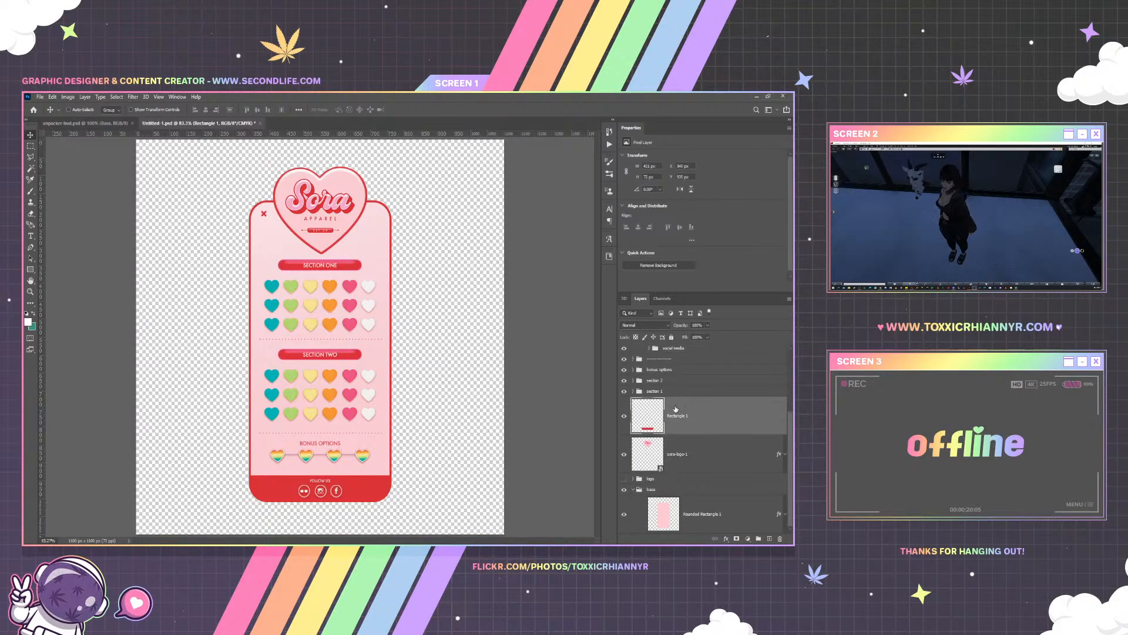
scroll(675, 407, up, 2)
drag(681, 491, 667, 433)
click(635, 366)
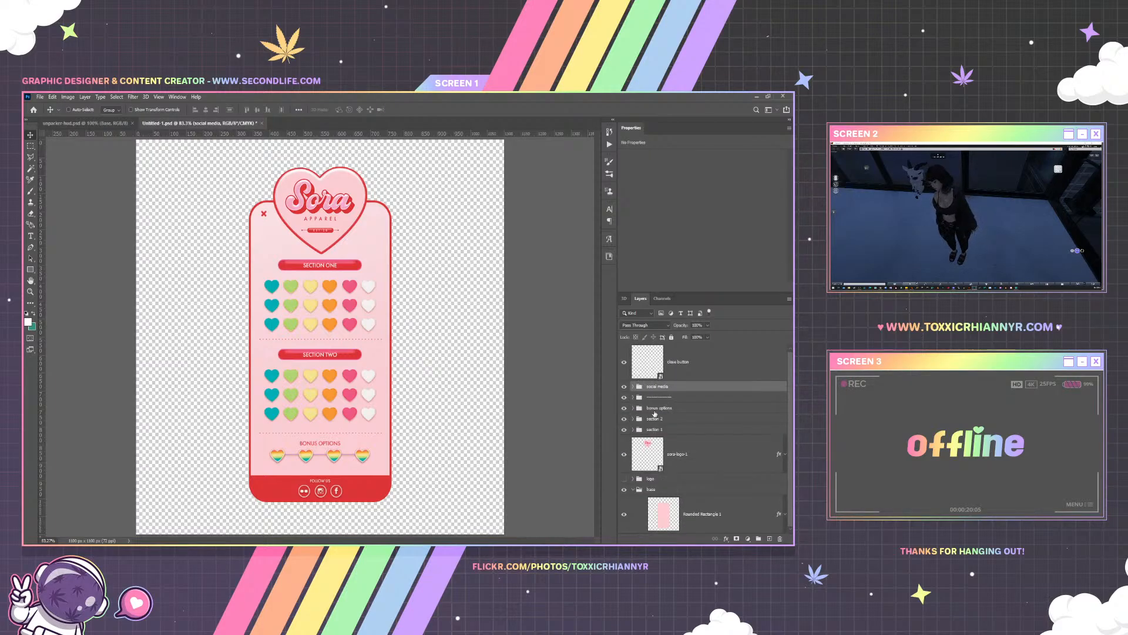
Move the sora logo 1 layer to the top of the layer stack and delete the old hidden logo group
click(691, 456)
drag(692, 456, 672, 347)
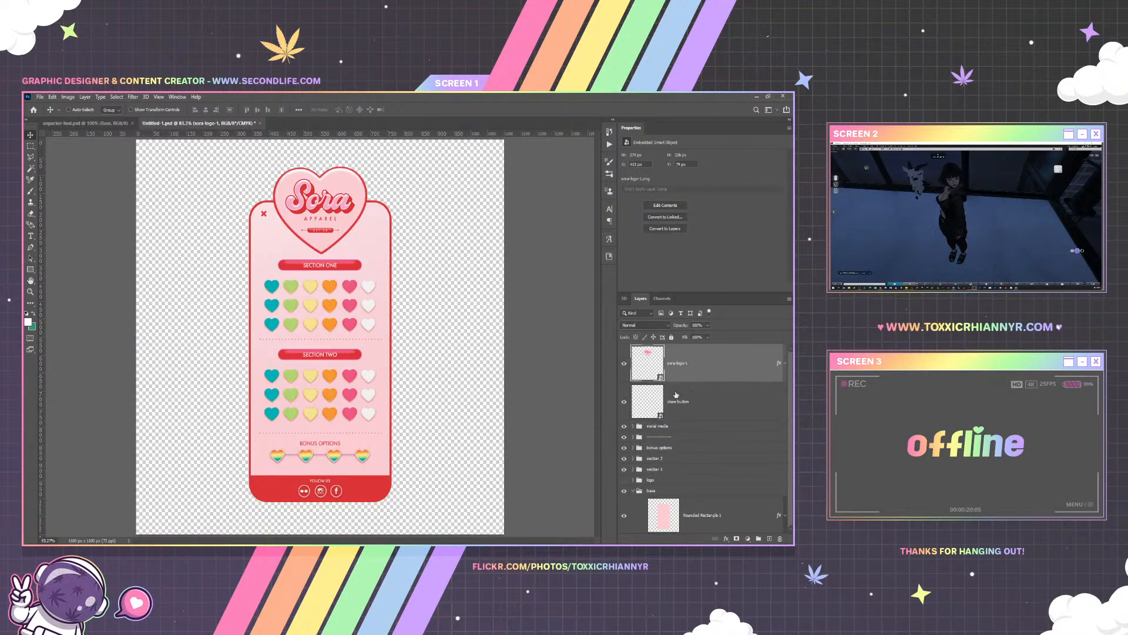
click(639, 481)
key(Delete)
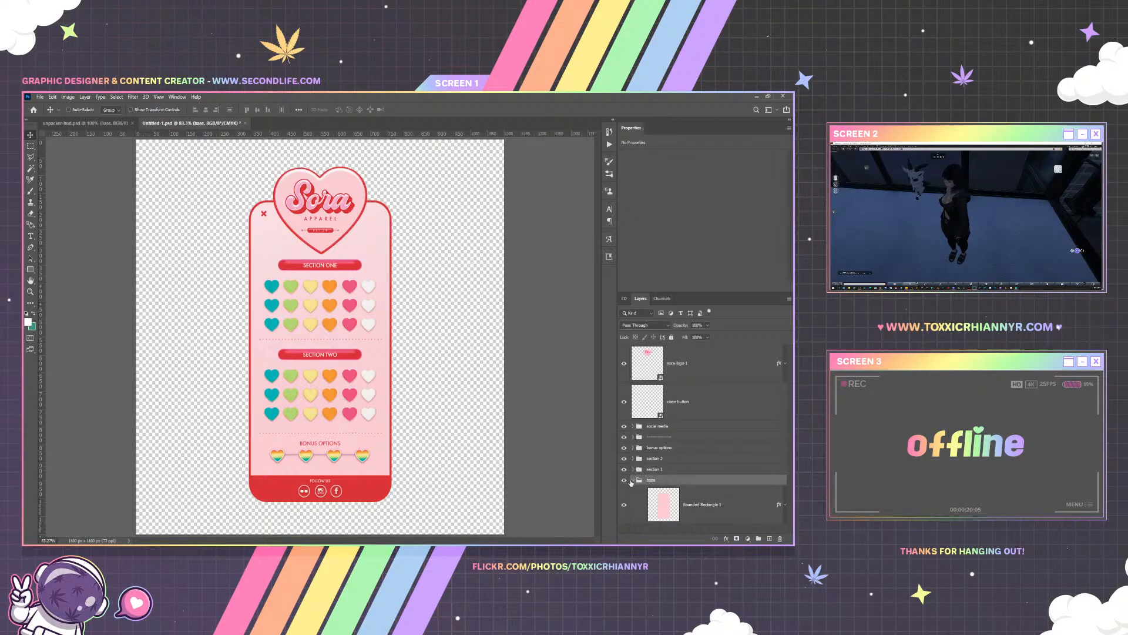
click(633, 480)
Create a layer group named logo and place the sora logo 1 layer inside it
click(682, 367)
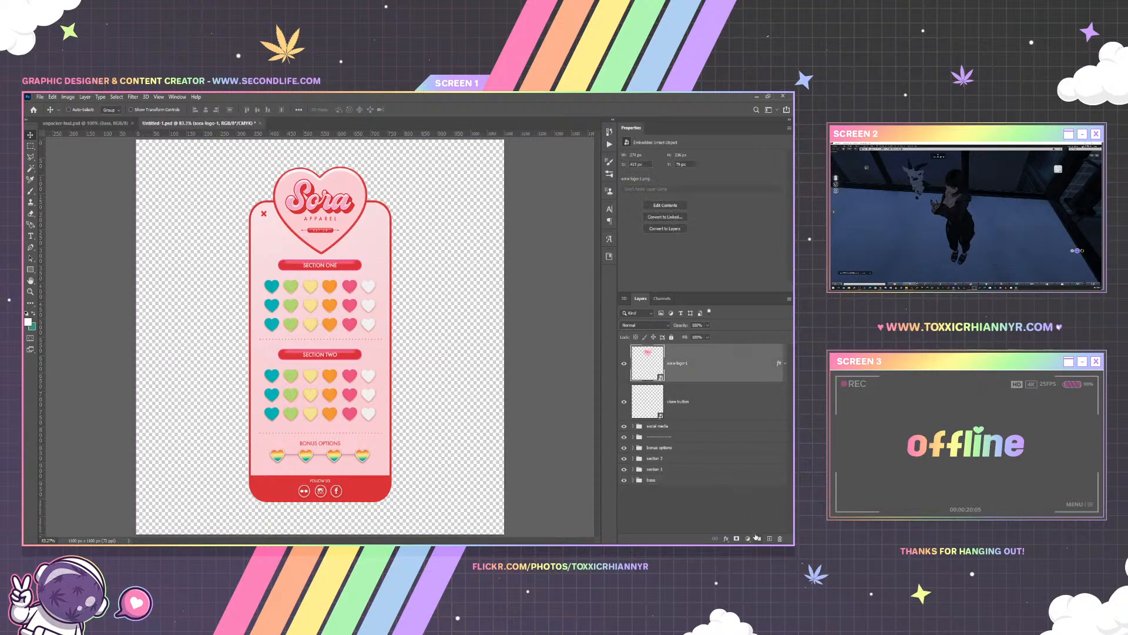
click(758, 539)
double_click(655, 350)
key(BackSpace)
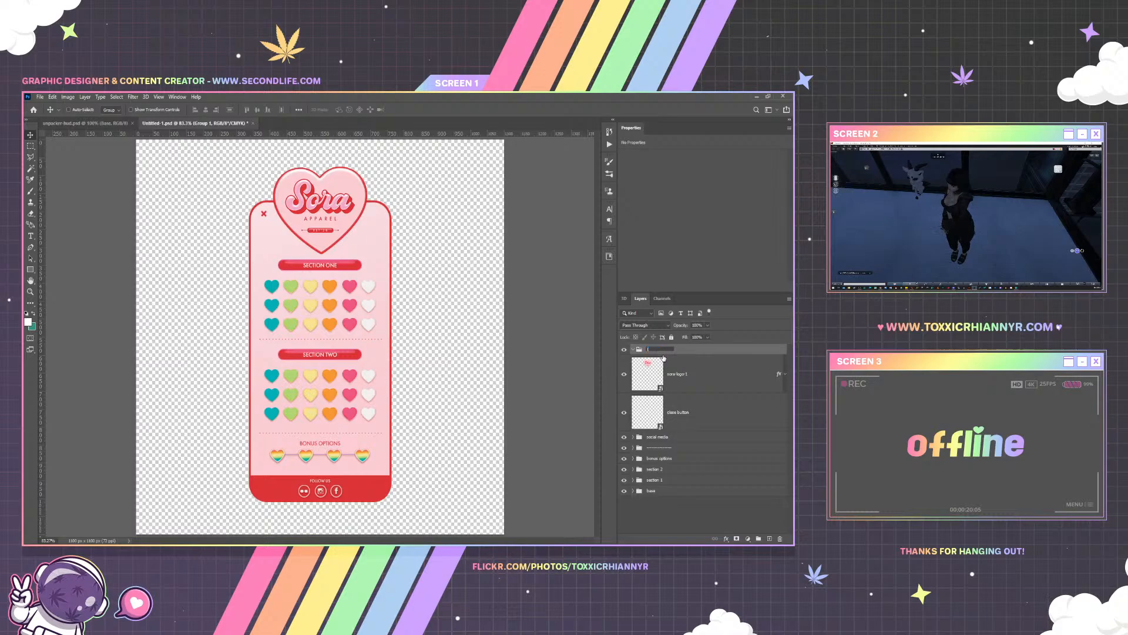
key(Return)
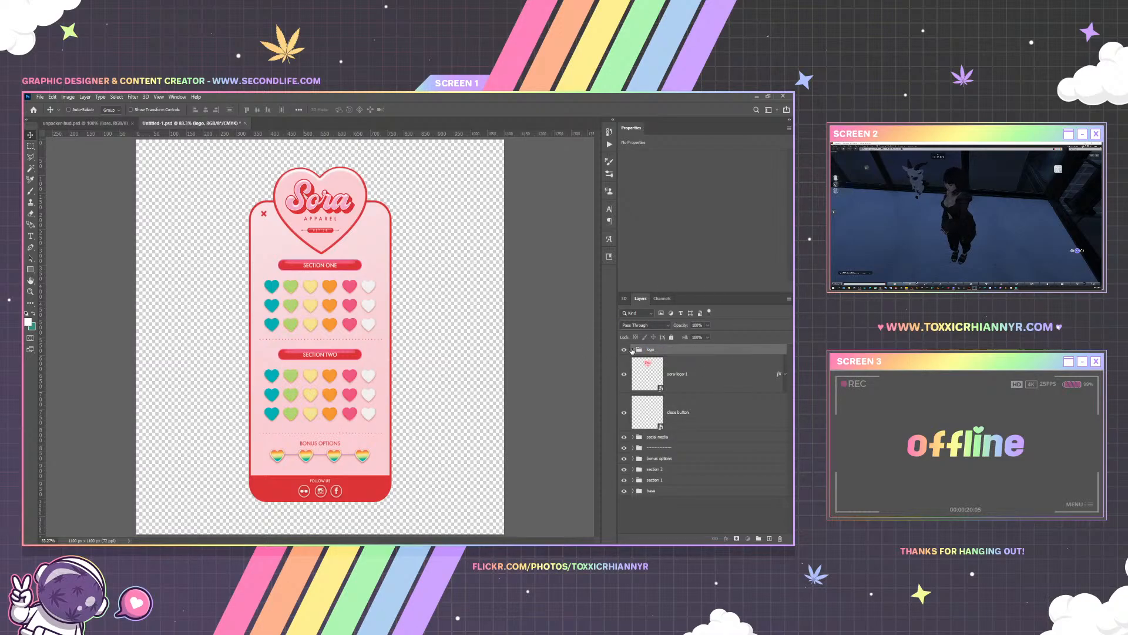
drag(679, 375, 689, 350)
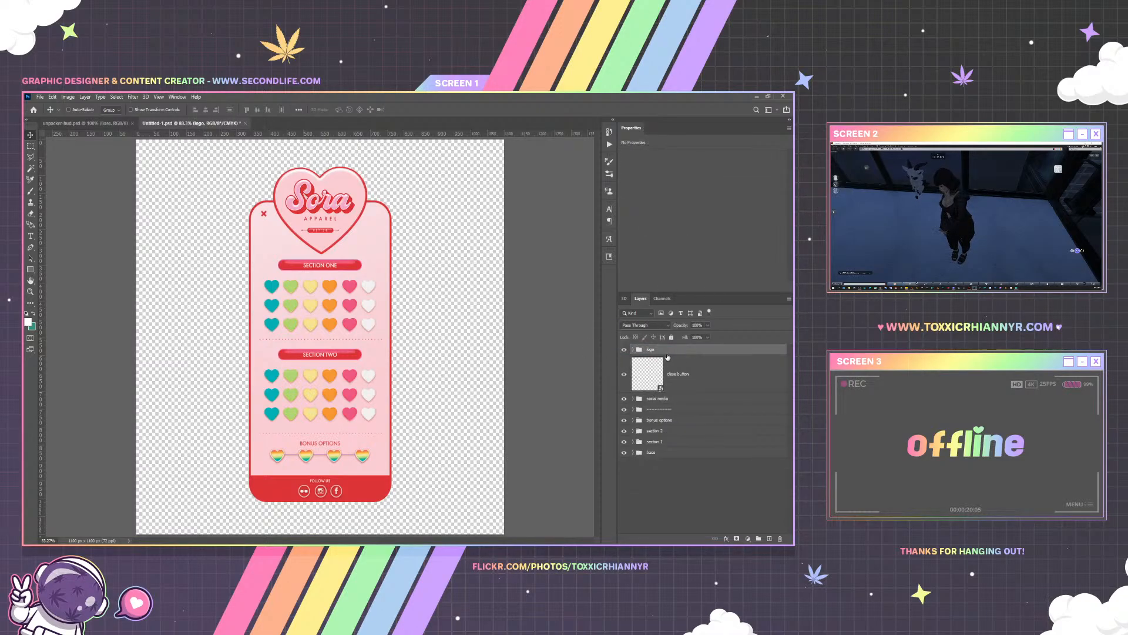
click(633, 349)
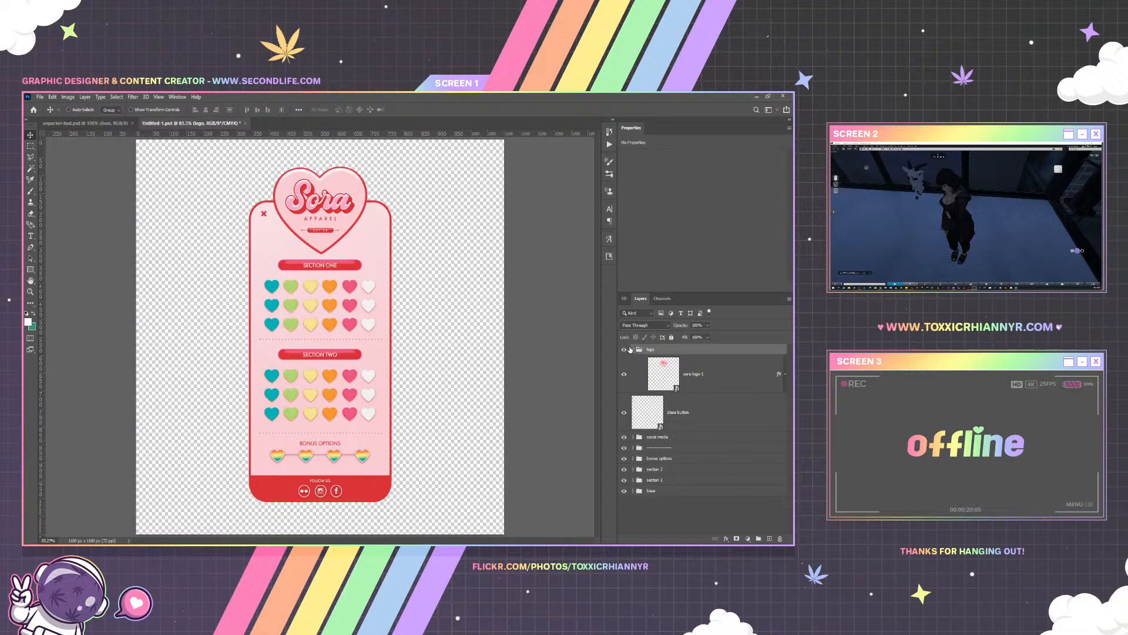
click(632, 349)
Move the close button layer into the dashed-line group and append "/ close" to that group's name
click(682, 376)
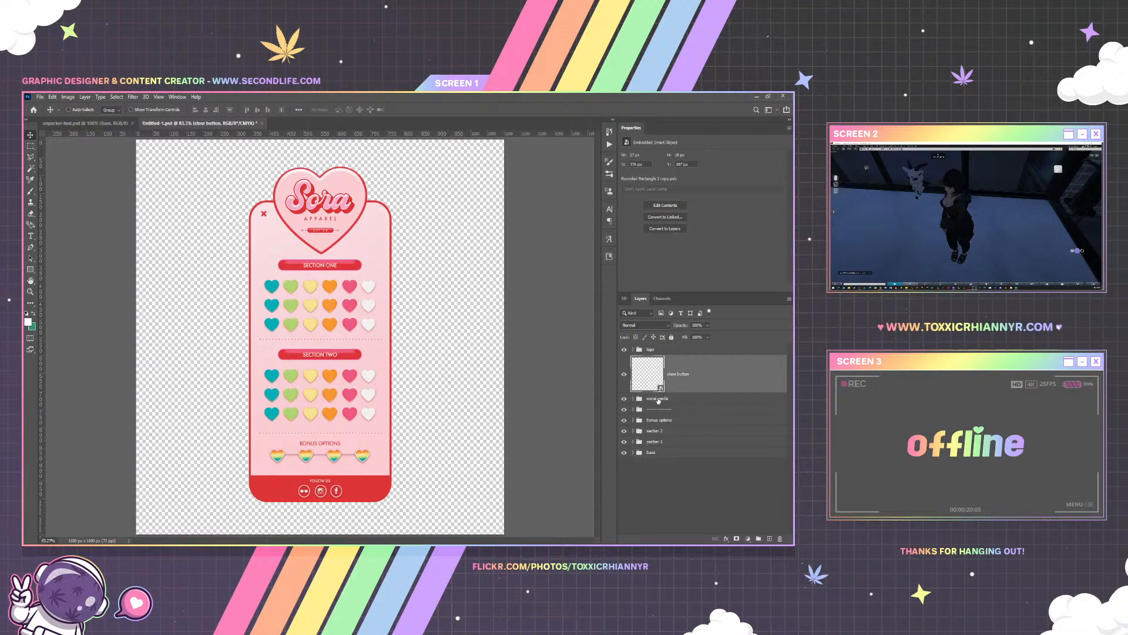
drag(684, 377, 658, 410)
double_click(667, 374)
click(668, 373)
text(/ close)
key(Return)
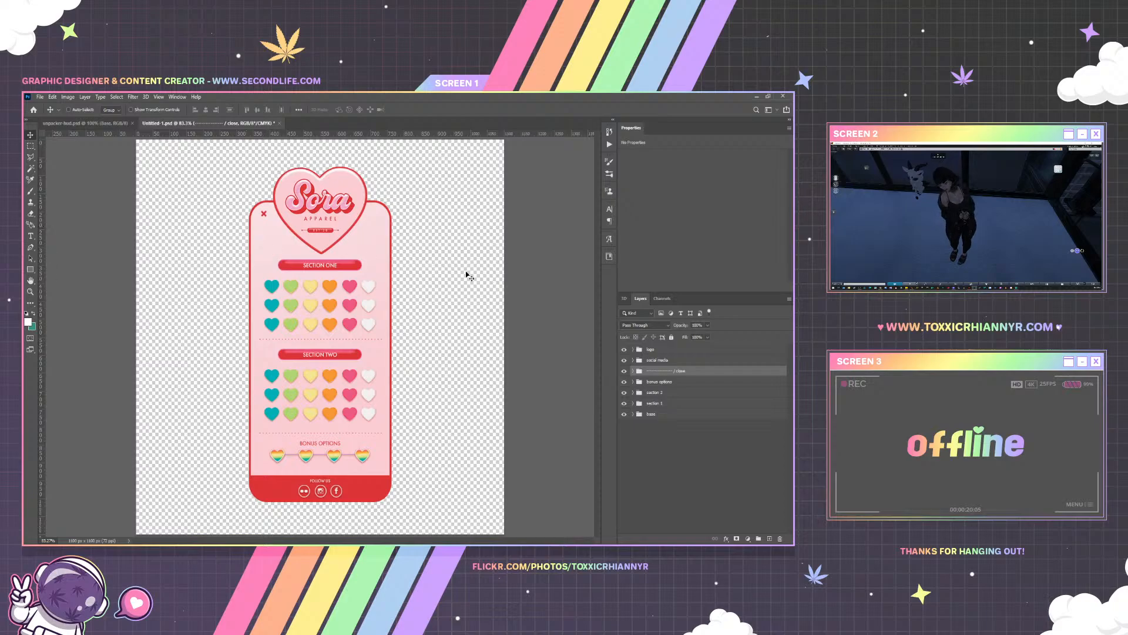
Open the Greek Party Poster PSD and inspect its title artwork at 100% zoom
click(38, 98)
click(48, 114)
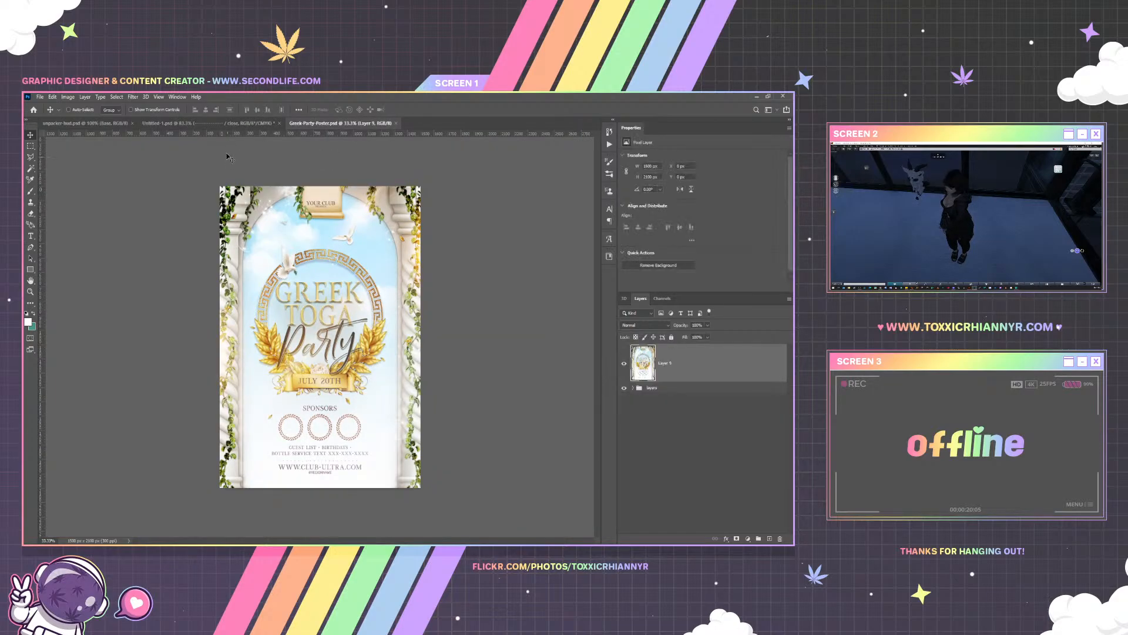
click(159, 98)
click(178, 204)
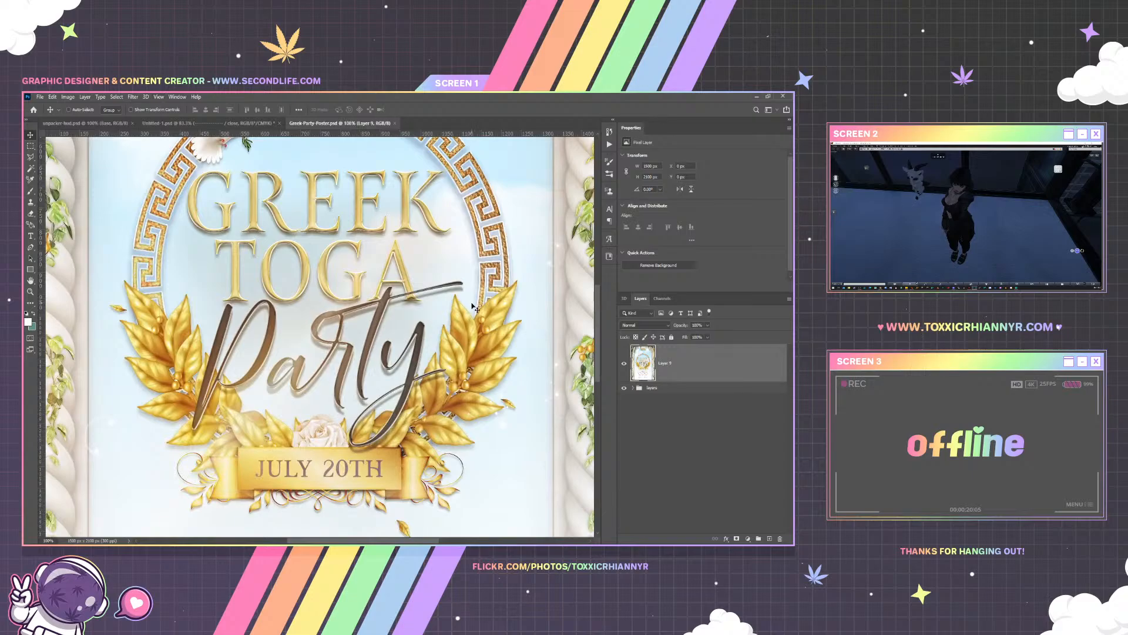
scroll(491, 310, up, 2)
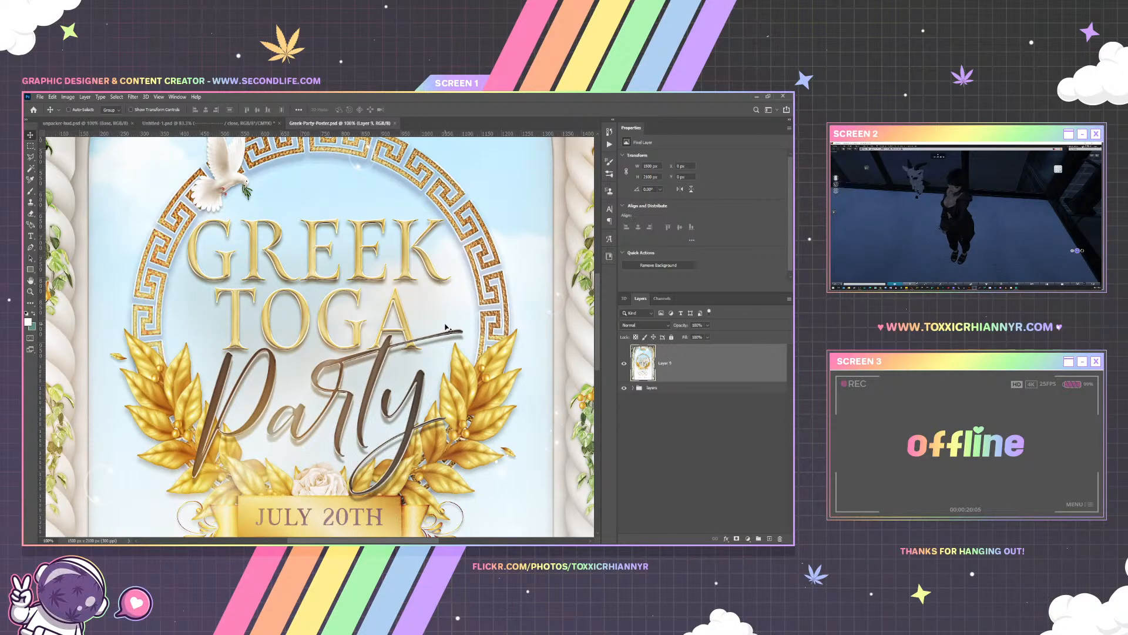
scroll(446, 327, down, 2)
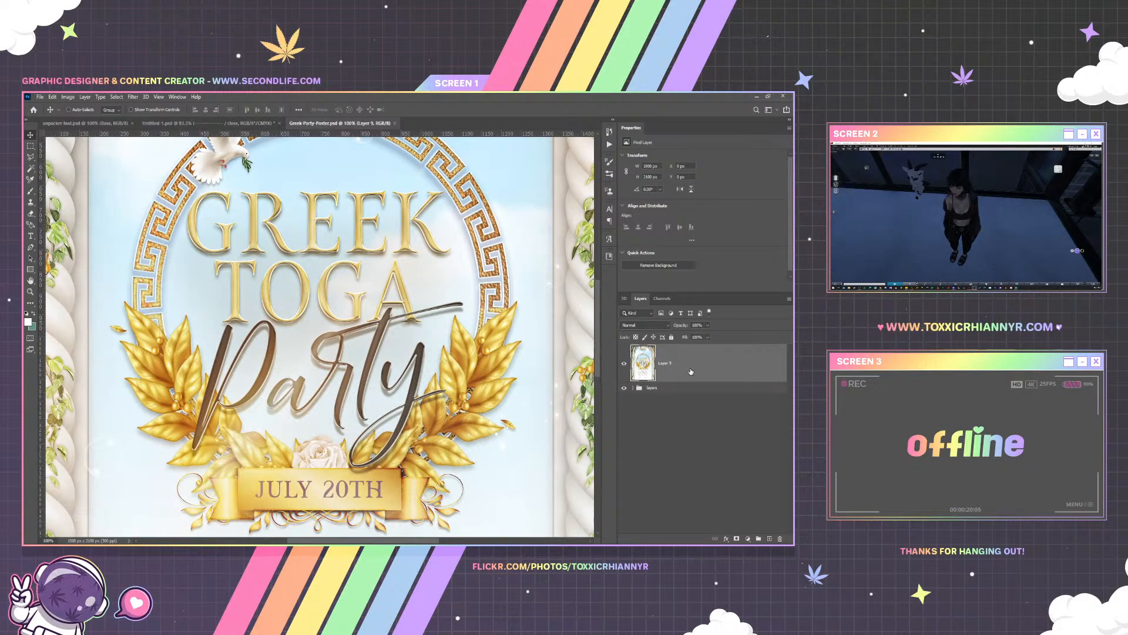
Hide the poster's flattened top layer, expand the layers group and select its overlays group
click(624, 362)
click(633, 390)
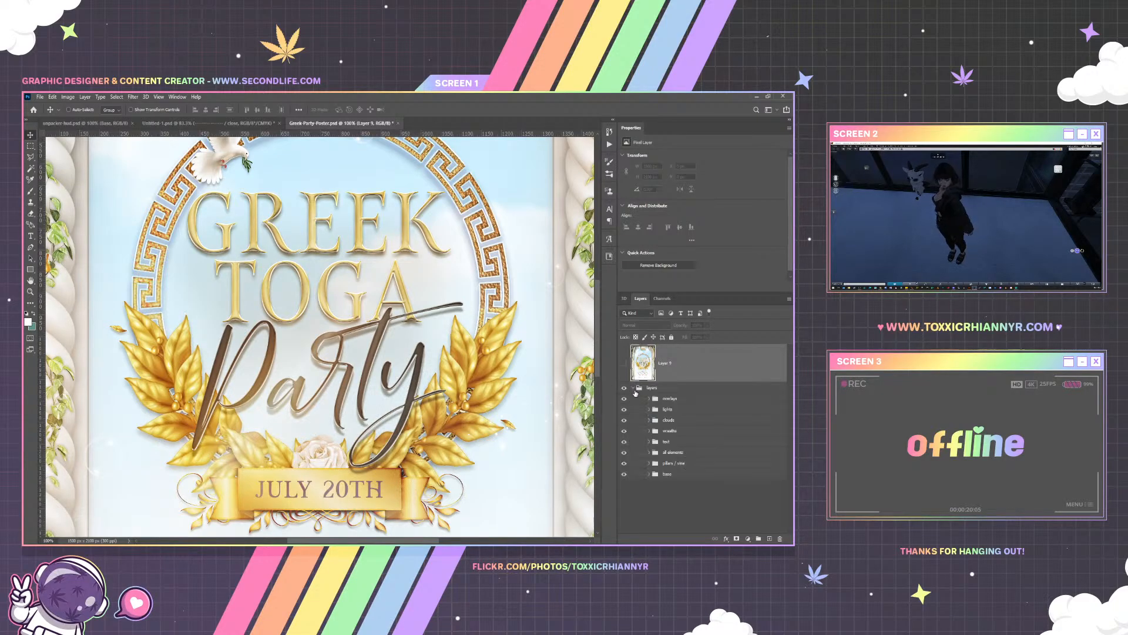
click(711, 399)
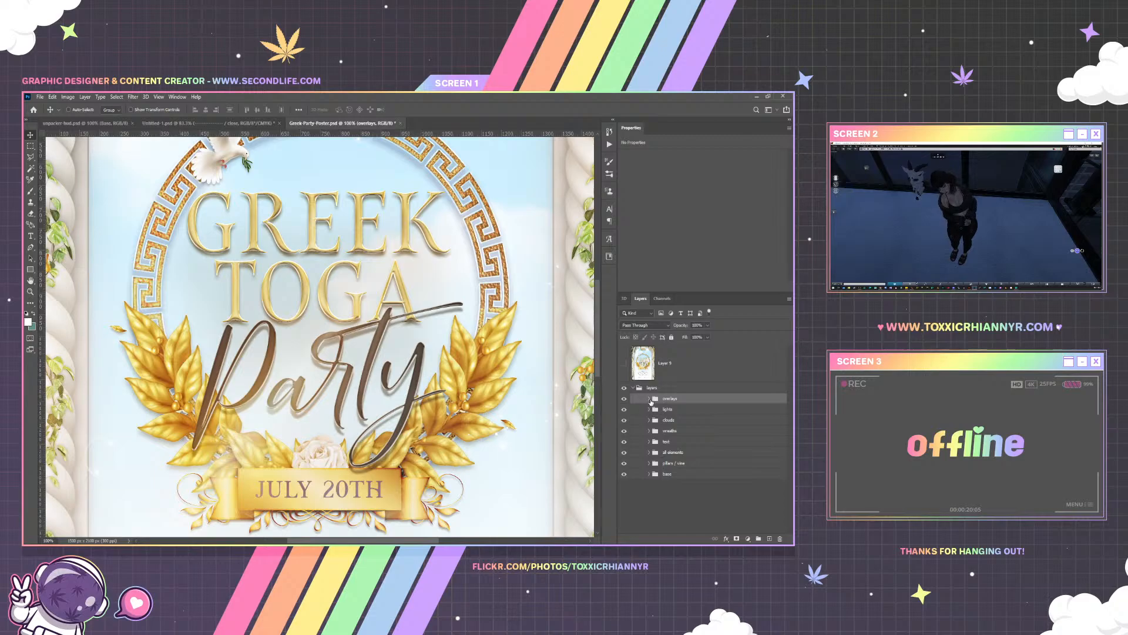
Examine the contents of the poster's overlays and lights groups, leaving both collapsed
click(649, 399)
click(649, 399)
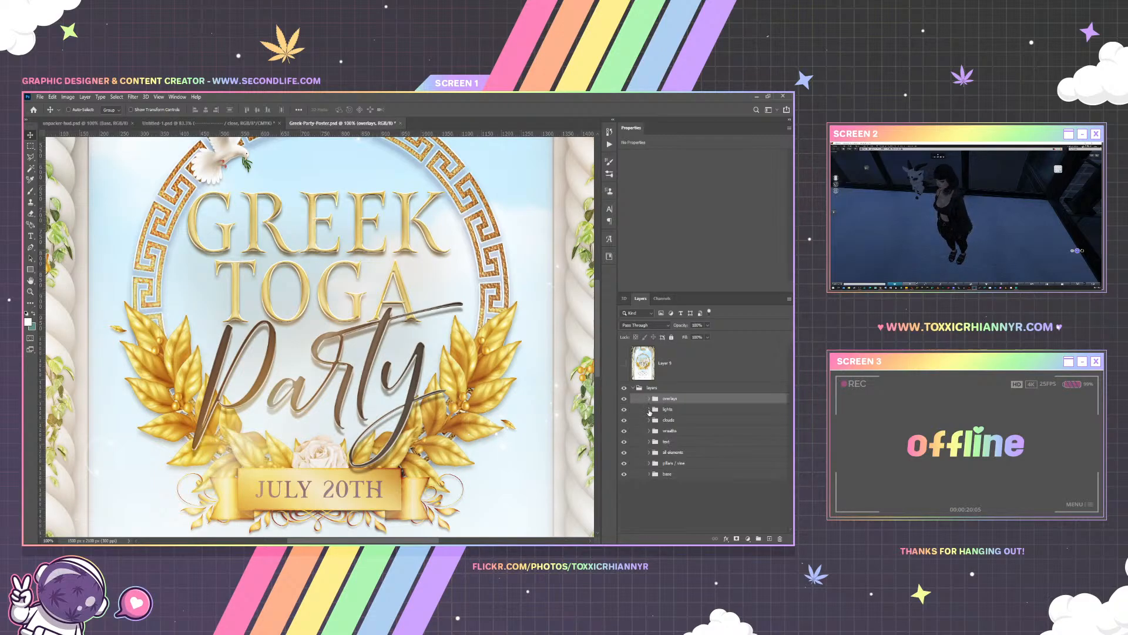
click(649, 410)
scroll(649, 412, down, 3)
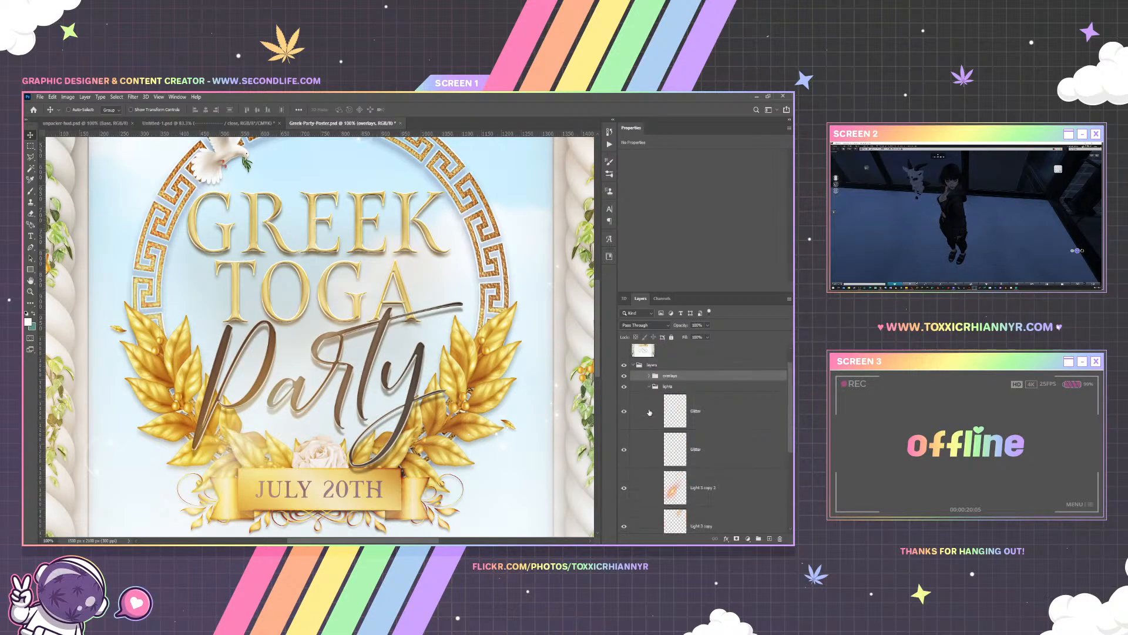
scroll(649, 412, up, 3)
click(649, 409)
Close the Properties display to enlarge the layer list and examine the poster's clouds, wreaths and text groups
click(790, 127)
click(769, 142)
click(649, 249)
click(649, 249)
click(650, 261)
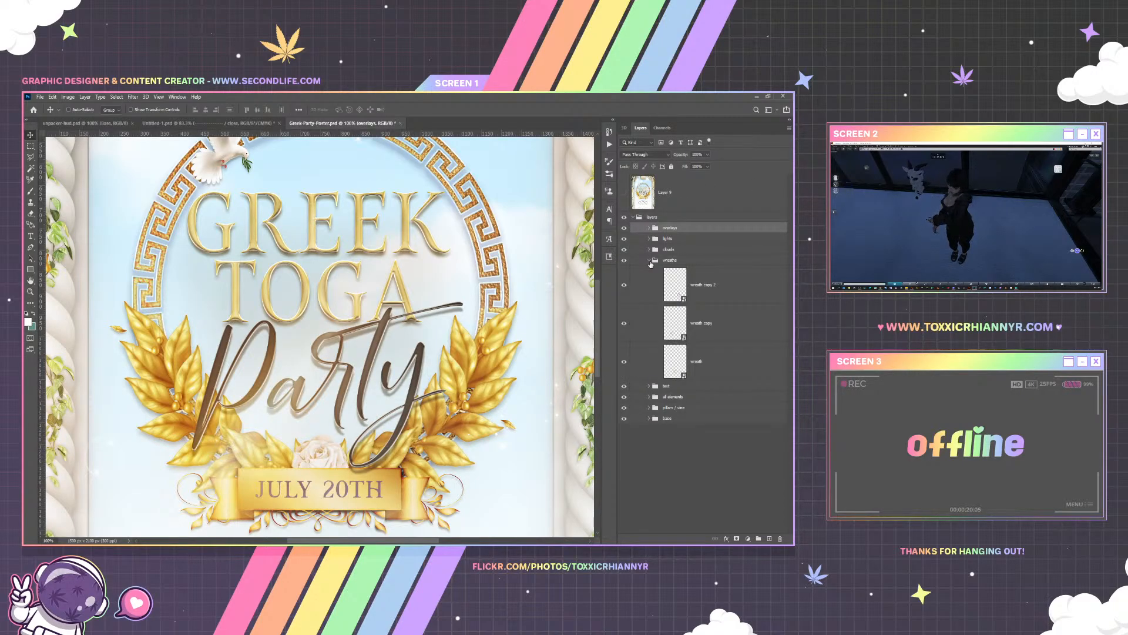
click(650, 261)
click(649, 271)
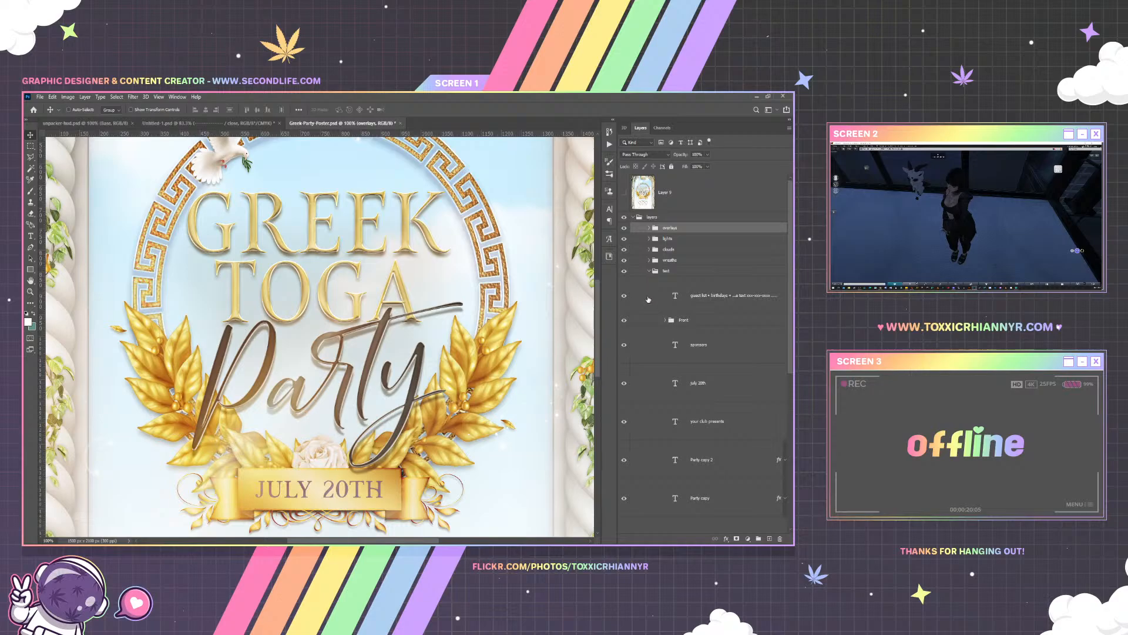
scroll(649, 296, down, 5)
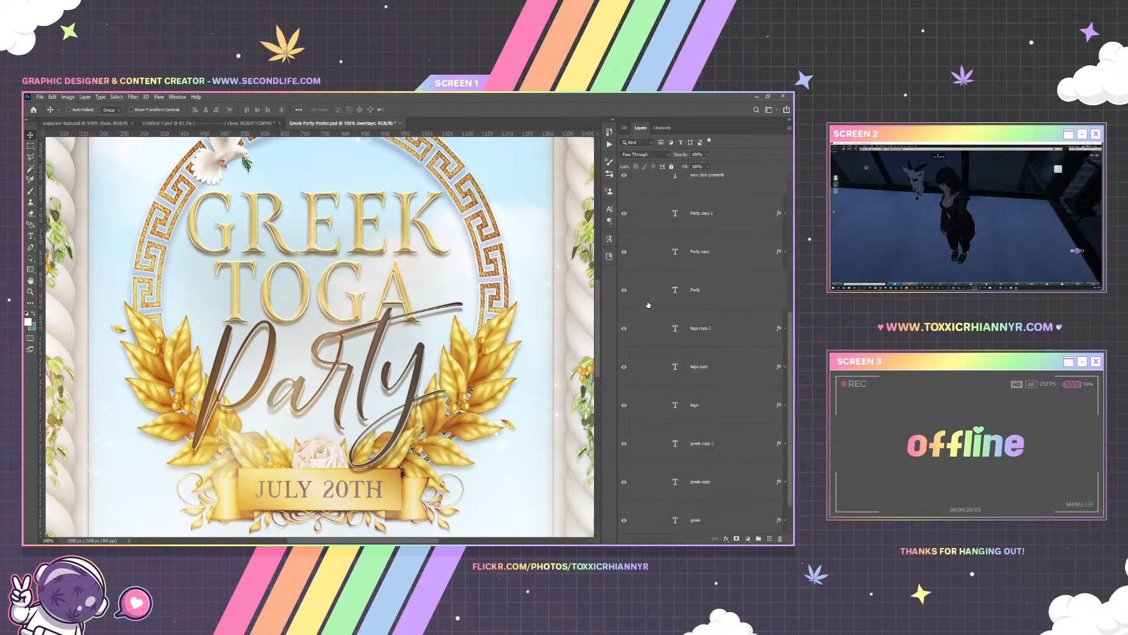
scroll(649, 276, up, 5)
click(649, 271)
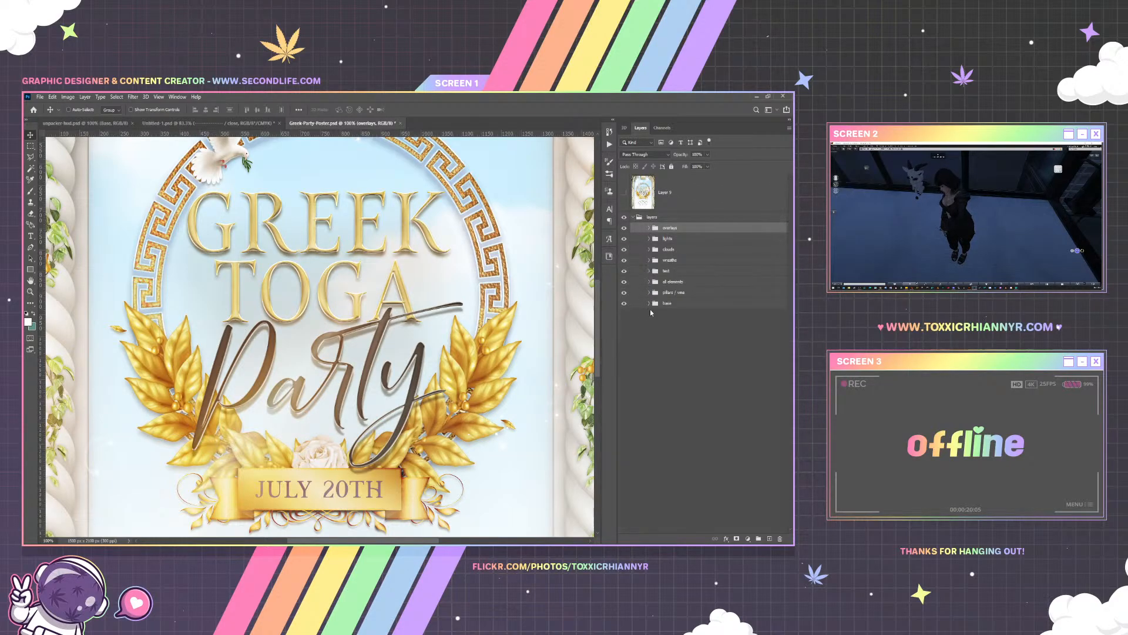
Expand the all elements group, switch its banner and doves groups off and on, and fit the poster in view
click(649, 283)
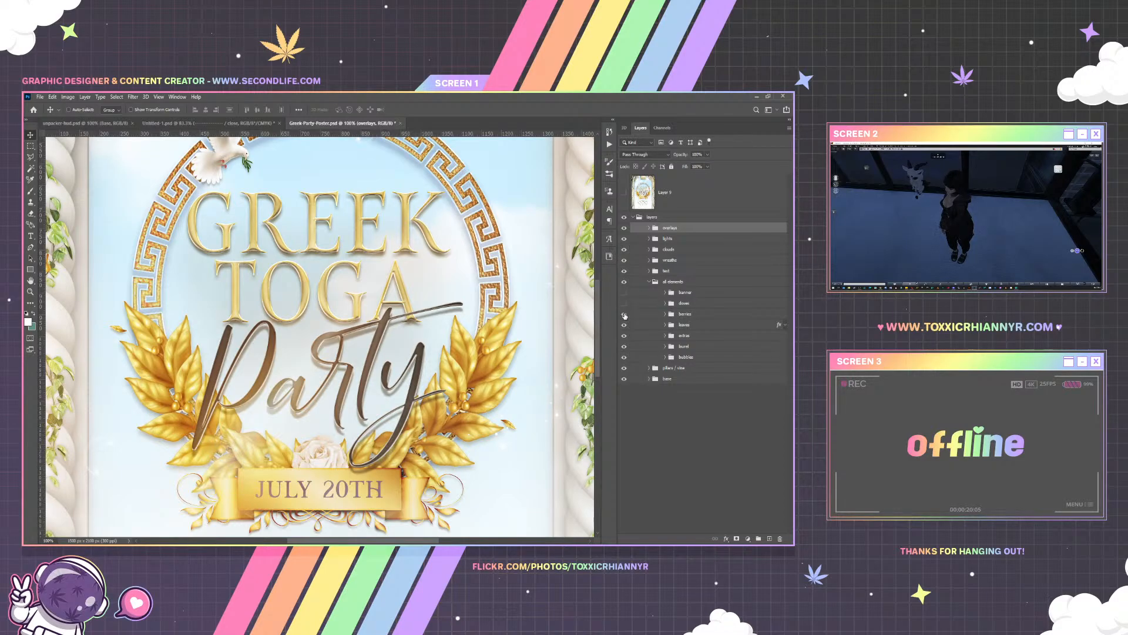
drag(625, 303, 626, 293)
click(158, 97)
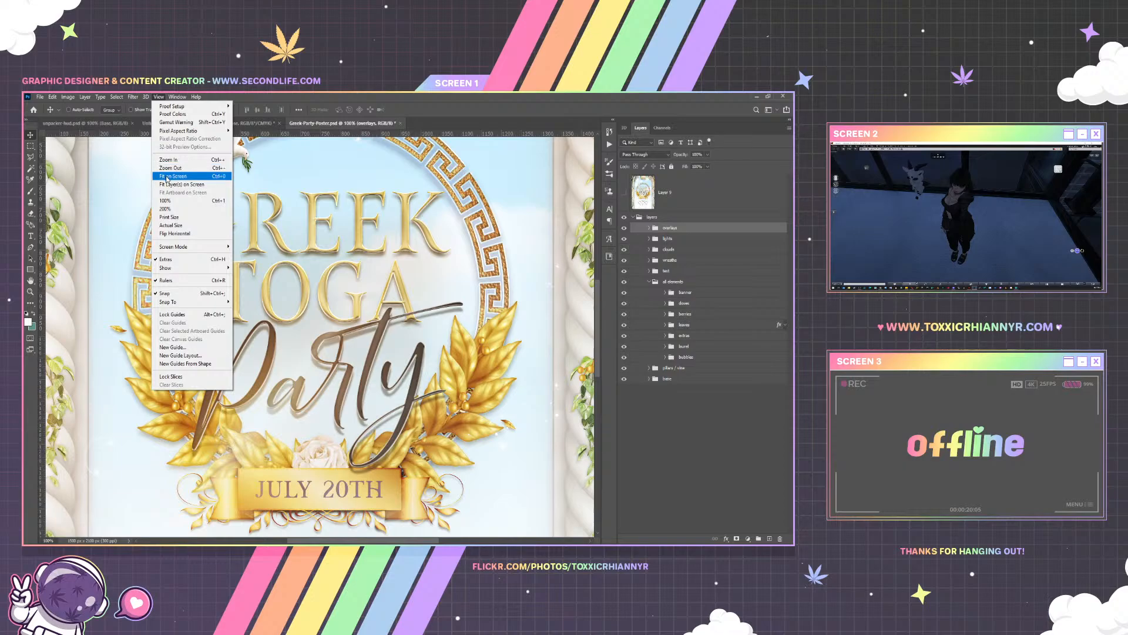
click(168, 176)
Examine the contents of the berries subgroup and the subgroup below leaves, and collapse the all elements group
click(665, 314)
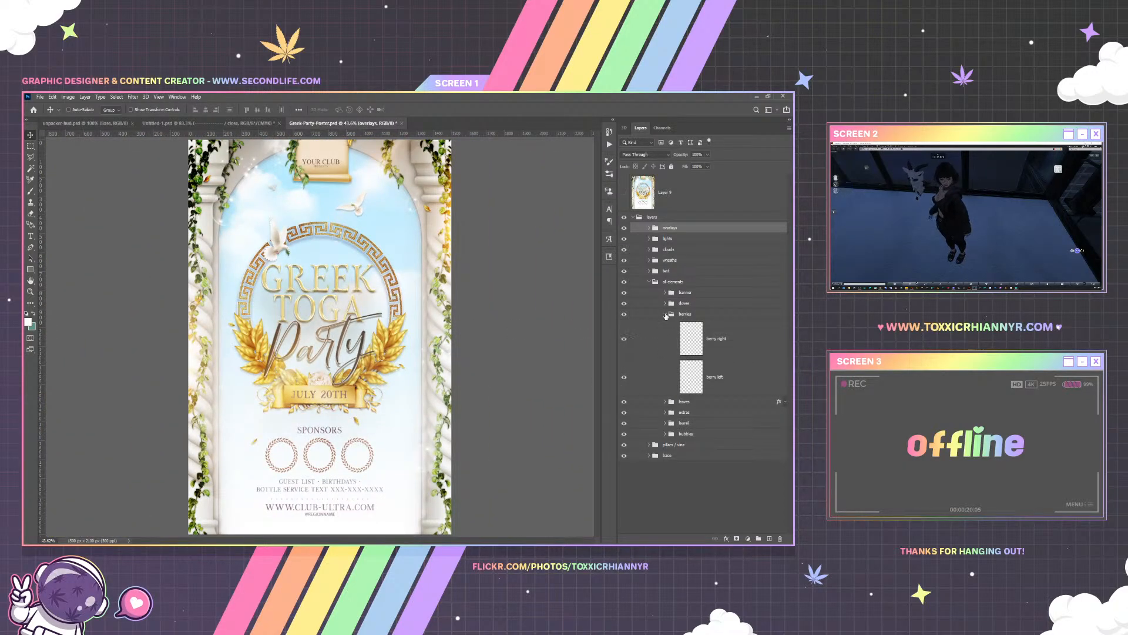
click(666, 315)
click(664, 336)
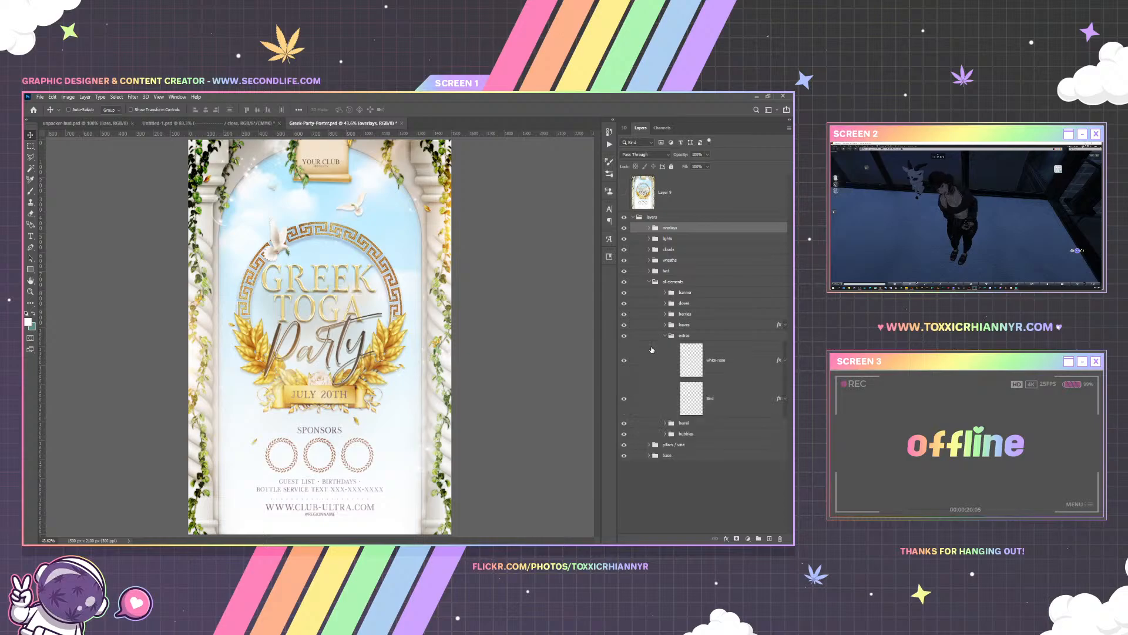
click(666, 336)
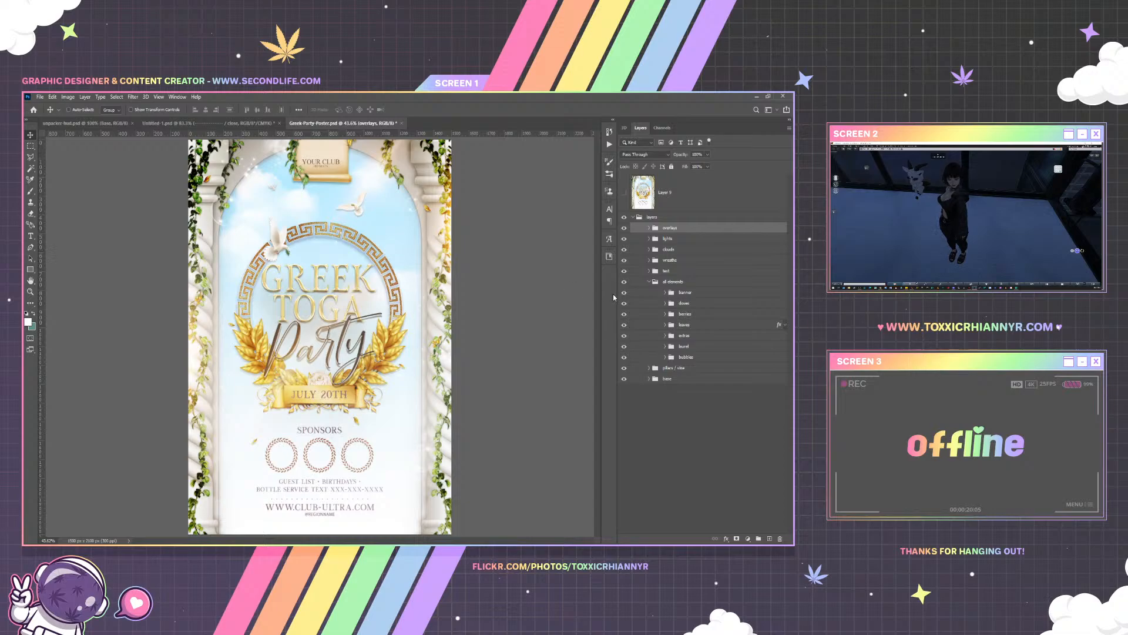
click(650, 281)
Expand the pillars and vines group and look through its layers from first to last
click(649, 293)
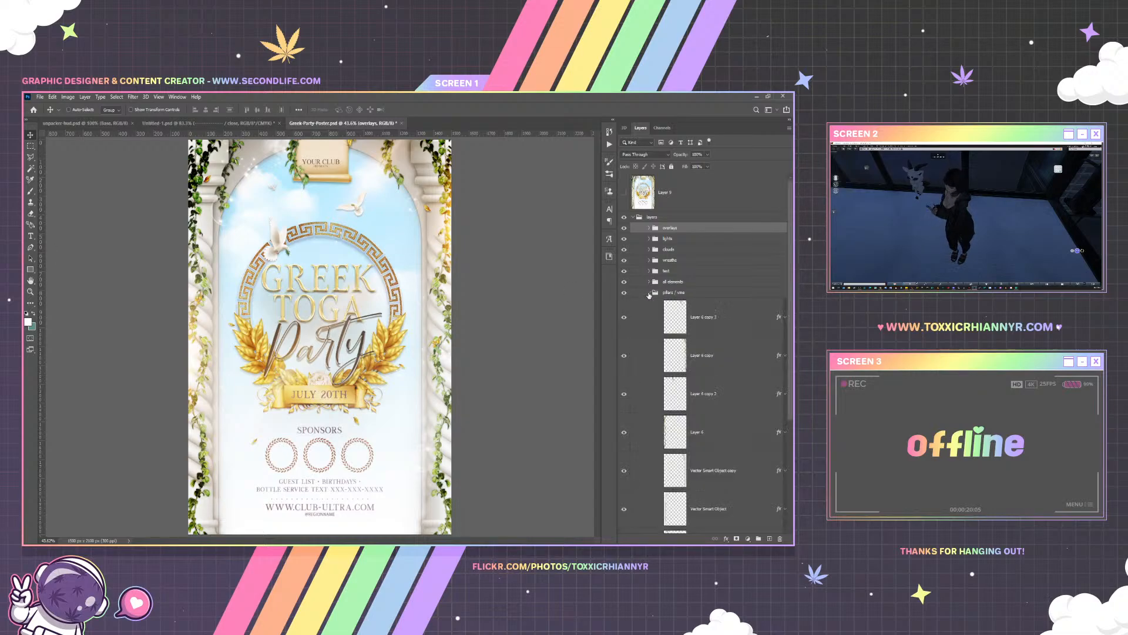
scroll(681, 324, down, 4)
scroll(708, 438, down, 1)
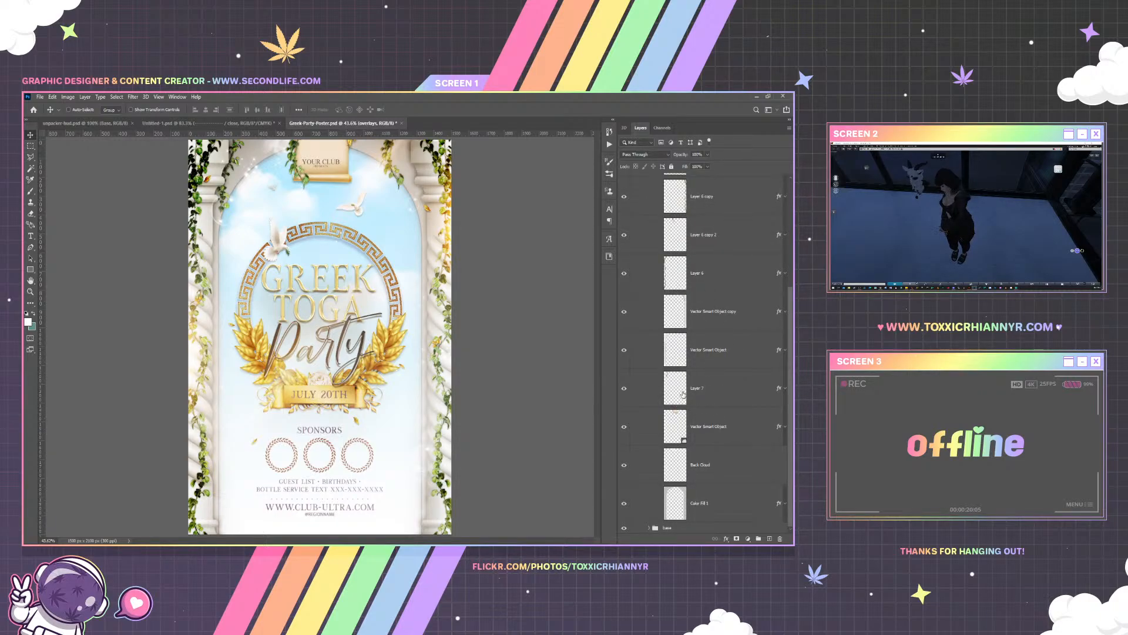
scroll(686, 393, up, 3)
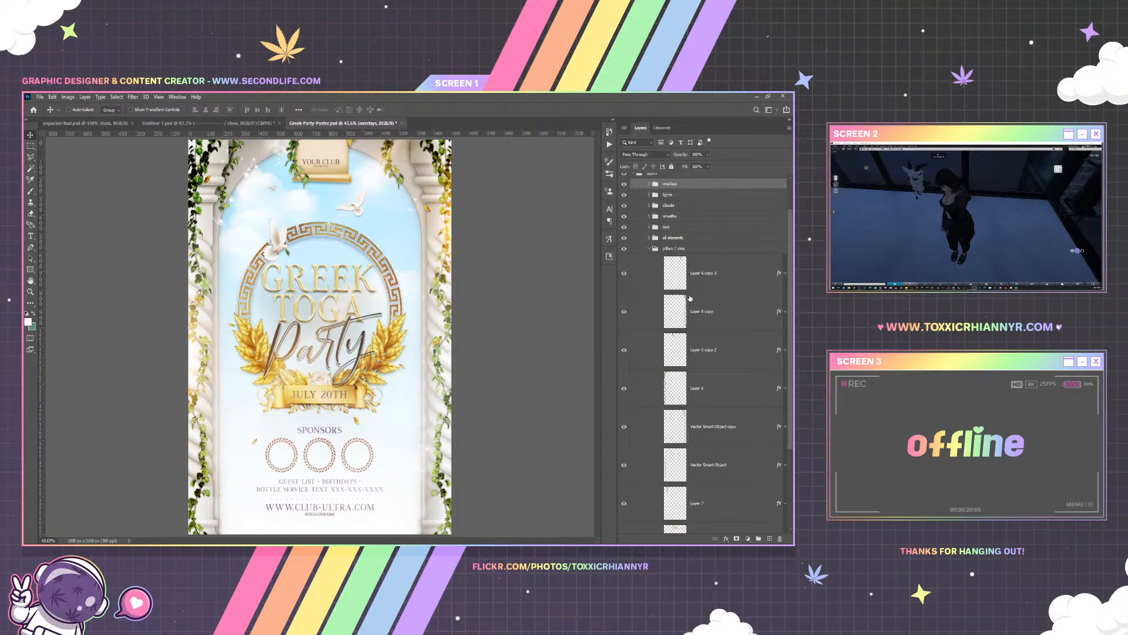
scroll(684, 303, down, 3)
scroll(709, 353, up, 4)
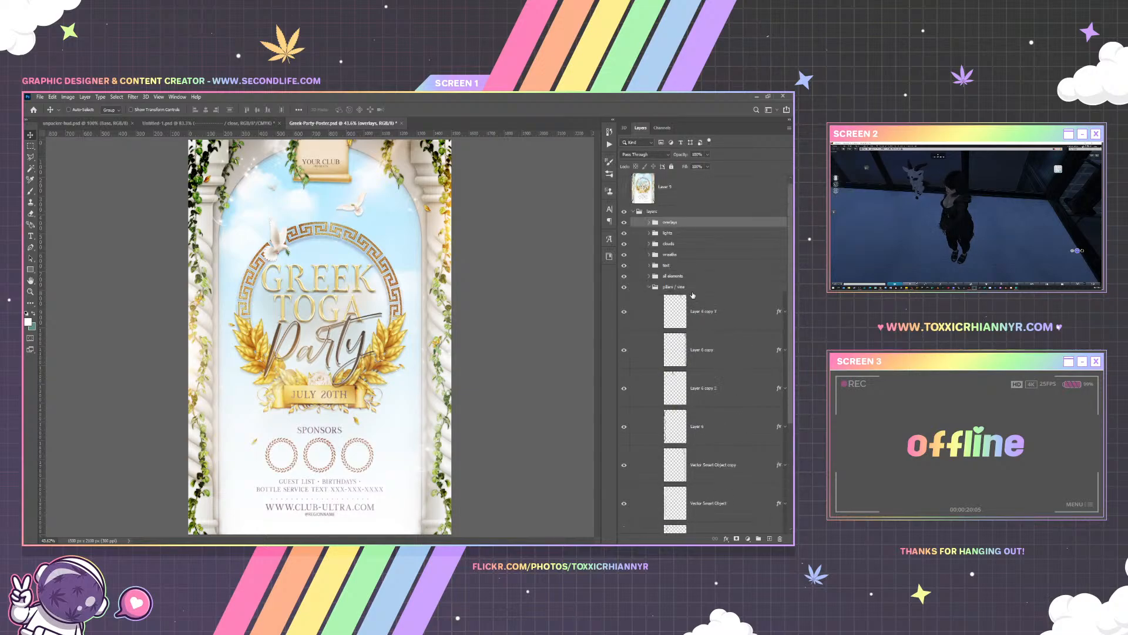
Switch the first three layers in the pillars and vines group off and on, and collapse the group
click(624, 313)
click(624, 314)
click(625, 351)
click(624, 351)
click(624, 391)
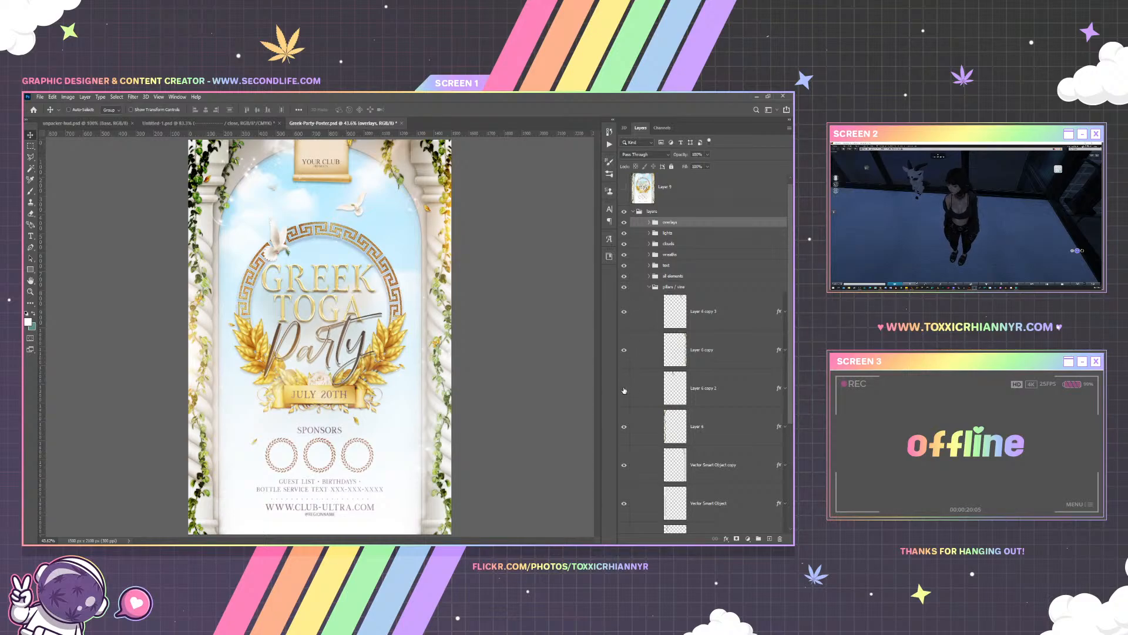
click(624, 391)
click(649, 287)
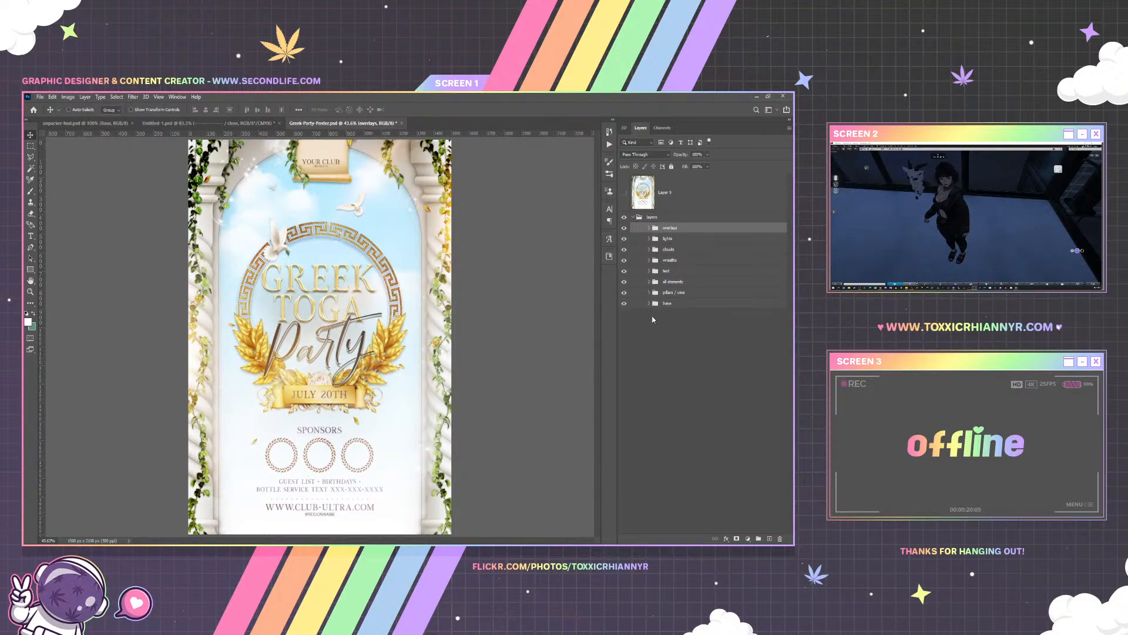
Expand the poster's base group and look through its layers
click(649, 303)
scroll(700, 365, down, 2)
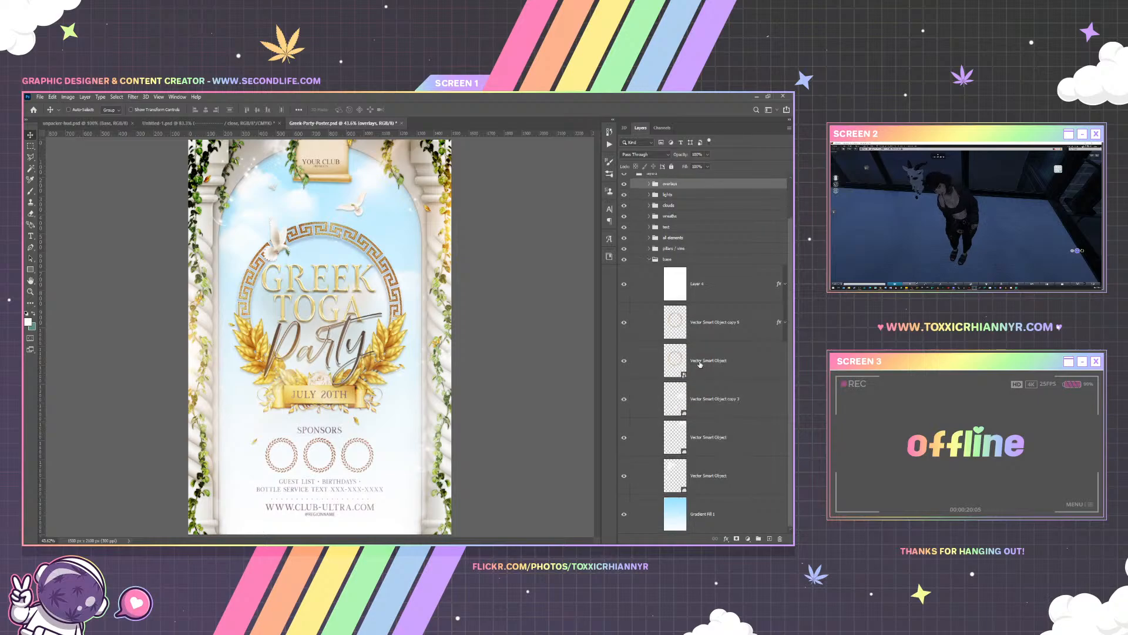
Hide the vector smart object layers in the base group and show them again to compare the poster's background
click(624, 476)
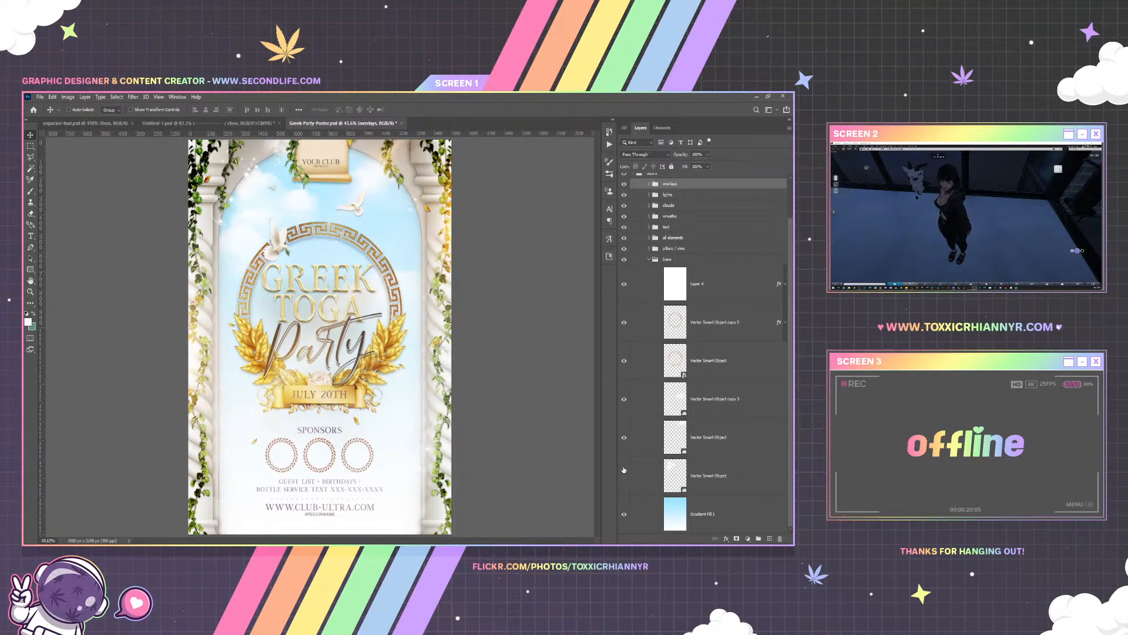
click(623, 436)
click(624, 322)
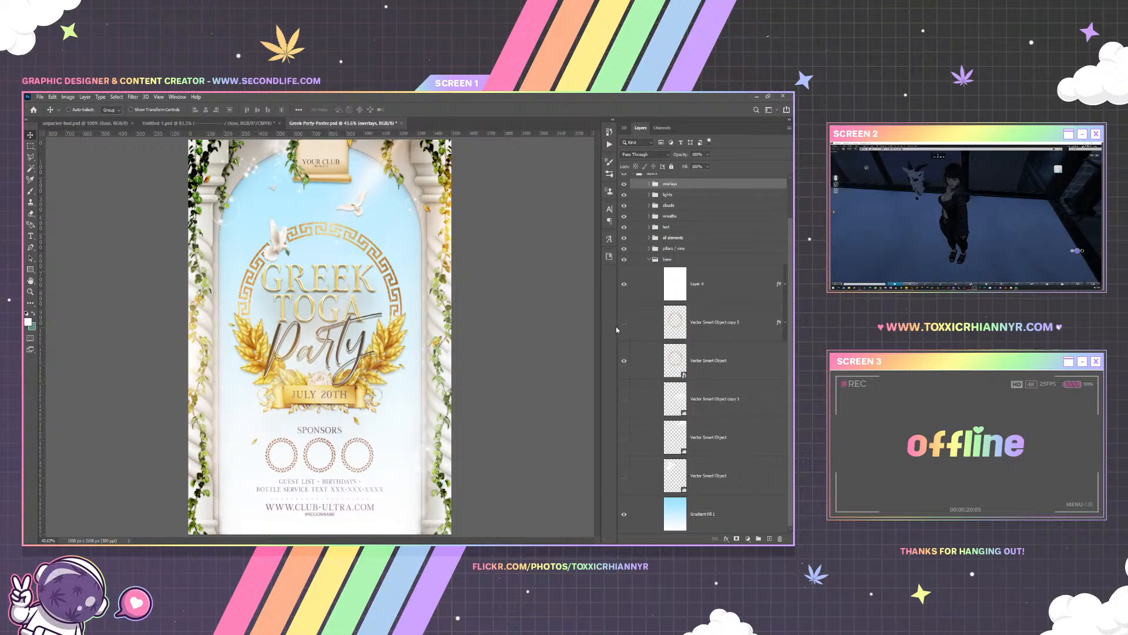
drag(624, 398, 625, 475)
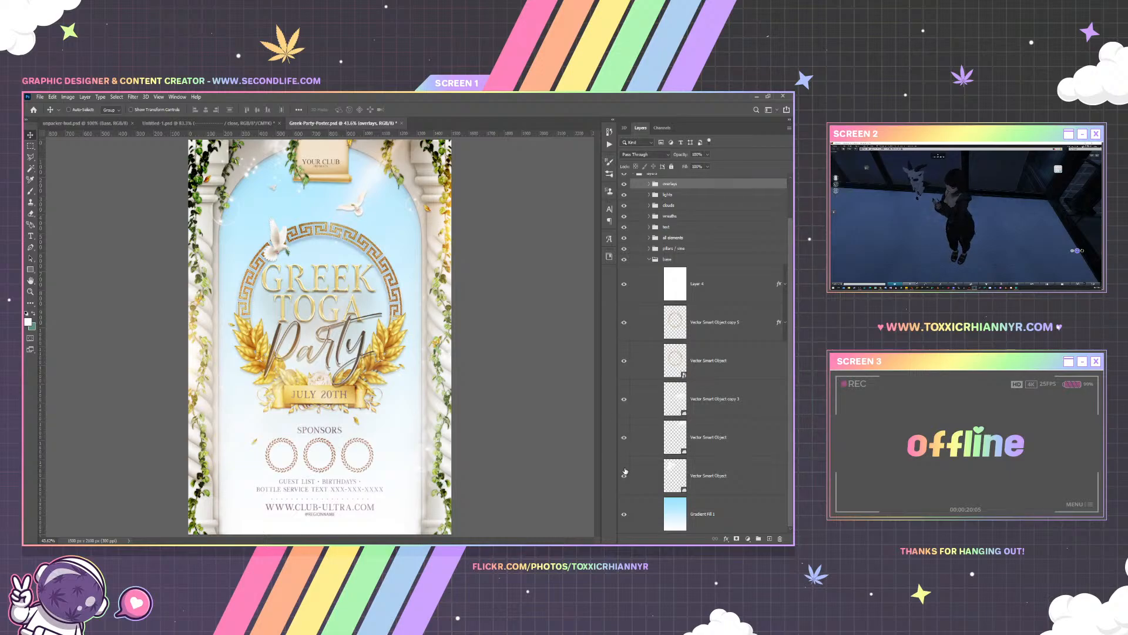
Collapse the base and layers groups and close Greek-Party-Poster.psd without saving changes
click(644, 259)
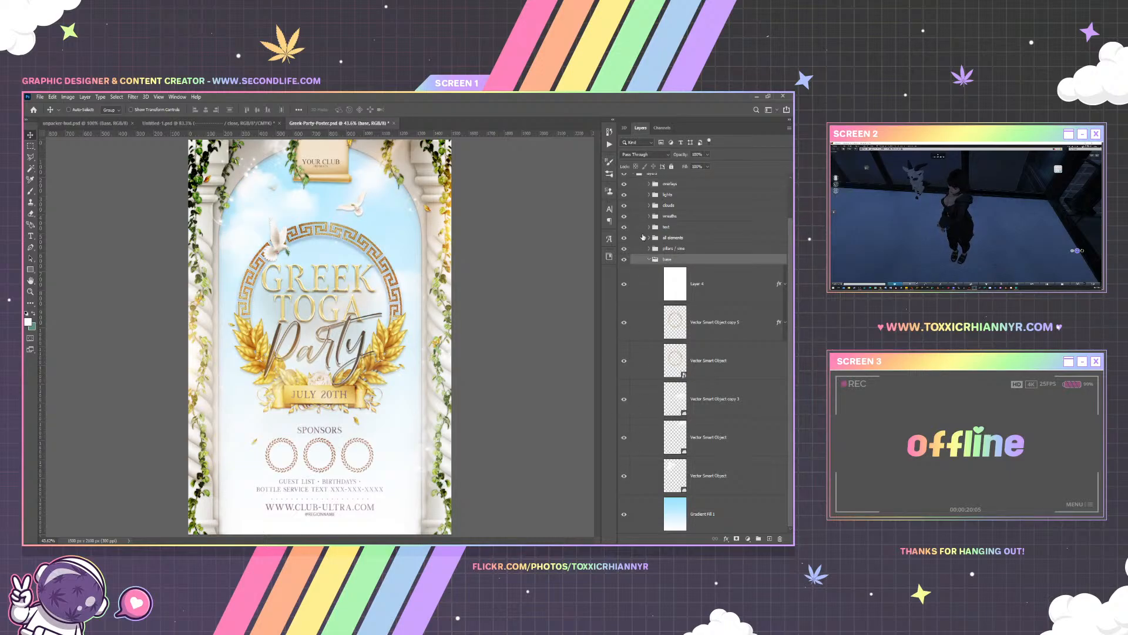
click(653, 260)
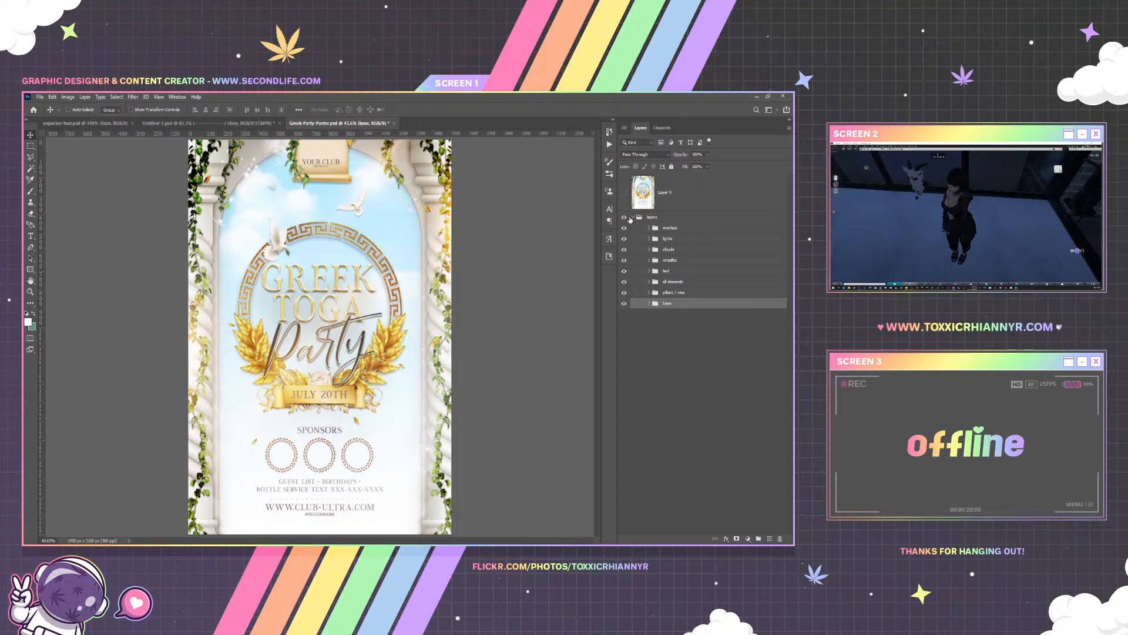
click(633, 218)
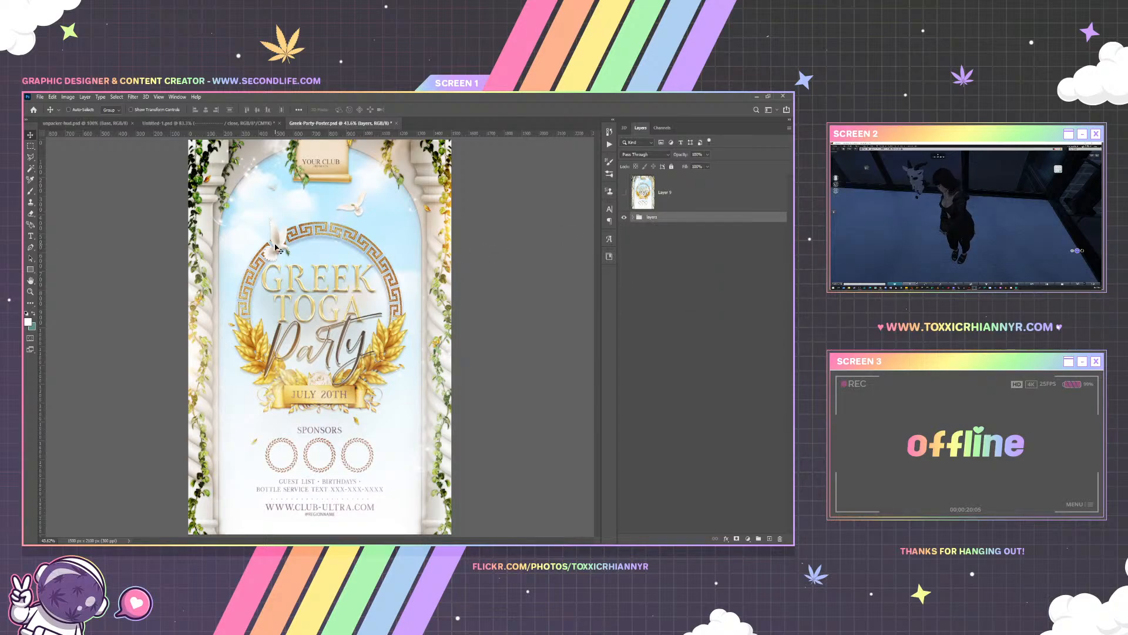
click(397, 123)
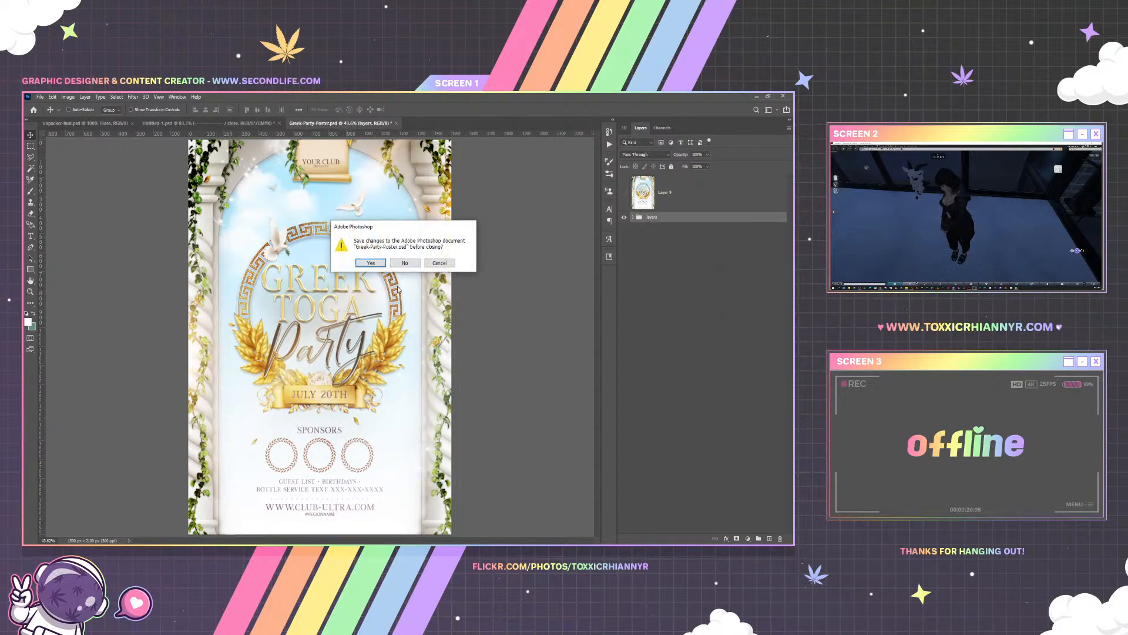
click(412, 265)
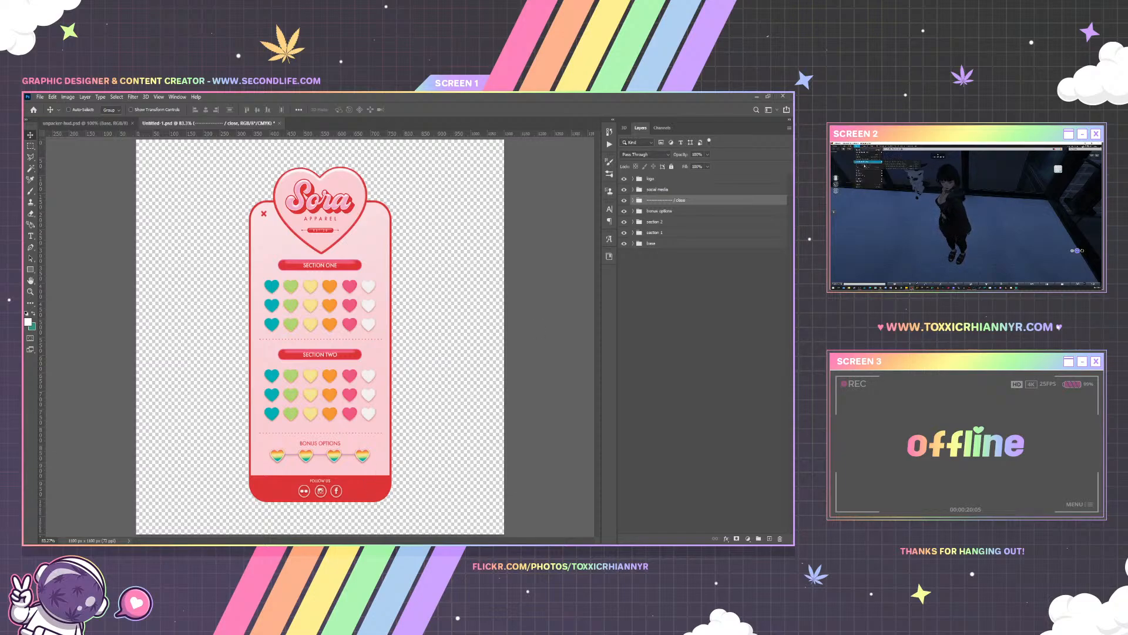
Switch to the Second Life viewer and upload the Sora Apparel HUD image as a texture
click(893, 191)
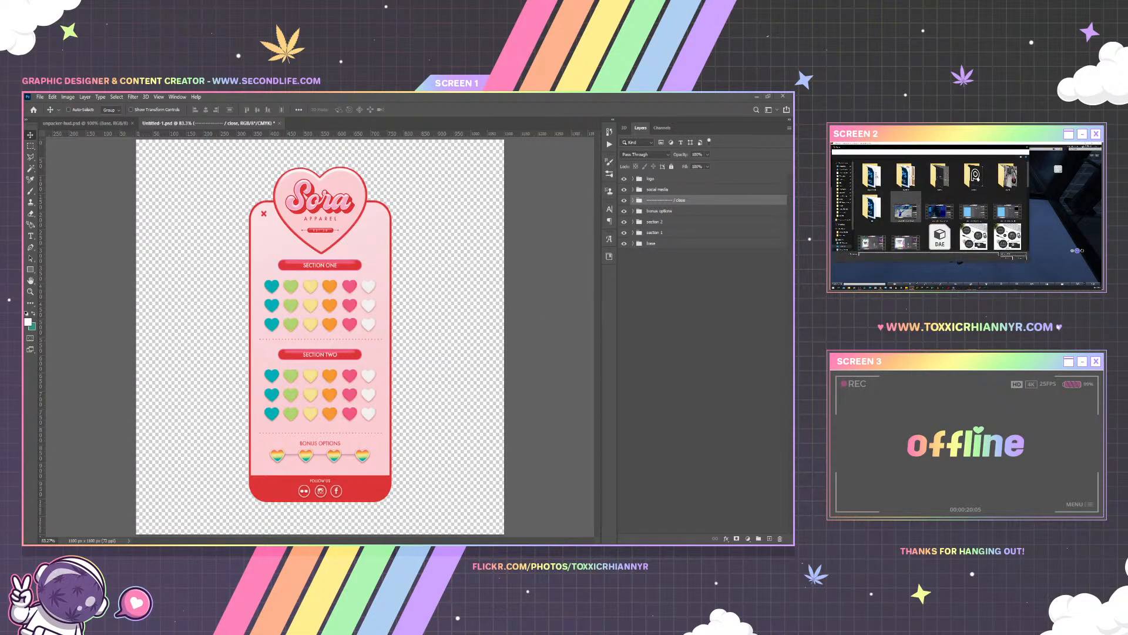
double_click(974, 176)
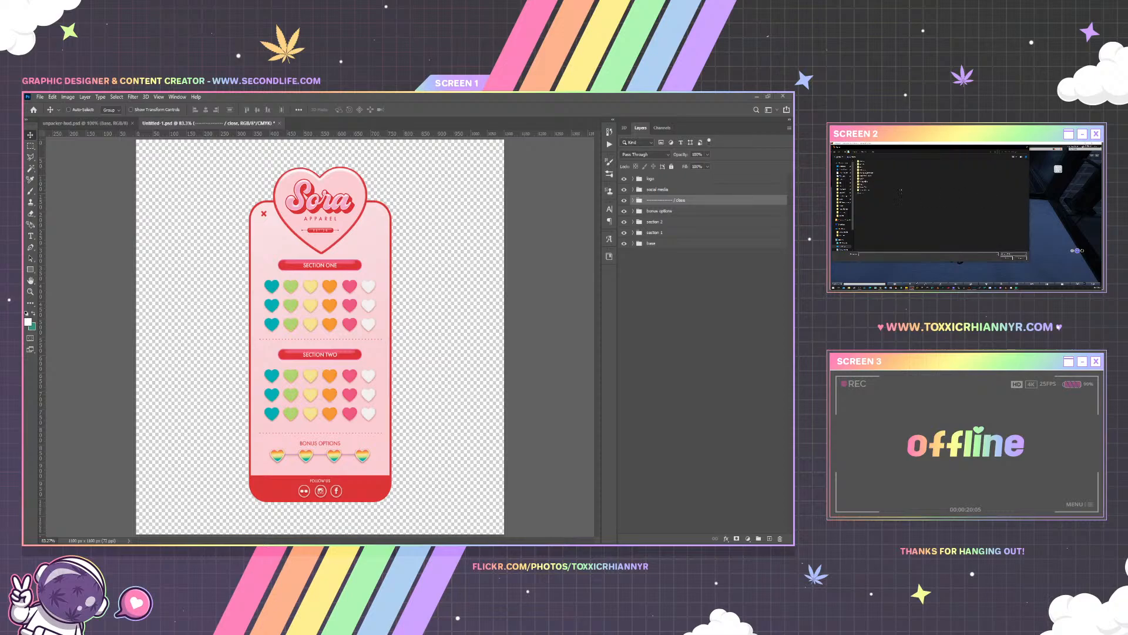
double_click(864, 184)
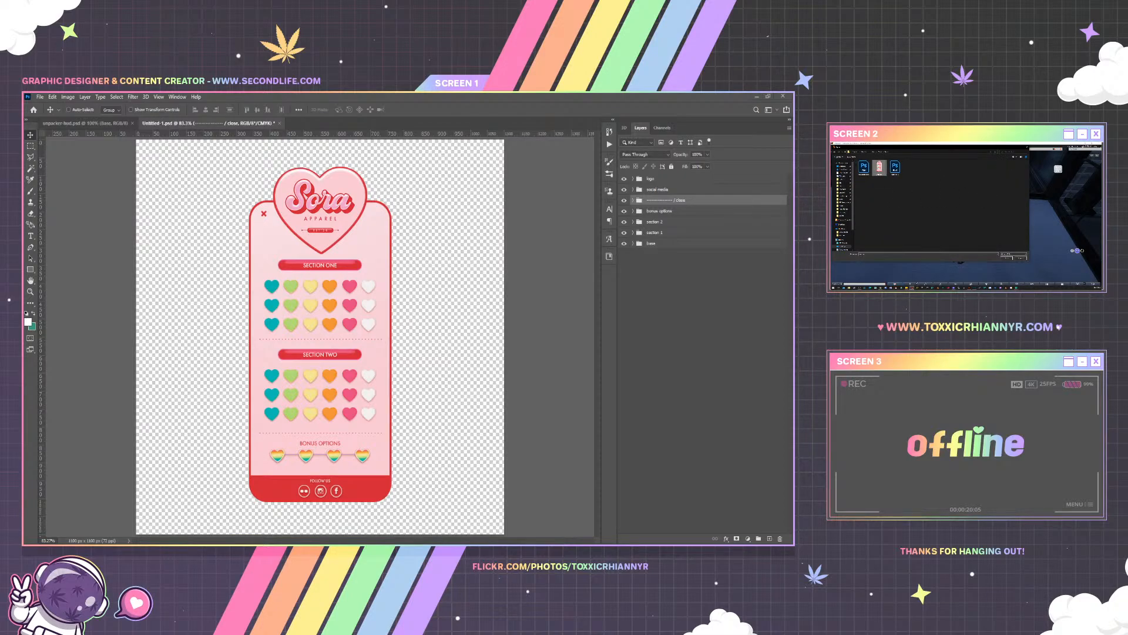
double_click(879, 171)
click(959, 223)
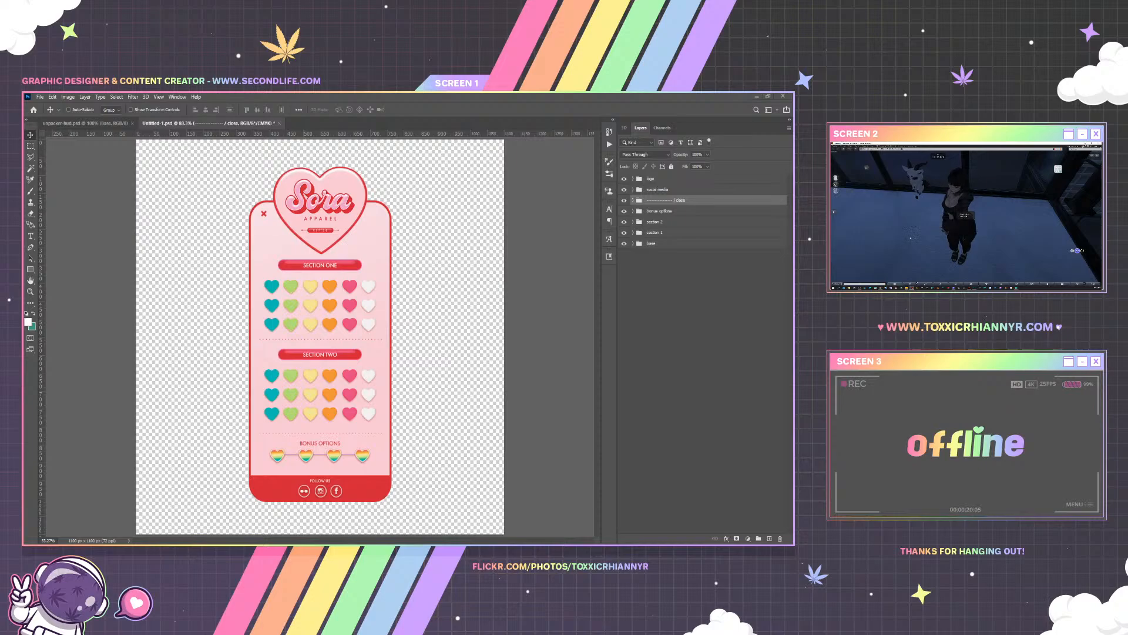
Build a cube on the floor near the avatar and take it into the inventory
click(894, 284)
key(ctrl+b)
click(893, 234)
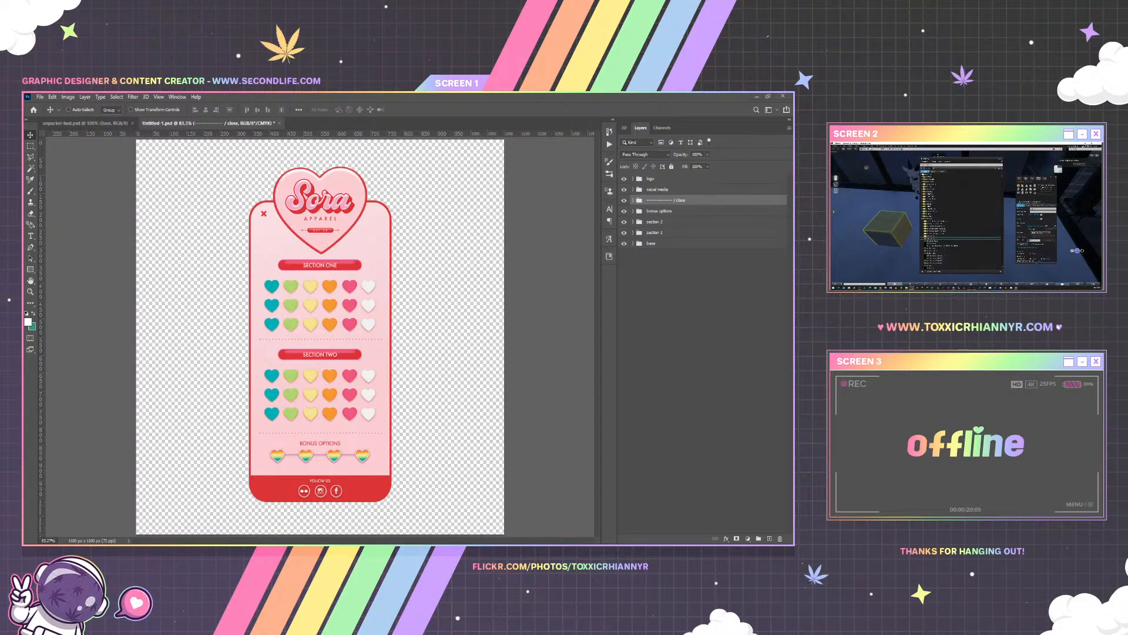
click(1002, 159)
click(885, 230)
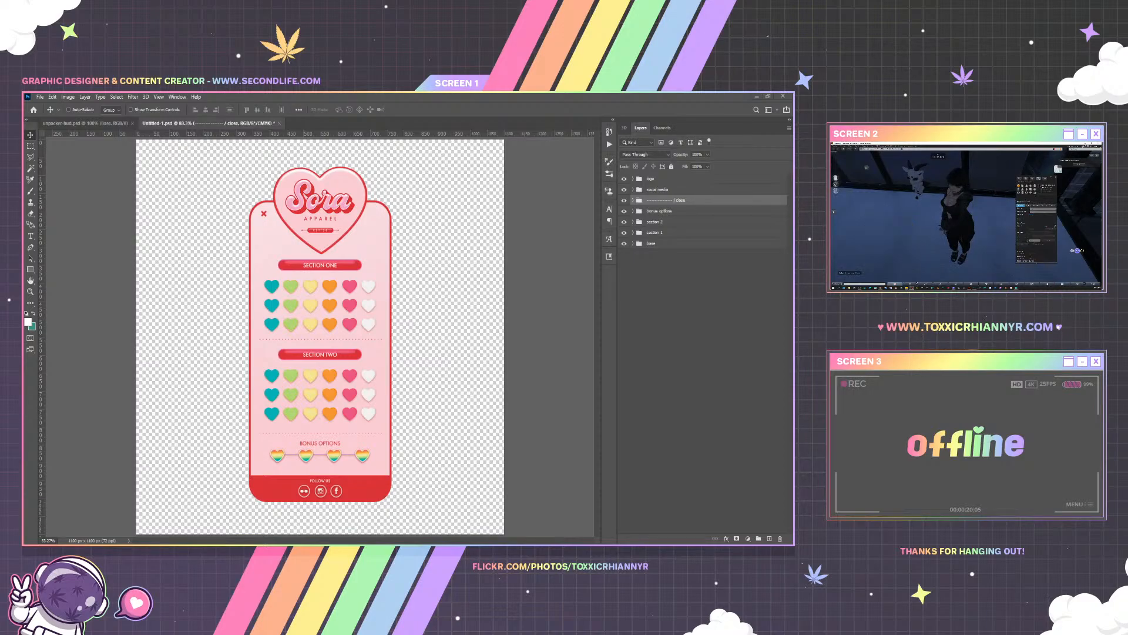
click(1056, 177)
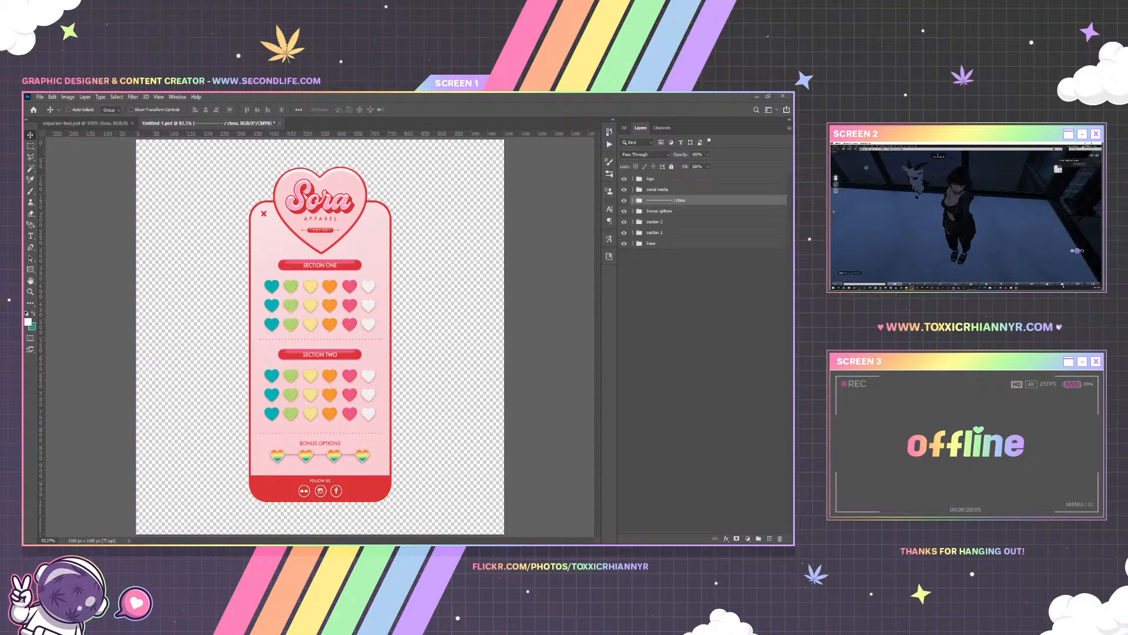
Attach the new cube from the inventory to the HUD and open it for editing
click(1061, 285)
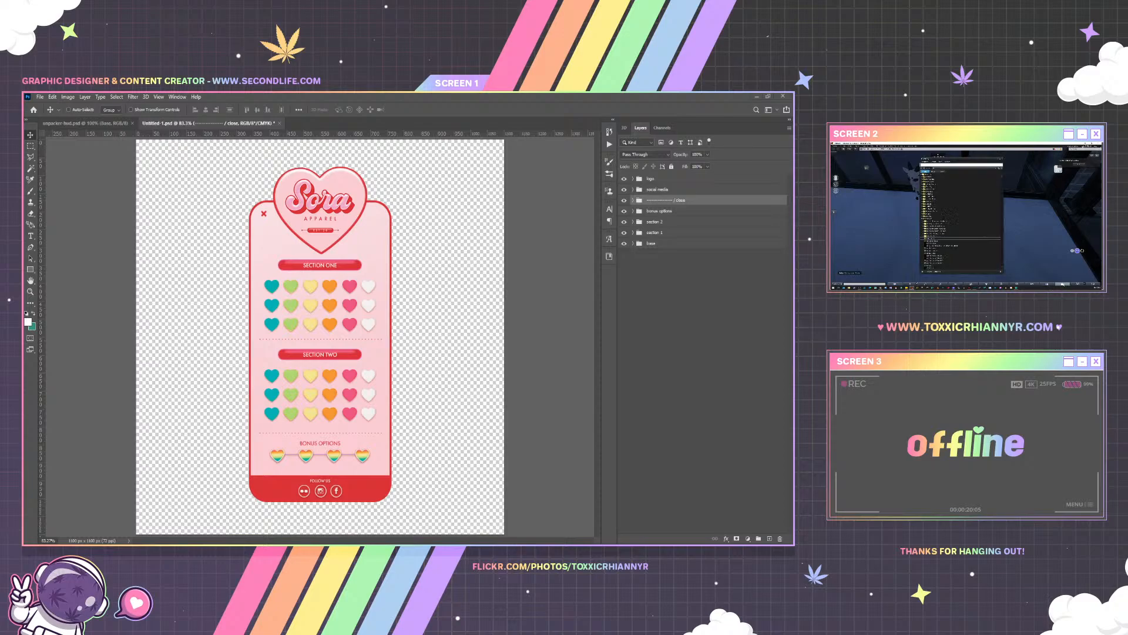
click(935, 172)
right_click(931, 178)
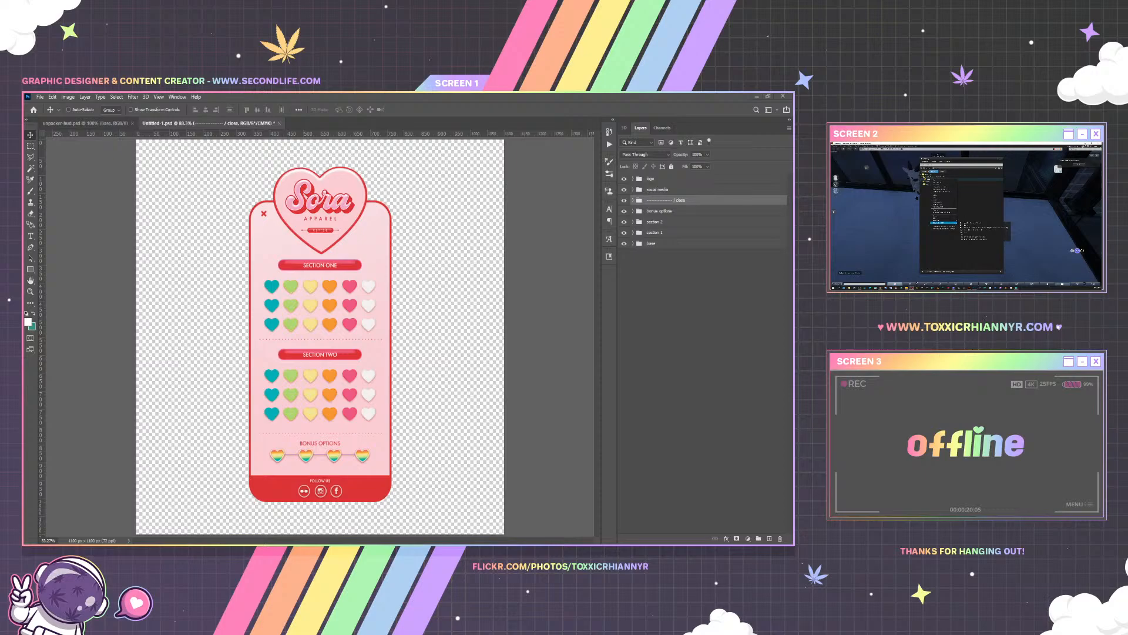
click(976, 231)
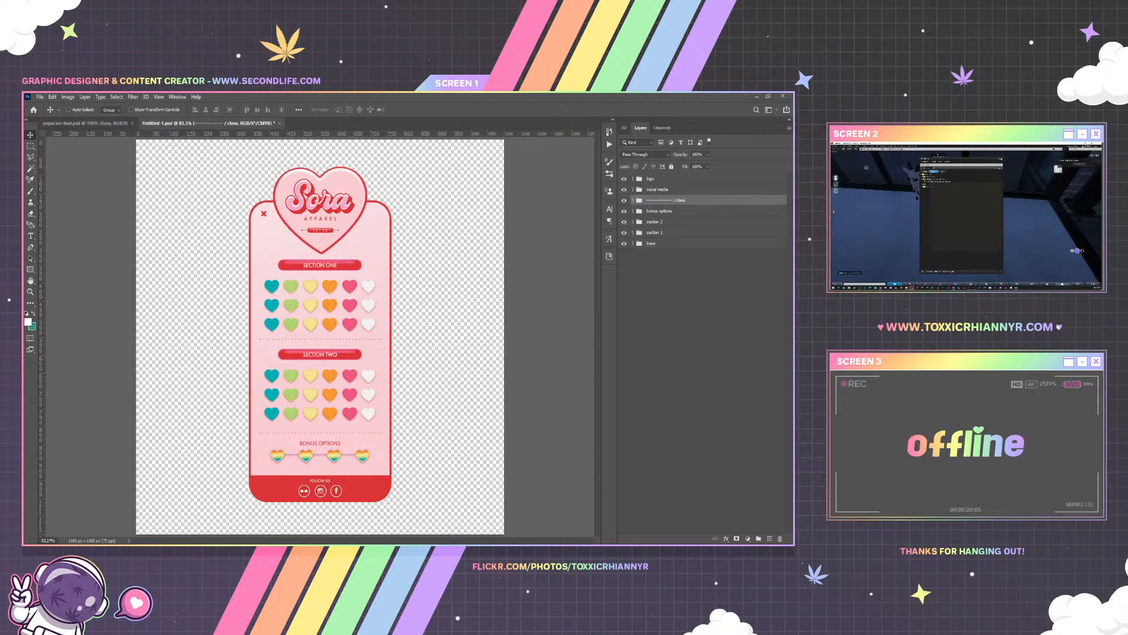
click(1001, 160)
right_click(982, 209)
click(990, 219)
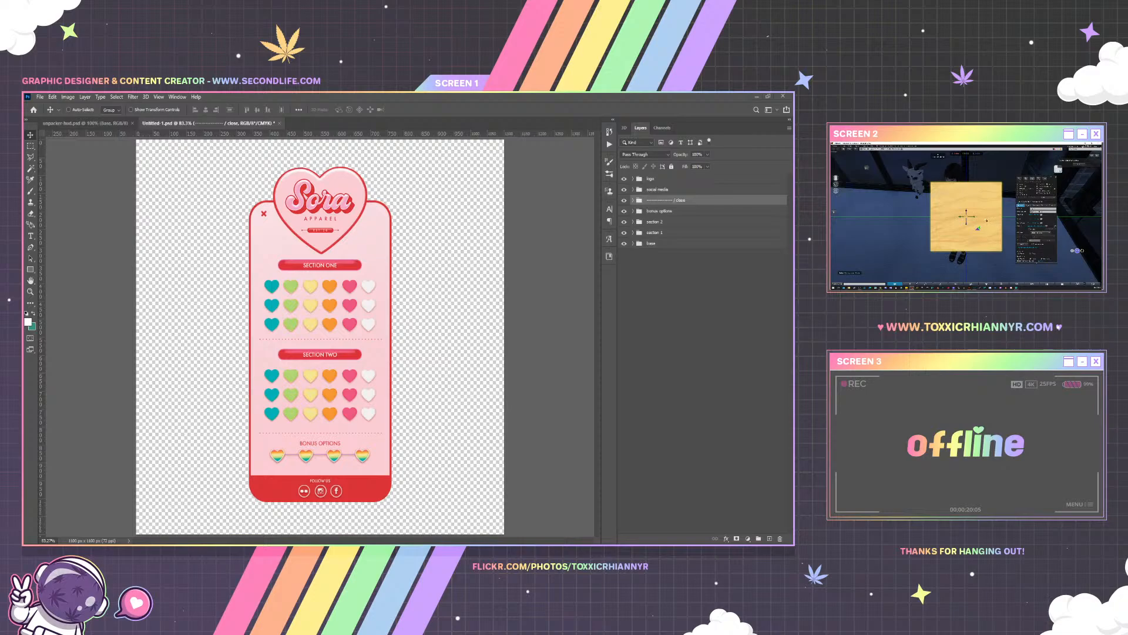
Apply the uploaded Sora Apparel texture to the attached HUD cube
key(ctrl)
drag(974, 217, 1004, 189)
click(984, 210)
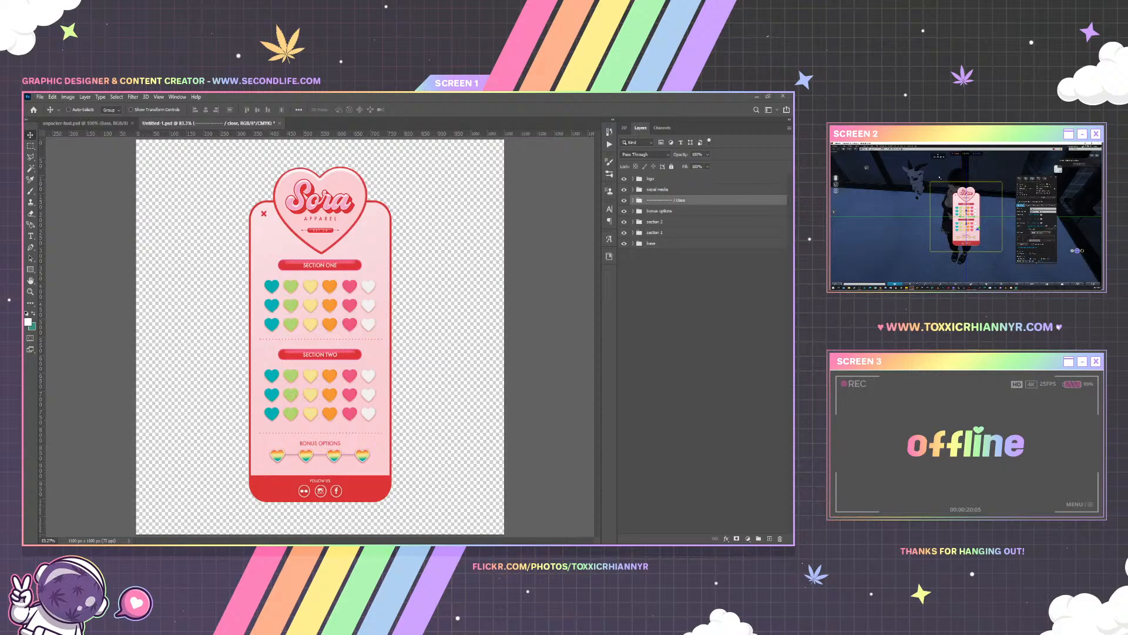
Enlarge the Sora HUD, place it beside the avatar so it fills most of the view height, and finish editing
key(ctrl+shift)
drag(932, 182, 916, 168)
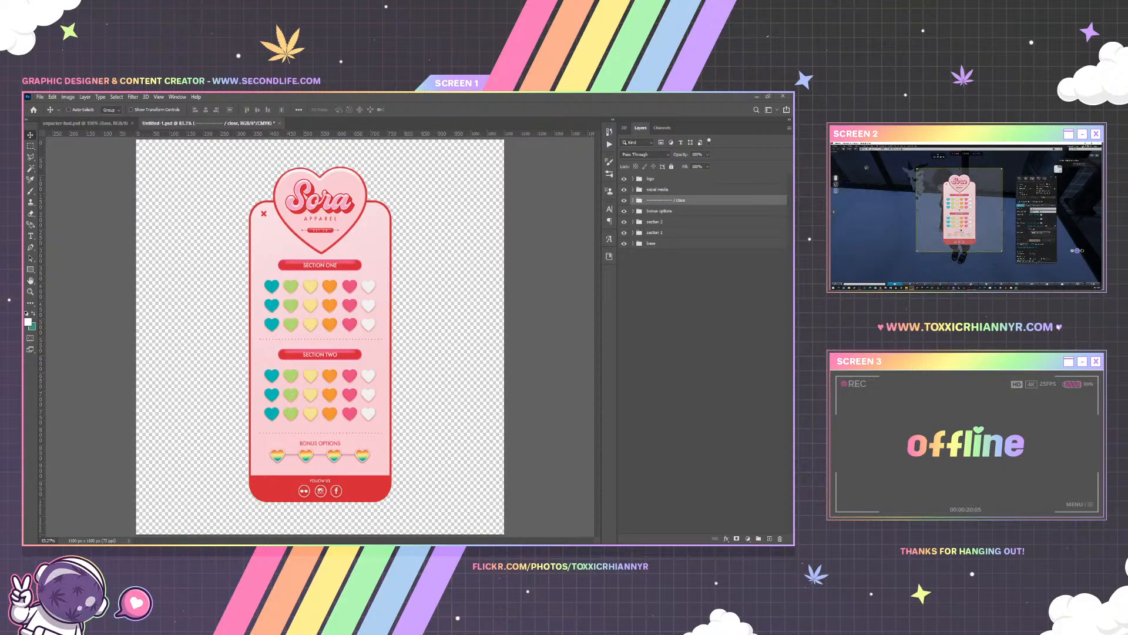
drag(918, 252, 904, 264)
drag(904, 169, 887, 162)
drag(956, 214, 895, 228)
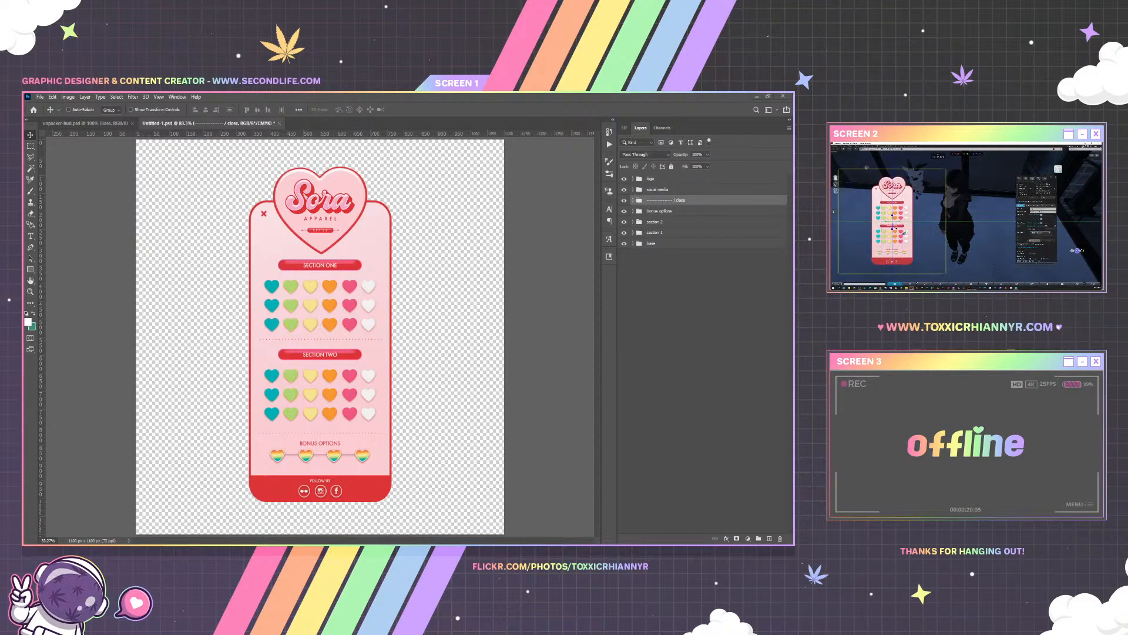
drag(945, 169, 960, 156)
drag(906, 216, 905, 225)
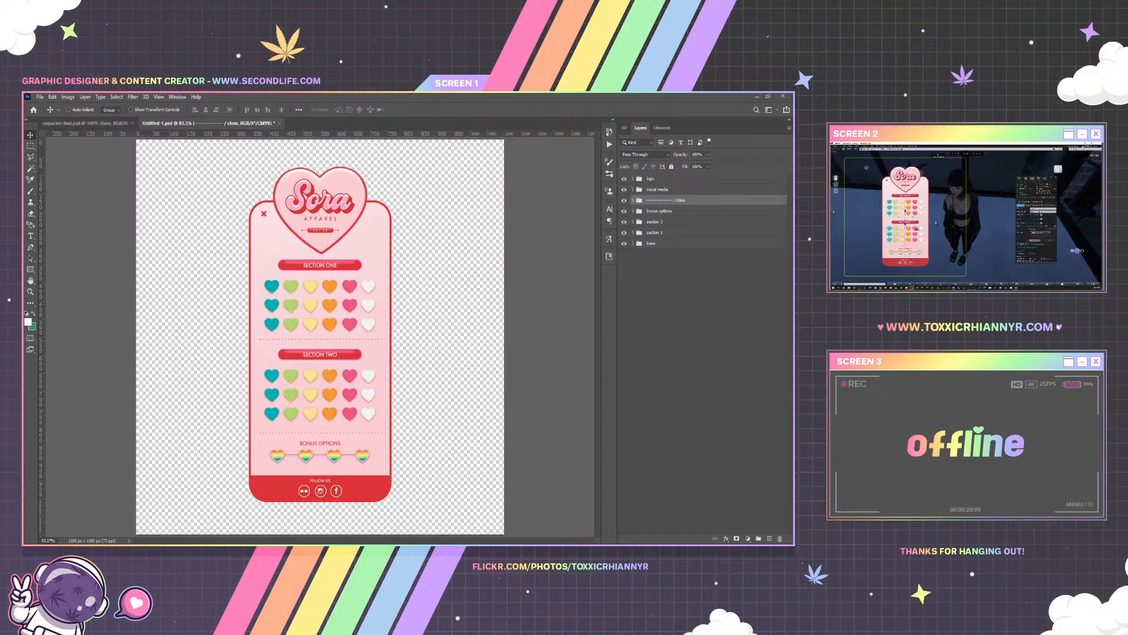
click(1056, 178)
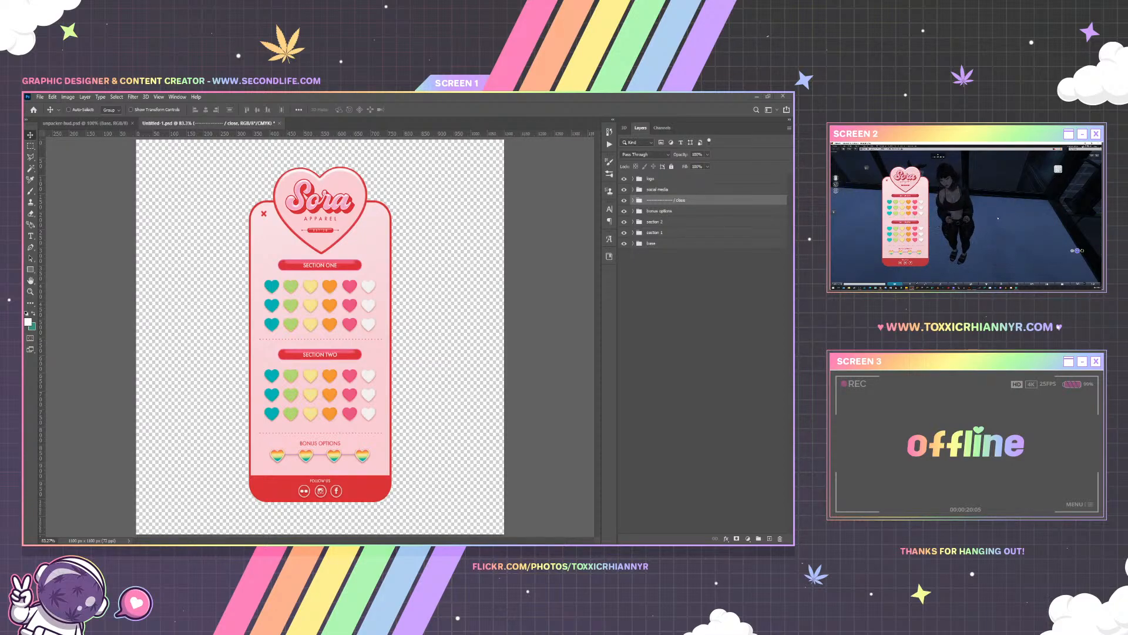
key(Escape)
key(Right)
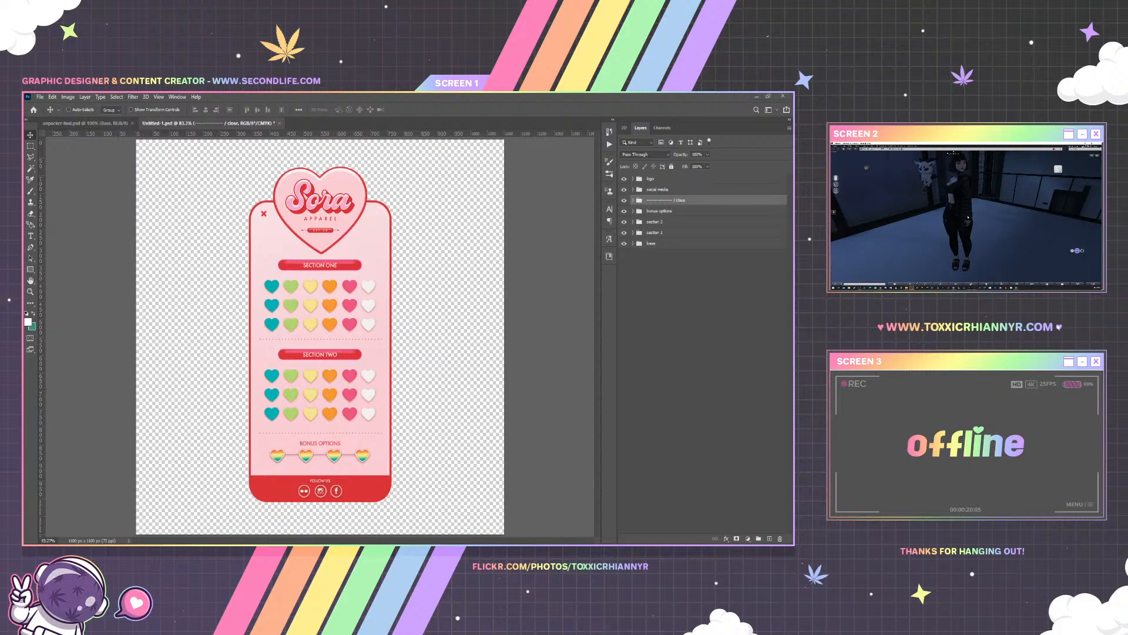
Switch to Photoshop and close Untitled-1.psd, saving its changes
click(279, 123)
click(372, 263)
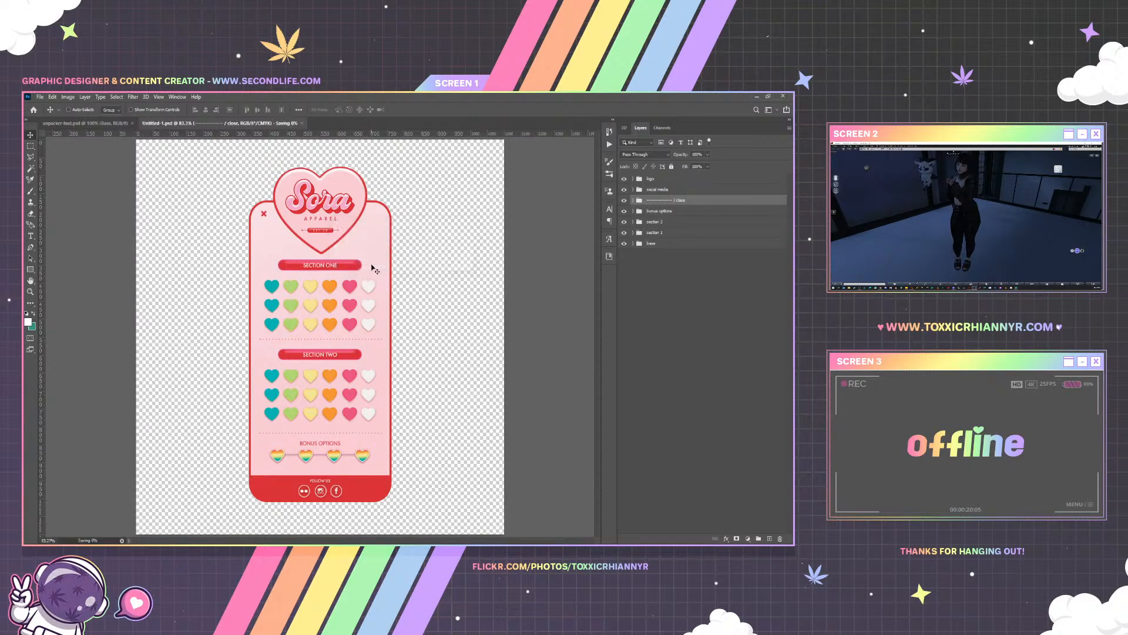
click(39, 96)
key(Escape)
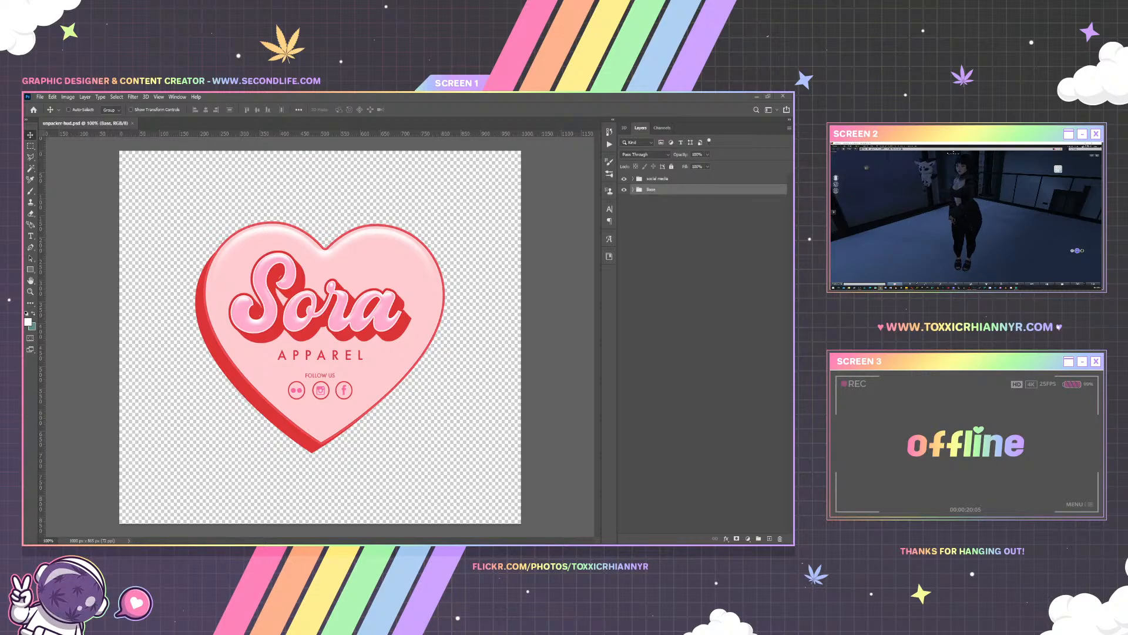
Switch to the browser and examine the neon store kit image at full size
key(alt+Tab)
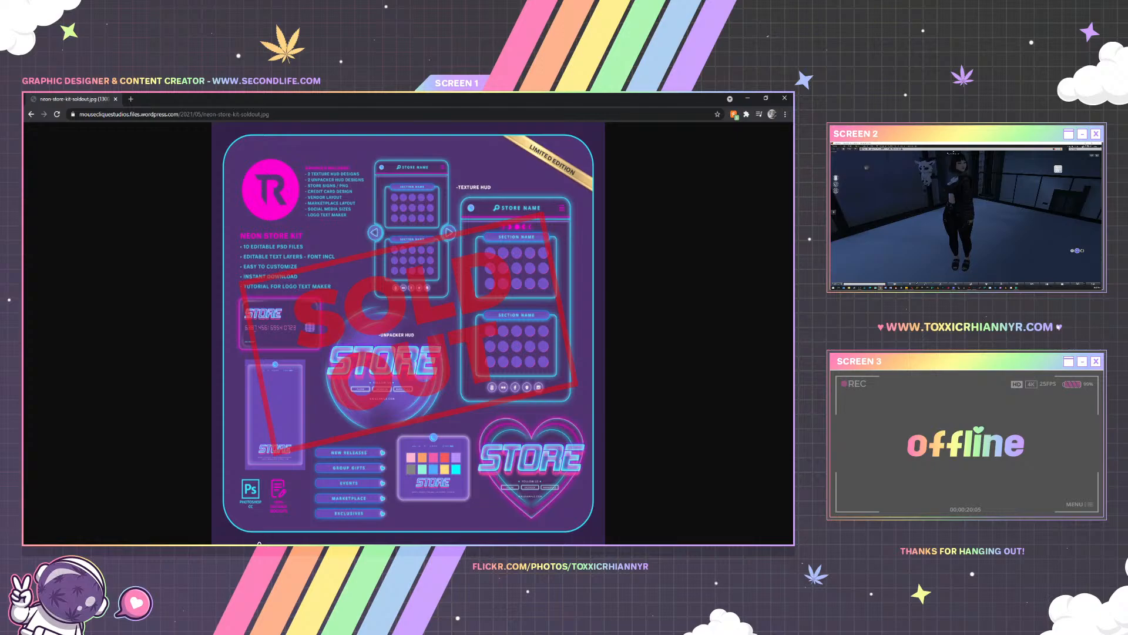
key(alt+Tab)
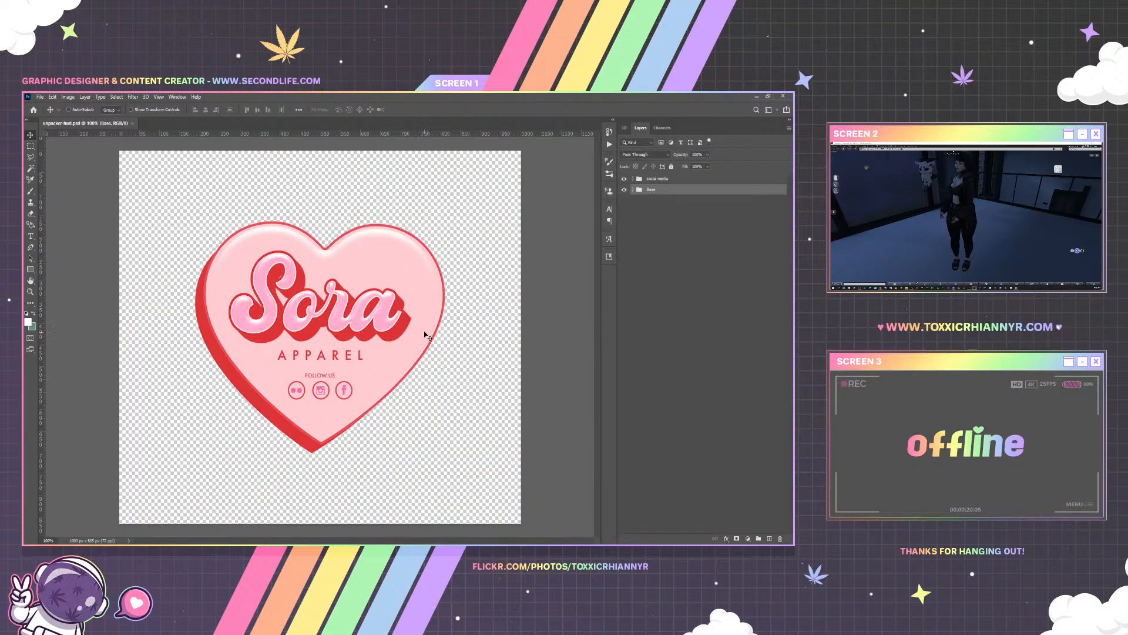
click(754, 96)
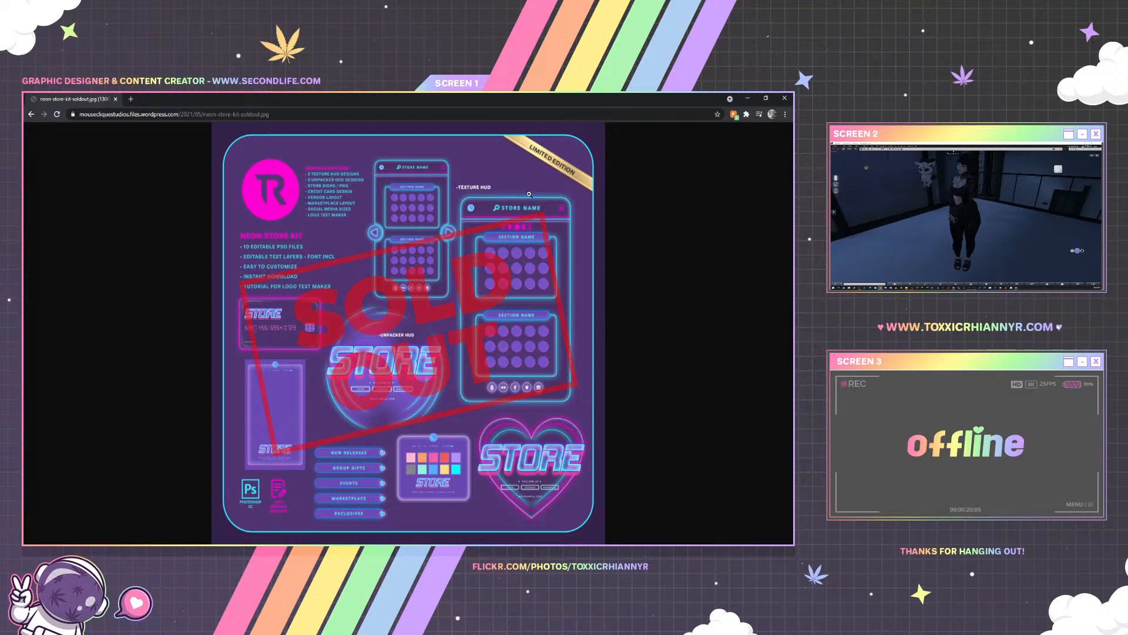
click(529, 194)
scroll(508, 217, down, 2)
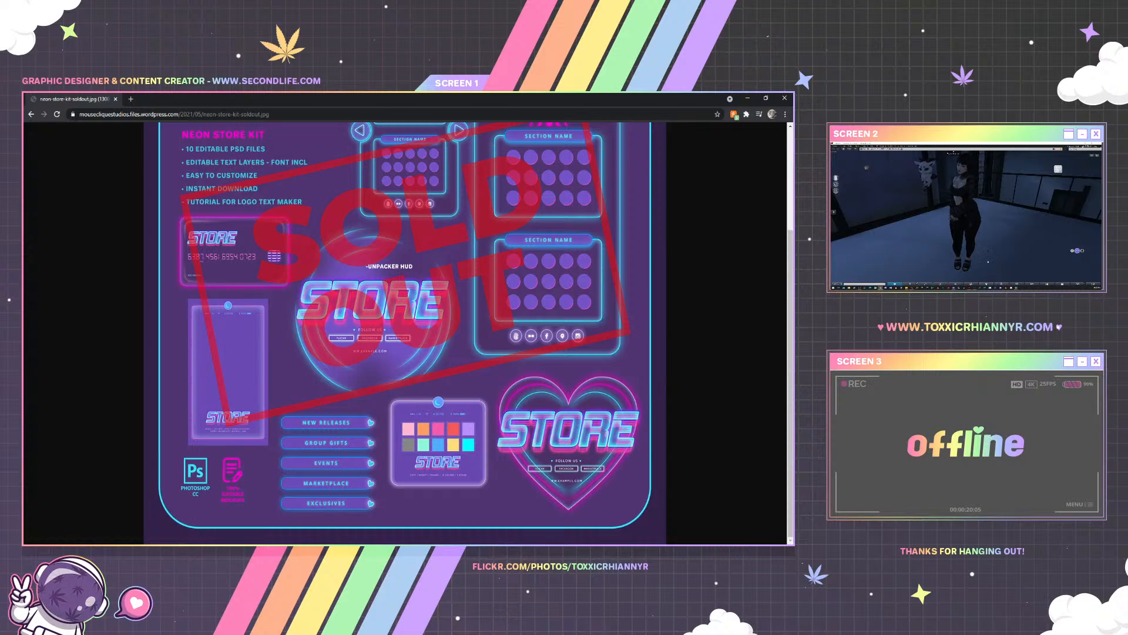
In Second Life, open the inventory and look through its nested folders for the neon store kit's unpacker HUD
click(1062, 284)
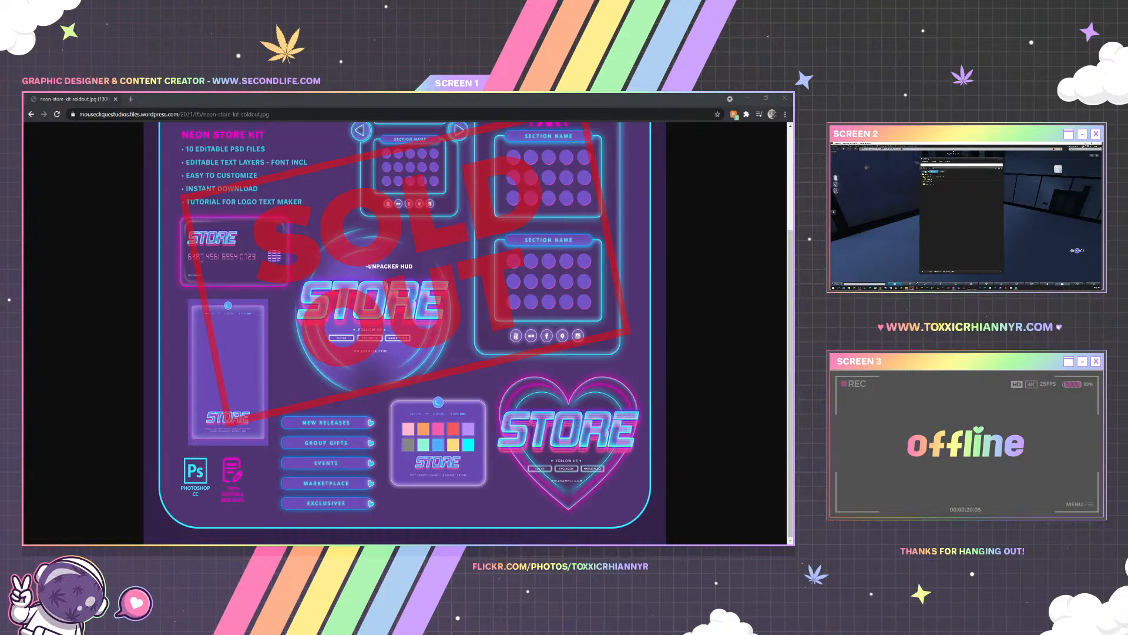
click(925, 168)
click(928, 166)
double_click(928, 175)
click(934, 187)
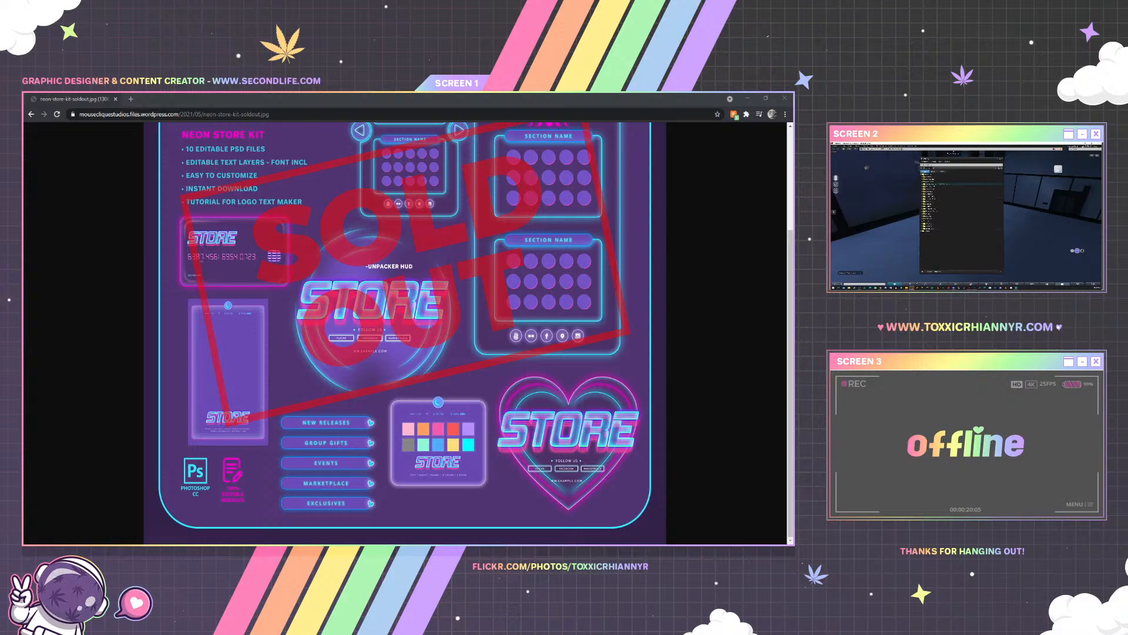
double_click(934, 187)
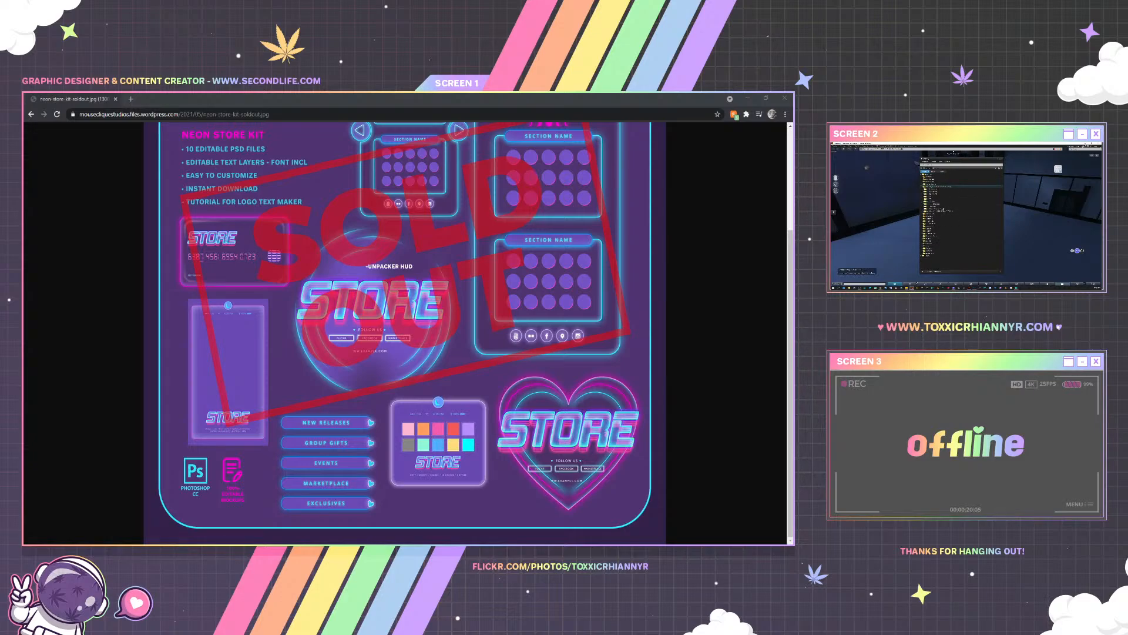
double_click(938, 196)
double_click(943, 204)
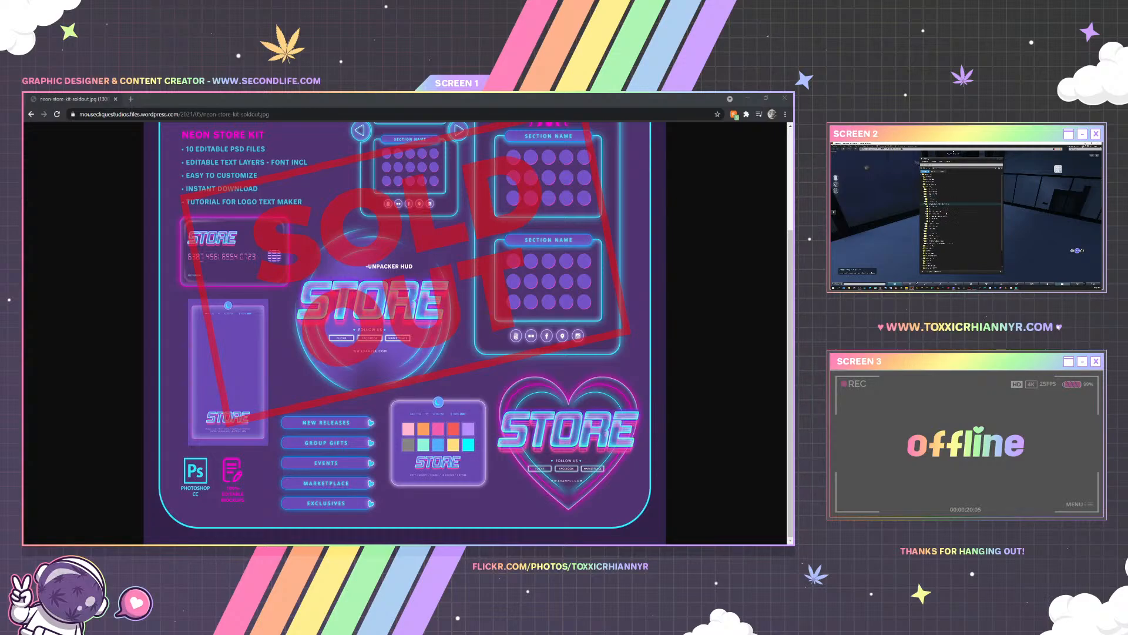
double_click(946, 211)
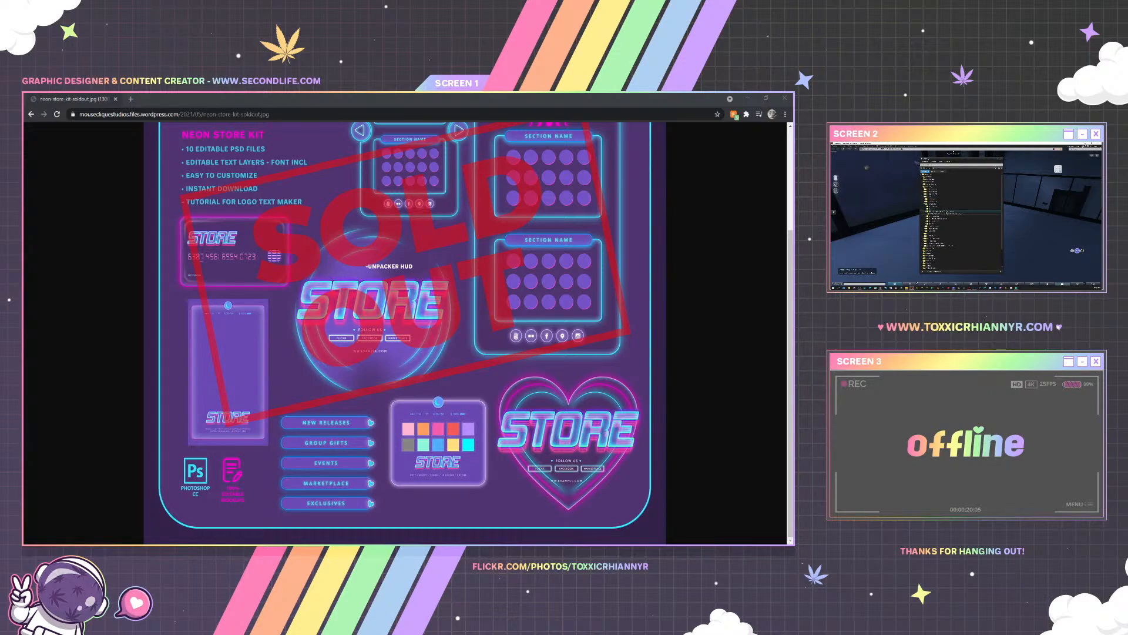
double_click(946, 219)
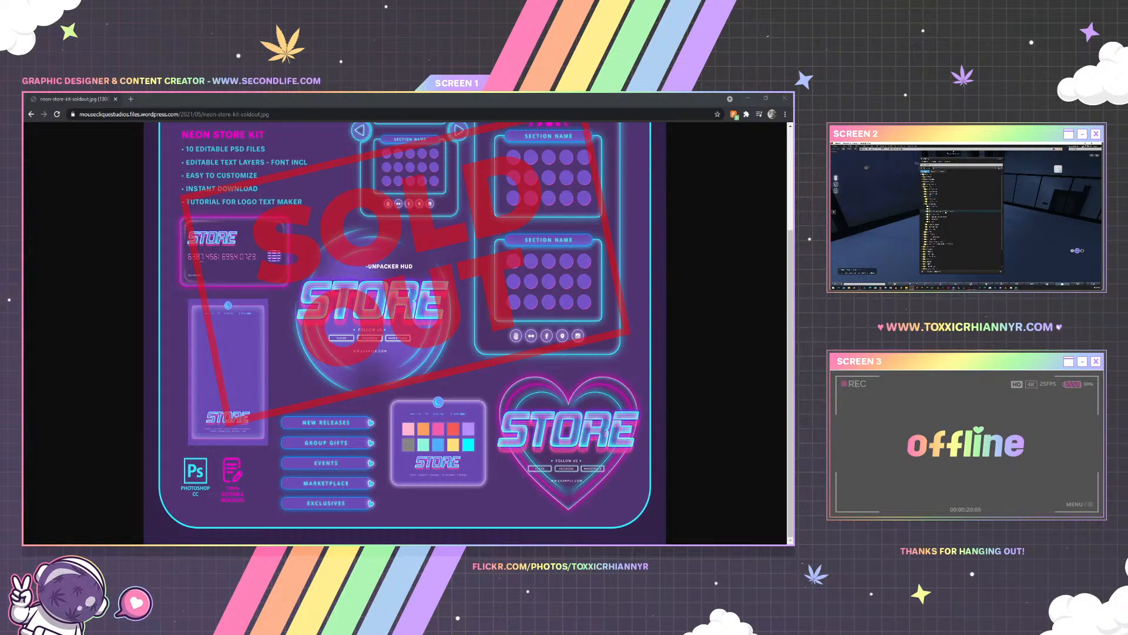
double_click(947, 222)
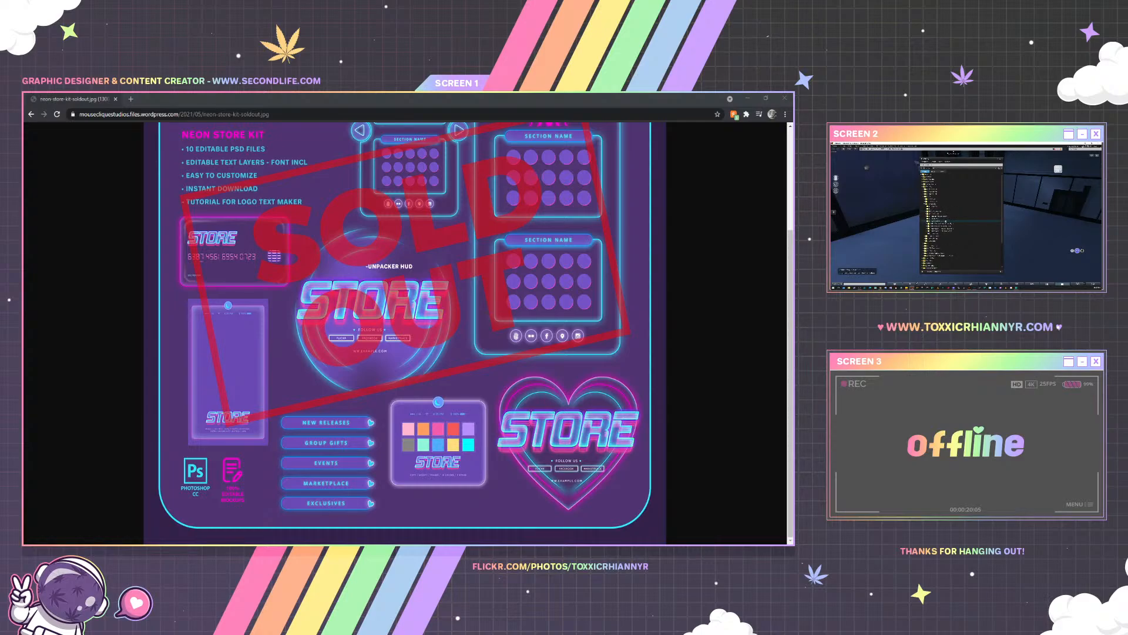
double_click(943, 218)
double_click(943, 216)
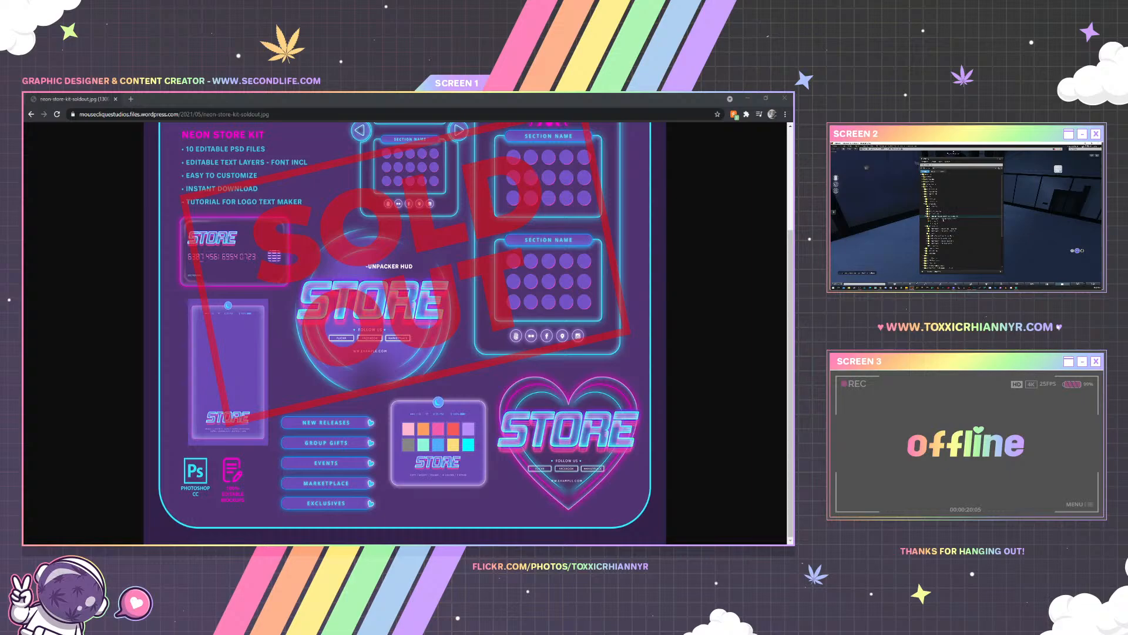
double_click(943, 213)
scroll(943, 214, down, 2)
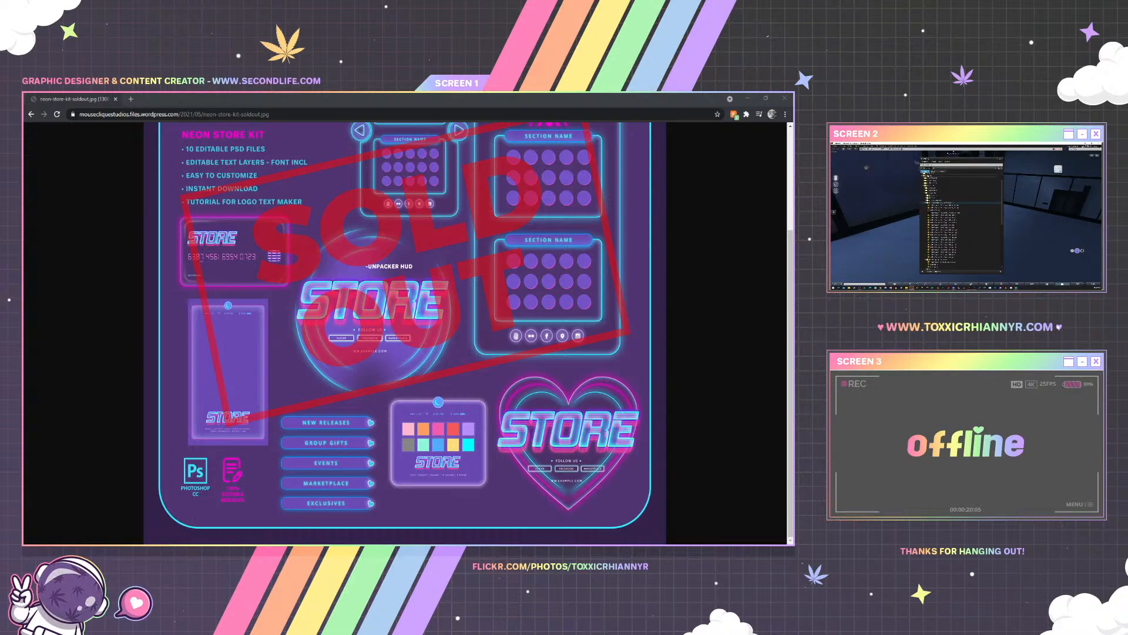
Collapse the expanded folders, check another folder, and search the inventory for "unpack"
click(923, 168)
click(922, 174)
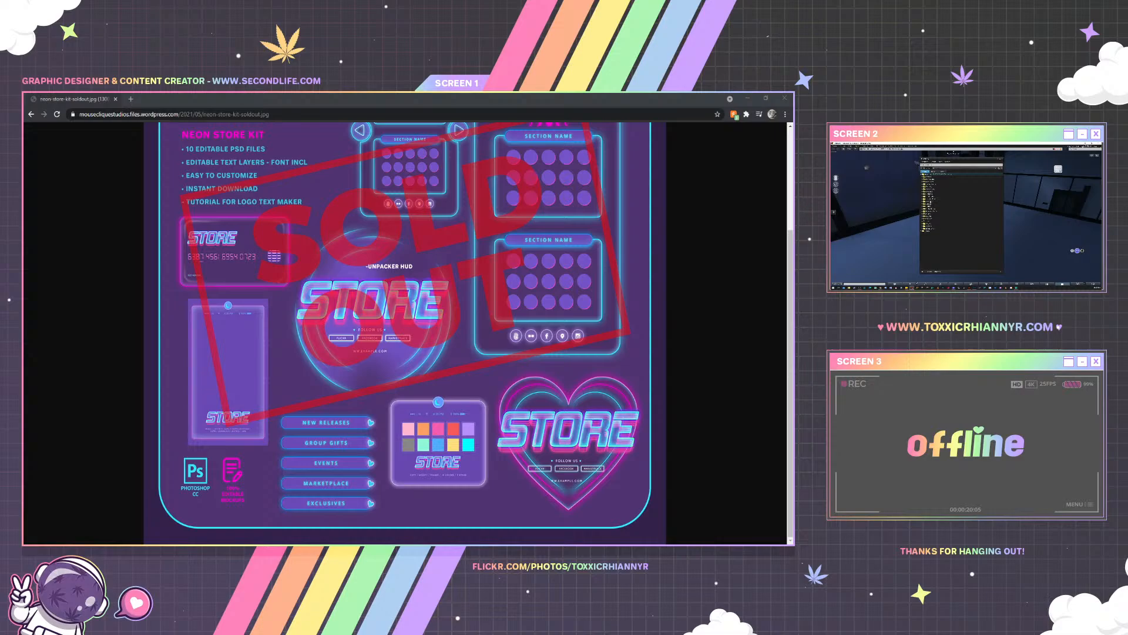
double_click(931, 204)
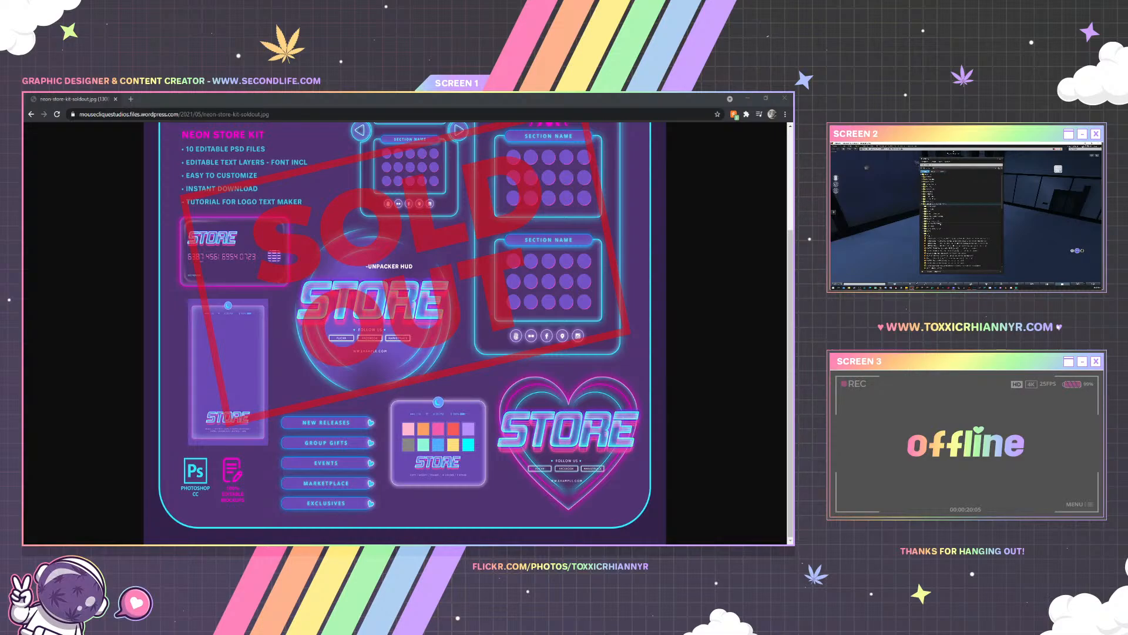
click(947, 165)
text(unpack)
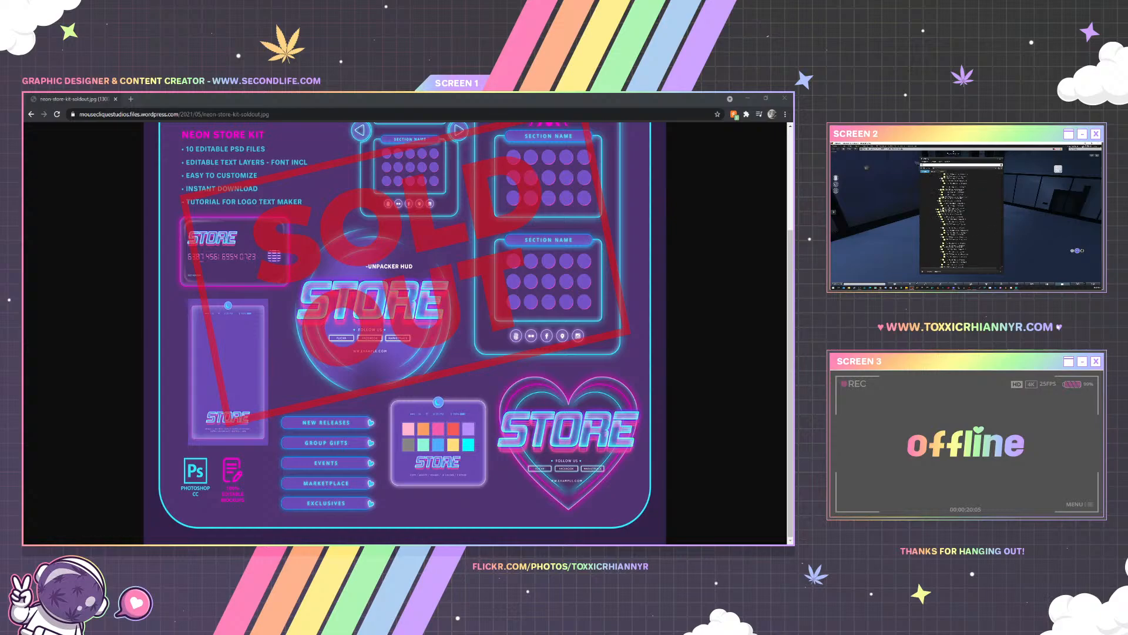
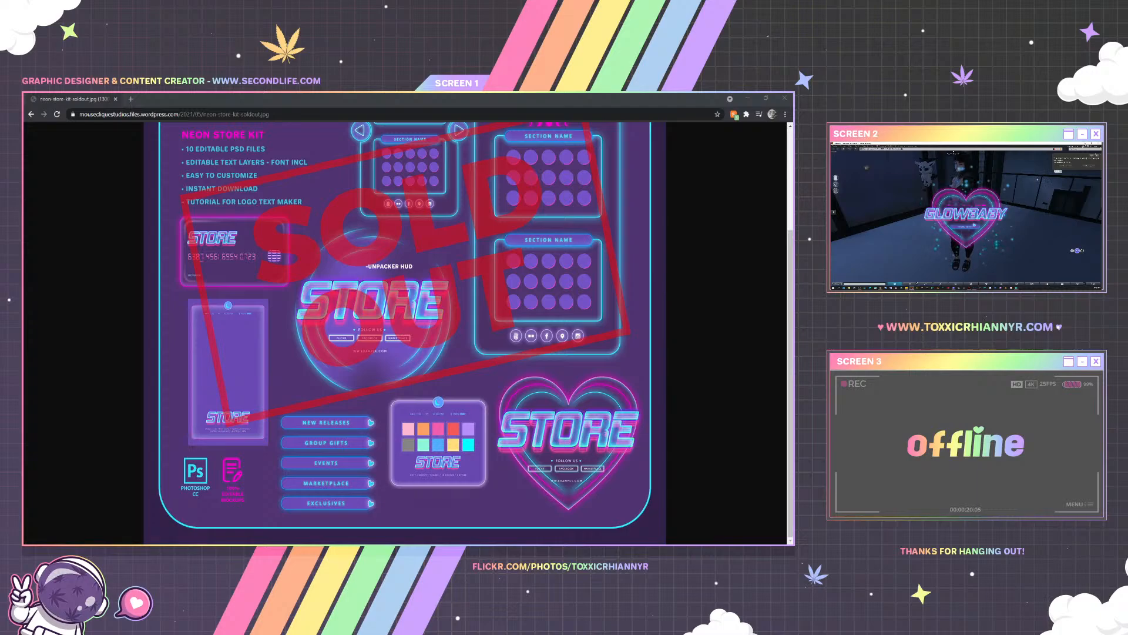
Move the GlowBaby HUD to the avatar's side, end editing, and maximize the Second Life window on the main screen
click(964, 211)
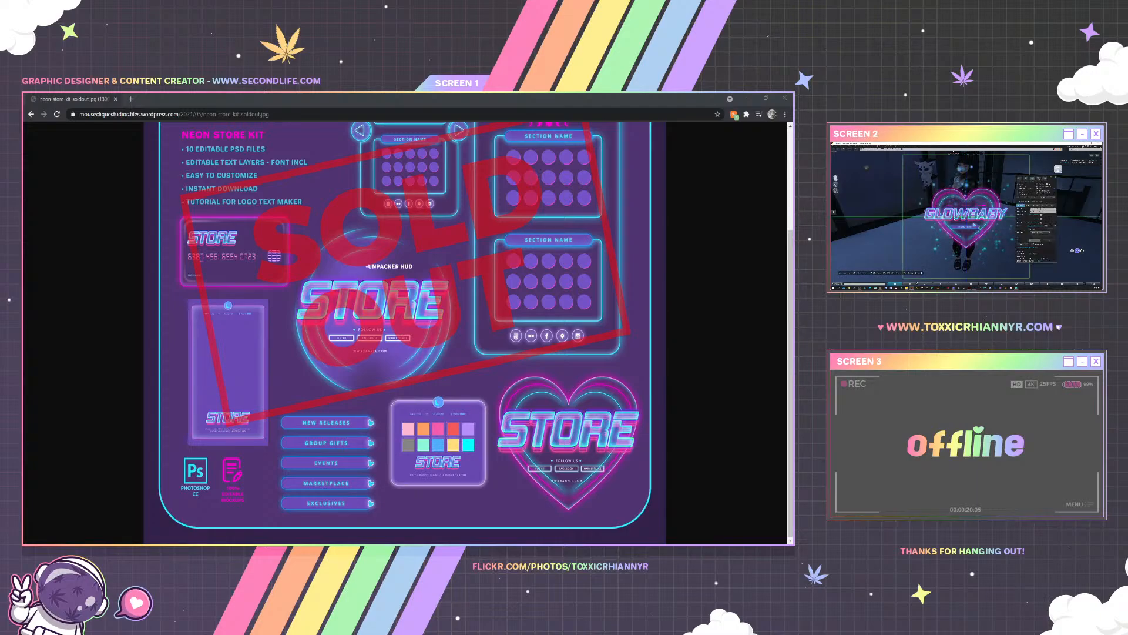
drag(973, 224, 933, 225)
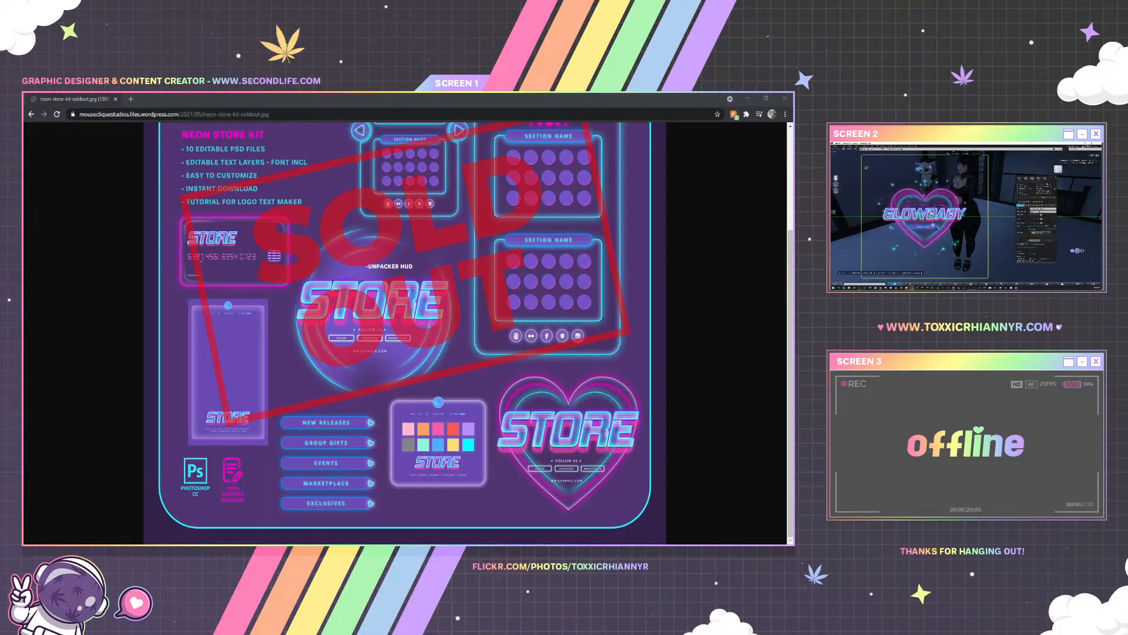
click(1056, 177)
drag(997, 143, 378, 99)
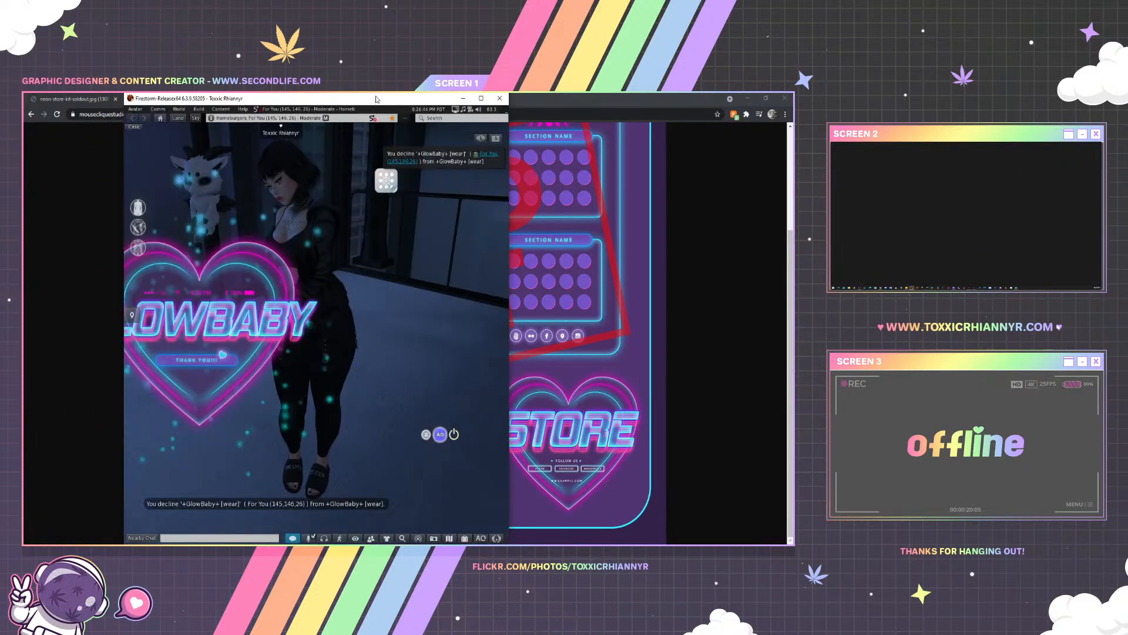
click(482, 99)
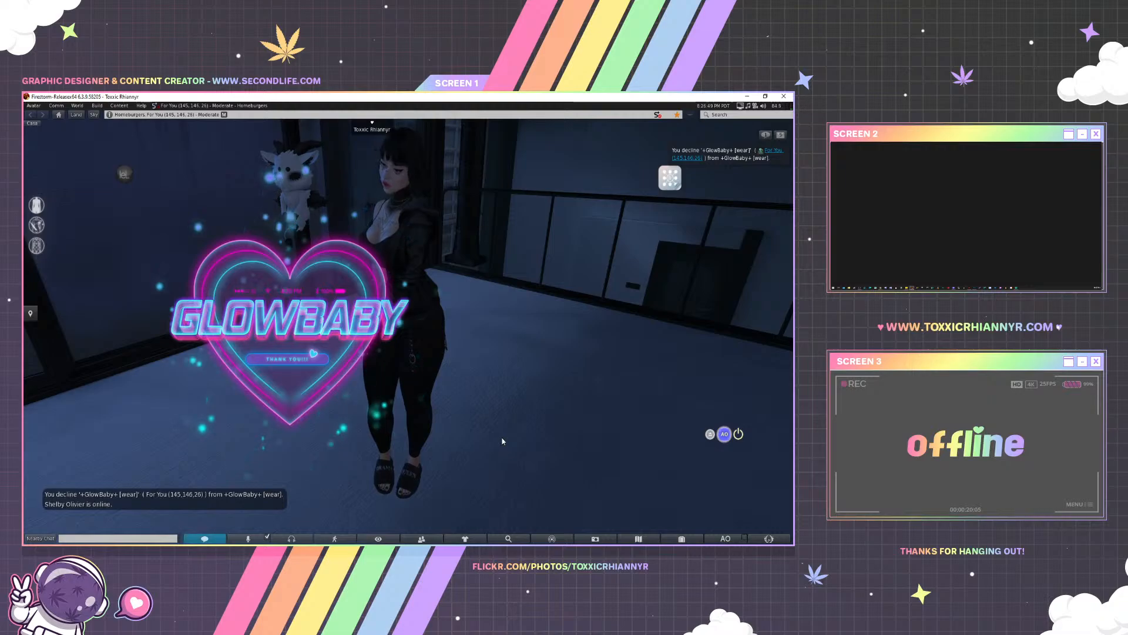
Edit the GlowBaby HUD again, shift it horizontally across to the avatar's other side, and finish editing
drag(420, 352, 240, 371)
right_click(265, 362)
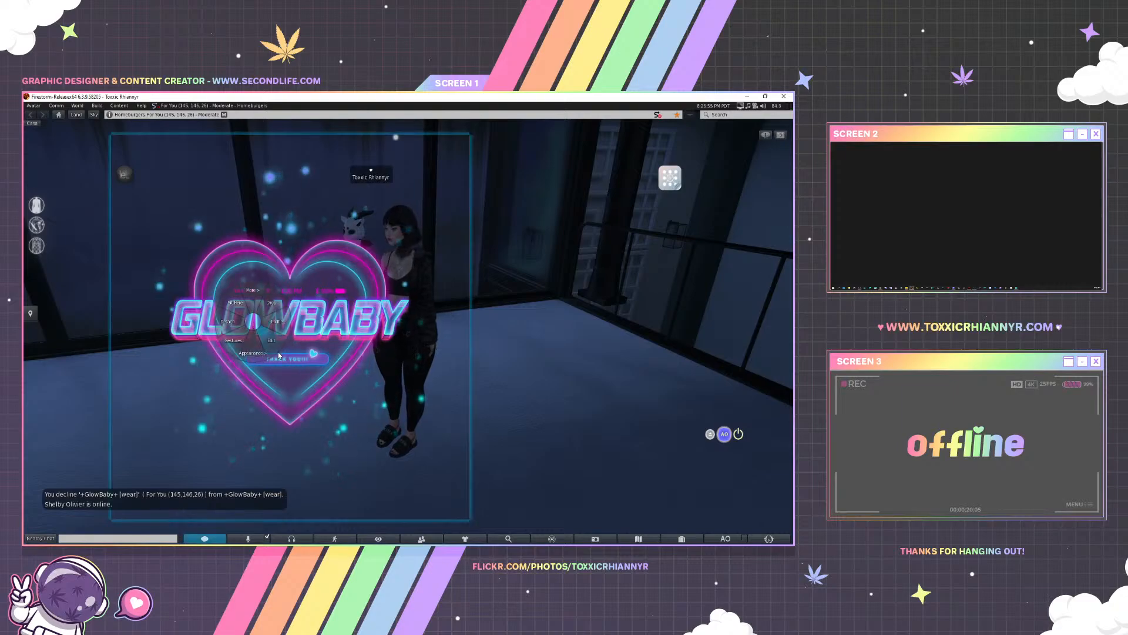
click(312, 356)
drag(305, 332, 474, 333)
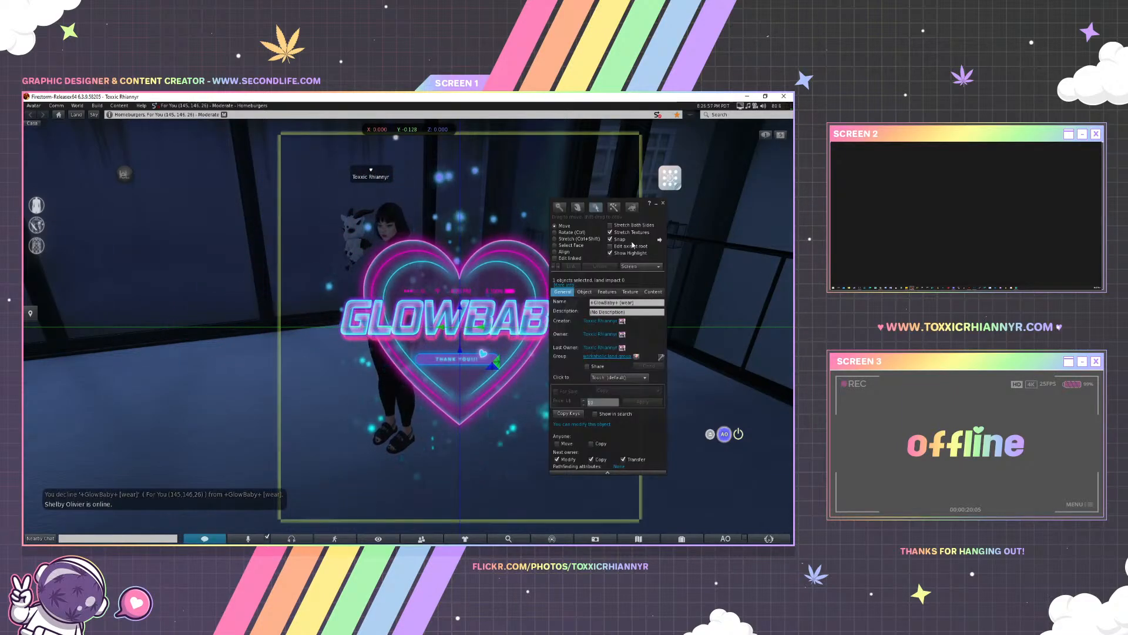
key(Escape)
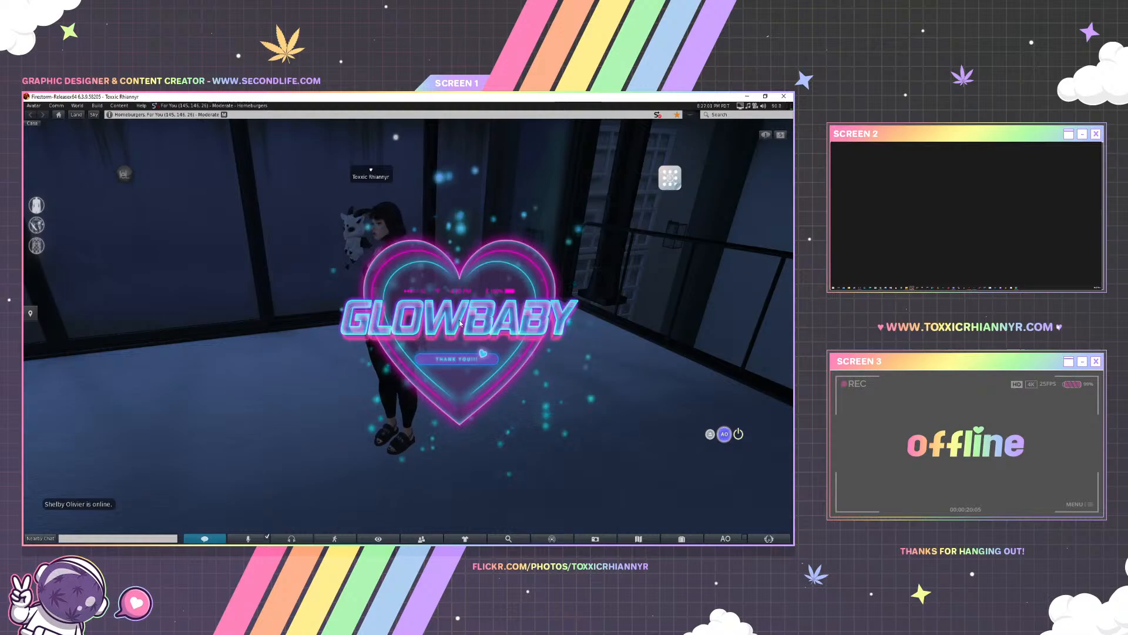
Detach the GlowBaby HUD from the avatar
right_click(472, 301)
click(480, 276)
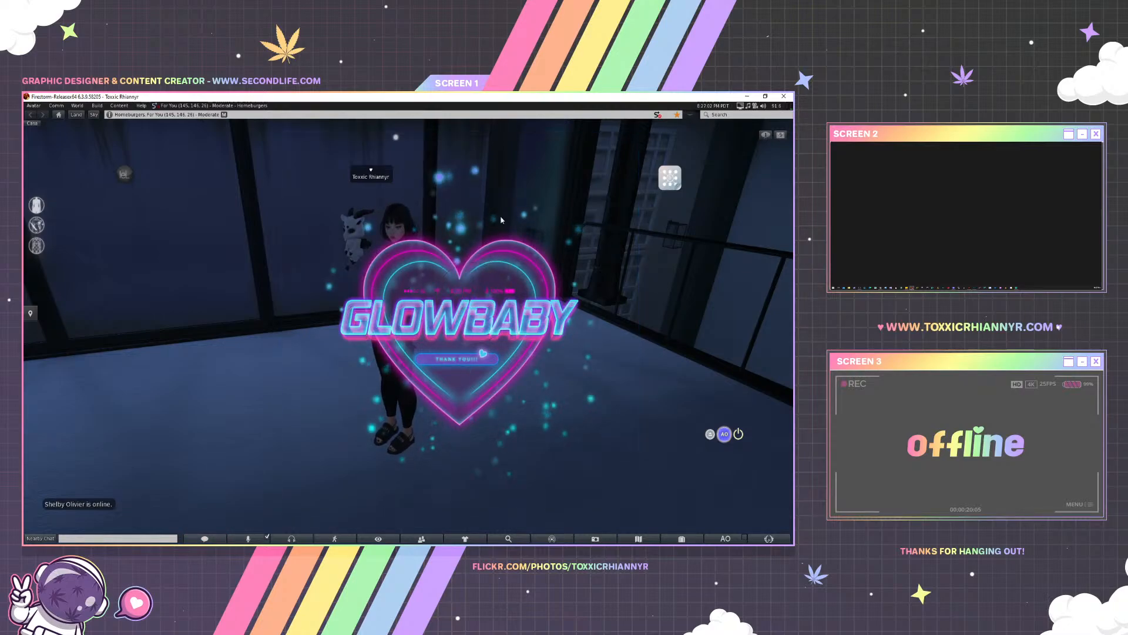
key(Escape)
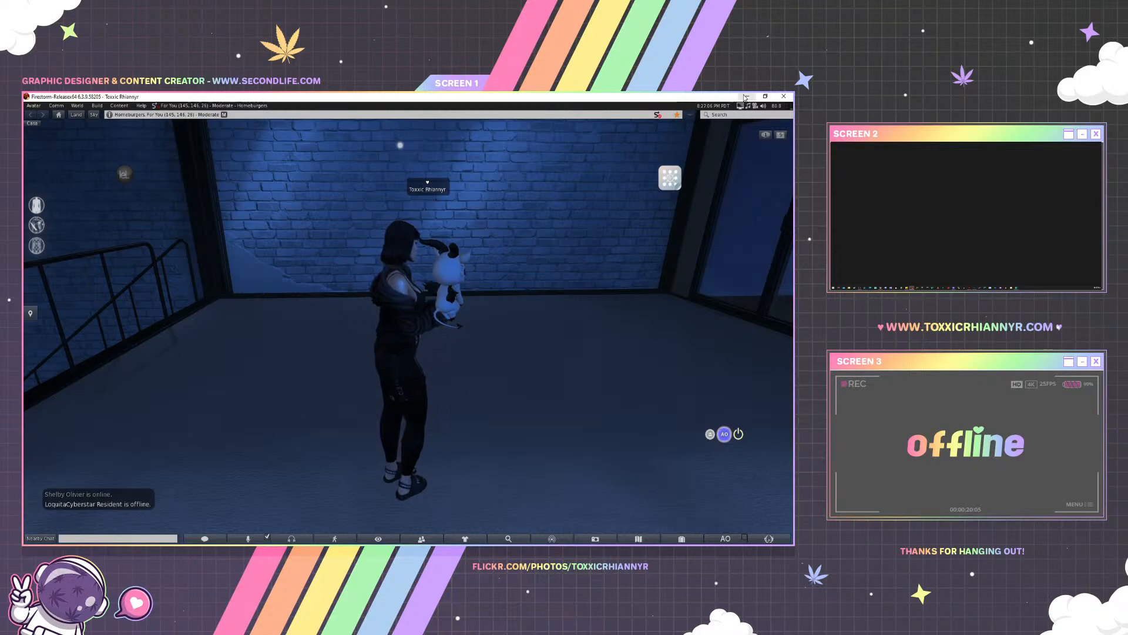
Cycle through the Windlight sky presets in Quick Preferences to light the dark room with neutral grey daylight
drag(425, 312, 329, 264)
drag(433, 251, 506, 276)
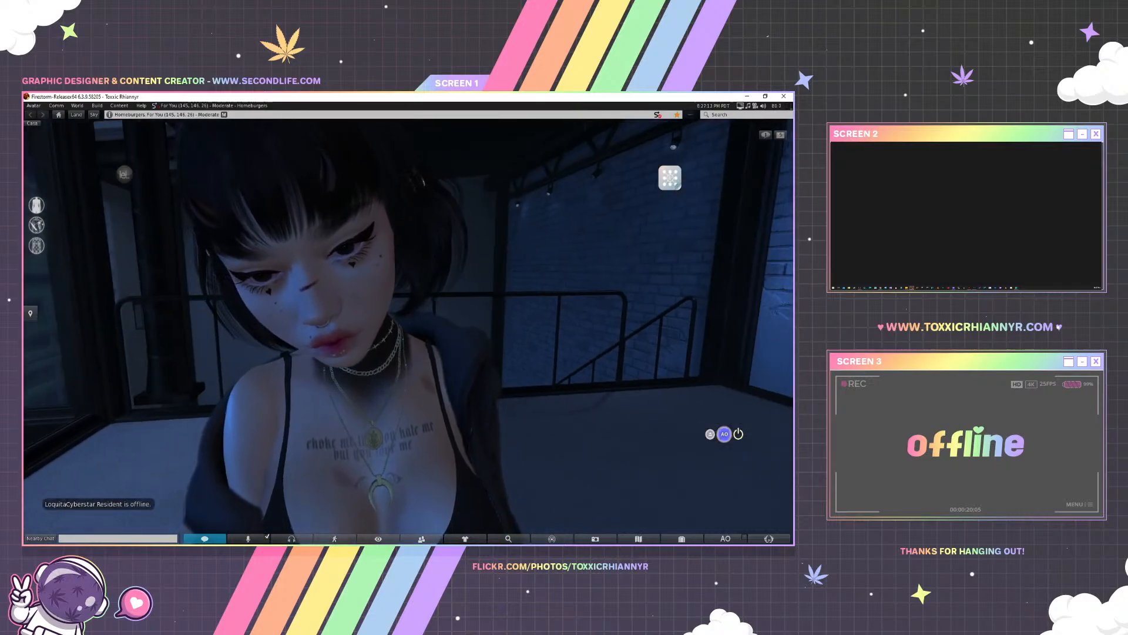
drag(411, 276, 398, 358)
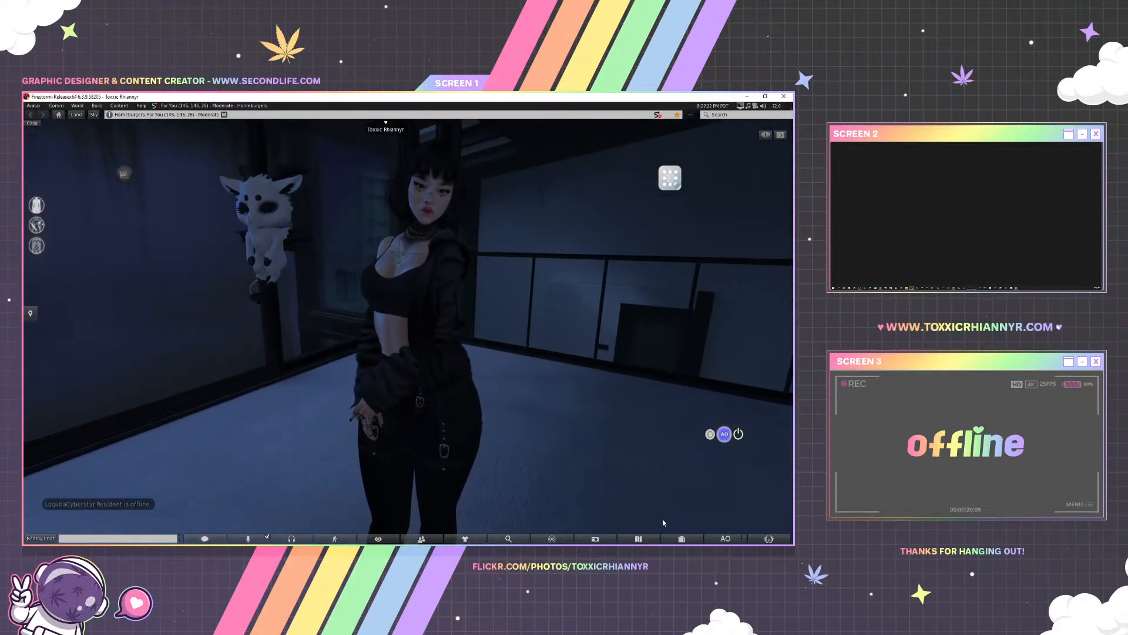
click(760, 538)
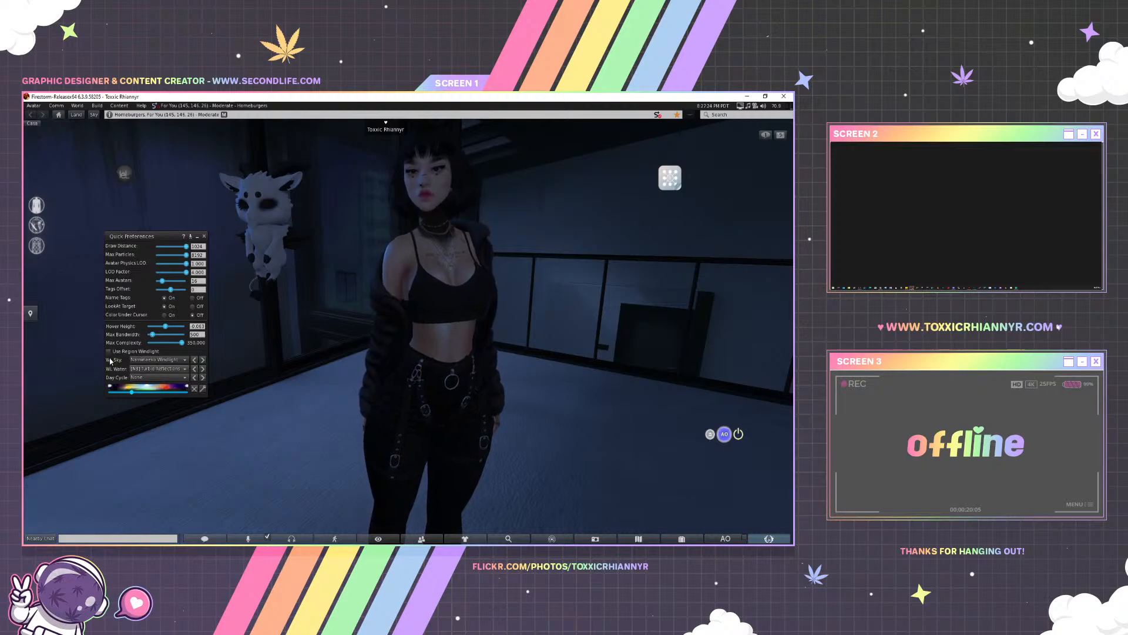
click(132, 352)
click(204, 359)
click(204, 359)
click(204, 360)
click(203, 359)
click(203, 359)
click(203, 360)
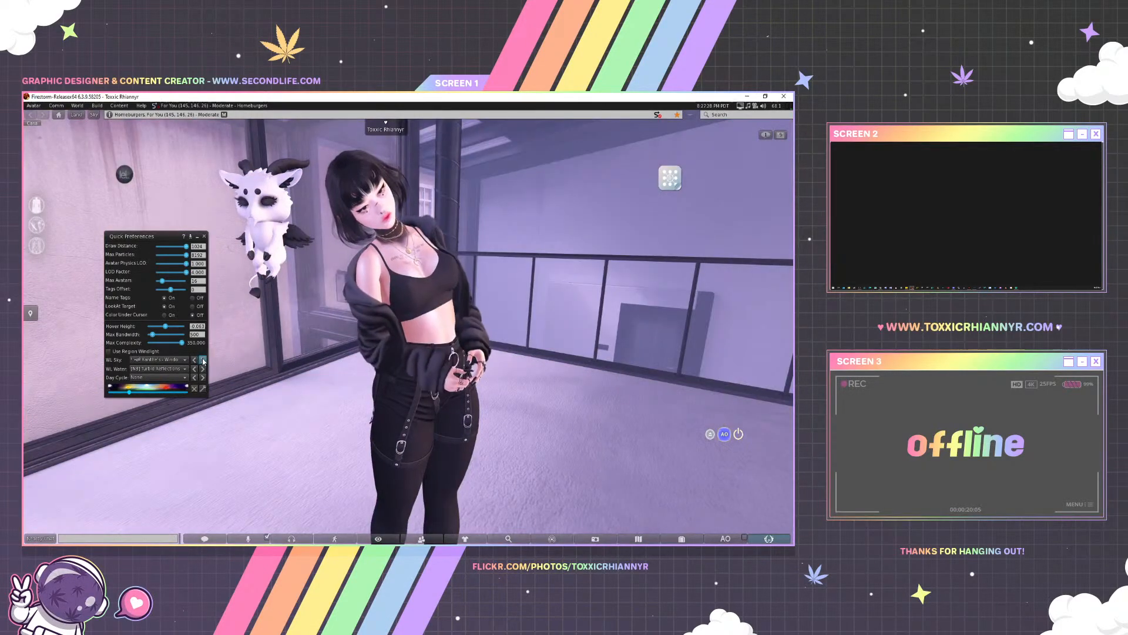
click(203, 360)
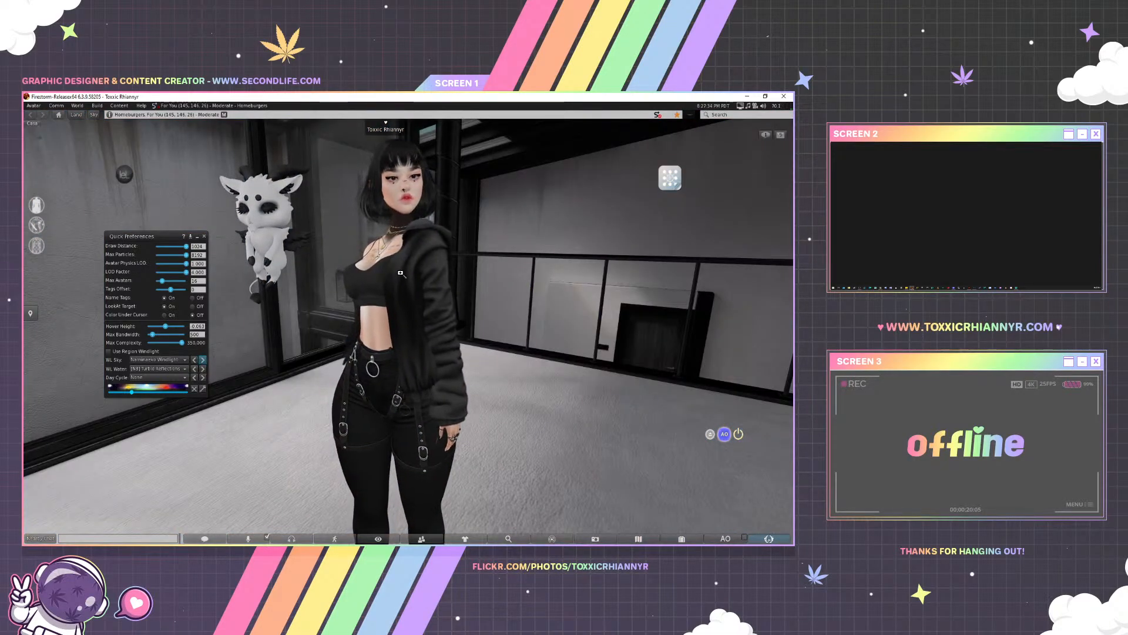
Examine the avatar up close and from a distance in the brighter lighting, with Quick Preferences closed
drag(400, 273, 408, 370)
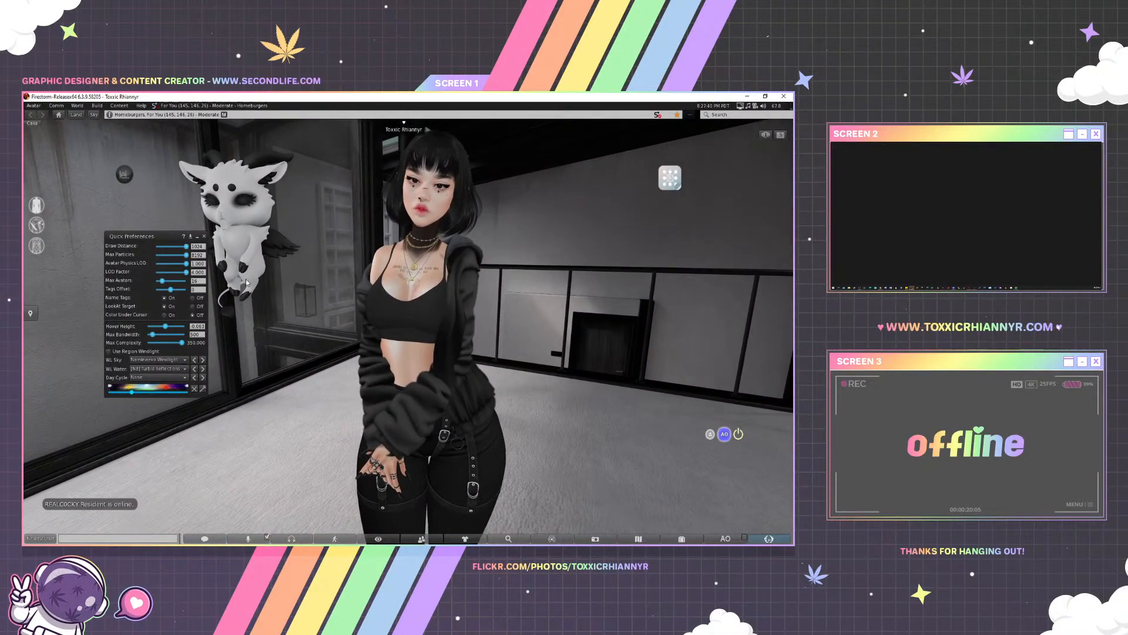
drag(408, 370, 421, 291)
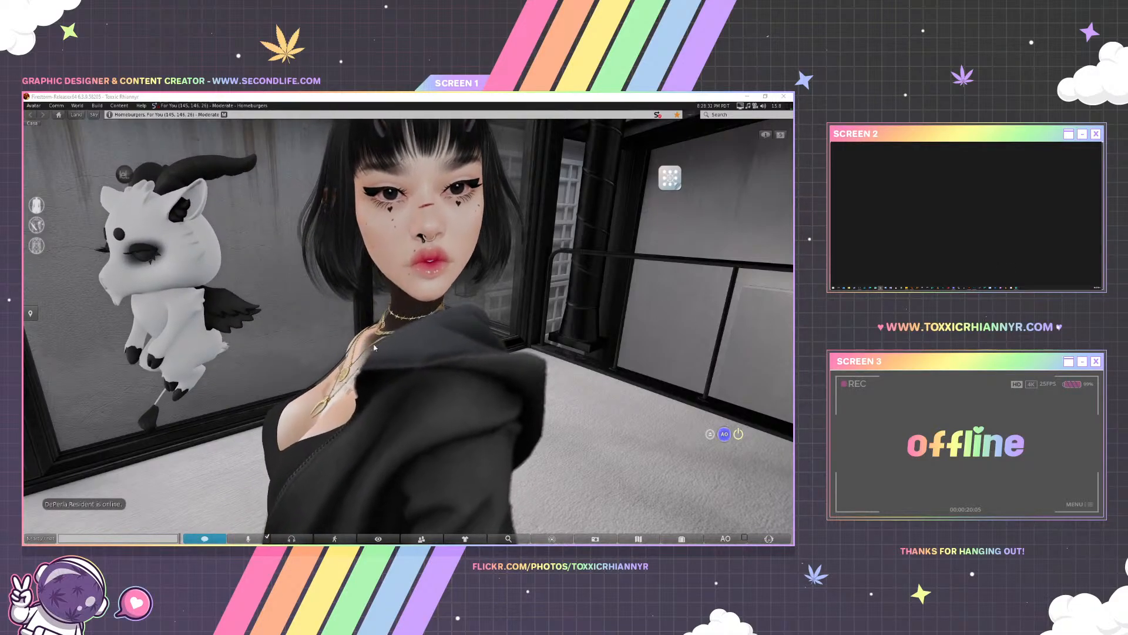
alt+click(392, 345)
scroll(391, 344, down, 6)
scroll(389, 343, up, 8)
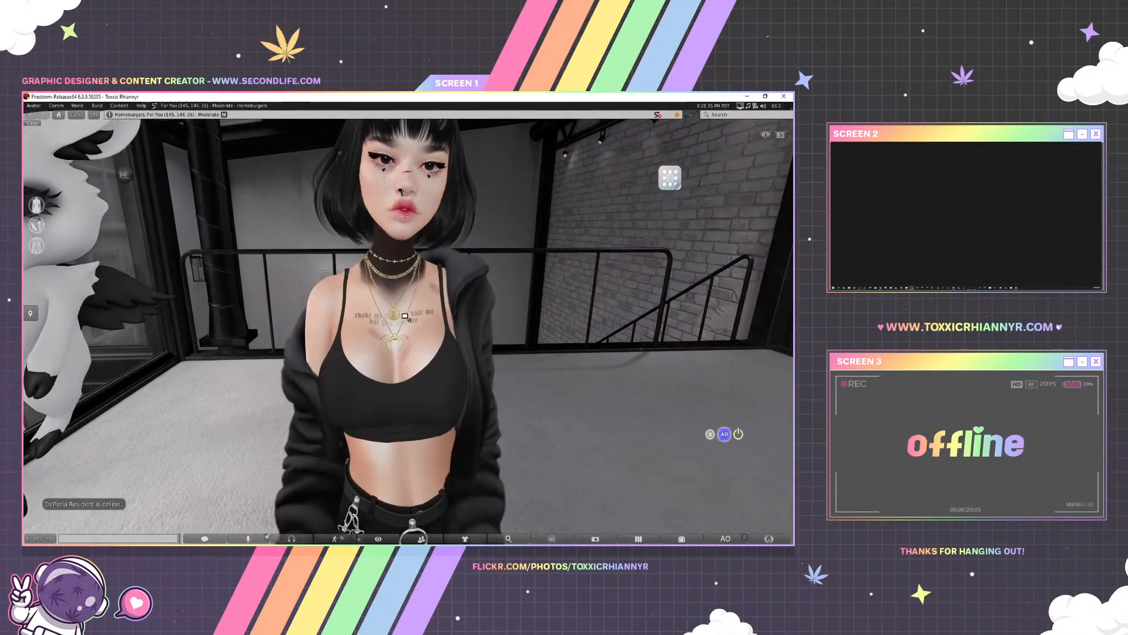
mouse_move(404, 316)
mouse_down()
mouse_move(420, 336)
mouse_move(416, 358)
mouse_move(441, 352)
mouse_move(421, 352)
mouse_move(386, 322)
mouse_up()
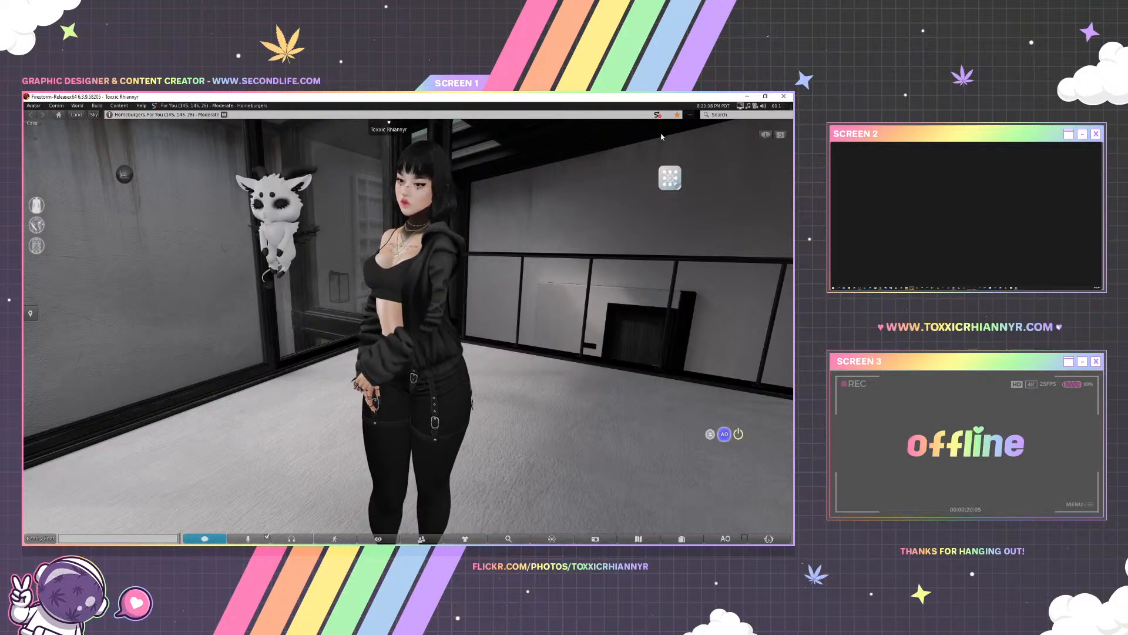
Minimize Second Life, close the browser, and in Maya inspect the Sora Apparel heart sign and open its UV layout
click(745, 97)
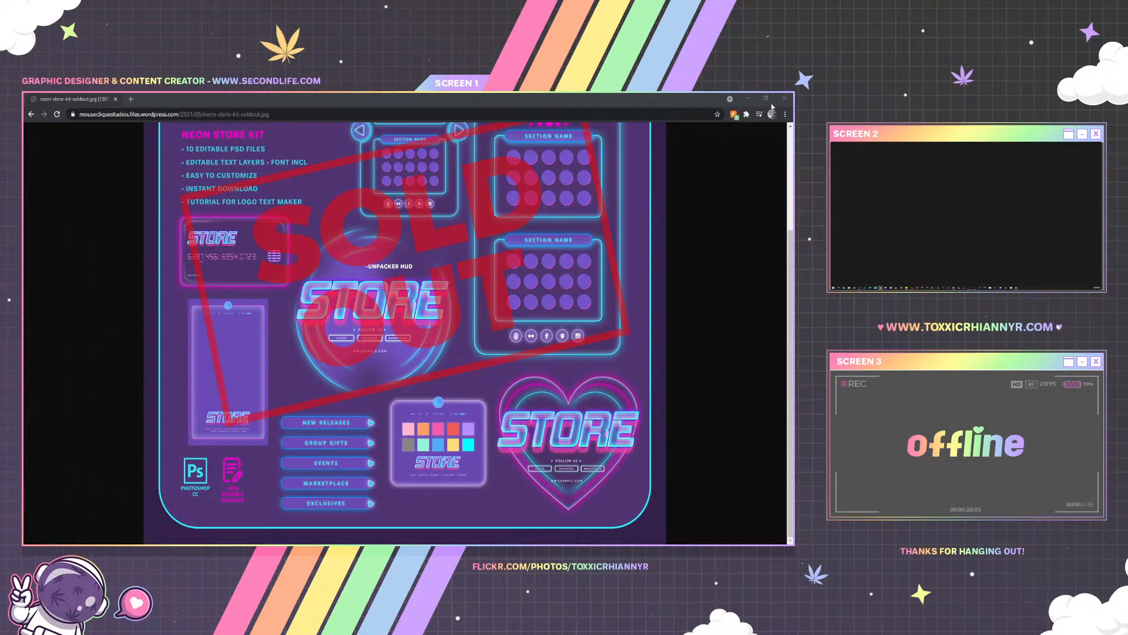
click(784, 98)
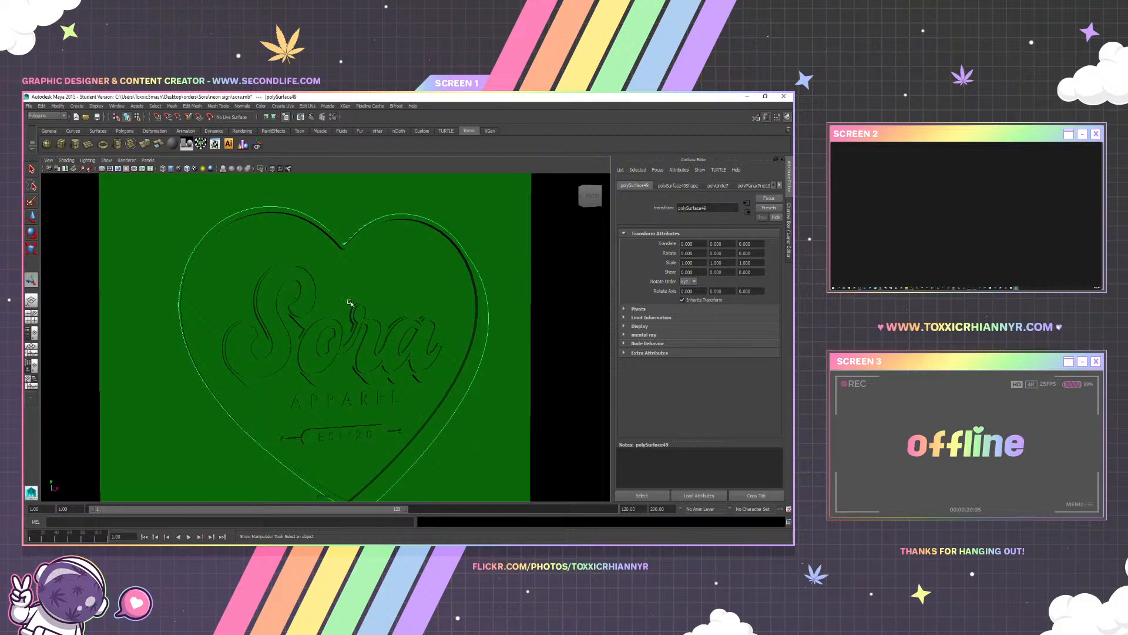
drag(347, 312, 330, 272)
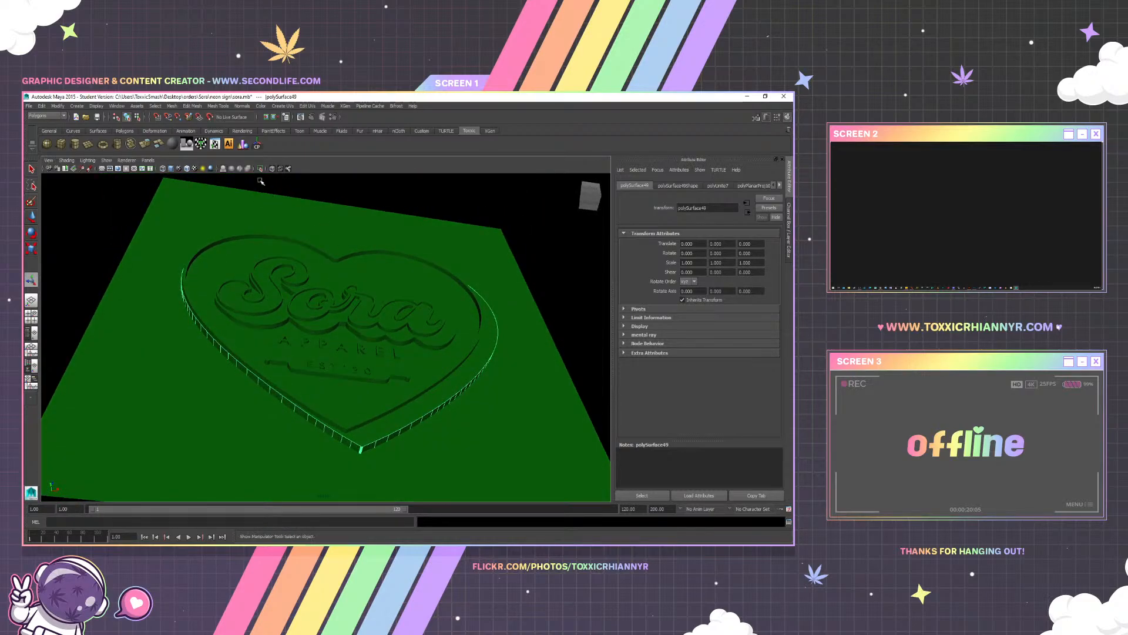
click(214, 145)
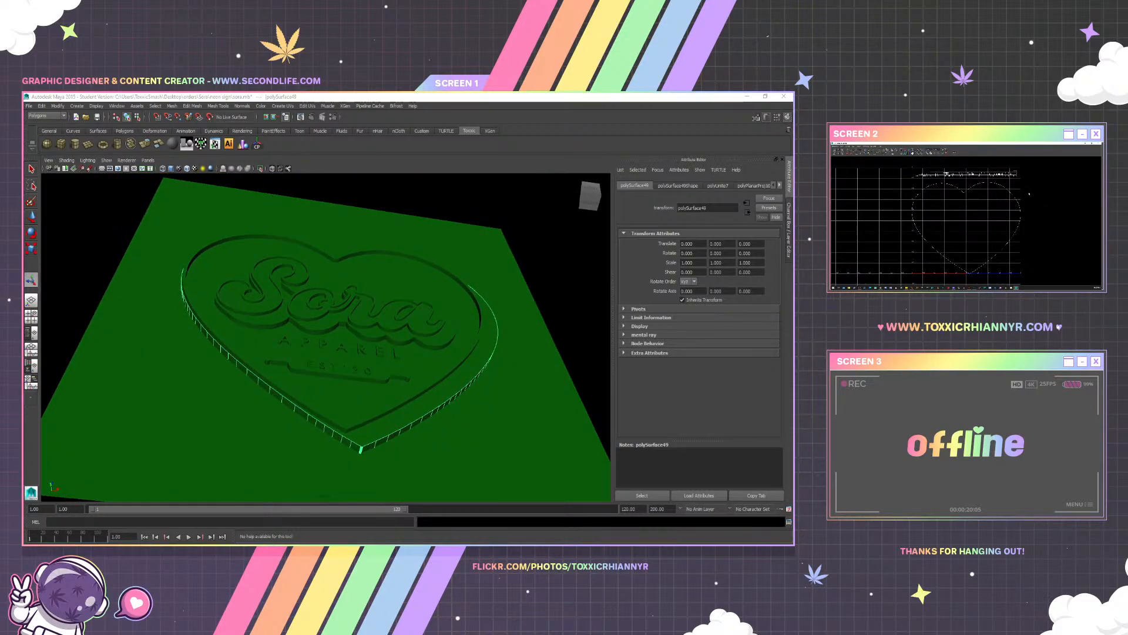
Examine the heart outline pieces and the raised Sora lettering from several angles alongside their UV layouts
drag(97, 240, 258, 297)
click(221, 308)
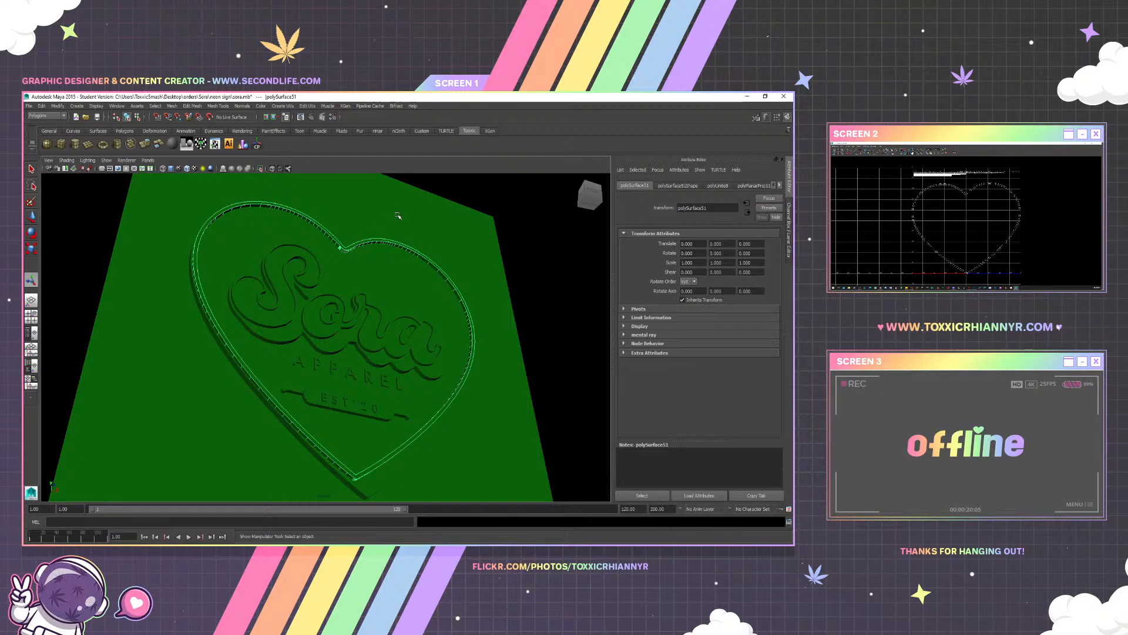
click(880, 288)
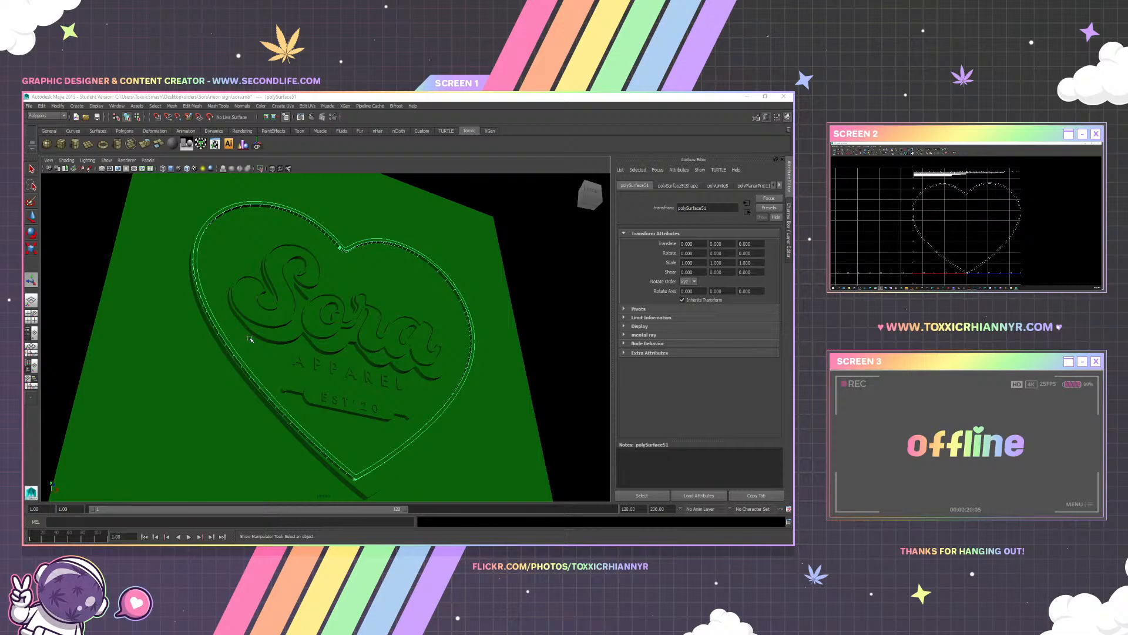
drag(281, 329, 318, 311)
click(262, 296)
click(254, 300)
shift+click(320, 328)
scroll(331, 342, up, 4)
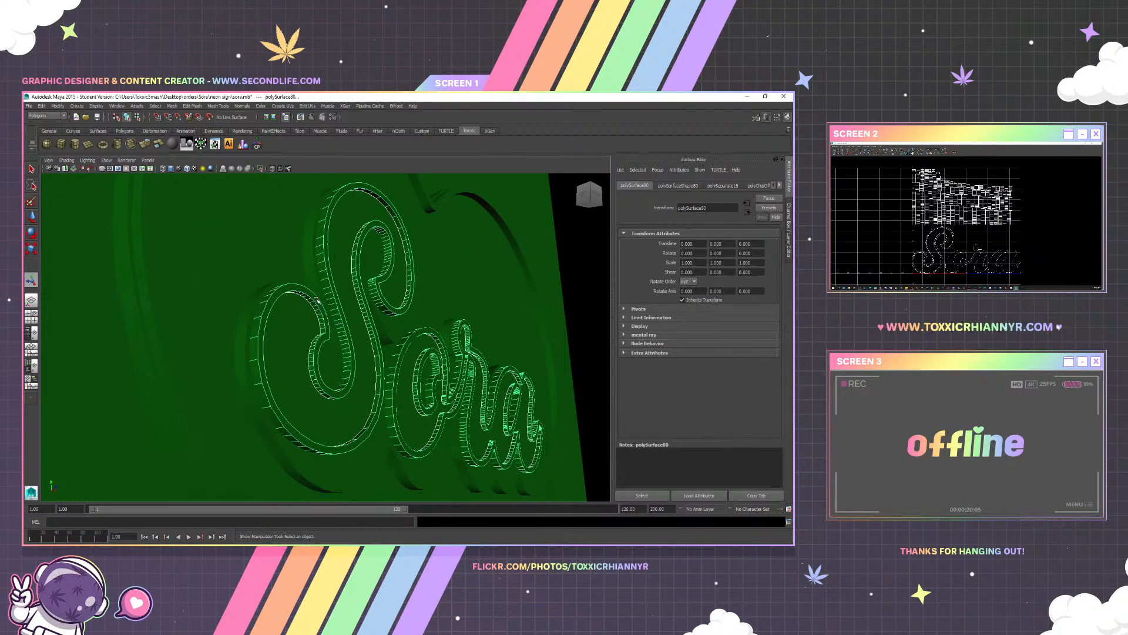
Select the pieces of the raised Sora lettering together and combine them
click(324, 298)
drag(419, 346, 320, 303)
shift+click(446, 320)
shift+click(324, 296)
shift+click(401, 303)
drag(188, 251, 210, 242)
click(130, 144)
click(258, 145)
Inspect the UV layouts of the heart border, the APPAREL text, the EST'20 text and the Sora lettering in turn
click(260, 286)
drag(309, 312, 231, 314)
click(316, 284)
click(227, 365)
drag(292, 381, 289, 369)
key(w)
drag(410, 403, 208, 364)
scroll(329, 404, down, 5)
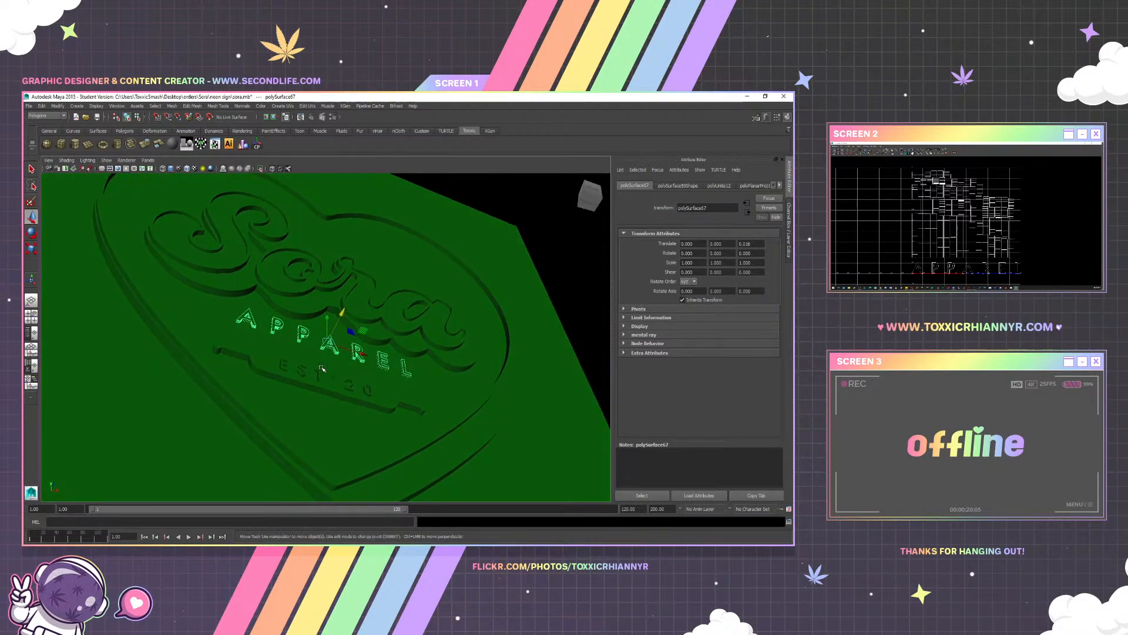
click(209, 359)
drag(195, 319, 224, 337)
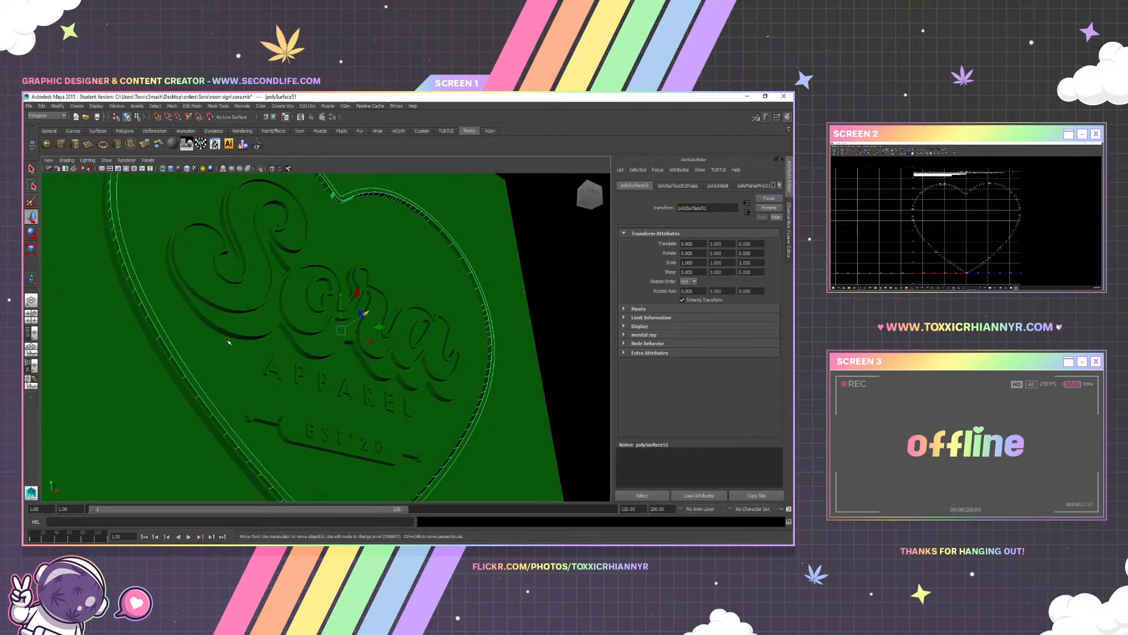
click(297, 373)
drag(298, 372, 333, 396)
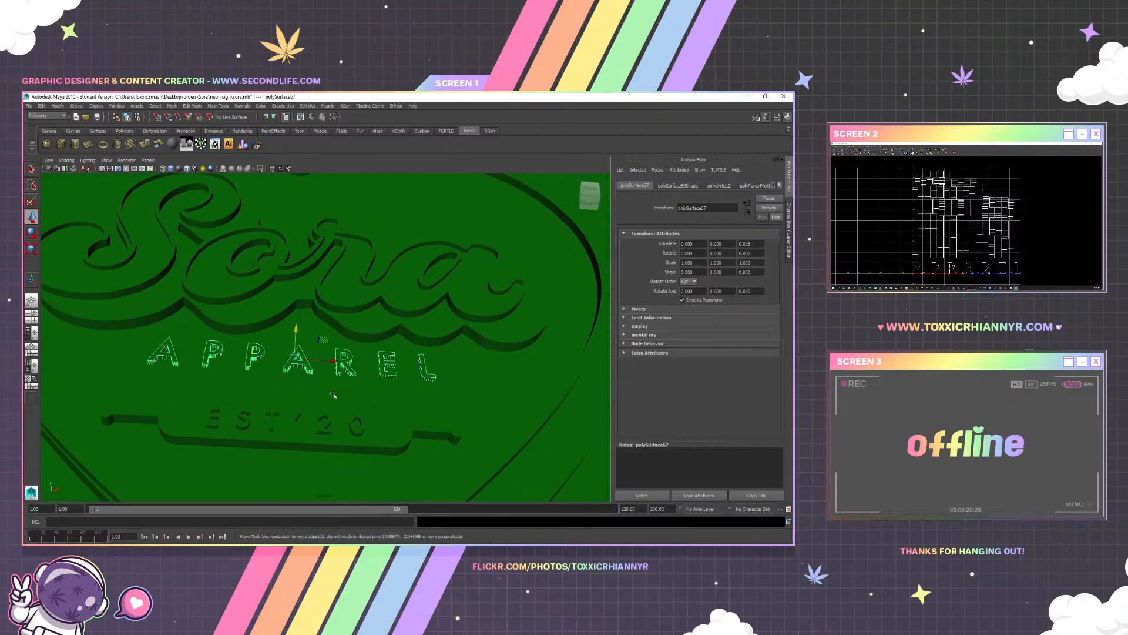
click(257, 421)
drag(279, 420, 358, 281)
click(332, 307)
click(358, 288)
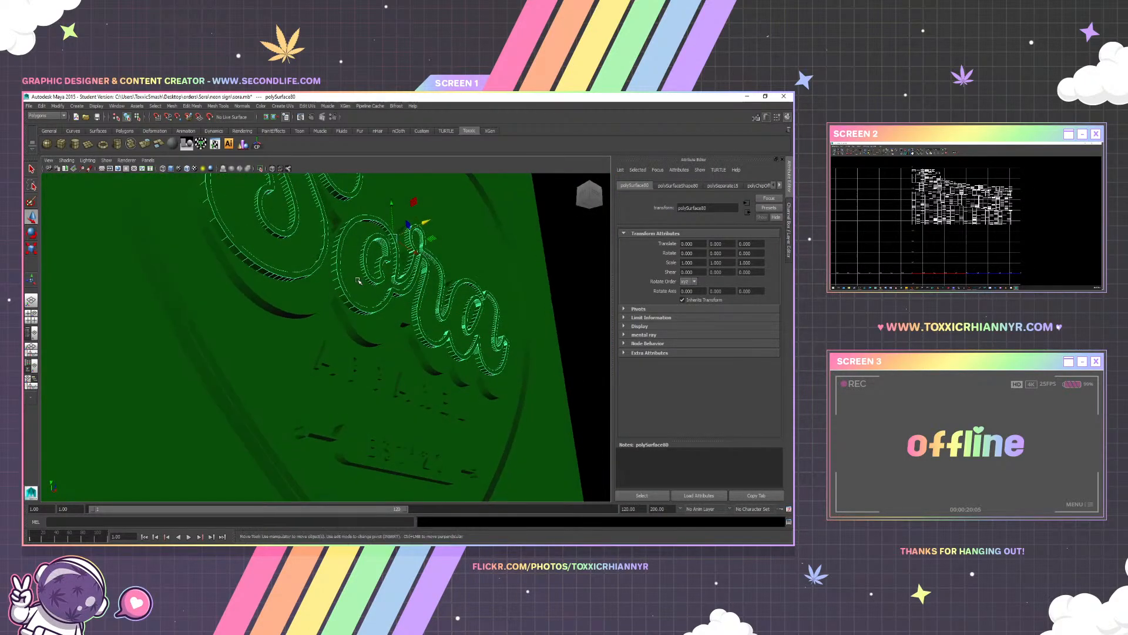
Combine the raised Sora lettering's side walls with its front face
shift+click(357, 300)
click(135, 144)
click(257, 145)
drag(353, 238, 410, 238)
Move the side-wall UV shells of the Sora backing horizontally out of the UV tile
click(322, 248)
click(360, 304)
right_click(1010, 212)
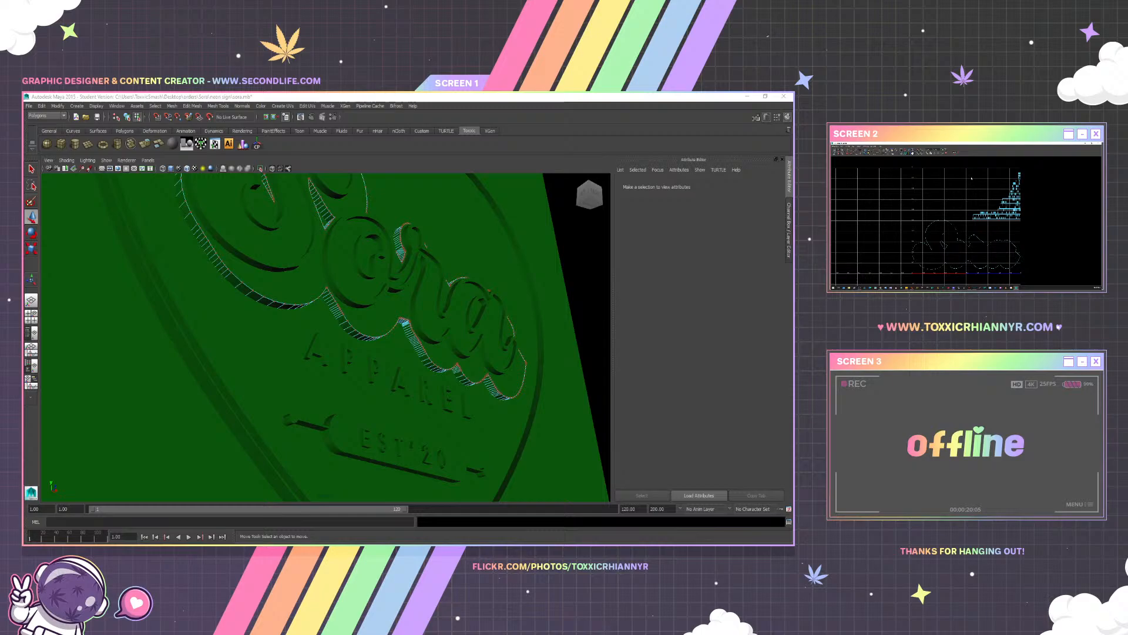
drag(1033, 223, 966, 166)
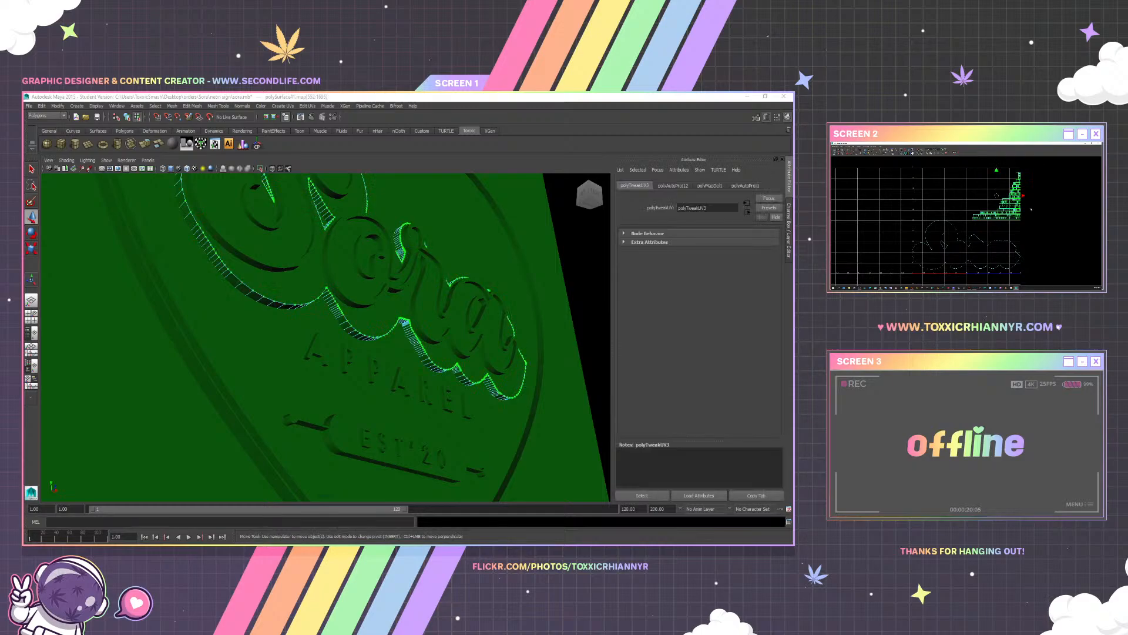
drag(1024, 195, 1074, 195)
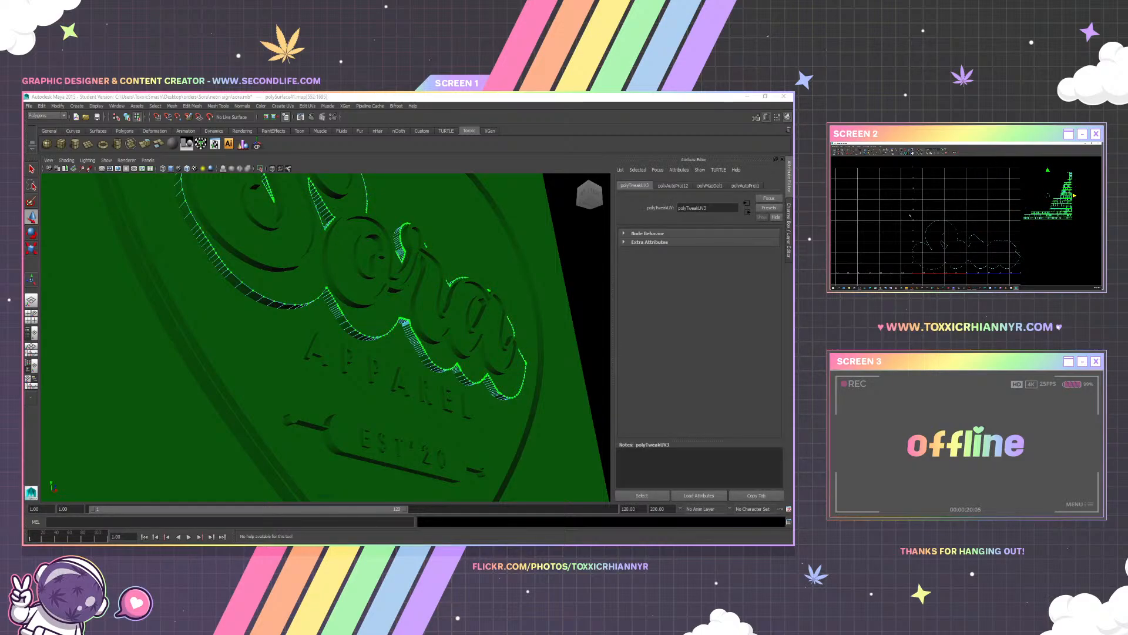
Move the Sora backing's outline UV shell into the upper half of the UV tile
drag(1014, 274, 1023, 280)
mouse_move(966, 219)
mouse_down()
mouse_move(966, 200)
mouse_move(954, 234)
mouse_up()
key(ctrl+z)
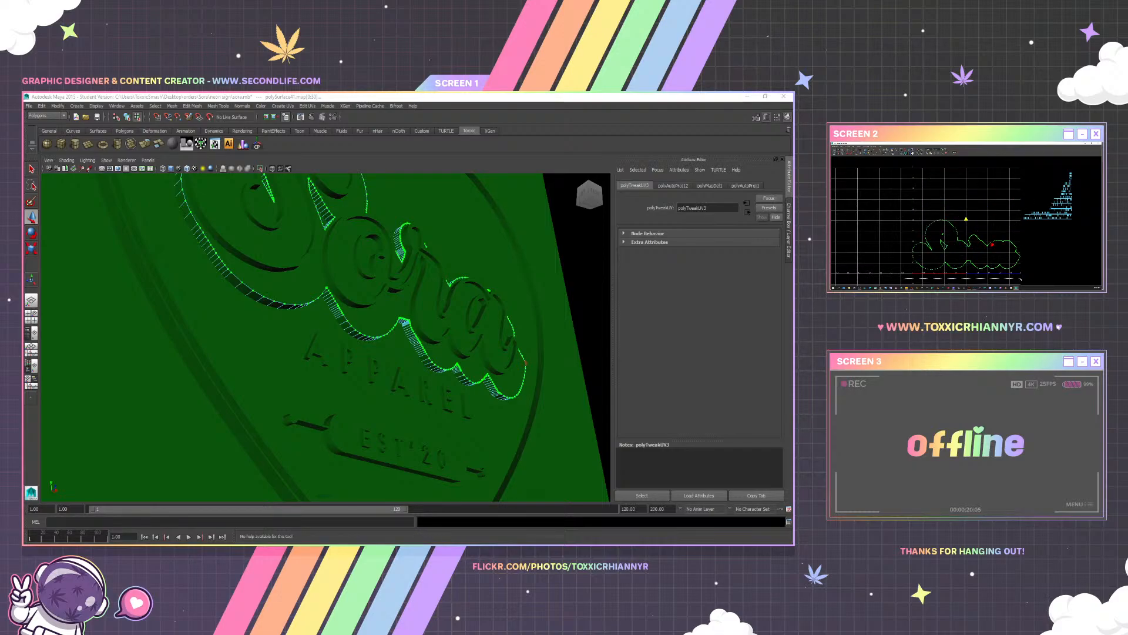
key(w)
drag(966, 222, 966, 171)
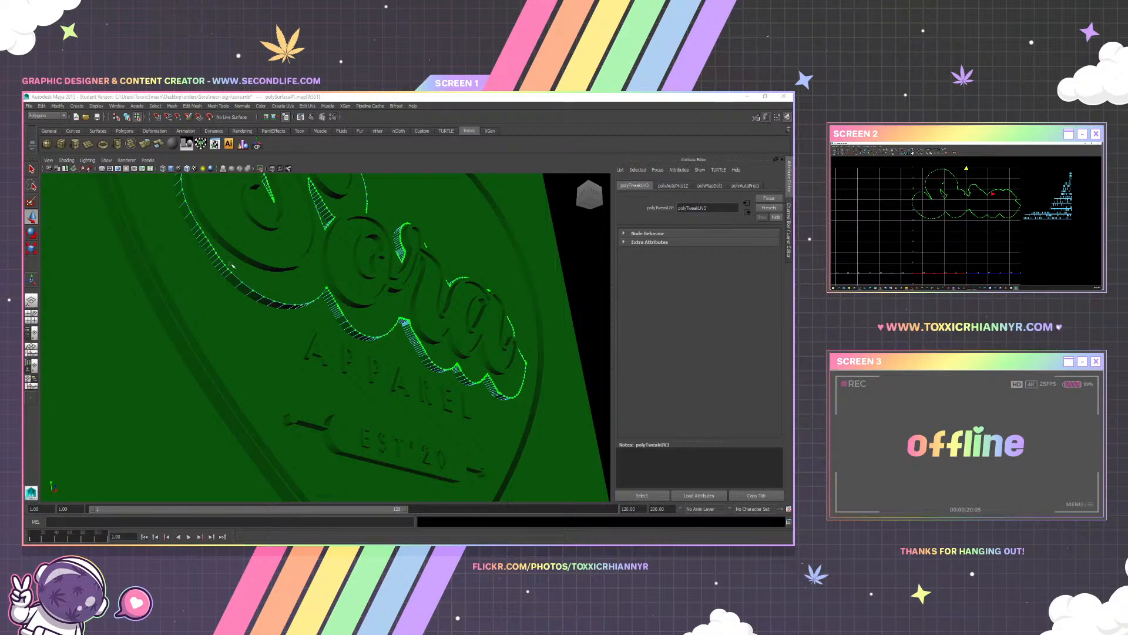
Return to object selection and check the UV layouts of the Sora lettering pieces
right_click(291, 244)
click(324, 234)
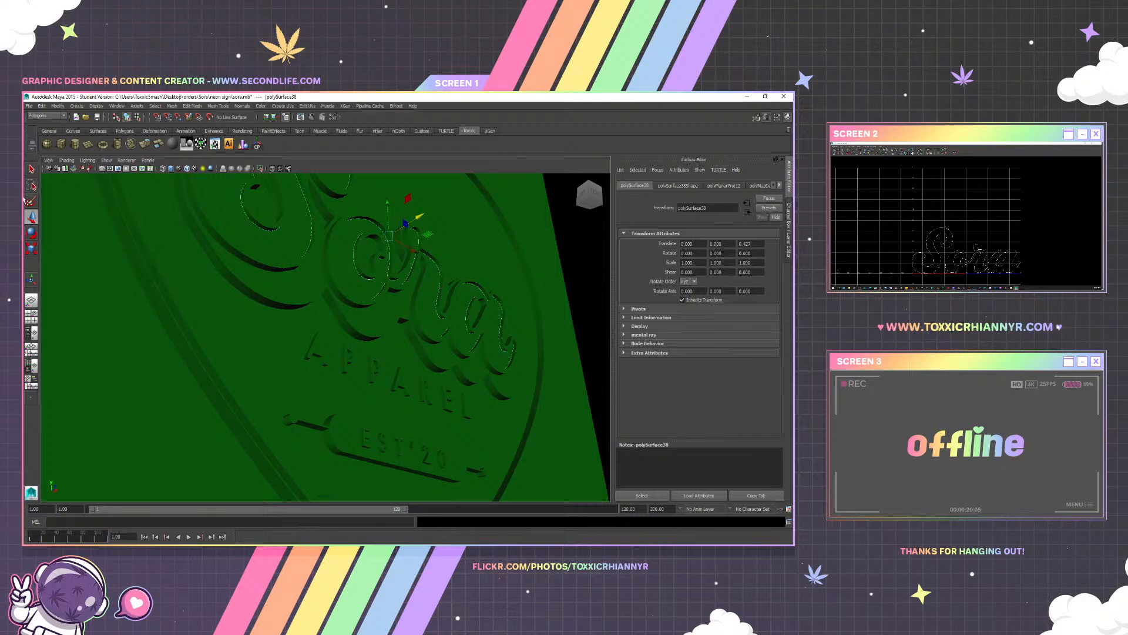
click(287, 254)
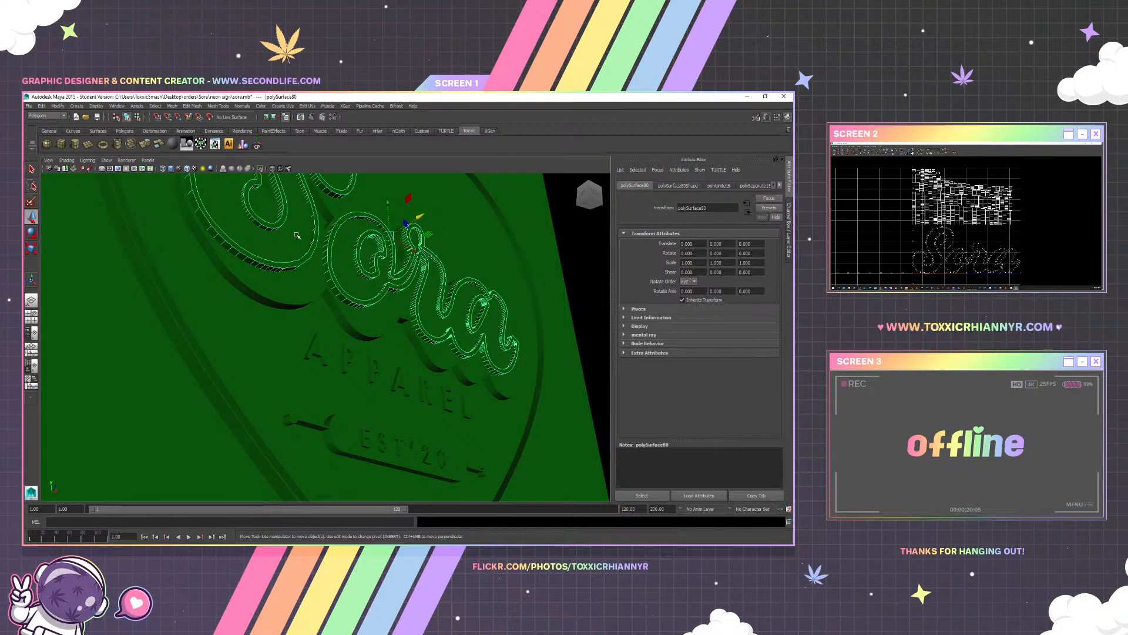
Scale the Sora backing's side-wall UV shells narrower and rotate them to lie horizontally
click(277, 280)
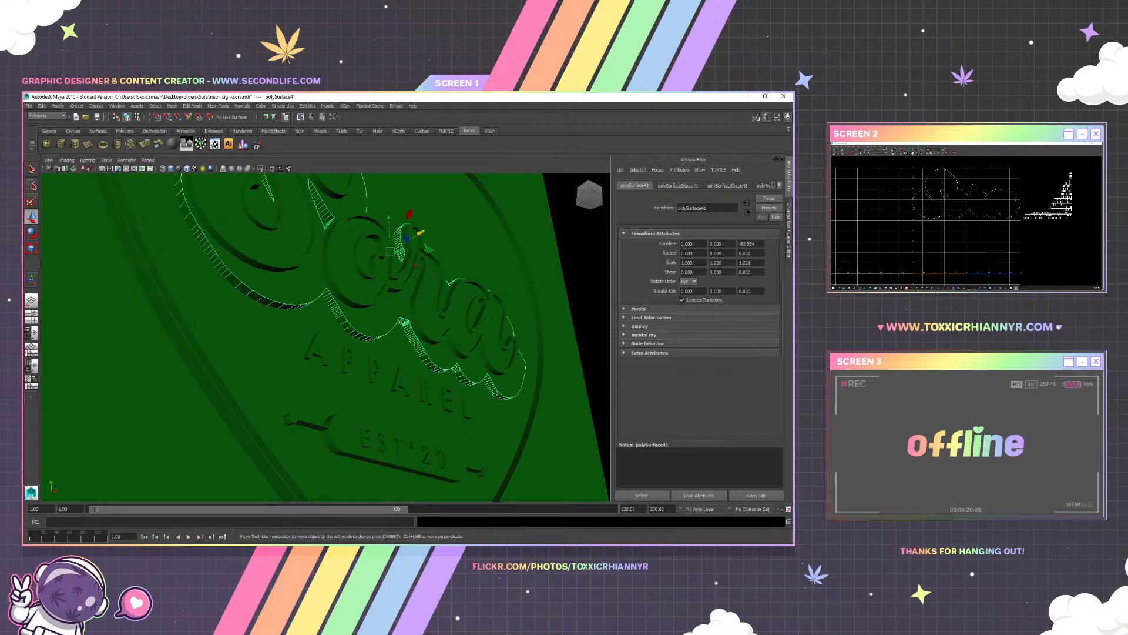
right_click(1032, 214)
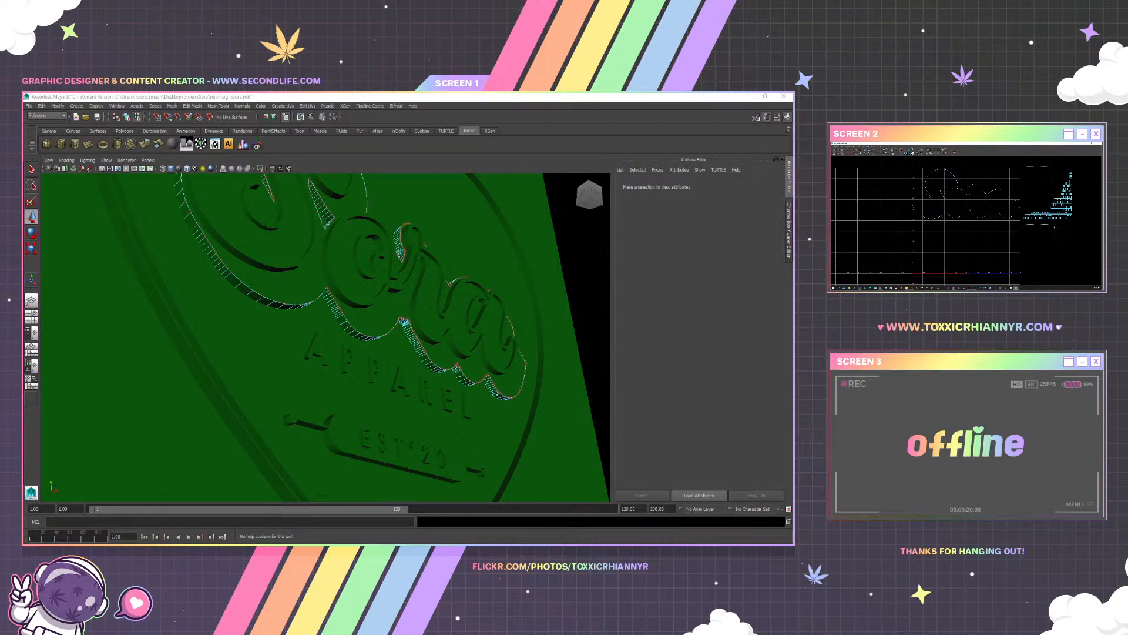
drag(1021, 167, 1080, 234)
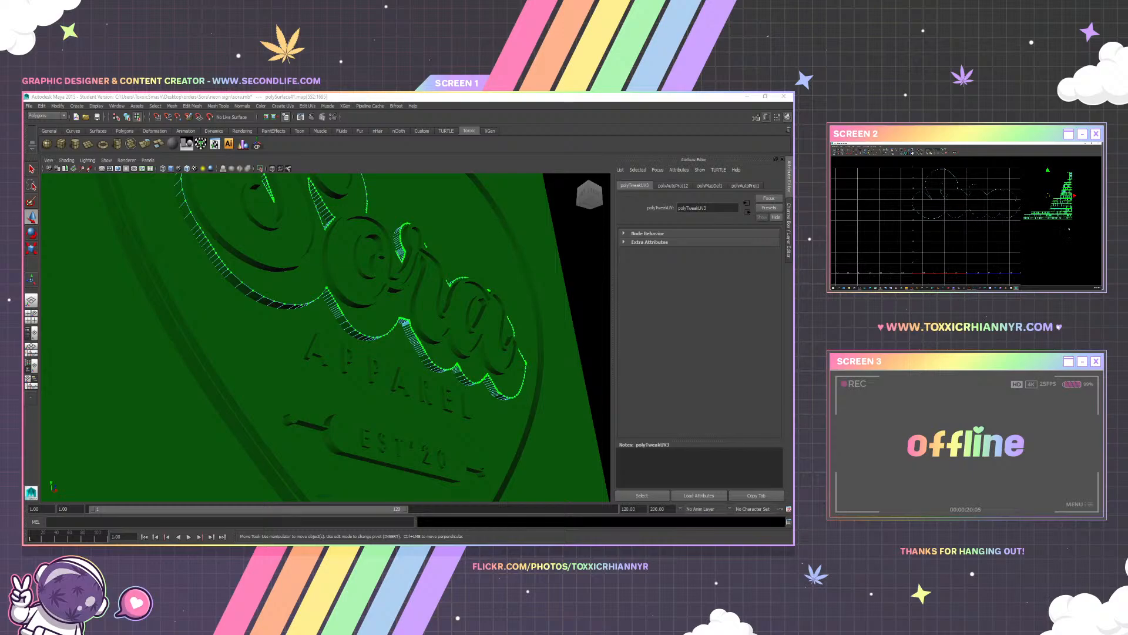
key(r)
drag(1073, 195, 1060, 195)
key(w)
key(e)
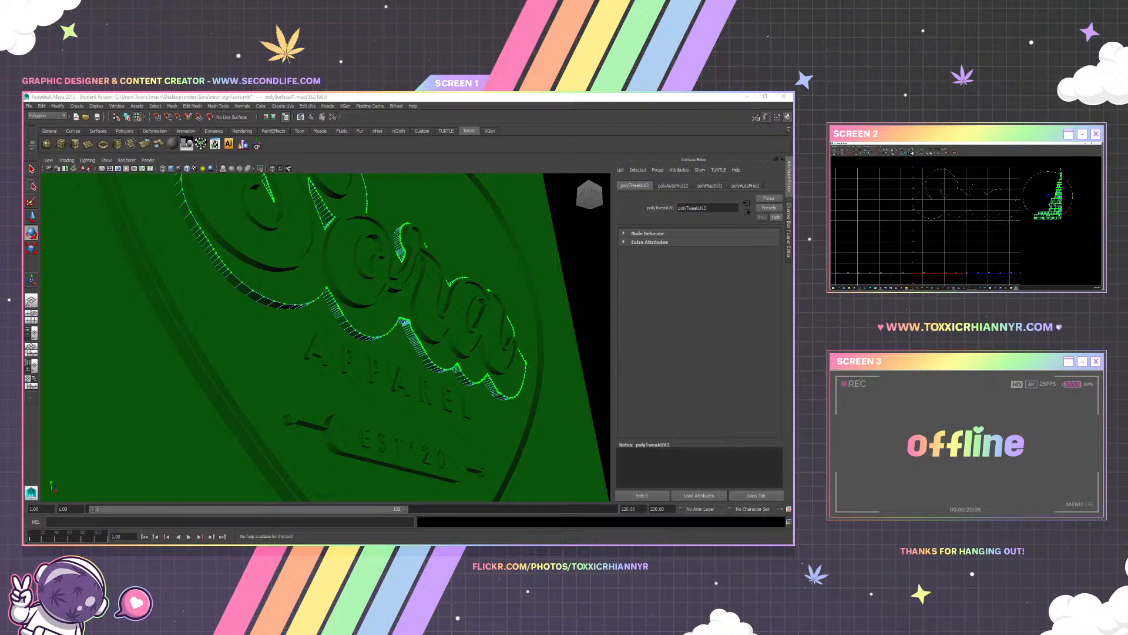
drag(1047, 171, 1016, 182)
Scale and move the backing's side-wall UV shells to fit inside the tile along the top of the outline shell
key(w)
key(r)
scroll(967, 221, down, 1)
key(w)
key(r)
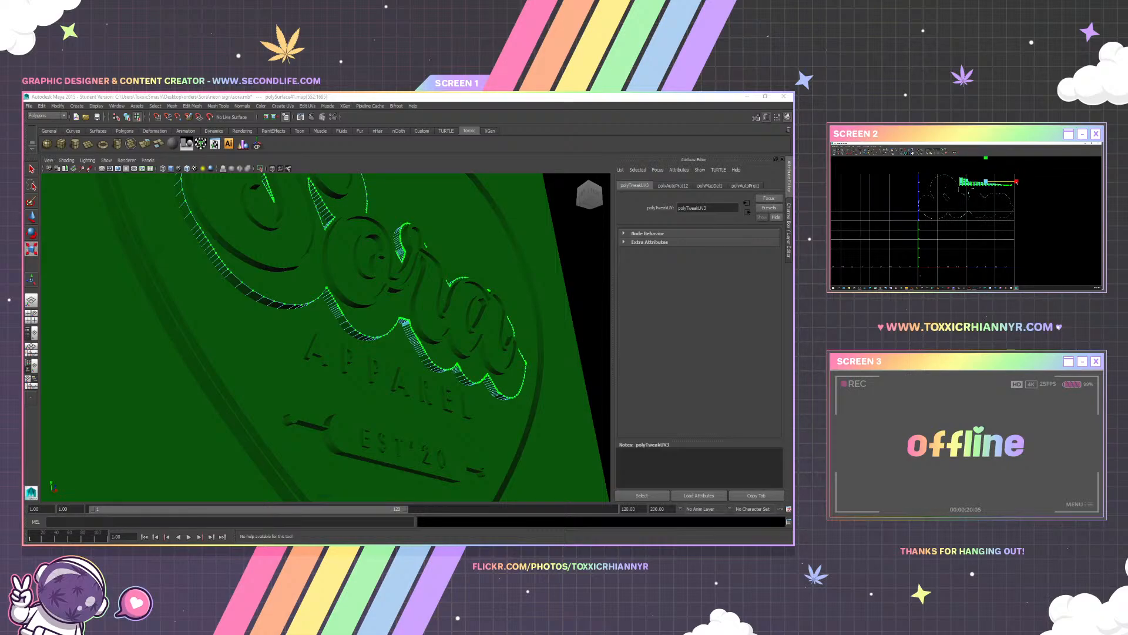
key(w)
key(r)
key(w)
click(1009, 182)
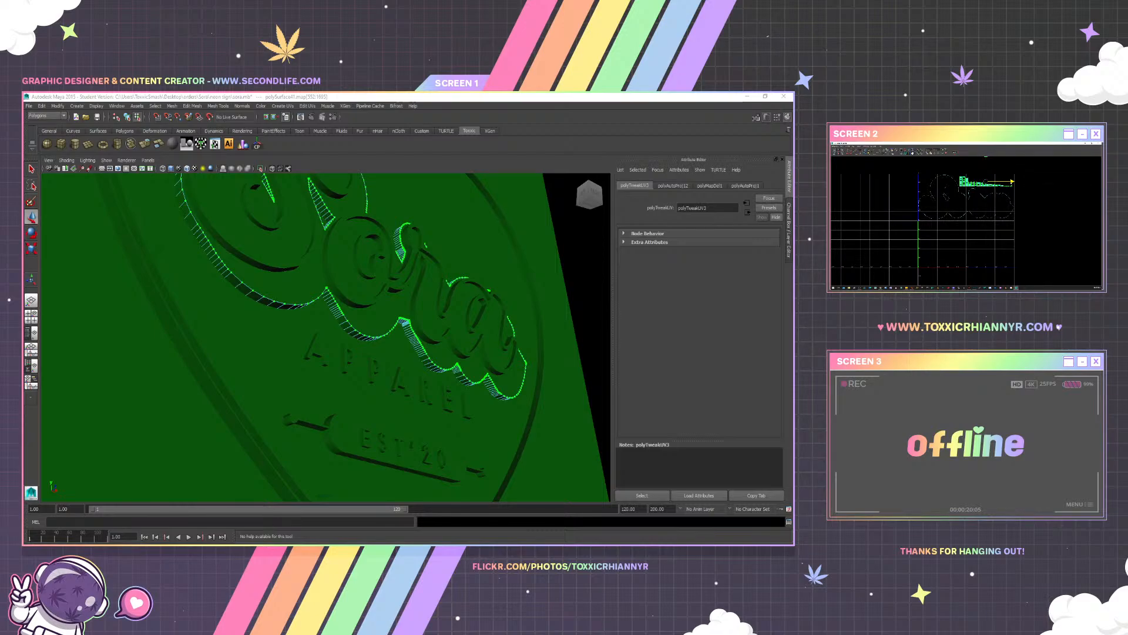
scroll(973, 192, up, 1)
drag(974, 192, 976, 197)
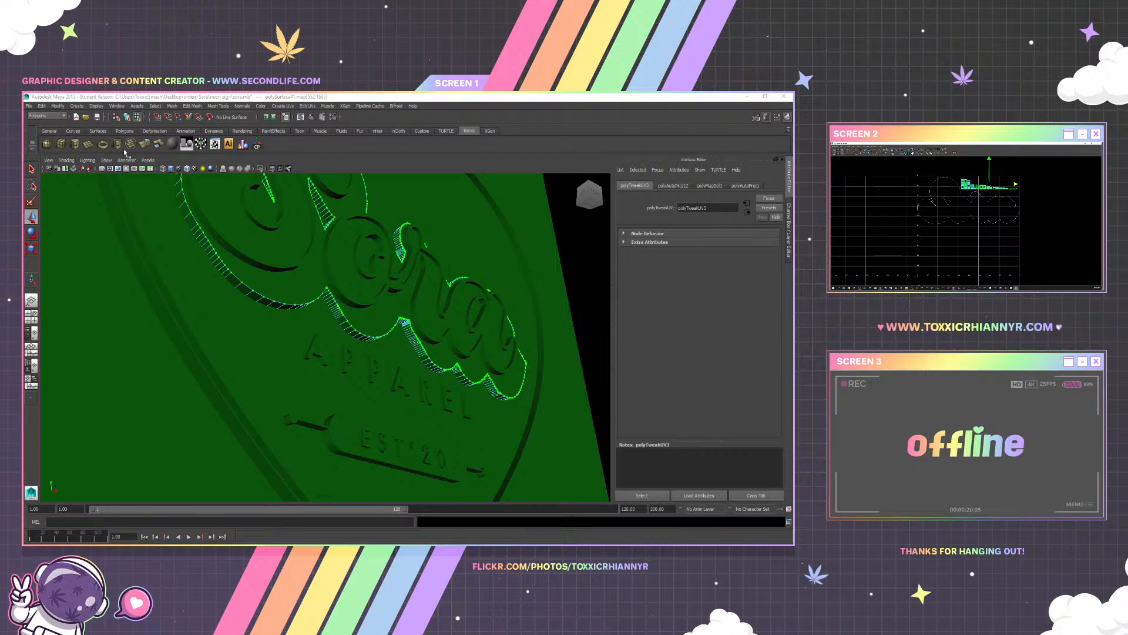
Select the Sora backing and the raised lettering together to compare their UV layouts
right_click(307, 285)
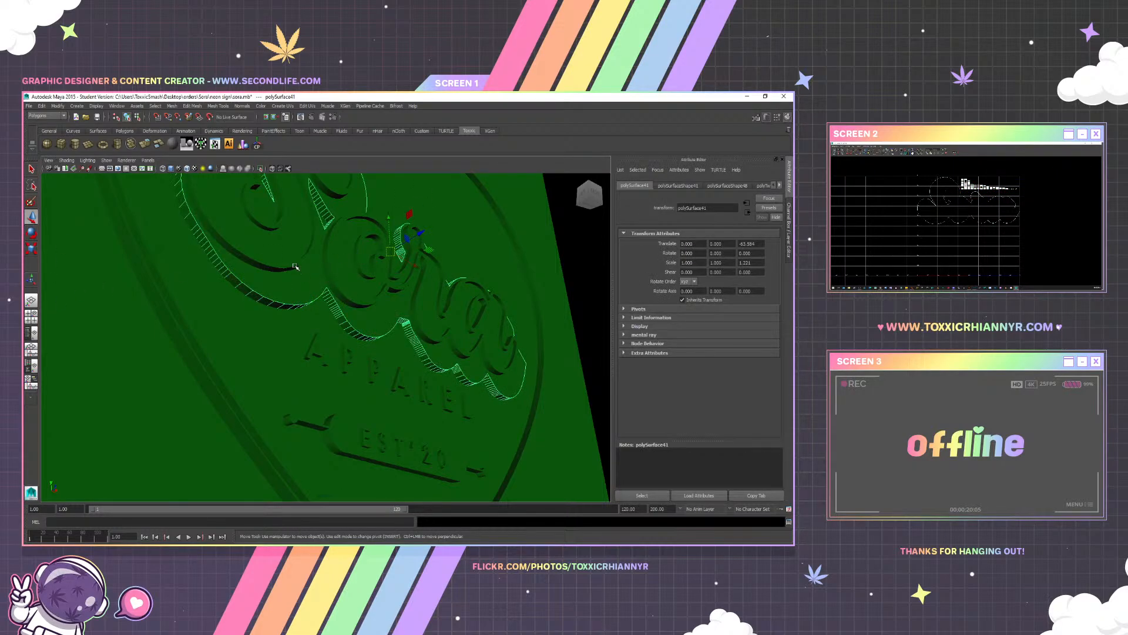
click(296, 267)
click(311, 251)
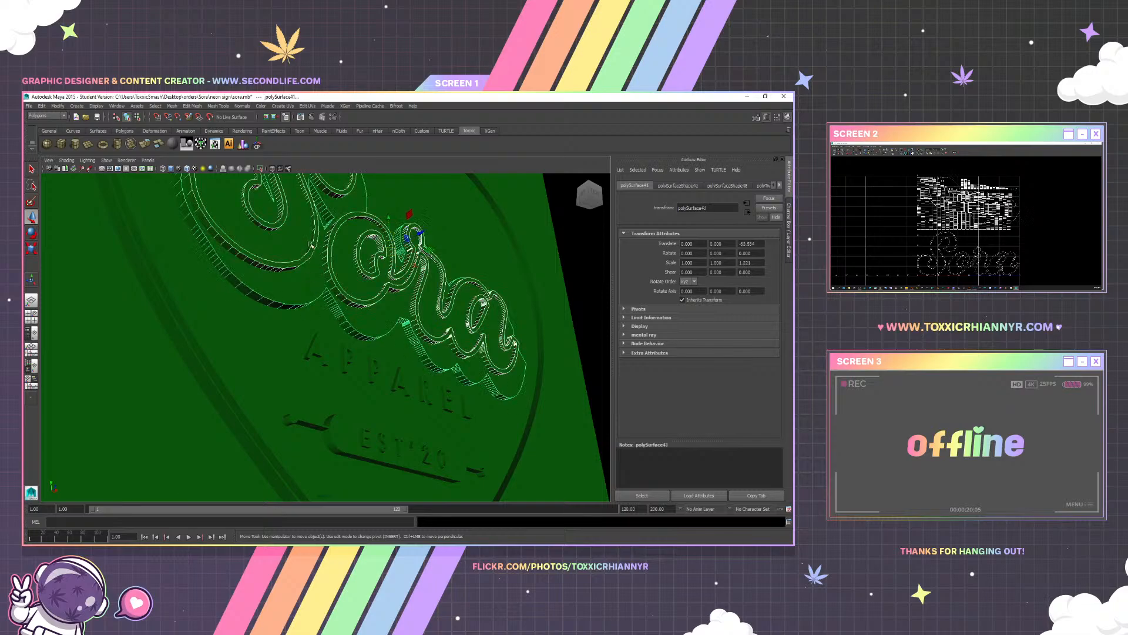
With the thin Sora lettering and the backing both selected, nudge all of the backing's UV shells within the upper half of the tile
click(279, 243)
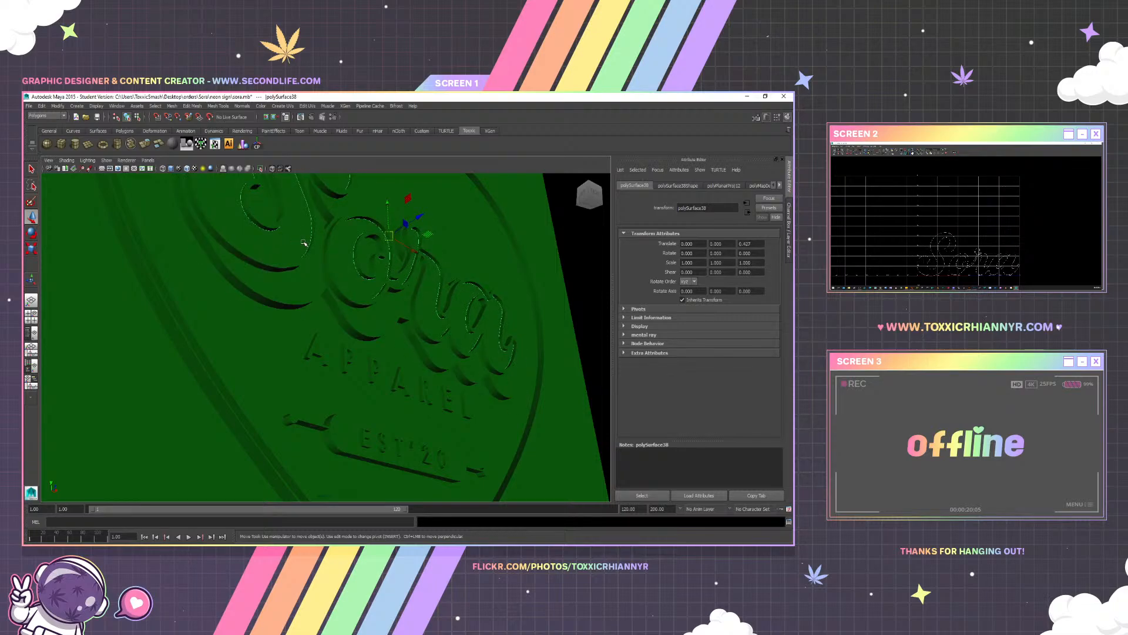
click(306, 283)
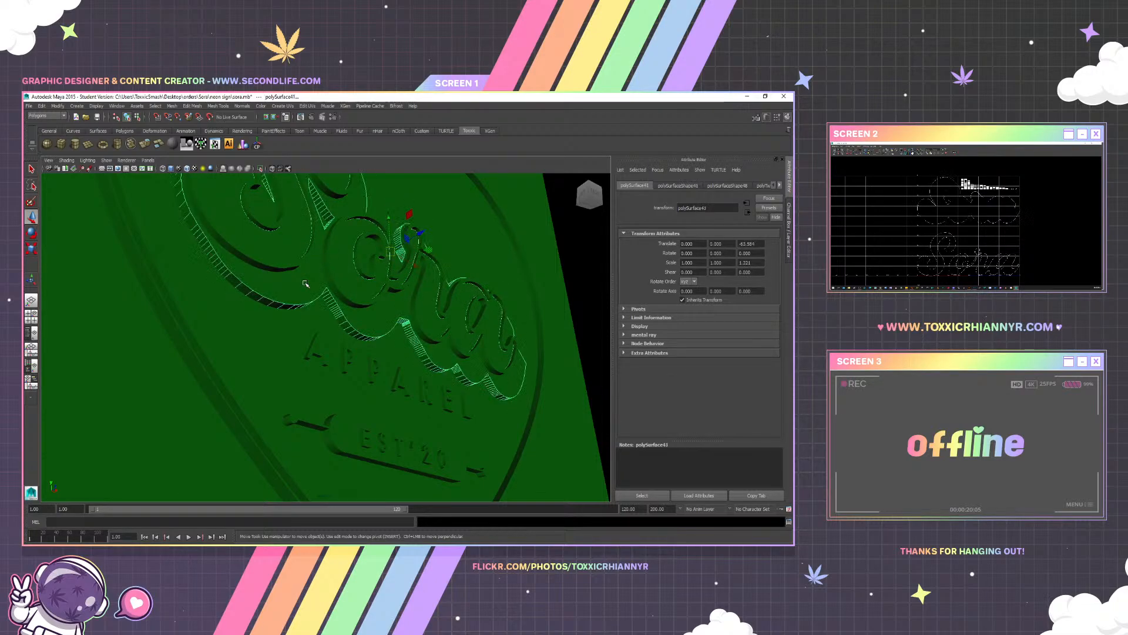
right_click(965, 201)
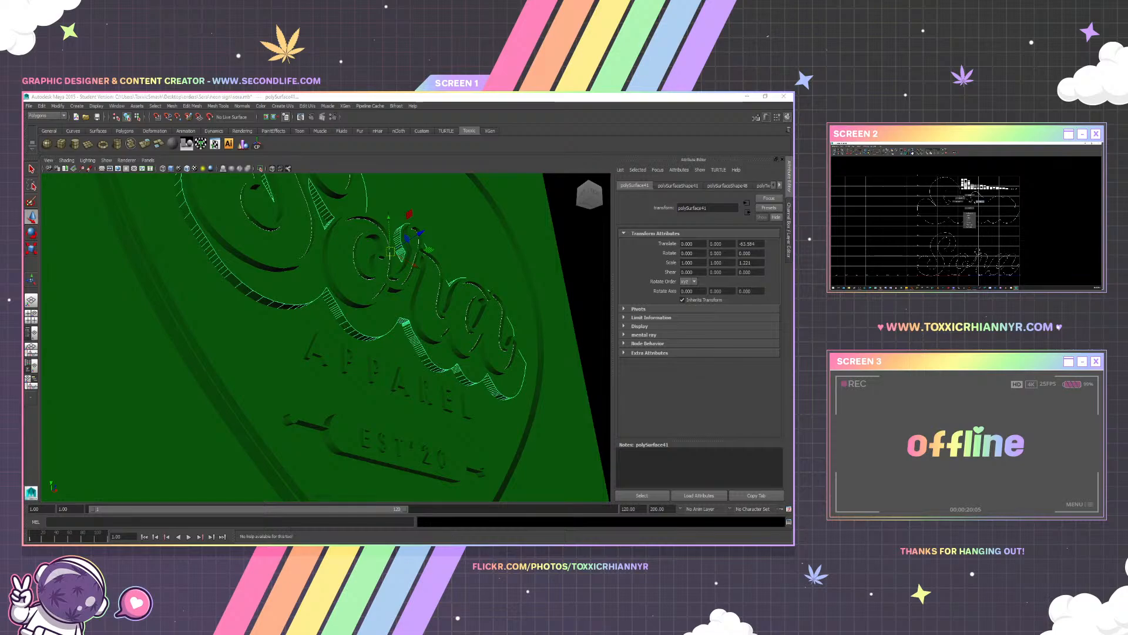
drag(914, 172, 1037, 228)
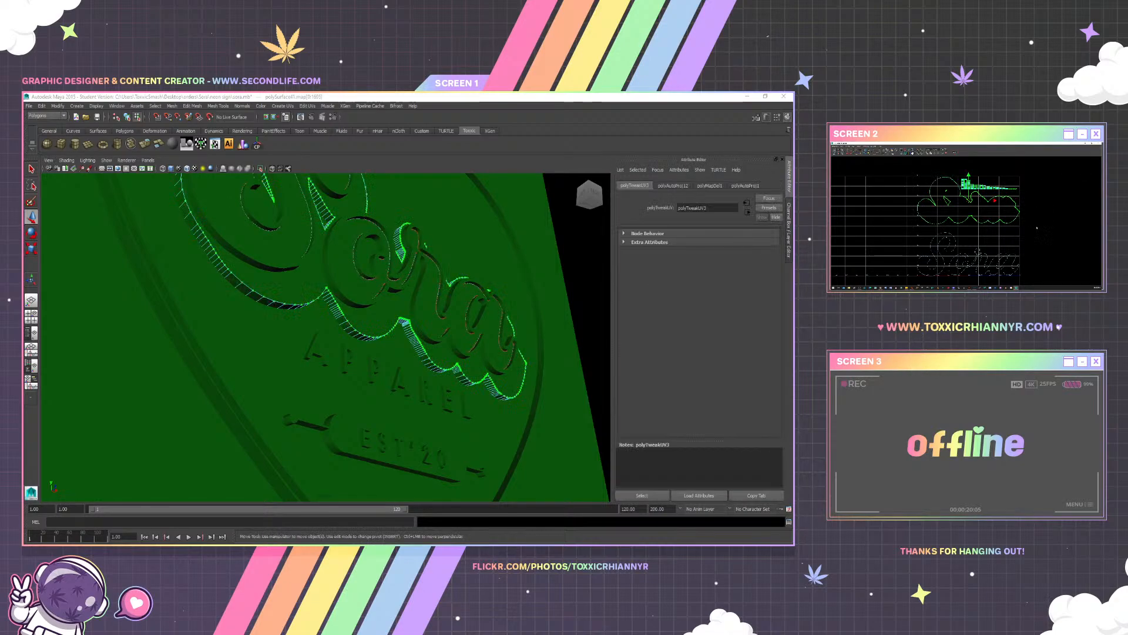
key(r)
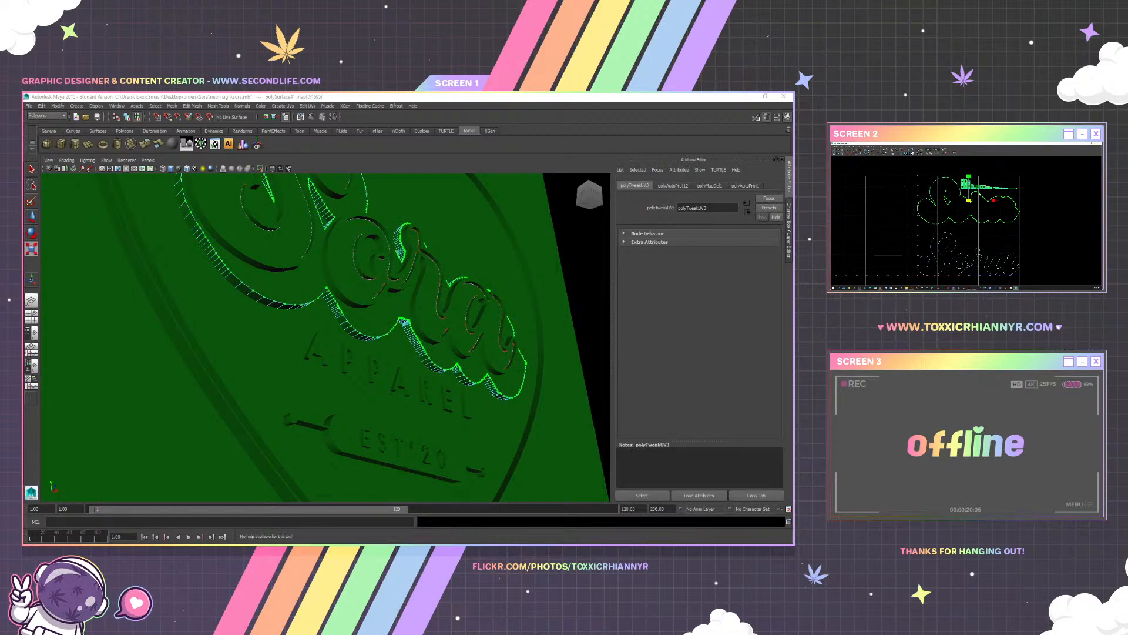
key(e)
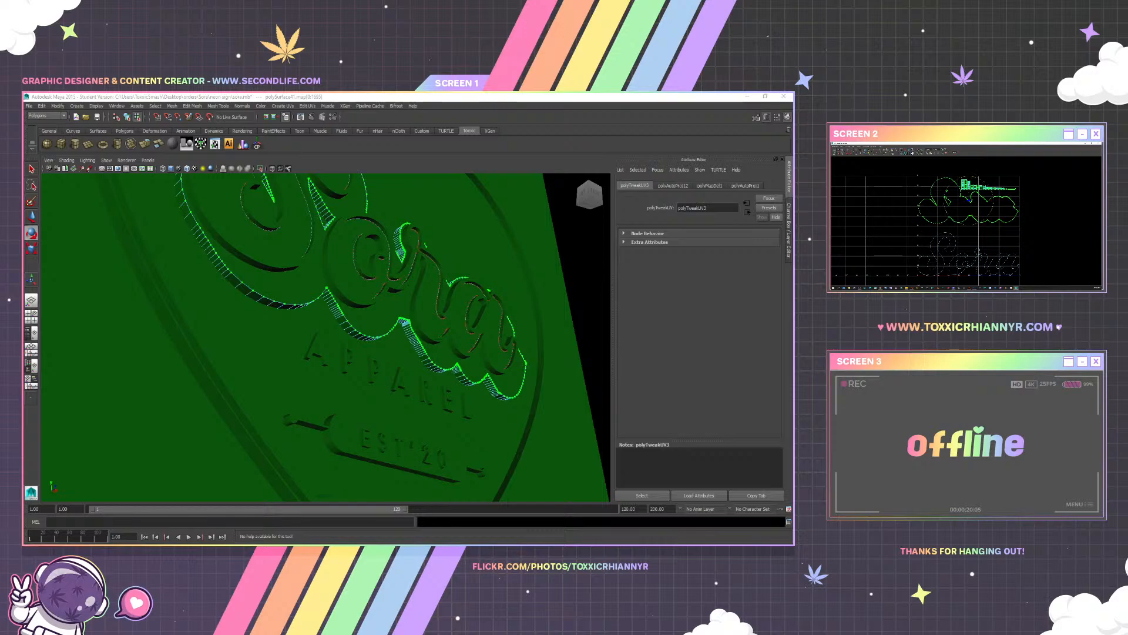
key(w)
drag(969, 175, 969, 176)
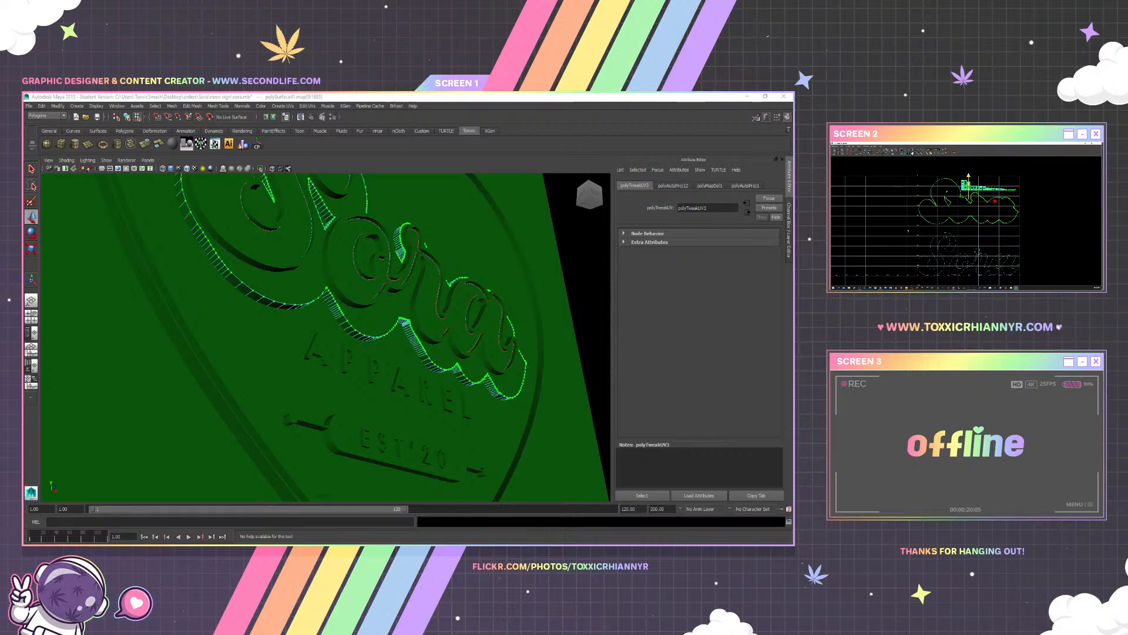
Nudge the thin Sora lettering's UV shell slightly upward in the lower half of the tile, and reselect the backing object
click(995, 254)
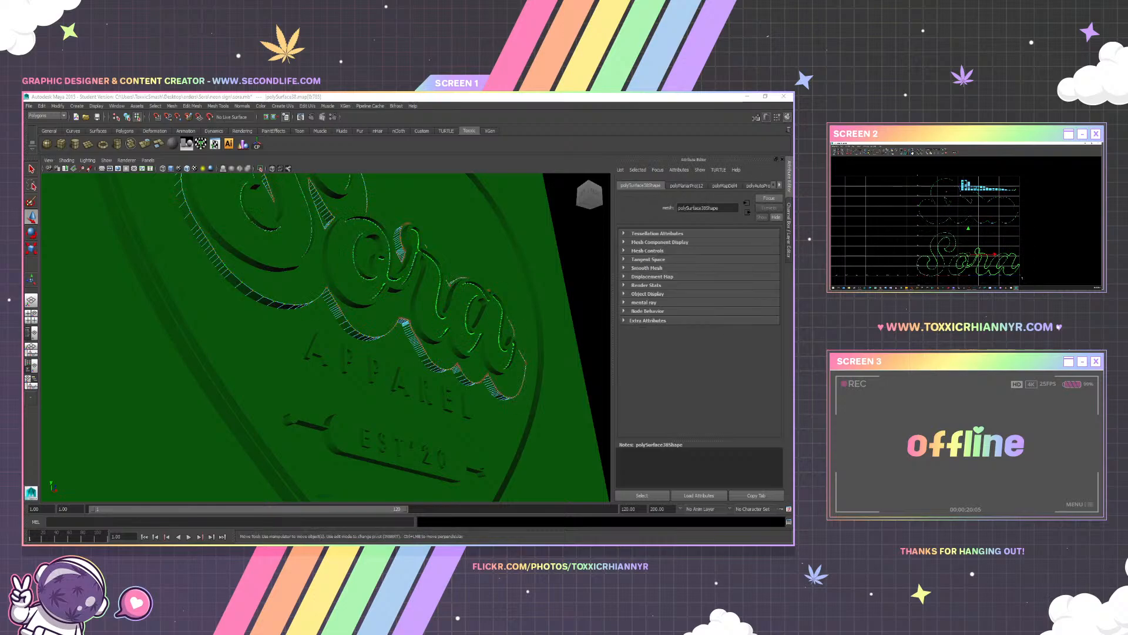
drag(968, 229, 968, 227)
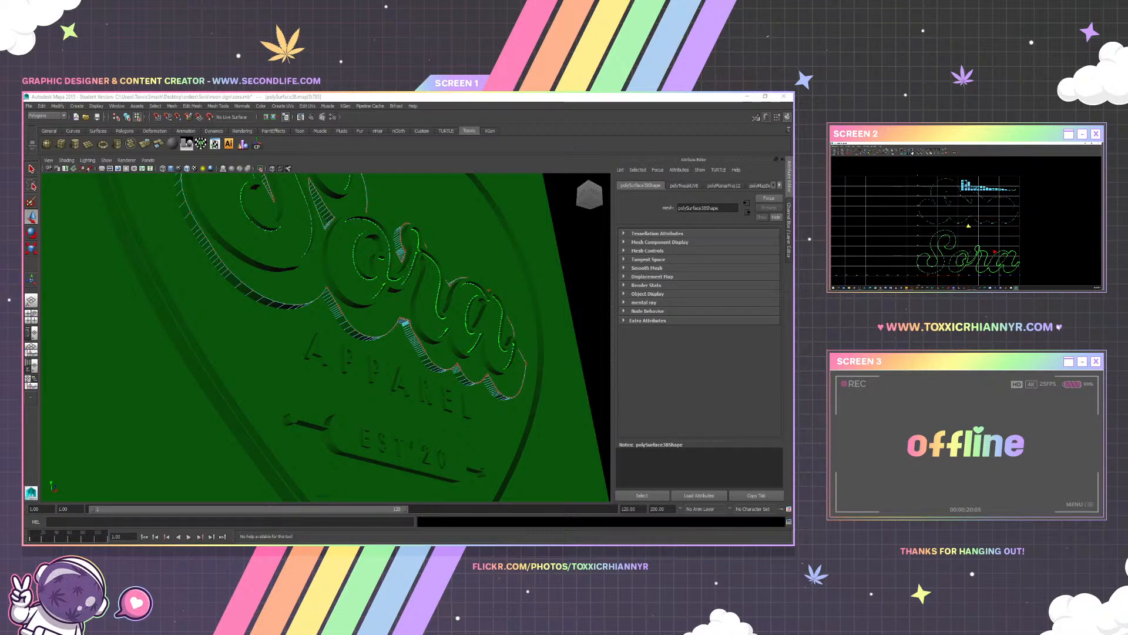
scroll(970, 227, up, 1)
key(r)
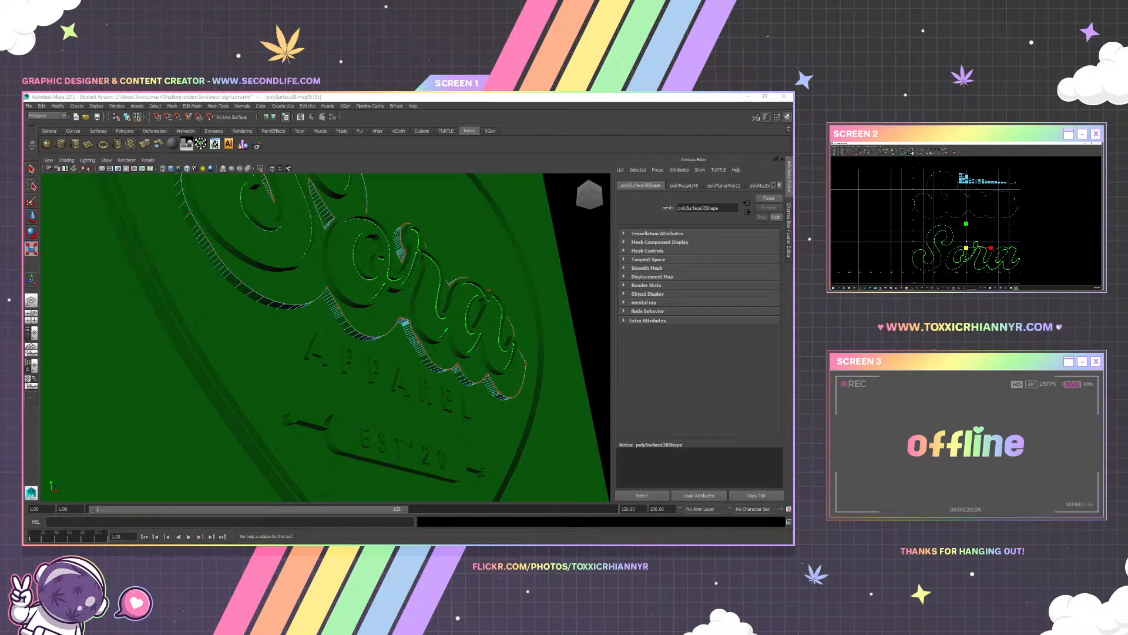
key(w)
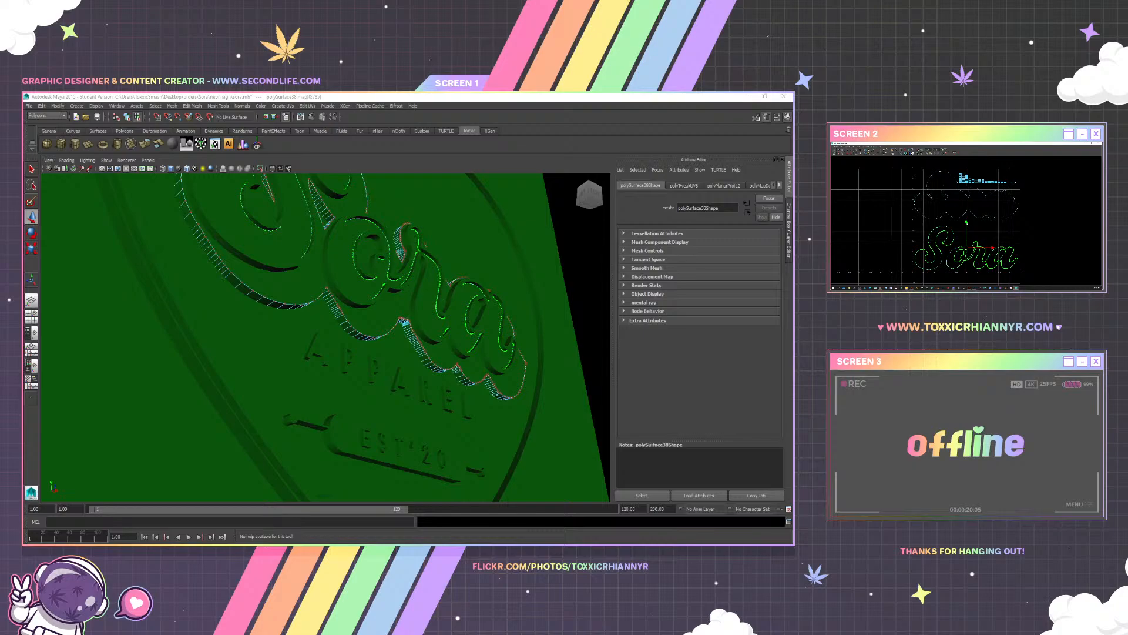
right_click(296, 276)
click(295, 269)
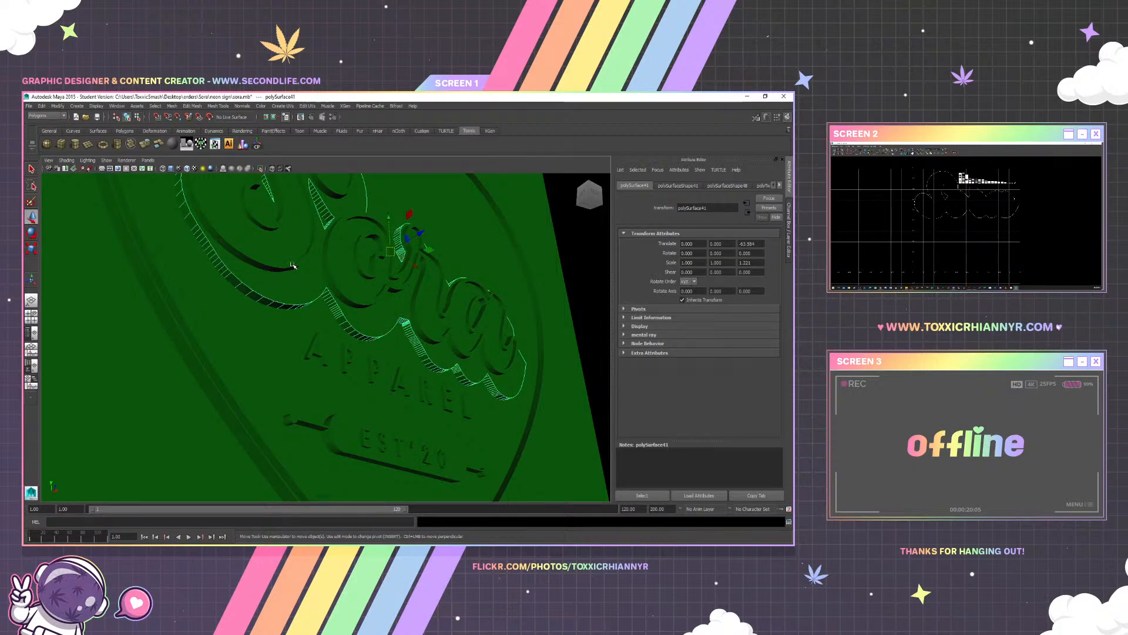
Select the thin Sora lettering together with the Sora backing and combine them into one object
click(294, 265)
click(297, 242)
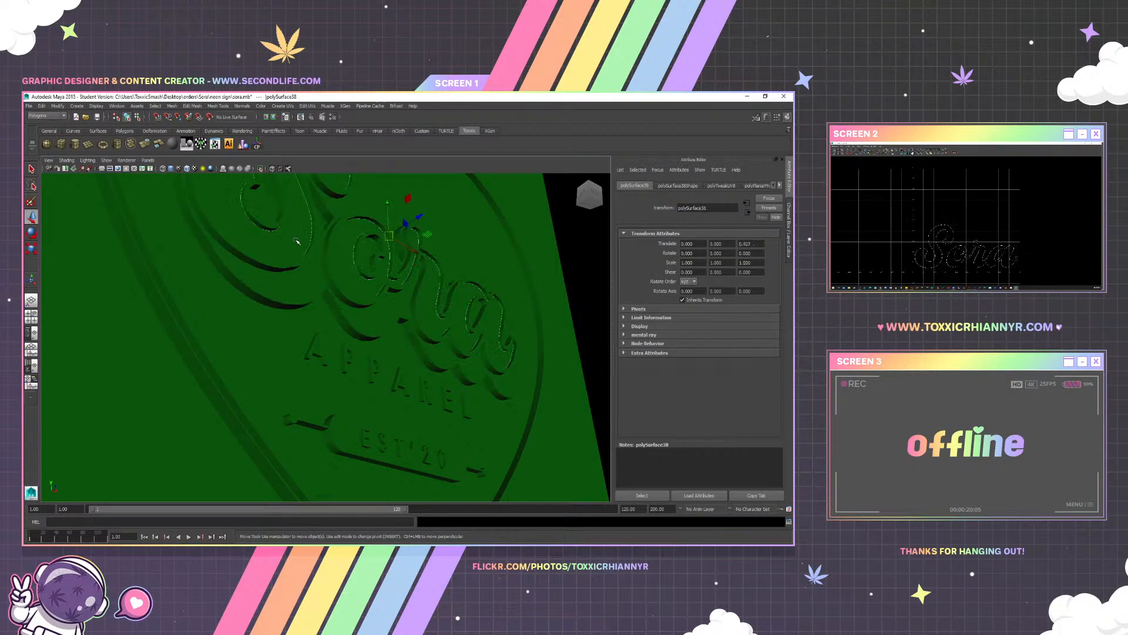
shift+click(308, 286)
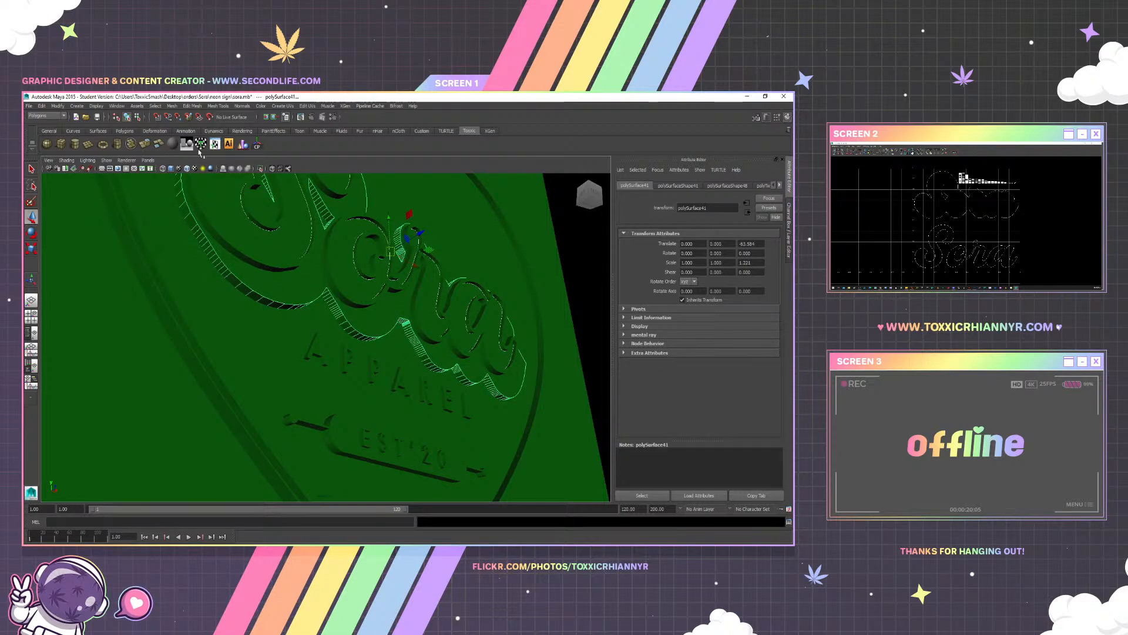
click(131, 145)
key(ctrl+z)
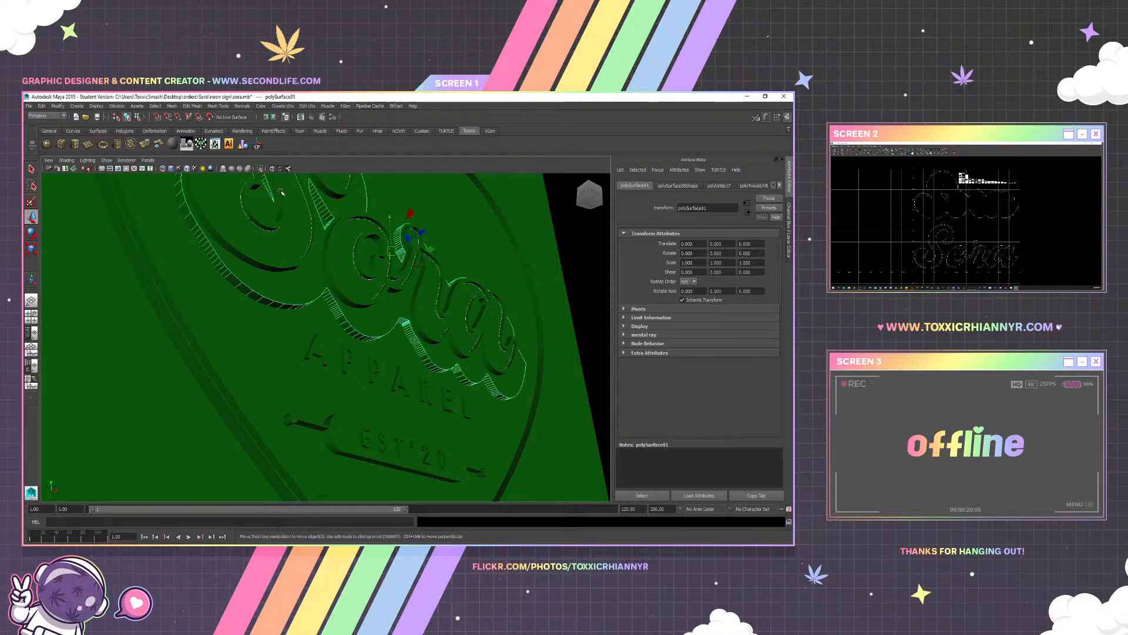
Select the APPAREL lettering and scale it deeper along its Z axis, to about 1.66
click(304, 263)
drag(347, 281, 413, 263)
click(342, 265)
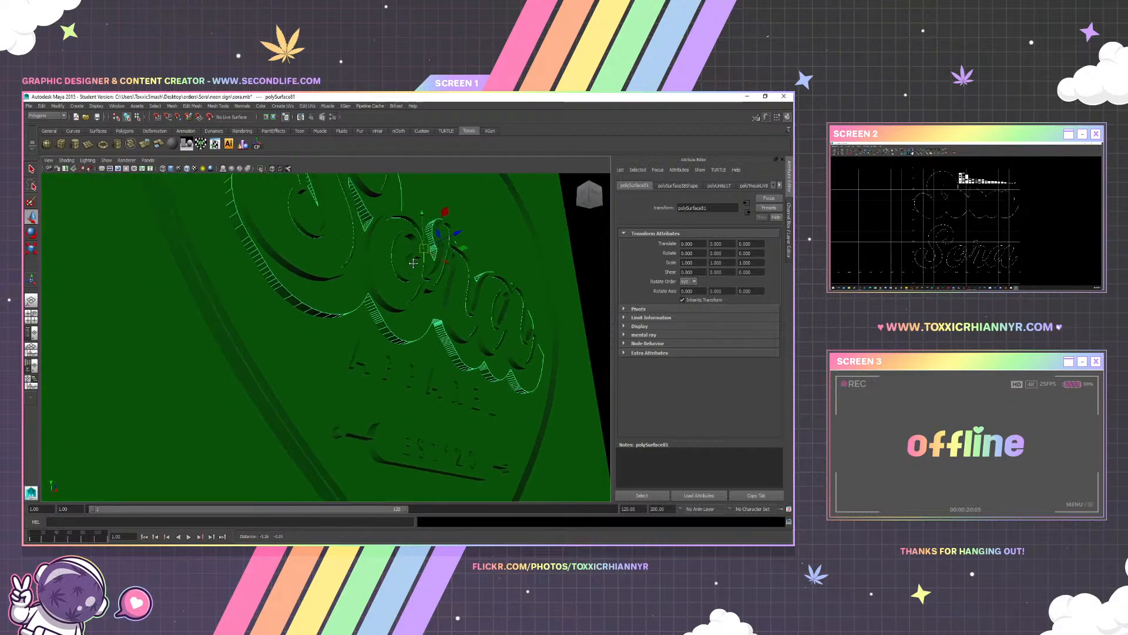
click(380, 375)
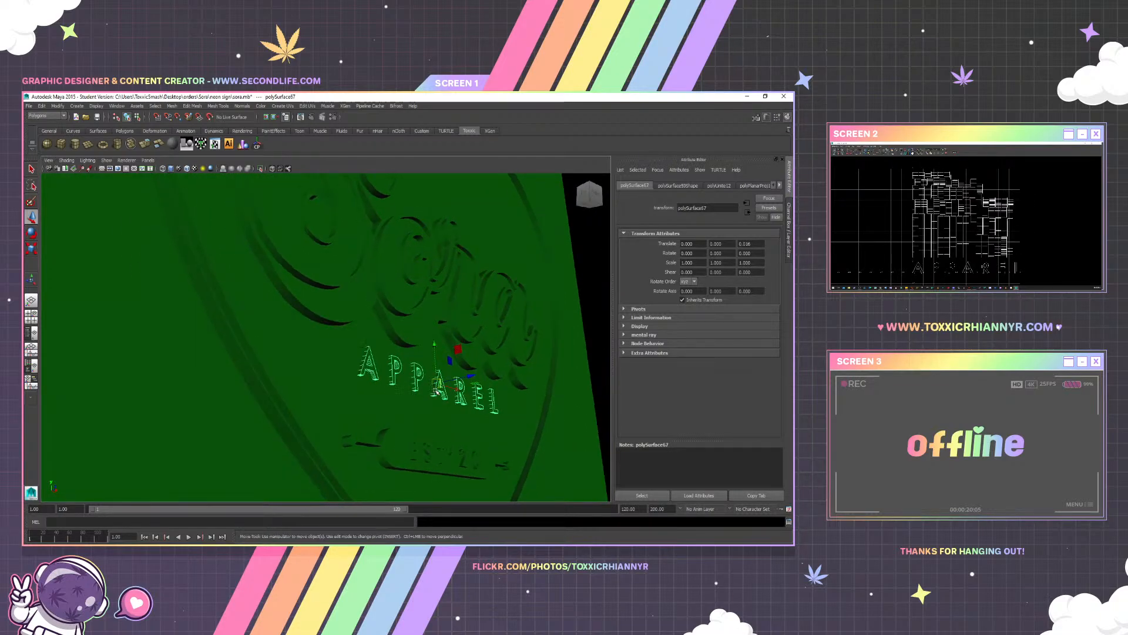
drag(467, 383, 432, 367)
scroll(457, 349, up, 3)
key(r)
key(w)
Select the EST'20 lettering and shift it slightly along its Z axis on the heart
click(425, 365)
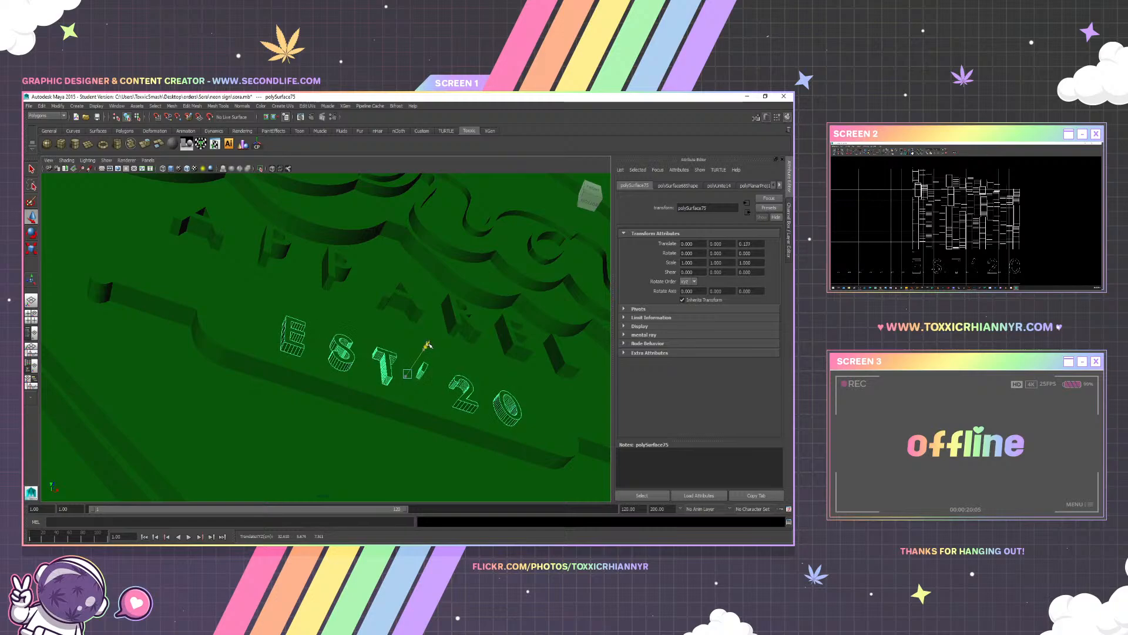
drag(426, 347, 378, 312)
scroll(390, 360, down, 6)
scroll(378, 313, up, 6)
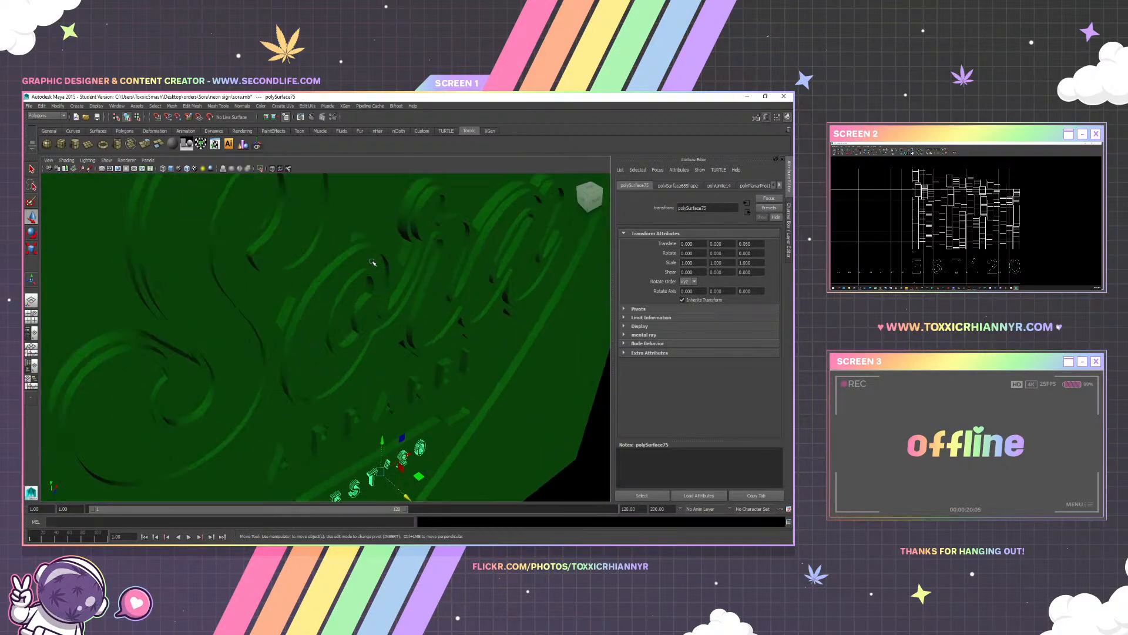
Select the raised Sora lettering and the APPAREL lettering in turn to inspect how each sits on the heart
scroll(373, 261, up, 3)
click(389, 271)
scroll(391, 271, down, 6)
drag(390, 271, 417, 301)
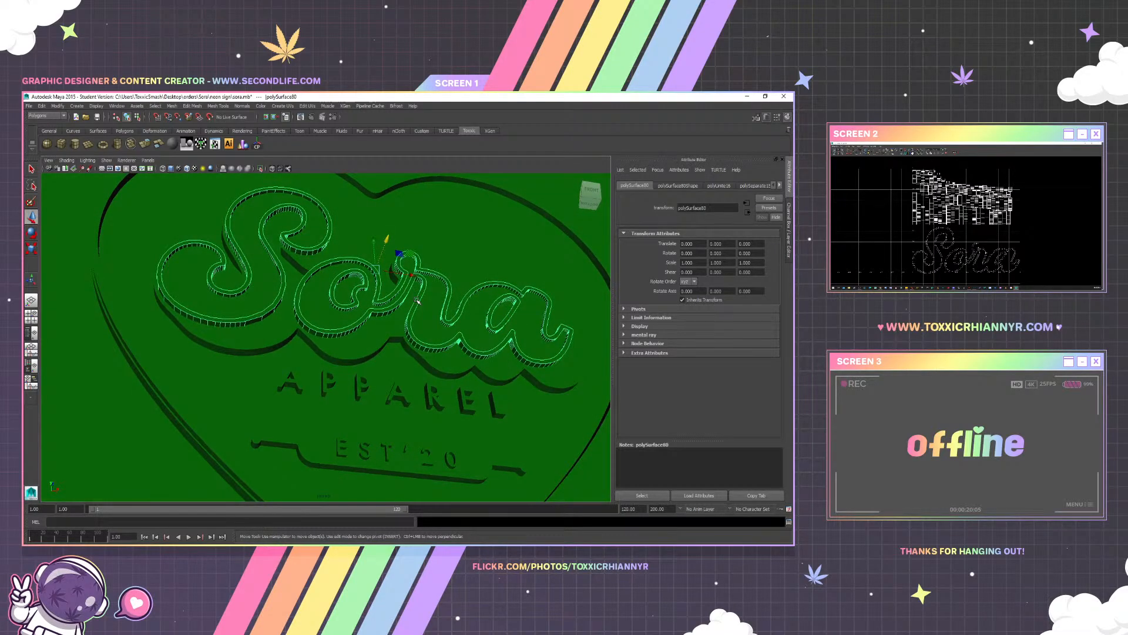
click(428, 365)
drag(439, 361, 382, 338)
click(389, 363)
scroll(364, 369, up, 3)
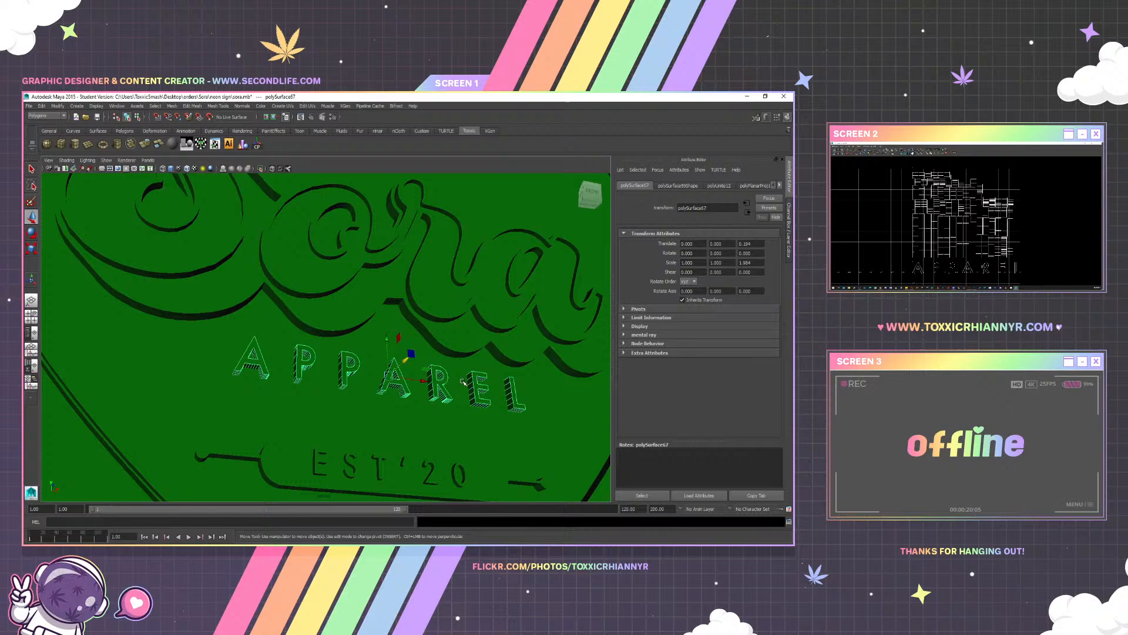
Nudge the EST'20 lettering slightly into place below the APPAREL lettering
drag(463, 382, 424, 283)
click(389, 376)
scroll(401, 387, up, 3)
drag(400, 387, 360, 334)
scroll(405, 342, down, 5)
scroll(405, 343, down, 5)
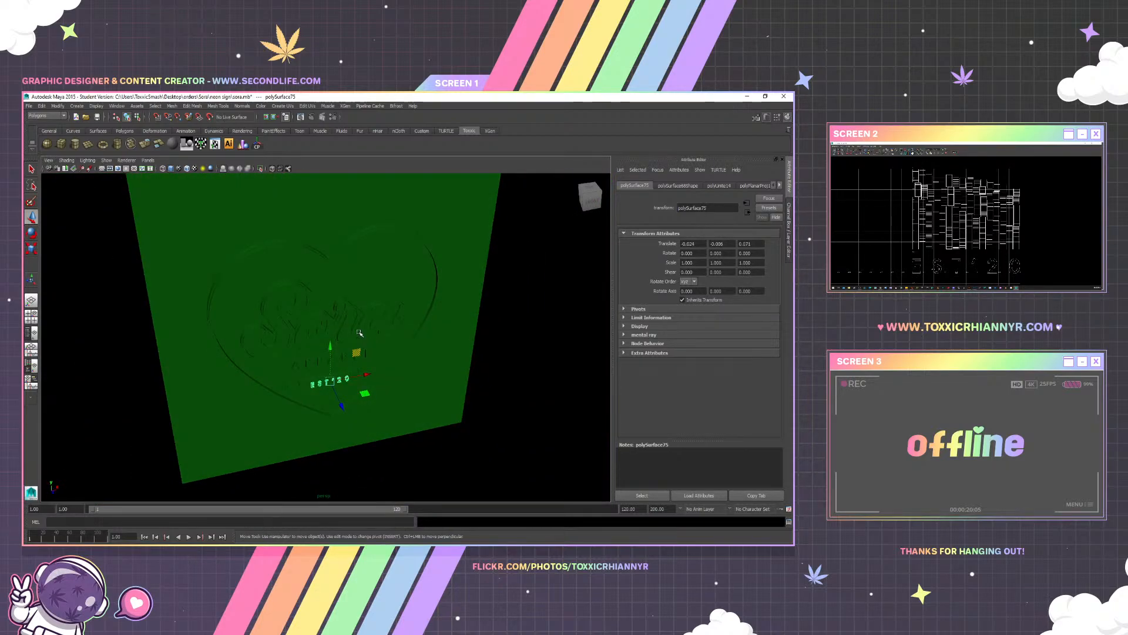
Select the combined Sora piece and the large heart in turn to inspect their shapes and UV layouts
click(304, 302)
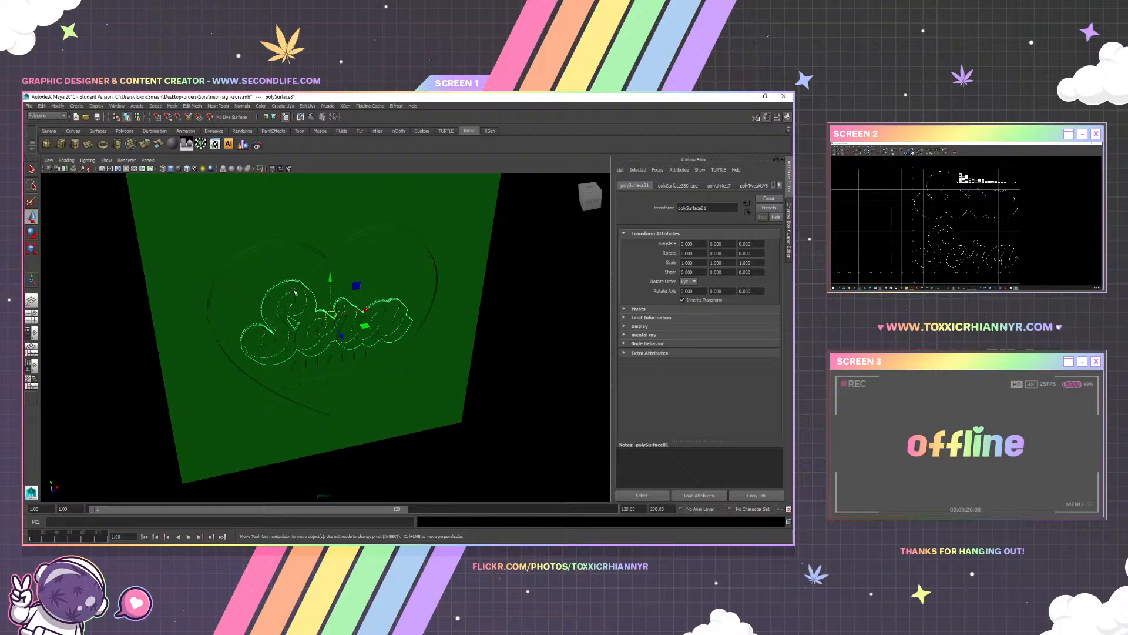
scroll(293, 291, up, 8)
drag(307, 286, 374, 315)
scroll(349, 317, down, 2)
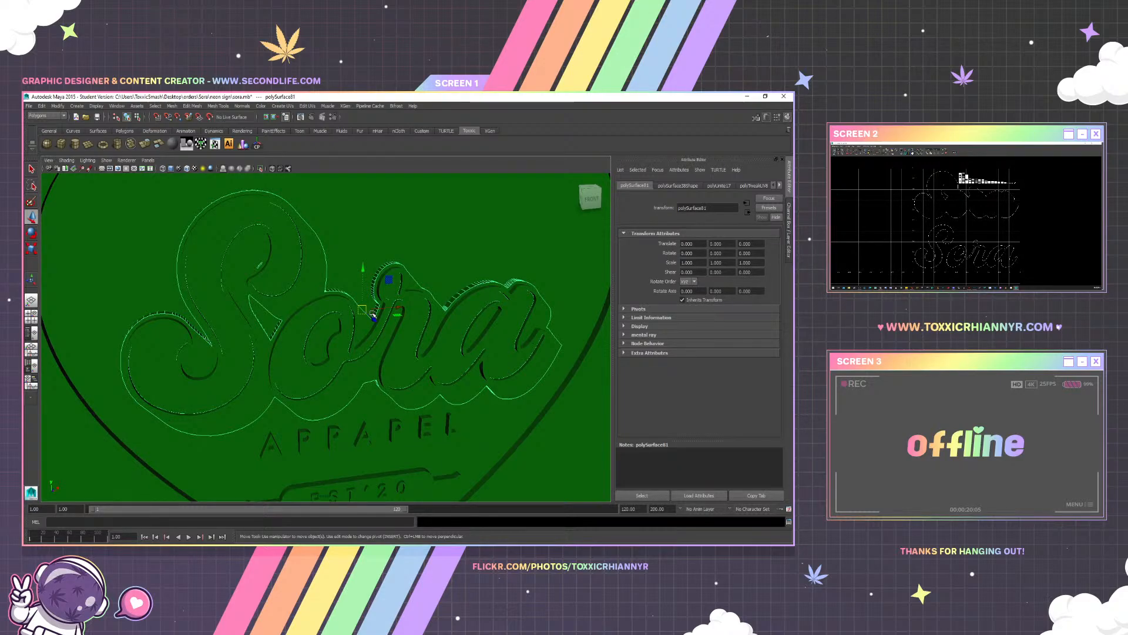
click(385, 245)
scroll(385, 245, down, 5)
mouse_move(378, 260)
mouse_down()
mouse_move(371, 250)
mouse_move(396, 247)
mouse_up()
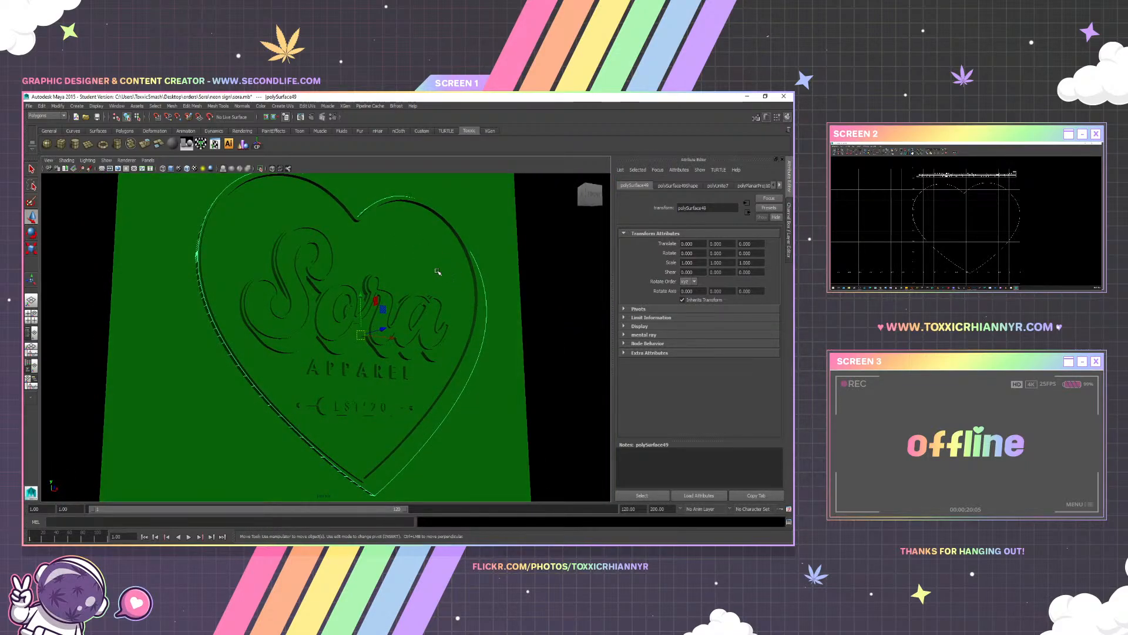
Select all of the sign's parts at once and examine the whole design with its overlaid UV layouts
right_click(400, 242)
click(207, 281)
drag(376, 379, 346, 393)
scroll(364, 353, down, 5)
drag(187, 213, 467, 453)
drag(384, 379, 385, 332)
scroll(376, 351, up, 5)
scroll(382, 338, up, 5)
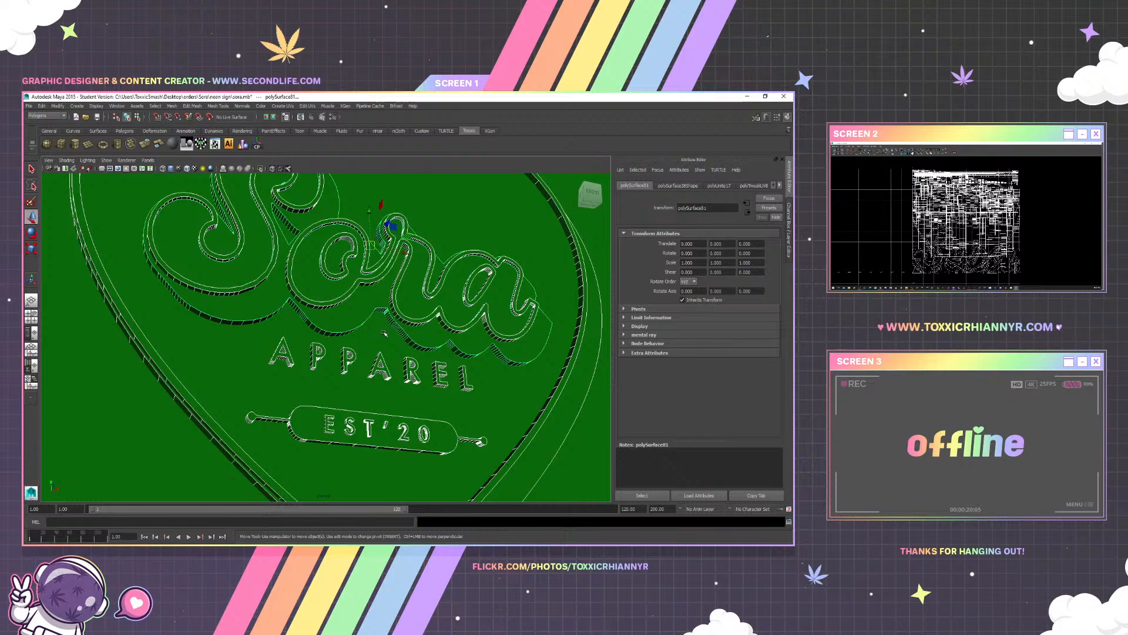
scroll(382, 329, down, 5)
mouse_move(385, 340)
alt+mouse_down()
mouse_move(382, 377)
mouse_move(384, 331)
alt+mouse_up()
scroll(380, 364, up, 2)
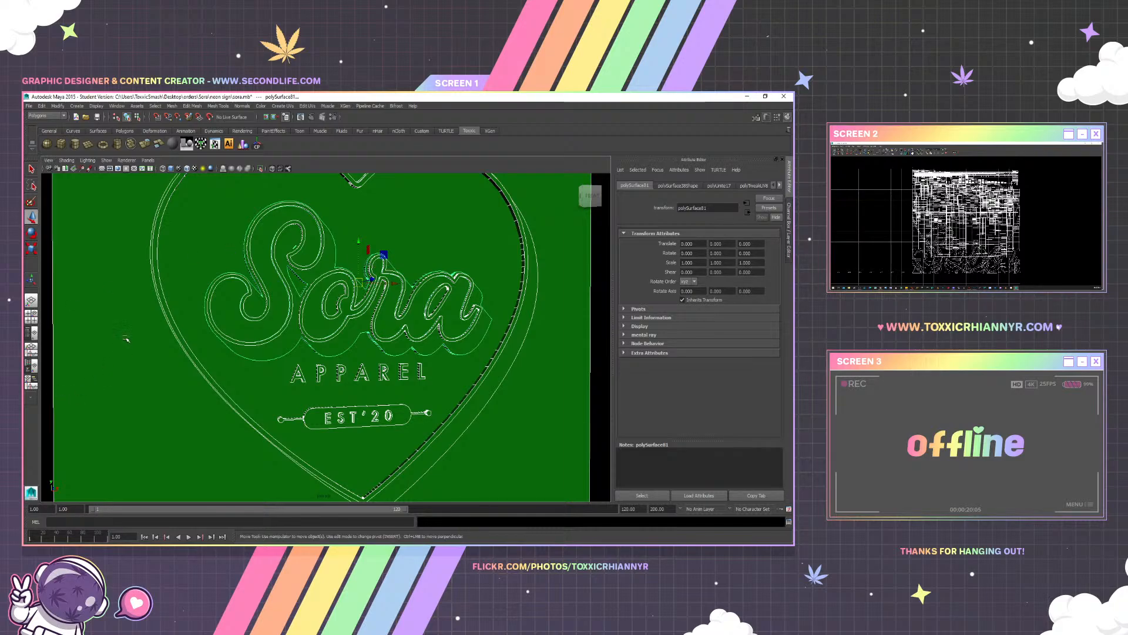
Select the large heart and the raised Sora lettering separately to examine each one's depth and UV layout
click(241, 251)
scroll(298, 285, down, 3)
drag(299, 285, 322, 300)
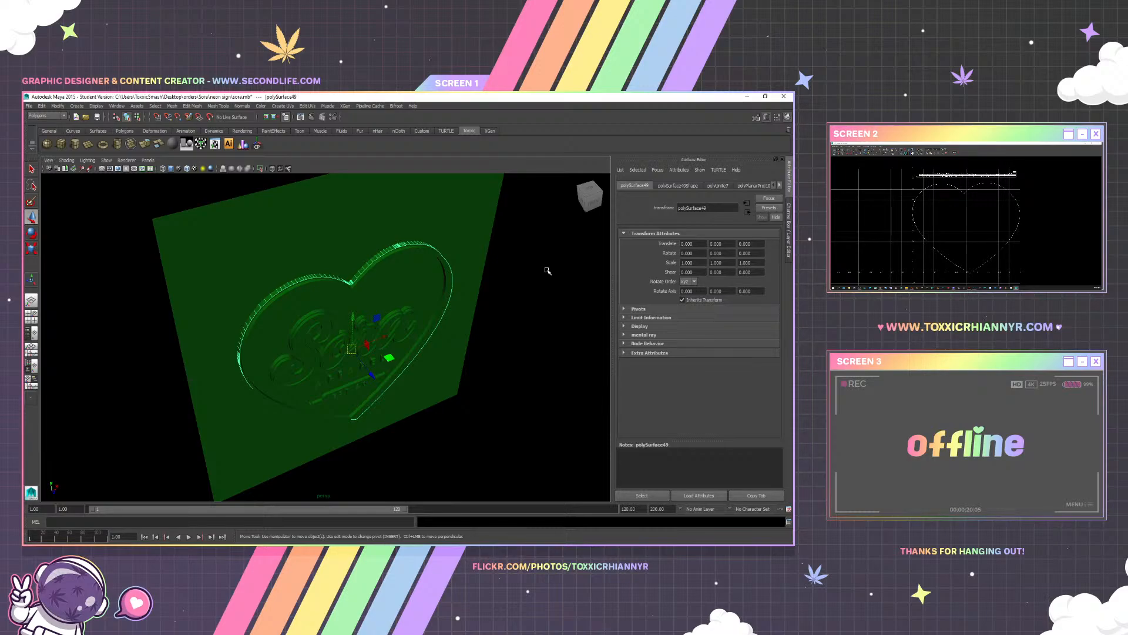
alt+drag(334, 293, 330, 265)
scroll(325, 302, up, 3)
alt+drag(350, 303, 353, 295)
scroll(353, 295, up, 5)
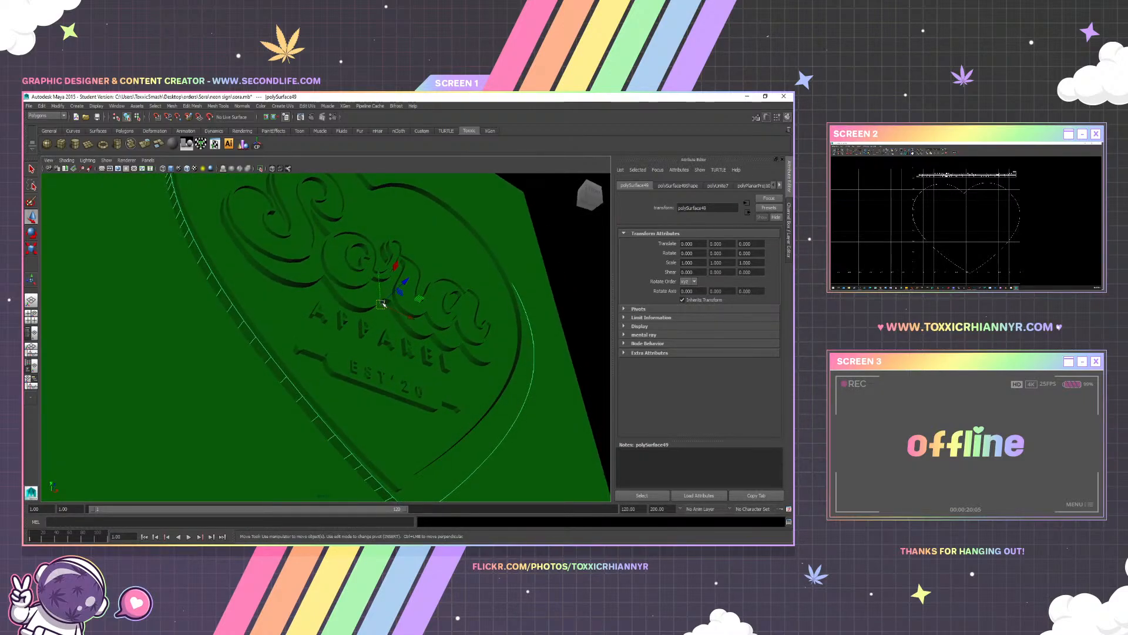
click(376, 282)
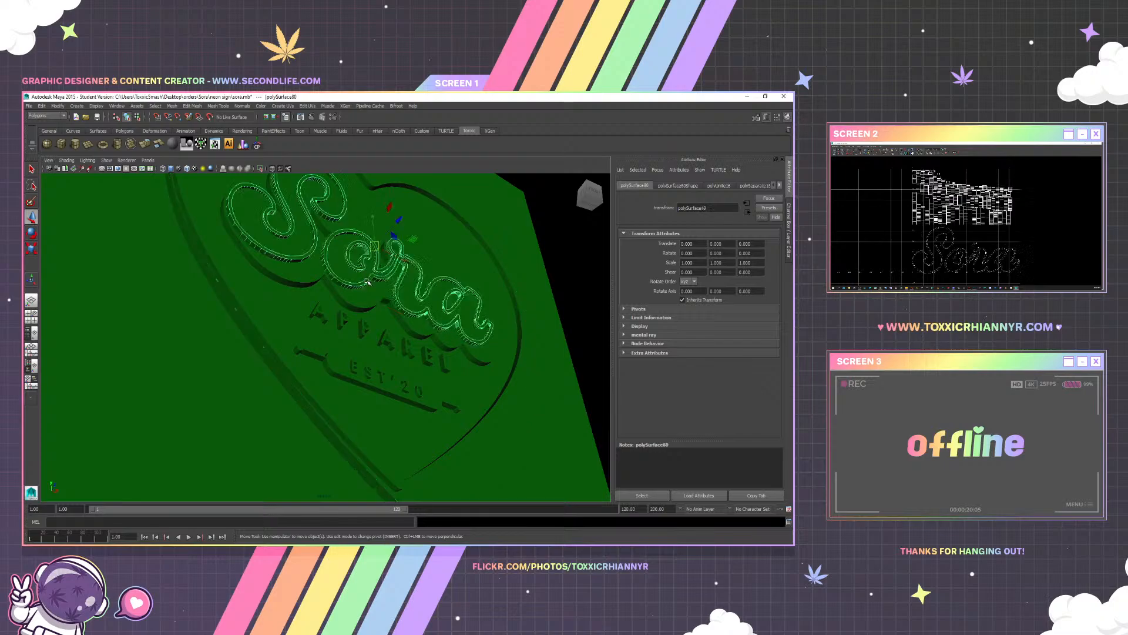
alt+drag(373, 275, 394, 339)
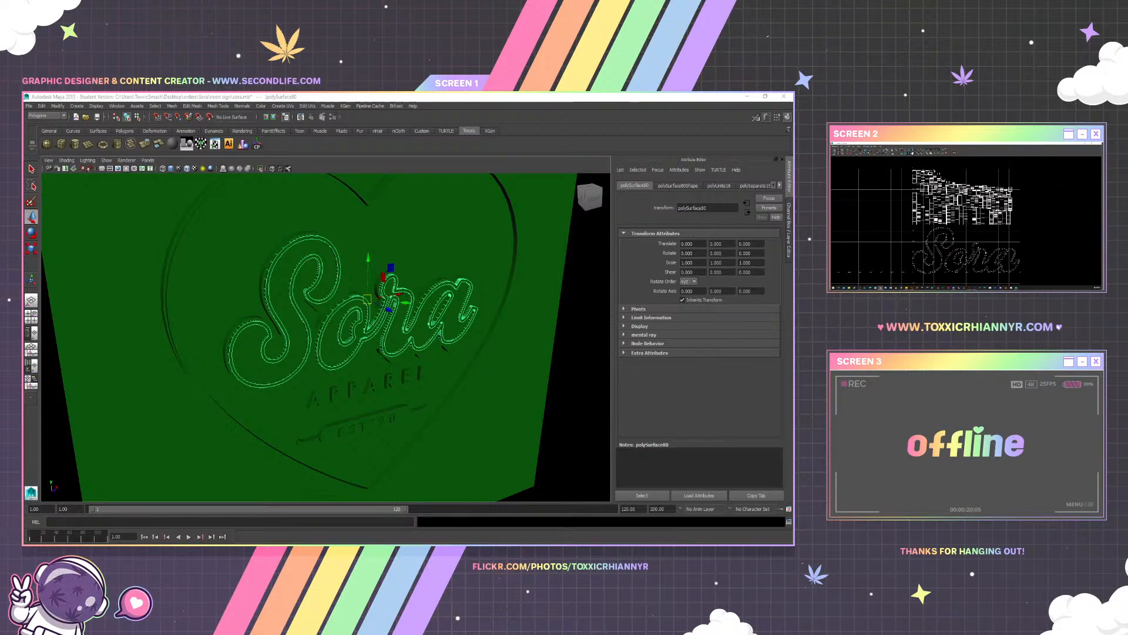
Switch to Photoshop and look at the new document presets without creating a document
key(alt+Tab)
click(40, 96)
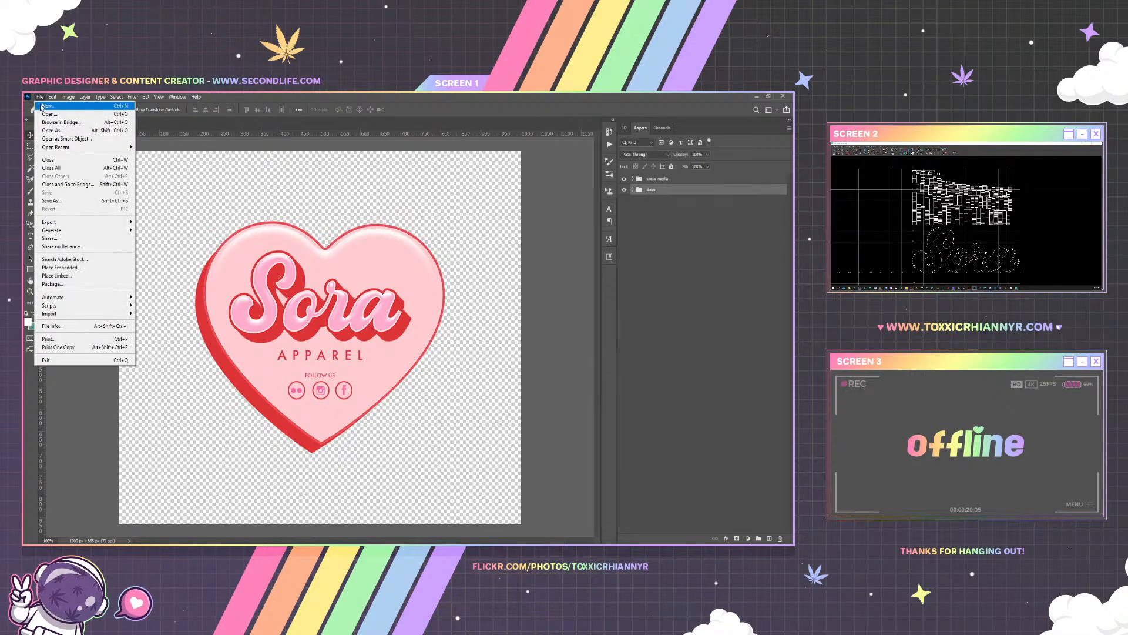
click(42, 107)
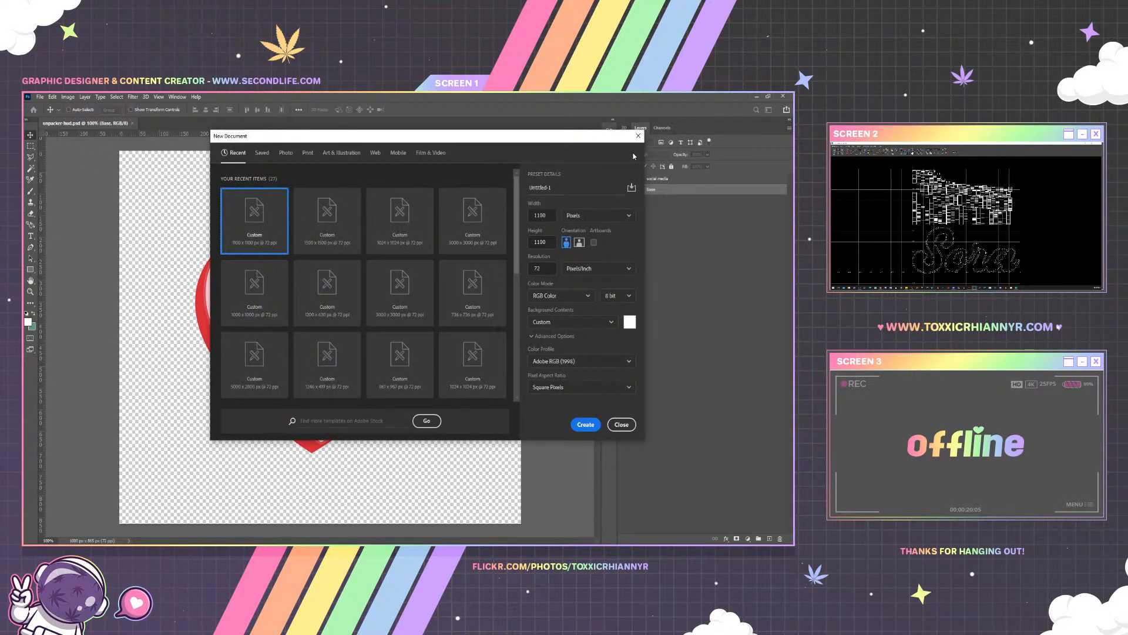
click(638, 136)
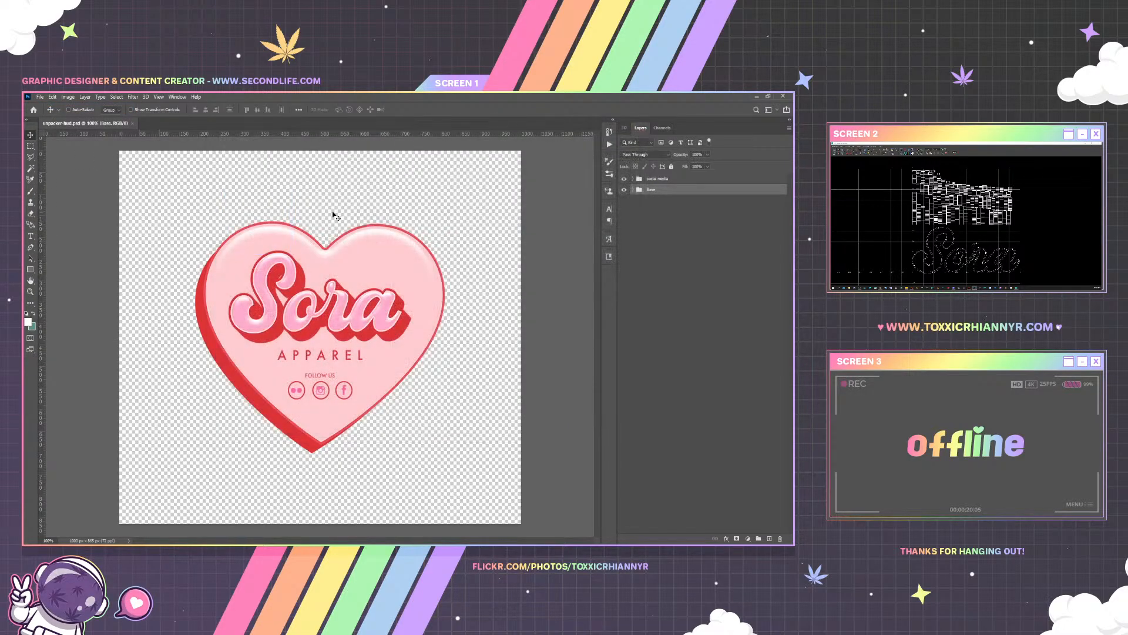
Open the flash sale poster PSD as a second document
click(40, 97)
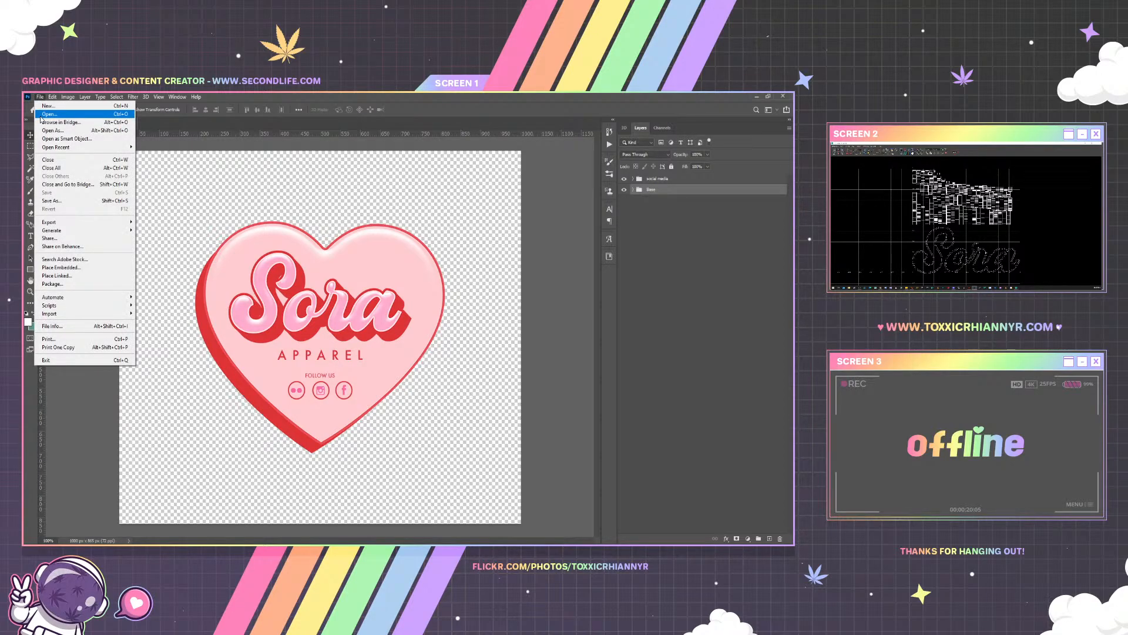
click(513, 228)
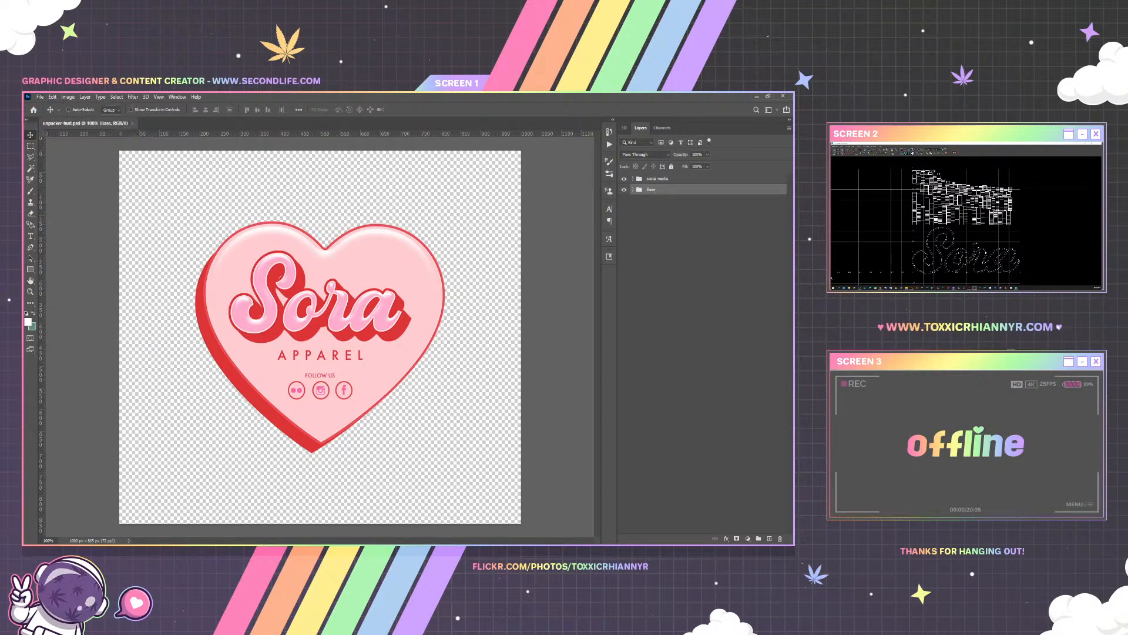
click(39, 97)
click(39, 97)
click(670, 186)
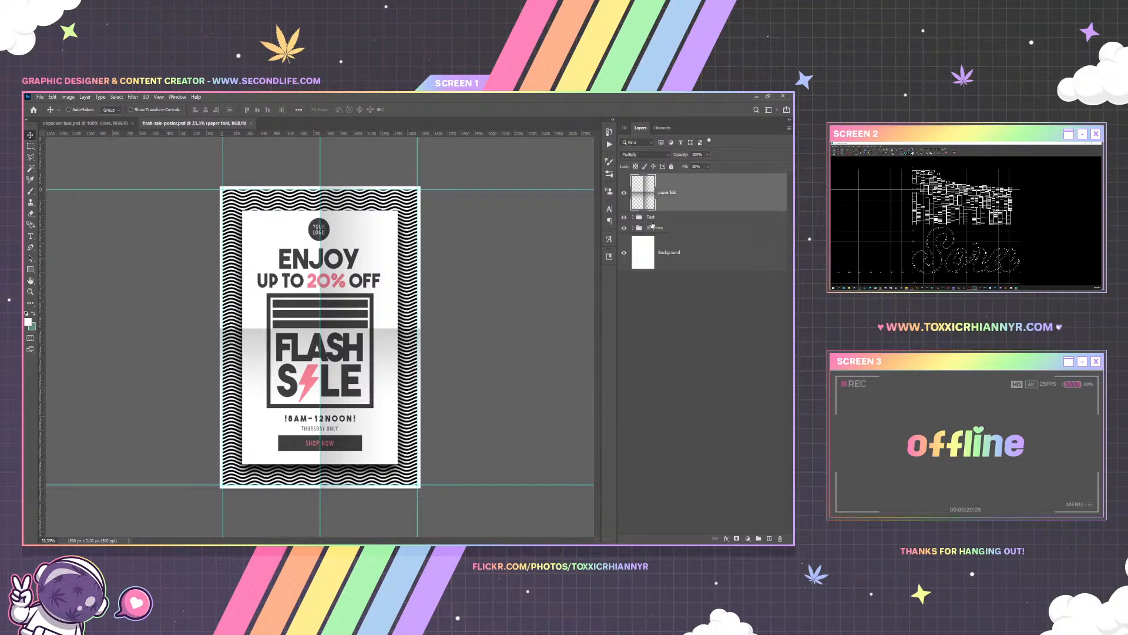
Hide the poster's paper fold layer and guides, and delete its text and graphics groups
click(624, 192)
click(648, 218)
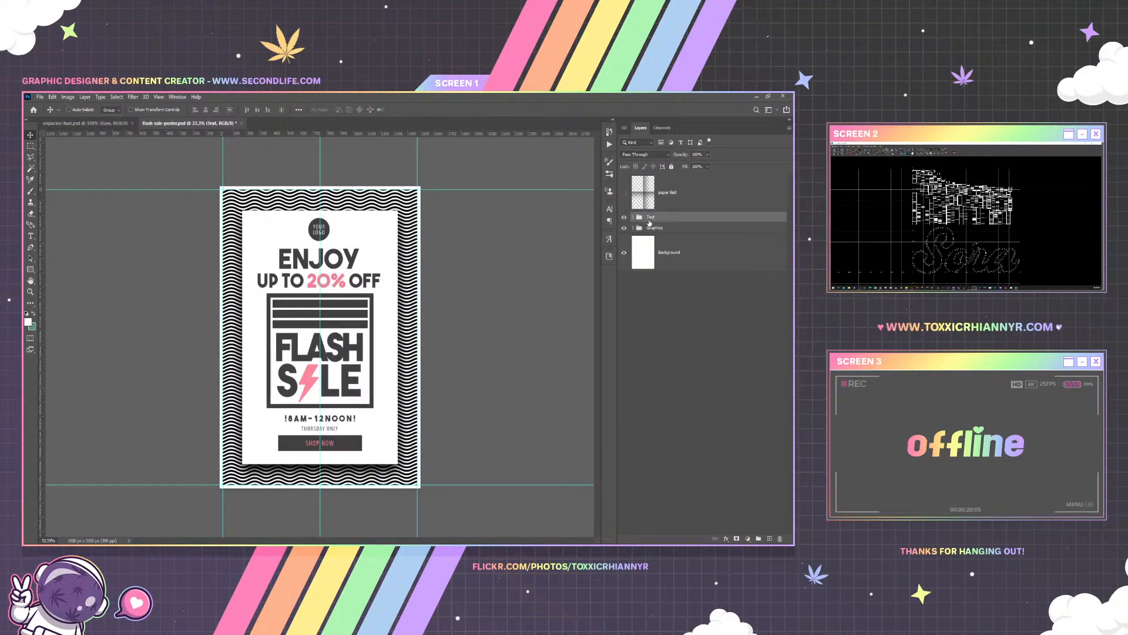
key(ctrl+semicolon)
key(Delete)
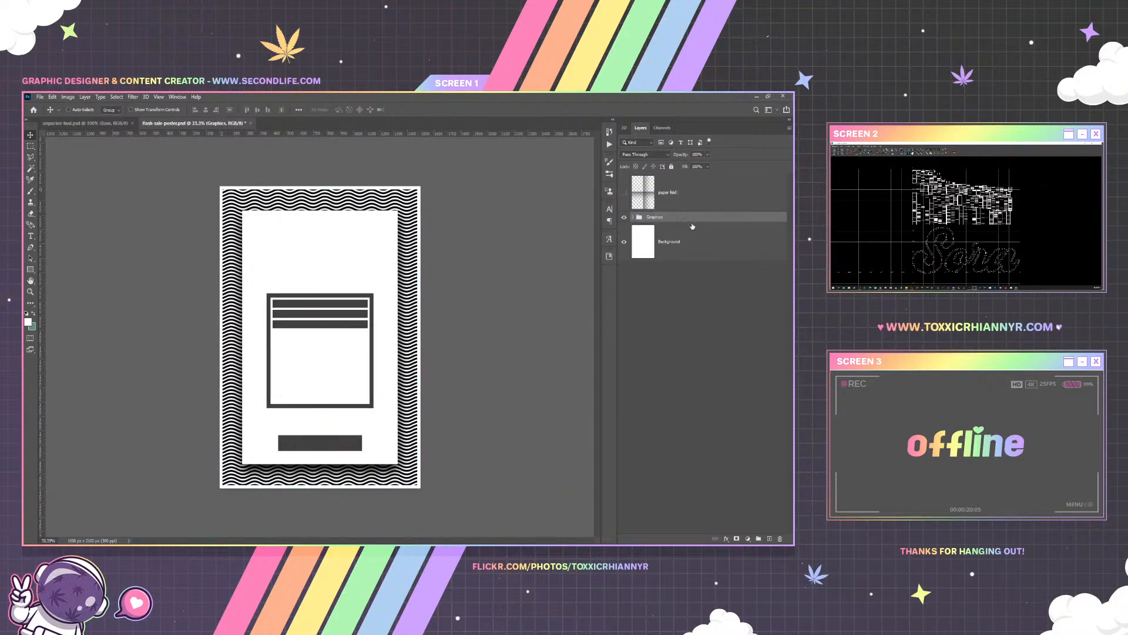
key(Delete)
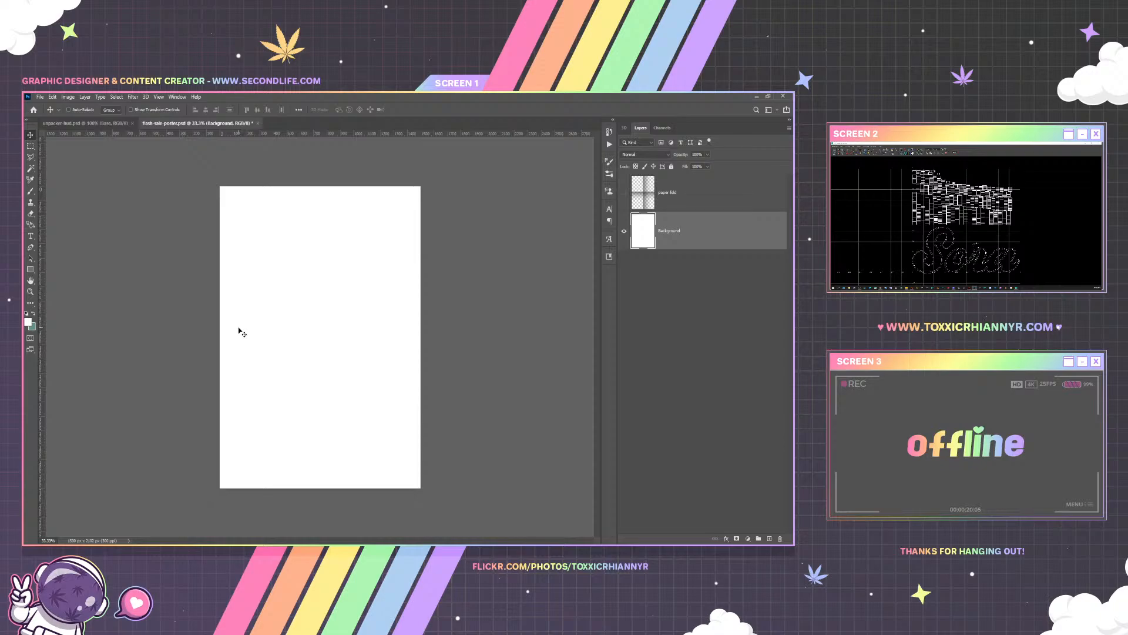
Try making the poster's Background layer transparent by lowering its fill to 0%
double_click(643, 233)
click(724, 166)
drag(707, 176, 668, 178)
right_click(666, 231)
click(673, 192)
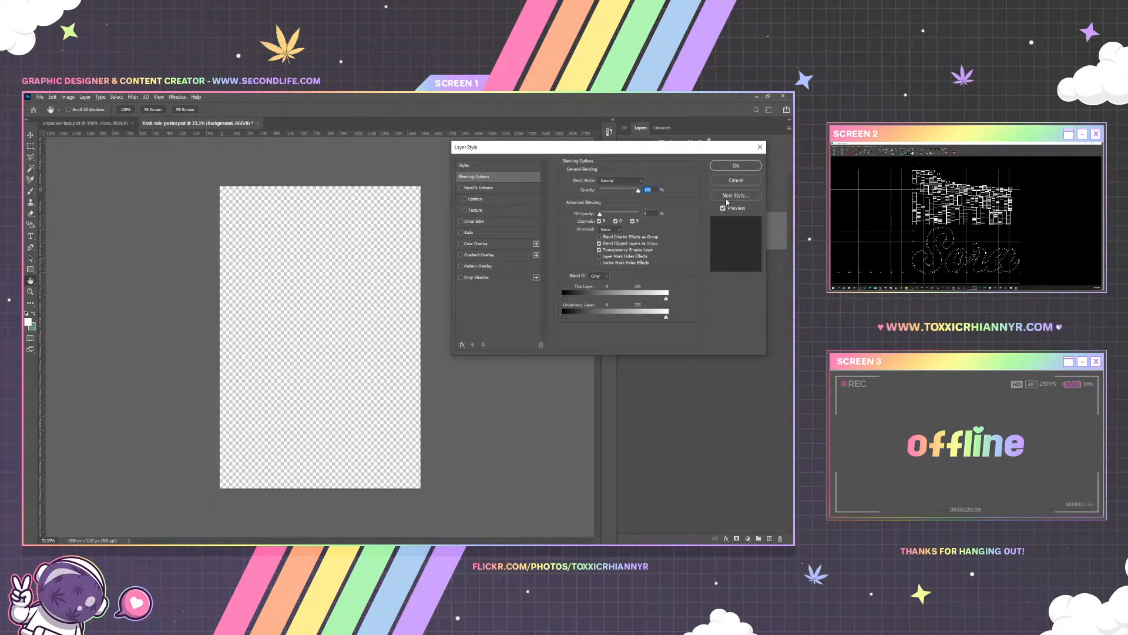
click(732, 182)
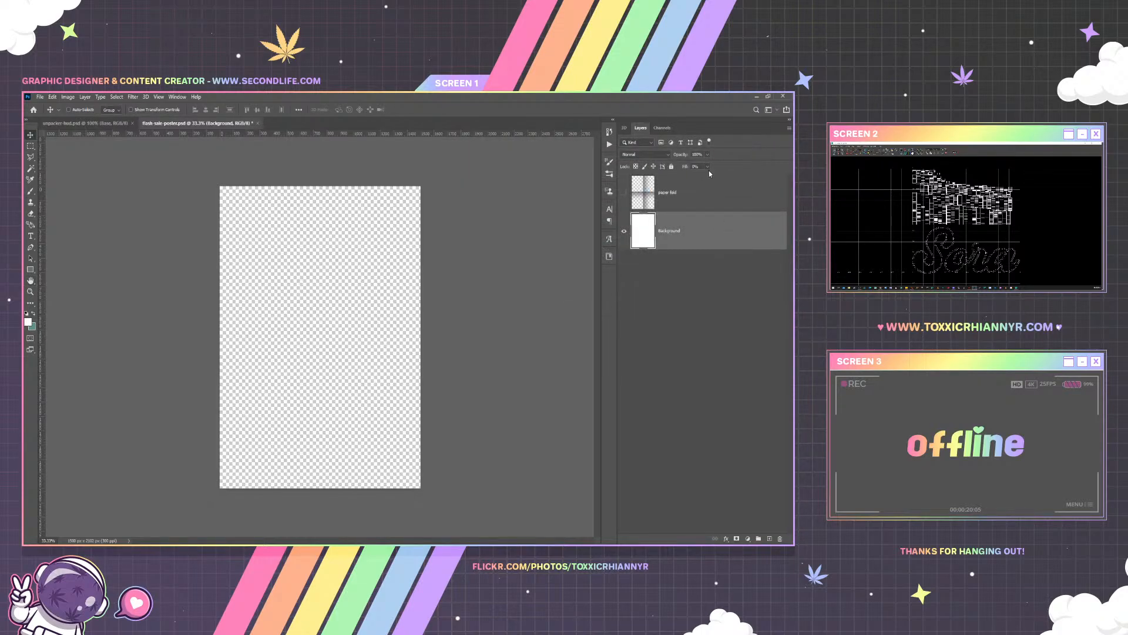
click(774, 183)
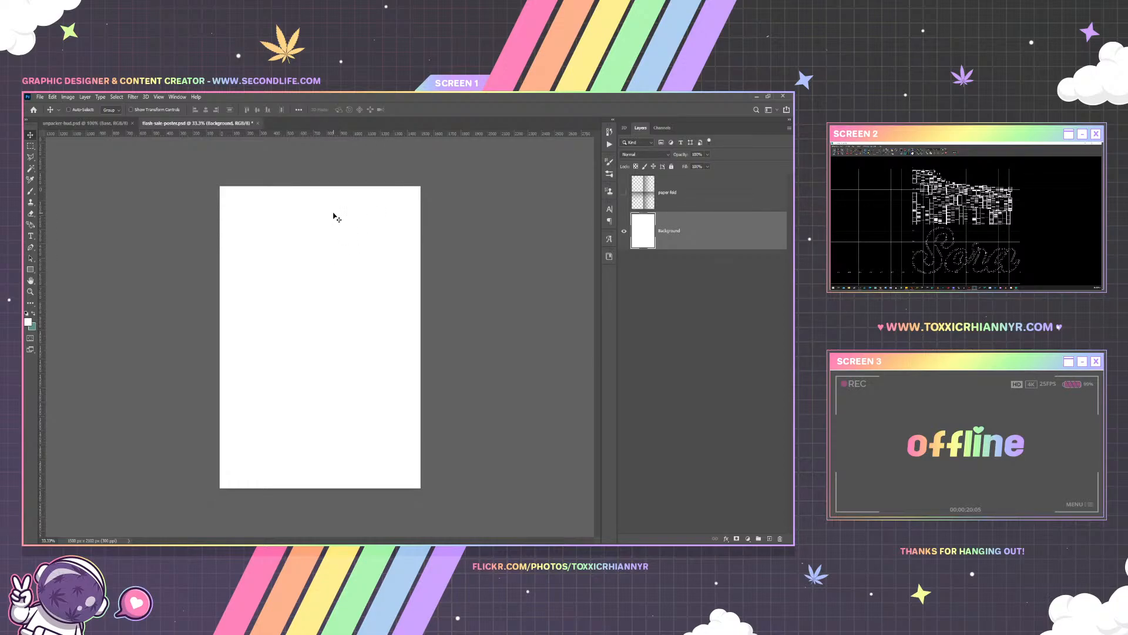
Toggle the paper fold layer on and off to check its effect on the blank poster
click(30, 146)
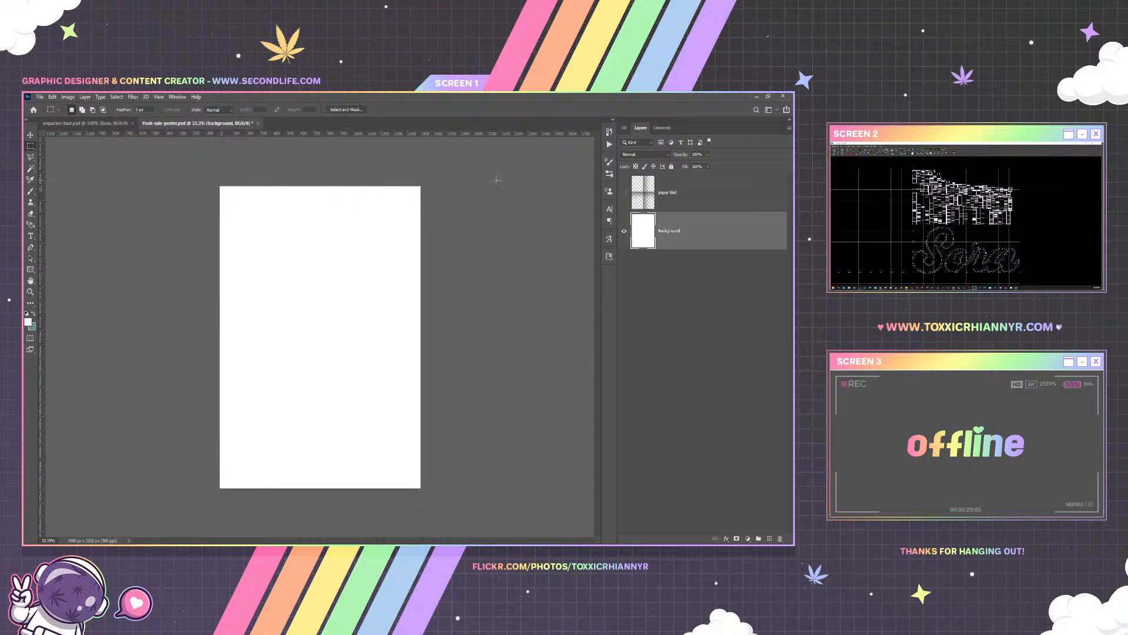
click(625, 194)
click(625, 193)
click(30, 135)
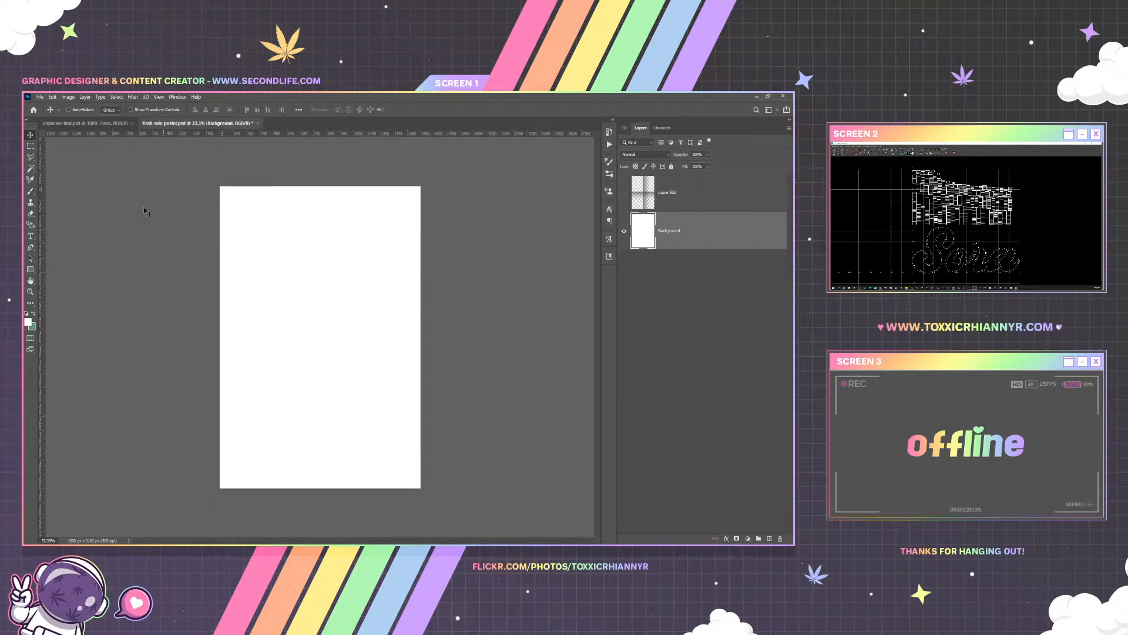
Set the foreground colour to a light pink sampled from the Sora heart artwork in the other document
click(72, 125)
click(28, 323)
click(373, 301)
click(715, 318)
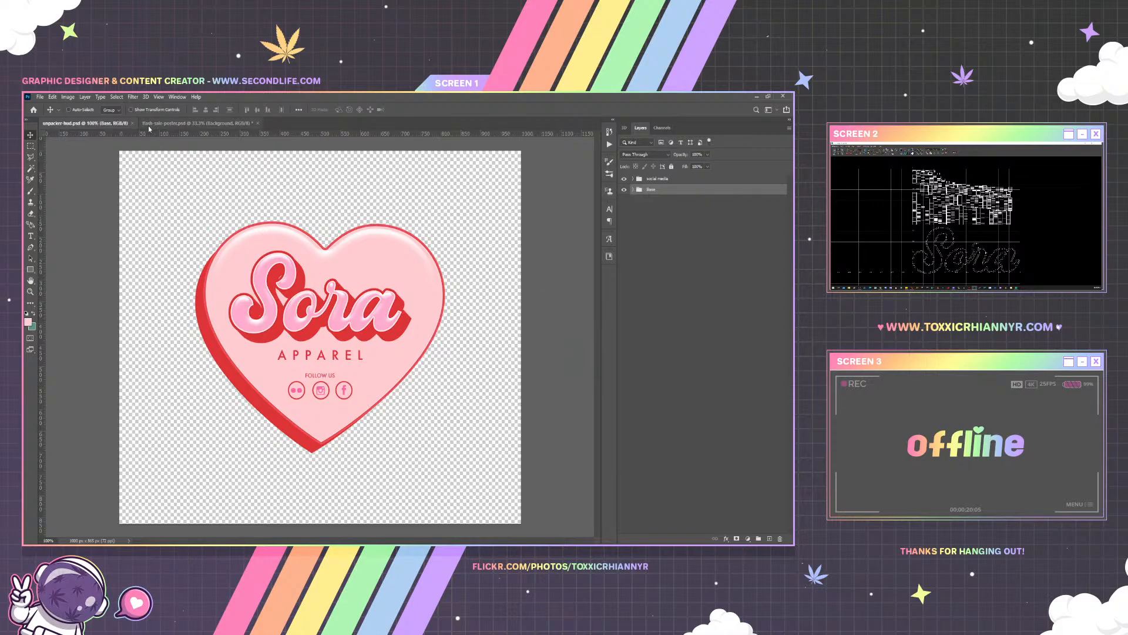
Fill the flash sale poster's Background layer with the light pink foreground colour using the Paint Bucket
click(197, 123)
click(31, 303)
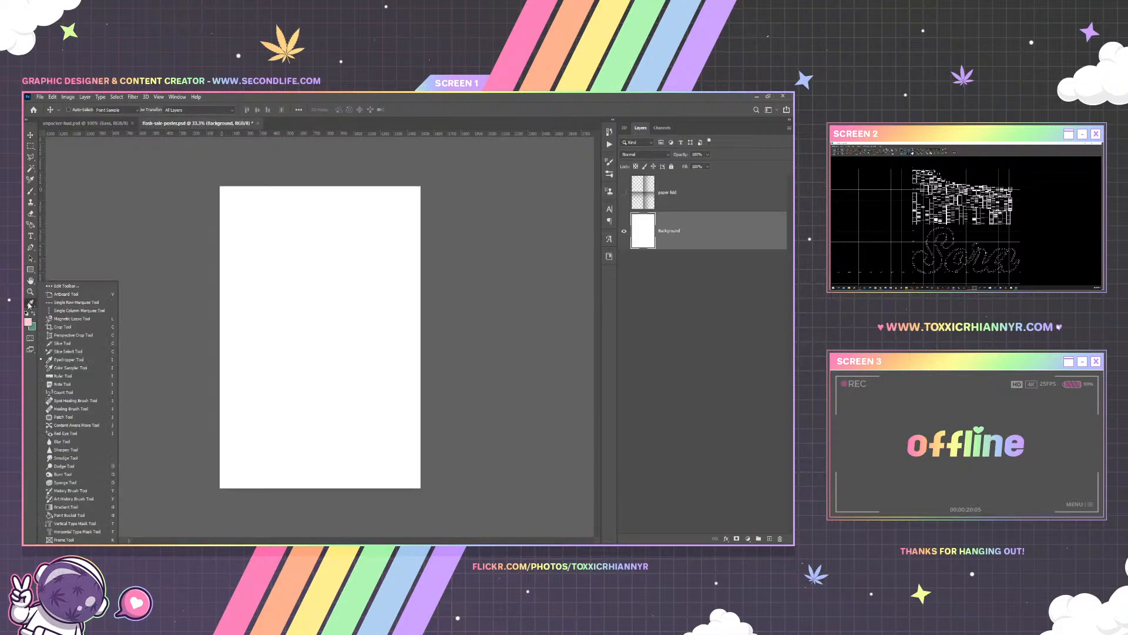
click(57, 515)
click(246, 344)
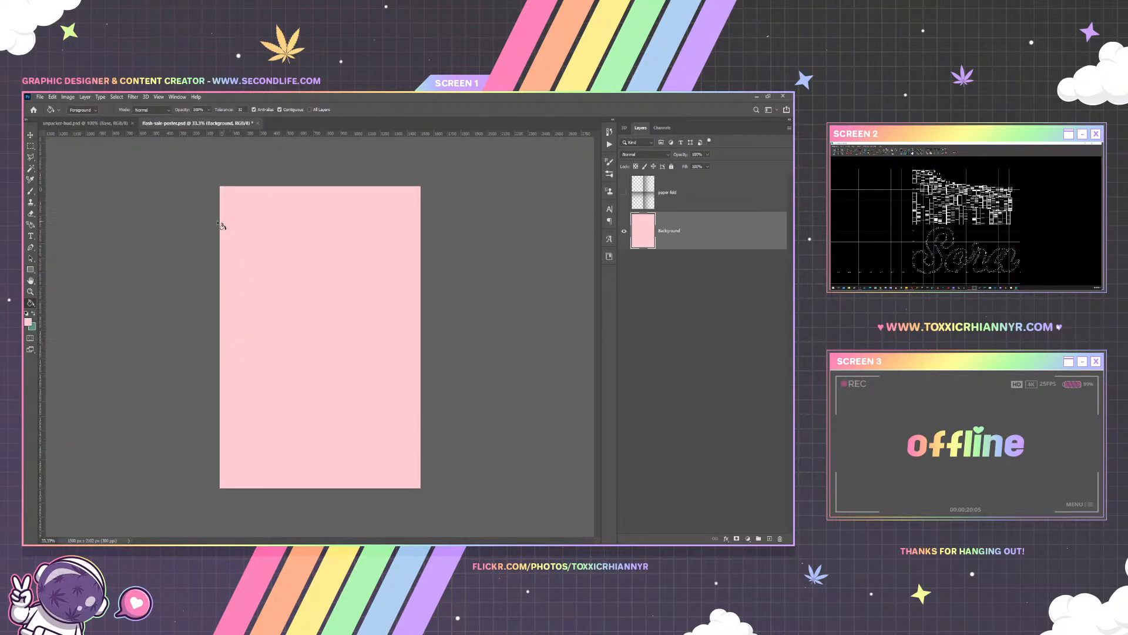
click(31, 135)
right_click(712, 234)
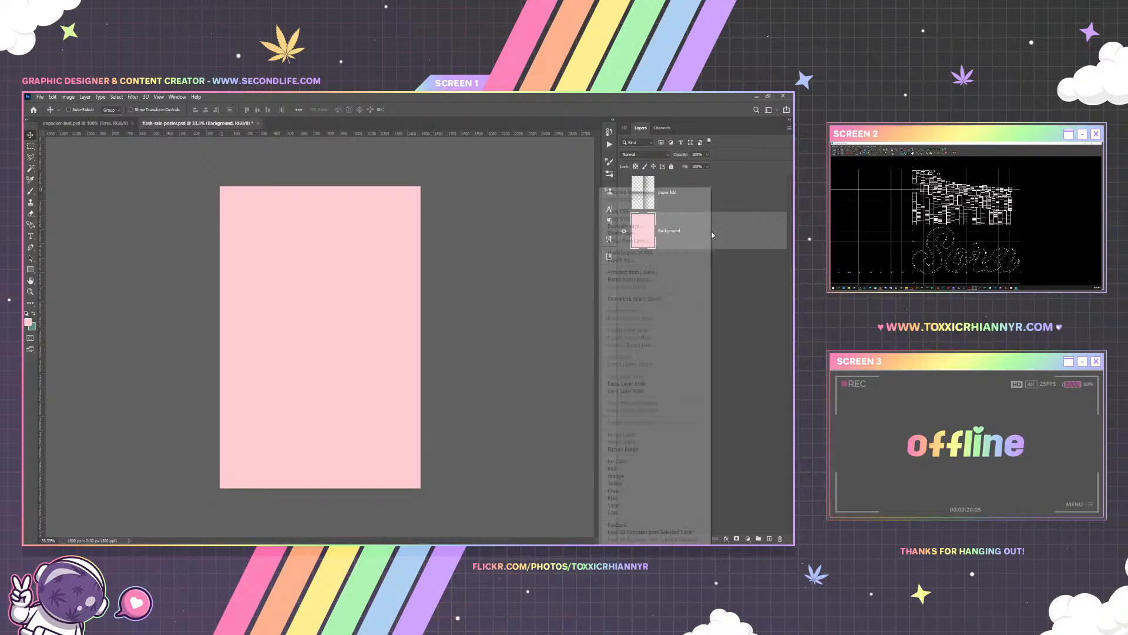
click(623, 194)
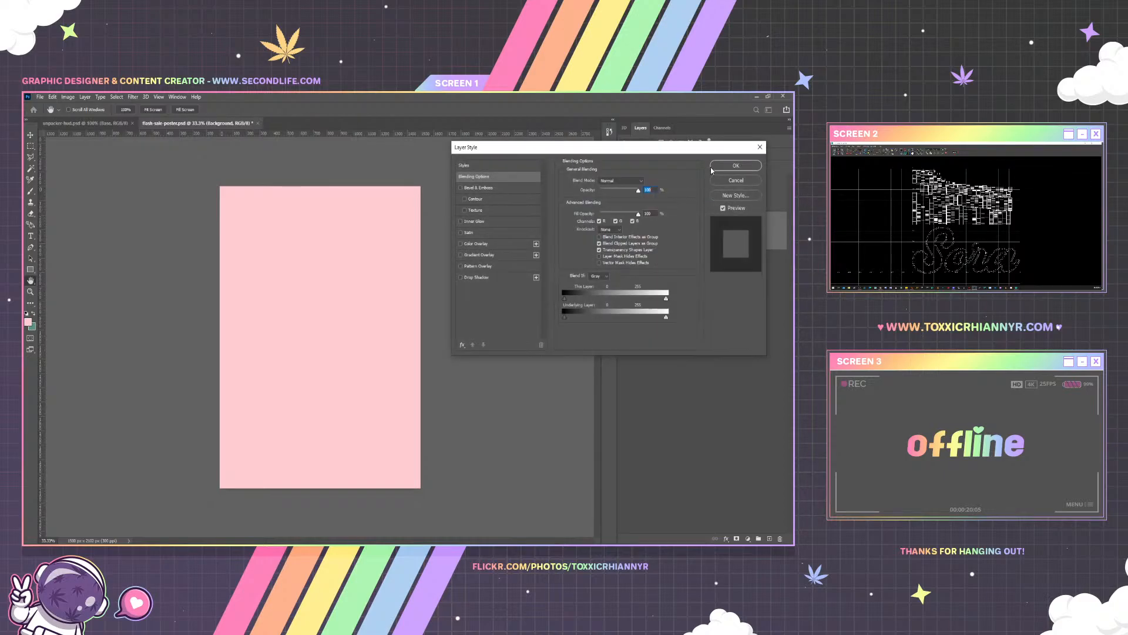
click(736, 166)
Set the foreground colour to the red sampled from the side edge of the Sora heart artwork
click(103, 124)
click(27, 322)
click(214, 334)
click(715, 318)
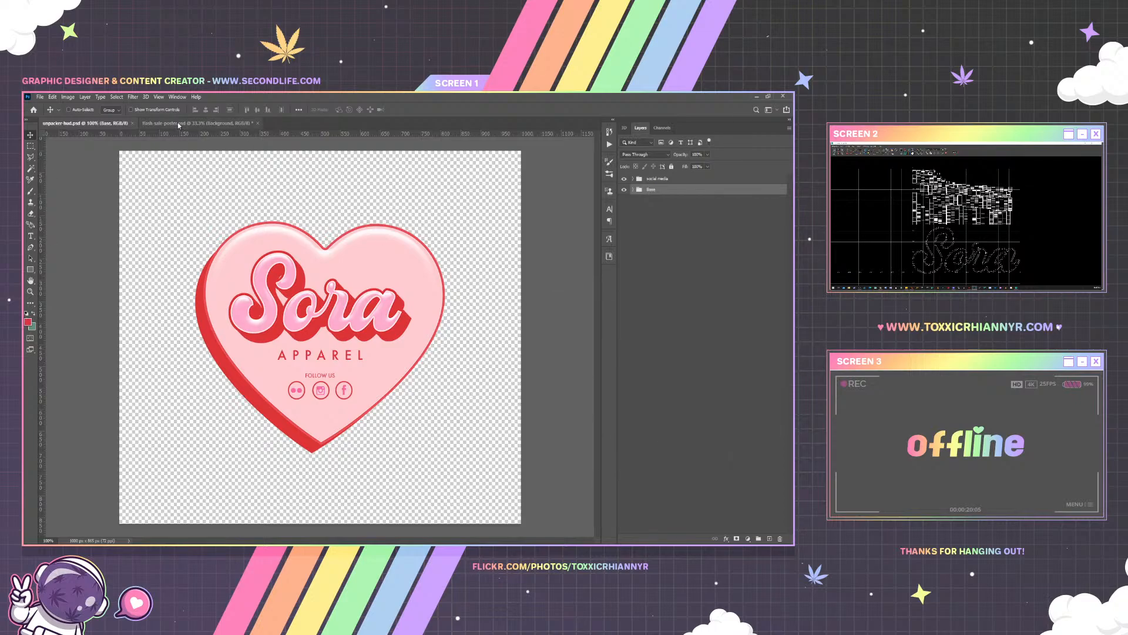
Open the blending options of the poster's Background layer and list all available layer effects
click(178, 123)
right_click(690, 234)
click(605, 192)
click(462, 344)
click(476, 354)
click(460, 221)
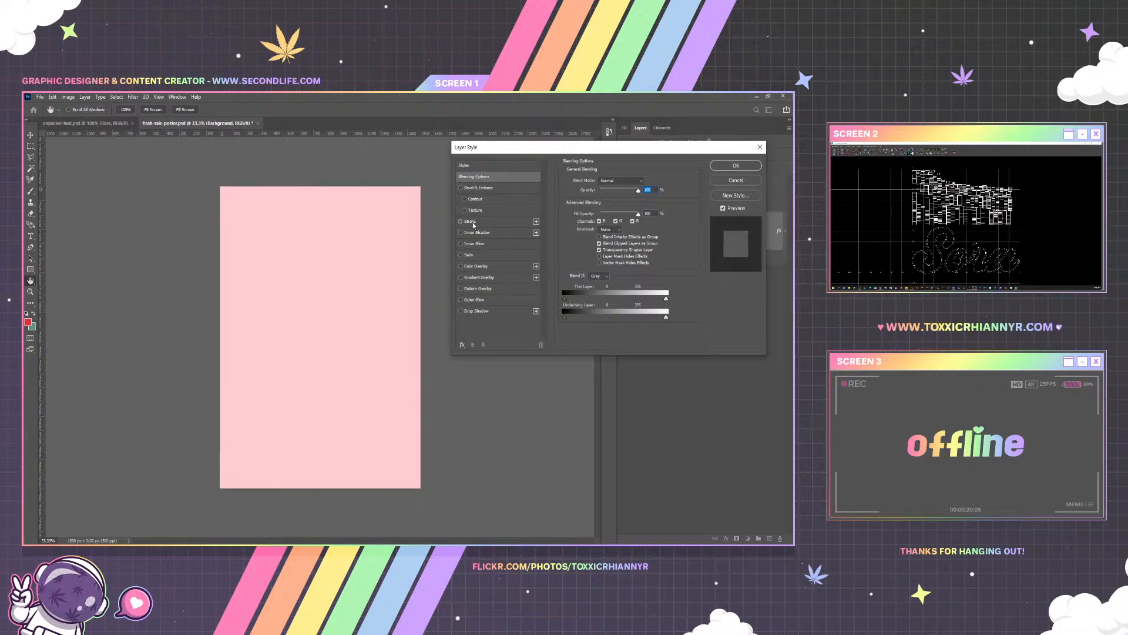
Add an inside Stroke effect in red de3437 to the poster's Background layer
click(472, 222)
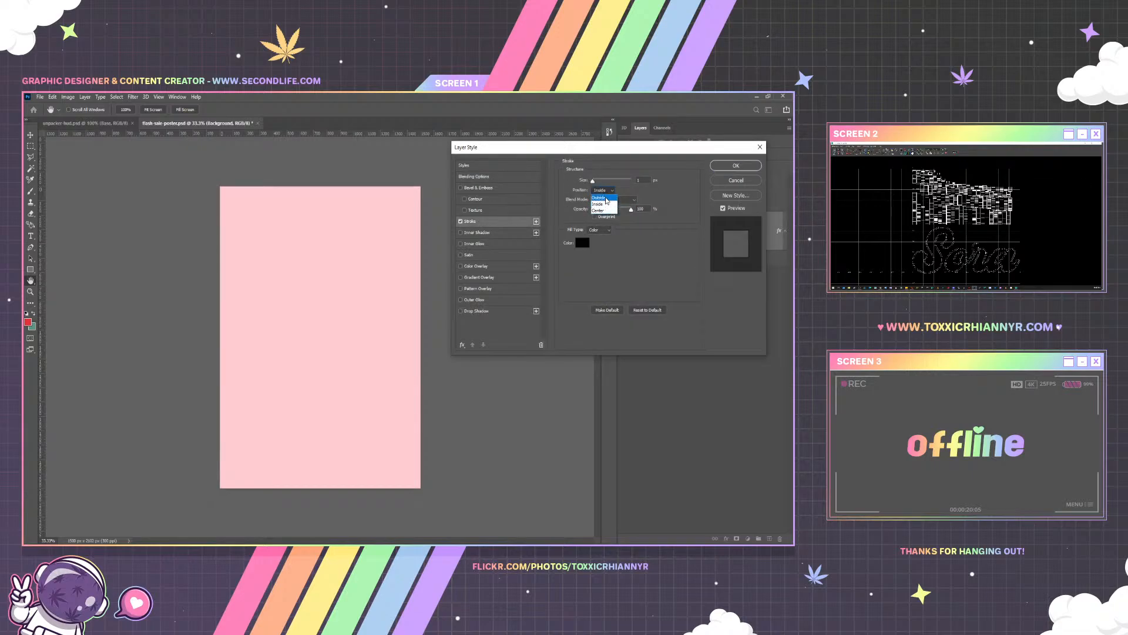
click(599, 197)
click(583, 246)
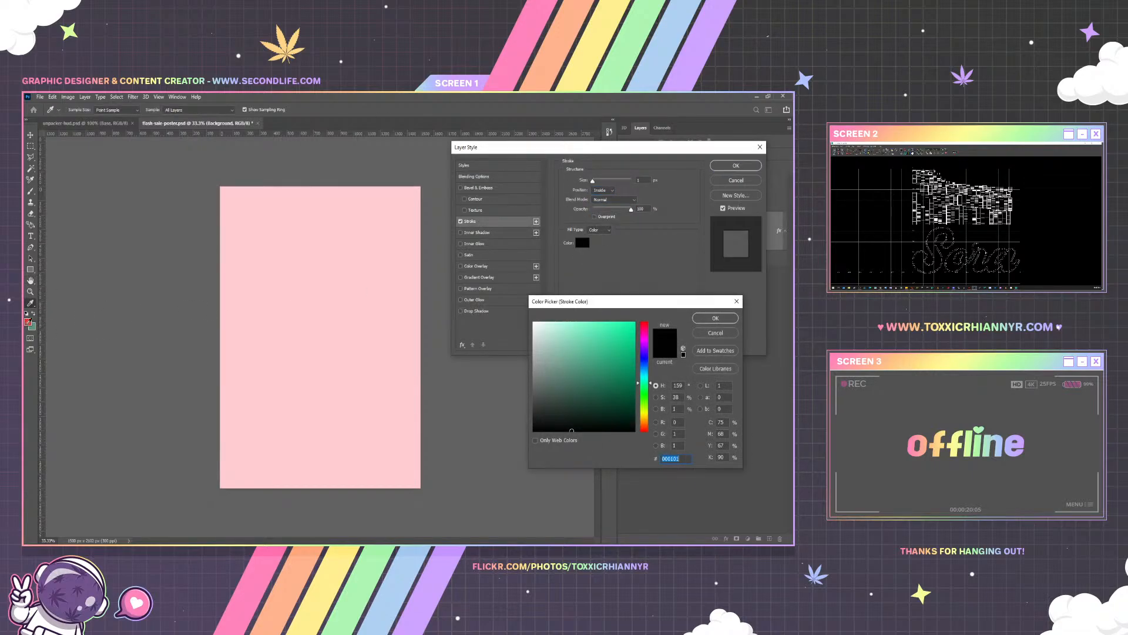
text(de3437)
click(703, 320)
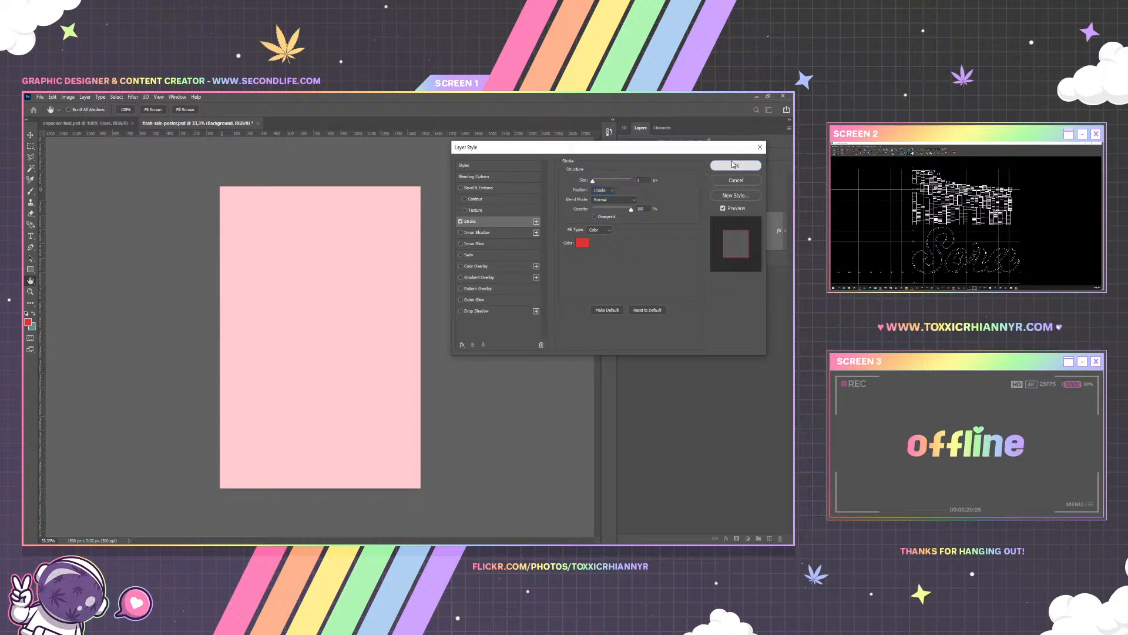
click(735, 165)
Increase the size of the Background layer's red stroke to form a thin frame and collapse its effects list
right_click(684, 213)
click(658, 192)
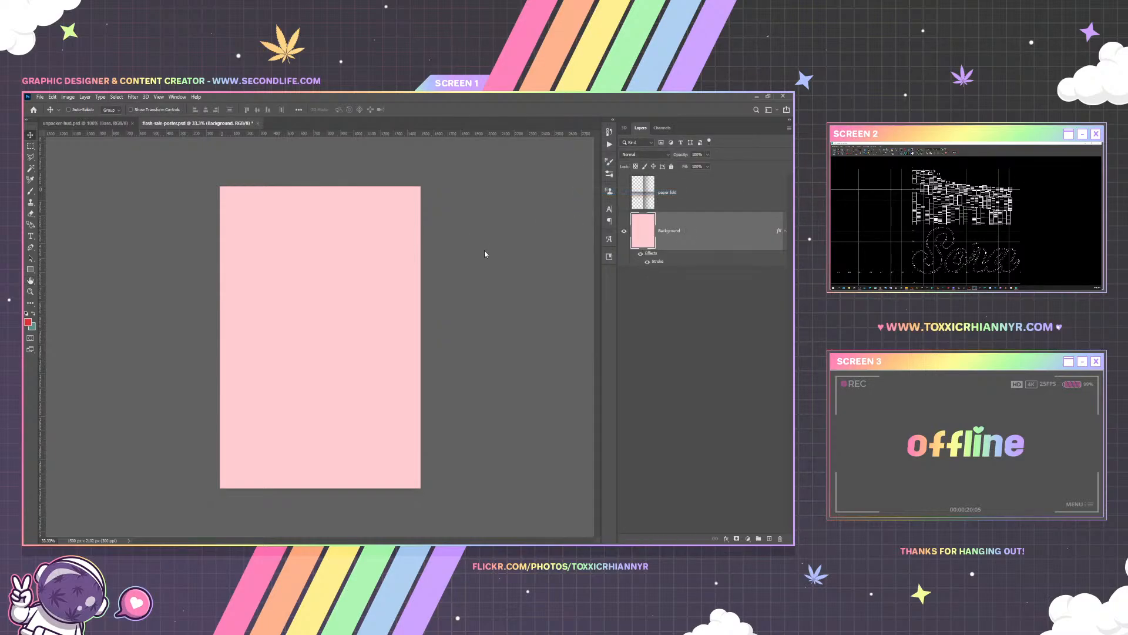
click(483, 226)
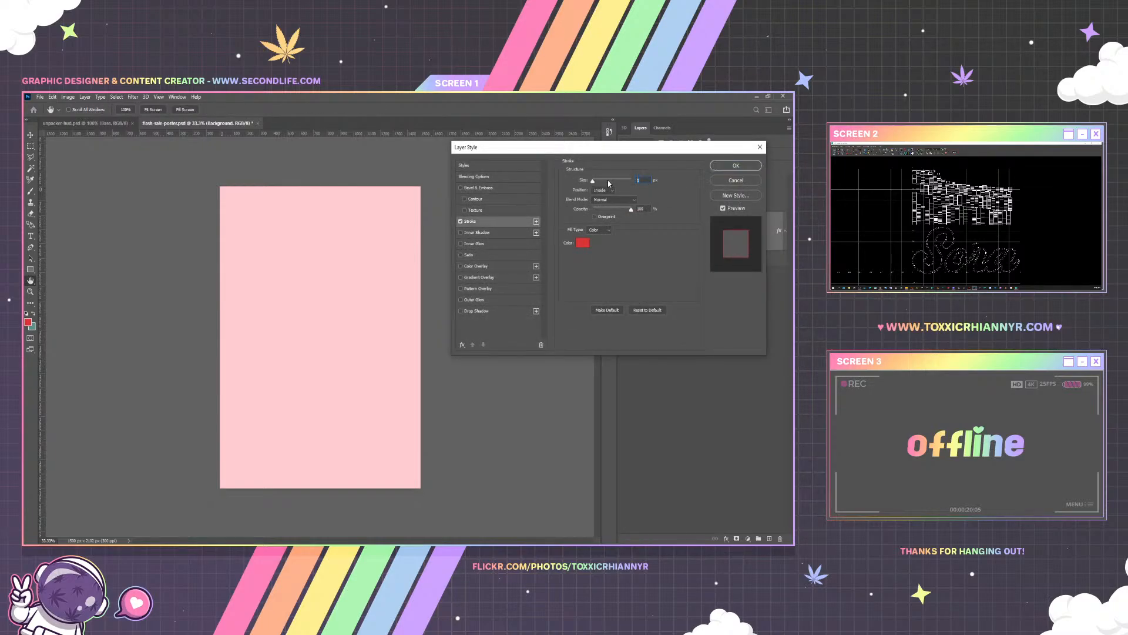
drag(581, 177, 596, 178)
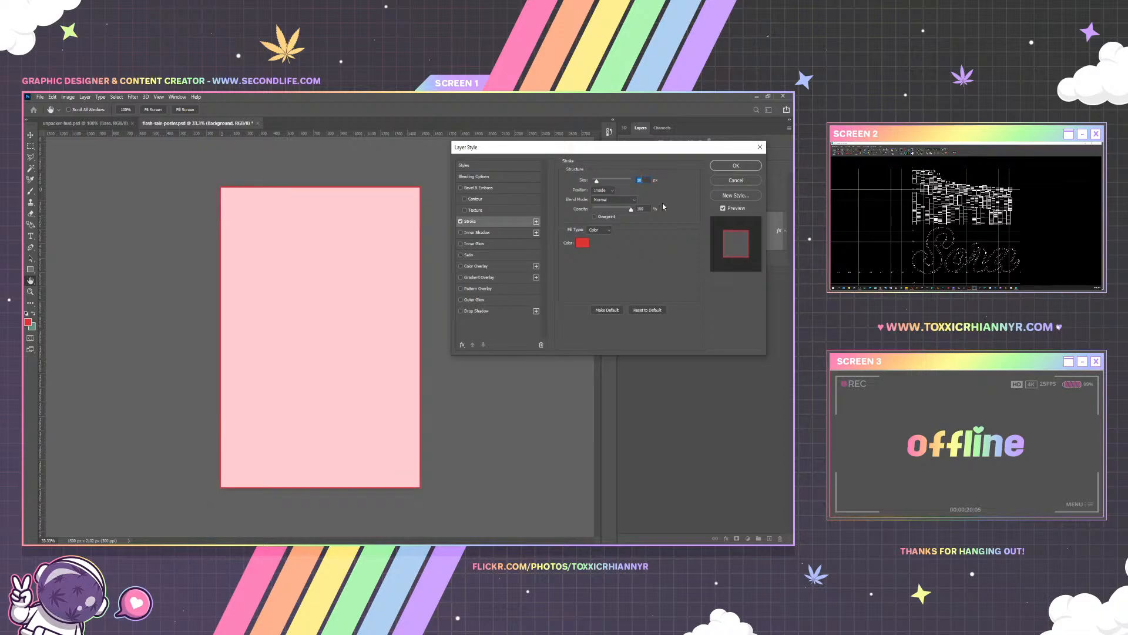
click(736, 166)
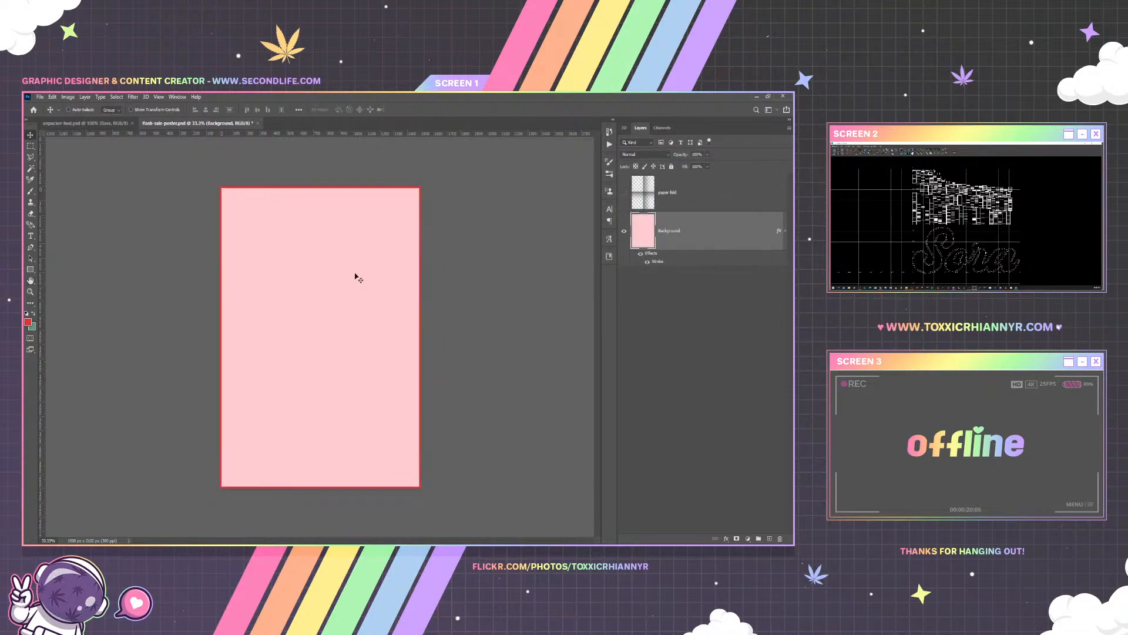
click(785, 231)
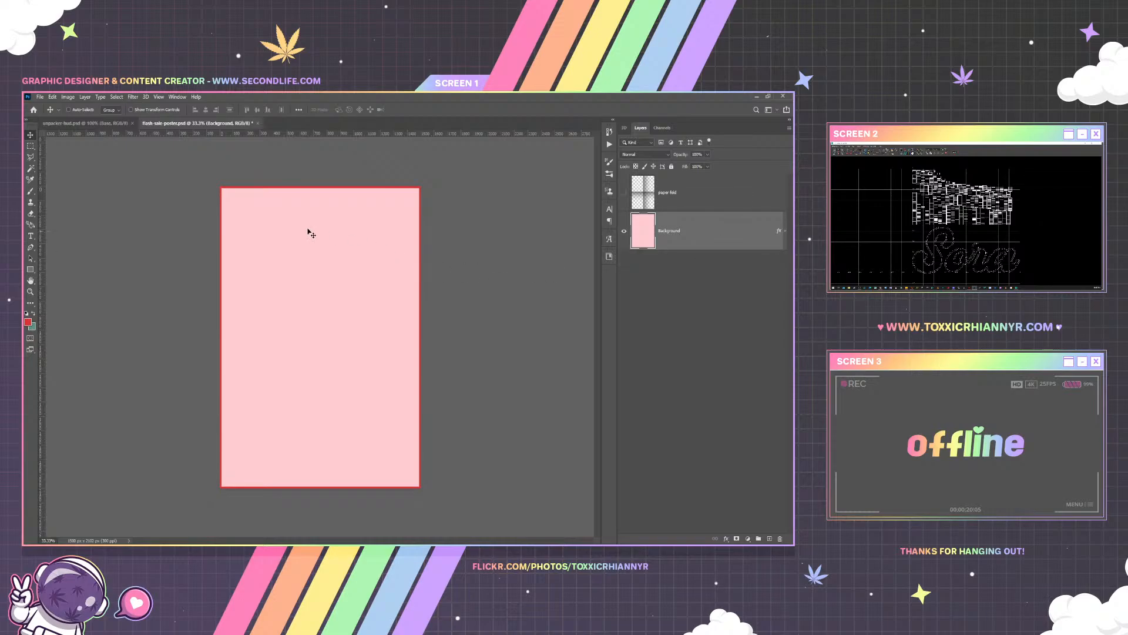
Crop the poster to its current canvas bounds and return to the Move tool
click(29, 303)
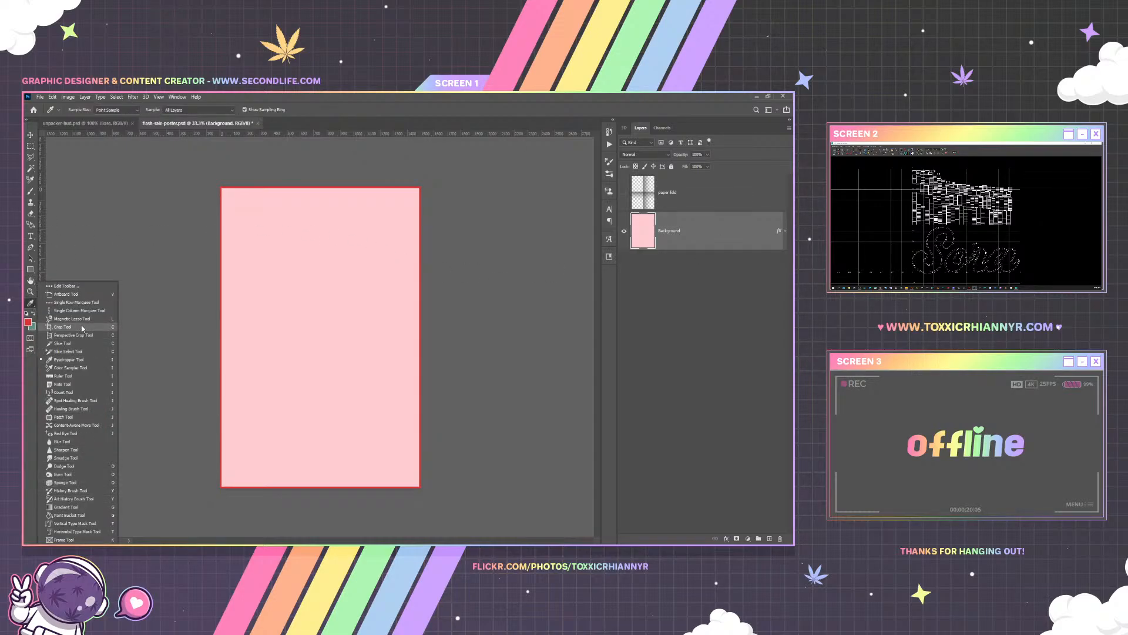
click(62, 327)
key(Return)
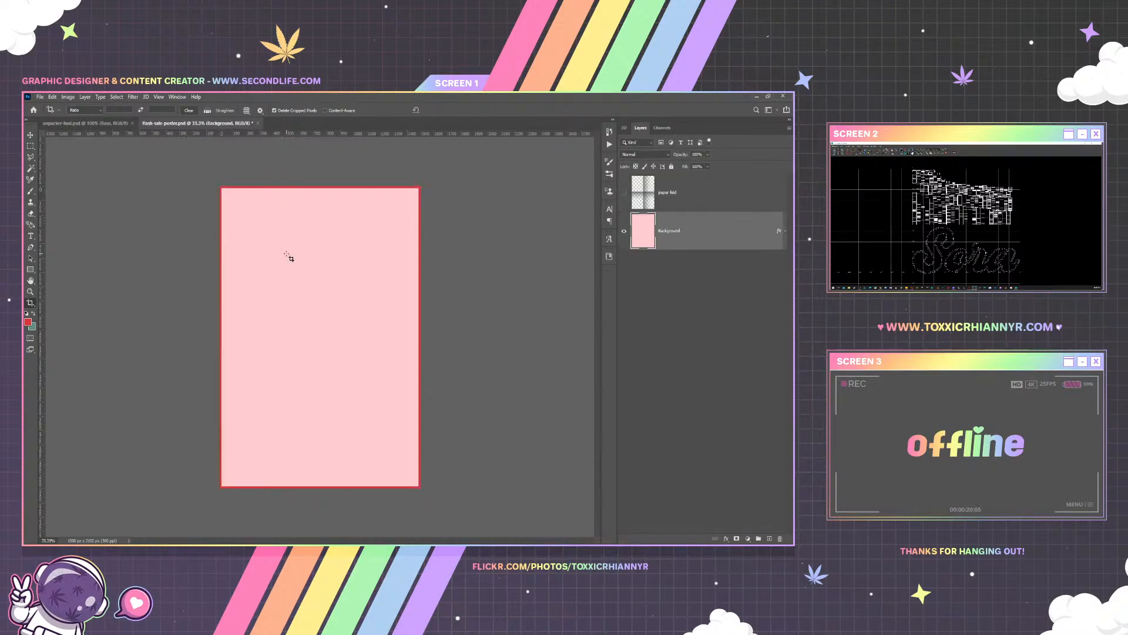
key(v)
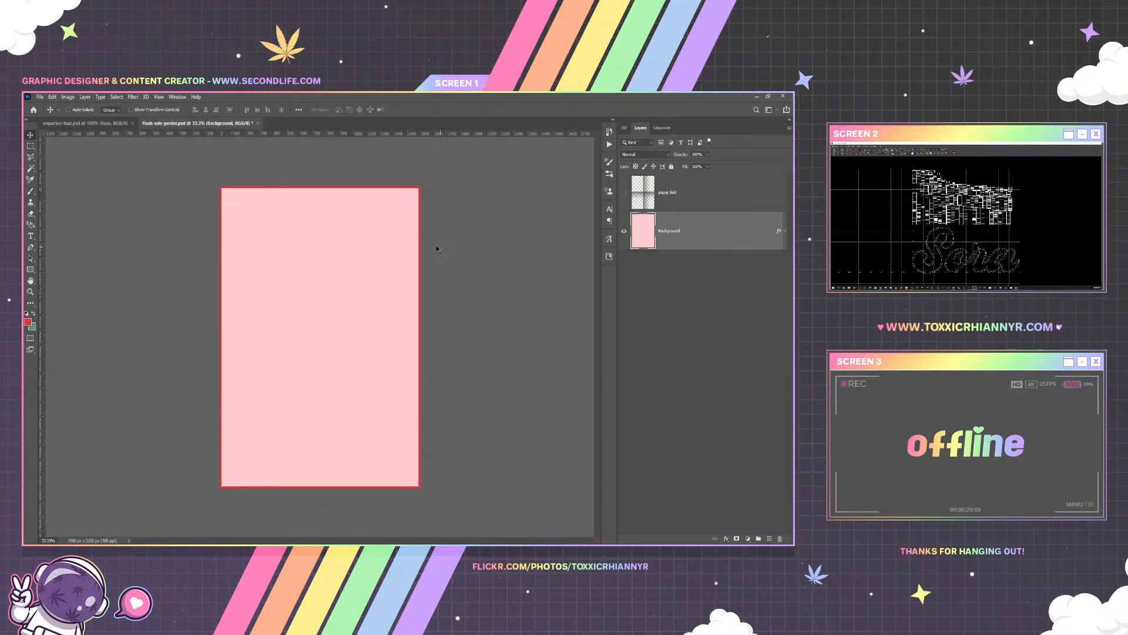
Thicken the red stroke around the poster by increasing its size further in the layer style
right_click(705, 229)
click(651, 193)
click(505, 221)
drag(652, 181, 608, 180)
key(Up)
key(Up)
key(Up)
key(Up)
key(Up)
key(Up)
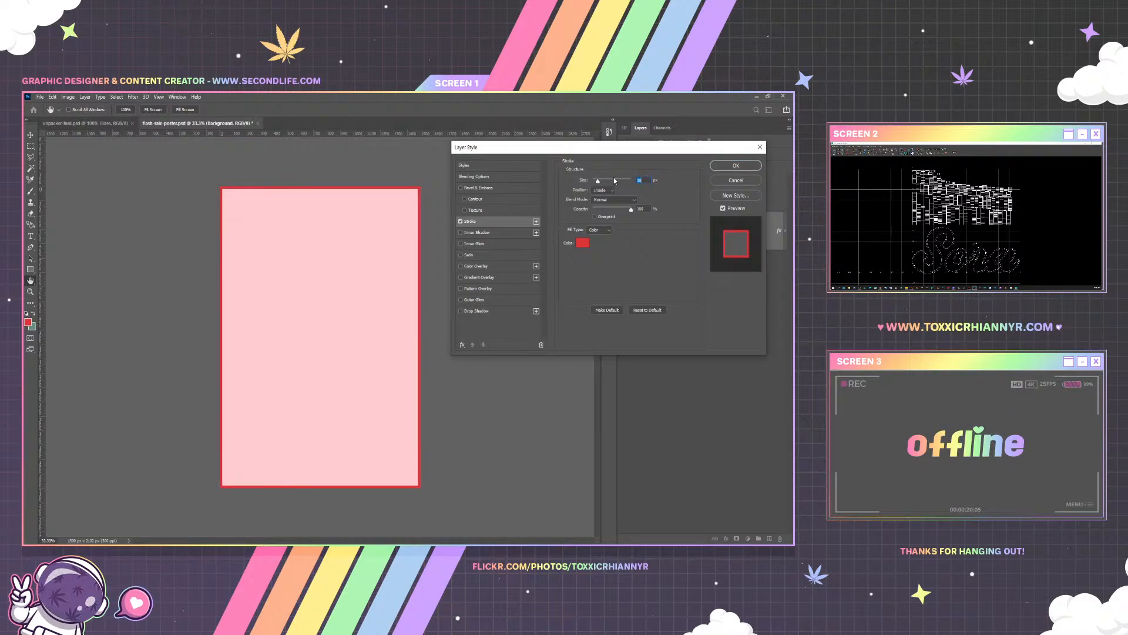
click(735, 167)
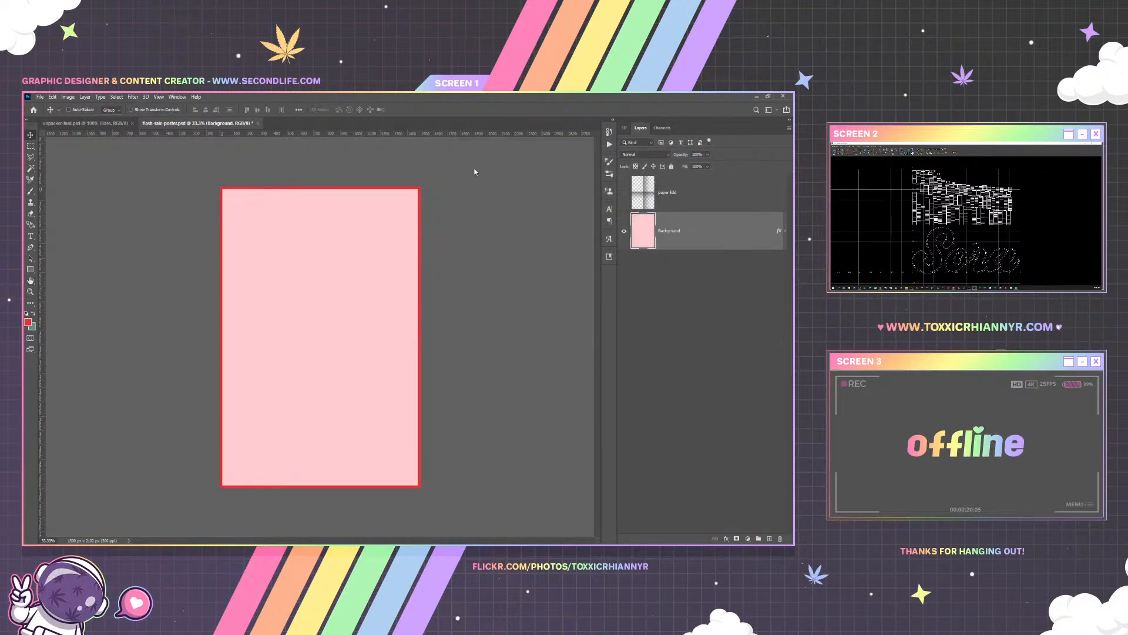
Open sora-logo.png, copy its heart logo onto the poster and close the logo file
click(93, 124)
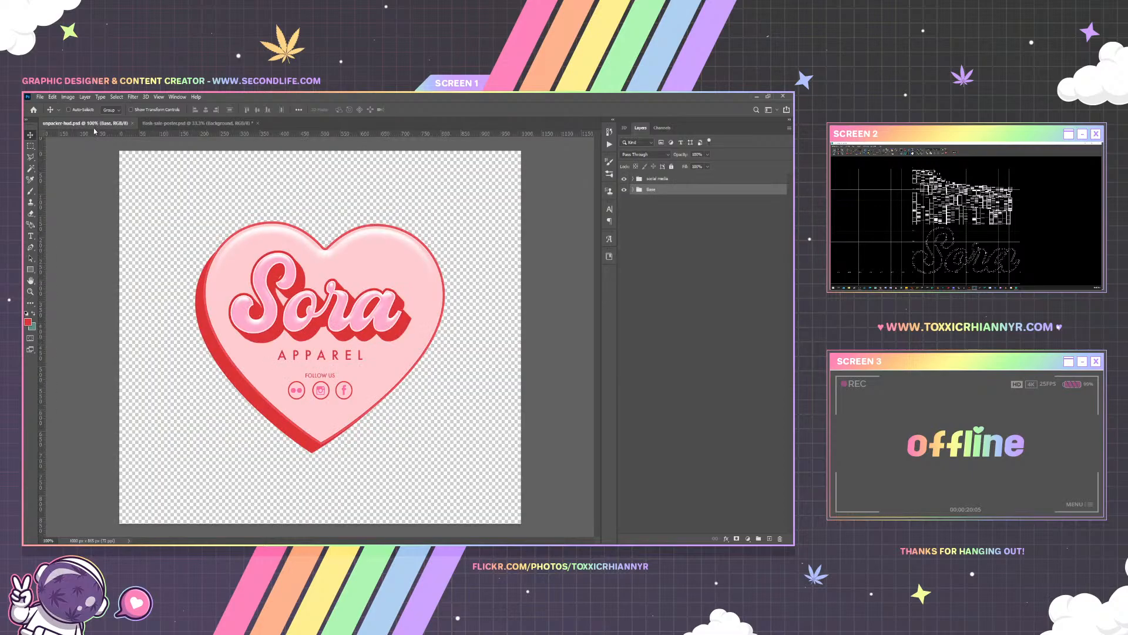
click(39, 97)
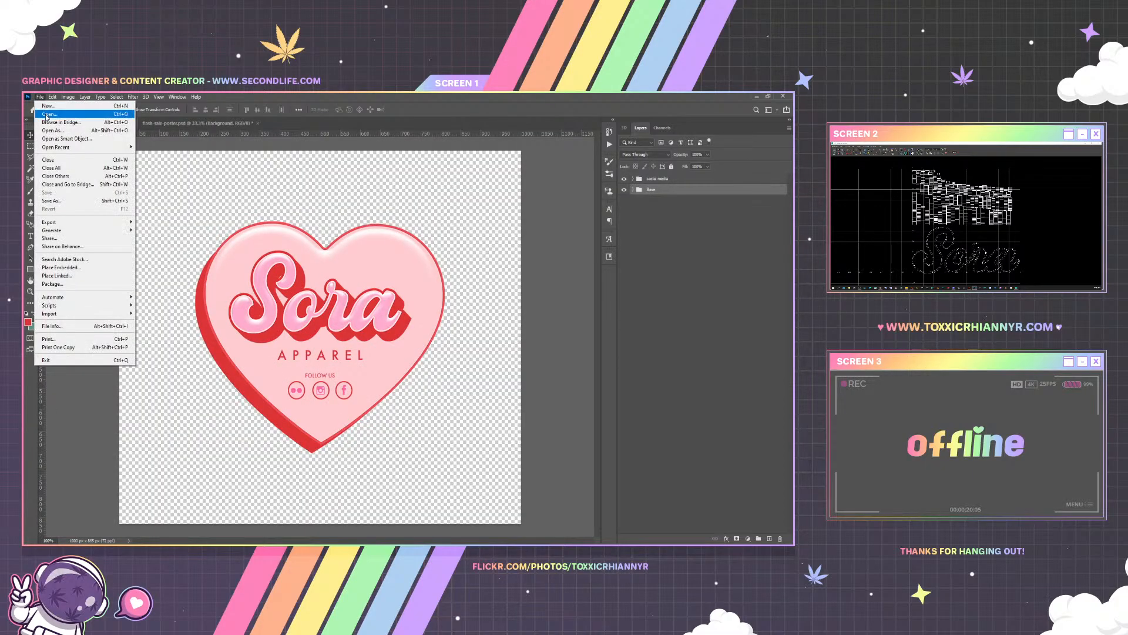
click(214, 196)
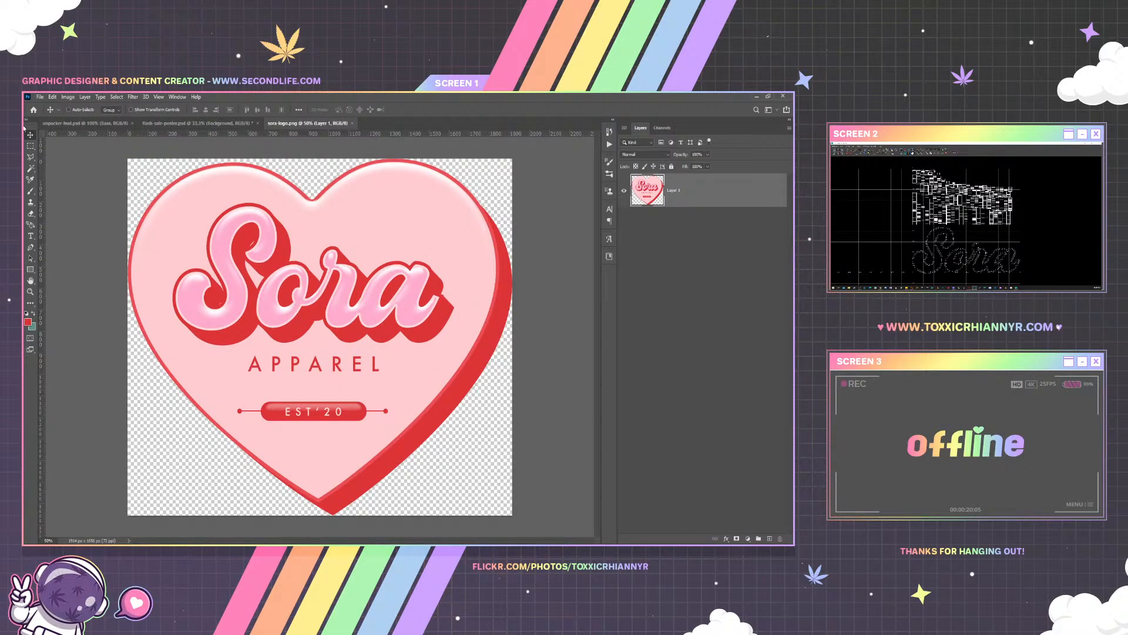
drag(279, 125, 411, 169)
click(210, 125)
drag(495, 308, 311, 277)
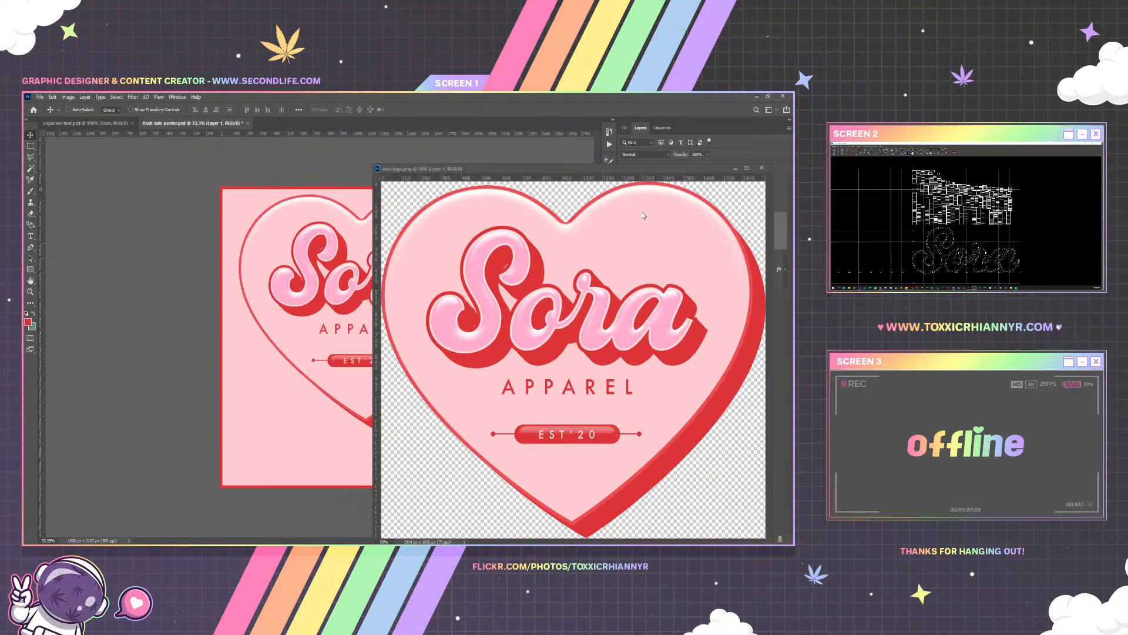
click(762, 168)
Scale down the heart logo on the poster, then delete it
key(ctrl+t)
drag(495, 429, 356, 276)
key(Return)
key(Delete)
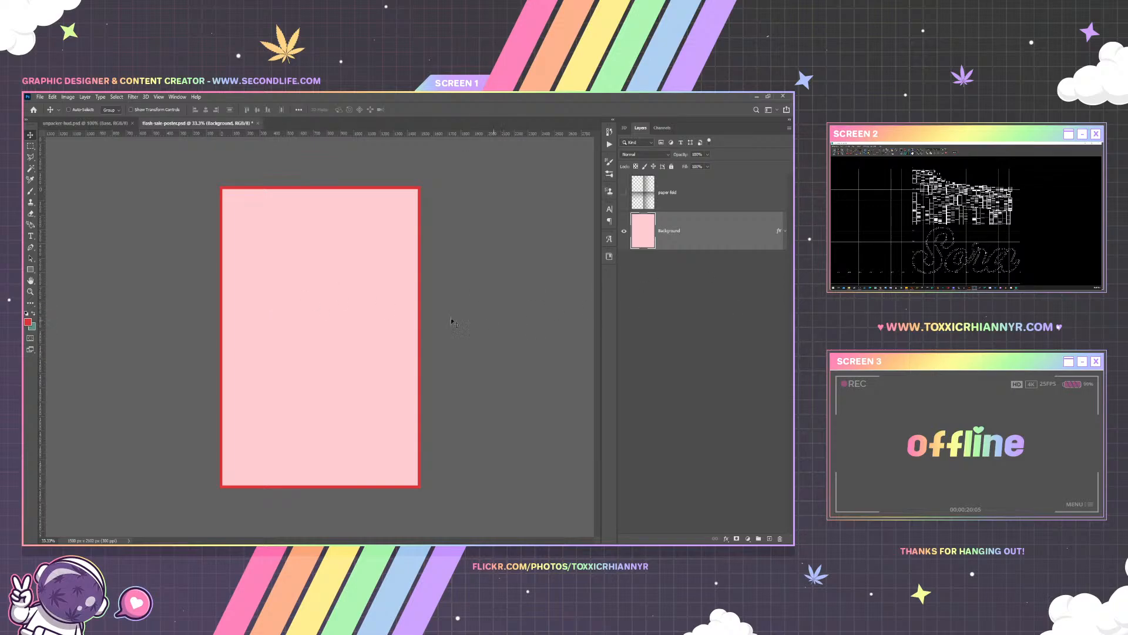
Add a near-white Color Overlay effect to the poster's Background layer
right_click(738, 237)
click(692, 193)
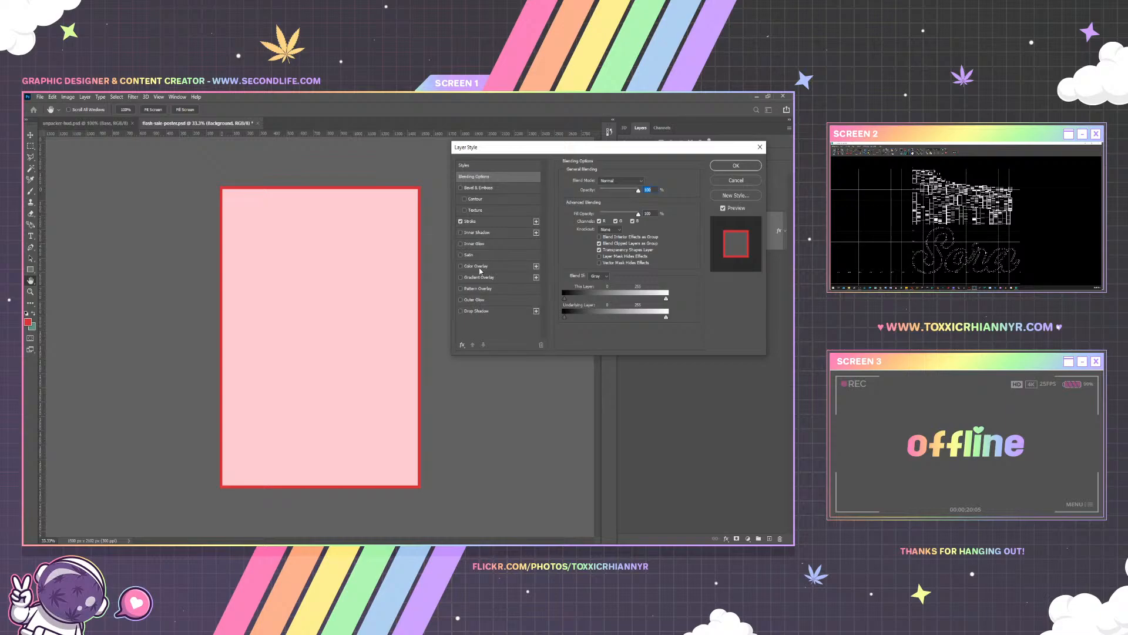
click(480, 267)
click(735, 165)
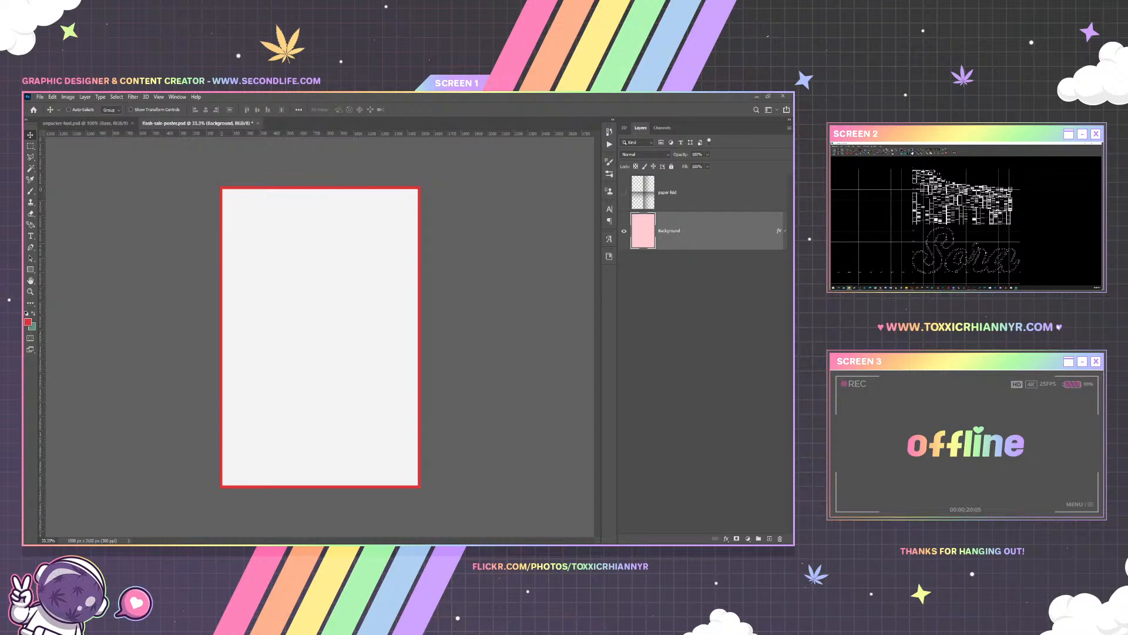
Switch to the Sora heart HUD document and select its social media group
key(ctrl+Tab)
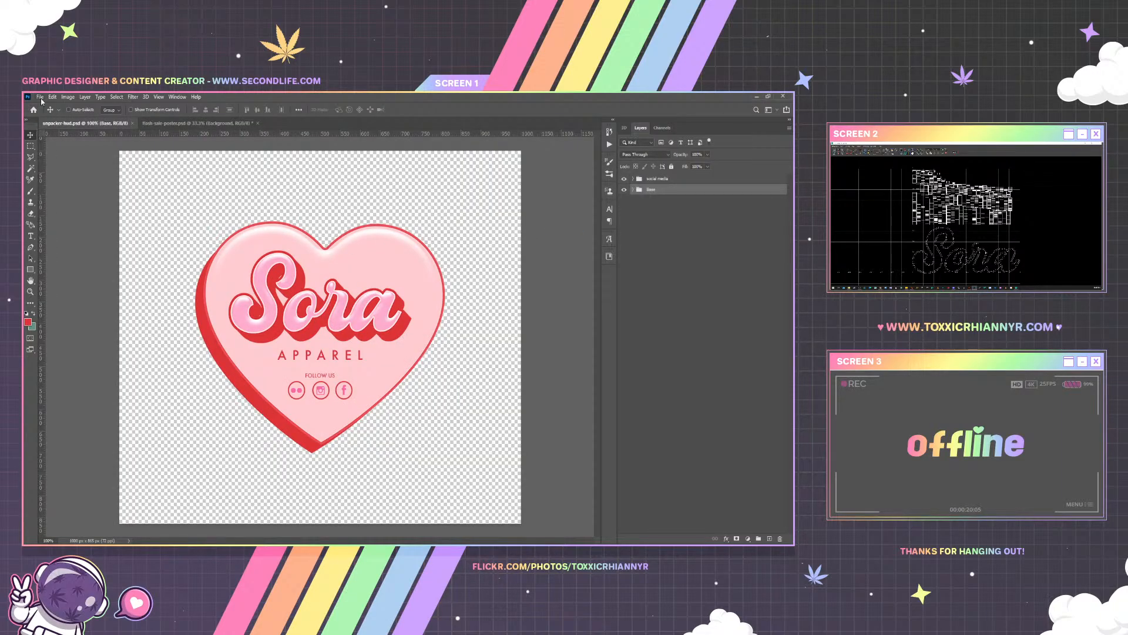
click(40, 97)
click(71, 203)
click(437, 223)
click(633, 178)
click(632, 179)
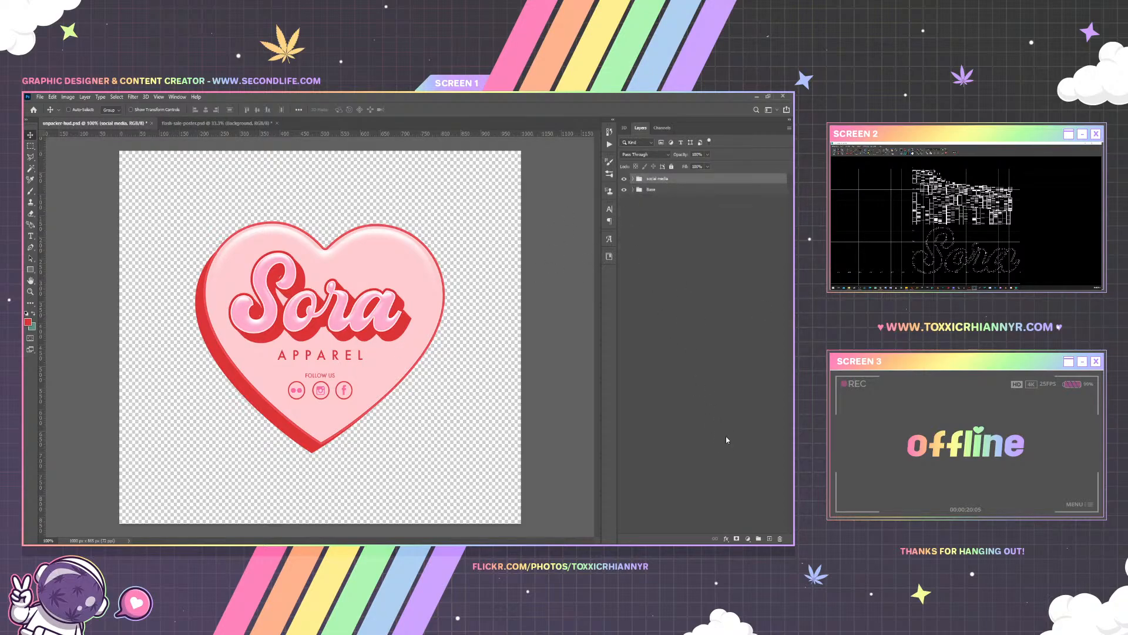
Add a new layer above the social media group, apply the merged image to it and hide both groups below
click(770, 538)
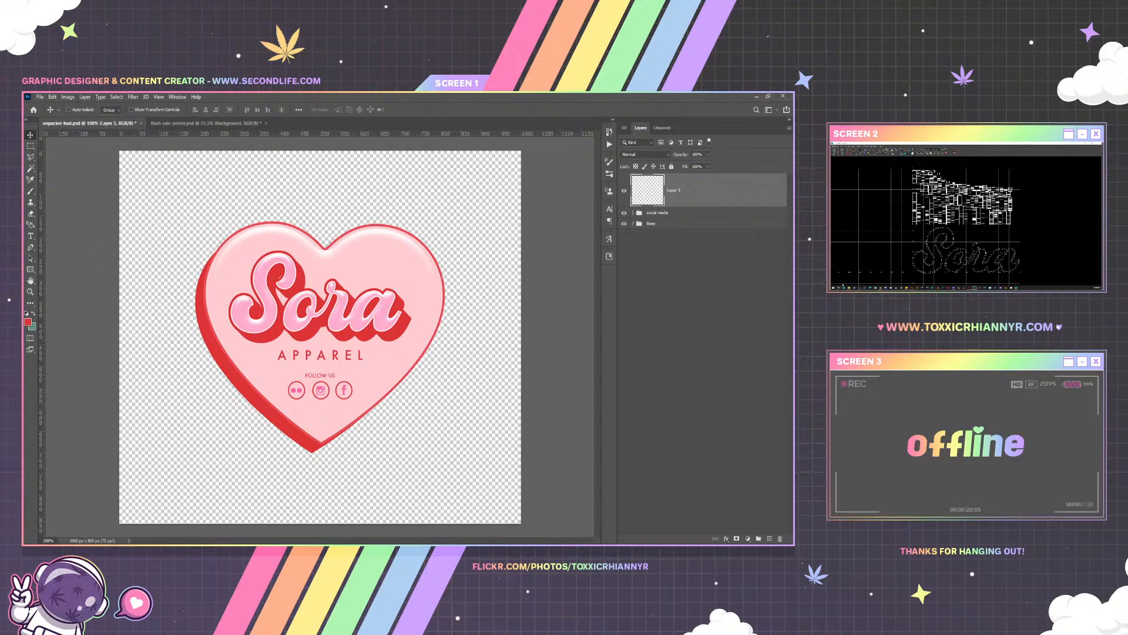
click(68, 96)
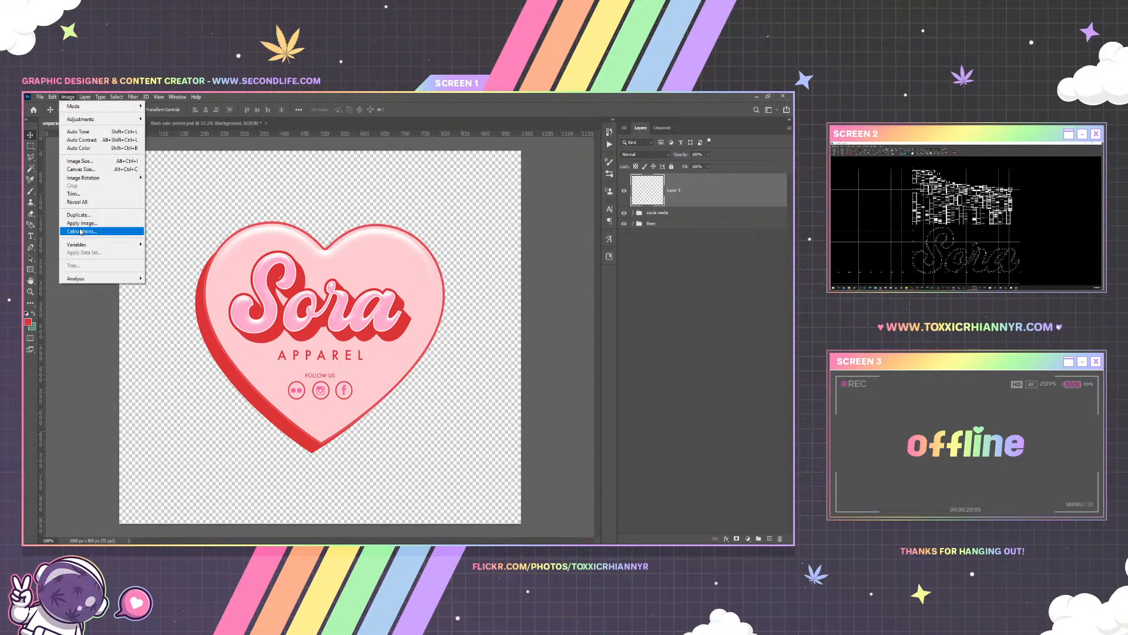
click(82, 228)
key(Return)
click(624, 212)
click(624, 223)
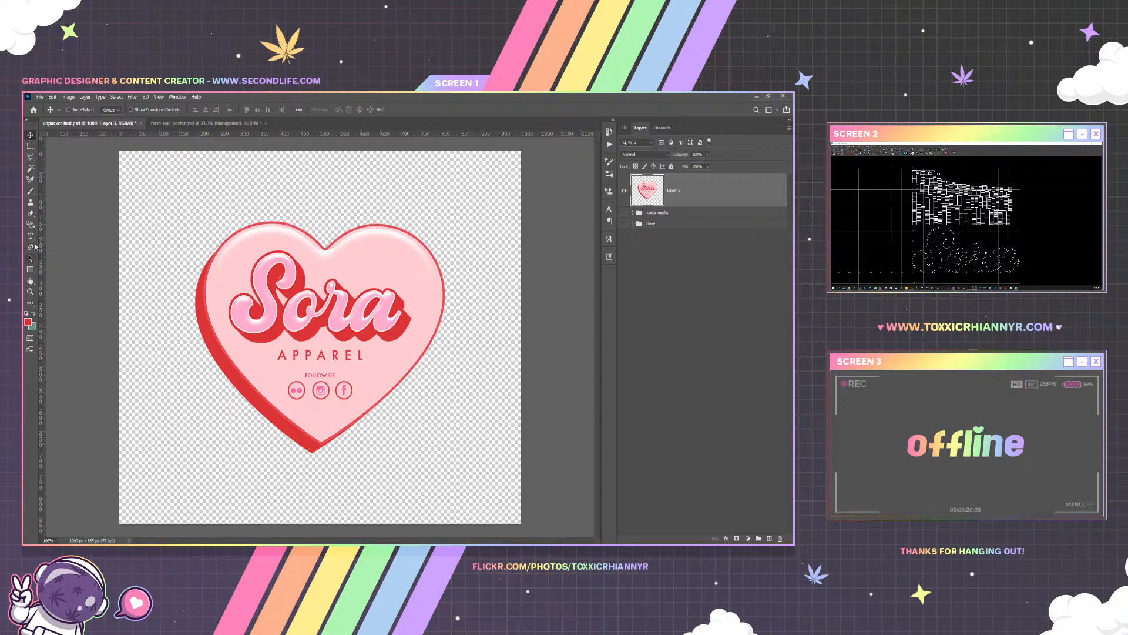
Cut a small circular hole out of the merged heart's upper-right lobe with the Elliptical Marquee
click(30, 145)
click(73, 154)
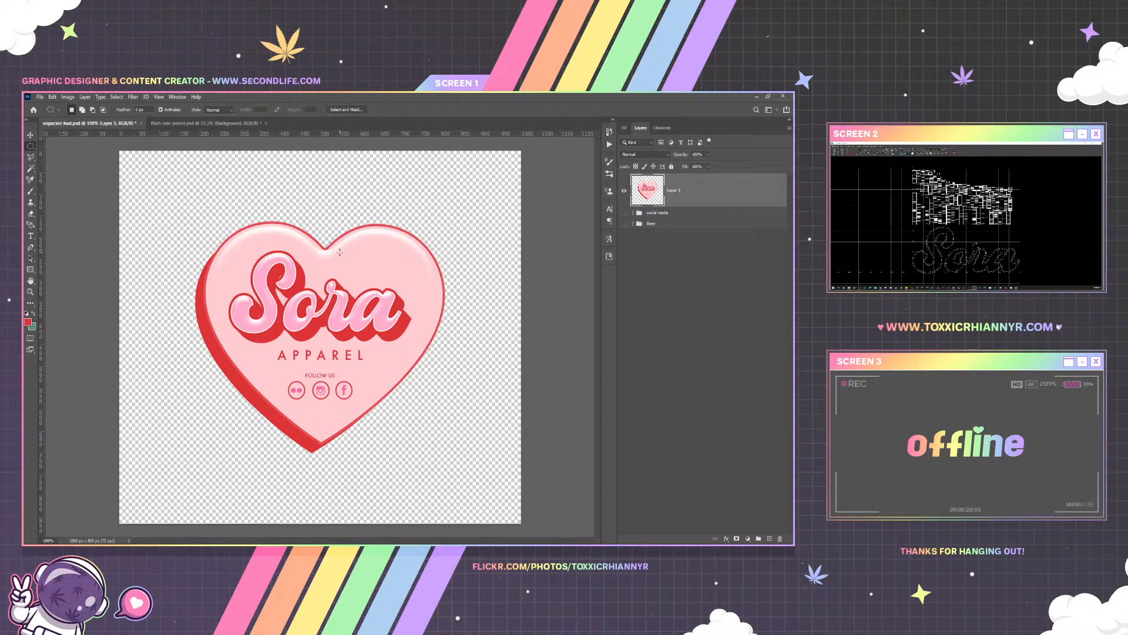
drag(345, 251, 382, 244)
ctrl+click(642, 190)
key(ctrl+d)
Draw a red ellipse shape about 40 by 40 px over the hole in the heart
click(32, 269)
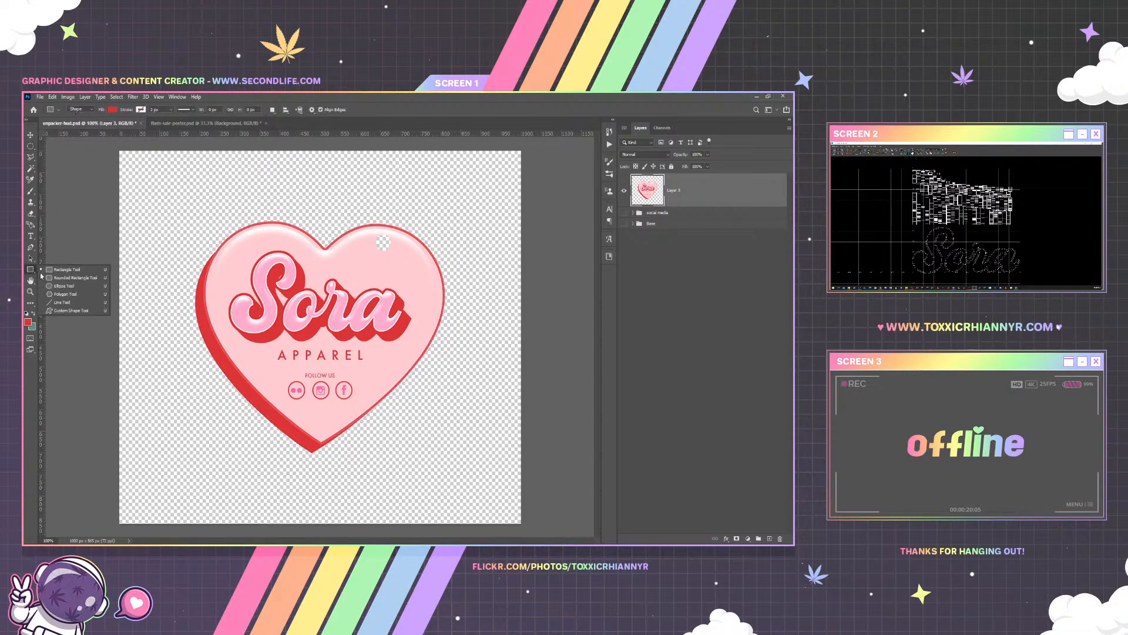
click(70, 288)
drag(374, 234, 393, 252)
click(30, 135)
Set the red ellipse's fill opacity to 0% and add a thin red stroke around the hole through its layer style
right_click(690, 362)
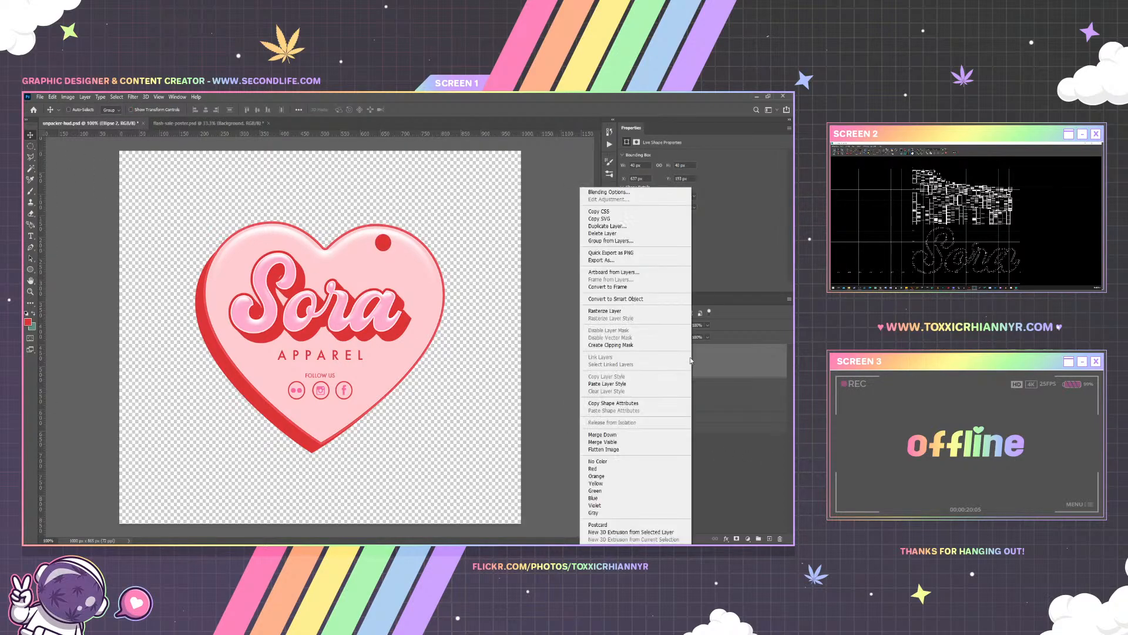
click(617, 191)
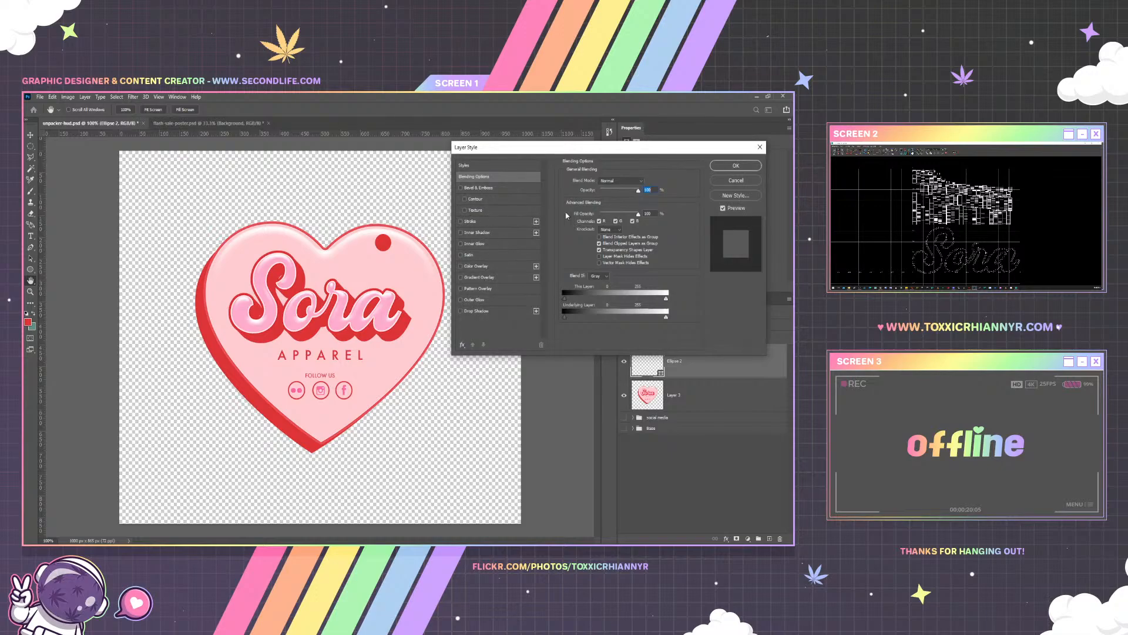
drag(634, 219, 524, 211)
click(470, 221)
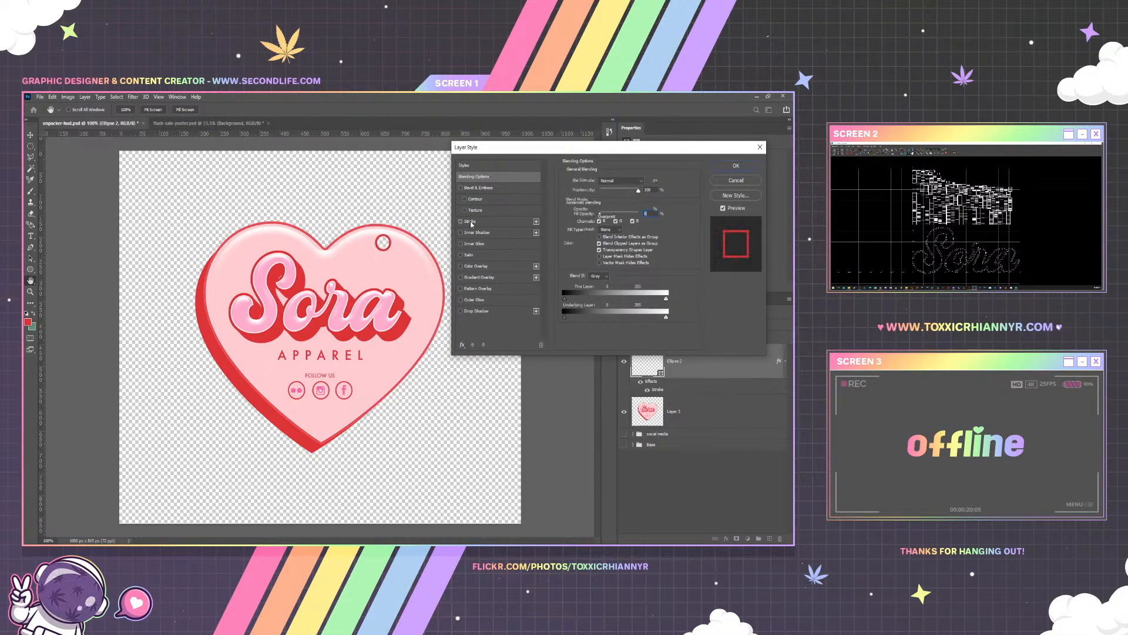
click(642, 179)
key(Down)
click(736, 165)
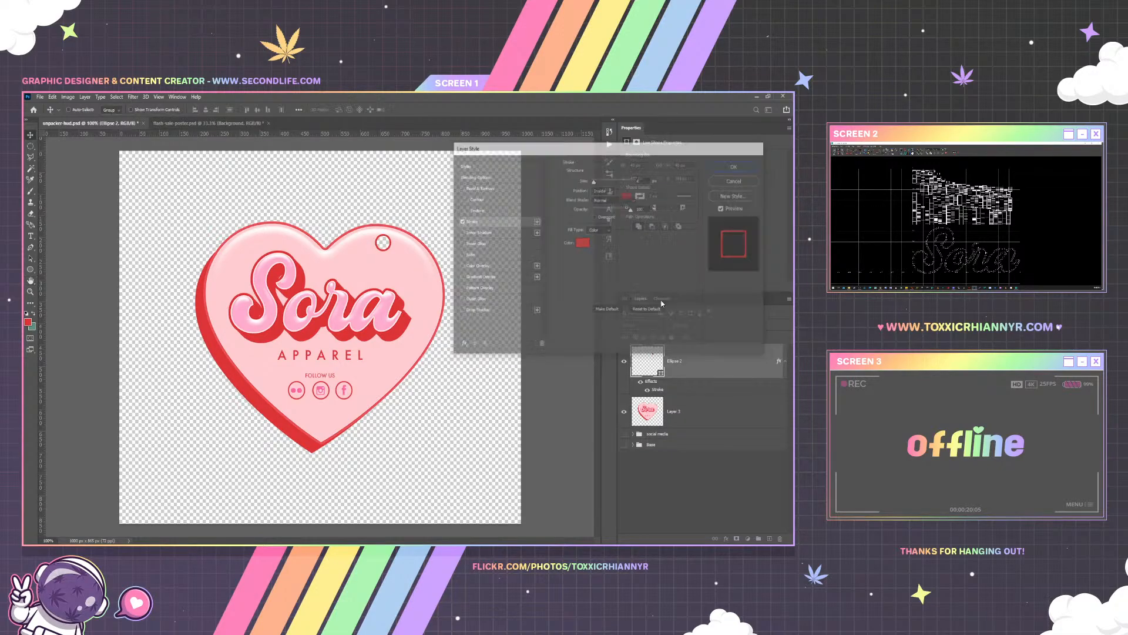
Convert the stroked ellipse layer to a smart object and rasterize it into a plain pixel layer
right_click(684, 369)
click(614, 299)
right_click(699, 358)
click(626, 331)
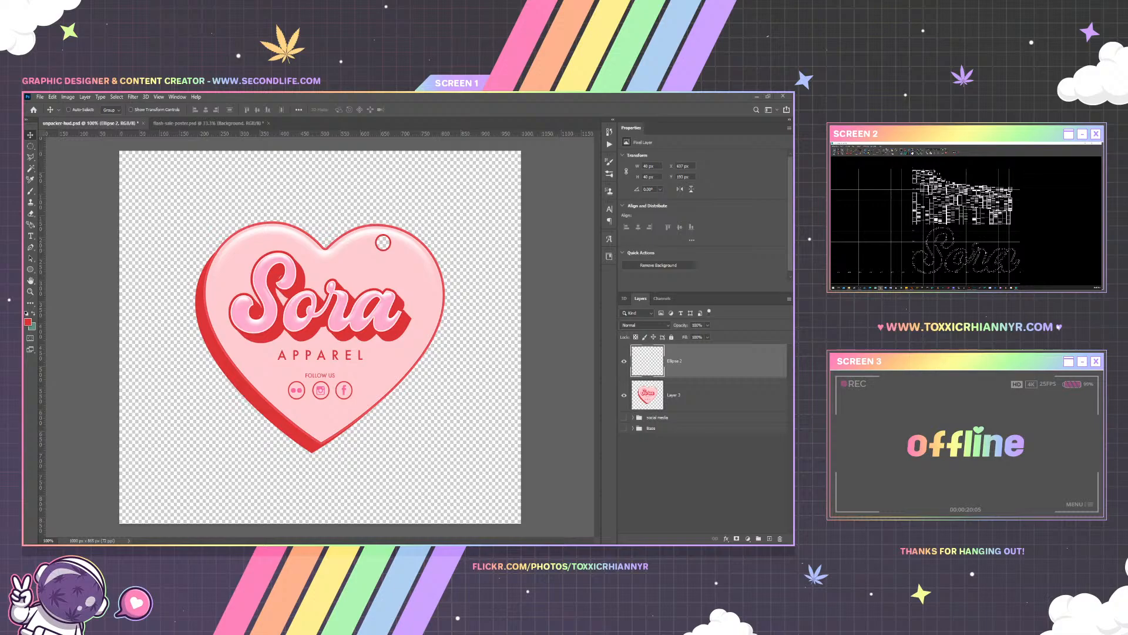
Switch to Chrome and examine the related photos beneath the polyethylene bags image on Freepik
drag(792, 155, 344, 154)
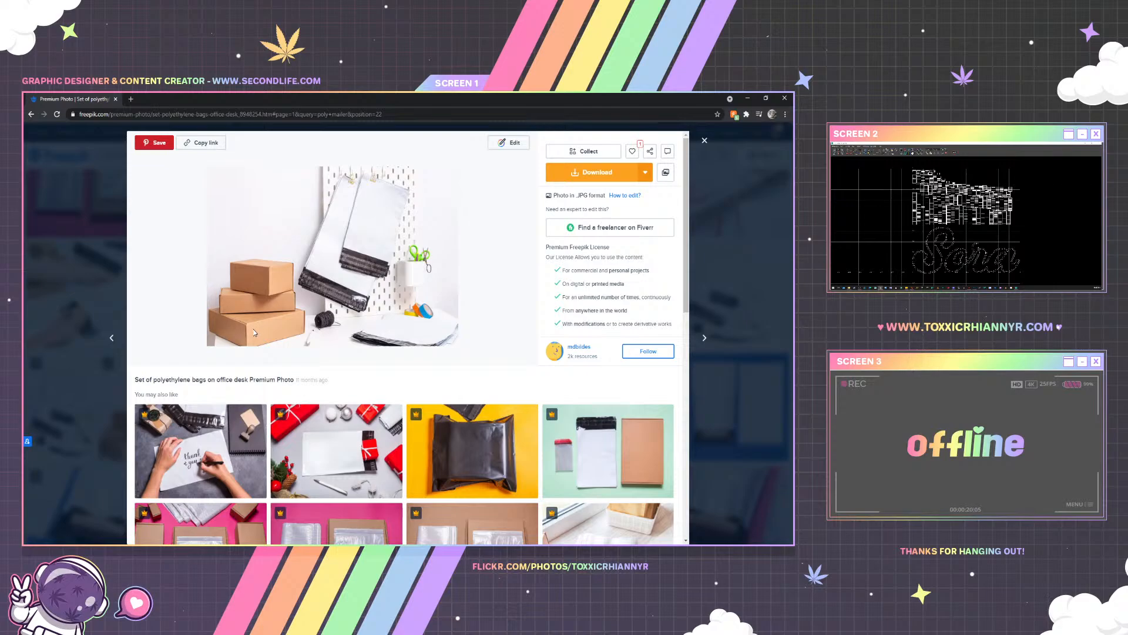
scroll(454, 379, down, 2)
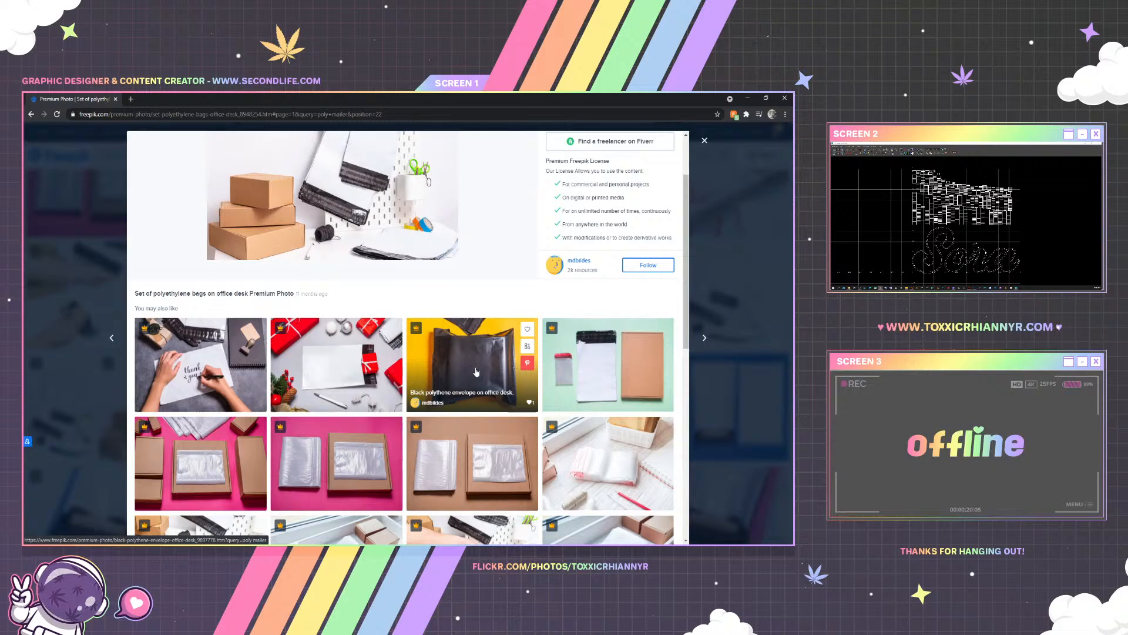
scroll(448, 383, down, 2)
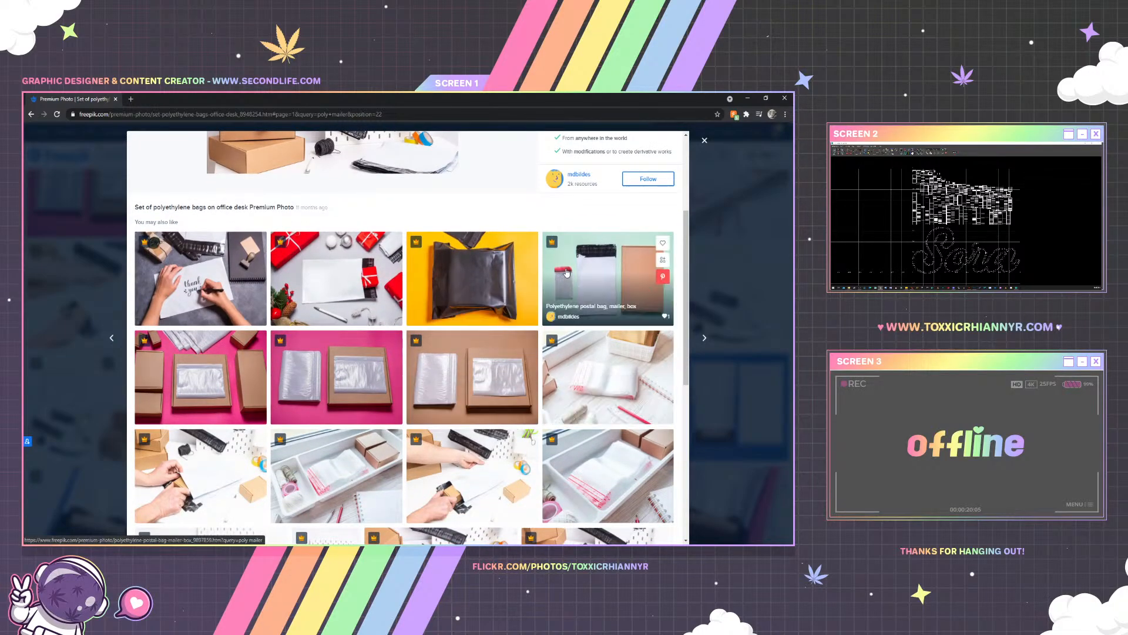
scroll(494, 407, down, 1)
scroll(494, 407, down, 5)
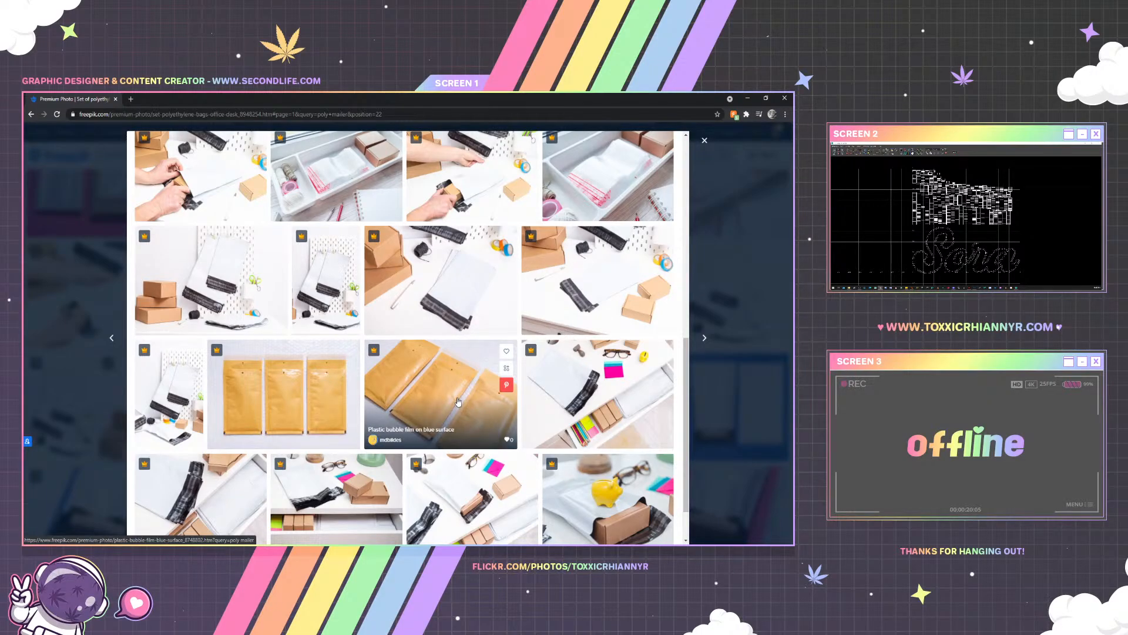
scroll(459, 403, up, 3)
scroll(479, 174, up, 2)
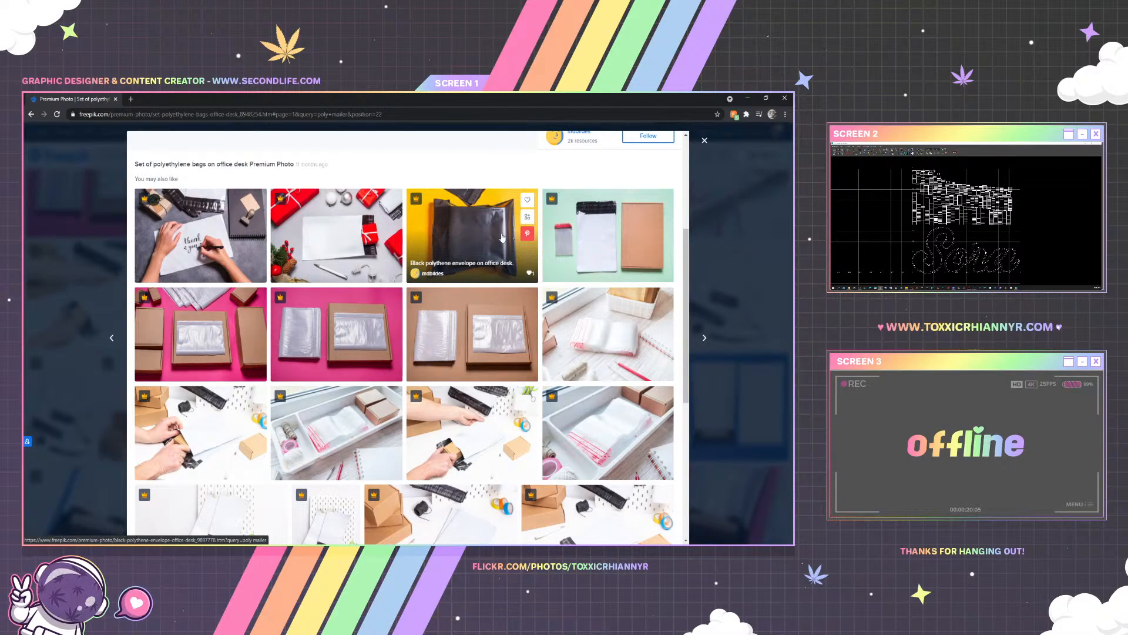
scroll(368, 340, down, 2)
scroll(369, 340, down, 3)
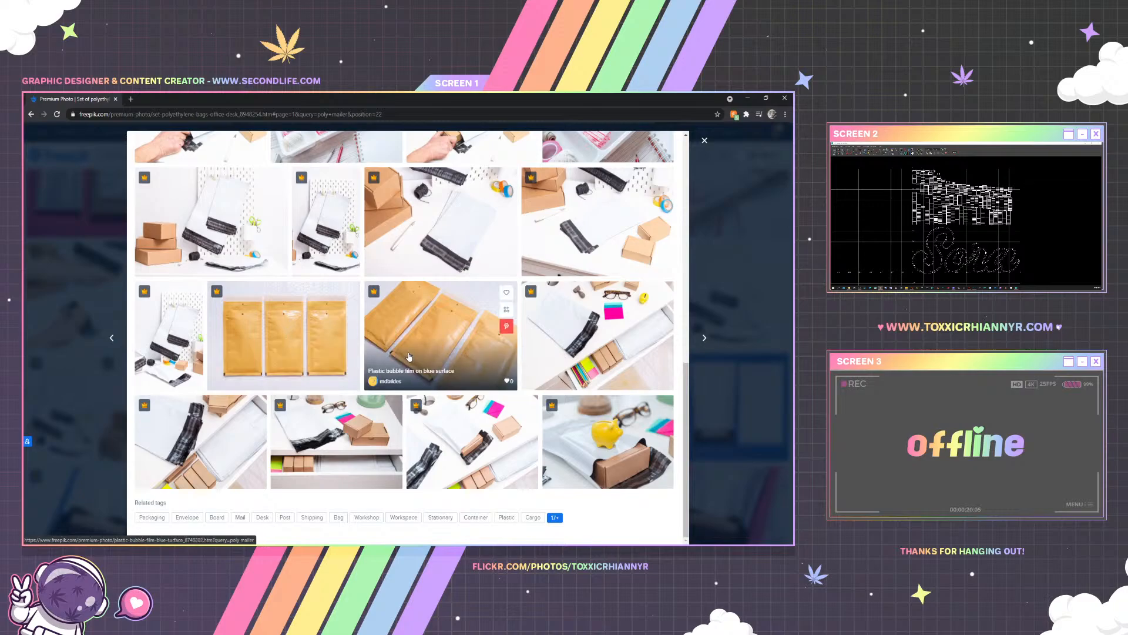
scroll(287, 331, up, 10)
scroll(384, 244, up, 2)
Close the photo details and look through the poly mailer search results for a suitable bag image
click(704, 140)
scroll(216, 335, down, 3)
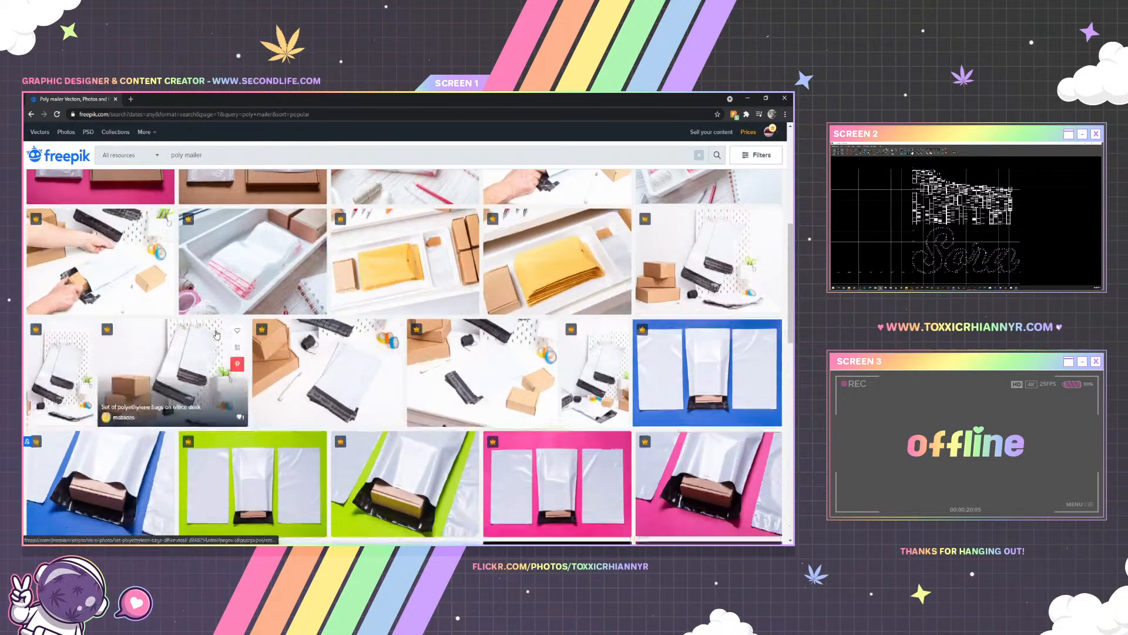
scroll(216, 335, down, 5)
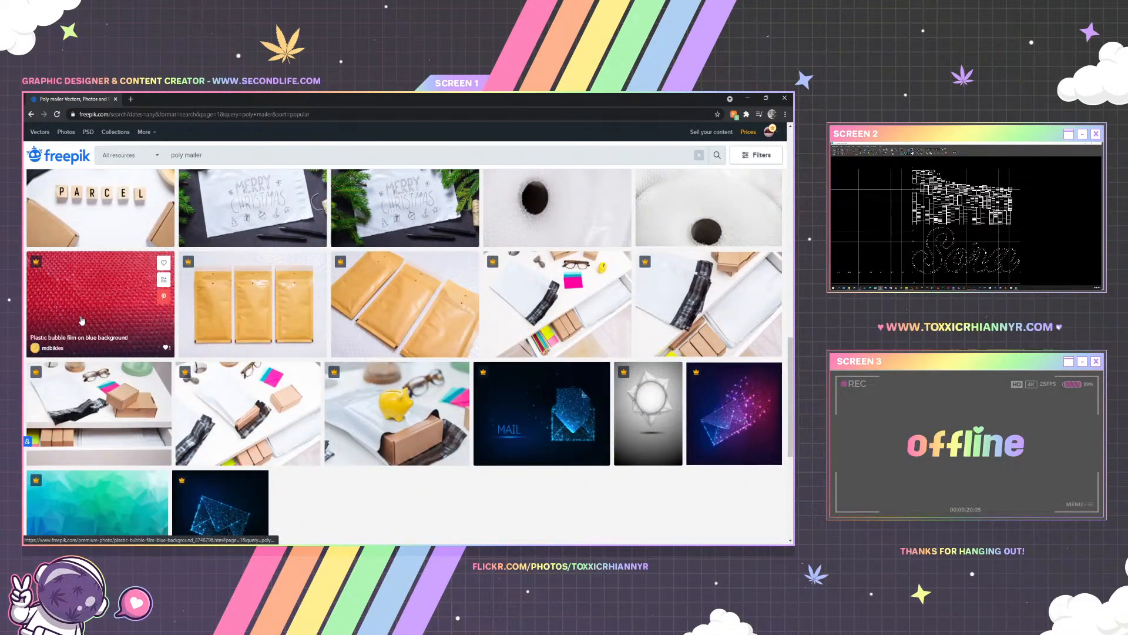
scroll(82, 320, down, 2)
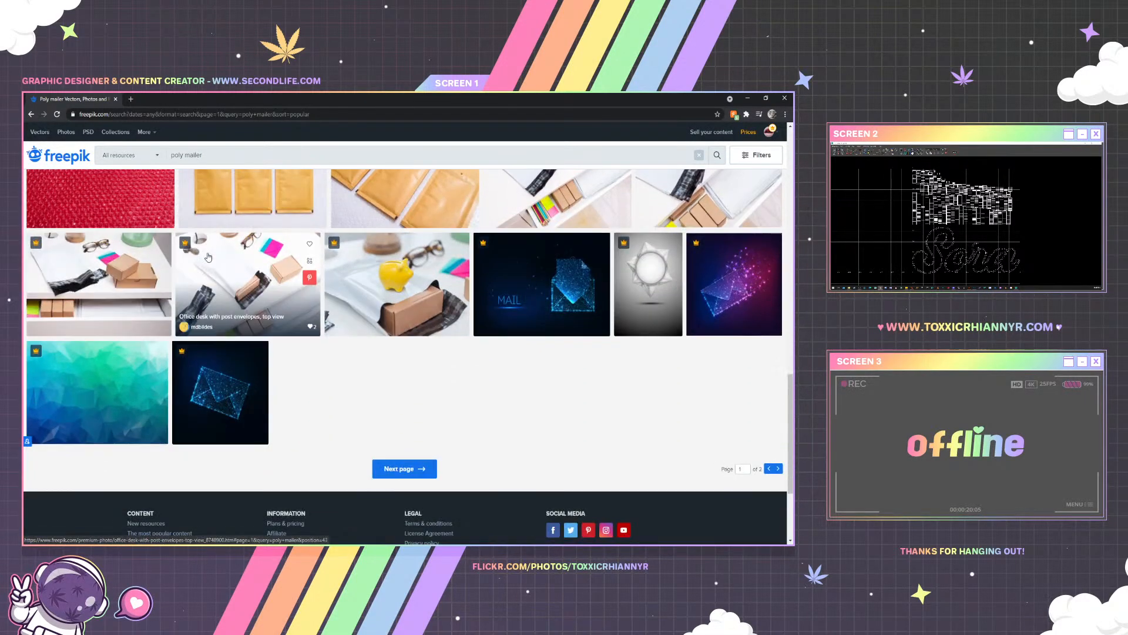
scroll(205, 248, up, 3)
scroll(205, 248, up, 3)
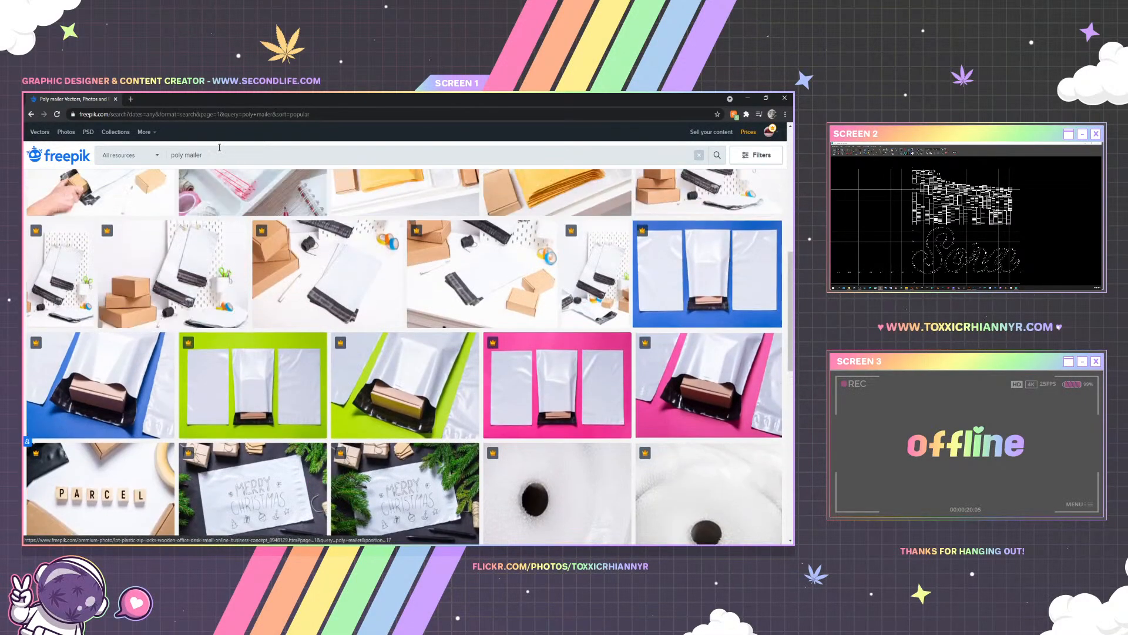
Search Google Images for "poly mailers" in a new browser tab
click(130, 99)
text(poly mailer)
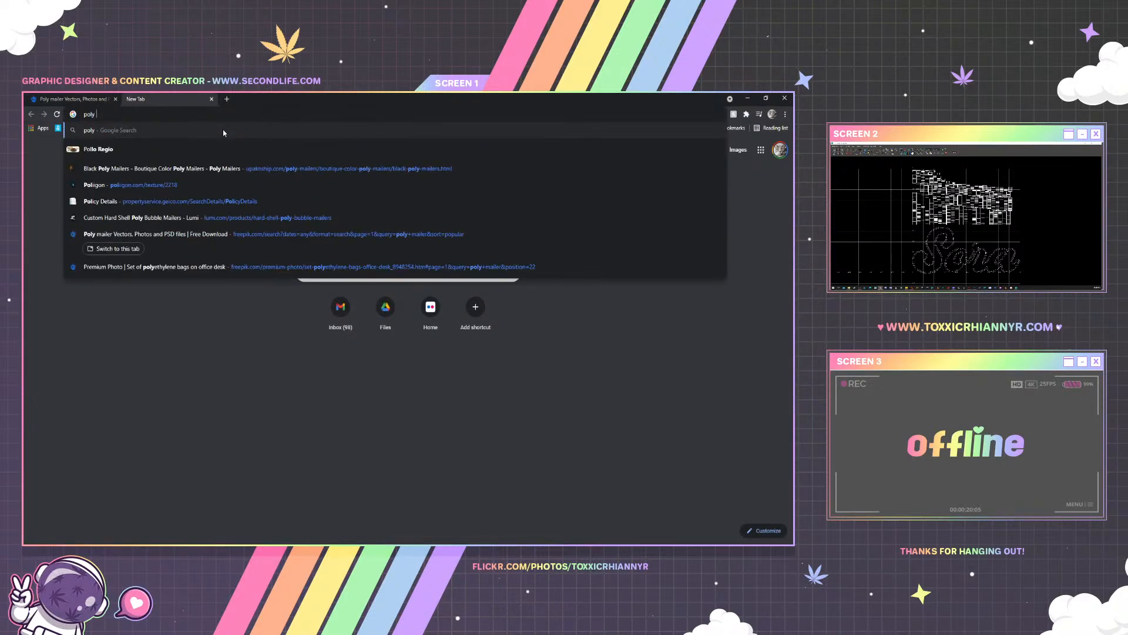
key(Return)
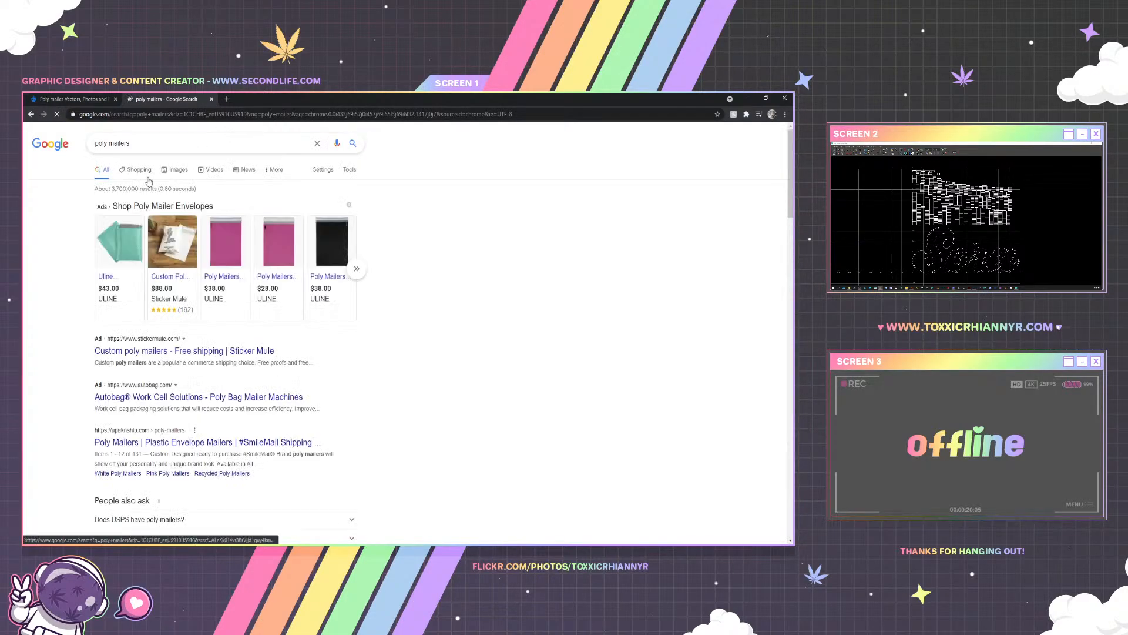
click(175, 170)
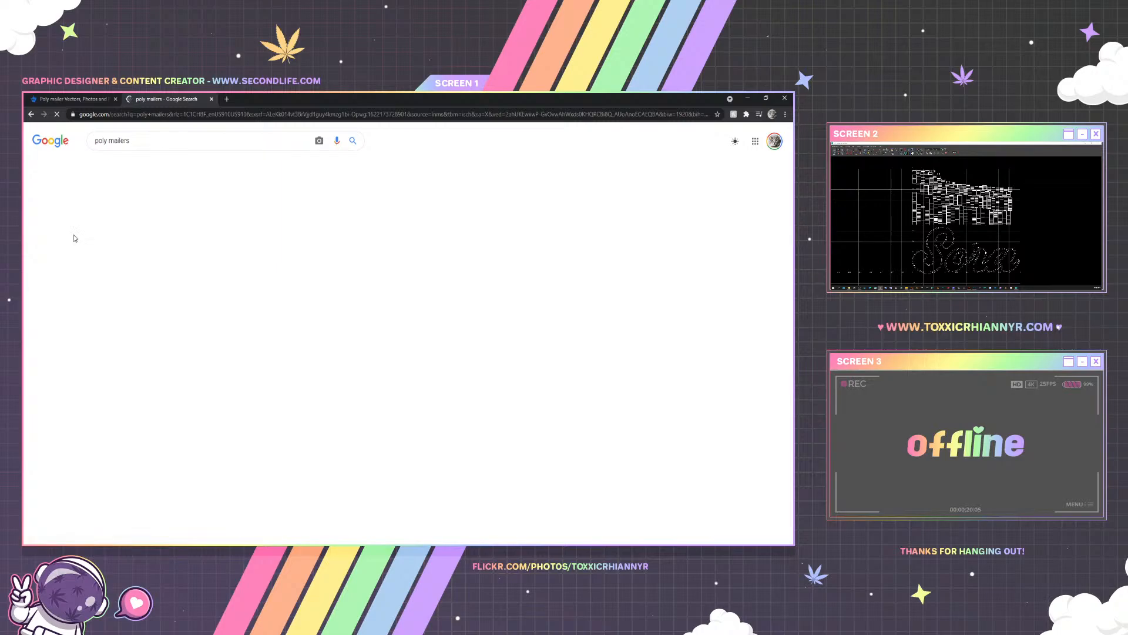
Examine the poly mailer image results, previewing the holographic metallic mailers and the 19x24 shipping bags
scroll(237, 356, down, 3)
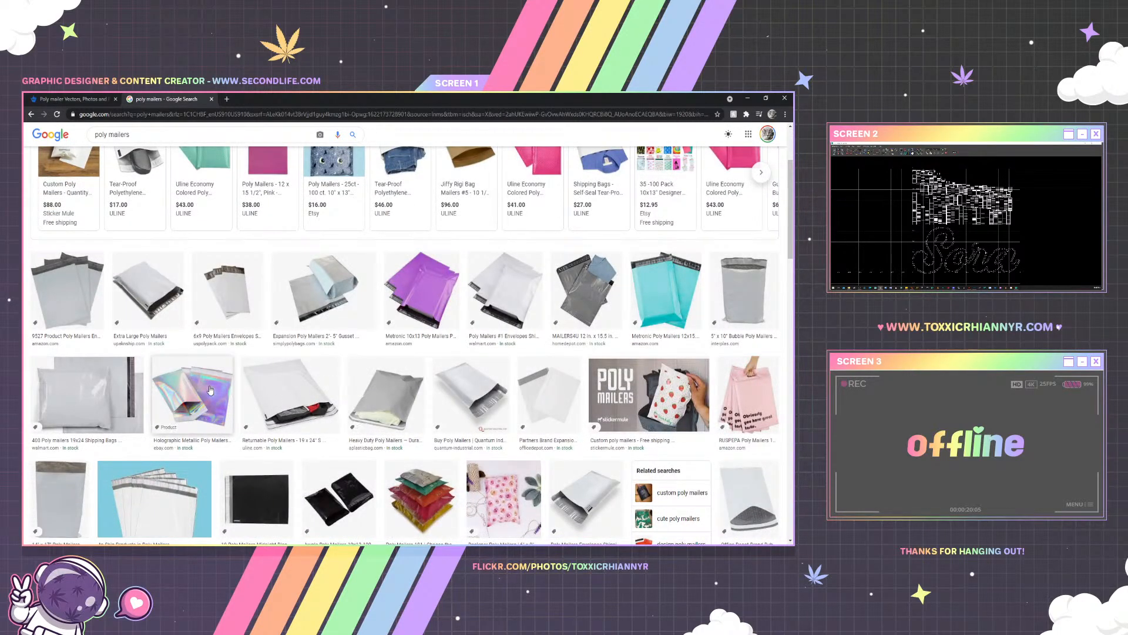
click(192, 392)
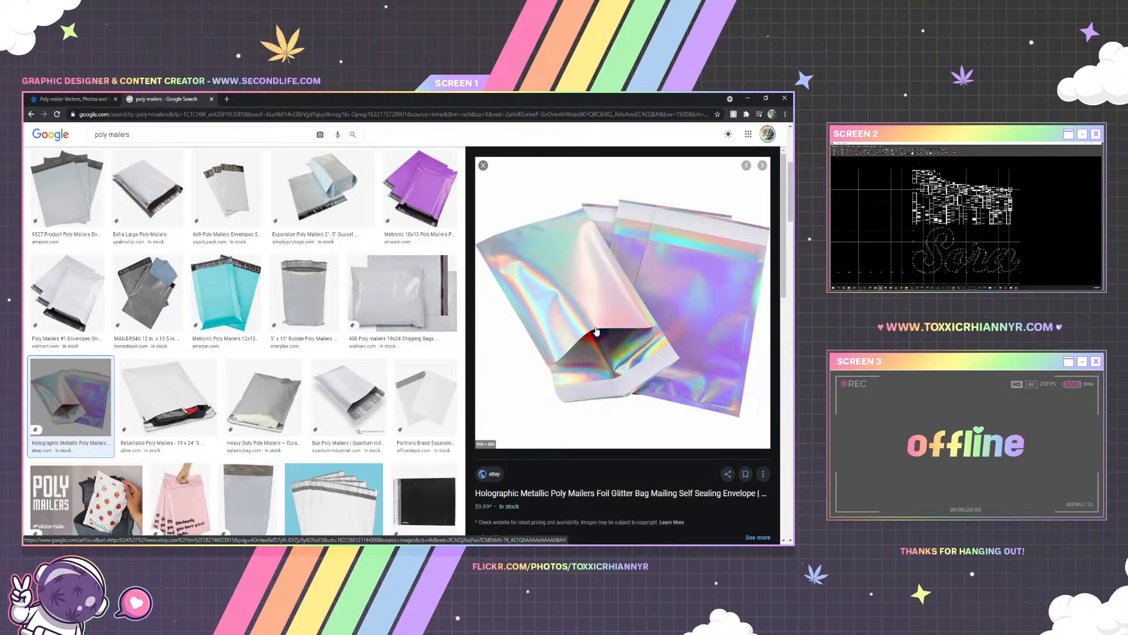
click(440, 294)
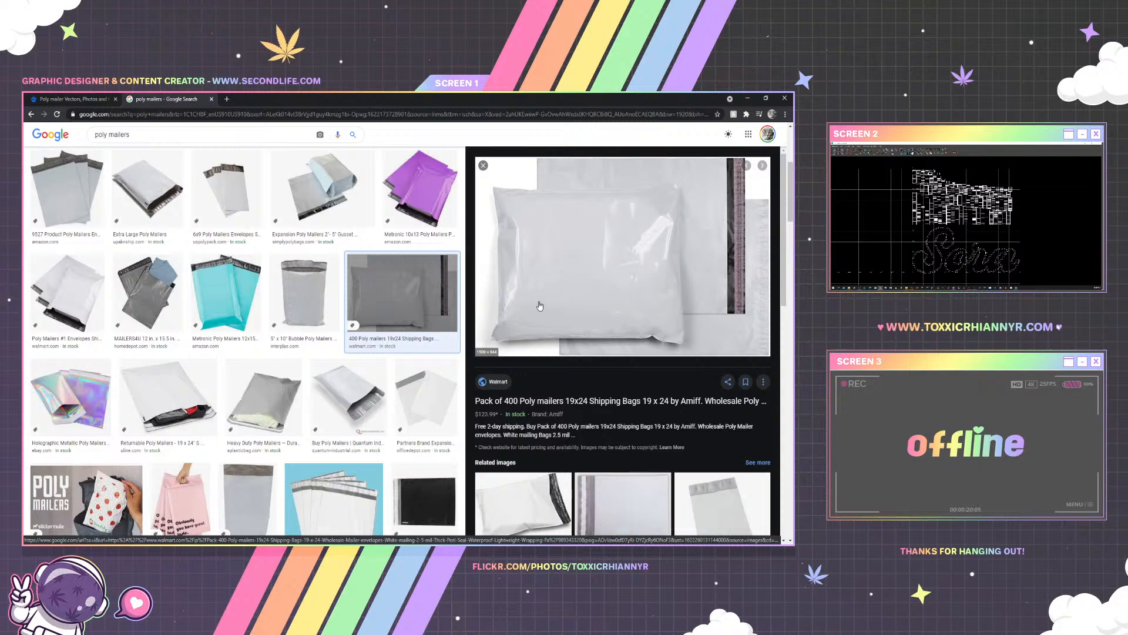
scroll(547, 329, down, 8)
scroll(528, 372, down, 4)
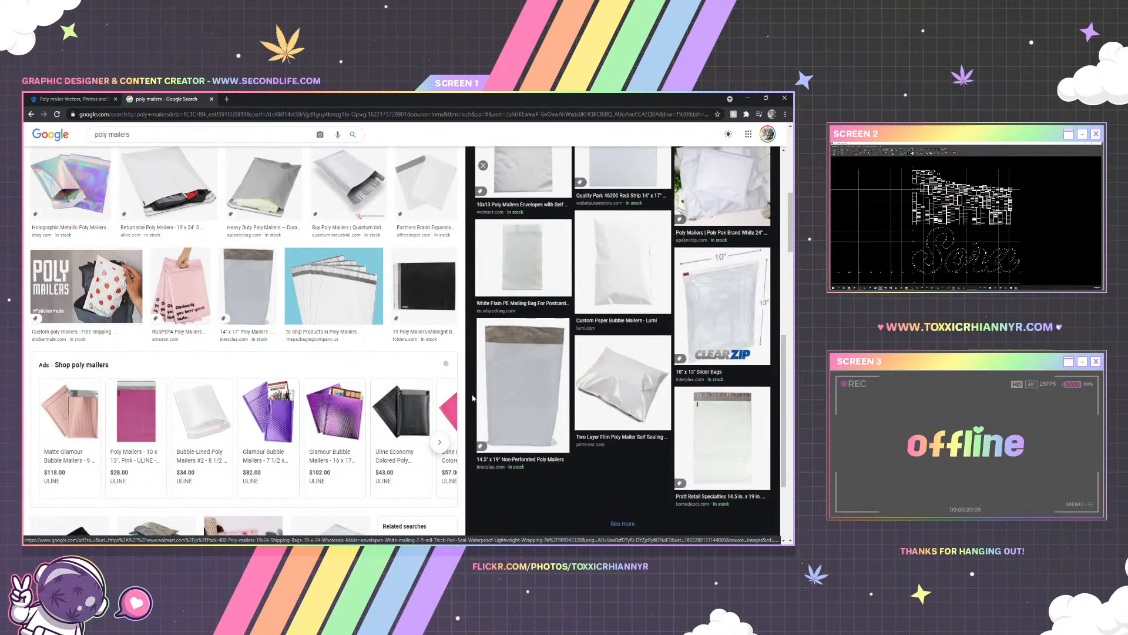
scroll(369, 378, down, 4)
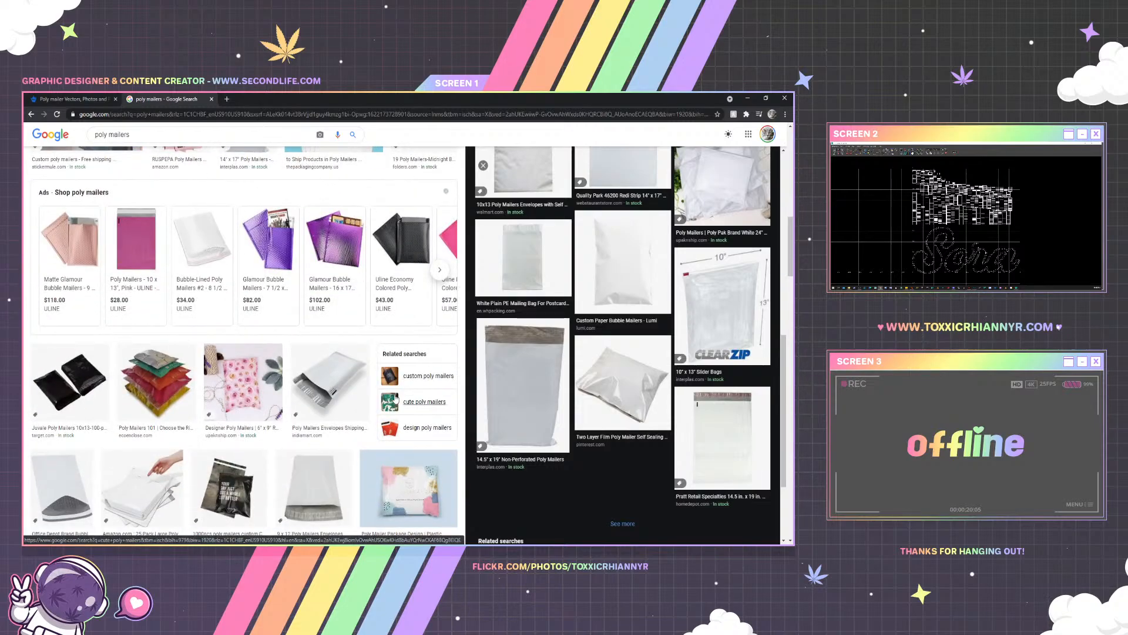
scroll(368, 379, up, 4)
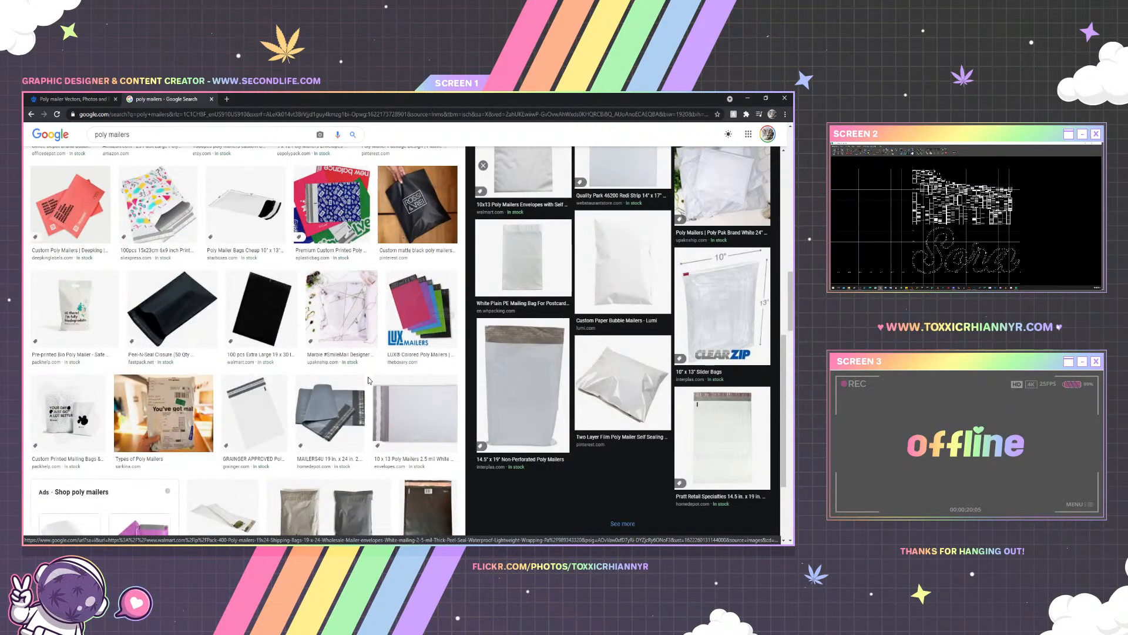
scroll(368, 380, down, 2)
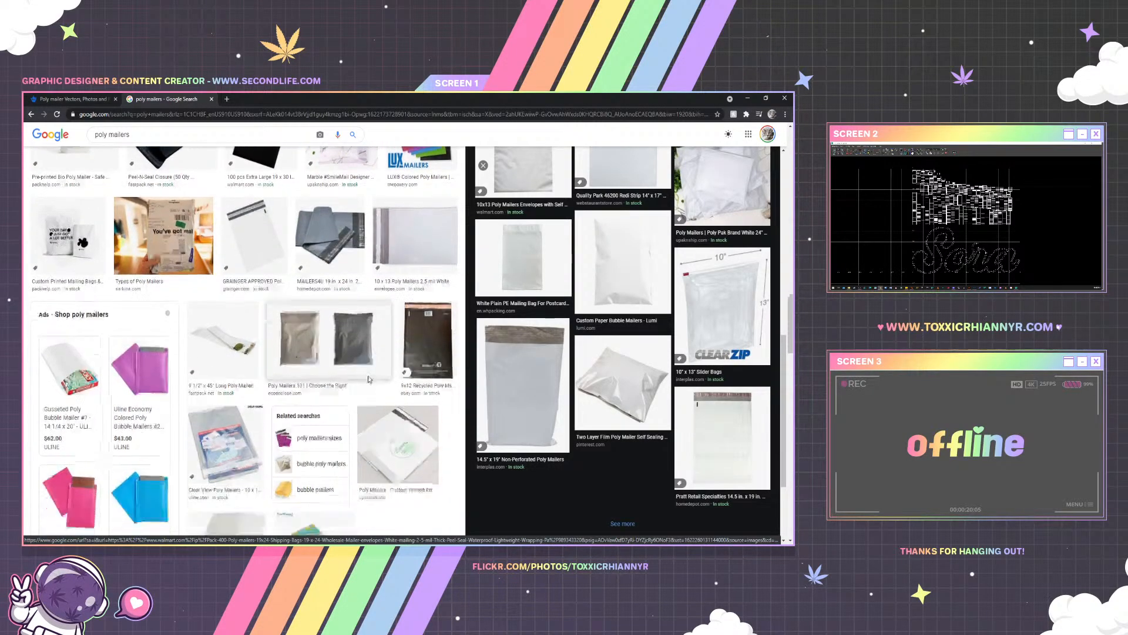
scroll(369, 380, up, 10)
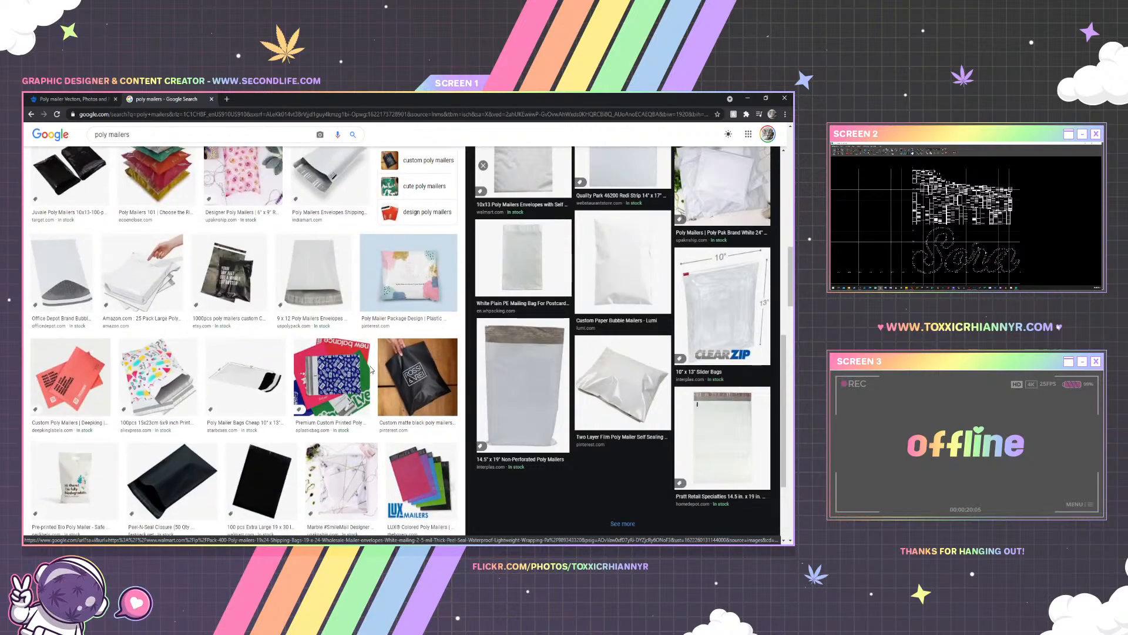
scroll(325, 270, up, 2)
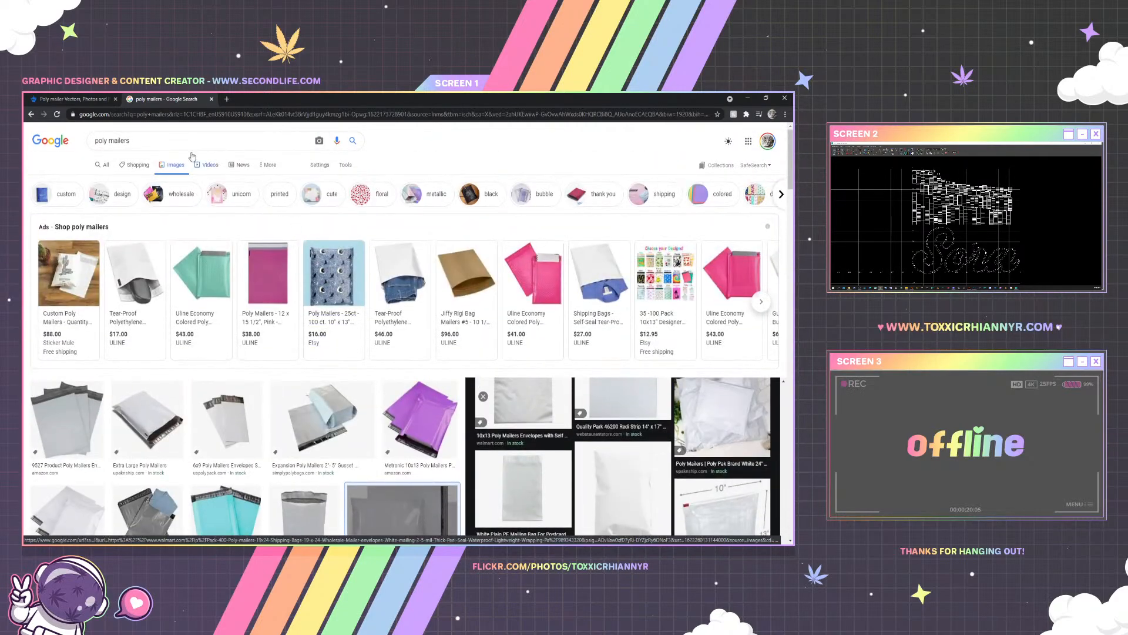
Return to the Freepik tab and search all resources for "package"
click(73, 98)
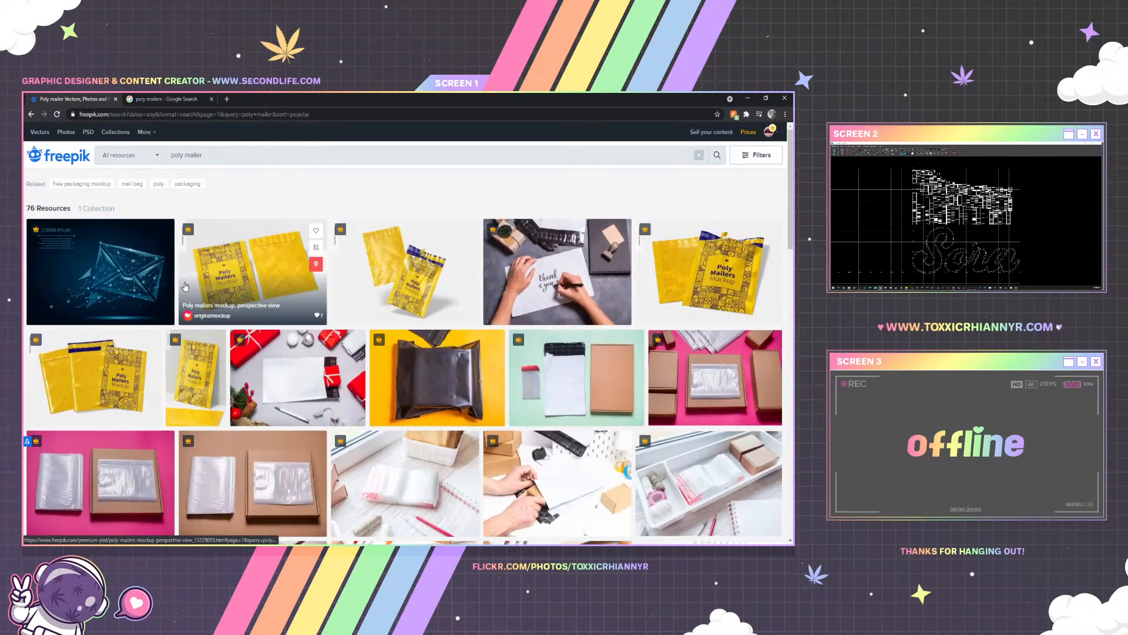
text(package)
key(Return)
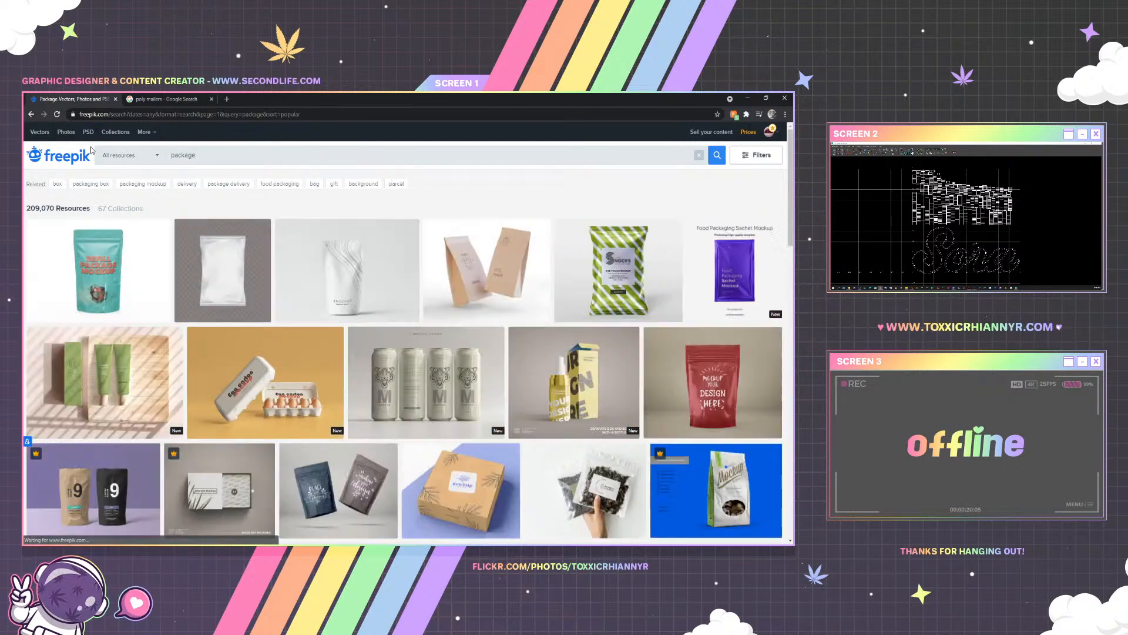
Examine the first page of package results for a bag or mailer mockup resembling a poly mailer
mouse_move(260, 225)
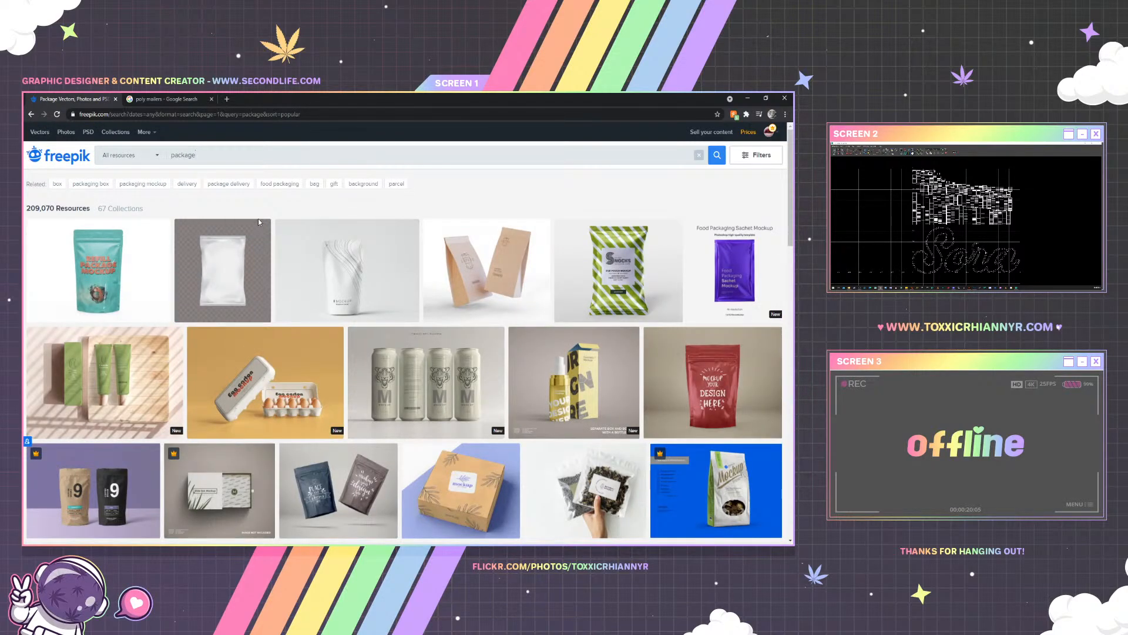
mouse_move(614, 264)
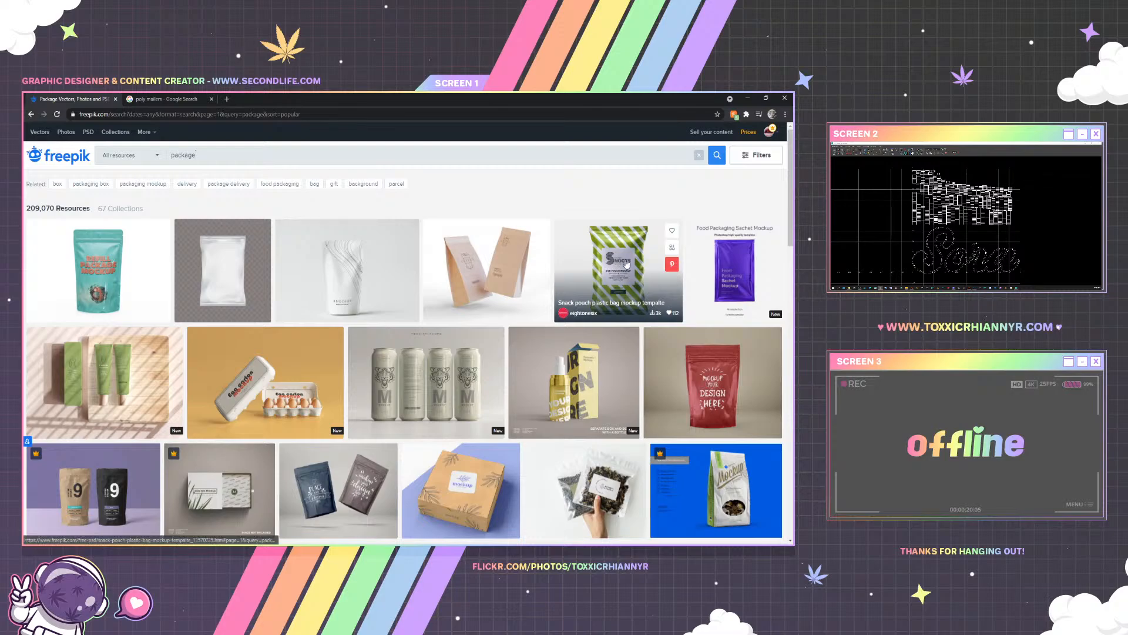
scroll(441, 289, down, 3)
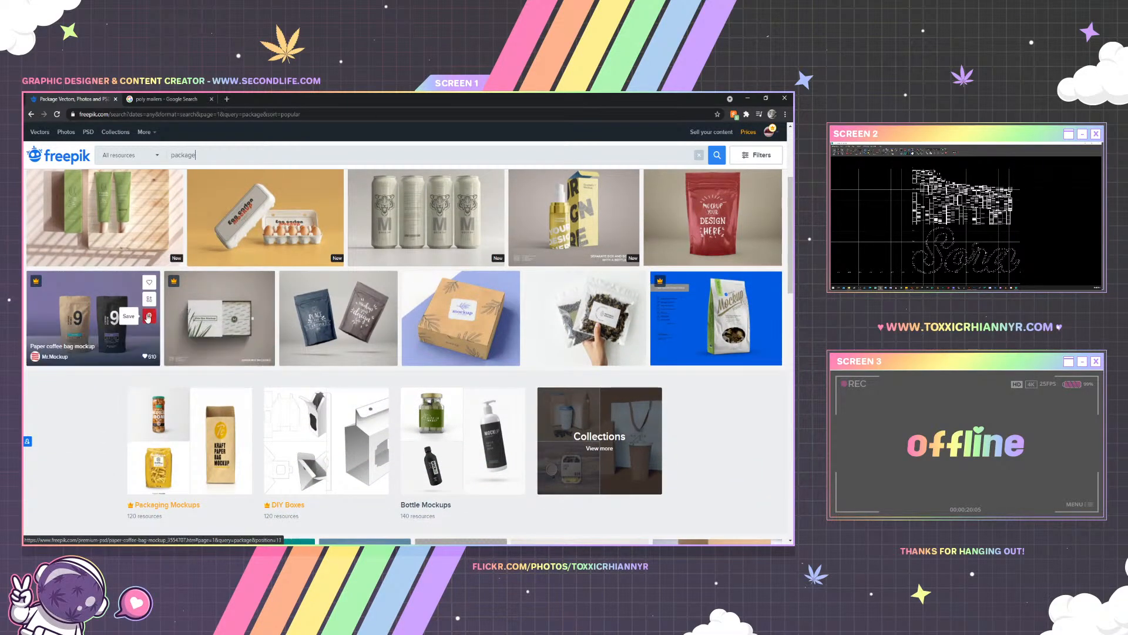
mouse_move(551, 320)
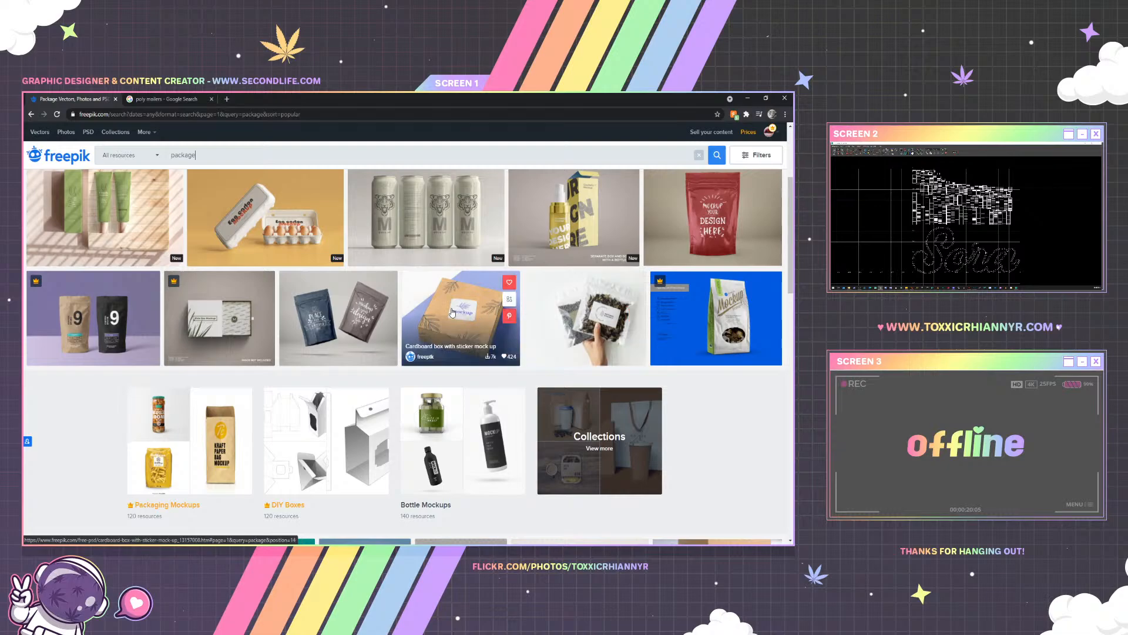
scroll(435, 314, down, 2)
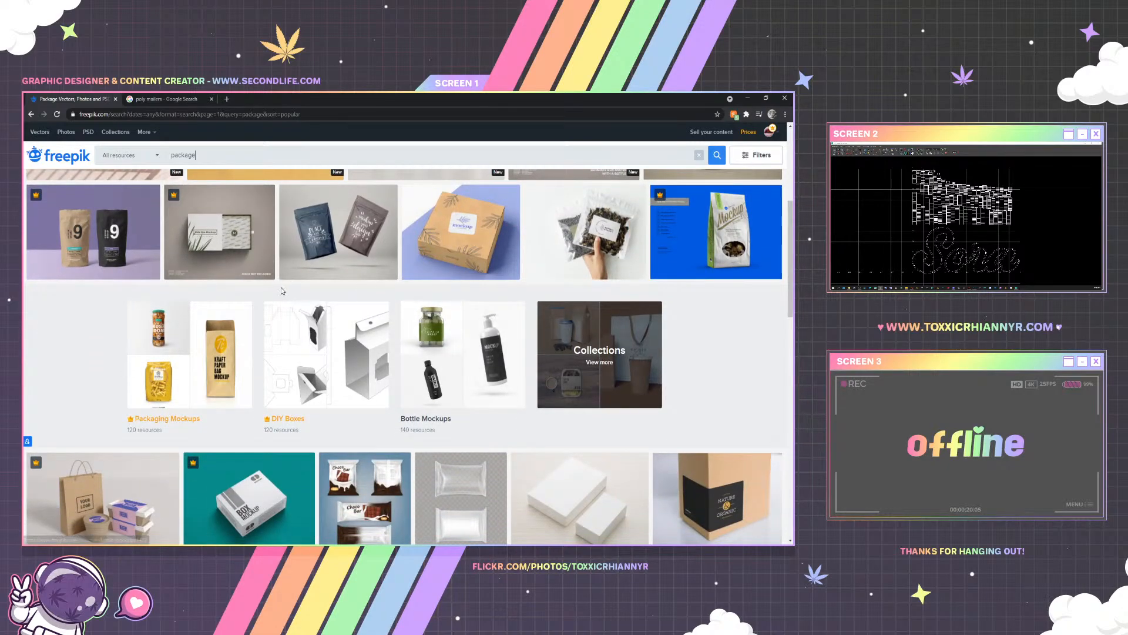
scroll(231, 356, down, 2)
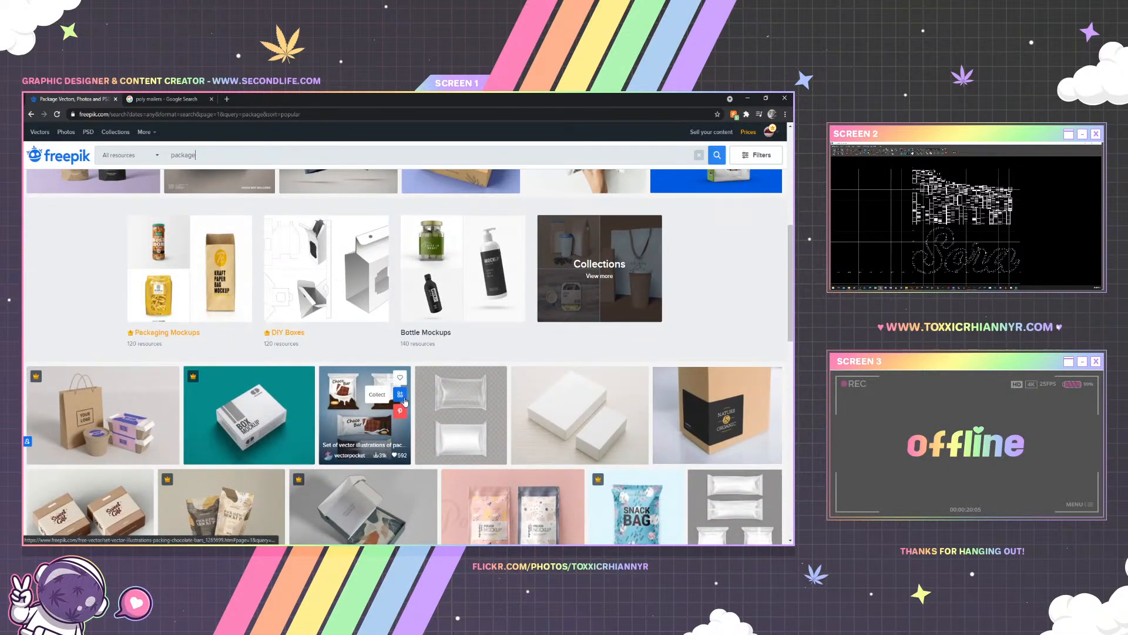
scroll(353, 359, down, 2)
mouse_move(475, 362)
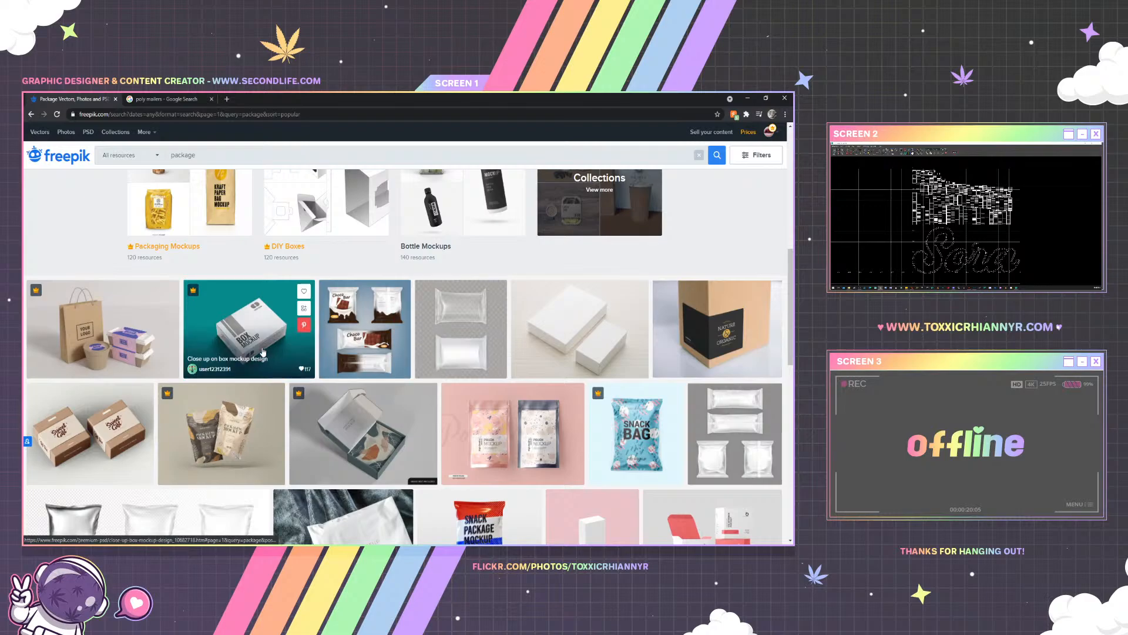
scroll(252, 352, down, 1)
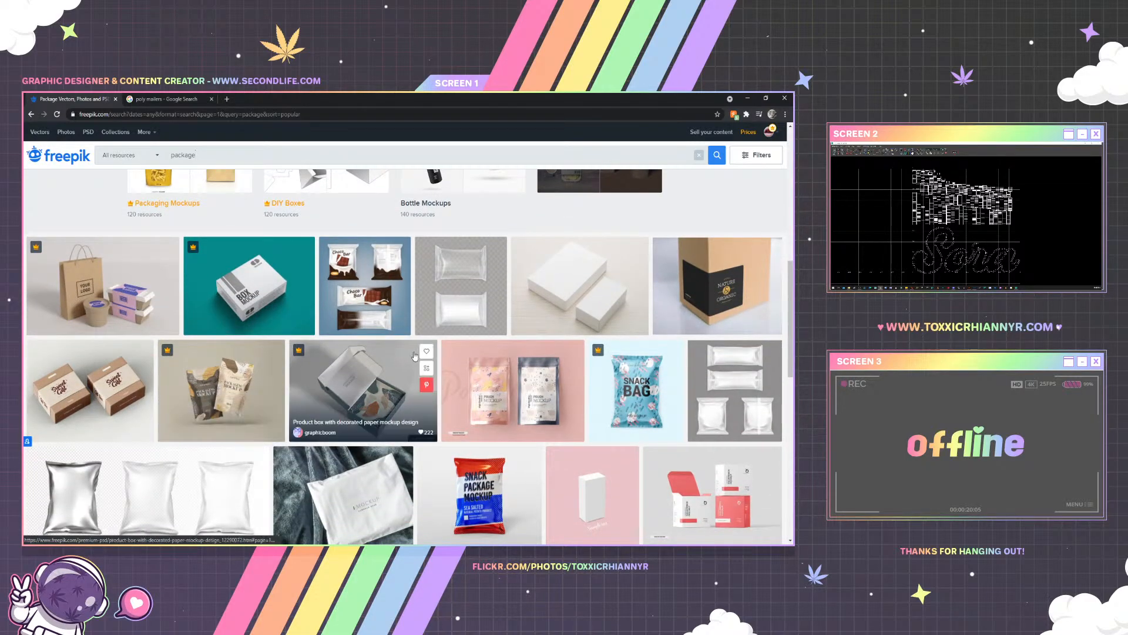
scroll(509, 372, down, 1)
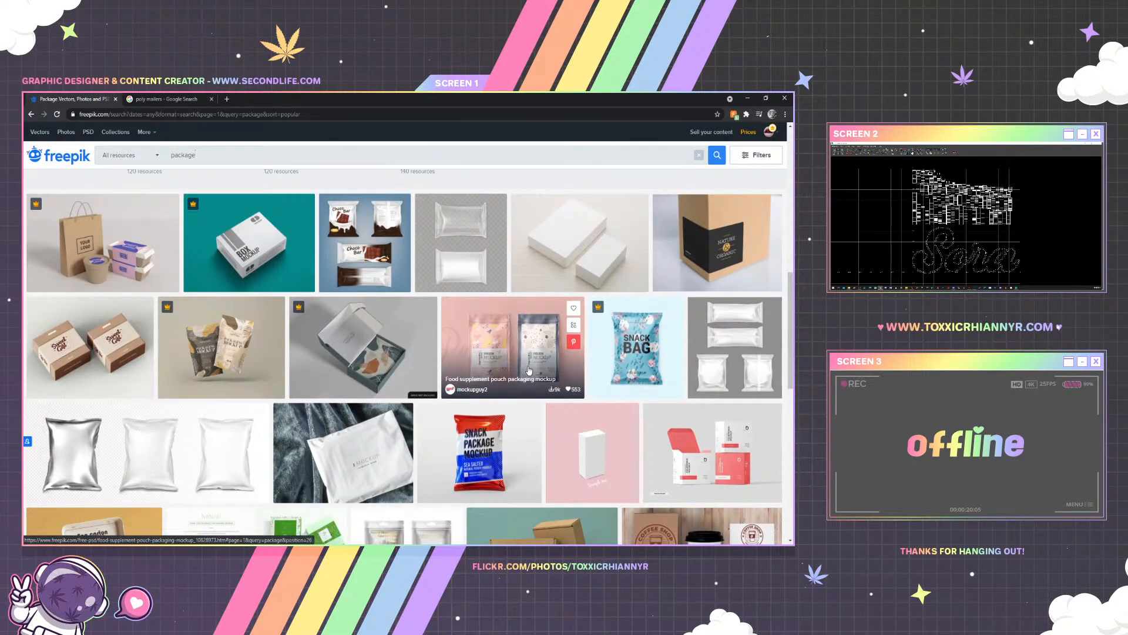
scroll(528, 370, down, 1)
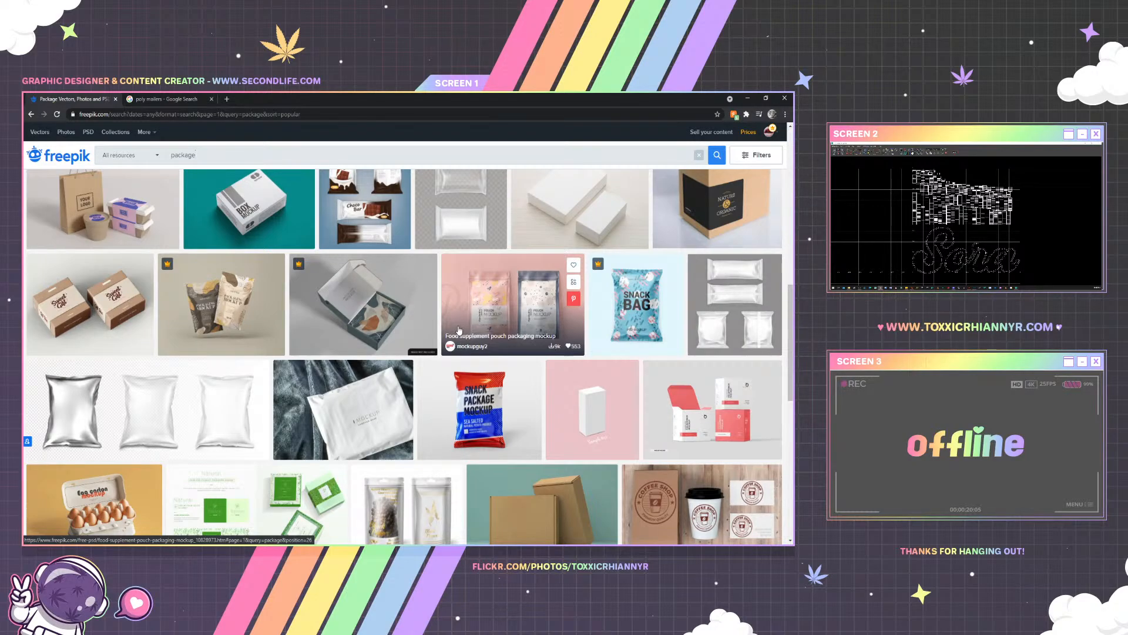
scroll(454, 306, down, 2)
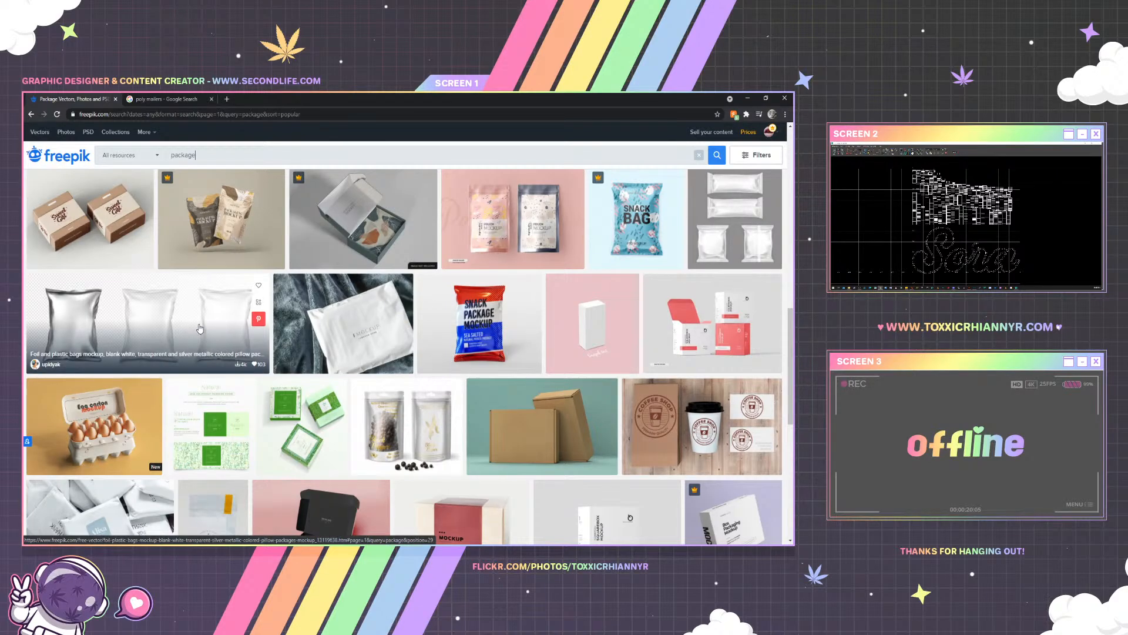
scroll(202, 321, down, 2)
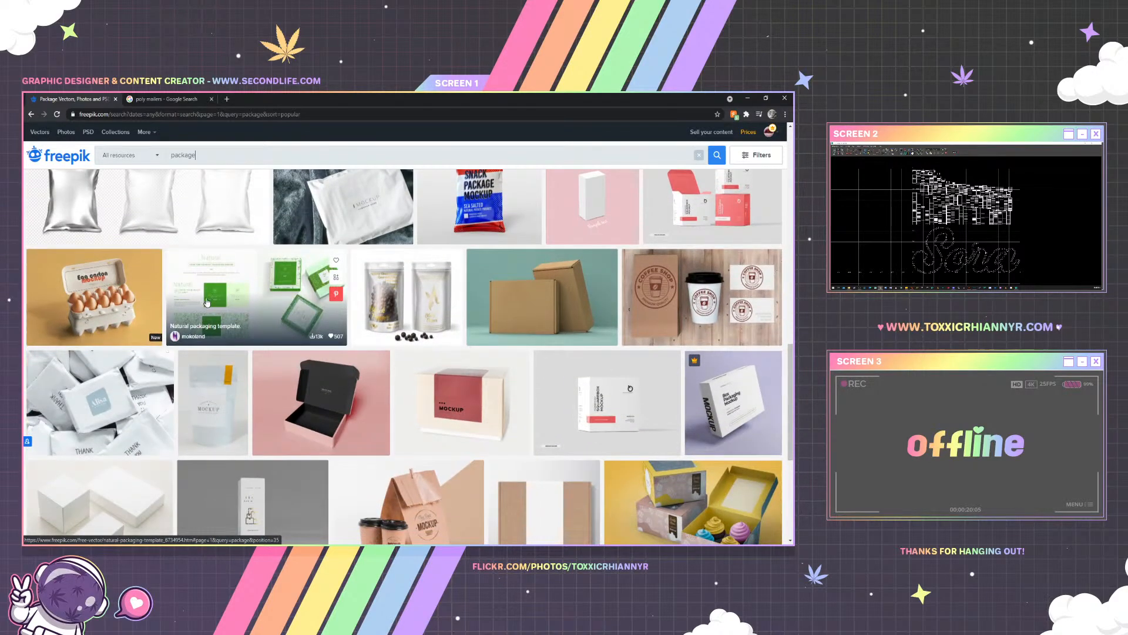
scroll(205, 306, down, 2)
scroll(207, 303, down, 5)
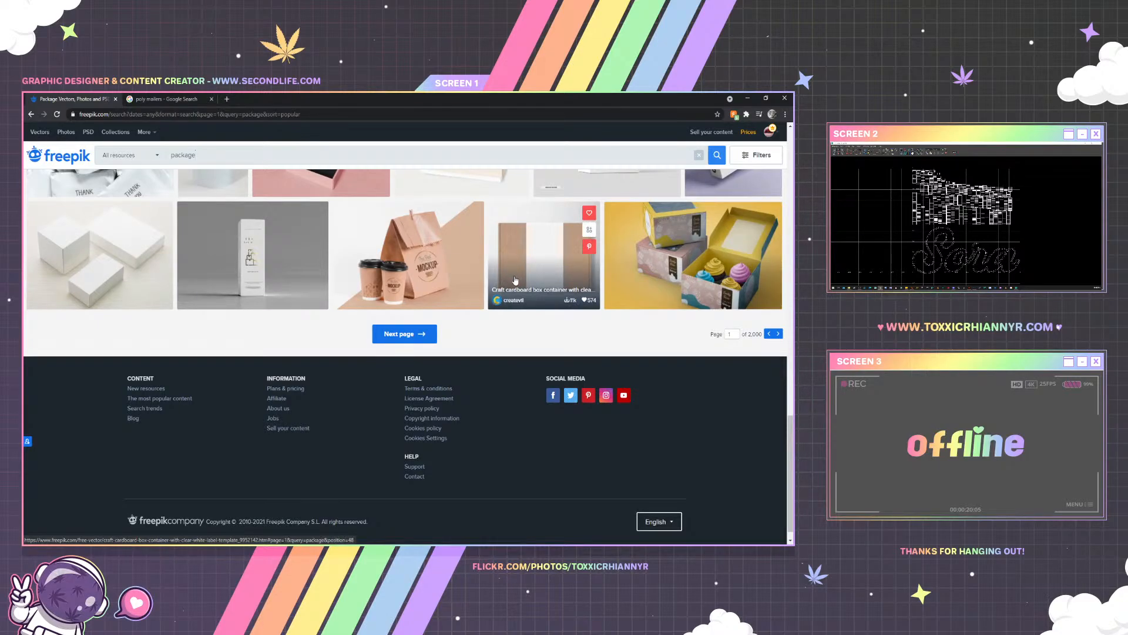
Open the craft cardboard box container result in a new tab and move on to the second results page
right_click(522, 255)
click(550, 262)
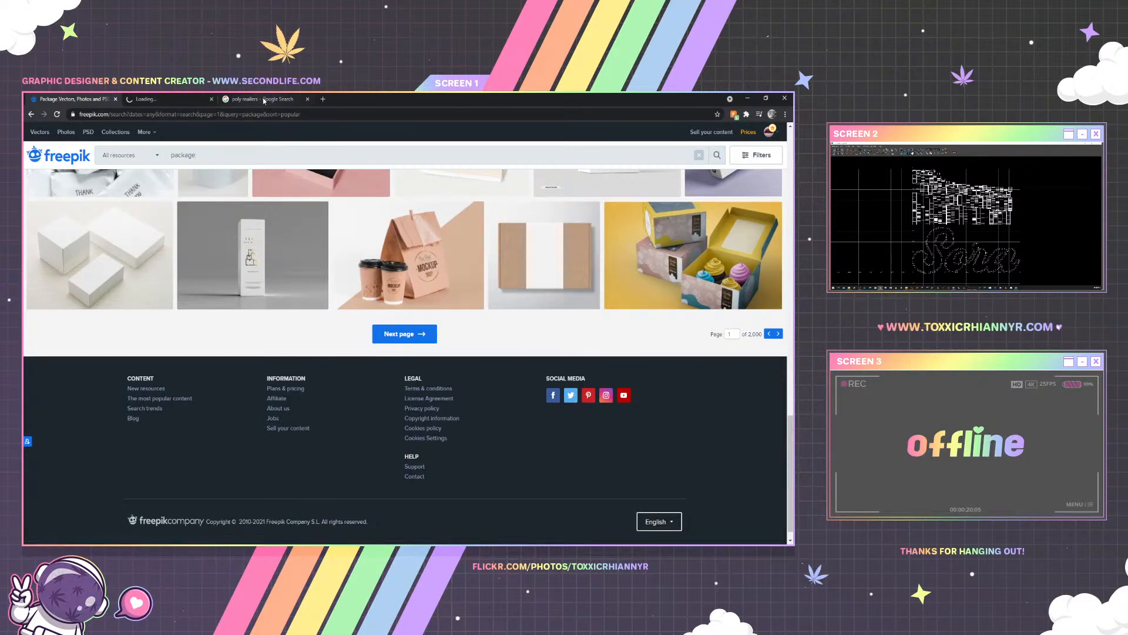
click(403, 333)
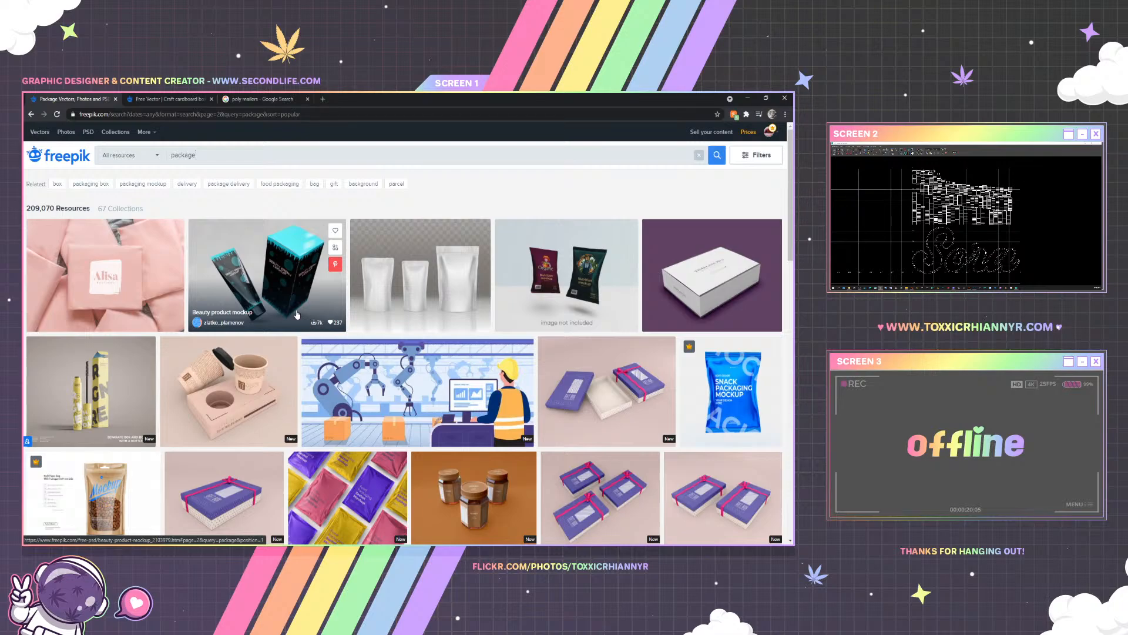
Open the pink "Pile of online shopping package mockups" result in a new tab and view its page
right_click(107, 273)
click(134, 279)
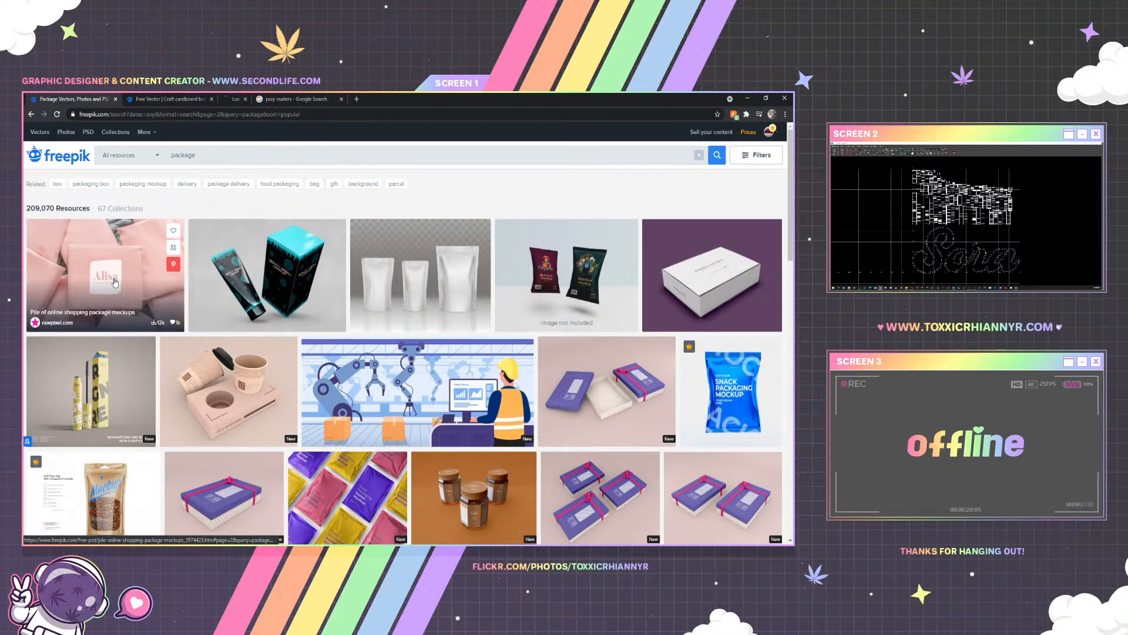
click(248, 98)
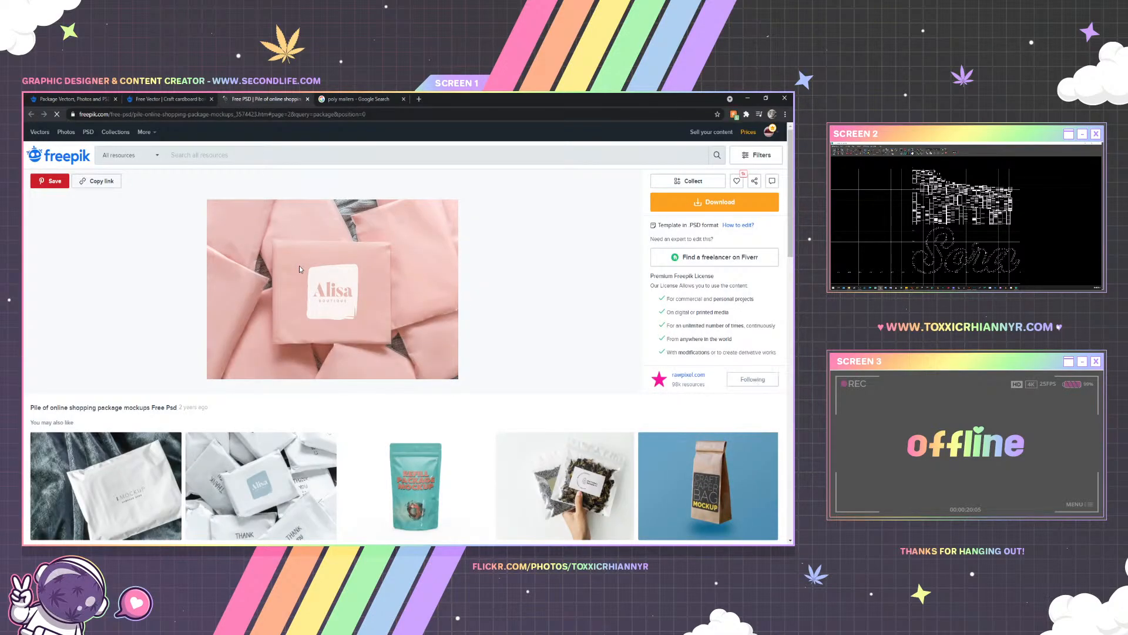
Download the pink shopping package mockup and open its PSD in Photoshop
click(702, 204)
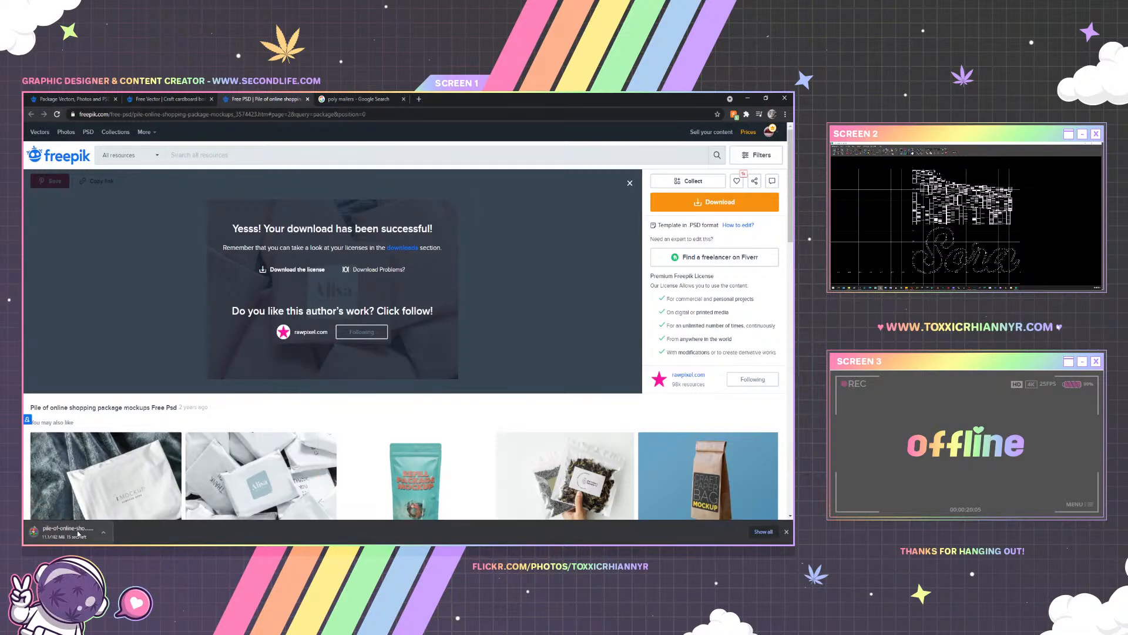
click(111, 532)
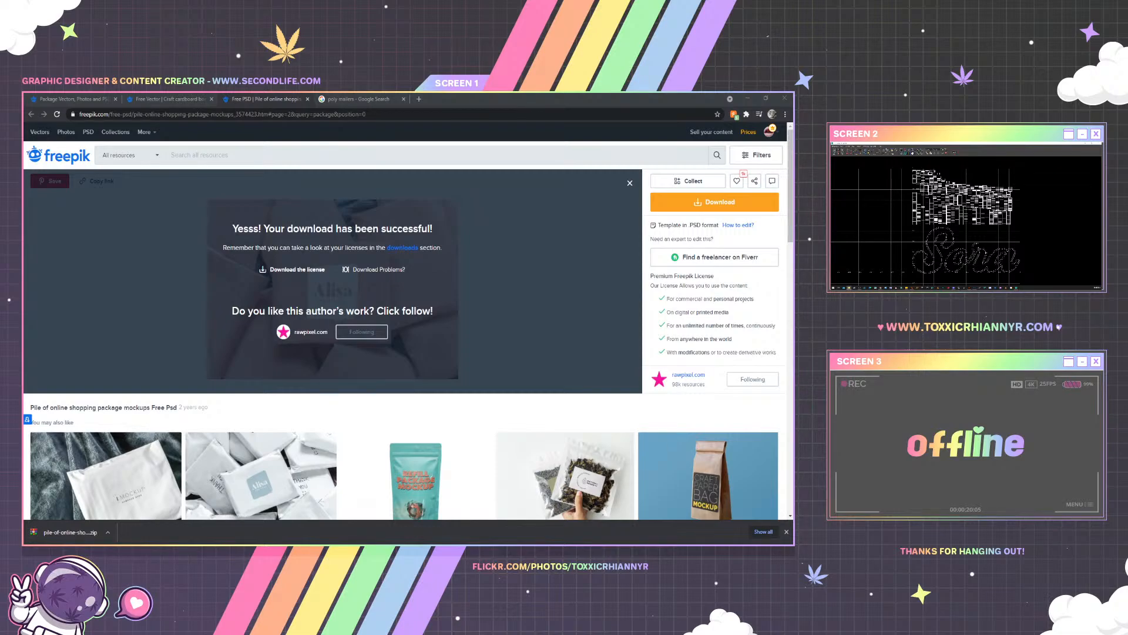
key(alt+Tab)
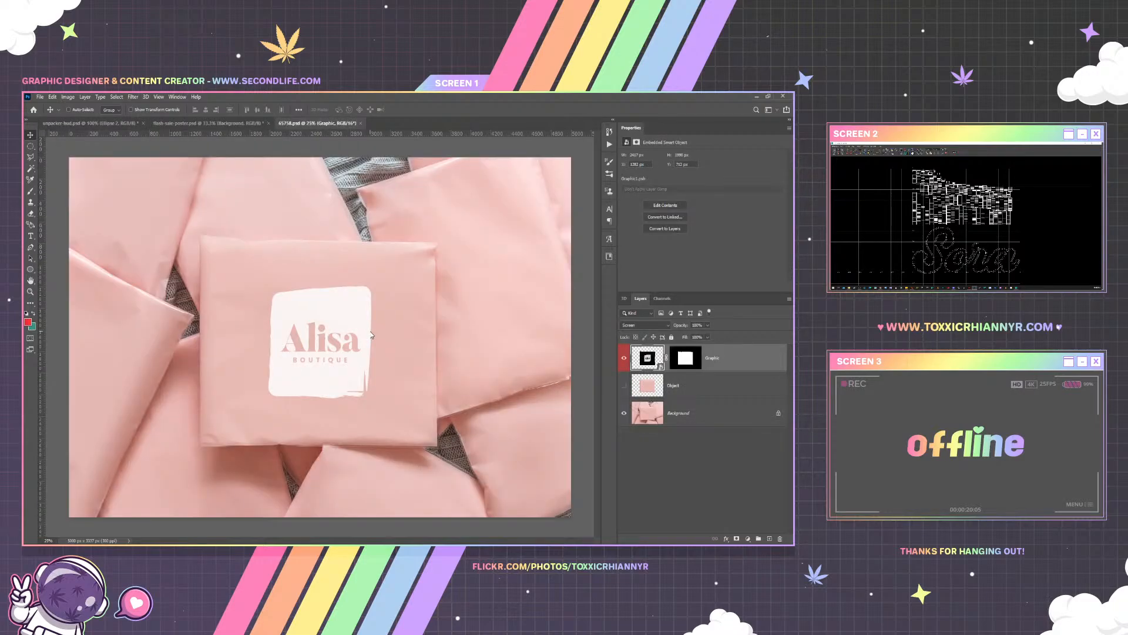
Isolate the front package by hiding the Background layer and showing the Object layer, and delete the Graphic logo layer
click(624, 415)
click(624, 386)
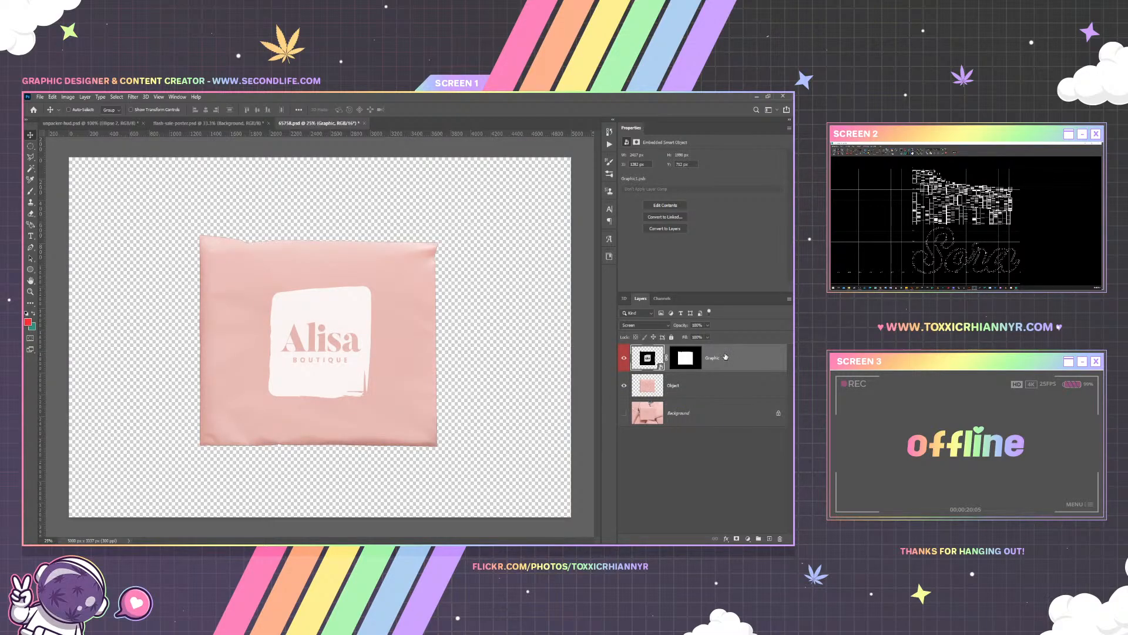
key(Delete)
Compare the Background and Object layers by toggling their visibility, leaving only Background shown
click(624, 387)
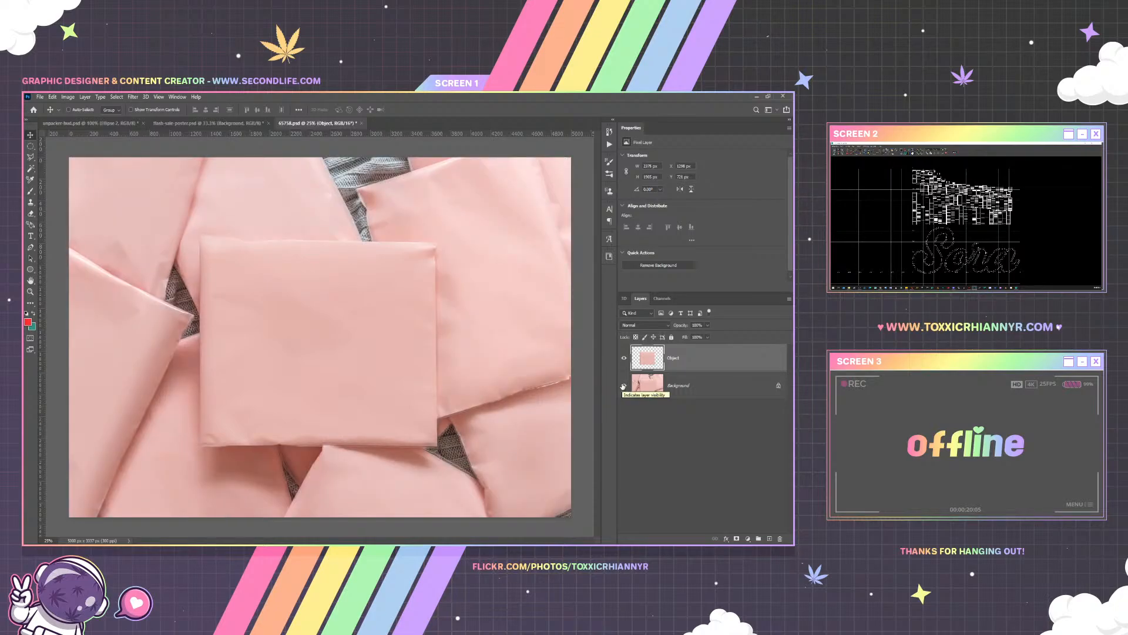
click(624, 387)
click(624, 358)
click(624, 358)
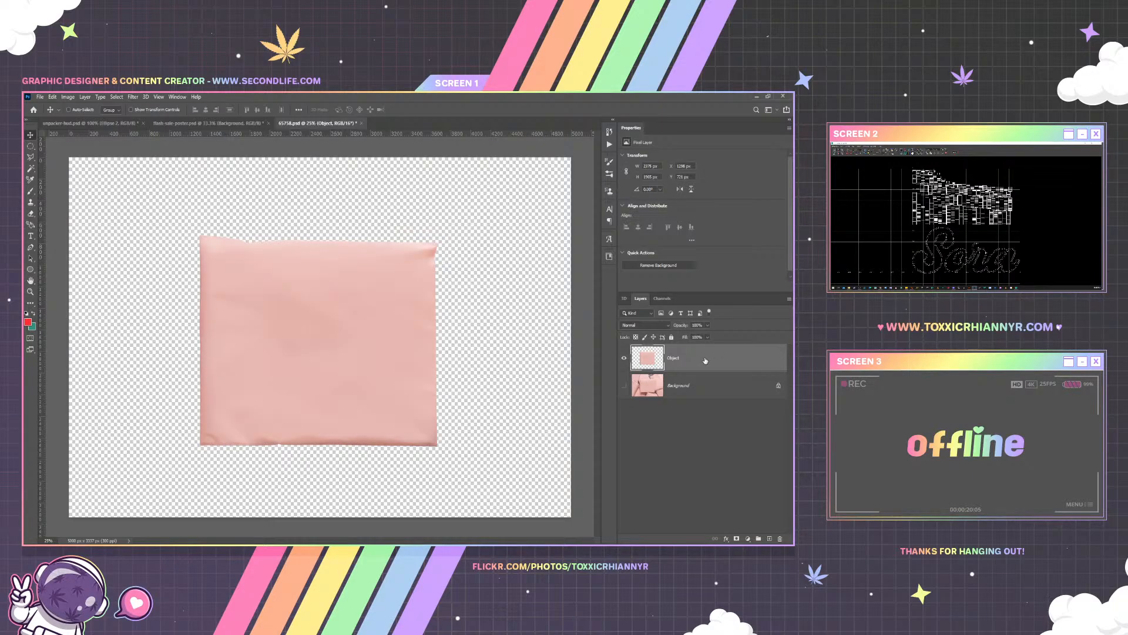
click(624, 358)
click(624, 386)
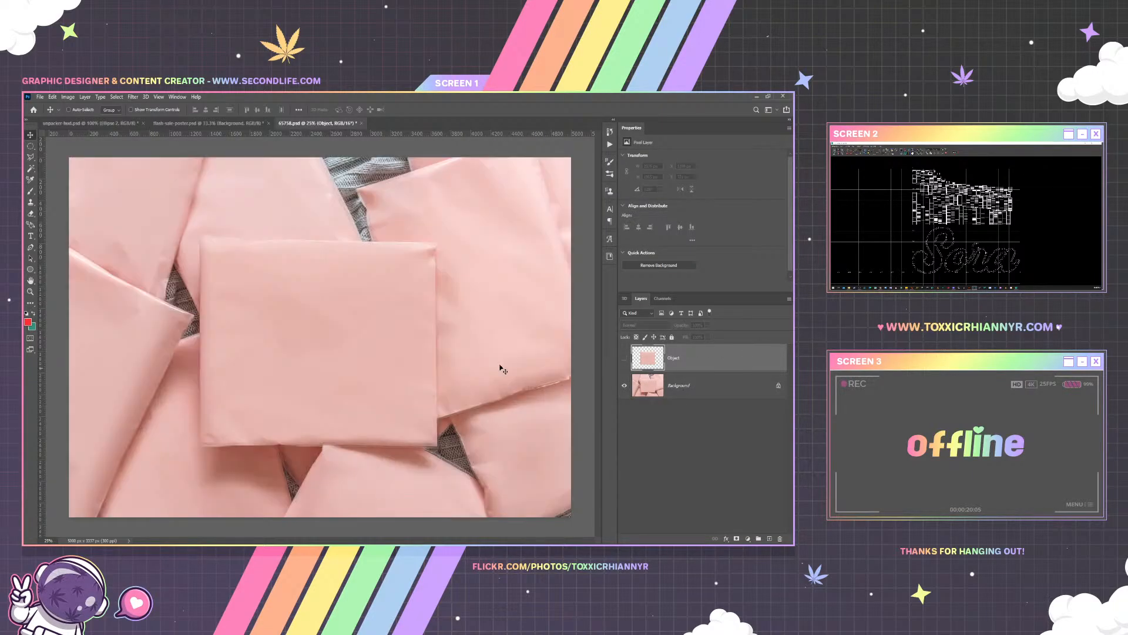
Copy a rectangular area of the Background just beneath the front package to a new layer and hide the Background
click(693, 387)
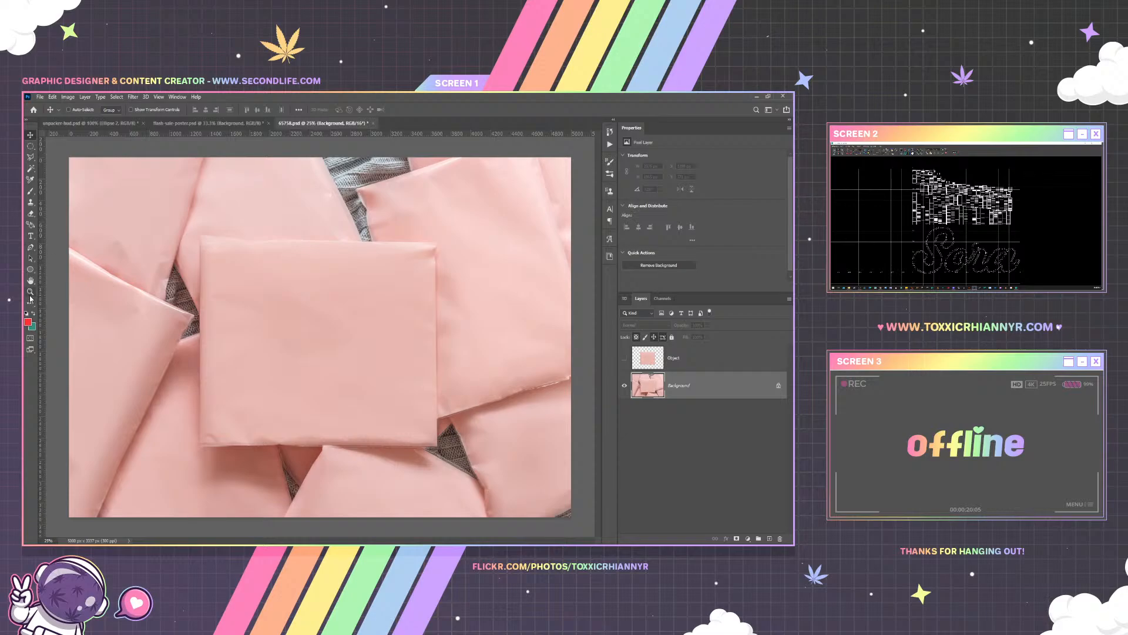
click(30, 146)
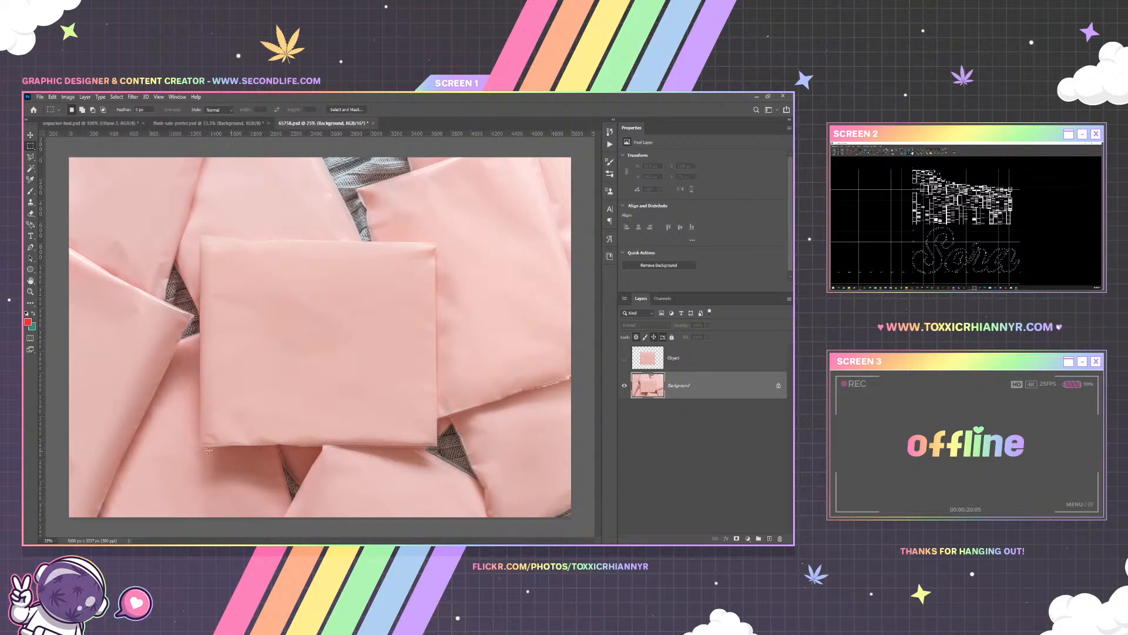
drag(195, 447, 464, 517)
drag(390, 488, 406, 451)
key(ctrl+j)
click(625, 414)
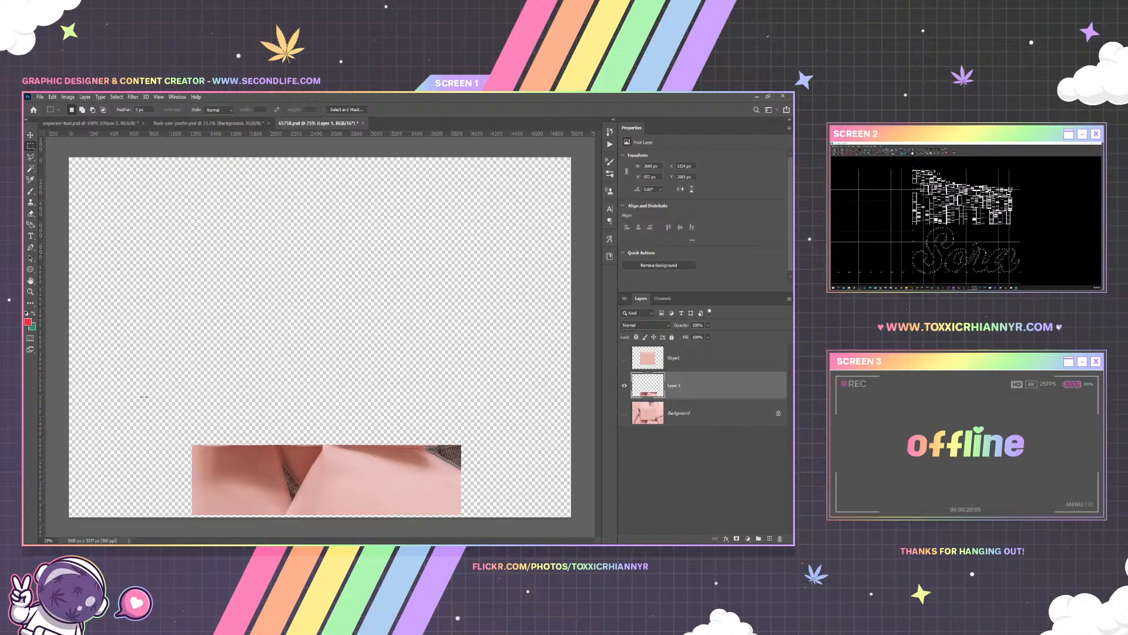
Erase the copied strip with a soft round eraser, keeping only the dark shadow areas along the package's lower edge
click(31, 214)
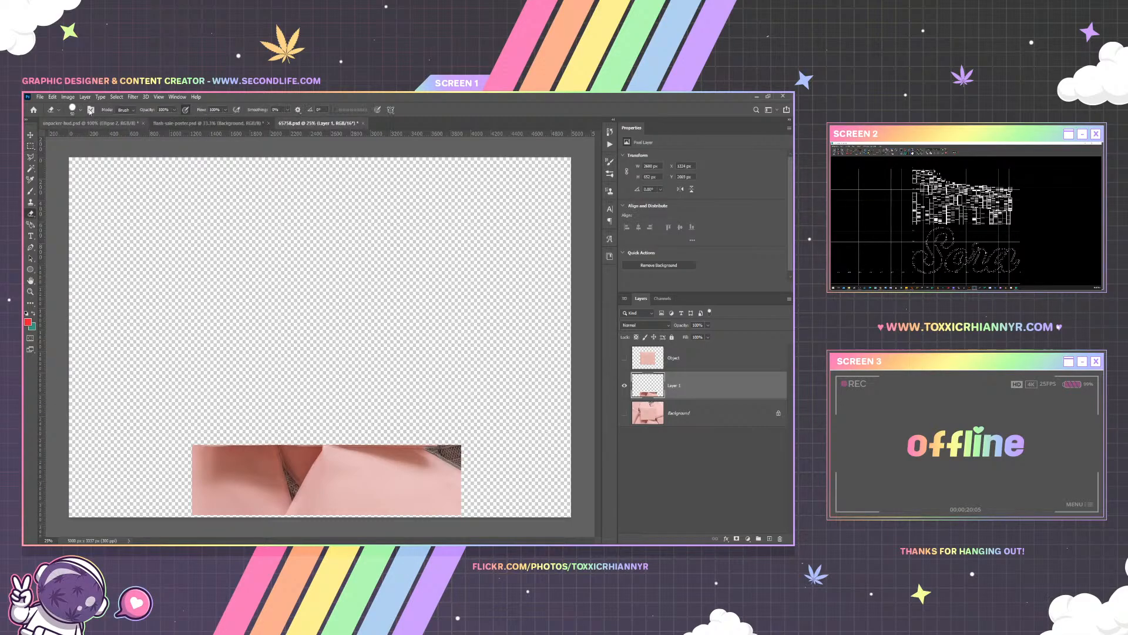
click(81, 110)
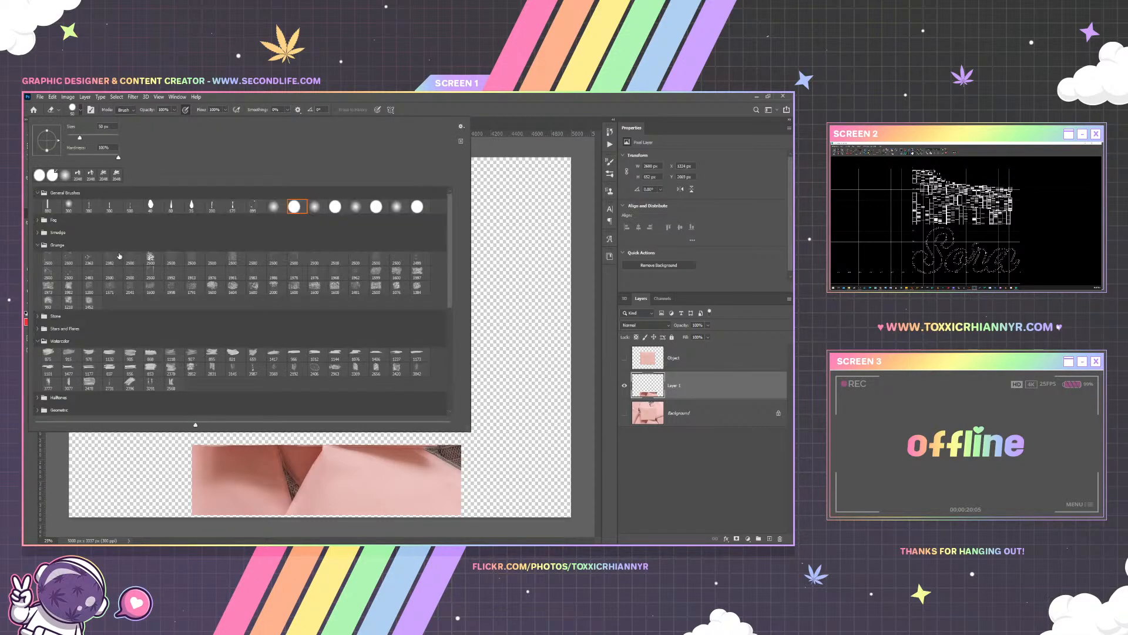
click(301, 99)
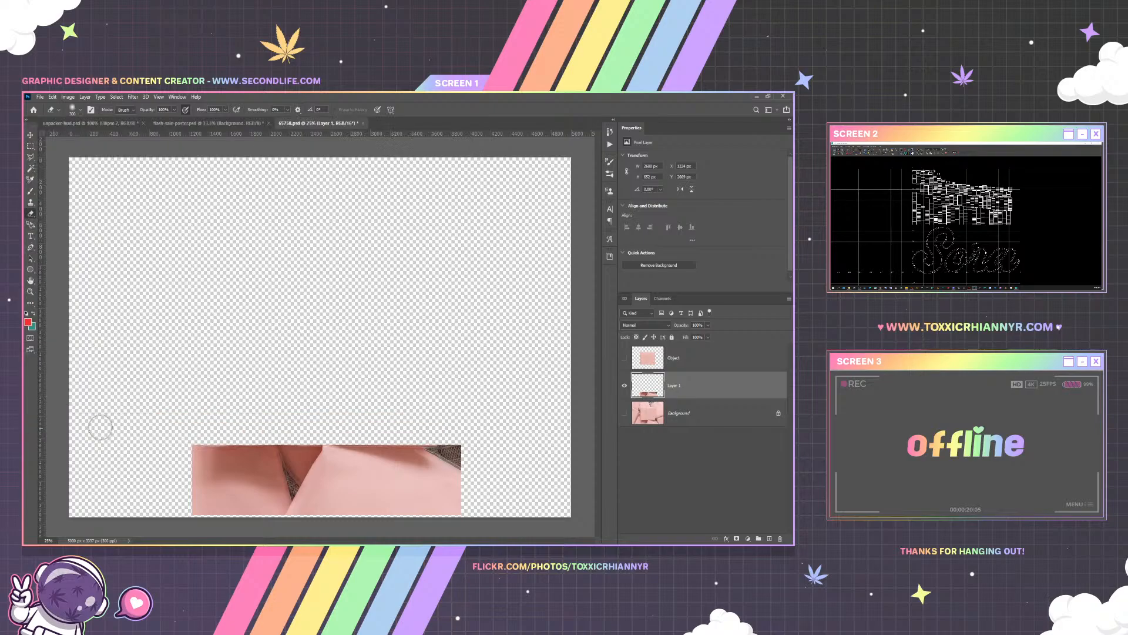
mouse_move(189, 445)
mouse_down()
mouse_move(214, 437)
mouse_move(184, 460)
mouse_move(183, 477)
mouse_move(205, 503)
mouse_move(297, 506)
mouse_move(204, 515)
mouse_move(313, 520)
mouse_move(333, 513)
mouse_move(313, 496)
mouse_move(332, 457)
mouse_move(331, 468)
mouse_move(461, 499)
mouse_move(373, 503)
mouse_move(460, 475)
mouse_move(459, 457)
mouse_move(423, 440)
mouse_move(466, 440)
mouse_up()
key(v)
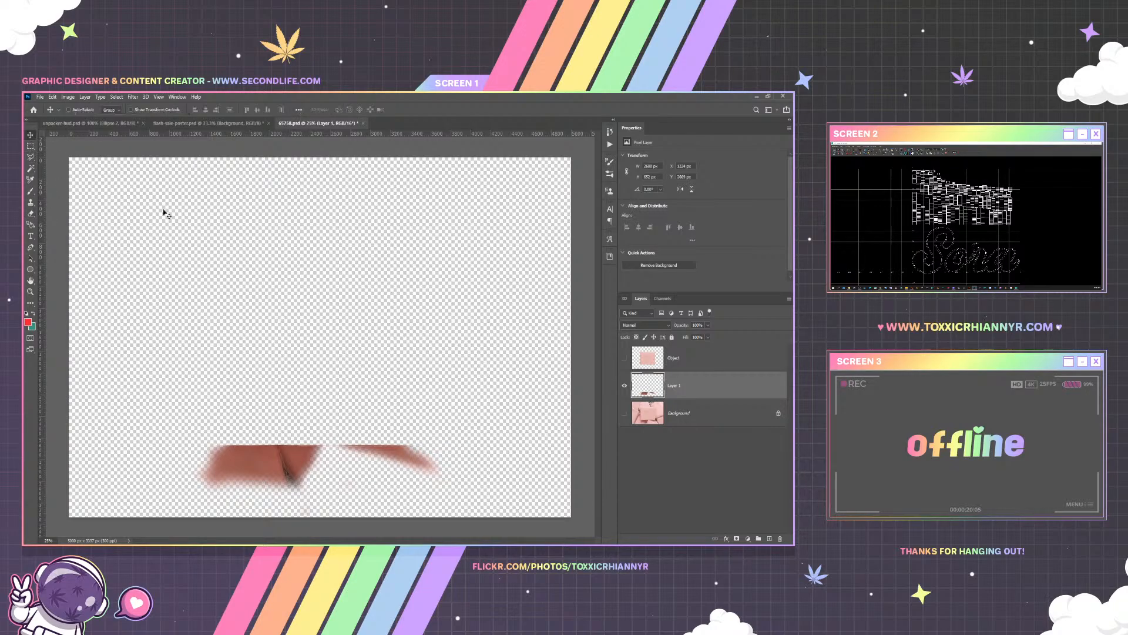
Show the Object layer, sample the brown shadow beneath the package (#986455) as the foreground colour, and delete the copied shadow strip layer
click(677, 359)
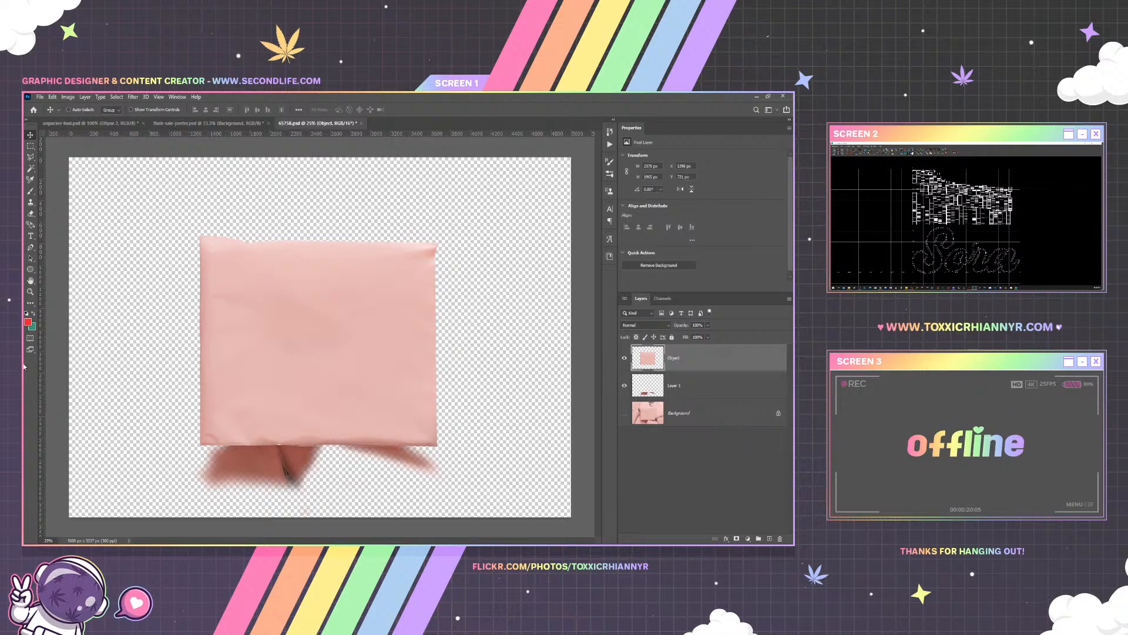
click(27, 322)
click(403, 449)
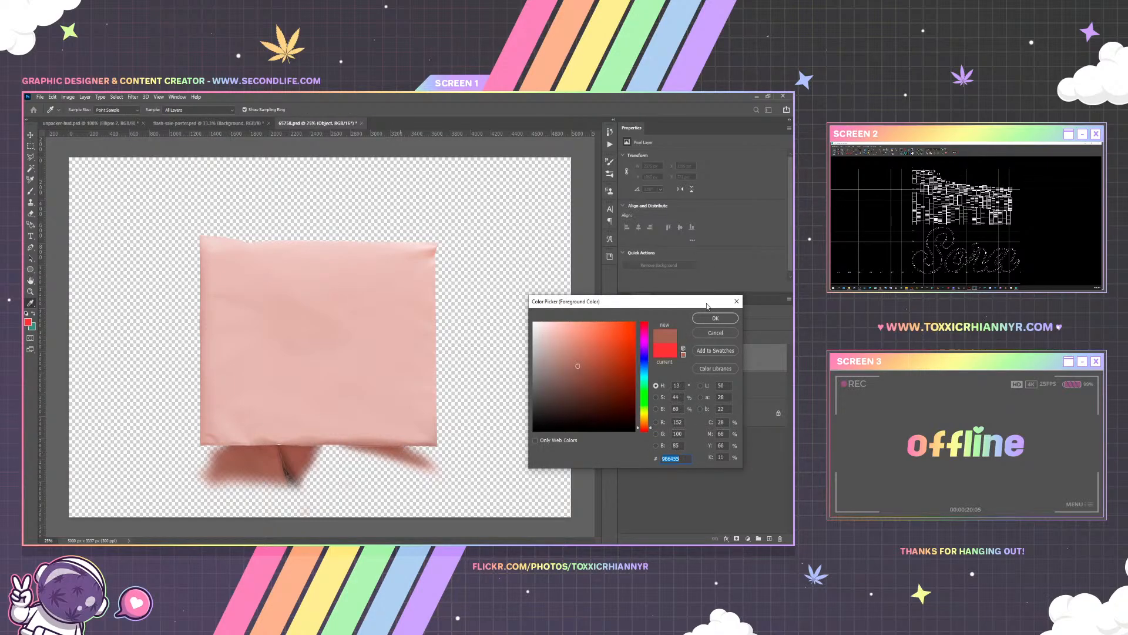
click(715, 318)
click(701, 395)
key(Delete)
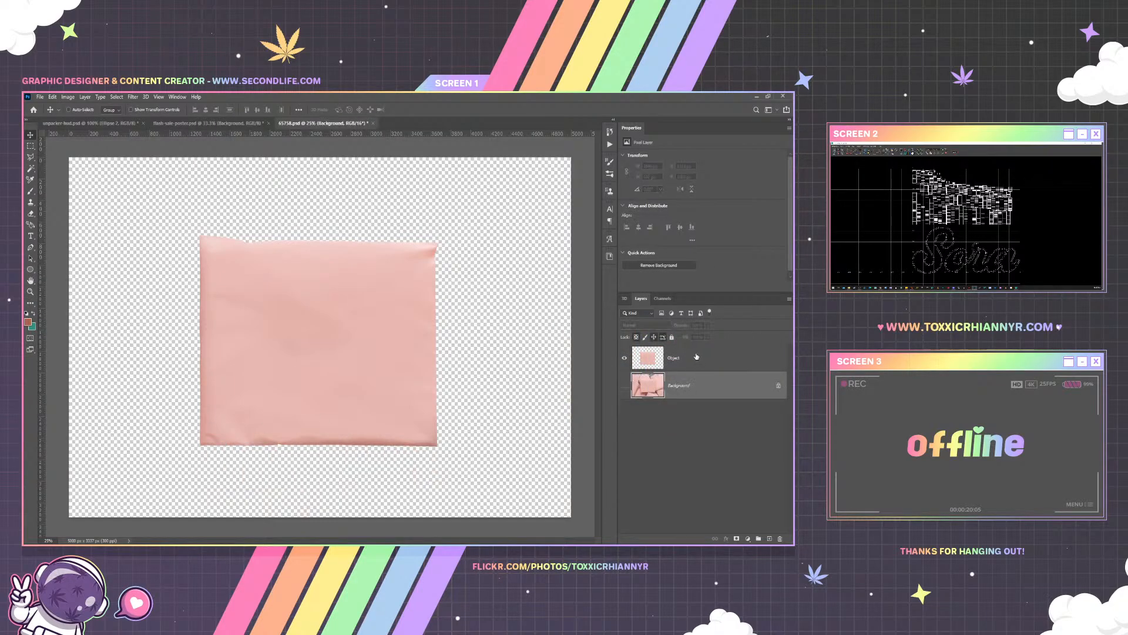
Add a Drop Shadow effect to the package's Object layer with its blend mode set to Normal
right_click(695, 356)
click(629, 193)
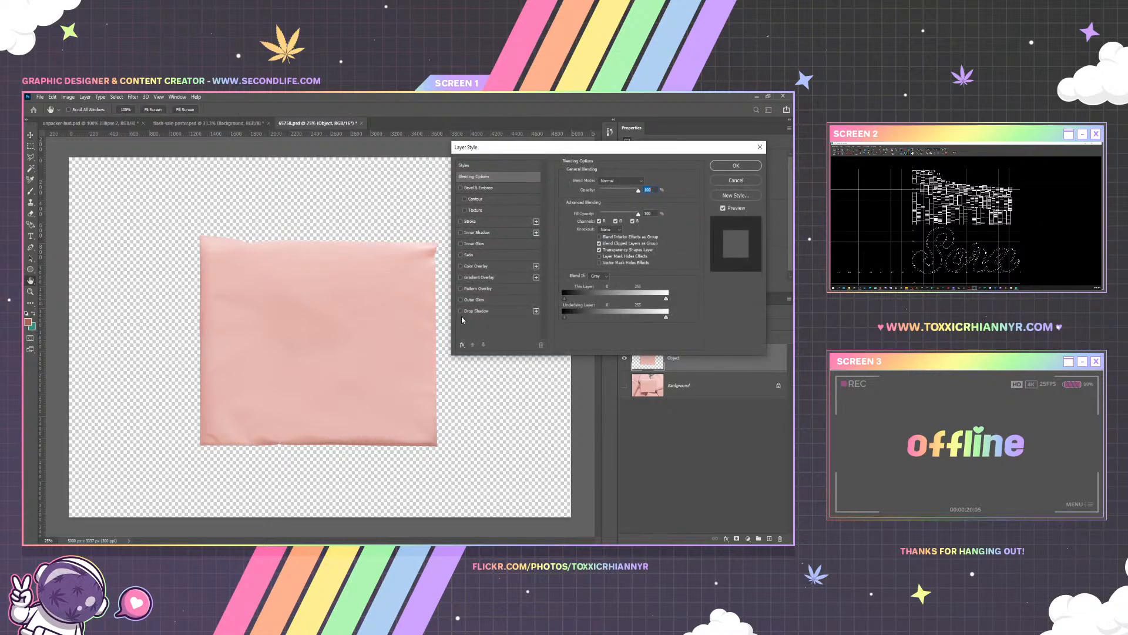
click(477, 310)
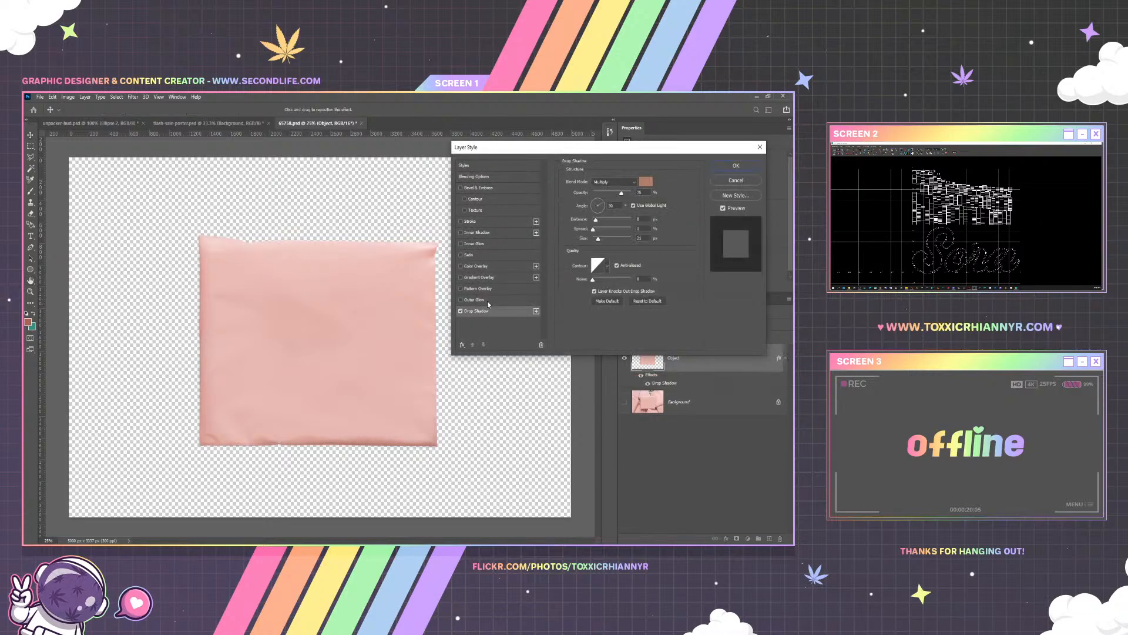
click(599, 201)
click(614, 181)
click(605, 189)
Recolour the drop shadow with a reddish brown sampled from the package's edge and offset it down and to the right
click(645, 181)
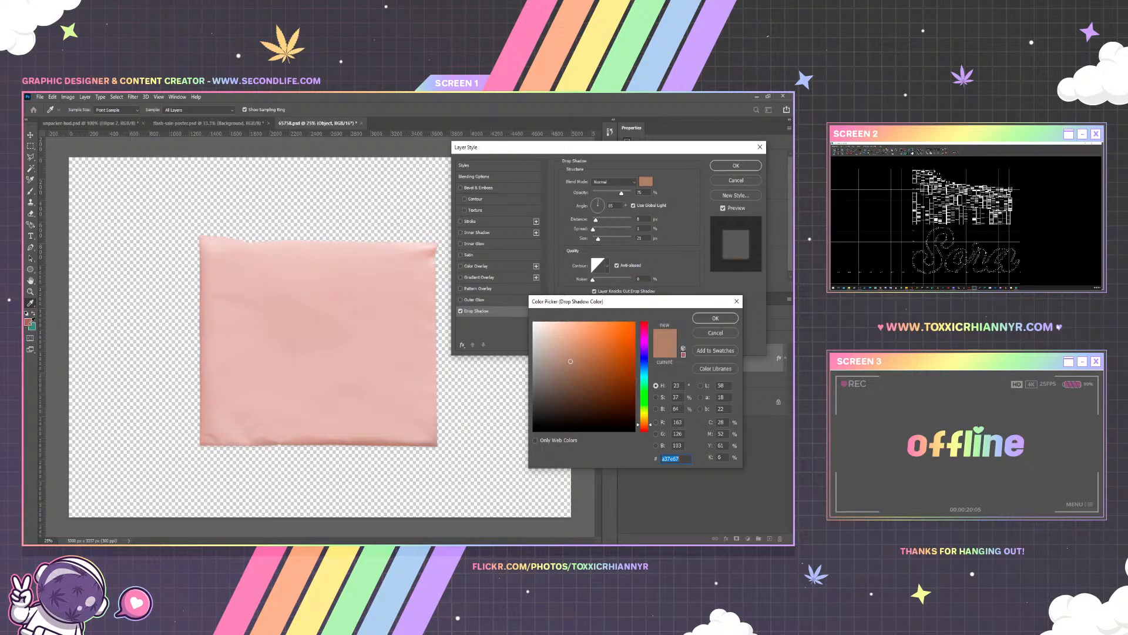
click(436, 314)
click(714, 318)
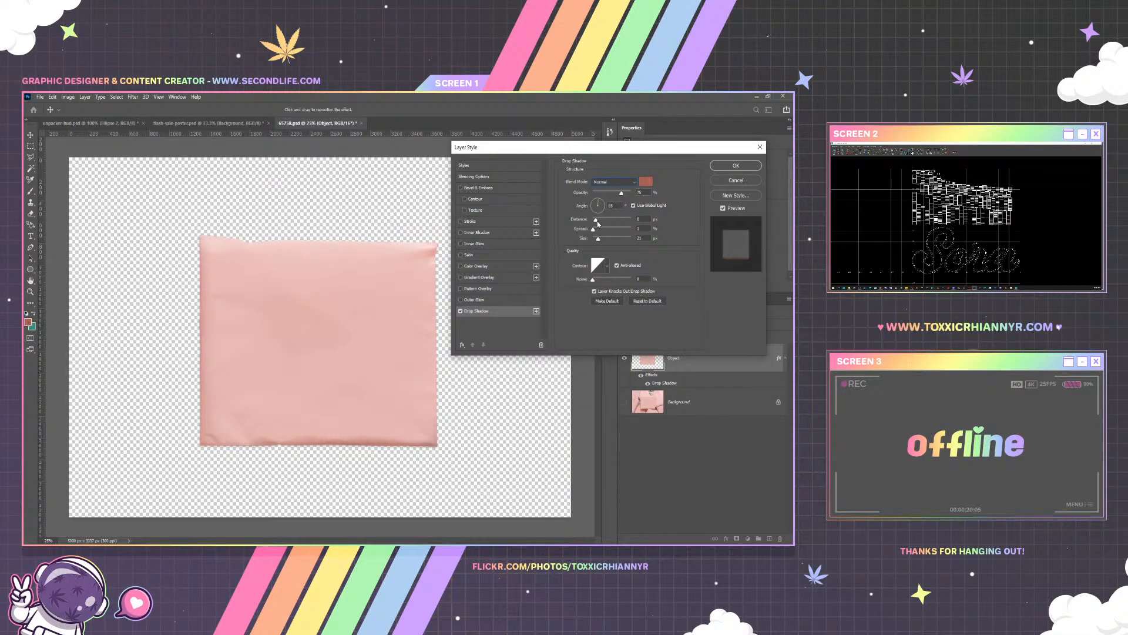
drag(360, 348, 385, 343)
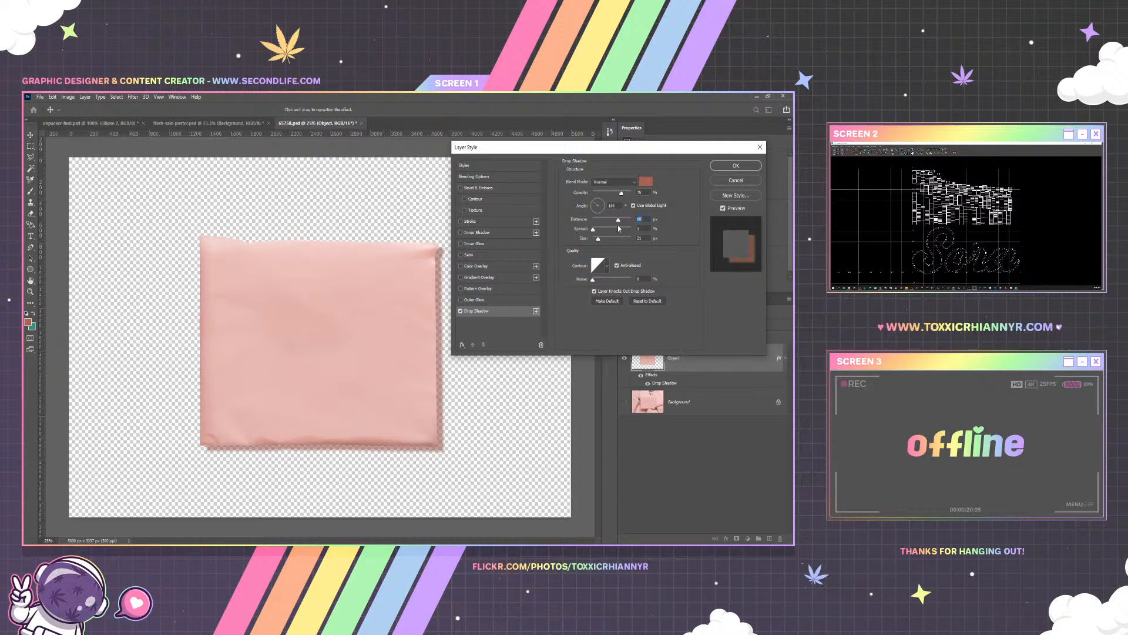
click(734, 167)
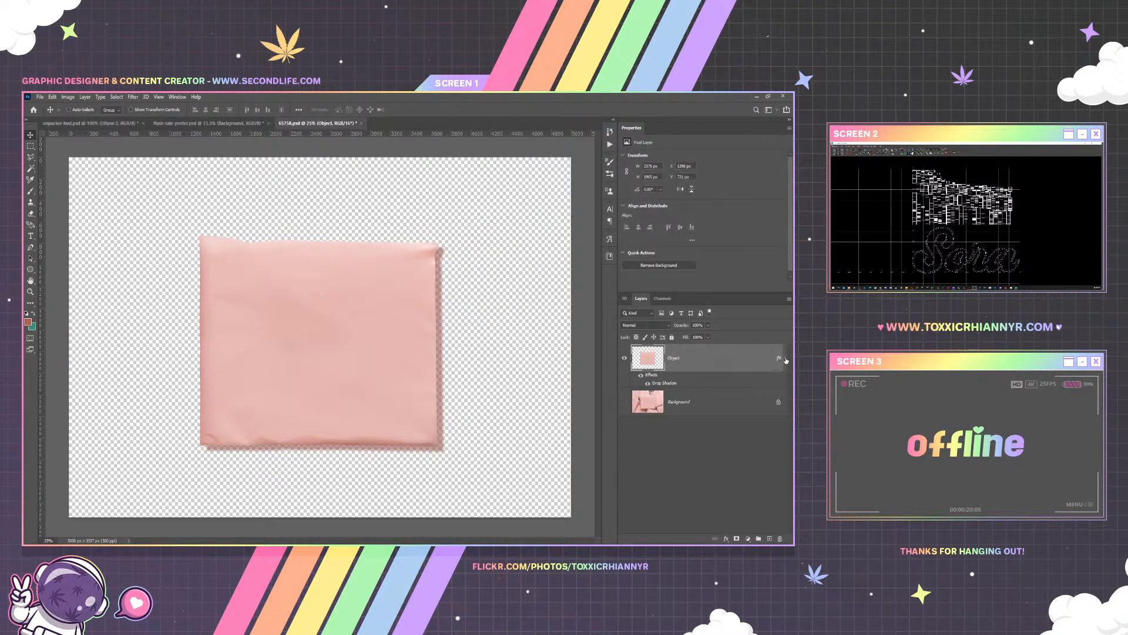
Collapse the Object layer's effects, show the Background, and compare the package with and without the Object layer
click(786, 359)
click(625, 358)
click(625, 386)
click(625, 358)
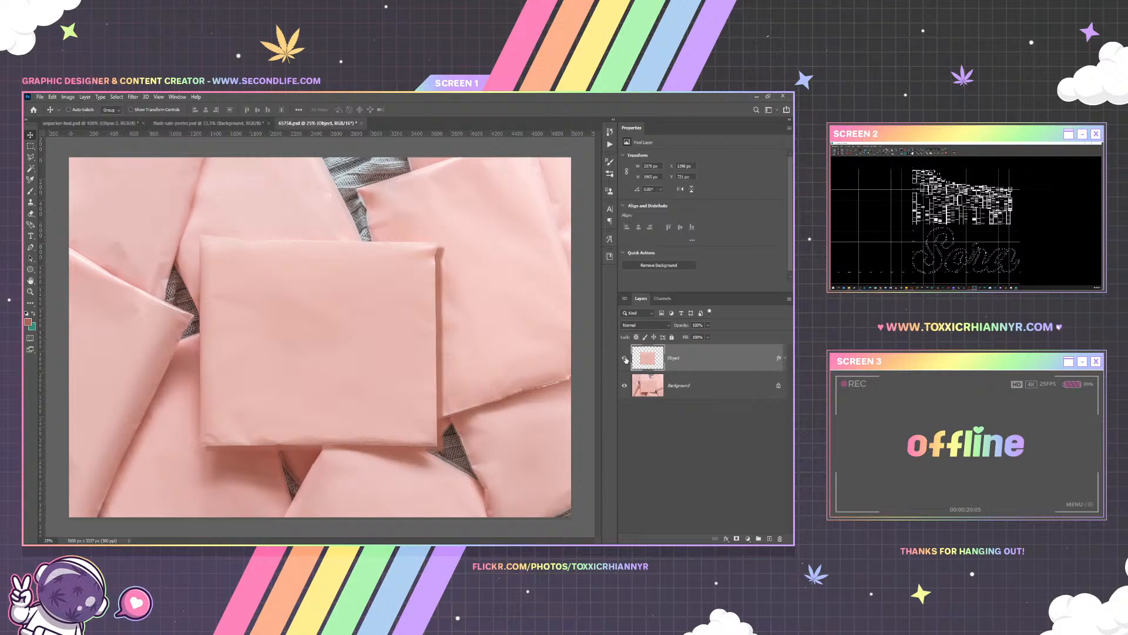
click(625, 359)
click(624, 359)
Change the package's drop shadow to Multiply blend mode and lower its opacity to 22%
right_click(671, 368)
click(628, 193)
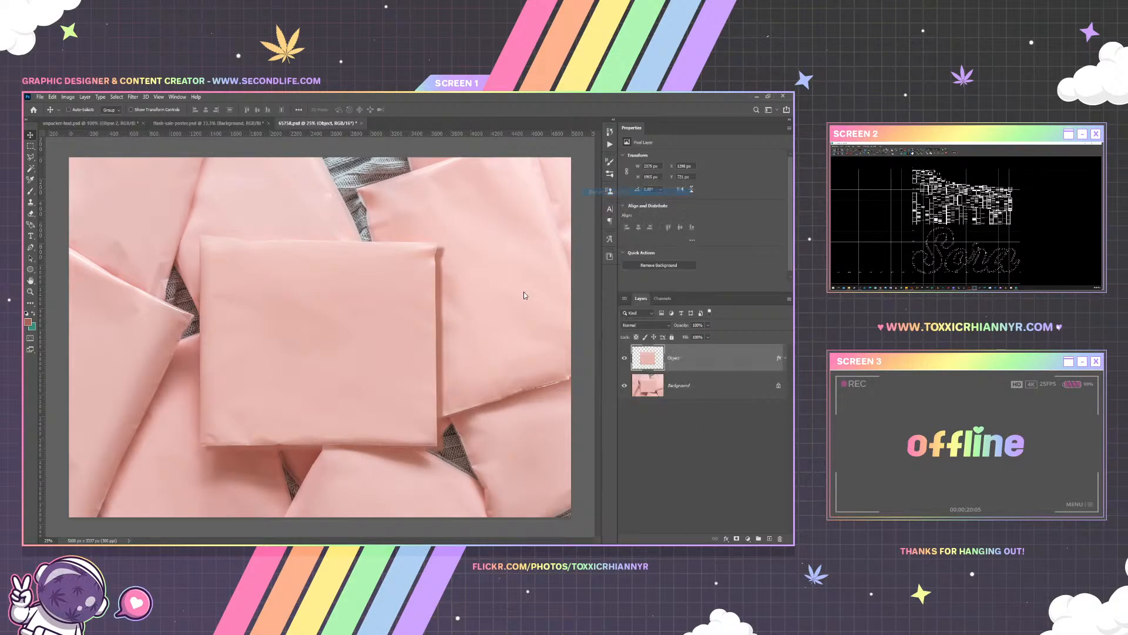
click(488, 311)
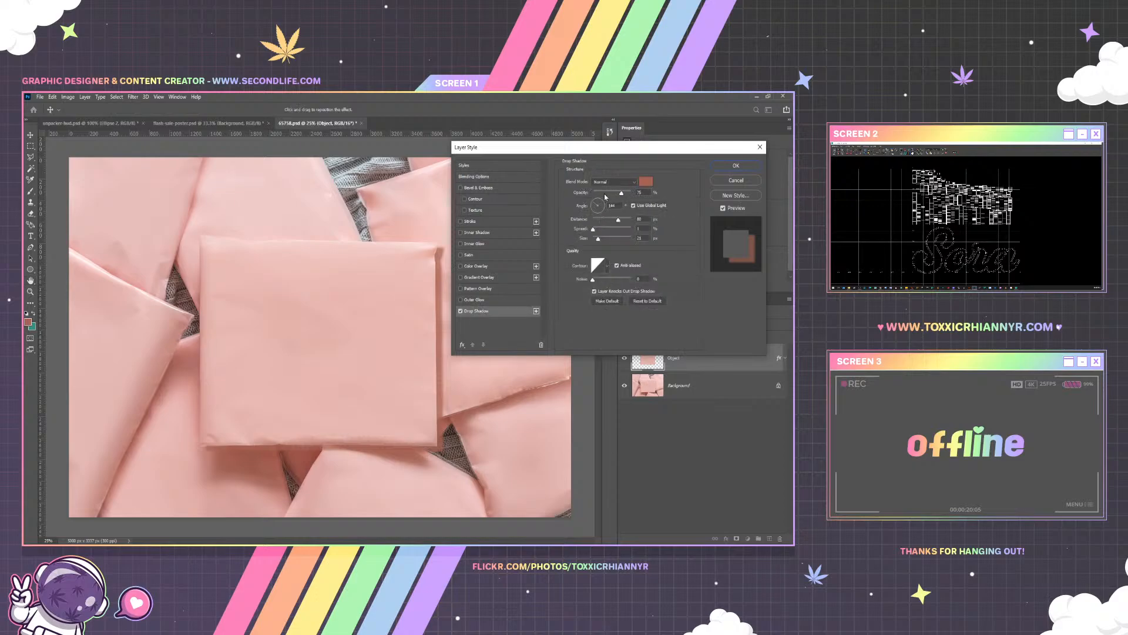
click(614, 182)
click(609, 219)
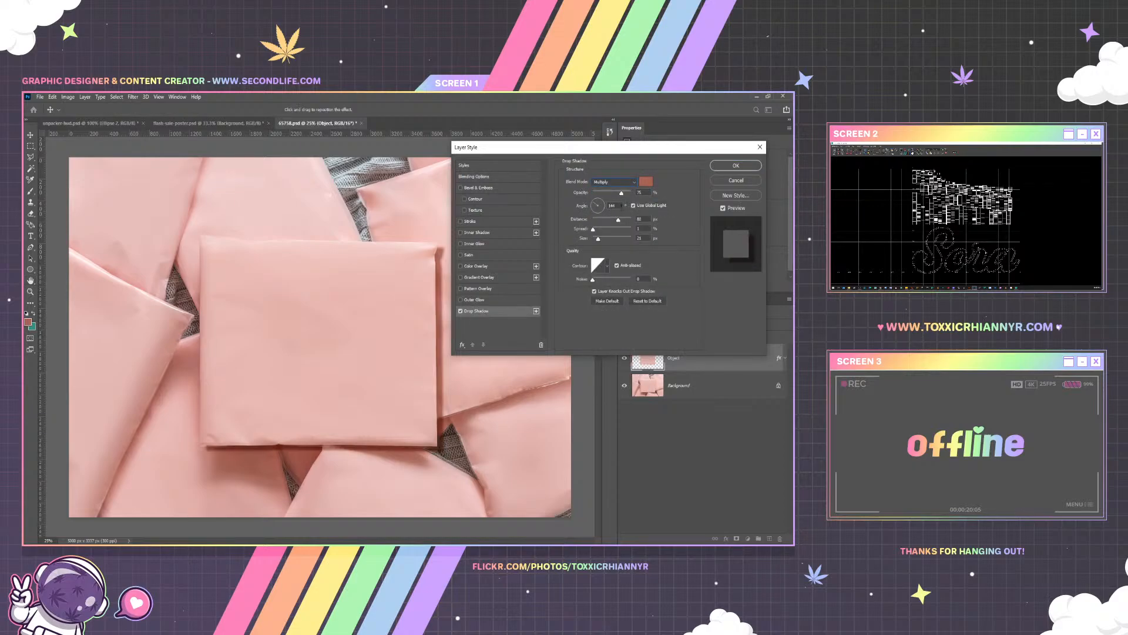
drag(620, 196, 604, 198)
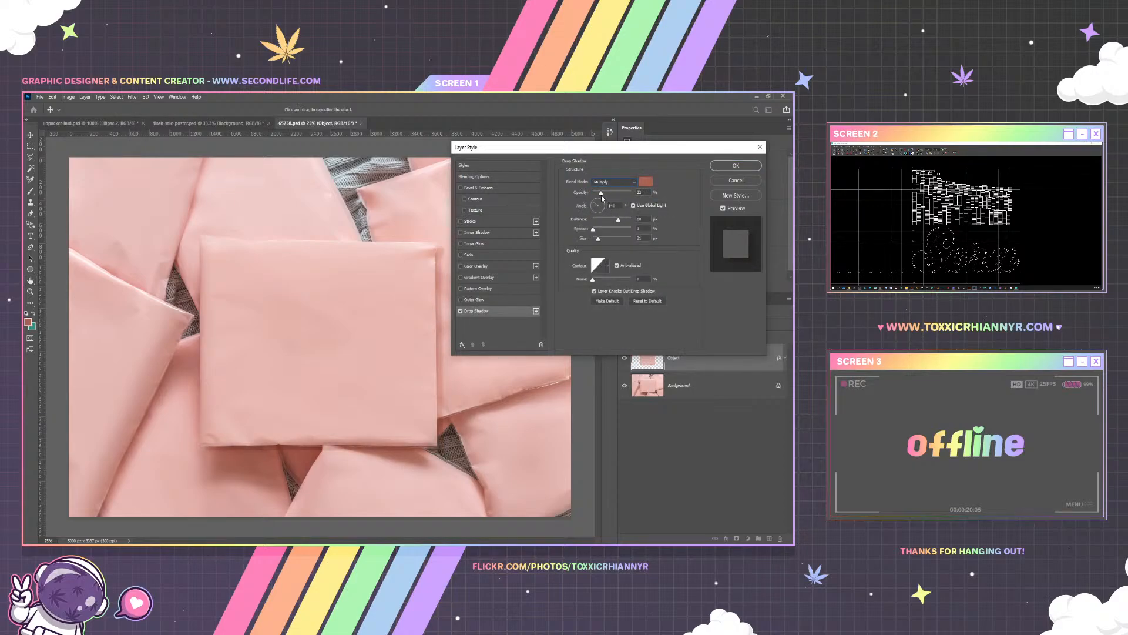
click(732, 166)
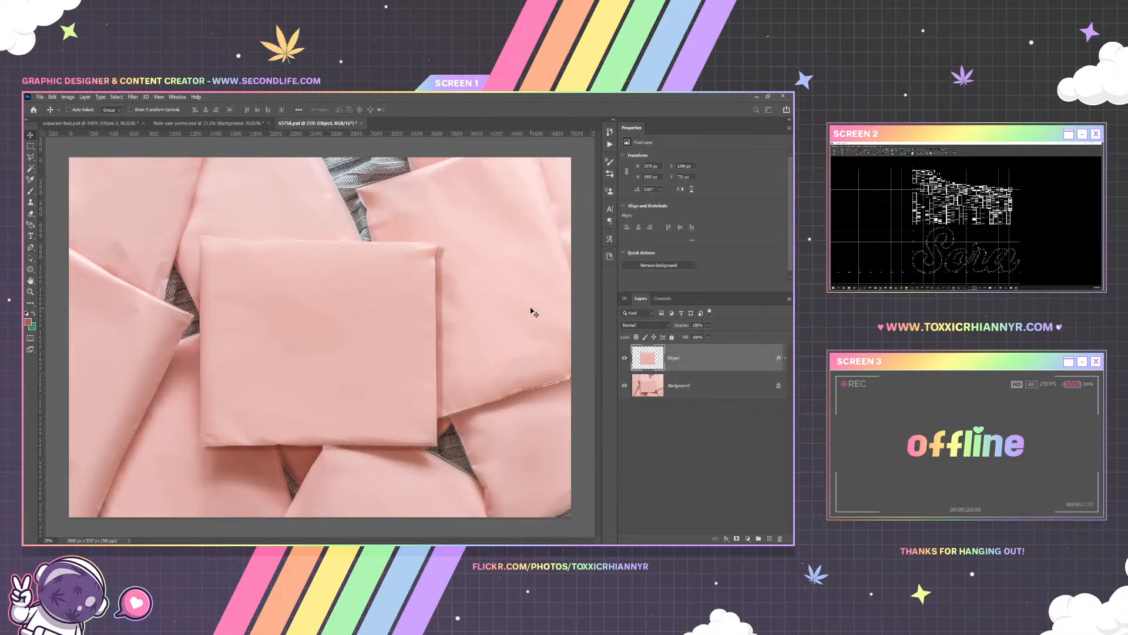
Hide the Background and place the Sora Apparel heart logo, scaled down and centred on the front of the package
click(624, 386)
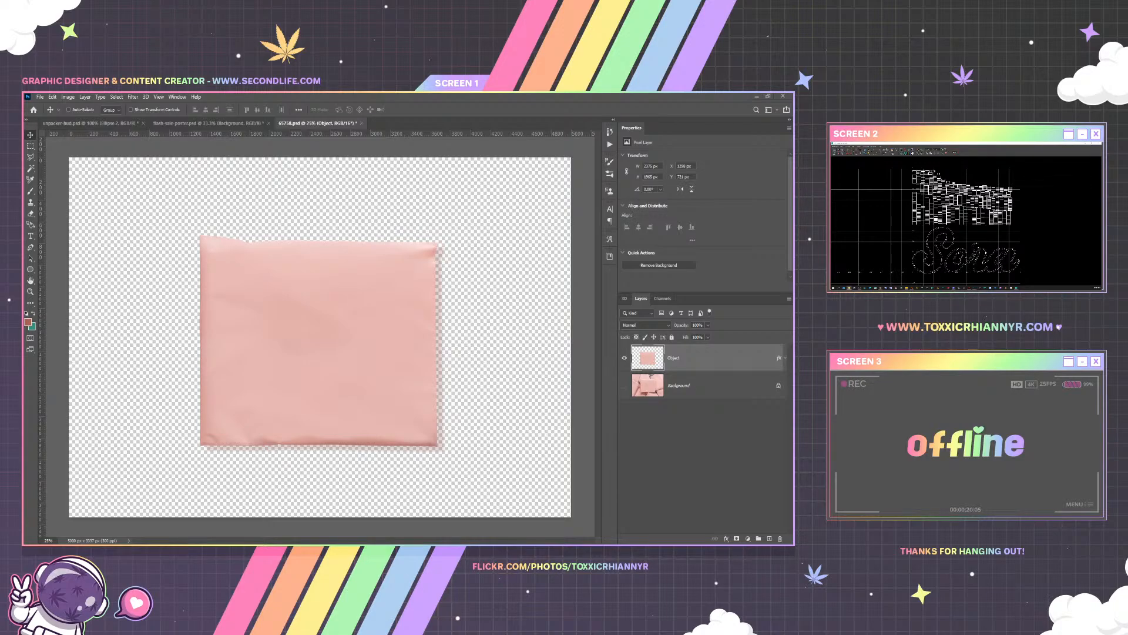
drag(790, 376, 343, 342)
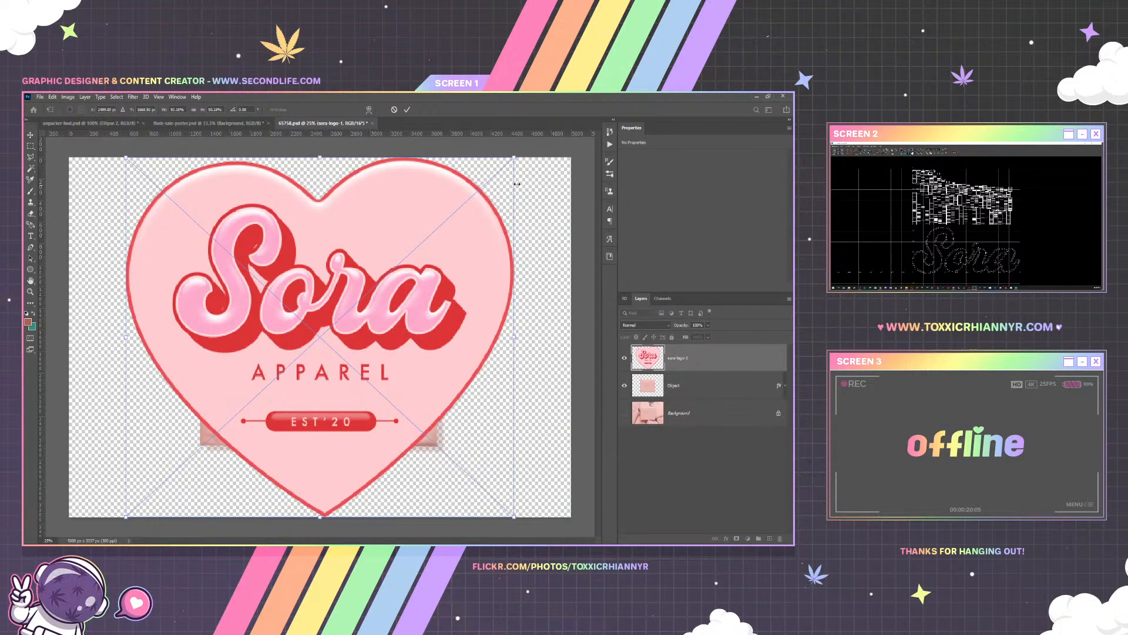
drag(514, 159, 458, 203)
drag(389, 256, 372, 256)
drag(344, 327, 342, 334)
drag(388, 282, 380, 287)
drag(347, 322, 347, 318)
key(Return)
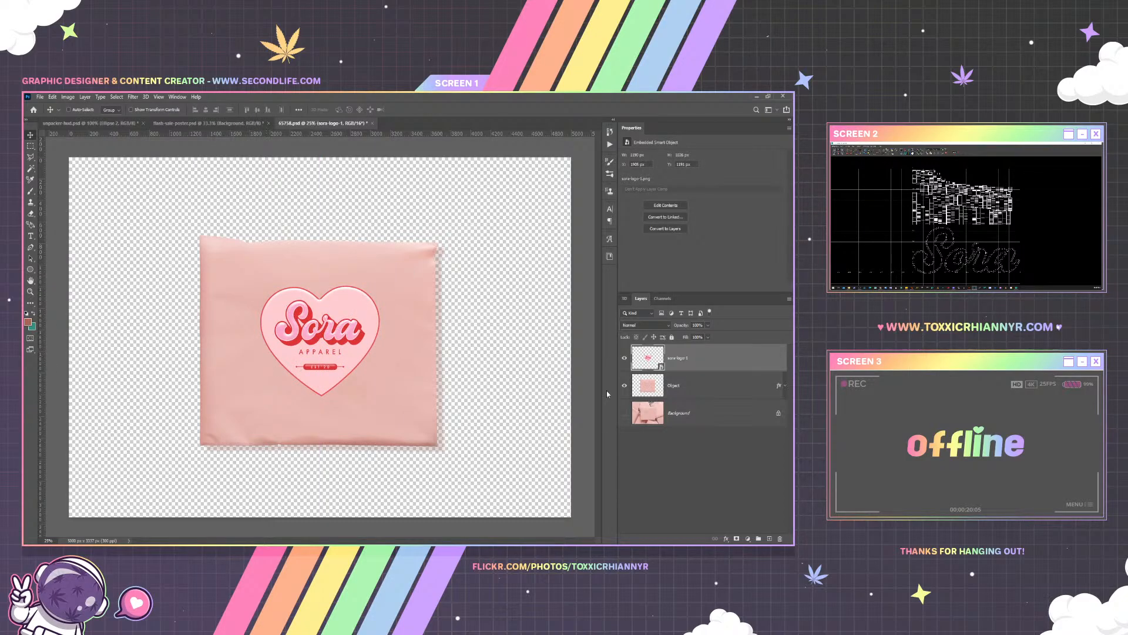
Try to brighten the package's Object layer with Levels, lightening the midtones and lowering the white input level to 242
click(693, 382)
click(67, 97)
mouse_move(82, 119)
click(170, 128)
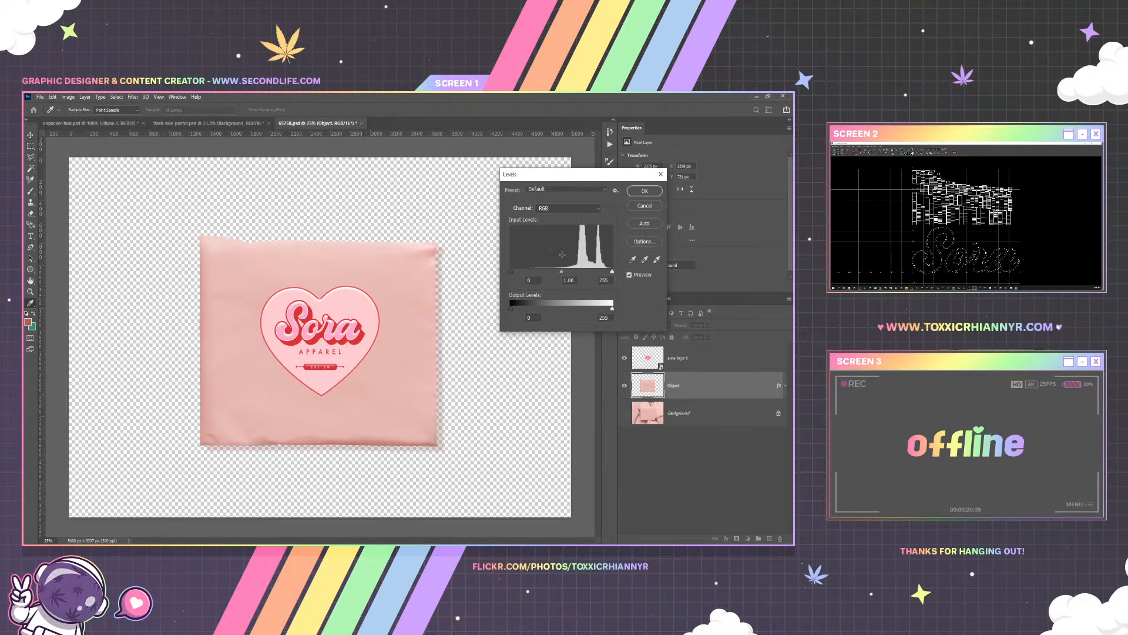
drag(561, 271, 613, 272)
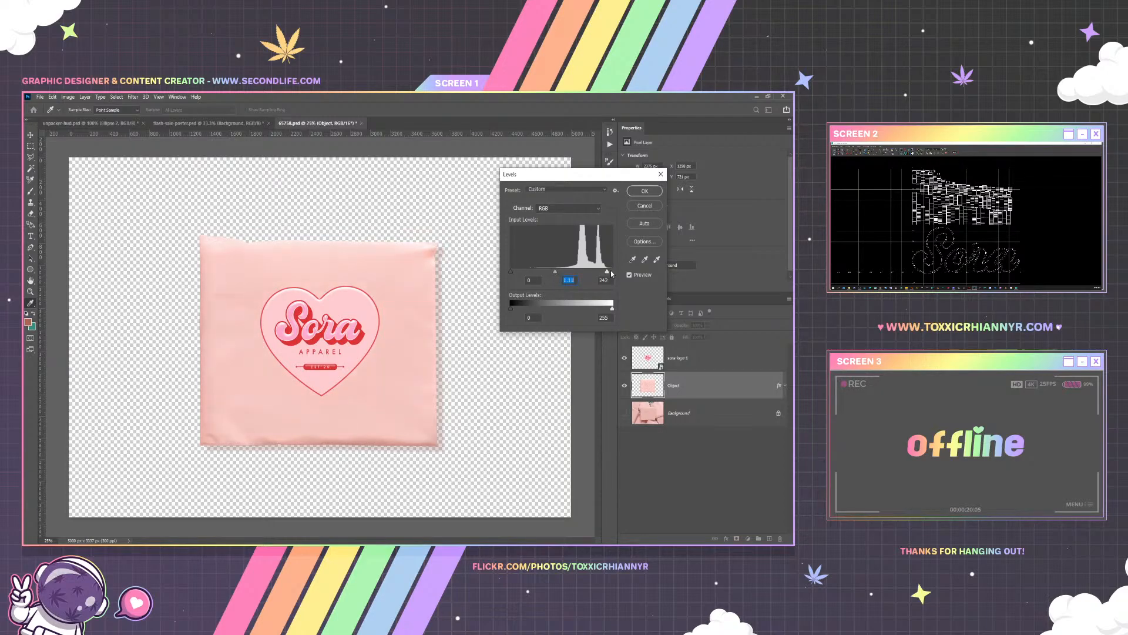
click(658, 196)
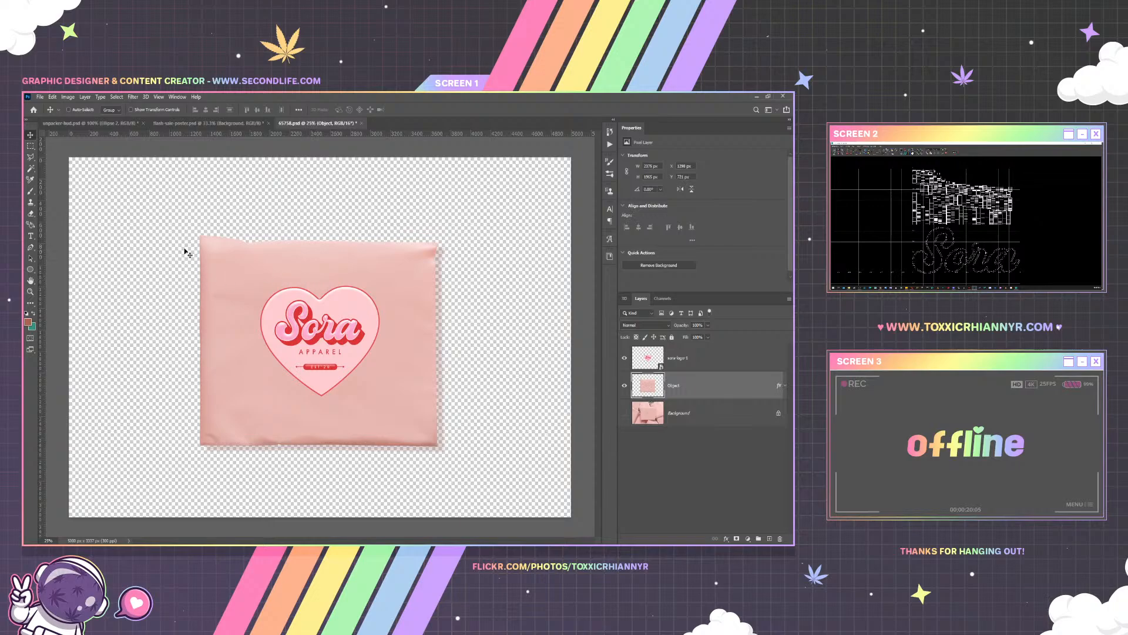
Brighten the package's Object layer with Levels by raising only the midtone input level to about 1.15
click(69, 98)
mouse_move(106, 119)
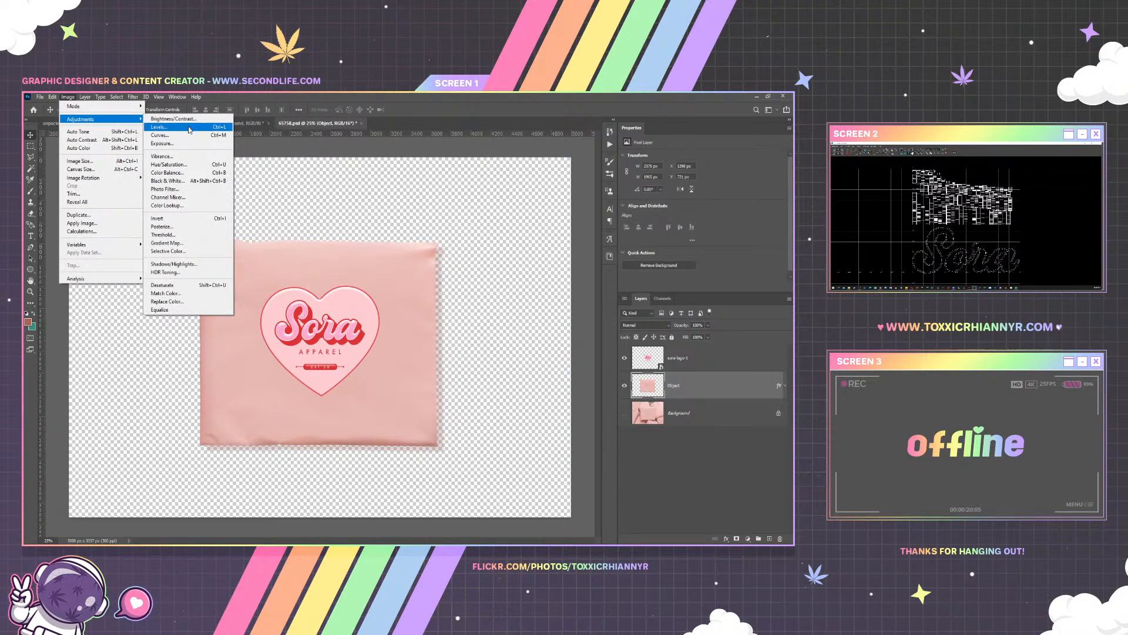
click(190, 128)
drag(561, 273, 557, 274)
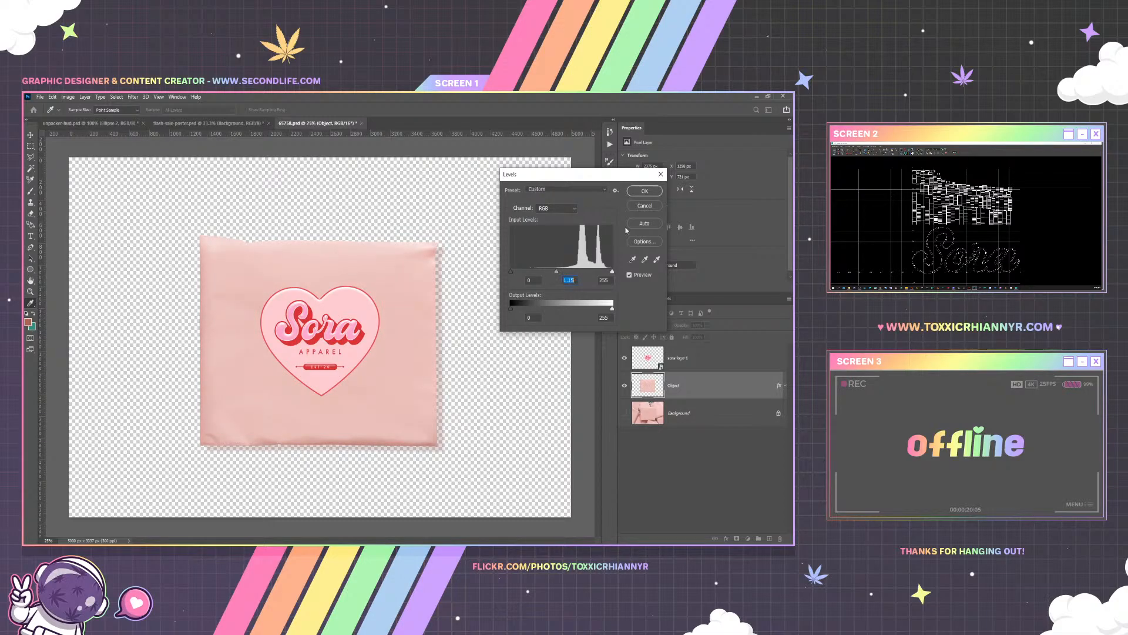
click(645, 190)
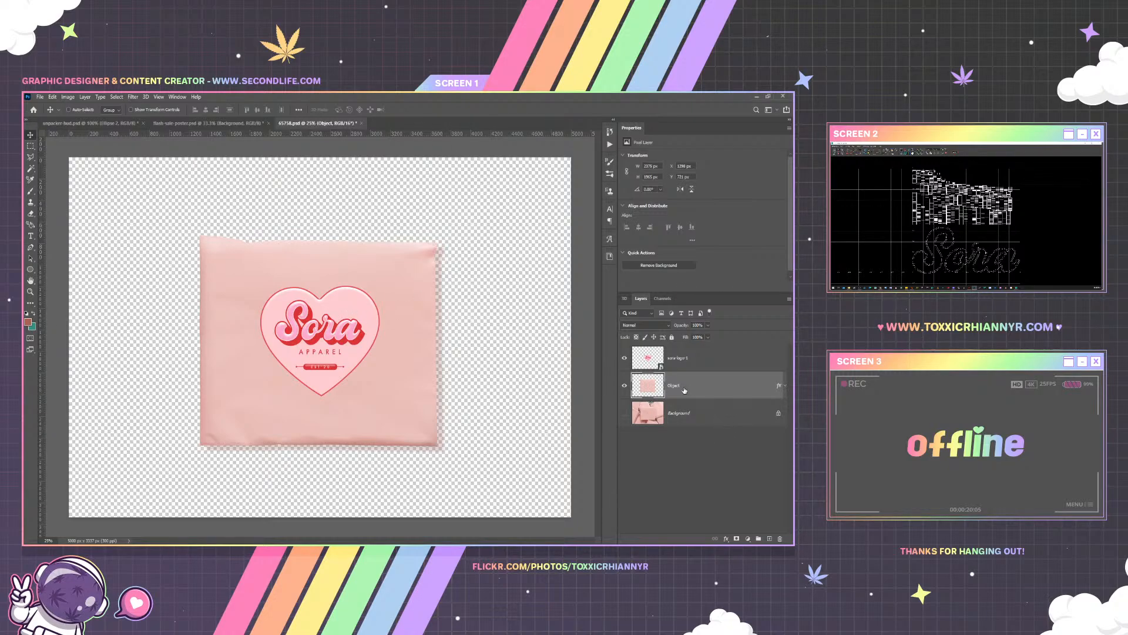
Apply the Topaz Adjust filter to the package with the Detail - Light preset from the Classic Collection
click(133, 97)
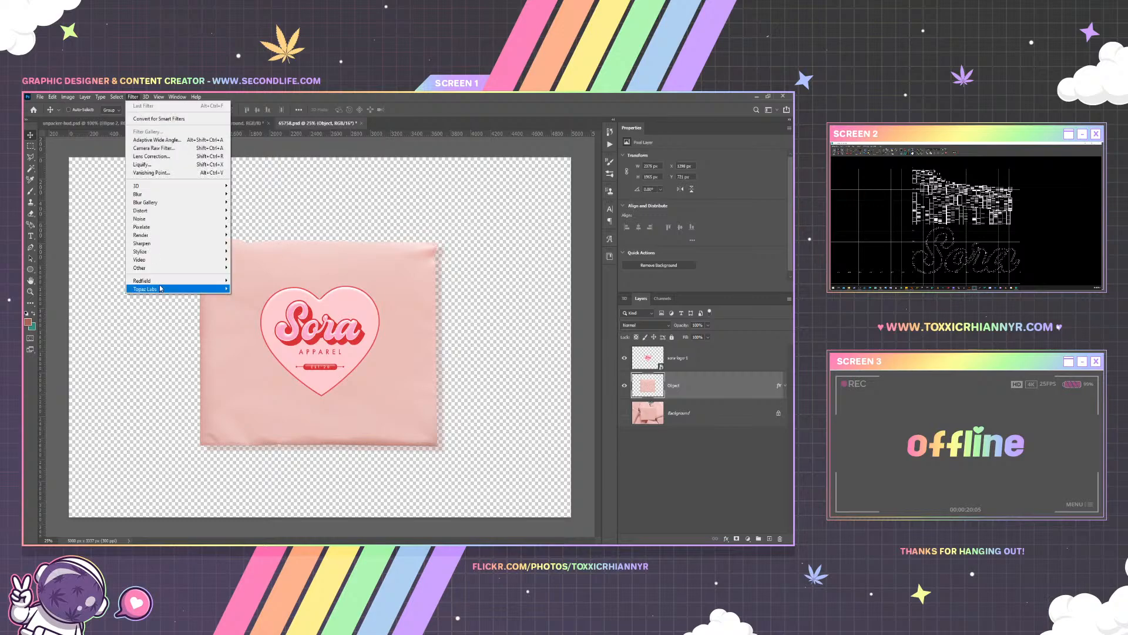
click(256, 290)
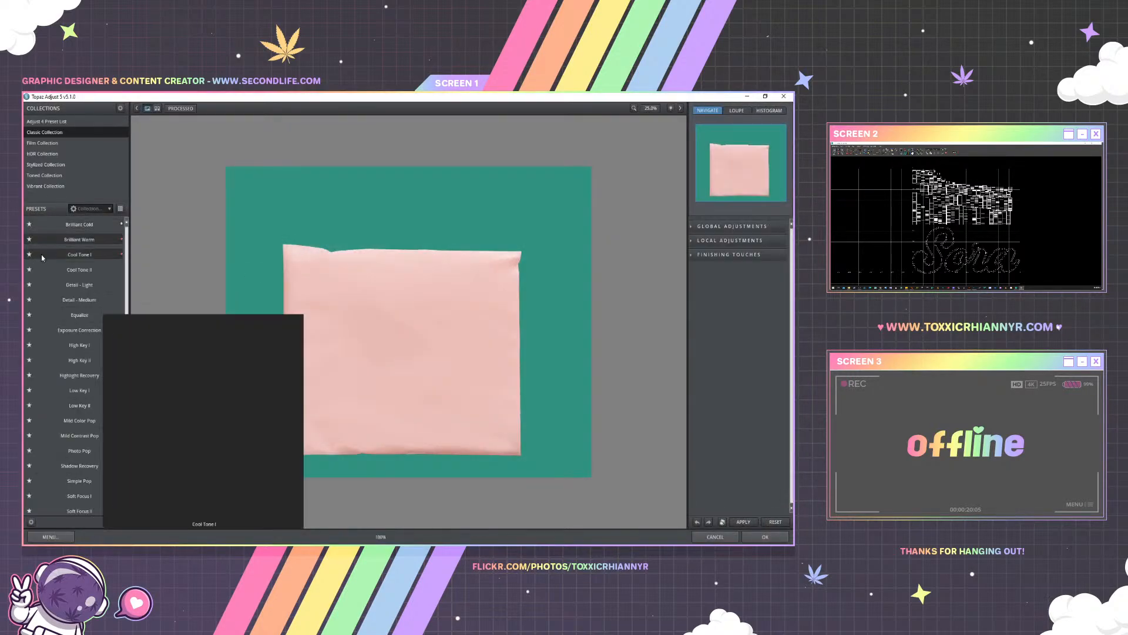
click(80, 287)
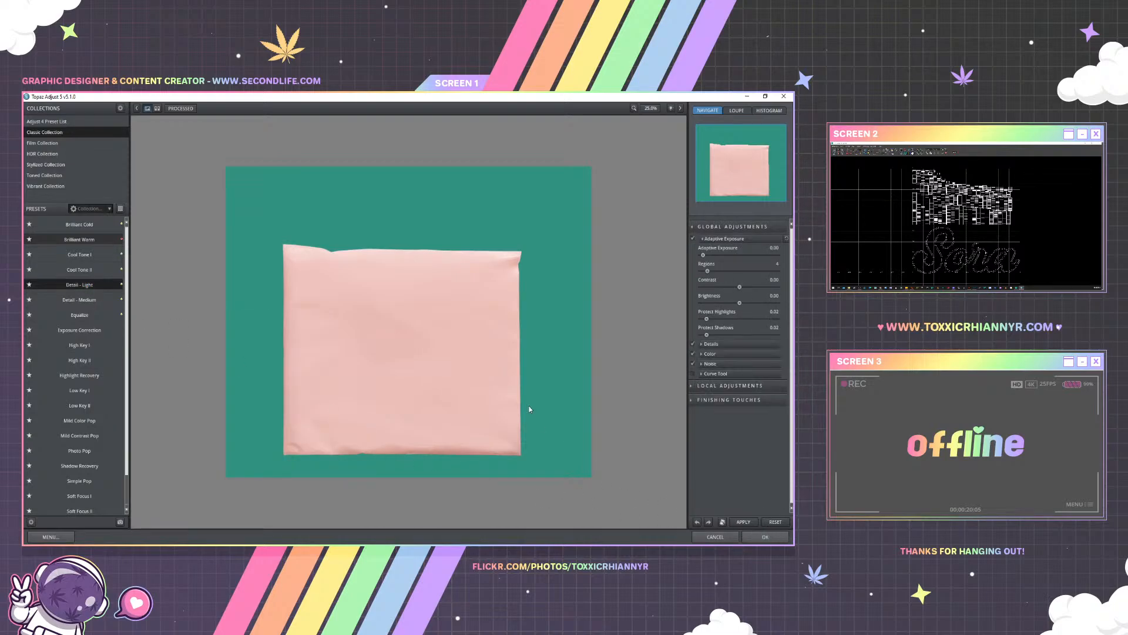
key(Return)
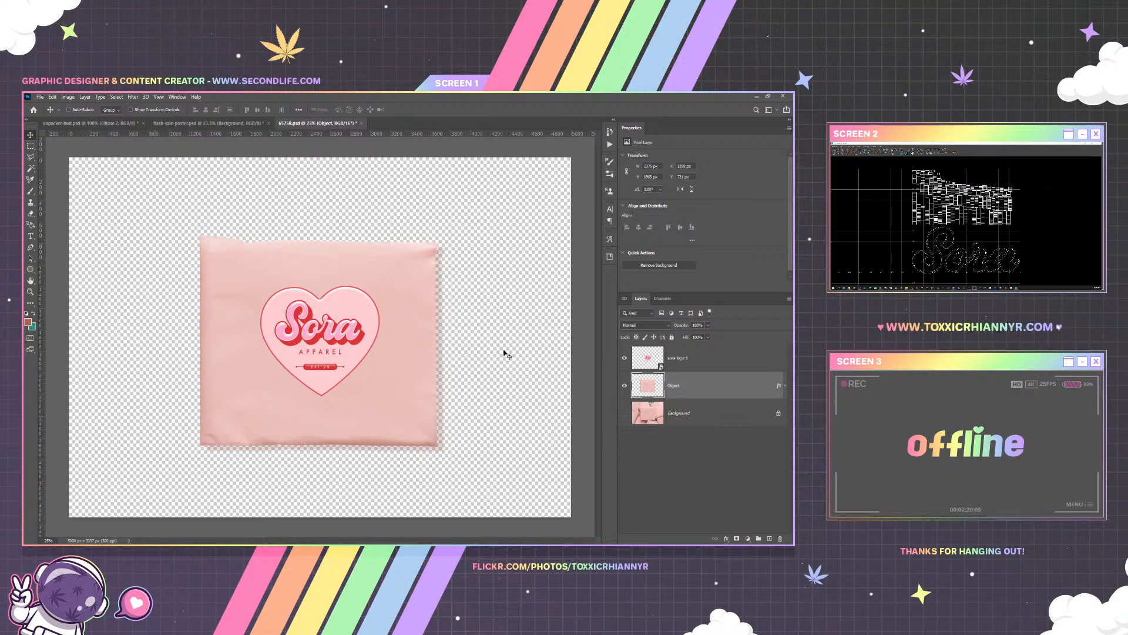
Add an Outer Glow to the heart logo layer with Normal blend mode, 100% opacity and a small size
right_click(680, 361)
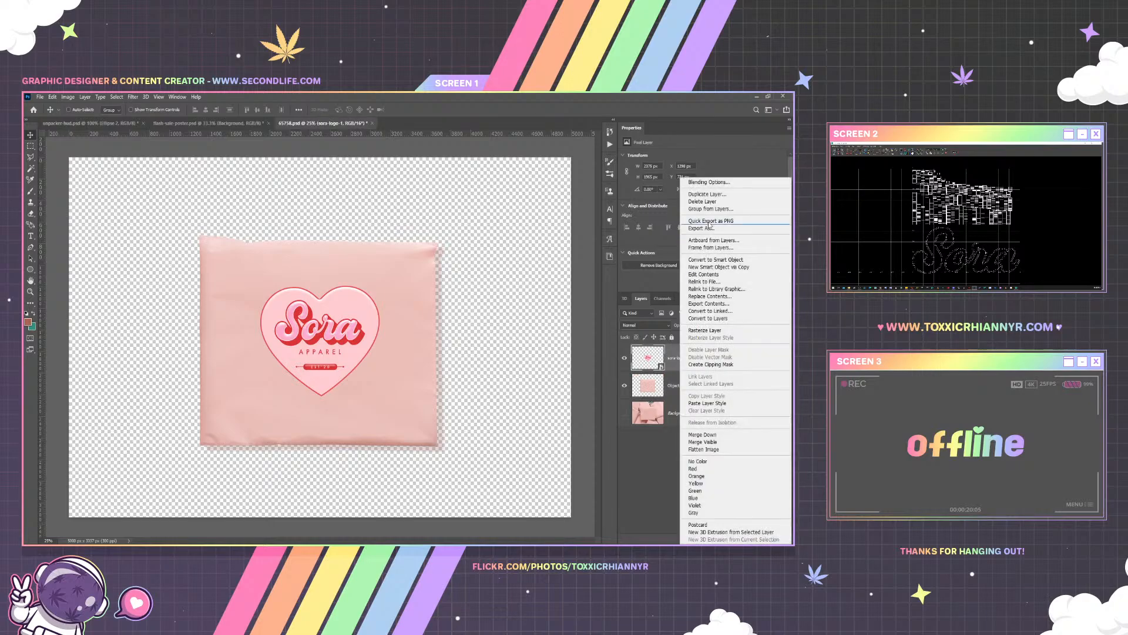
click(714, 182)
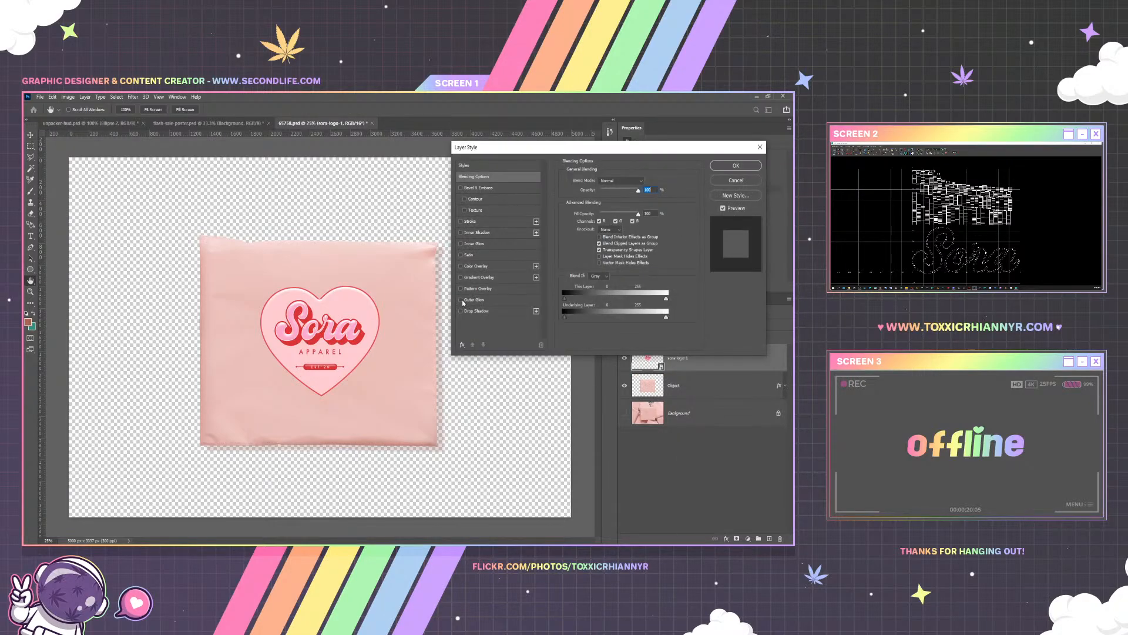
click(461, 299)
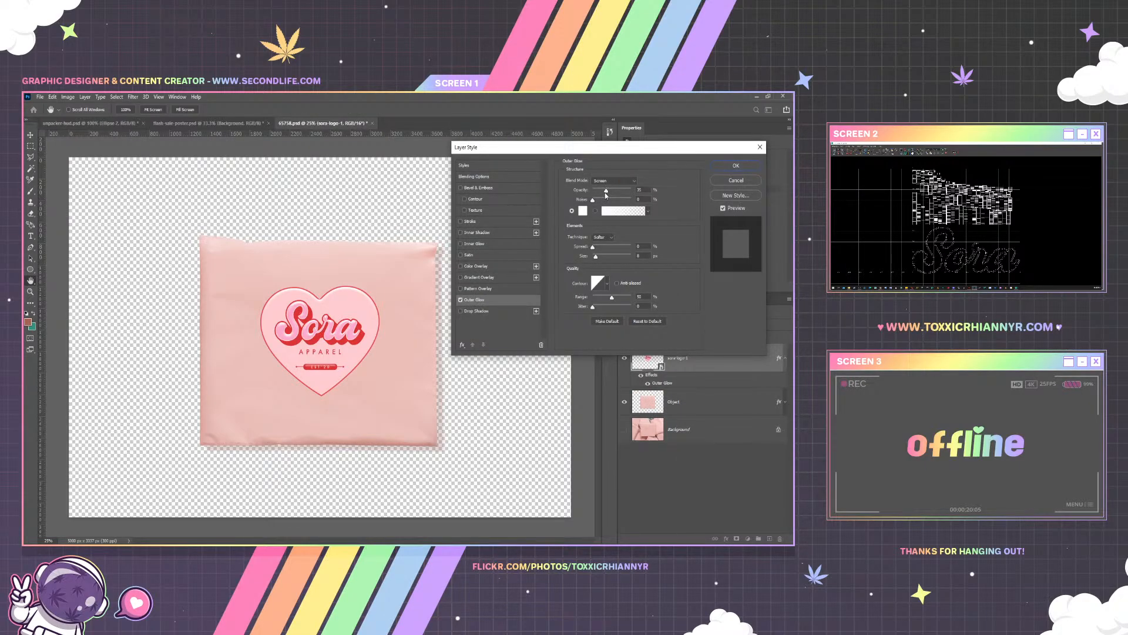
click(615, 181)
click(612, 188)
drag(597, 259, 597, 259)
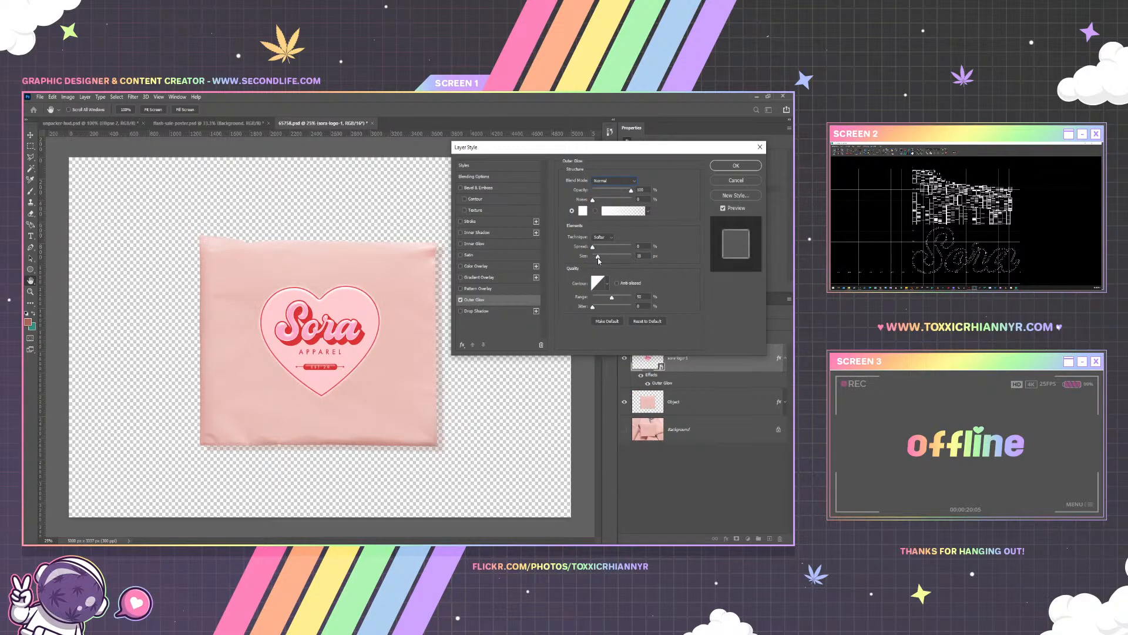
Recolour the logo's outer glow to a darker red based on its outline, fine-tune its size, and reduce its opacity
click(582, 210)
click(382, 318)
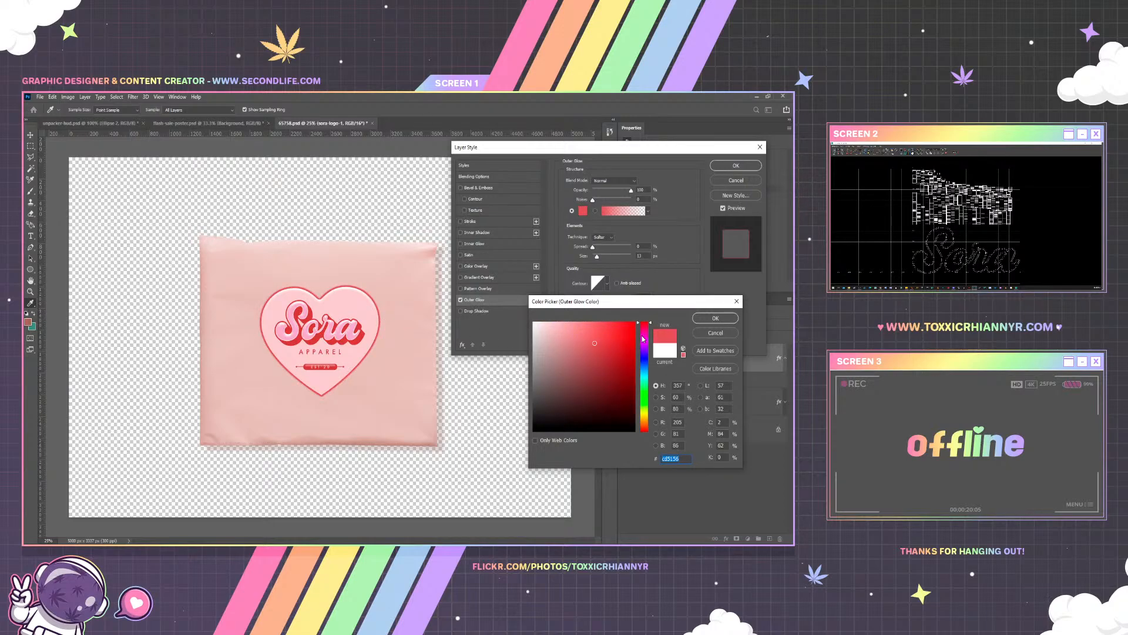
mouse_move(573, 366)
mouse_down()
mouse_move(584, 375)
mouse_move(595, 342)
mouse_move(574, 333)
mouse_move(589, 375)
mouse_up()
click(715, 318)
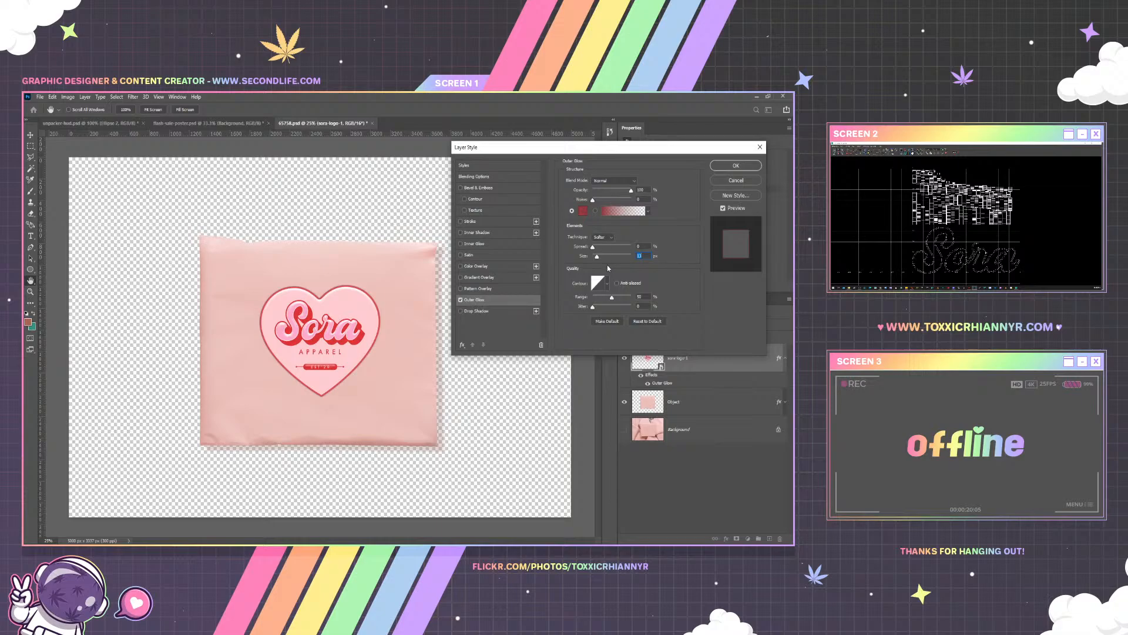
key(Up)
drag(630, 191, 614, 194)
key(Return)
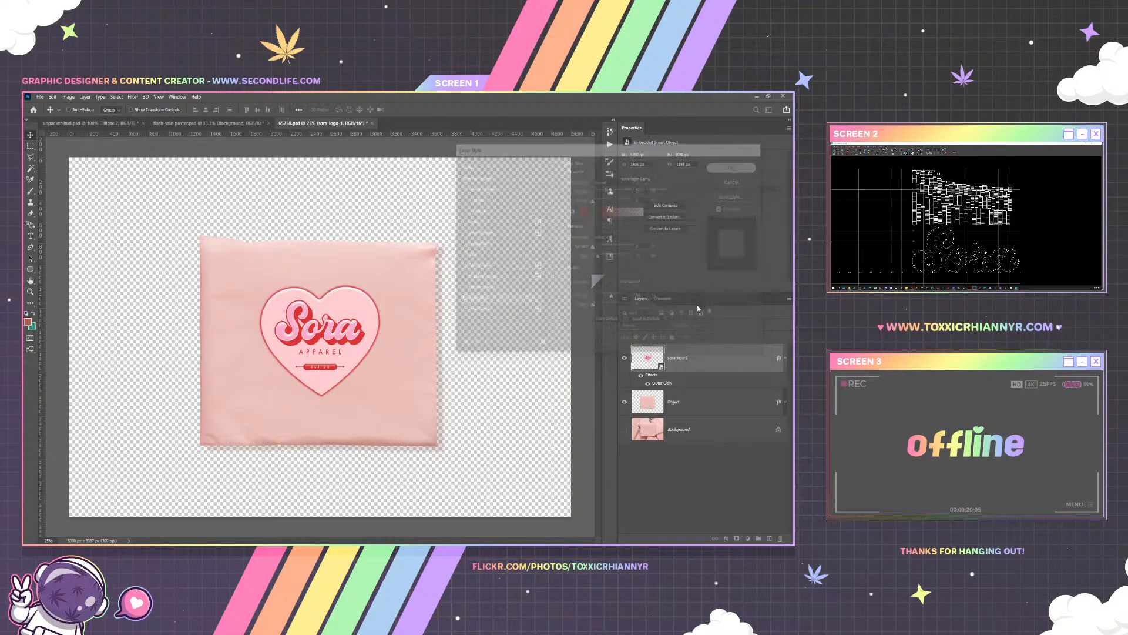
Duplicate the package's Object layer above the heart logo and clear the copy's layer style
click(786, 358)
click(684, 388)
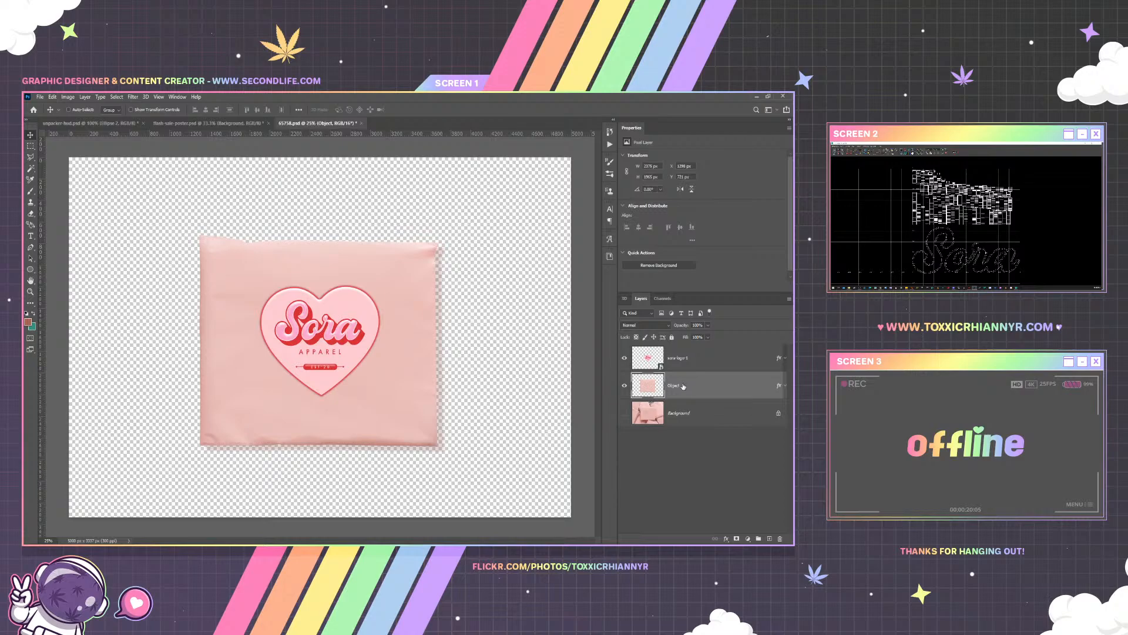
drag(682, 386, 674, 353)
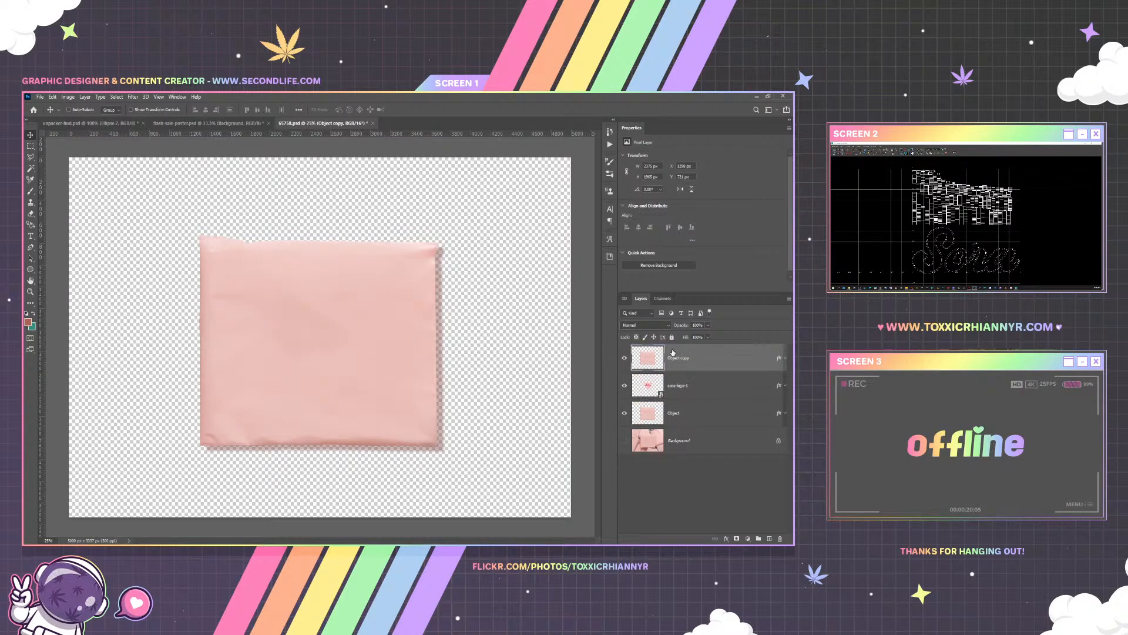
right_click(684, 358)
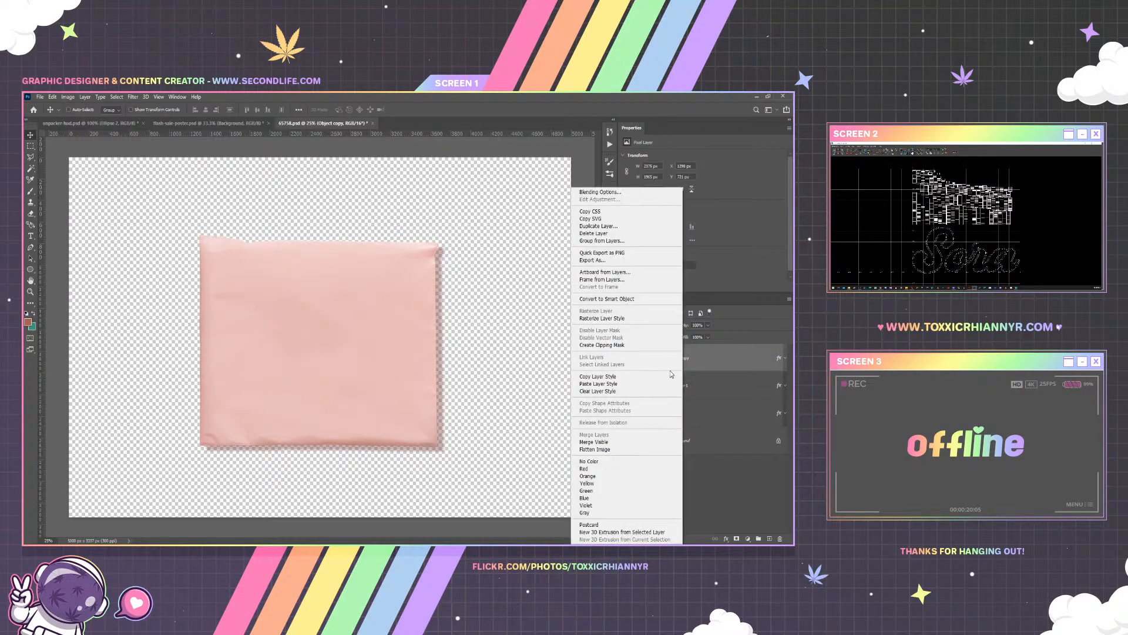
click(624, 392)
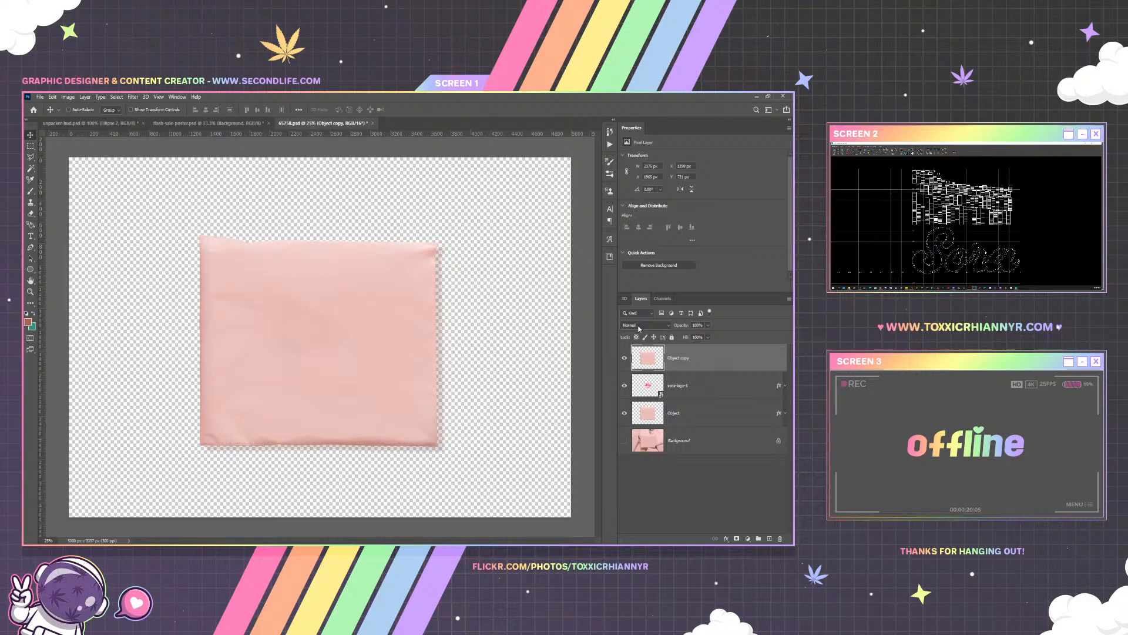
Try blend modes on the package copy, settle on Soft Light, and lower its fill
click(638, 326)
click(635, 341)
key(Down)
key(Down)
key(Down)
key(Down)
key(Down)
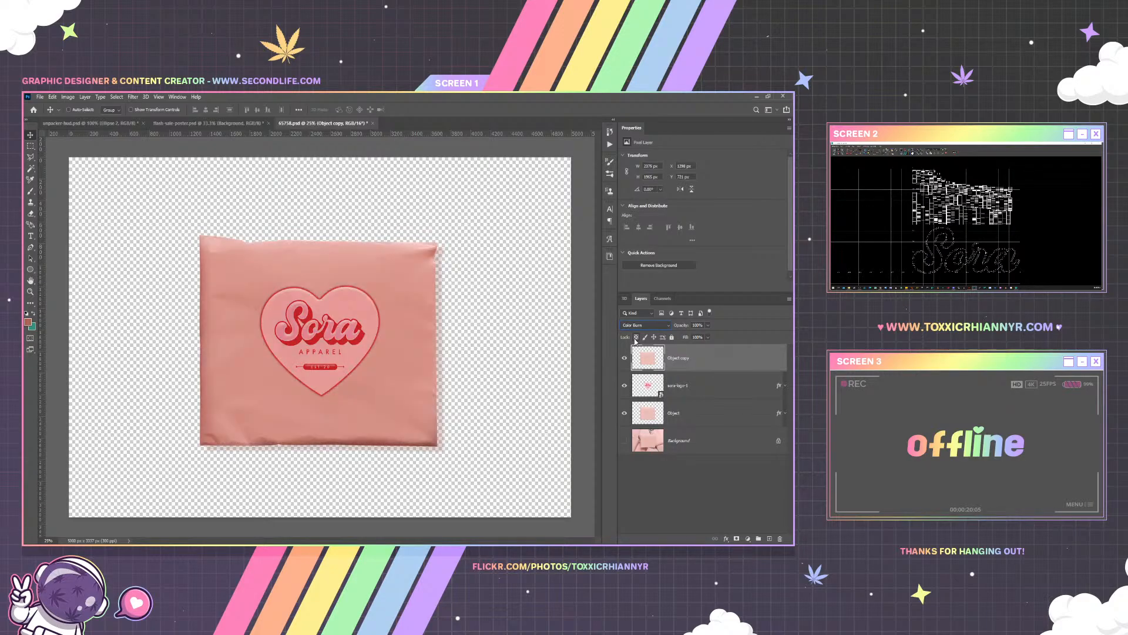
key(Down)
key(Down)
key(Down)
key(Down)
key(Down)
key(Down)
key(Down)
key(Down)
key(Down)
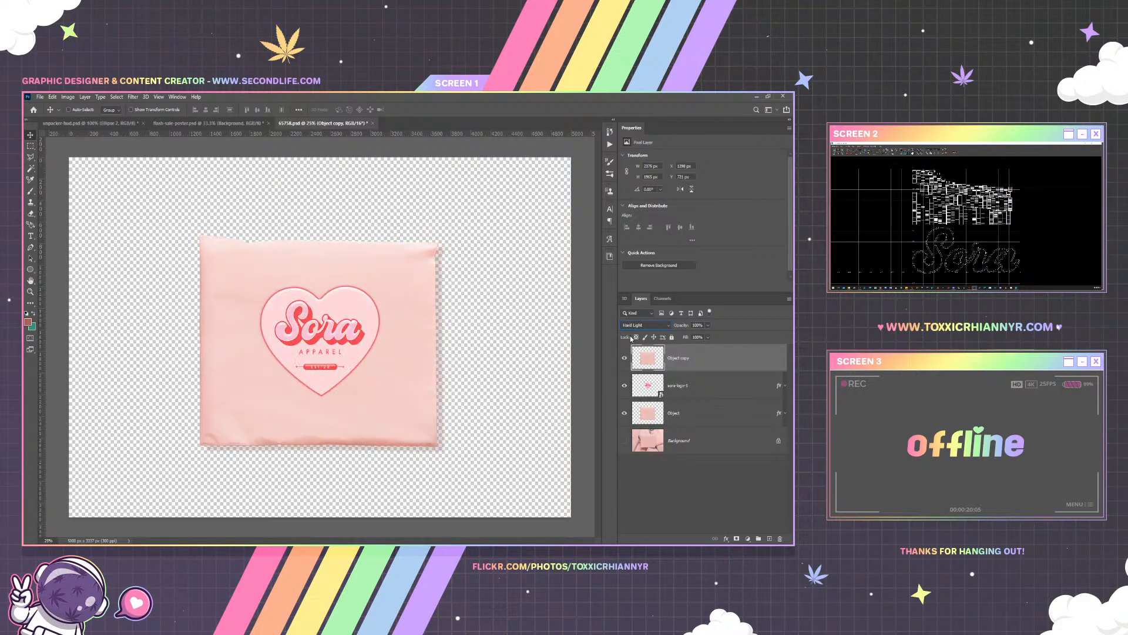
key(Up)
key(Up)
click(702, 339)
key(Down)
key(shift+Down)
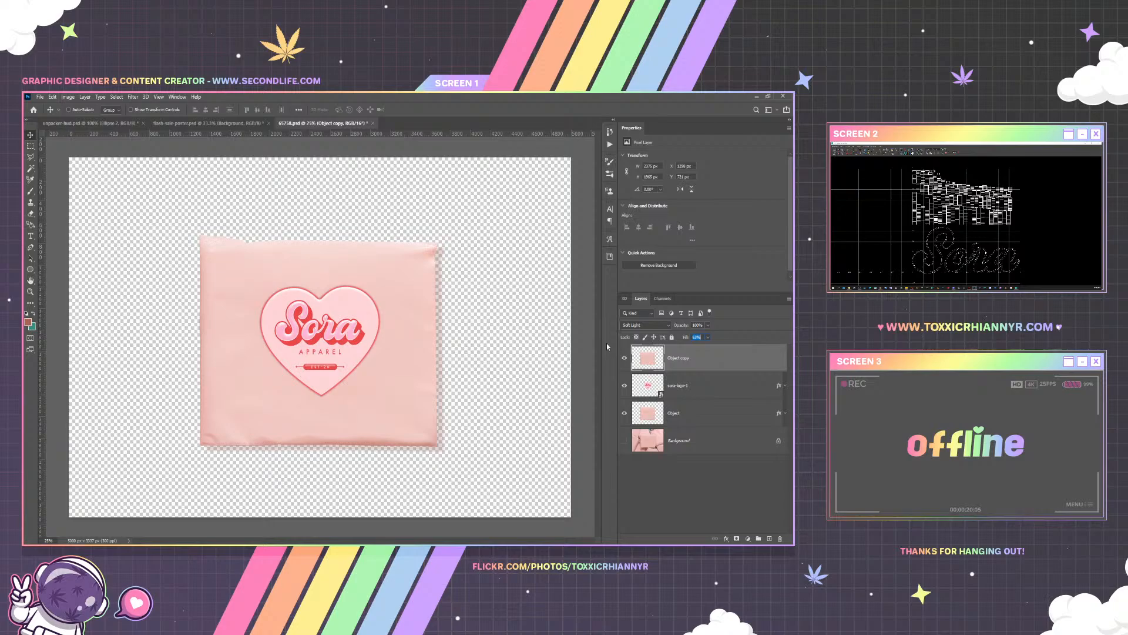
key(Return)
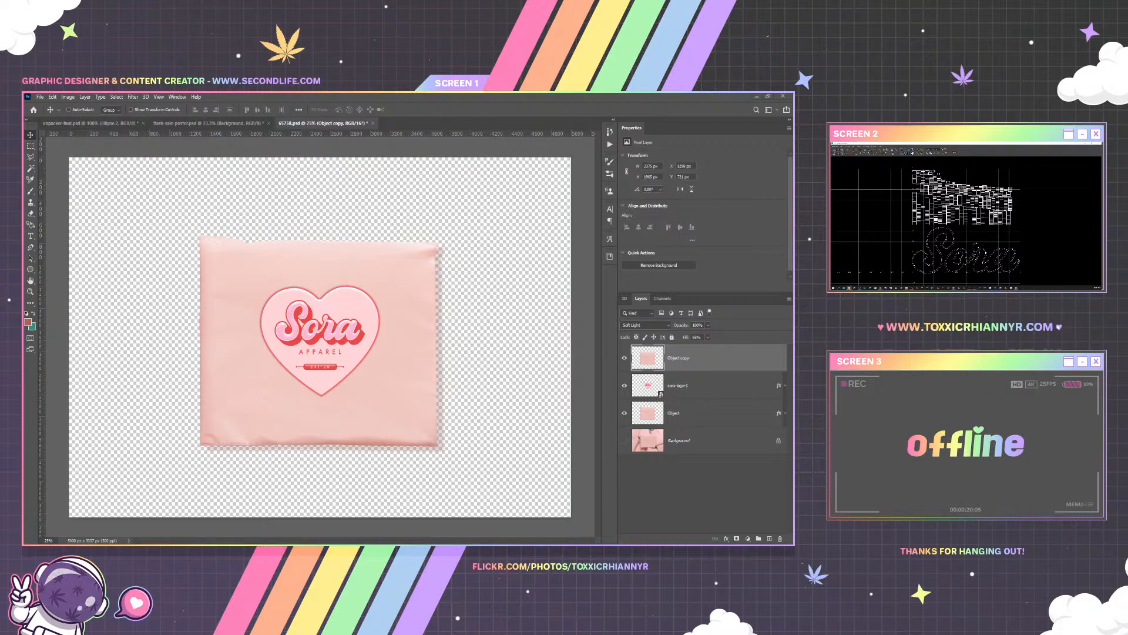
Place the crumpled paper texture BG_24 in the mockup and scale it down to just cover the package
drag(544, 344, 335, 311)
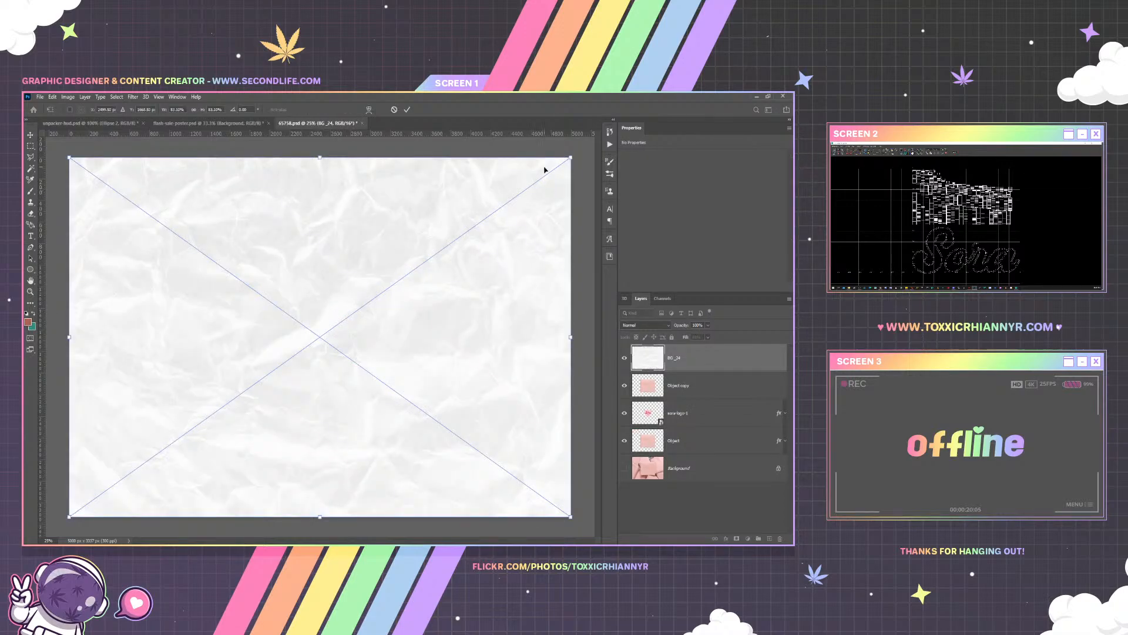
drag(570, 158, 492, 234)
key(Return)
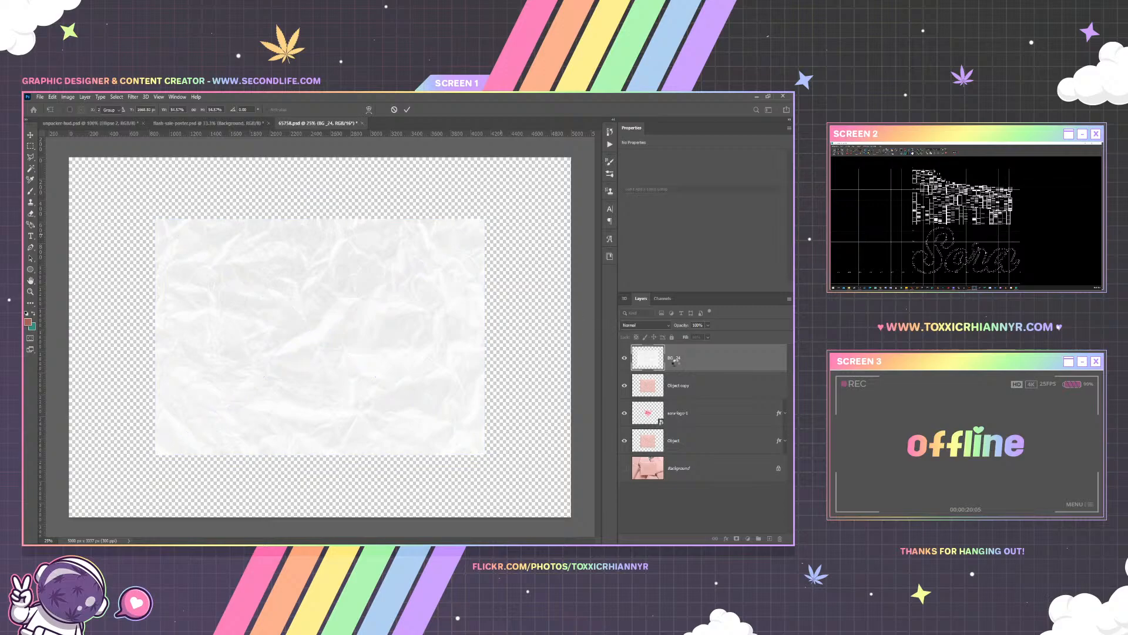
Clip the crumpled paper texture to the package's Object copy layer and delete that copy
alt+click(684, 370)
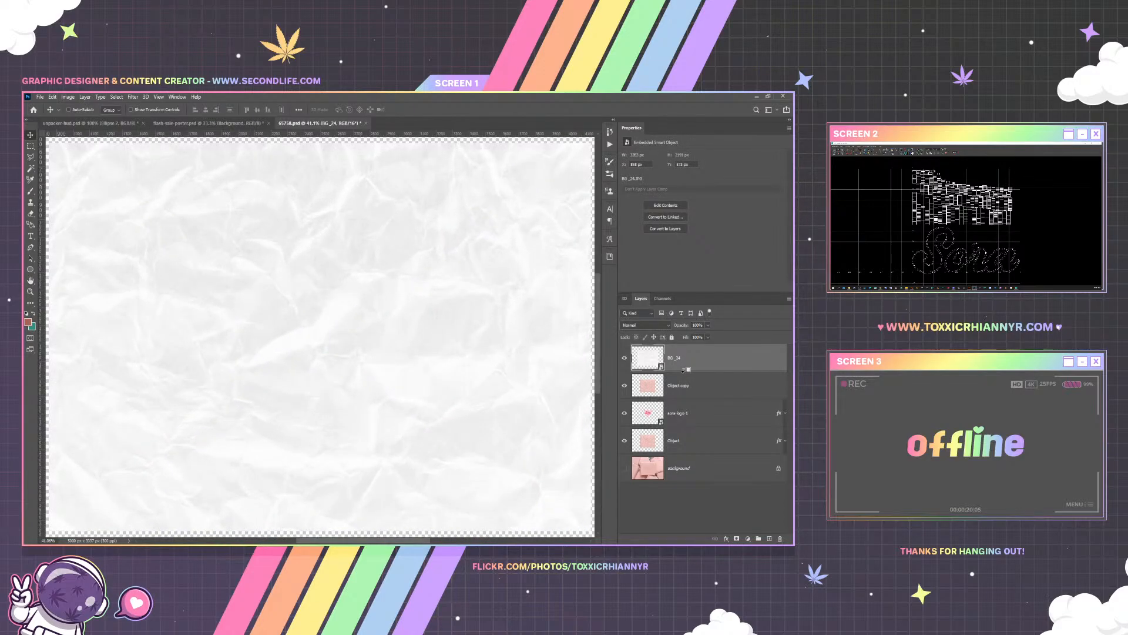
alt+click(686, 371)
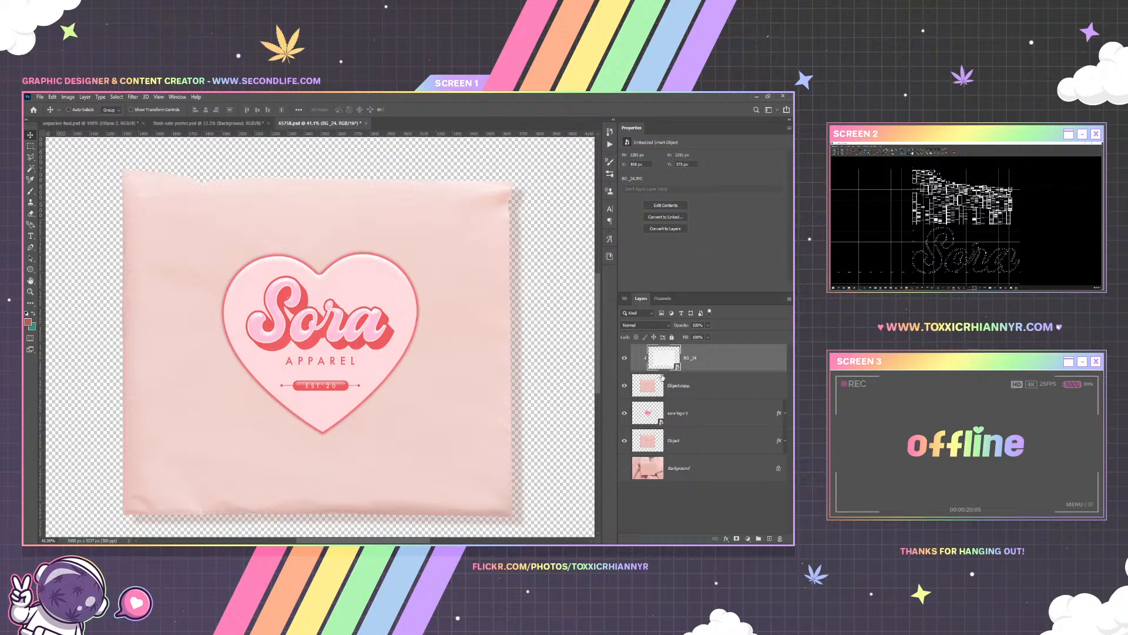
click(713, 389)
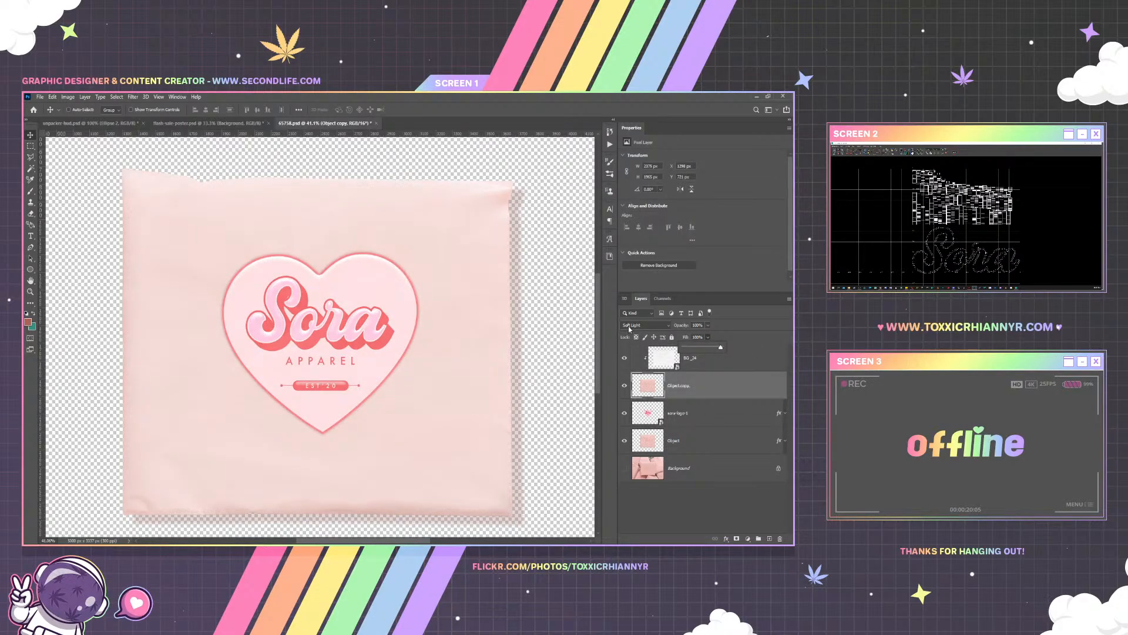
right_click(709, 390)
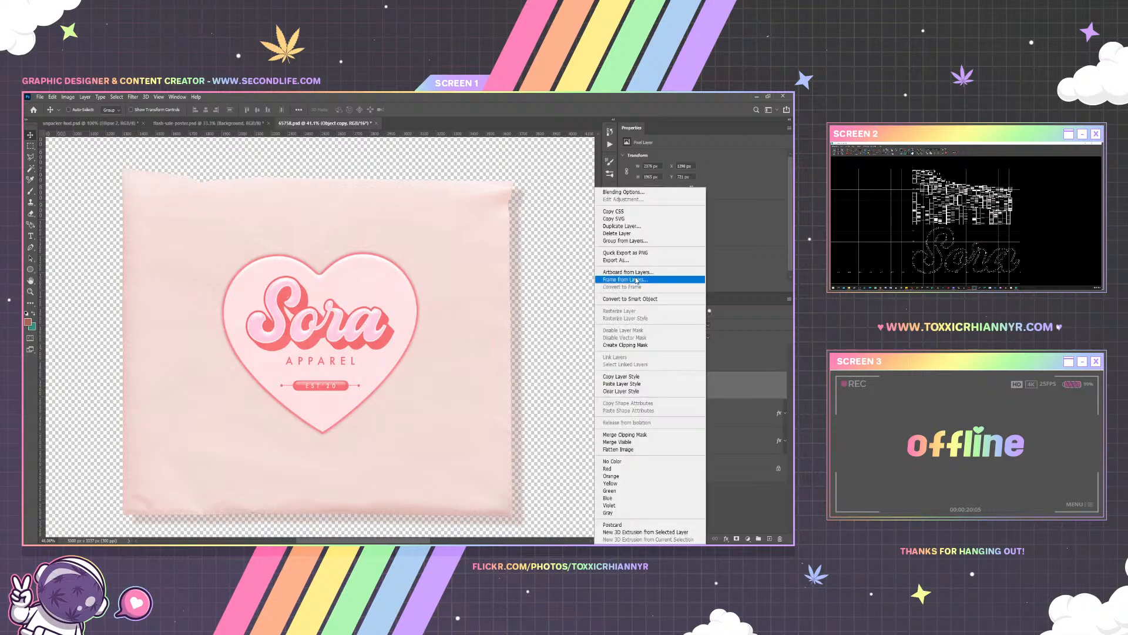
click(649, 237)
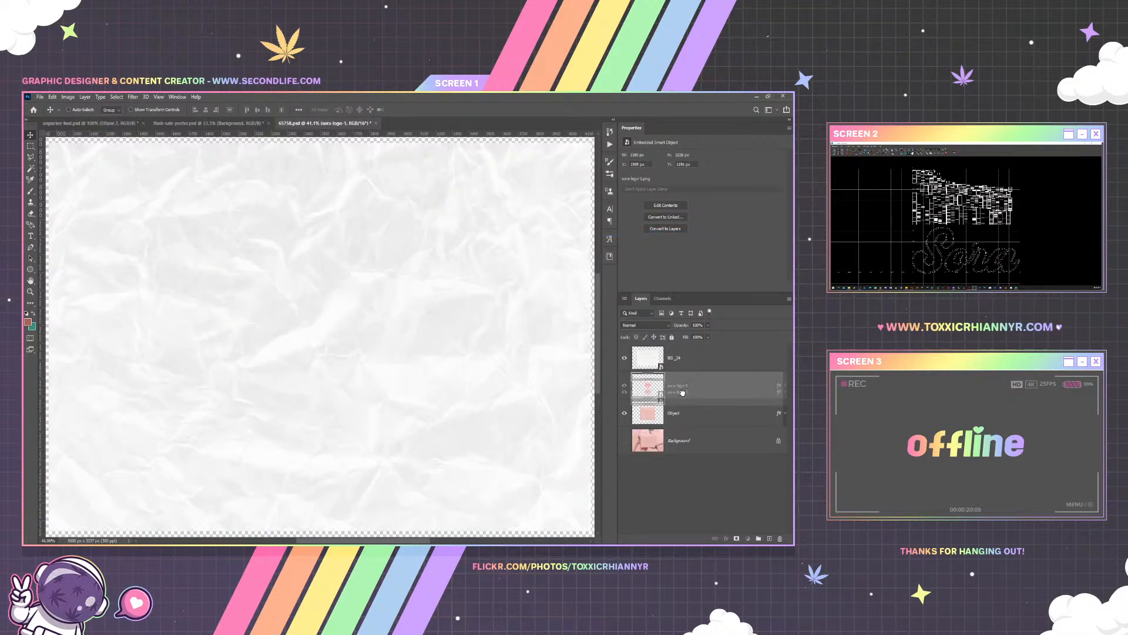
Move the crumpled paper texture below the heart logo and clip it to the package's Object layer
click(698, 363)
drag(698, 363, 688, 395)
scroll(683, 400, up, 1)
alt+click(683, 400)
alt+click(683, 395)
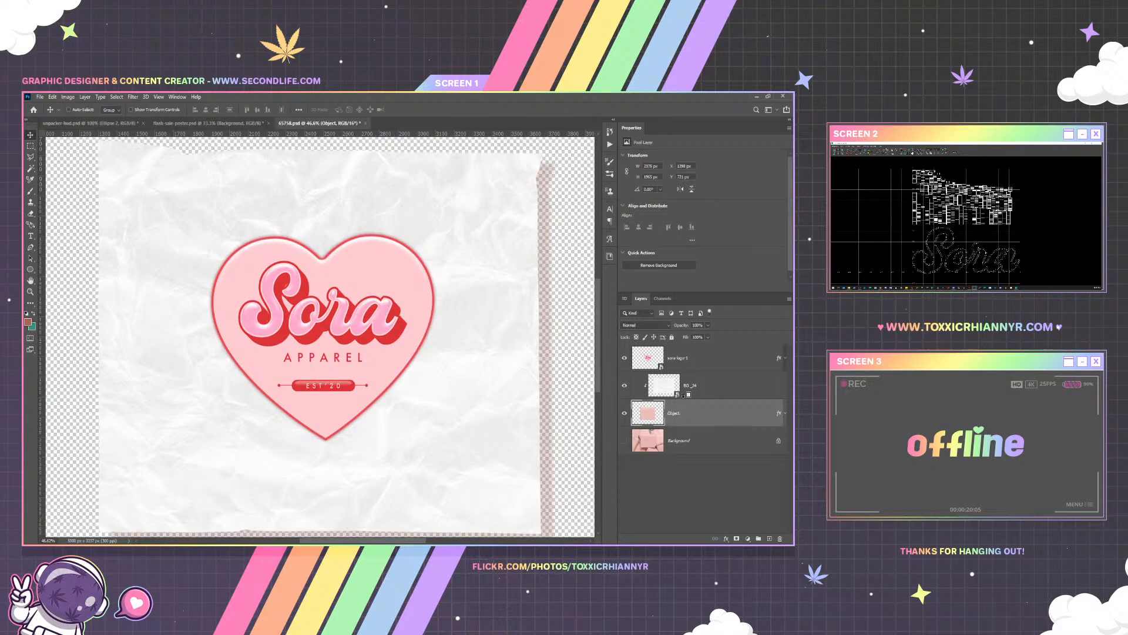
Try blend modes on the clipped paper texture, including Divide, adjust its fill, and return it to Normal
click(691, 385)
click(643, 326)
click(637, 338)
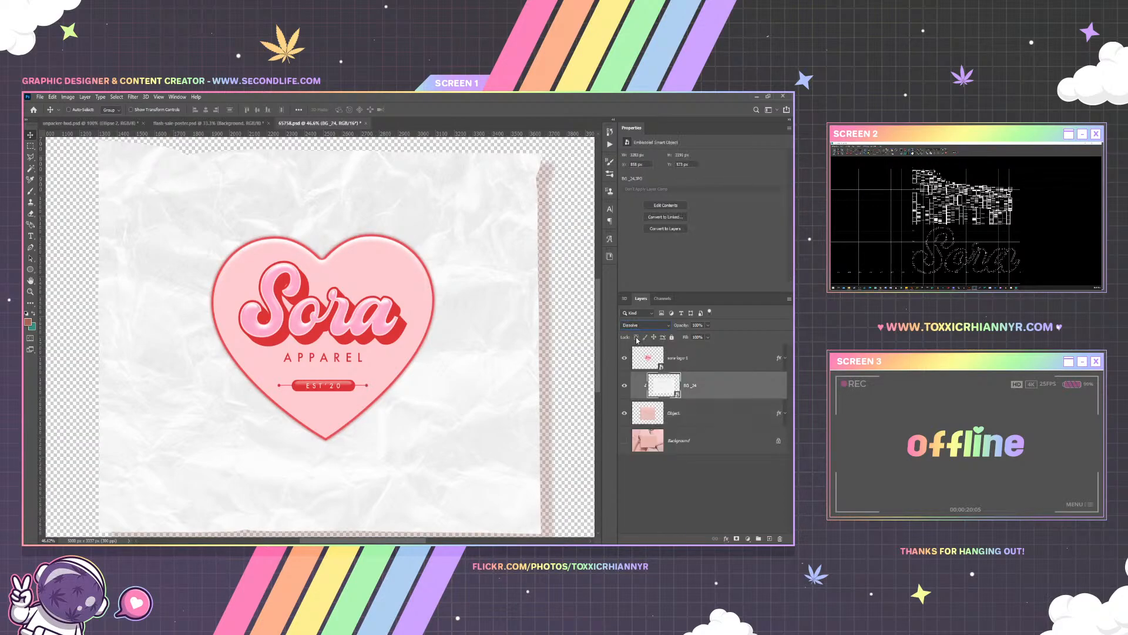
key(Down)
key(Down)
key(Down)
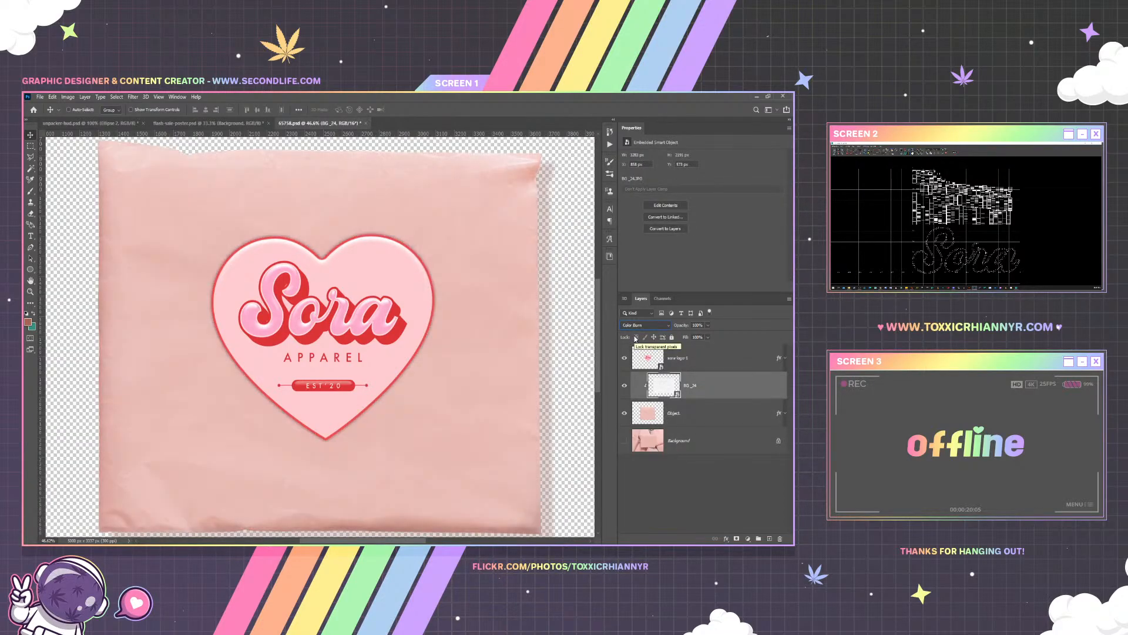
key(Down)
key(Down)
key(Down)
key(Down)
key(Down)
key(Down)
key(Down)
key(Down)
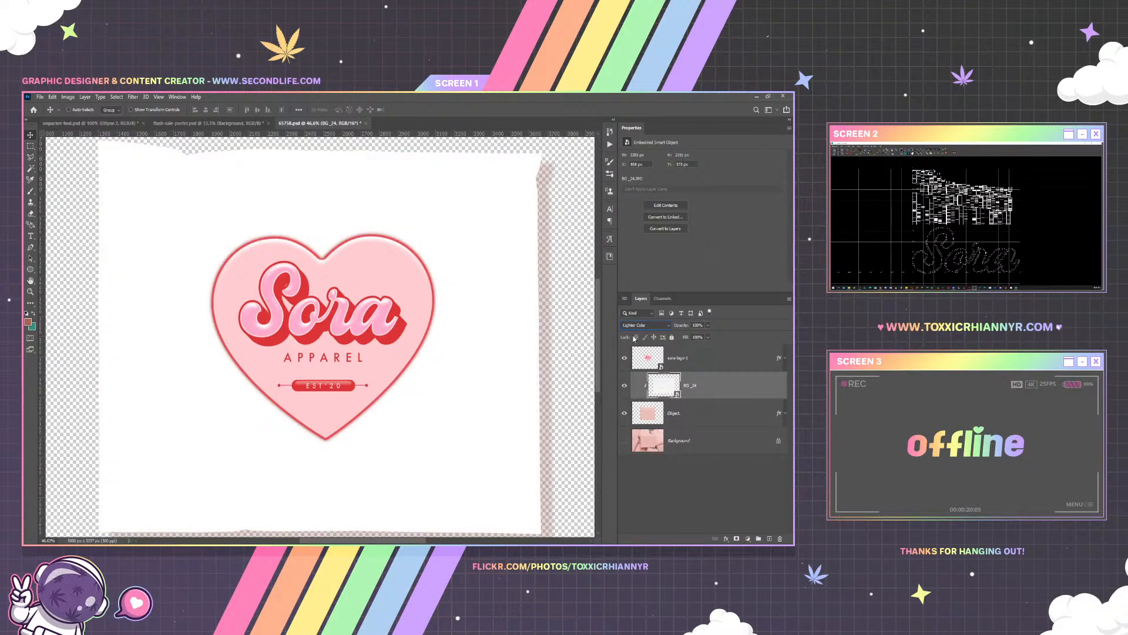
key(Down)
key(Down)
key(Down)
key(Down)
key(Down)
key(Down)
key(Down)
key(Down)
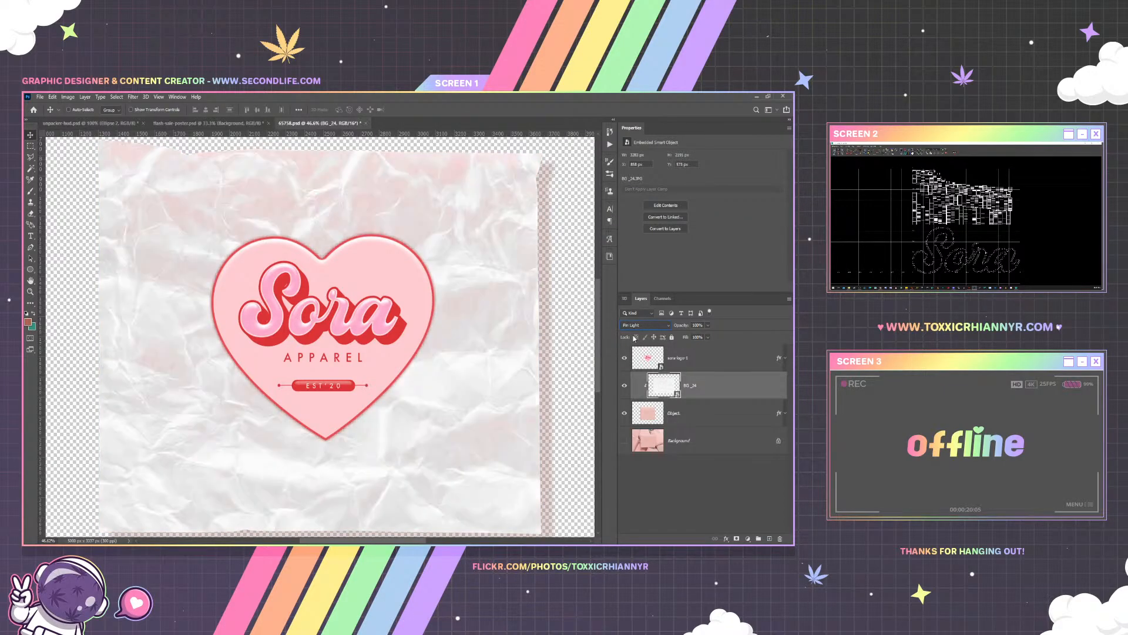
key(Down)
key(Down)
key(Down)
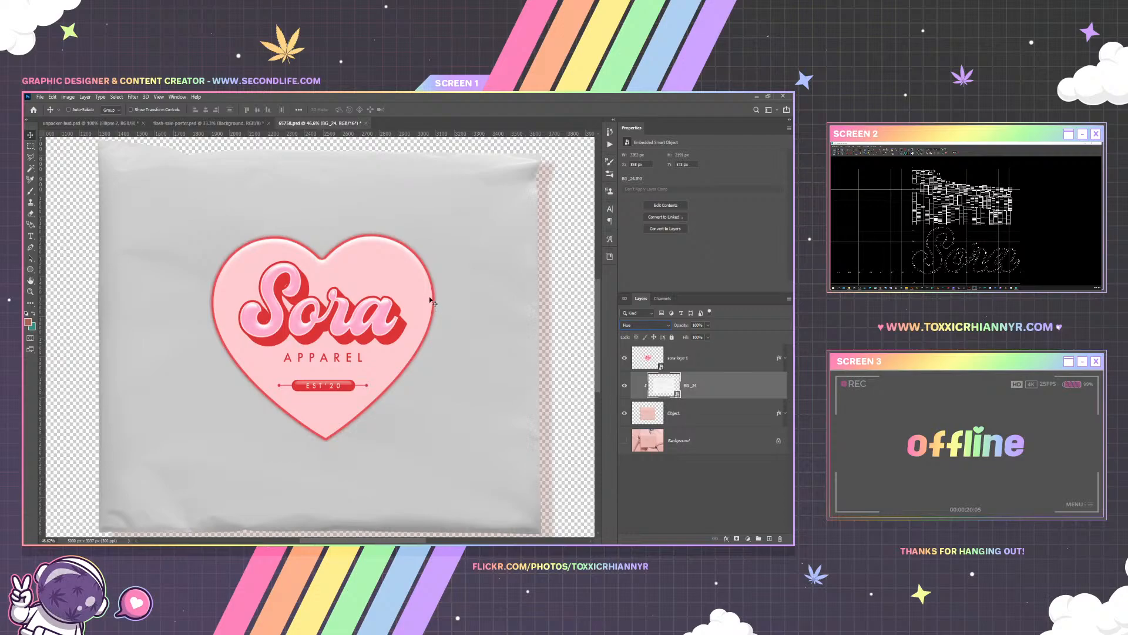
key(Up)
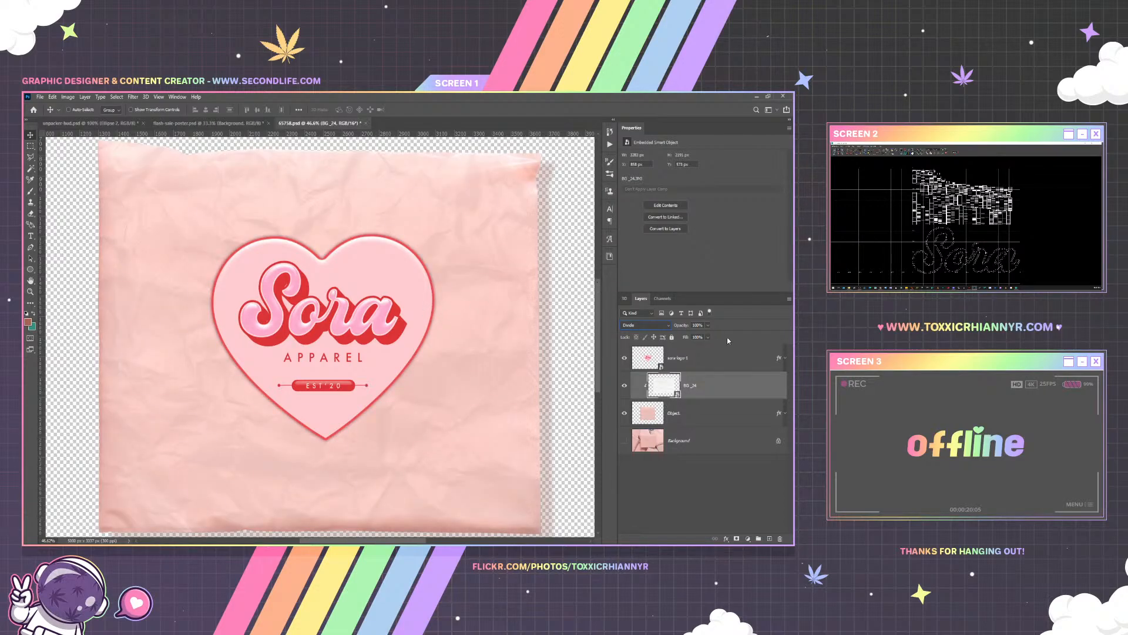
drag(699, 348, 686, 348)
click(644, 326)
click(641, 324)
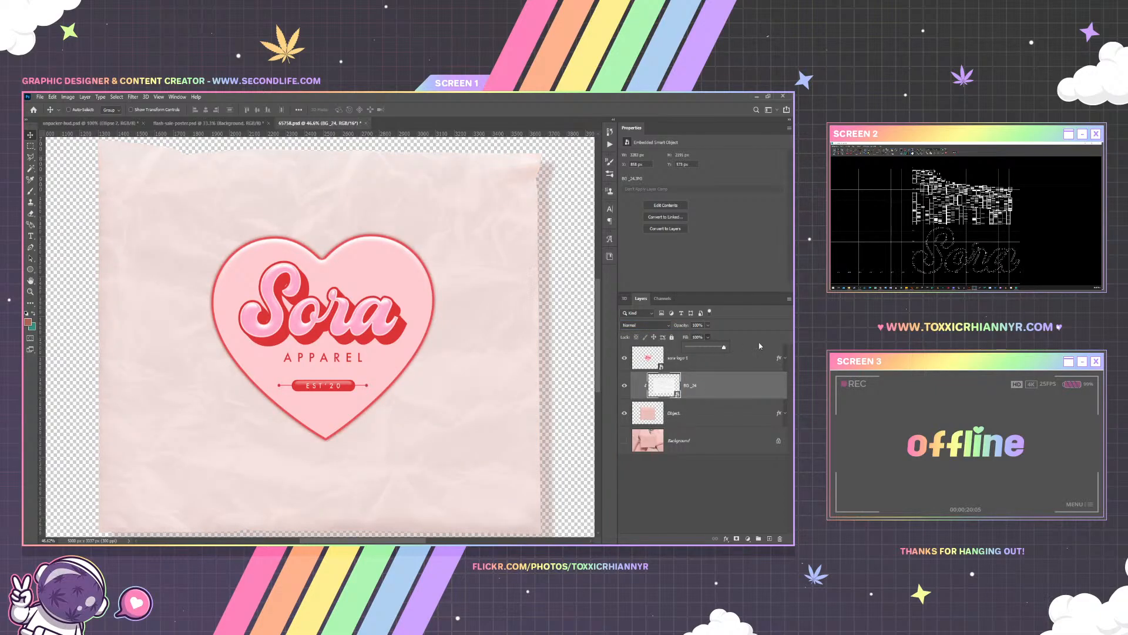
Rasterize the paper texture and colorize it pink using Hue/Saturation with hue 360, saturation 56 and lightness -12
right_click(703, 384)
click(646, 347)
click(68, 96)
mouse_move(94, 118)
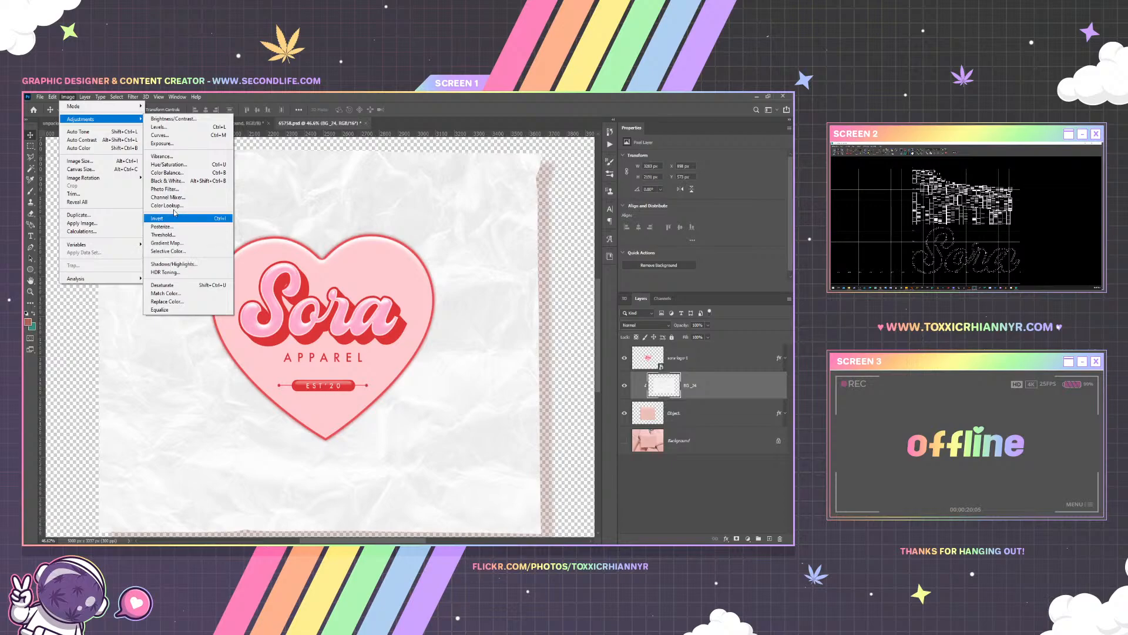
click(168, 165)
click(682, 238)
mouse_move(568, 188)
mouse_down()
mouse_move(605, 189)
mouse_move(567, 189)
mouse_up()
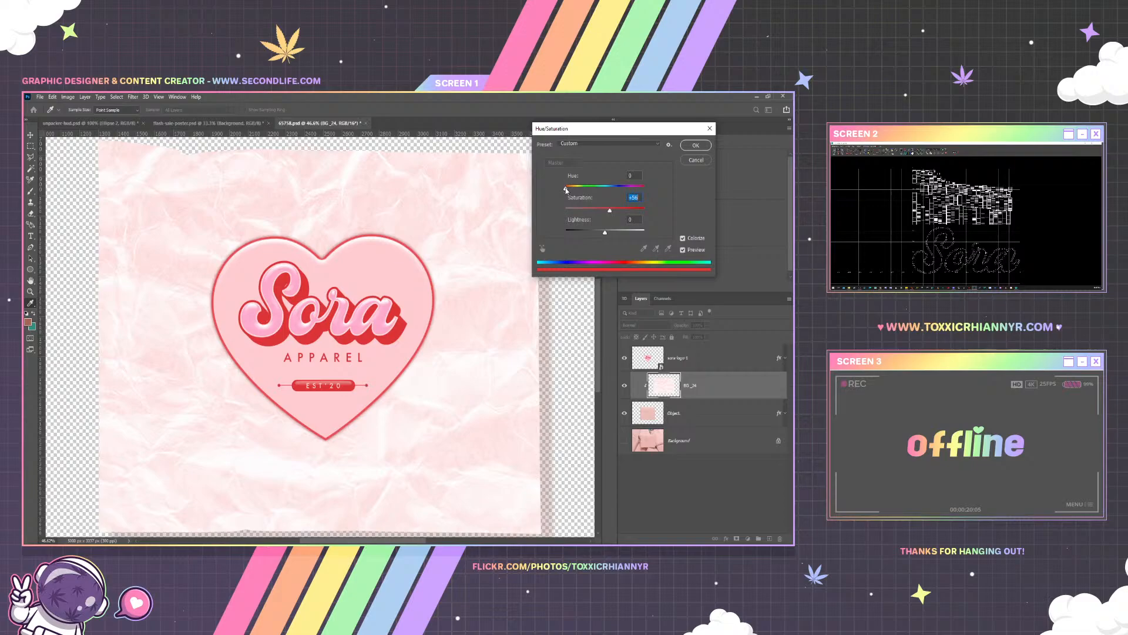
drag(567, 190, 660, 192)
drag(605, 235, 601, 232)
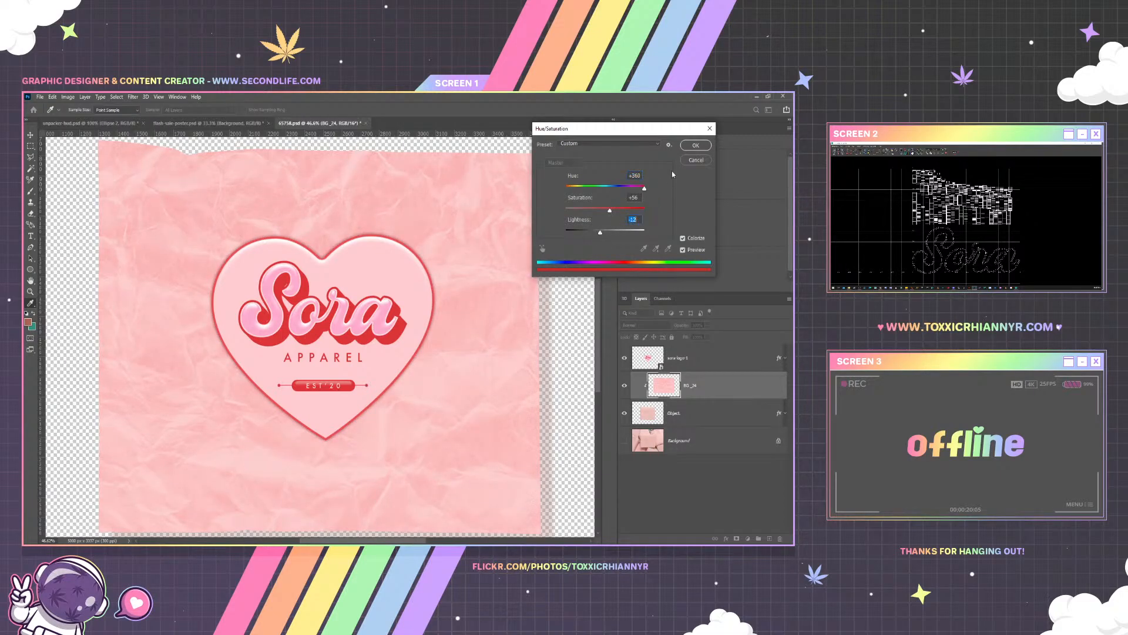
click(695, 145)
Compare blend modes on the pink paper texture and set it to Soft Light
click(645, 327)
click(645, 338)
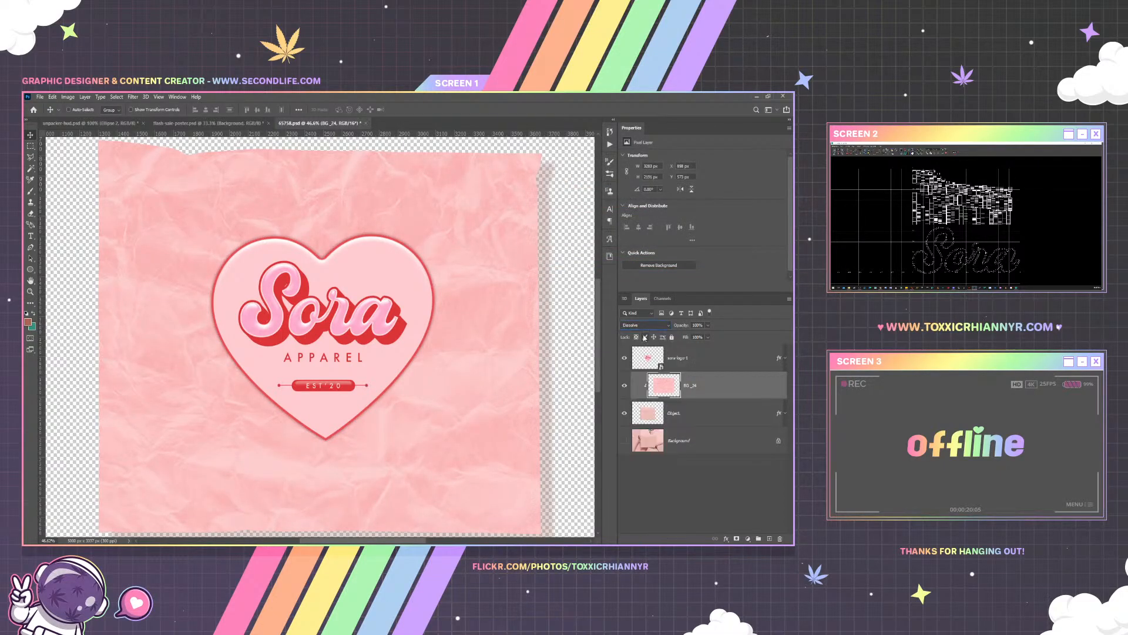
key(Down)
key(Down)
key(Down)
key(Down)
key(Down)
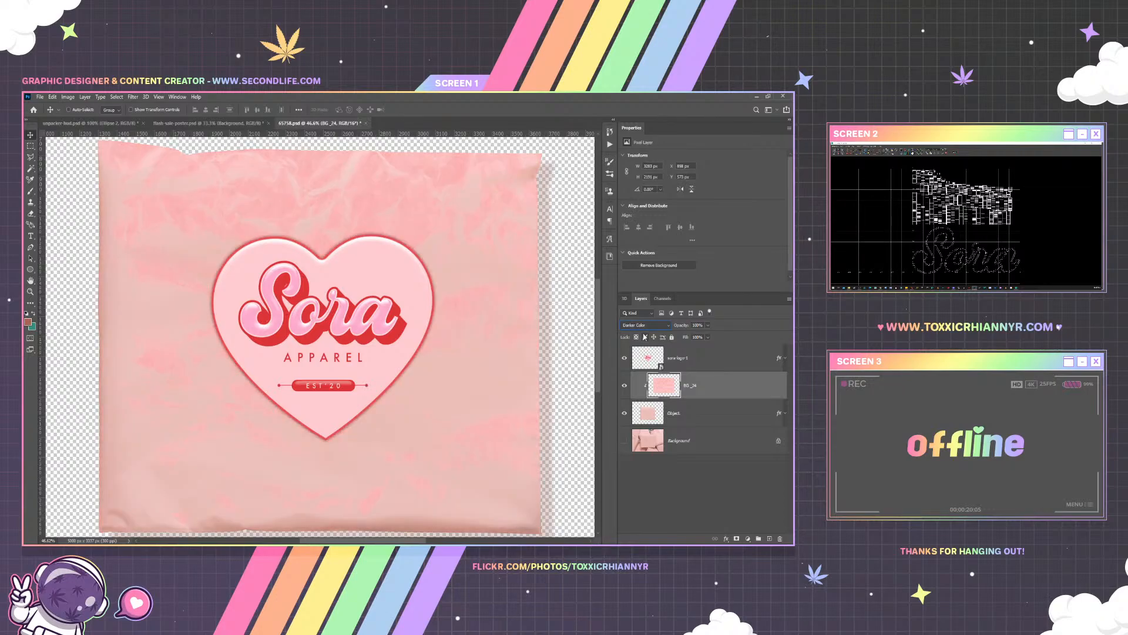
key(Up)
key(Up)
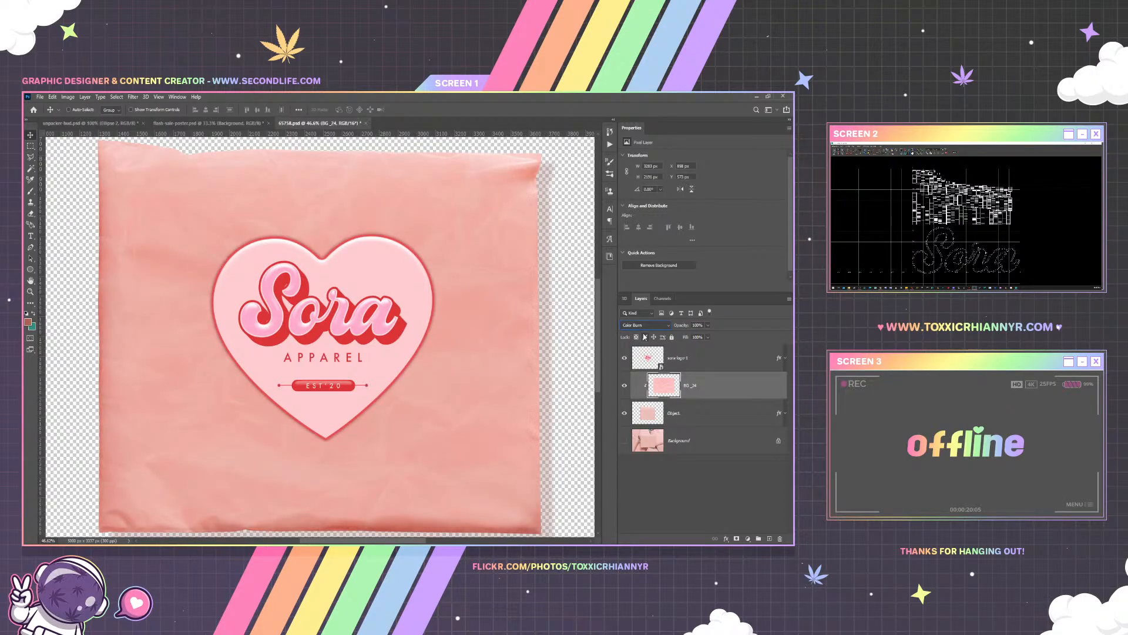
key(Down)
key(Down)
key(Down)
key(Down)
key(Down)
key(Down)
key(Down)
key(Down)
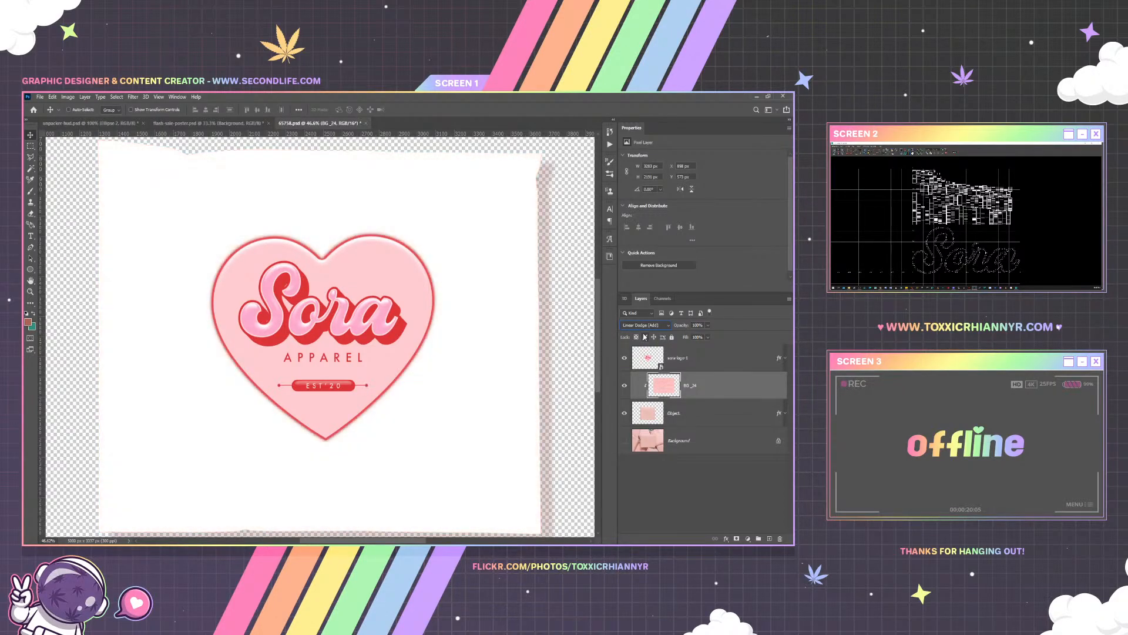
key(Down)
key(Down)
key(Down)
key(Down)
key(Down)
key(Down)
key(Down)
key(Down)
key(Down)
key(Down)
key(Down)
key(Down)
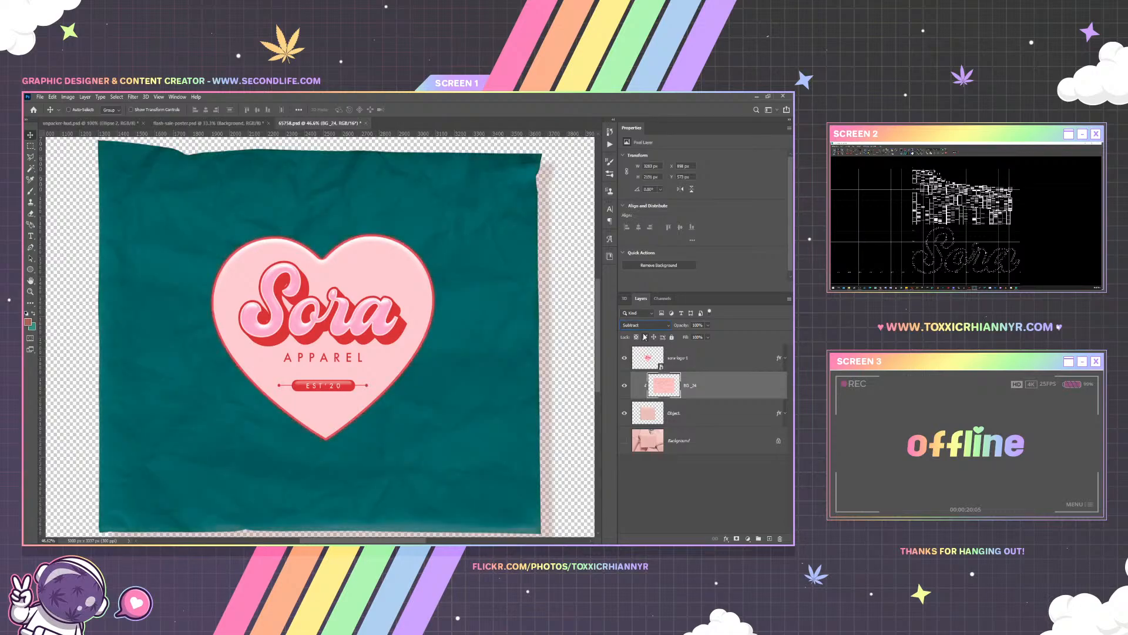
key(Down)
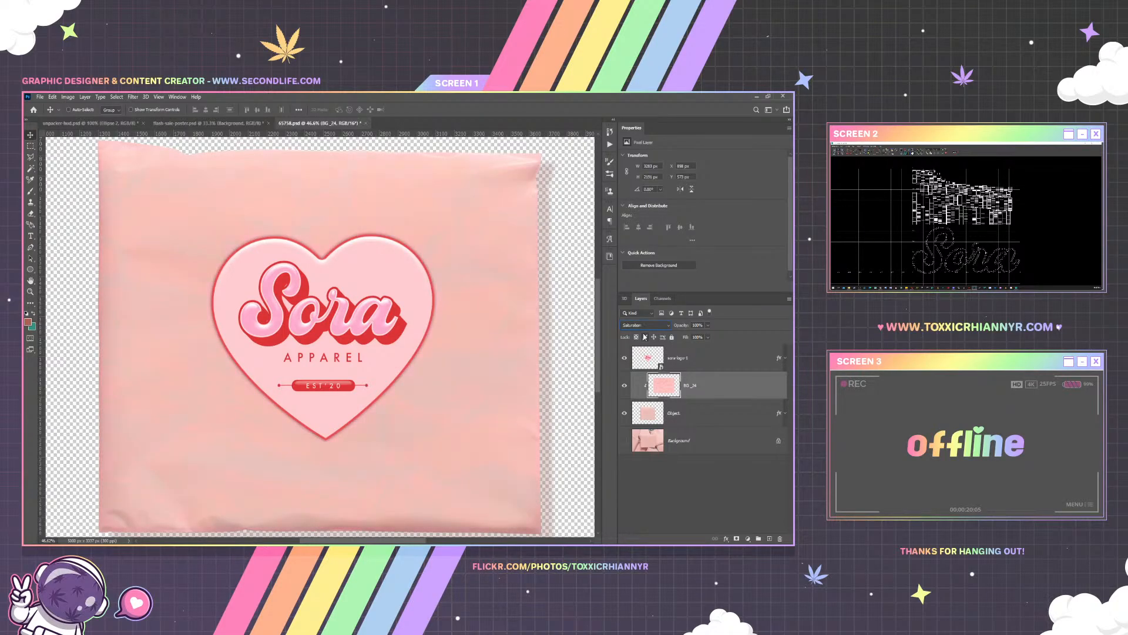
key(Down)
key(Up)
key(Up)
key(Up)
key(Up)
key(Up)
key(Up)
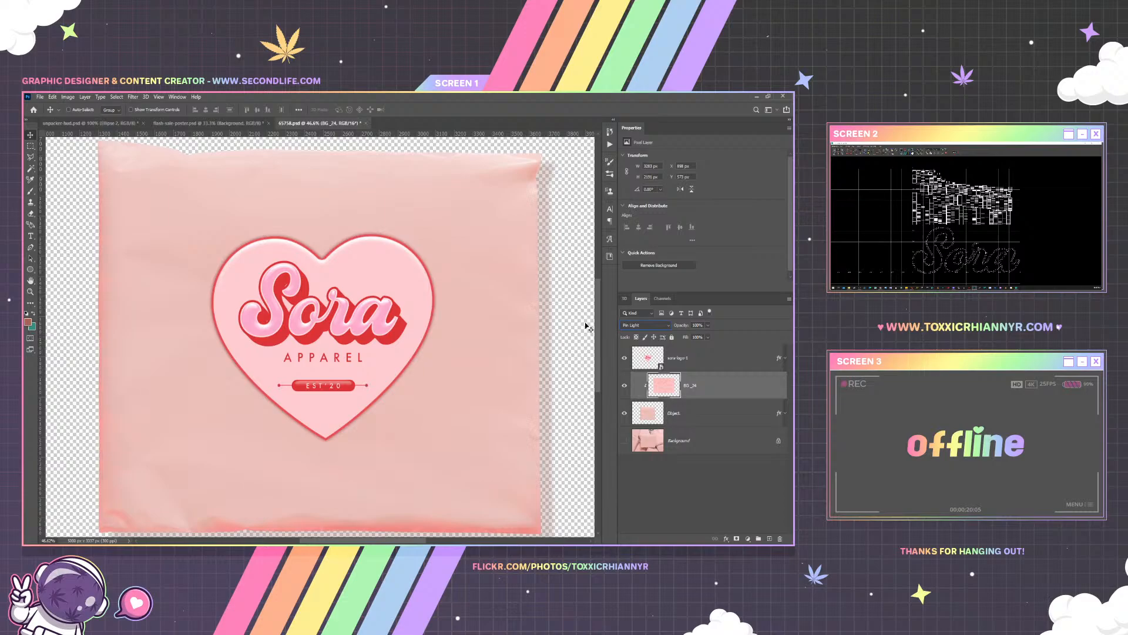
key(Up)
key(Up)
key(Up)
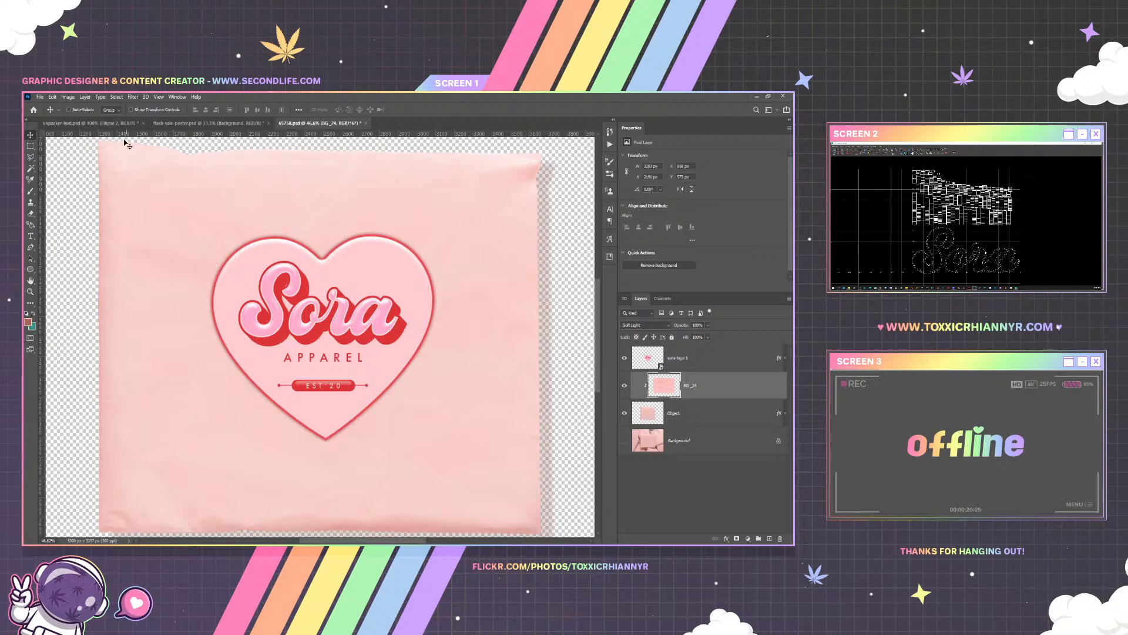
Darken the clipped pink paper texture with a Levels adjustment to bring out the creases on the package
click(69, 97)
mouse_move(120, 121)
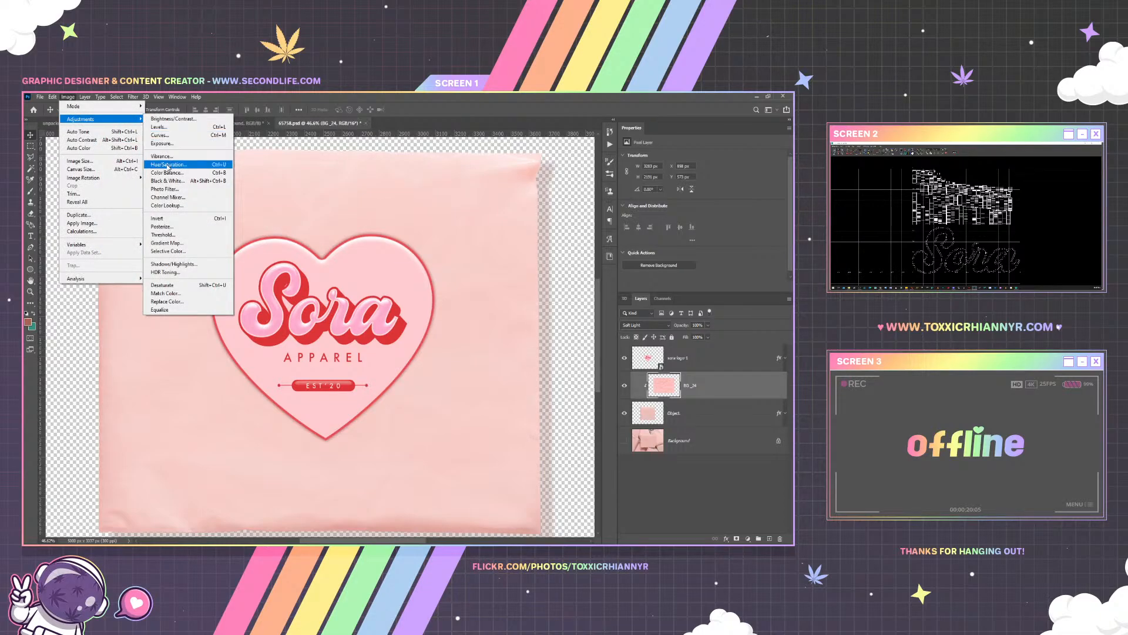
click(158, 126)
drag(561, 273, 587, 274)
click(648, 193)
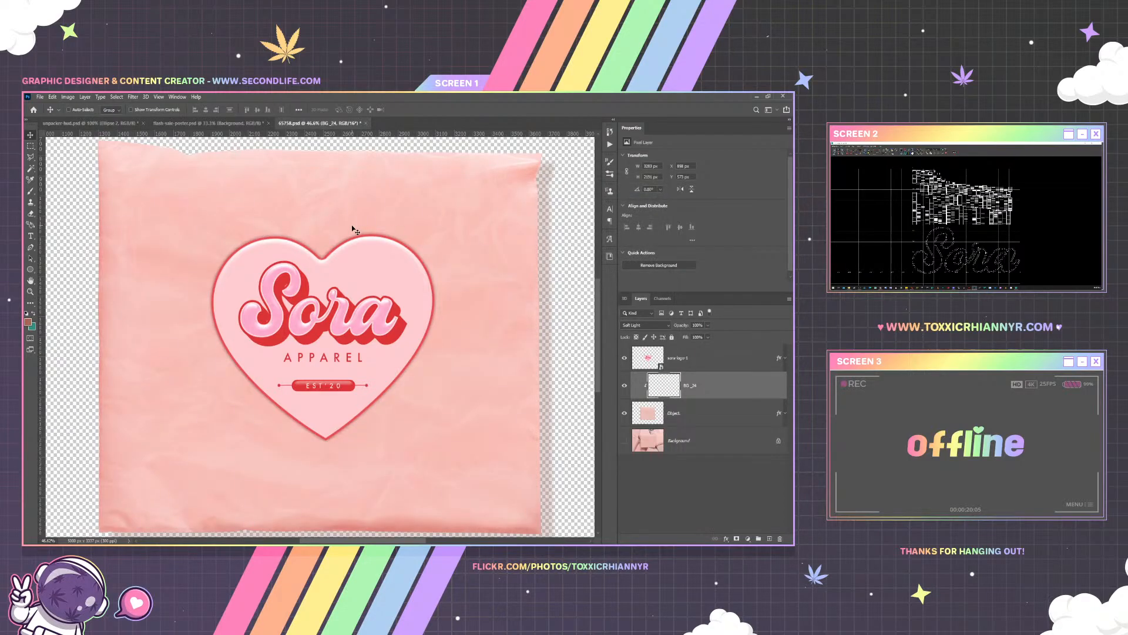
Slightly reduce the paper texture's saturation using Hue/Saturation and select the package's Object layer
click(159, 97)
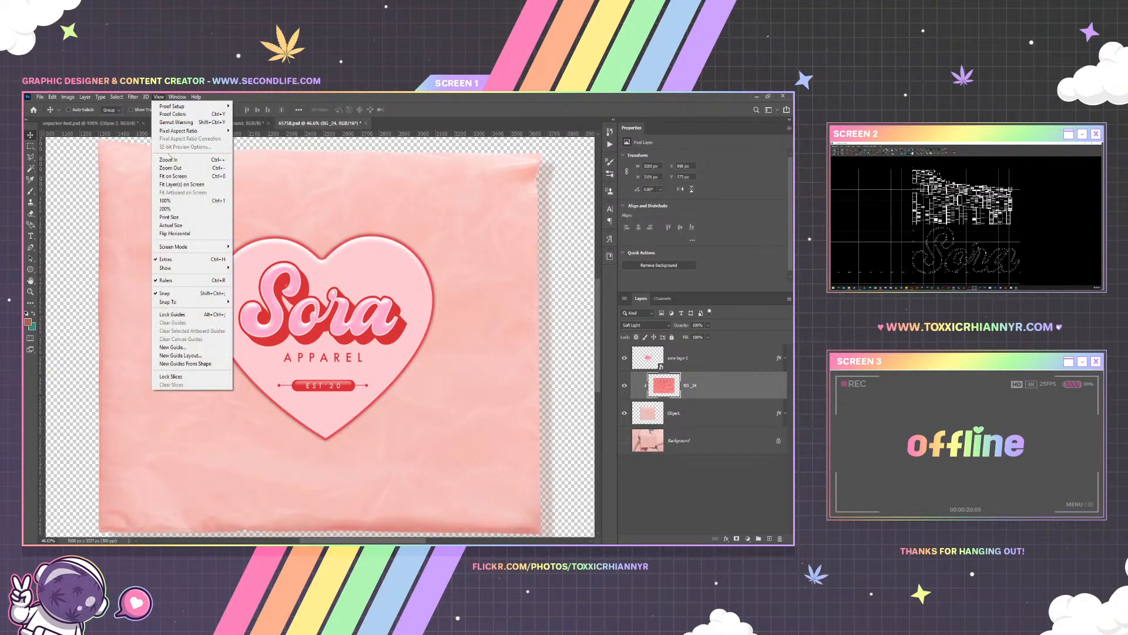
click(168, 175)
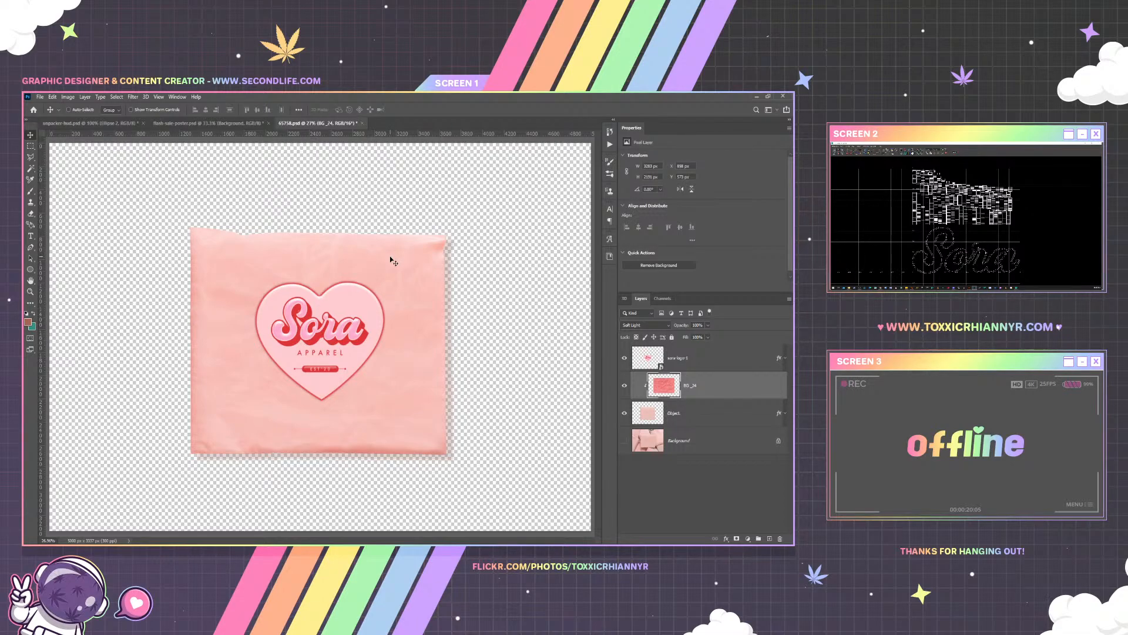
click(68, 97)
mouse_move(74, 120)
click(171, 165)
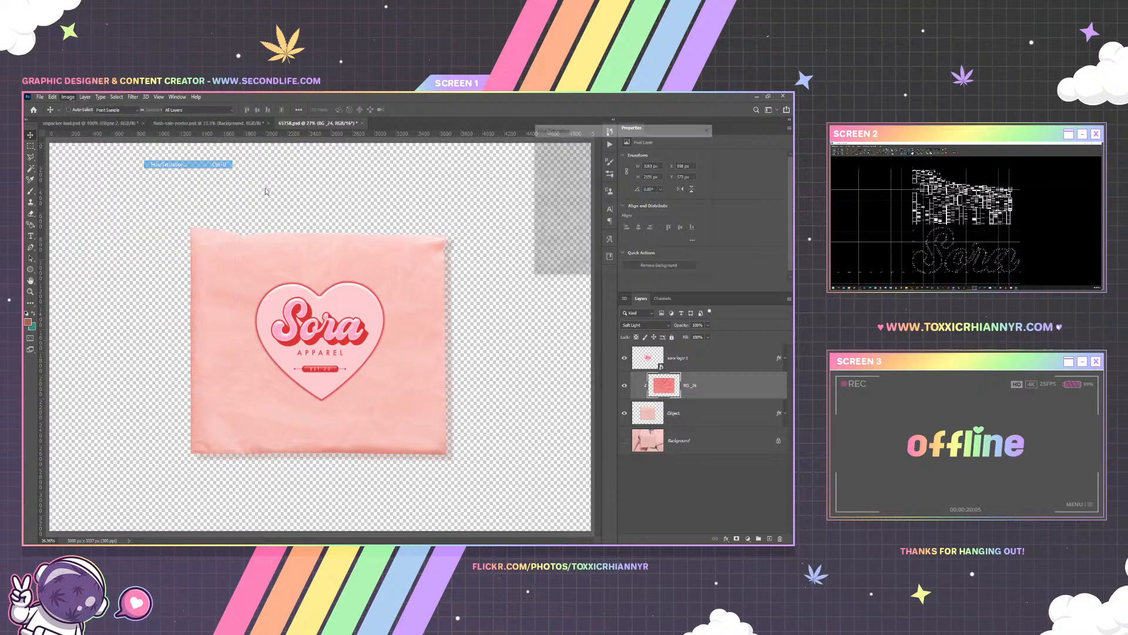
drag(595, 212, 591, 213)
click(694, 146)
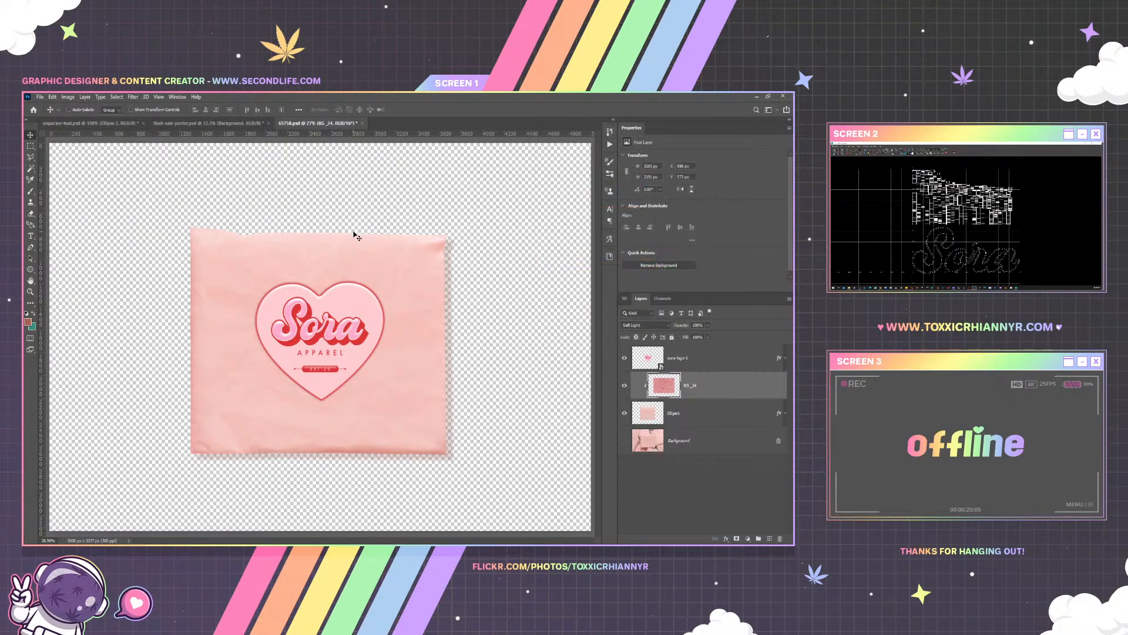
click(683, 415)
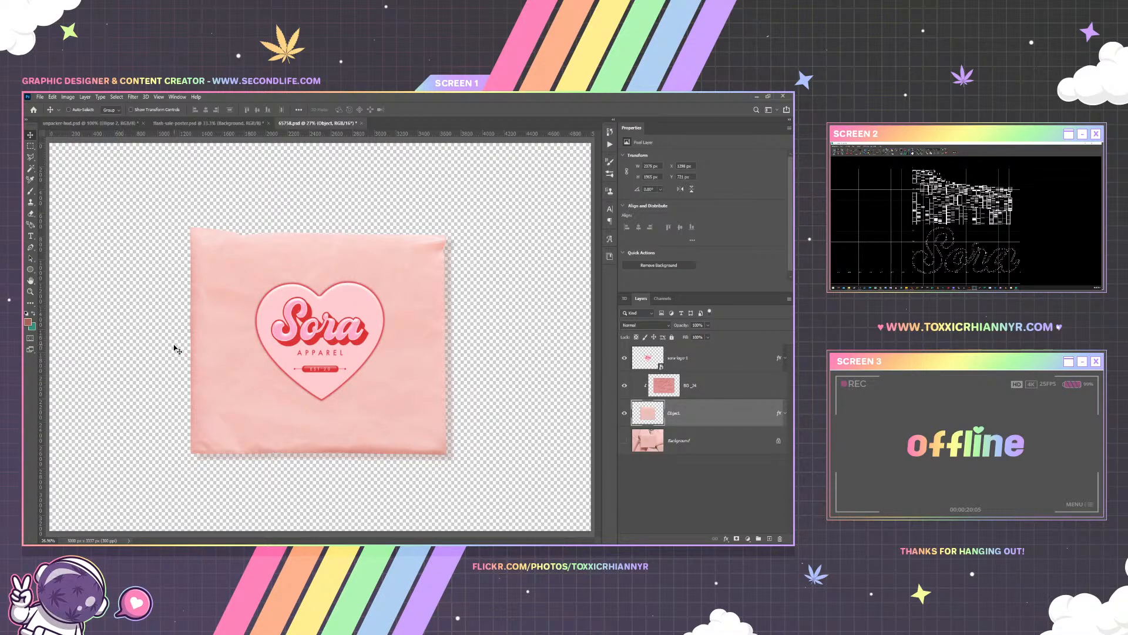
Switch to Chrome and look through the Google Images results for poly mailers, including the Sticker Mule custom mailer
mouse_move(163, 550)
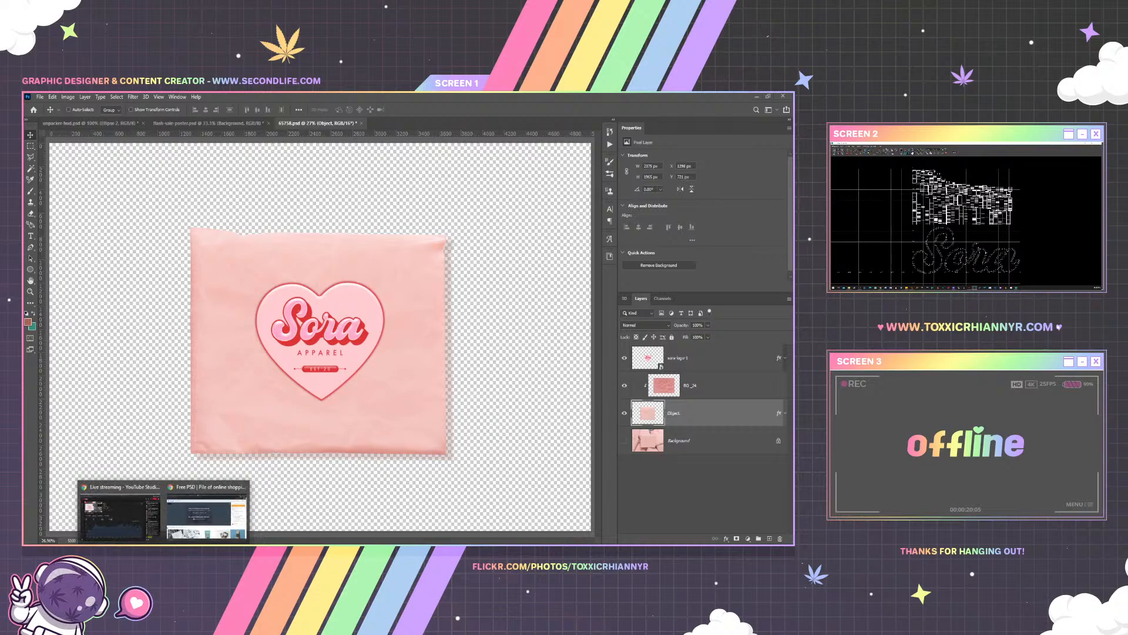
click(206, 514)
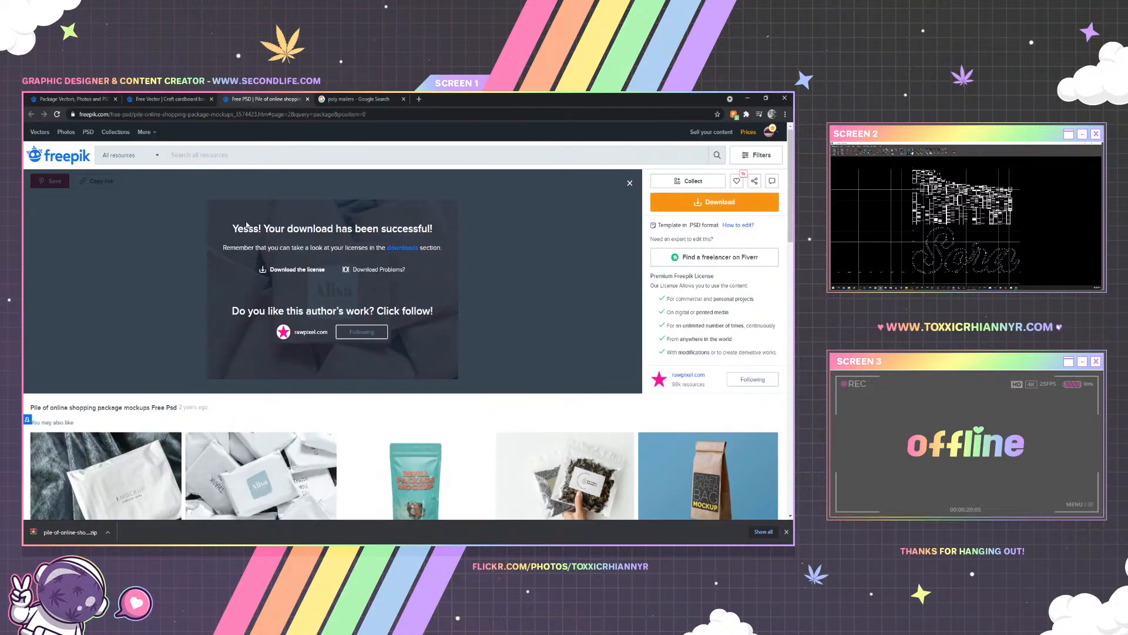
click(375, 98)
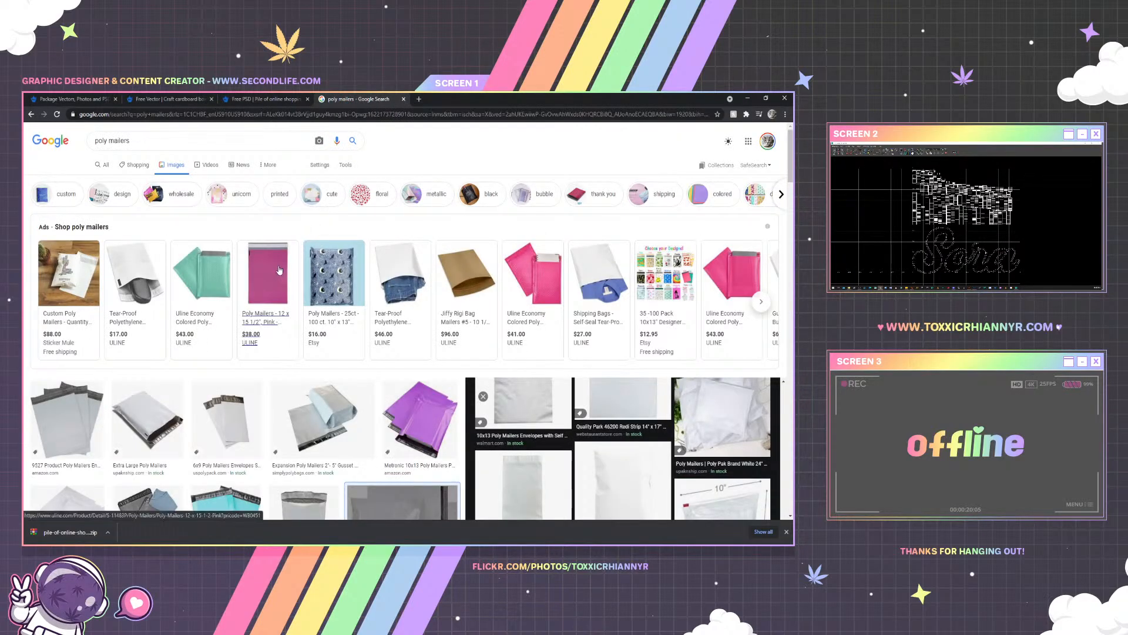
scroll(279, 271, down, 5)
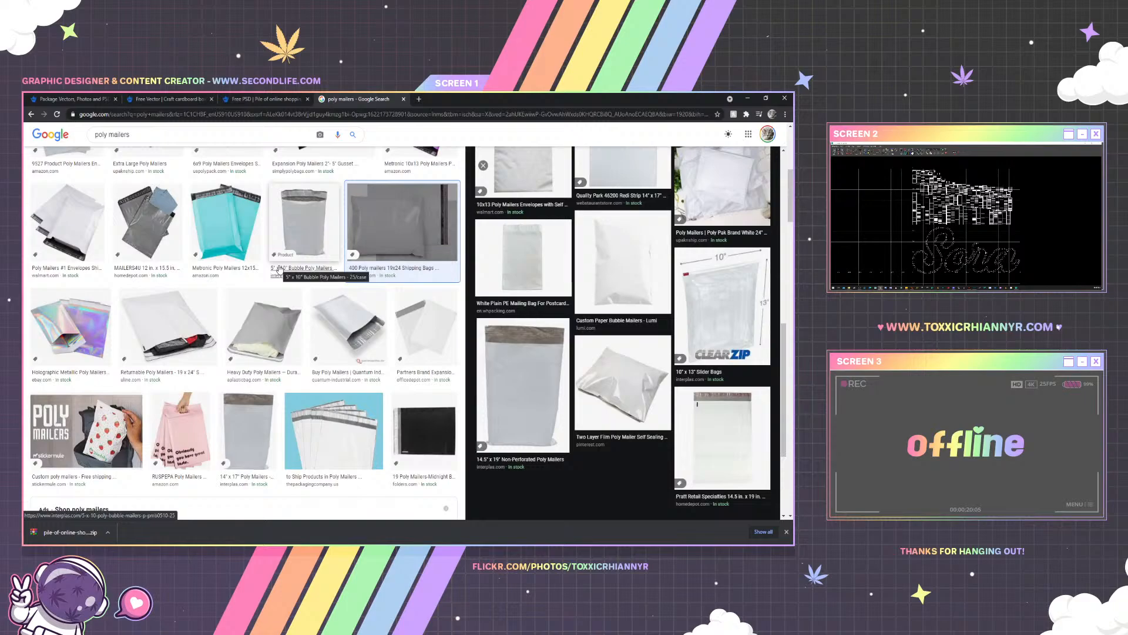
click(85, 429)
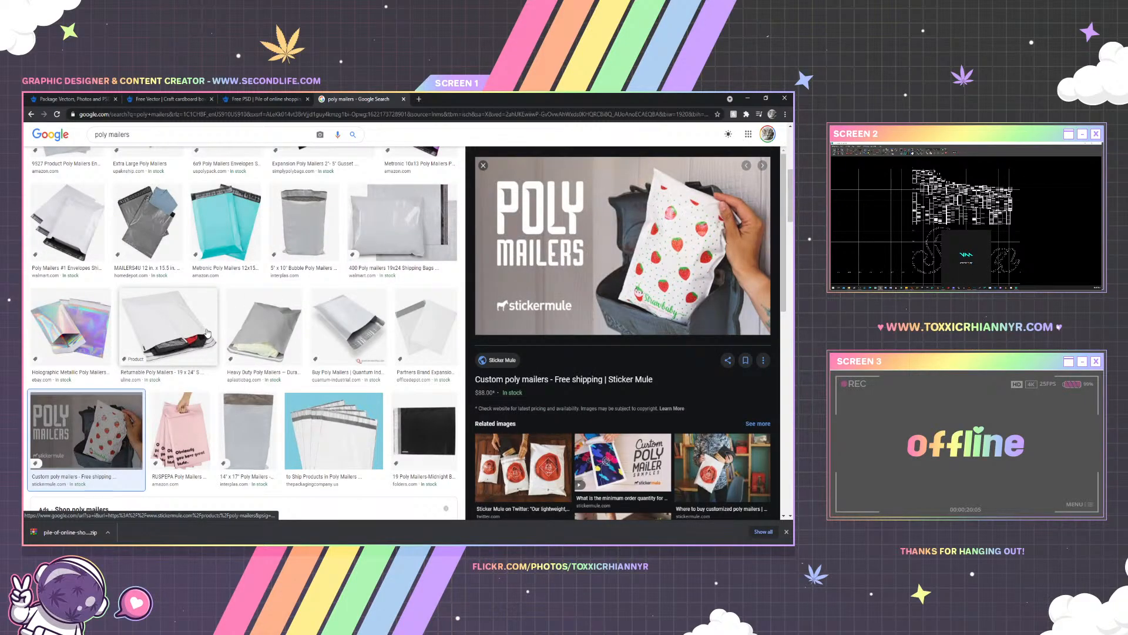
scroll(206, 338, down, 2)
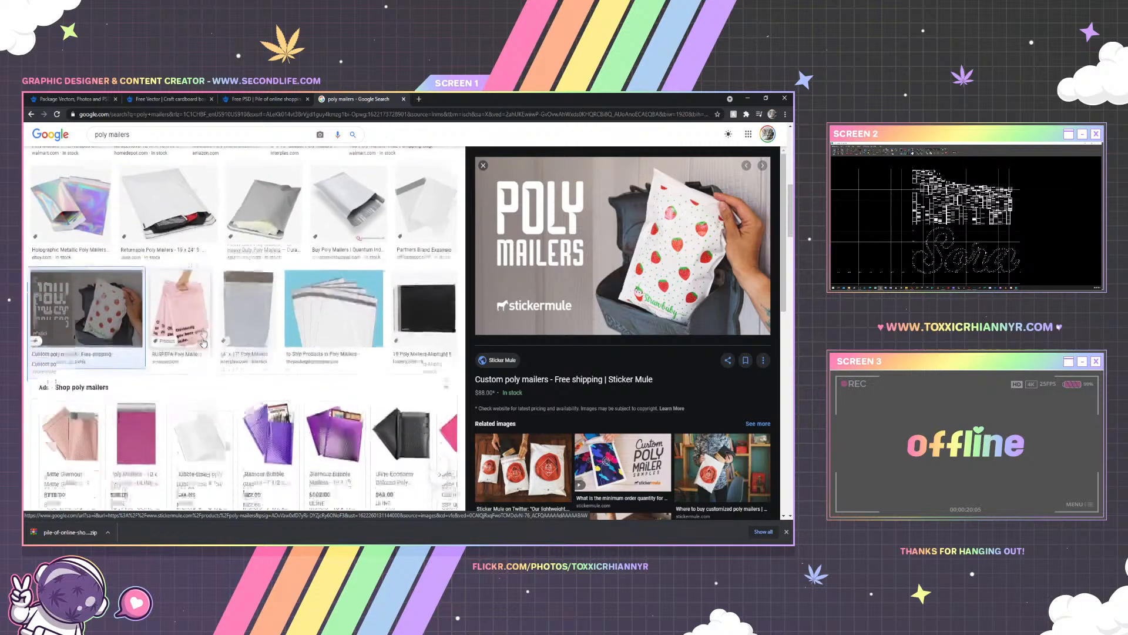
scroll(204, 339, down, 6)
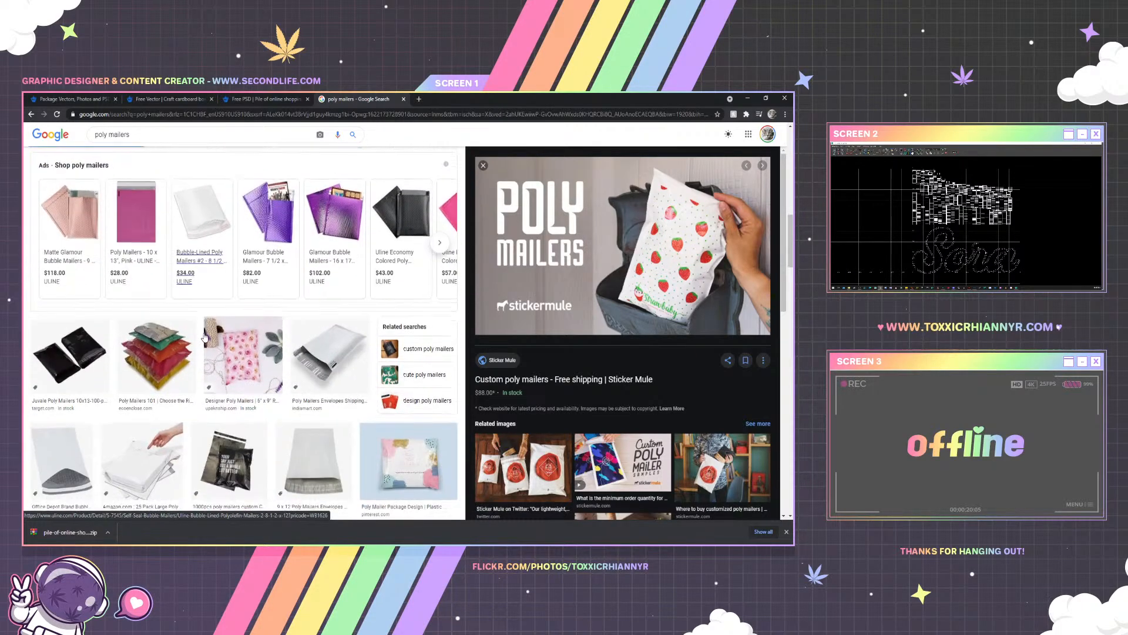
scroll(204, 336, down, 3)
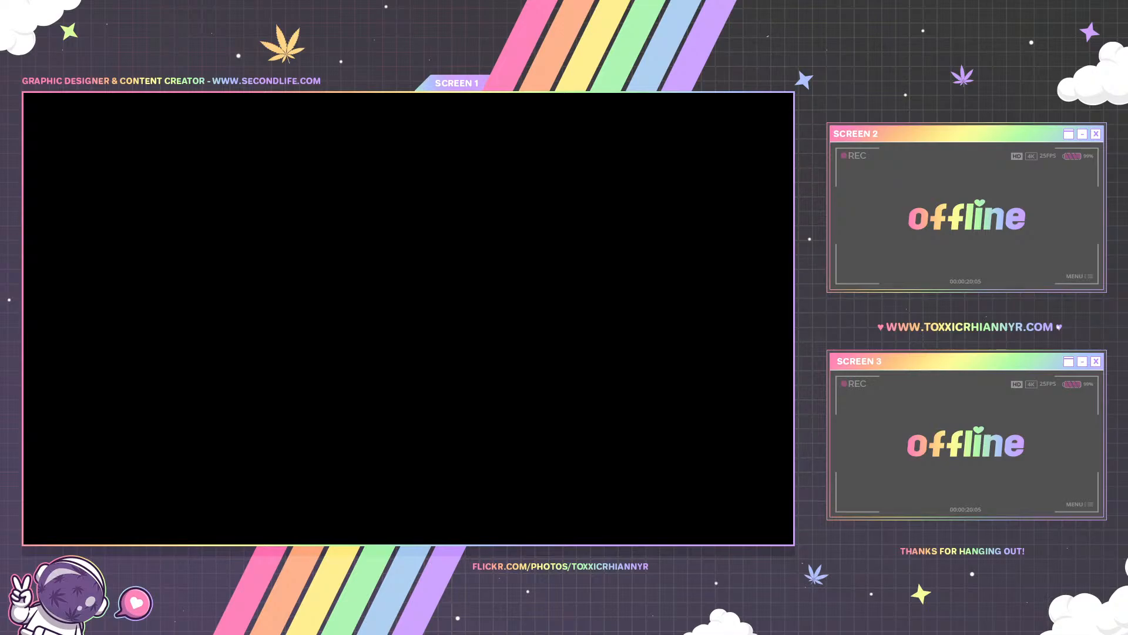
scroll(281, 347, down, 8)
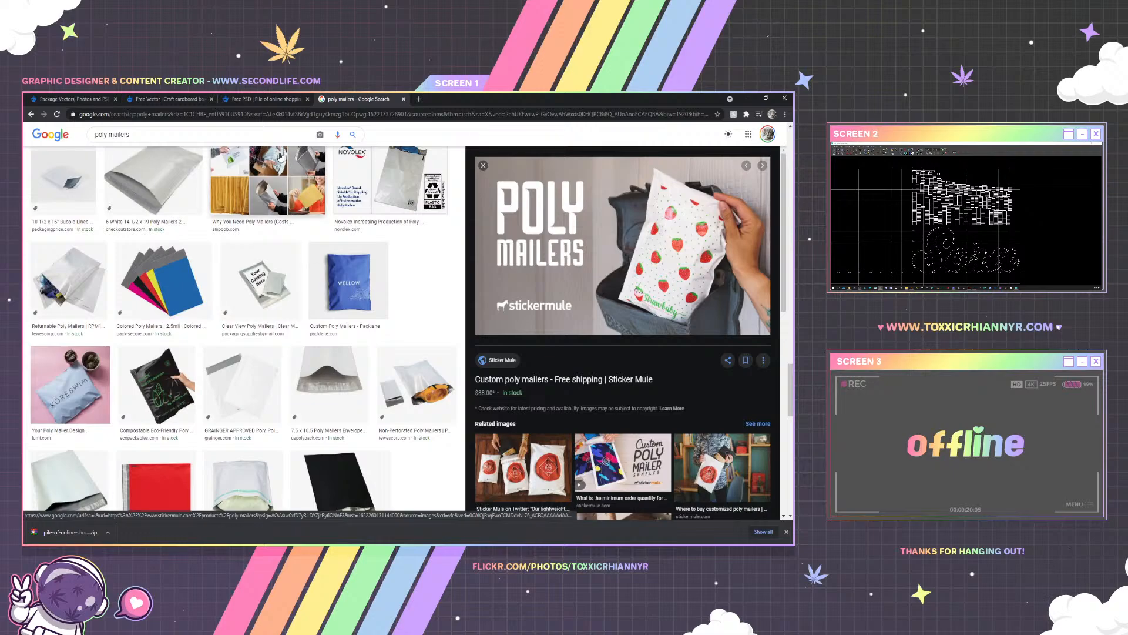
Browse the related package mockups on Freepik and open the blank white plastic bag mockup in a new tab
click(238, 100)
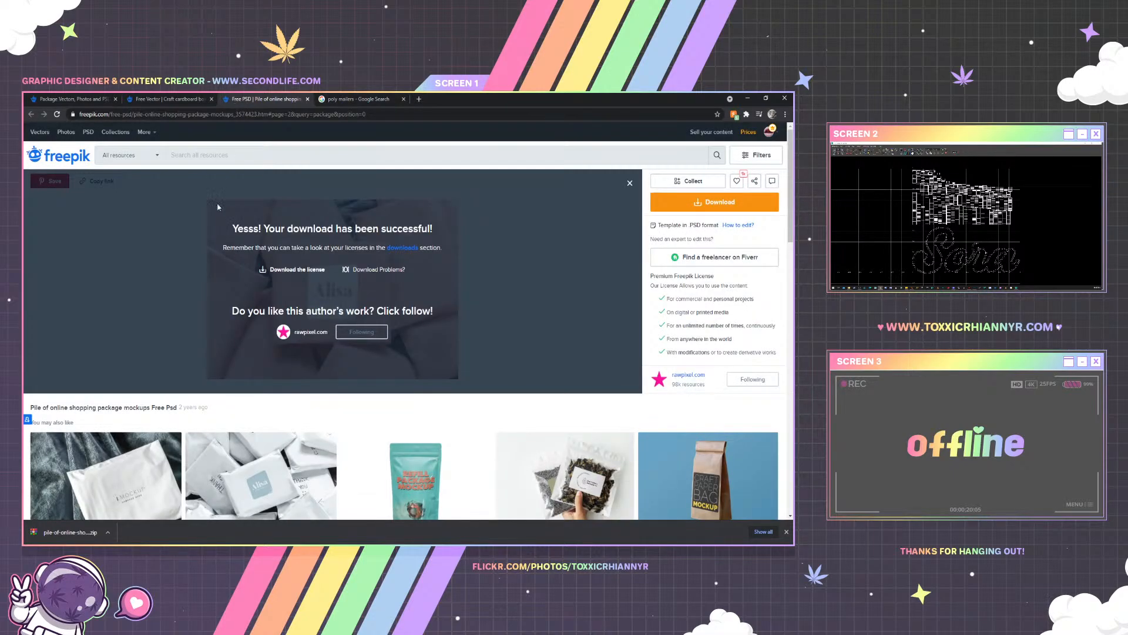
scroll(220, 194, down, 4)
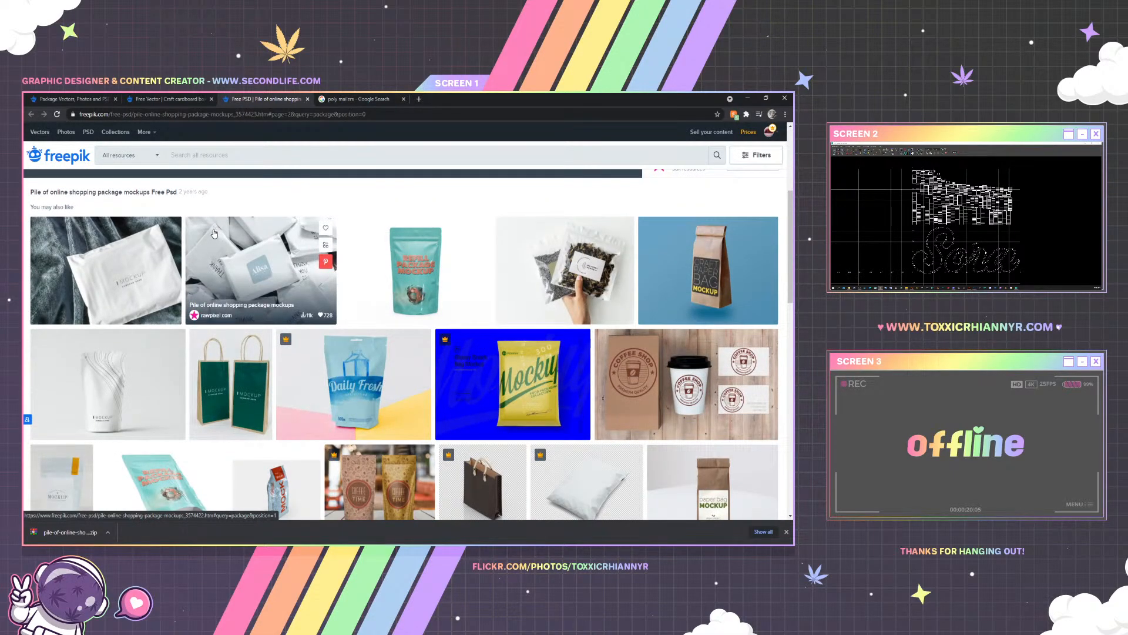
scroll(213, 231, down, 2)
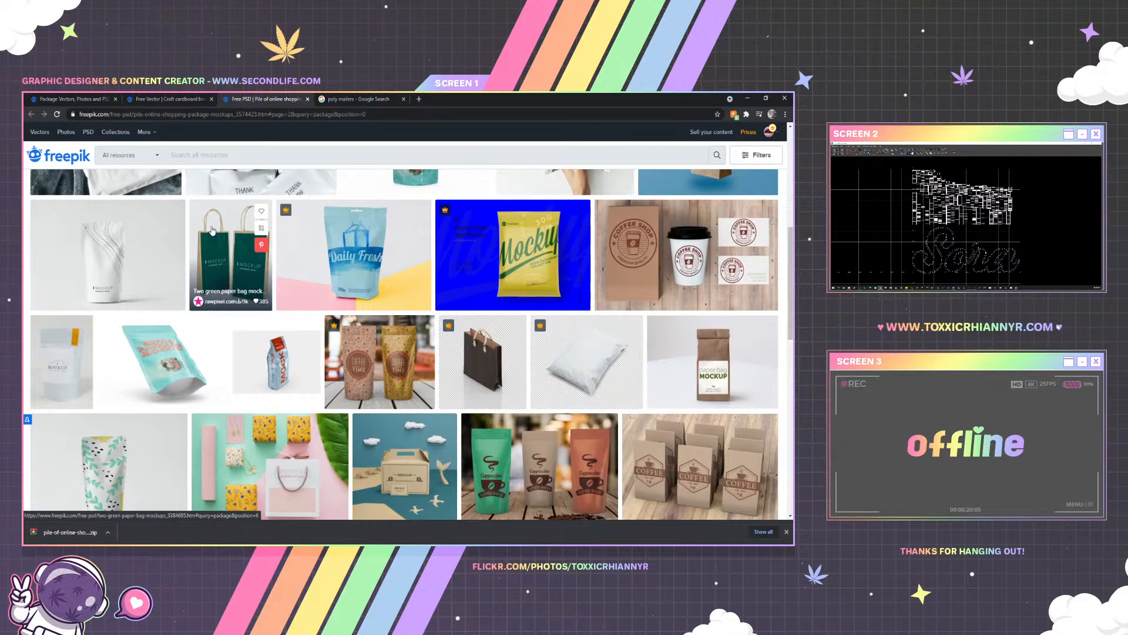
scroll(213, 230, down, 2)
scroll(396, 254, down, 2)
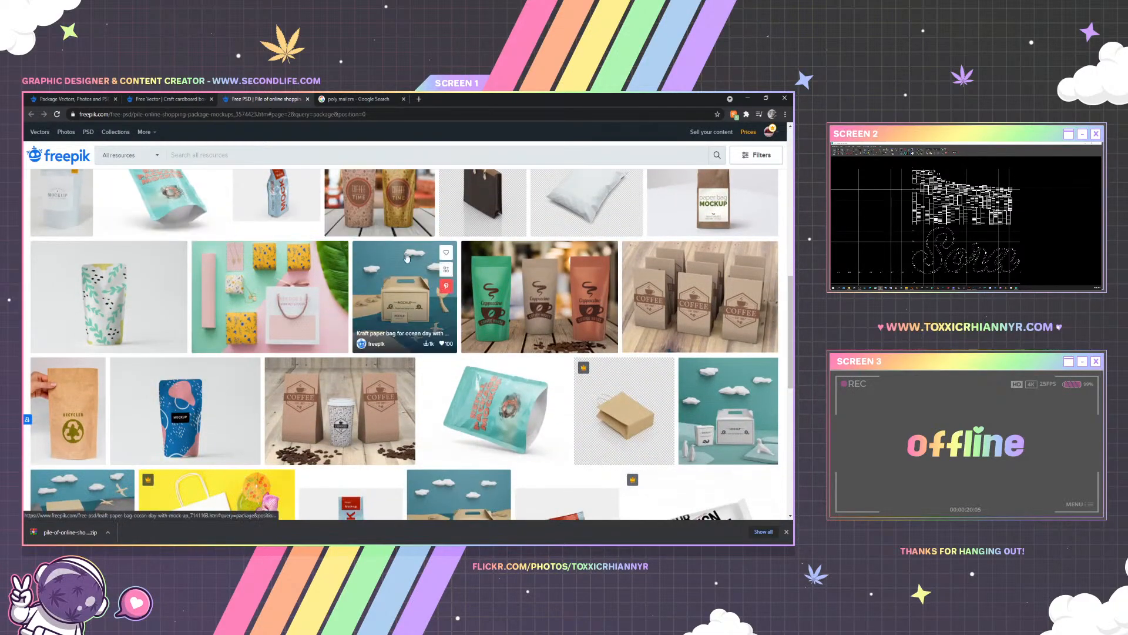
scroll(411, 256, up, 2)
right_click(589, 257)
click(611, 265)
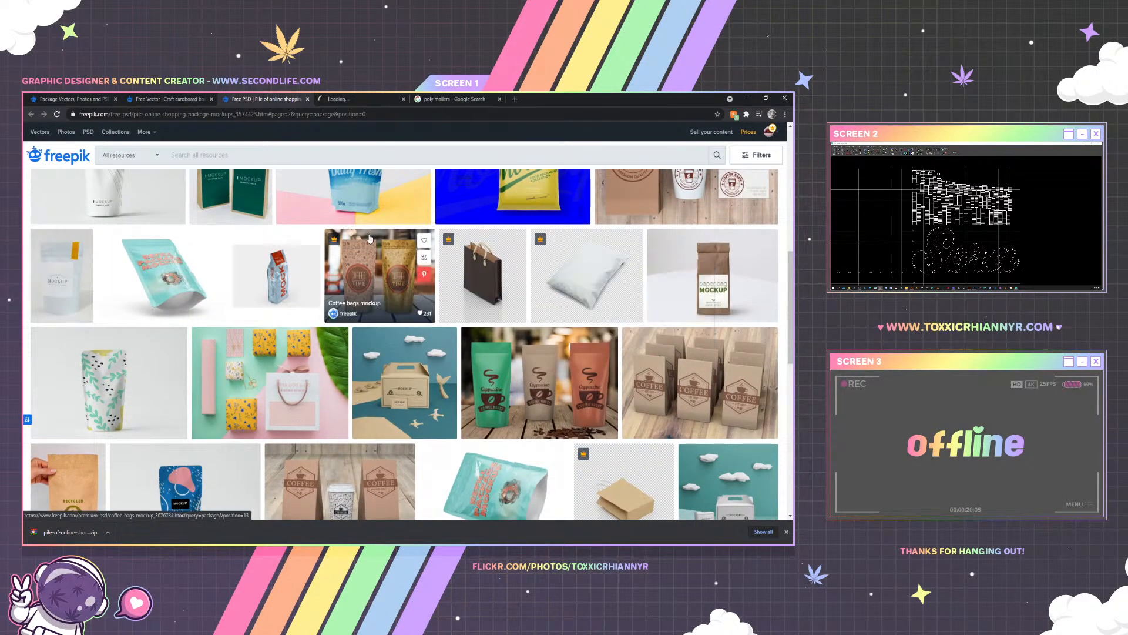
click(386, 97)
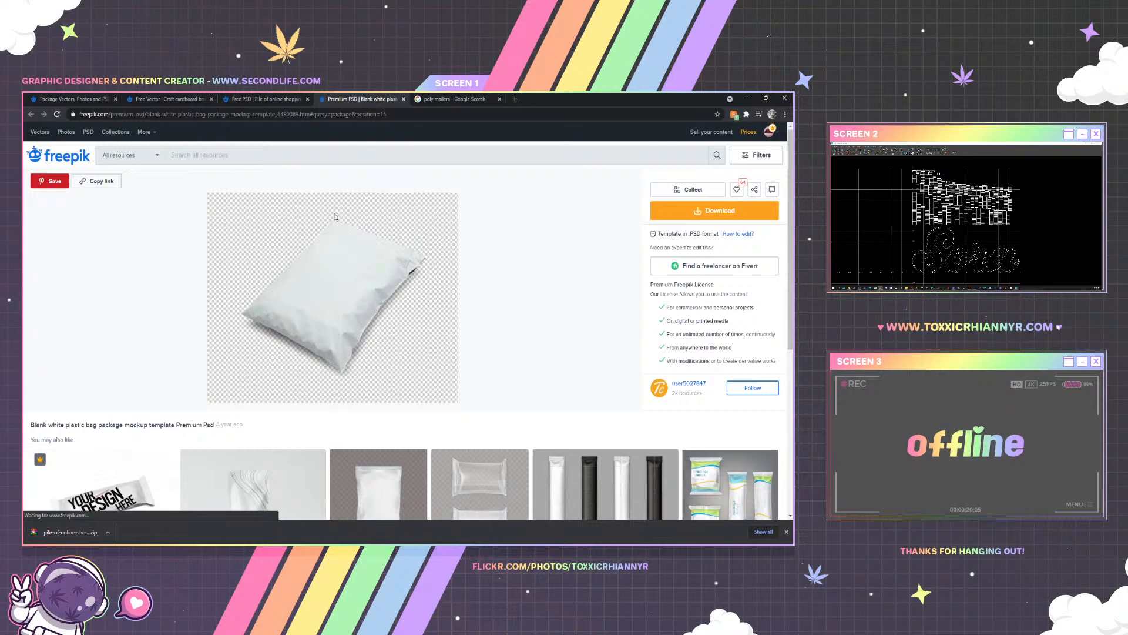
scroll(339, 213, down, 5)
scroll(340, 199, up, 5)
Look through the remaining related package mockups on Freepik and re-examine the blank white plastic bag mockup
key(ctrl+Page_Up)
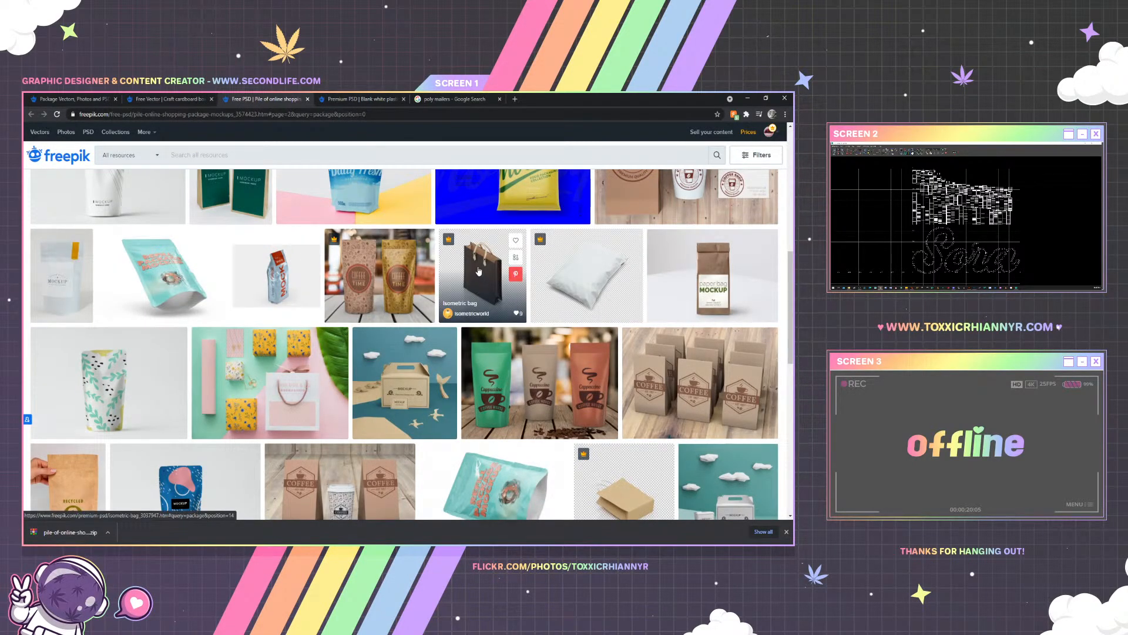
scroll(276, 270, down, 2)
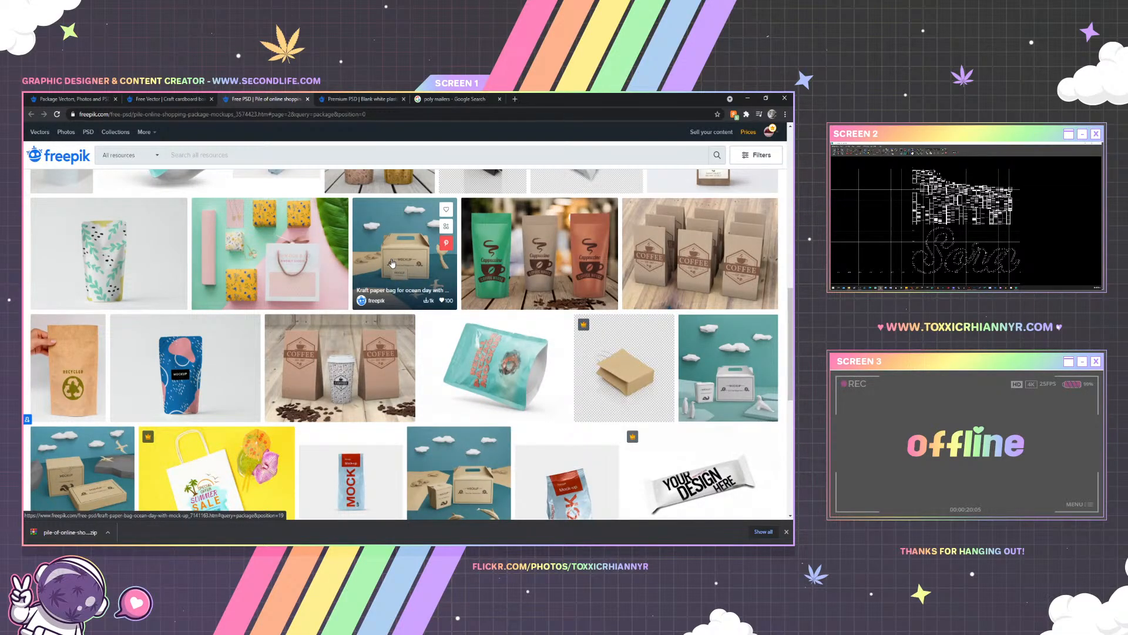
scroll(392, 262, down, 3)
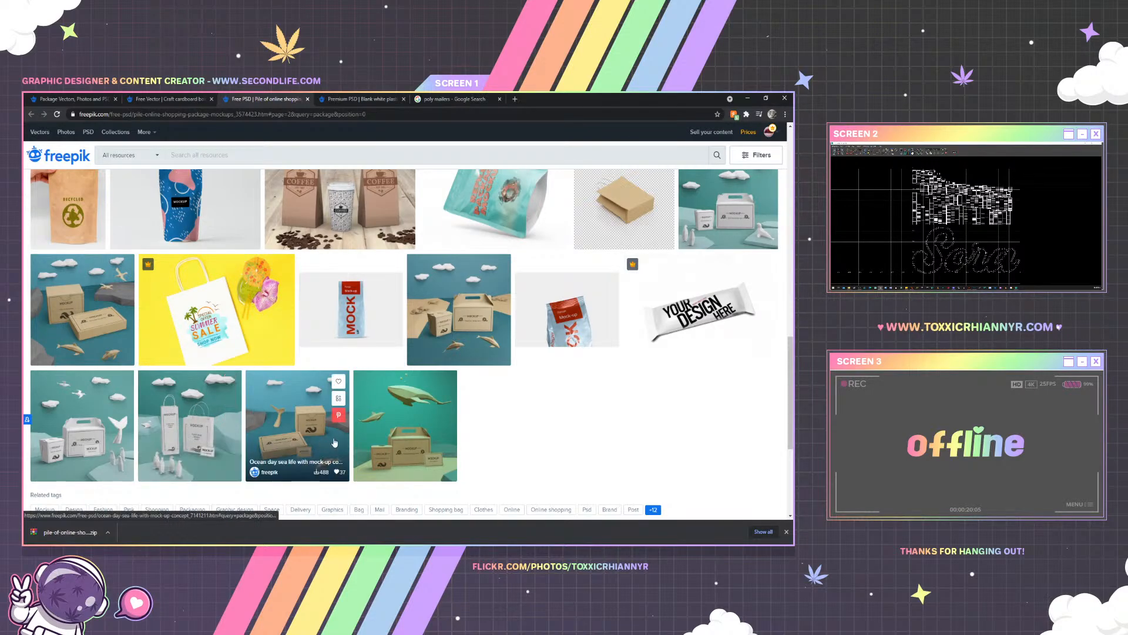
scroll(406, 323, up, 5)
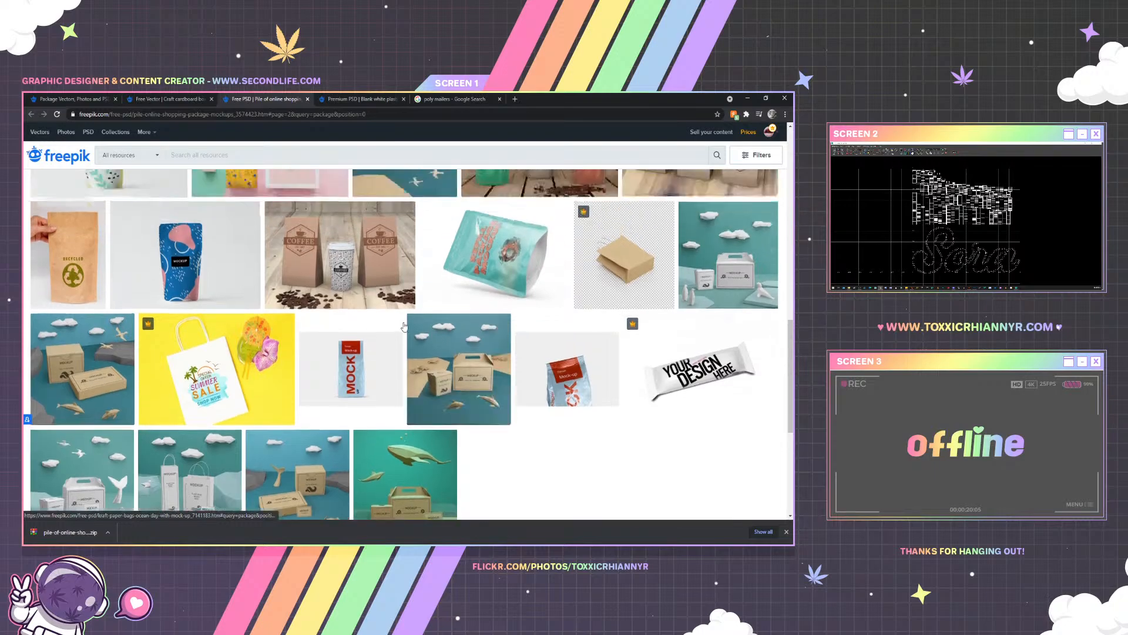
click(279, 267)
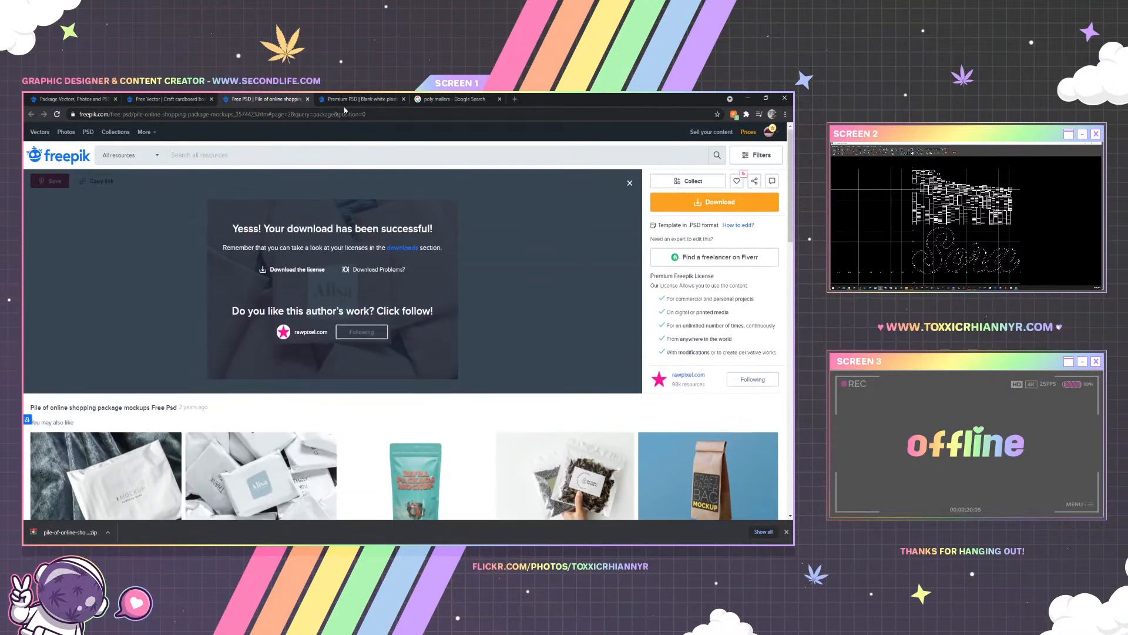
click(344, 100)
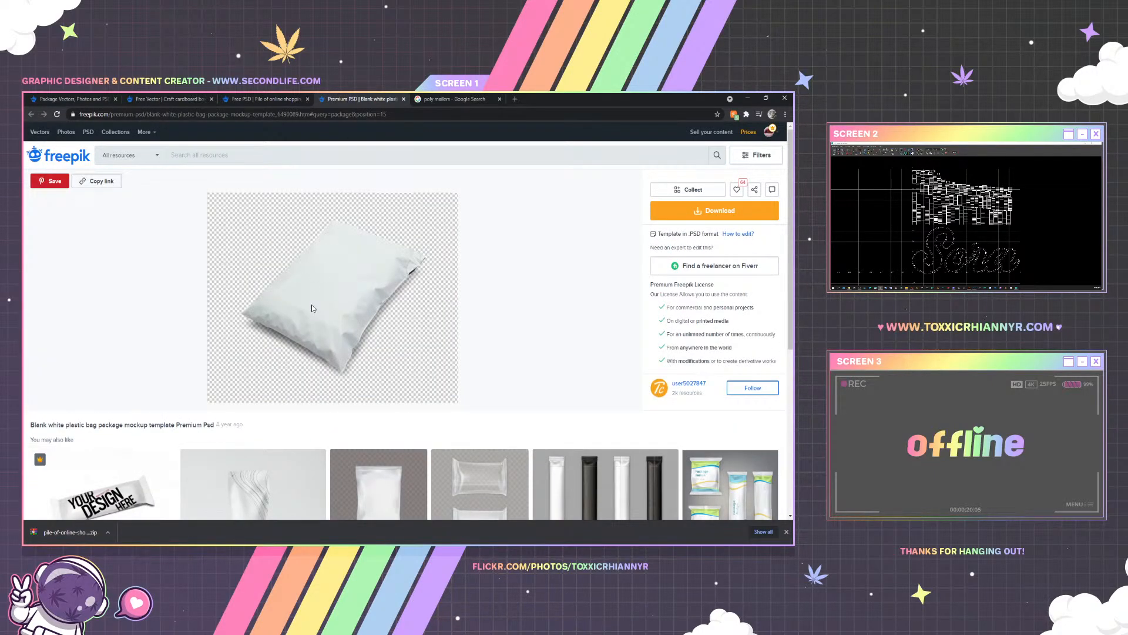
scroll(312, 308, down, 1)
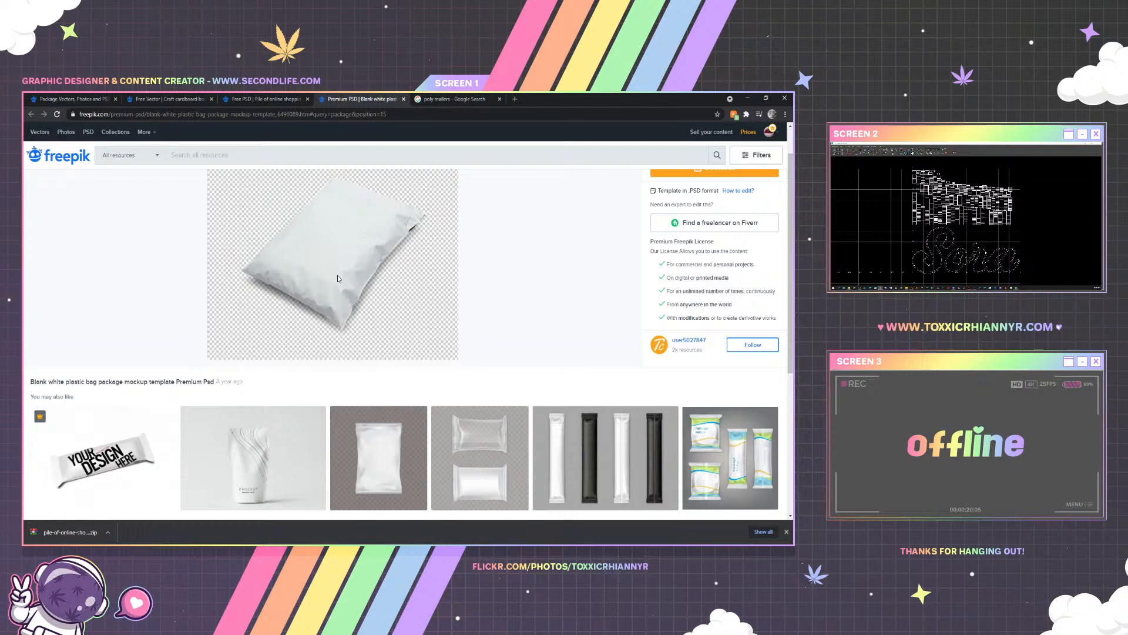
scroll(338, 275, down, 2)
scroll(338, 275, up, 3)
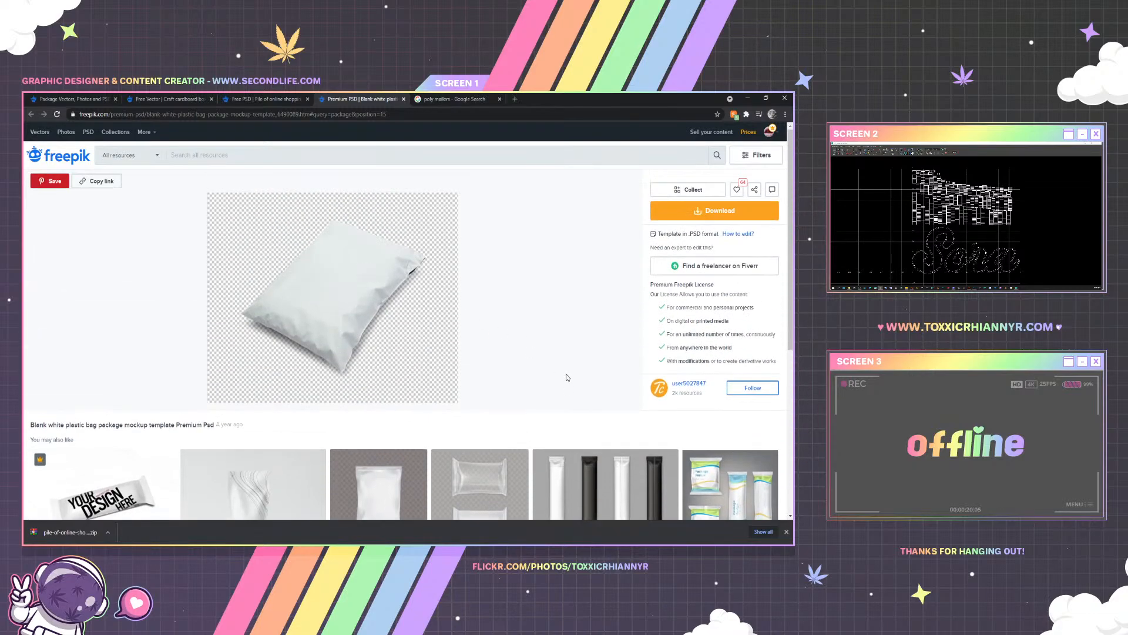
Open the mockup author's Freepik profile and look through the first two pages of resources for poly mailer mockups
click(675, 385)
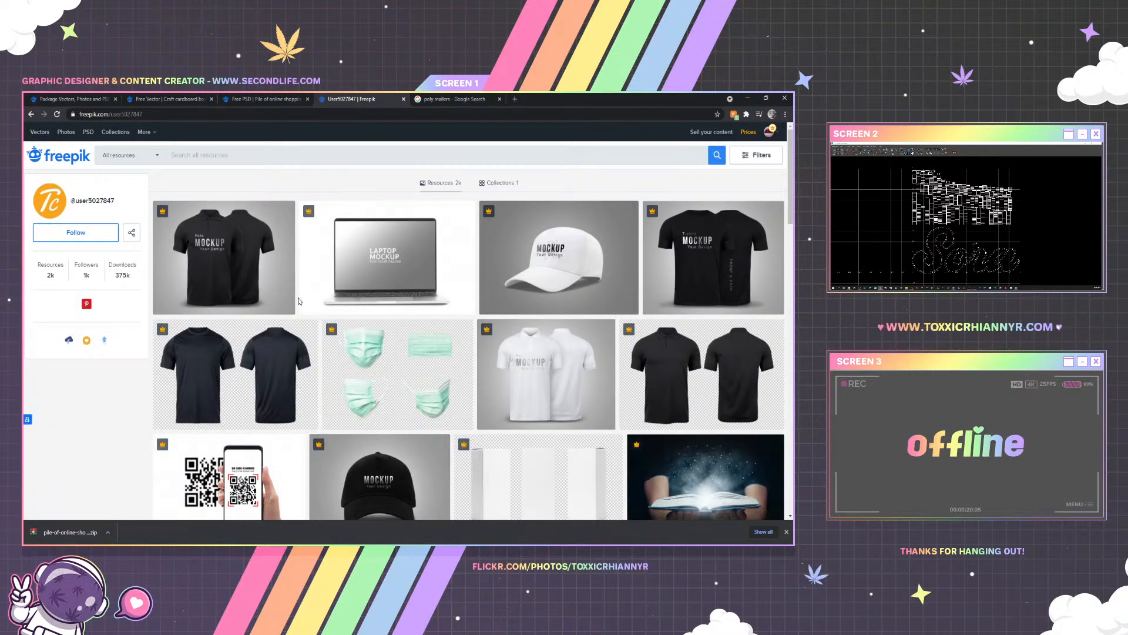
scroll(298, 298, down, 4)
scroll(298, 301, down, 10)
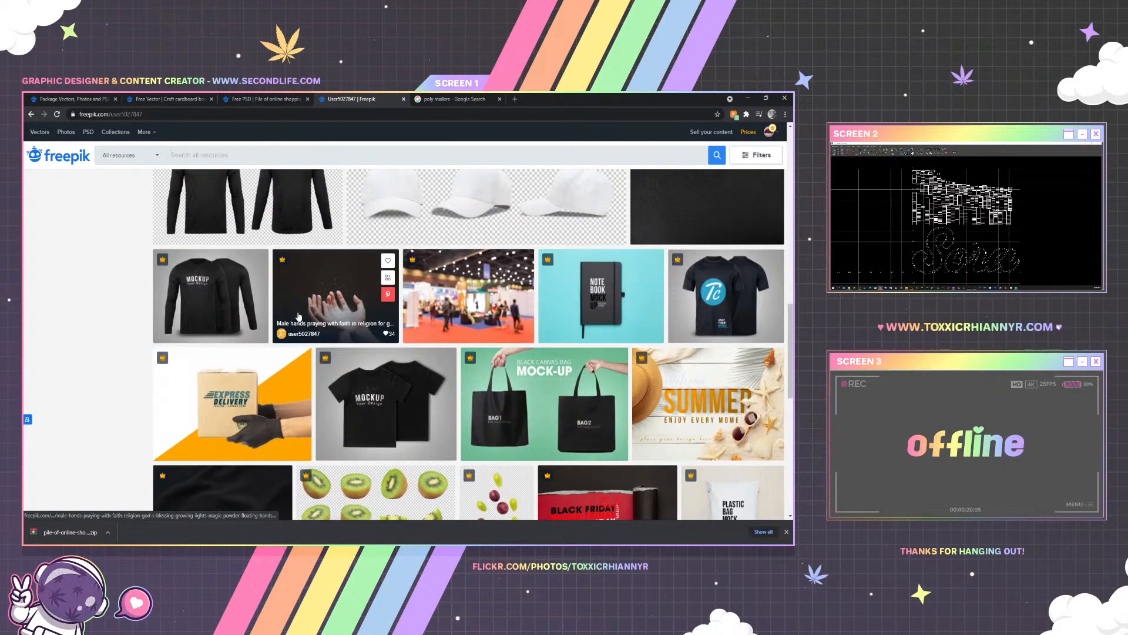
scroll(298, 316, down, 5)
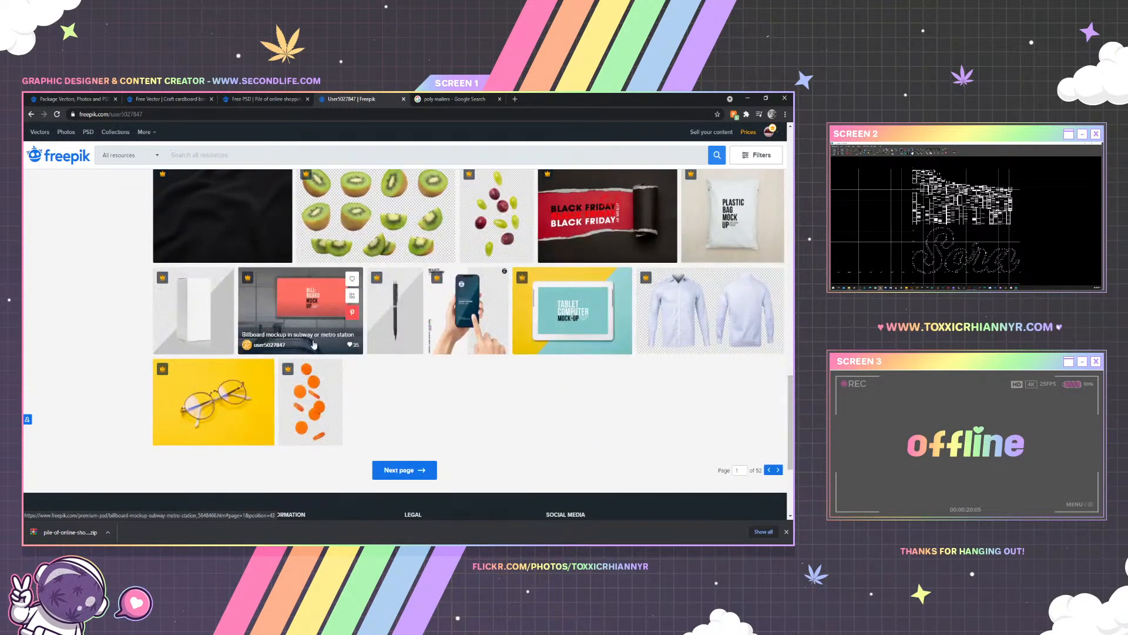
click(418, 469)
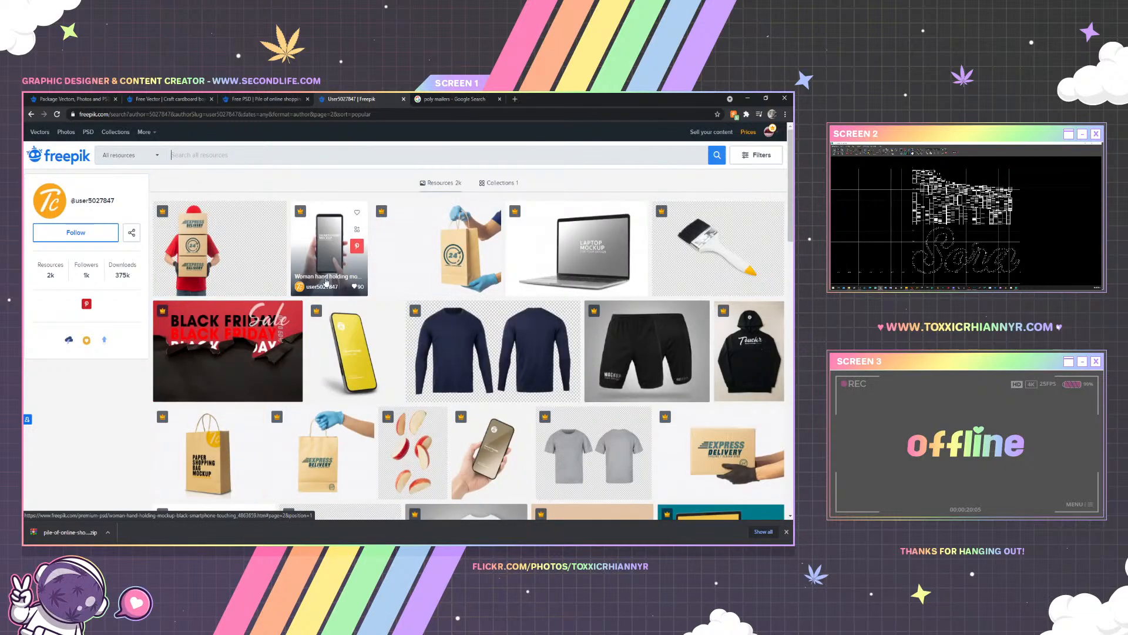
scroll(363, 280, down, 1)
scroll(362, 280, down, 6)
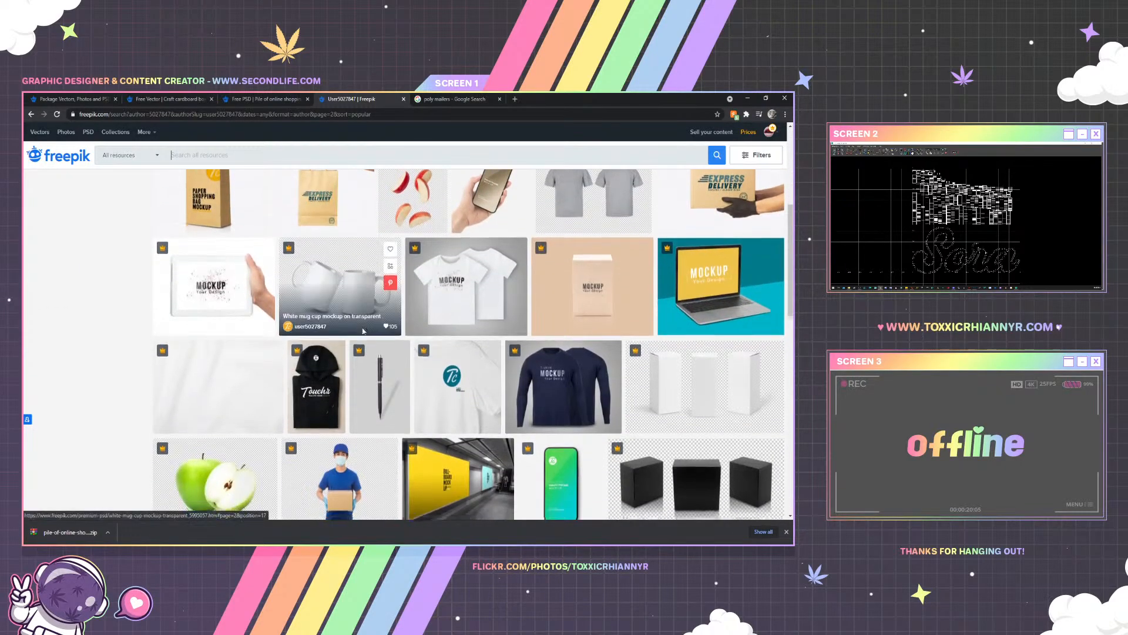
scroll(357, 374, down, 4)
scroll(368, 369, up, 3)
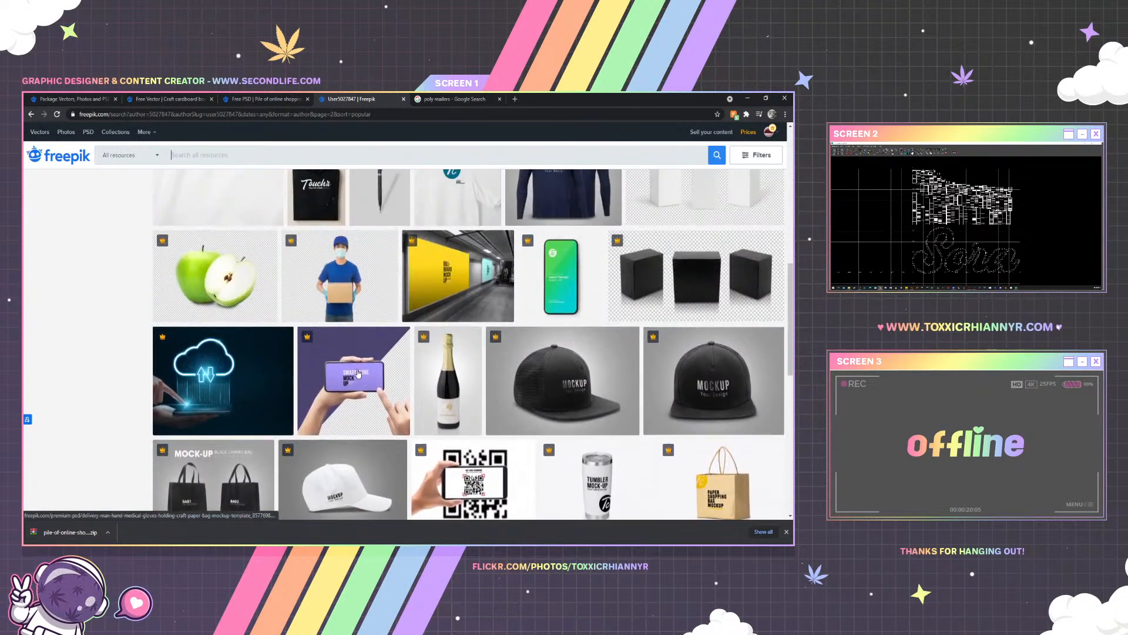
scroll(368, 368, up, 2)
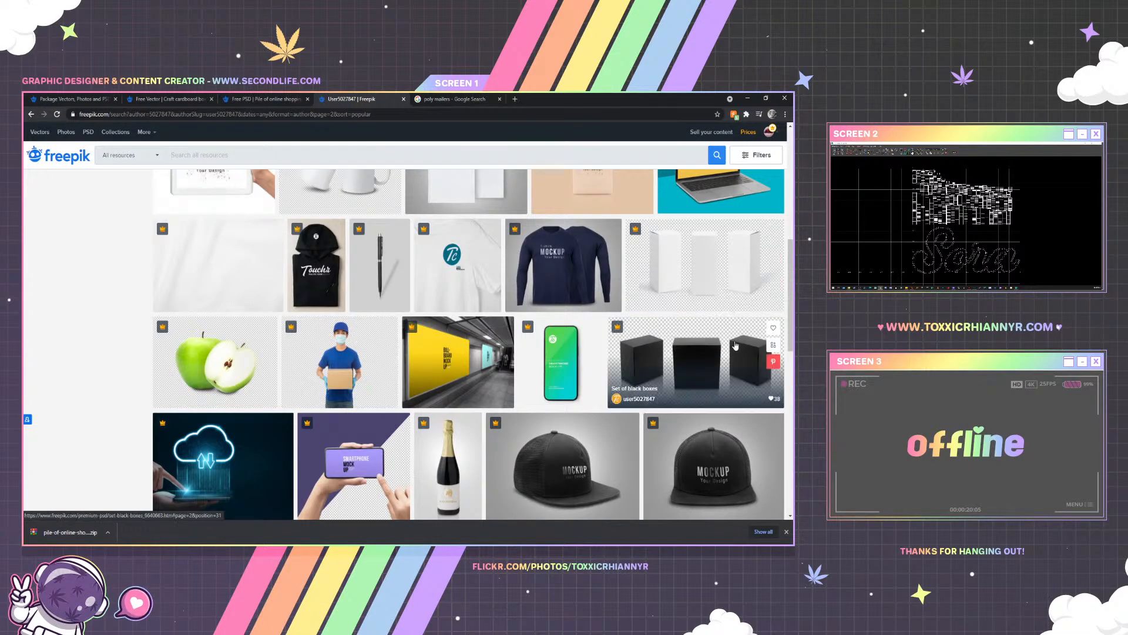
scroll(735, 341, down, 8)
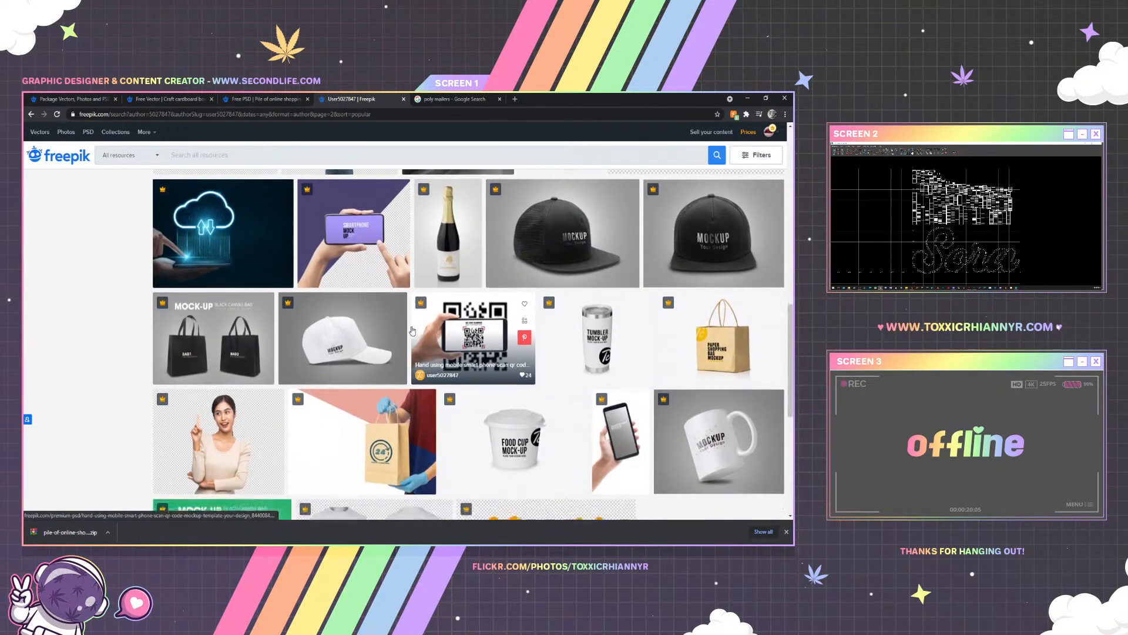
Find the blank white plastic bag package mockup on page 3 of the author's resources and download it
click(438, 432)
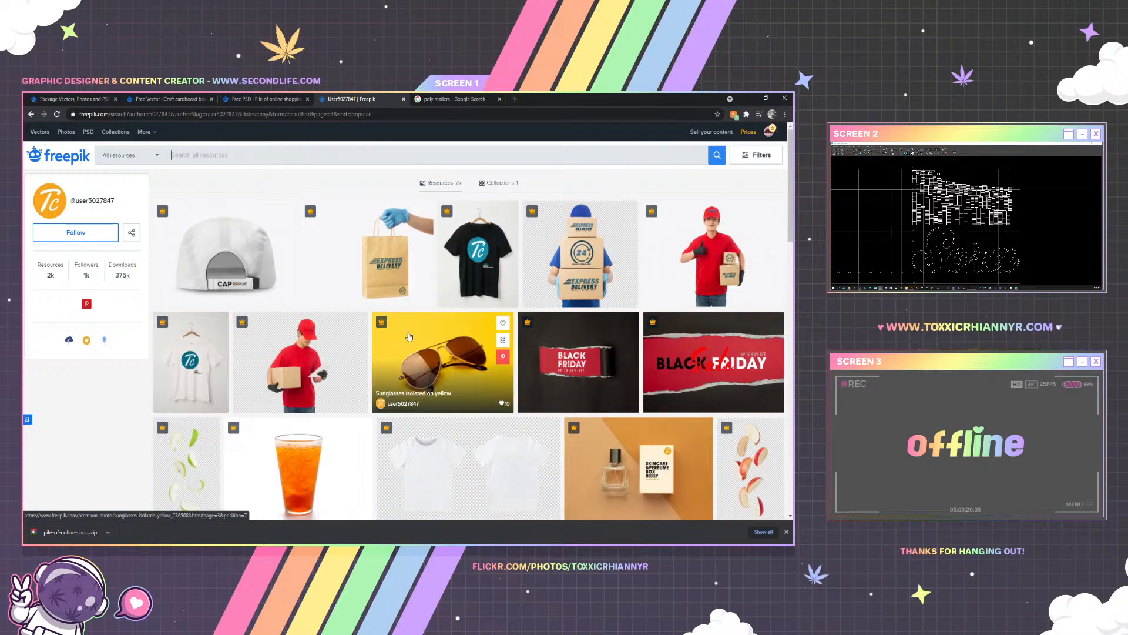
scroll(410, 336, down, 5)
scroll(409, 336, down, 3)
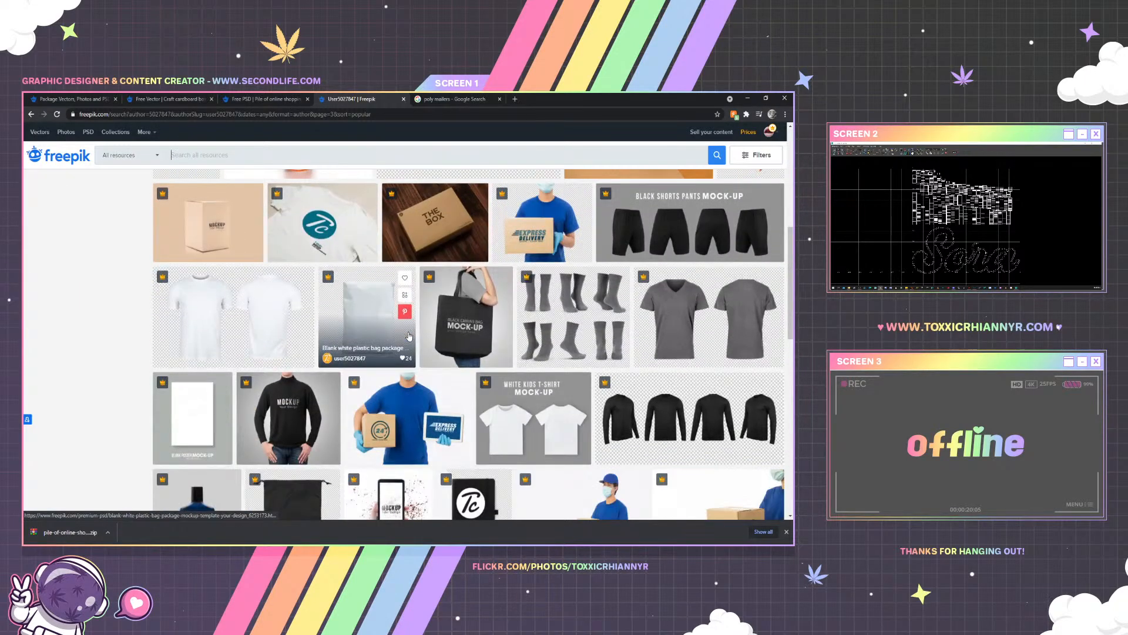
scroll(409, 336, down, 3)
scroll(409, 336, up, 4)
click(360, 341)
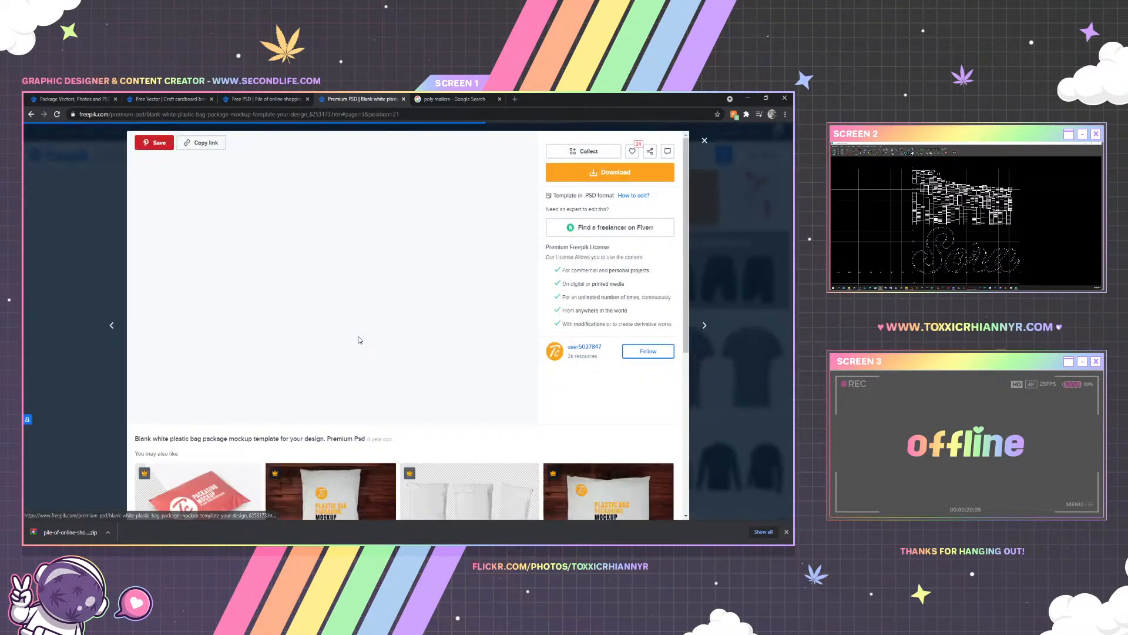
click(564, 175)
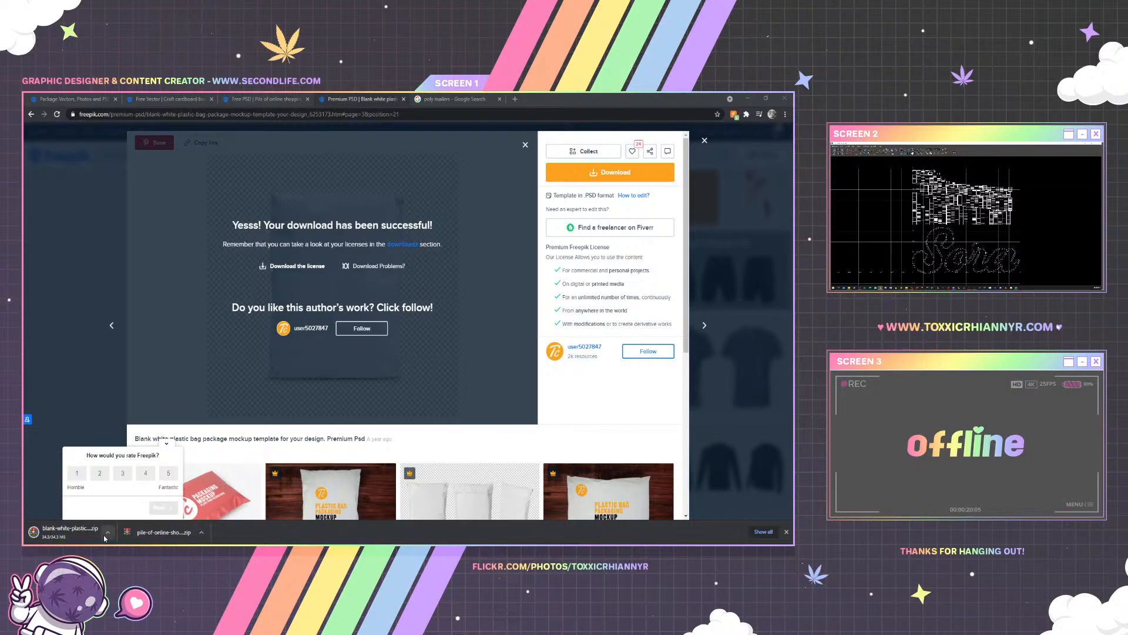
Download the related upright plastic bag packaging mockup on light wood and show the downloaded blank-white-plastic zip in its folder
scroll(260, 439, down, 3)
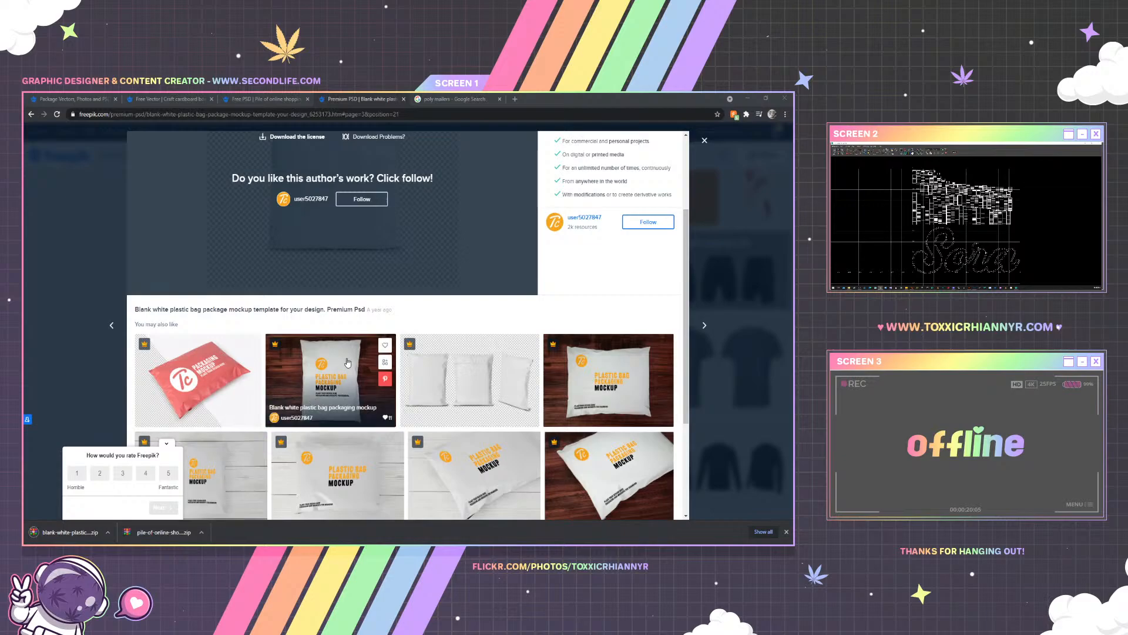
scroll(607, 408, down, 3)
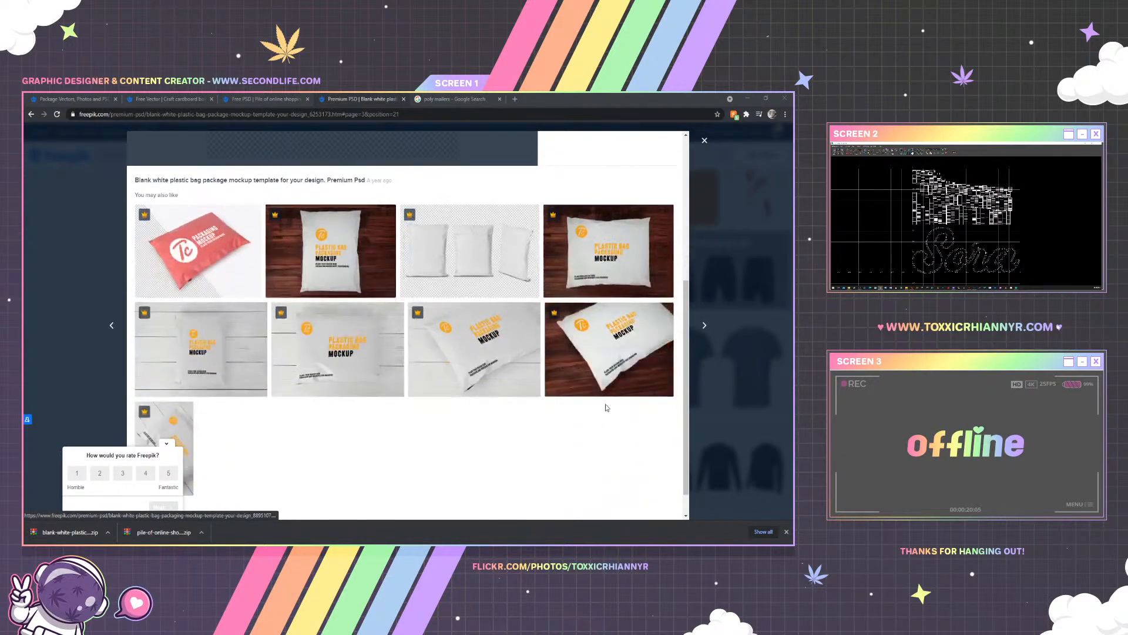
click(204, 338)
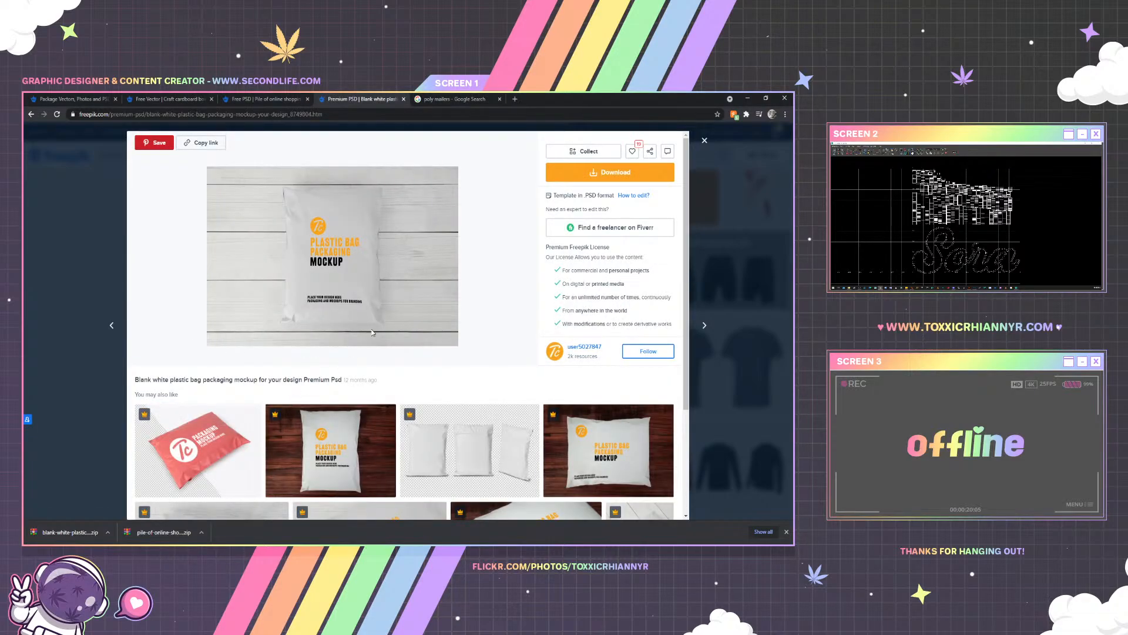
click(574, 180)
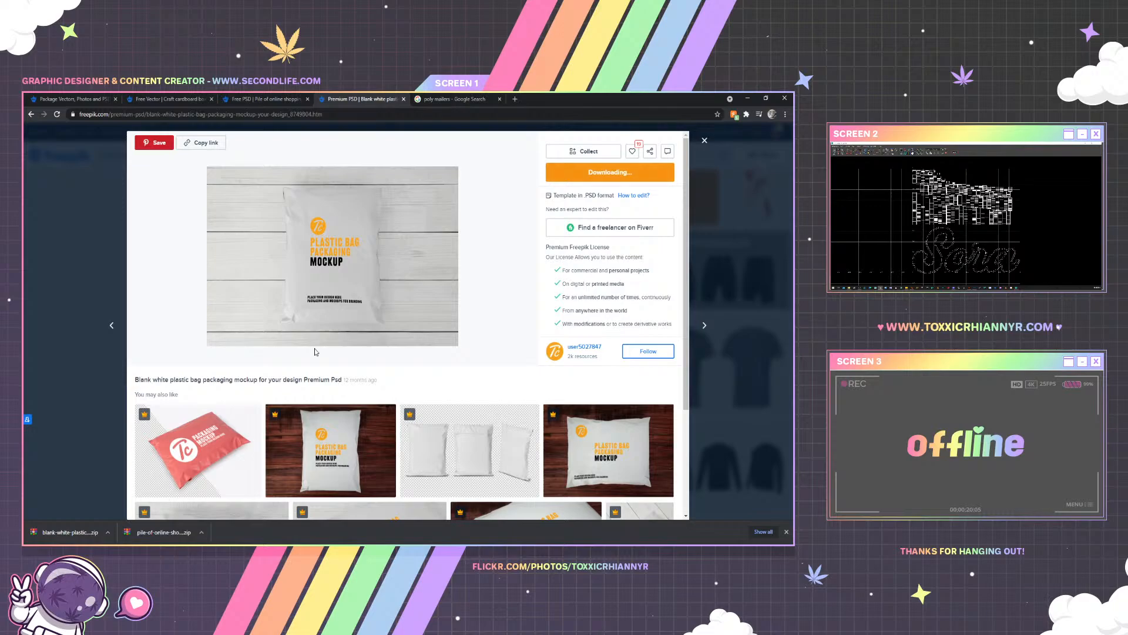
click(107, 532)
click(125, 504)
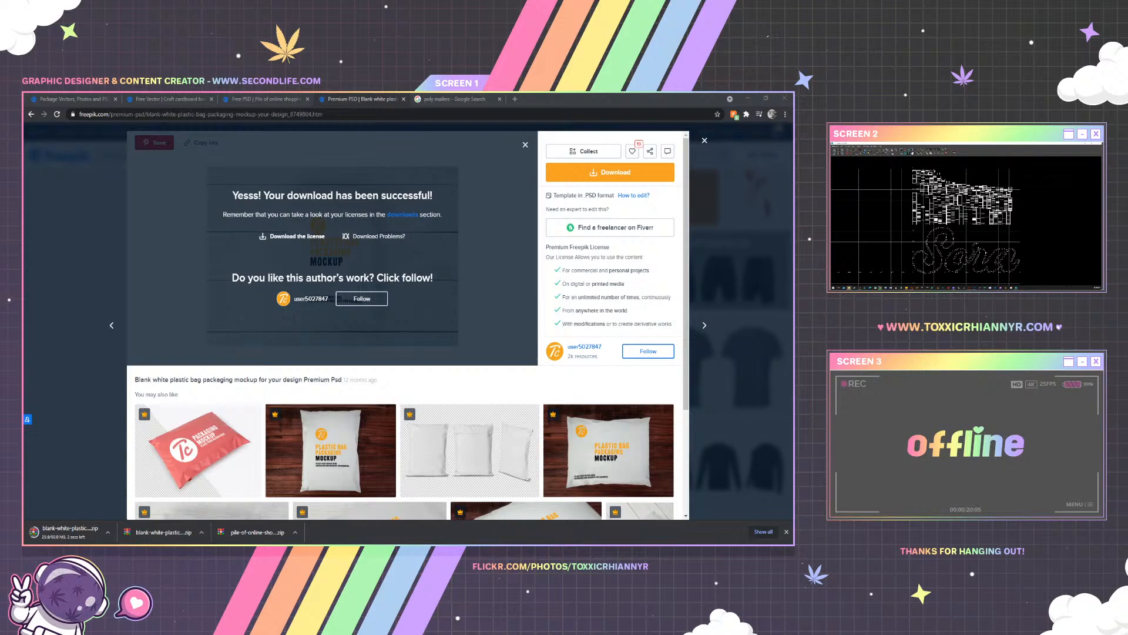
Open the downloaded blank white plastic bag mockup PSD in Photoshop and delete its BACKGROUND group
click(108, 532)
click(118, 504)
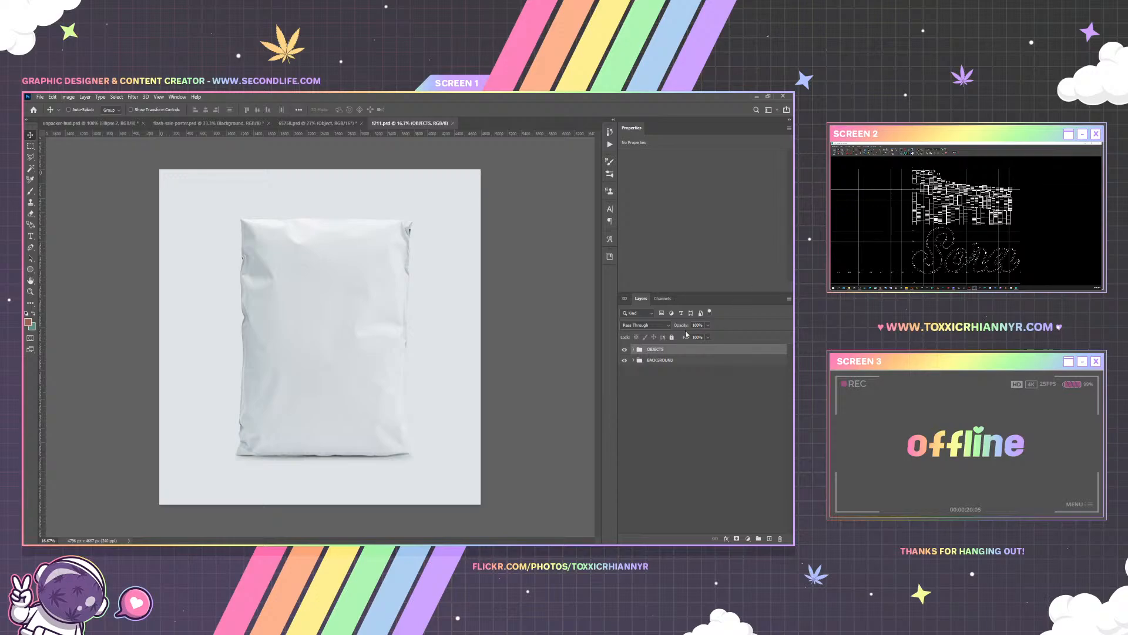
click(633, 350)
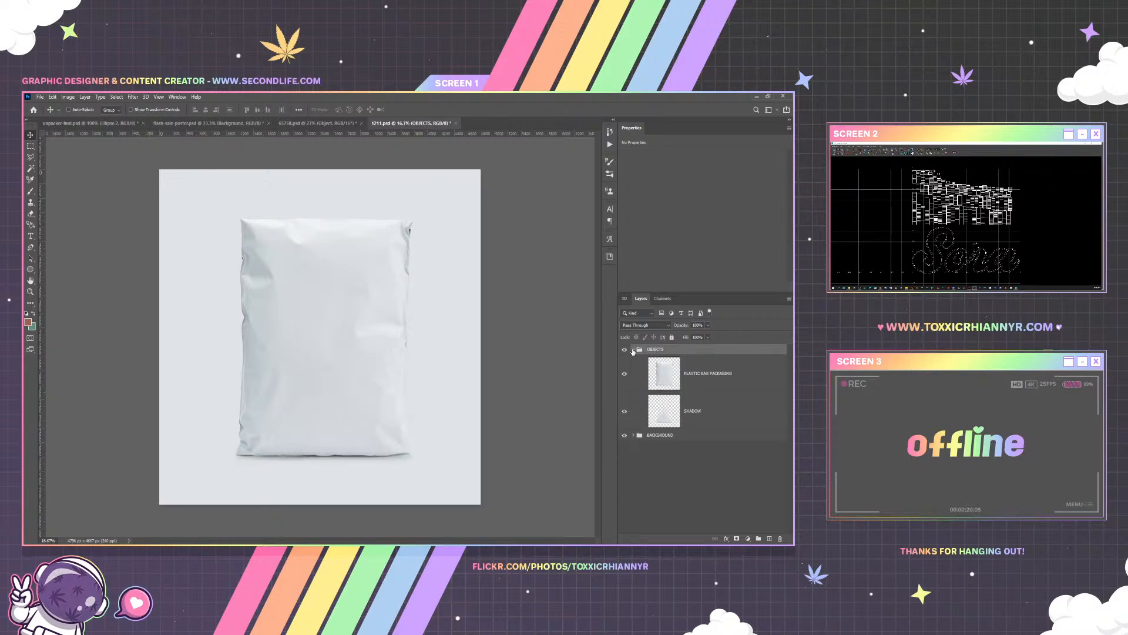
click(633, 351)
click(633, 361)
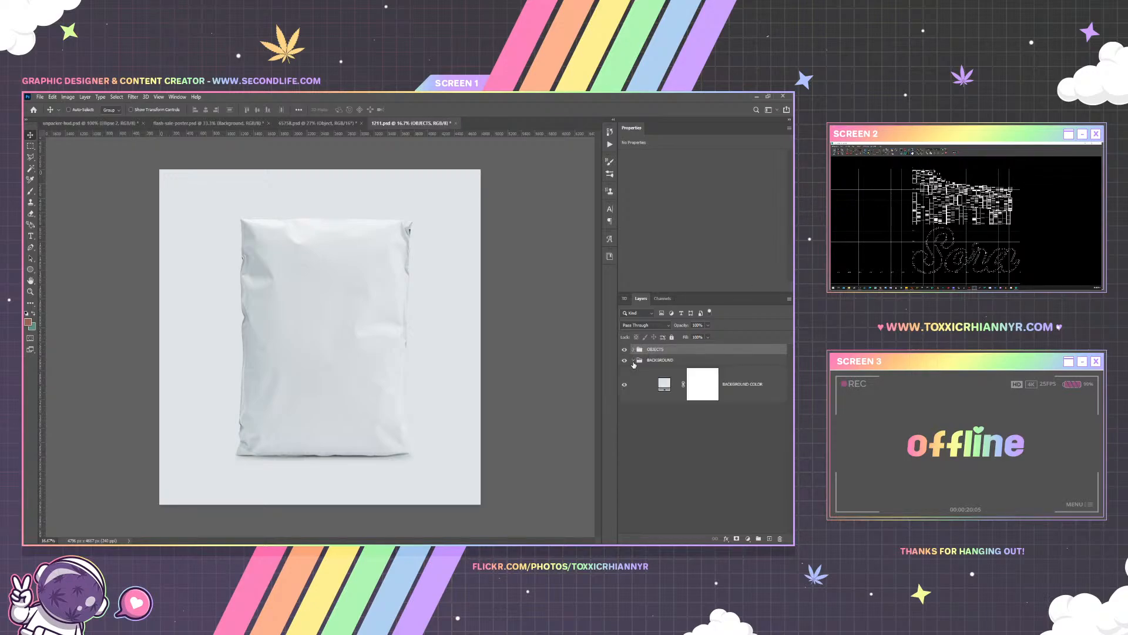
click(632, 360)
click(624, 361)
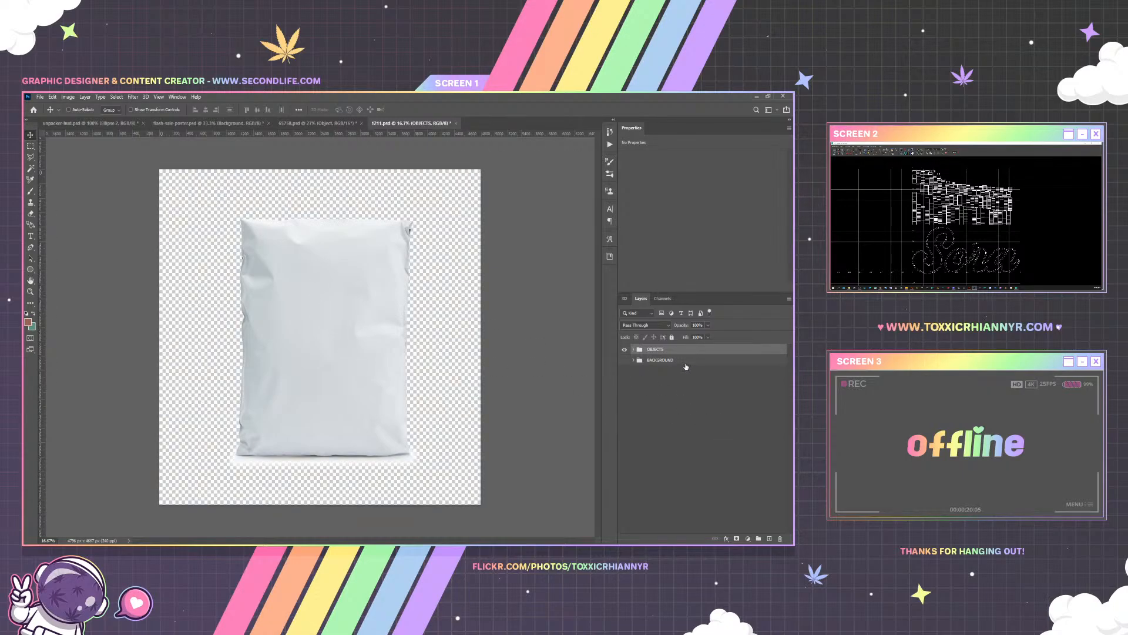
click(679, 364)
key(Delete)
Examine the SHADOW layer and the plastic bag's lower and upper edges up close
click(633, 349)
click(625, 415)
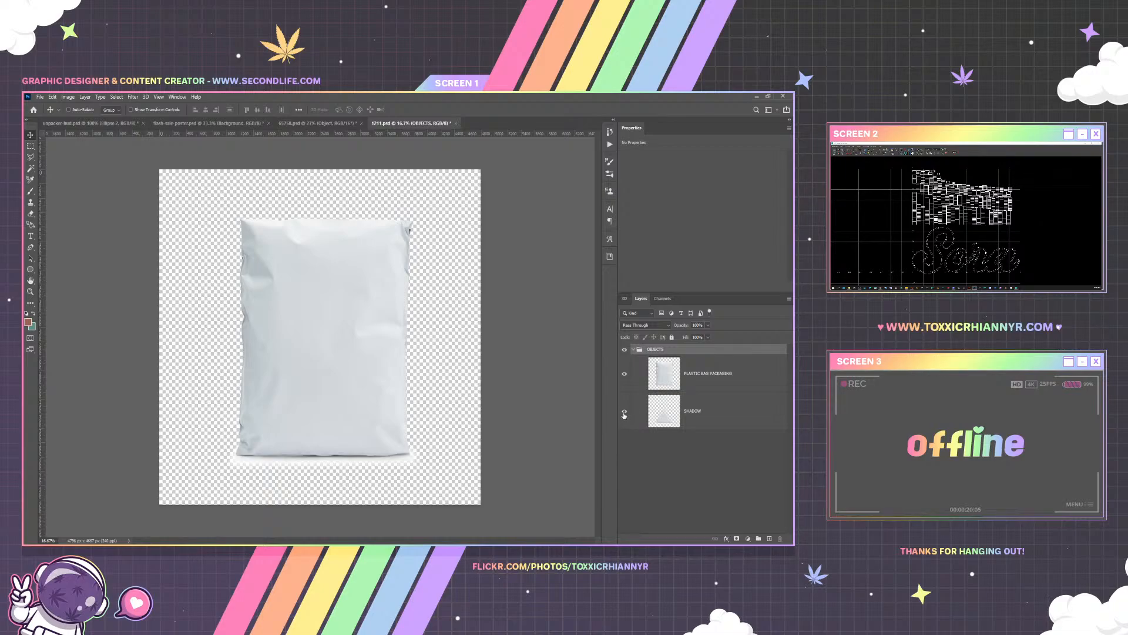
click(681, 416)
click(30, 292)
click(335, 473)
scroll(299, 403, down, 2)
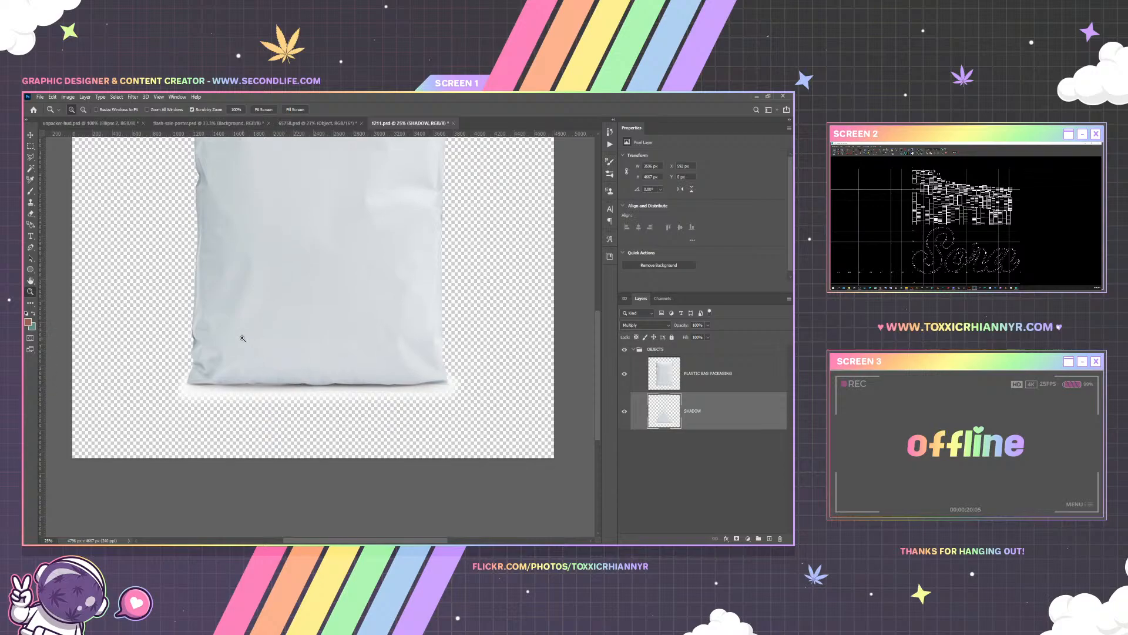
click(242, 336)
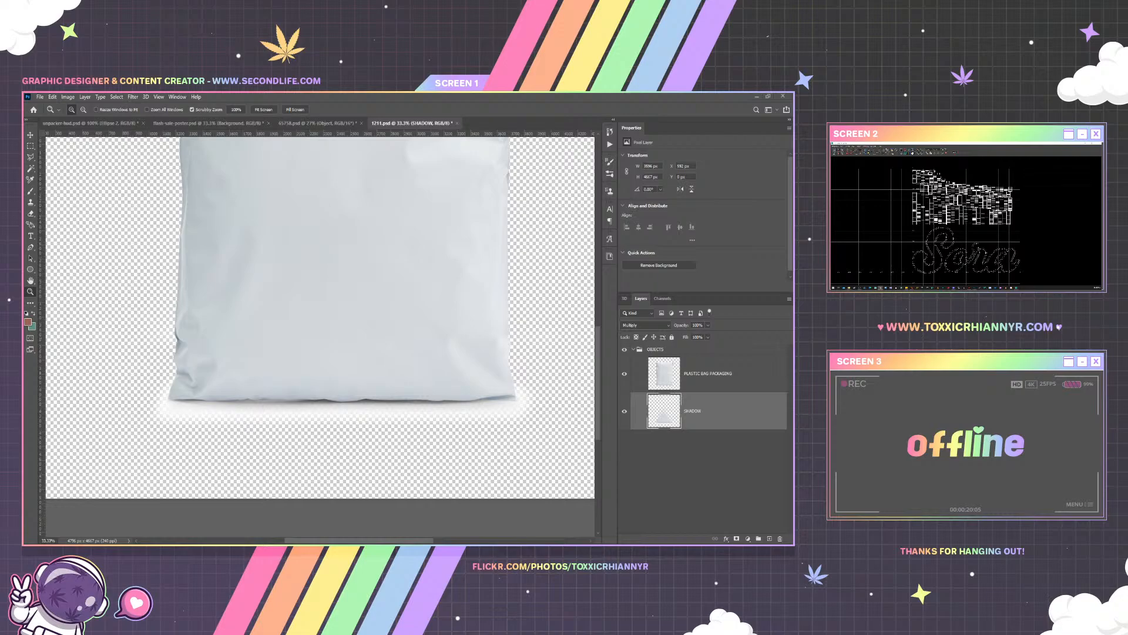
scroll(318, 273, up, 10)
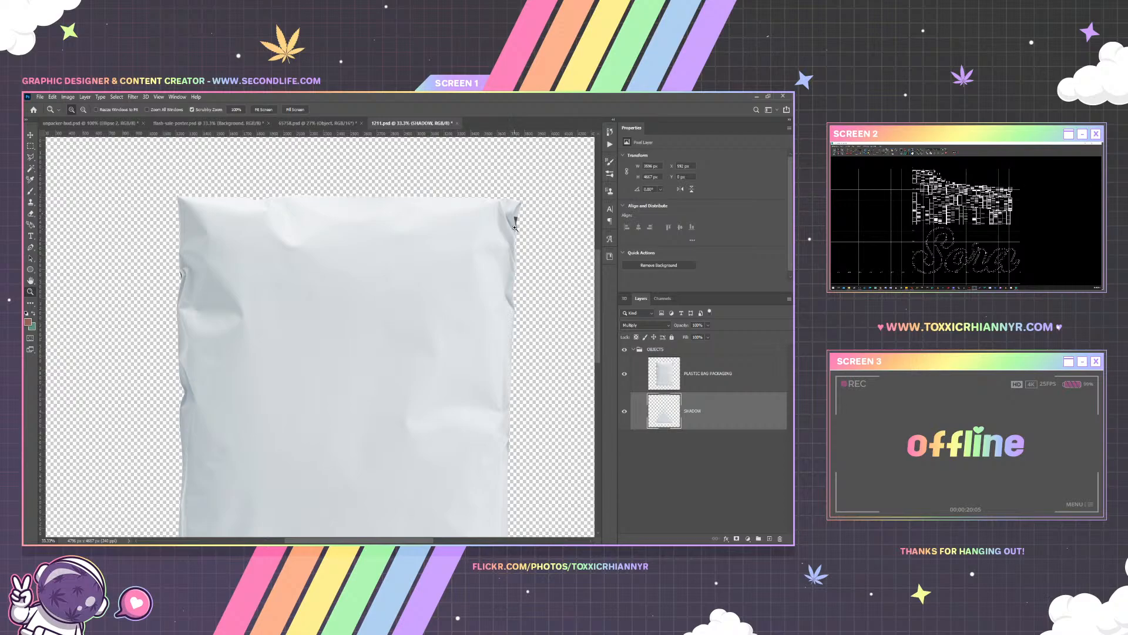
drag(177, 199, 201, 173)
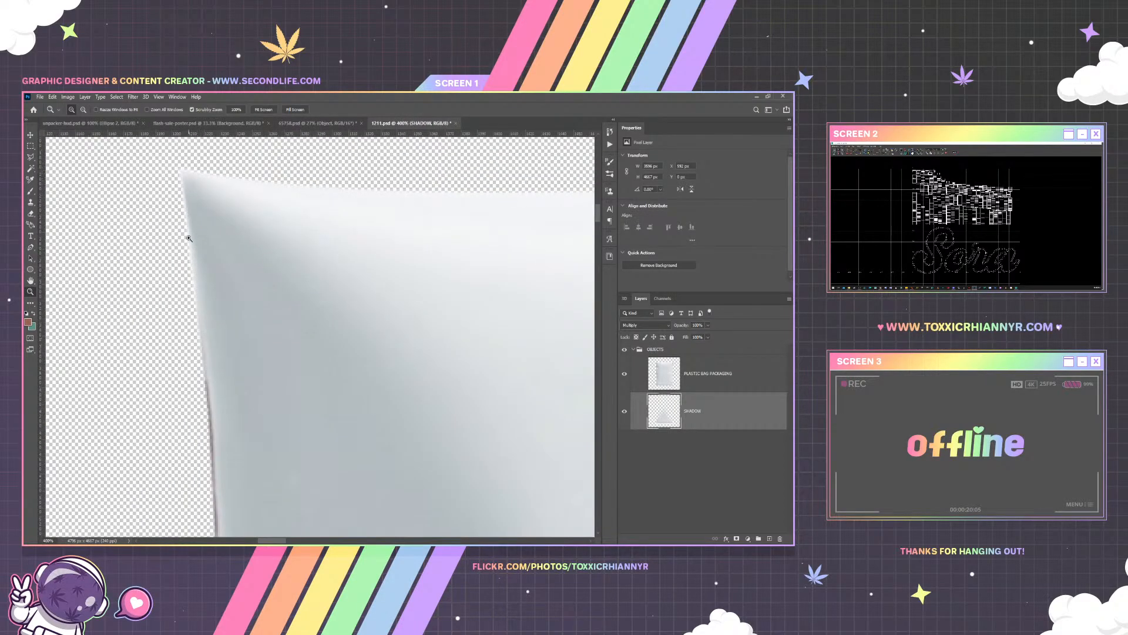
click(237, 109)
scroll(294, 282, down, 2)
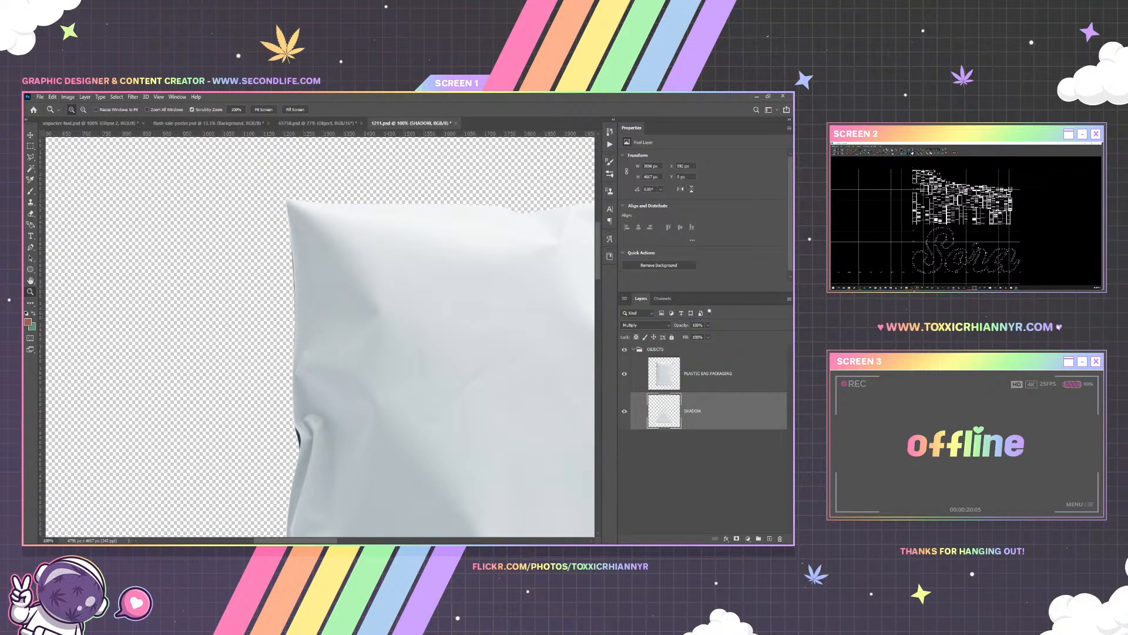
click(264, 109)
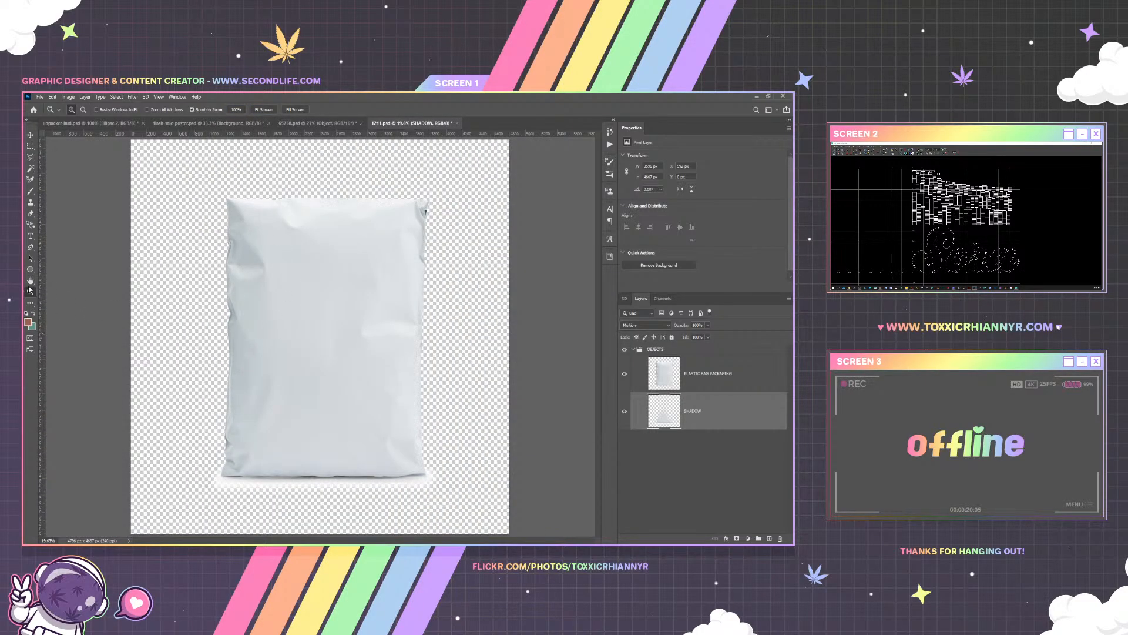
Compare the bag with its shadow hidden and shown, and delete the SHADOW layer from the OBJECTS group
click(356, 499)
click(357, 499)
click(357, 499)
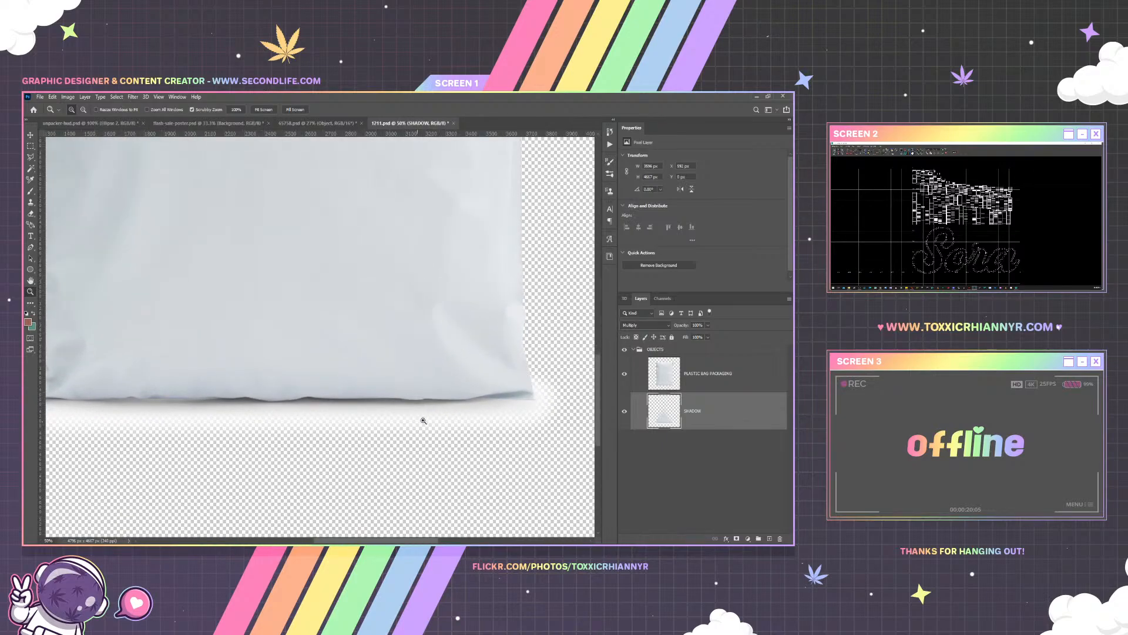
click(625, 411)
click(624, 411)
click(625, 411)
click(625, 411)
key(Delete)
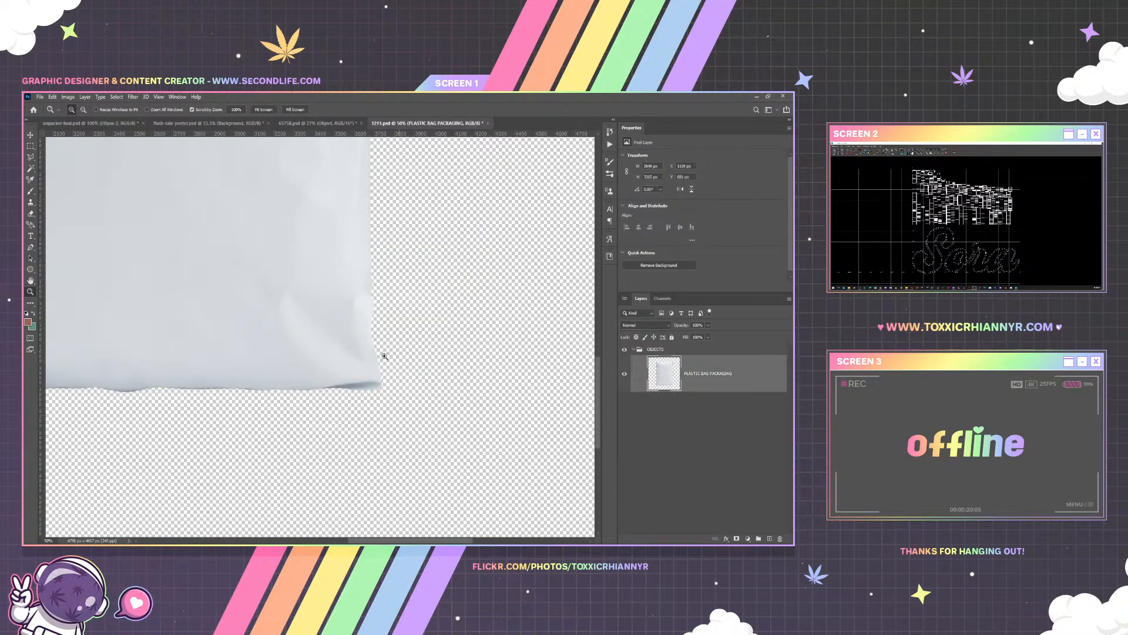
Rotate the plastic bag counterclockwise into a tilted landscape position with its far end raised, and nudge it slightly on the canvas
key(ctrl+1)
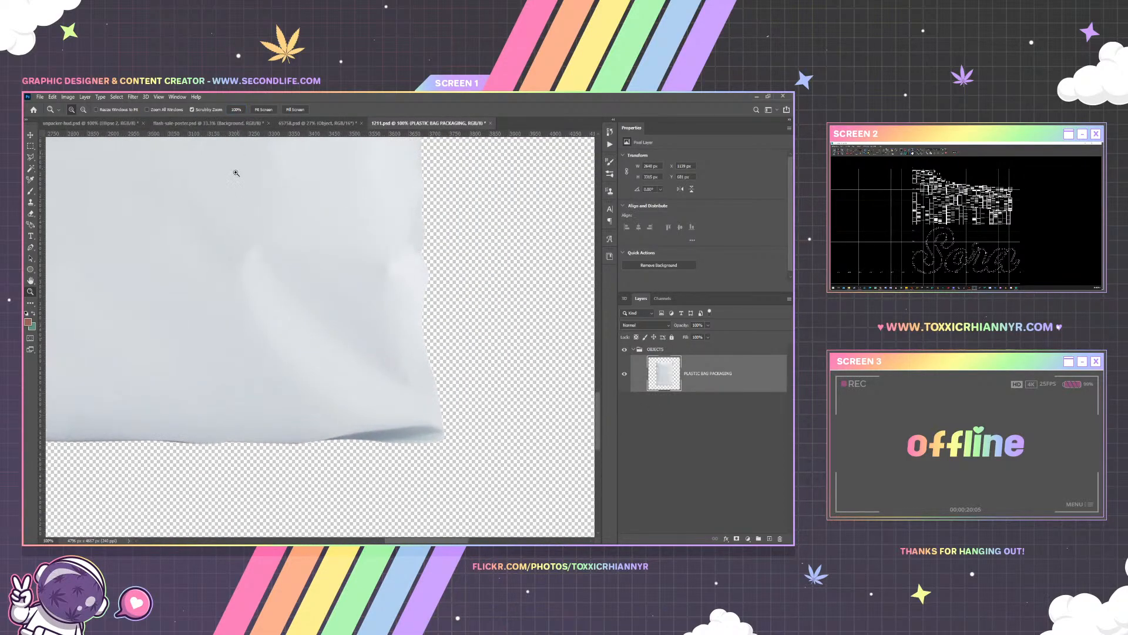
click(269, 110)
key(v)
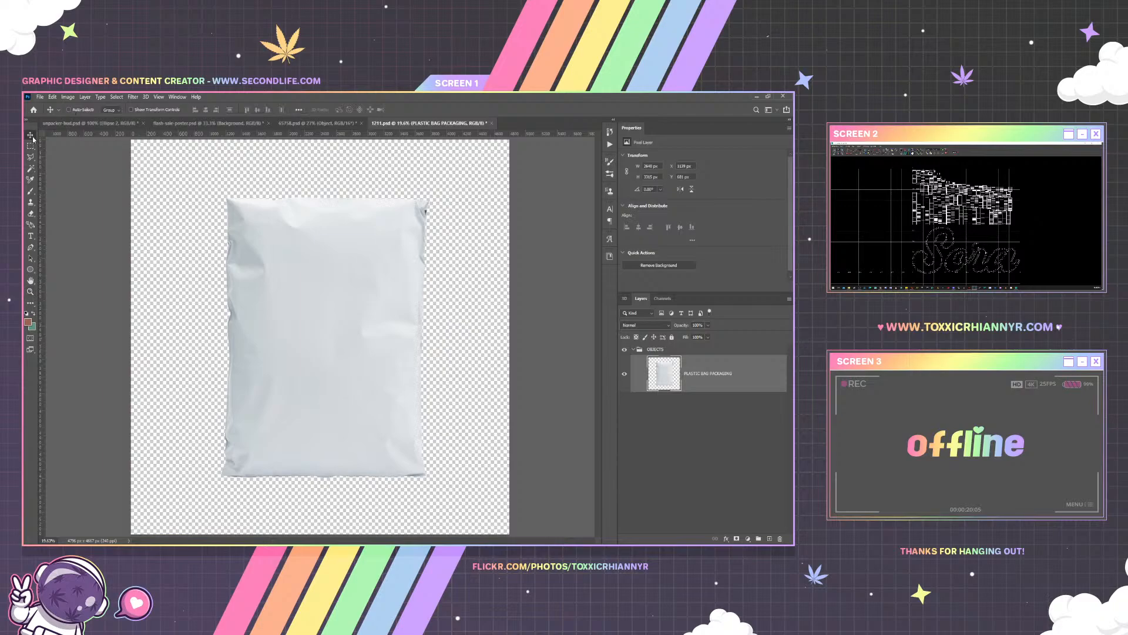
key(ctrl+t)
drag(407, 178, 471, 364)
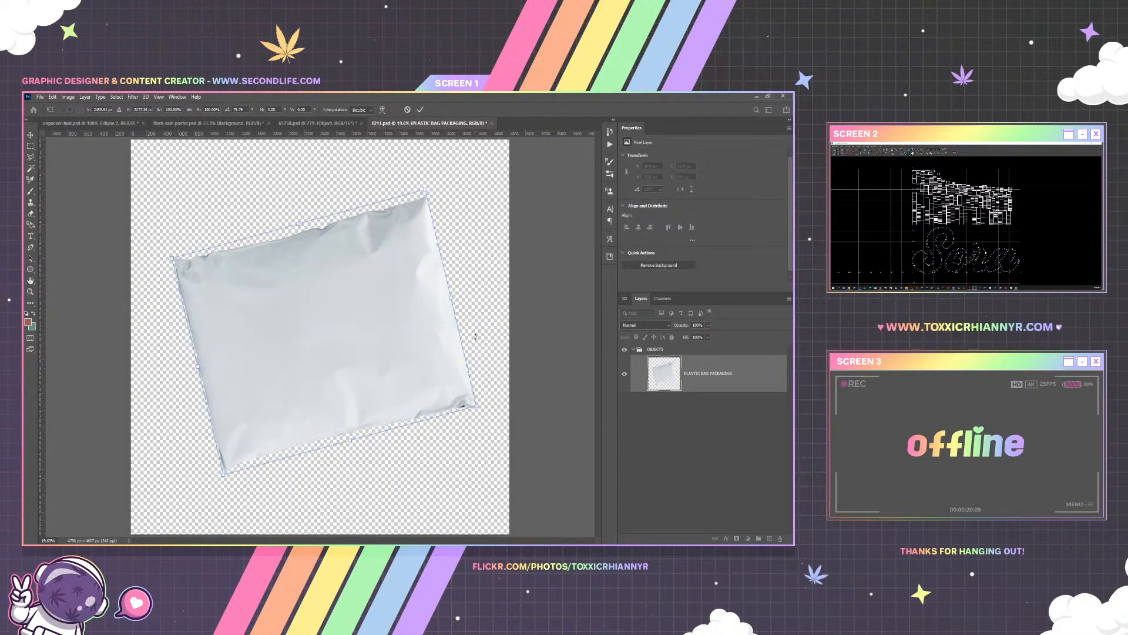
drag(486, 297, 200, 381)
key(Escape)
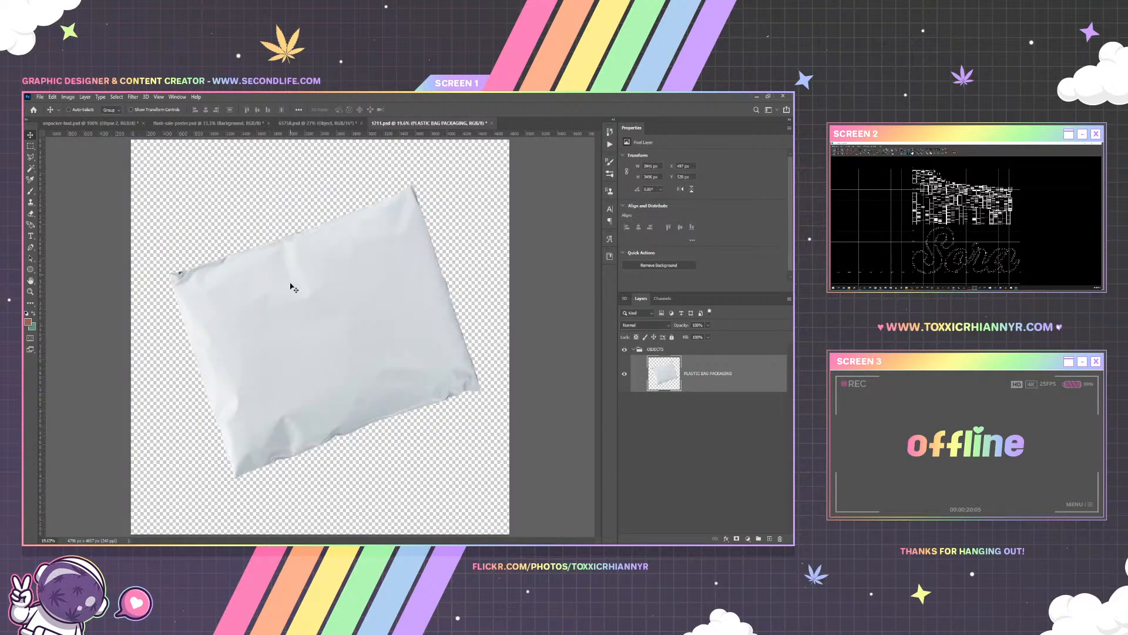
drag(346, 300, 341, 301)
key(ctrl+t)
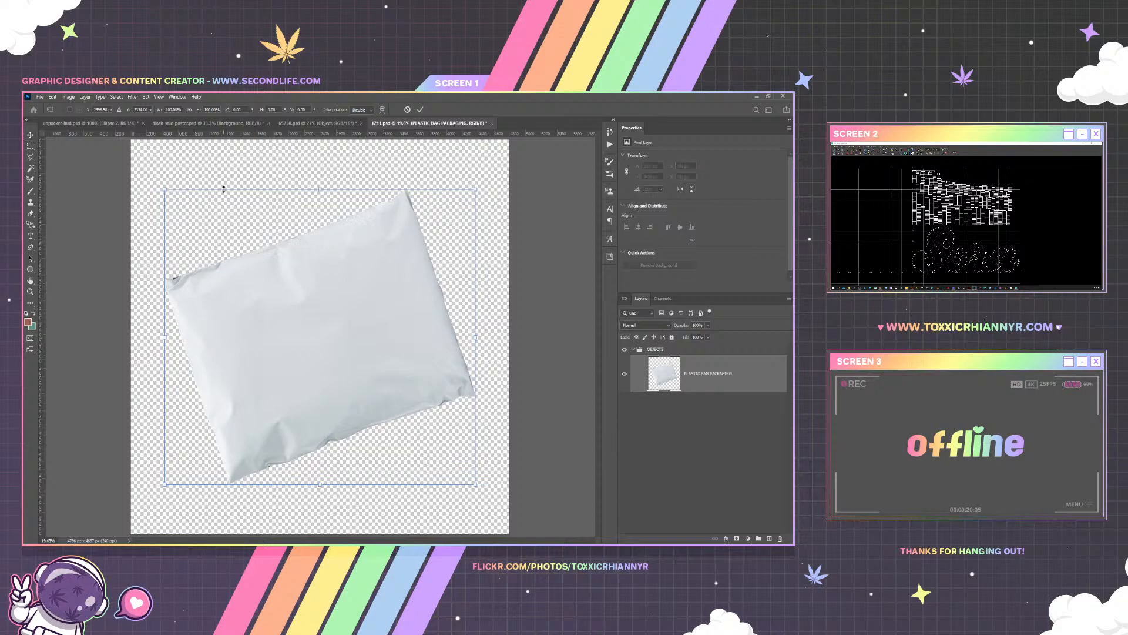
Check the image size of the plastic bag document
click(67, 97)
click(82, 159)
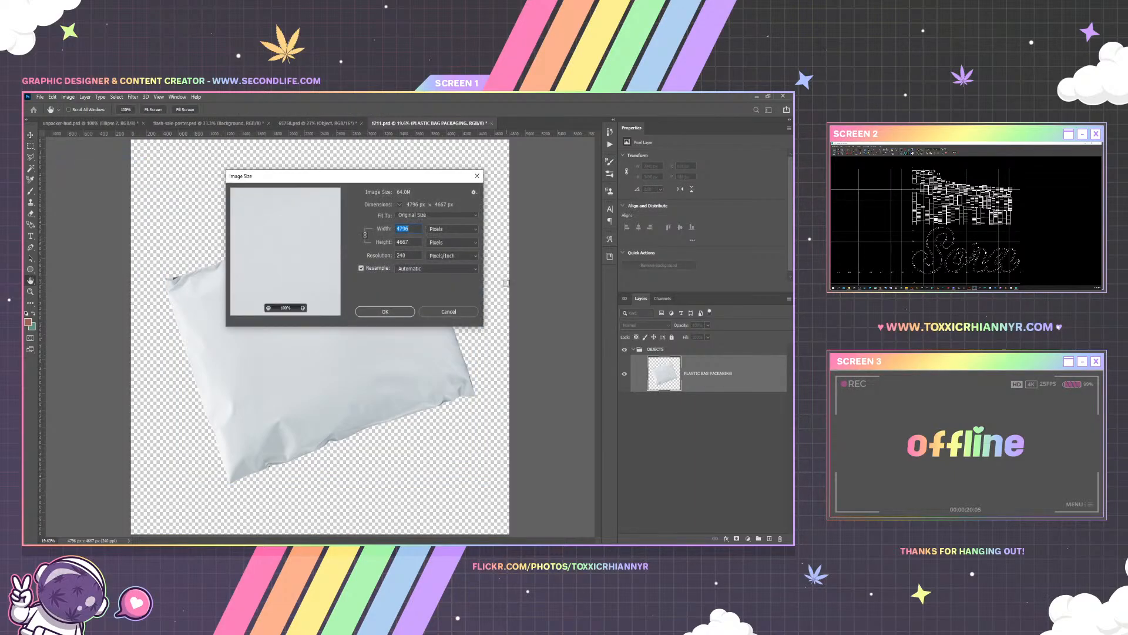
click(478, 175)
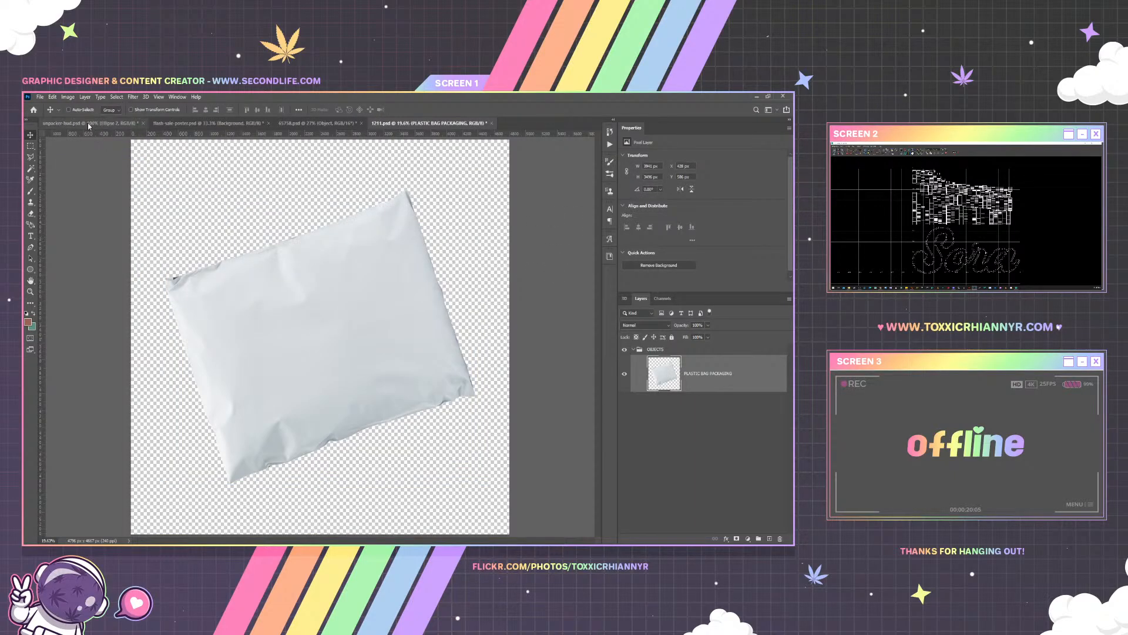
Float the bag document in its own window and delete the Sora logo, texture and Object layers from 65758.psd
click(492, 122)
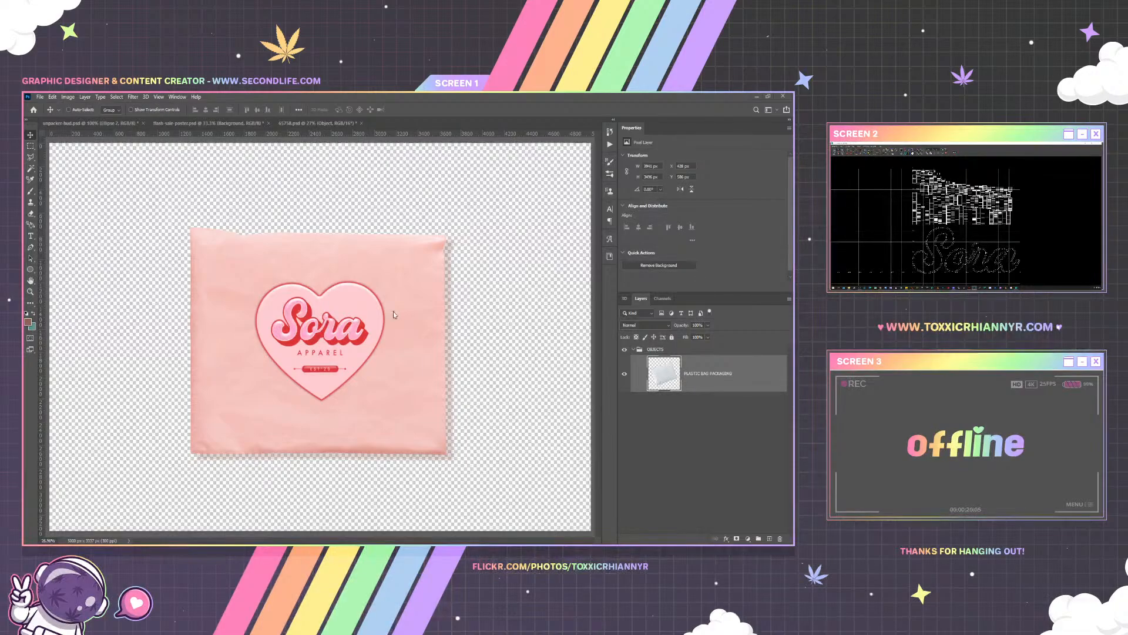
click(159, 97)
click(168, 176)
click(158, 97)
click(170, 168)
click(158, 97)
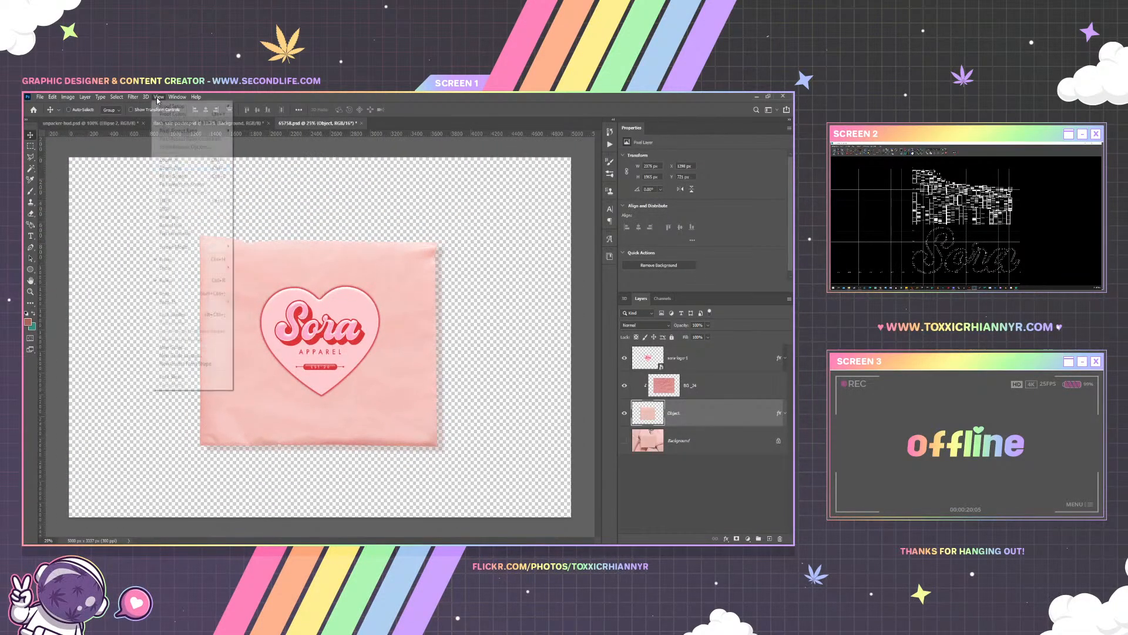
click(167, 170)
click(707, 384)
shift+click(699, 365)
key(Delete)
key(Delete)
Copy the PLASTIC BAG PACKAGING layer into 65758.psd above the pink Background and hide the Background layer
click(624, 358)
drag(683, 371, 276, 330)
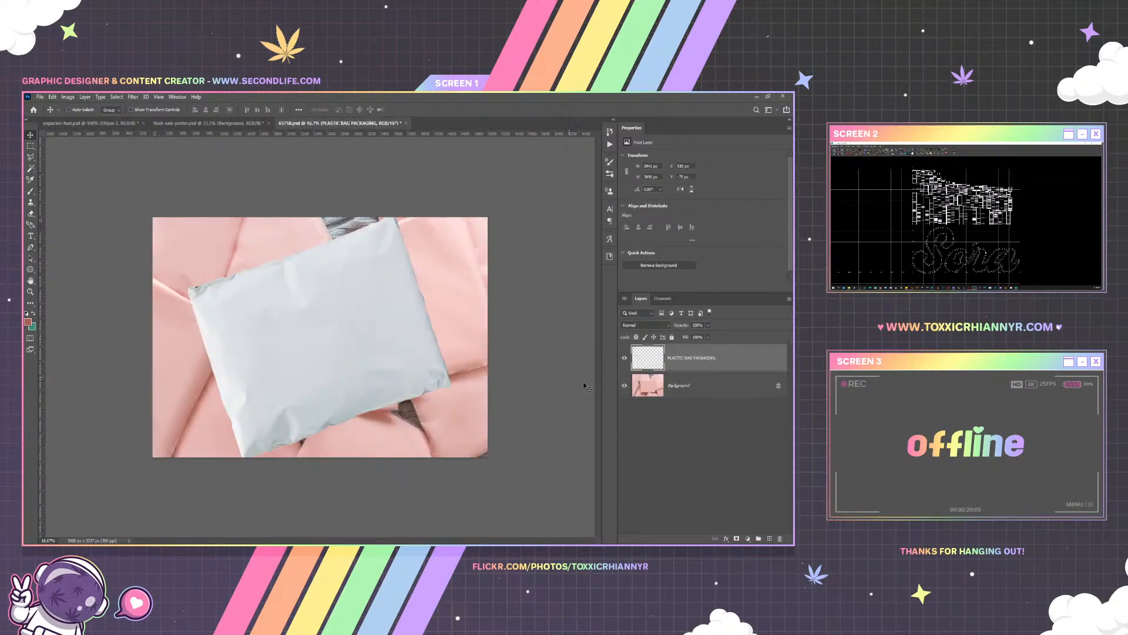
click(625, 387)
key(ctrl+t)
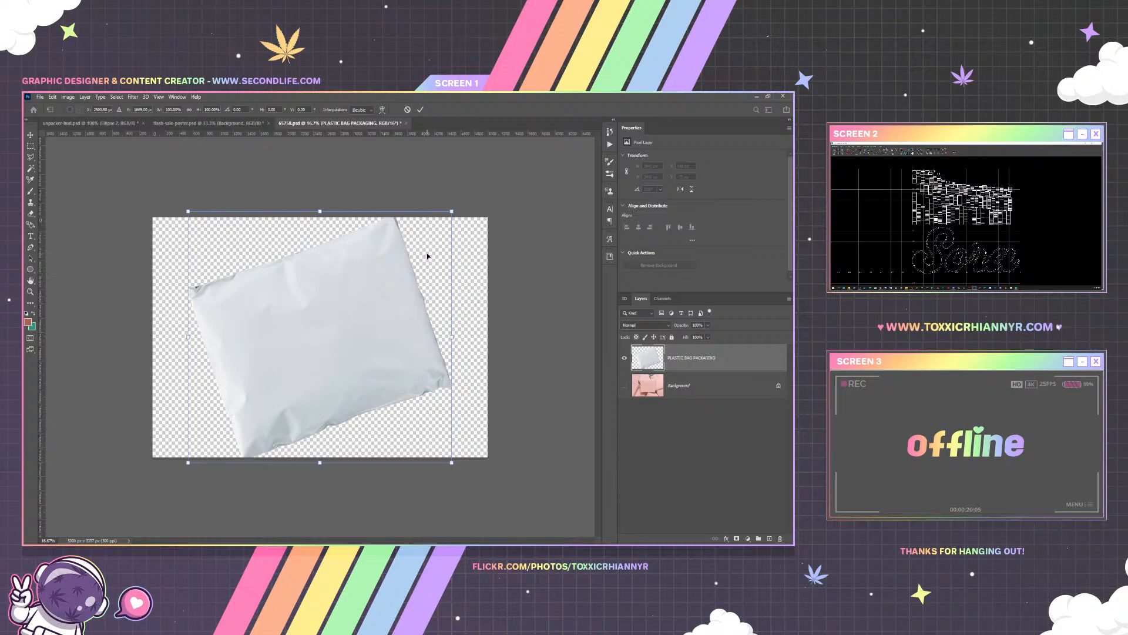
key(Return)
Check the image size of 65758.psd
click(68, 96)
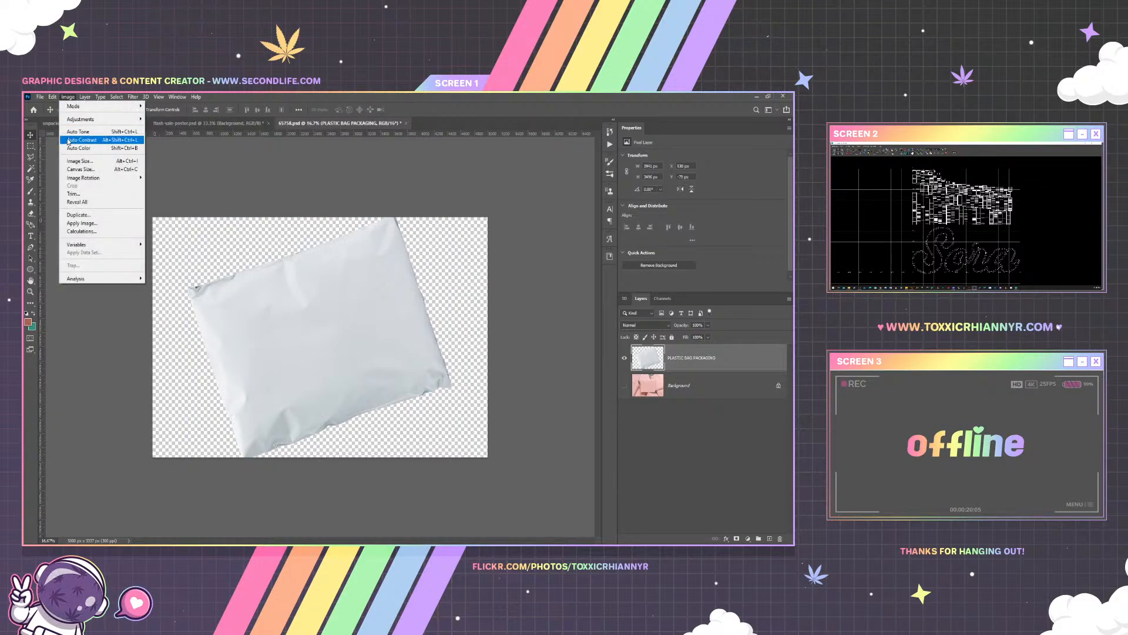
click(80, 160)
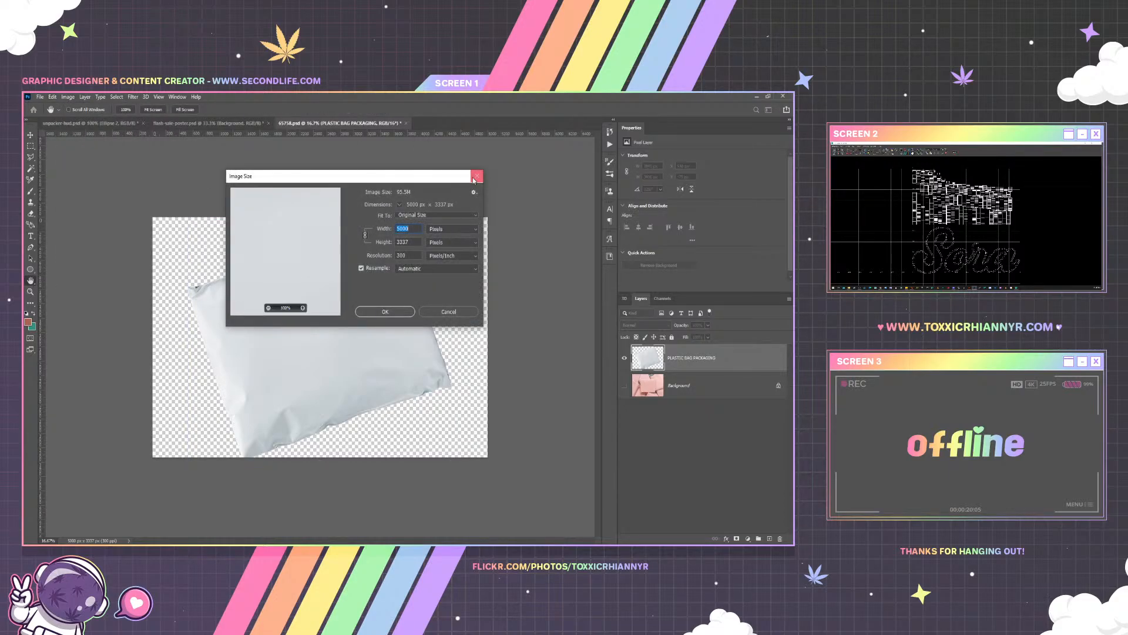
click(478, 174)
Create a new 1500 x 1500 px document at 72 pixels/inch in RGB Color
click(40, 97)
click(53, 107)
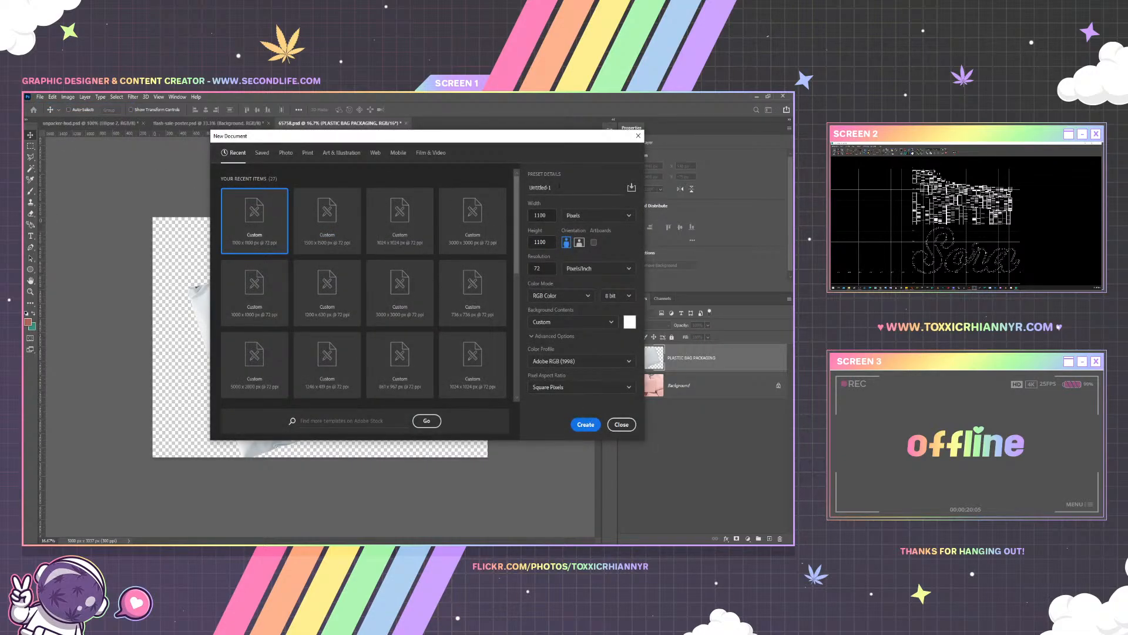
text(1500)
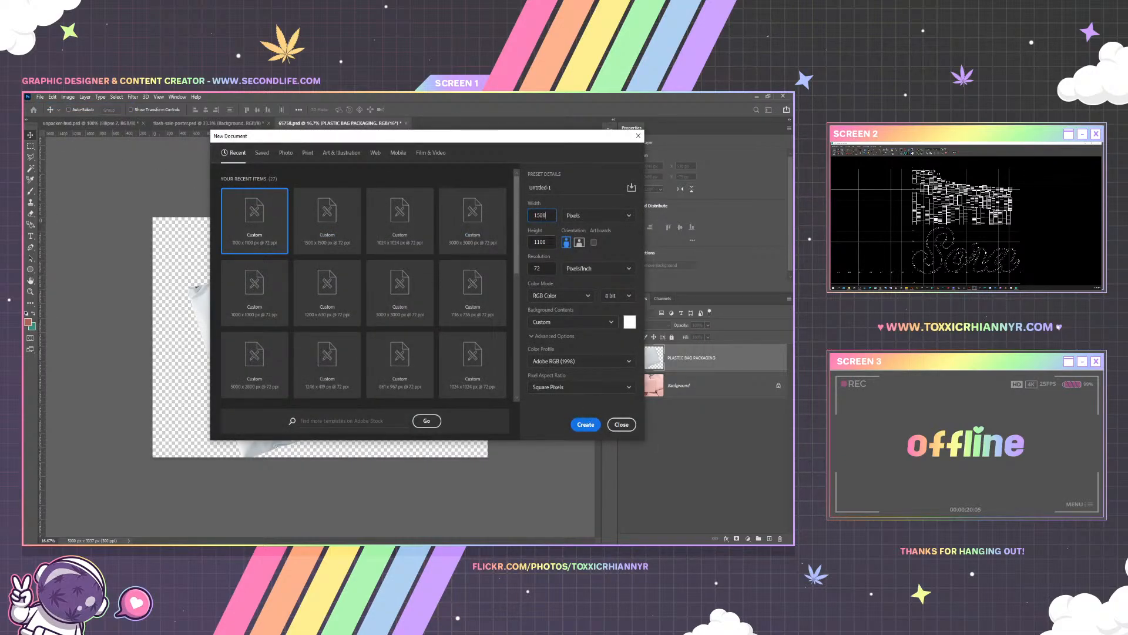
key(Tab)
text(1500)
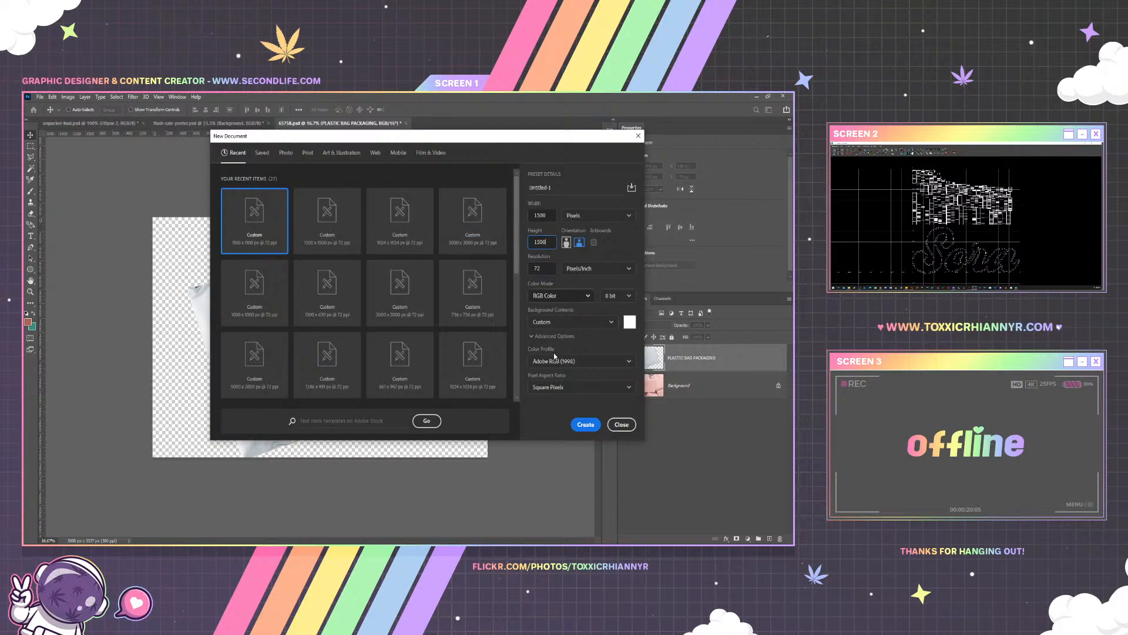
click(586, 424)
Copy the plastic bag into the new document, scale it down to about 1370 px wide and center it on the canvas
click(340, 124)
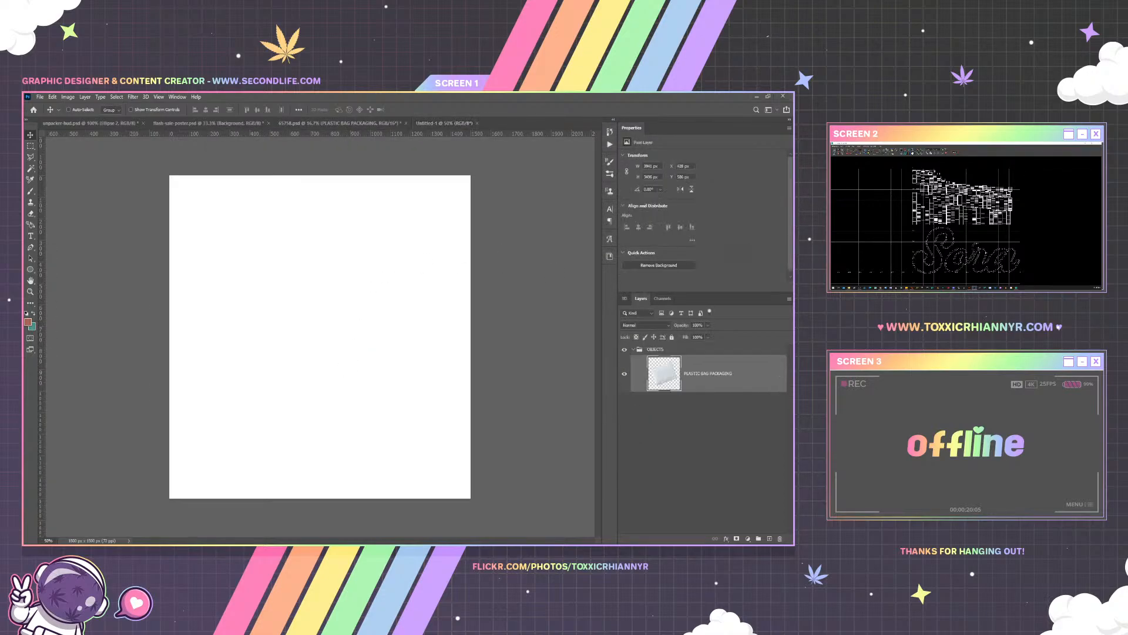
drag(286, 352, 286, 350)
drag(317, 303, 254, 320)
key(ctrl+t)
drag(265, 234, 247, 298)
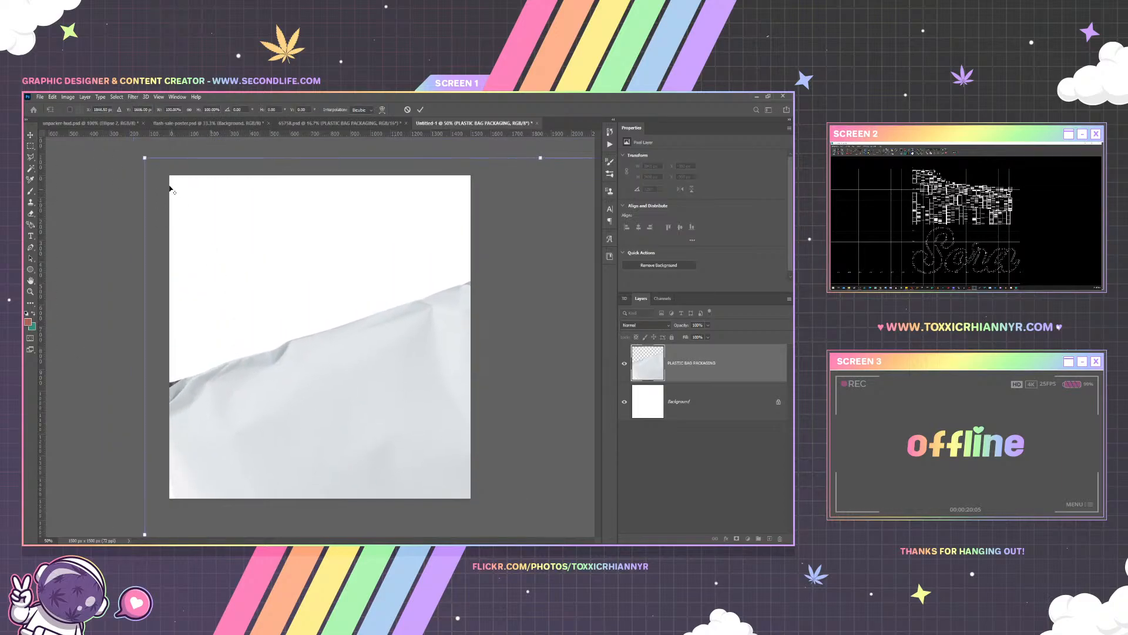
drag(145, 158, 360, 331)
drag(437, 454, 267, 262)
drag(568, 154, 515, 205)
drag(418, 310, 371, 289)
drag(467, 185, 461, 189)
drag(408, 265, 405, 270)
key(Return)
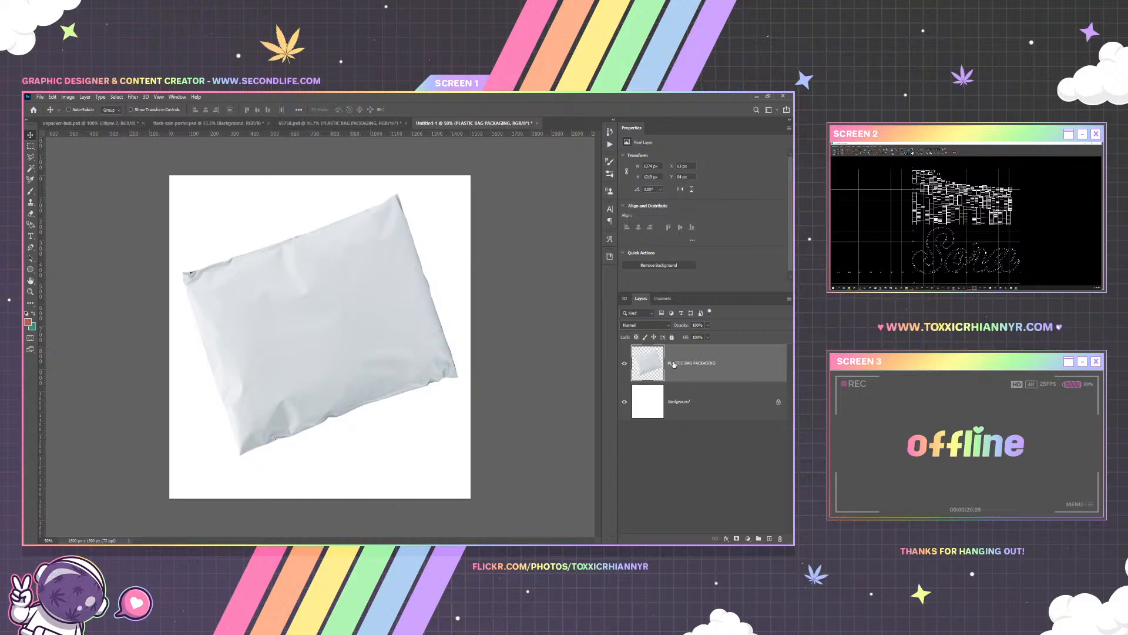
Add a reddish Multiply drop shadow to the PLASTIC BAG PACKAGING layer and collapse its effects list
right_click(673, 359)
click(699, 192)
click(469, 312)
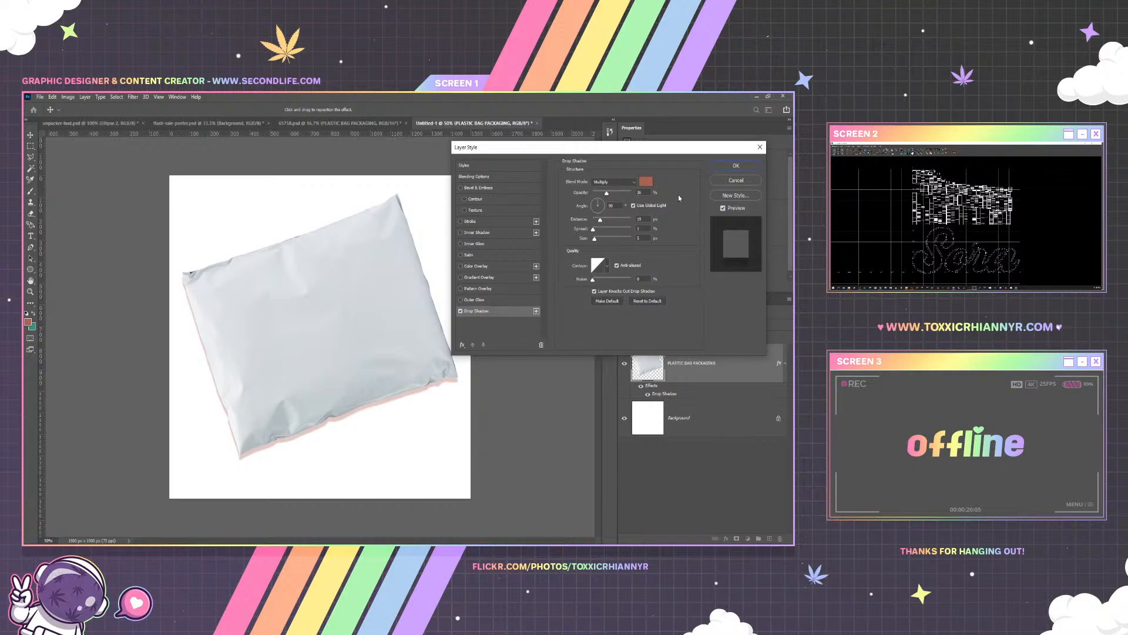
click(735, 165)
click(782, 363)
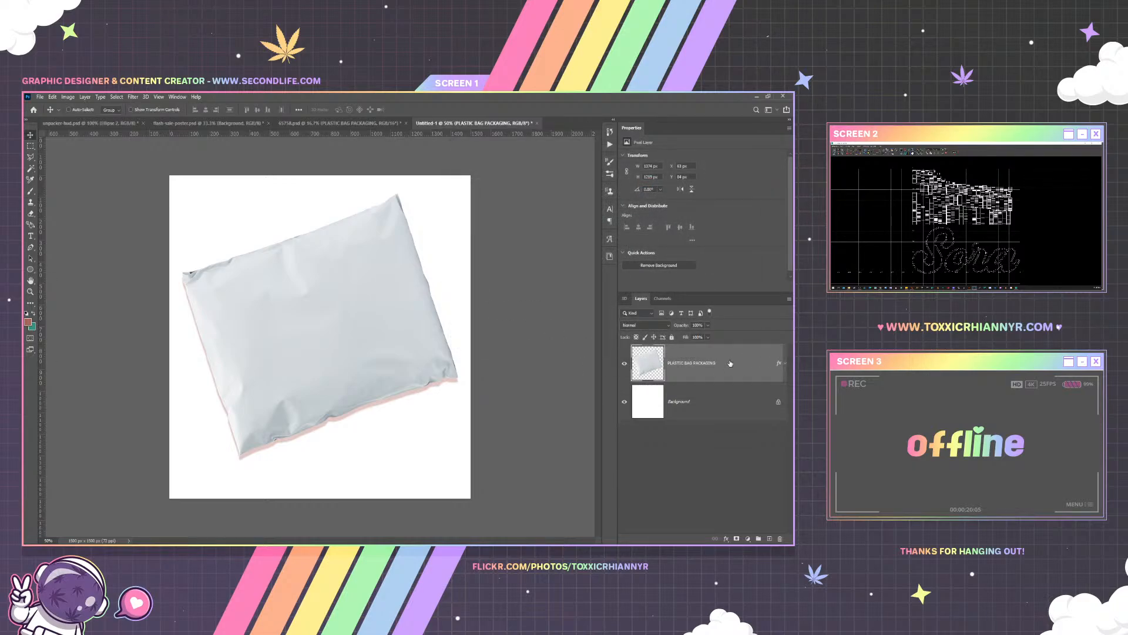
Desaturate the PLASTIC BAG PACKAGING layer to neutral grey
click(68, 97)
mouse_move(100, 119)
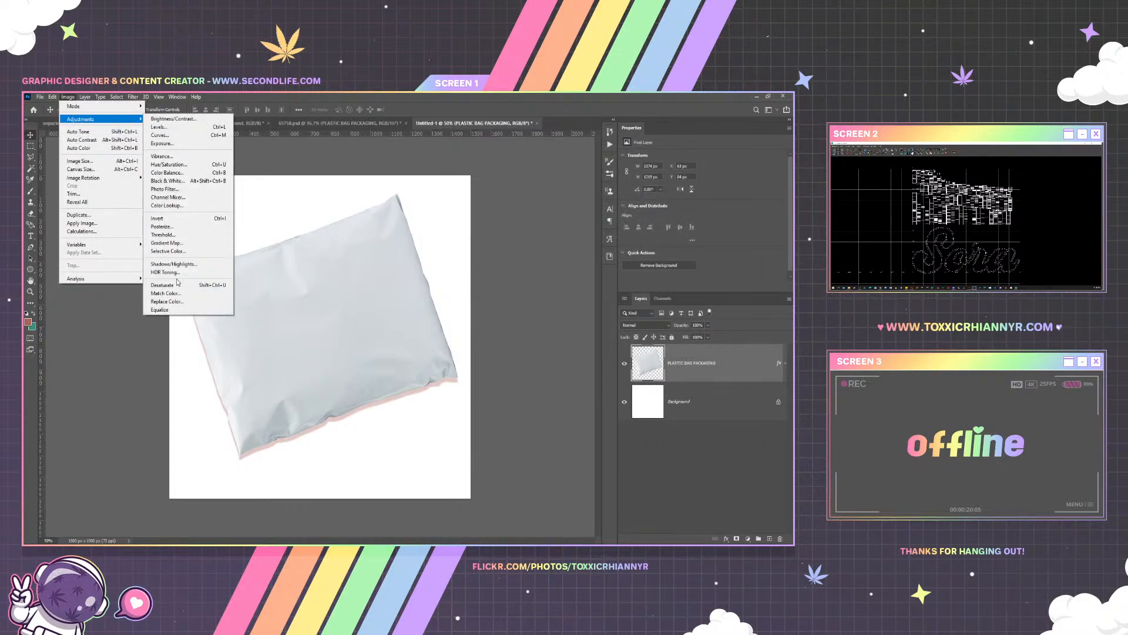
click(178, 286)
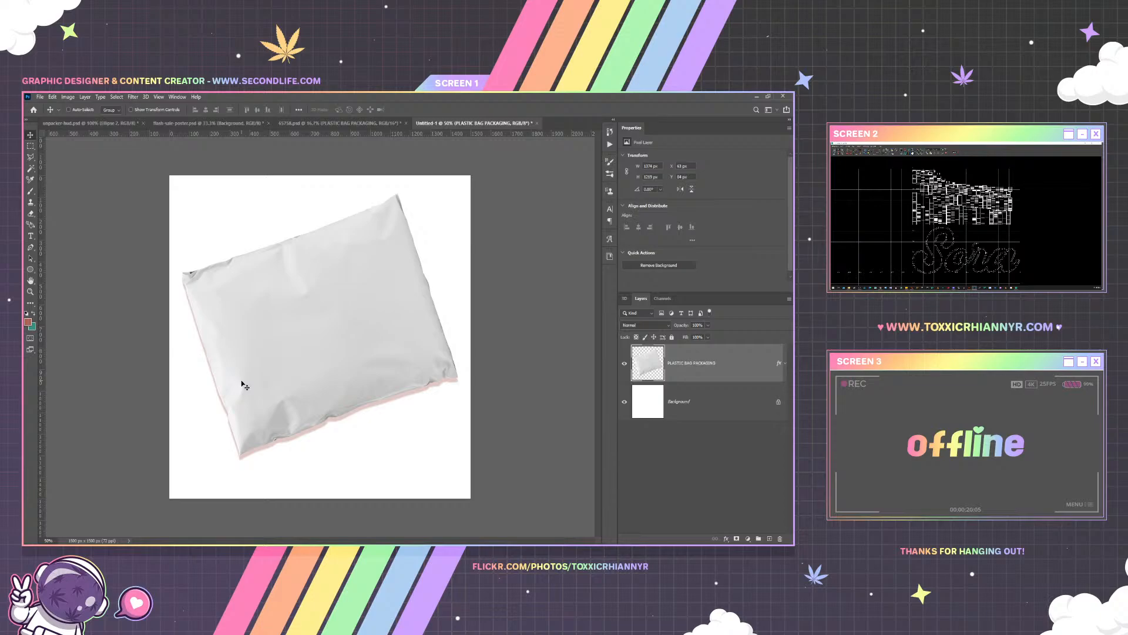
Set the plastic bag's drop shadow color to 000000 and lower the shadow's opacity to about 15%
right_click(682, 367)
click(622, 192)
click(473, 310)
click(645, 181)
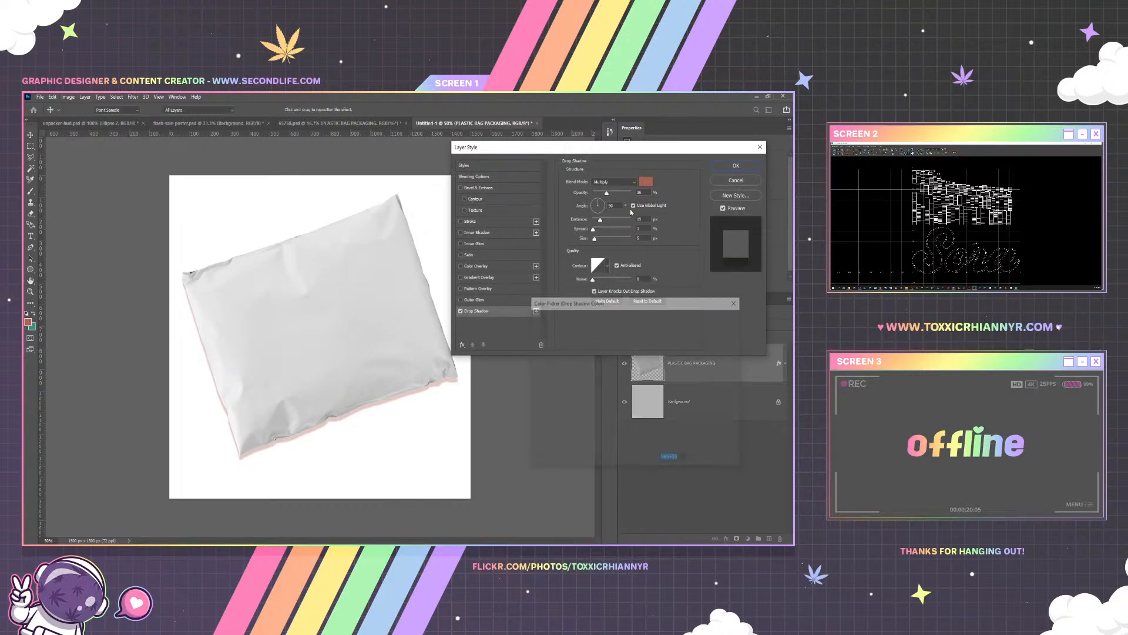
text(000000)
key(Return)
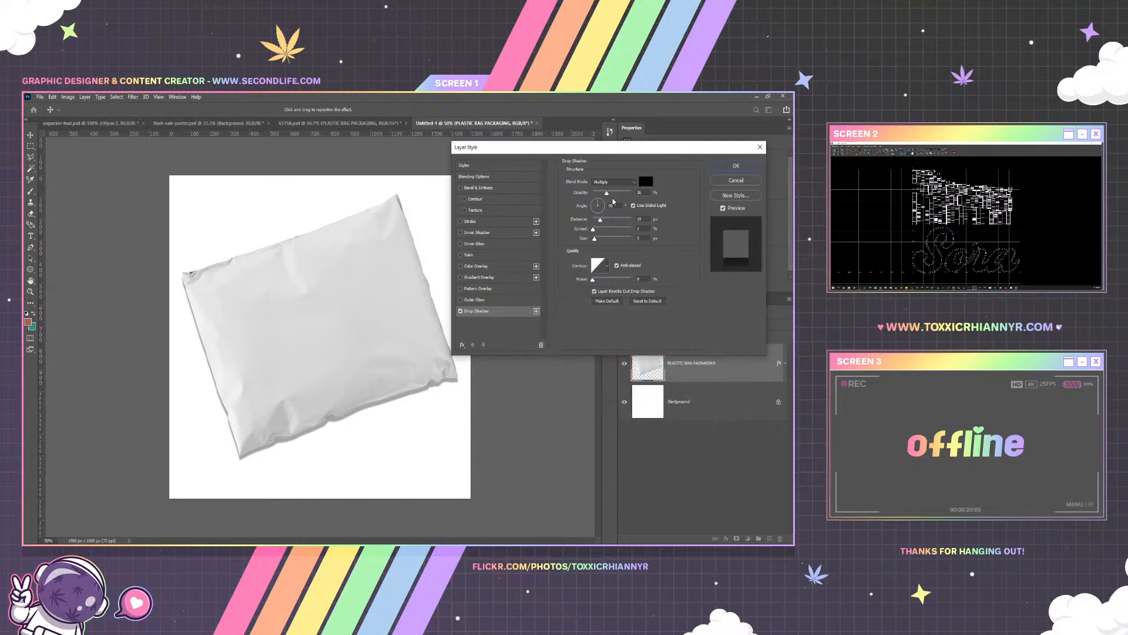
drag(607, 194, 599, 199)
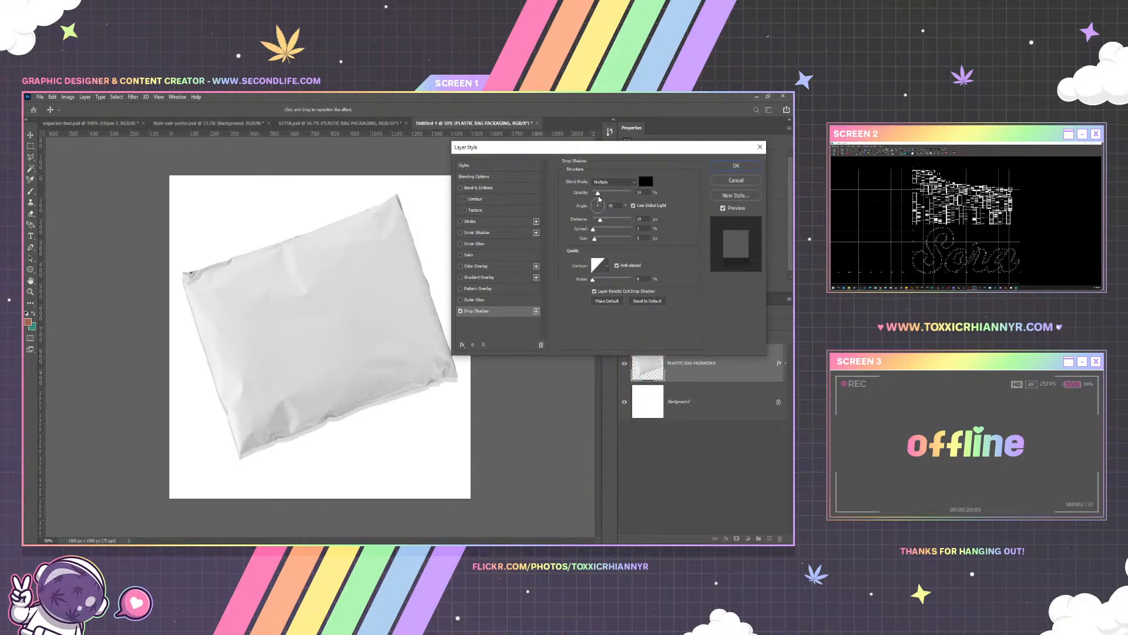
key(Return)
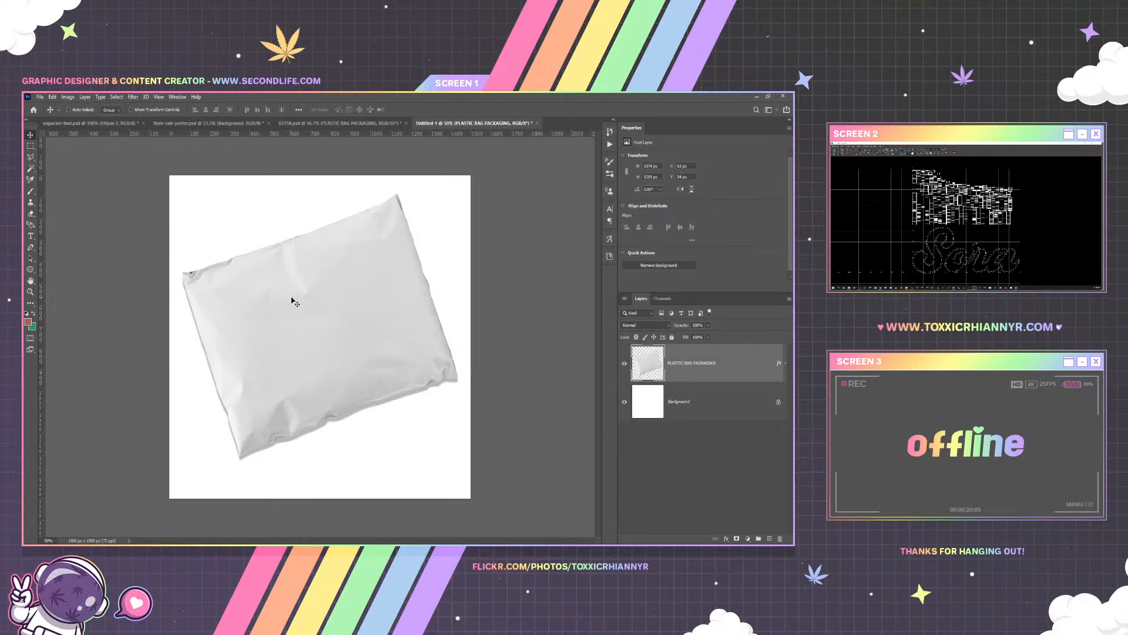
Scale the plastic bag down to about 1270 px wide and rotate it slightly clockwise on the canvas
key(ctrl+t)
drag(457, 194, 474, 220)
key(Return)
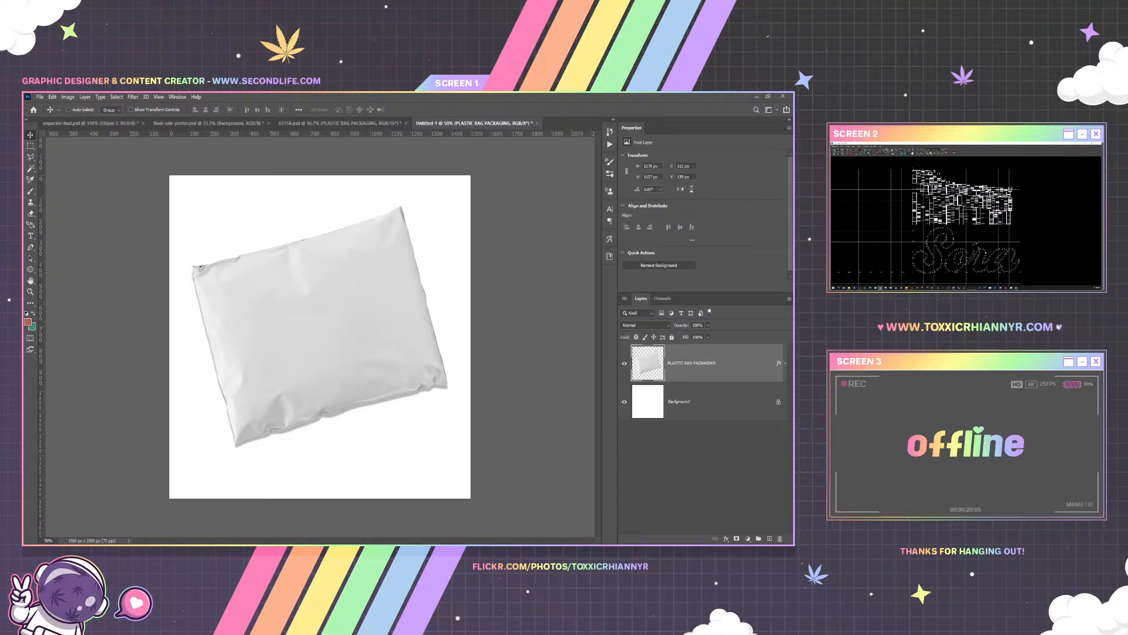
Close the source mockup 65758.psd without saving its changes
click(319, 124)
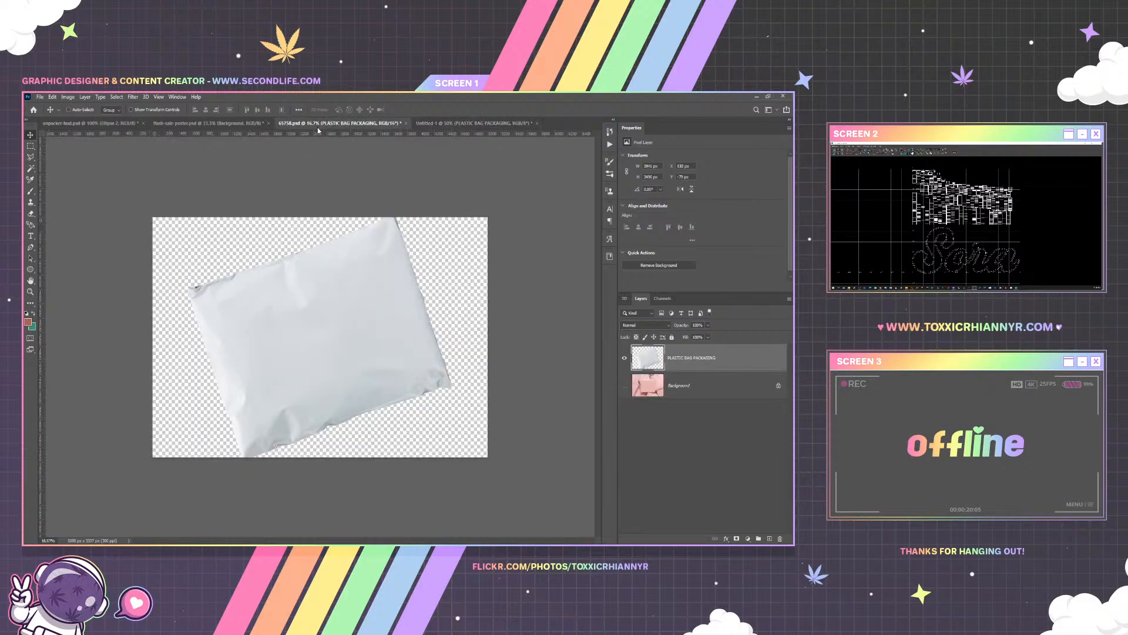
click(406, 124)
click(409, 263)
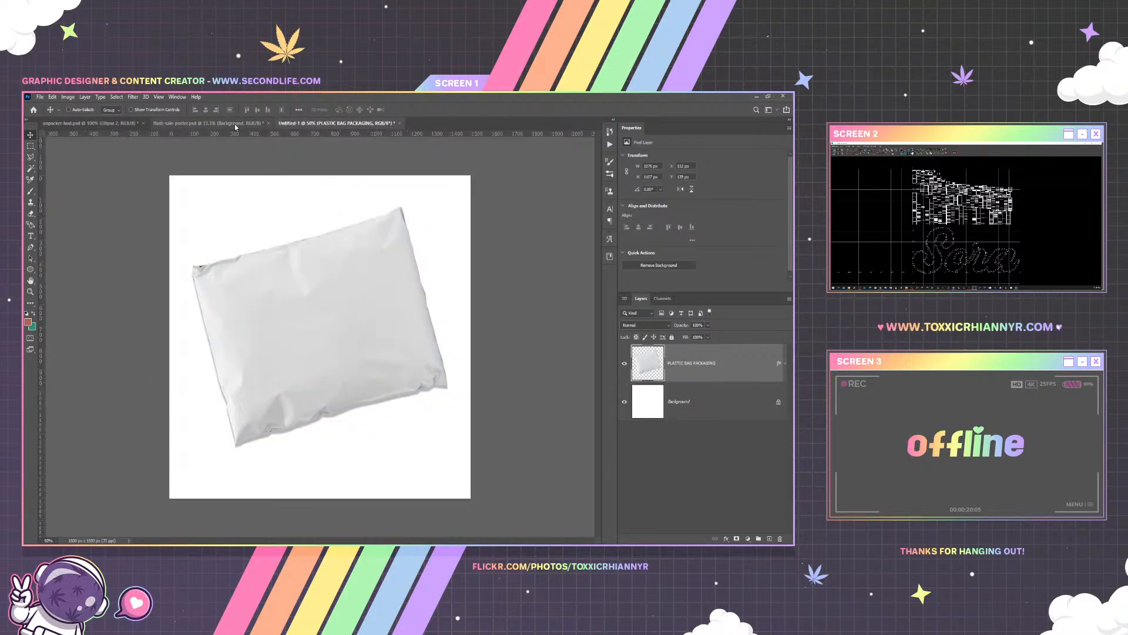
click(234, 123)
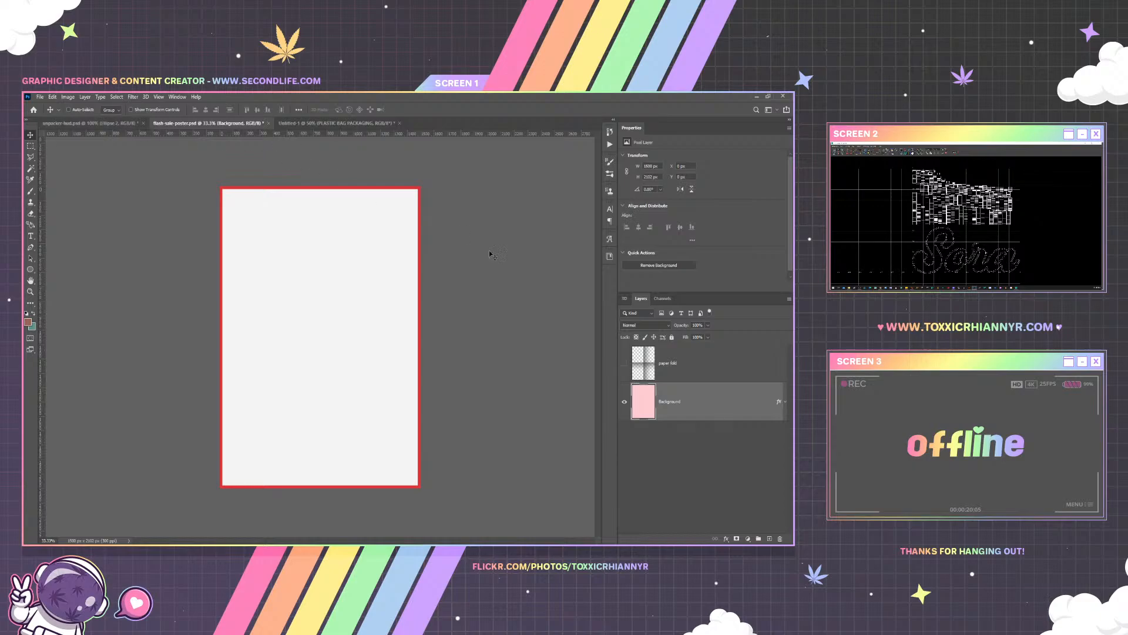
right_click(700, 400)
key(Escape)
In the heart tag document, sample the heart's pink face and then its red side edge as the foreground color
click(57, 123)
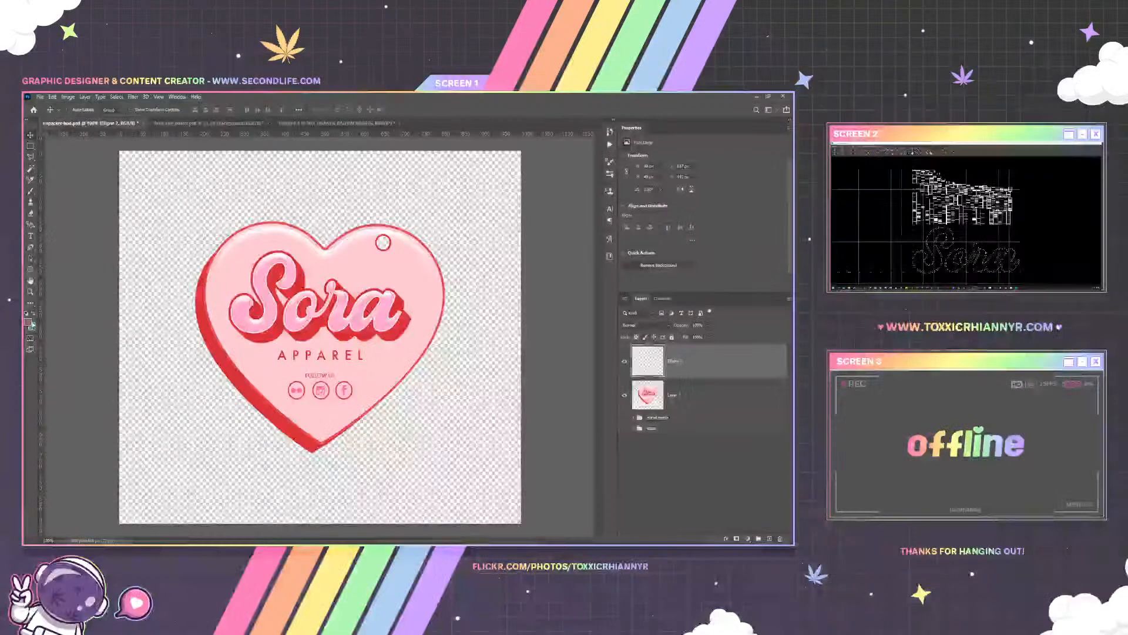
click(27, 322)
click(269, 355)
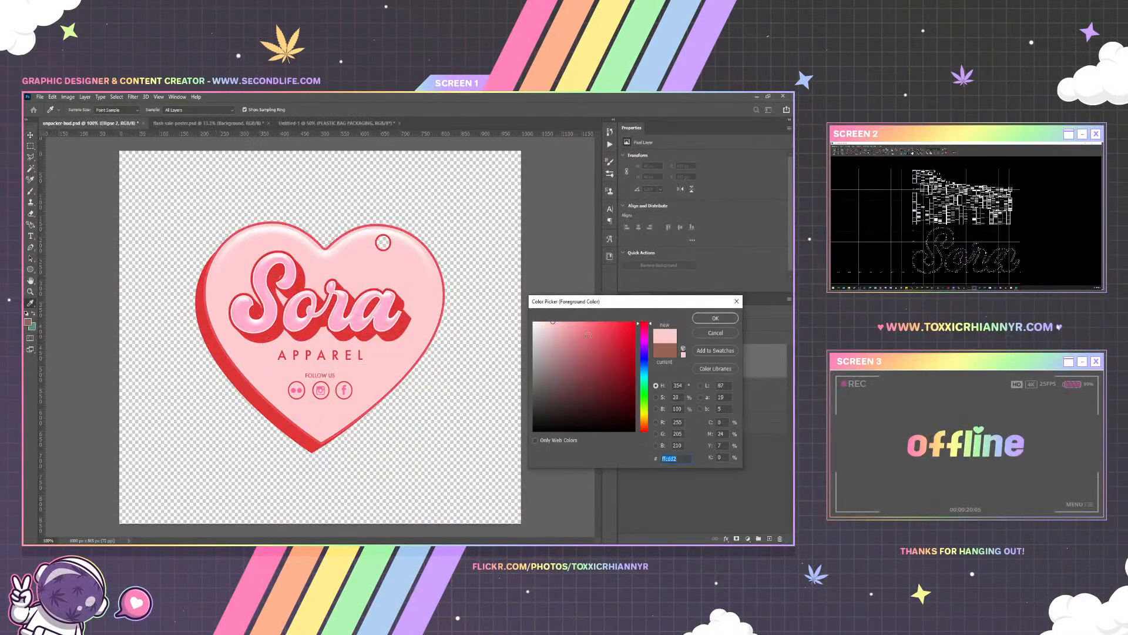
click(715, 319)
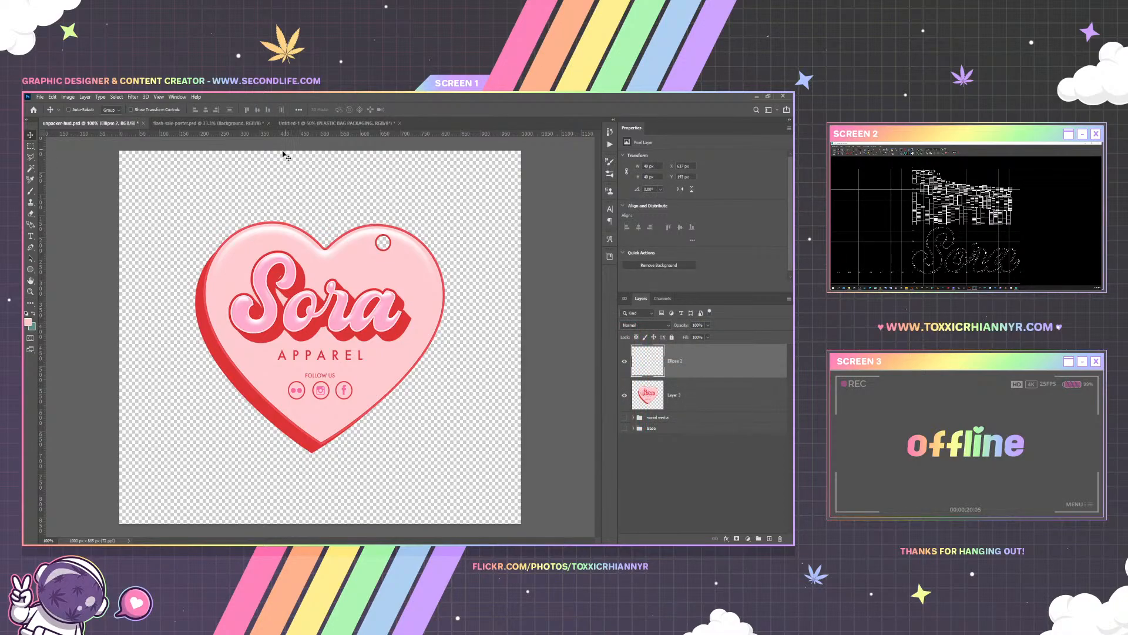
click(27, 322)
click(212, 339)
click(715, 318)
Add a red Solid Color fill layer (de3437) above the bag in the mailer document and clip it to the bag layer
click(305, 123)
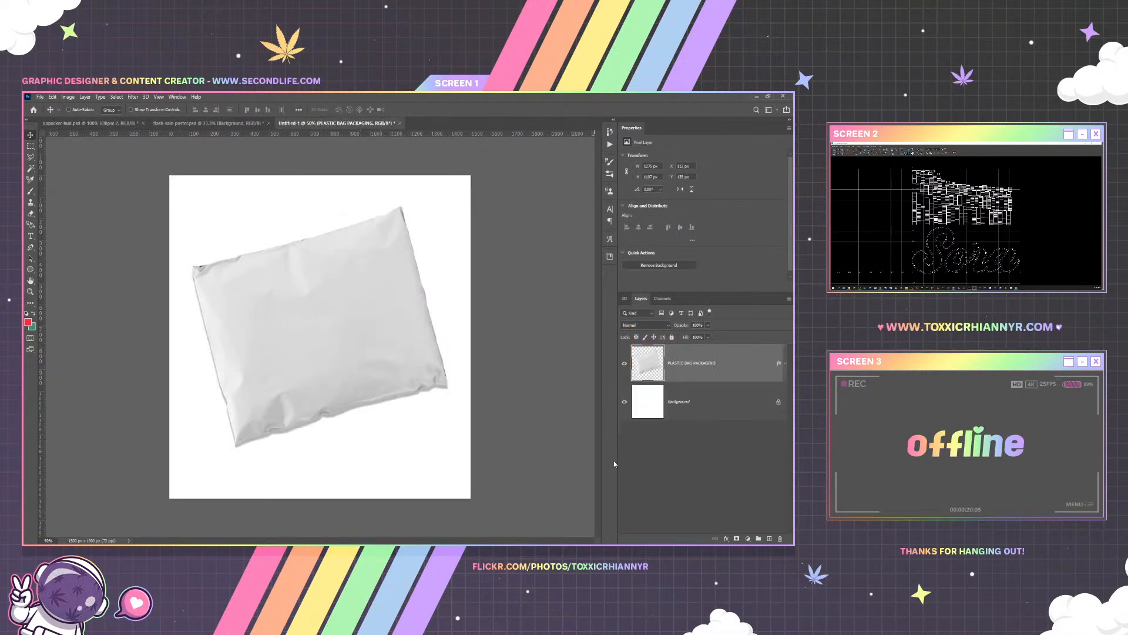
click(748, 538)
click(742, 391)
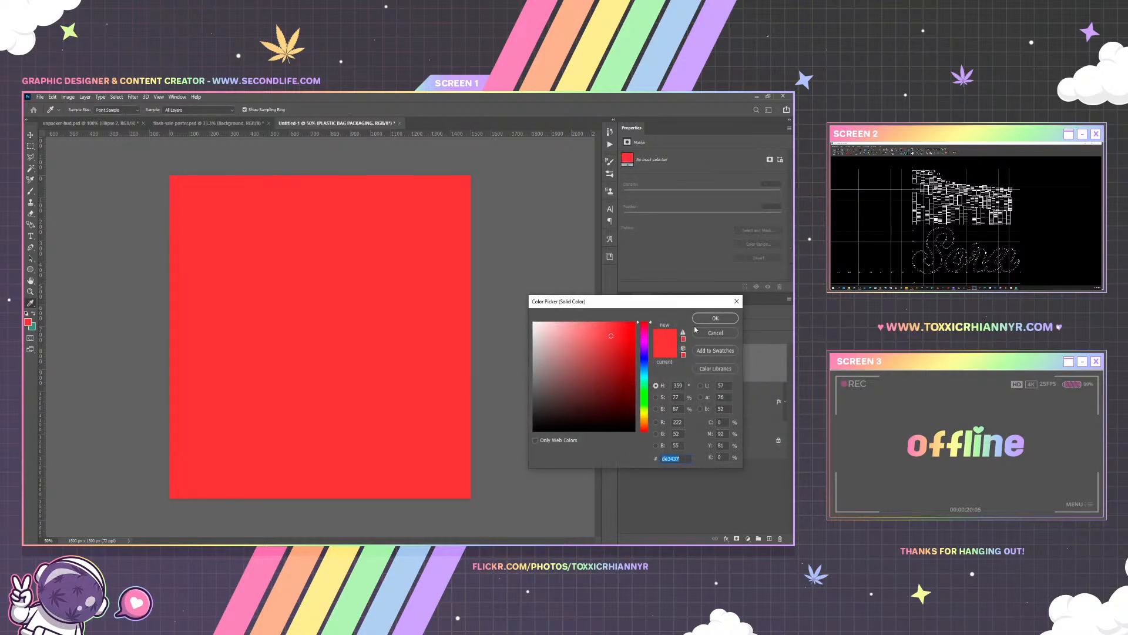
click(705, 318)
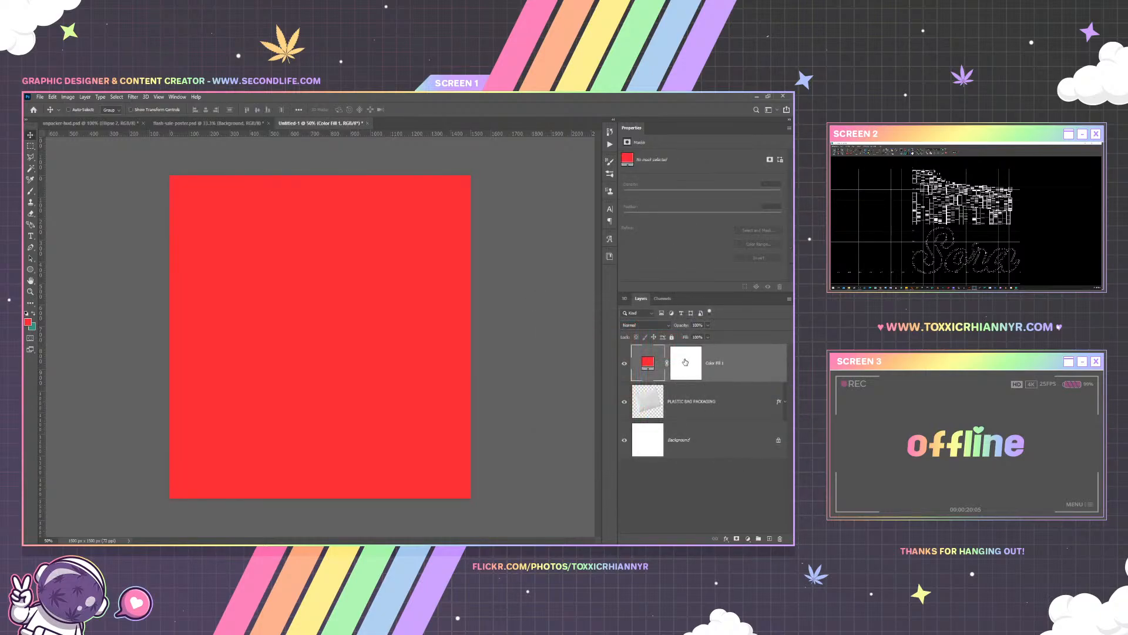
alt+click(714, 379)
Try out blend modes on the red color fill layer, ending on Linear Light with a slightly reduced fill
click(646, 325)
click(637, 339)
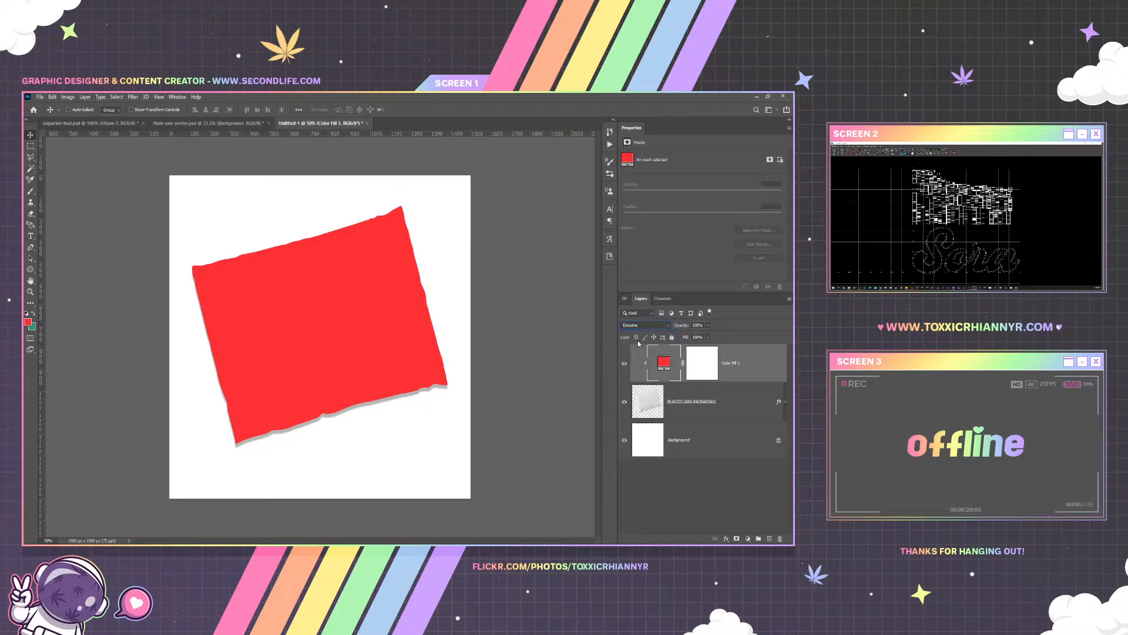
key(Down)
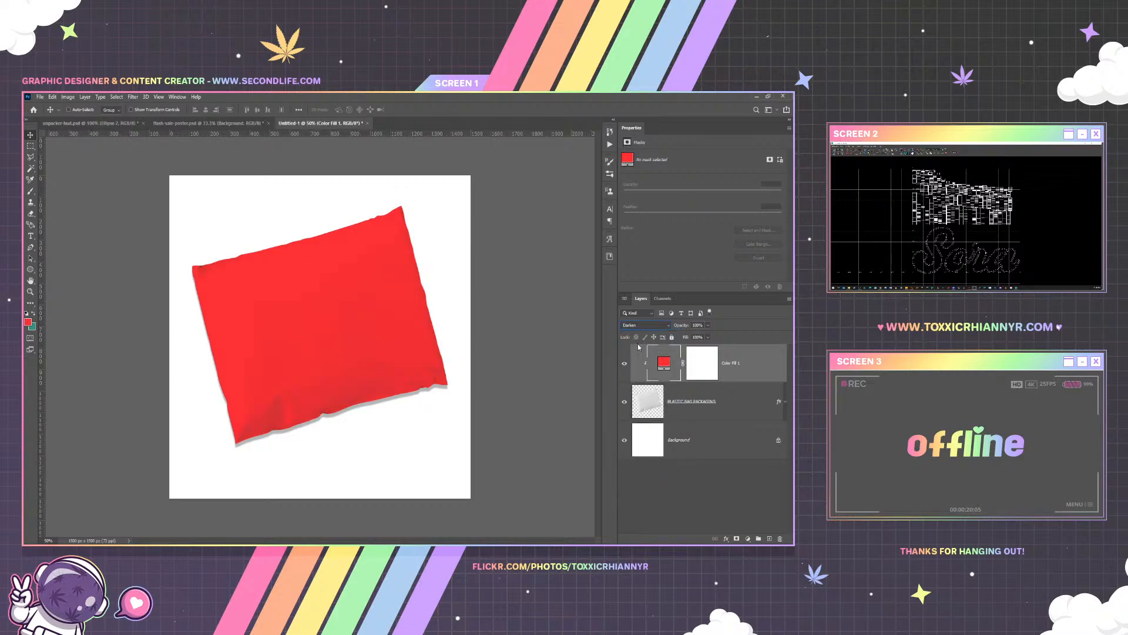
key(Down)
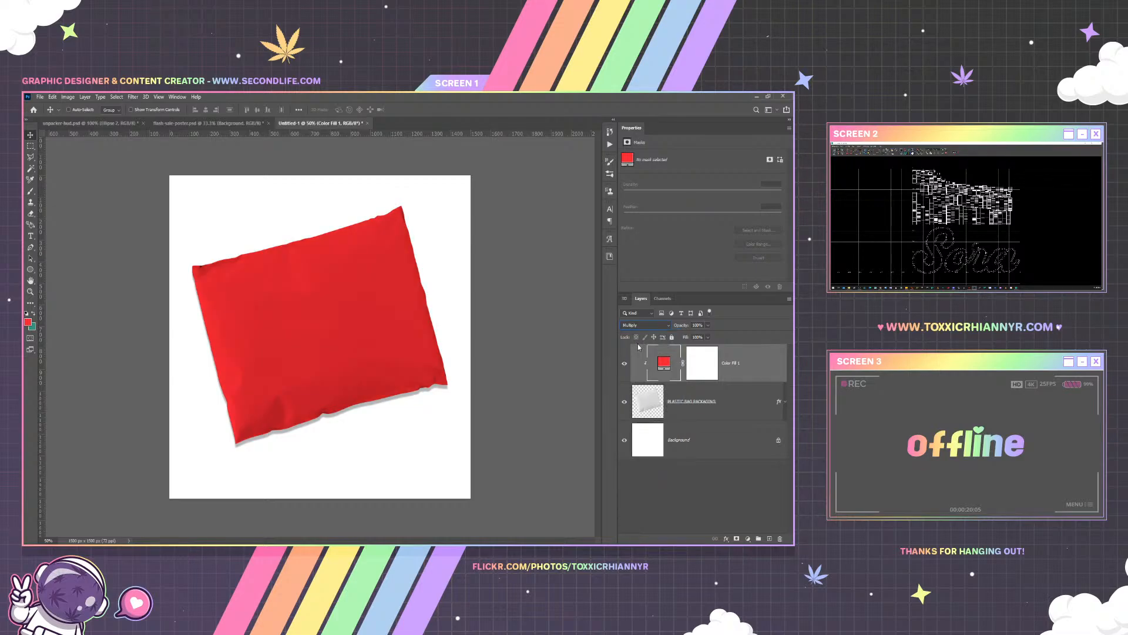
key(Down)
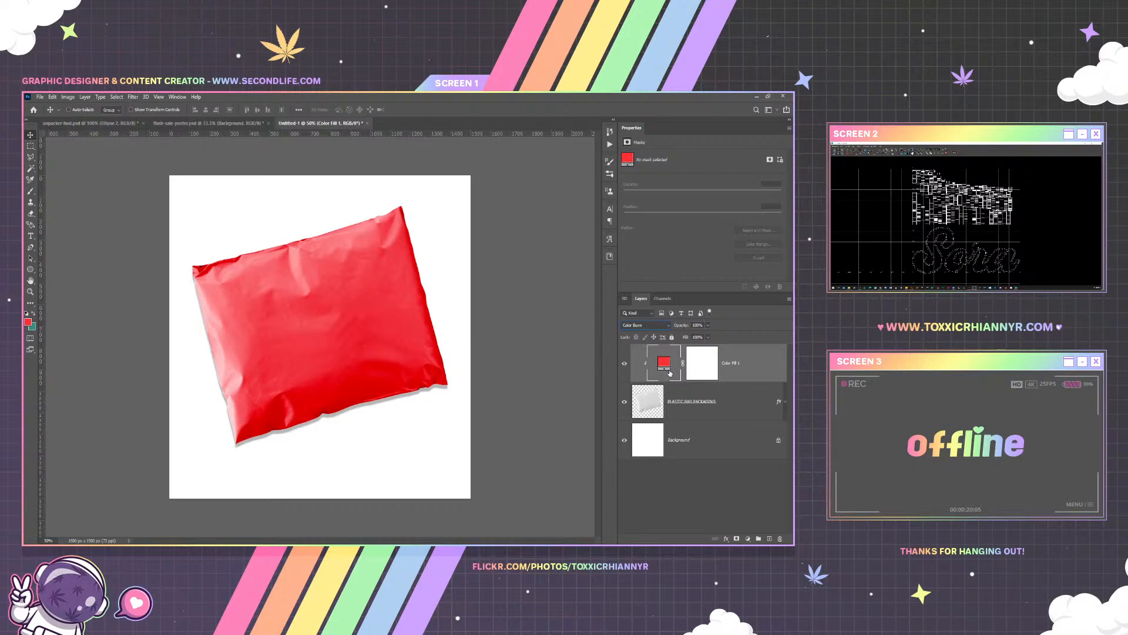
key(Down)
key(Down)
key(Down)
key(Down)
key(Down)
key(Down)
key(Down)
key(Down)
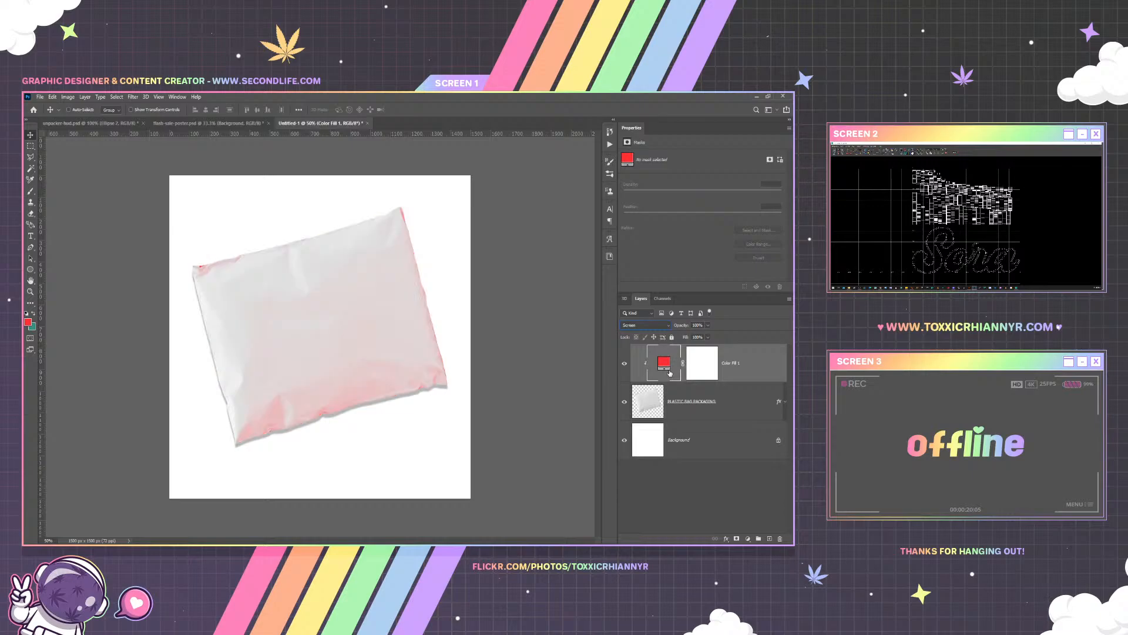
key(Down)
key(Down)
key(Down)
key(Down)
key(Down)
key(Down)
key(Down)
key(Down)
key(Down)
key(Down)
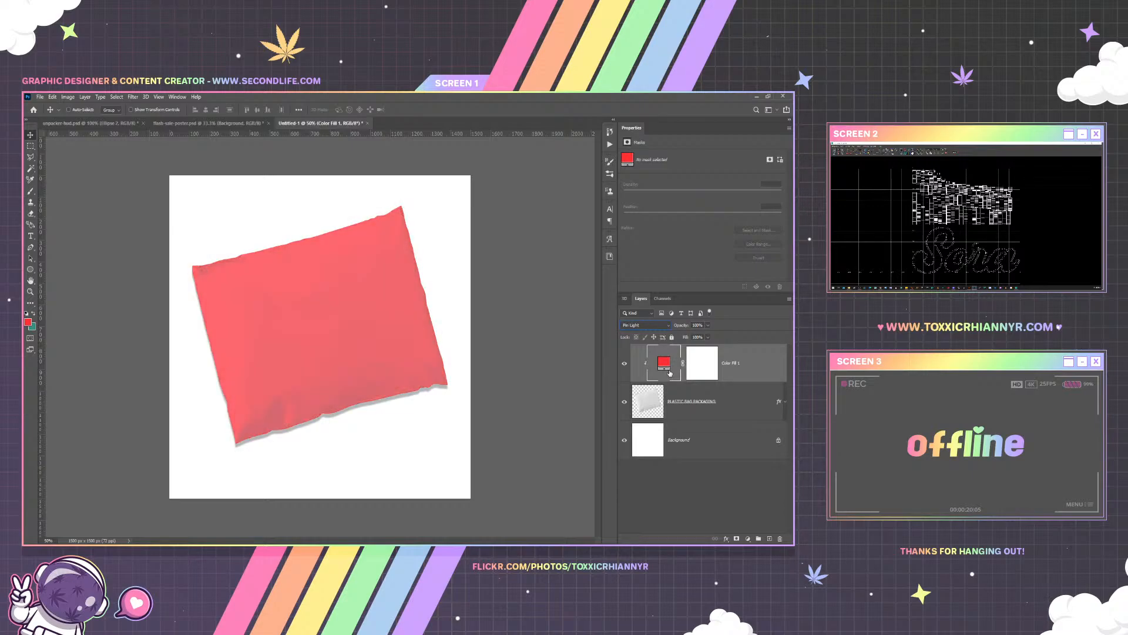
key(Down)
key(Down)
key(Up)
key(Up)
key(Up)
key(Up)
key(Up)
key(Up)
key(Up)
key(Up)
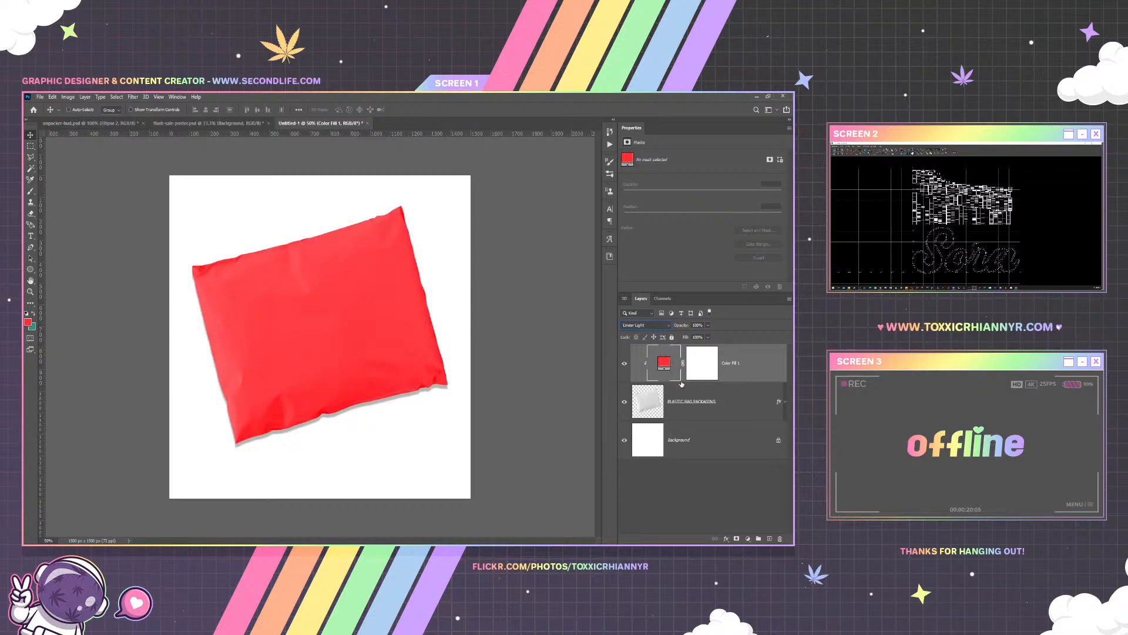
click(707, 337)
drag(711, 349, 704, 353)
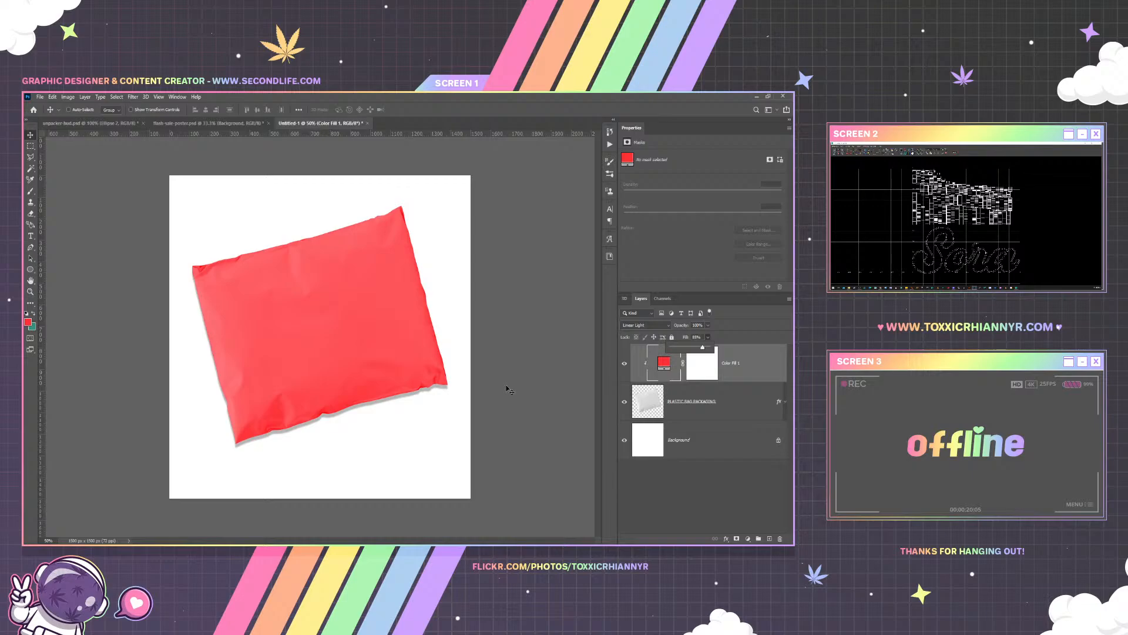
Set the red color fill layer to Multiply and slightly lower its fill
click(645, 325)
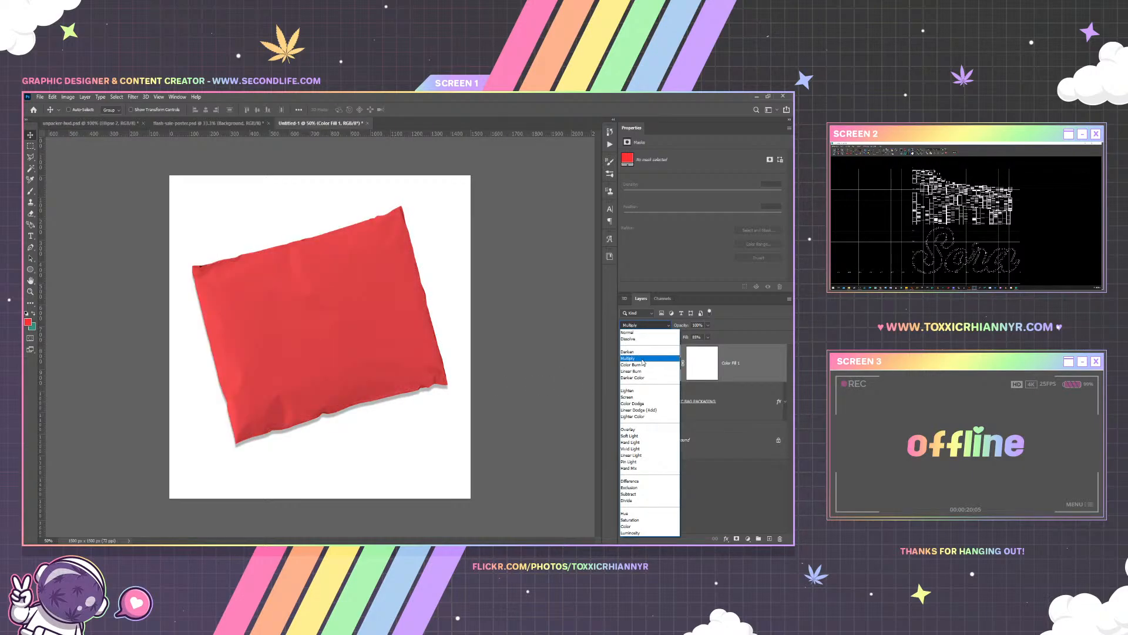
click(643, 358)
click(708, 337)
drag(710, 349, 708, 349)
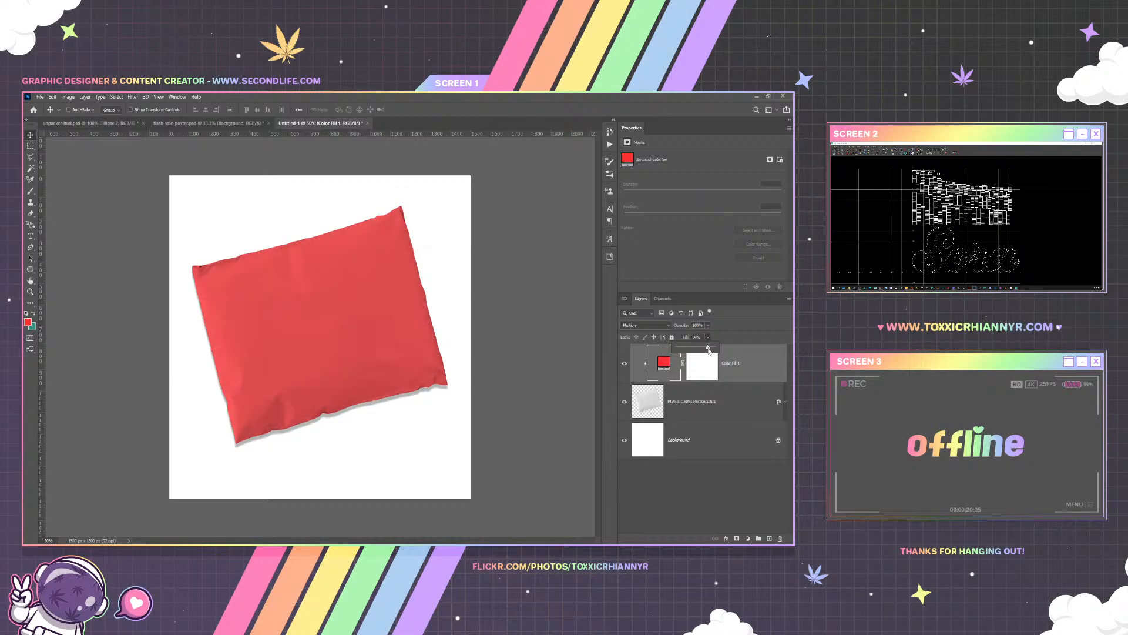
Copy the heart tag's Layer 1 into the flash sale poster document and close the heart tag document
click(192, 124)
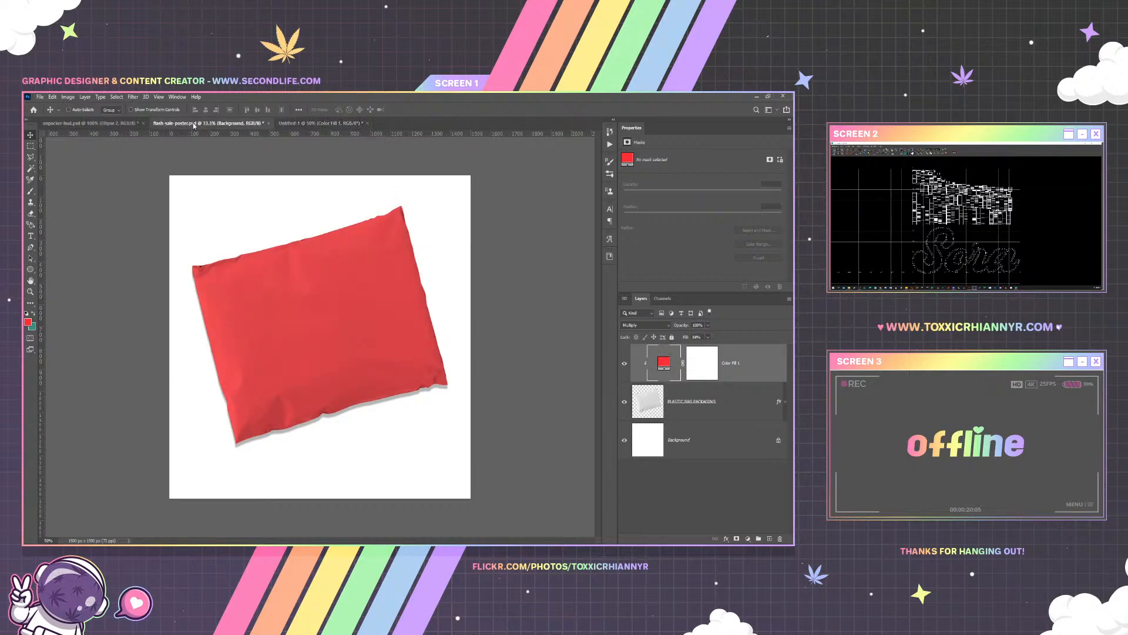
click(88, 124)
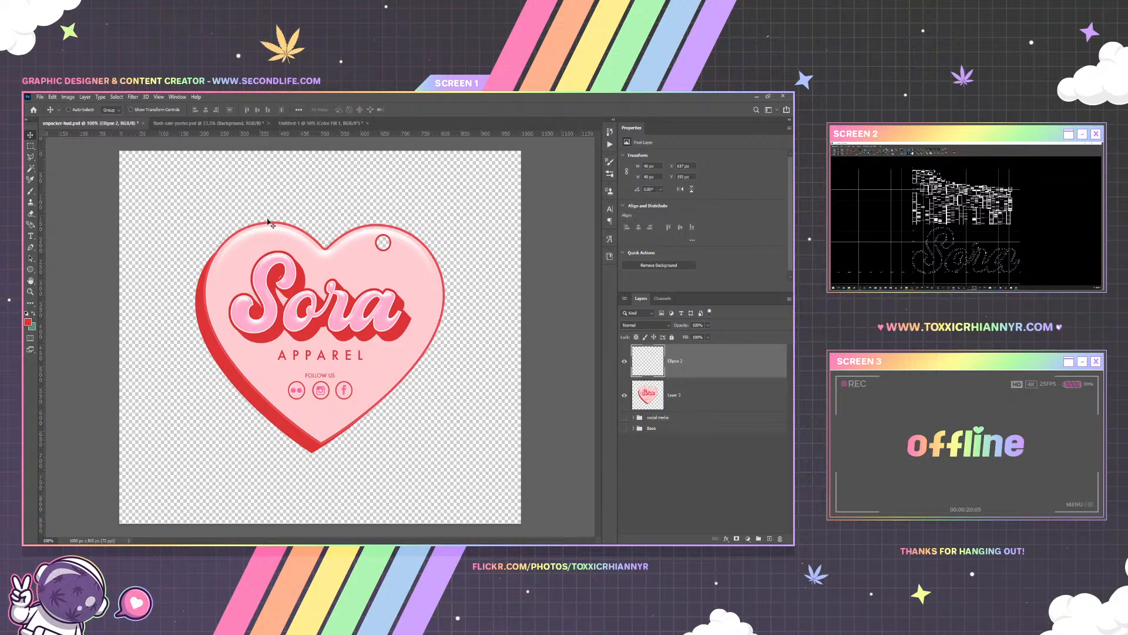
click(661, 390)
click(140, 122)
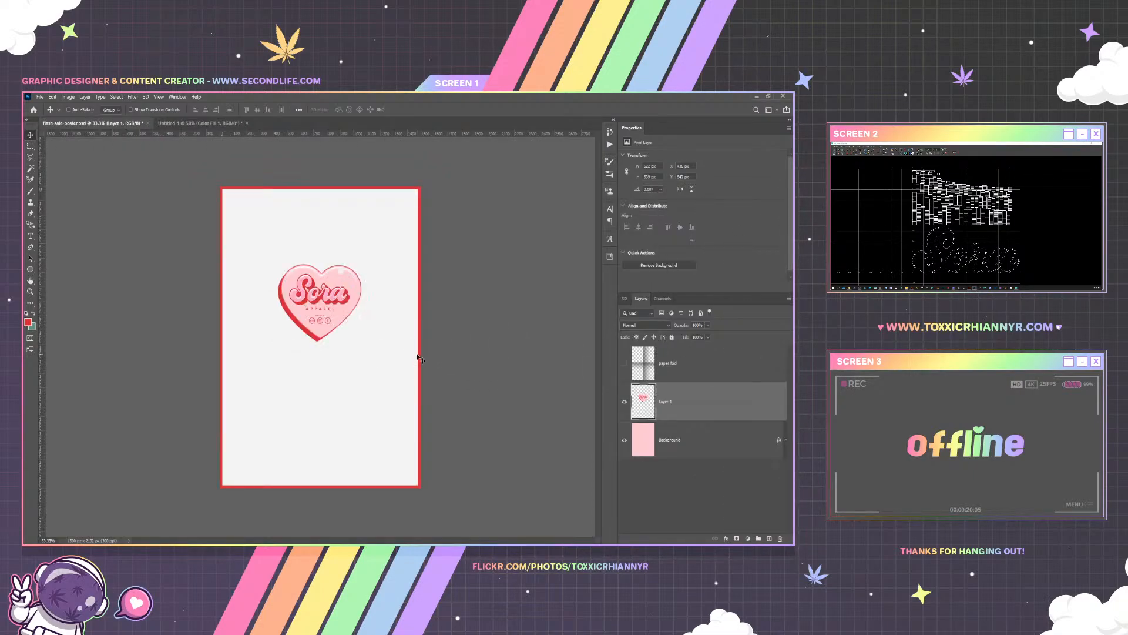
Try the heart tag artwork on the red bag in the mailer document, and undo its placement
click(217, 122)
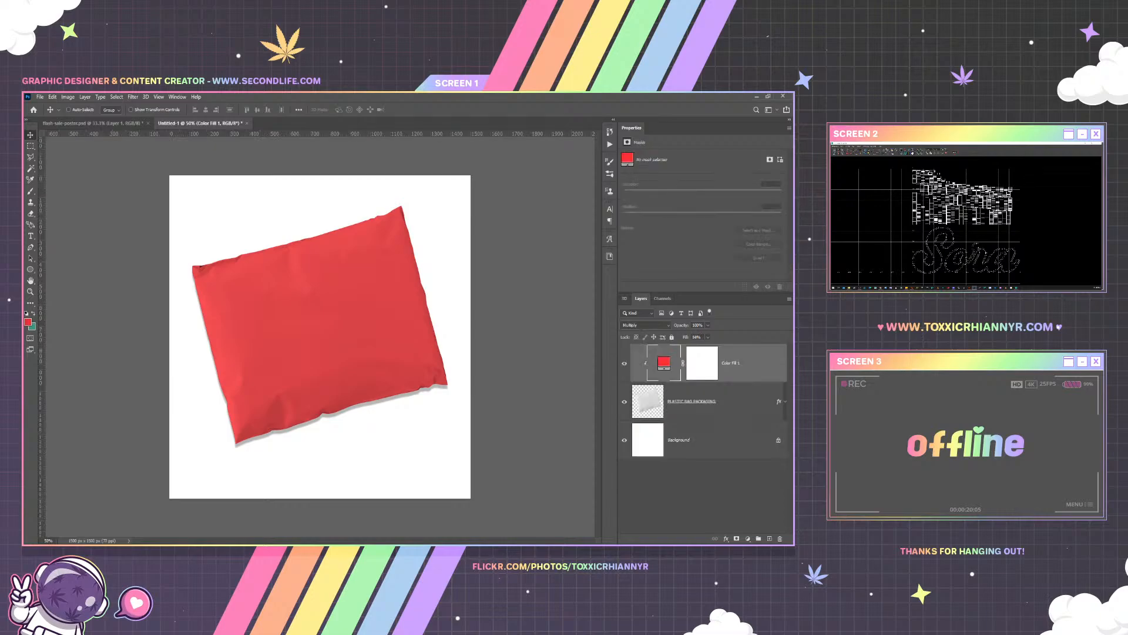
drag(679, 399, 334, 317)
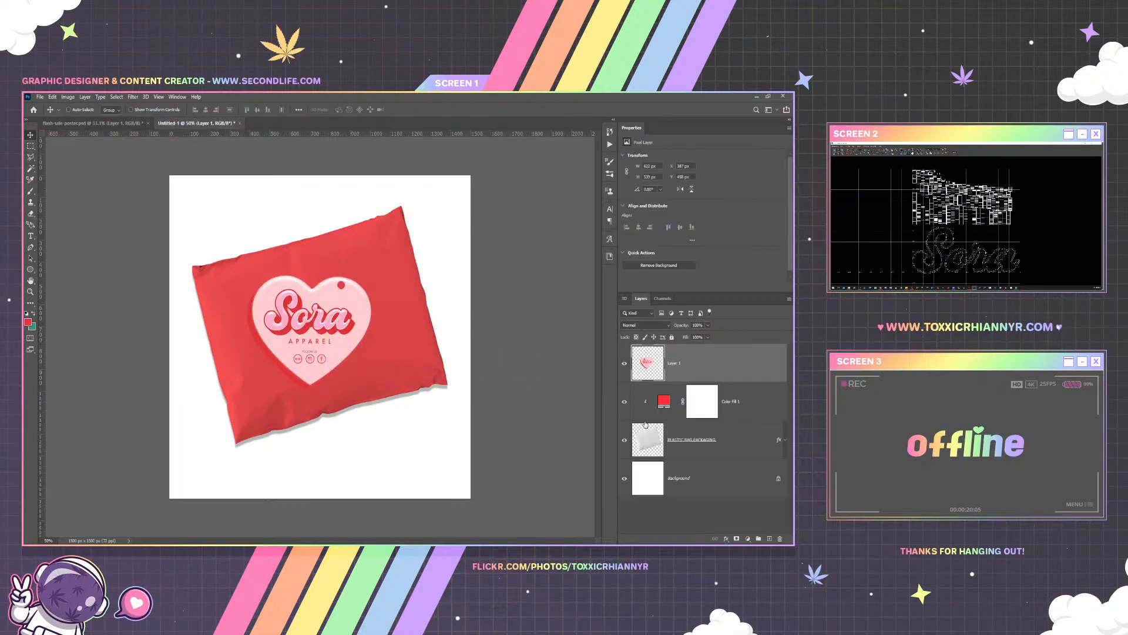
key(ctrl+z)
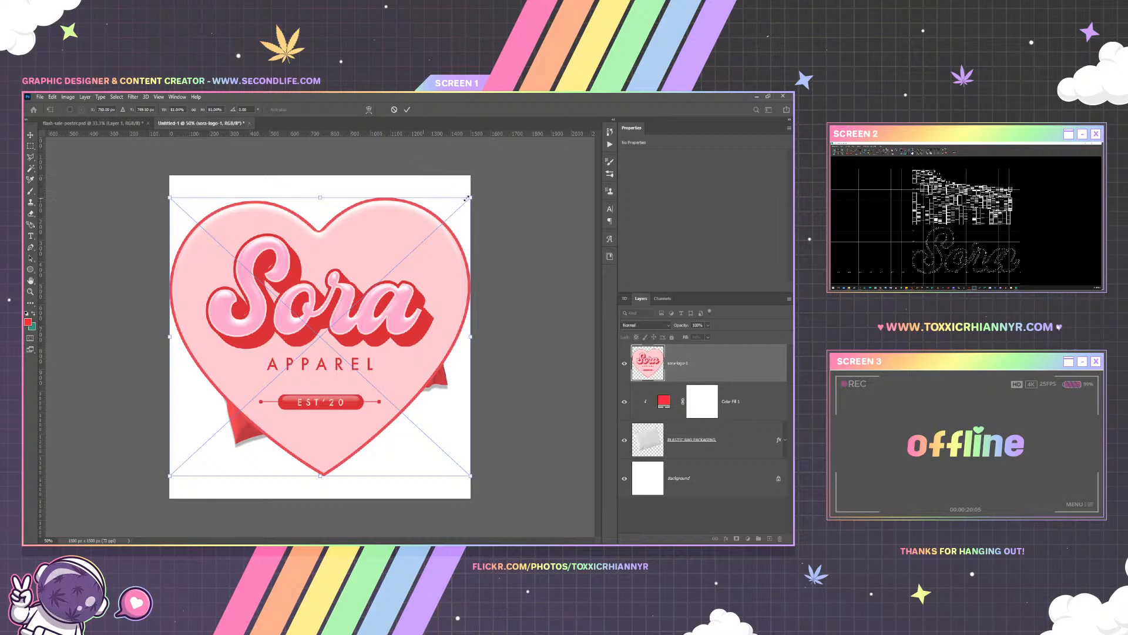
Scale the placed Sora heart logo with the EST'20 badge down to about 540 px wide at the middle of the bag
drag(468, 199, 381, 276)
key(Return)
drag(361, 315, 353, 314)
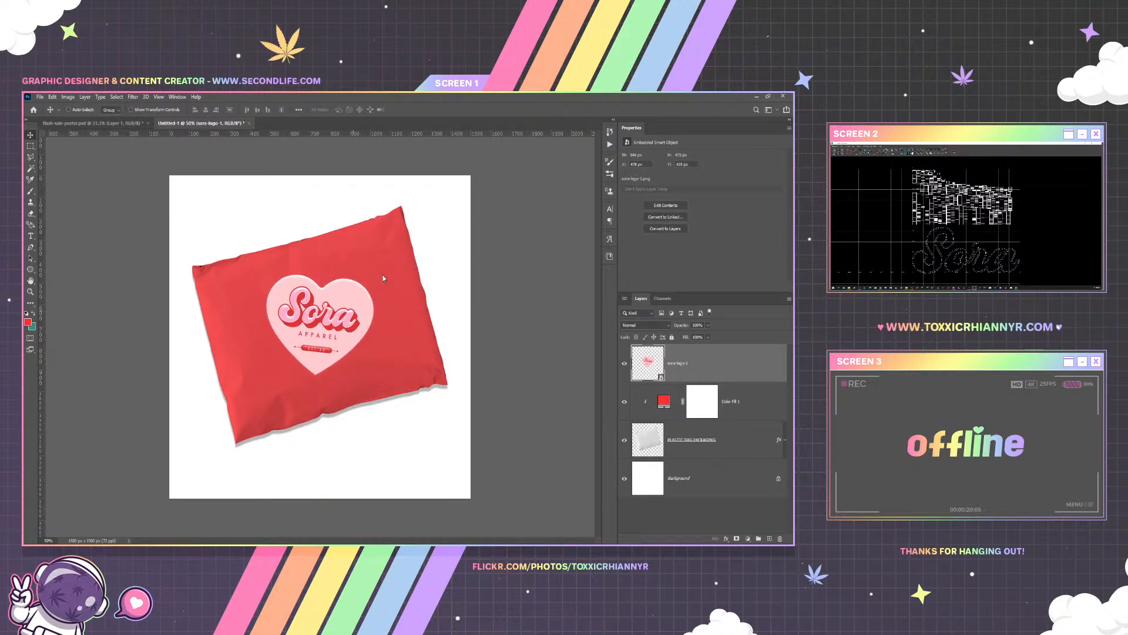
key(ctrl+z)
Rotate the Sora heart logo about 14° counterclockwise to match the bag's tilt
key(ctrl+t)
drag(383, 277, 381, 244)
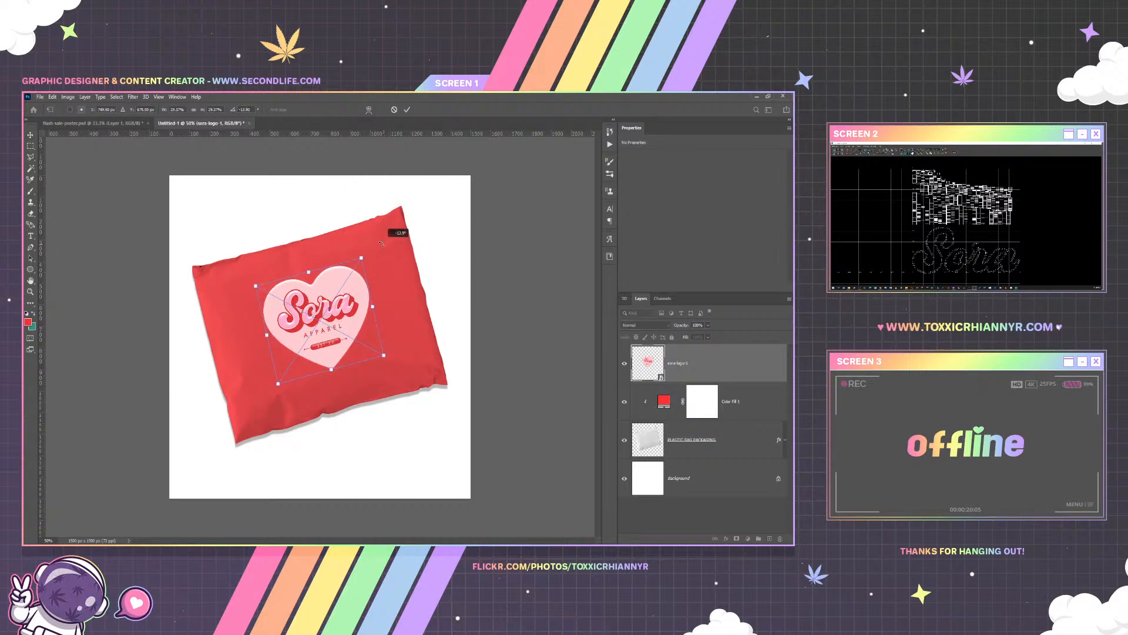
drag(349, 294, 366, 274)
key(Return)
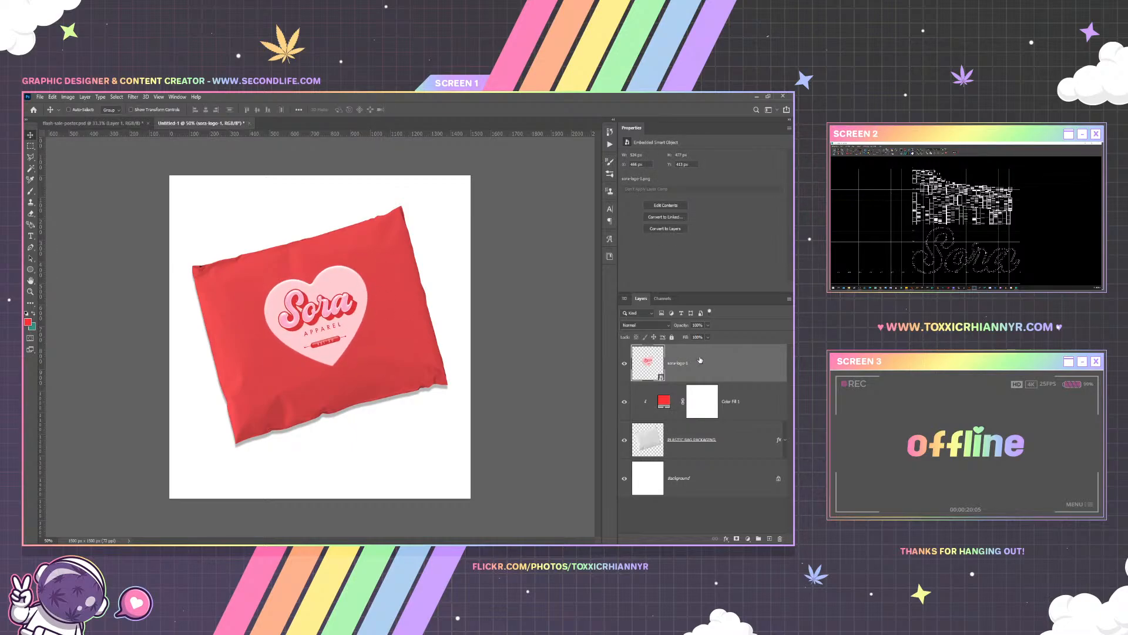
Add a Color Burn drop shadow with zero distance and a soft spread around the Sora heart logo layer
right_click(700, 360)
click(611, 183)
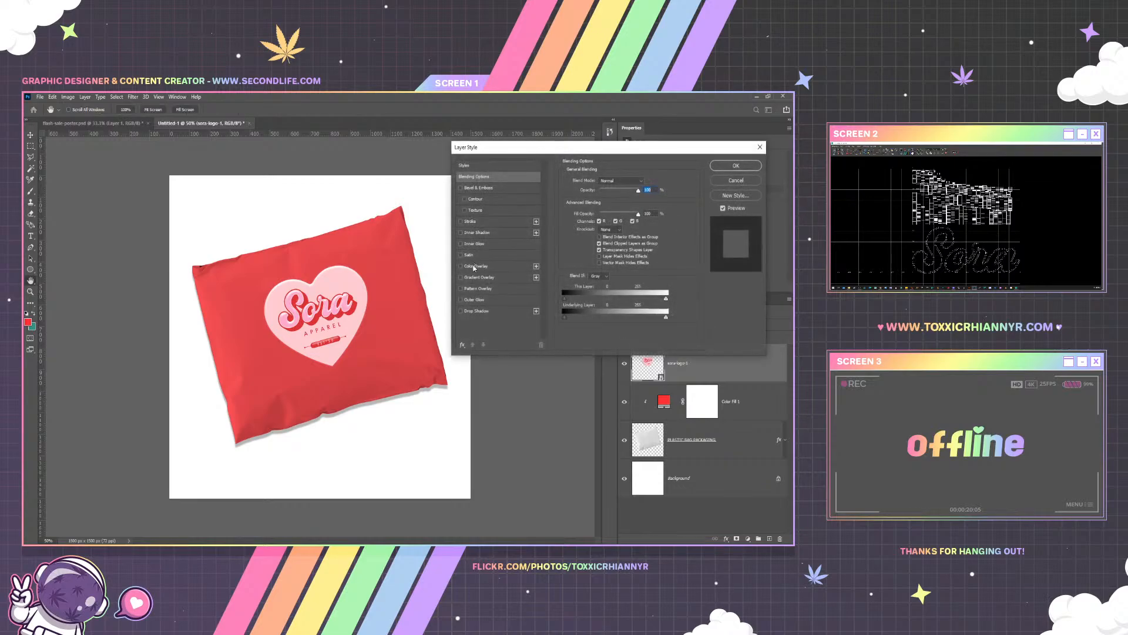
click(460, 312)
click(485, 312)
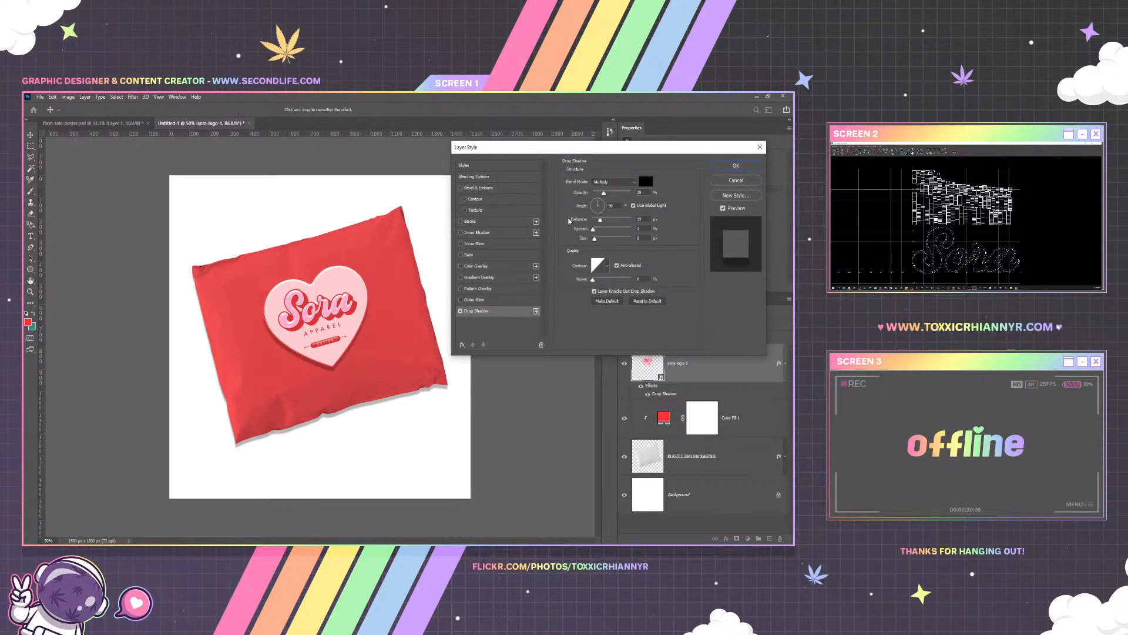
drag(600, 220, 597, 241)
drag(604, 195, 608, 198)
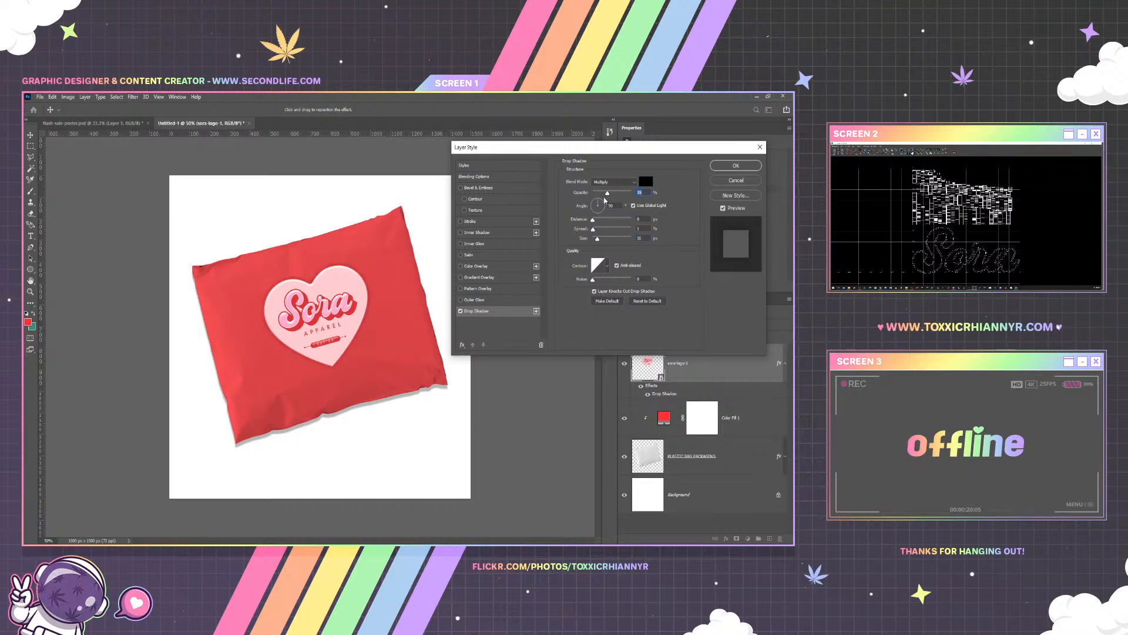
click(605, 183)
click(609, 224)
drag(598, 241, 598, 242)
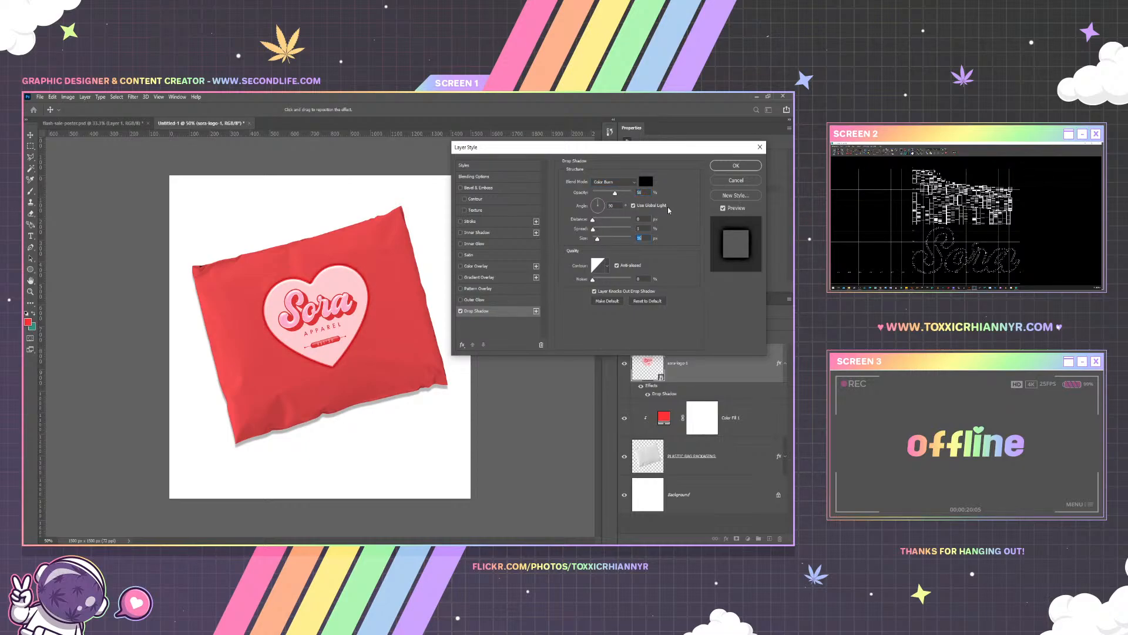
click(734, 167)
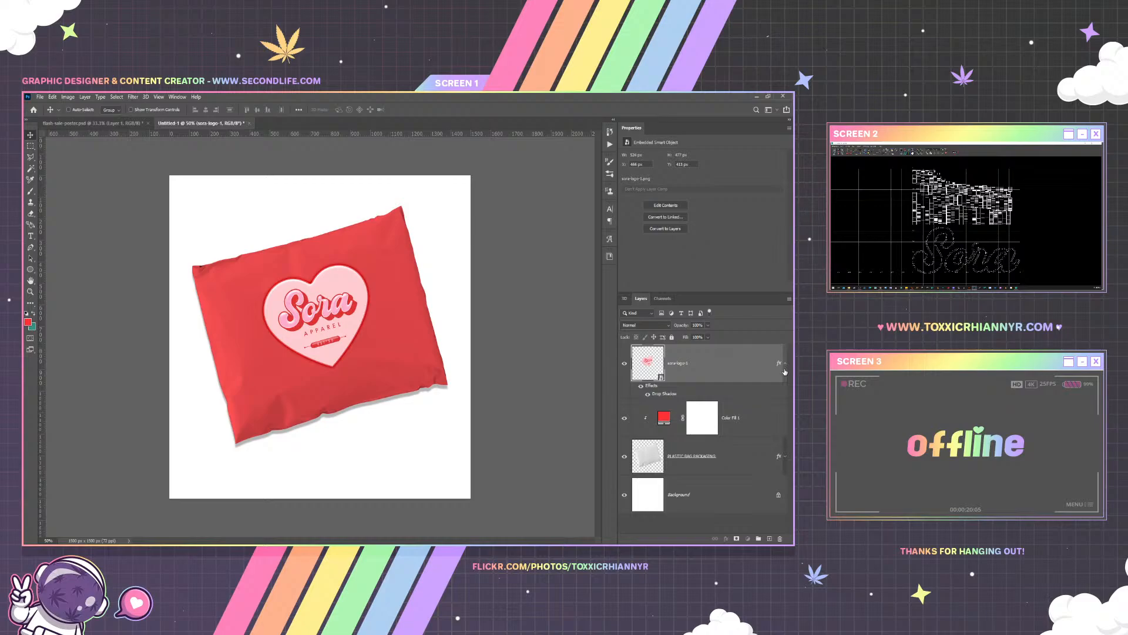
Increase the plastic bag layer's contrast with Levels, setting the inputs to 103 for shadows, 1.14 for midtones and 234 for highlights
click(735, 434)
click(68, 96)
mouse_move(82, 125)
click(161, 132)
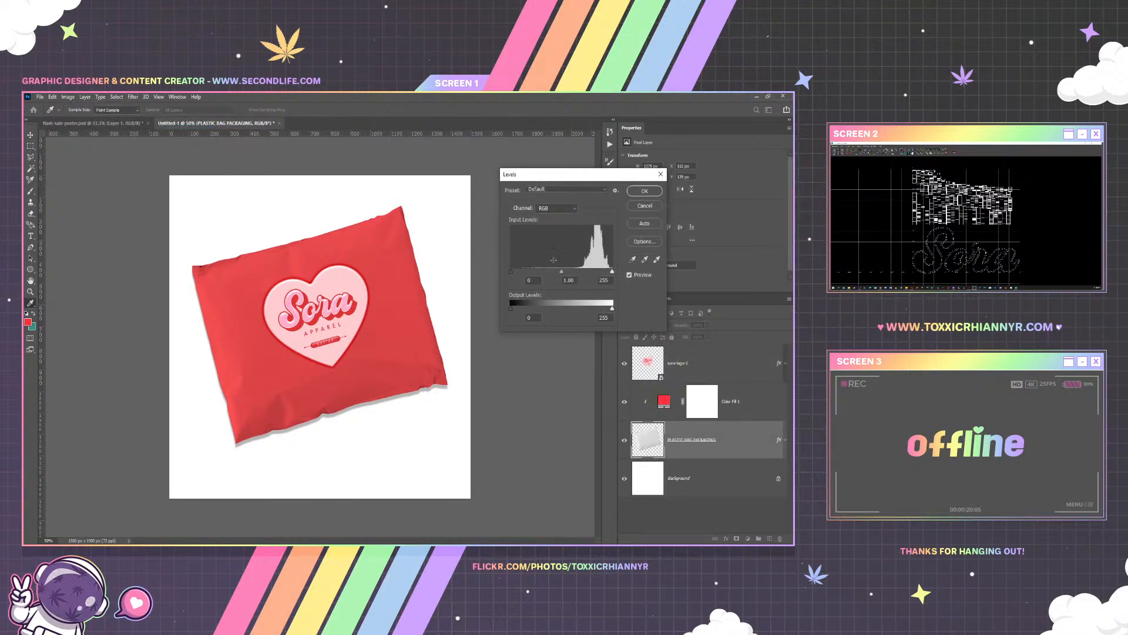
drag(562, 273, 604, 274)
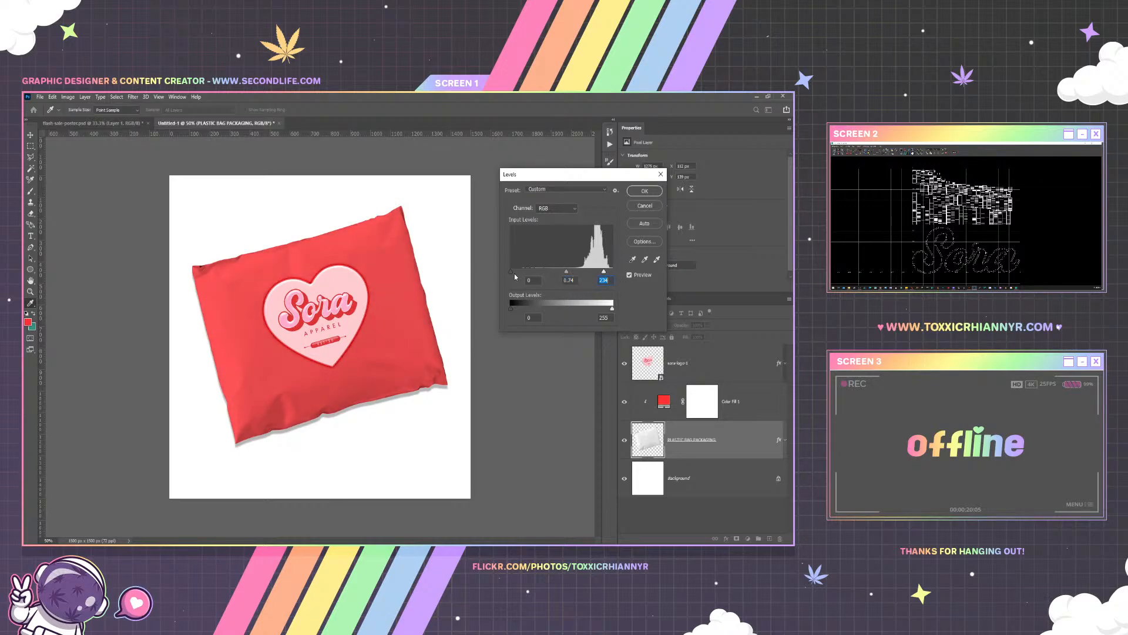
drag(519, 275, 553, 274)
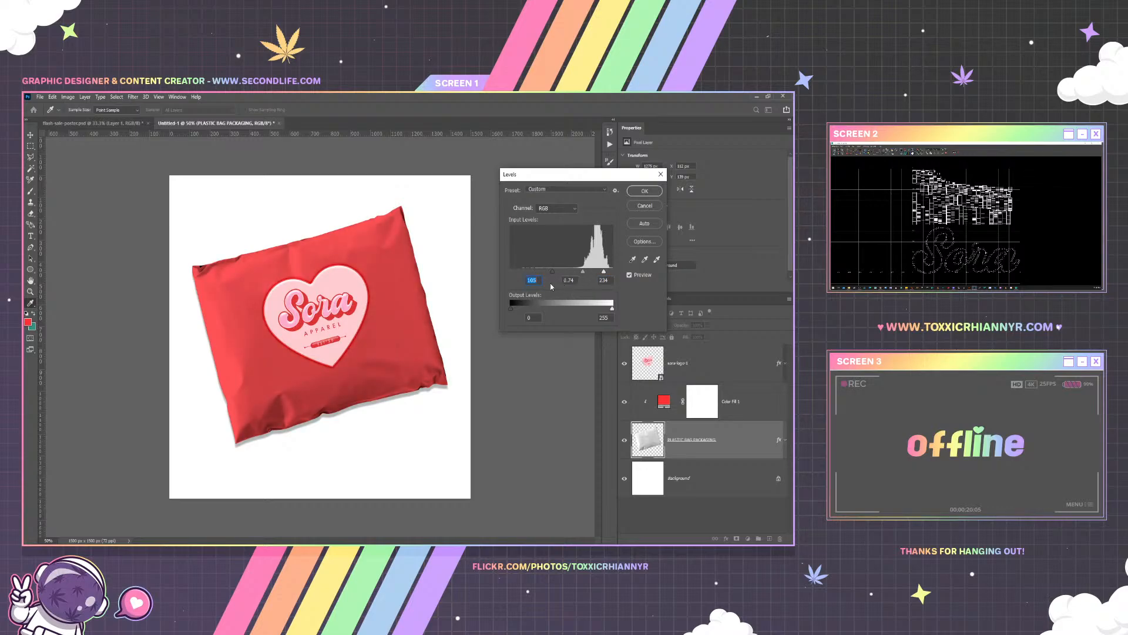
drag(582, 273, 577, 274)
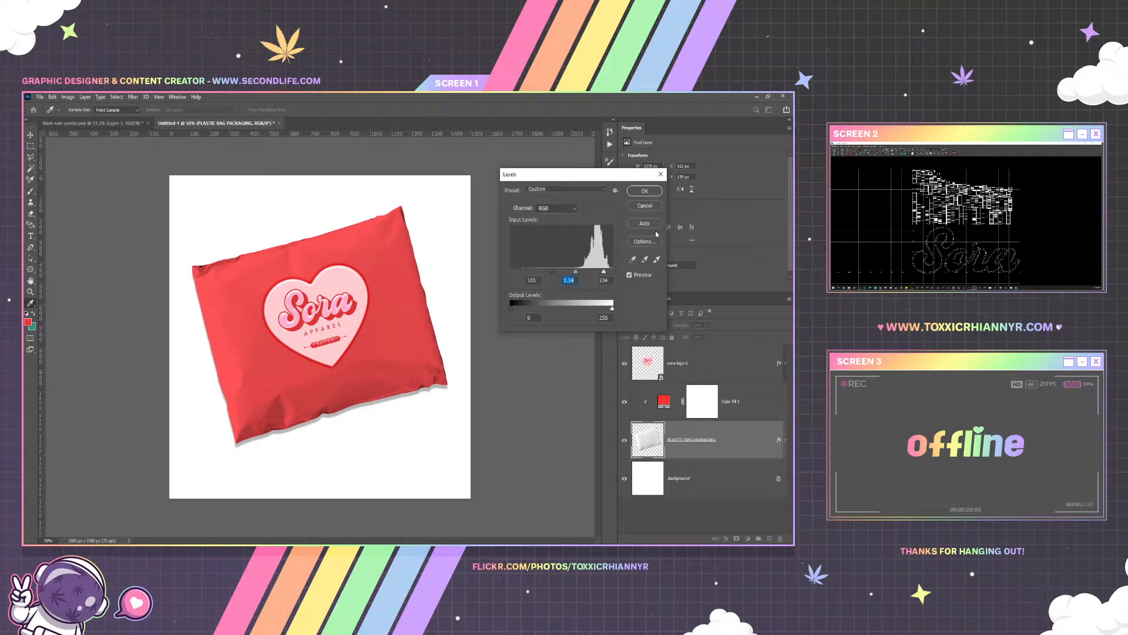
click(654, 191)
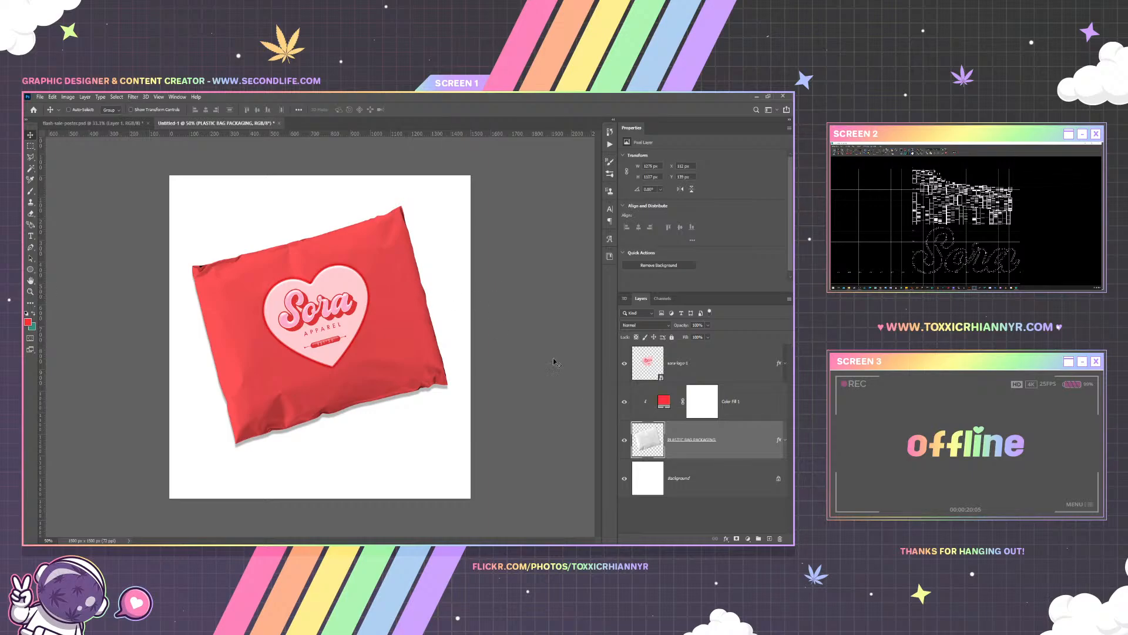
Place a duplicate of the plastic bag layer above the logo without its layer style, and duplicate the original bag again
key(ctrl+j)
drag(699, 428, 690, 351)
right_click(688, 366)
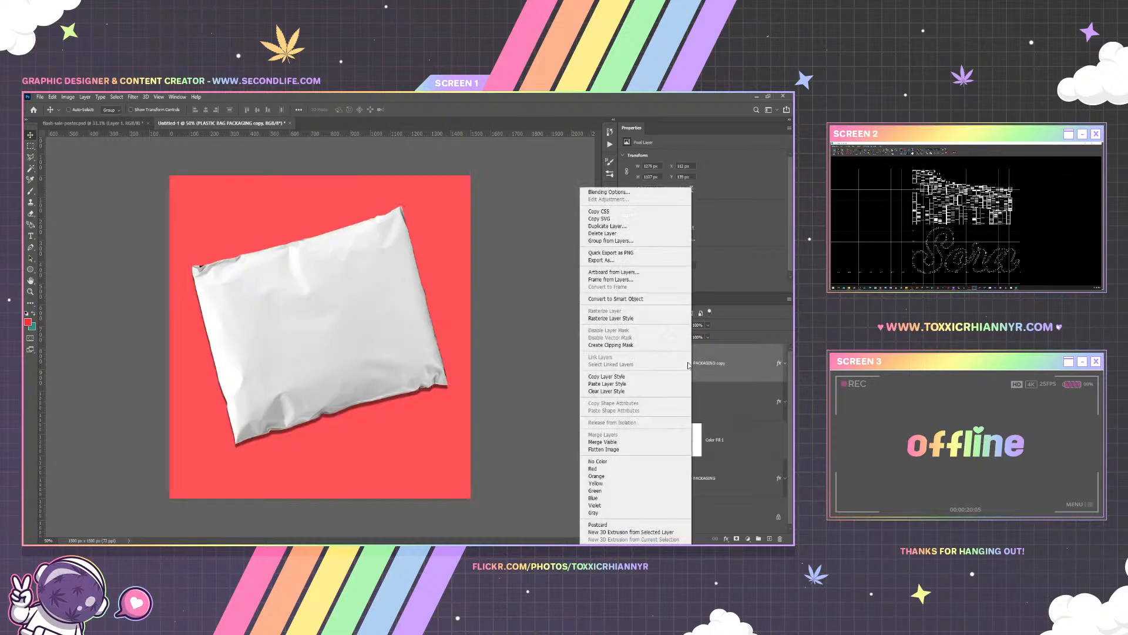
click(640, 391)
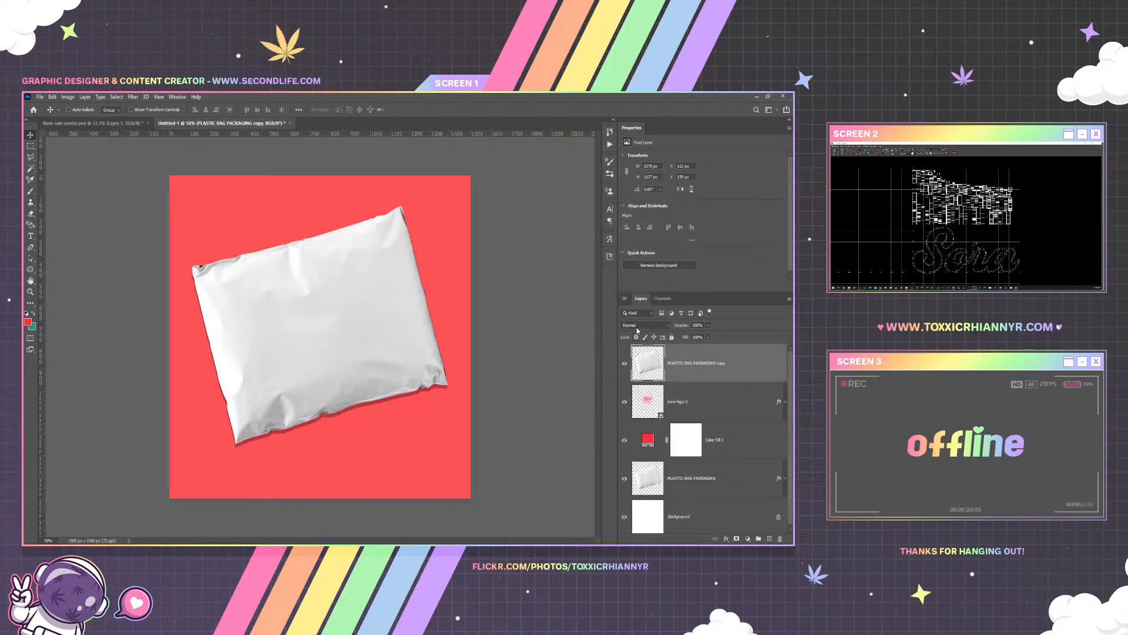
click(721, 444)
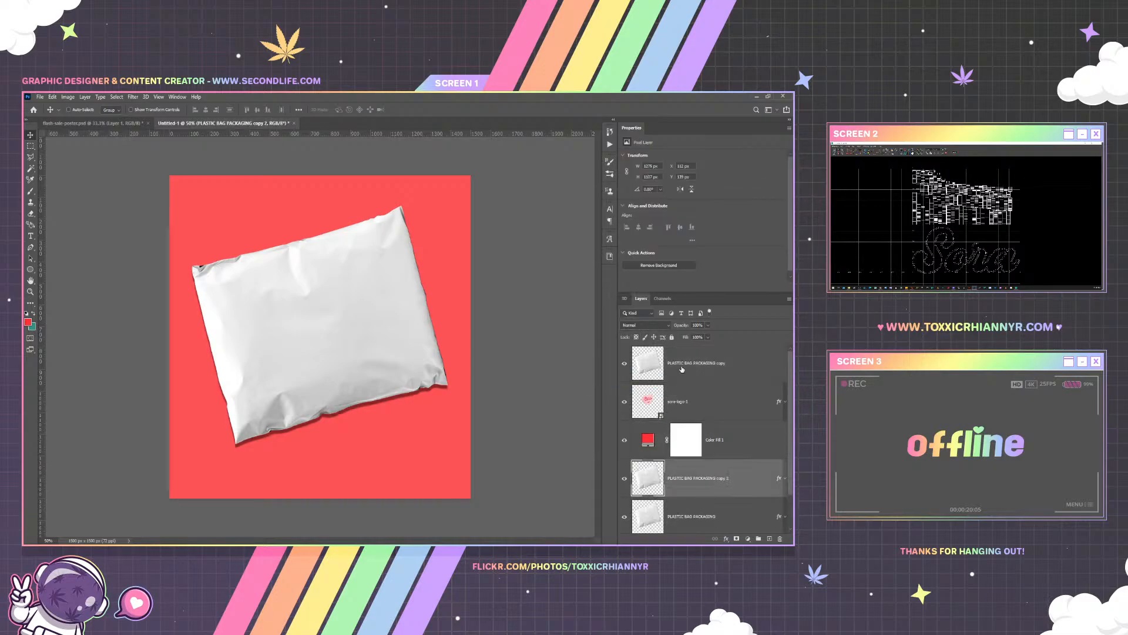
Brighten the topmost bag copy with an Exposure adjustment using offset +0.1245 and gamma correction 0.81
click(682, 369)
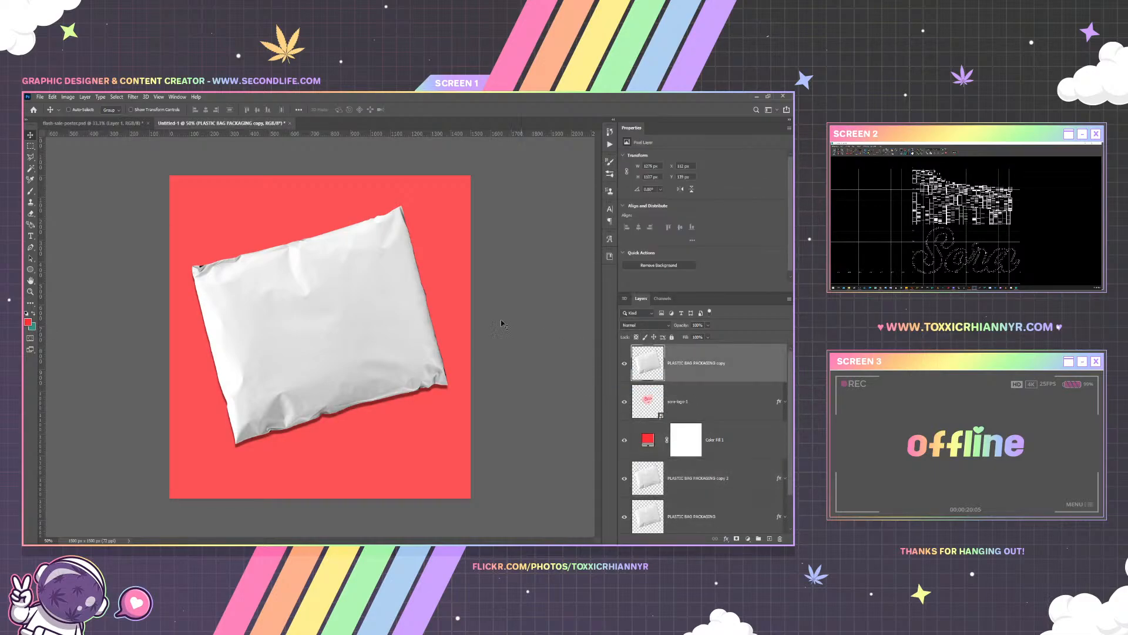
click(67, 97)
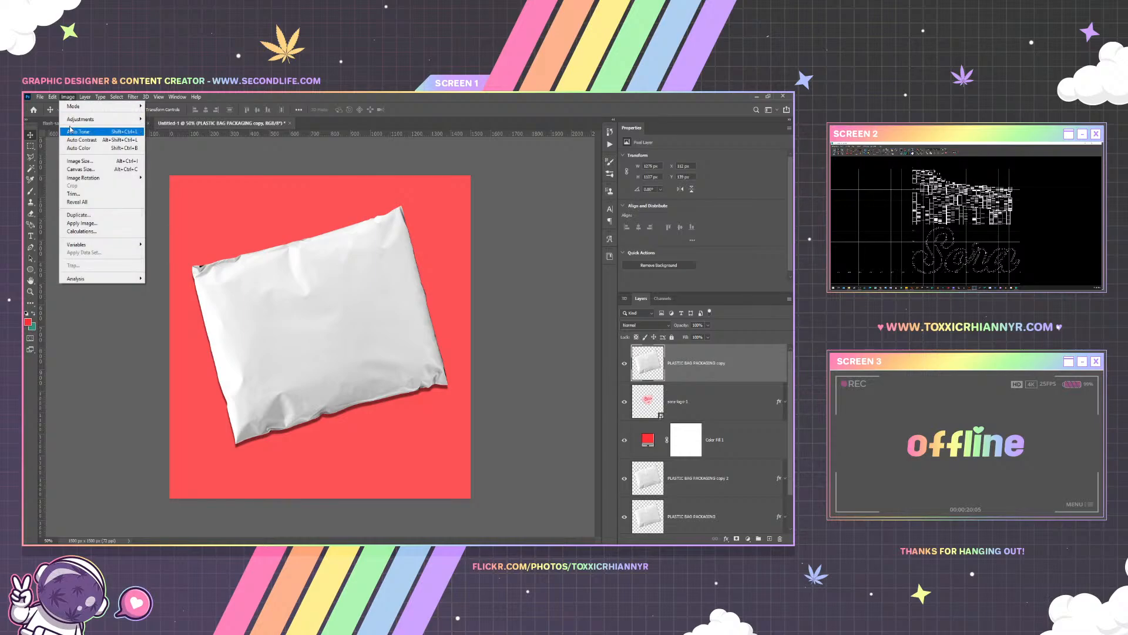
mouse_move(88, 119)
click(171, 145)
mouse_move(480, 258)
mouse_down()
mouse_move(452, 256)
mouse_move(496, 255)
mouse_move(486, 257)
mouse_up()
drag(480, 218, 492, 237)
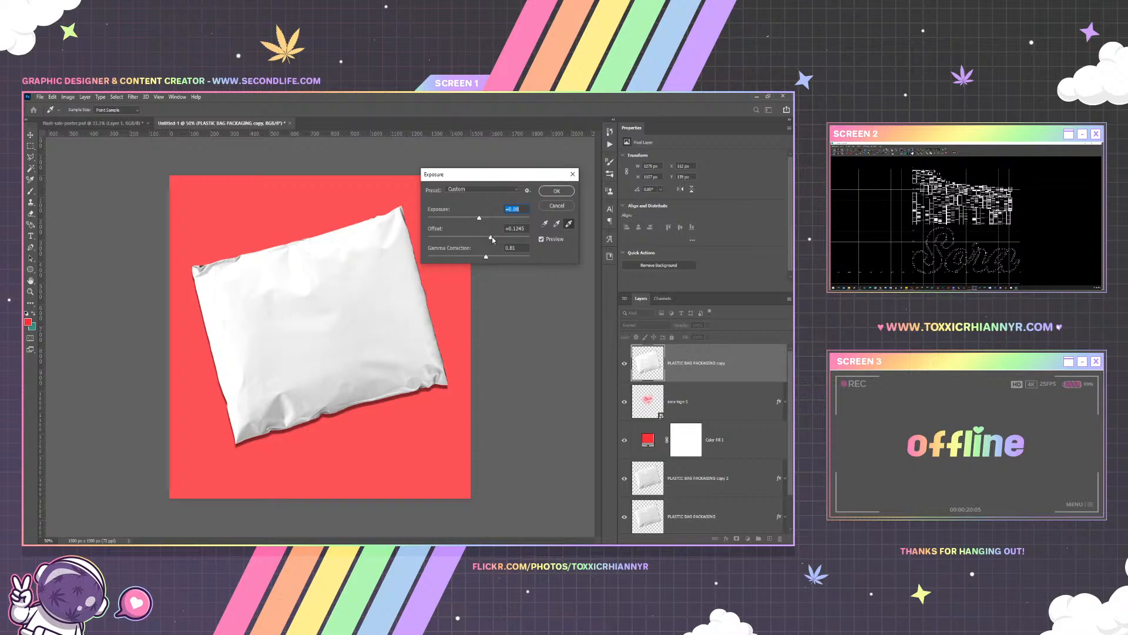
click(560, 207)
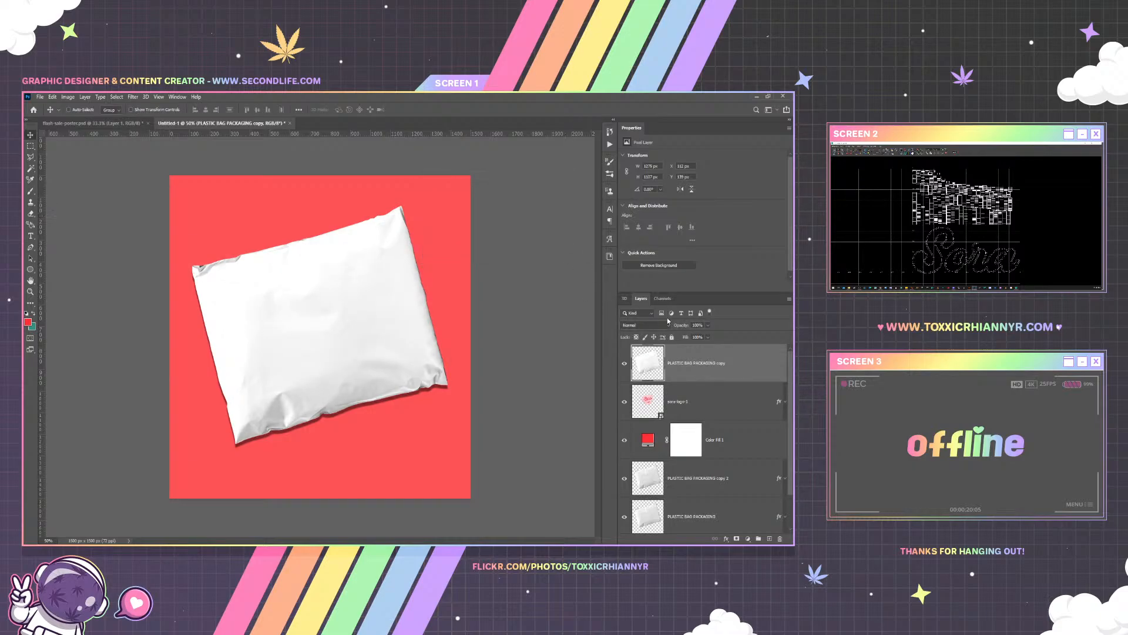
Blend the topmost bag copy in Multiply mode and clip the red Color Fill 1 layer to the bag copy beneath it
click(653, 327)
click(640, 333)
key(Down)
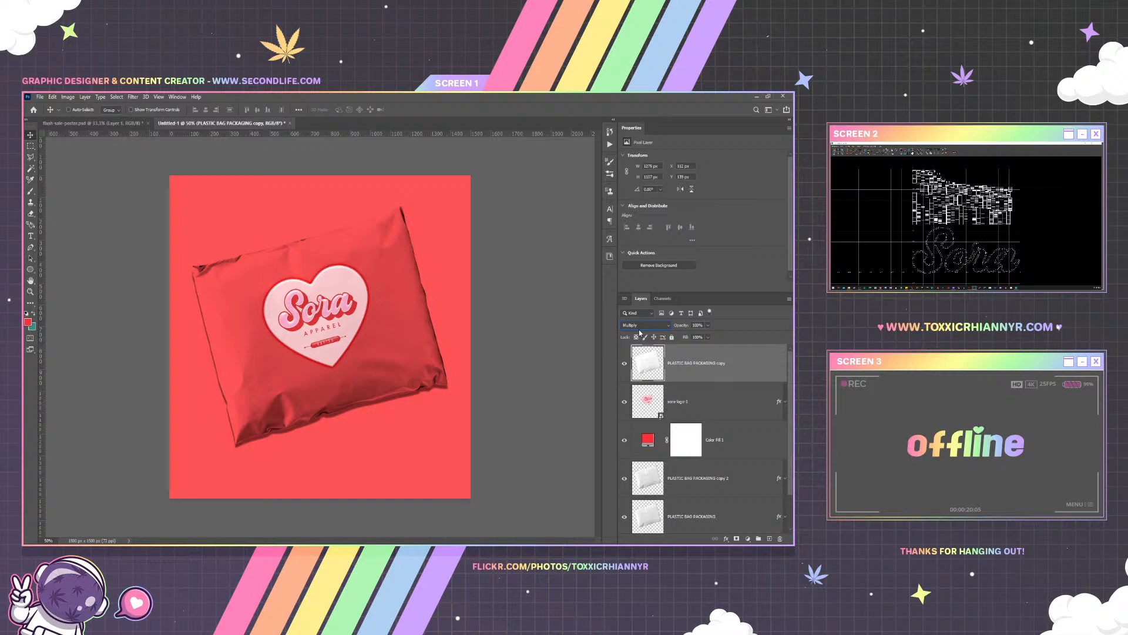
click(726, 450)
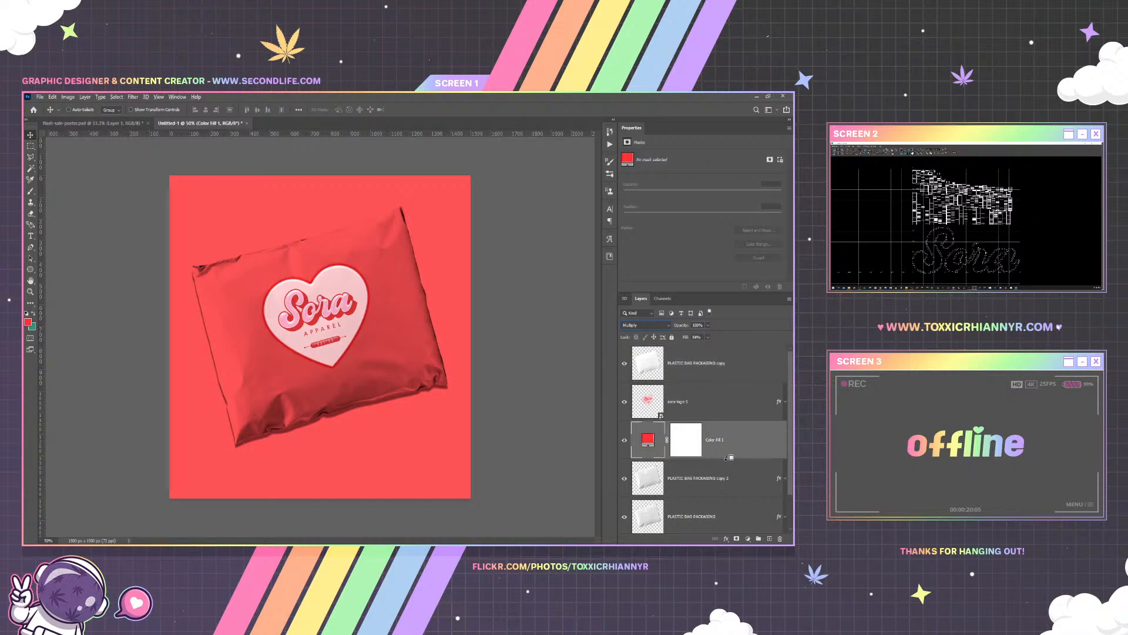
alt+click(728, 459)
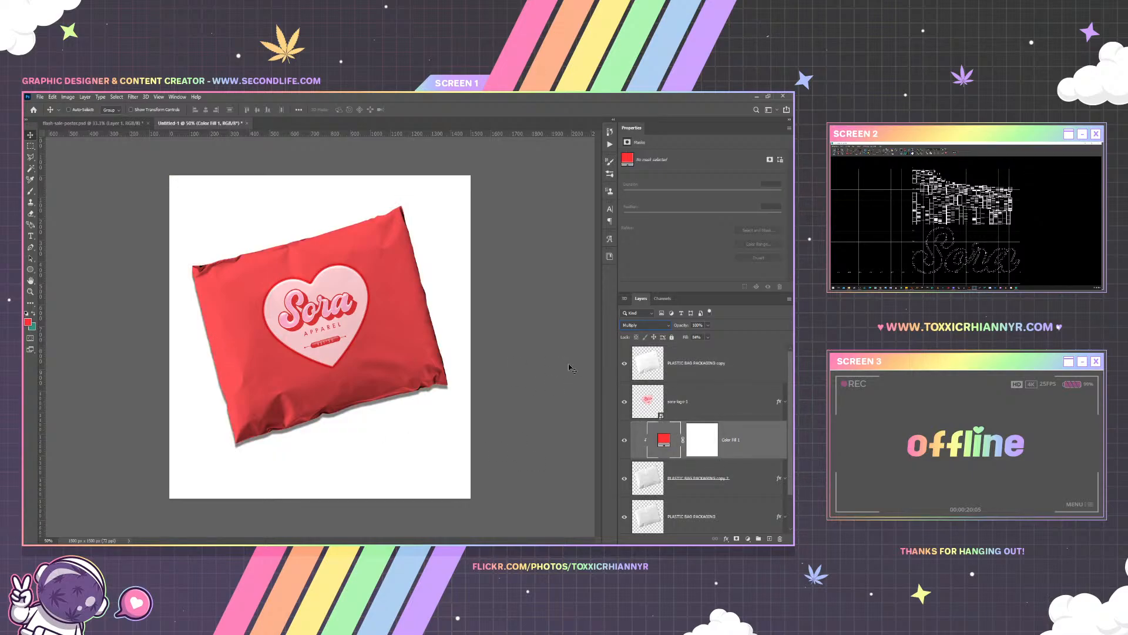
Change the Sora logo's drop shadow to Multiply with about 42% opacity and a smaller size, and check it at 100% zoom
click(694, 365)
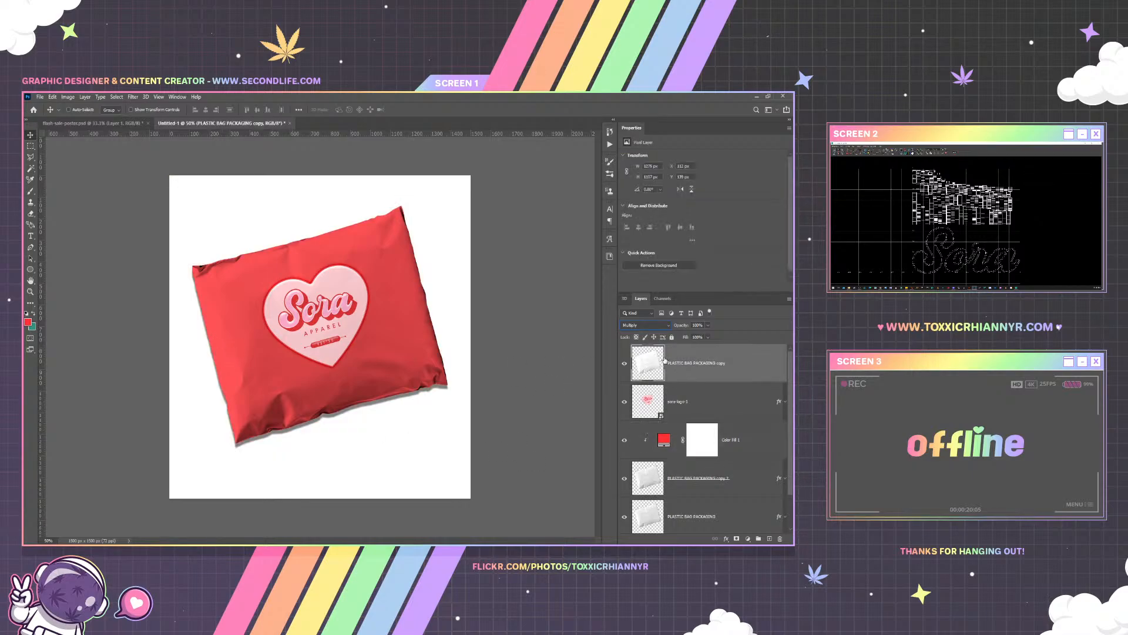
click(703, 395)
click(158, 97)
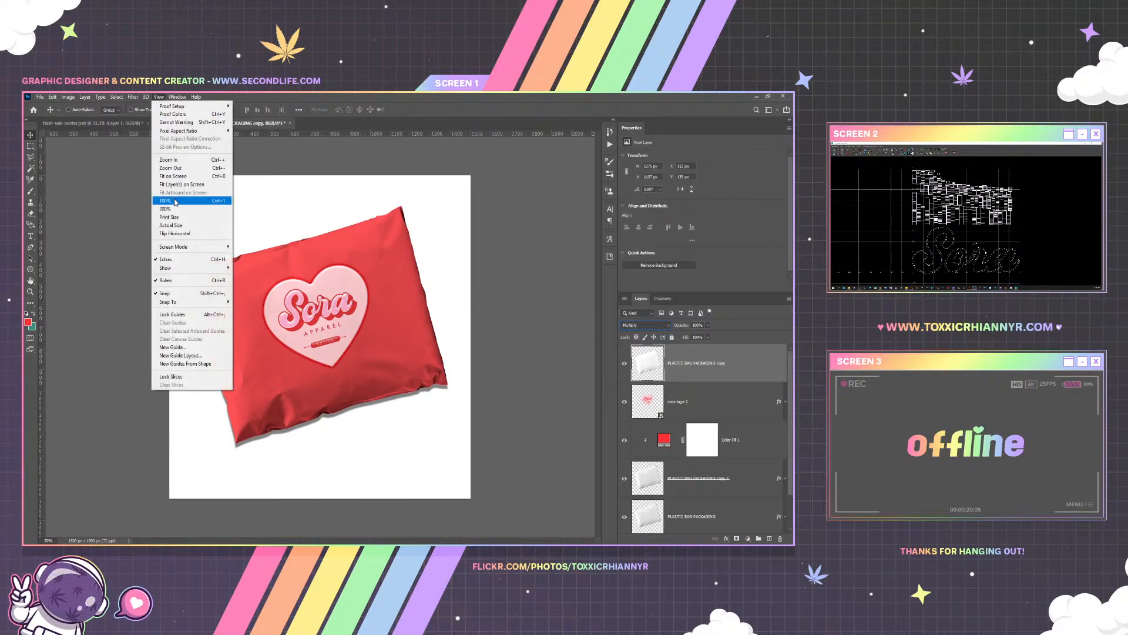
click(182, 201)
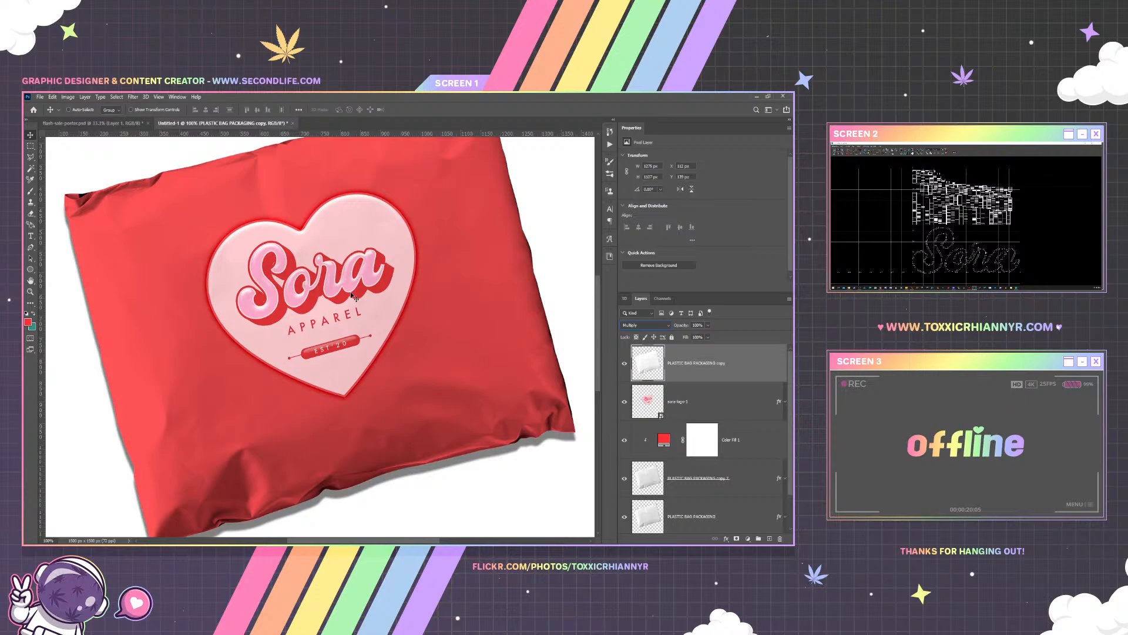
right_click(701, 402)
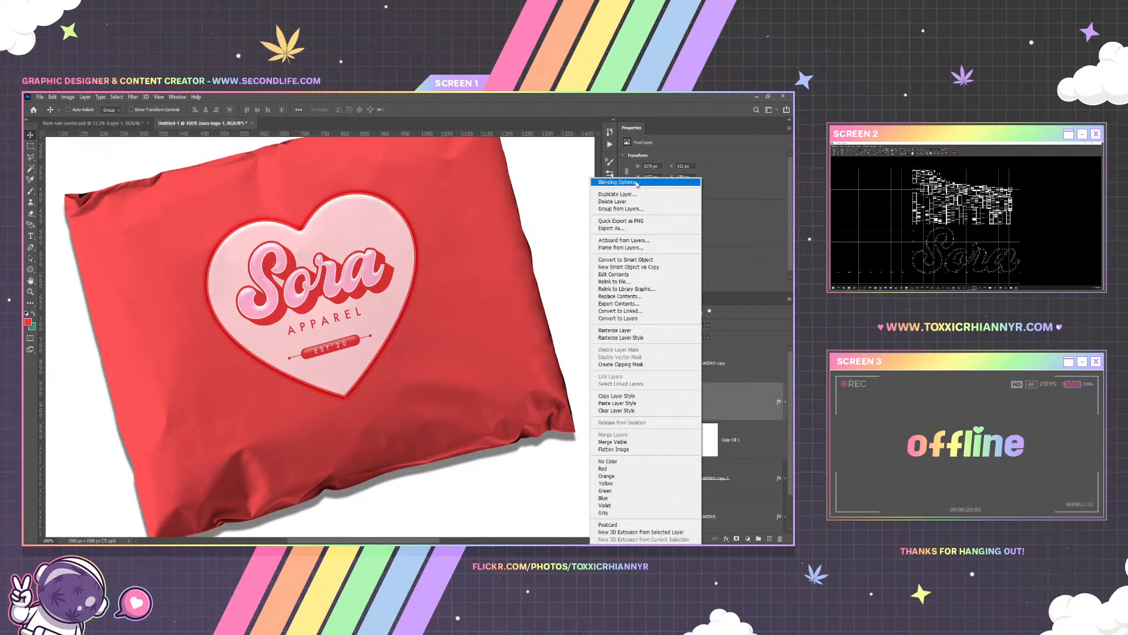
click(637, 184)
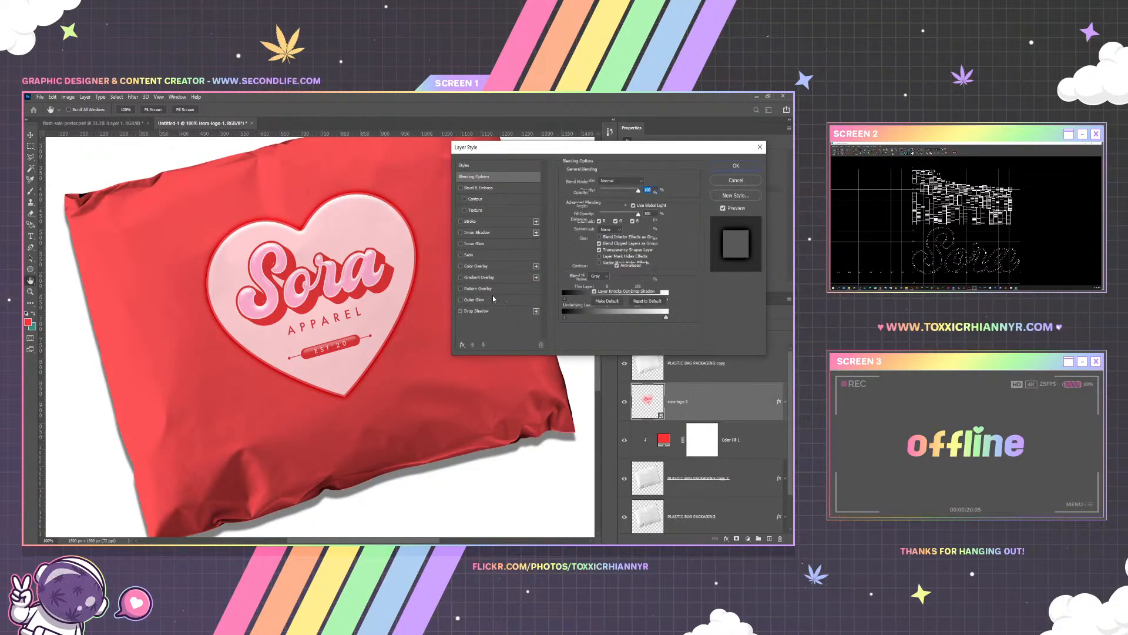
click(478, 311)
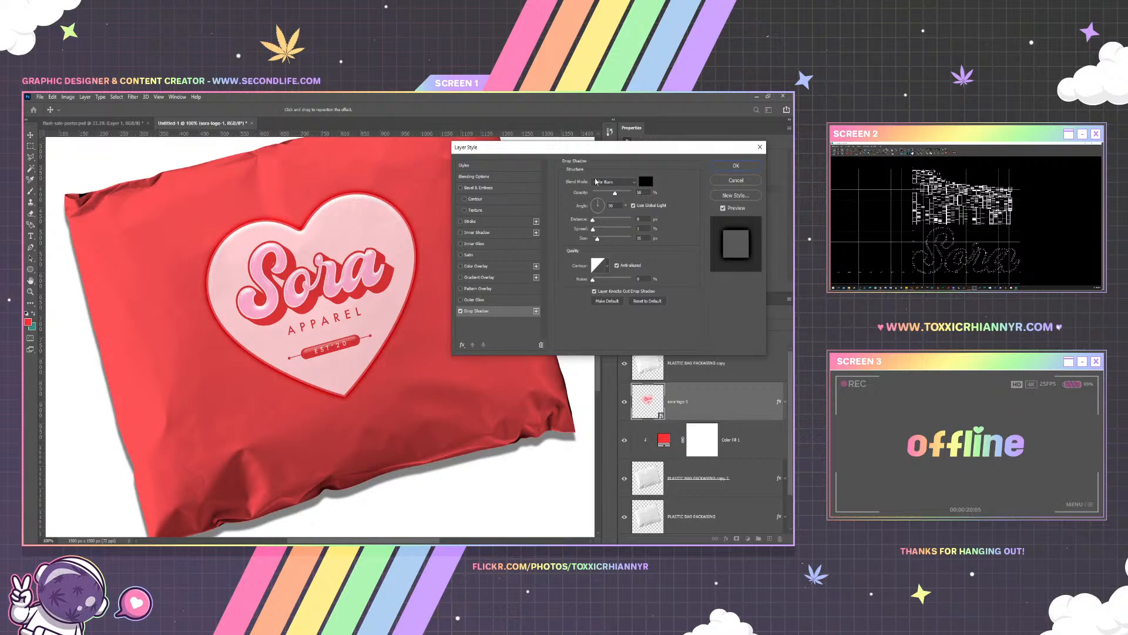
click(596, 182)
click(613, 199)
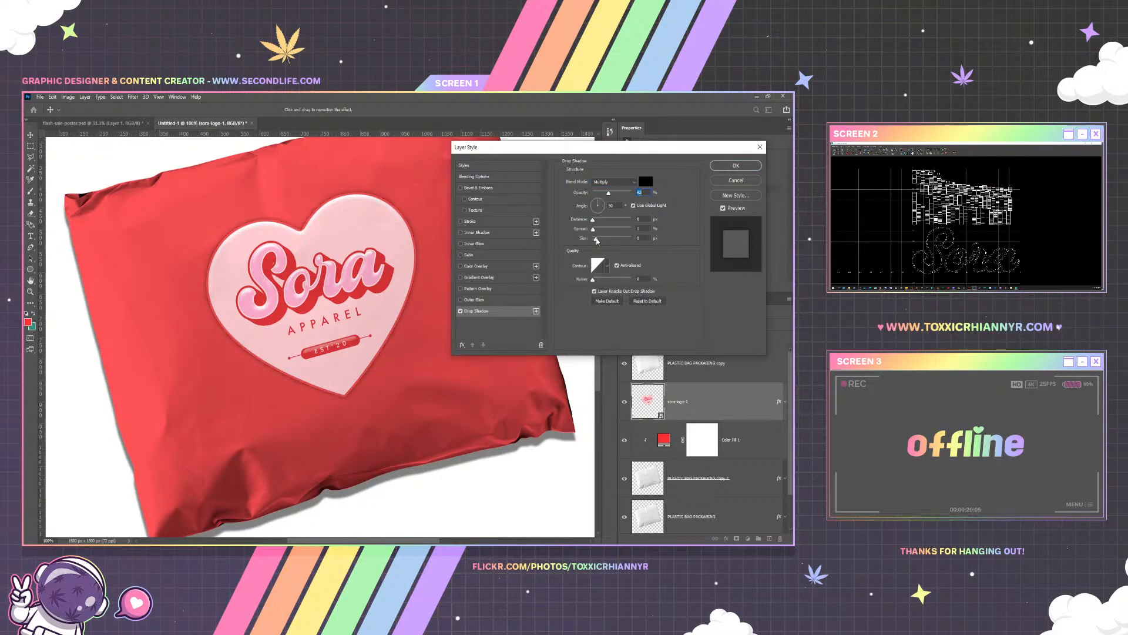
click(736, 166)
scroll(260, 266, up, 2)
scroll(260, 265, down, 3)
scroll(260, 265, up, 3)
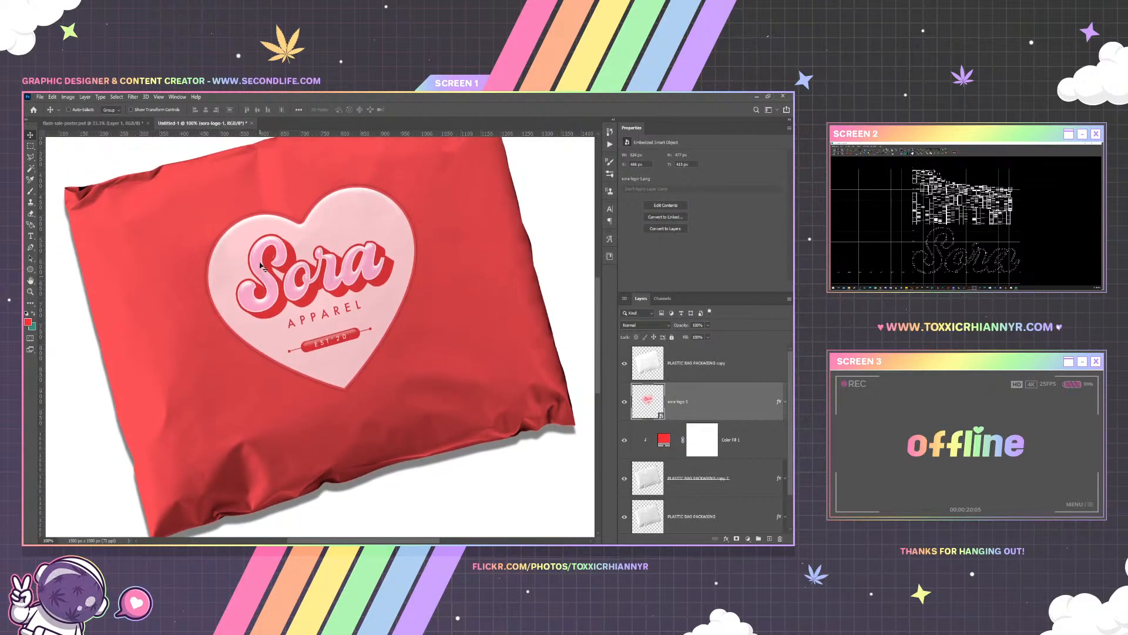
scroll(260, 265, up, 1)
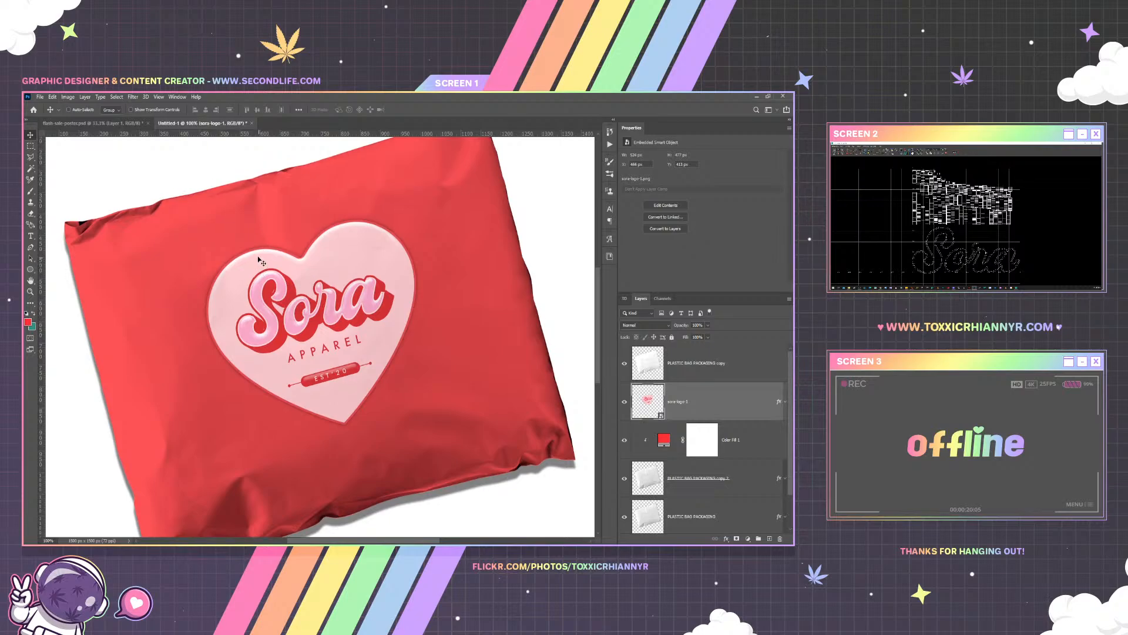
Return the topmost bag copy to Normal blending and smooth it with the Redfield Perfectum 2 filter at smoothing 150
click(160, 96)
click(183, 170)
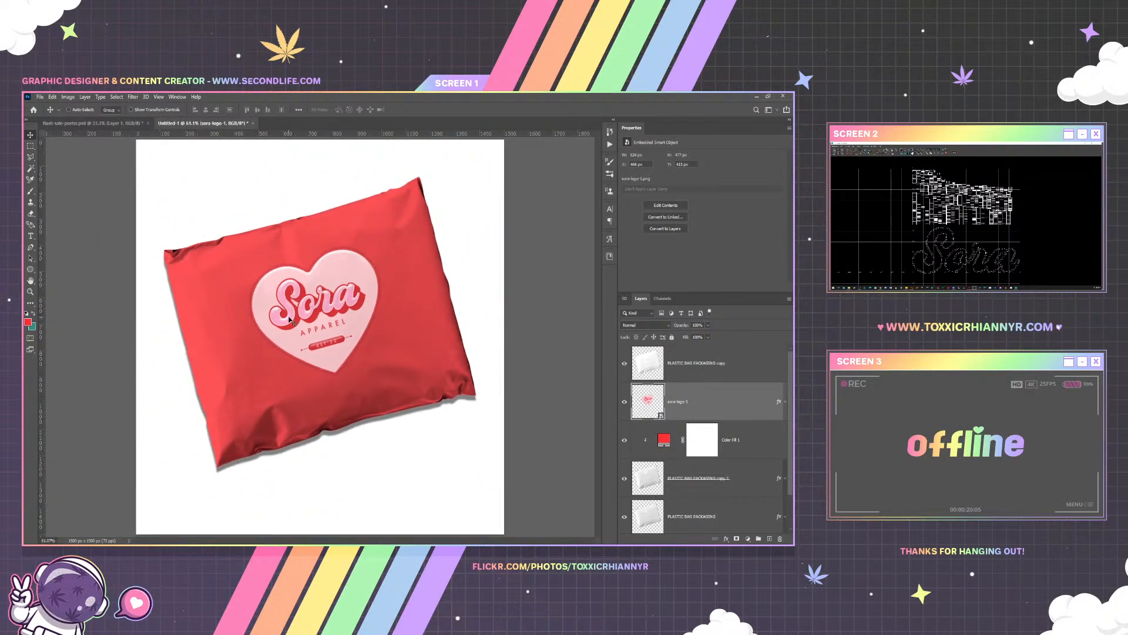
click(718, 367)
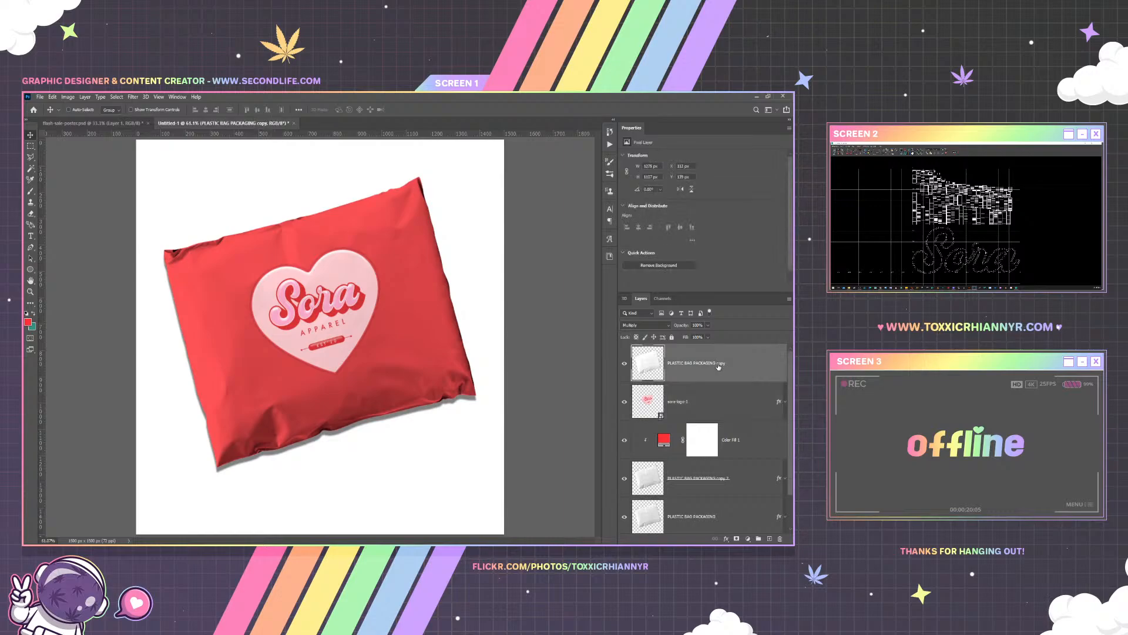
click(645, 325)
click(638, 329)
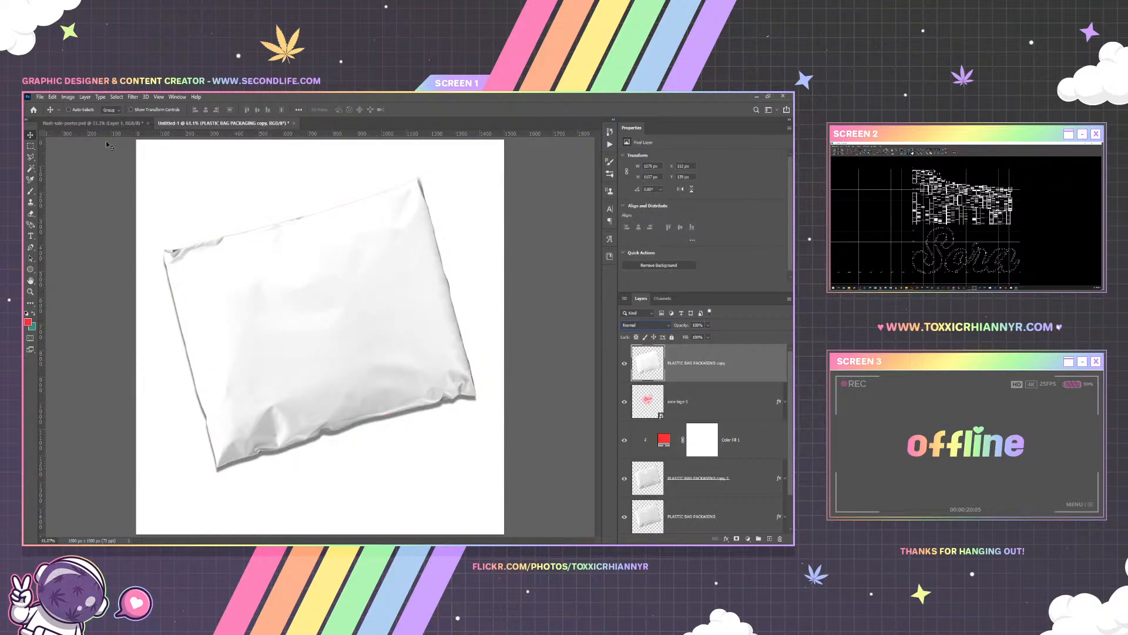
click(133, 99)
mouse_move(215, 281)
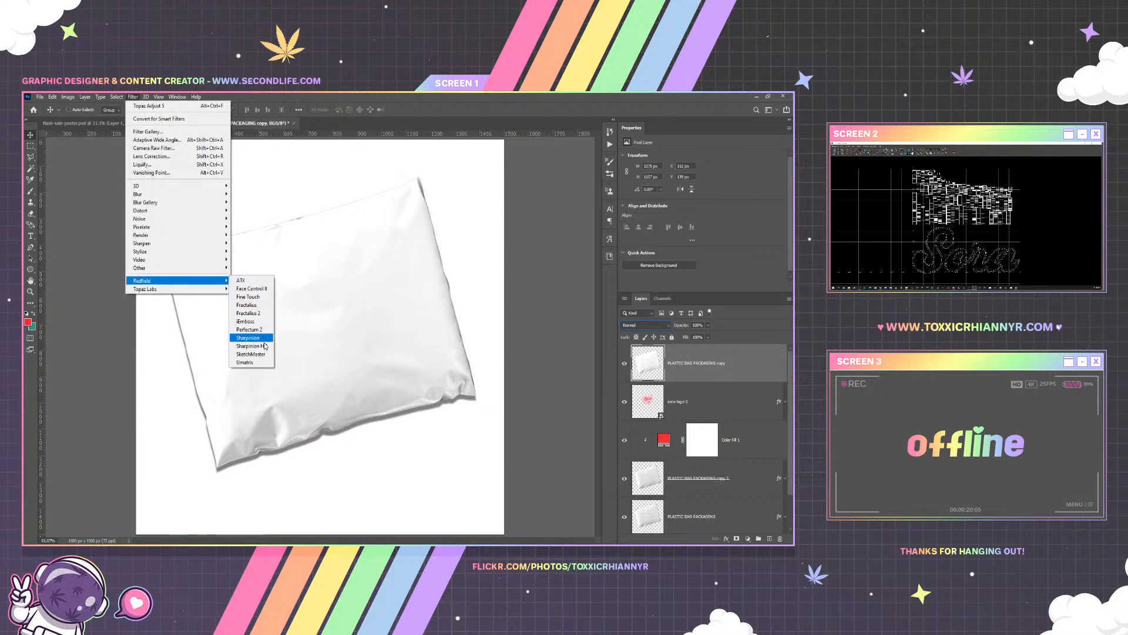
click(249, 329)
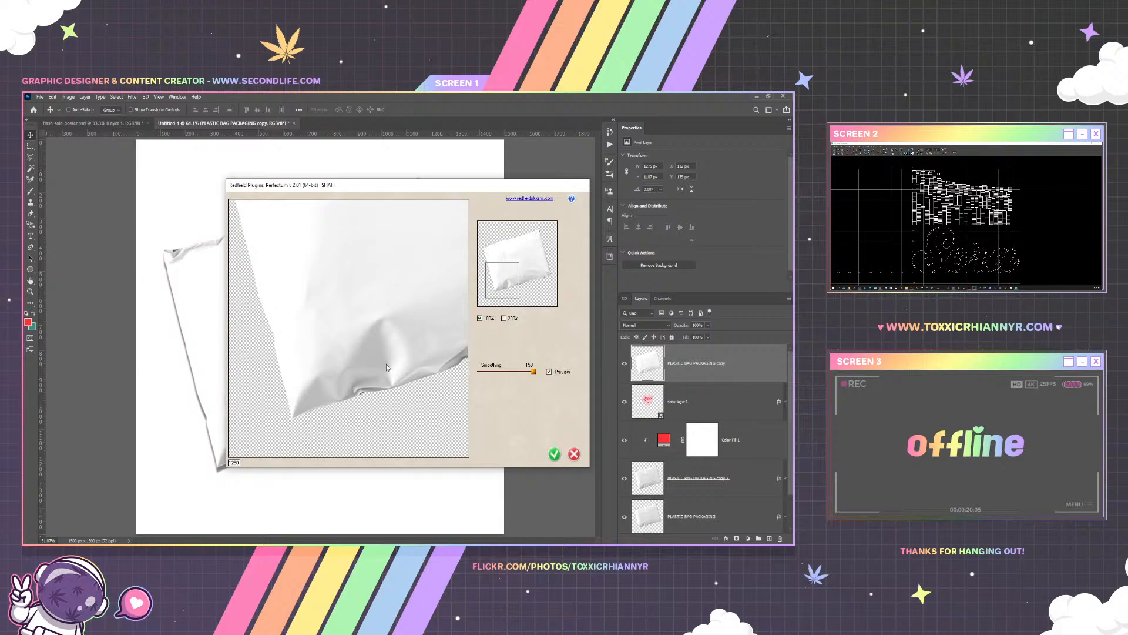
click(555, 453)
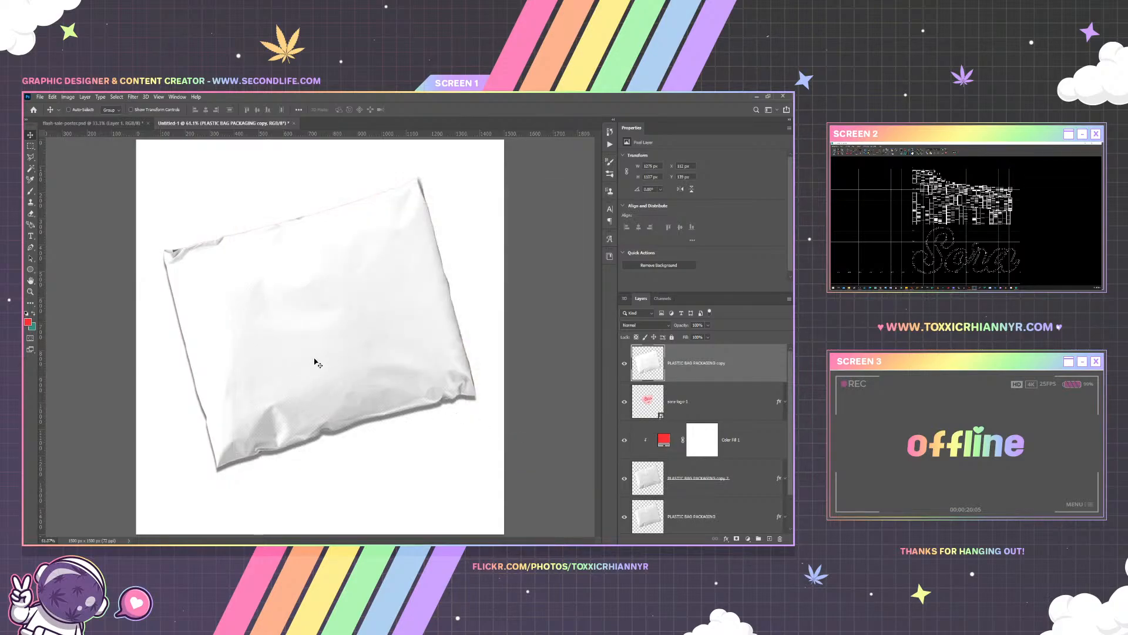
Smooth the topmost bag copy again with the Redfield Perfectum 2 filter at smoothing 150, and repeat the filter once more
click(133, 96)
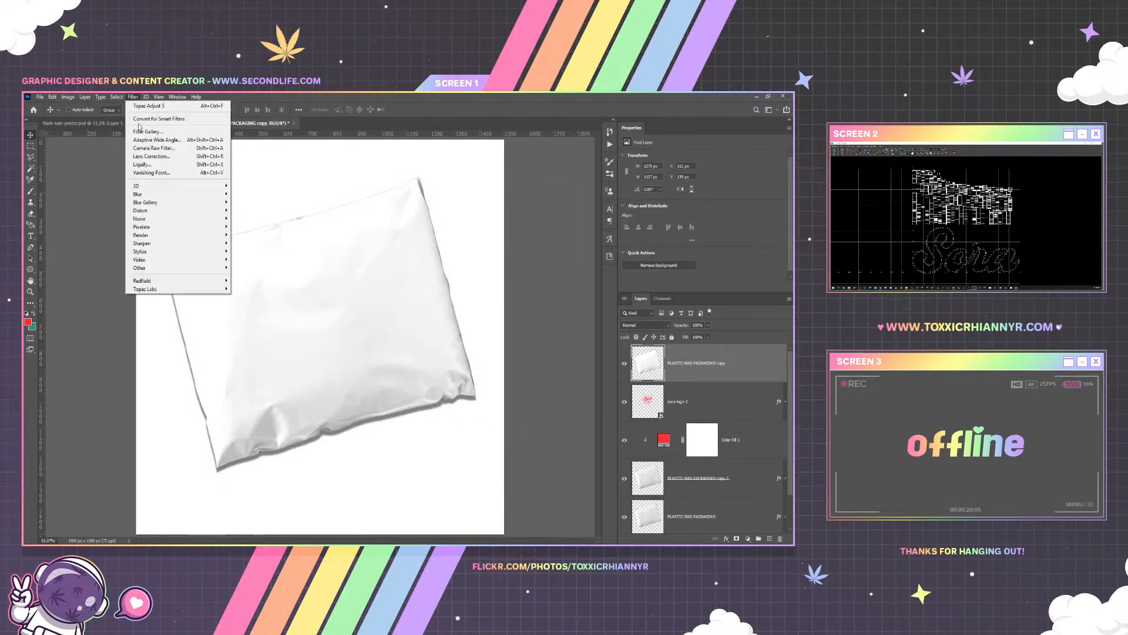
mouse_move(227, 283)
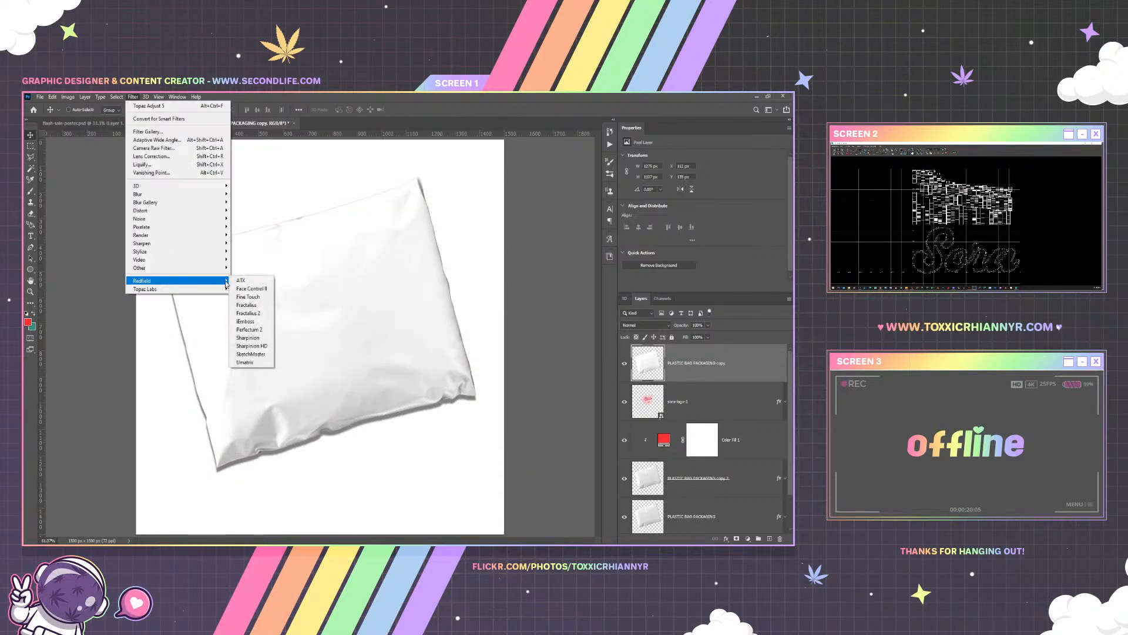
click(249, 329)
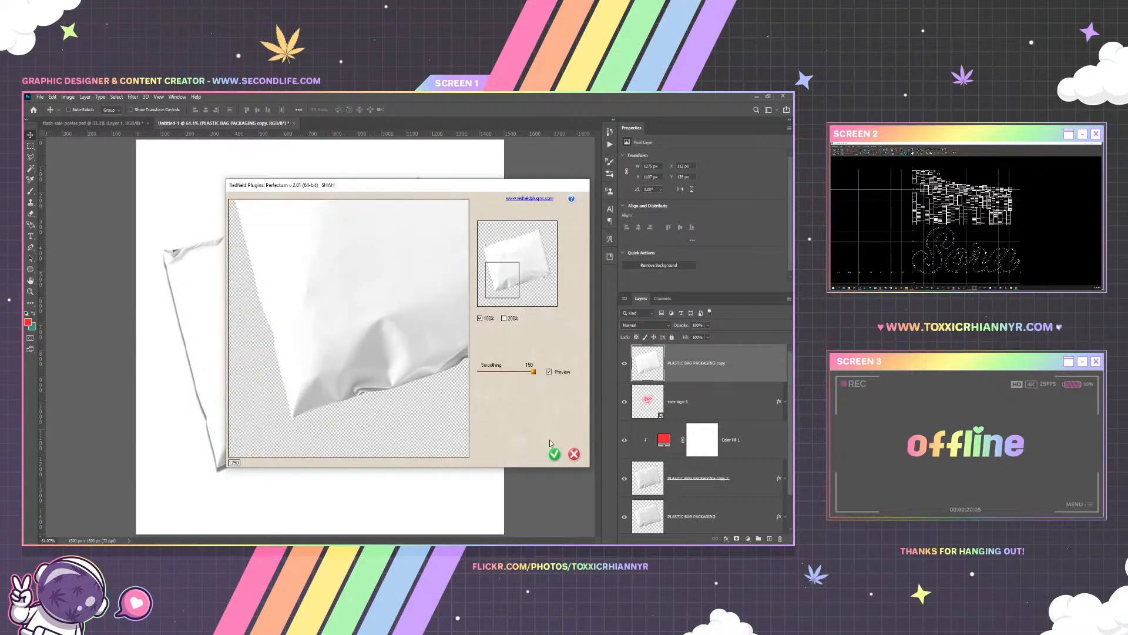
click(555, 454)
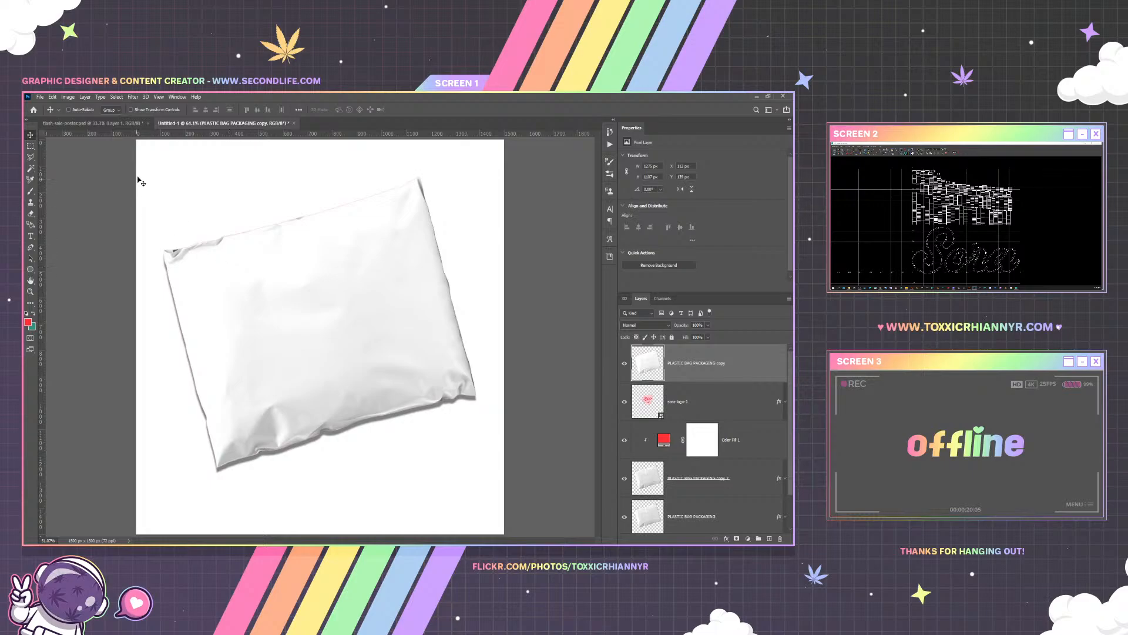
click(118, 97)
click(141, 107)
click(133, 96)
click(147, 106)
Blend the topmost bag copy in Color Burn mode and check the folds at 100% zoom
click(634, 326)
click(636, 338)
key(Down)
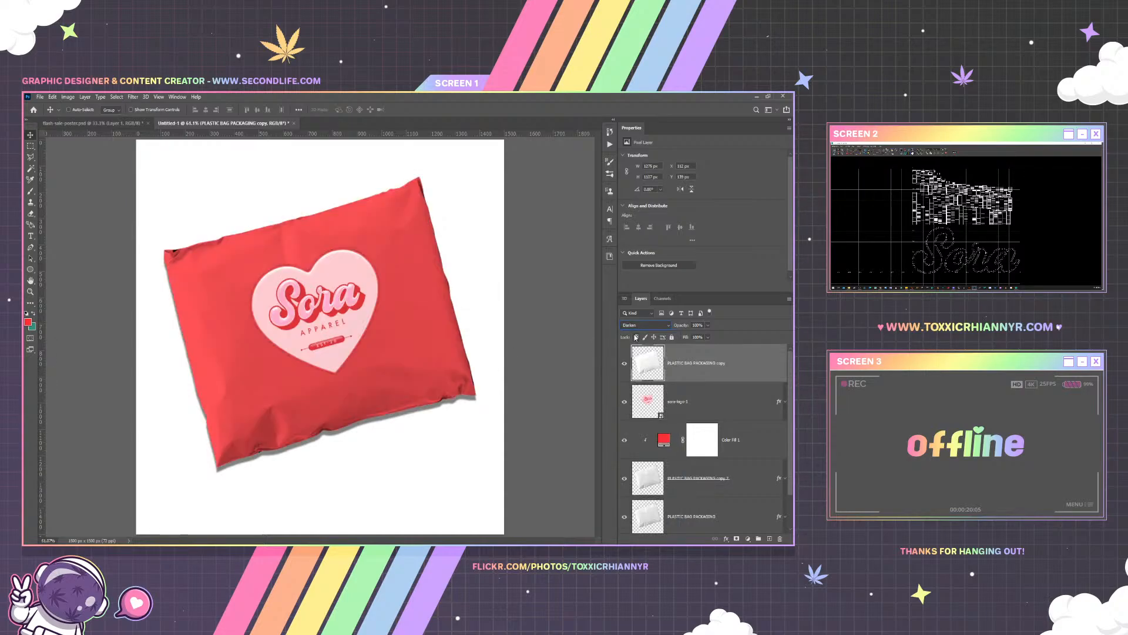
key(Down)
key(Down)
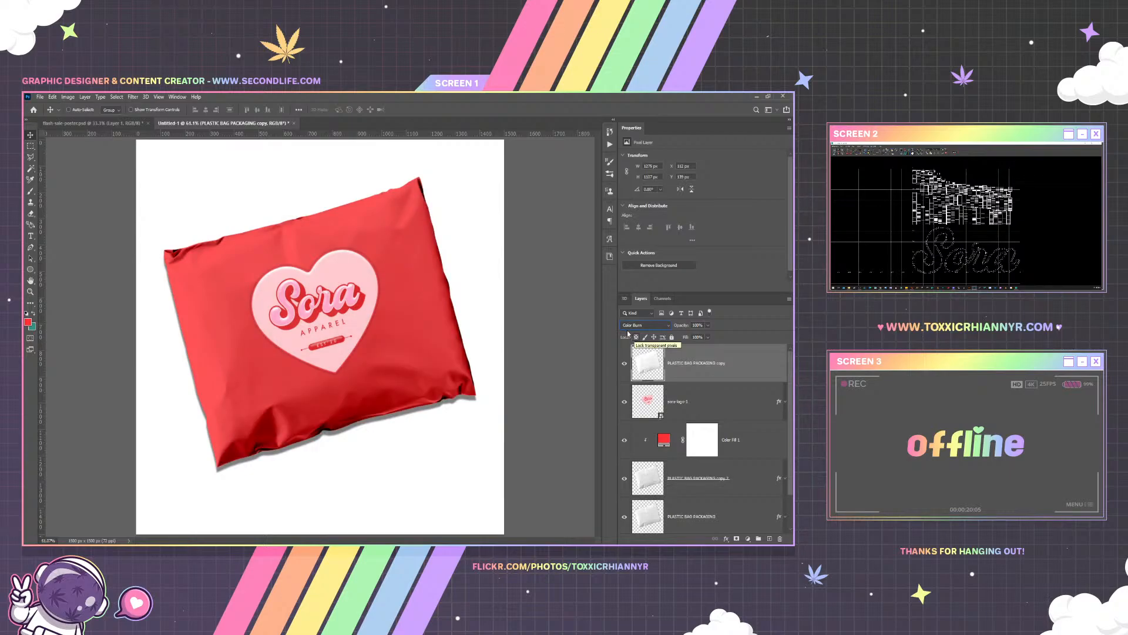
click(159, 99)
click(177, 201)
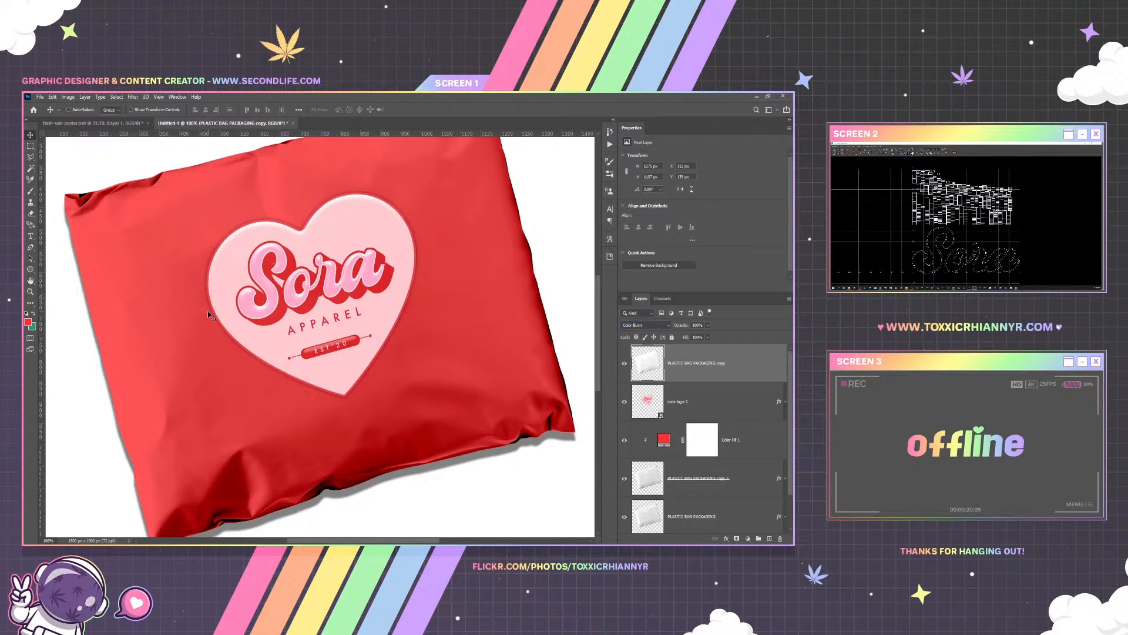
scroll(209, 316, down, 2)
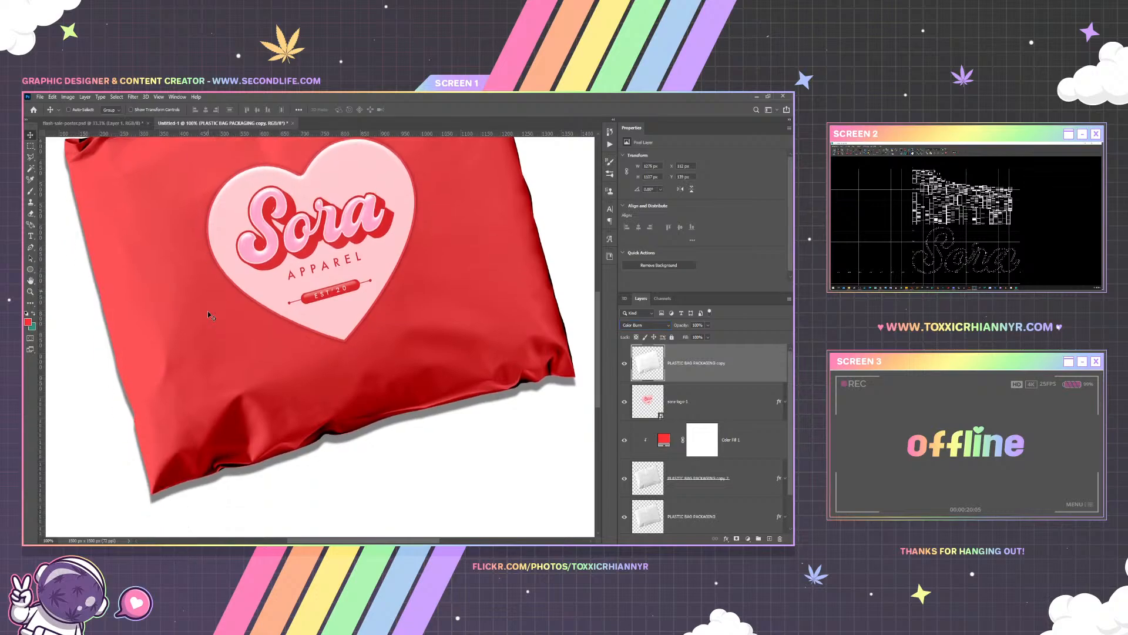
Compare the bag copy's shading in Multiply and Color Burn modes, keep Color Burn, and inspect the whole bag up close
click(628, 327)
click(632, 333)
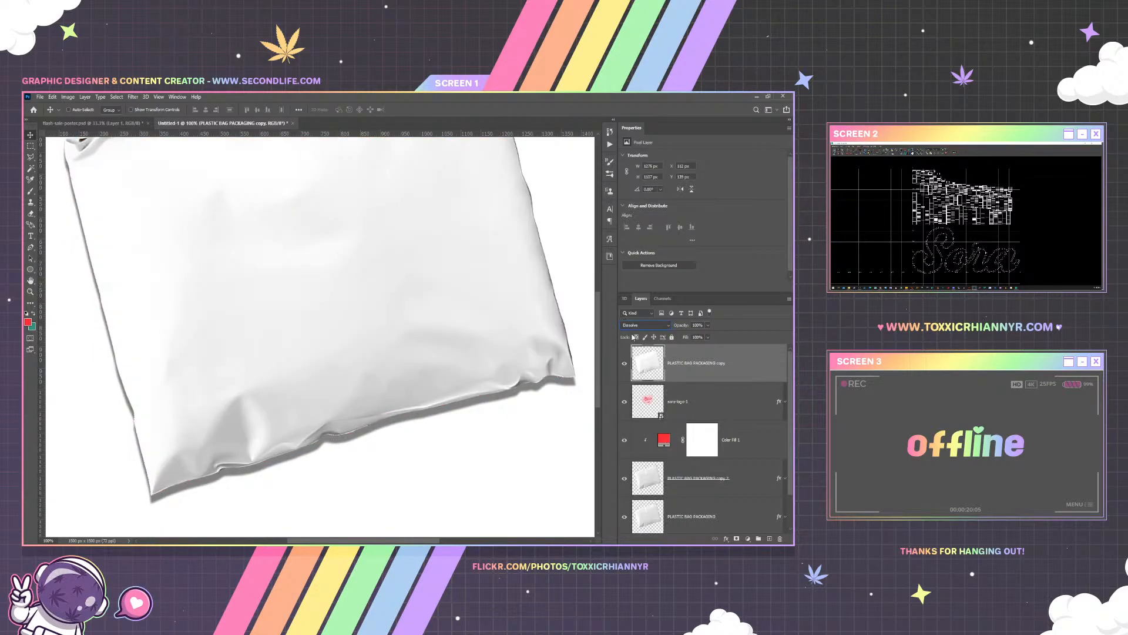
key(Down)
key(Down)
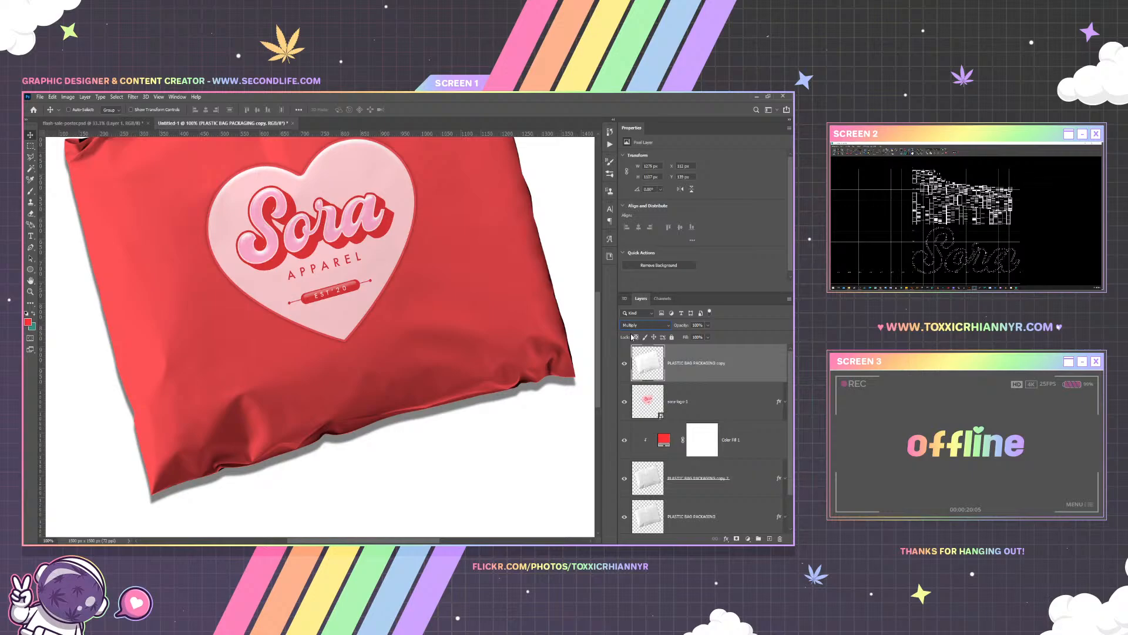
key(Down)
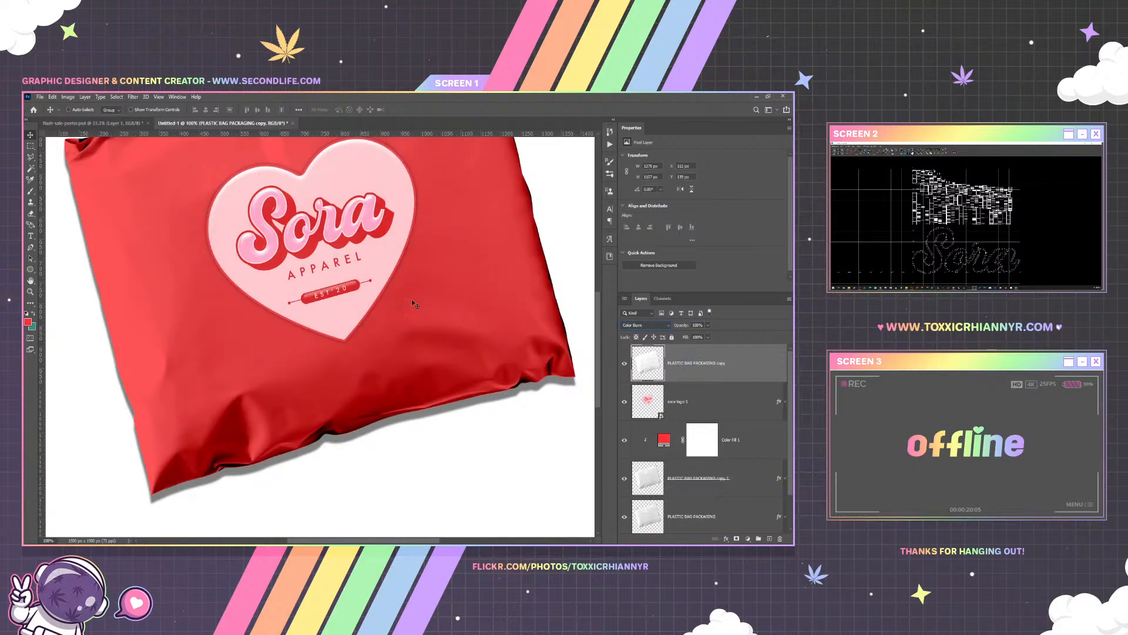
scroll(407, 305, up, 3)
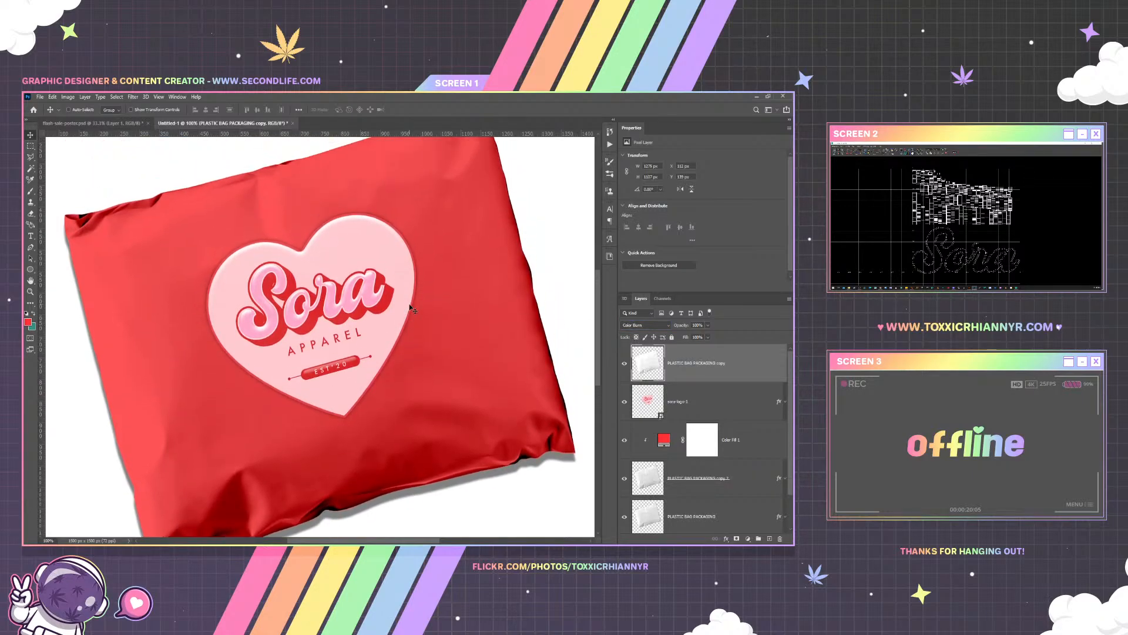
scroll(409, 305, down, 2)
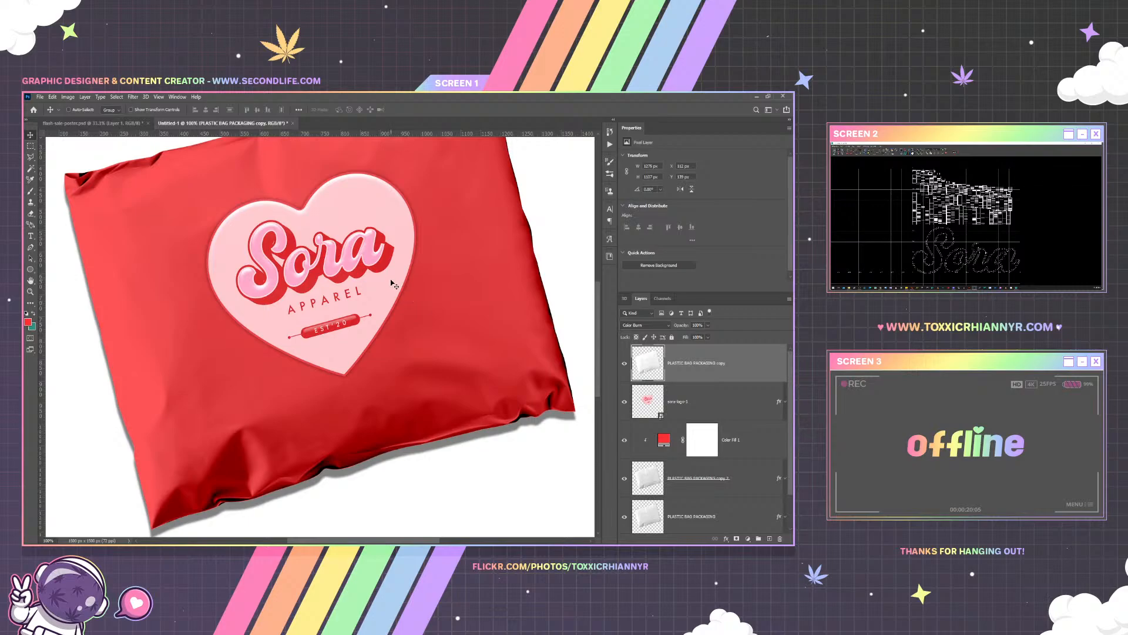
scroll(391, 282, down, 1)
scroll(391, 282, down, 1)
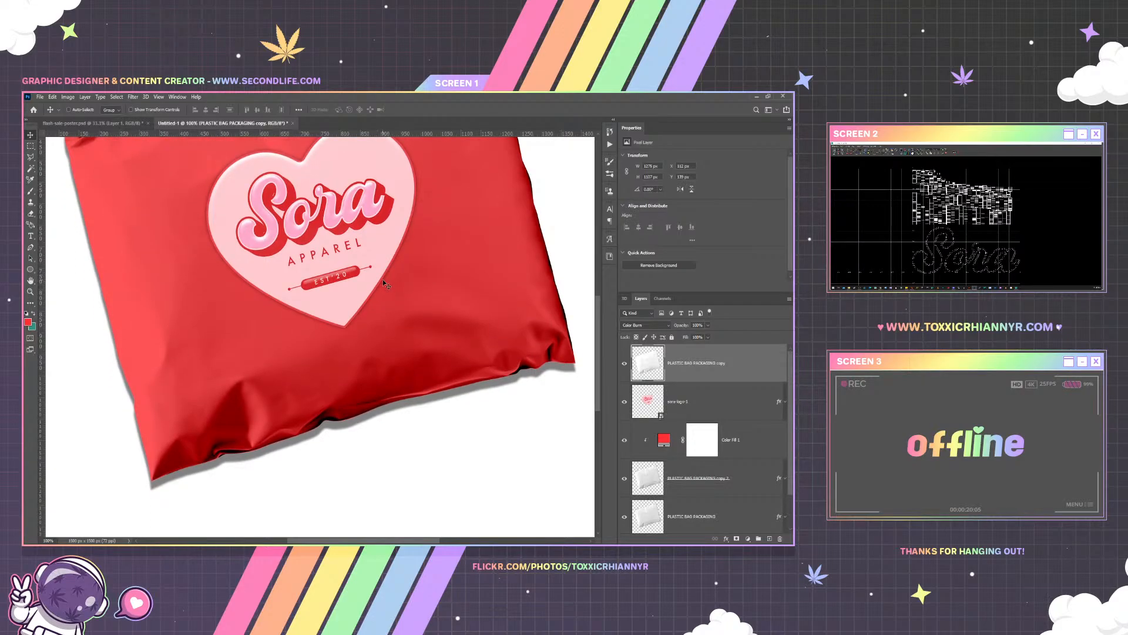
click(157, 97)
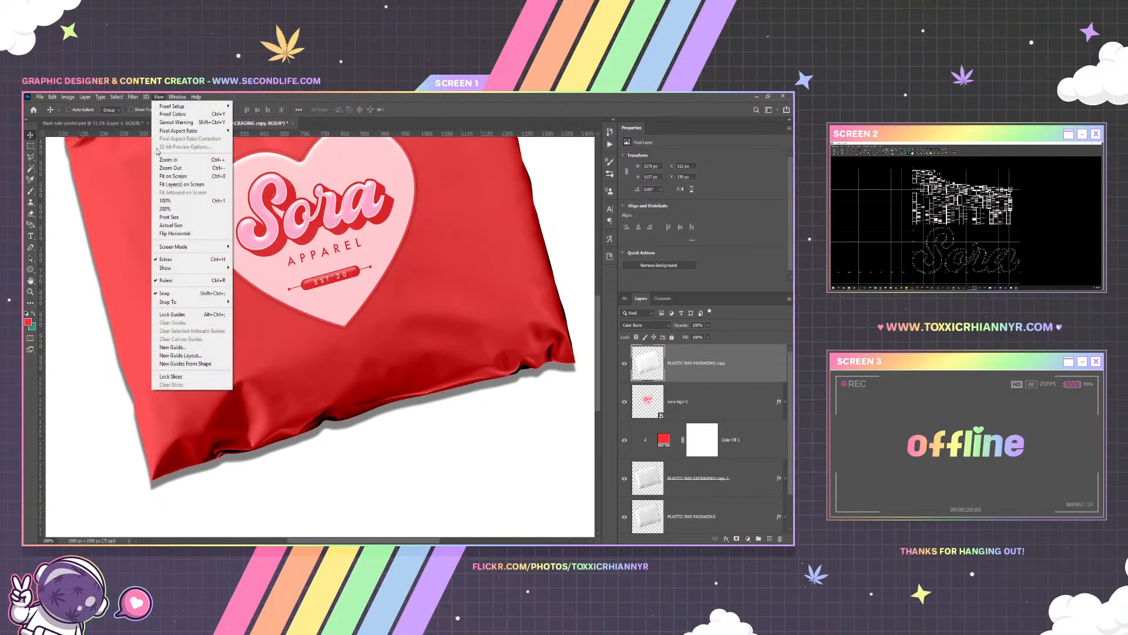
click(162, 179)
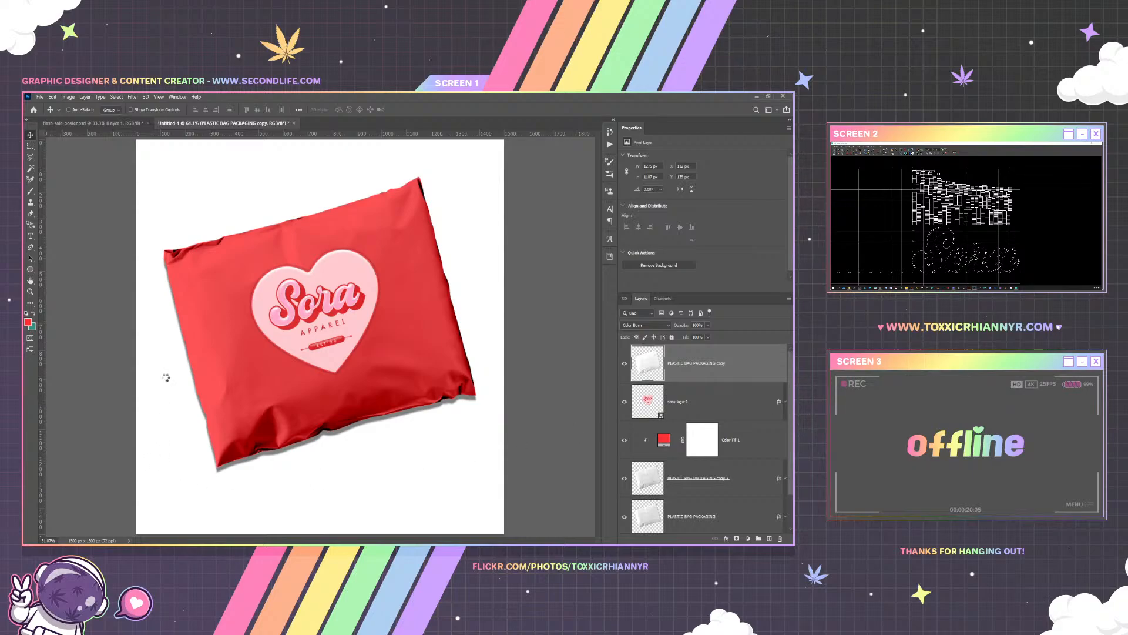
Enlarge the placed paper texture to cover the canvas, rotate it about 7 degrees counterclockwise, and rasterize its layer
drag(441, 243, 527, 186)
drag(557, 206, 535, 183)
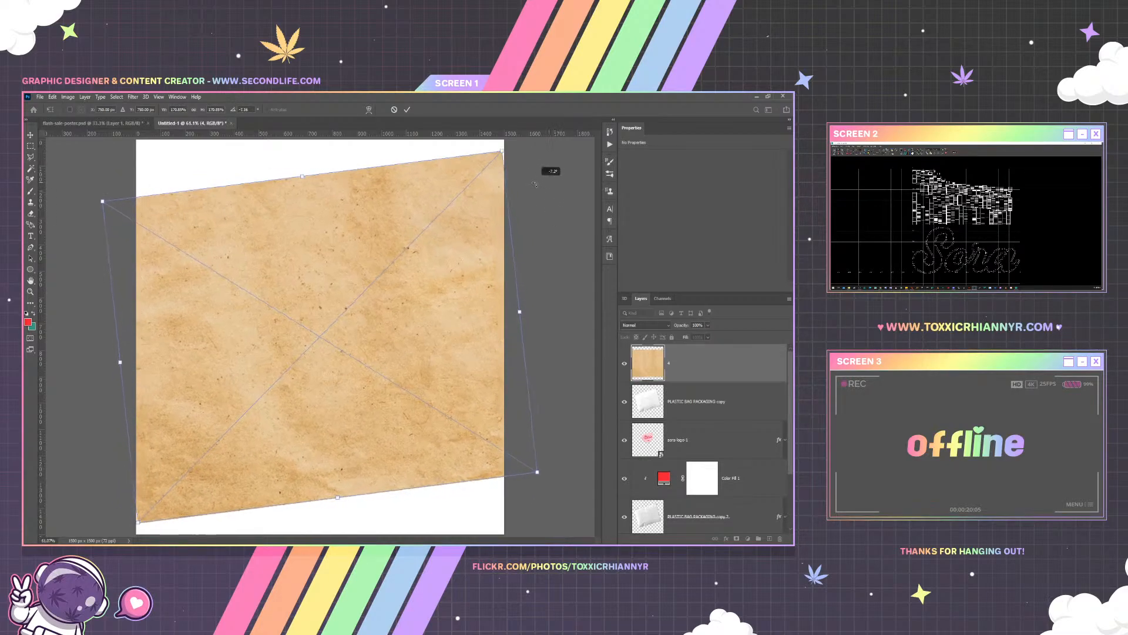
key(Return)
right_click(705, 360)
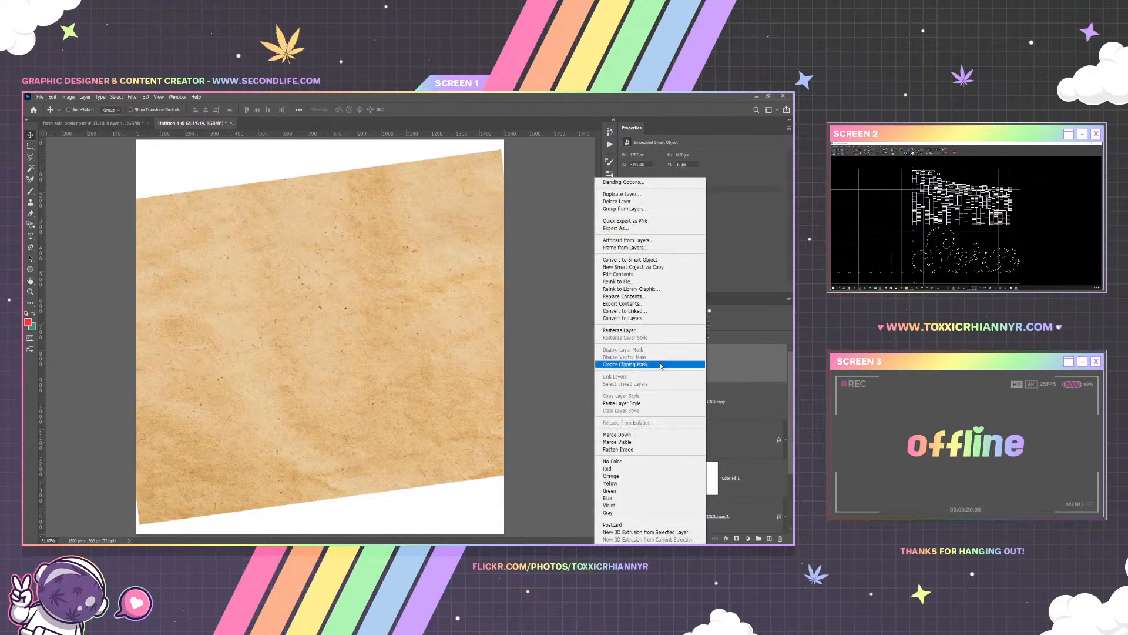
click(619, 331)
Desaturate the paper texture to gray and view it at 100% zoom
click(68, 97)
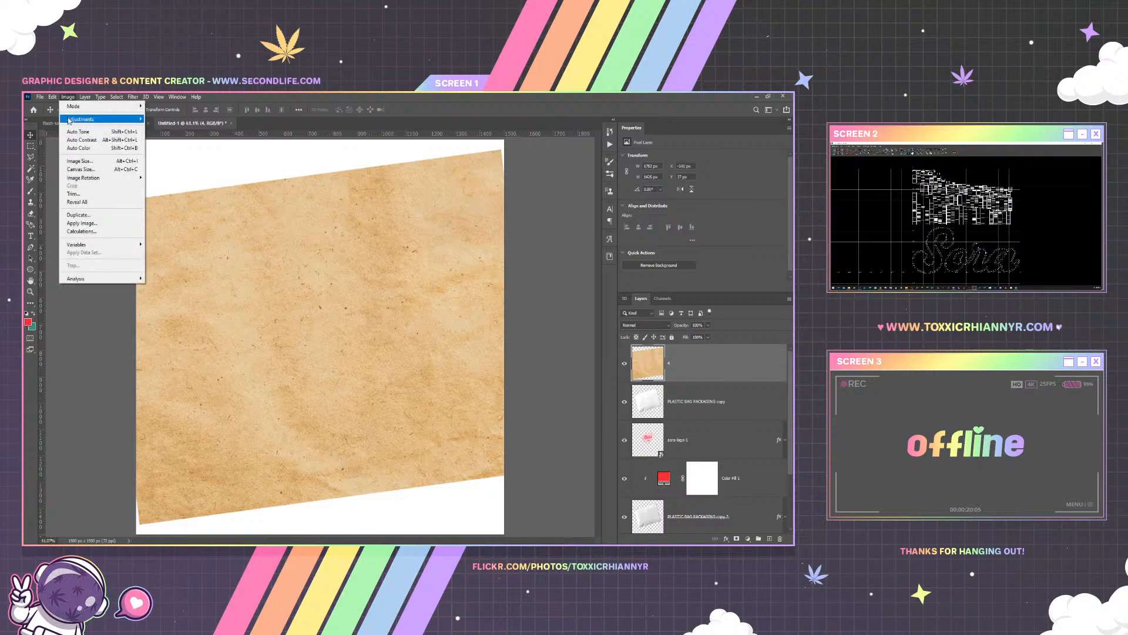
click(177, 284)
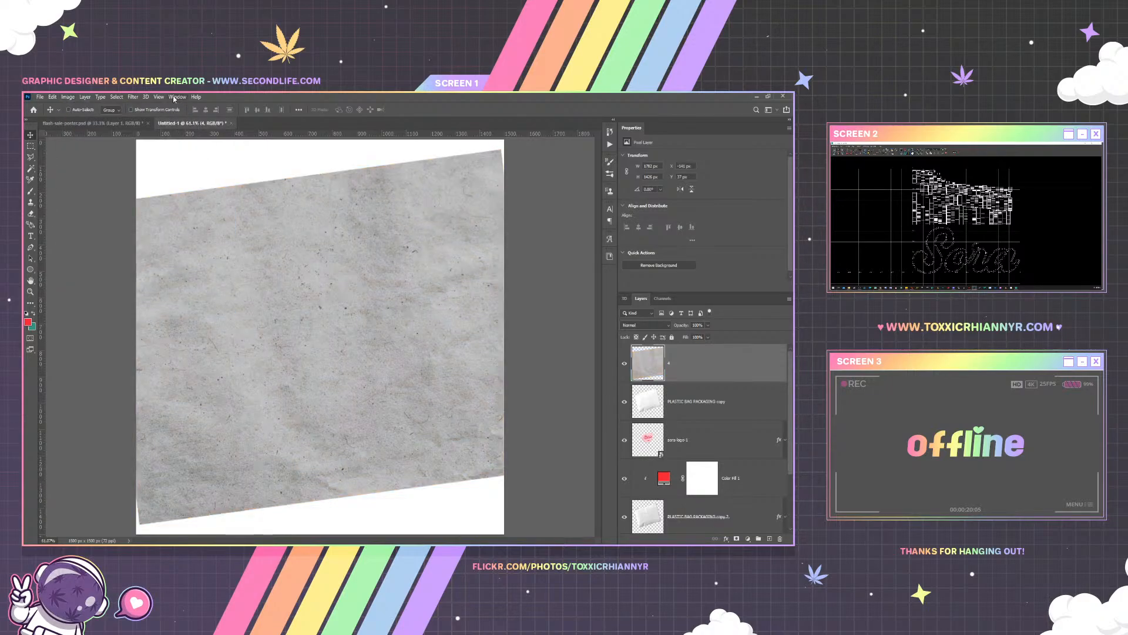
click(160, 97)
click(182, 197)
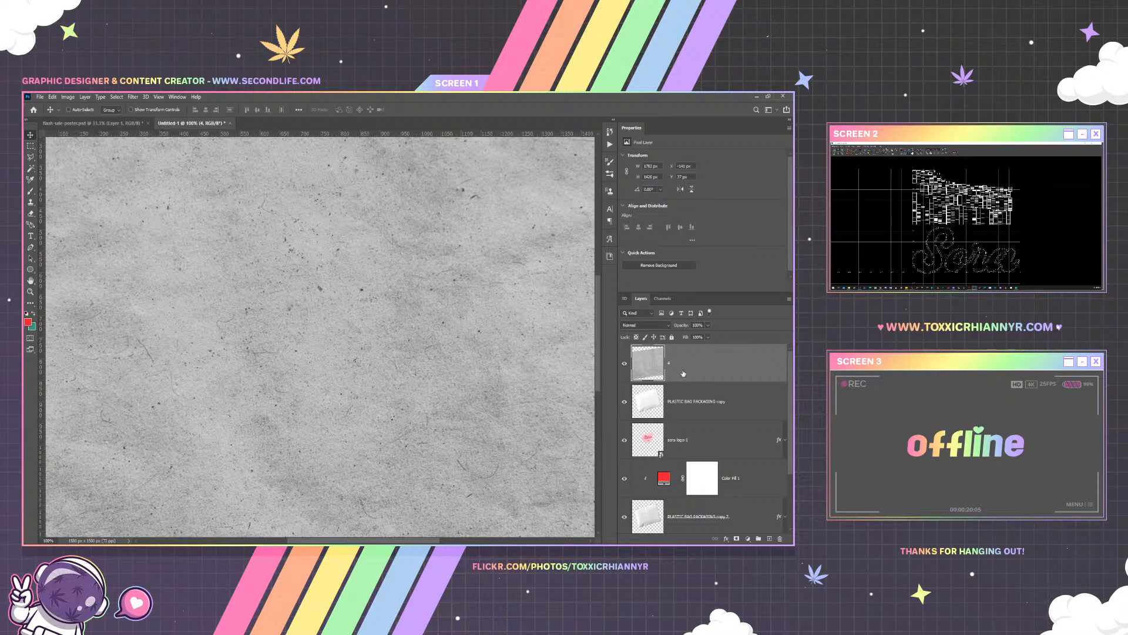
Try several darkening and lightening blend modes on the paper texture layer and set it to Soft Light
click(648, 327)
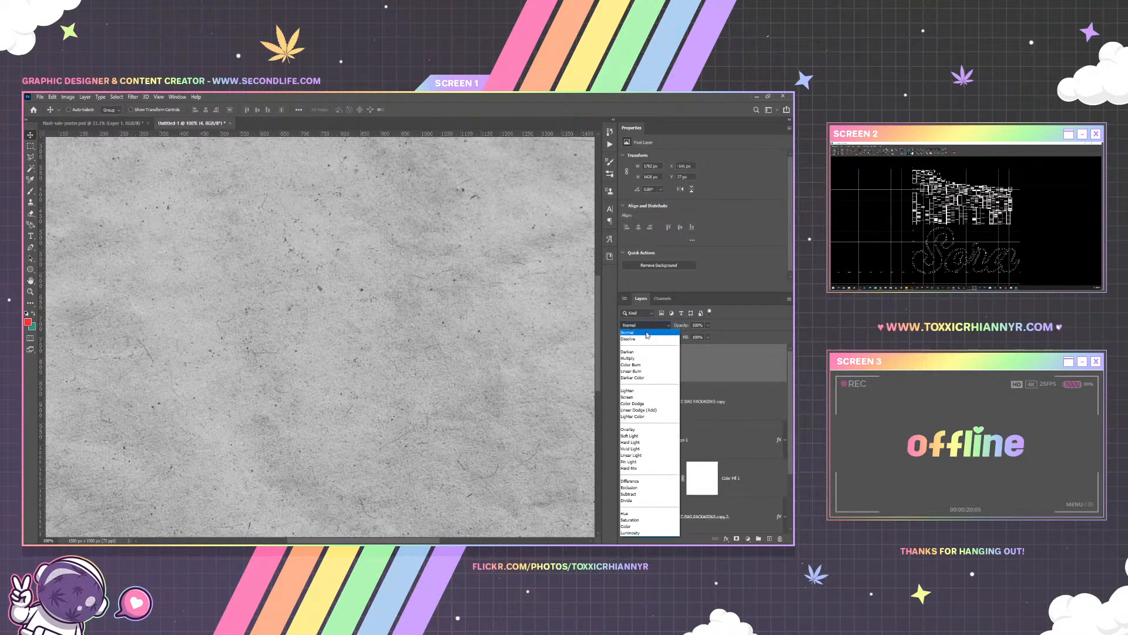
click(644, 359)
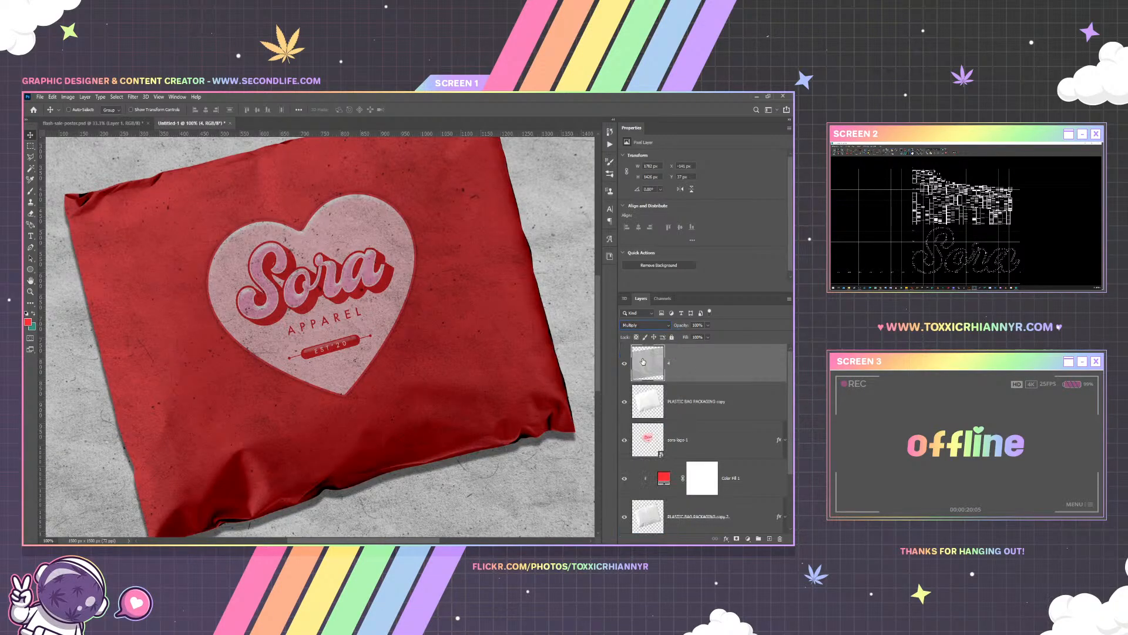
key(Down)
key(Down)
key(Down)
key(Down)
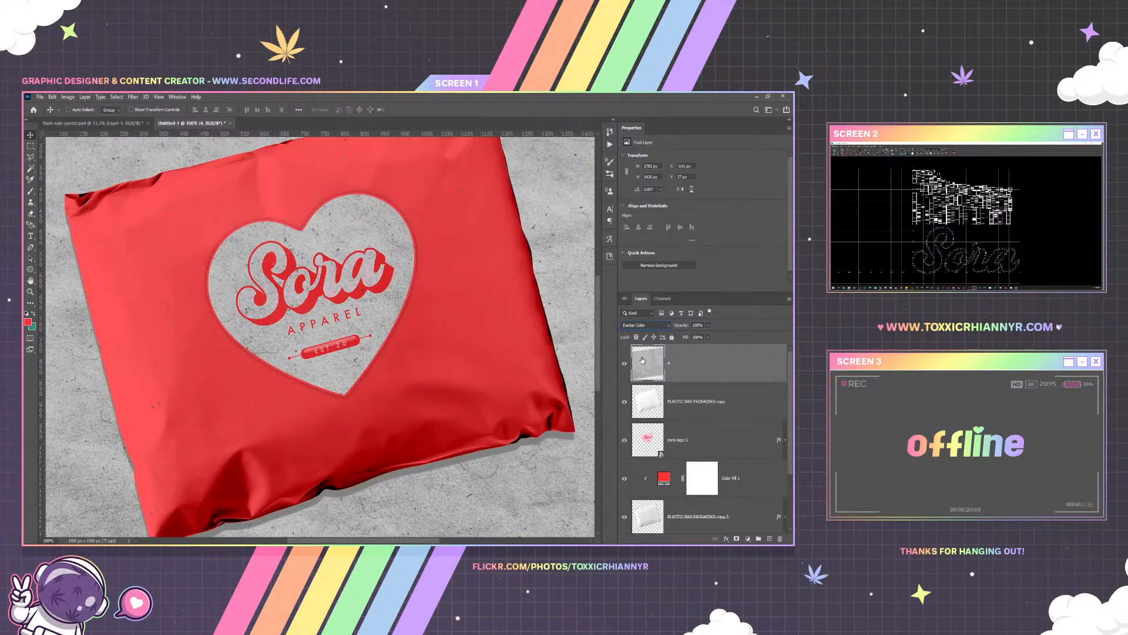
key(Down)
key(Down)
key(Down)
key(Down)
key(Down)
key(Down)
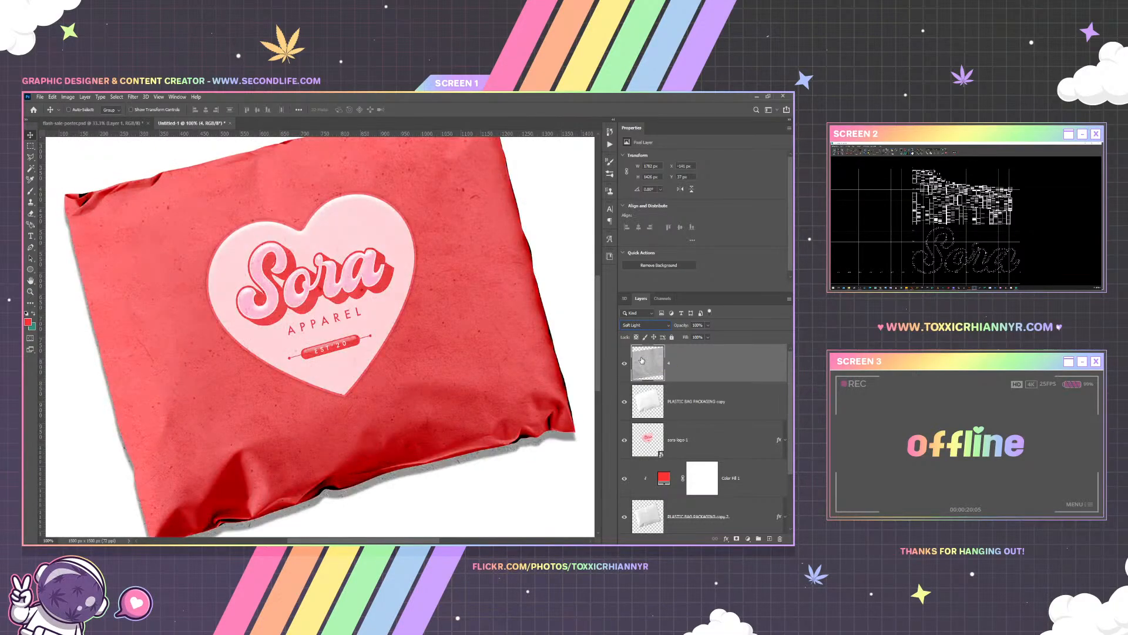
Leave the paper texture unclipped, mask it to the outline of the bag copy beneath, and apply the mask to the layer
alt+click(685, 382)
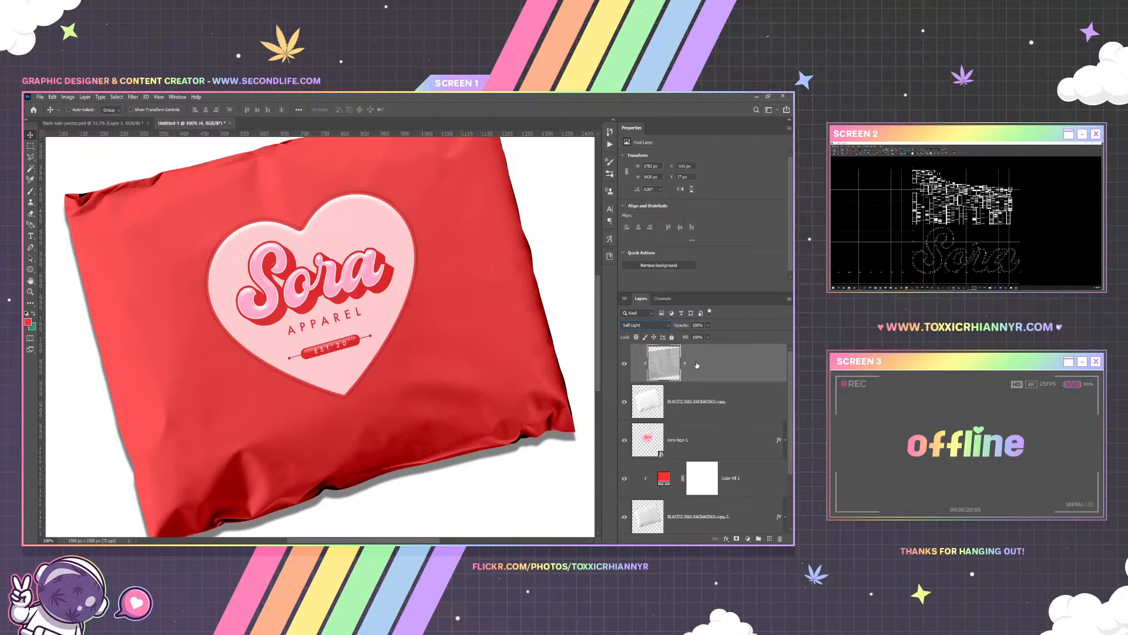
alt+click(682, 383)
ctrl+click(651, 401)
click(736, 538)
right_click(690, 370)
click(706, 395)
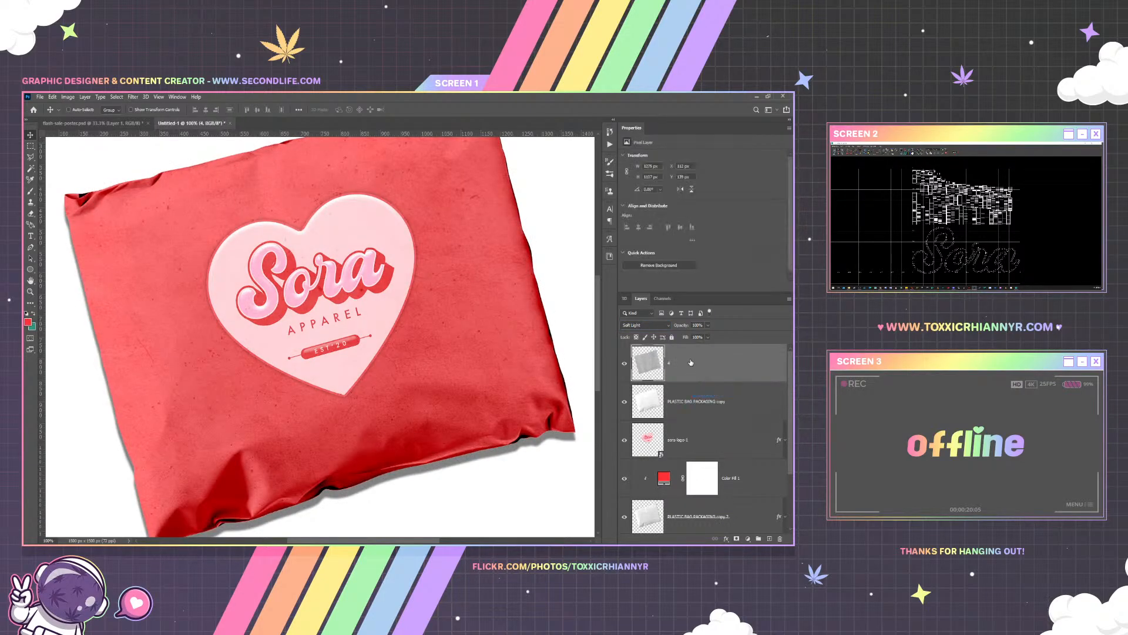
Reduce the paper texture layer's fill to about 49%
click(708, 337)
drag(708, 348, 689, 350)
click(707, 373)
Add a small amount of Gaussian monochromatic noise to the paper texture layer
click(133, 96)
mouse_move(147, 219)
click(237, 218)
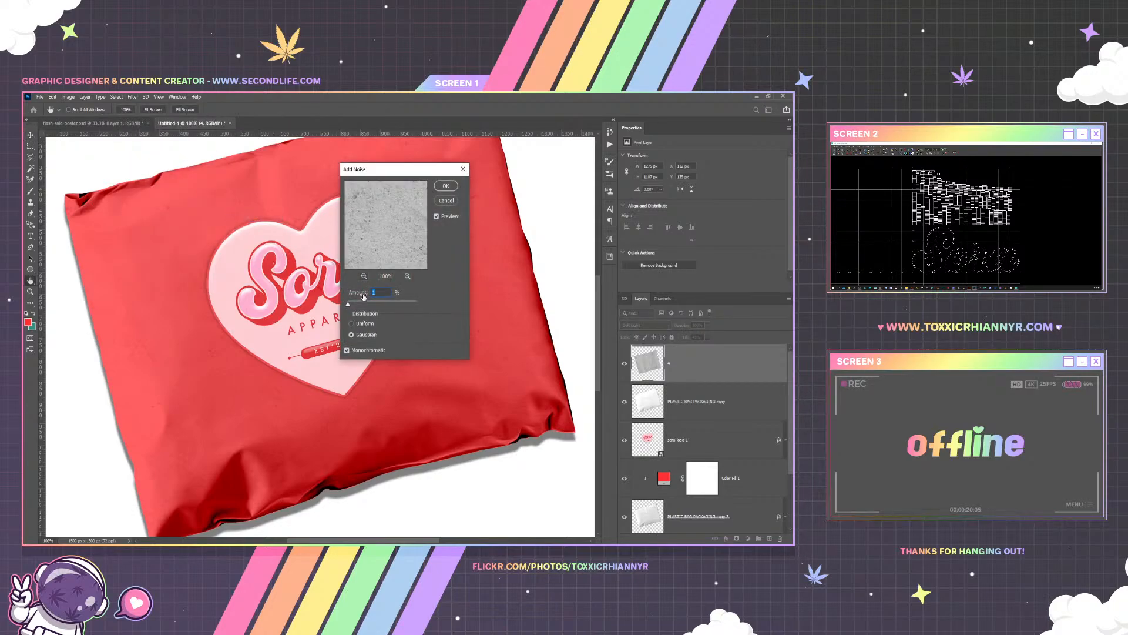
drag(348, 306, 350, 306)
click(446, 186)
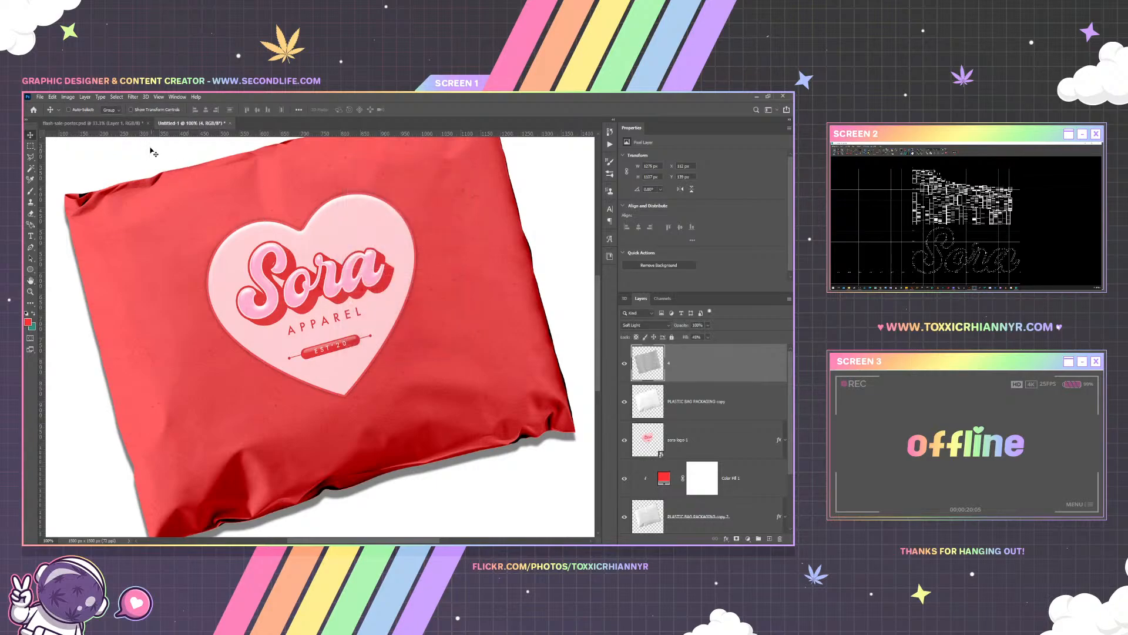
Apply the Sharpen filter to the paper texture layer and to the bag copy directly beneath it
click(117, 97)
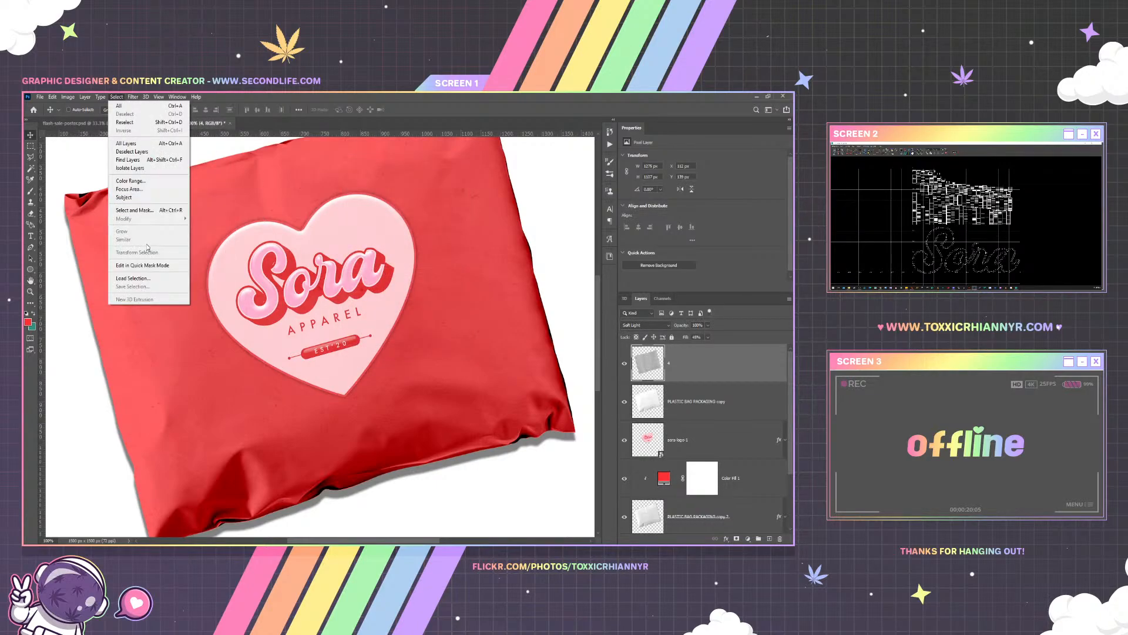
mouse_move(133, 97)
mouse_move(151, 244)
click(252, 252)
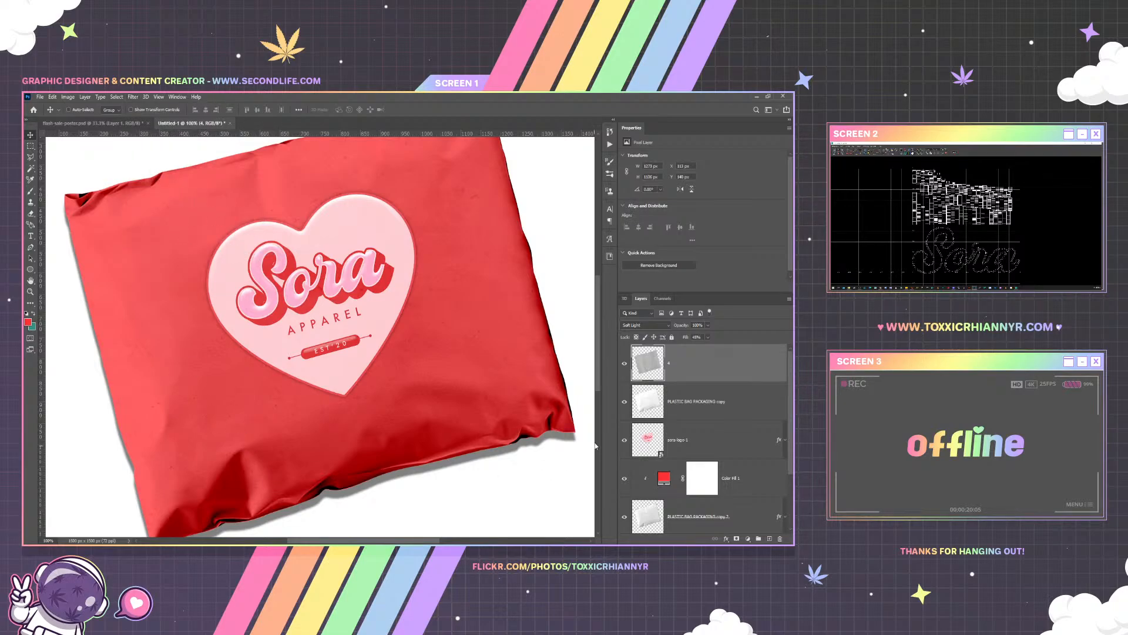
click(701, 386)
click(133, 97)
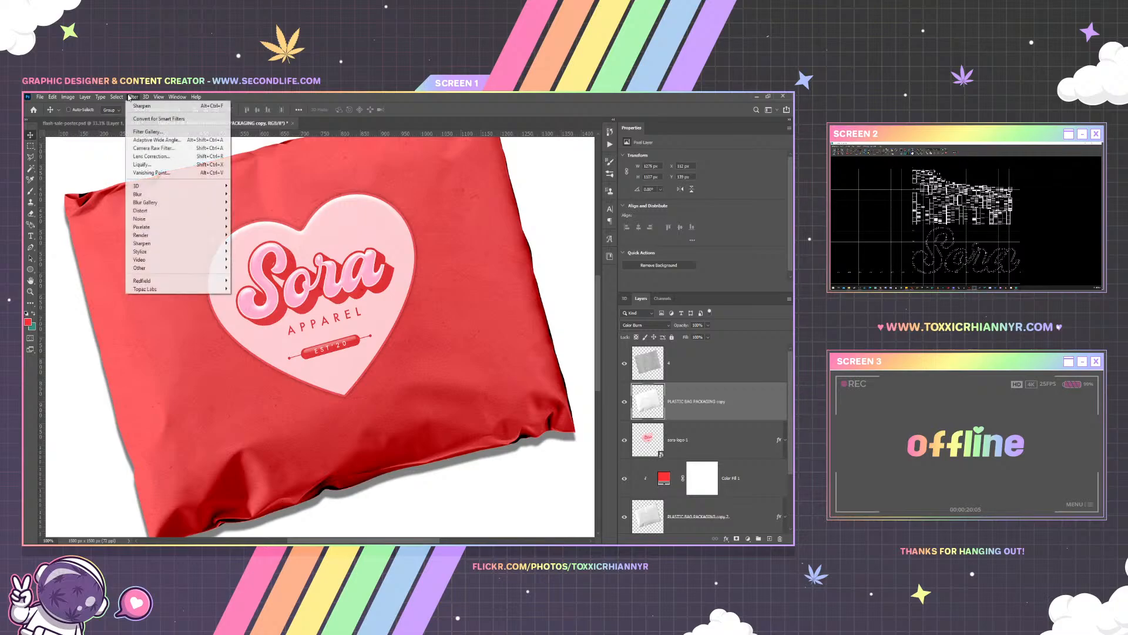
click(151, 107)
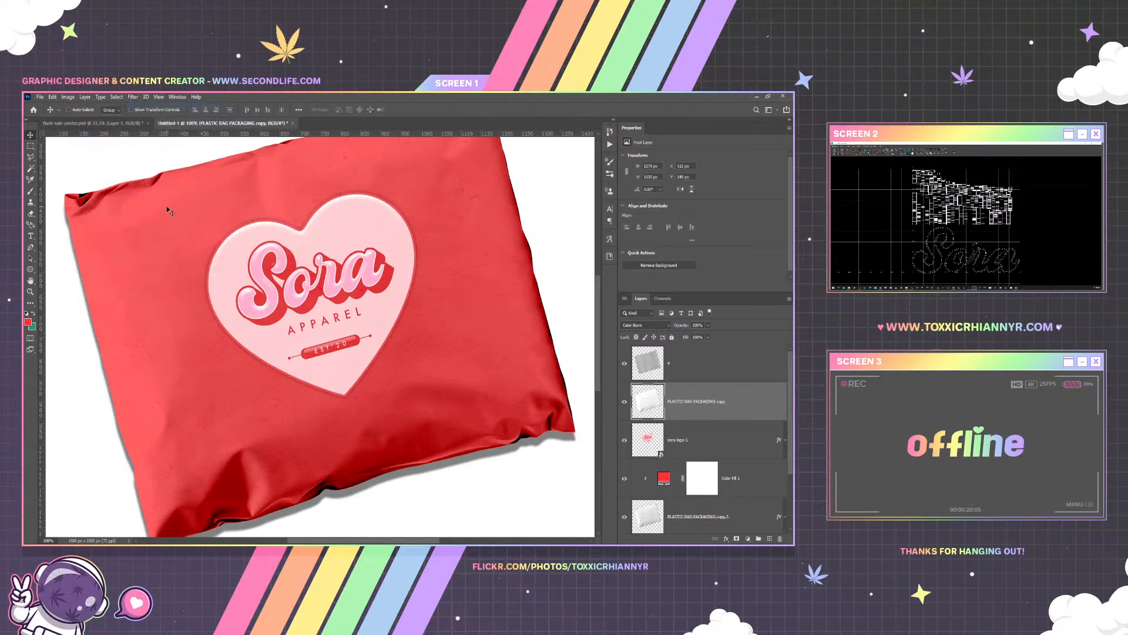
Add a small amount of Gaussian monochromatic noise to the upper bag copy layer set to Color Burn
click(131, 97)
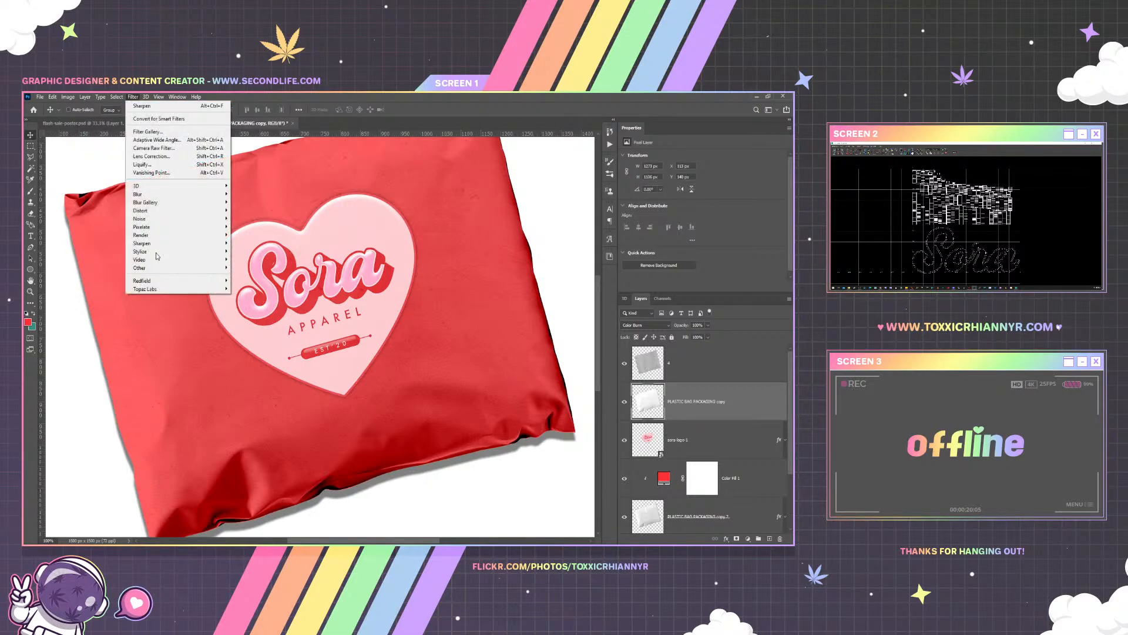
mouse_move(194, 219)
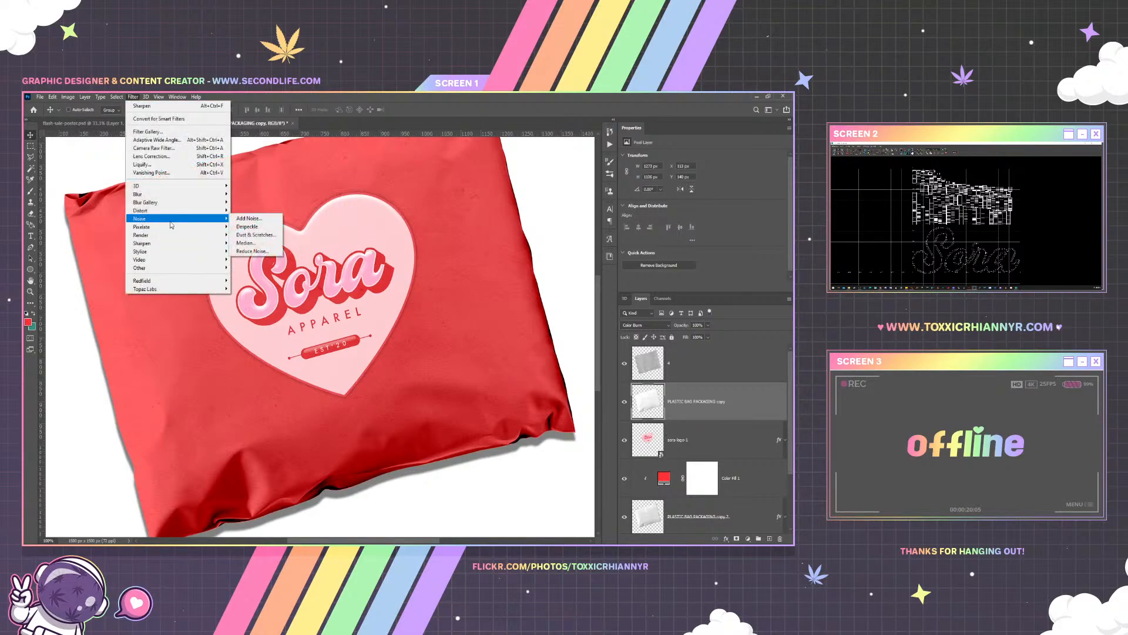
click(249, 218)
drag(349, 304, 349, 306)
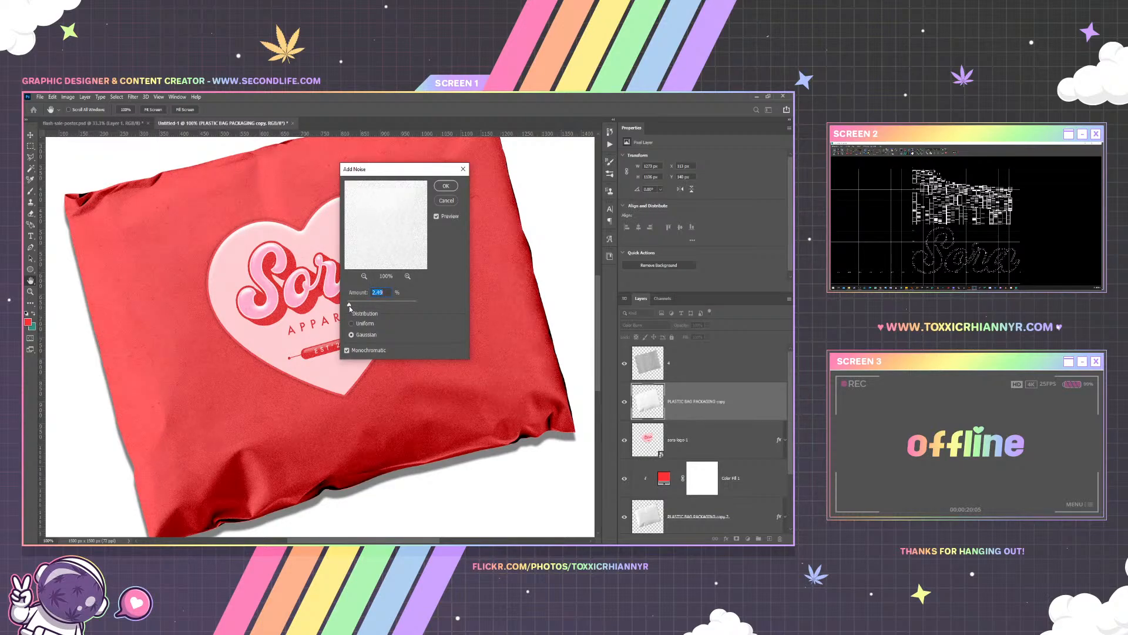
click(446, 186)
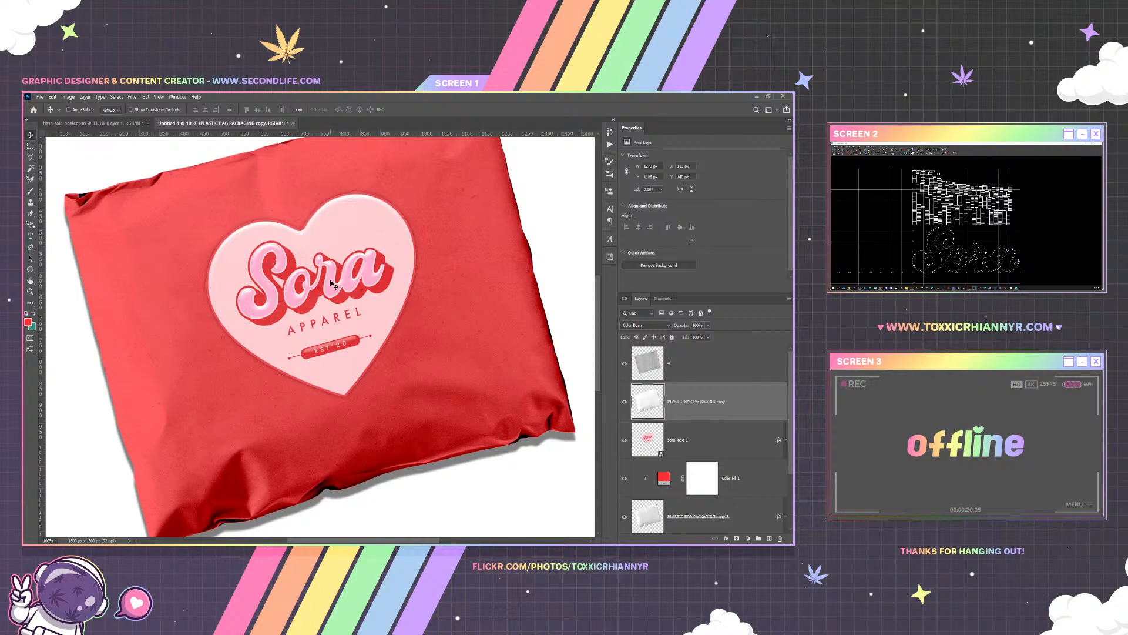
scroll(242, 277, up, 2)
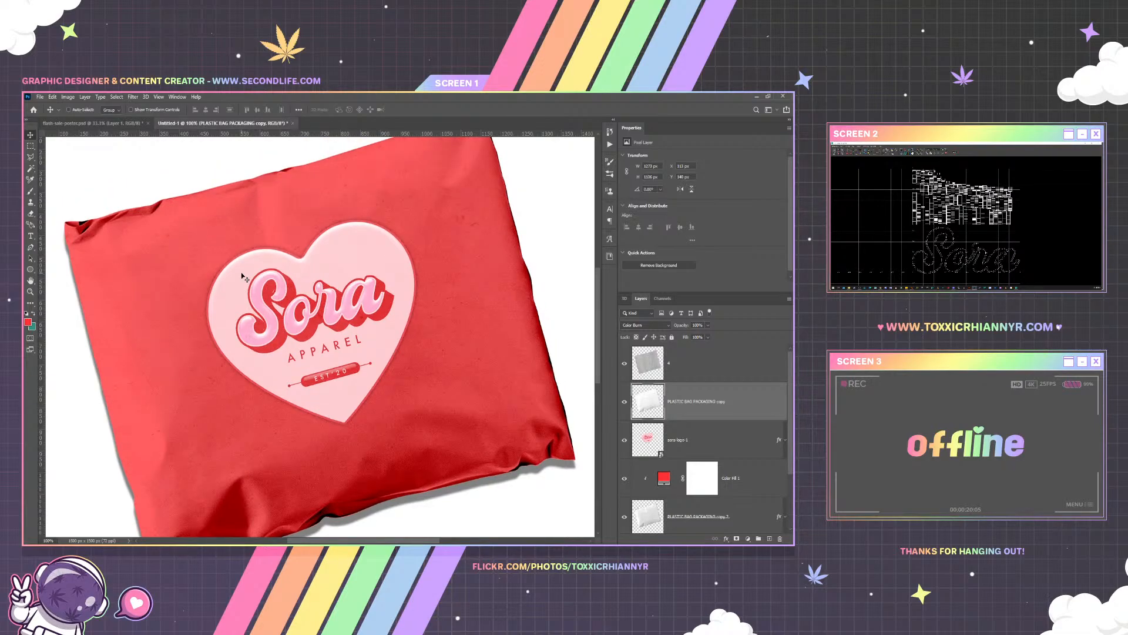
scroll(242, 276, down, 2)
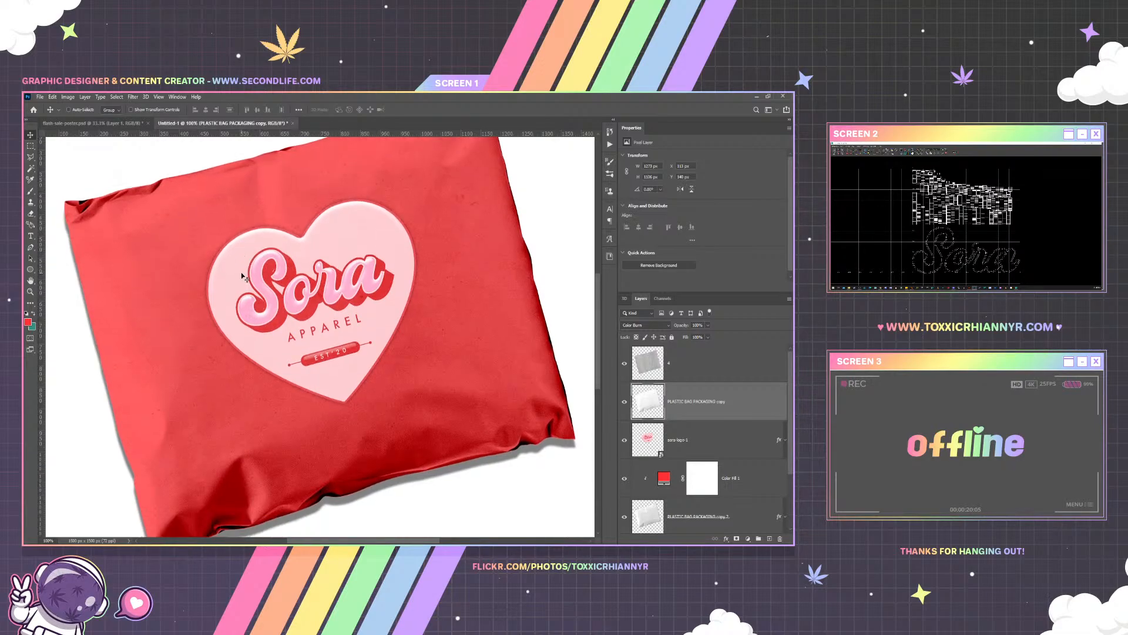
click(694, 374)
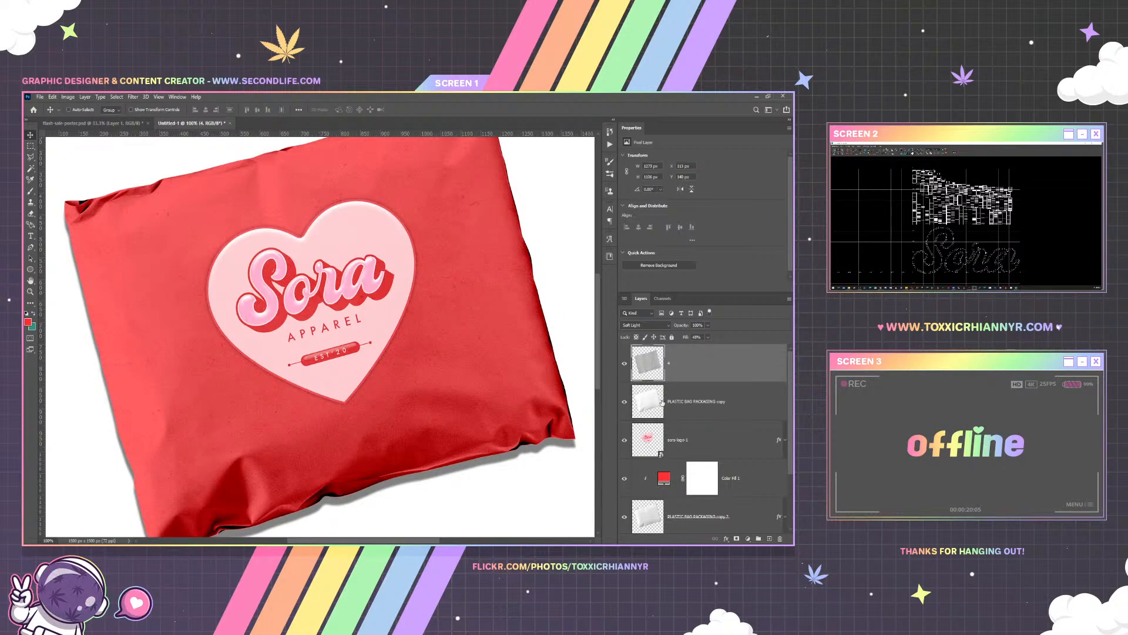
click(703, 336)
key(alt+bracketleft)
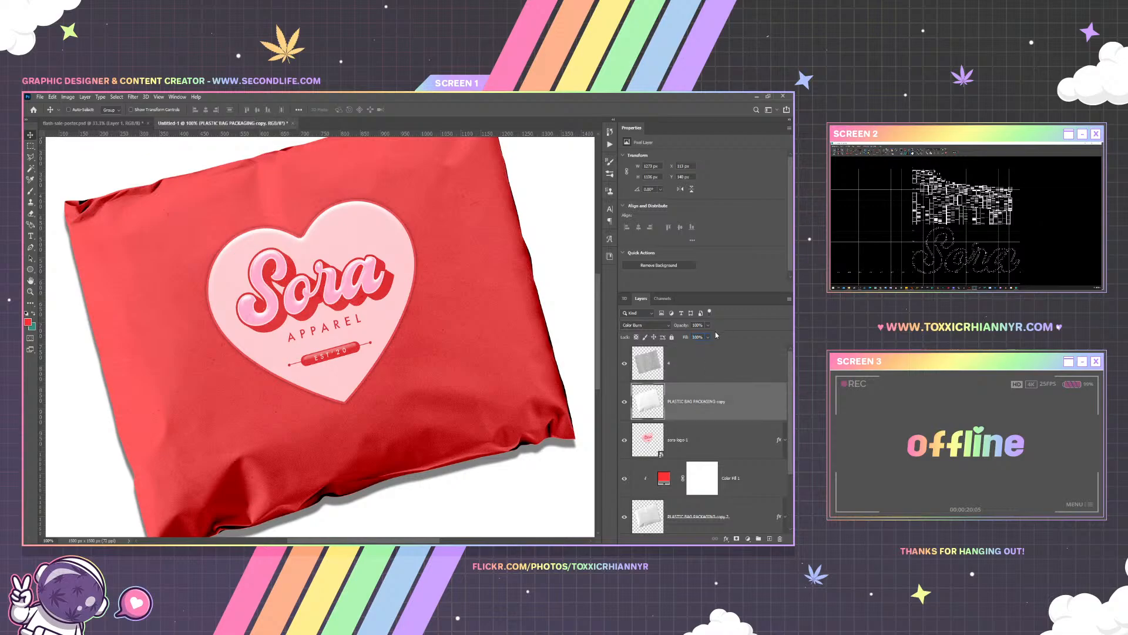
key(alt+bracketleft)
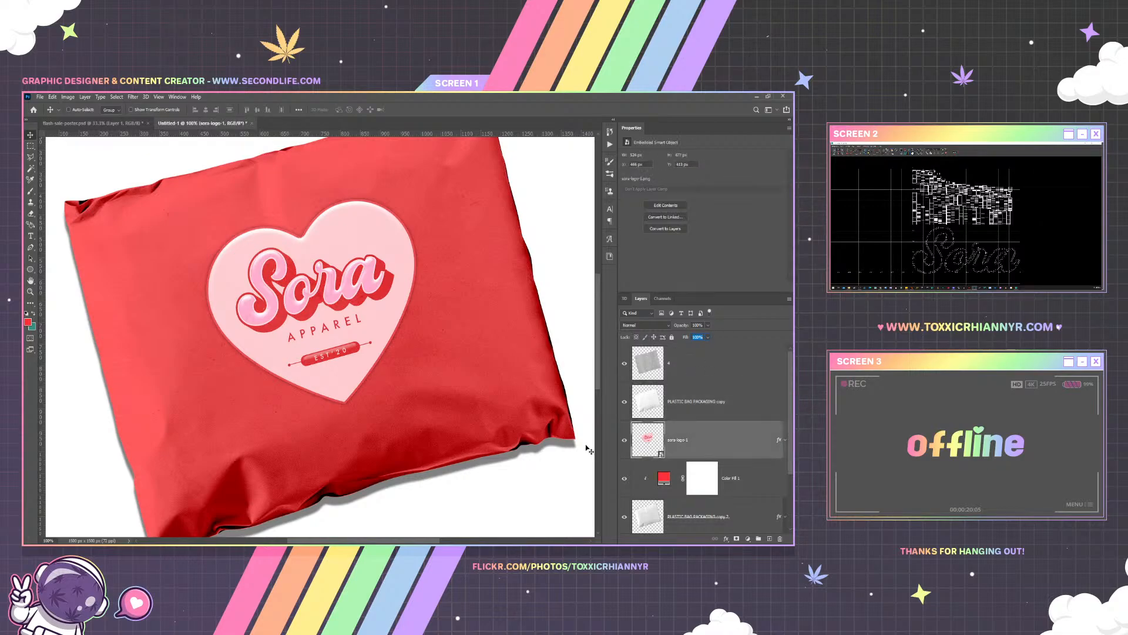
click(241, 321)
Try a duplicate of the upper bag copy in Normal mode directly beneath the original, and delete the duplicate
click(687, 414)
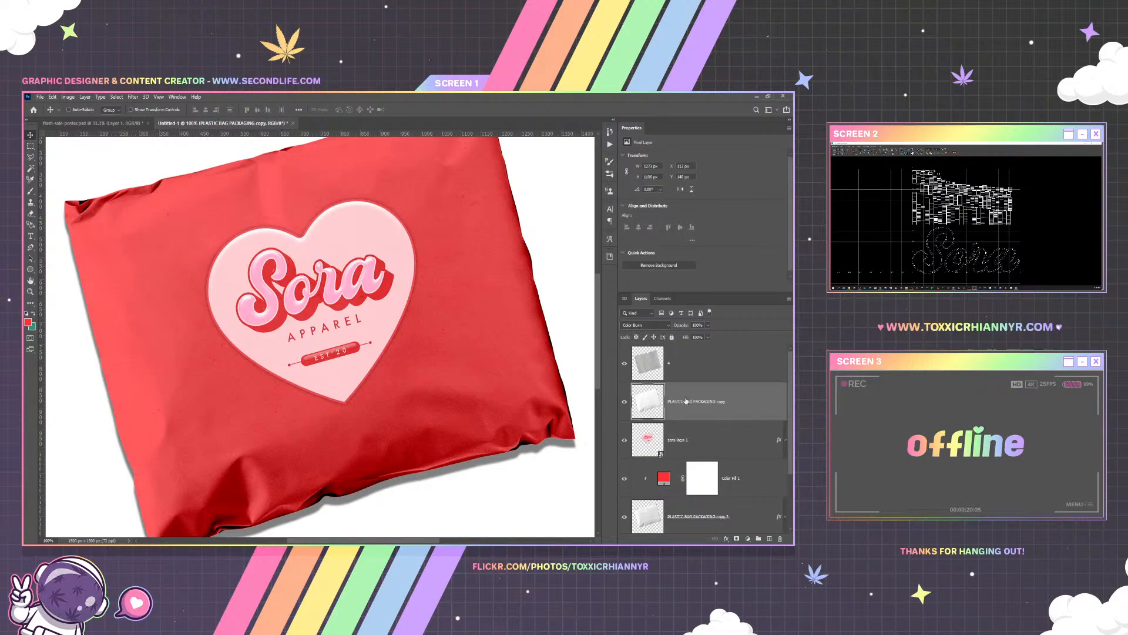
key(ctrl+j)
click(658, 325)
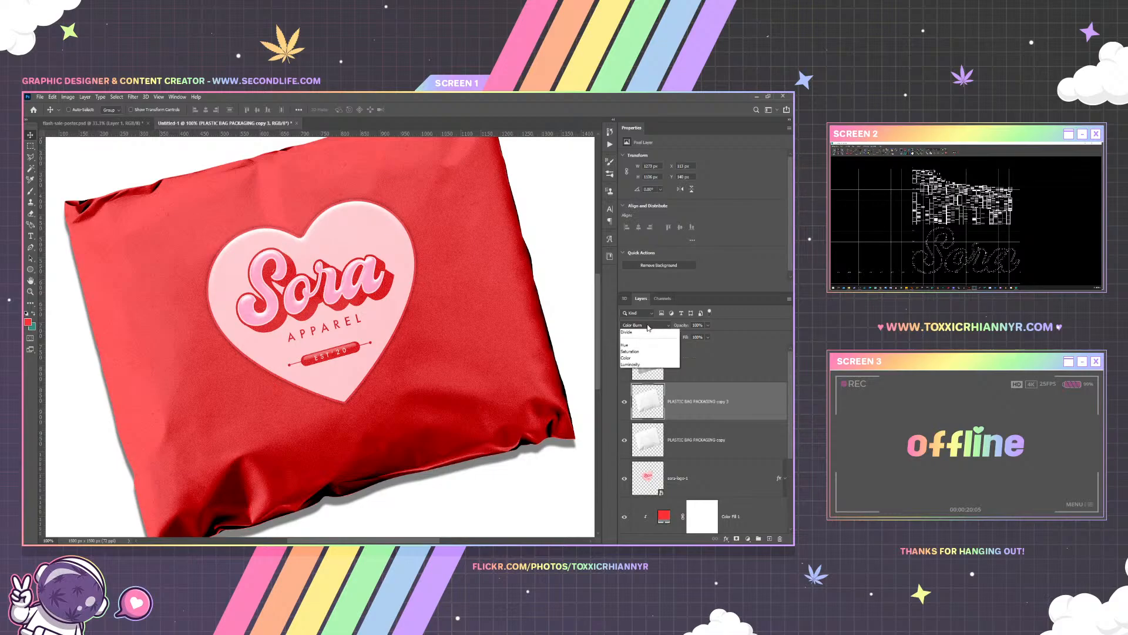
click(637, 330)
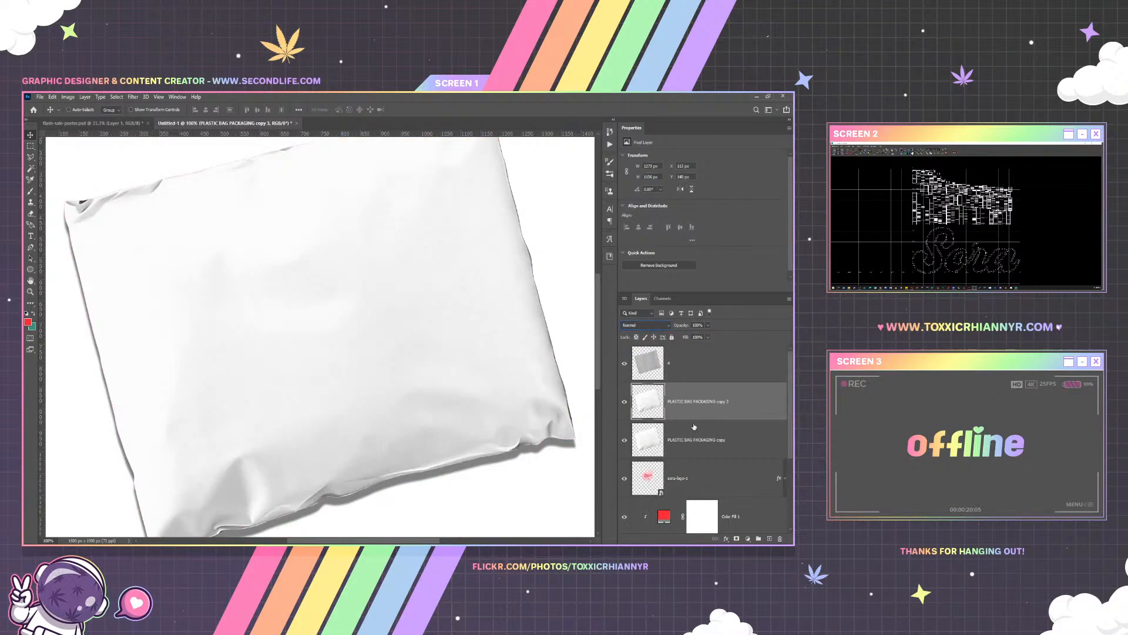
drag(680, 413, 679, 462)
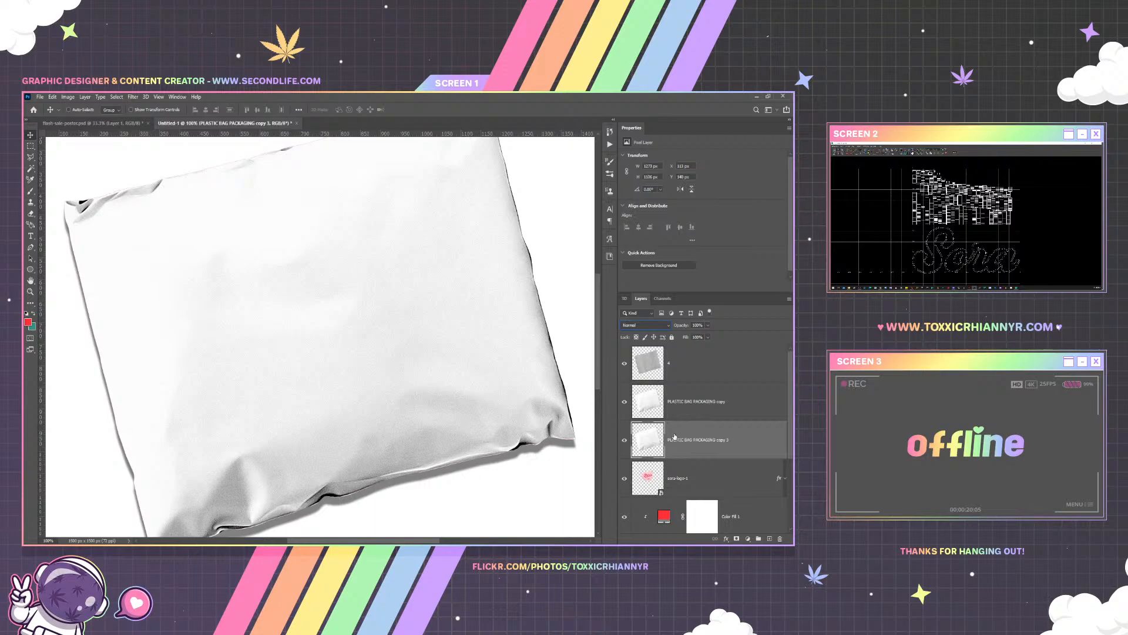
right_click(701, 446)
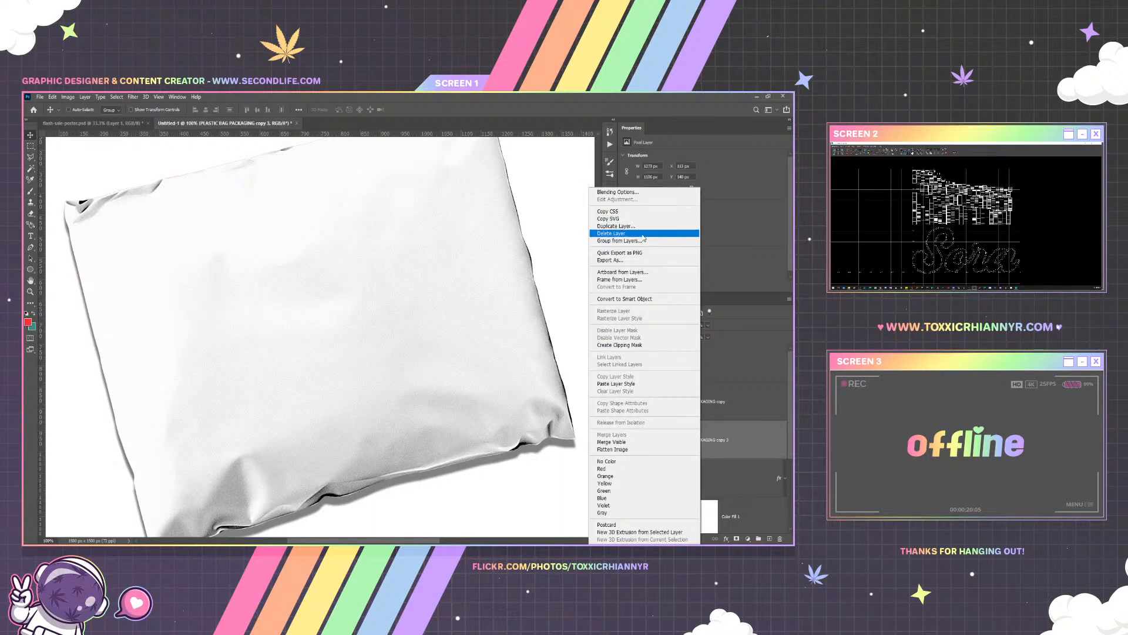
click(643, 234)
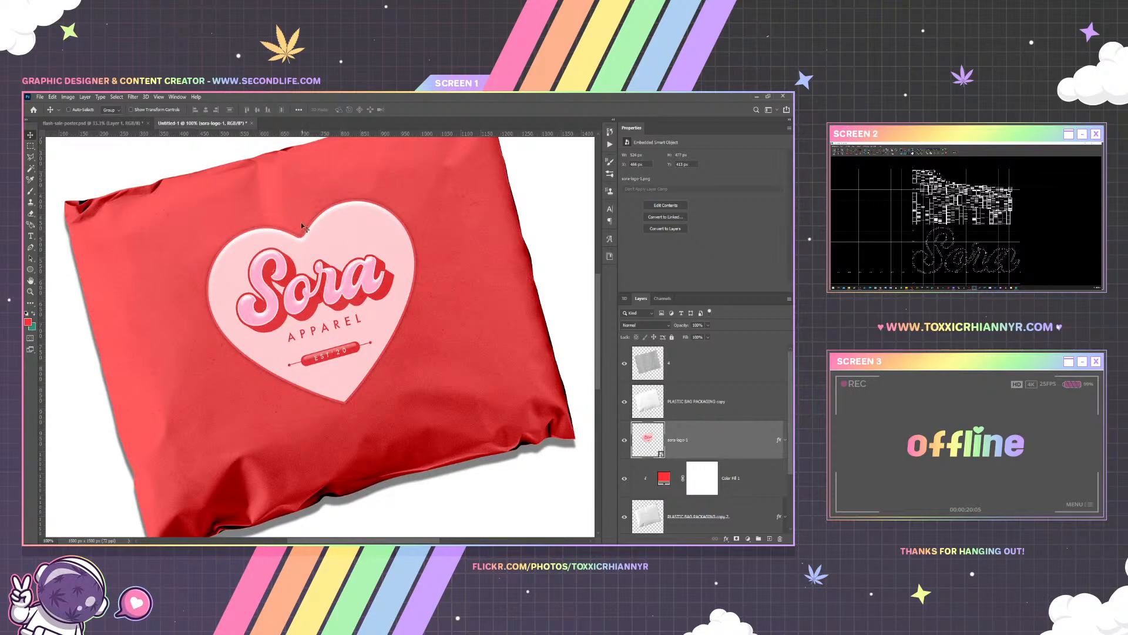
Slightly reduce the fill of the Sora logo layer
click(697, 338)
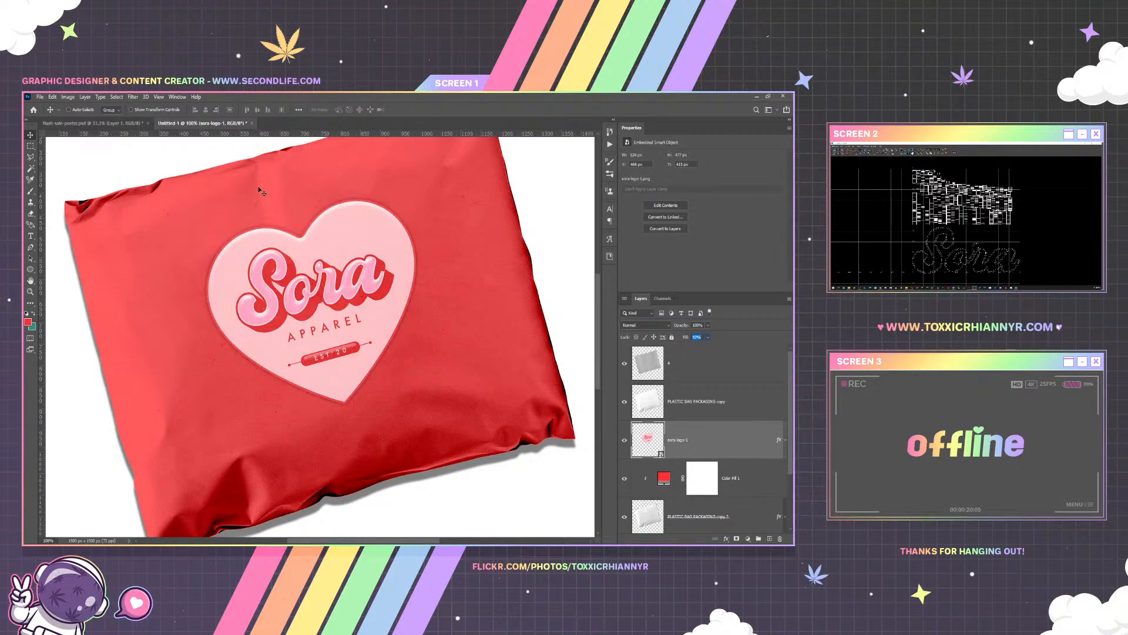
click(160, 97)
click(178, 175)
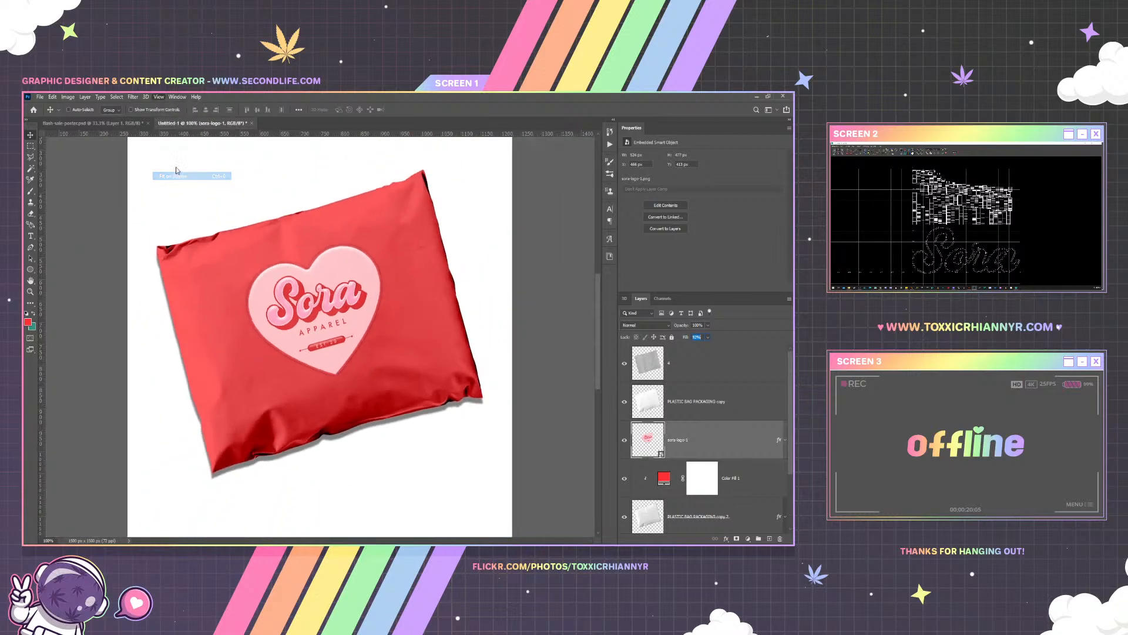
click(276, 343)
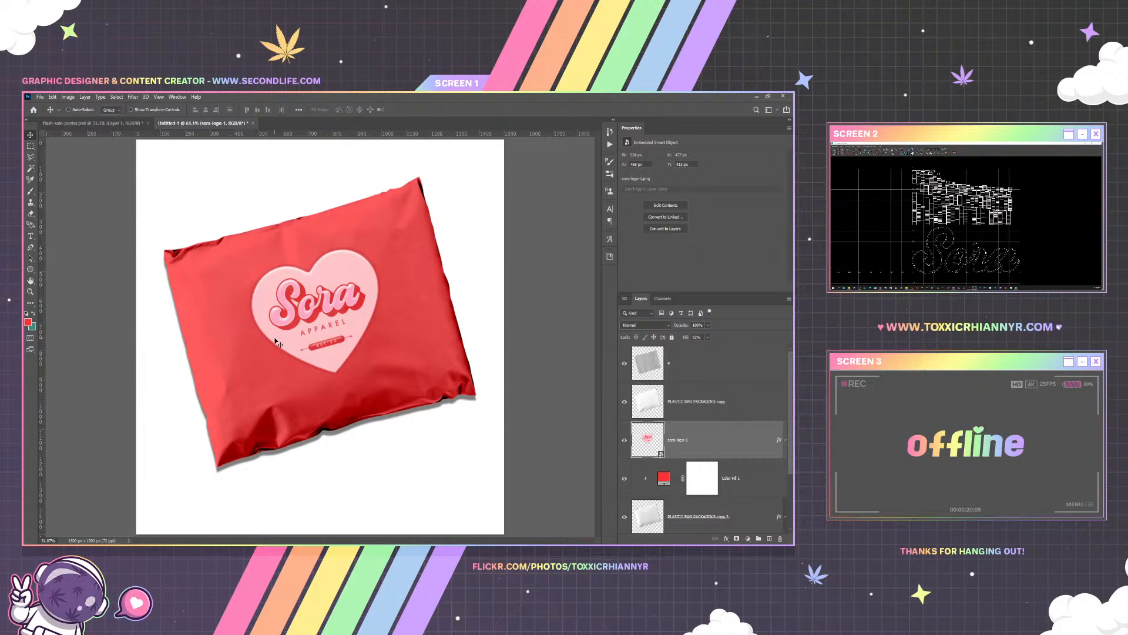
Find the barcode graphic in the library, place it on the bag, and scale and rotate it along the lower edge near the bag's right corner
click(609, 257)
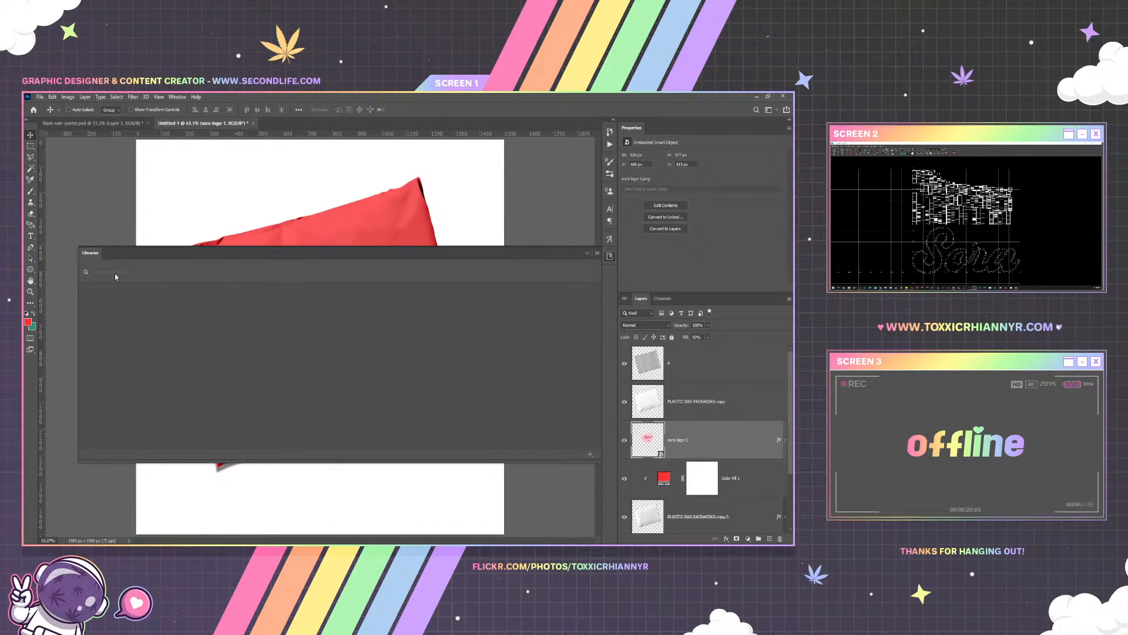
click(162, 286)
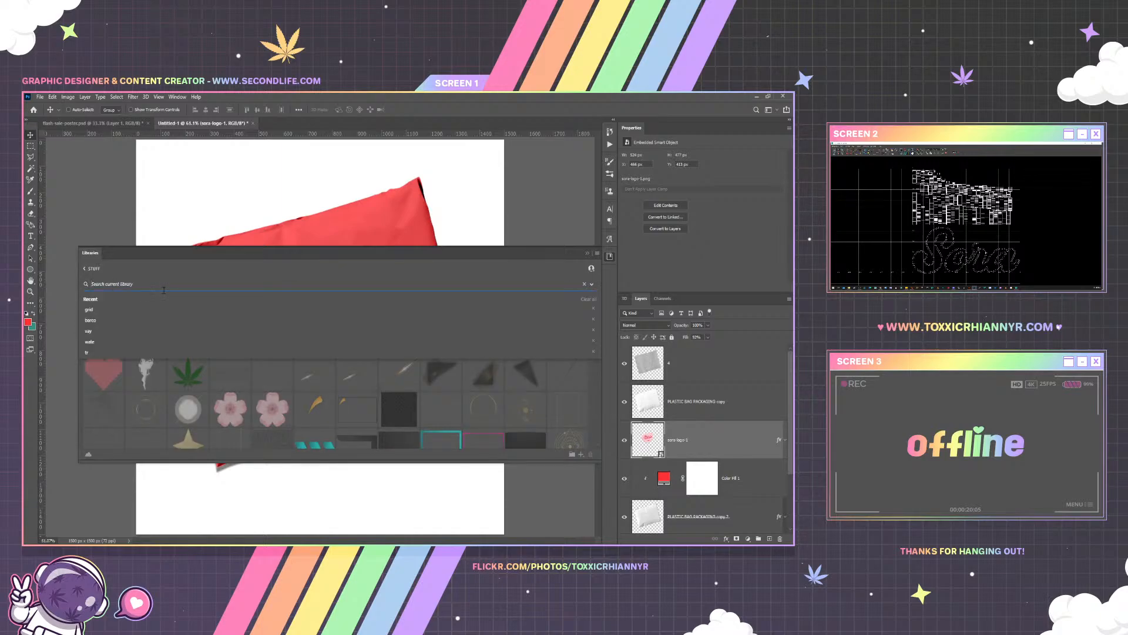
text(barcode)
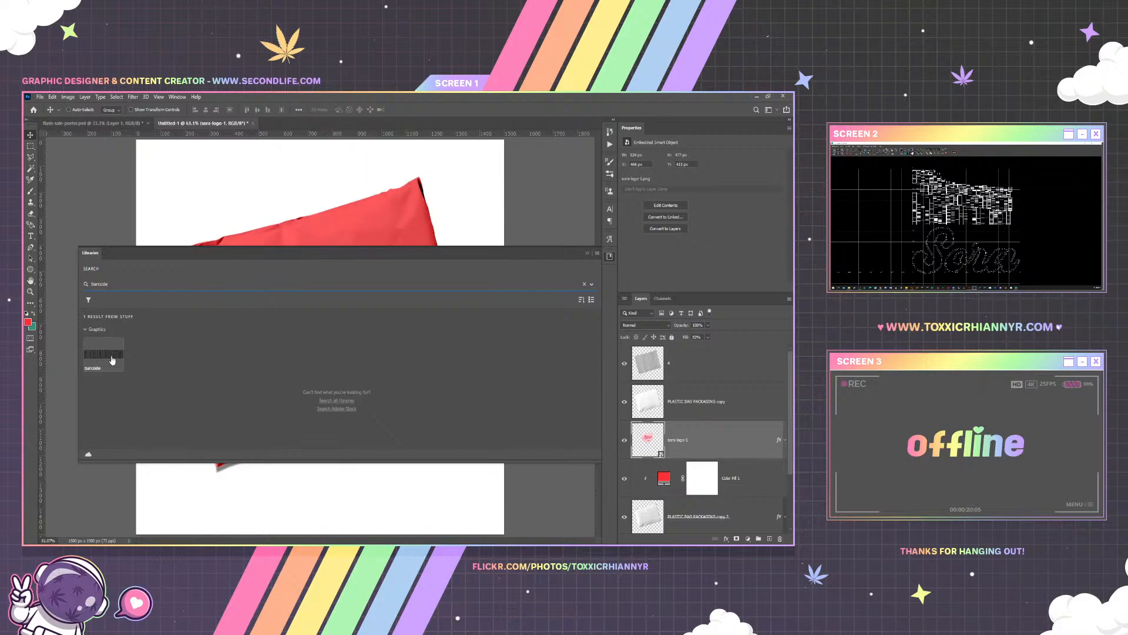
drag(113, 360, 353, 245)
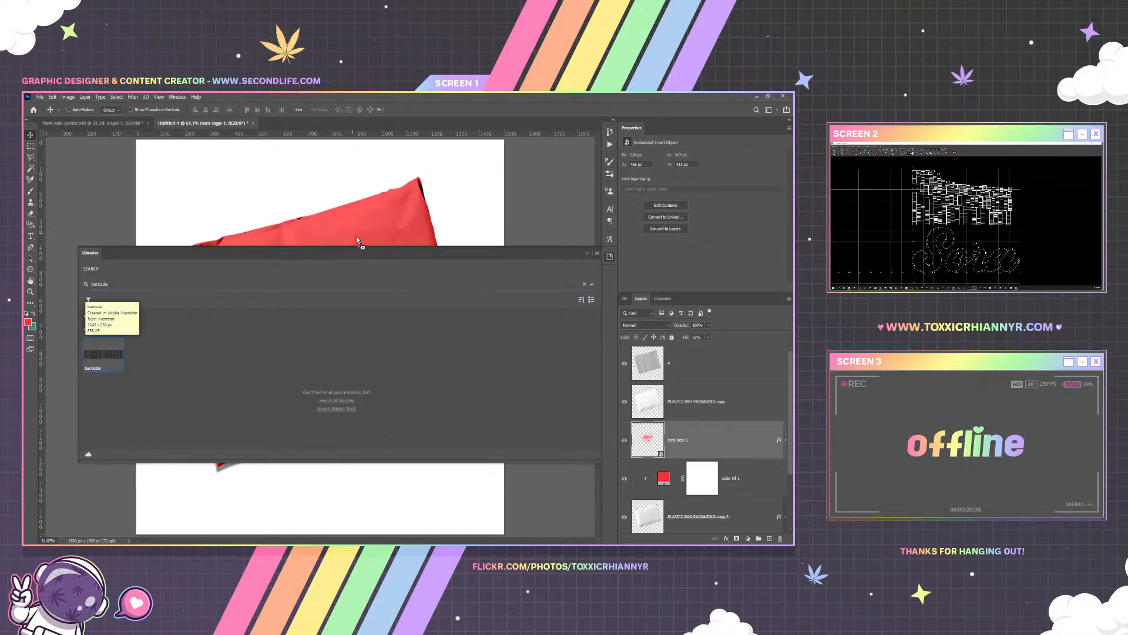
click(584, 254)
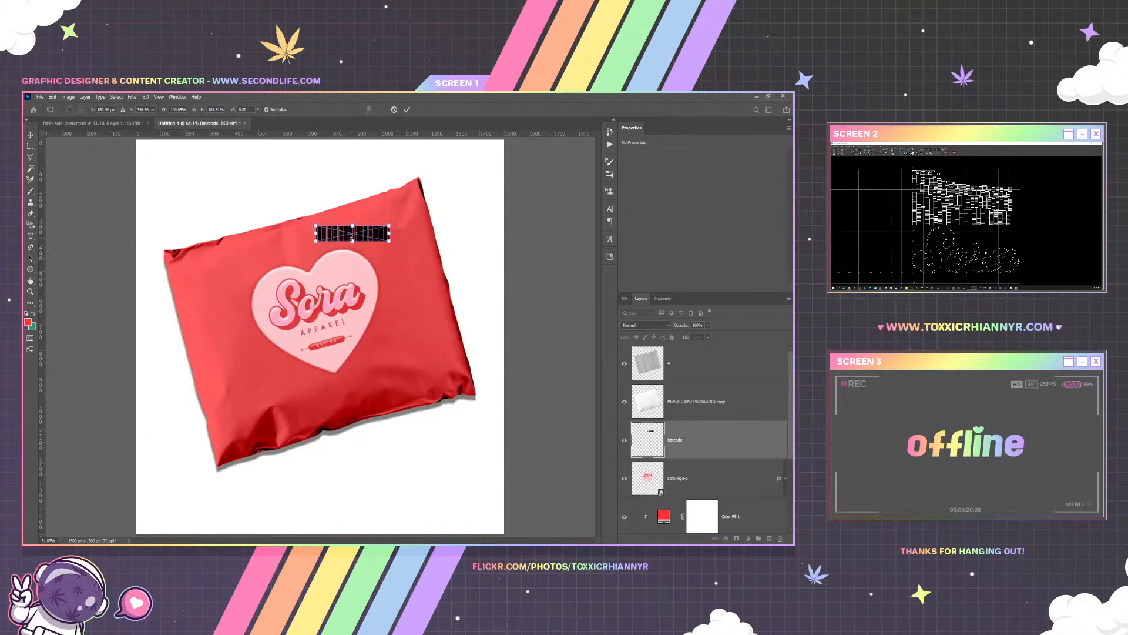
drag(351, 235, 421, 372)
key(Return)
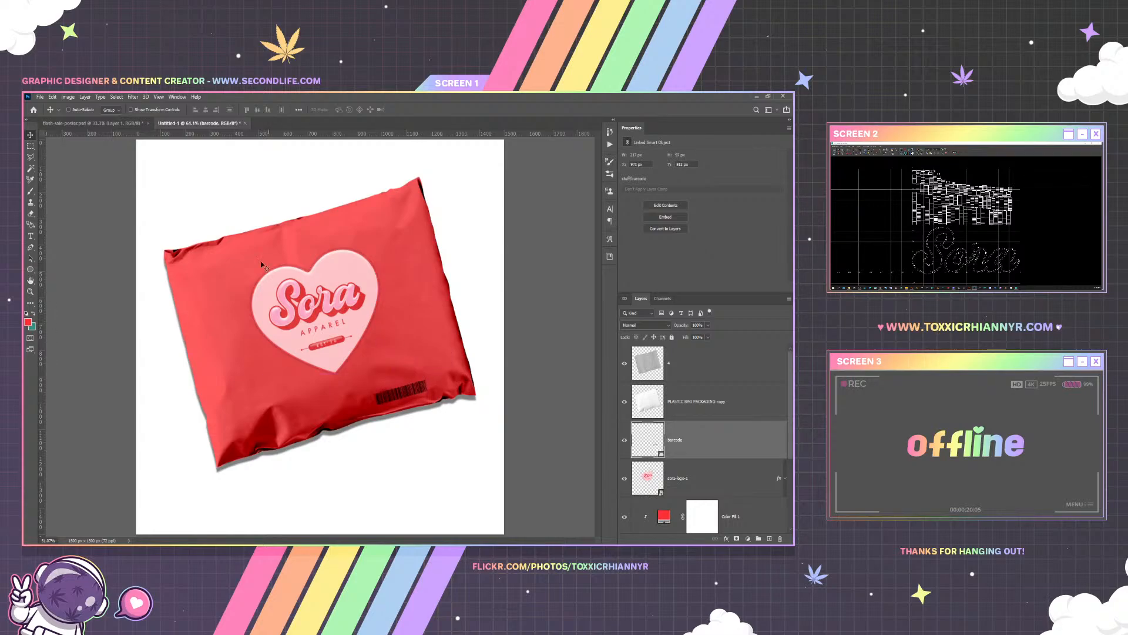
Reduce the barcode layer's opacity to about 40% and nudge the barcode slightly on the bag
click(159, 97)
click(183, 202)
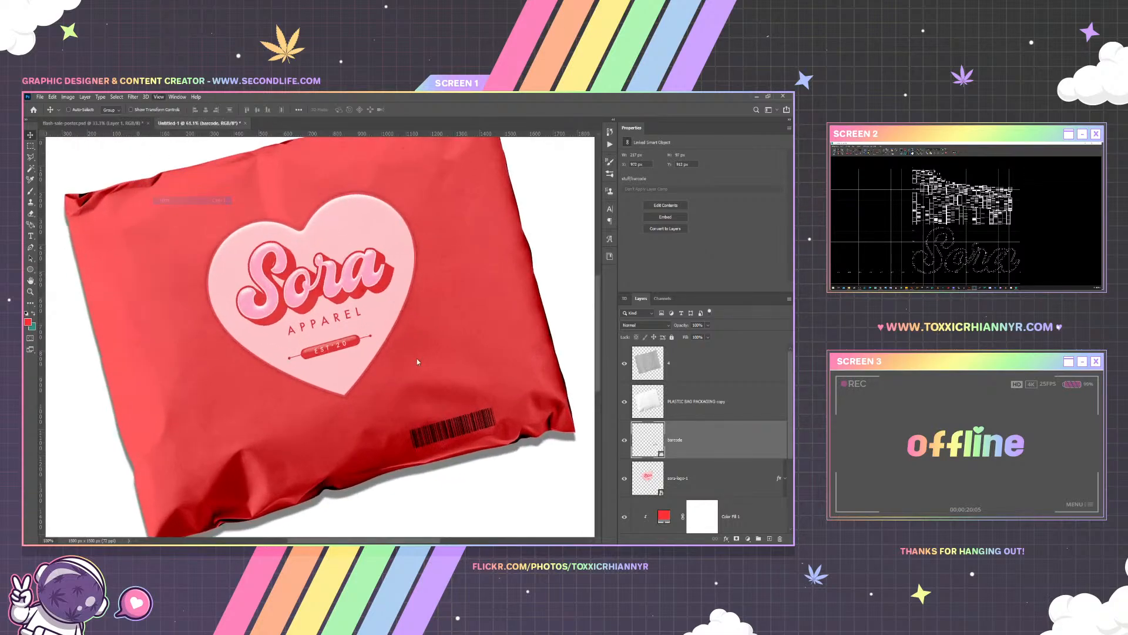
scroll(320, 337, down, 2)
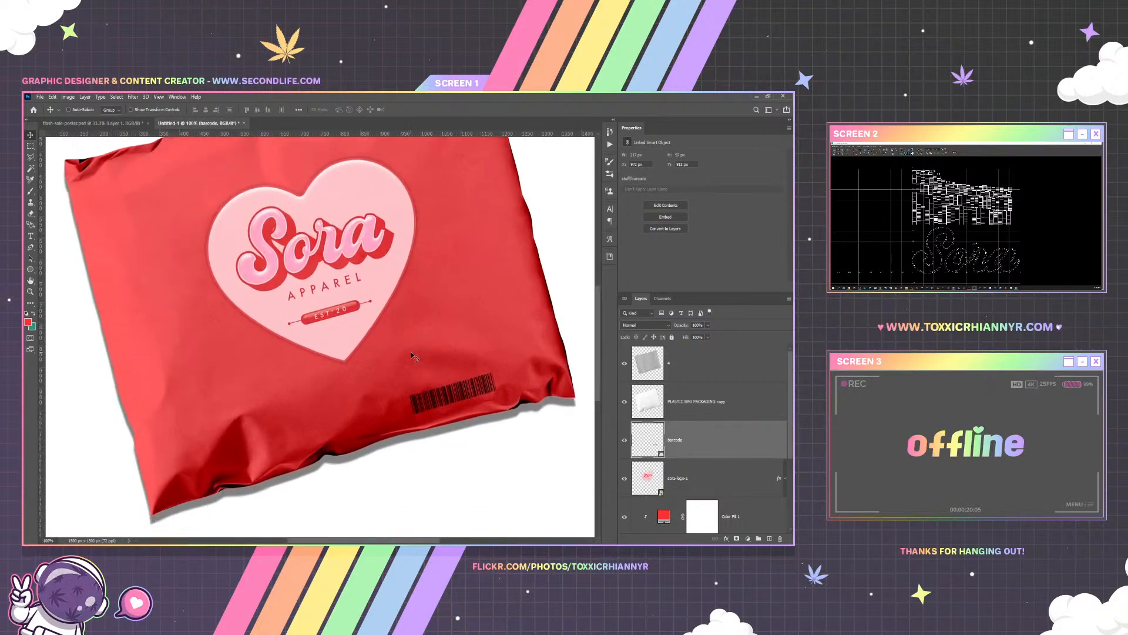
click(654, 325)
click(708, 328)
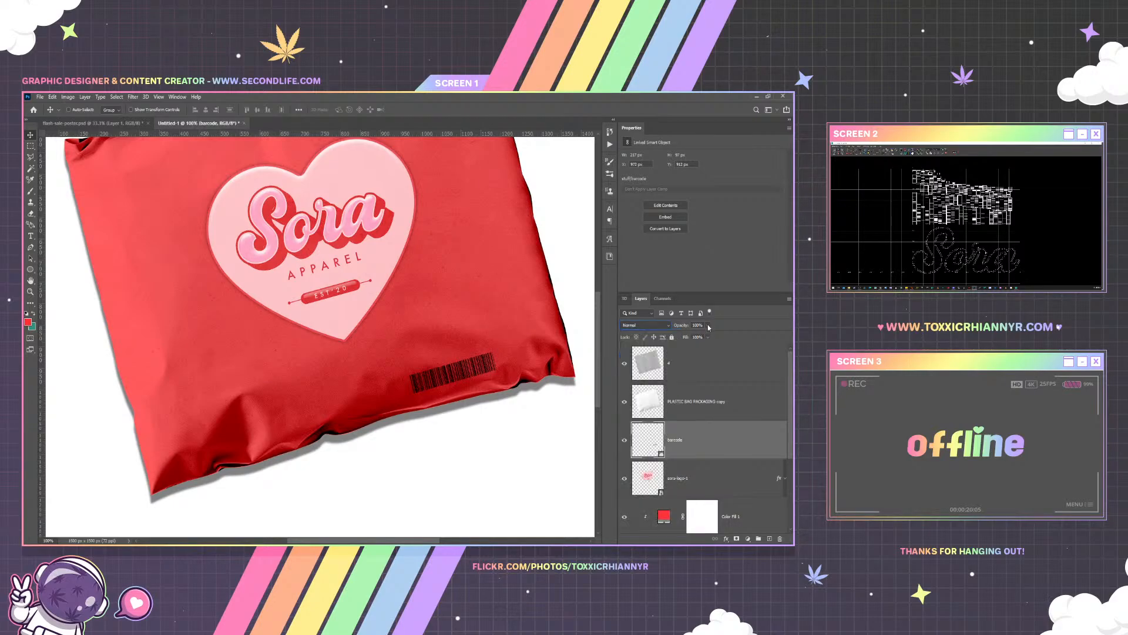
drag(694, 336, 687, 336)
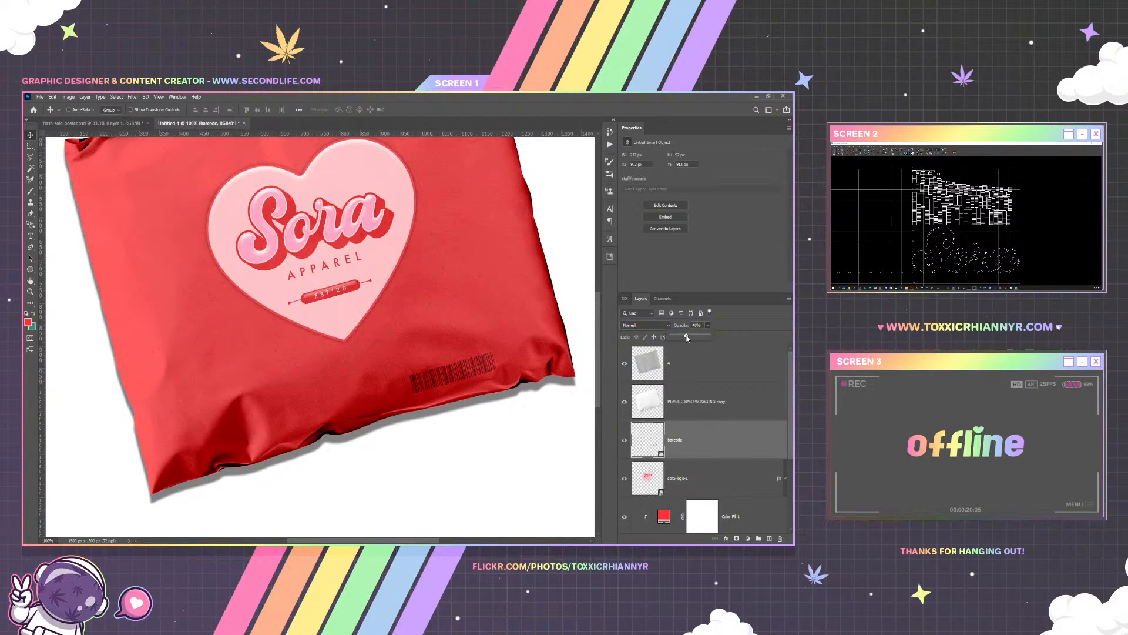
mouse_move(486, 356)
mouse_down()
mouse_move(514, 335)
mouse_move(483, 361)
mouse_up()
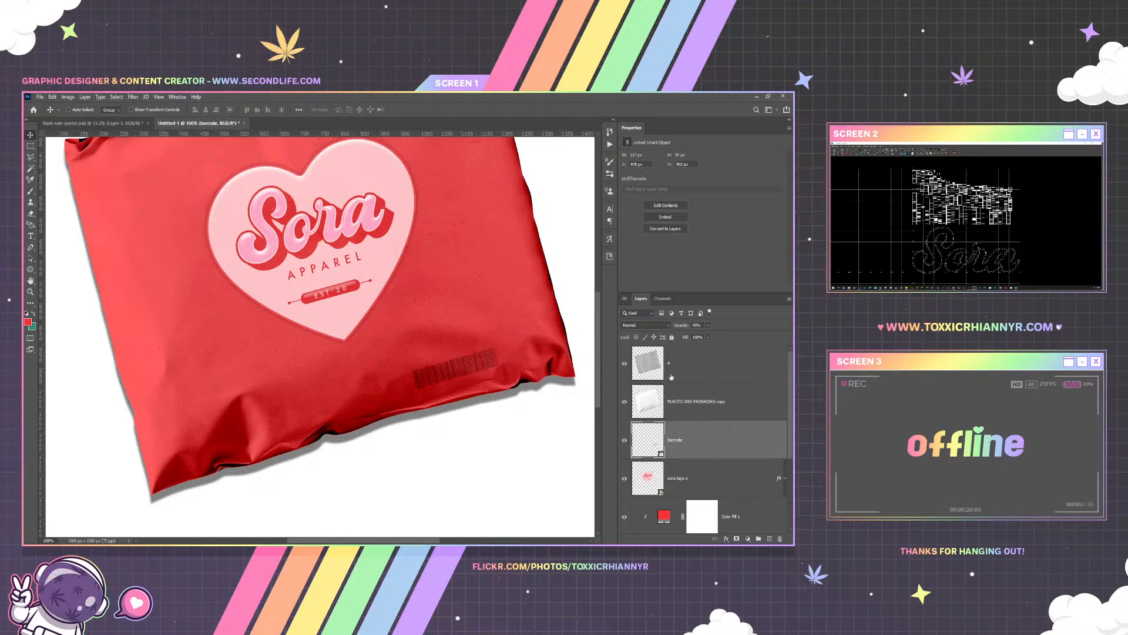
Rasterize the barcode layer
right_click(717, 436)
click(658, 327)
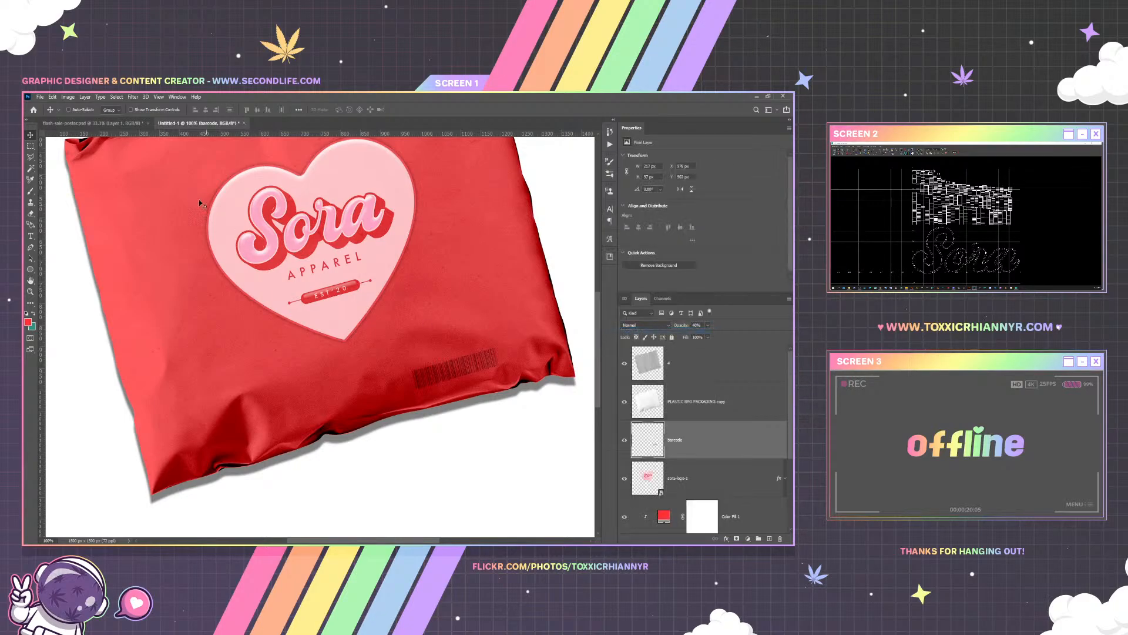
click(159, 97)
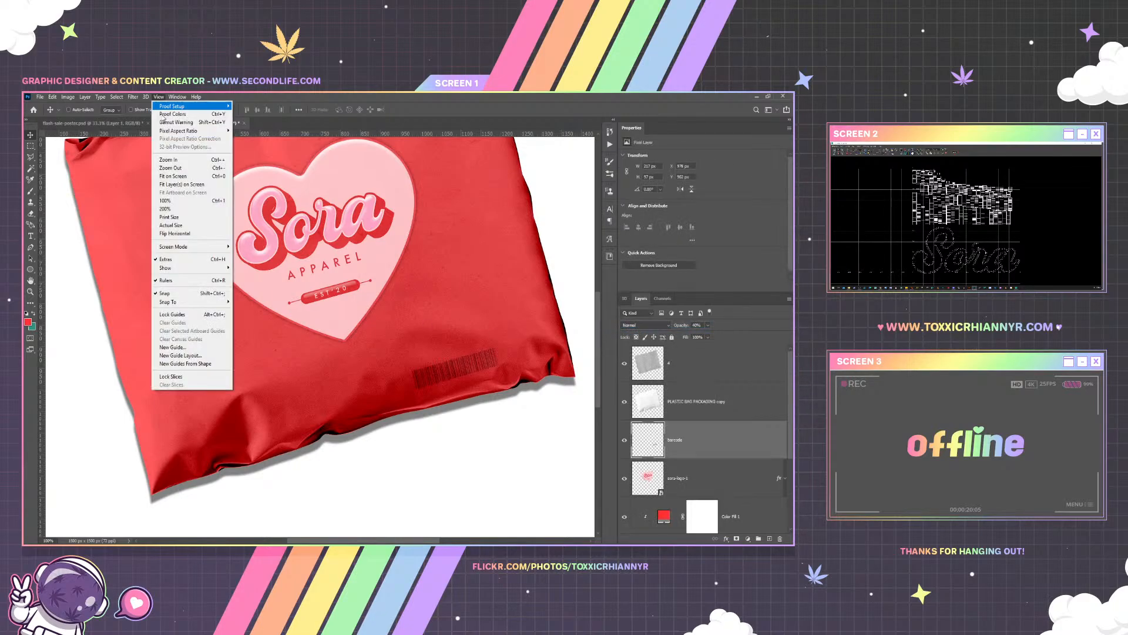
click(177, 177)
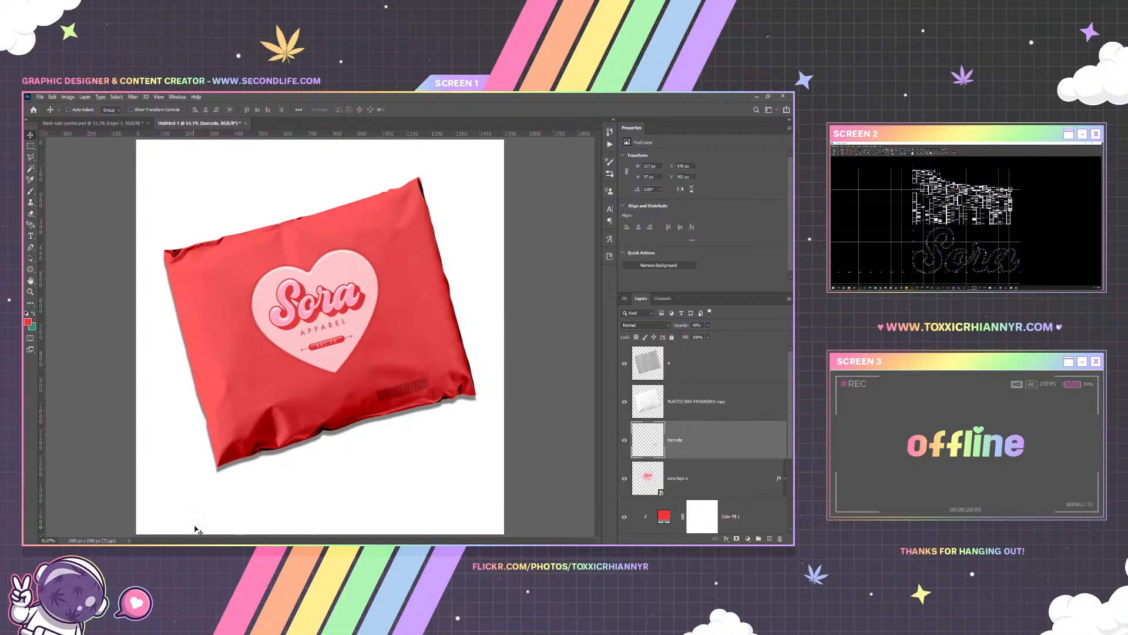
Switch to Chrome and look through the poly mailers image results for mailer bag references
mouse_move(164, 549)
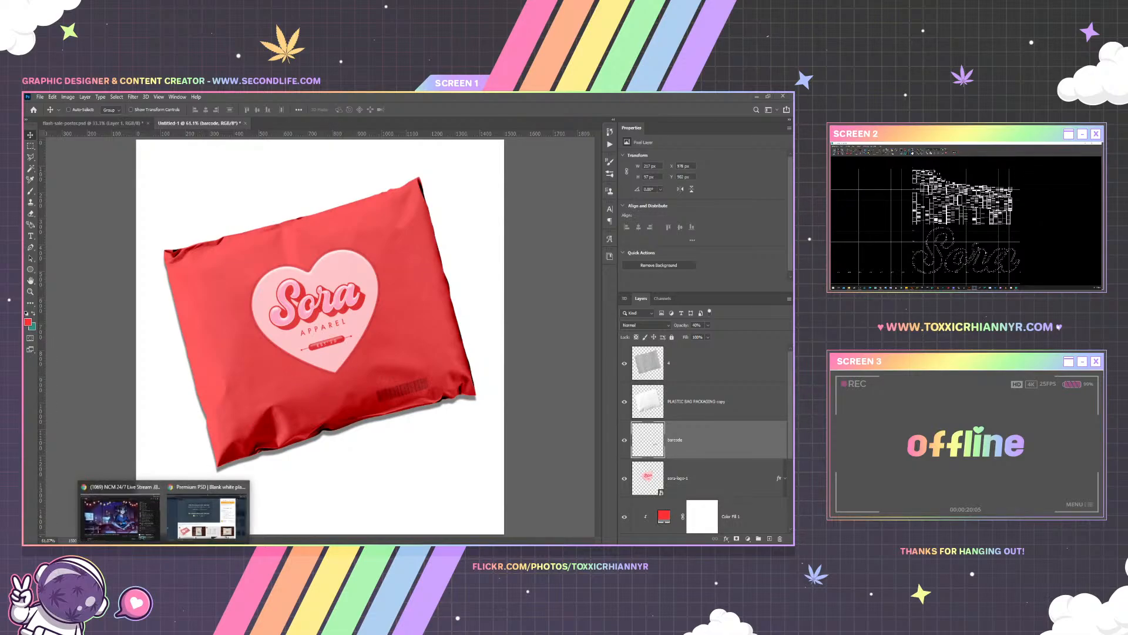
click(205, 515)
click(415, 101)
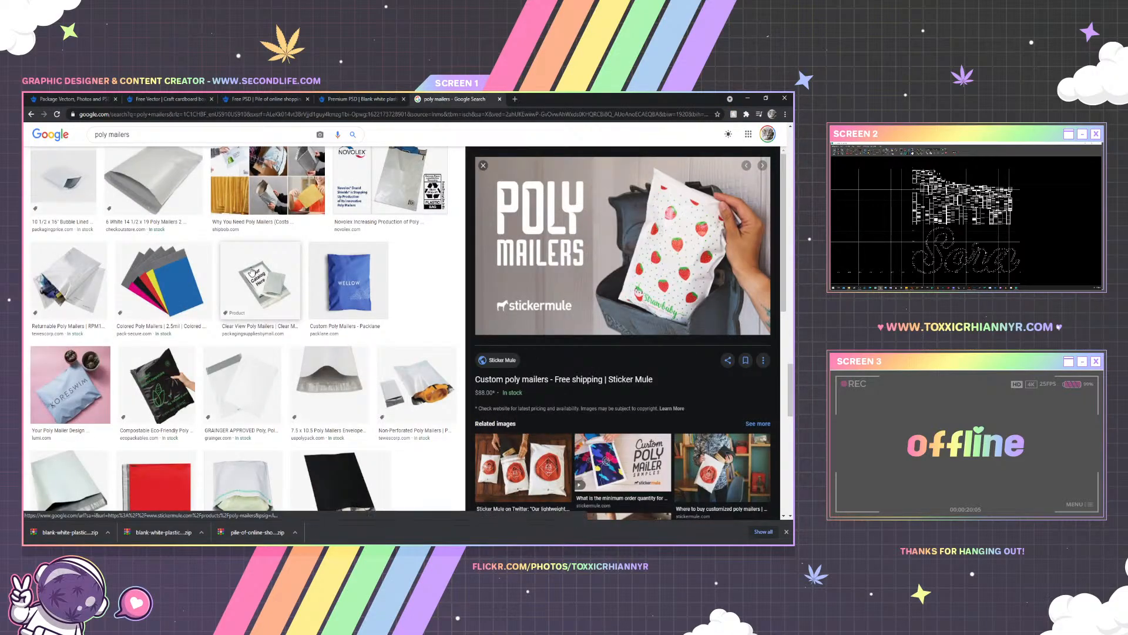
scroll(252, 270, down, 3)
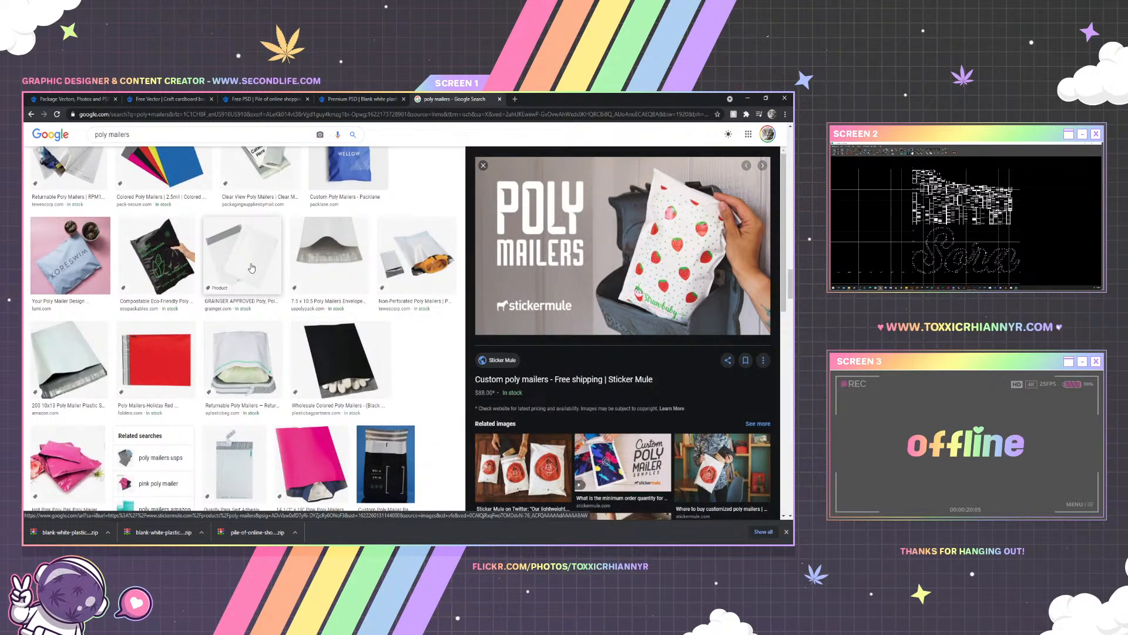
scroll(251, 268, down, 3)
scroll(252, 268, down, 3)
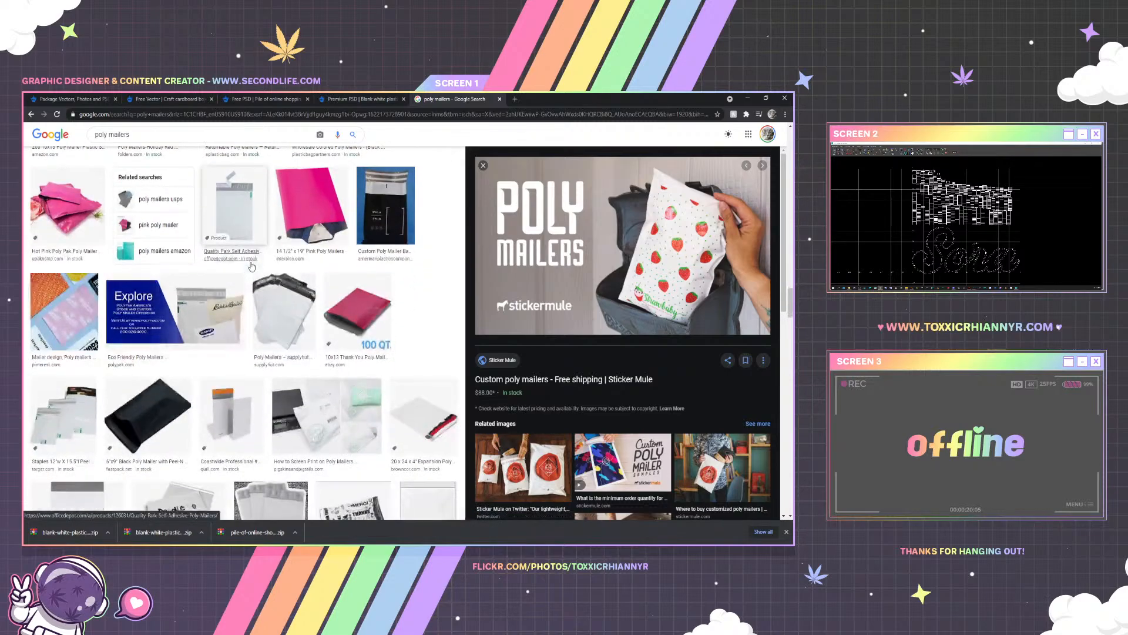
scroll(251, 266, down, 10)
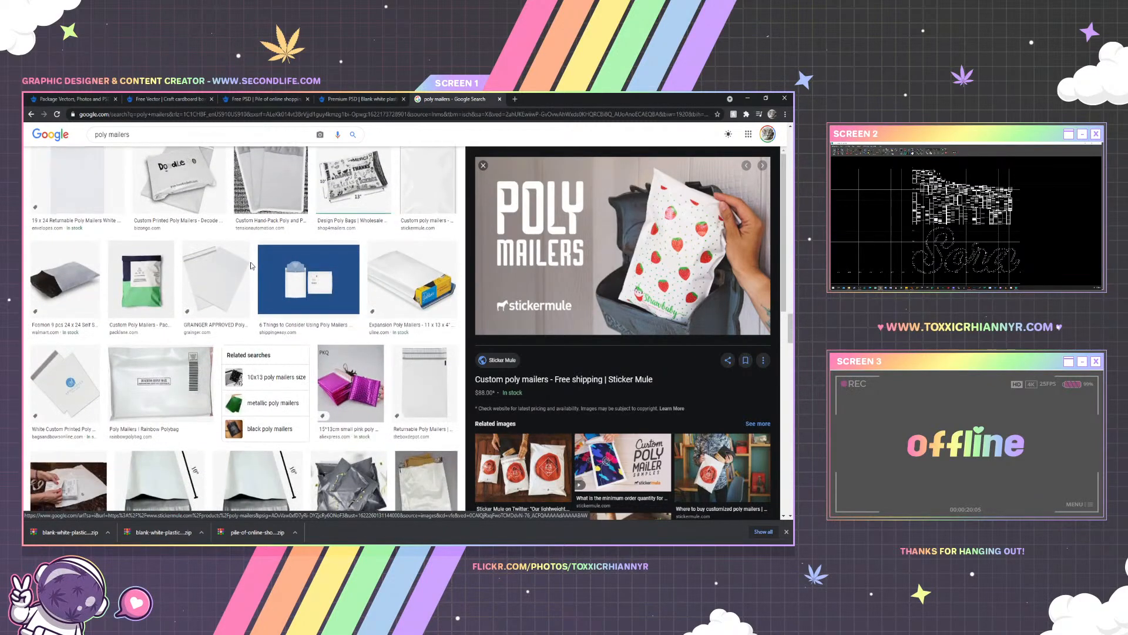
scroll(252, 266, down, 10)
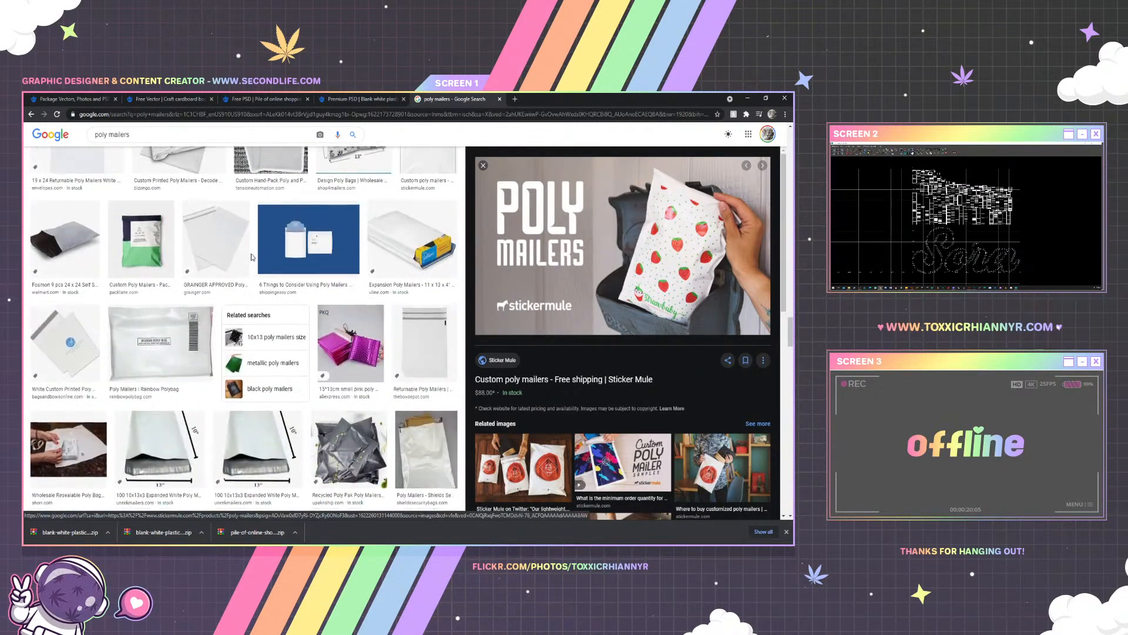
Search Google Images for "bubble poly mailers" and open the product page of the teal Metronic bubble mailers
click(179, 135)
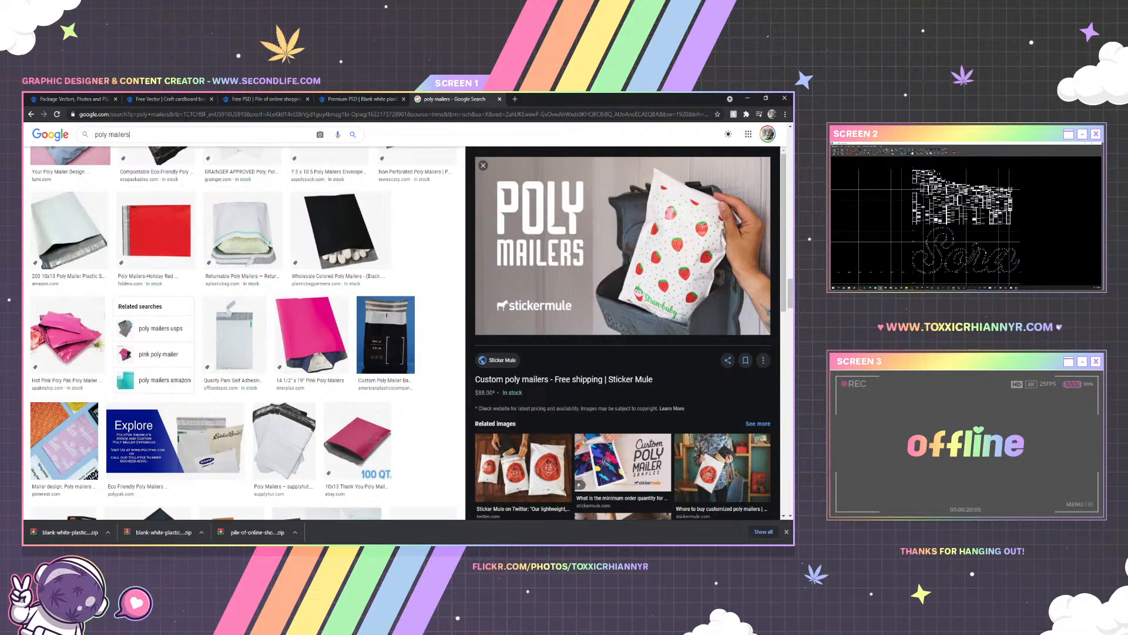
key(Home)
text(bubble)
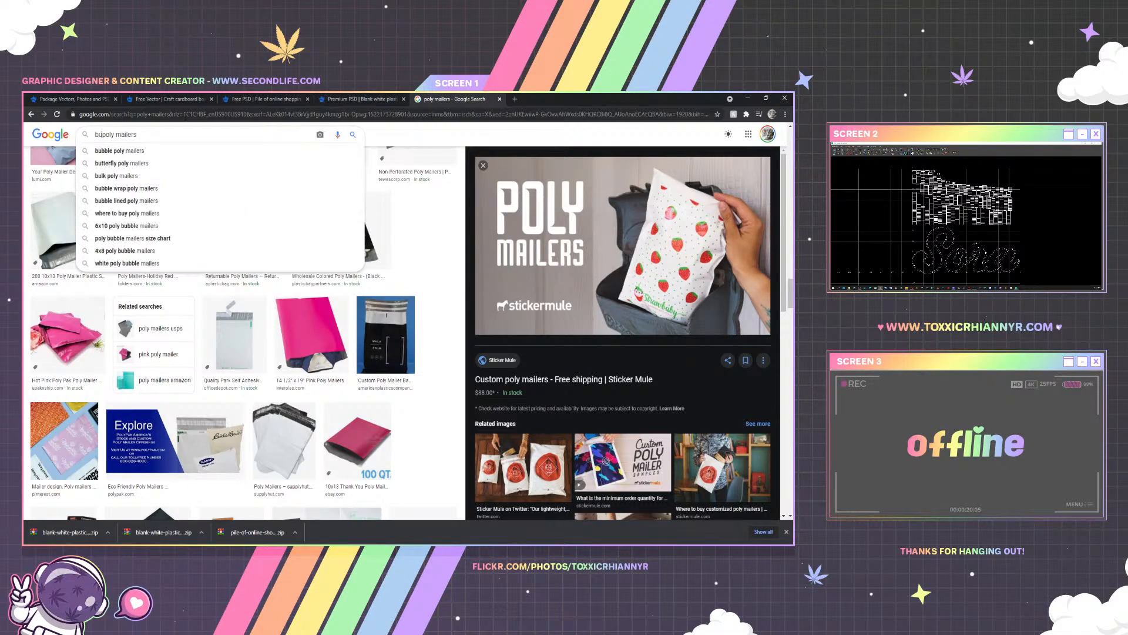
key(Return)
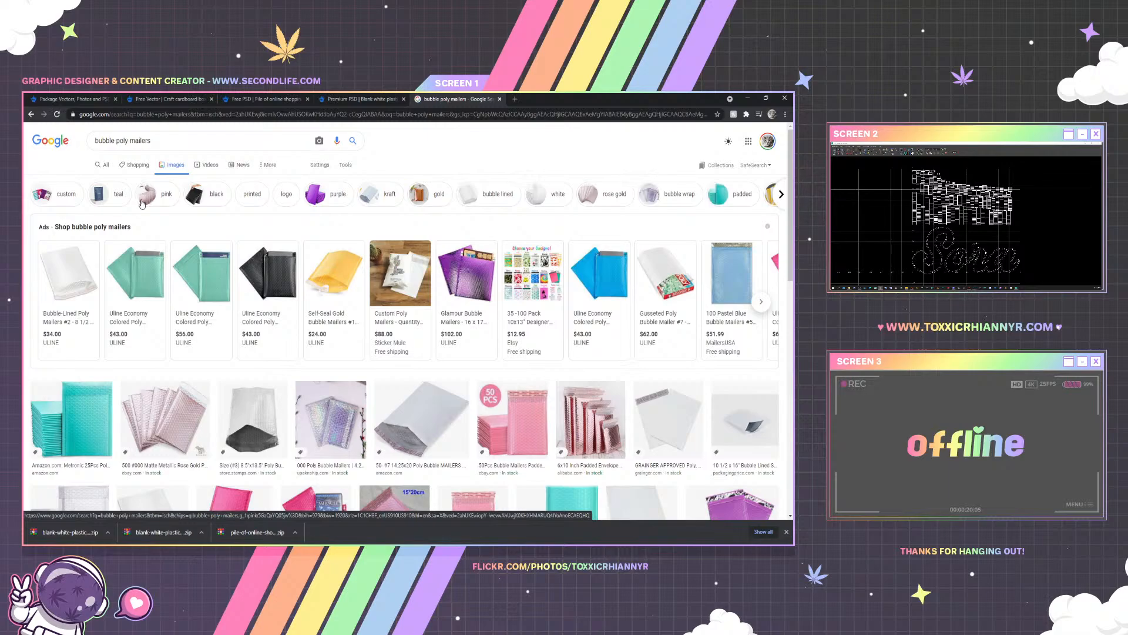
scroll(91, 325, down, 2)
click(91, 325)
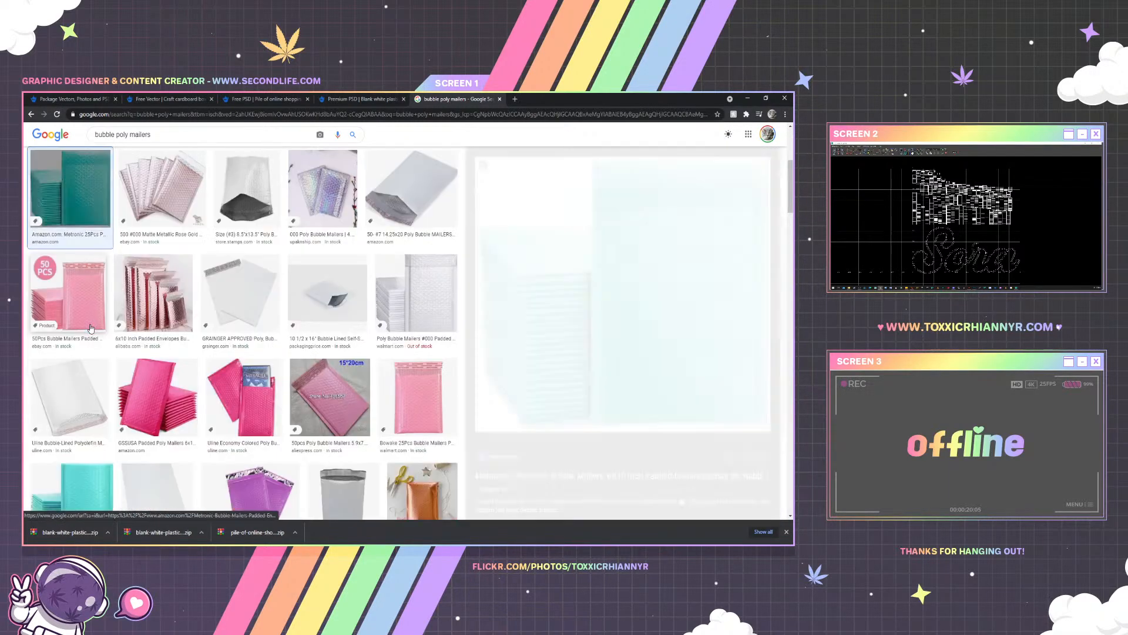
click(661, 322)
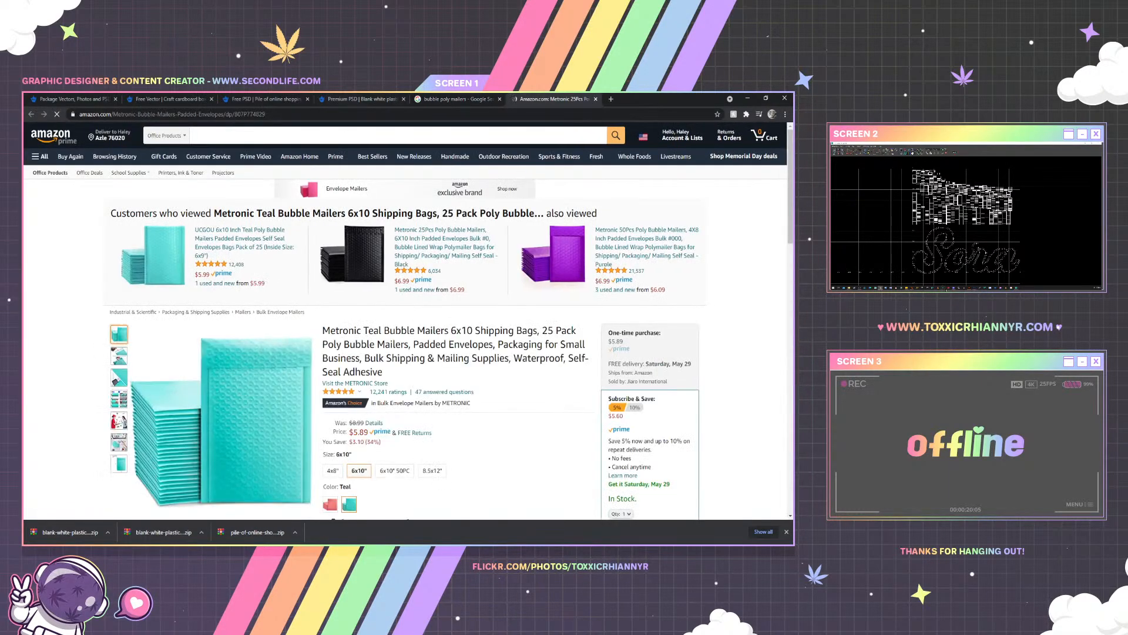
Return to the Freepik mockup page, close the resource preview, and search all resources for "bubble mailer"
click(346, 99)
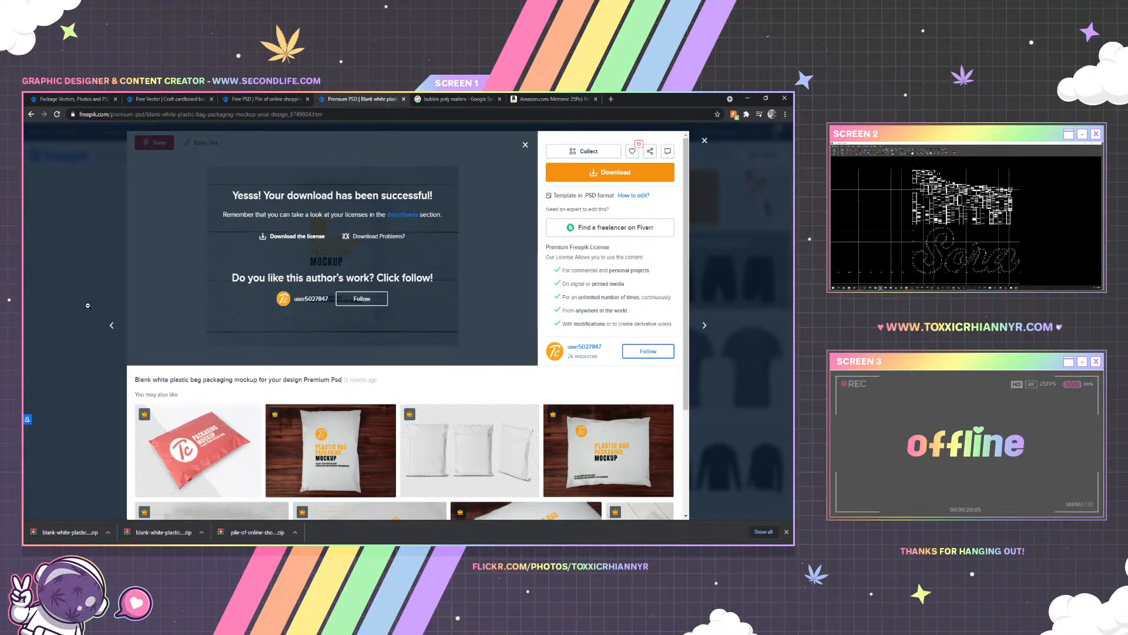
click(81, 202)
click(205, 157)
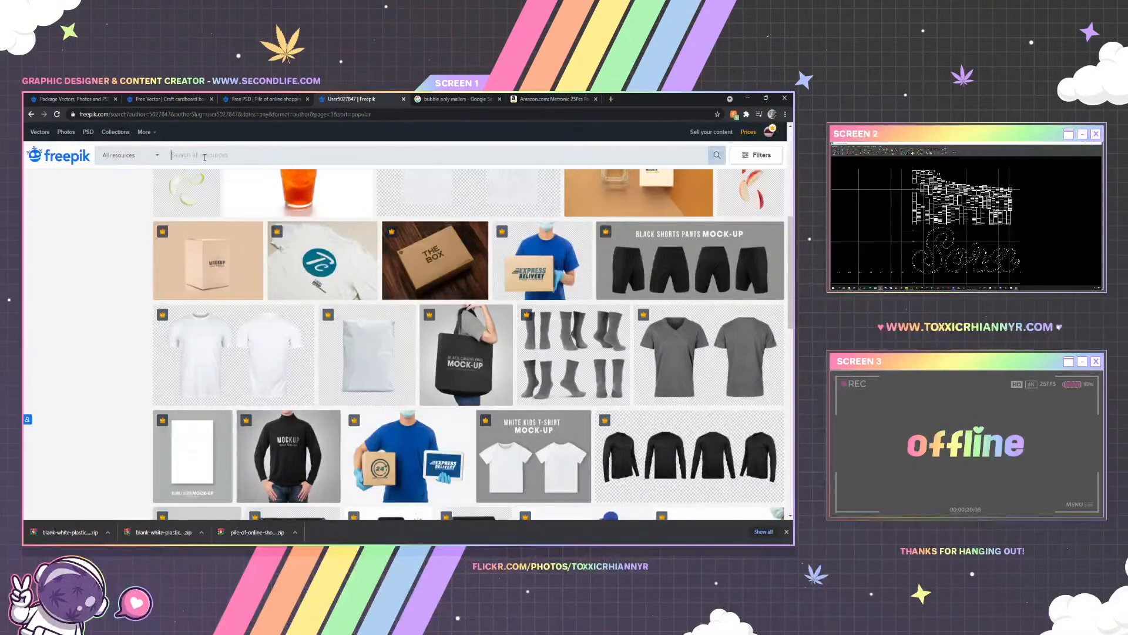
text(bubble mailer)
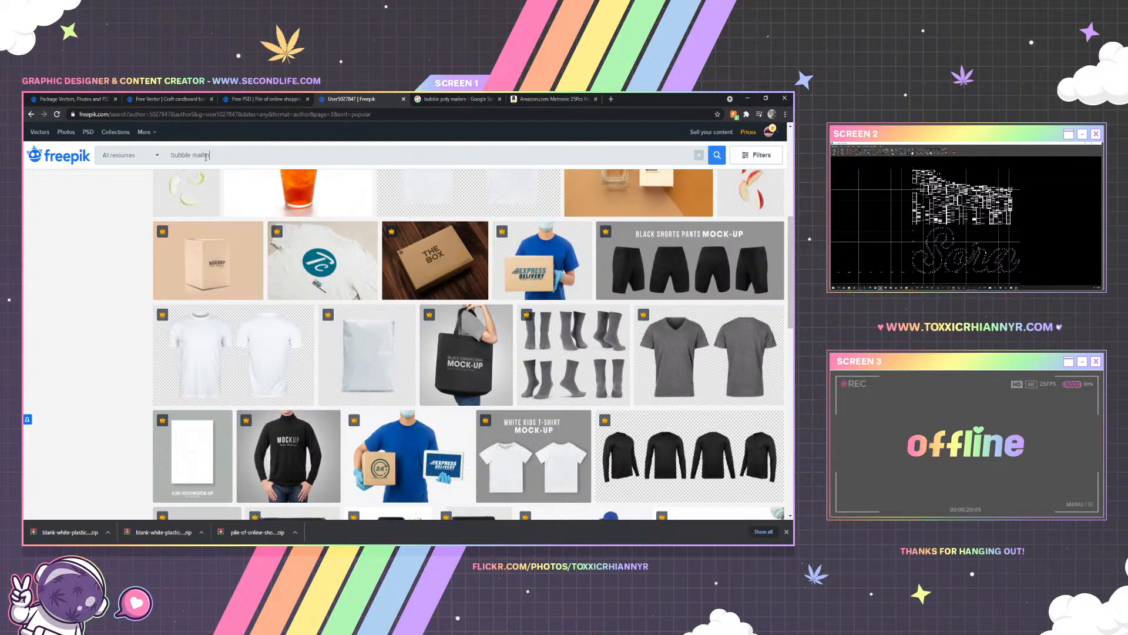
key(Return)
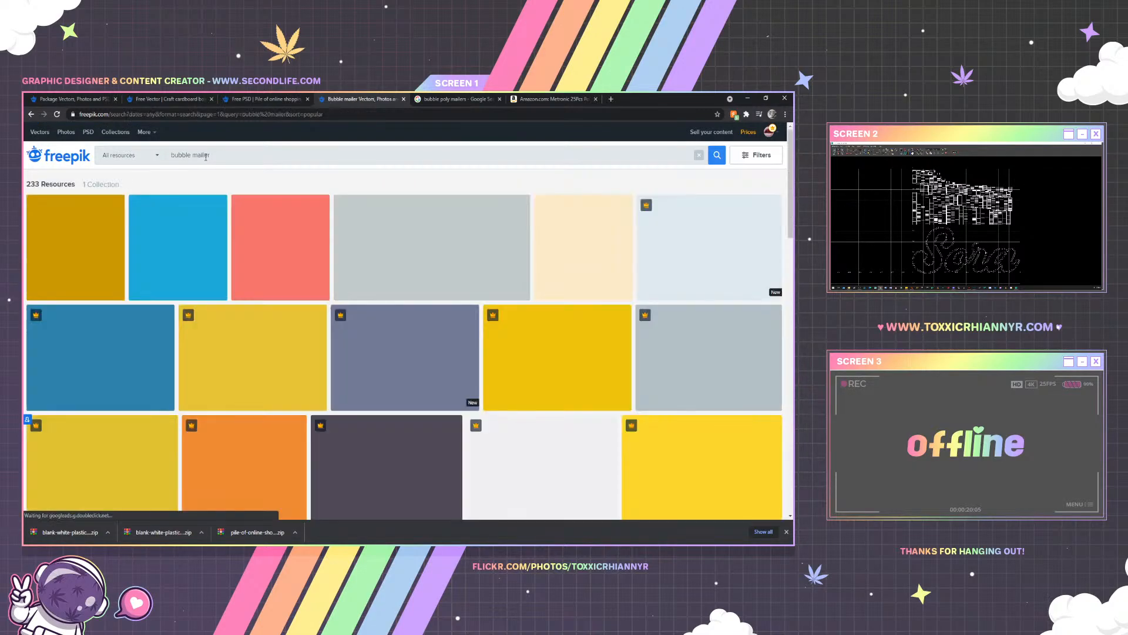
Open the blue bubble wrap photo and the light grey-blue bubble wrap photo in separate new tabs
right_click(107, 357)
click(129, 364)
scroll(219, 372, down, 2)
scroll(220, 371, down, 1)
right_click(706, 281)
click(717, 287)
scroll(598, 317, down, 1)
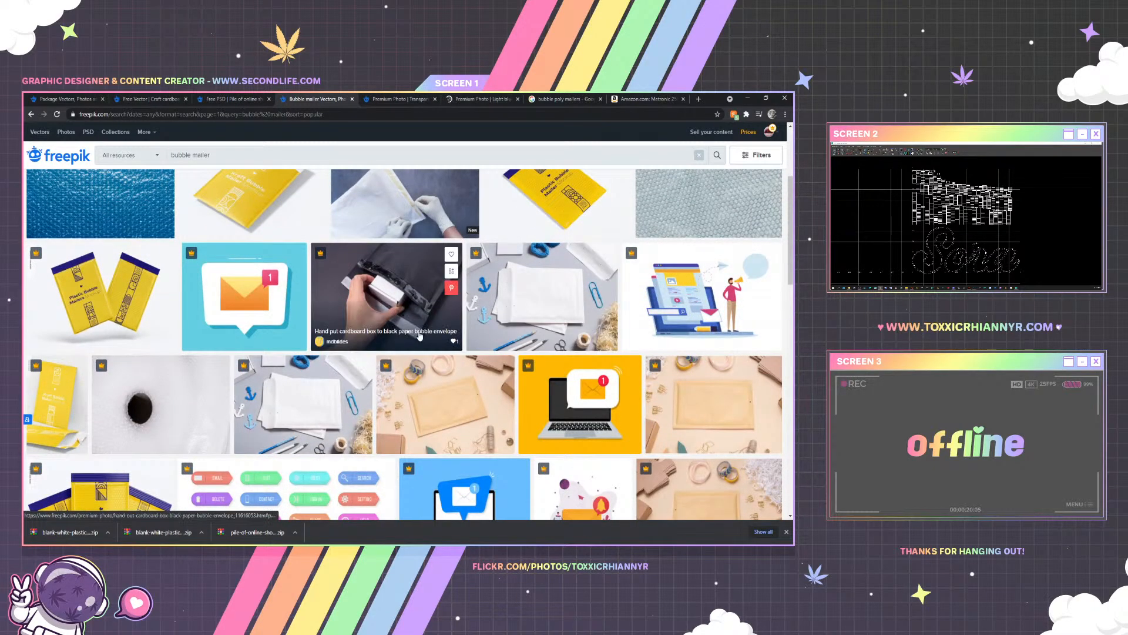
Preview the green wrapping plastic bubbles texture photo, and return to the bubble mailer results
scroll(418, 335, down, 1)
scroll(418, 335, down, 1)
scroll(419, 335, down, 2)
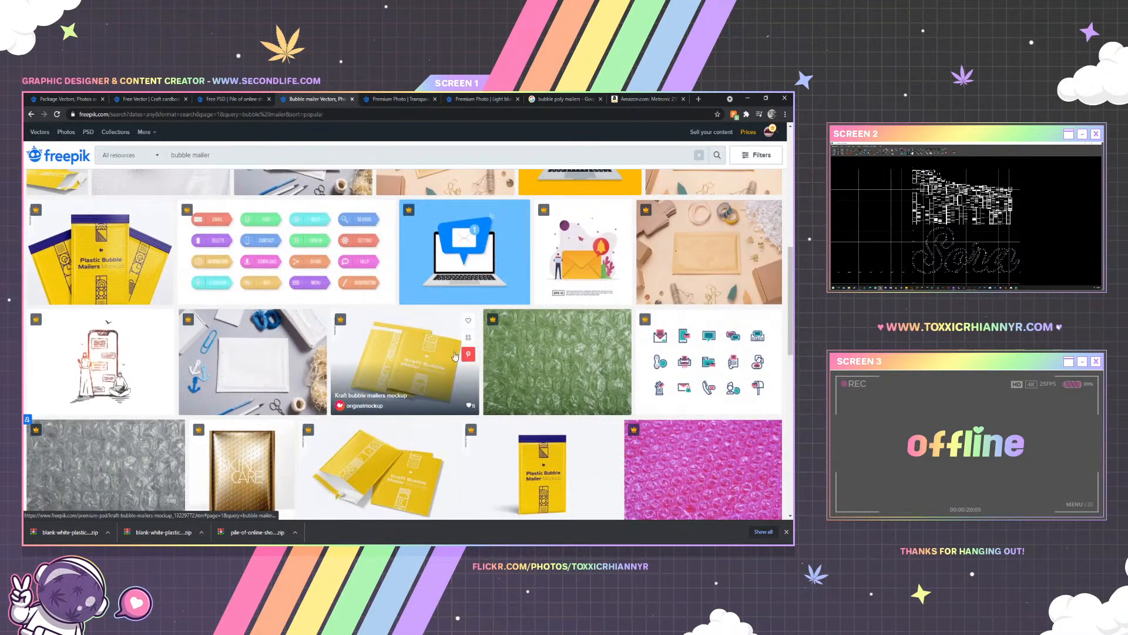
click(542, 372)
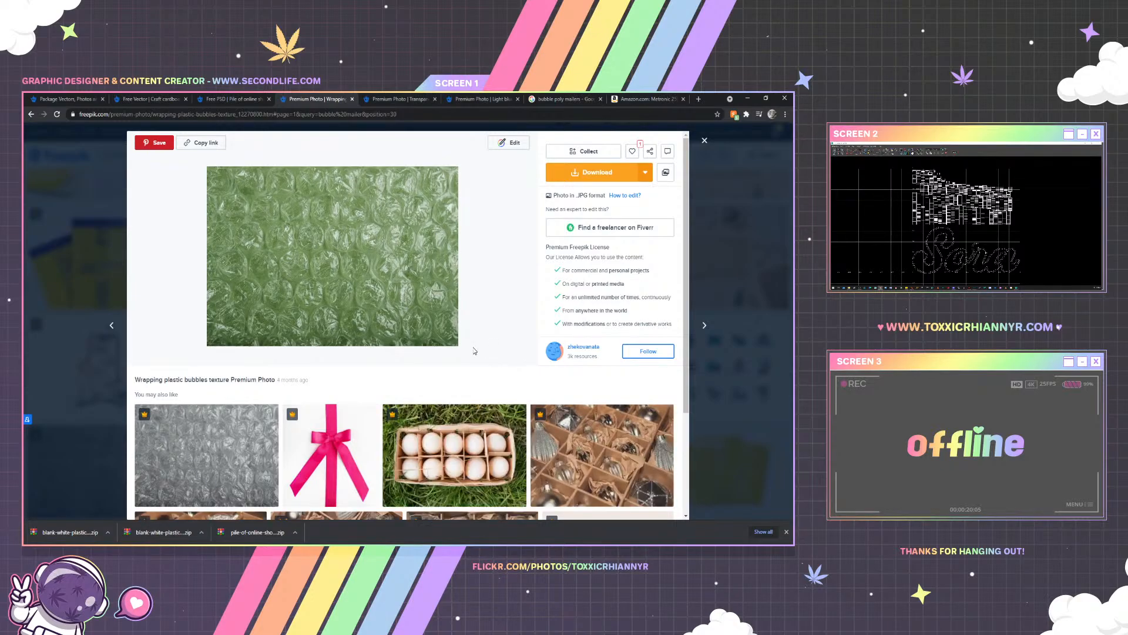
click(31, 114)
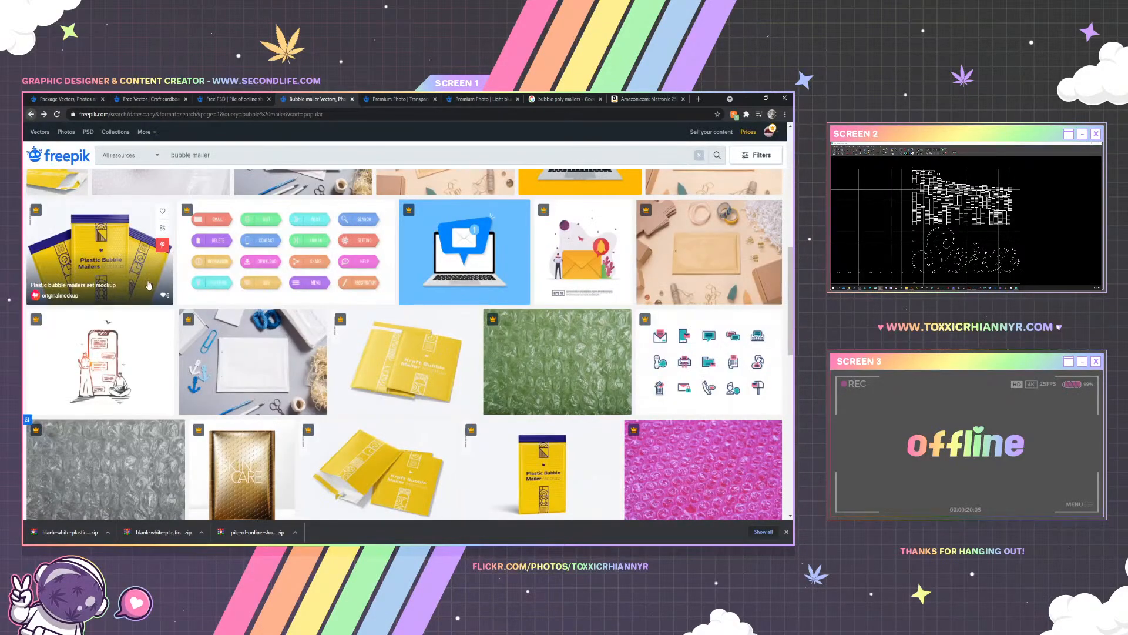
Look through the rest of the bubble mailer results and the second results page for a usable bubble texture
scroll(252, 341, down, 2)
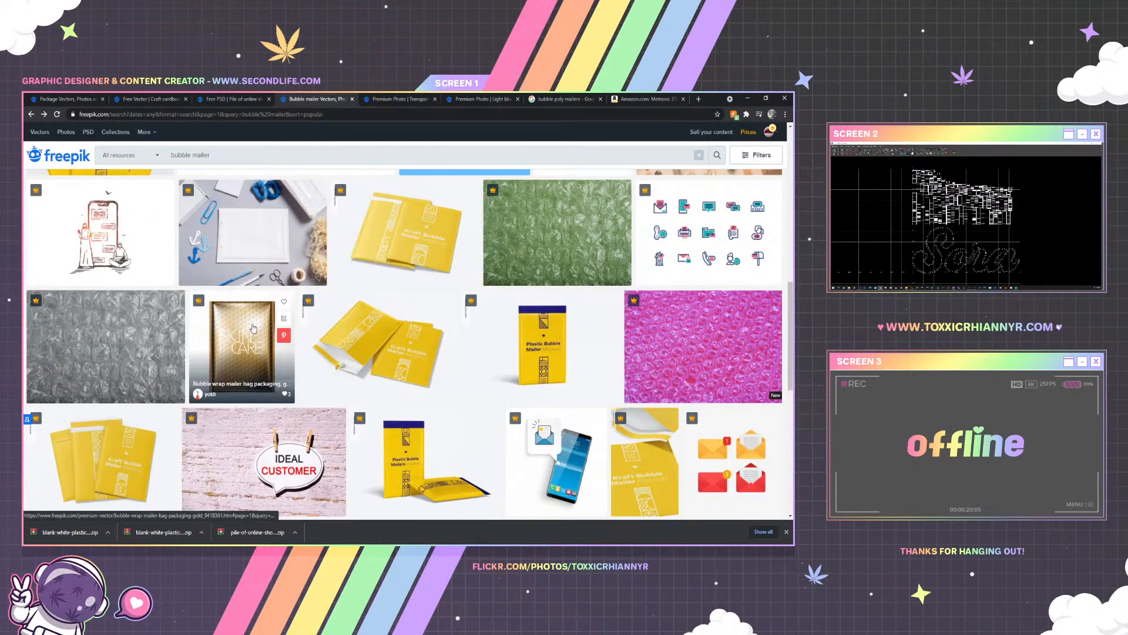
scroll(252, 329, down, 2)
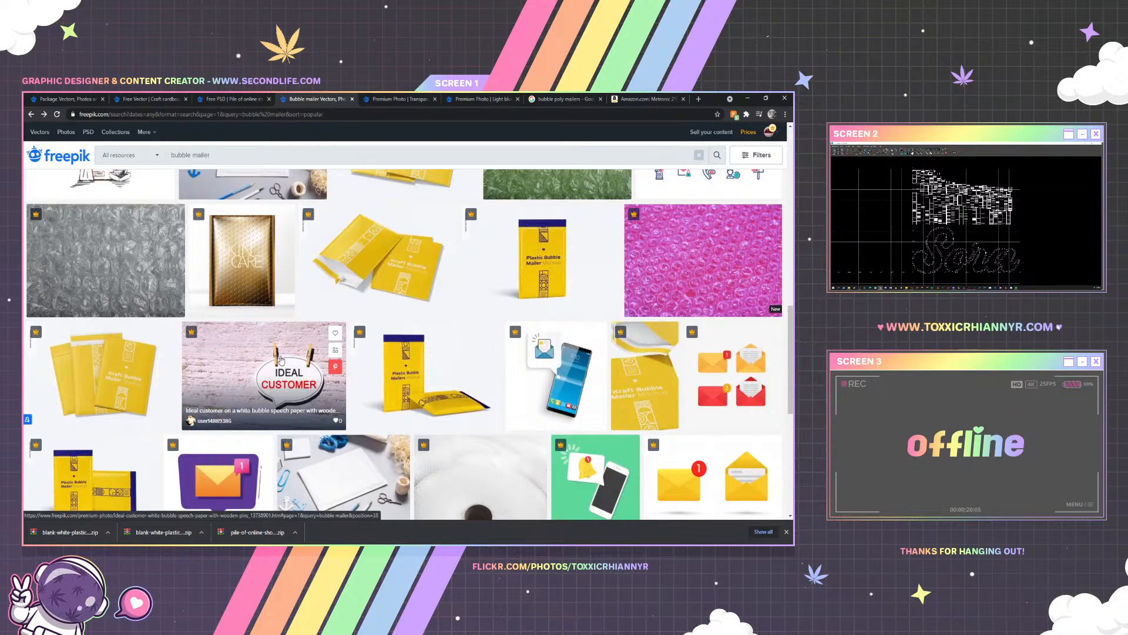
scroll(281, 361, down, 3)
scroll(300, 394, down, 1)
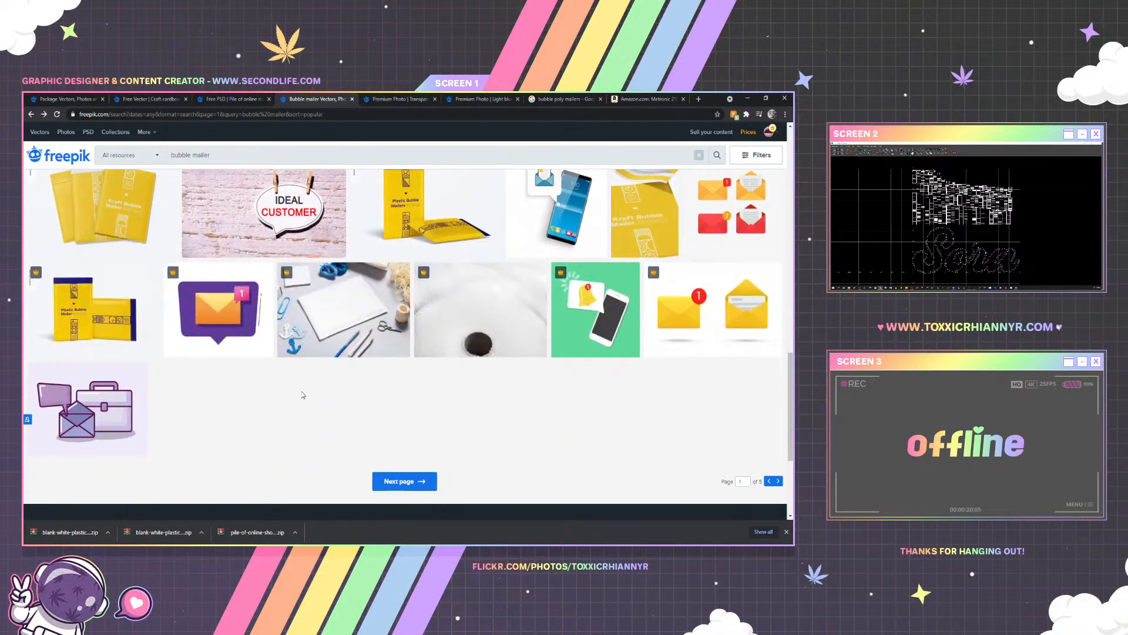
click(418, 480)
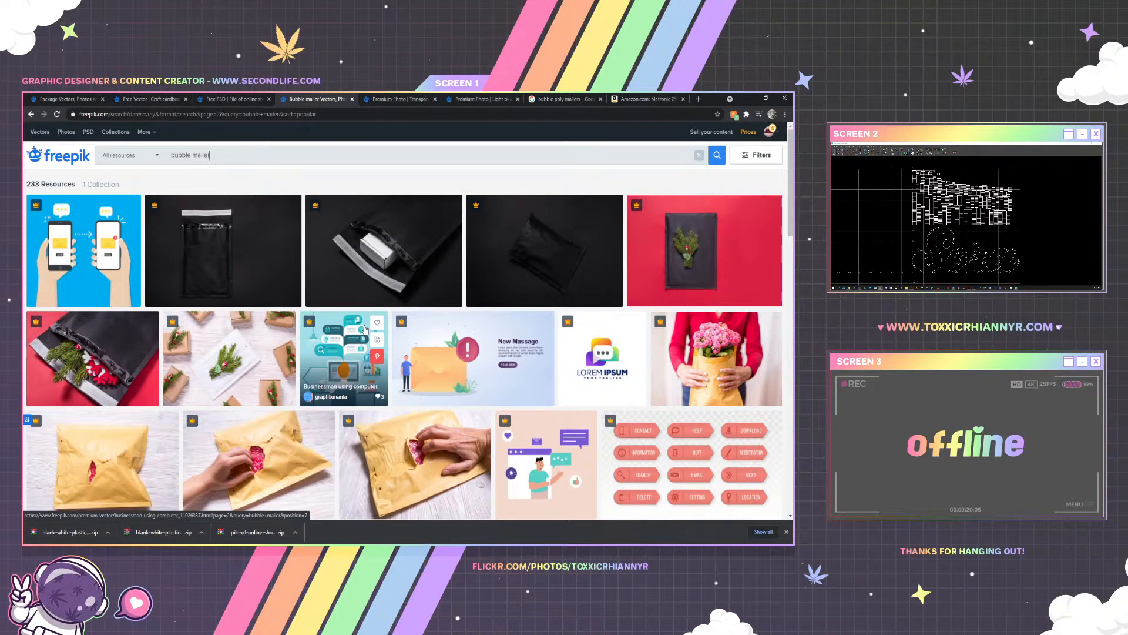
scroll(365, 329, down, 10)
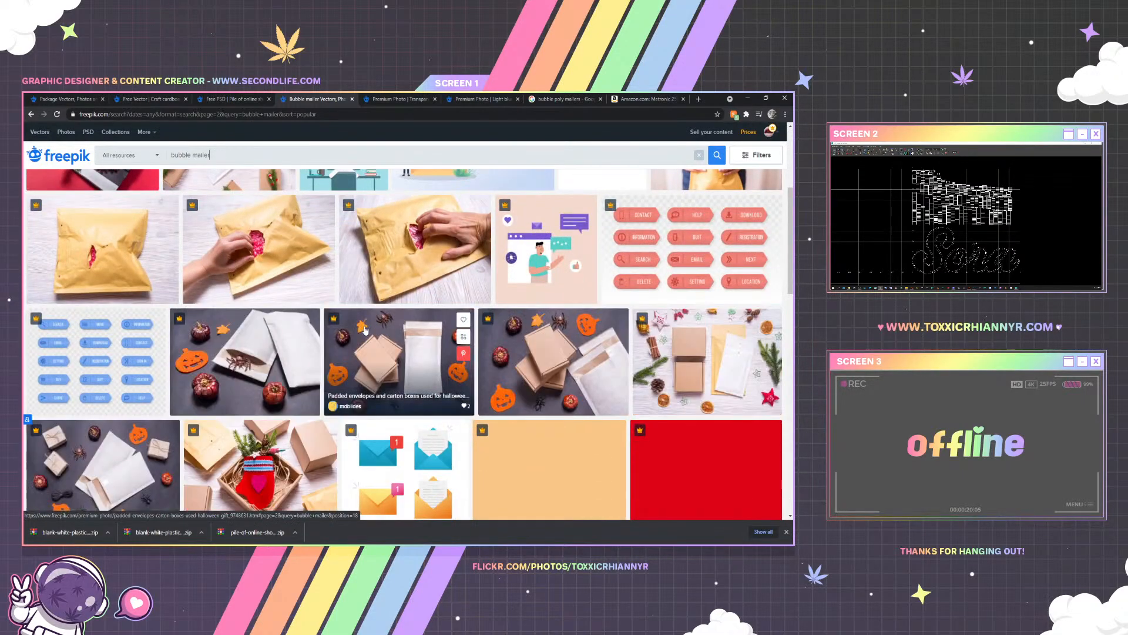
scroll(365, 331, down, 2)
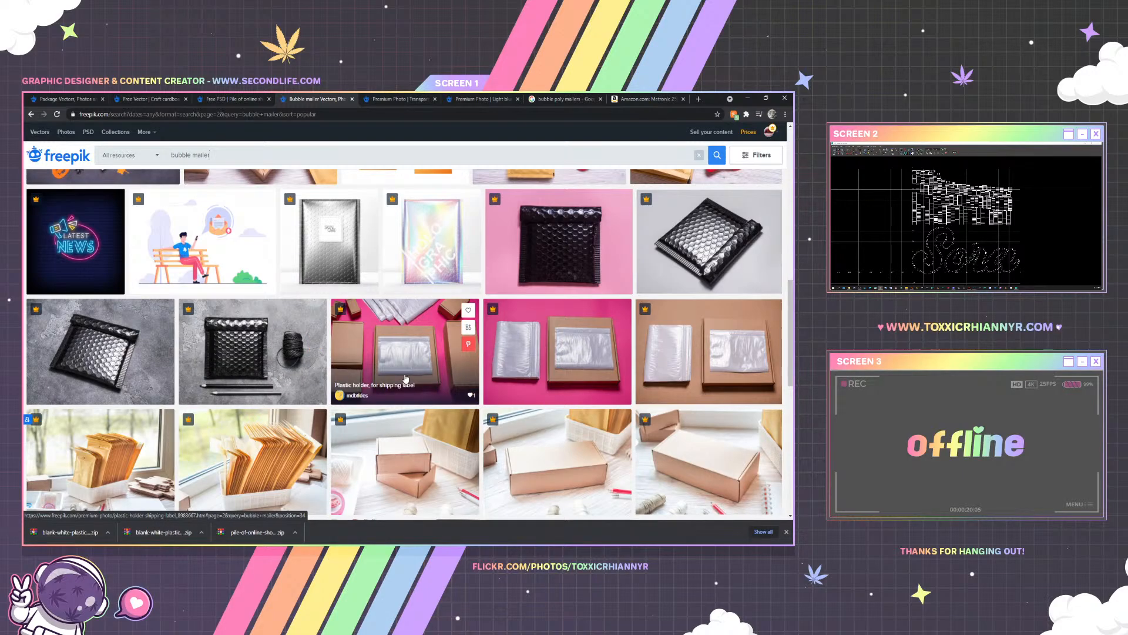
scroll(406, 380, down, 5)
scroll(406, 378, up, 6)
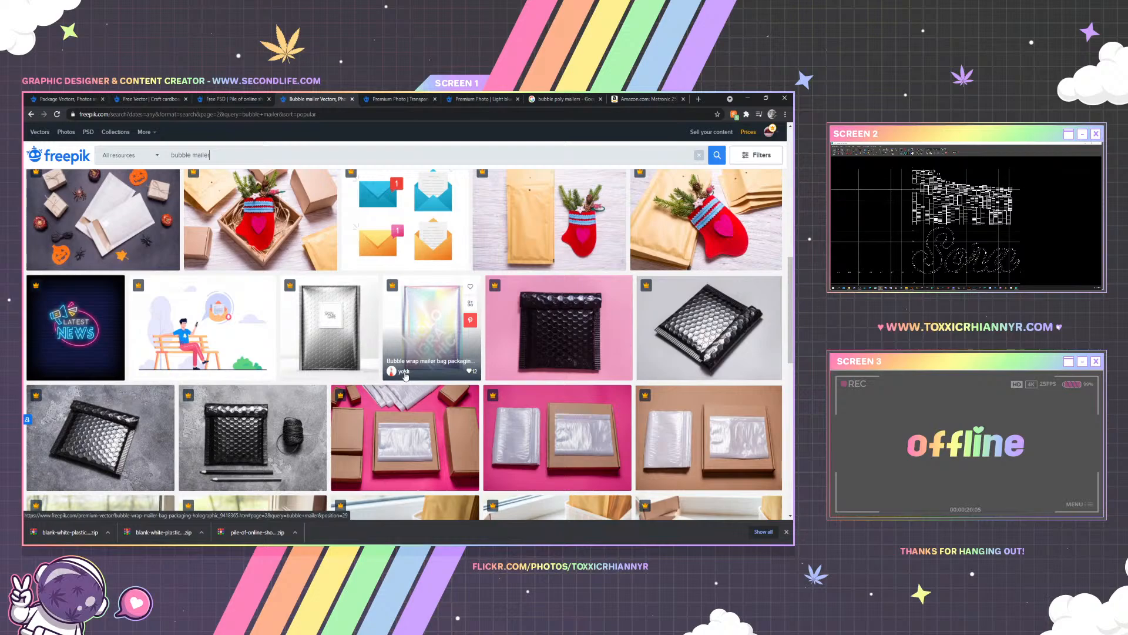
Search Freepik for "honey comb"
triple_click(232, 161)
text(honey comb)
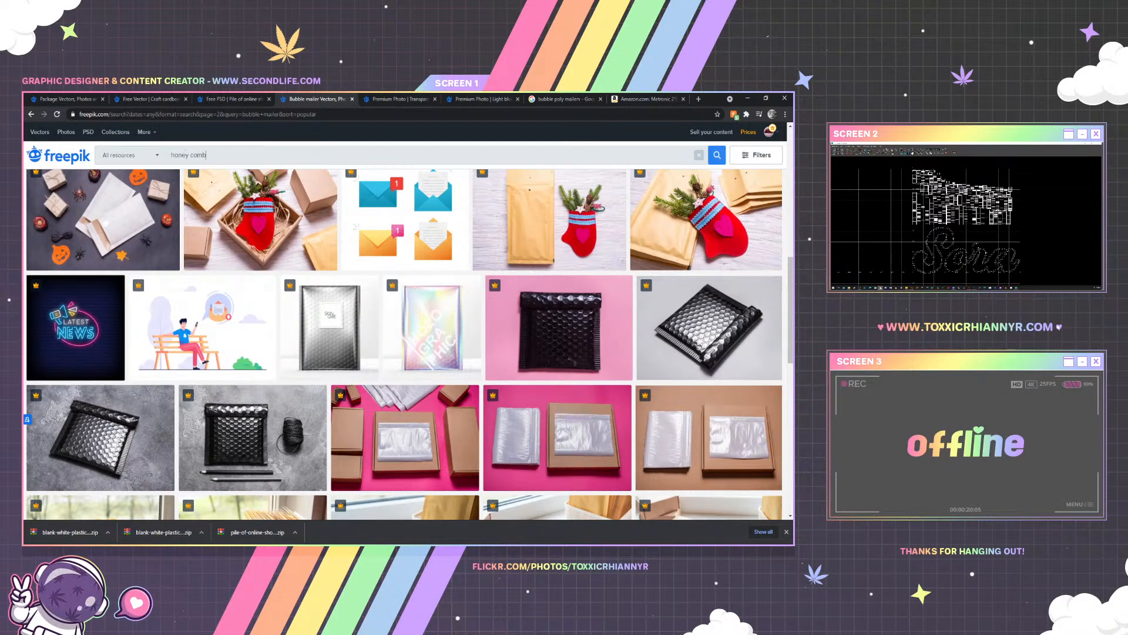
key(Return)
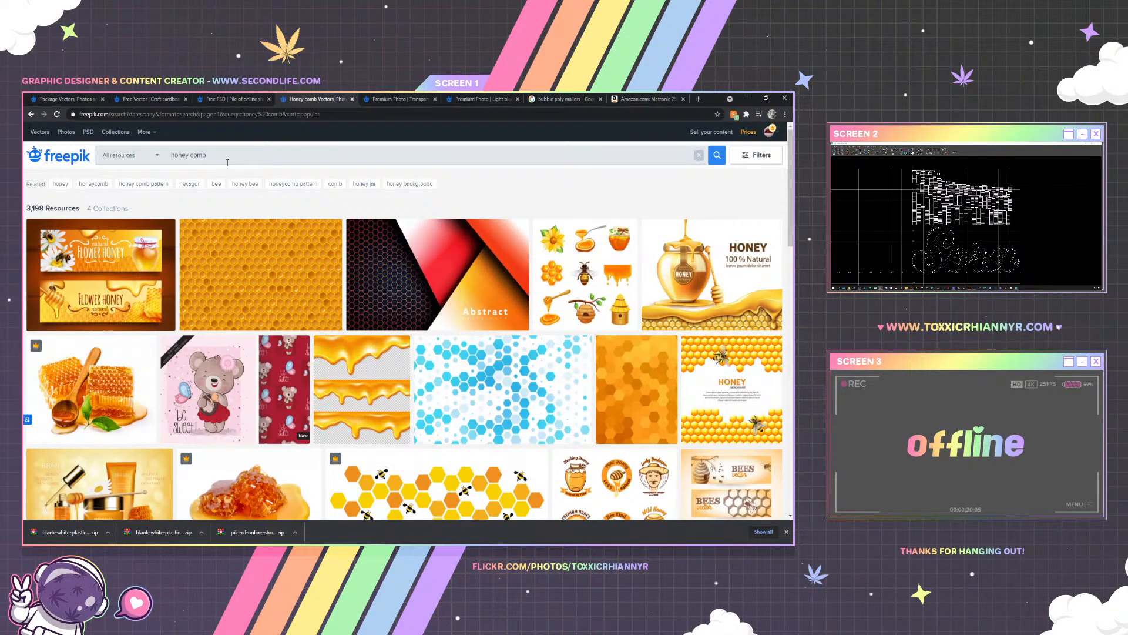
Download the orange Honey comb pattern vector and open its EPS file in Illustrator
click(274, 269)
click(572, 174)
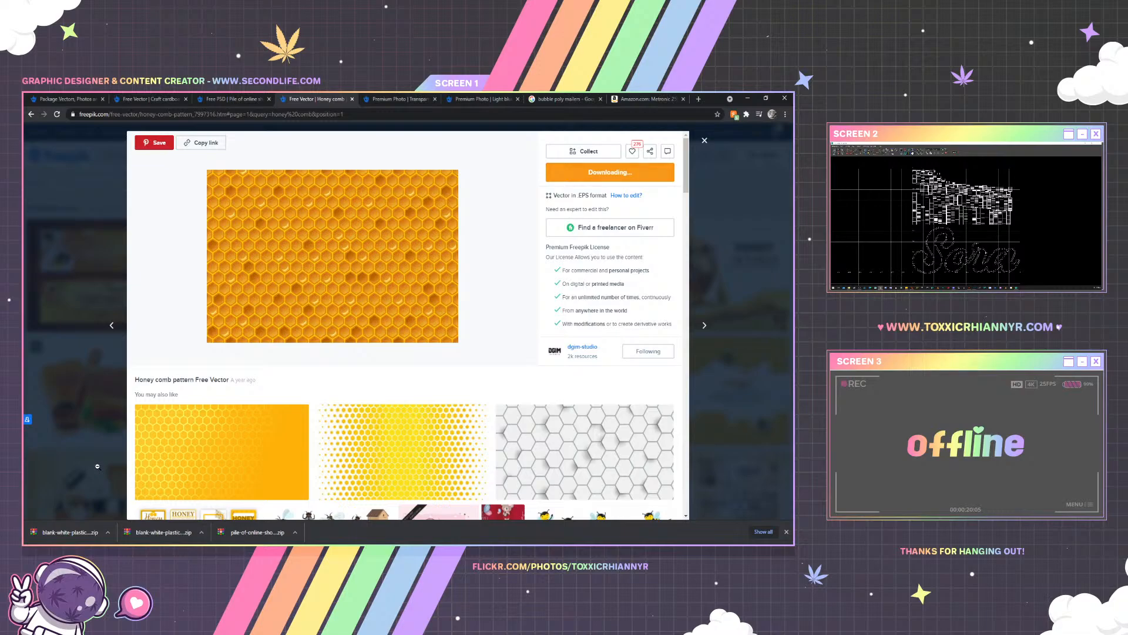
click(107, 532)
click(130, 503)
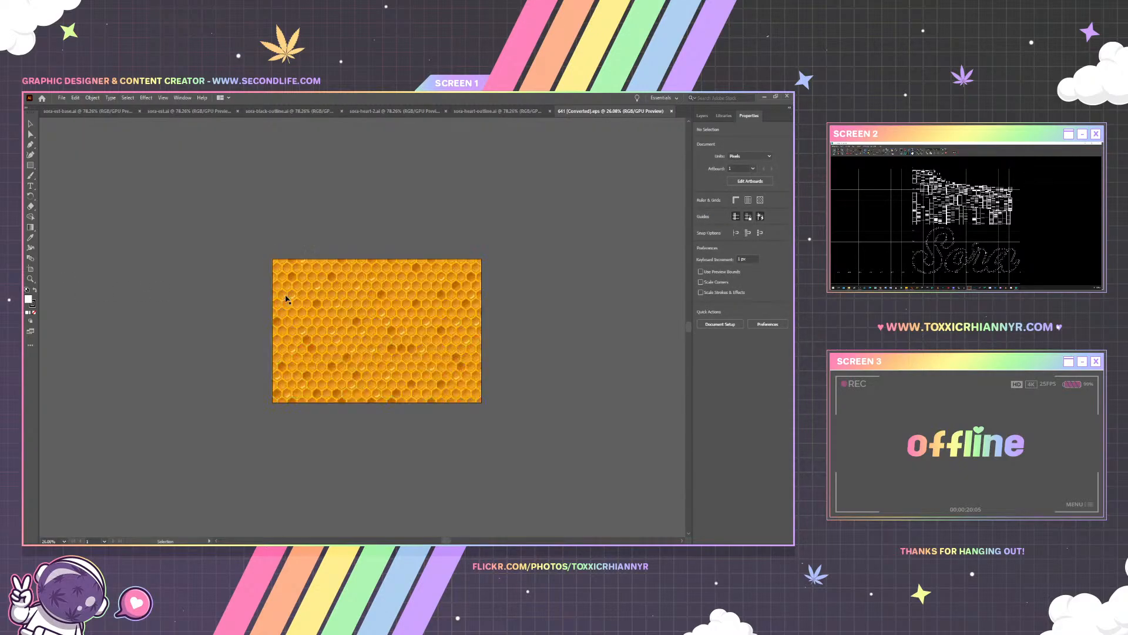
Use Direct Selection to pick the anchor point at the honeycomb artwork's upper-left corner
click(287, 295)
click(509, 188)
click(30, 134)
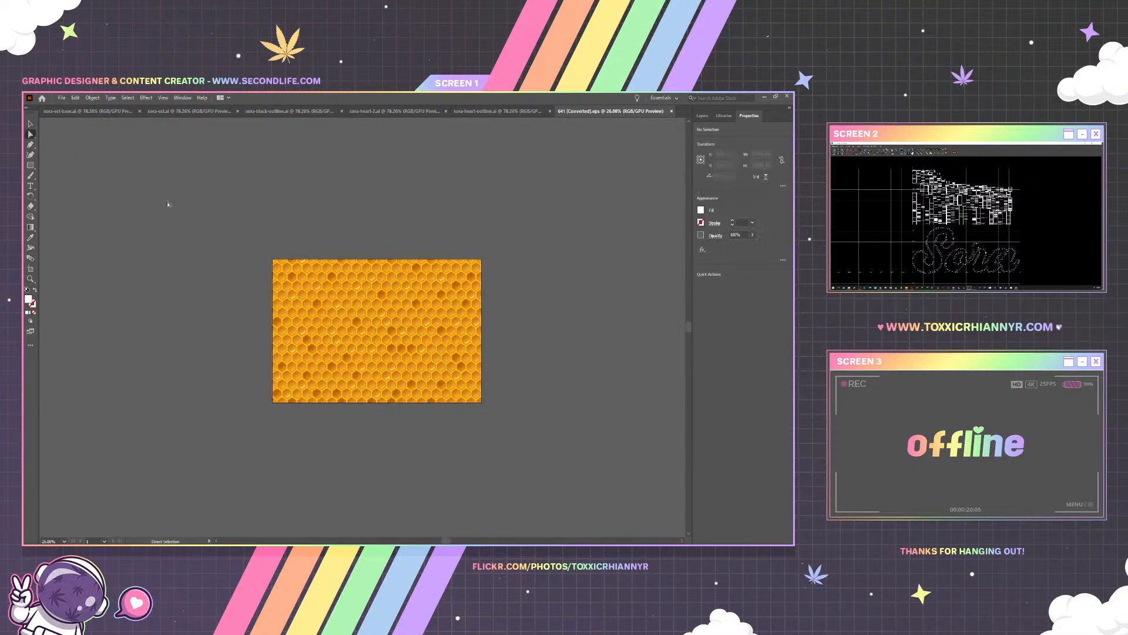
click(275, 261)
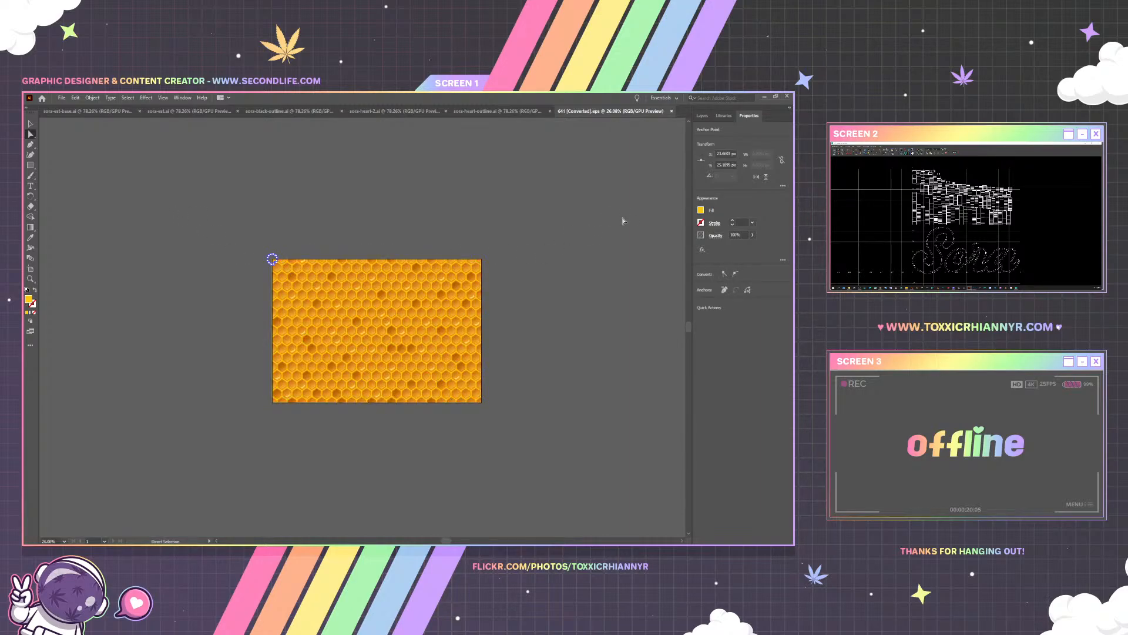
Expand the artwork's layer, its clip group and the nested group to list the individual honeycomb shapes
click(703, 116)
click(720, 130)
click(729, 139)
click(738, 157)
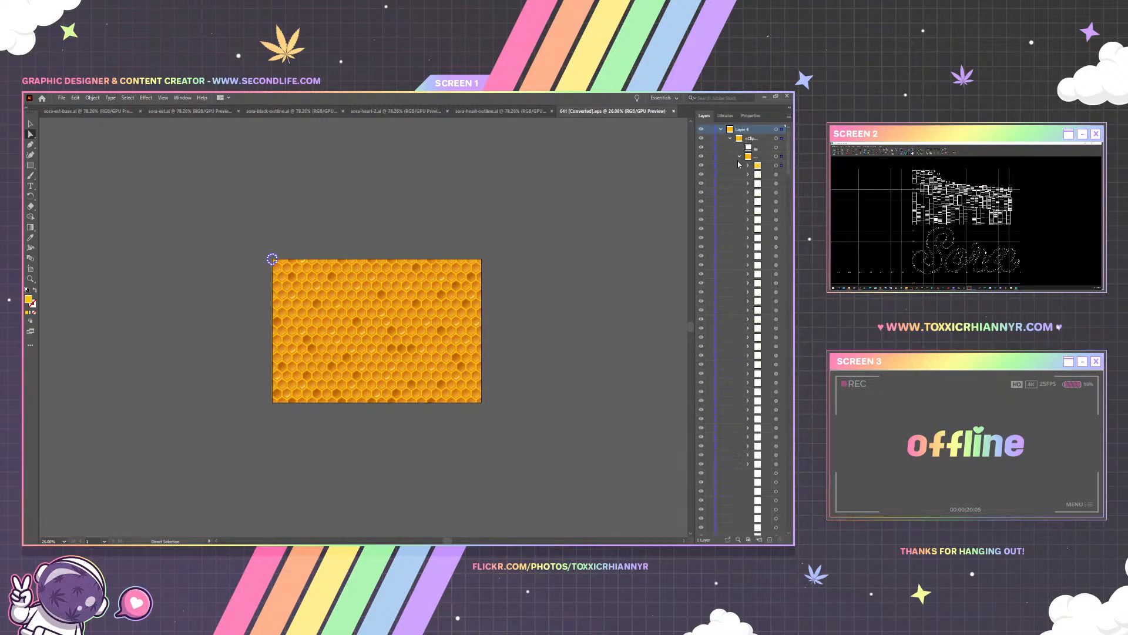
Hide all the shaded cell shapes and the orange background in the honeycomb artwork, leaving only the yellow hexagon outlines
click(700, 166)
click(700, 166)
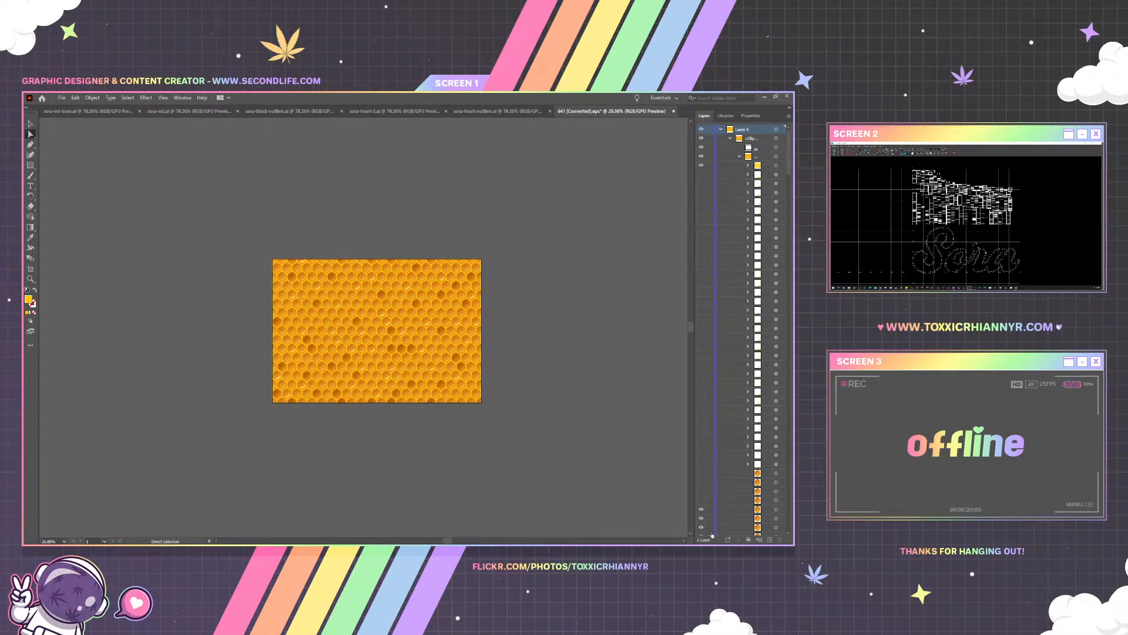
scroll(711, 529, down, 1)
scroll(742, 319, down, 10)
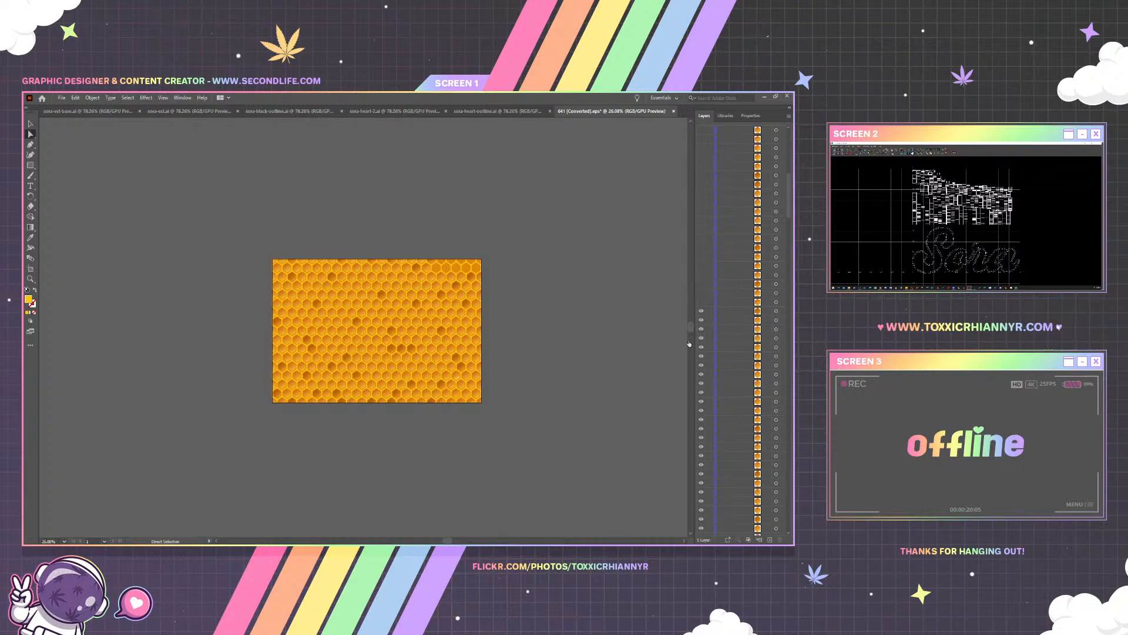
drag(700, 518, 702, 319)
scroll(710, 370, down, 4)
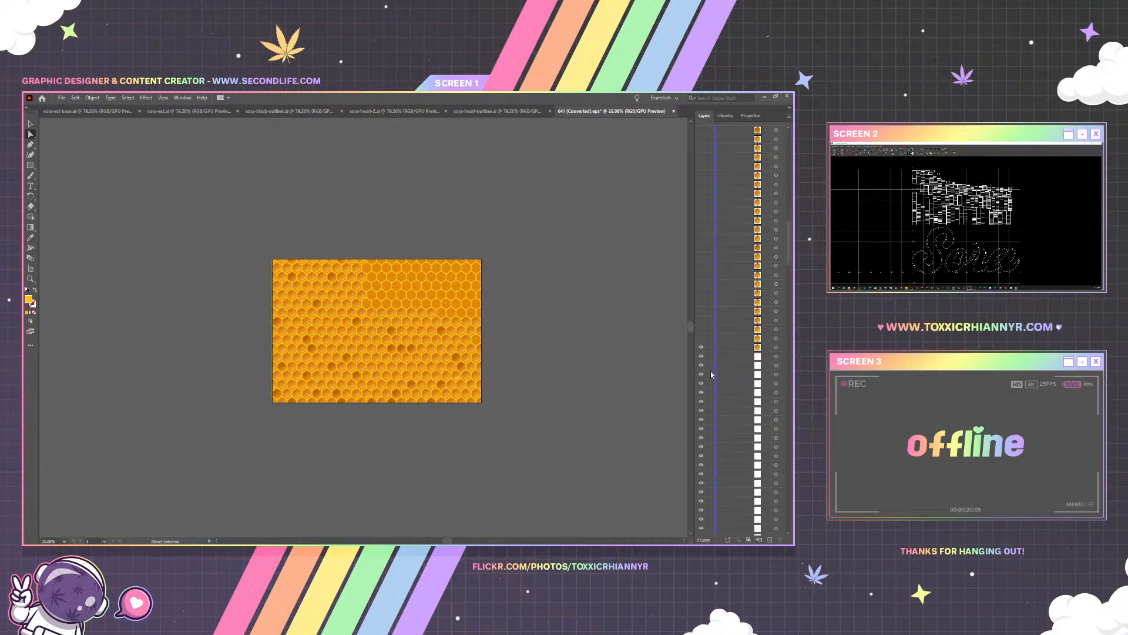
scroll(704, 233, down, 3)
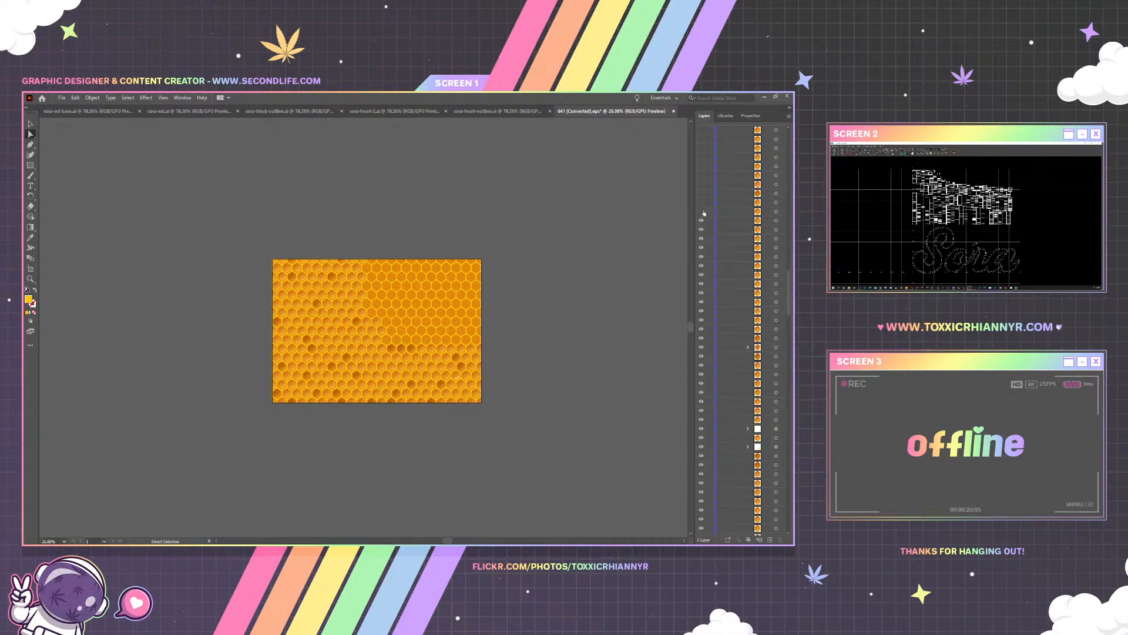
scroll(708, 324, down, 10)
scroll(702, 329, down, 12)
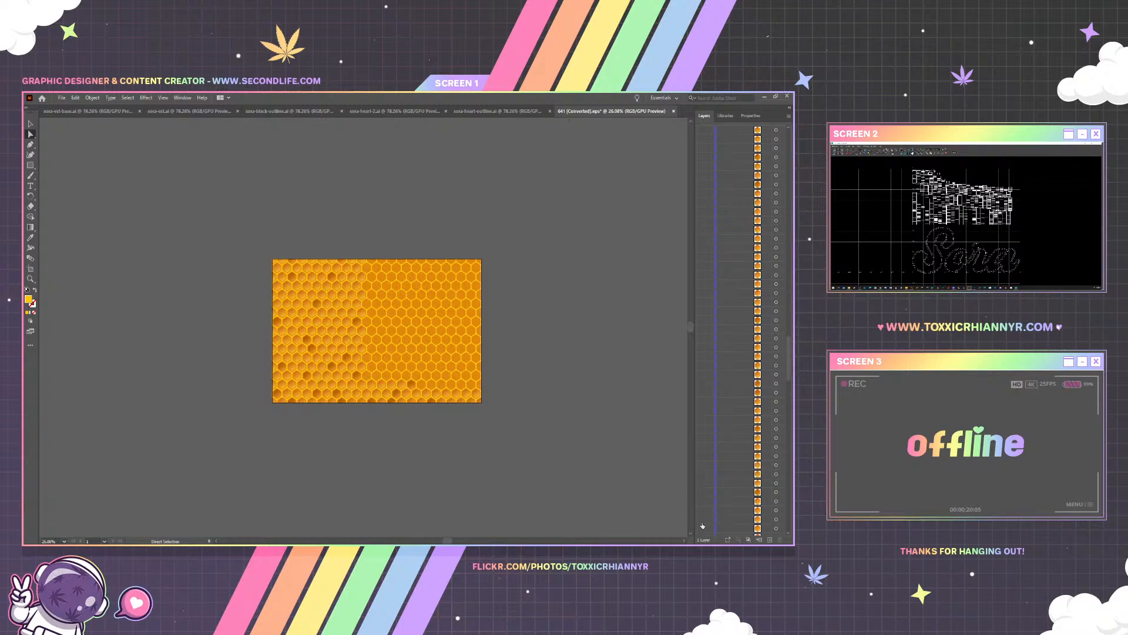
scroll(711, 397, down, 5)
scroll(717, 351, down, 5)
scroll(718, 258, up, 5)
drag(701, 248, 701, 274)
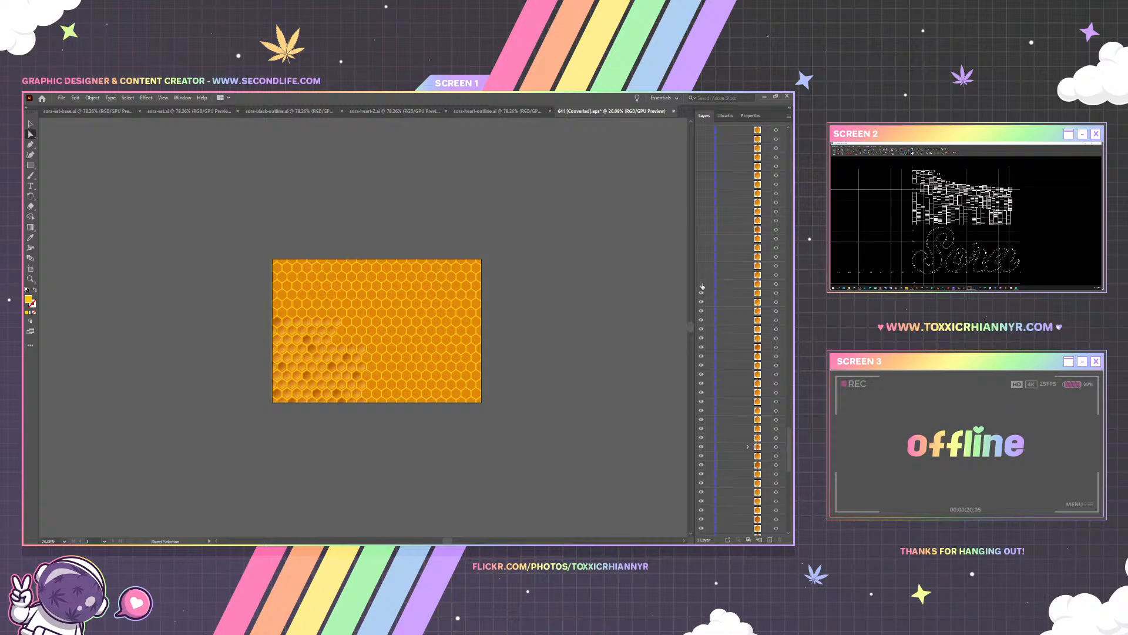
scroll(713, 262, down, 10)
drag(701, 247, 701, 355)
scroll(714, 285, down, 3)
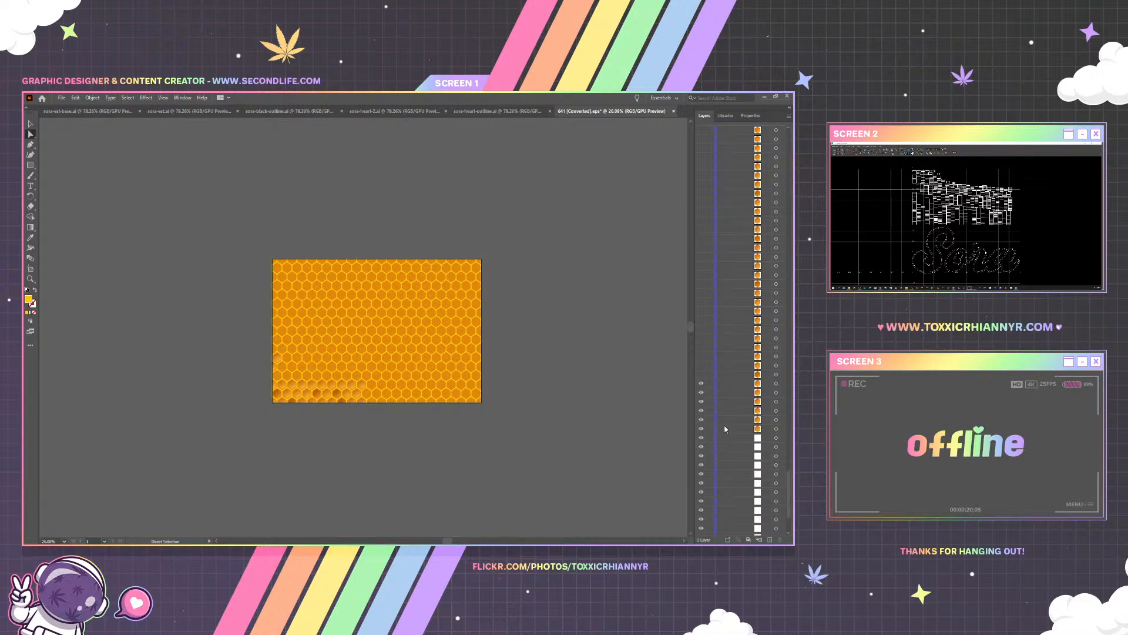
drag(701, 275, 701, 516)
scroll(710, 438, down, 2)
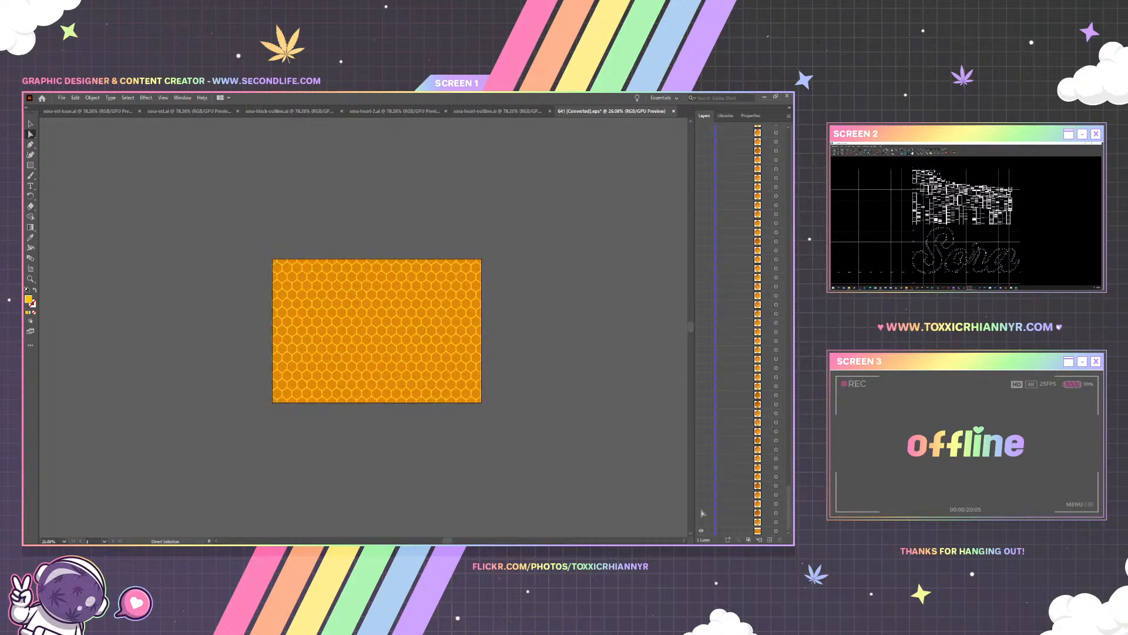
click(701, 531)
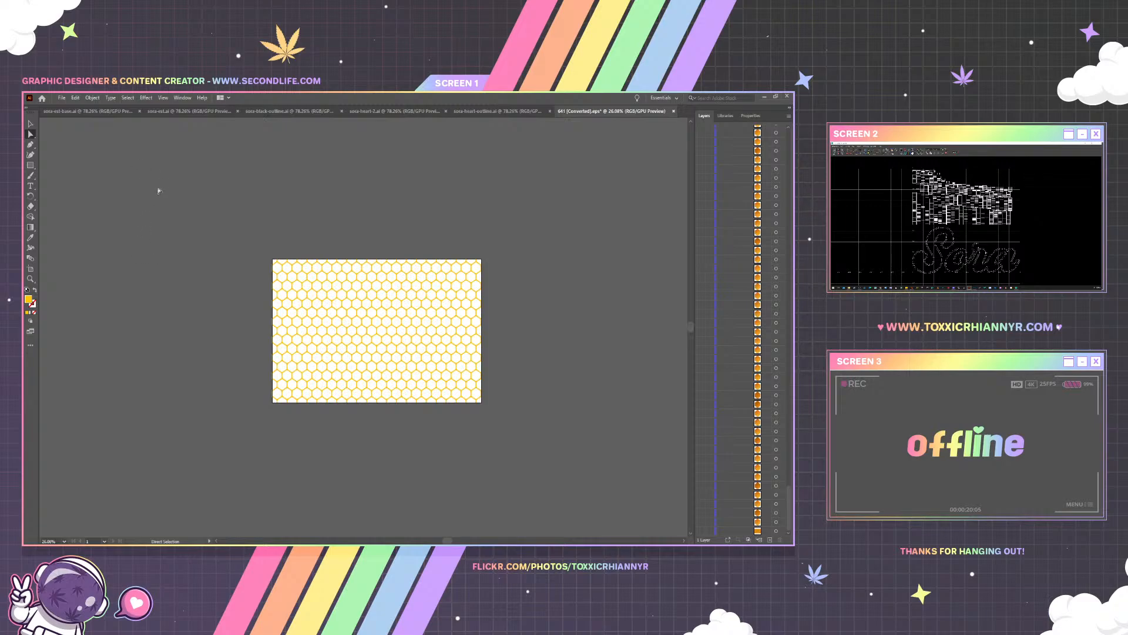
Cut the yellow honeycomb outline from the artwork, switch to Photoshop and paste it into the mailer bag document as a Smart Object
key(ctrl+a)
key(Delete)
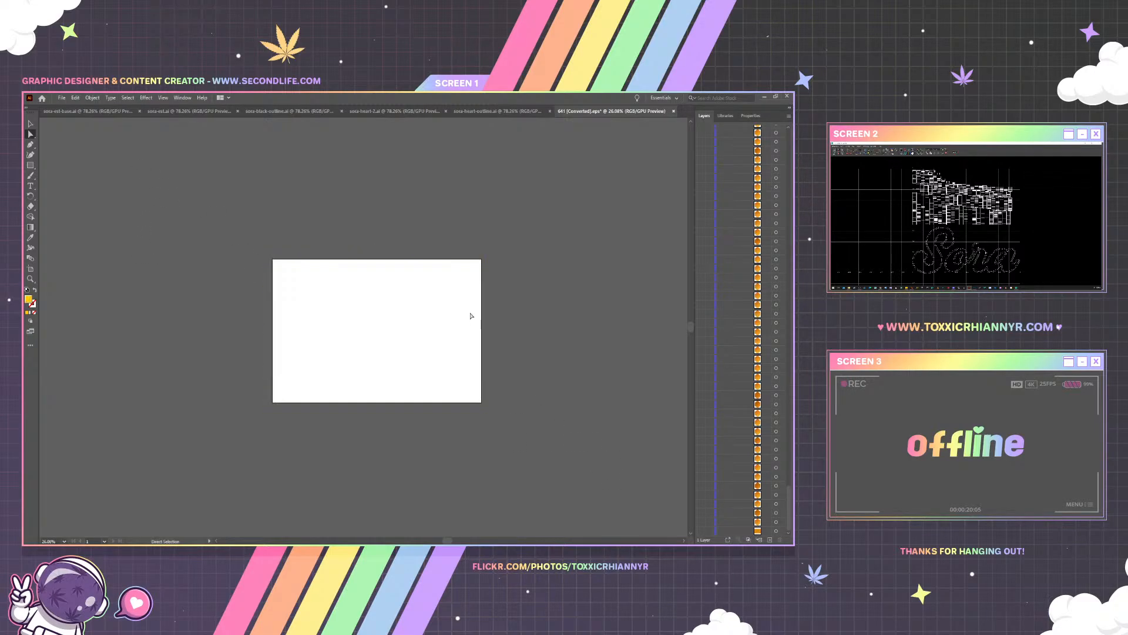
click(763, 97)
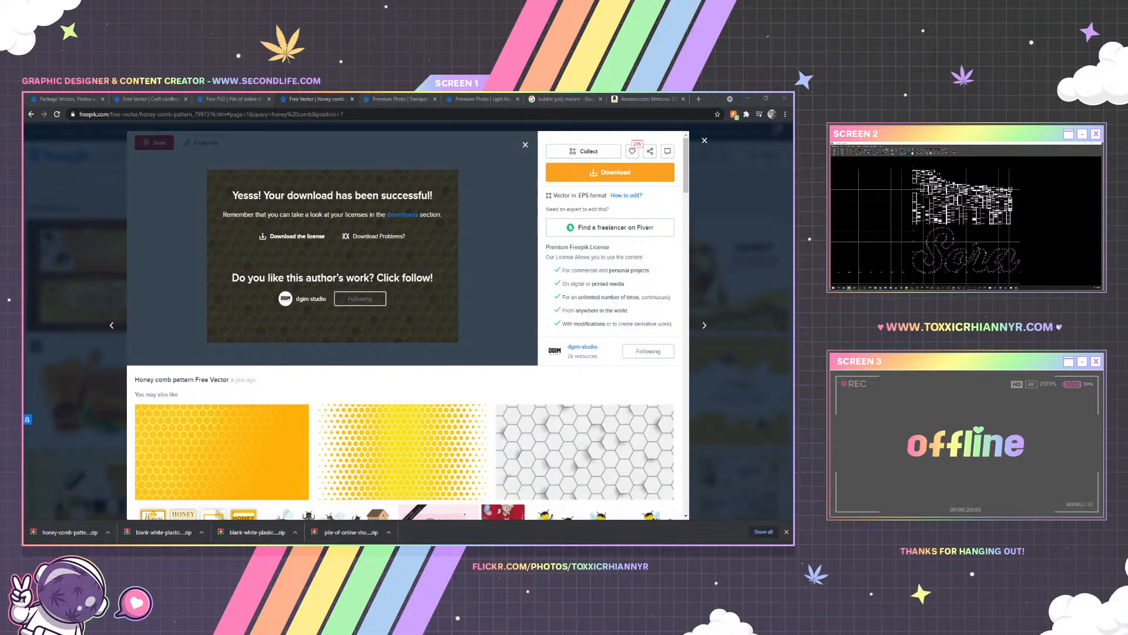
click(378, 525)
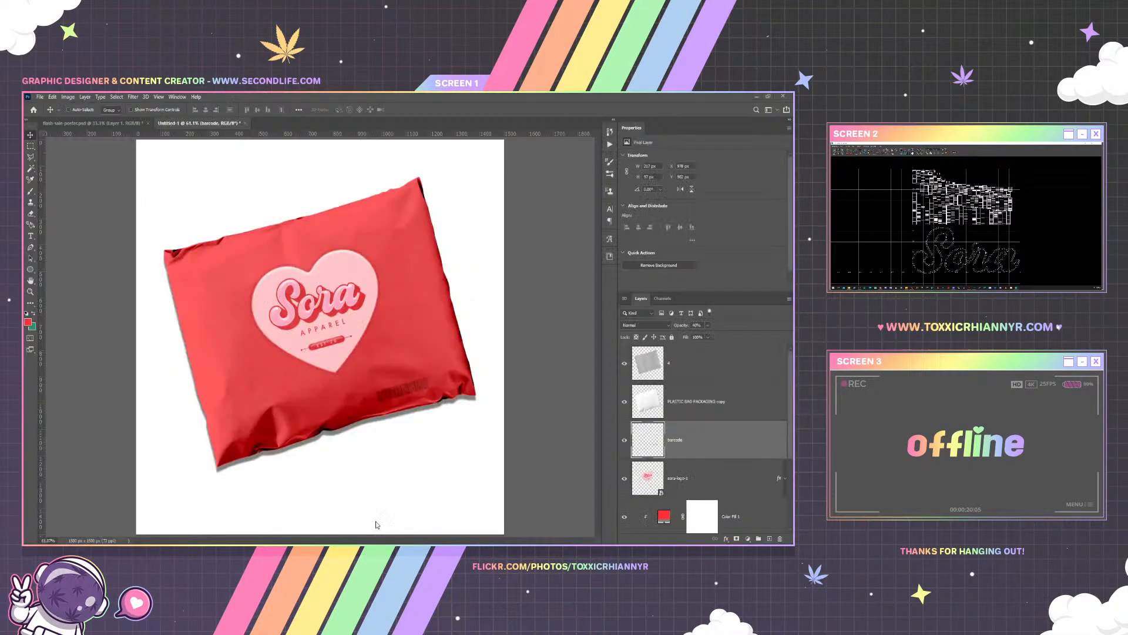
key(ctrl+v)
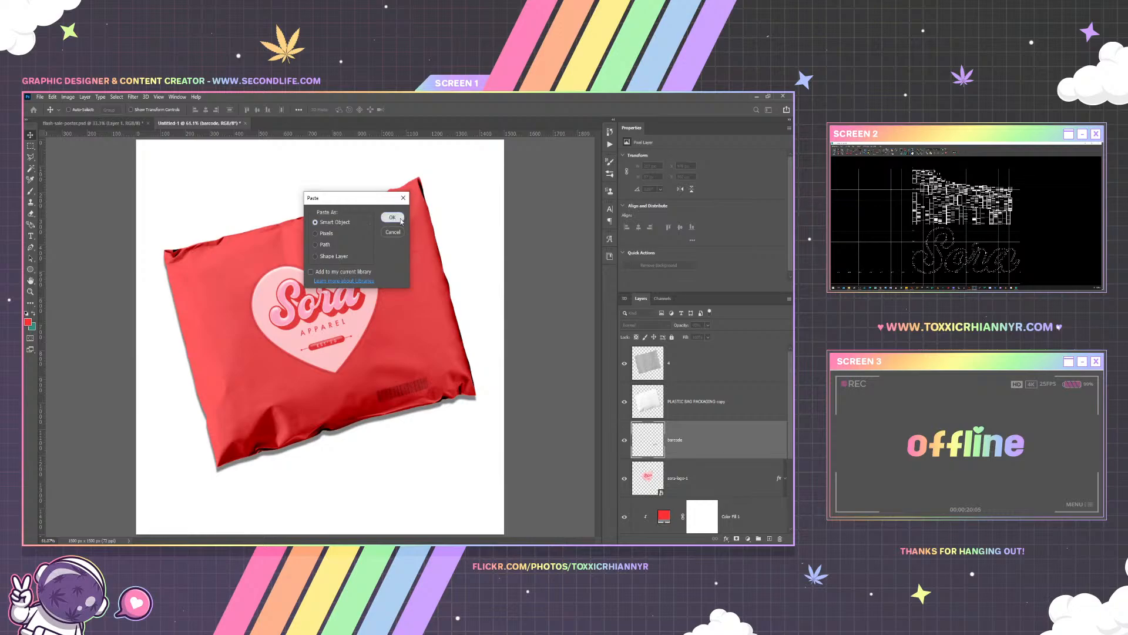
click(392, 217)
Rotate and scale the pasted honeycomb to cover the tilted bag, and move its layer into the clipped stack directly beneath Color Fill 1
drag(385, 176, 343, 168)
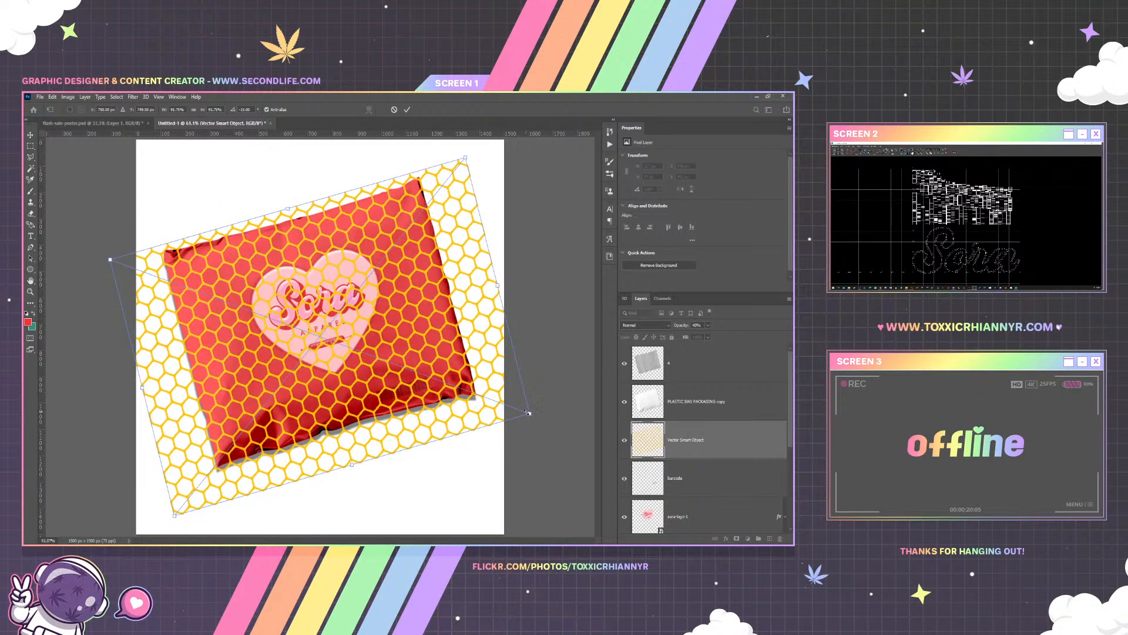
drag(528, 412, 489, 374)
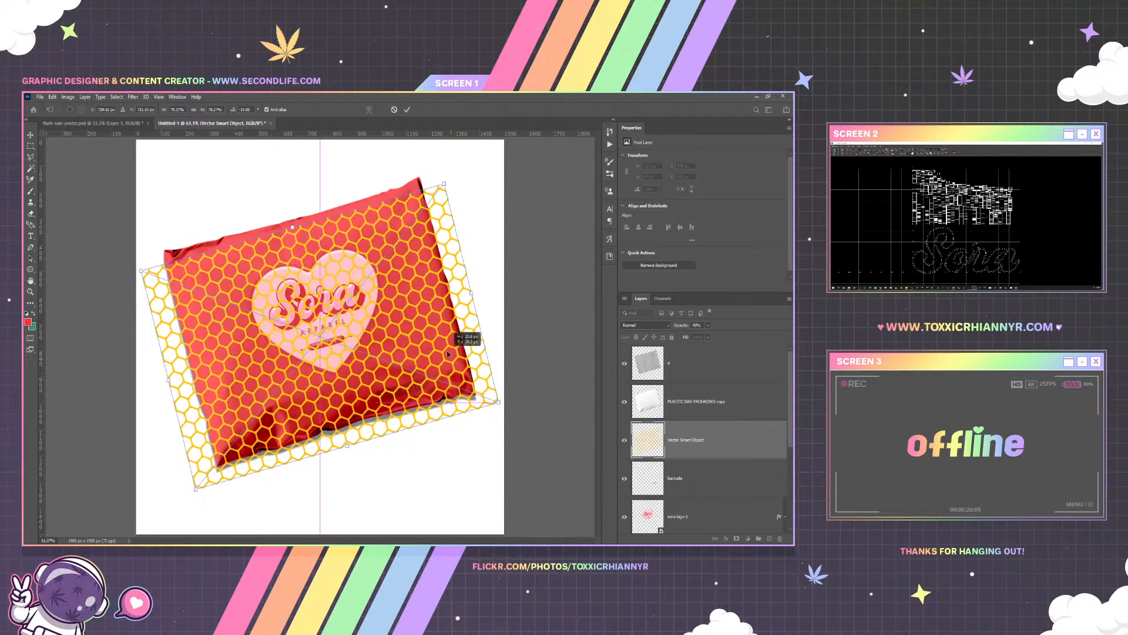
drag(442, 333, 446, 351)
drag(497, 392, 295, 280)
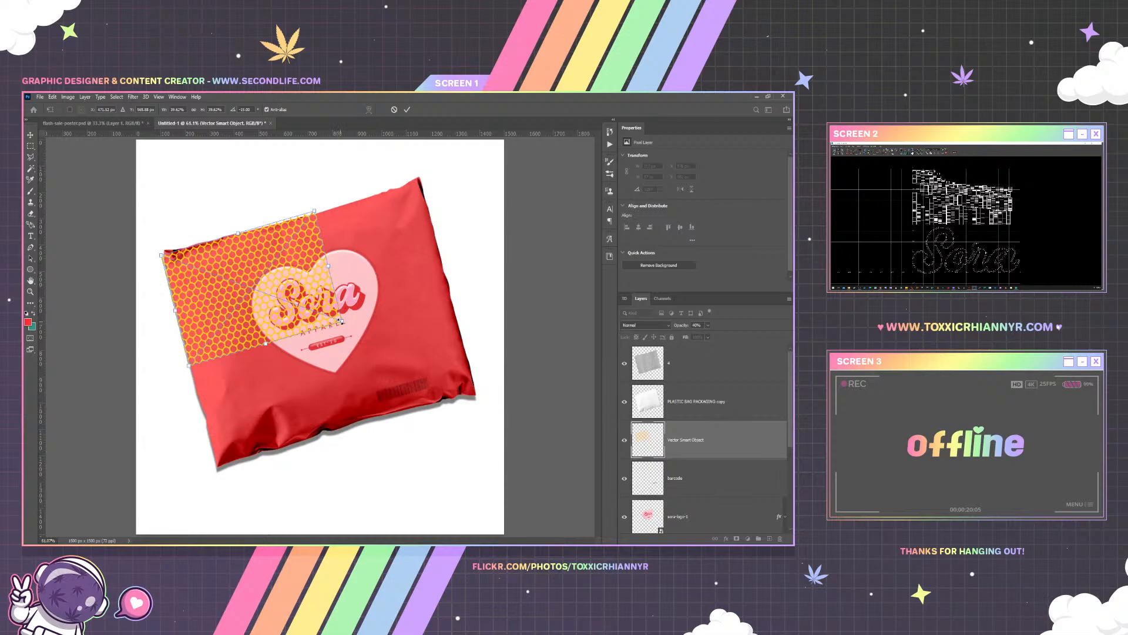
drag(341, 322, 481, 381)
mouse_move(435, 186)
mouse_down()
mouse_move(438, 175)
mouse_move(458, 183)
mouse_move(438, 173)
mouse_up()
alt+click(374, 236)
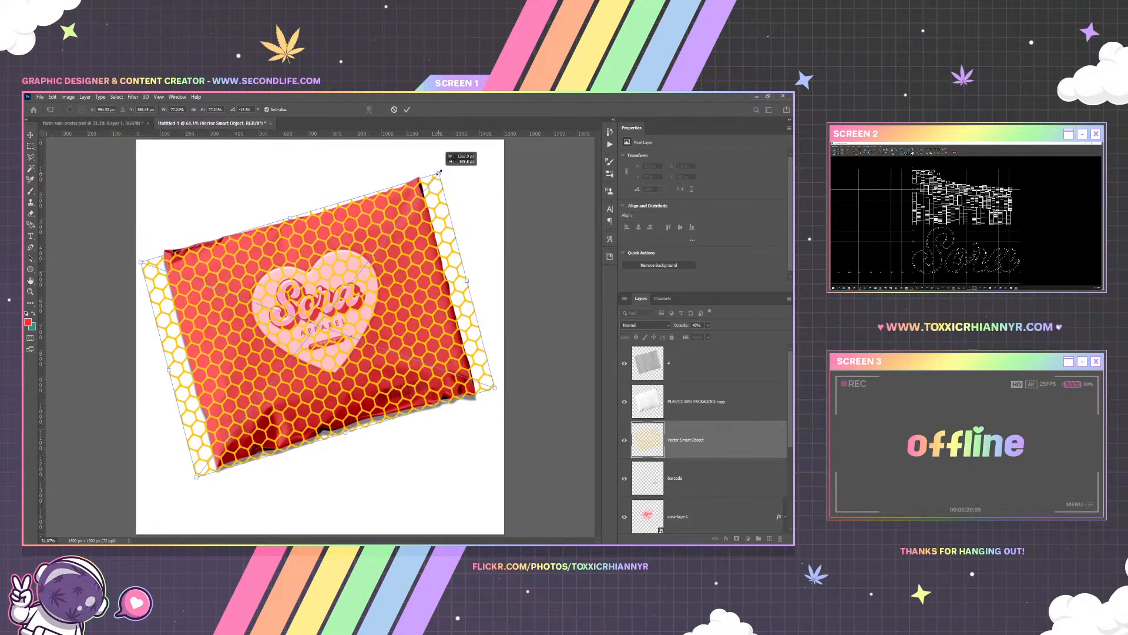
key(Return)
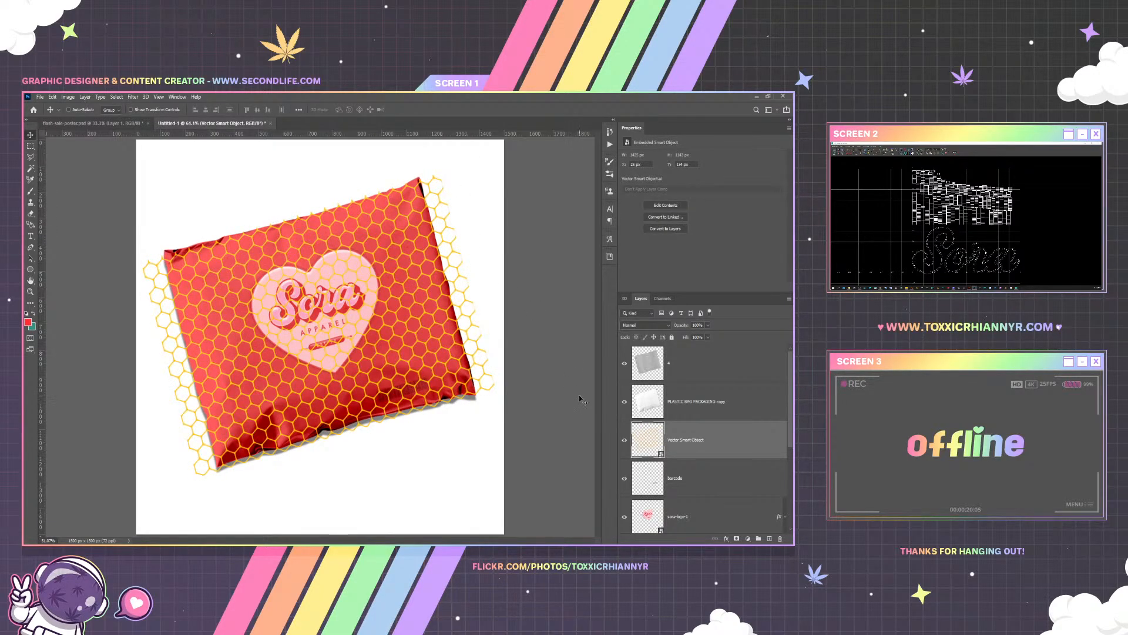
drag(691, 448, 698, 402)
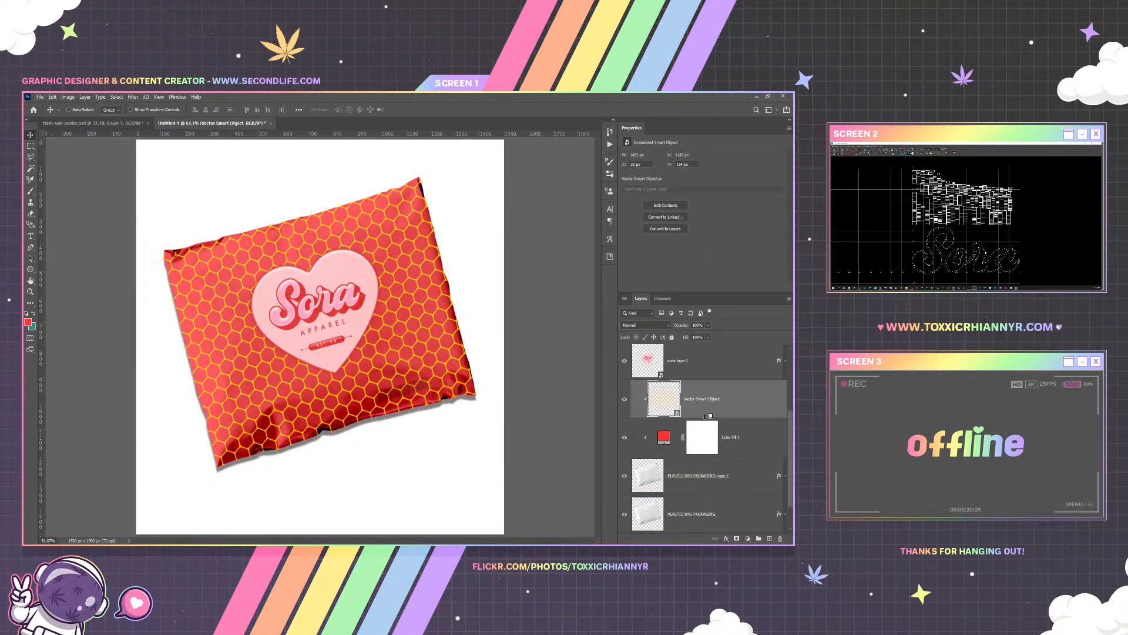
drag(695, 406, 697, 452)
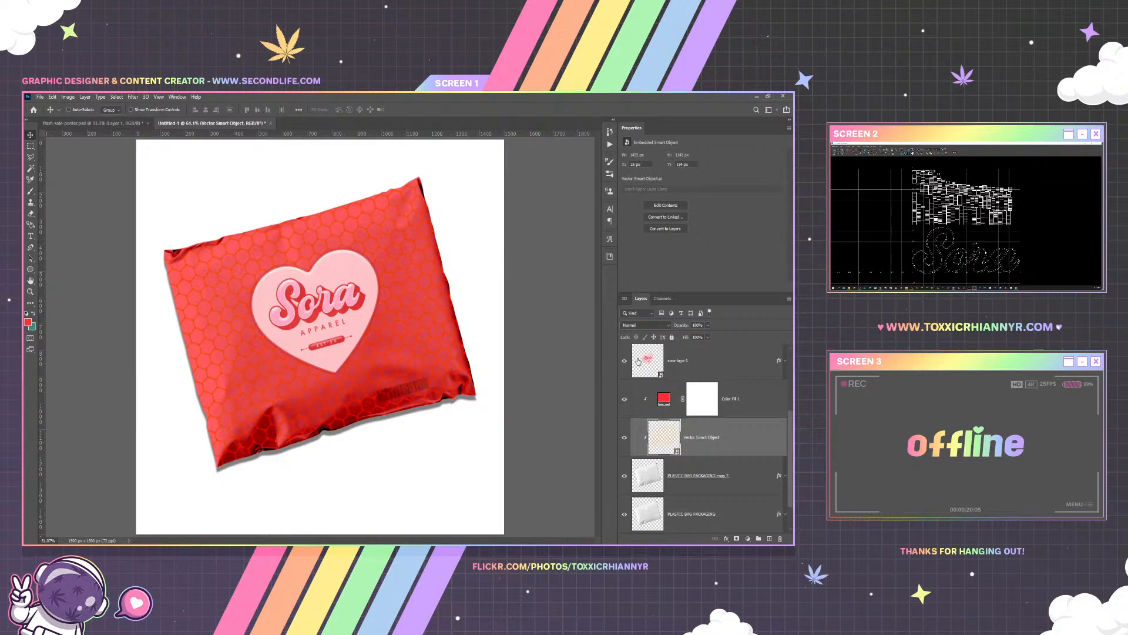
Try other blend modes on the honeycomb layer and set it back to Normal
click(635, 327)
click(632, 336)
key(Down)
key(Down)
key(Down)
key(Down)
right_click(700, 441)
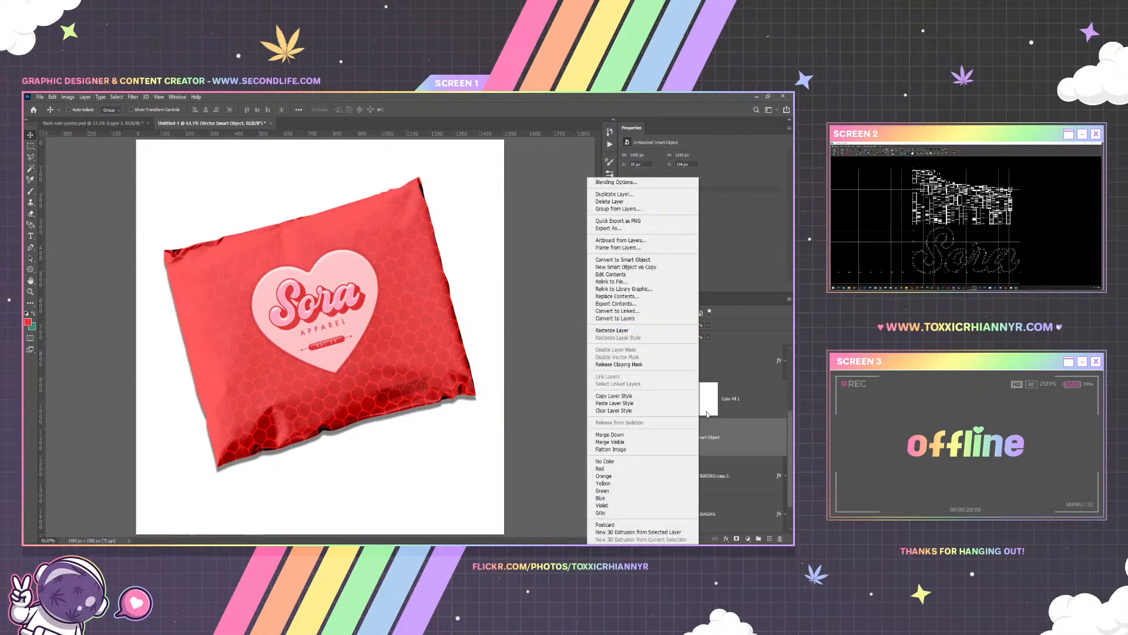
click(710, 361)
click(646, 325)
click(635, 331)
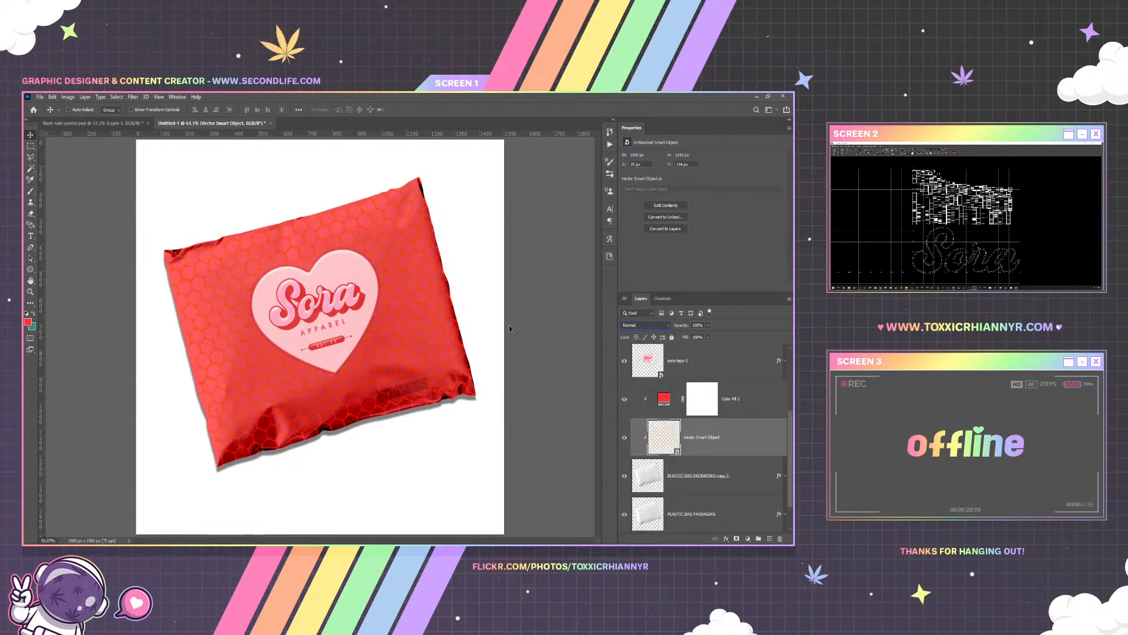
Apply the seventh Basics style preset, with bevel, inner shadow, gradient overlay and drop shadow, to the honeycomb layer
click(158, 97)
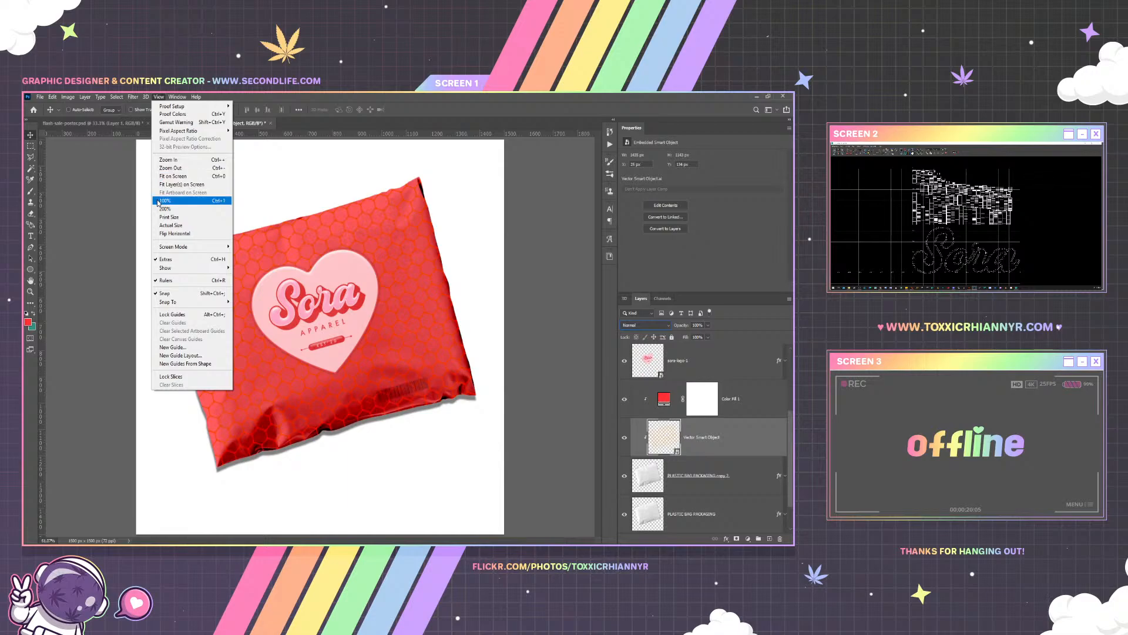
click(176, 202)
scroll(209, 299, down, 3)
right_click(692, 439)
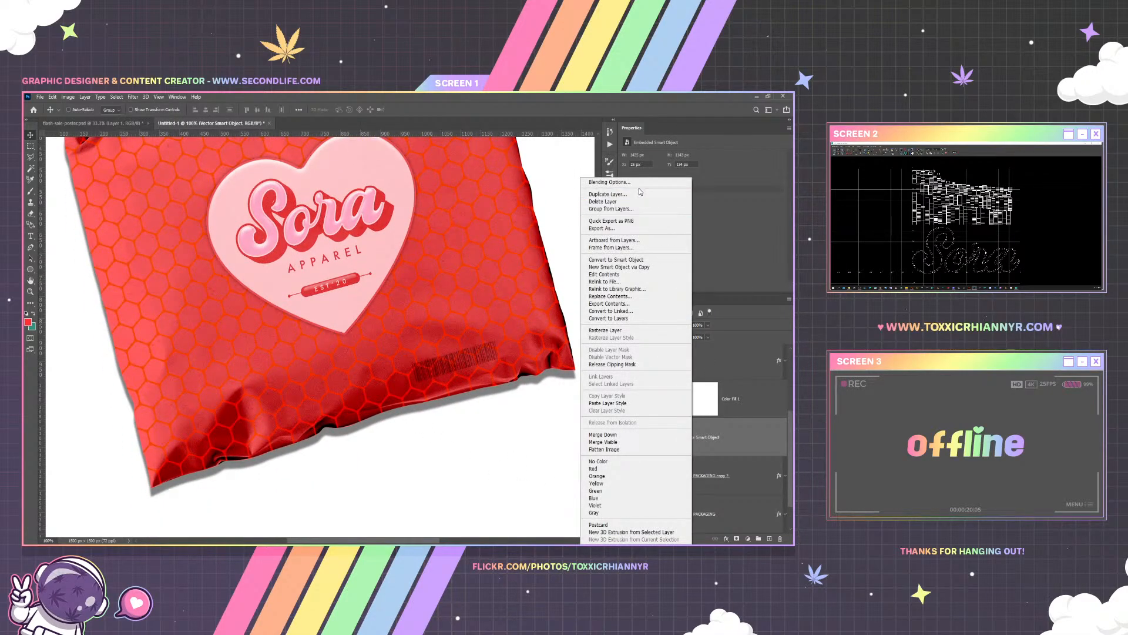
click(611, 182)
click(503, 166)
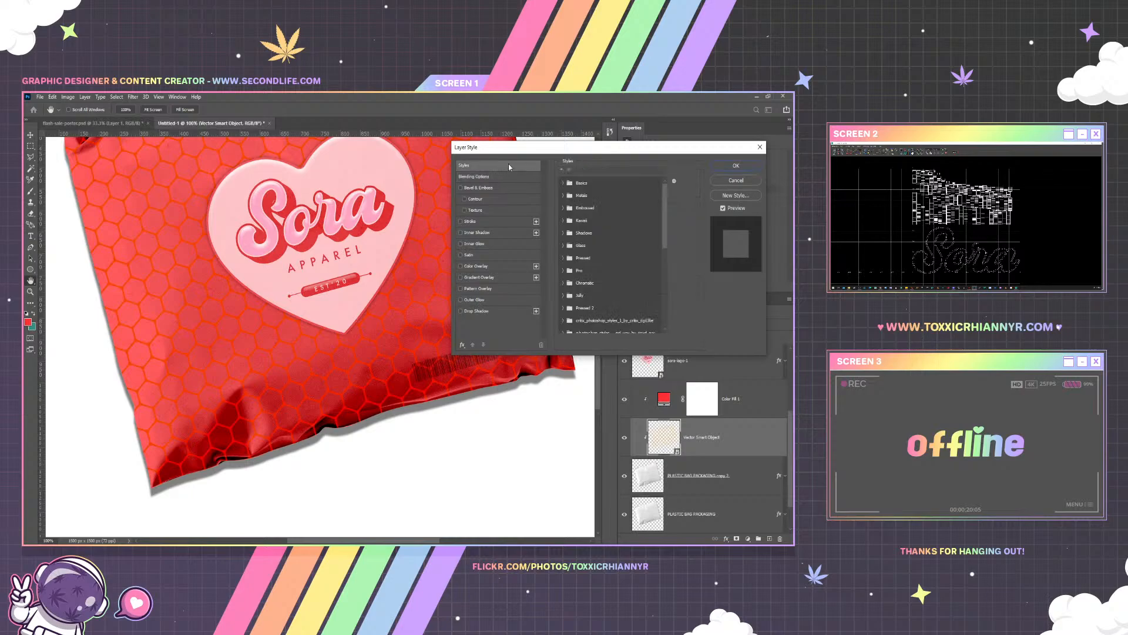
click(566, 184)
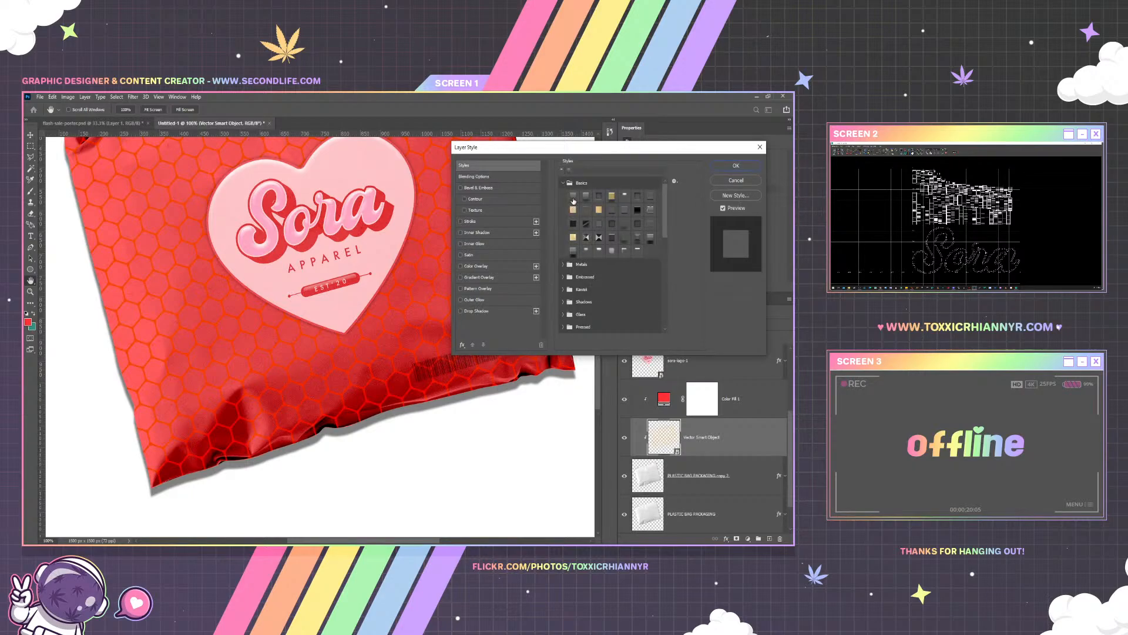
click(577, 198)
click(590, 198)
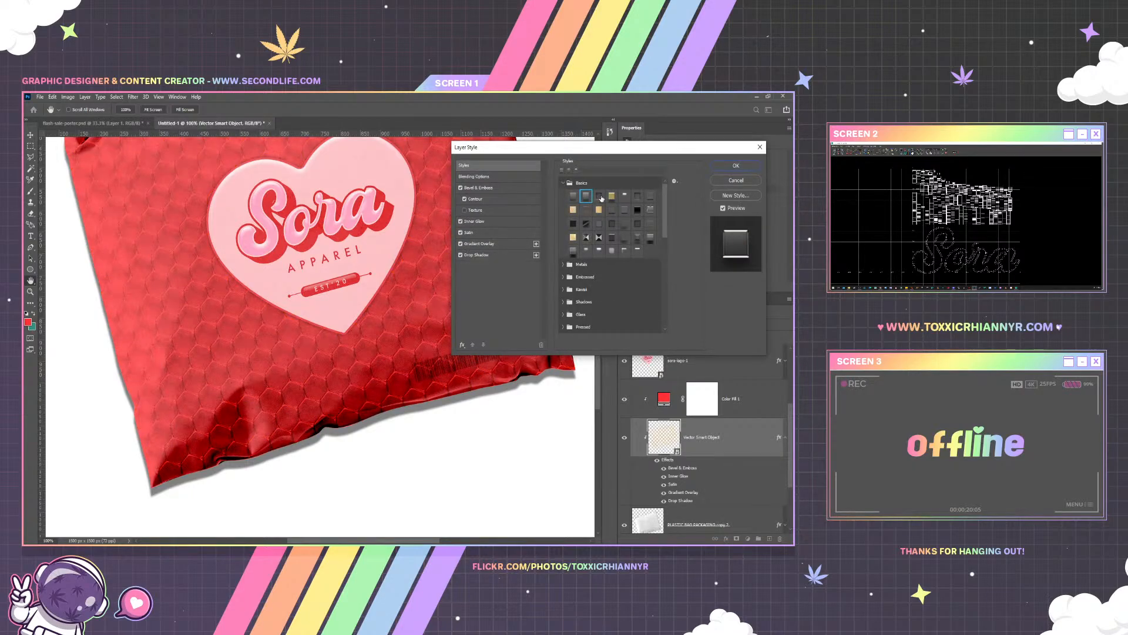
click(599, 197)
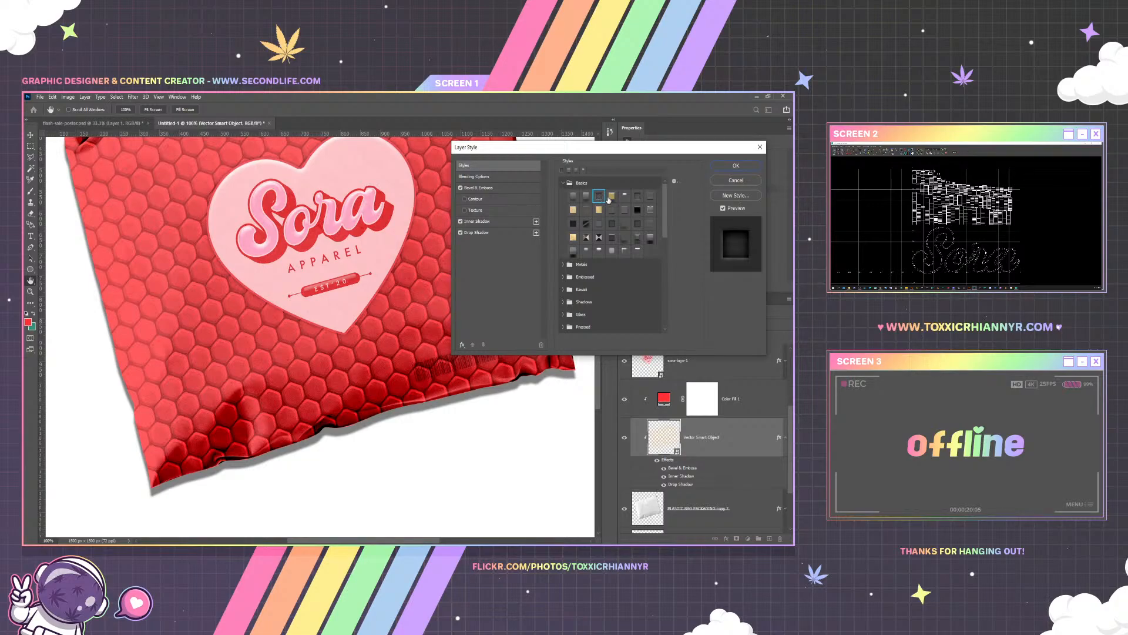
click(642, 198)
click(651, 196)
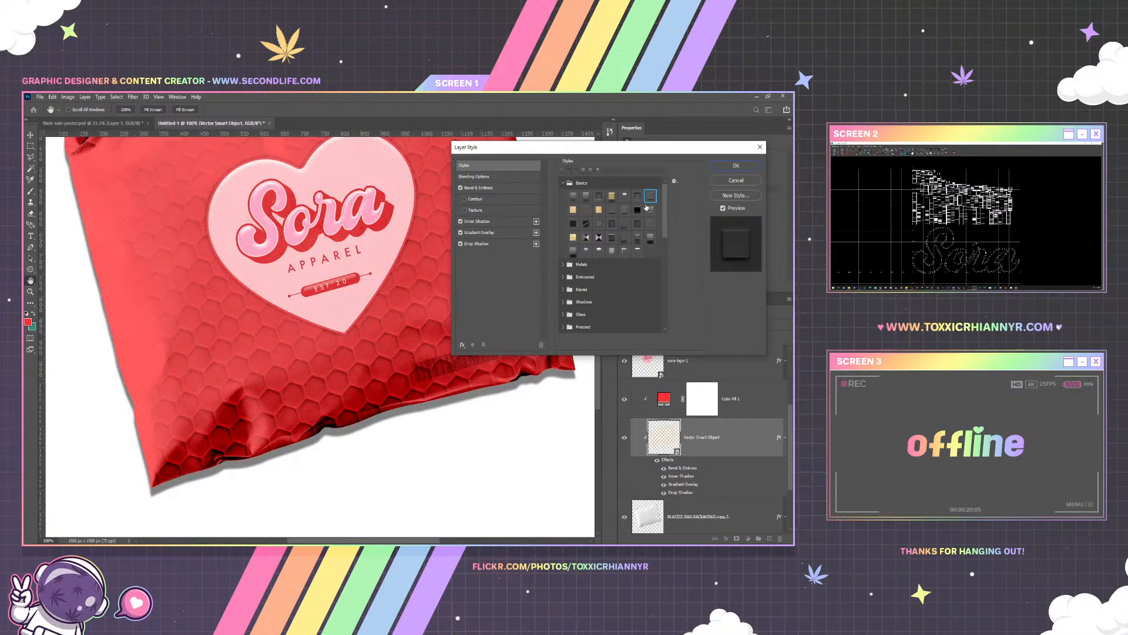
Increase the spread of the honeycomb layer's drop shadow and lower the layer's opacity until the pattern is very faint
click(499, 219)
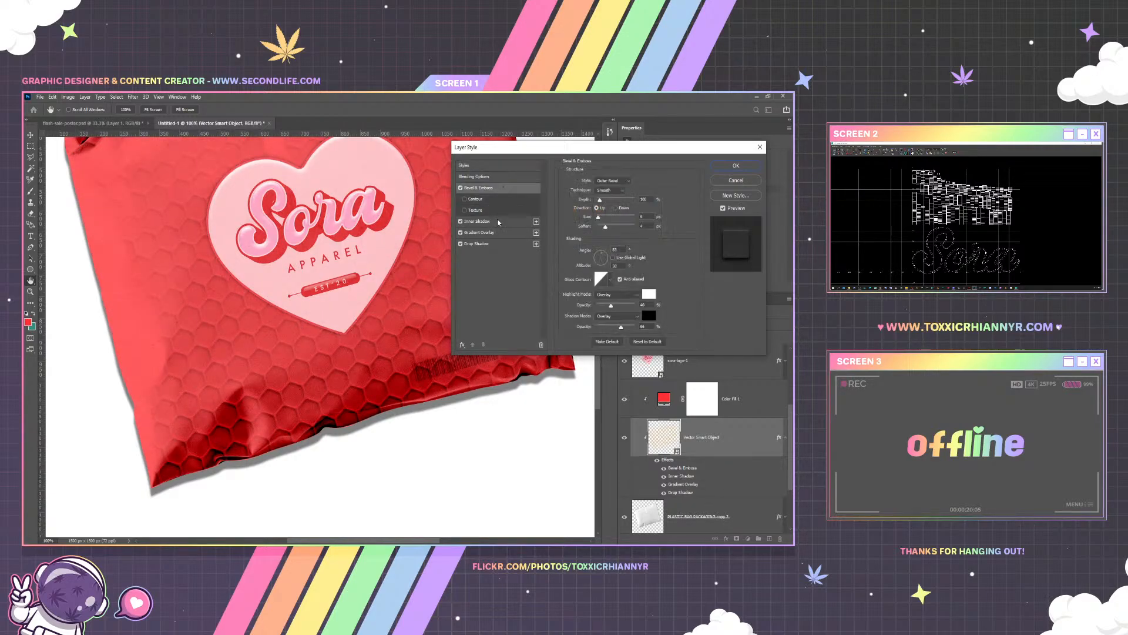
click(510, 244)
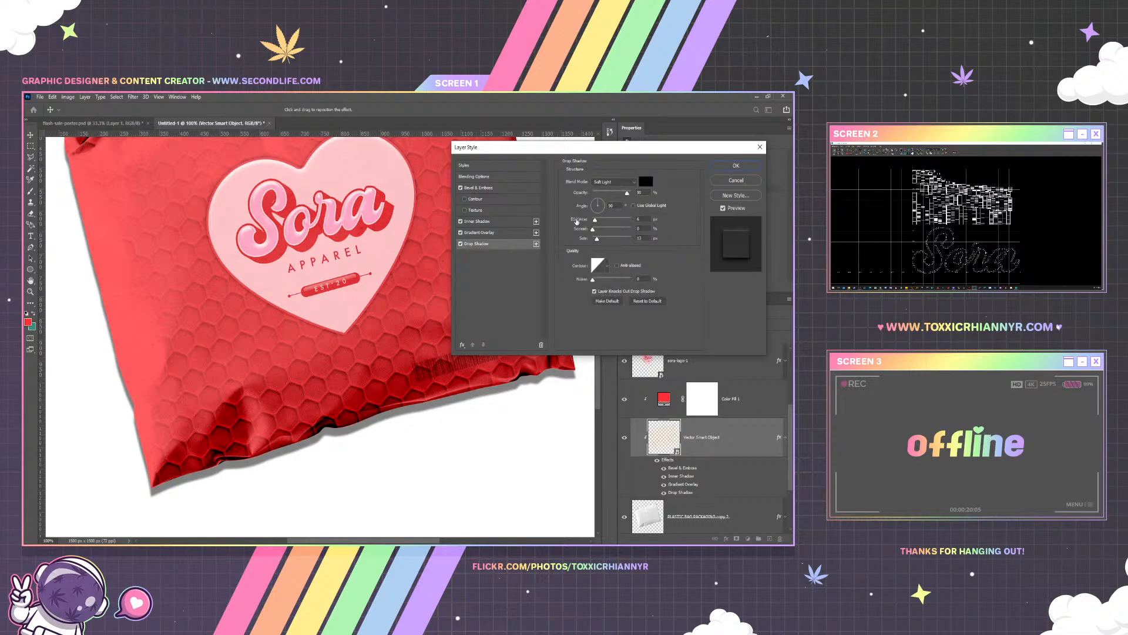
drag(592, 229, 613, 231)
click(534, 178)
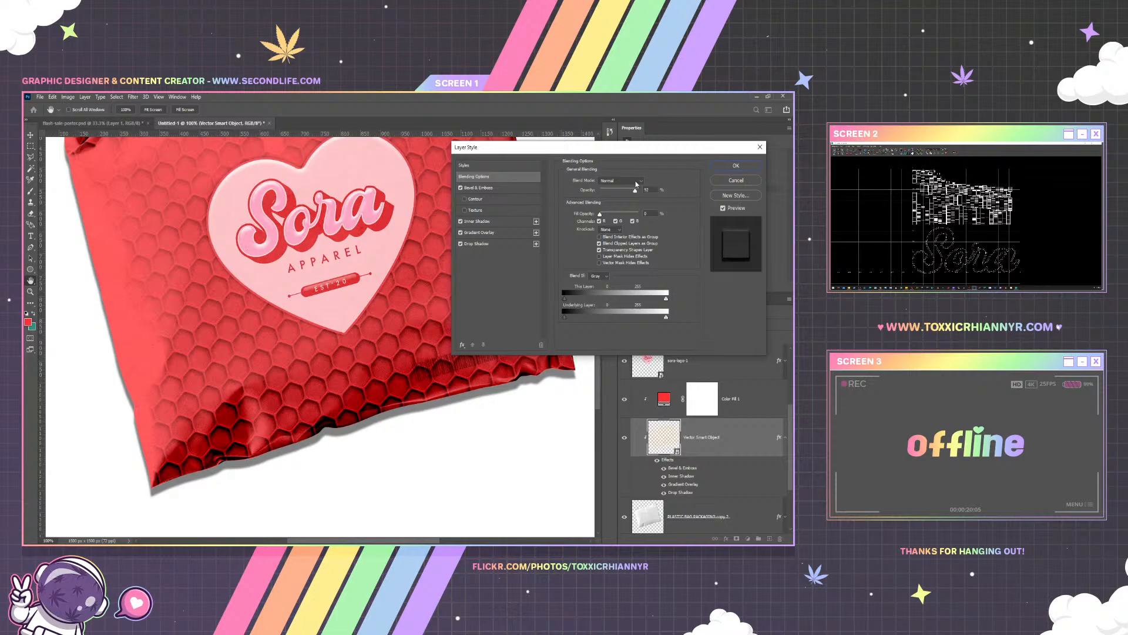
drag(634, 193, 607, 191)
click(749, 168)
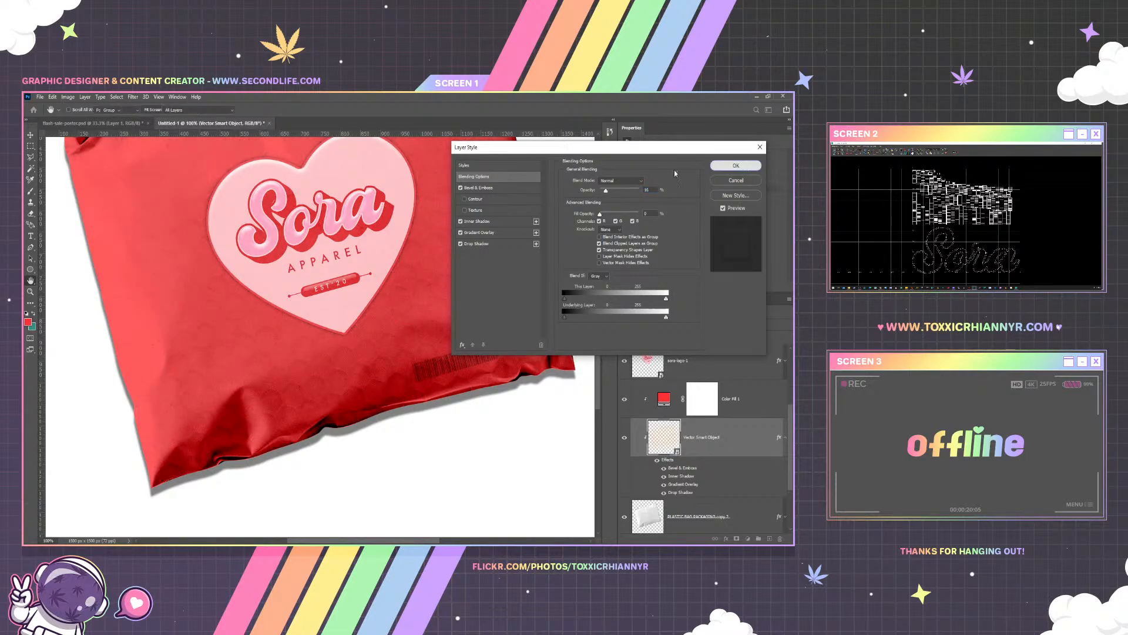
Collapse the effects list under the honeycomb Vector Smart Object layer
click(30, 280)
drag(200, 300, 206, 303)
drag(259, 369, 205, 359)
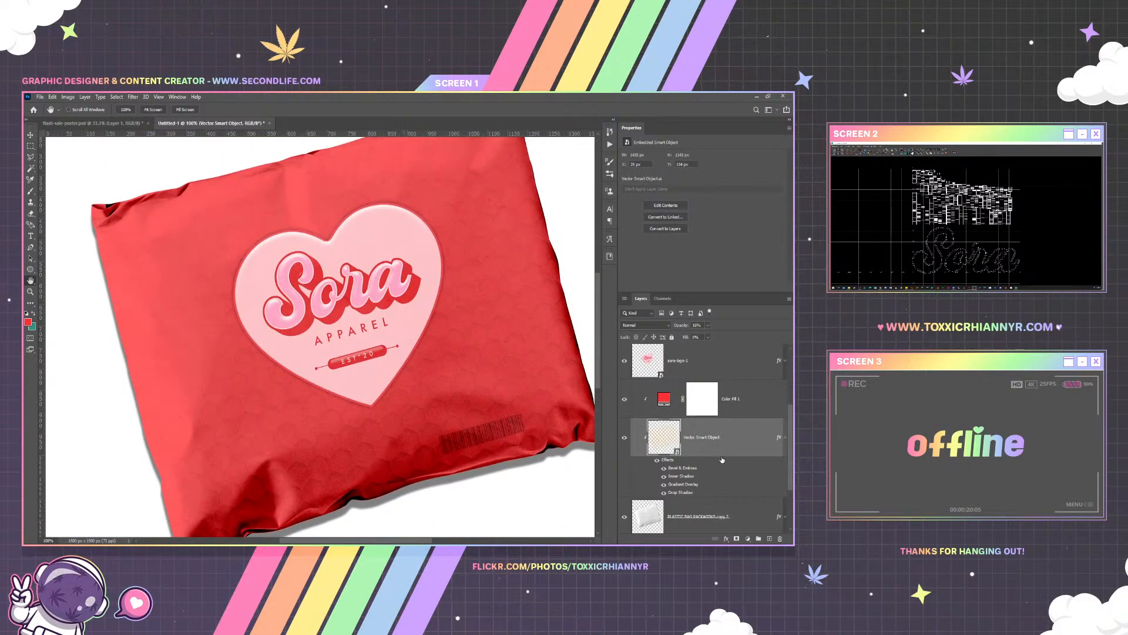
click(784, 440)
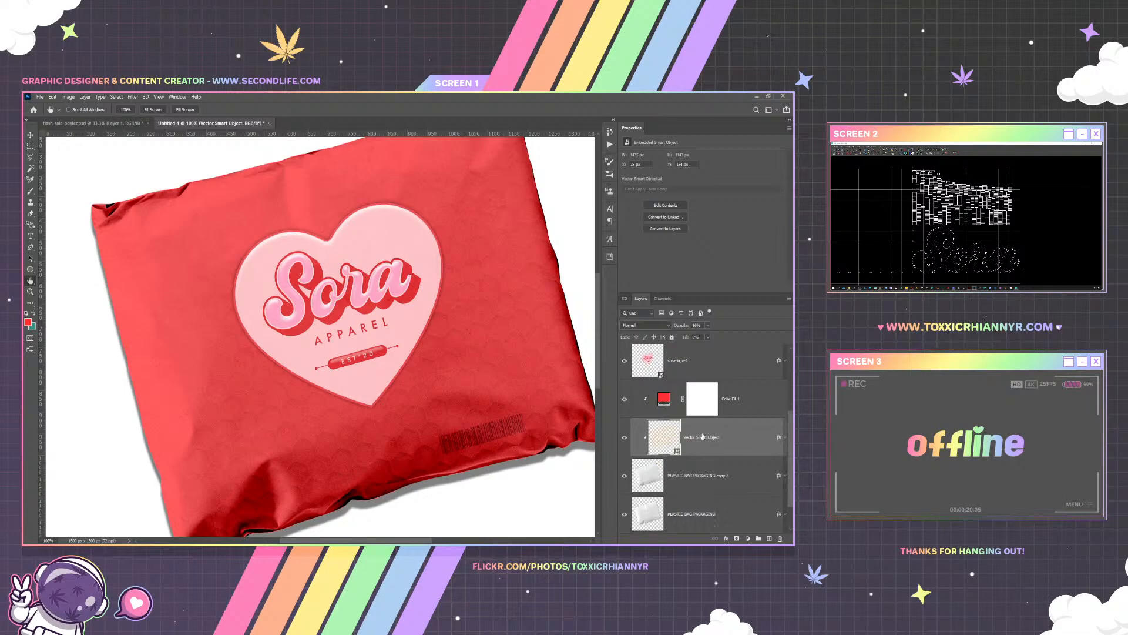
Raise the honeycomb layer's opacity and try other blend modes on it, ending back on Normal
click(708, 337)
drag(724, 336, 725, 337)
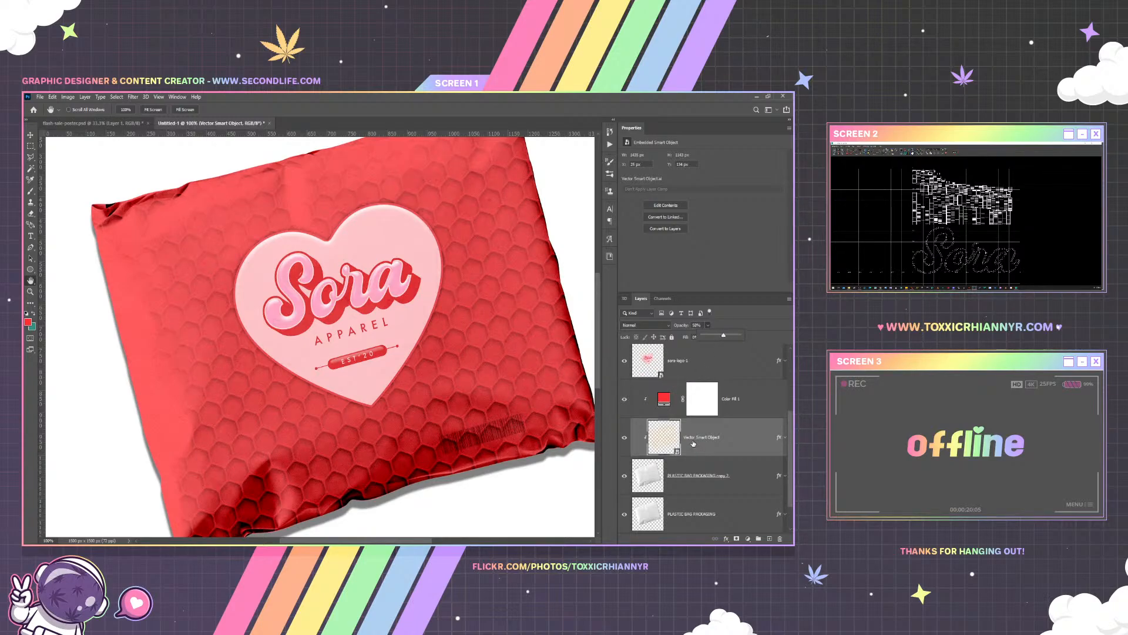
click(633, 329)
click(632, 334)
key(Down)
key(Down)
key(Down)
key(Down)
key(Down)
key(Down)
key(Down)
click(645, 327)
click(645, 338)
Move the honeycomb layer above Color Fill 1, rasterize it and trim it to the bag's outline with an applied layer mask
drag(701, 434, 688, 375)
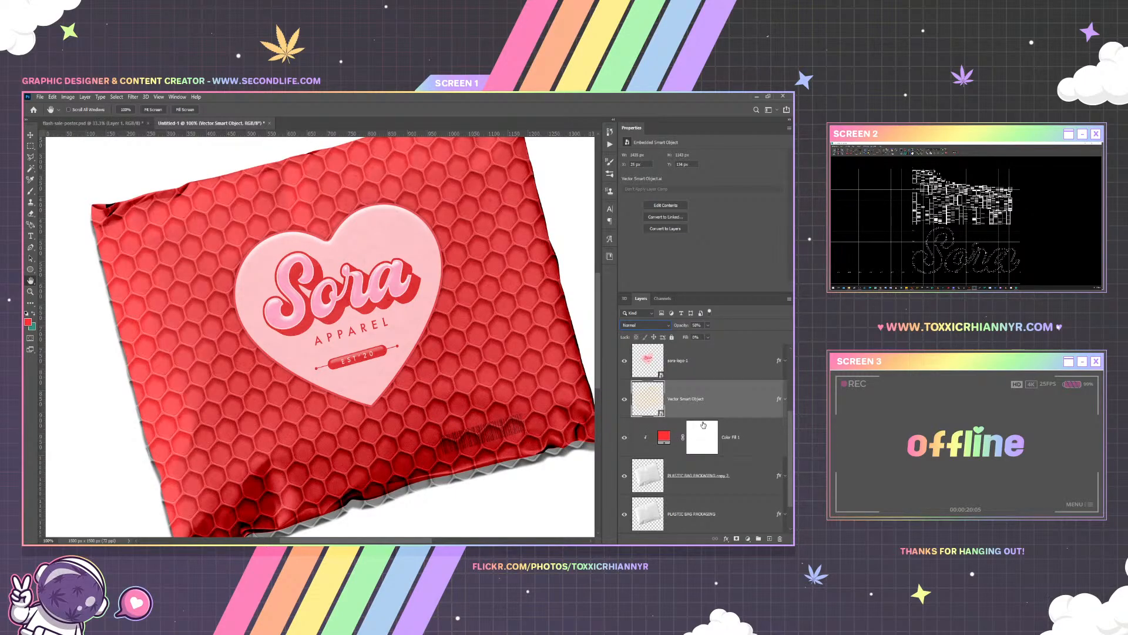
ctrl+click(649, 477)
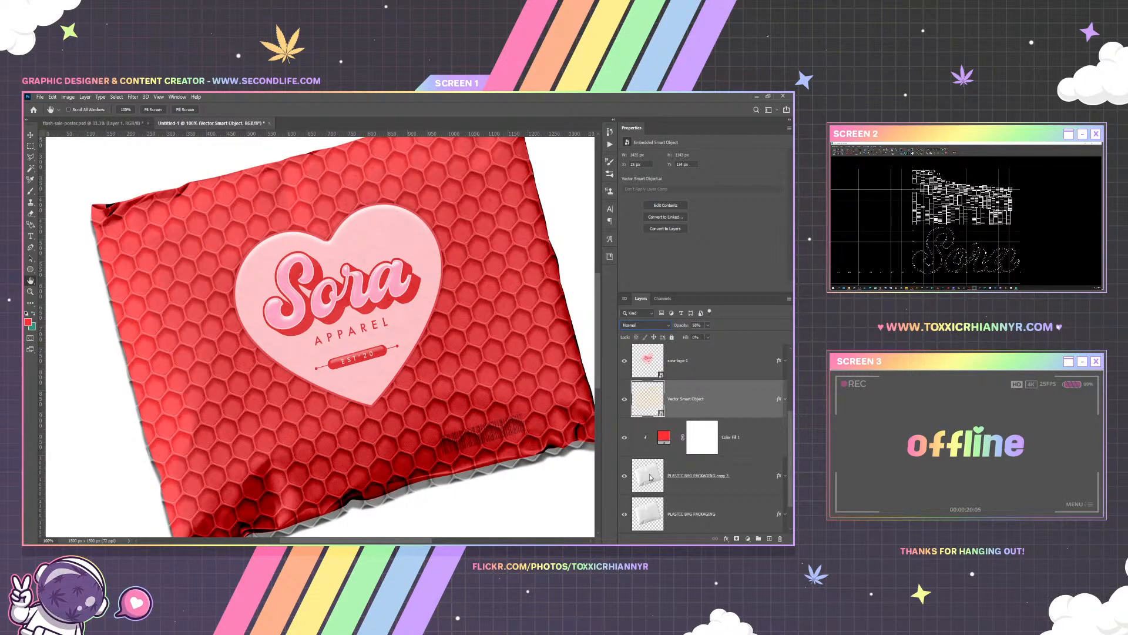
right_click(688, 401)
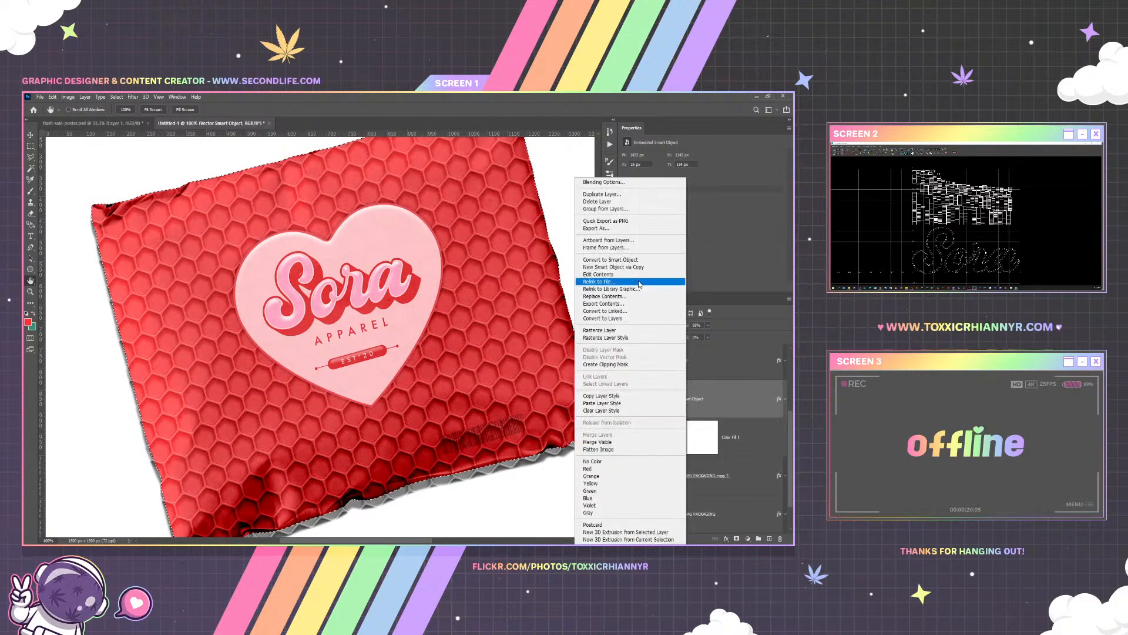
click(620, 329)
click(737, 538)
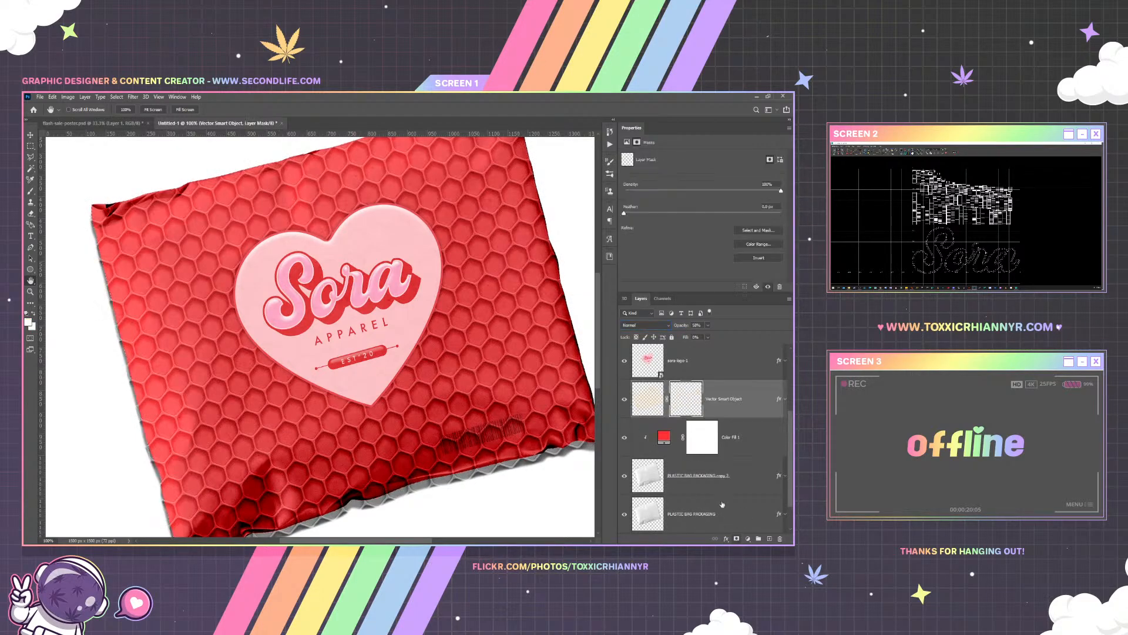
right_click(684, 400)
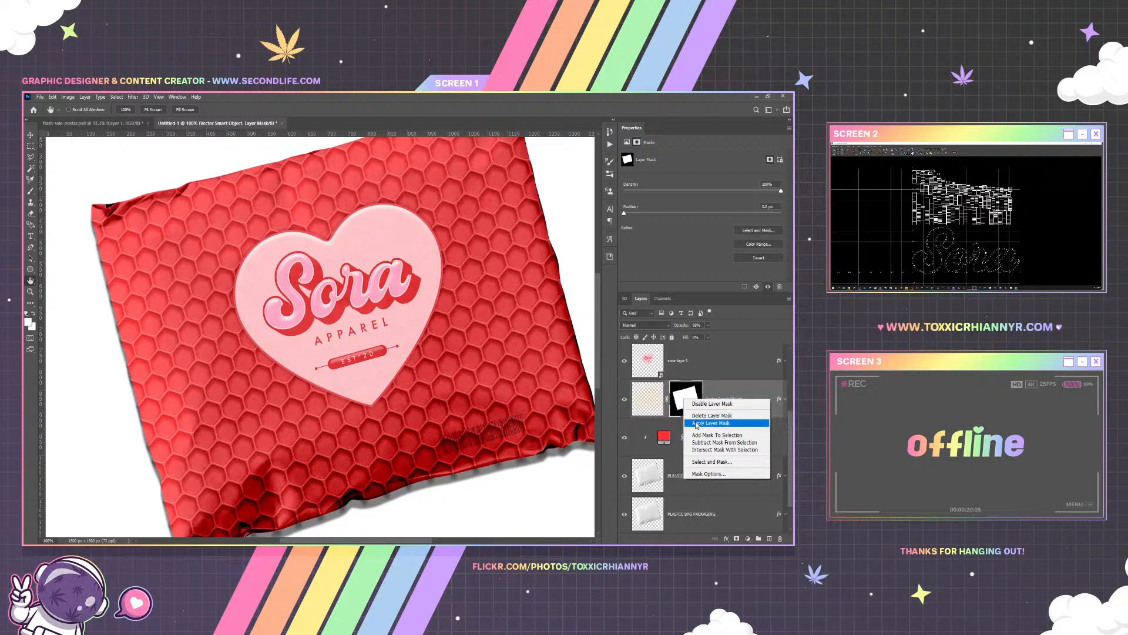
click(697, 423)
Lower the honeycomb layer's opacity until the pattern is subtle and place the layer above the Sora logo
drag(708, 336, 692, 336)
drag(698, 390, 699, 349)
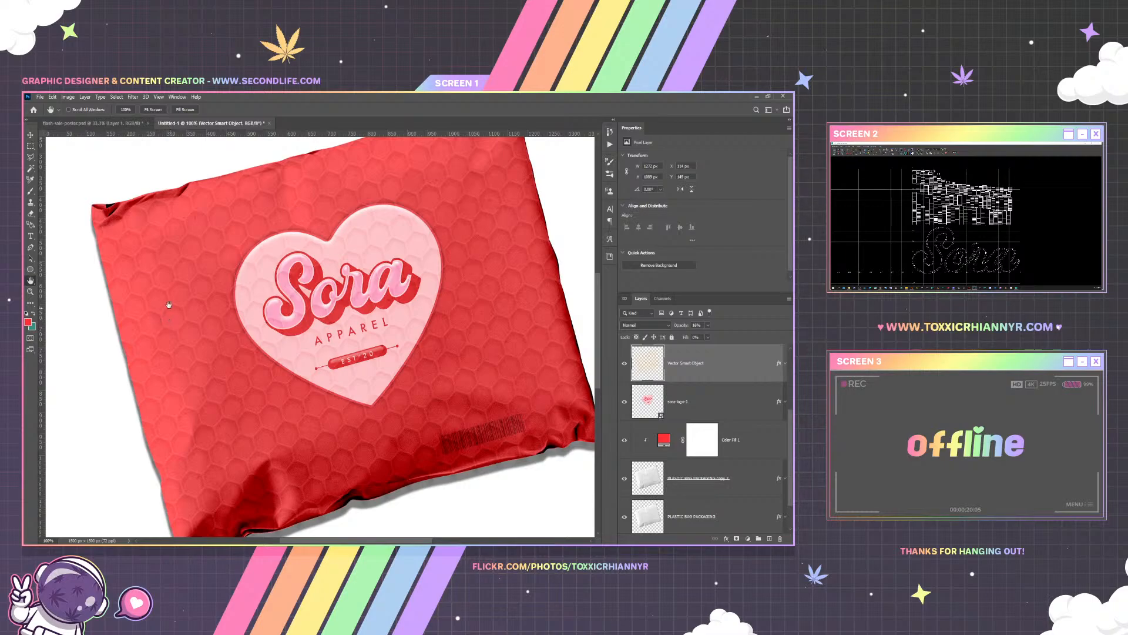
Create a new document from the Clipboard preset and paste the honeycomb pattern into it as a smart object
click(39, 97)
click(50, 106)
click(585, 424)
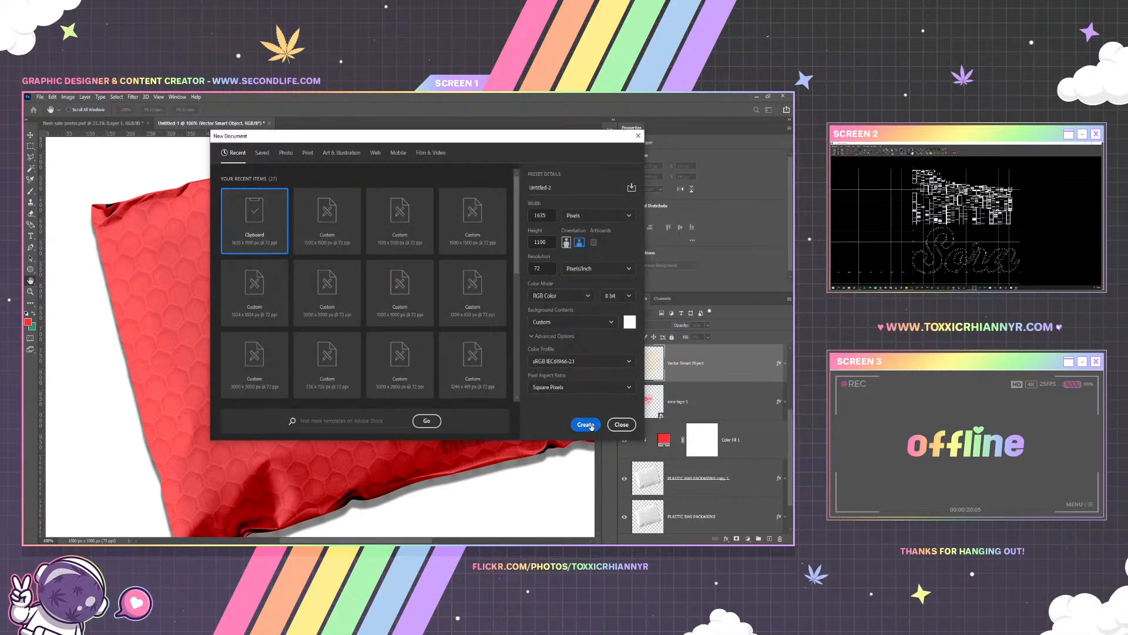
key(ctrl+v)
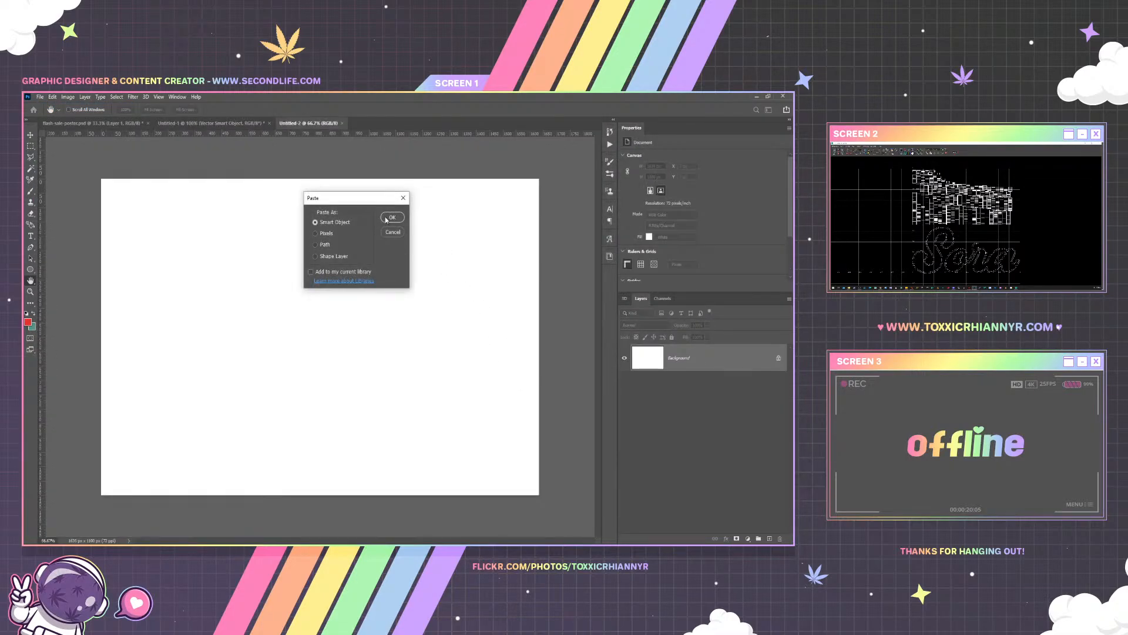
click(392, 217)
Scale the pasted honeycomb to about 50% and fit it into the upper-left corner of the canvas
drag(537, 497, 428, 413)
drag(373, 343, 261, 266)
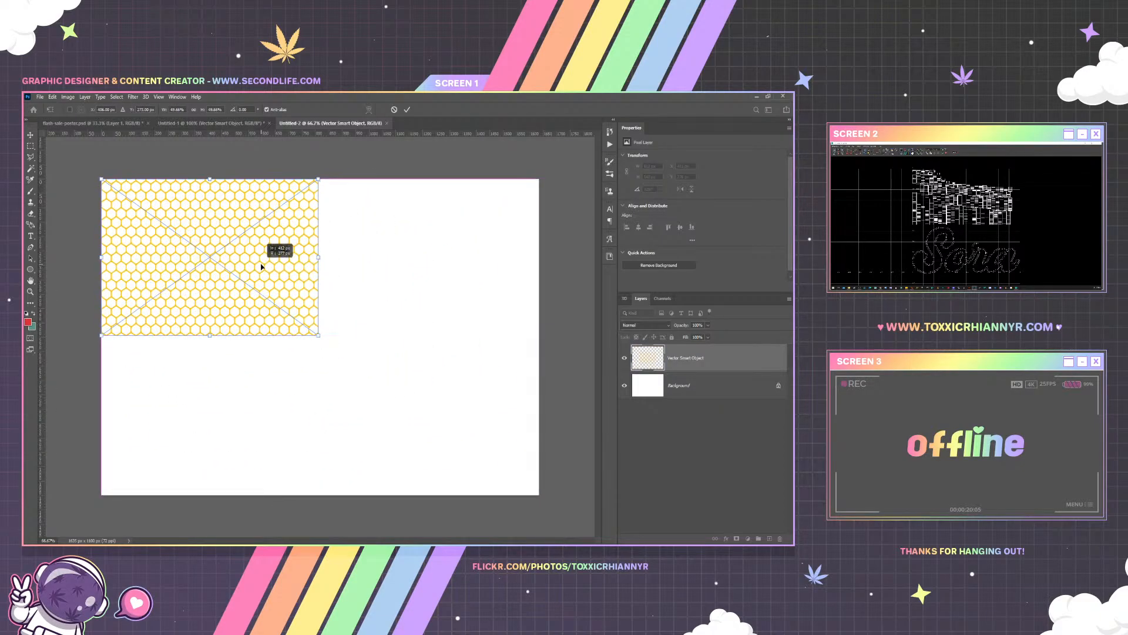
key(Return)
key(h)
Duplicate the small honeycomb tile and align the copy to the right of the original to fill the canvas width
key(ctrl+j)
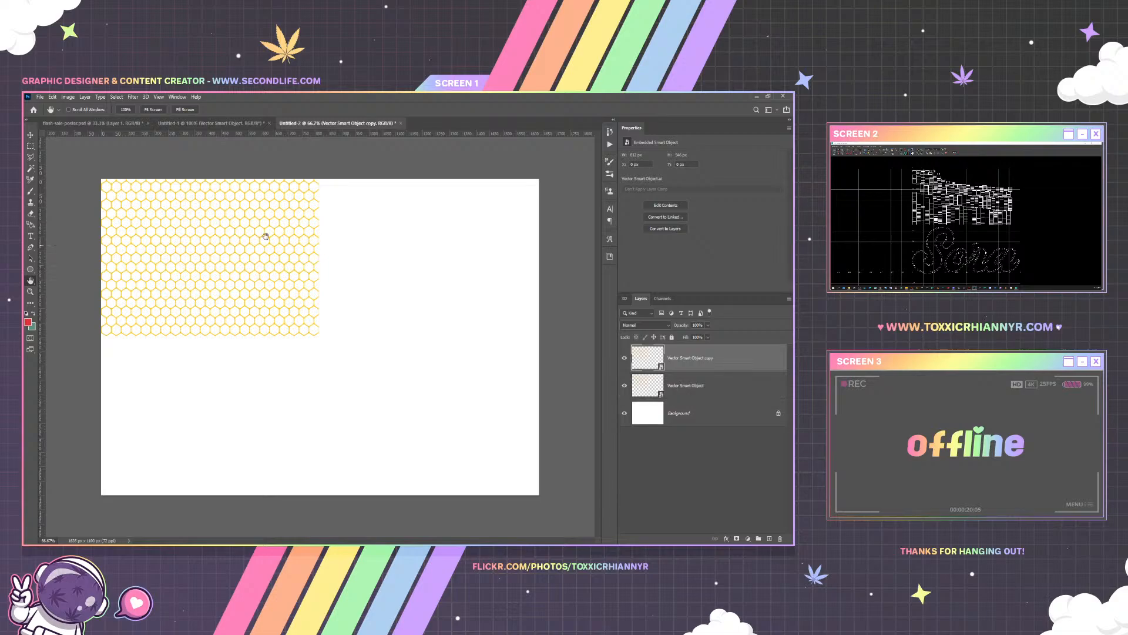
click(30, 134)
drag(160, 214, 382, 217)
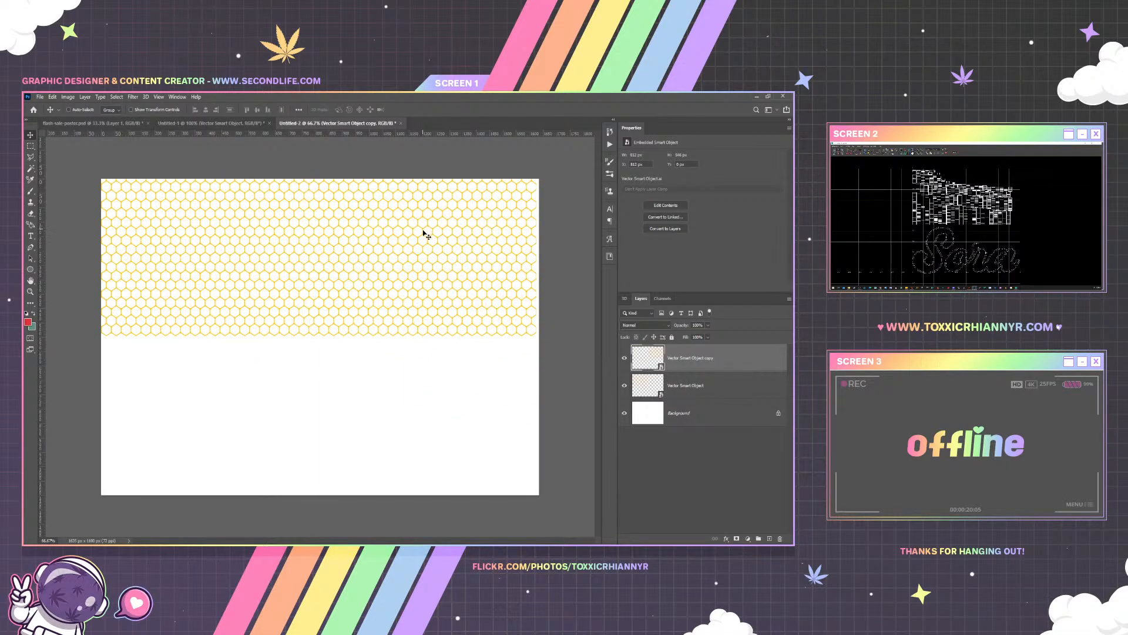
Duplicate both honeycomb tiles, place the copies below the originals and nudge them up until the hexagons line up at the seam
shift+click(684, 387)
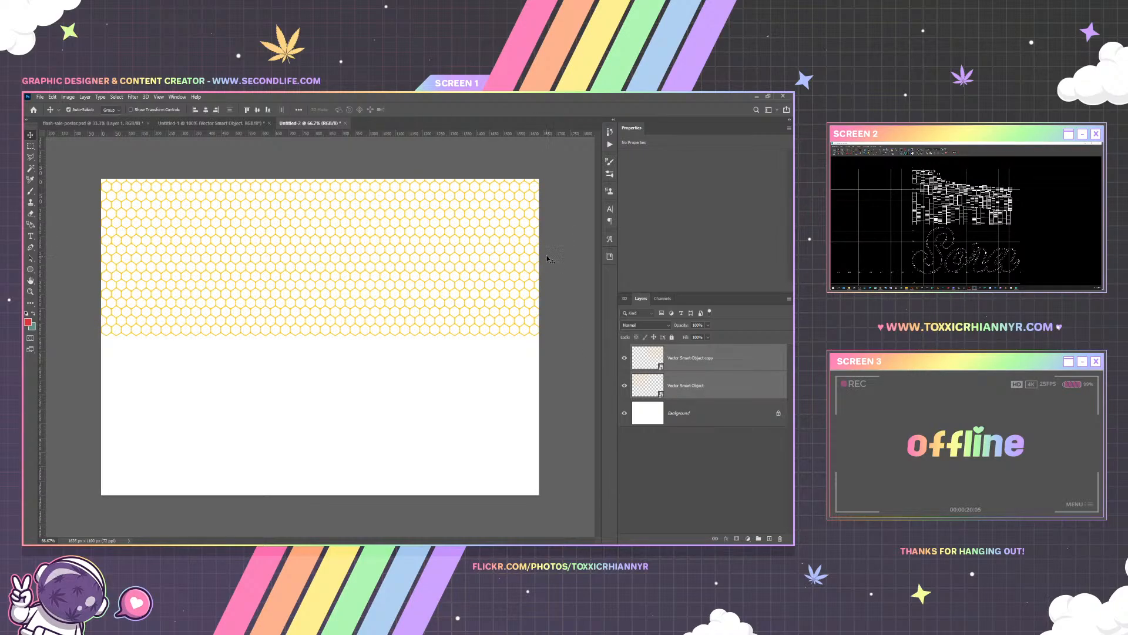
key(ctrl+j)
drag(398, 227, 396, 405)
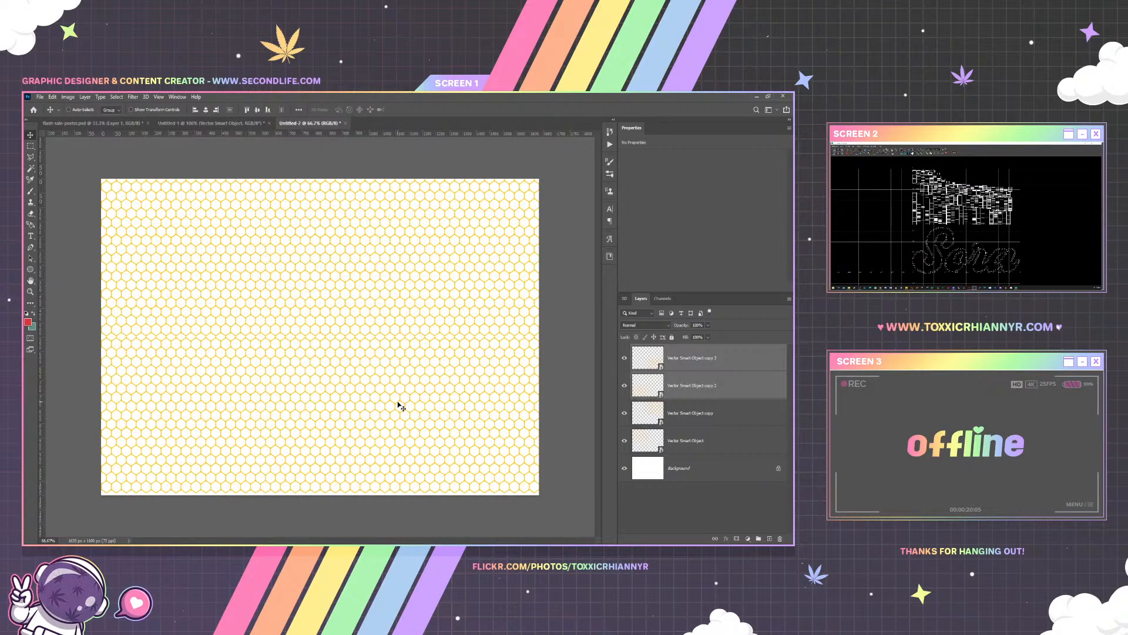
key(shift+Up)
key(shift+Up)
key(shift+Up)
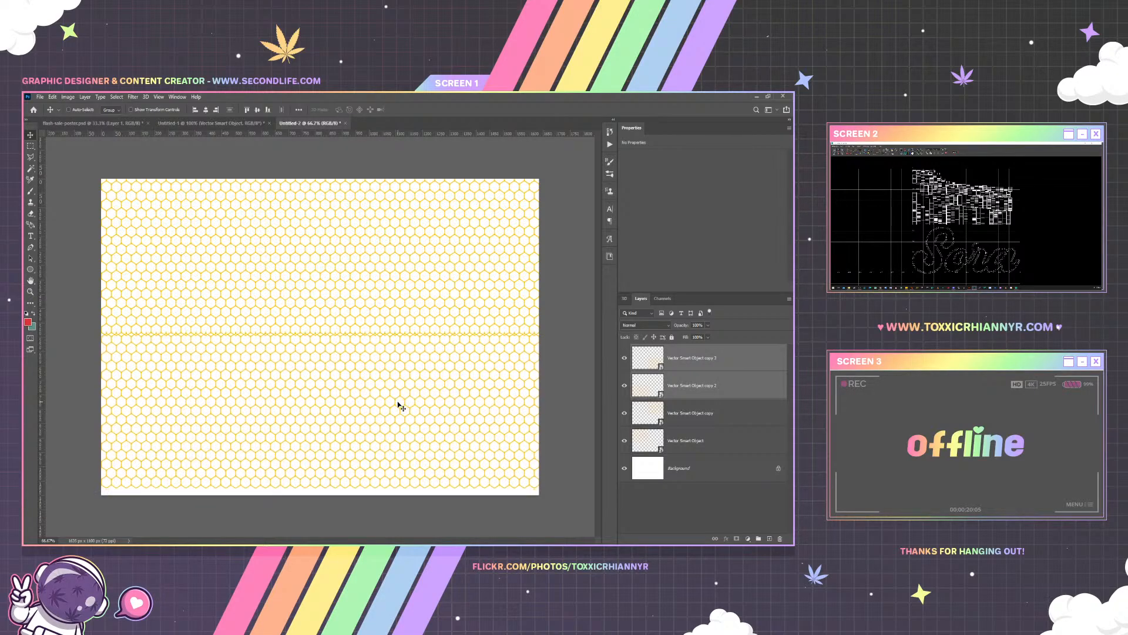
key(shift+Up)
key(shift+Up)
key(shift+Up)
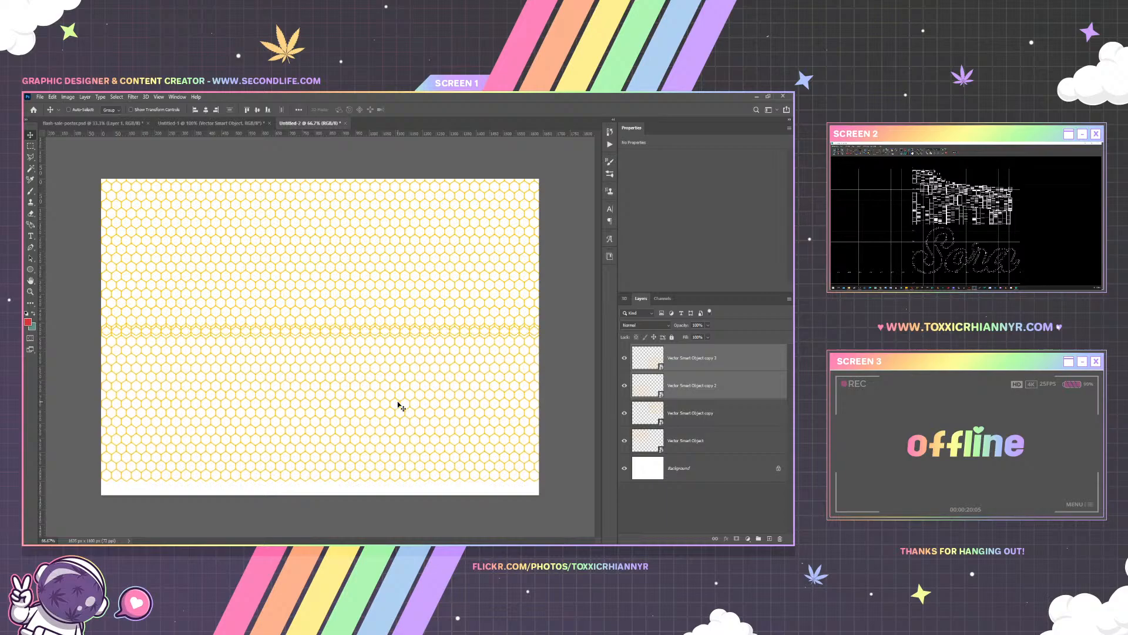
key(shift+Up)
key(shift+Up)
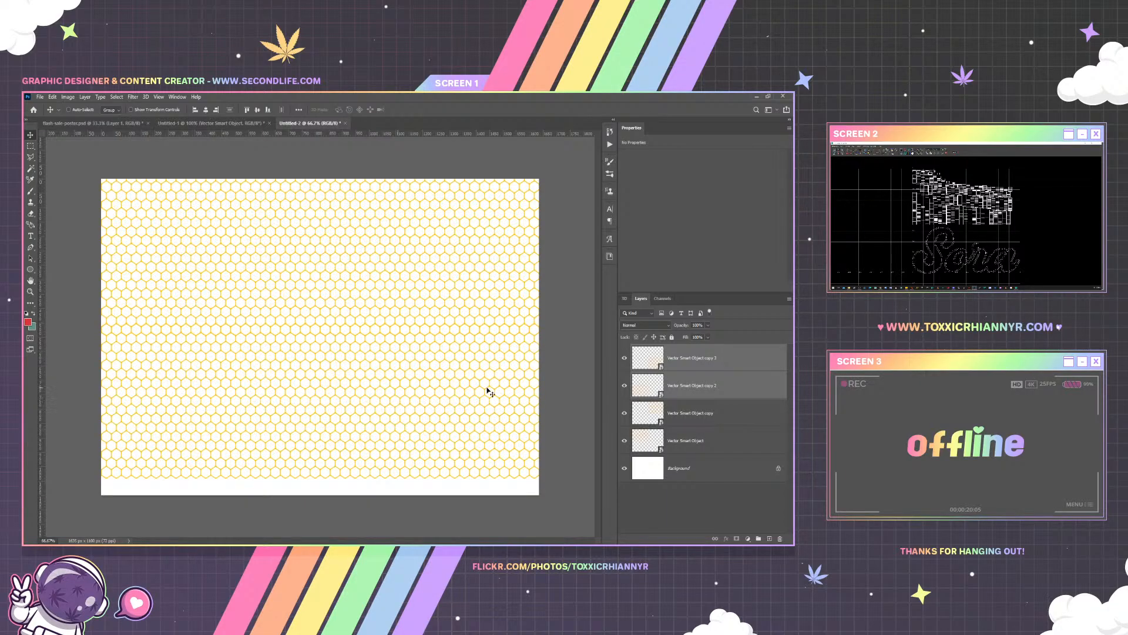
Rasterize the four honeycomb tile layers and merge them into a single layer
shift+click(713, 446)
right_click(705, 433)
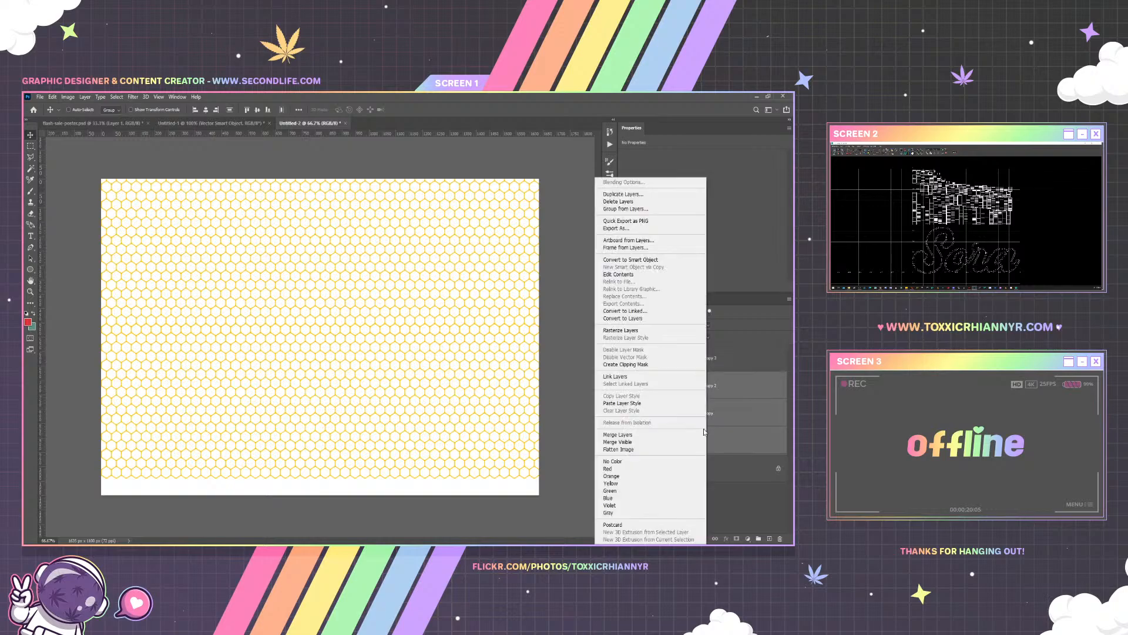
click(727, 355)
click(728, 357)
shift+click(728, 445)
right_click(723, 438)
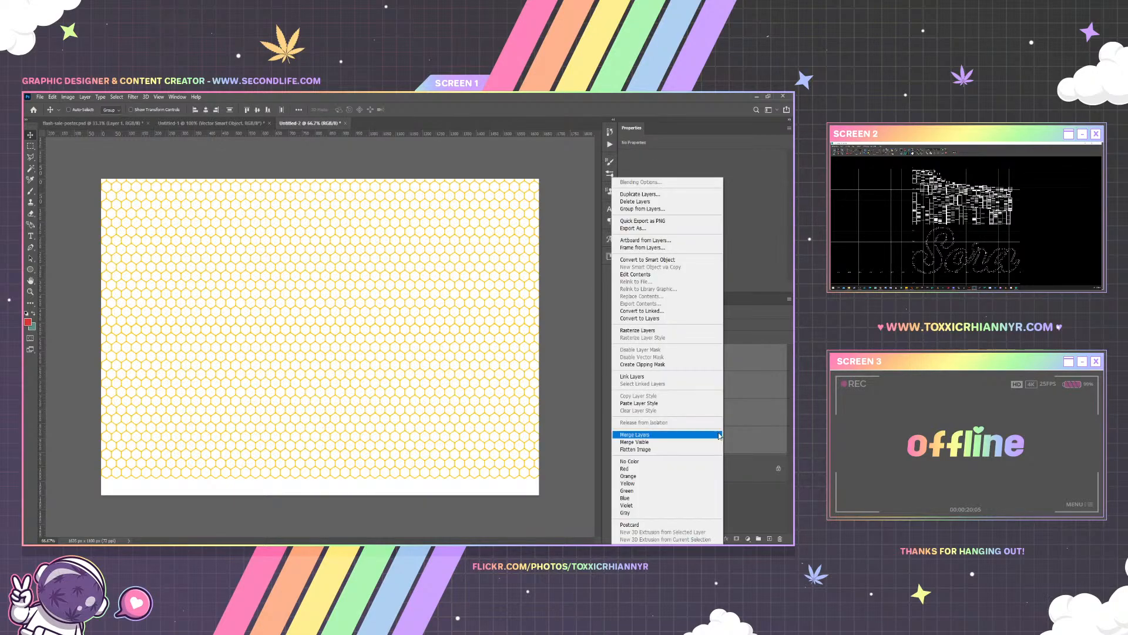
click(667, 334)
key(ctrl+e)
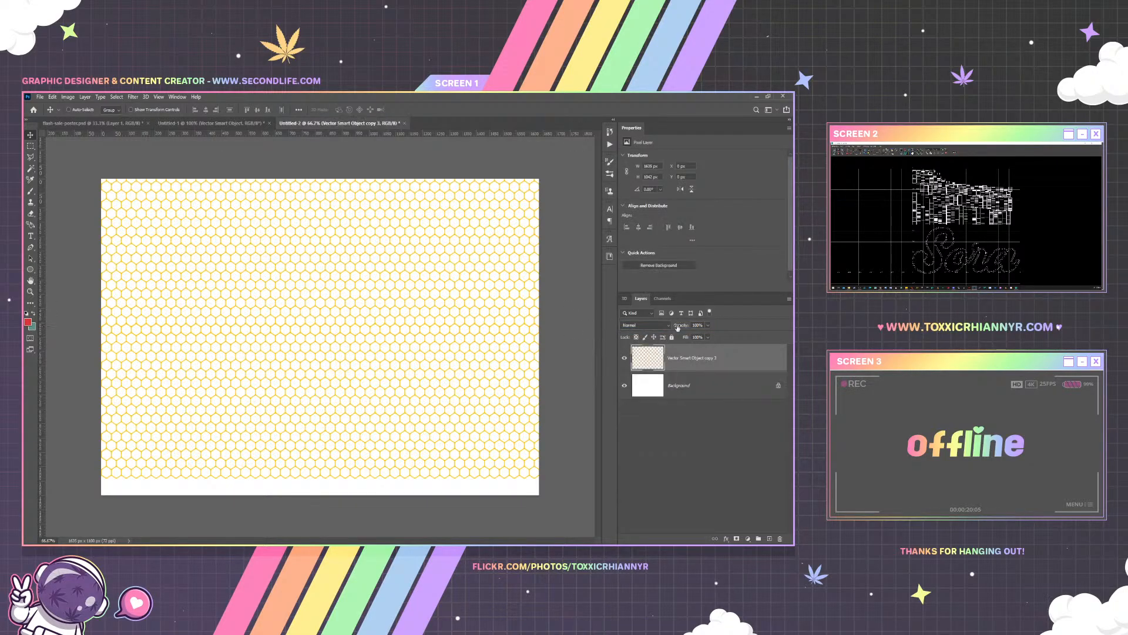
Float the pattern document in its own window, then copy the mailer's honeycomb layer style and hide that layer
drag(329, 125, 364, 170)
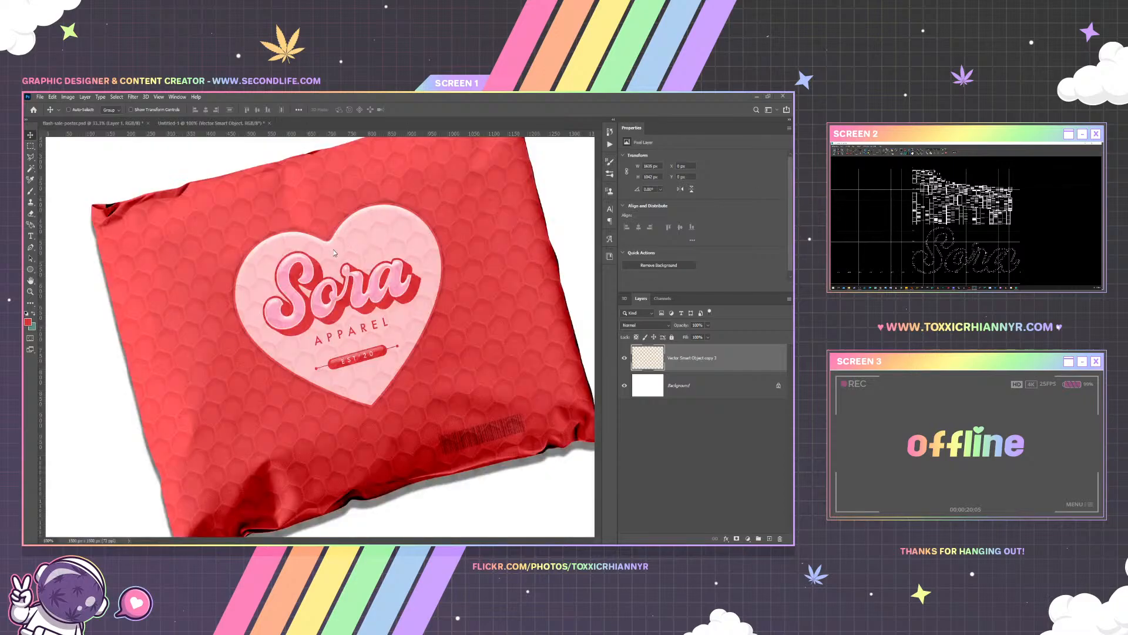
right_click(686, 484)
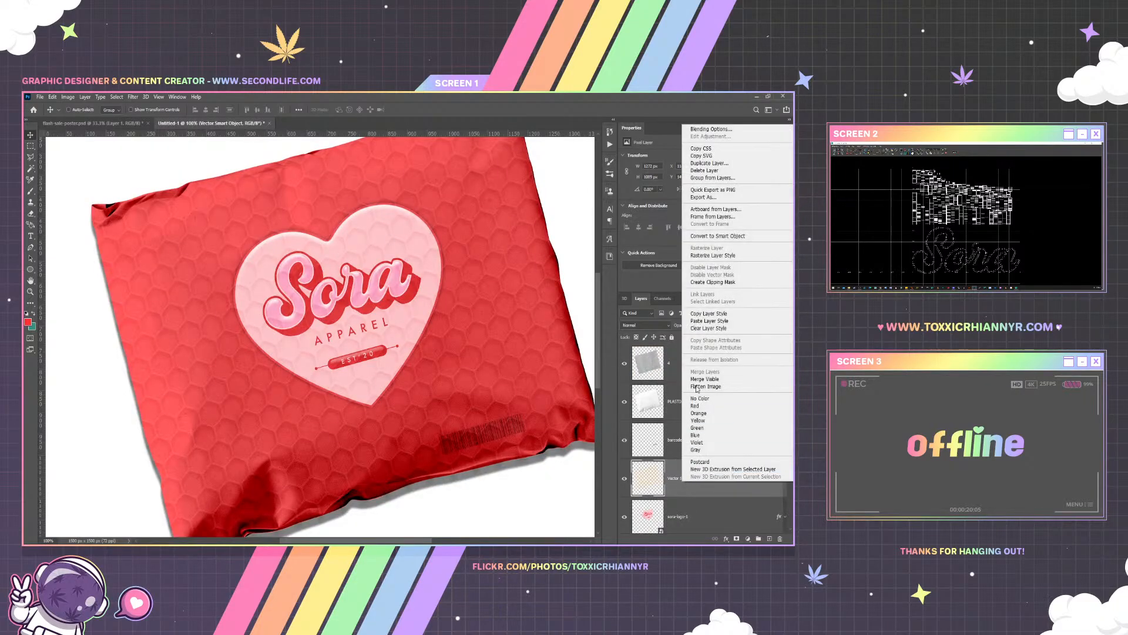
click(709, 313)
click(624, 480)
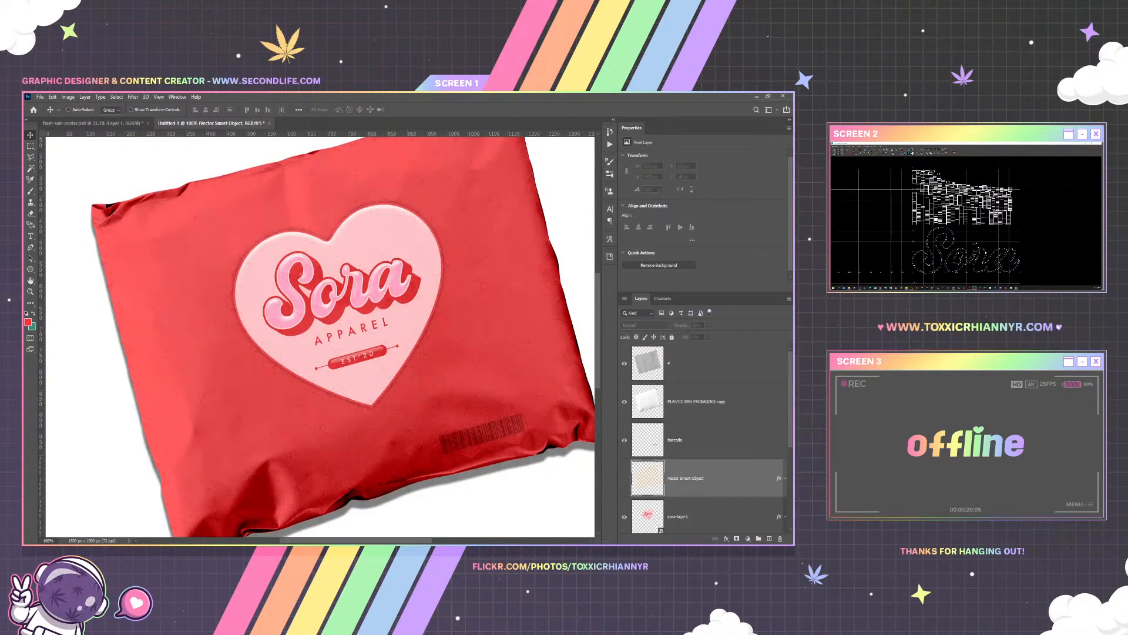
Bring the merged small-hexagon pattern into the mailer document and position it over the bag
click(345, 353)
drag(345, 353, 341, 350)
drag(377, 313, 276, 340)
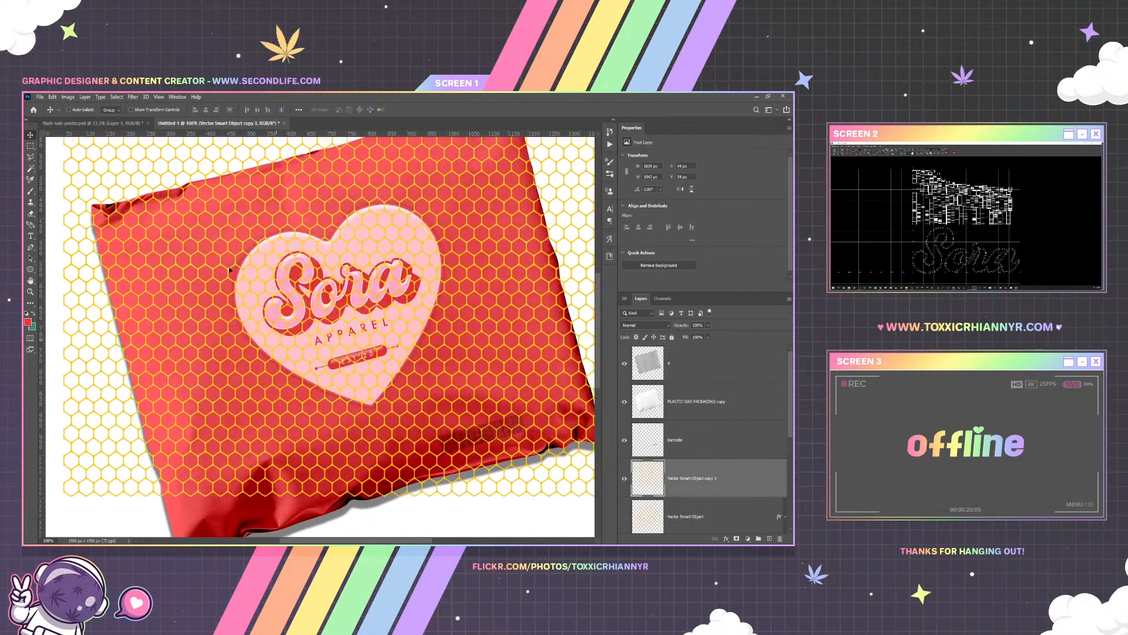
Rotate the new honeycomb pattern about 15° counter-clockwise to match the bag's tilt and shift it to cover the whole bag
click(159, 96)
click(169, 177)
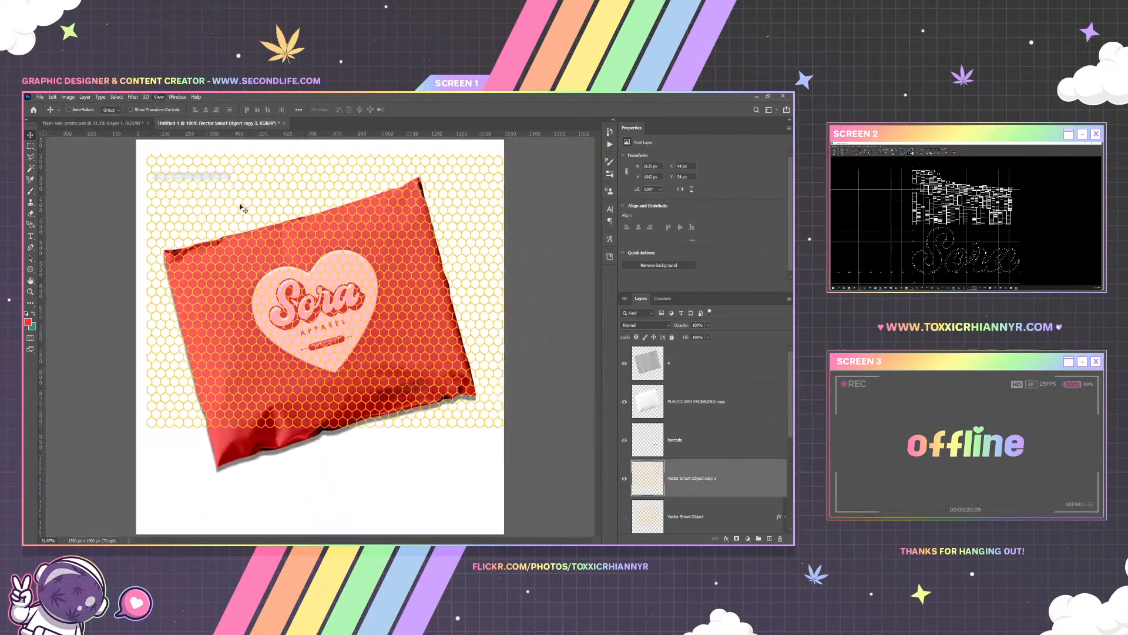
key(ctrl+t)
drag(600, 312, 573, 257)
drag(493, 263, 461, 295)
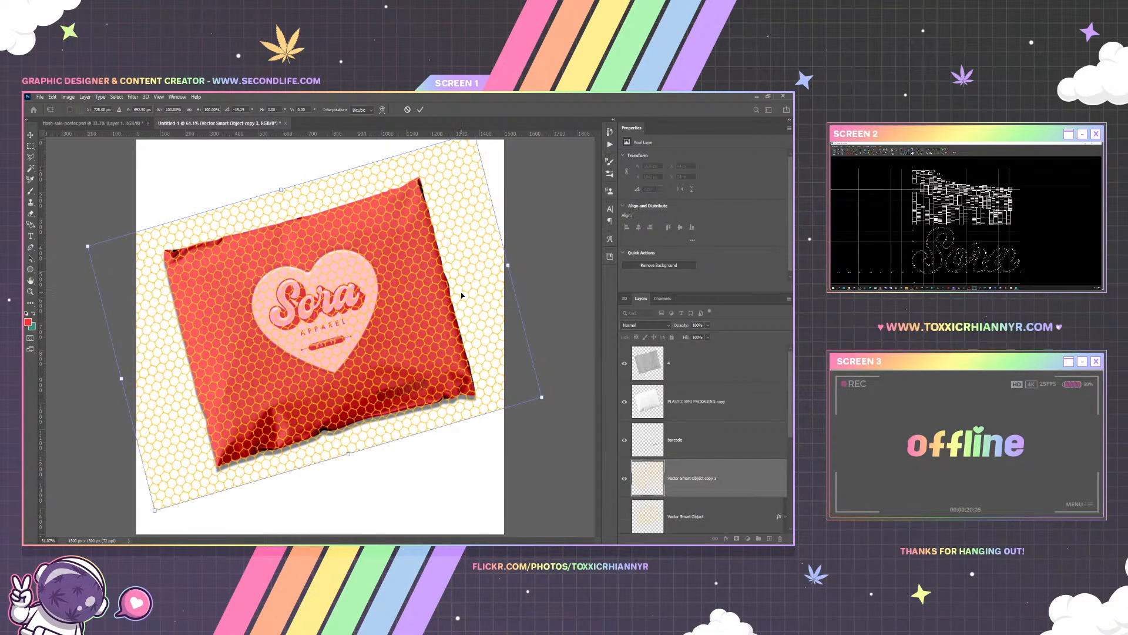
key(Return)
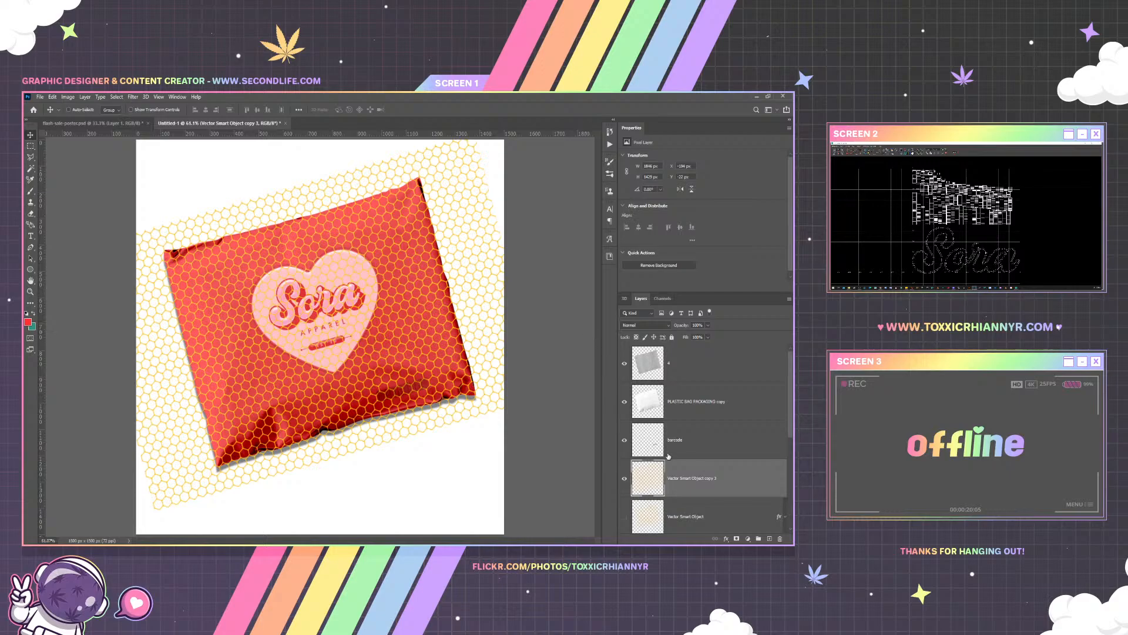
Mask the new honeycomb layer to the bag's outline and apply the mask
scroll(676, 464, down, 3)
scroll(661, 491, down, 3)
ctrl+click(656, 444)
click(737, 539)
right_click(689, 372)
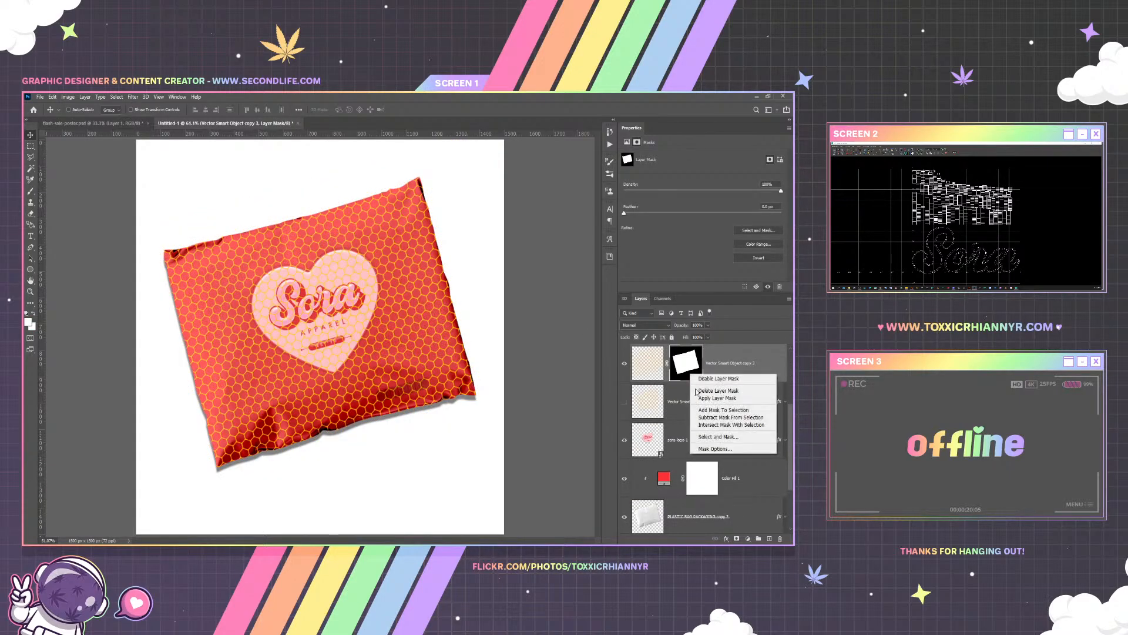
click(704, 403)
Paste the copied layer style onto the new honeycomb layer and collapse its effects list
right_click(663, 367)
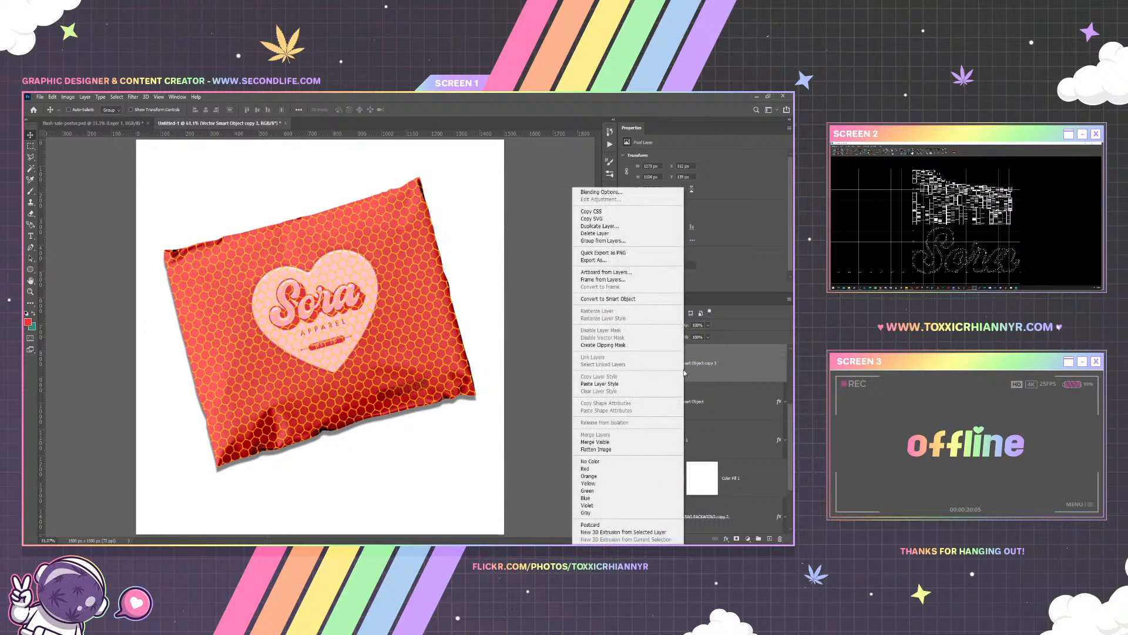
click(646, 383)
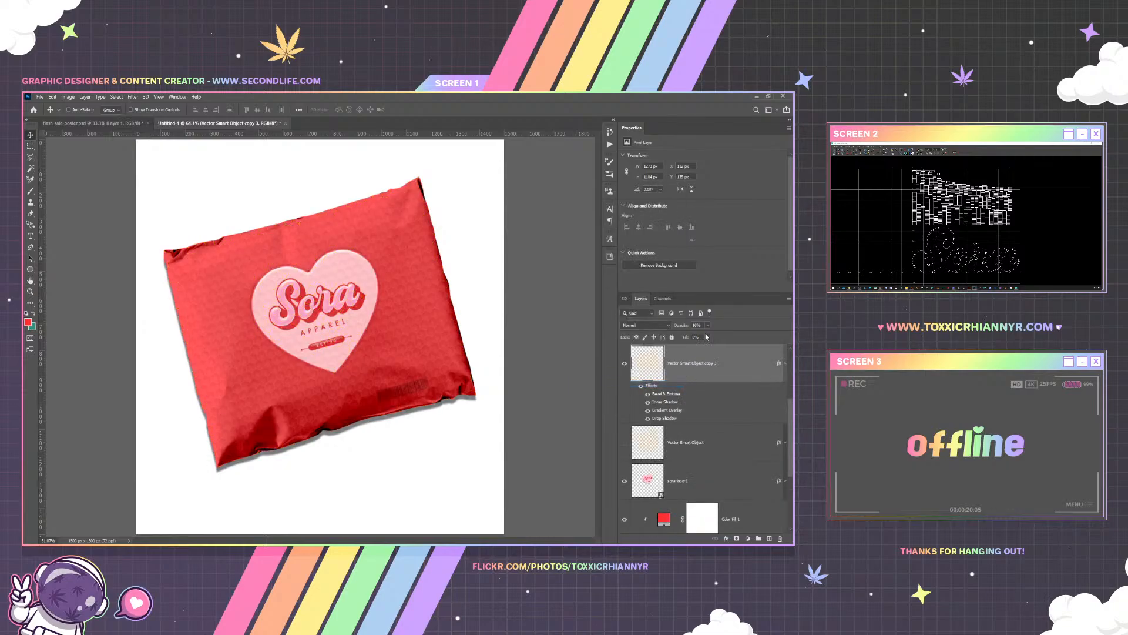
click(785, 364)
Try a lower opacity on the new honeycomb layer, then raise it again
click(158, 97)
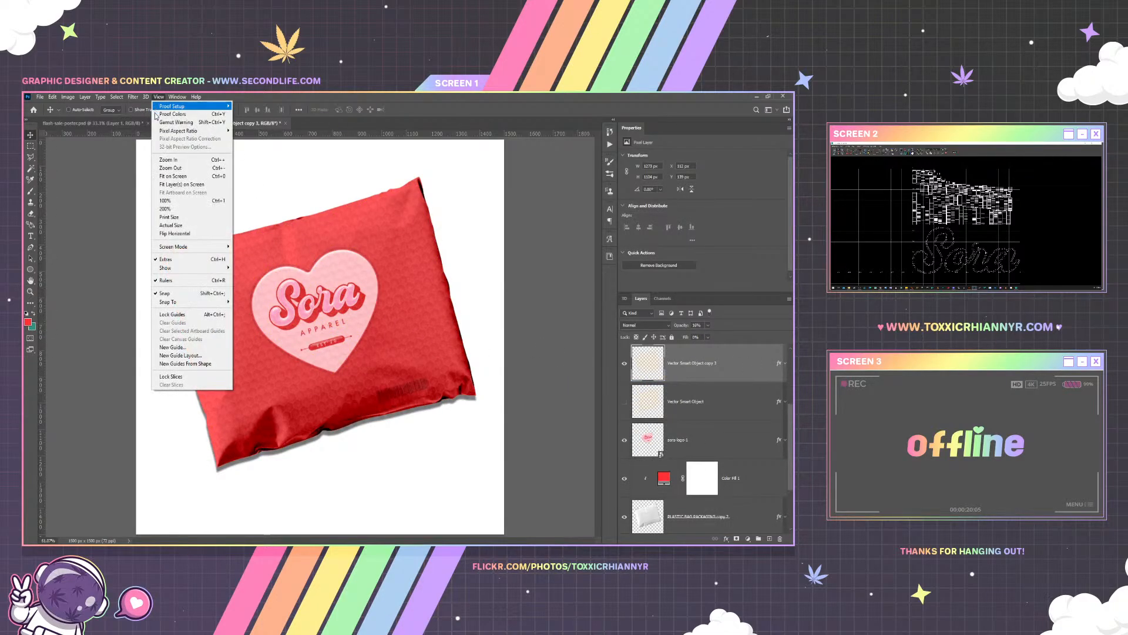
click(165, 201)
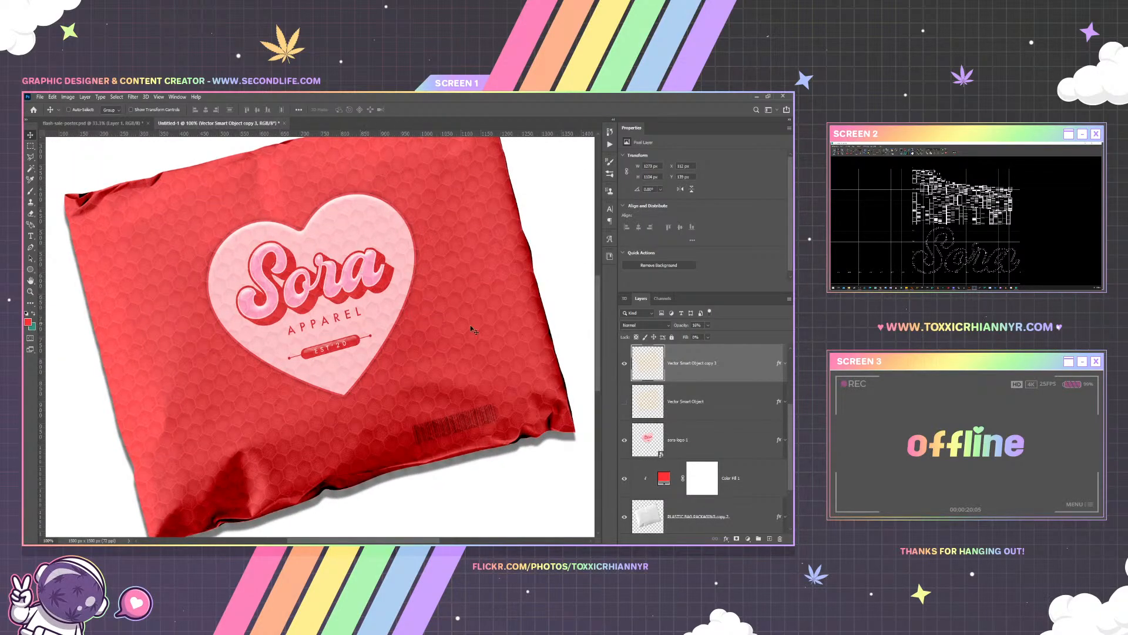
click(698, 325)
key(Return)
scroll(264, 239, up, 3)
scroll(265, 238, up, 2)
scroll(266, 235, down, 5)
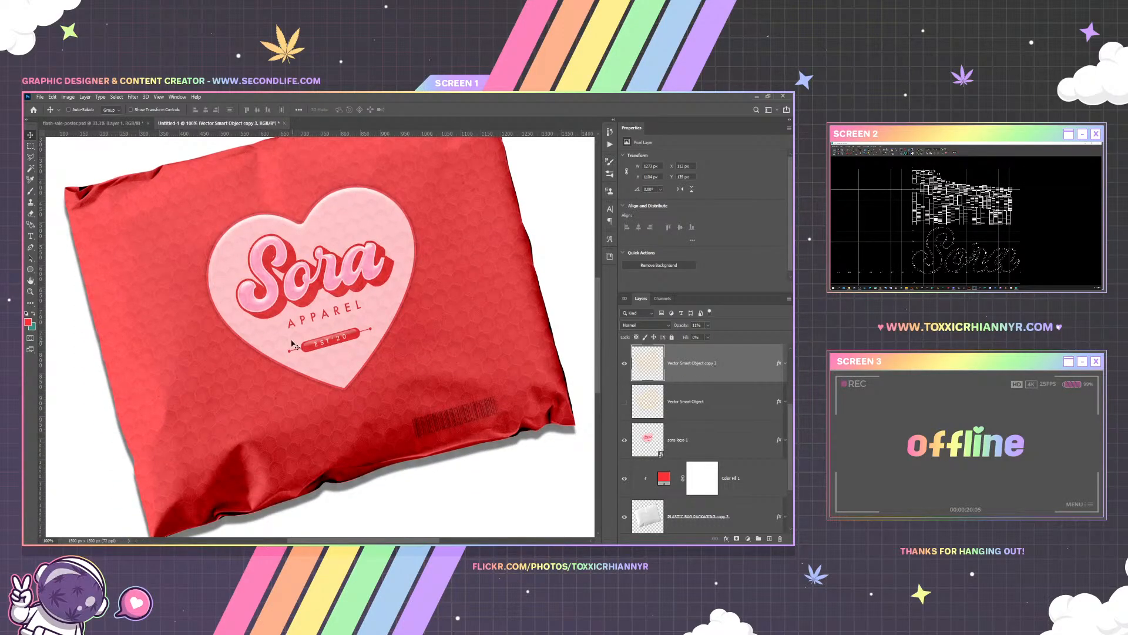
click(699, 325)
Try a larger inner shadow distance on the new honeycomb layer, compare its shadow and gradient effects, and discard the layer style changes
right_click(722, 378)
click(640, 194)
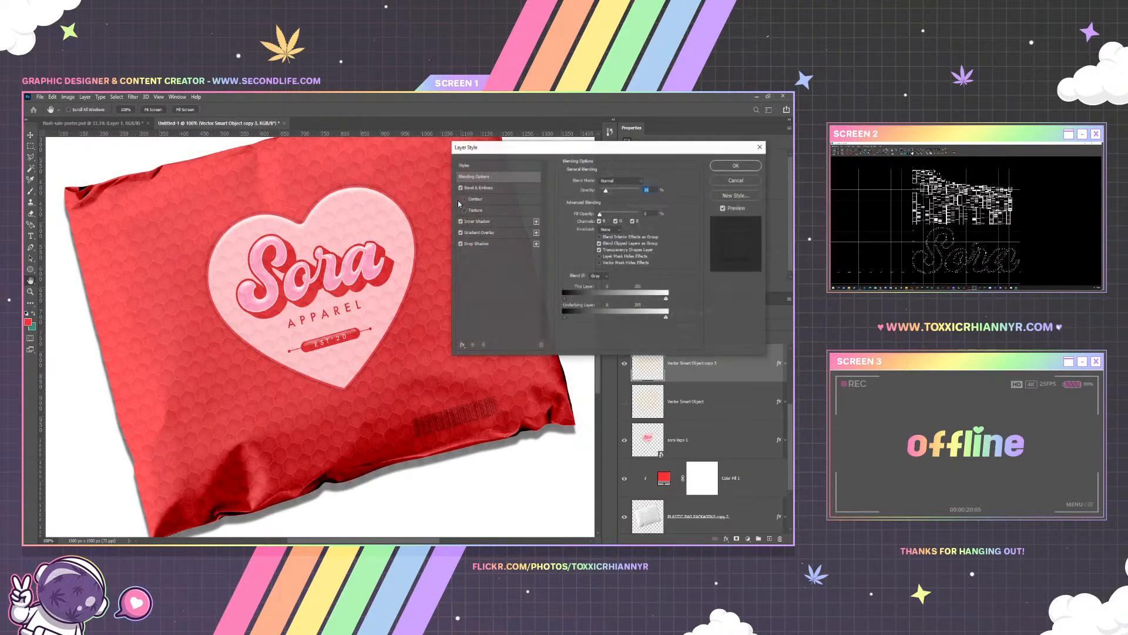
click(477, 221)
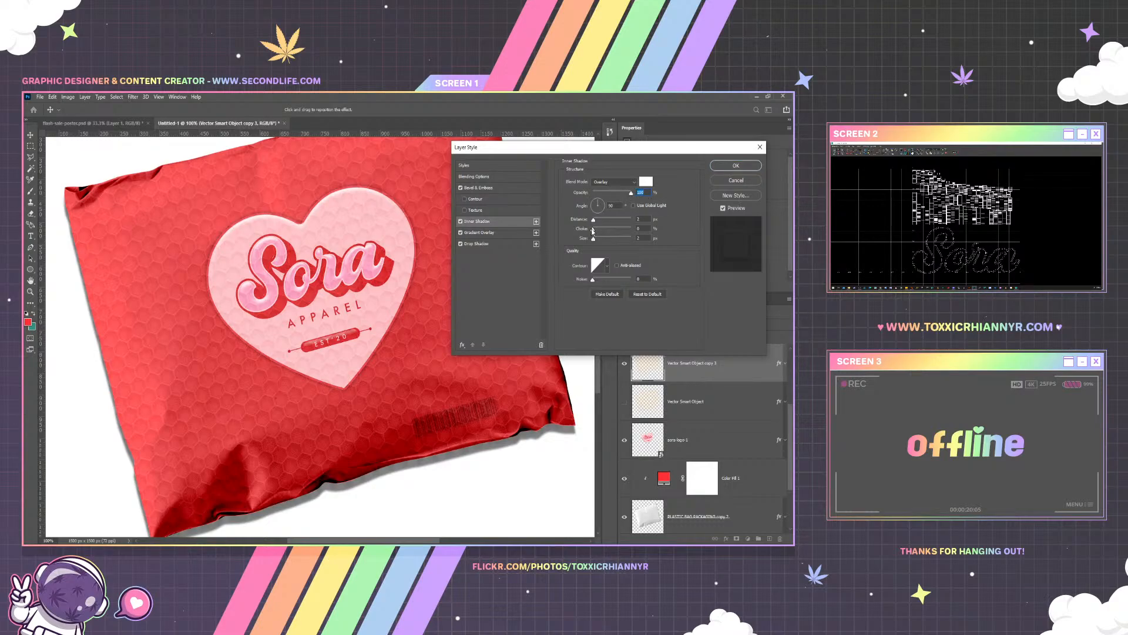
mouse_move(624, 229)
mouse_down()
mouse_move(588, 228)
mouse_move(620, 227)
mouse_move(592, 228)
mouse_move(606, 223)
mouse_up()
click(461, 222)
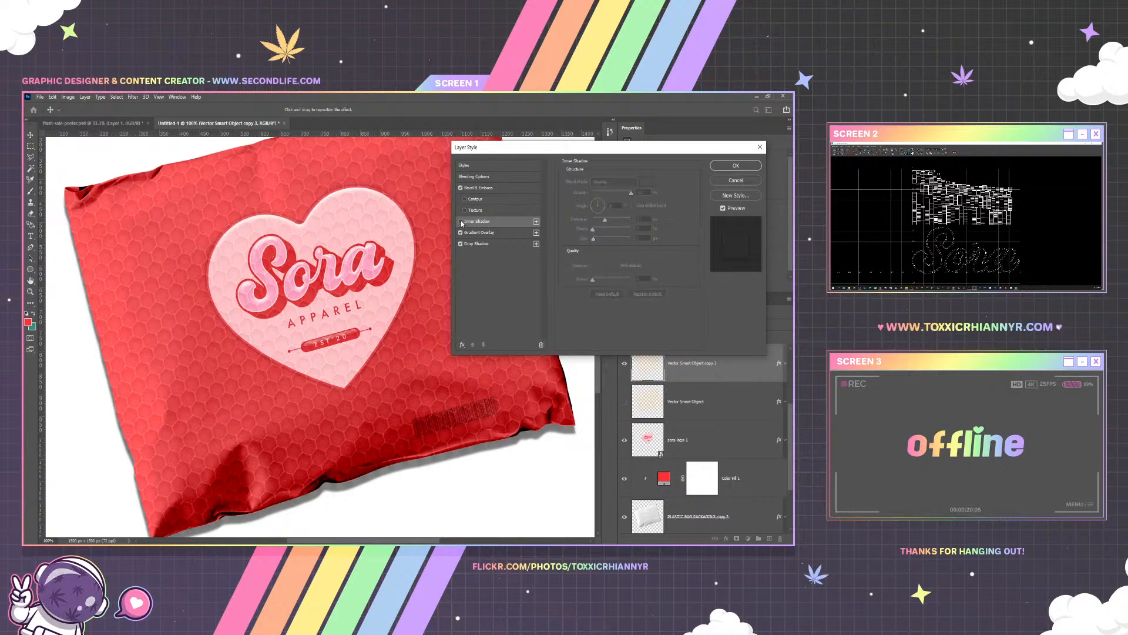
click(461, 222)
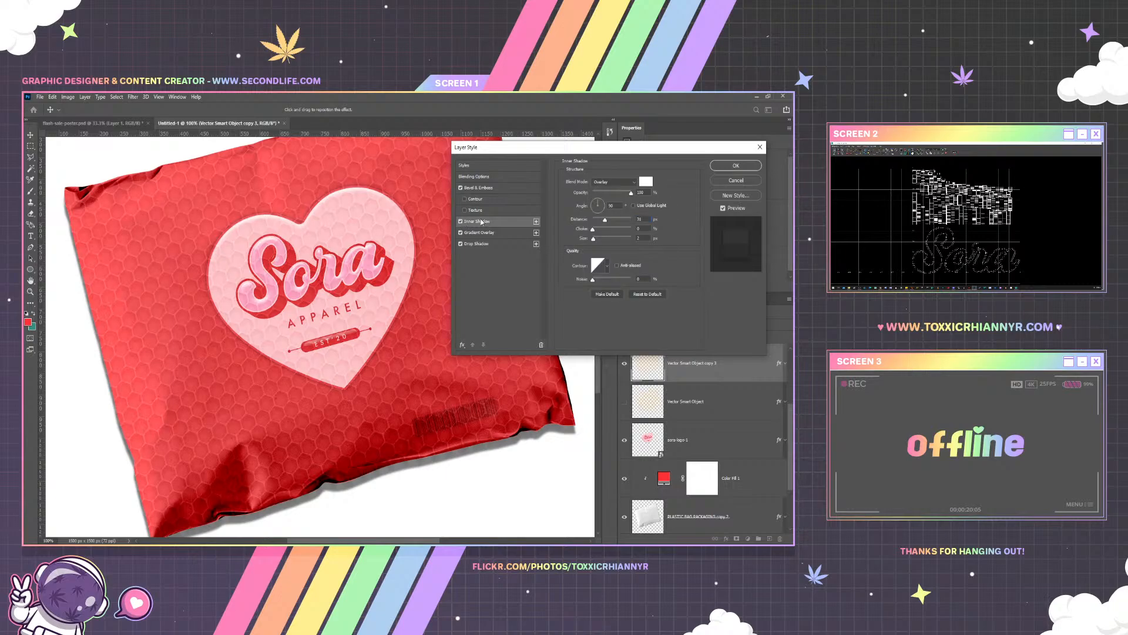
click(474, 231)
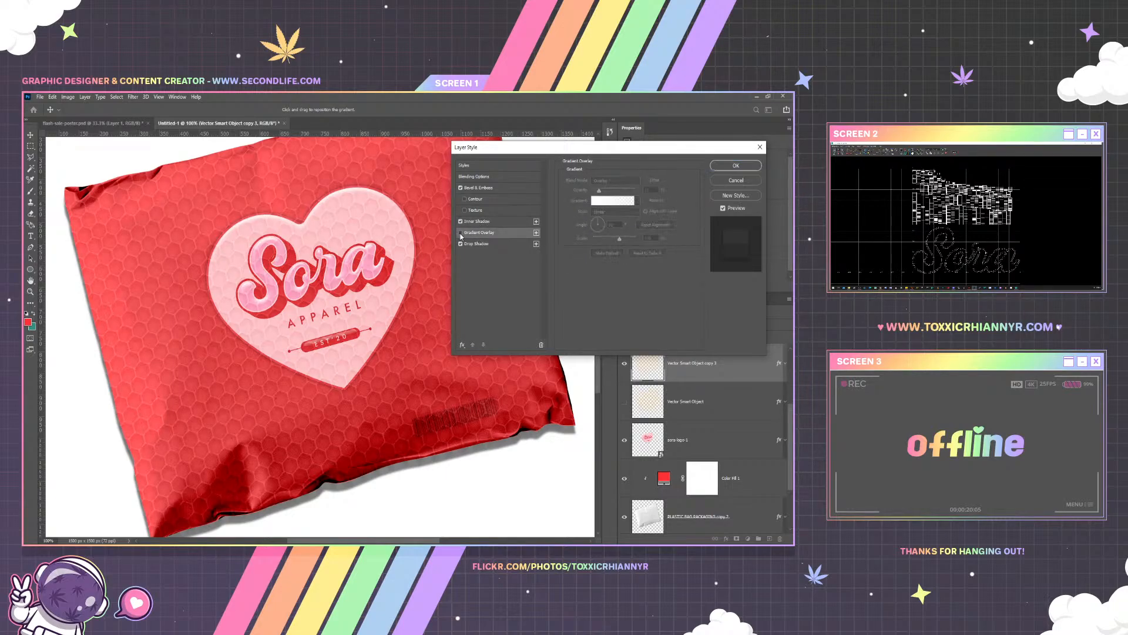
click(461, 243)
click(461, 243)
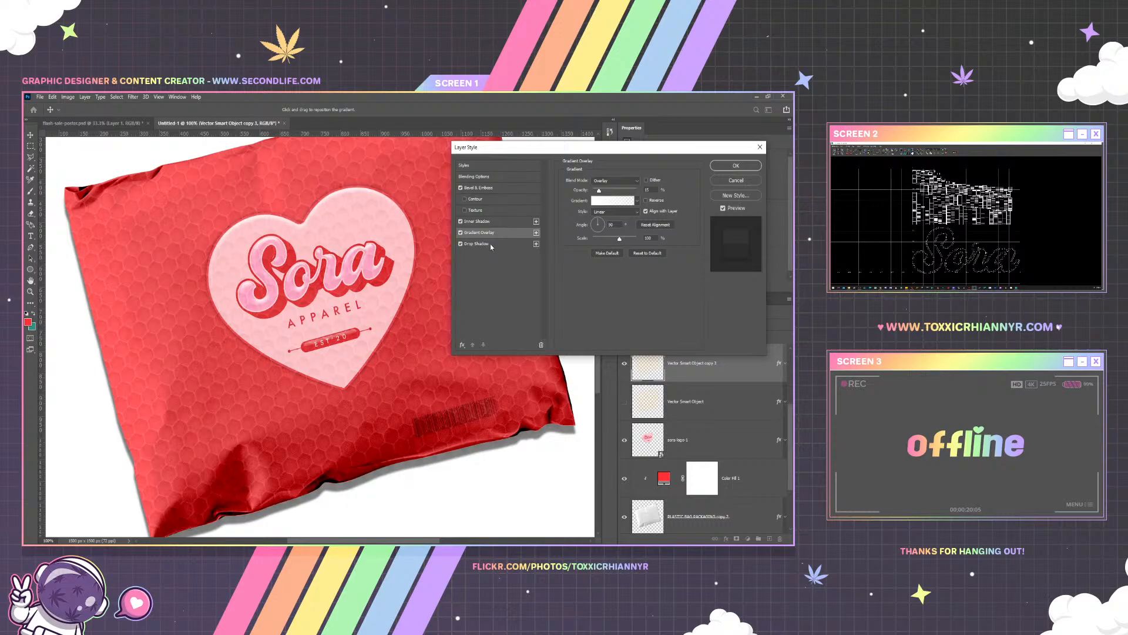
click(743, 180)
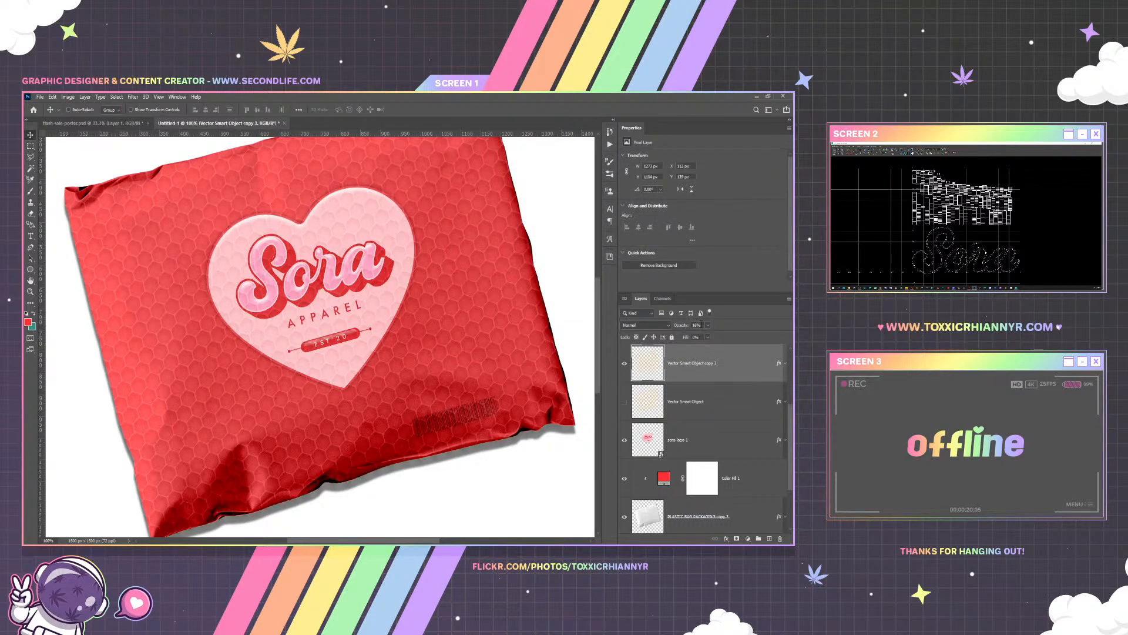
Set the new honeycomb layer's opacity to 10% and check the whole bag
click(696, 325)
click(708, 337)
drag(701, 325, 678, 330)
click(158, 97)
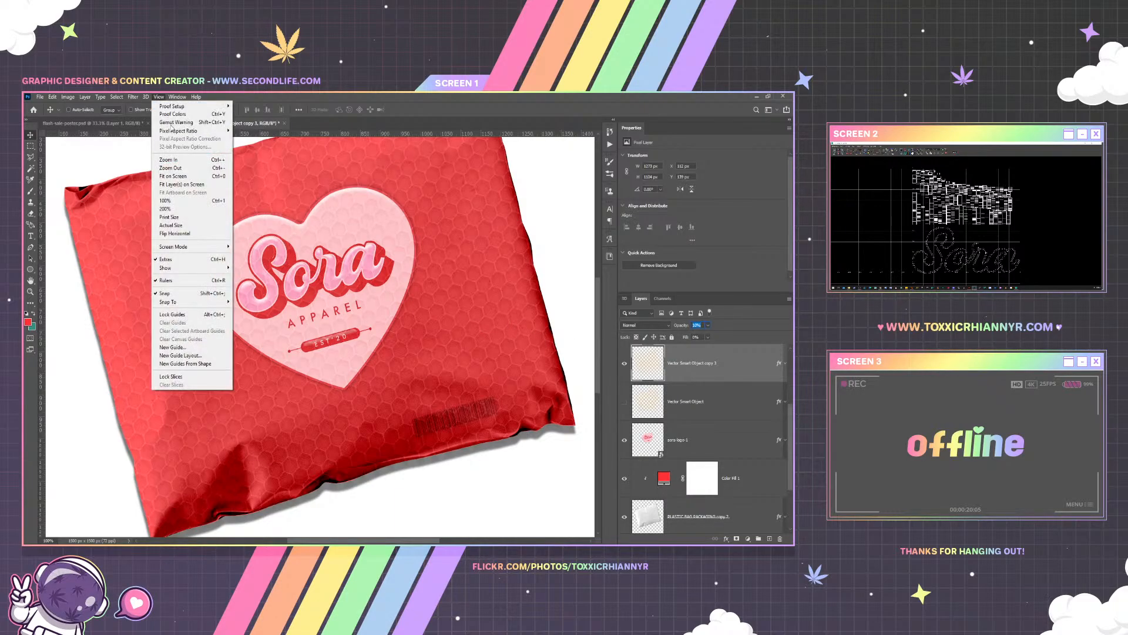
click(173, 175)
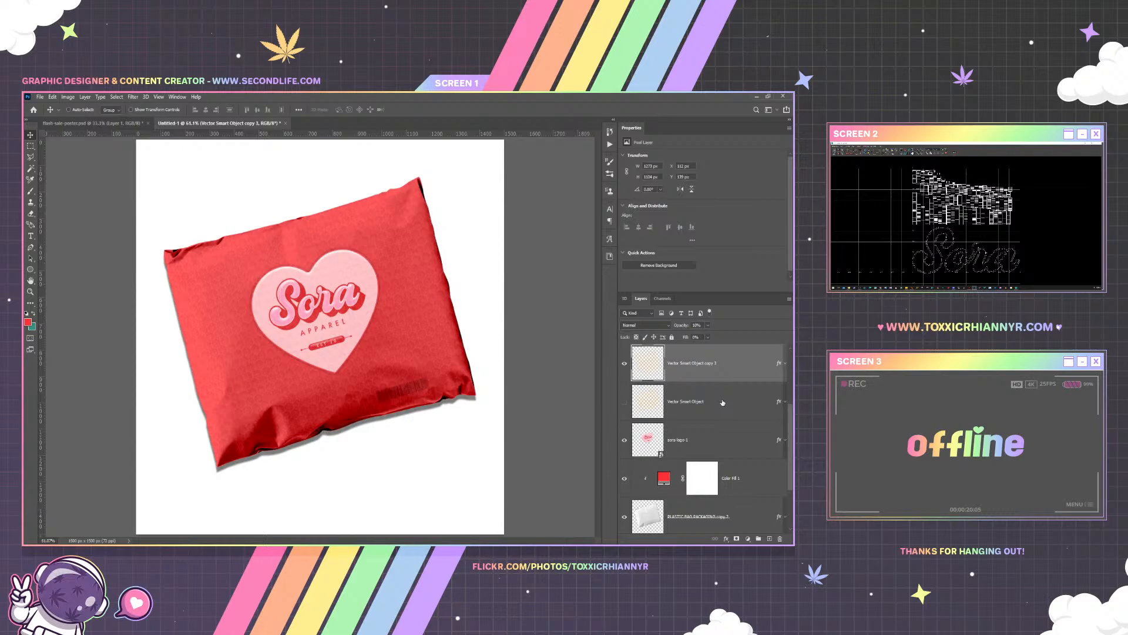
Raise the fill percentage of the red Color Fill 1 layer for a stronger bag color and check the result
click(745, 489)
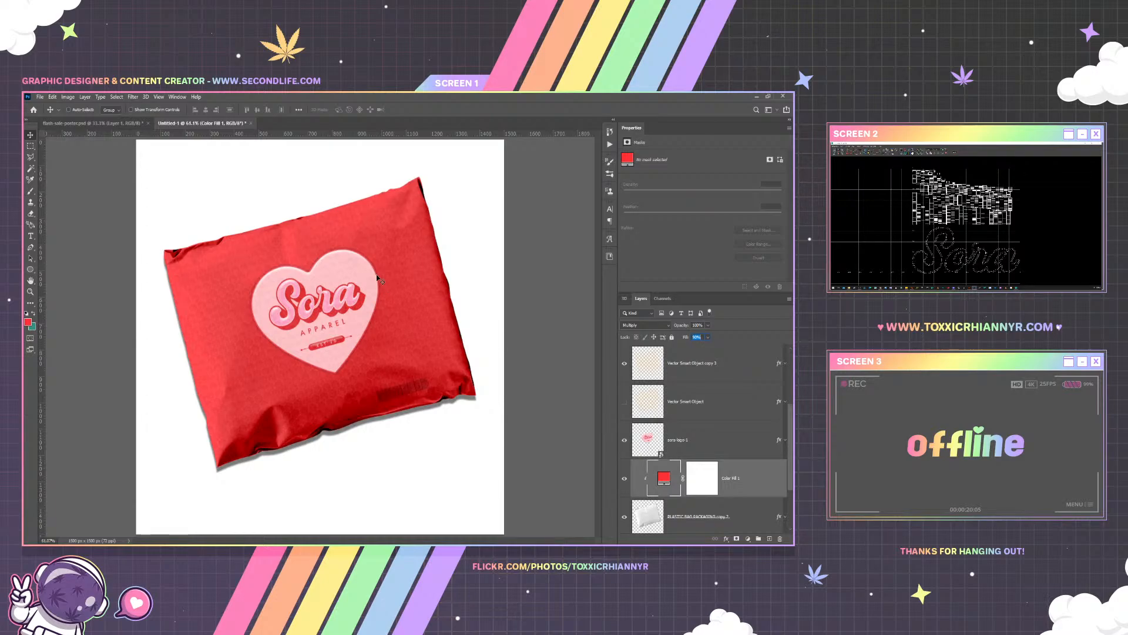
key(Return)
click(159, 96)
click(174, 200)
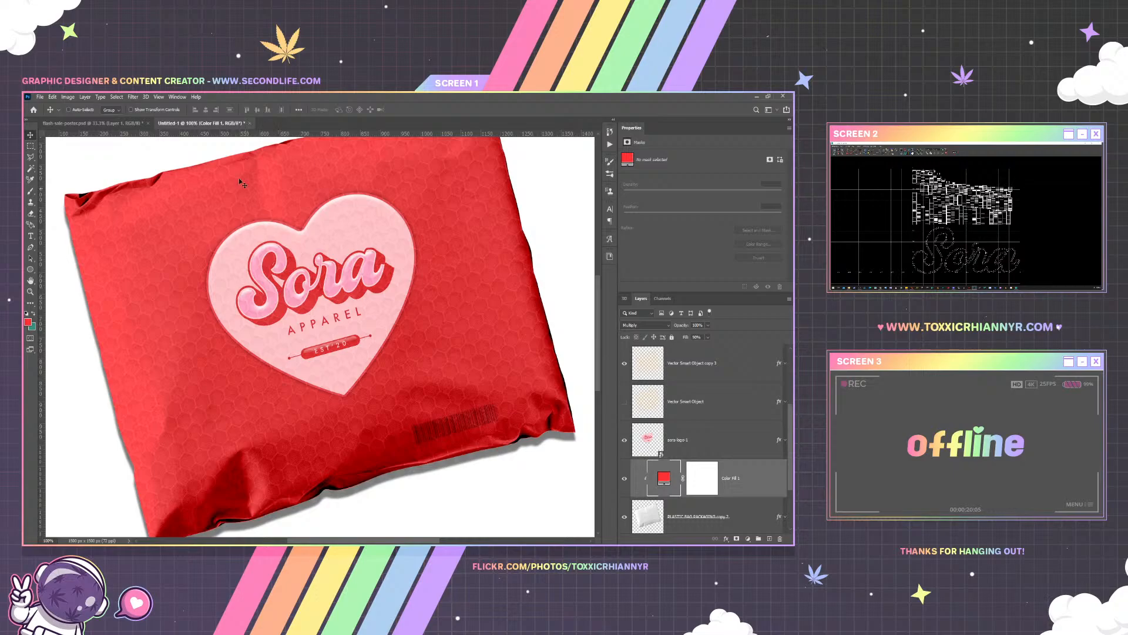
click(159, 97)
click(176, 168)
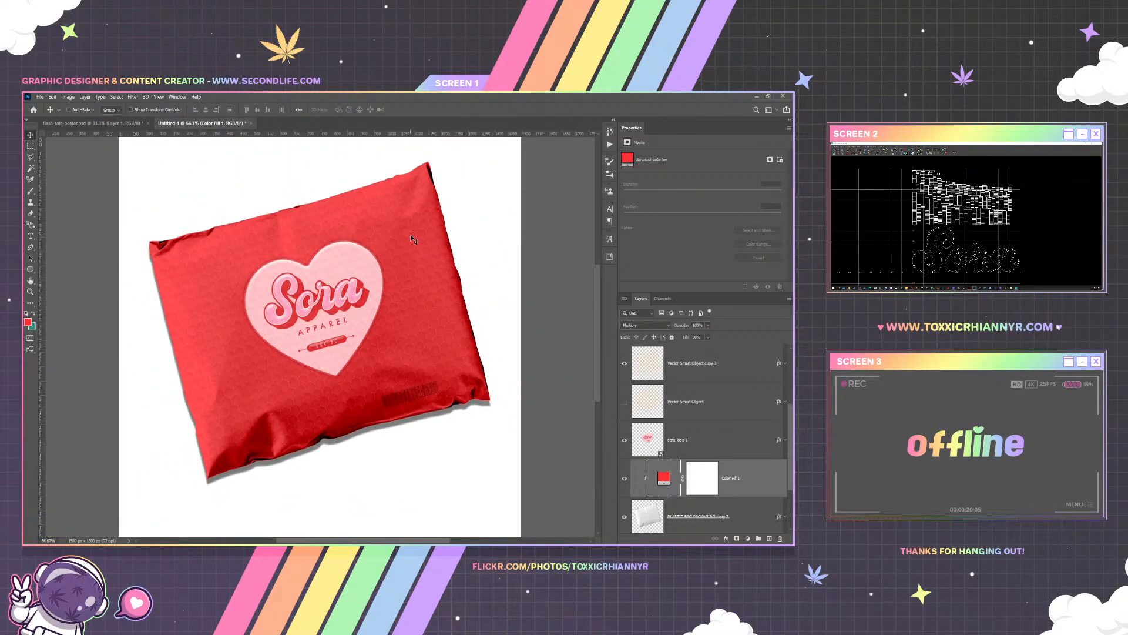
Close the extra open documents and return to the red mailer bag document
click(783, 96)
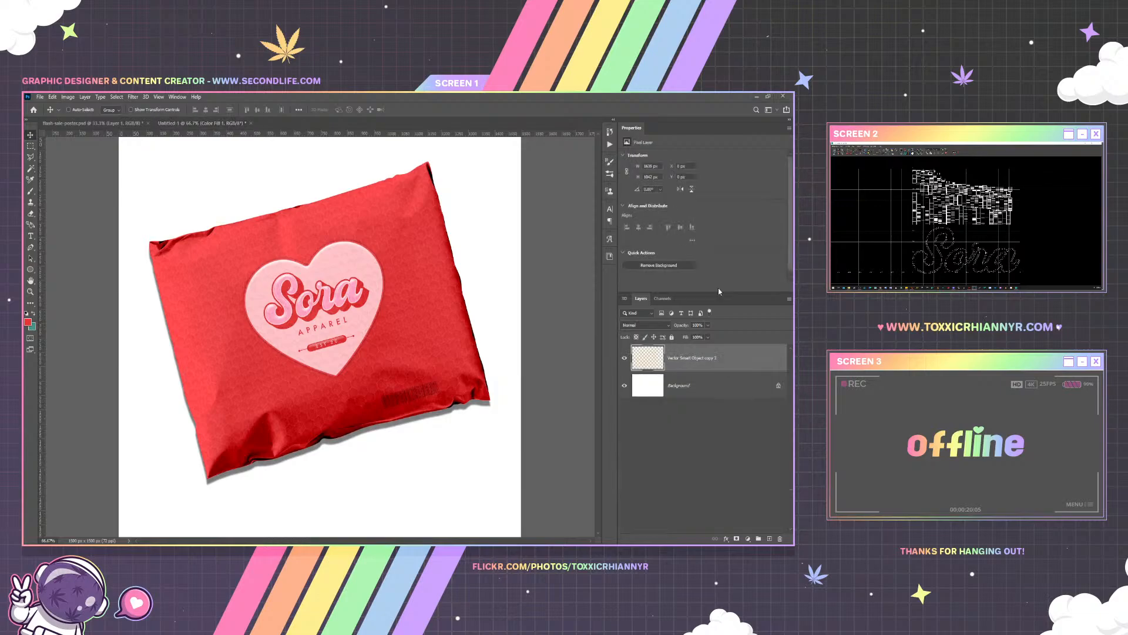
click(404, 263)
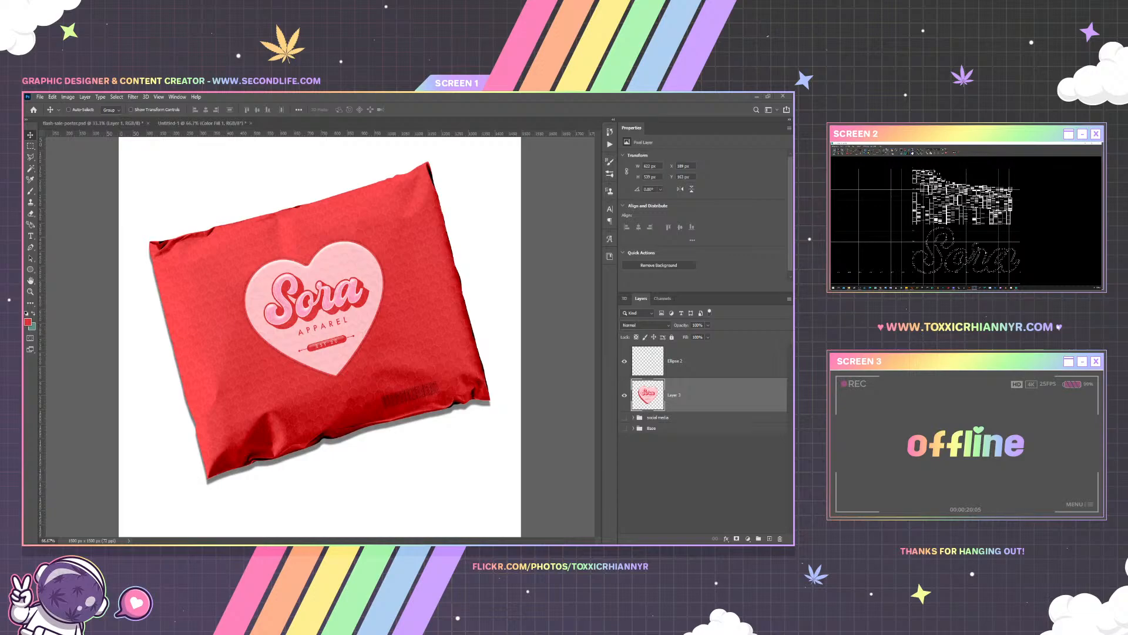
click(405, 263)
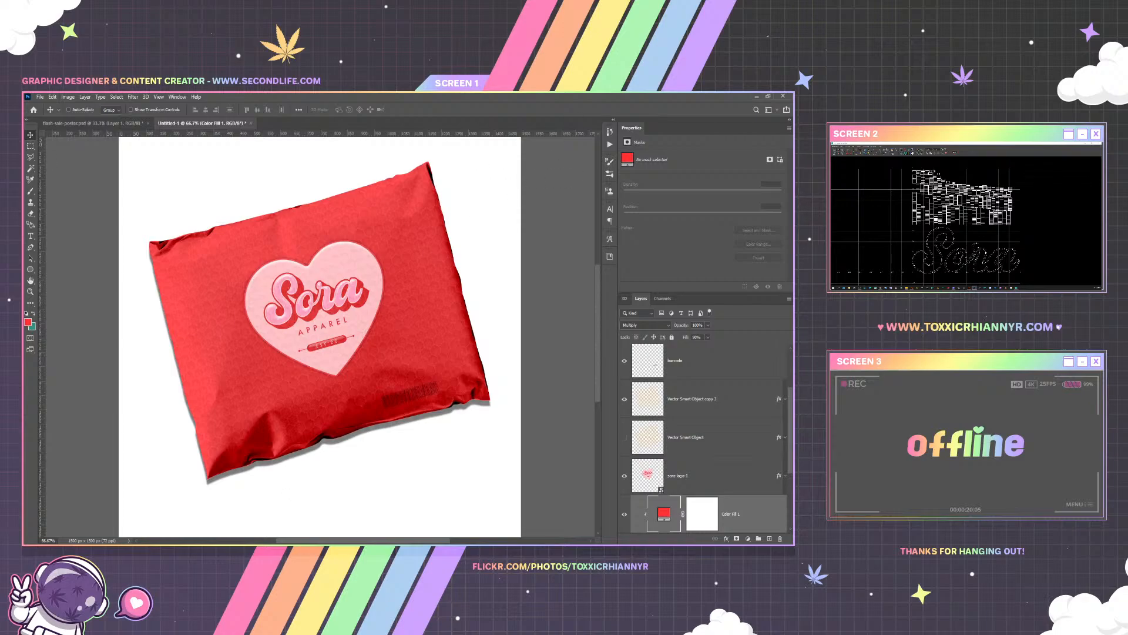
Switch to the browser's Freepik page and search all resources for "plastic baggies"
mouse_move(166, 550)
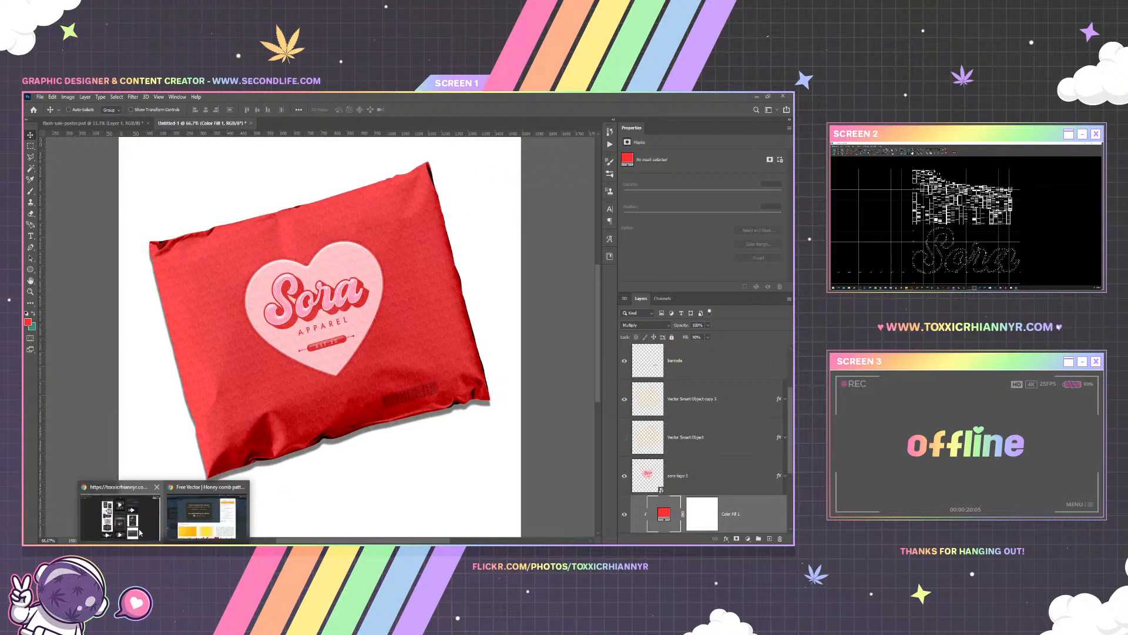
click(209, 514)
click(88, 221)
drag(213, 155, 120, 134)
text(plastic)
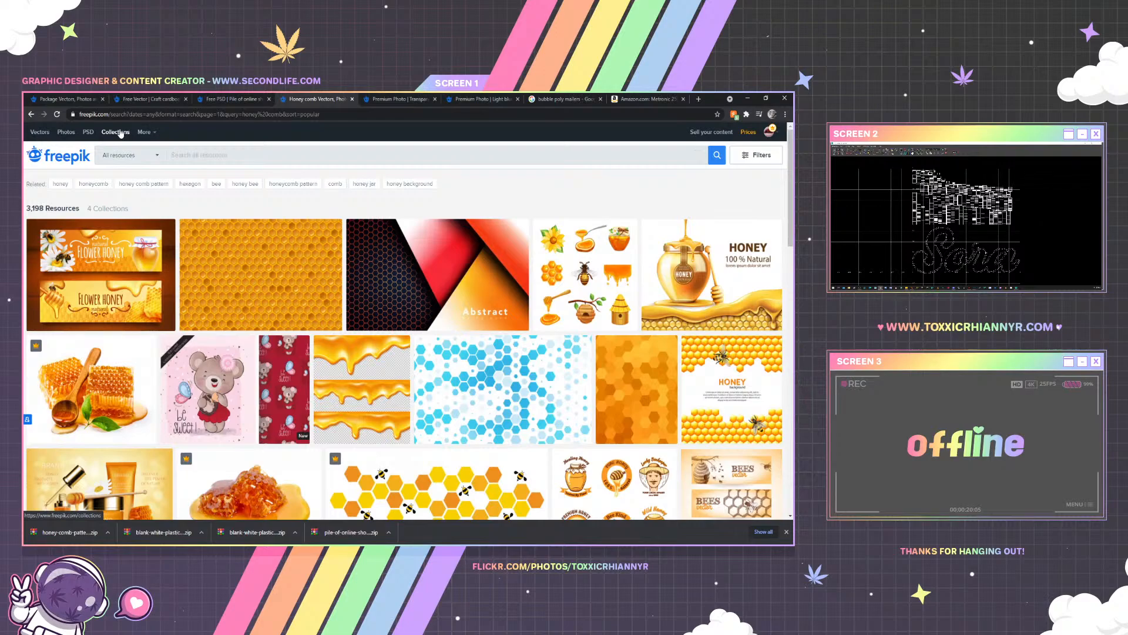
text( baggies)
key(Return)
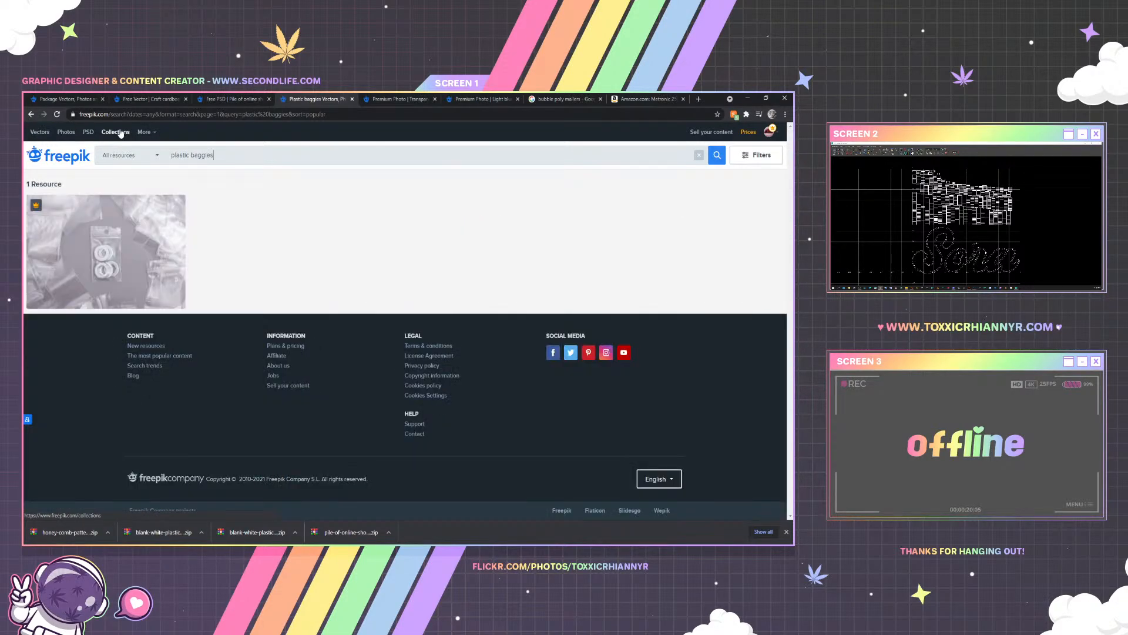
Change the Freepik search to "plastic bags" and look through the first page of results for a suitable clear bag
double_click(194, 155)
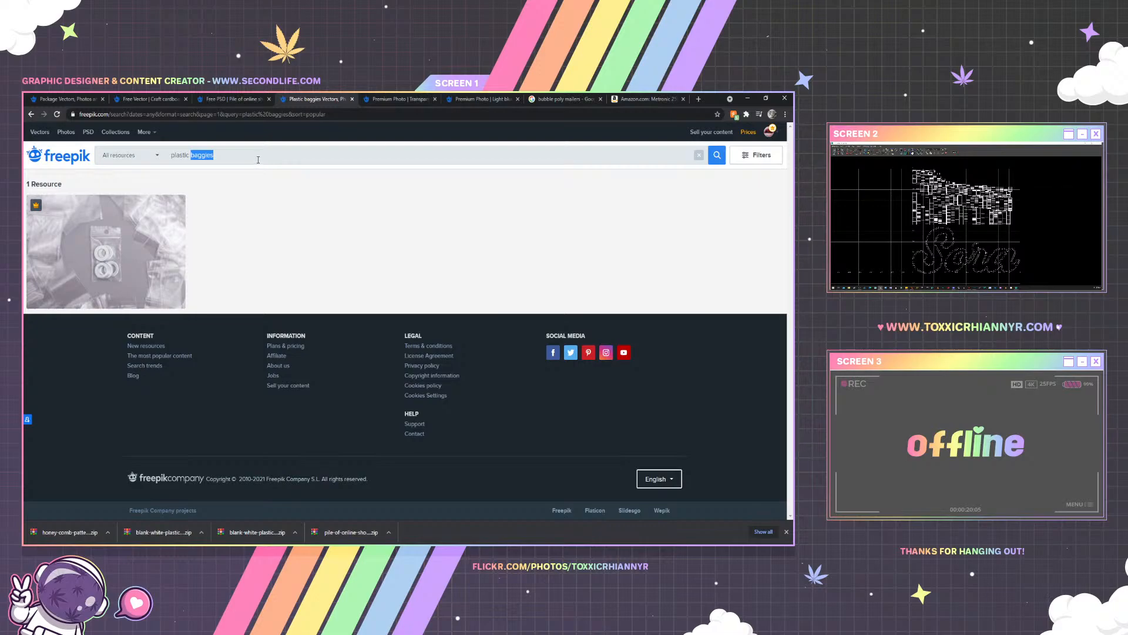
text(bags)
key(Return)
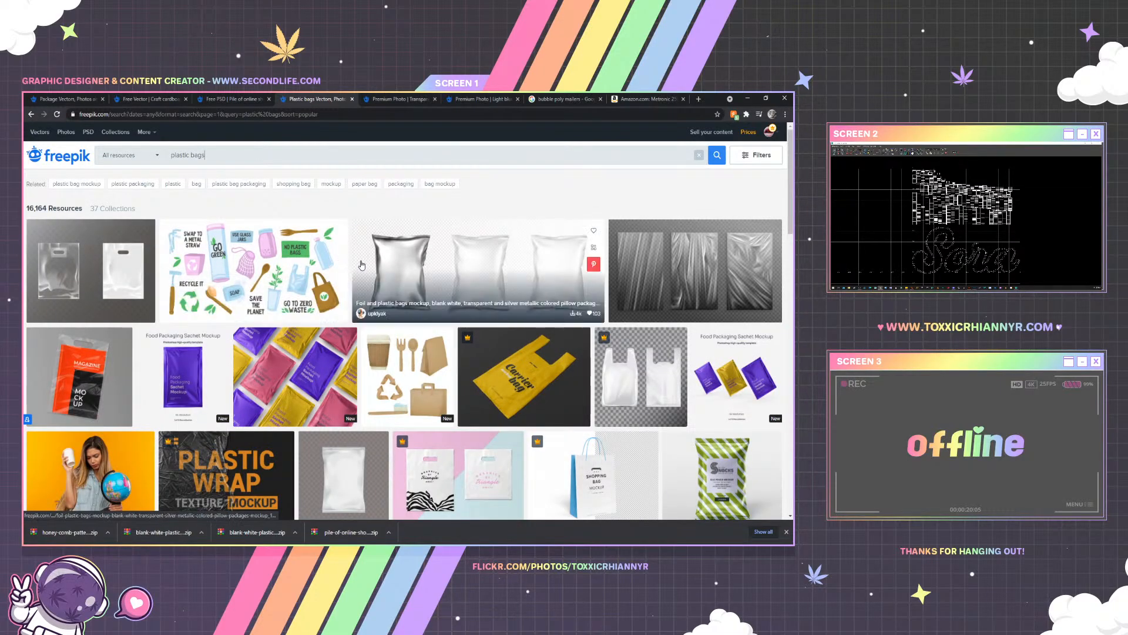
scroll(346, 272, down, 2)
scroll(347, 272, down, 2)
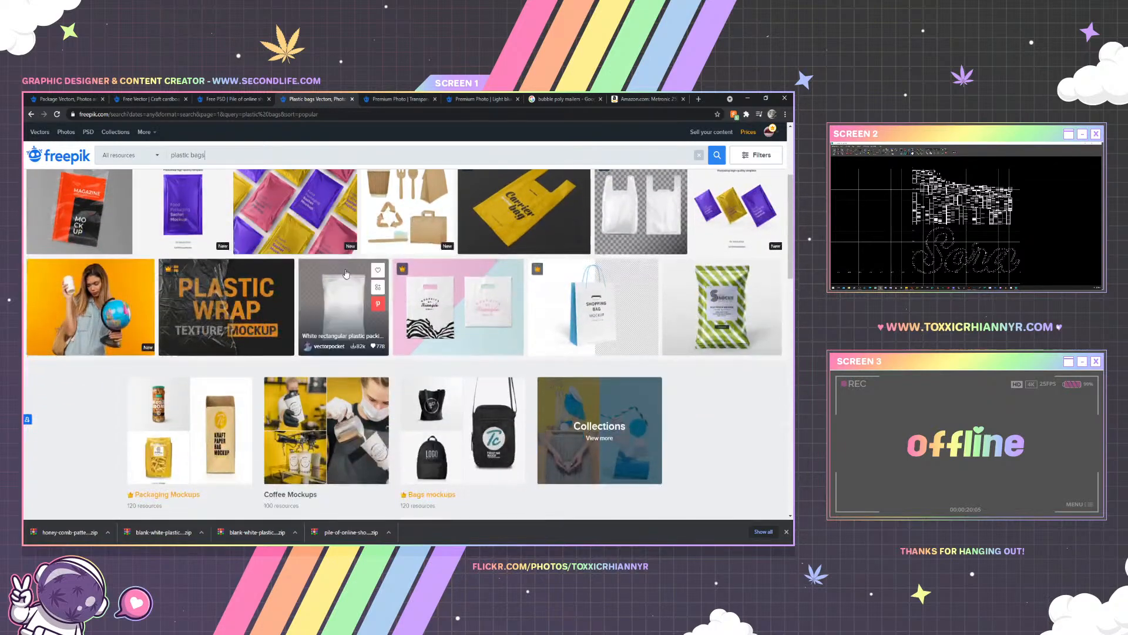
scroll(296, 277, down, 3)
scroll(296, 278, down, 3)
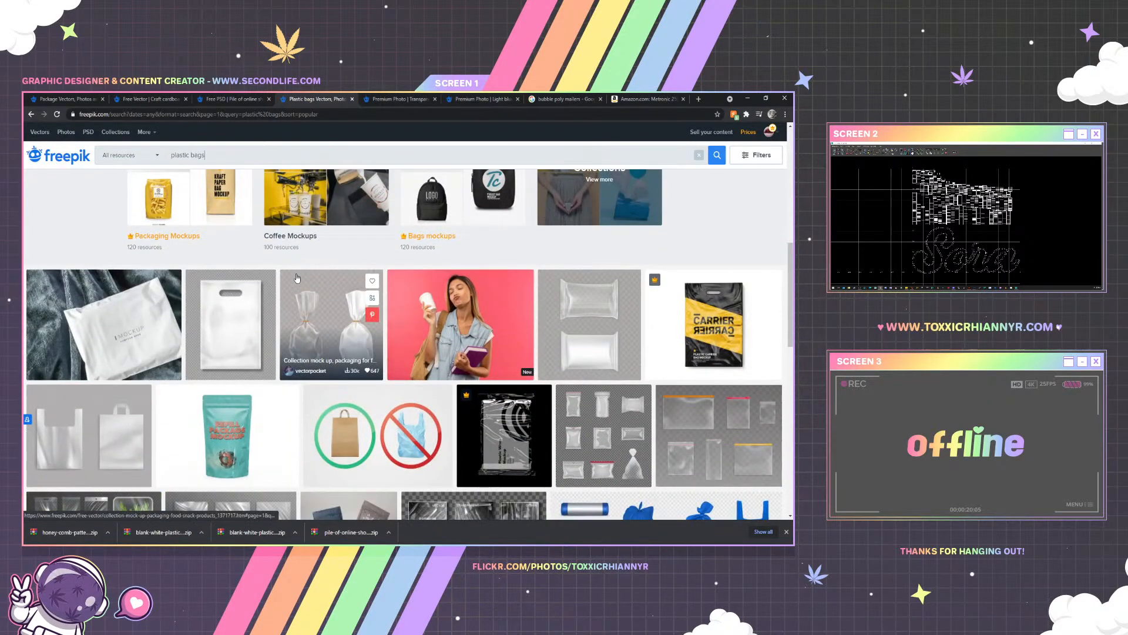
scroll(297, 277, down, 4)
scroll(295, 279, up, 3)
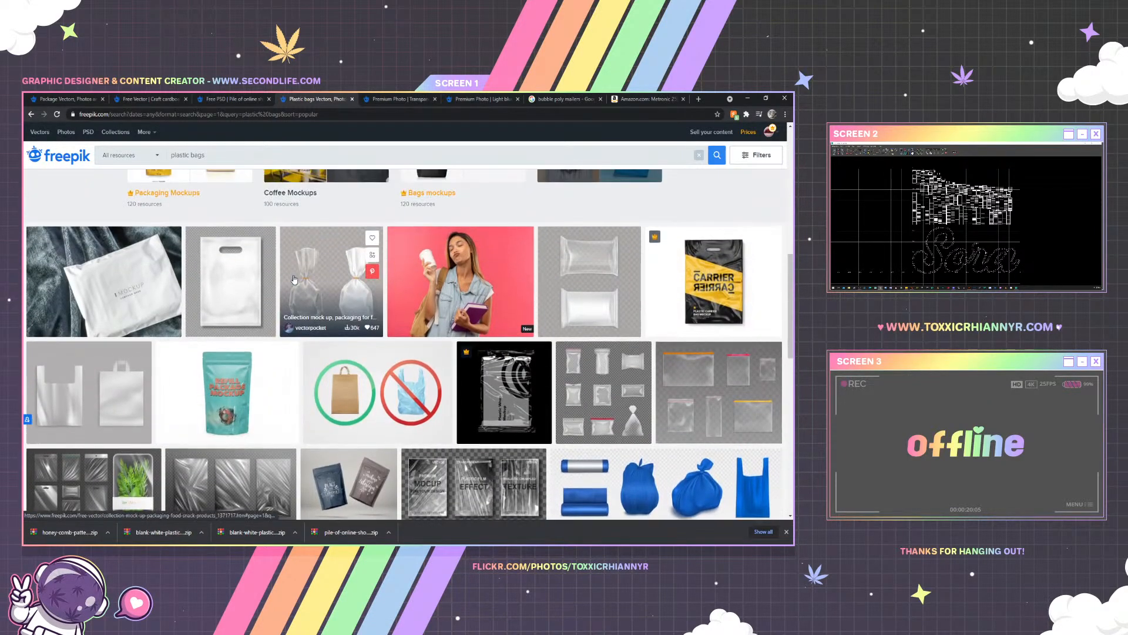
scroll(294, 279, down, 3)
scroll(294, 279, down, 1)
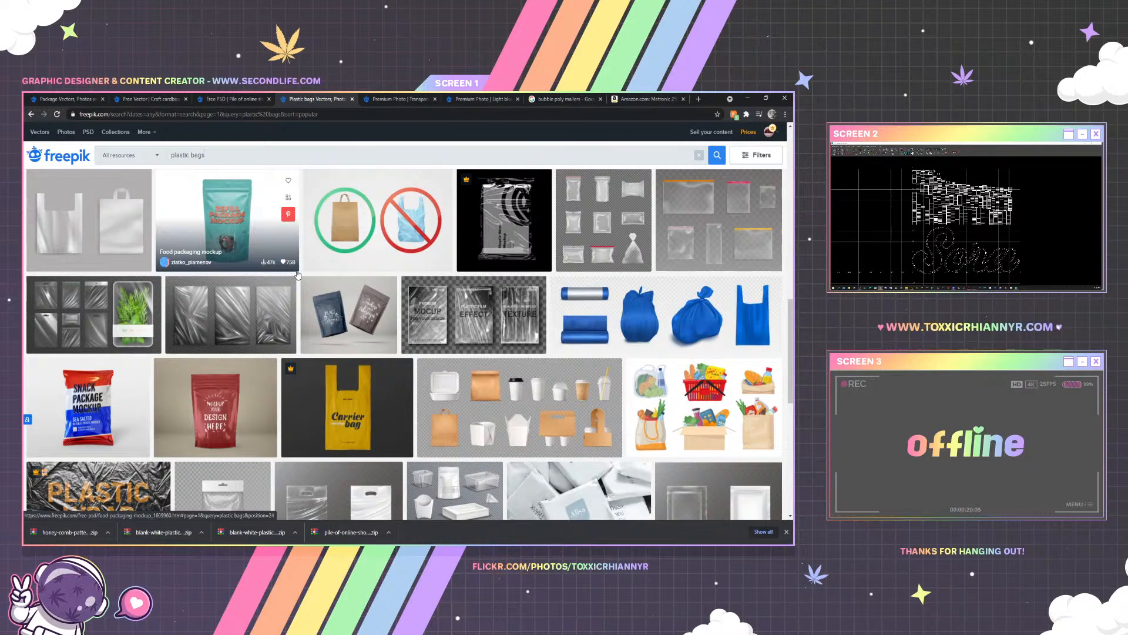
scroll(297, 276, down, 3)
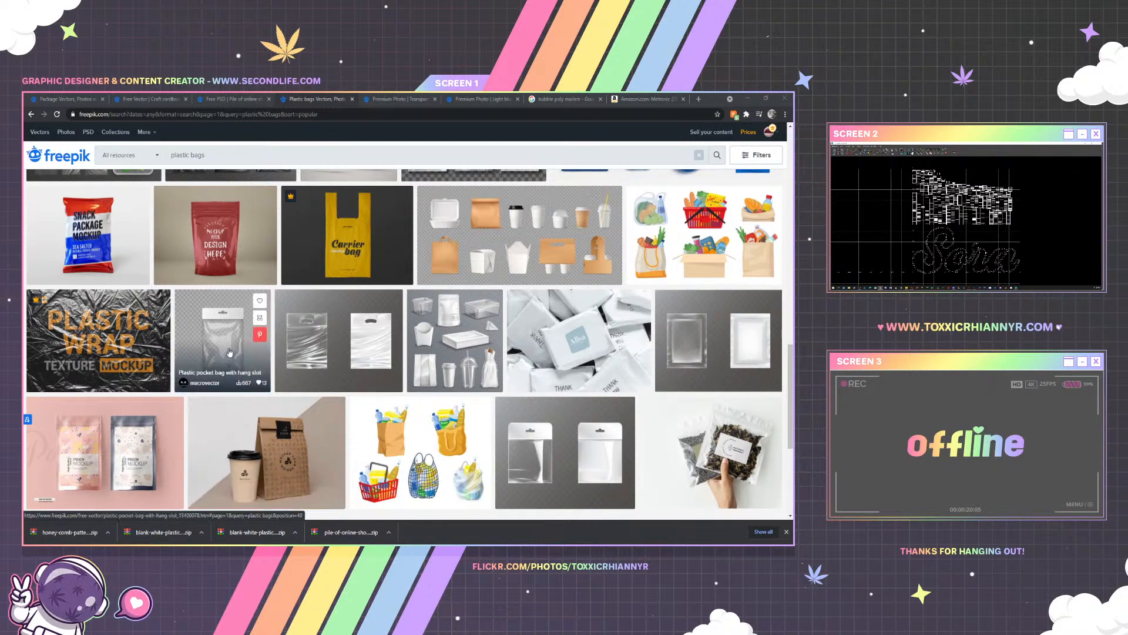
scroll(220, 424, down, 2)
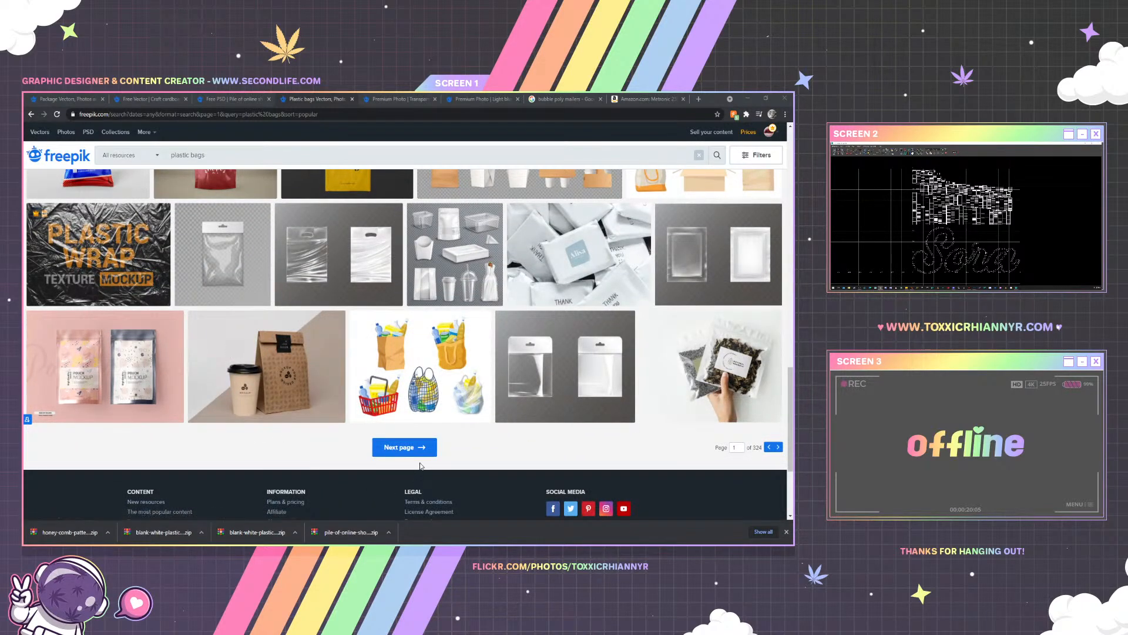
Open the transparent and white resealable ziplock bag result in a new tab and look through the second results page
right_click(537, 357)
click(564, 363)
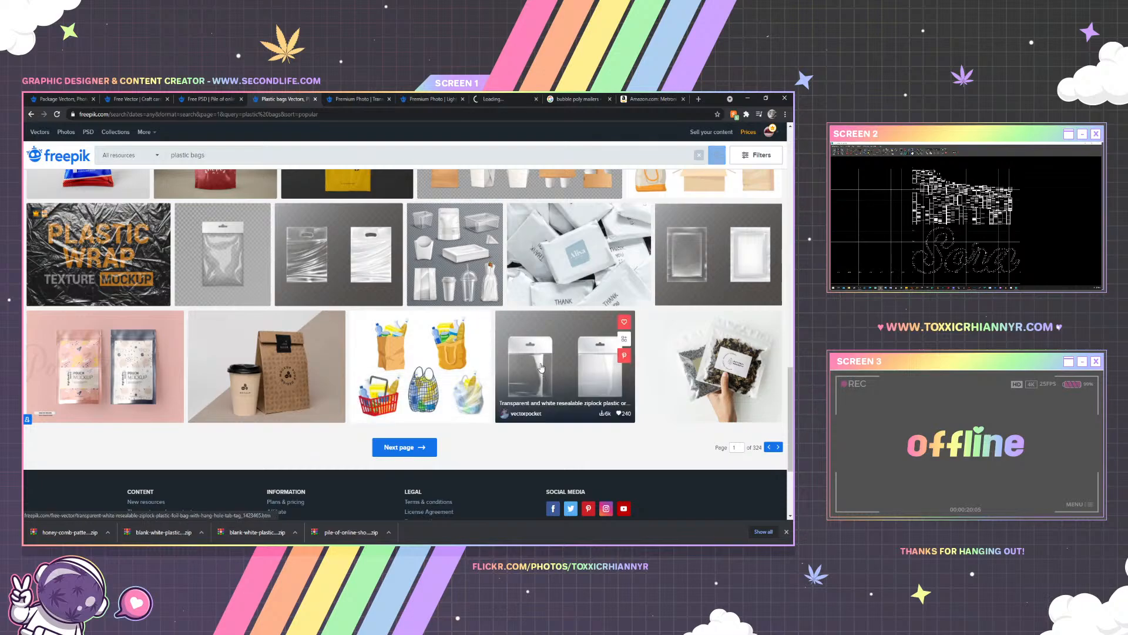
click(379, 450)
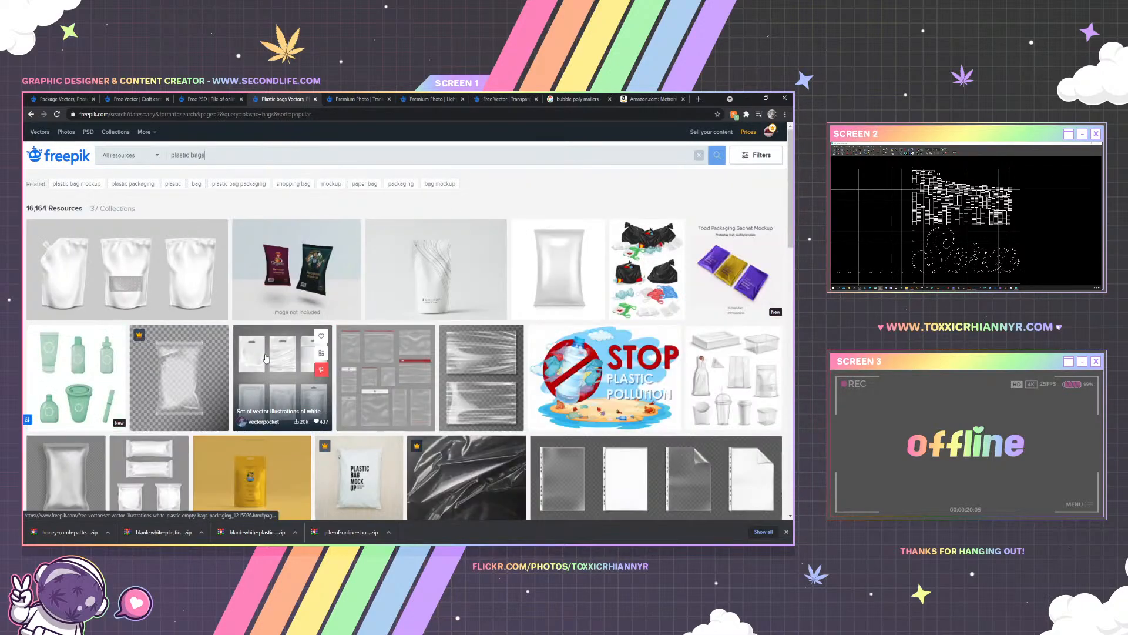
scroll(267, 359, down, 2)
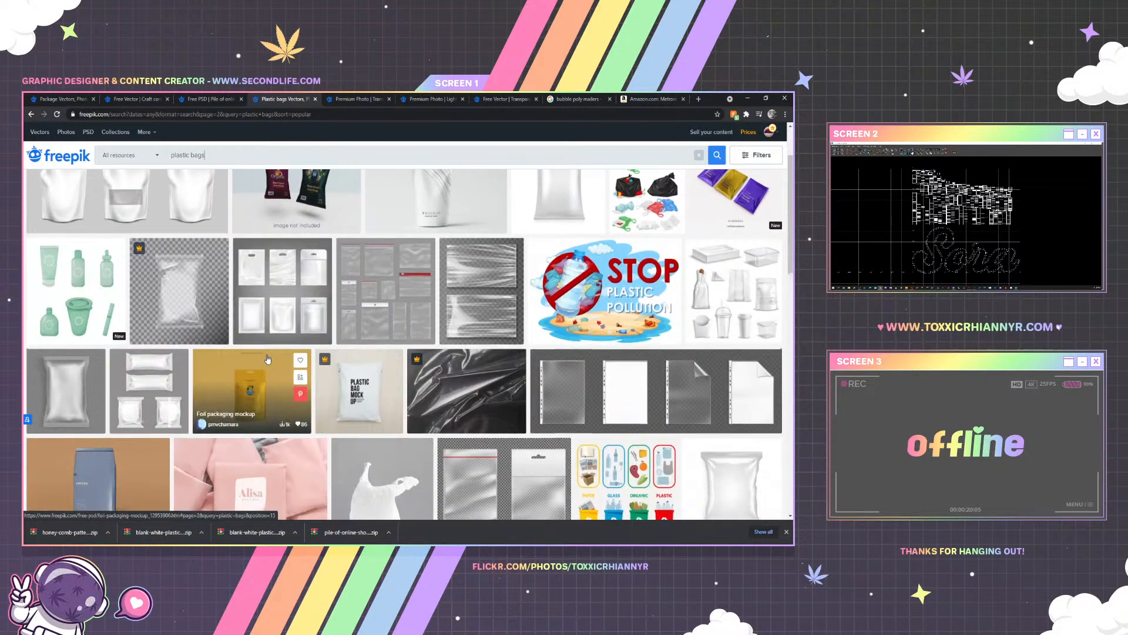
scroll(266, 359, down, 2)
scroll(267, 358, up, 2)
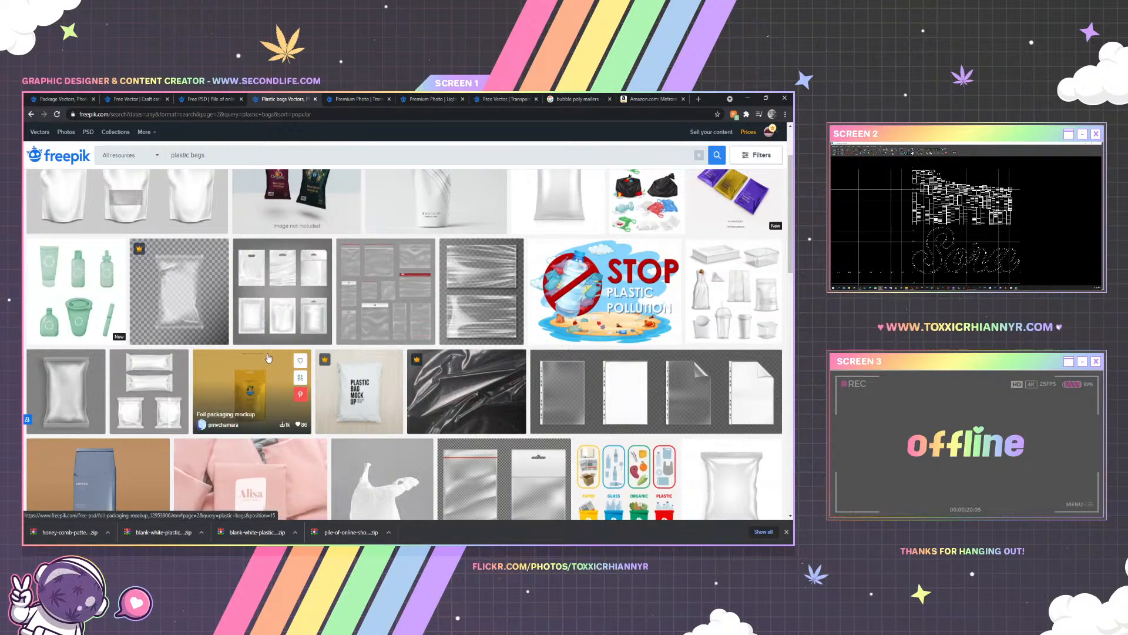
Open the clear transparent zip bags realistic set and look through its related resources for a suitable clear bag
click(379, 297)
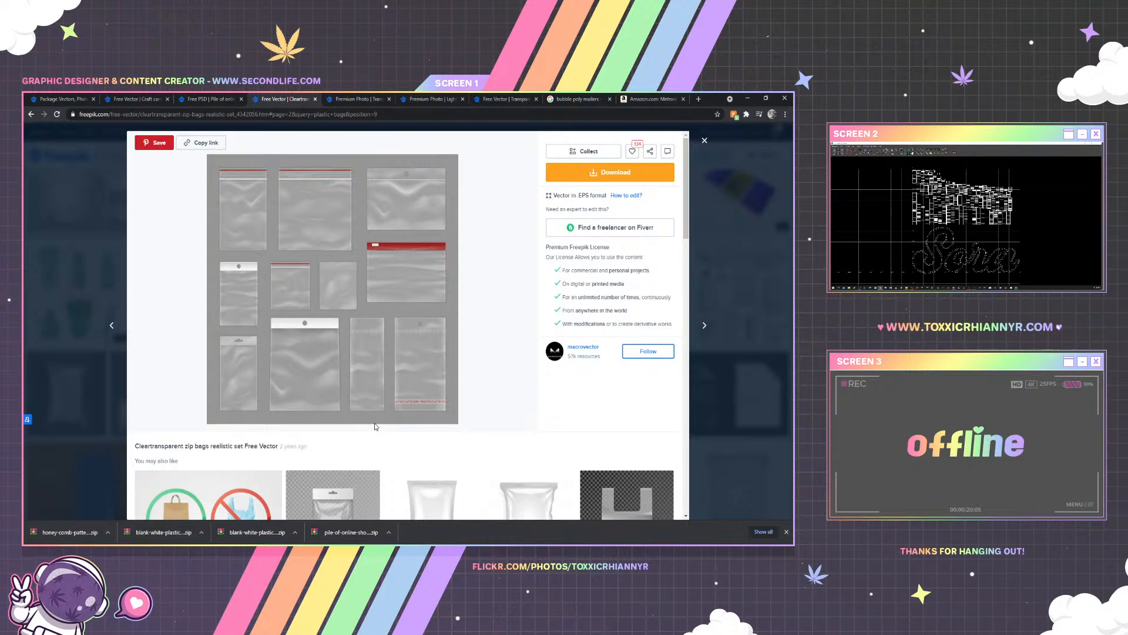
scroll(168, 383, down, 3)
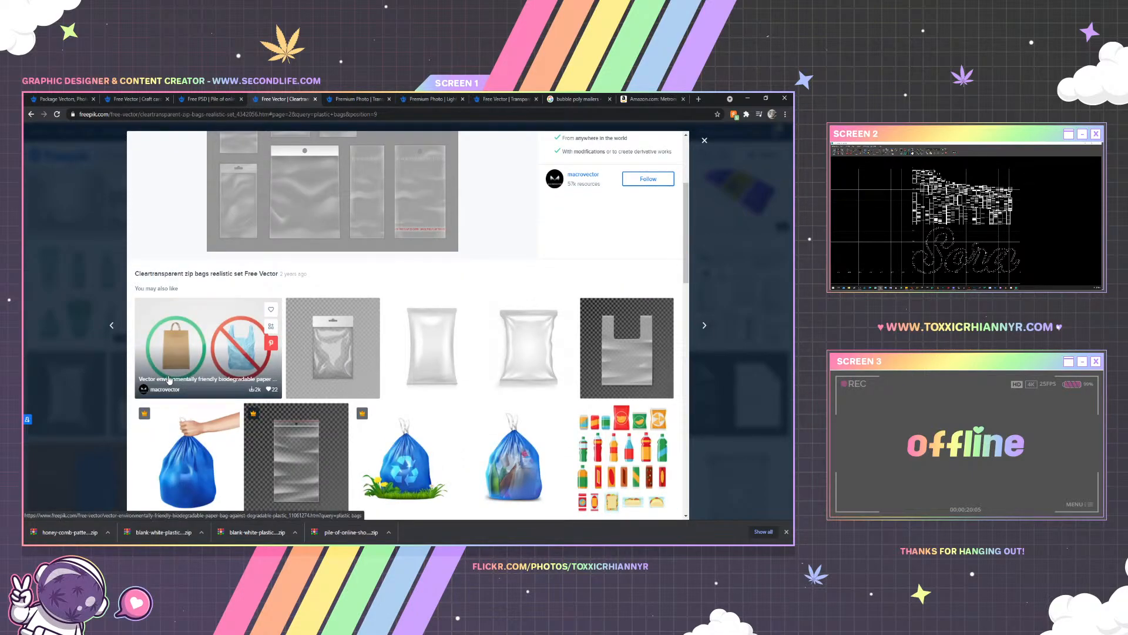
scroll(169, 381, down, 3)
scroll(169, 376, down, 2)
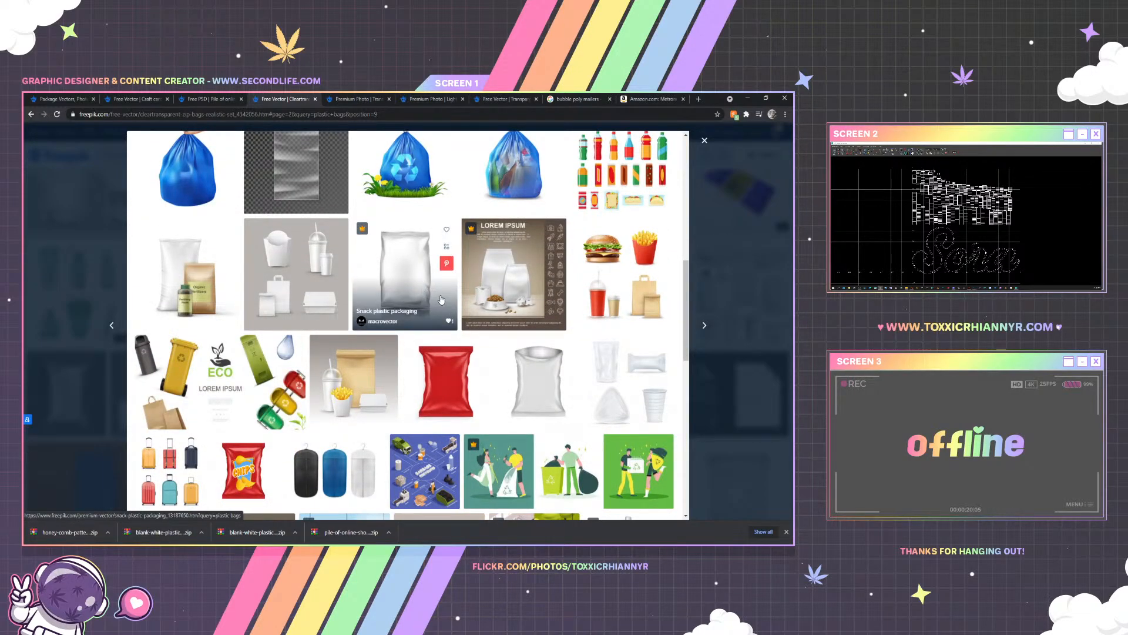
scroll(438, 398, down, 2)
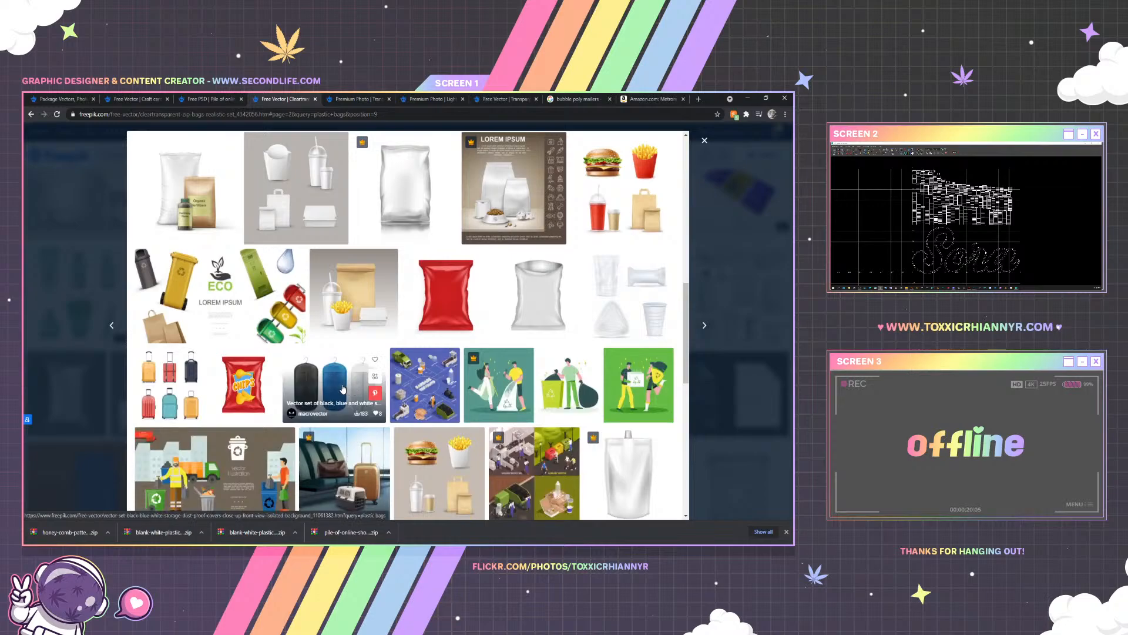
scroll(241, 382, down, 2)
scroll(239, 379, down, 2)
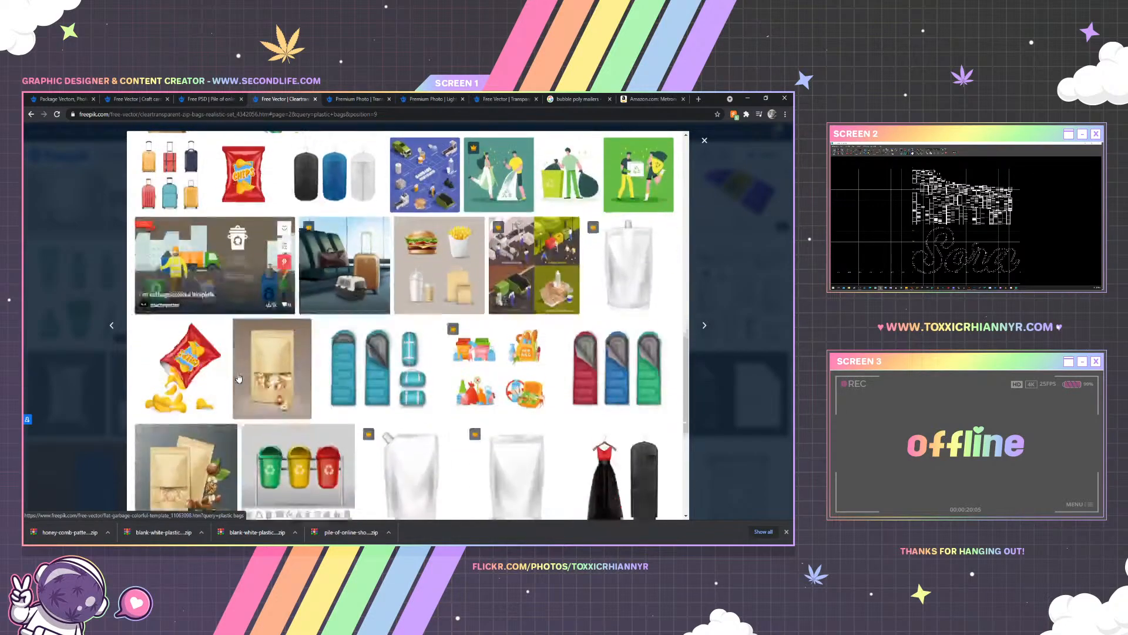
scroll(364, 376, down, 6)
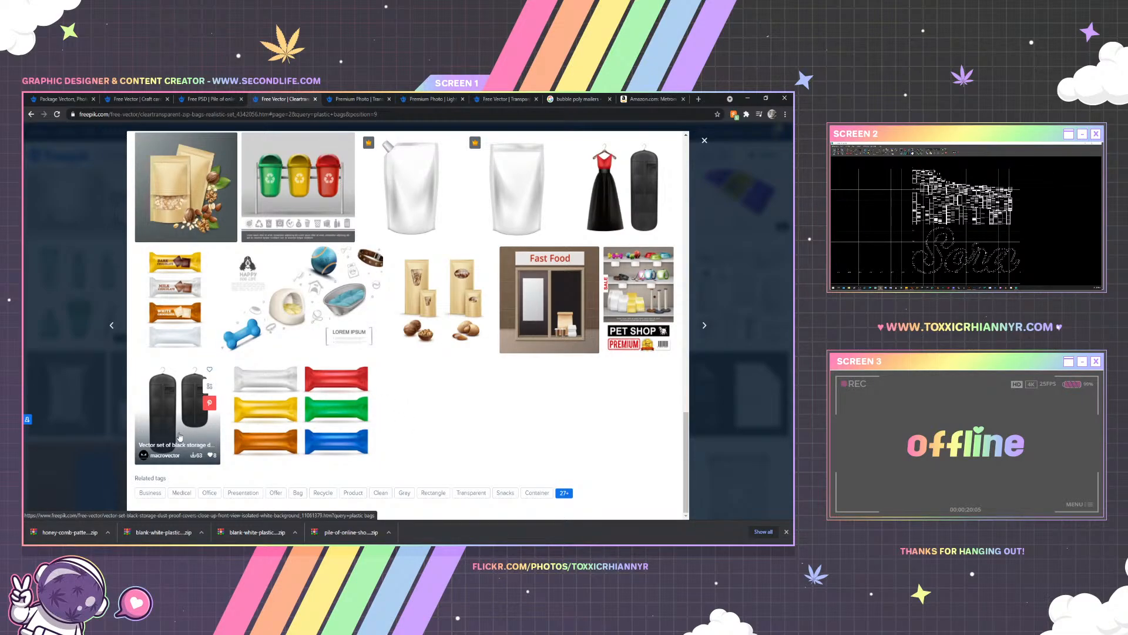
Check the black storage dust-proof covers vector and its related resources, and return to the plastic bags search results
click(163, 413)
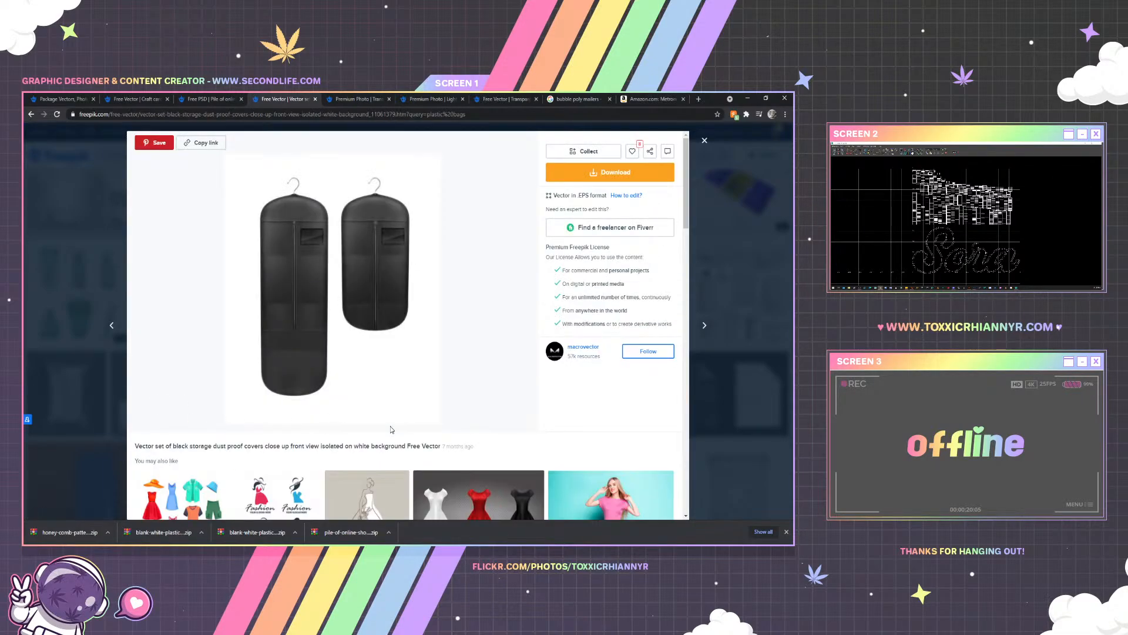
scroll(388, 361, down, 6)
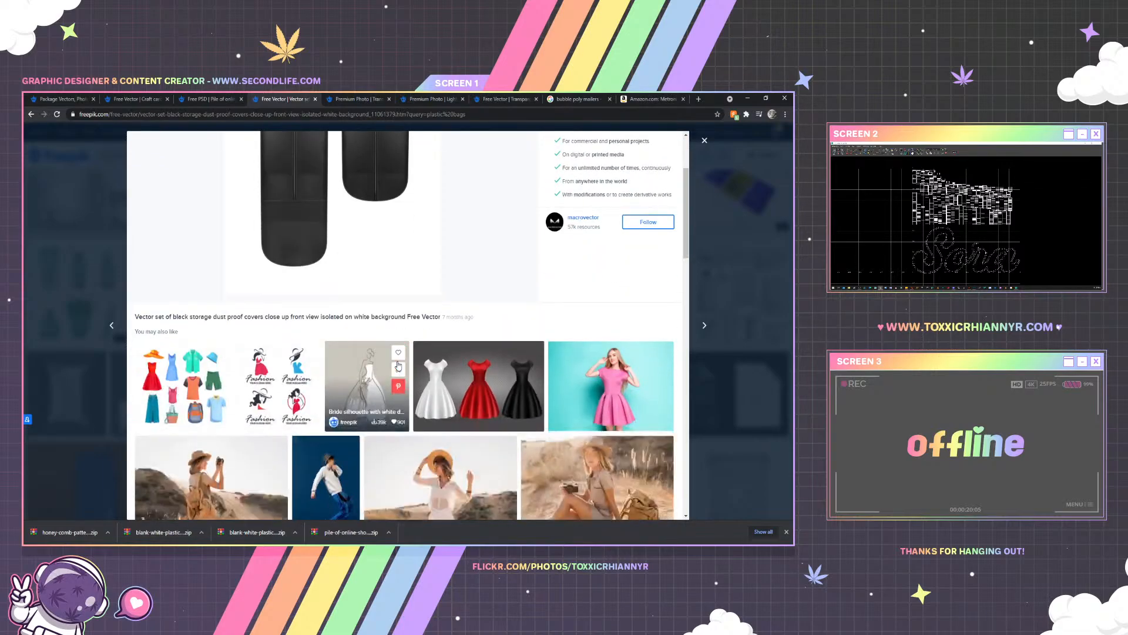
scroll(397, 364, down, 5)
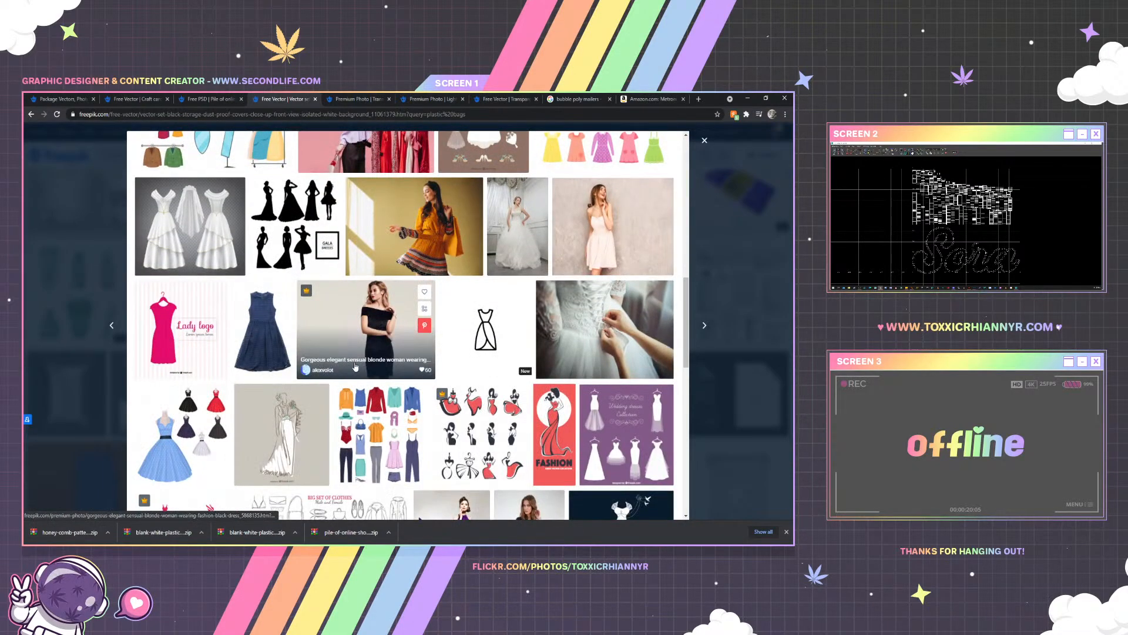
scroll(351, 367, down, 3)
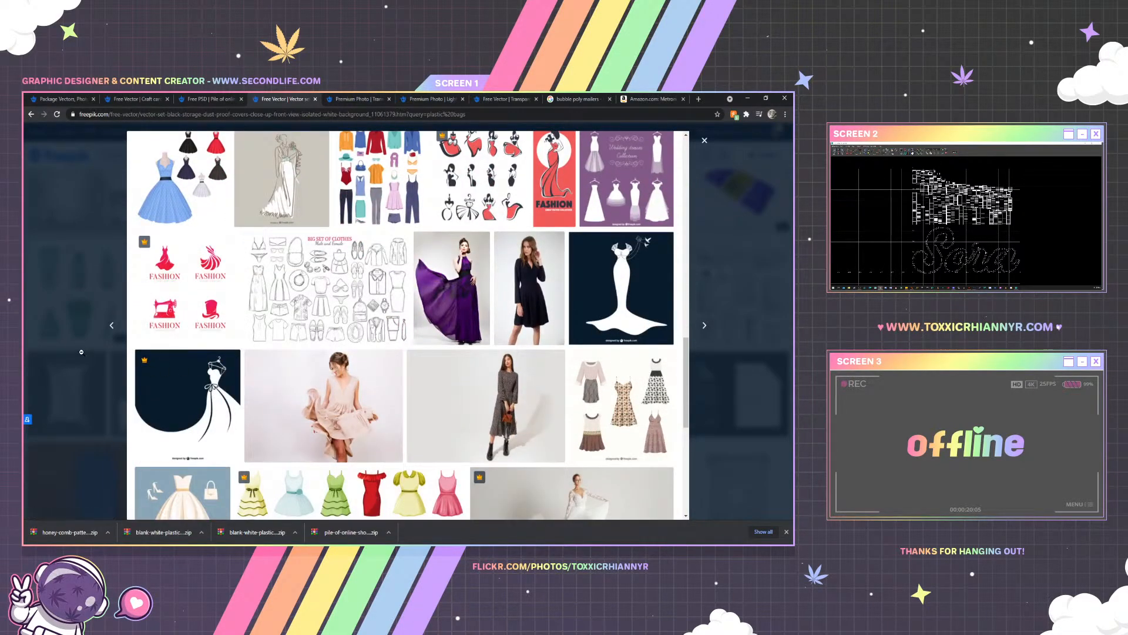
click(95, 351)
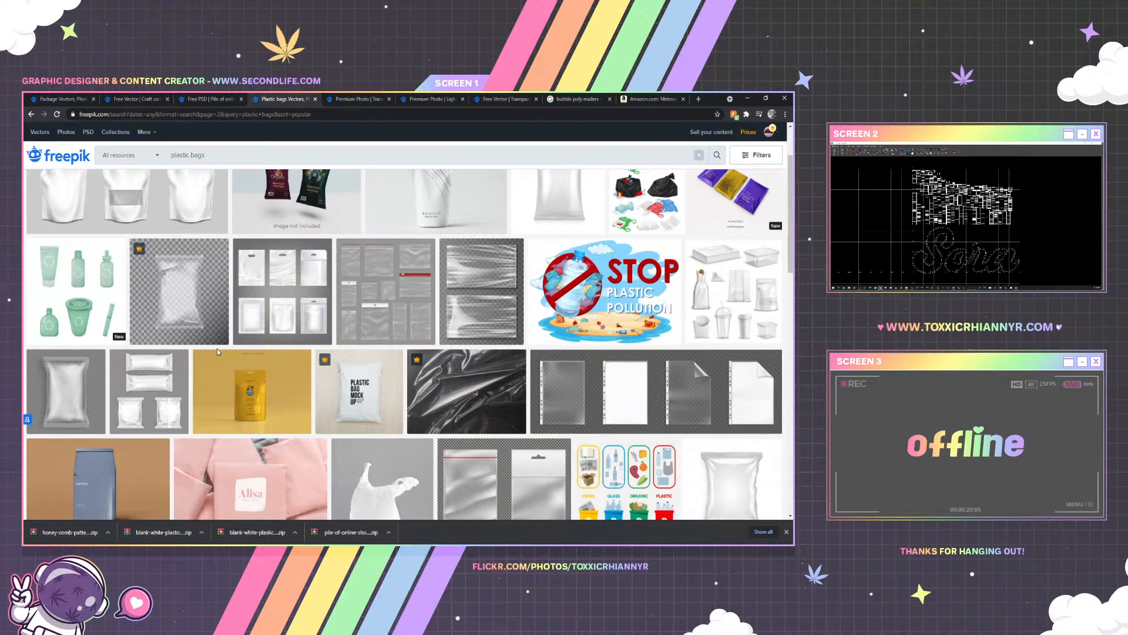
Look through the rest of the second results page and examine the plastic clear transparent realistic bags assortment
scroll(218, 352, down, 2)
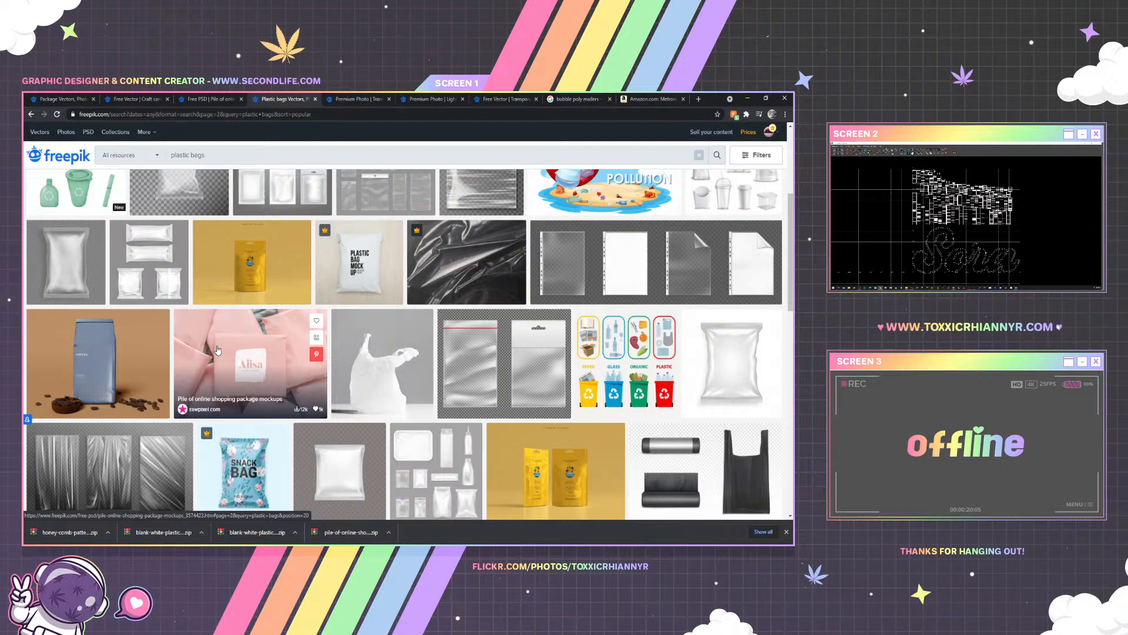
scroll(218, 351, down, 3)
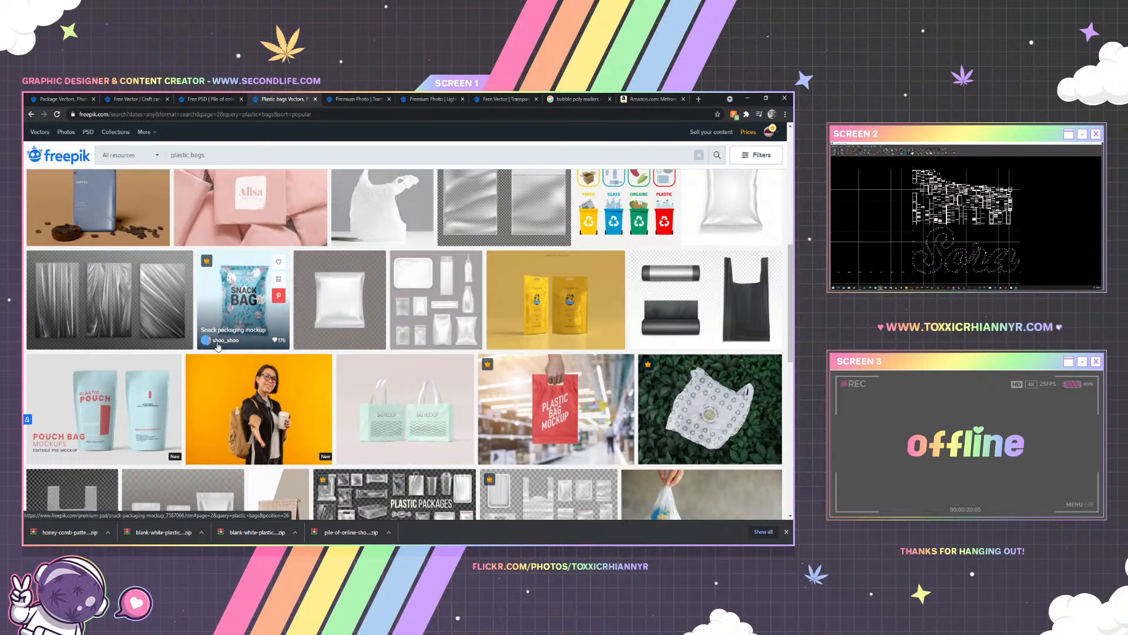
scroll(218, 347, down, 5)
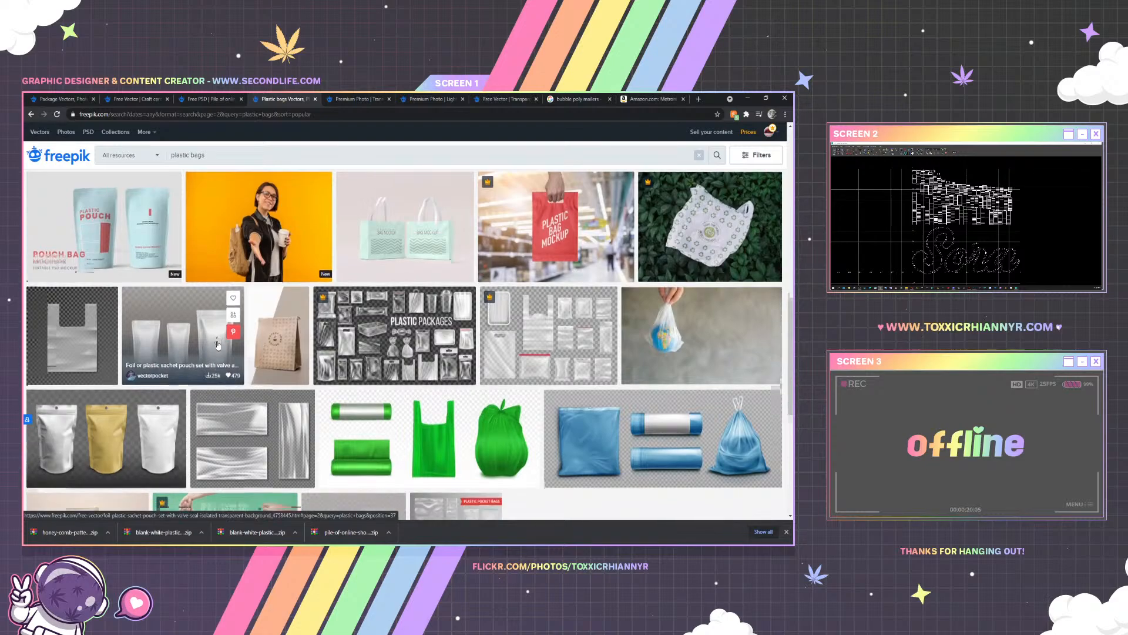
scroll(218, 345, down, 2)
scroll(218, 344, down, 2)
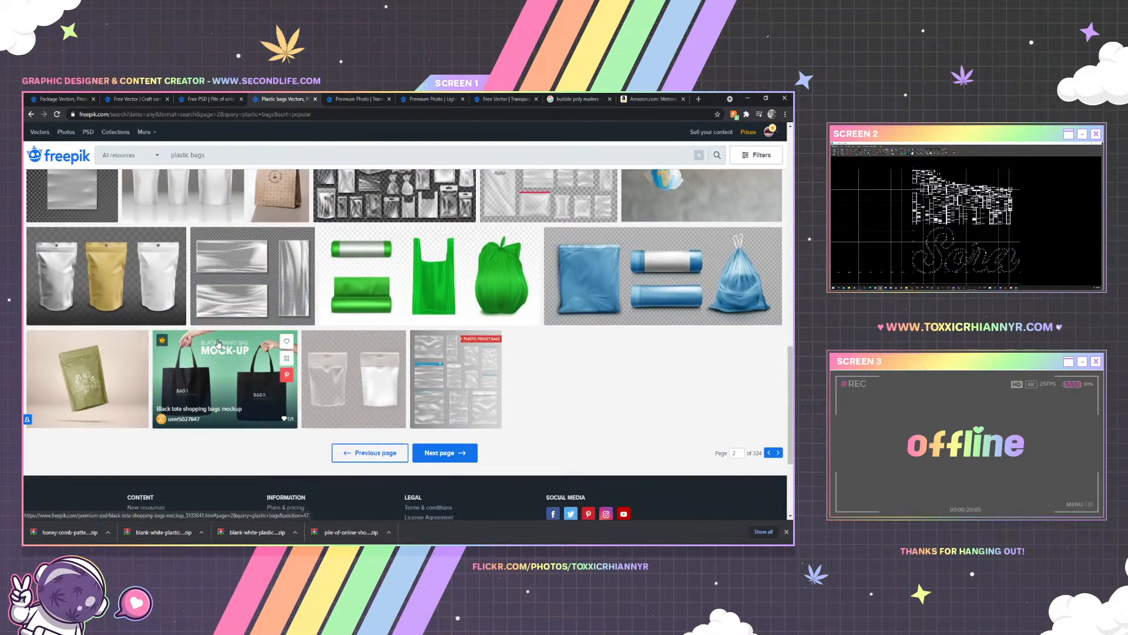
click(457, 403)
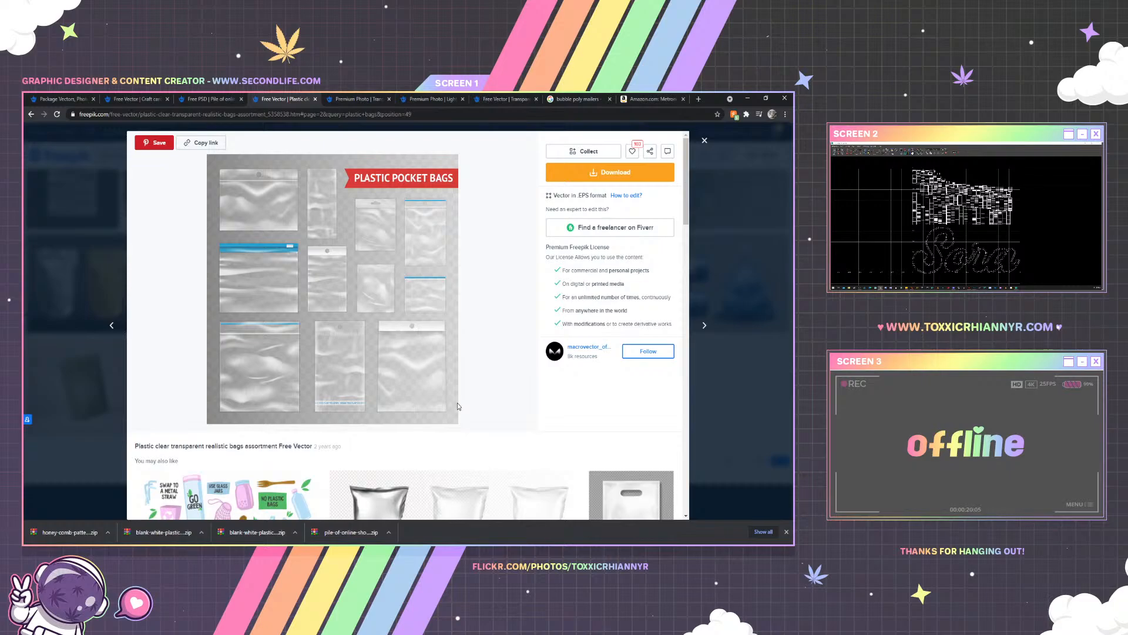
scroll(512, 376, down, 2)
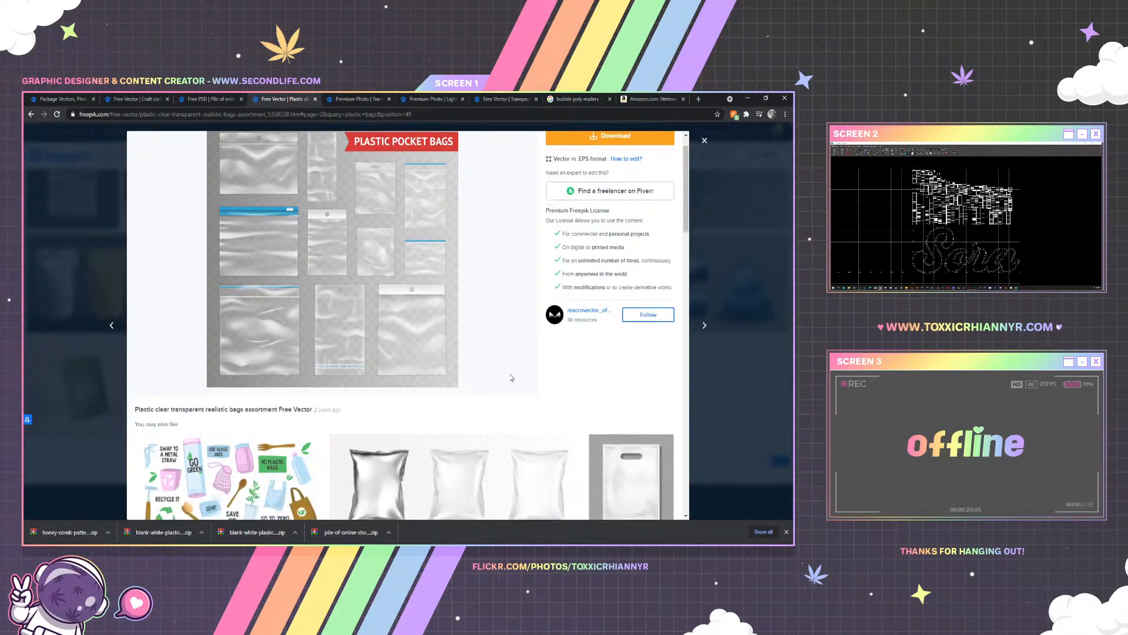
mouse_move(511, 377)
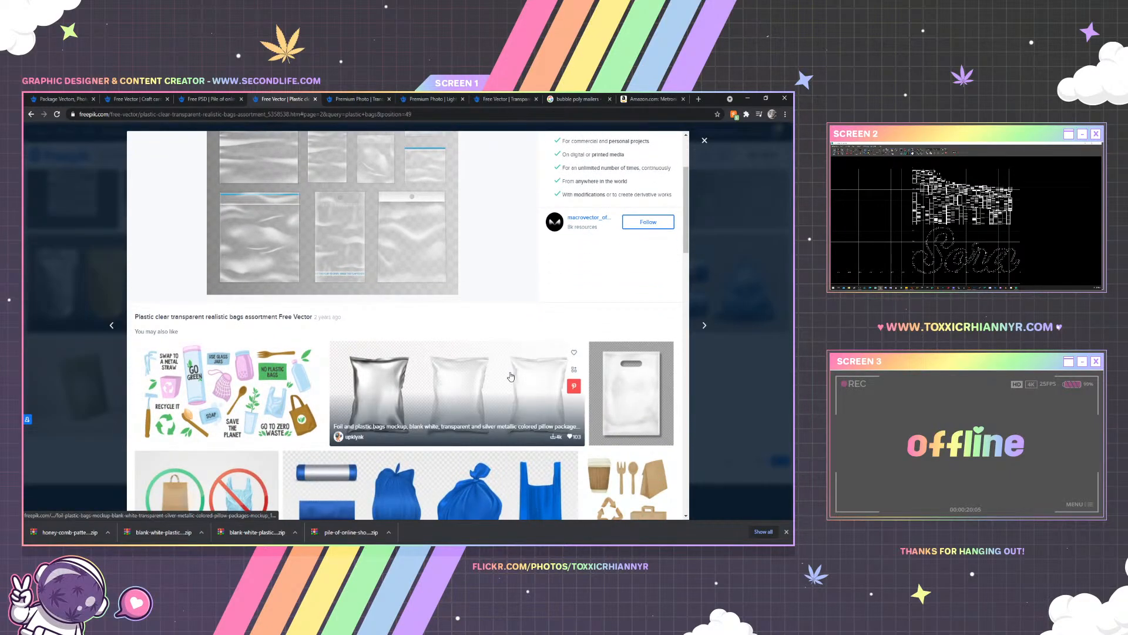
scroll(511, 377, up, 1)
Open the related vector mockup of a white plastic bag with a handle hole and download it
click(647, 444)
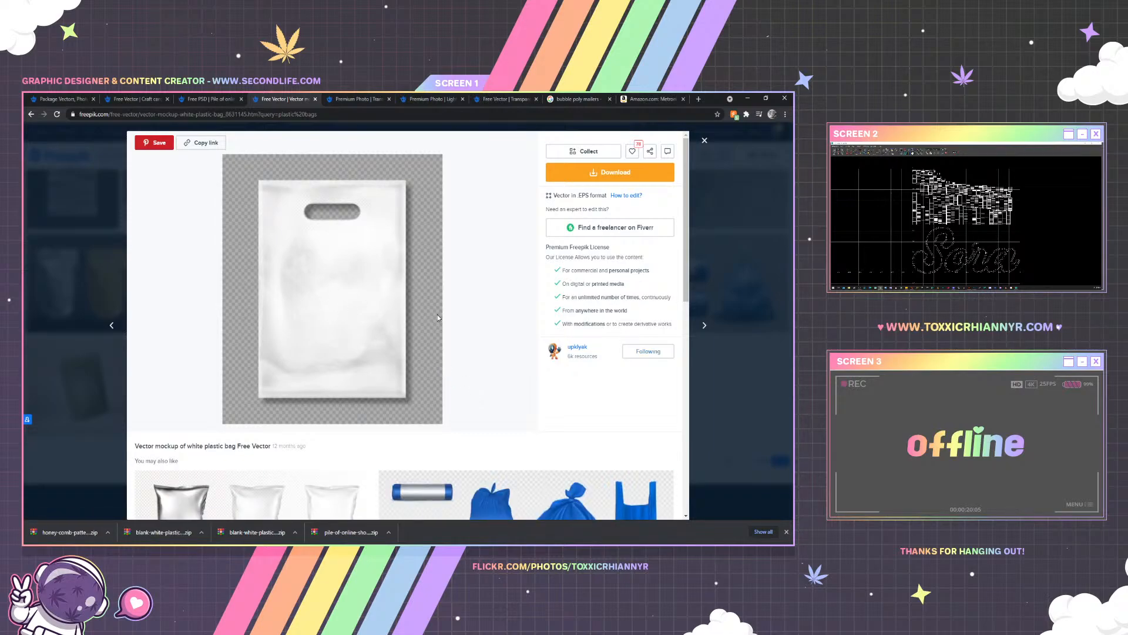
click(611, 172)
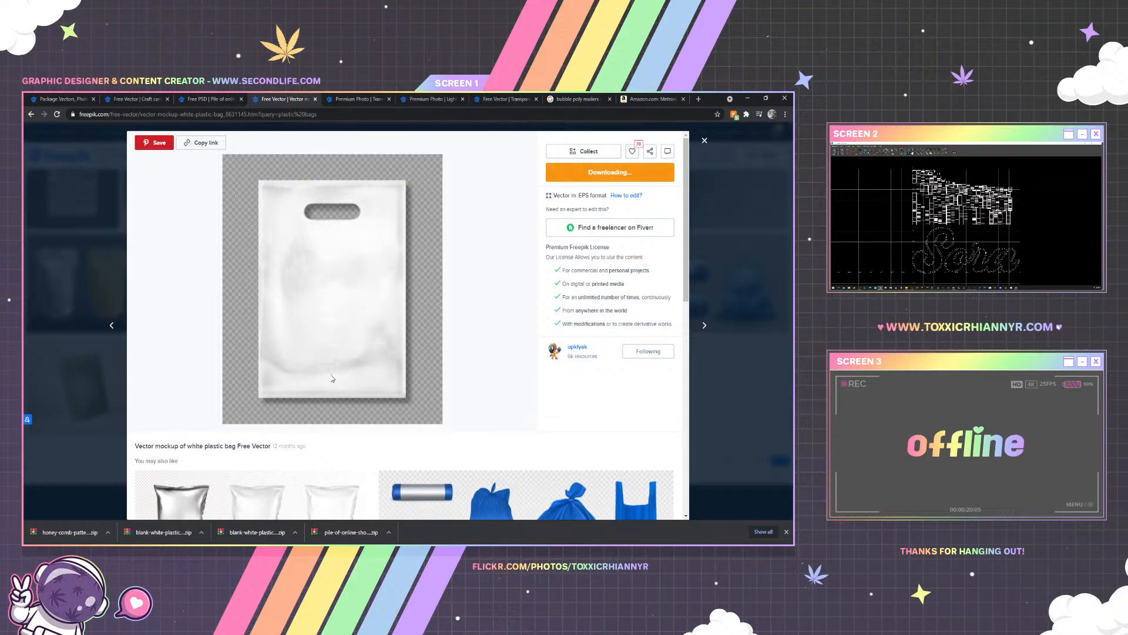
scroll(332, 380, down, 5)
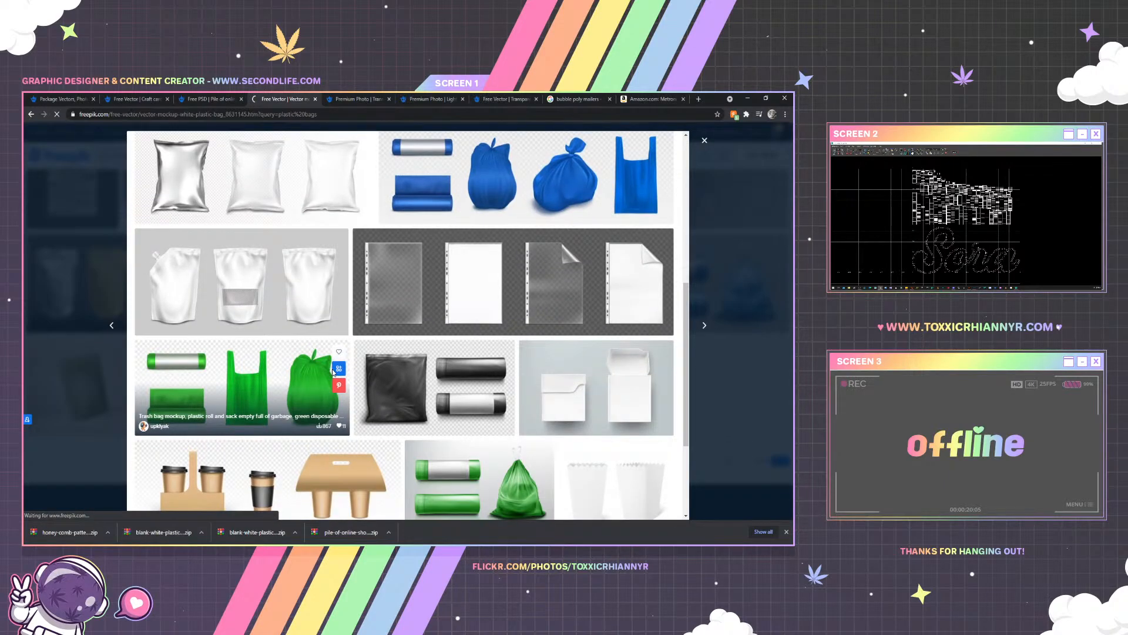
scroll(376, 352, up, 1)
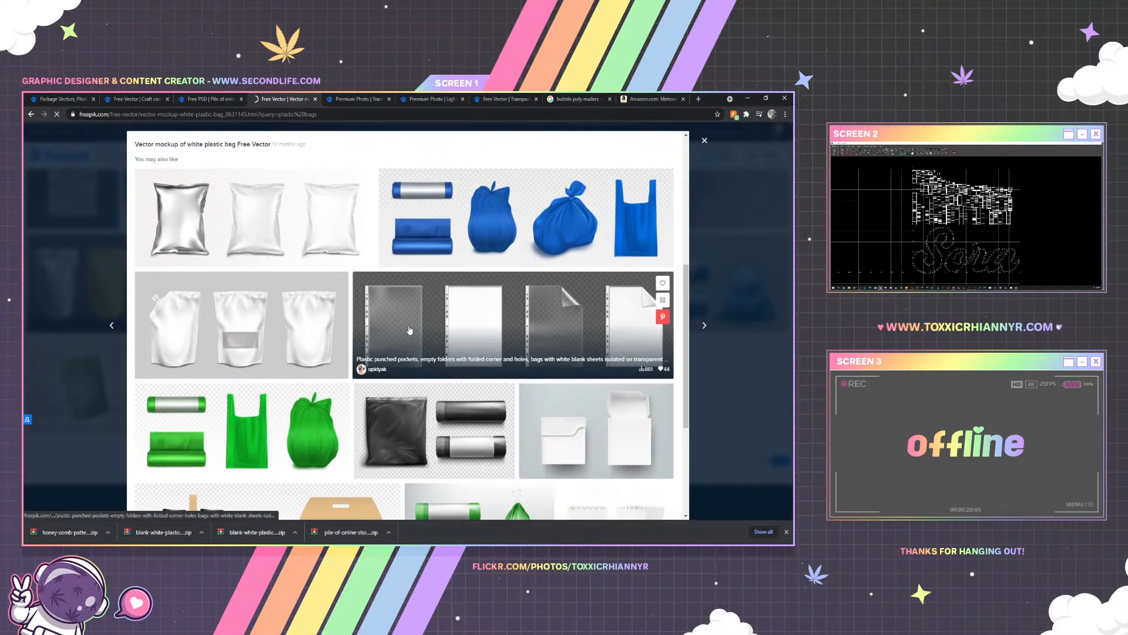
scroll(410, 329, down, 3)
scroll(334, 360, up, 2)
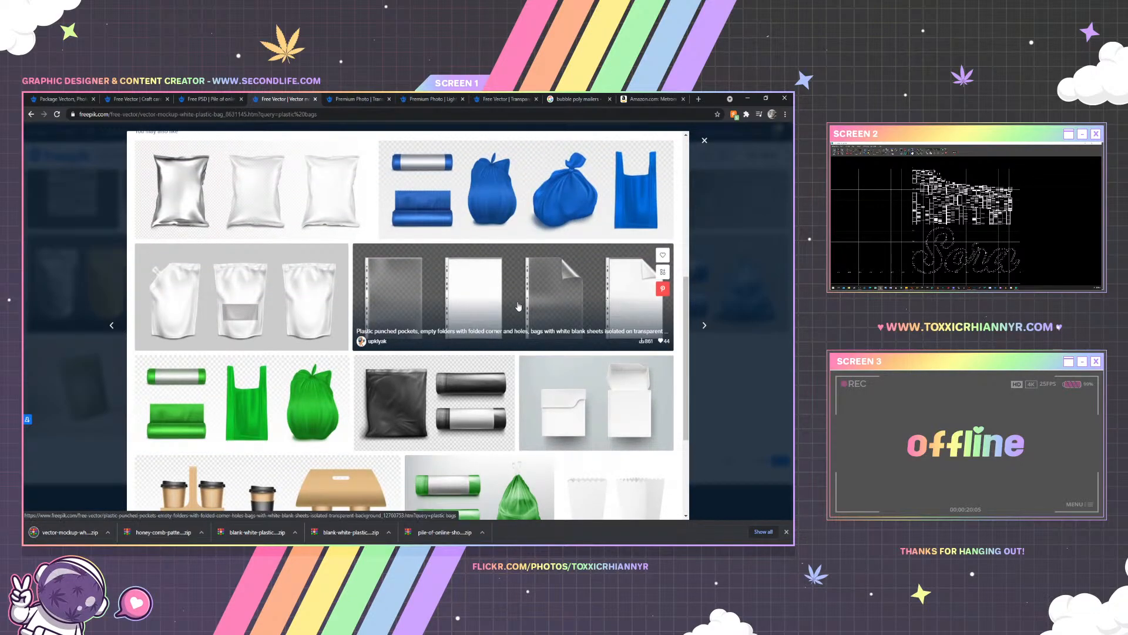
Open the downloaded white plastic bag vector from its zip archive in Illustrator
click(107, 531)
click(141, 499)
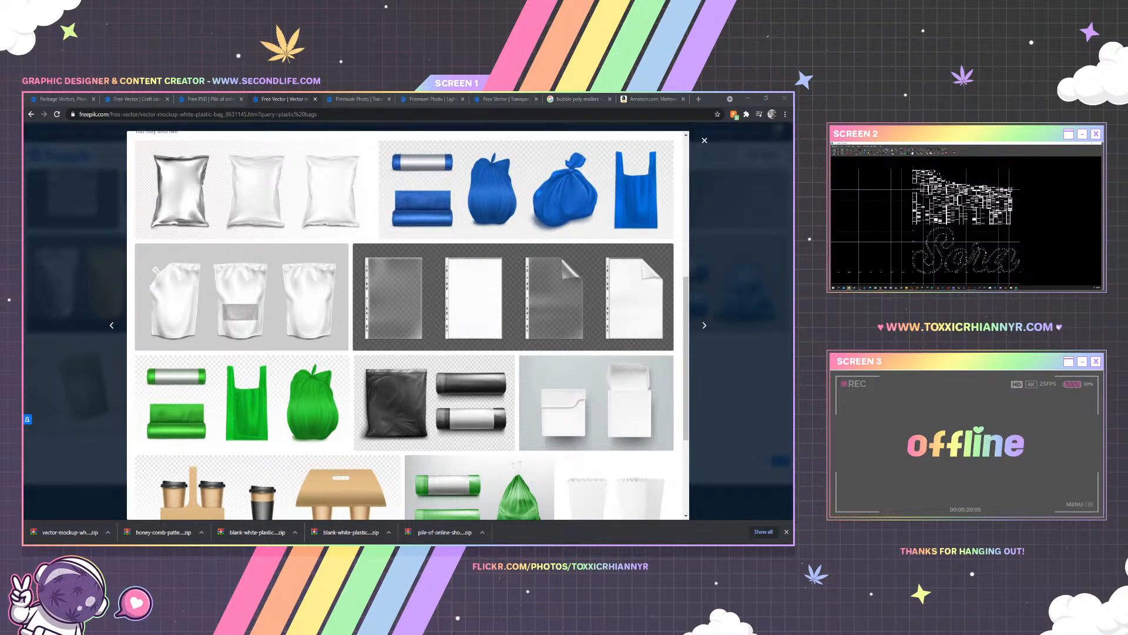
key(alt+Tab)
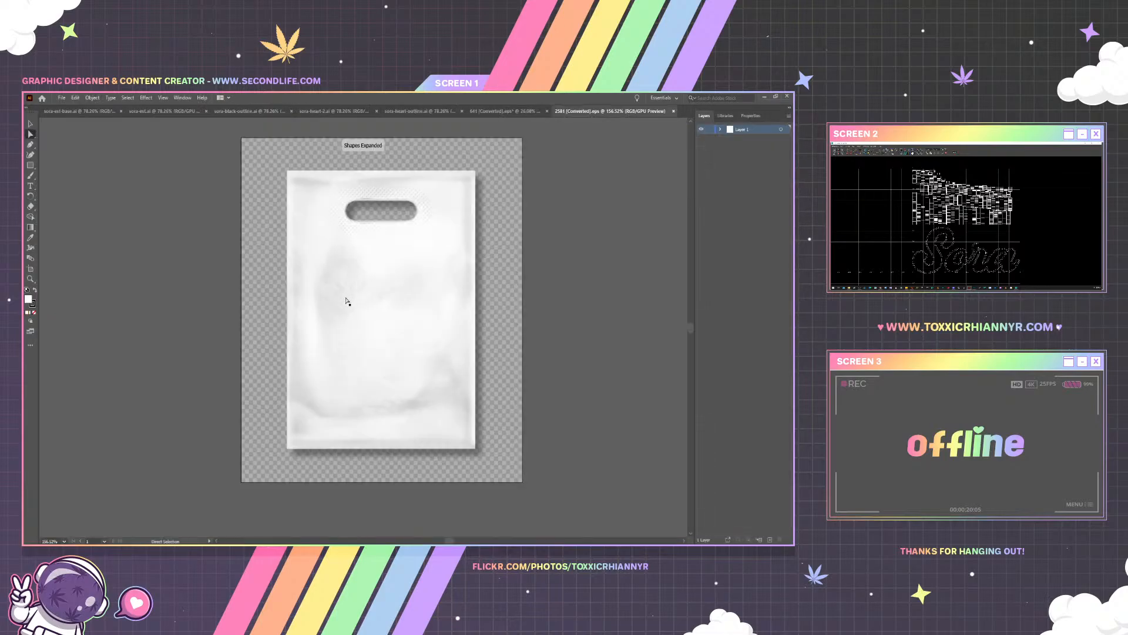
click(347, 300)
click(609, 204)
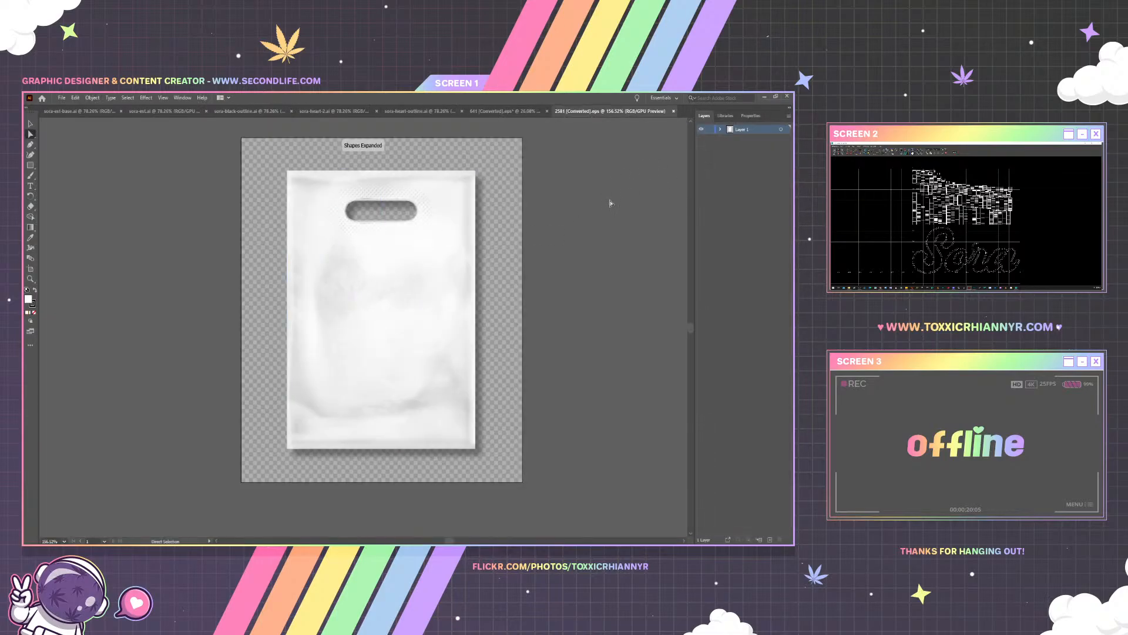
Expand the layer's group and hide the checkered background group, keeping the bag group visible
click(728, 139)
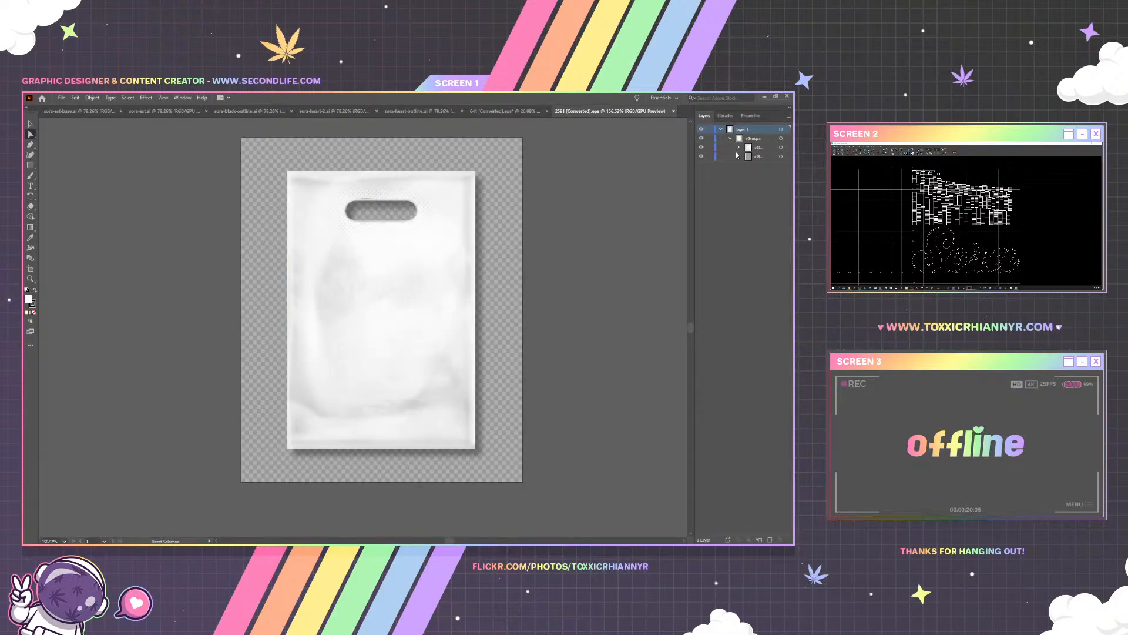
click(701, 147)
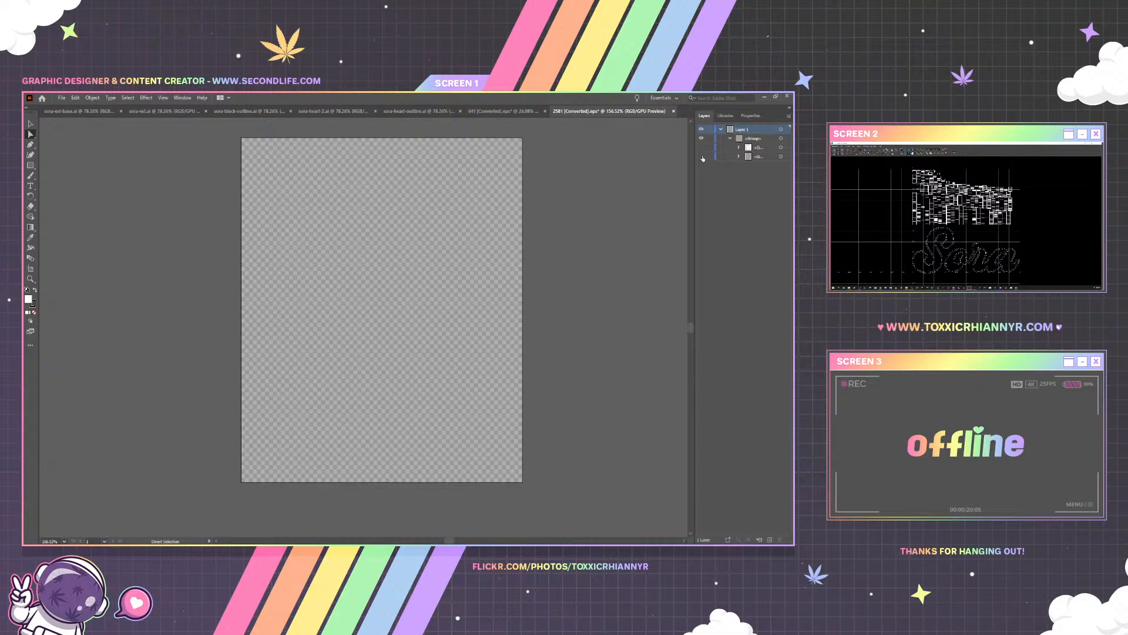
click(701, 156)
key(ctrl+y)
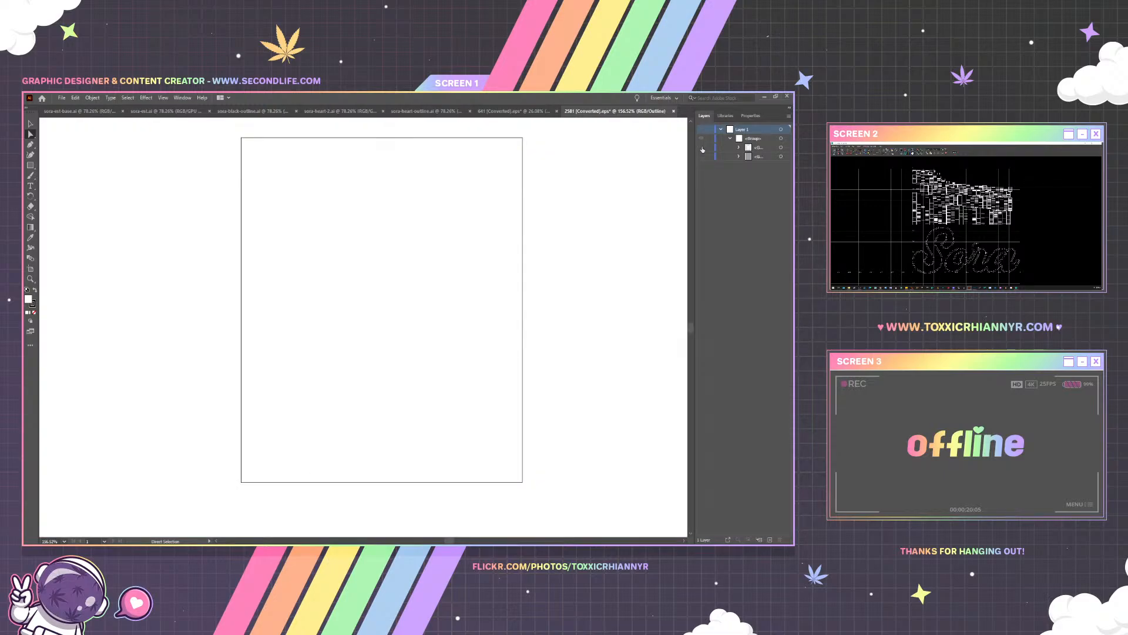
key(ctrl+y)
click(701, 147)
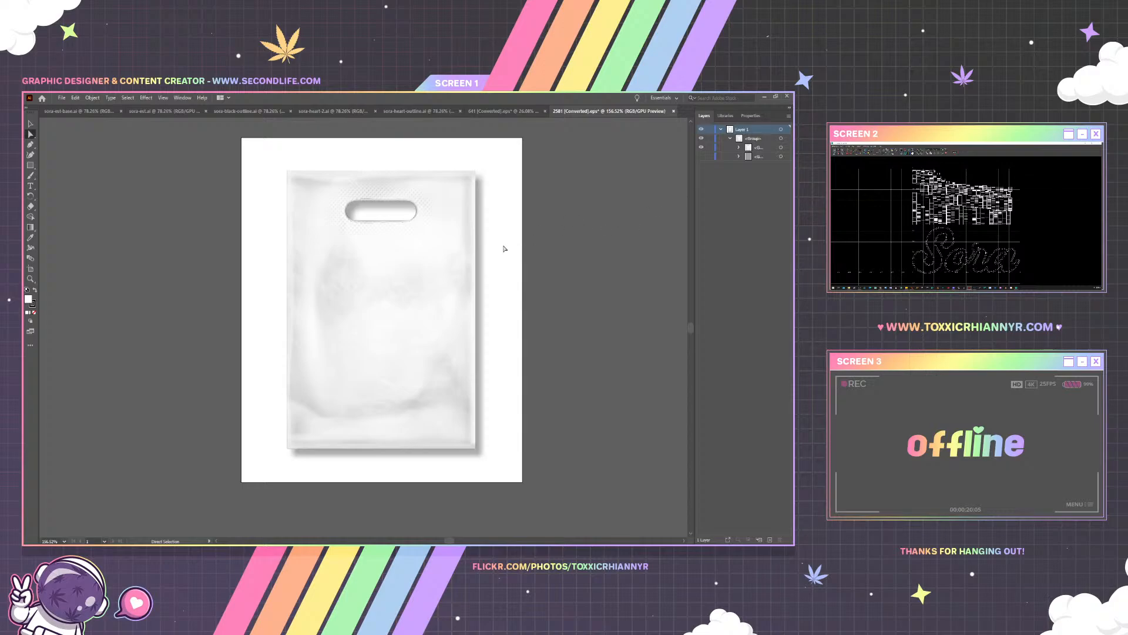
Delete the drop-shadow mesh behind the white plastic bag
key(ctrl+a)
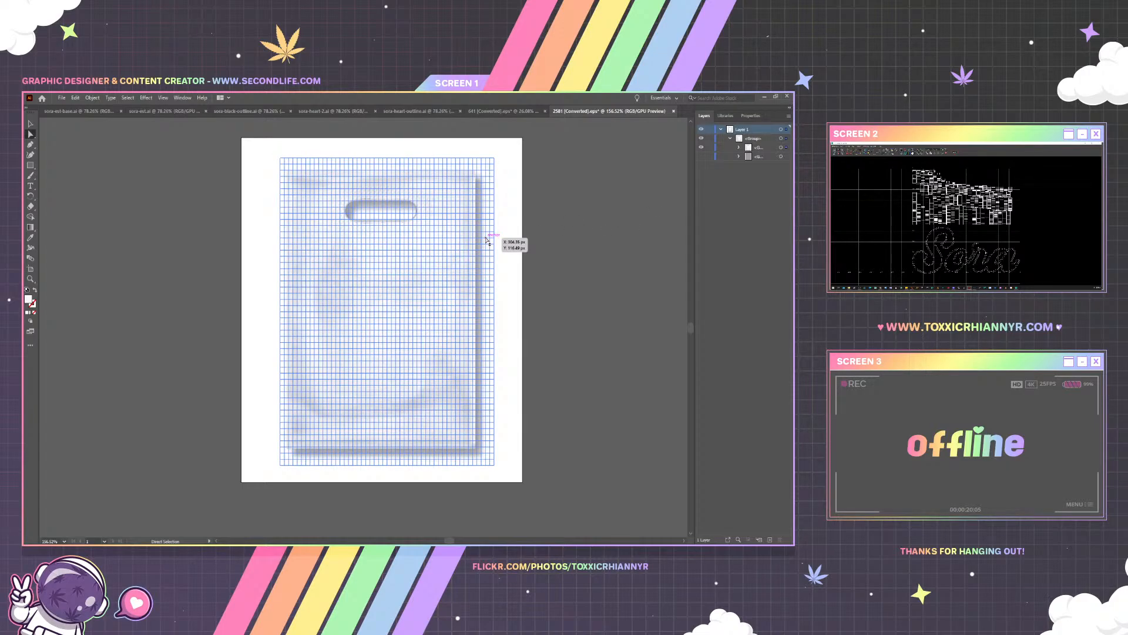
key(ctrl+shift+a)
click(474, 244)
click(547, 244)
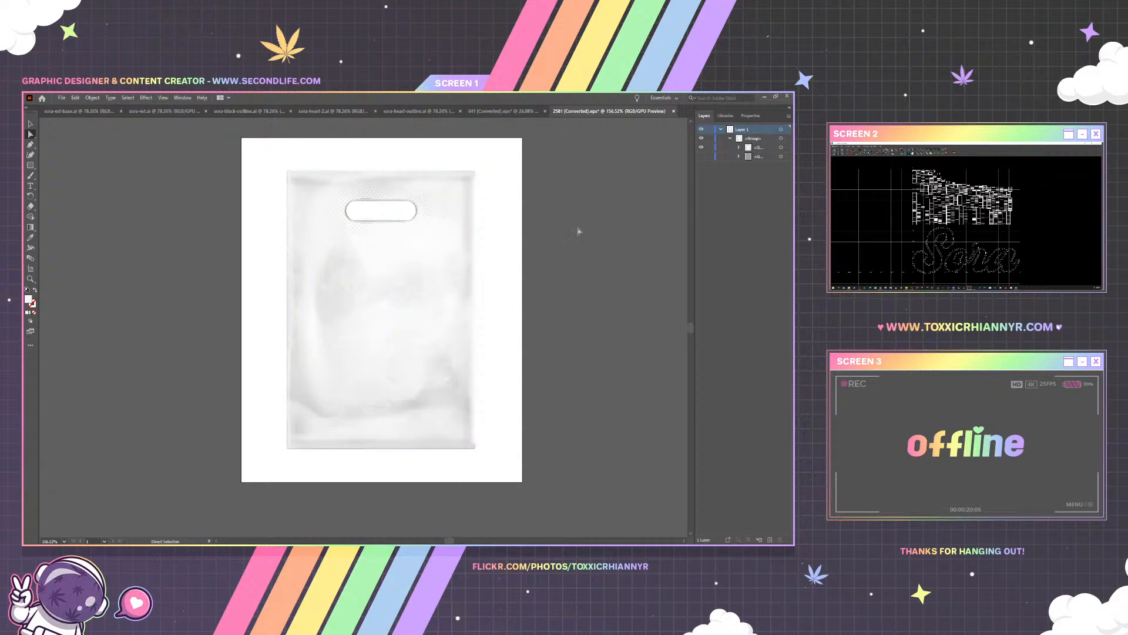
Expand the bag's nested groups and hide the handle and edge elements, leaving only the wrinkled base texture group visible
click(739, 148)
click(749, 157)
drag(698, 168, 702, 188)
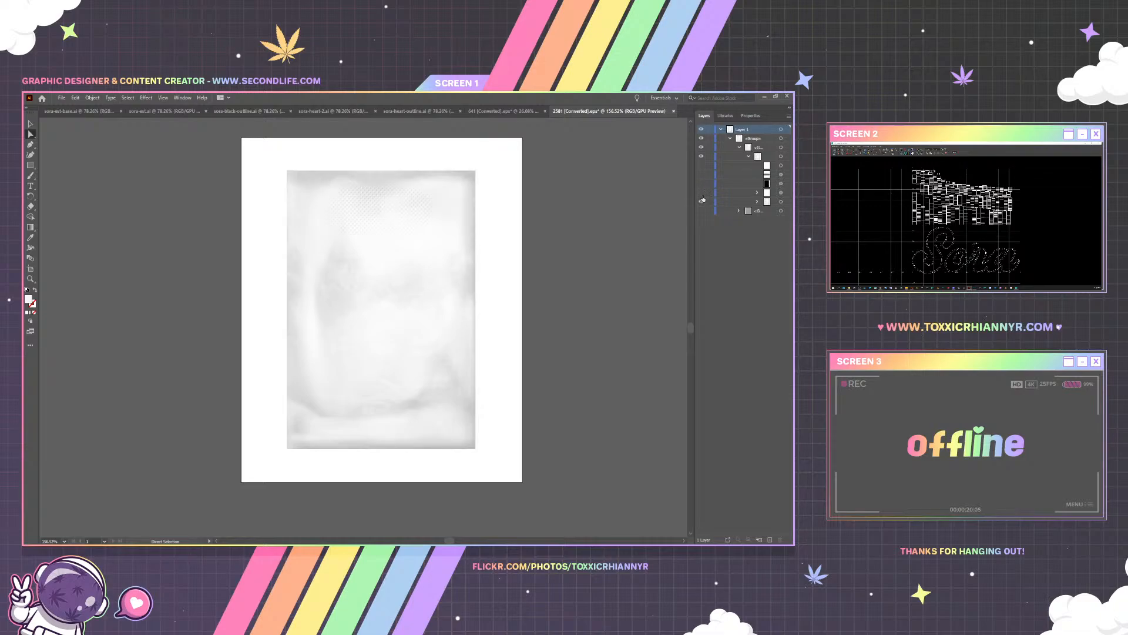
click(703, 202)
click(702, 202)
click(757, 201)
click(766, 211)
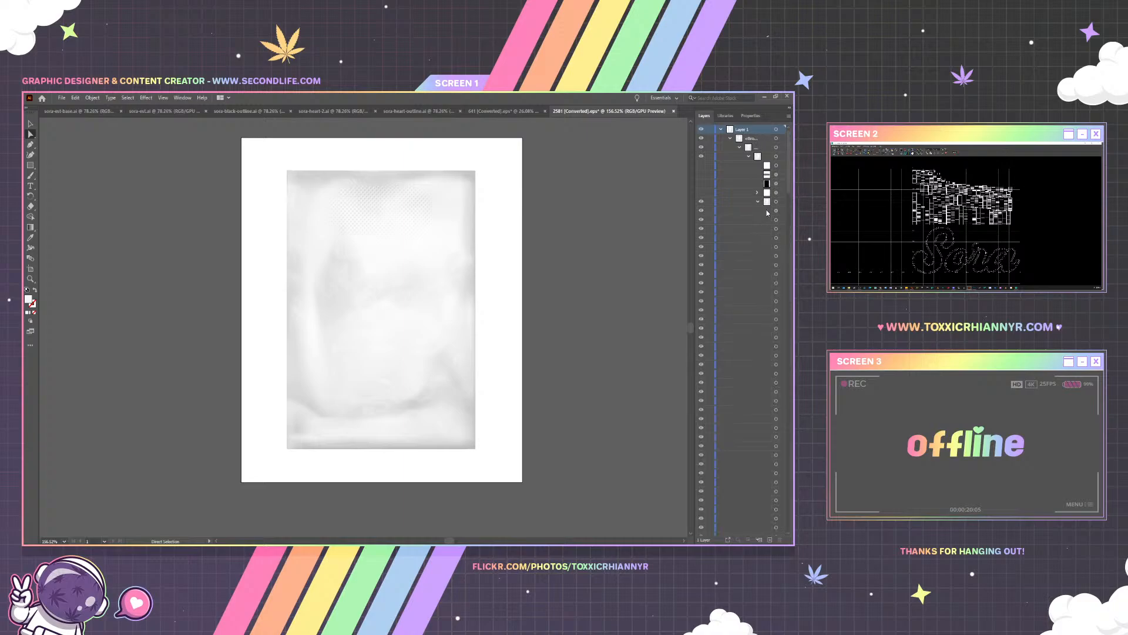
click(758, 202)
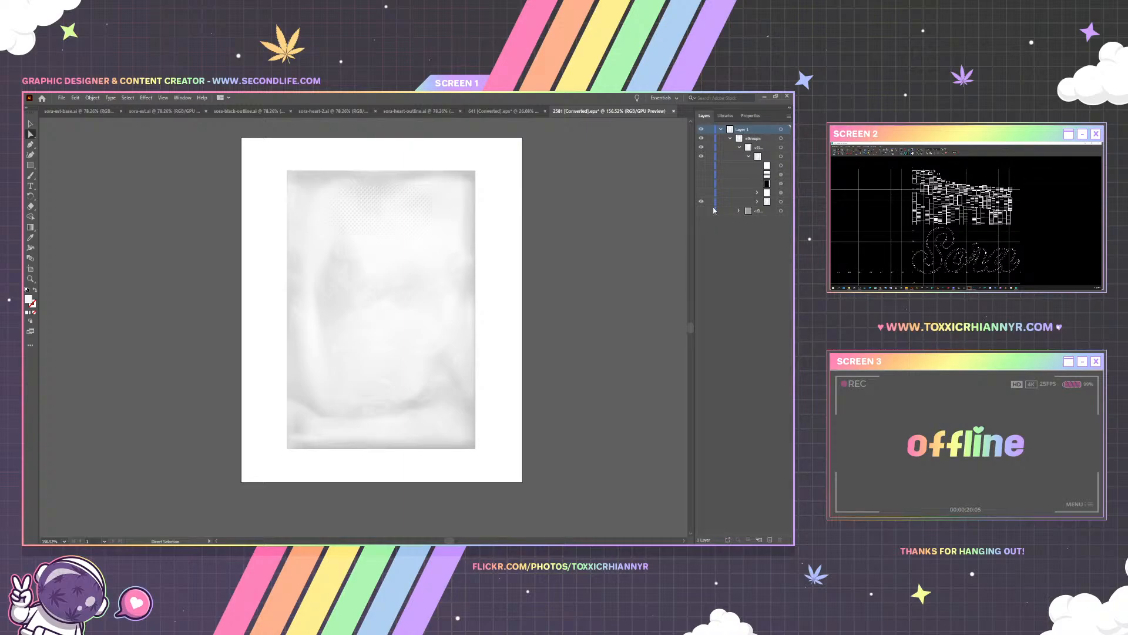
Deselect the bag artwork and switch to the Untitled-1 document with the red Sora package in Photoshop
click(358, 326)
key(ctrl+shift+a)
click(765, 96)
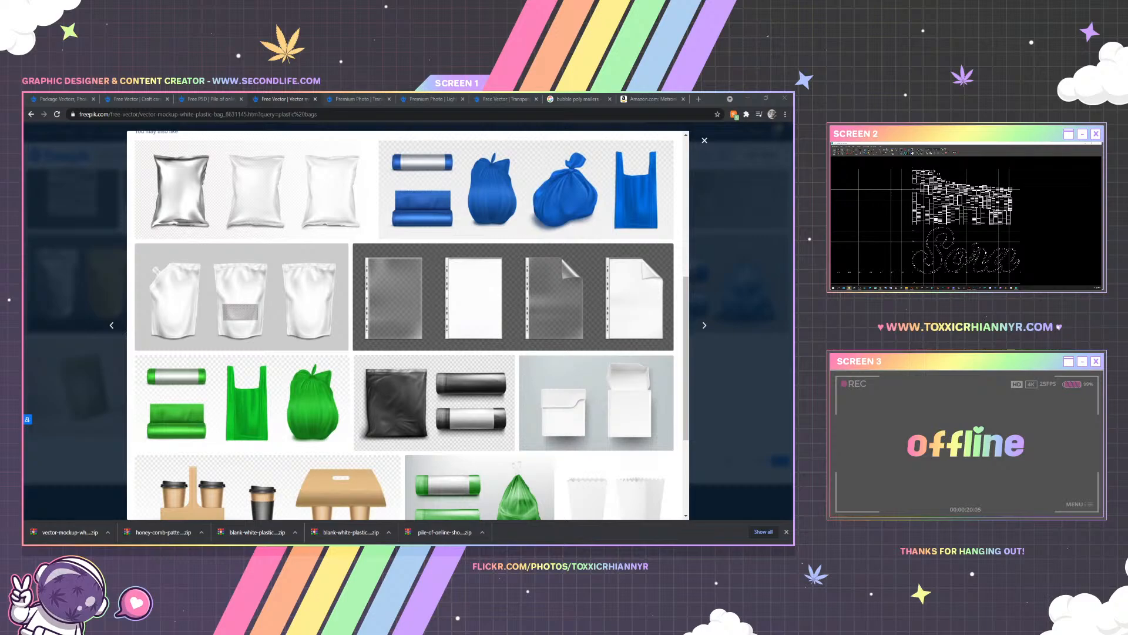
mouse_move(410, 544)
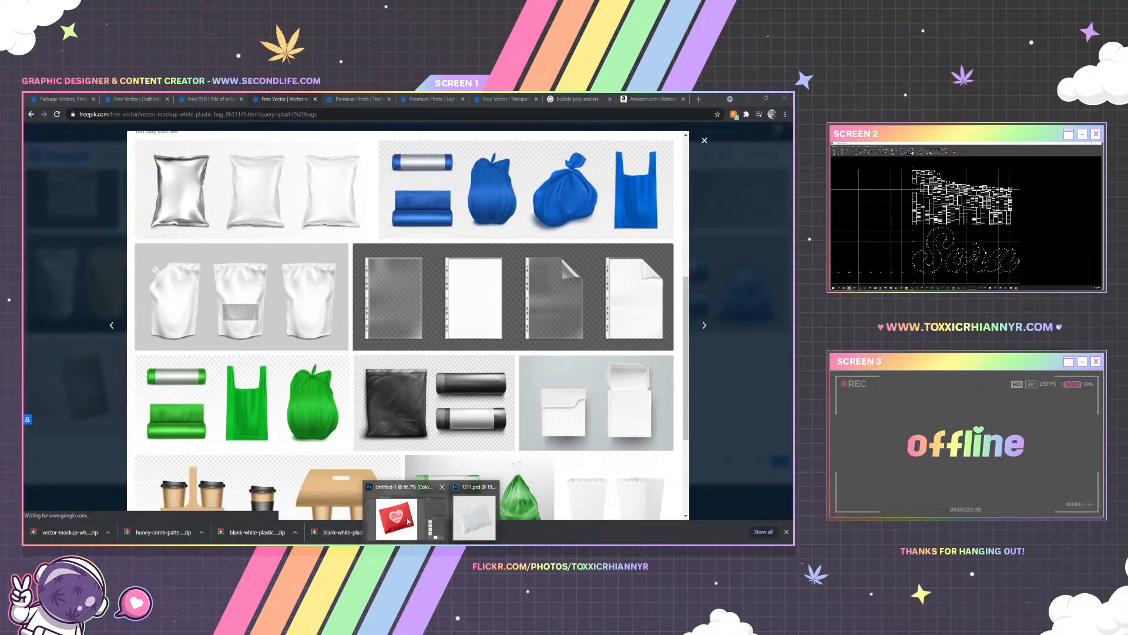
click(405, 506)
Draw a tall black (#000000) rectangle with 15 px rounded corners over the package's upper-left area, placing its layer topmost
click(31, 269)
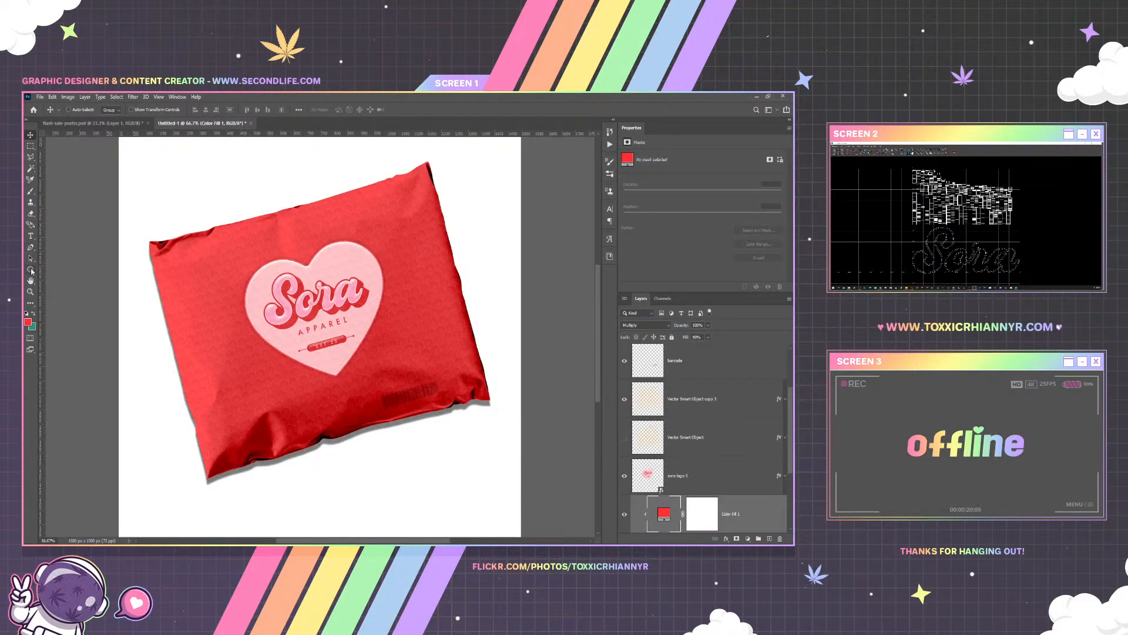
click(59, 269)
click(28, 323)
text(000000)
click(713, 318)
drag(199, 183, 306, 375)
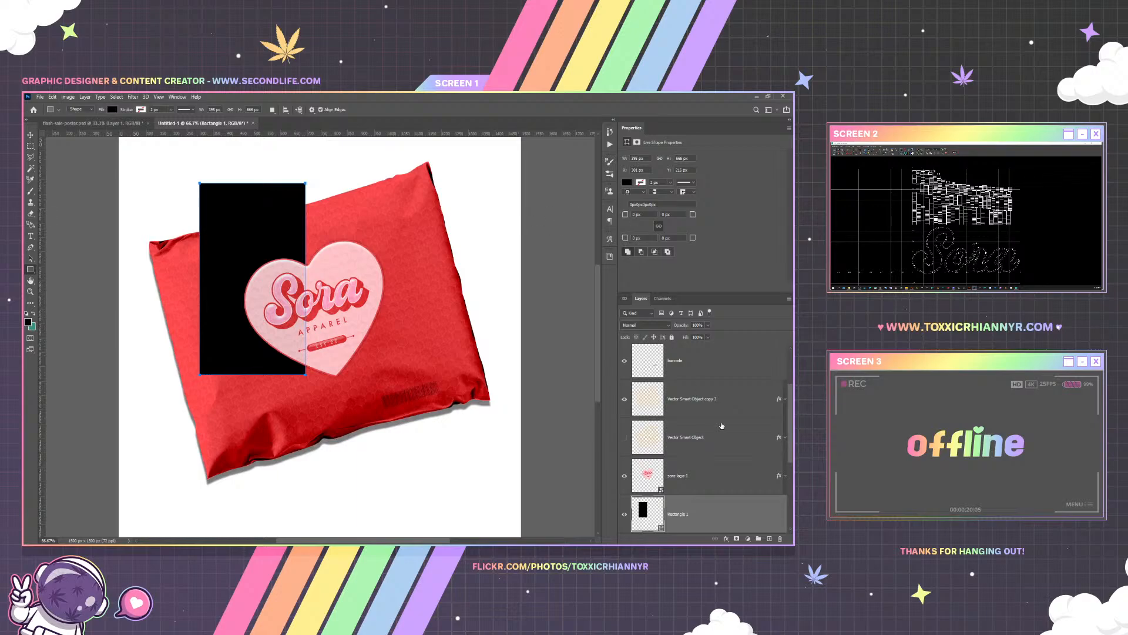
drag(712, 528, 708, 344)
mouse_move(695, 239)
mouse_down()
mouse_move(722, 239)
mouse_move(674, 242)
mouse_up()
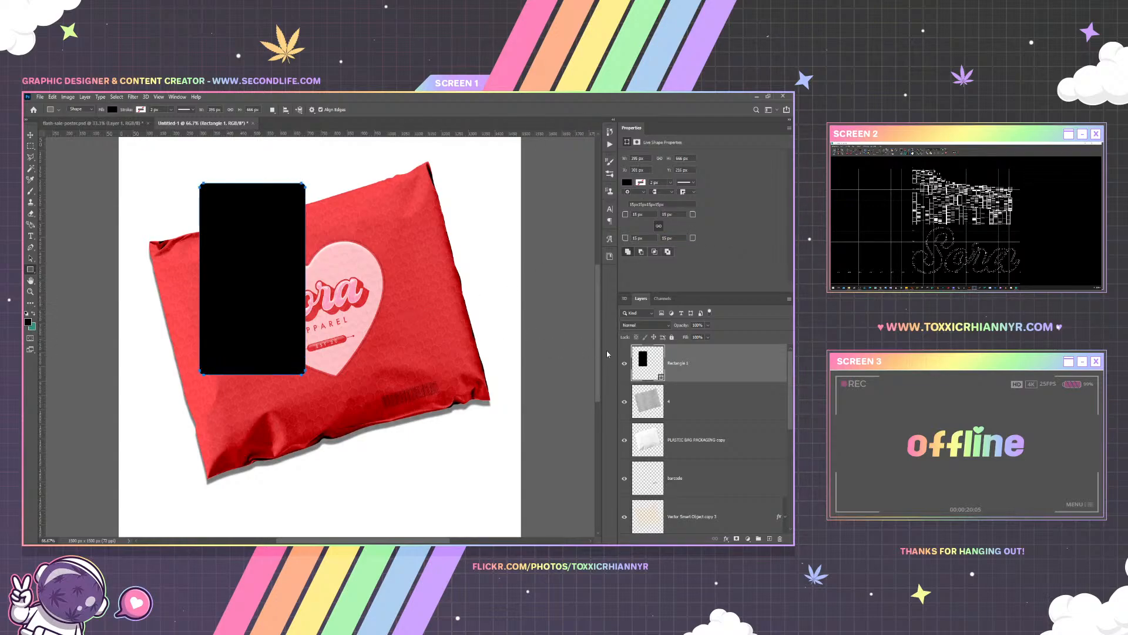
Change the rounded rectangle's fill to white and move it over the heart logo on the package
double_click(652, 363)
drag(590, 341, 531, 320)
click(707, 318)
click(30, 135)
drag(348, 266, 410, 305)
Try to paste the copied layer style onto the white rectangle's layer
right_click(695, 378)
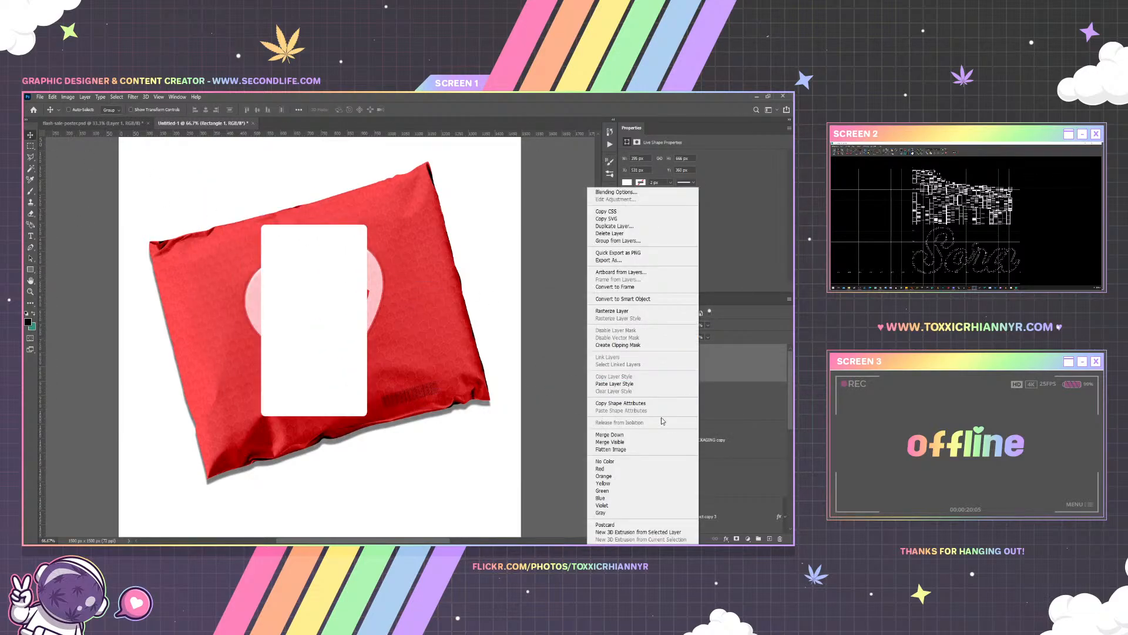
click(646, 384)
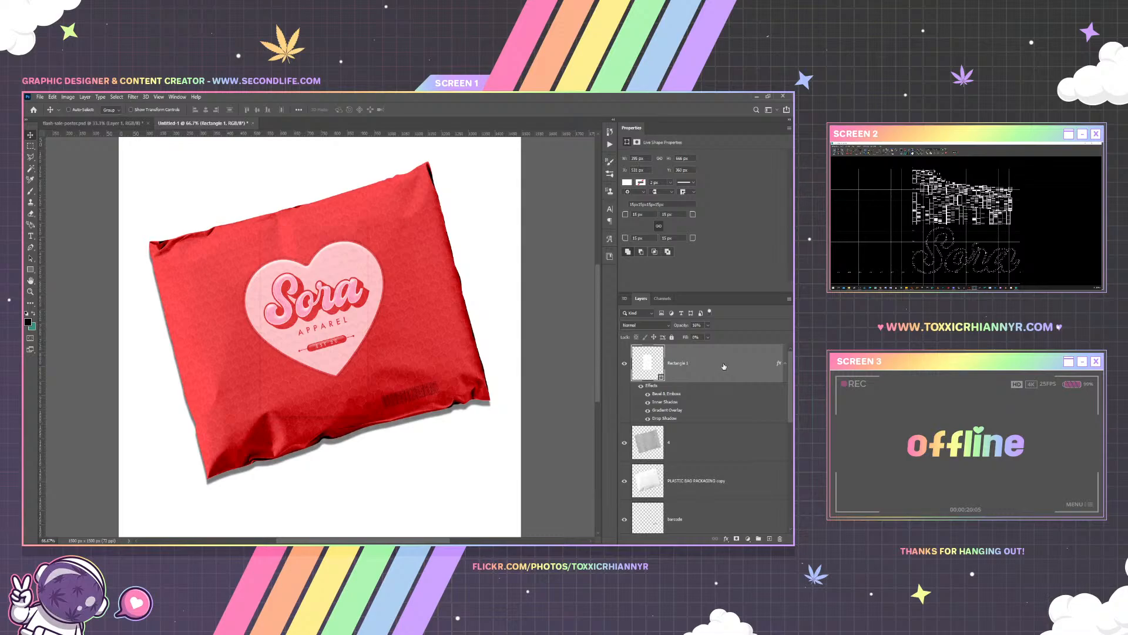
key(ctrl+z)
Enable a Drop Shadow effect in the white rectangle's layer style
right_click(743, 367)
click(645, 192)
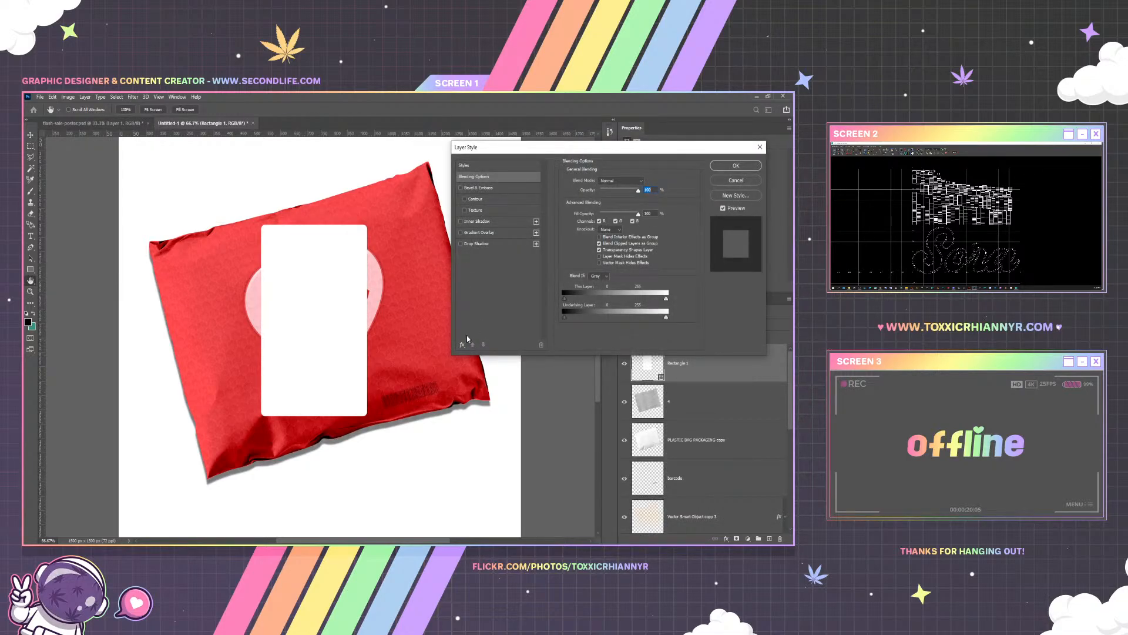
click(461, 244)
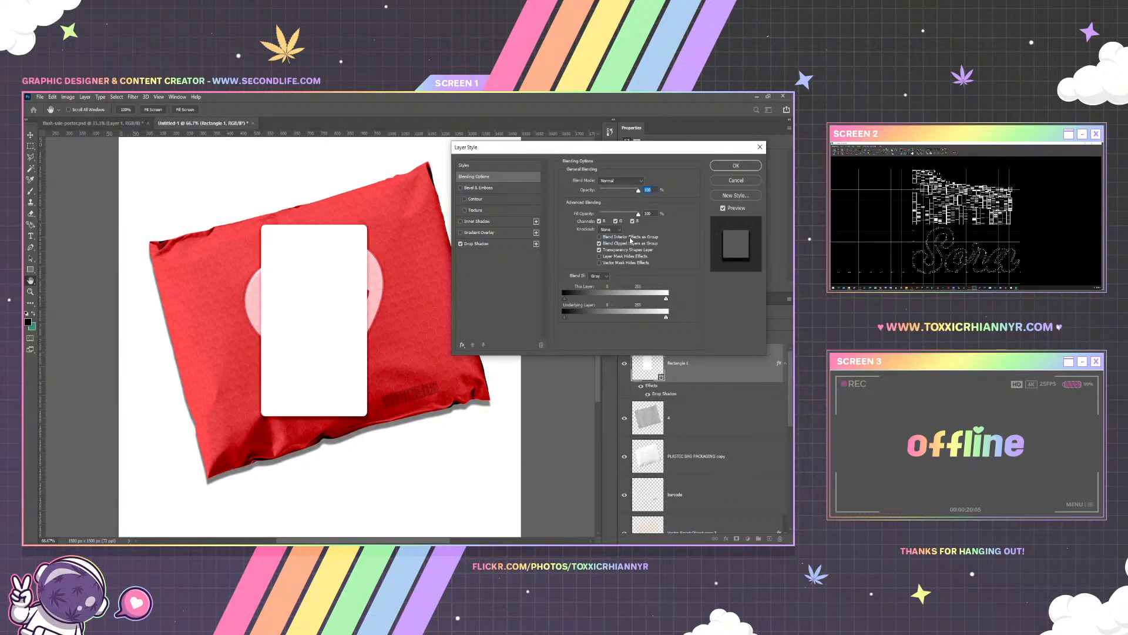
Increase the spread of the Drop Shadow on the white rounded rectangle layer
click(515, 245)
drag(595, 220, 608, 232)
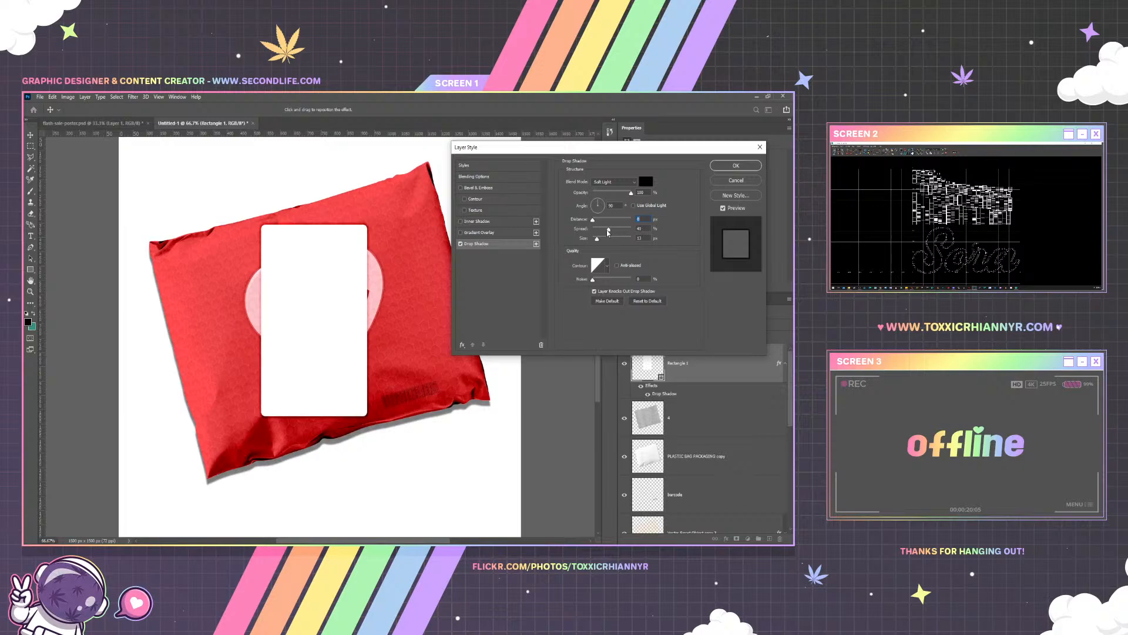
key(Return)
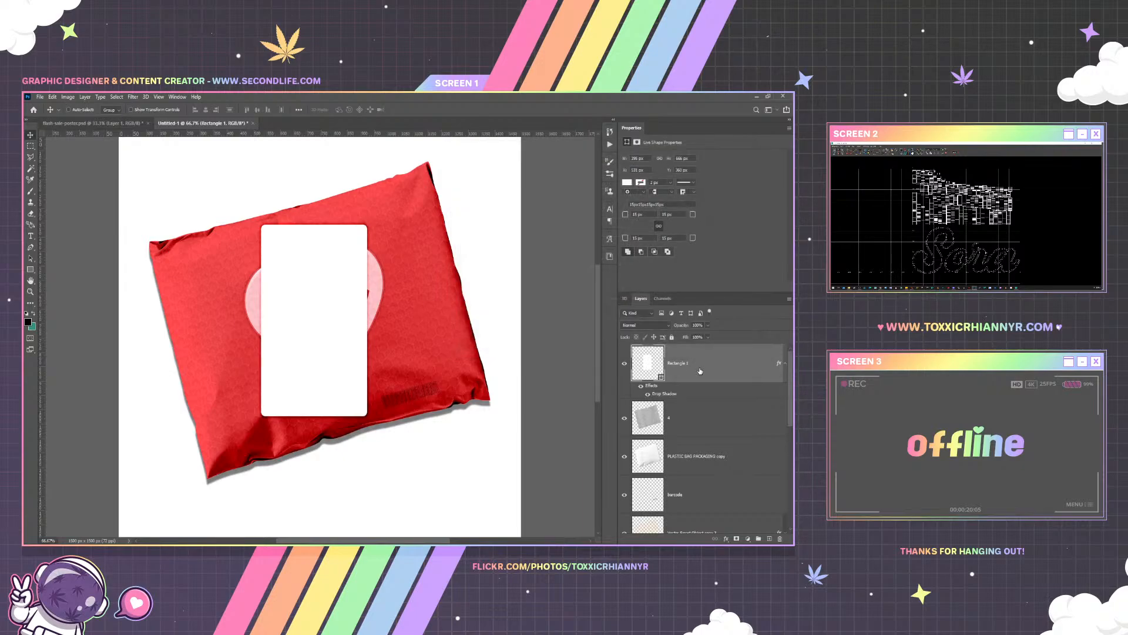
Try a lower Fill value on the white rectangle layer and restore it to 100%
click(784, 364)
click(708, 337)
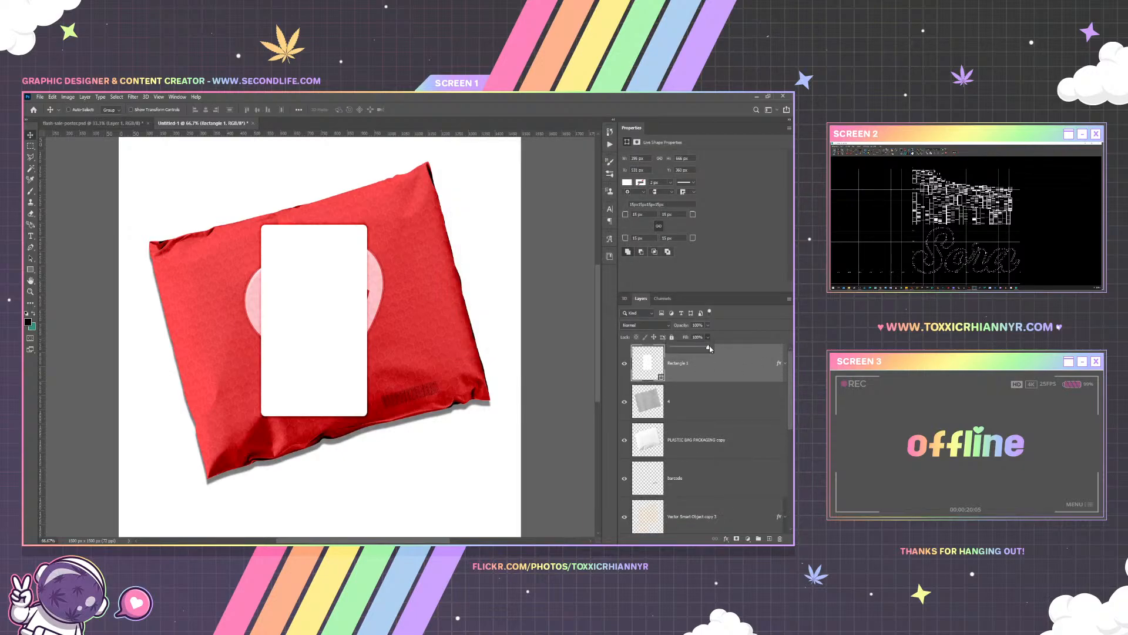
drag(698, 349, 696, 347)
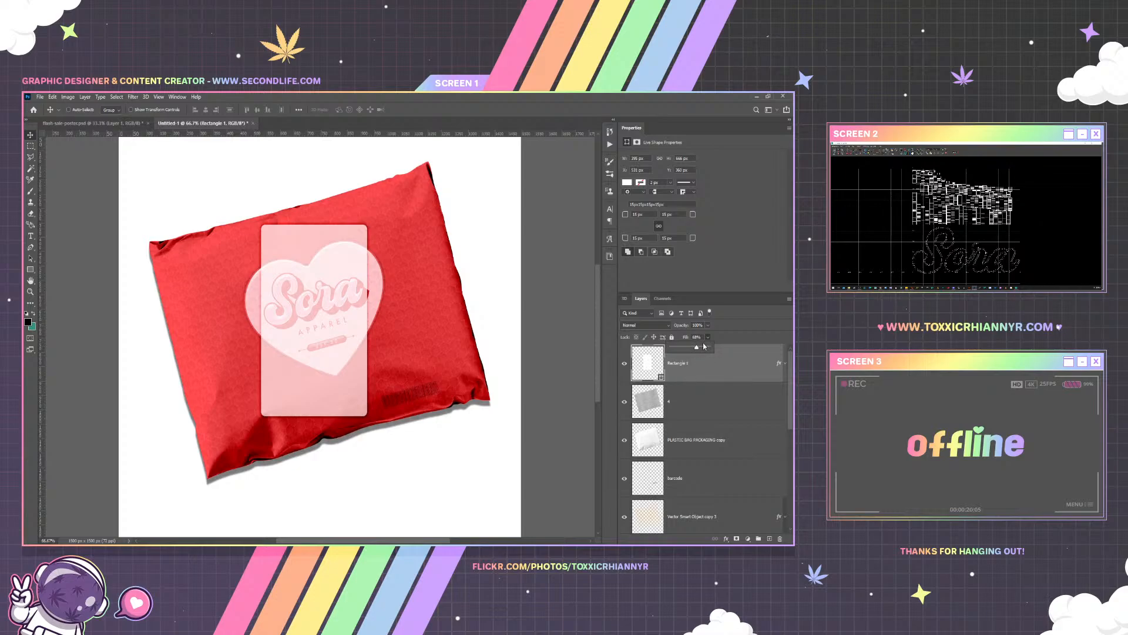
drag(716, 348, 717, 348)
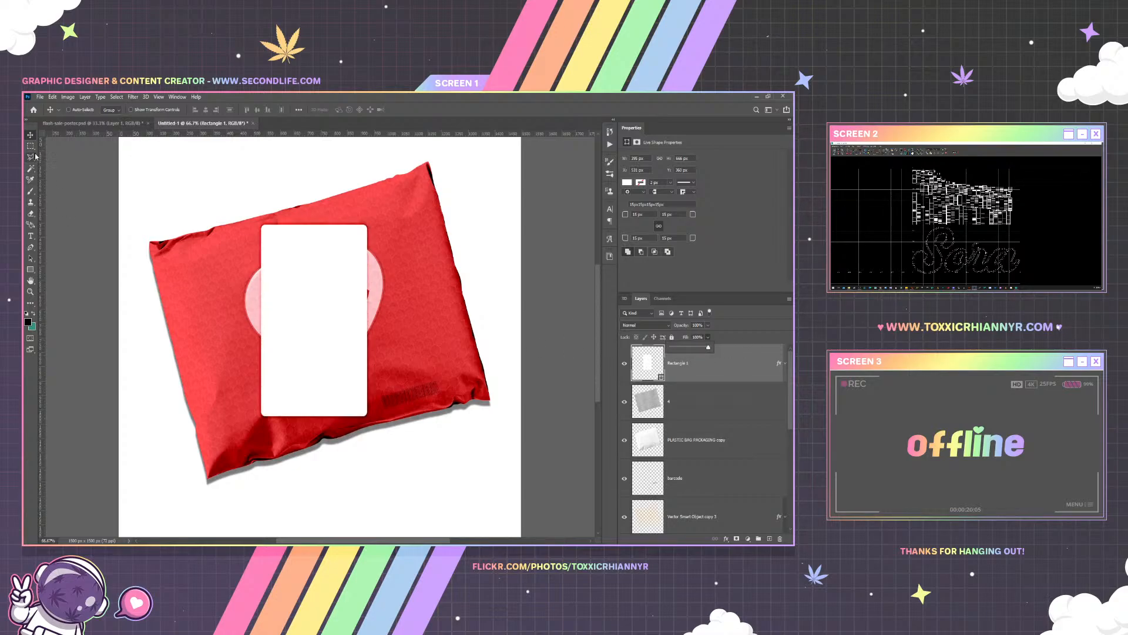
Try a small black ellipse as a hole near the white rectangle's upper edge and delete it
click(30, 269)
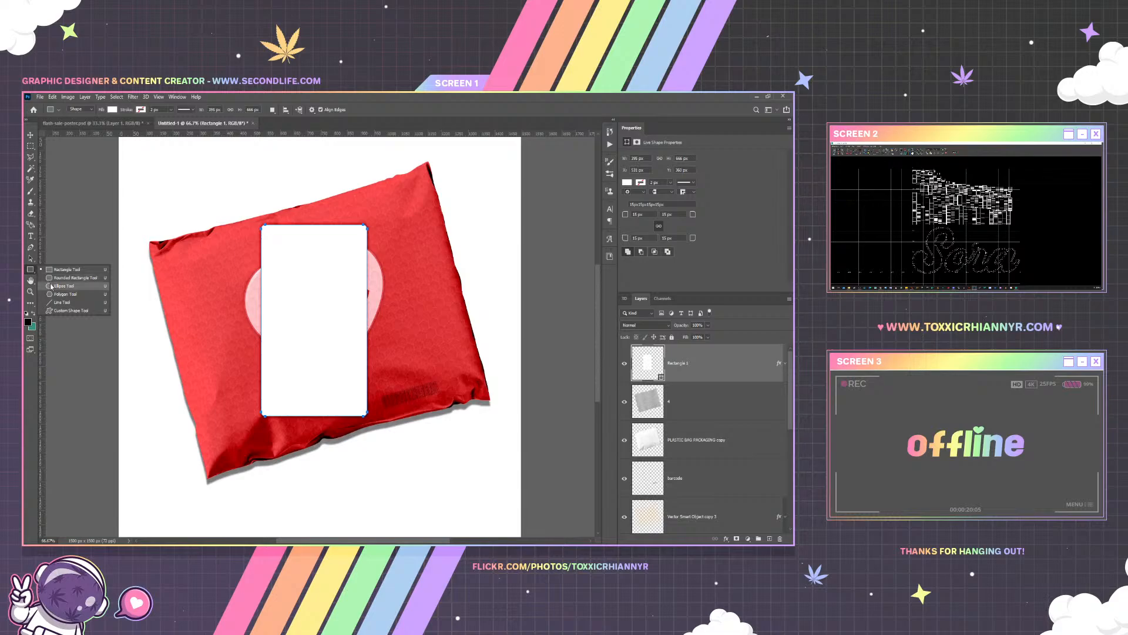
click(62, 286)
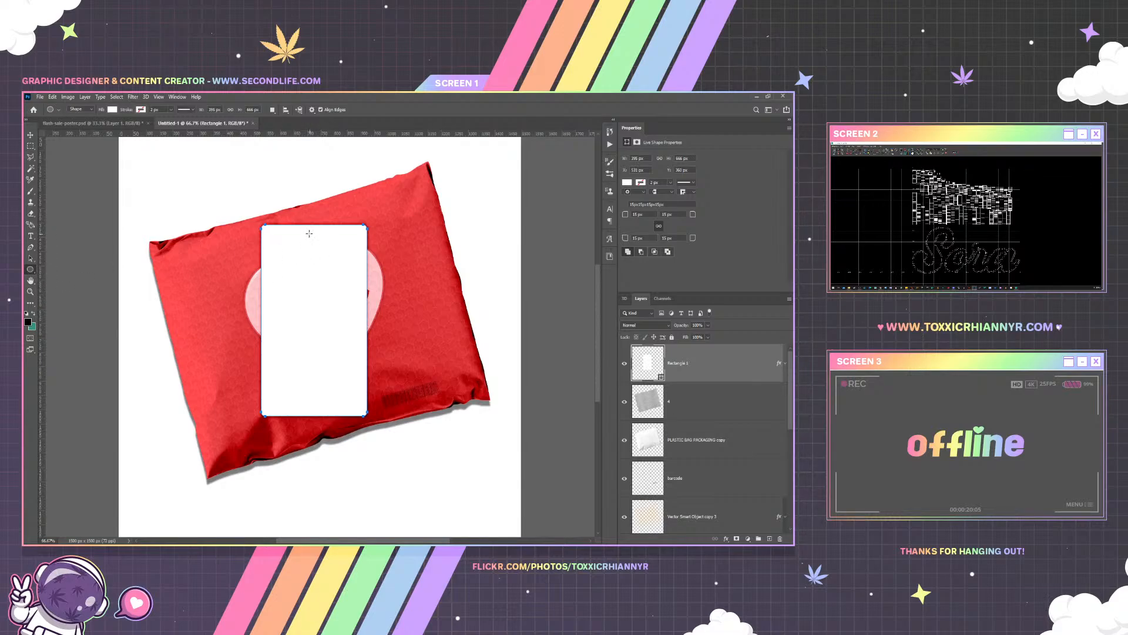
drag(310, 231, 318, 239)
click(30, 135)
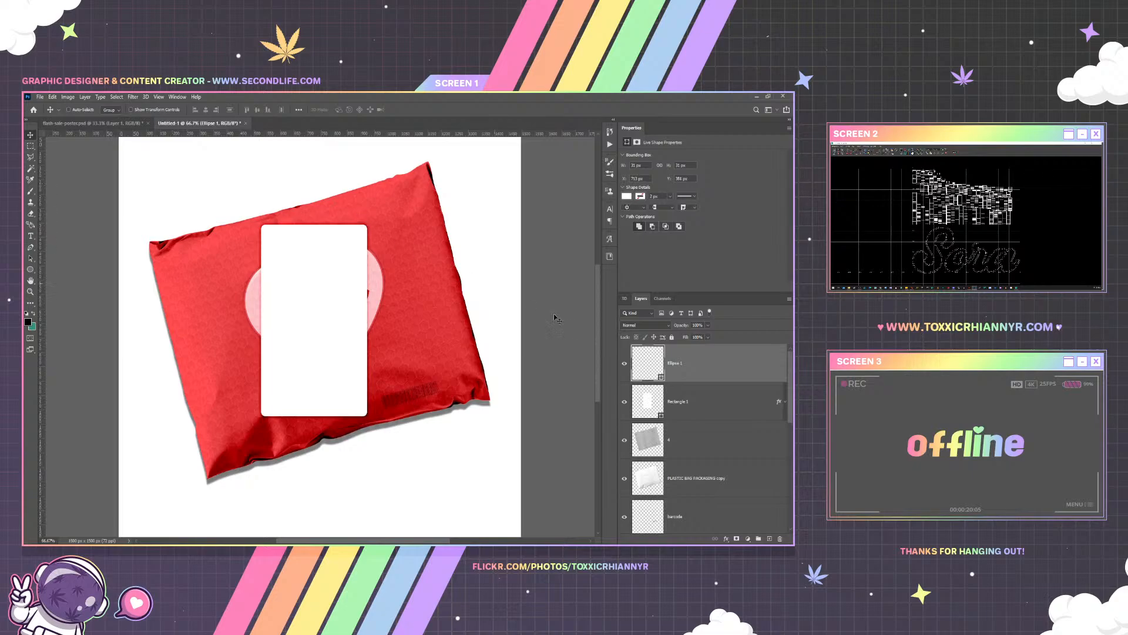
double_click(659, 362)
drag(617, 411, 699, 438)
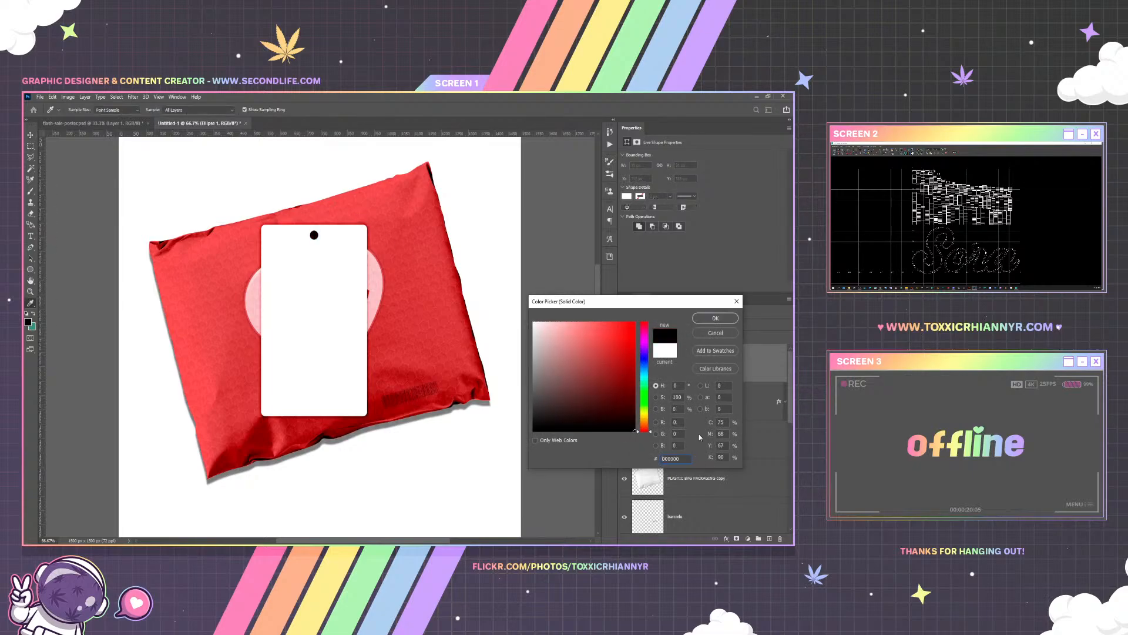
click(711, 323)
drag(393, 266, 392, 267)
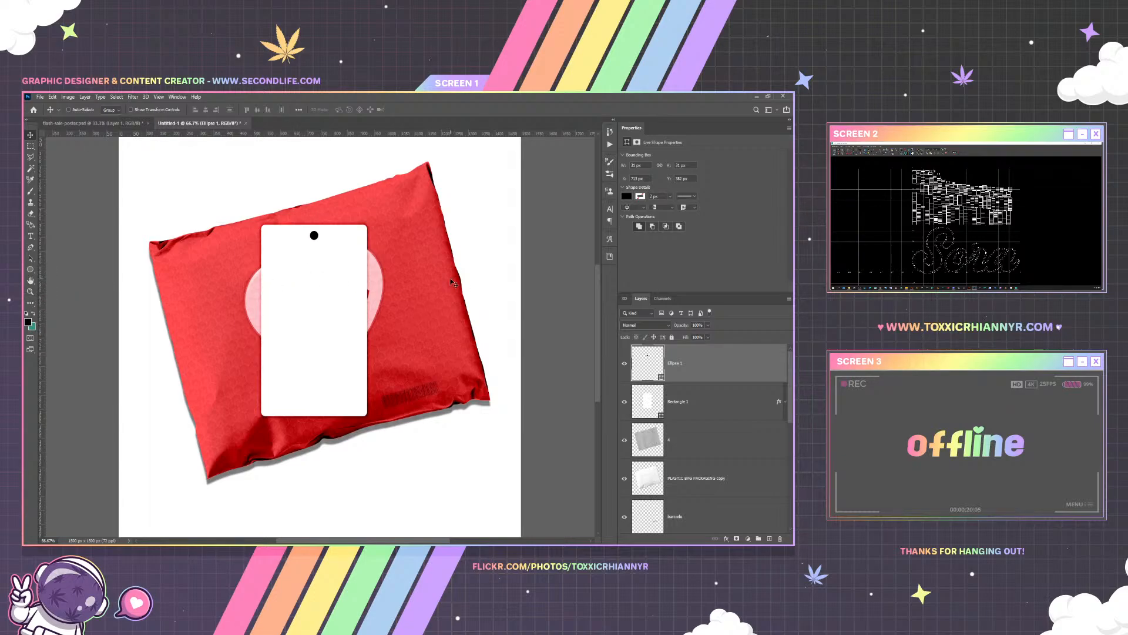
key(Delete)
Look through the custom shape sets and search the library graphics for "heart"
drag(30, 269, 66, 310)
click(342, 111)
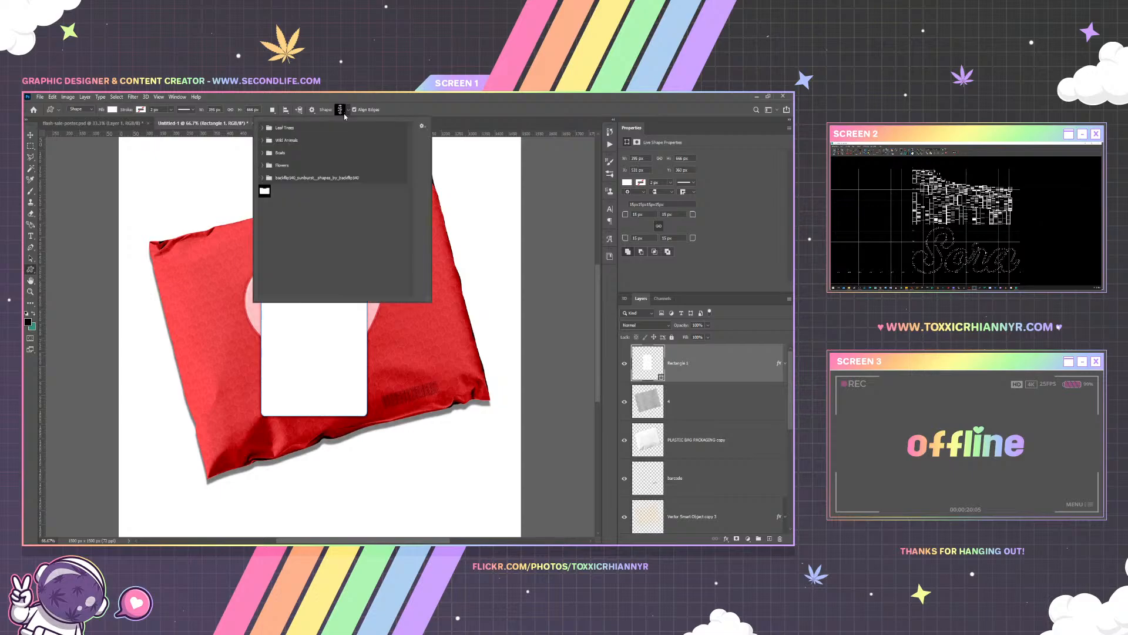
click(427, 125)
click(610, 256)
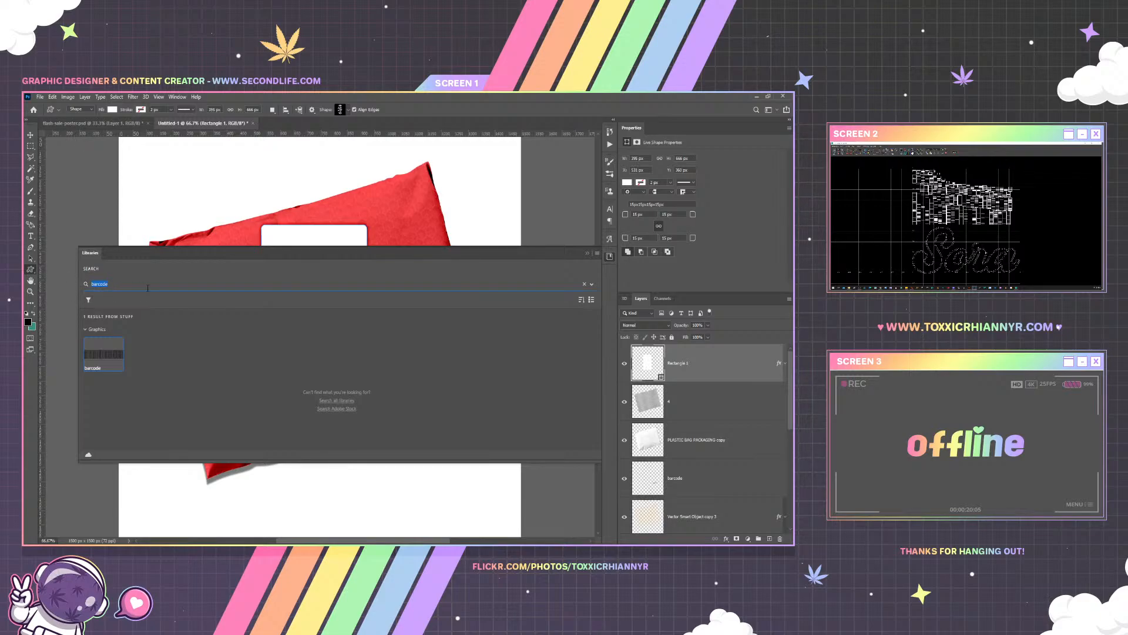
text(heart)
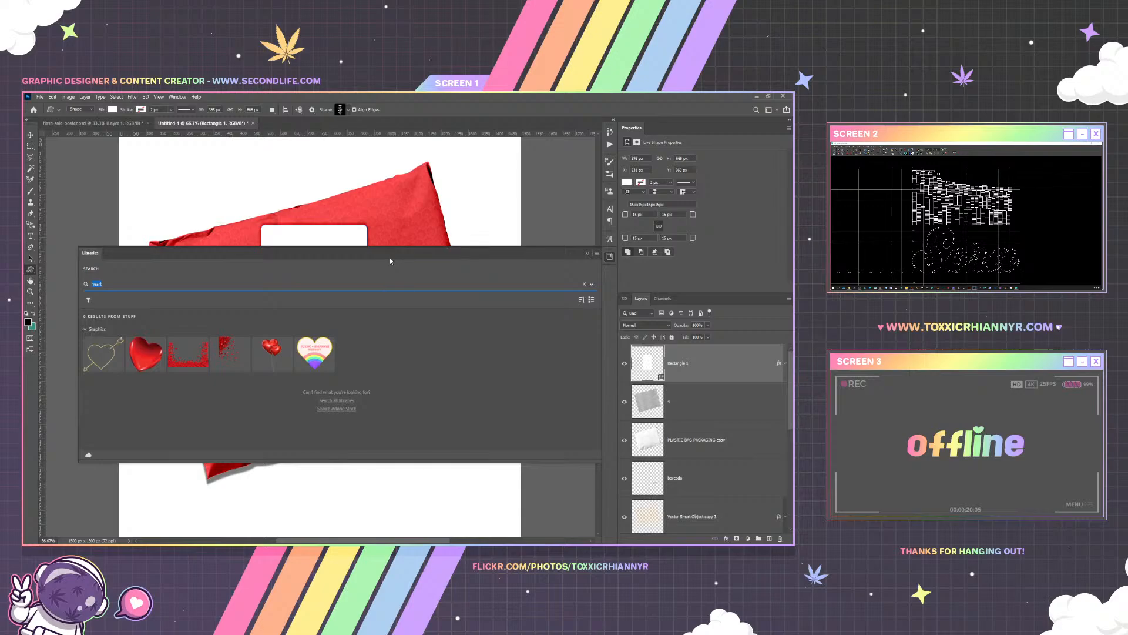
key(BackSpace)
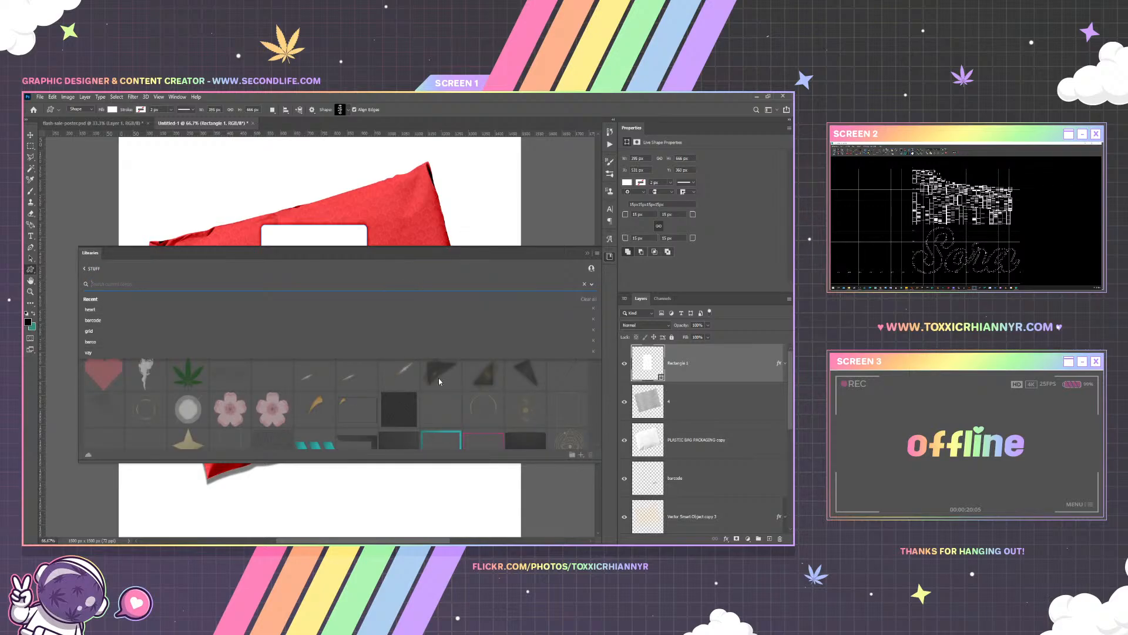
Place the plain red heart from the STUFF library as a small graphic centred near the white rectangle's upper edge
click(31, 135)
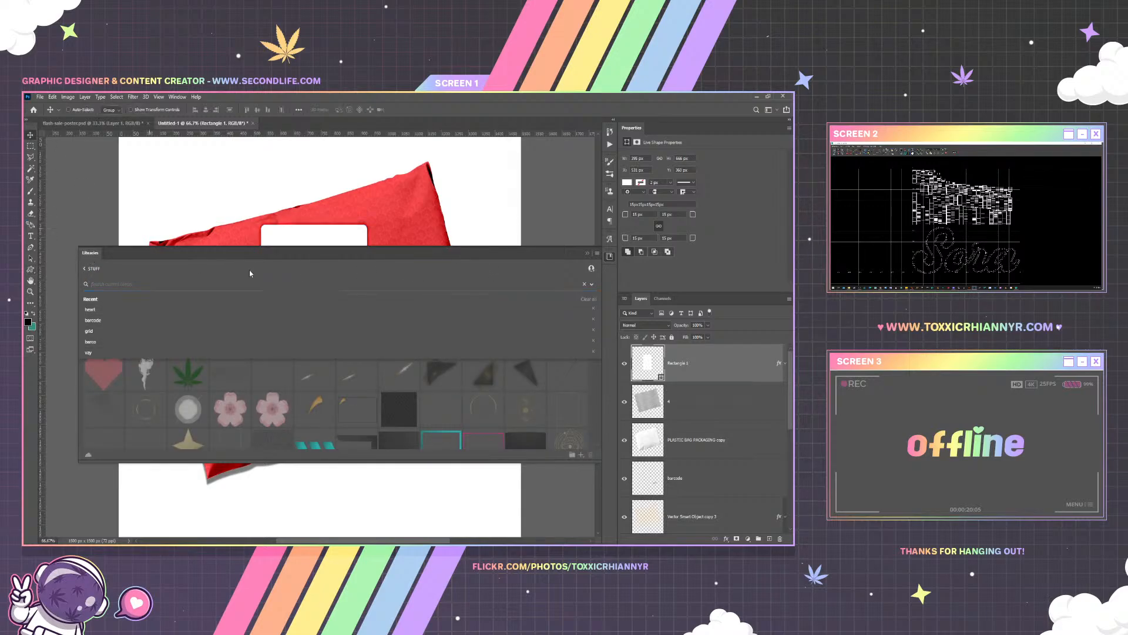
click(586, 253)
click(611, 258)
click(585, 284)
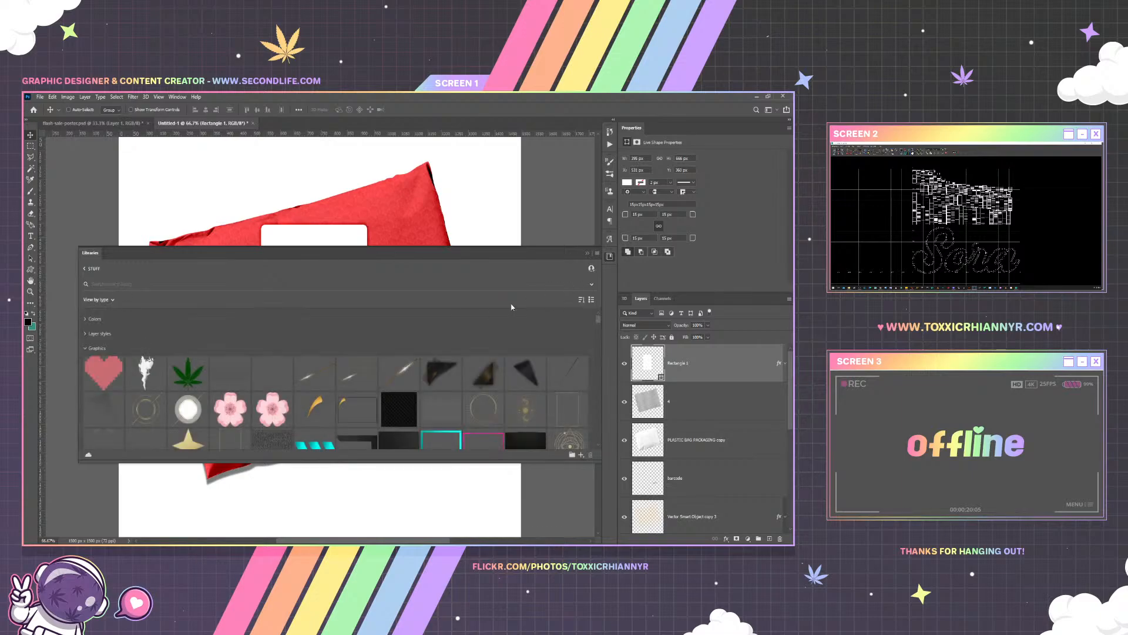
scroll(263, 383, down, 10)
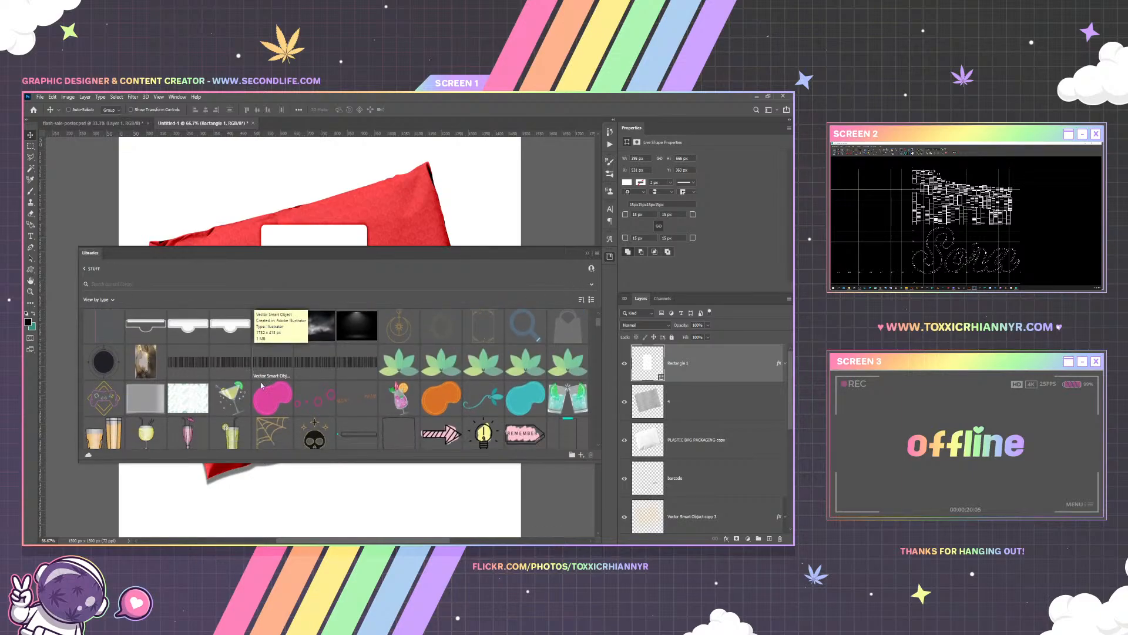
scroll(399, 353, up, 3)
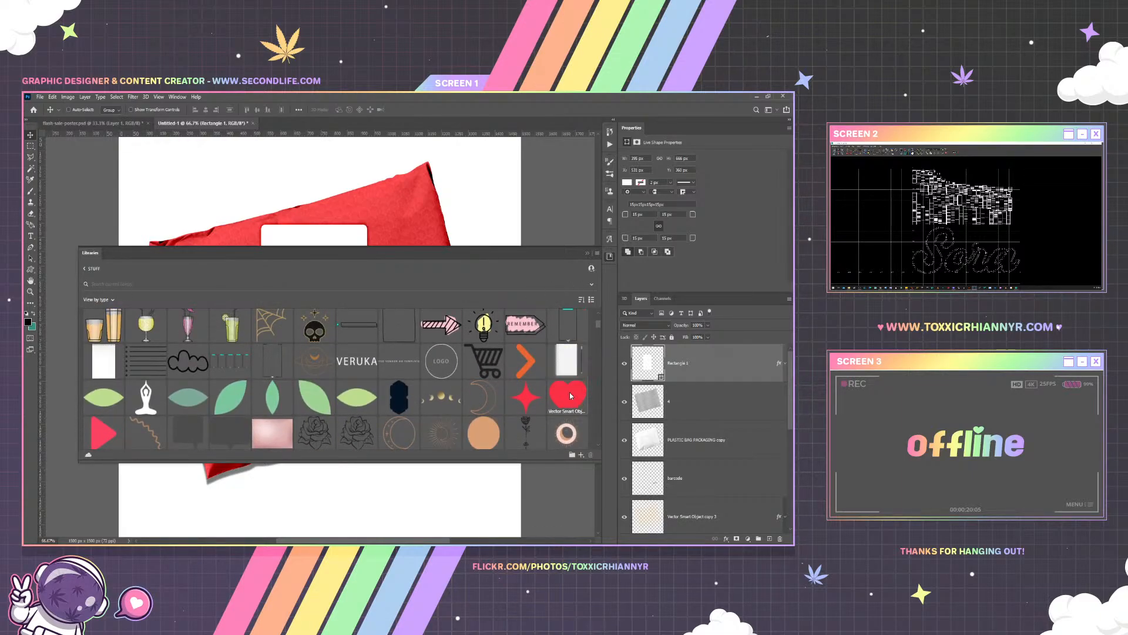
drag(362, 198, 326, 256)
key(Return)
drag(304, 198, 301, 186)
drag(305, 187, 307, 192)
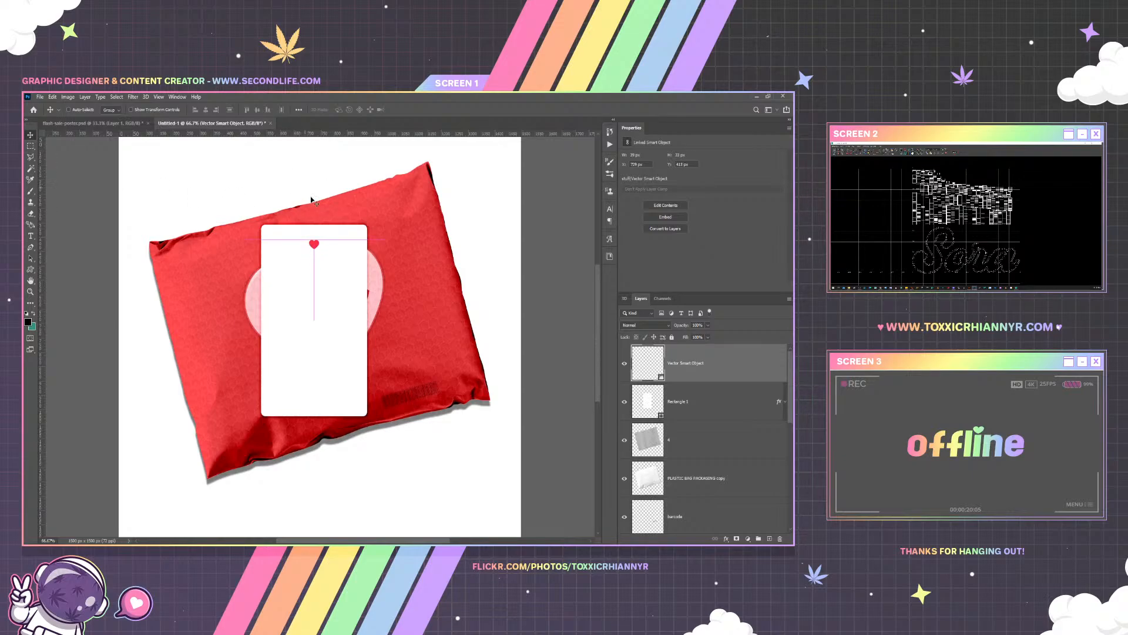
Cut the heart shape out of the rasterized white rectangle and shift the resulting tag slightly to the right
right_click(688, 402)
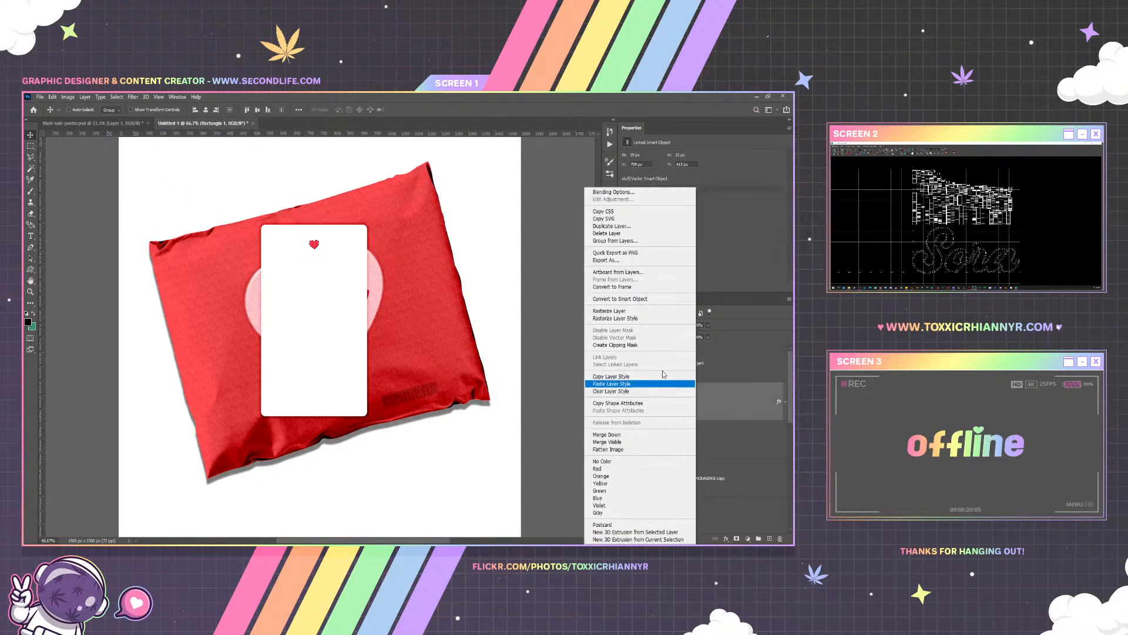
click(643, 312)
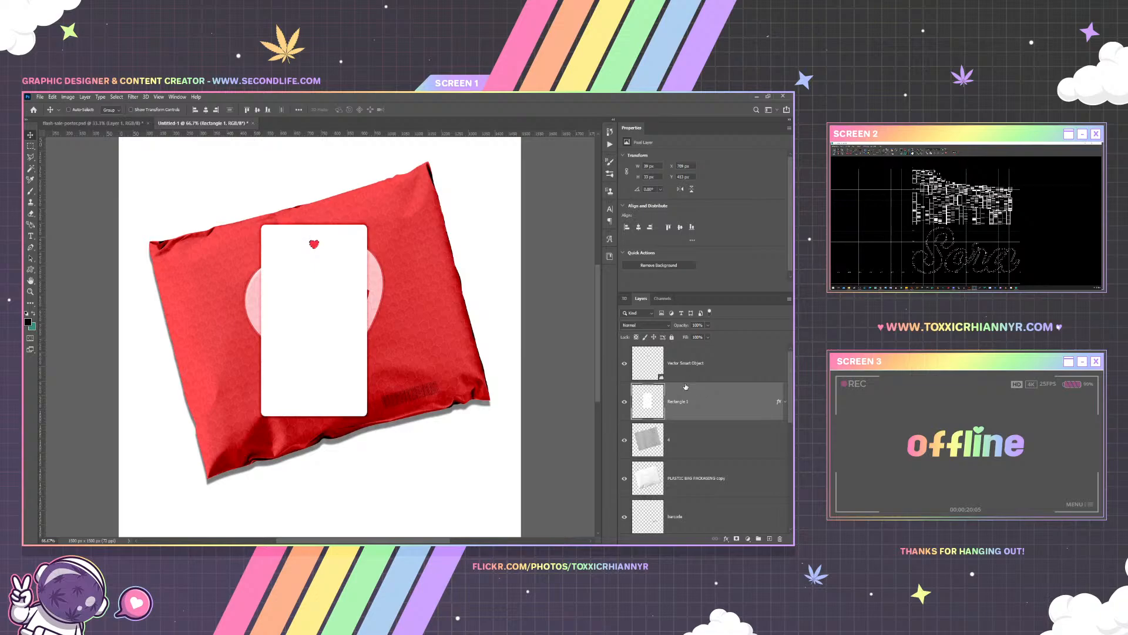
scroll(684, 359, down, 1)
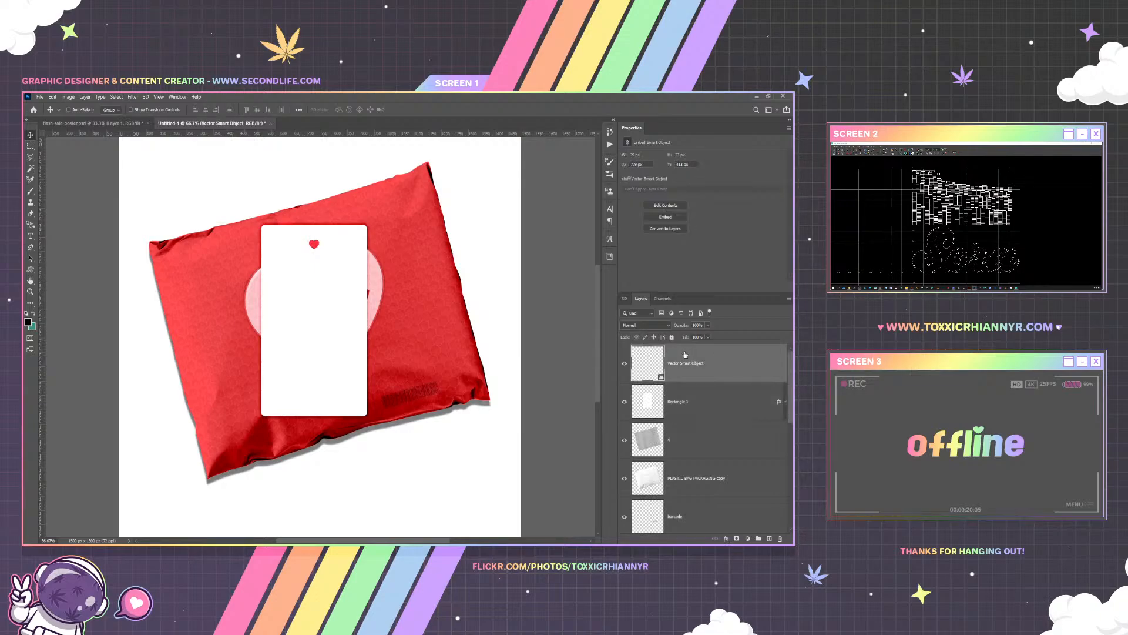
mouse_move(409, 329)
mouse_down()
mouse_move(536, 349)
mouse_move(415, 317)
mouse_up()
drag(339, 278, 339, 288)
Adjust the spread and size of the Drop Shadow on the white tag layer with the heart cutout
right_click(701, 346)
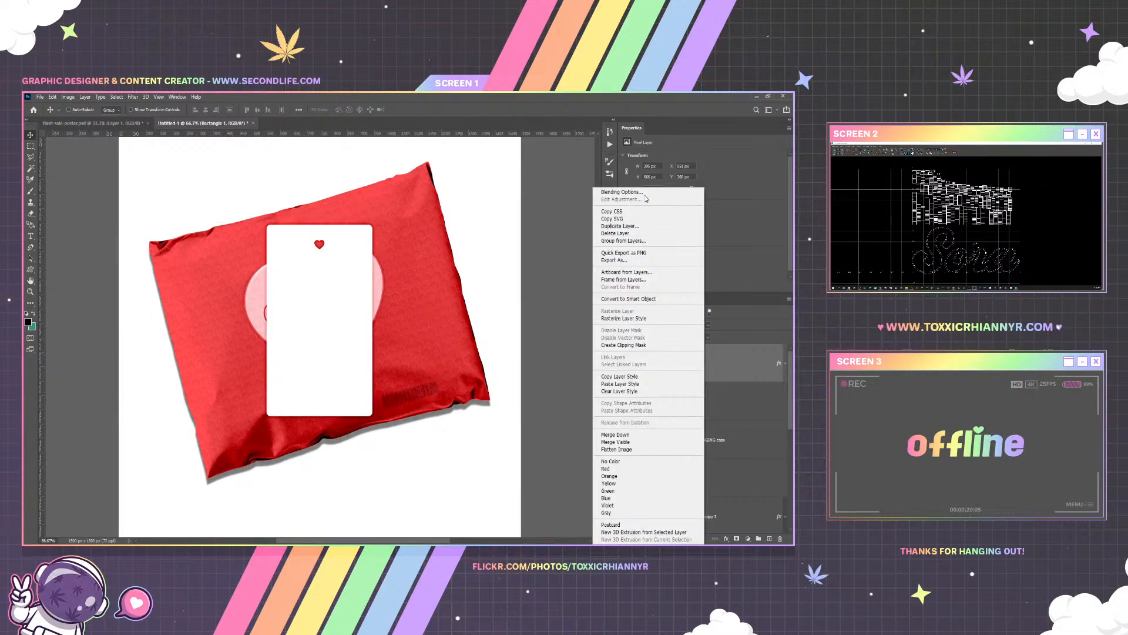
click(622, 192)
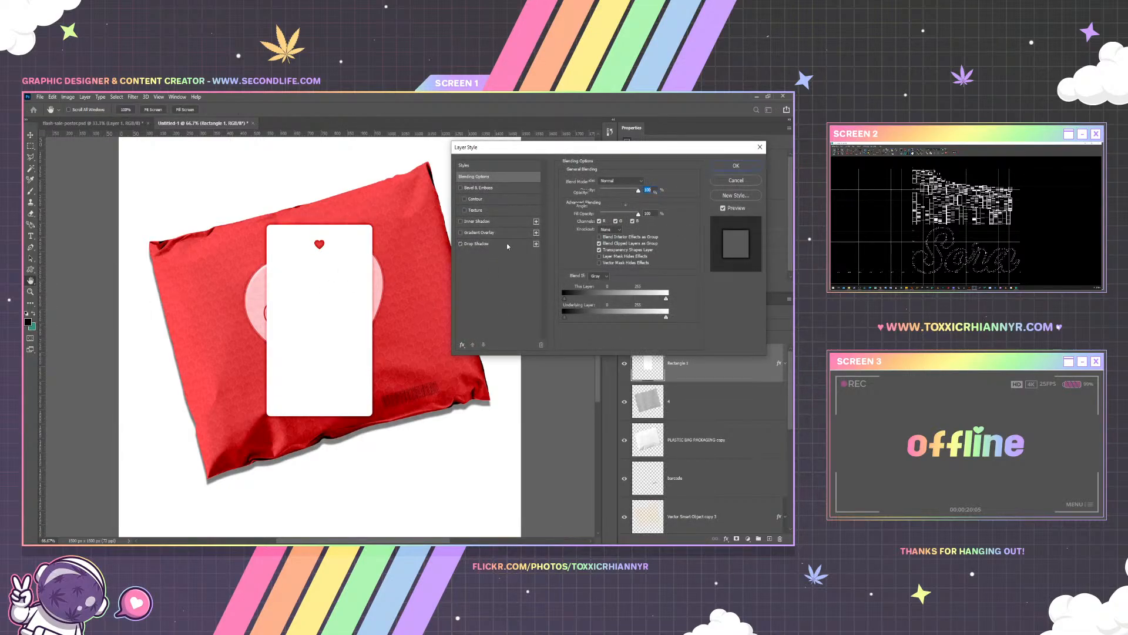
click(476, 244)
mouse_move(595, 229)
mouse_down()
mouse_move(608, 229)
mouse_move(597, 230)
mouse_up()
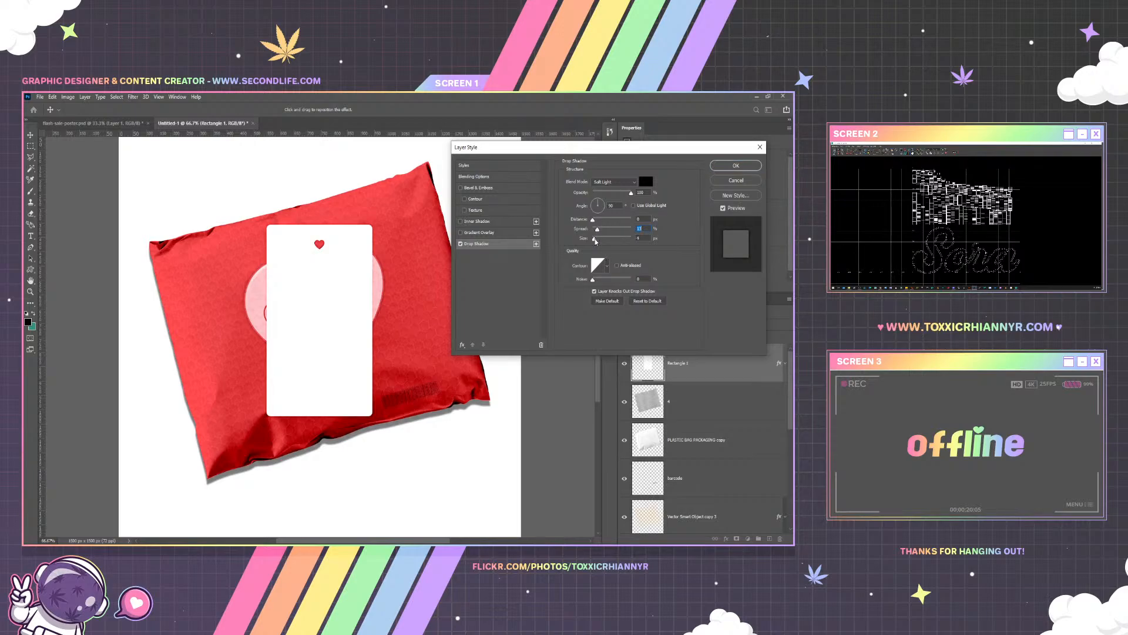
drag(598, 241, 597, 230)
click(736, 165)
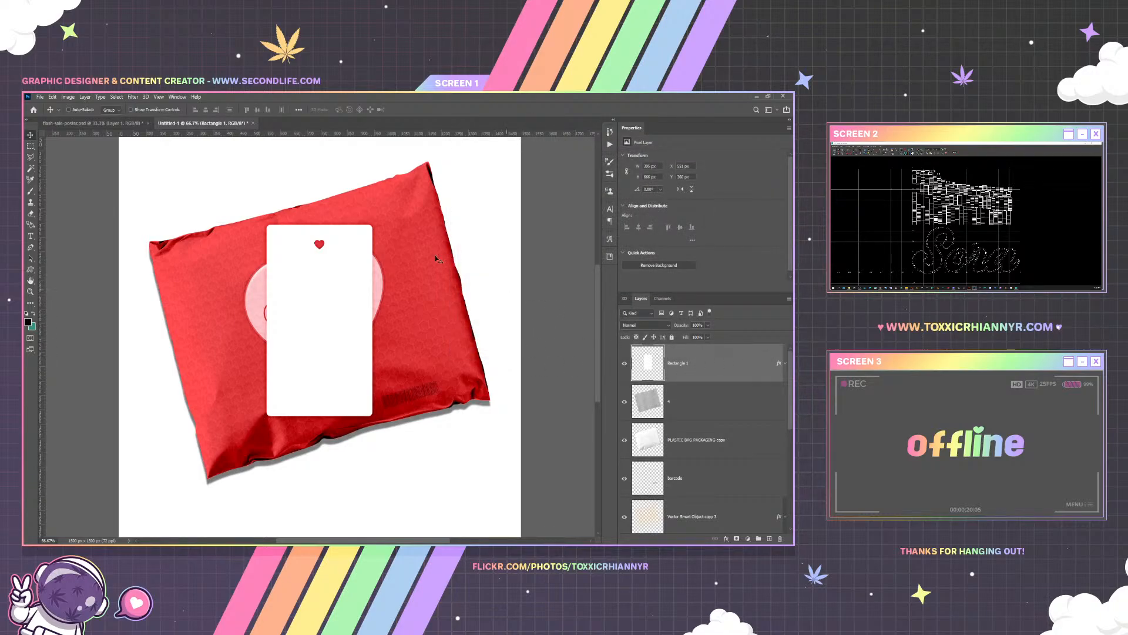
Copy a thin horizontal strip across the white tag, just below the heart cutout, onto its own layer
click(32, 147)
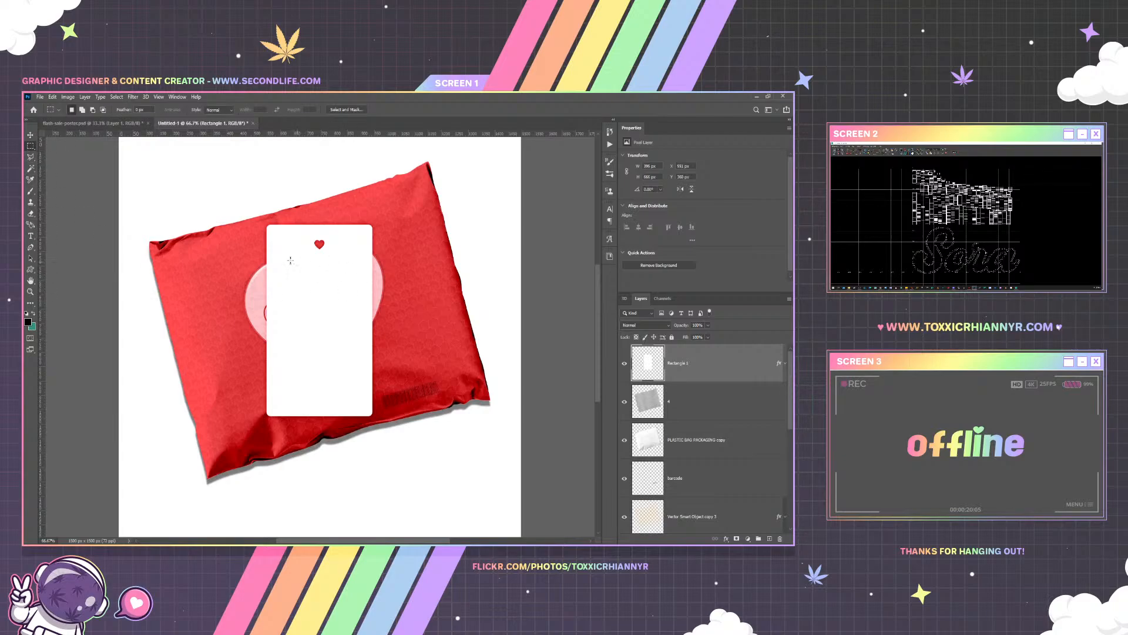
drag(262, 260, 381, 260)
click(260, 261)
key(ctrl+z)
key(ctrl+j)
Set the strip layer's Drop Shadow to Normal blend mode with size 5 px and a much lower opacity
right_click(694, 365)
click(633, 192)
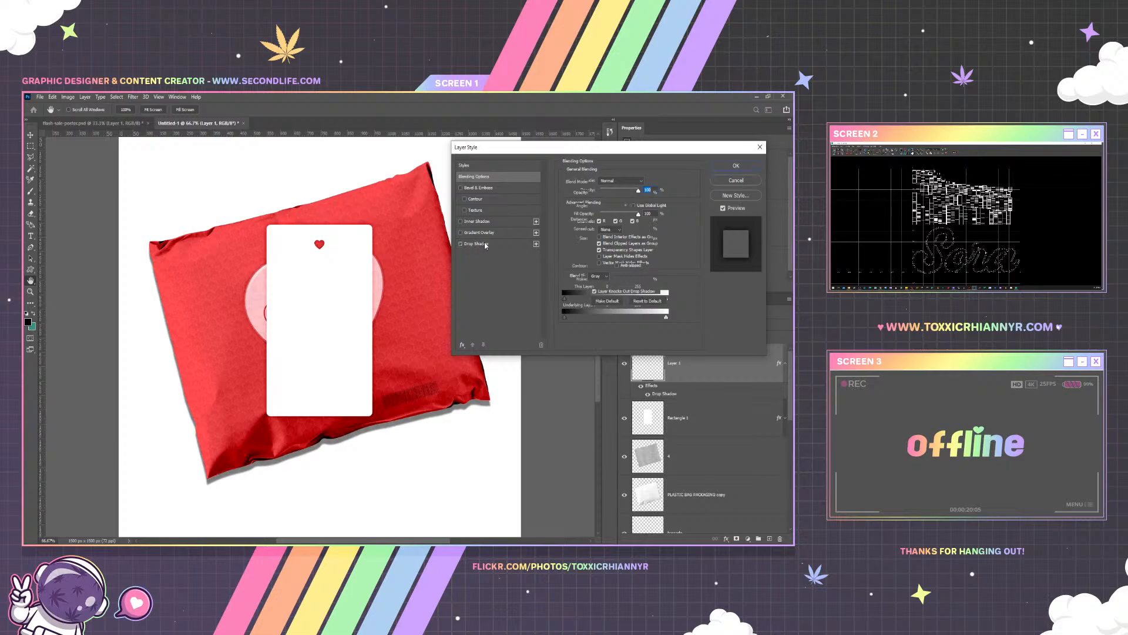
click(476, 243)
click(611, 183)
click(600, 190)
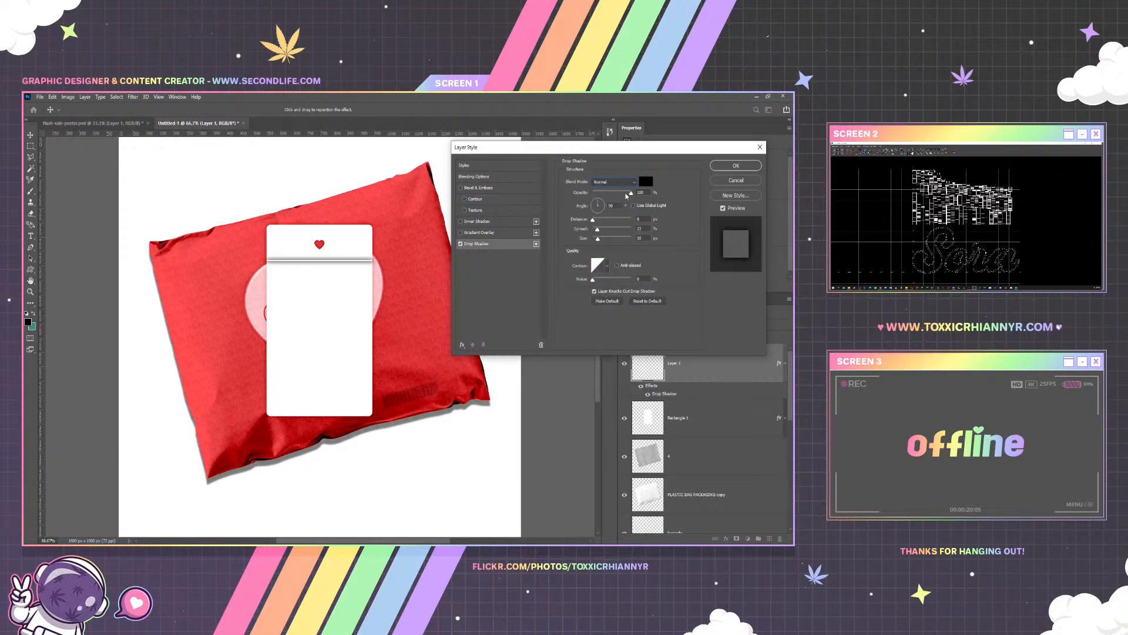
drag(597, 239, 594, 239)
drag(631, 194, 602, 195)
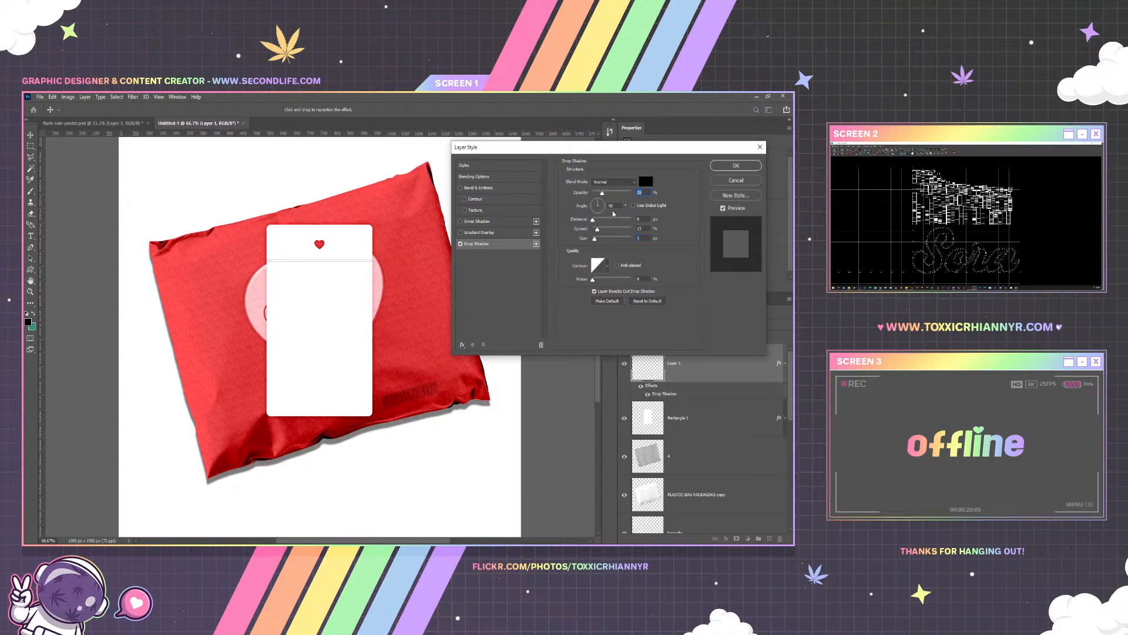
Add a Pattern Overlay to the strip layer and expand the Basic_Elements_by_peter_plastic pattern group
click(462, 344)
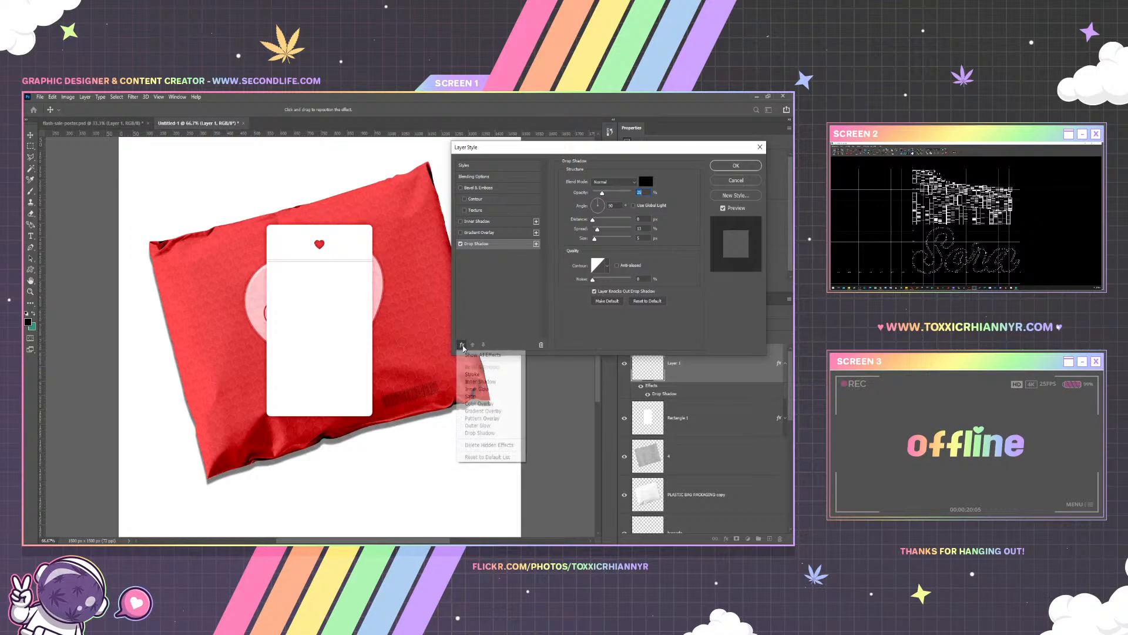
click(479, 348)
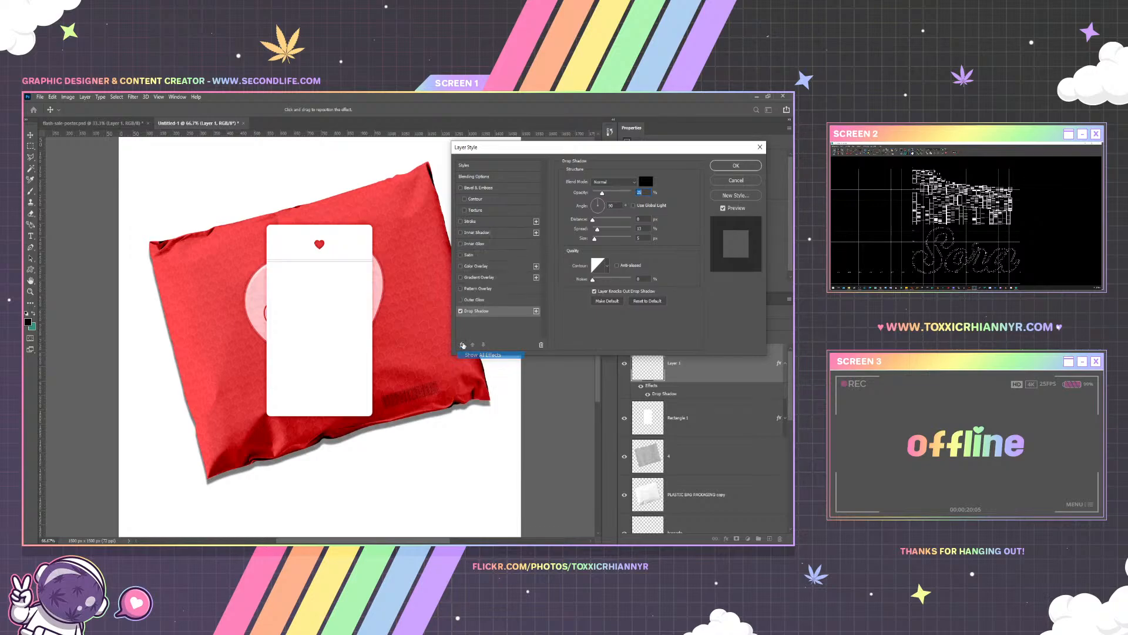
click(461, 289)
click(607, 218)
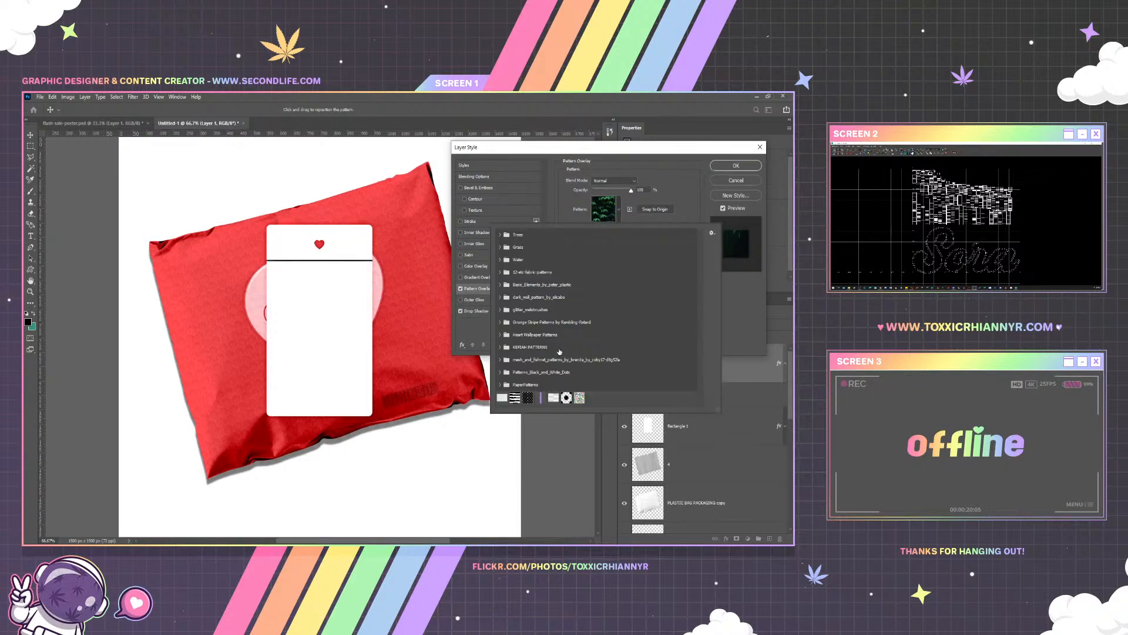
click(514, 398)
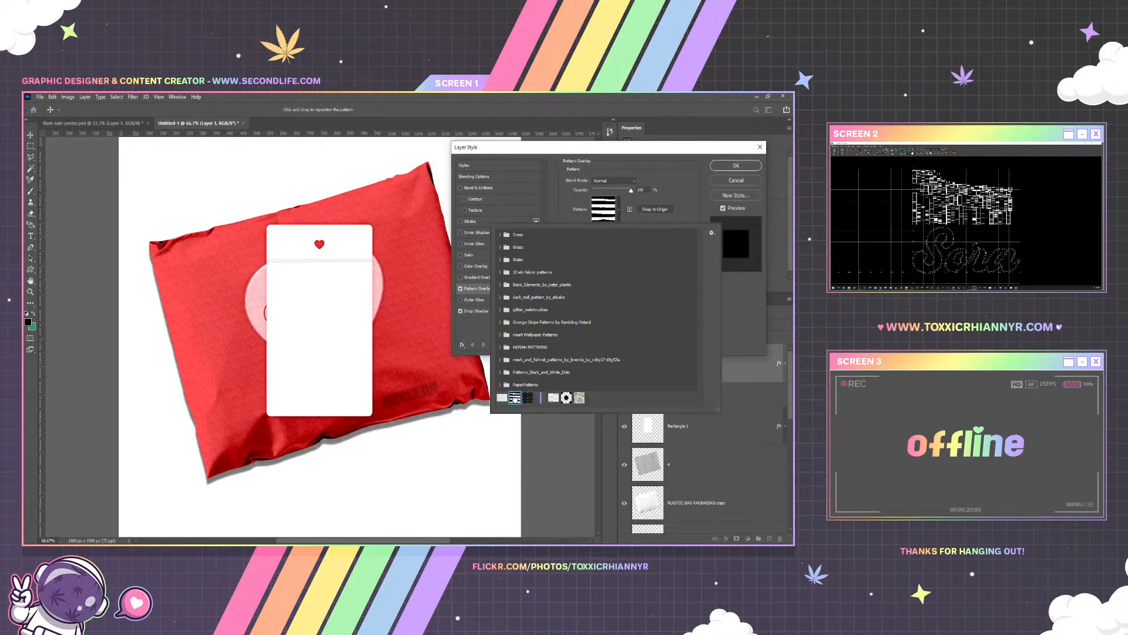
click(500, 273)
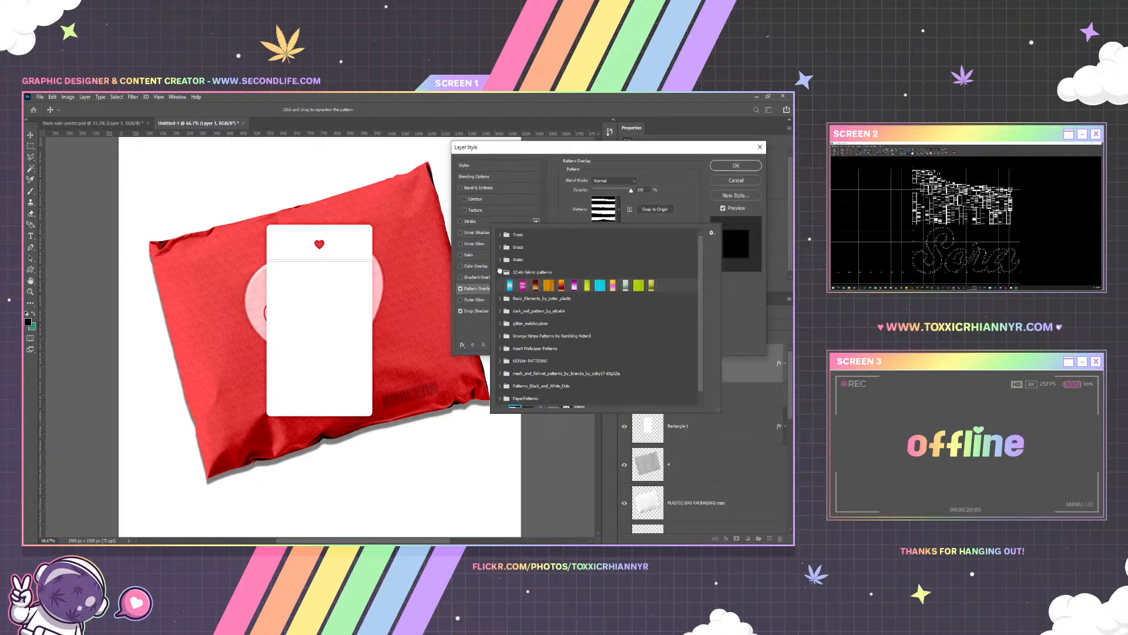
click(500, 272)
click(499, 284)
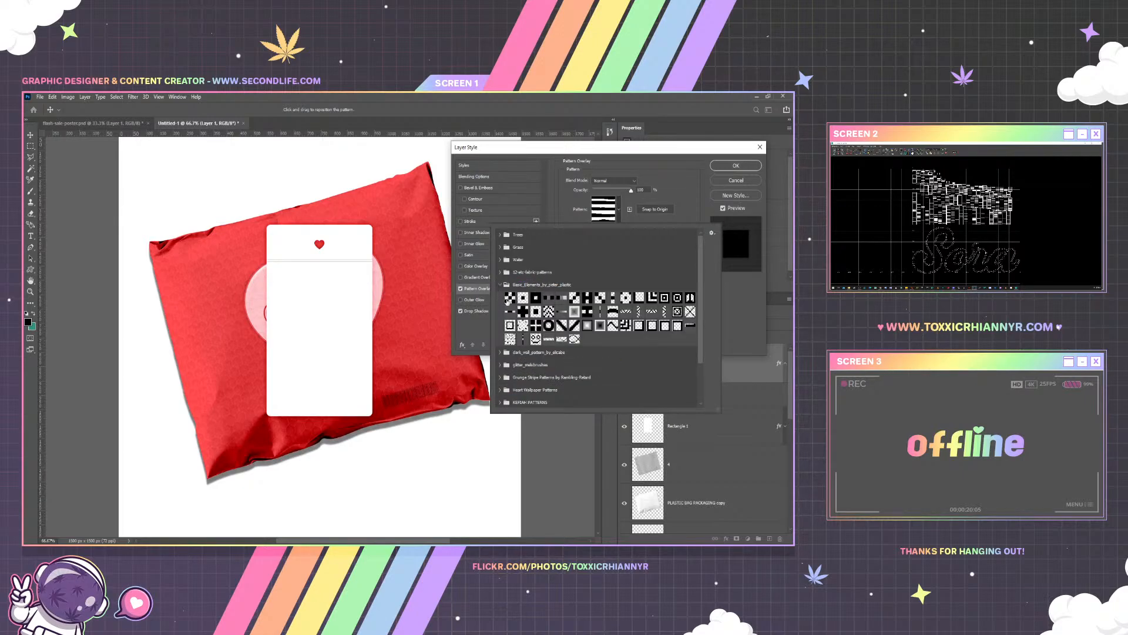
Try several square, cross and dashed patterns from the Basic Elements group on the strip
click(509, 297)
click(523, 298)
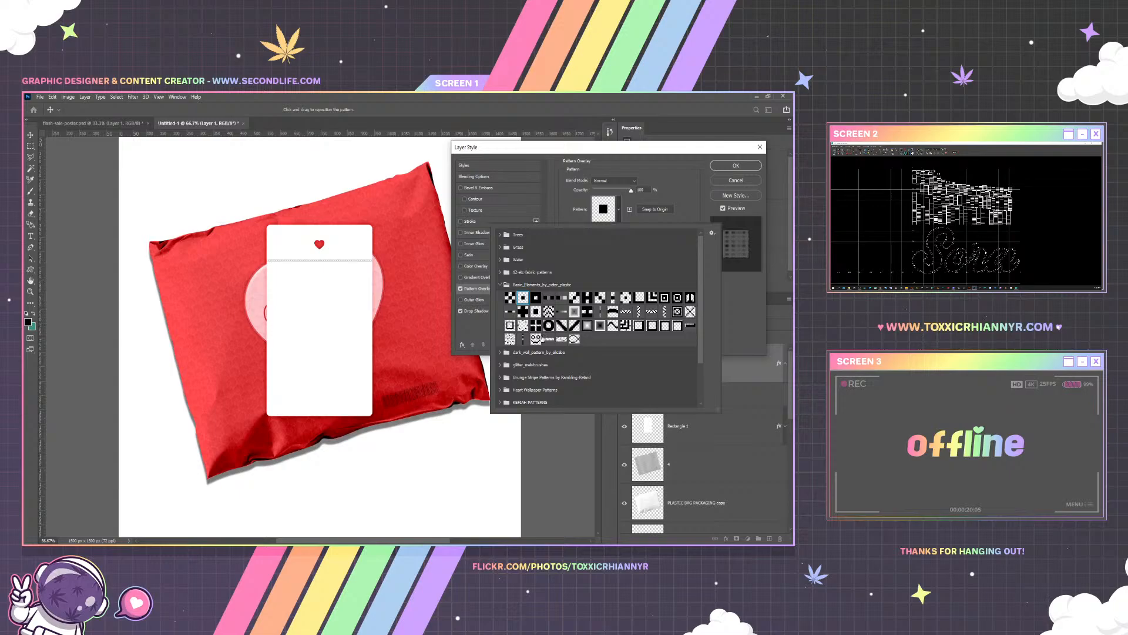
click(536, 326)
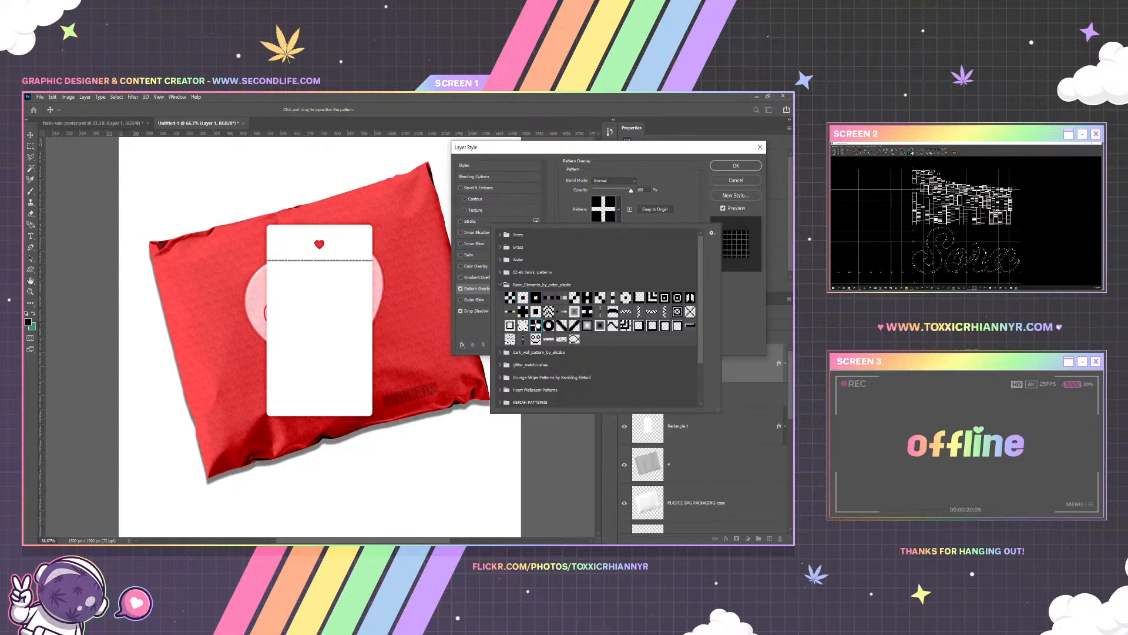
click(536, 312)
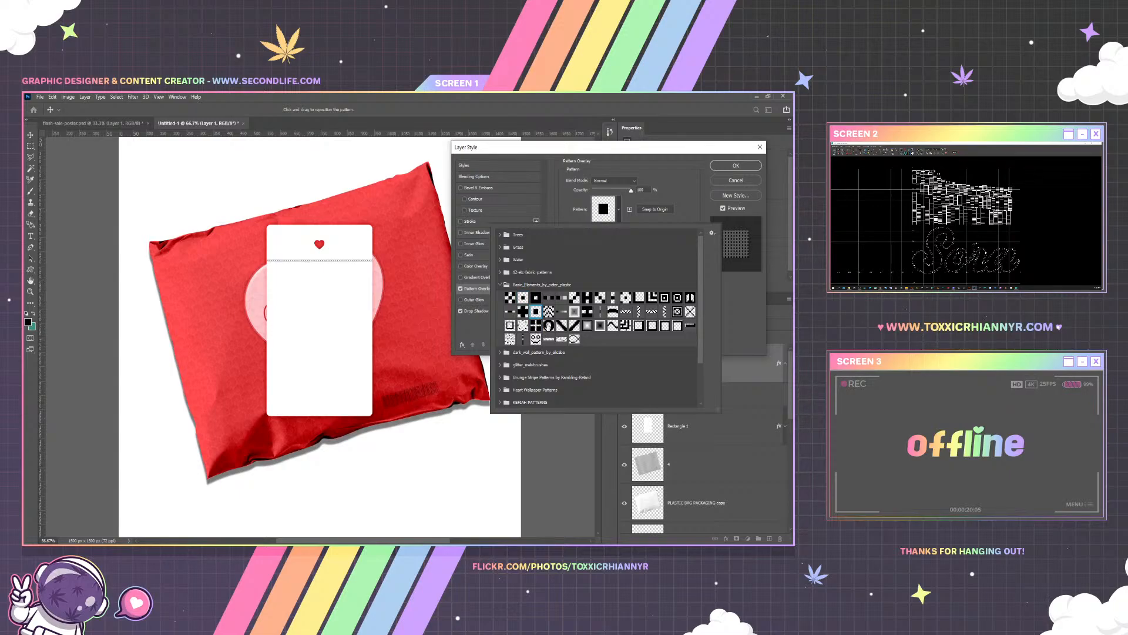
click(509, 312)
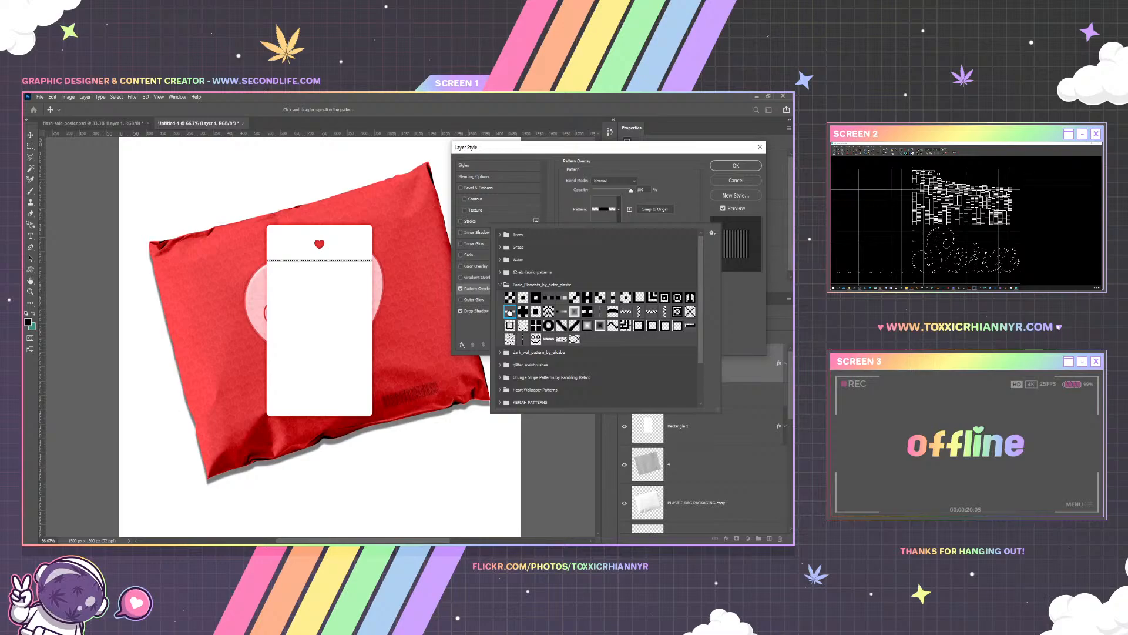
click(510, 298)
click(523, 297)
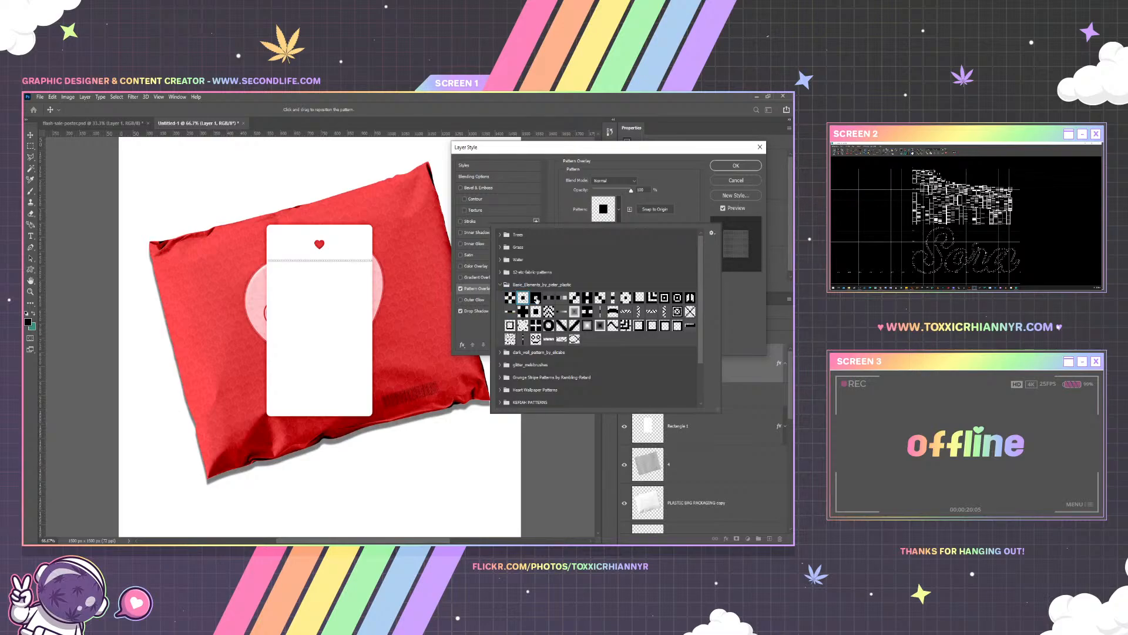
click(536, 298)
click(549, 297)
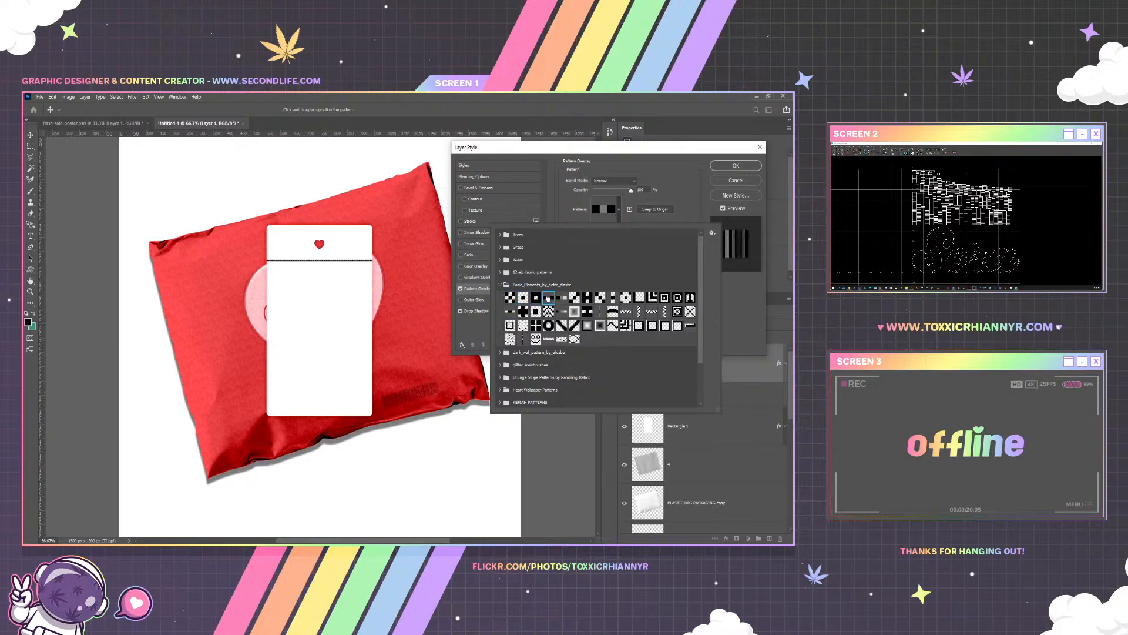
Apply a diagonal black-and-white checker pattern as the strip layer's Pattern Overlay
click(574, 297)
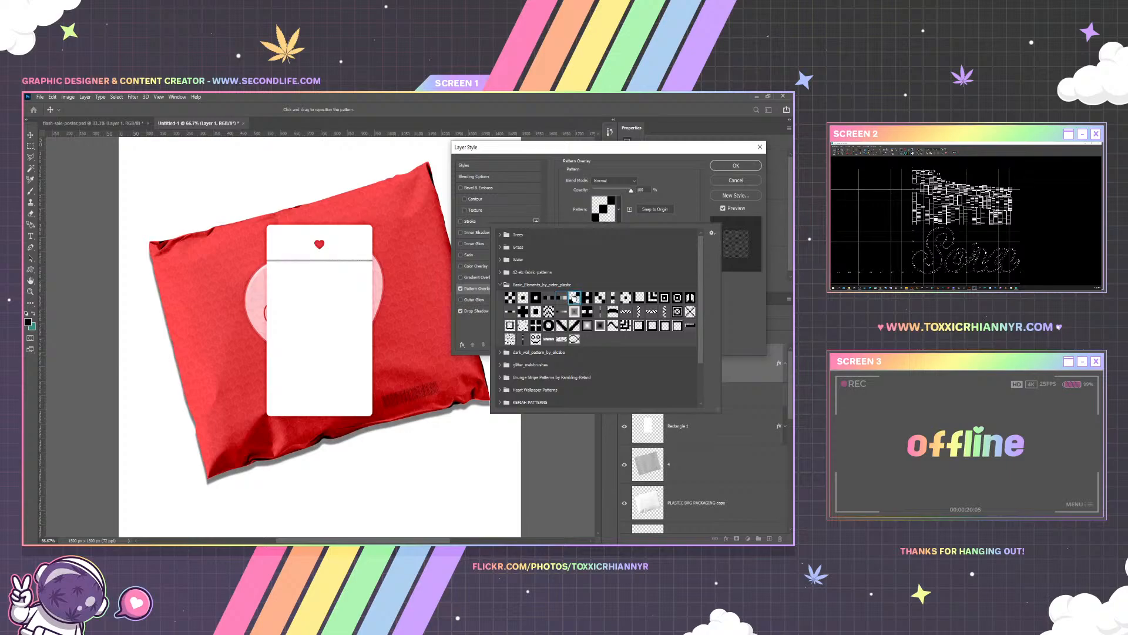
click(587, 298)
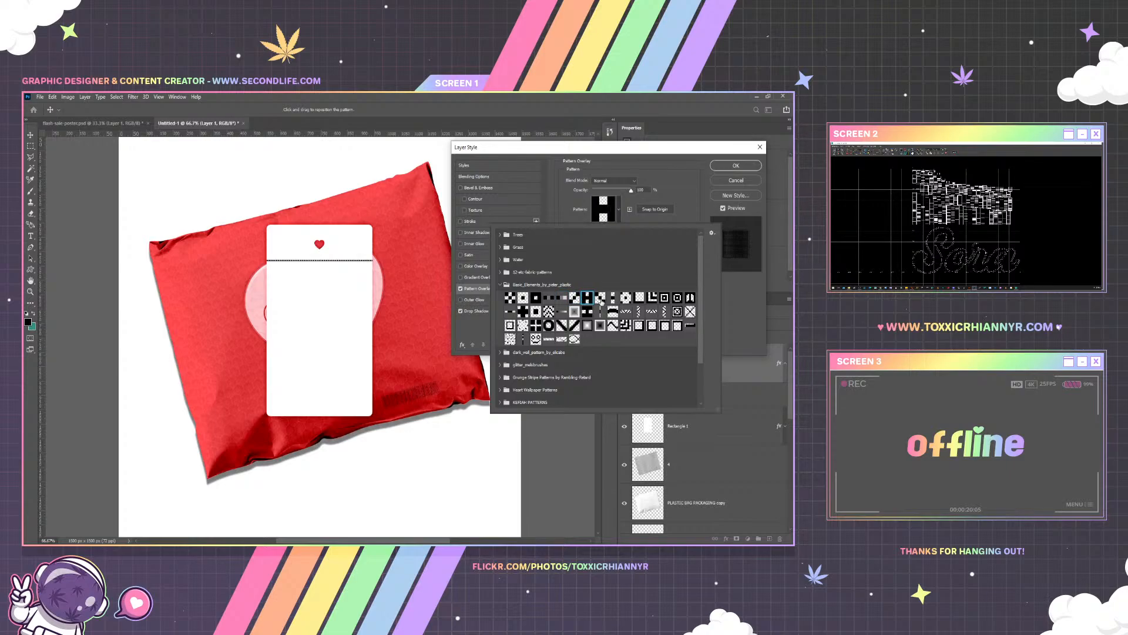
click(600, 299)
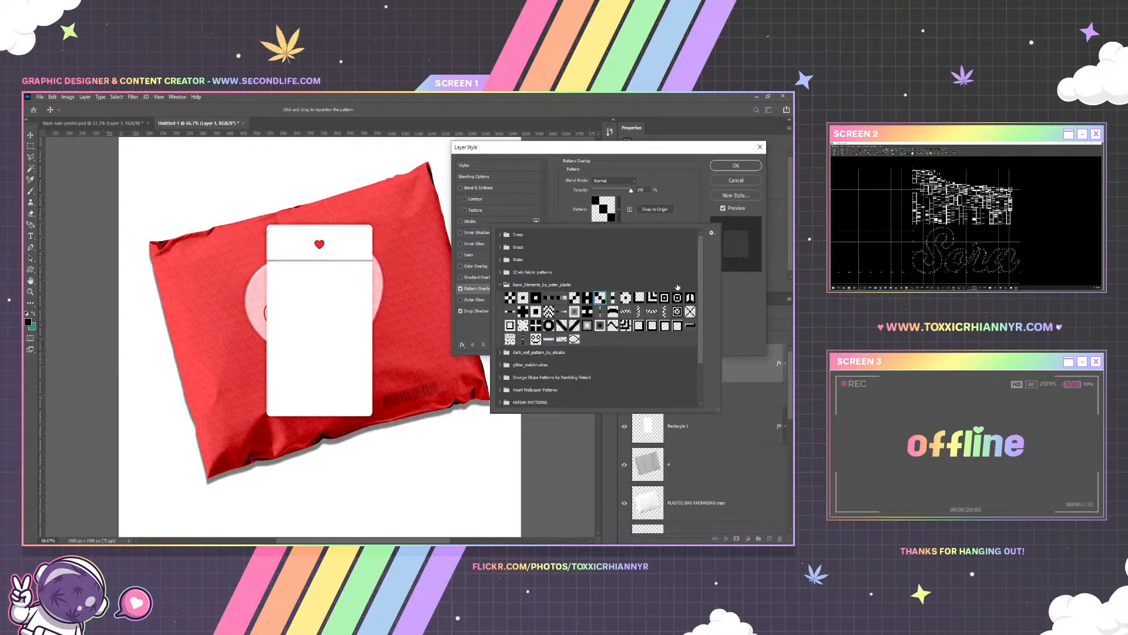
click(736, 165)
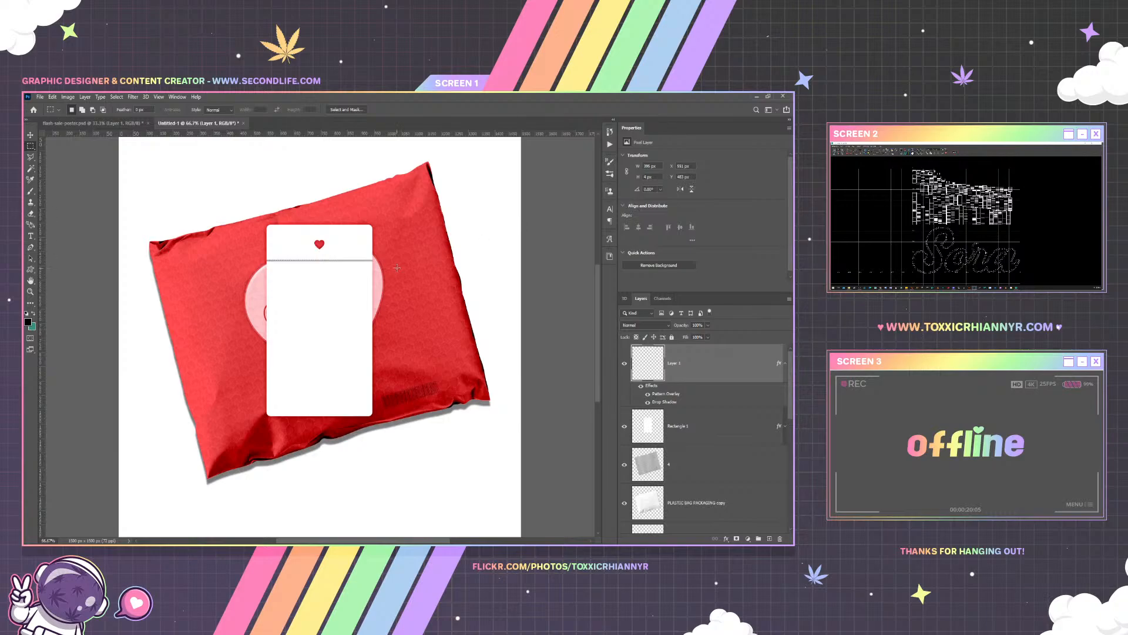
Show the document at 100% and collapse the strip layer's effects list
click(159, 97)
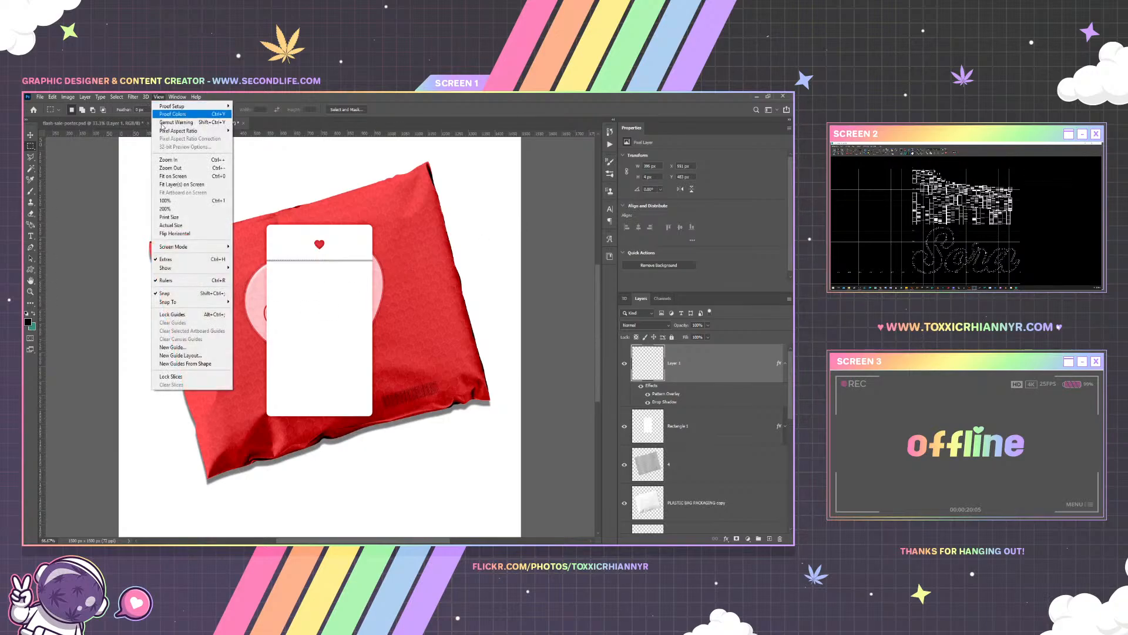
click(165, 201)
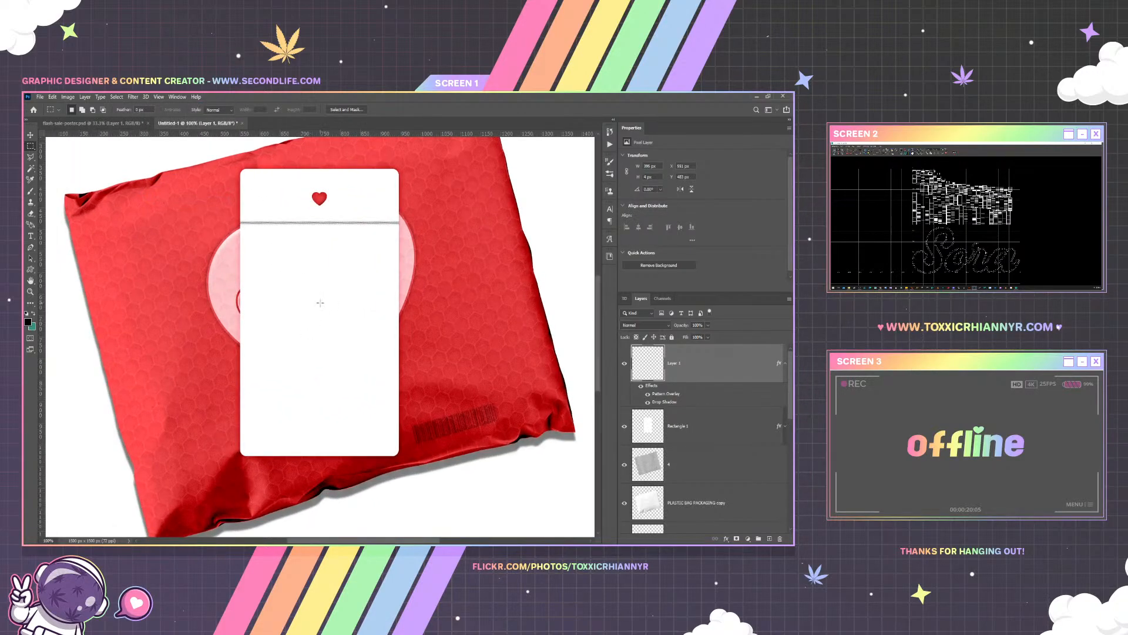
click(30, 134)
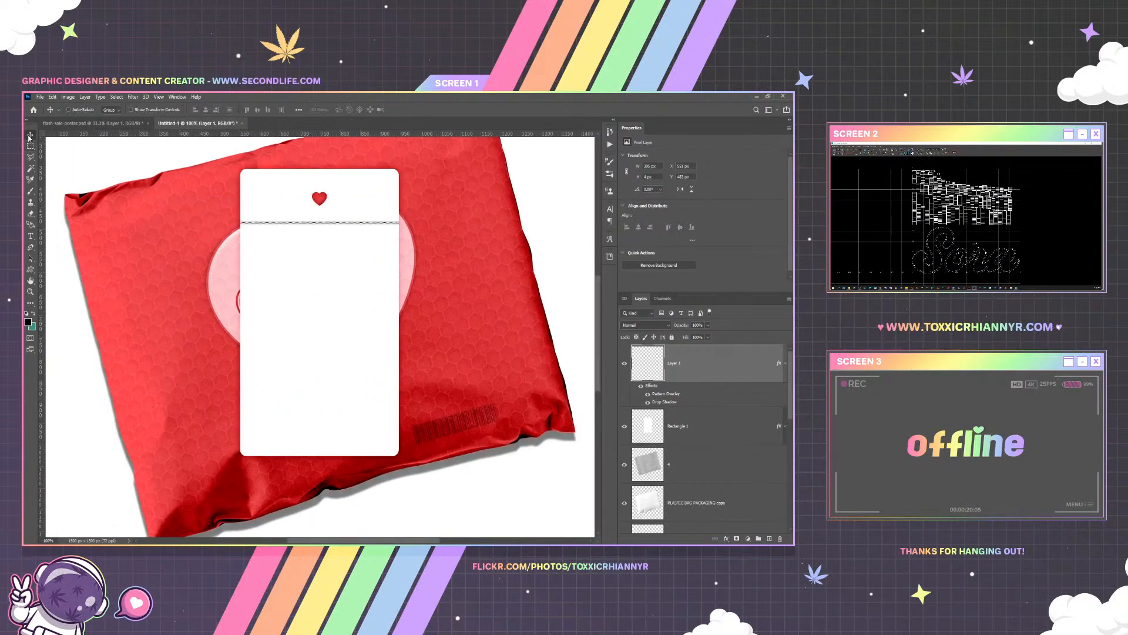
click(785, 365)
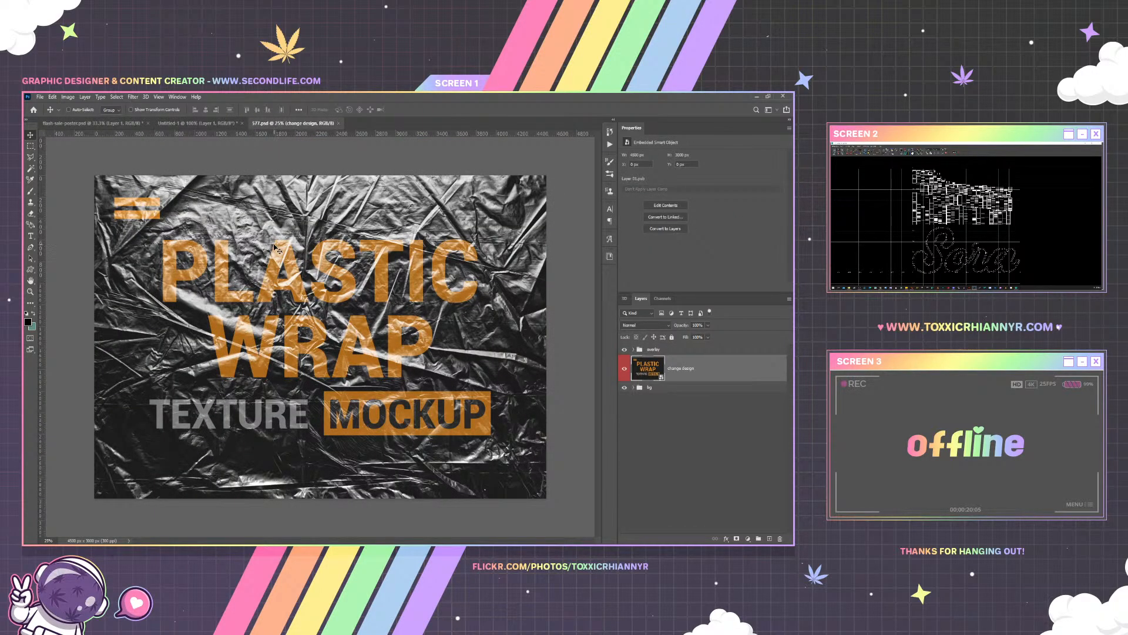
Hide the change design layer and bg group in the plastic wrap file, and select the highlight layer inside the overlay group
click(625, 369)
click(624, 388)
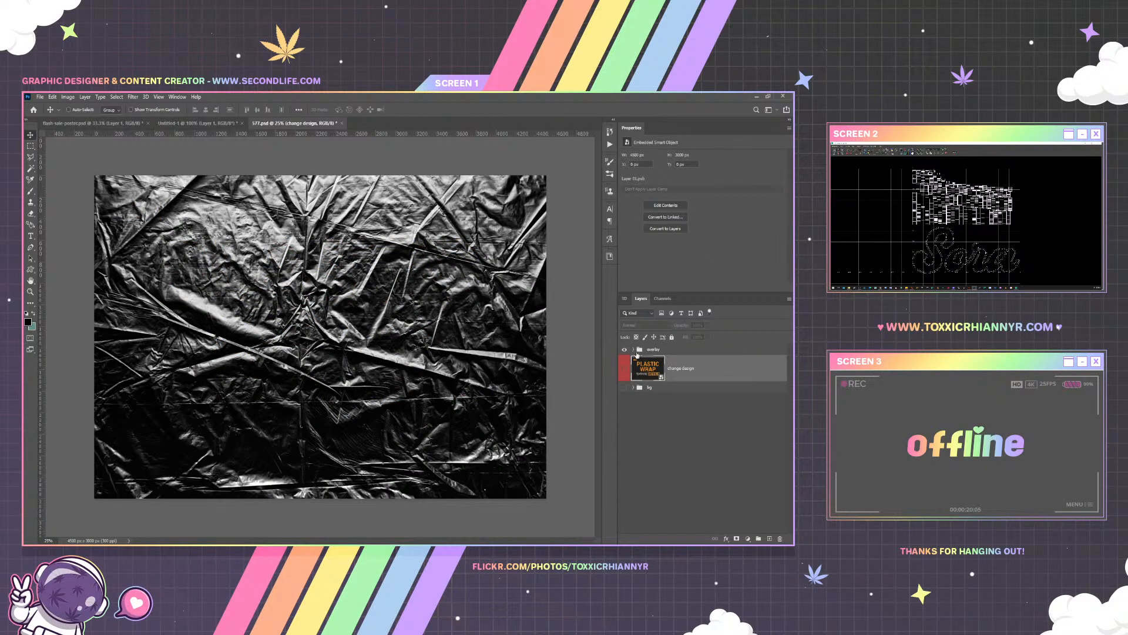
click(634, 350)
click(694, 368)
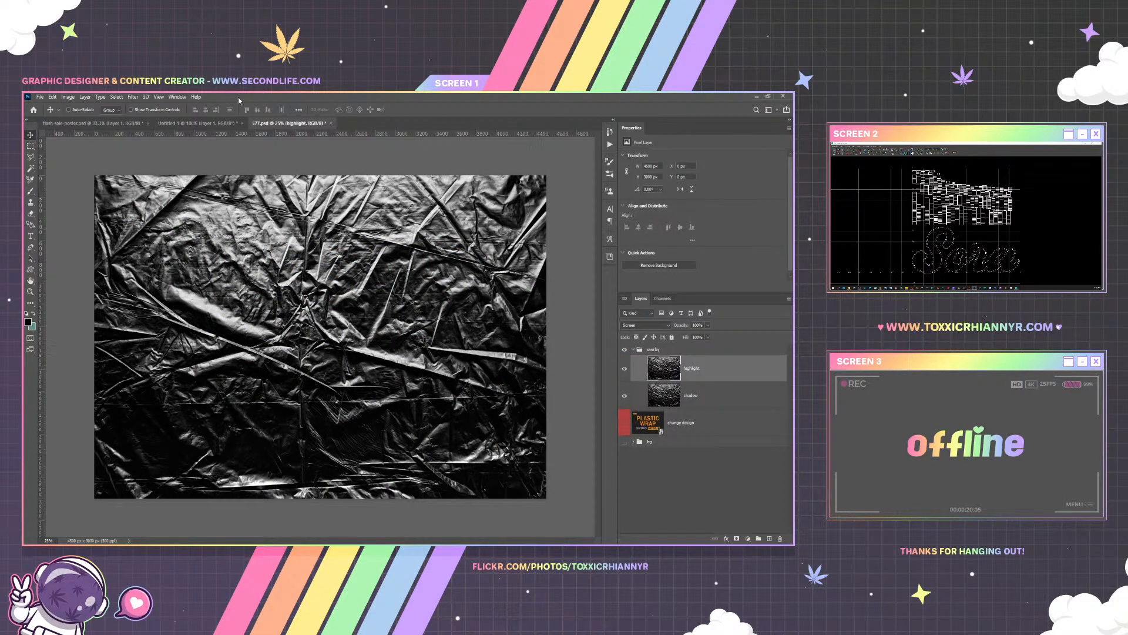
Copy the highlight texture layer into the tag mockup document and place it directly above the white tag layer
drag(264, 124, 489, 322)
drag(713, 371, 304, 298)
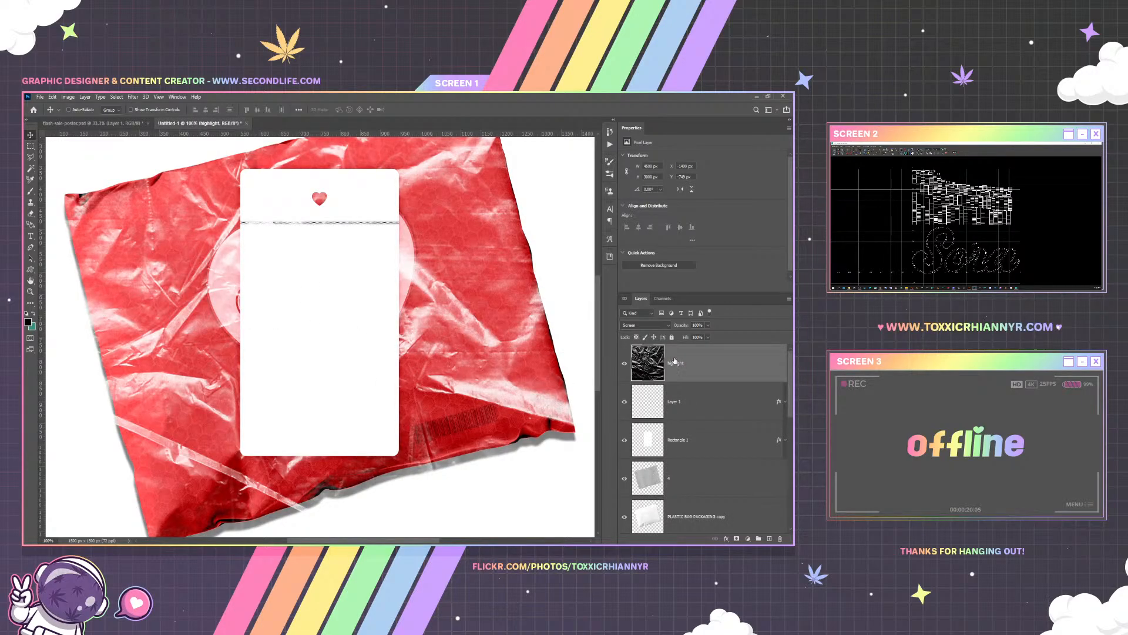
drag(682, 371, 683, 412)
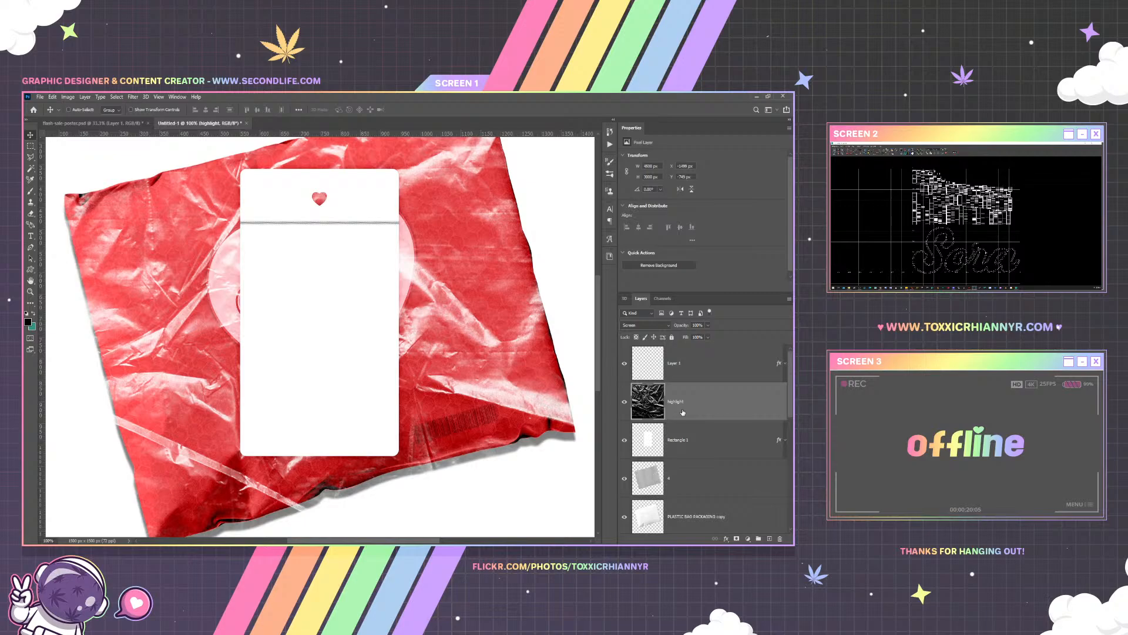
Add a gray Color Overlay in Normal blend mode with low opacity to the white tag layer
right_click(682, 437)
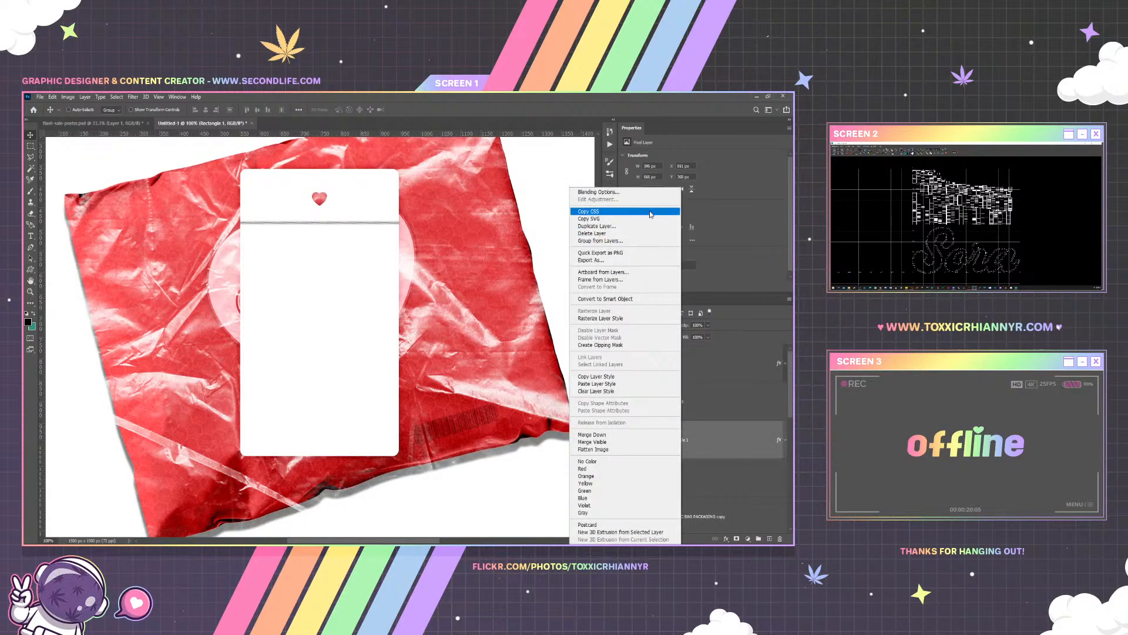
click(623, 194)
click(462, 345)
click(479, 437)
click(460, 266)
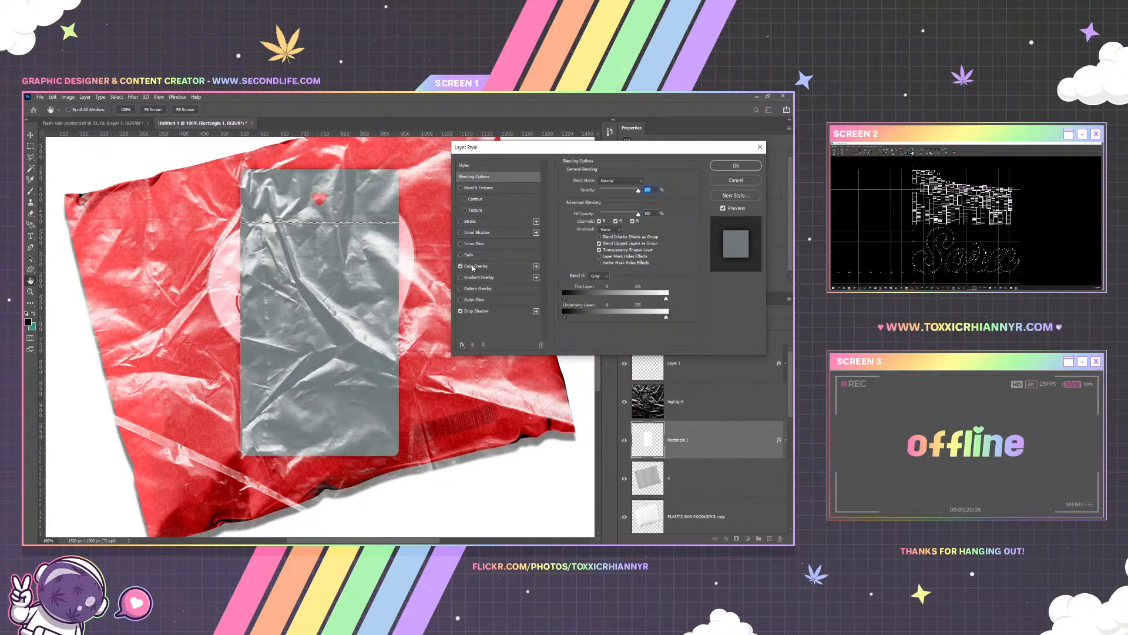
click(476, 266)
drag(632, 192, 597, 195)
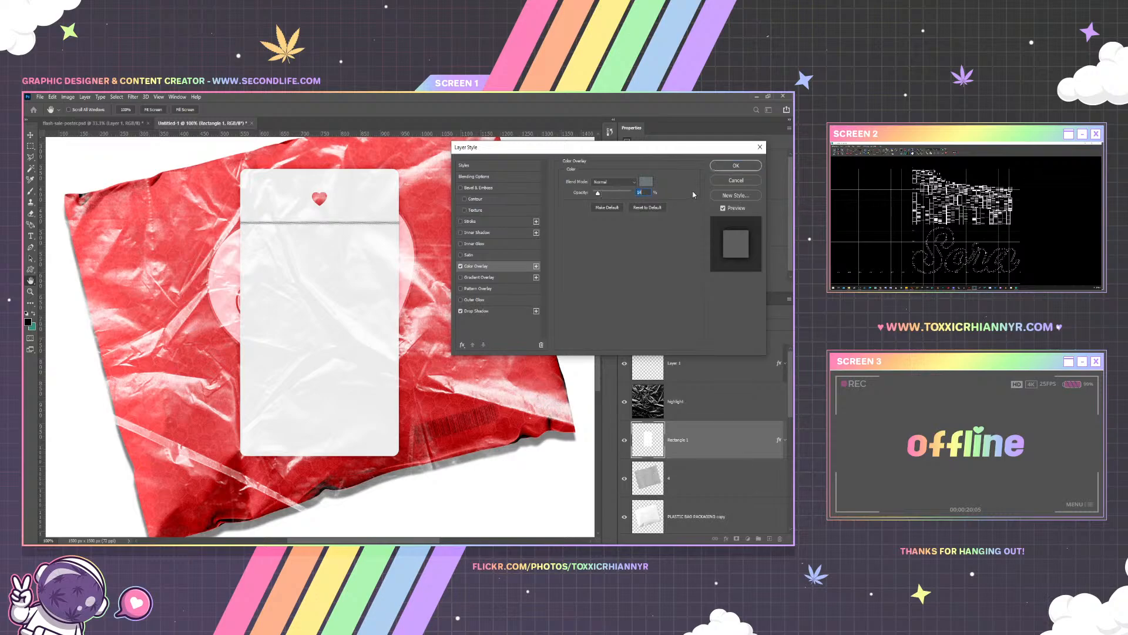
click(719, 168)
Scale the highlight texture layer down proportionally to about 52% around its center
click(703, 395)
key(ctrl+t)
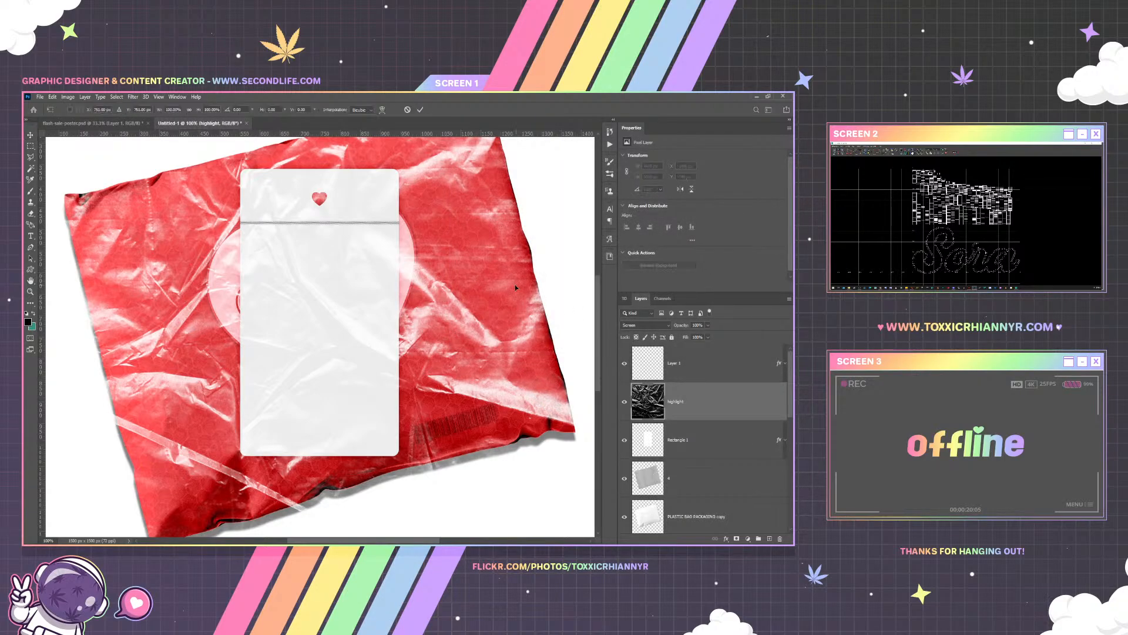
key(ctrl+minus)
key(ctrl+minus)
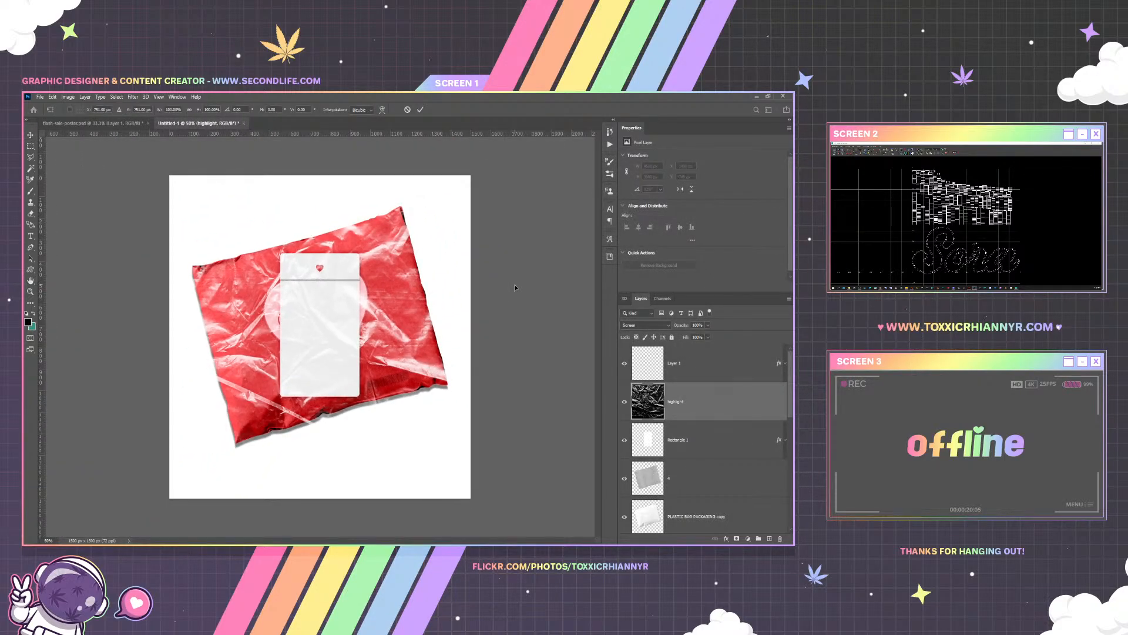
key(ctrl+minus)
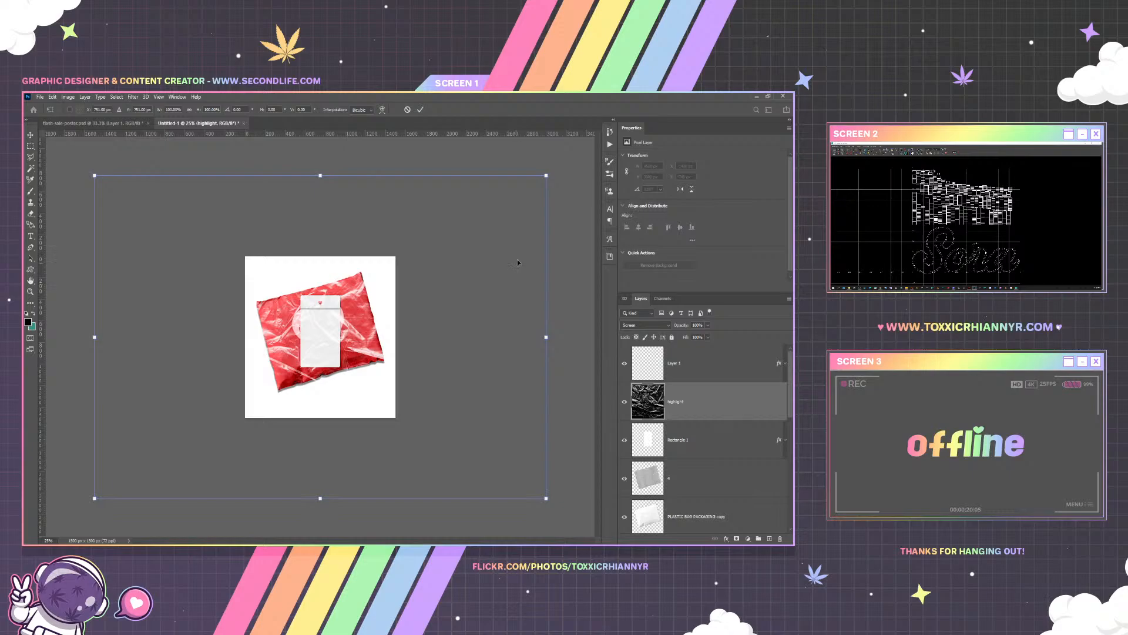
drag(546, 175, 433, 247)
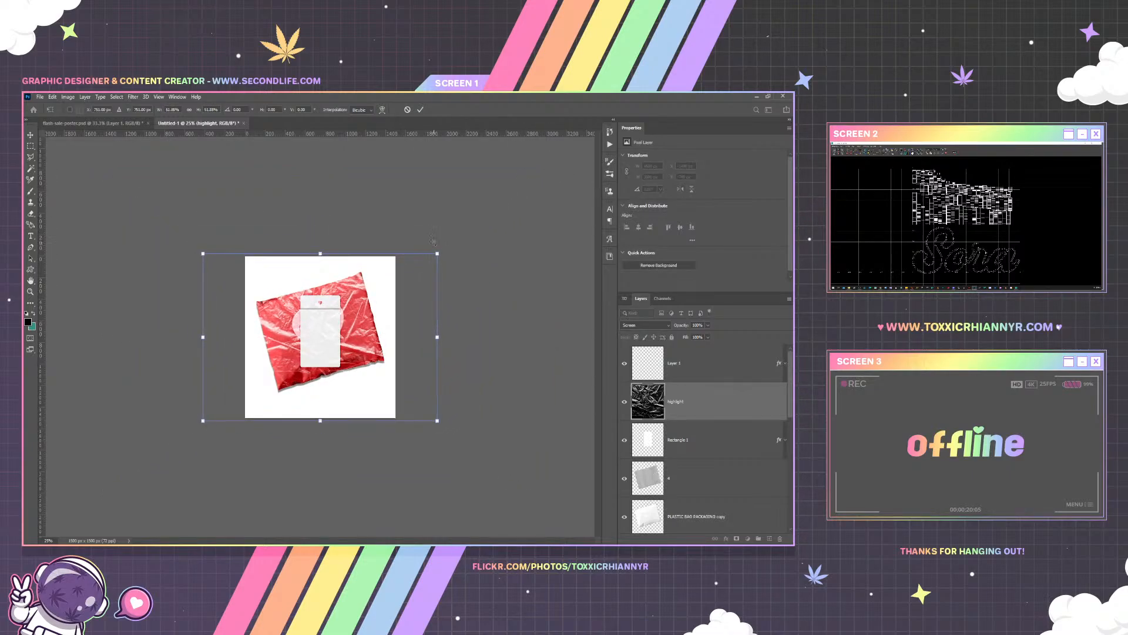
key(Return)
click(159, 98)
click(176, 197)
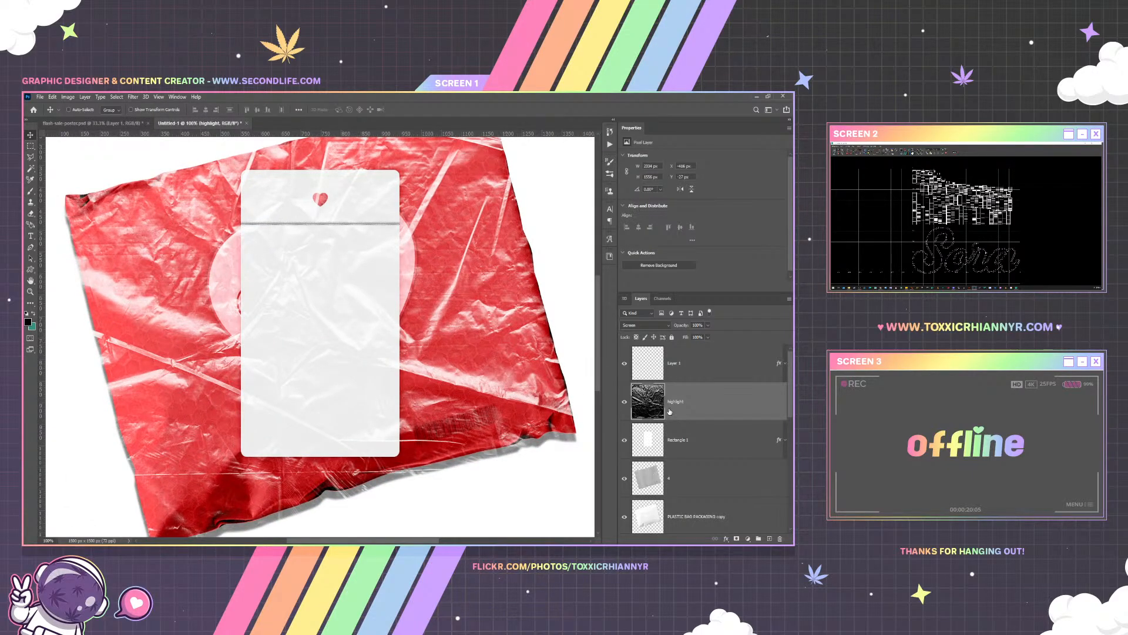
Mask the highlight texture to the outline of the tag and apply the layer mask
ctrl+click(648, 439)
click(736, 538)
right_click(689, 405)
click(699, 422)
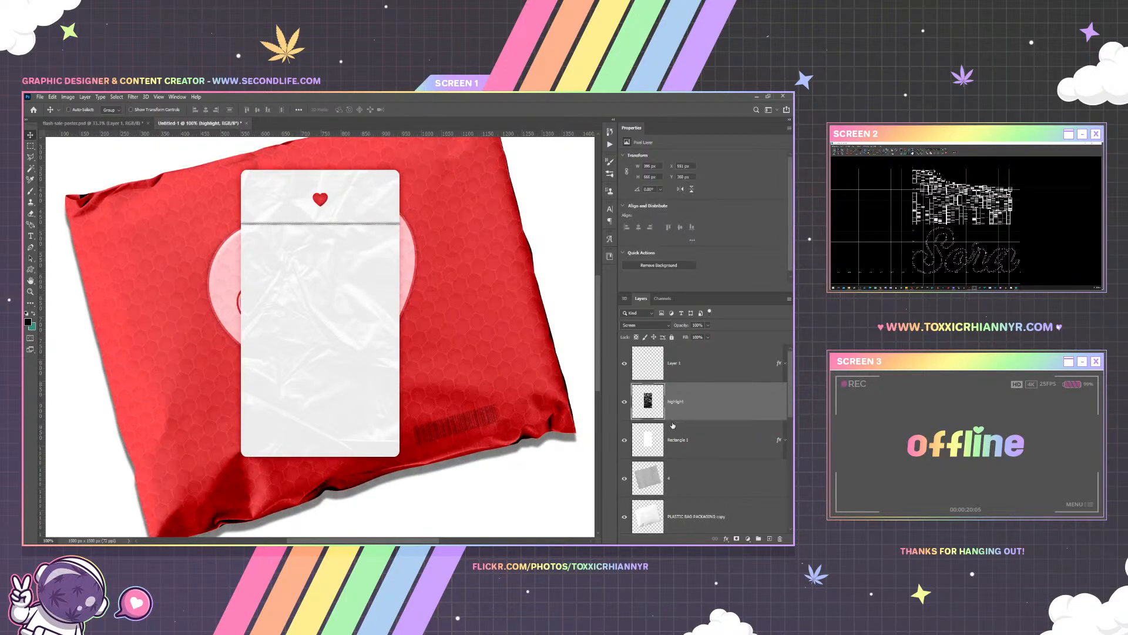
Switch the highlight texture layer to Normal blend mode and back to Screen
click(640, 325)
click(636, 329)
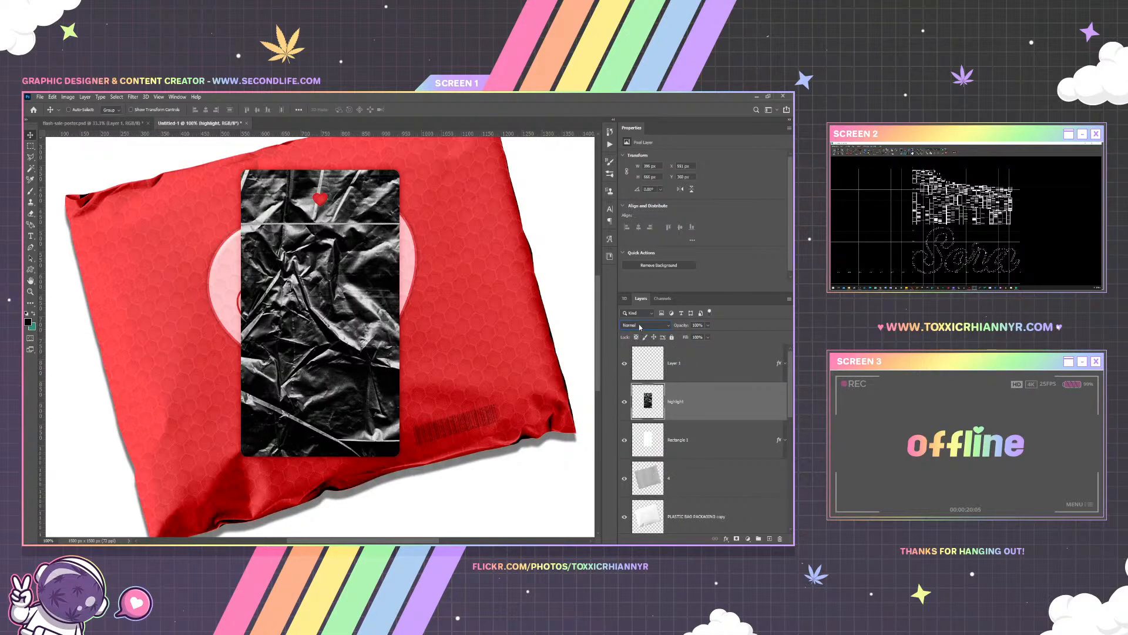
click(640, 326)
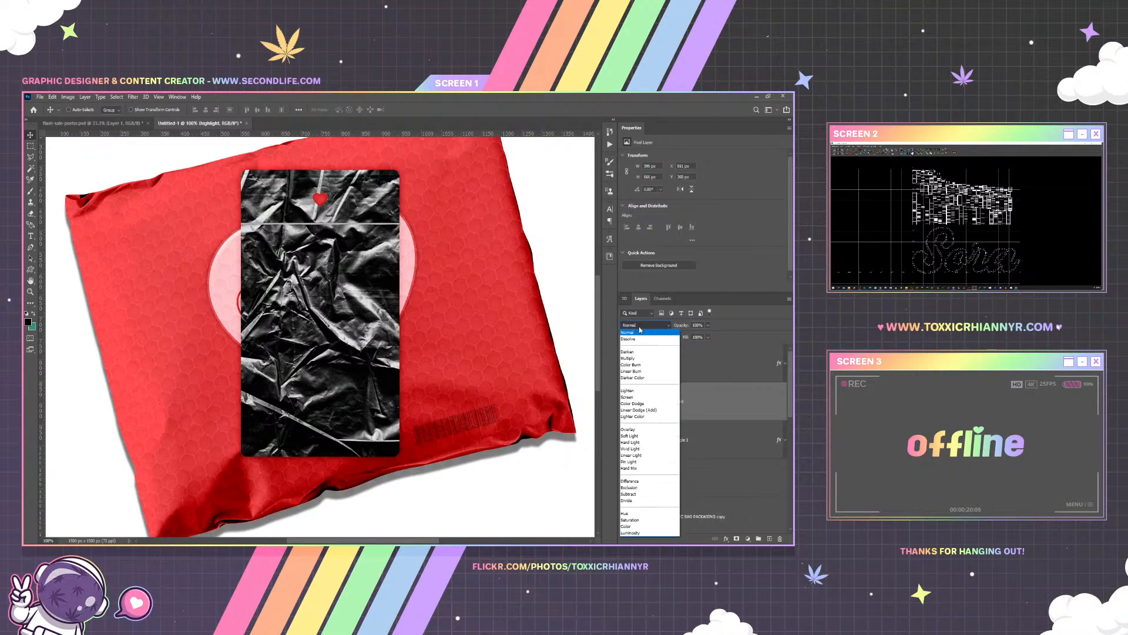
click(630, 398)
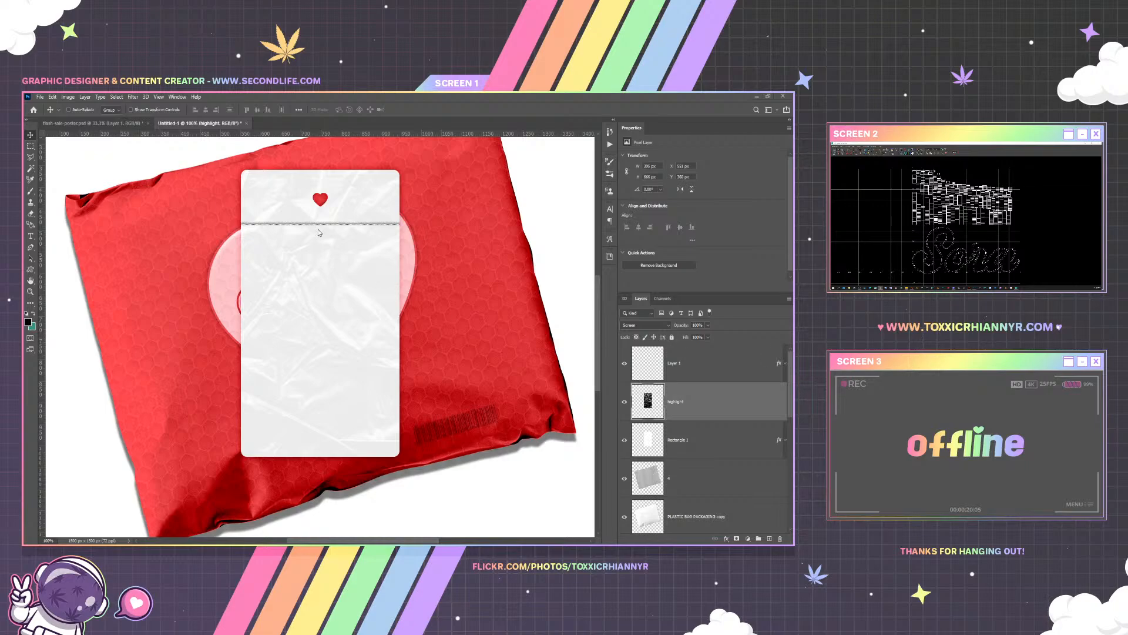
Paste the pink product ad image above the highlight layer, scale it to about half size, and position it over the tag below the strip
click(40, 99)
click(250, 230)
key(ctrl+v)
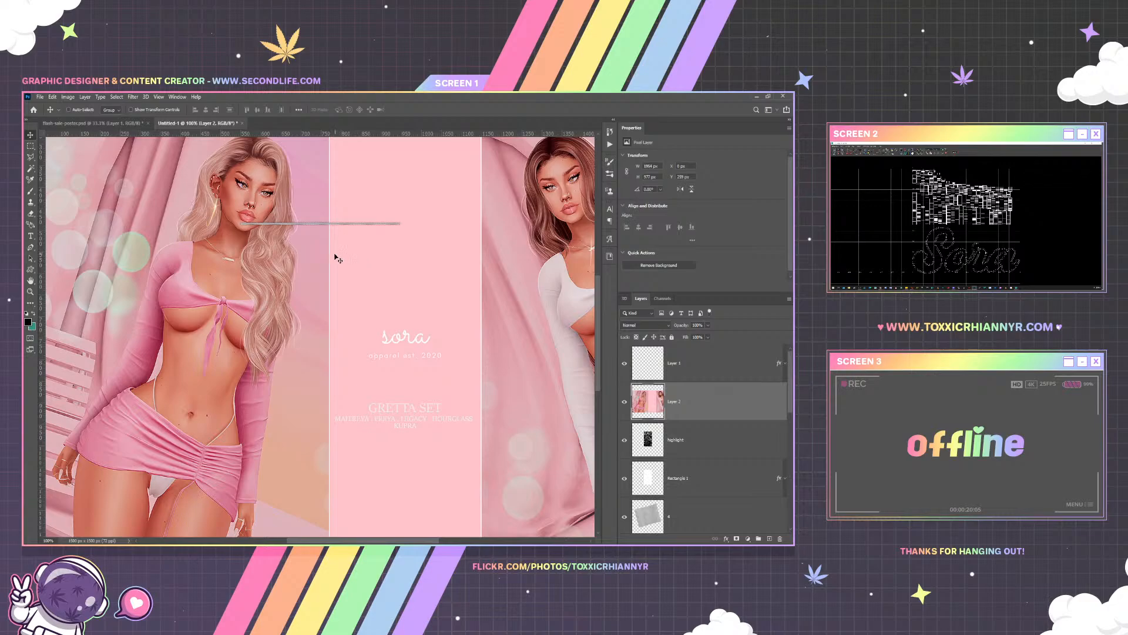
drag(336, 259, 399, 283)
key(ctrl+t)
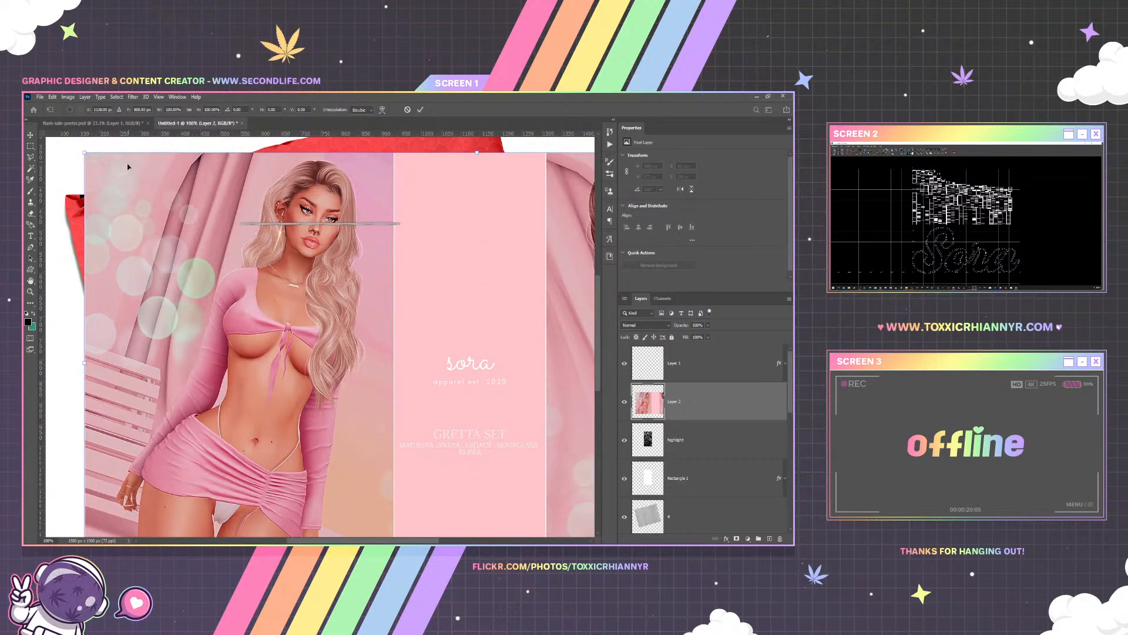
drag(88, 150, 288, 254)
drag(406, 316, 375, 290)
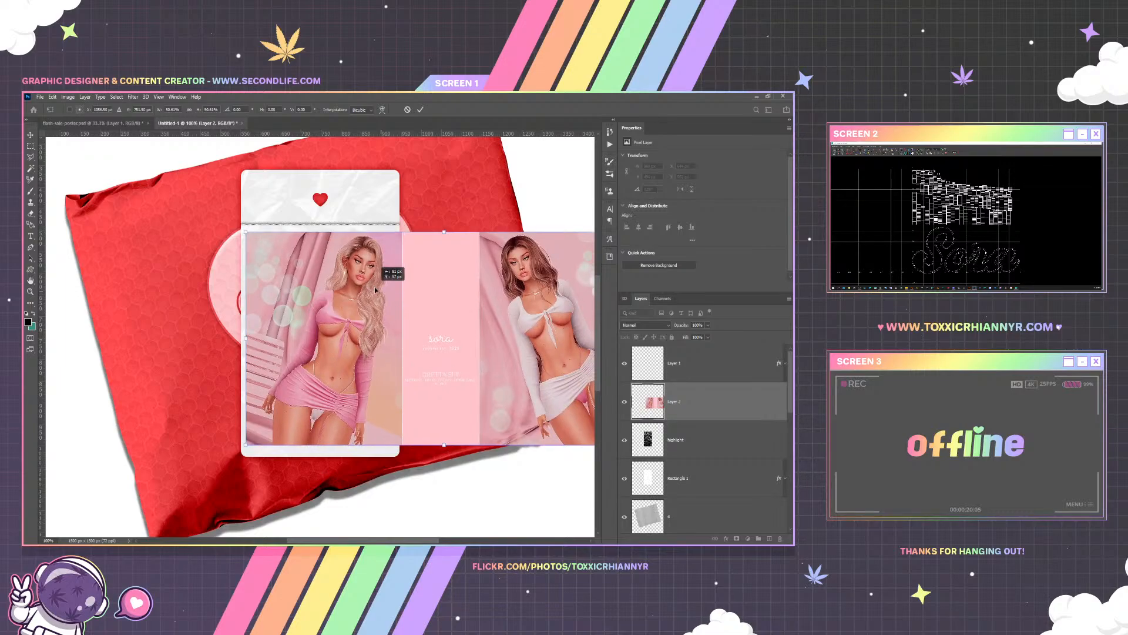
key(Return)
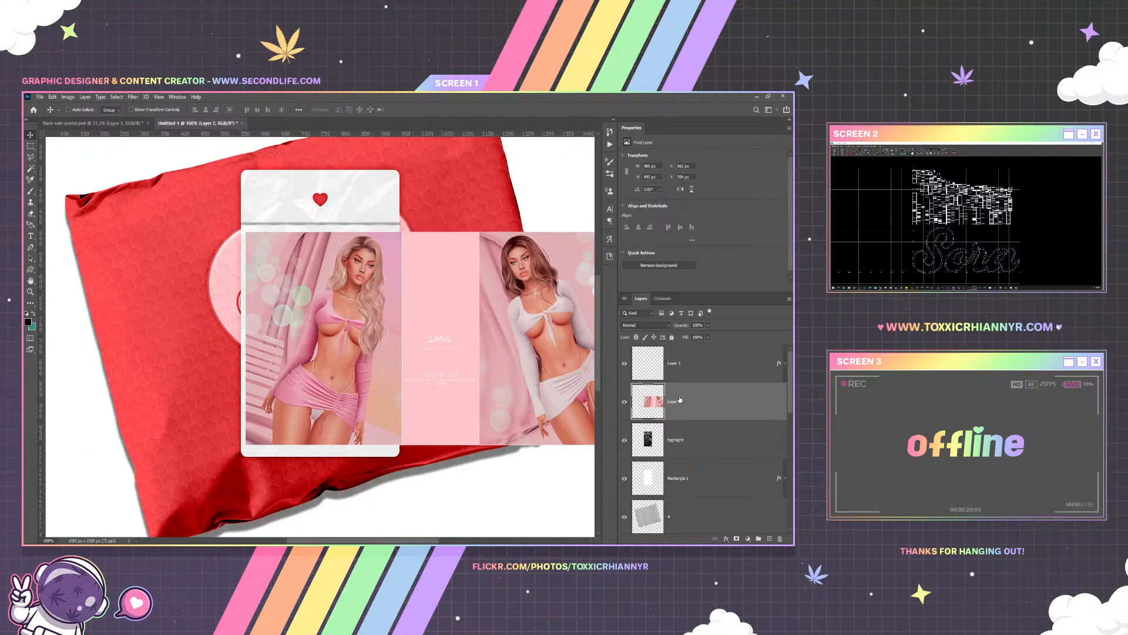
Cut away the part of the product ad image that extends past the tag's right edge
click(30, 147)
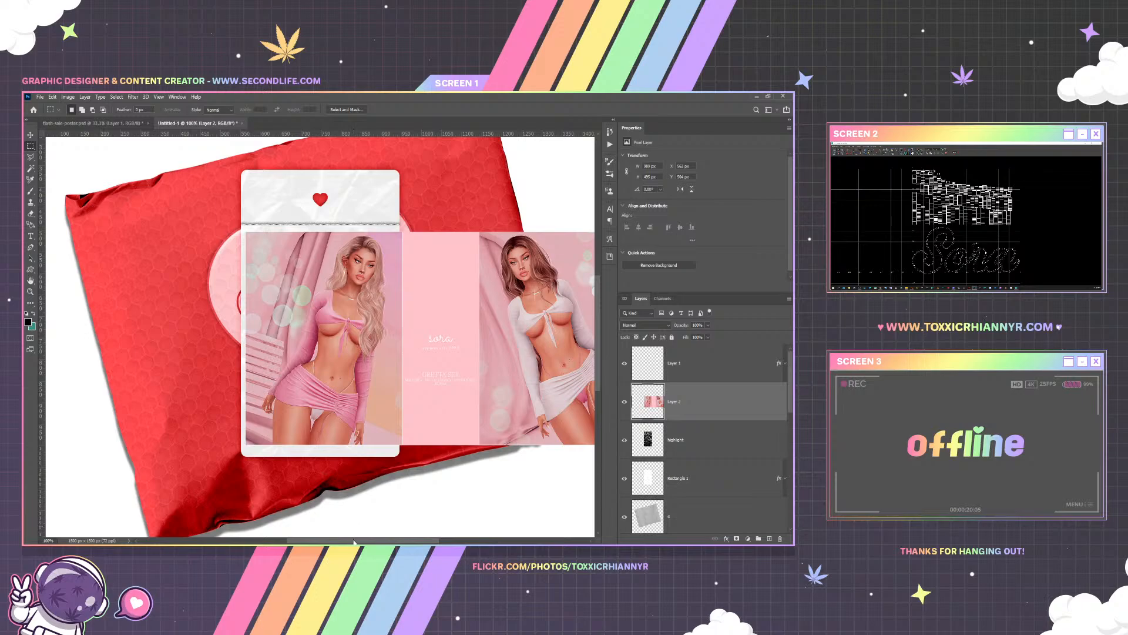
scroll(346, 235, right, 3)
drag(322, 227, 599, 485)
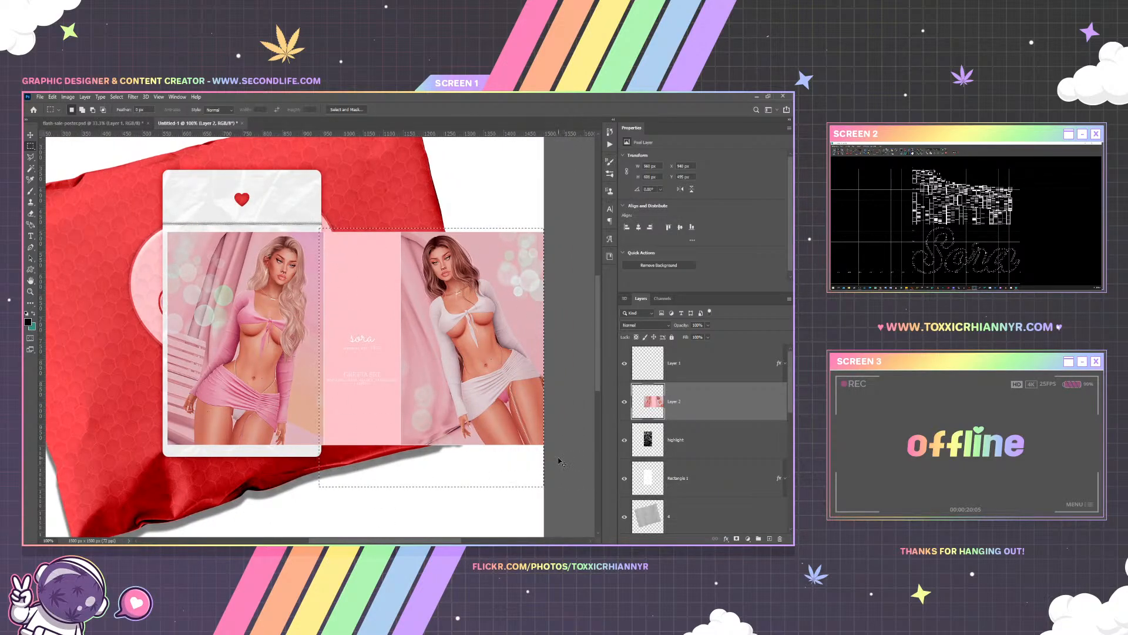
key(ctrl+x)
Trim a narrow strip off the product image's right side and center the remaining picture on the tag below the strip
click(30, 134)
drag(188, 212, 139, 212)
click(30, 146)
drag(468, 216, 567, 495)
key(ctrl+x)
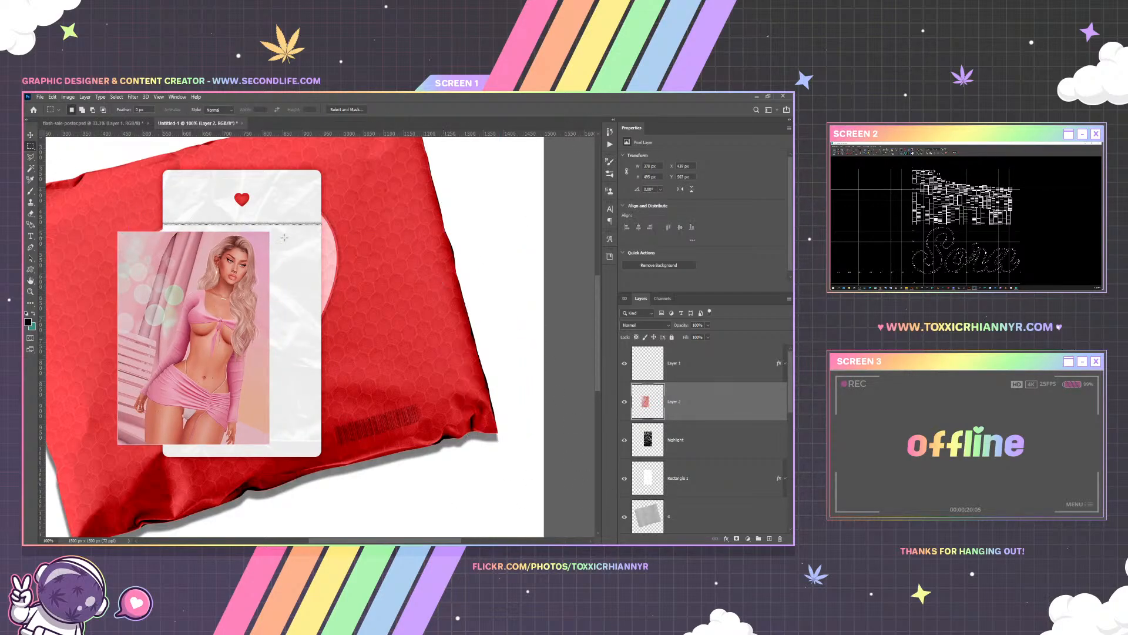
click(30, 135)
drag(206, 251, 256, 252)
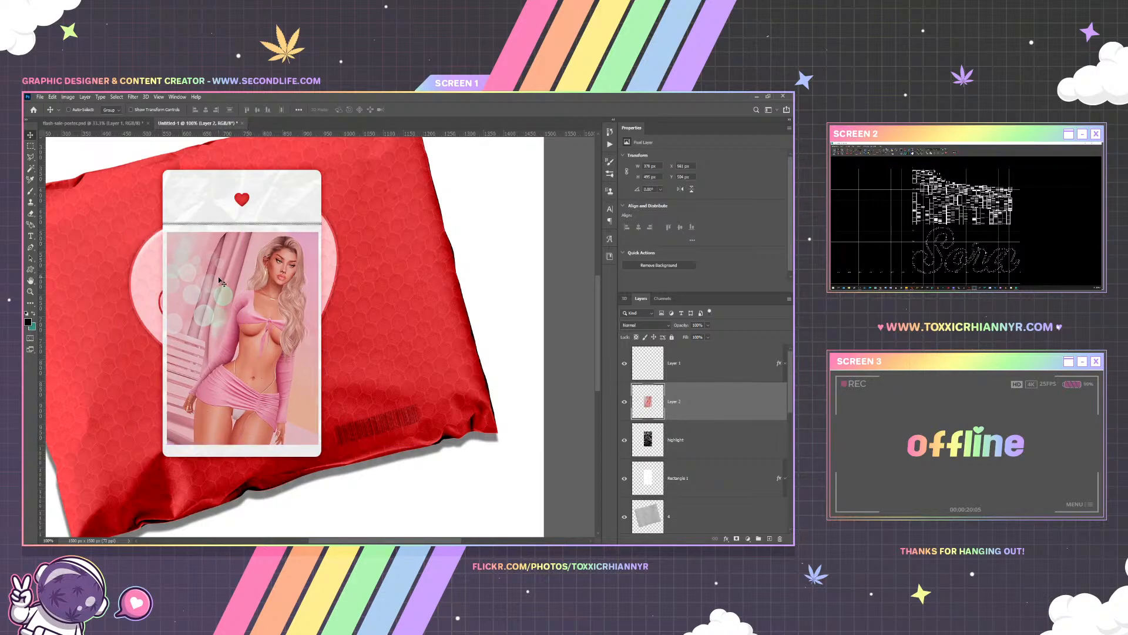
Move the product image layer beneath the highlight layer and lower the highlight layer's Fill to about 47%
drag(693, 409, 693, 453)
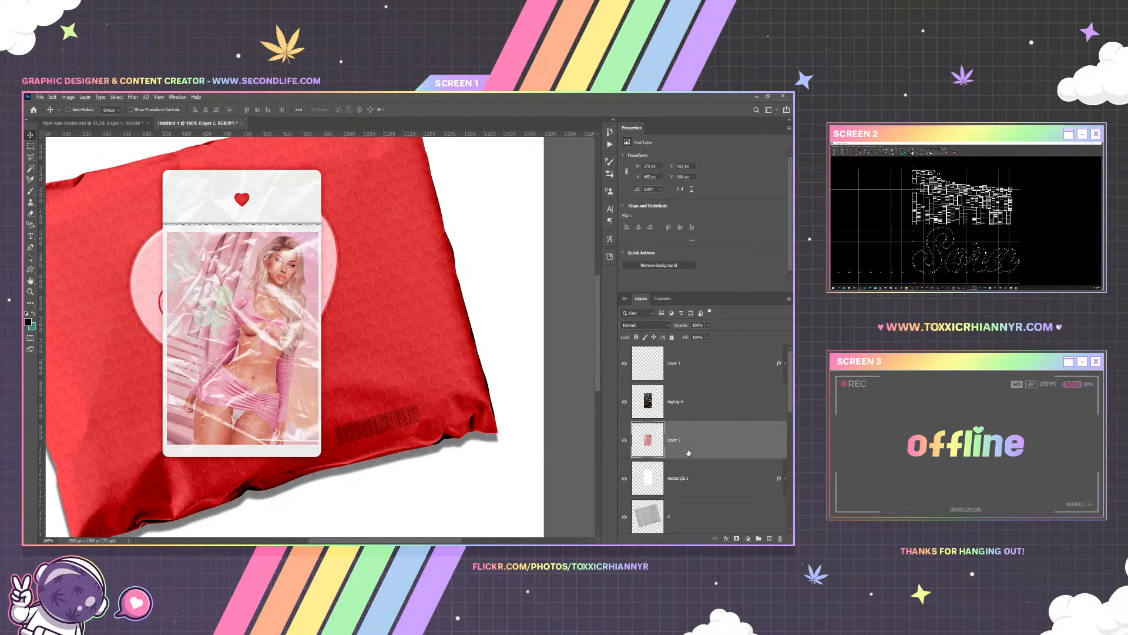
click(699, 401)
click(707, 337)
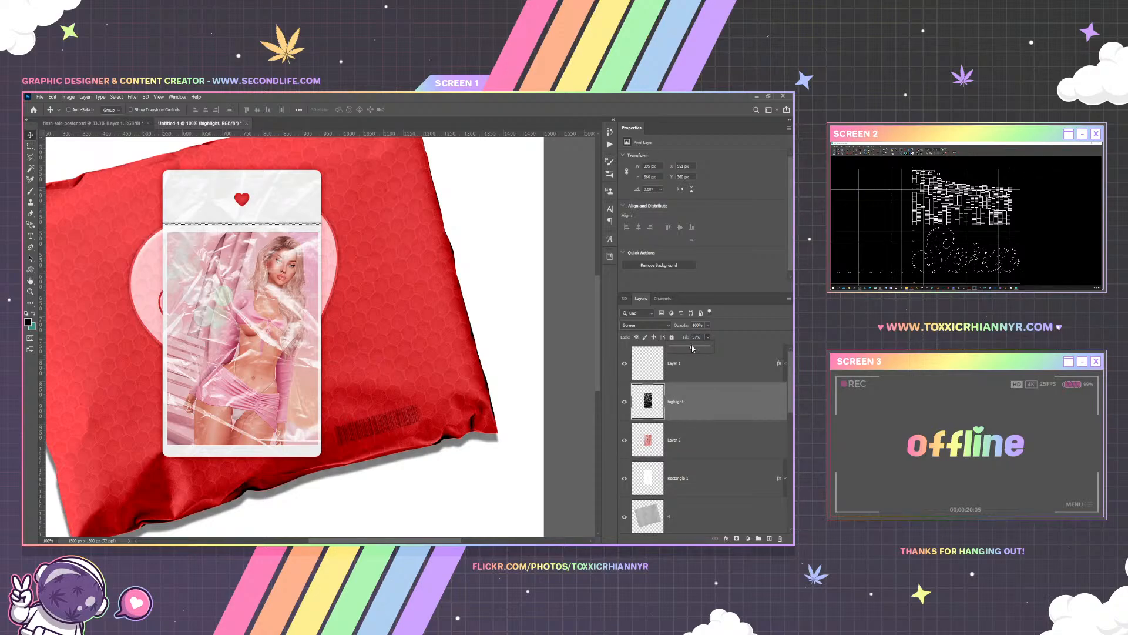
click(692, 346)
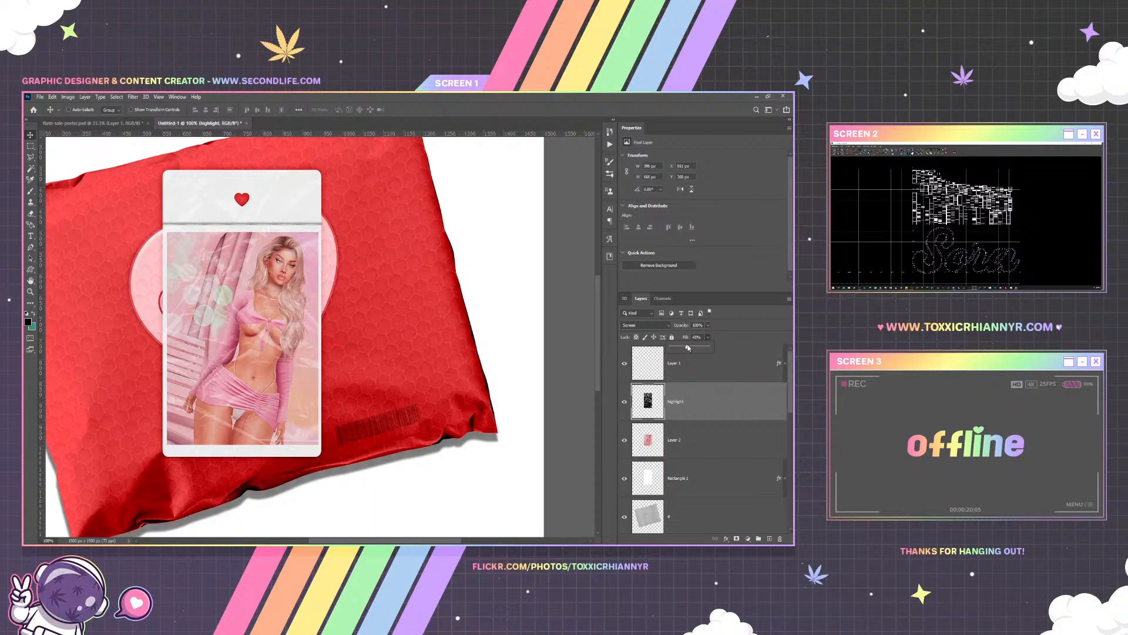
drag(690, 347, 690, 346)
click(199, 274)
scroll(201, 273, up, 5)
scroll(201, 272, down, 6)
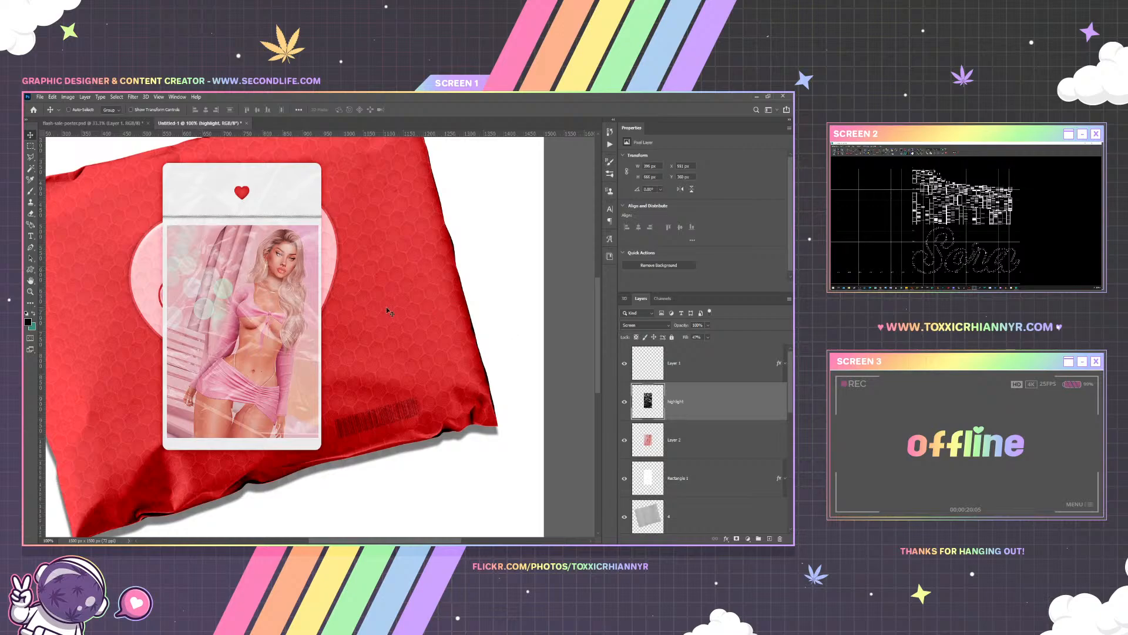
Add a black Drop Shadow at 100% opacity to the product image layer
right_click(699, 448)
click(611, 195)
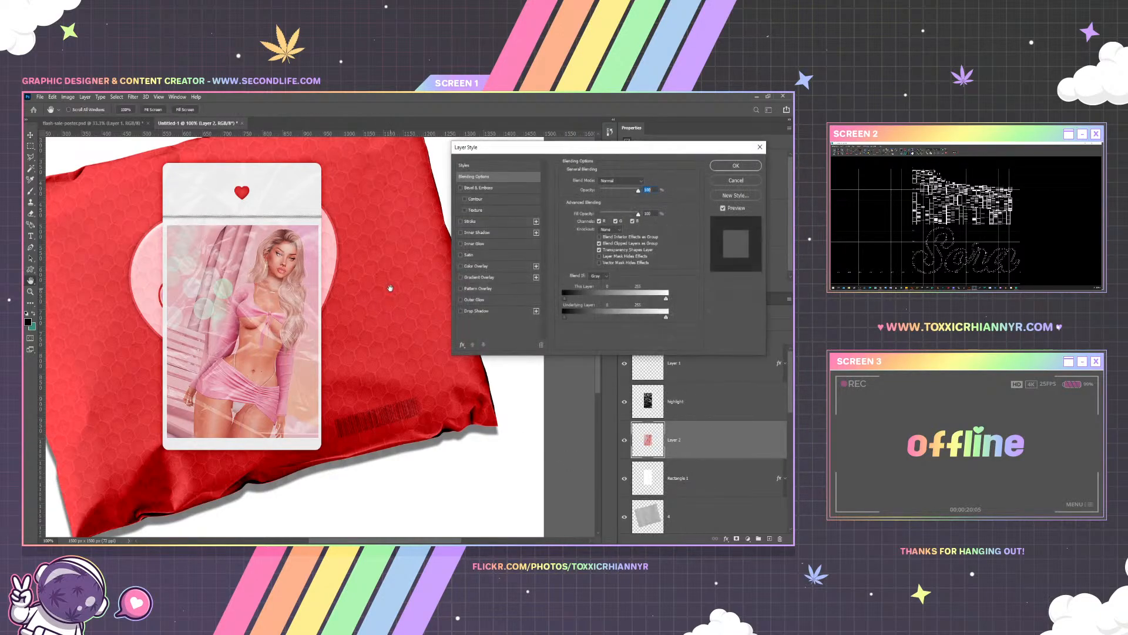
click(461, 311)
click(481, 311)
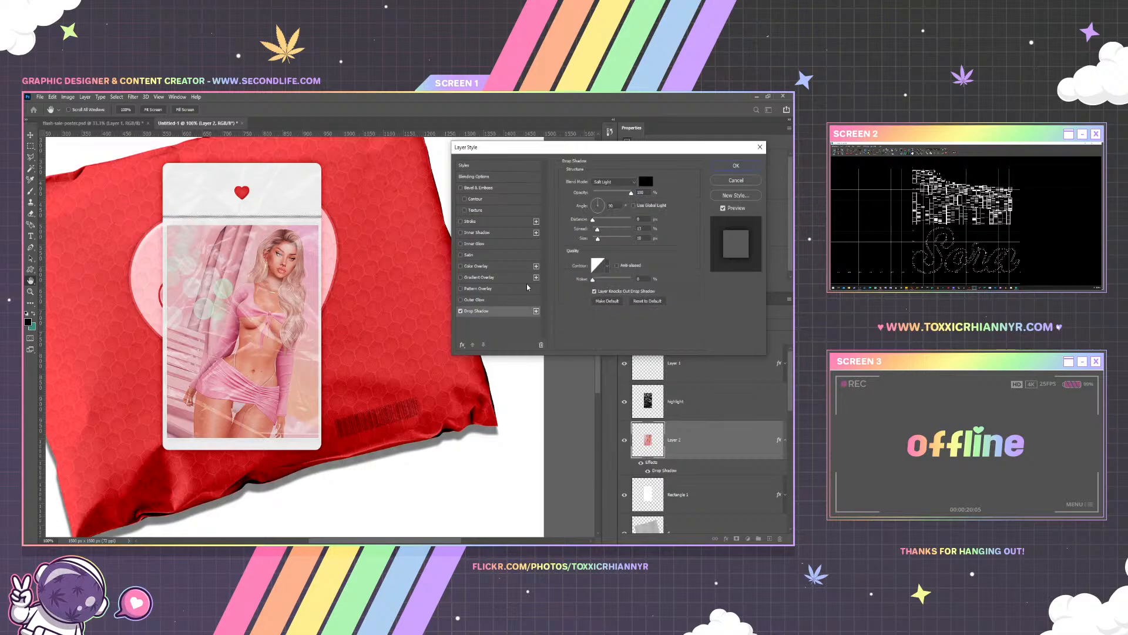
click(735, 165)
Save the mockup document as unpacker hud.psd
click(40, 97)
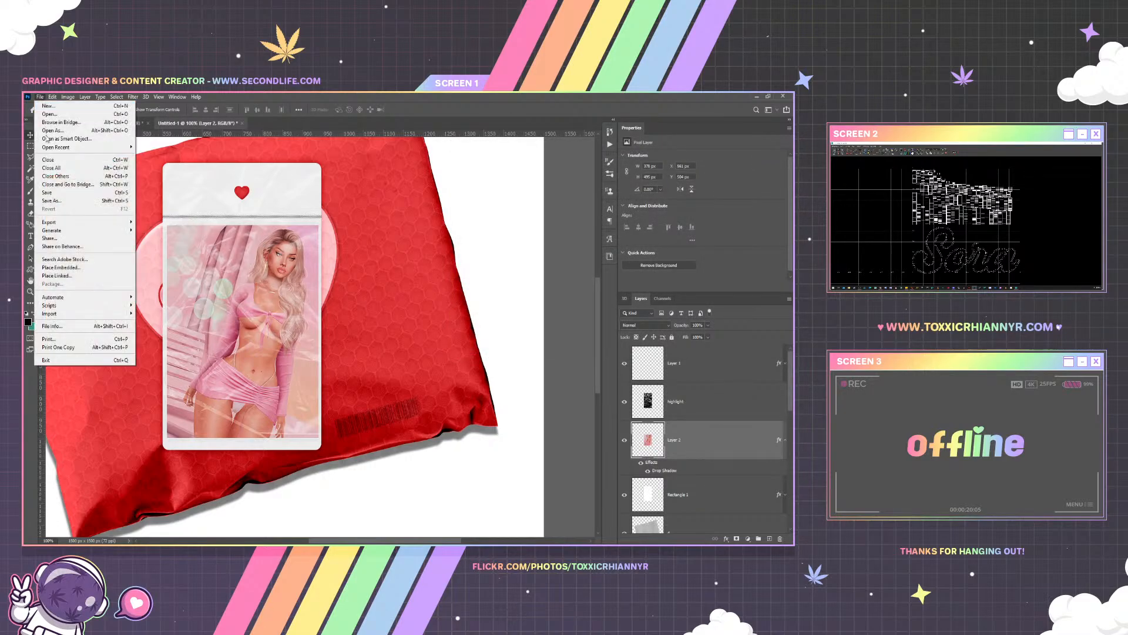
click(51, 200)
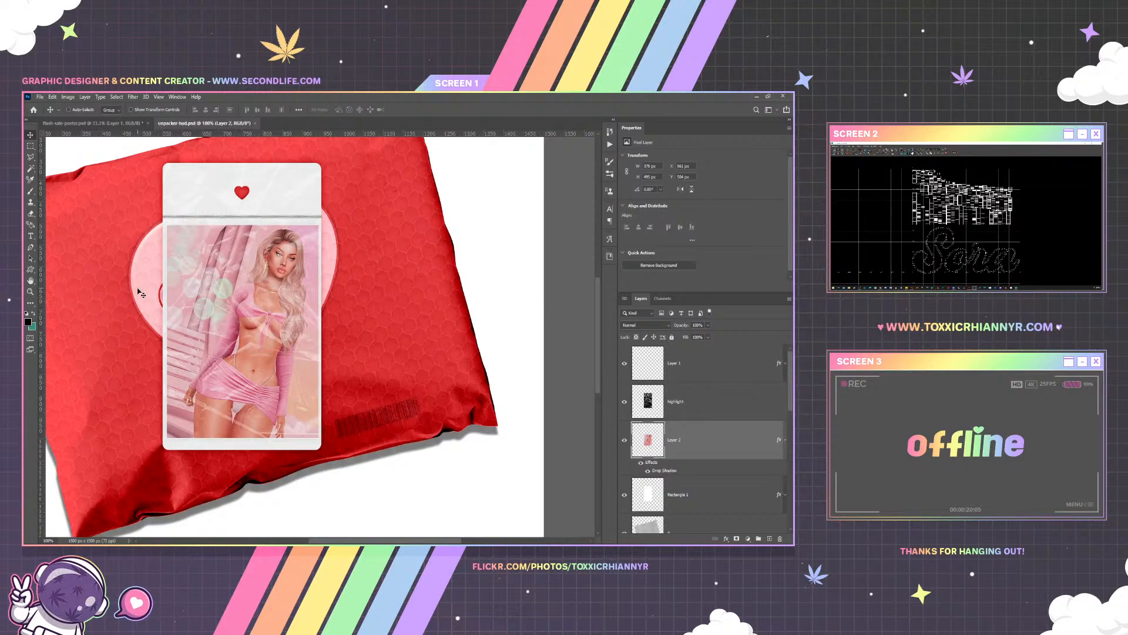
scroll(147, 288, up, 2)
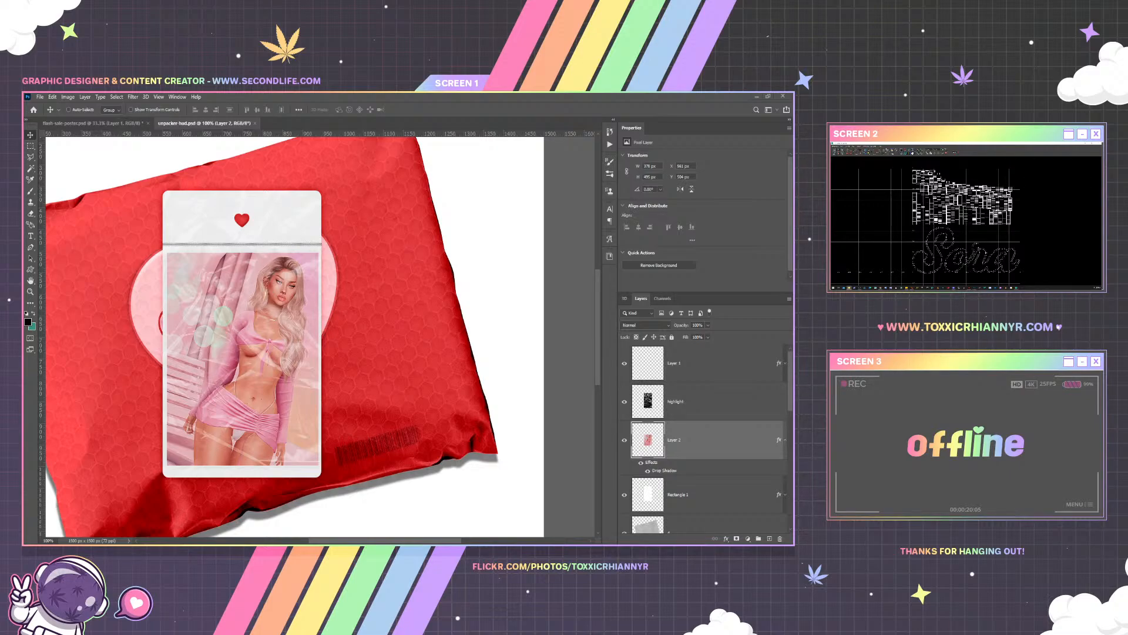
Place the sora-logo-4 image above the product image layer and scale it down over the middle of the picture
drag(498, 363, 152, 260)
drag(578, 169, 303, 282)
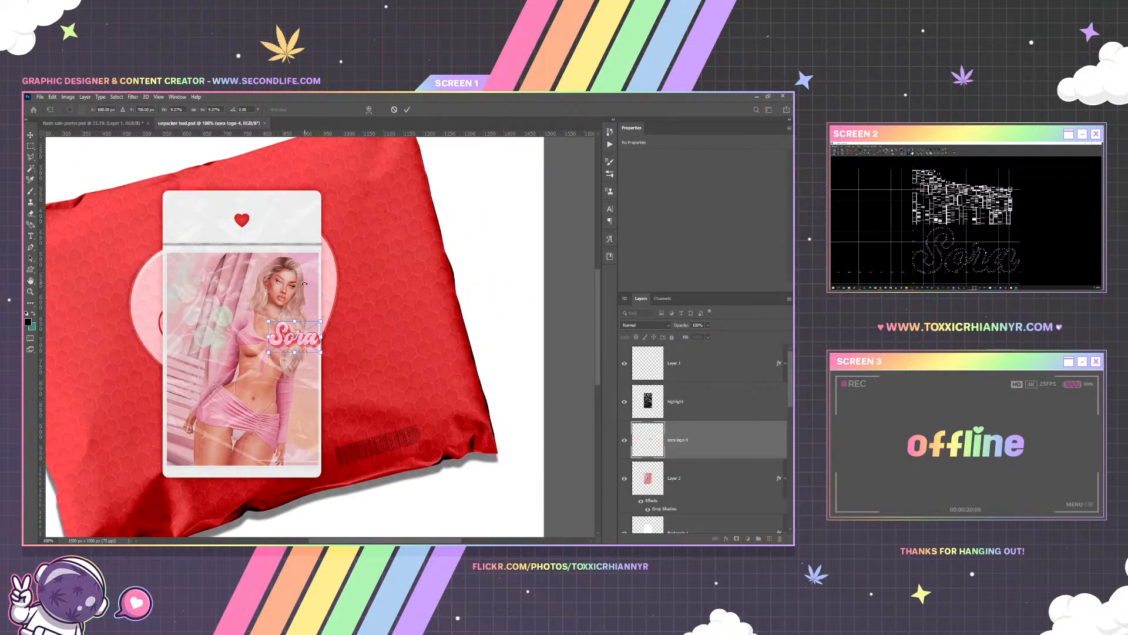
drag(321, 324, 264, 349)
key(Return)
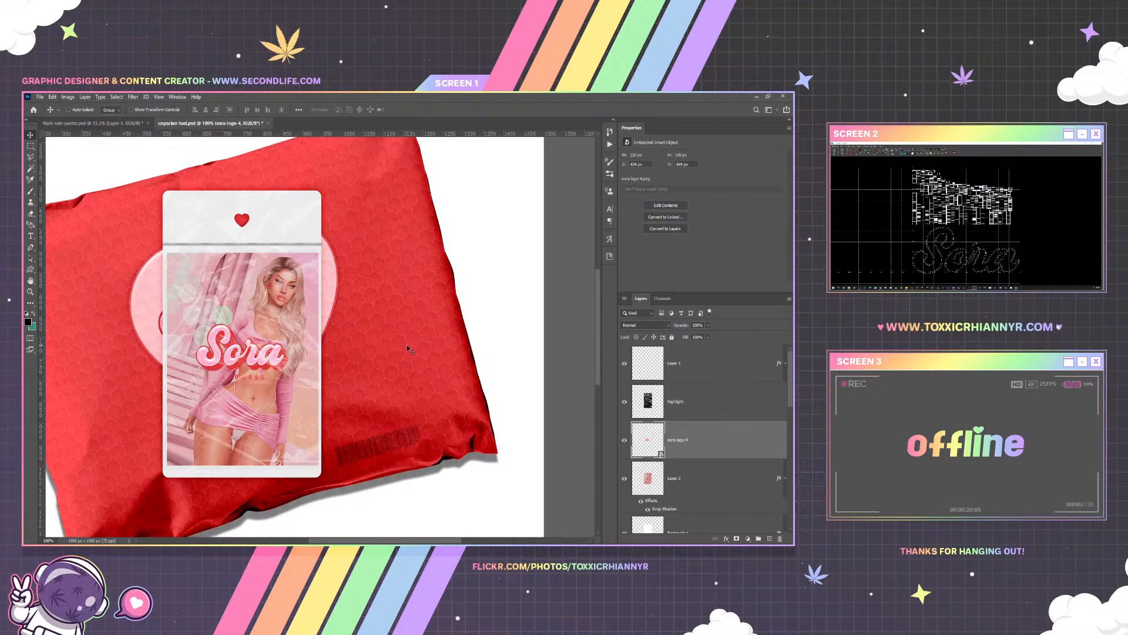
Shrink the Sora logo to about 137 px wide and position it left of the heart in the tag's header
drag(267, 345, 298, 217)
key(ctrl+t)
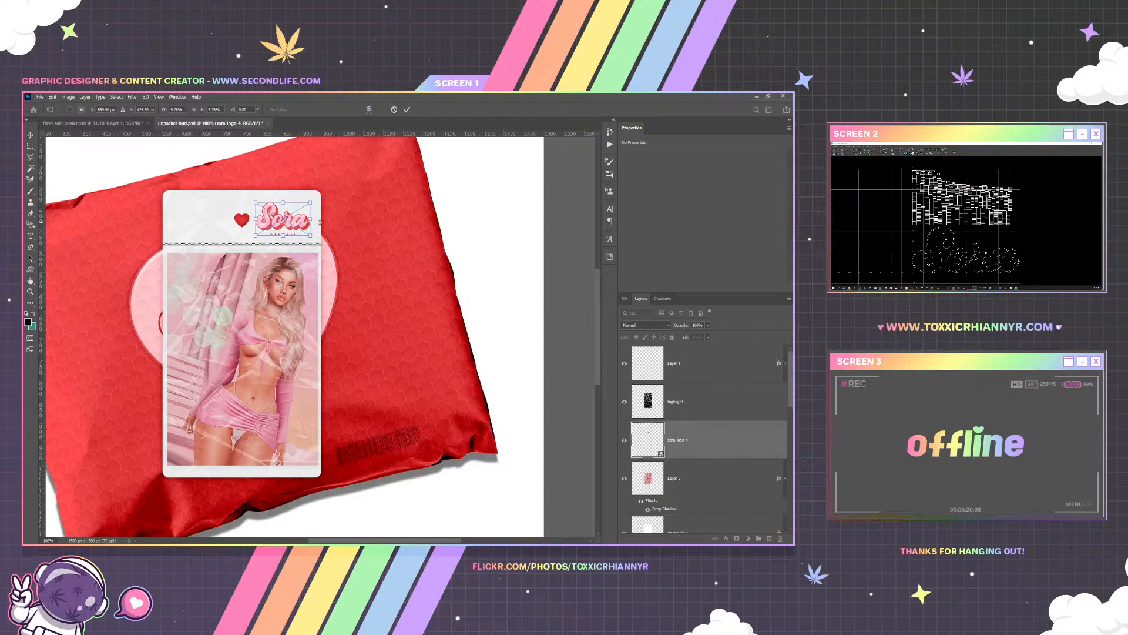
key(Return)
drag(295, 227, 299, 226)
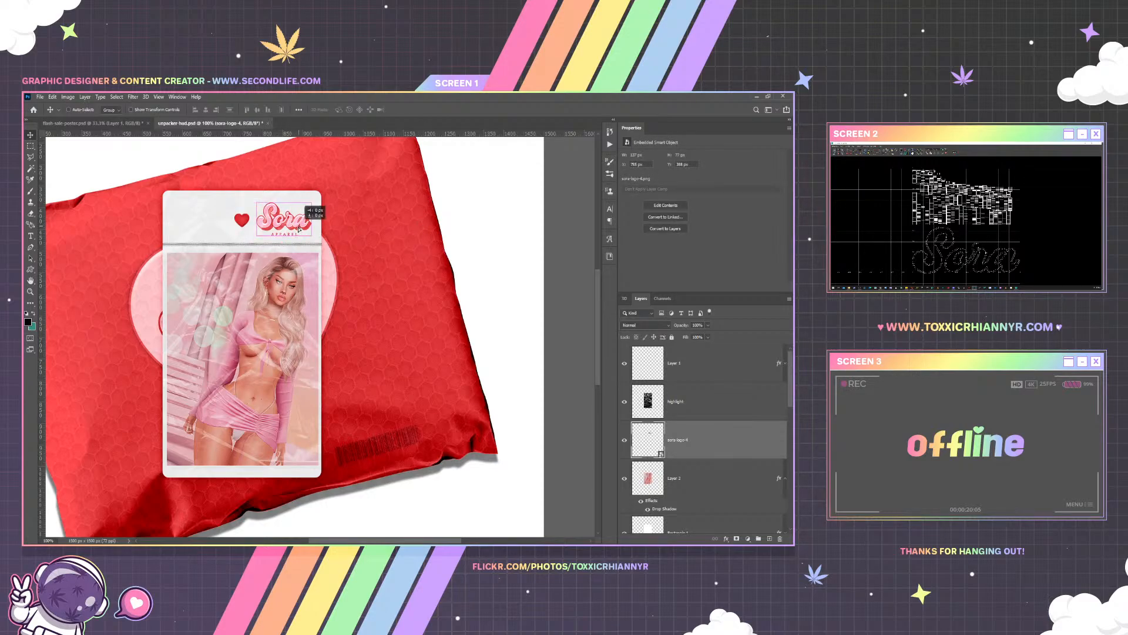
drag(282, 226, 224, 222)
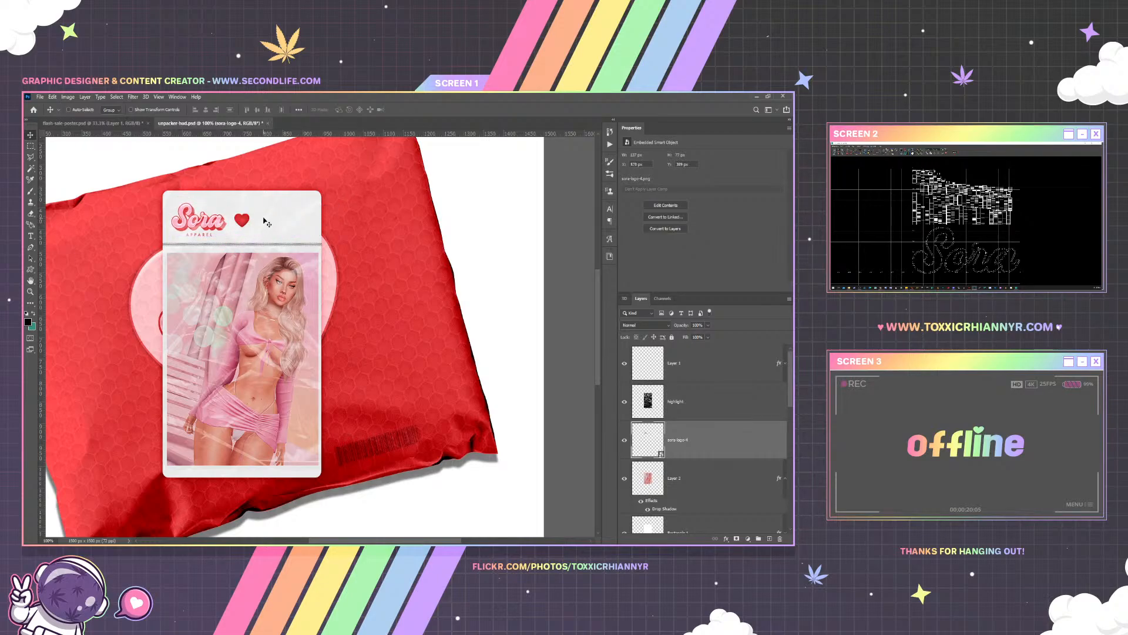
key(Left)
key(Left)
key(Up)
key(Up)
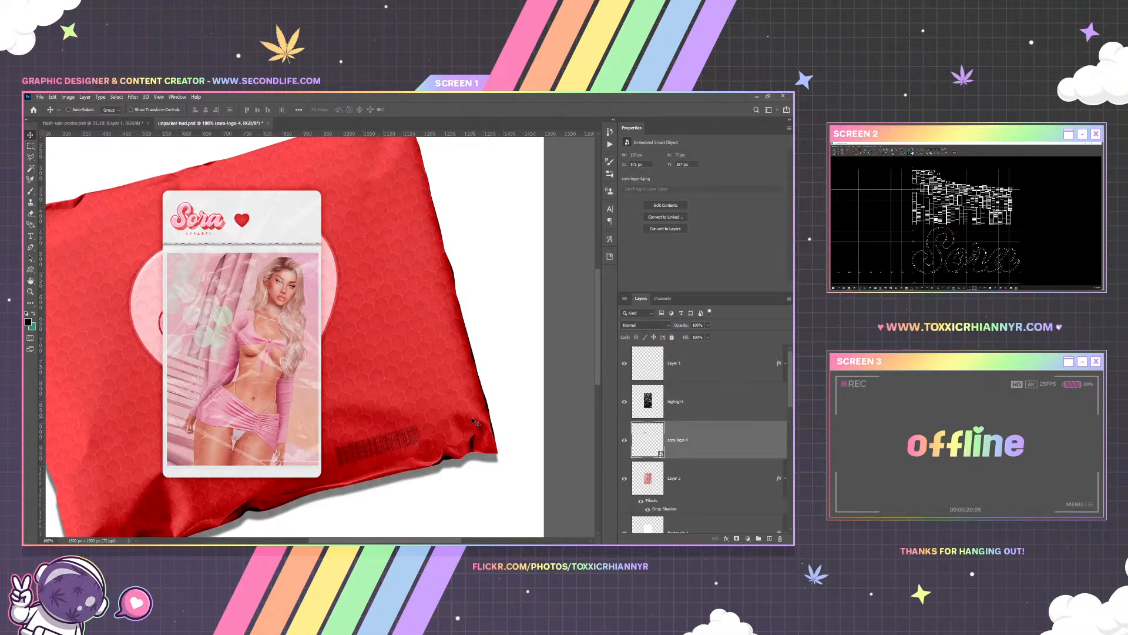
Duplicate the product image layer and nudge the copy slightly up and to the right
click(703, 471)
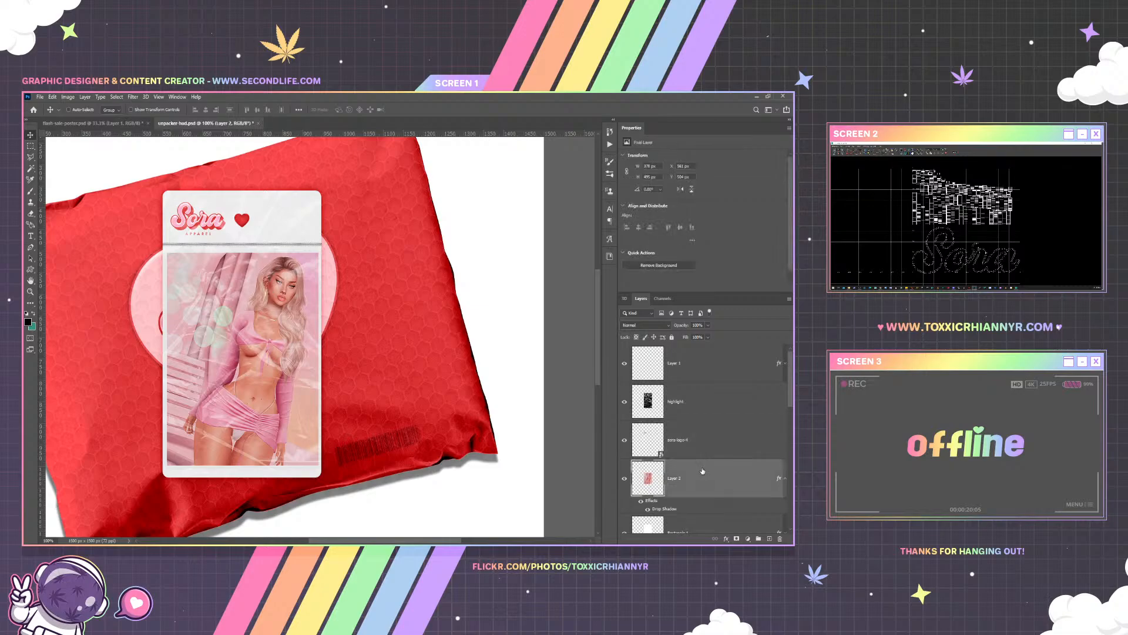
key(ctrl+j)
key(Up)
key(Up)
key(Up)
key(Up)
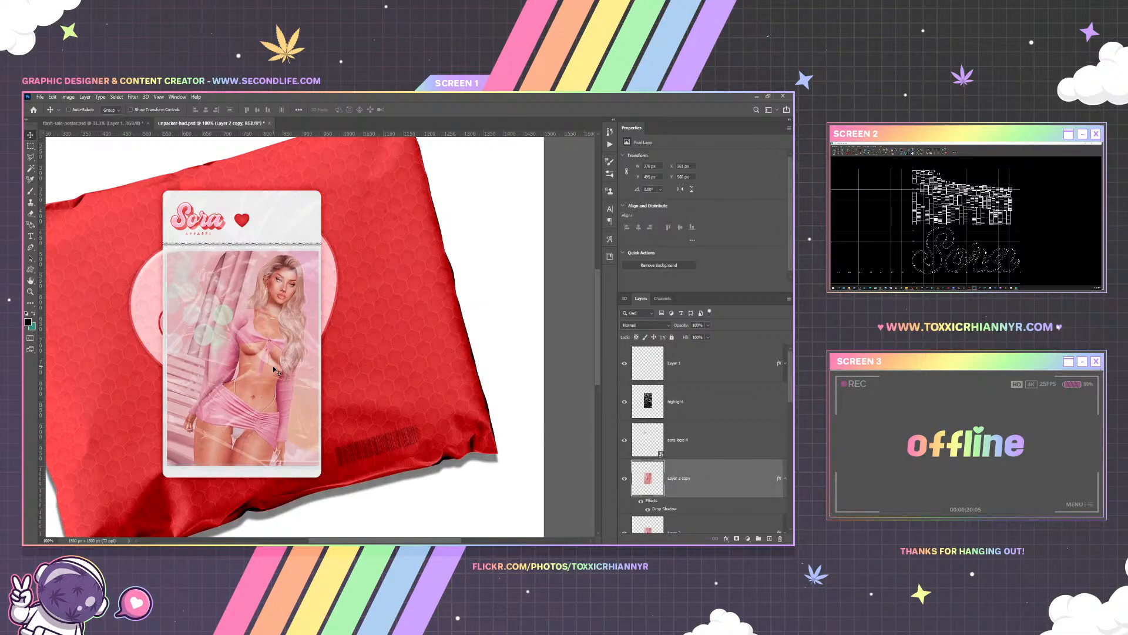
key(Right)
key(Right)
key(Right)
key(Right)
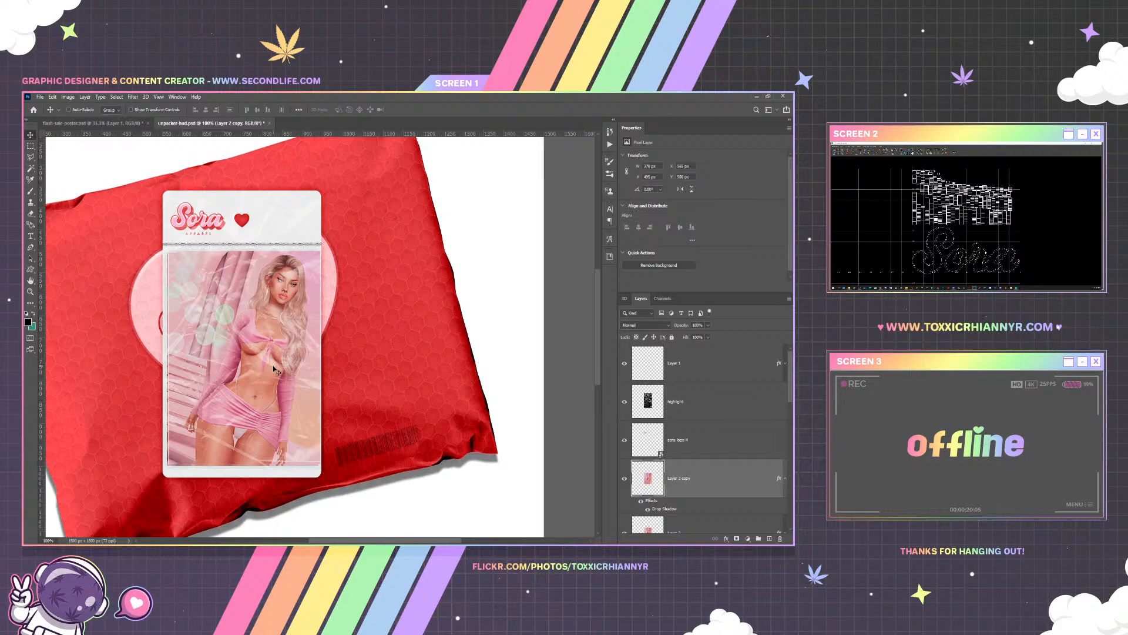
Select both product image layers, nudge them left and down, and scale them together to about 362 px wide within the tag
click(785, 478)
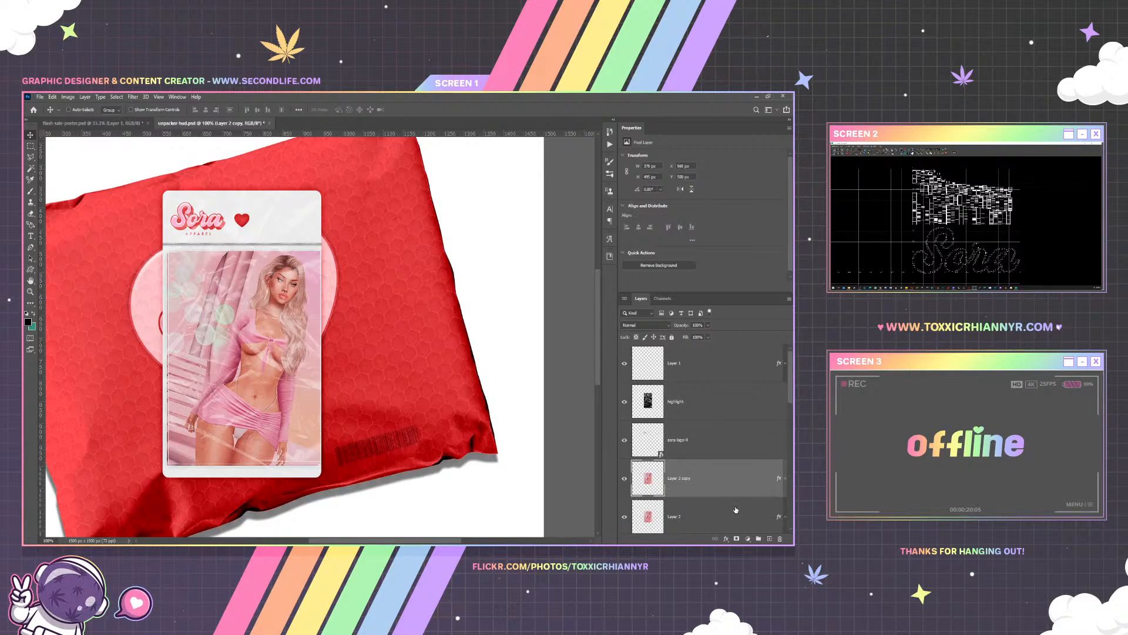
scroll(736, 509, down, 1)
shift+click(734, 498)
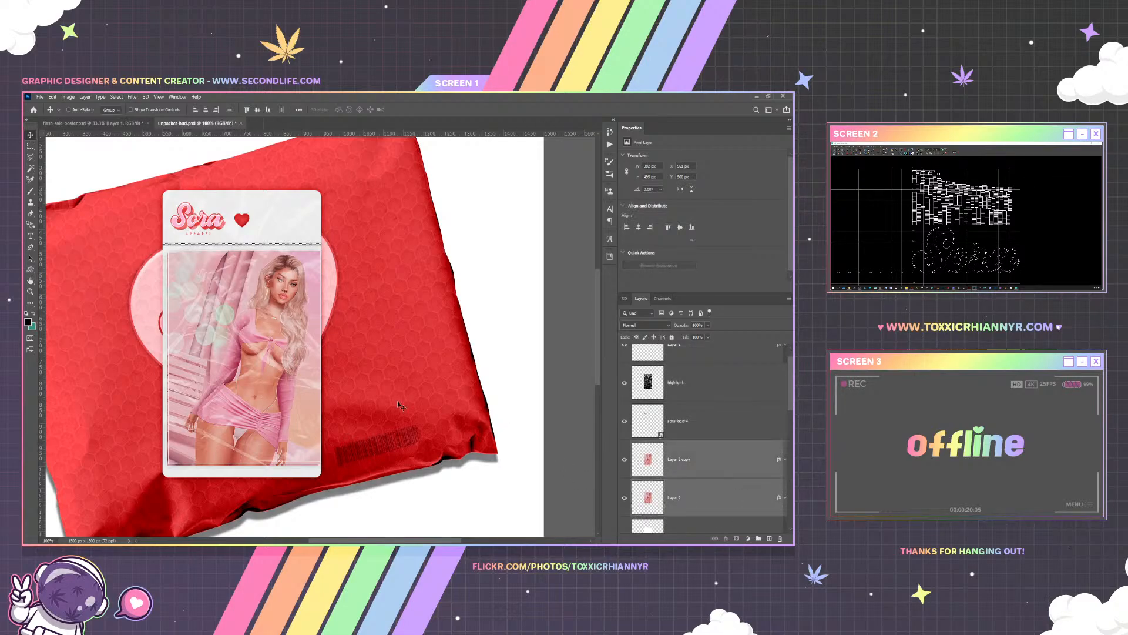
key(Left)
key(Left)
key(Left)
key(Down)
key(Down)
key(Down)
key(Down)
key(Down)
key(Down)
key(Down)
key(Down)
key(ctrl+t)
drag(319, 254, 306, 286)
key(Return)
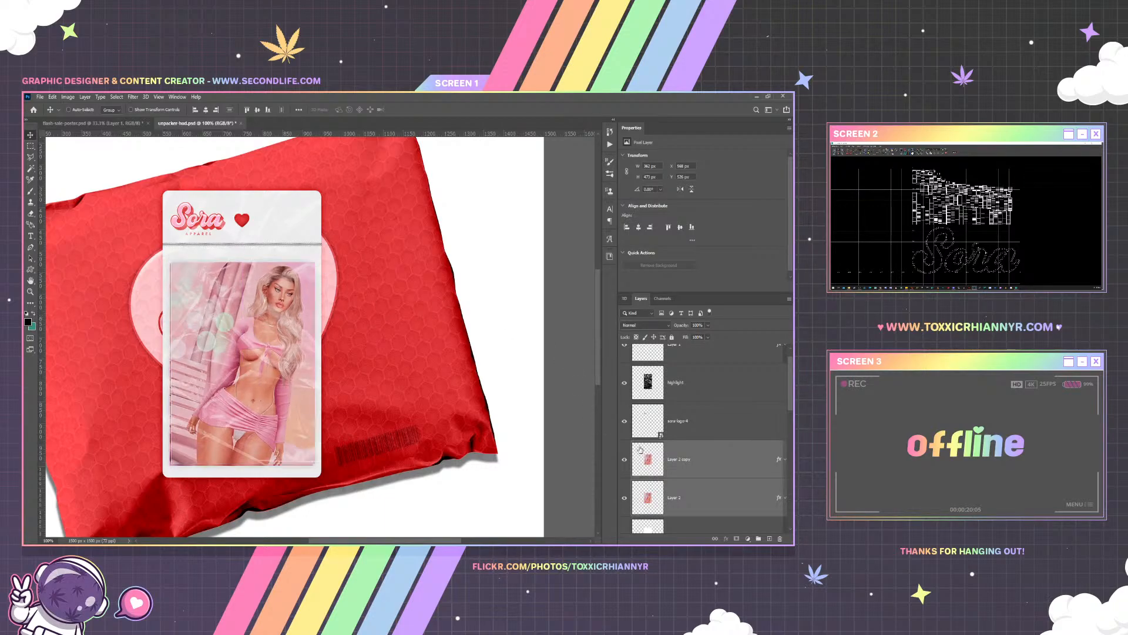
Nudge the lower product image layer down and to the left so its edges show behind the copy
click(695, 497)
key(Left)
key(Down)
key(Left)
key(Down)
key(Down)
key(Down)
key(Down)
key(Down)
key(Down)
key(Down)
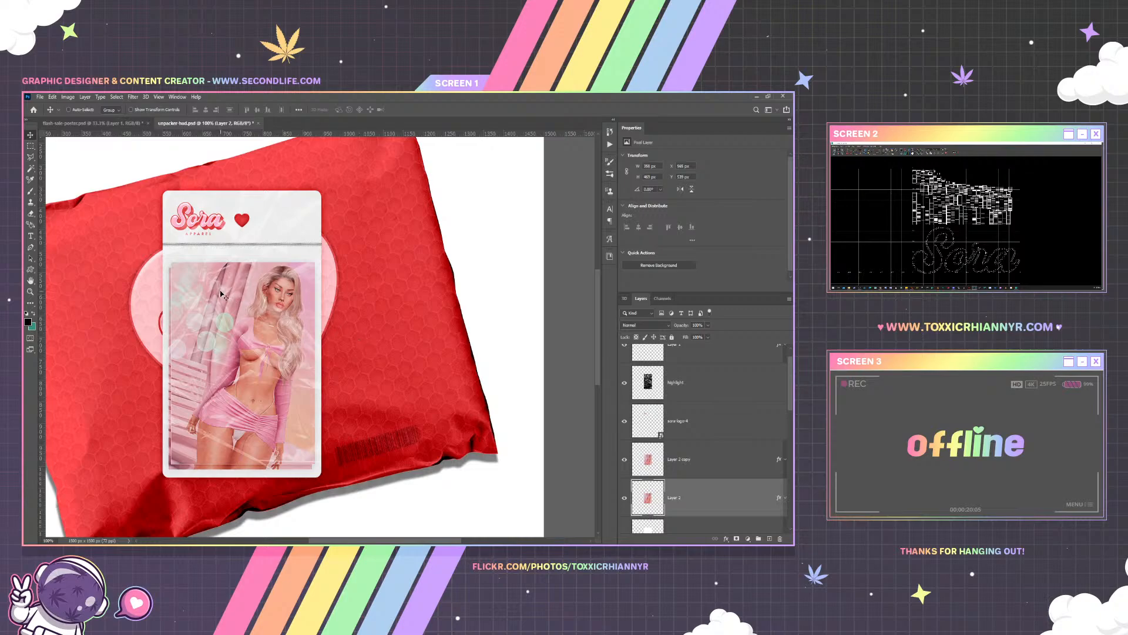
Adjust the Fill of the highlight texture layer over the tag
click(696, 383)
click(703, 336)
key(Down)
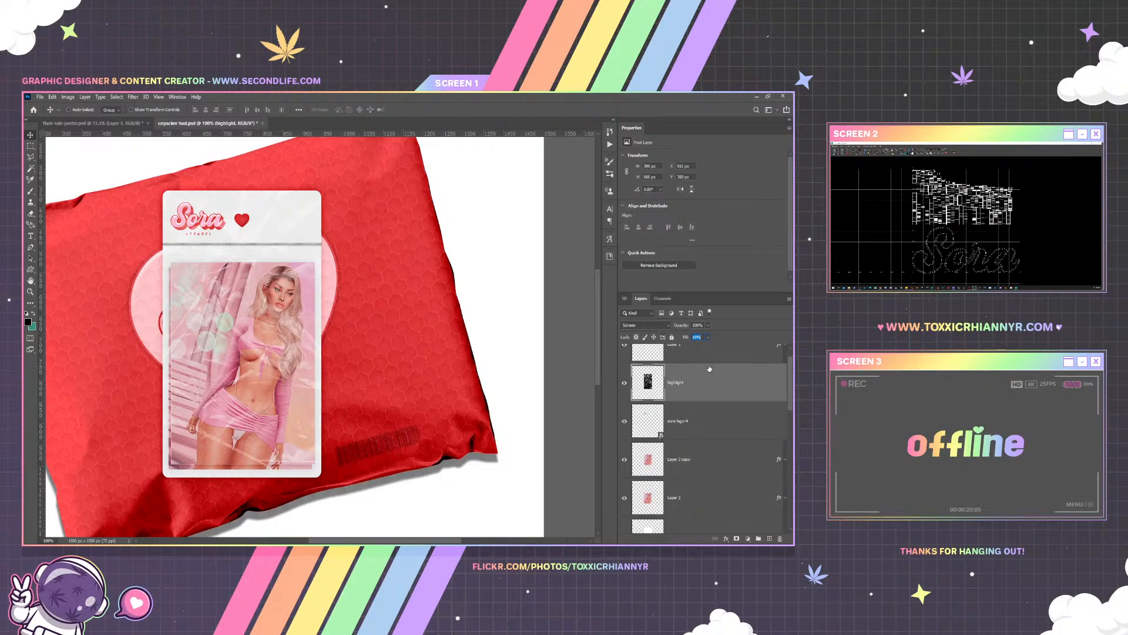
click(707, 338)
drag(708, 347, 707, 352)
click(304, 338)
Choose a vertical-stripe pattern from the Basic_Elements_by_peter_plastic set for the Pattern Overlay on the tag's strip layer
scroll(691, 402, up, 1)
right_click(690, 372)
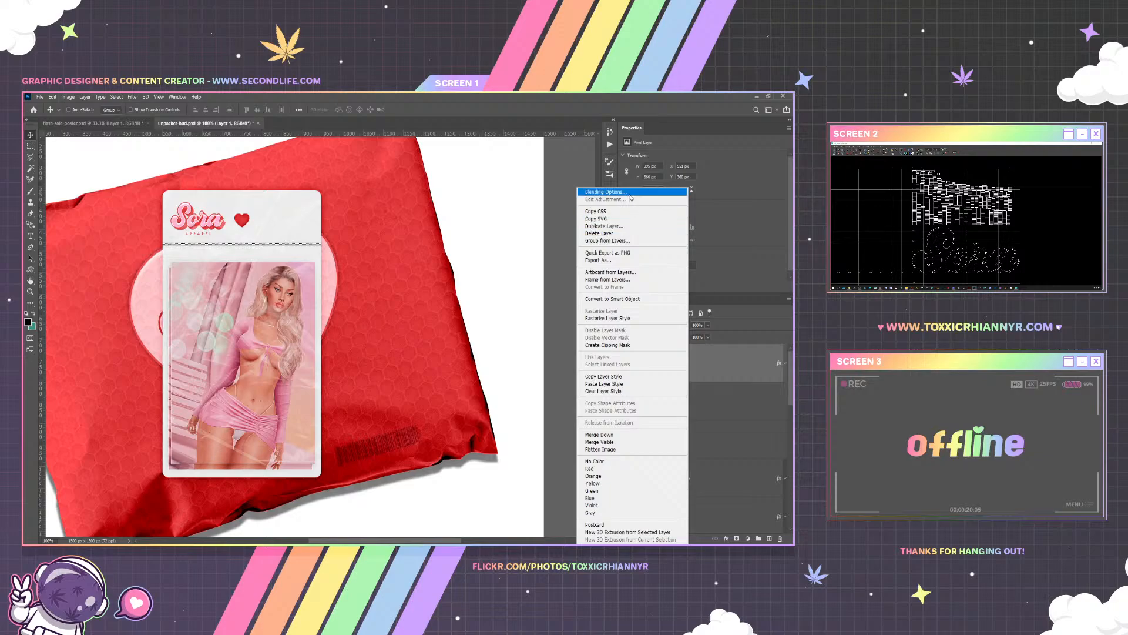
click(611, 194)
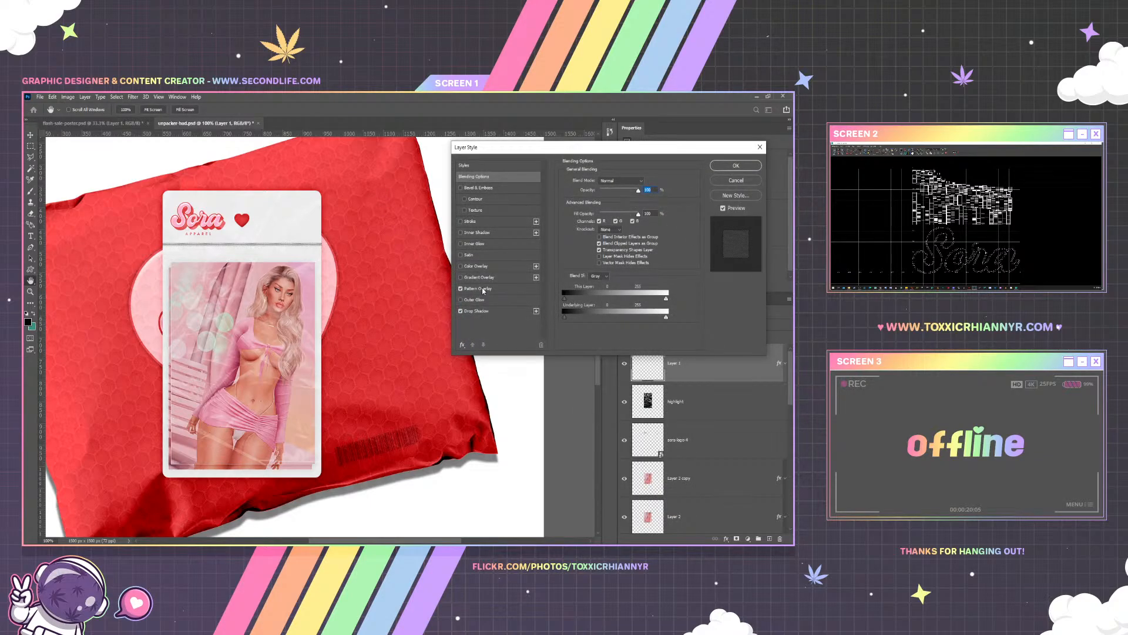
click(480, 288)
click(606, 209)
click(515, 299)
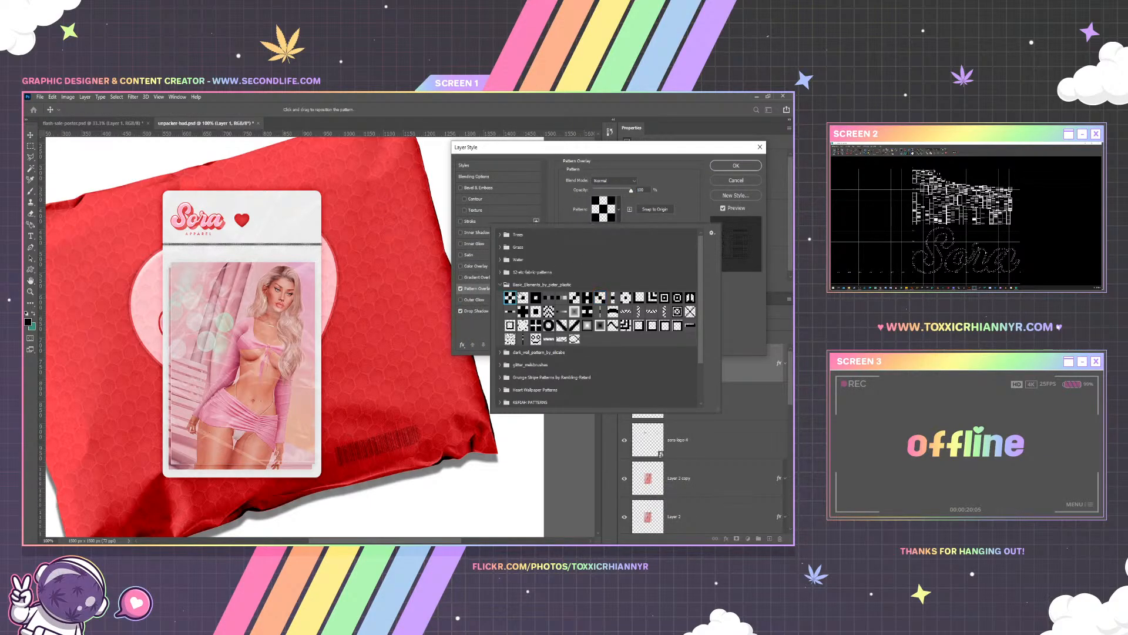
key(Right)
key(Right)
key(Right)
key(Right)
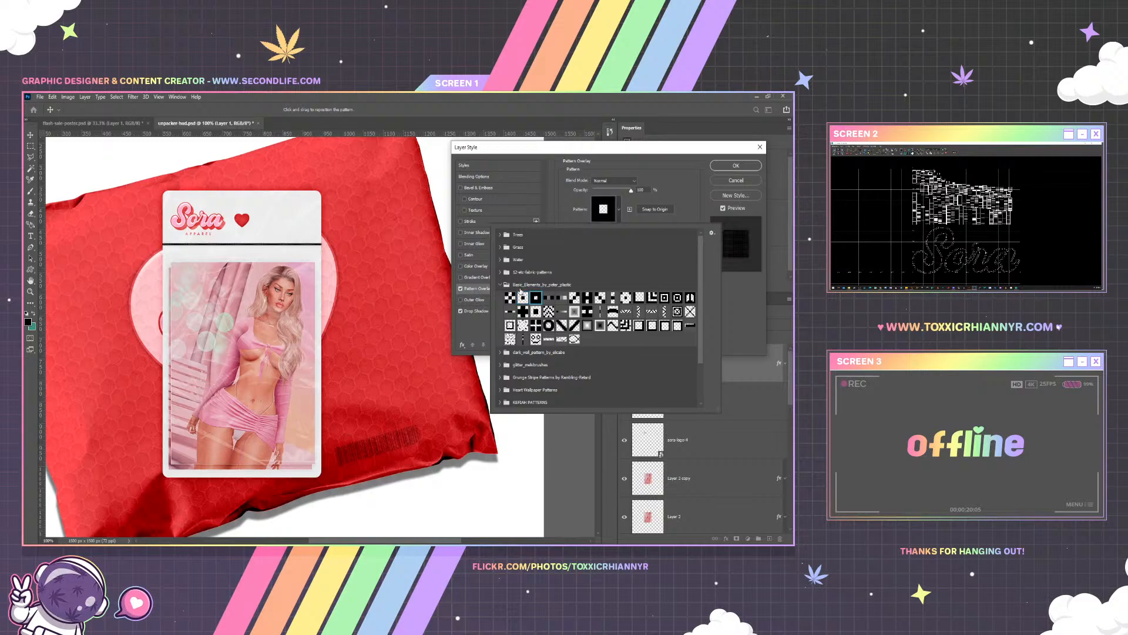
key(Right)
key(Right)
key(Right)
key(Right)
key(Right)
key(Right)
key(Right)
key(Right)
key(Right)
key(Right)
key(Right)
key(Right)
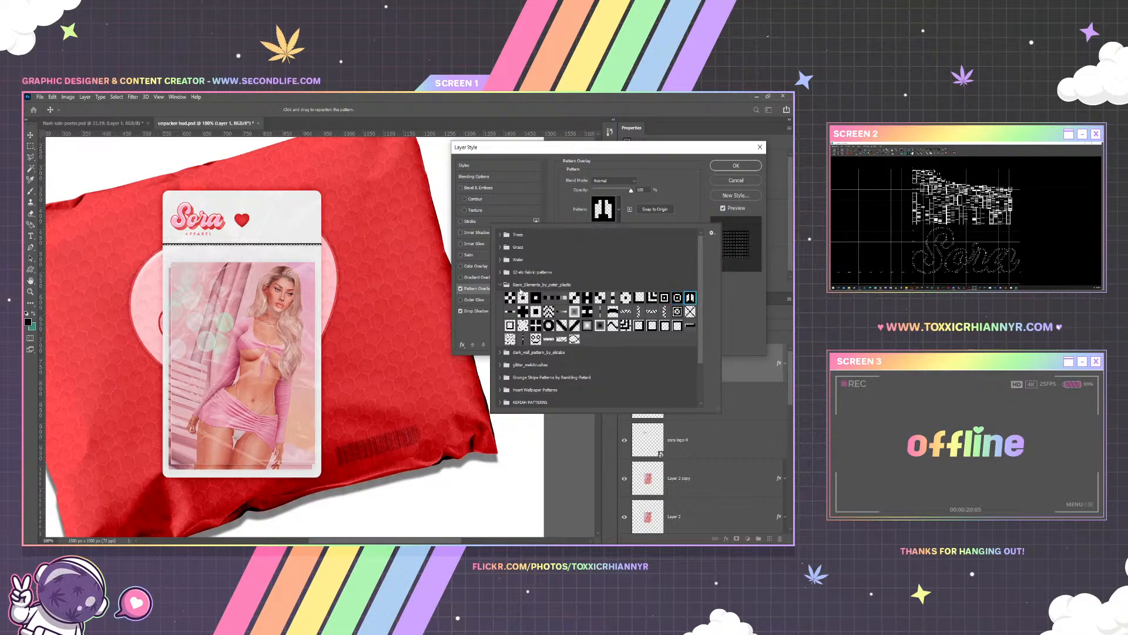
key(Right)
key(Right)
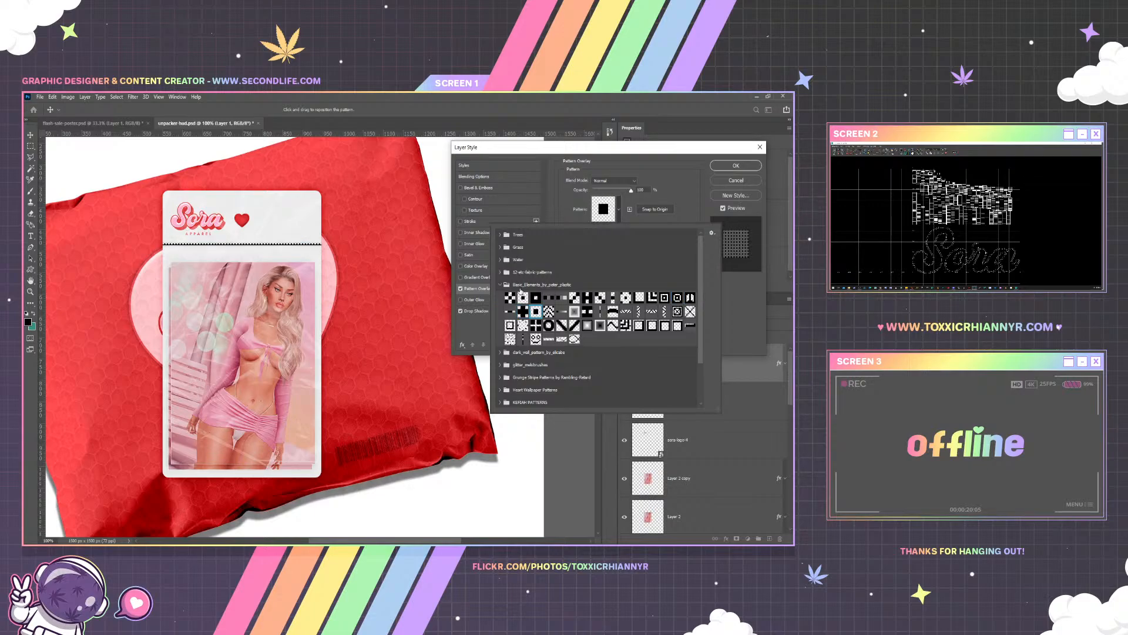
key(Right)
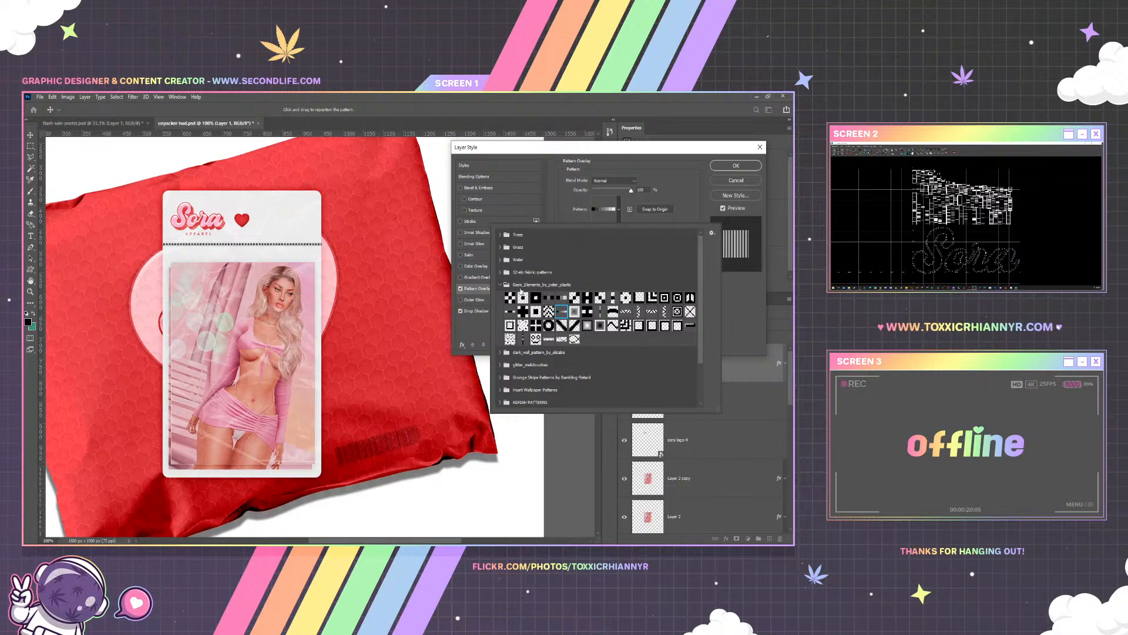
Lower the opacity of the strip layer's Pattern Overlay and slightly reduce its Drop Shadow opacity
click(633, 193)
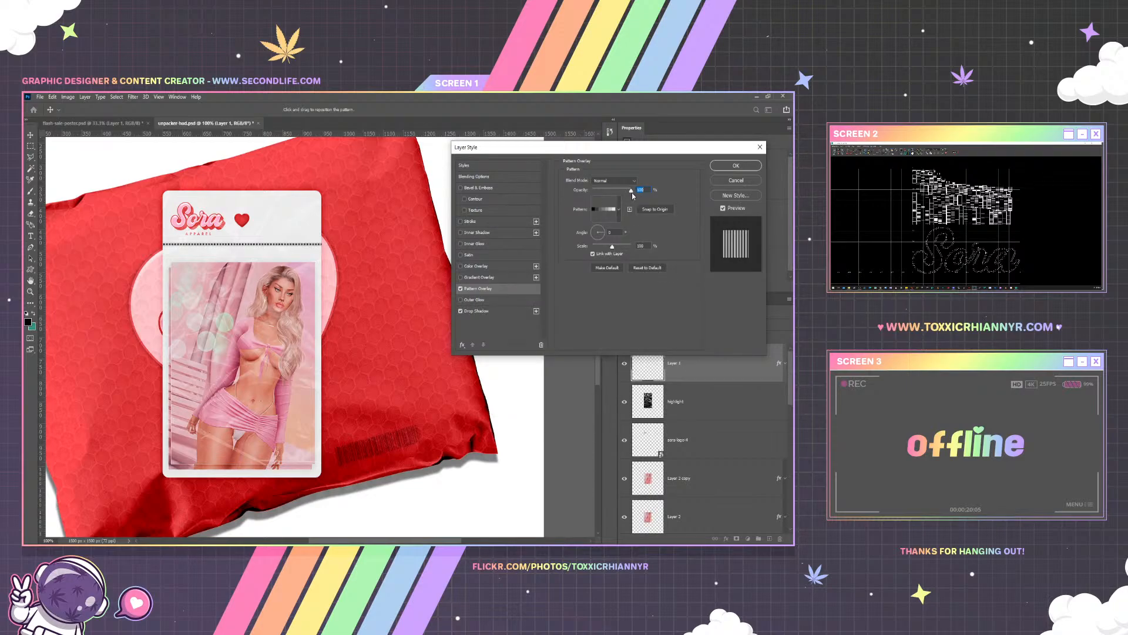
drag(632, 191, 595, 194)
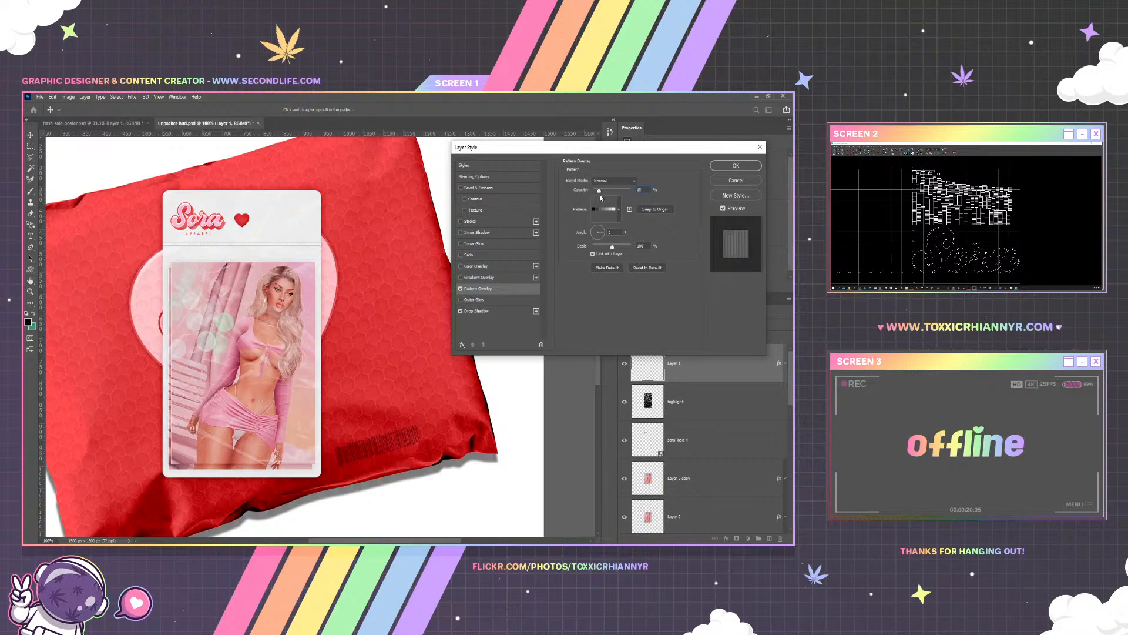
click(498, 316)
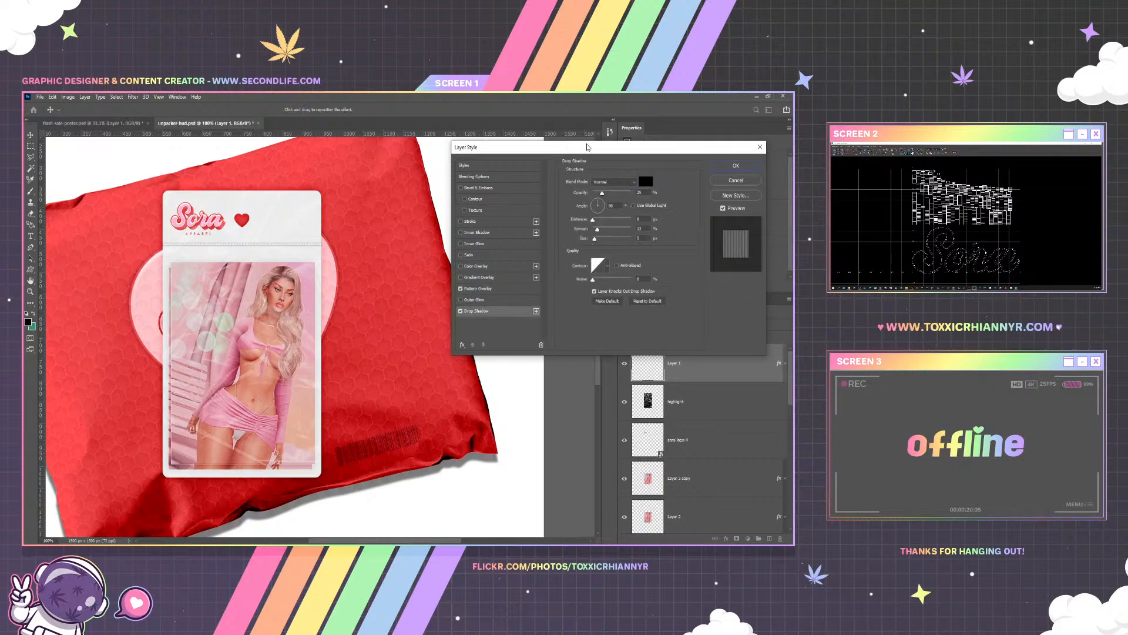
drag(602, 195, 599, 196)
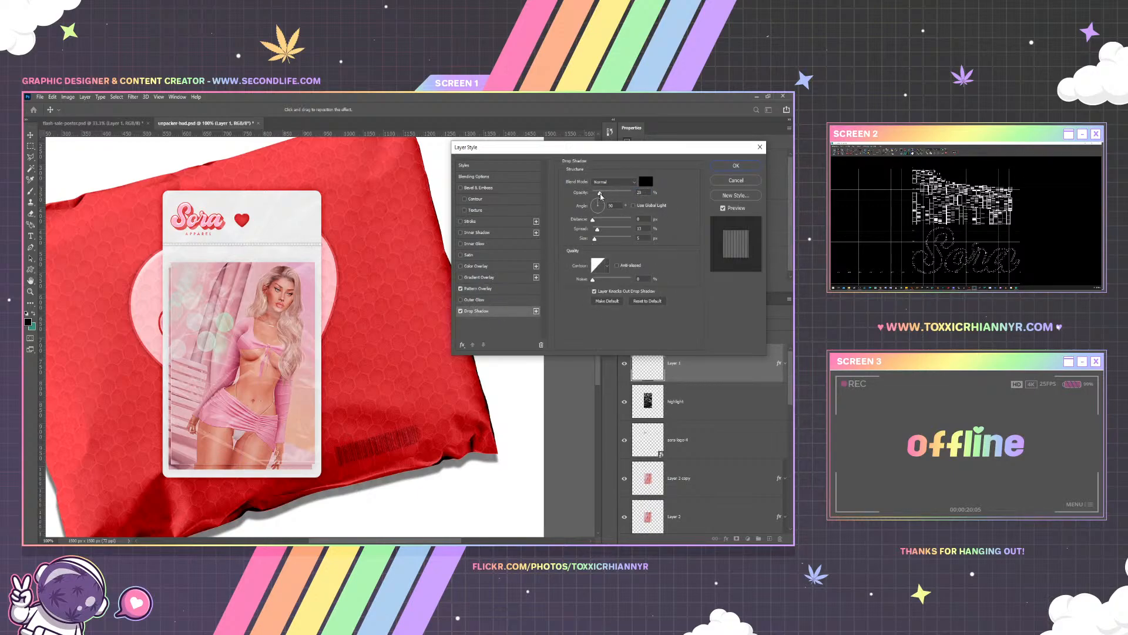
click(735, 166)
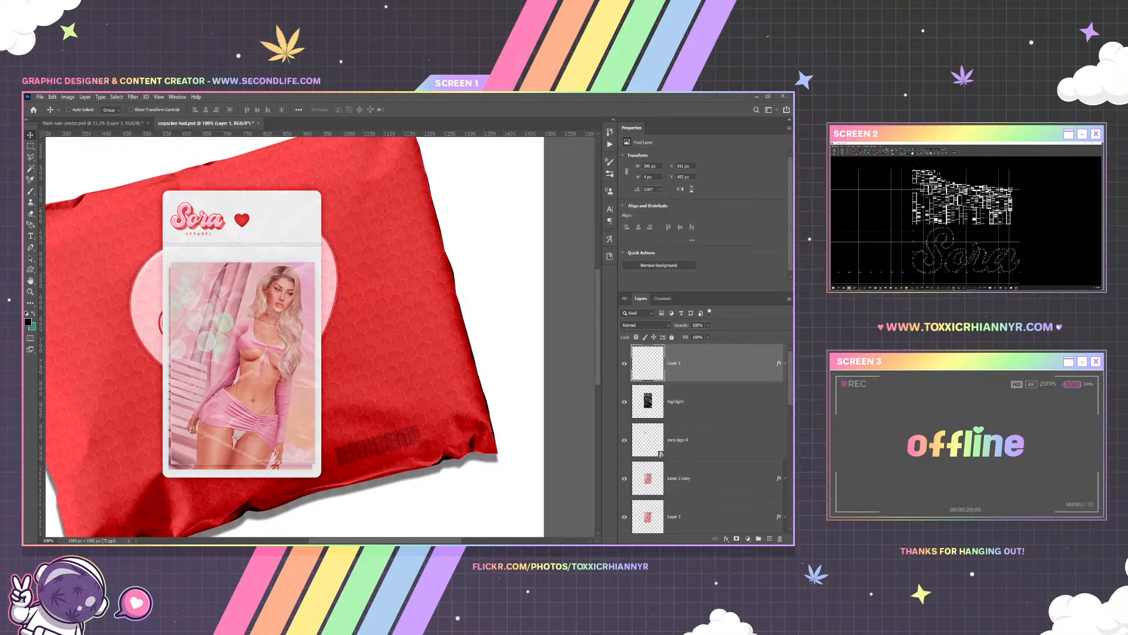
Place the white Sora logo image over the product photo on the tag, scaled to about 237 px wide
drag(529, 376, 303, 376)
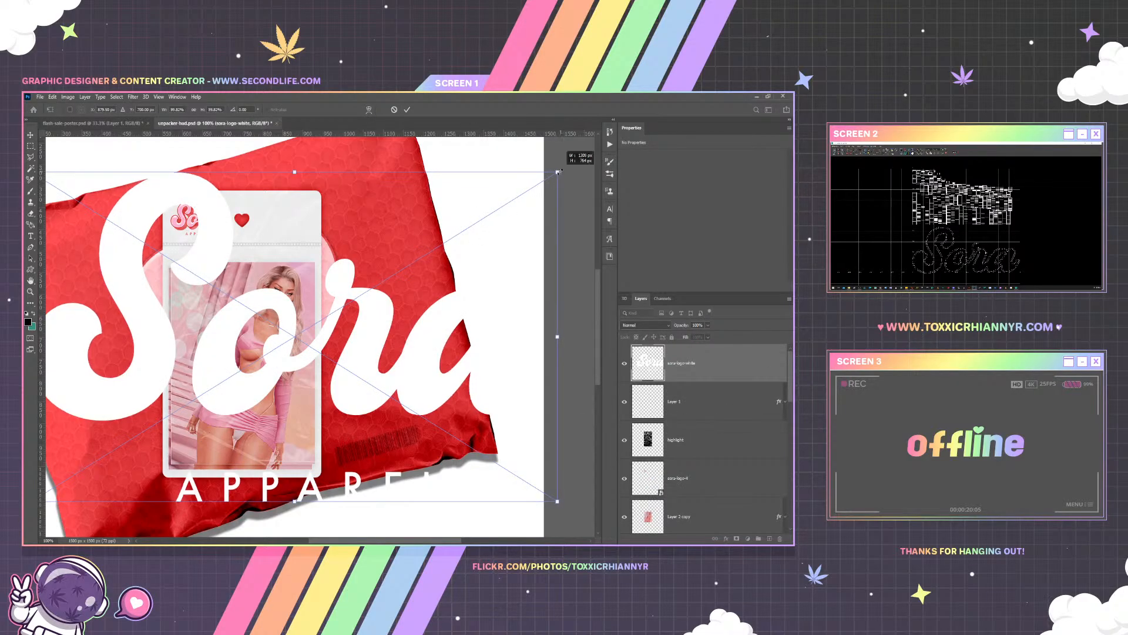
drag(561, 174, 360, 294)
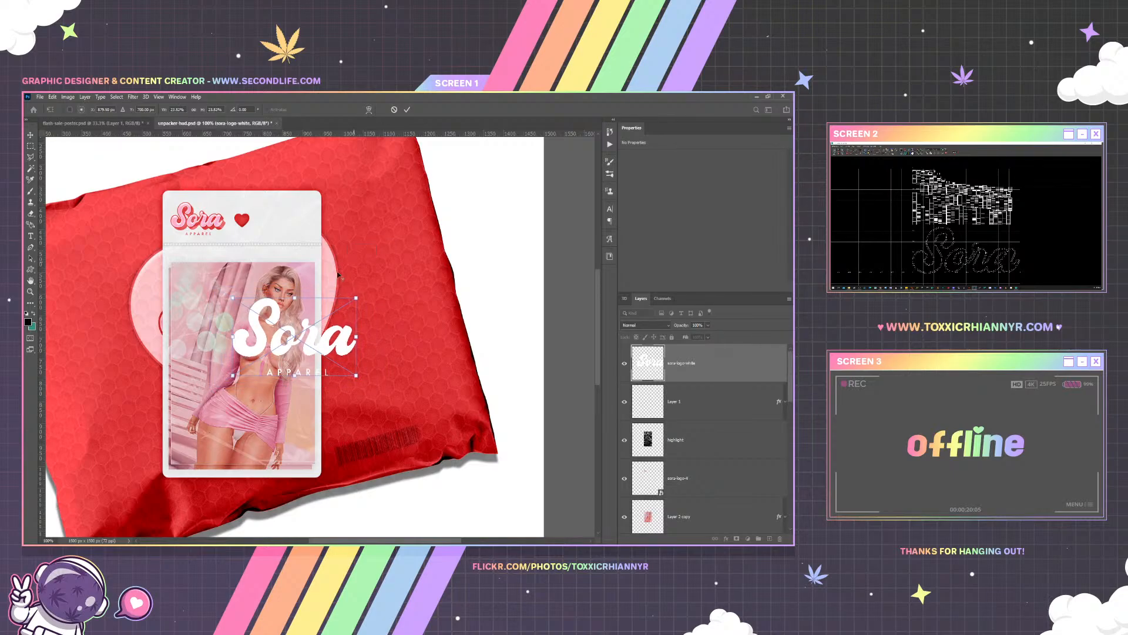
drag(321, 330, 282, 365)
key(Return)
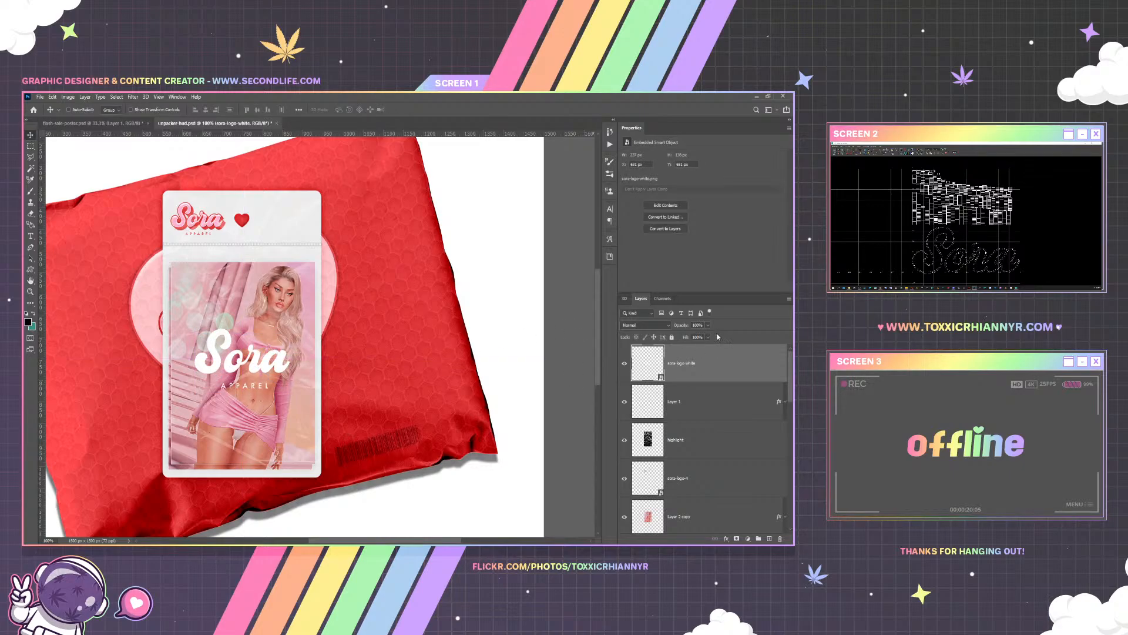
Reduce the Fill of the white Sora logo layer so the product photo shows through
click(707, 337)
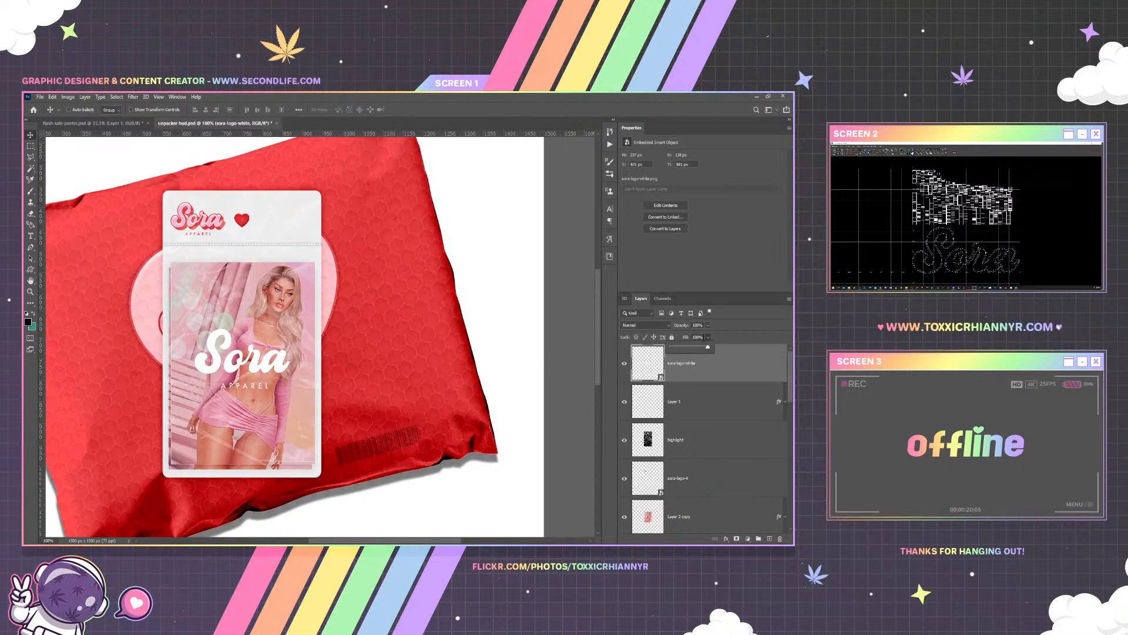
click(708, 339)
drag(686, 349, 694, 348)
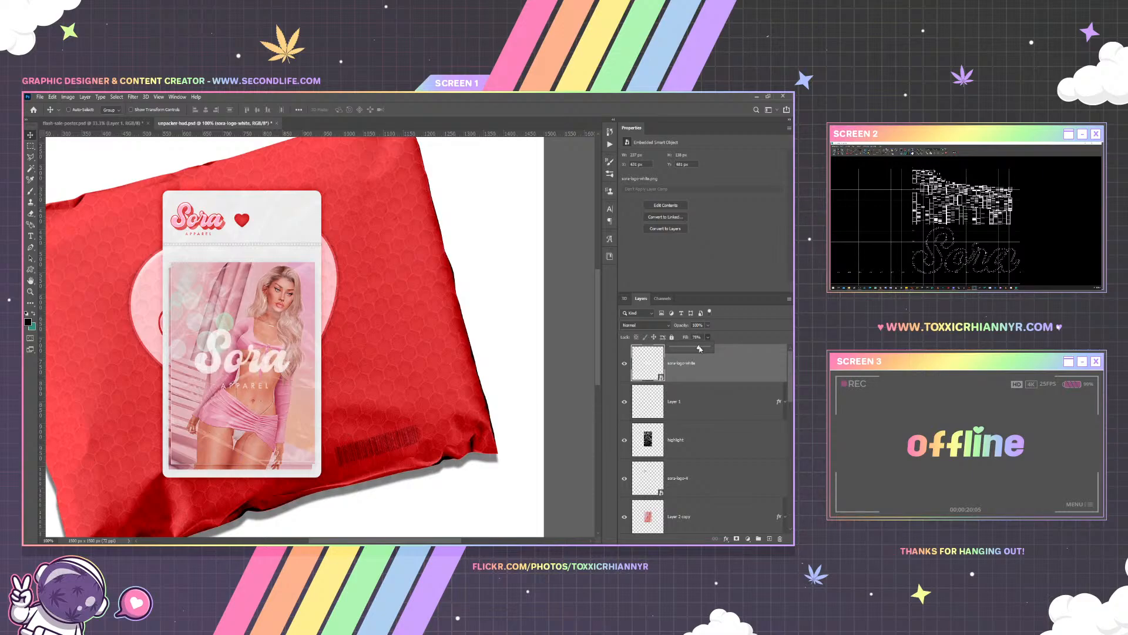
click(346, 252)
Group all the tag layers, from the white Sora logo down to Rectangle 1
click(788, 129)
click(761, 134)
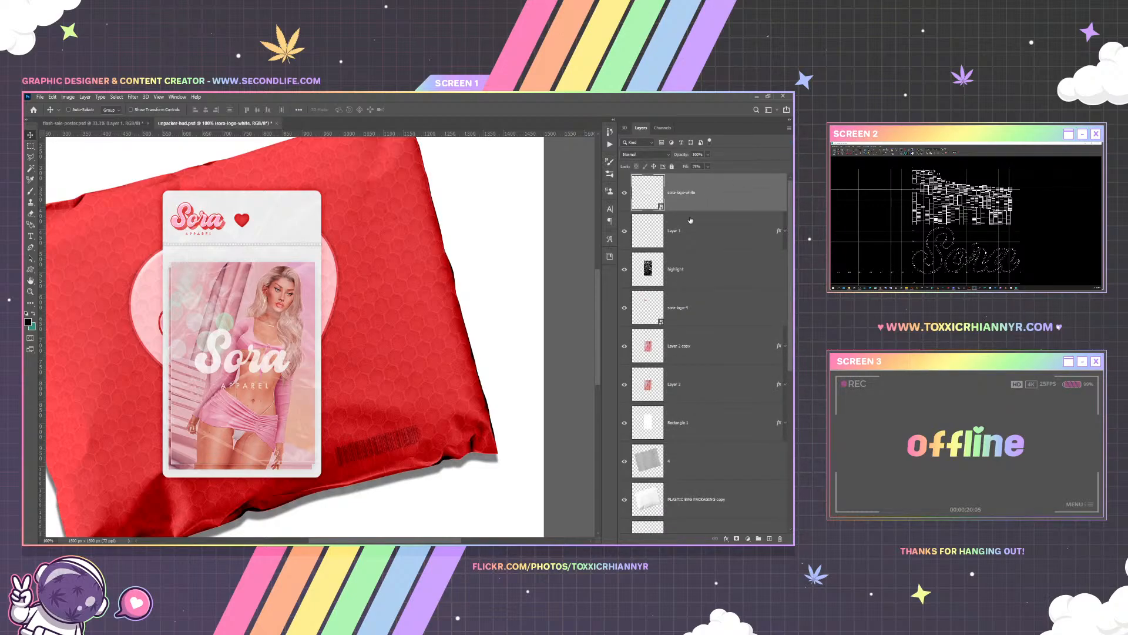
ctrl+click(690, 240)
ctrl+click(691, 268)
ctrl+click(684, 308)
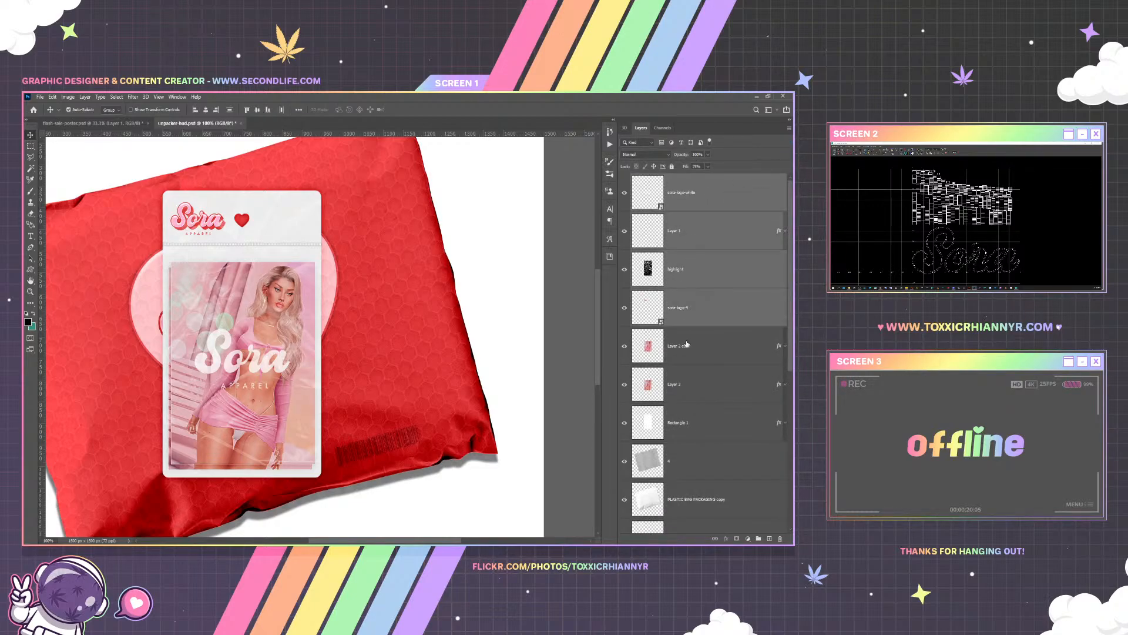
ctrl+click(687, 351)
ctrl+click(688, 386)
ctrl+click(683, 423)
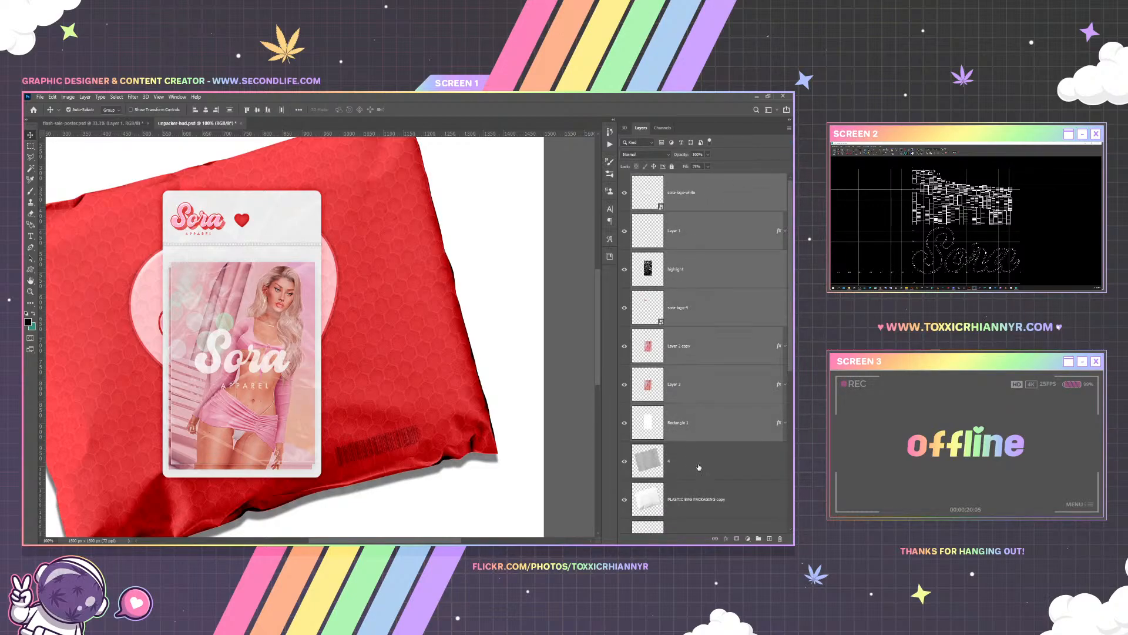
click(759, 539)
Delete the lower Vector Smart Object pattern layer, directly above the Sora heart logo layer
key(alt+bracketleft)
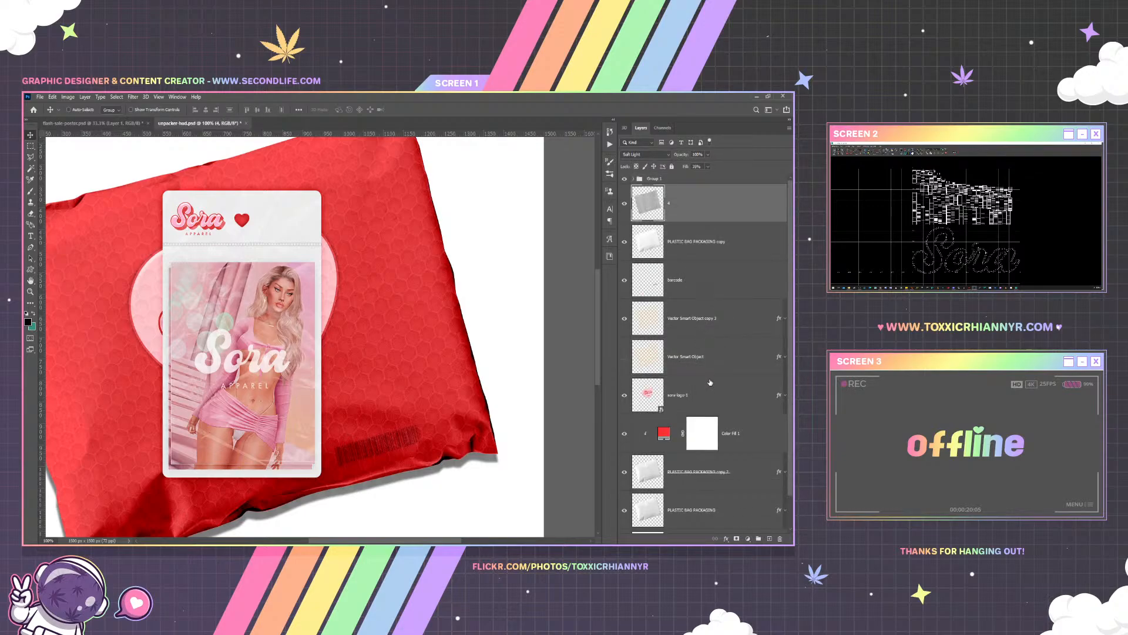
scroll(709, 391, down, 1)
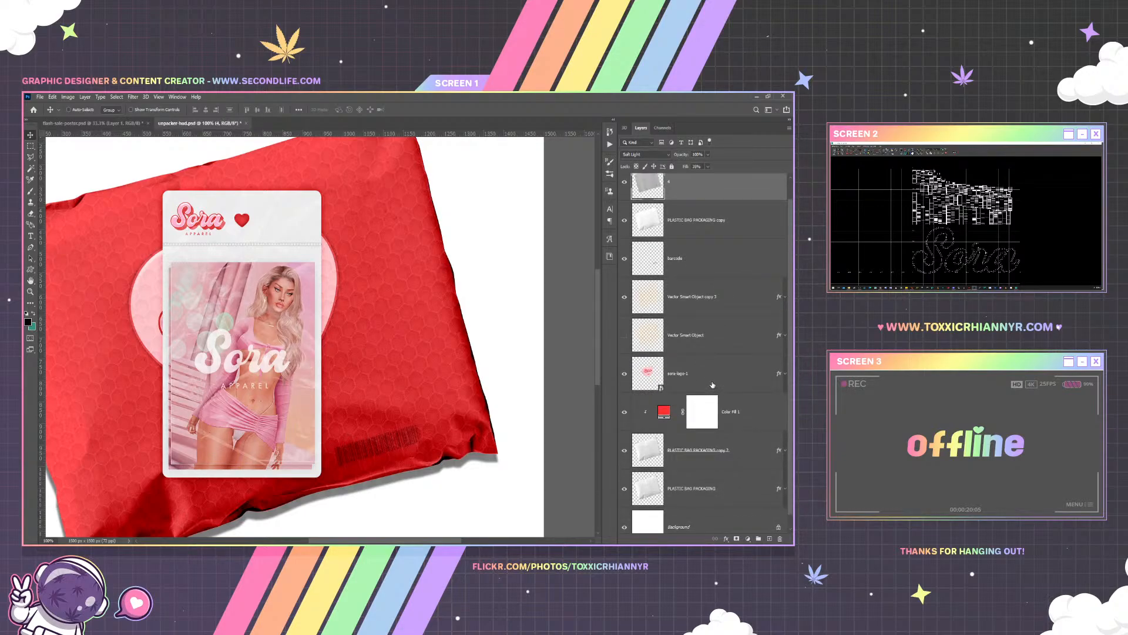
shift+click(711, 385)
click(696, 341)
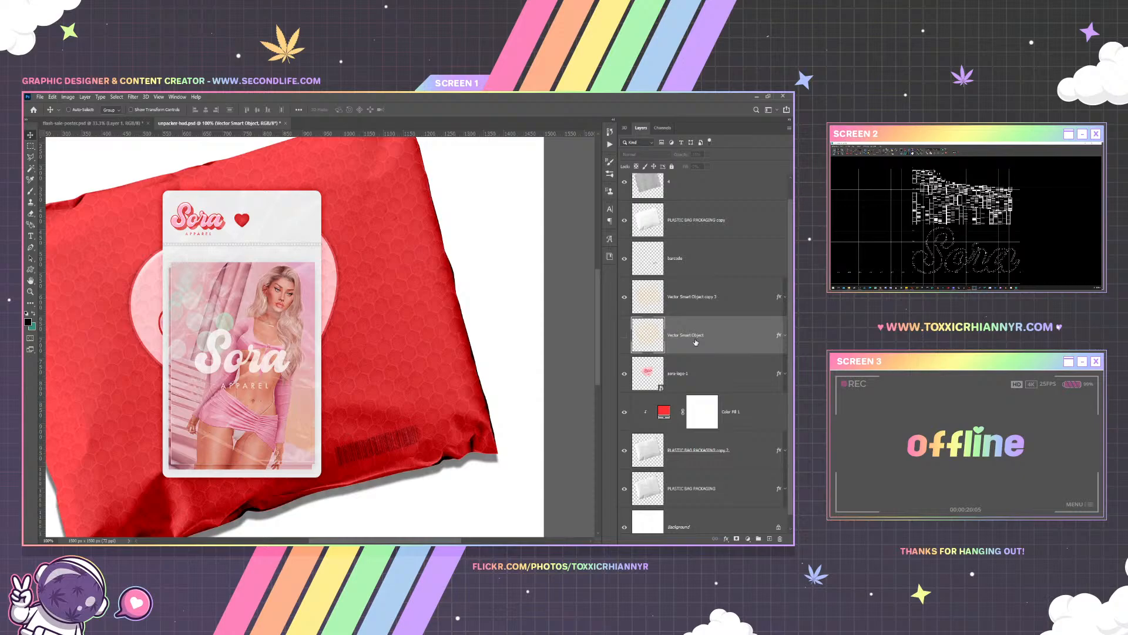
key(Delete)
Group the package decoration layers, from the Soft Light texture layer down to the Sora heart logo
click(705, 199)
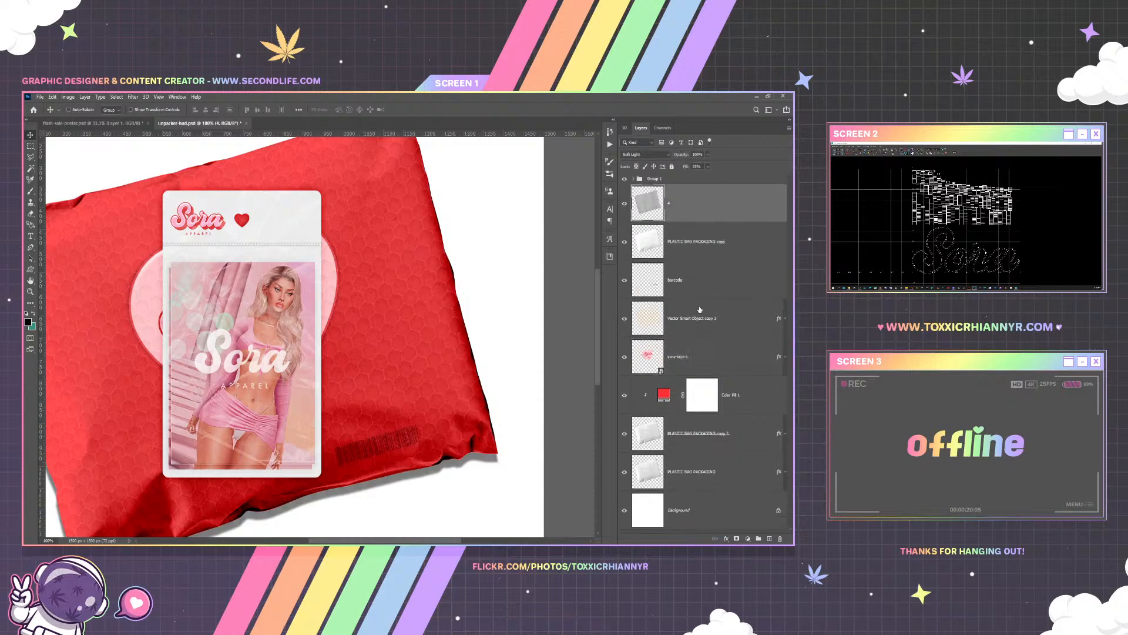
shift+click(701, 364)
click(757, 538)
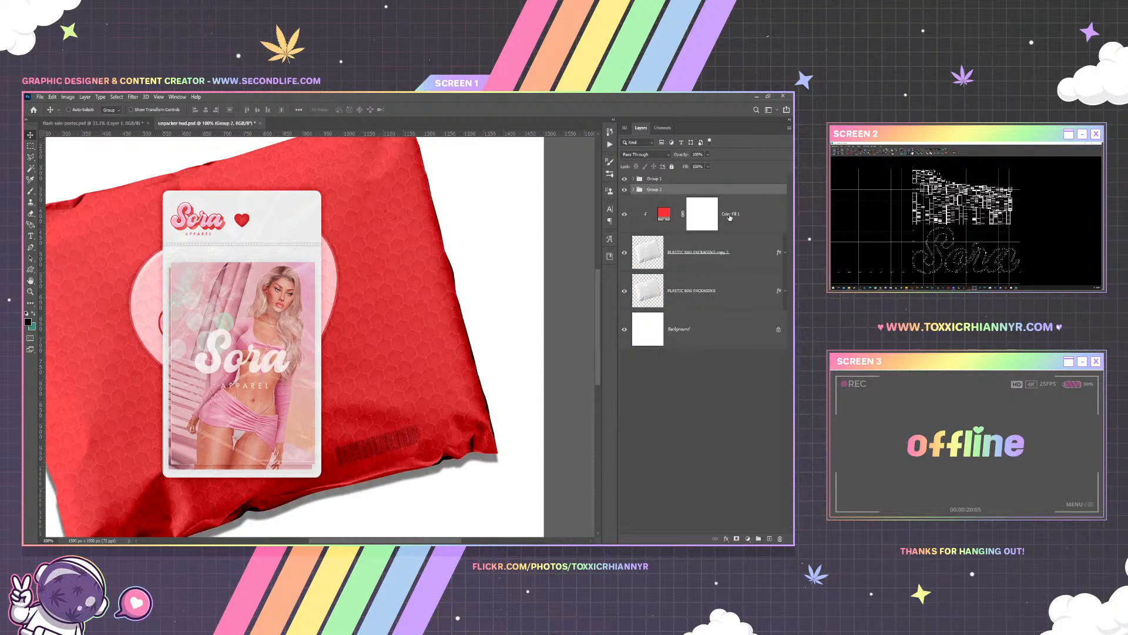
Group Color Fill 1 with the two plastic bag packaging layers below it, and delete the white Background layer
click(726, 220)
shift+click(734, 290)
click(758, 538)
click(691, 232)
key(Delete)
Rename the three layer groups, from lowest to highest, as base, package and baggy
double_click(654, 200)
text(Base)
key(Return)
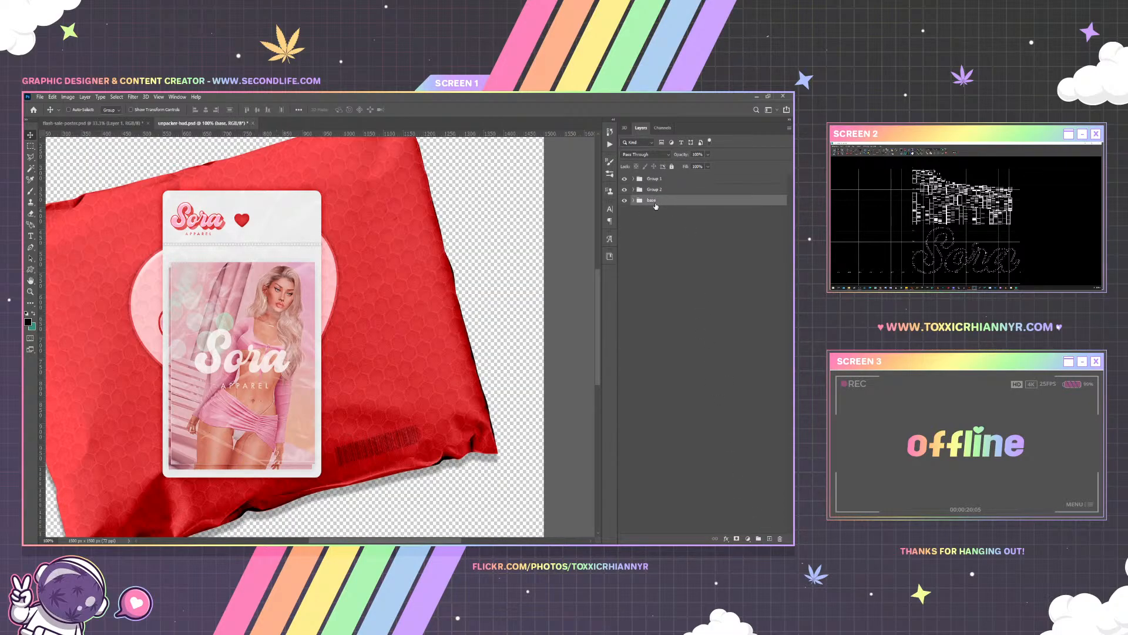
click(624, 189)
double_click(654, 189)
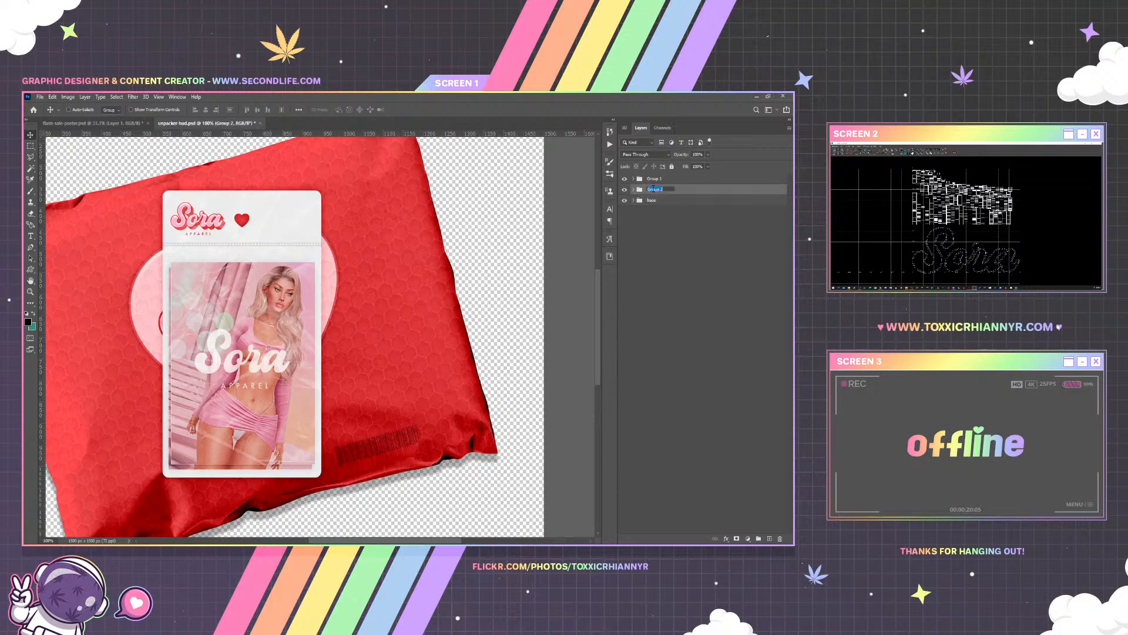
text(backage)
key(Return)
double_click(656, 179)
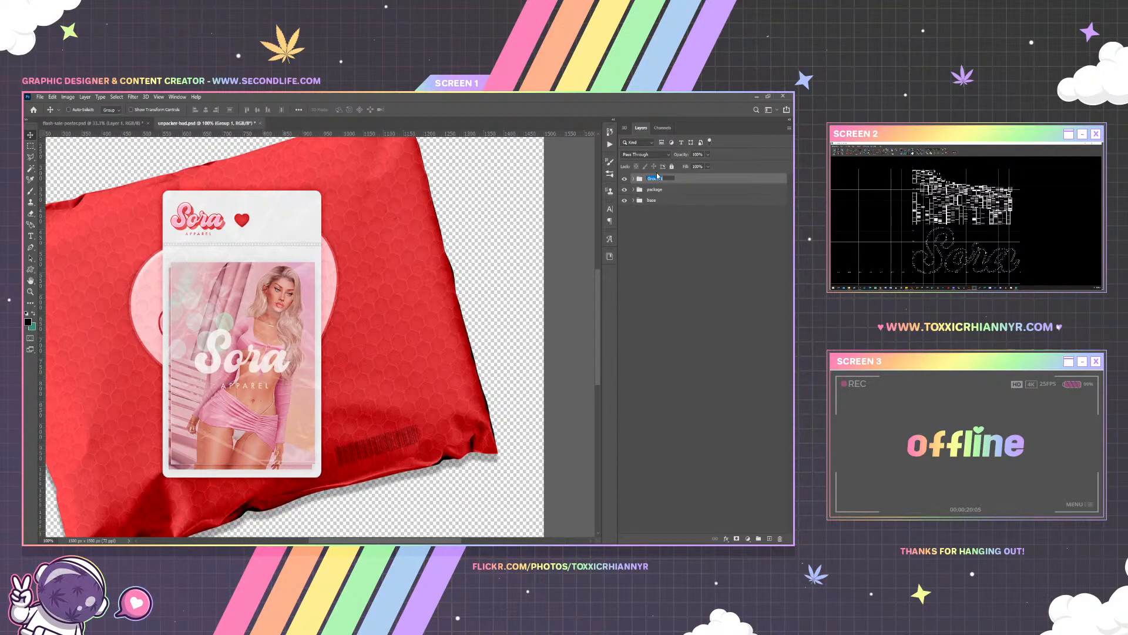
text(baggy)
key(Return)
Move the baggy tag group to the right of the heart logo, over the package's edge
drag(305, 241, 483, 265)
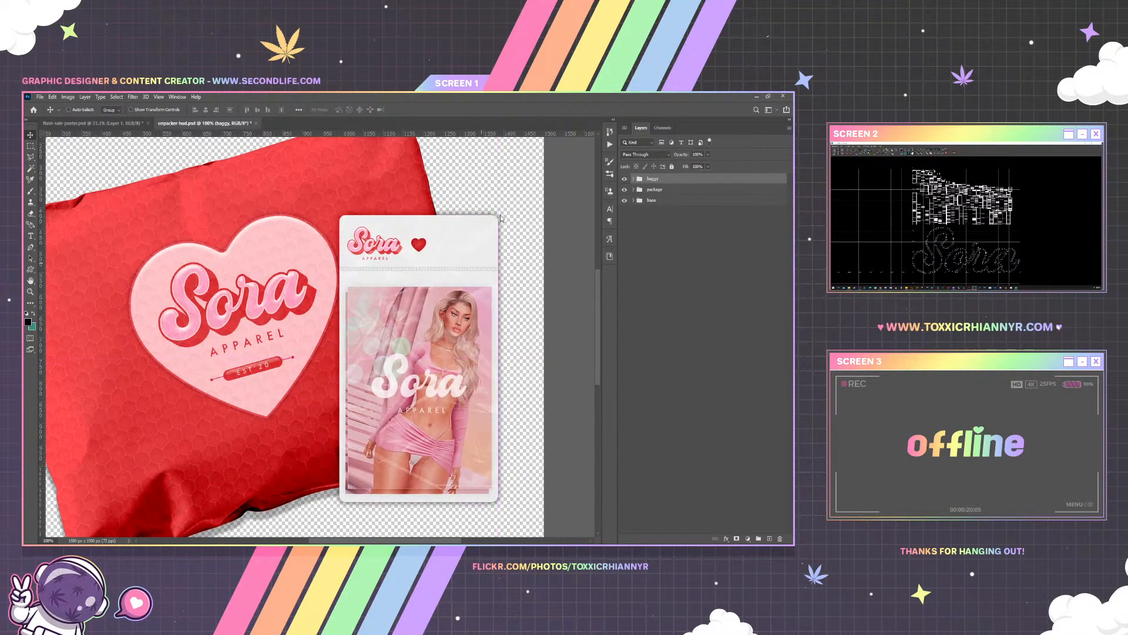
click(159, 97)
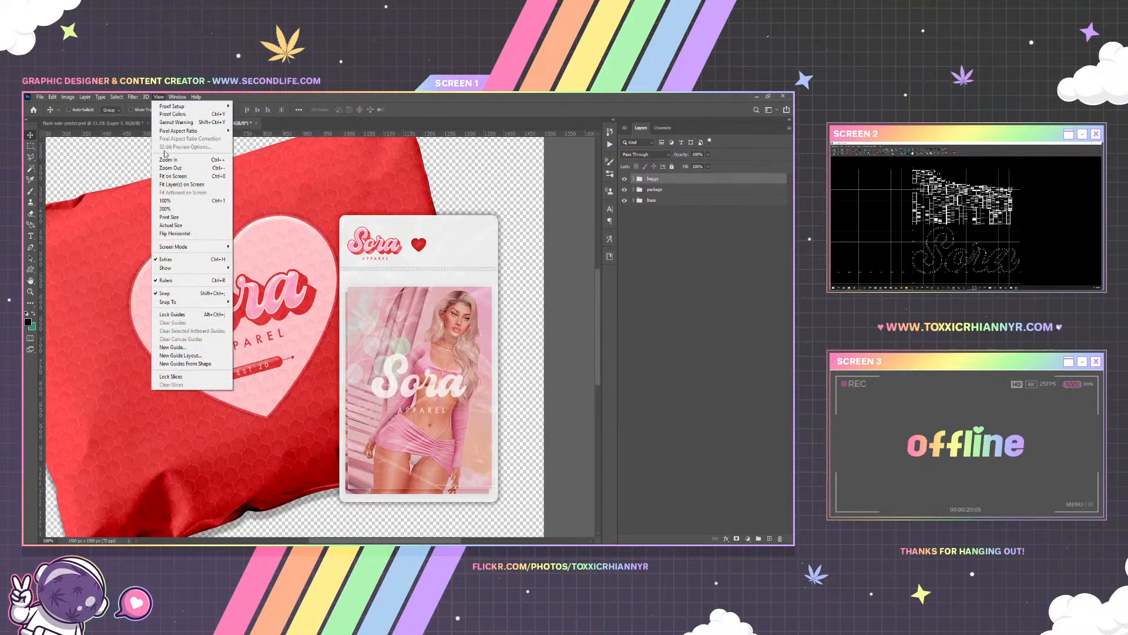
click(170, 168)
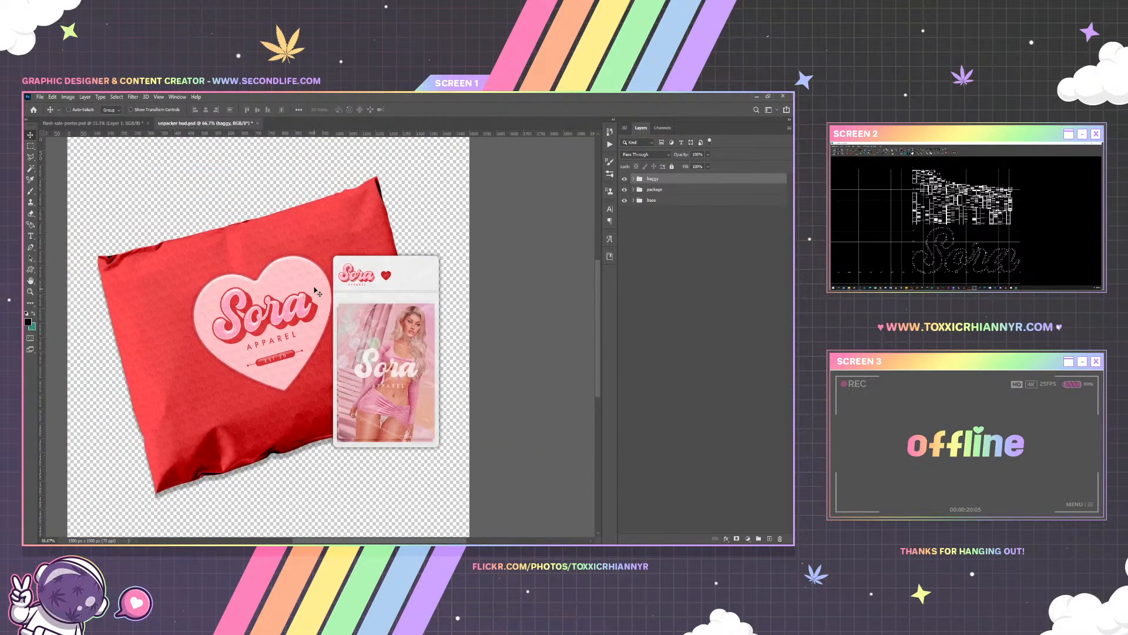
Duplicate the baggy group and hide the original
key(ctrl+t)
key(Return)
key(ctrl+j)
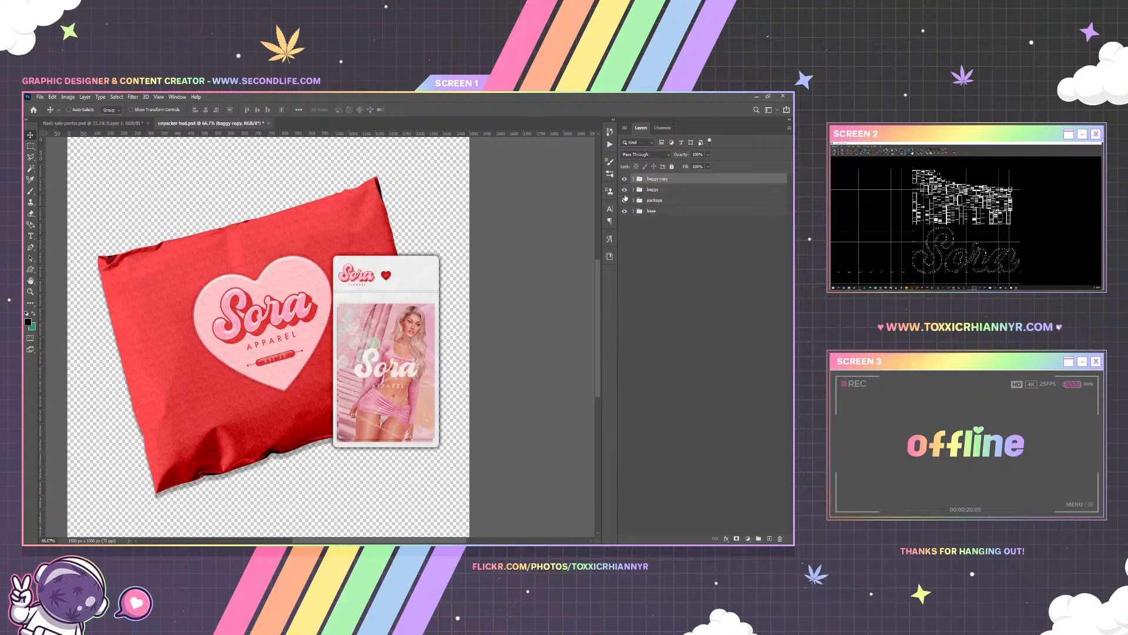
click(625, 190)
Scale the baggy copy to 70%, tilt it slightly counterclockwise and position it beside the heart over the package's right edge
key(ctrl+t)
drag(439, 253, 444, 297)
drag(407, 332, 410, 261)
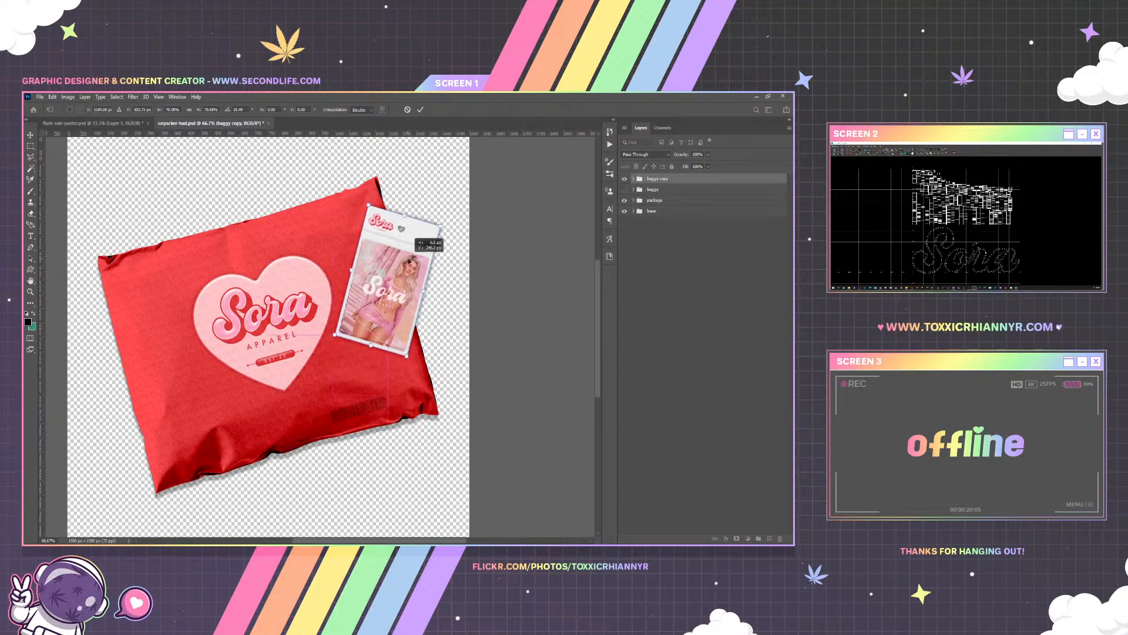
drag(448, 216, 425, 198)
drag(403, 248, 395, 255)
key(Return)
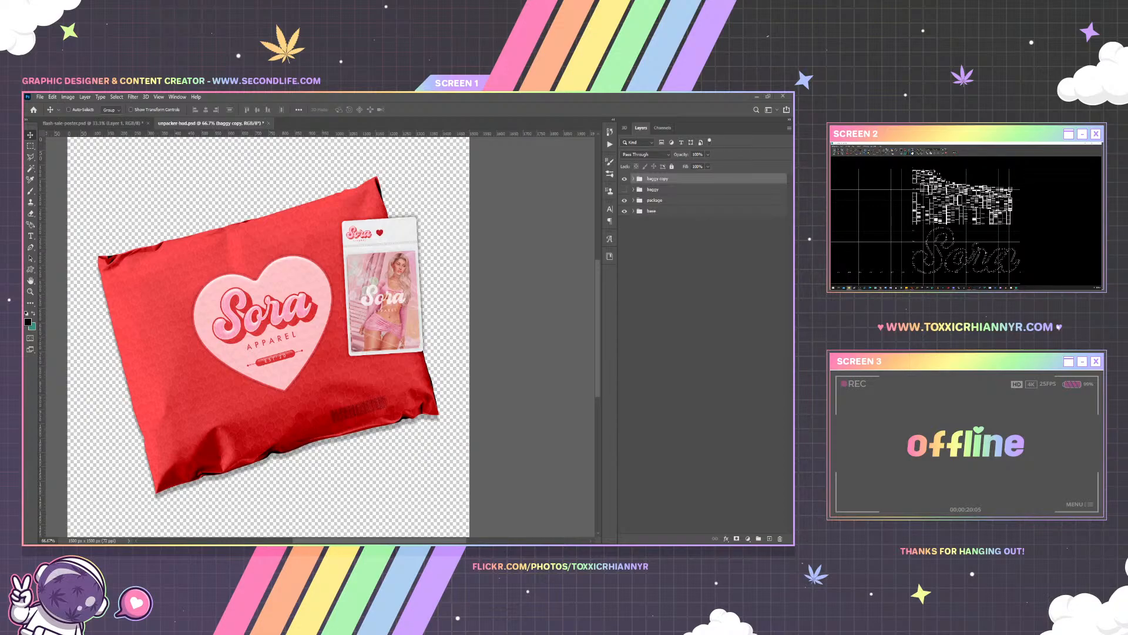
Place the gold confetti image over the package, enlarge it and move its layer below the base group
drag(745, 259, 223, 297)
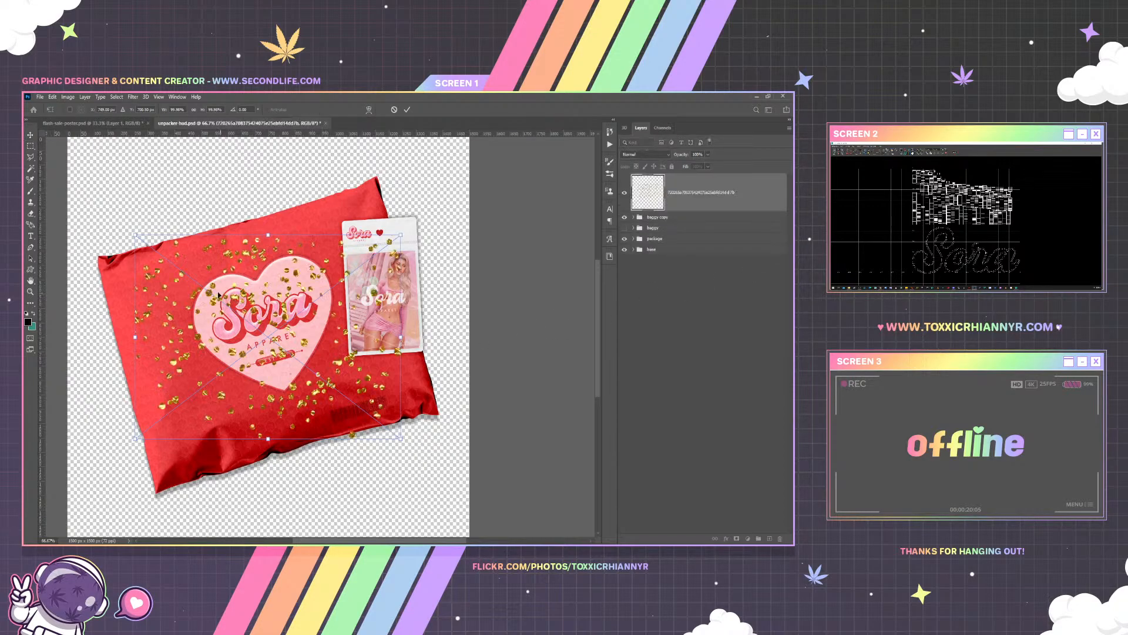
drag(400, 234, 392, 145)
key(Return)
drag(689, 204, 679, 292)
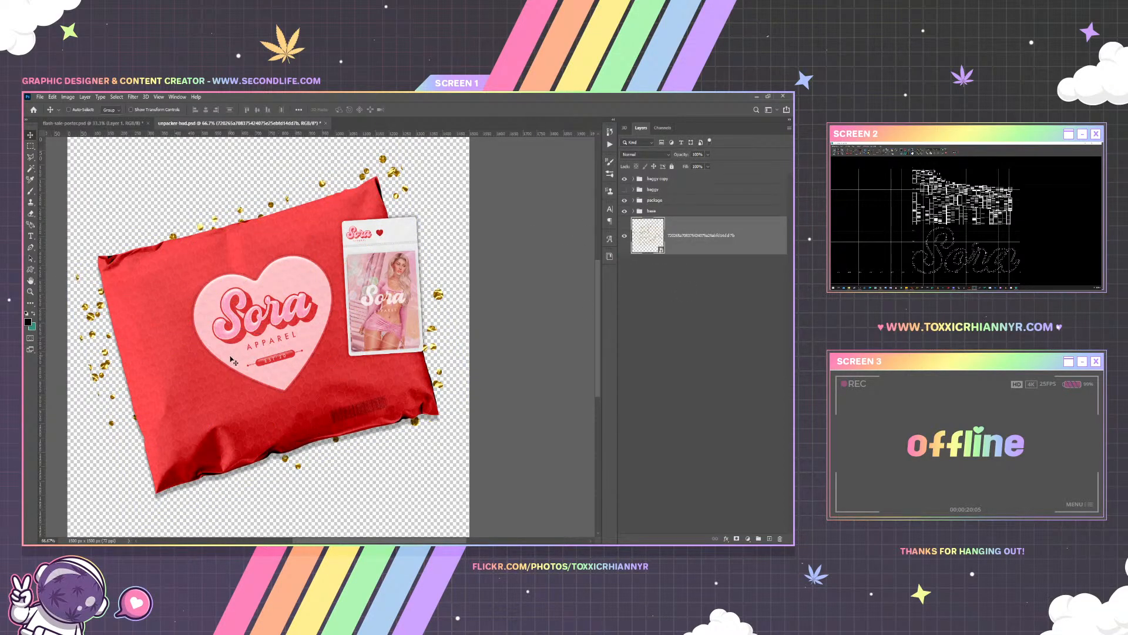
Enlarge and rotate the confetti so its pieces scatter out from behind all sides of the package
key(ctrl)
key(ctrl+t)
drag(89, 332, 121, 363)
drag(213, 354, 217, 361)
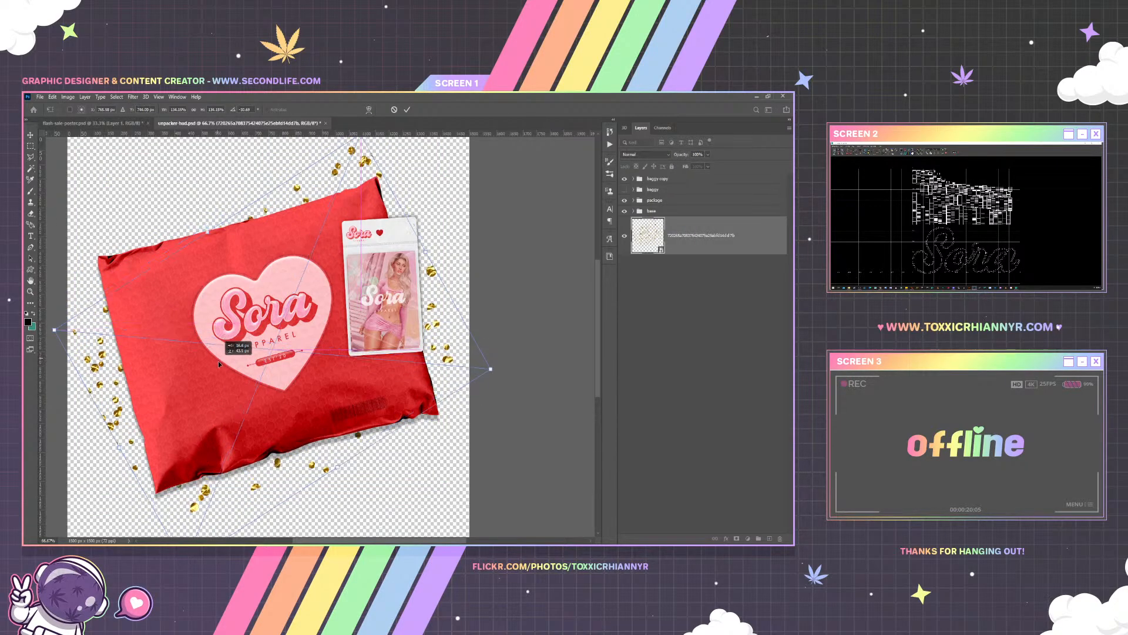
key(Return)
key(ctrl+z)
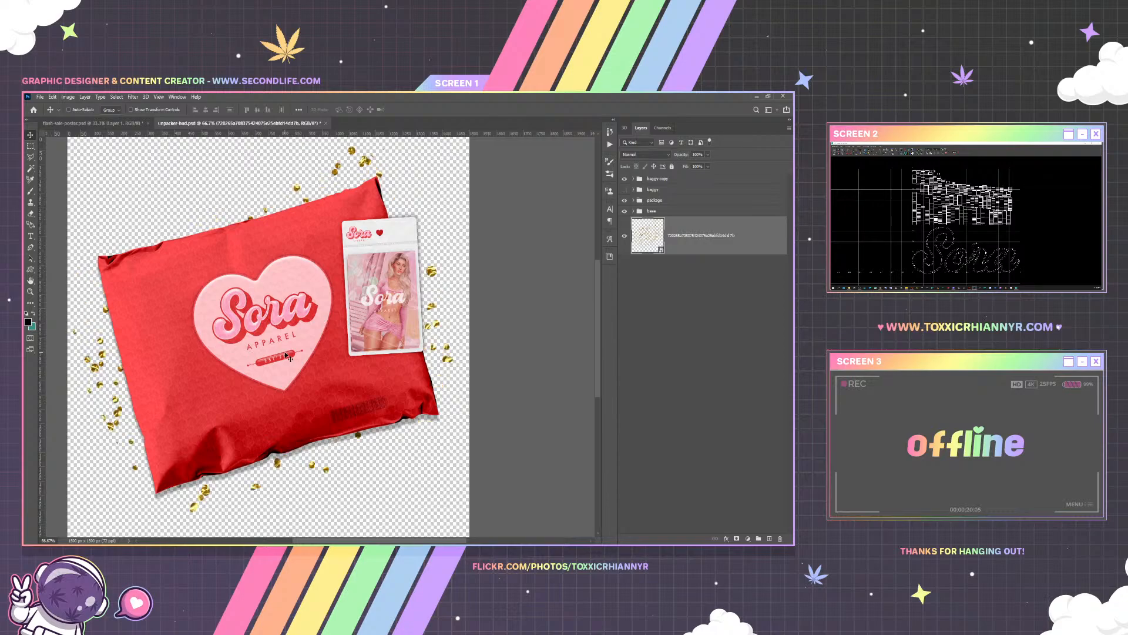
Rasterize the confetti layer and prepare the Eraser with a smaller hard round brush
right_click(646, 251)
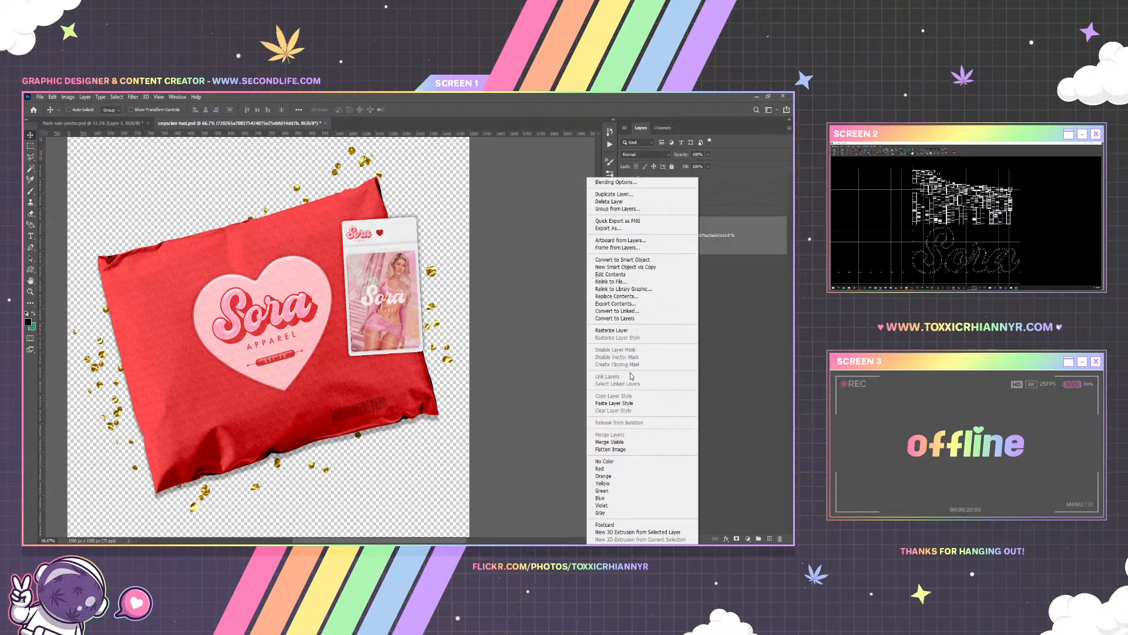
click(617, 330)
click(30, 213)
click(82, 109)
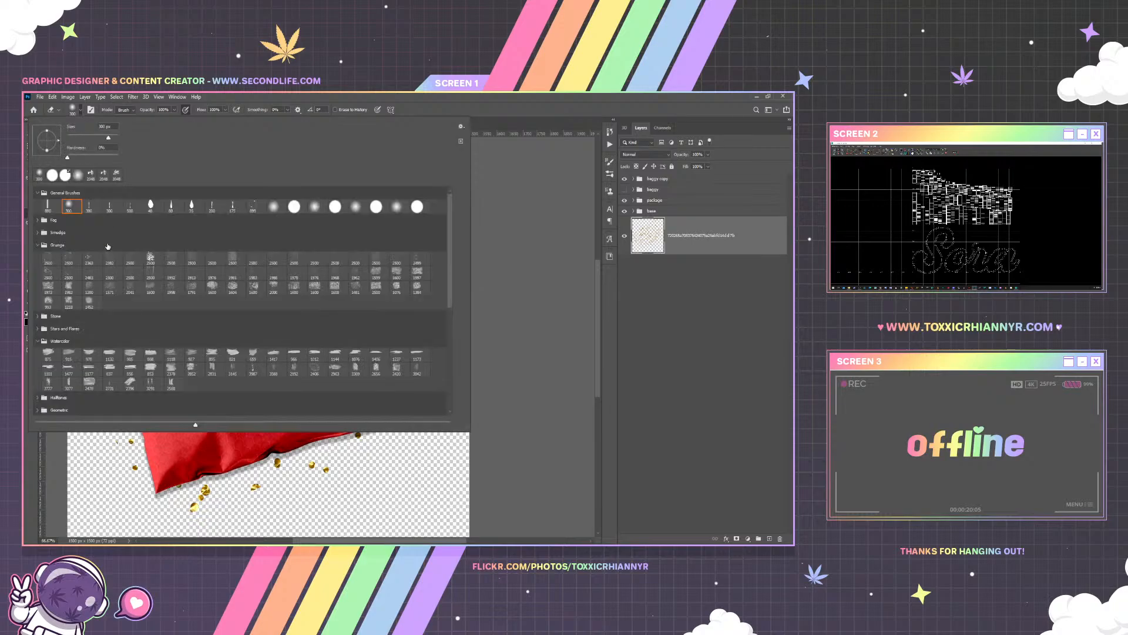
double_click(293, 208)
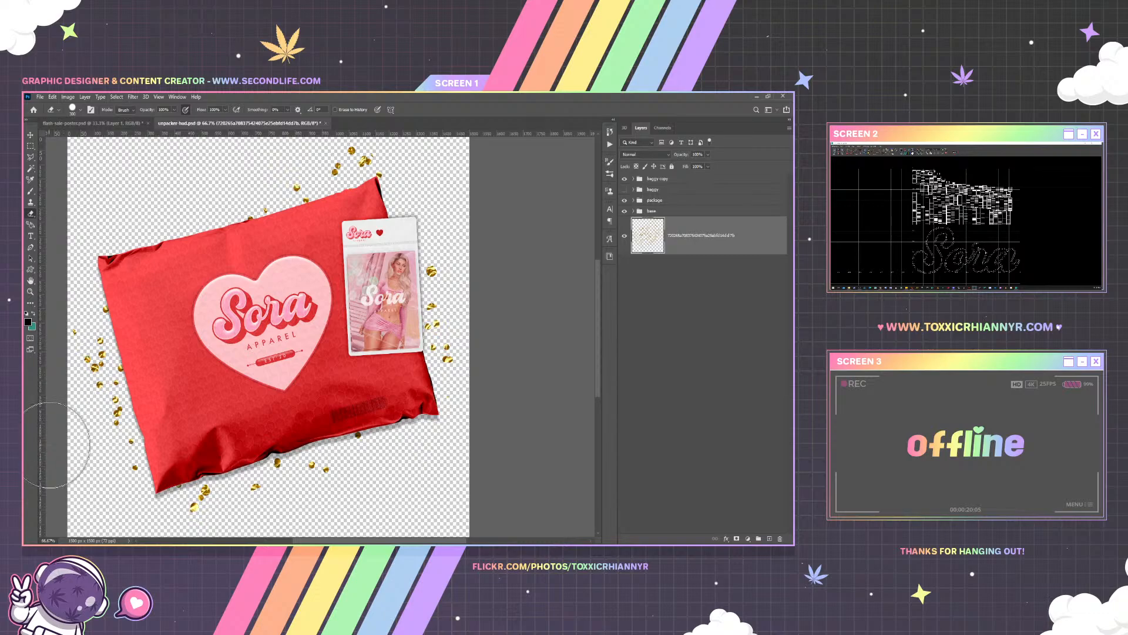
key(bracketleft)
key(bracketleft)
key(bracketleft)
key(bracketleft)
key(bracketleft)
key(bracketleft)
key(bracketleft)
key(bracketleft)
key(bracketleft)
key(bracketleft)
key(bracketleft)
Copy the confetti piece above the package's top edge onto its own layer and place a rotated duplicate at the upper-left corner
click(30, 146)
drag(288, 179, 305, 195)
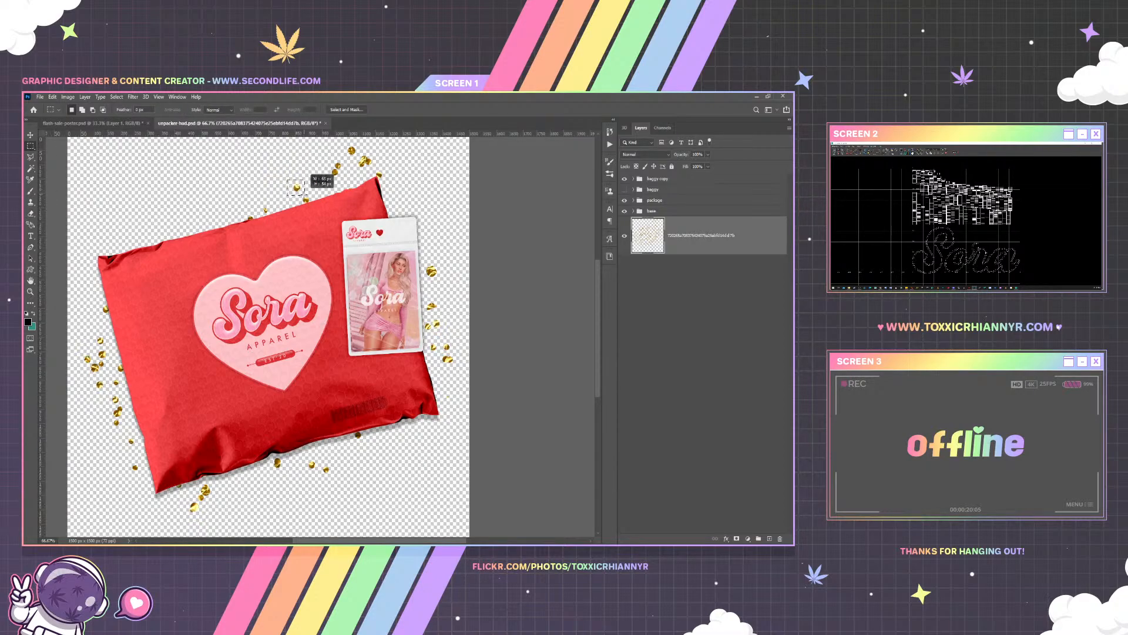
key(ctrl+j)
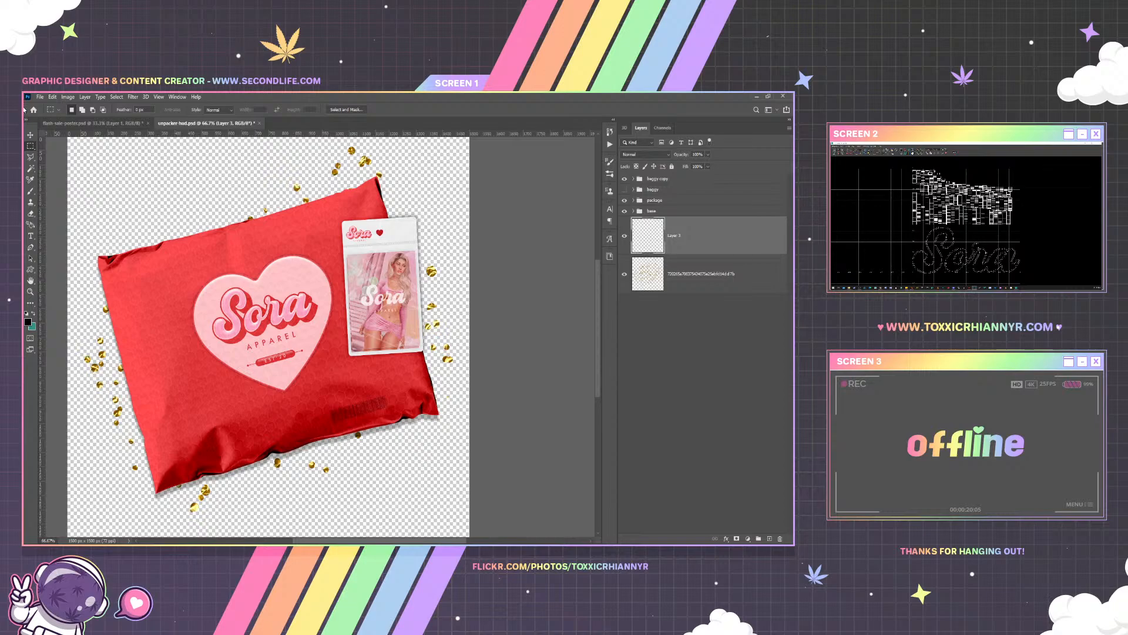
click(30, 136)
drag(322, 174, 139, 253)
key(ctrl+t)
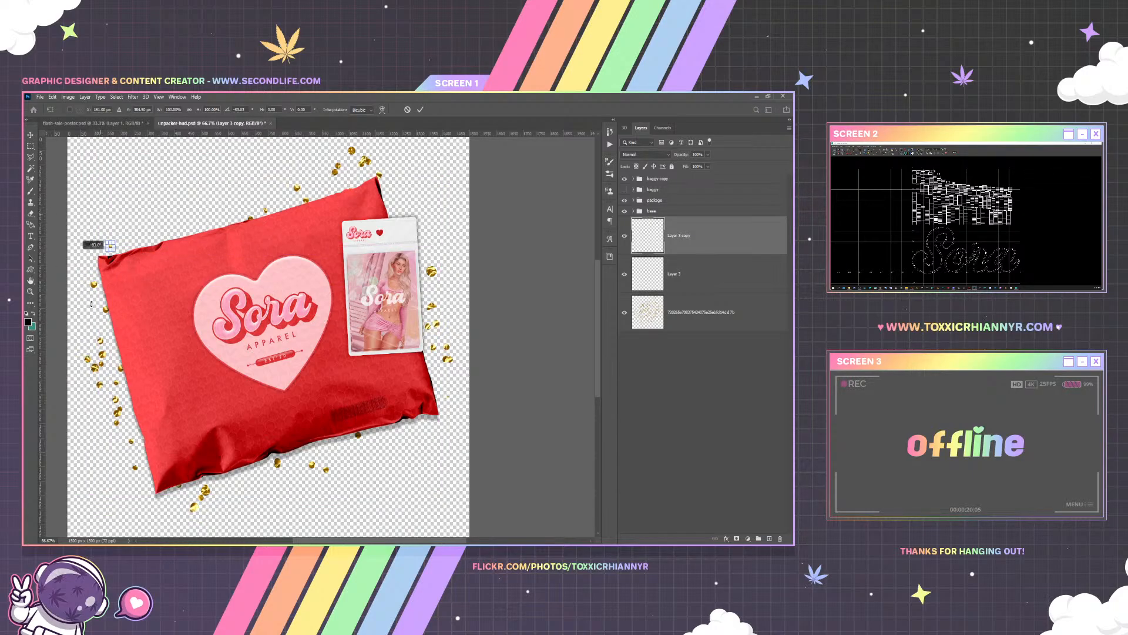
key(Return)
Add duplicates of the confetti piece below the package's lower-right edge and beside its upper-right corner
drag(166, 282, 166, 283)
drag(397, 437, 403, 433)
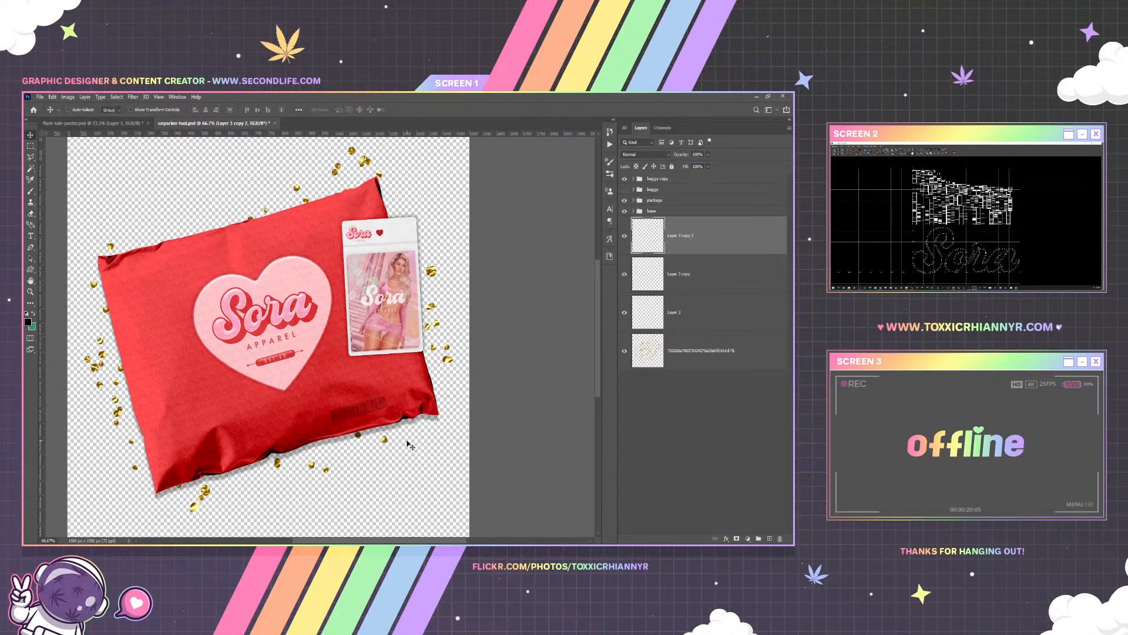
drag(410, 444, 391, 205)
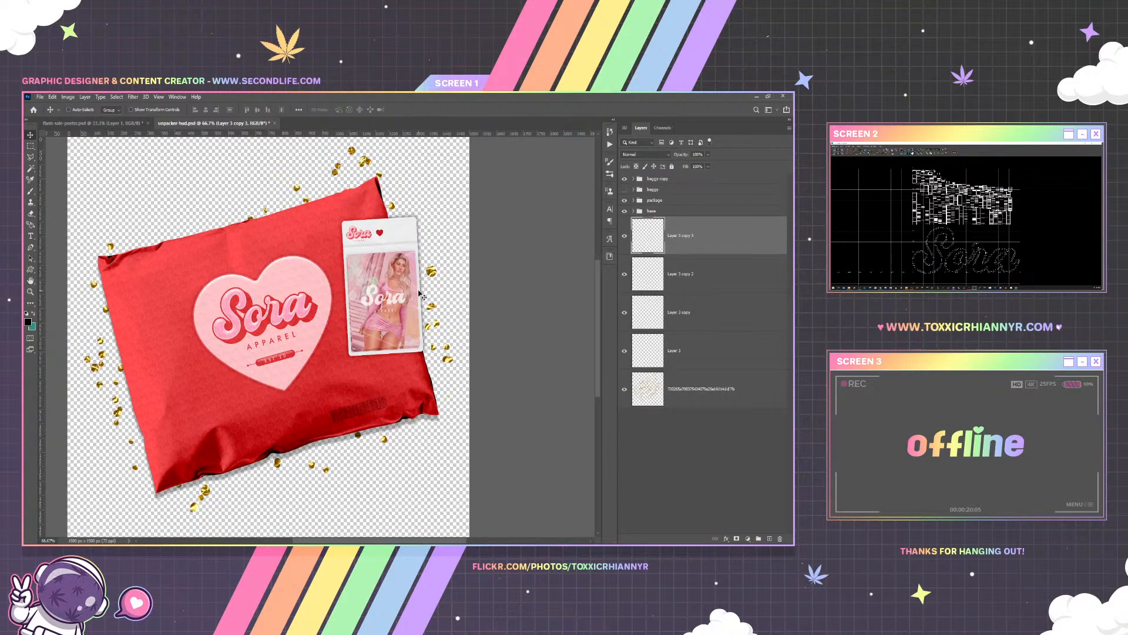
Place two more confetti duplicates along the package's upper-left edge, transforming each one to vary its look
drag(391, 207, 162, 242)
key(ctrl+t)
key(Return)
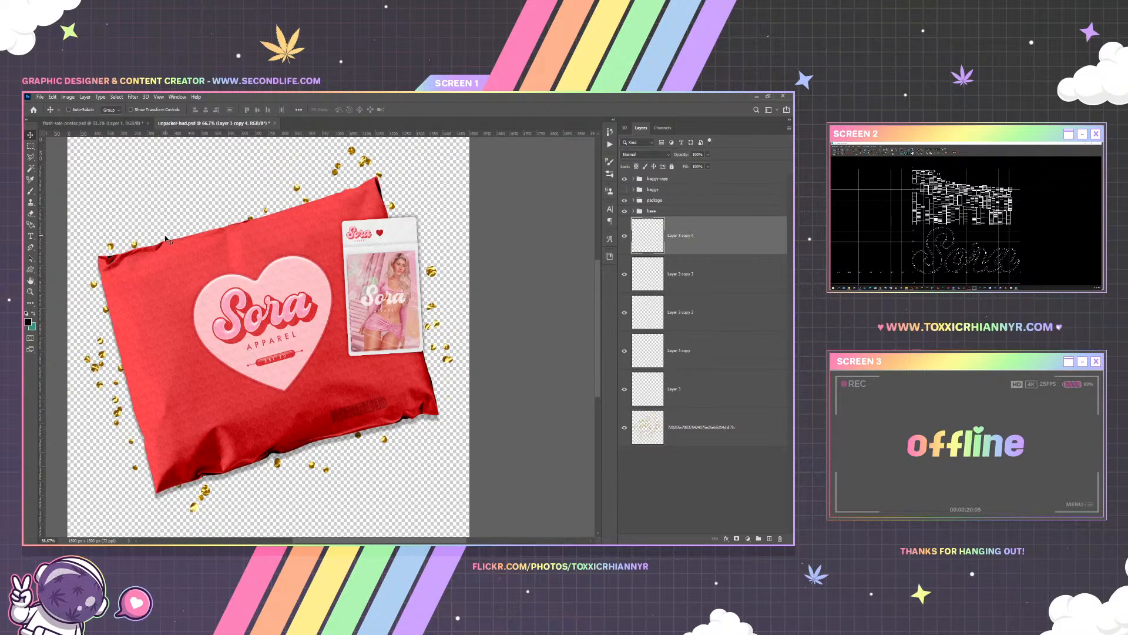
drag(166, 240, 228, 245)
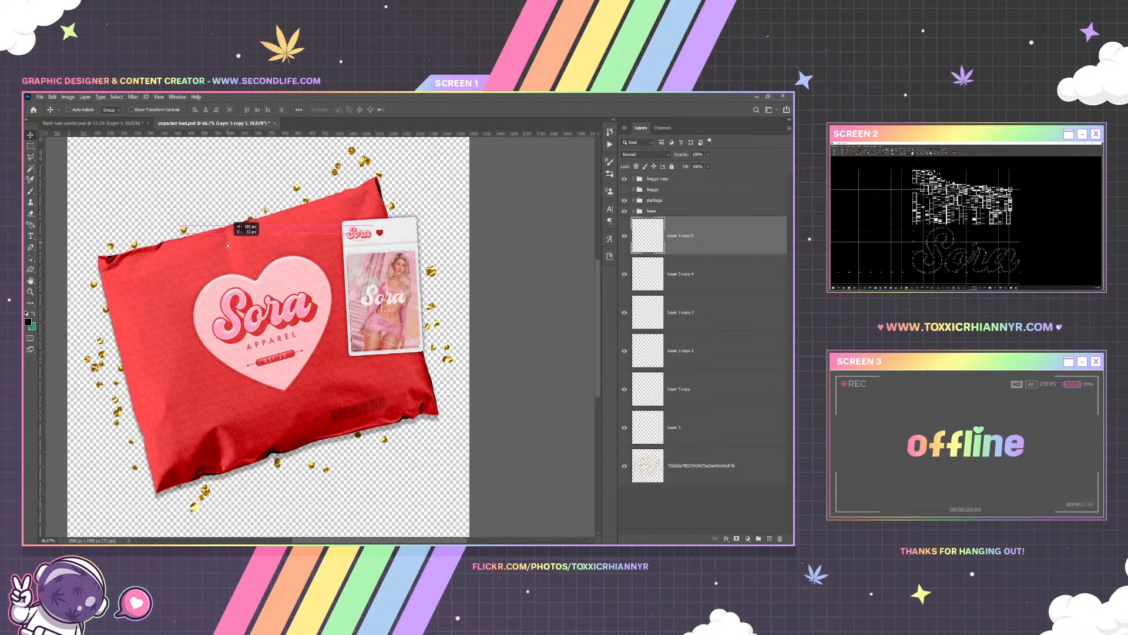
key(ctrl+t)
drag(244, 206, 204, 222)
key(Return)
Scale all the confetti layers down slightly together and shift them a little down behind the package
shift+click(702, 468)
key(ctrl+t)
drag(456, 144, 448, 149)
key(Return)
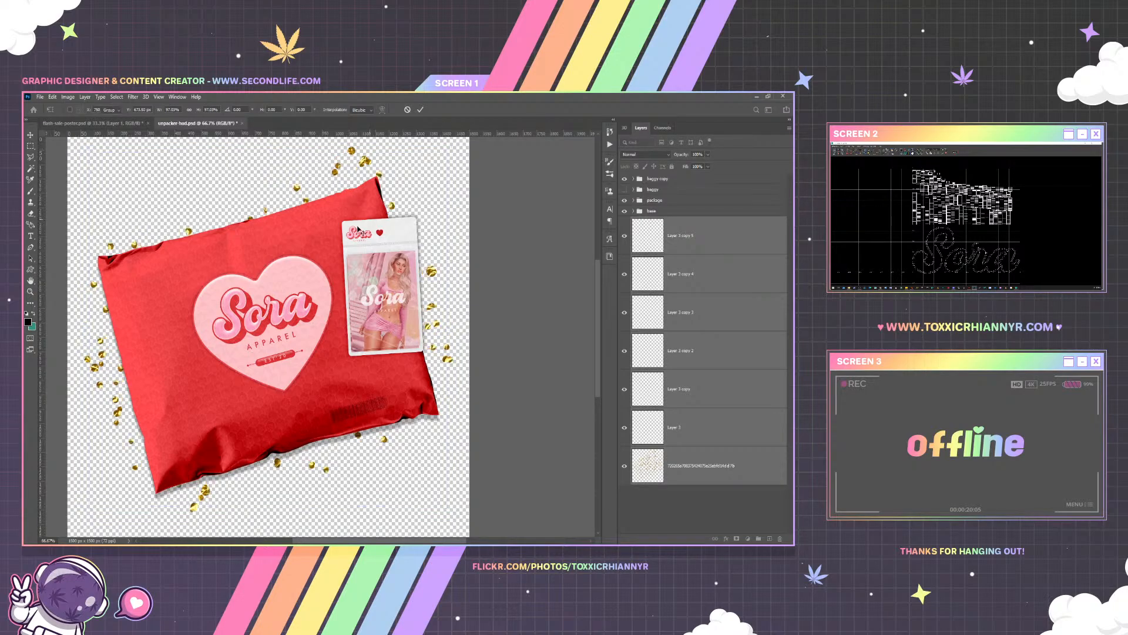
drag(287, 281, 291, 286)
key(ctrl+t)
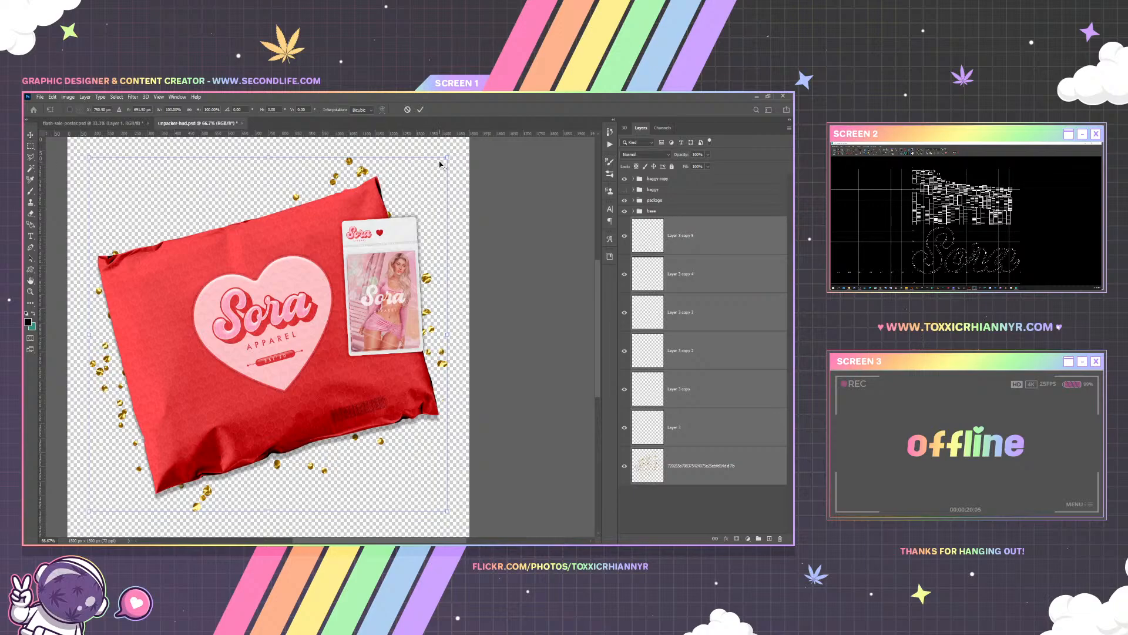
drag(446, 157, 448, 156)
key(Return)
Merge all the confetti layers into a single layer
click(695, 457)
shift+click(694, 235)
key(ctrl+e)
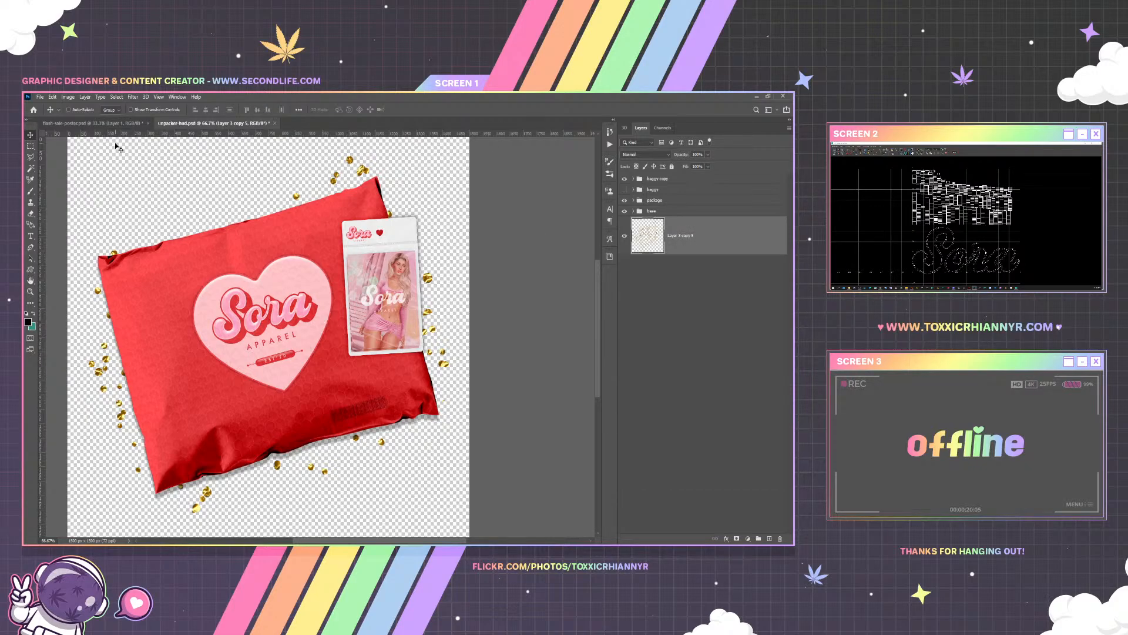
click(68, 97)
mouse_move(94, 119)
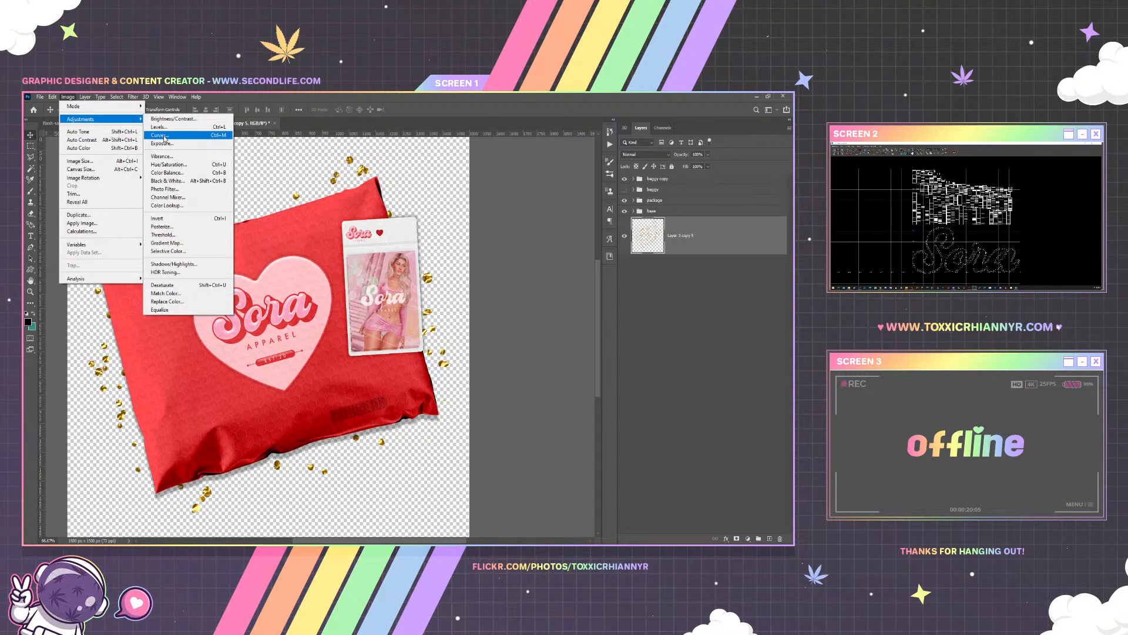
click(169, 165)
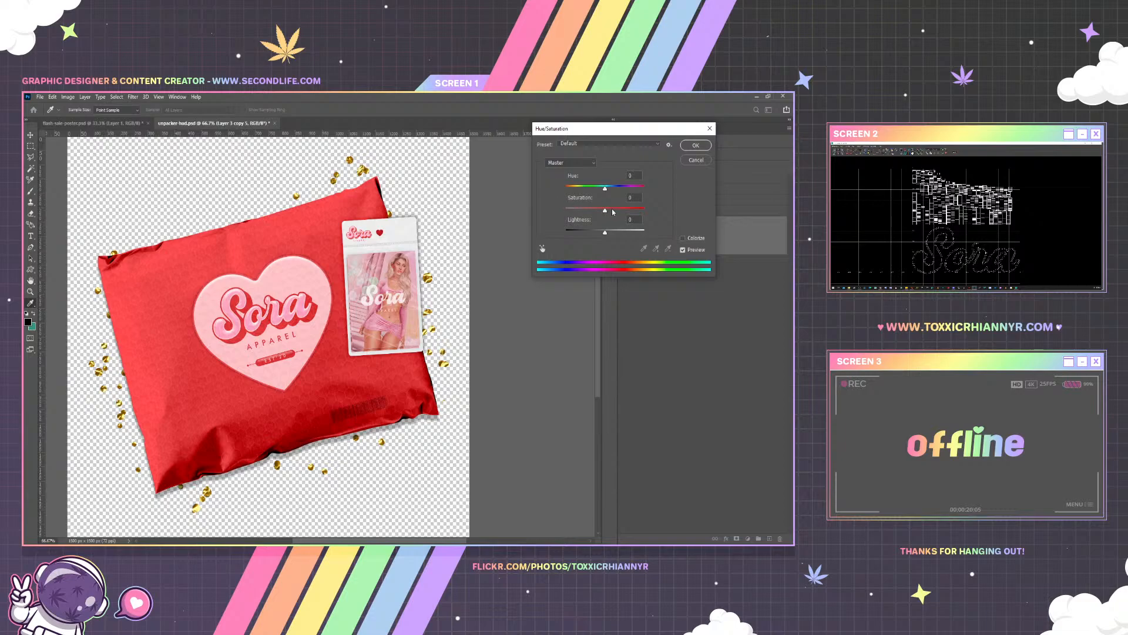
click(685, 239)
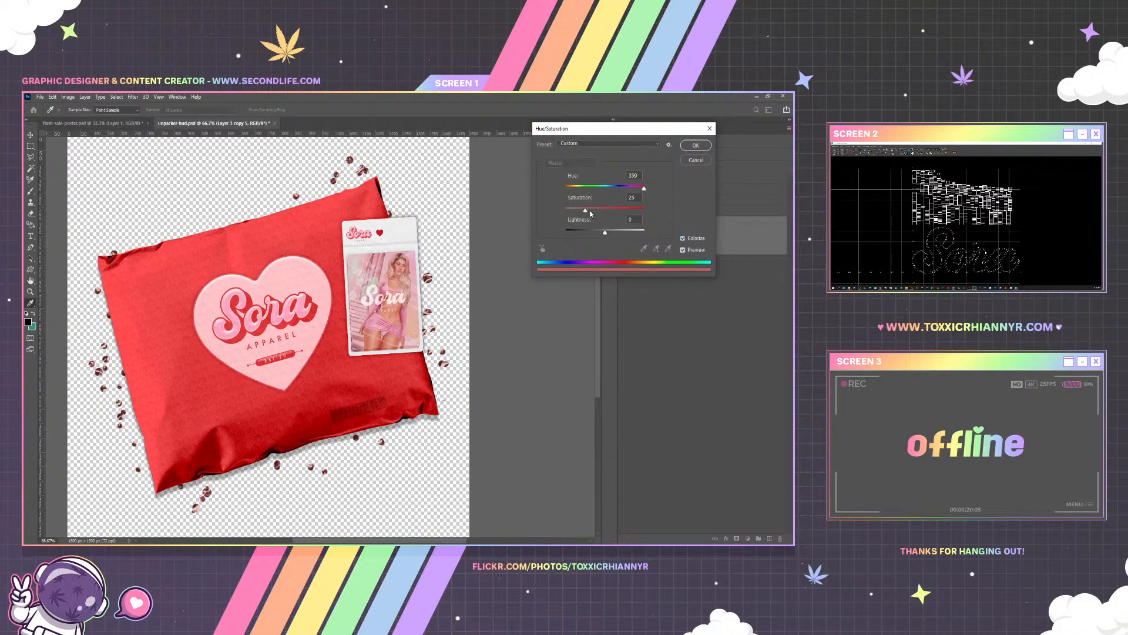
drag(603, 210, 628, 189)
drag(604, 233, 613, 232)
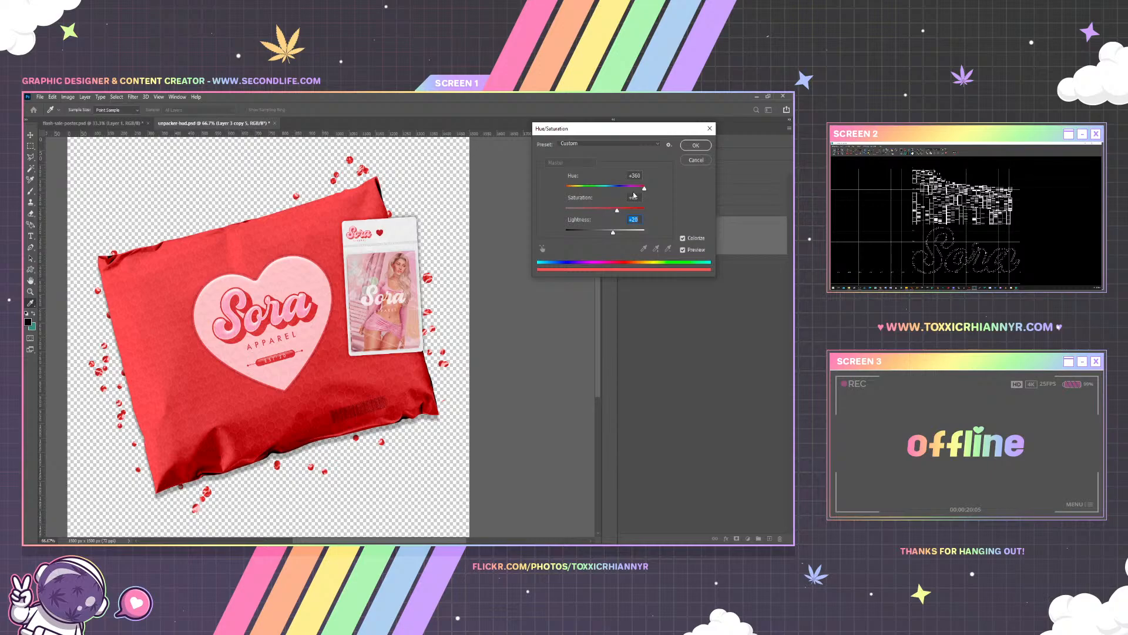
mouse_move(644, 190)
mouse_down()
mouse_move(624, 188)
mouse_move(631, 194)
mouse_up()
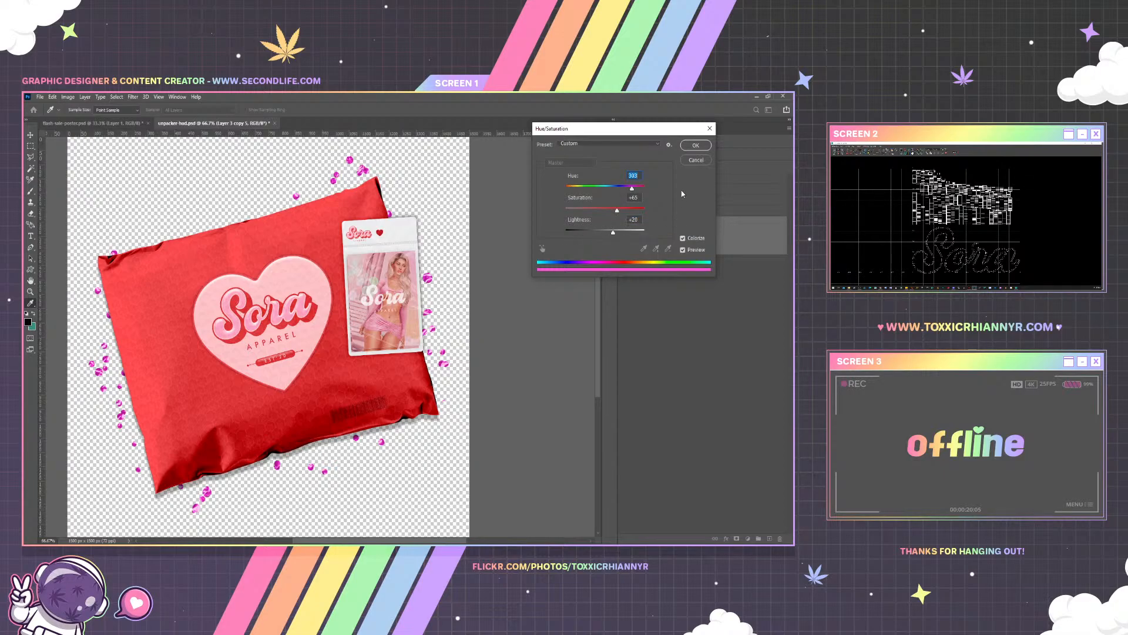
click(695, 161)
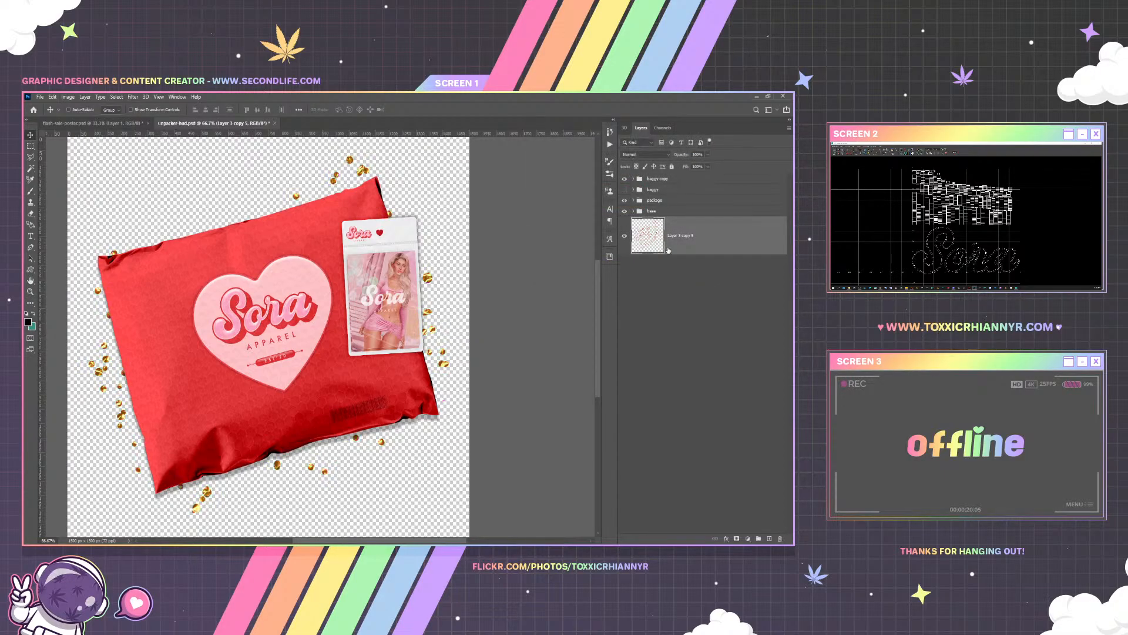
Desaturate the merged confetti layer
click(68, 97)
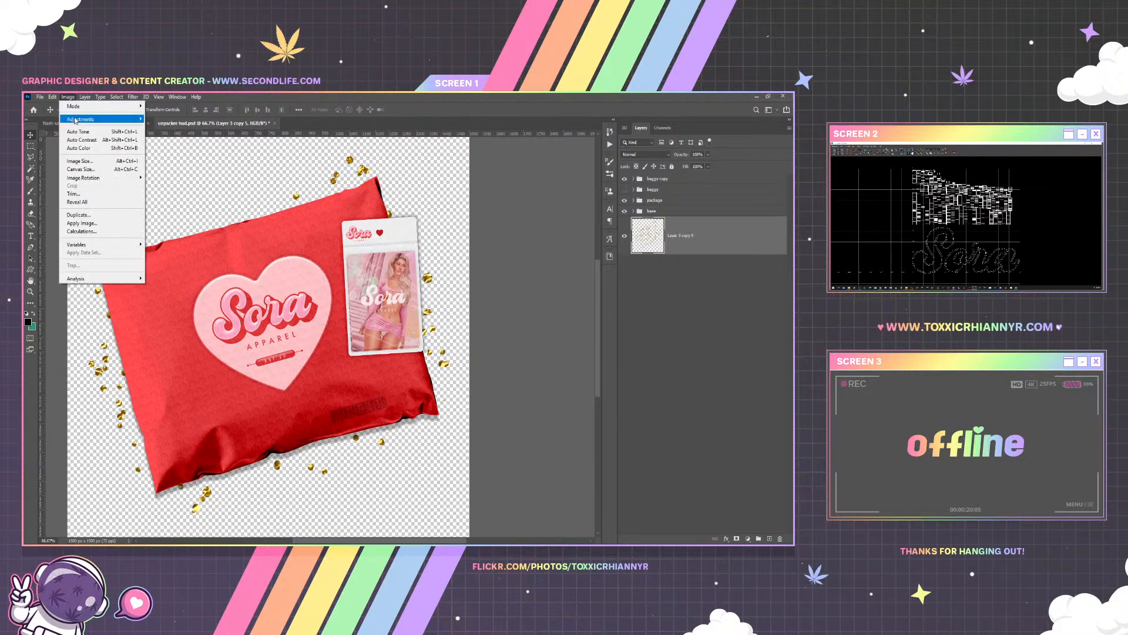
mouse_move(82, 119)
click(175, 287)
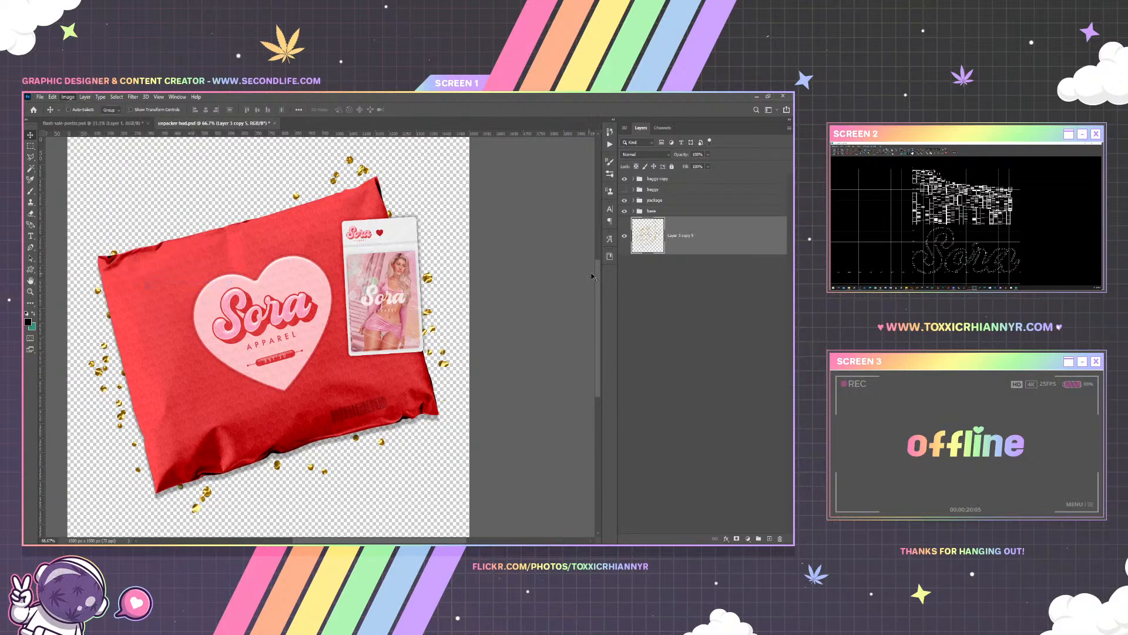
right_click(699, 239)
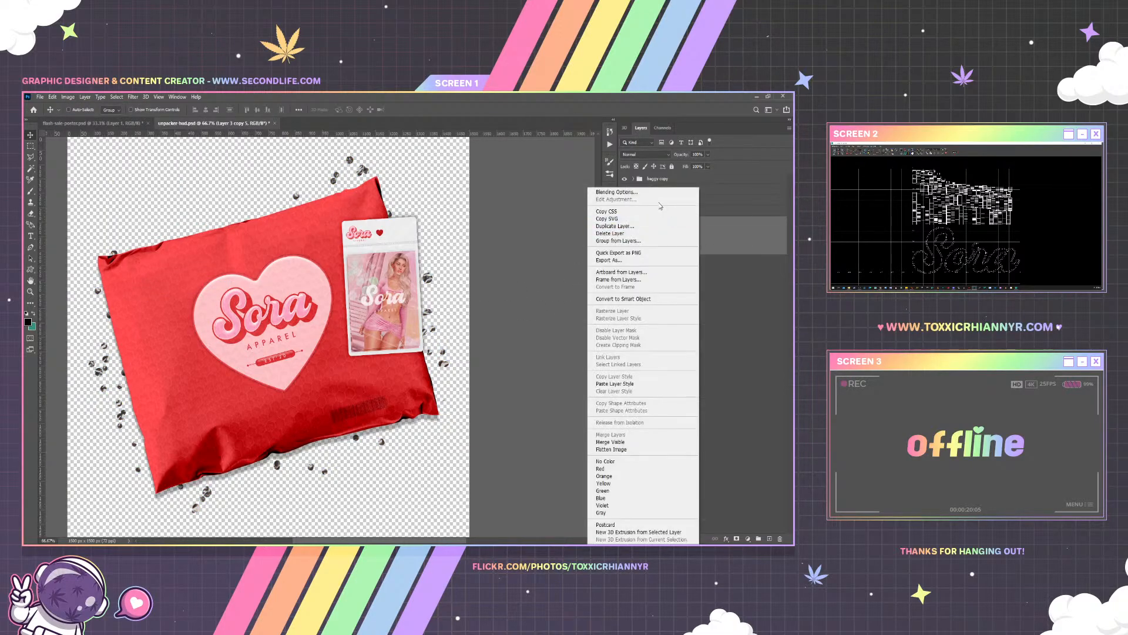
click(650, 193)
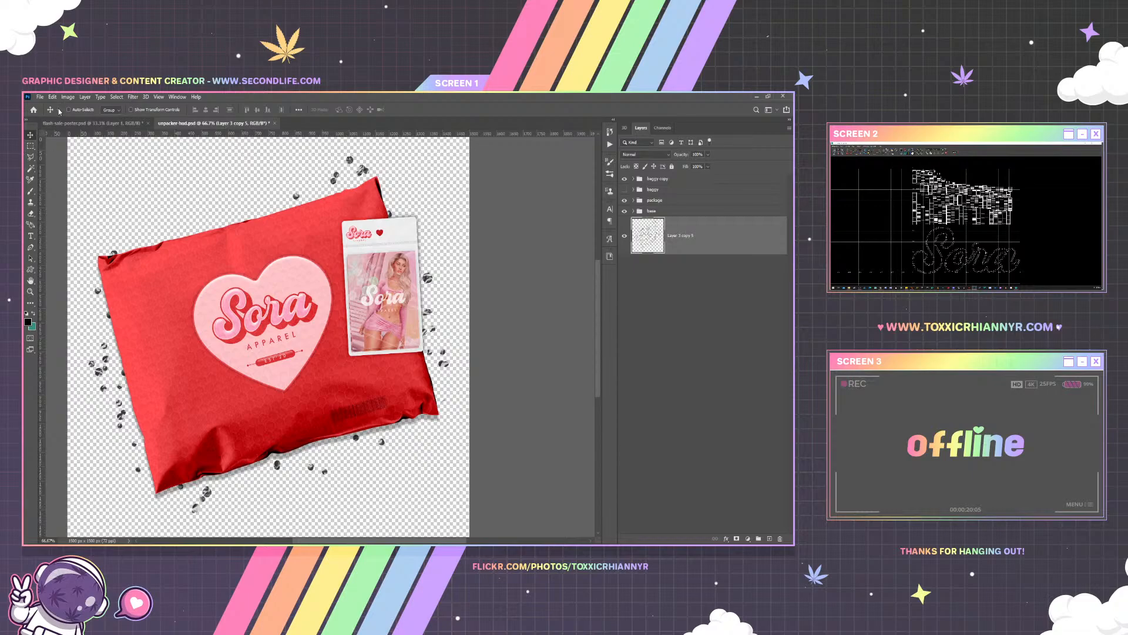
Brighten the grey confetti with Levels by raising its midtones
click(68, 97)
mouse_move(83, 119)
click(166, 131)
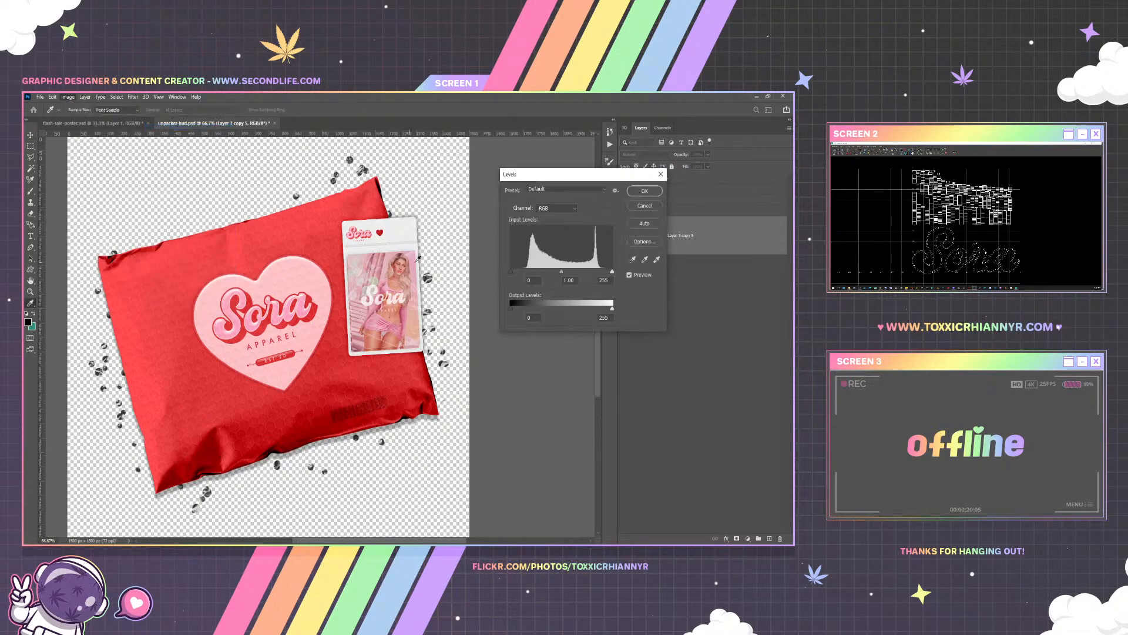
drag(563, 273, 525, 272)
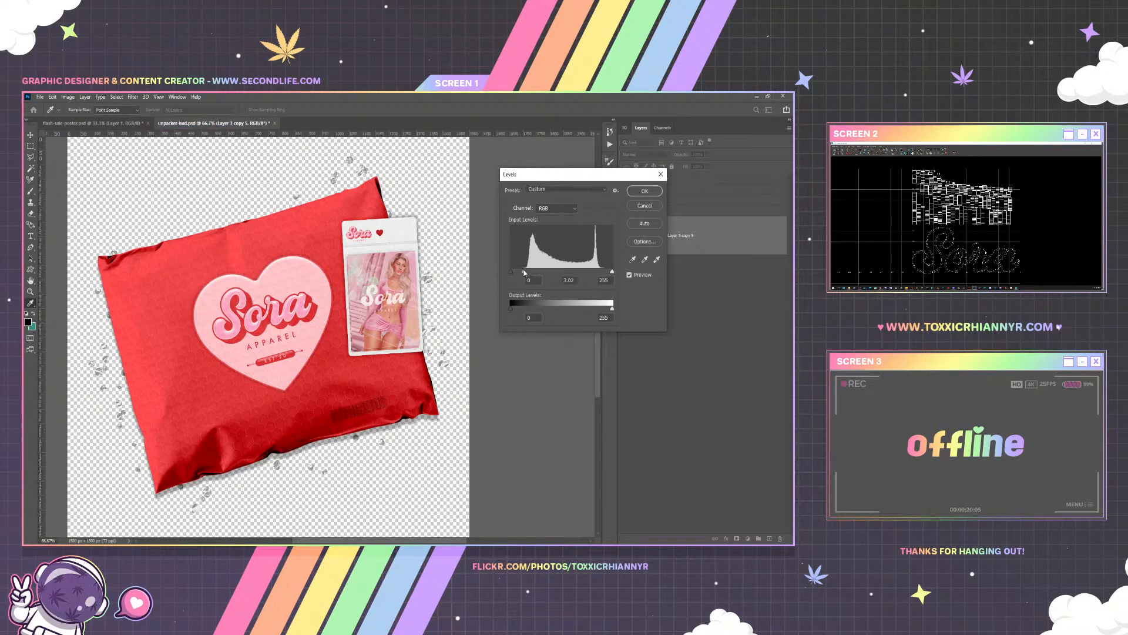
click(646, 194)
Add a Color Overlay in pink #ff8dcd to the confetti layer
right_click(644, 198)
click(641, 193)
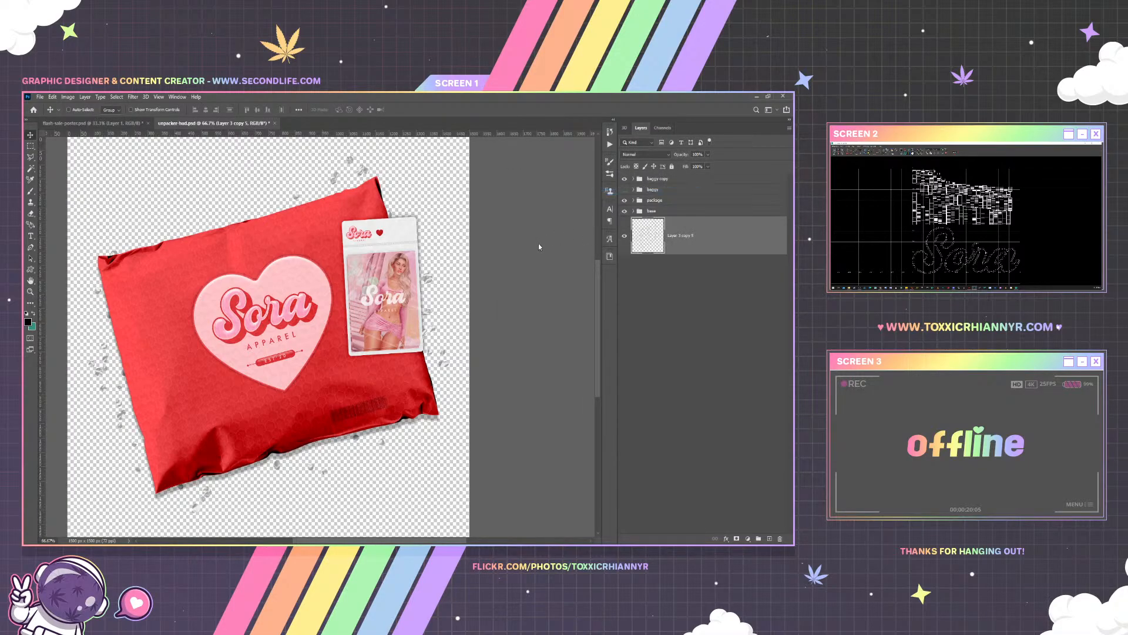
click(530, 265)
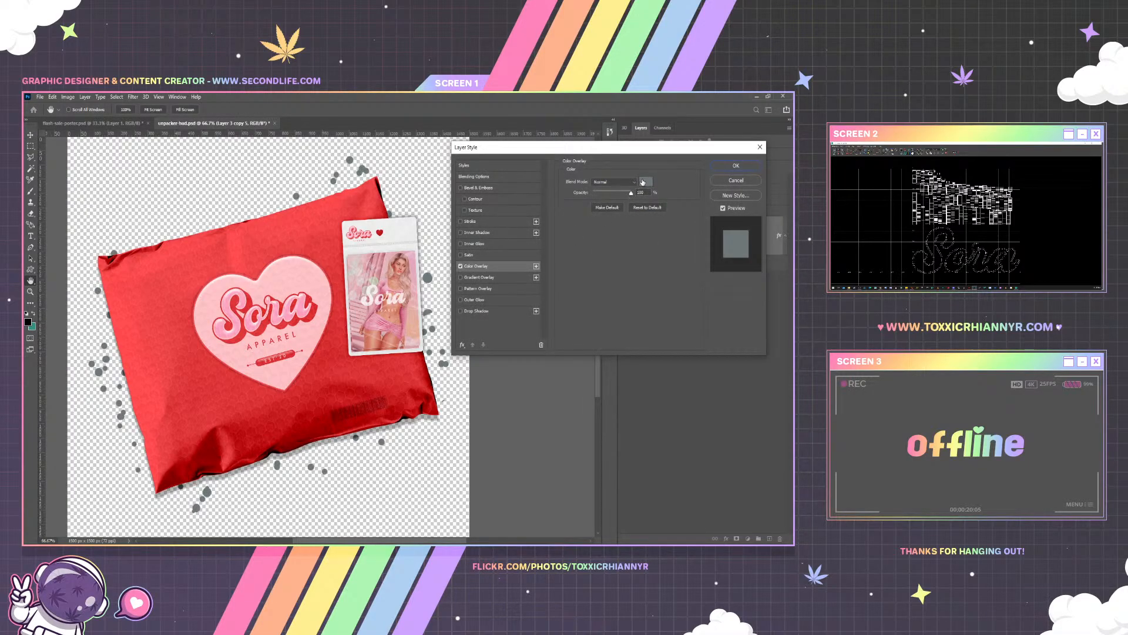
click(643, 182)
click(415, 260)
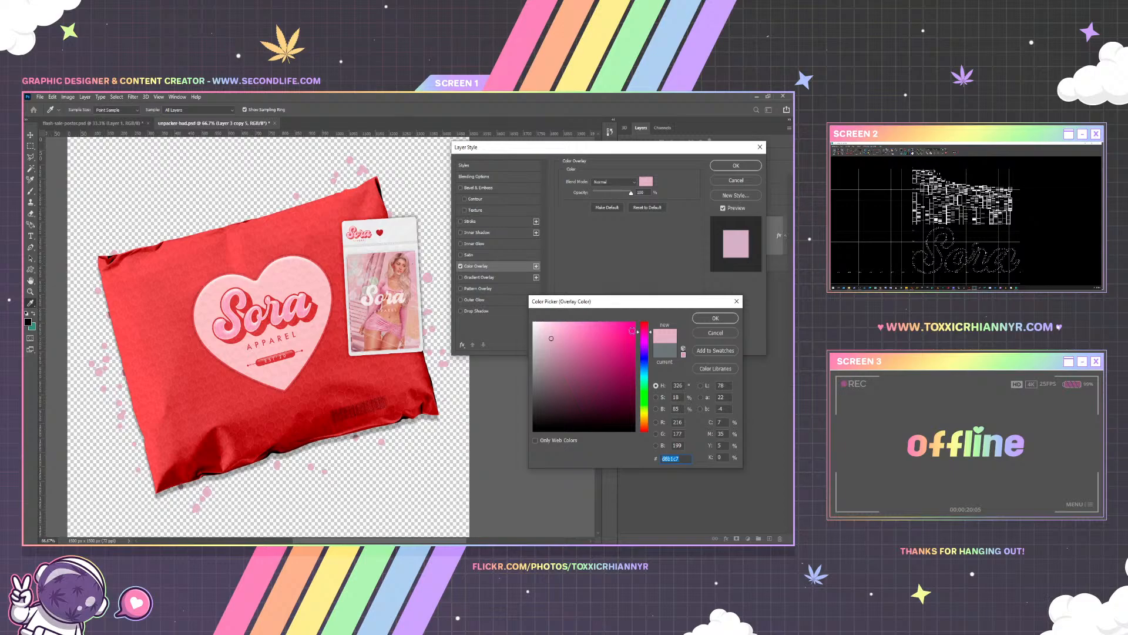
click(578, 334)
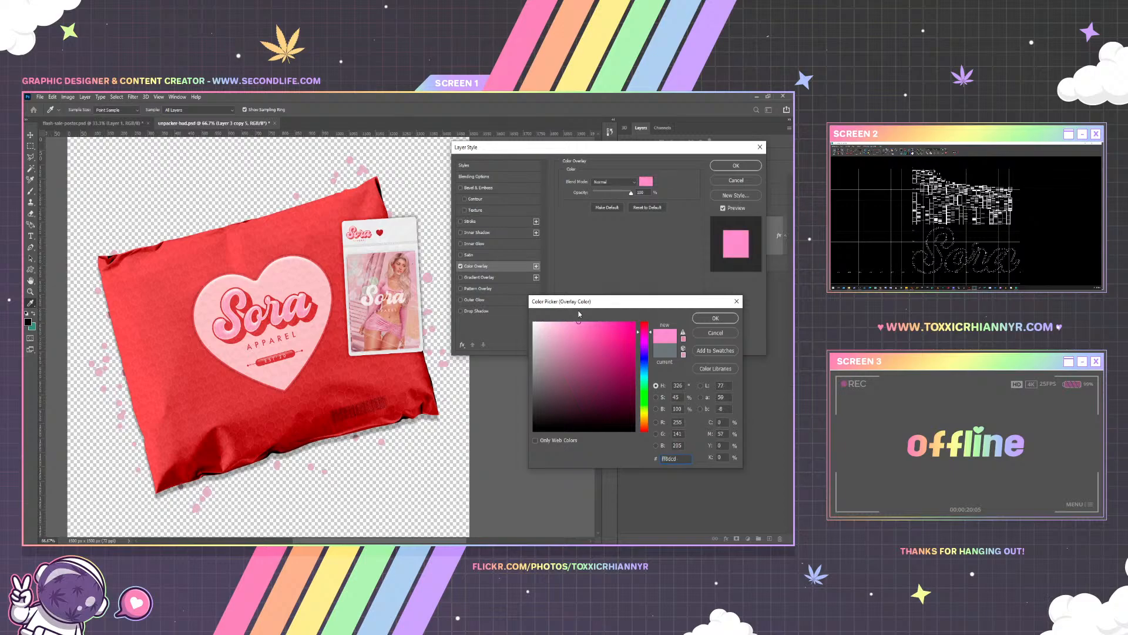
click(715, 318)
Try several blend modes for the confetti's pink Color Overlay and apply it with the Overlay mode
click(620, 185)
click(621, 200)
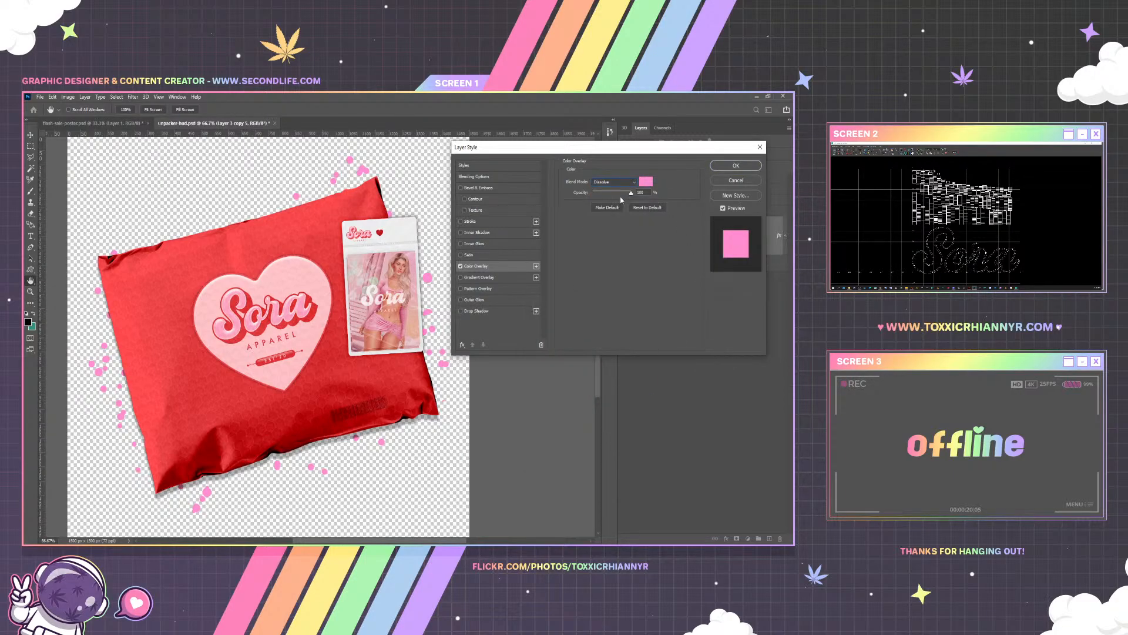
key(Down)
key(Down)
key(Down)
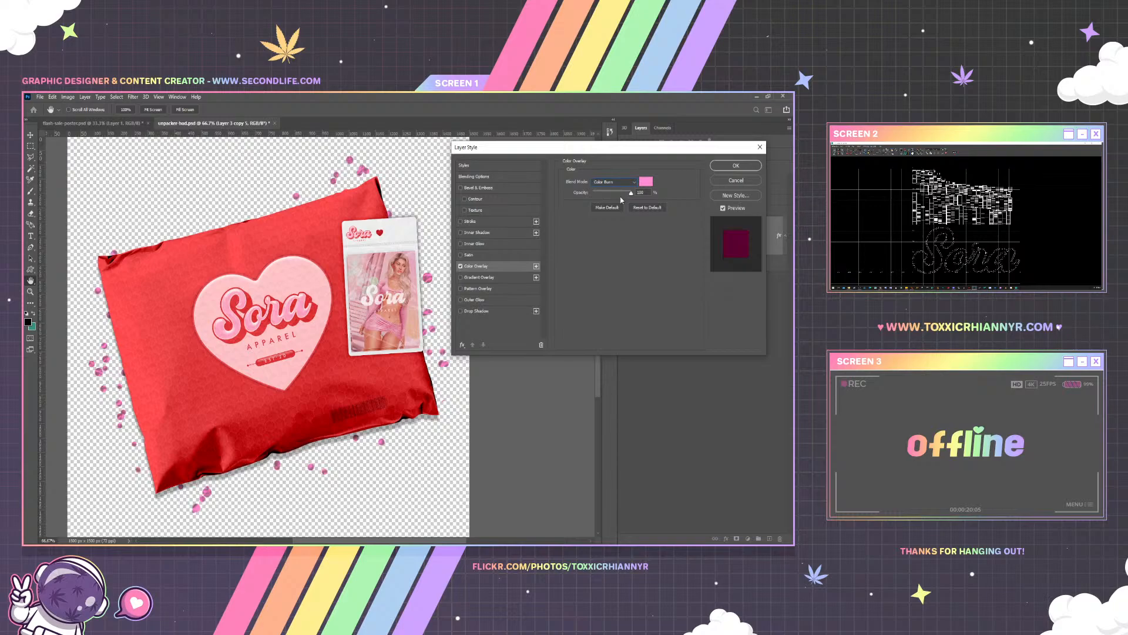
key(Down)
key(Down)
key(Down)
key(Down)
key(Down)
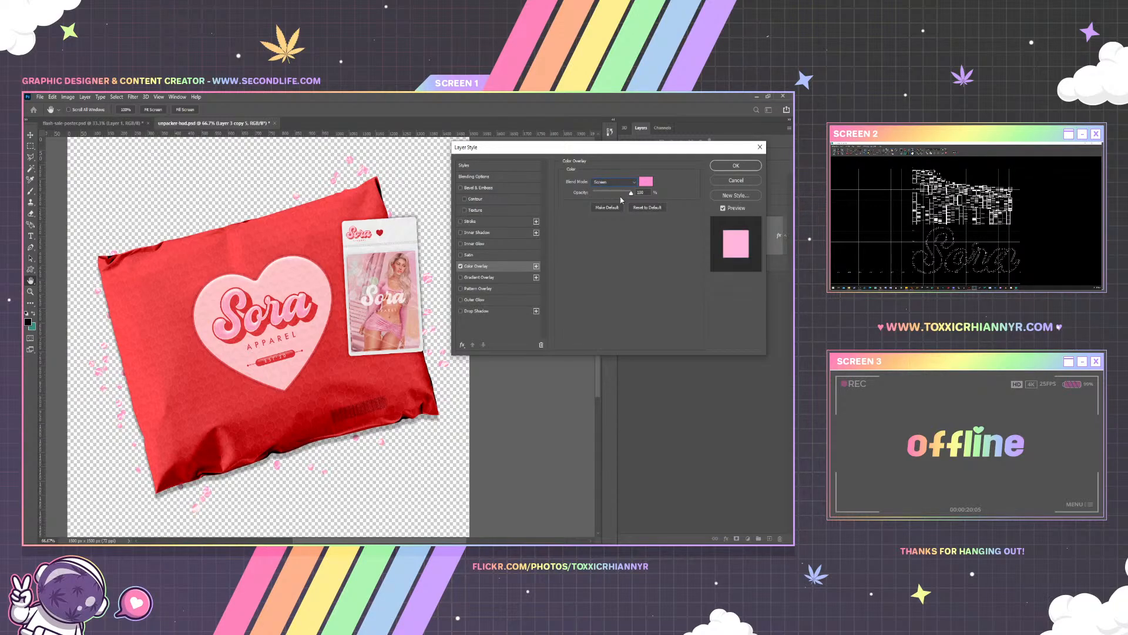
key(Down)
key(Down)
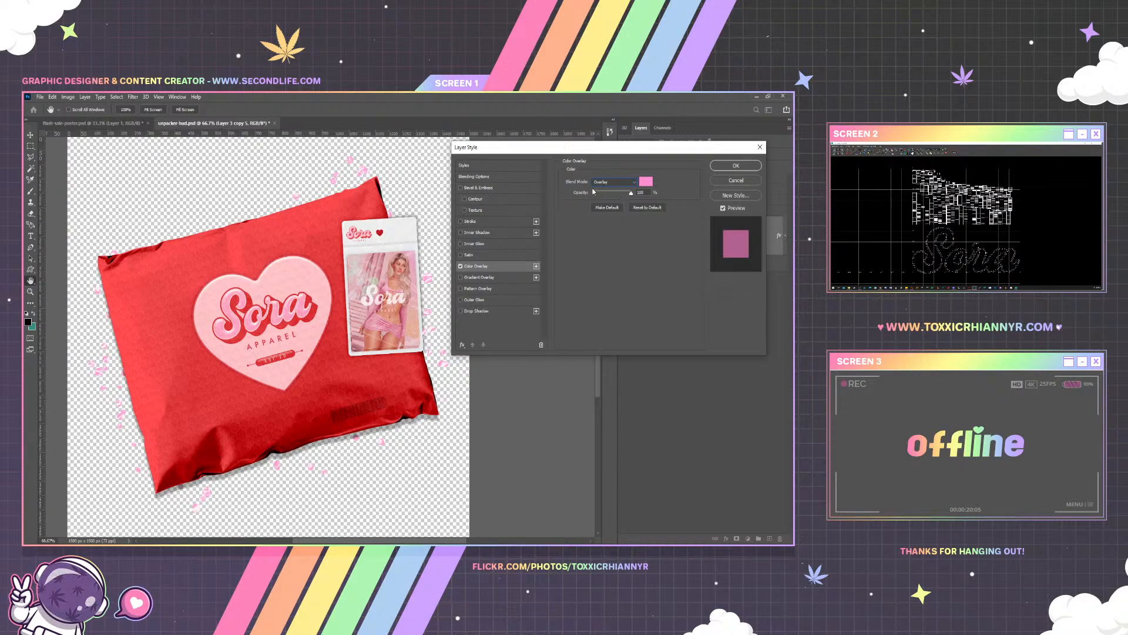
click(719, 169)
Add a black Drop Shadow in Normal mode to the confetti layer and set its opacity to 40%
right_click(698, 244)
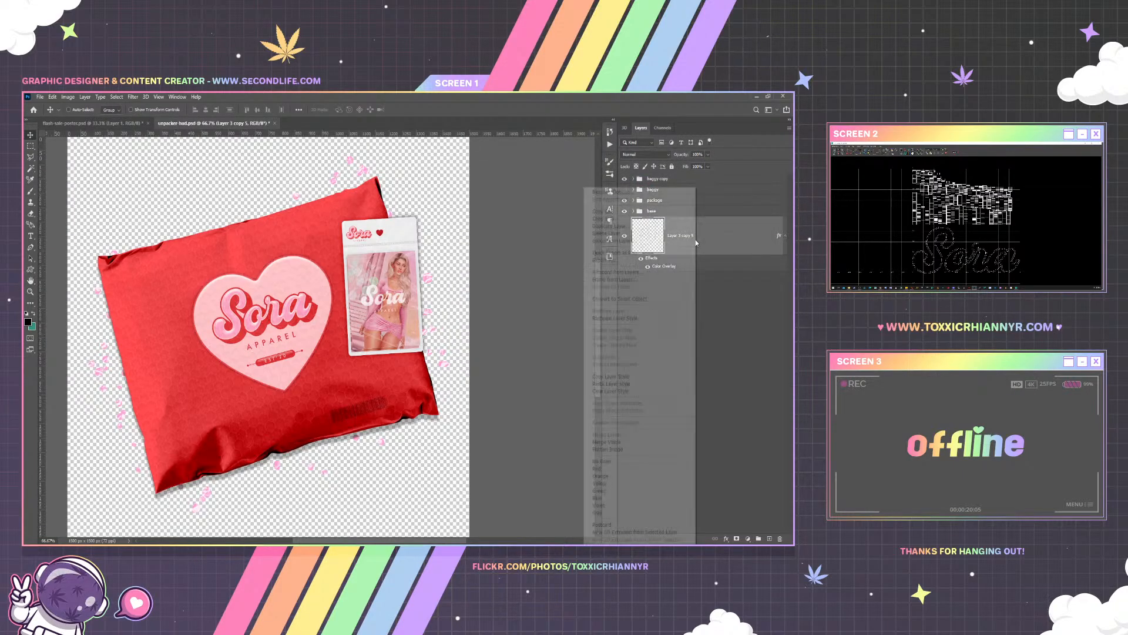
click(634, 193)
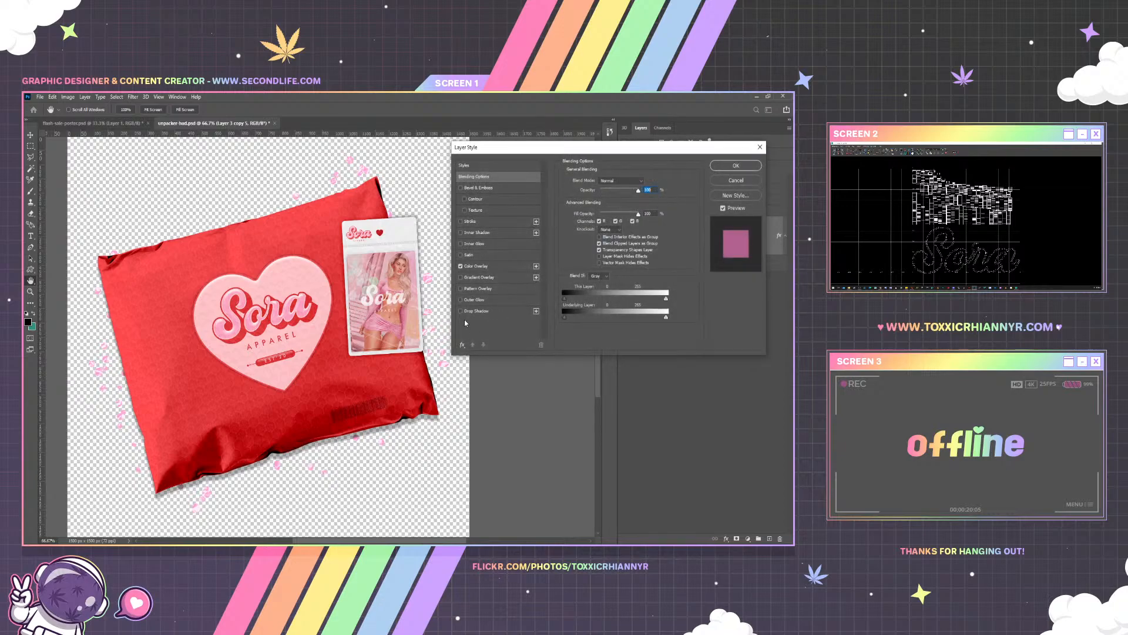
click(479, 312)
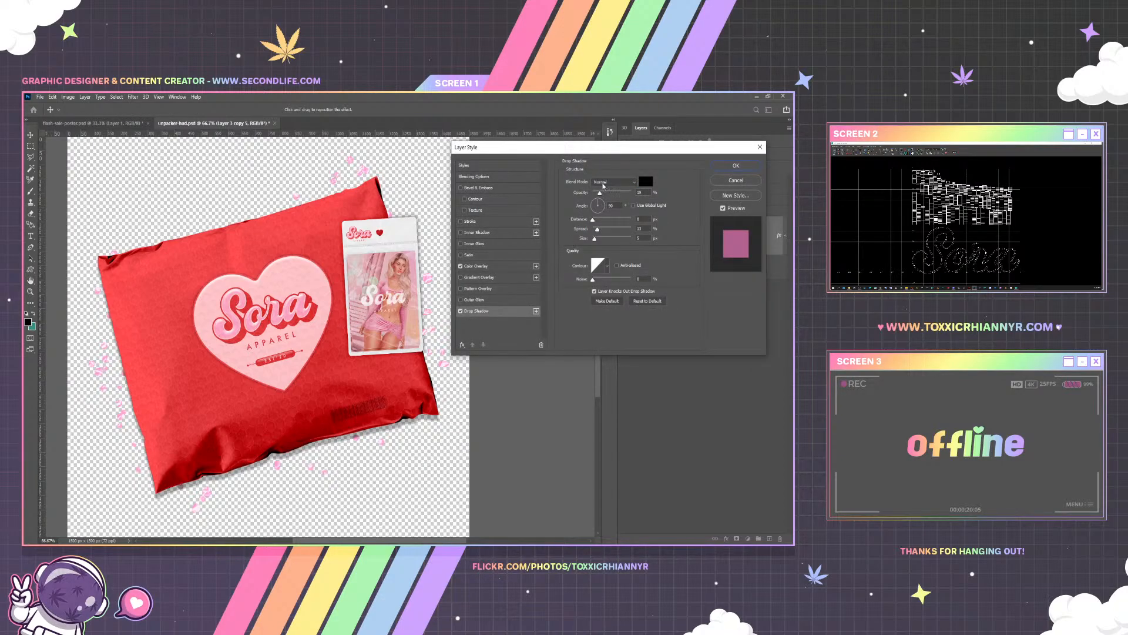
drag(600, 193, 632, 193)
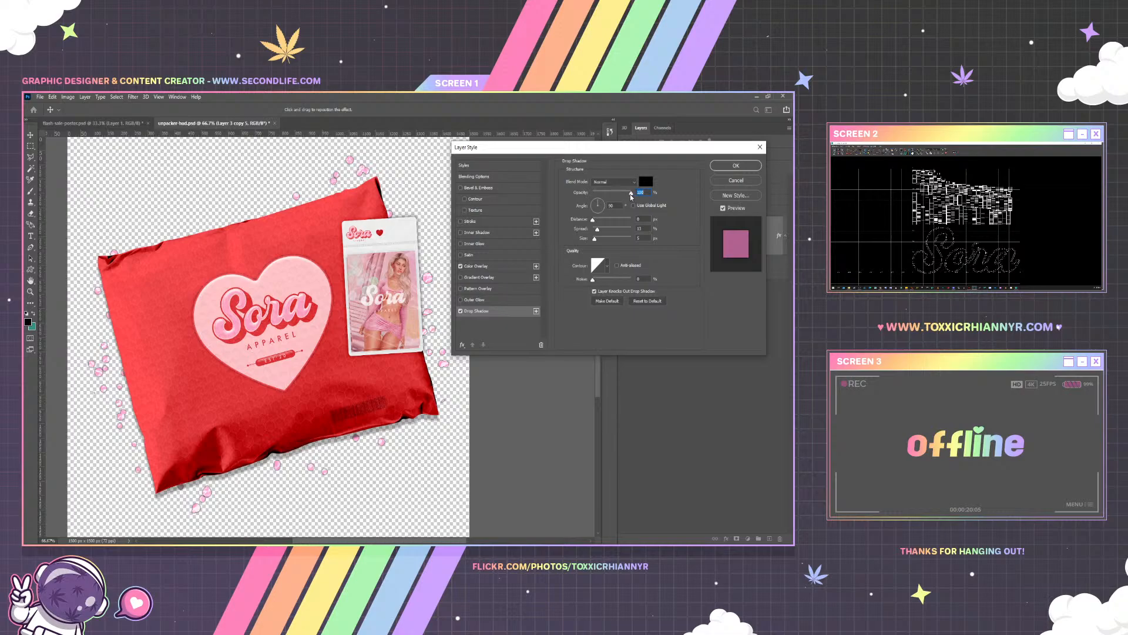
drag(628, 194, 601, 194)
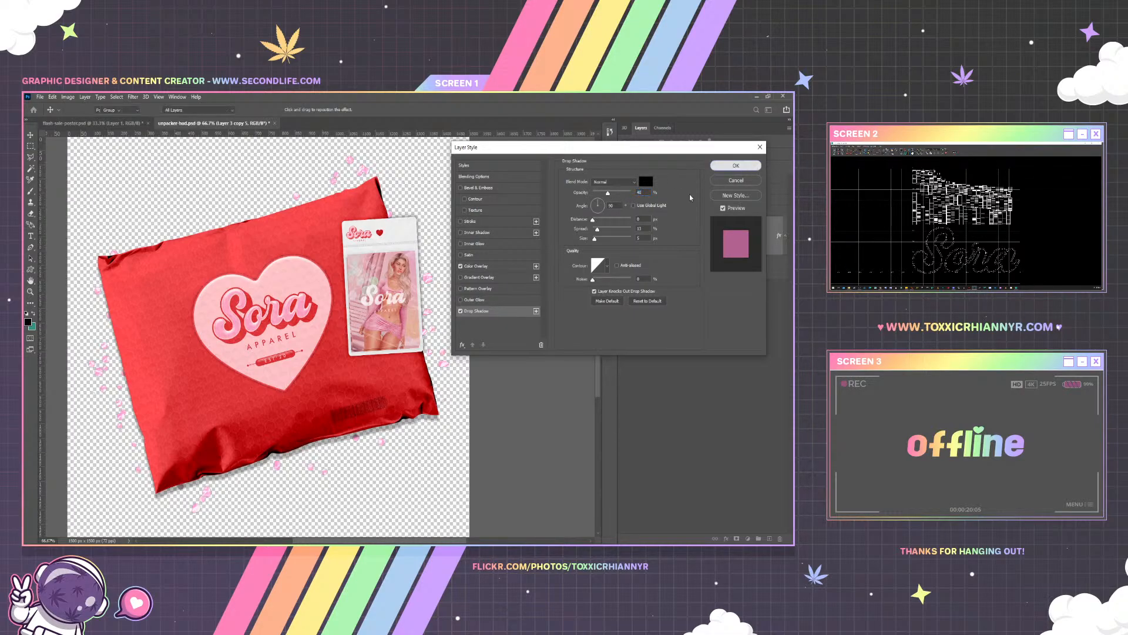
click(744, 167)
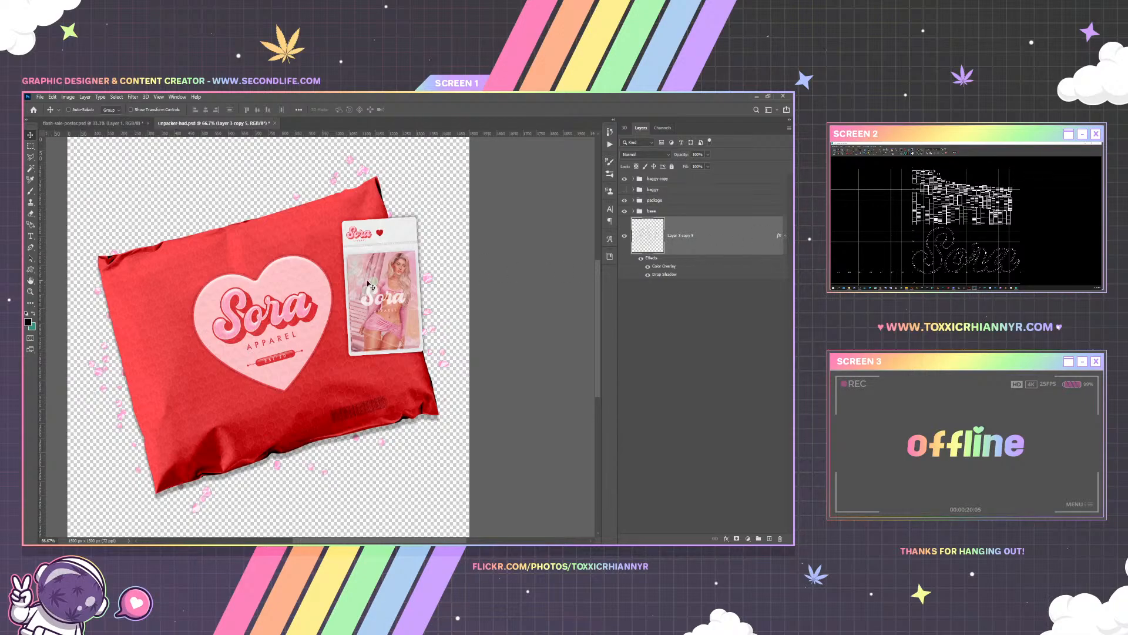
Save the unpacker-hud document and a PNG copy using the large file size option
click(40, 97)
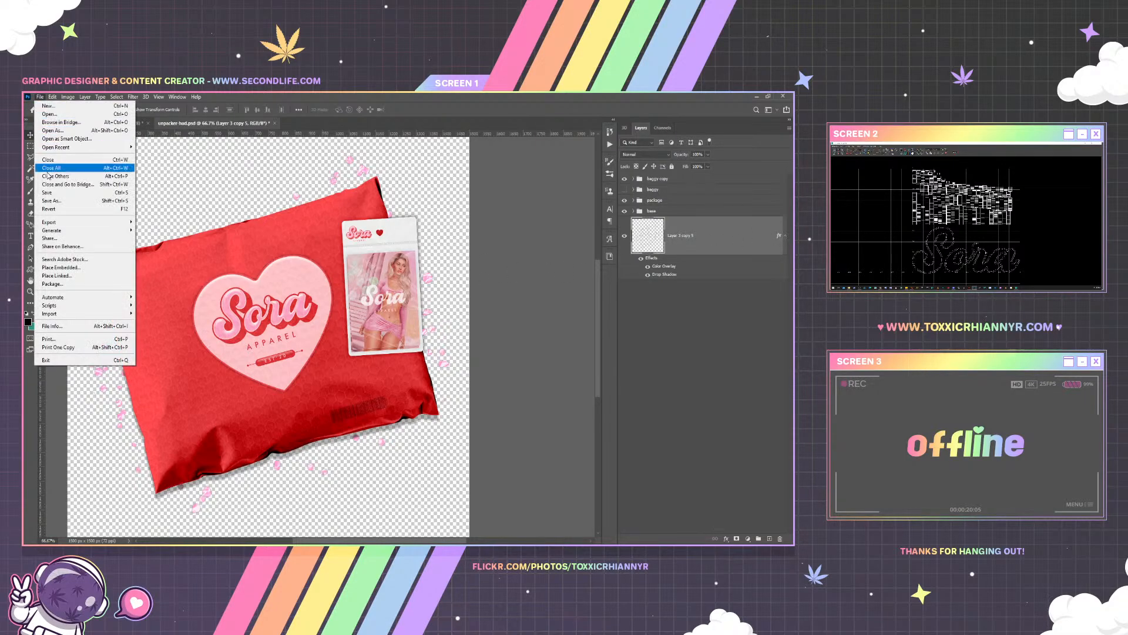
click(47, 201)
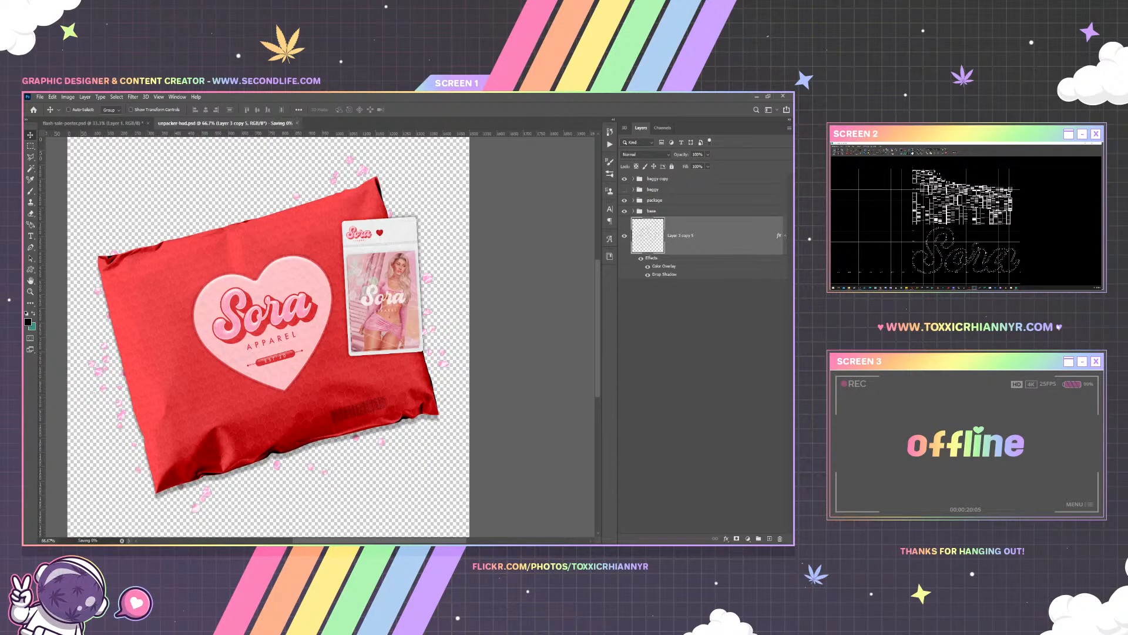
click(40, 97)
click(58, 201)
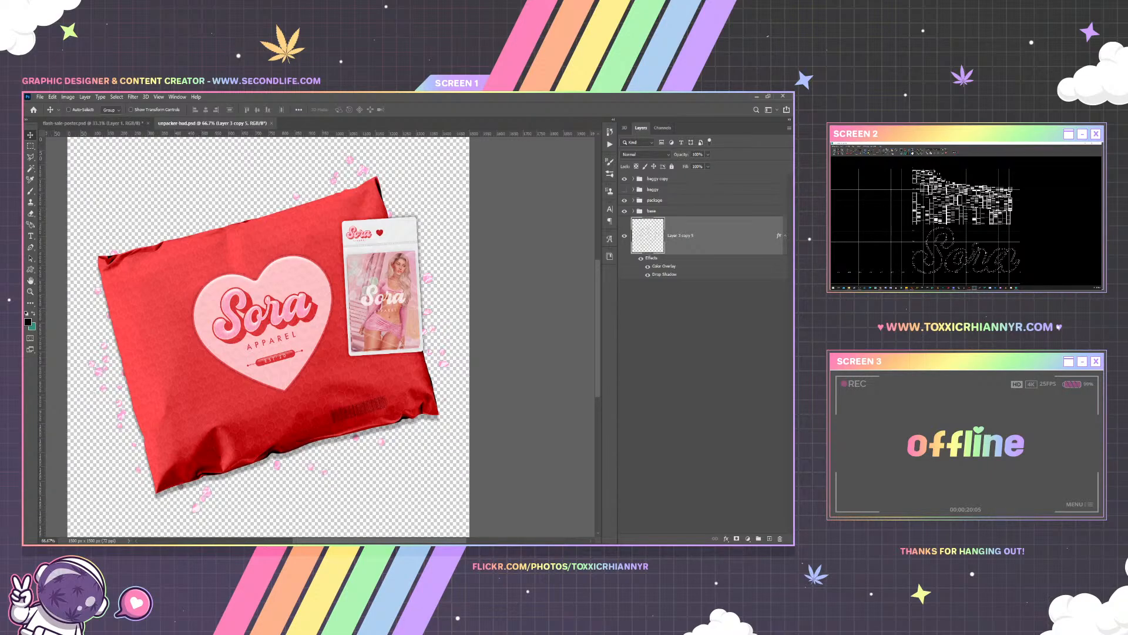
click(568, 223)
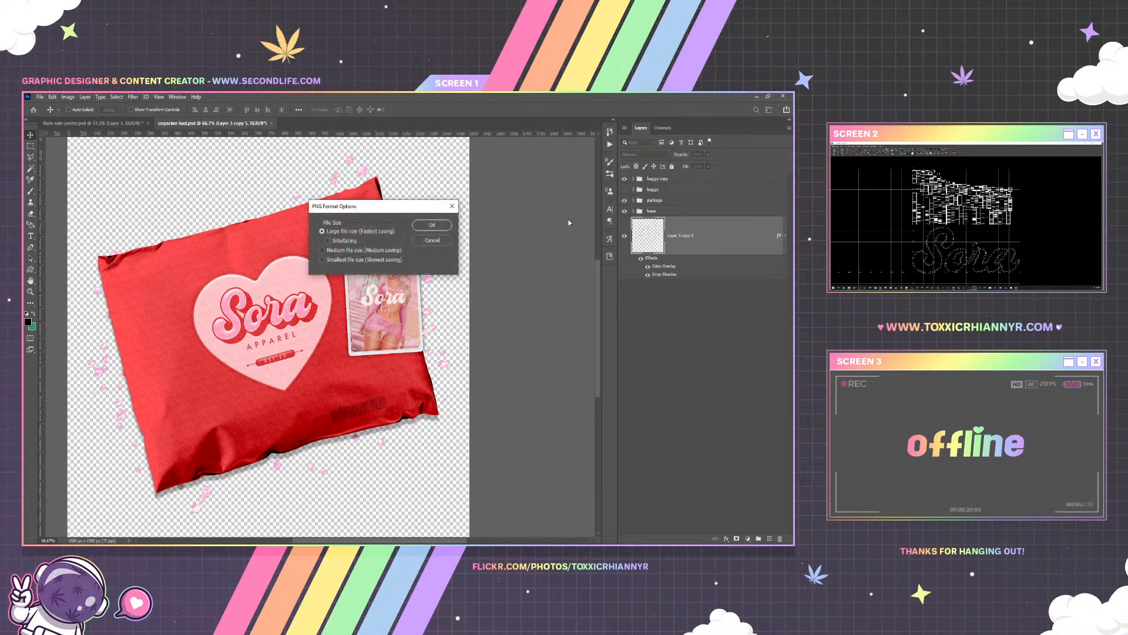
click(432, 225)
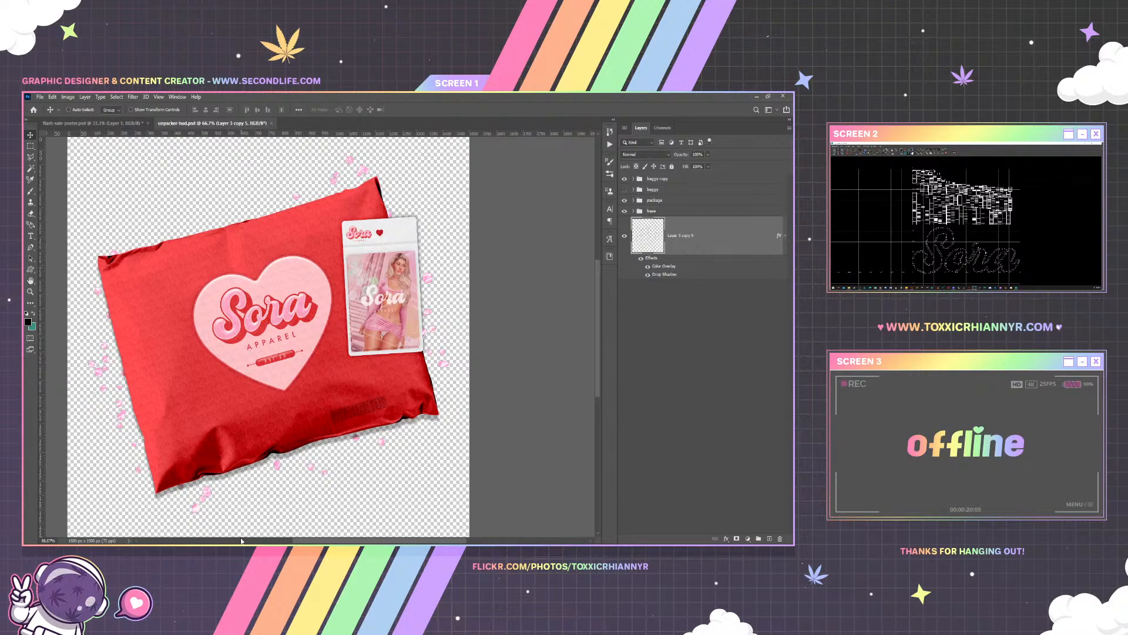
Switch to the Firestorm viewer and upload the unpacker-hud image through a bulk upload
key(alt+Tab)
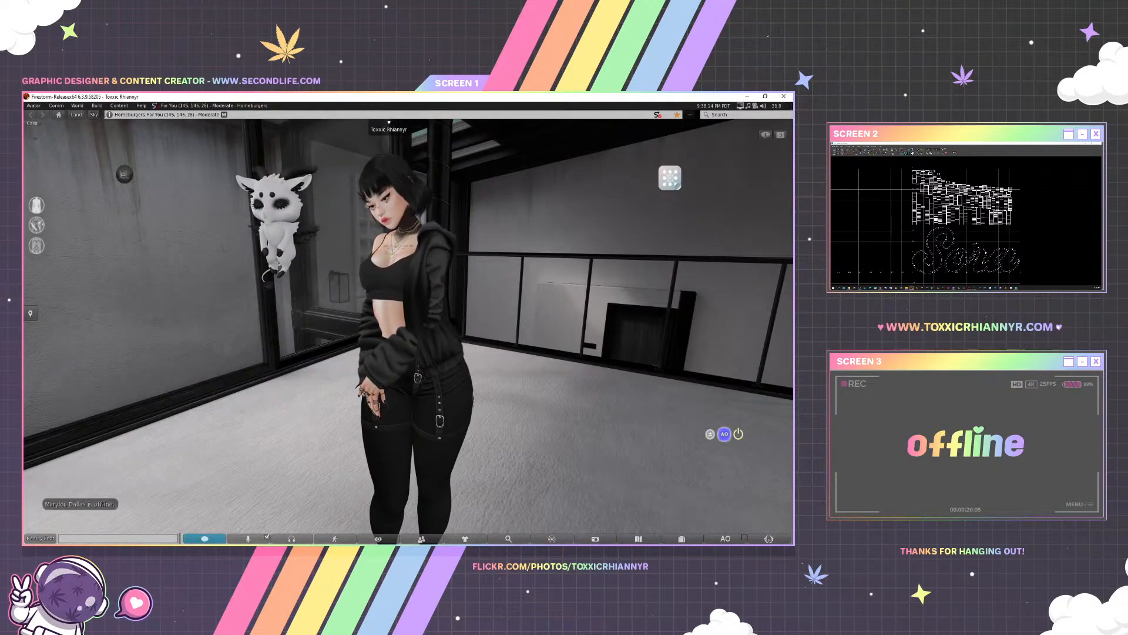
click(97, 105)
mouse_move(116, 216)
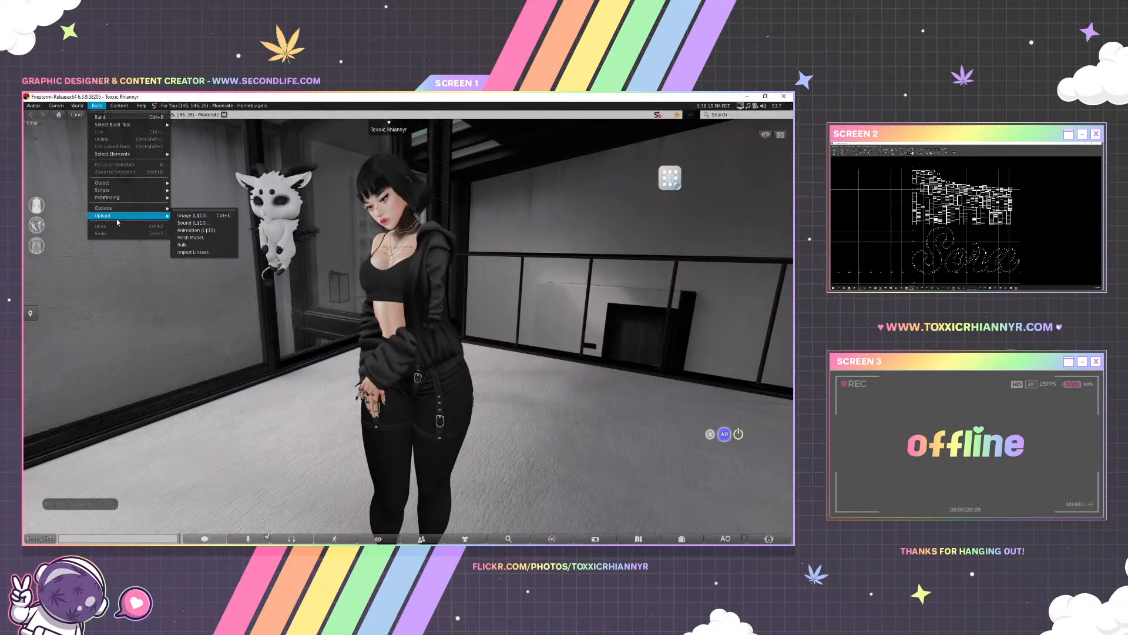
click(182, 245)
double_click(117, 172)
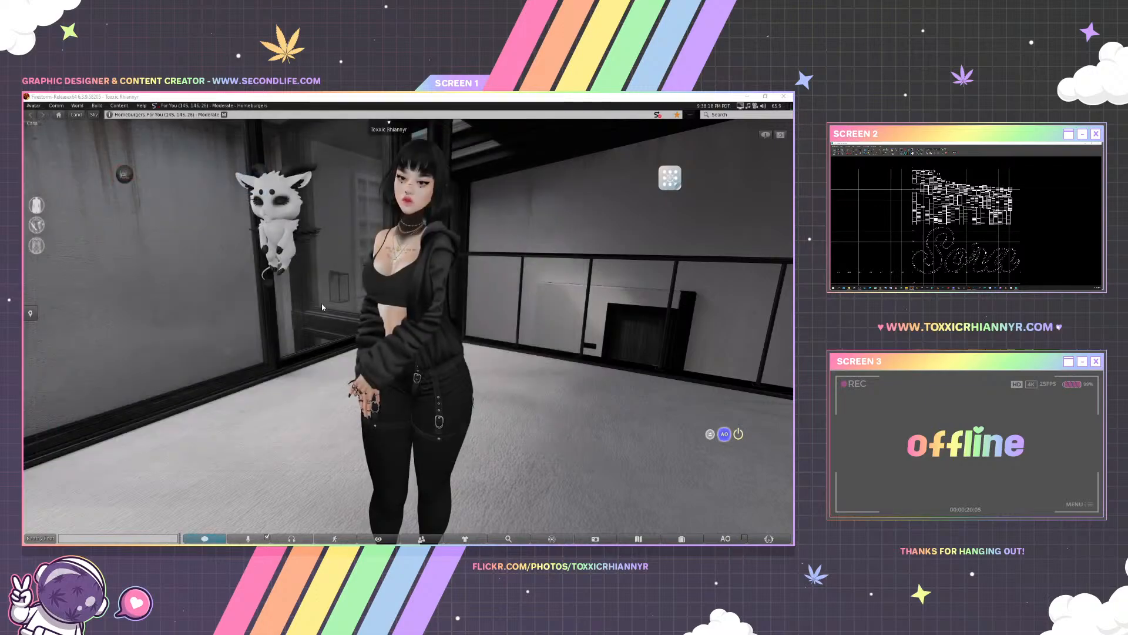
click(390, 348)
scroll(409, 409, down, 5)
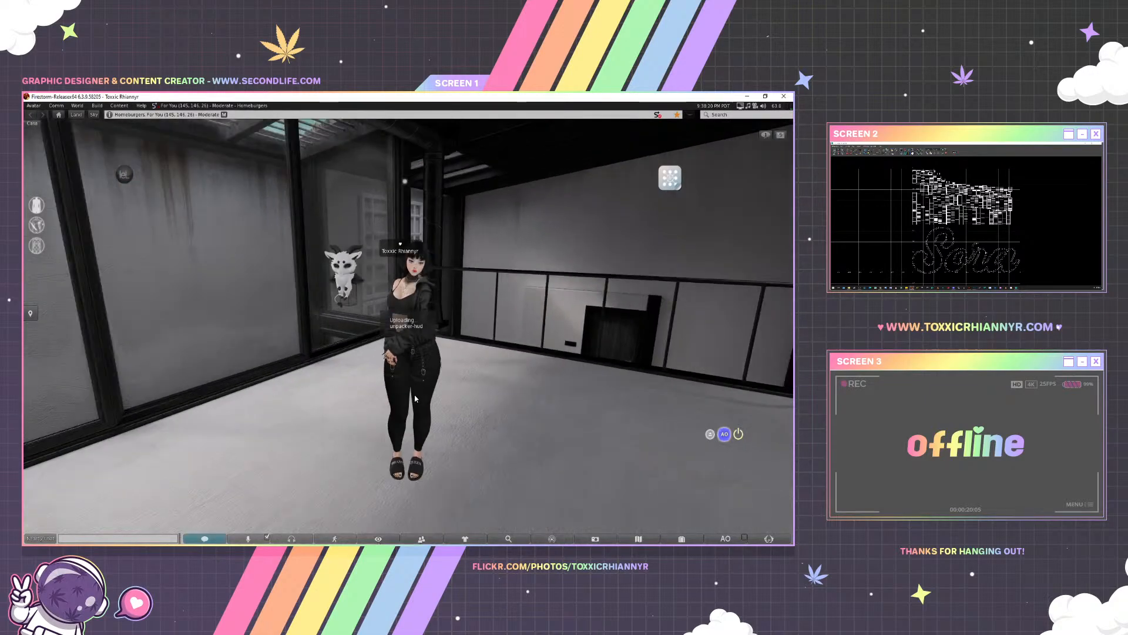
Attach the recently created Object to the HUD from the recent inventory items and expand the Textures folder
click(690, 540)
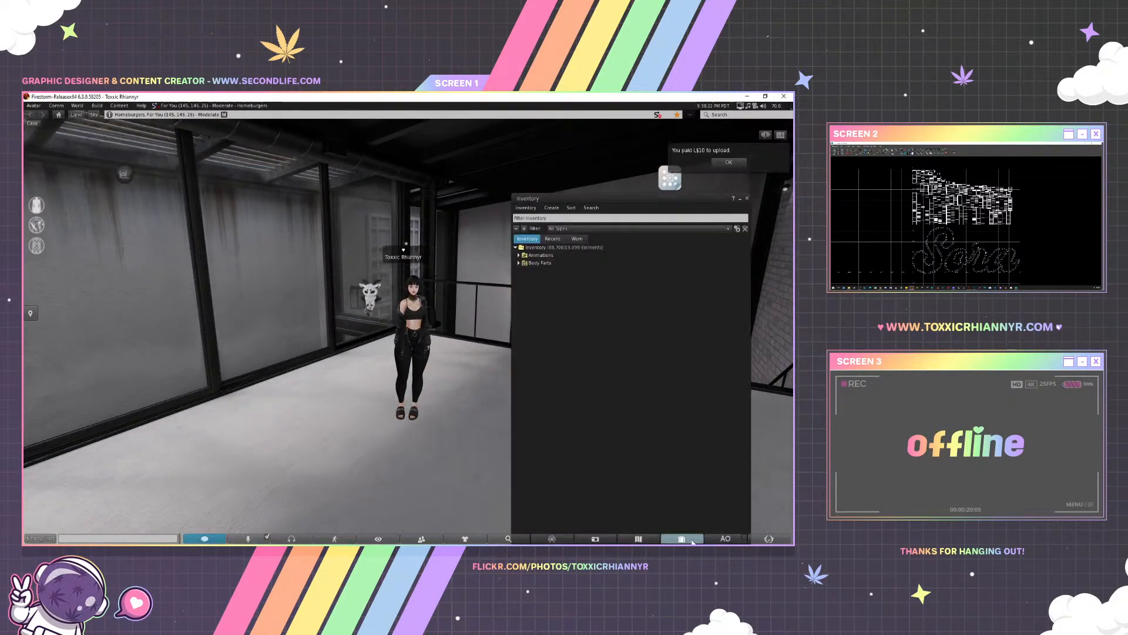
click(692, 541)
click(692, 541)
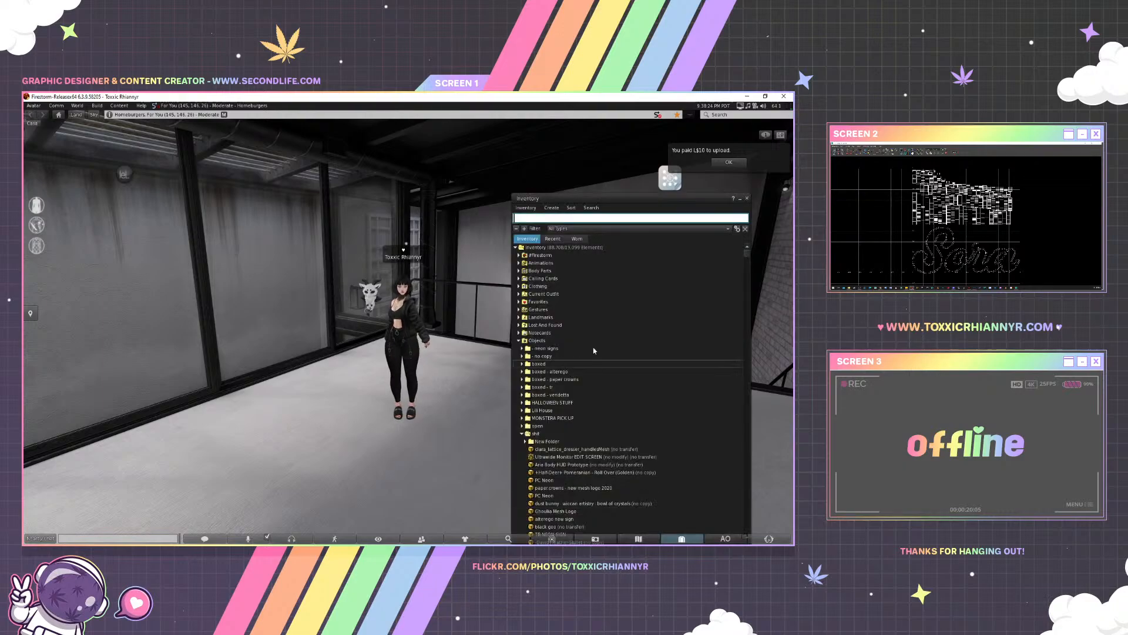
click(553, 239)
double_click(554, 271)
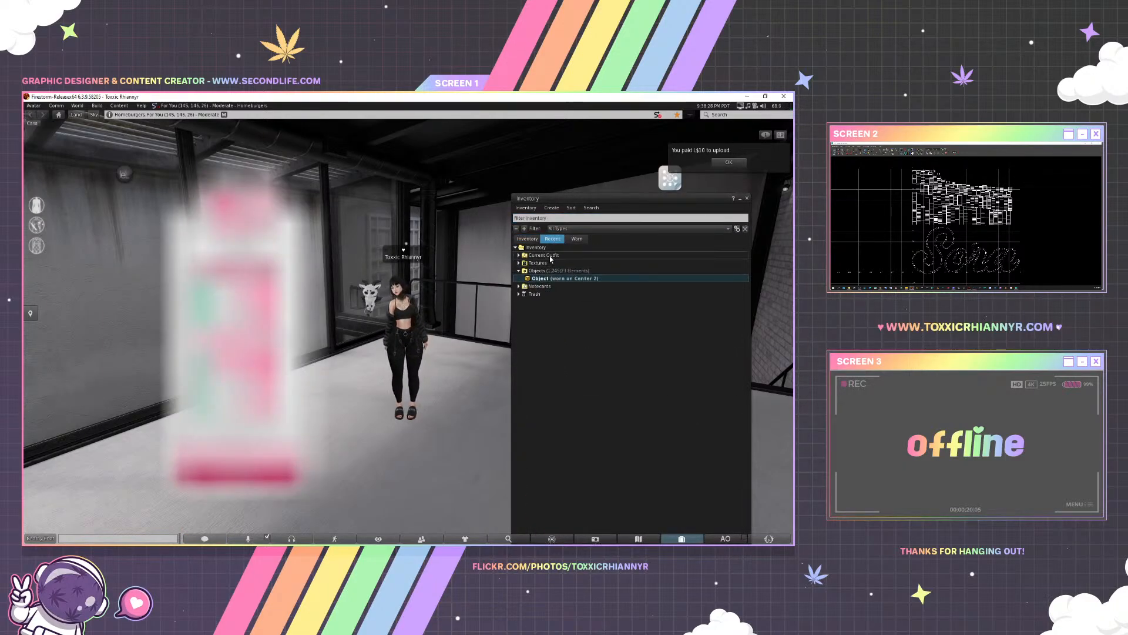
double_click(548, 263)
Edit the attached HUD object and apply the uploaded unpacker-hud texture to it
right_click(290, 298)
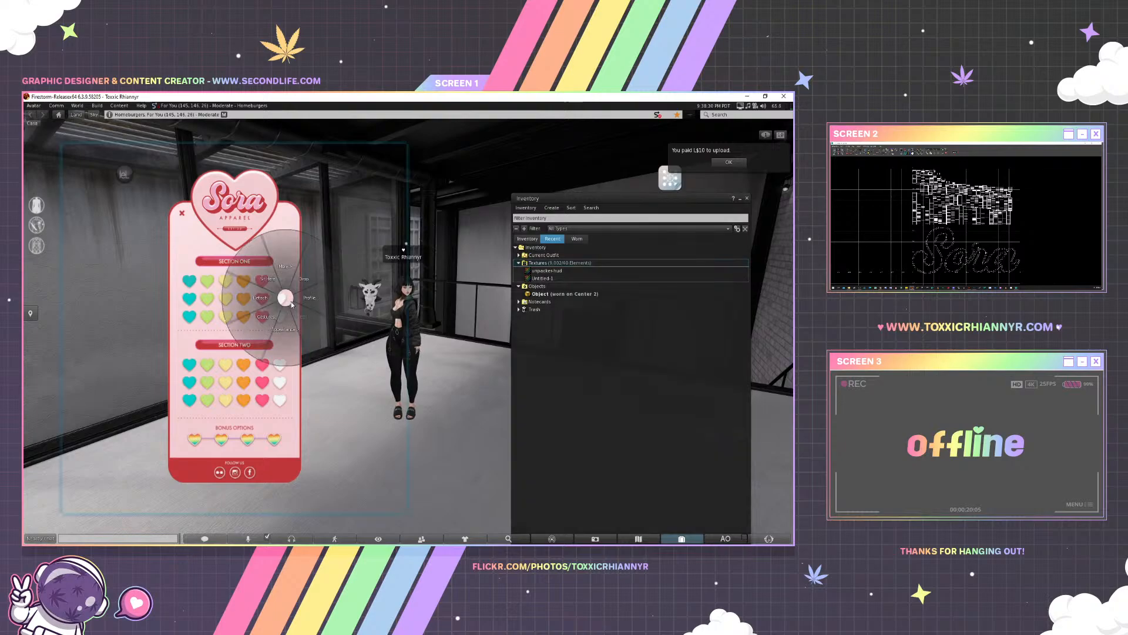
click(324, 320)
drag(545, 270, 269, 290)
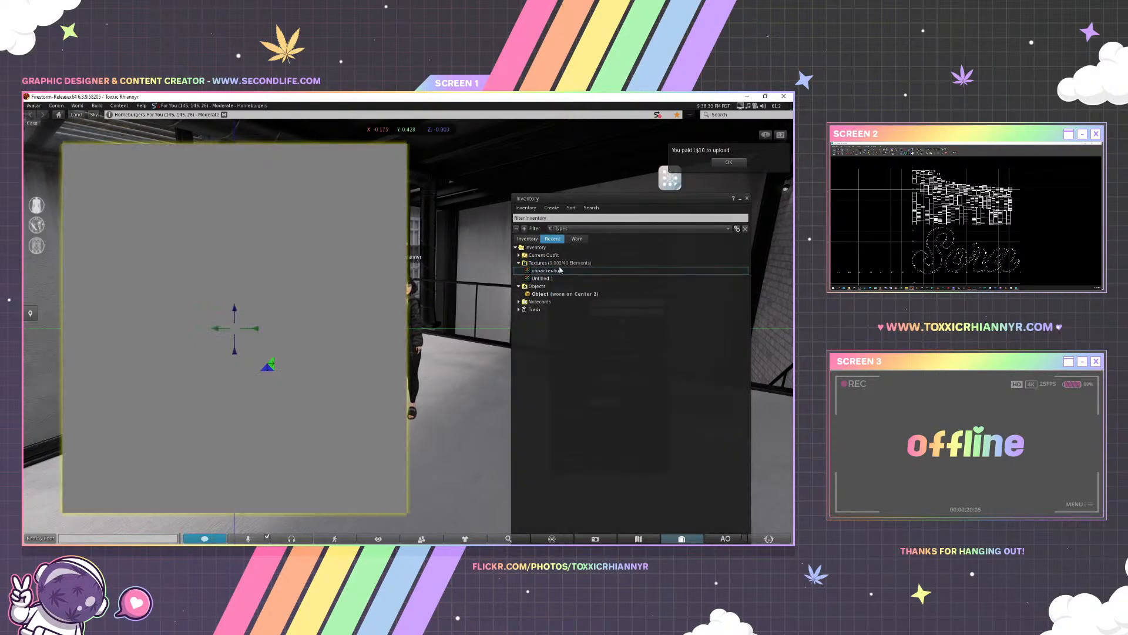
click(747, 198)
click(663, 203)
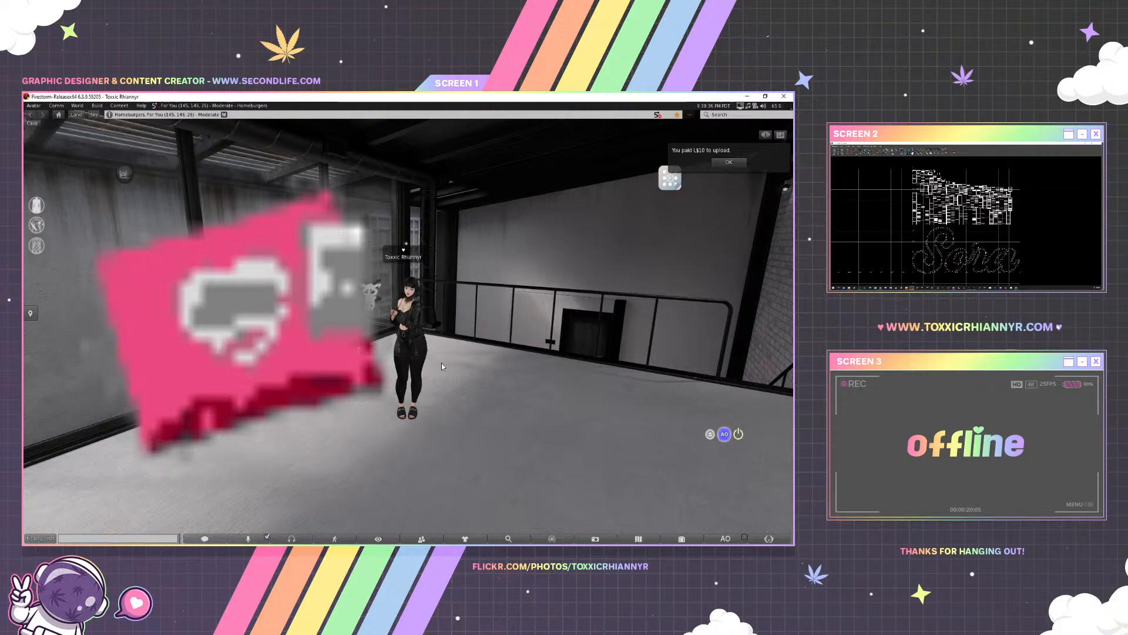
Move the HUD object horizontally to the centre of the view and finish editing it
right_click(245, 344)
click(257, 364)
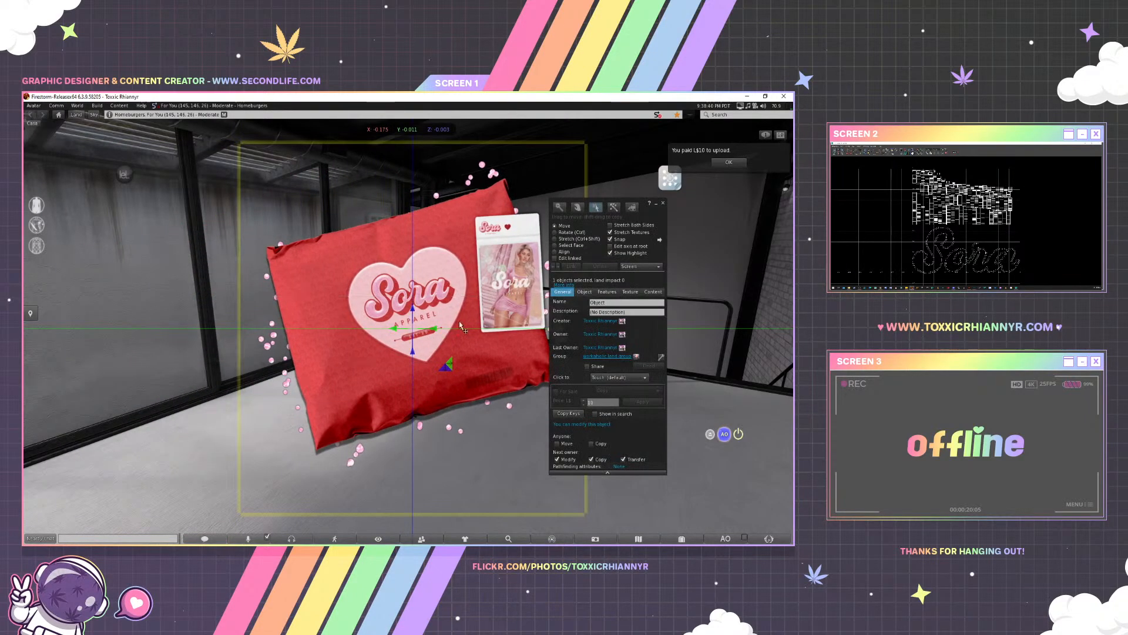
click(663, 203)
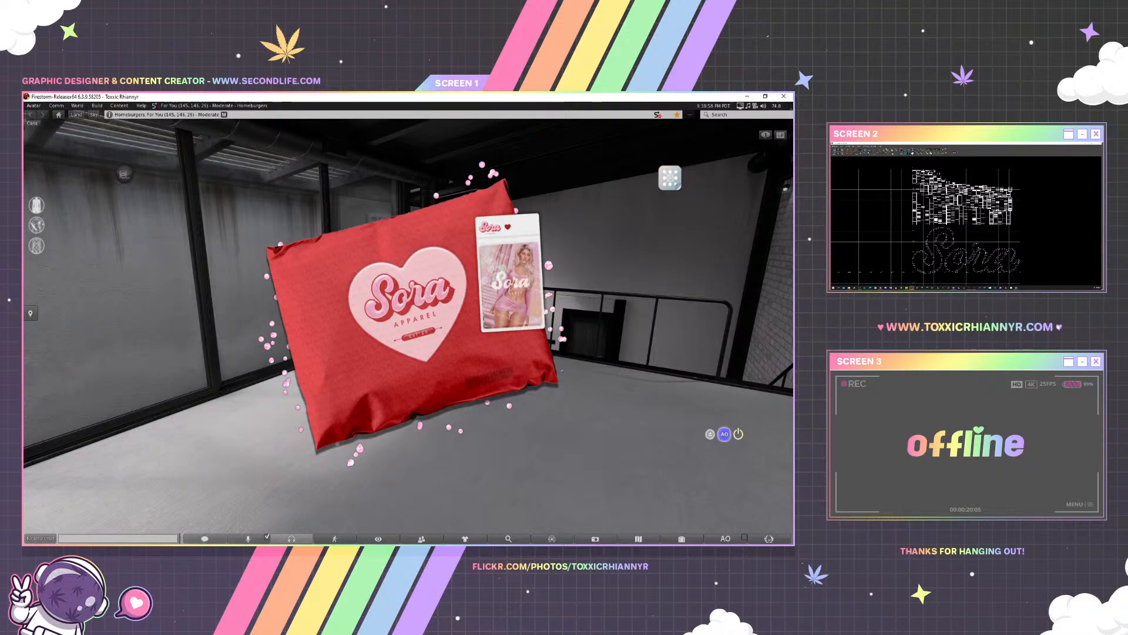
Switch back to Photoshop and place a black Solid Color fill layer beneath the confetti layer
mouse_move(411, 541)
click(362, 515)
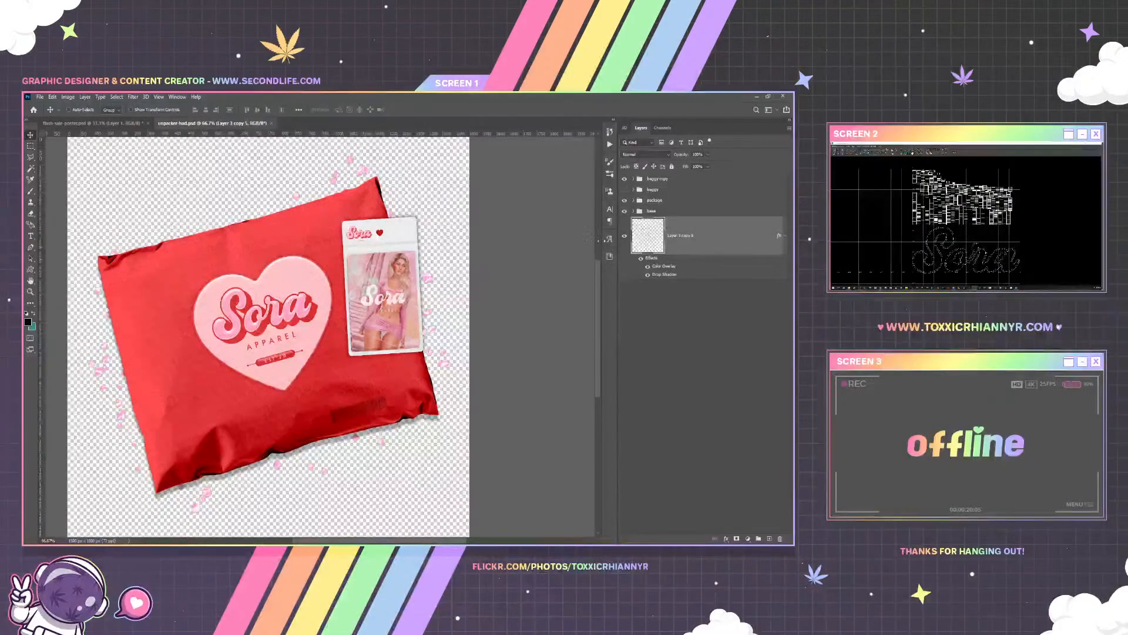
right_click(704, 235)
click(728, 401)
click(749, 539)
click(754, 386)
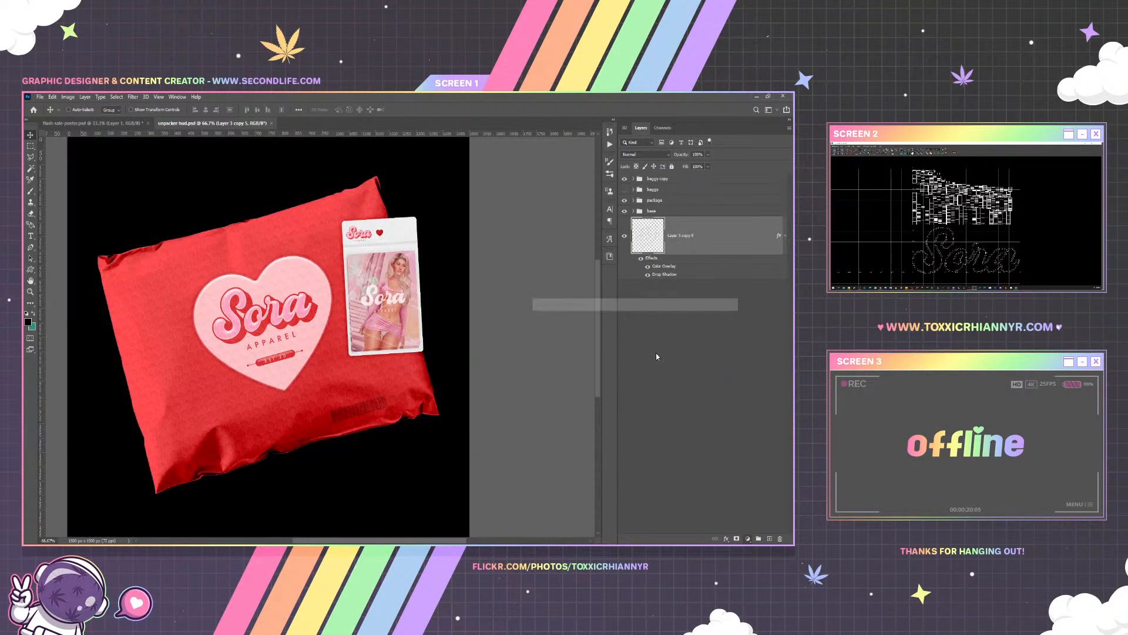
click(715, 317)
drag(646, 221, 646, 284)
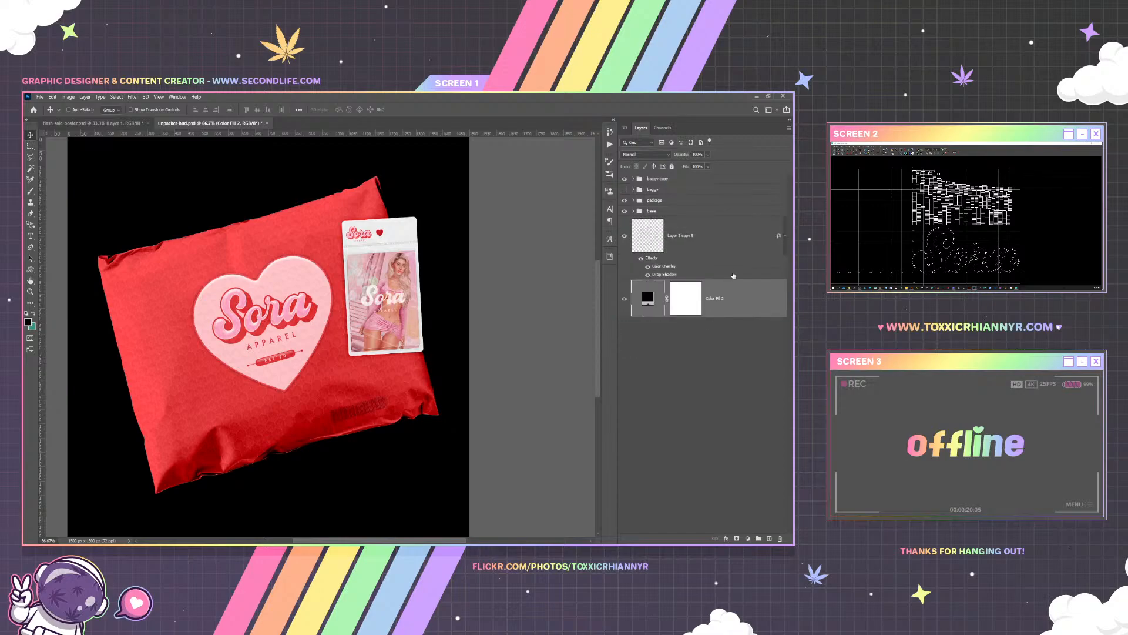
Change the confetti Color Overlay's blend mode to Color Burn and hide the black fill layer
right_click(679, 235)
click(598, 192)
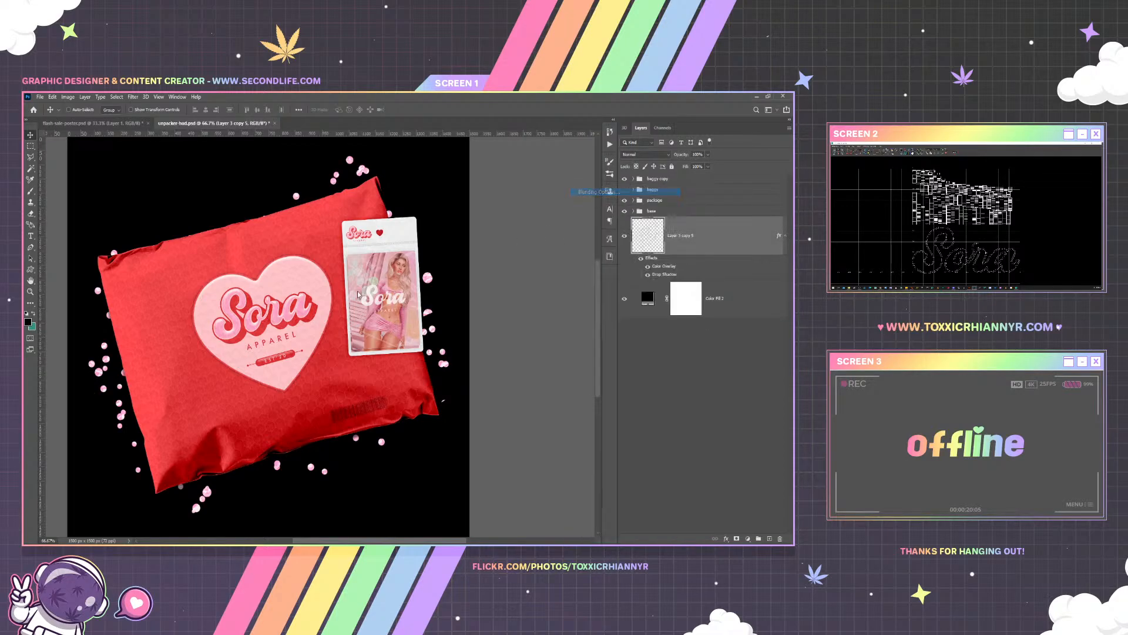
click(476, 266)
click(614, 182)
click(603, 186)
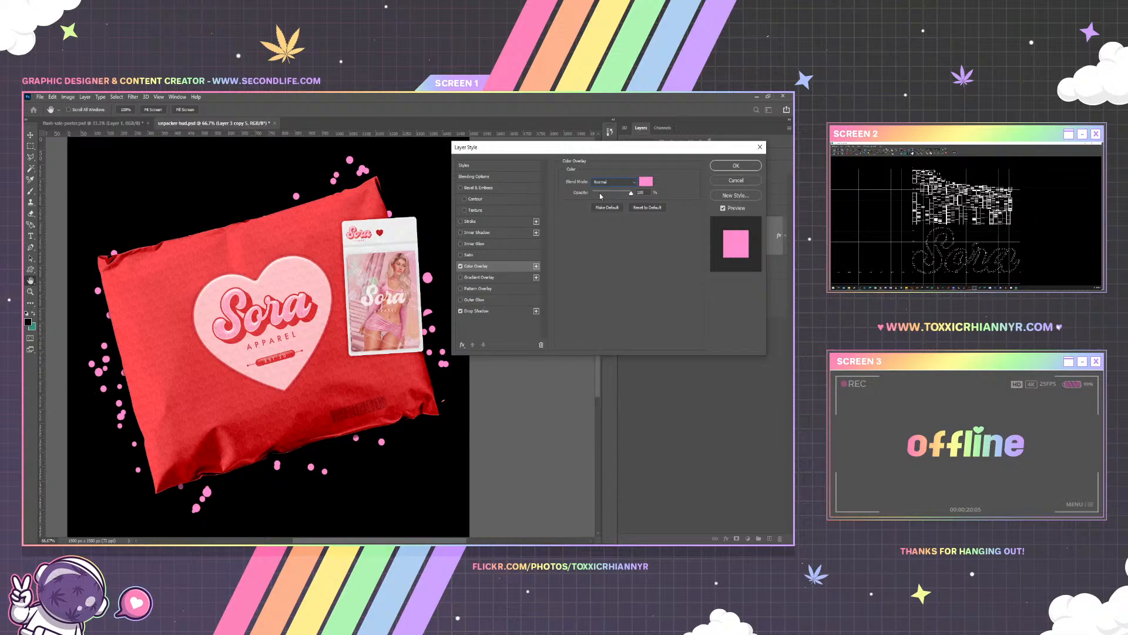
key(Down)
key(Down)
key(Down)
key(Down)
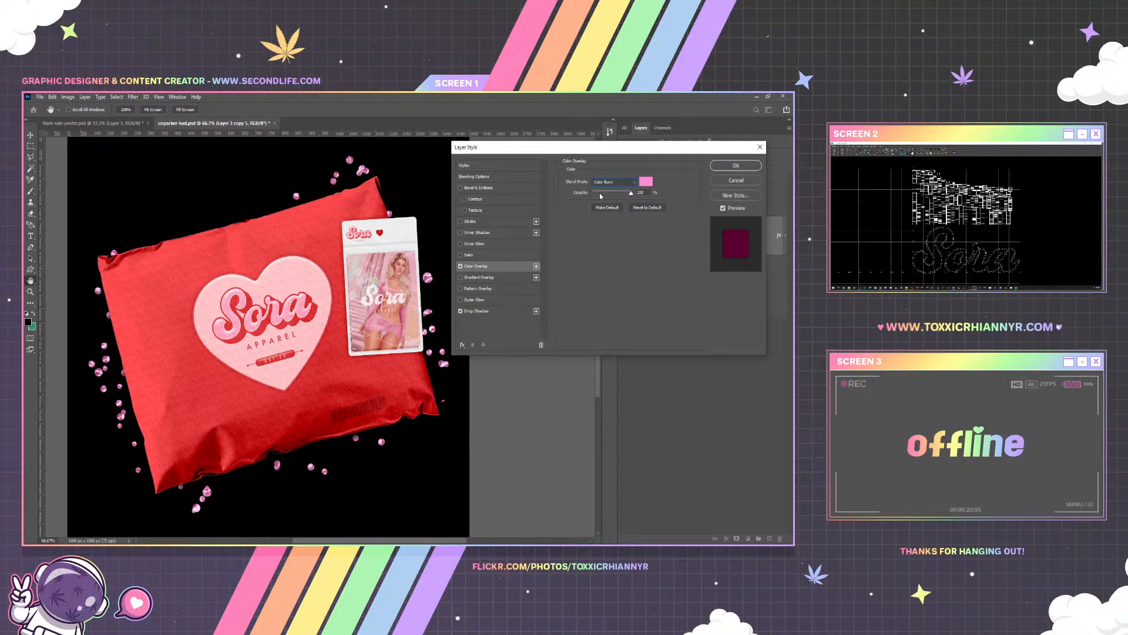
key(Up)
key(Down)
click(717, 169)
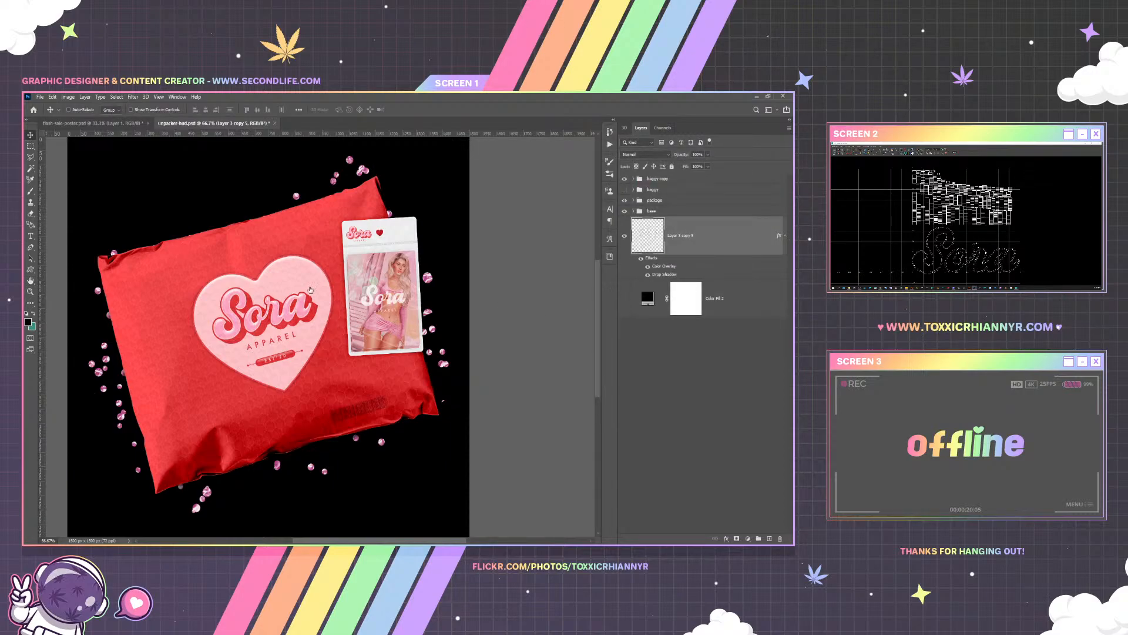
Save the HUD artwork as a PNG with the Large file size option and switch to the Second Life viewer
click(40, 98)
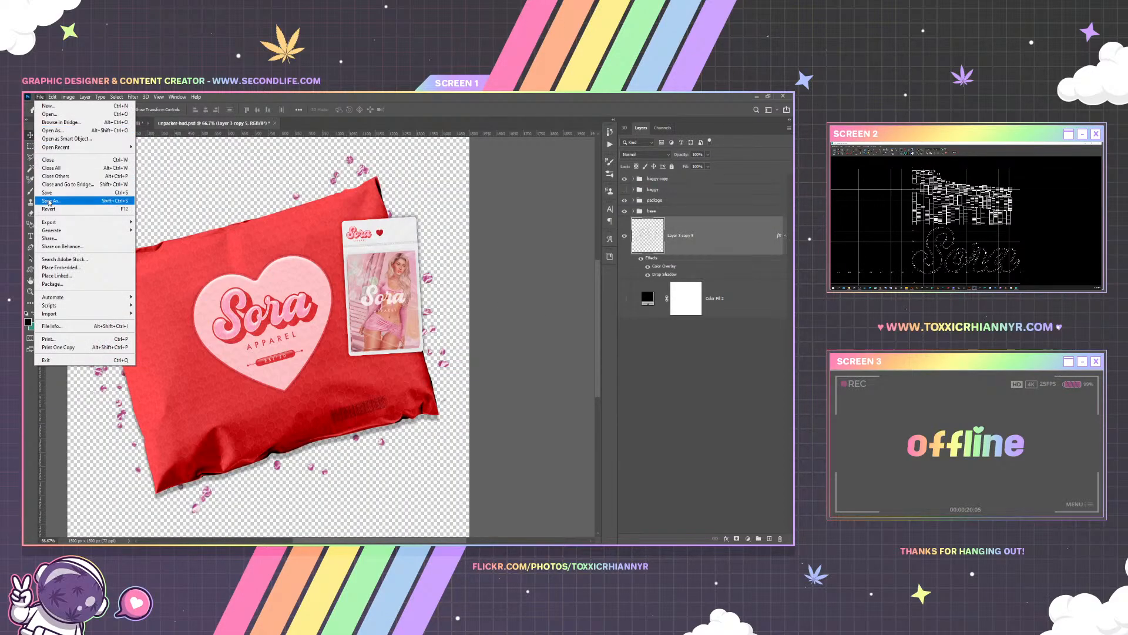
click(49, 201)
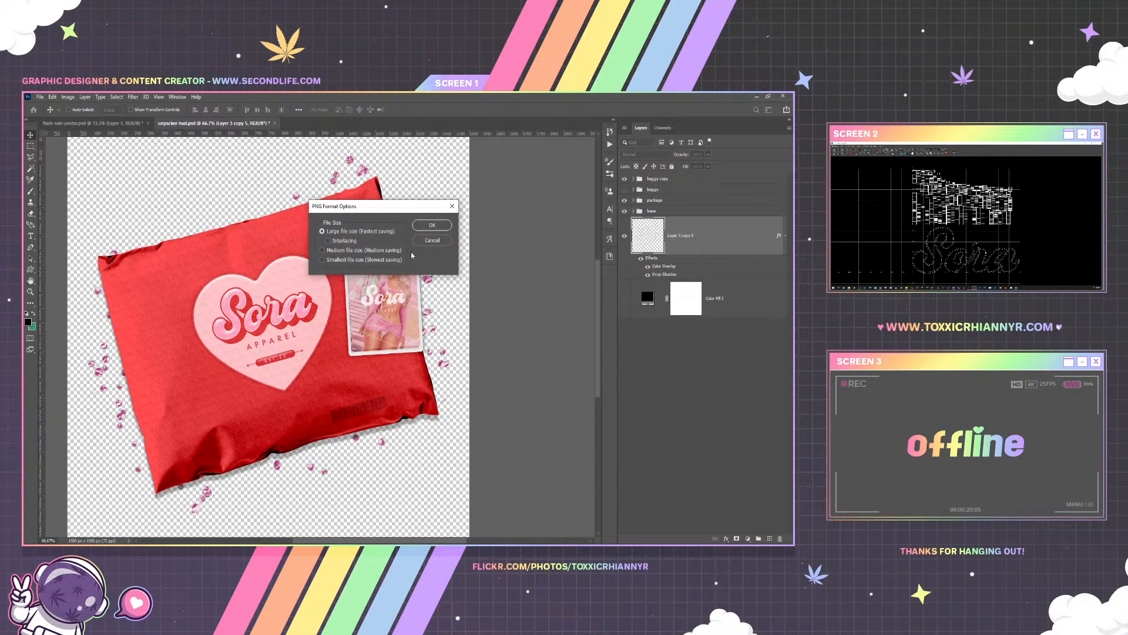
click(432, 225)
key(alt+Tab)
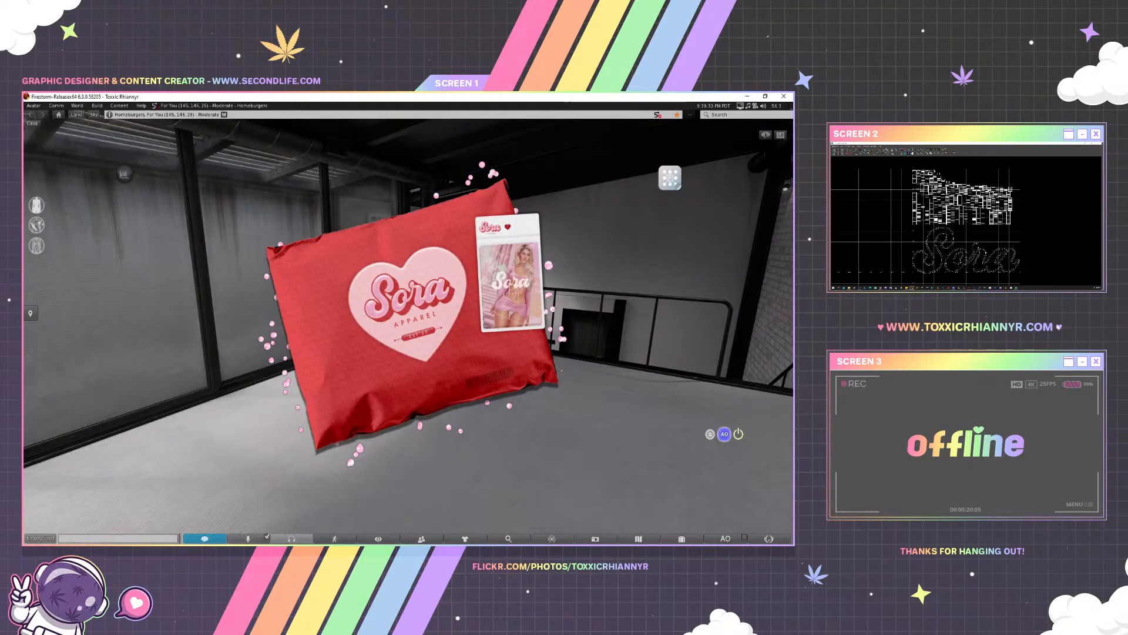
Edit the attached HUD object and apply the local unpacker-hud image file as its texture
click(394, 353)
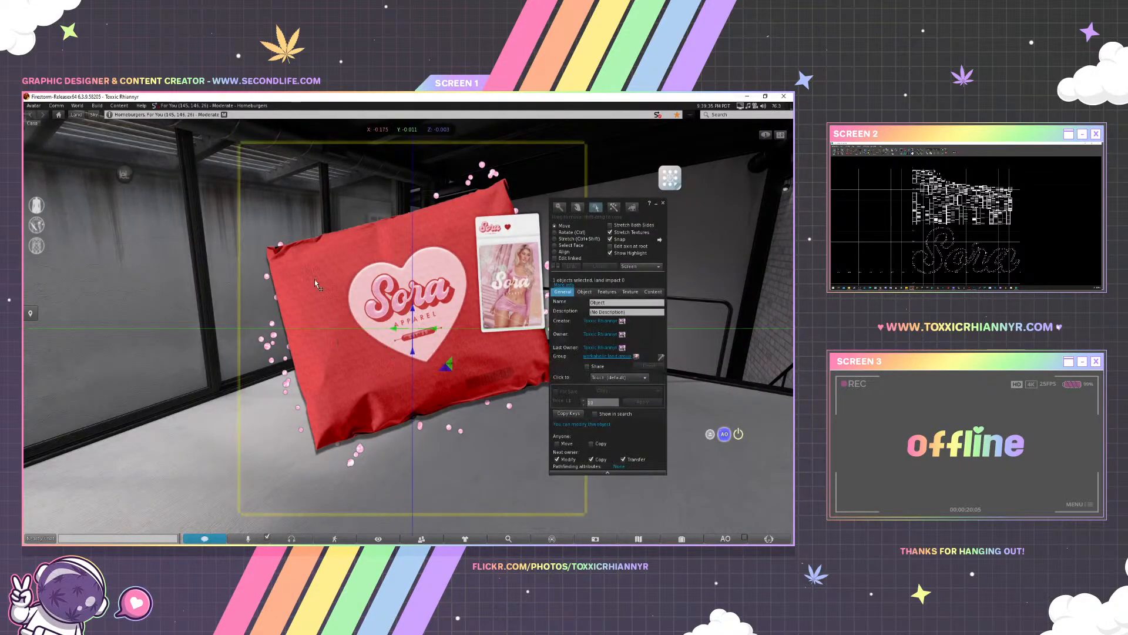
click(630, 291)
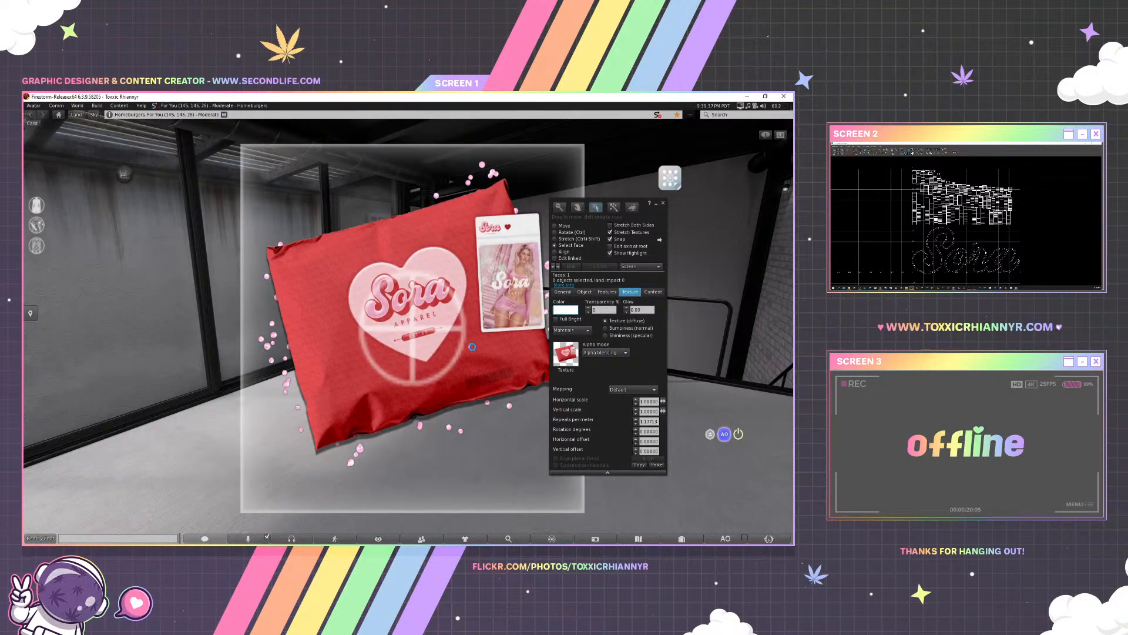
click(416, 286)
click(436, 297)
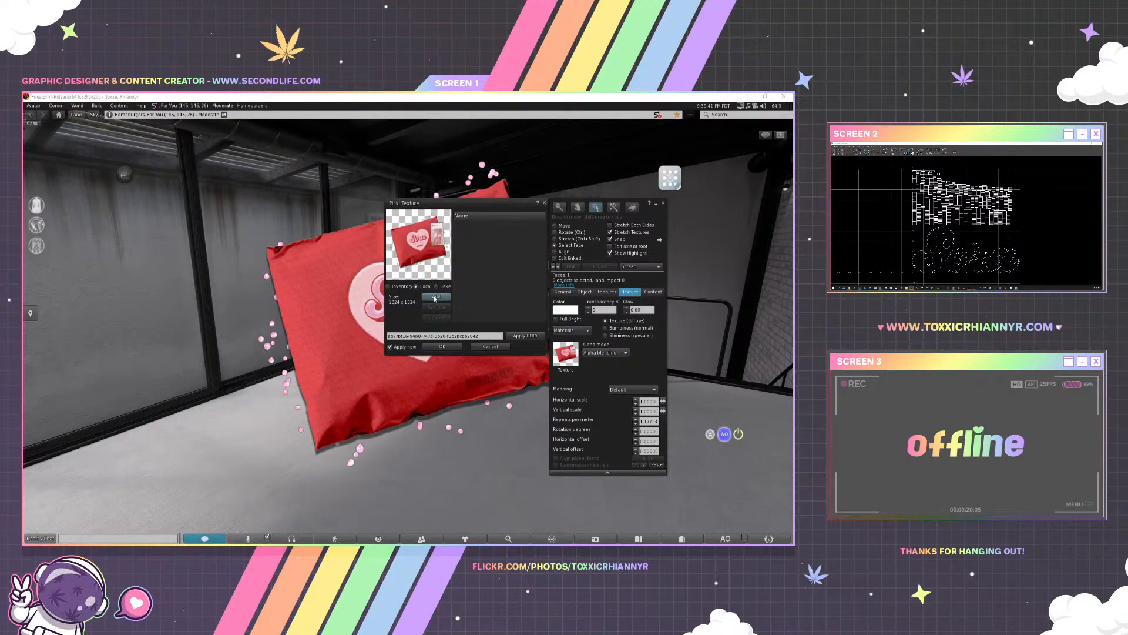
double_click(115, 167)
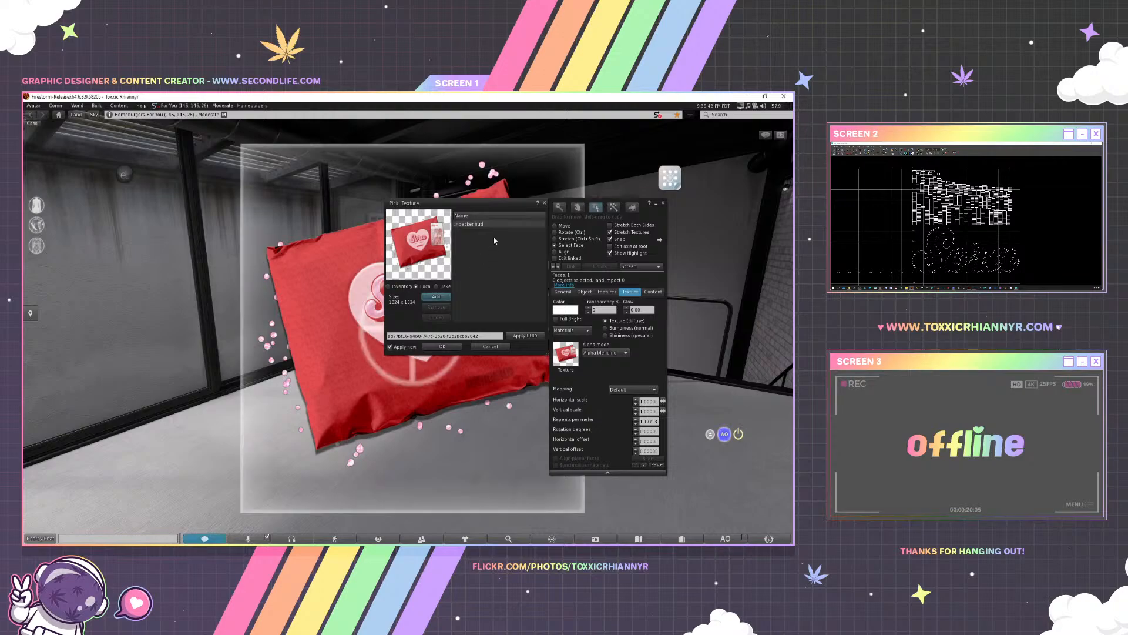
key(Return)
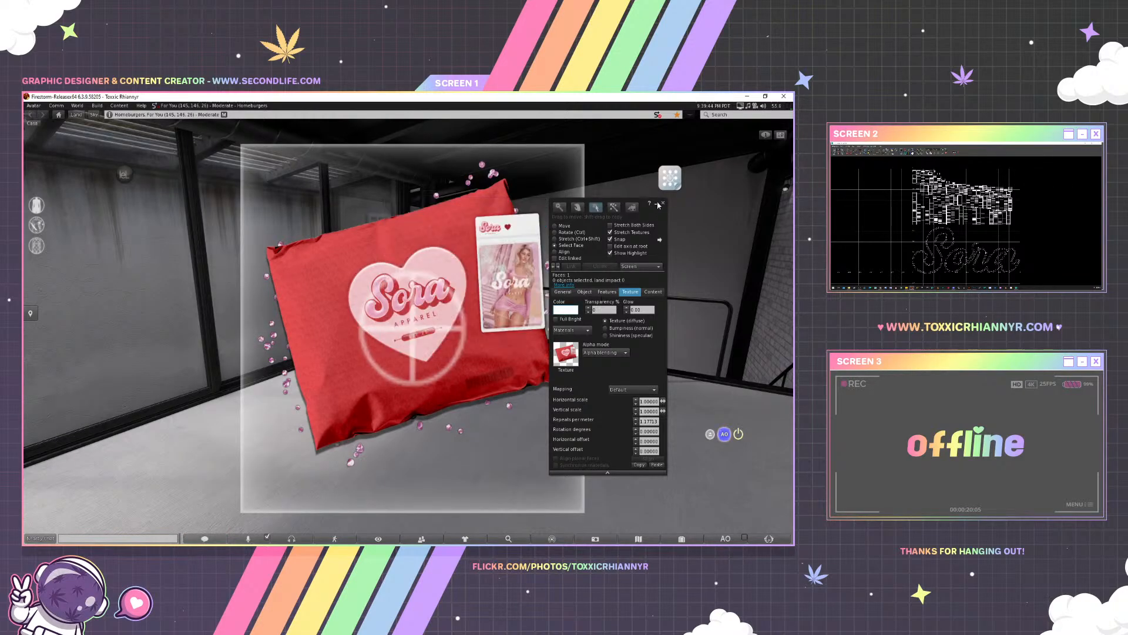
click(662, 203)
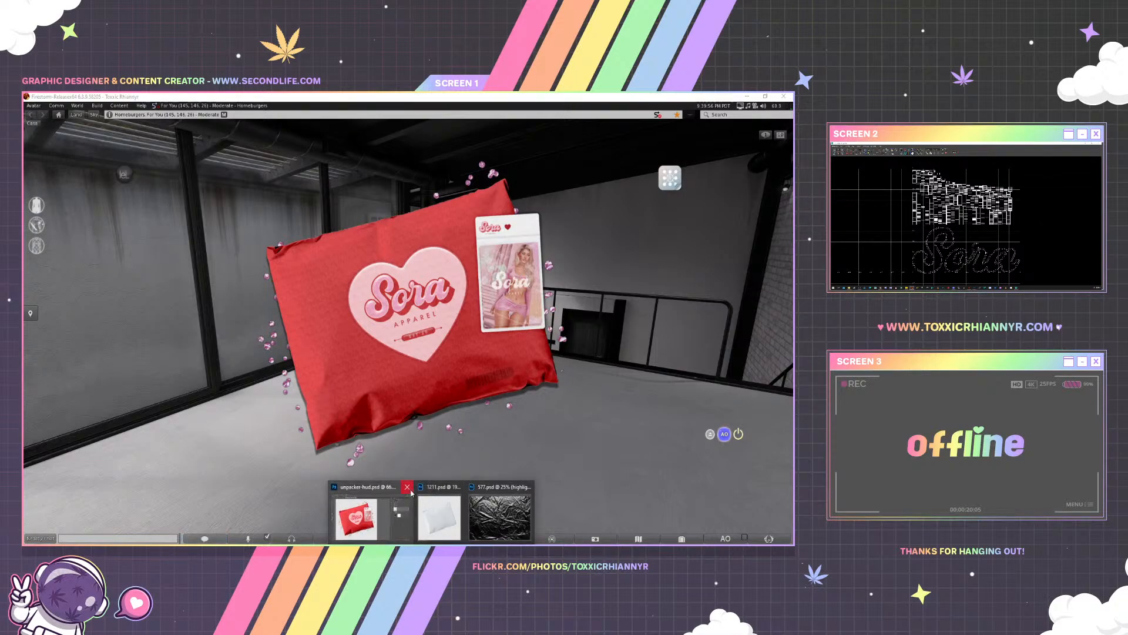
Switch back to Photoshop, set the confetti Color Overlay's blend mode to Pin Light and turn off its Drop Shadow
click(377, 499)
right_click(683, 226)
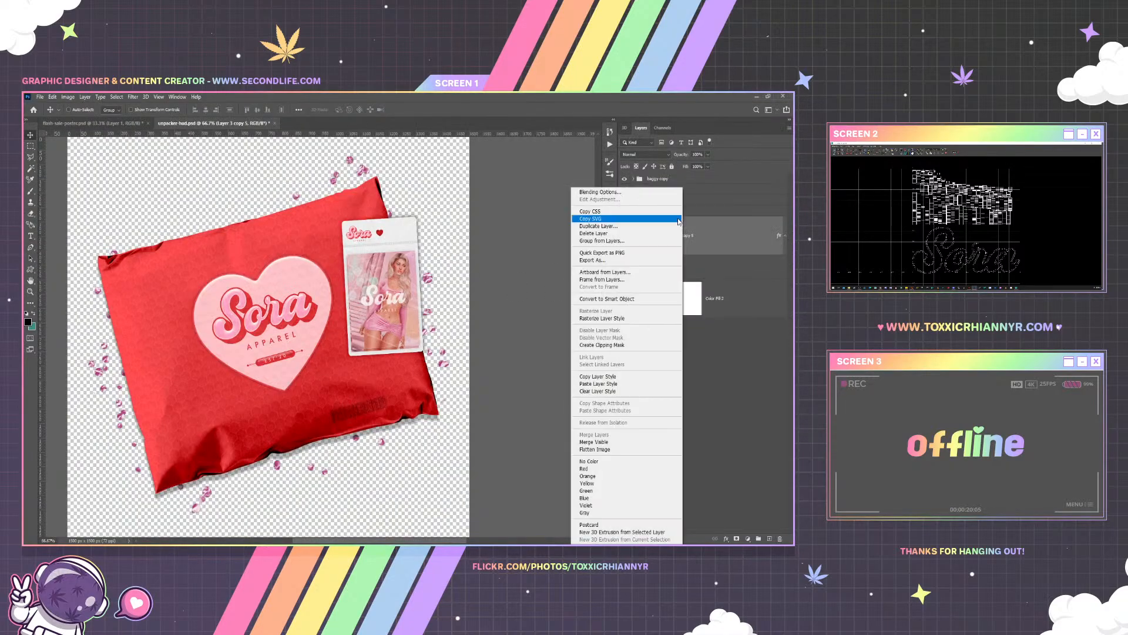
click(648, 193)
click(482, 270)
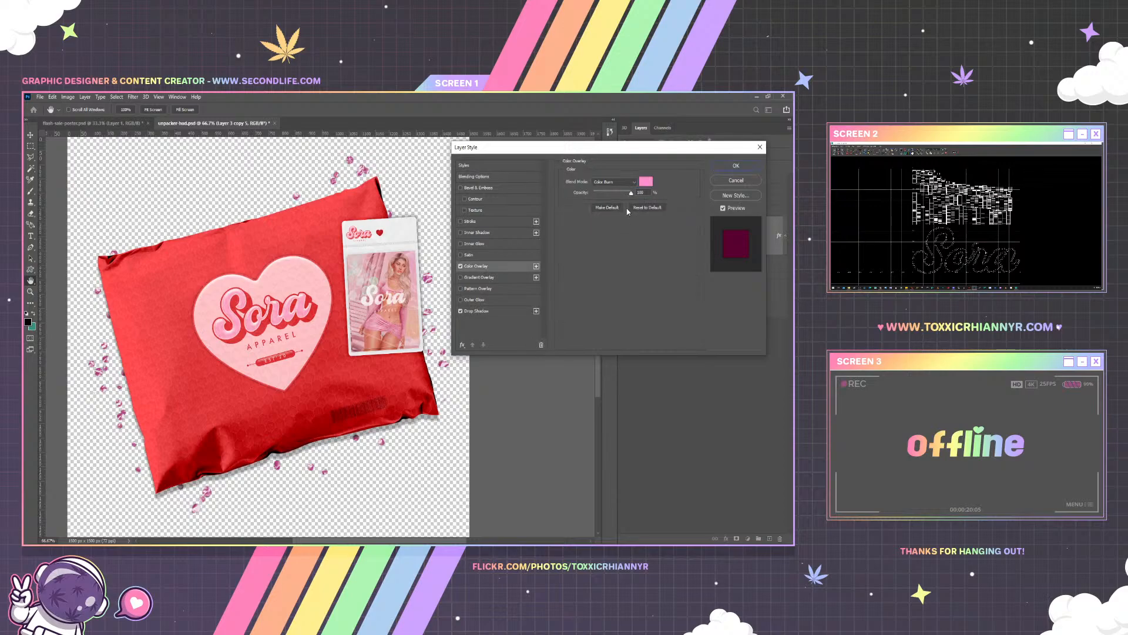
click(614, 181)
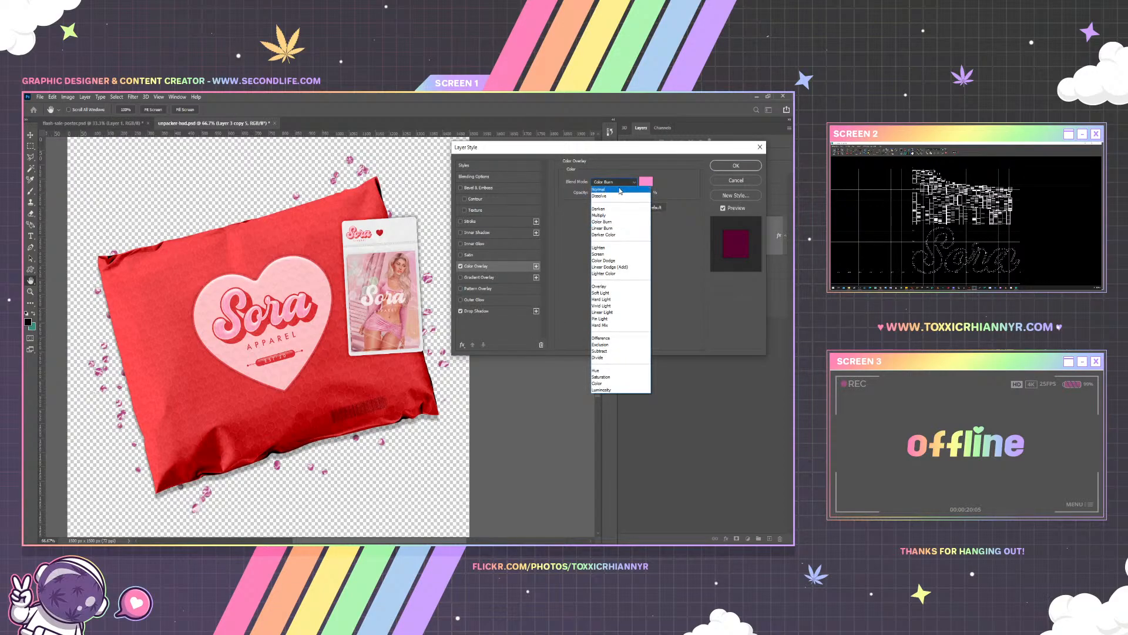
click(620, 189)
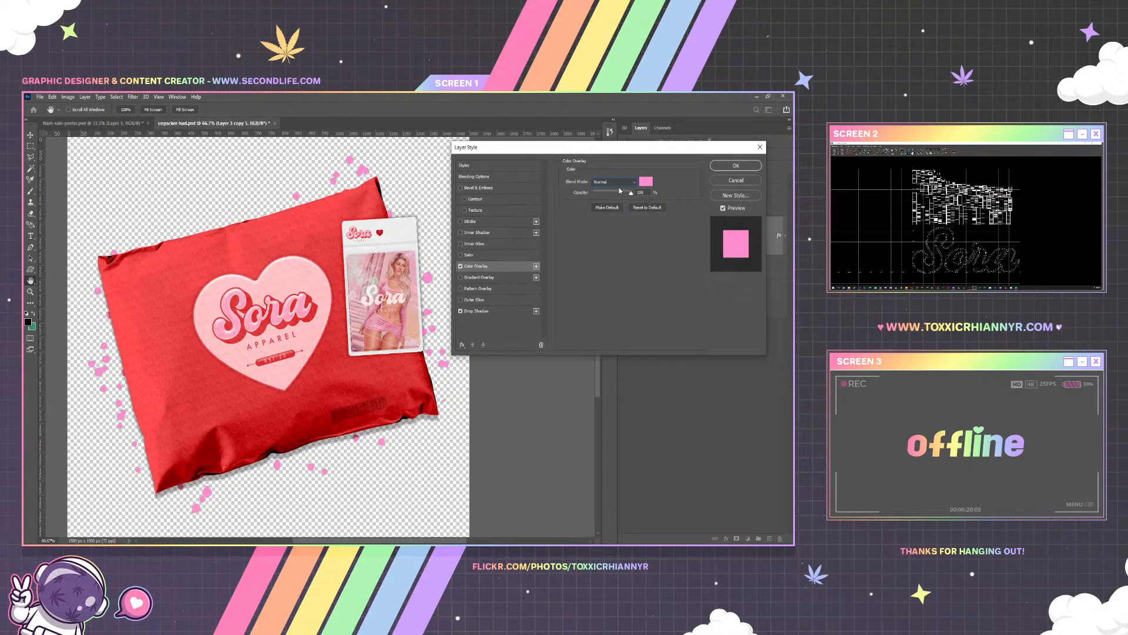
key(Down)
key(Down)
key(Down)
key(Down)
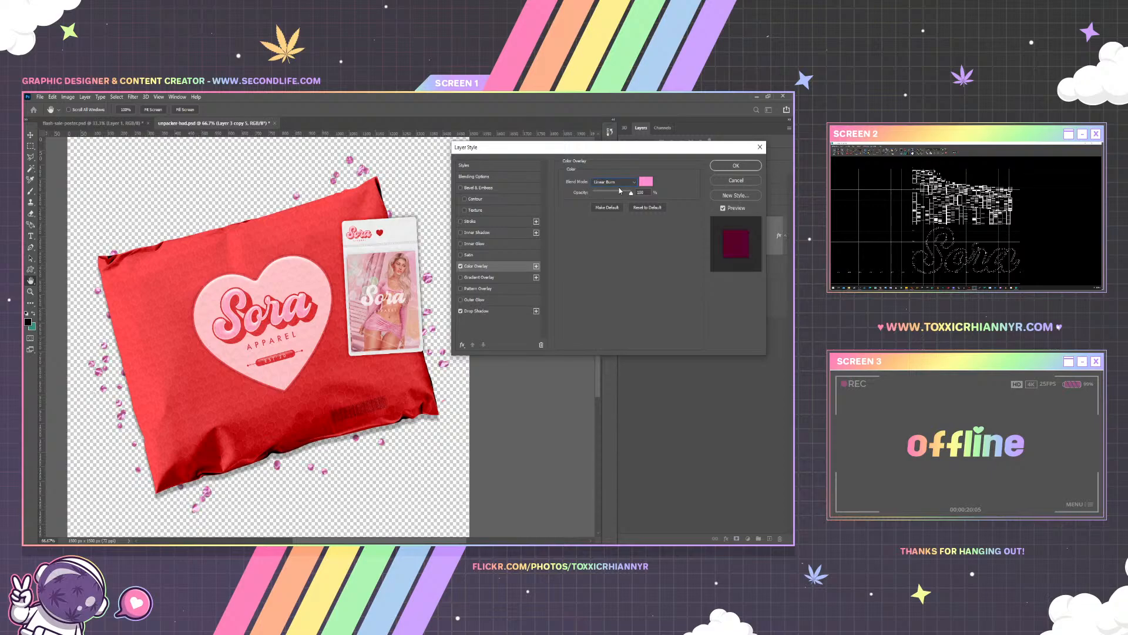
key(Down)
key(Down)
key(Down)
key(Down)
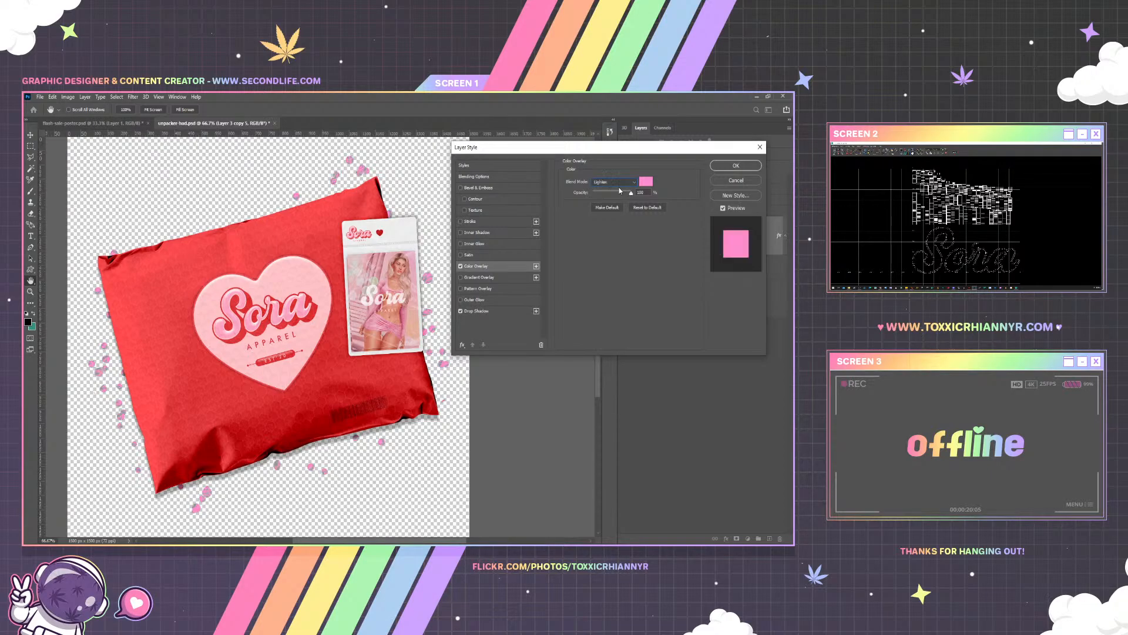
key(Down)
key(Down)
key(Down)
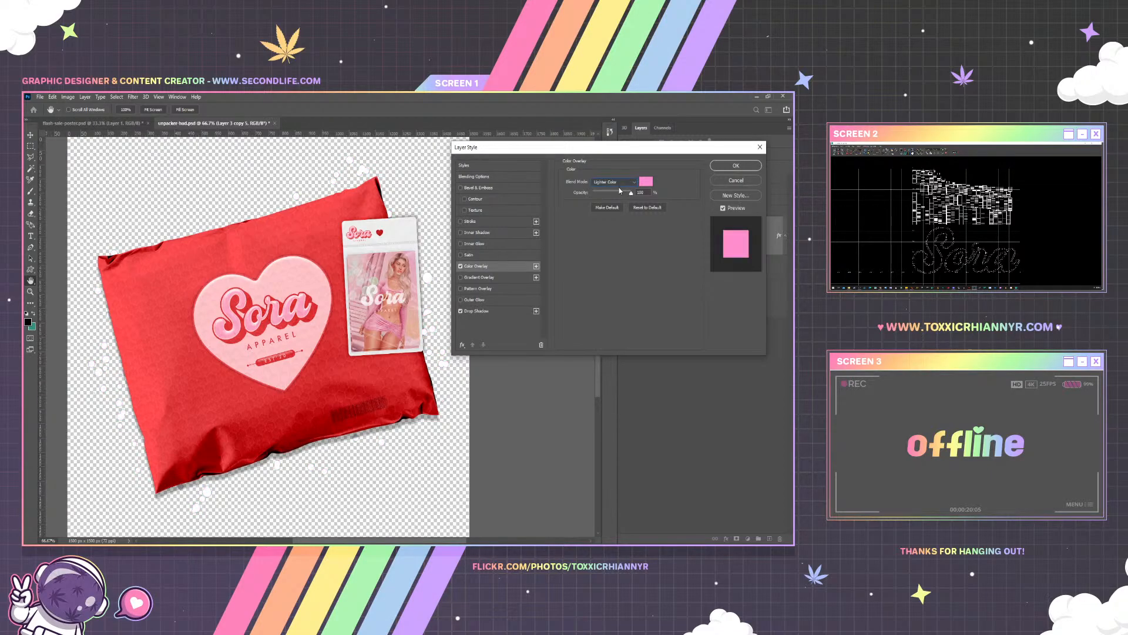
key(Down)
key(Down)
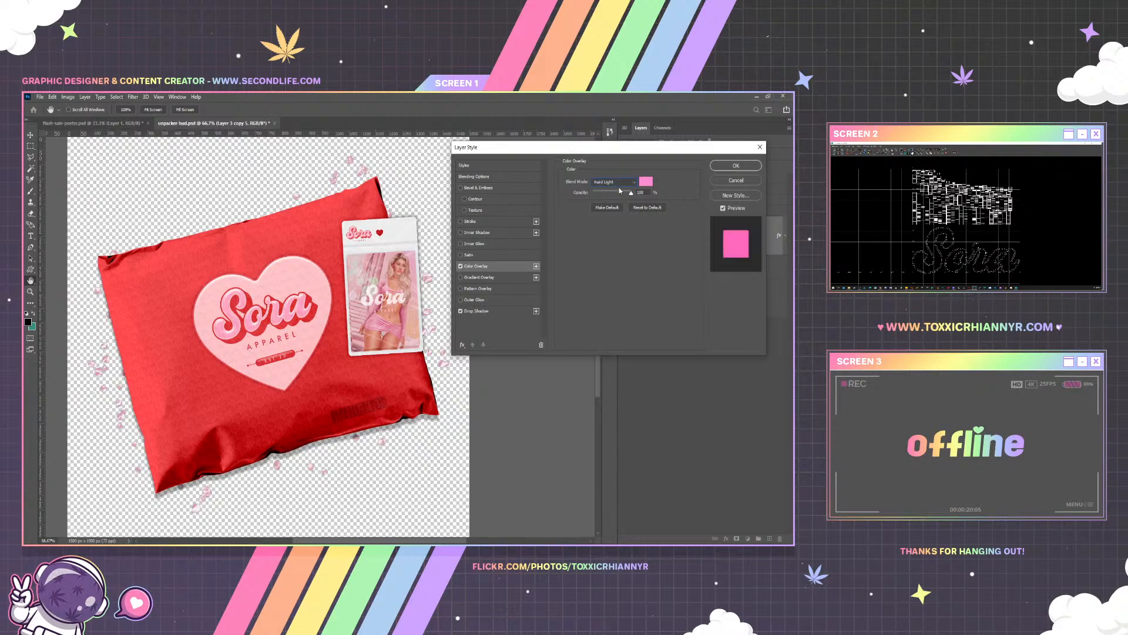
key(Down)
key(Down)
key(Down)
key(Up)
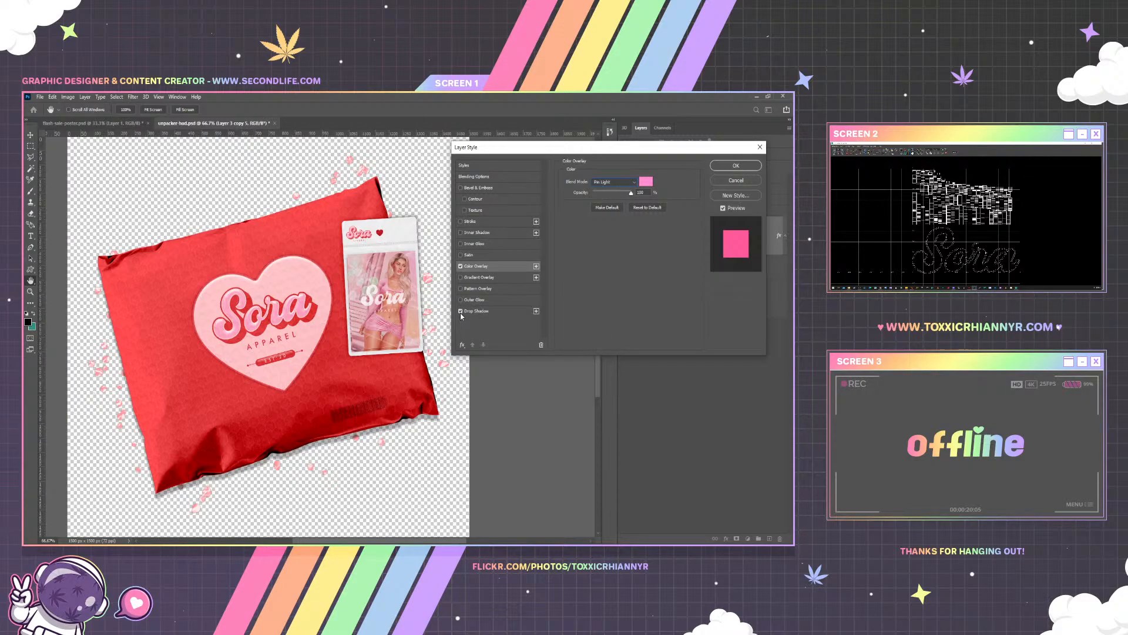
click(723, 167)
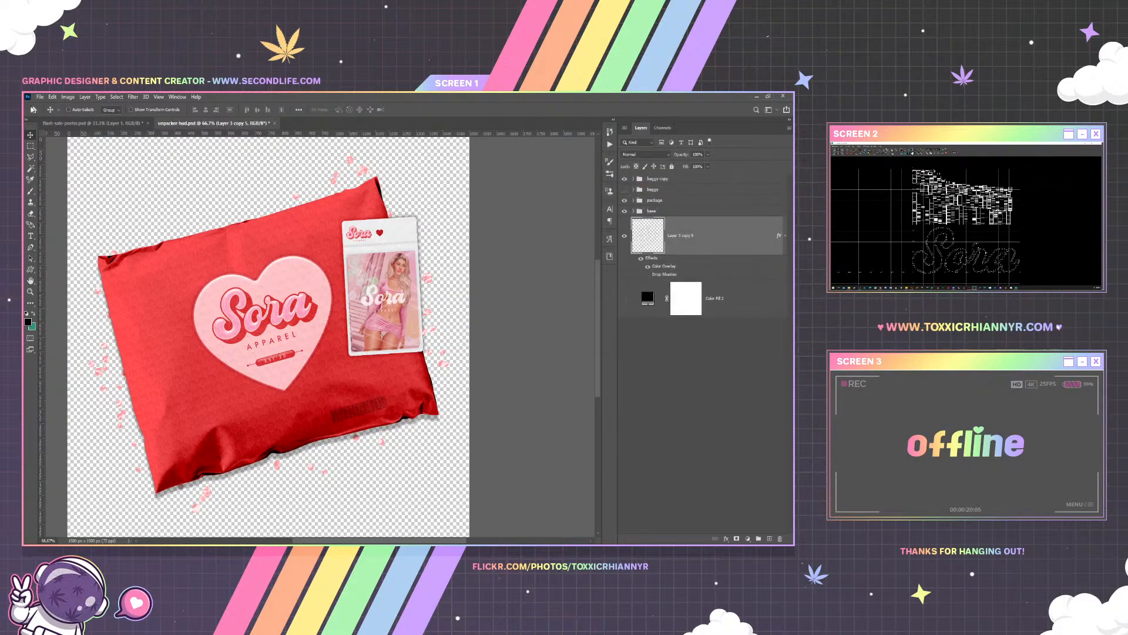
Save the artwork again over the HUD texture file and check the confetti on the HUD in Second Life
click(40, 96)
click(39, 193)
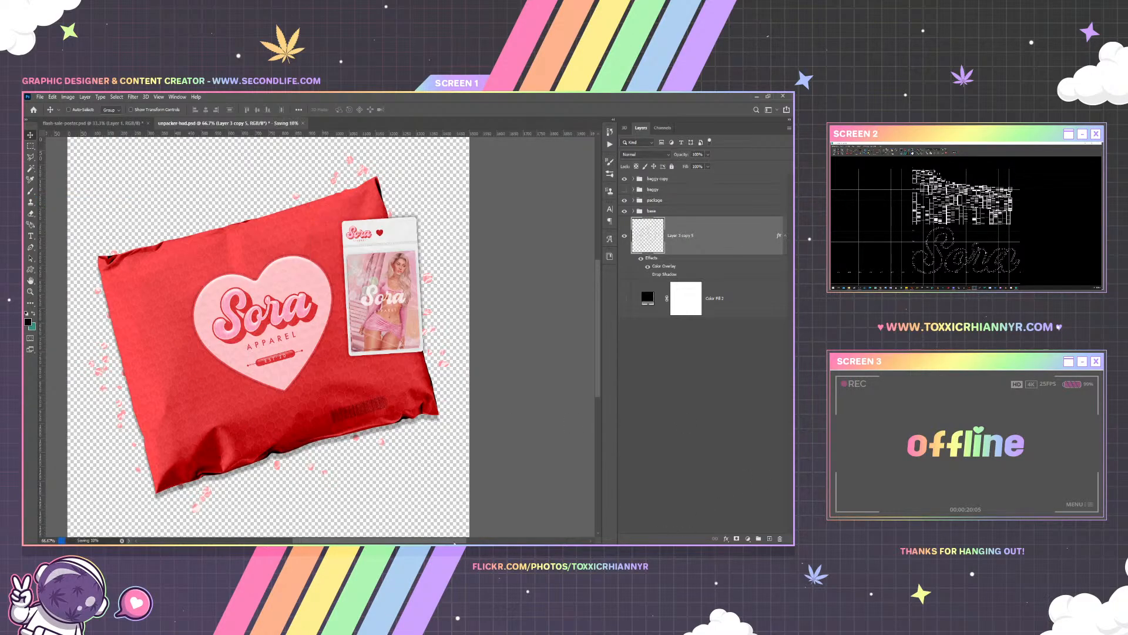
key(alt+Tab)
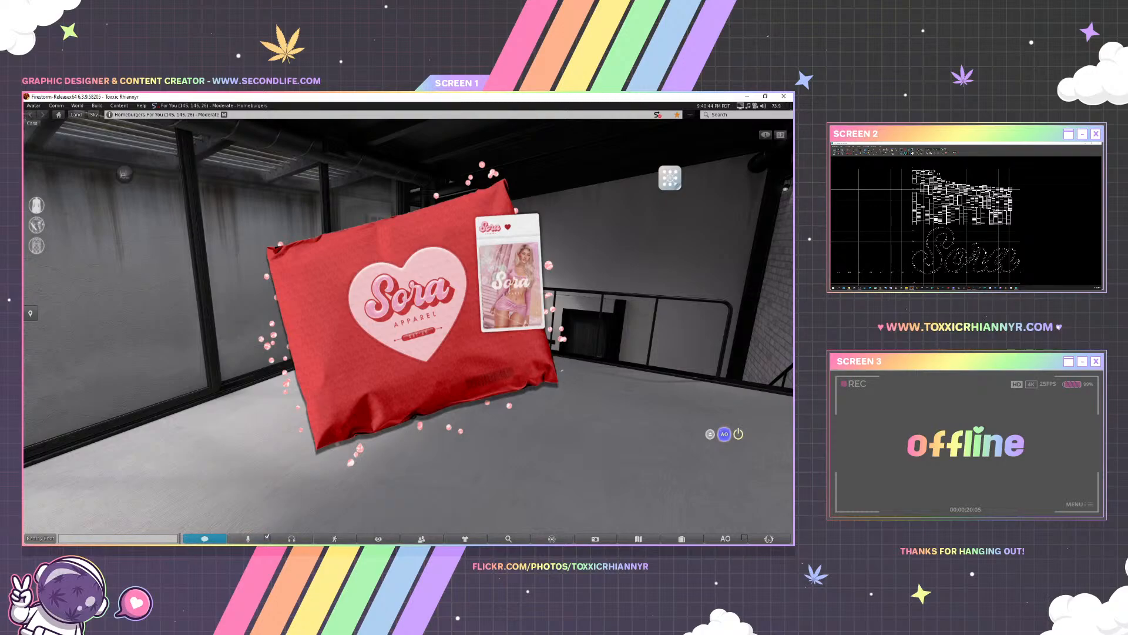
mouse_move(428, 541)
Switch back to Photoshop and set the confetti Color Overlay's blend mode to Color
click(364, 514)
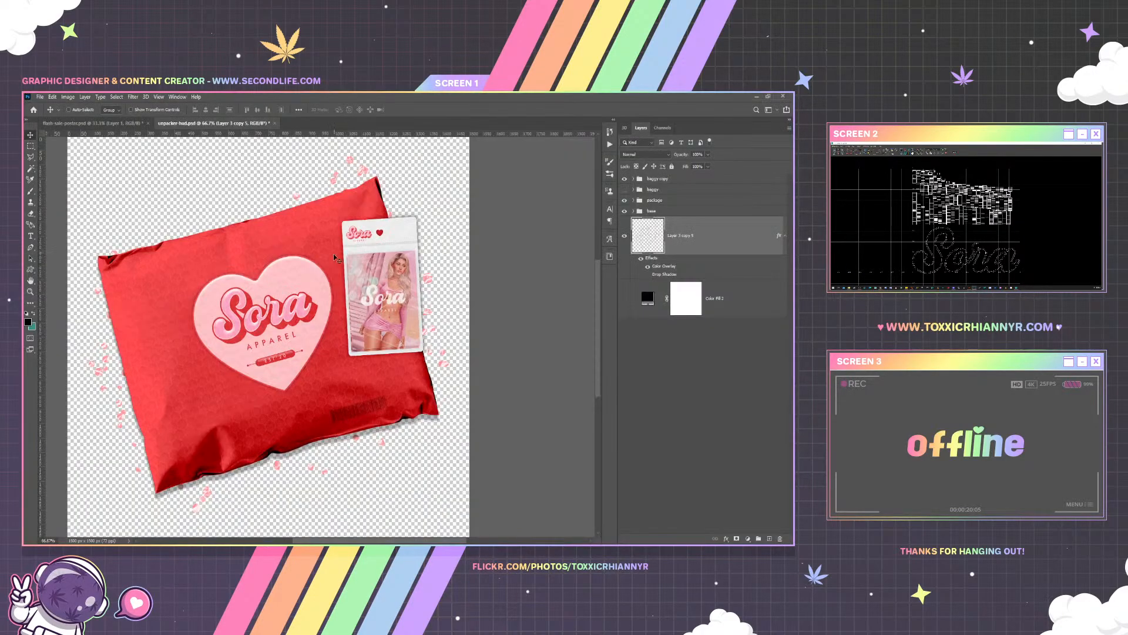
right_click(690, 243)
click(670, 192)
click(487, 270)
click(615, 182)
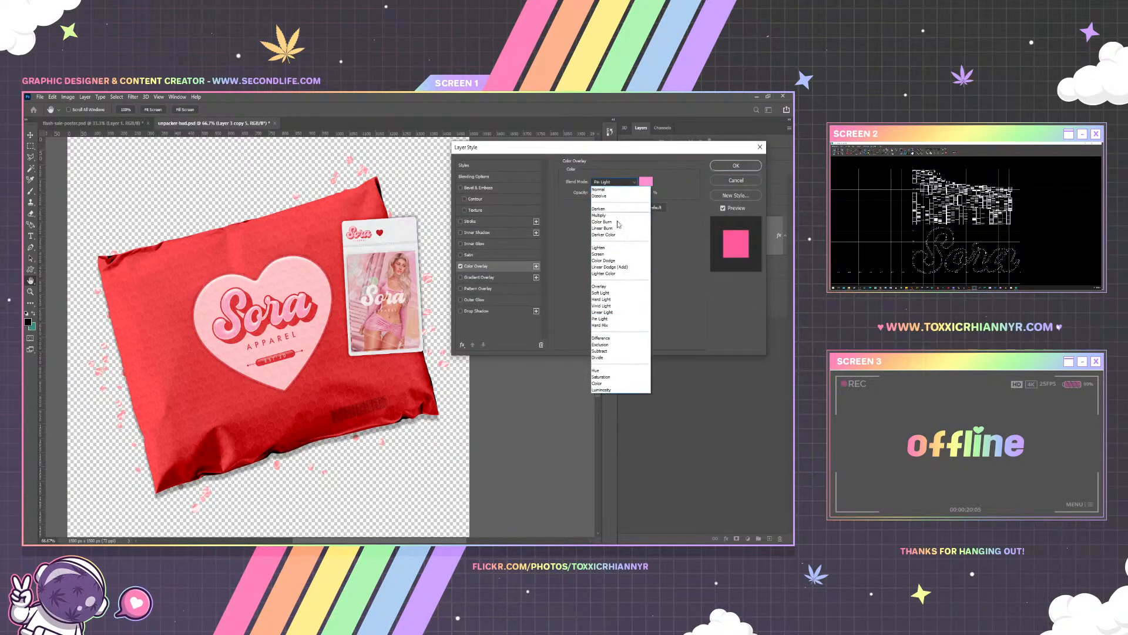
click(609, 326)
key(Down)
key(Down)
key(Down)
key(Down)
key(Down)
key(Down)
key(Down)
key(Up)
key(Down)
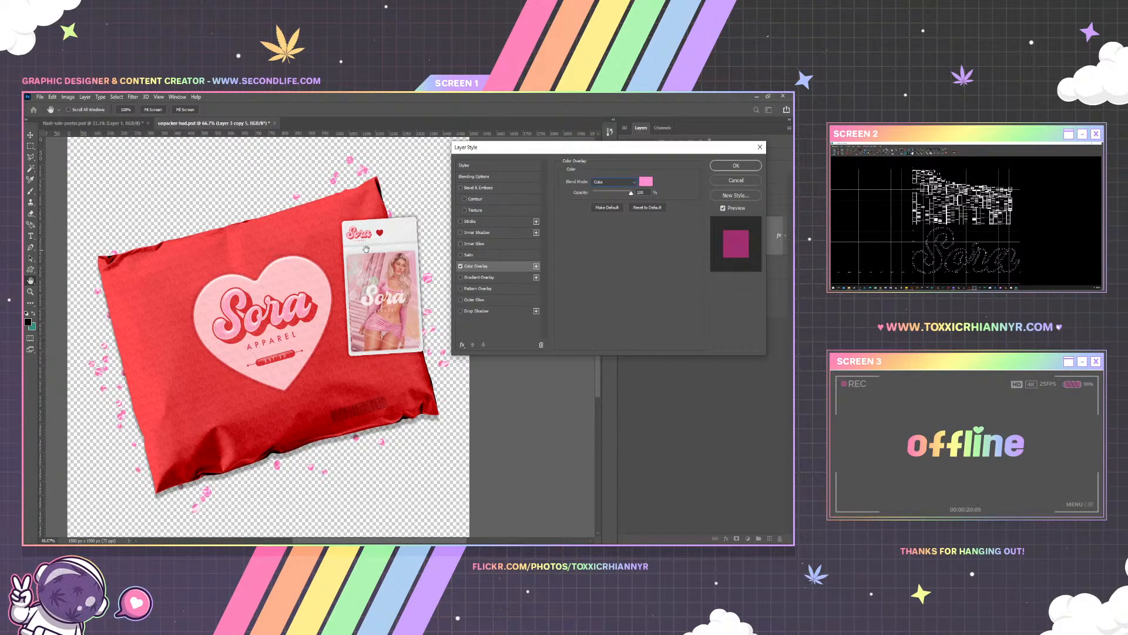
click(719, 170)
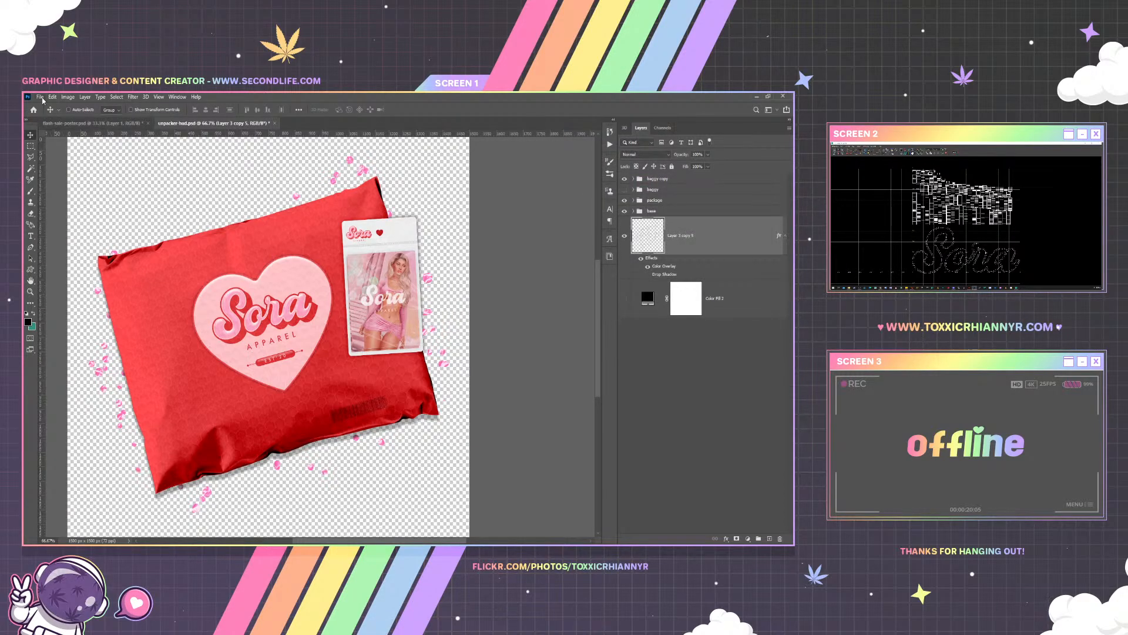
Overwrite the HUD texture PNG with the recoloured confetti and return to the Second Life viewer
click(39, 97)
click(51, 201)
key(Return)
key(Return)
key(alt+Tab)
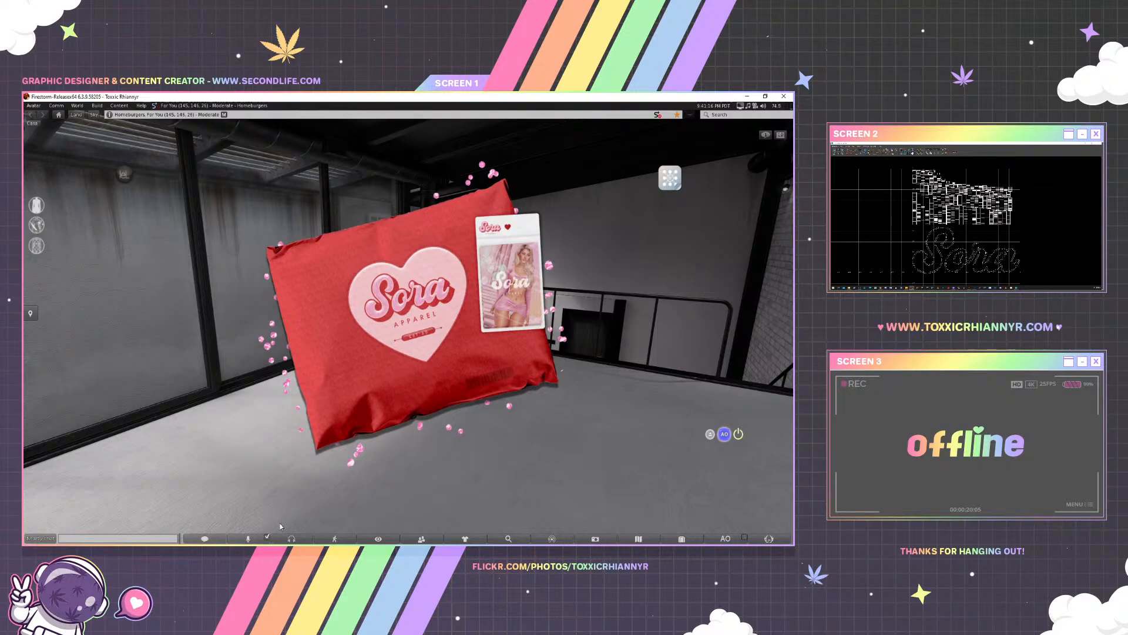
Show Quick Preferences and step through the Windlight sky presets to examine the HUD under different lighting
click(769, 538)
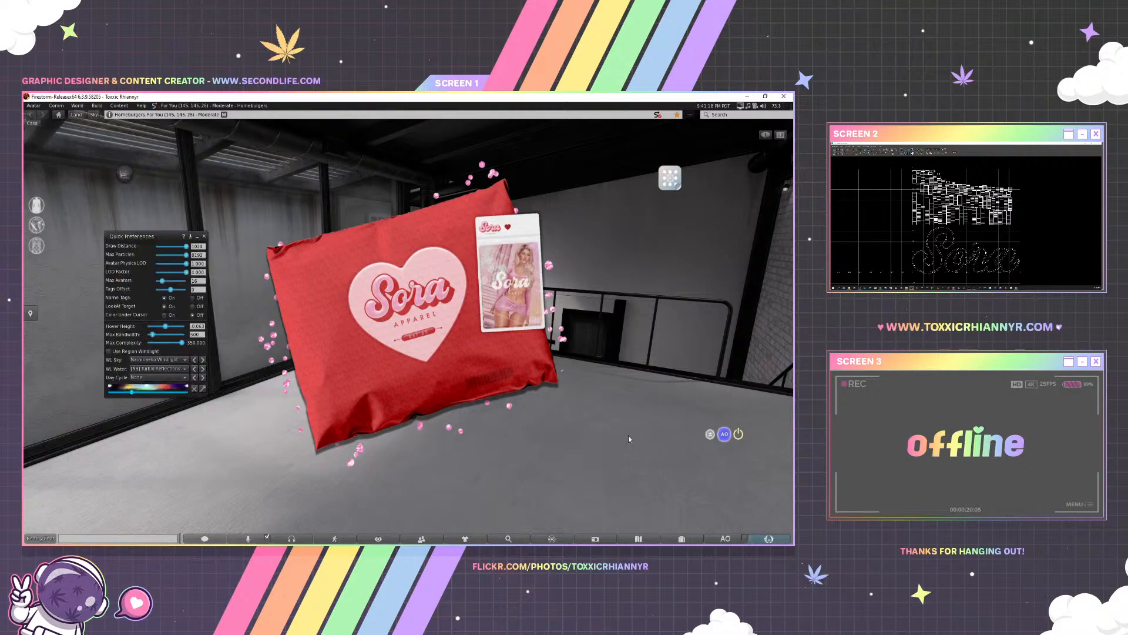
click(118, 354)
click(118, 354)
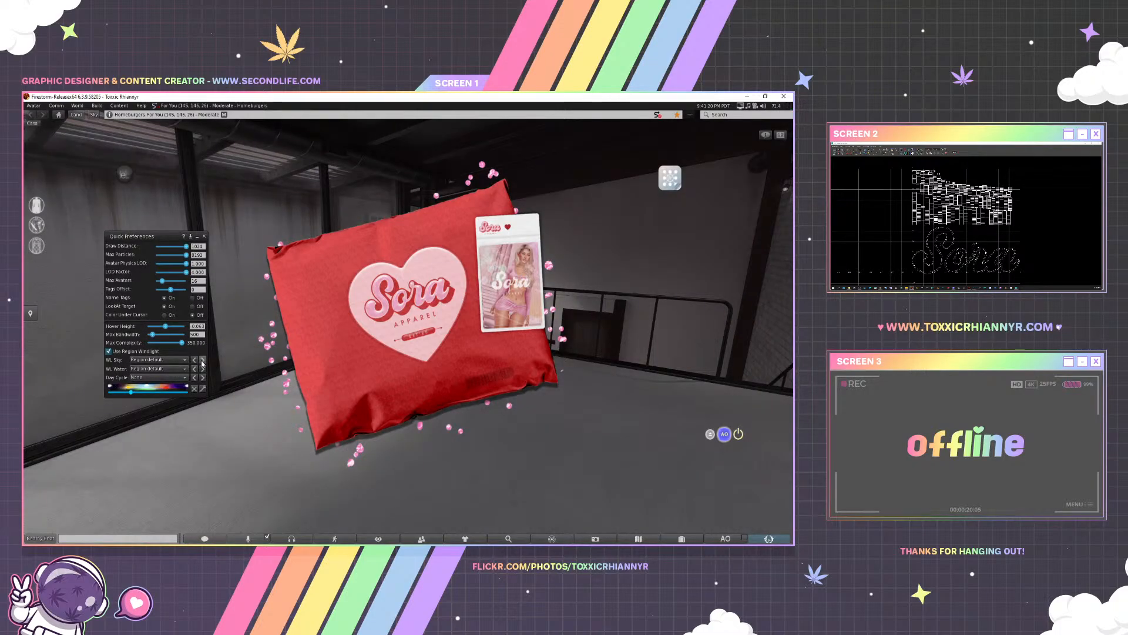
click(202, 360)
click(203, 359)
click(202, 359)
click(203, 360)
click(203, 361)
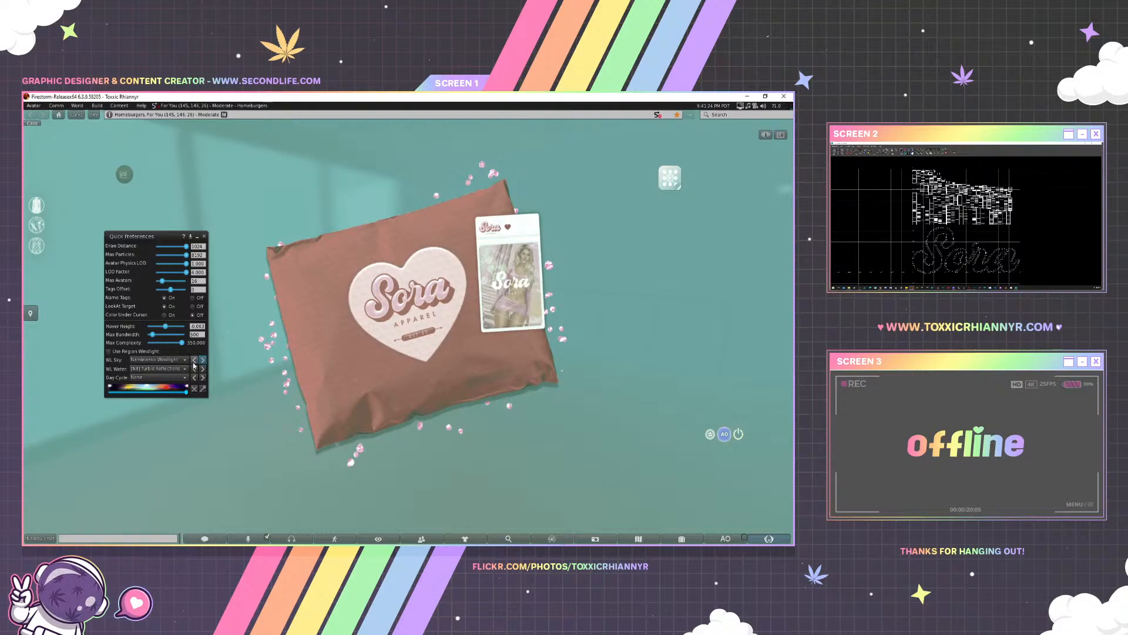
click(194, 362)
click(204, 361)
click(204, 362)
click(205, 362)
click(205, 362)
click(205, 362)
click(205, 362)
click(204, 362)
click(205, 362)
click(204, 362)
click(204, 362)
click(205, 362)
click(204, 362)
Walk the avatar forward and compare the HUD against the scene under further Windlight sky presets
key(Up)
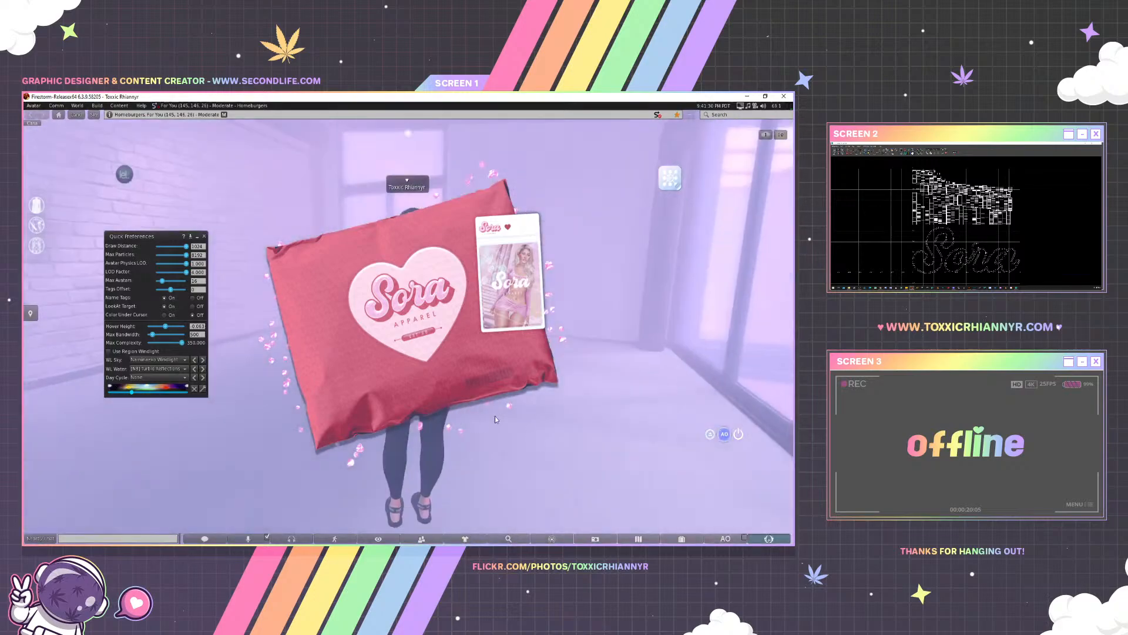
click(204, 362)
click(204, 362)
click(204, 362)
click(204, 362)
click(204, 362)
click(204, 362)
click(204, 362)
click(204, 362)
click(203, 362)
click(204, 362)
click(203, 362)
click(204, 362)
click(204, 362)
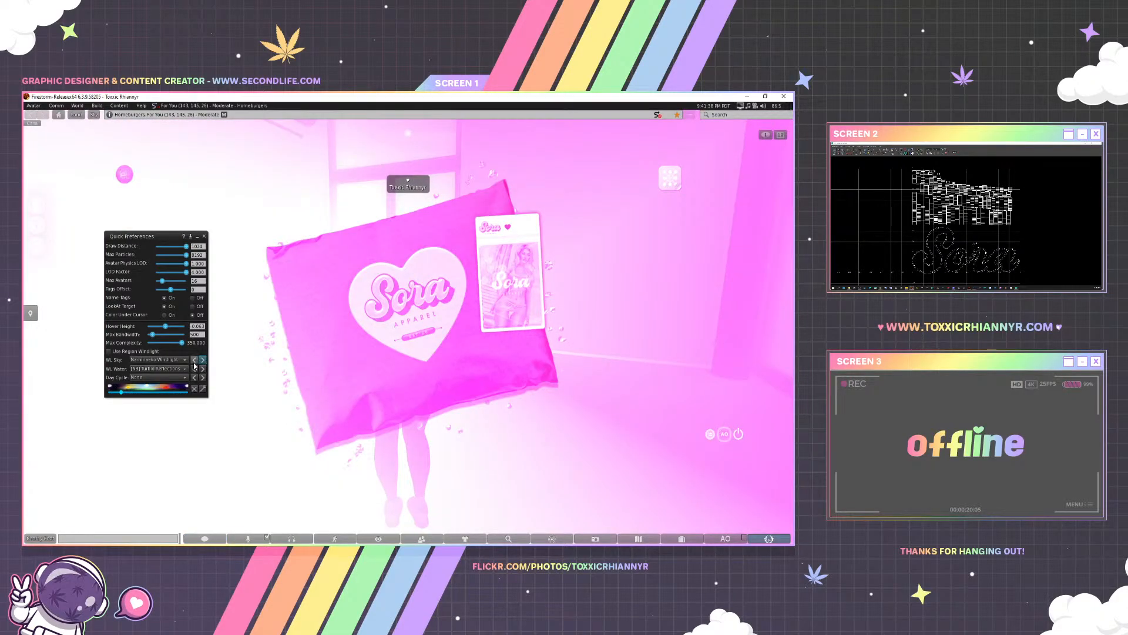
click(195, 360)
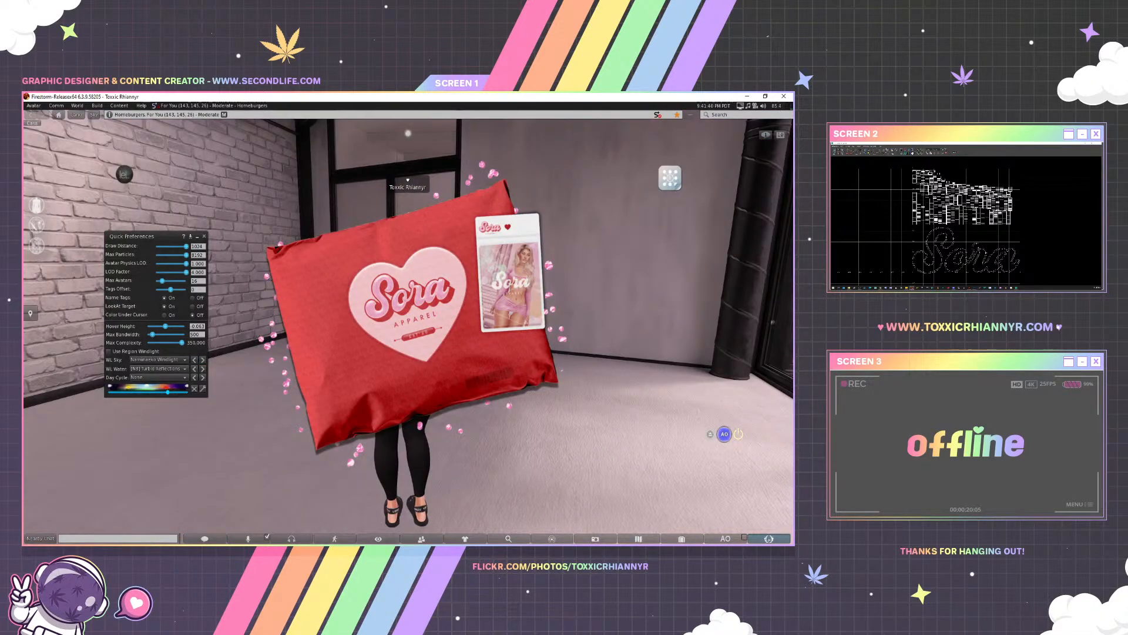
Switch to Photoshop and add a Brightness/Contrast adjustment layer above the "baggy copy" group with the contrast raised
mouse_move(432, 548)
click(359, 514)
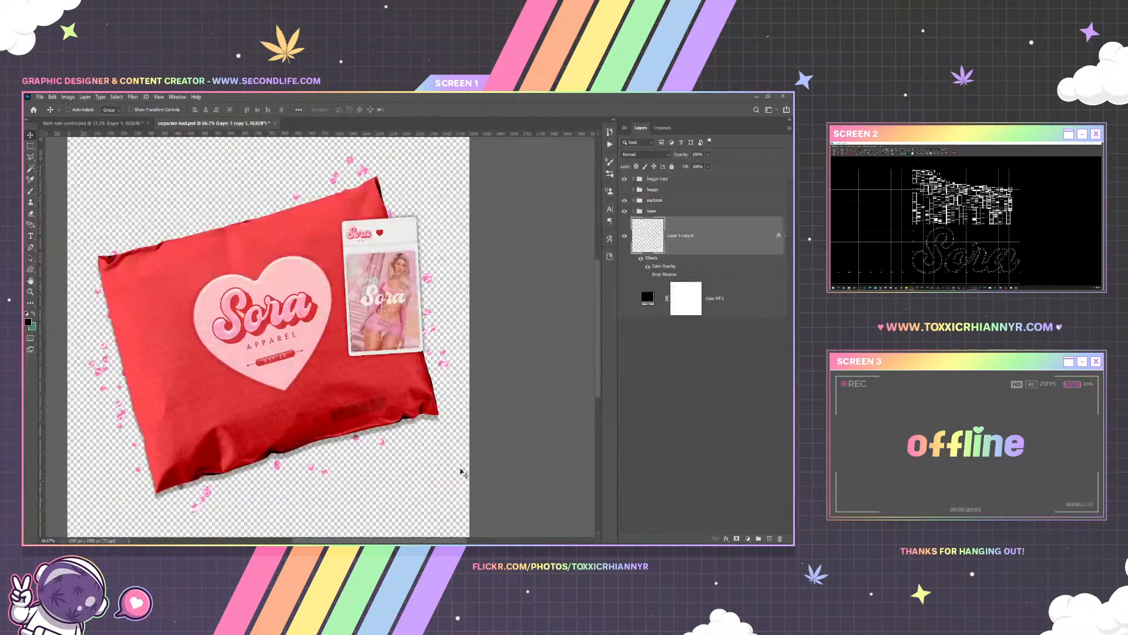
click(684, 178)
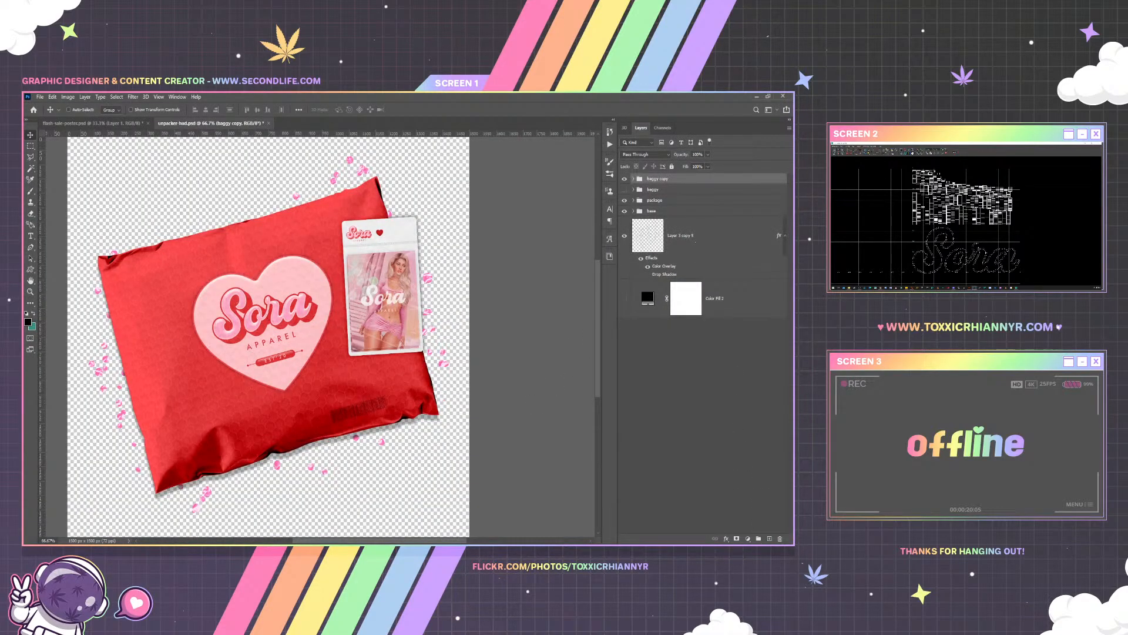
click(748, 539)
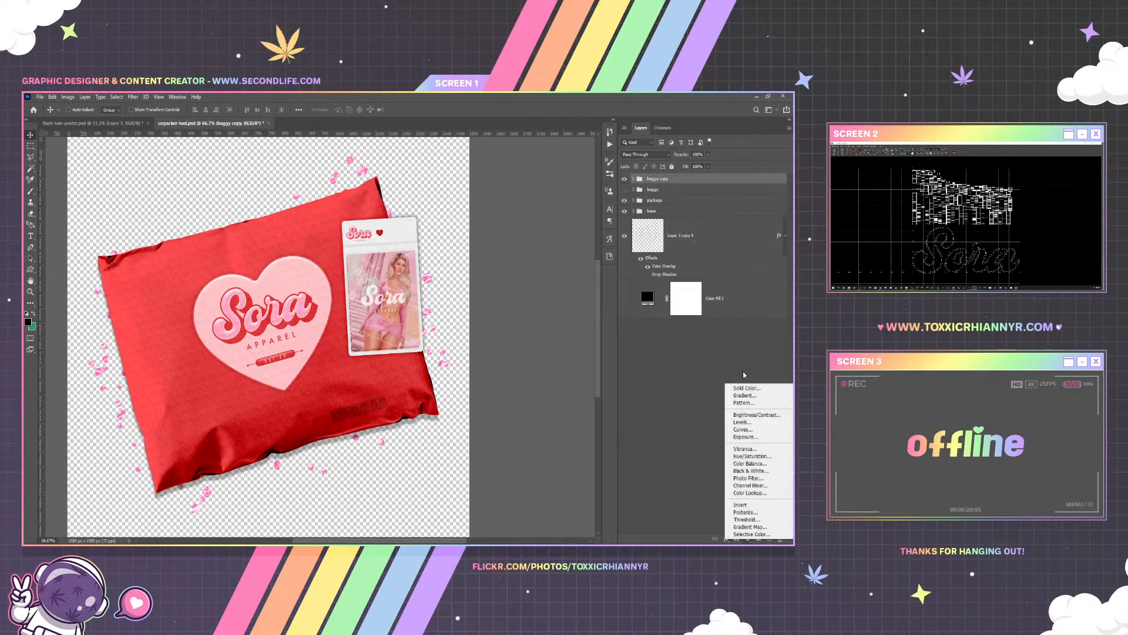
click(742, 416)
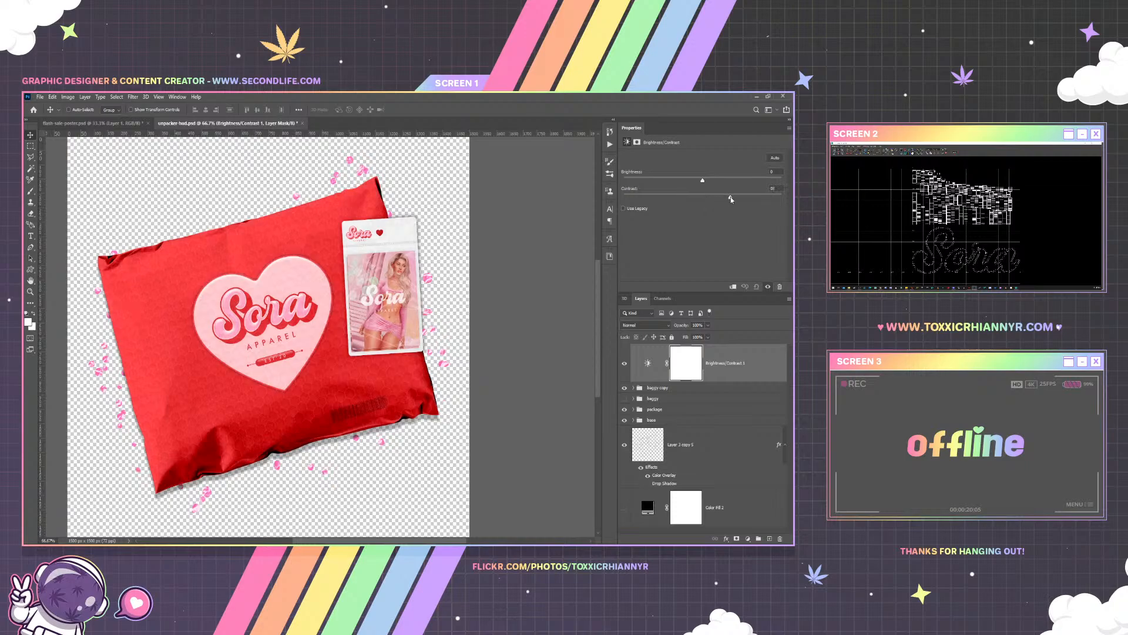
Overwrite the HUD texture PNG with the contrast-adjusted version and return to the Second Life viewer
click(39, 96)
click(65, 200)
key(alt+Tab)
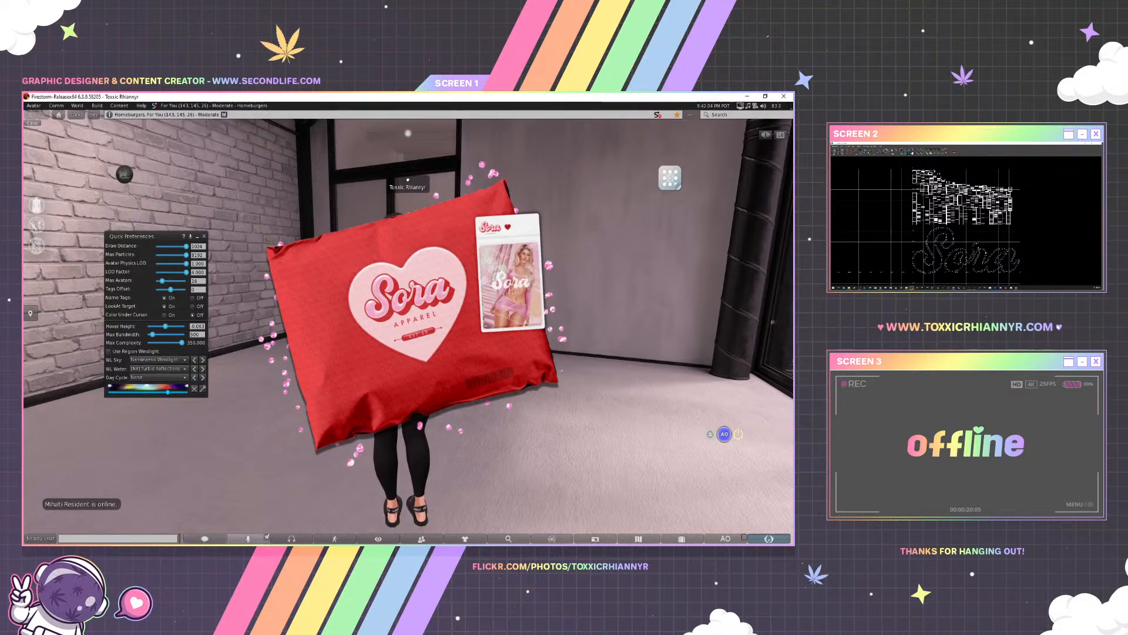
Switch back to Photoshop and add a Vibrance adjustment layer above Brightness/Contrast with the vibrance raised slightly
mouse_move(432, 544)
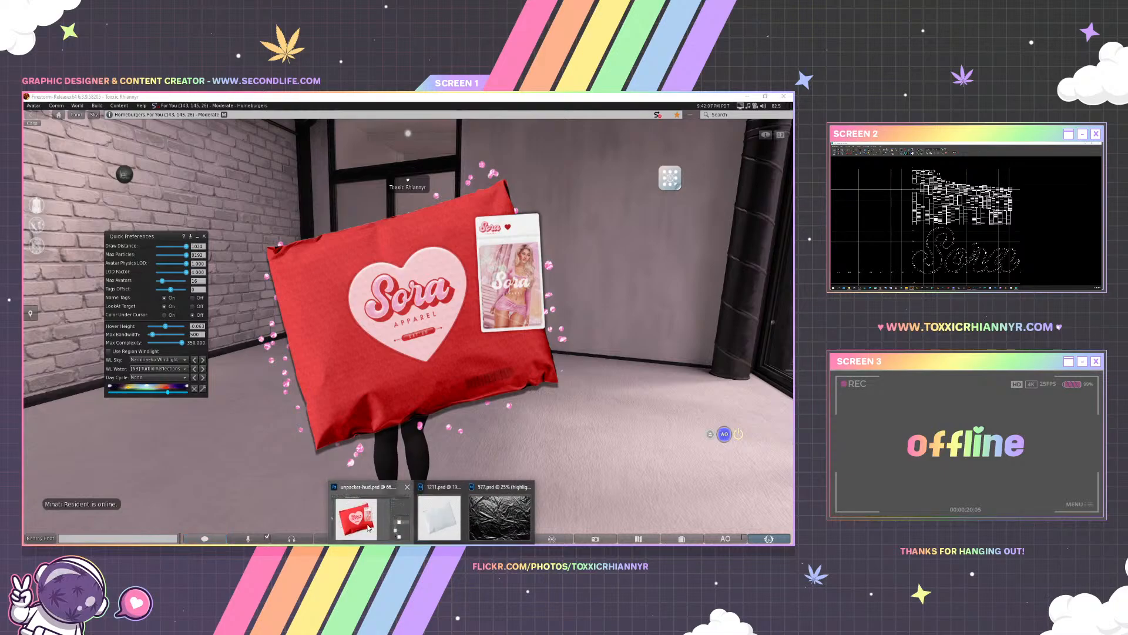
click(374, 512)
click(746, 539)
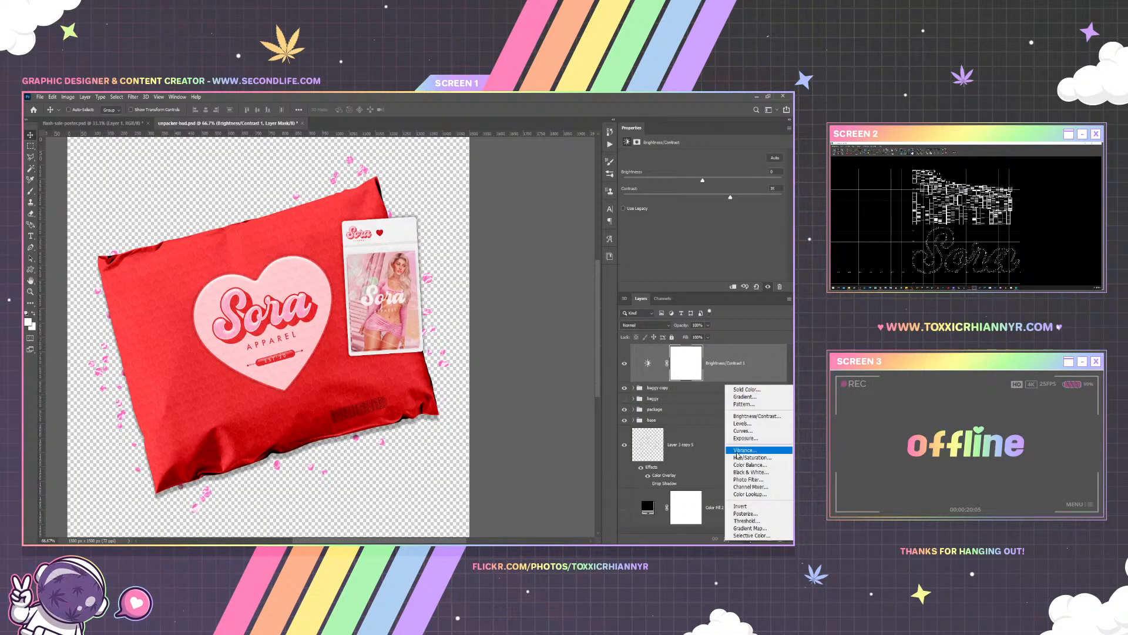
click(745, 449)
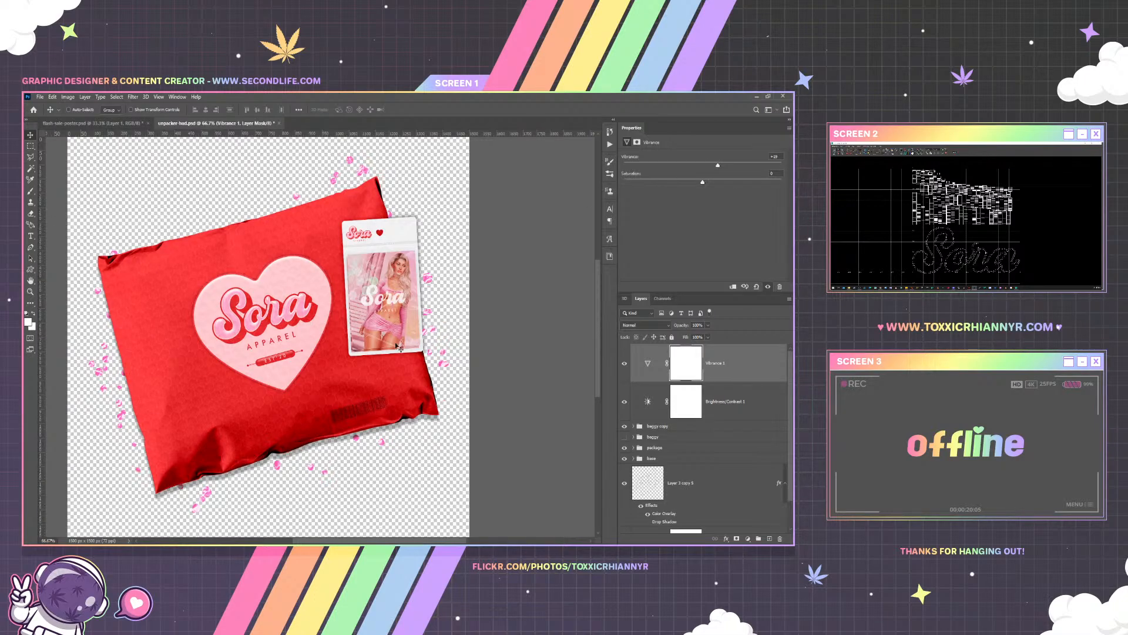
Clear the layer style from the confetti layer below the base group
click(731, 418)
click(774, 489)
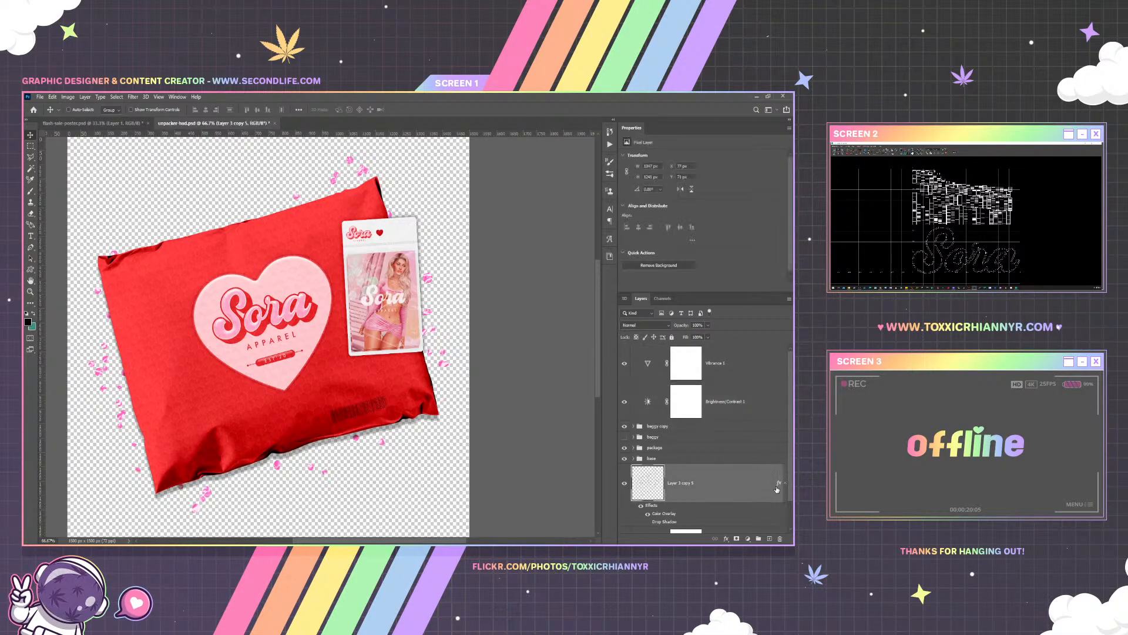
right_click(712, 486)
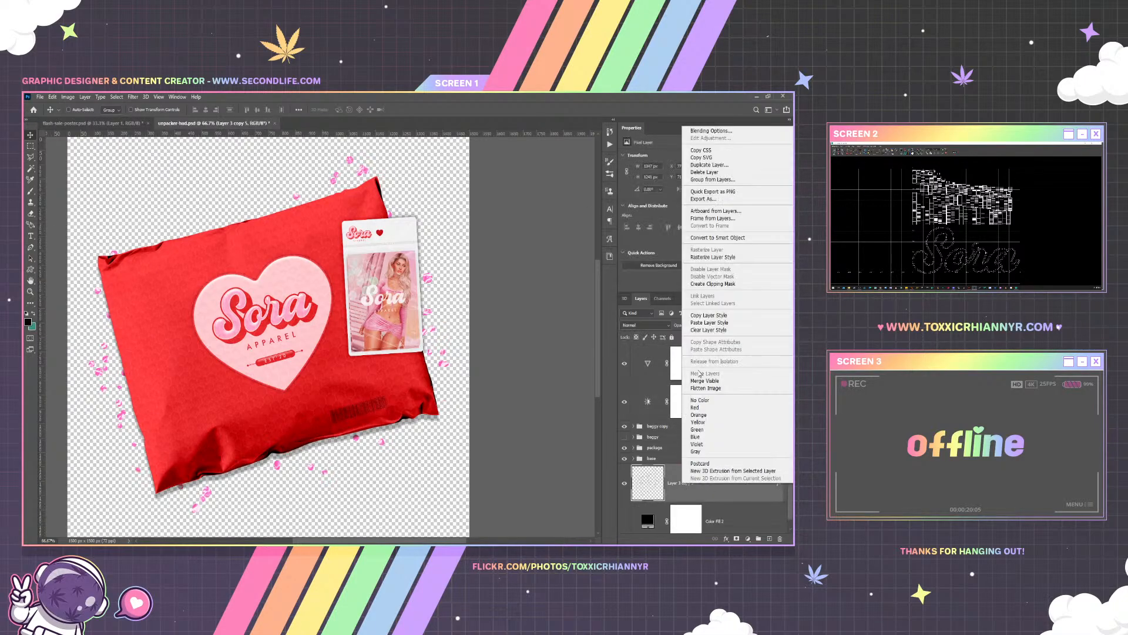
click(708, 331)
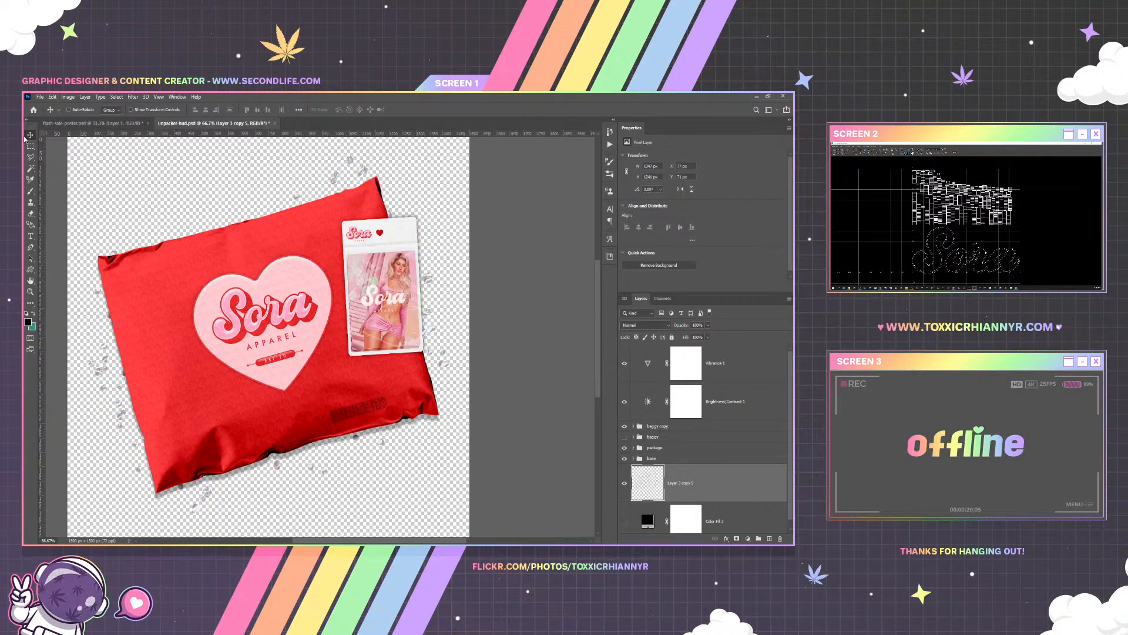
Overwrite the HUD texture PNG using the large file size option and inspect the unstyled confetti around the package in Second Life
click(40, 97)
click(77, 198)
key(Return)
key(Return)
key(alt+Tab)
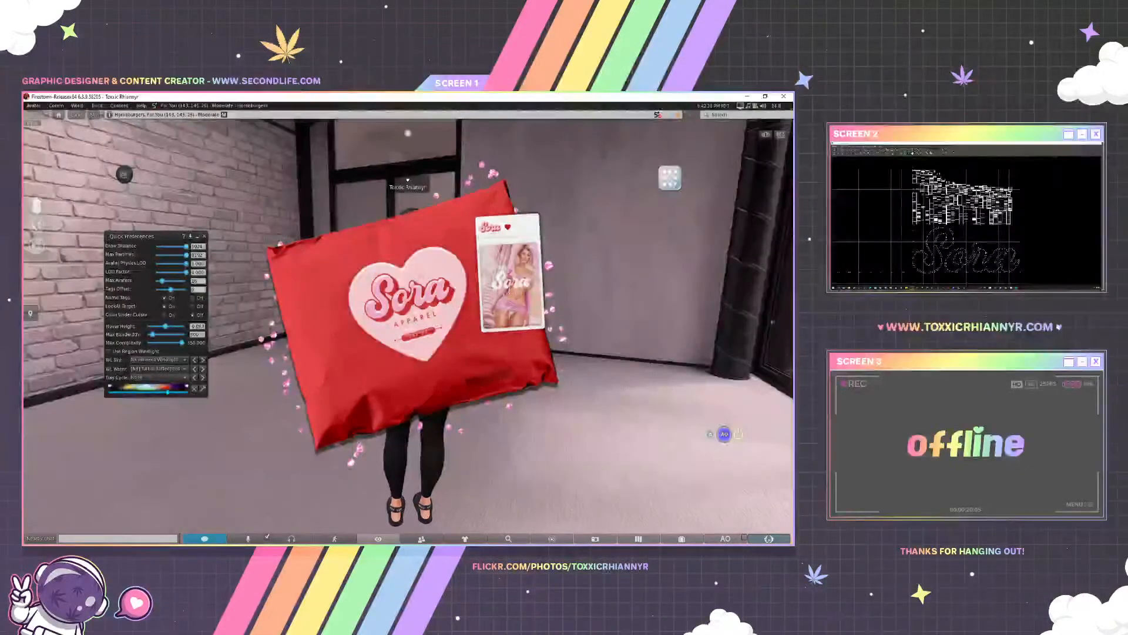
key(alt+Tab)
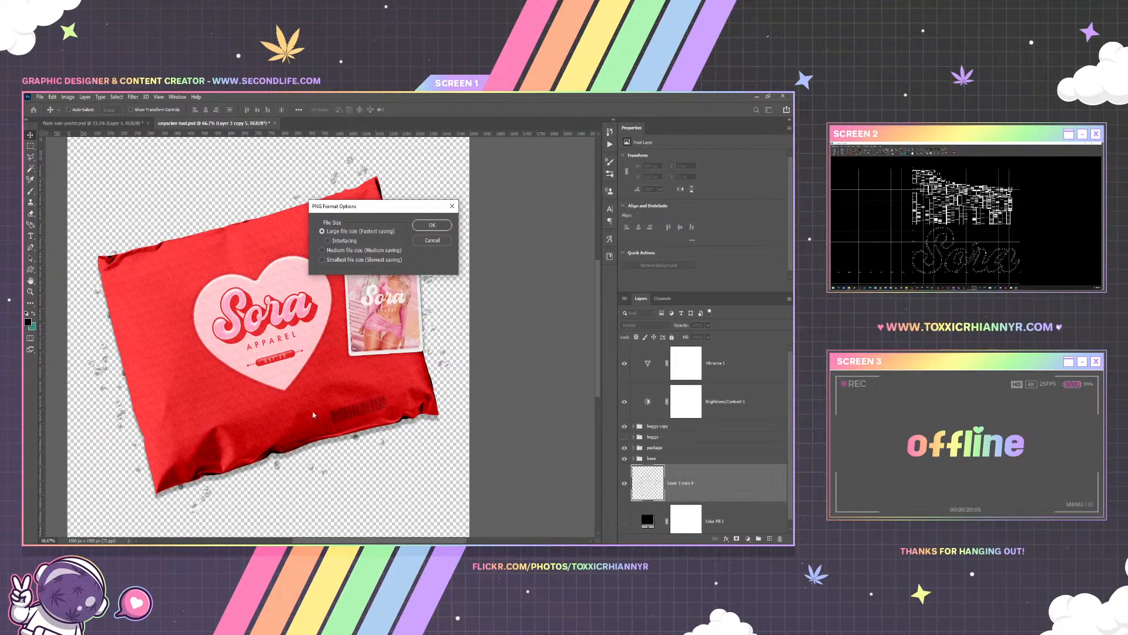
click(428, 225)
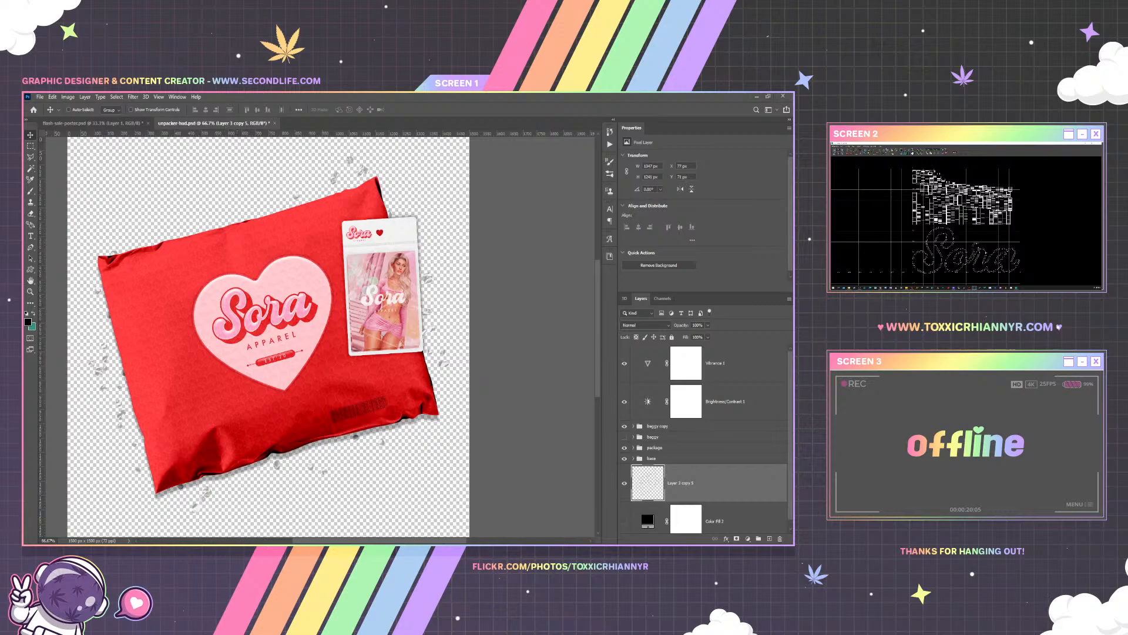
key(alt+Tab)
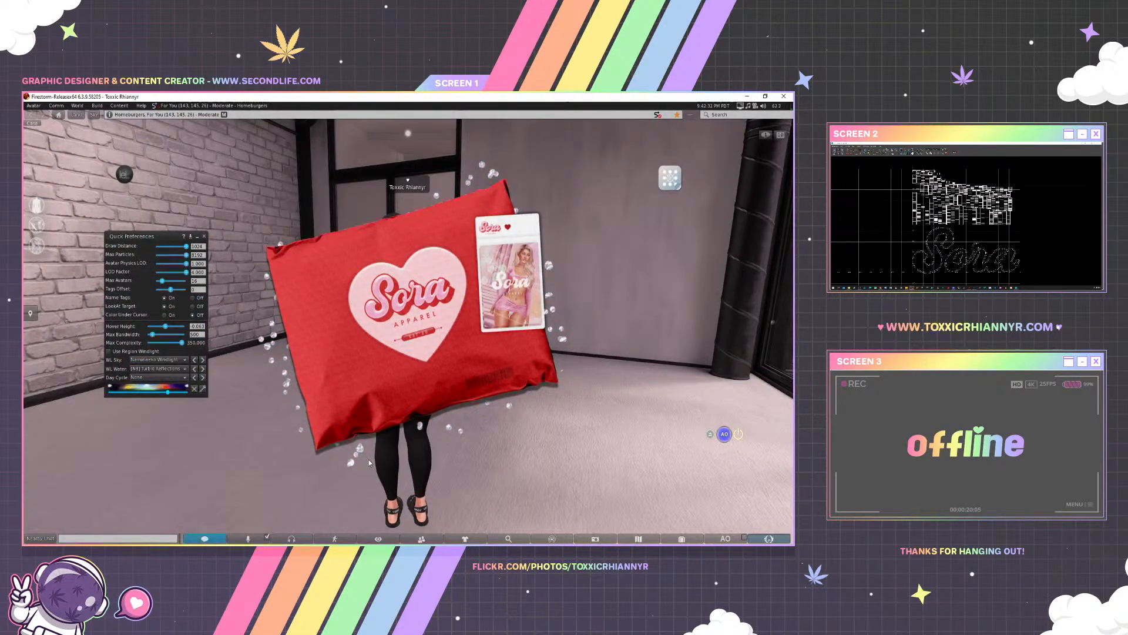
drag(616, 247, 278, 421)
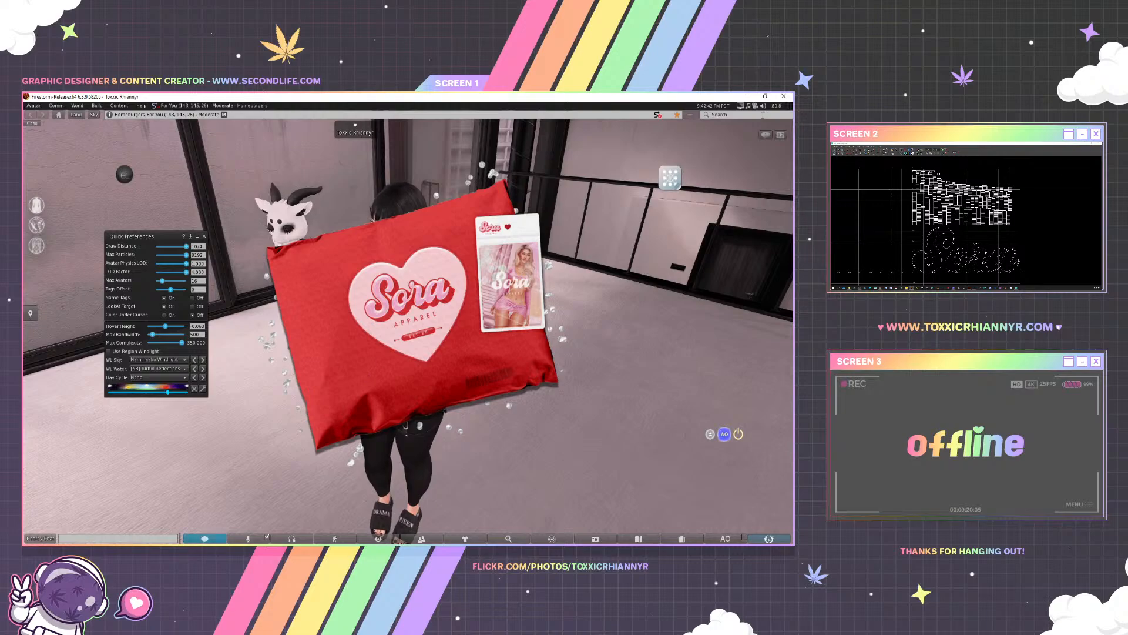
Return to Photoshop and replace the confetti layer with the img1 particle image, placed beneath the package artwork
click(747, 97)
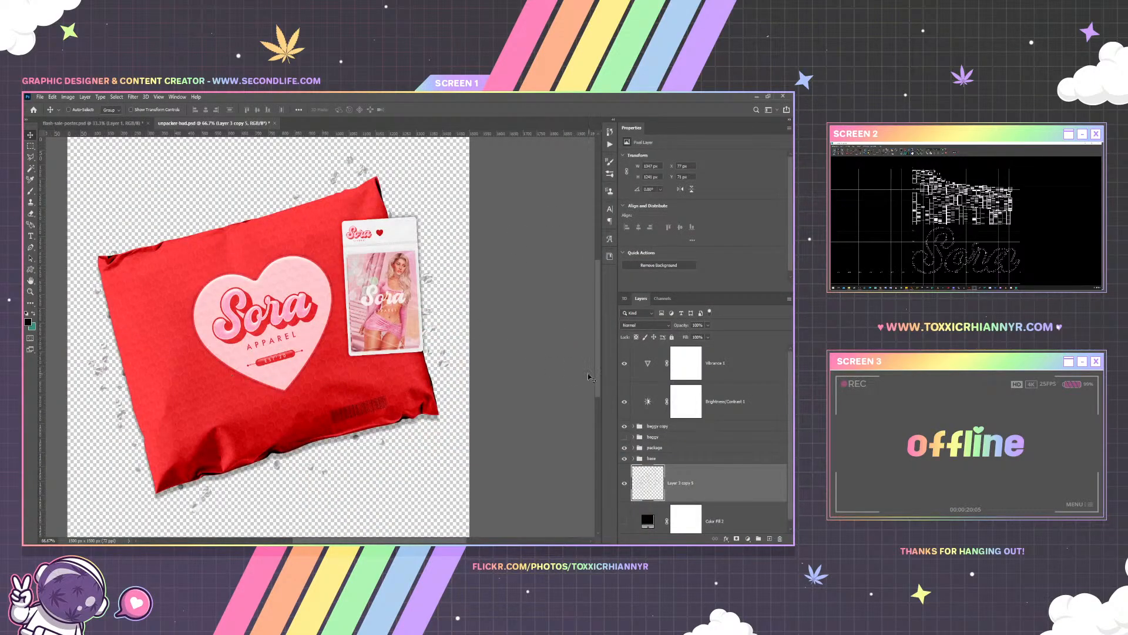
right_click(680, 493)
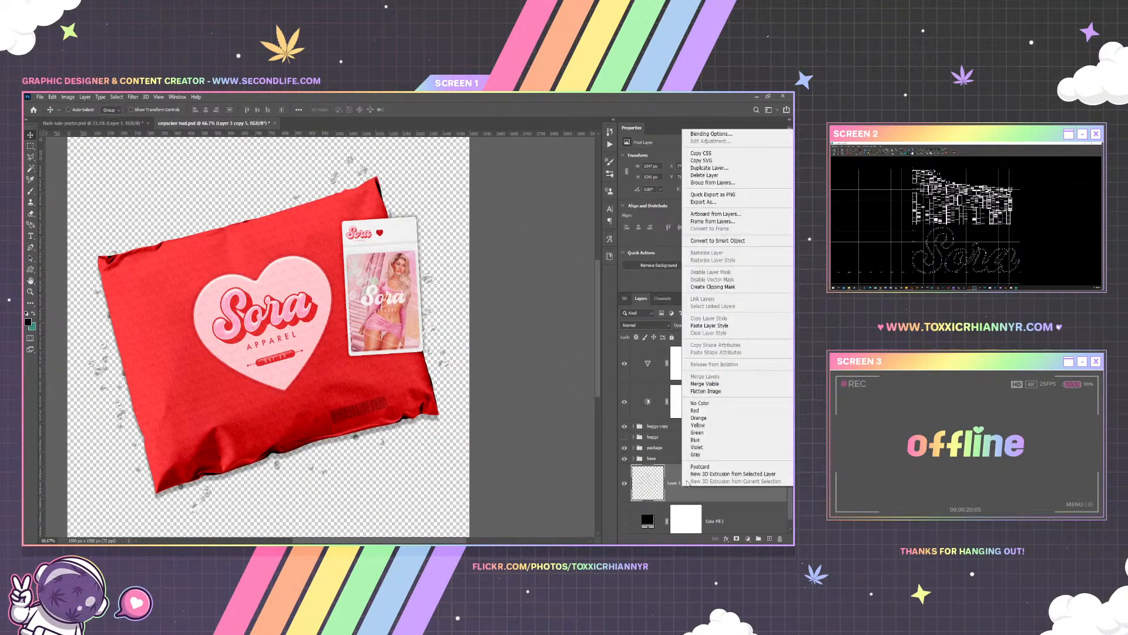
click(711, 174)
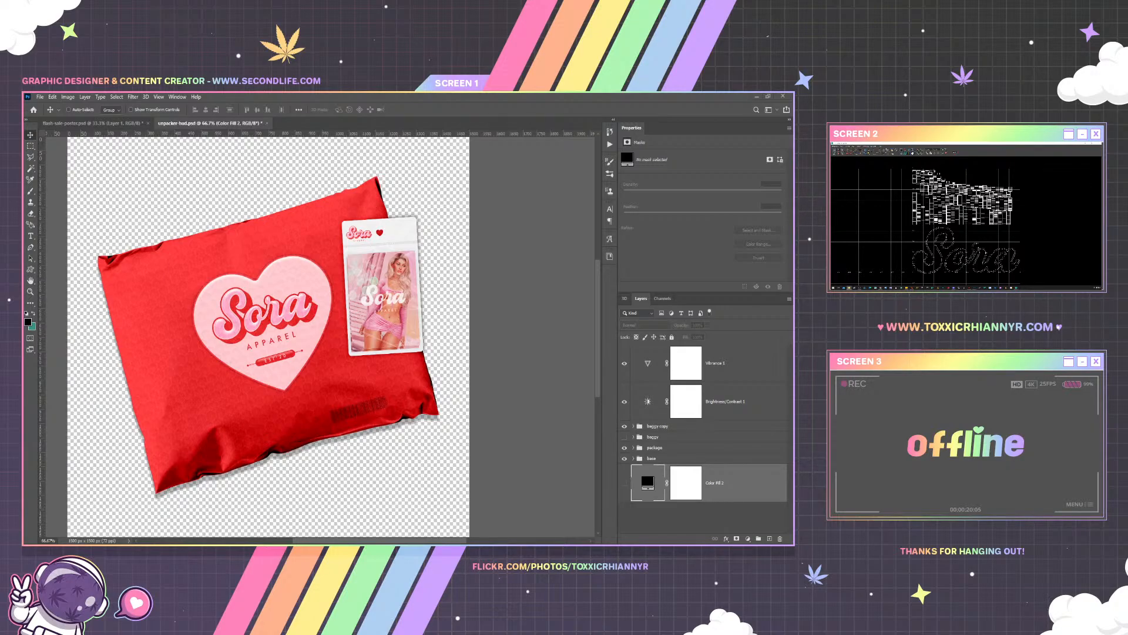
drag(449, 348, 291, 366)
key(Return)
Overwrite the HUD texture PNG with the img1 particle version and return to the Second Life viewer
click(40, 96)
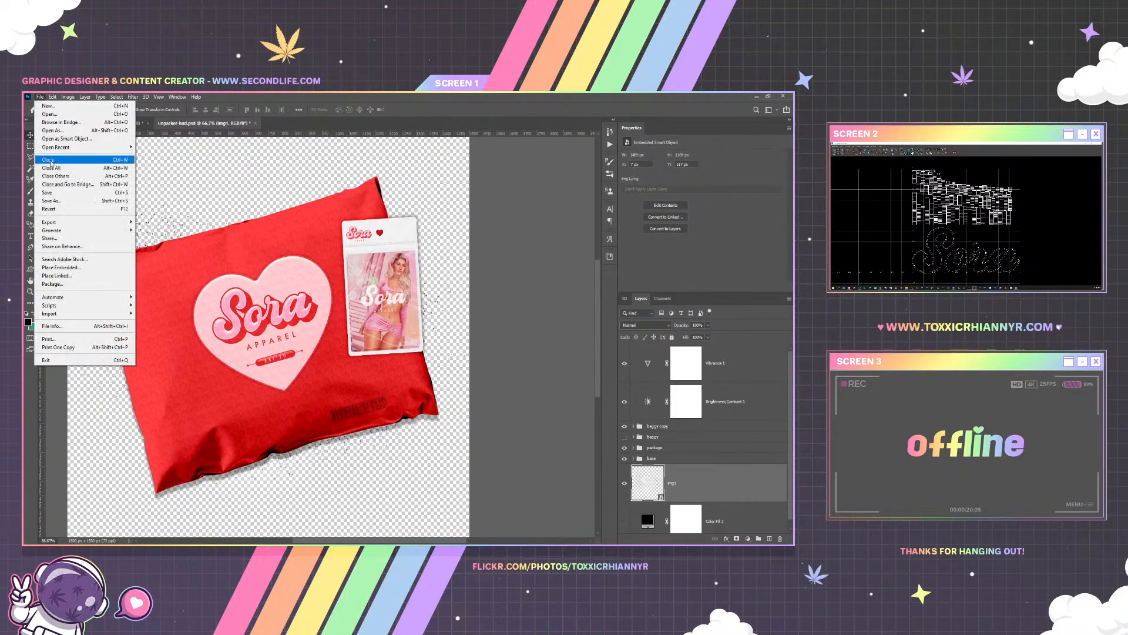
click(59, 198)
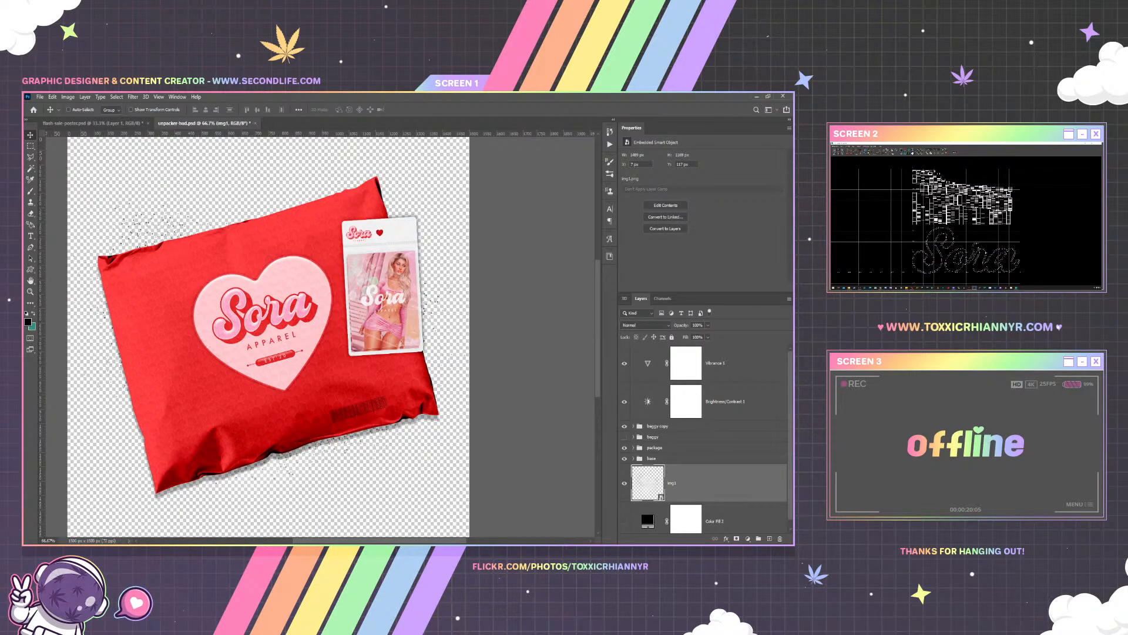
key(alt+Tab)
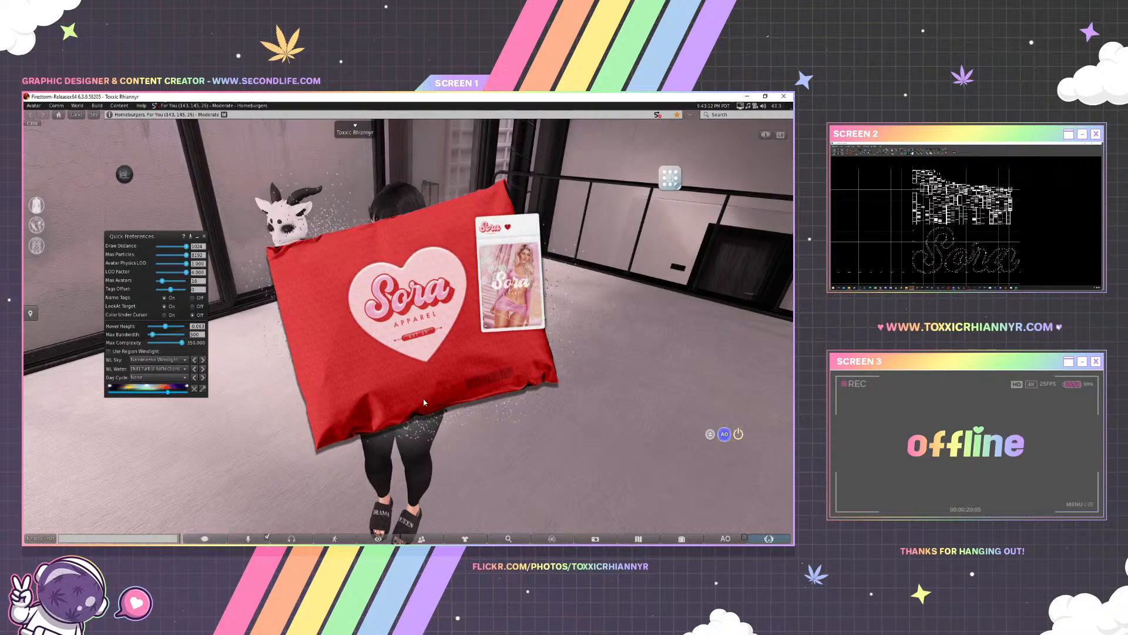
Frame the HUD against the plain floor in Second Life and close Quick Preferences
drag(497, 453, 470, 429)
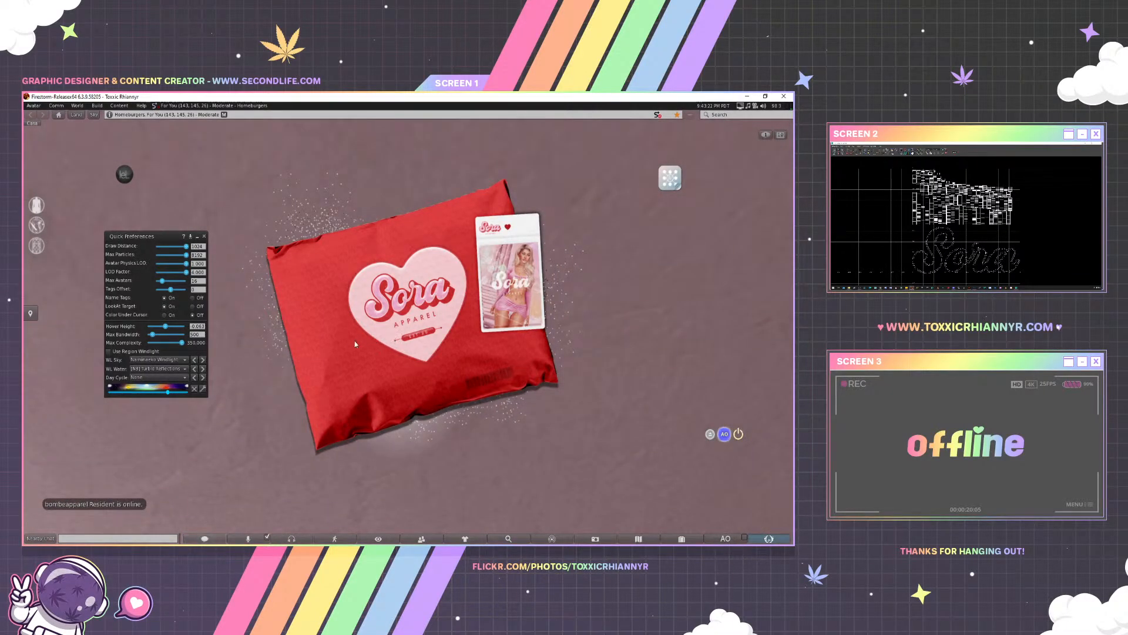
click(204, 236)
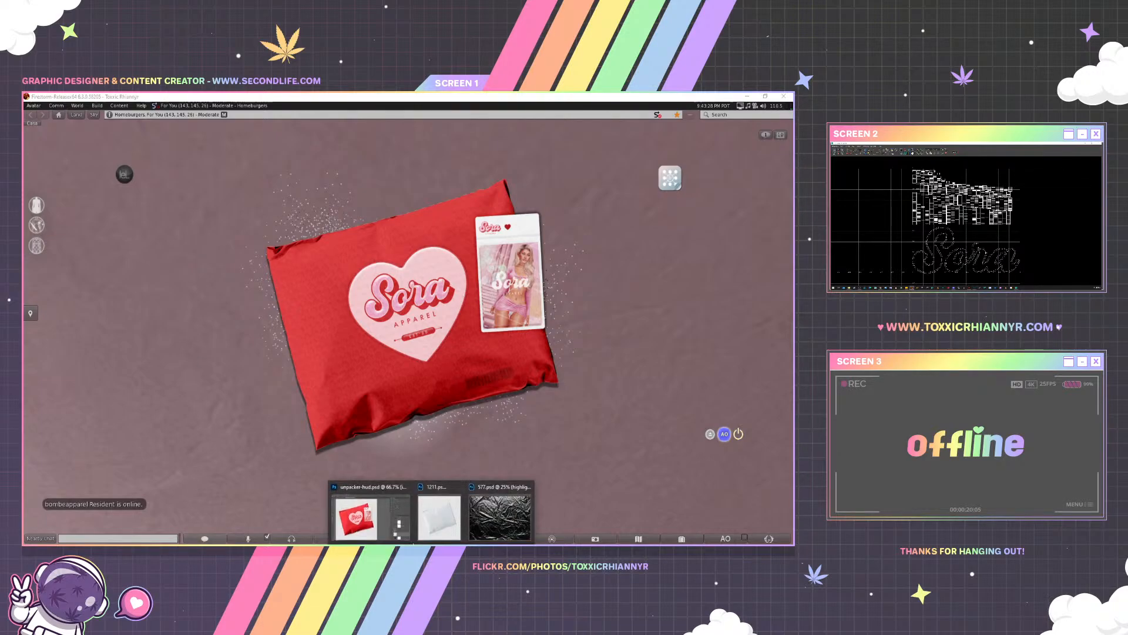
Switch to Photoshop and replace the img1 particle layer with the img2 particle image
click(371, 511)
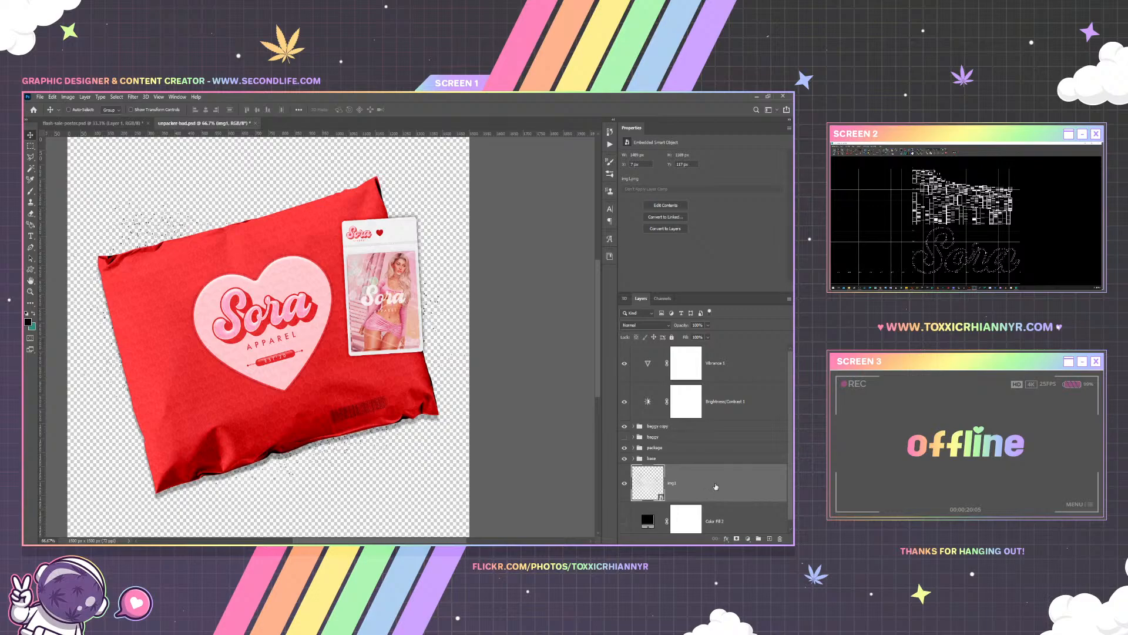
key(Delete)
drag(713, 262, 151, 370)
key(Return)
Overwrite the HUD texture PNG with the img2 particle version and check it in Second Life
click(40, 97)
click(52, 201)
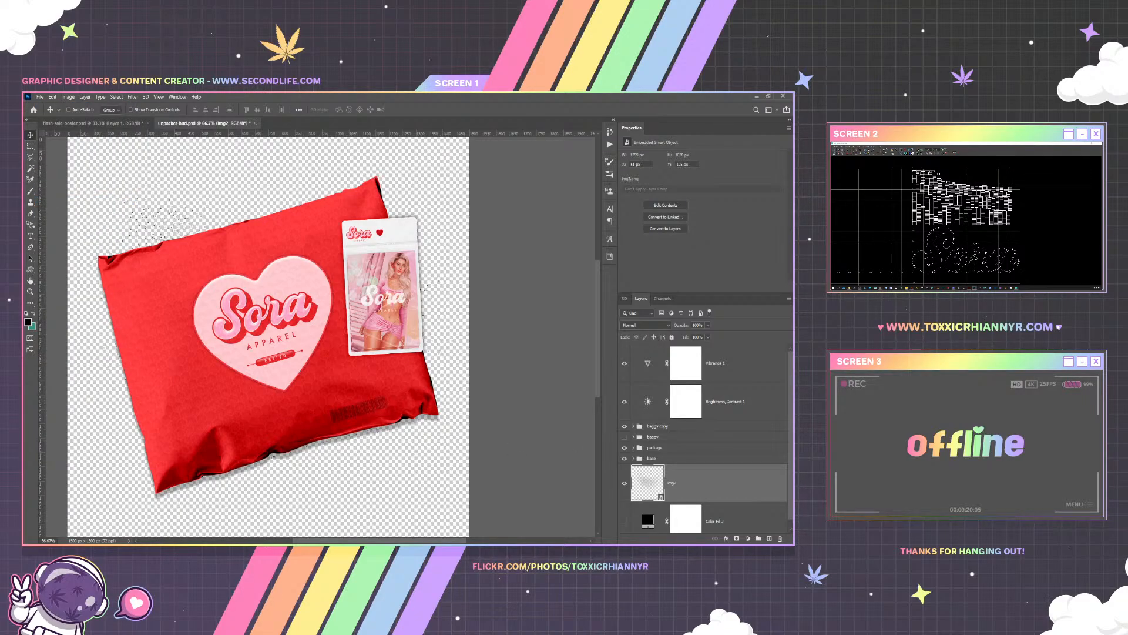
click(259, 552)
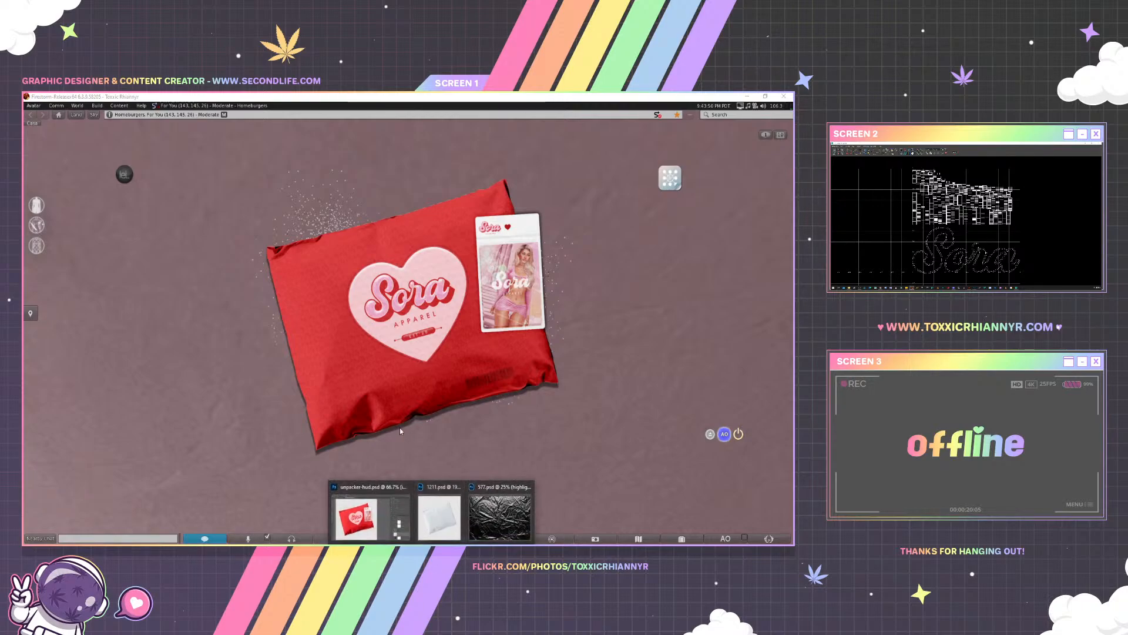
Return to Photoshop, enlarge the img2 particle layer slightly and shift it downward behind the package
click(388, 522)
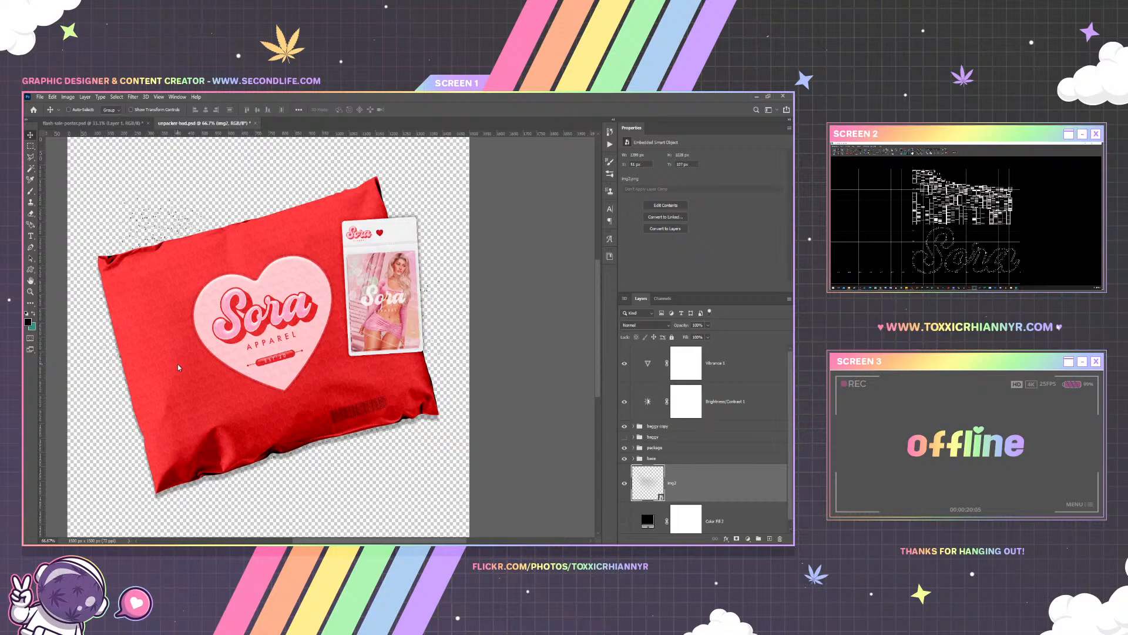
drag(228, 351, 228, 360)
key(ctrl+t)
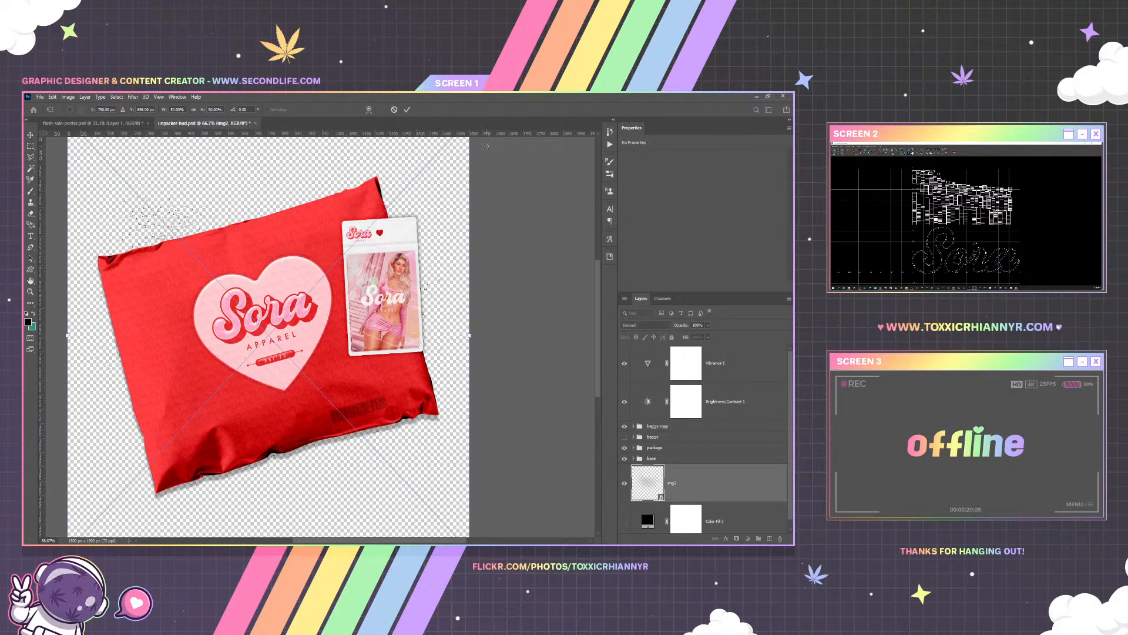
scroll(418, 282, up, 2)
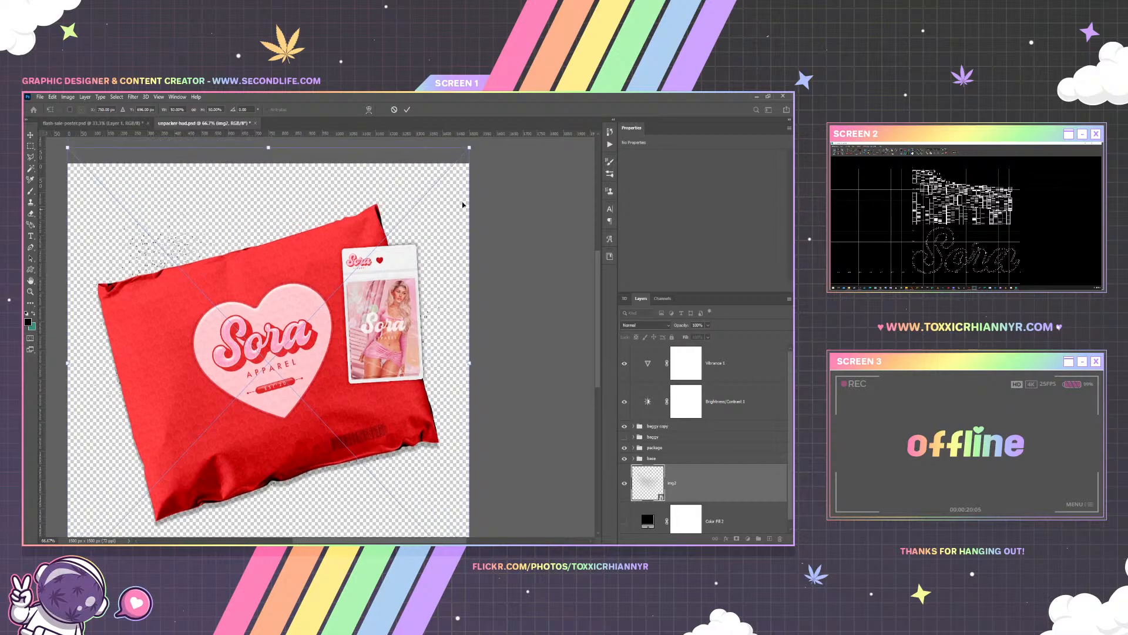
drag(470, 145, 485, 140)
key(Return)
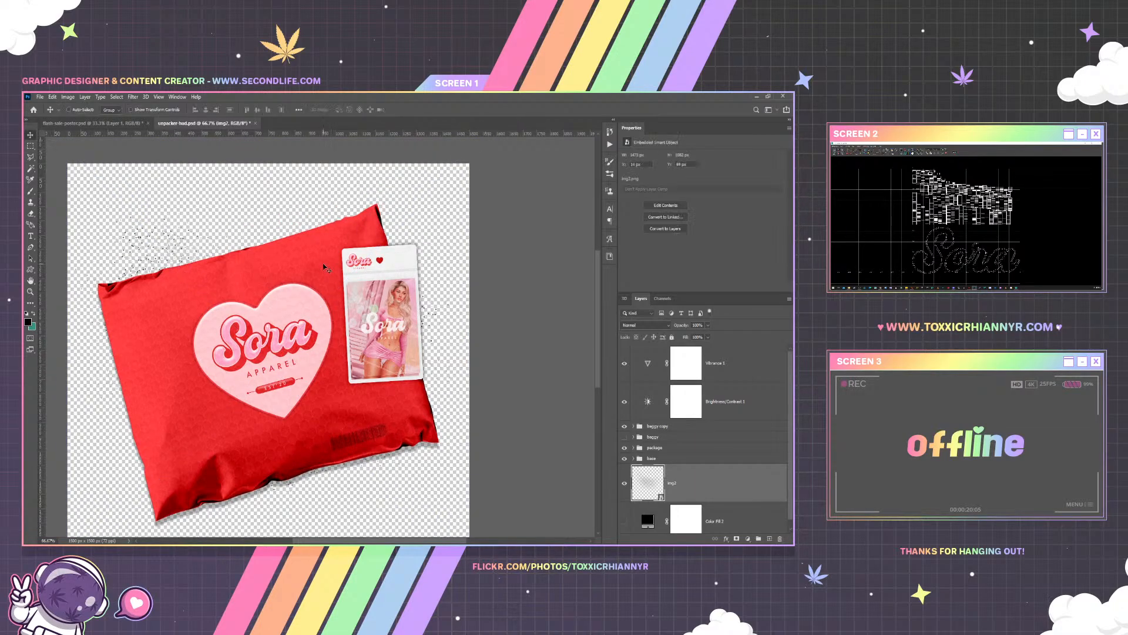
drag(306, 294, 305, 308)
Overwrite the HUD texture PNG with the enlarged particles at large file size and return to the Second Life viewer
click(39, 96)
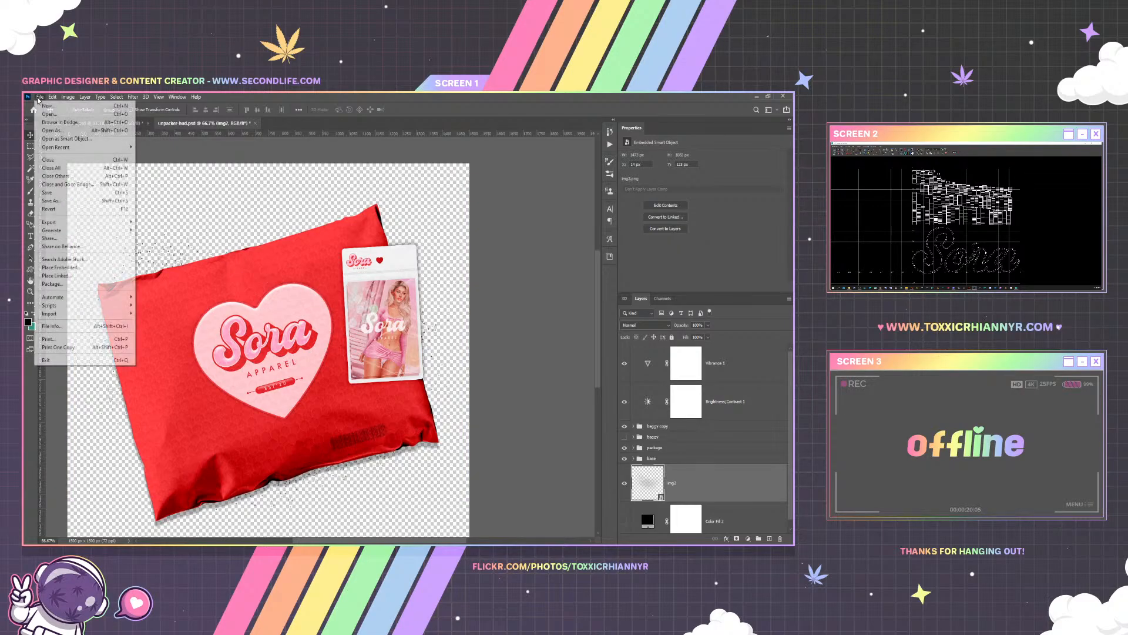
click(50, 202)
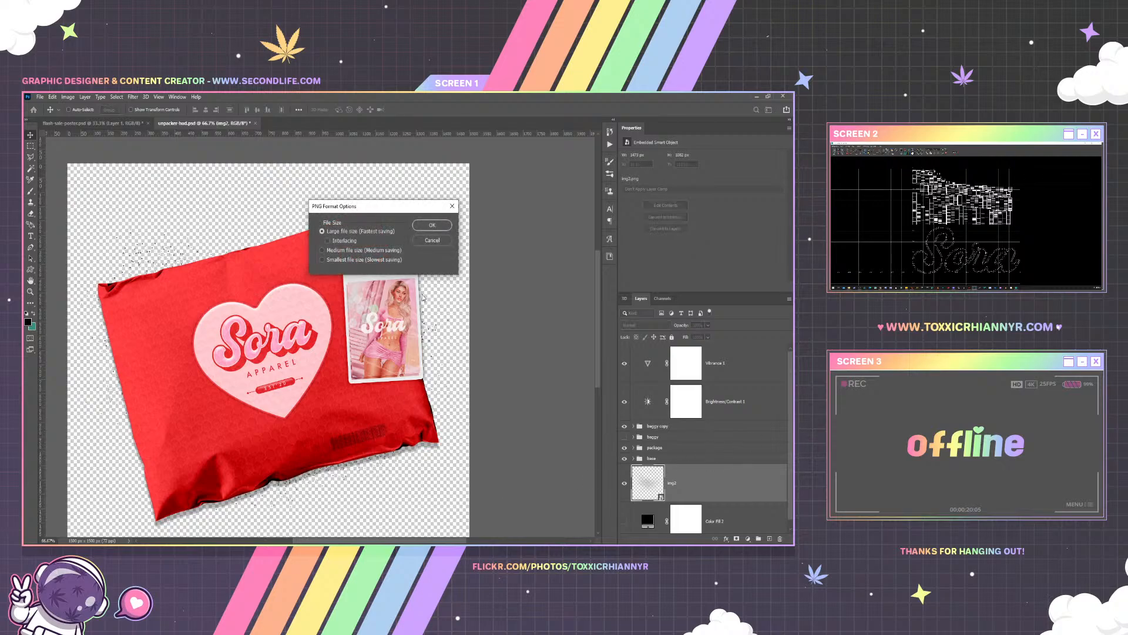
click(432, 225)
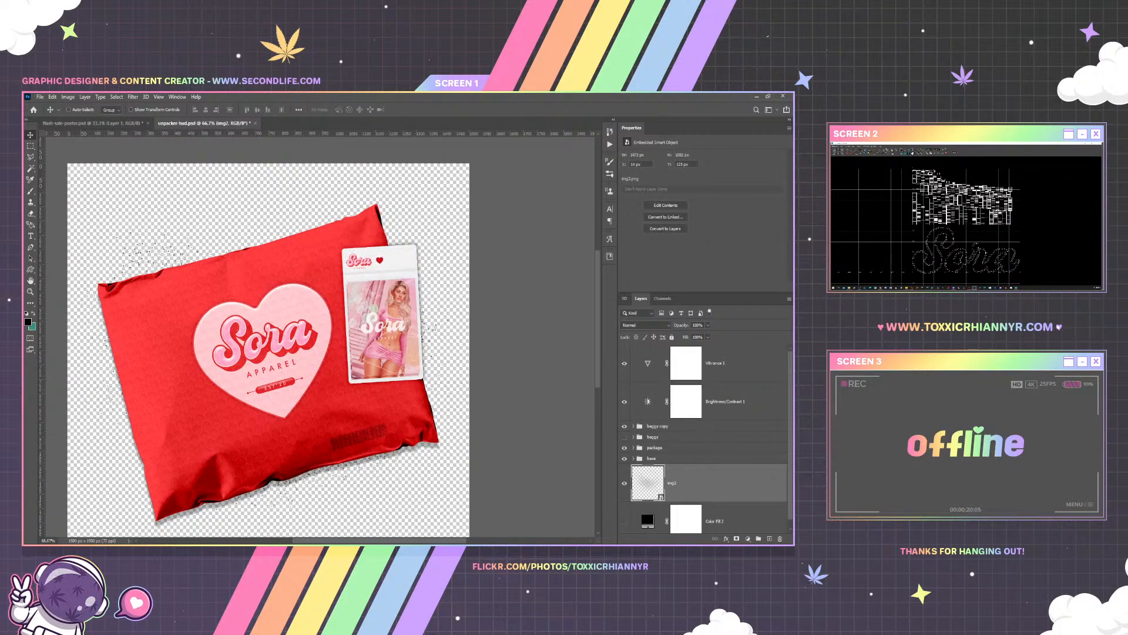
key(alt+Tab)
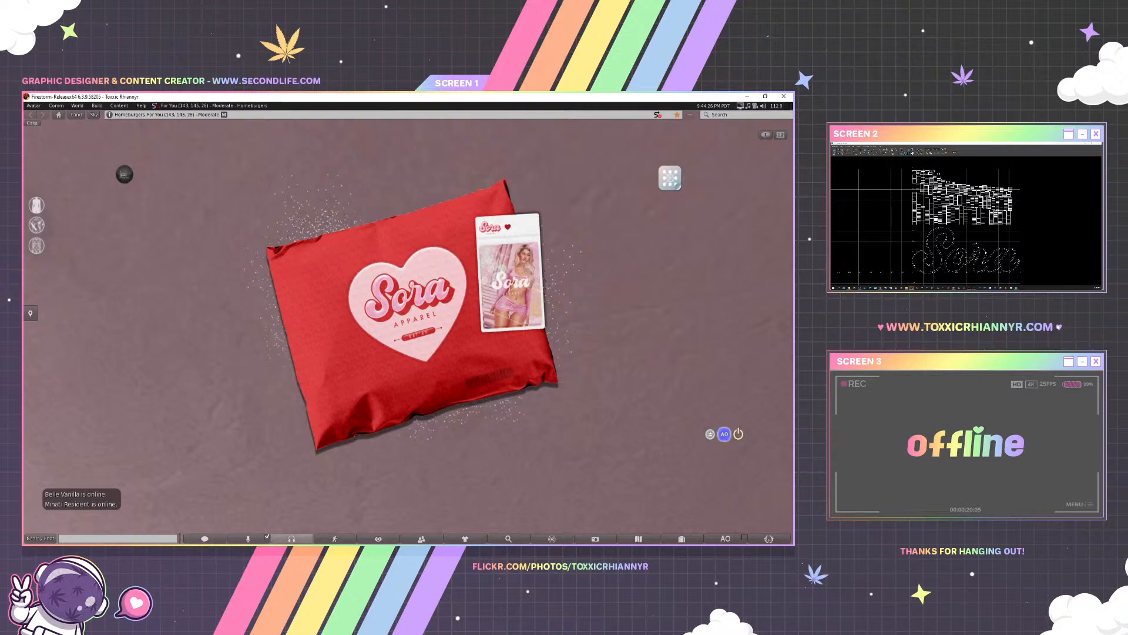
Switch to Photoshop, duplicate the baggy copy group and move the duplicate over the package's lower-left corner
mouse_move(238, 544)
mouse_move(430, 545)
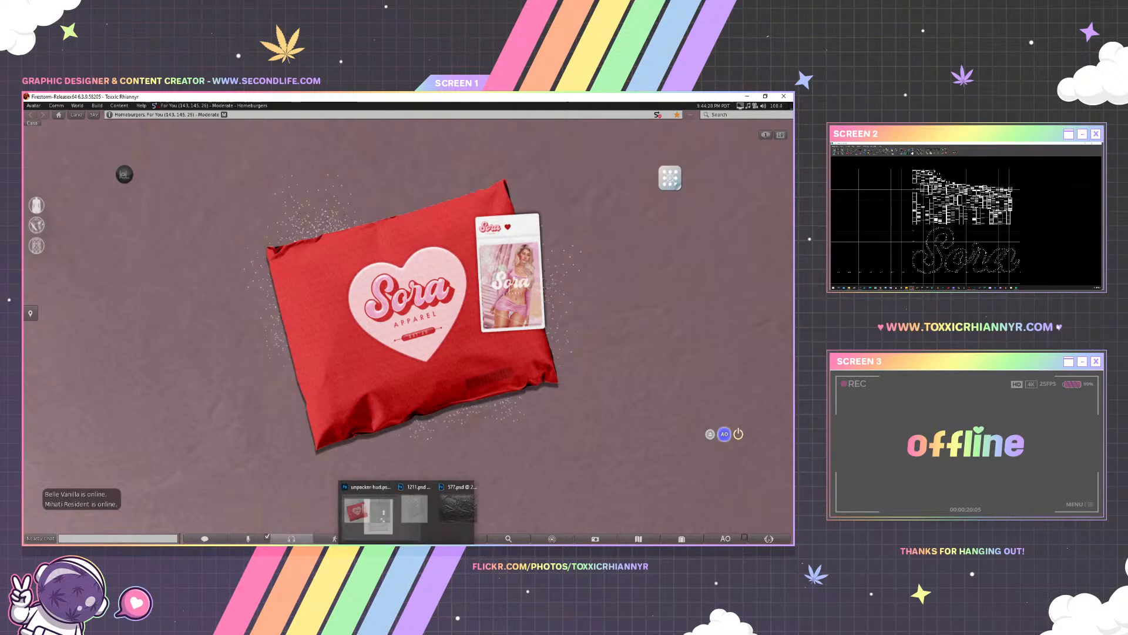
click(397, 526)
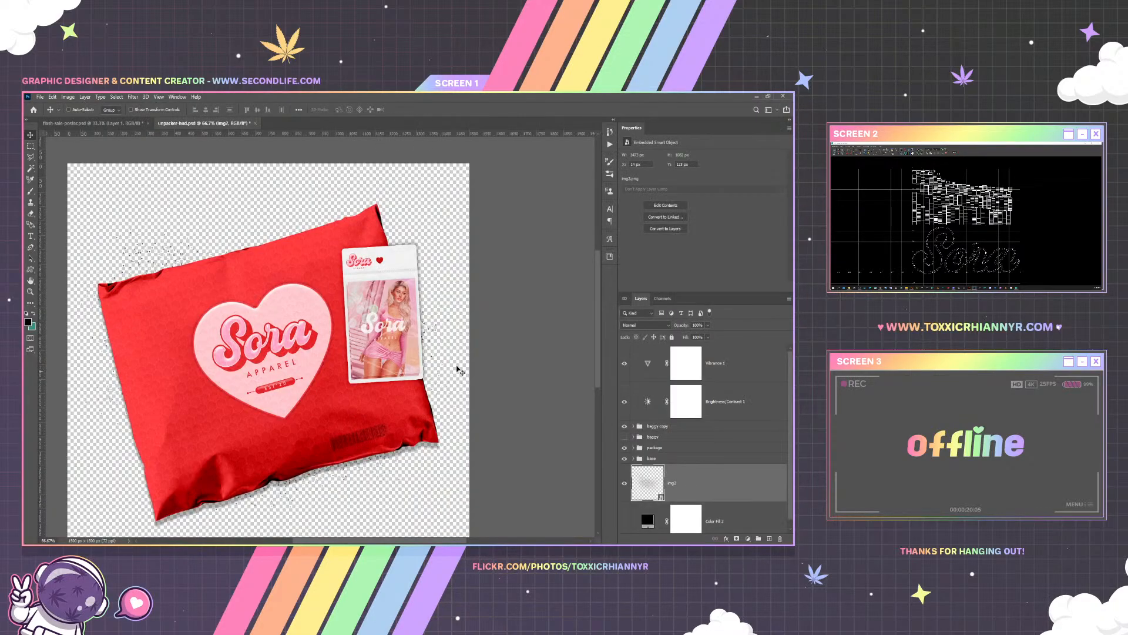
click(652, 427)
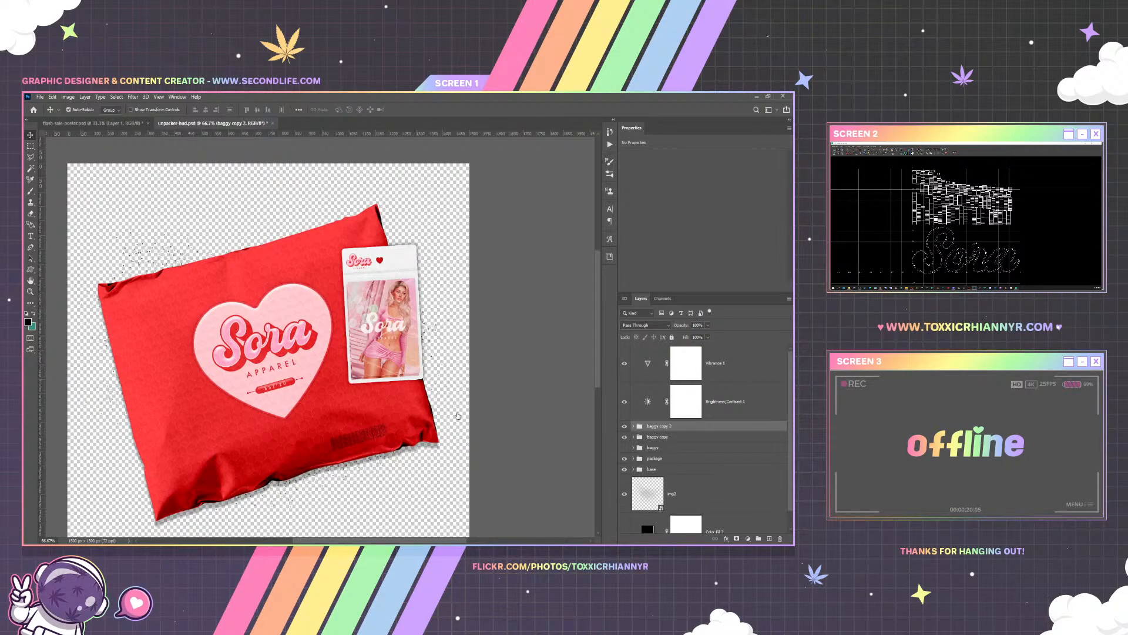
drag(360, 307, 139, 443)
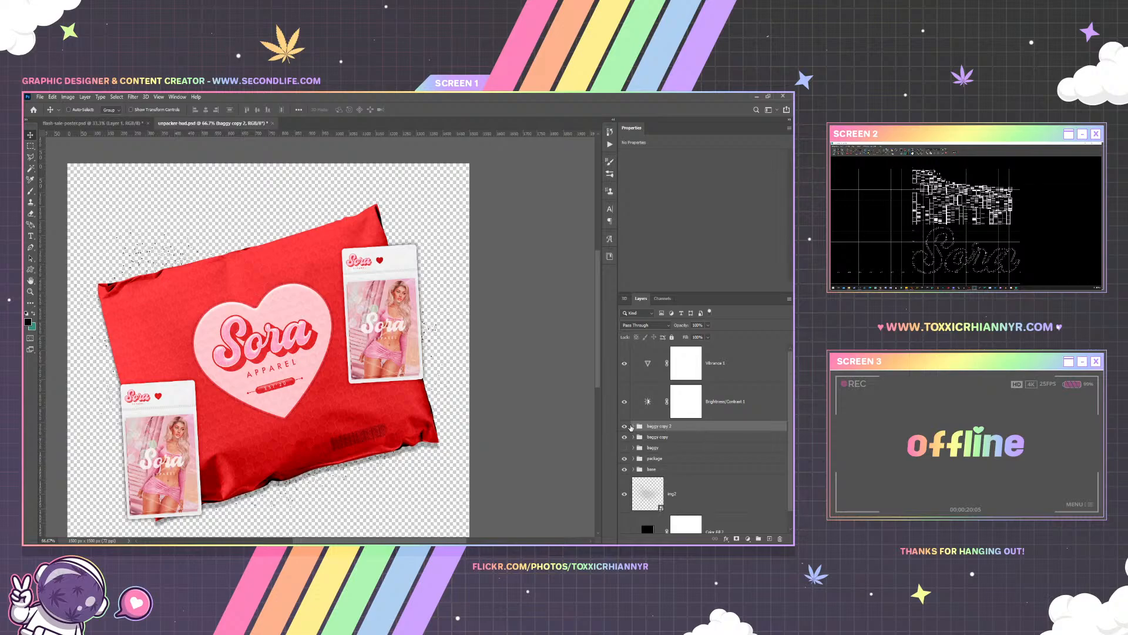
Set the drop shadow blend mode of Rectangle 1 in the duplicated bag group to Multiply
click(633, 425)
scroll(700, 465, down, 1)
scroll(700, 465, down, 2)
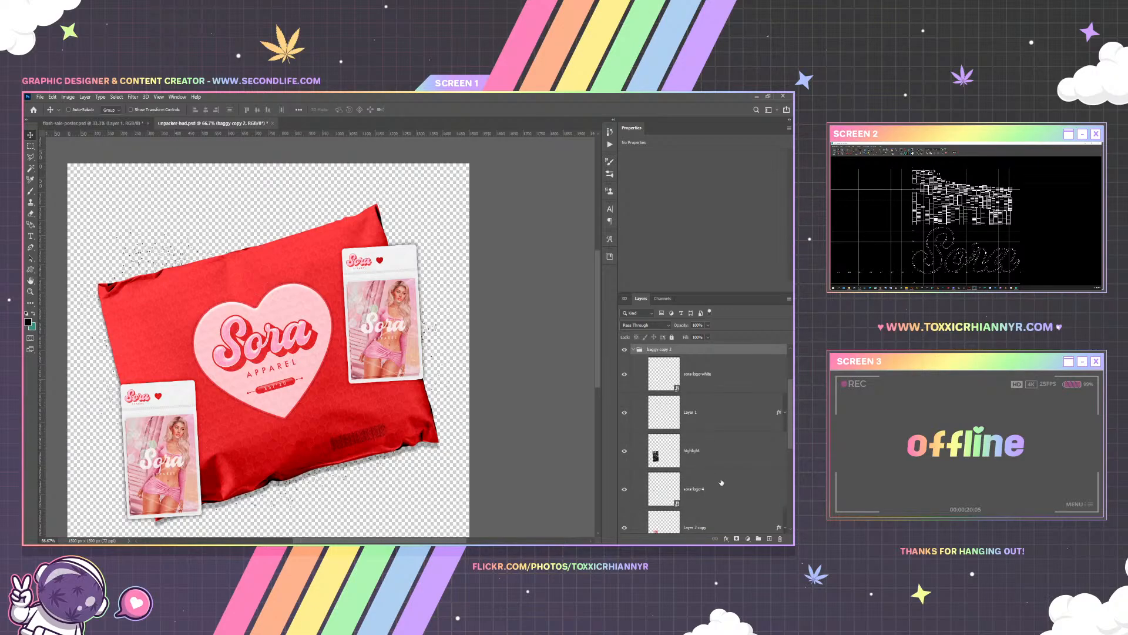
right_click(722, 489)
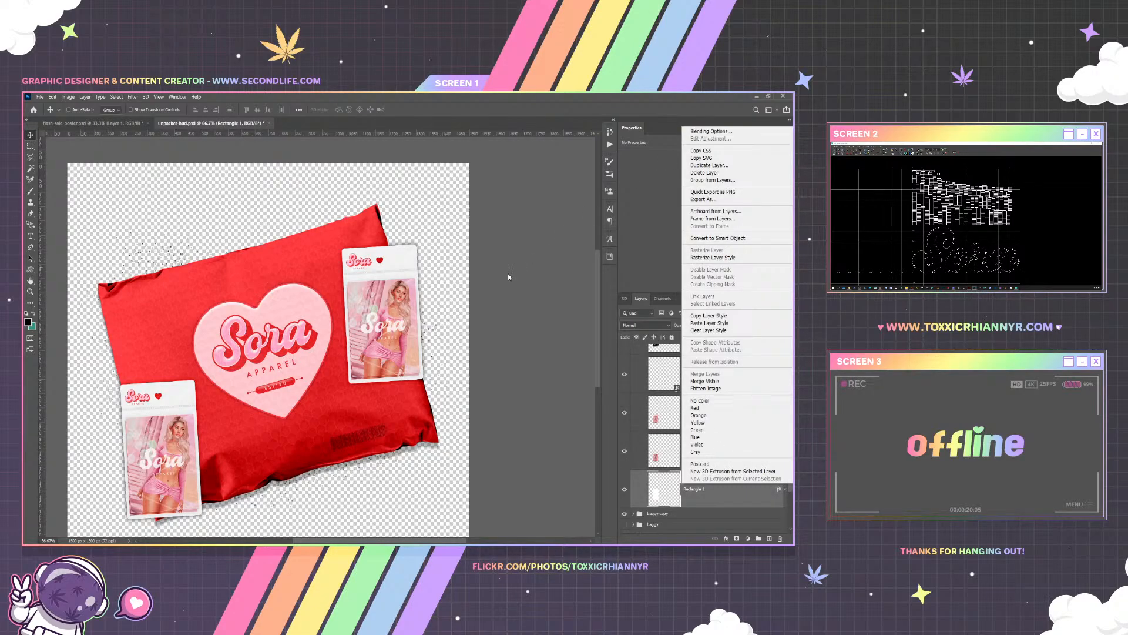
click(720, 133)
click(483, 311)
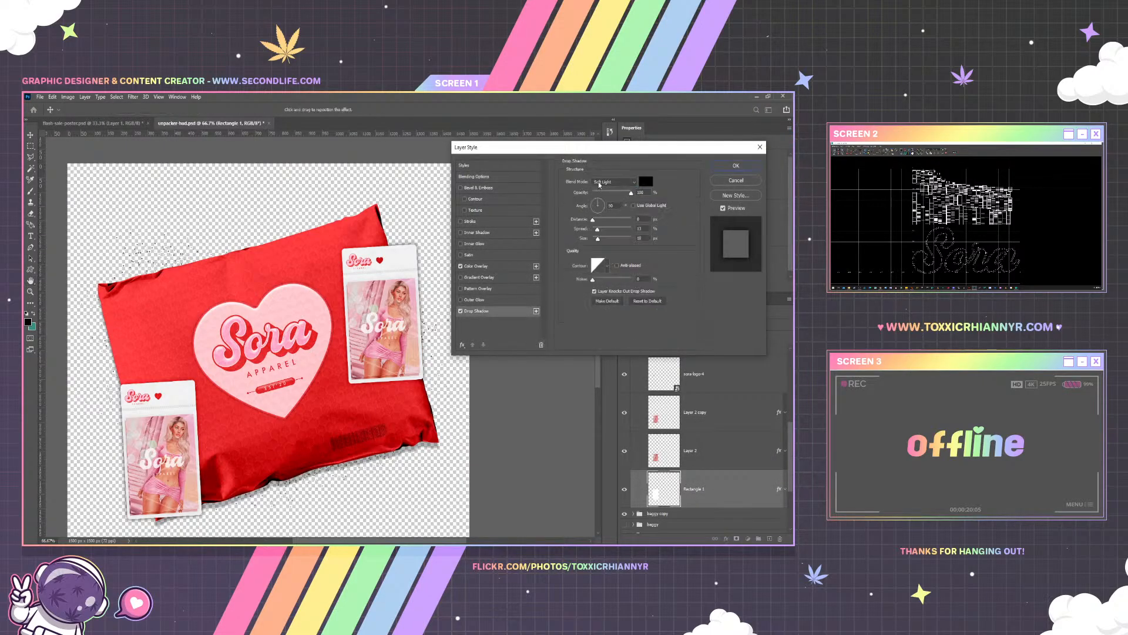
click(614, 181)
click(607, 215)
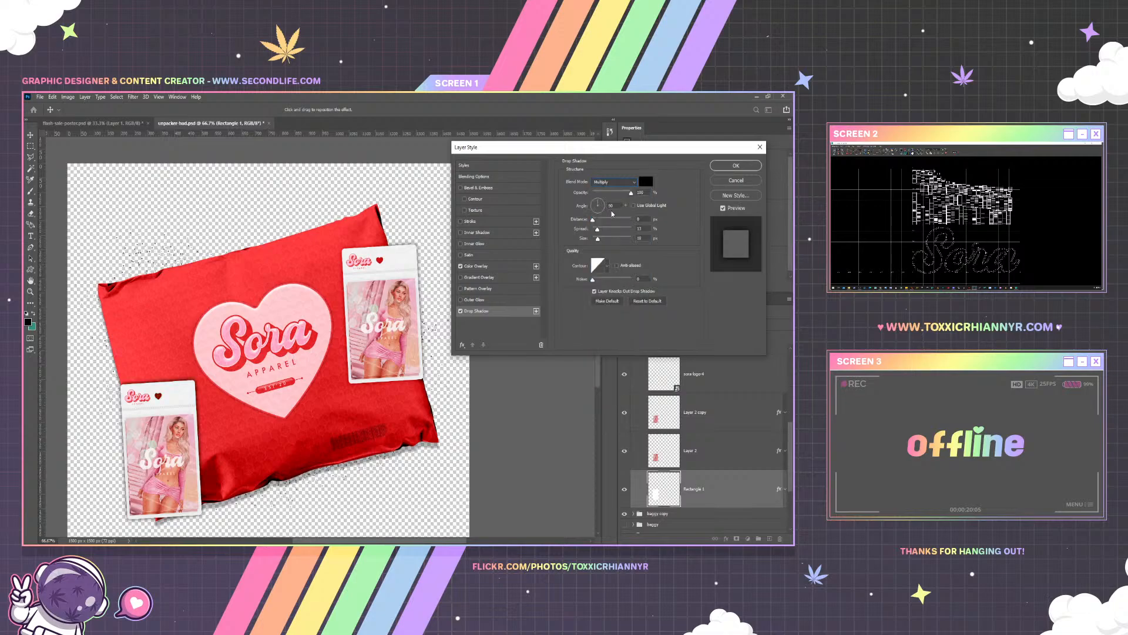
click(723, 167)
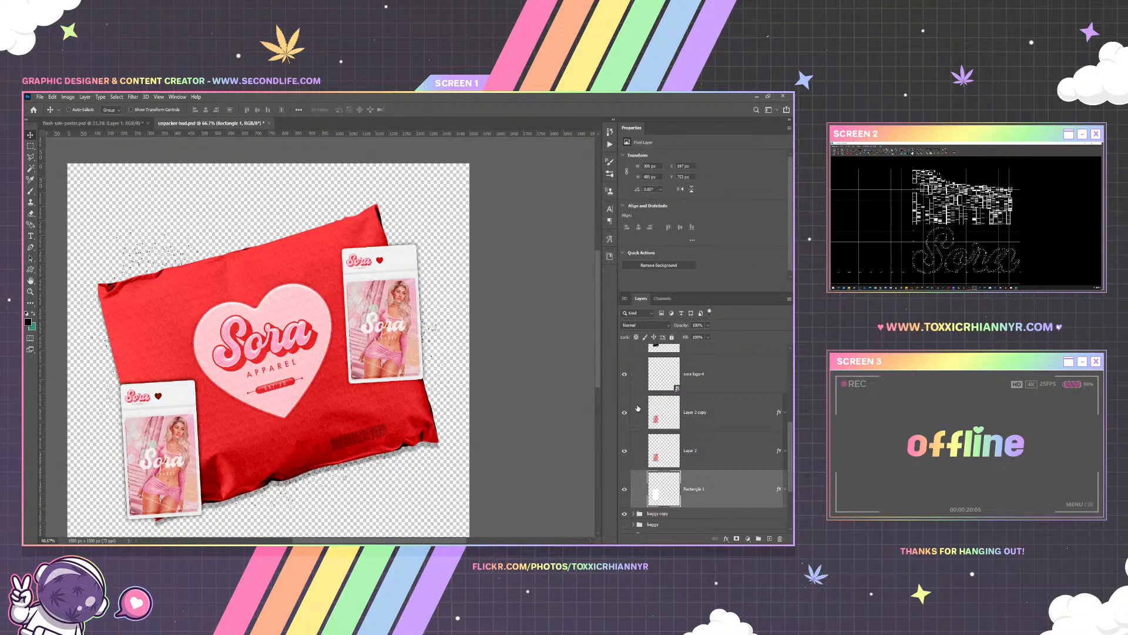
Reduce the drop shadow opacity of the duplicated bag's Rectangle 1 to about 40%
right_click(700, 485)
click(699, 134)
click(482, 312)
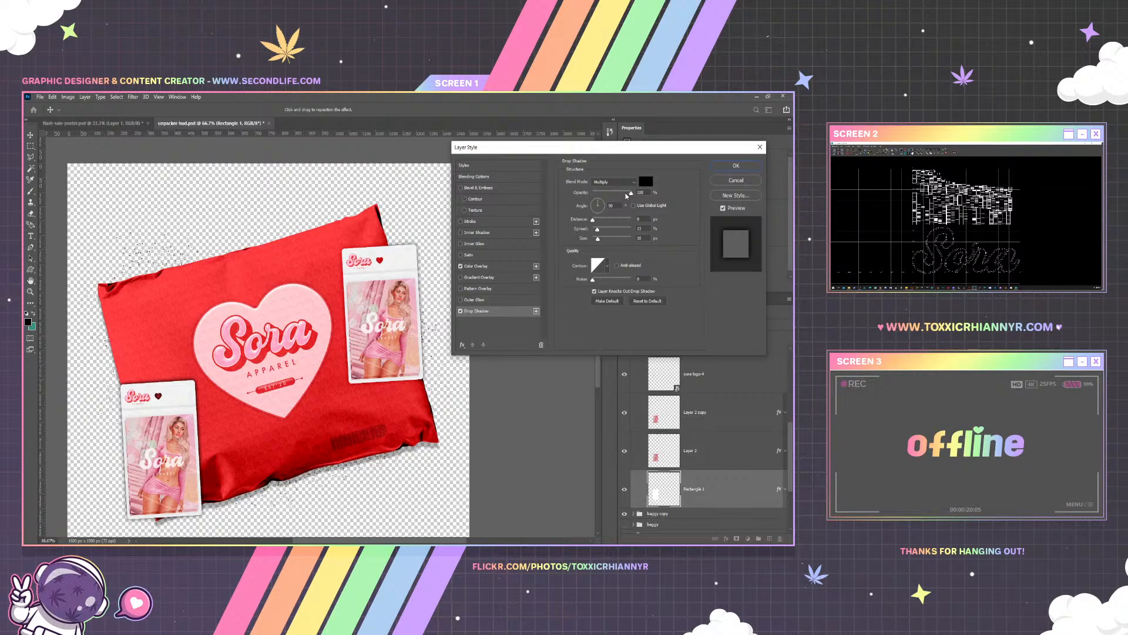
drag(629, 192, 608, 192)
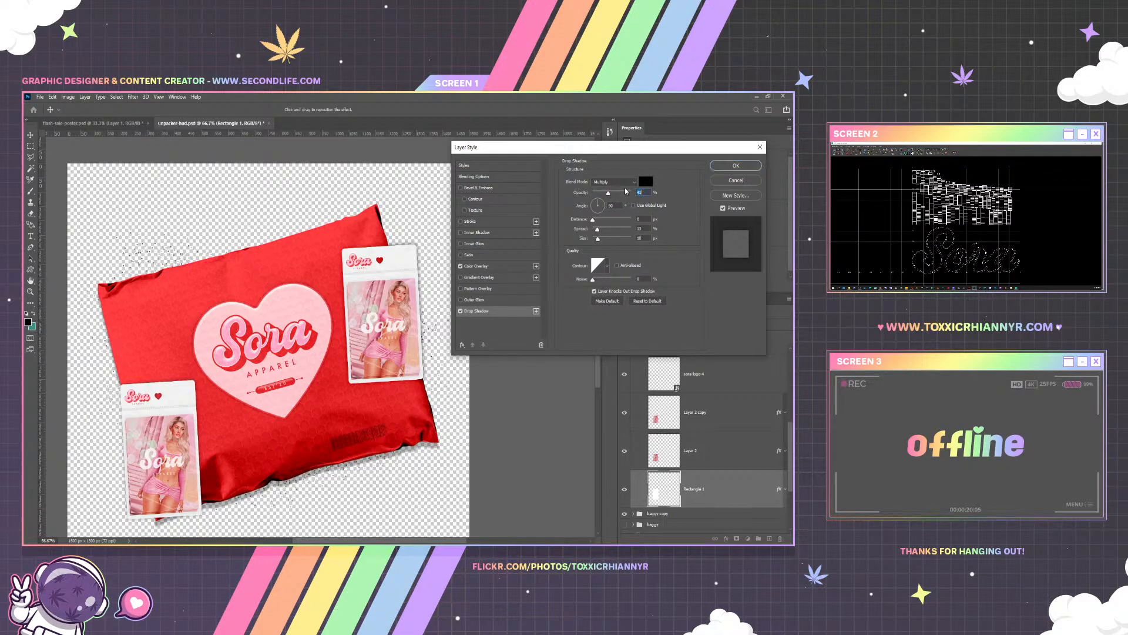
click(726, 164)
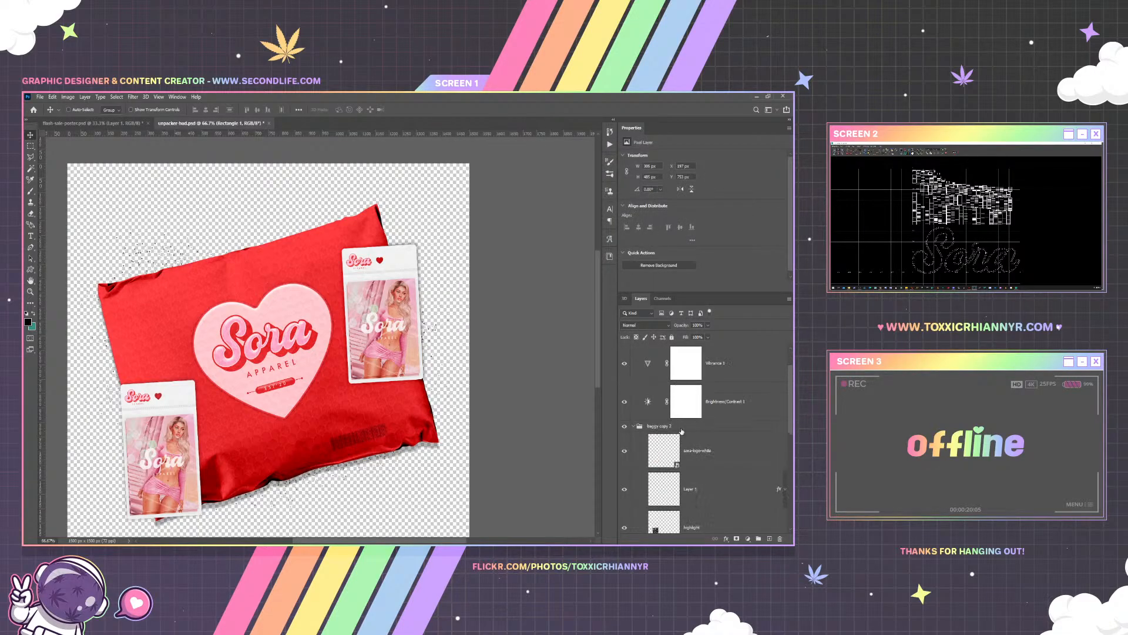
Copy the layer style of the duplicated bag's Rectangle 1 and paste it onto Rectangle 1 in the baggy copy group
right_click(709, 489)
click(714, 319)
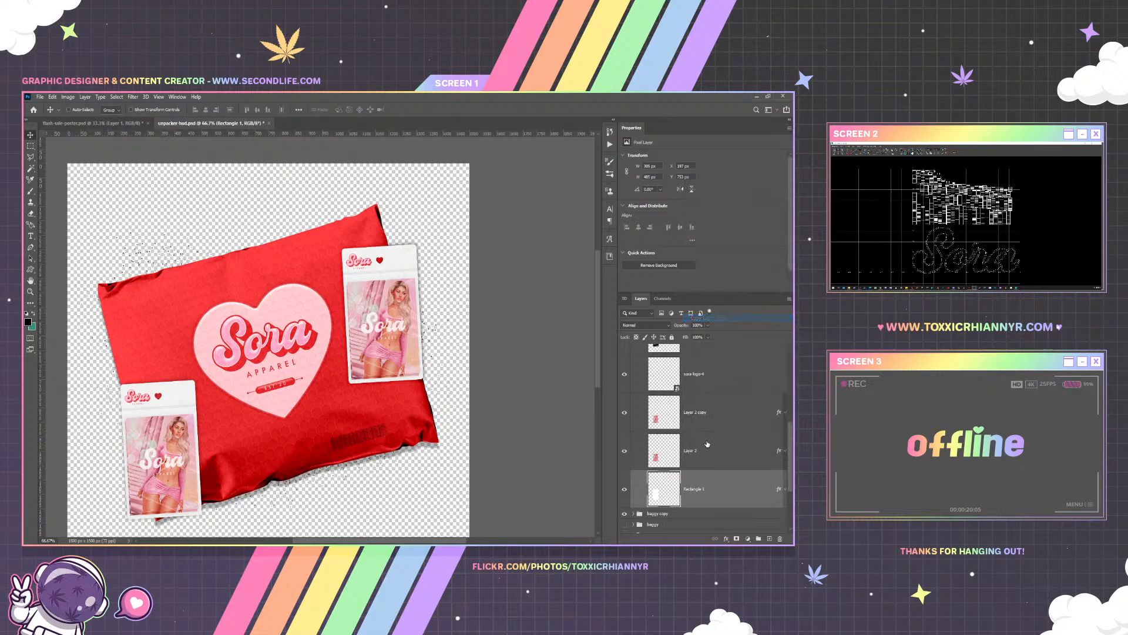
scroll(708, 436, up, 5)
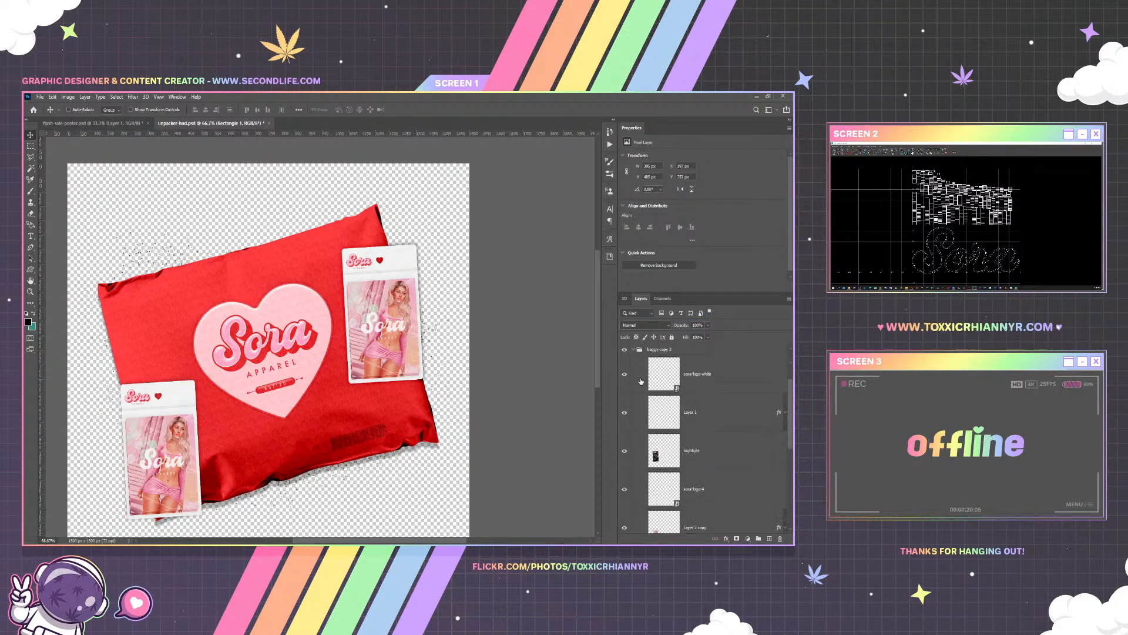
click(633, 426)
click(633, 436)
scroll(715, 445, down, 2)
right_click(707, 405)
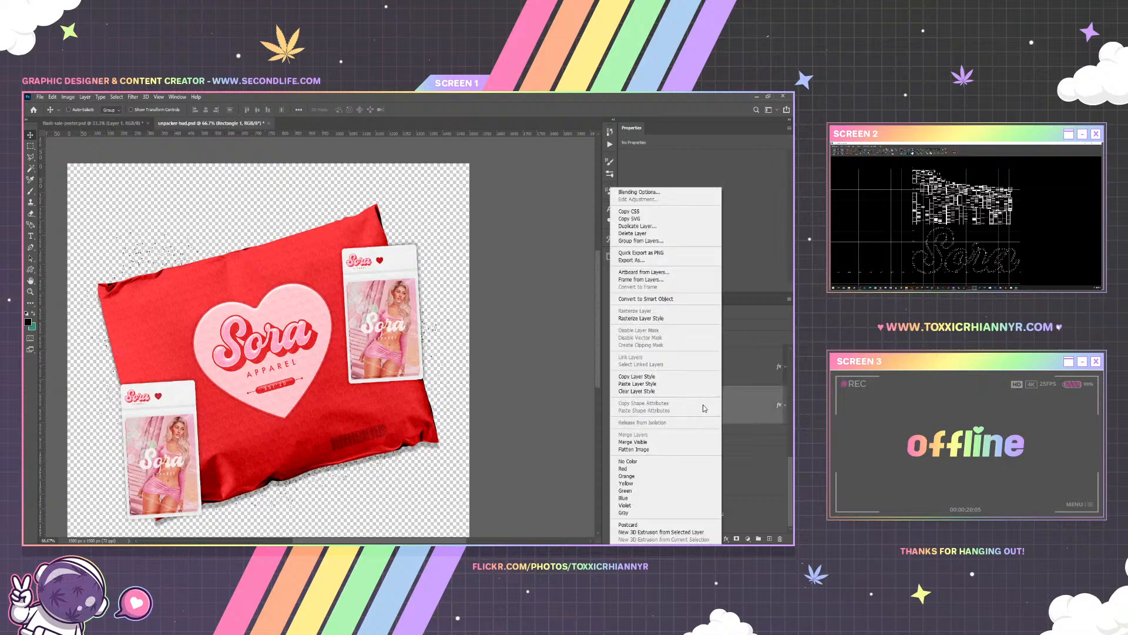
click(684, 390)
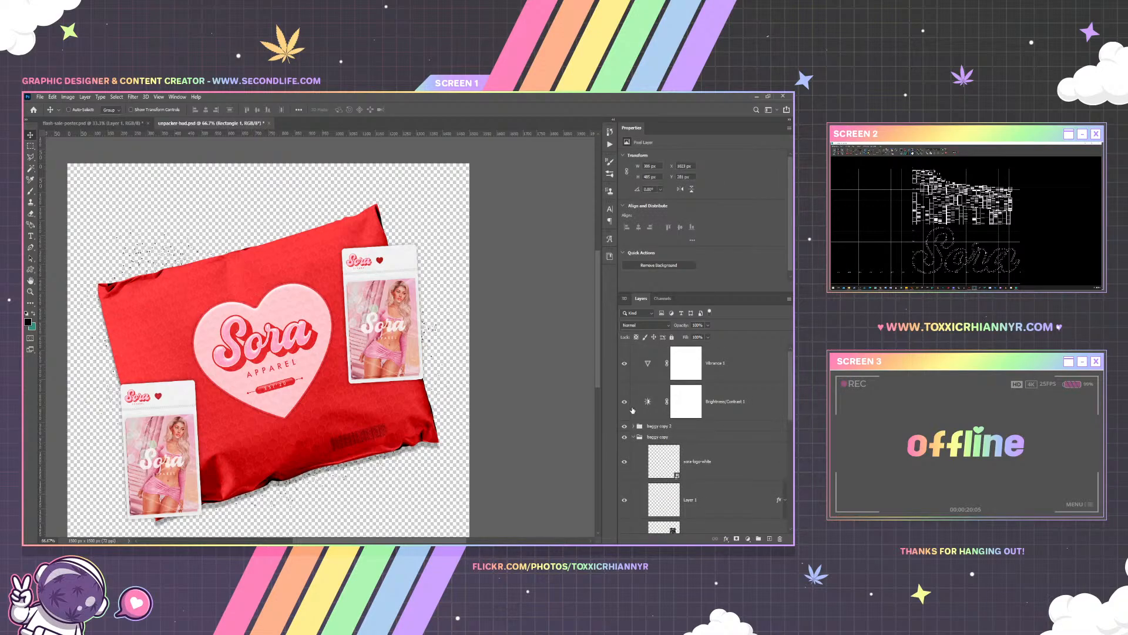
Rotate the duplicated bag group counter-clockwise and position it across the package's lower-left corner
click(634, 437)
click(658, 426)
key(ctrl+t)
drag(215, 363, 171, 347)
key(Return)
drag(172, 408, 186, 372)
click(159, 97)
click(167, 168)
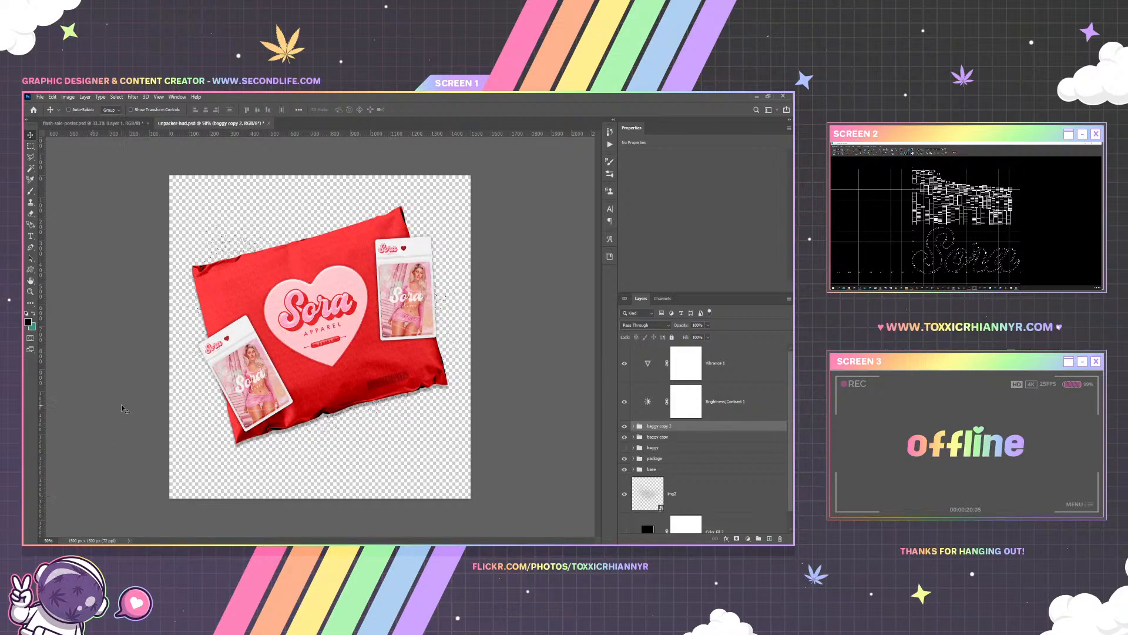
View the design at 100%, expand the duplicated bag group and close the Properties panel to enlarge the layer list
click(159, 96)
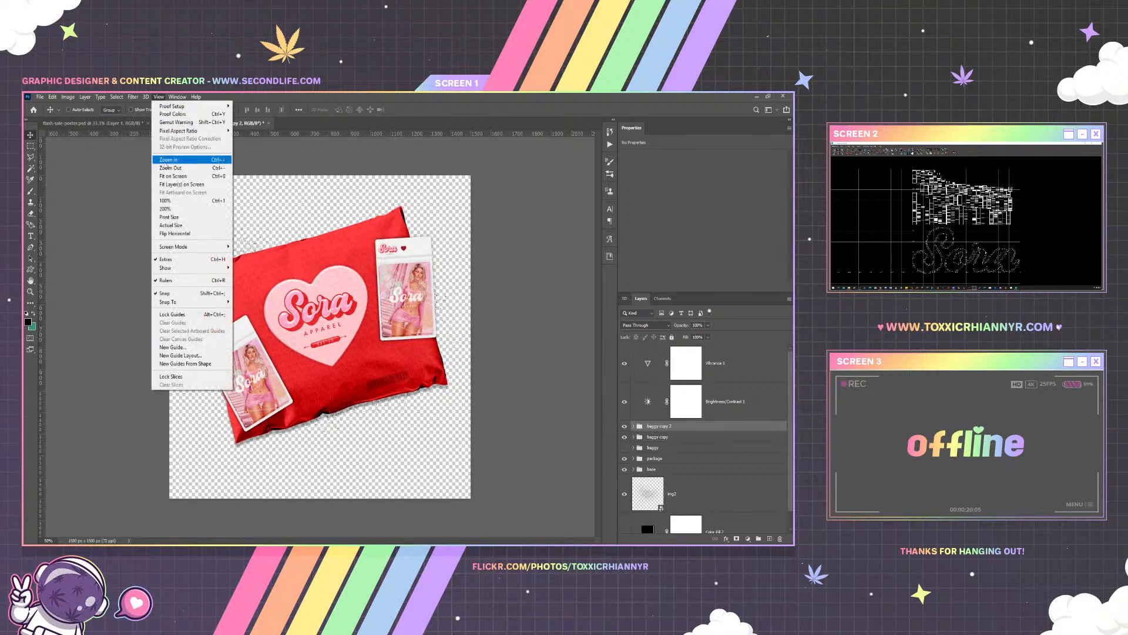
click(169, 201)
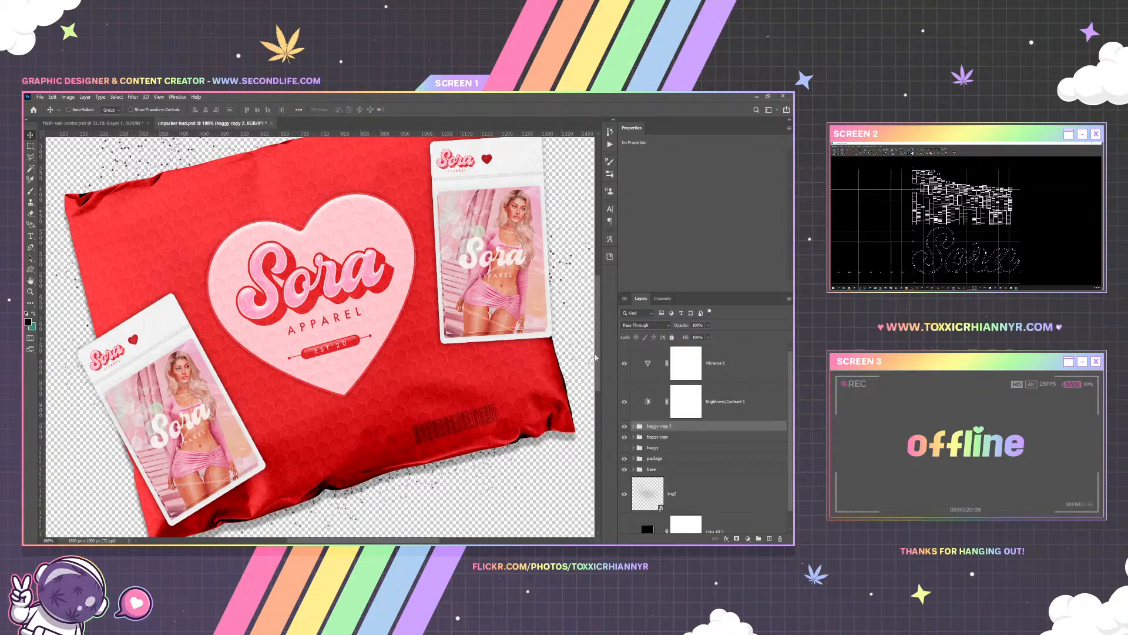
click(634, 427)
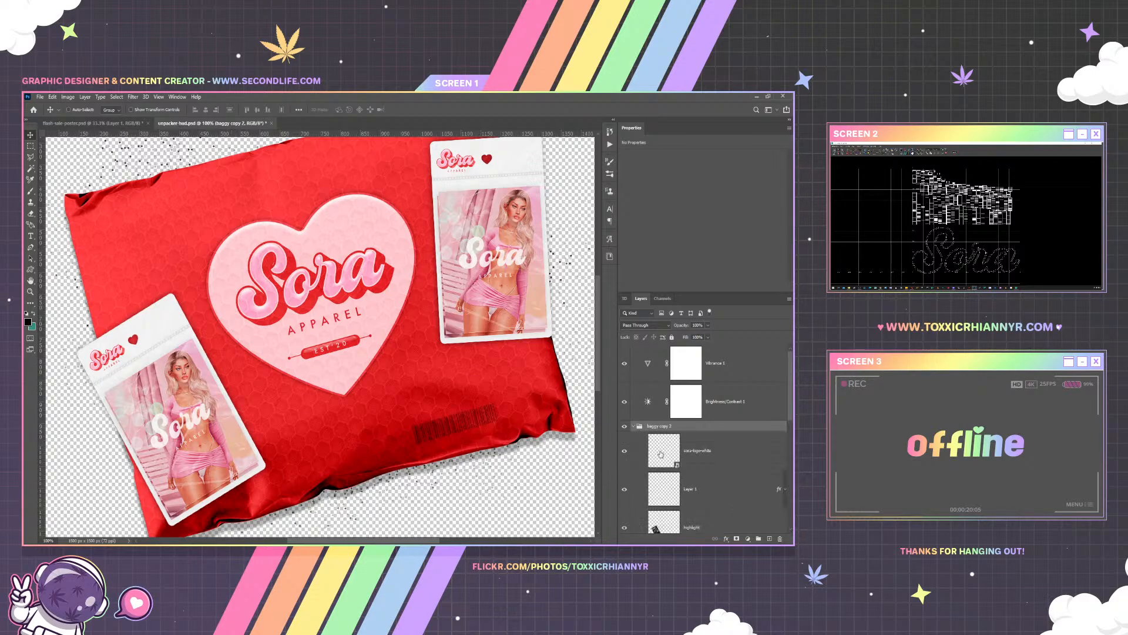
click(703, 461)
click(789, 128)
click(770, 143)
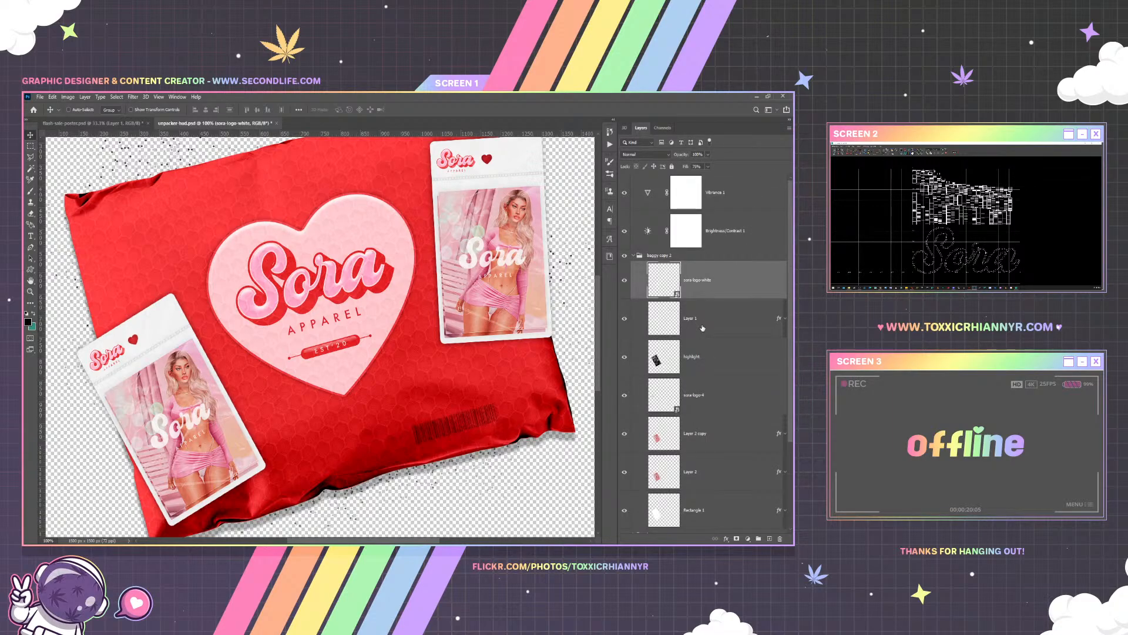
Slightly lower the fill of the highlight layer in the duplicated bag group
click(703, 327)
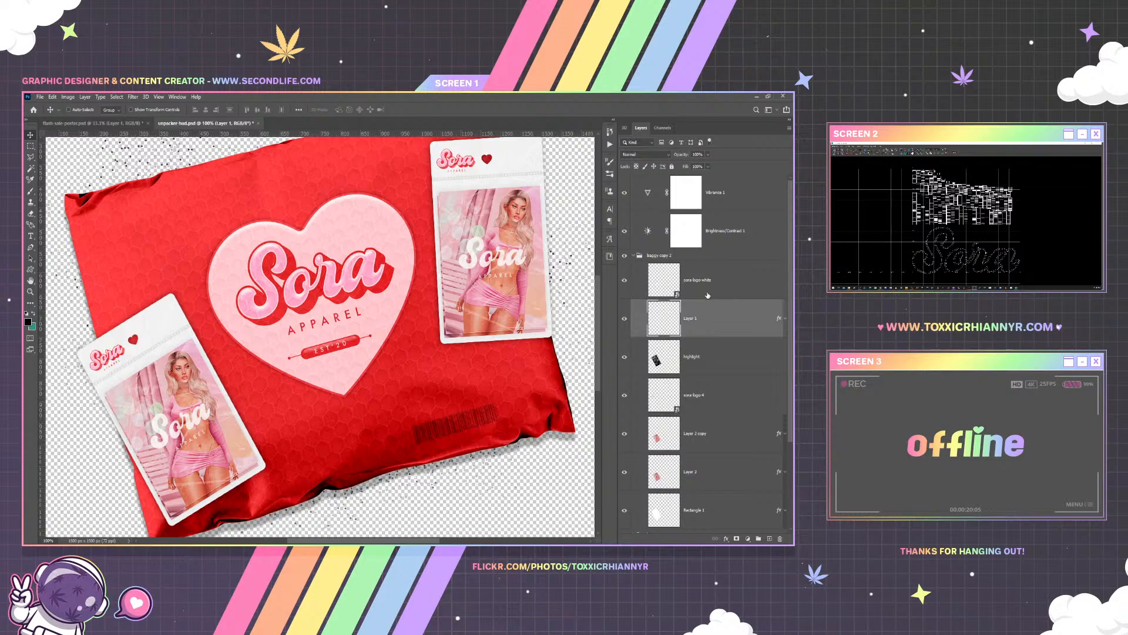
click(700, 362)
click(708, 167)
drag(716, 176, 715, 176)
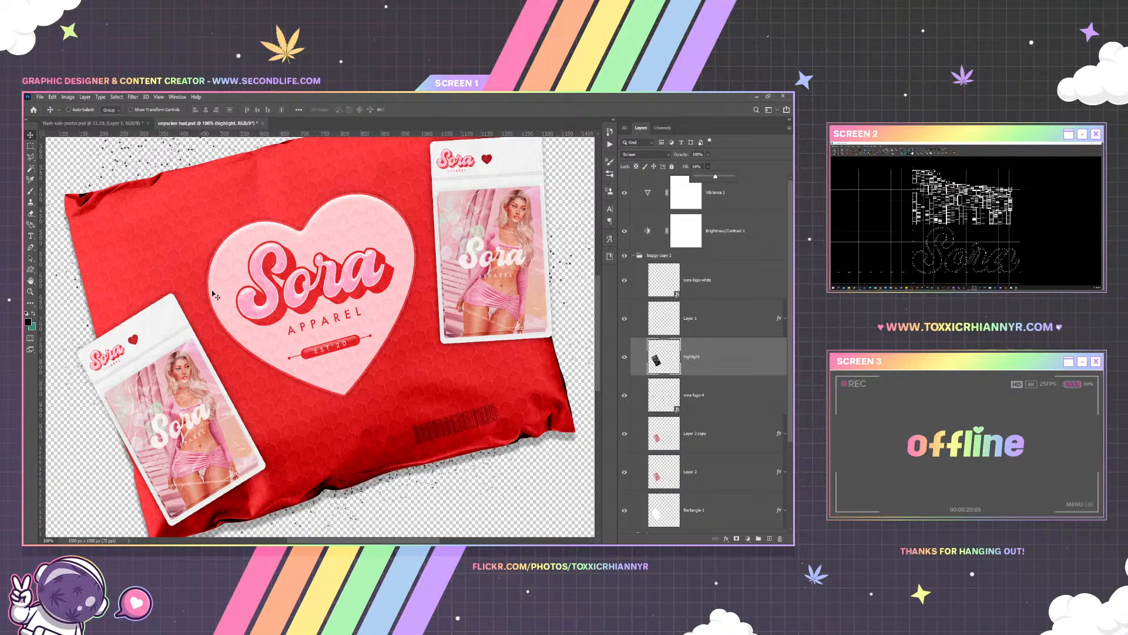
Try to convert the duplicated bag's Layer 2 copy to a smart object and open its contents
right_click(703, 443)
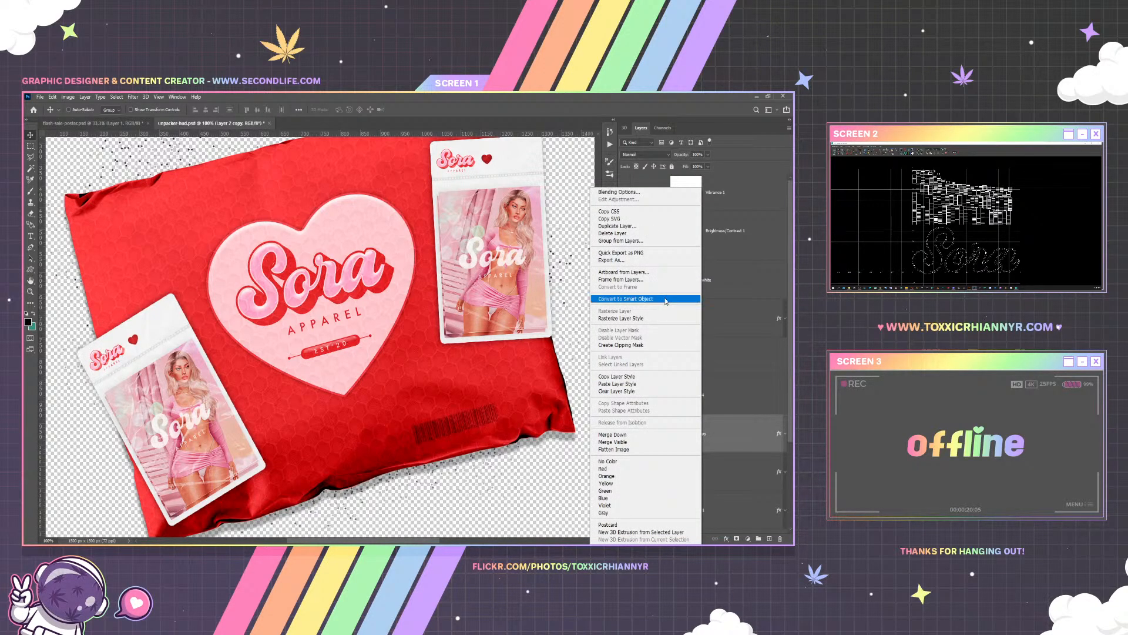
click(670, 302)
double_click(665, 434)
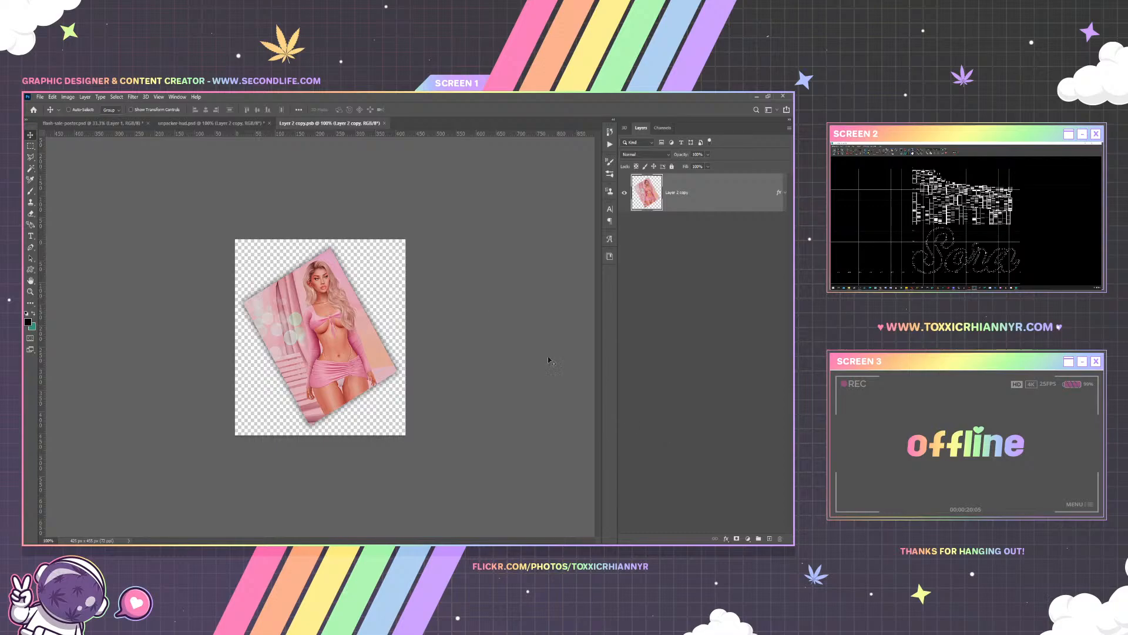
click(385, 123)
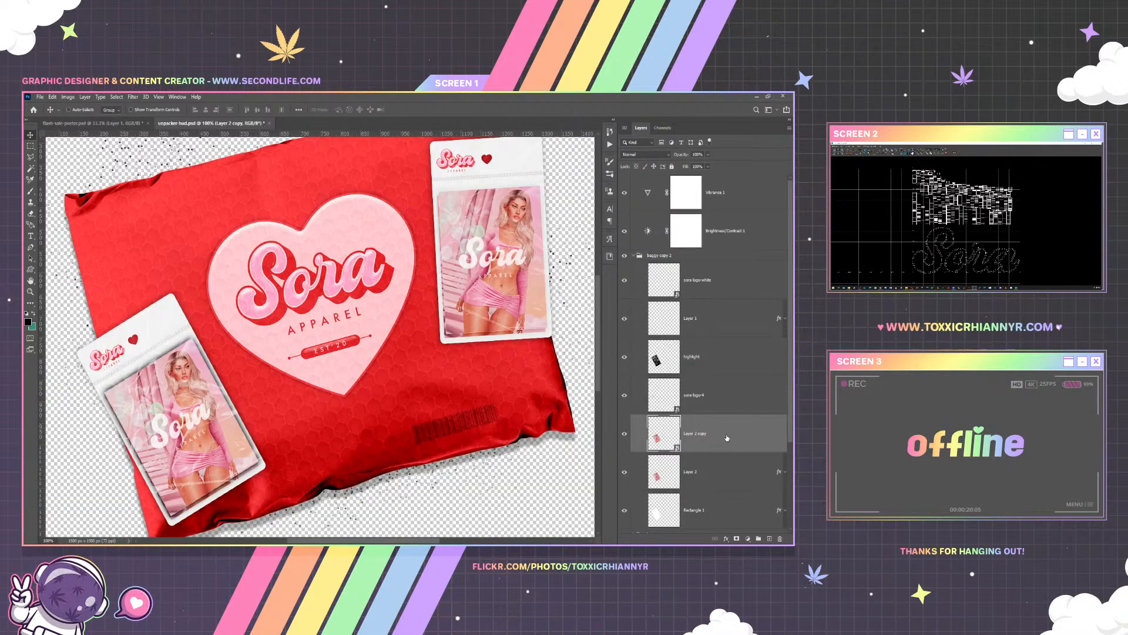
key(ctrl+z)
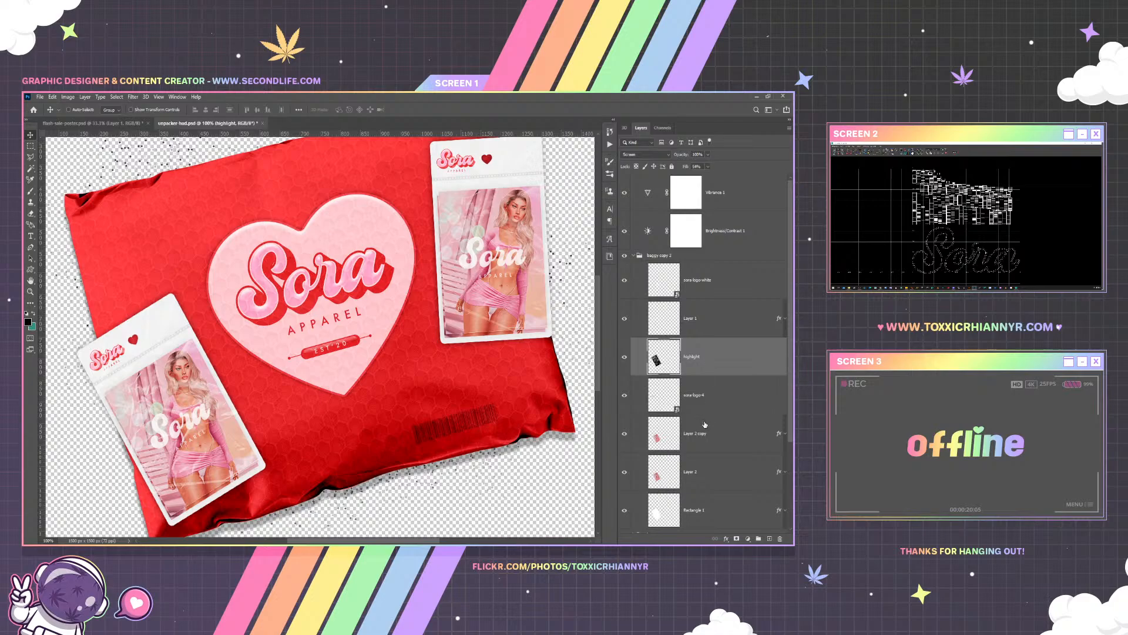
Delete Layer 2 copy and Layer 2 from the duplicated bag and paste the product image with the white outfit
click(704, 424)
key(Delete)
key(Delete)
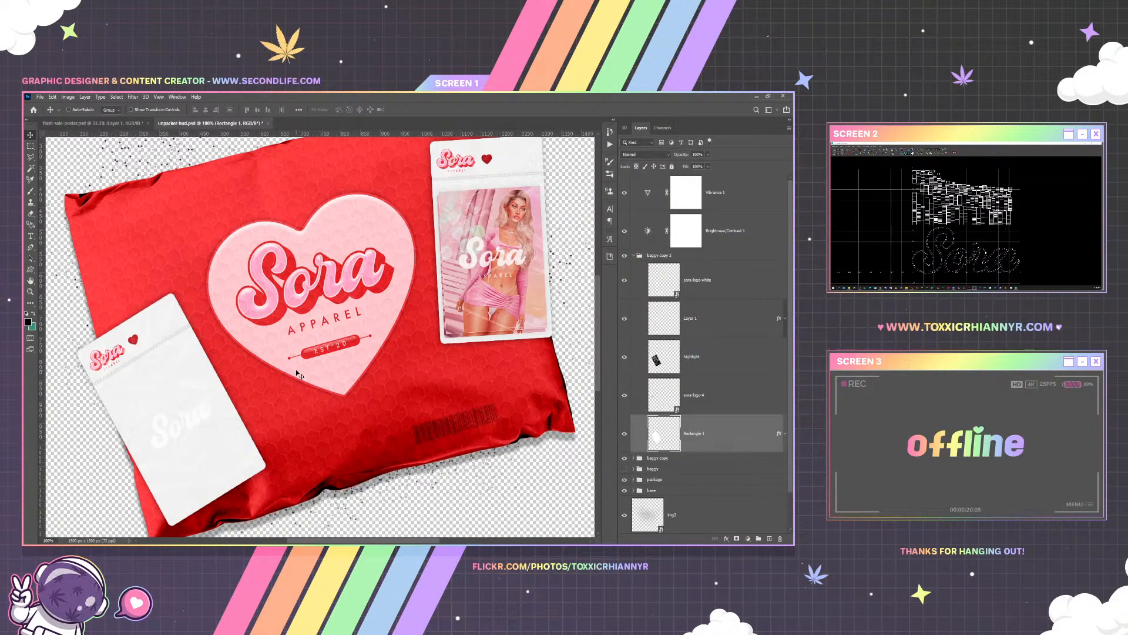
key(ctrl+v)
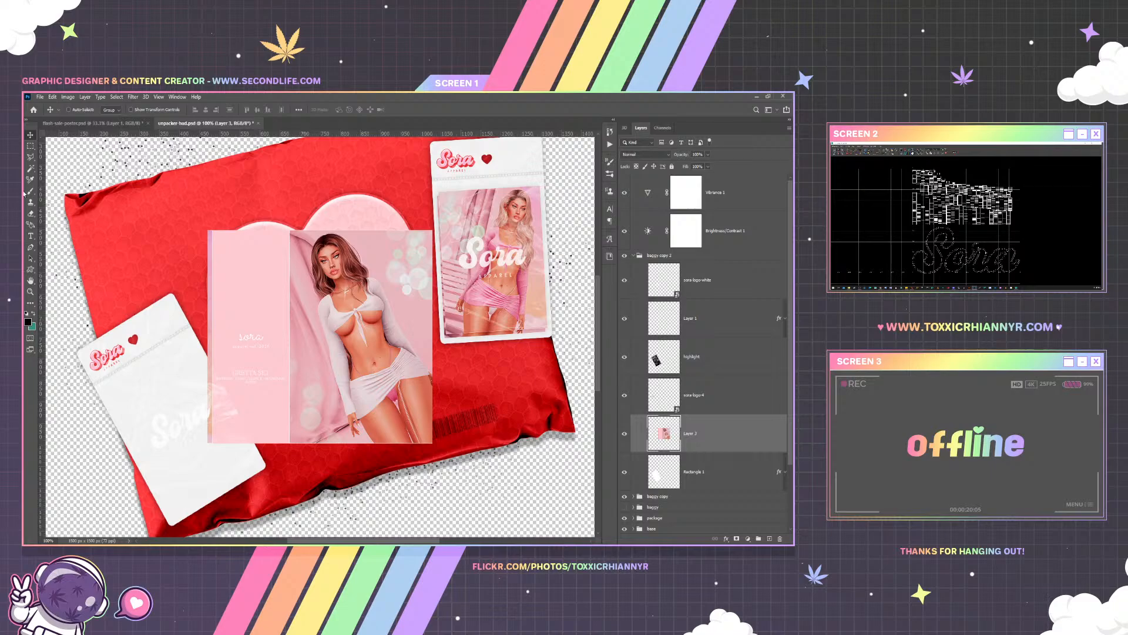
Isolate the model portion of the pasted product image as its own layer and discard the remaining pink text strip
click(30, 144)
drag(290, 229, 476, 479)
key(Delete)
key(ctrl+d)
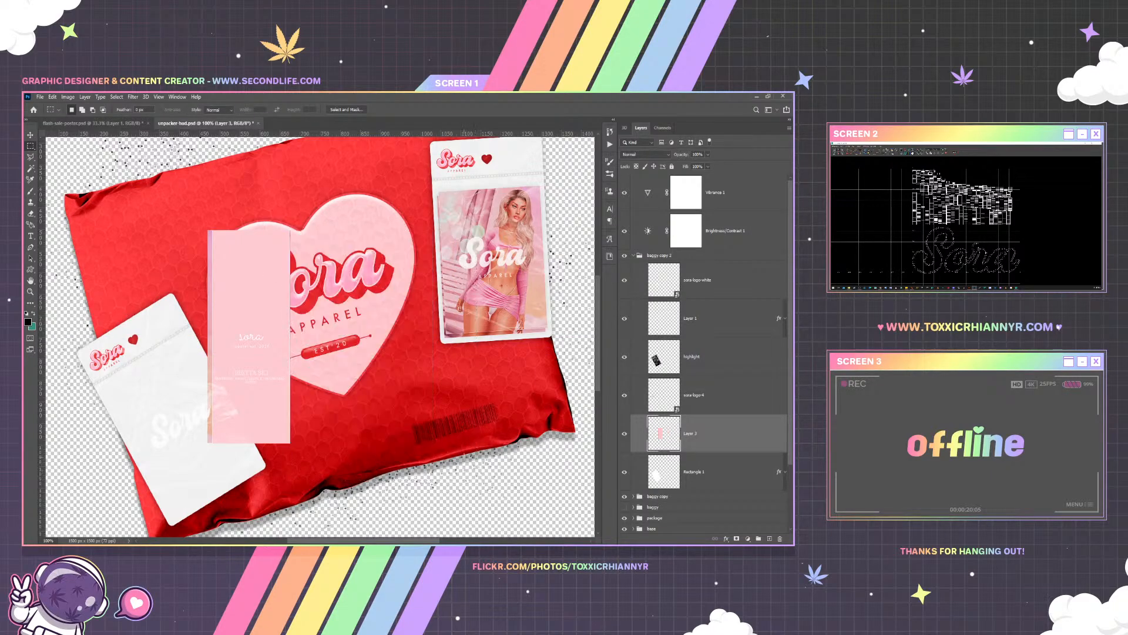
key(Delete)
key(ctrl+v)
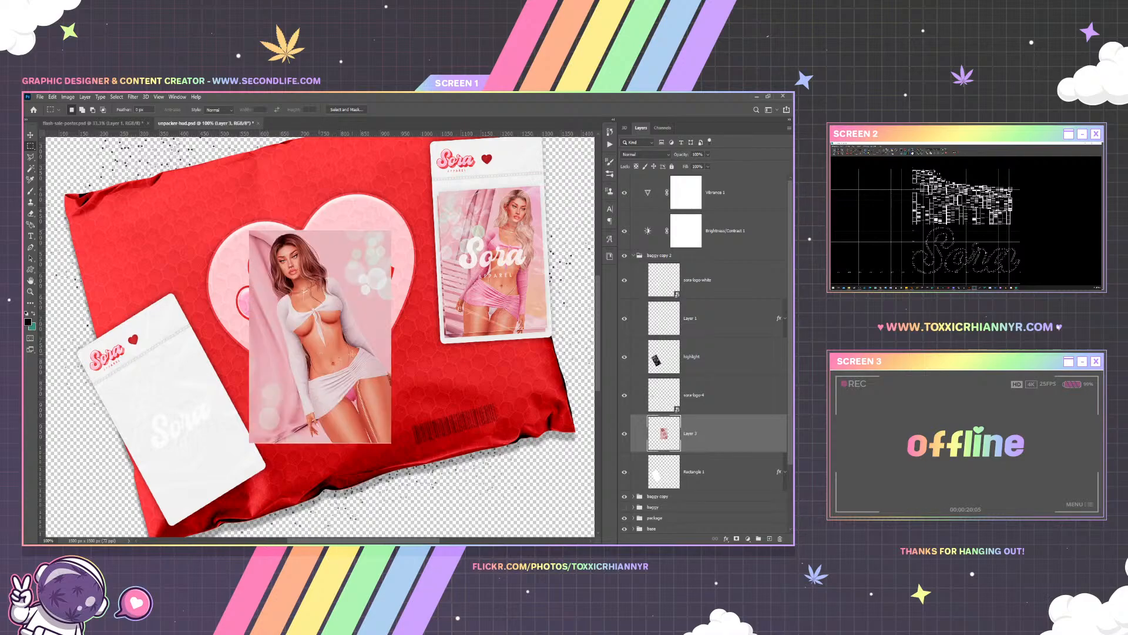
Scale down the model image, rotate it about 30 degrees counter-clockwise and fit it inside the duplicated bag's picture area
key(ctrl+t)
drag(274, 247, 151, 297)
drag(294, 233, 289, 280)
drag(248, 356, 149, 414)
drag(253, 456, 263, 463)
drag(222, 446, 222, 450)
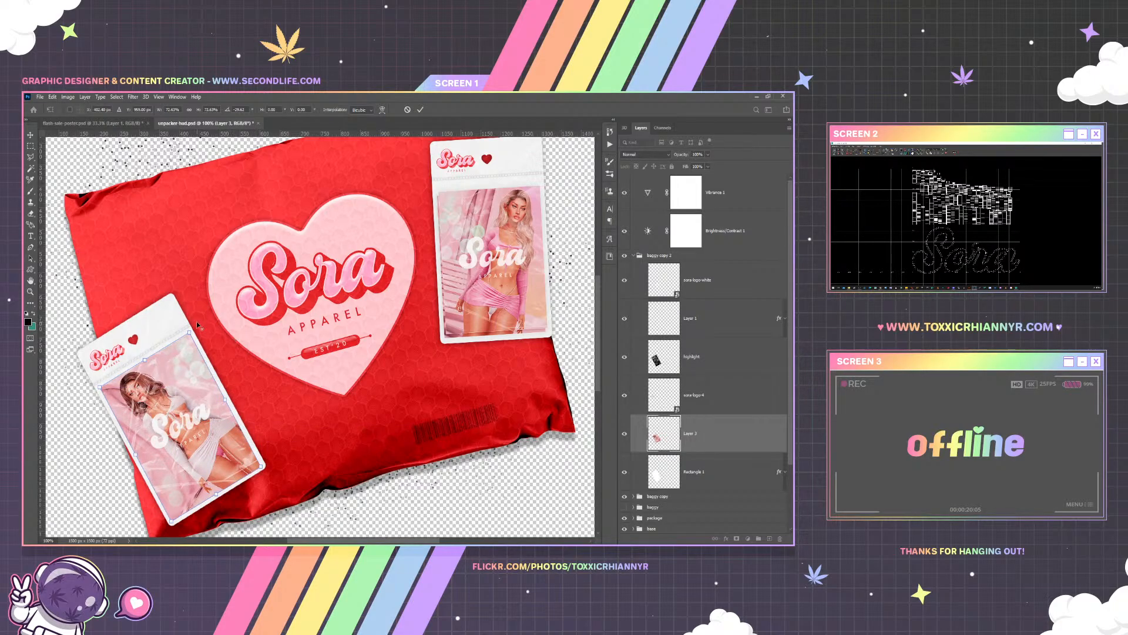
drag(188, 332, 195, 333)
key(Return)
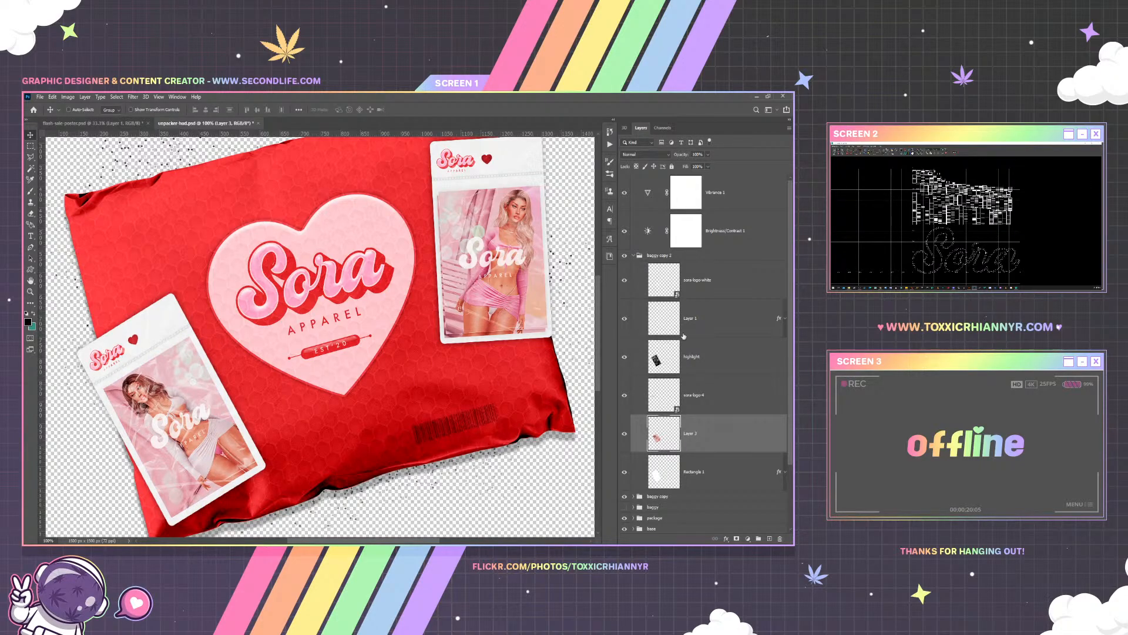
Copy the layer style of Layer 2 copy in the baggy copy group and paste it onto the duplicated bag's model image layer
scroll(670, 416, down, 2)
click(634, 418)
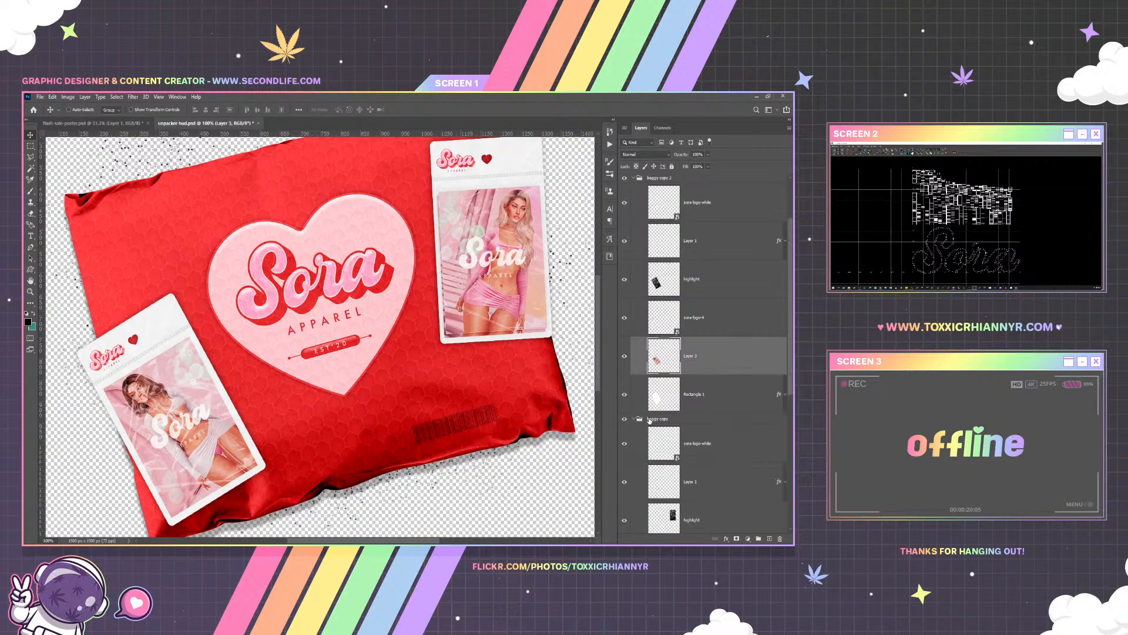
scroll(646, 420, down, 5)
right_click(712, 416)
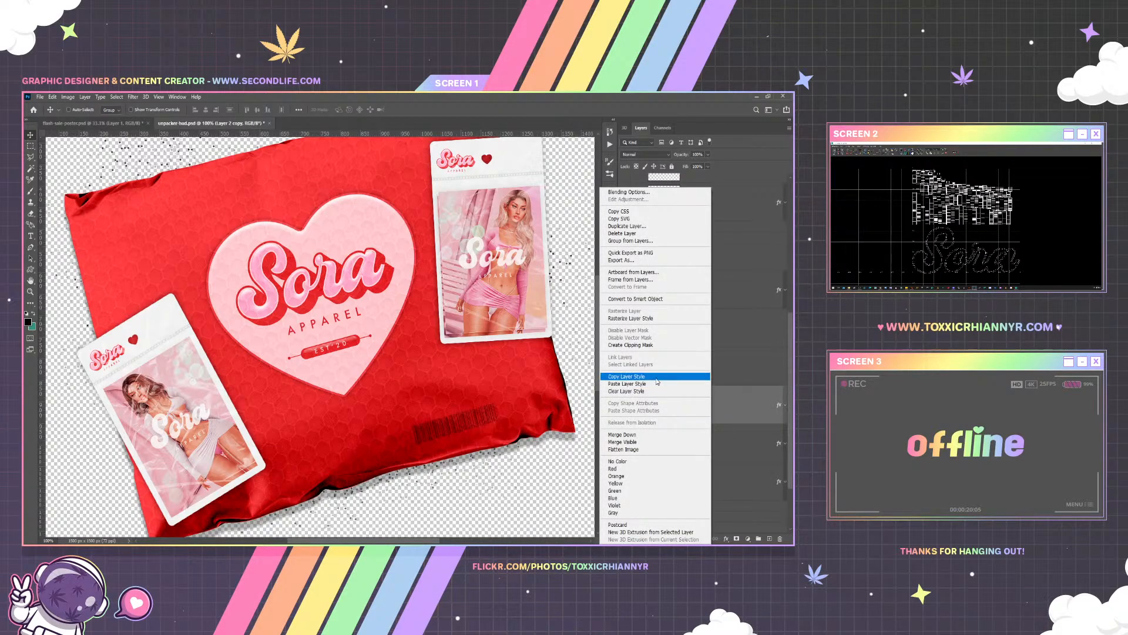
click(523, 380)
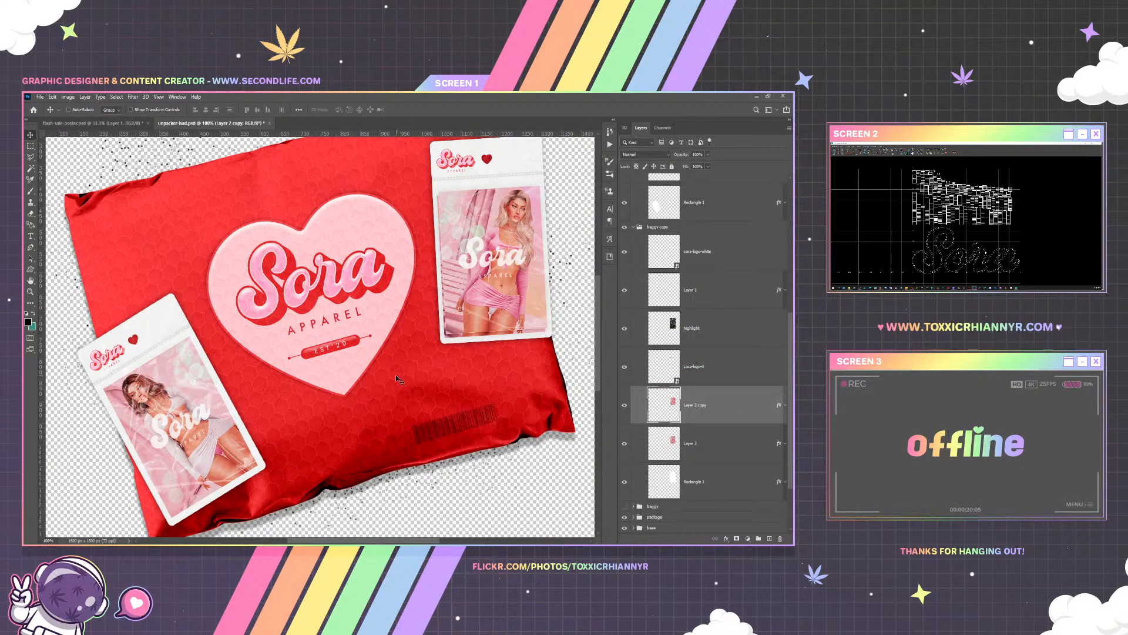
scroll(709, 305, up, 6)
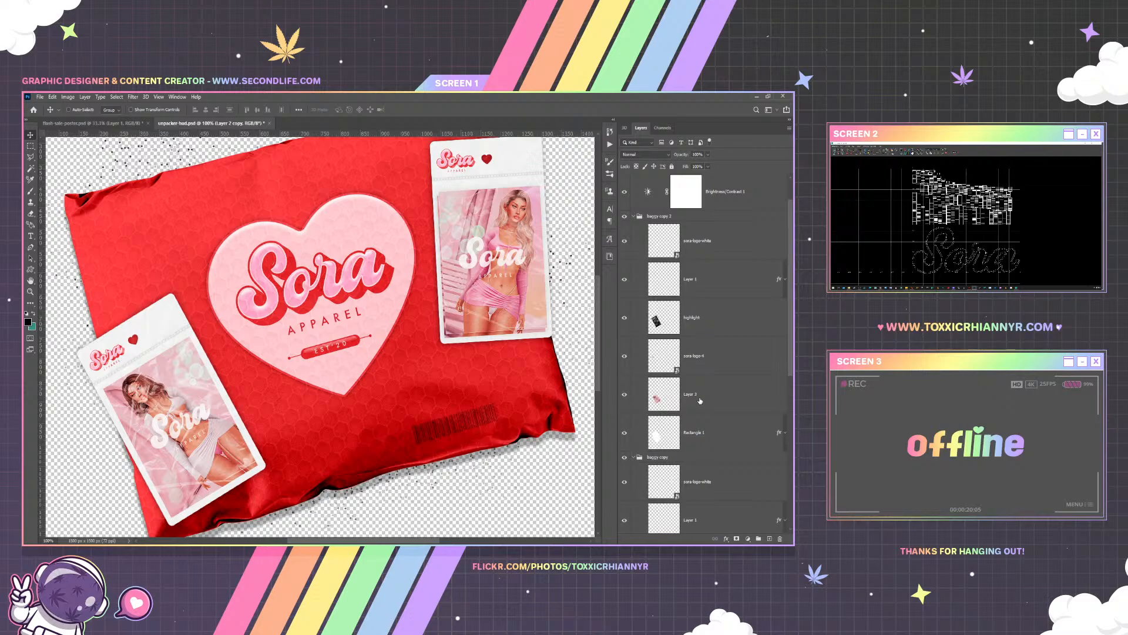
right_click(699, 401)
click(645, 385)
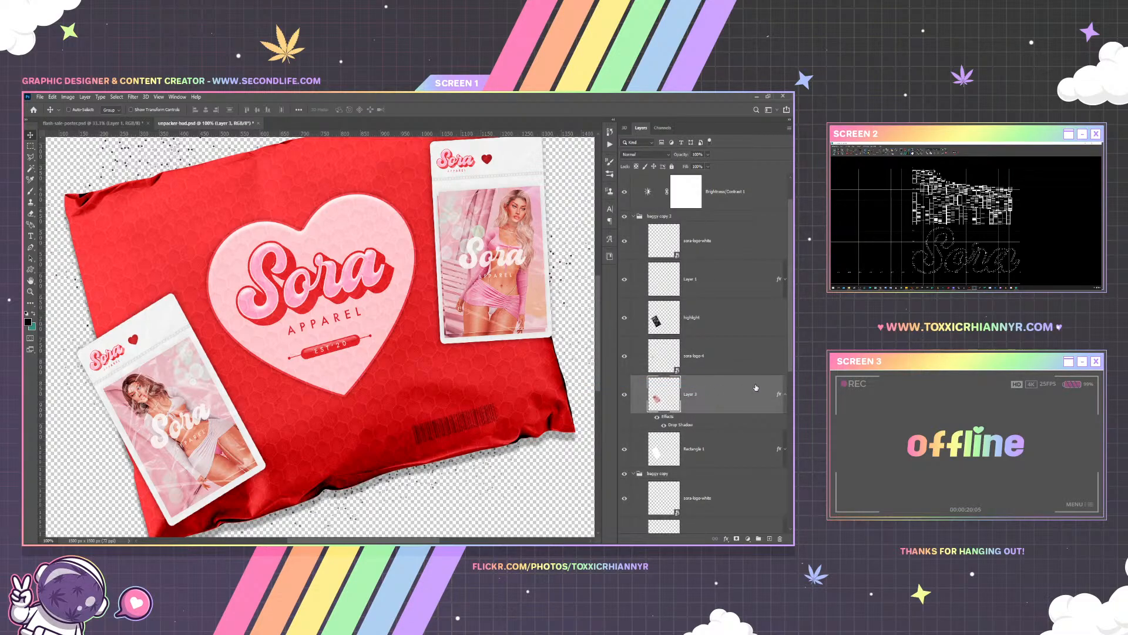
click(785, 395)
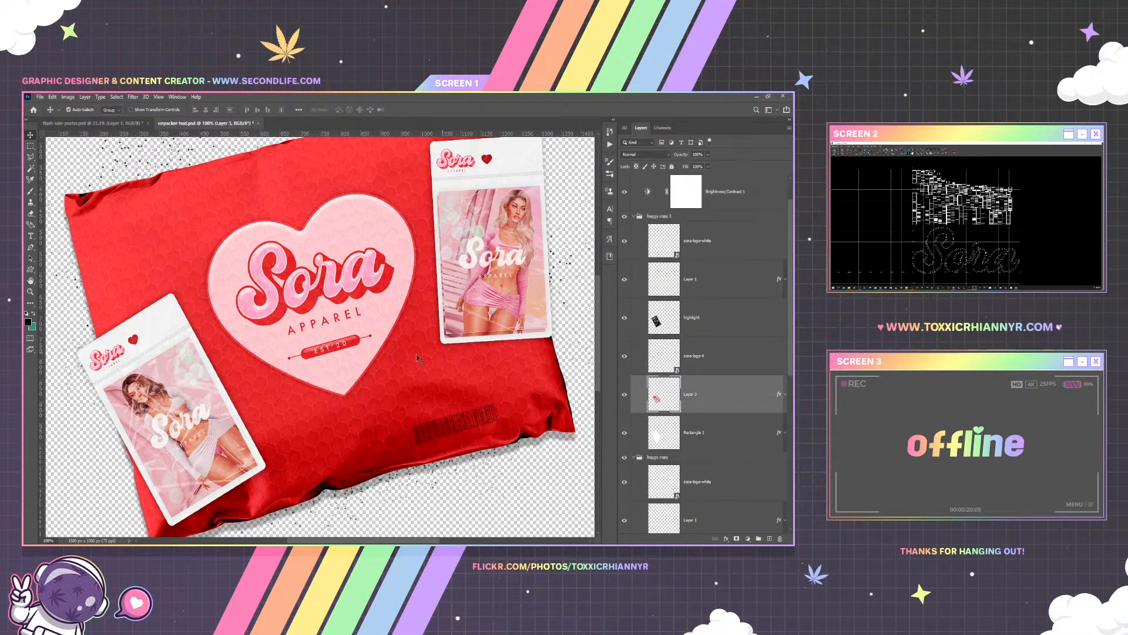
Duplicate the duplicated bag's model image layer and nudge the copy slightly to the left inside the picture area
key(ctrl+j)
drag(180, 382, 176, 379)
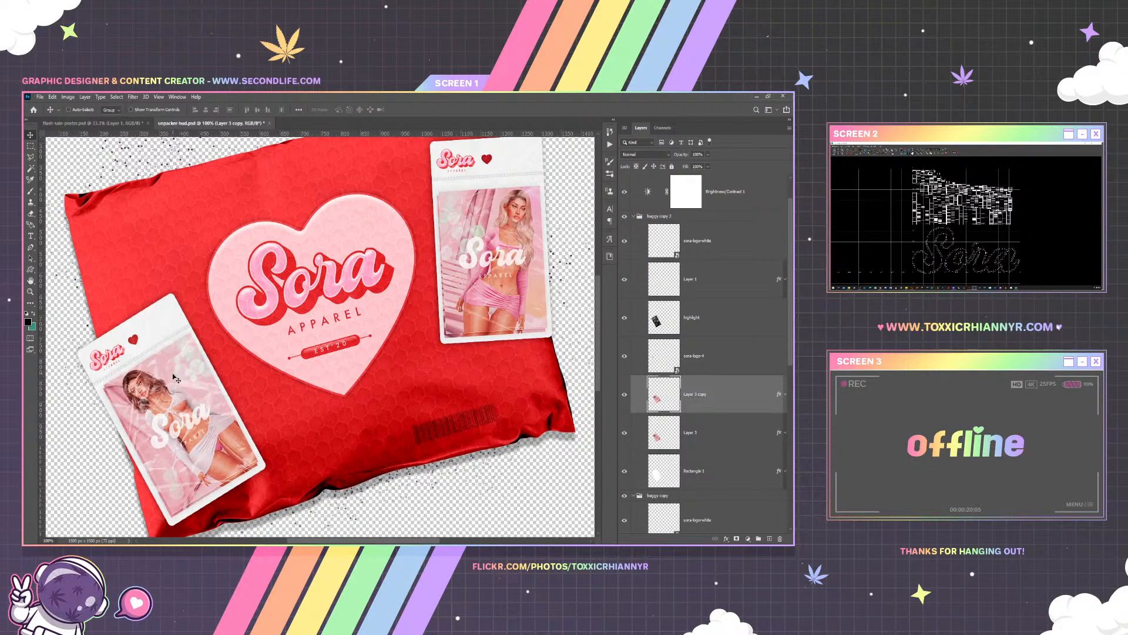
key(Left)
key(Left)
key(Left)
key(Left)
key(Left)
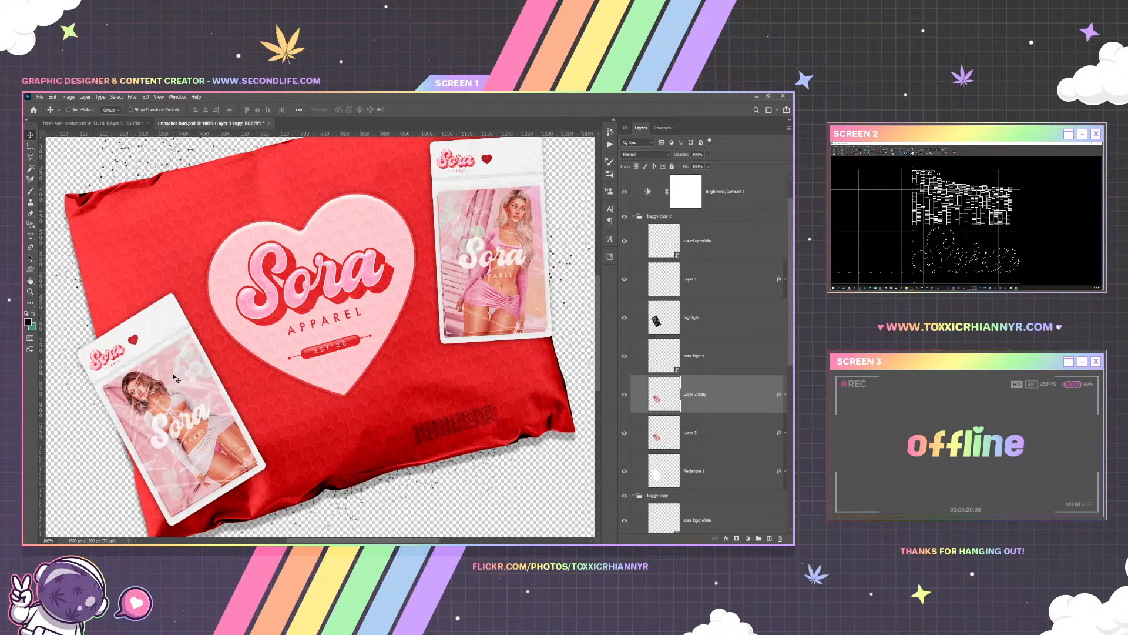
key(Left)
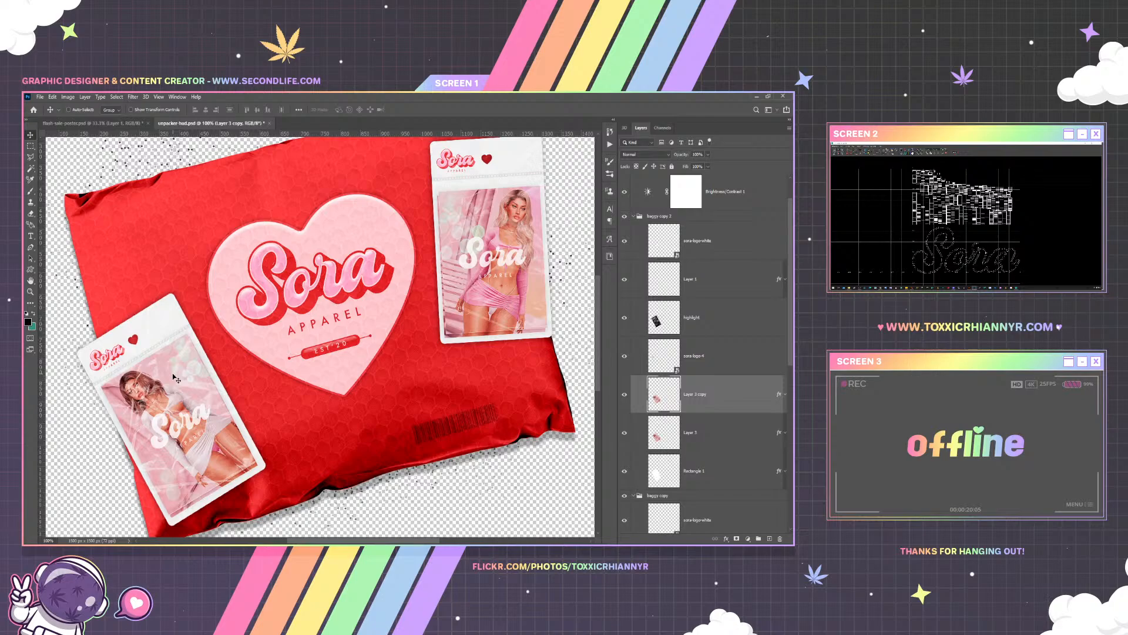
click(713, 445)
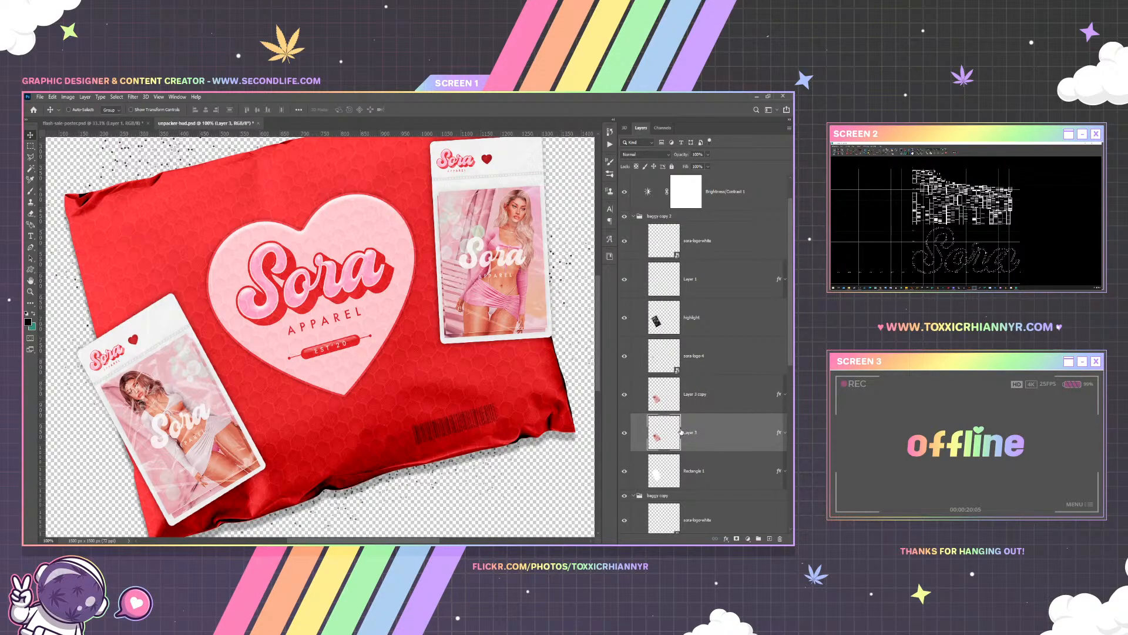
Rotate the duplicated bag's highlight layer about 180 degrees, mask it to the bag's outline and apply the mask
click(701, 318)
key(ctrl+t)
drag(190, 251, 371, 385)
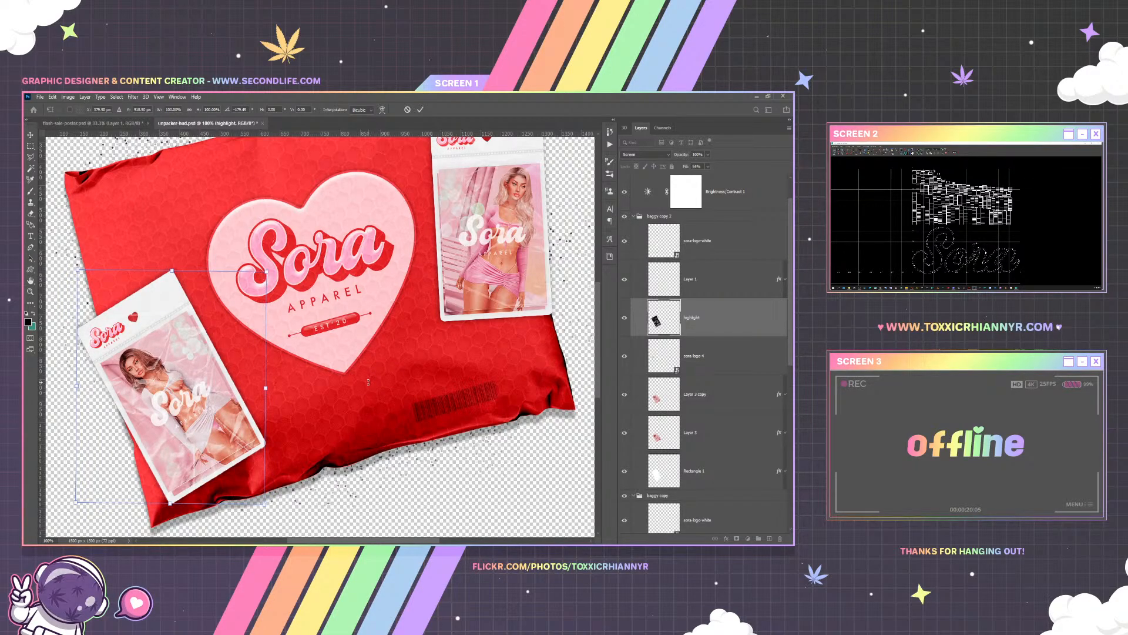
key(Return)
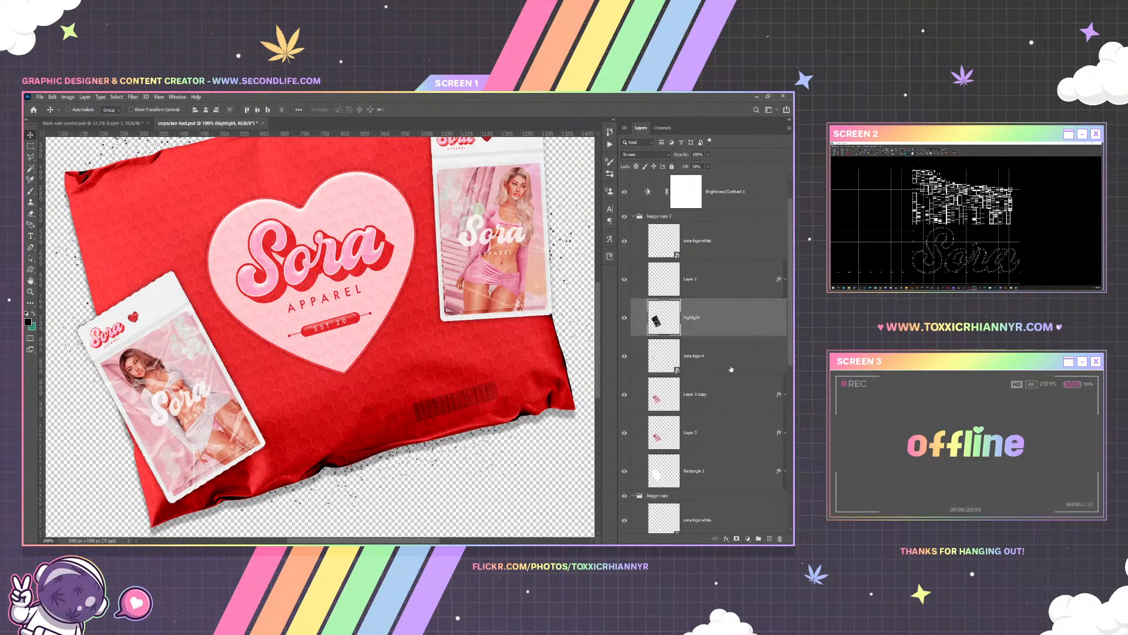
click(736, 538)
right_click(702, 317)
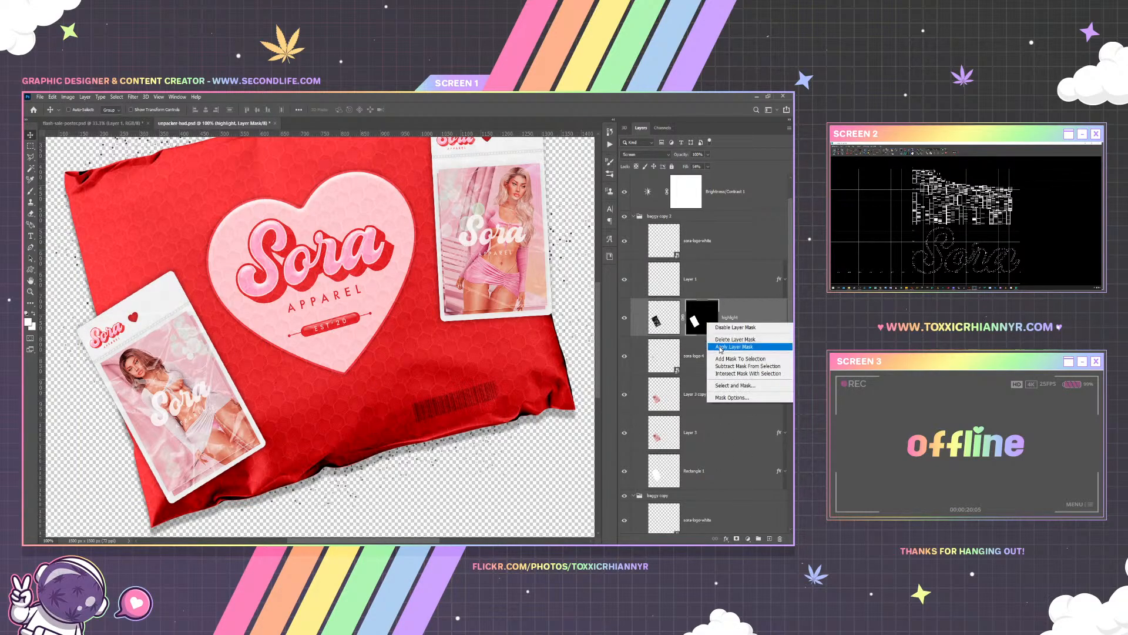
click(732, 336)
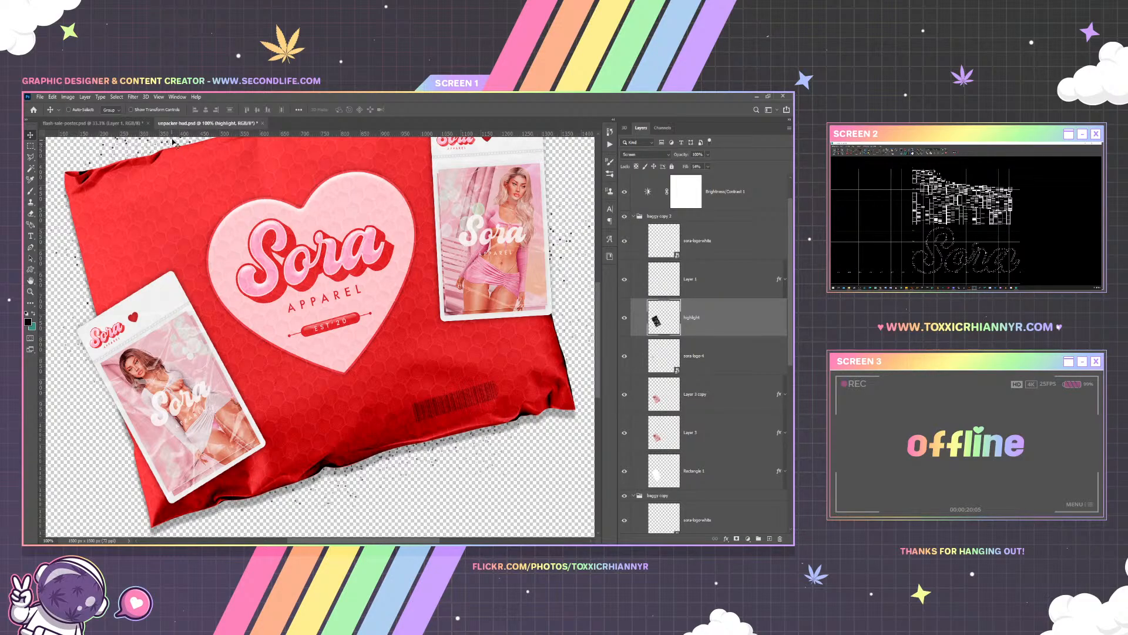
Collapse the layer groups of both product bags
click(158, 97)
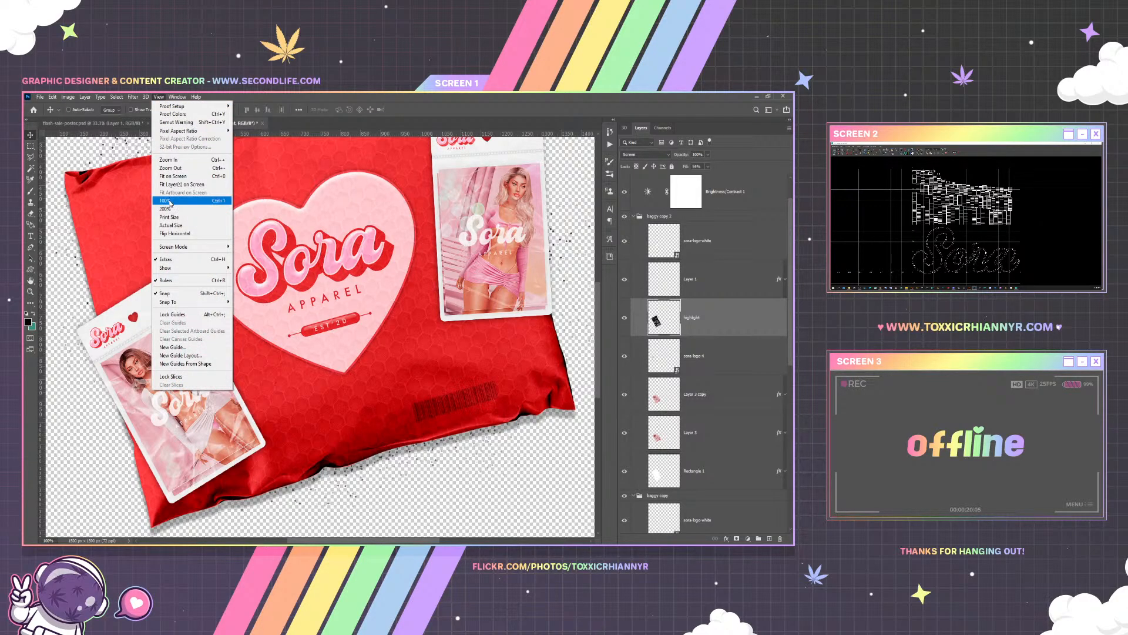
click(172, 175)
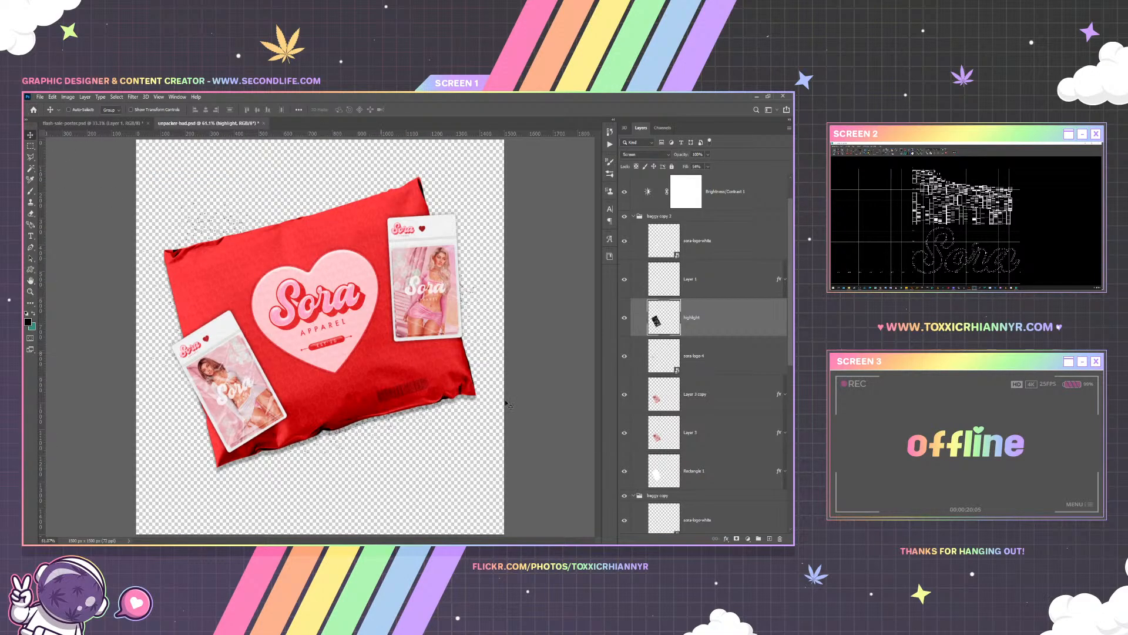
click(635, 216)
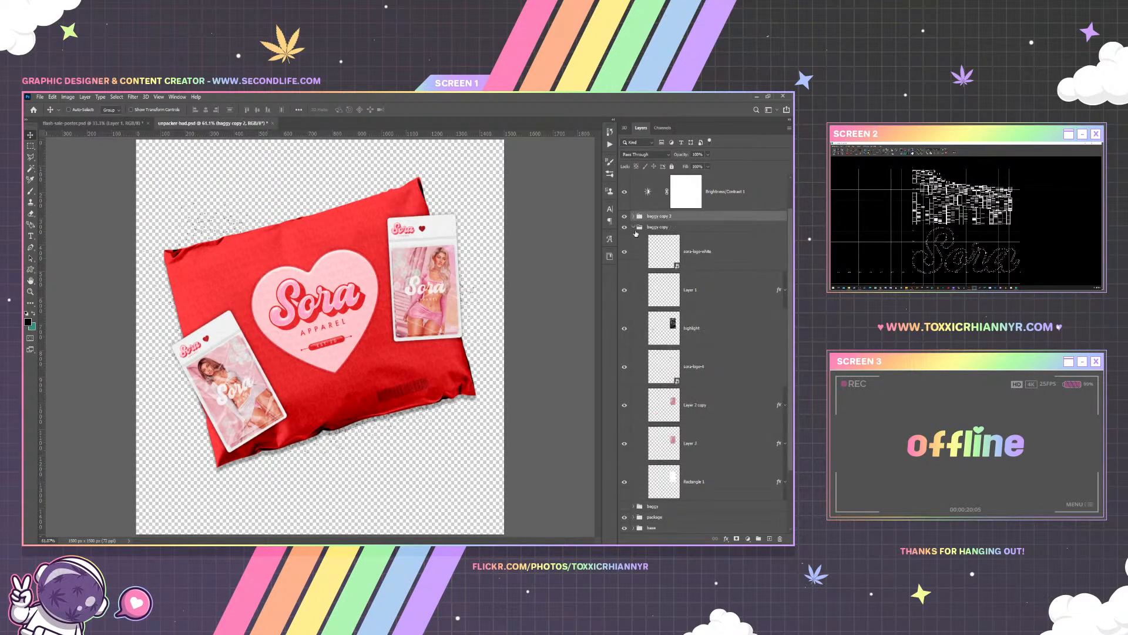
click(635, 234)
click(655, 278)
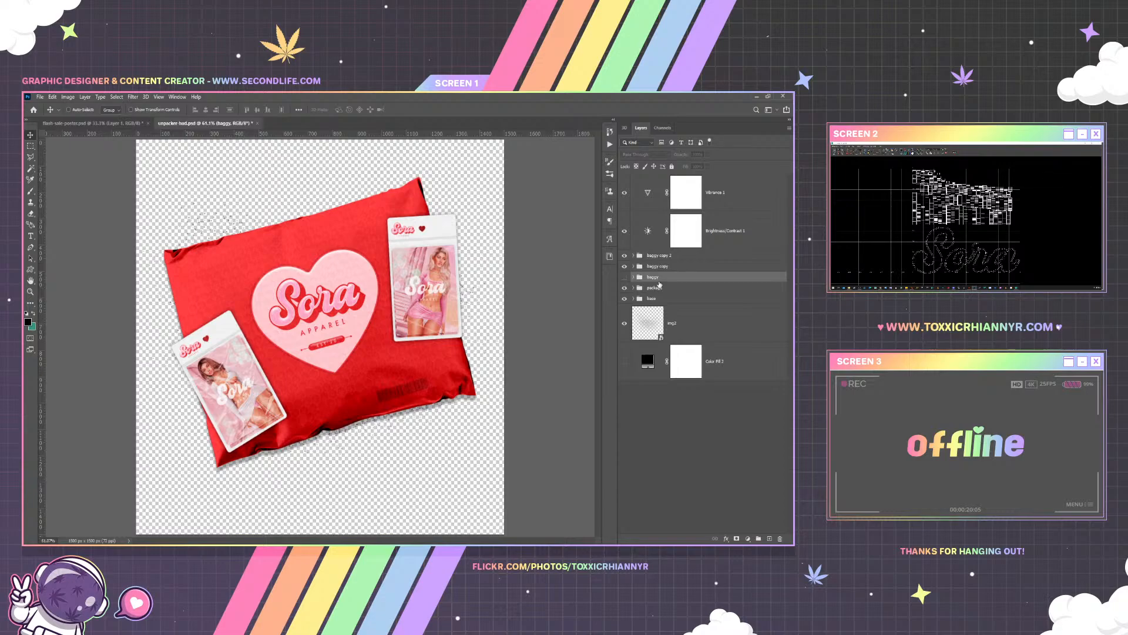
Give the particle layer beneath the base group a Color Overlay in red sampled from the package, with Multiply blending and 100% opacity
right_click(681, 321)
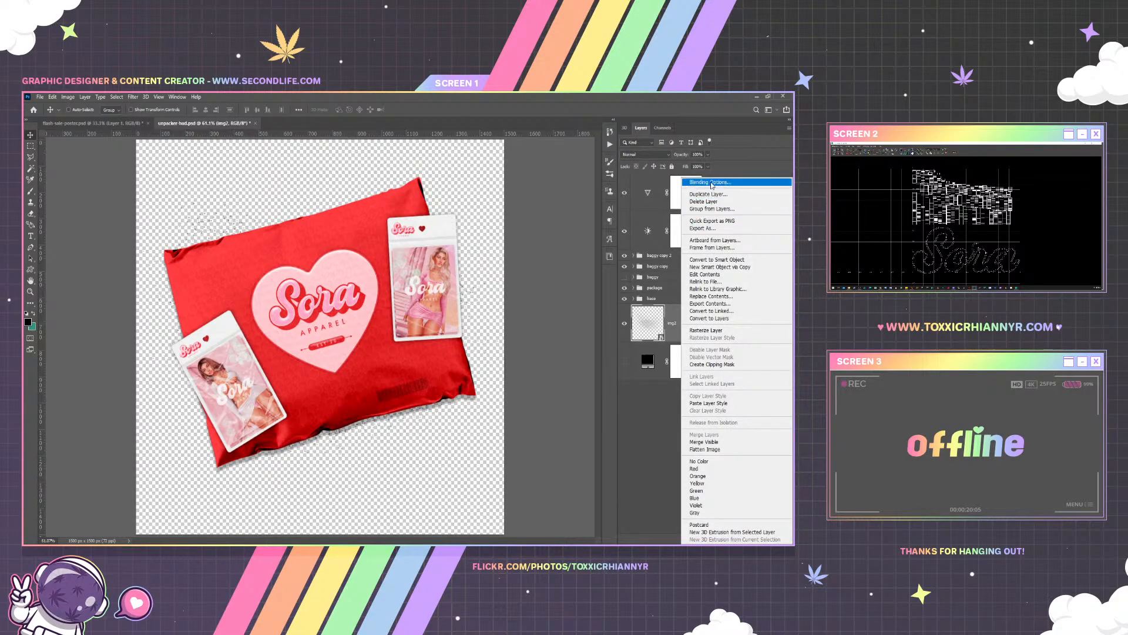
click(703, 182)
click(499, 266)
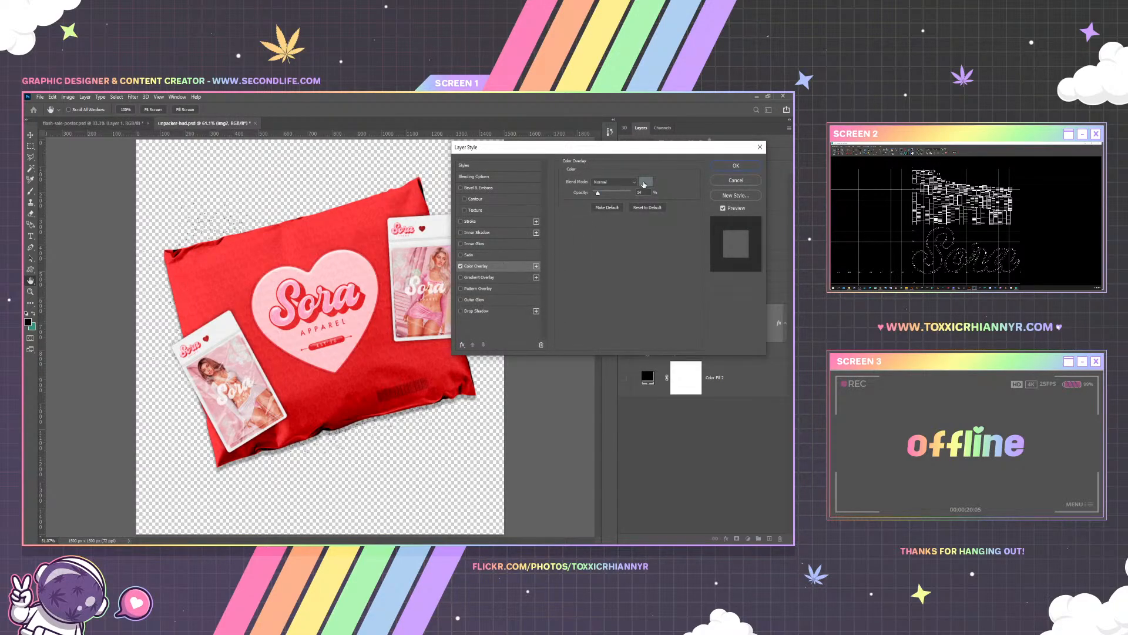
click(646, 181)
click(351, 229)
key(Return)
drag(614, 195, 633, 194)
click(612, 181)
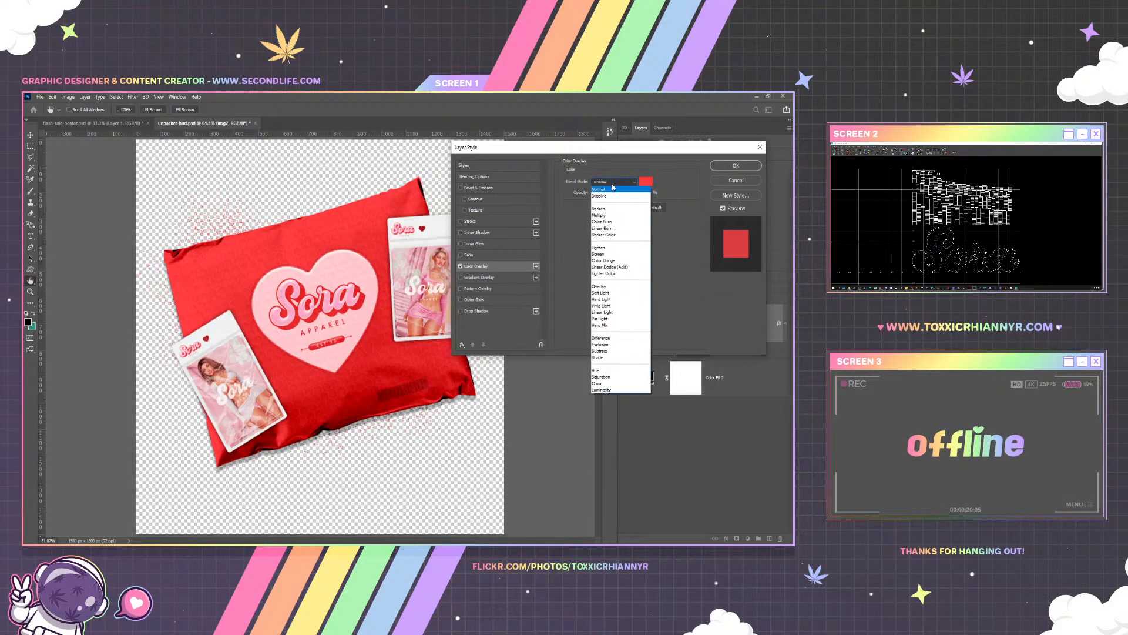
click(605, 215)
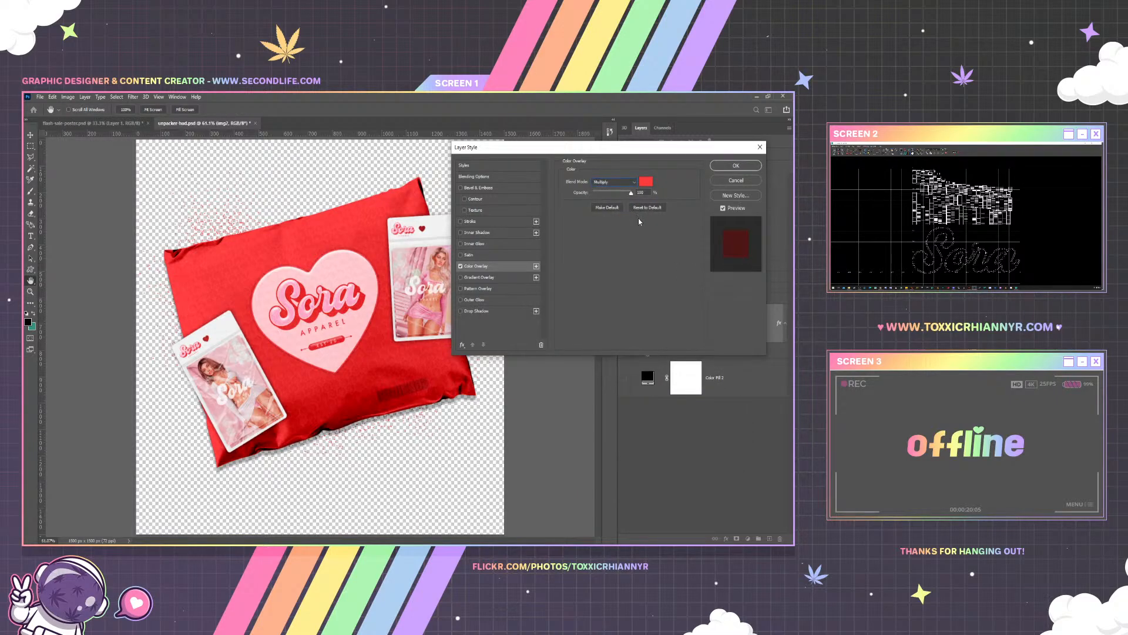
click(736, 165)
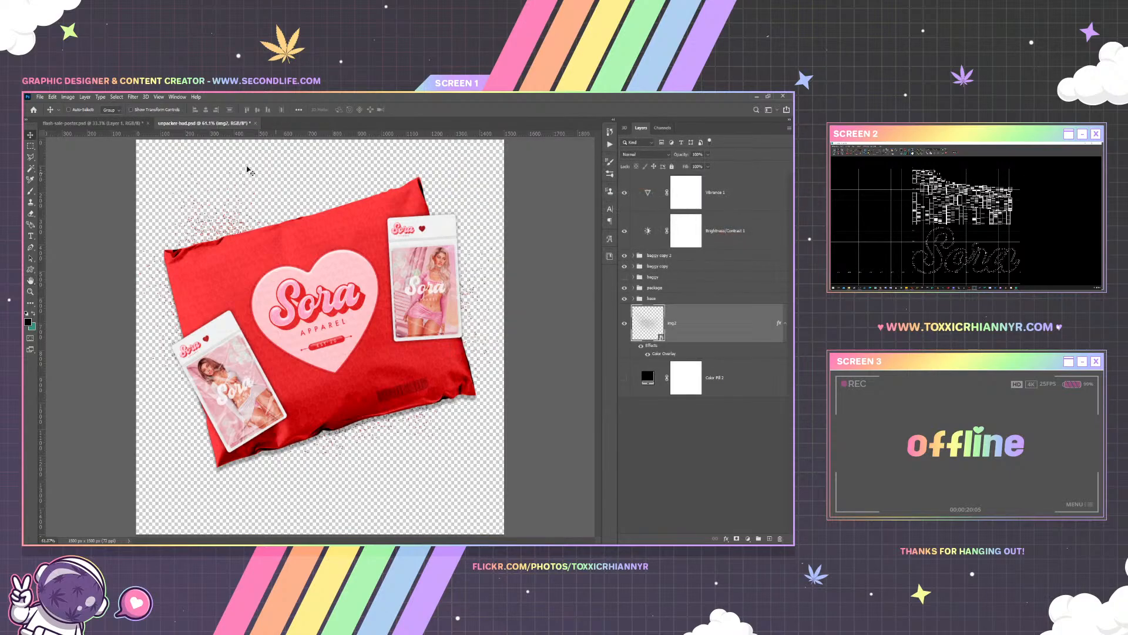
Save the updated artwork and switch to the Firestorm viewer to inspect the HUD against different camera angles
click(39, 97)
click(64, 200)
click(253, 550)
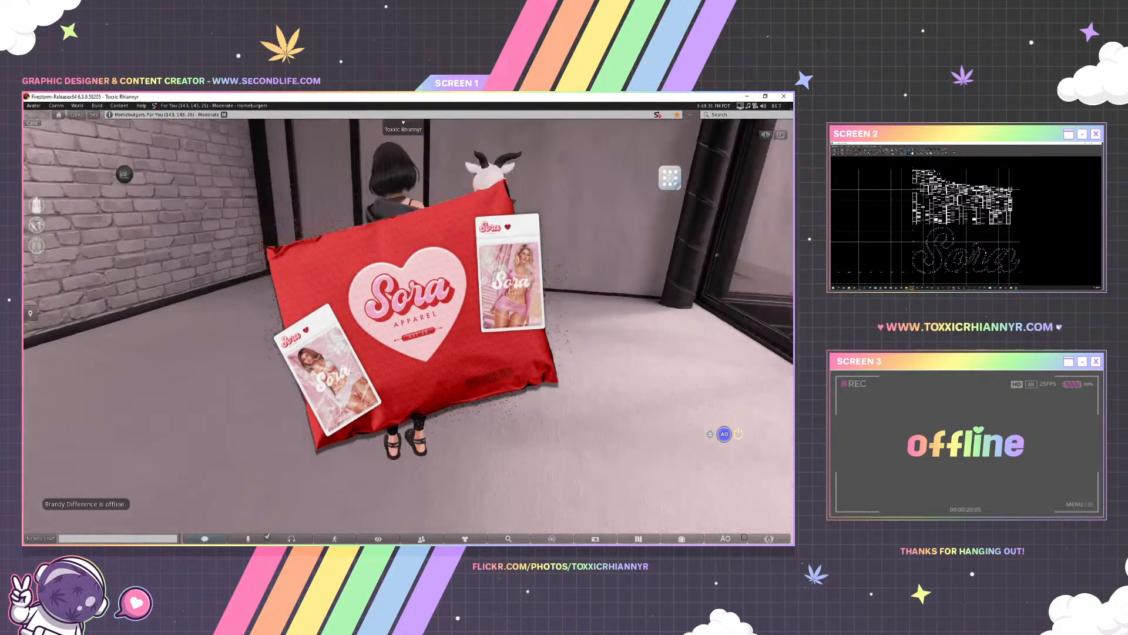
key(ctrl+alt+Up)
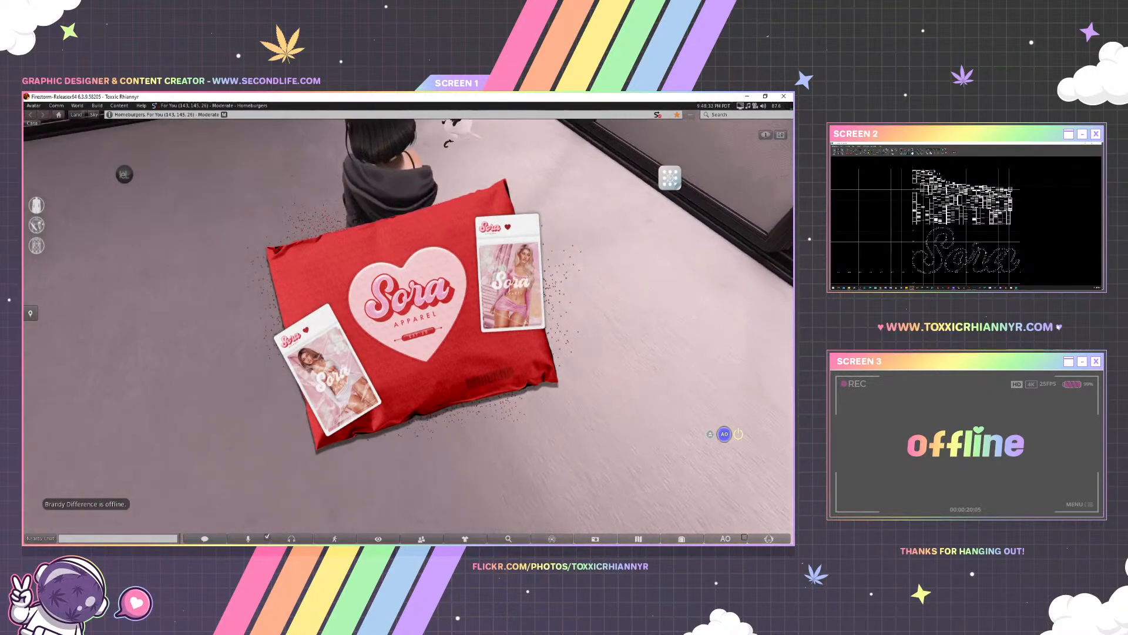
key(ctrl+alt+Down)
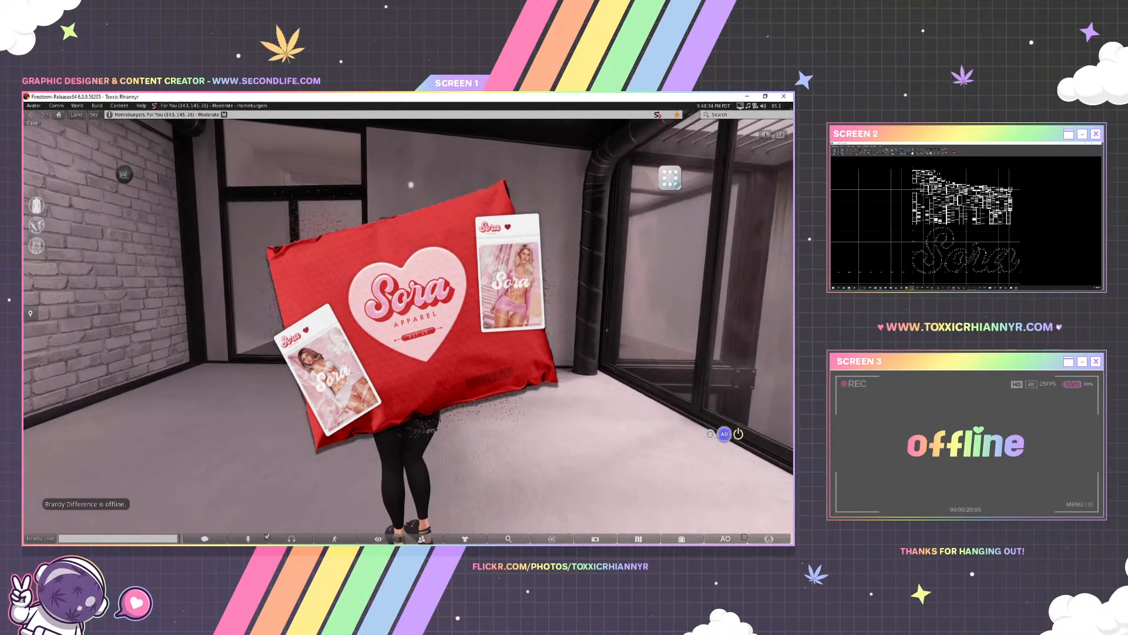
Turn on the region windlight, and cycle through the WL Sky presets to examine the HUD's shadows and particles under different lighting
click(769, 538)
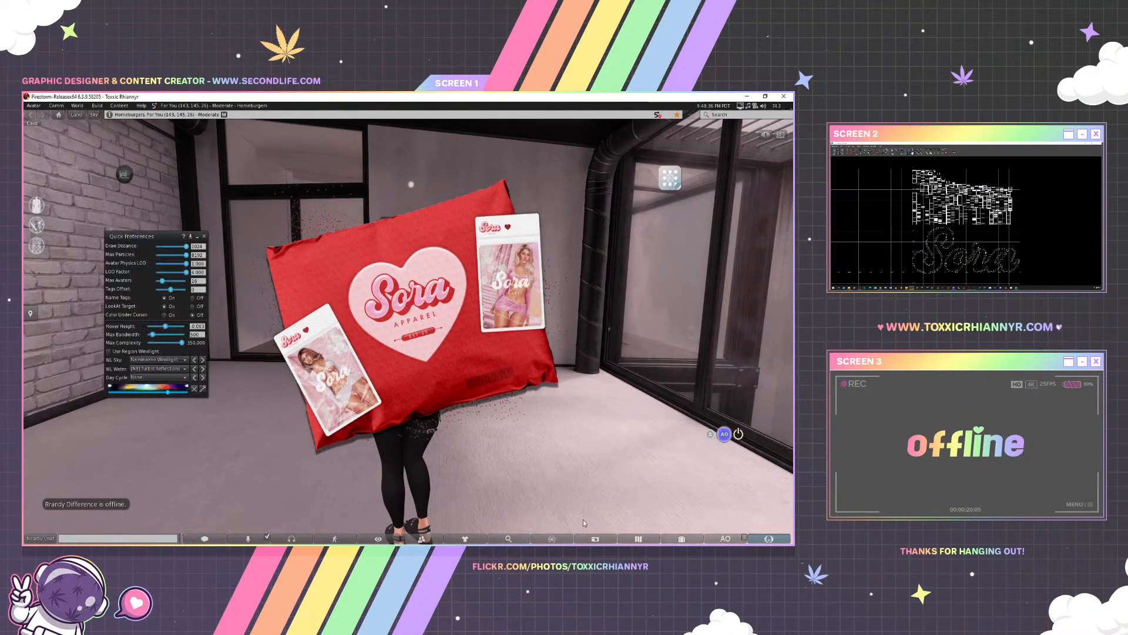
click(108, 353)
click(203, 361)
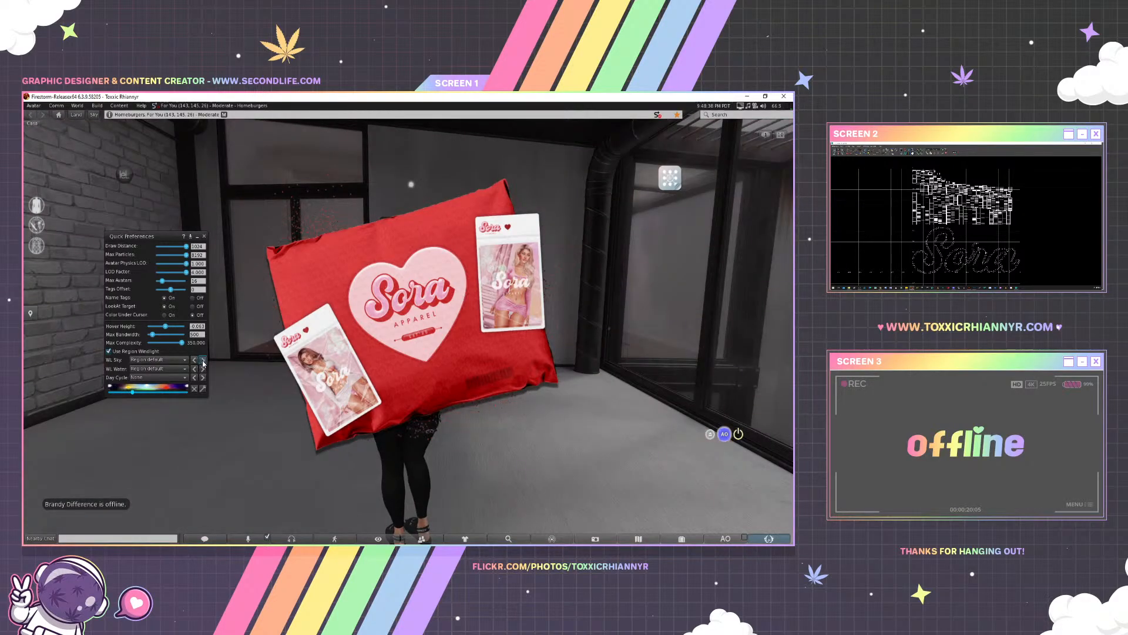
click(203, 361)
click(202, 361)
click(202, 361)
click(203, 361)
click(203, 360)
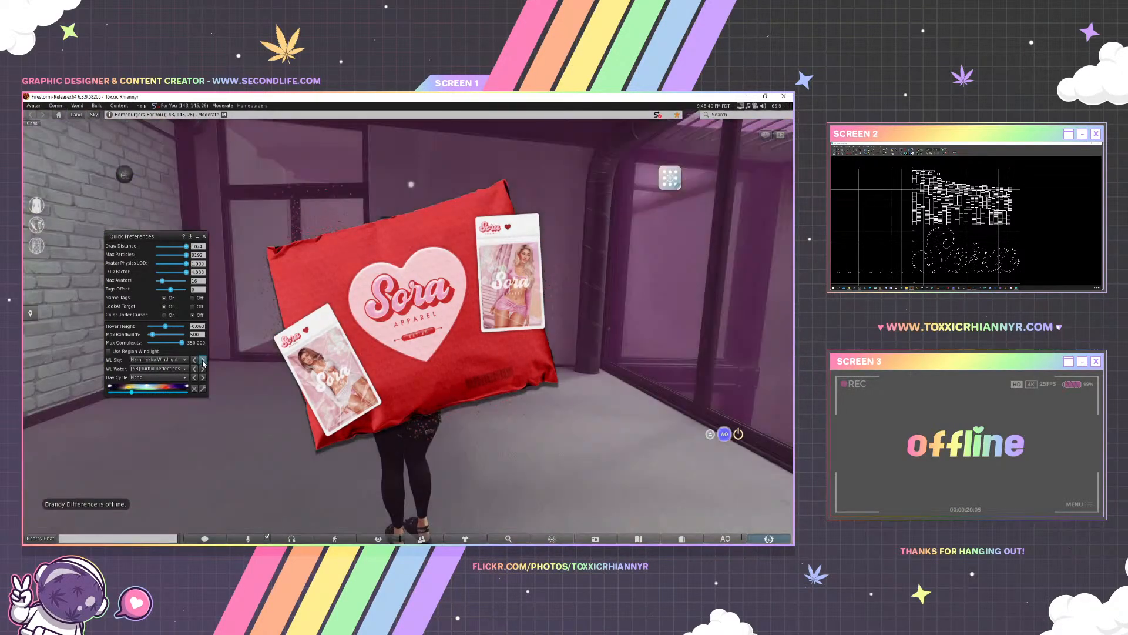
click(203, 361)
click(202, 361)
click(203, 361)
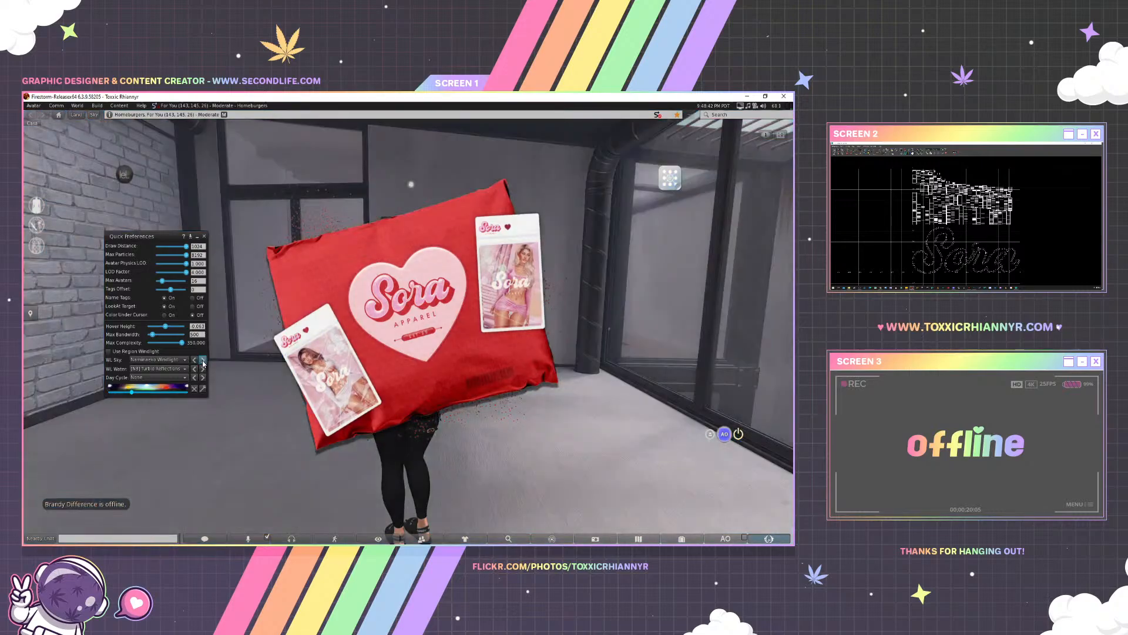
click(203, 360)
click(203, 361)
click(202, 361)
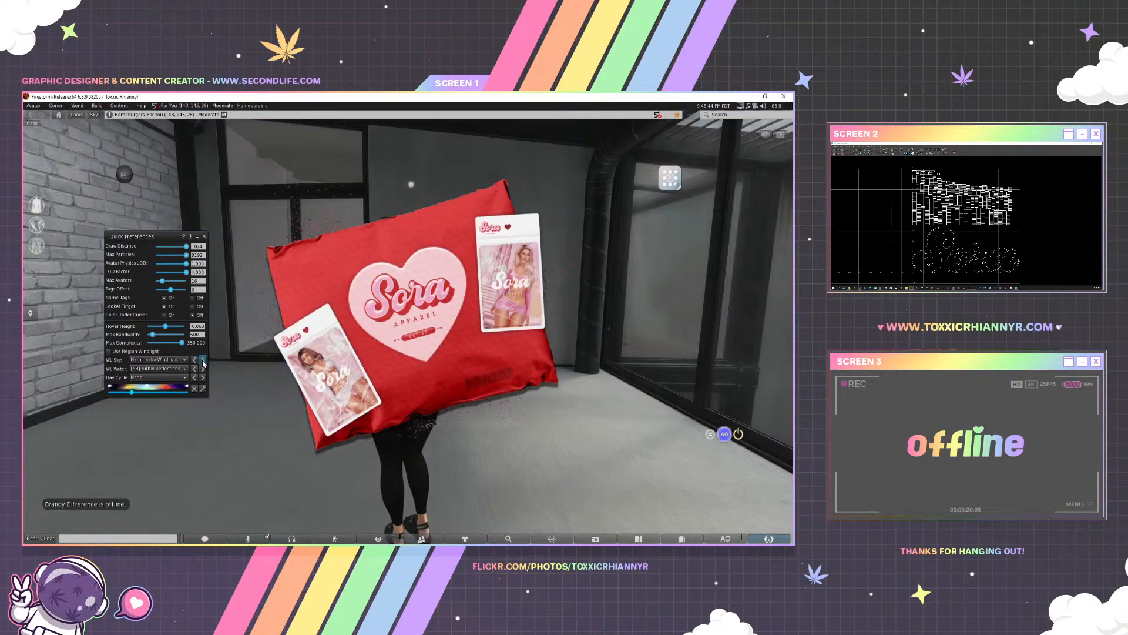
click(203, 361)
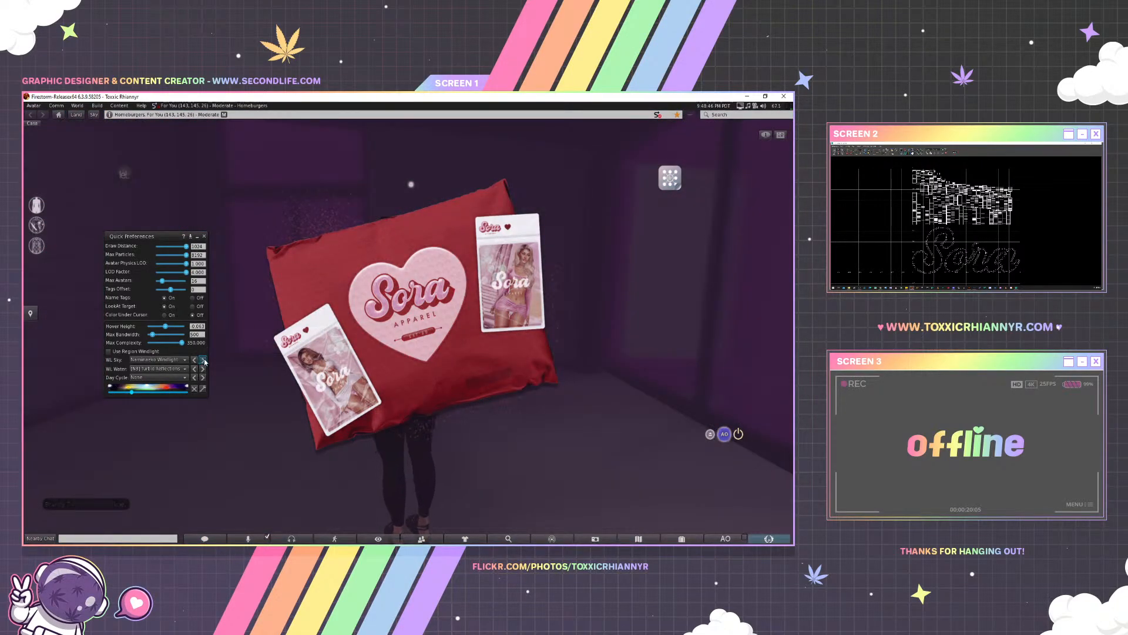
click(203, 360)
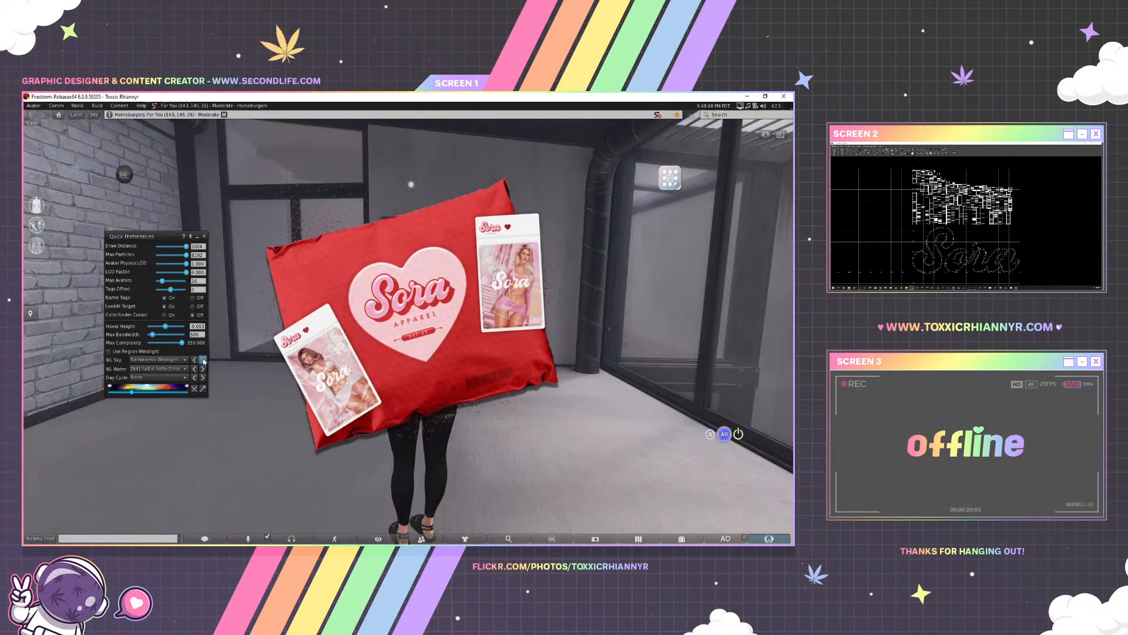
click(203, 361)
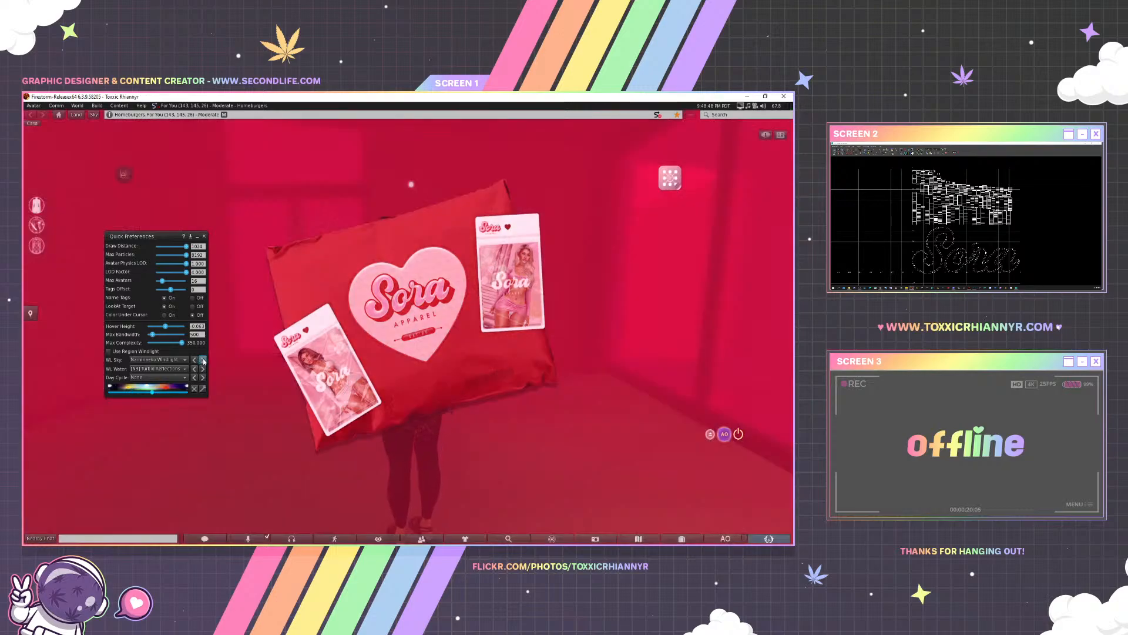
click(202, 360)
click(203, 360)
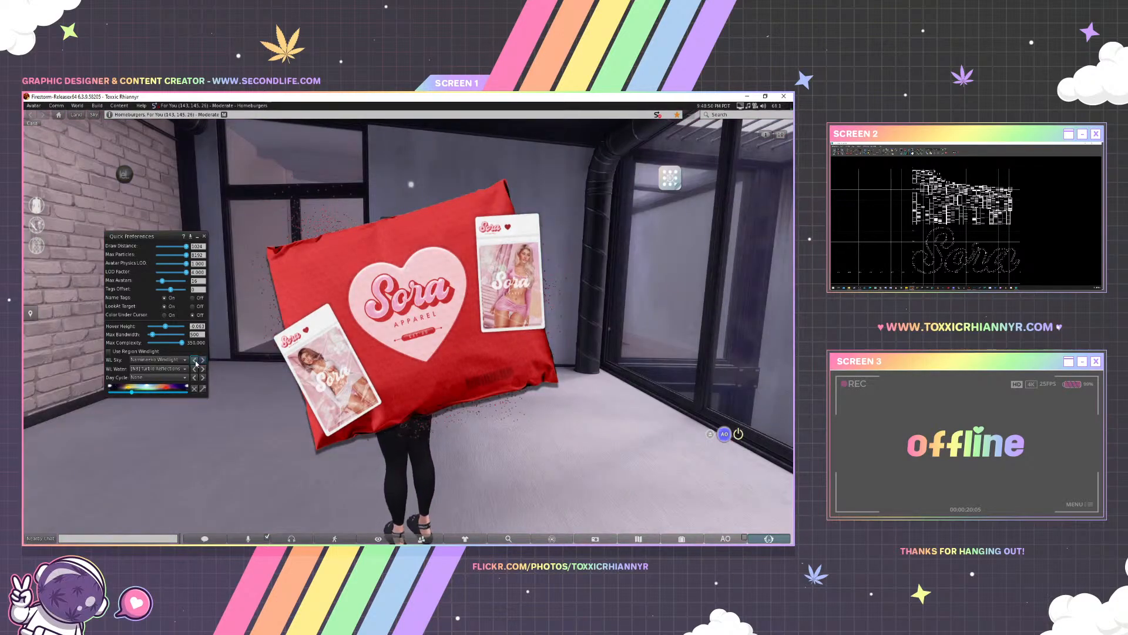
Step back and forth through the WL Sky presets to compare the HUD under red, purple, dark and neutral lighting
click(203, 361)
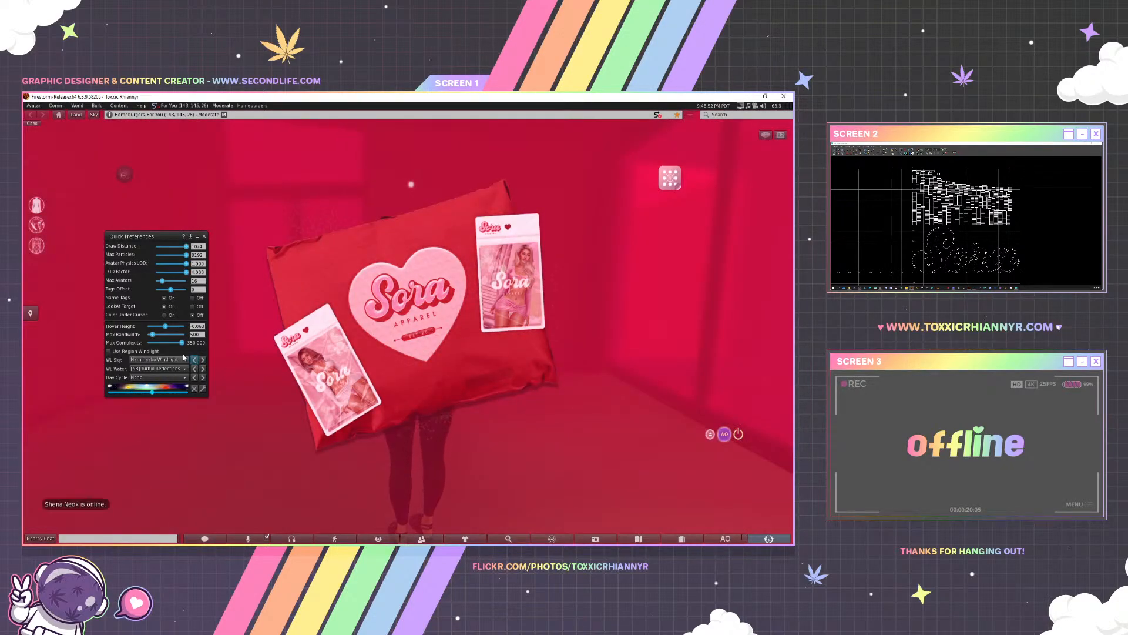
click(202, 360)
click(202, 361)
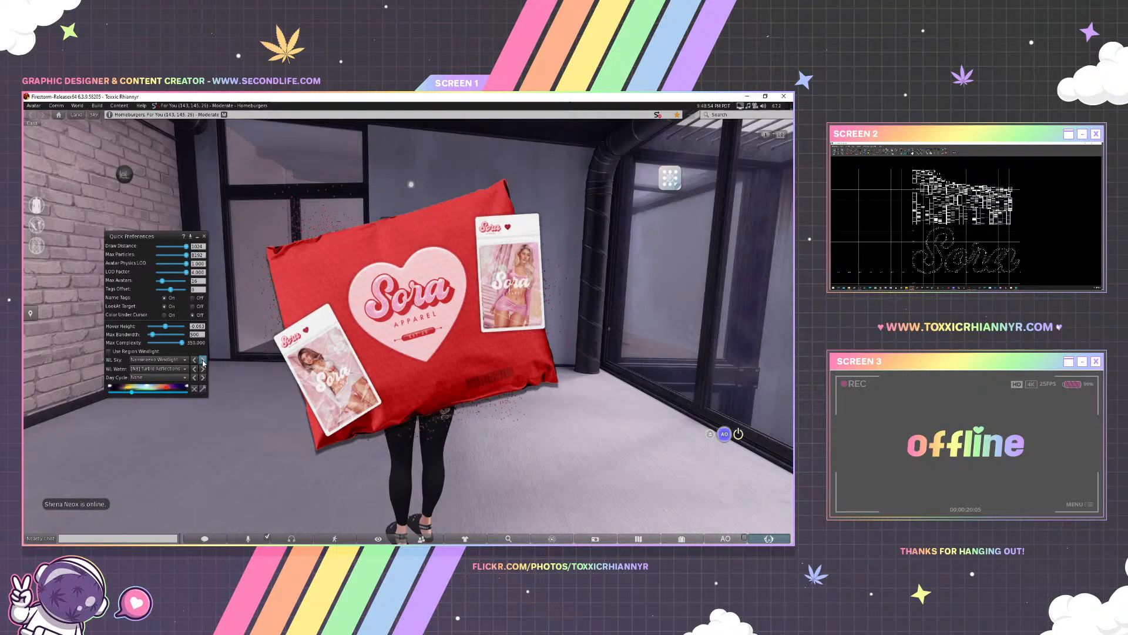
click(197, 361)
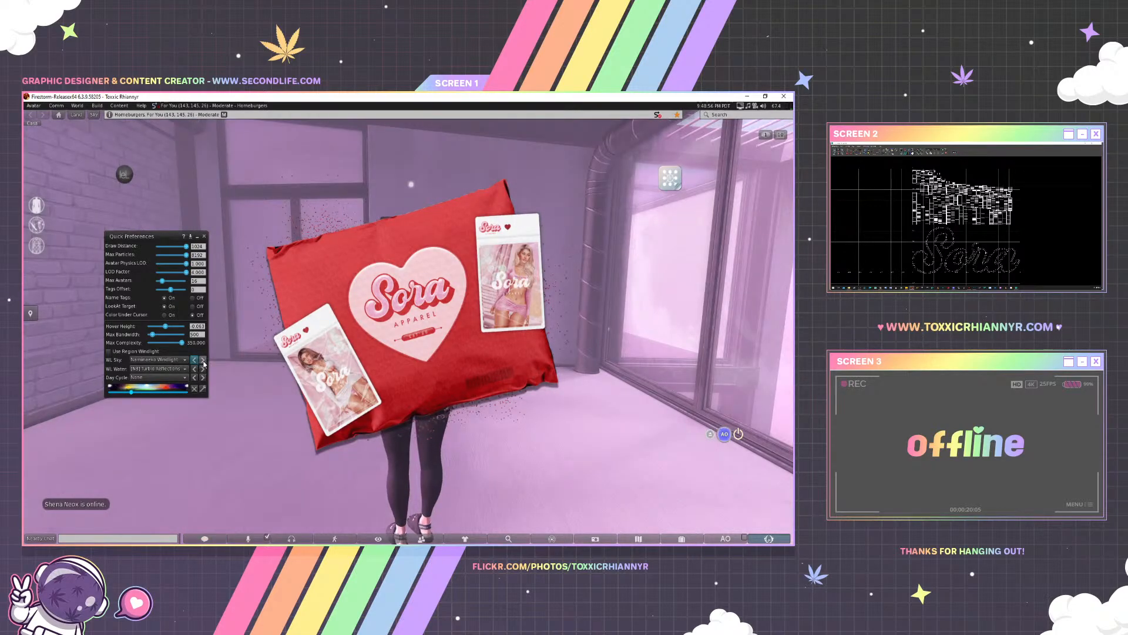
click(203, 361)
click(203, 361)
click(203, 361)
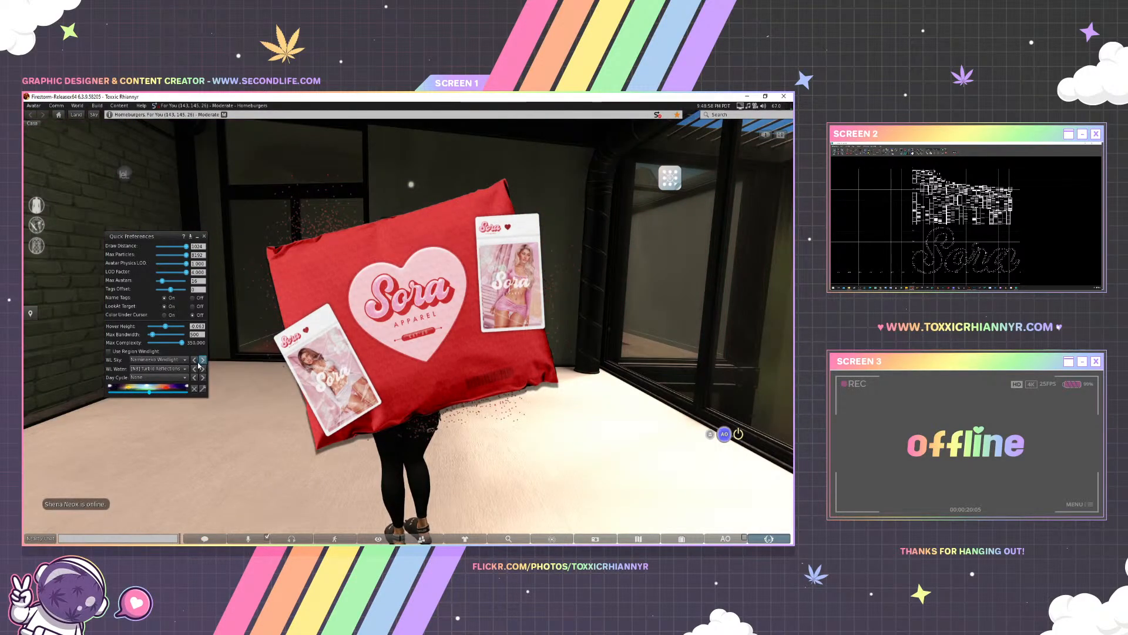
click(197, 361)
click(197, 360)
click(197, 360)
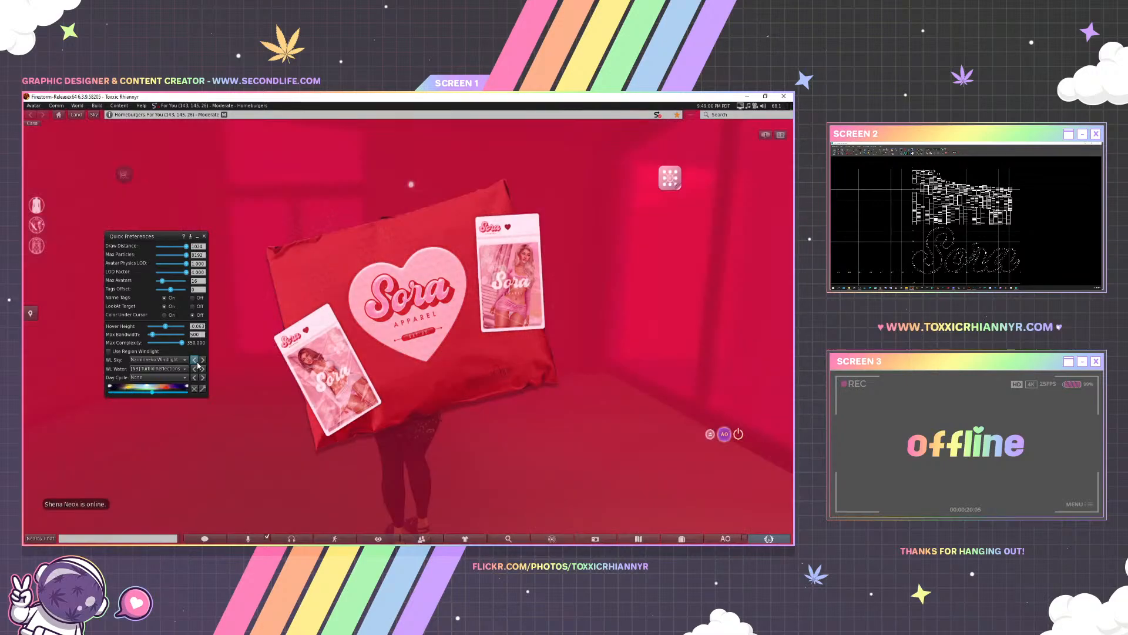
click(197, 362)
click(197, 362)
click(202, 361)
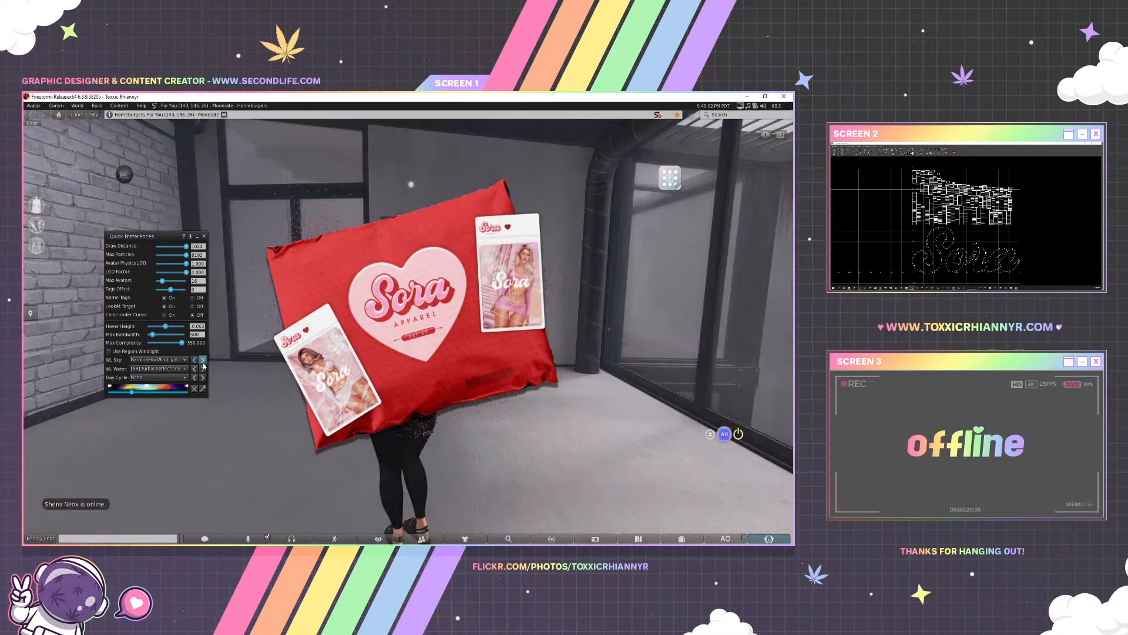
Close Quick Preferences and turn the avatar both ways to examine the HUD against different parts of the room
click(204, 237)
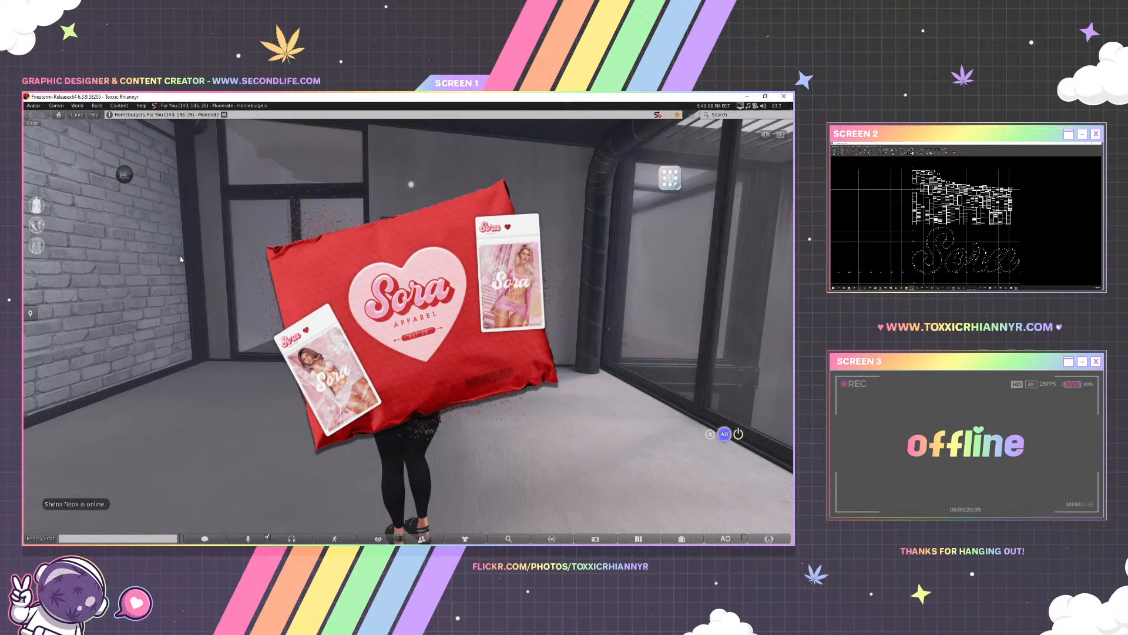
key(Right)
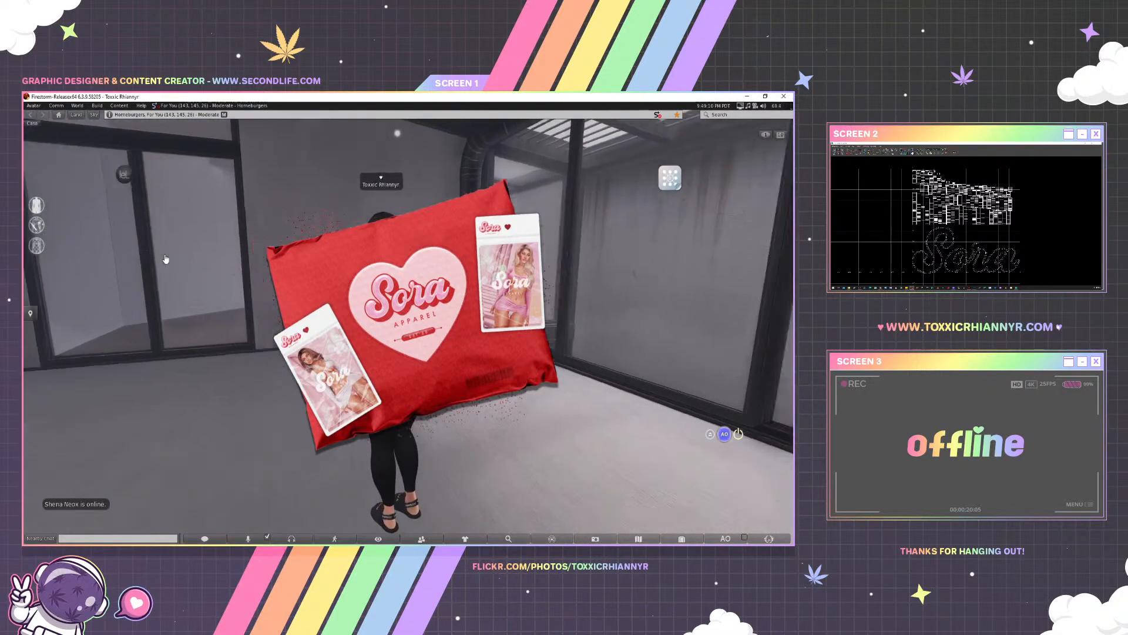
key(Left)
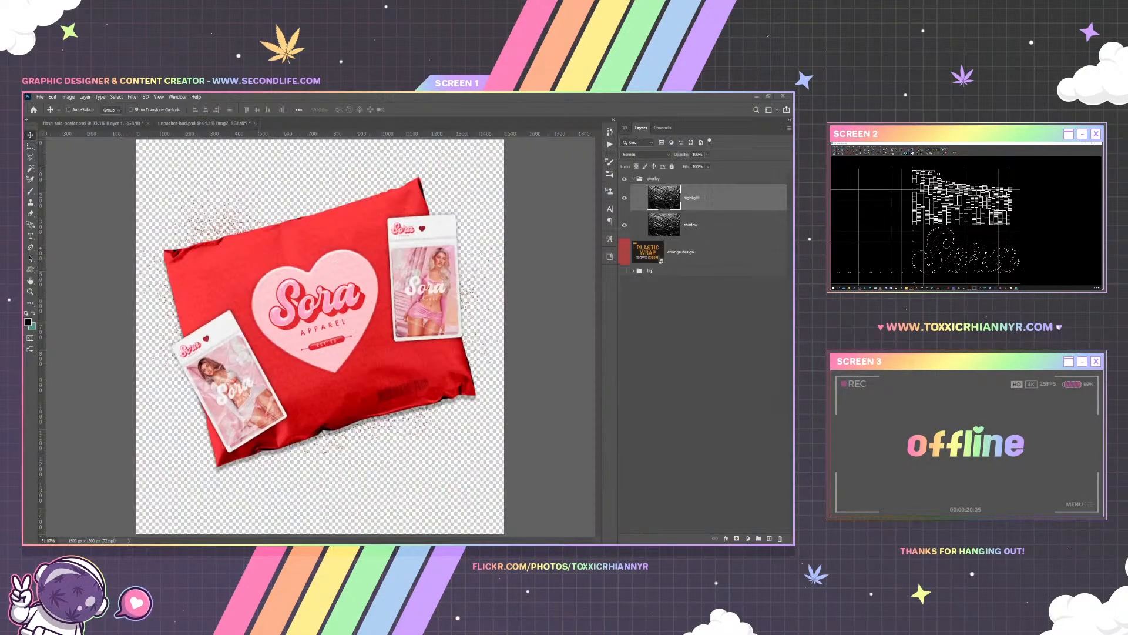
Switch back to Photoshop and close the plastic wrap mockup document without saving its changes
key(ctrl+w)
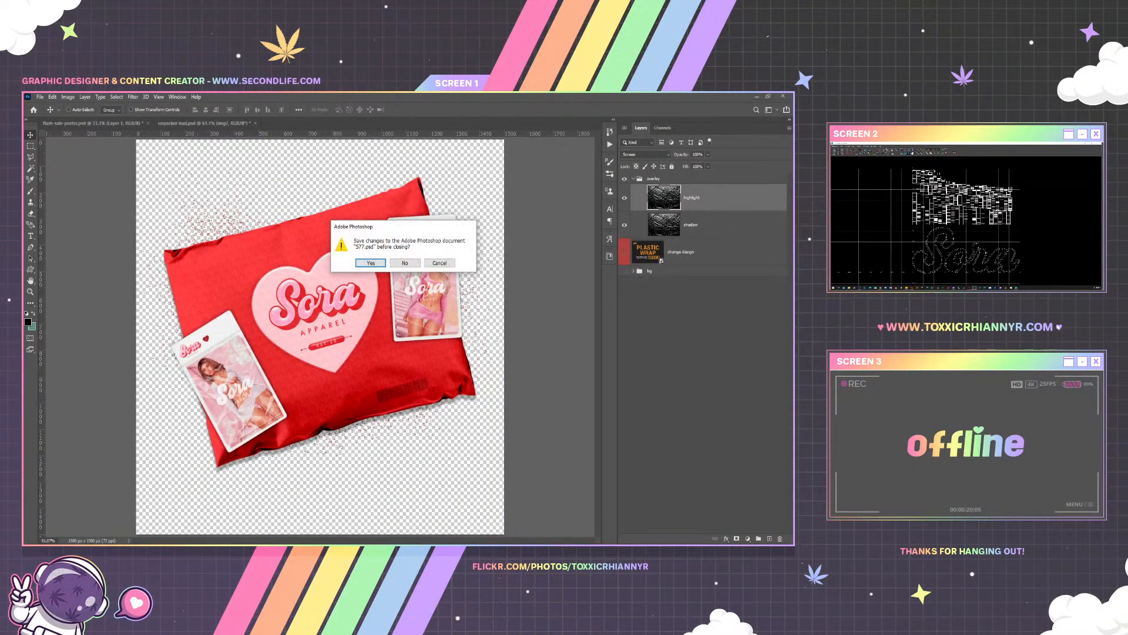
click(405, 263)
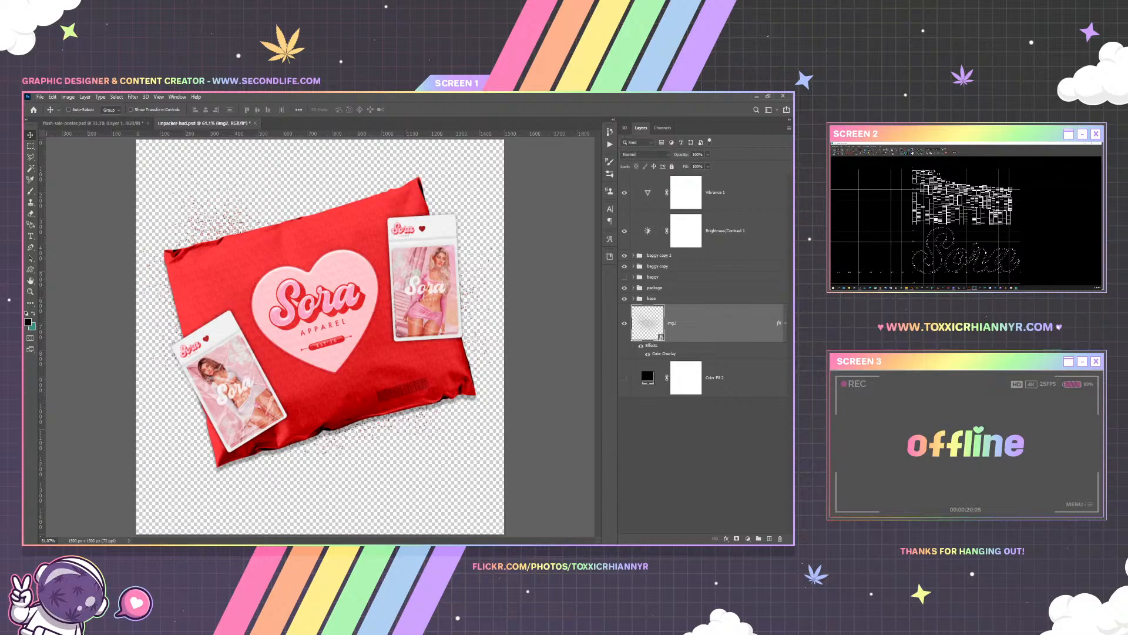